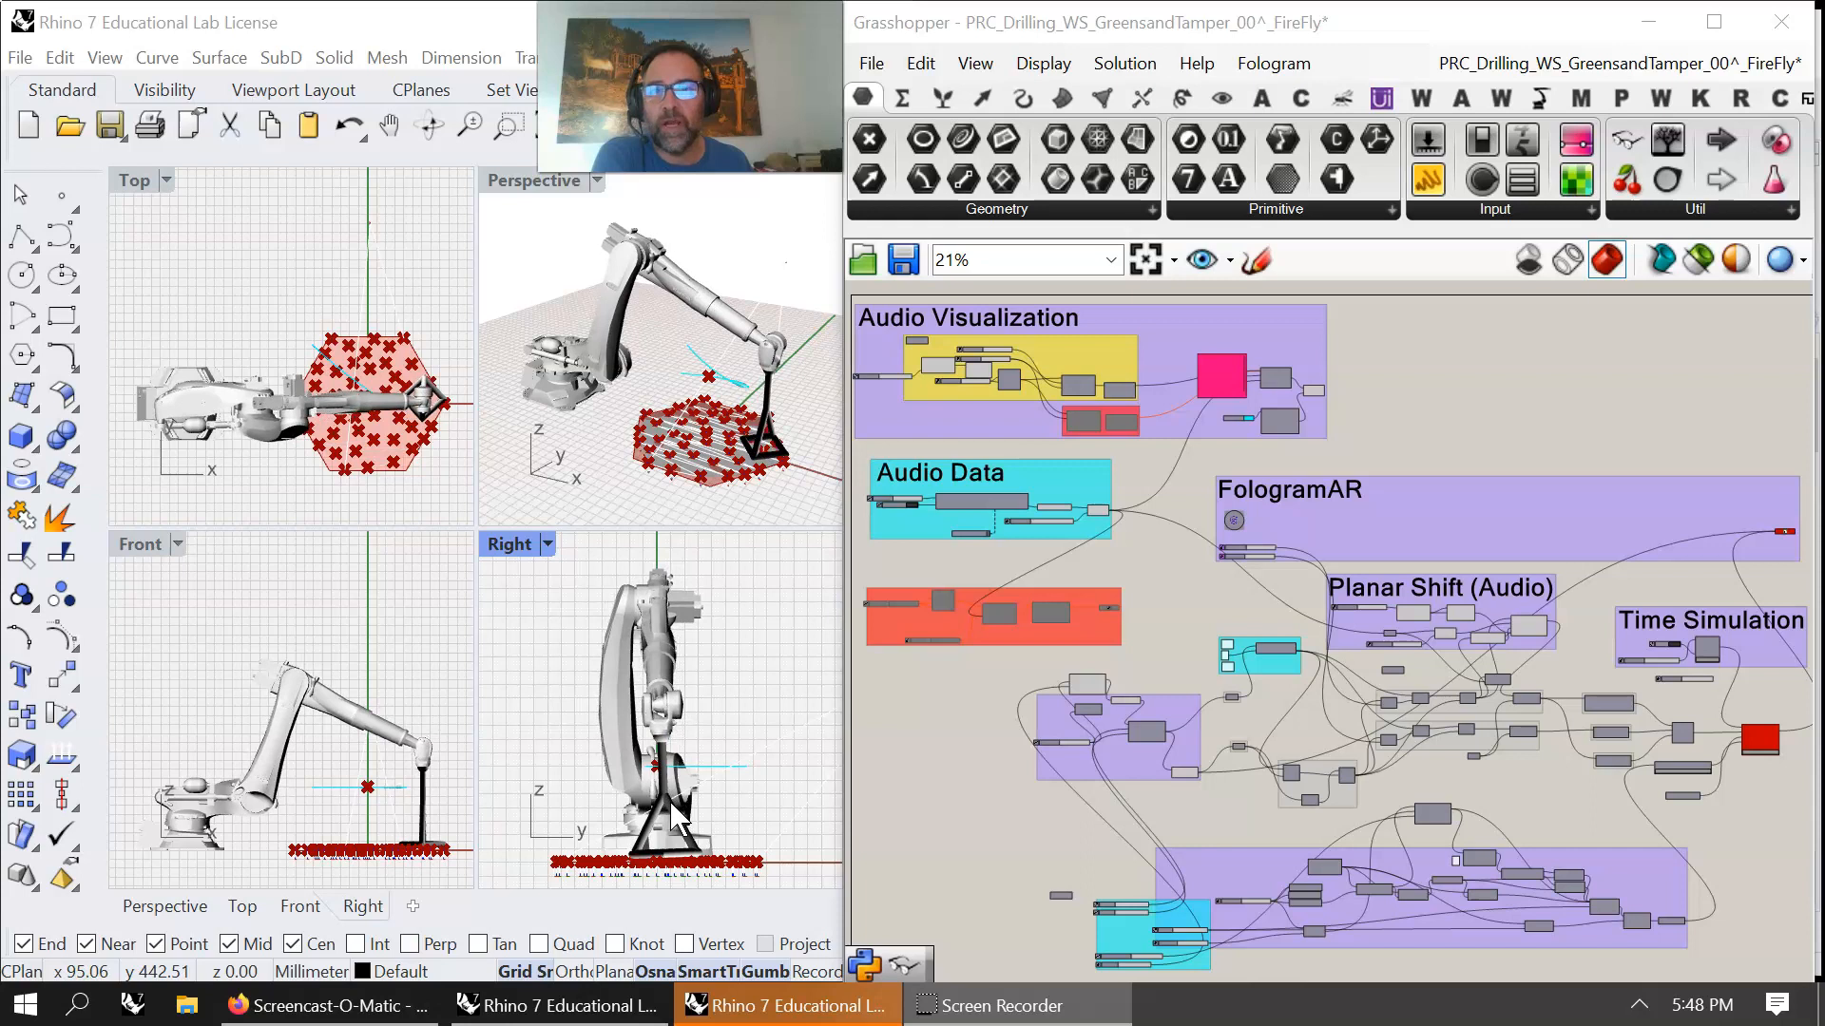
- Move the existing robot project's Grasshopper and Rhino windows away, dismiss the Java update notification, and dock the empty Rhino window to half the screen
left_click(1461, 40)
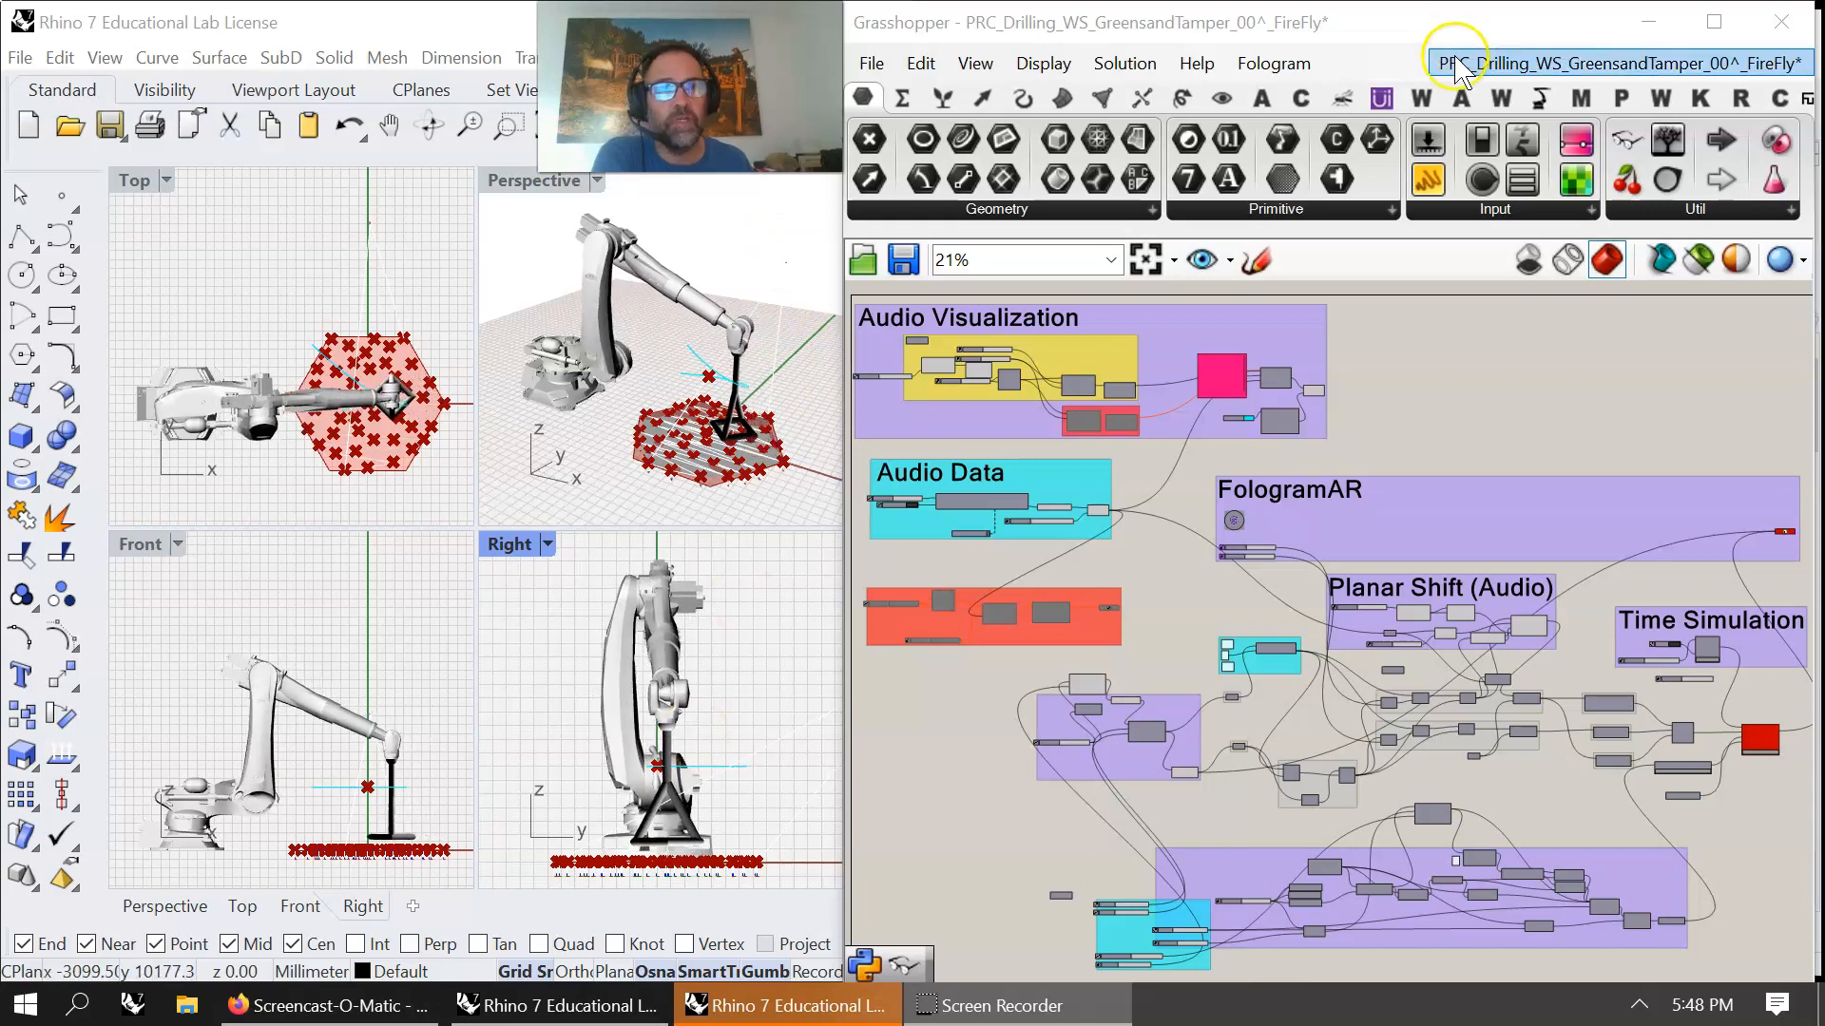
left_click_drag(1460, 31, 1178, 0)
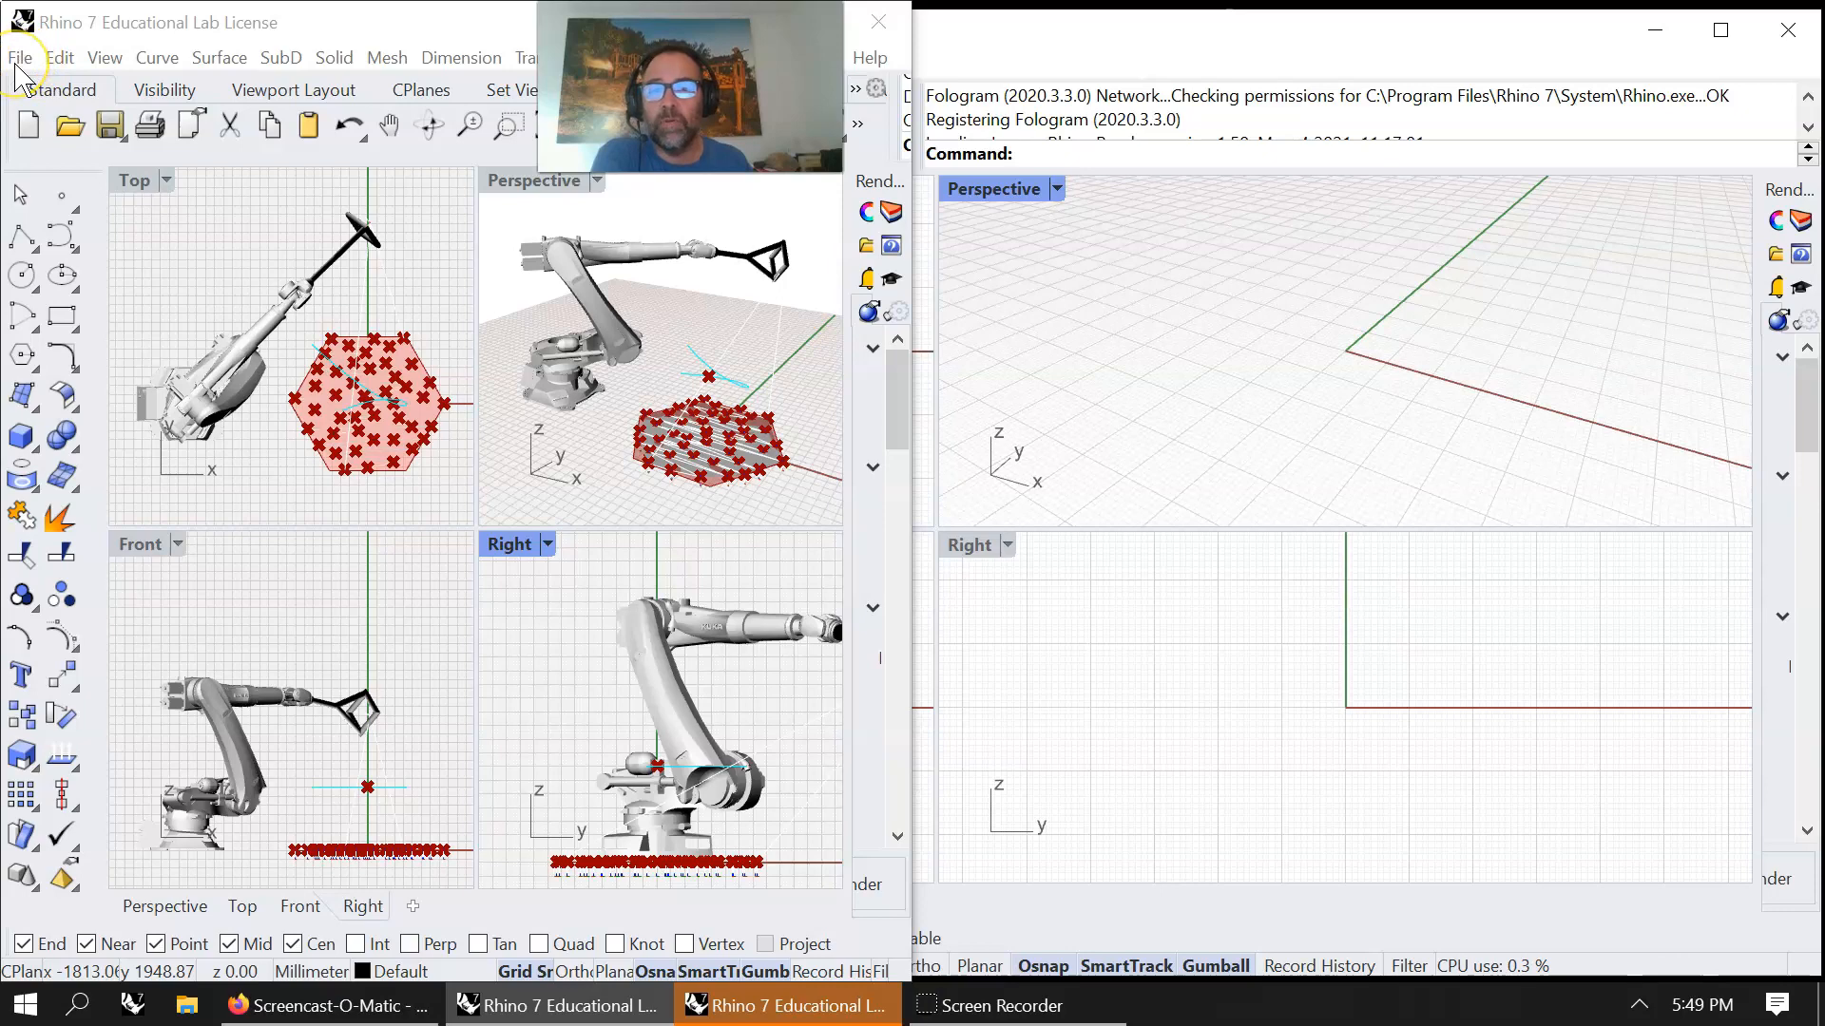
left_click_drag(404, 23, 1529, 0)
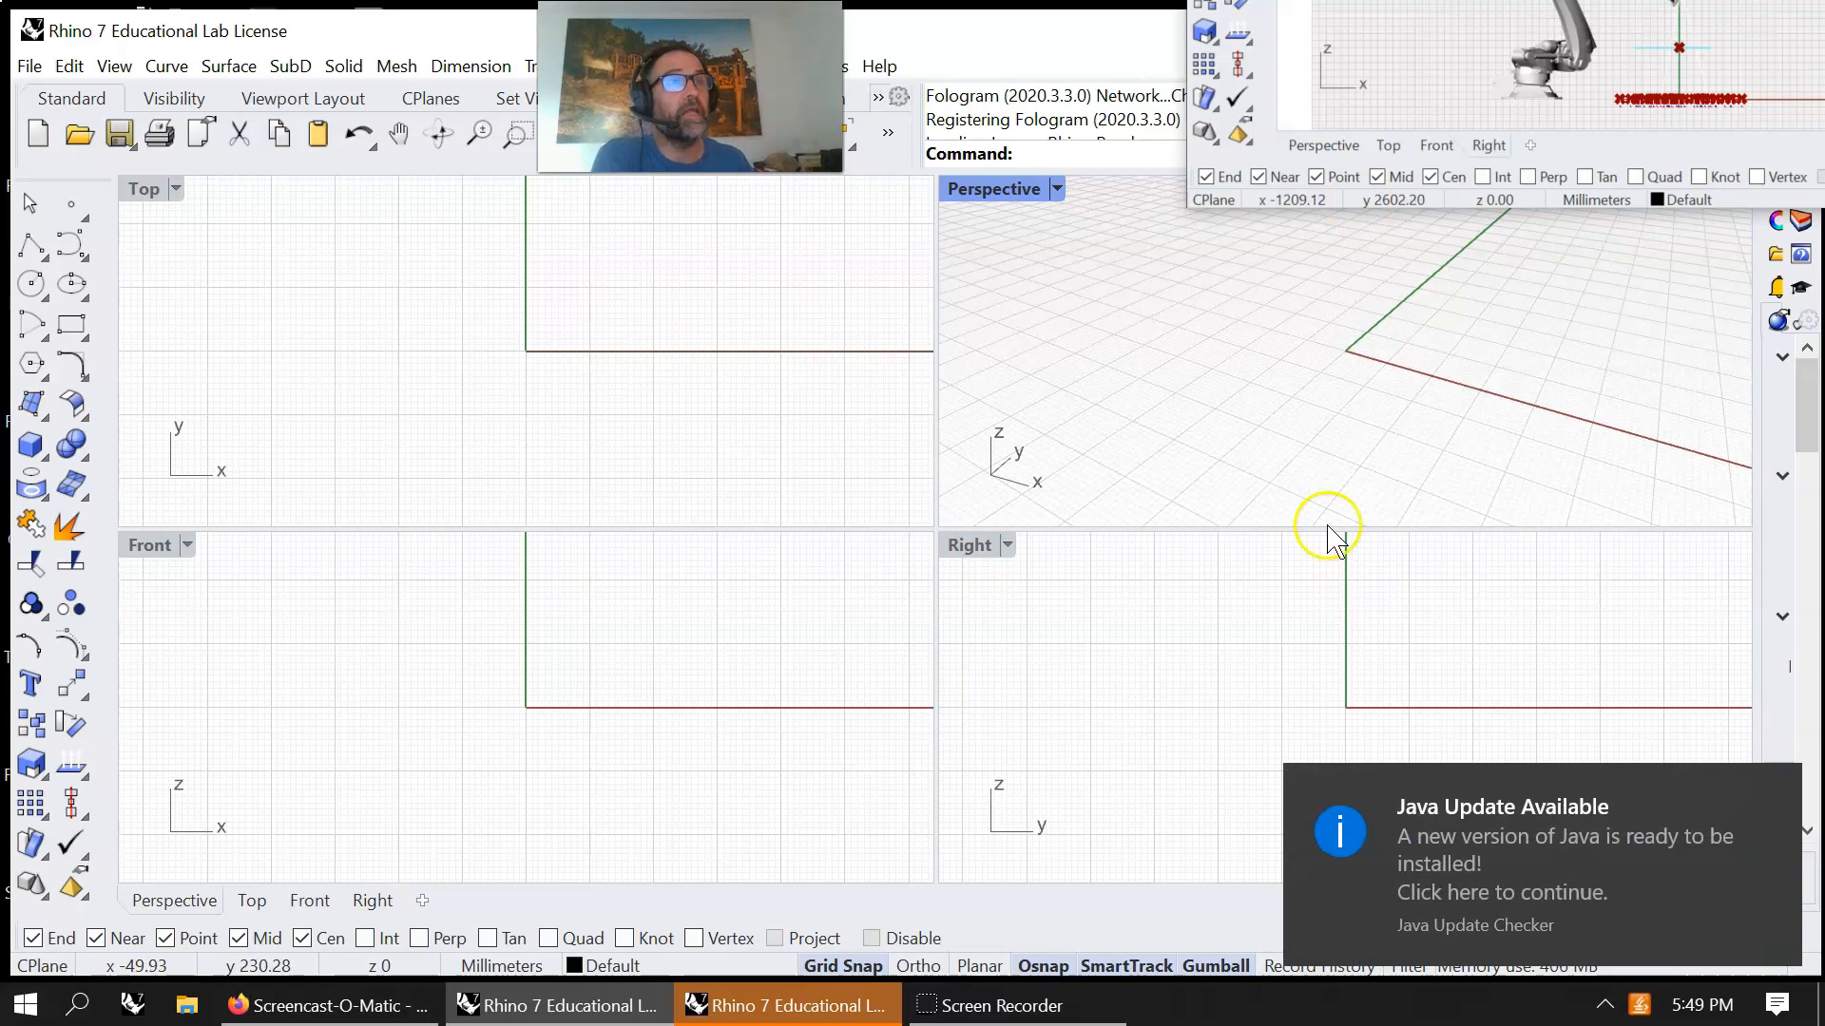
left_click(1768, 787)
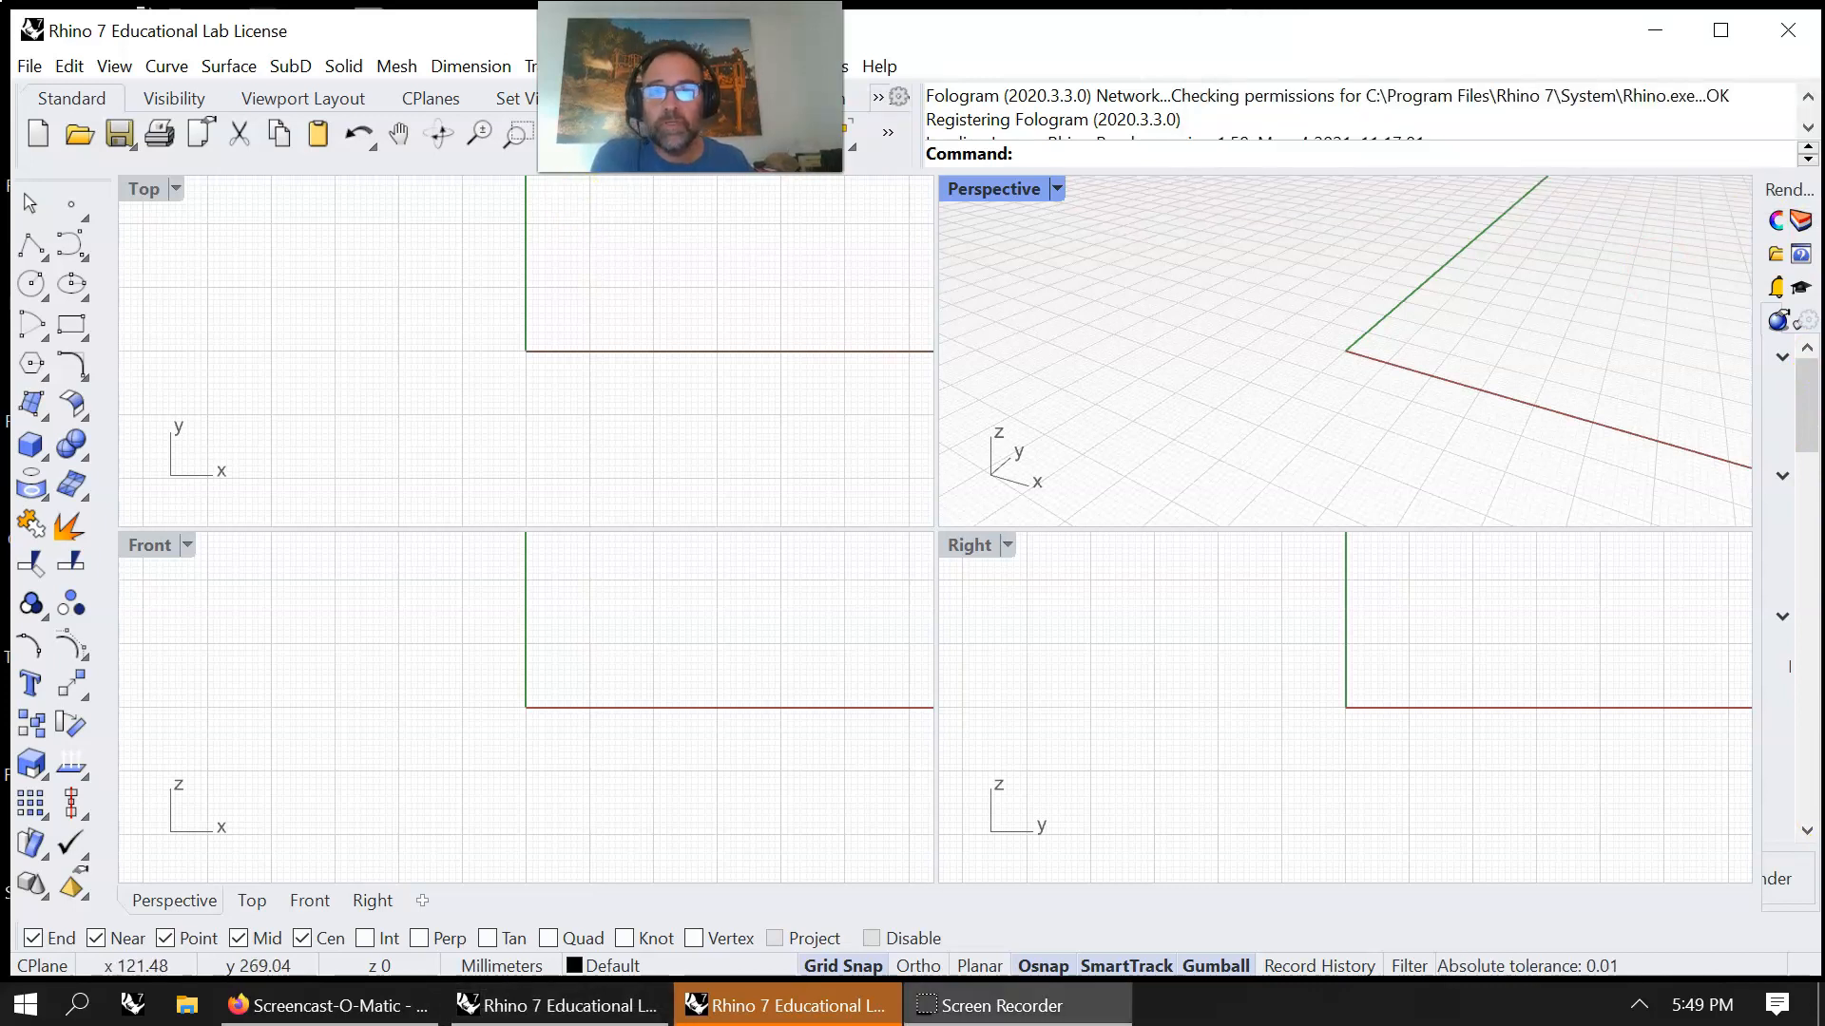
left_click_drag(521, 19, 2, 19)
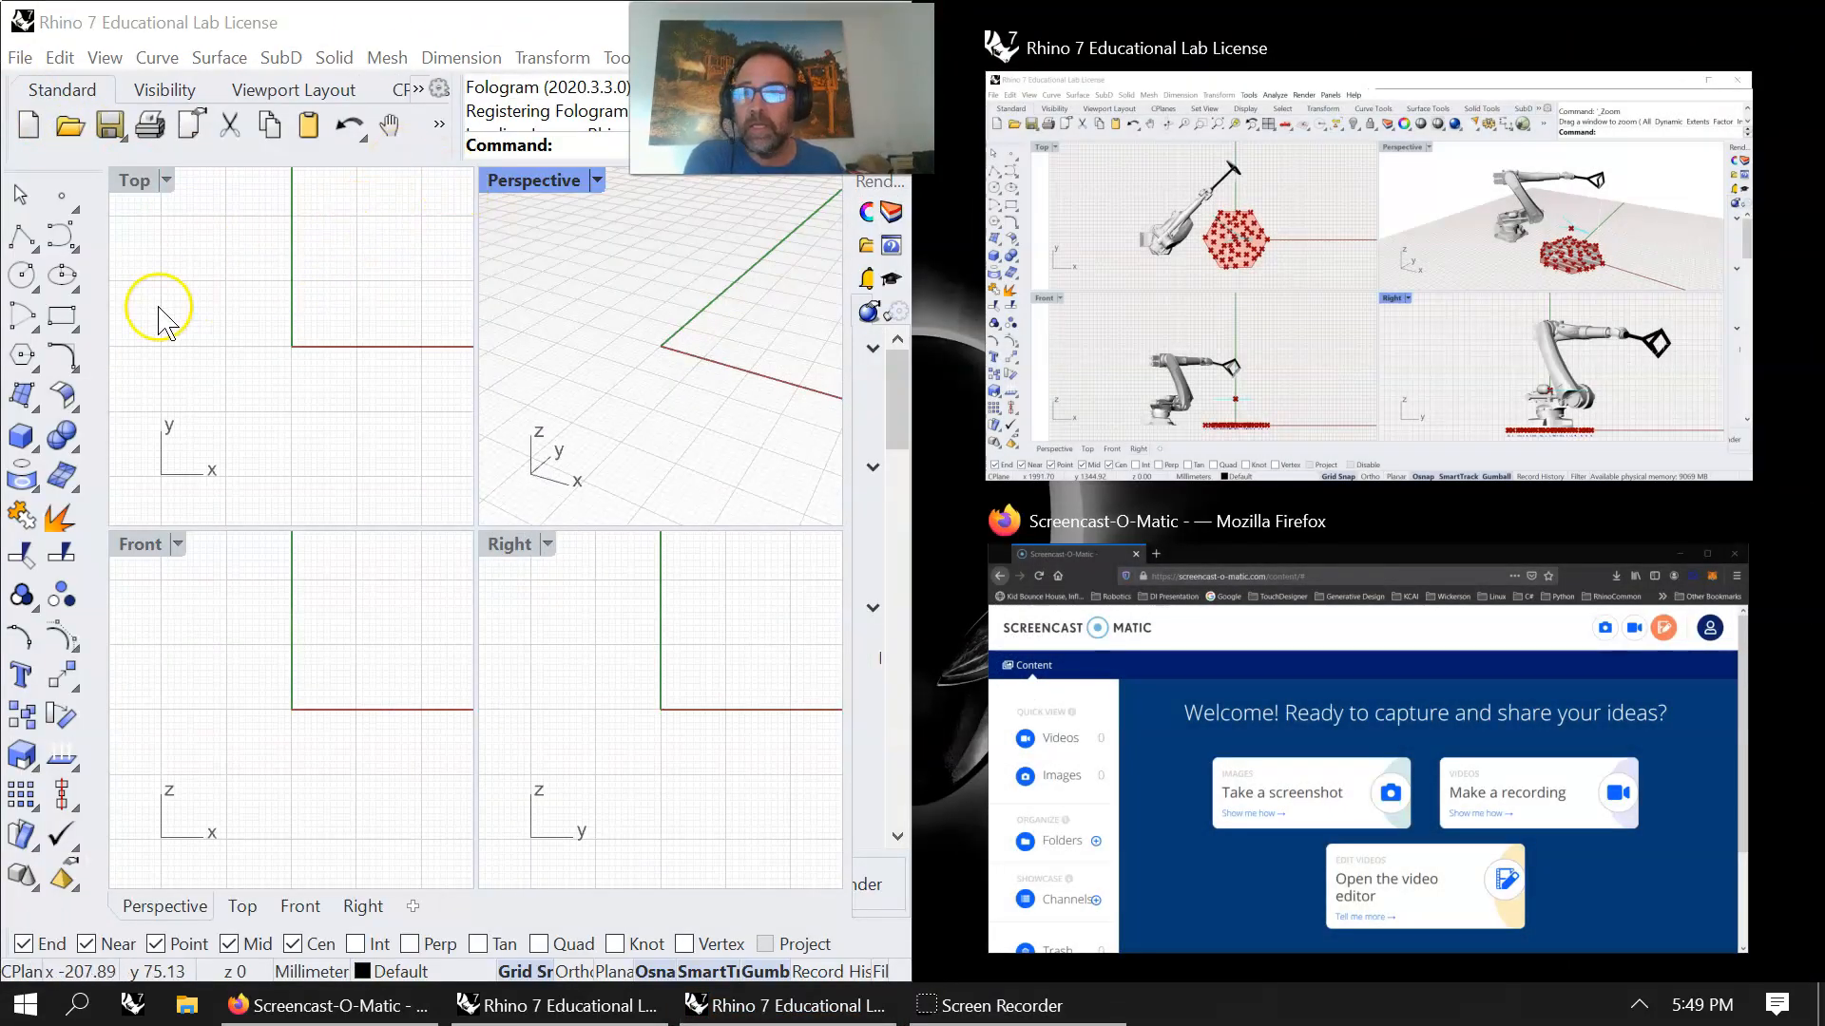
left_click(543, 183)
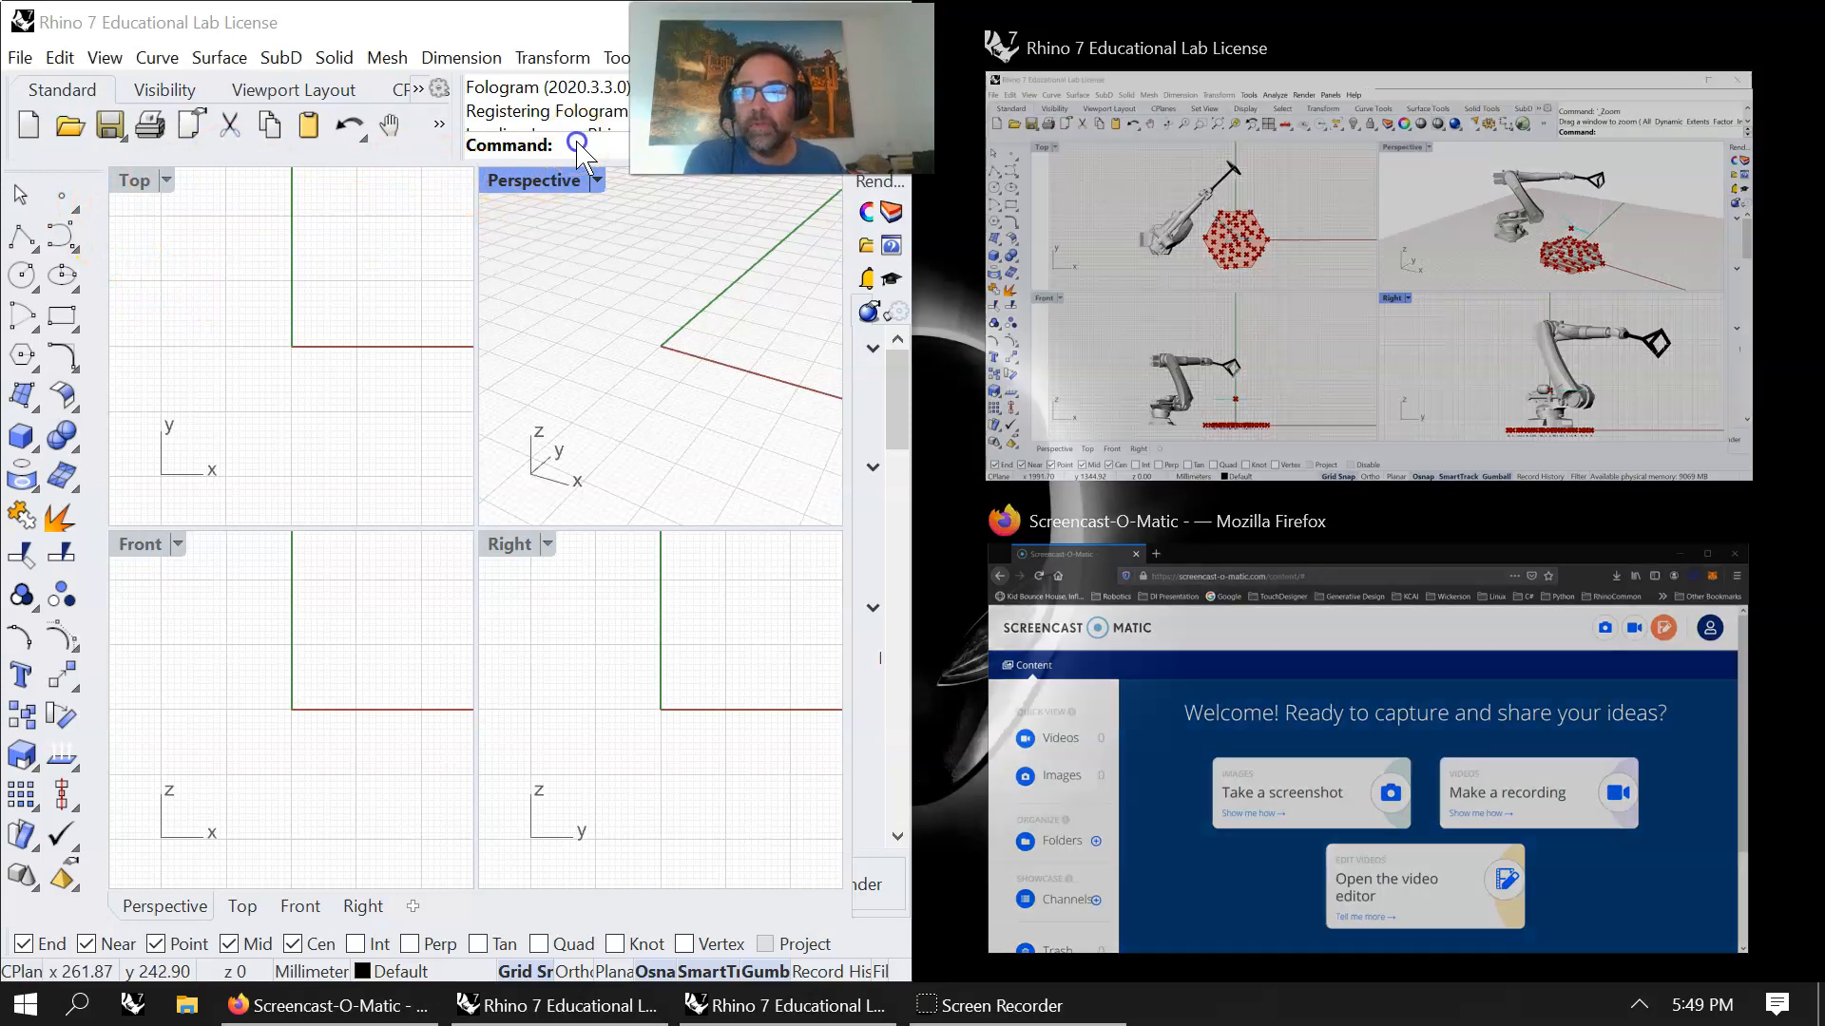
- Launch Grasshopper from Rhino and replace all conflicting Firefly components while it loads
left_click(577, 146)
type("Grasshopper")
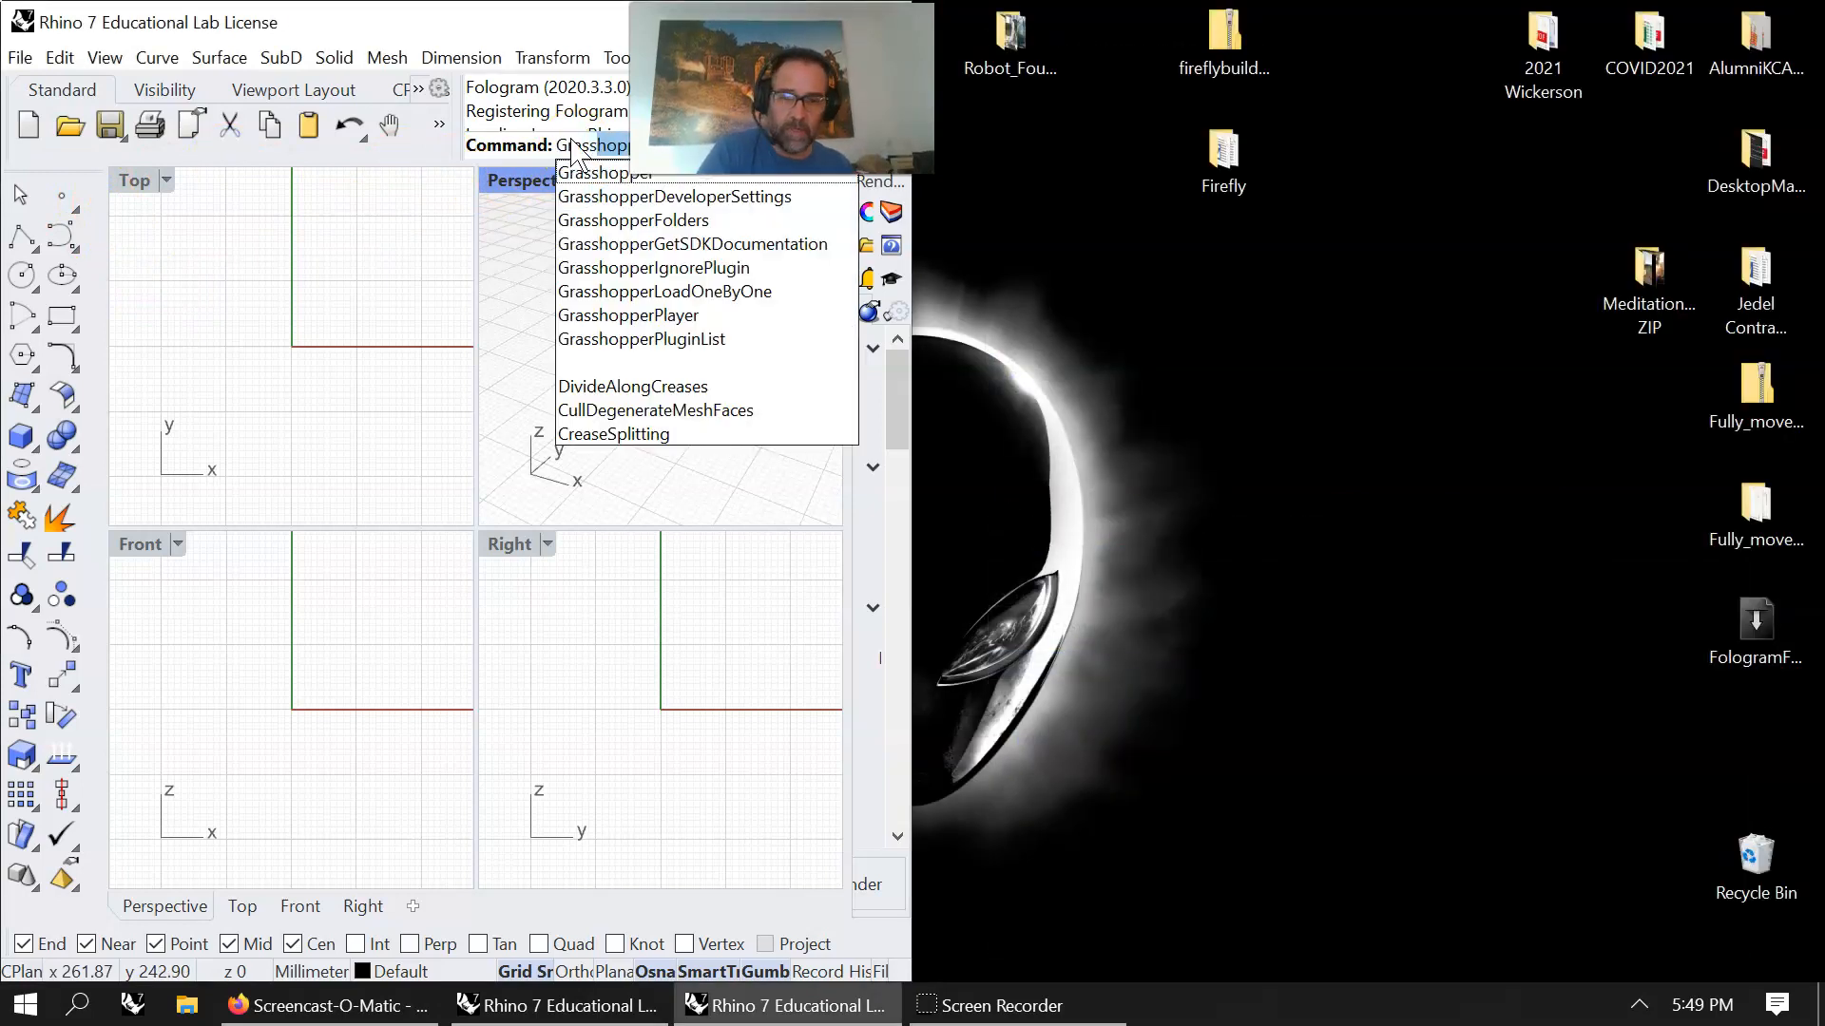
key("Return")
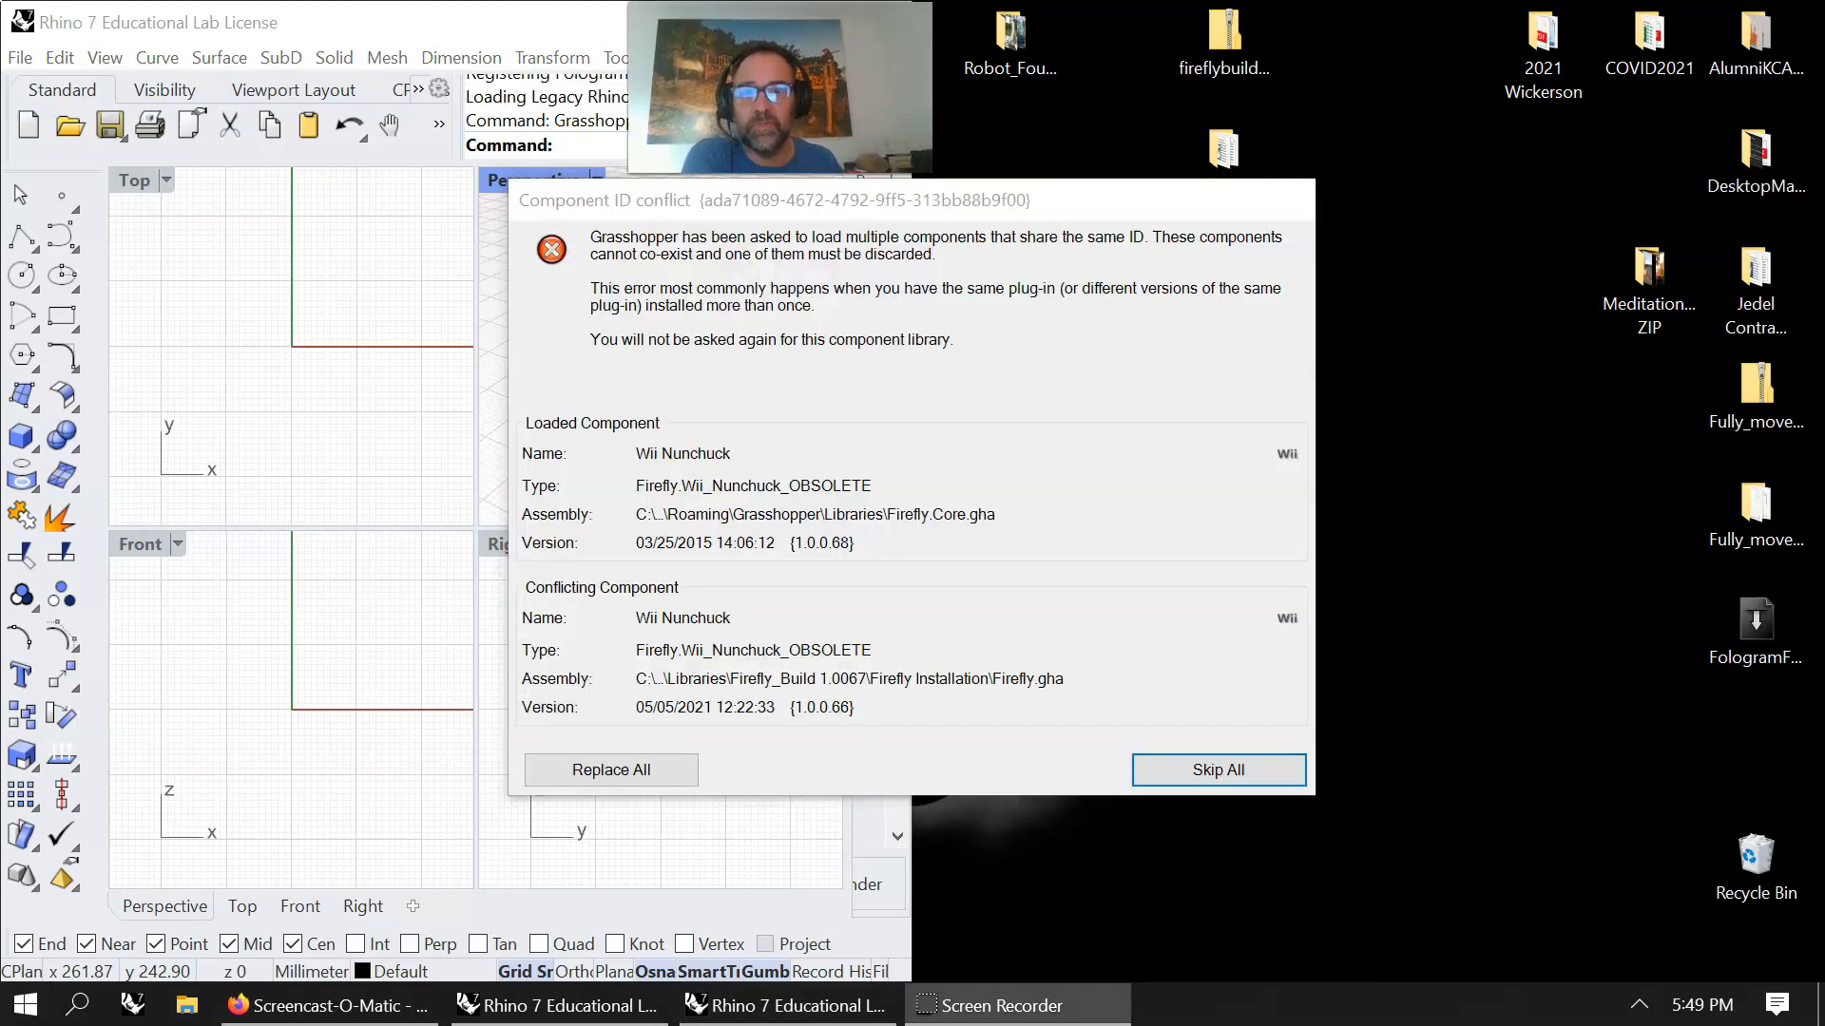
left_click(660, 767)
left_click(654, 767)
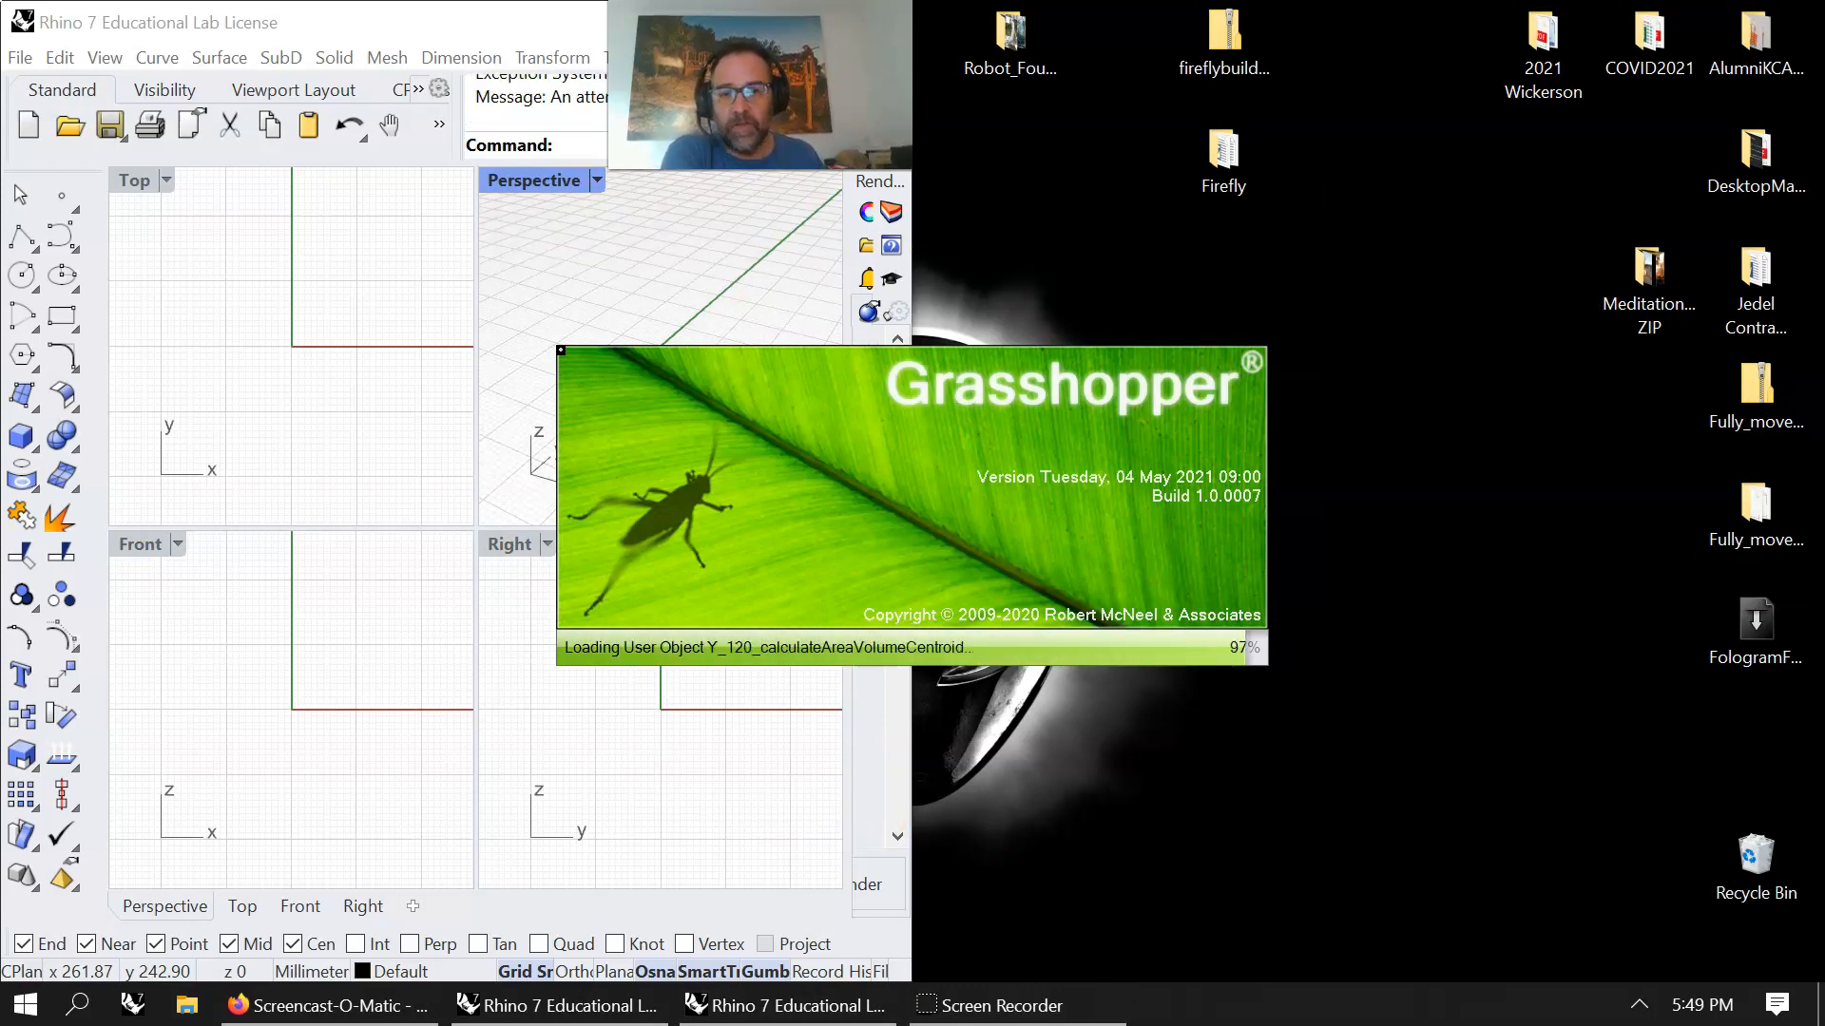
- Close the getting-started tutorial browser and place the Exceptions component near the start of a new canvas
left_click(1083, 758)
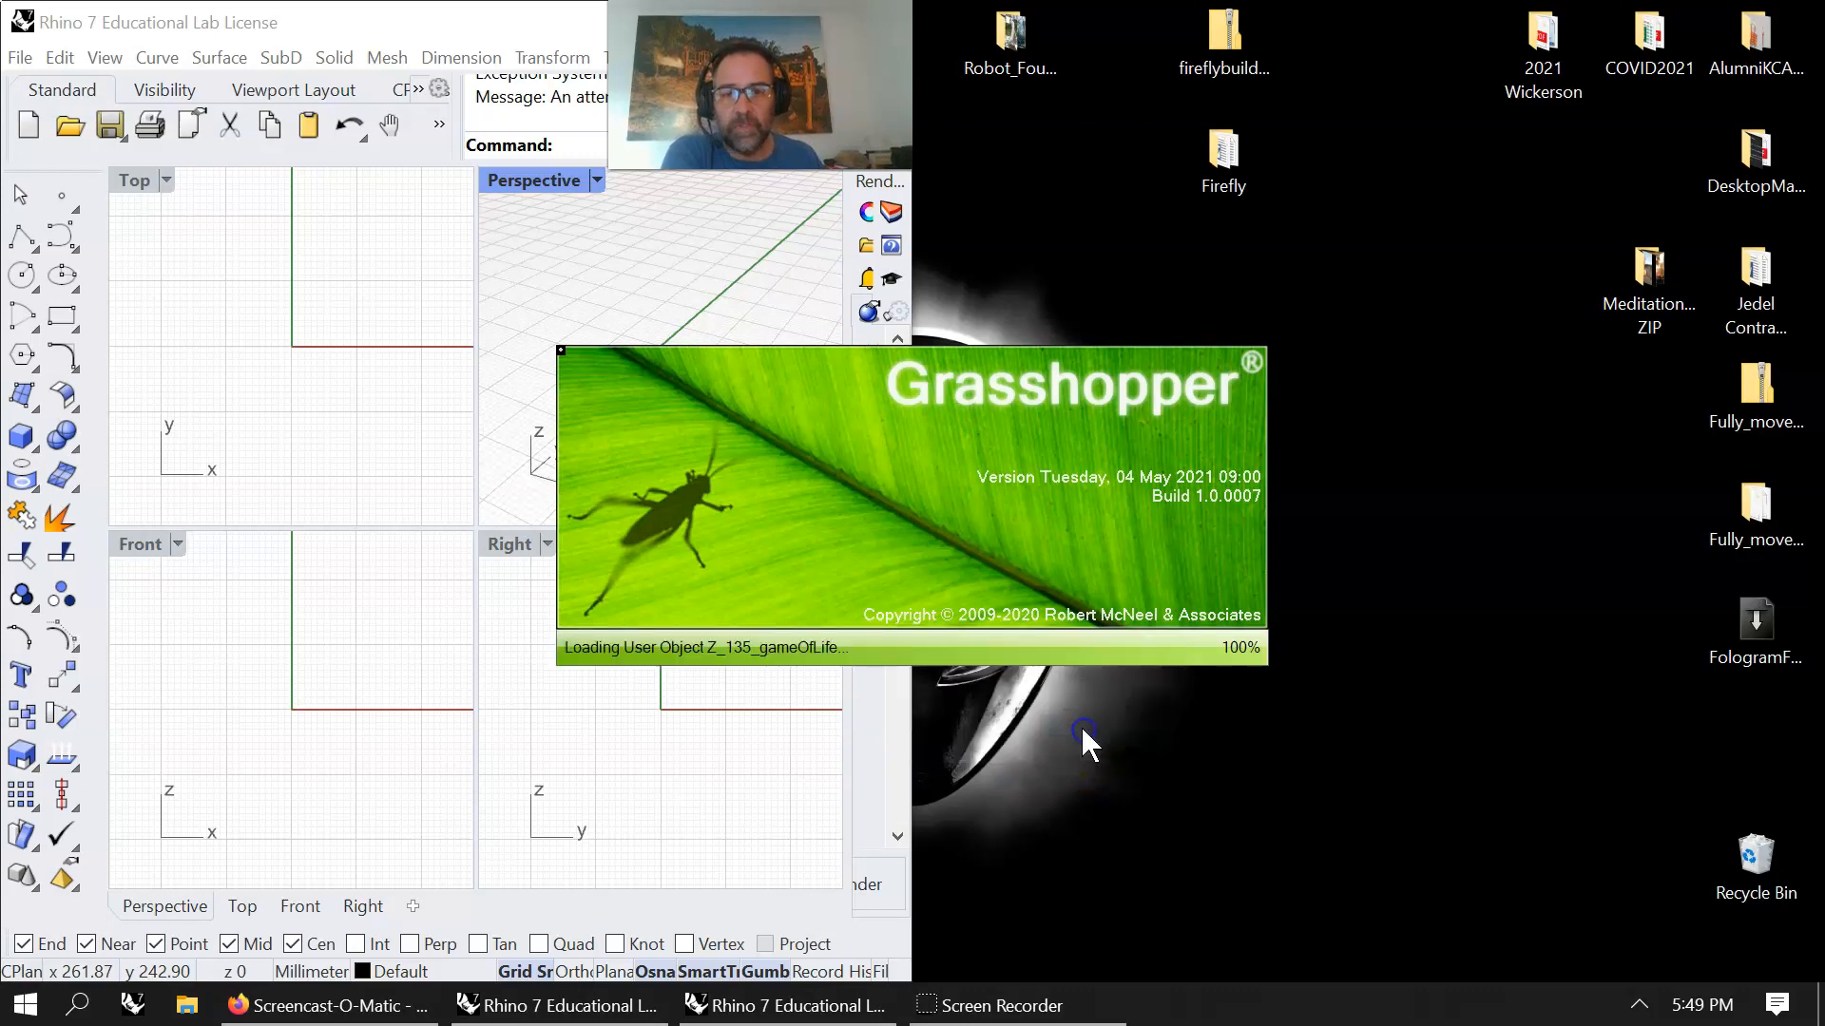
left_click(665, 731)
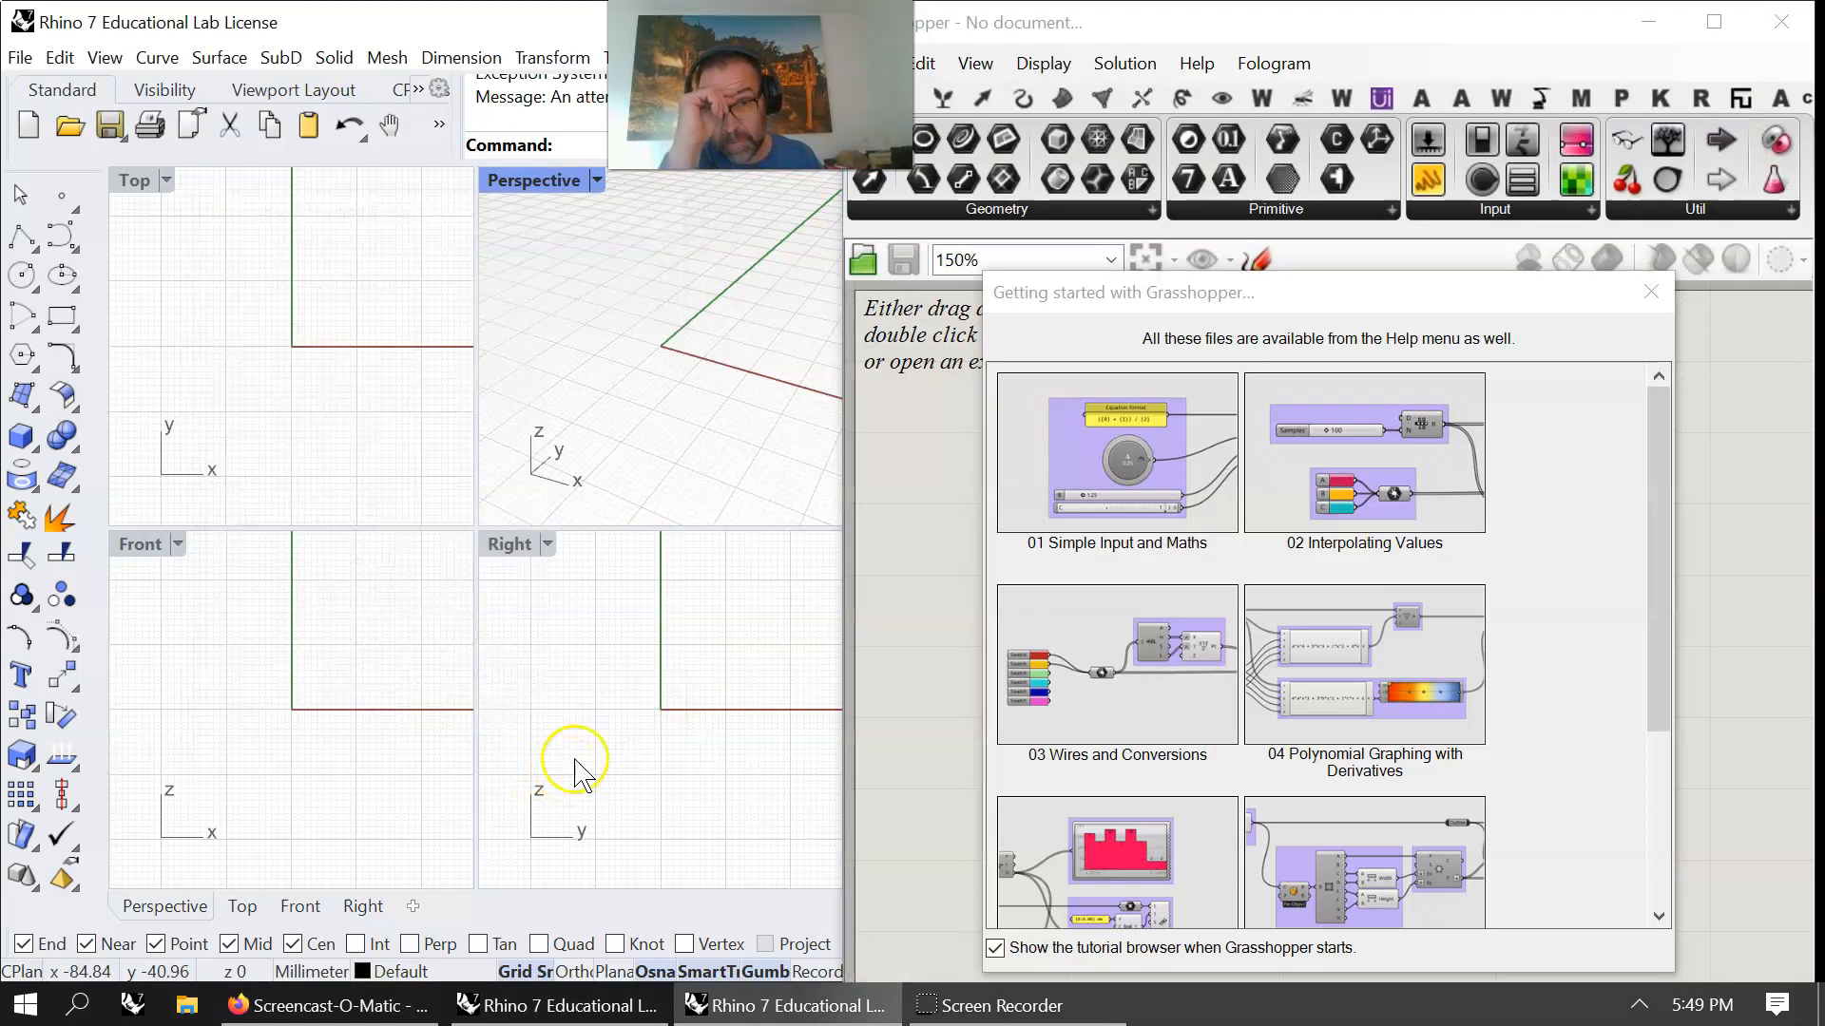
left_click(1651, 292)
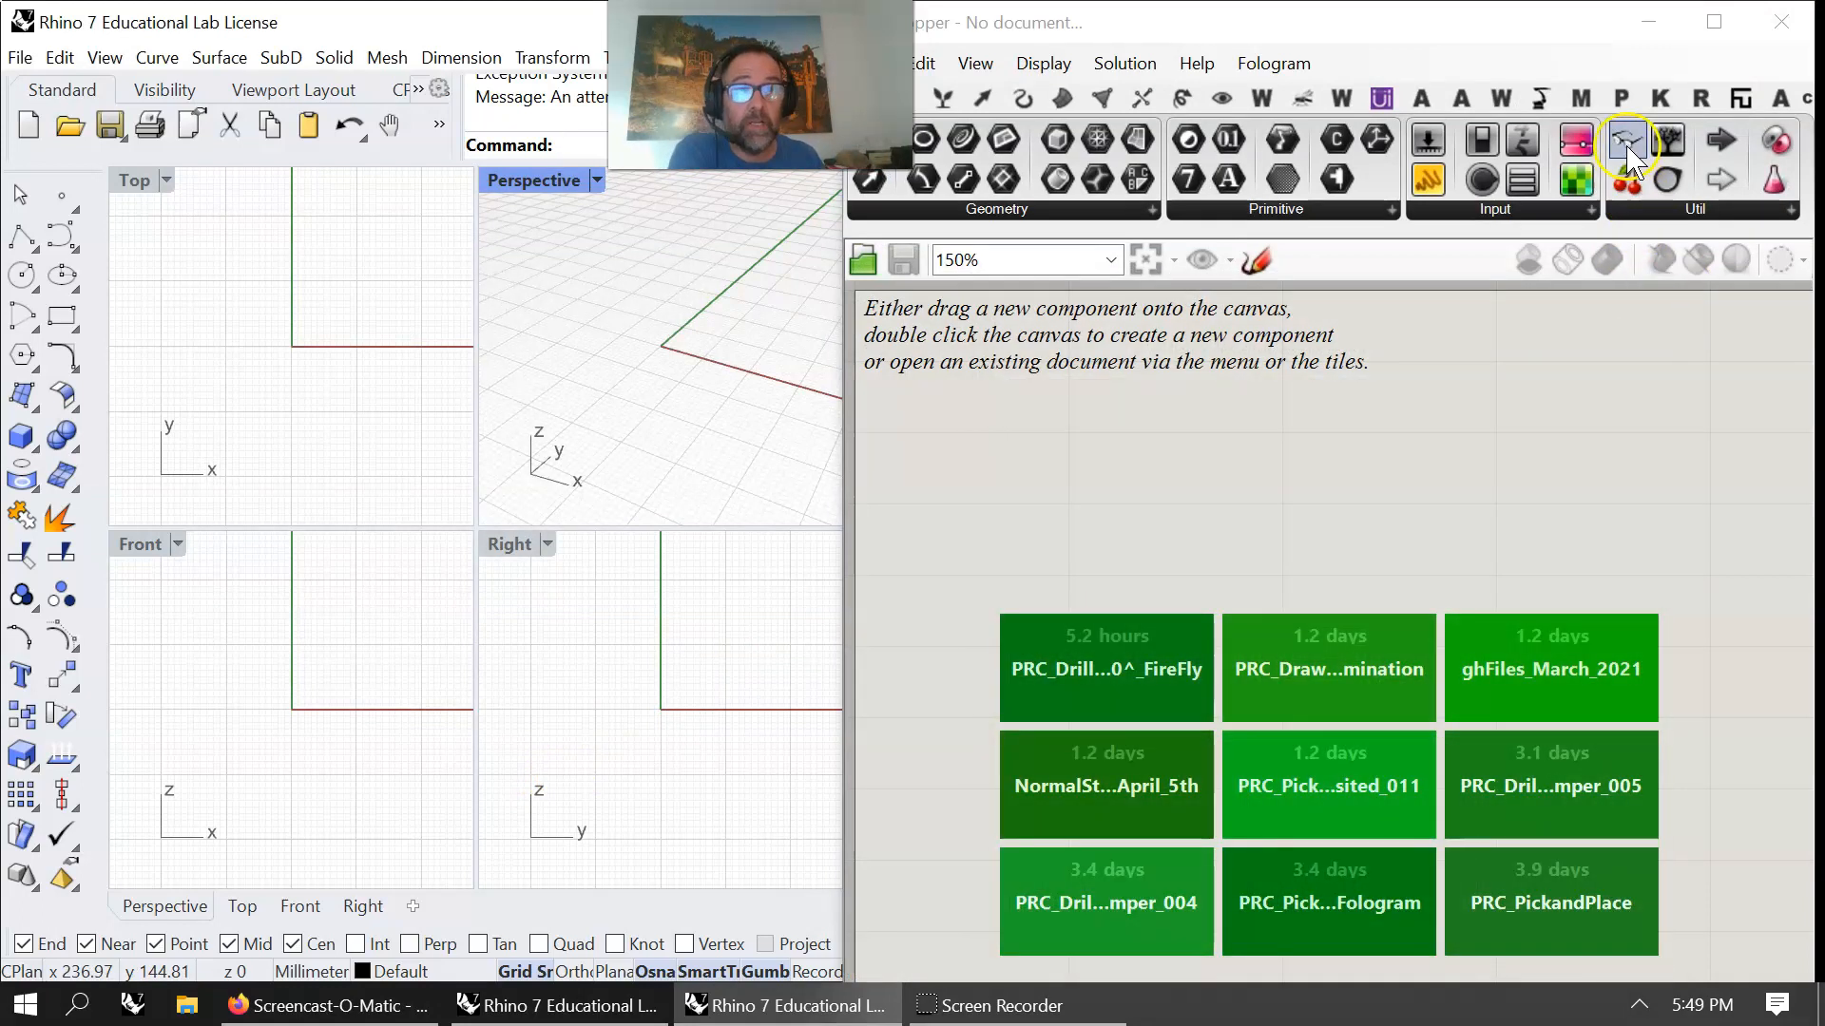
left_click_drag(1627, 142, 937, 323)
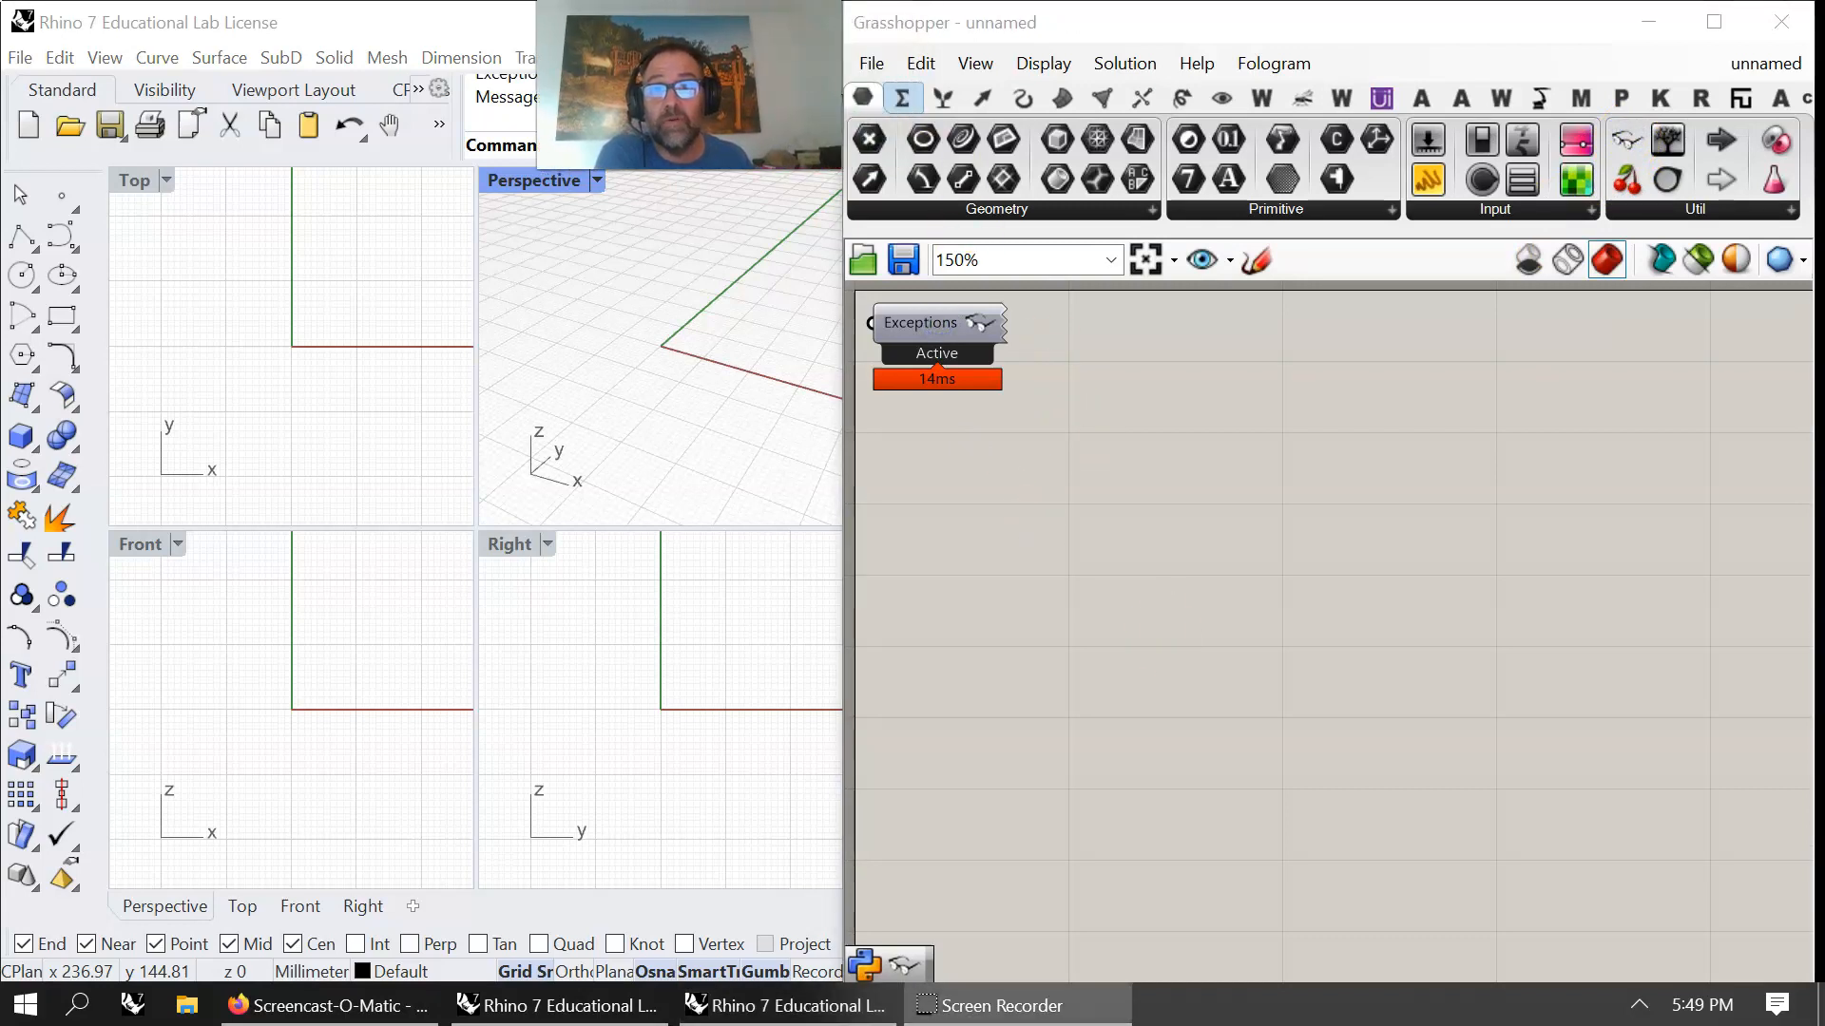
- Start saving the document and browse from the Desktop through gh_Files_Robotics_2021 and EXAMPLES to the NEW_Drilling folder
left_click(874, 66)
left_click(874, 67)
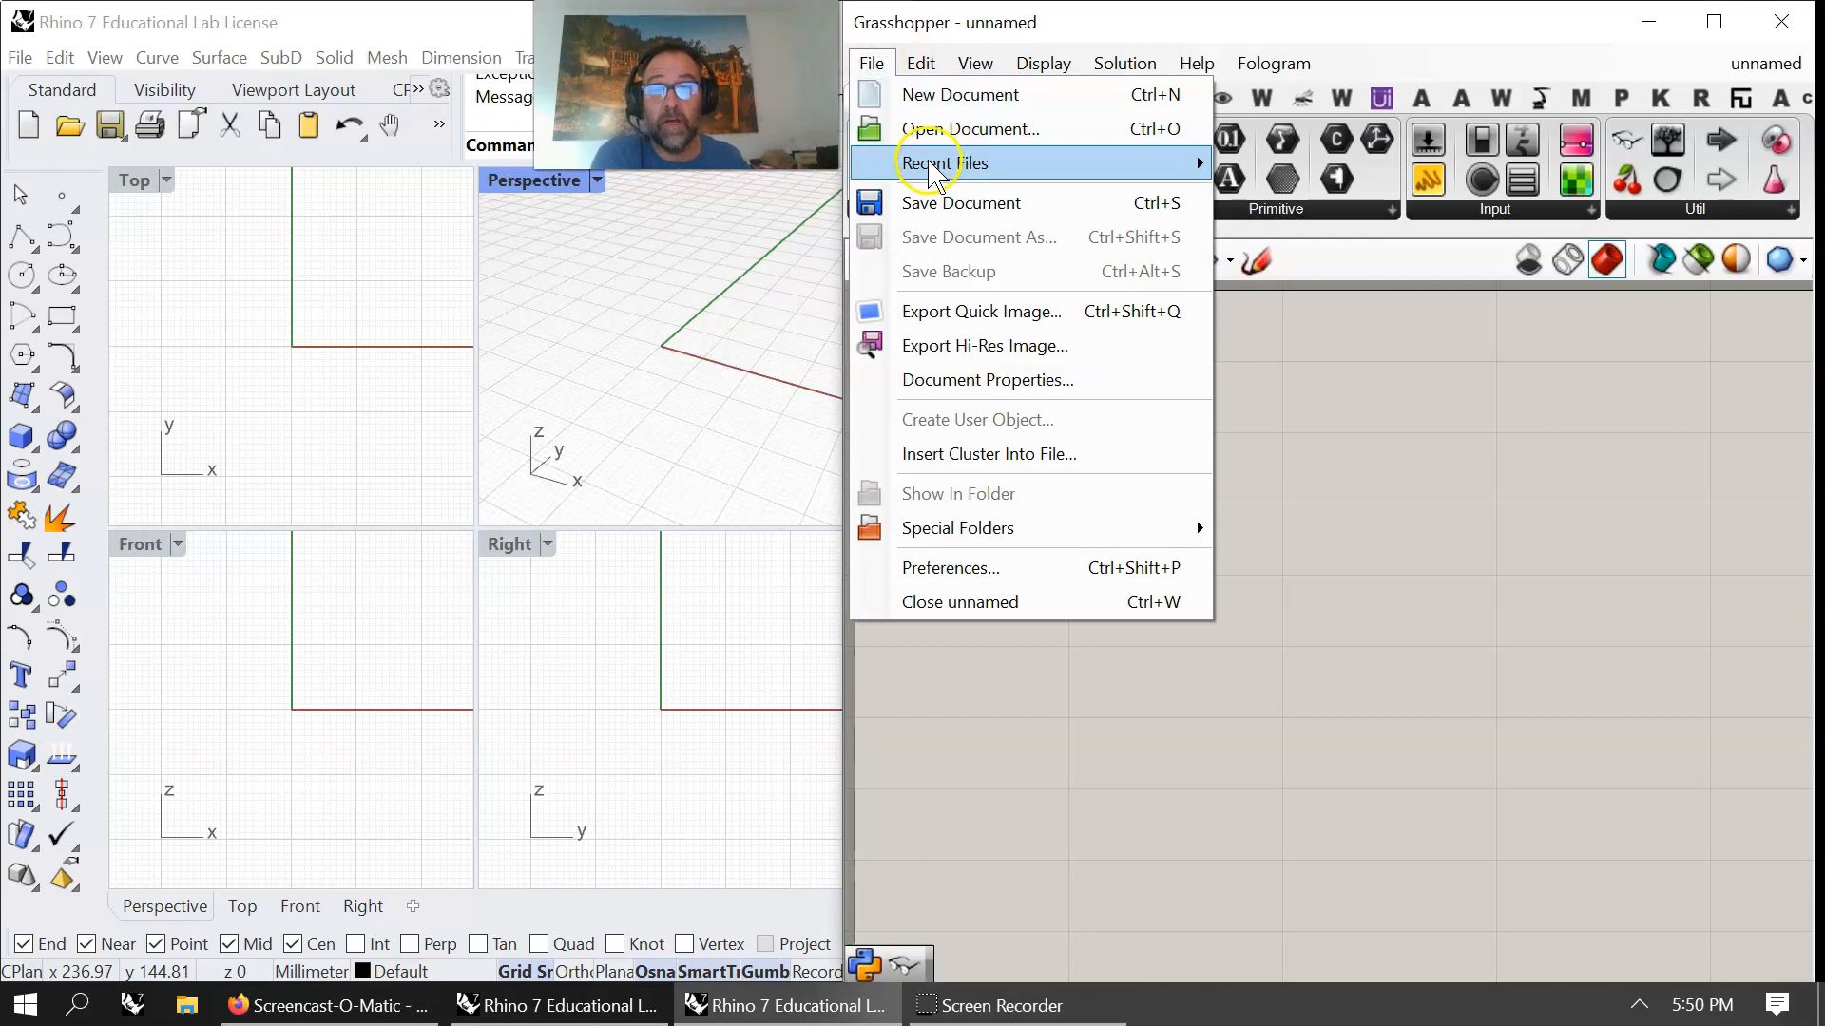
left_click(941, 202)
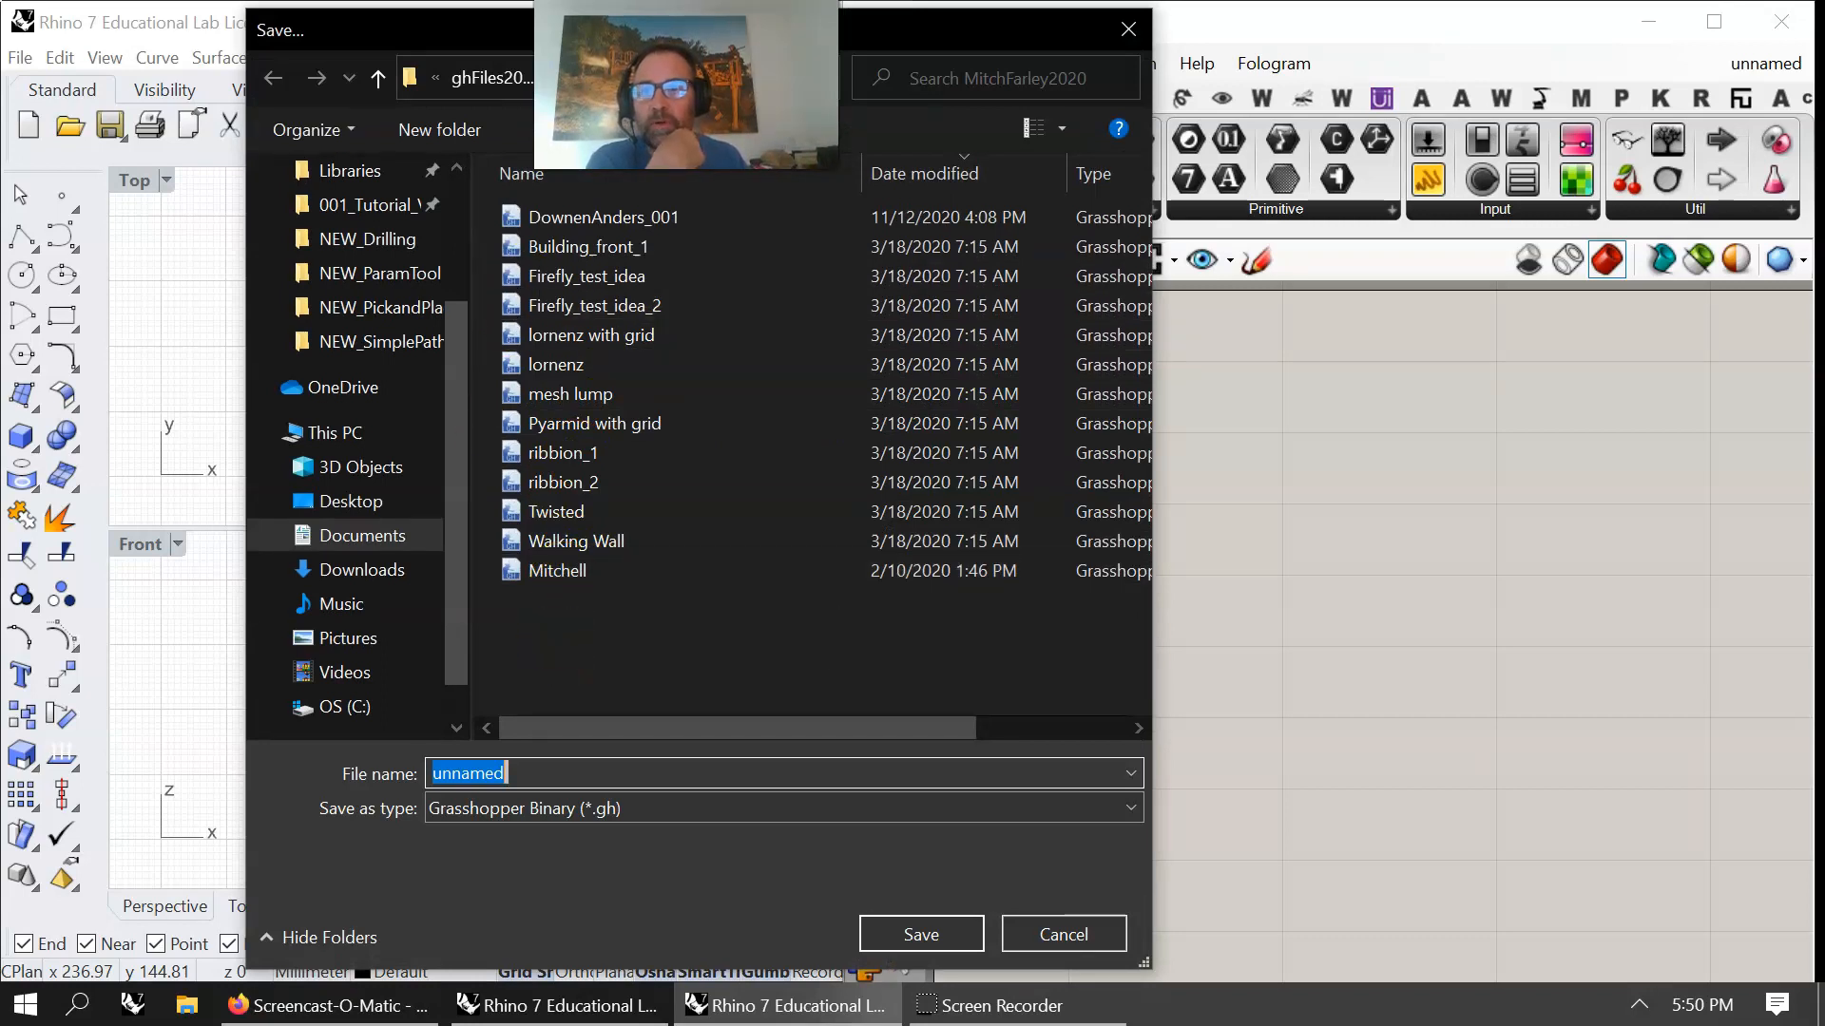
left_click(351, 502)
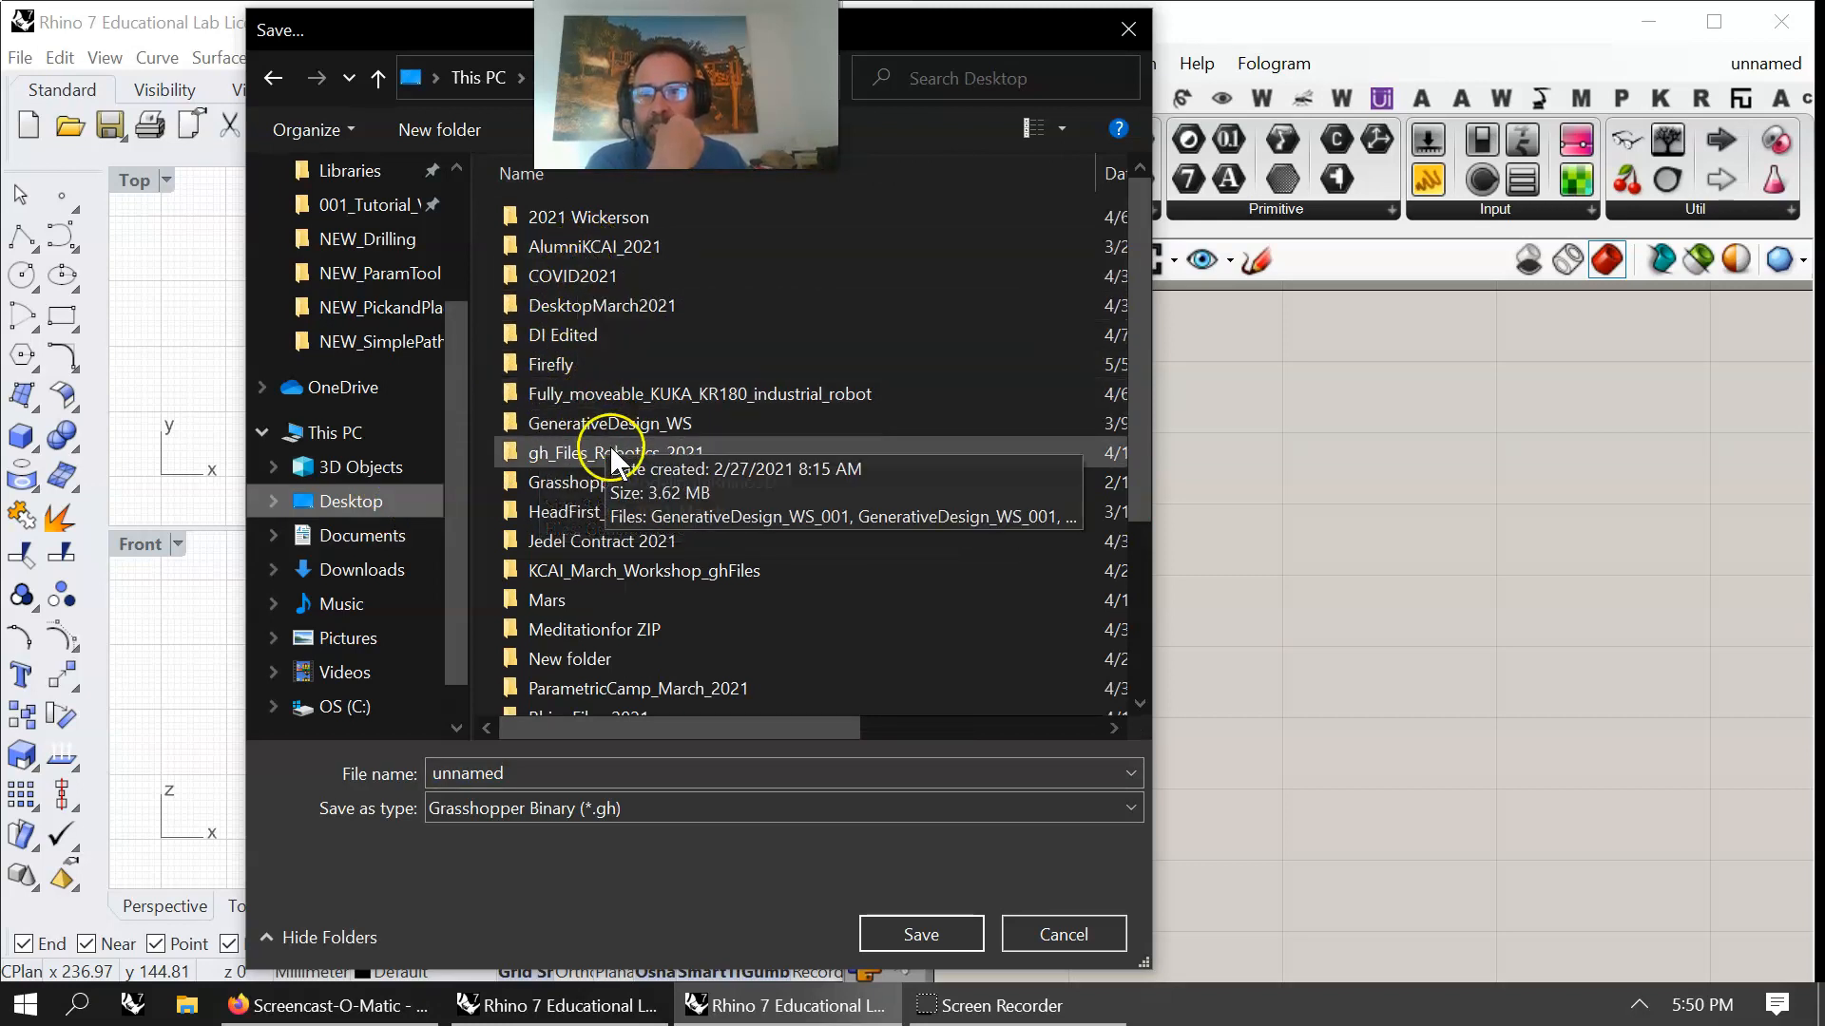
scroll(608, 561, "down", 2)
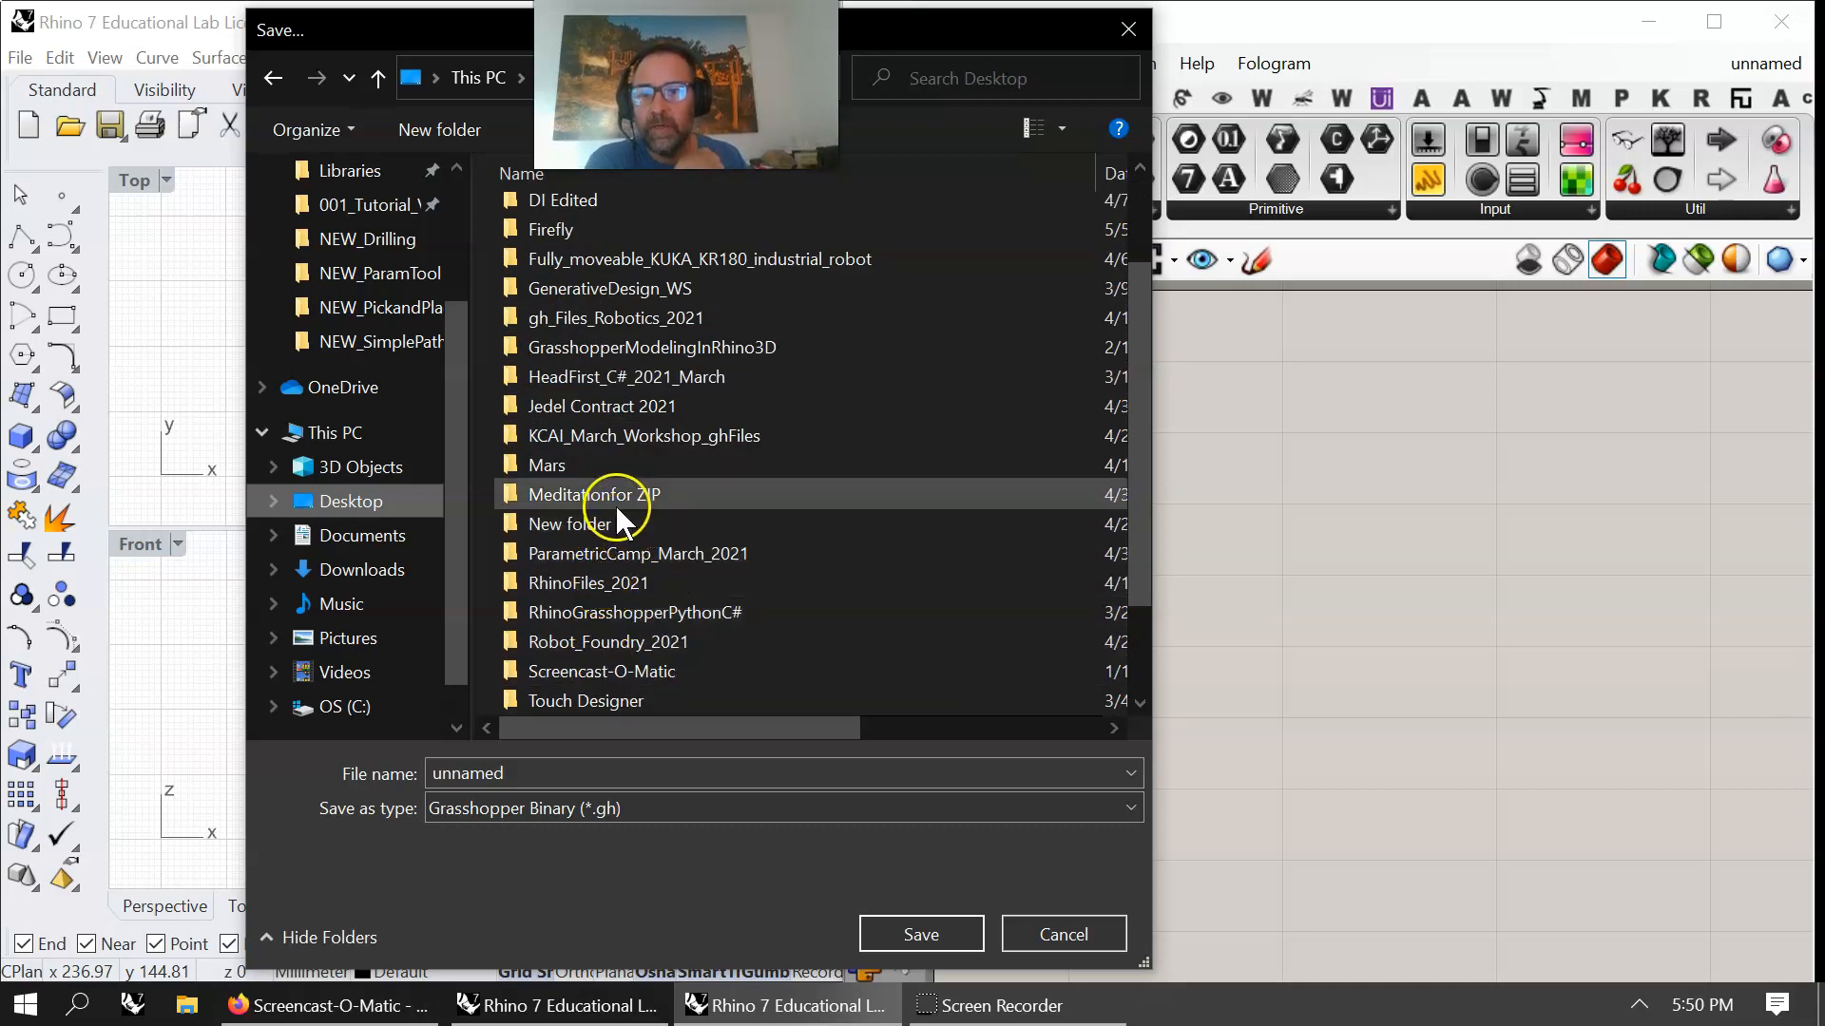
scroll(616, 513, "up", 2)
double_click(598, 451)
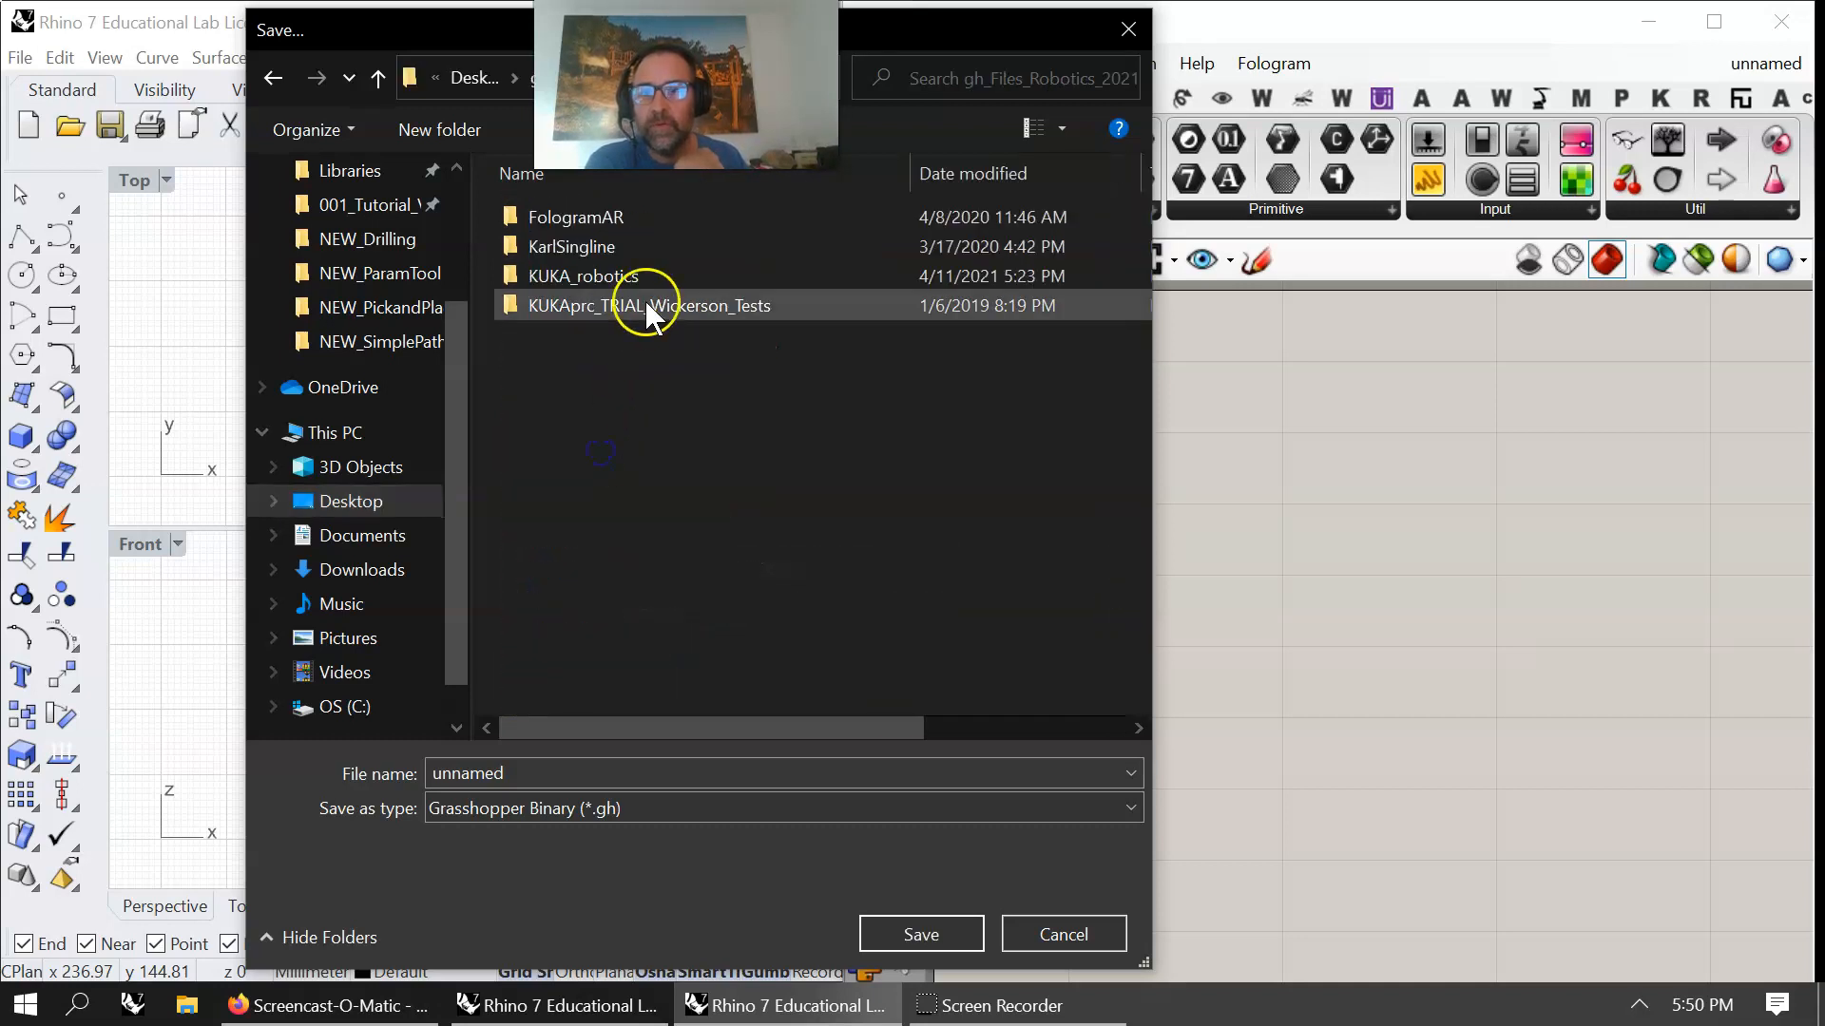
double_click(607, 305)
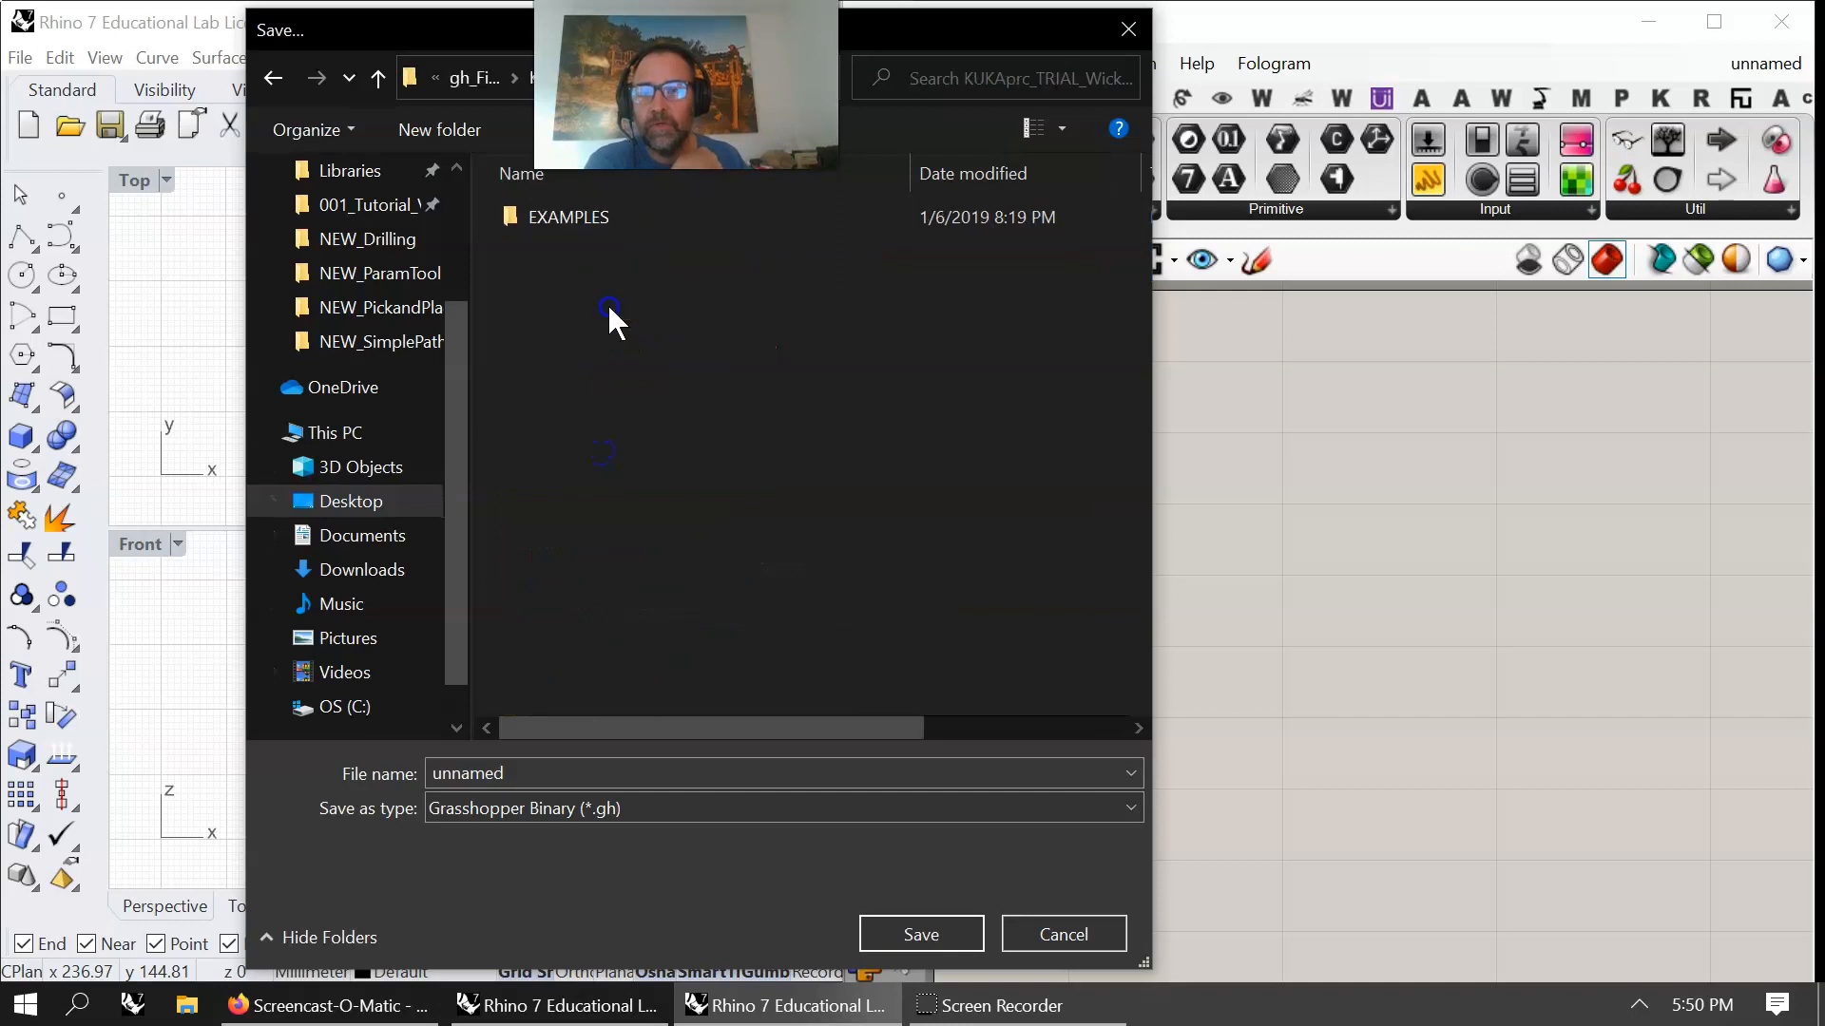
double_click(565, 219)
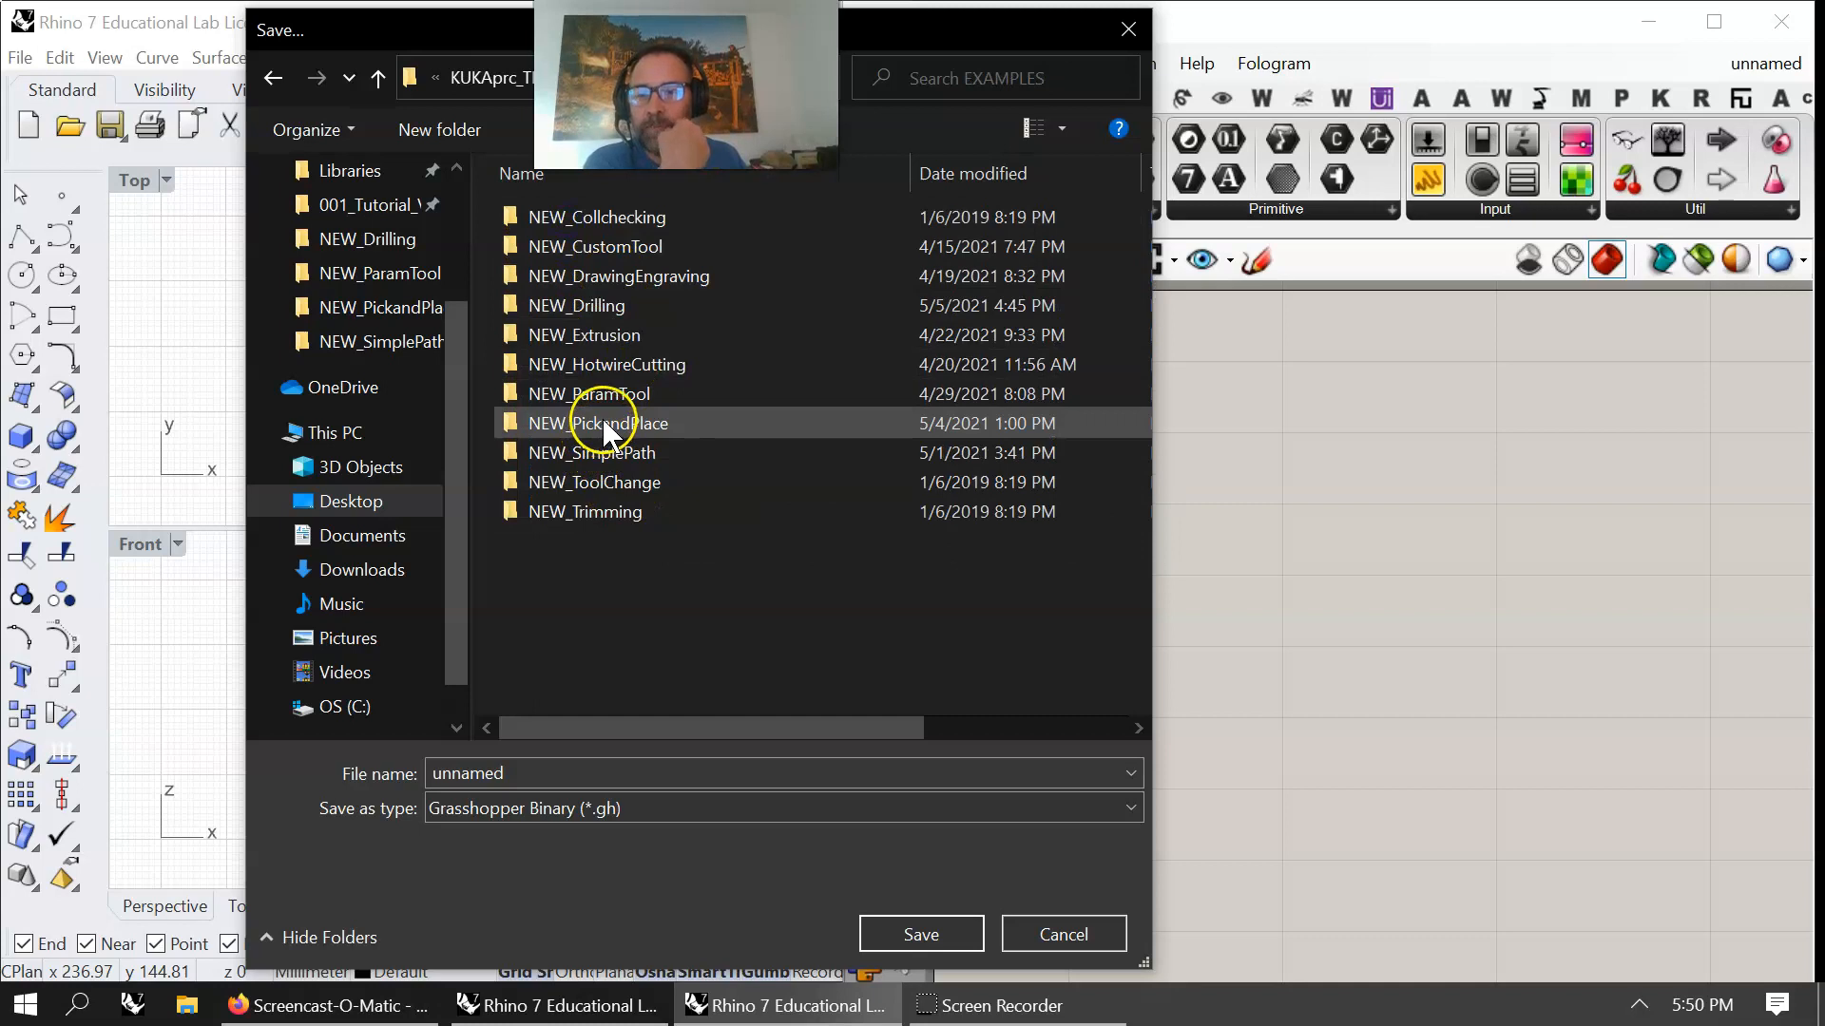
double_click(595, 306)
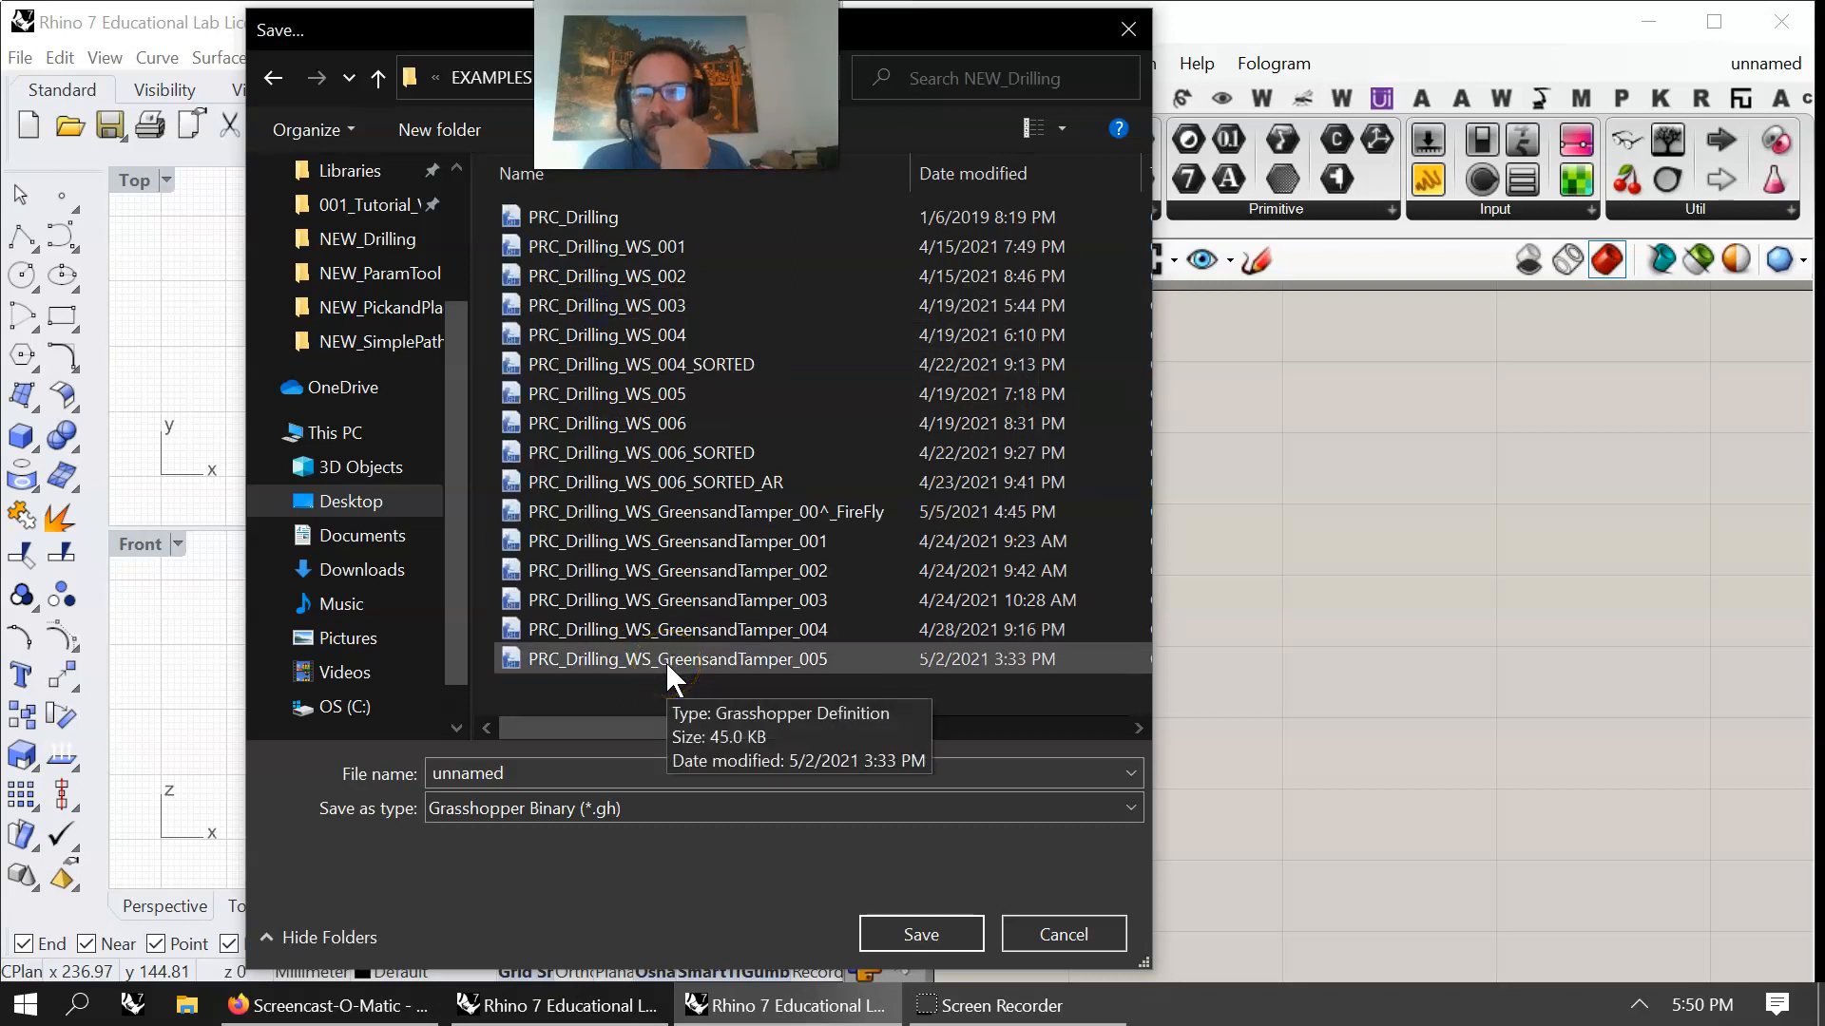
- Save the document as PRC_Drilling_WS_GreensandTamper_00^_FireFly_Tutorial, basing the name on the existing FireFly file
left_click(717, 514)
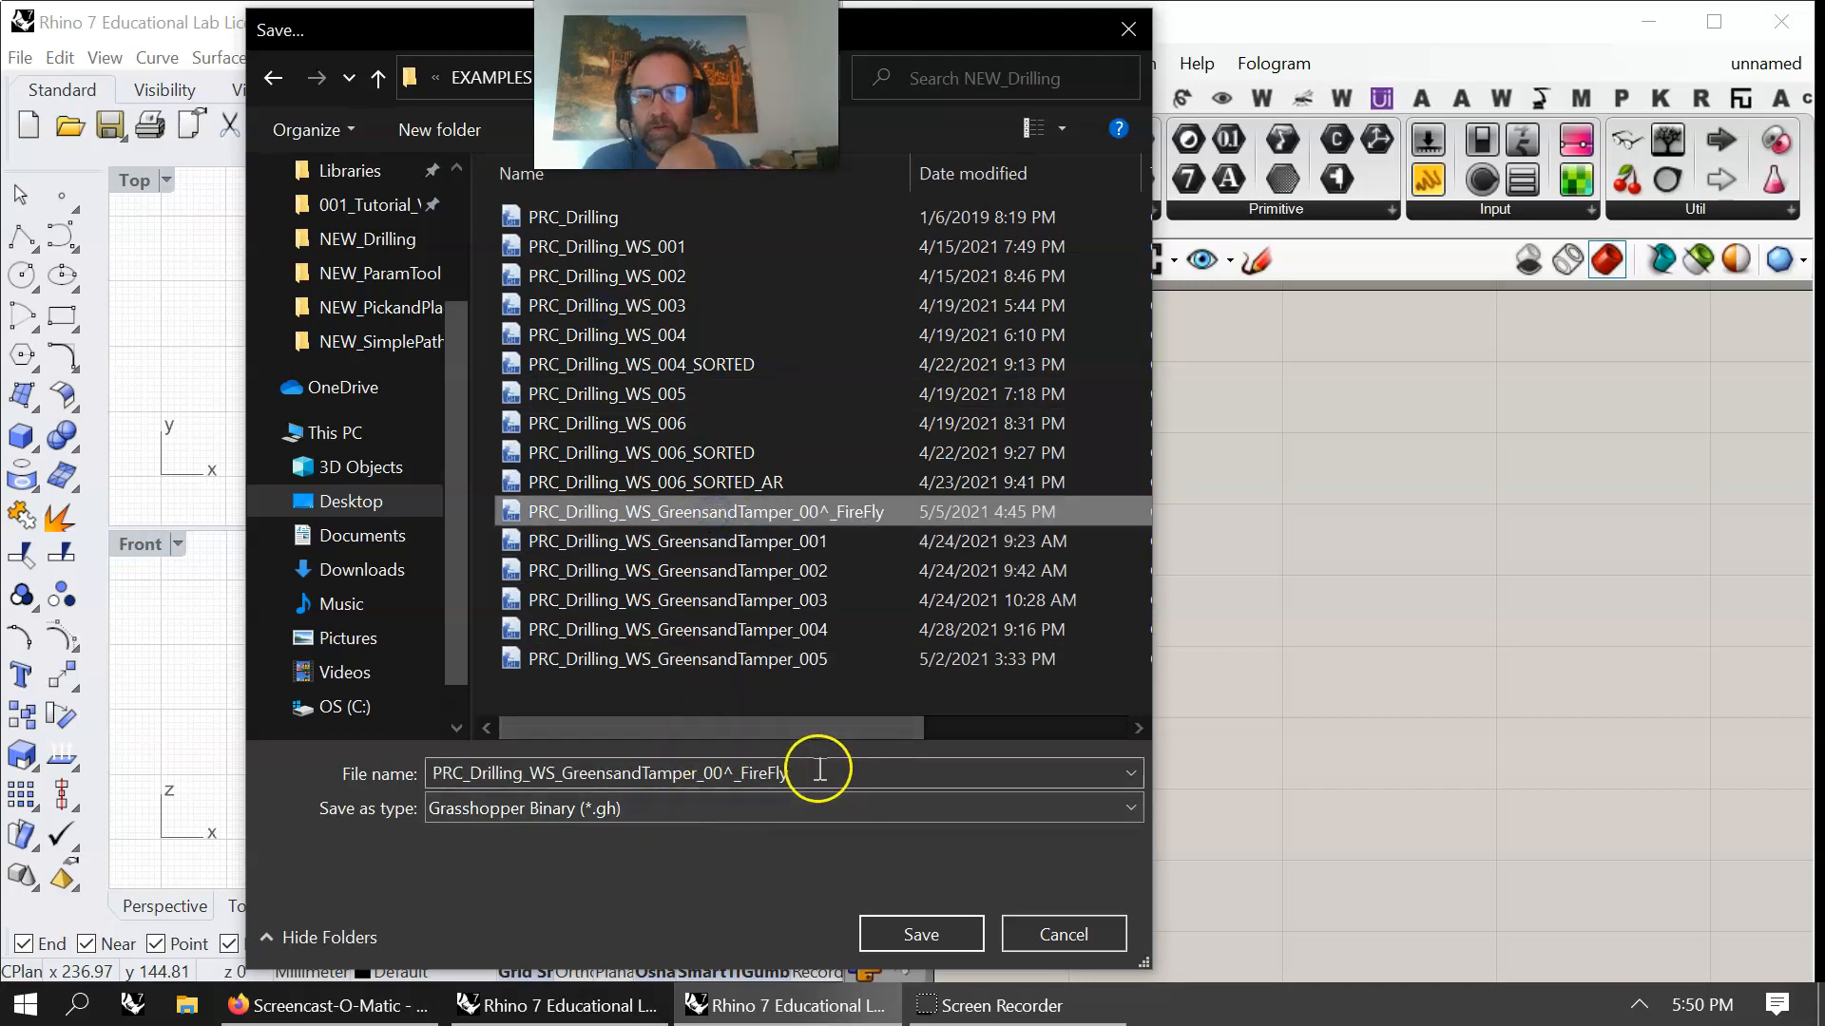
left_click(820, 769)
left_click(818, 770)
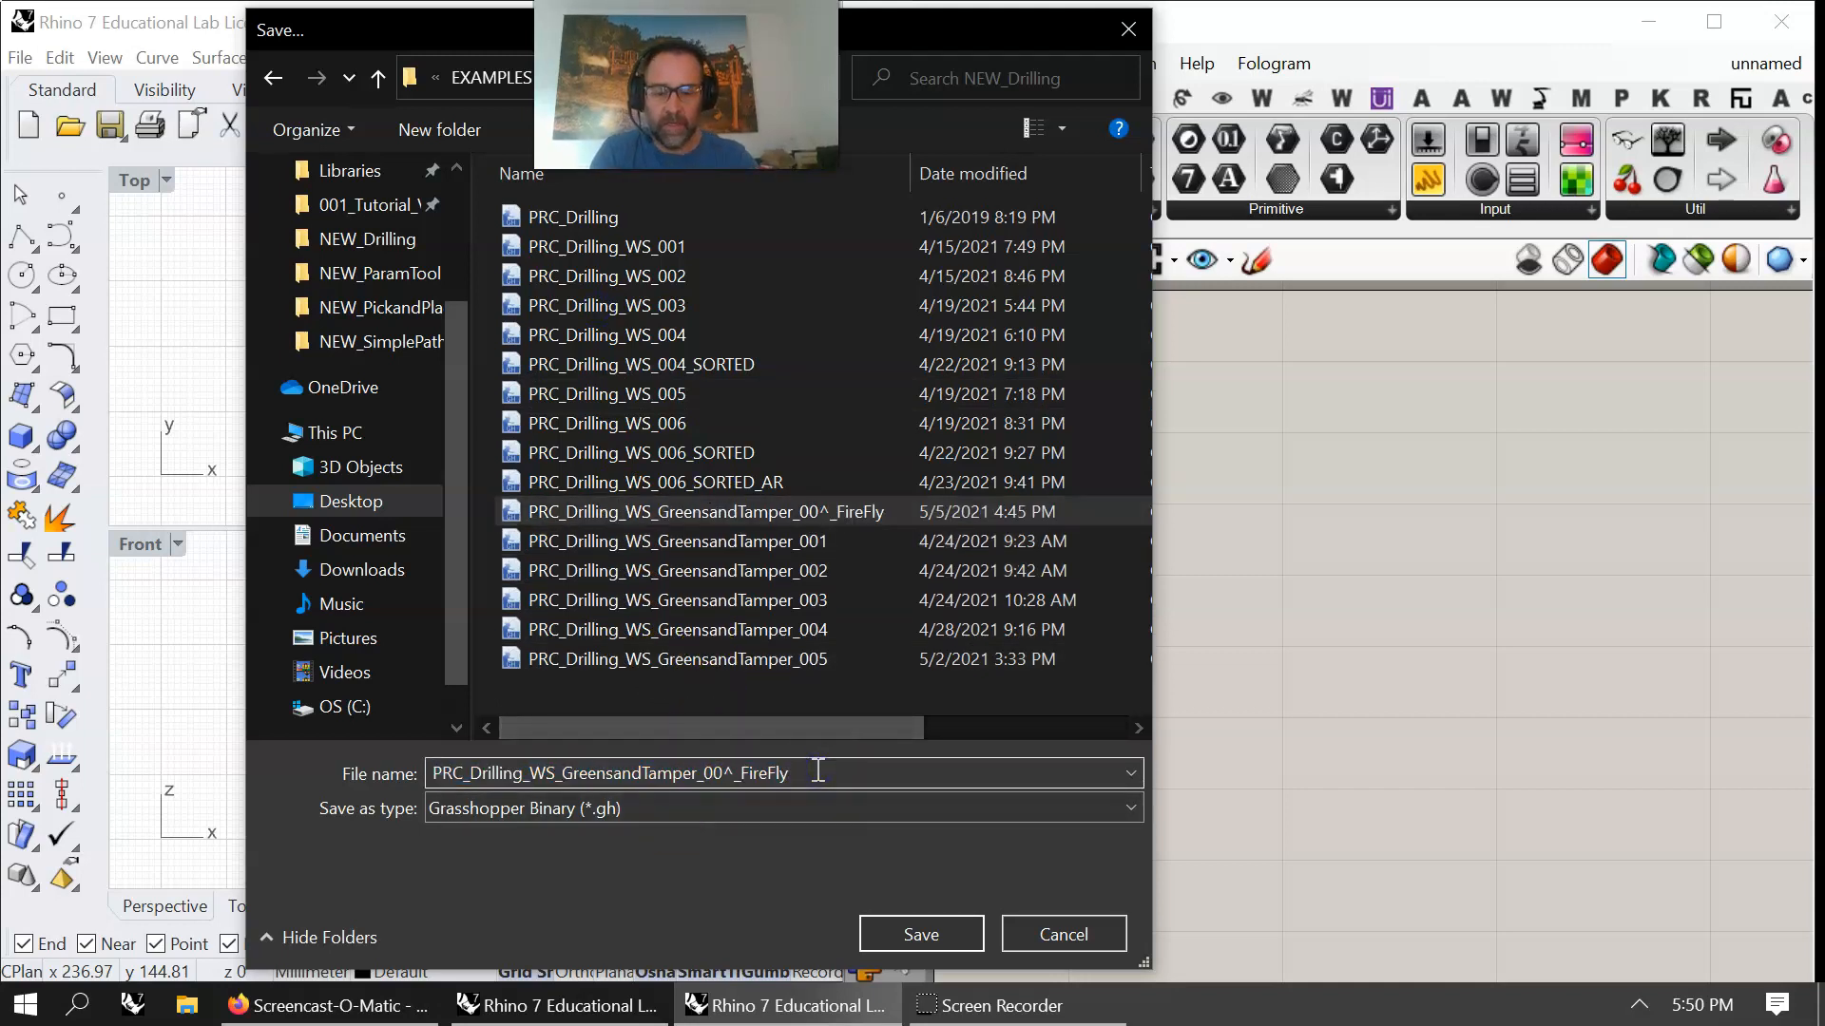
type("_Tutorial")
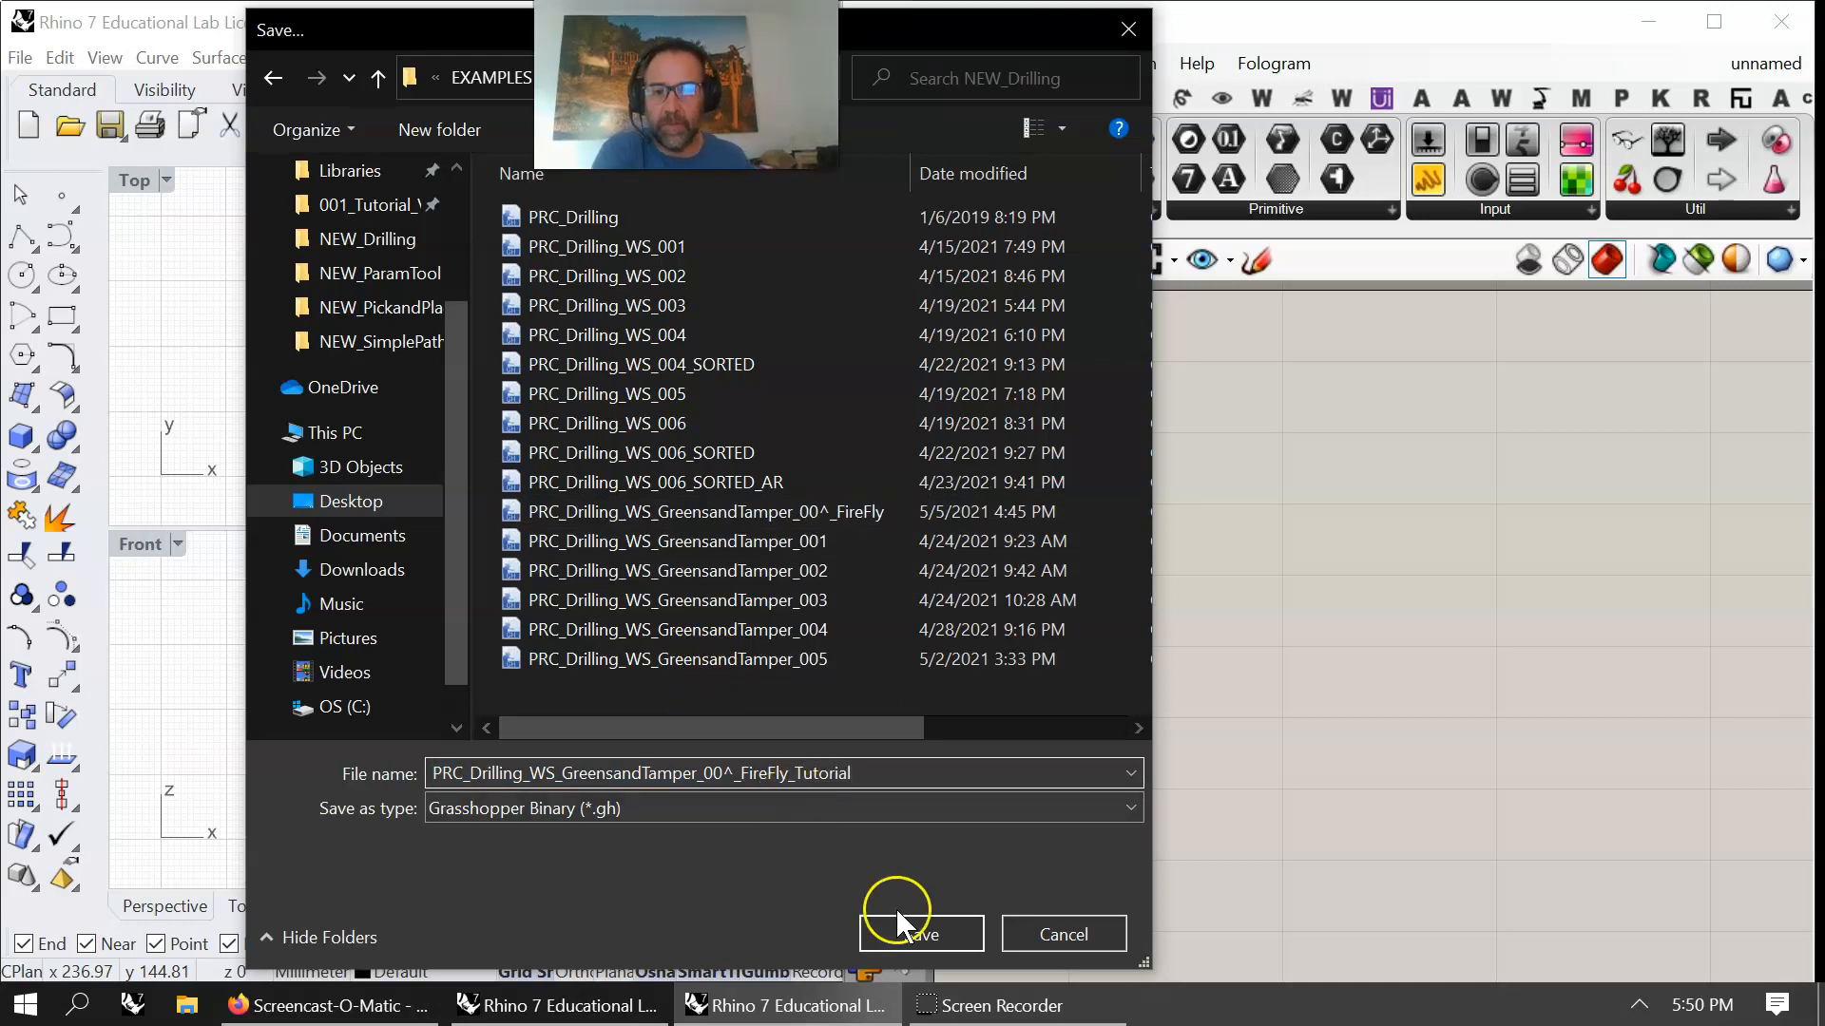
left_click(909, 932)
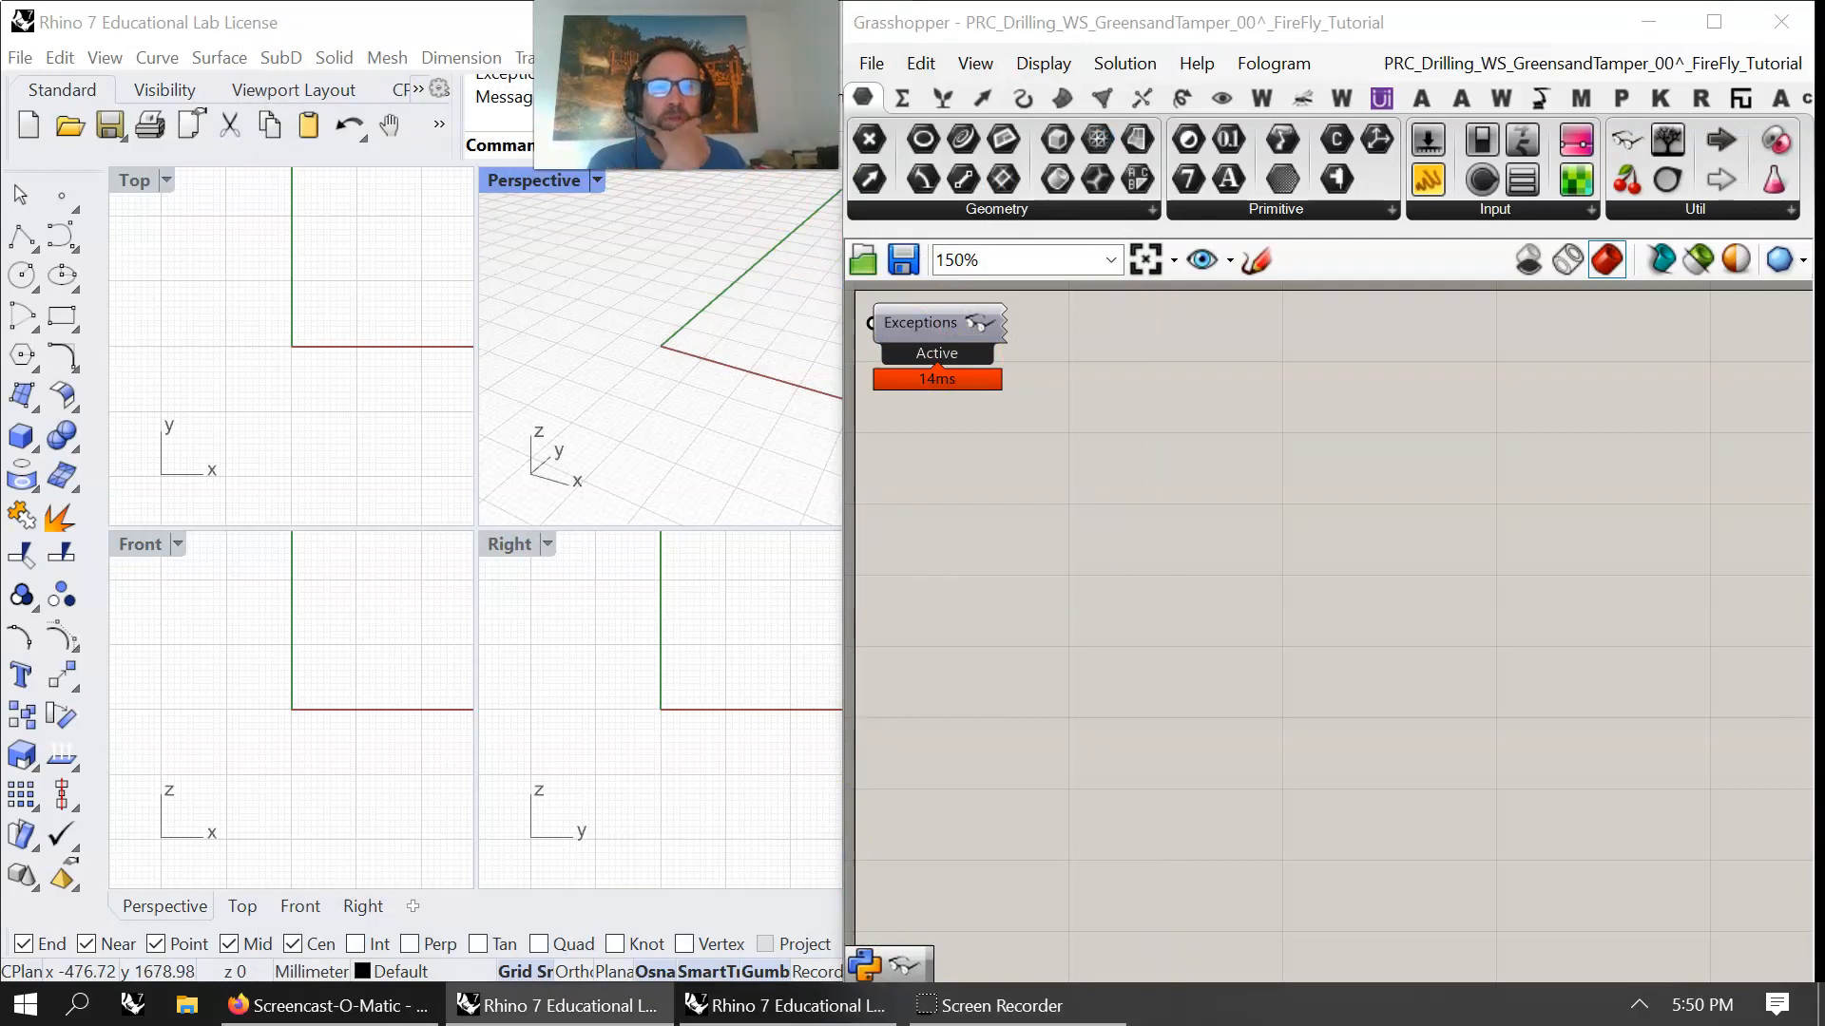
- Place the Firefly Sound Capture component on the canvas below the Exceptions component
left_click(1302, 98)
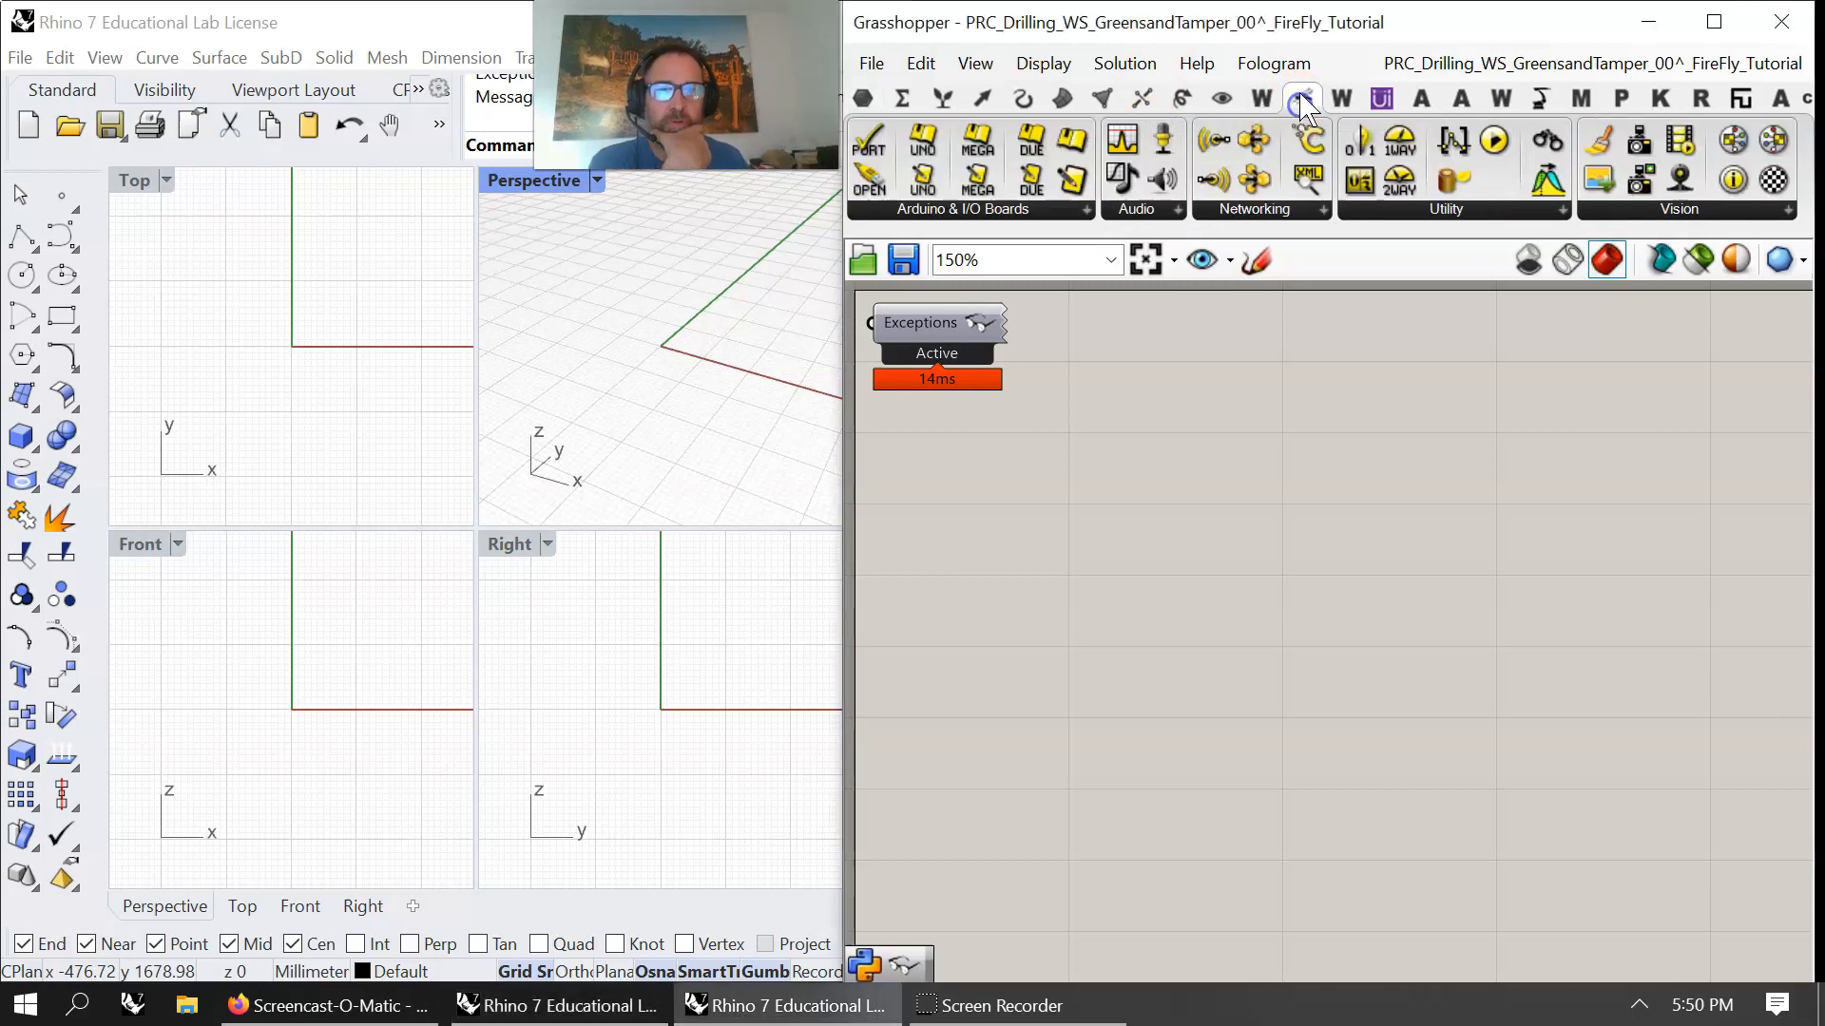
left_click(1138, 207)
left_click(1181, 335)
left_click(1166, 475)
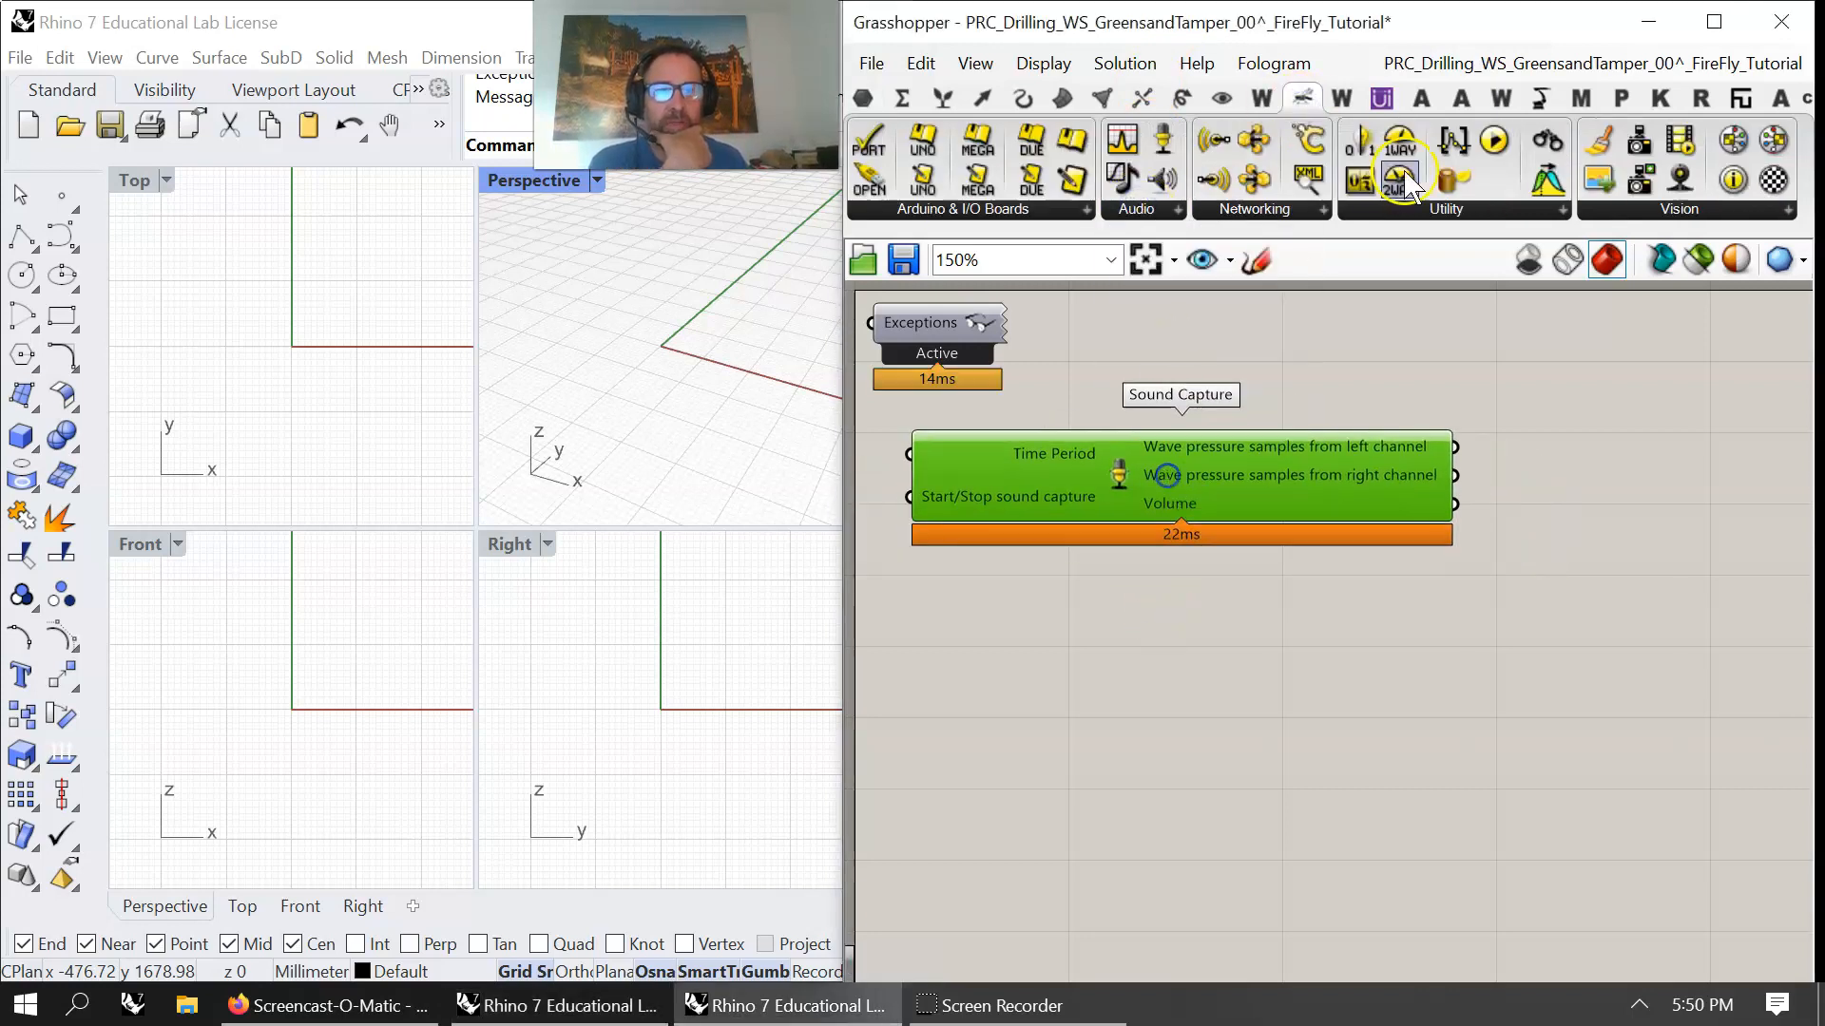
- Add the KUKA Quantec-2 KR210 R3100 virtual robot and position it below the Sound Capture component
left_click(1540, 98)
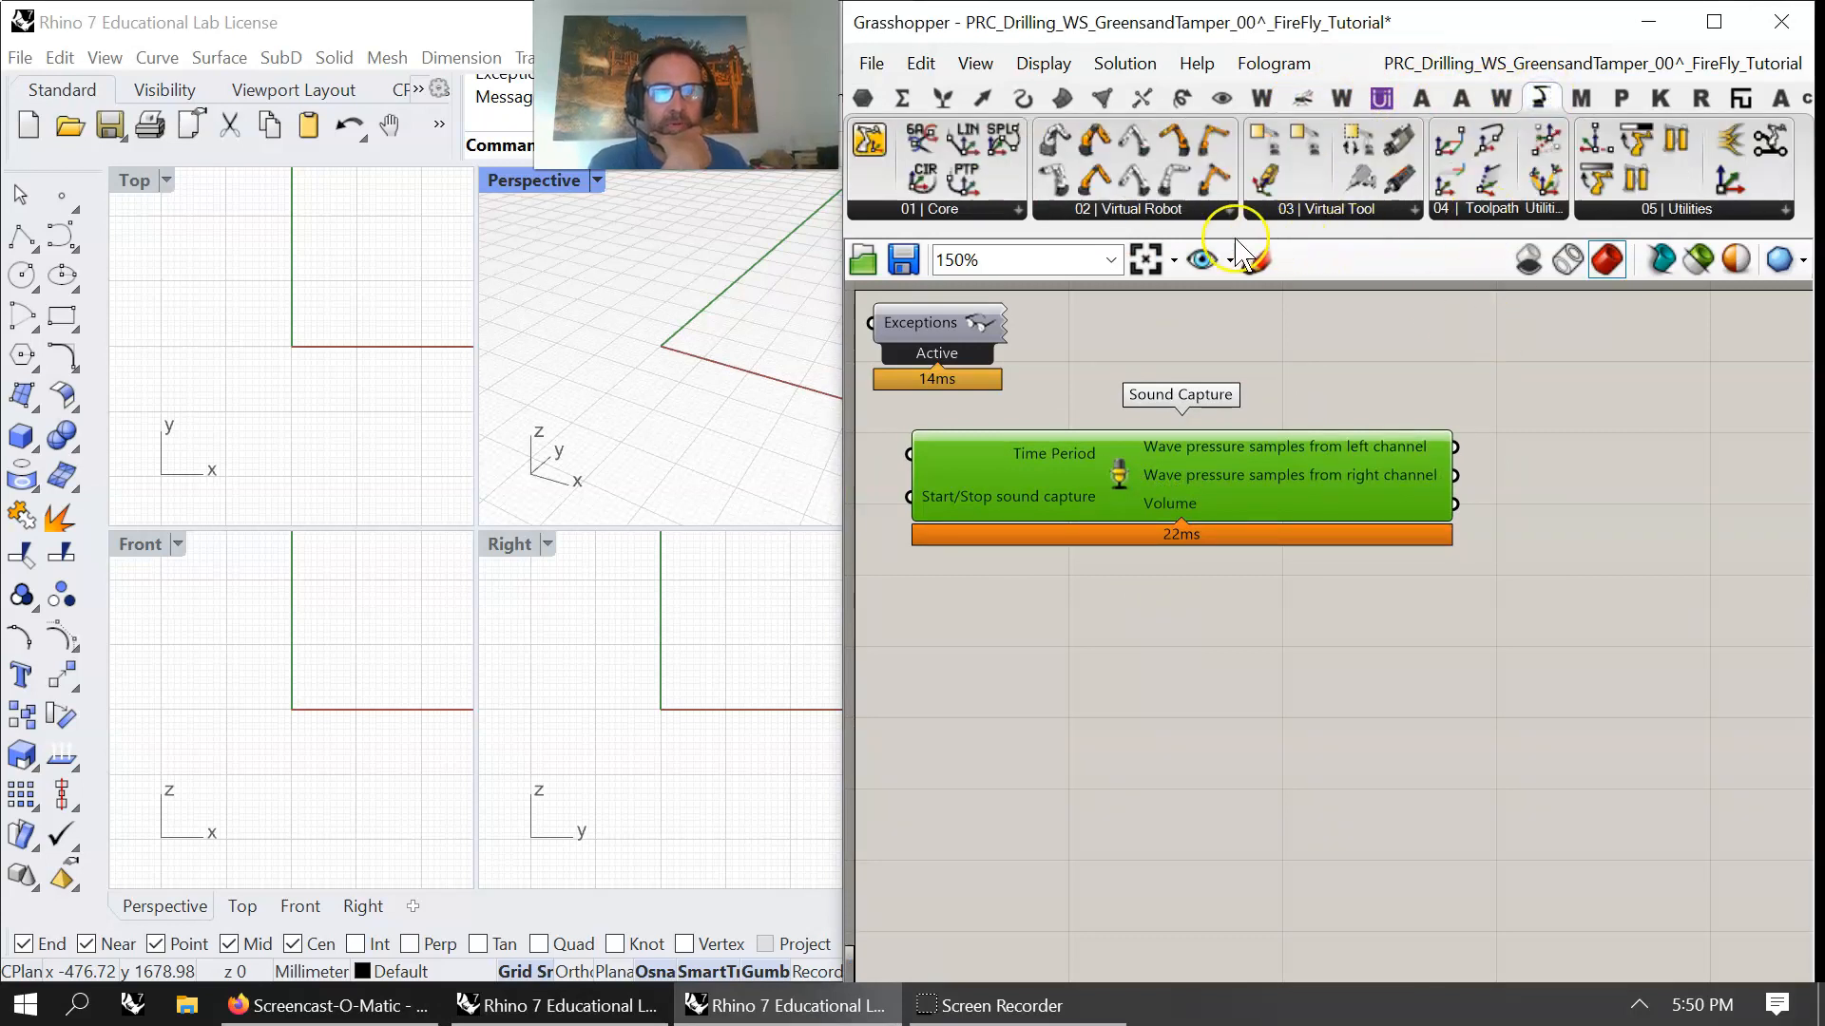
left_click(1164, 213)
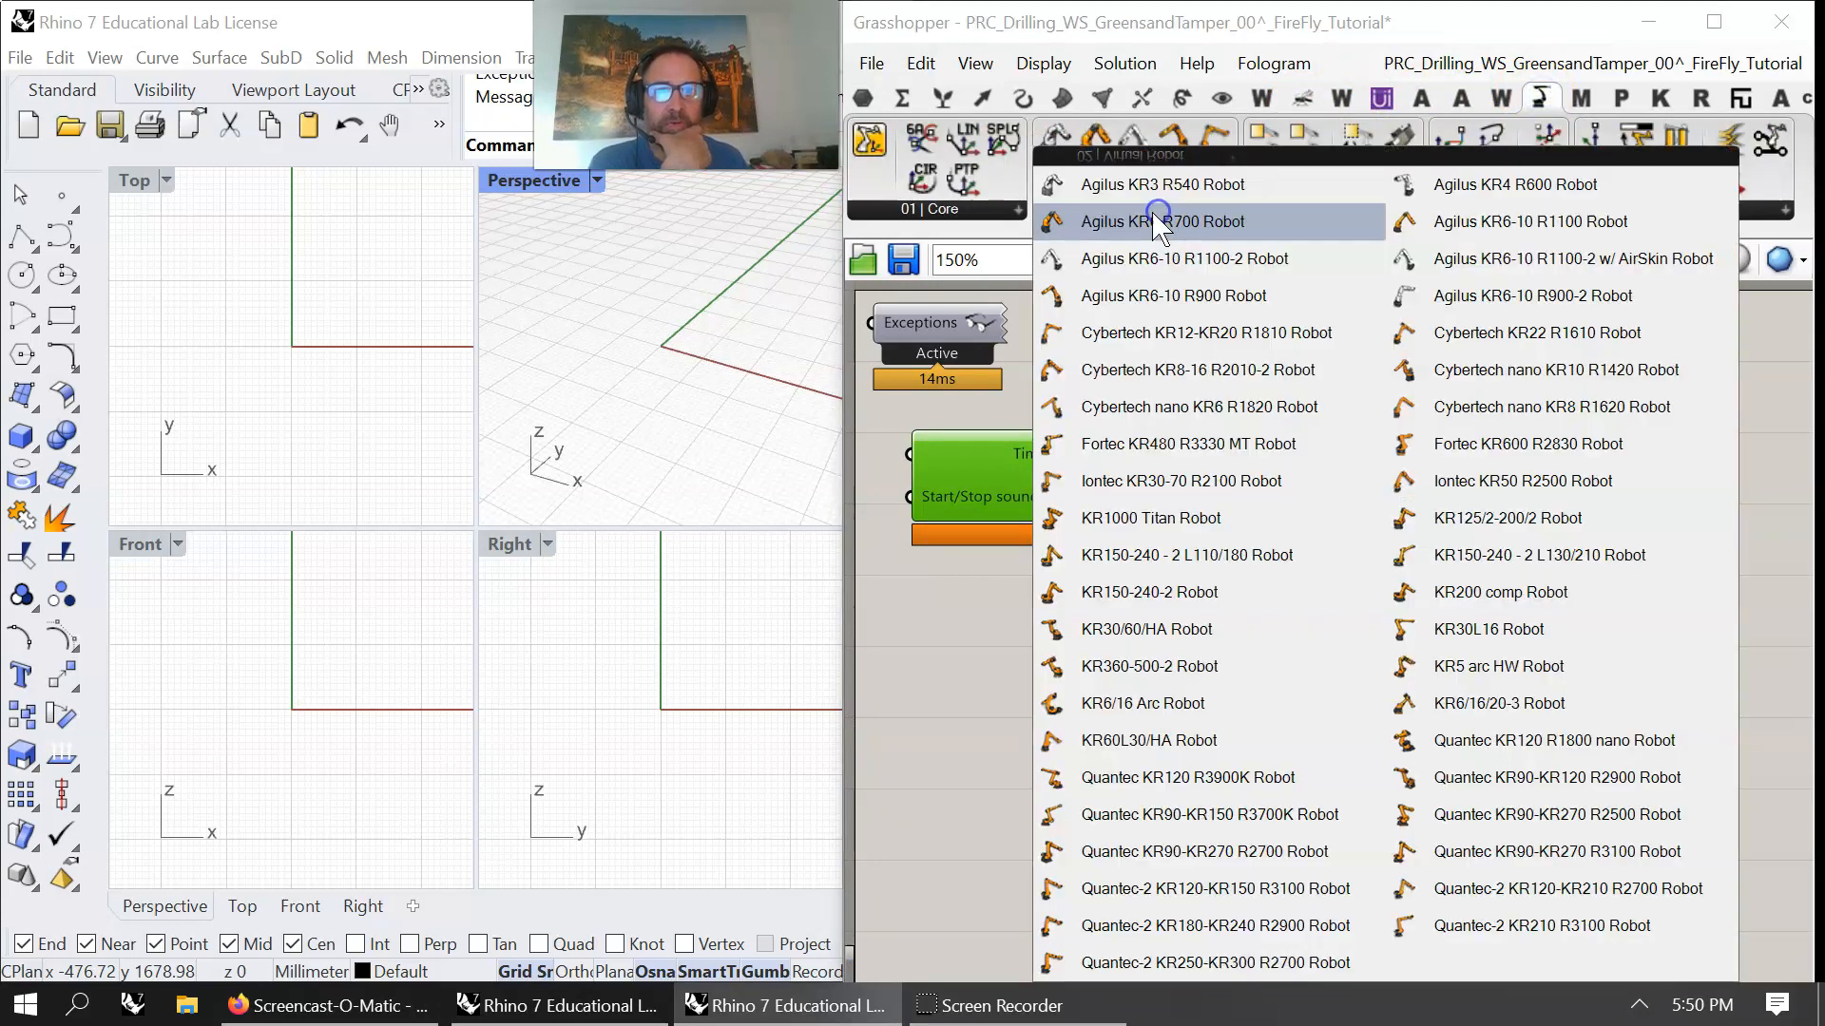
left_click(1495, 931)
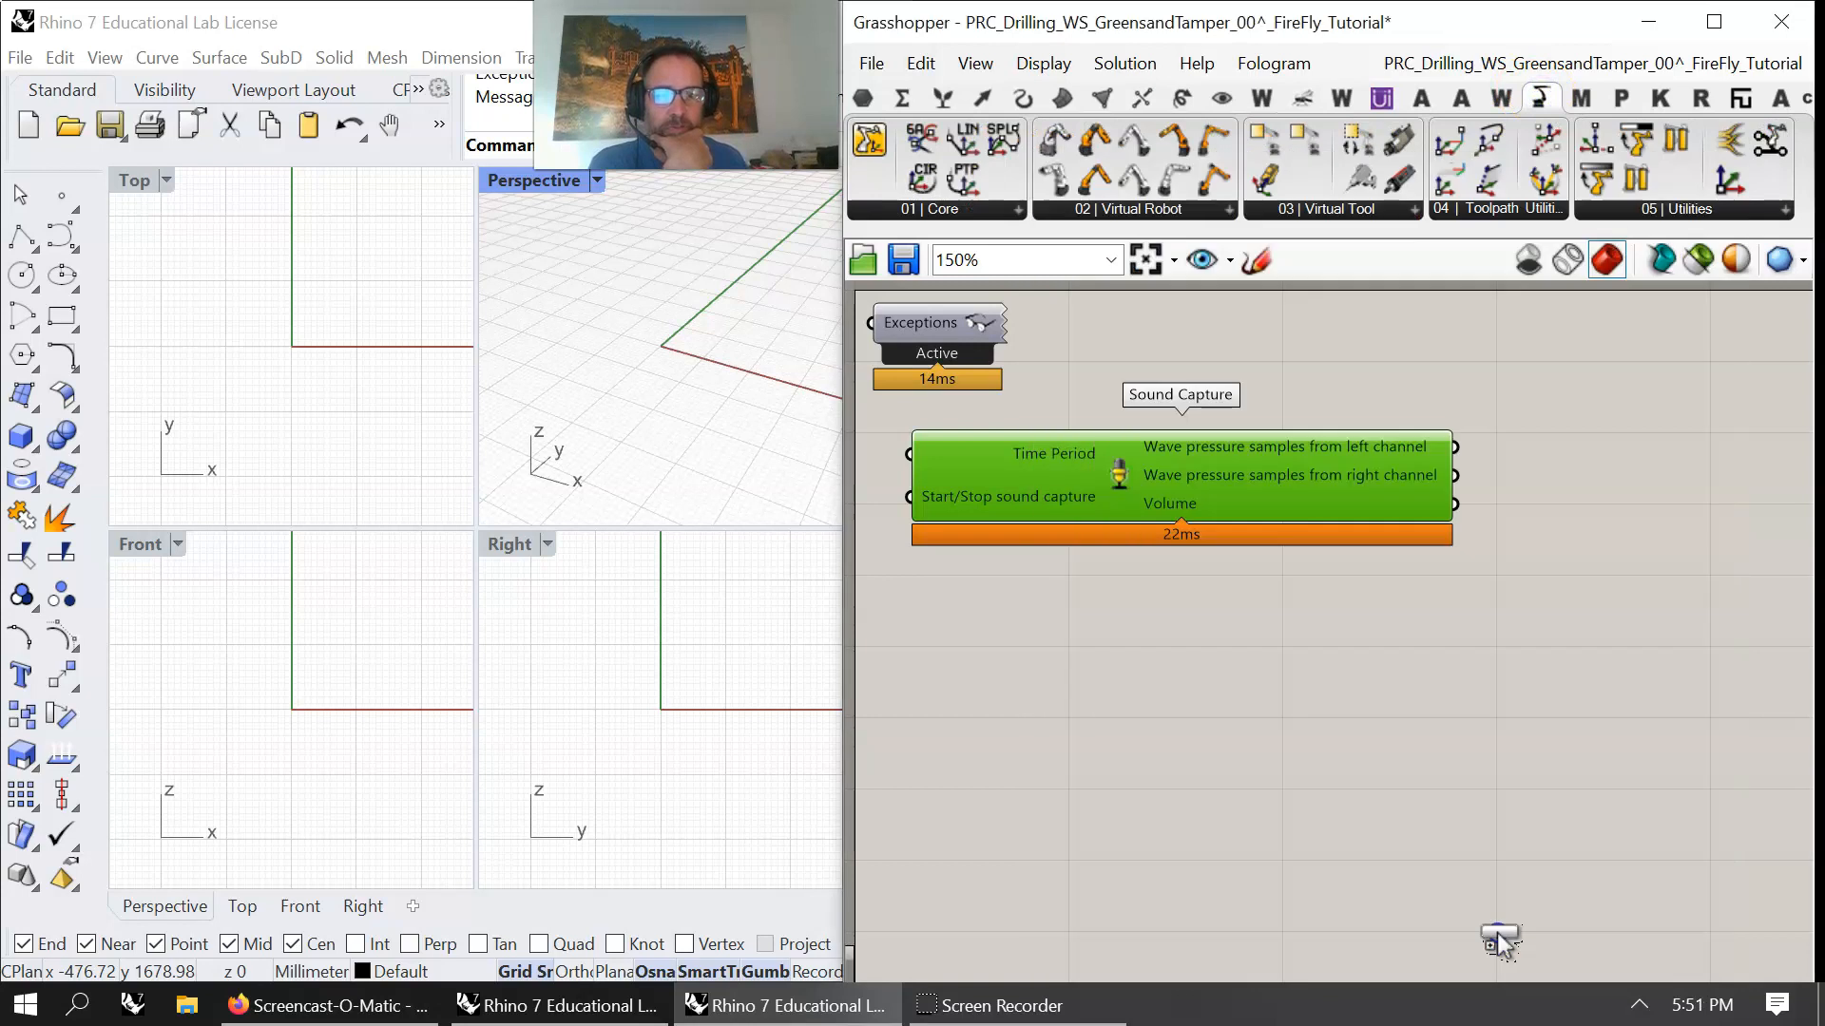
left_click(1062, 676)
left_click_drag(1063, 677, 1090, 642)
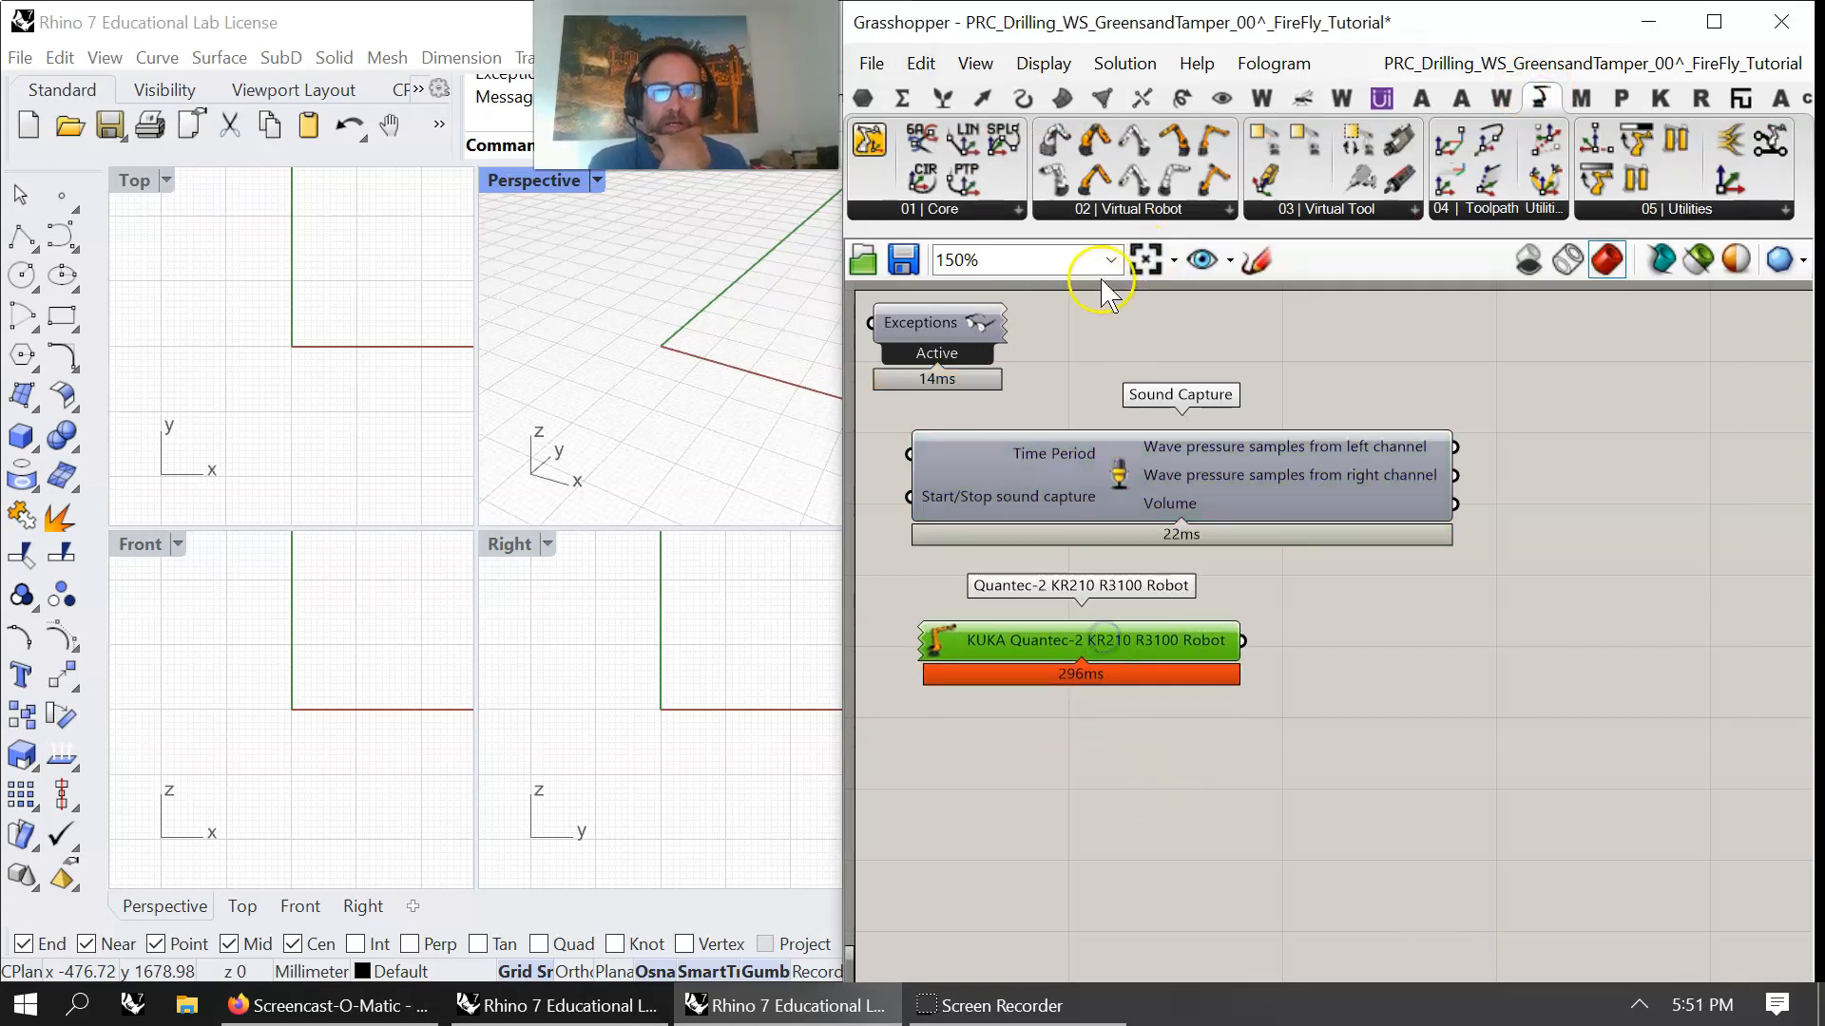
- Add the KUKA|prc CORE component beside the Quantec-2 robot component and line it up slightly lower
left_click(963, 220)
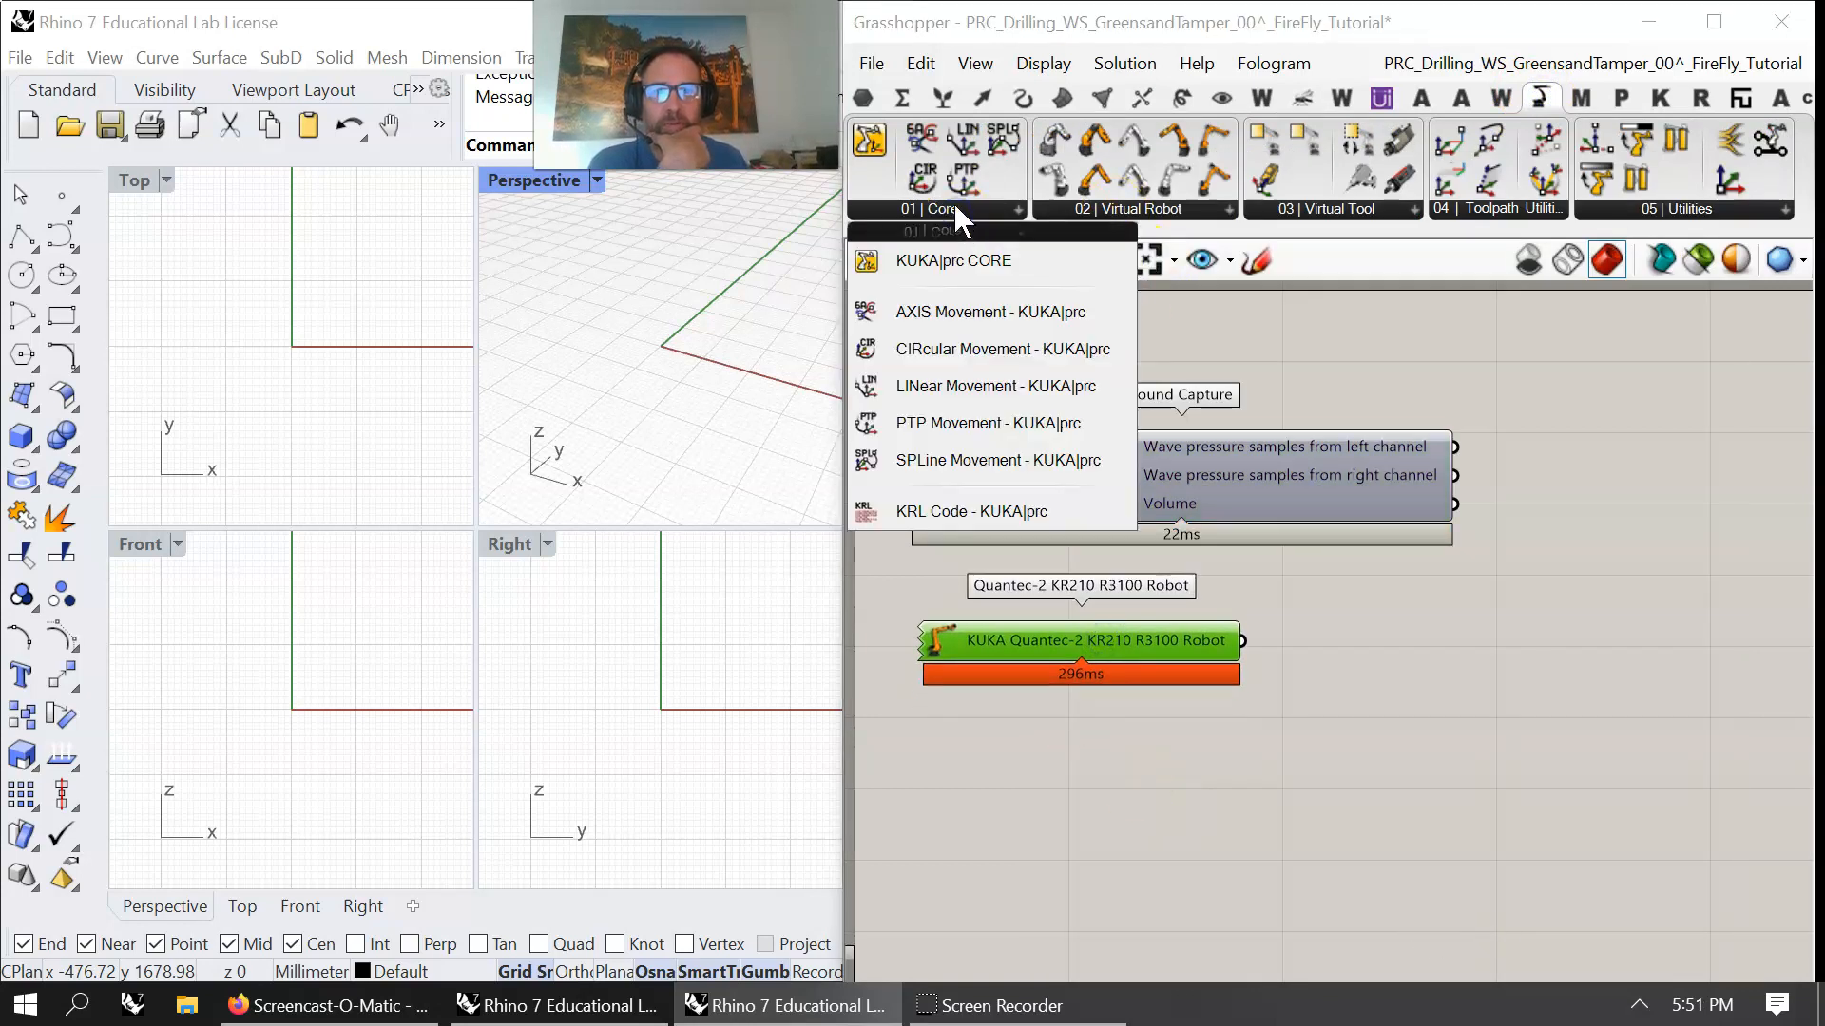
left_click(950, 266)
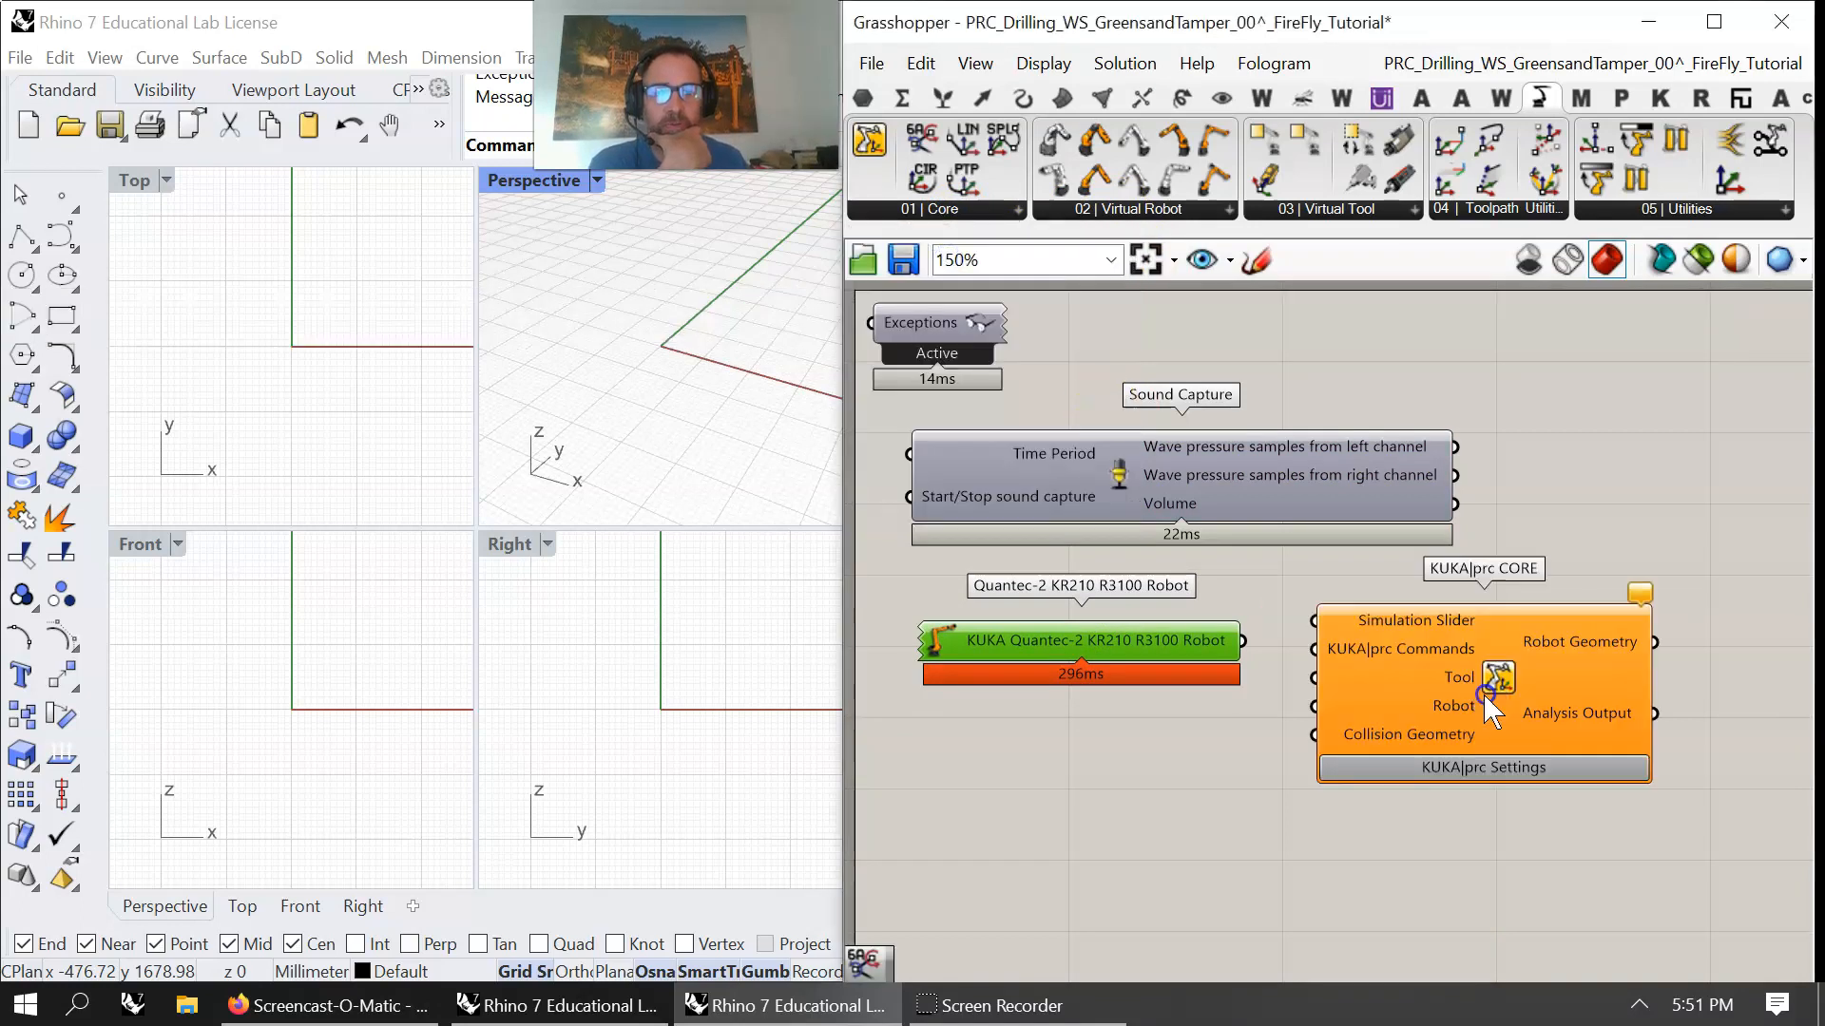
left_click(1477, 697)
left_click_drag(1467, 732, 1479, 717)
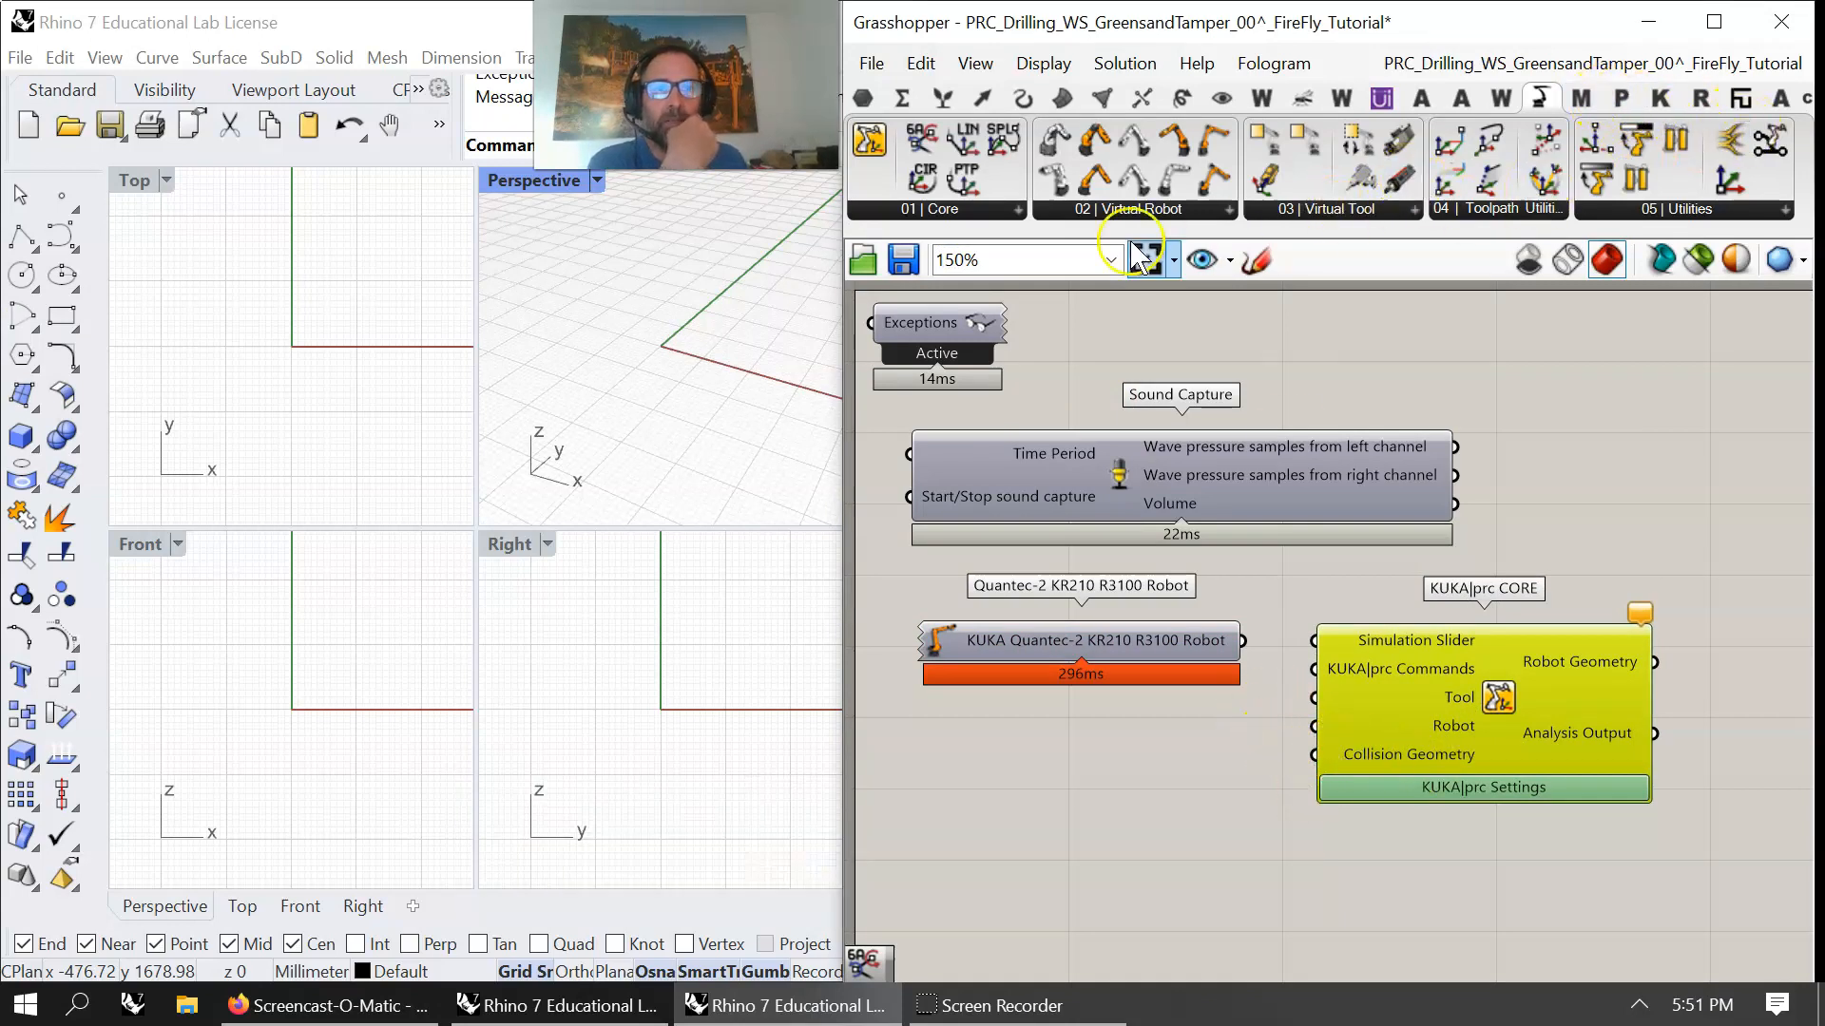
- Widen the Grasshopper window and show the Fologram component set
left_click_drag(840, 338, 508, 338)
left_click(1527, 98)
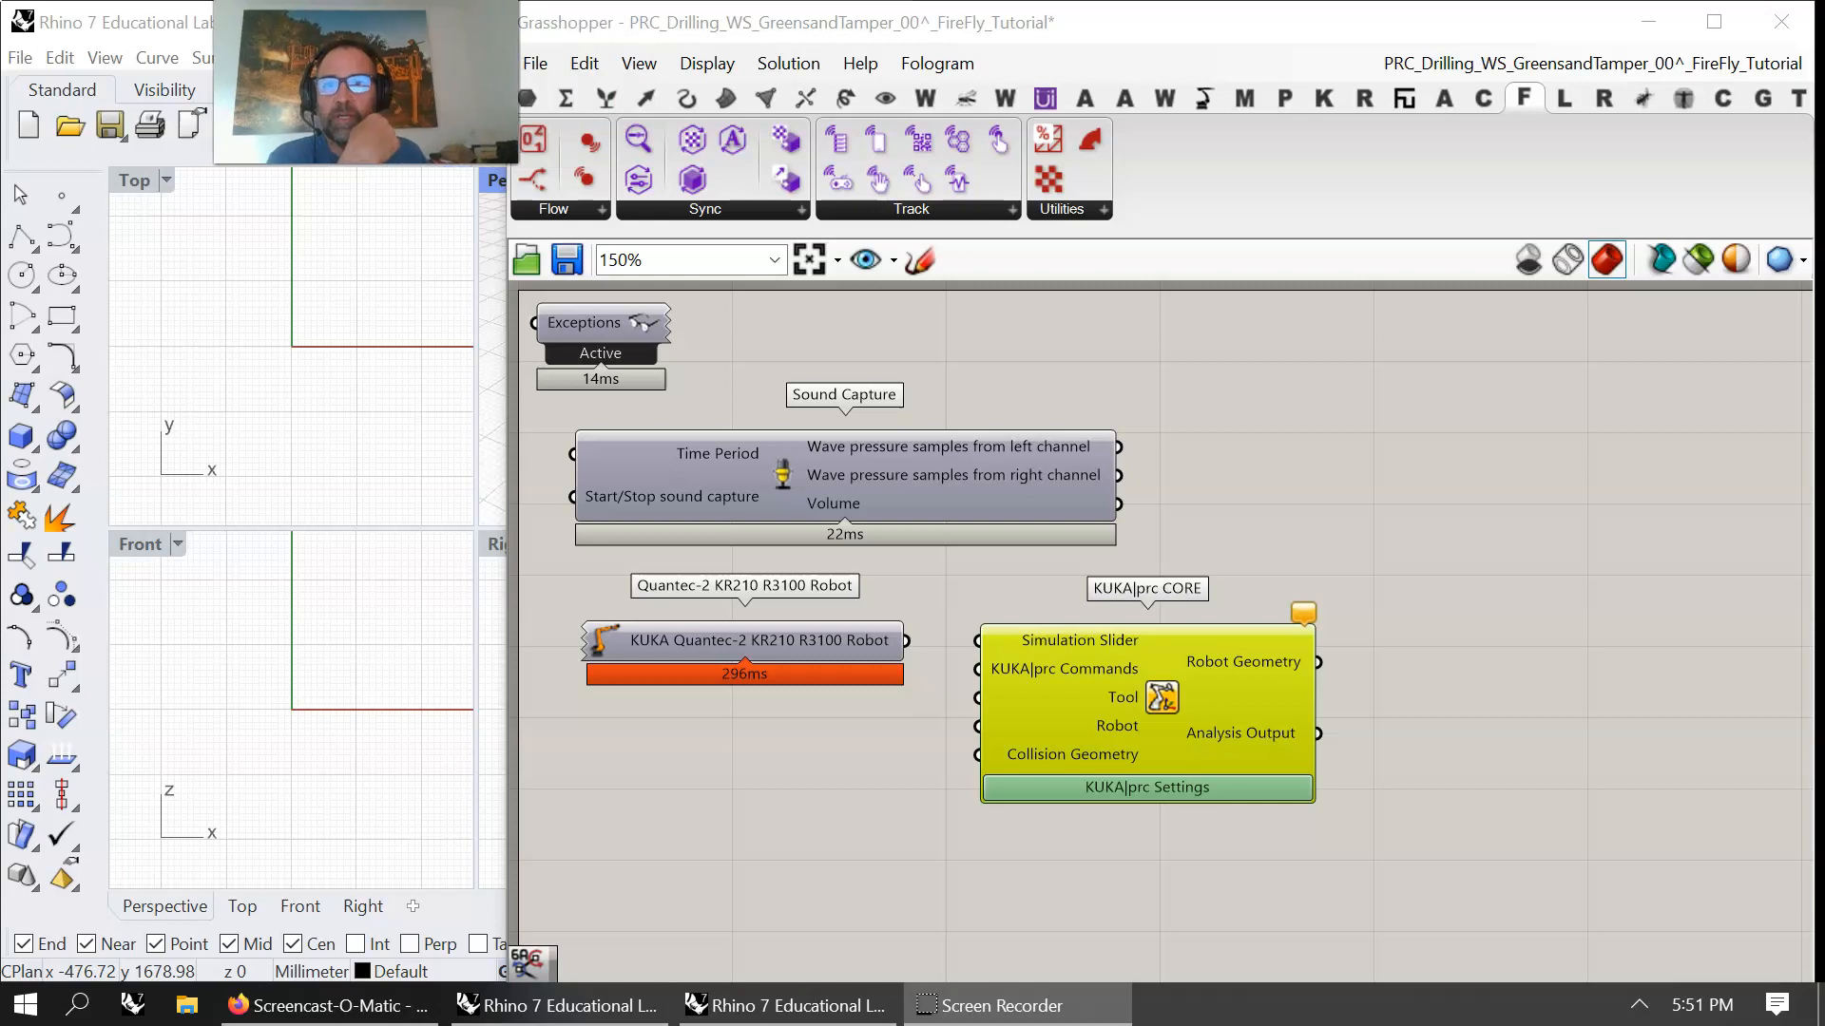
left_click(704, 223)
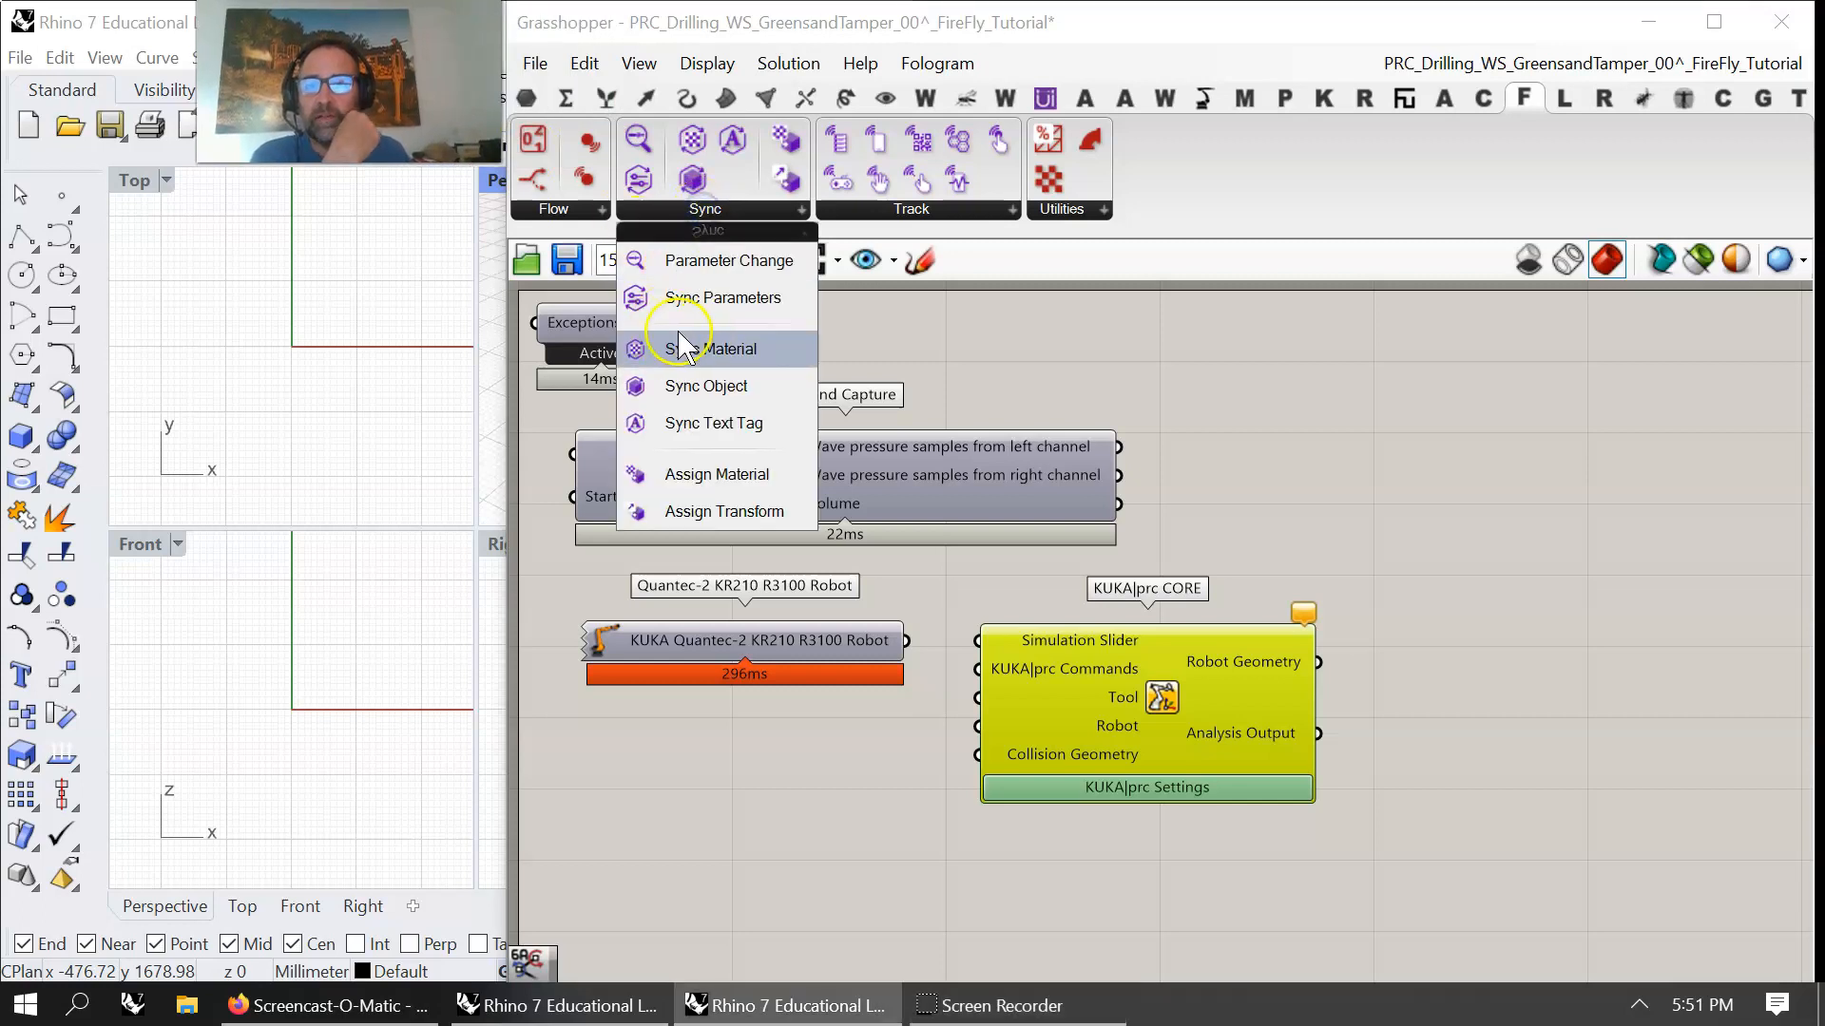
left_click(714, 345)
left_click(1379, 399)
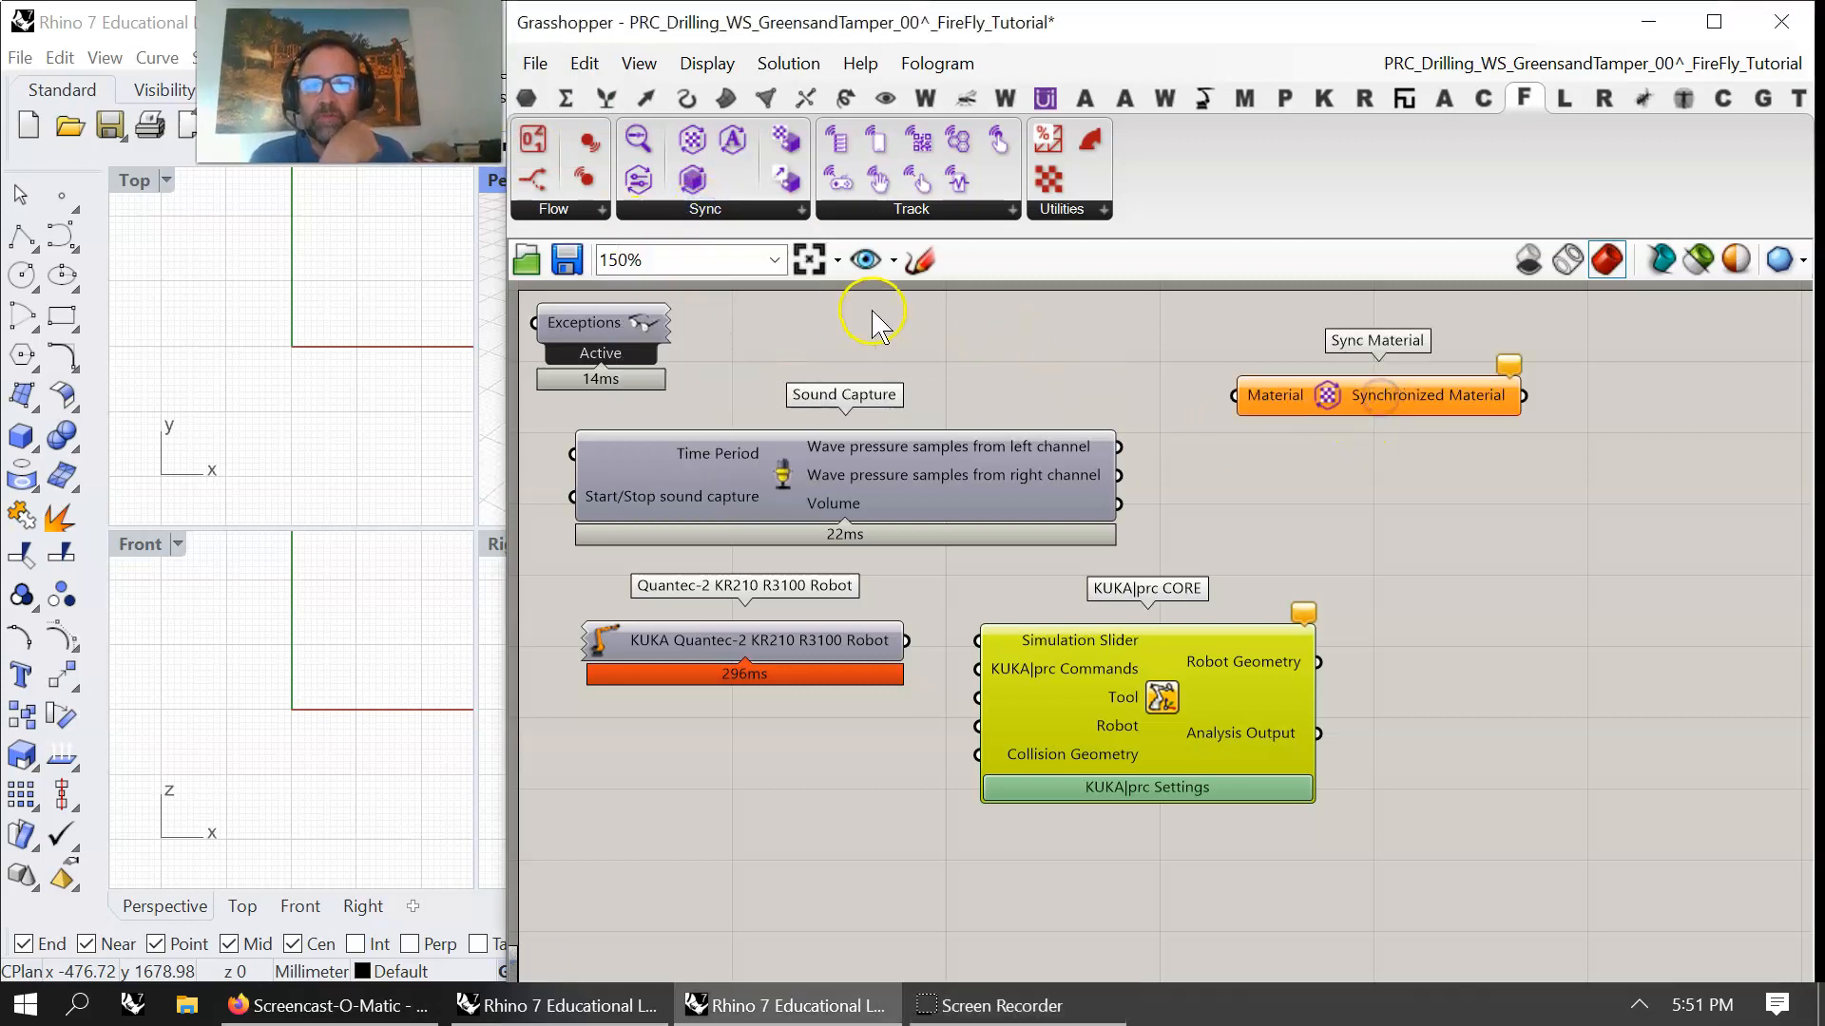
left_click(1423, 411)
key("Delete")
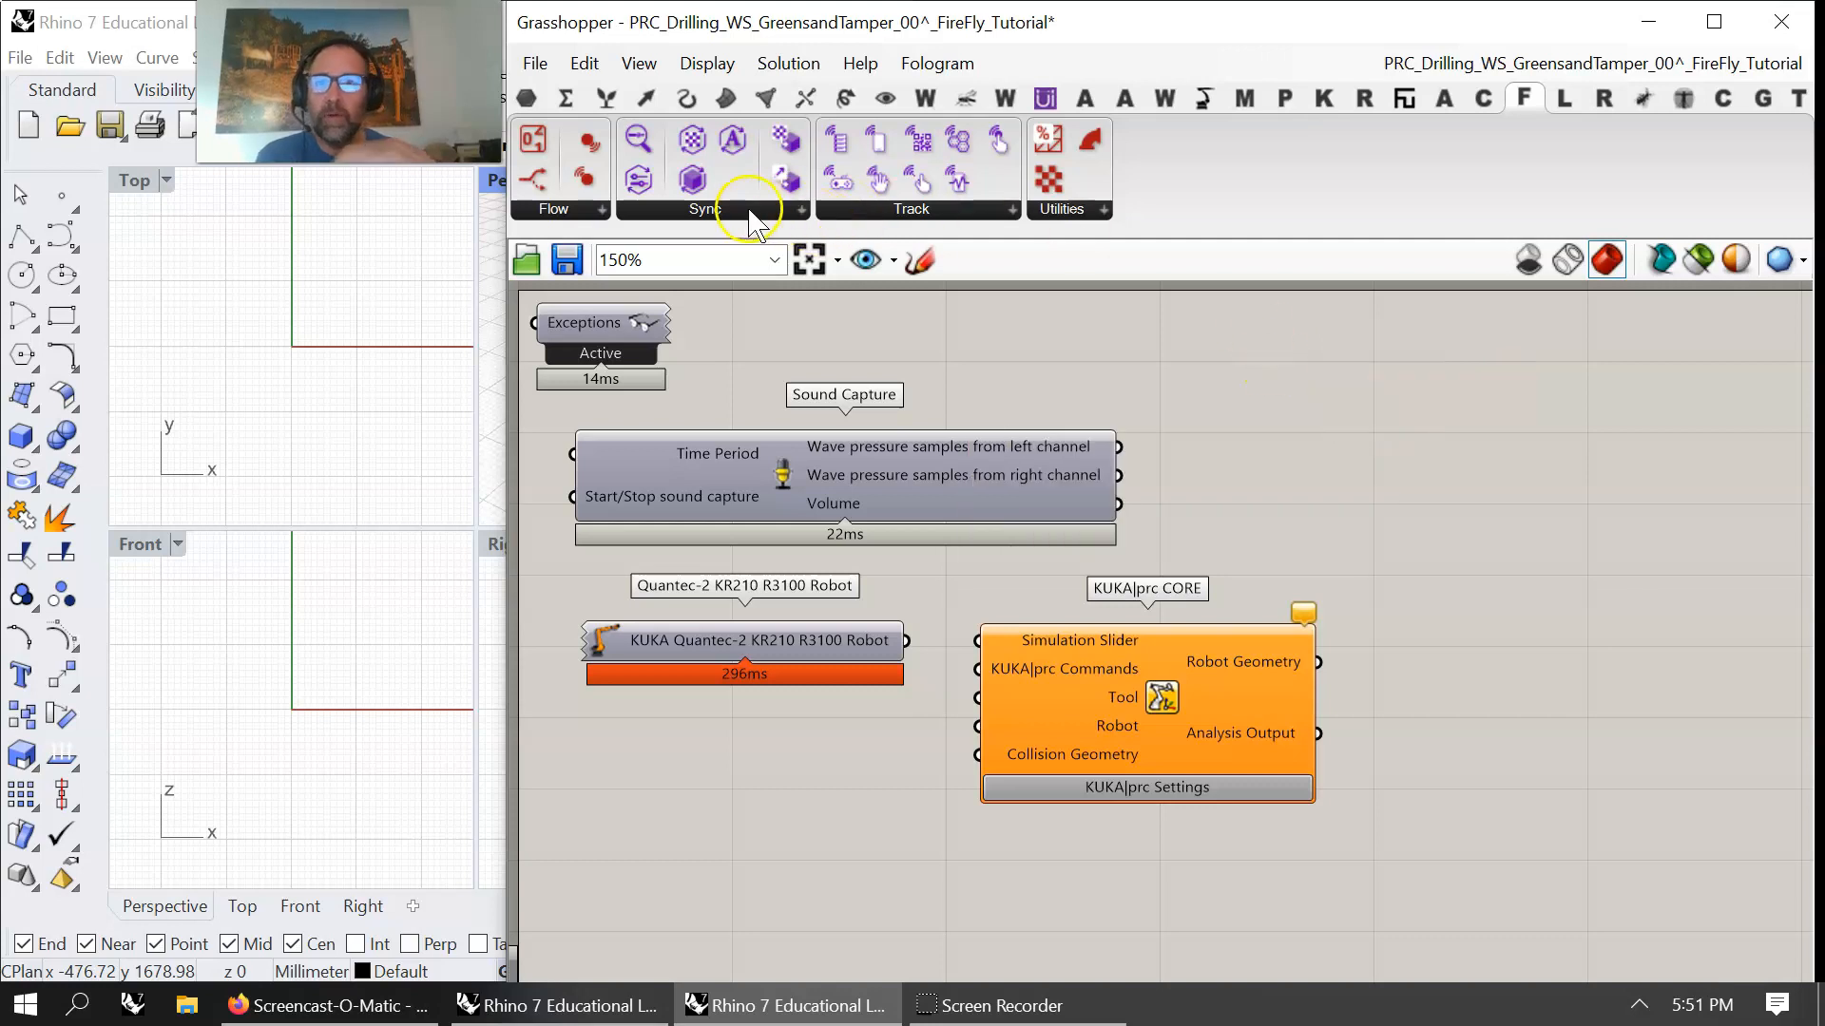
- Add the Fologram Sync Object and Sync Parameters components side by side above KUKA|prc CORE, and narrow the Grasshopper window again
left_click(743, 206)
left_click(751, 386)
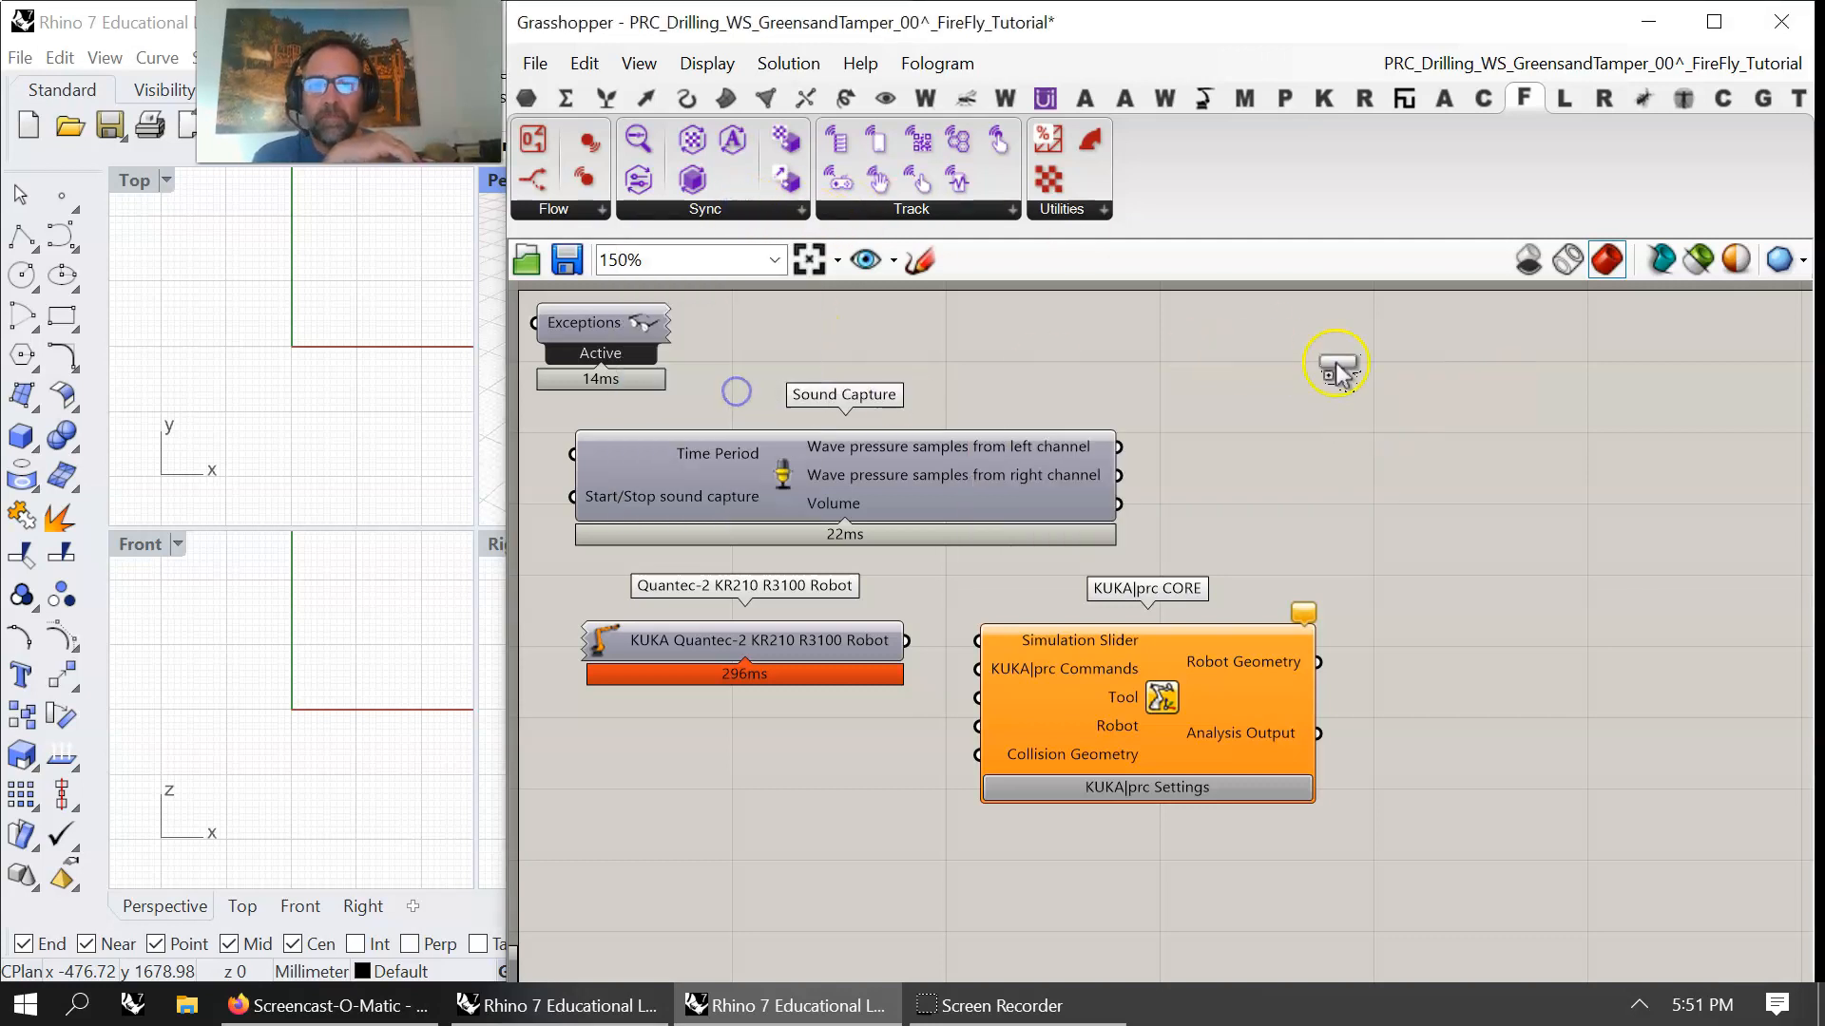
left_click(1330, 362)
left_click(733, 209)
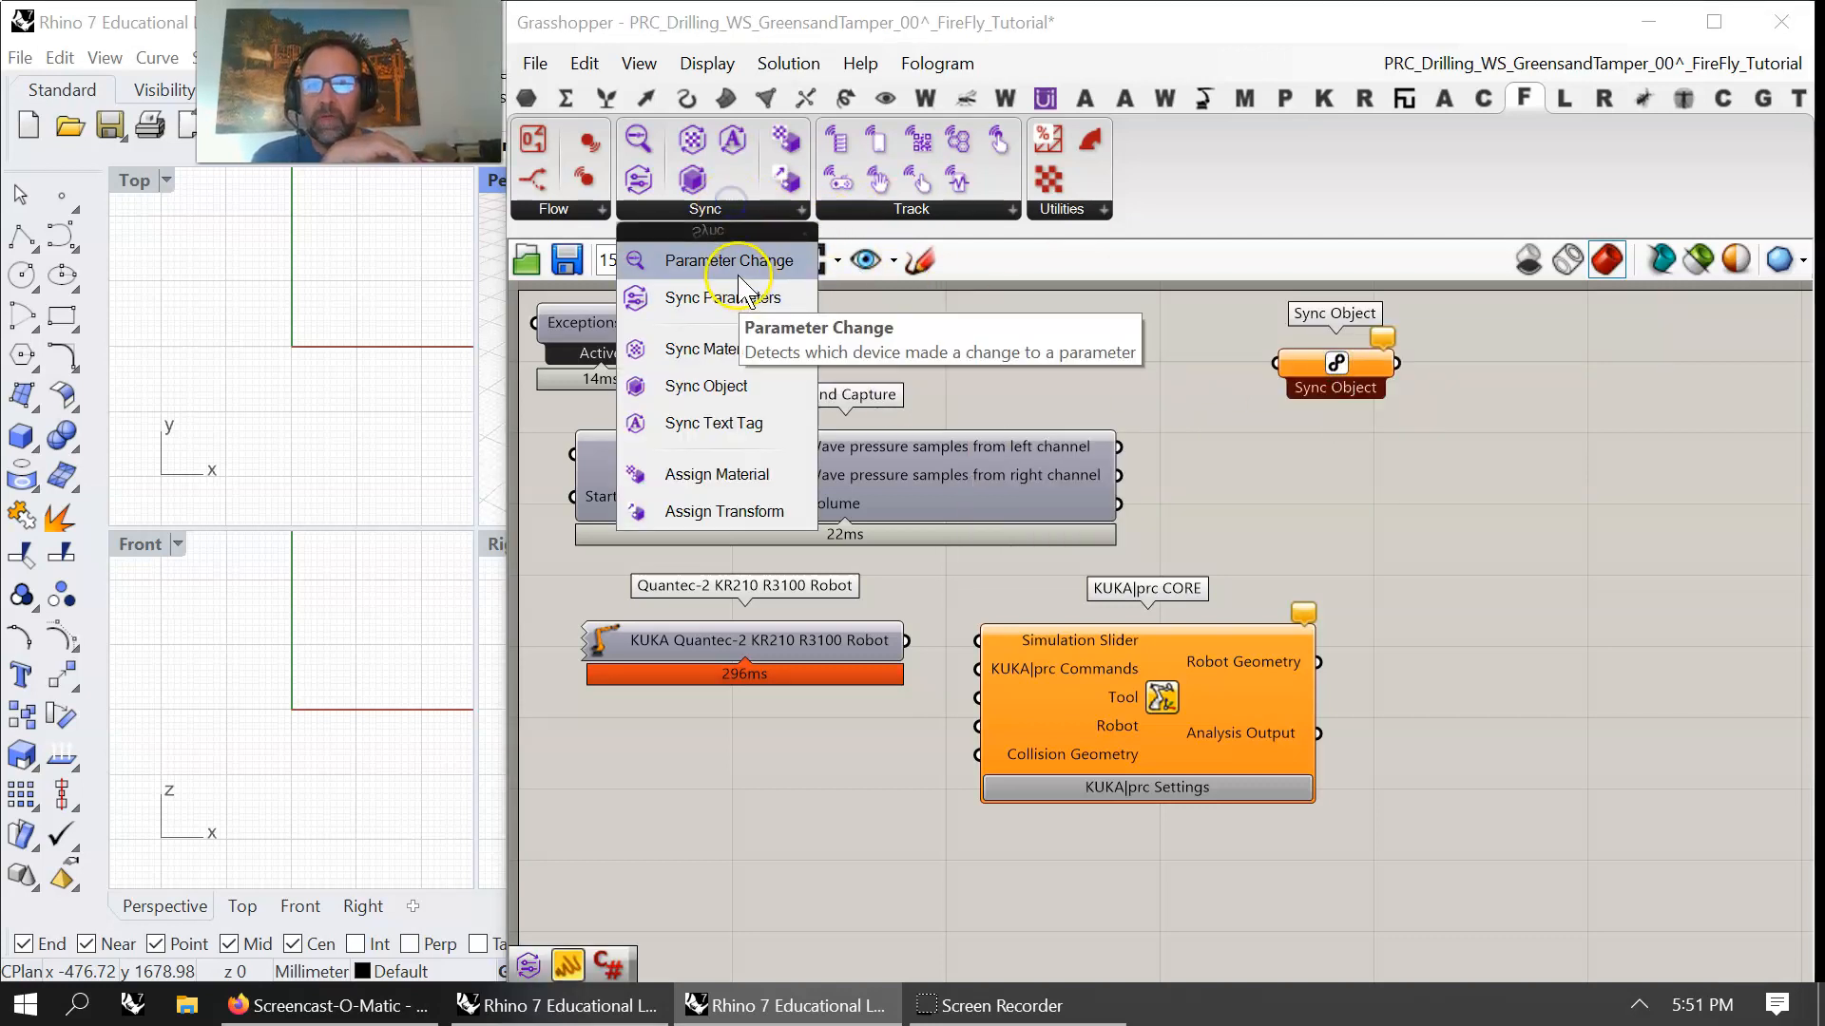
left_click_drag(746, 298, 1182, 381)
left_click(1255, 496)
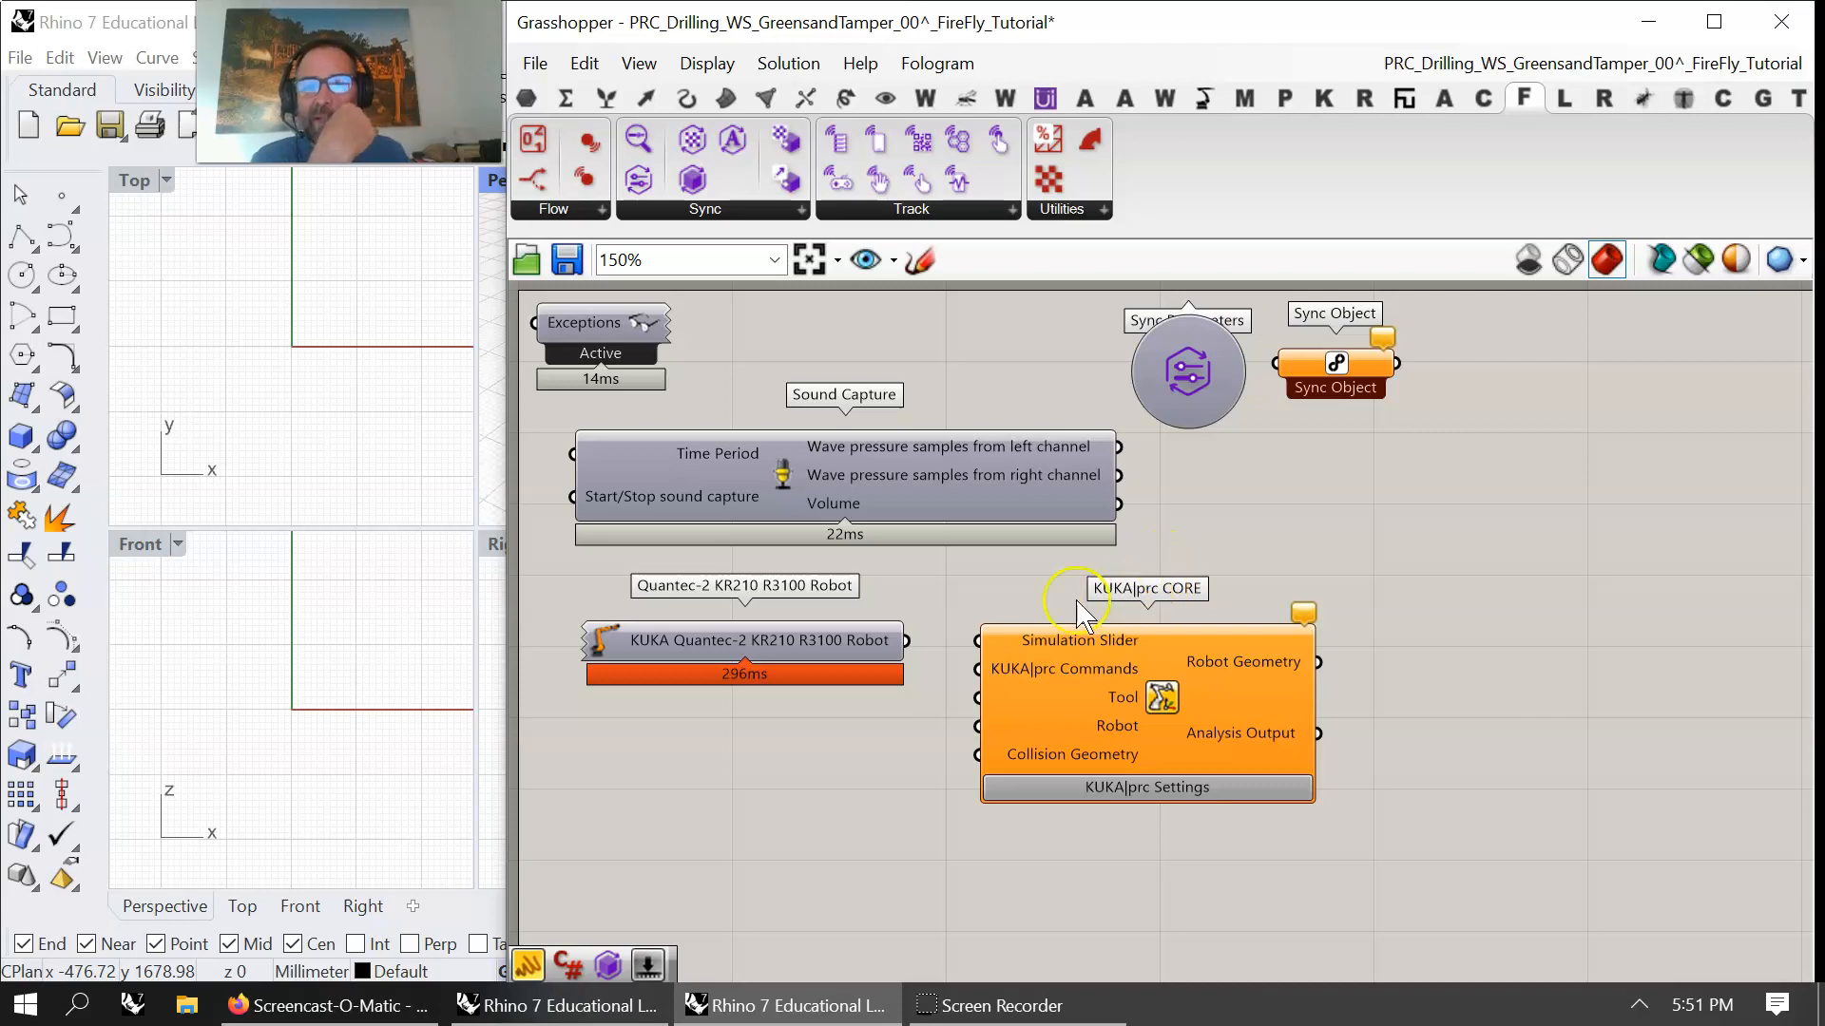
left_click_drag(503, 589, 846, 568)
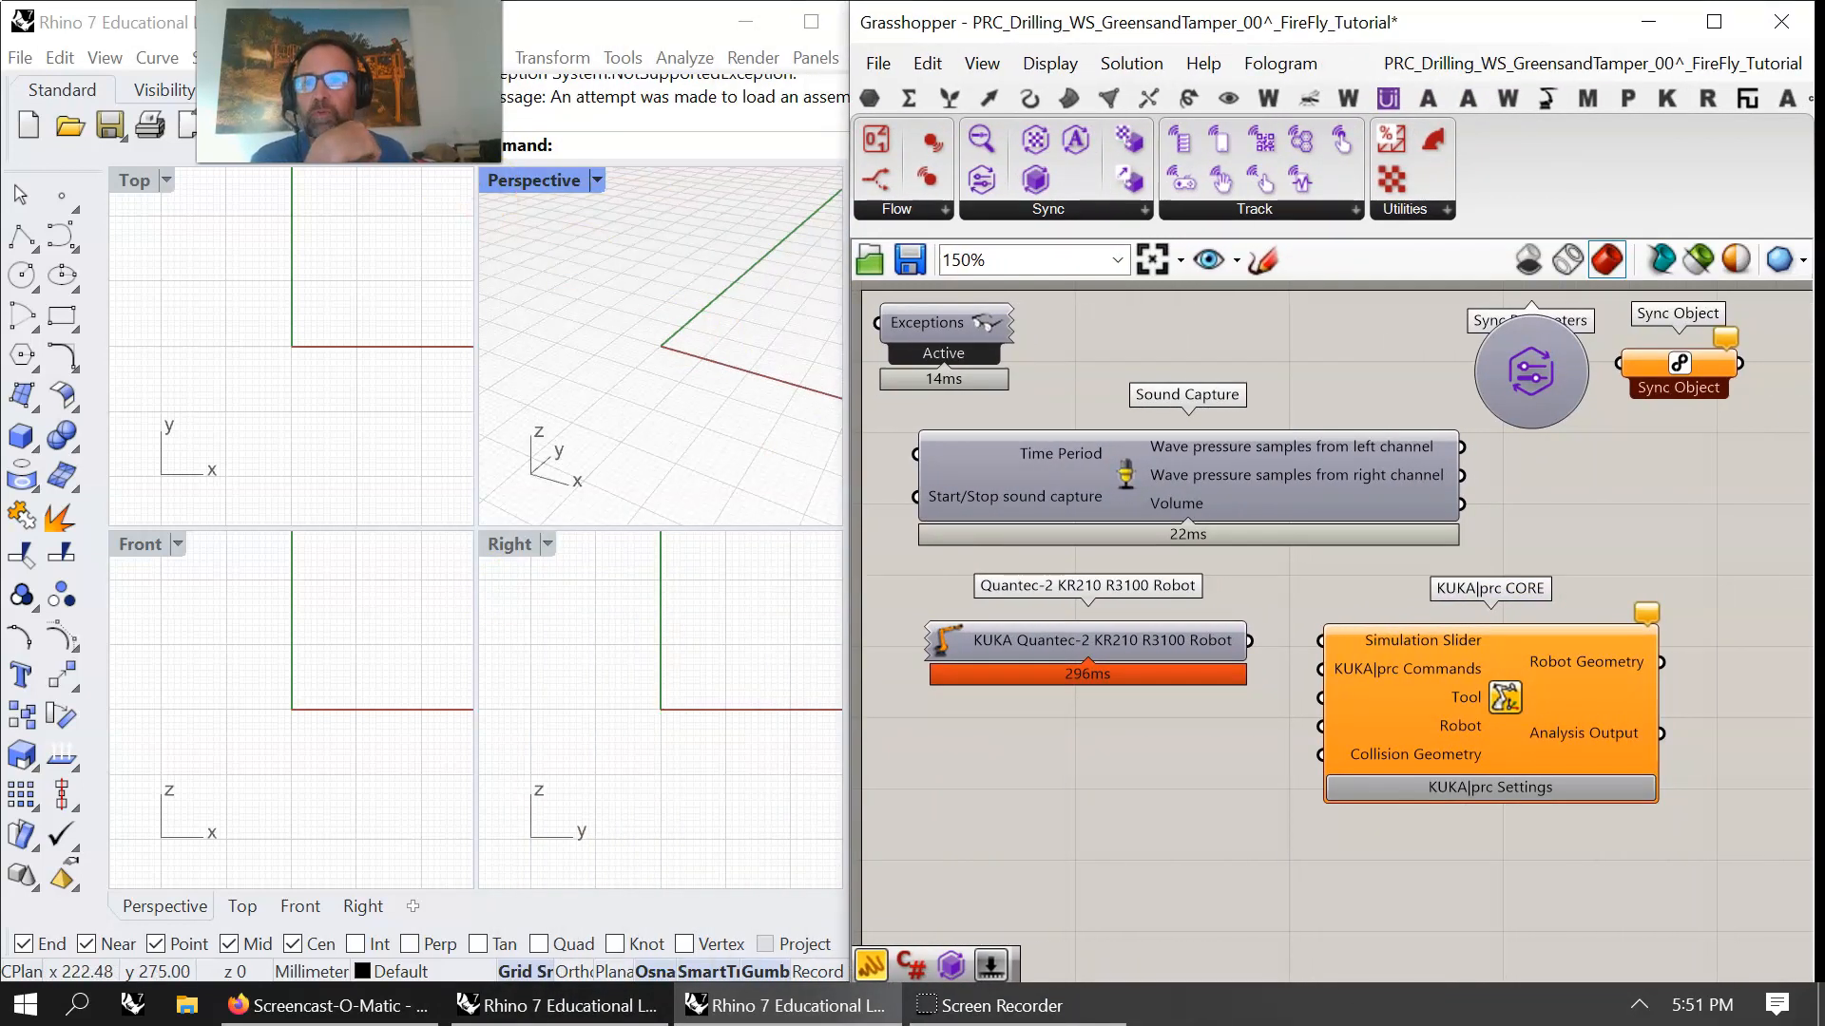
- Disable all placed components together, leaving only the Exceptions component active
right_click_drag(1105, 814, 1100, 469)
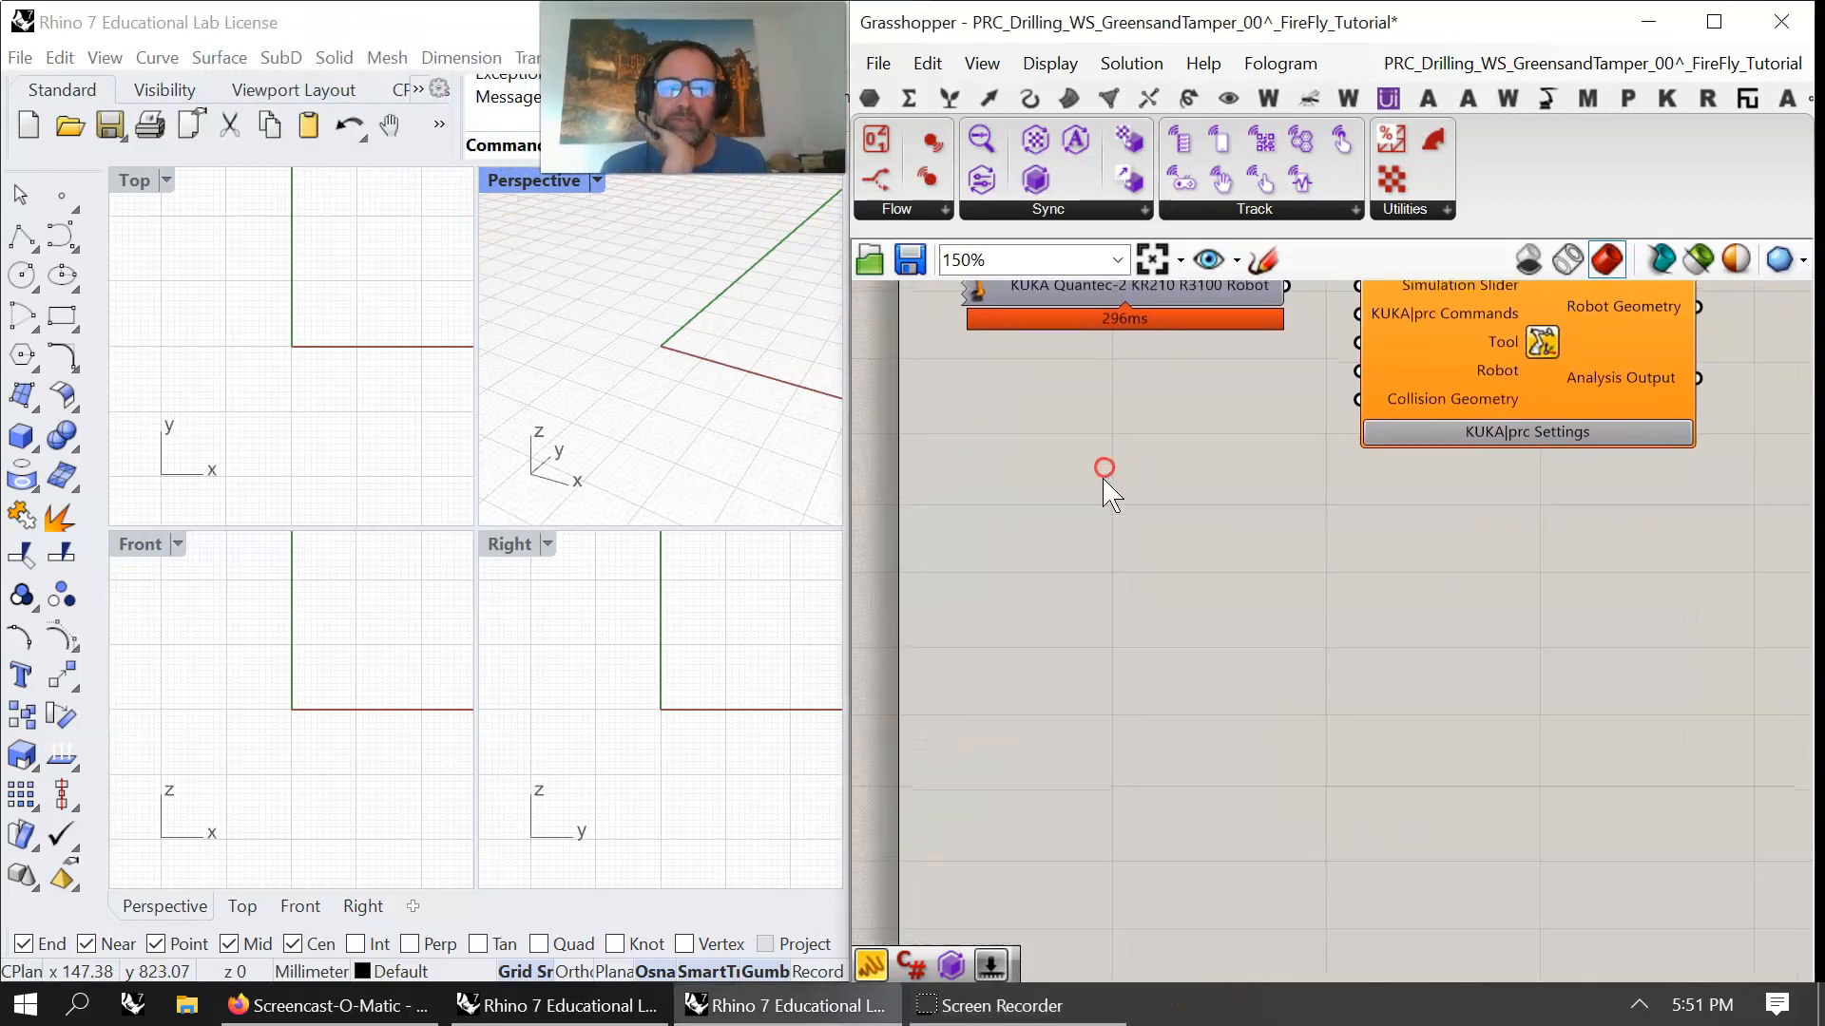
scroll(1258, 558, "down", 5)
scroll(1400, 693, "up", 2)
scroll(1454, 722, "up", 4)
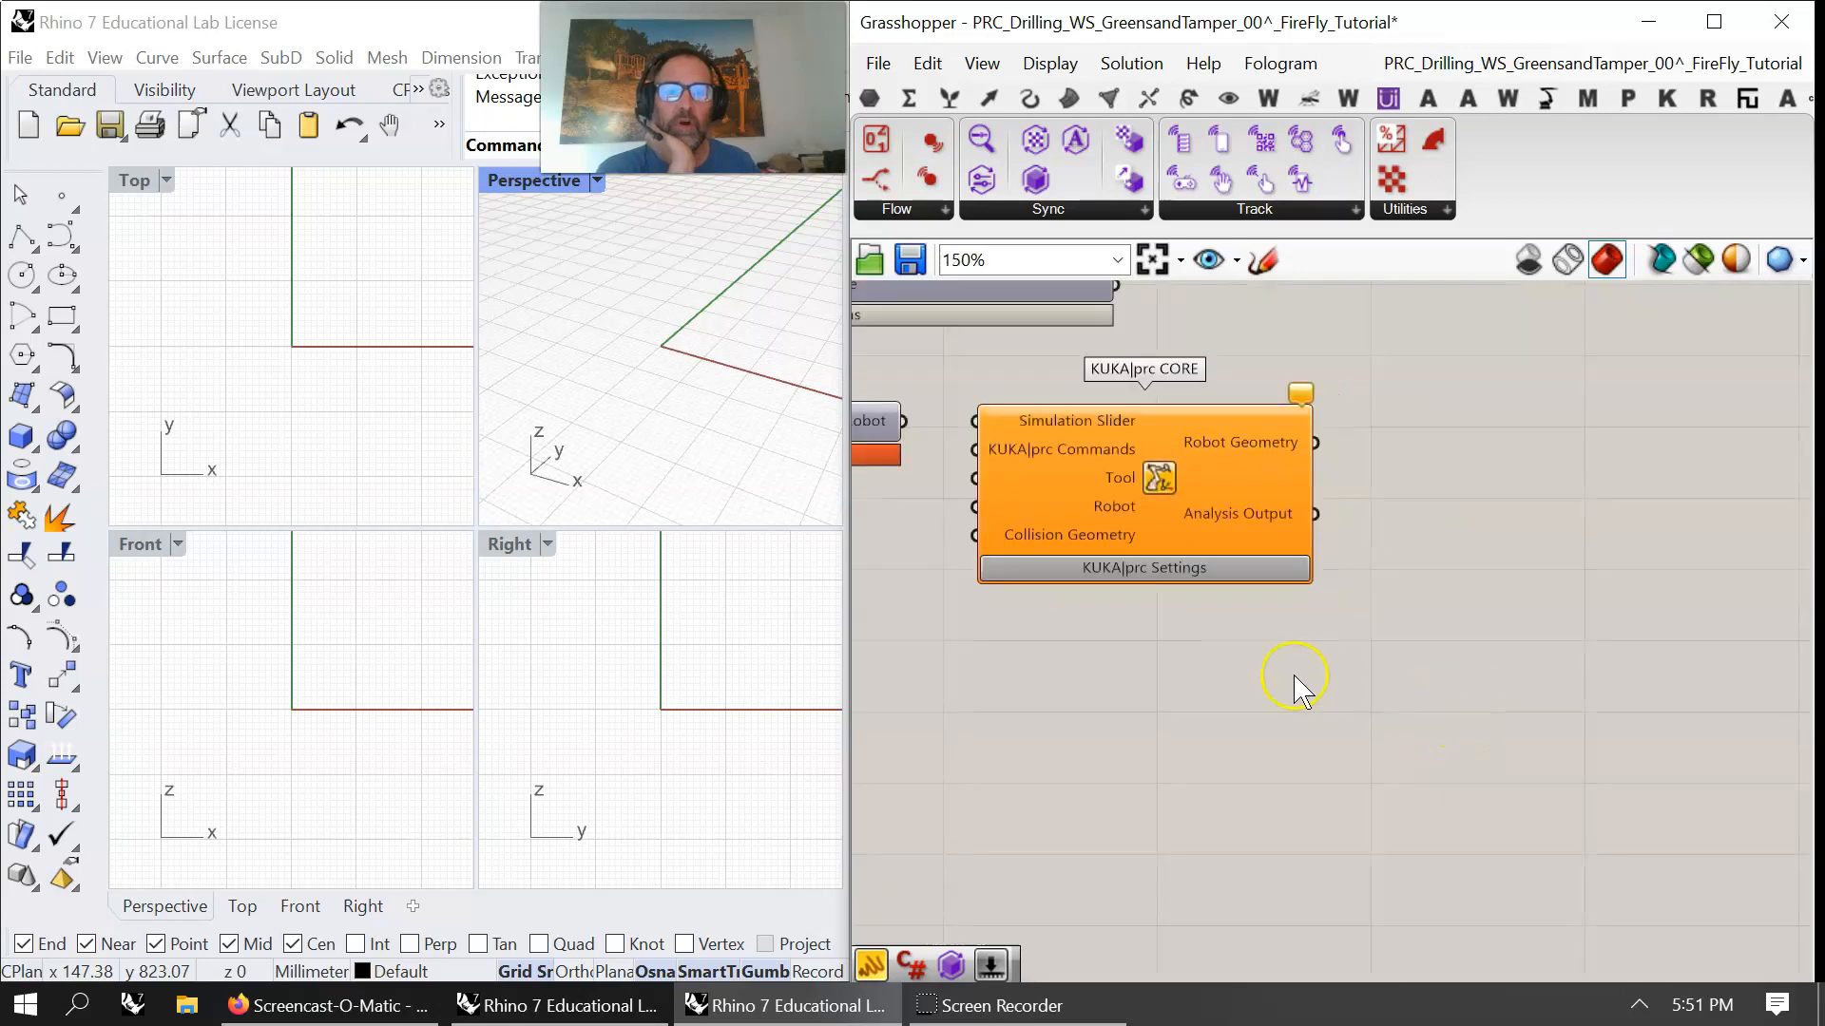
scroll(1593, 864, "down", 2)
left_click_drag(1765, 869, 1144, 400)
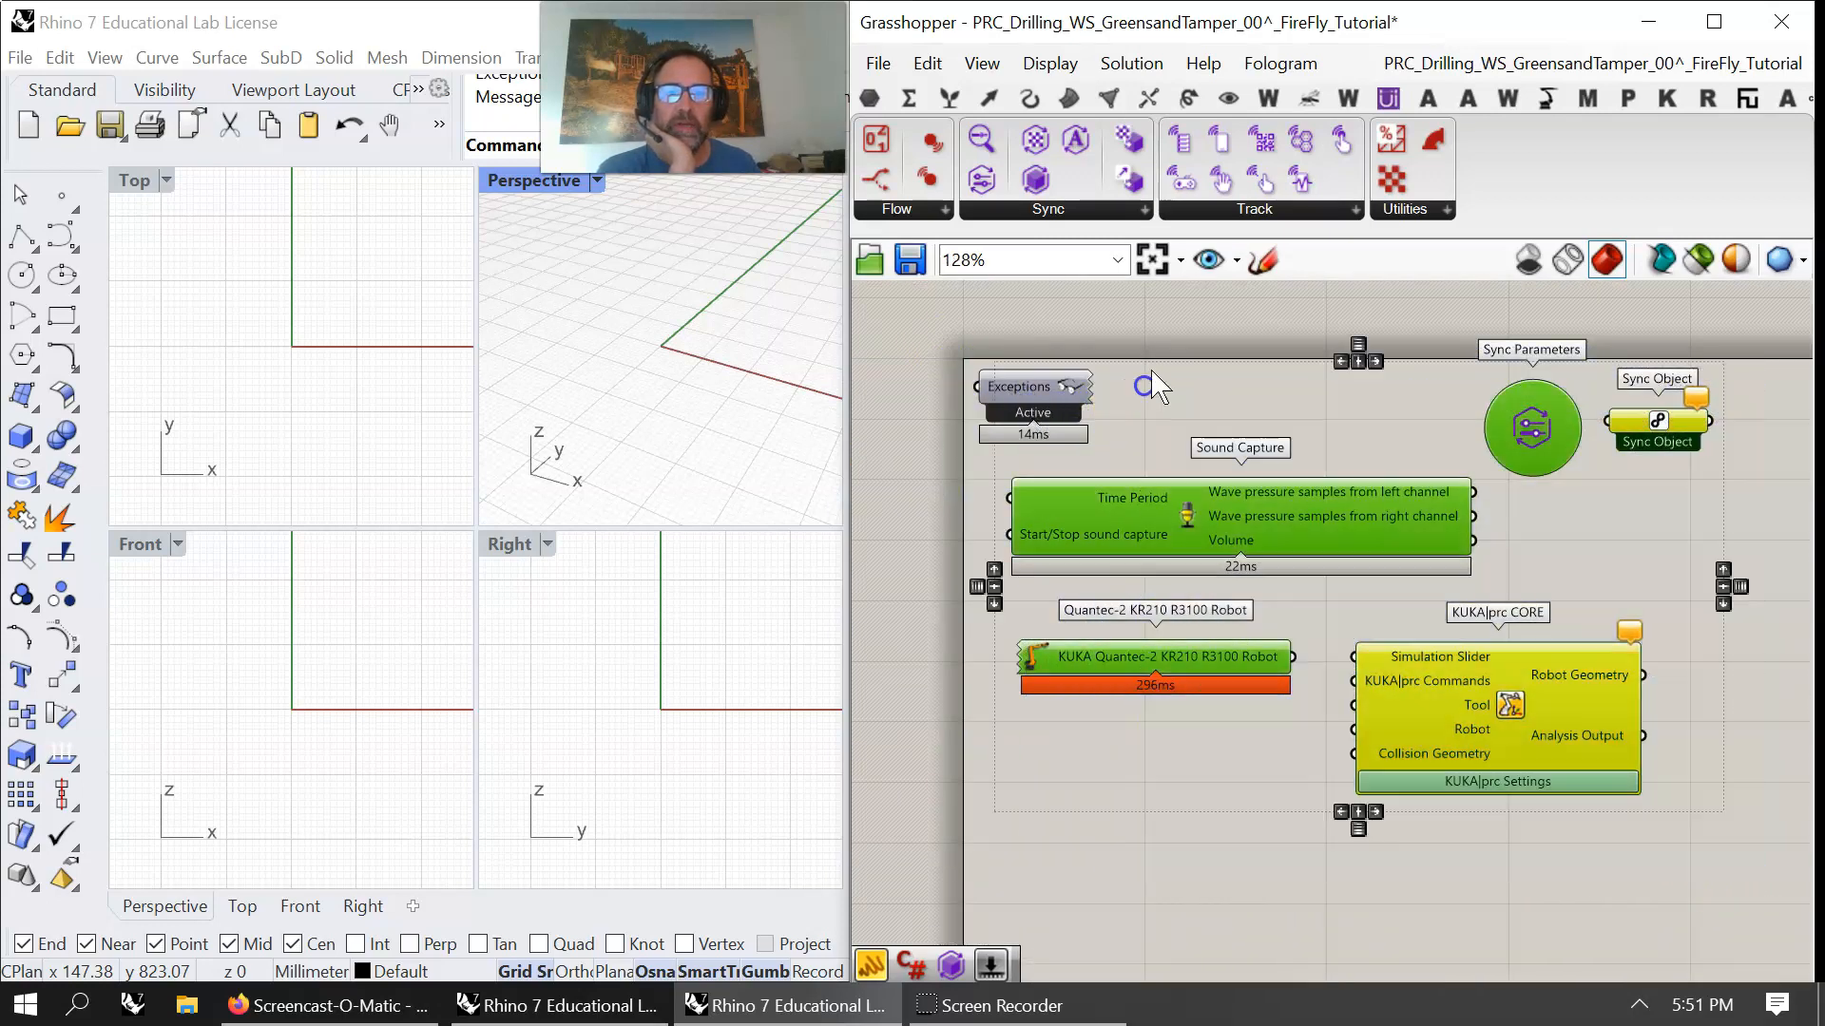
right_click(1141, 338)
left_click(1236, 437)
right_click(1234, 801)
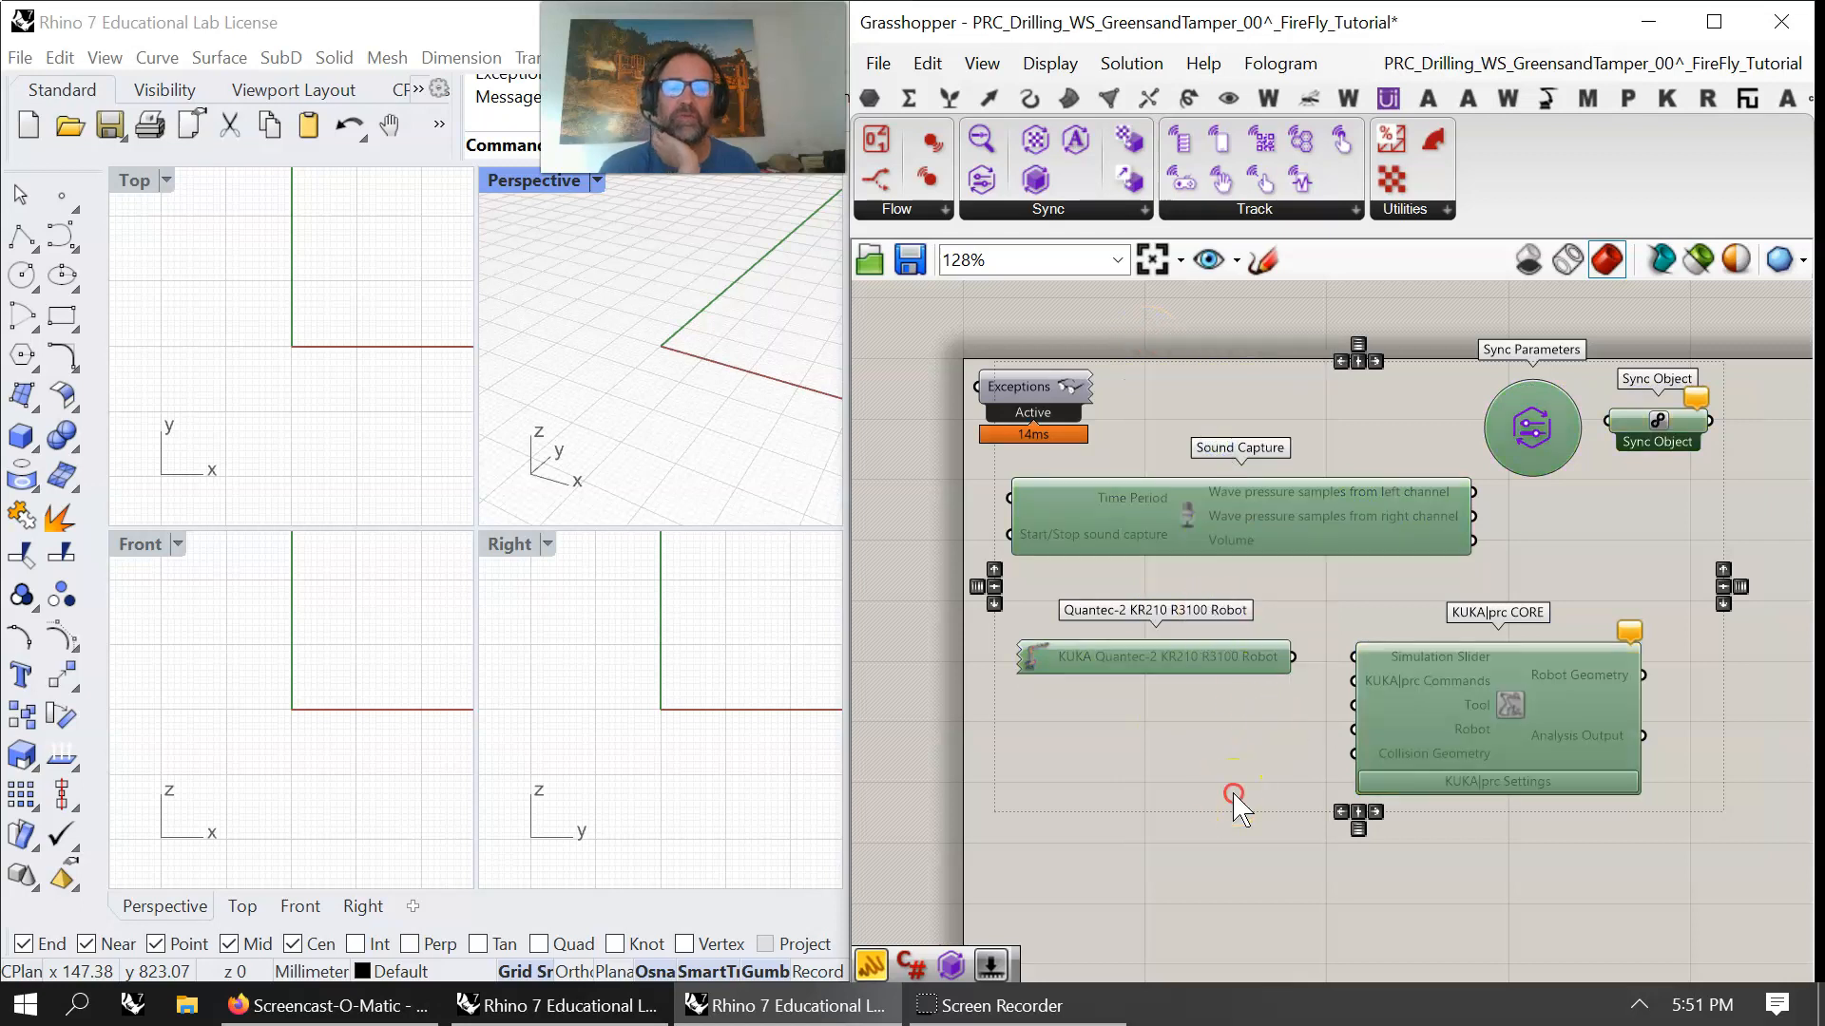
left_click(1137, 856)
- Move the Sound Capture component to the empty canvas below KUKA|prc CORE and enable it again
right_click_drag(1189, 860, 1070, 426)
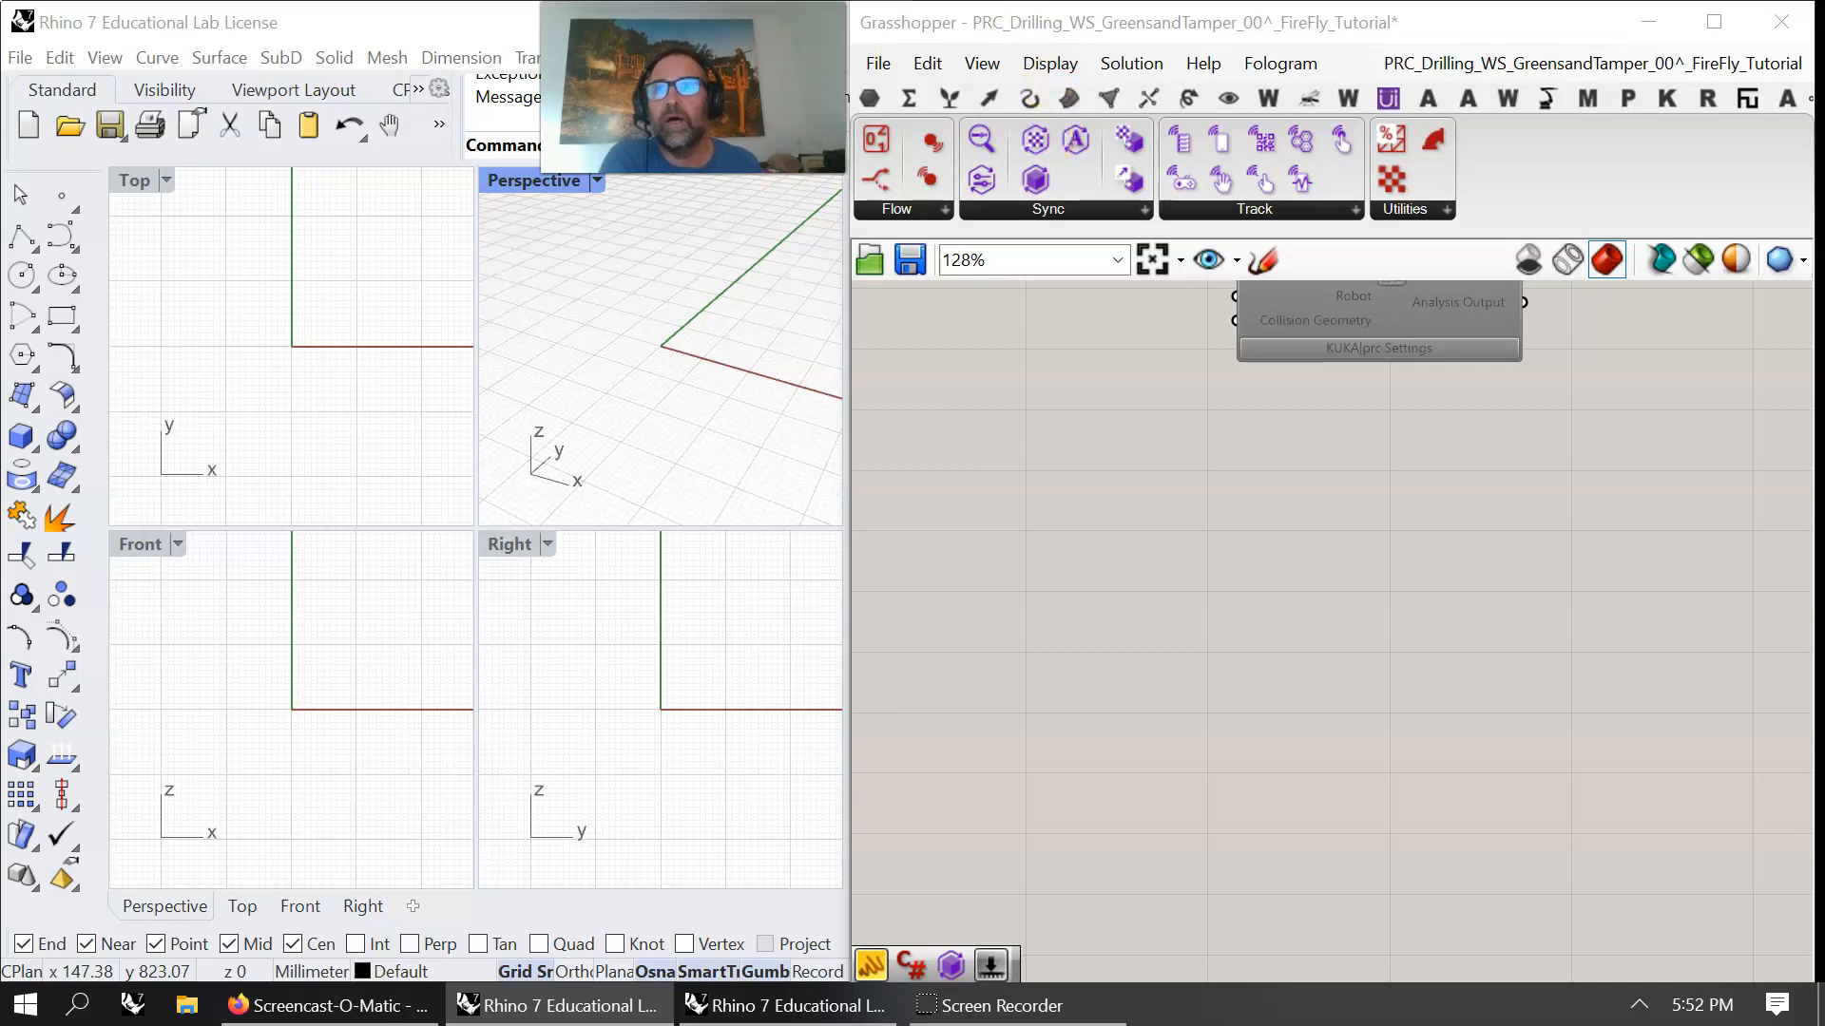
right_click_drag(1080, 396, 1123, 636)
left_click_drag(1137, 389, 1095, 651)
right_click_drag(1095, 651, 1319, 580)
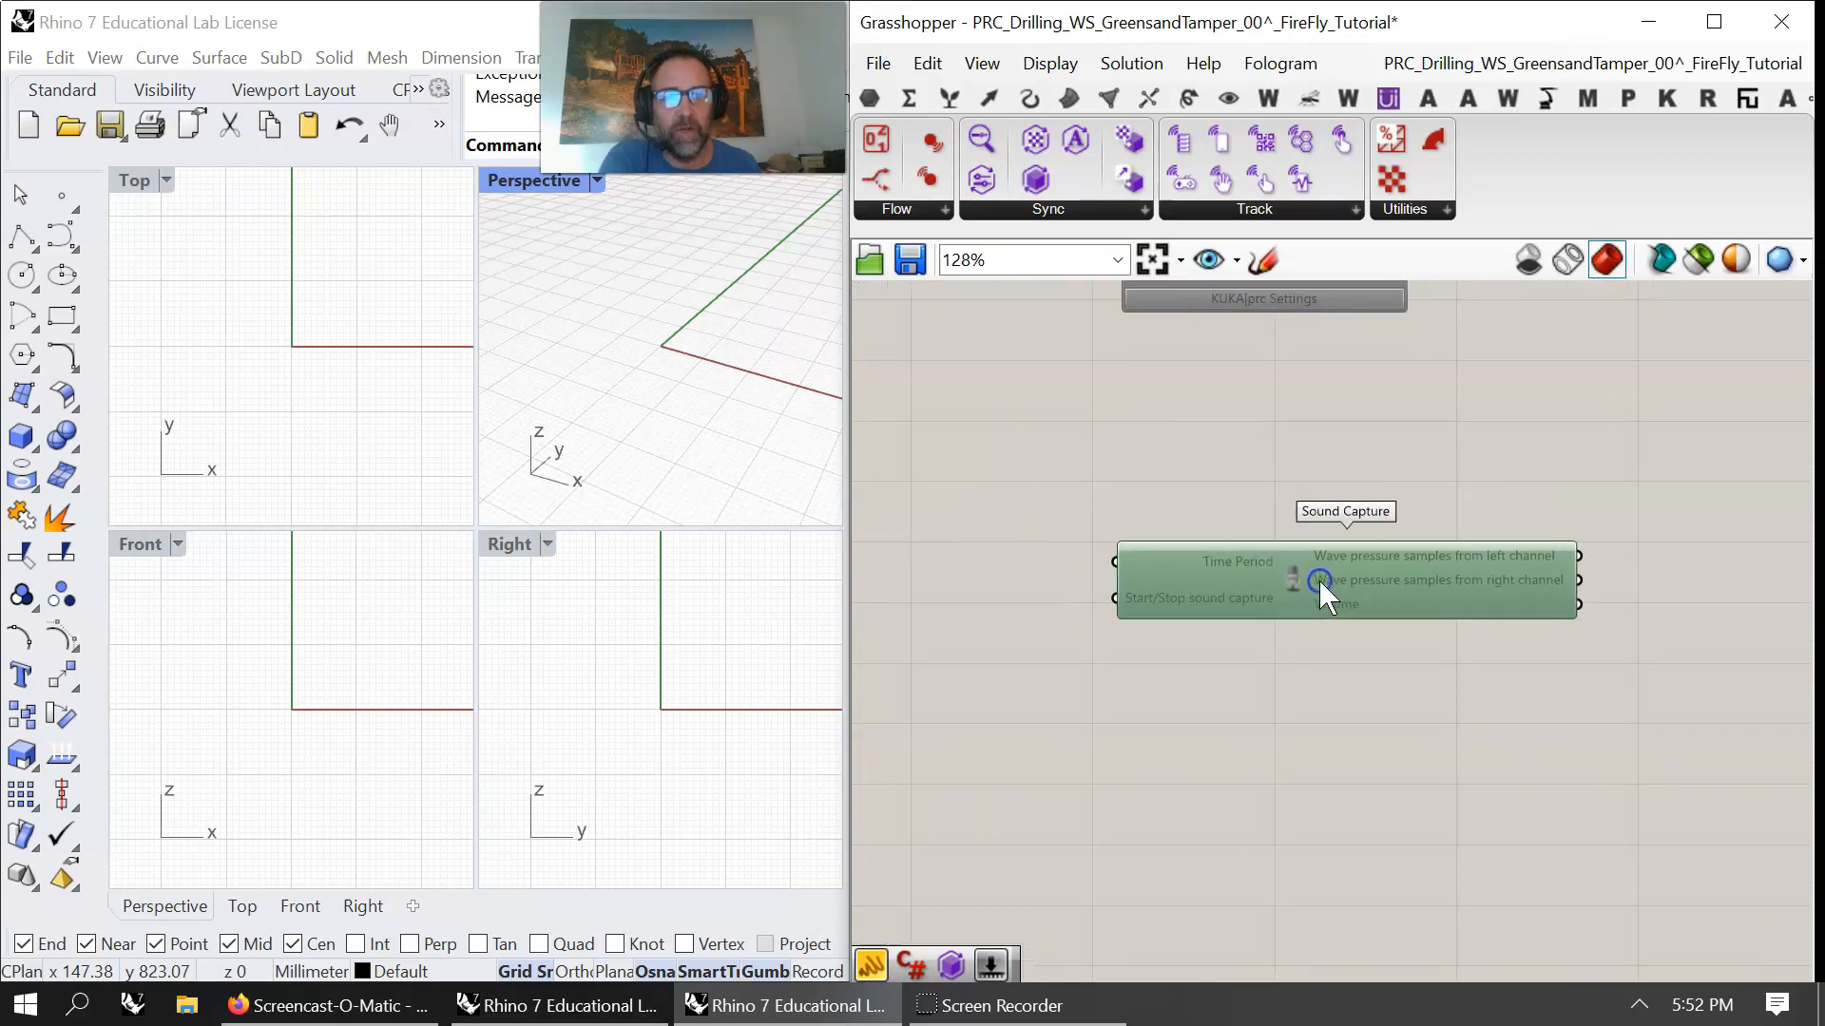
right_click(1319, 580)
left_click(1214, 701)
left_click(1271, 595)
right_click_drag(1342, 721, 1336, 720)
left_click(1397, 656)
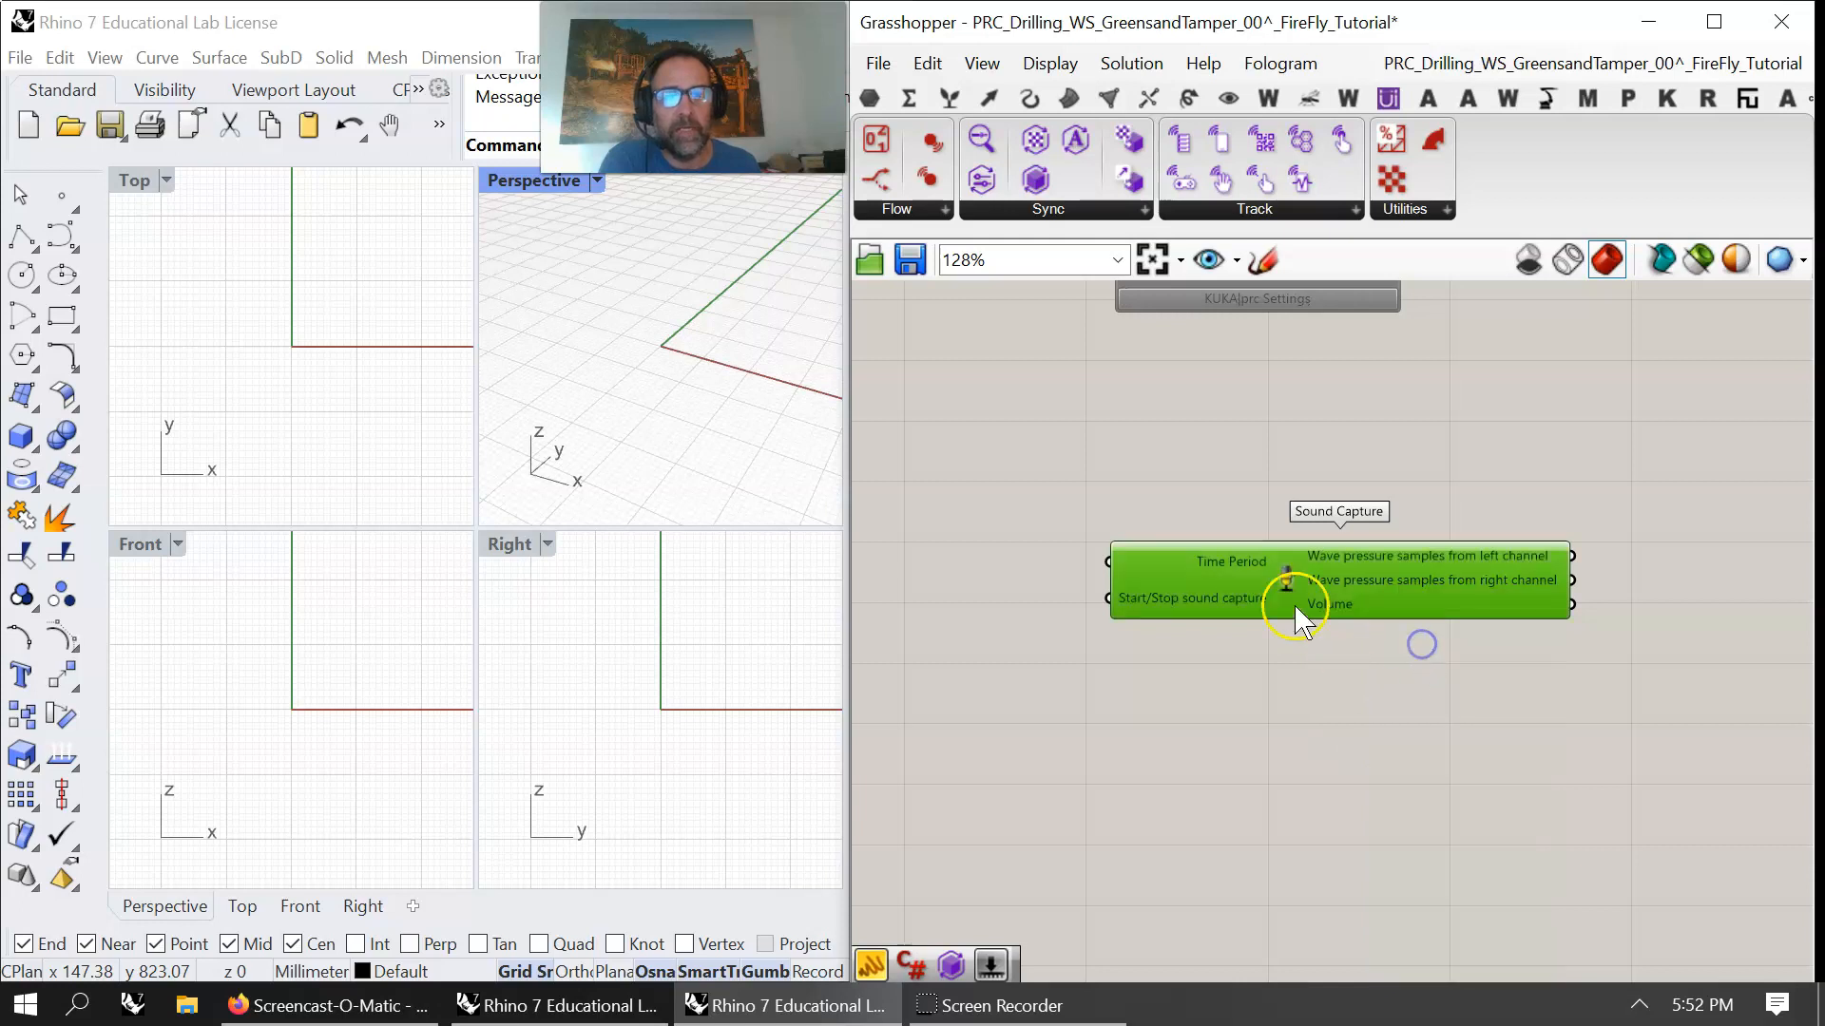
left_click_drag(1296, 611, 1335, 618)
- Add a number slider set to 0.02 and connect it to the Time Period input of Sound Capture
right_click_drag(1129, 655, 1335, 654)
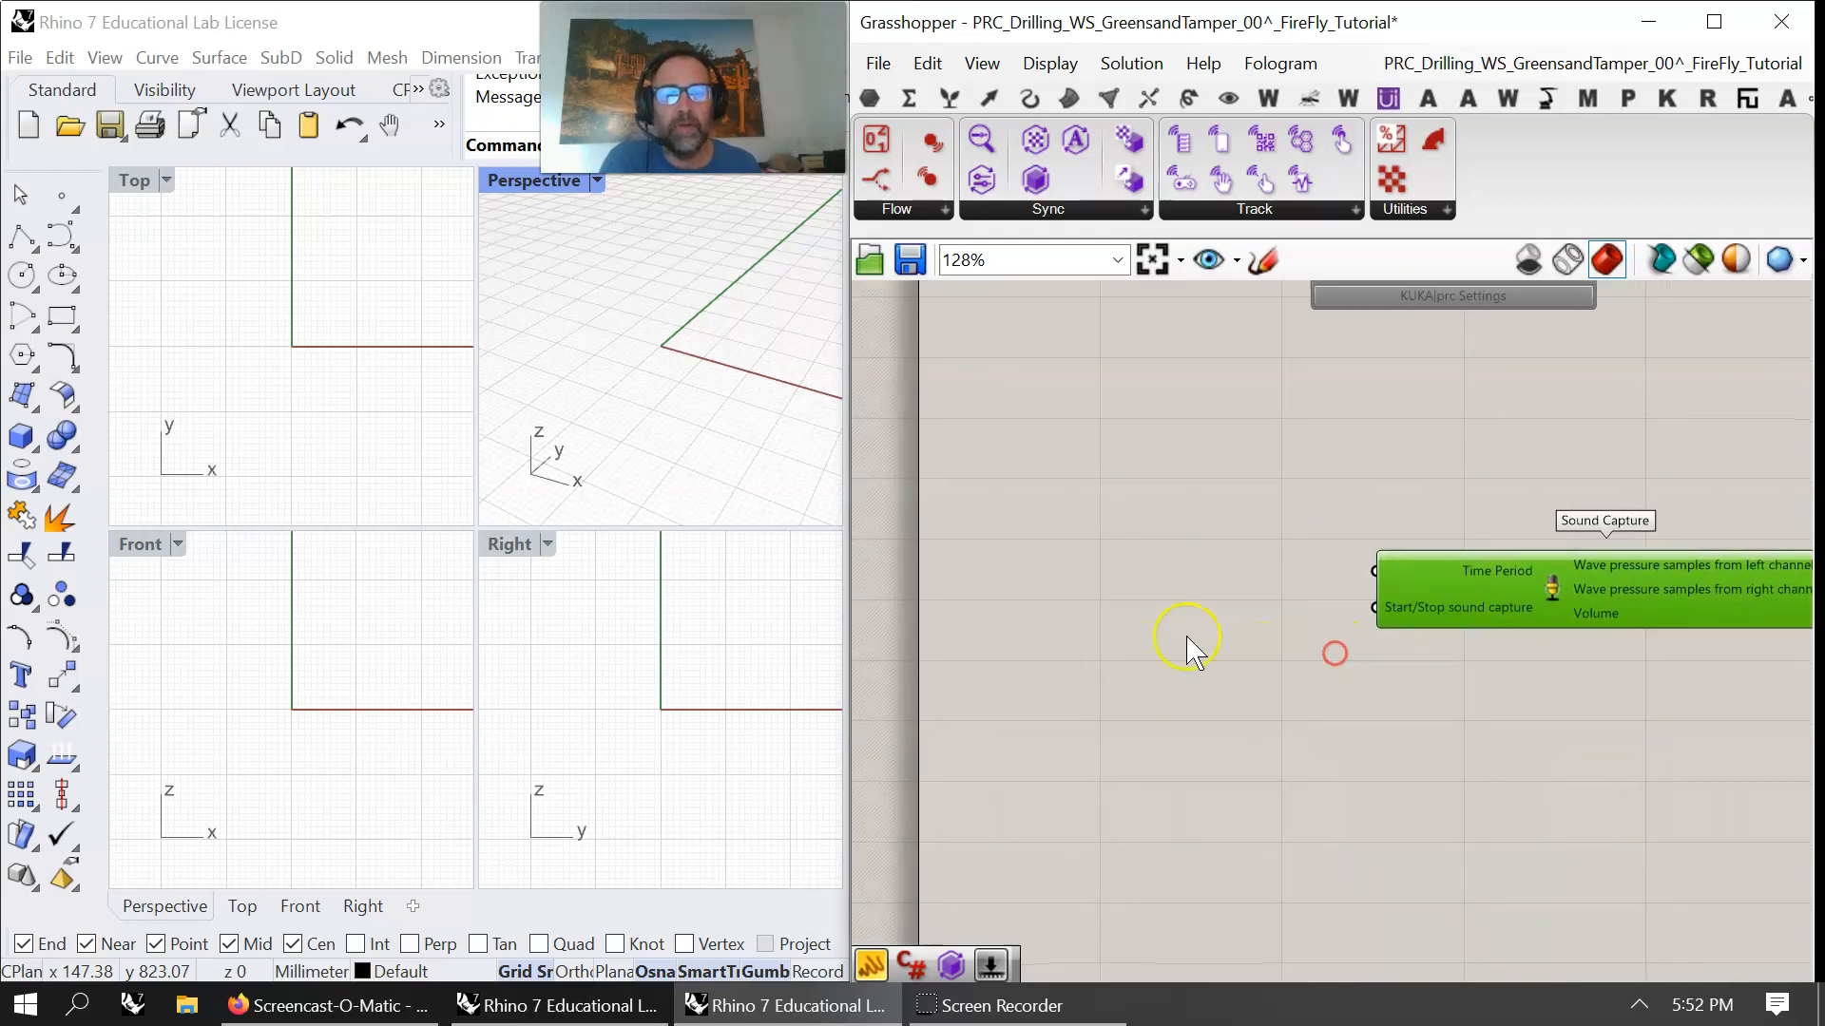
double_click(1088, 565)
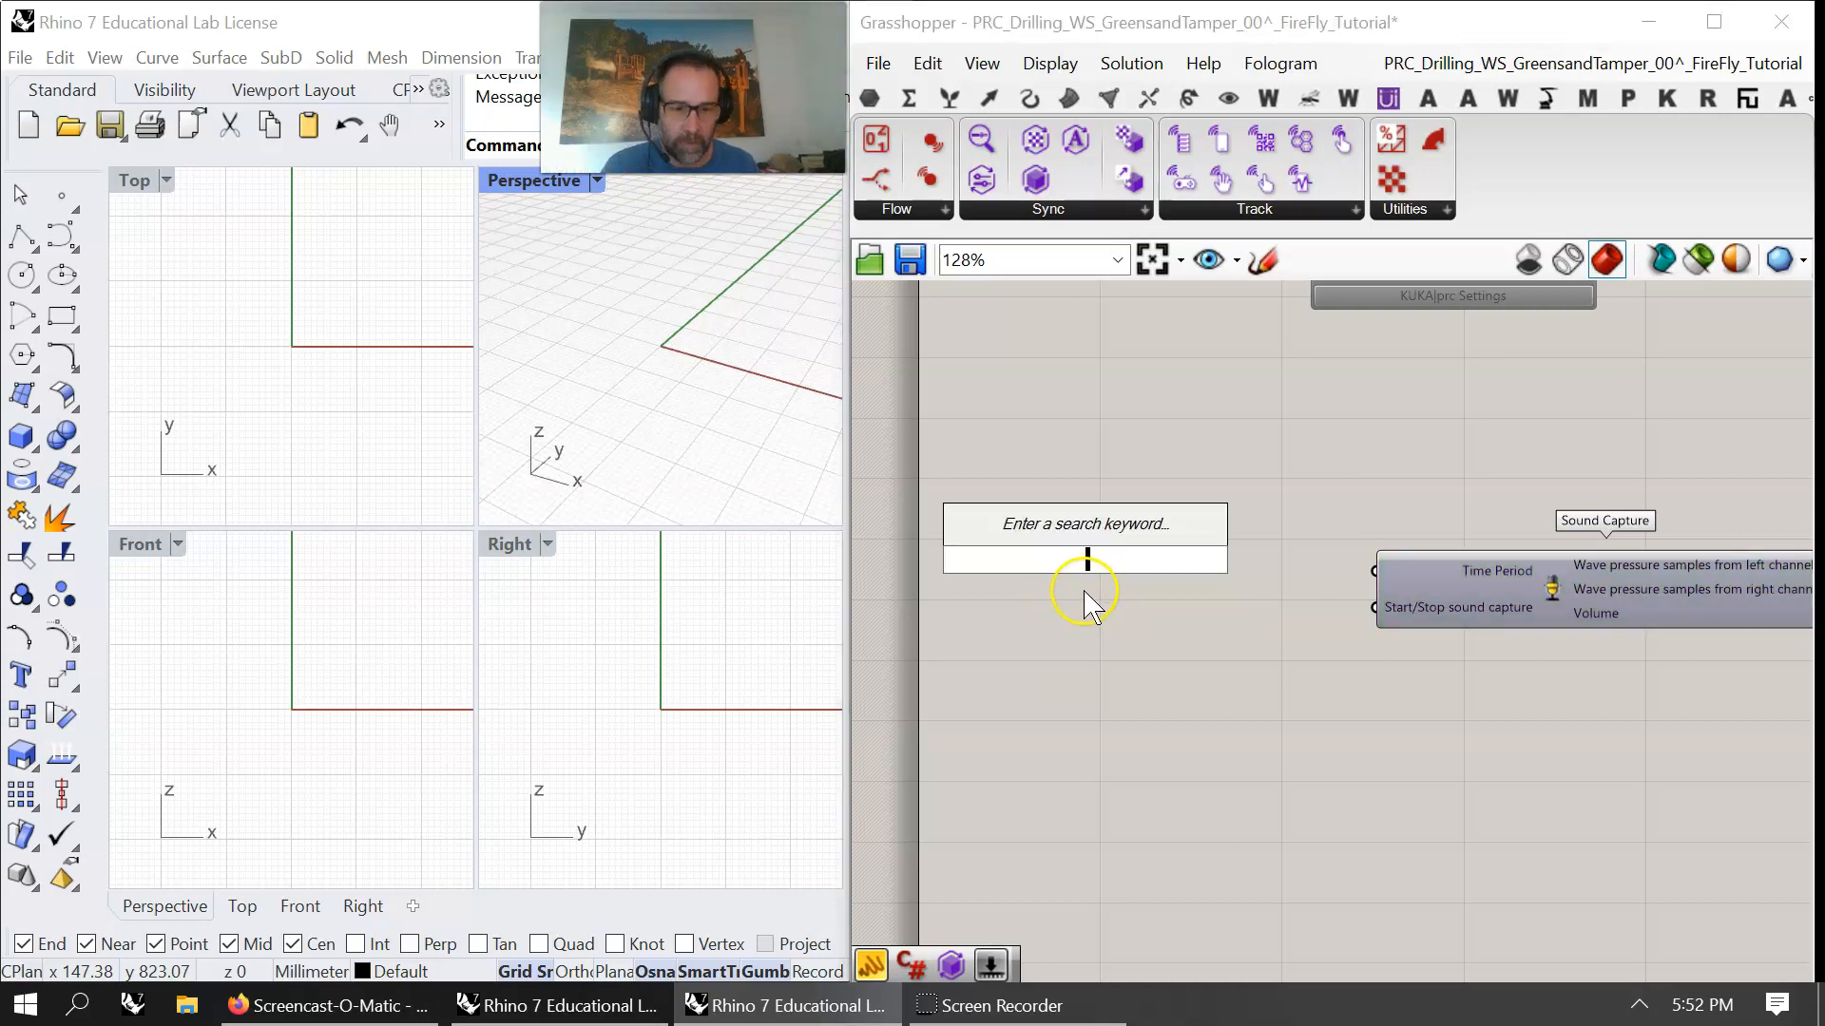
type("o")
key("BackSpace")
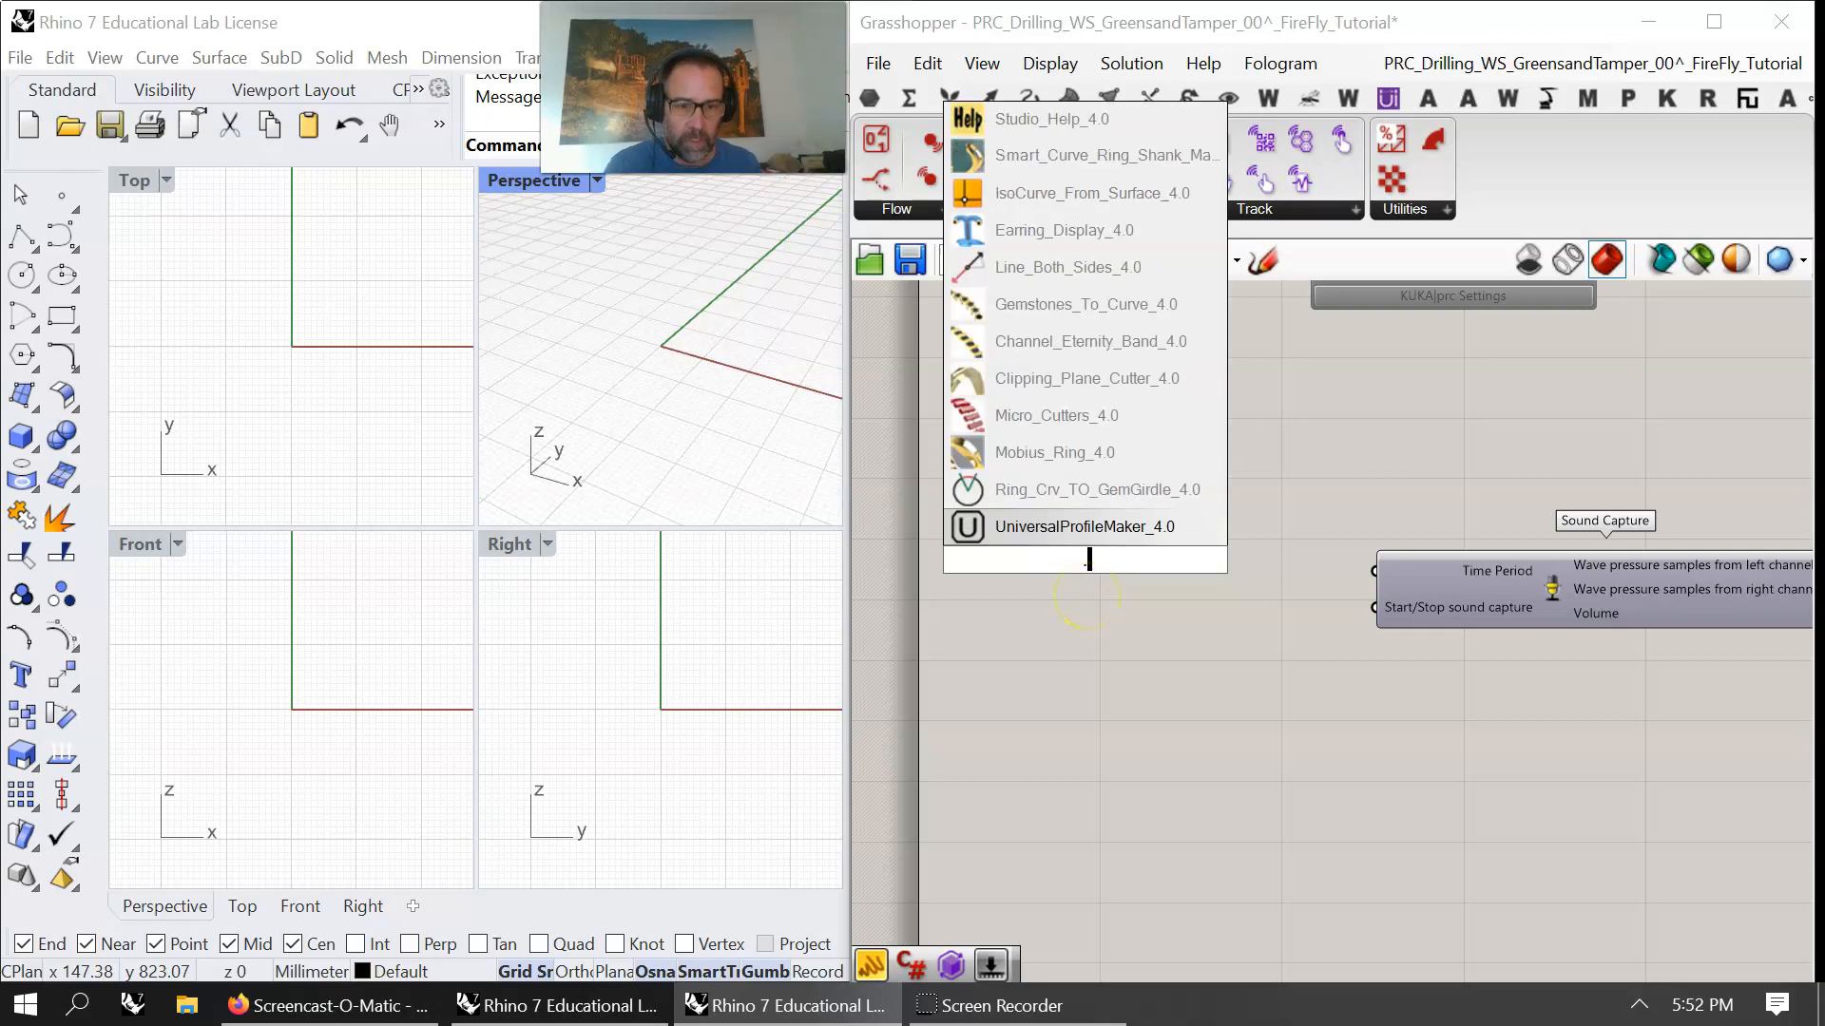
type("02")
key("Return")
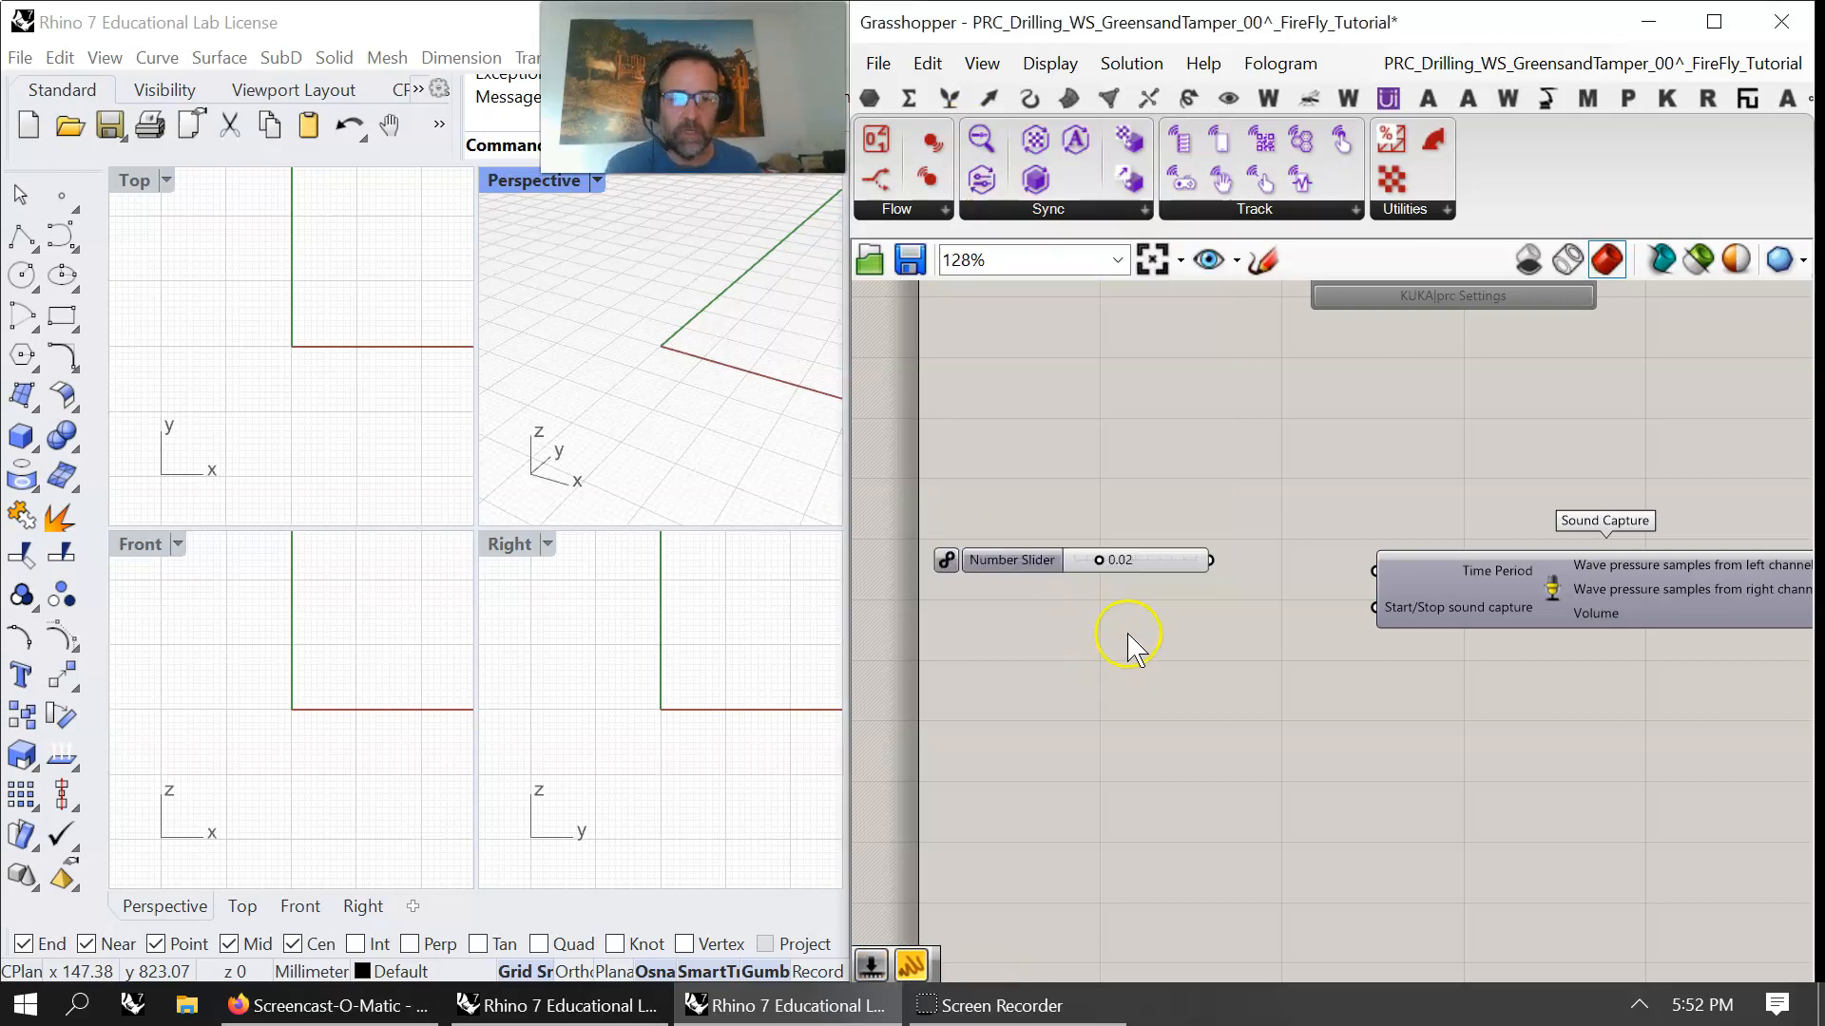
left_click_drag(1211, 561, 1371, 567)
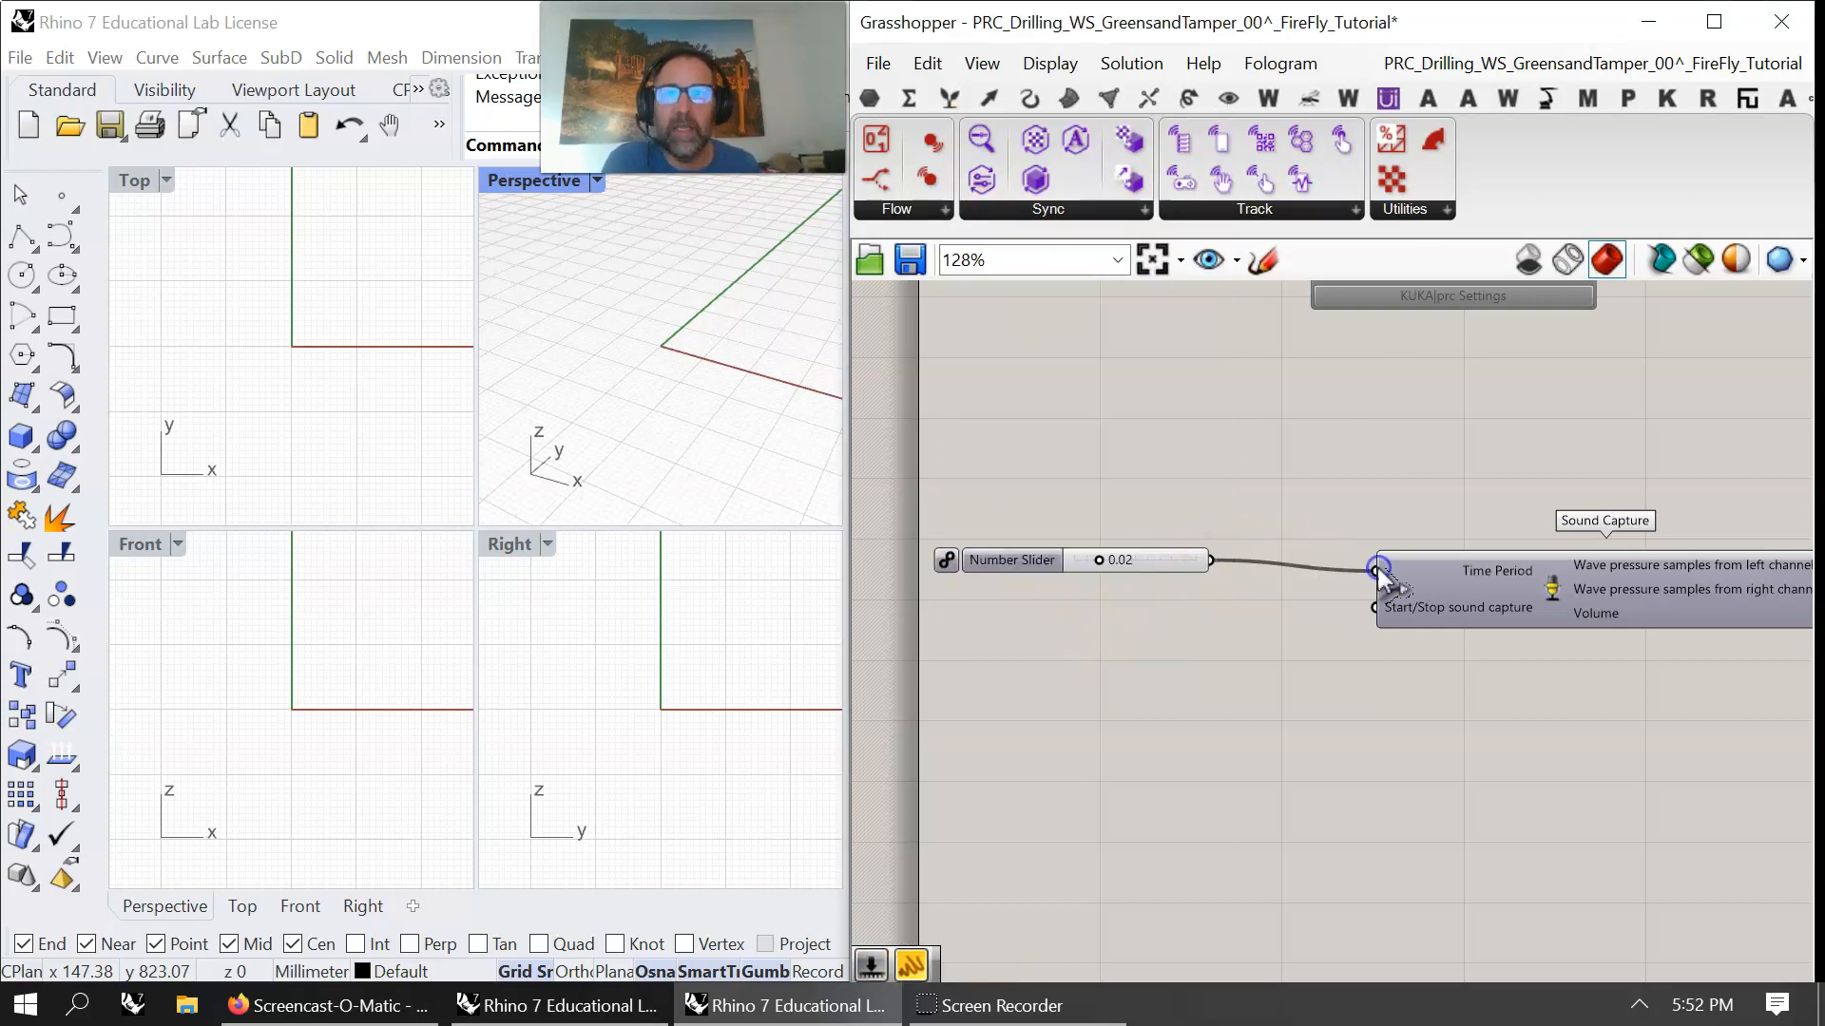
double_click(1459, 798)
type("timer")
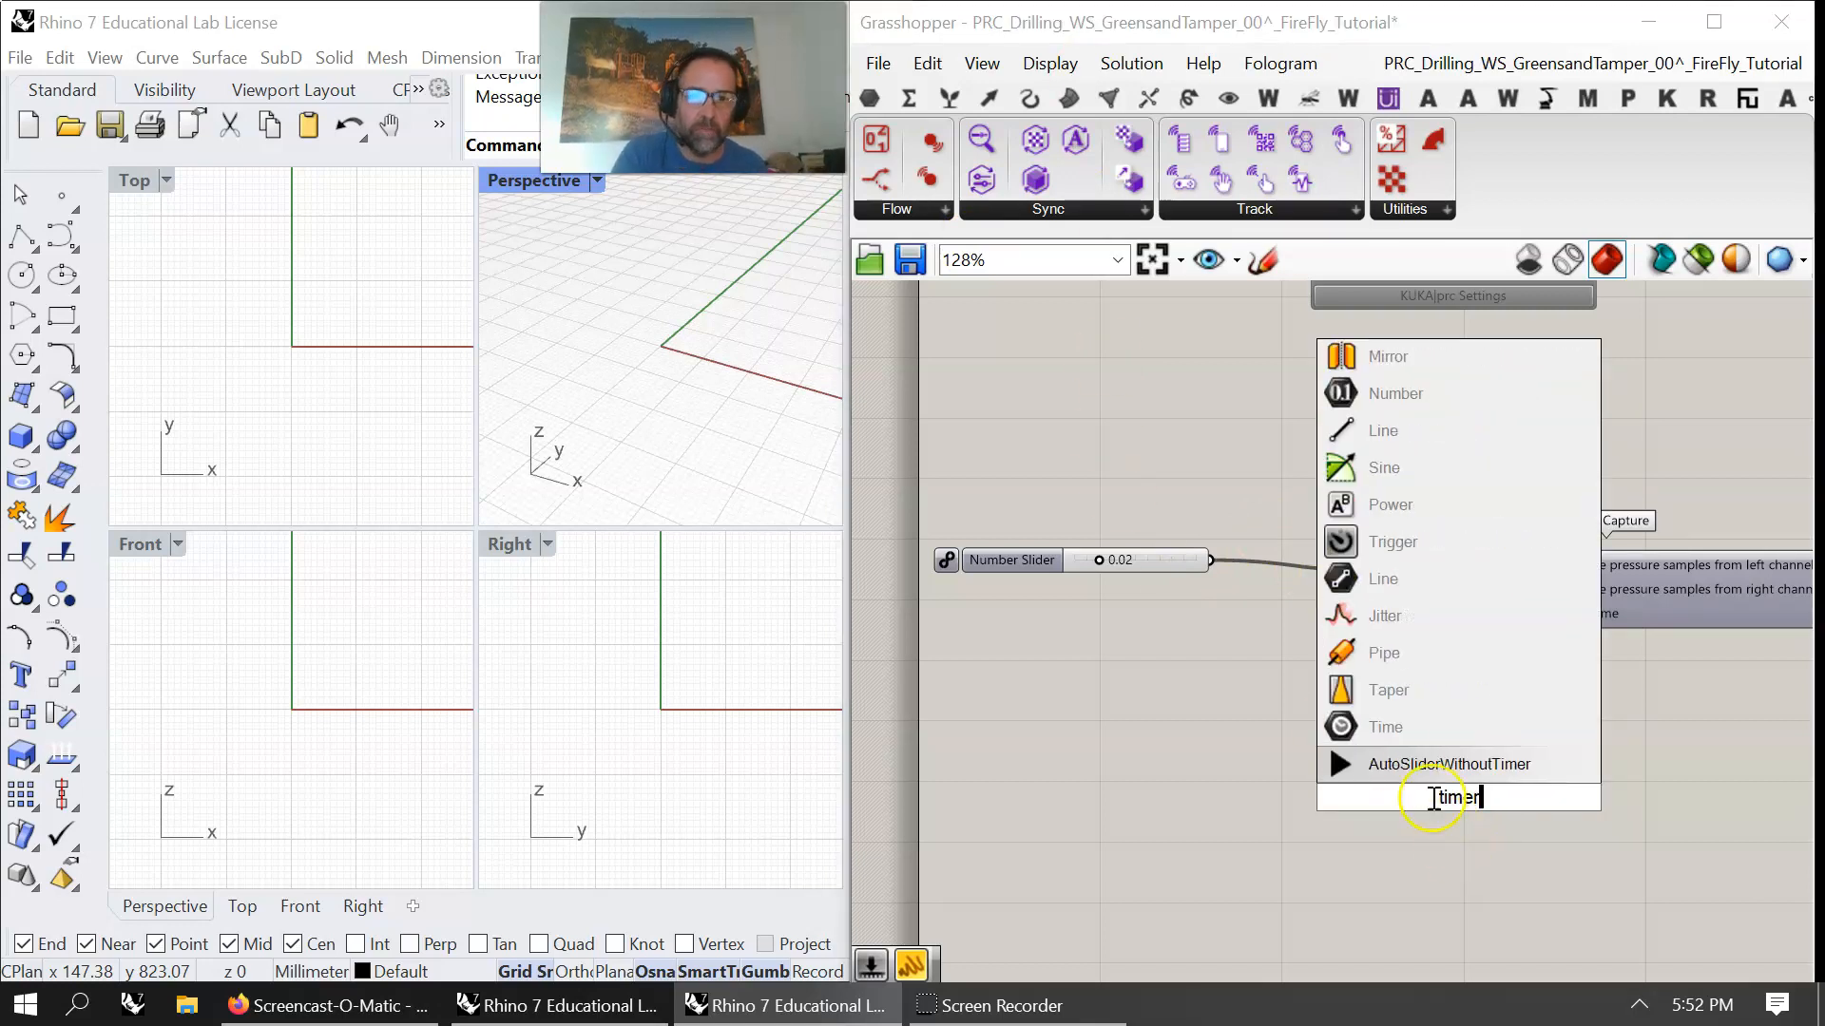
left_click(1380, 715)
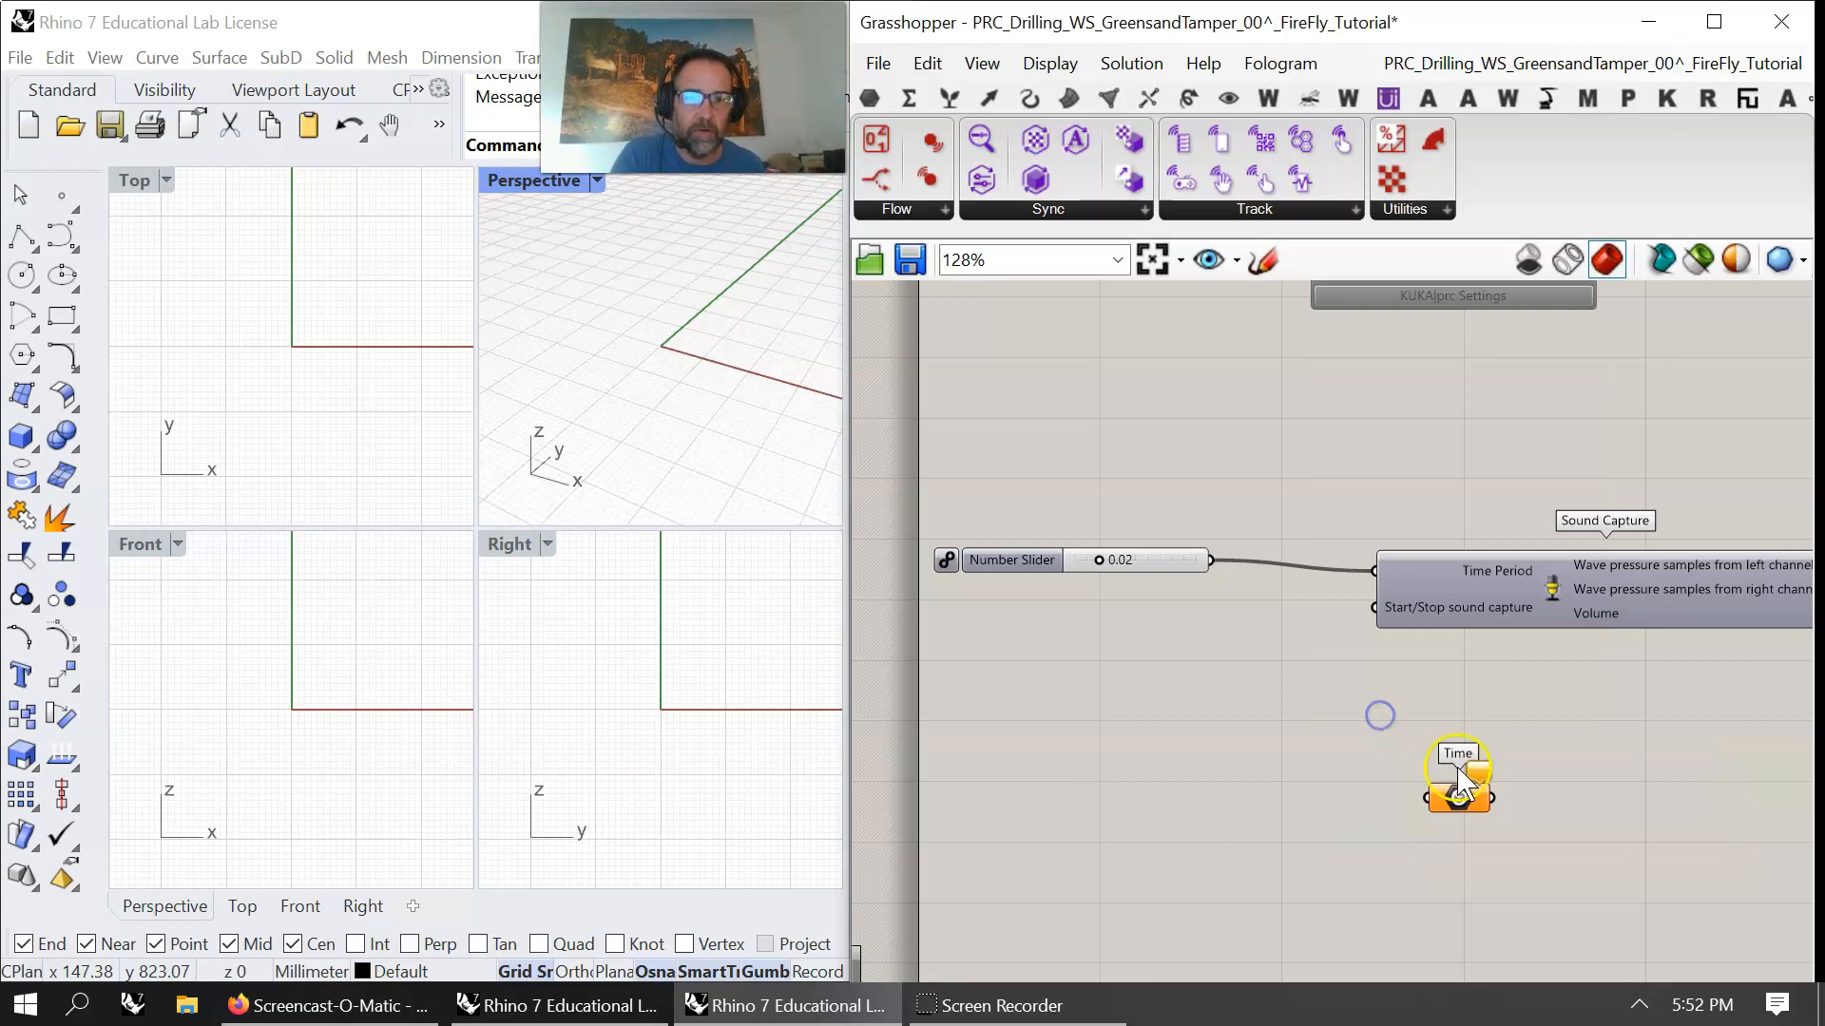
left_click(1470, 800)
key("Delete")
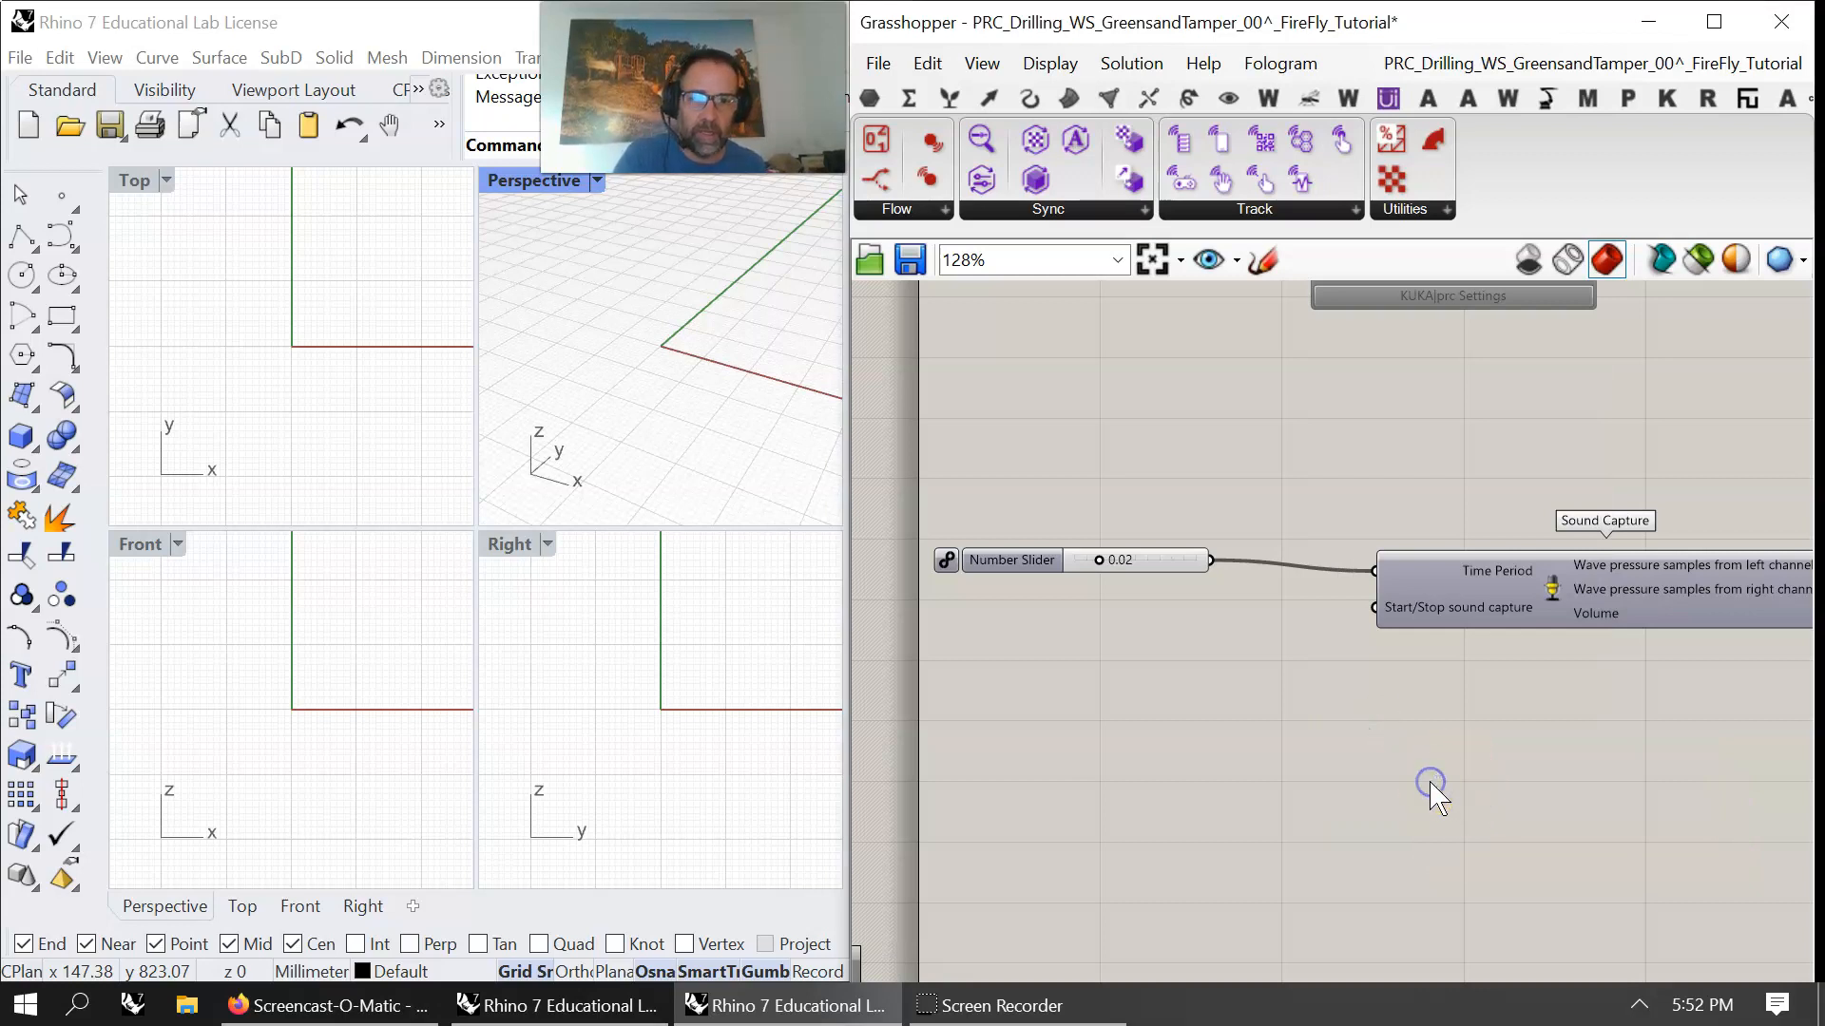
double_click(1434, 794)
type("timer")
left_click(1404, 778)
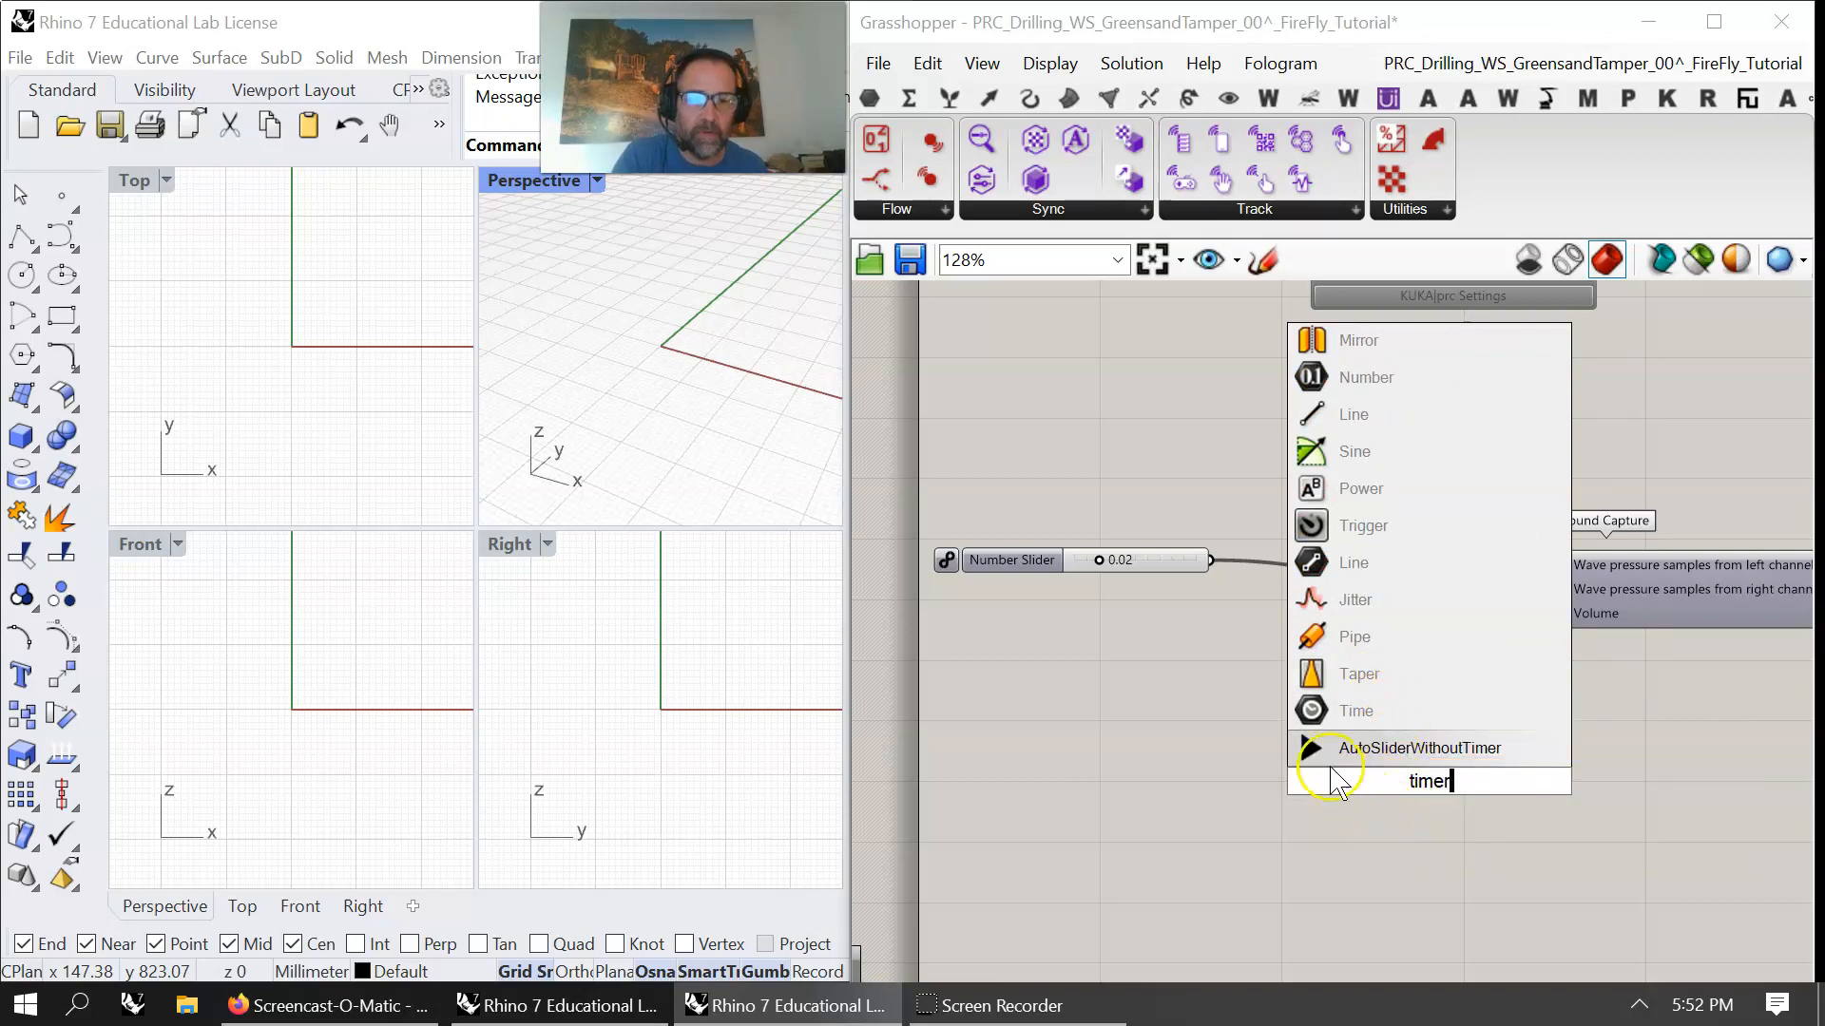
key("Up")
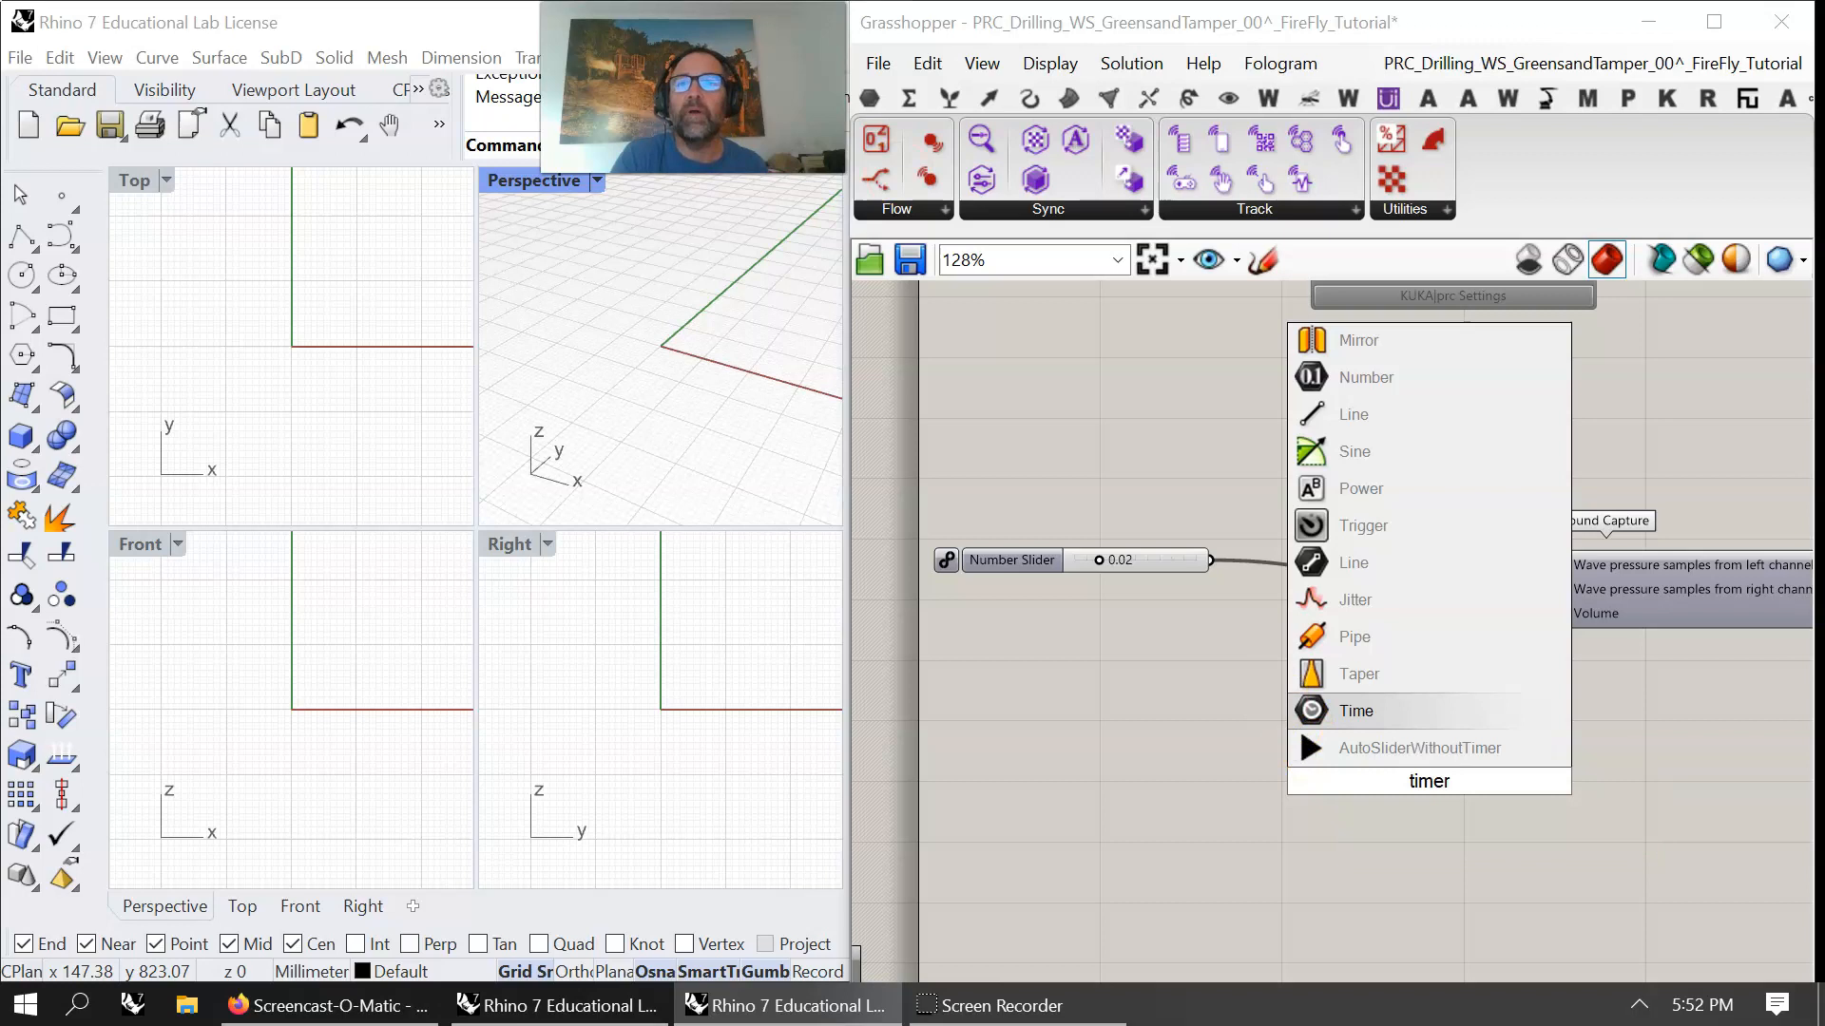
left_click(1459, 804)
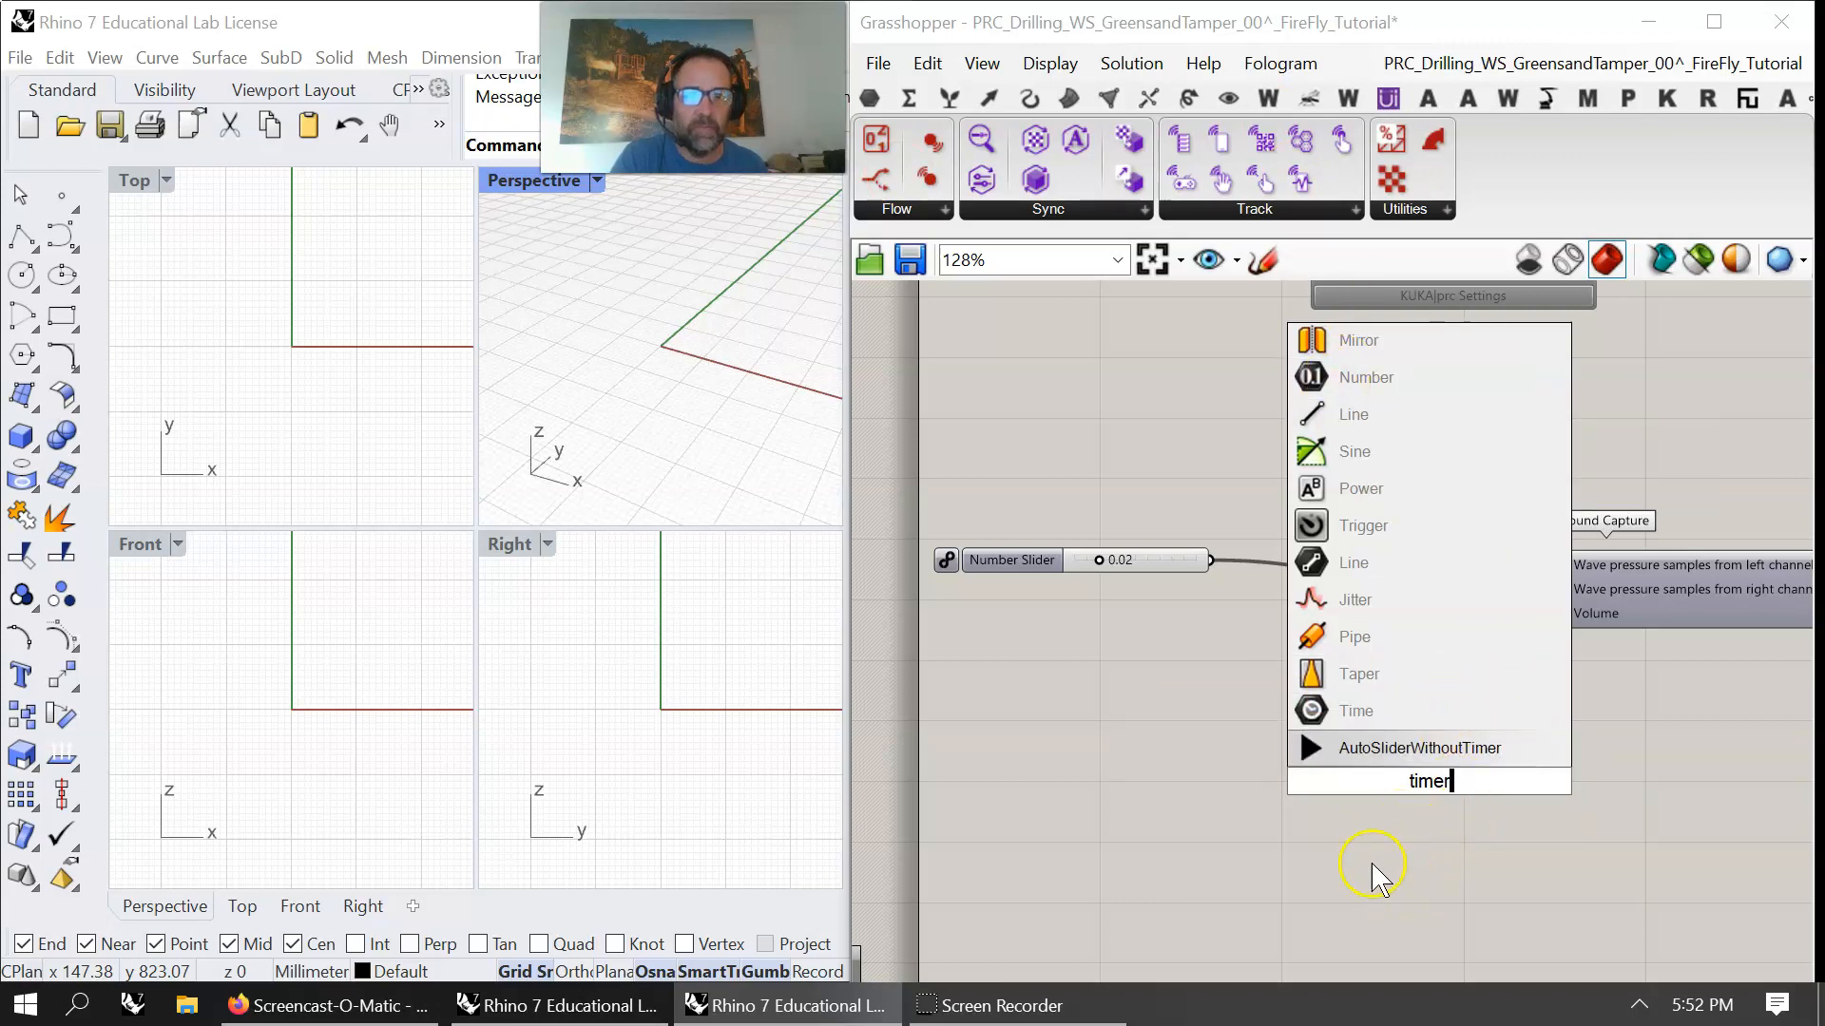
left_click(1312, 748)
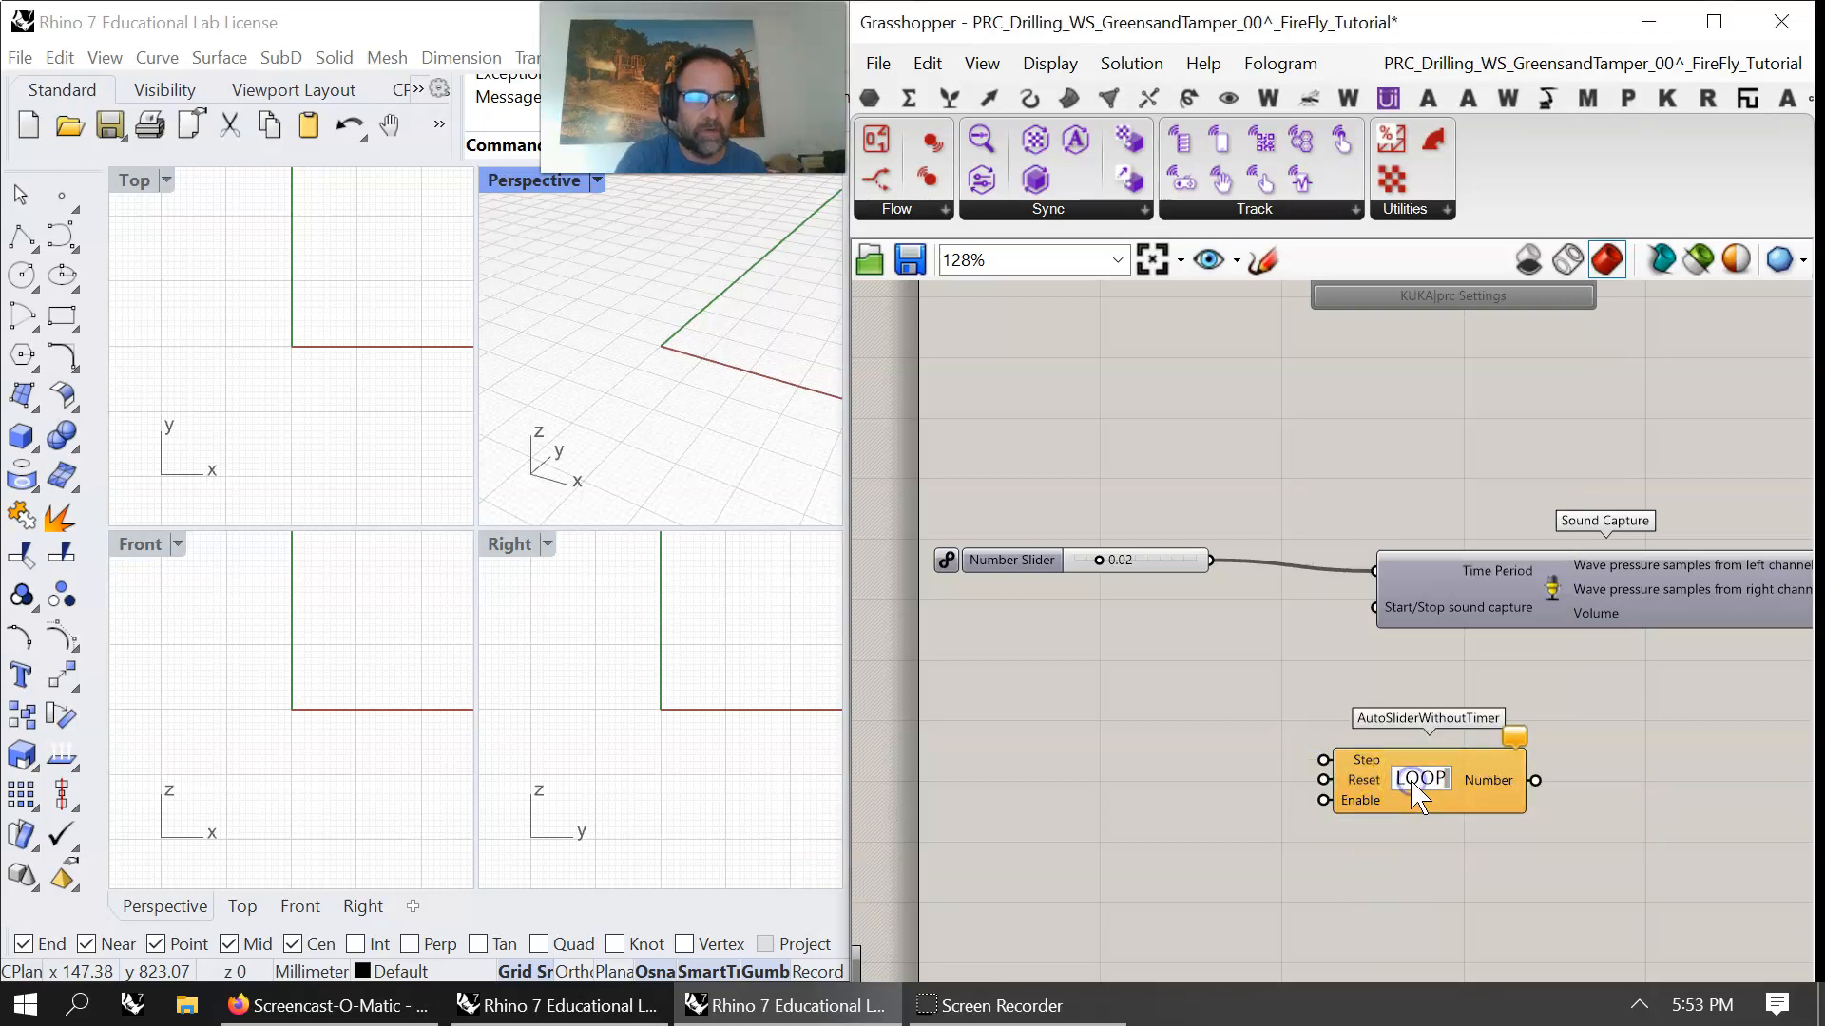
left_click_drag(1464, 812, 1467, 798)
double_click(1466, 799)
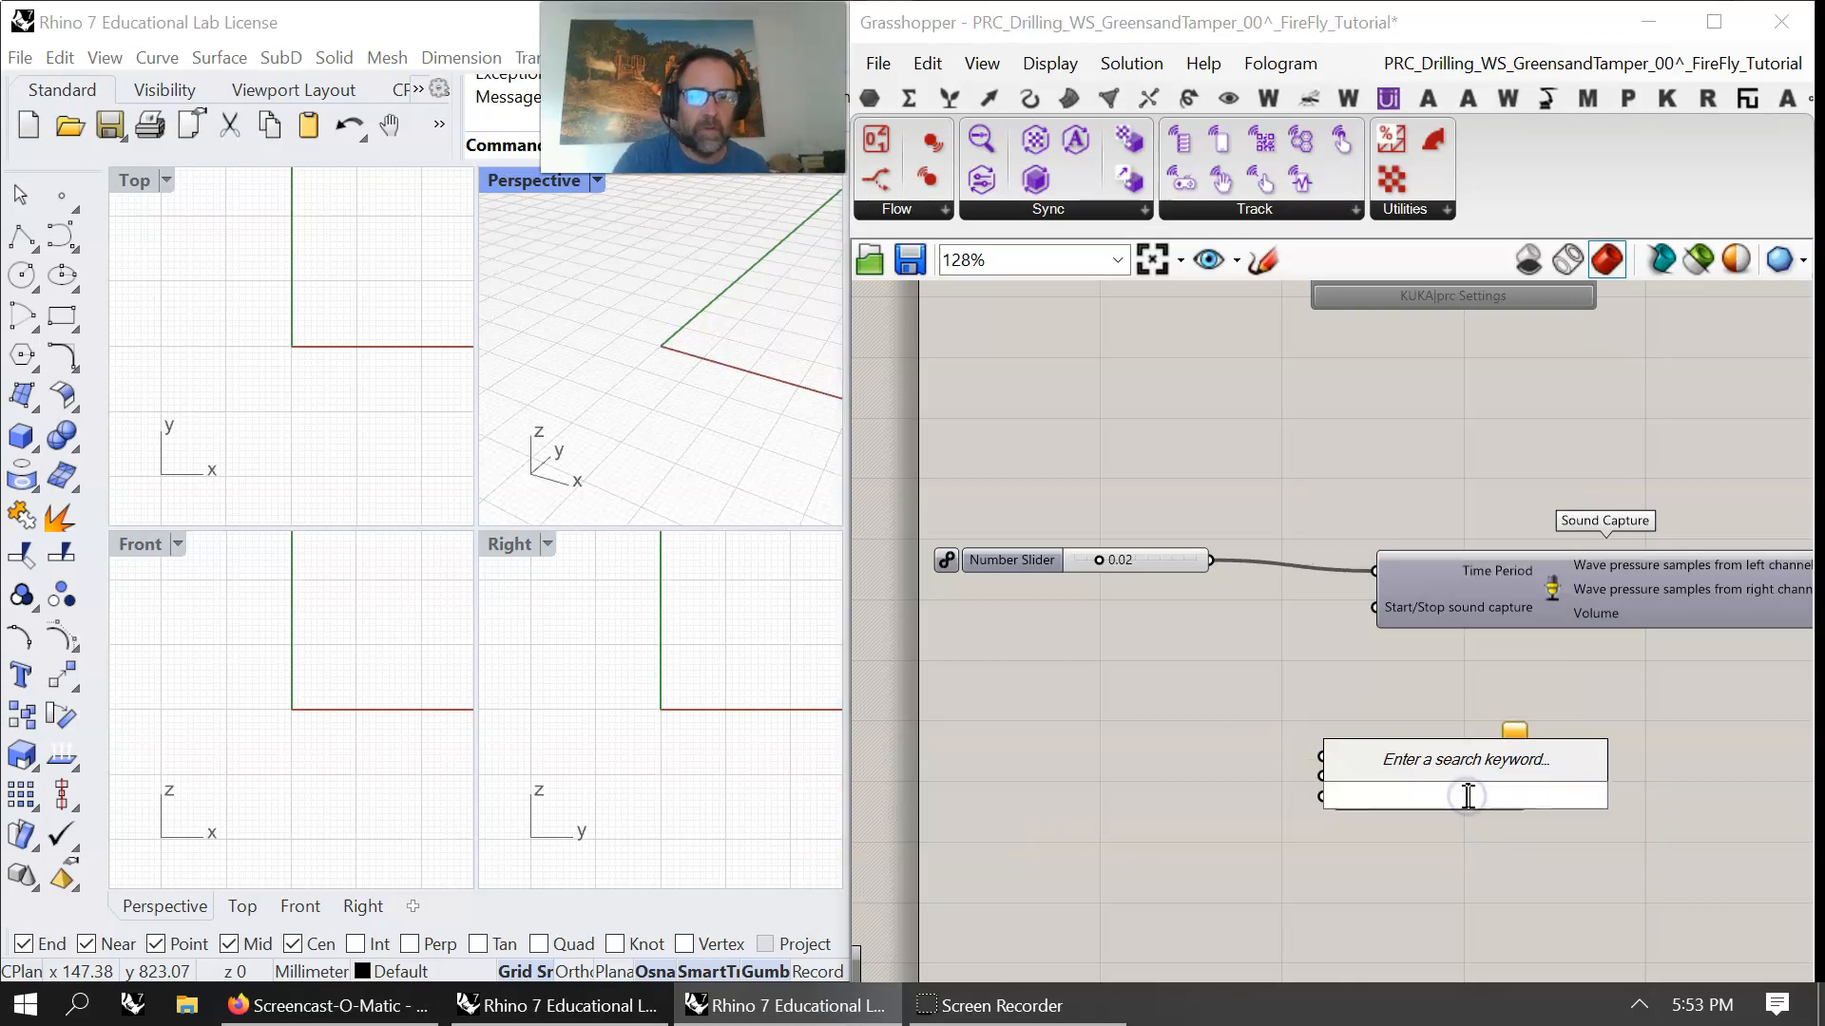
left_click(1443, 841)
left_click(1441, 791)
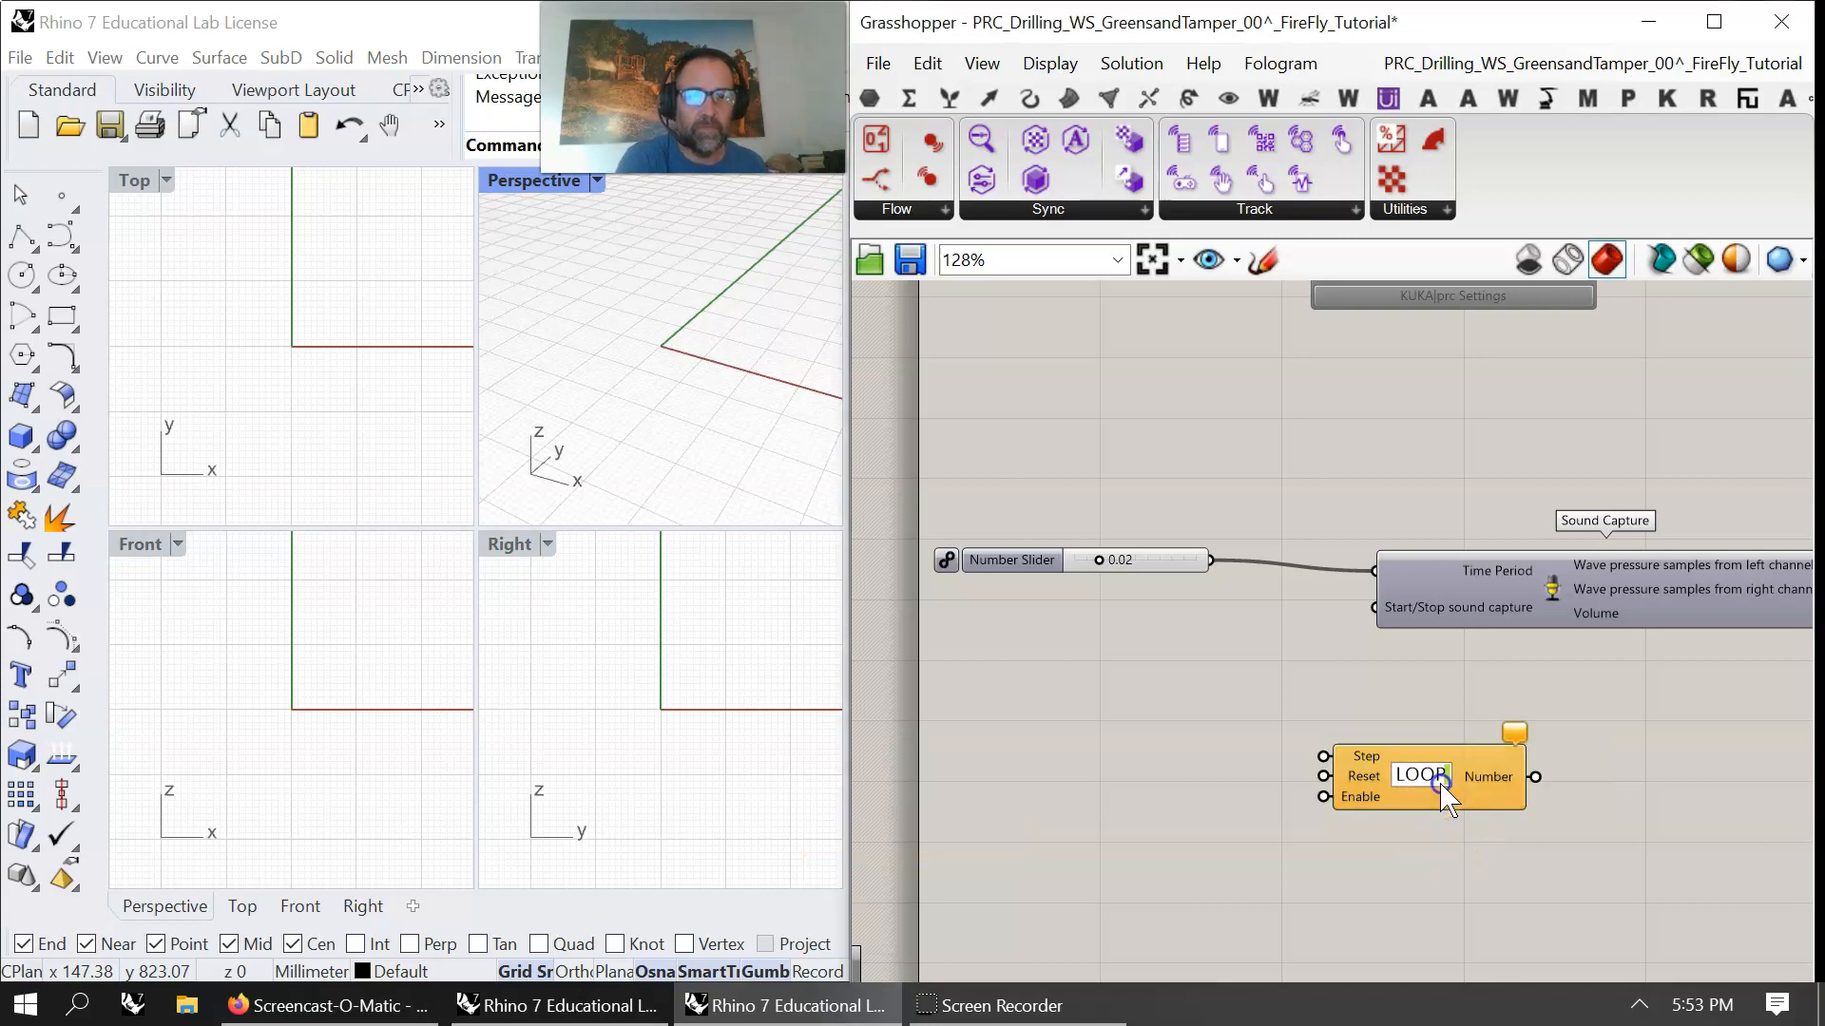
key("Delete")
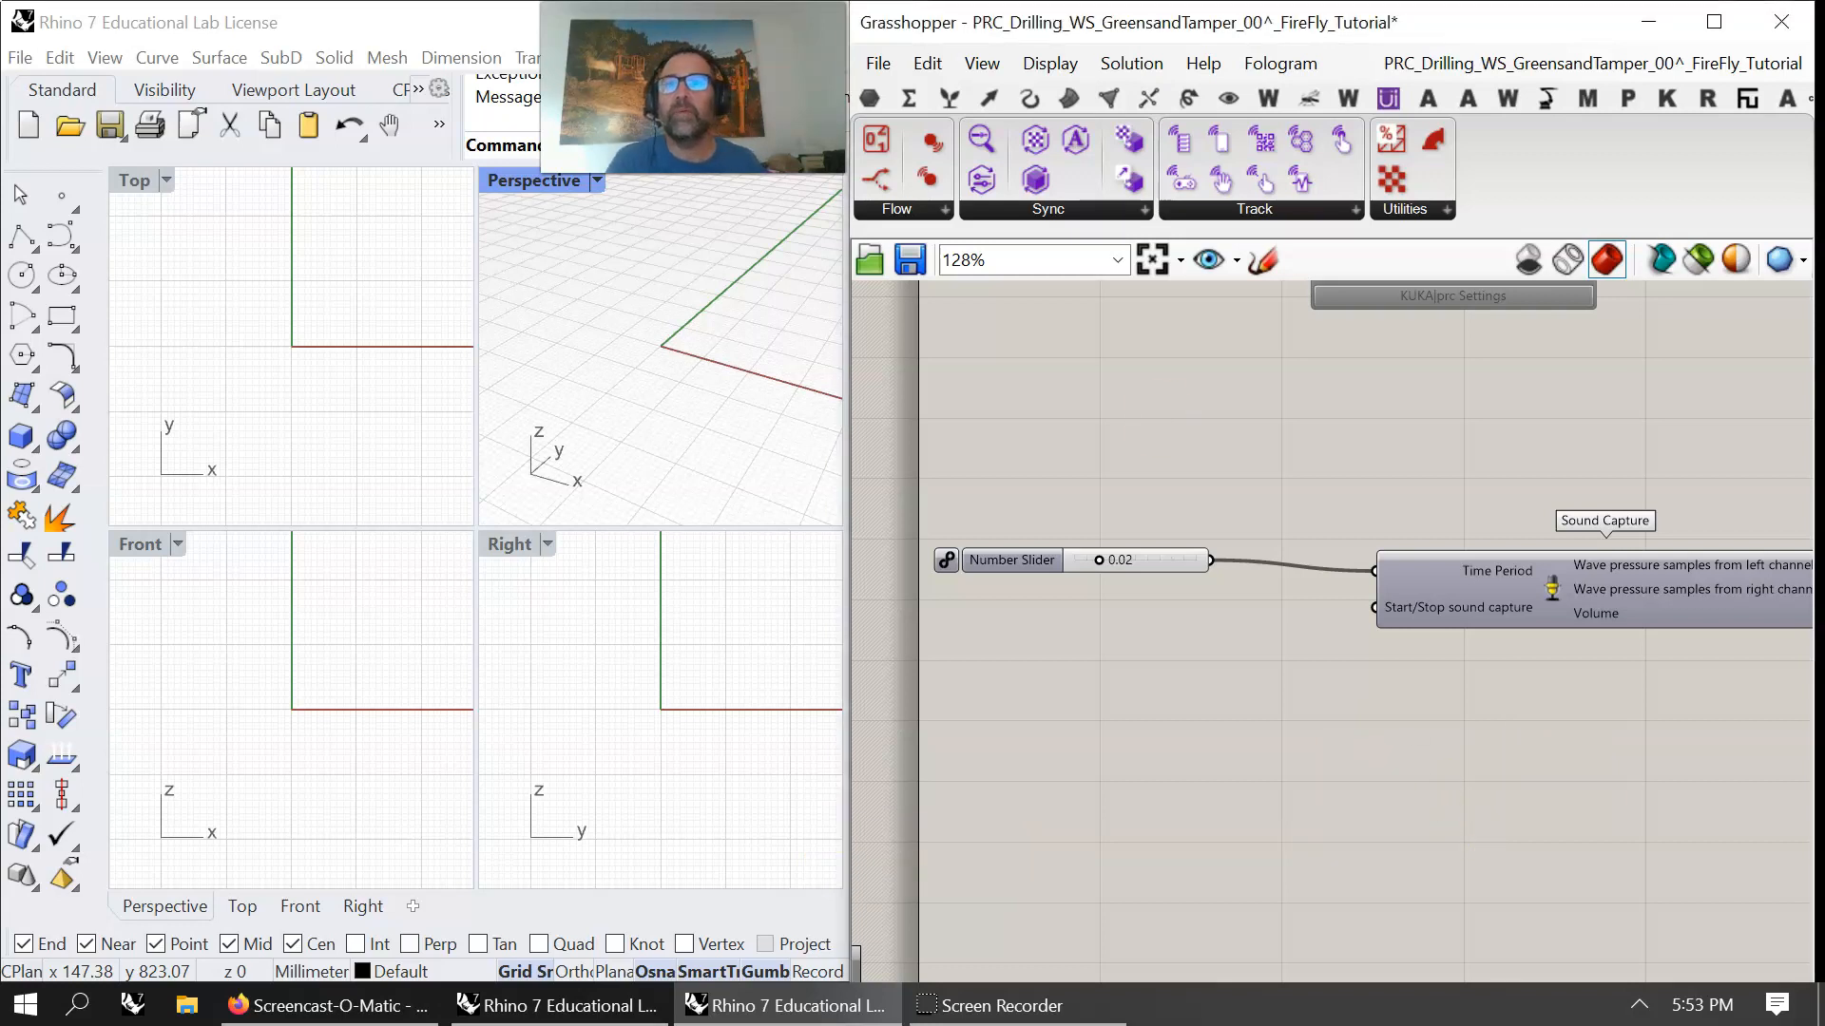
- Find the Trigger component among the parameter utilities and add it below Sound Capture
key("alt+Tab")
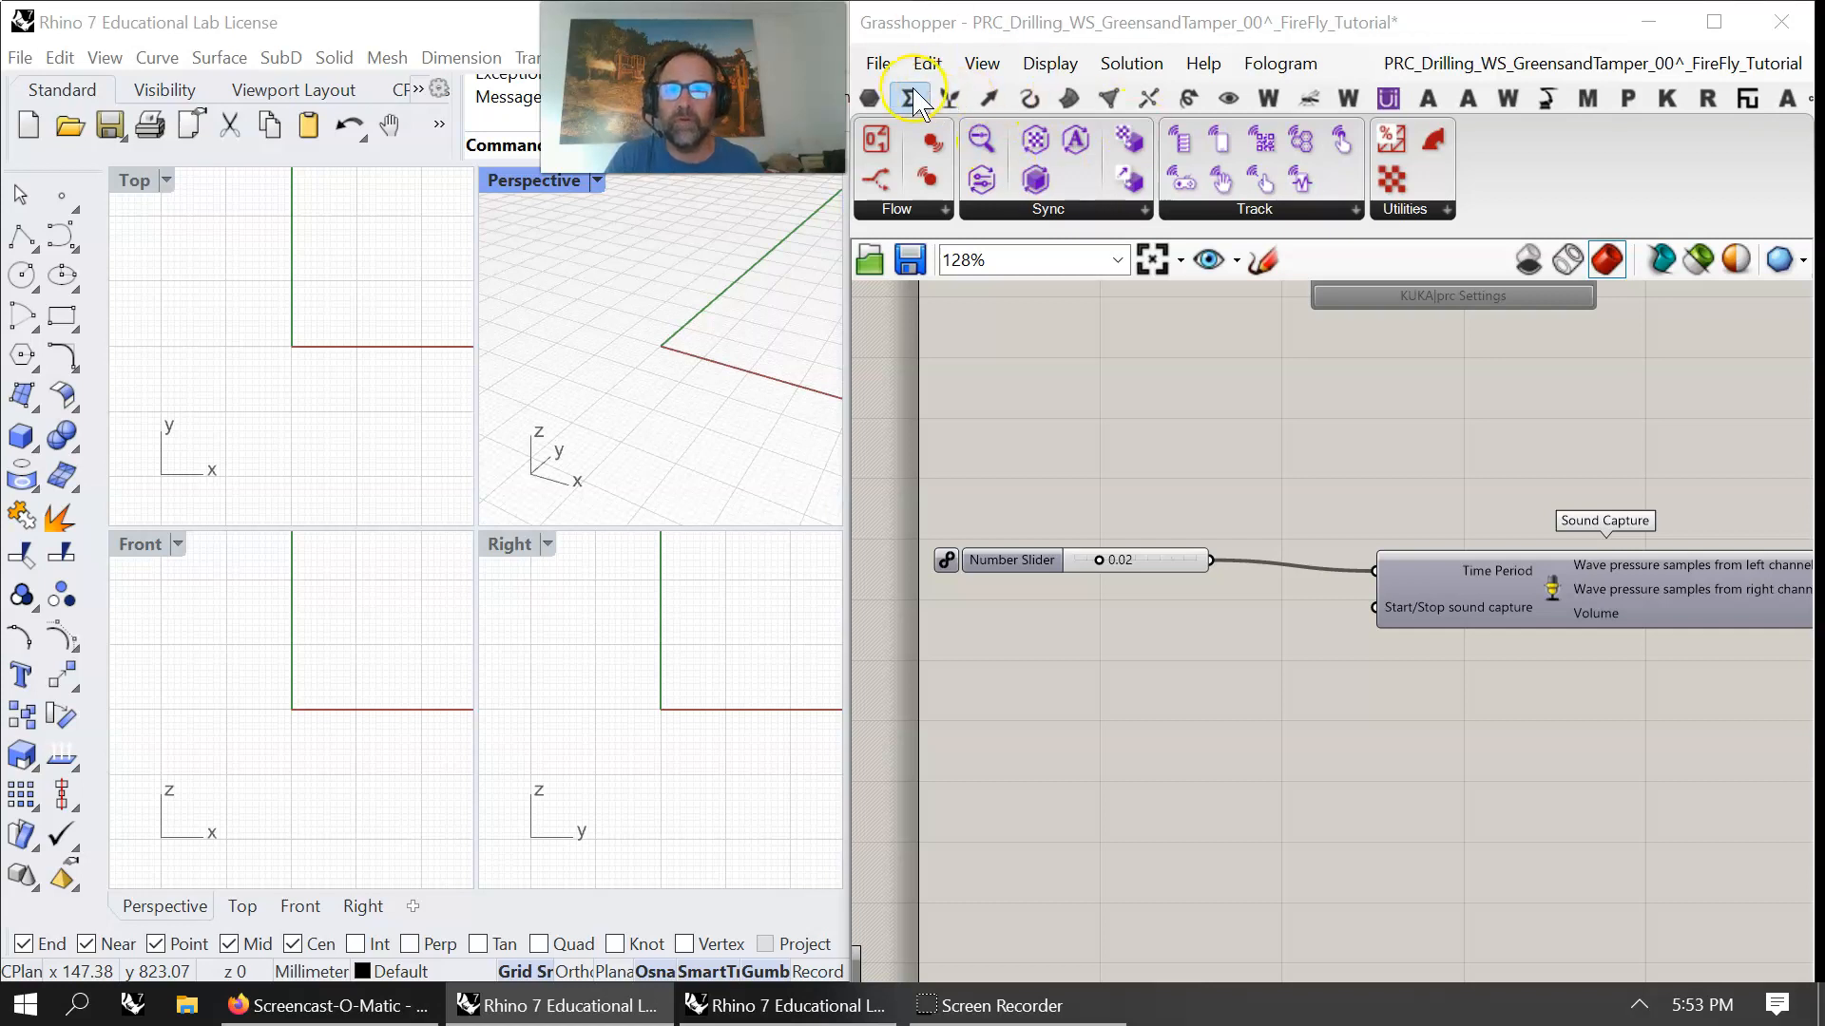
left_click(868, 98)
left_click(1495, 210)
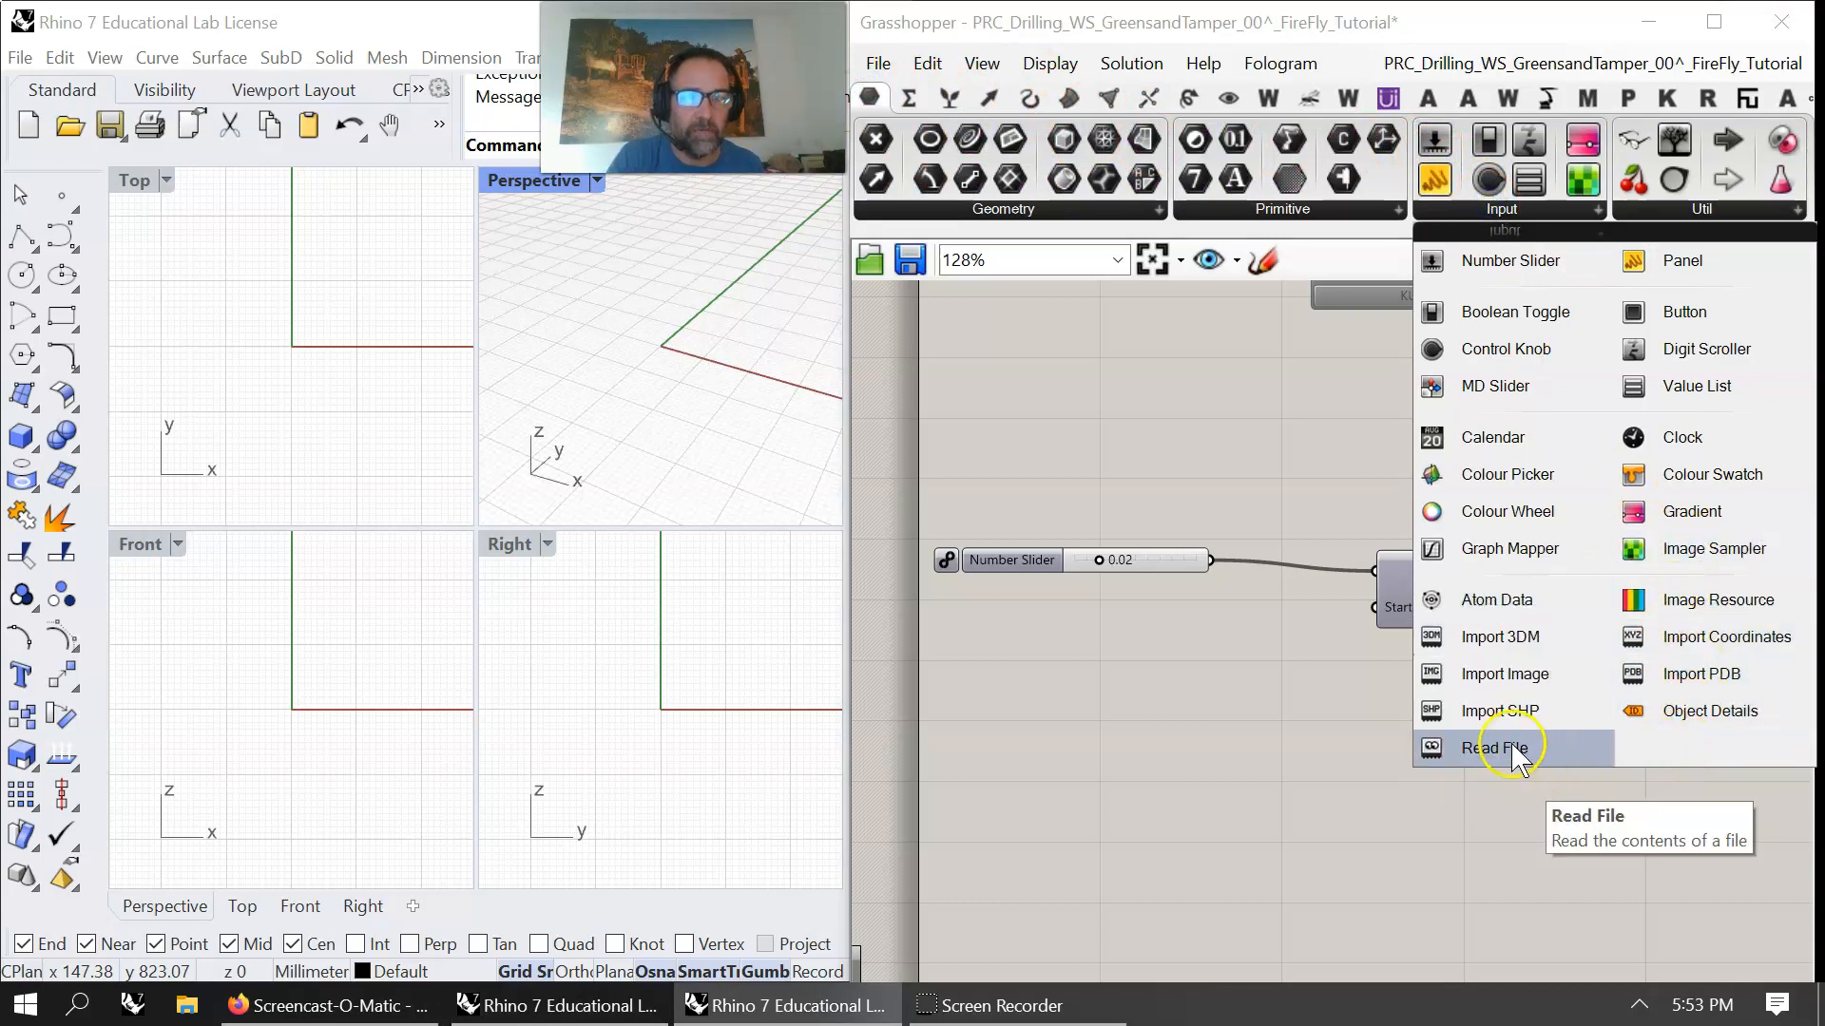
left_click(1643, 209)
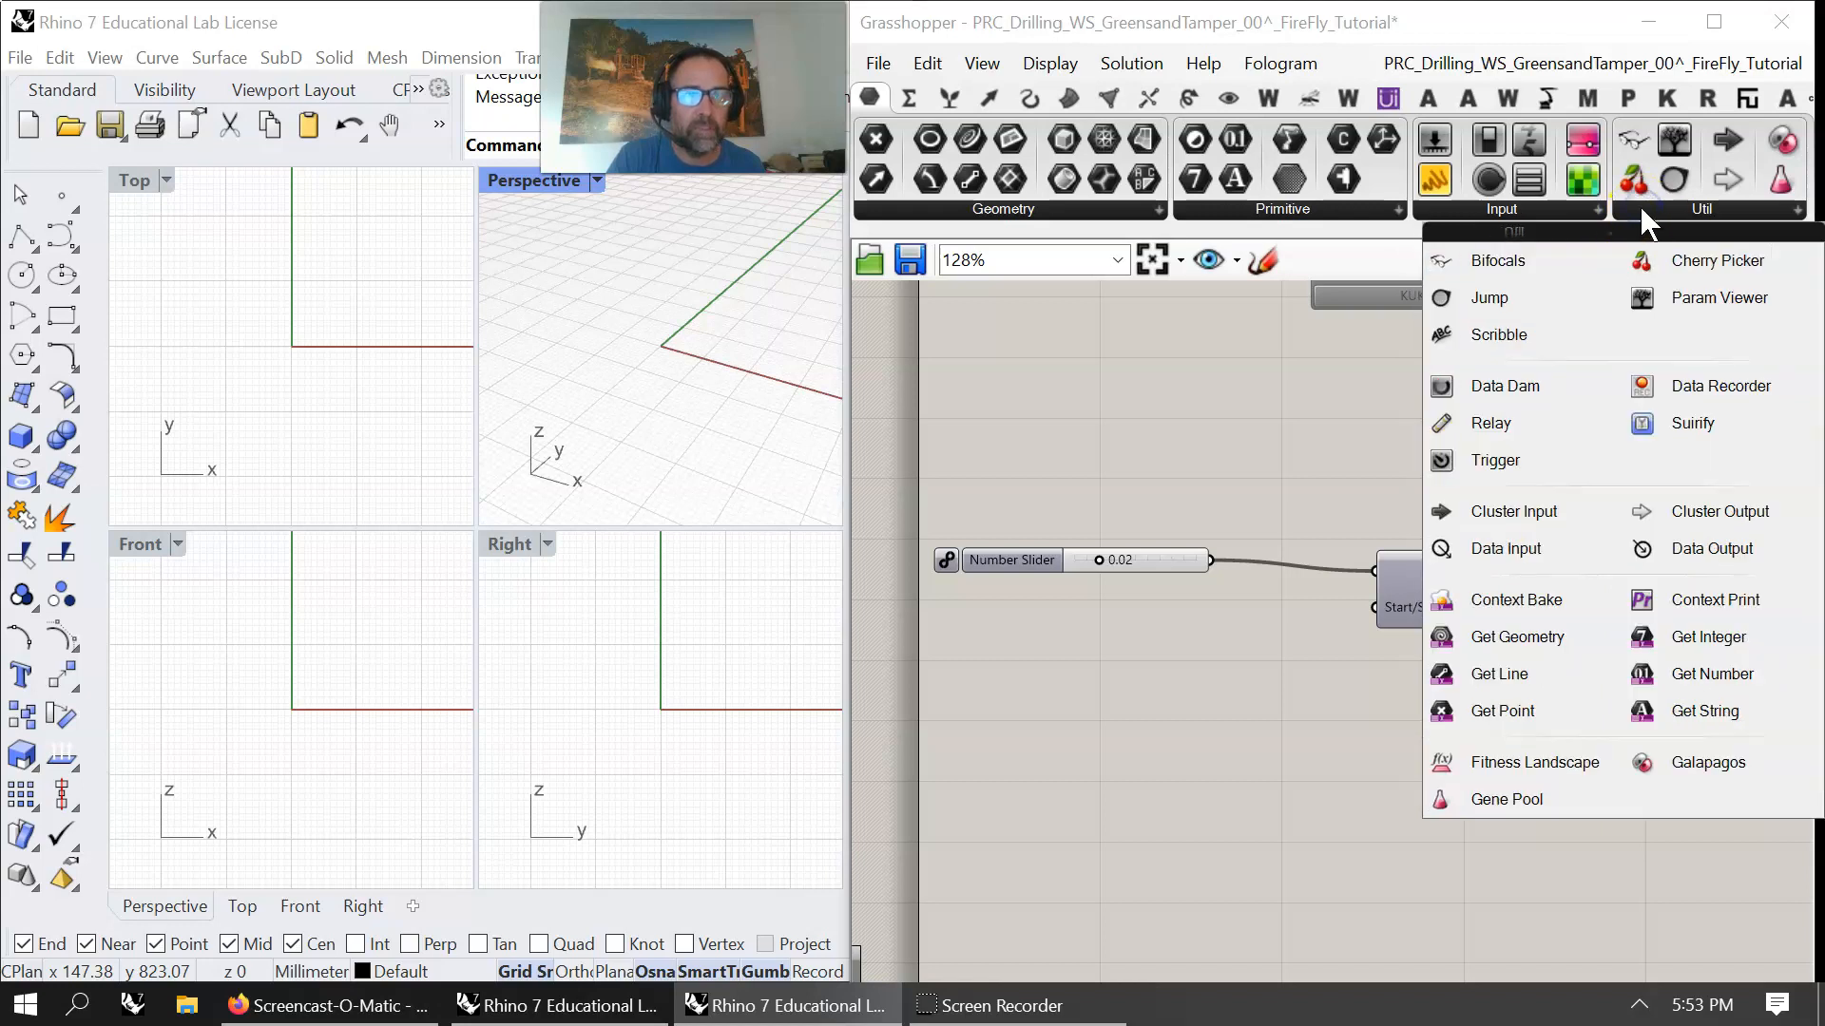
left_click(1513, 211)
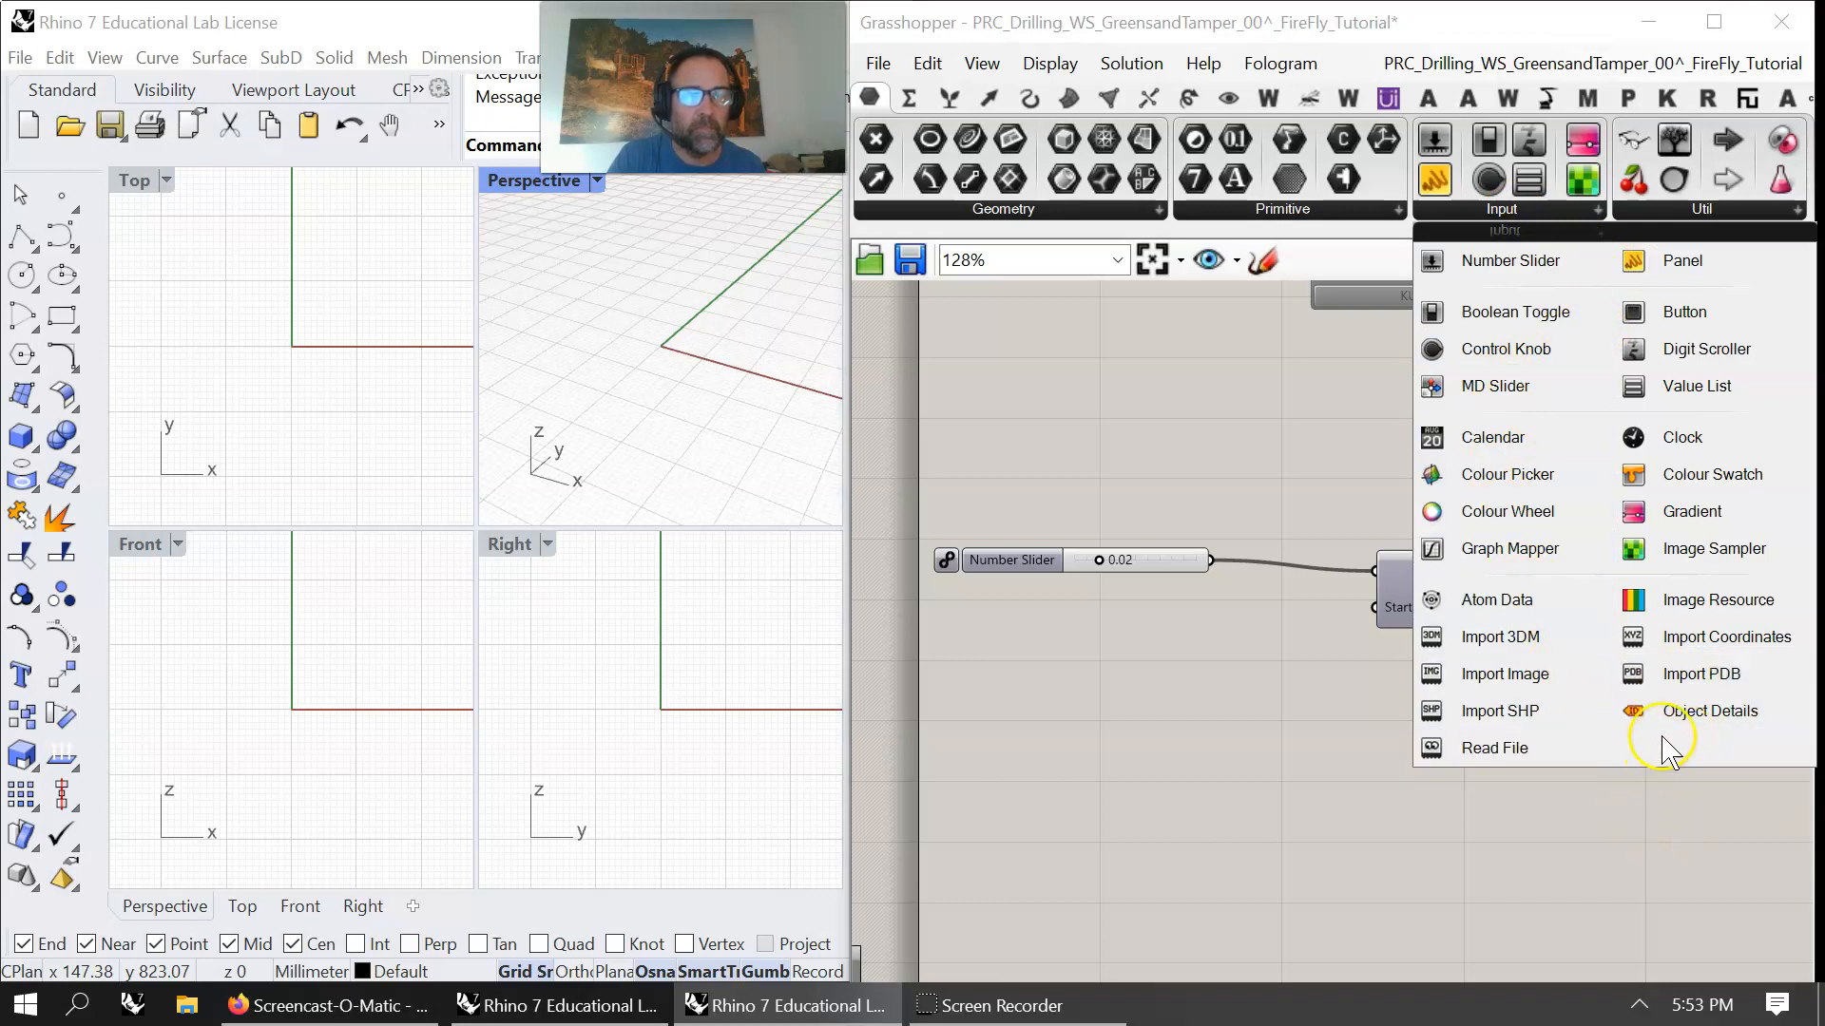
left_click(1639, 204)
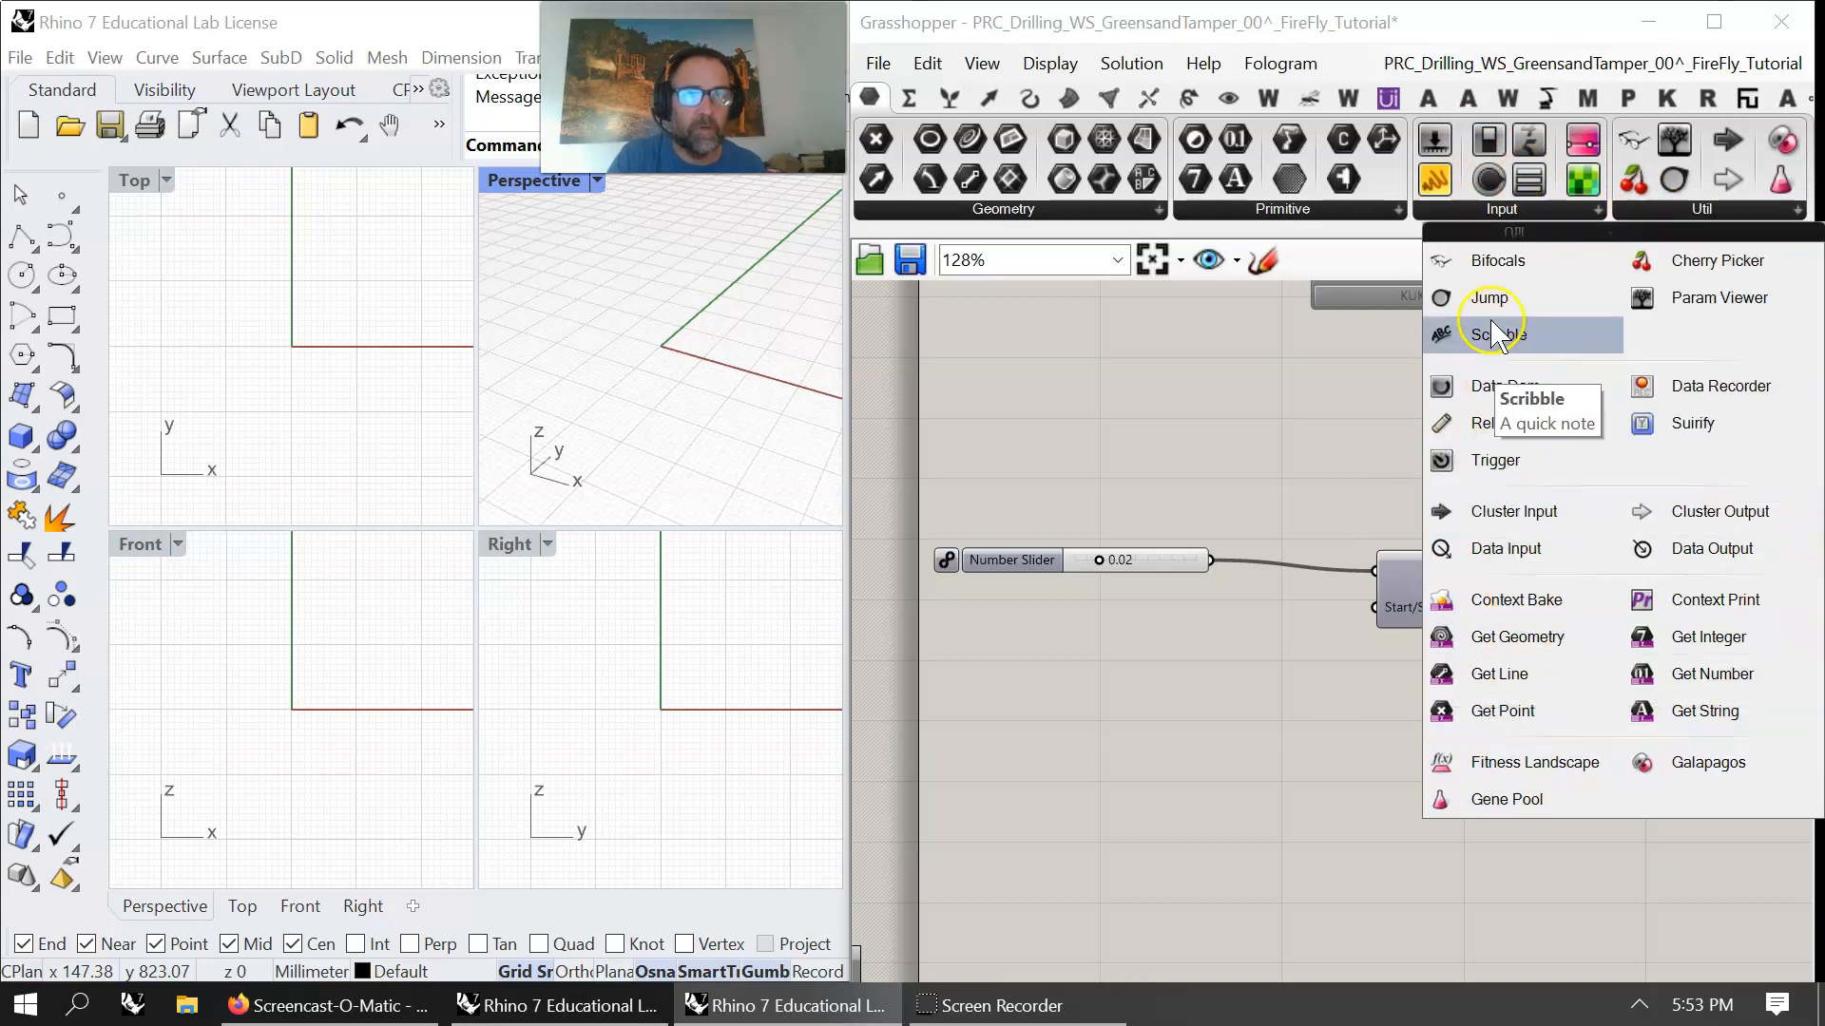
left_click(1327, 208)
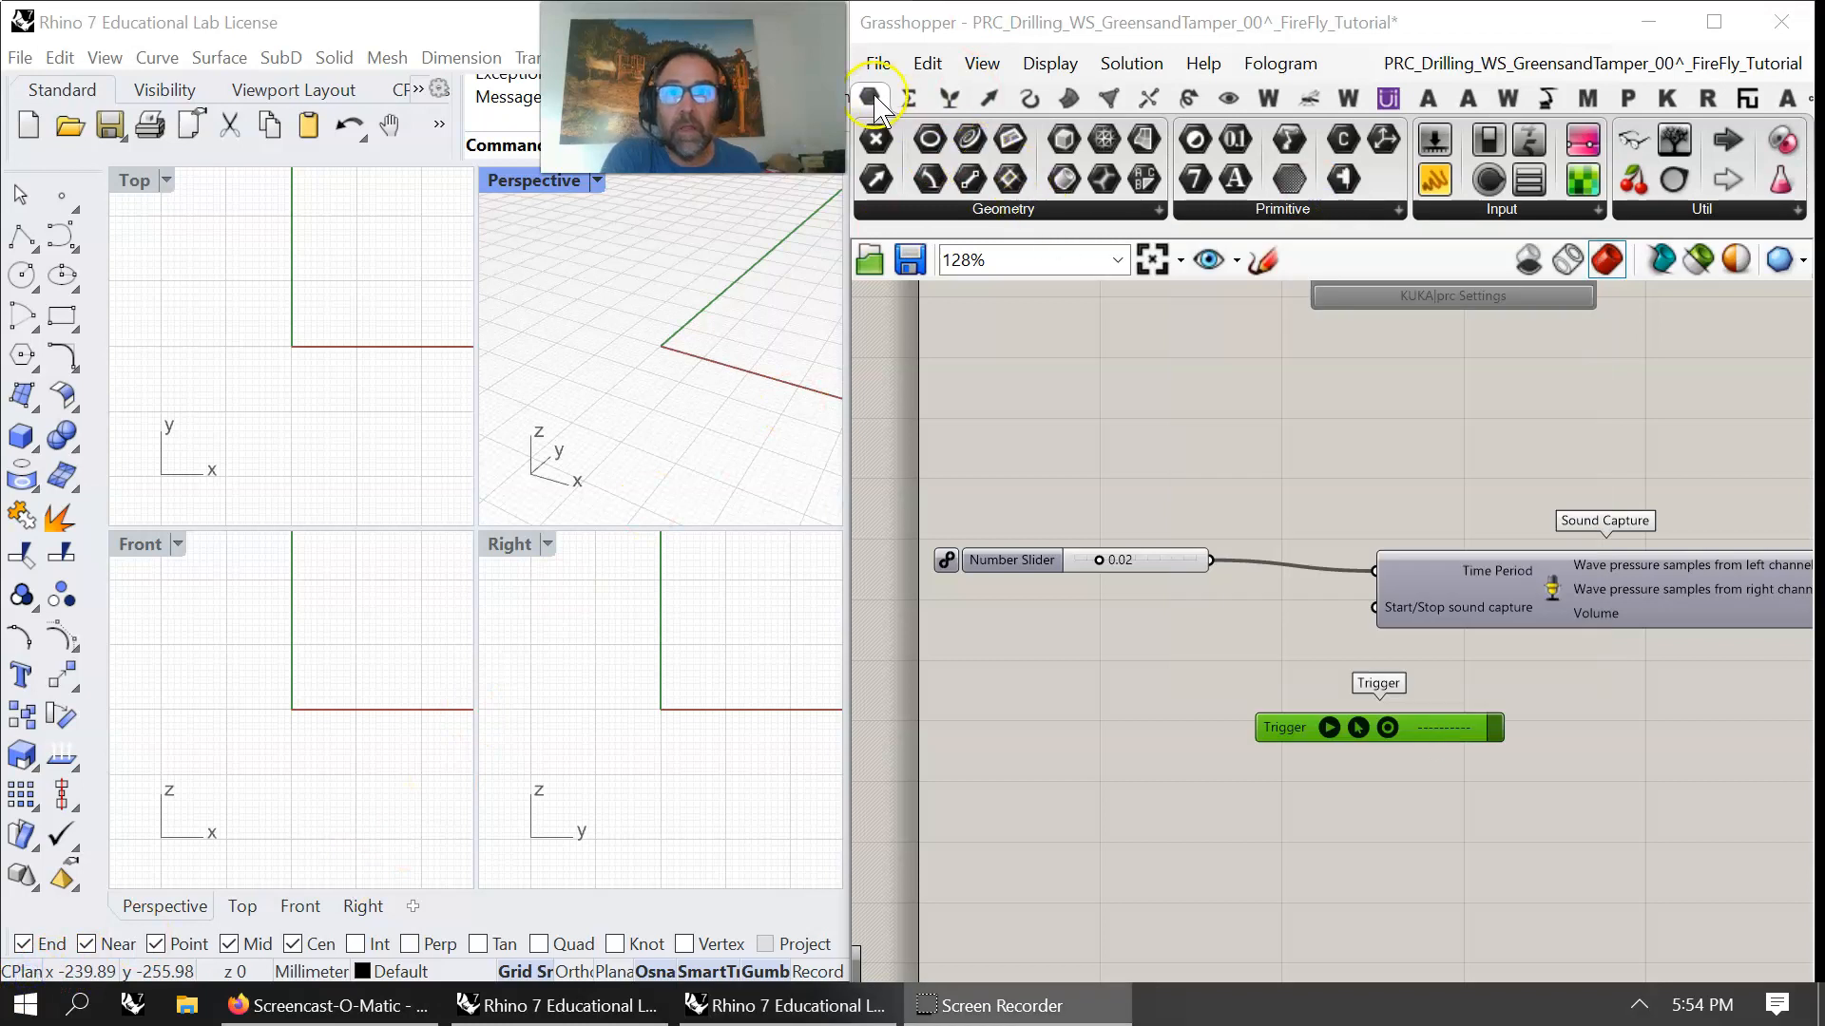
left_click(876, 106)
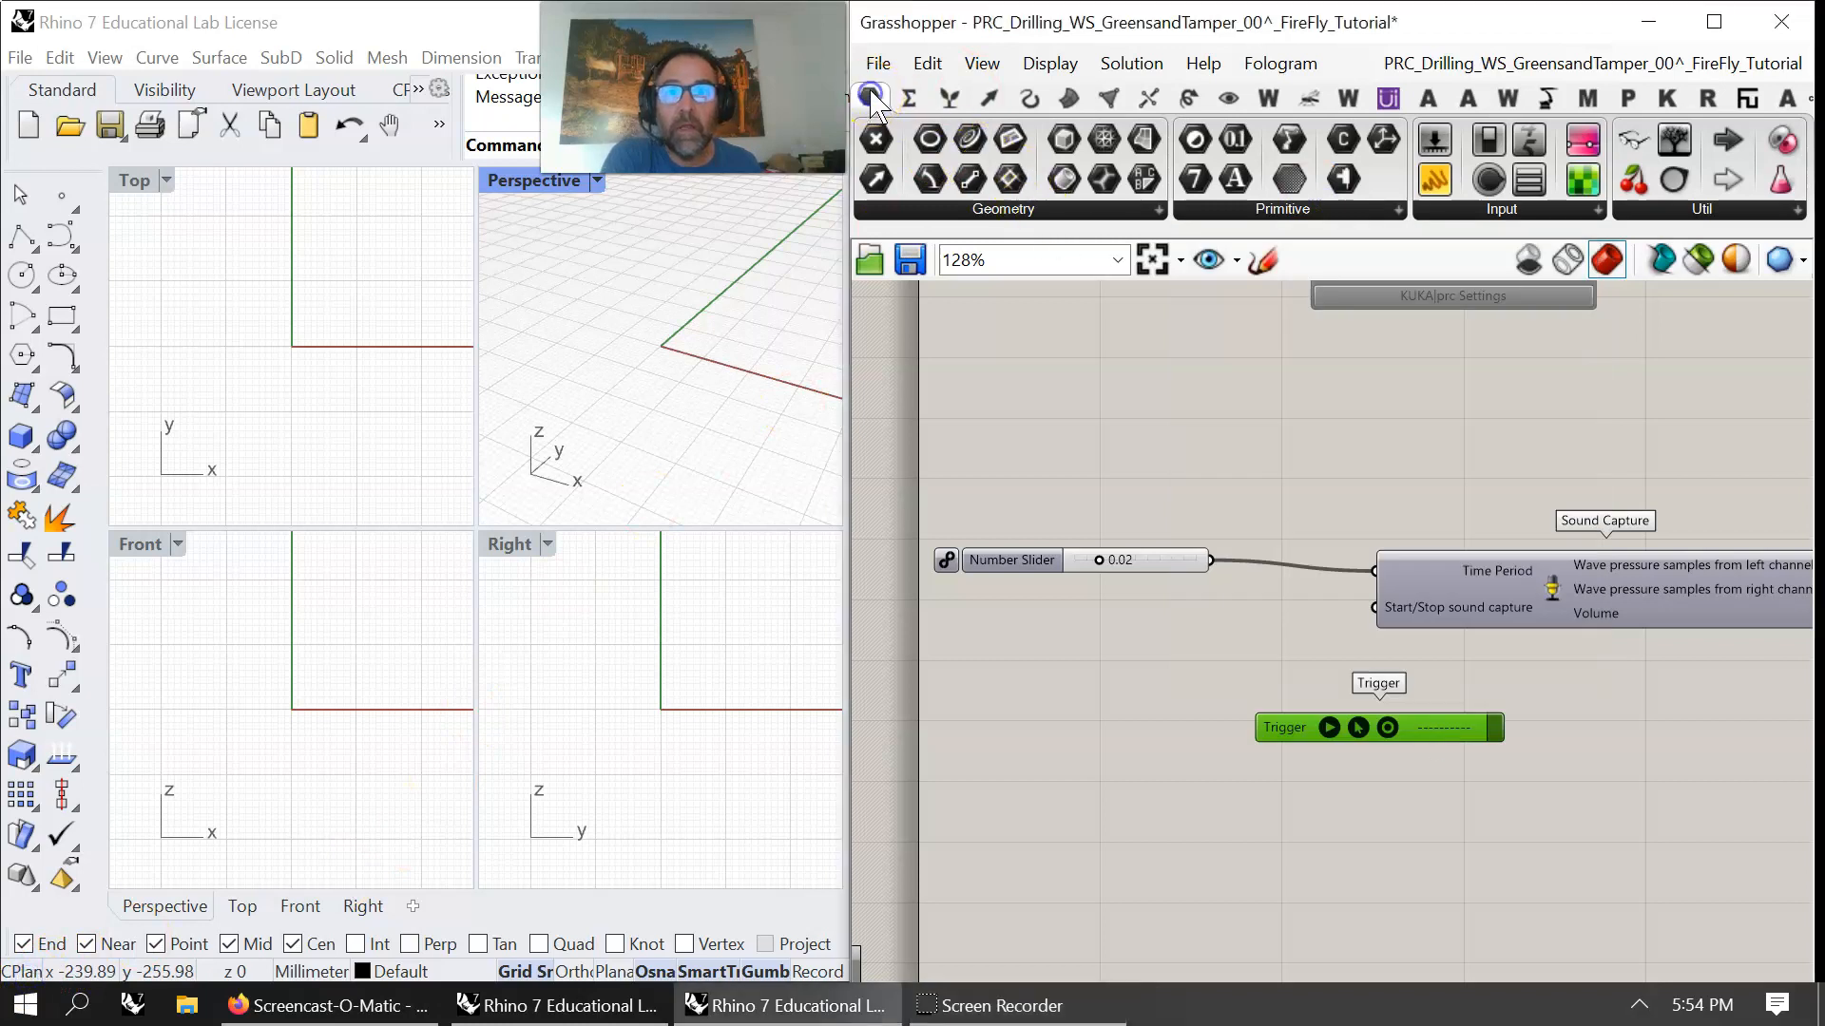
left_click(1493, 211)
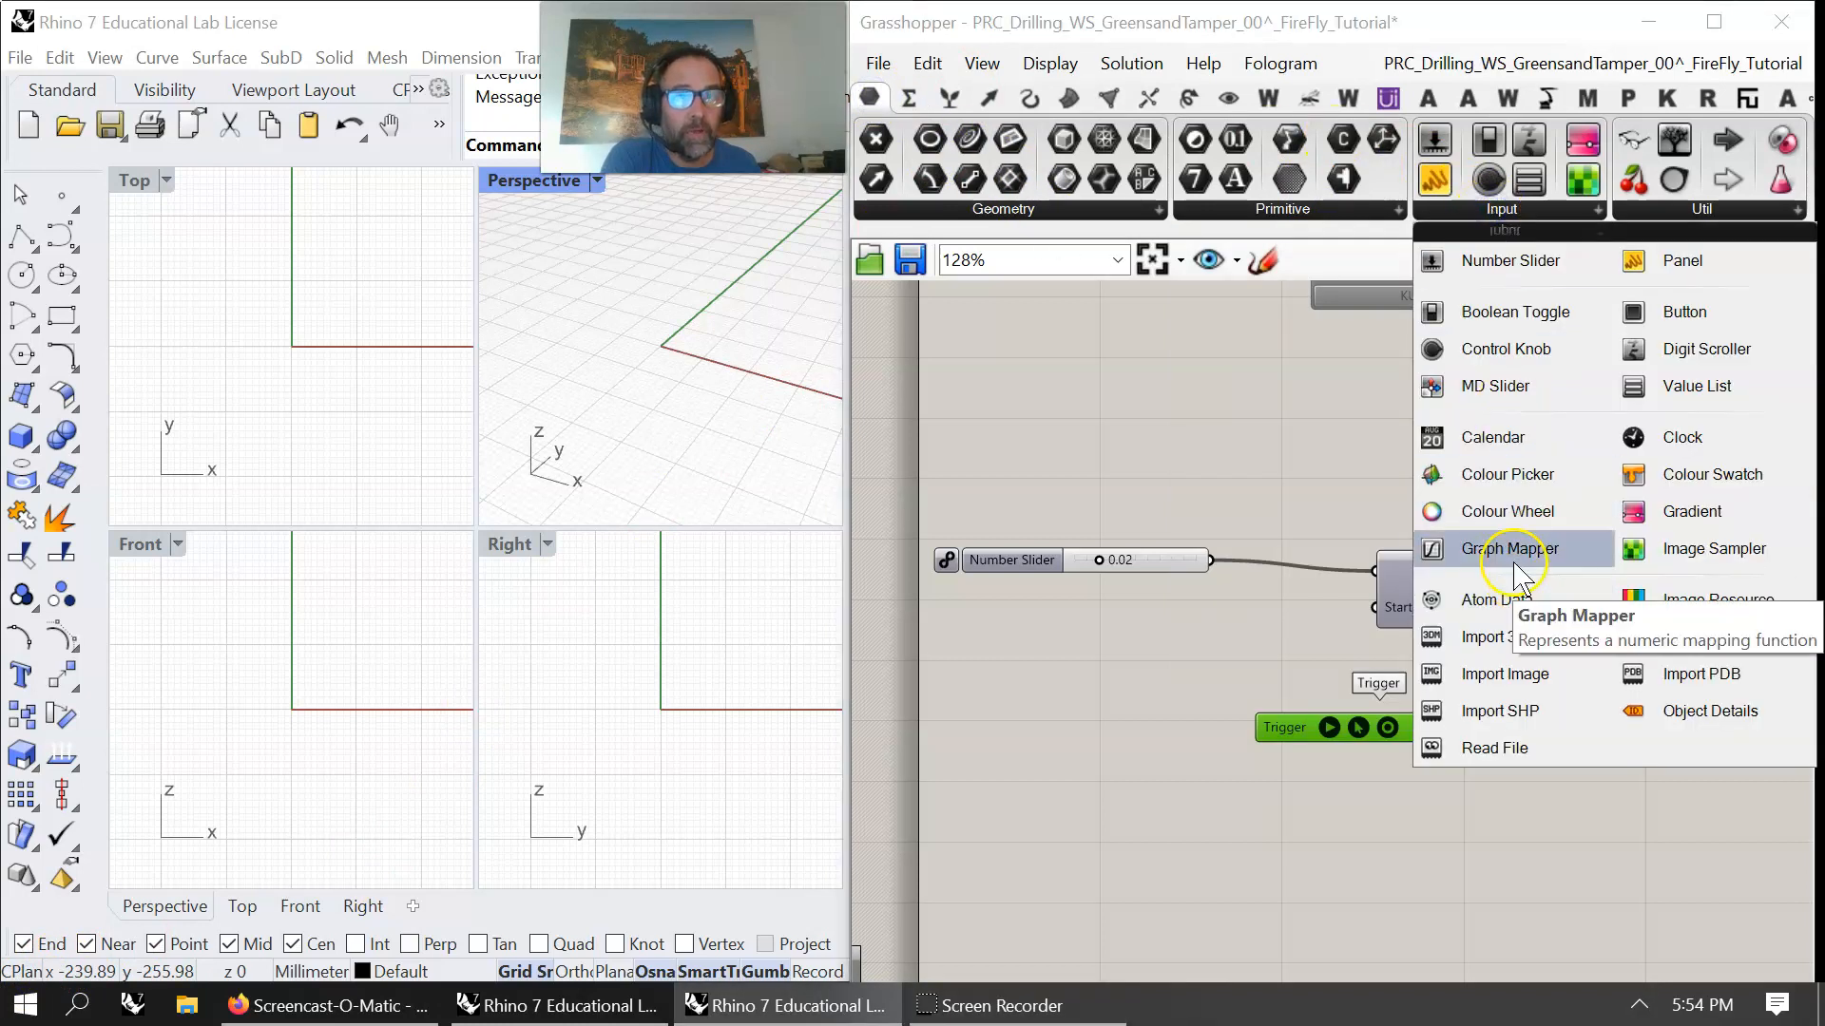
left_click(1707, 203)
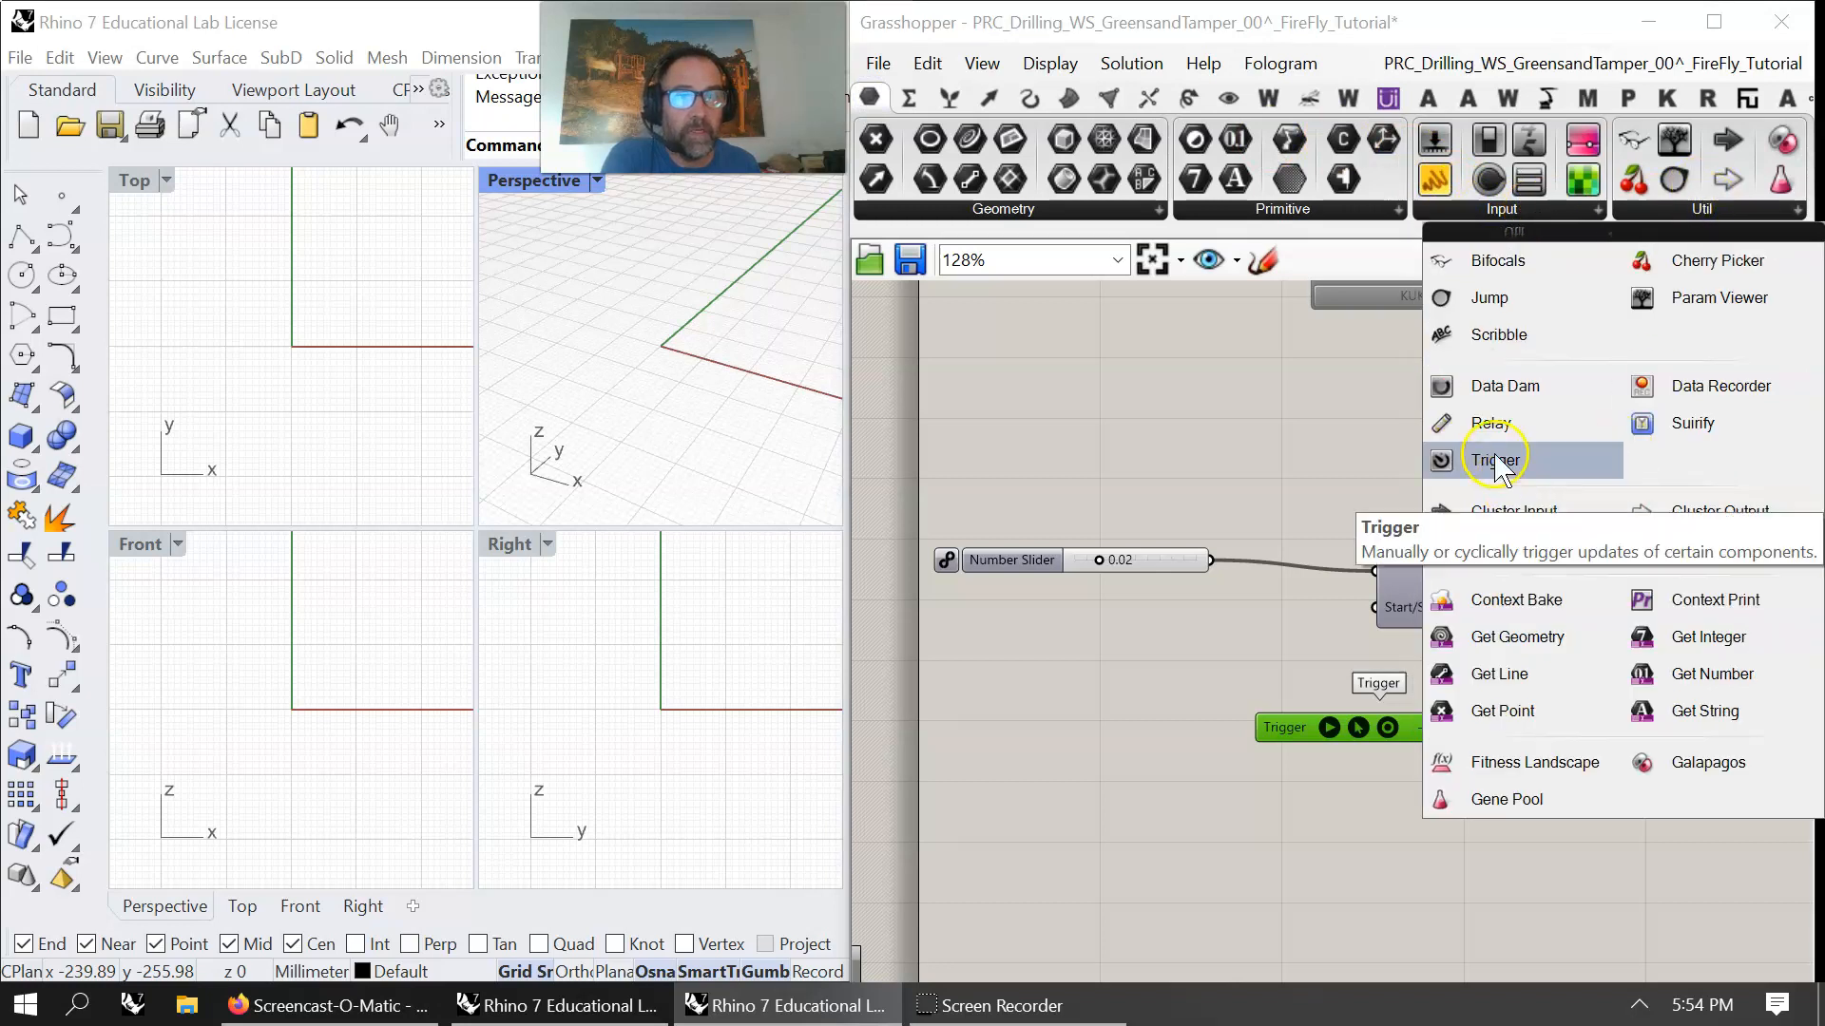
left_click(1359, 817)
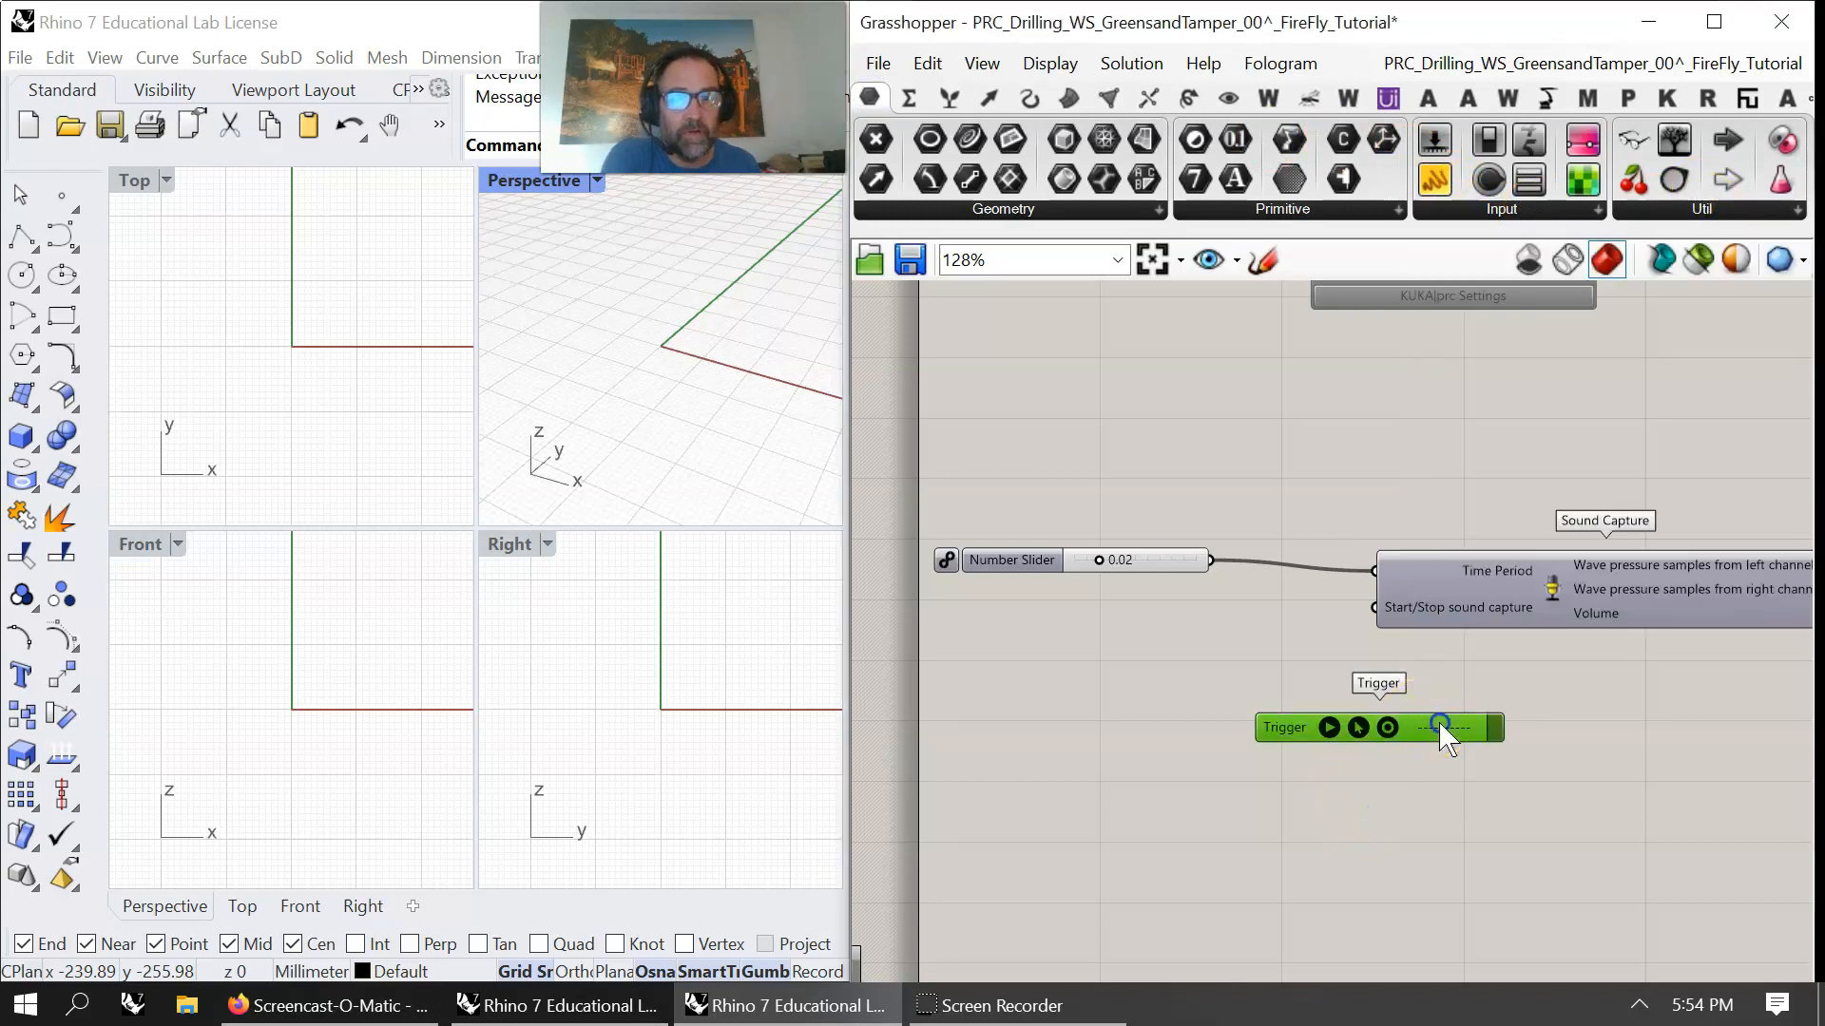
- Link the Trigger to the Sound Capture component and set its interval to 20 ms
left_click_drag(1440, 728, 1419, 752)
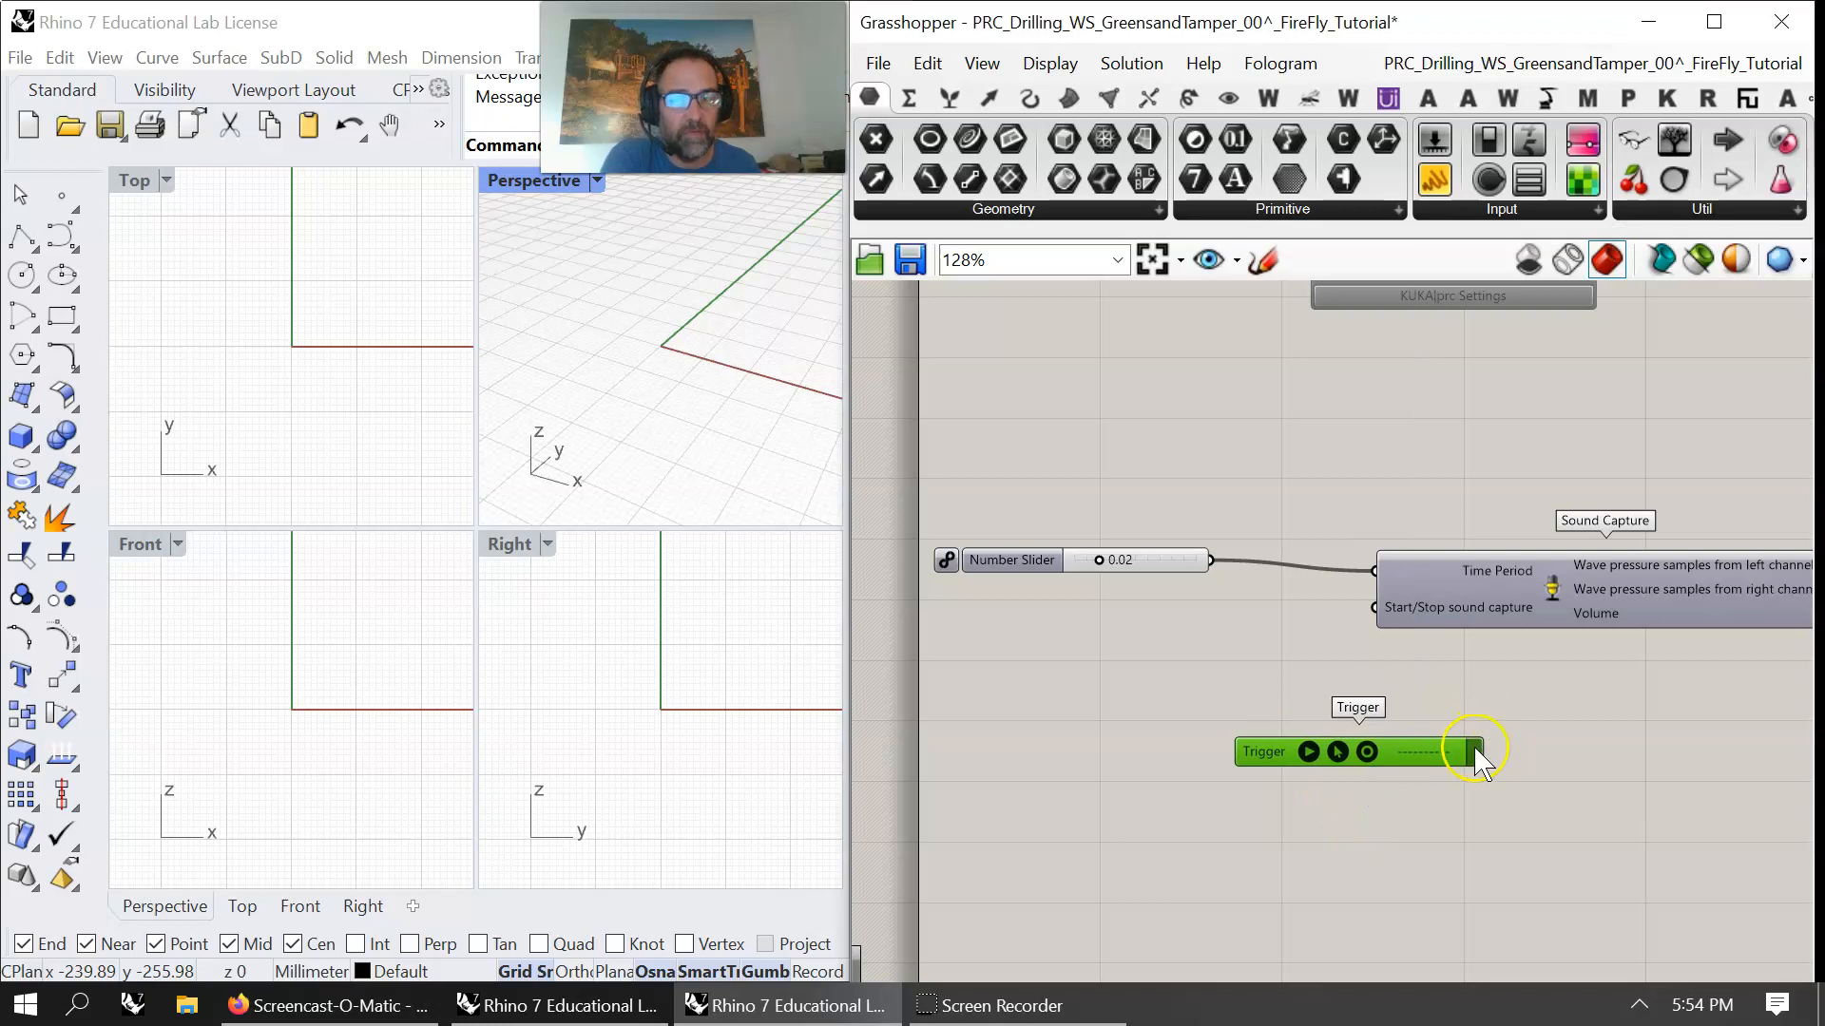
left_click_drag(1599, 670, 1581, 602)
scroll(1425, 751, "up", 3)
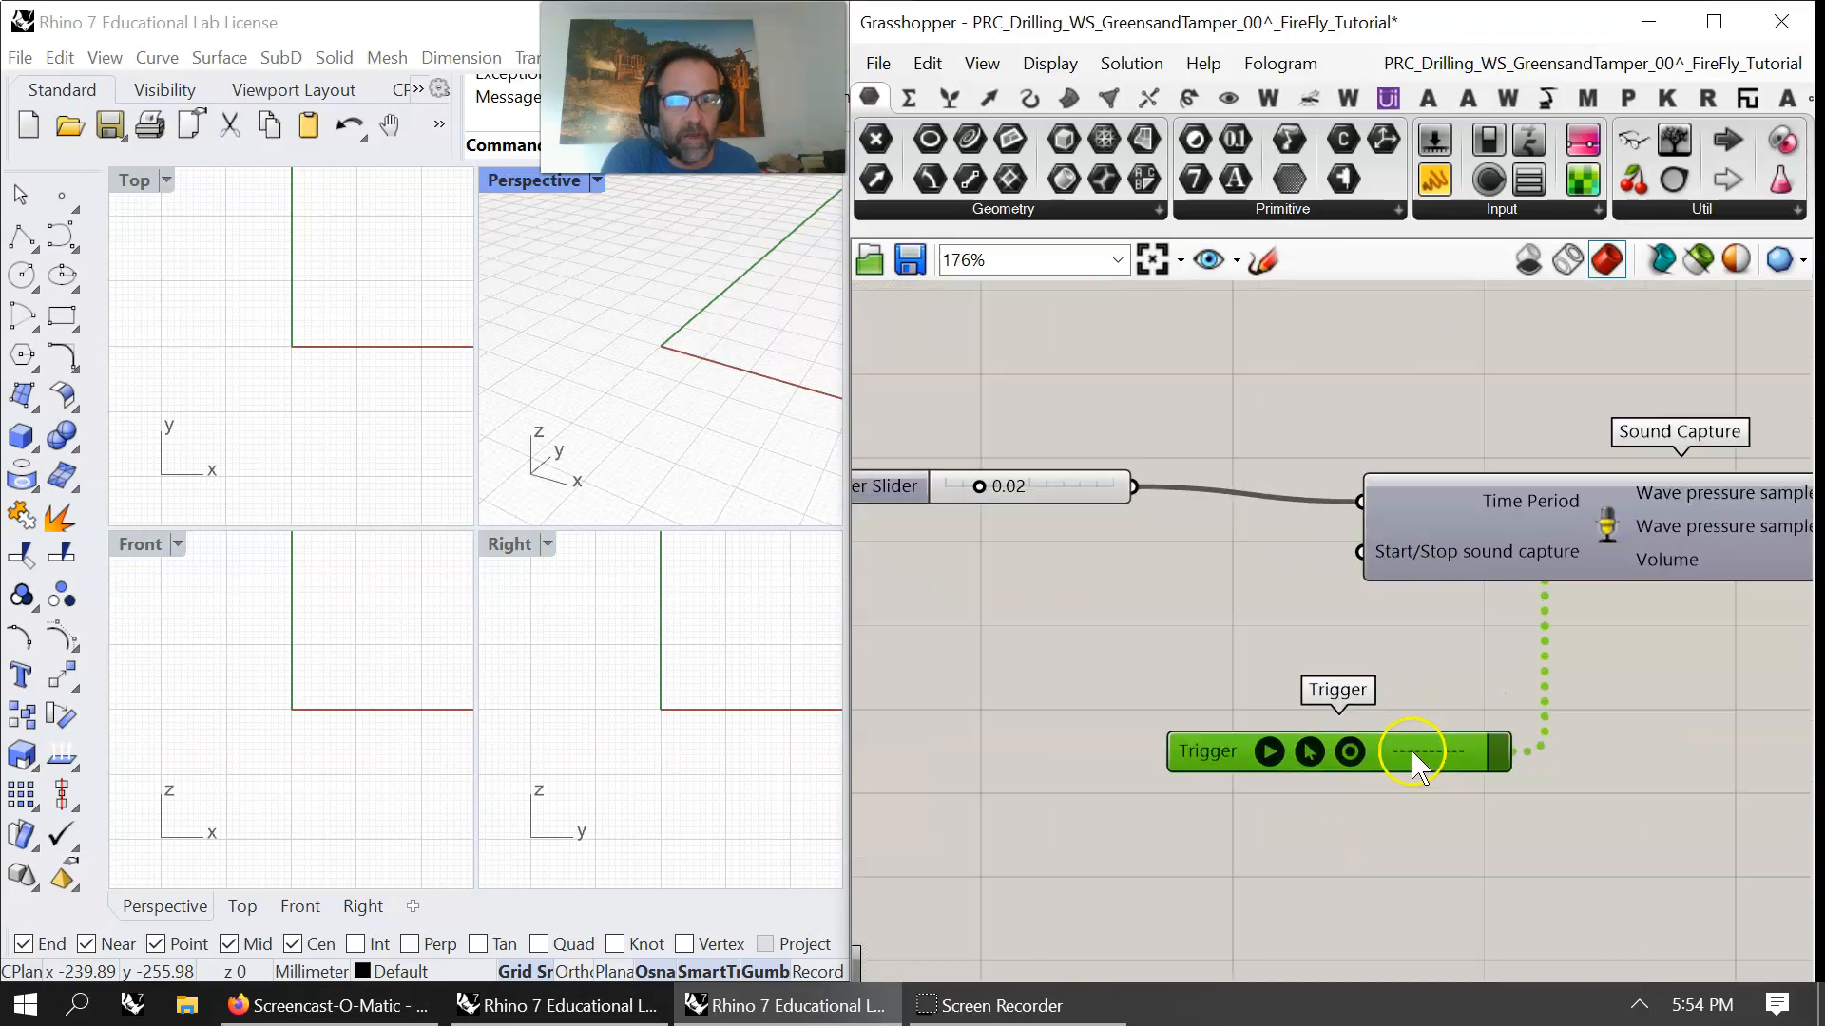
right_click(1411, 744)
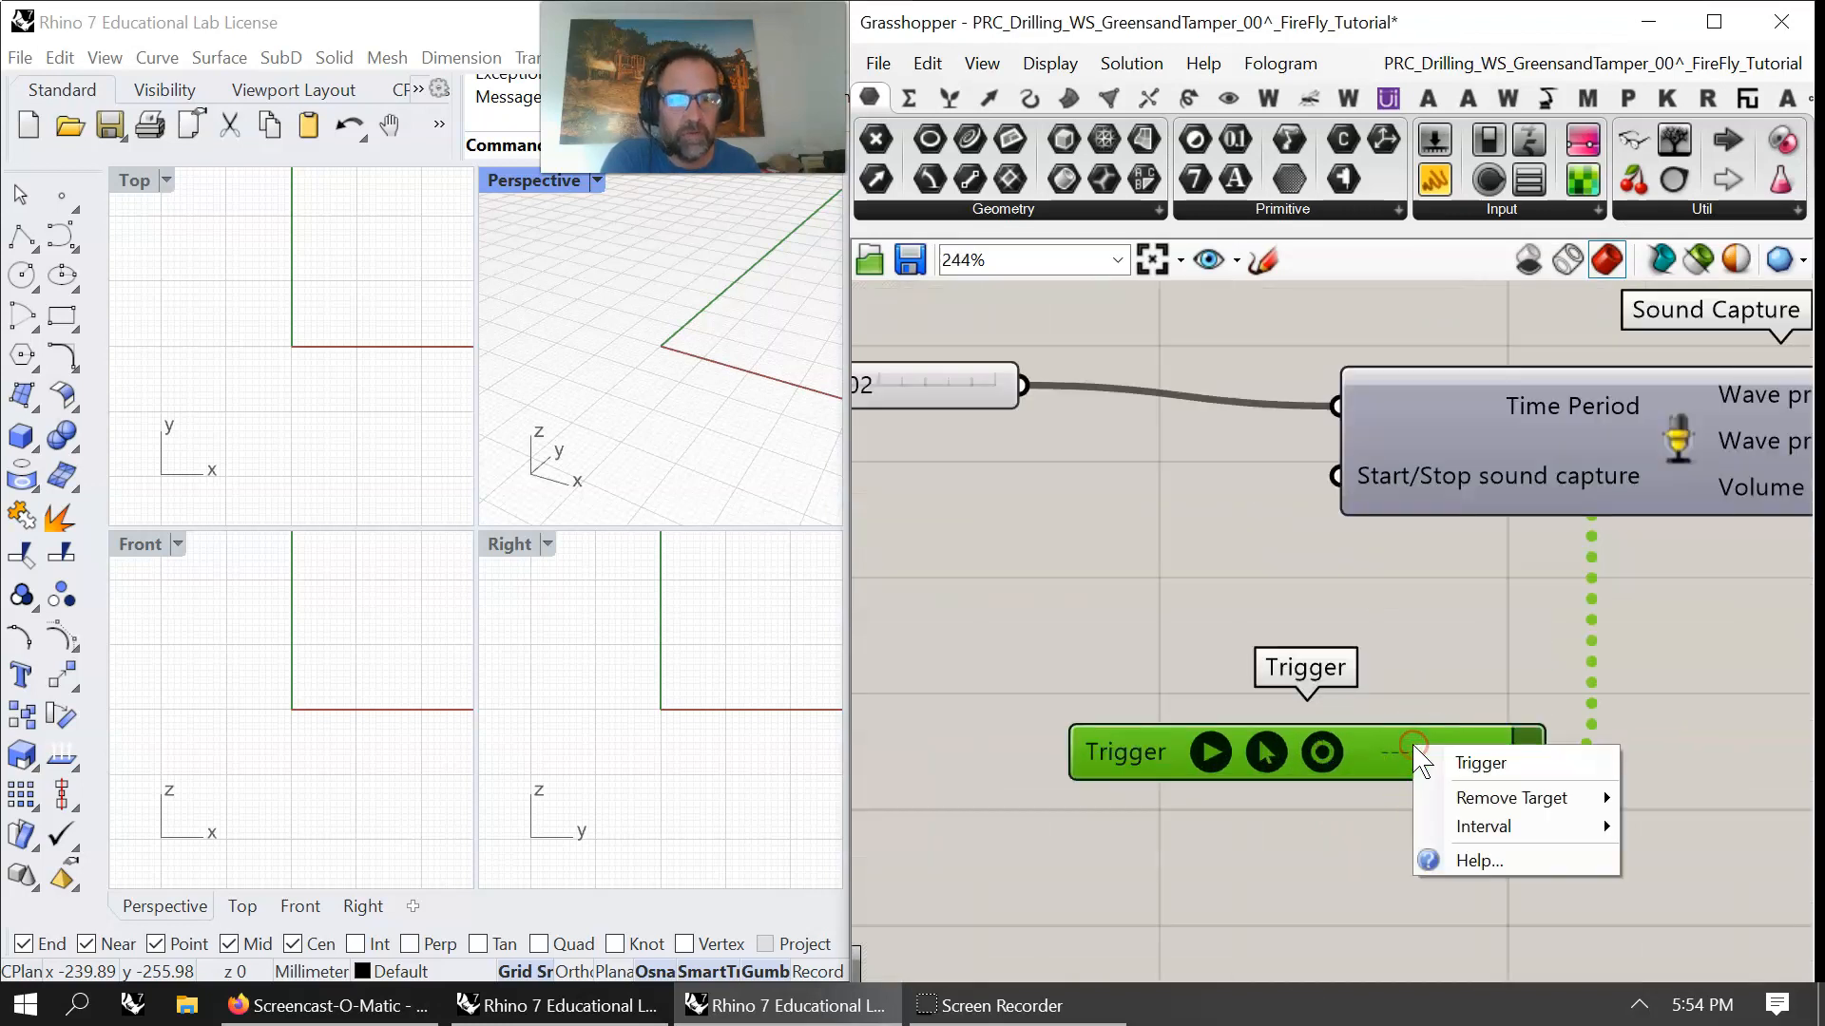
mouse_move(1485, 834)
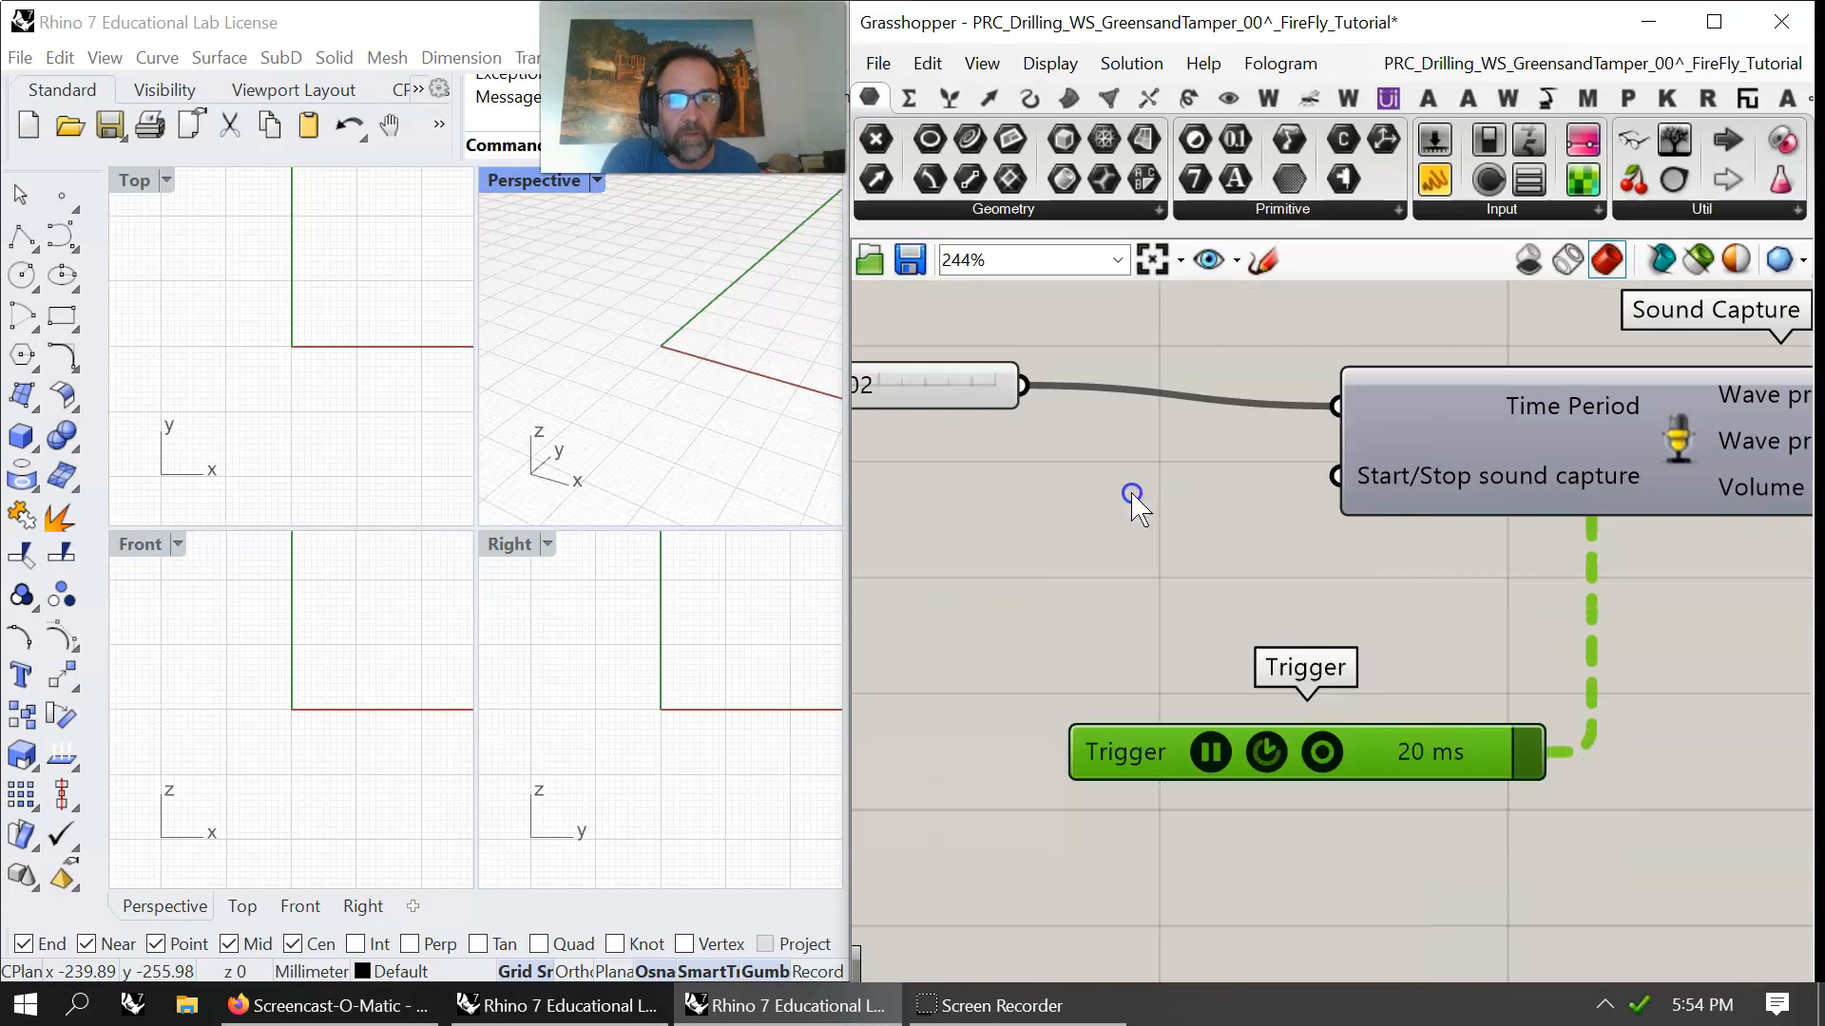
left_click(1132, 490)
left_click(1703, 817)
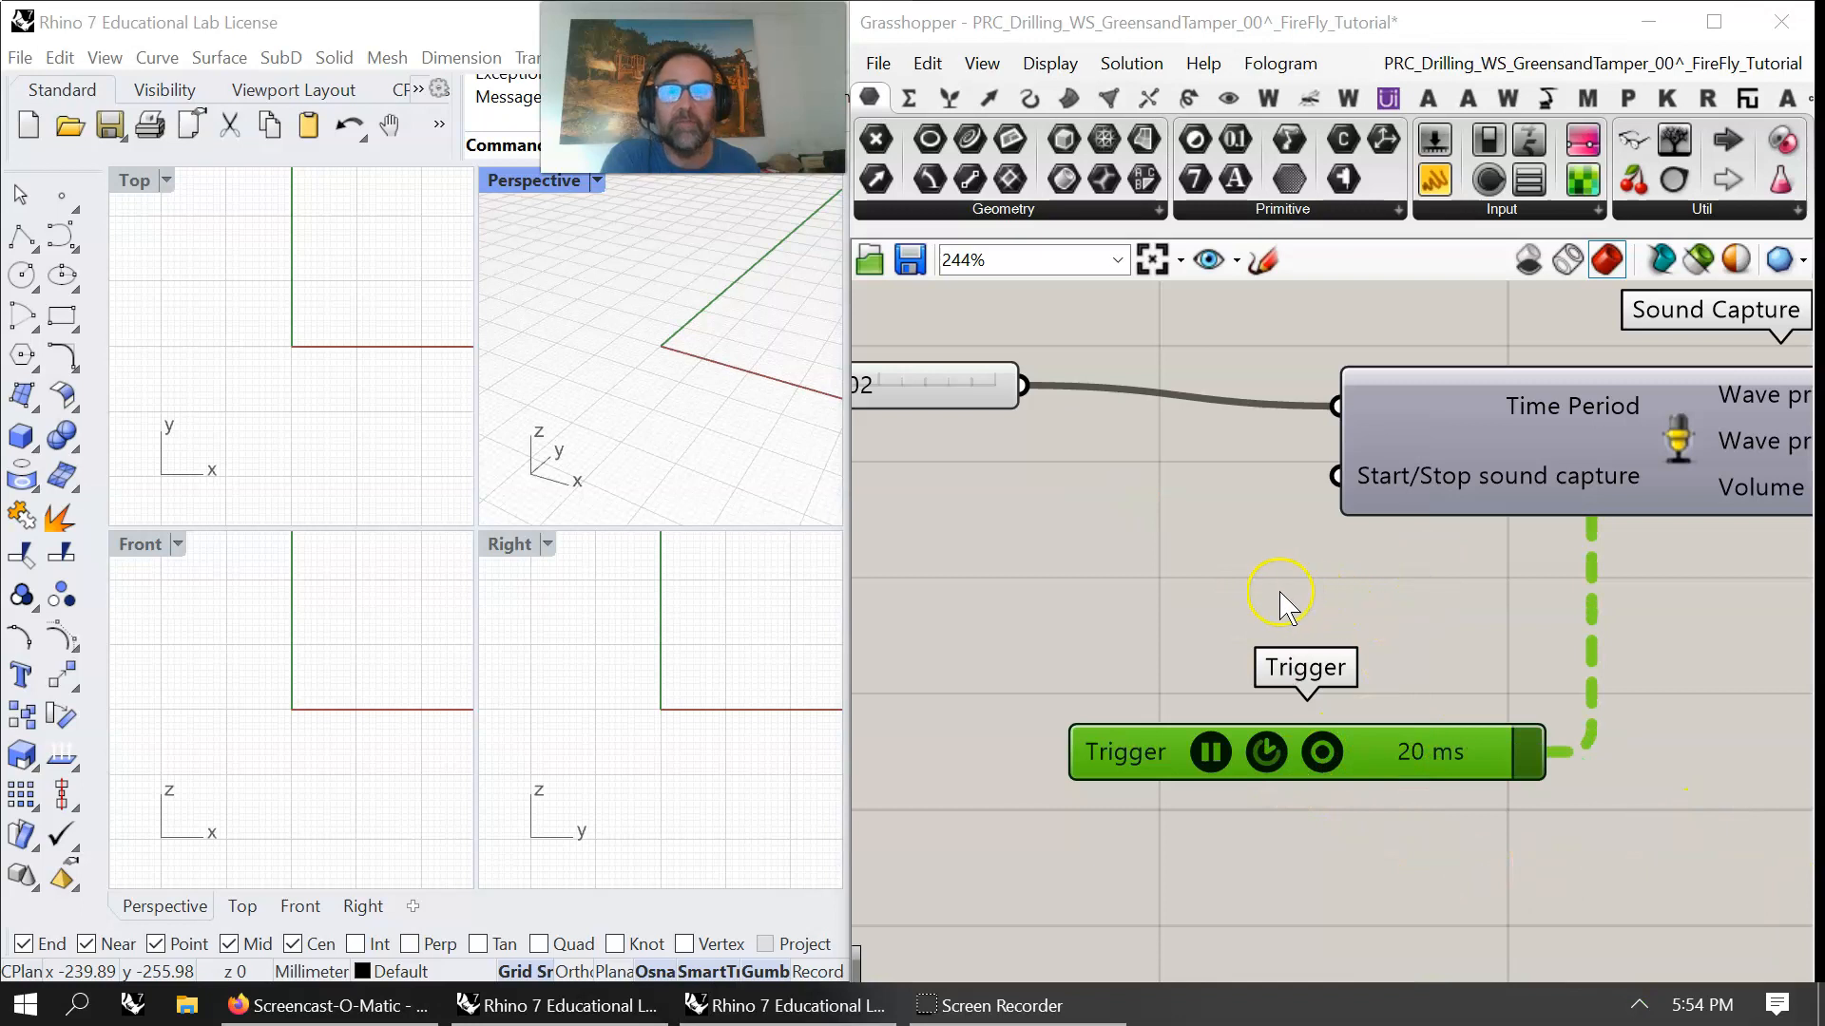
- Add a Boolean Toggle set to True and connect it to the Start/Stop sound capture input
right_click_drag(1238, 639, 1467, 602)
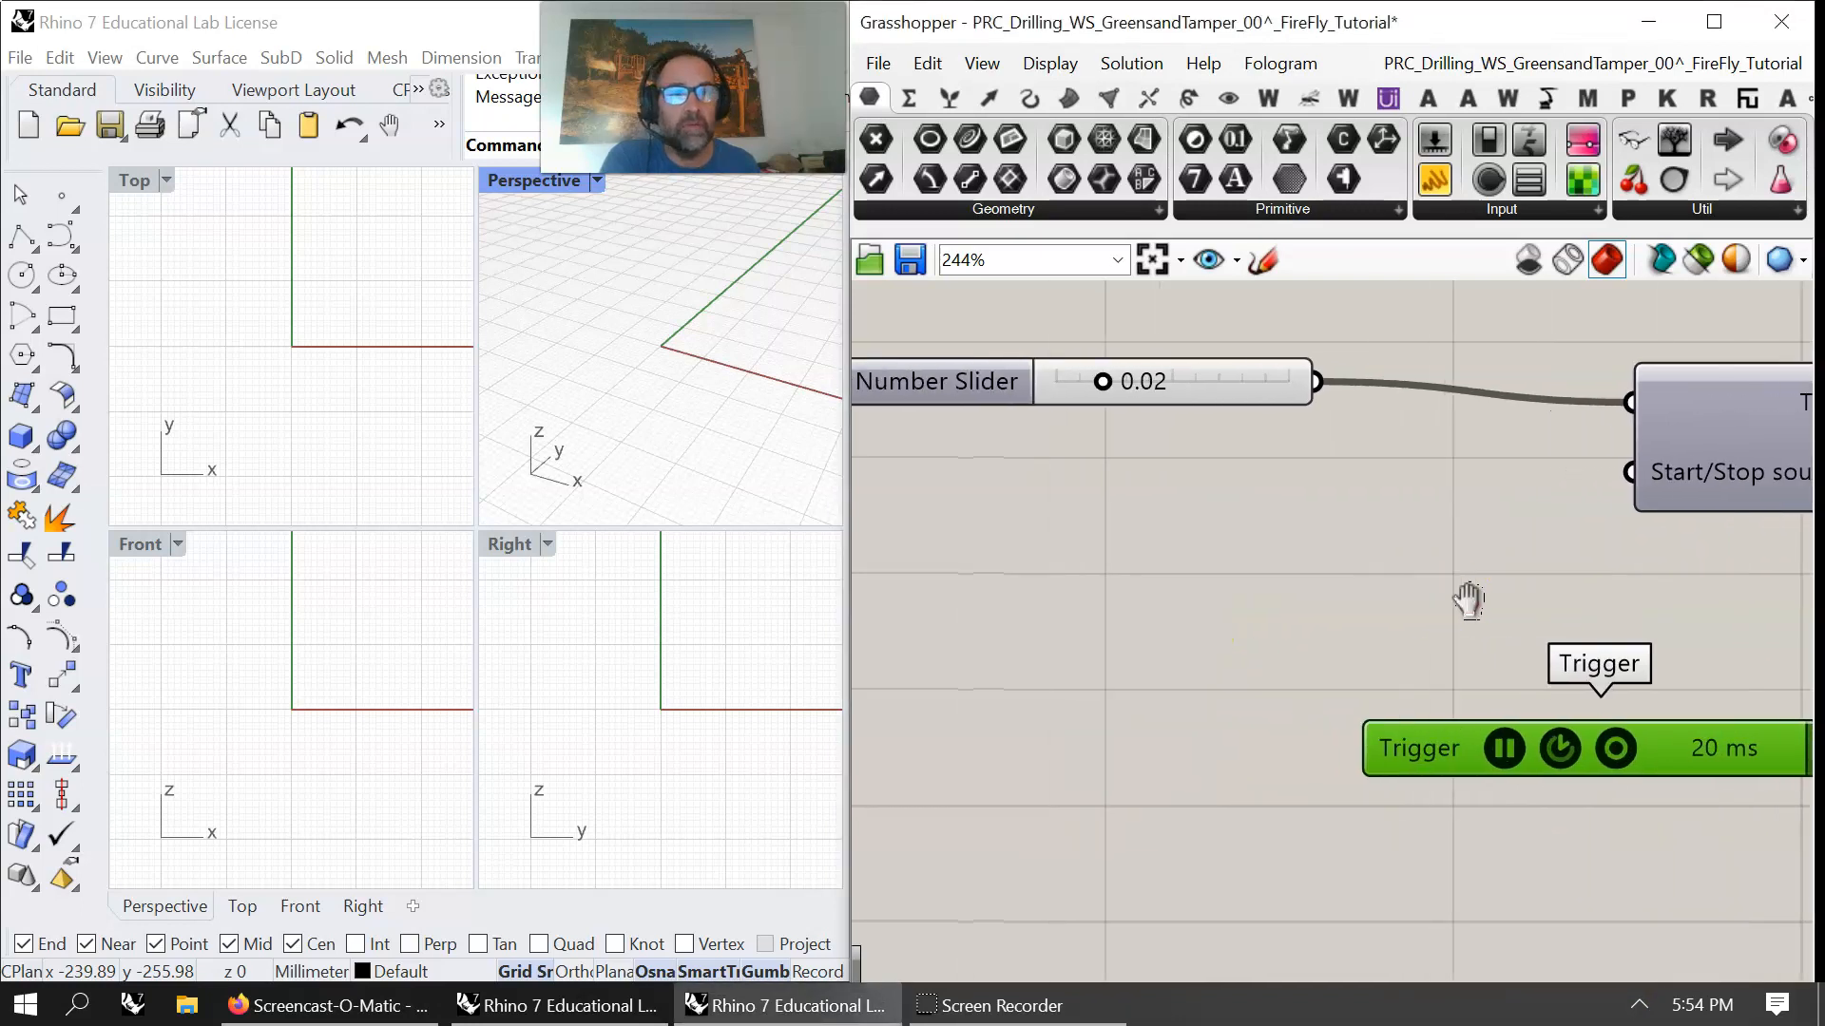
double_click(1181, 539)
type("bool")
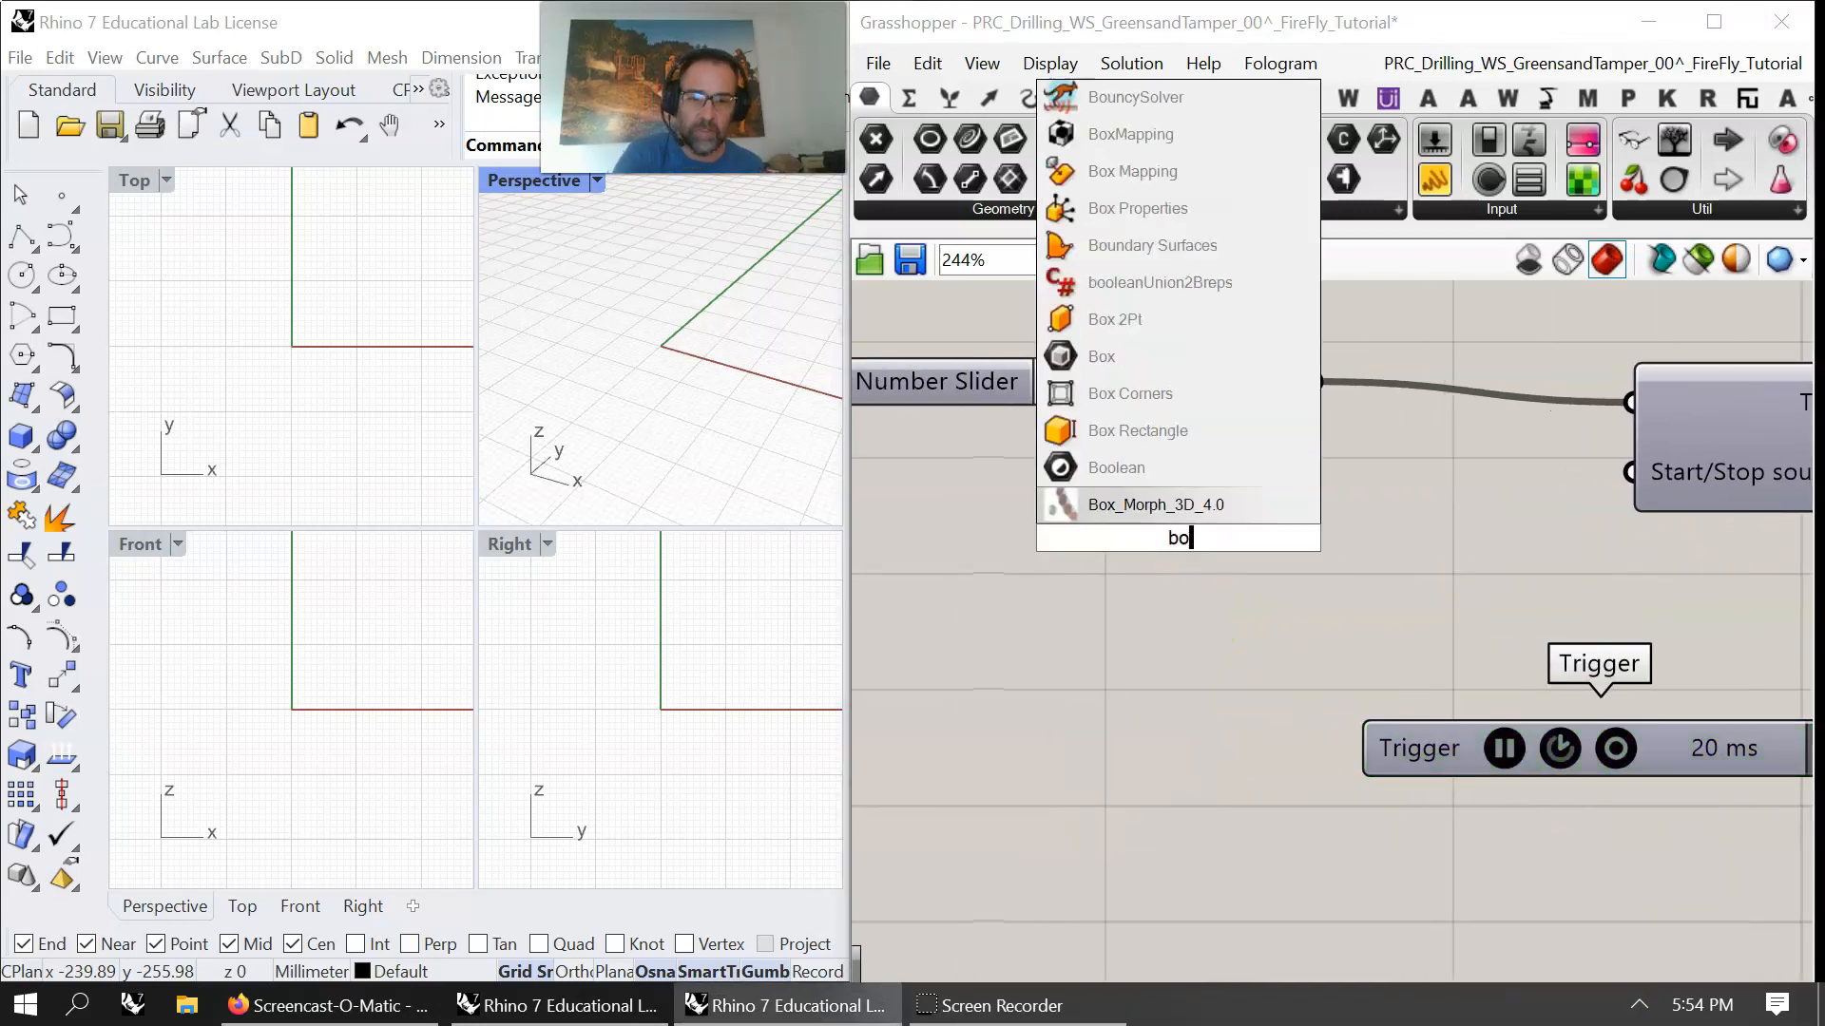
left_click(1127, 430)
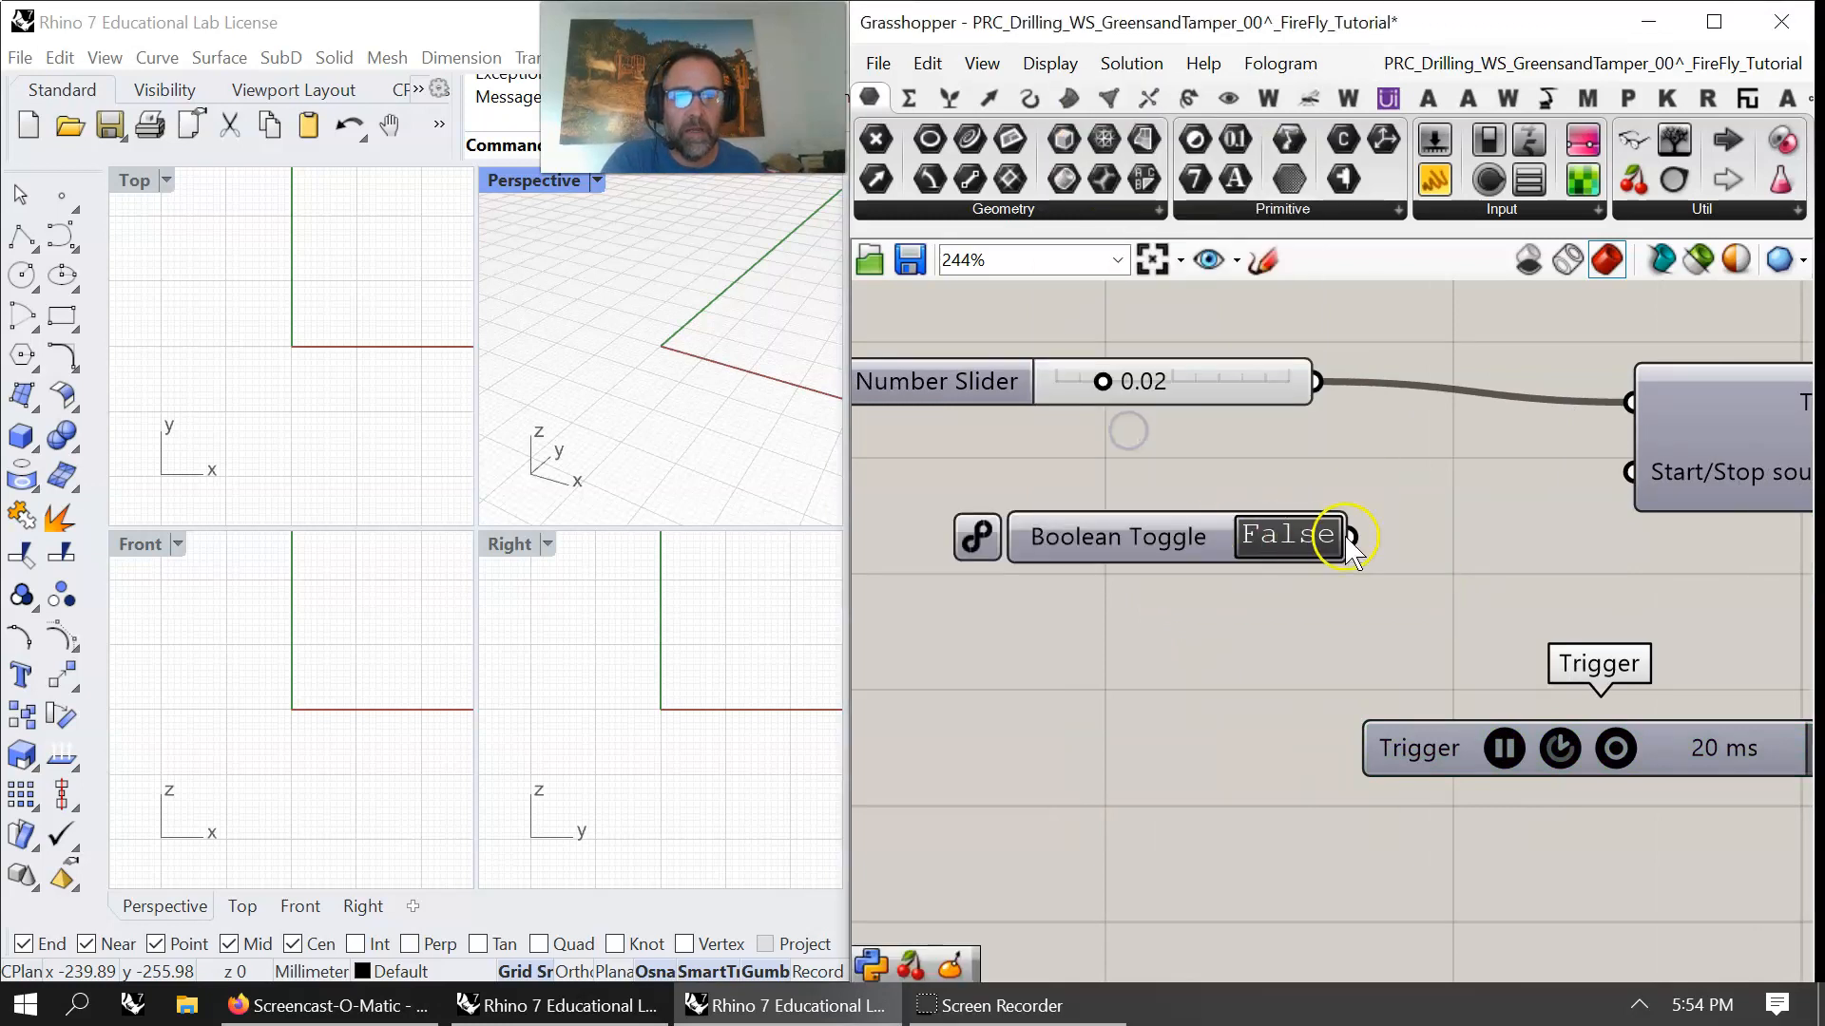
double_click(1311, 537)
left_click_drag(1351, 537, 1629, 473)
- Add a Data Recorder beside Sound Capture and connect the Volume output to it
right_click_drag(1629, 485, 1128, 518)
right_click_drag(1691, 562, 1221, 624)
mouse_move(1367, 521)
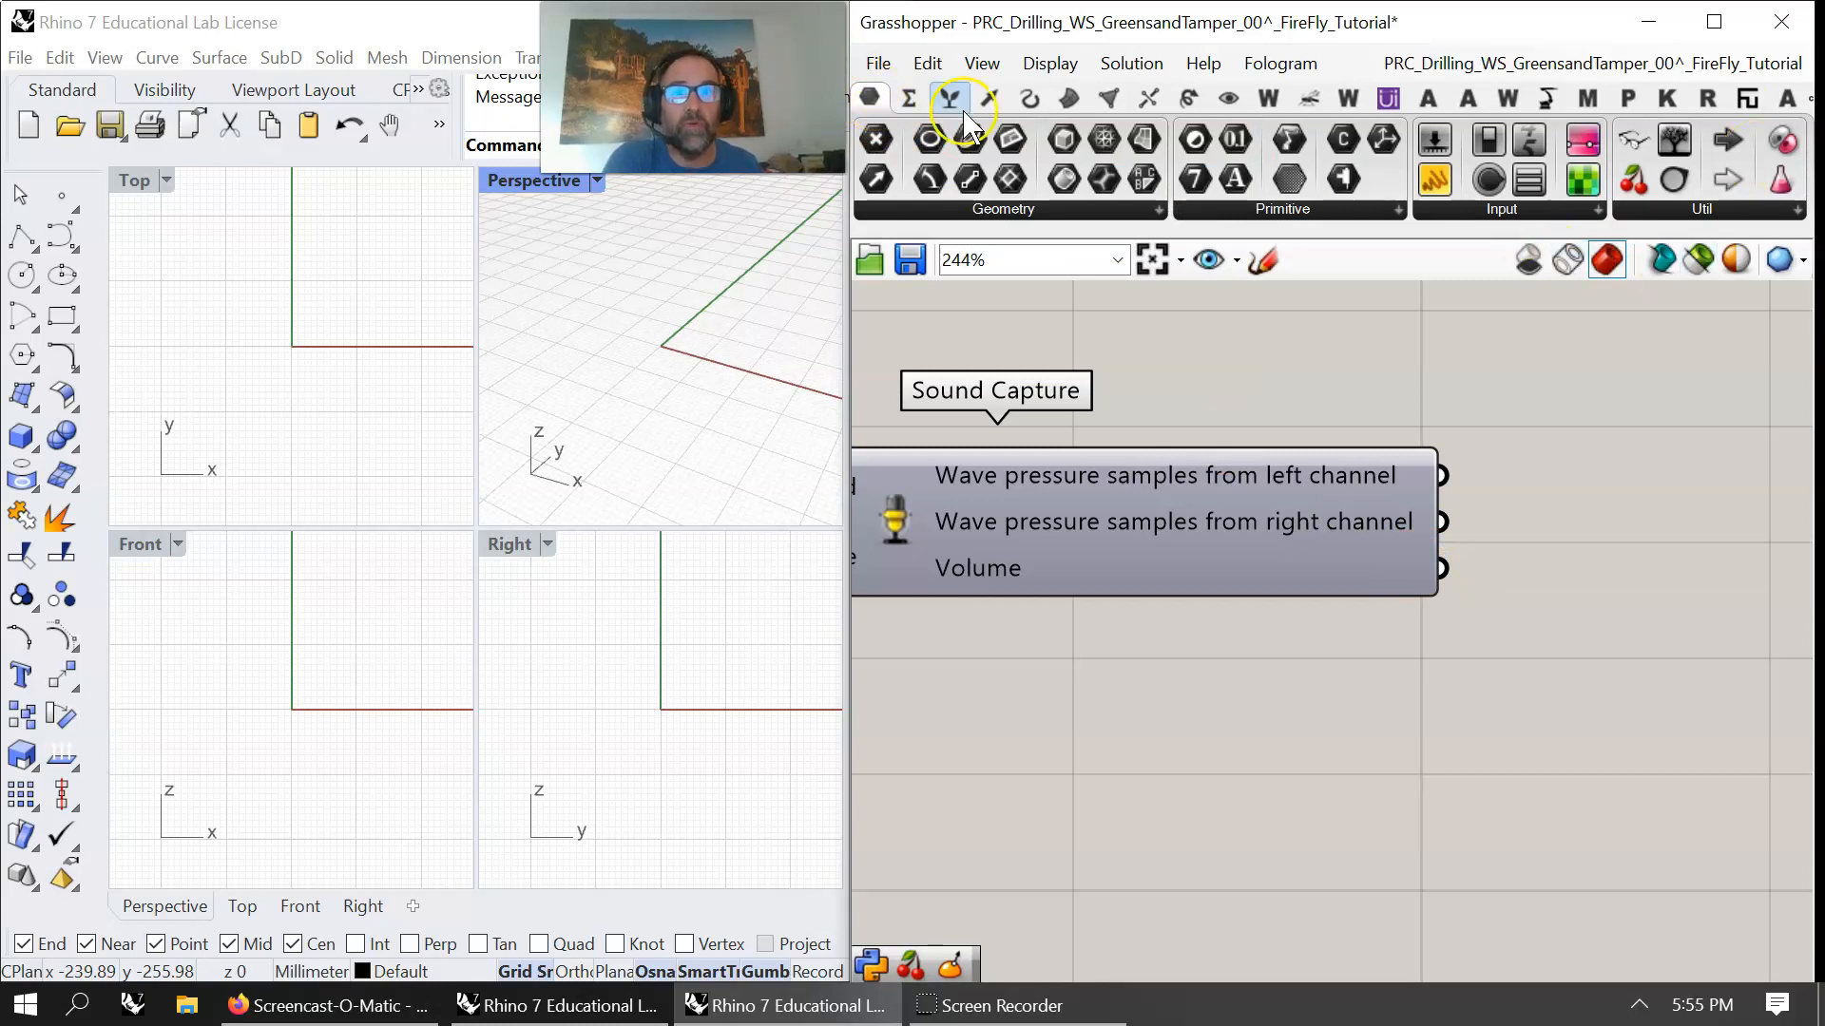
left_click(1521, 209)
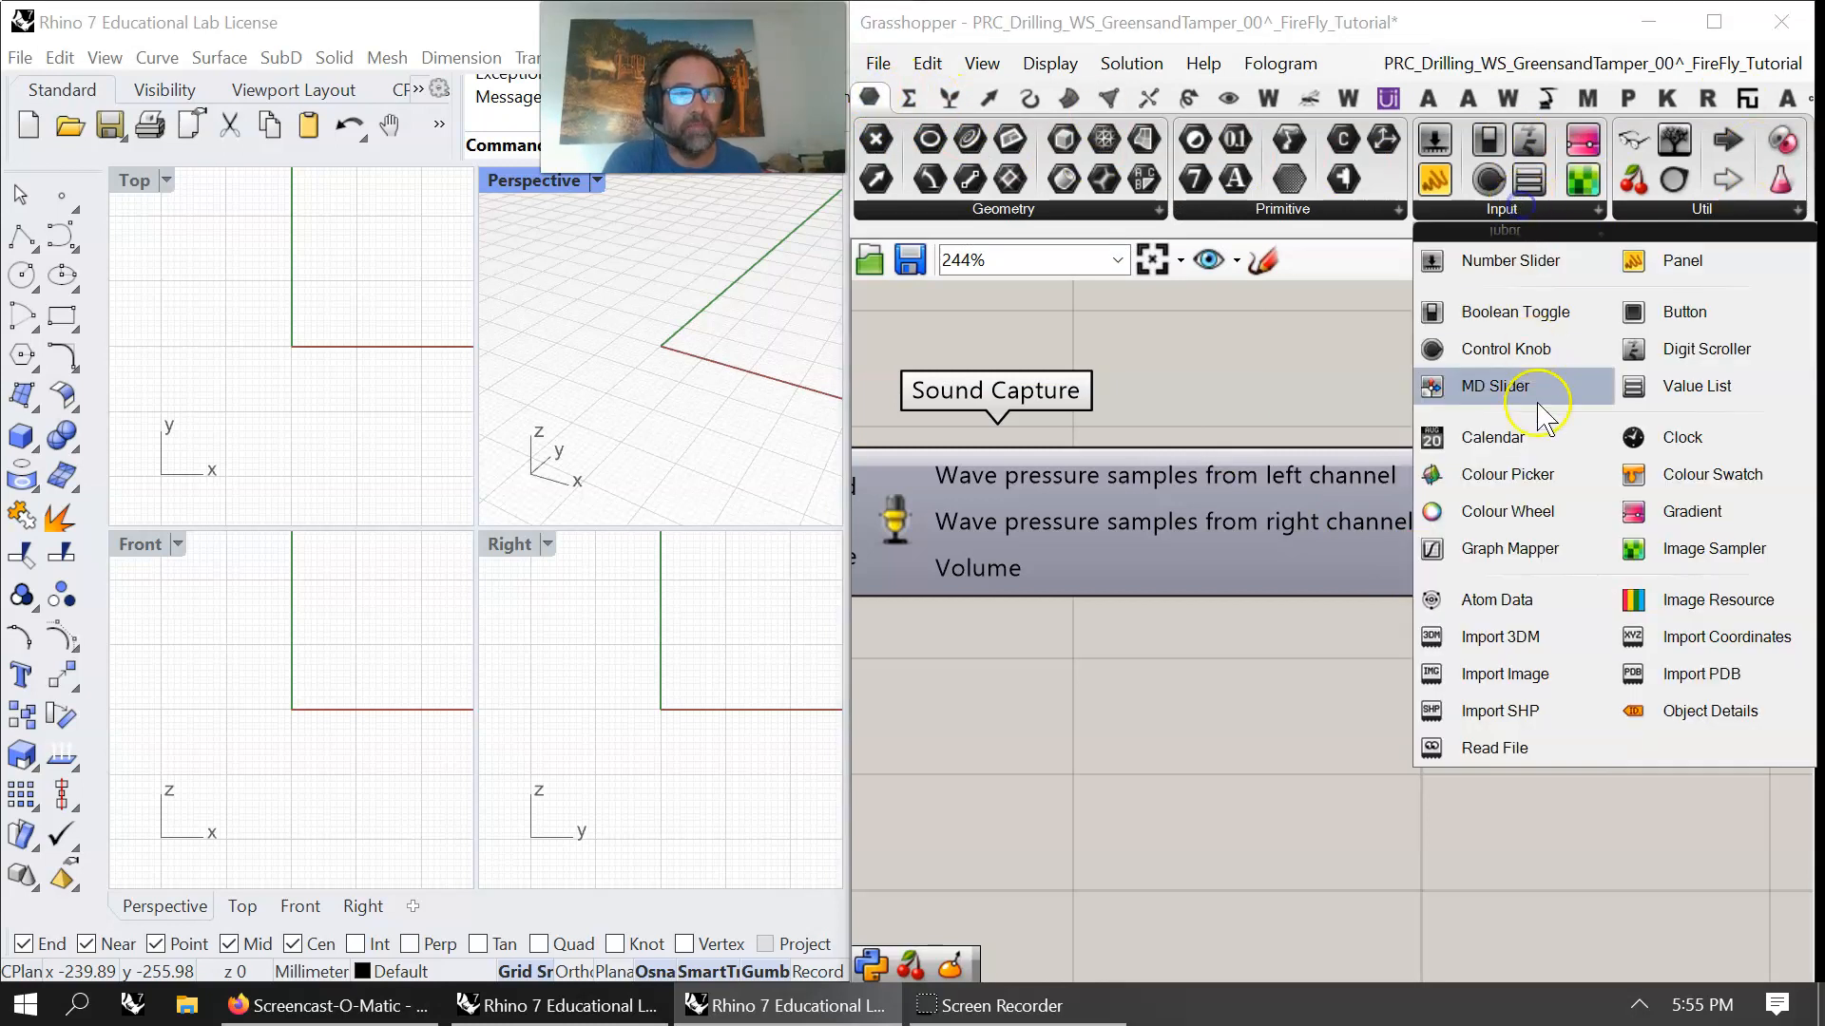
left_click(1701, 209)
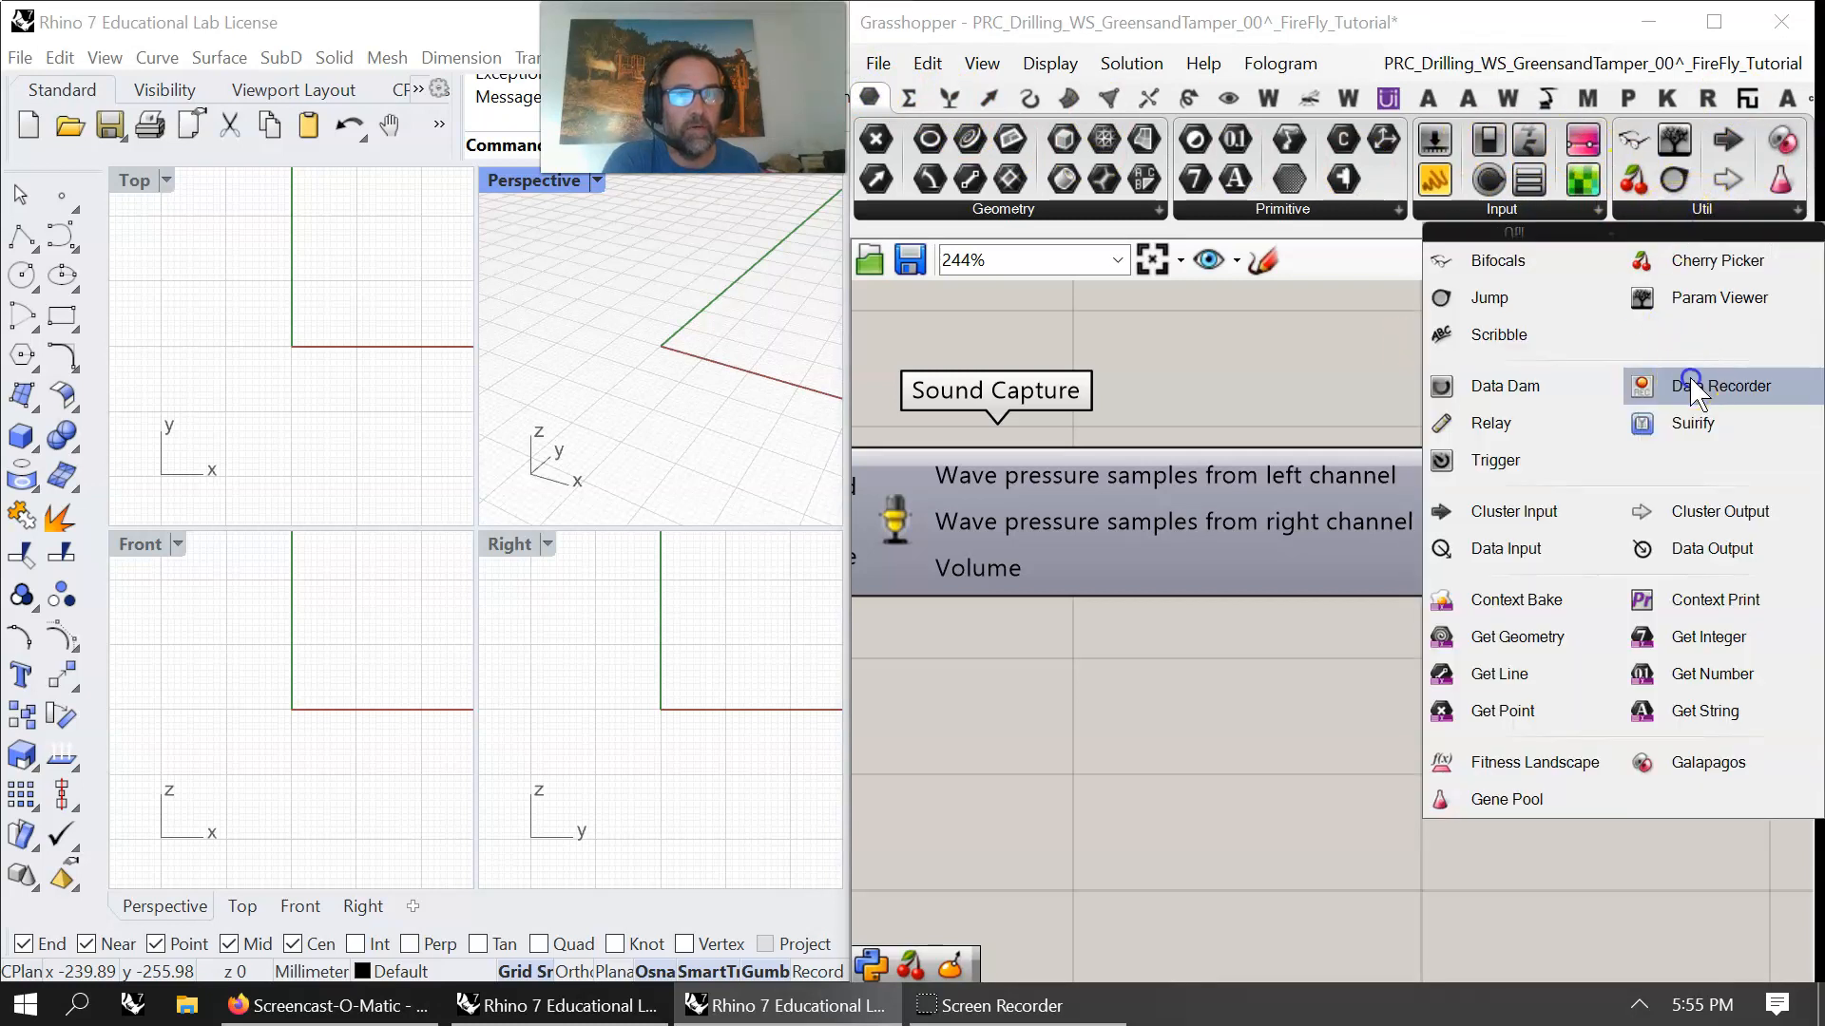
left_click_drag(1685, 380, 1644, 571)
right_click_drag(1665, 637, 1507, 619)
left_click_drag(1298, 546, 1315, 538)
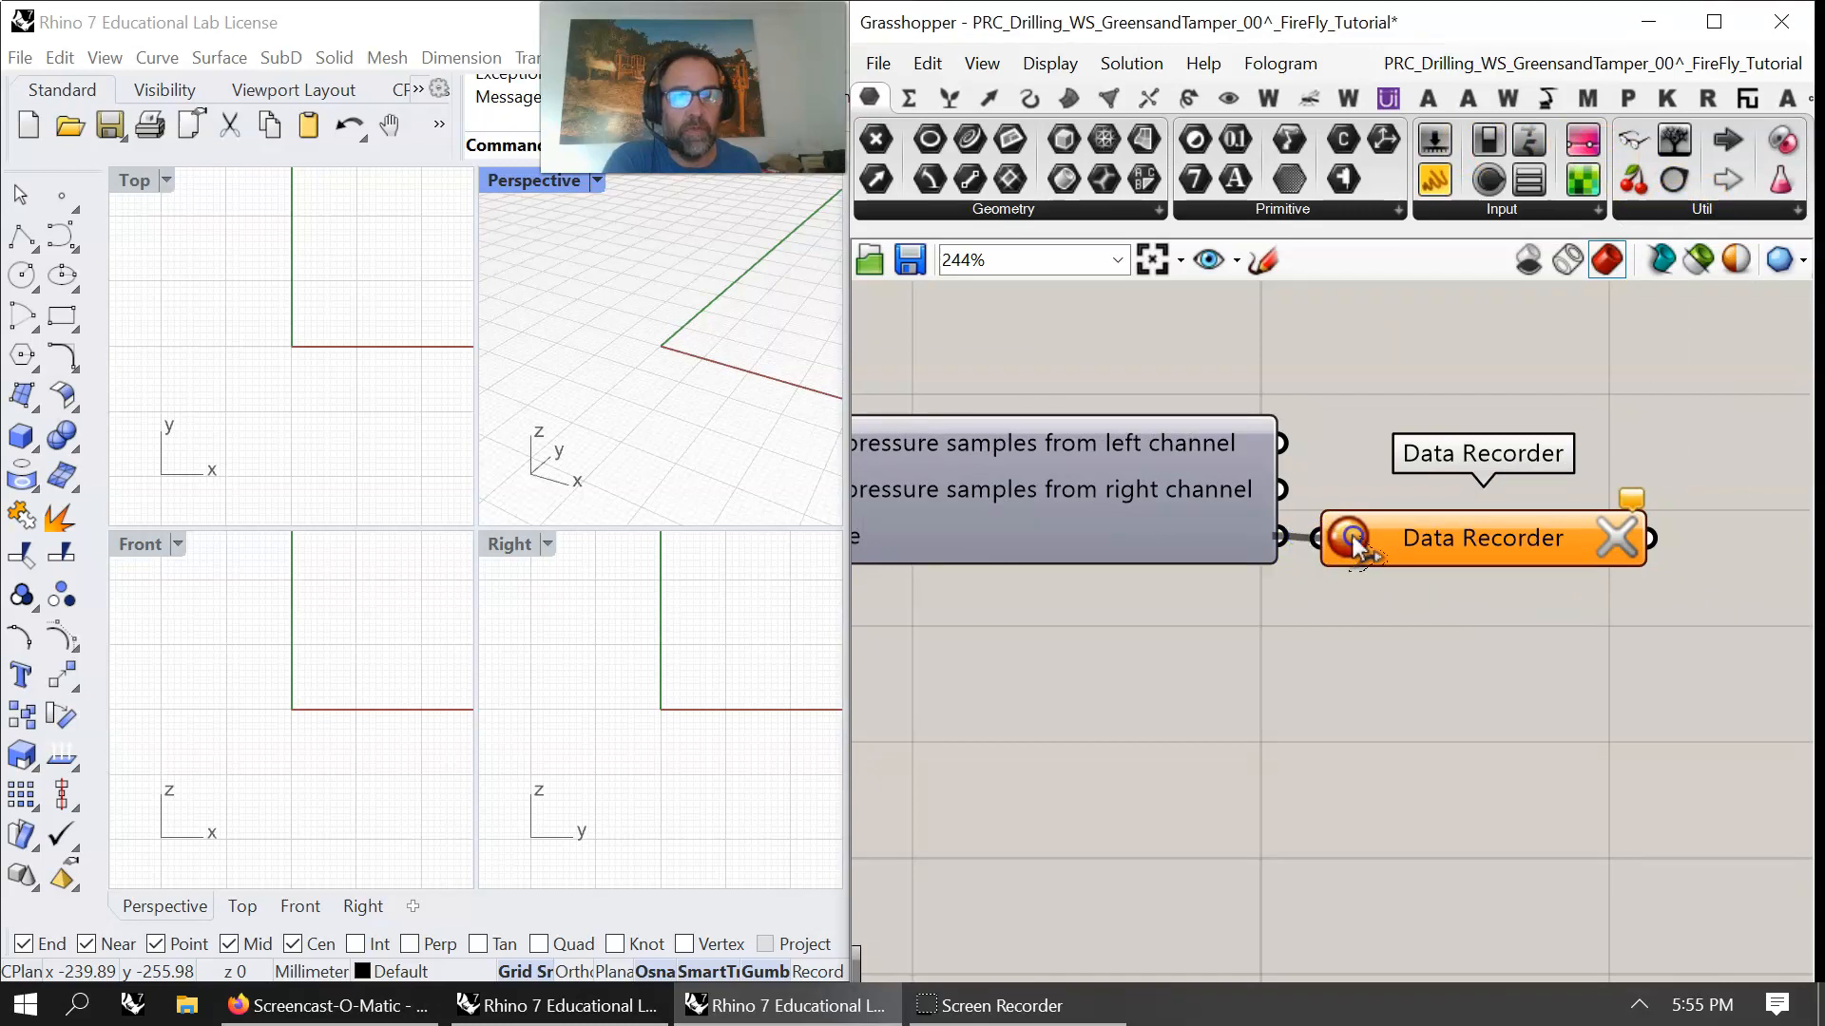
left_click_drag(1500, 550, 1530, 548)
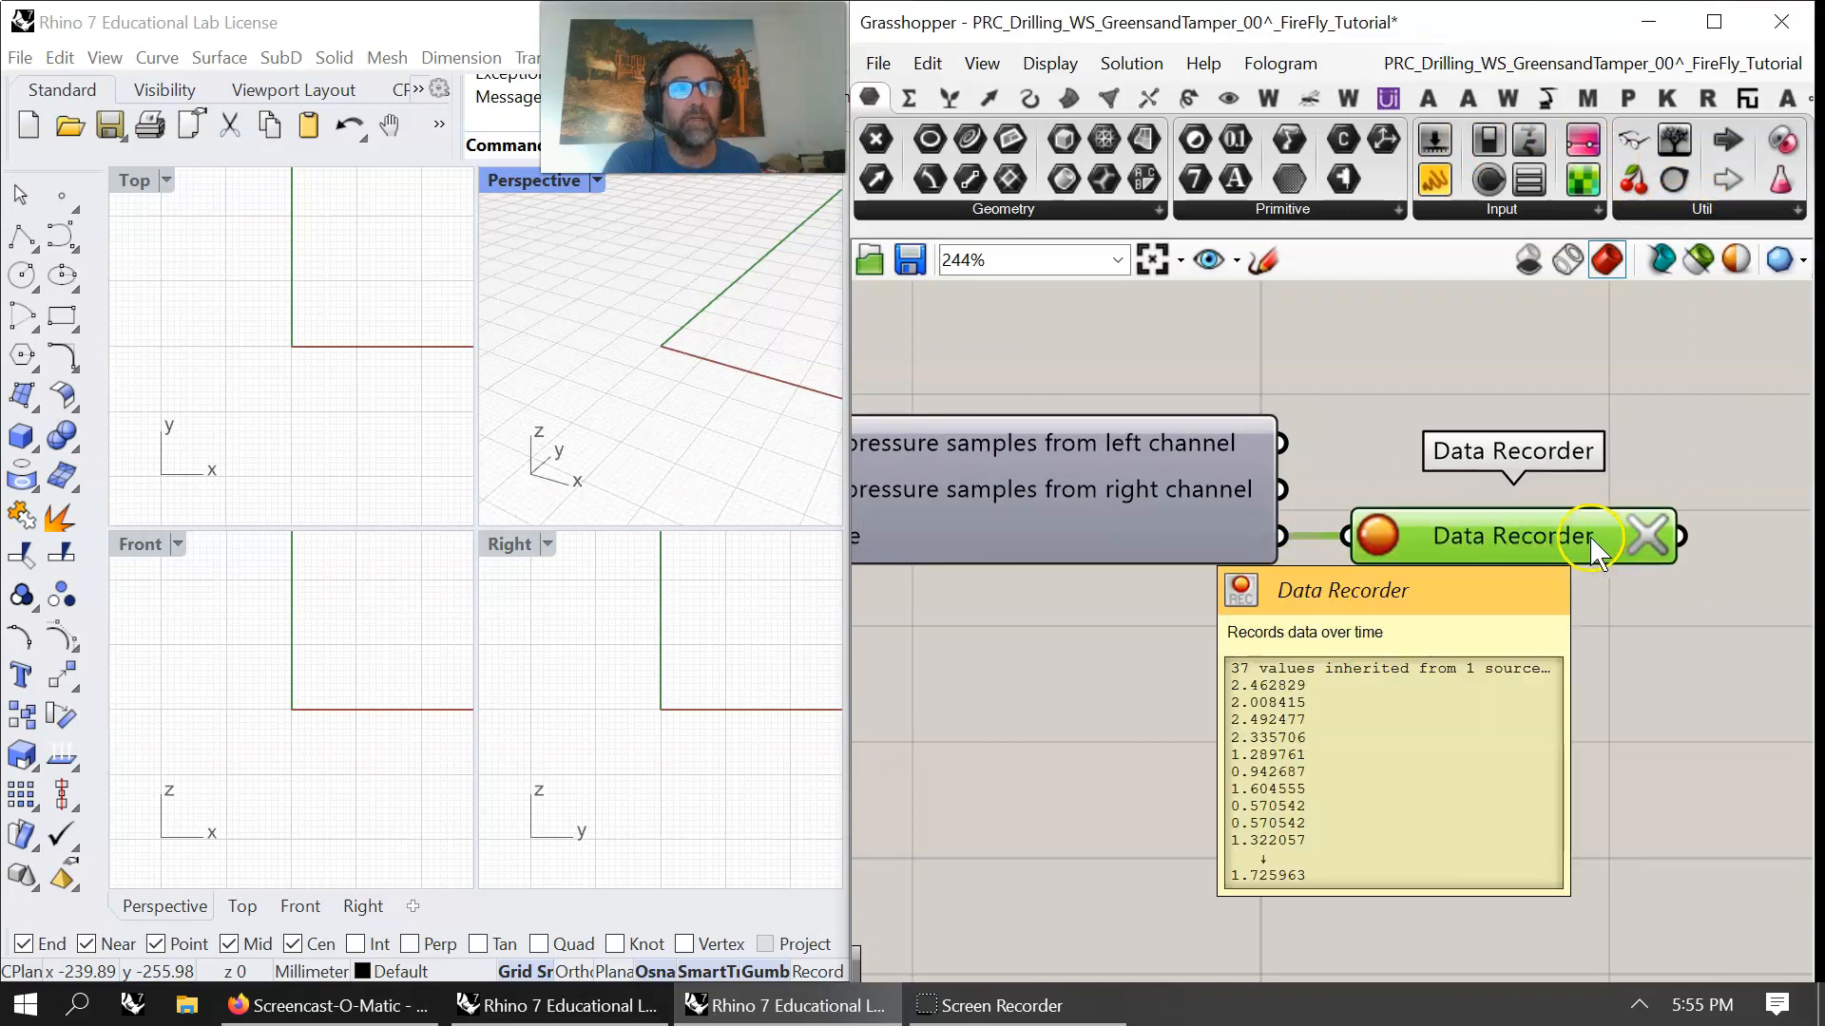
- Add a Multiplication component after the Data Recorder and connect the recorded data to its A input
right_click_drag(1548, 659, 1295, 610)
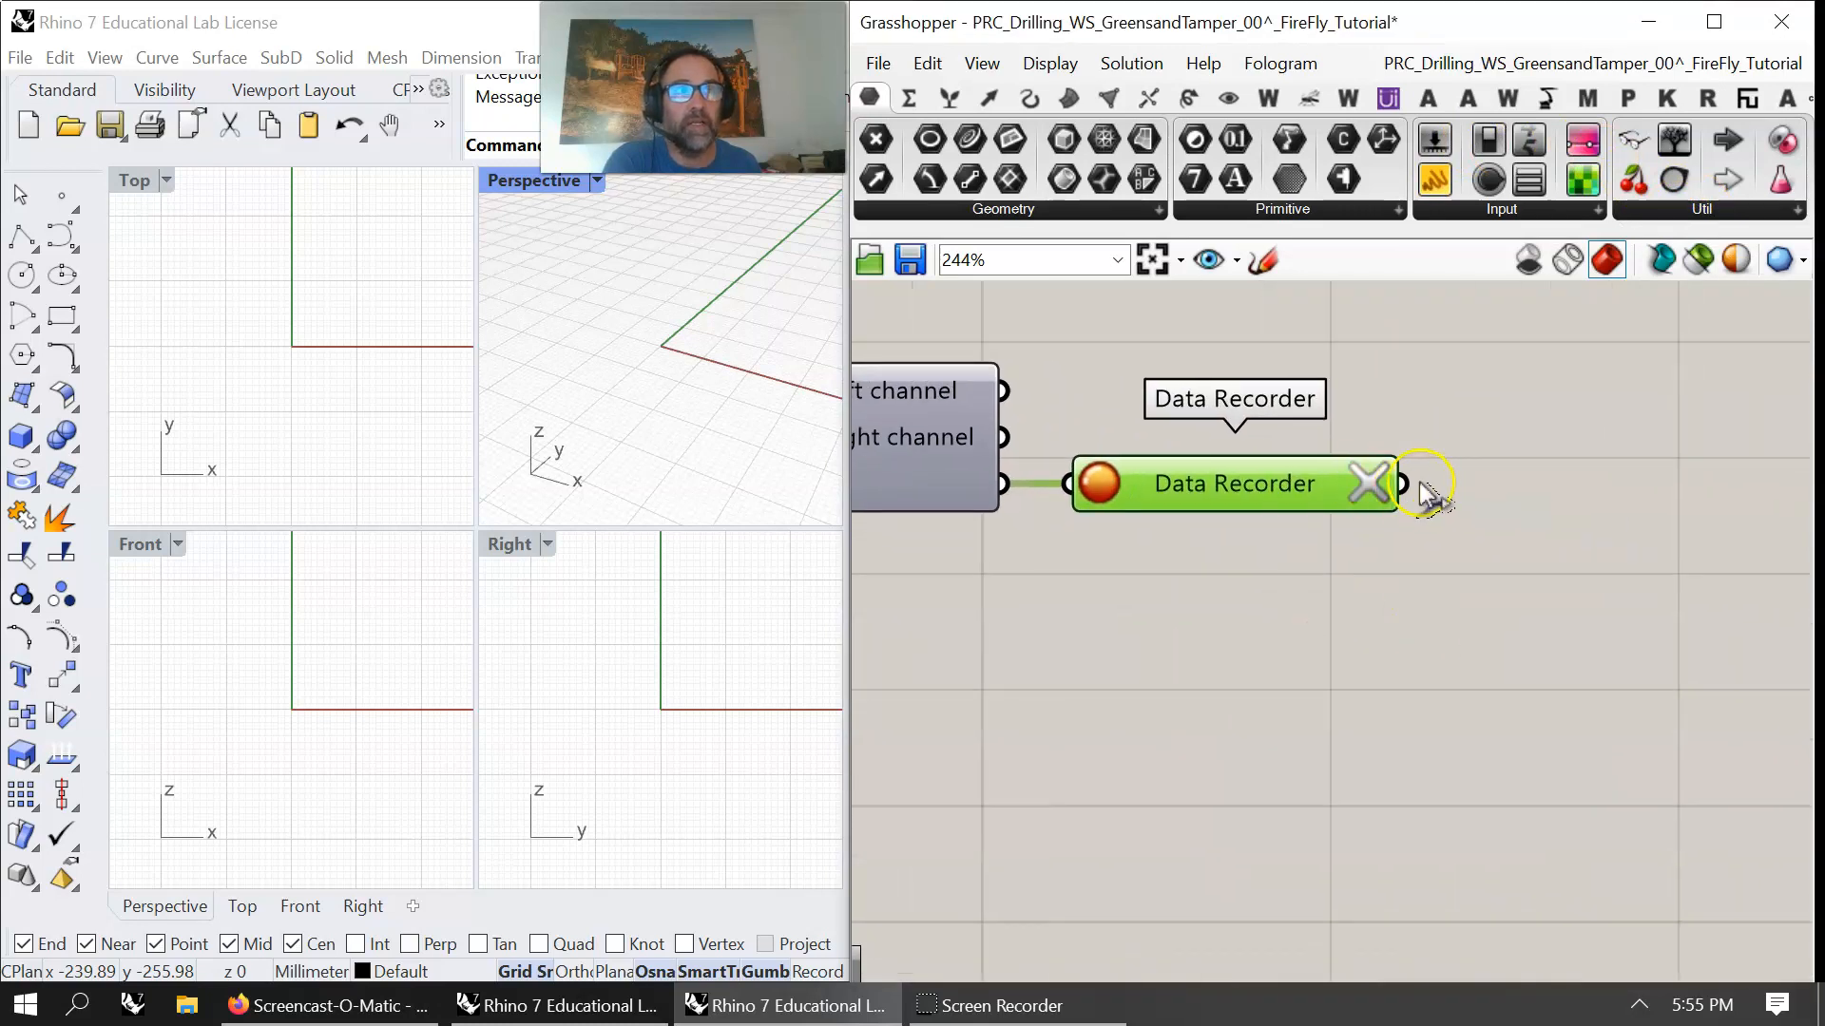
right_click_drag(1528, 626, 1299, 574)
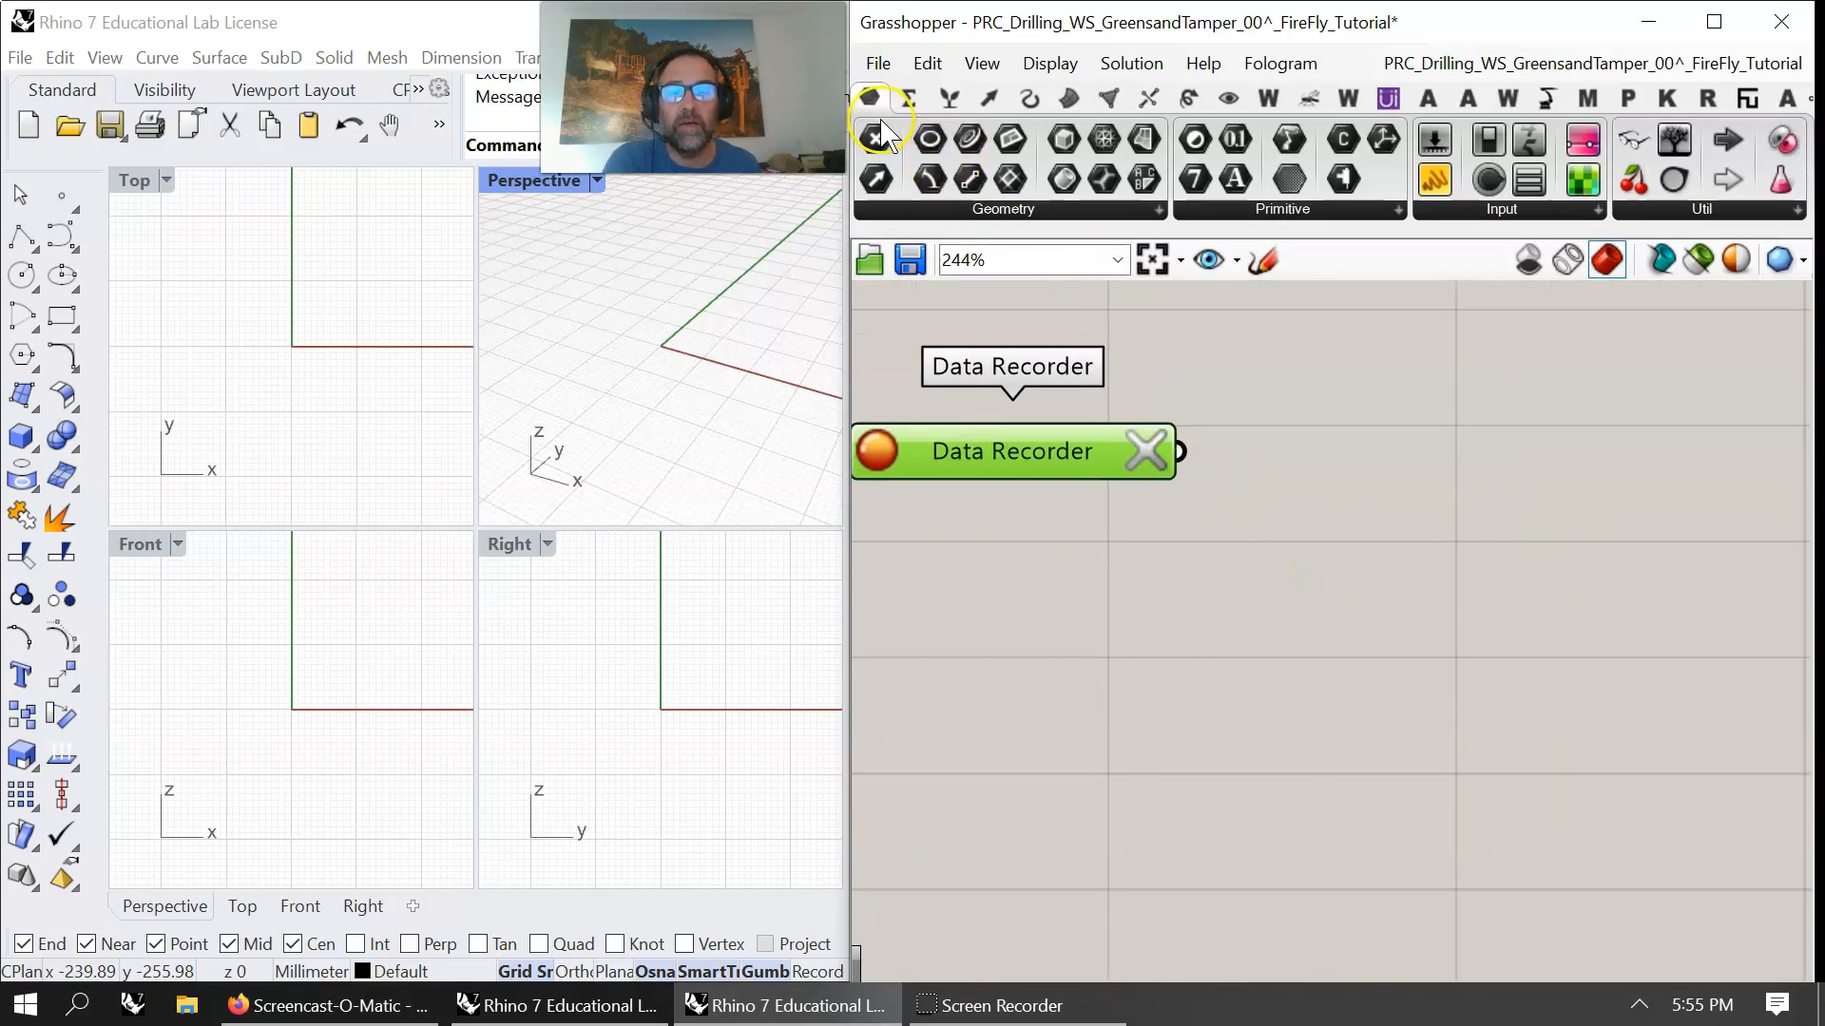
left_click(908, 98)
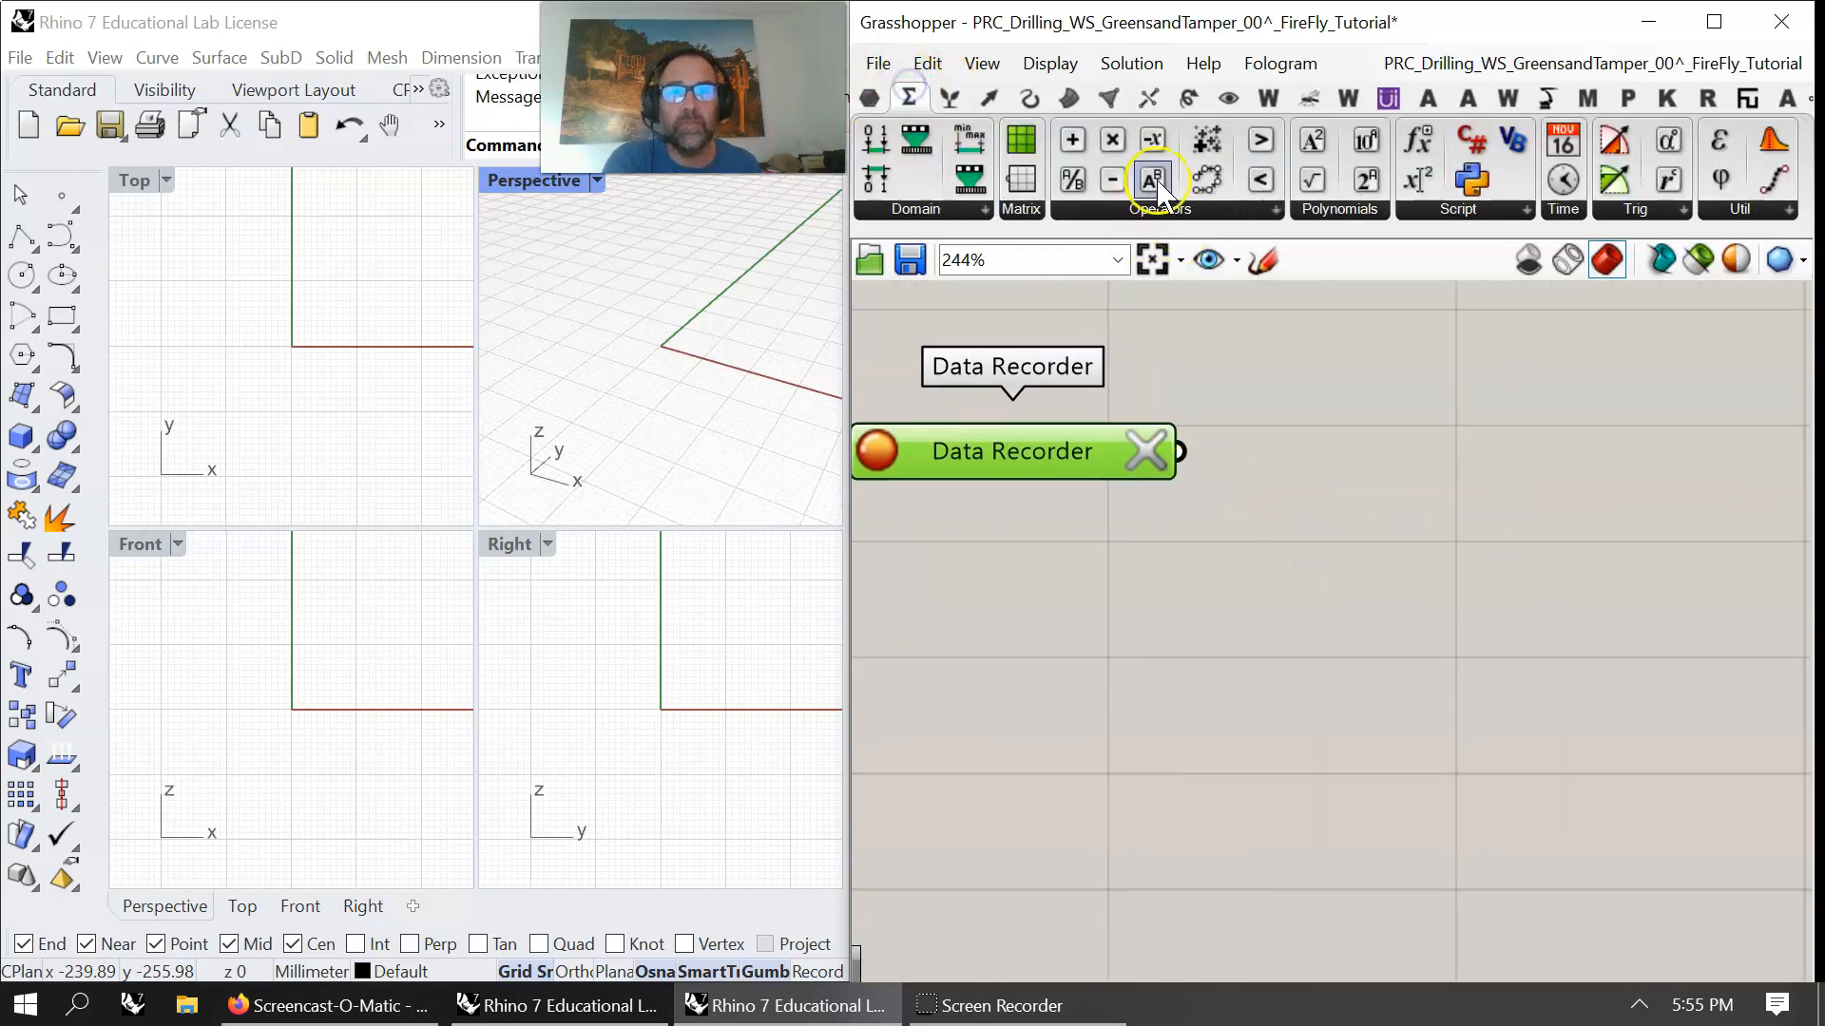
left_click_drag(1122, 145, 1393, 503)
left_click_drag(1180, 451, 1300, 483)
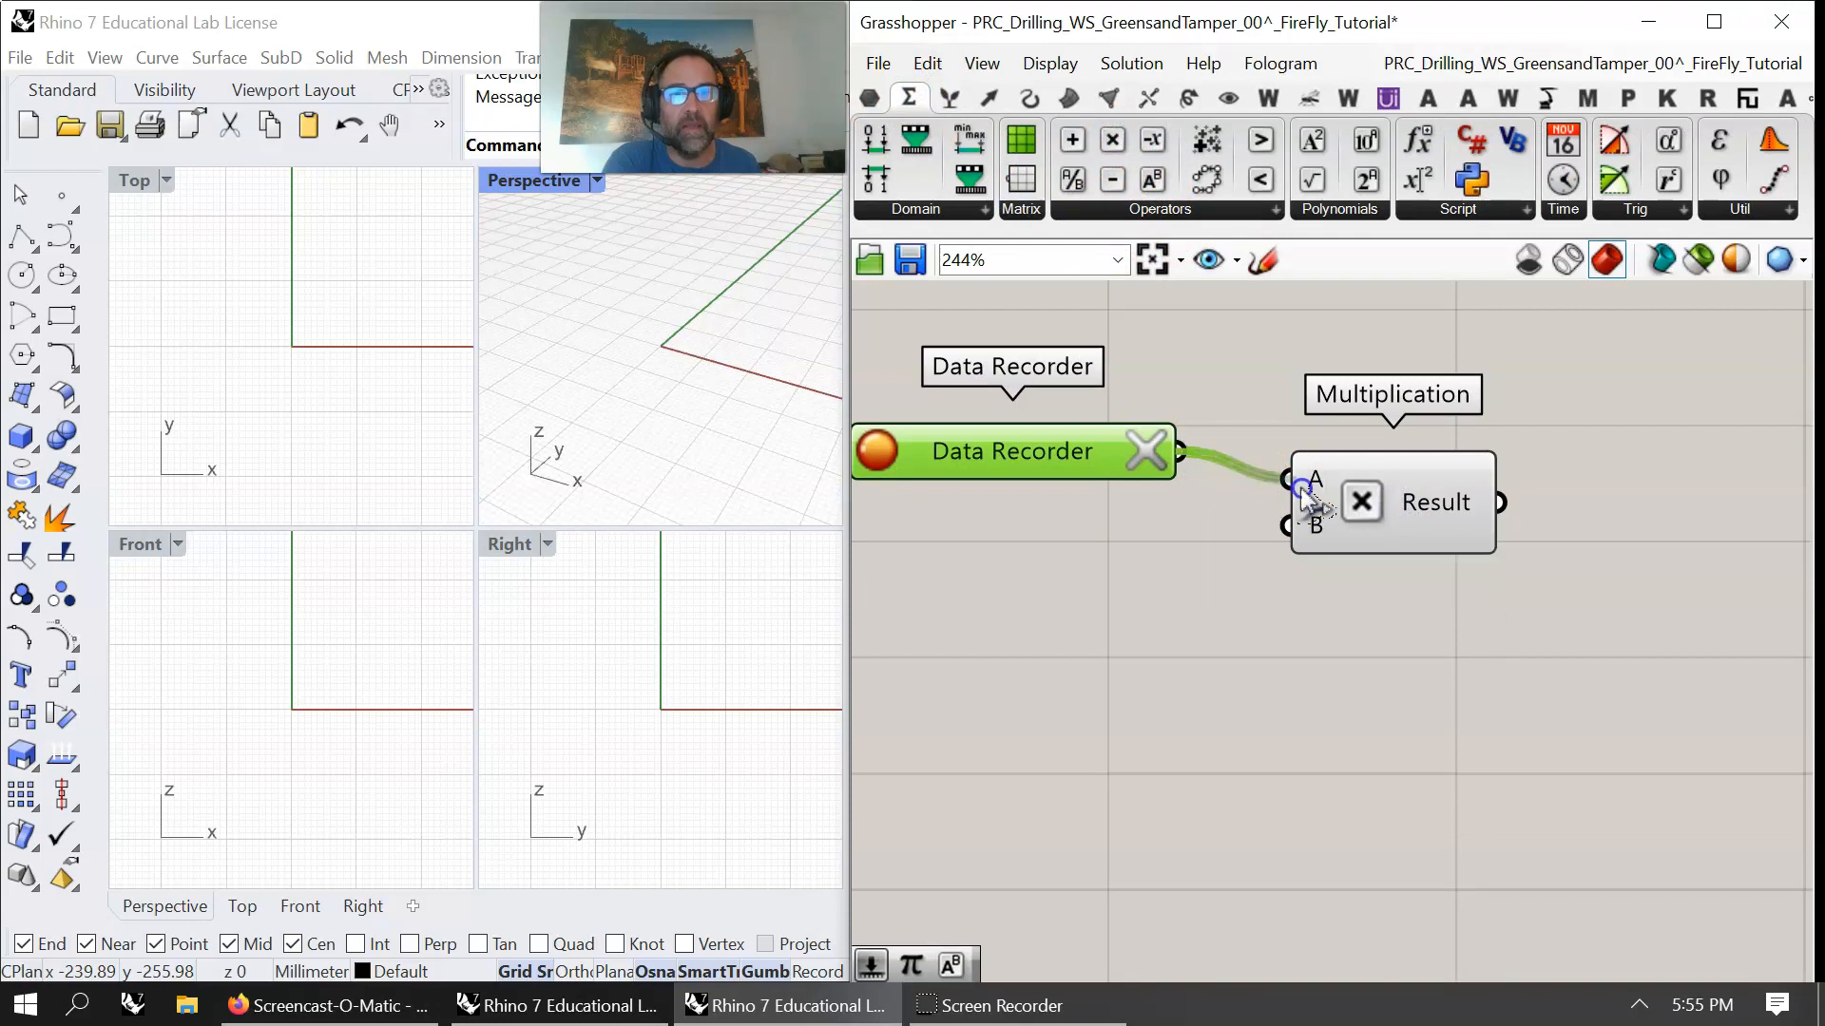
mouse_move(1321, 496)
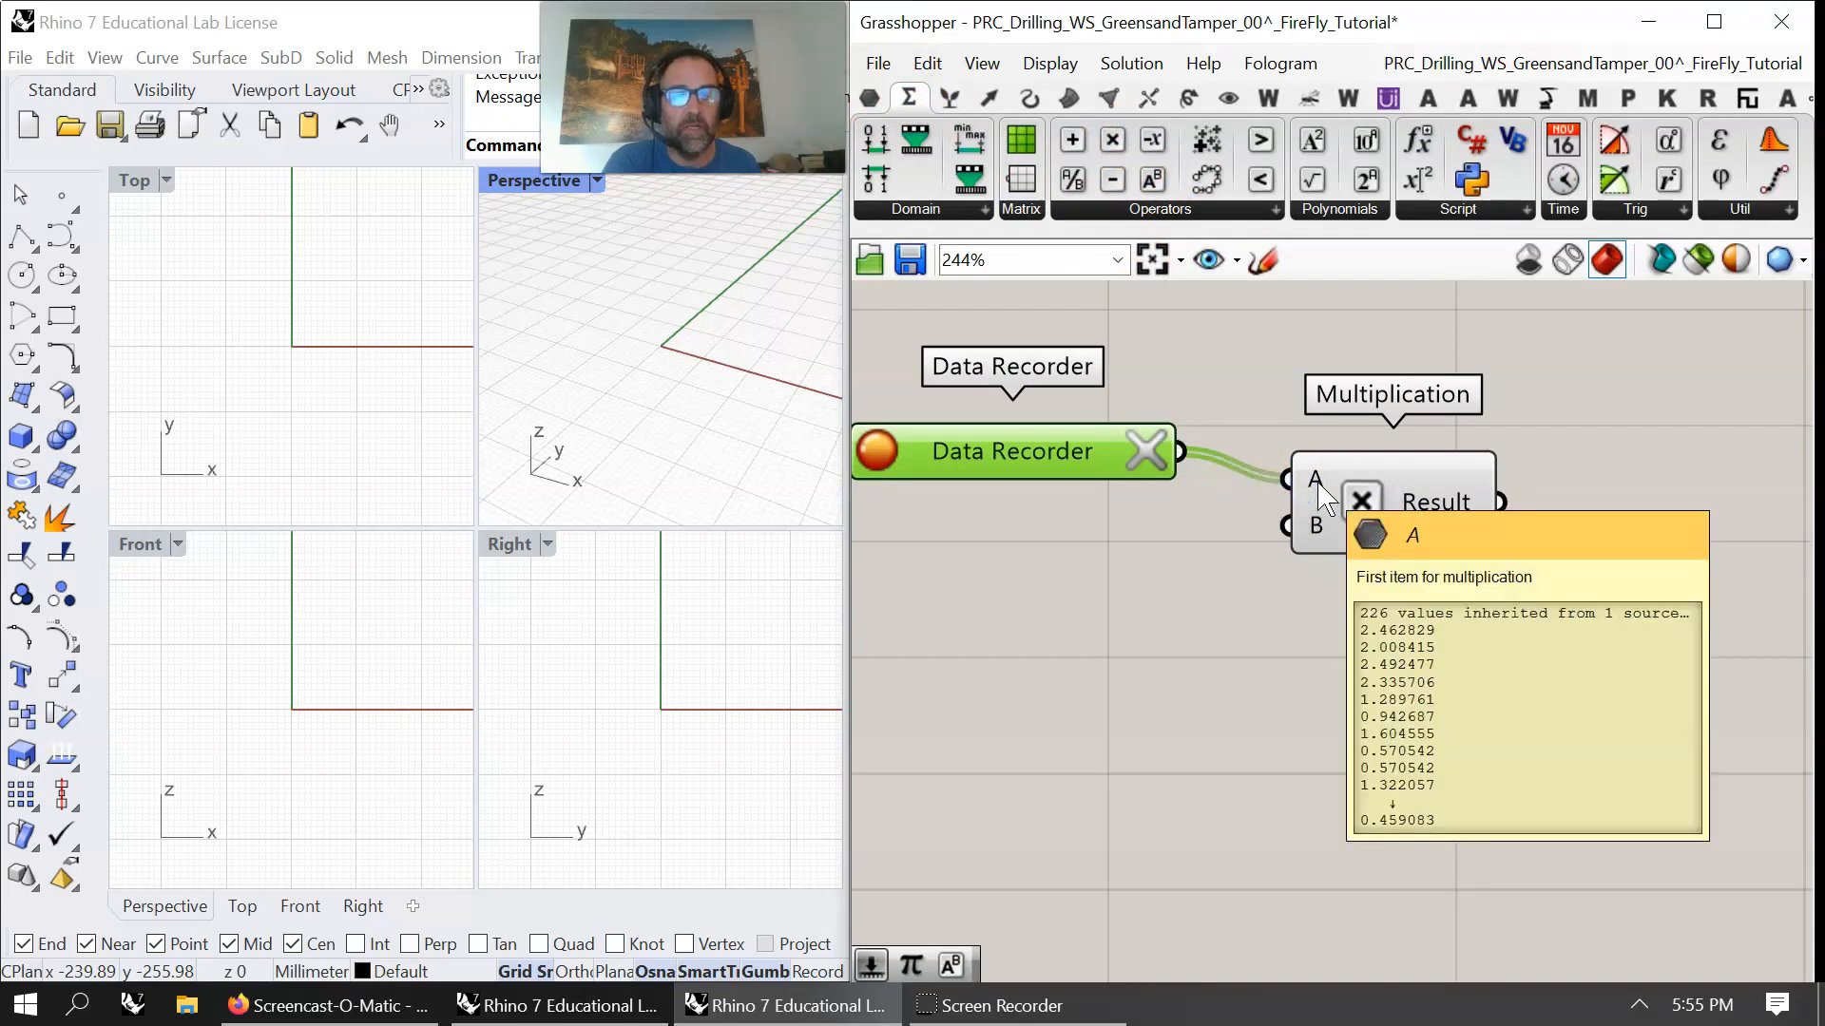
- Add a number slider of 1.000 below the Data Recorder and connect it to Multiplication's B input
right_click_drag(1053, 591, 1159, 569)
scroll(1447, 551, "down", 2)
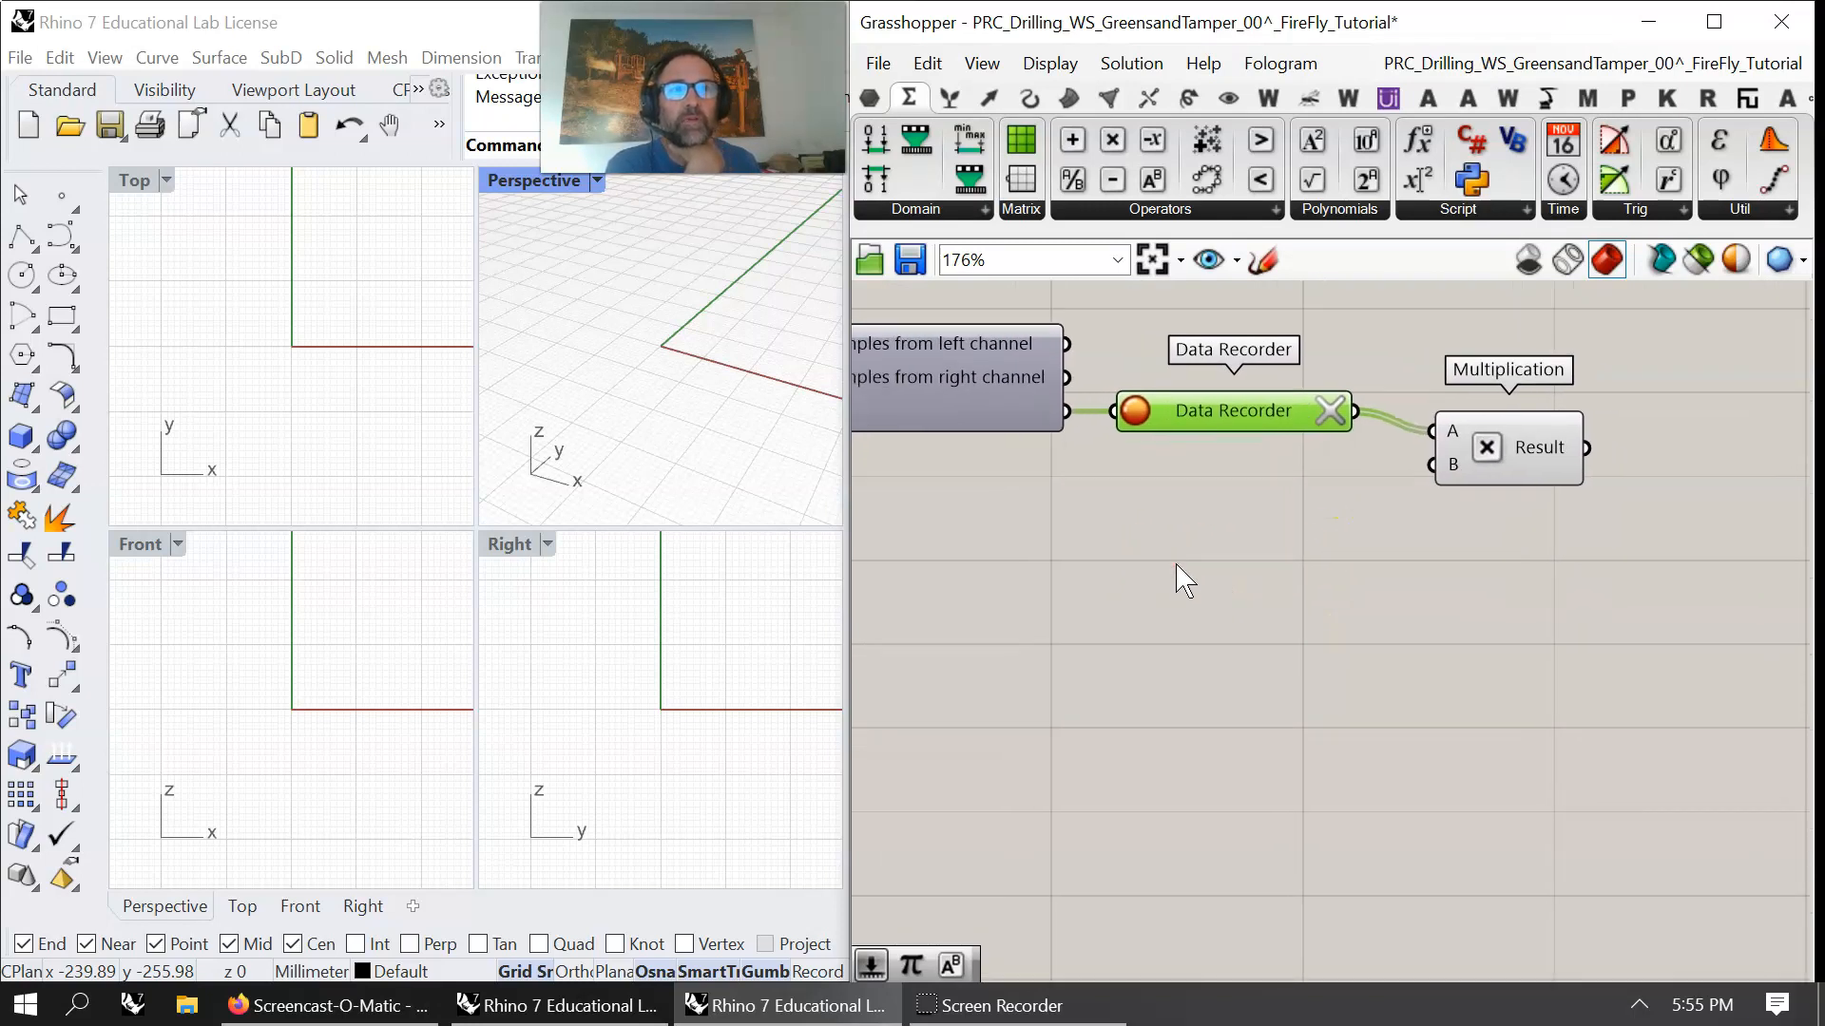
double_click(1178, 578)
type("1.000")
key("Return")
left_click_drag(1350, 561, 1437, 502)
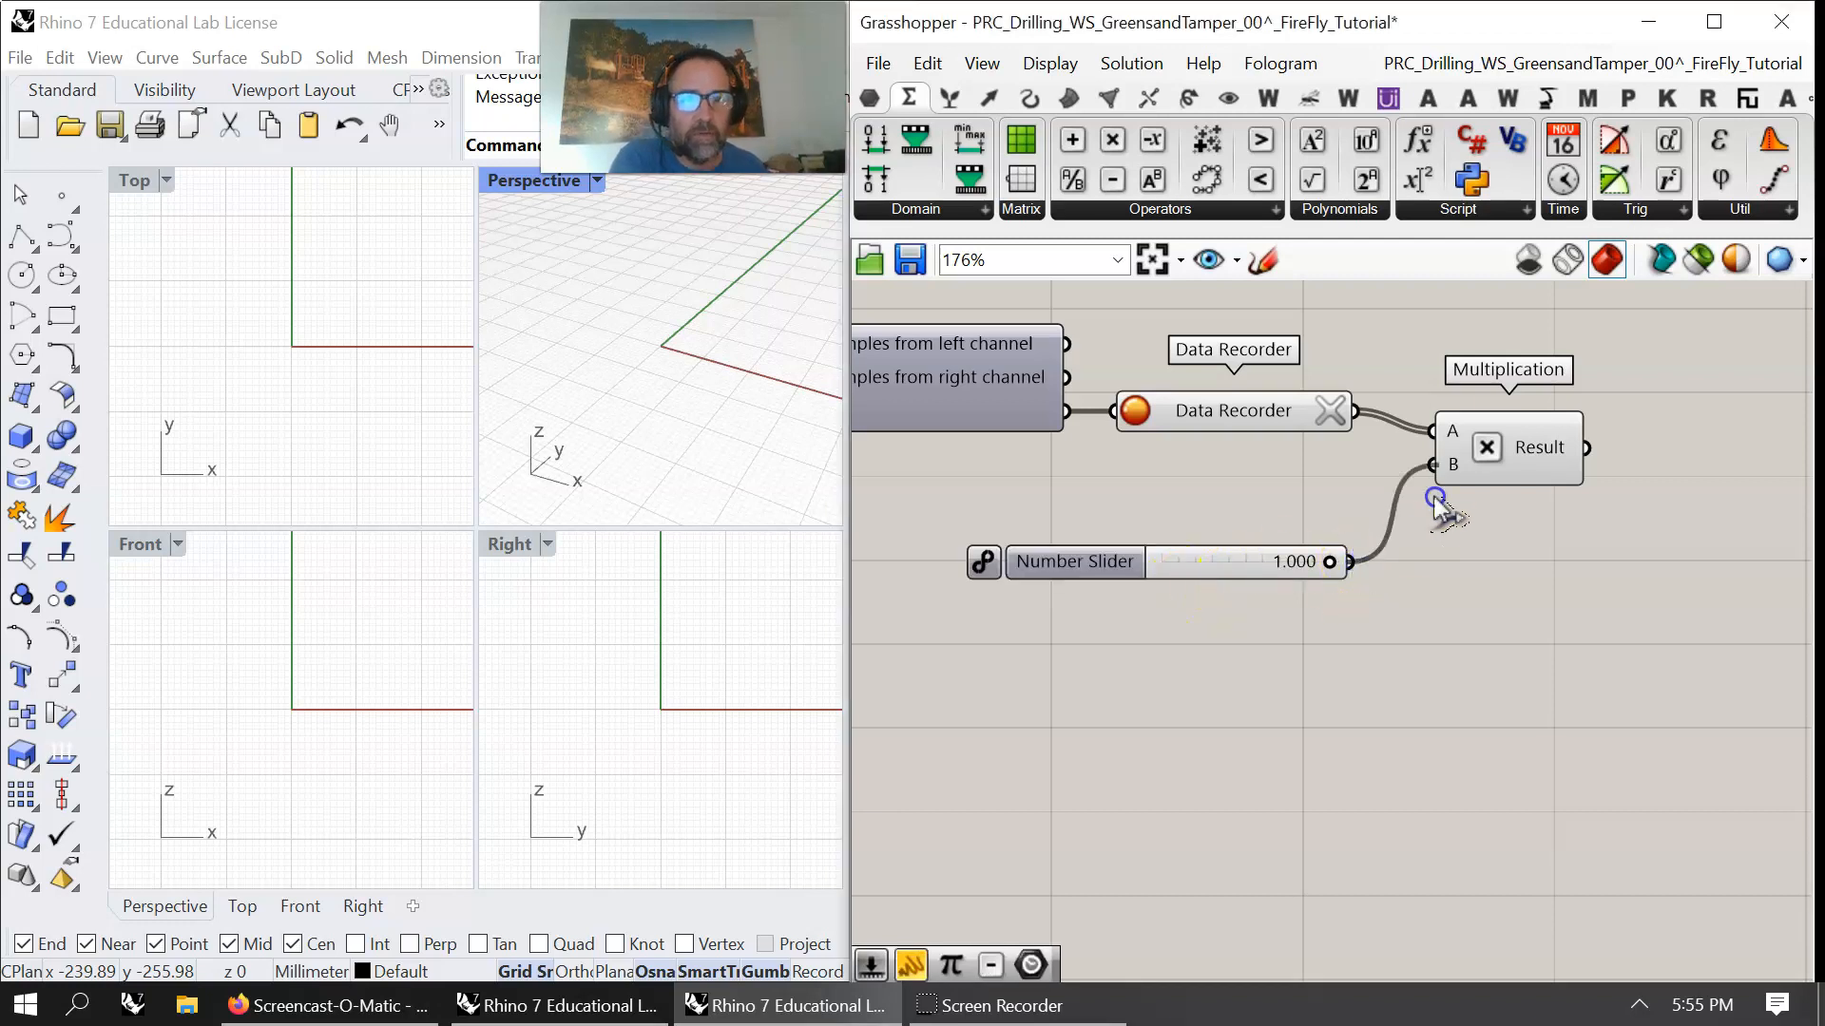
- Lower the multiplier slider to 0.870 and inspect the values of the Multiplication result
left_click_drag(1329, 562, 1282, 561)
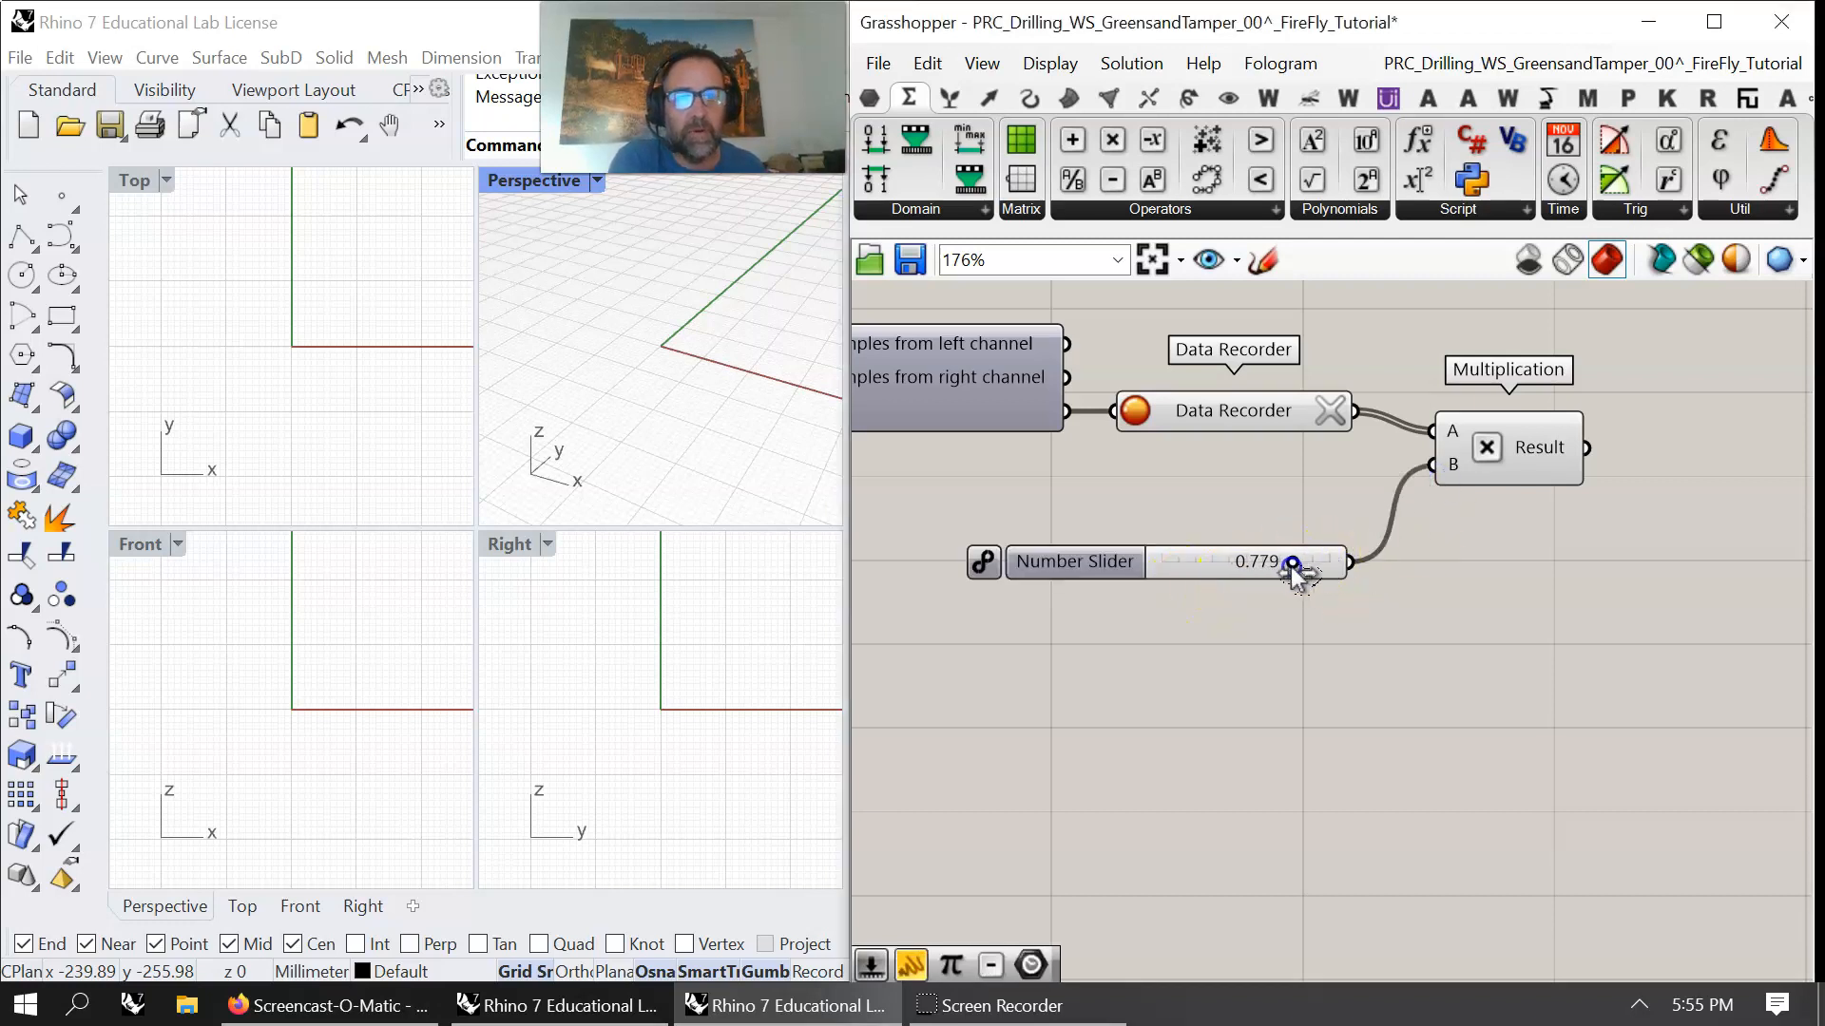
right_click_drag(1483, 599, 1413, 599)
left_click_drag(1160, 567, 1167, 572)
right_click_drag(1547, 573, 1350, 603)
mouse_move(1219, 500)
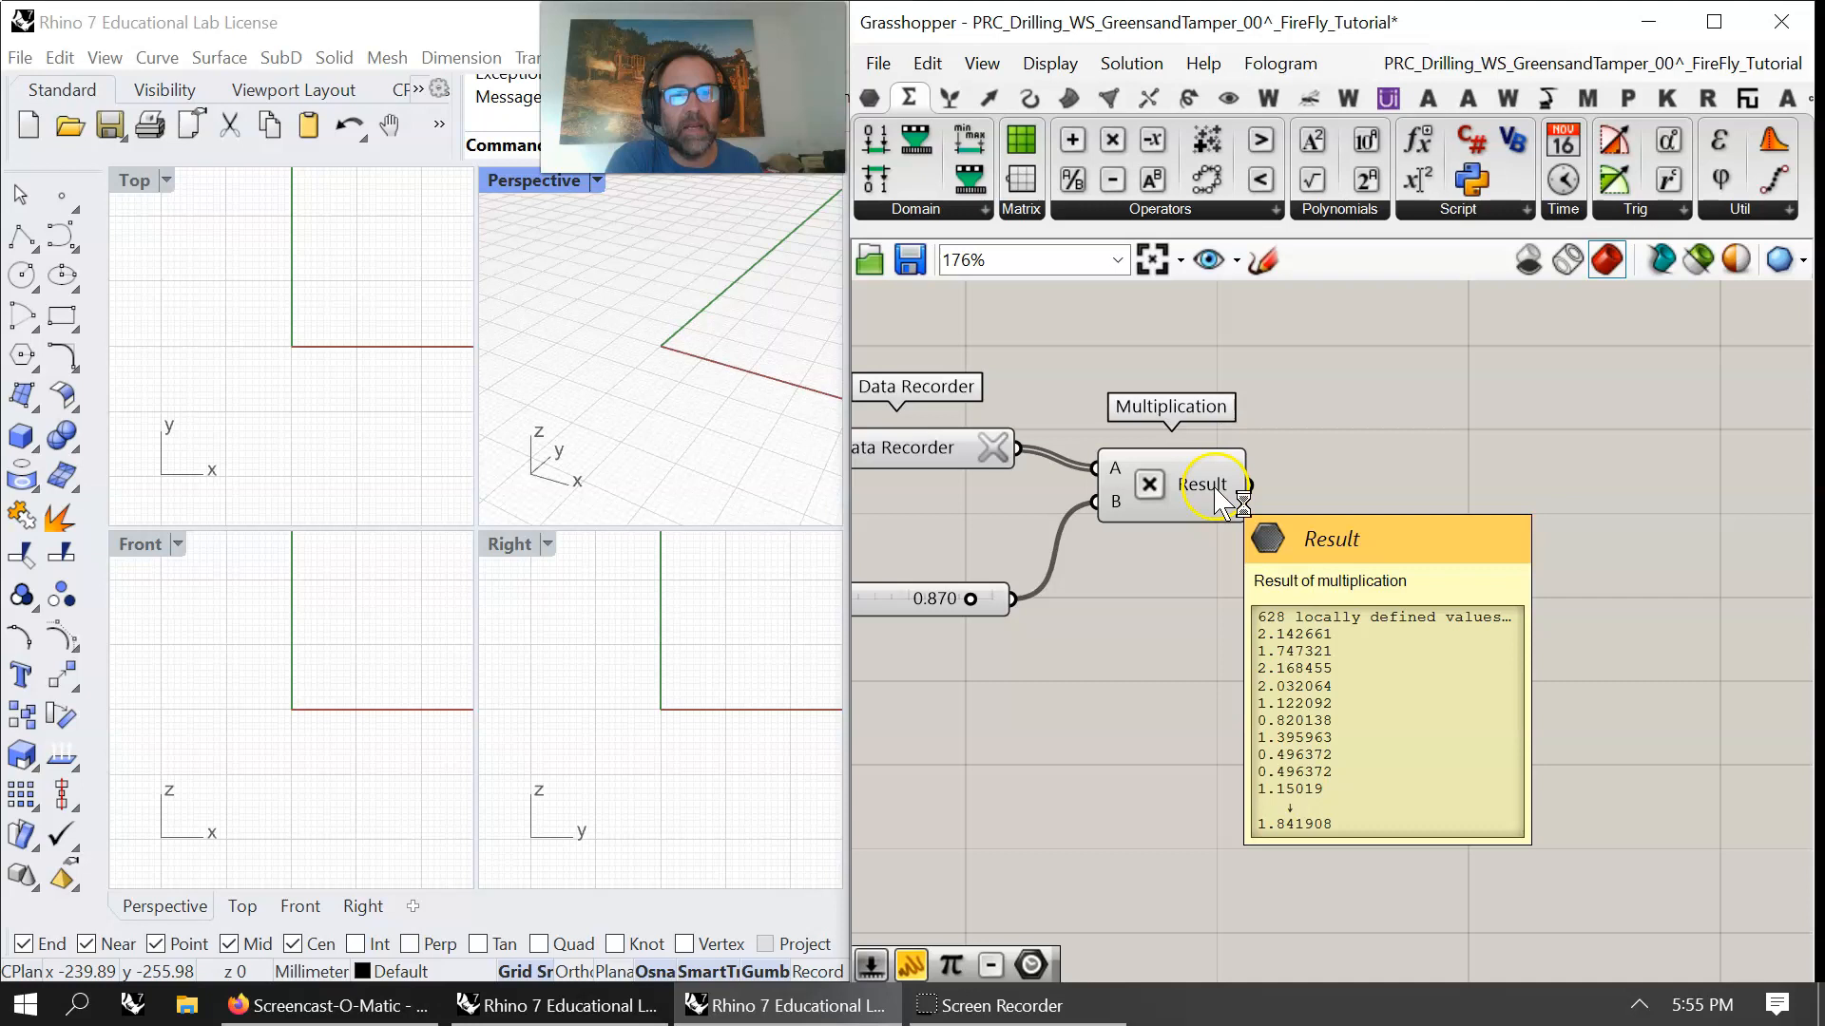
- Review the Sound Capture component with its Boolean Toggle and Trigger, and return to the Multiplication component
right_click_drag(1197, 646, 1706, 684)
right_click_drag(1047, 615, 1368, 672)
right_click_drag(1206, 494, 1200, 489)
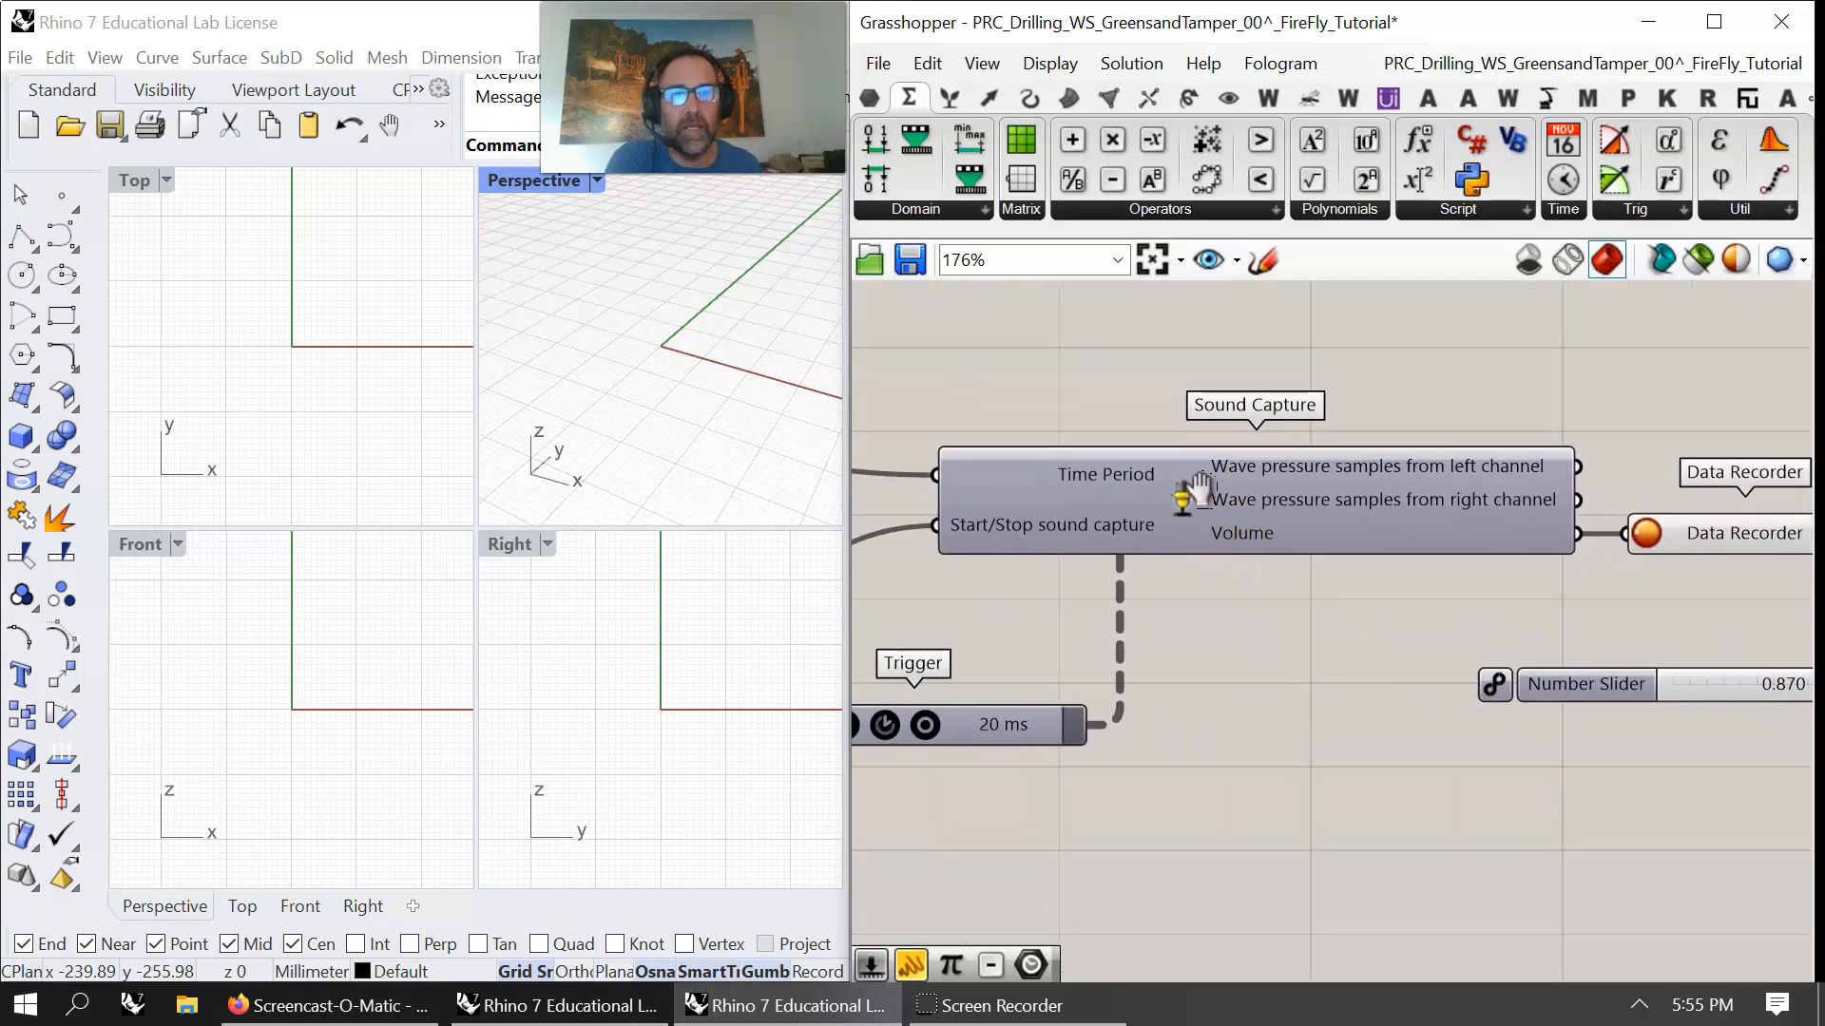
right_click(1176, 490)
left_click(1202, 683)
right_click_drag(1071, 638, 1359, 631)
left_click(961, 564)
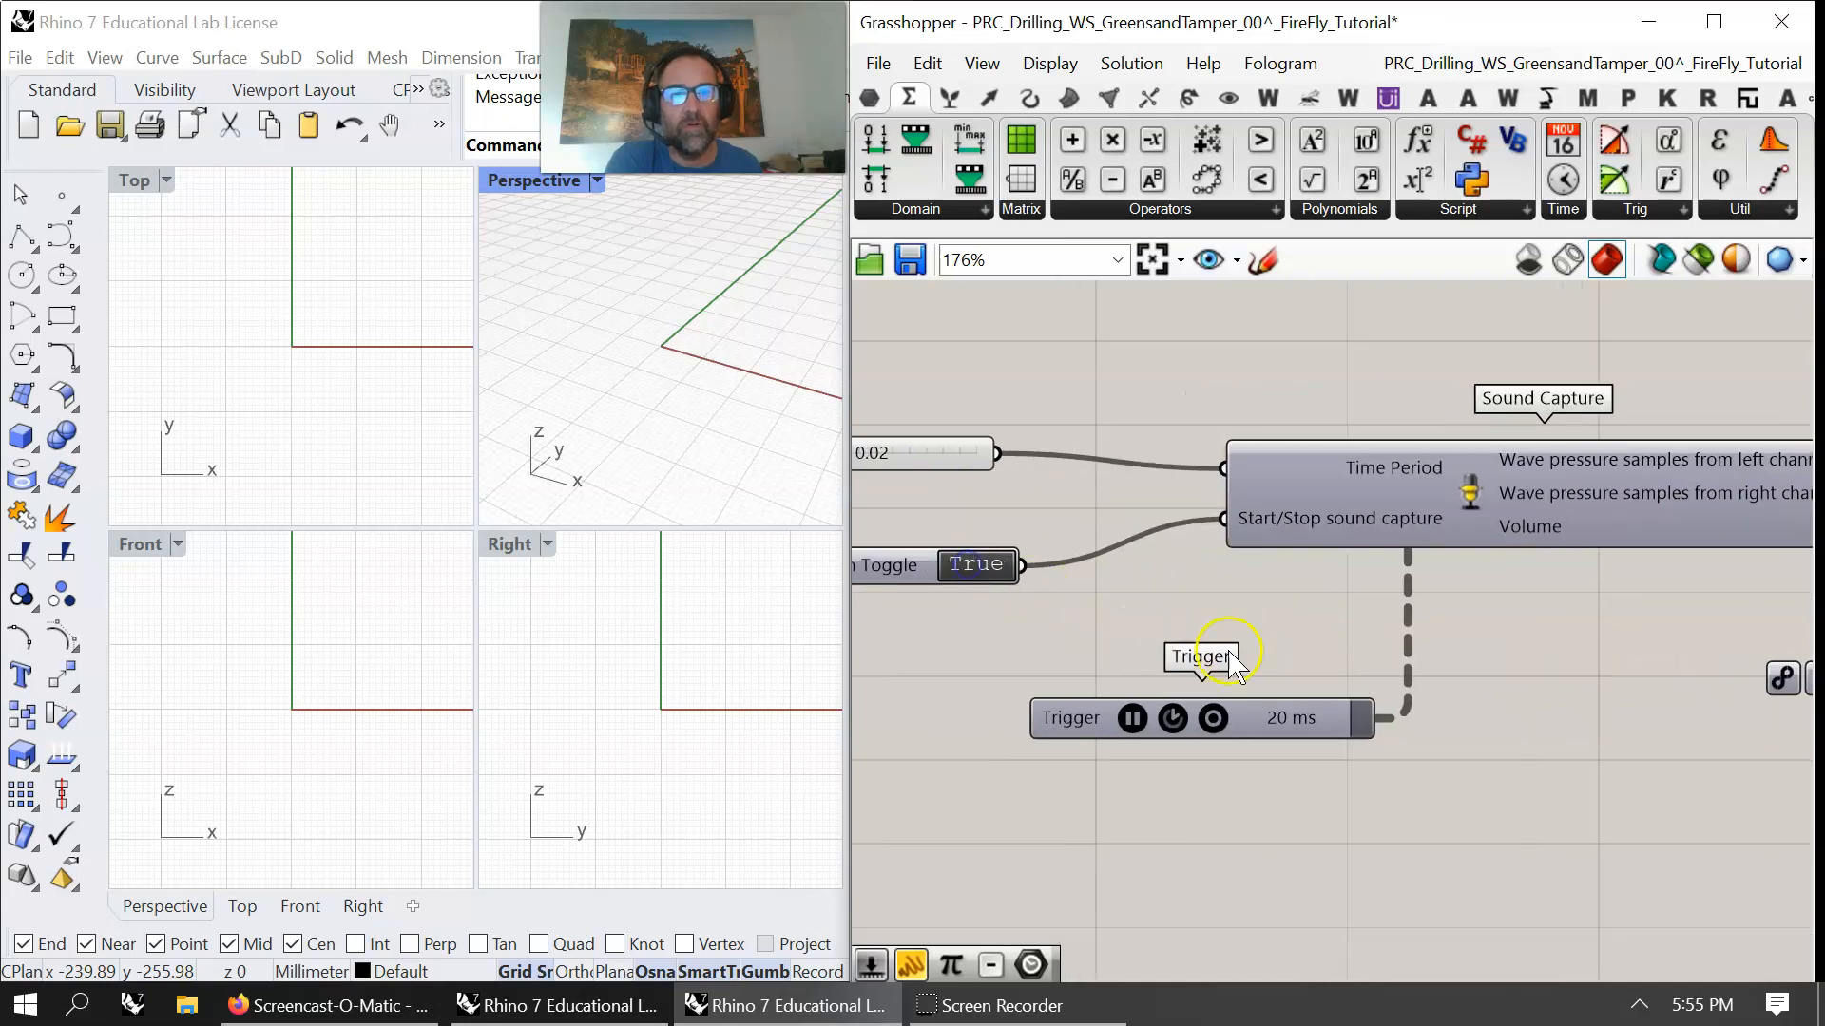
right_click_drag(1632, 671, 1010, 631)
right_click_drag(1723, 628, 1324, 607)
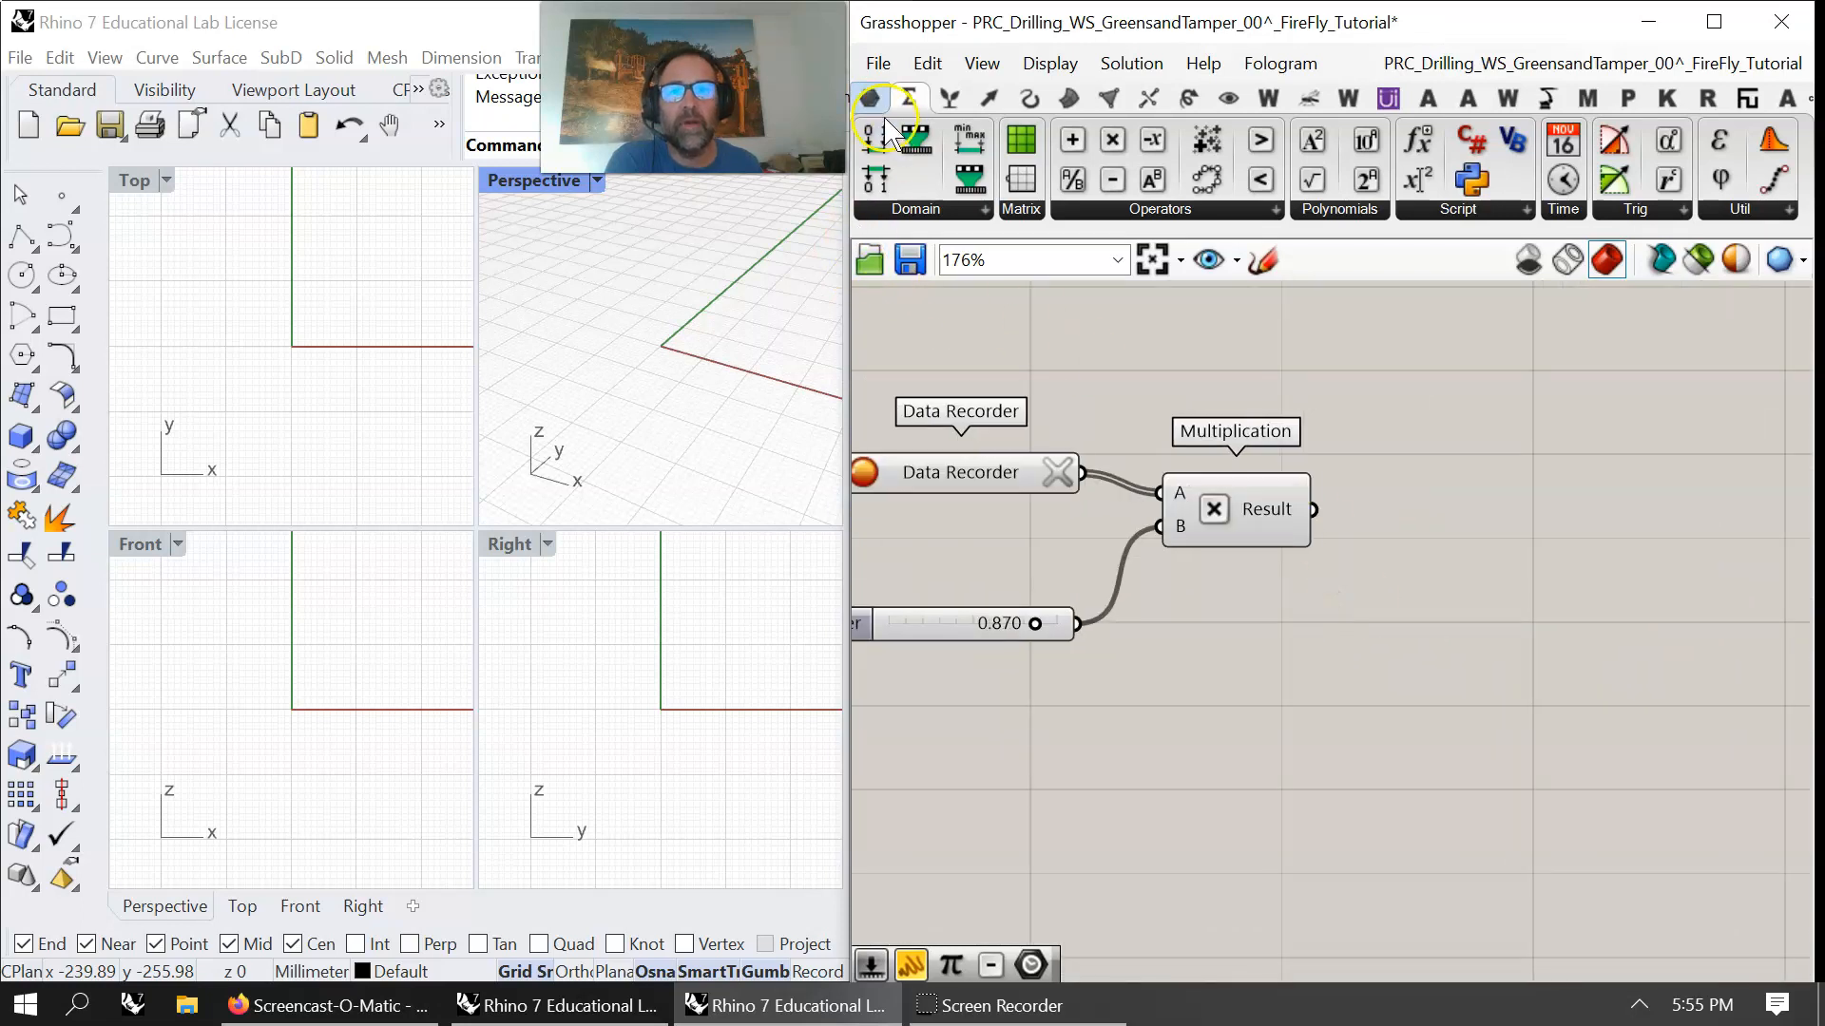
- Place a Panel after the Multiplication component and connect the Result output to it
left_click(879, 63)
left_click(941, 262)
left_click(869, 98)
left_click_drag(1434, 179, 1314, 510)
mouse_move(1540, 613)
left_mouse_down()
mouse_move(1539, 491)
mouse_move(1581, 812)
mouse_move(1539, 615)
left_mouse_up()
scroll(1544, 622, "down", 2)
right_click_drag(1560, 652, 1251, 722)
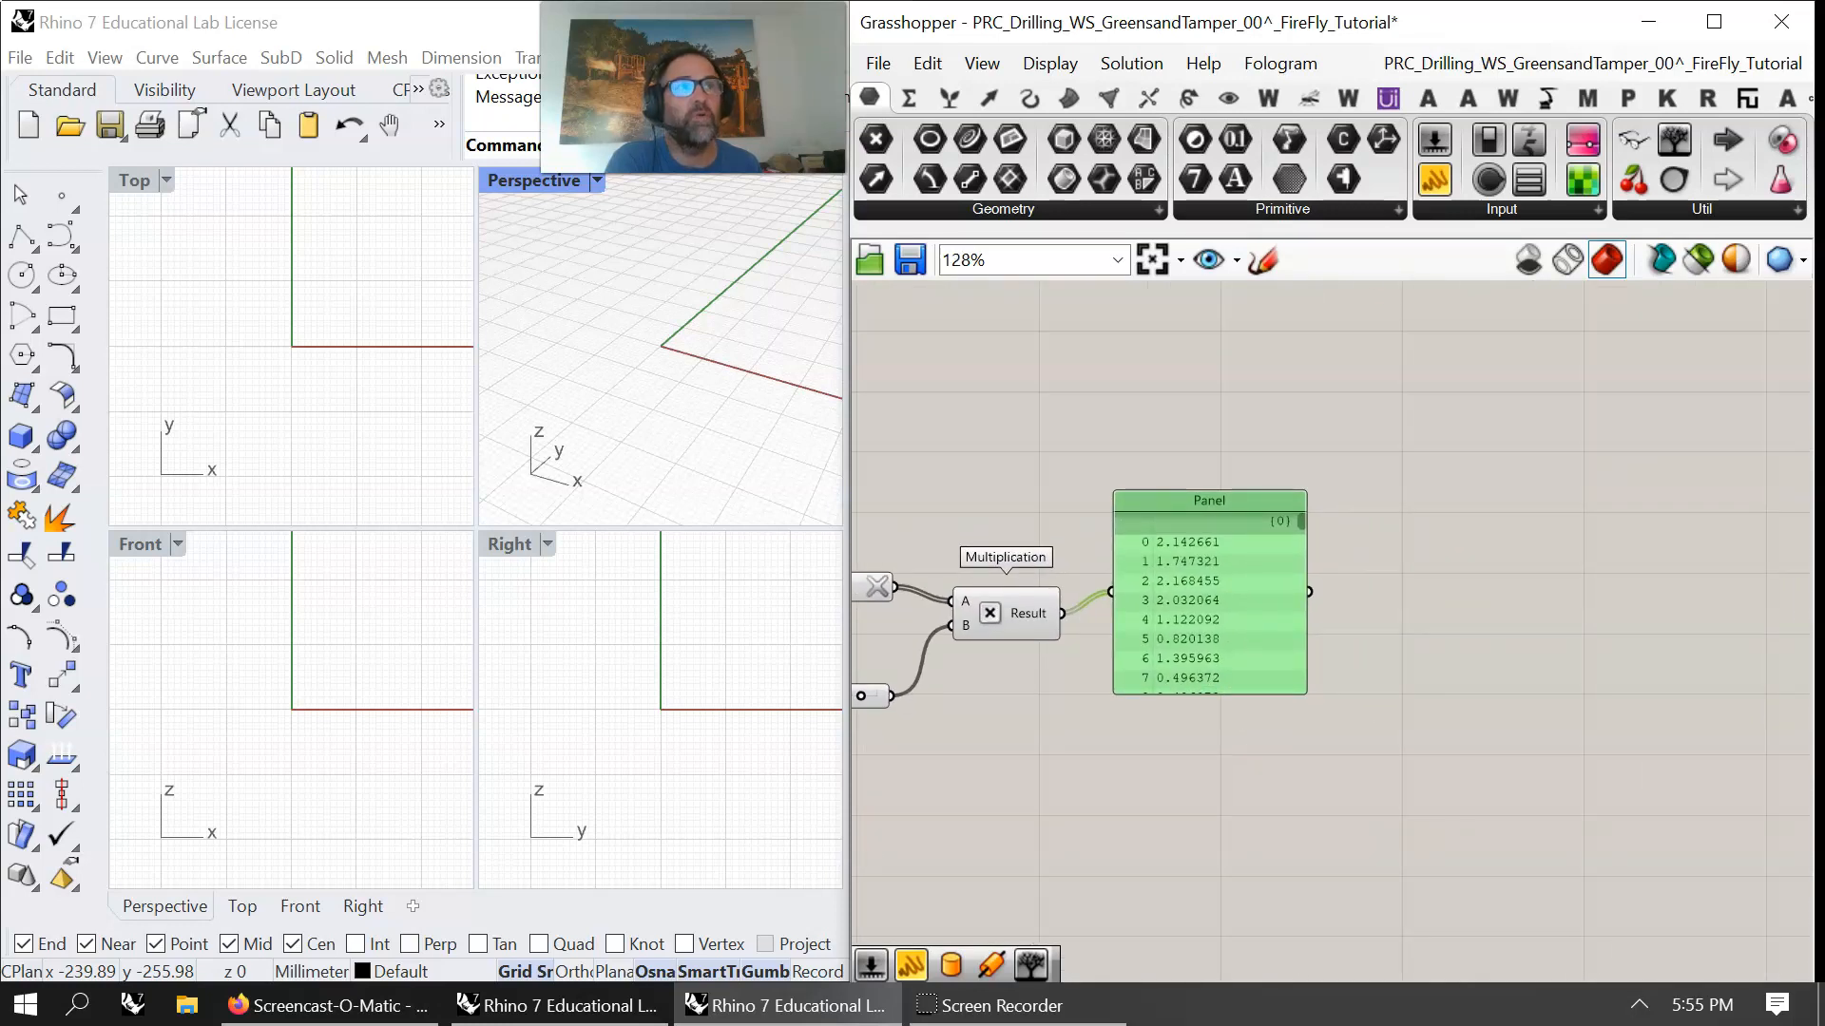
- Select the sound capture components through to the panel and switch the Boolean Toggle to True
key("alt+Tab")
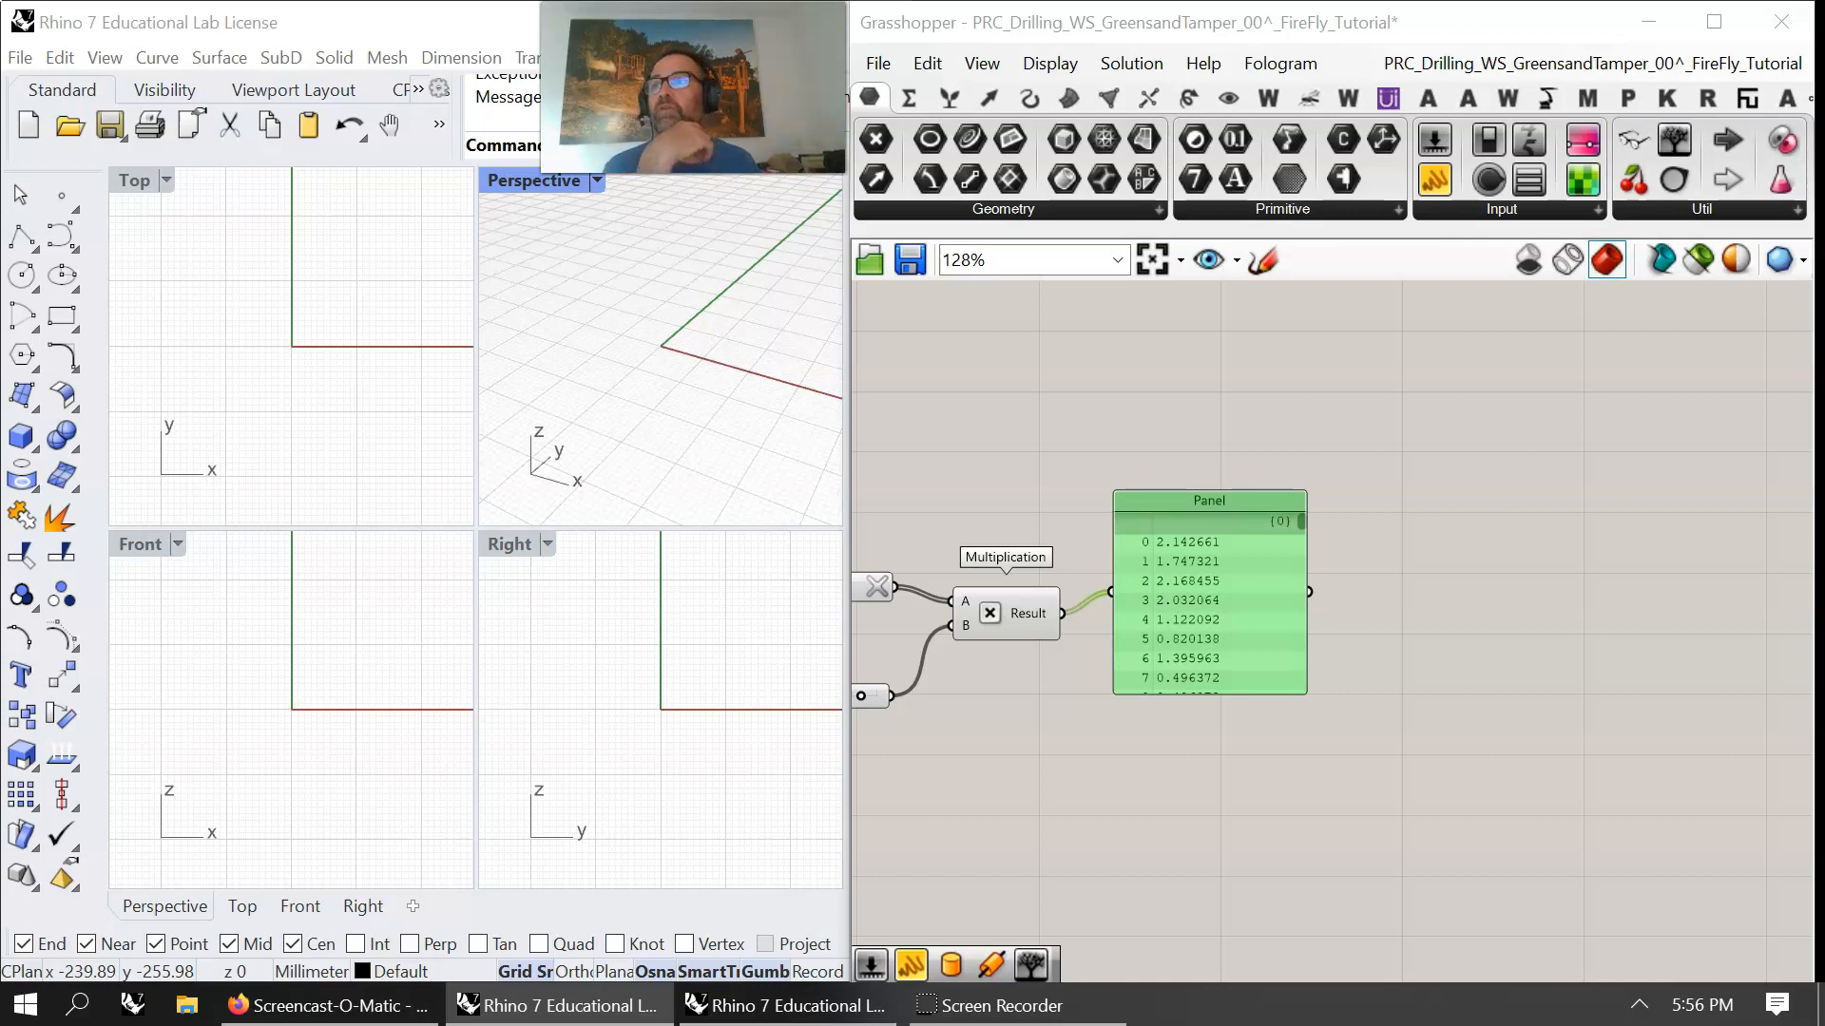
right_click_drag(1006, 850, 1544, 755)
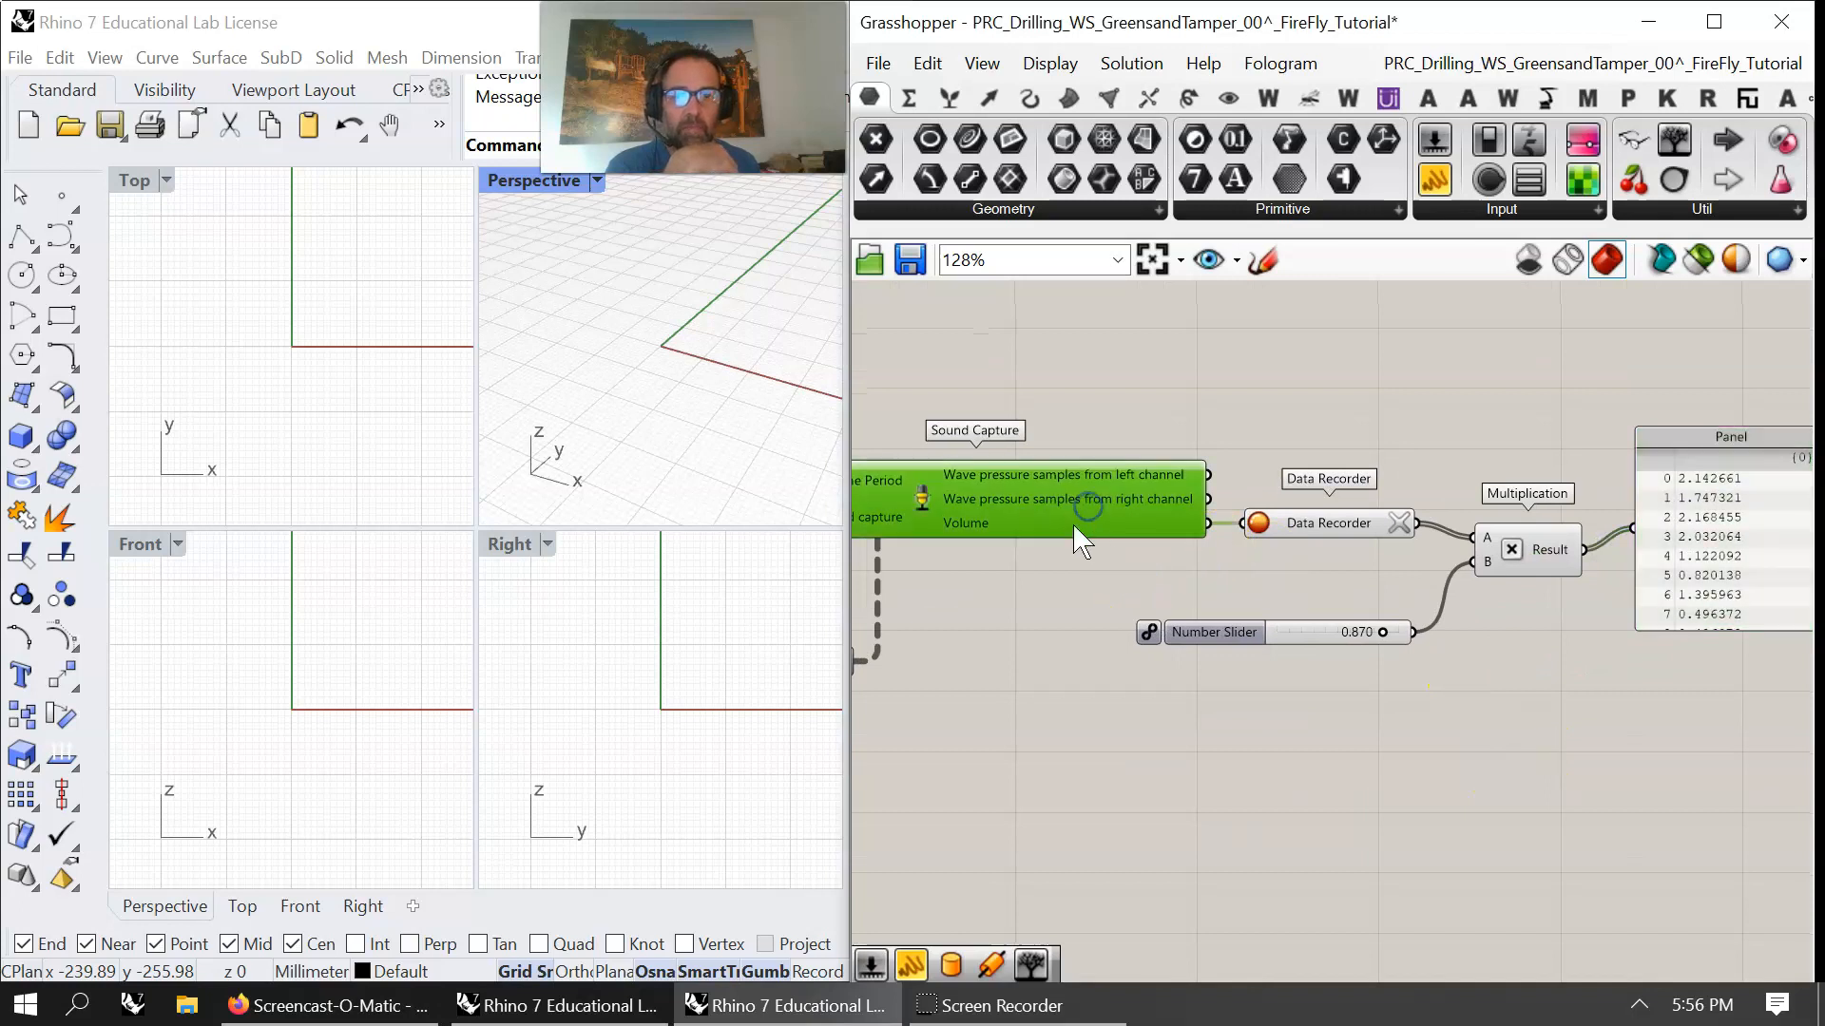
scroll(1082, 542, "down", 4)
right_click_drag(1144, 570, 1409, 570)
left_click_drag(1690, 665, 921, 393)
right_click(974, 404)
left_click(1051, 475)
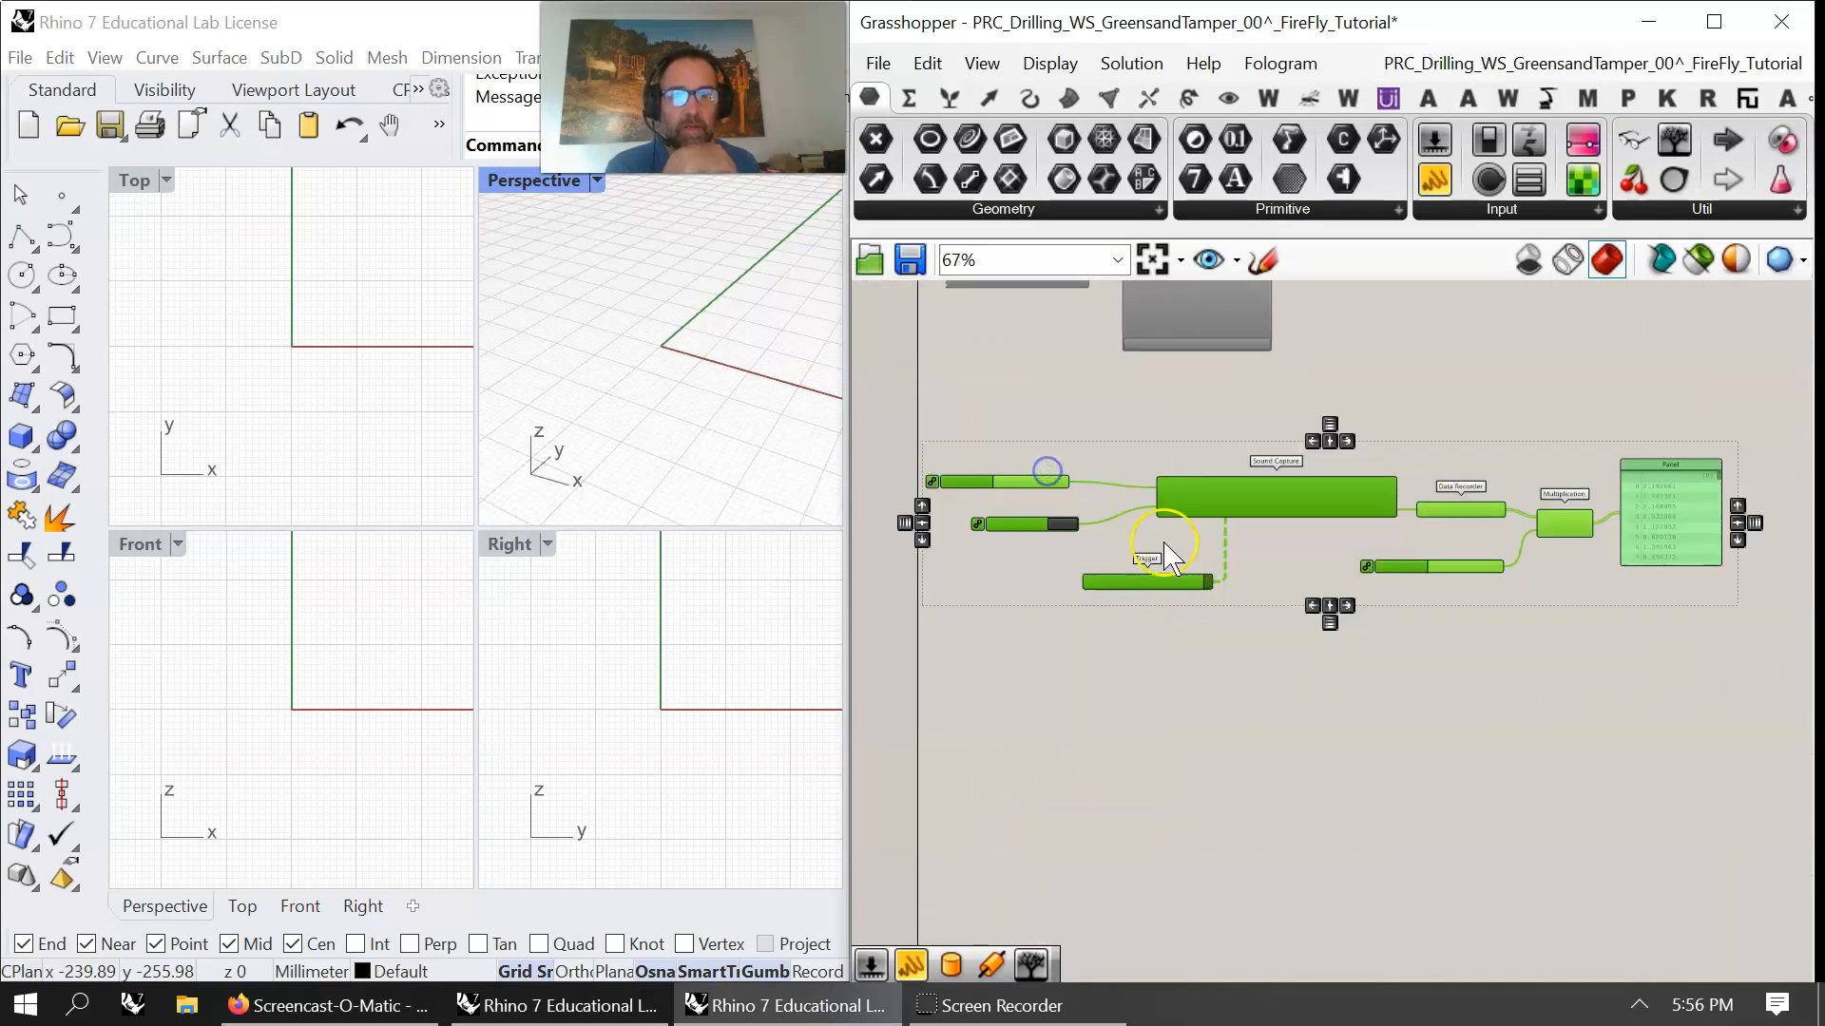
scroll(1026, 594, "up", 2)
double_click(1027, 523)
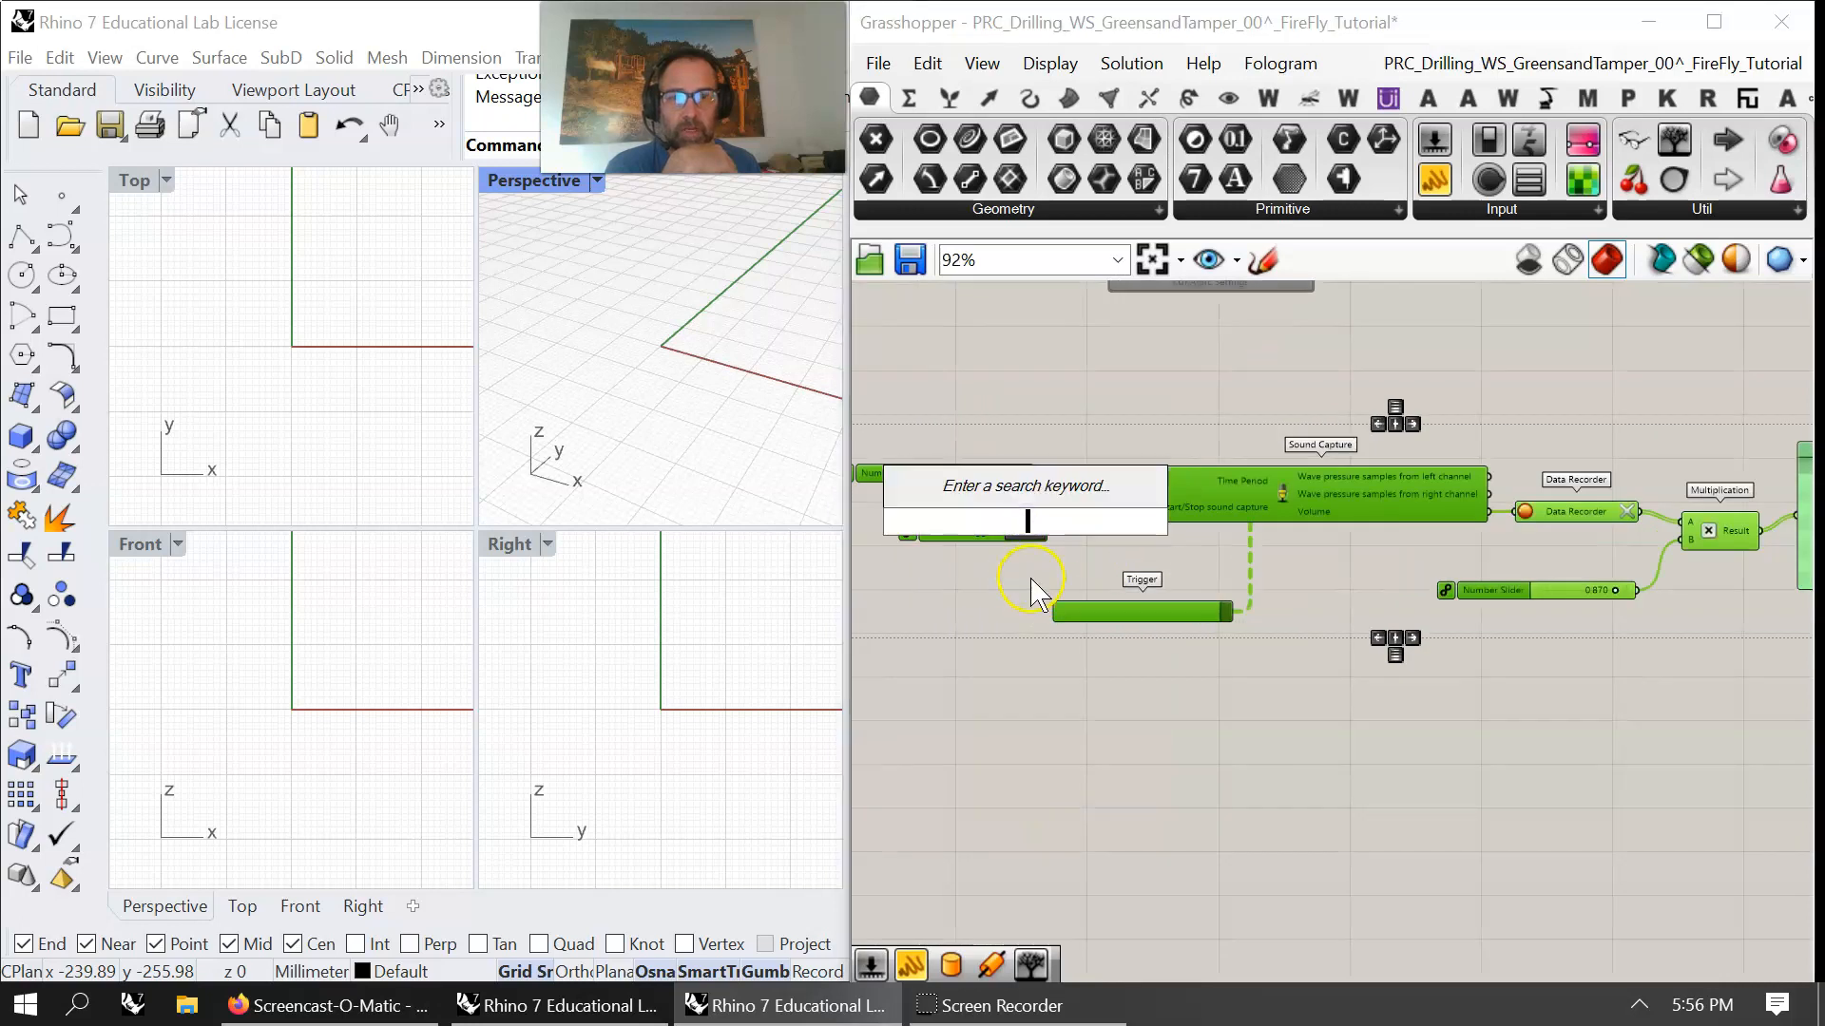
left_click(1031, 589)
left_click(1022, 530)
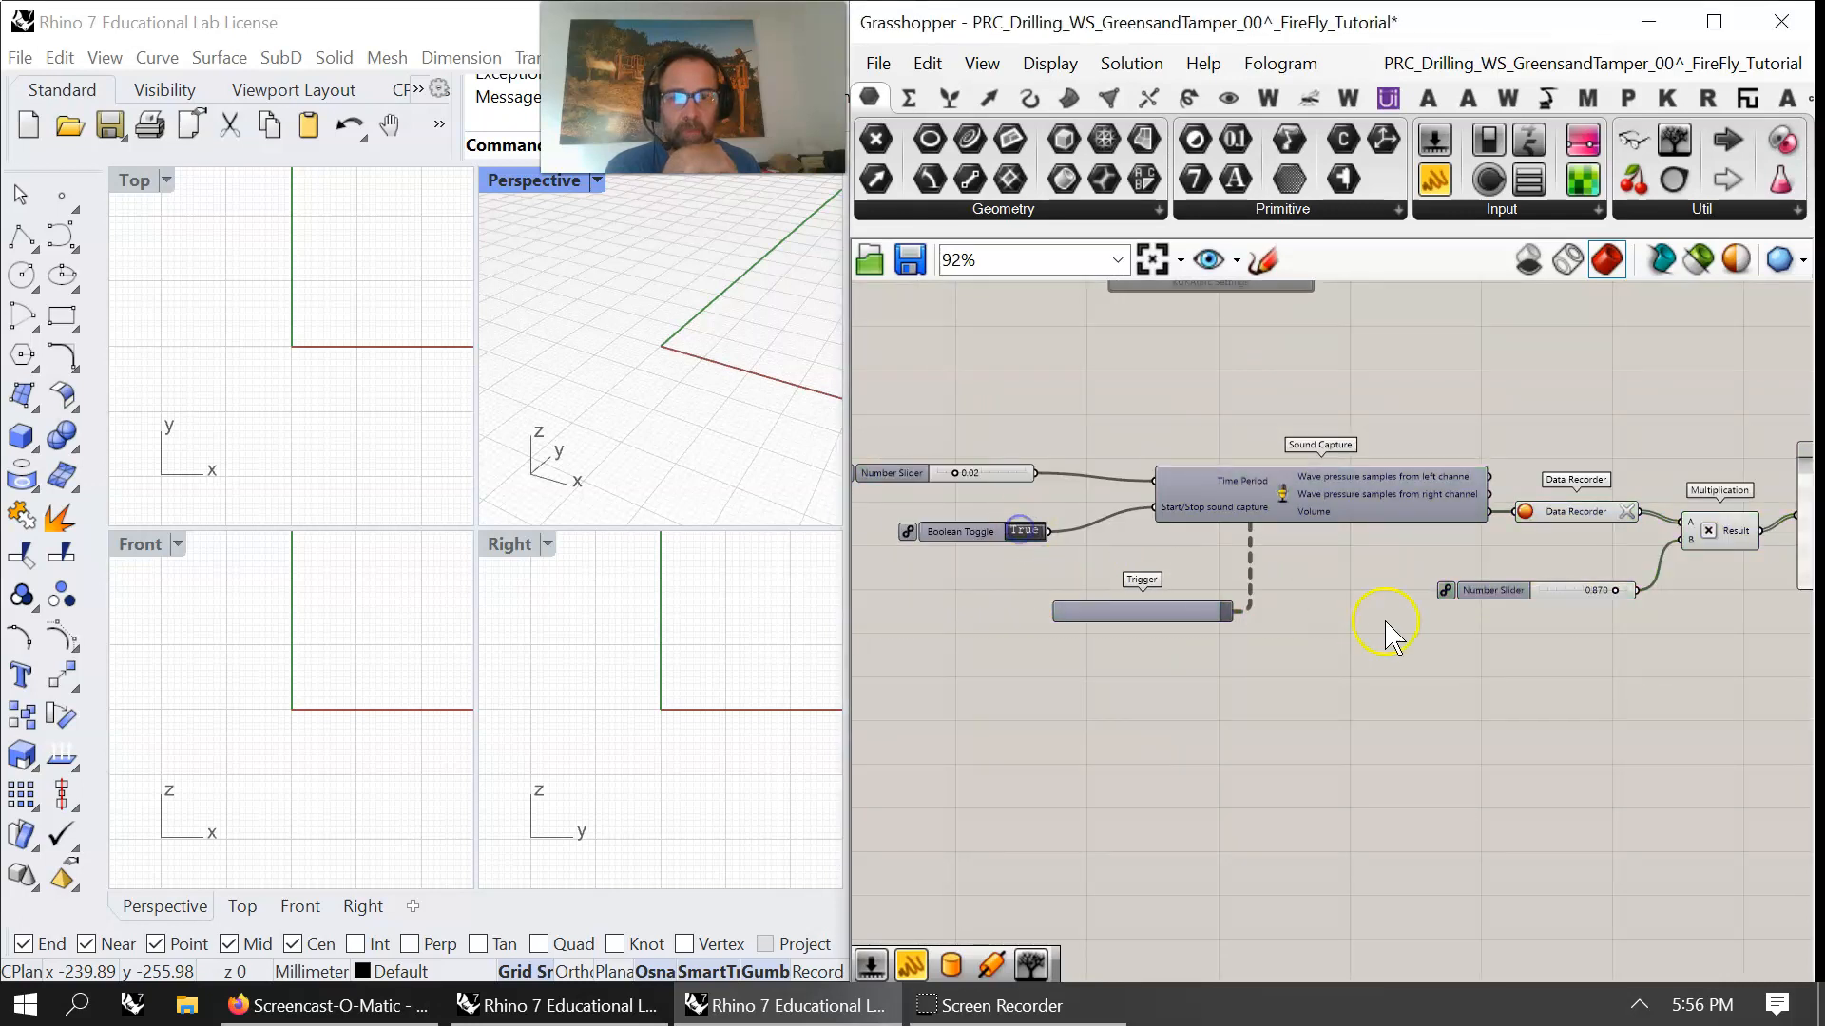
- Review the recorded values in the panel and examine the options of the Trigger feeding Sound Capture
right_click_drag(1386, 635, 858, 670)
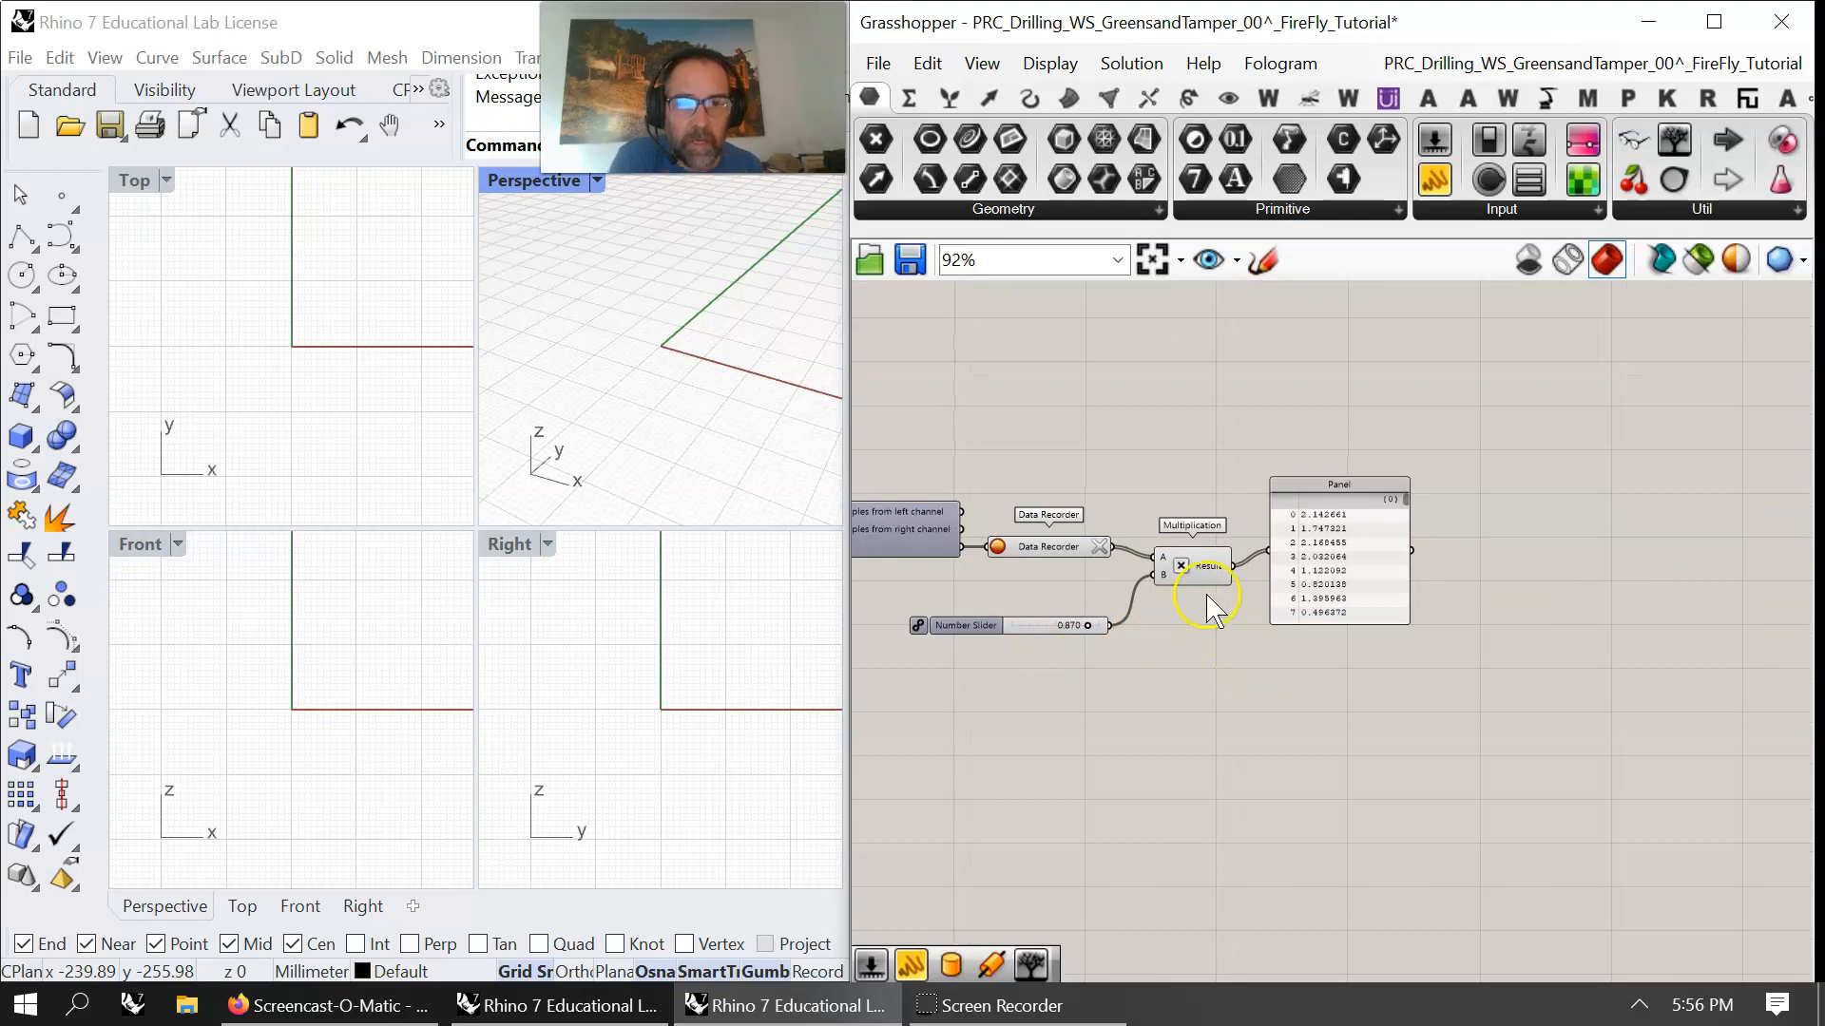
right_click_drag(1219, 731, 1116, 713)
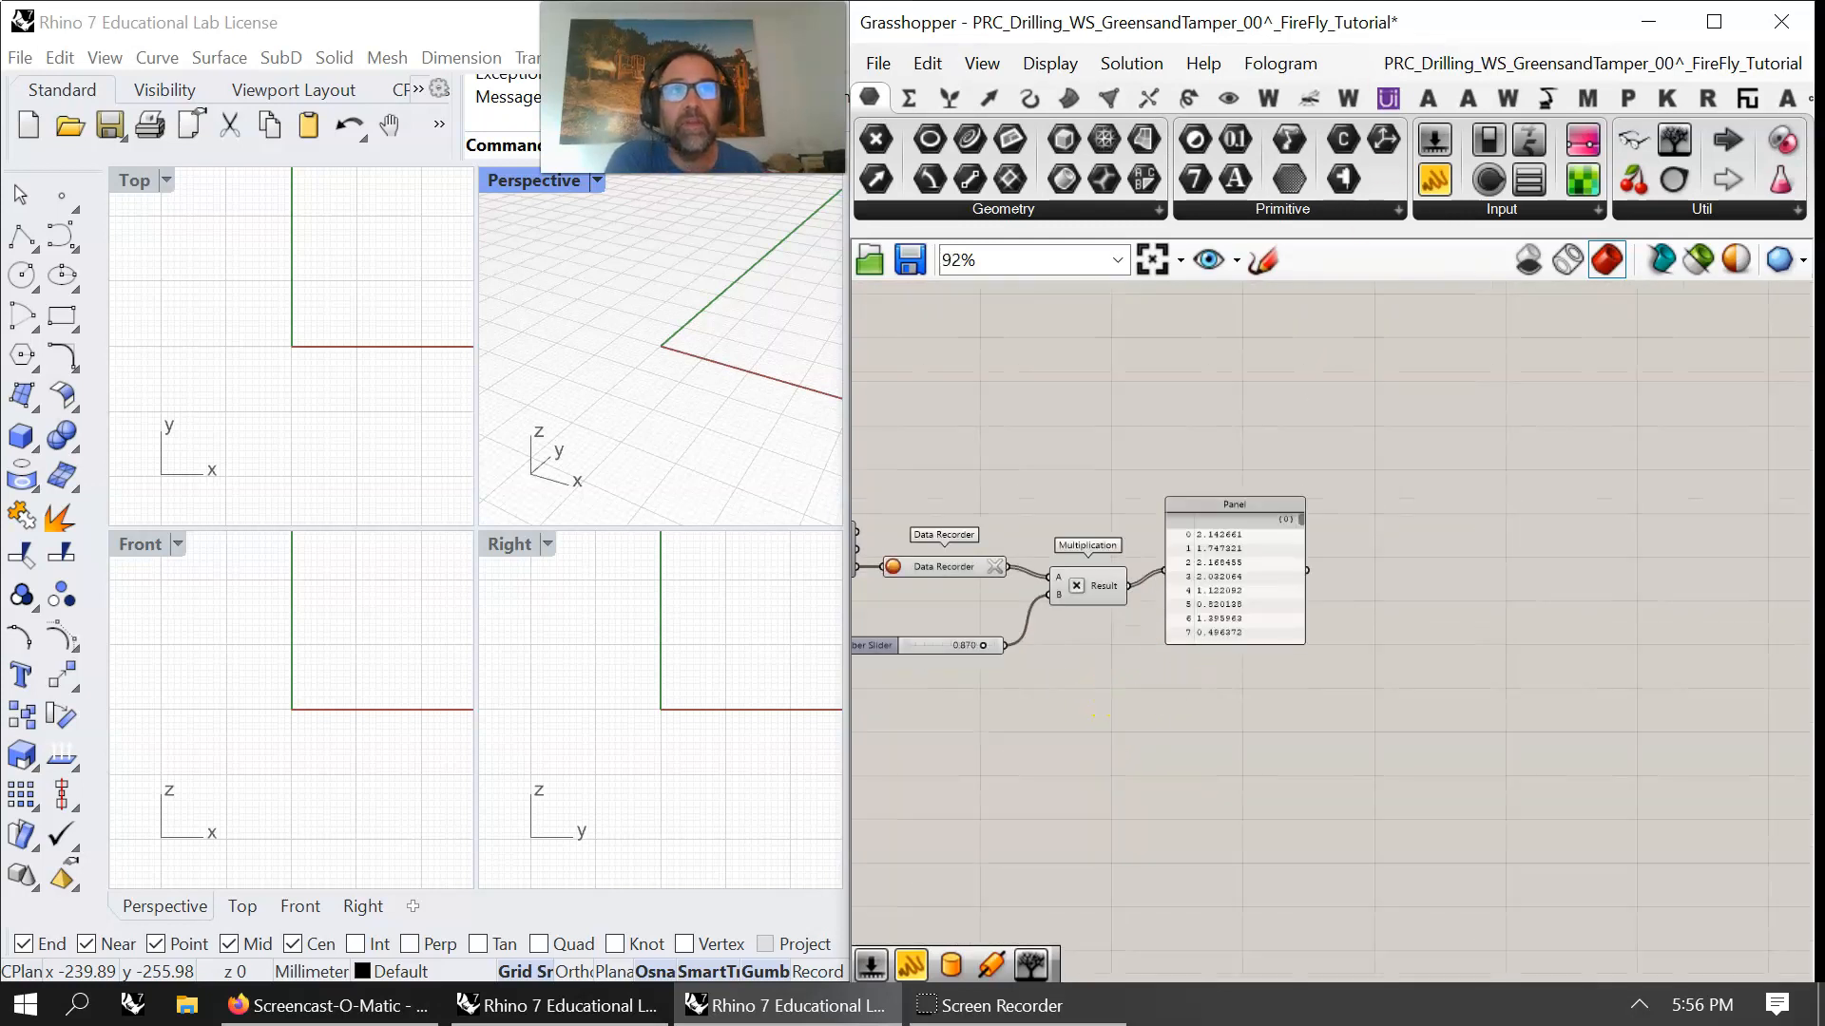
left_click(827, 133)
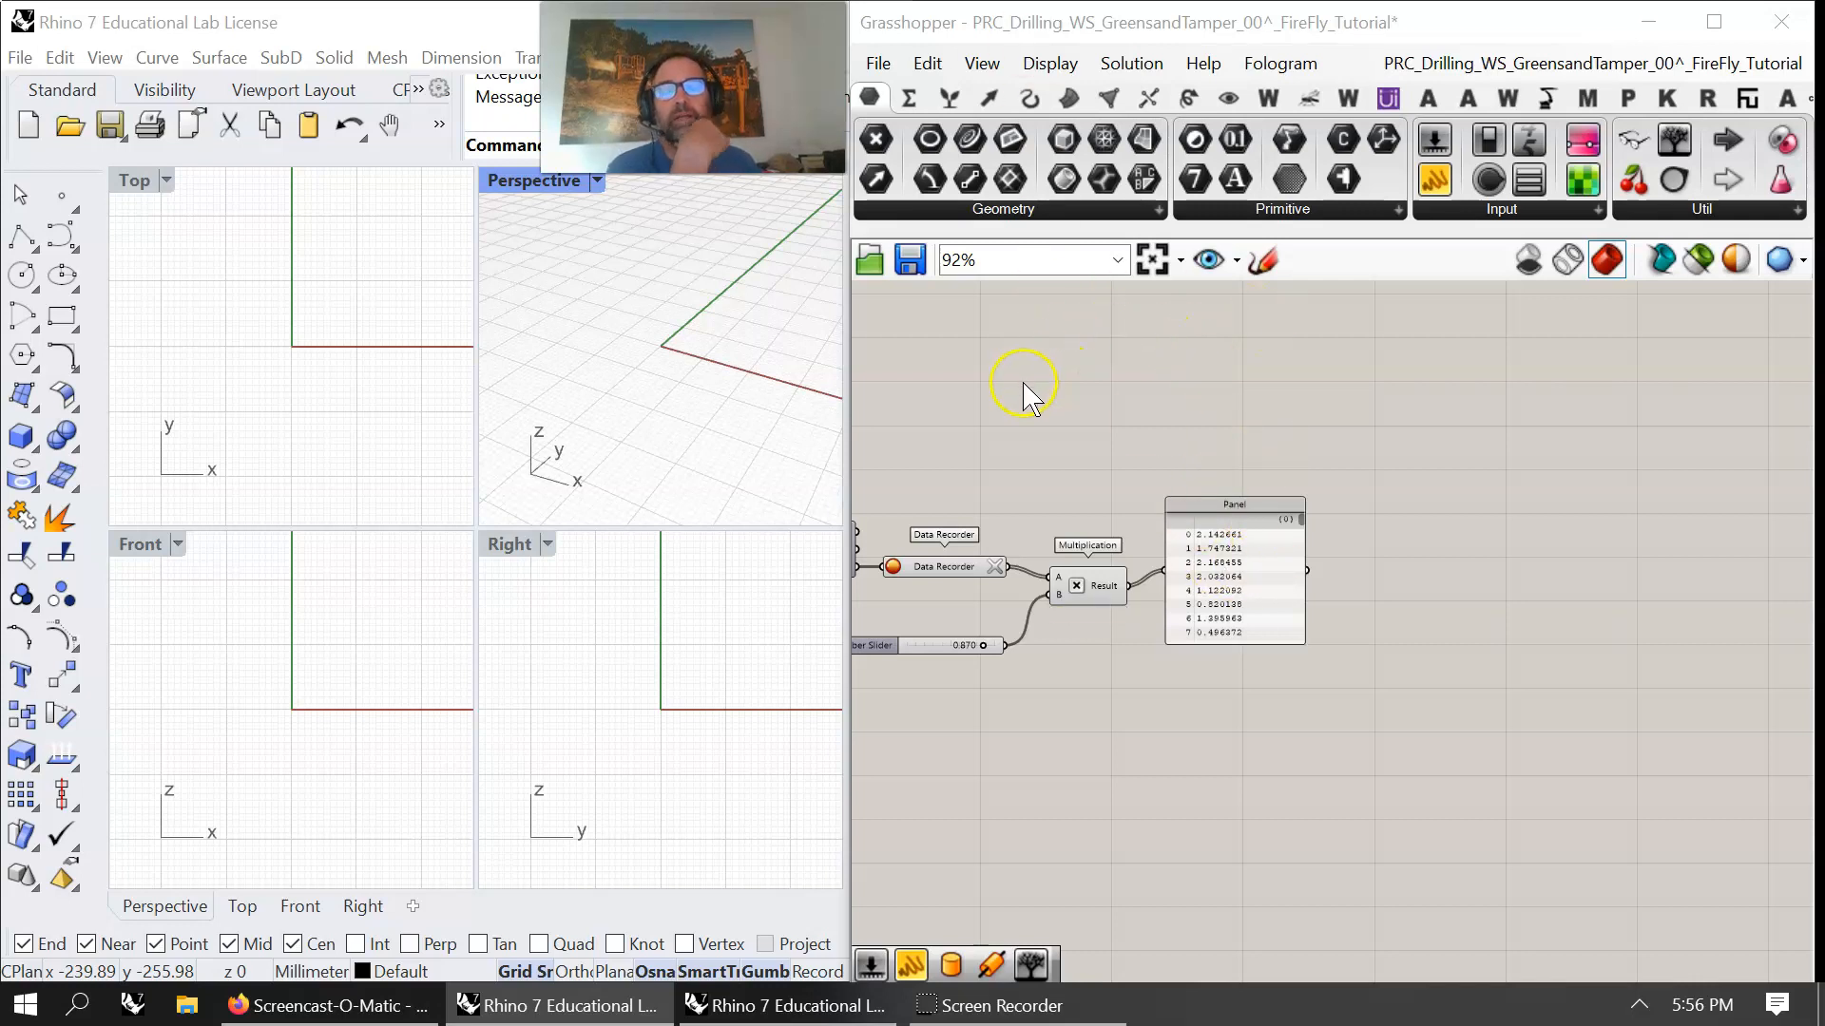
right_click_drag(987, 397, 1466, 459)
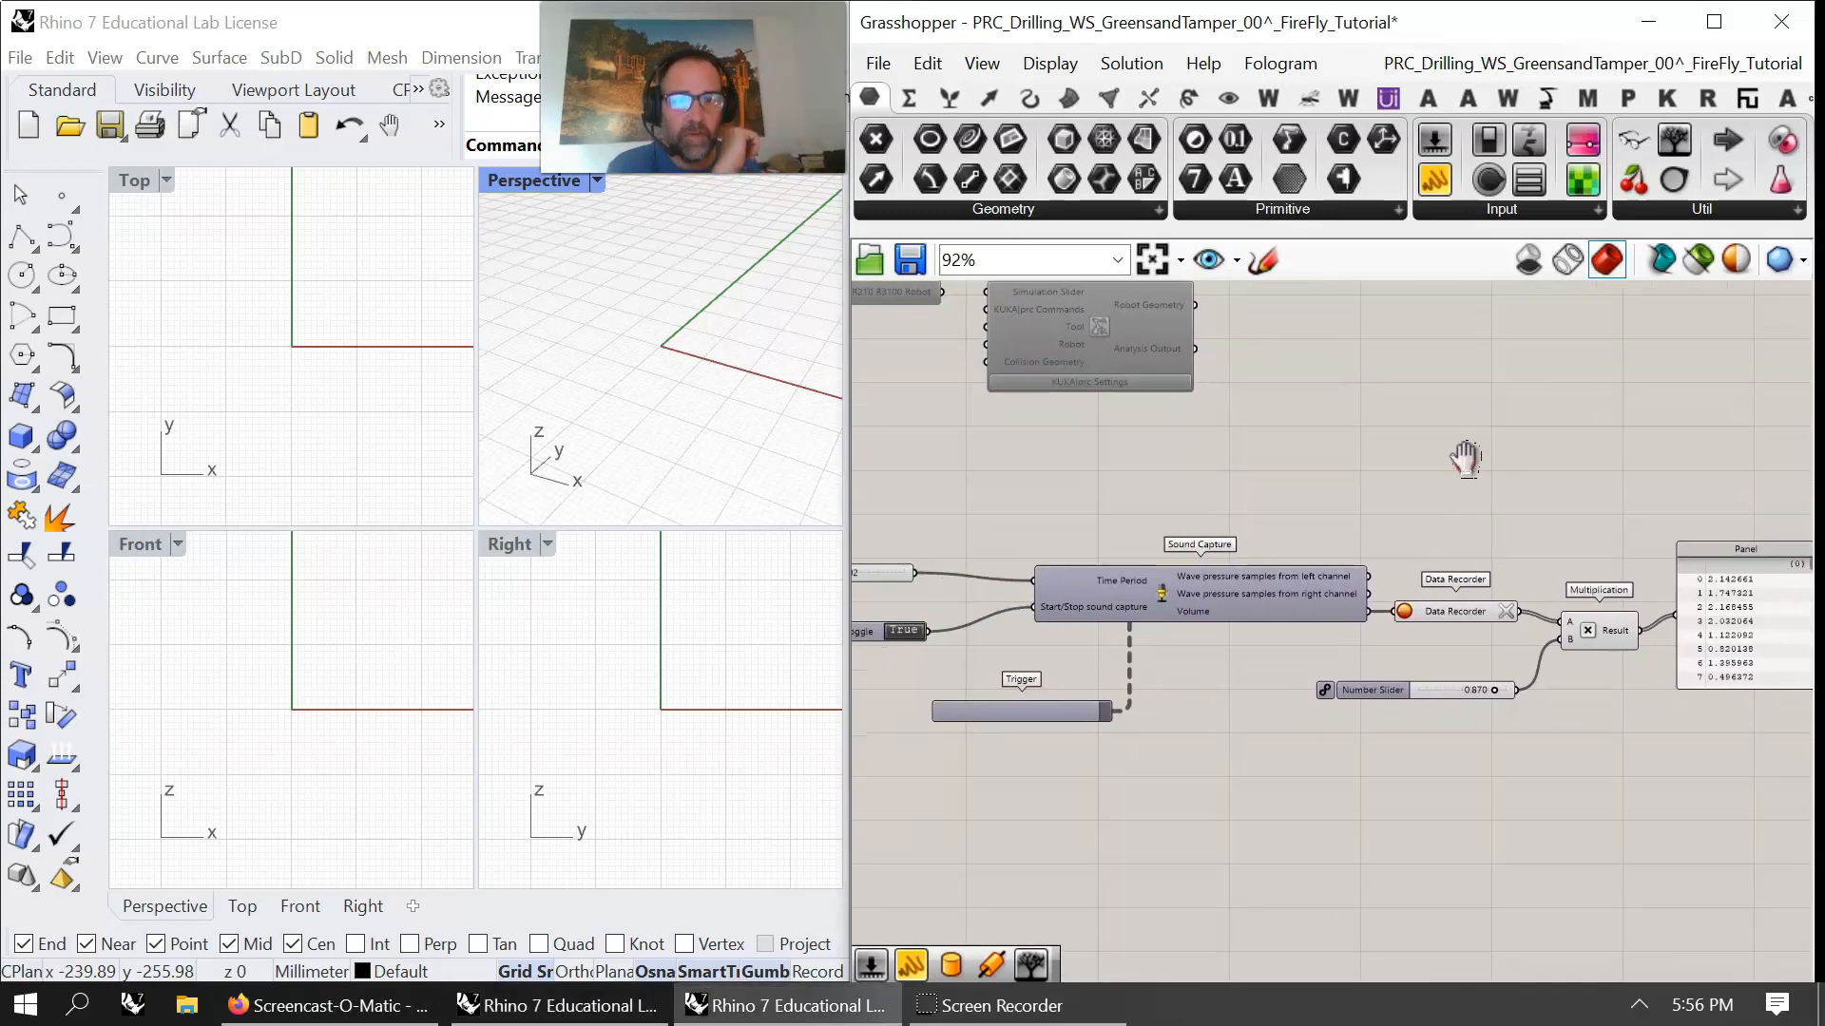
scroll(1062, 714, "up", 3)
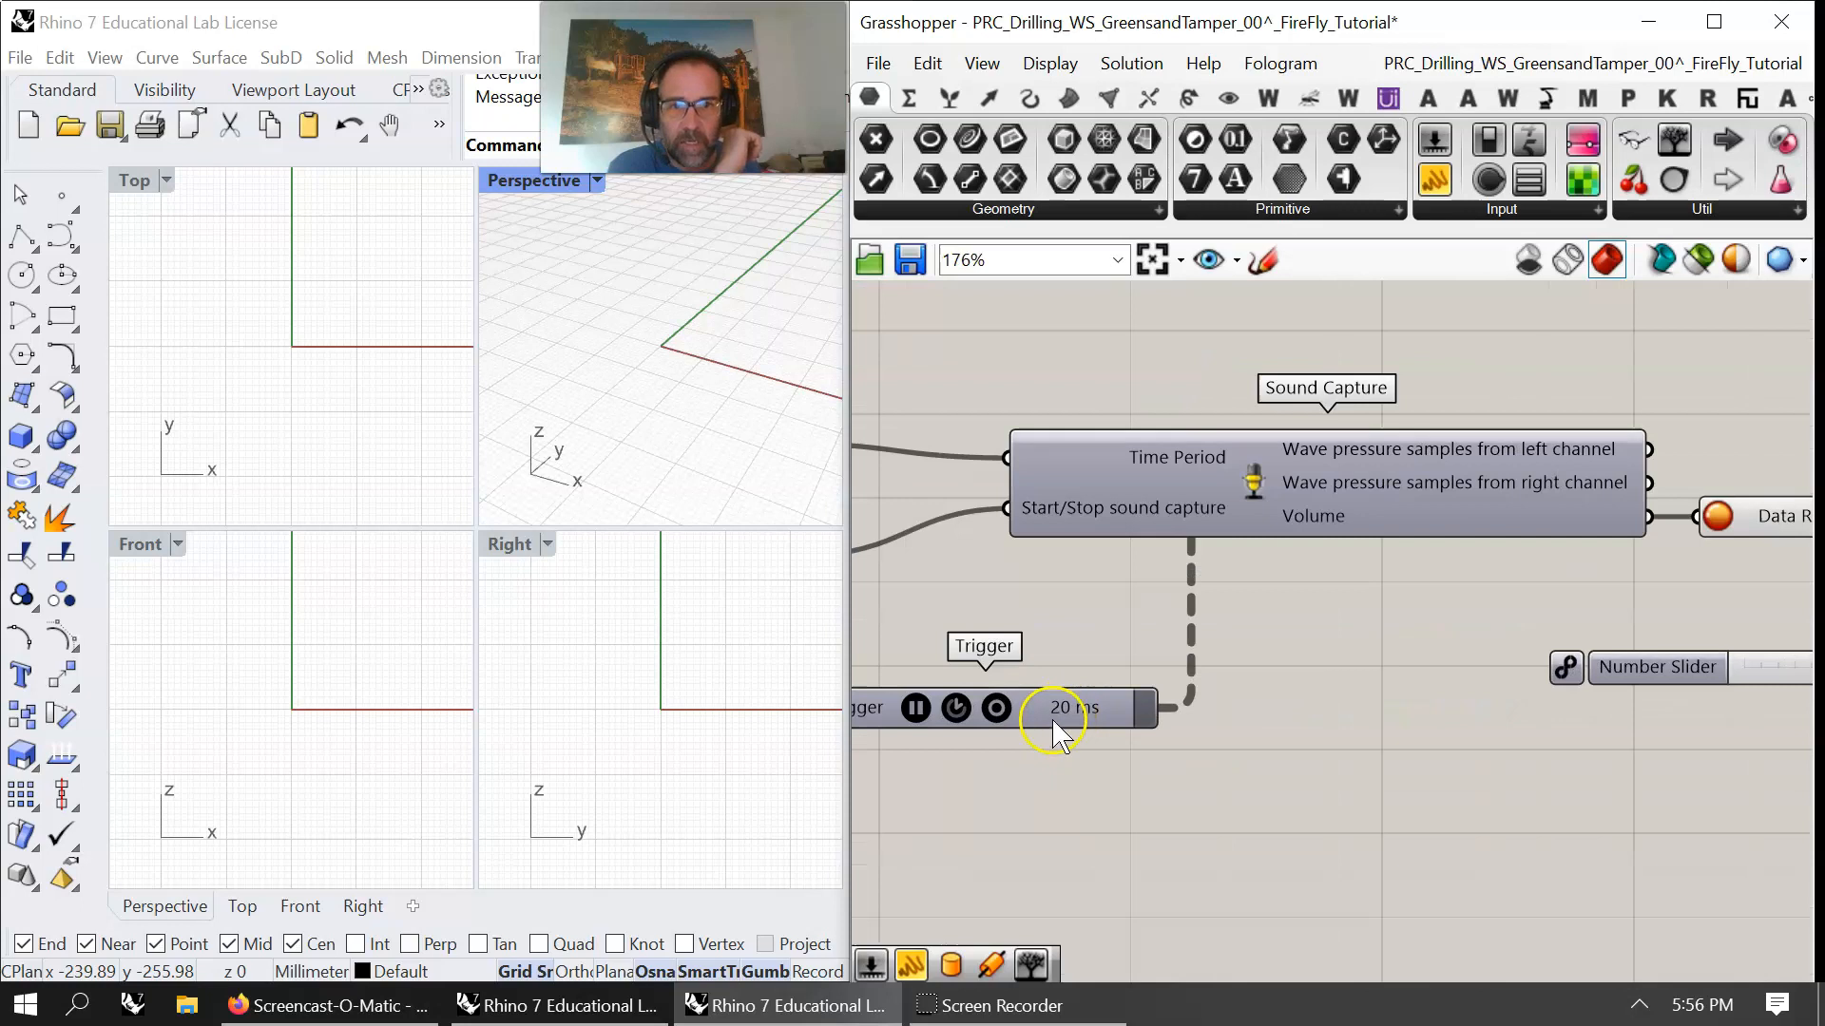
left_click(1041, 711)
right_click(1034, 706)
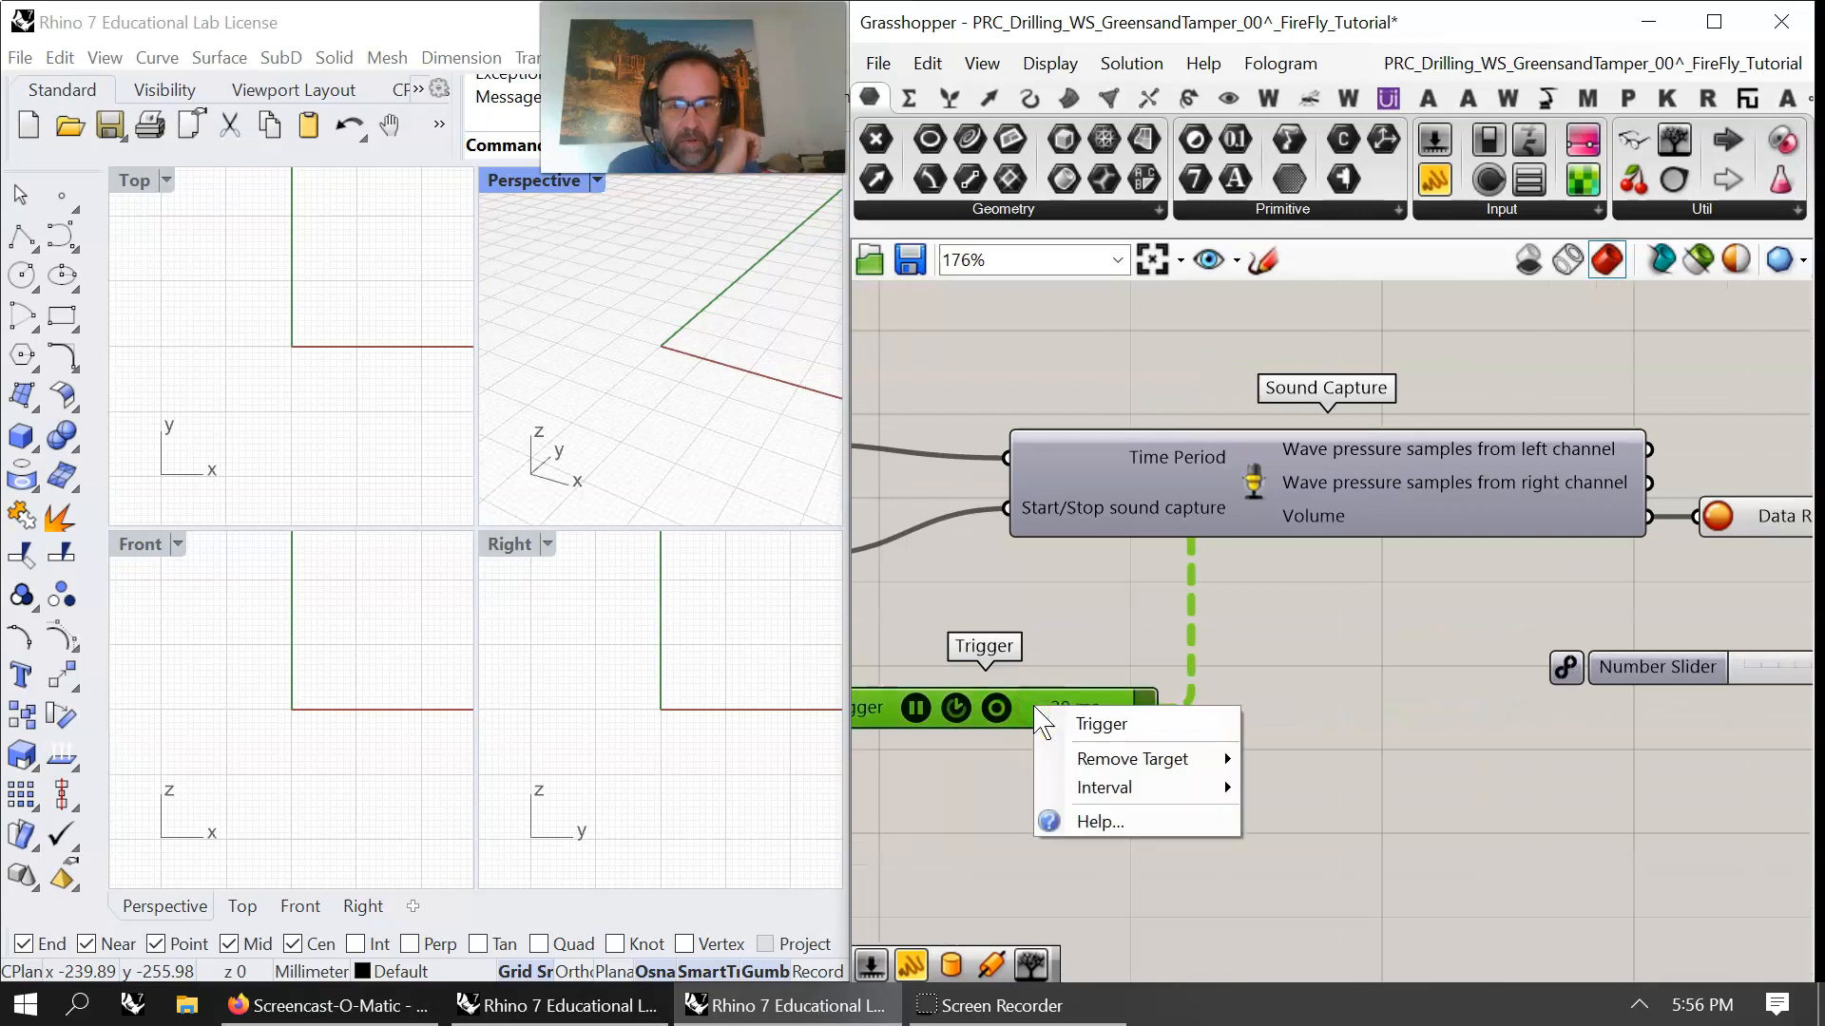
left_click(1096, 727)
mouse_move(1107, 765)
left_click(942, 803)
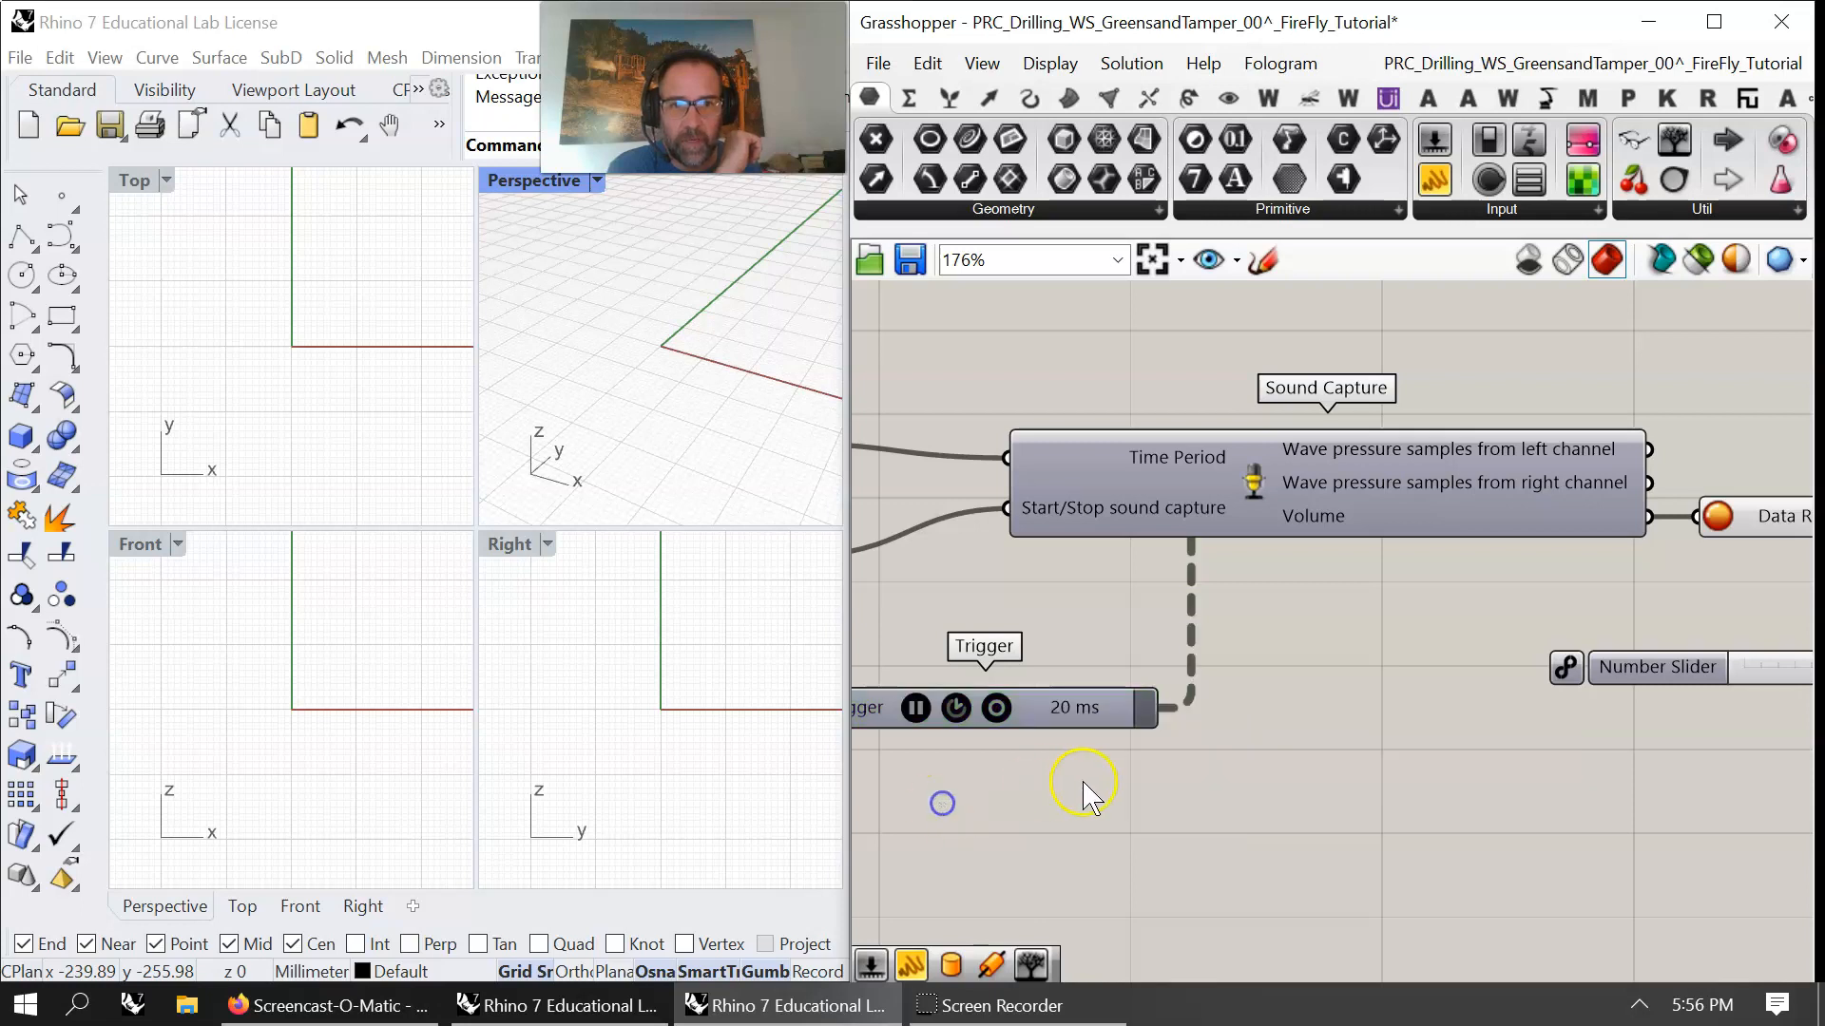
- Pause the Trigger, check the Data Recorder and panel, and start the Trigger again
left_click(916, 710)
right_click_drag(1581, 745, 1072, 738)
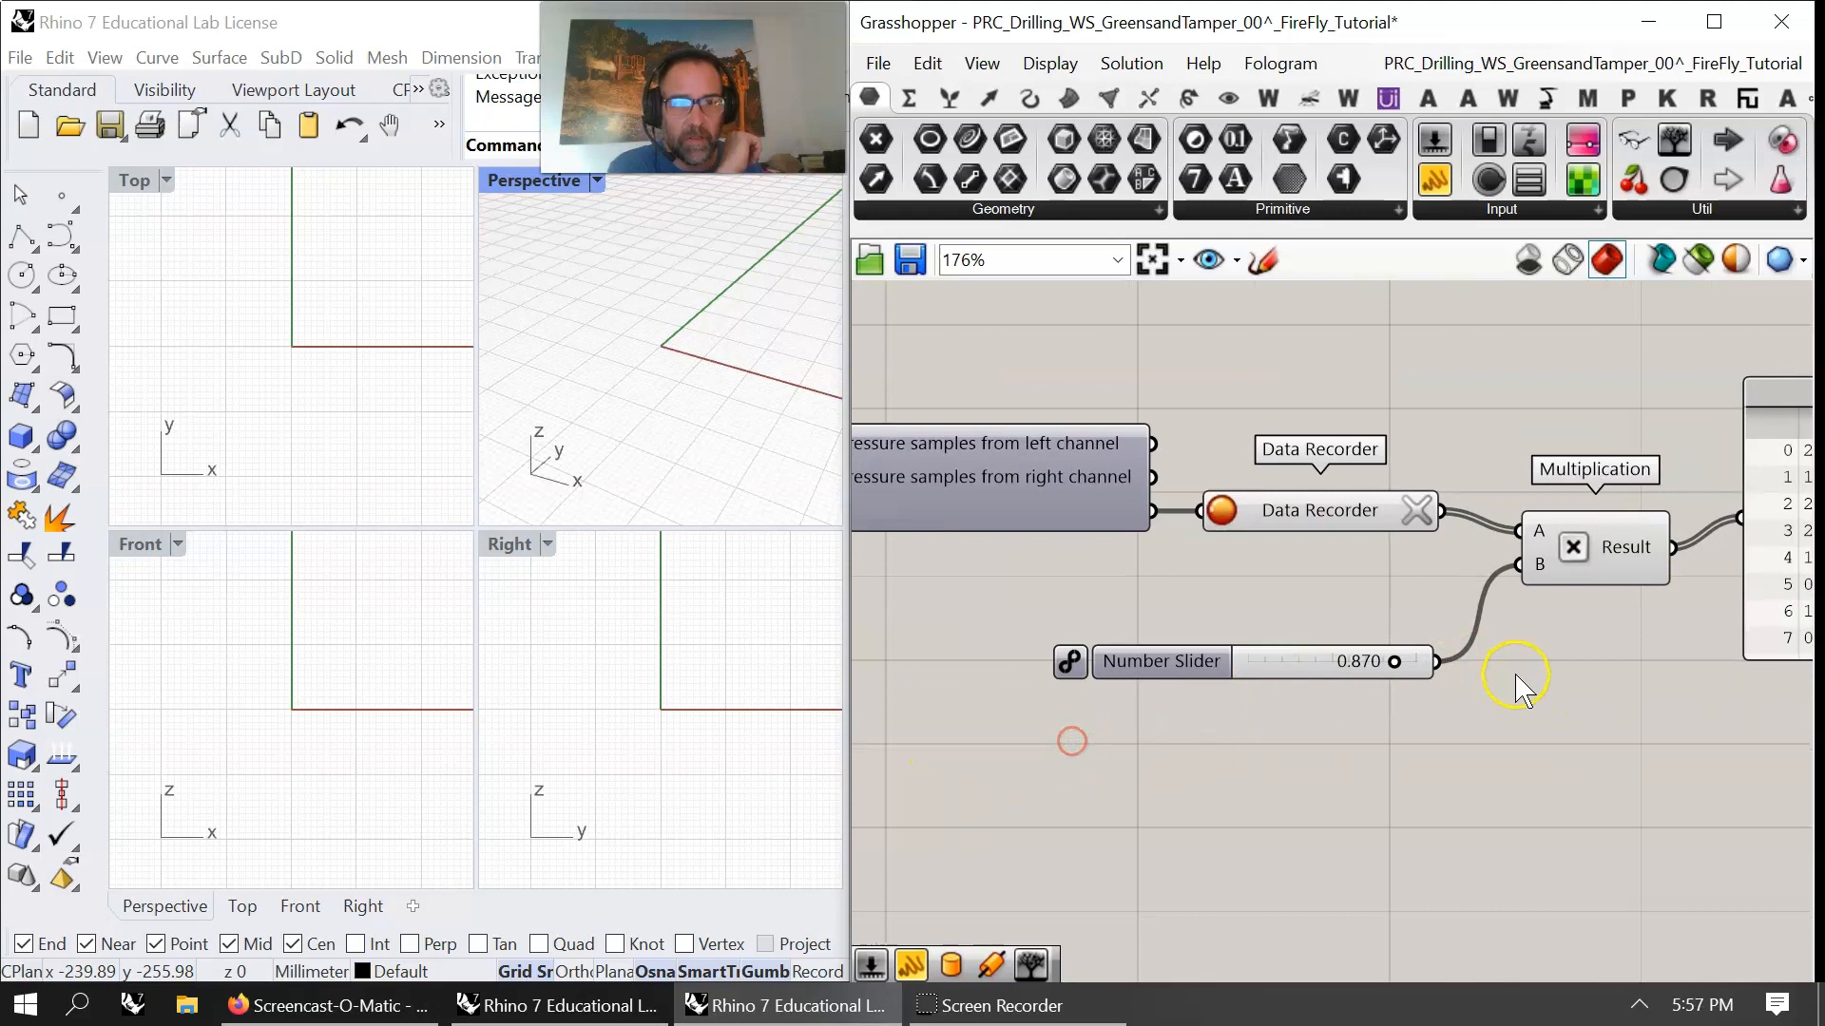
right_click_drag(1515, 685, 1059, 685)
mouse_move(1050, 766)
right_mouse_down()
mouse_move(1602, 682)
mouse_move(1435, 698)
right_mouse_up()
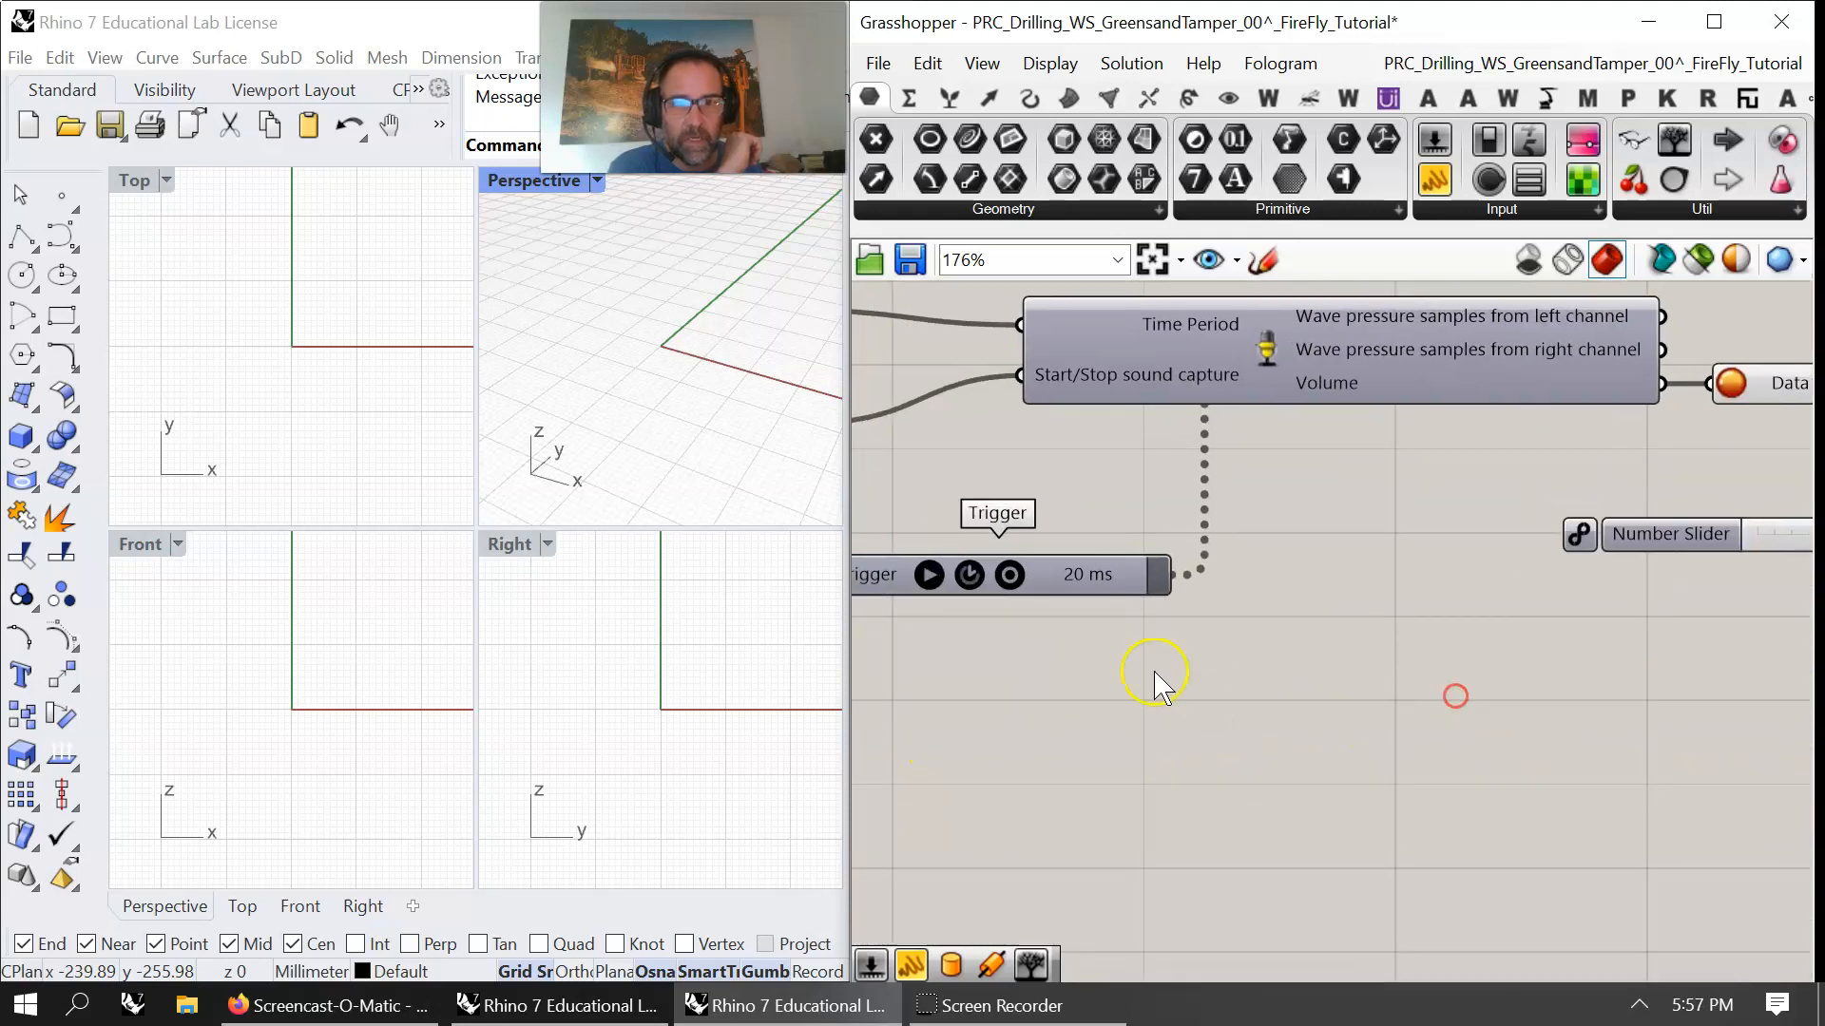
mouse_move(1539, 665)
right_mouse_down()
mouse_move(1023, 659)
mouse_move(1264, 698)
right_mouse_up()
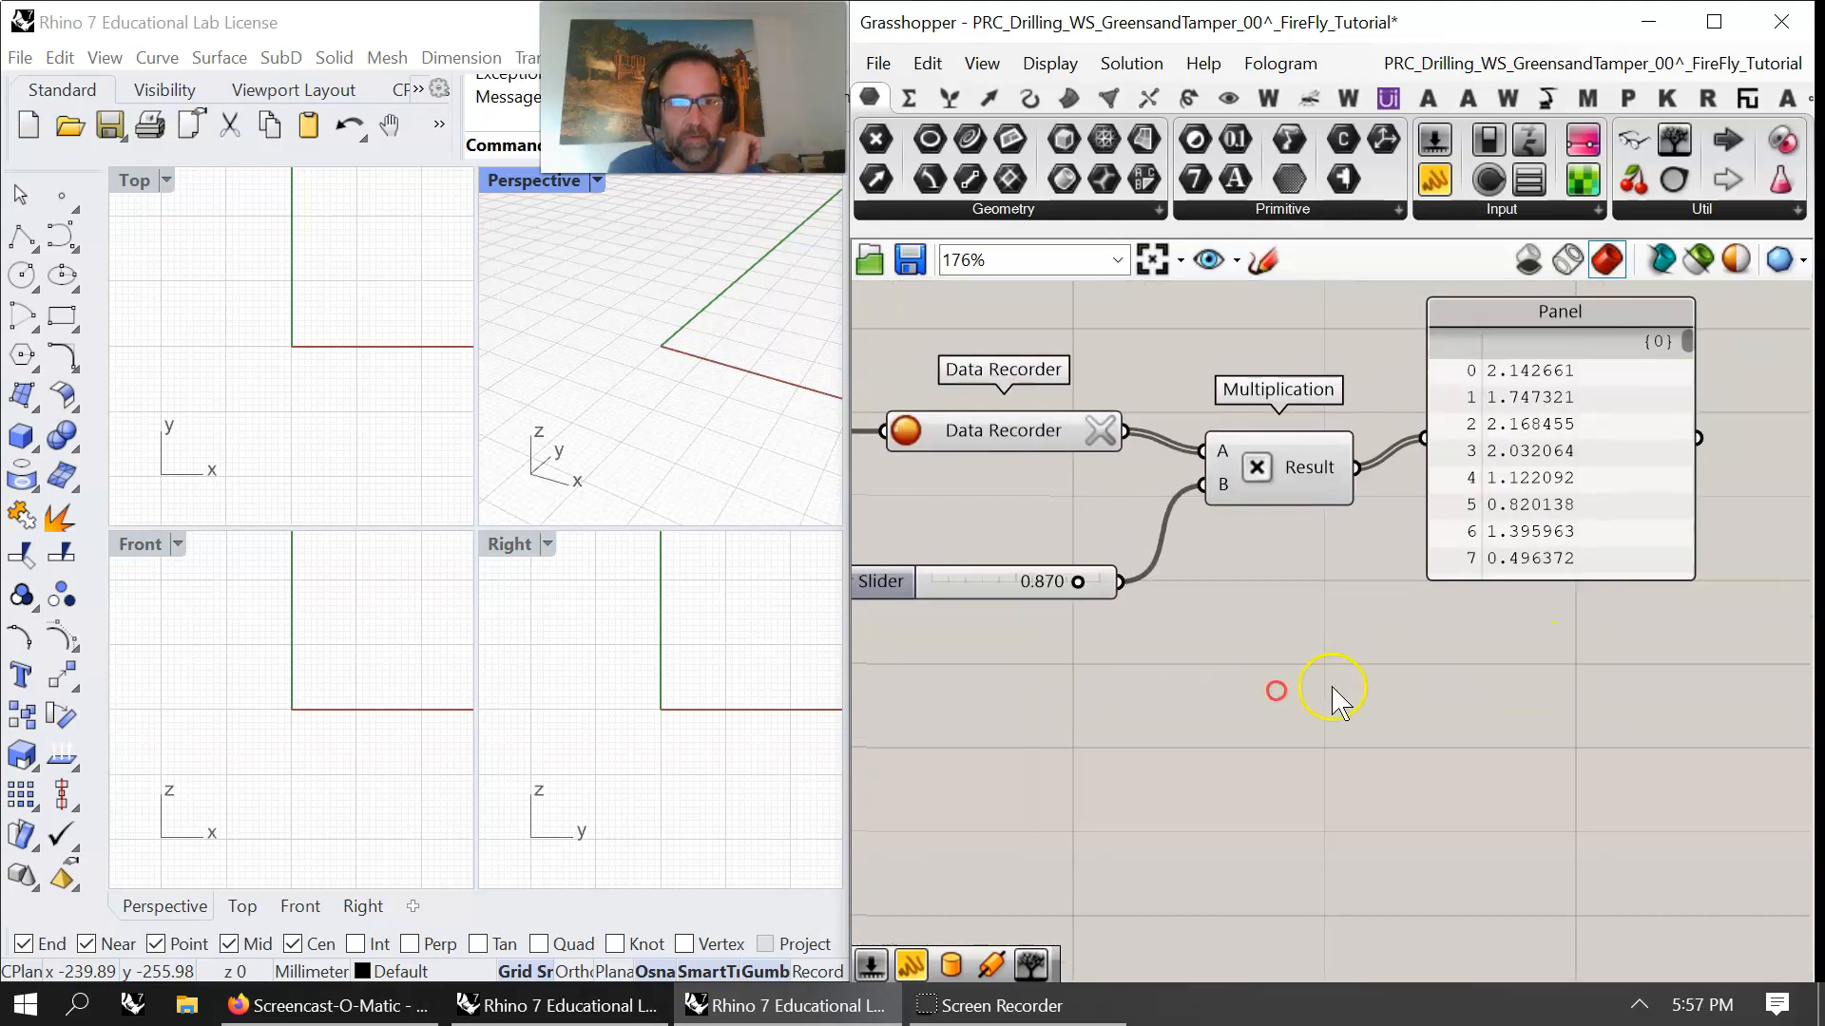
- Set the number slider feeding Sound Capture's Time Period input to 0.02
right_click_drag(1311, 616, 1432, 701)
right_click_drag(1089, 601, 1501, 642)
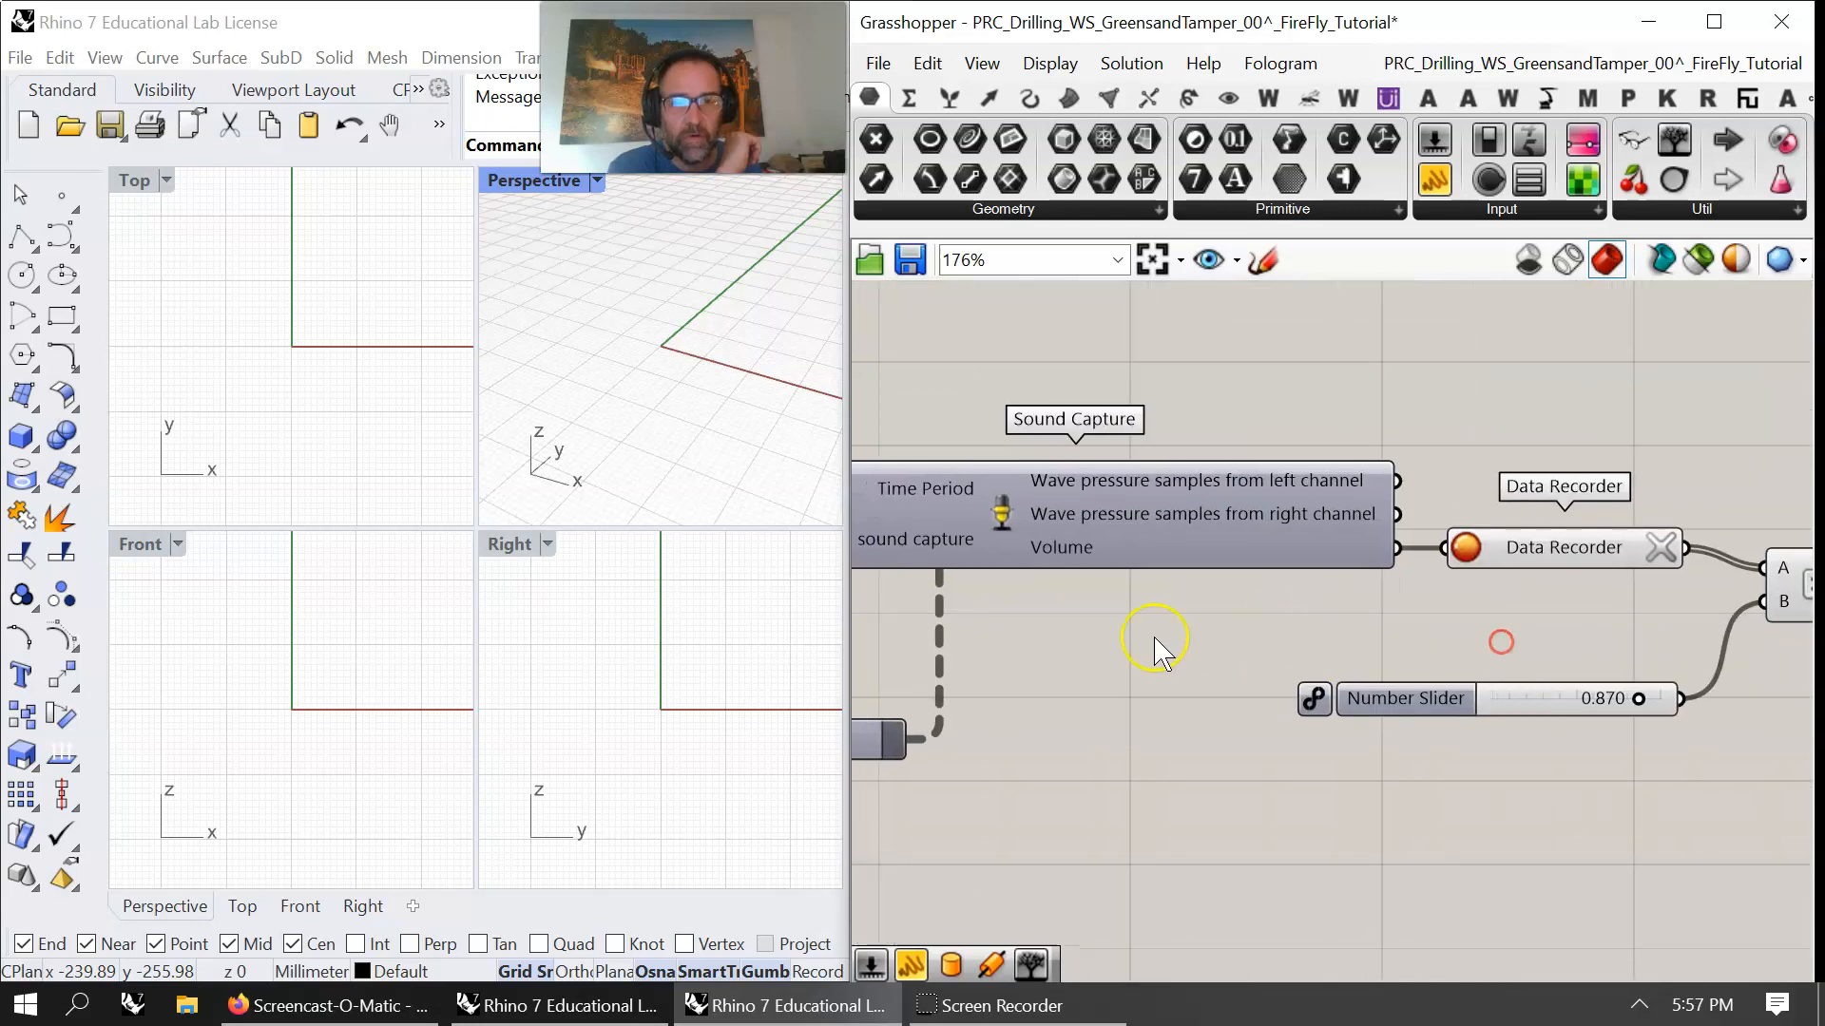
right_click_drag(1083, 521, 1508, 713)
right_click_drag(999, 701, 1375, 701)
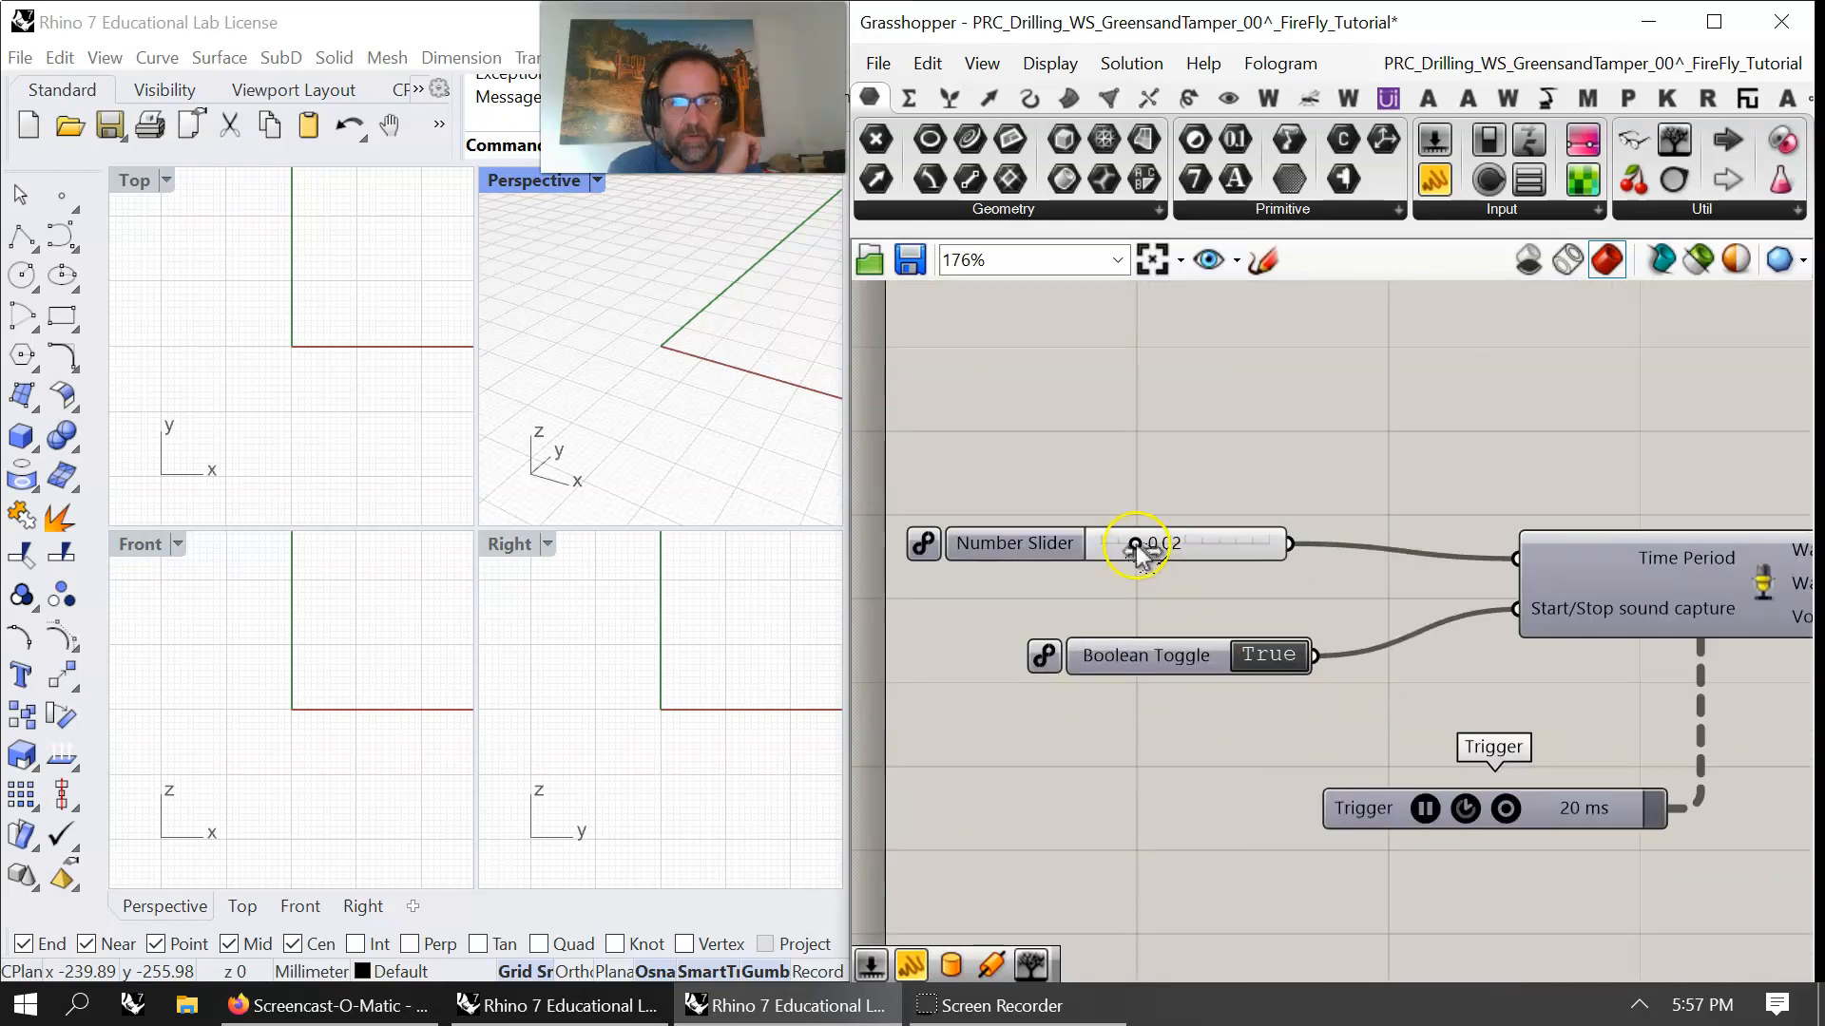
left_click_drag(1167, 557, 1141, 558)
right_click_drag(1478, 658, 1395, 652)
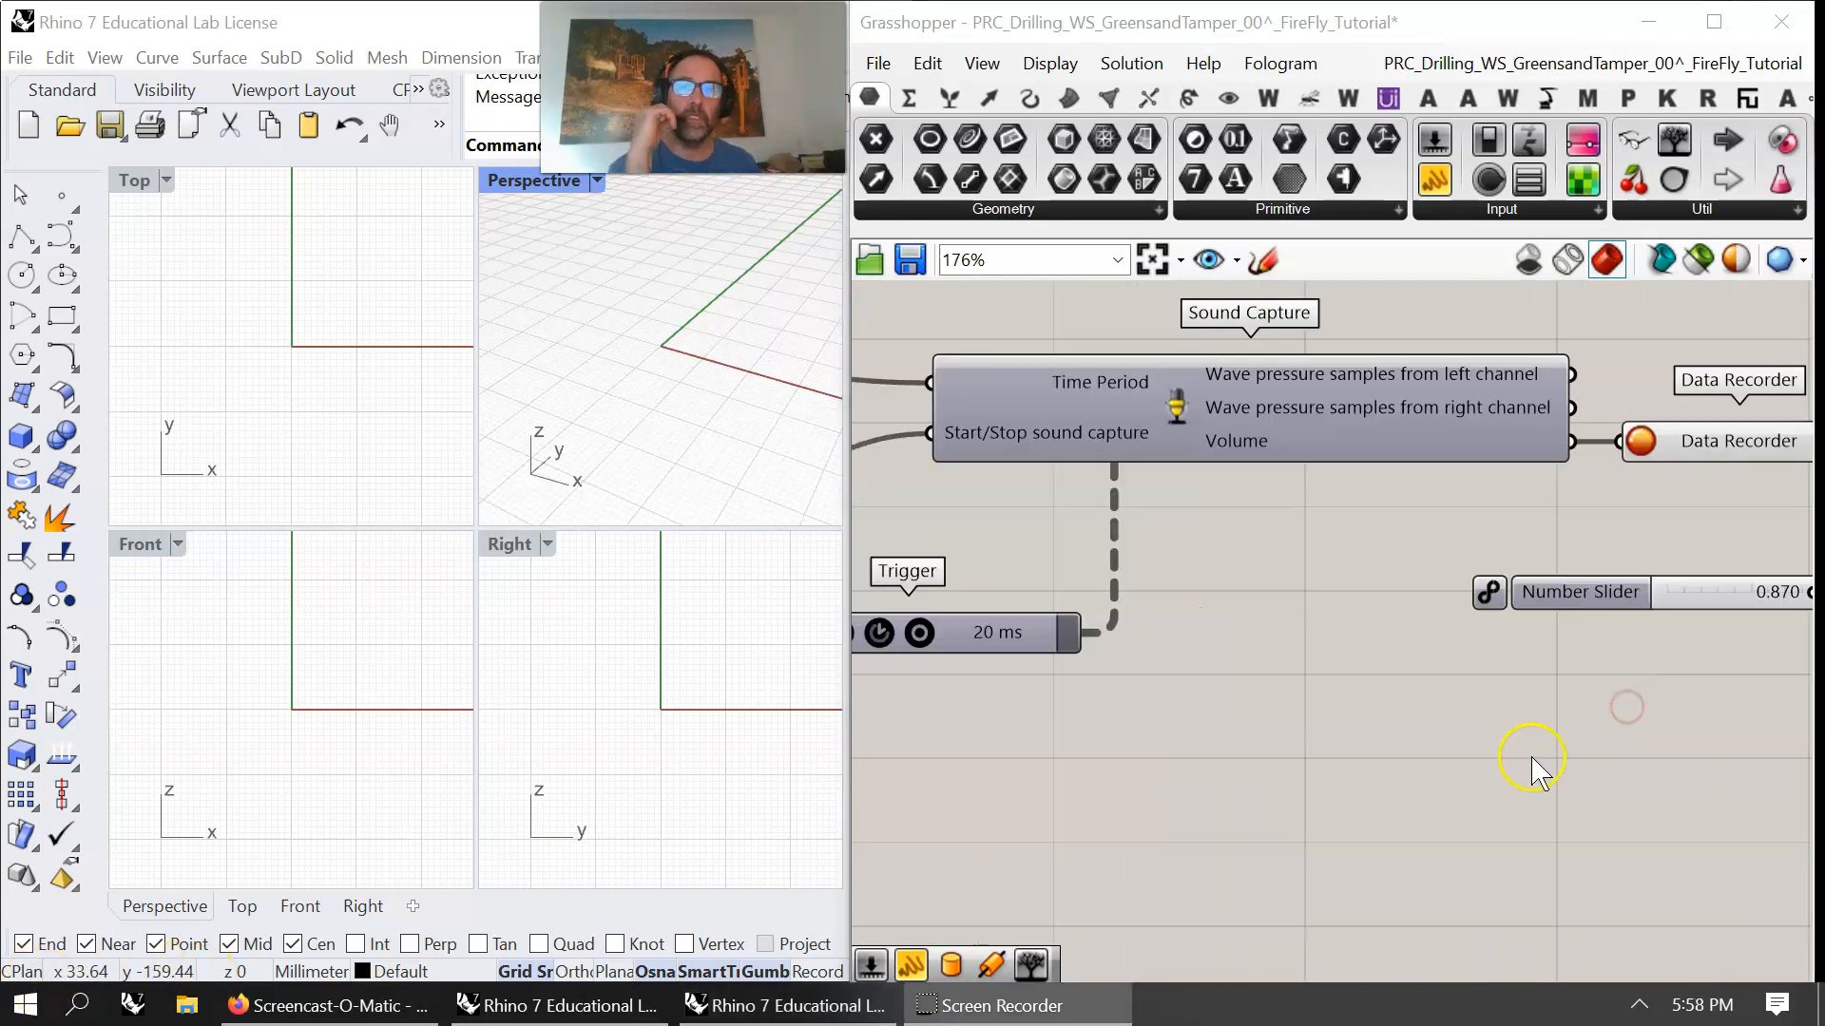
- Inspect the latest values at the end of the panel and review the whole sound capture chain
right_click_drag(1656, 751, 1160, 778)
right_click_drag(1727, 684, 1266, 649)
left_click_drag(1495, 366, 1507, 713)
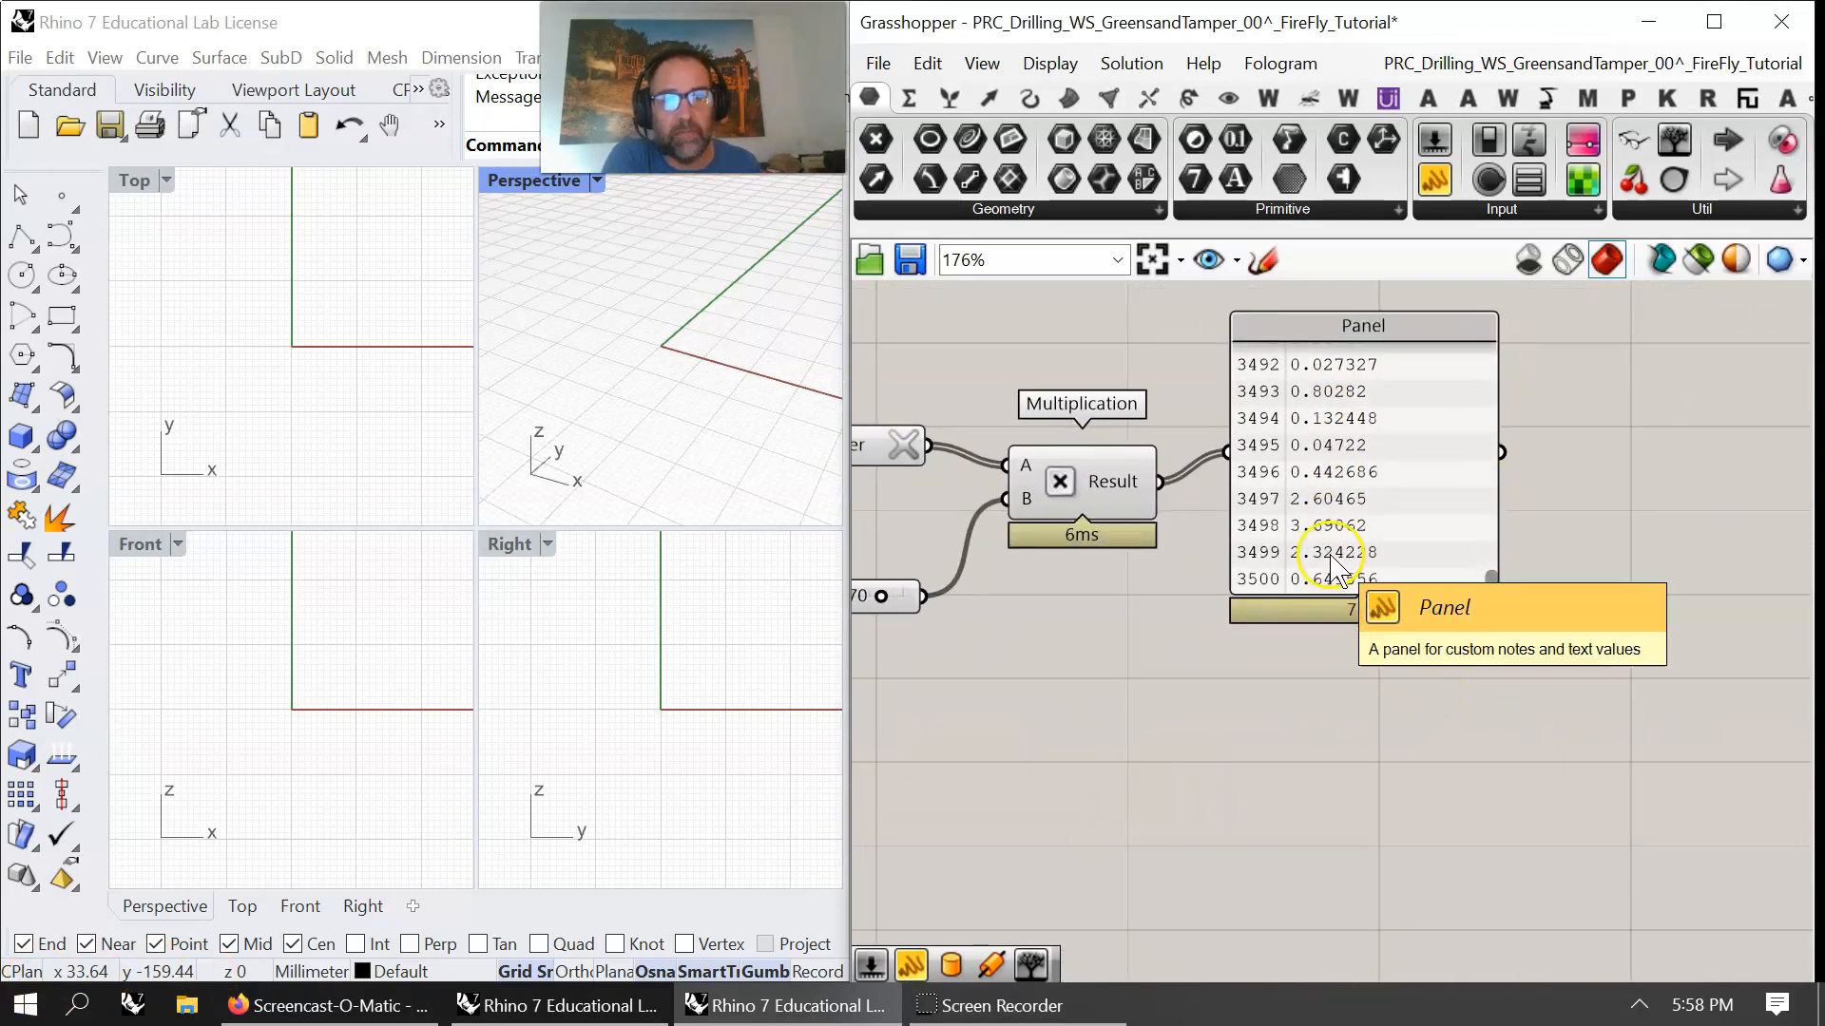
right_click_drag(1051, 728, 1324, 787)
scroll(1347, 788, "down", 5)
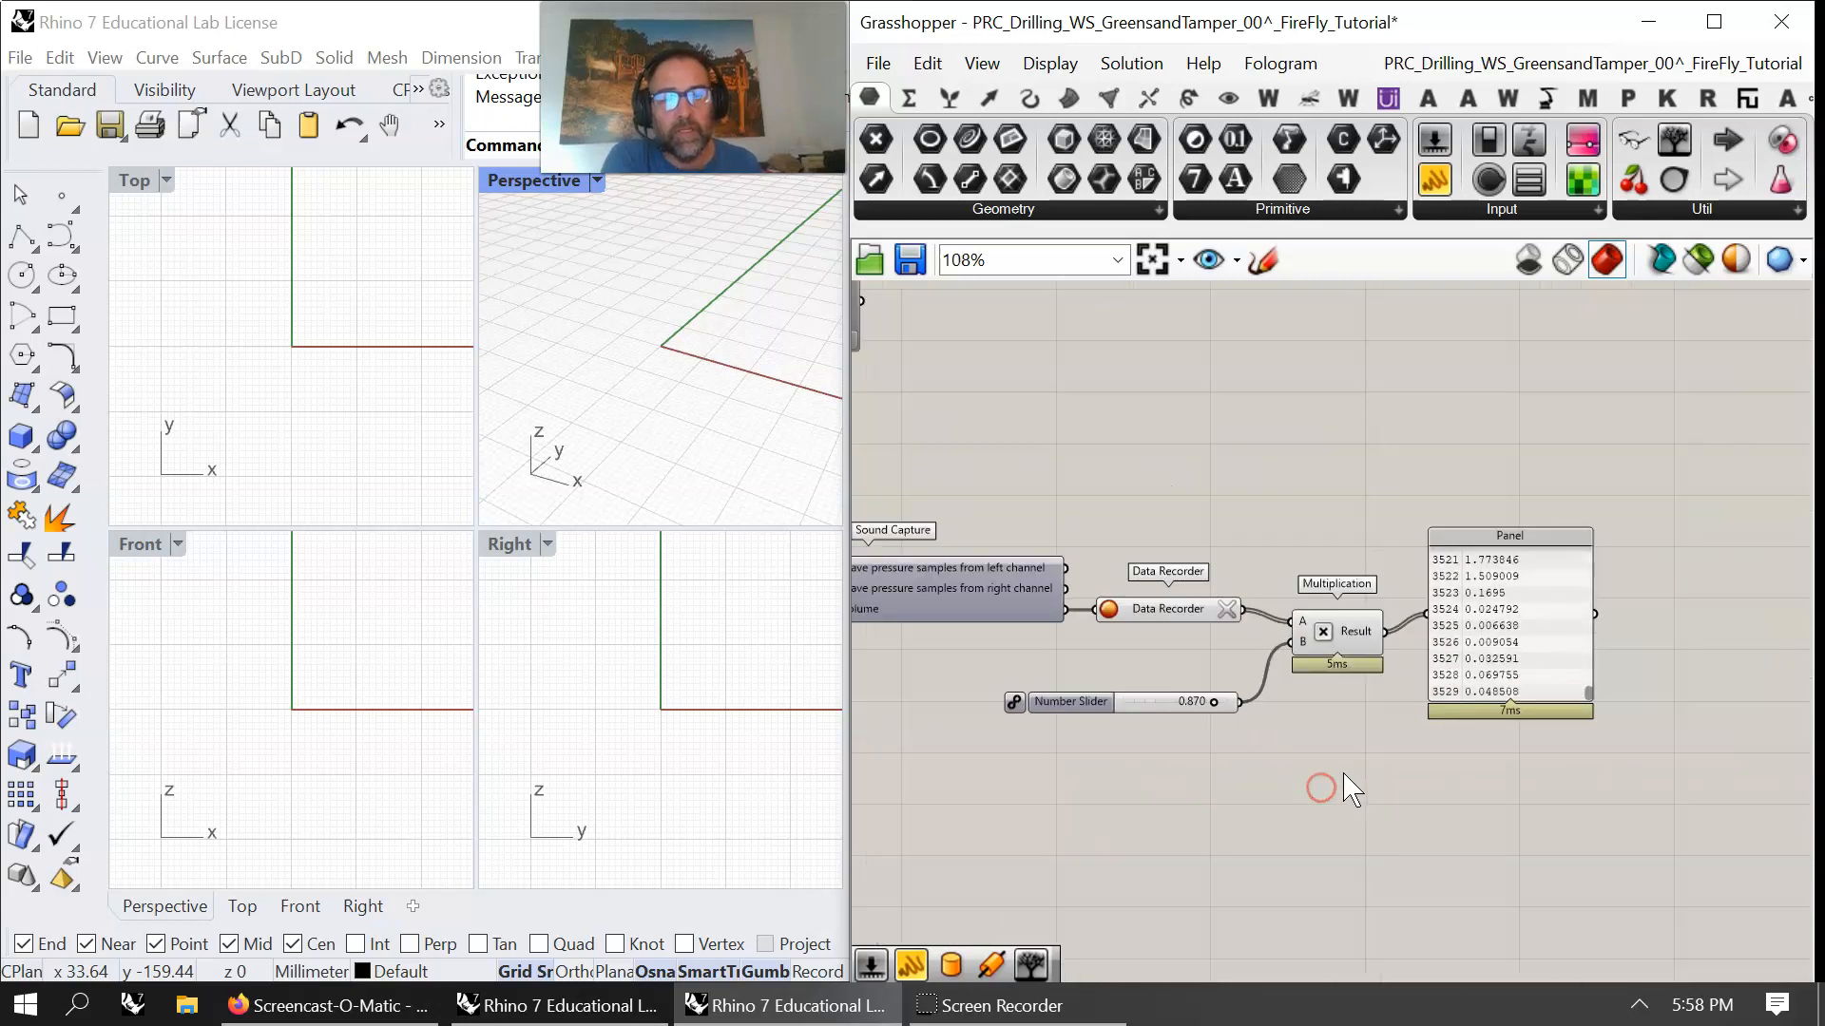
right_click_drag(1121, 799, 1396, 741)
scroll(1260, 634, "up", 2)
scroll(1260, 639, "down", 3)
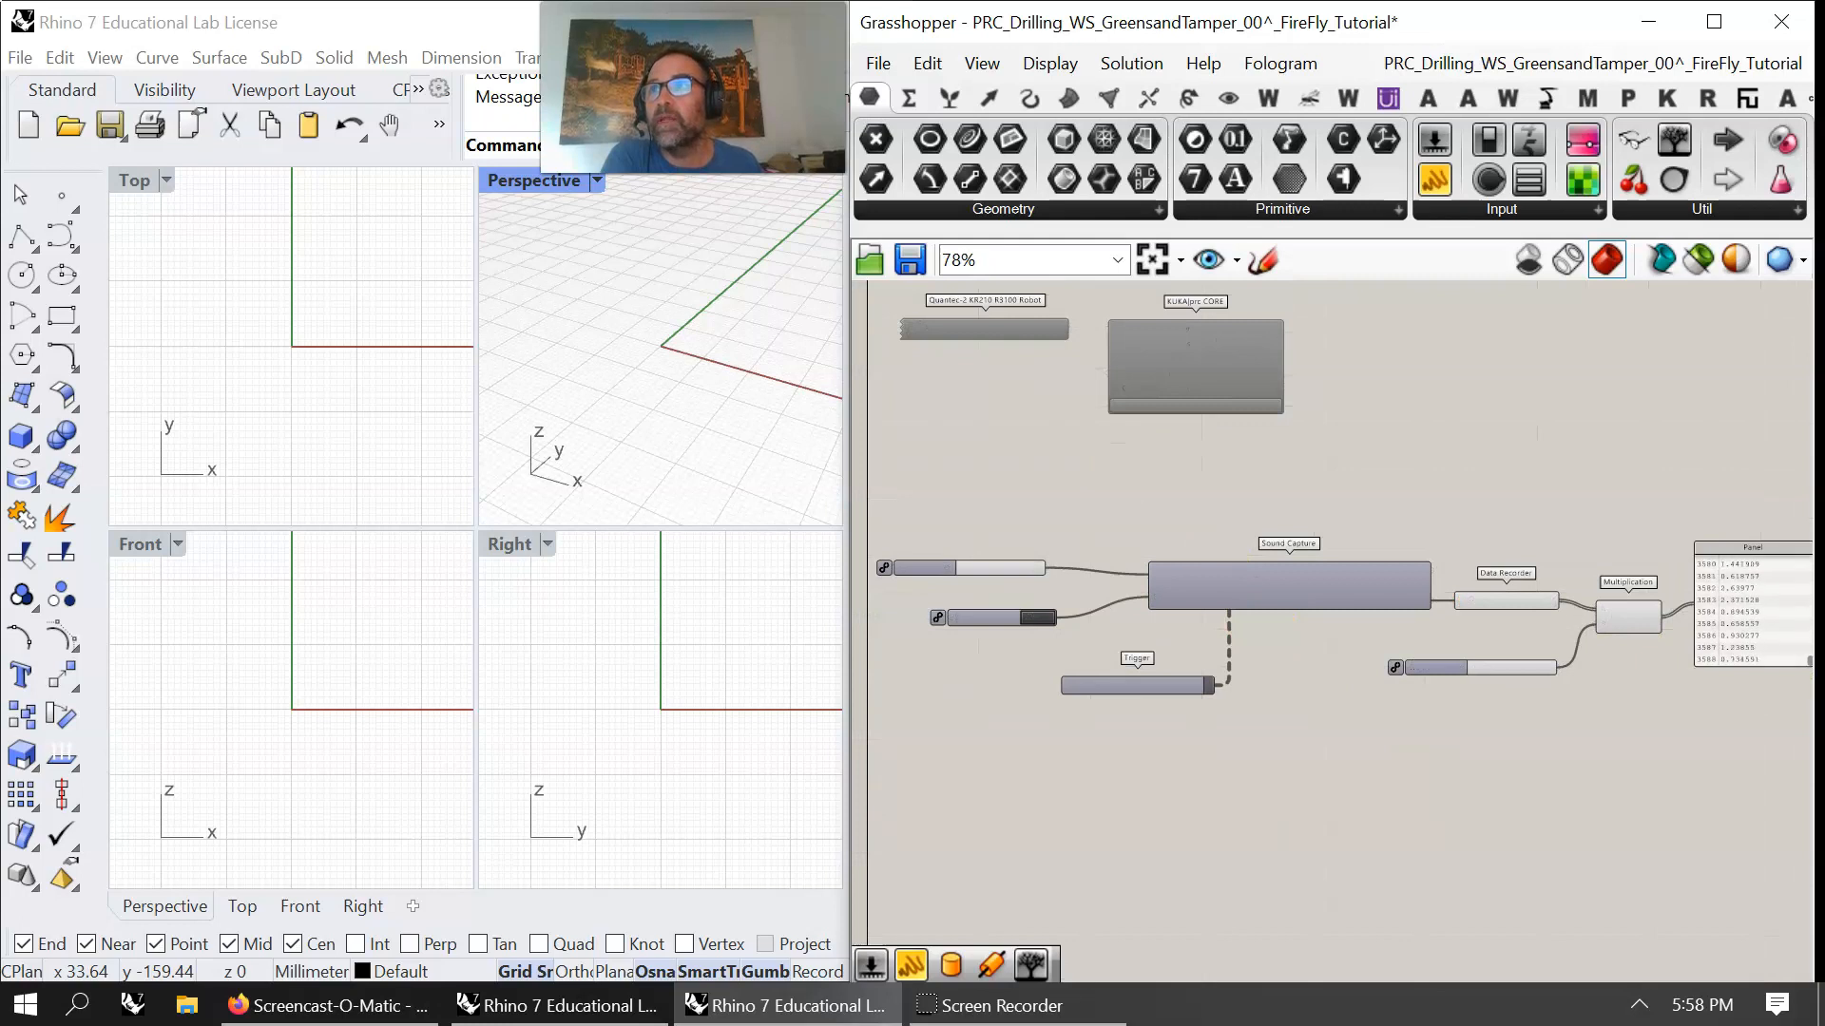
key("alt+Tab")
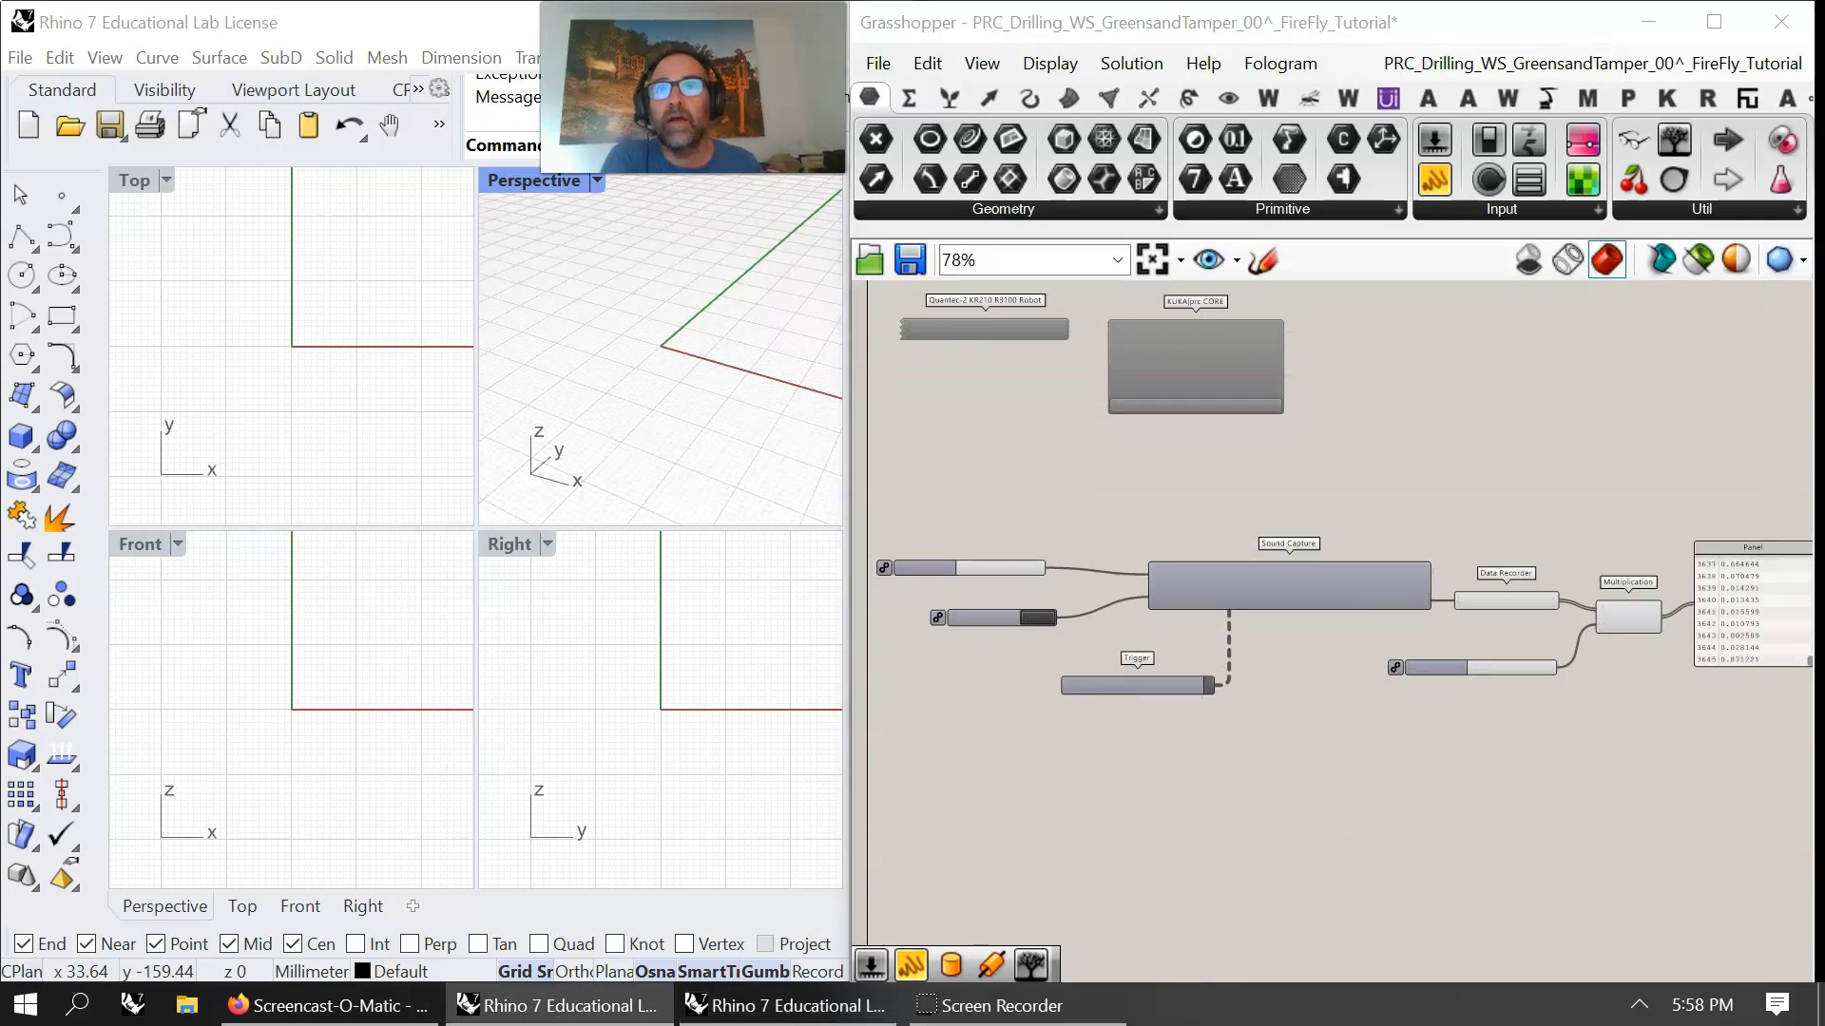
- Group all the sound capture components, from the input slider and toggle through to the panel
scroll(1485, 705, "down", 3)
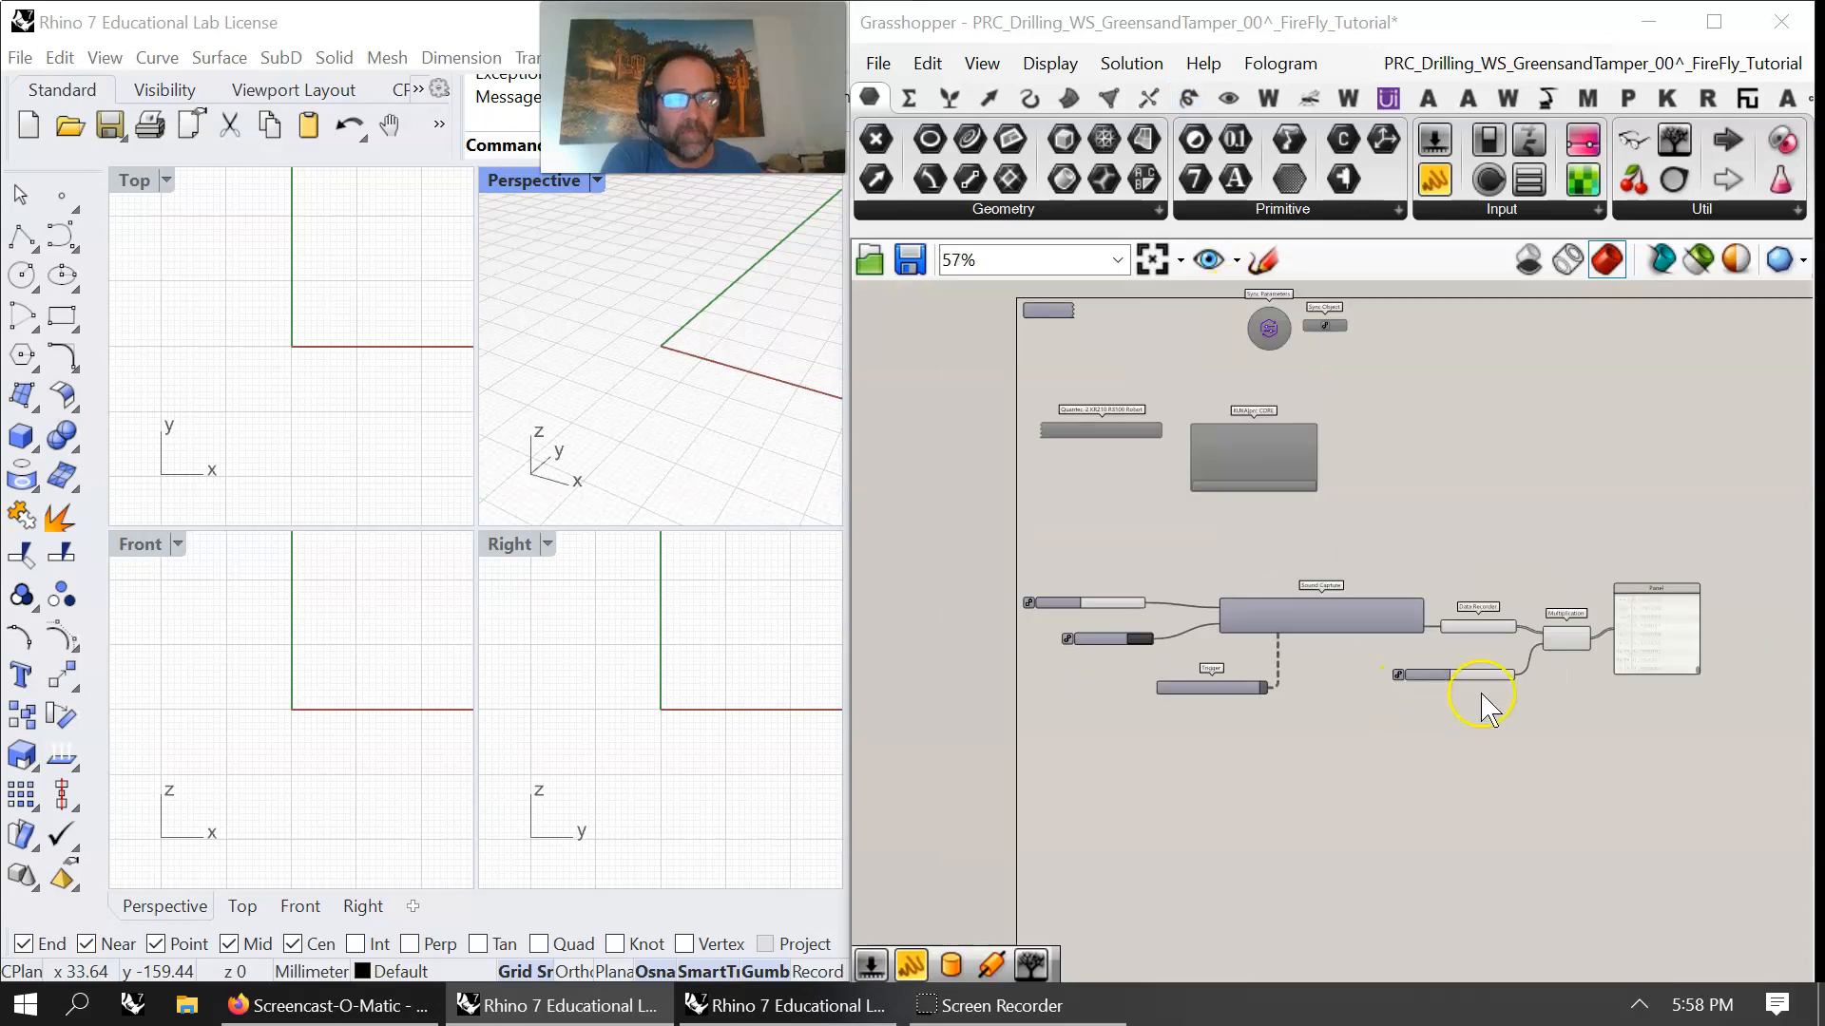
left_click_drag(1710, 751, 1021, 550)
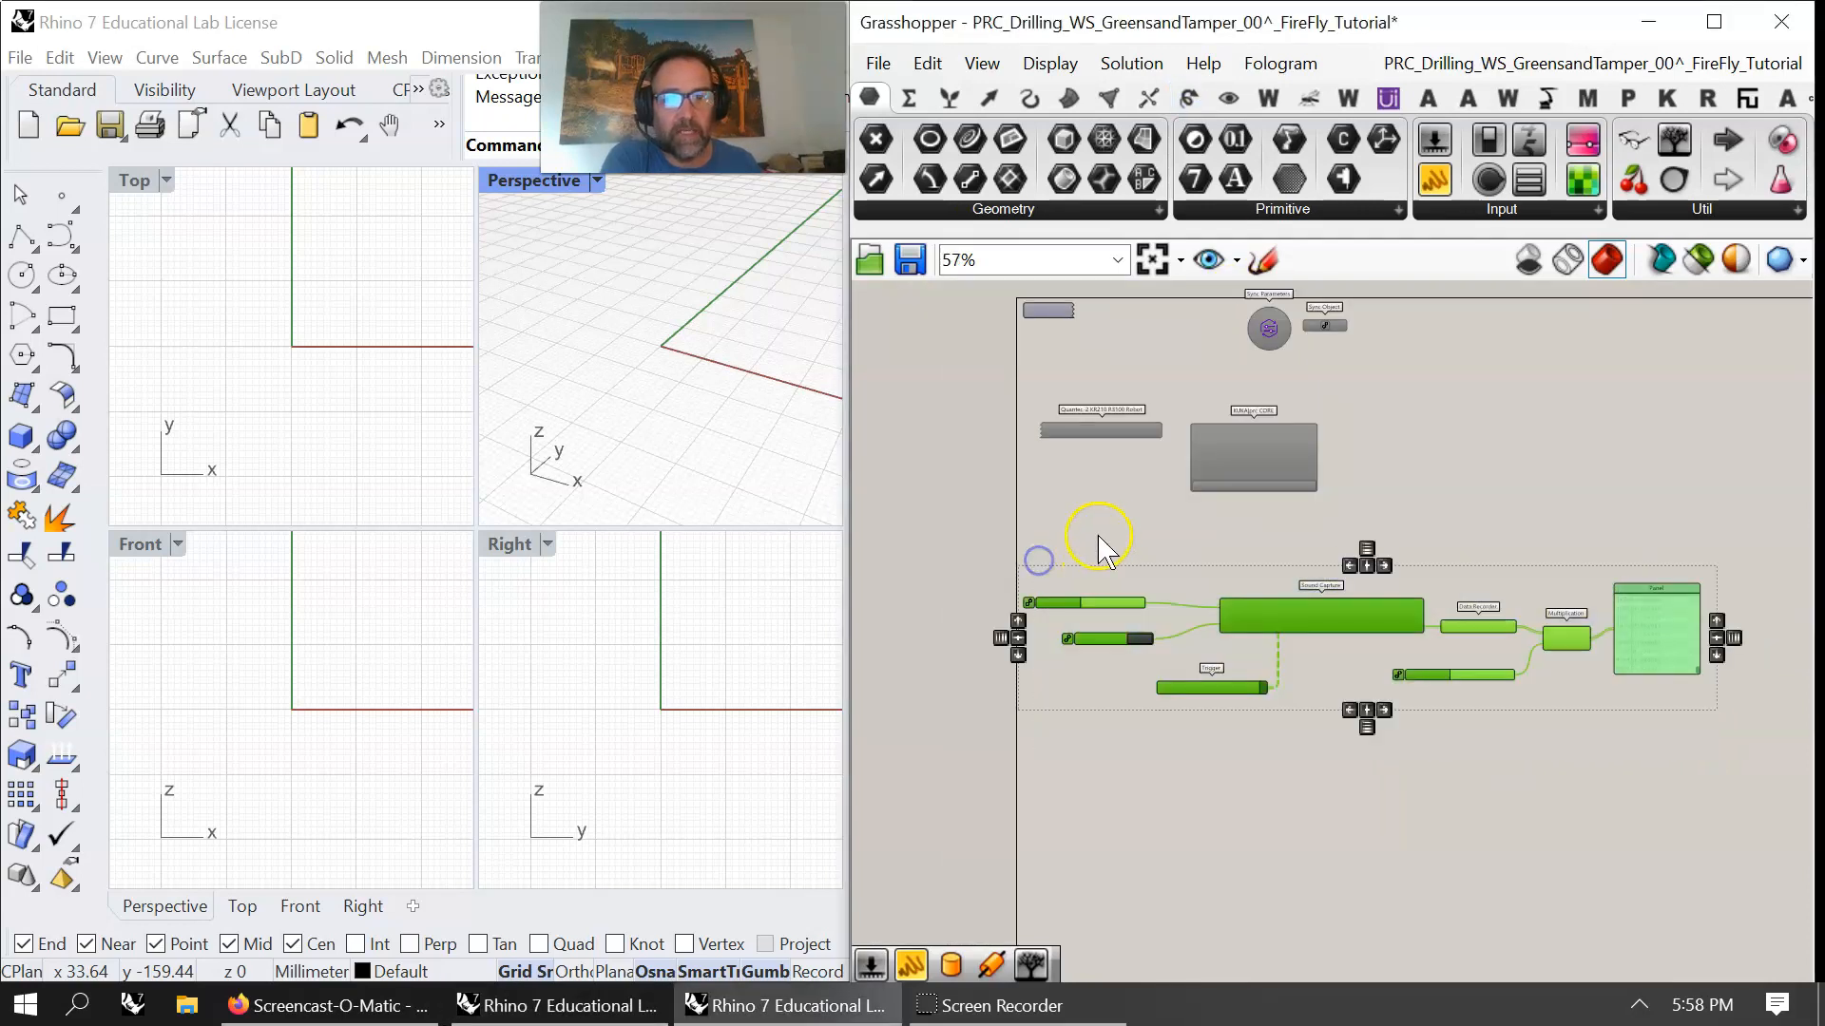
right_click(1102, 536)
left_click(1136, 733)
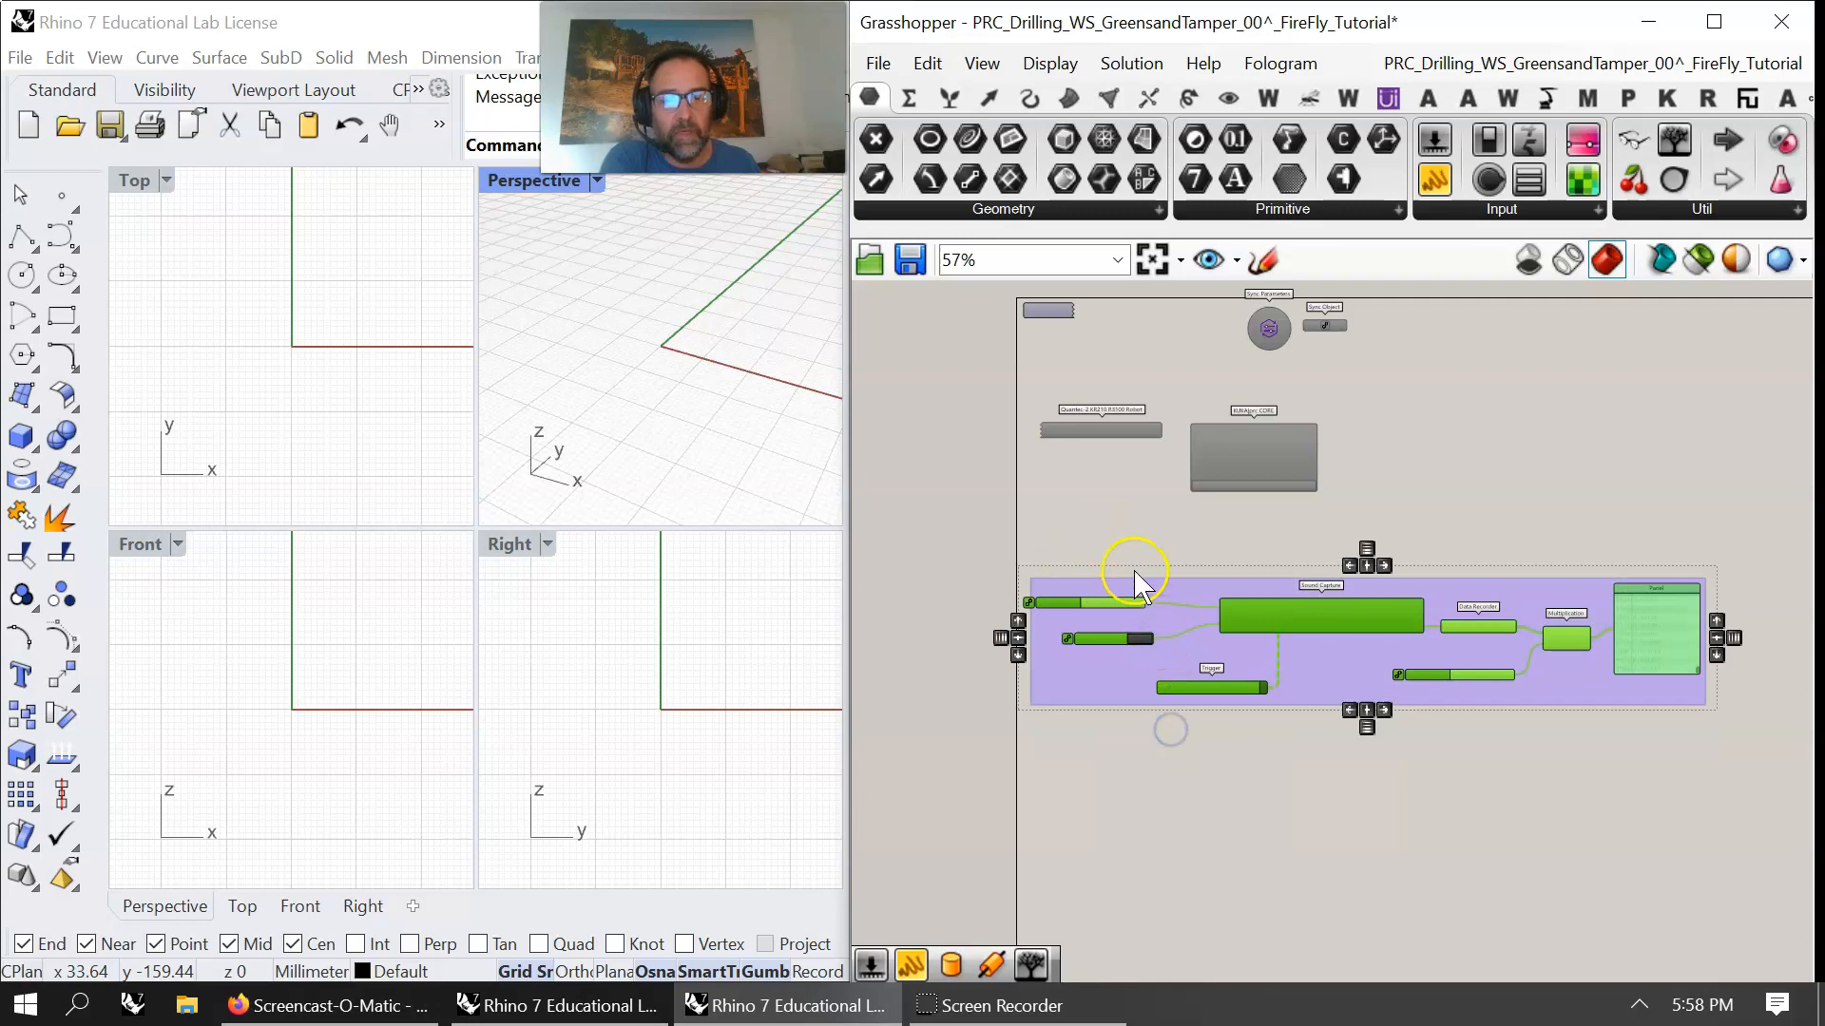
- Add a Scribble reading "Audio Data" in enlarged text above the sound capture group and add it to that group
double_click(1135, 562)
type("s")
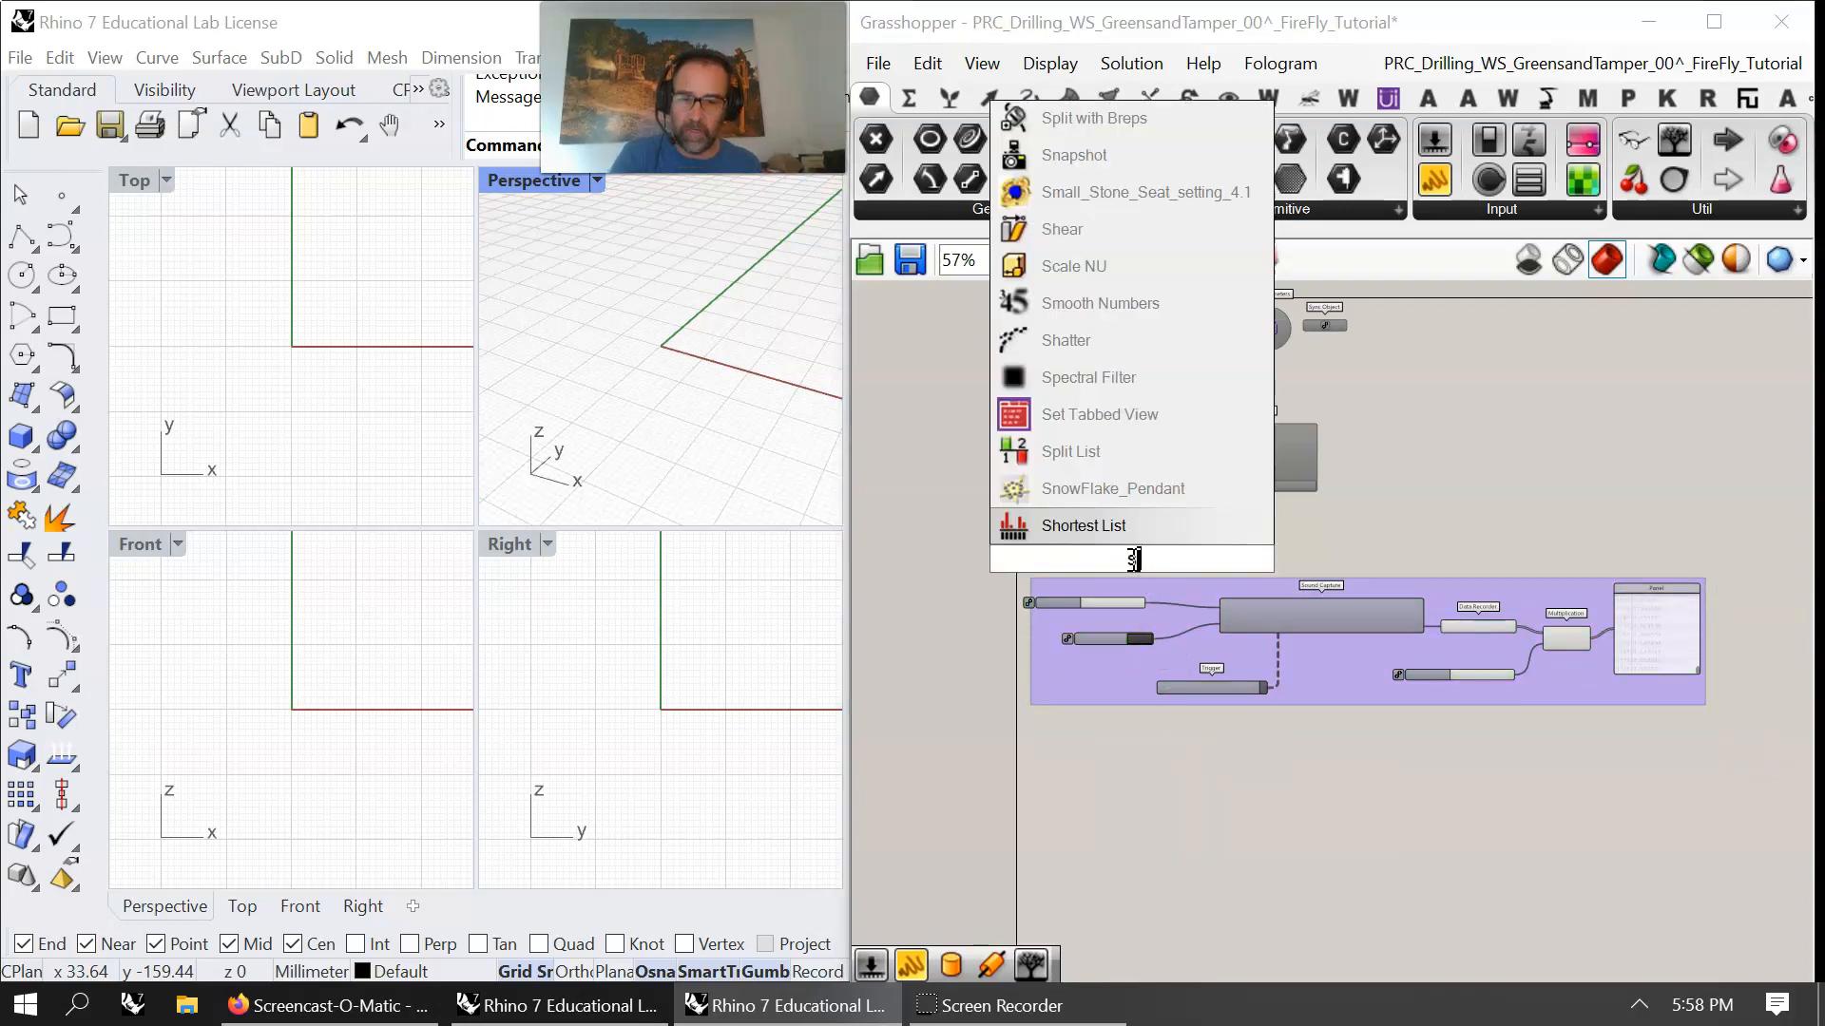
type("cr")
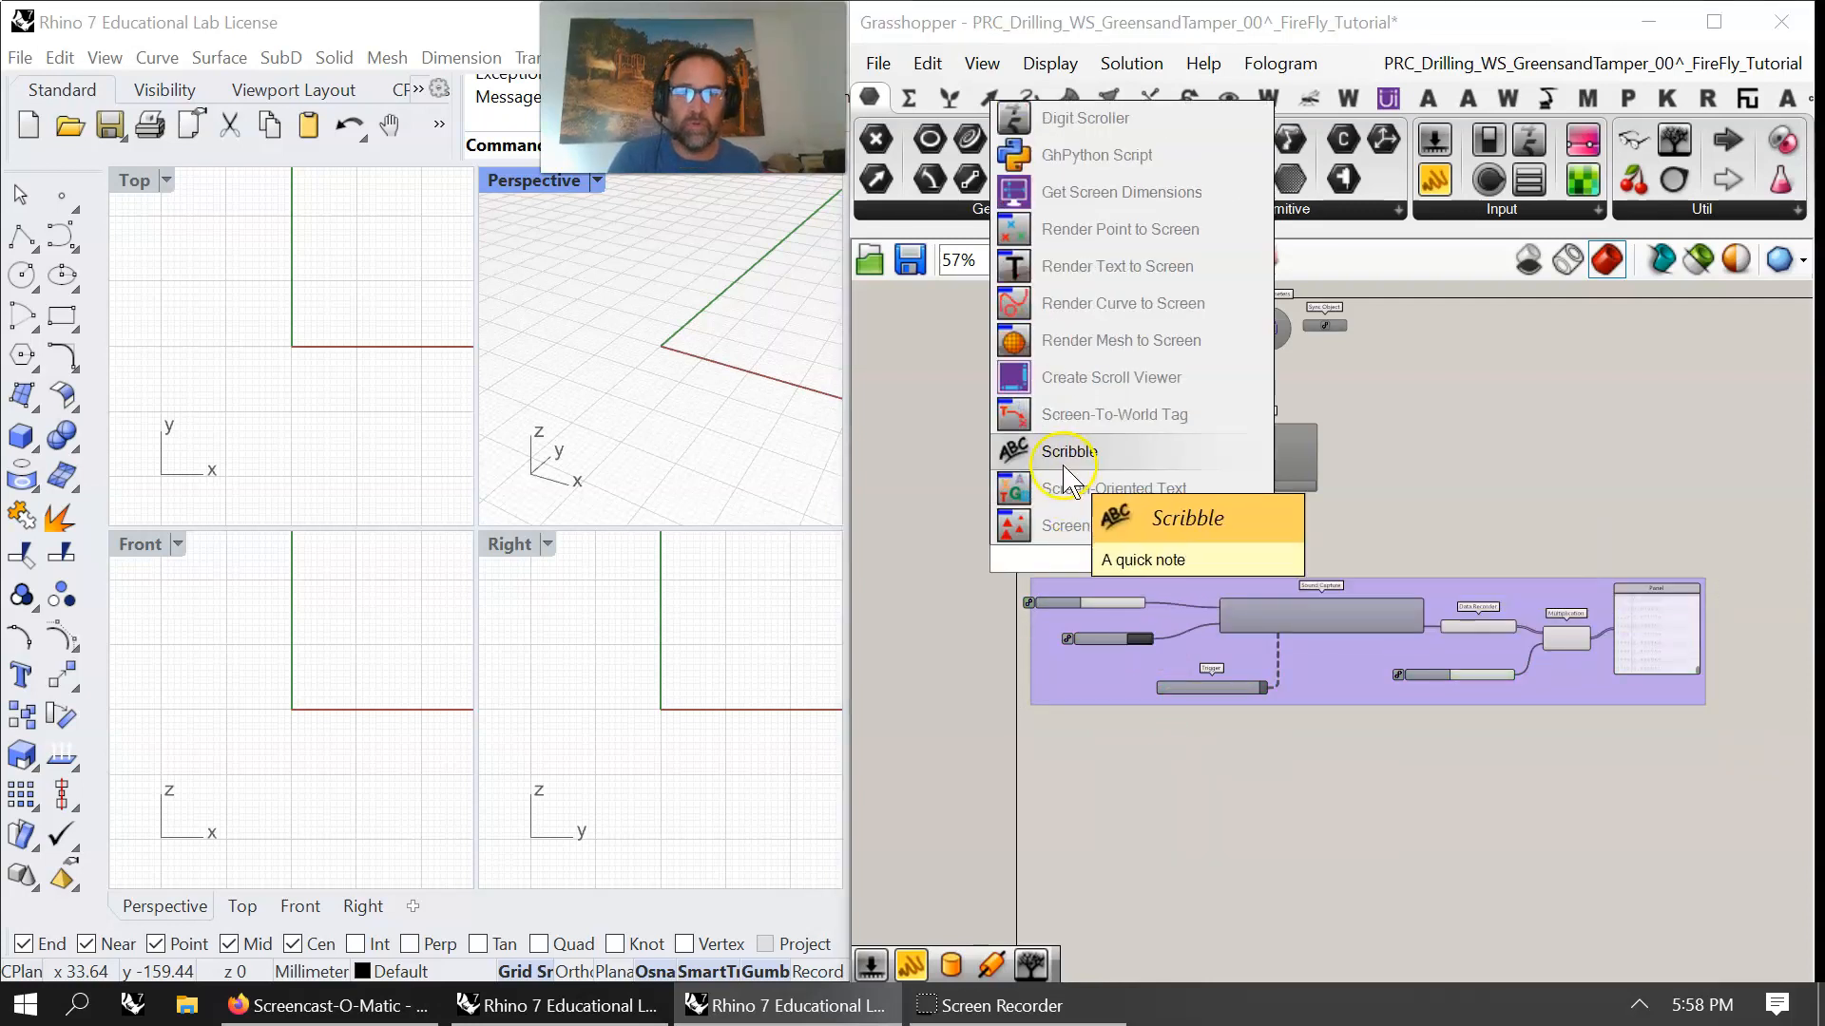
left_click(1063, 451)
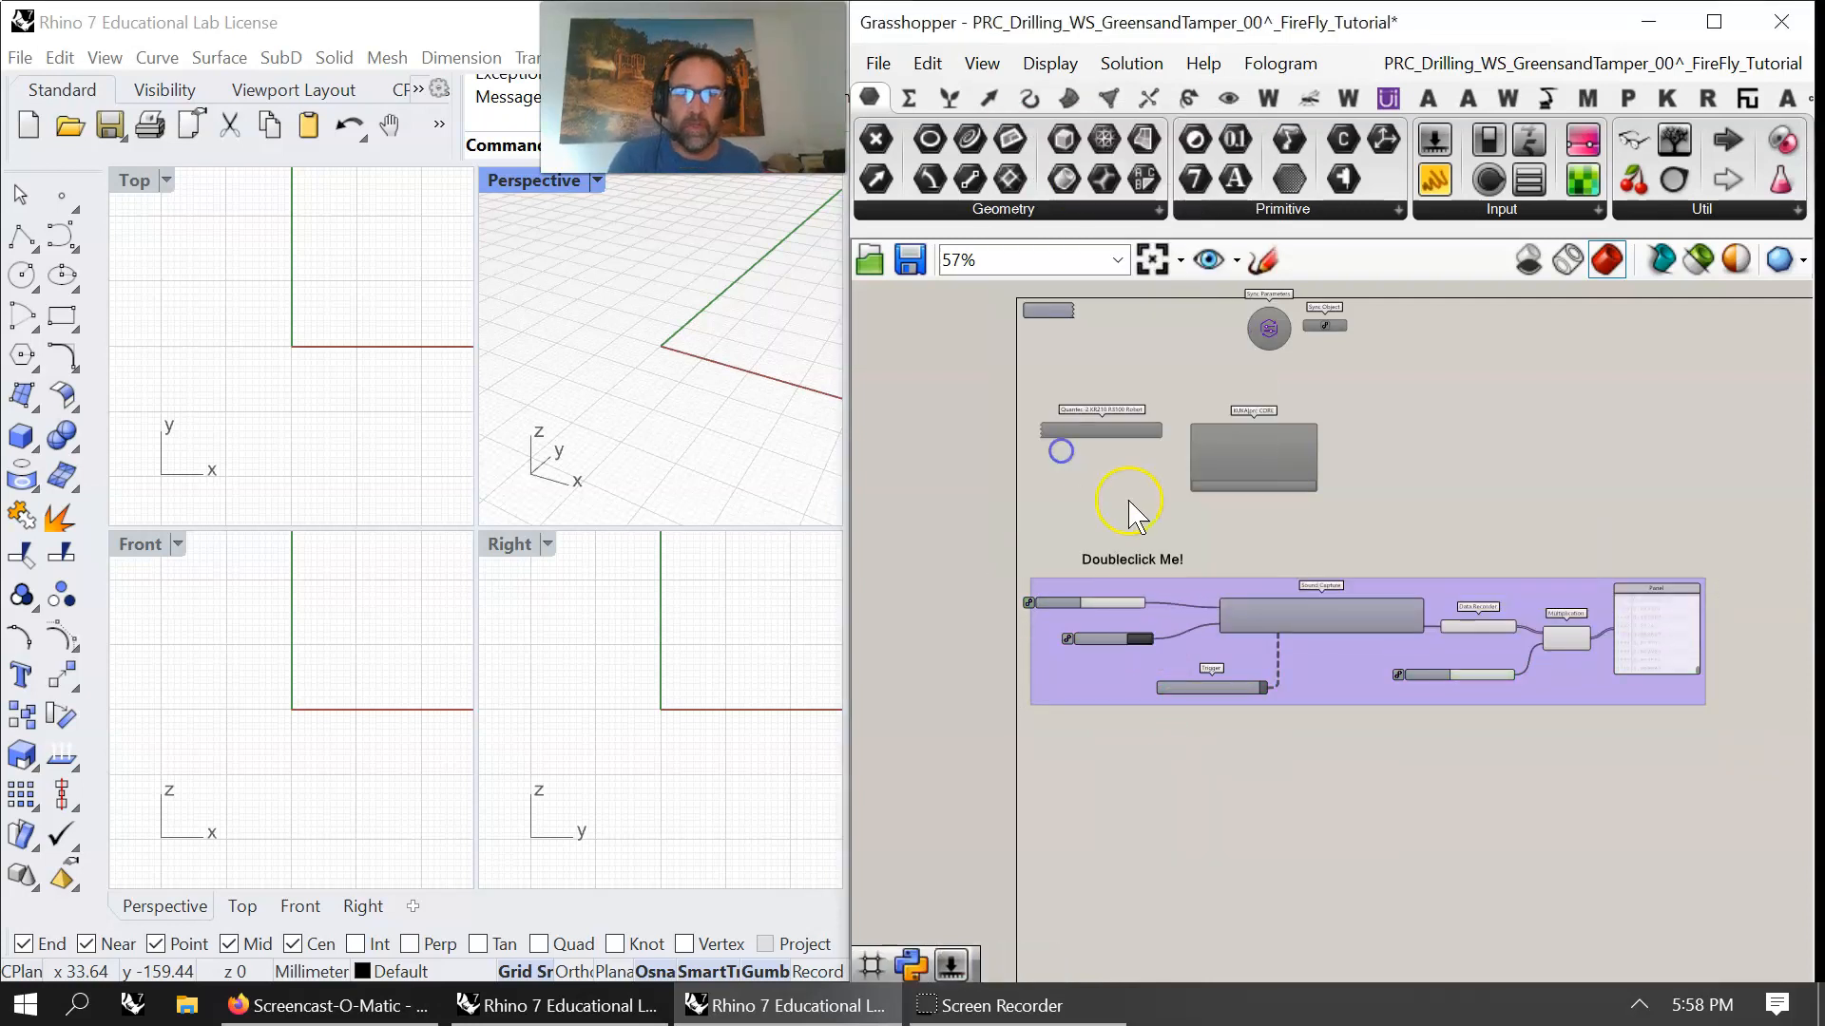
double_click(1135, 562)
type("Audio Data")
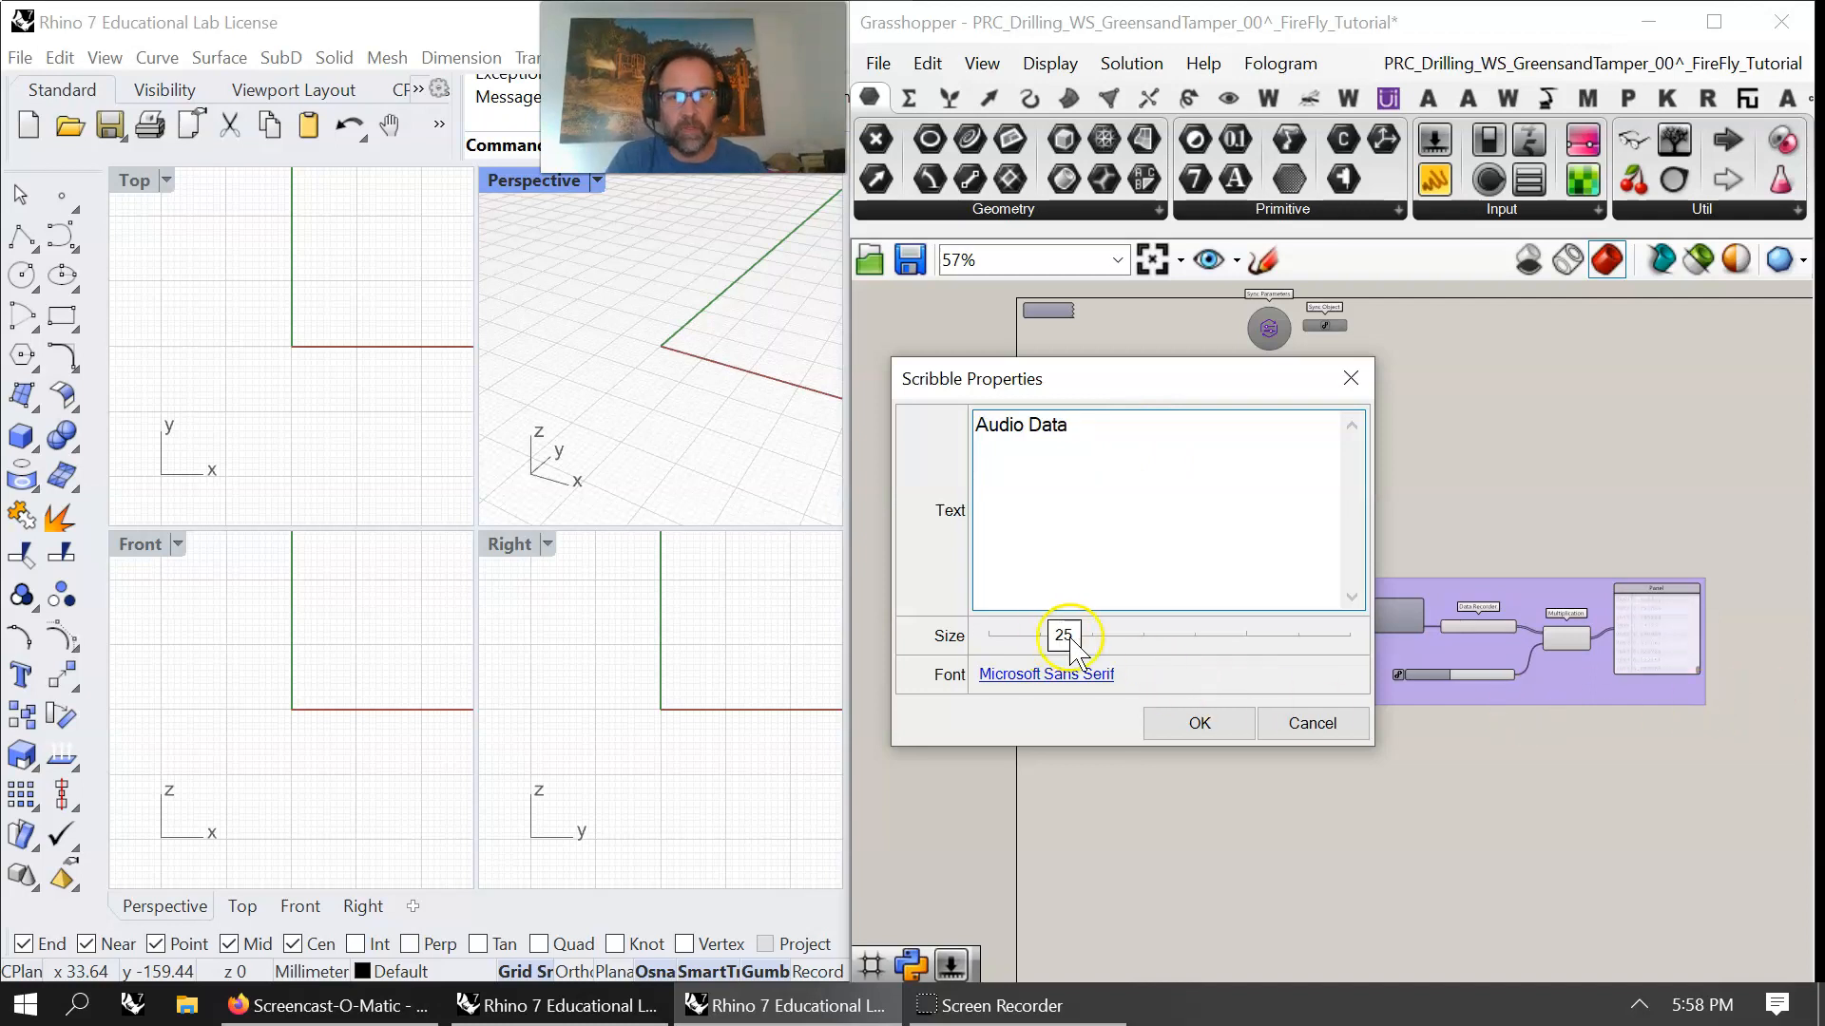
mouse_move(1063, 636)
left_mouse_down()
mouse_move(1348, 631)
mouse_move(1240, 594)
mouse_move(1209, 555)
left_mouse_up()
left_click(1200, 720)
right_click(1204, 646)
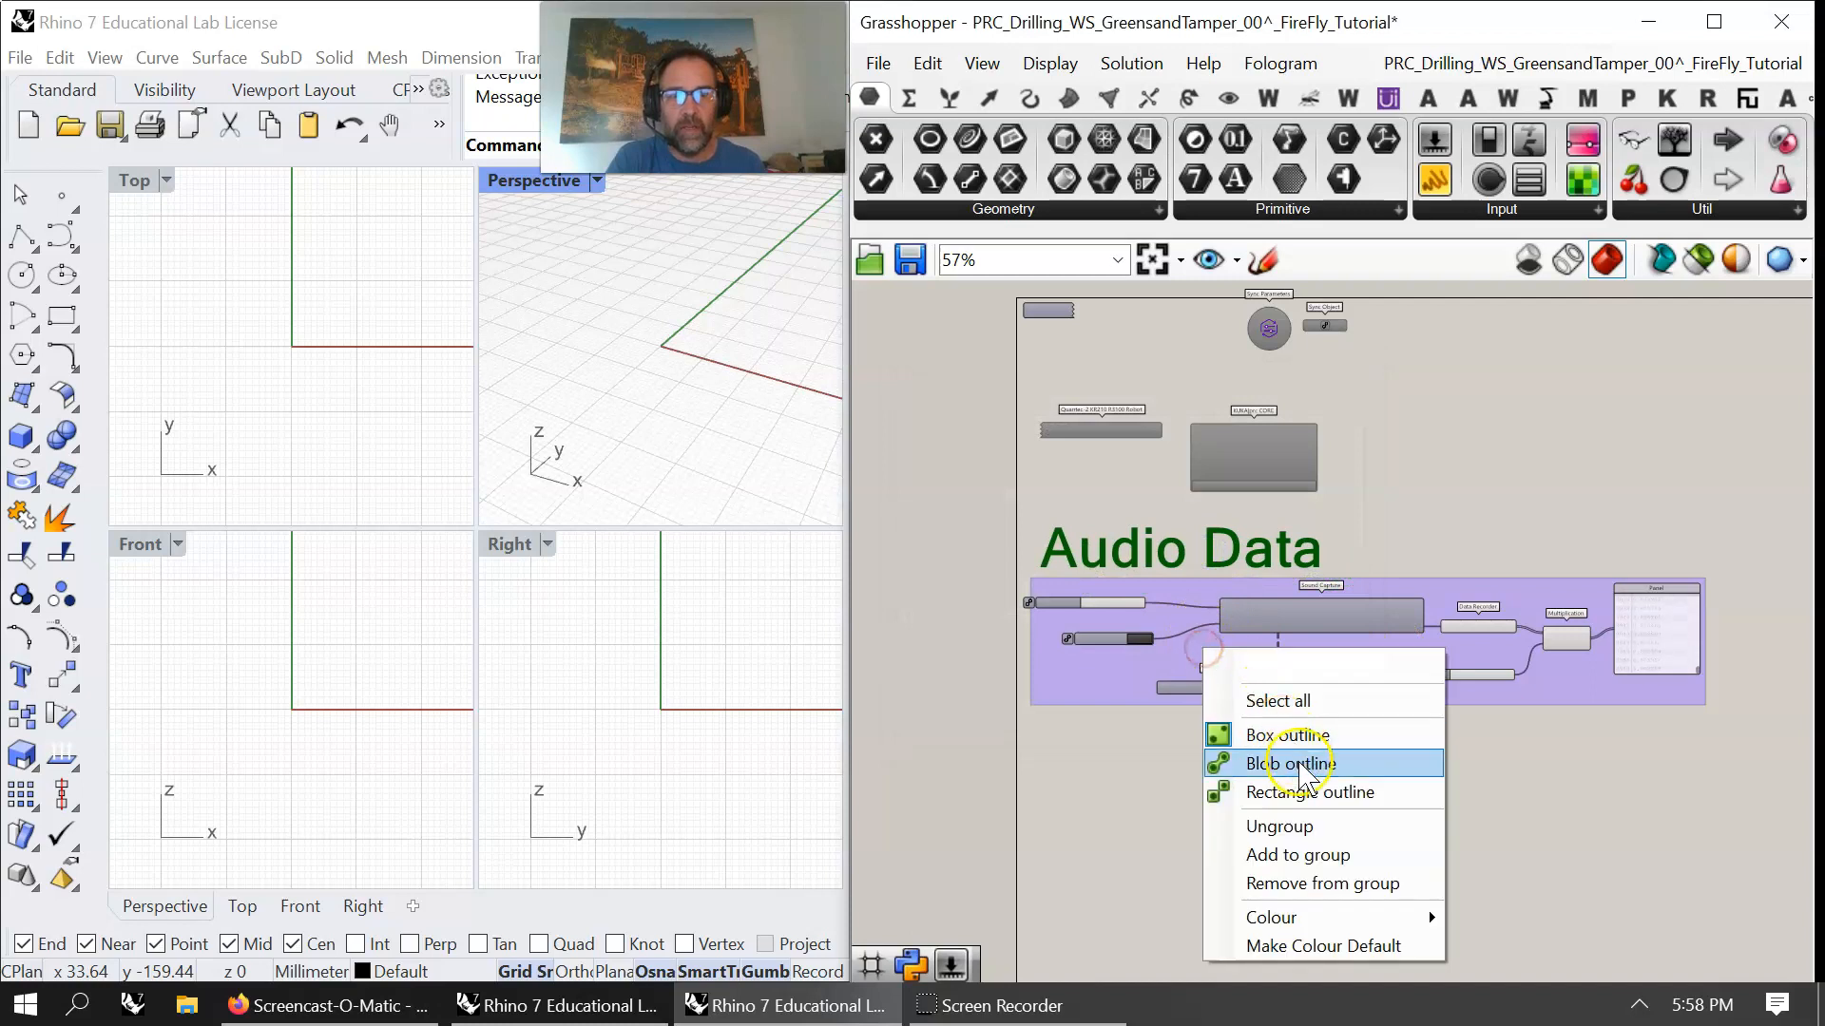
left_click(1309, 856)
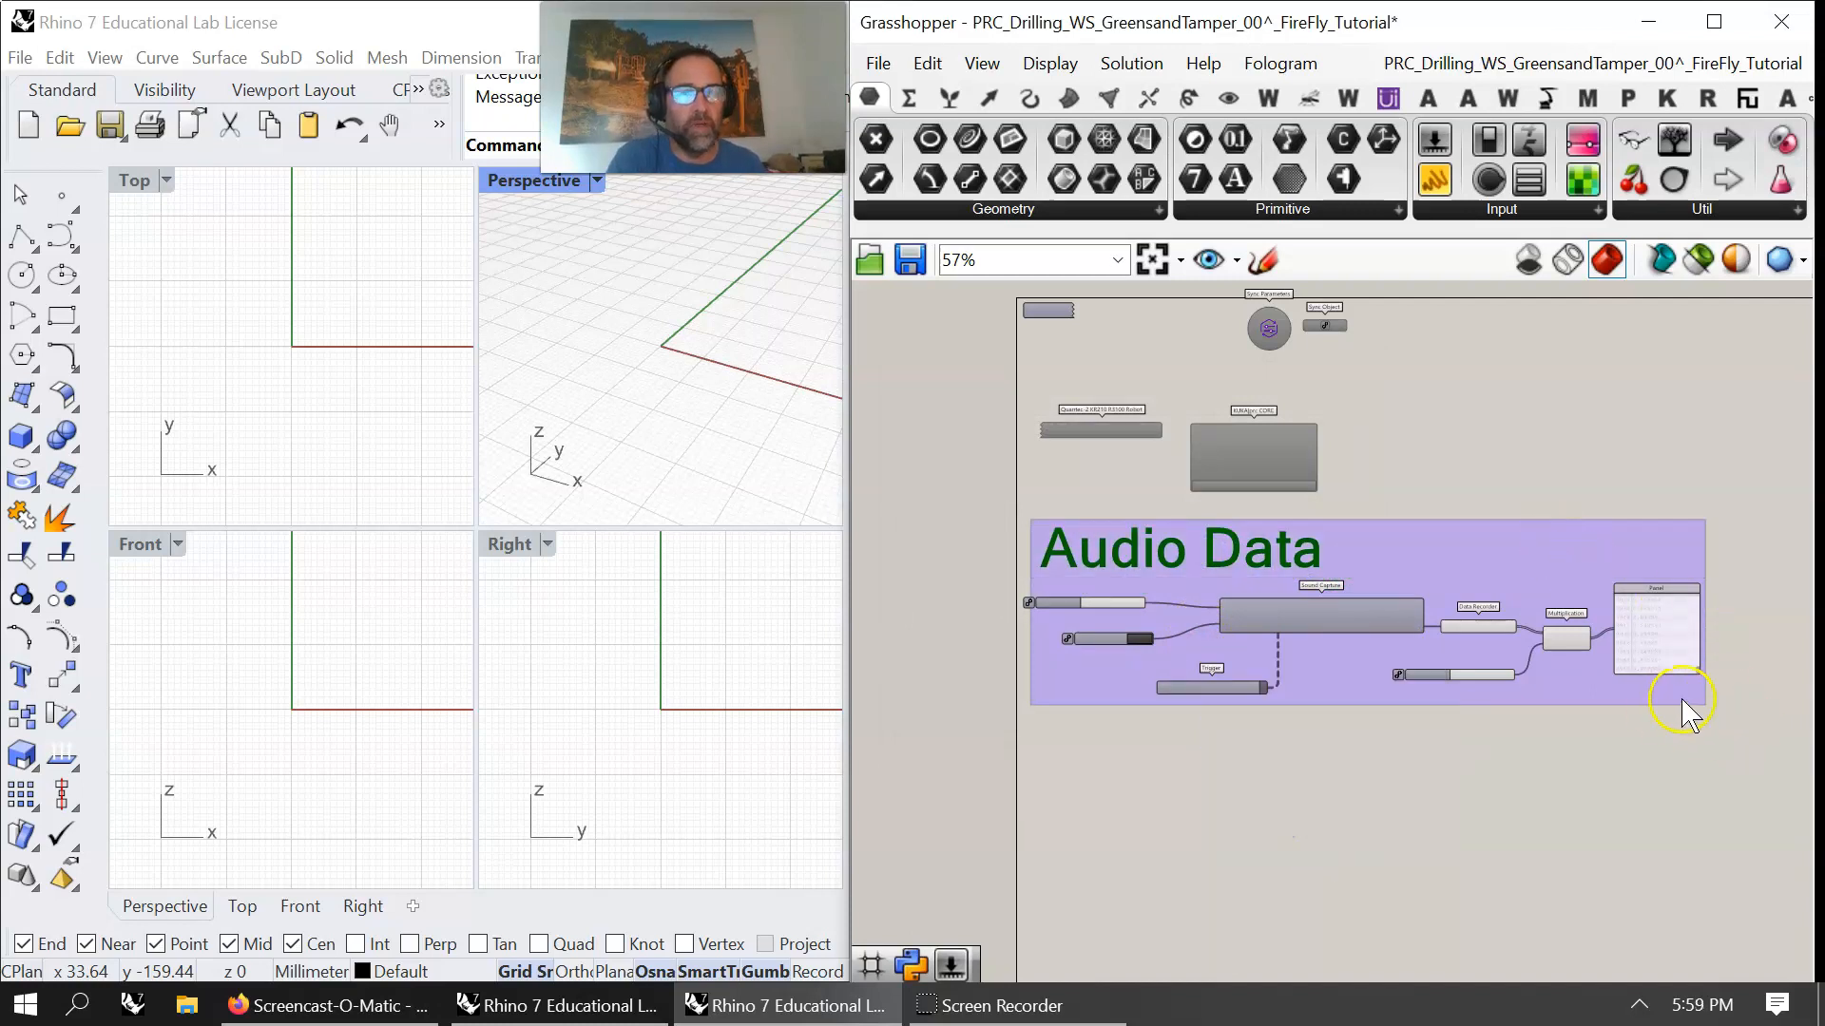
- Move the panel slightly down to line up with the Multiplication result and go to the empty canvas beyond the group
scroll(1527, 811, "up", 3)
mouse_move(1459, 693)
left_mouse_down()
mouse_move(1450, 751)
mouse_move(1454, 721)
left_mouse_up()
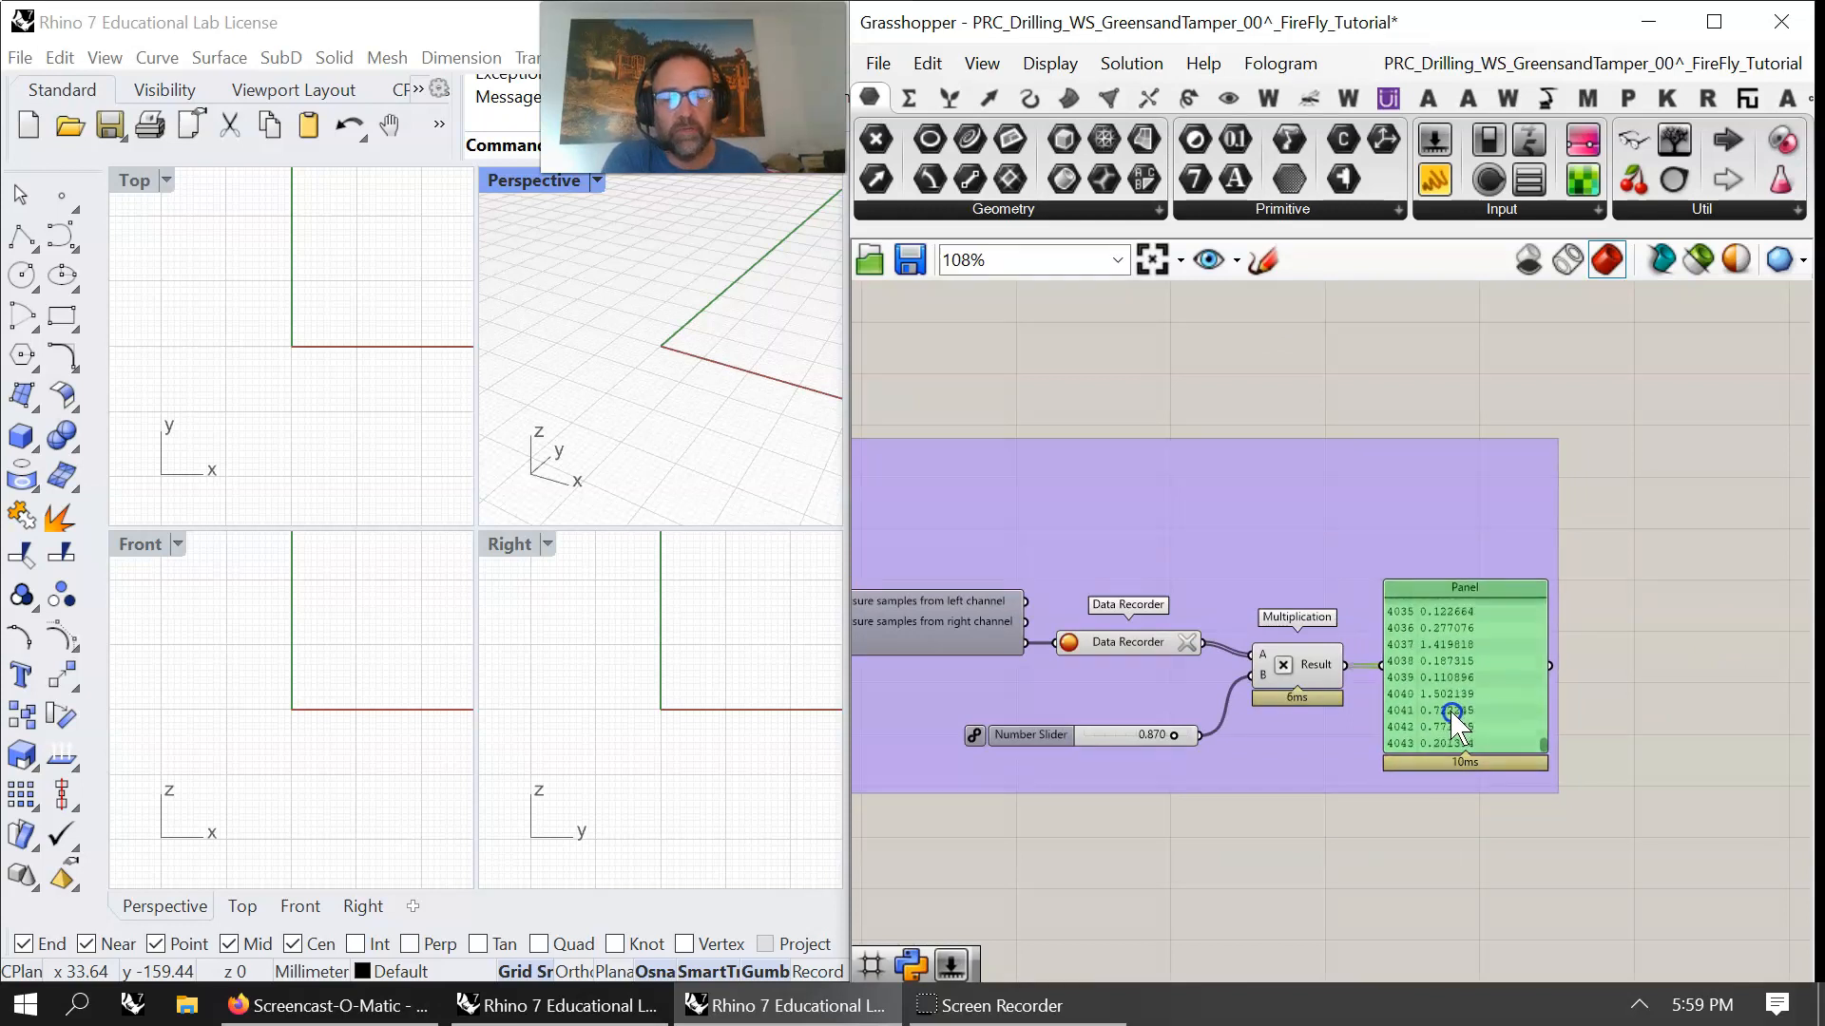
right_click_drag(1633, 542, 1435, 536)
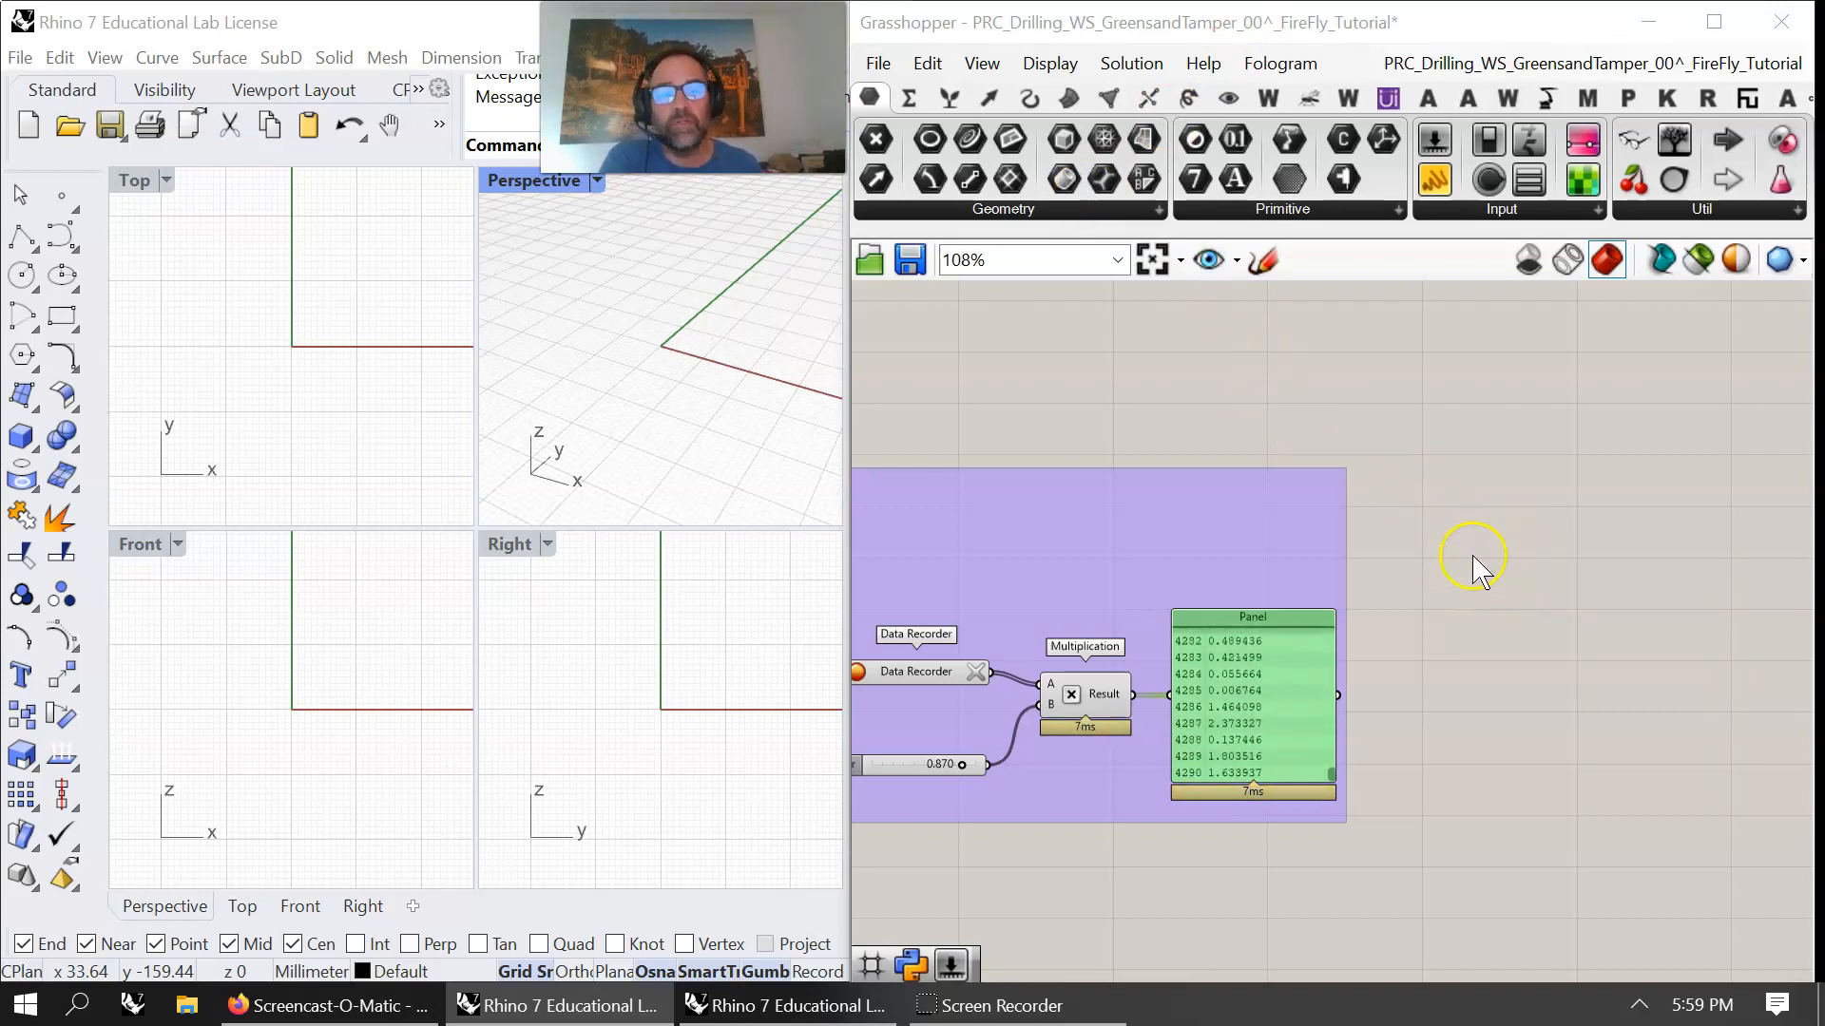
mouse_move(1492, 505)
right_mouse_down()
mouse_move(1495, 541)
mouse_move(1398, 640)
mouse_move(1458, 684)
mouse_move(1262, 525)
mouse_move(1543, 570)
mouse_move(1275, 580)
right_mouse_up()
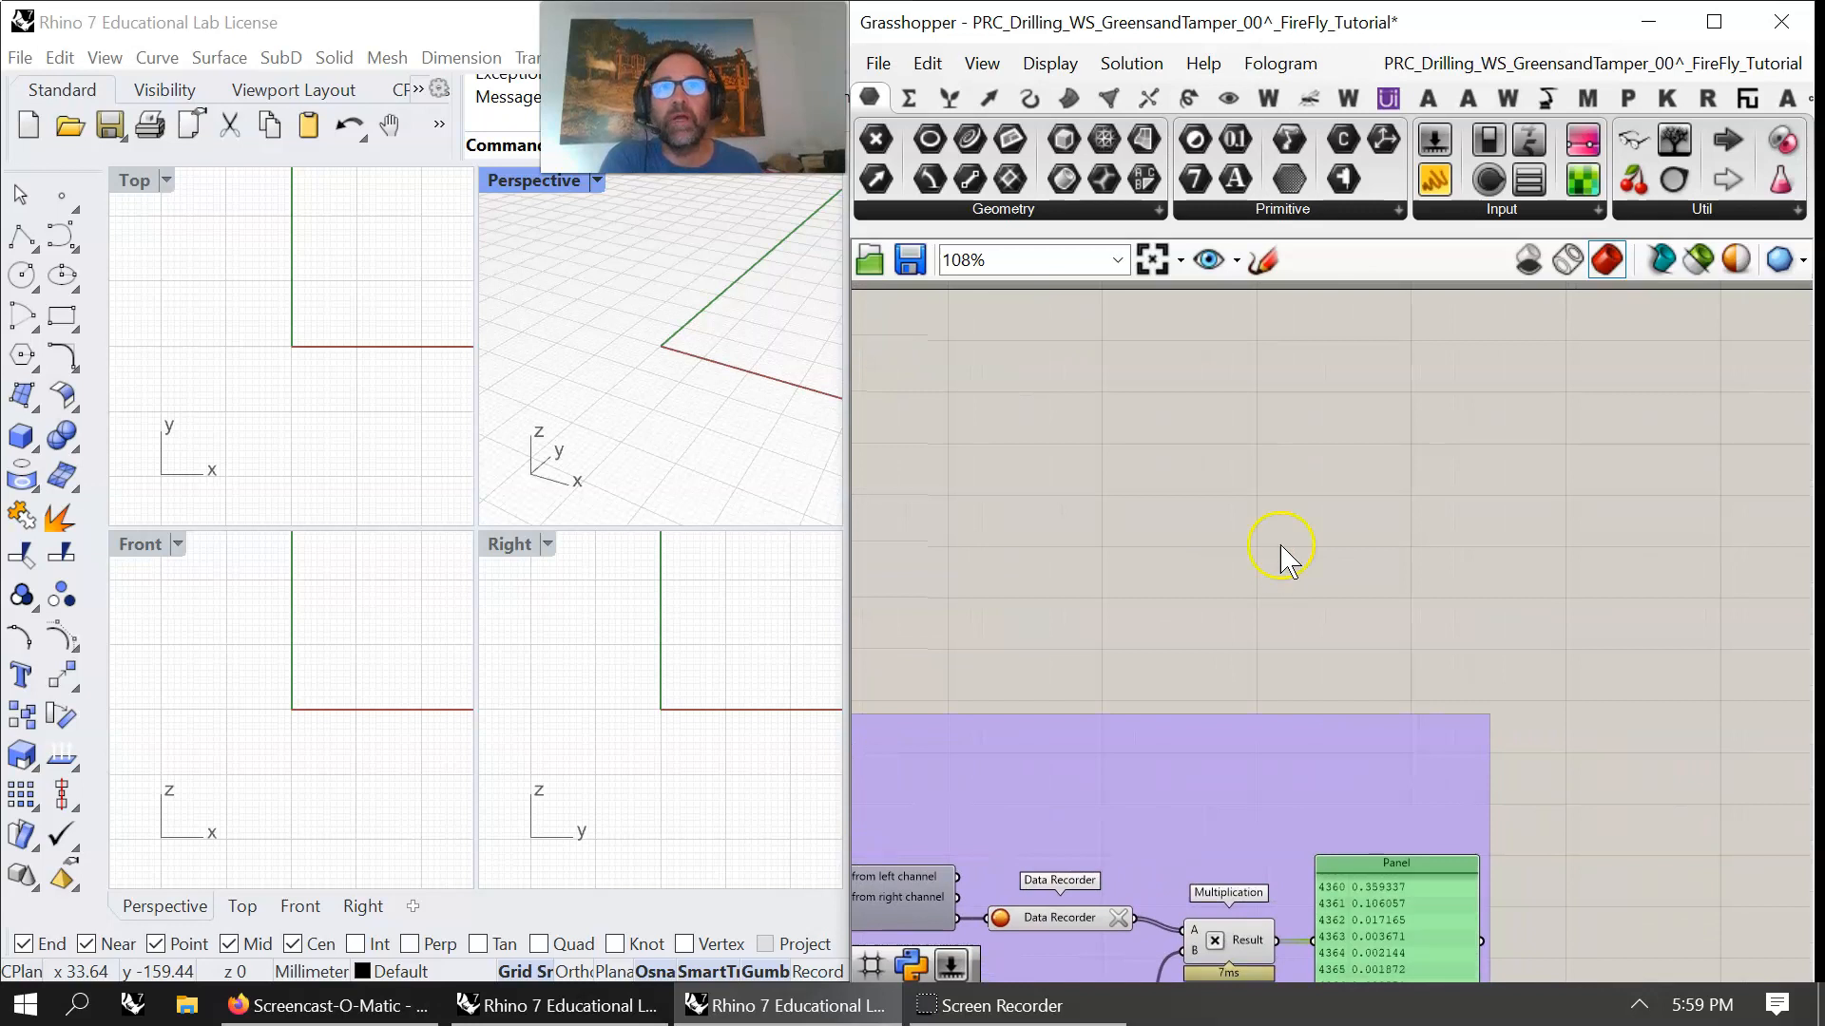
- Place a Populate 3D component above the Audio Data group and connect a new Center Box to its Region input
left_click(989, 97)
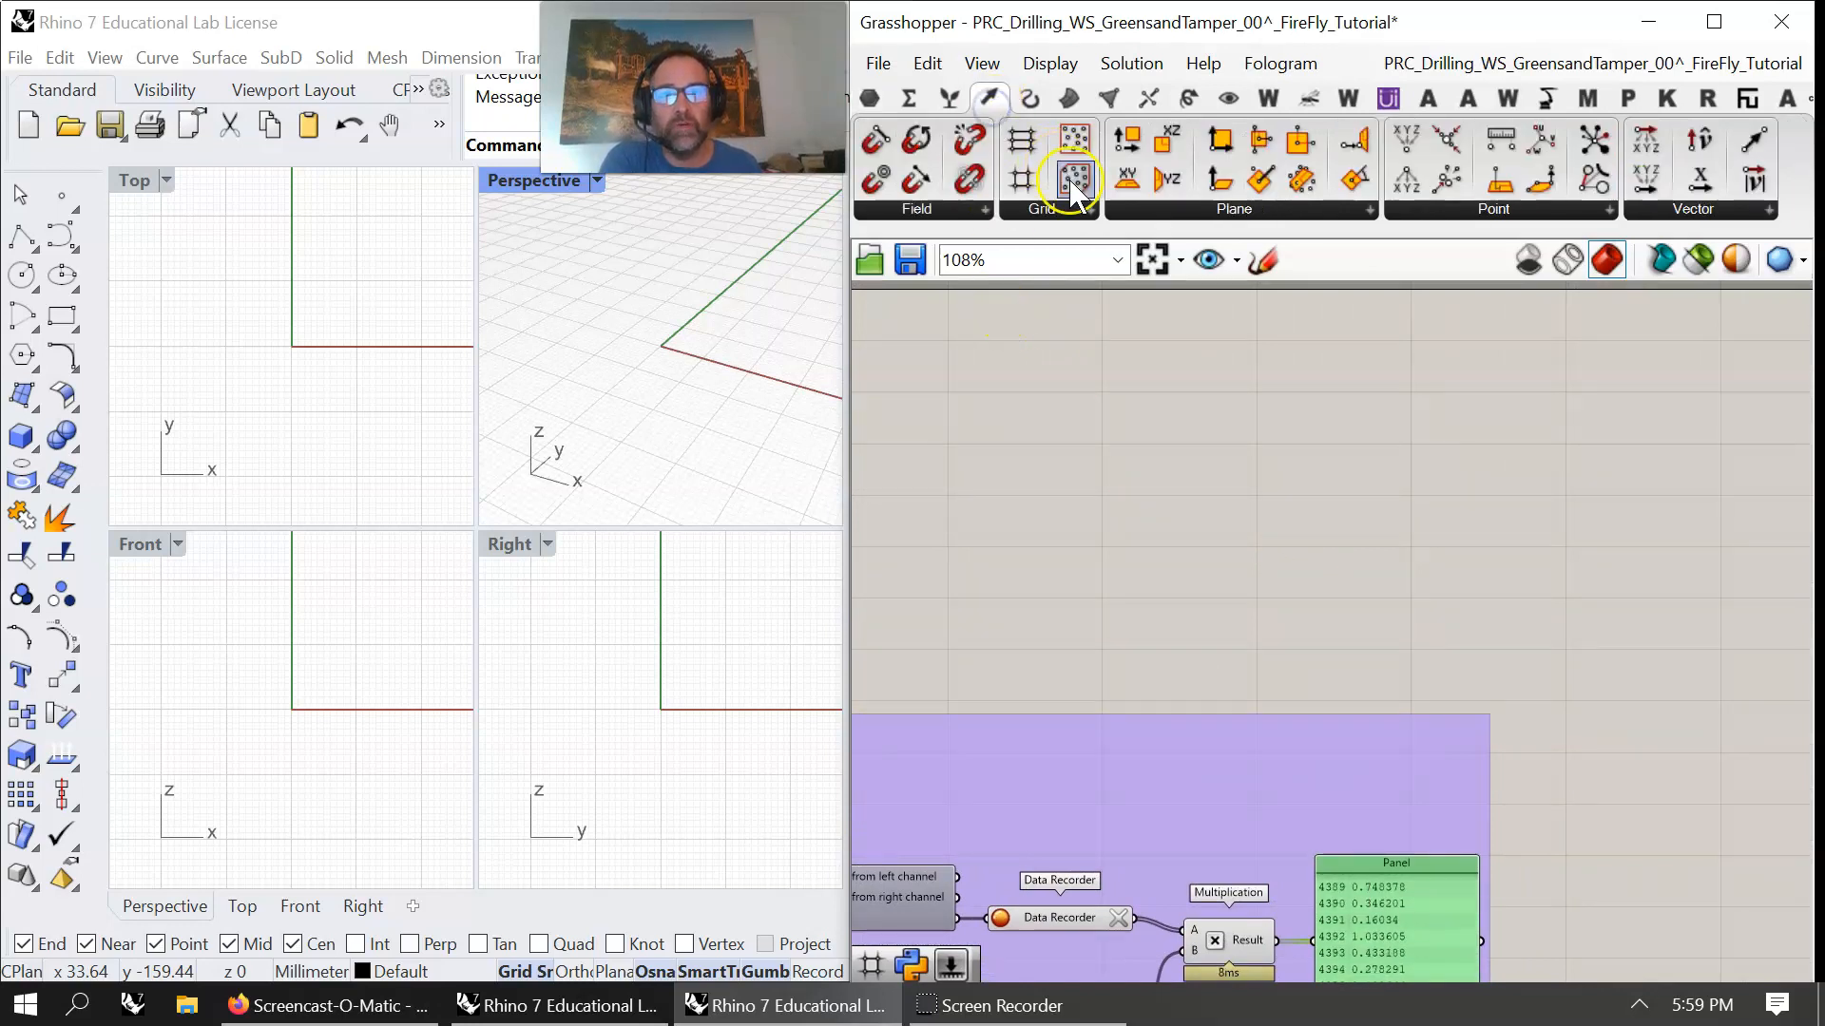
left_click_drag(1074, 183, 1425, 464)
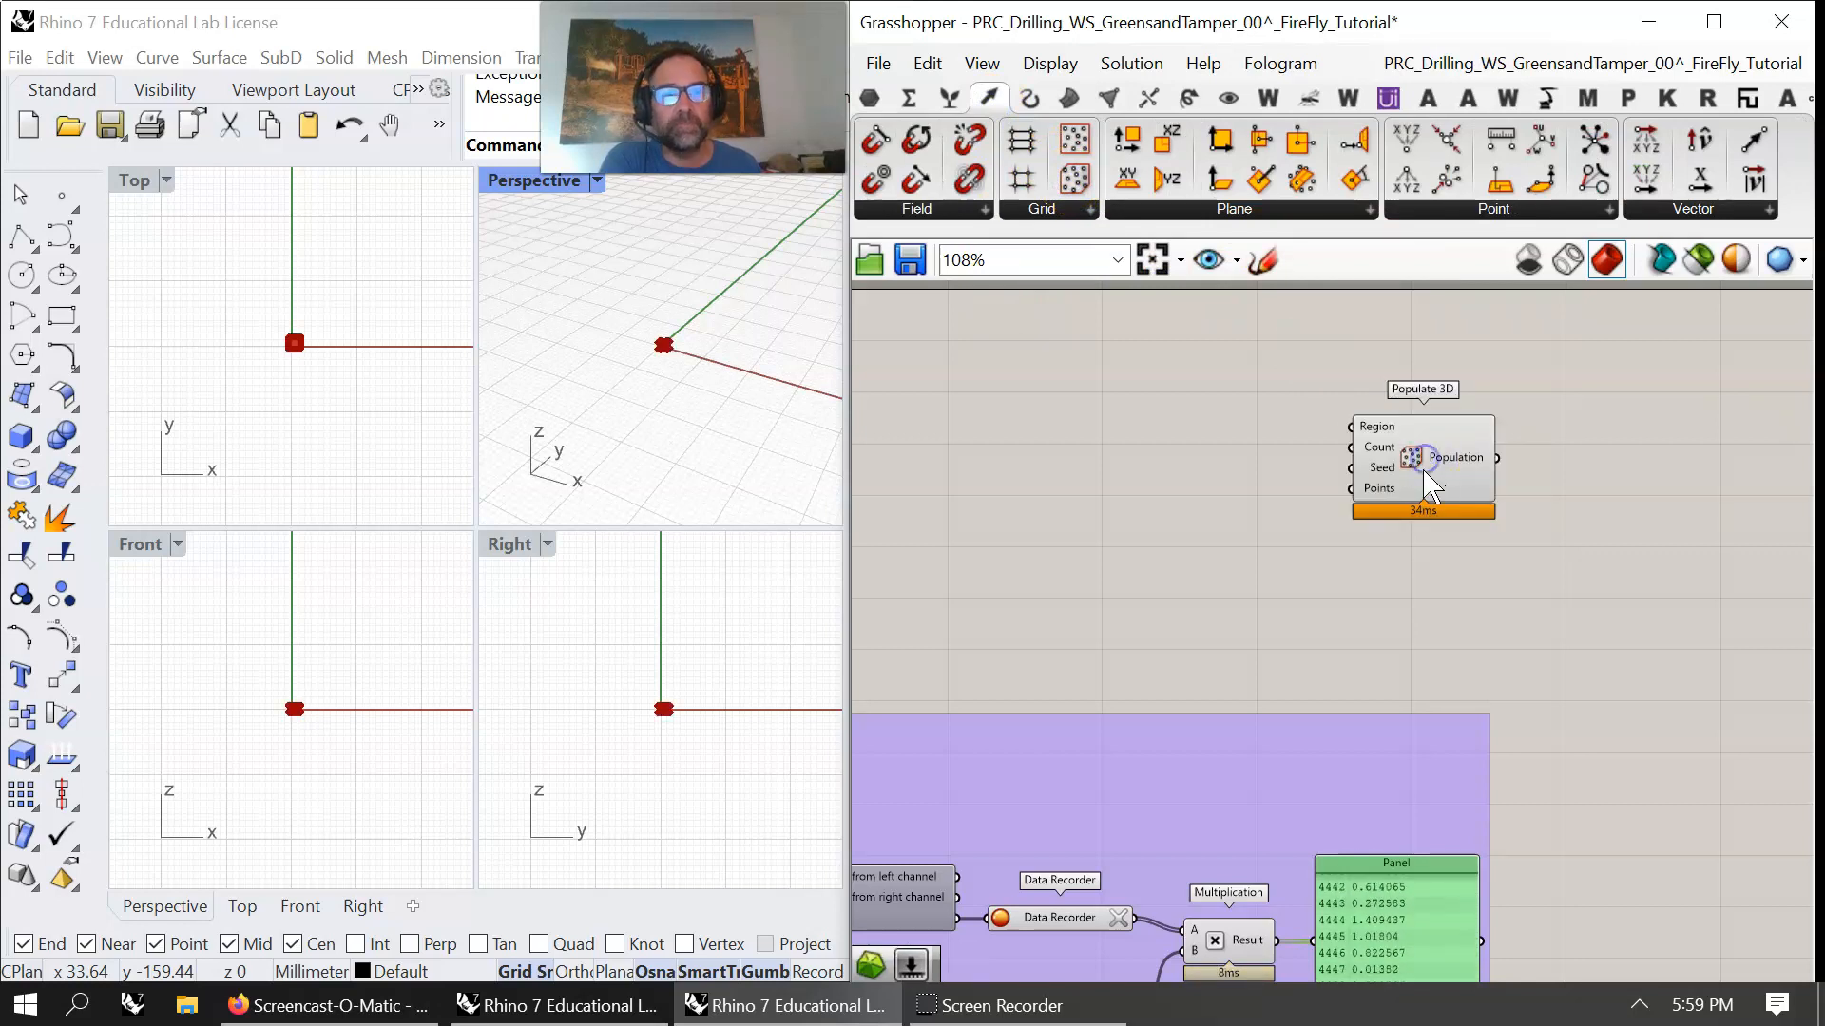
scroll(652, 352, "up", 2)
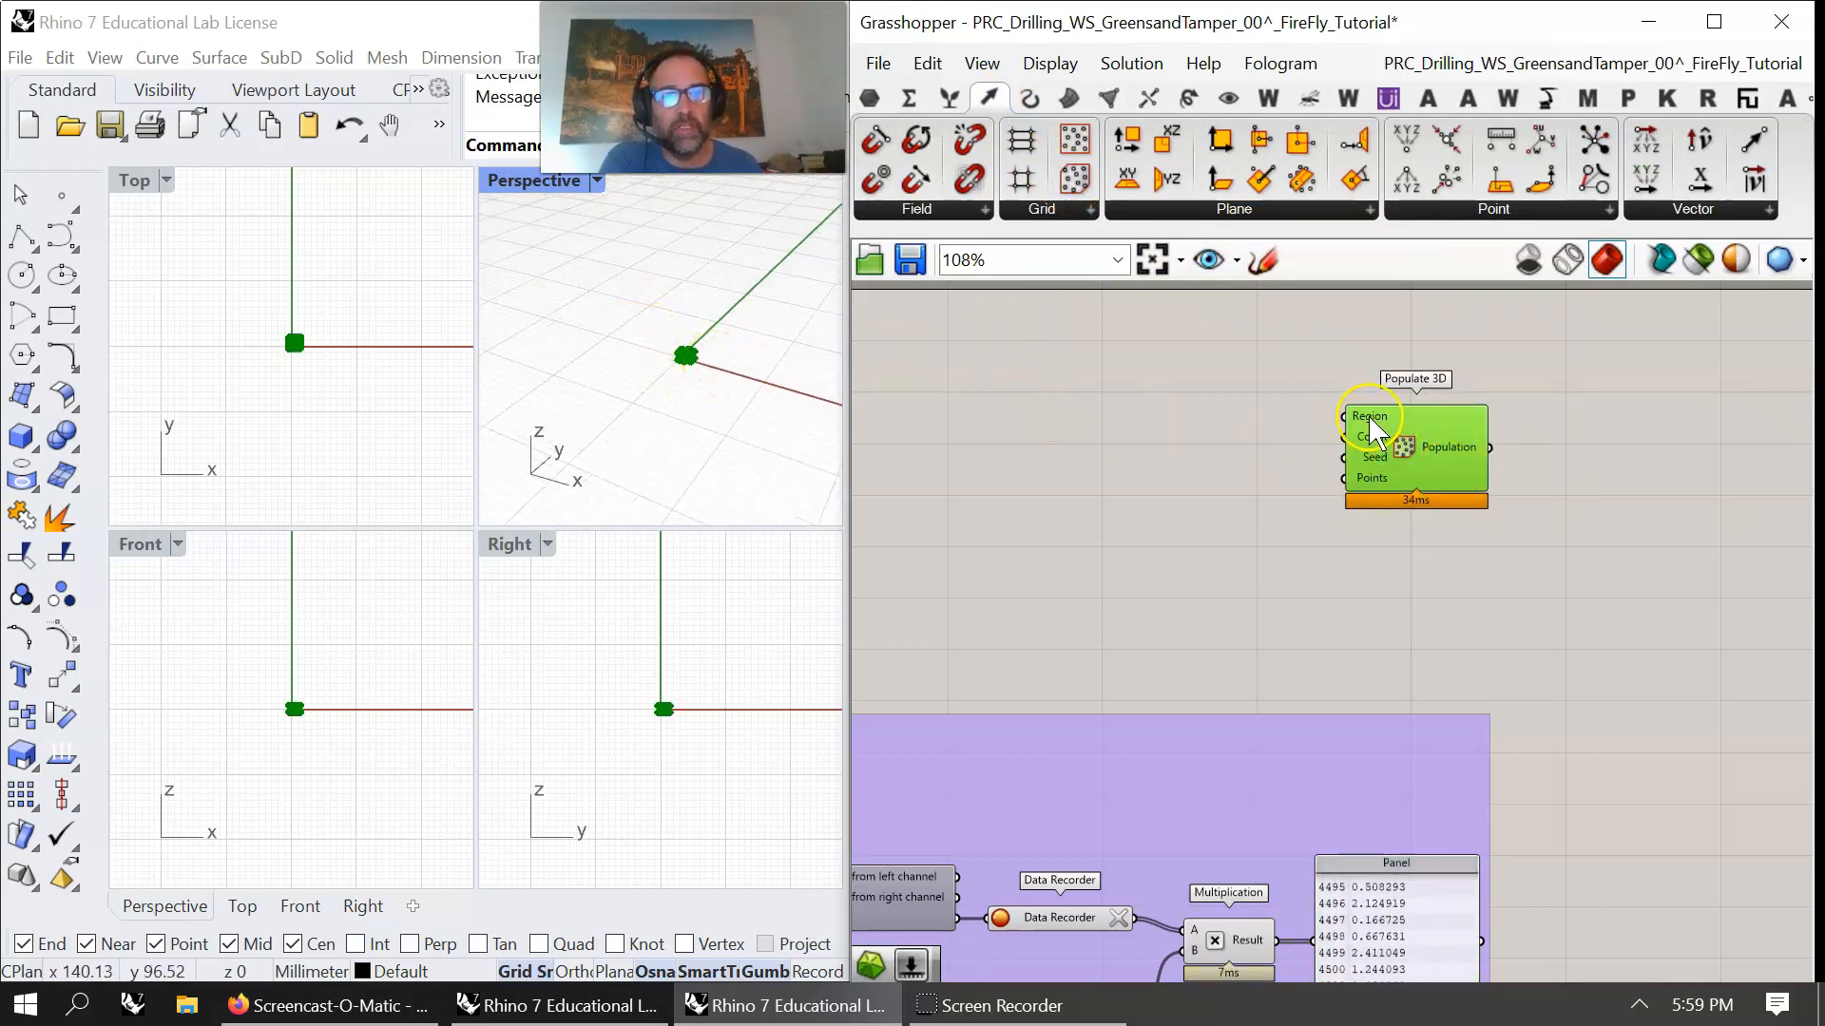
mouse_move(1371, 420)
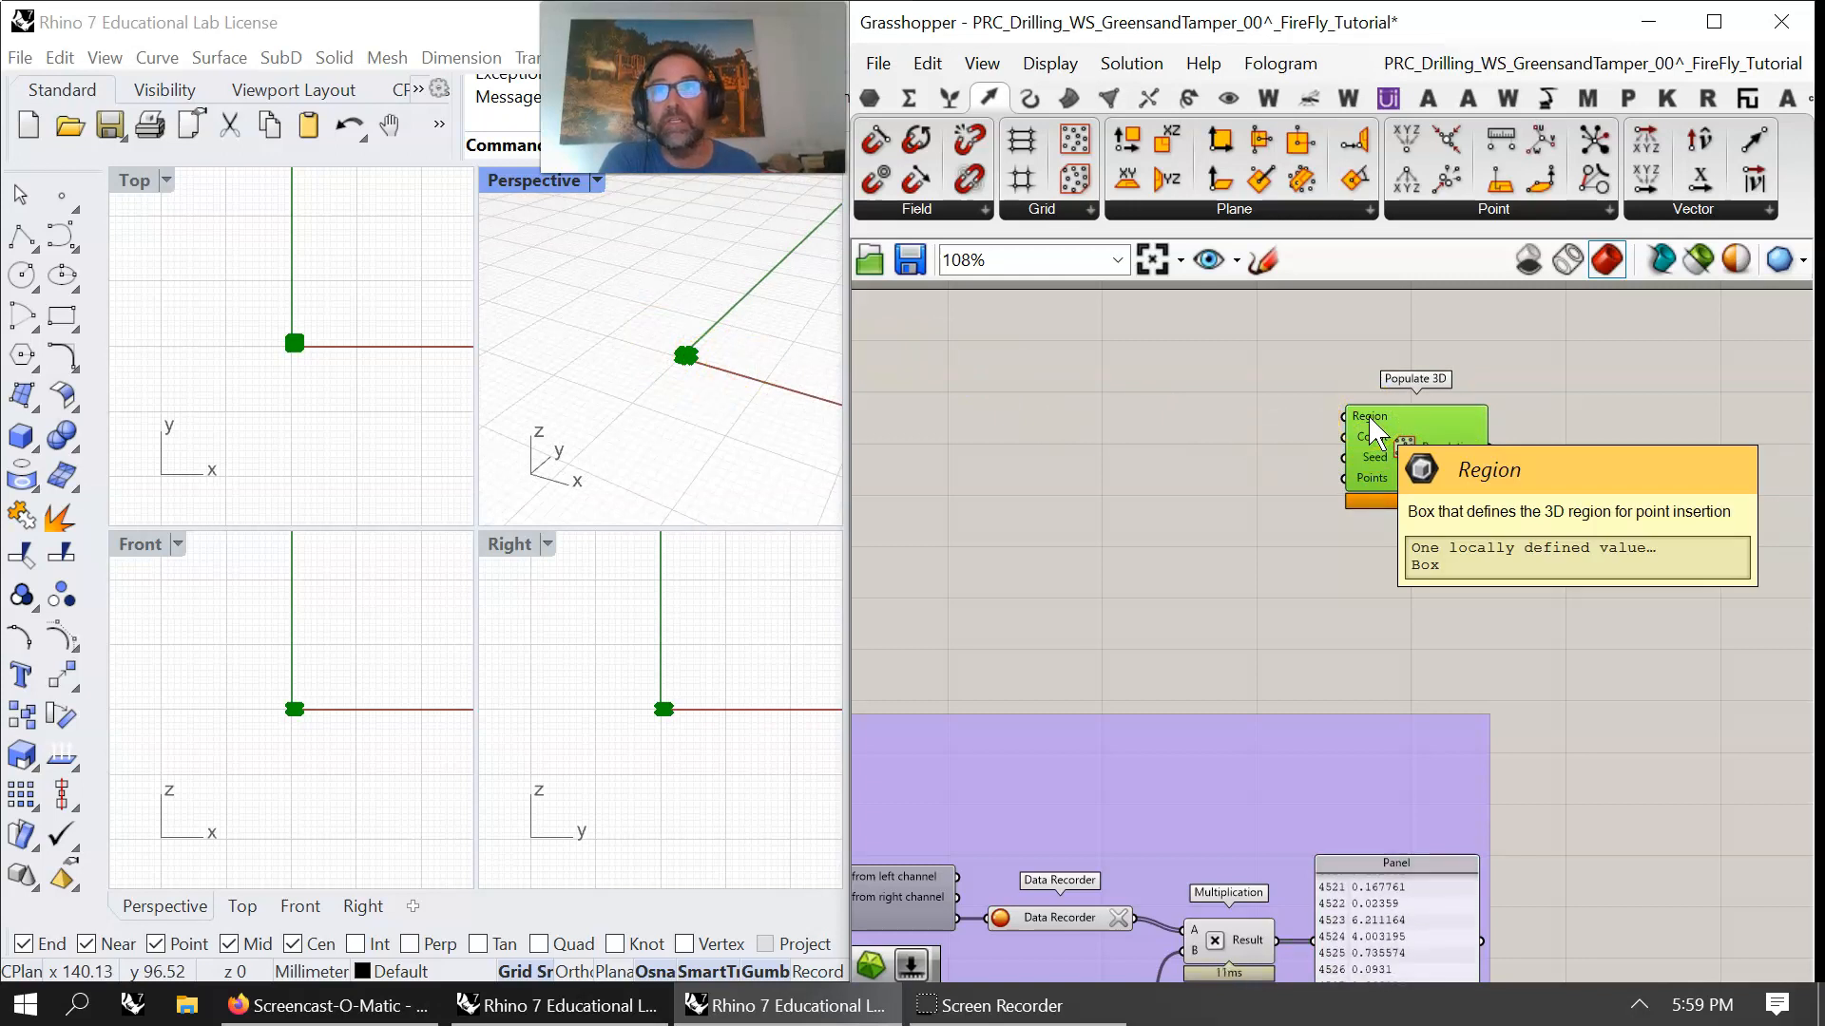
left_click(1068, 98)
left_click_drag(1439, 180, 1344, 416)
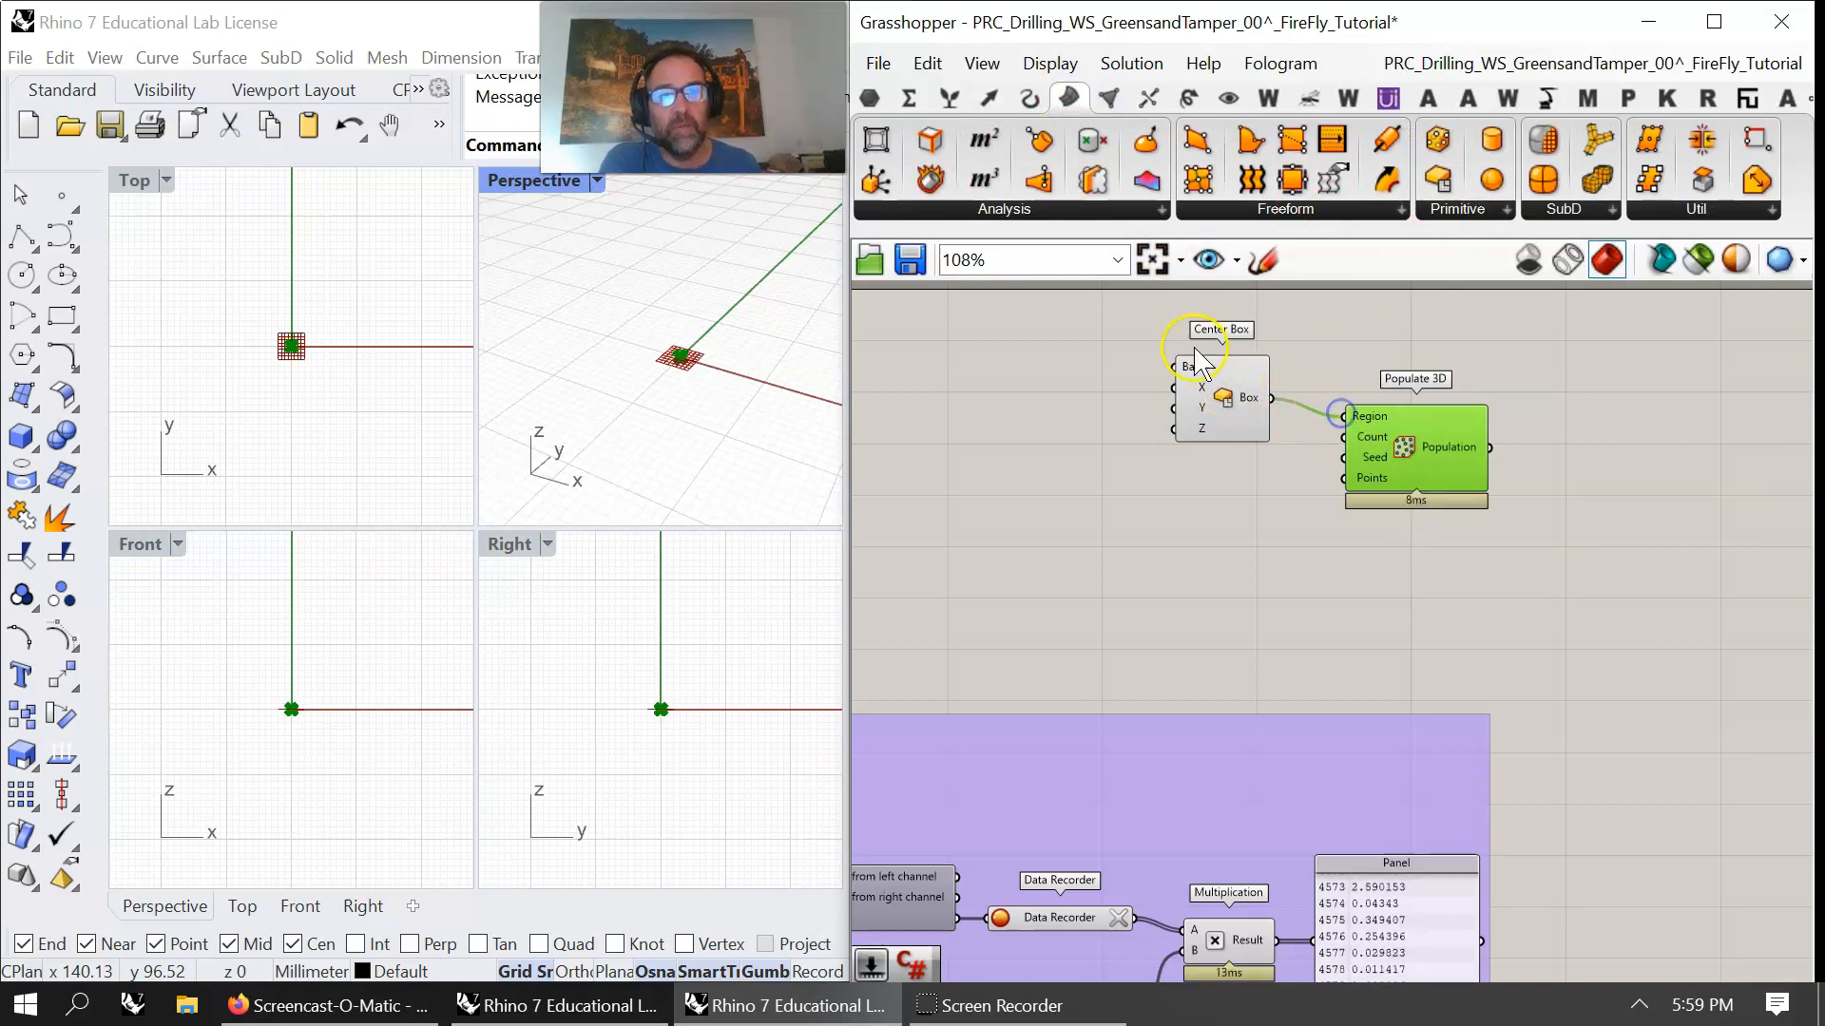
mouse_move(1199, 379)
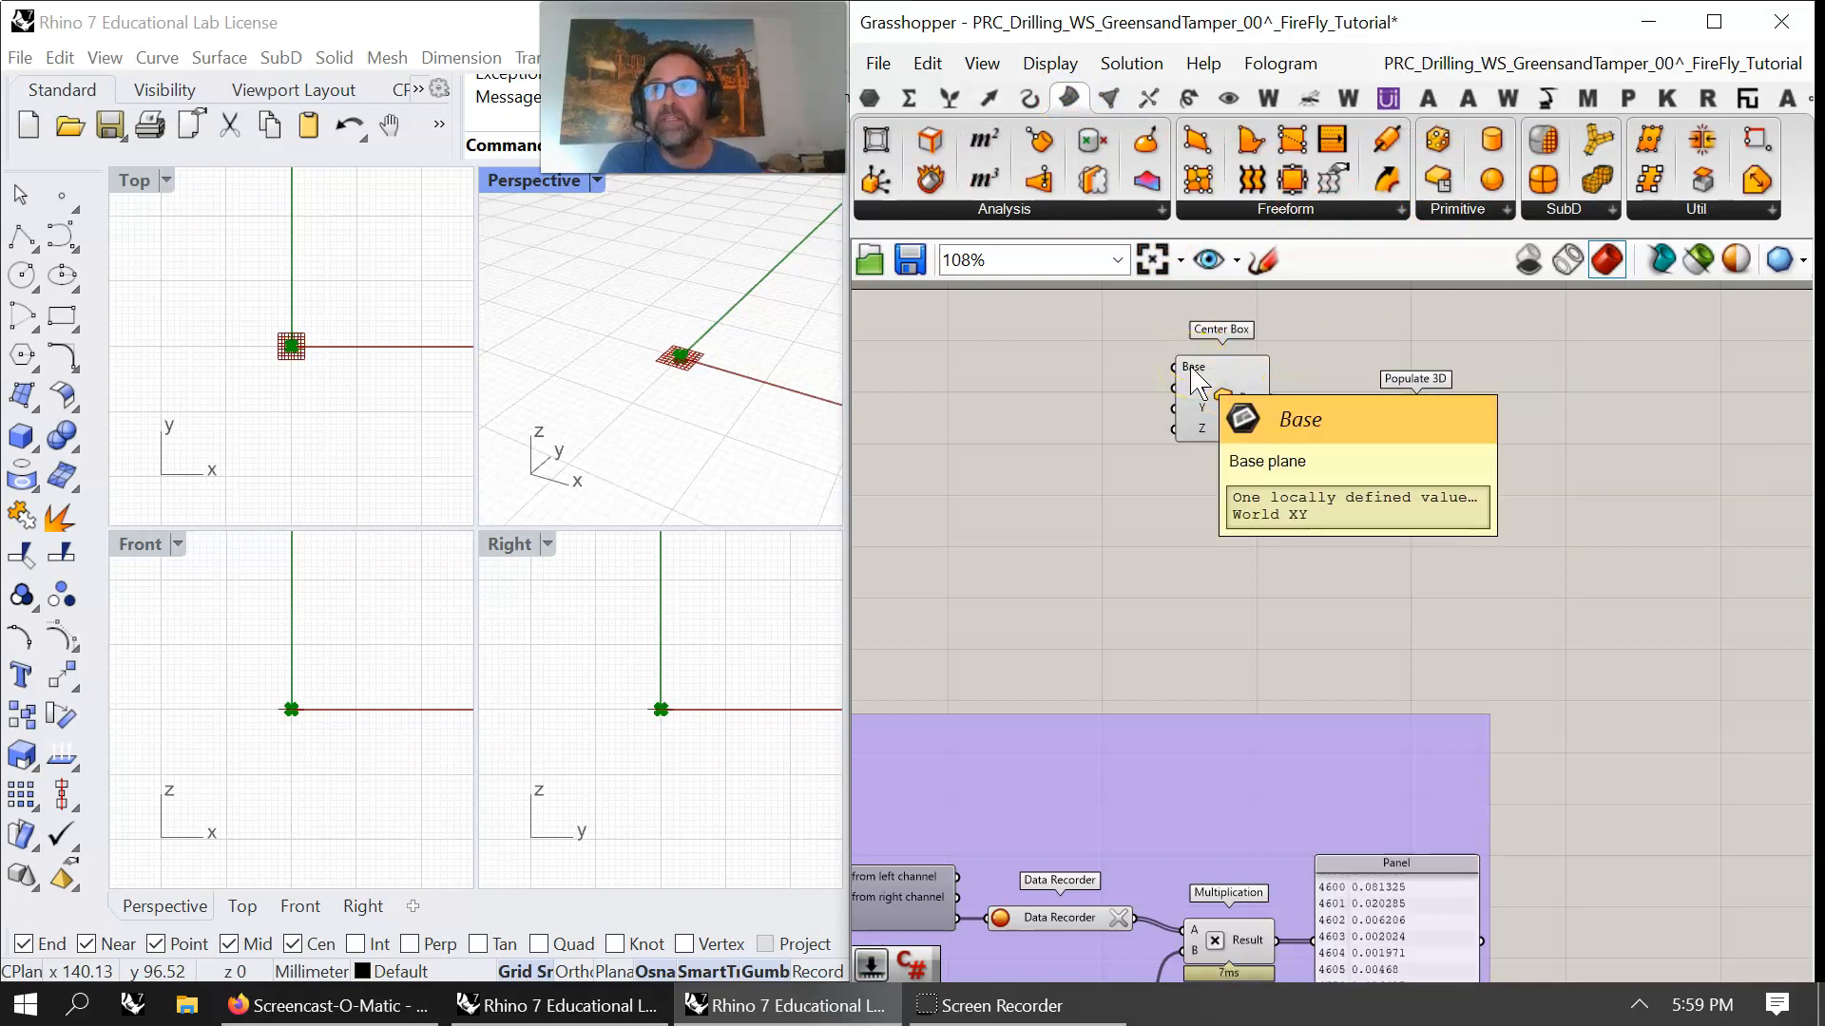
- Feed the Center Box's Base from a new Construct Plane, then select the three components and inspect their preview in Perspective
left_click(990, 98)
left_click(1225, 209)
mouse_move(1161, 342)
left_mouse_down()
mouse_move(1075, 391)
mouse_move(1050, 373)
mouse_move(1175, 369)
left_mouse_up()
right_click_drag(1169, 502, 1267, 528)
left_click_drag(1147, 391, 1177, 403)
left_click_drag(1551, 537, 1342, 450)
scroll(683, 347, "up", 5)
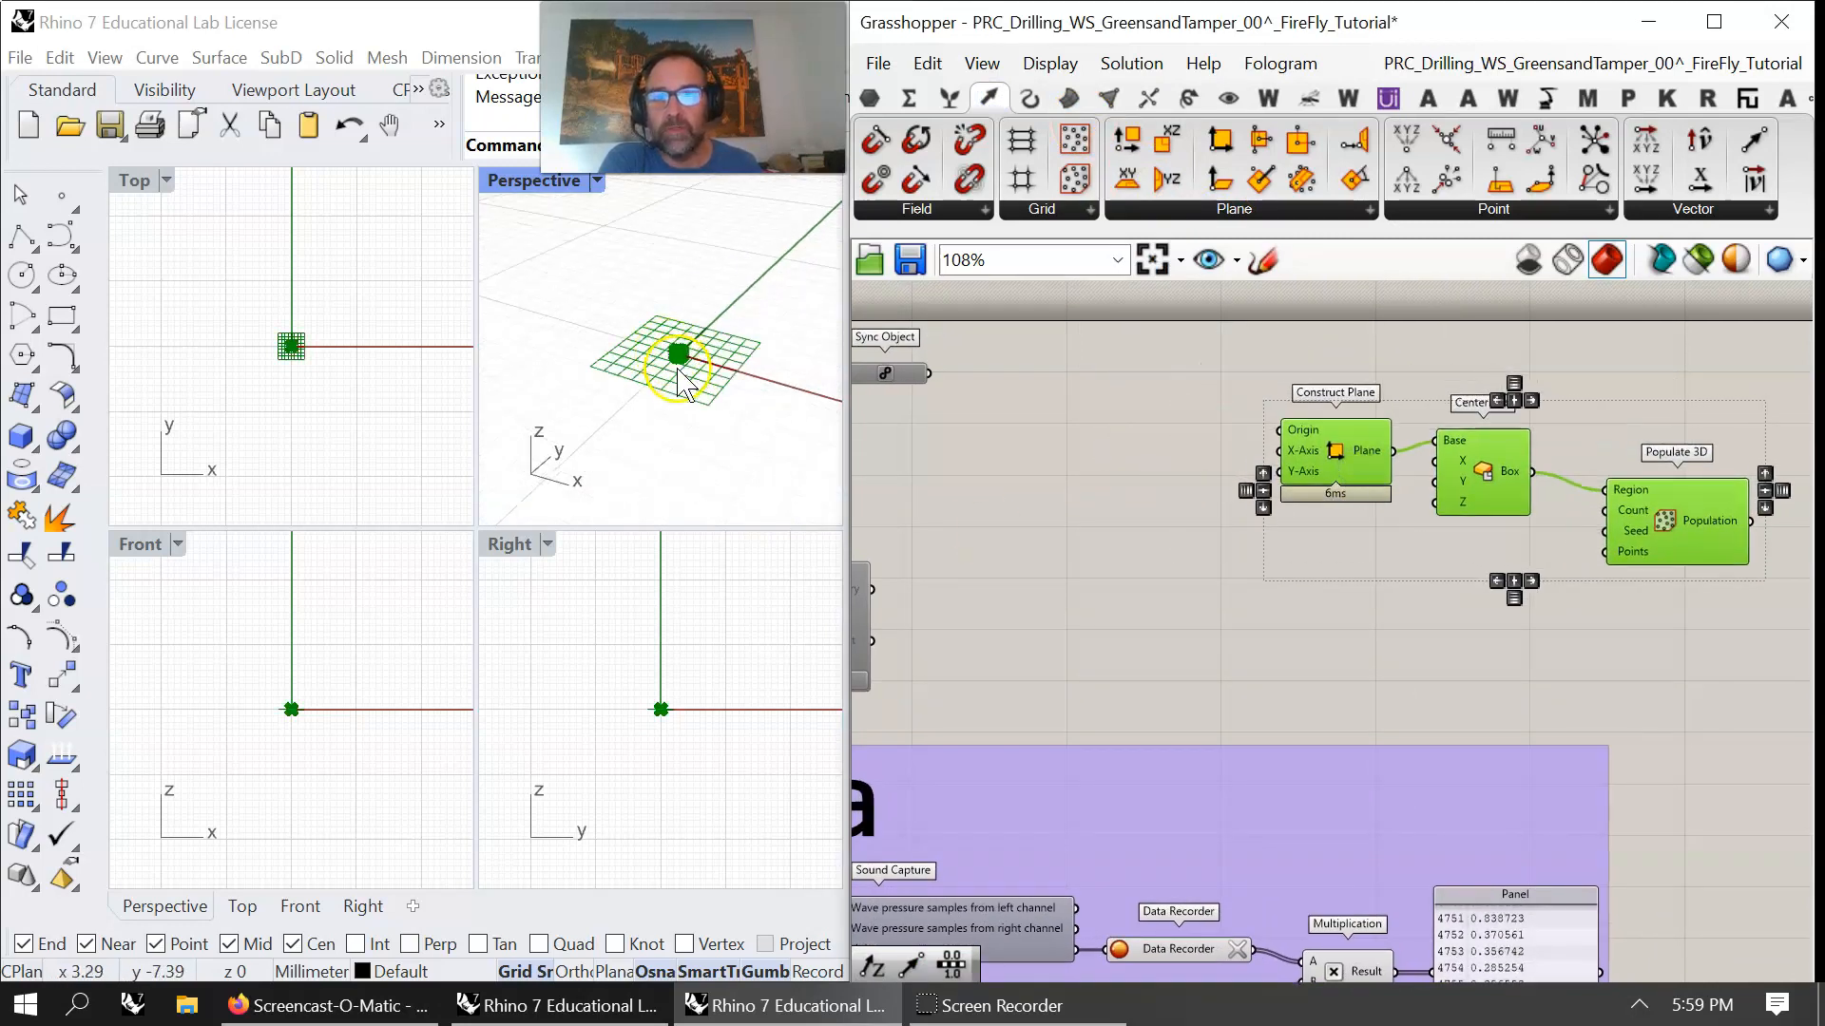
scroll(691, 361, "down", 8)
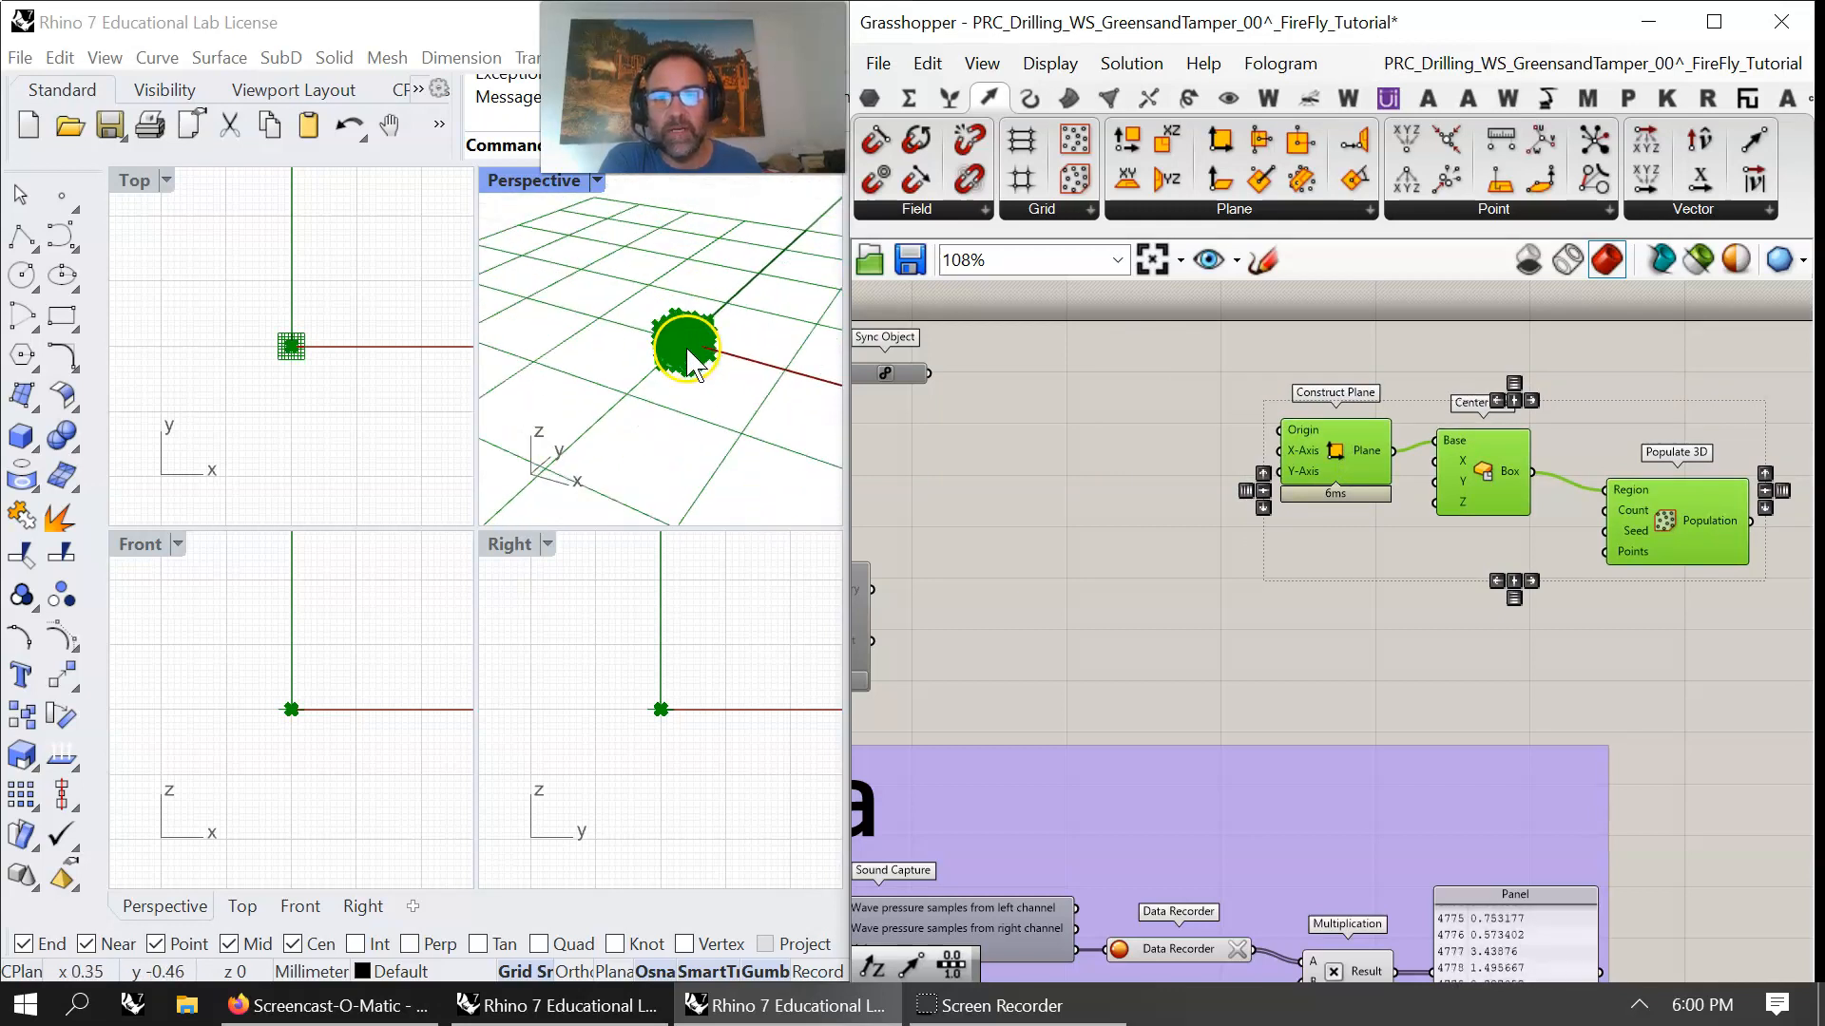
- Connect a Construct Point to the plane's Origin and drive its Z coordinate with a number slider set to 648
mouse_move(1367, 629)
right_mouse_down()
mouse_move(1400, 635)
mouse_move(1370, 639)
right_mouse_up()
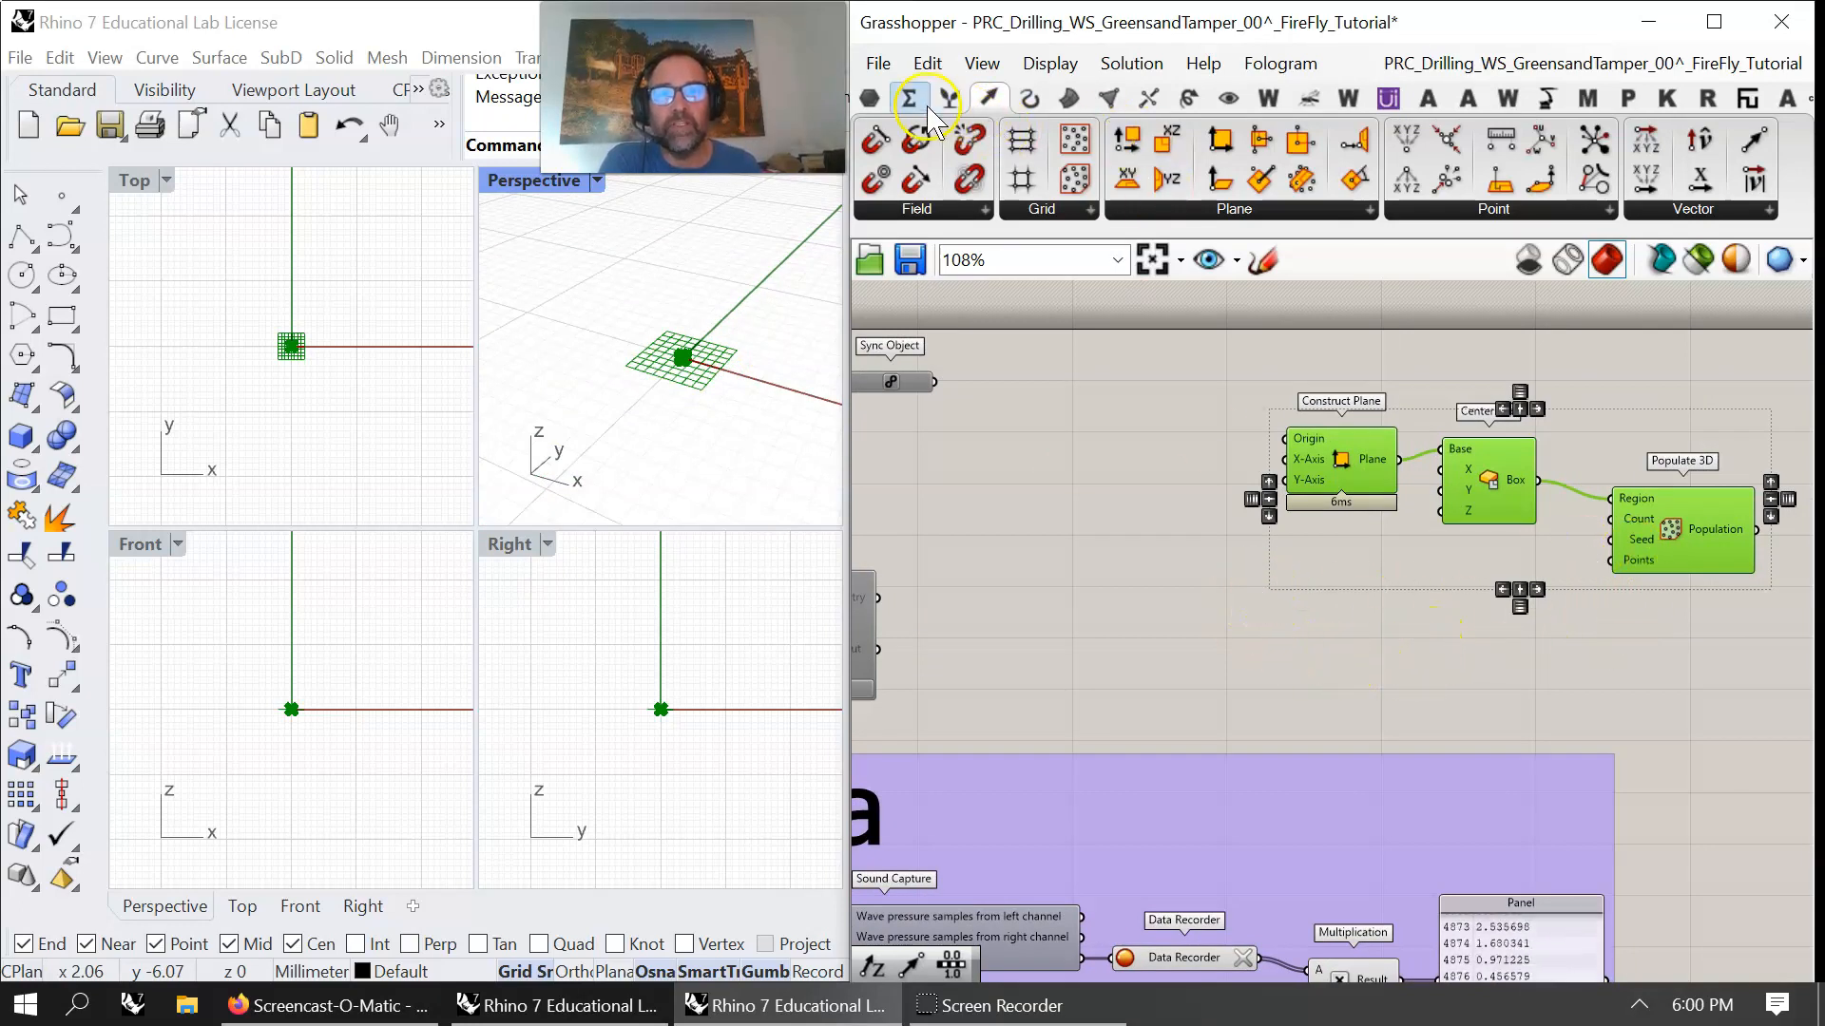
left_click_drag(1406, 142, 1285, 438)
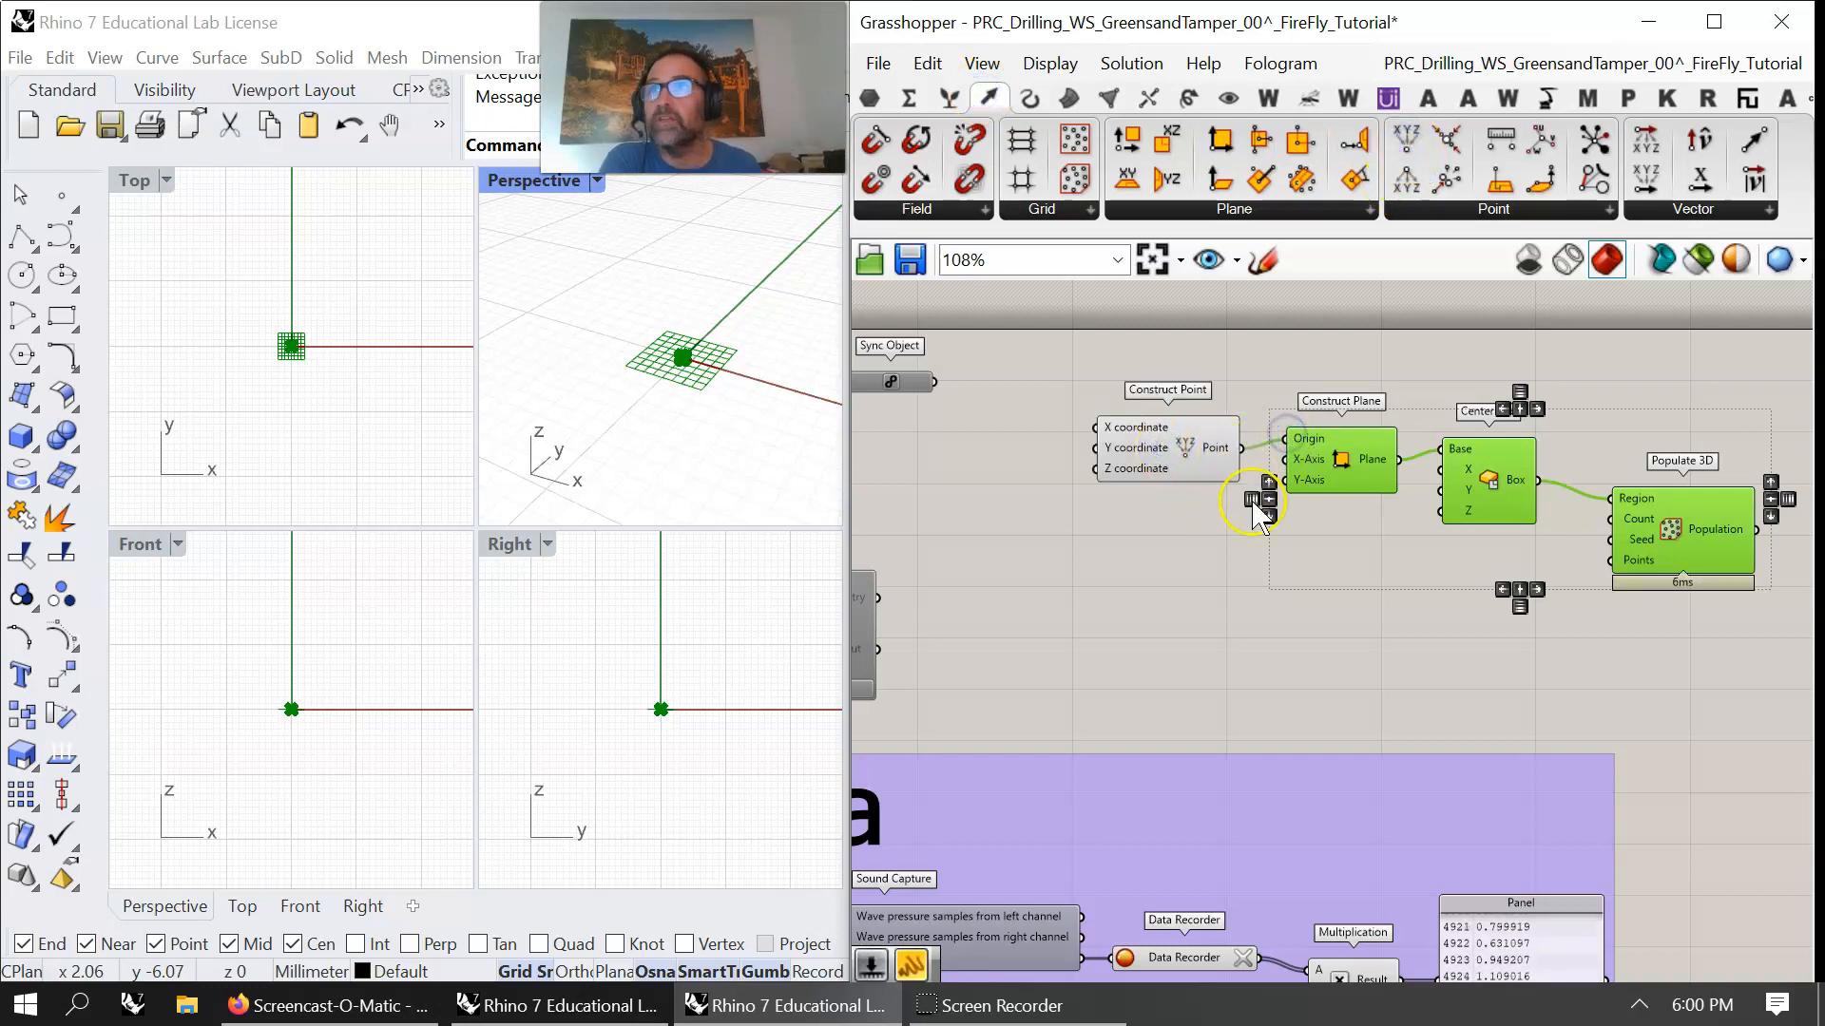
double_click(972, 523)
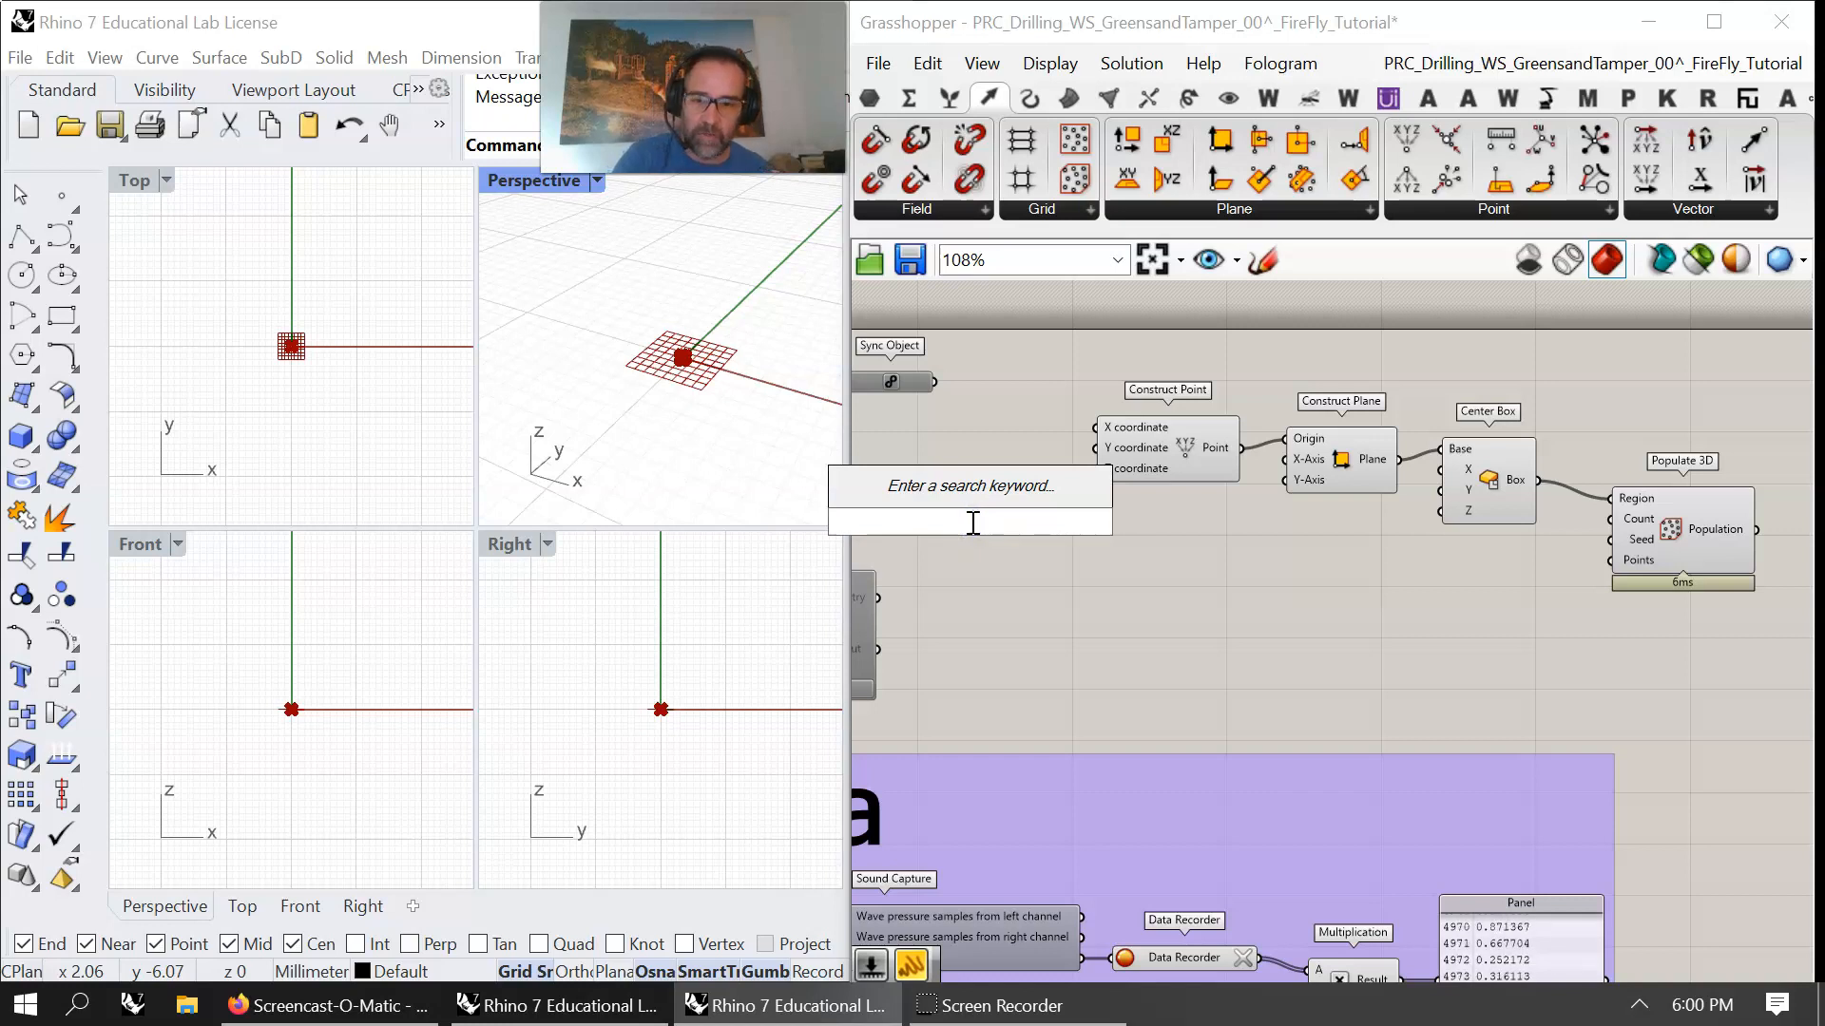
type("122")
key("Return")
left_click_drag(1077, 521, 1095, 468)
left_click_drag(974, 533, 1030, 529)
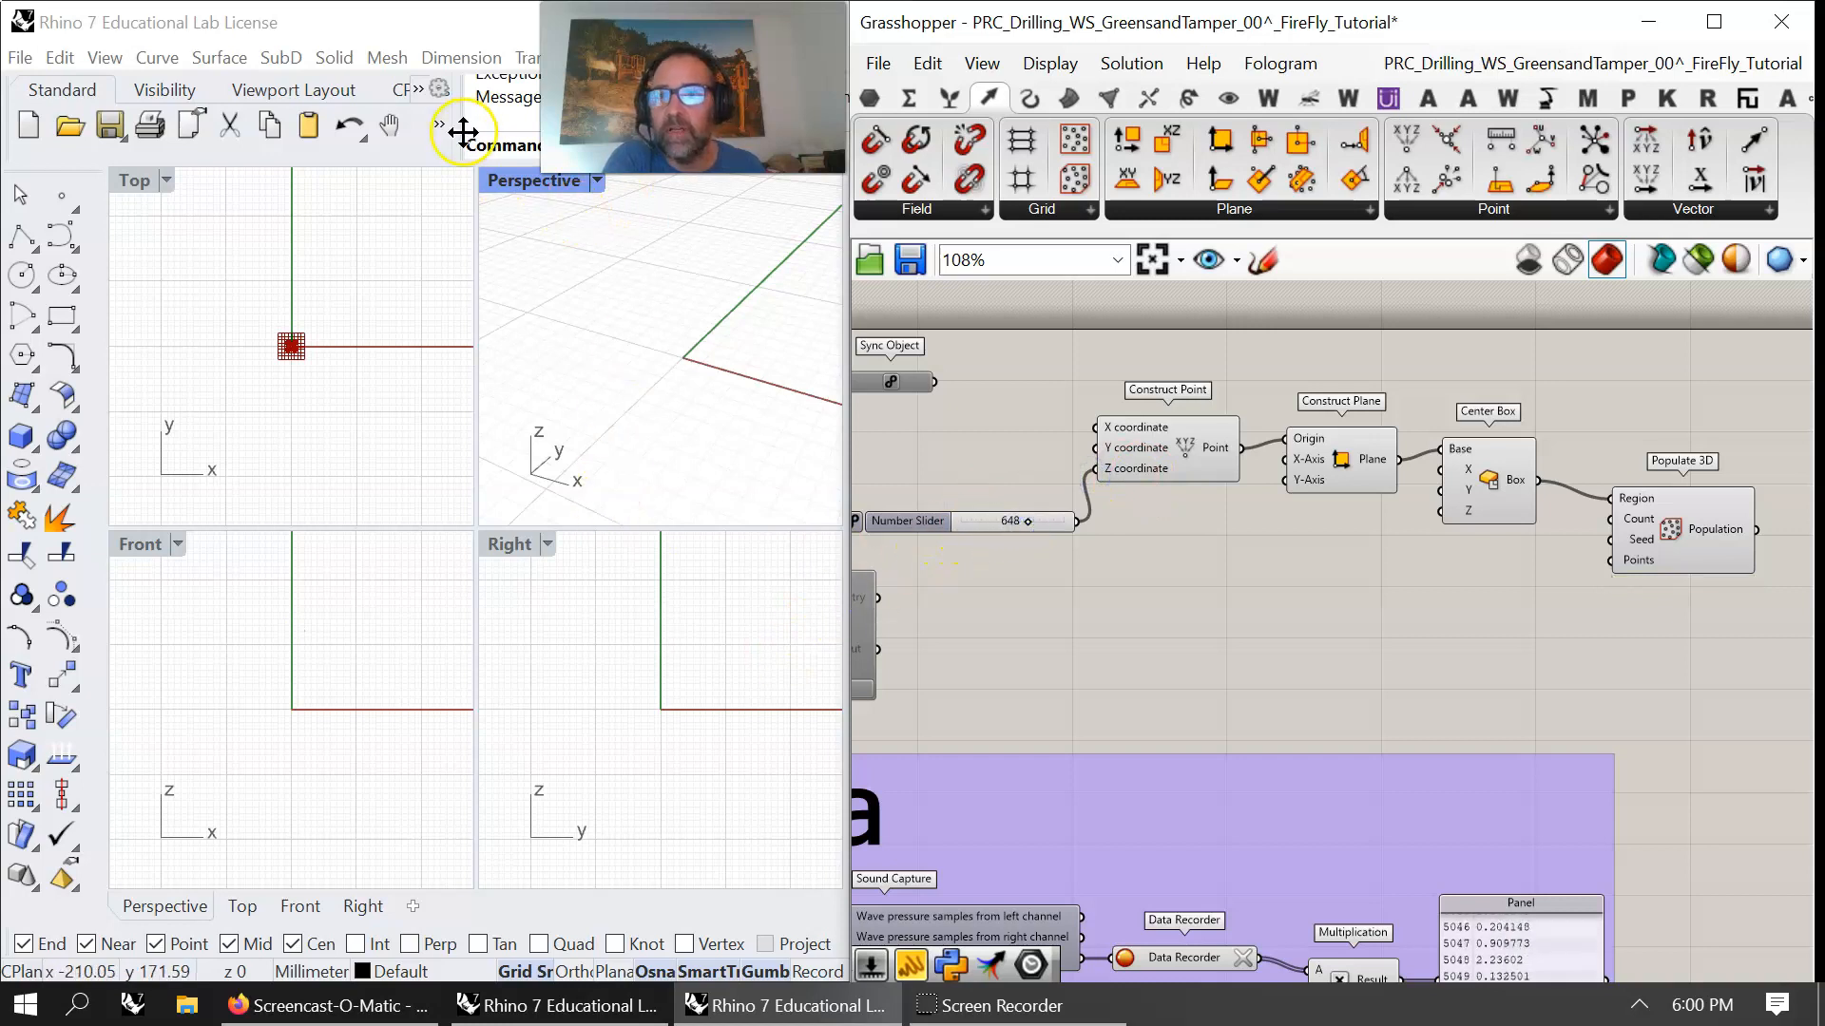
- Examine the raised box and its points in the Perspective, Right and Front viewports, and check Populate 3D's Count input
right_click_drag(652, 326, 672, 380)
right_click_drag(686, 454, 701, 361)
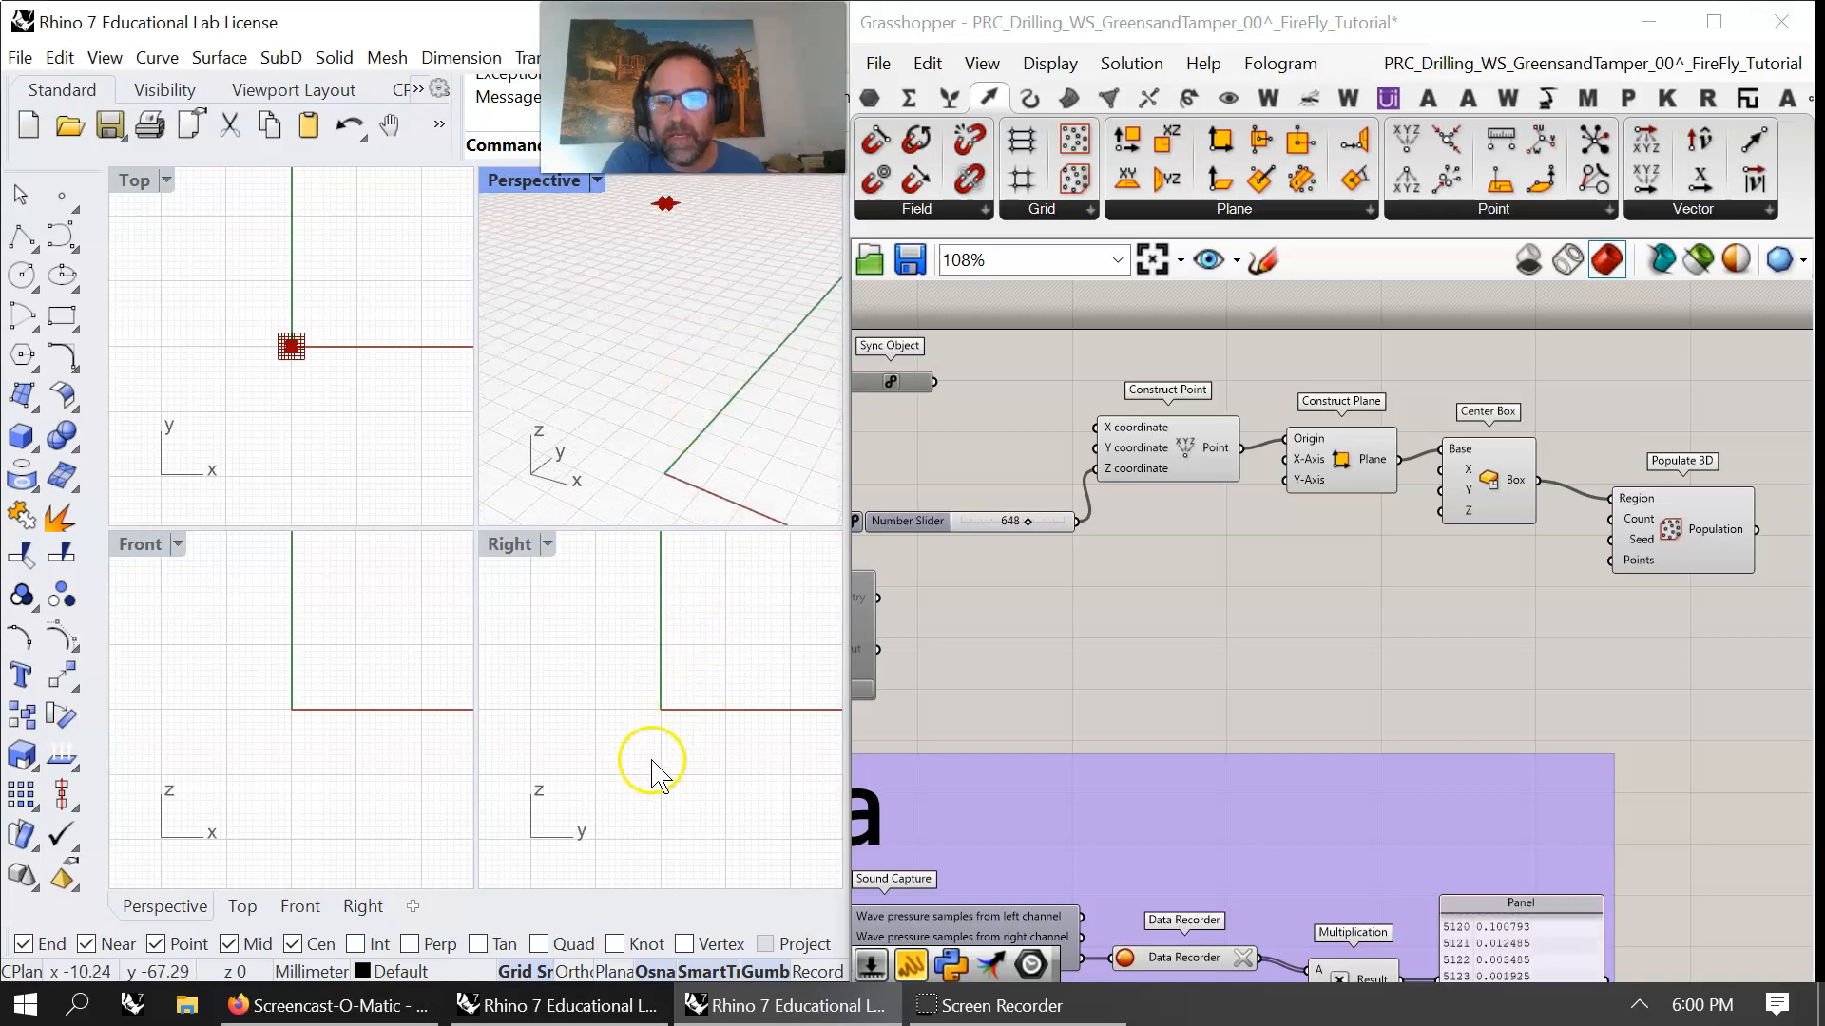
left_click(652, 704)
right_click_drag(624, 725, 700, 849)
right_click_drag(333, 635, 329, 798)
scroll(360, 762, "down", 7)
right_click_drag(387, 714, 377, 668)
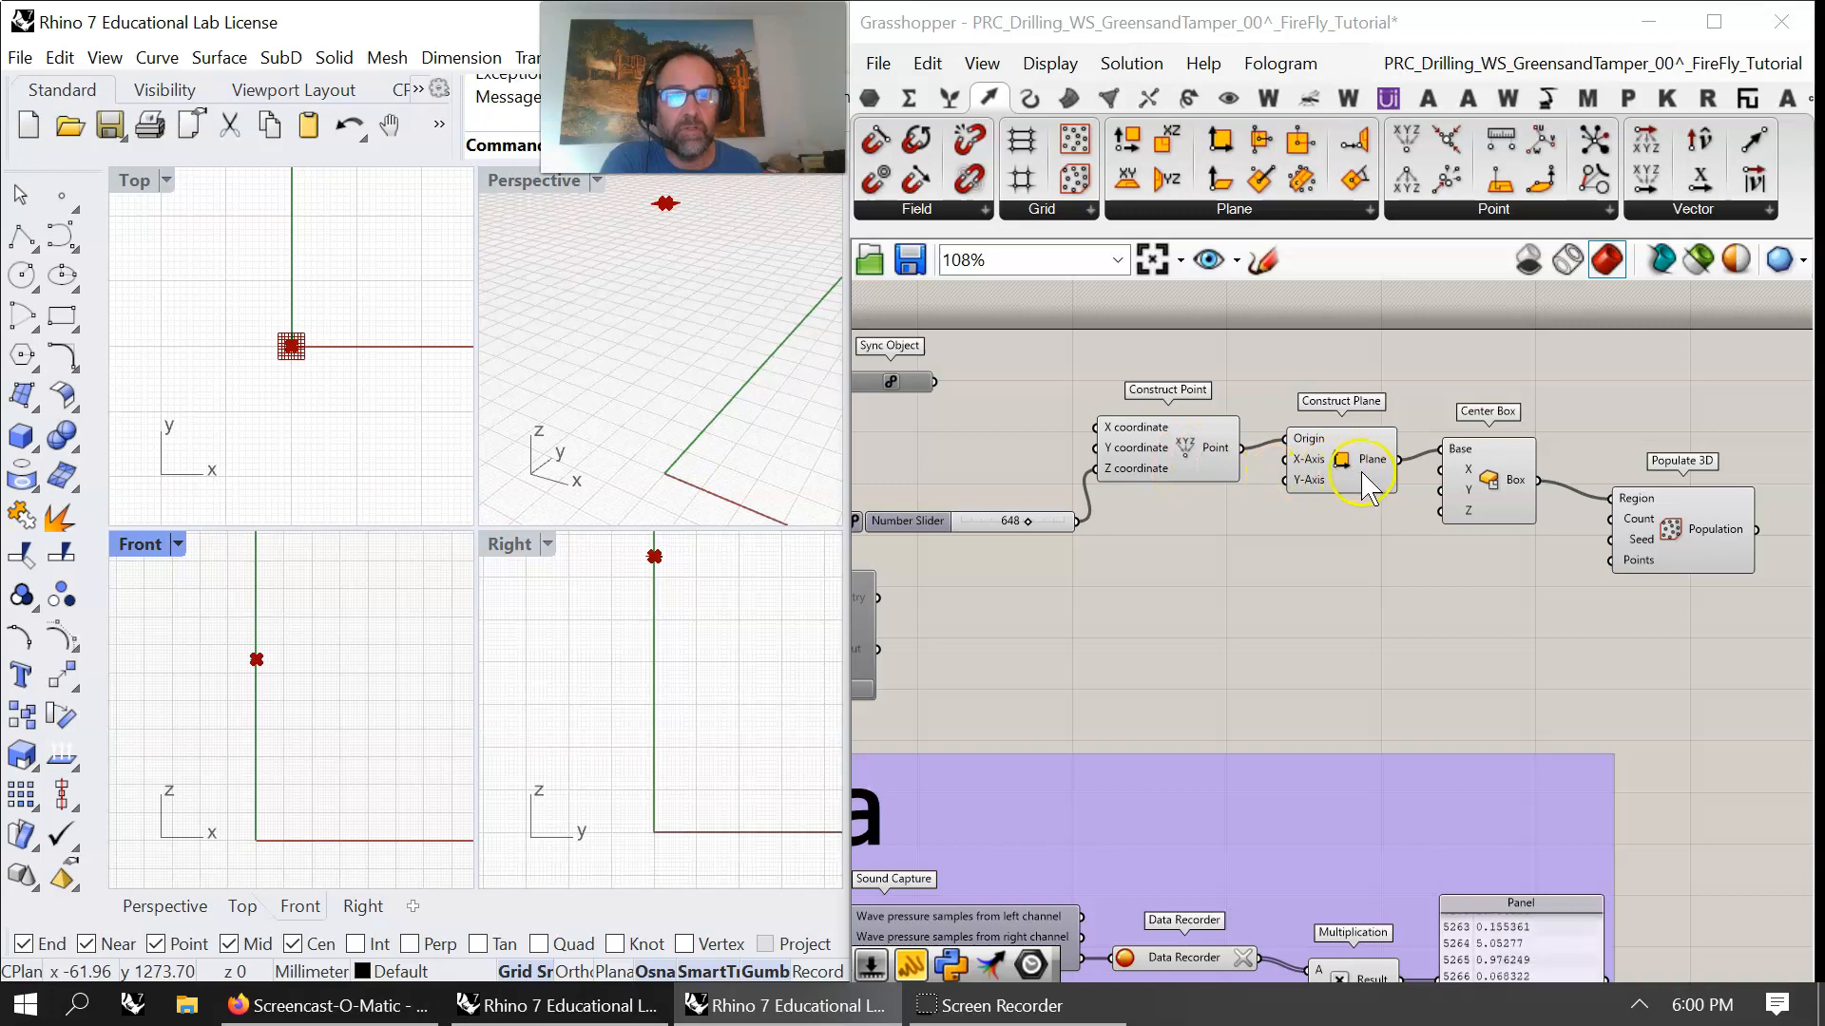
mouse_move(1632, 535)
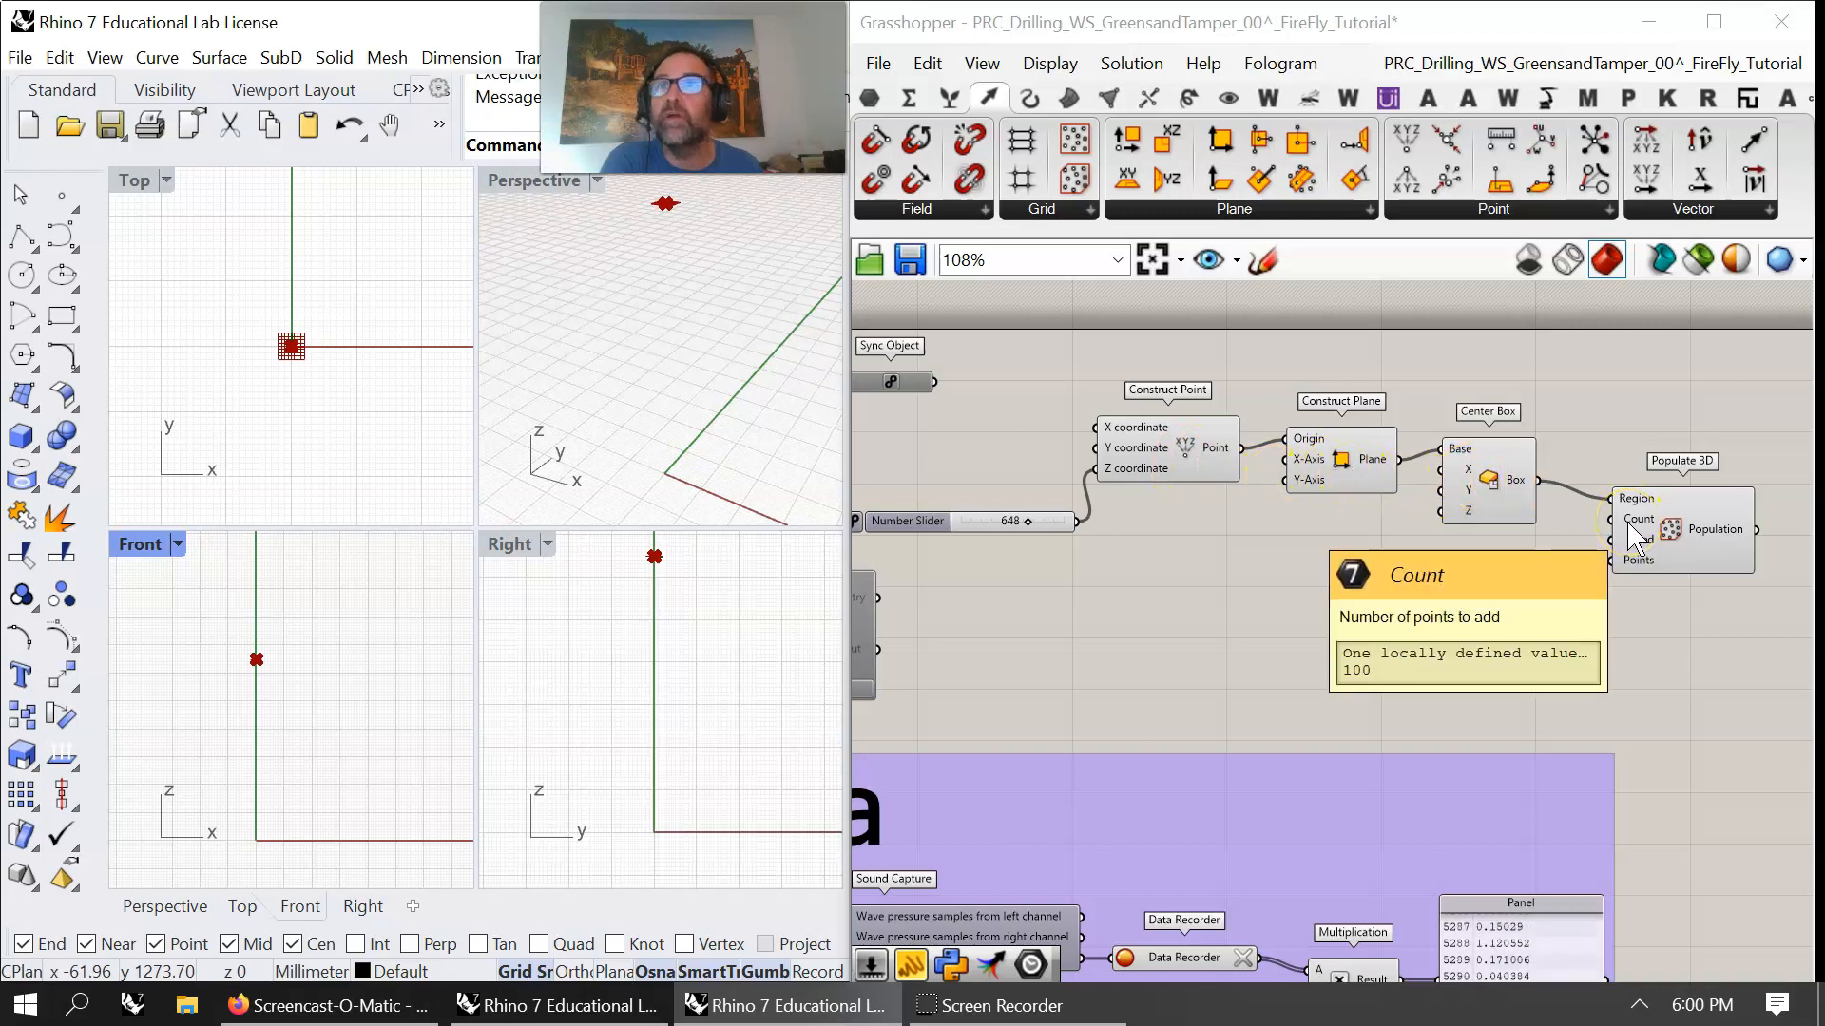
left_click(1325, 500)
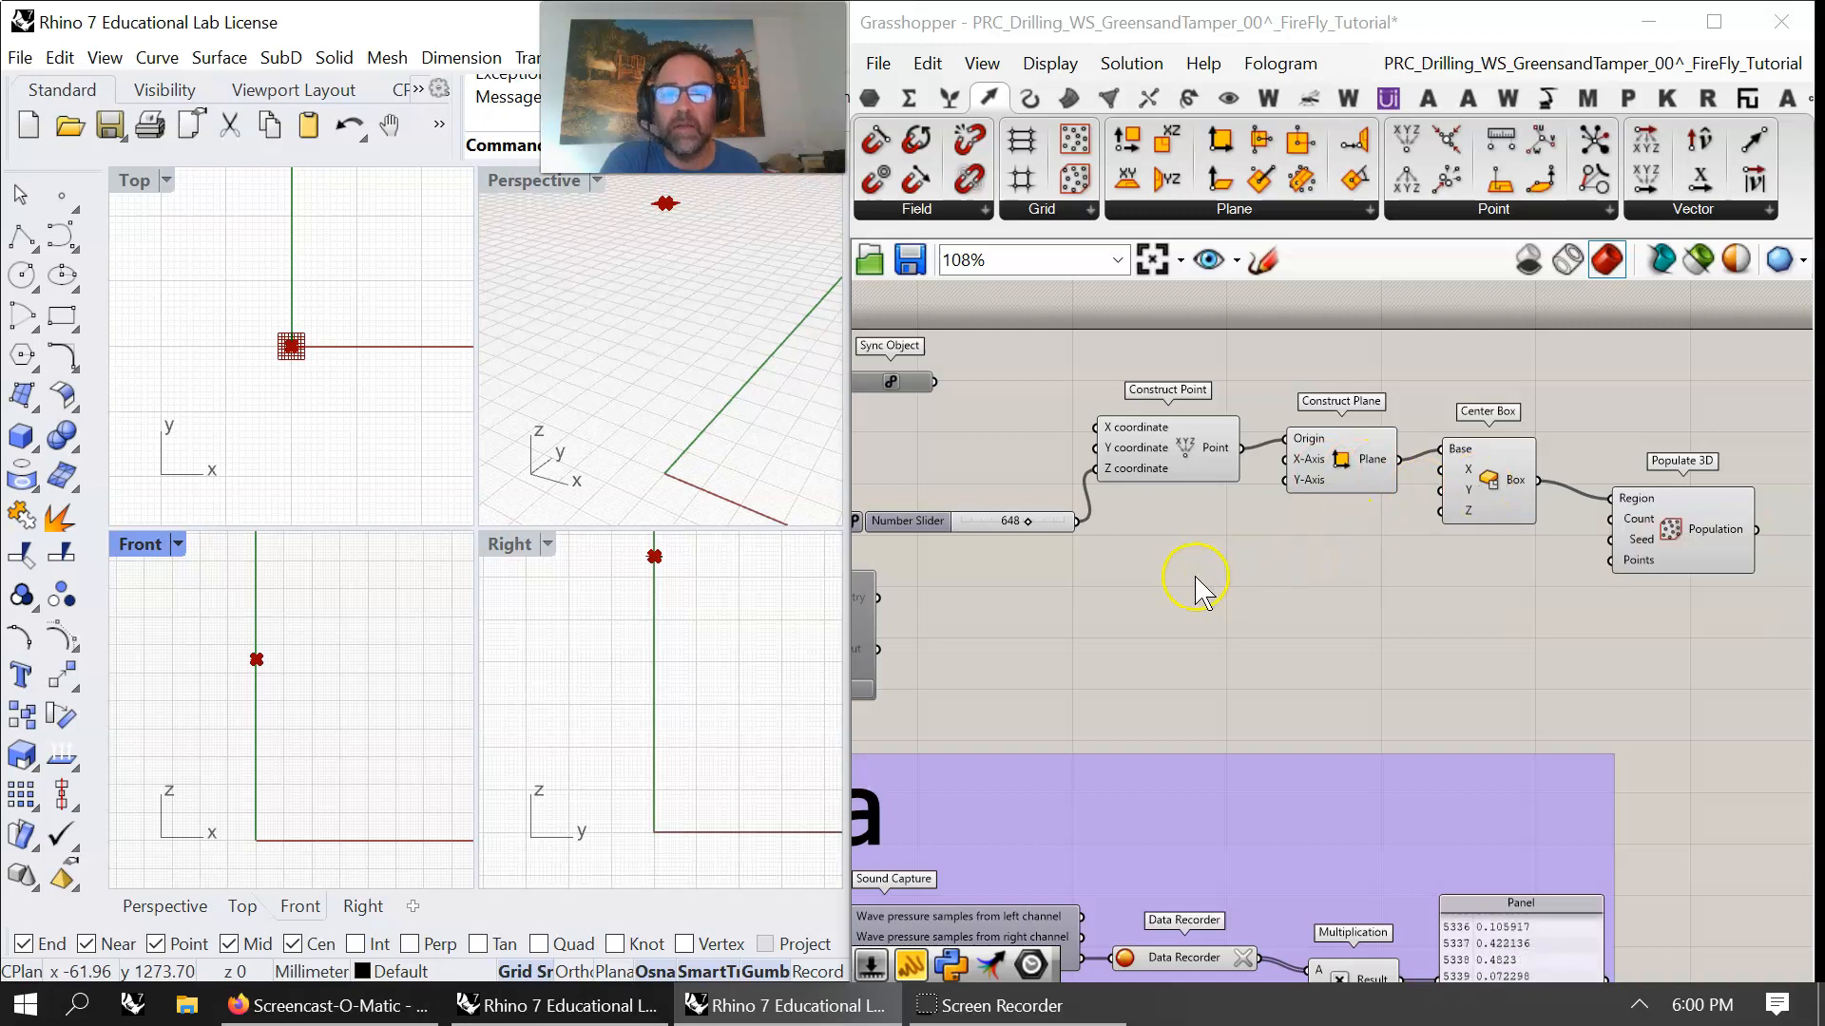
- Connect a copy of the Z coordinate slider to the Center Box's X and Y inputs and fit the geometry in all viewports
left_click(1057, 523)
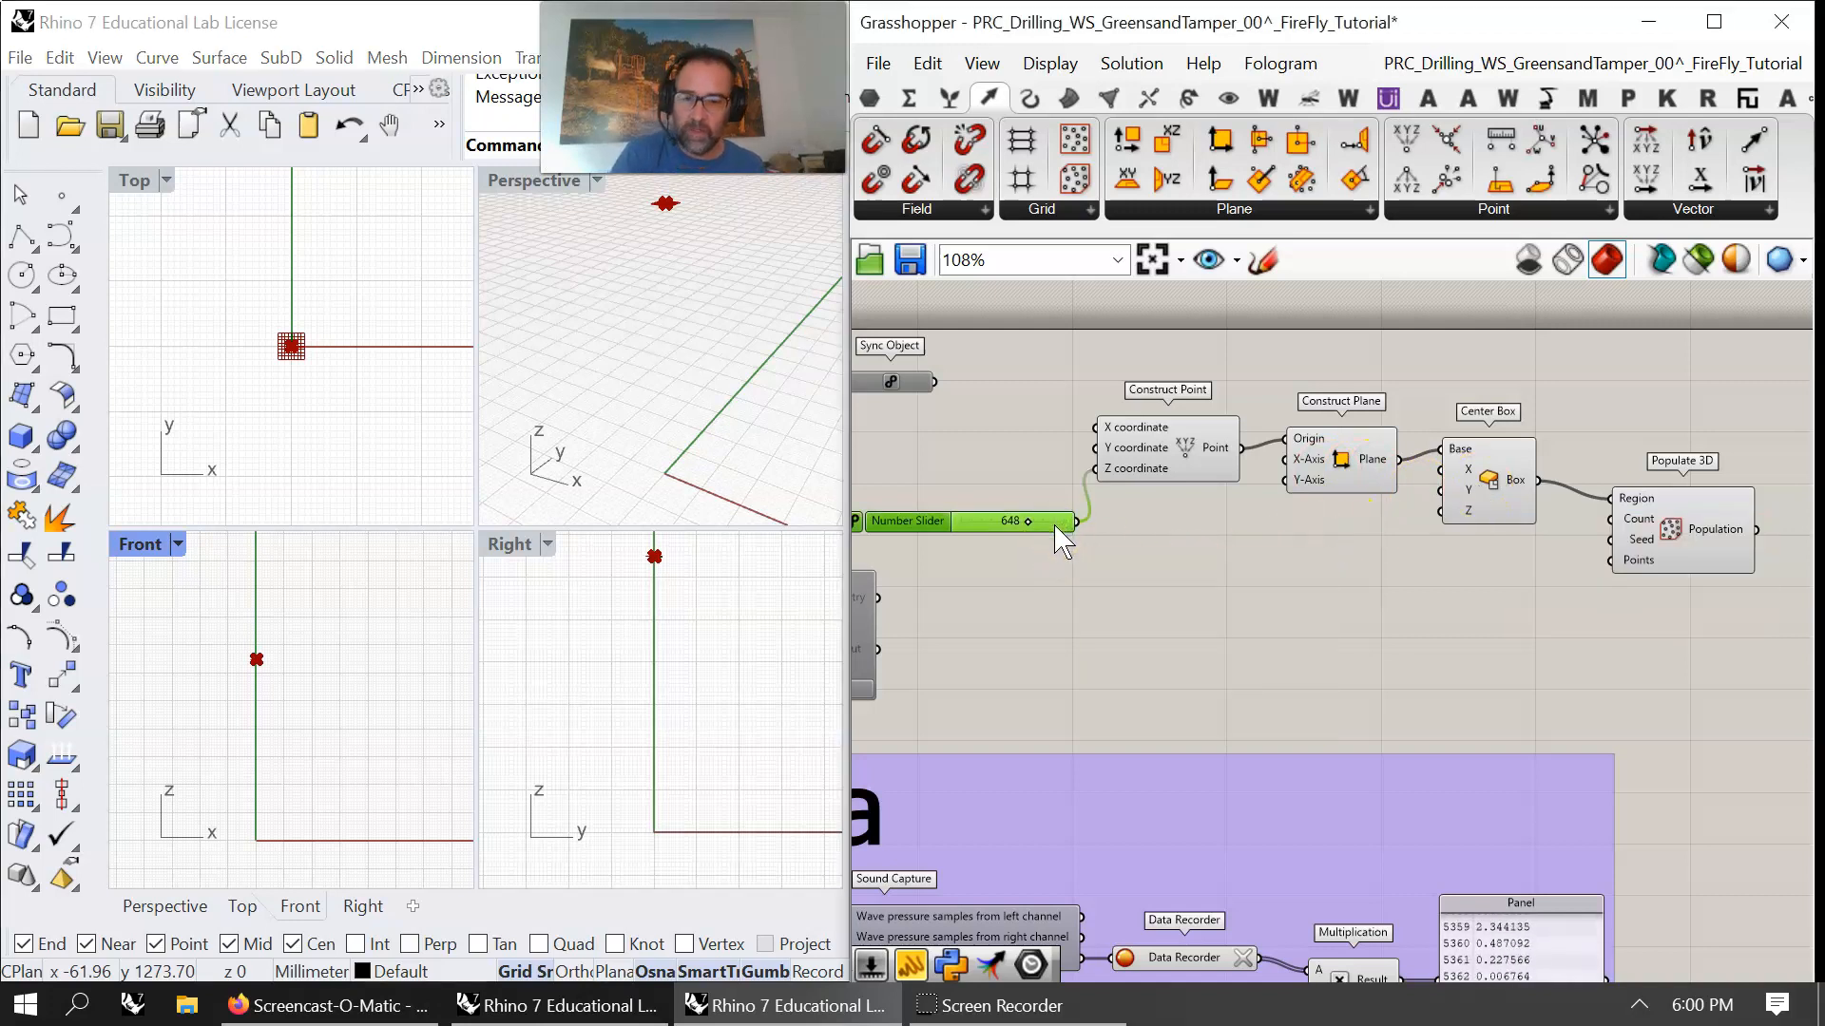
left_click_drag(1057, 525, 1441, 470, "alt")
left_click_drag(1282, 569, 1441, 491)
left_click(680, 338)
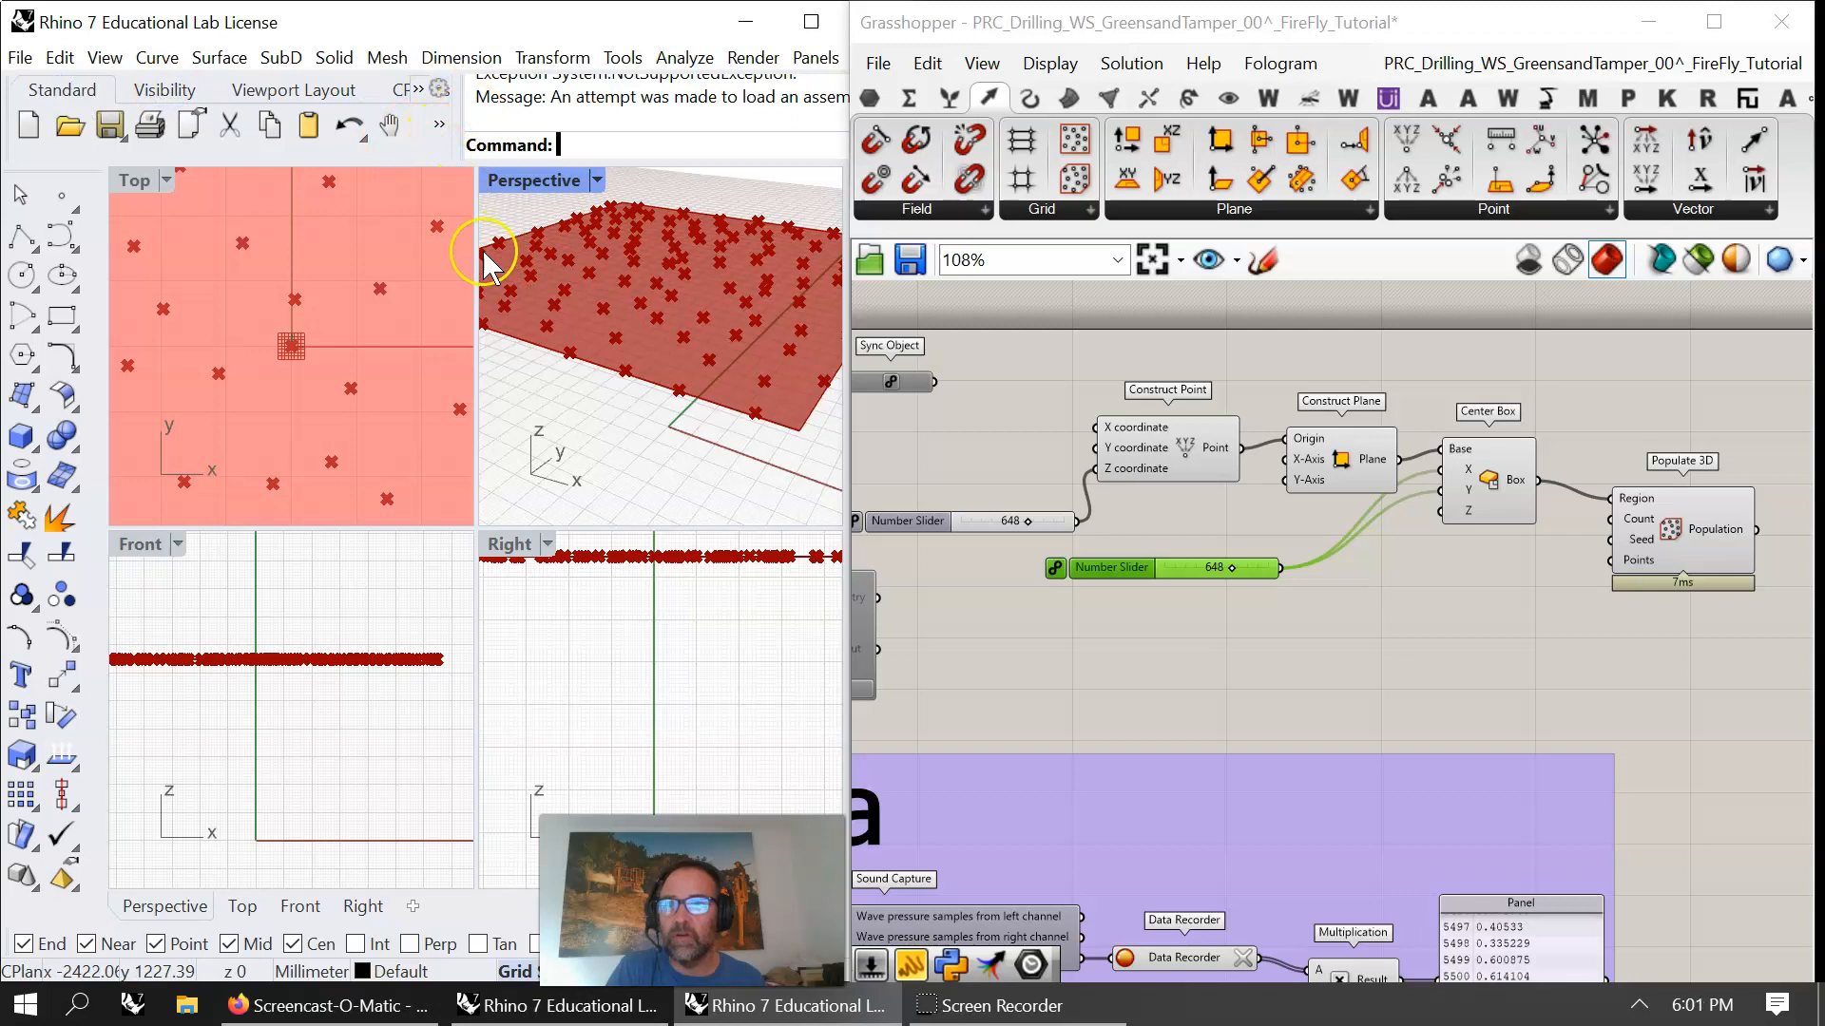
left_click_drag(464, 126, 356, 143)
right_click(590, 128)
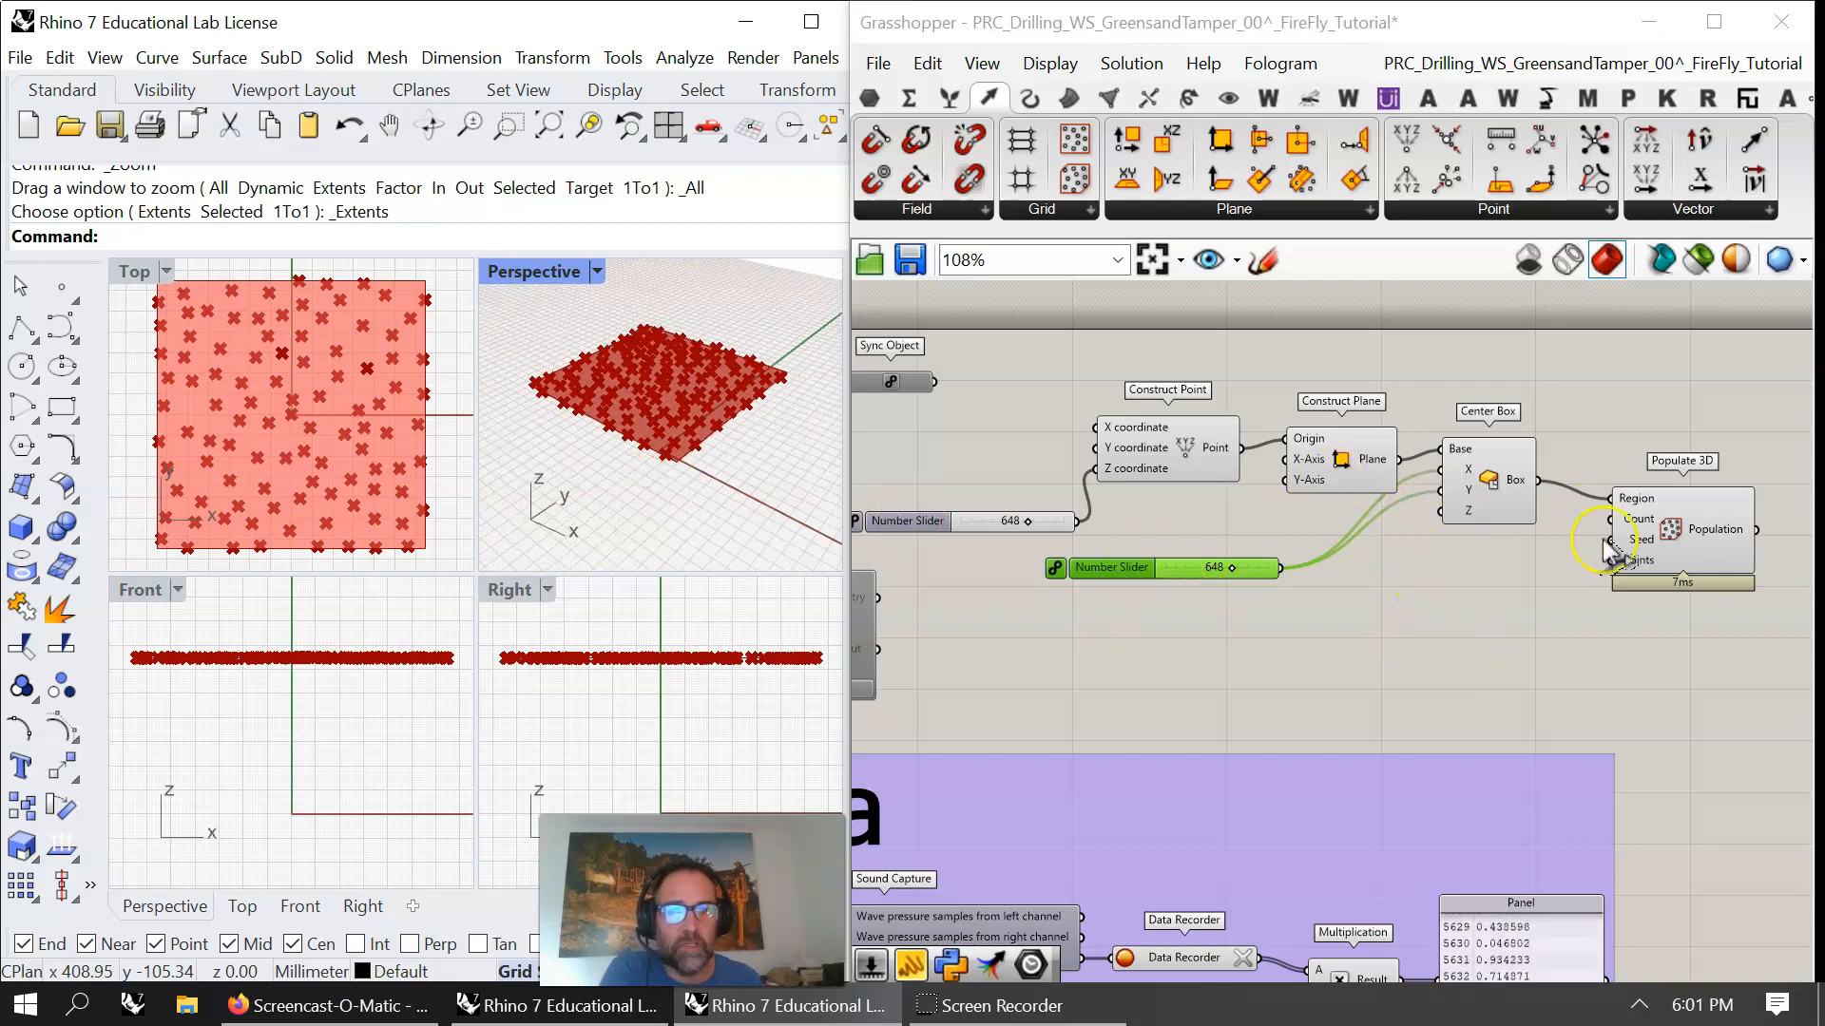
- Add a number slider with value 4 and connect it to the Count input of Populate 3D
double_click(1200, 616)
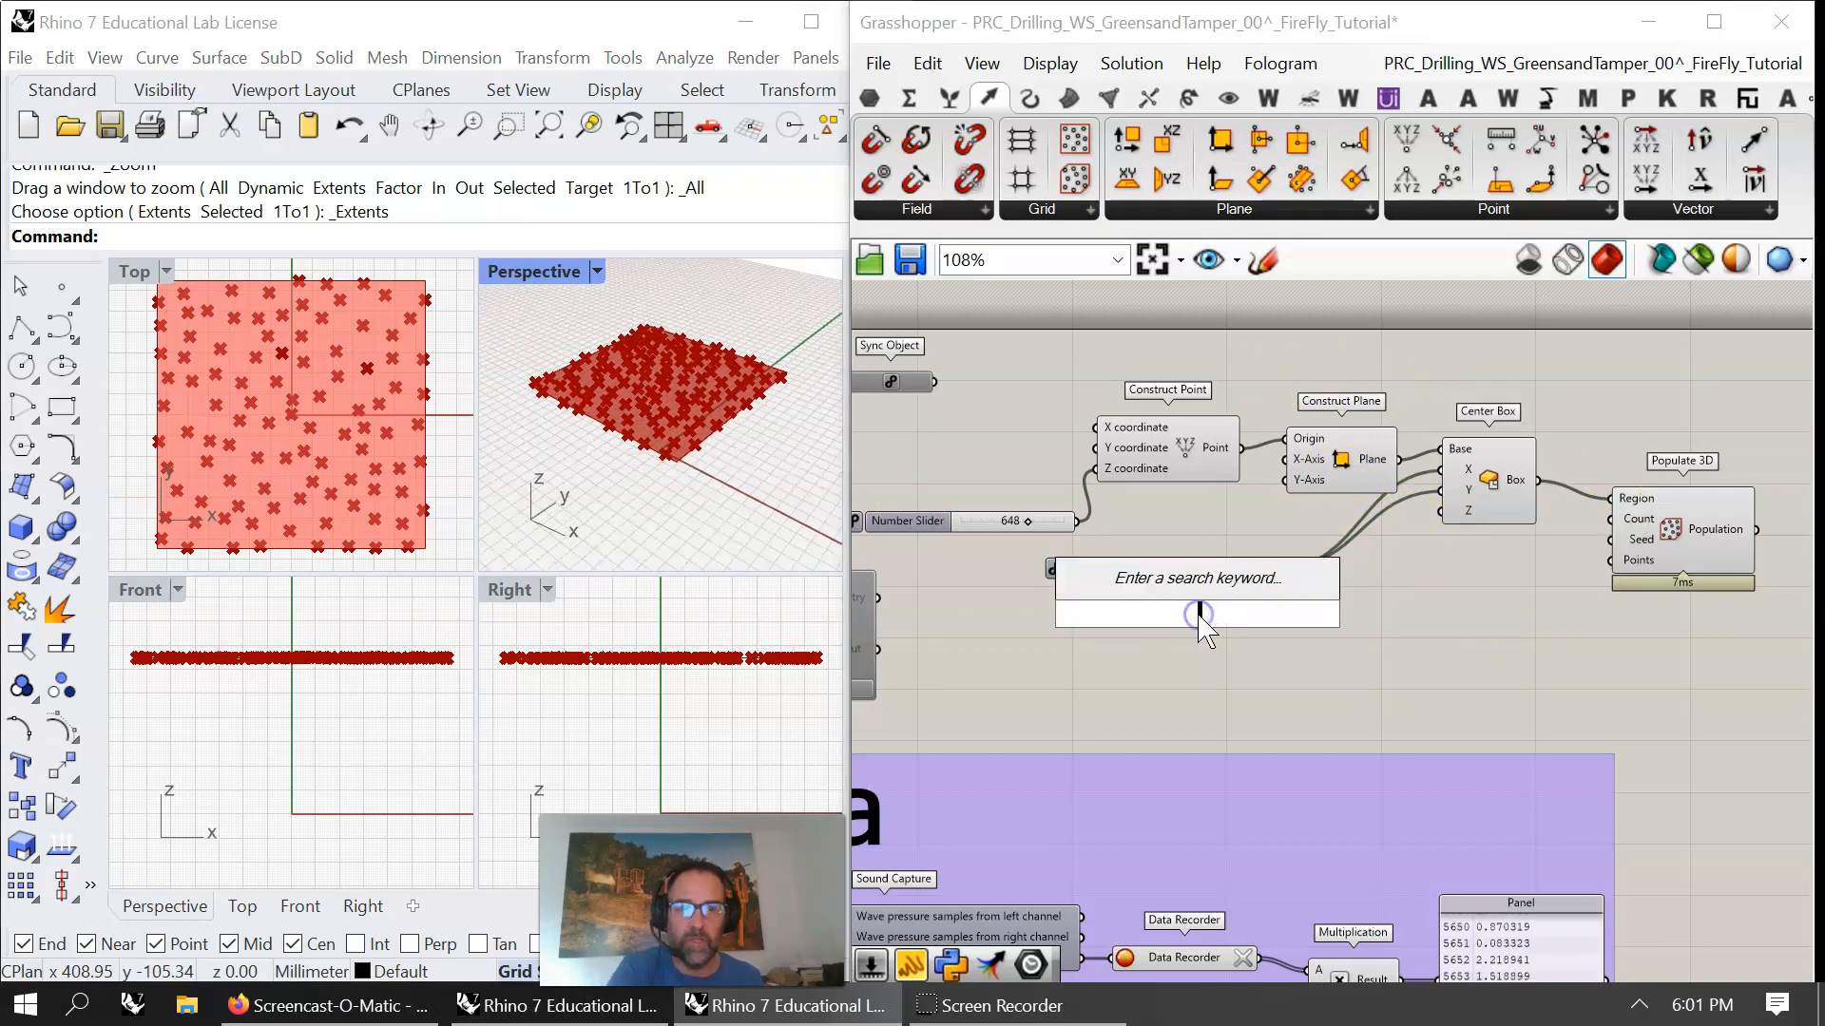
type("4")
key("Return")
left_click_drag(1304, 613, 1609, 519)
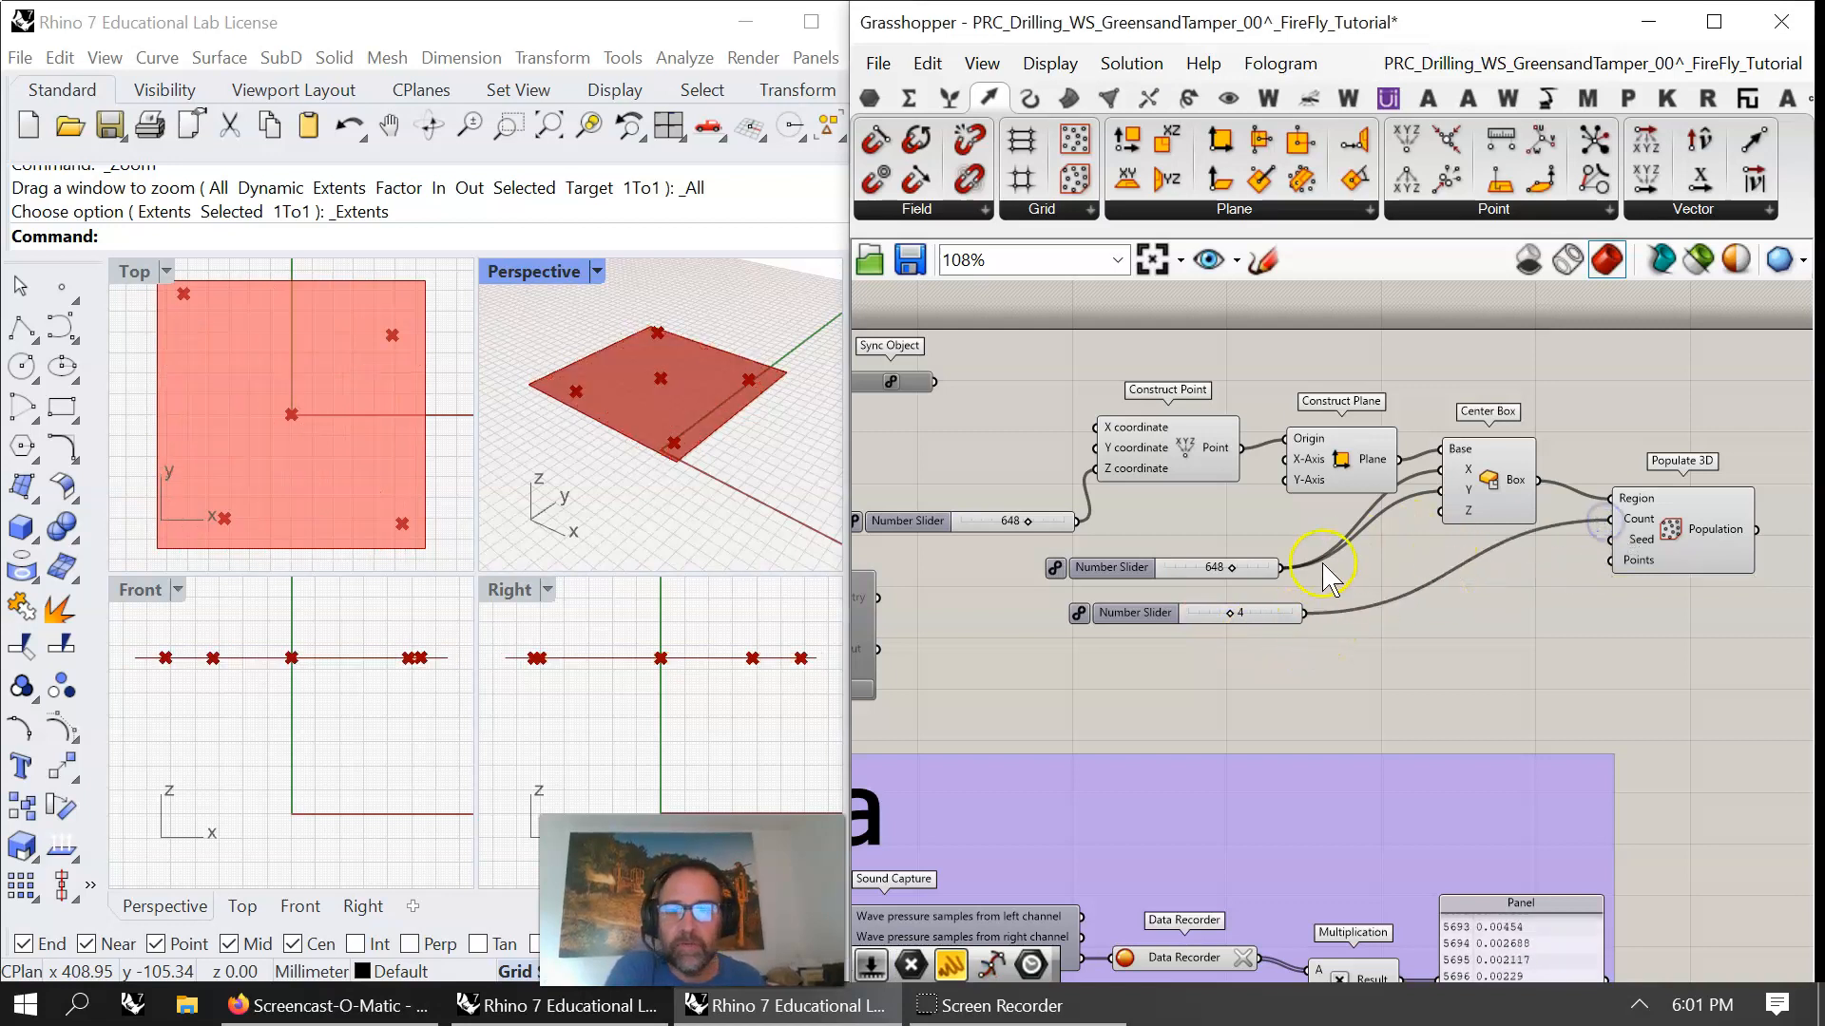
- Add a number slider for the Seed input of Populate 3D and set it to 35
double_click(1191, 660)
type("12")
key("Return")
left_click_drag(1298, 657, 1609, 540)
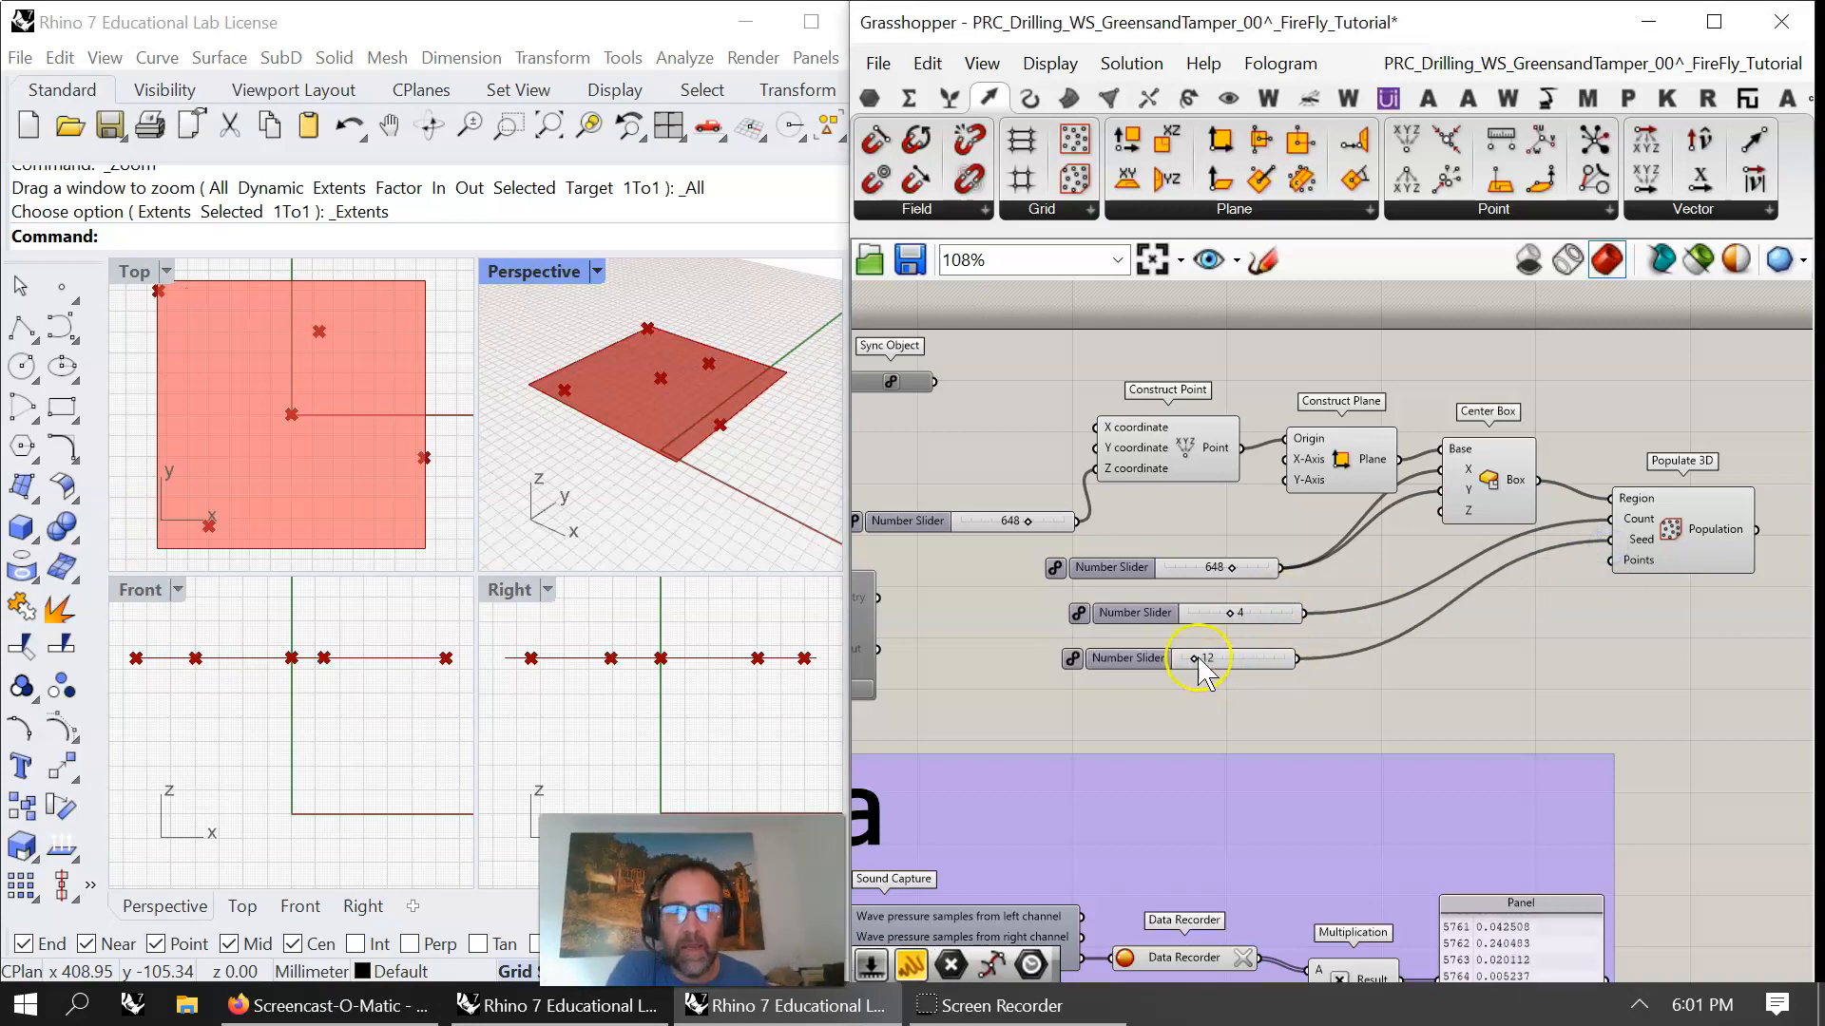
left_click_drag(1197, 662, 1217, 662)
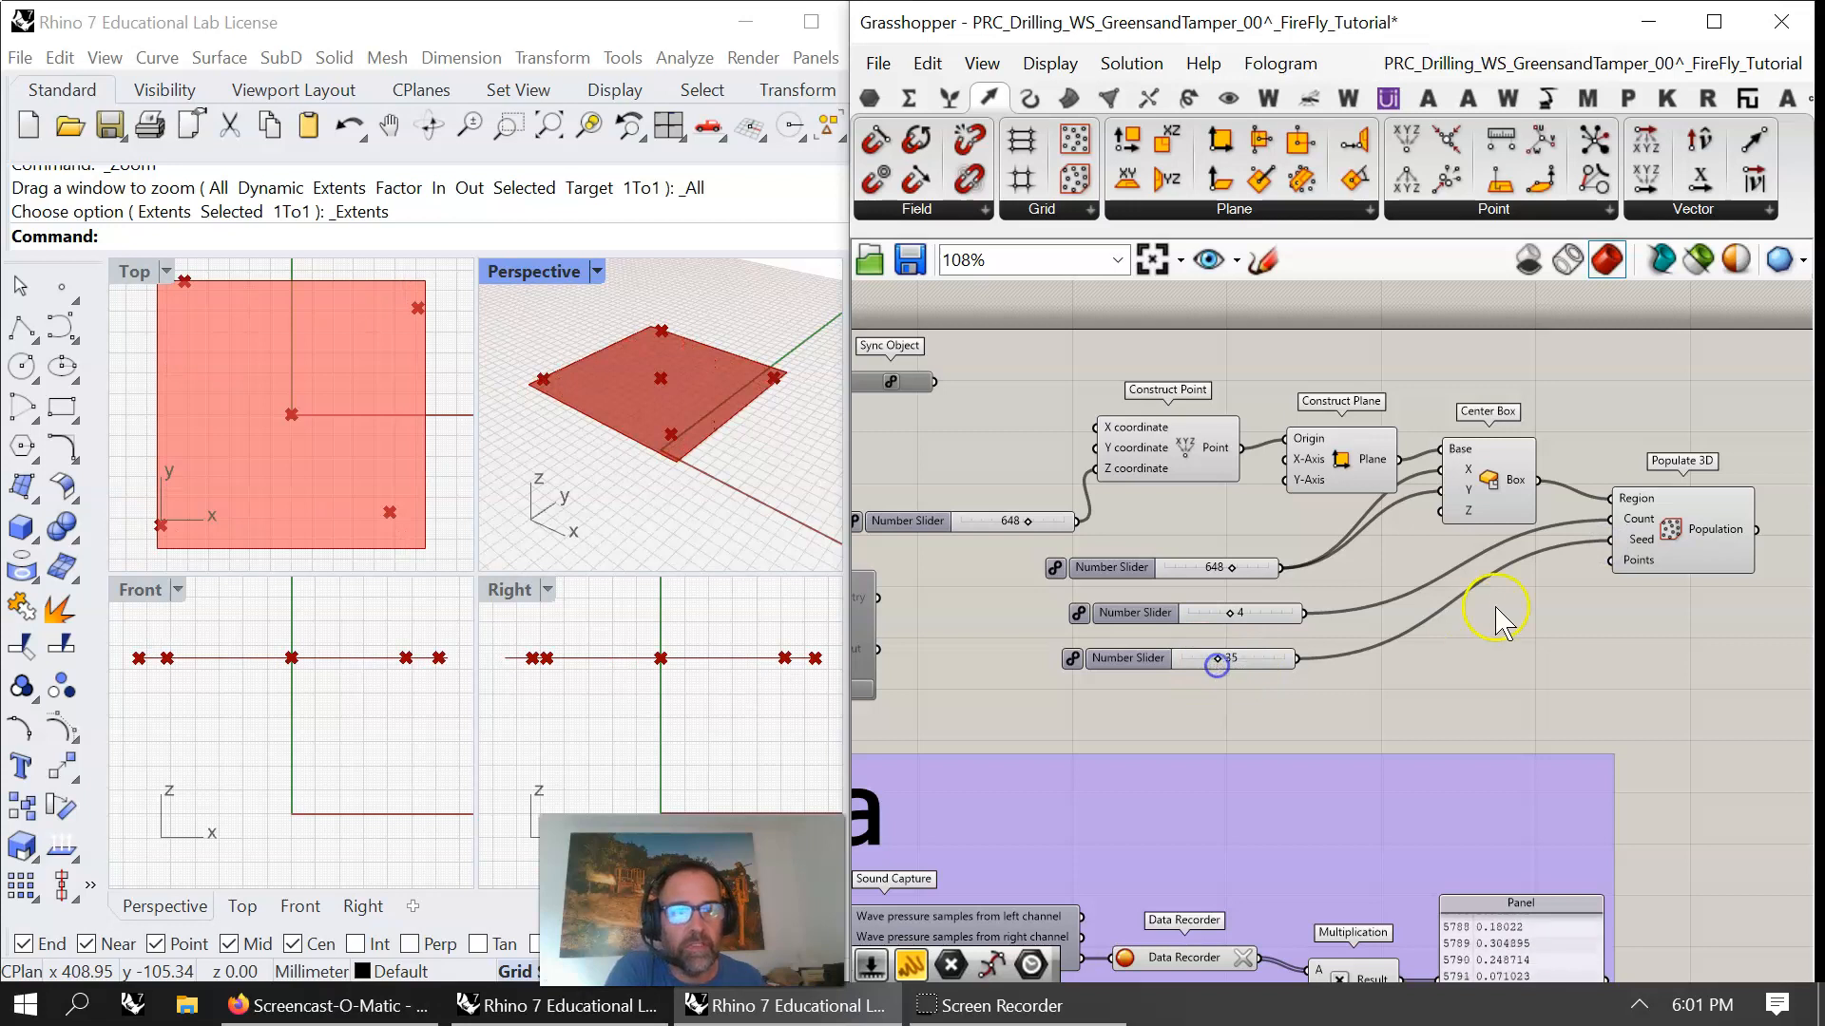
- Add a Nurbs Curve component beside Populate 3D and connect the Population output to its Vertices input
left_click(1728, 542)
right_click_drag(1632, 592, 1279, 619)
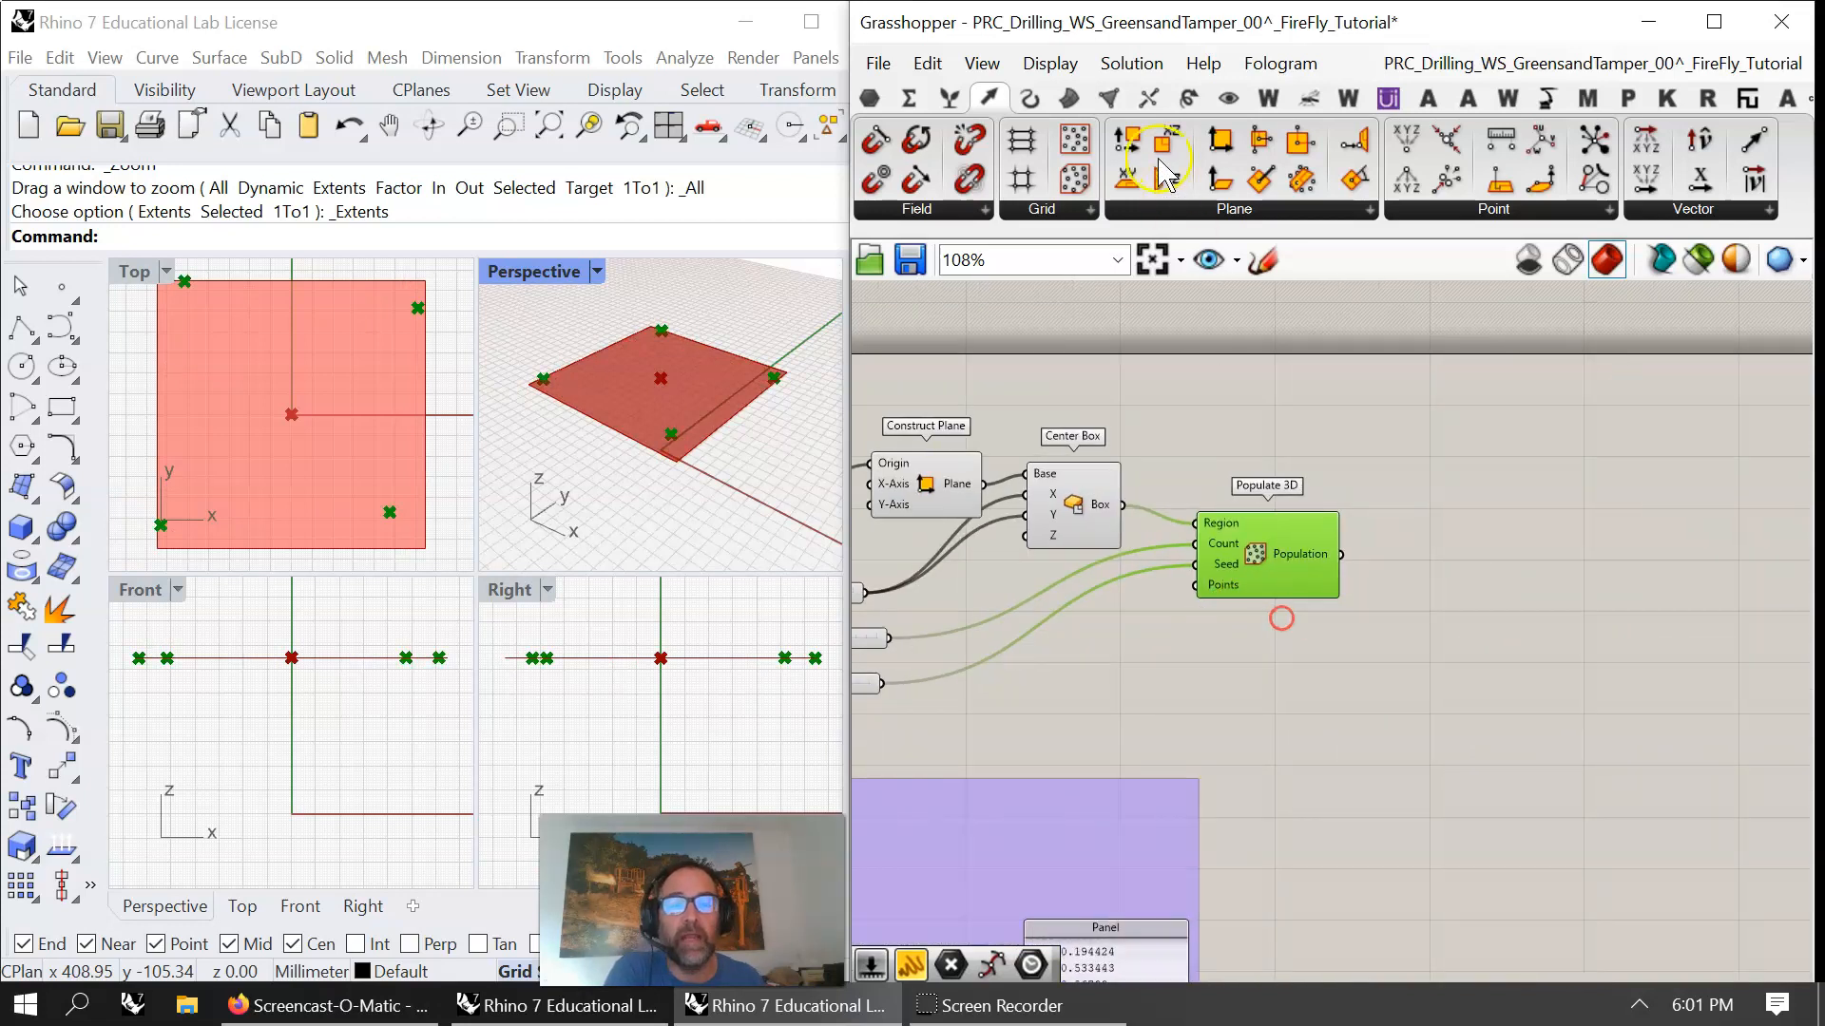
left_click(1031, 97)
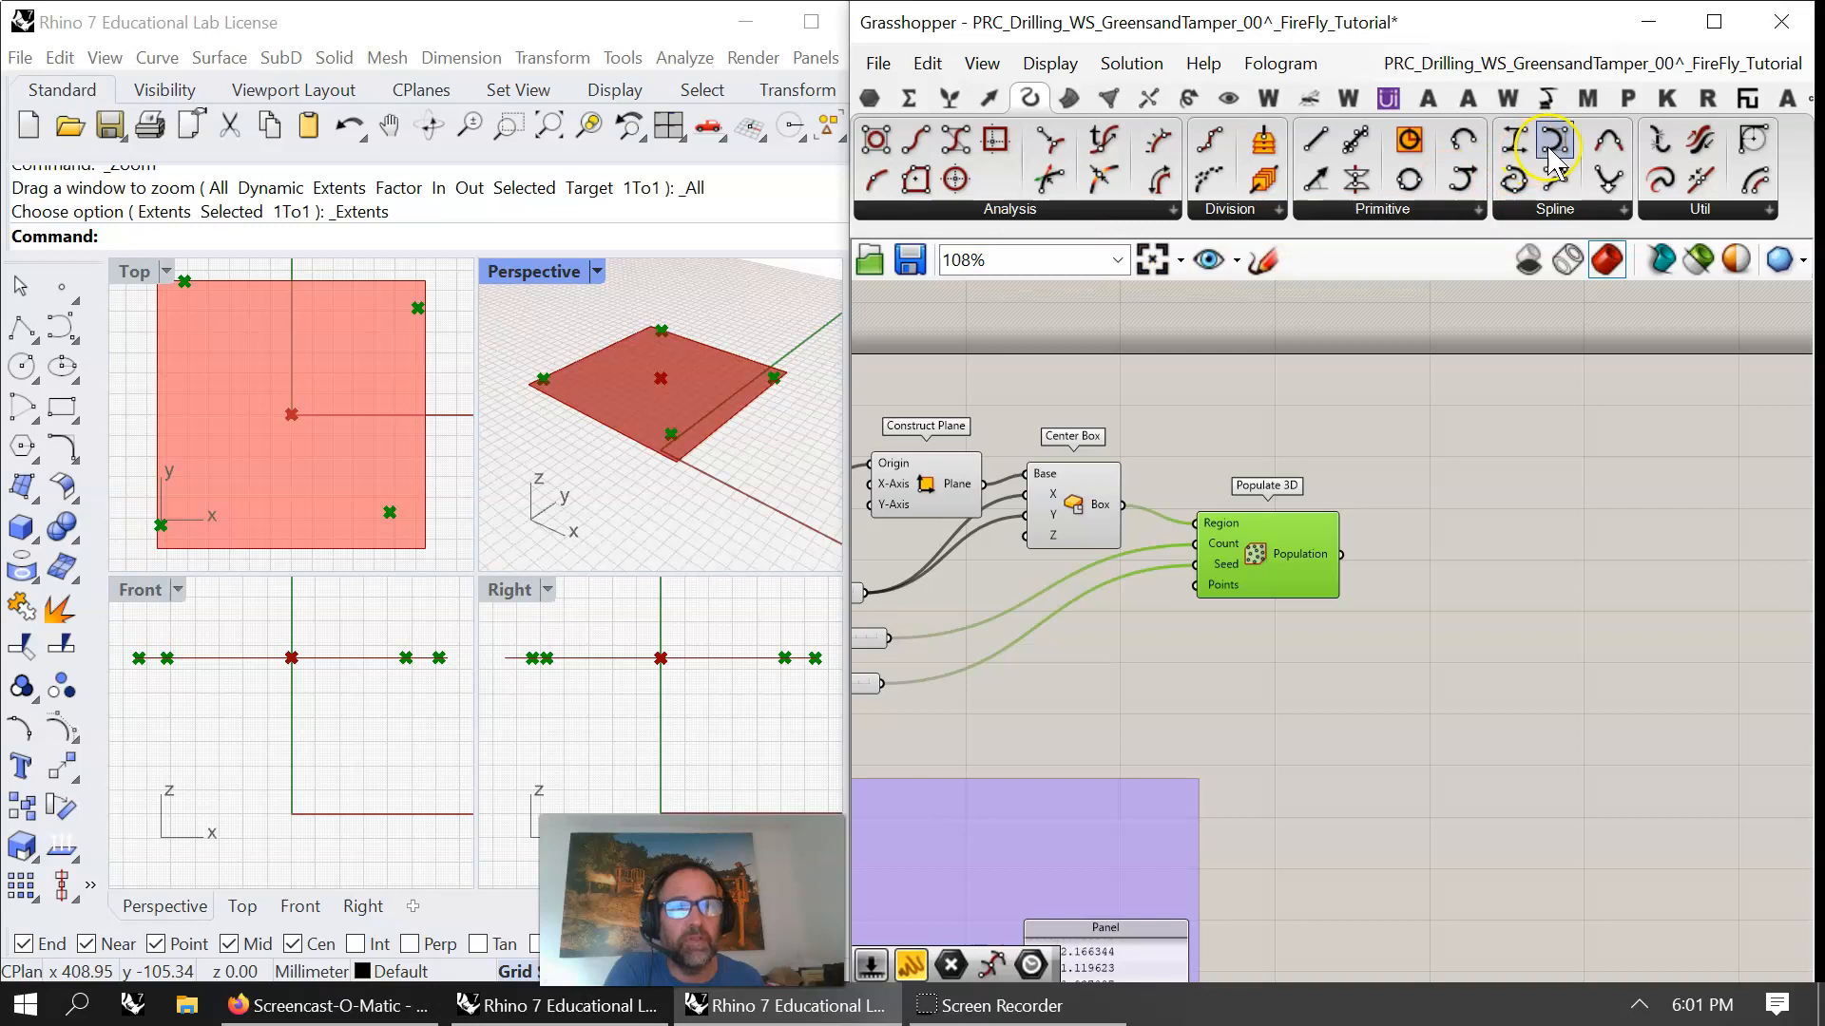
left_click_drag(1551, 147, 1468, 509)
left_click_drag(1341, 554, 1469, 547)
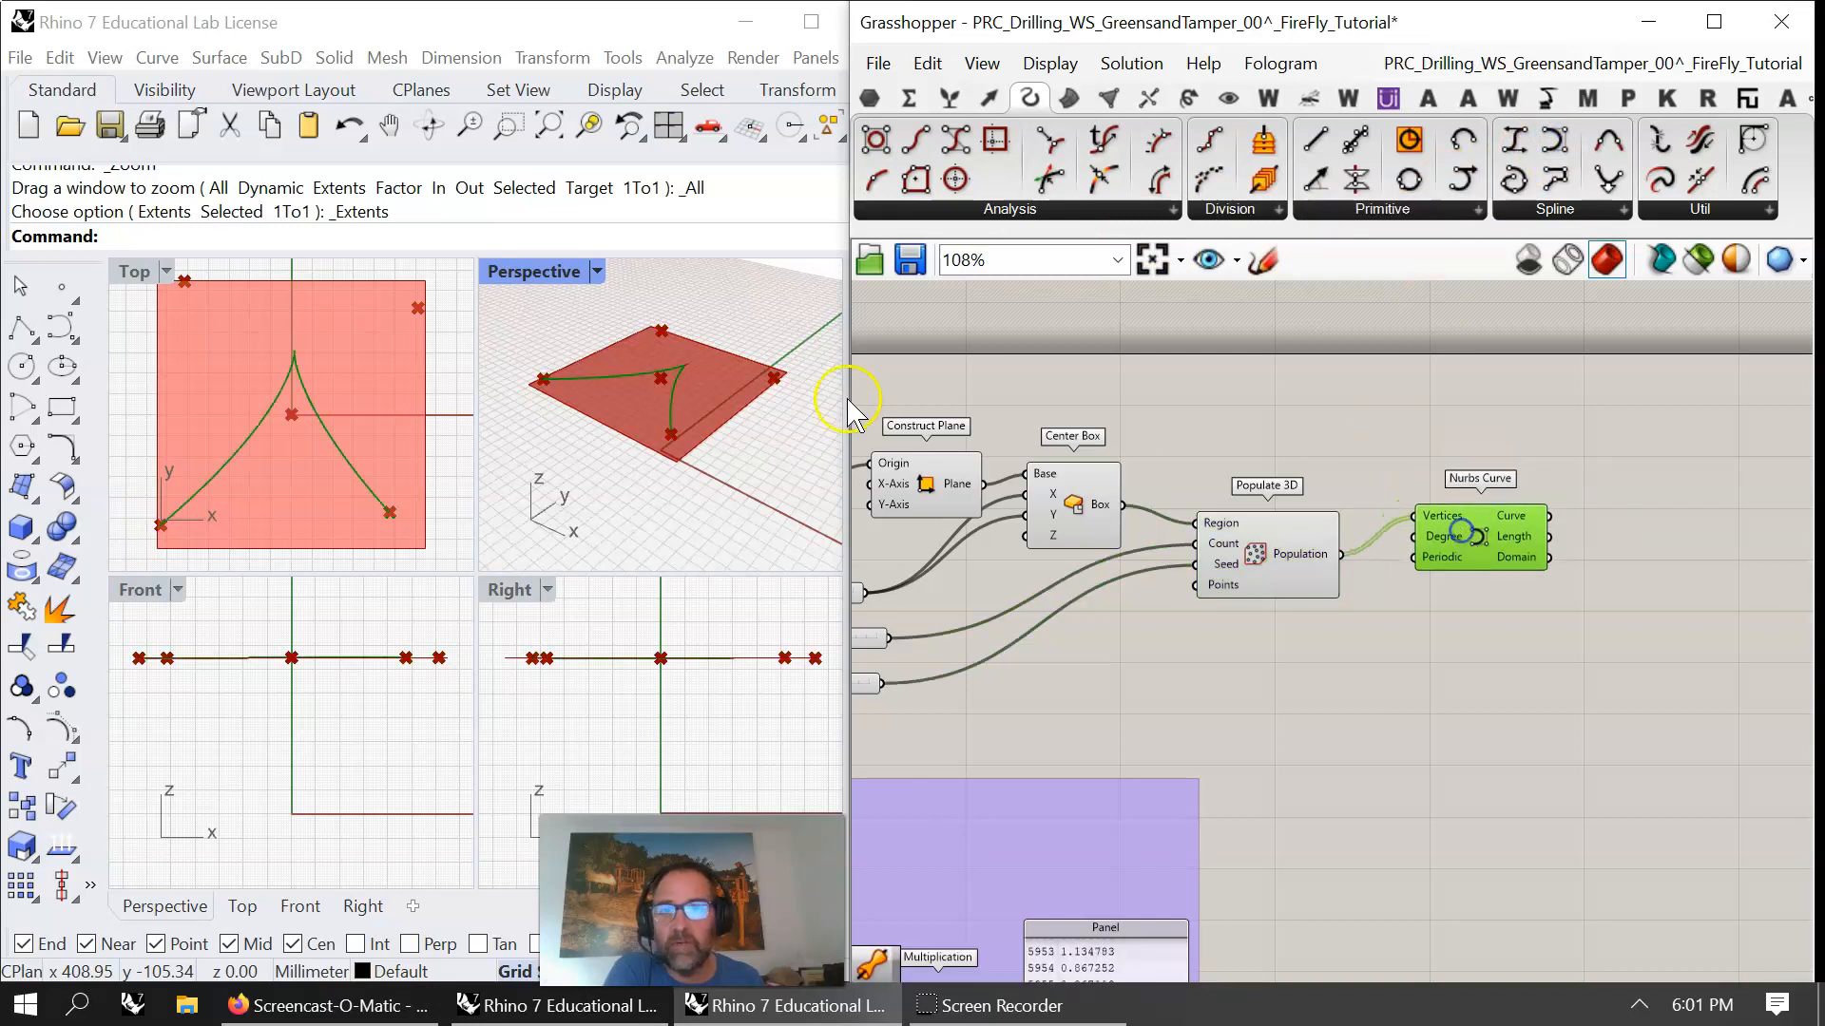
- Set the Seed slider to 43 and move the Nurbs Curve component closer to Populate 3D
right_click_drag(1050, 603, 1368, 594)
mouse_move(1183, 632)
left_mouse_down()
mouse_move(1205, 627)
mouse_move(1193, 643)
left_mouse_up()
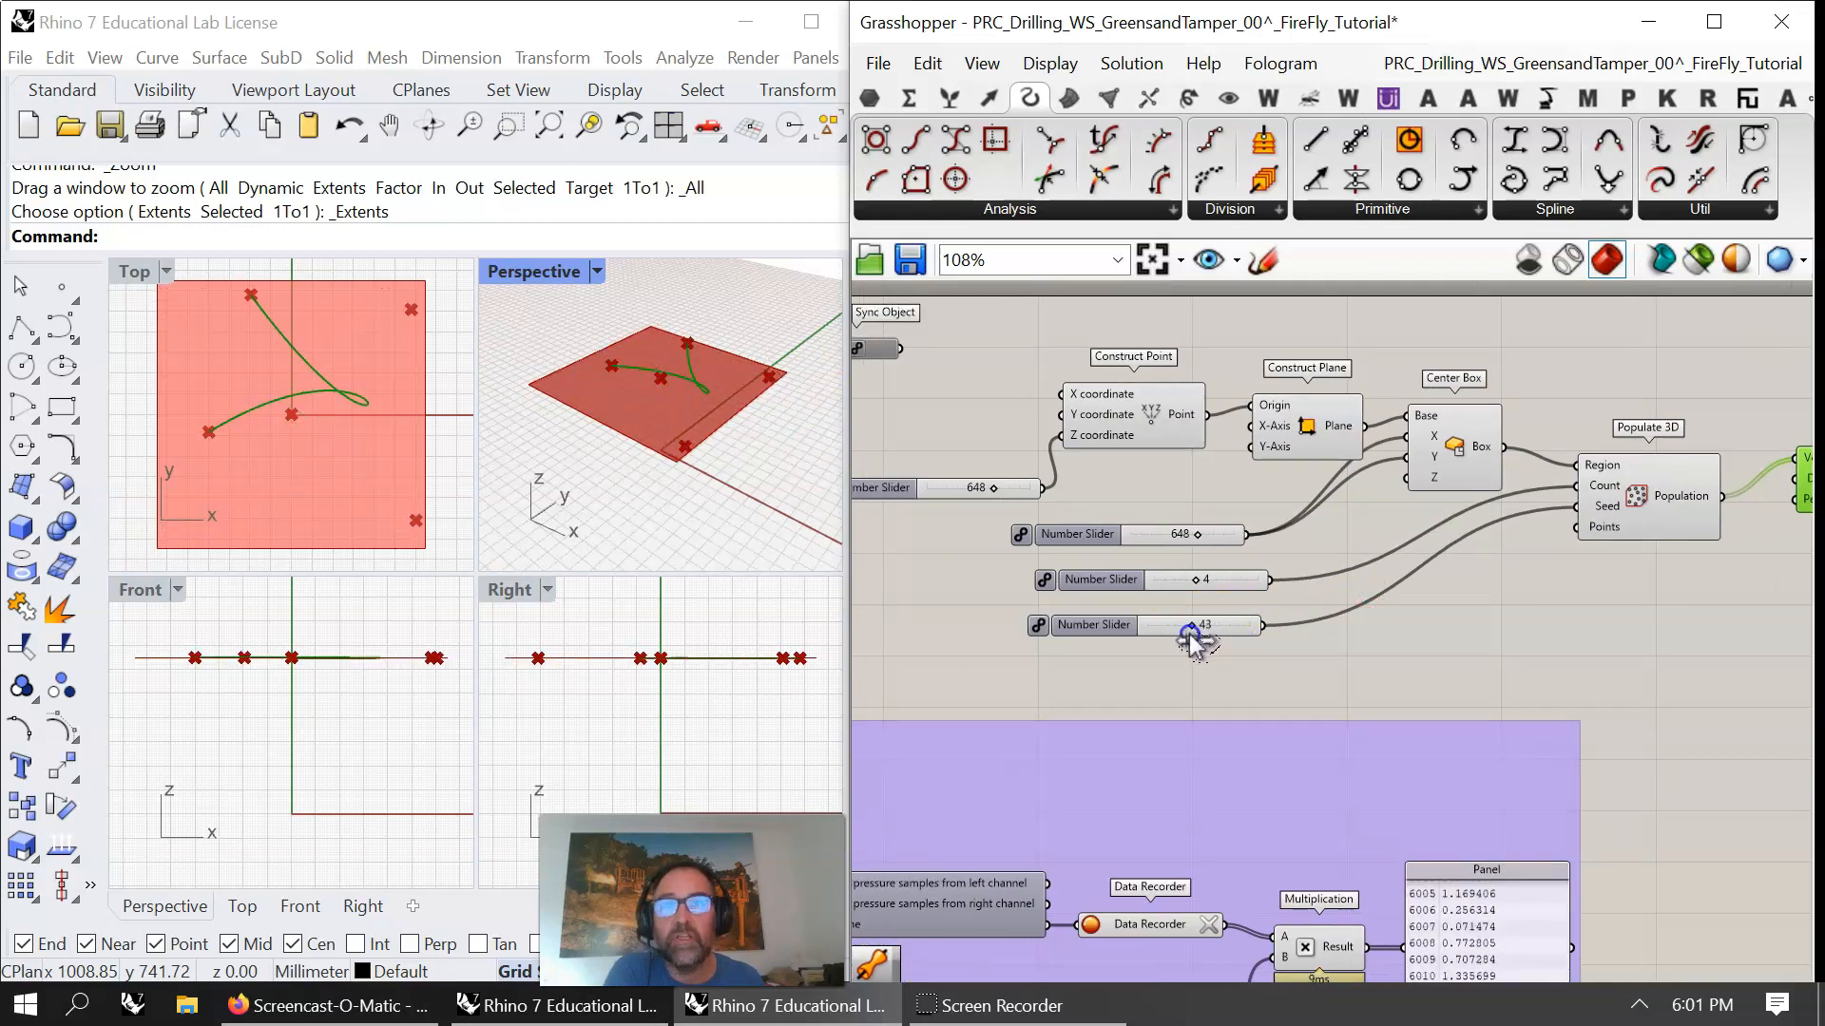
right_click_drag(1664, 611, 1171, 629)
left_click_drag(1350, 492, 1308, 544)
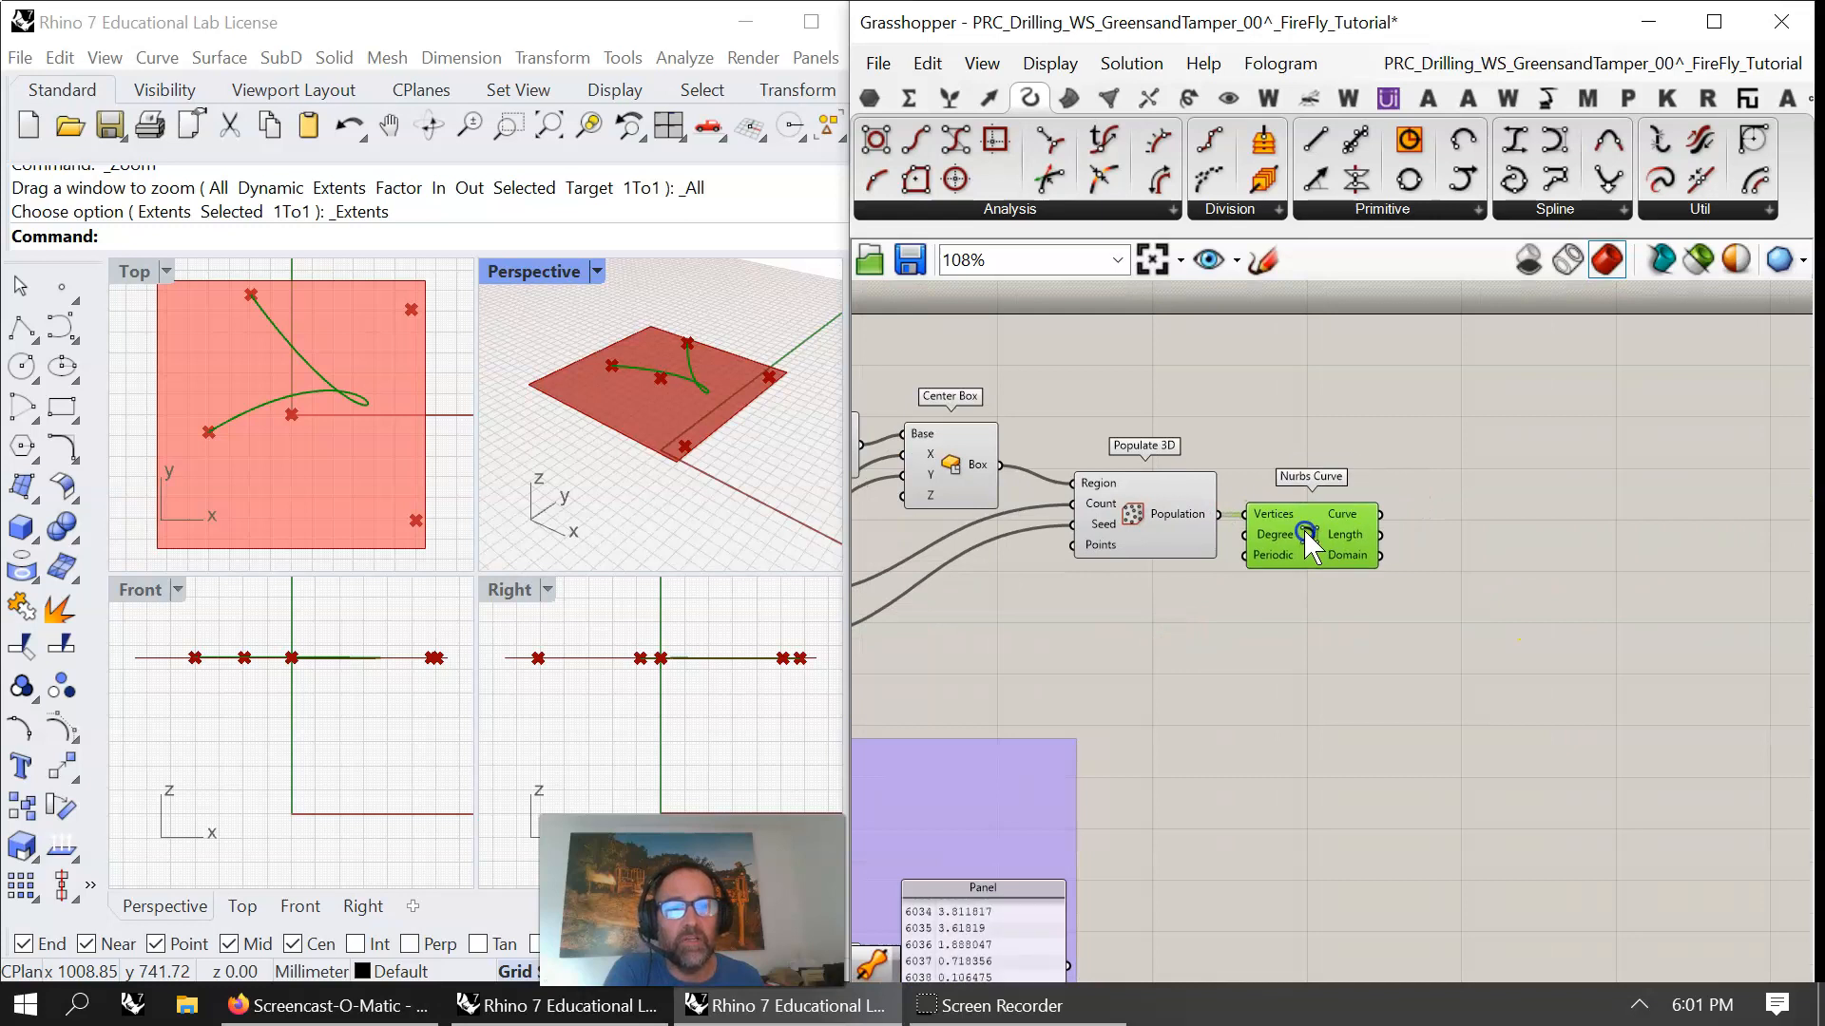
- Place a Gene Pool above the Nurbs Curve and a Pipe Variable component beside it
left_click(868, 98)
left_click_drag(1775, 179, 1351, 385)
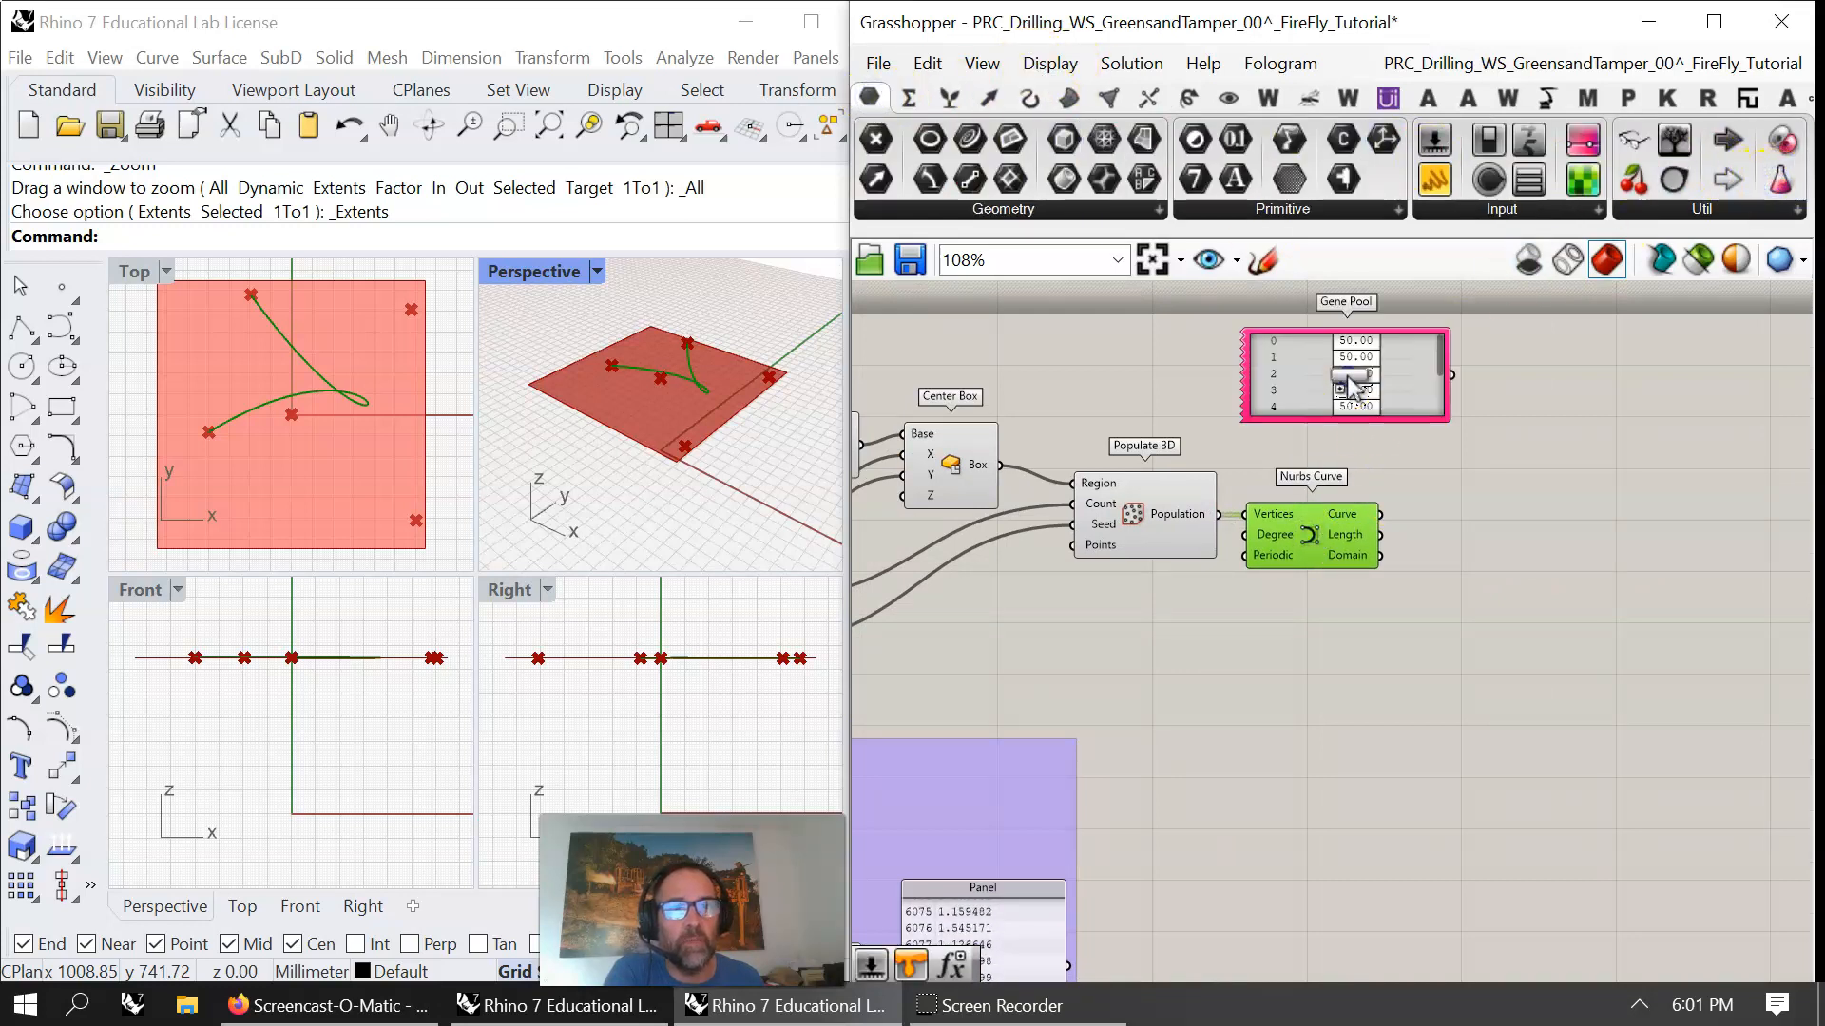
left_click(1069, 98)
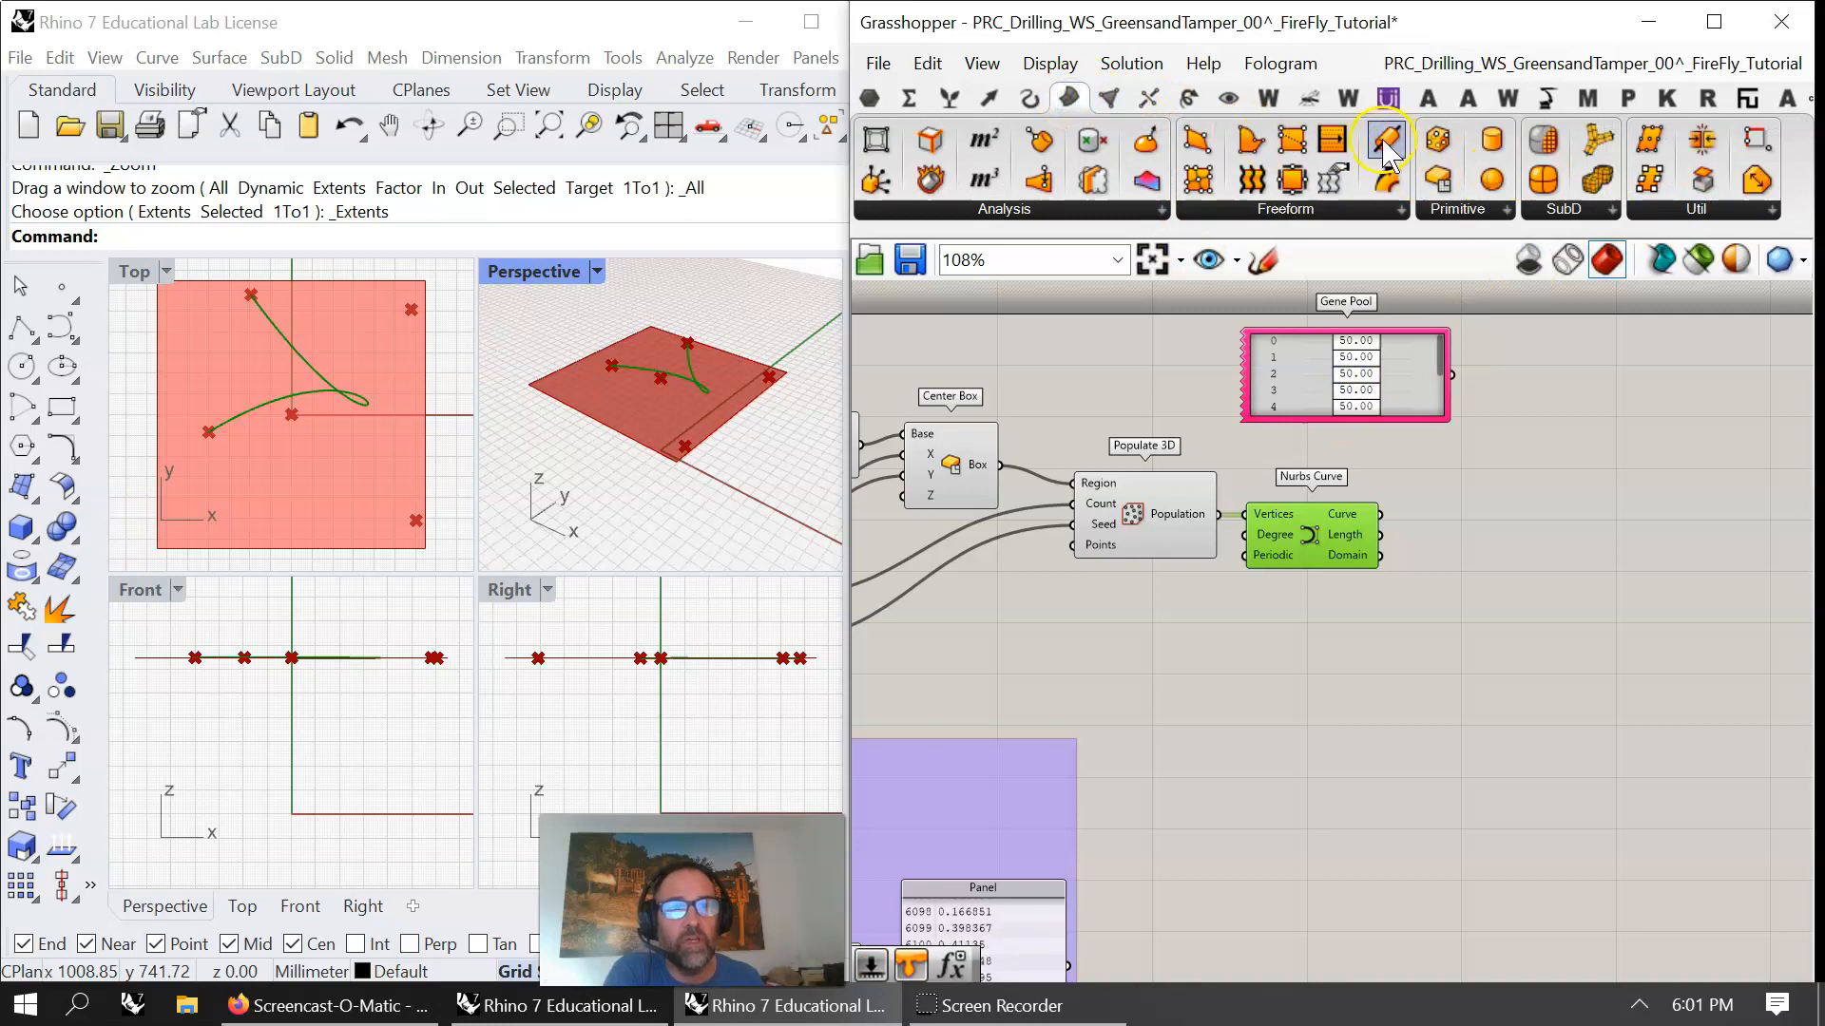
left_click(1330, 211)
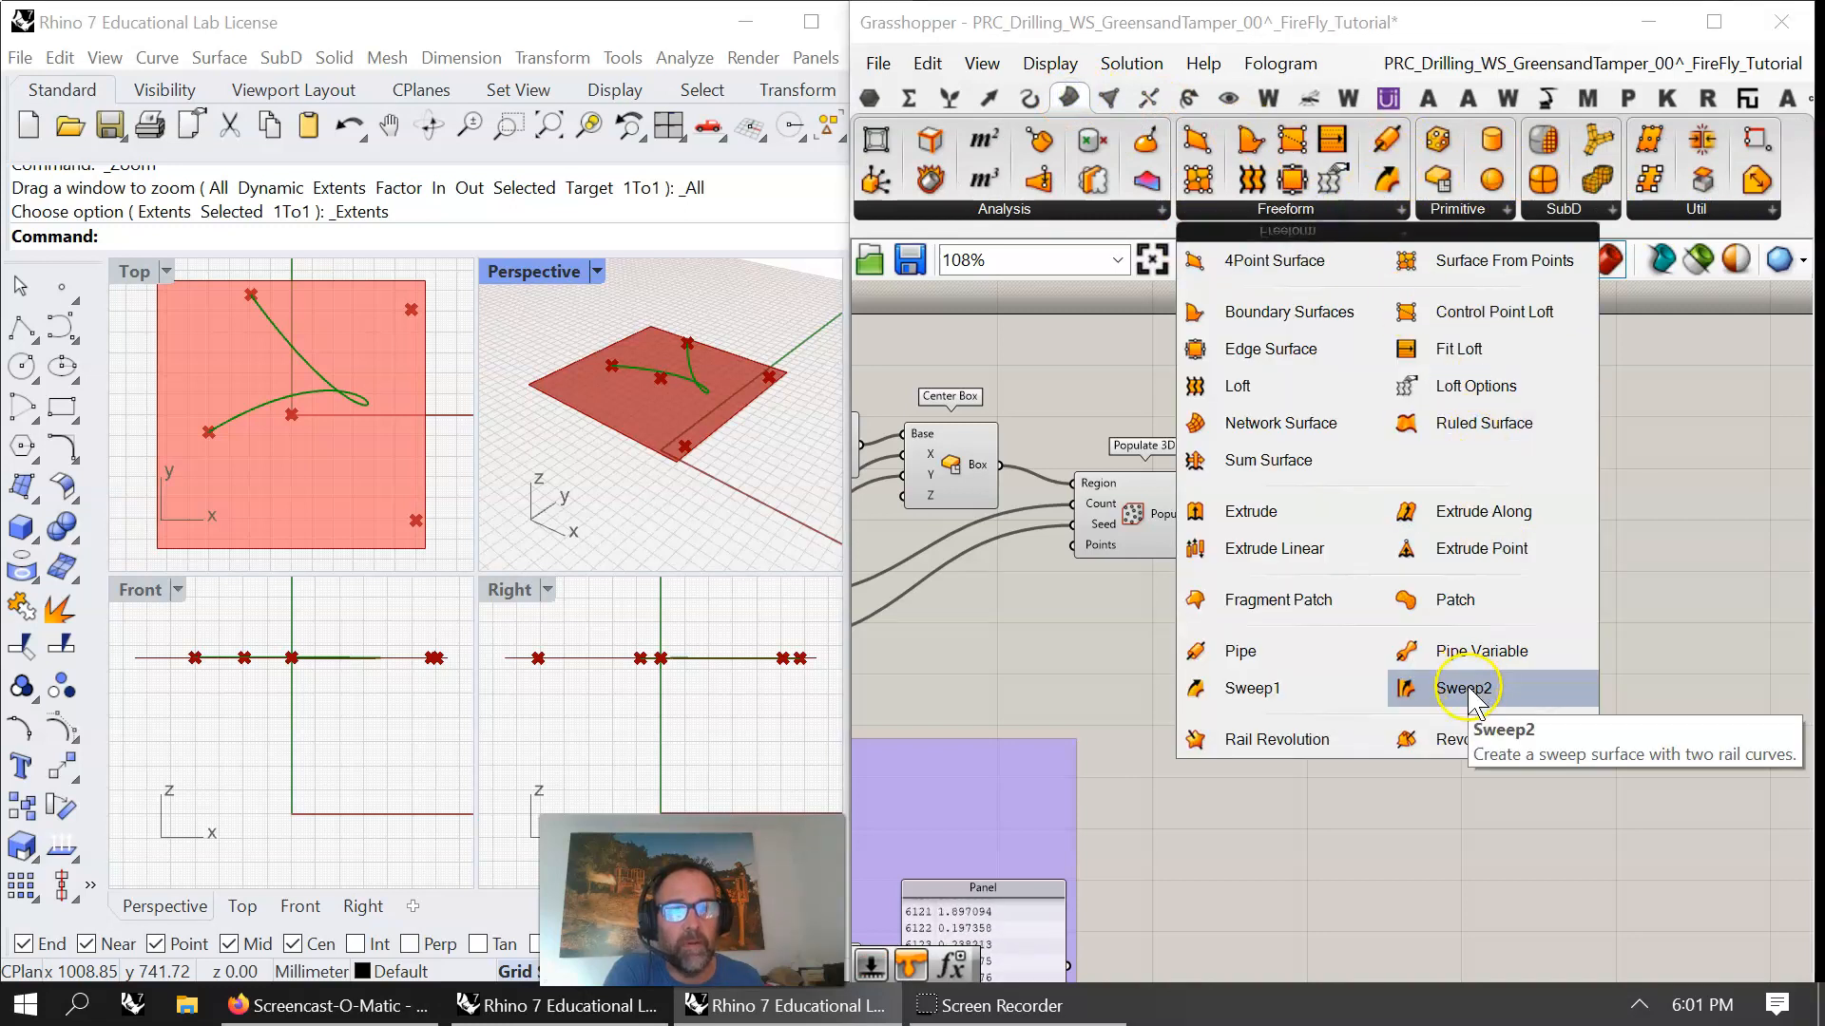
left_click_drag(1483, 651, 1558, 490)
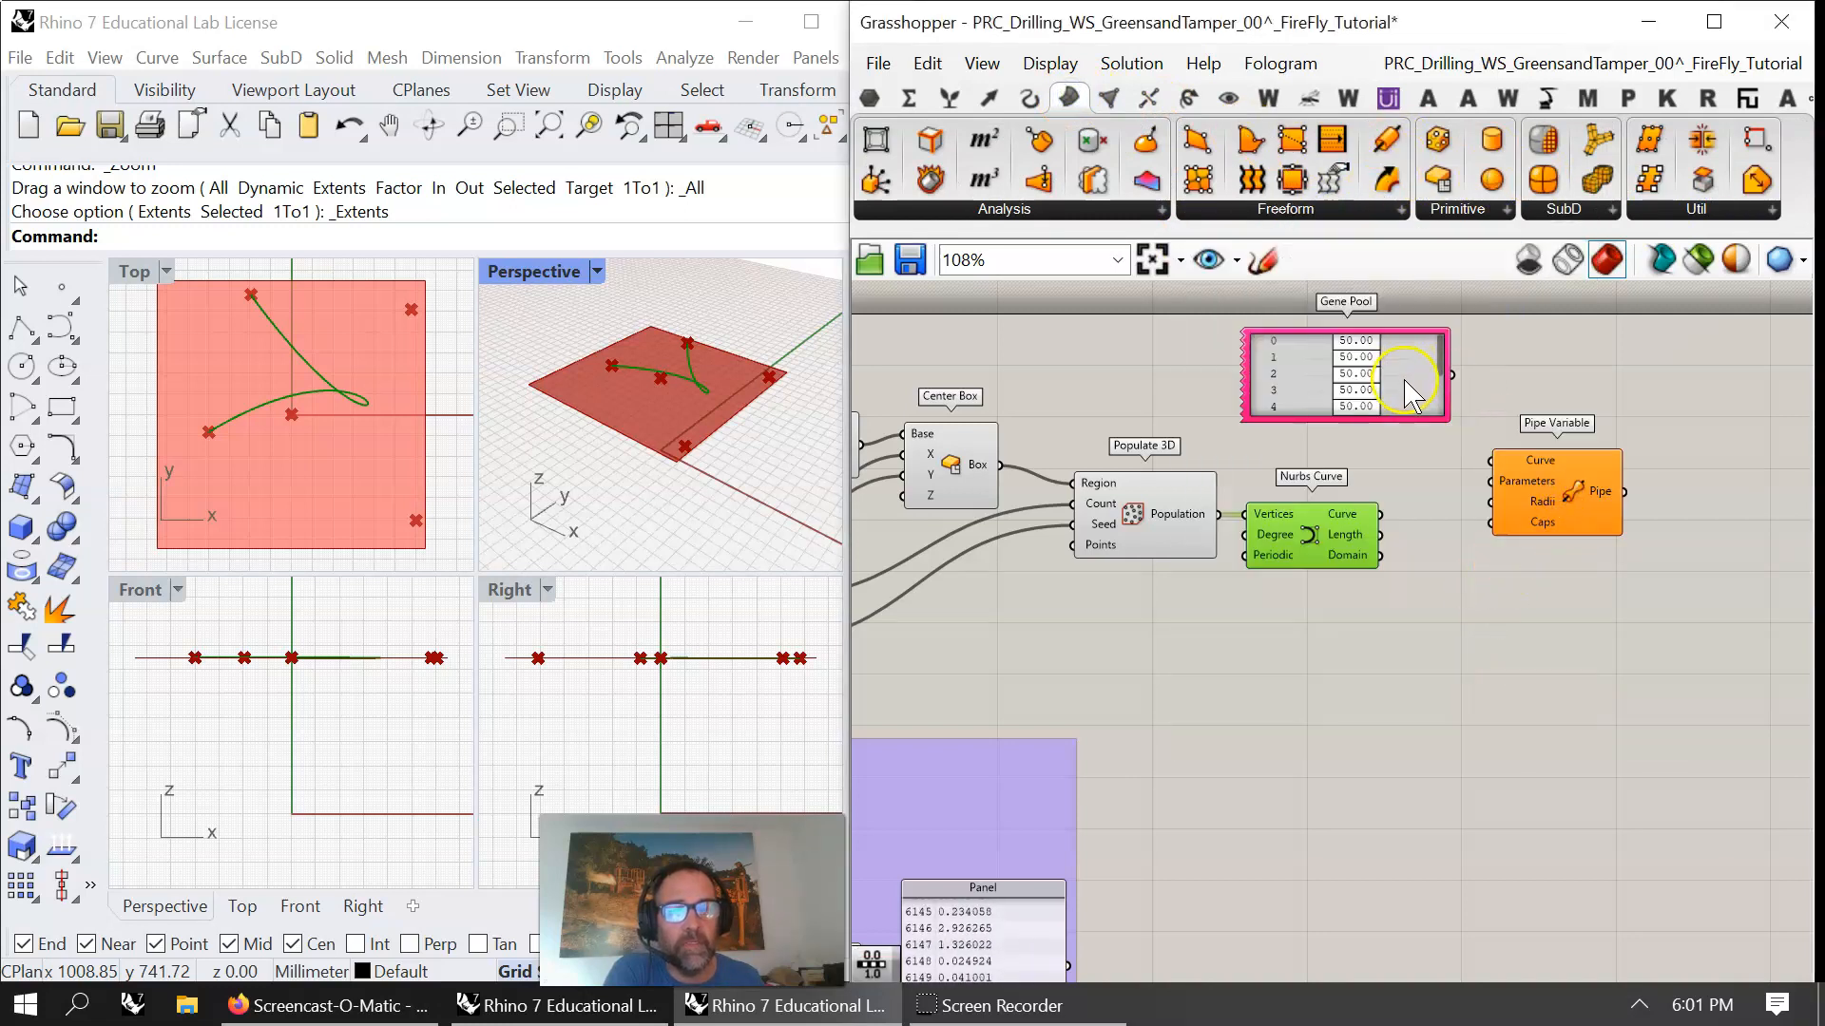
mouse_move(1411, 395)
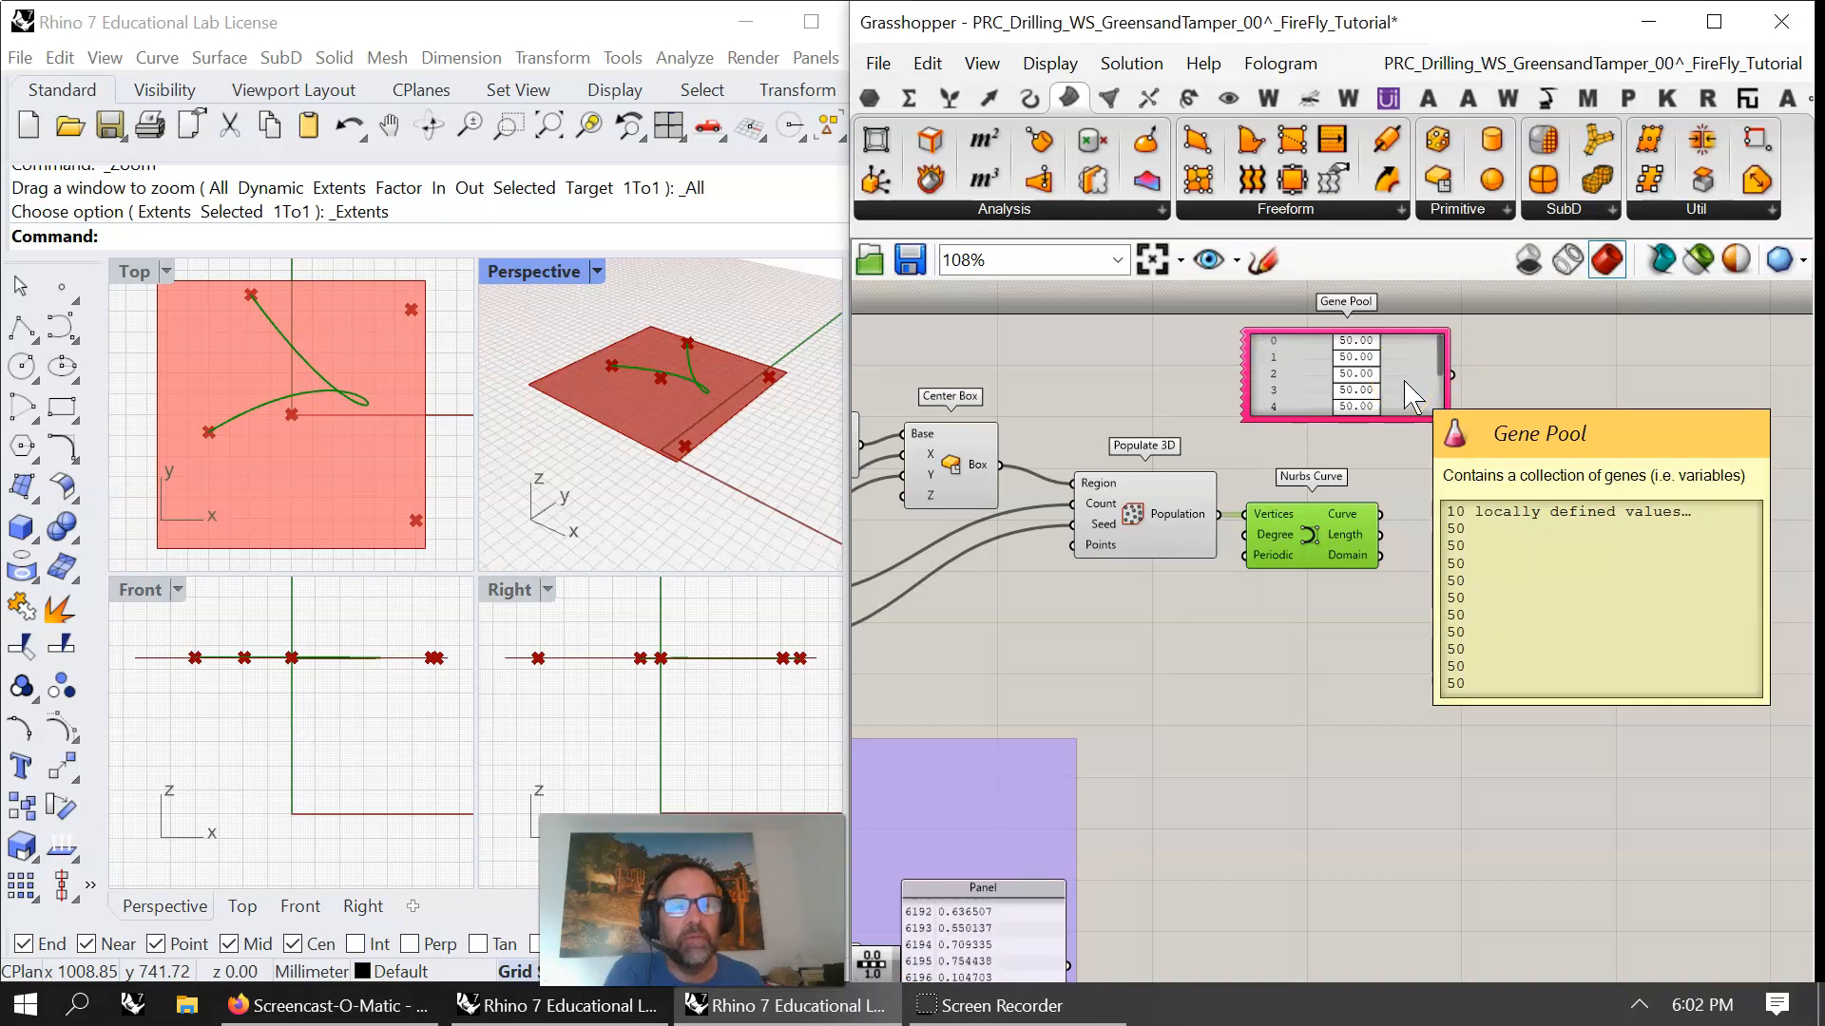
right_click(1404, 383)
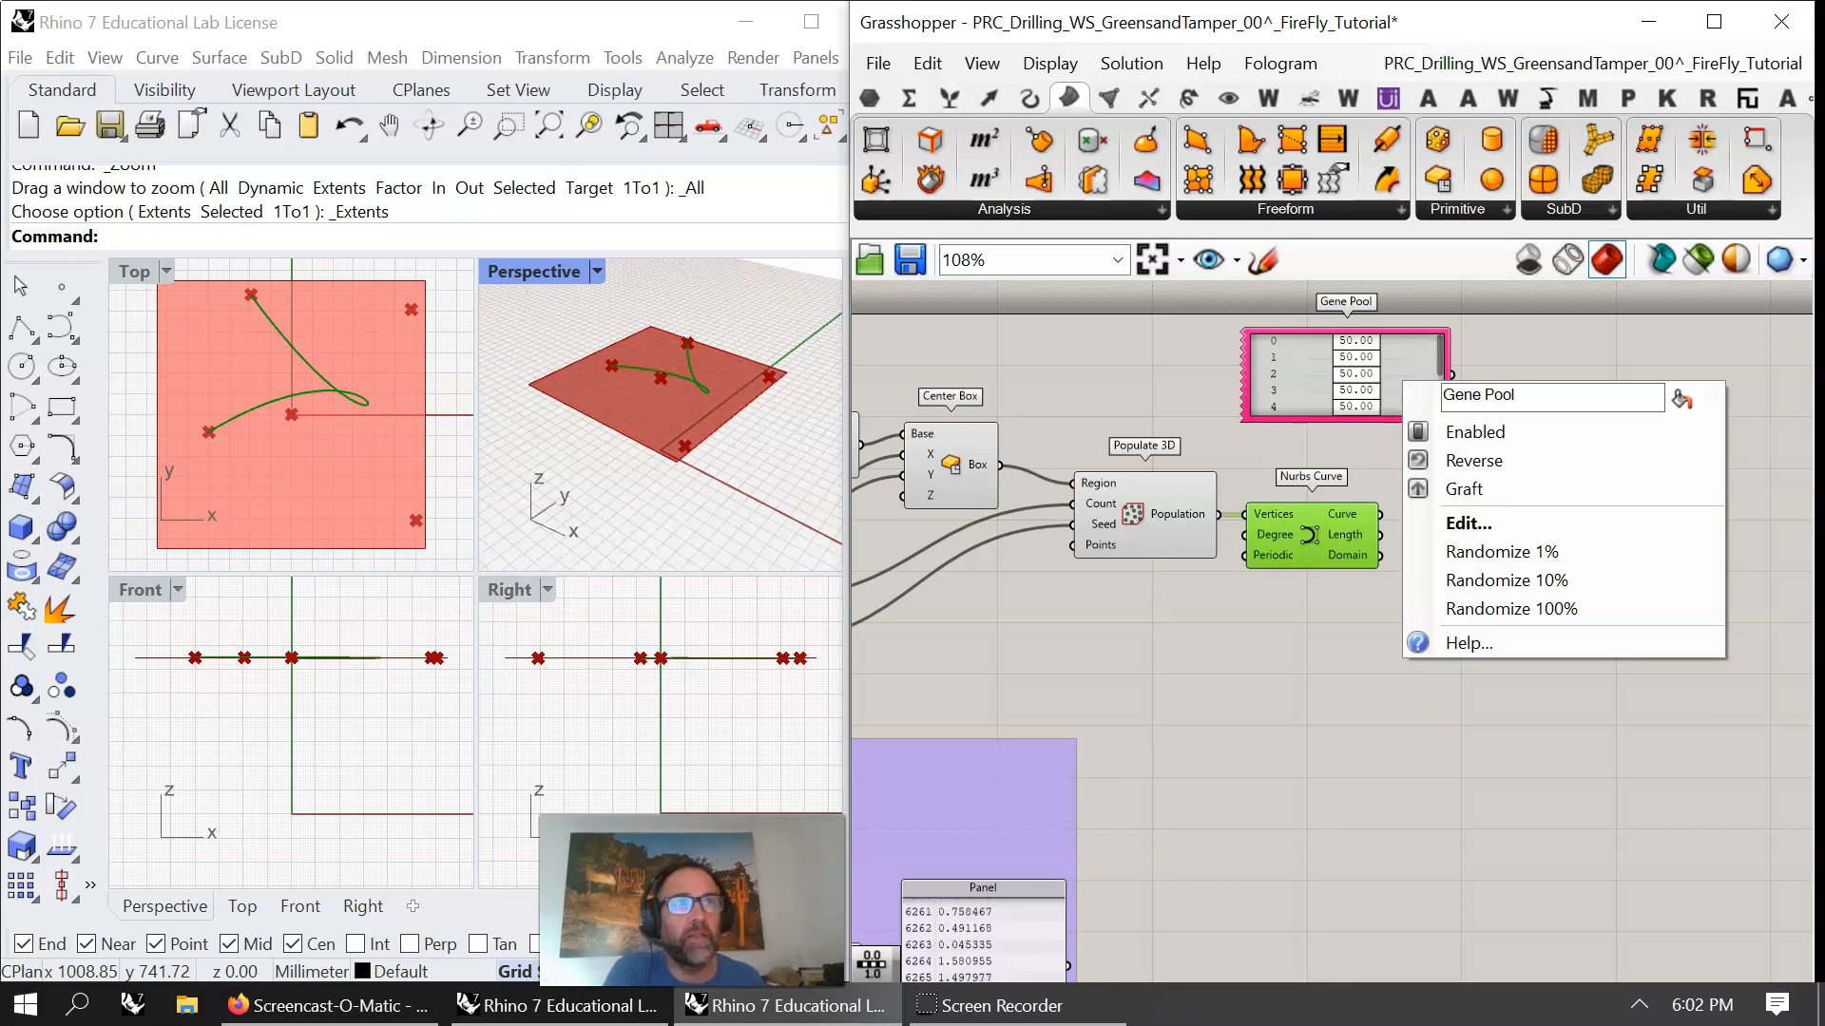
left_click(1469, 523)
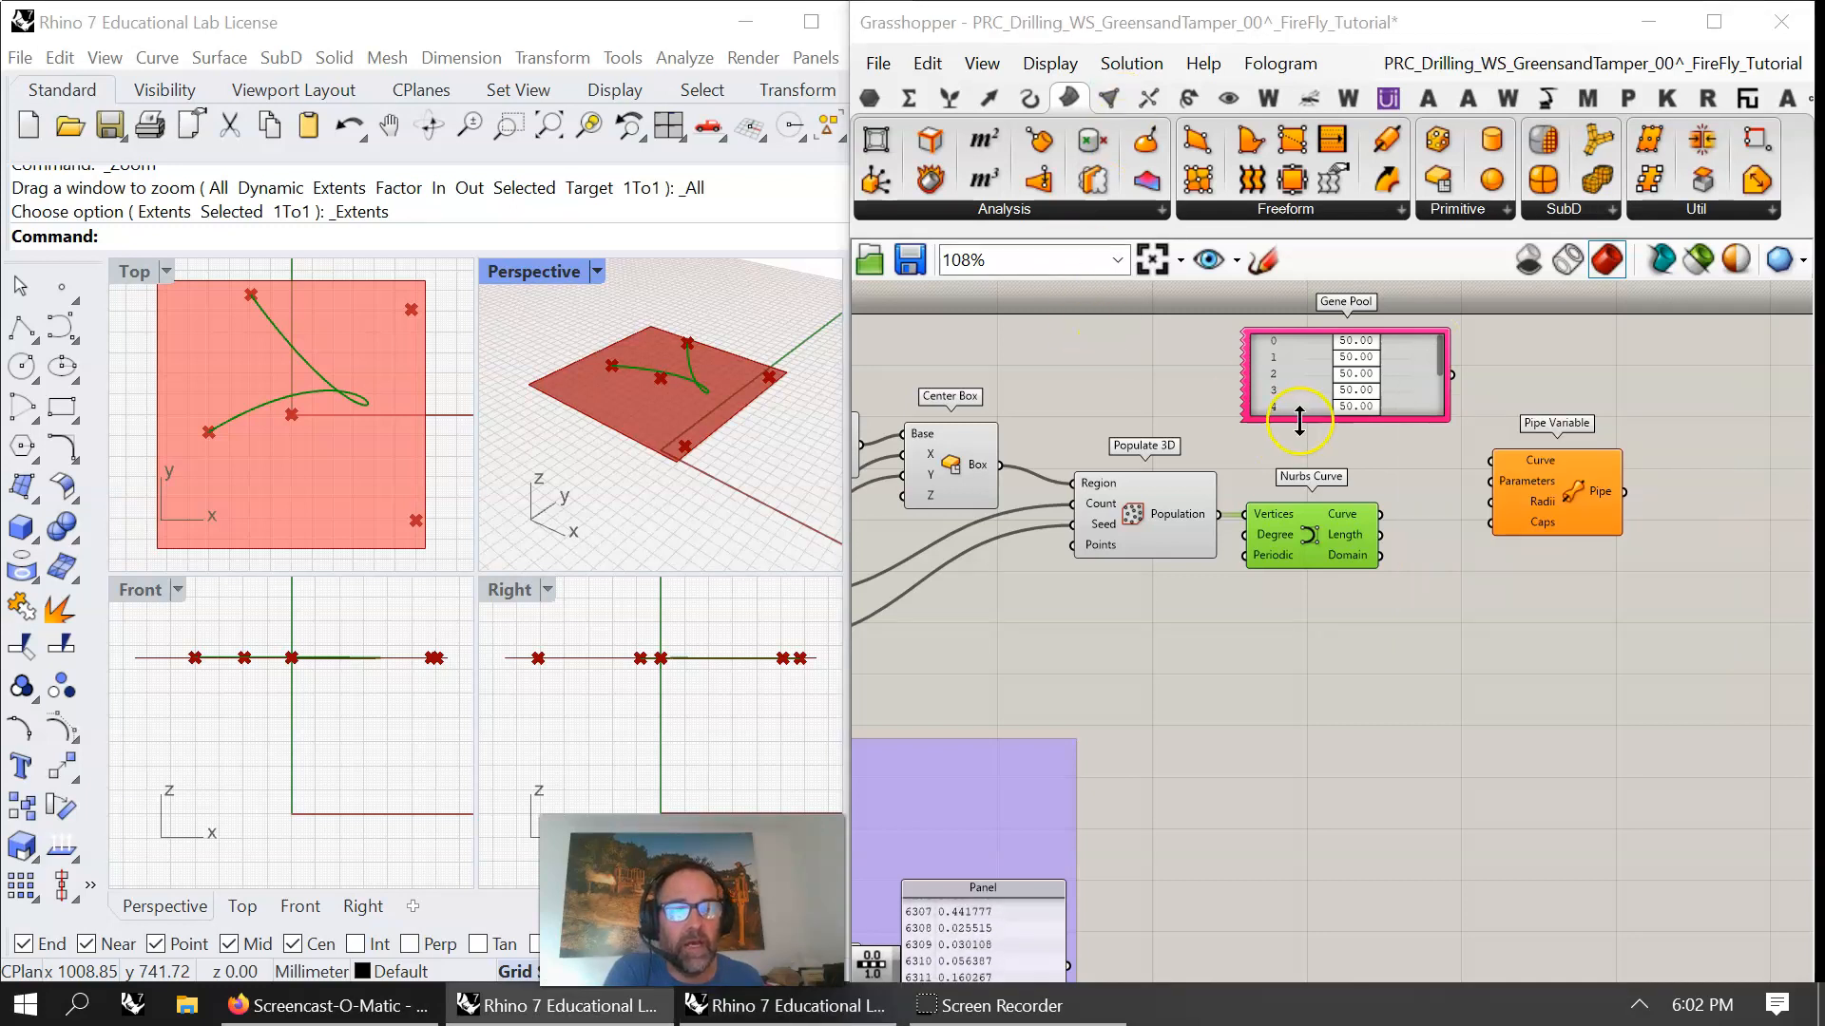
- Examine the Sound Capture trigger and the Multiplication Result values in the Audio Data group
right_click_drag(920, 688, 1467, 415)
right_click_drag(1112, 880, 1479, 802)
scroll(1155, 756, "up", 3)
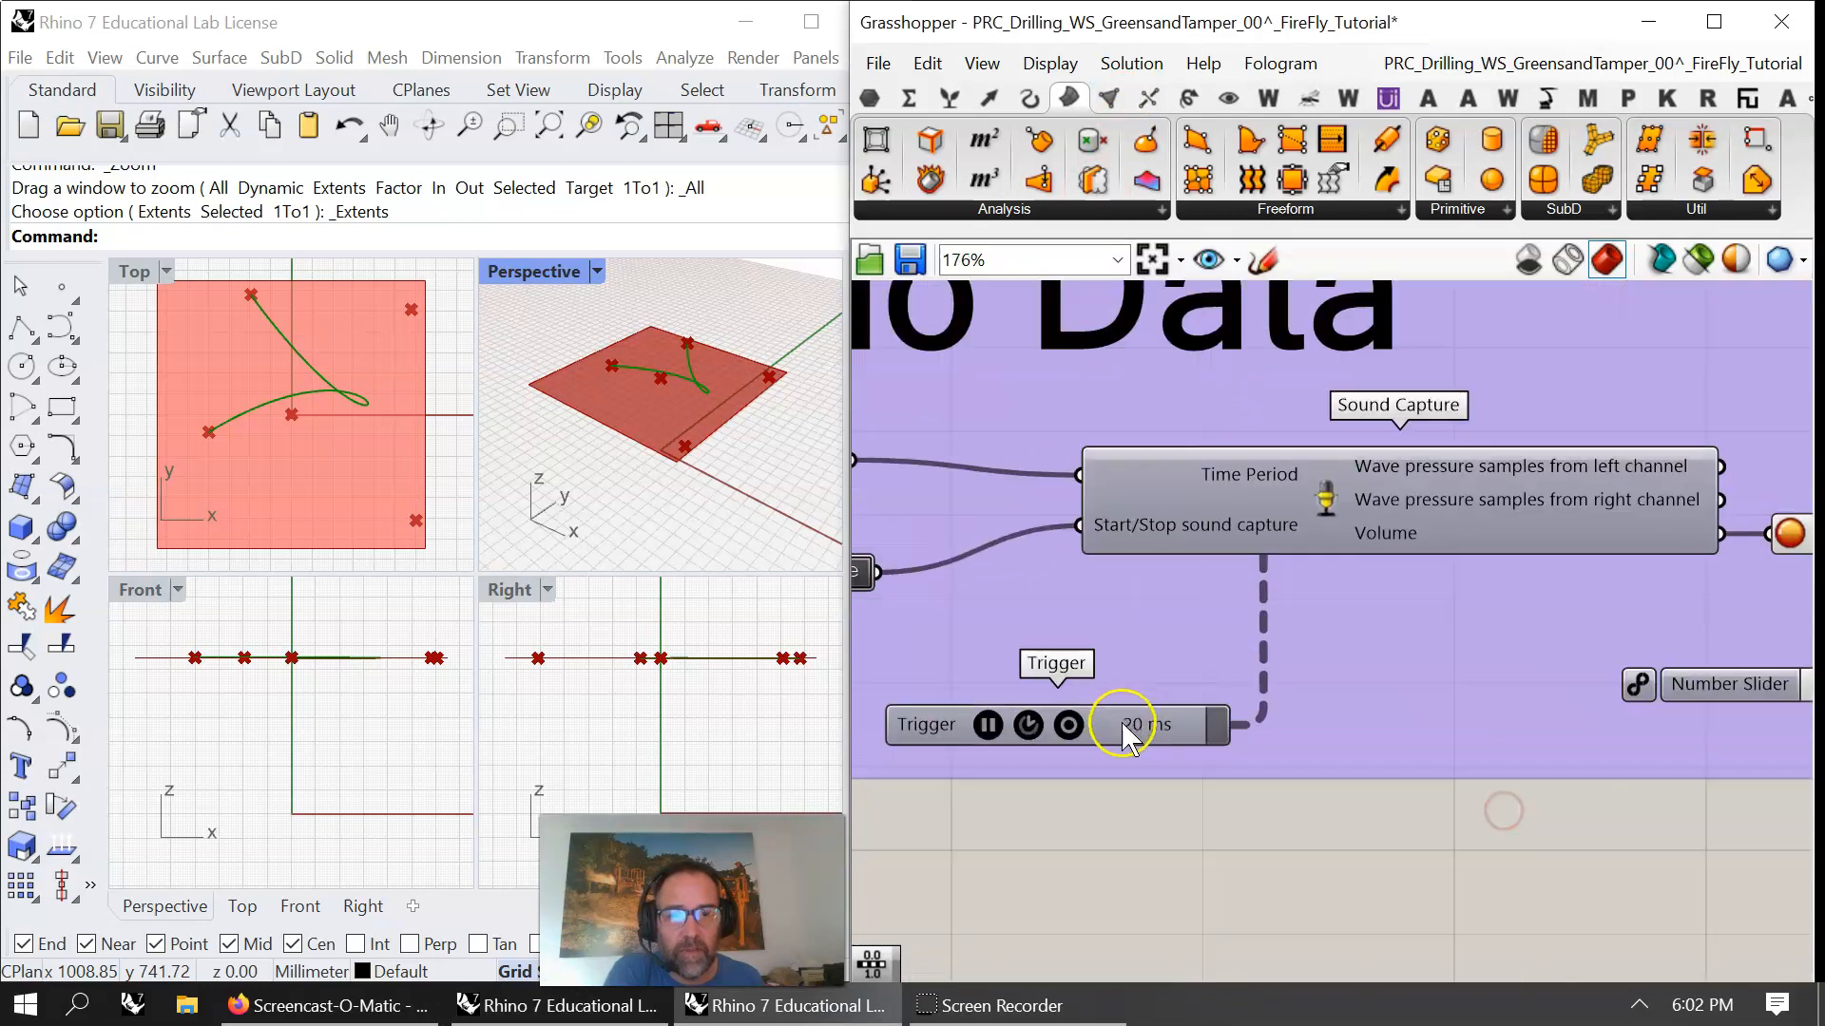
scroll(1146, 785, "down", 3)
right_click_drag(1538, 707, 1169, 679)
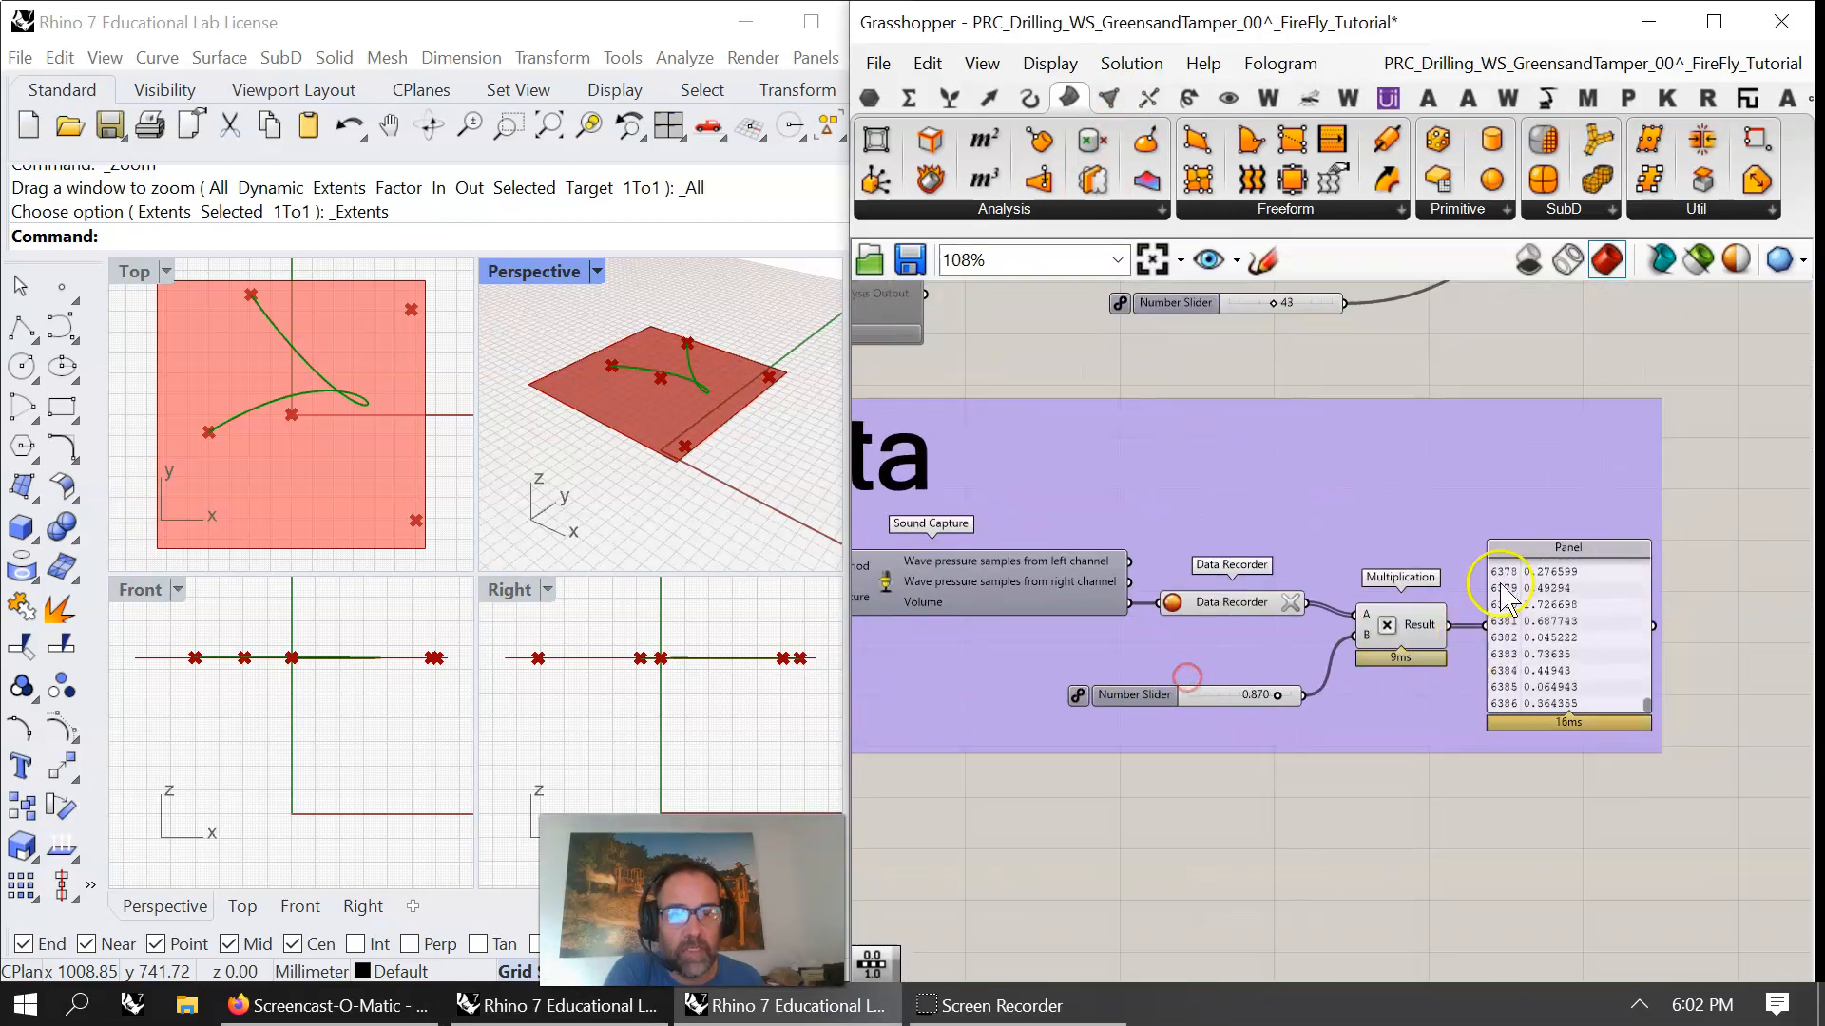
mouse_move(1432, 633)
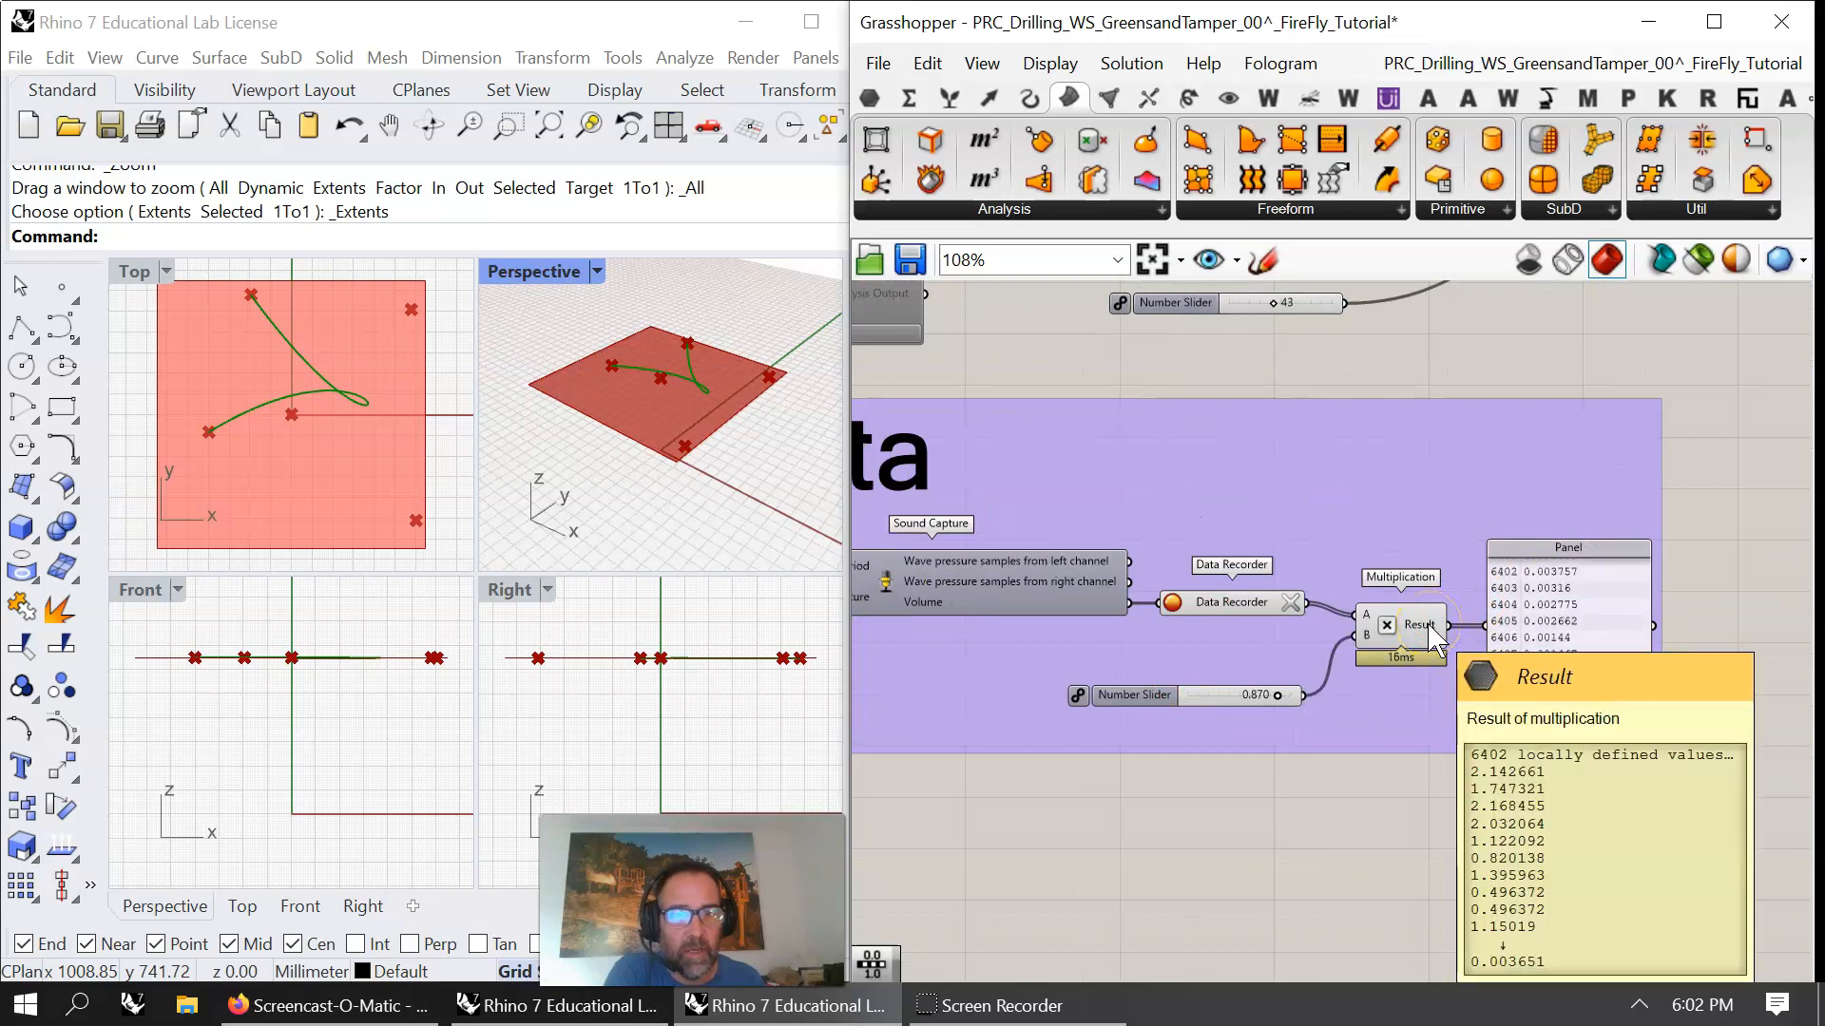
right_click_drag(1263, 753, 1100, 782)
right_click_drag(1782, 348, 1337, 660)
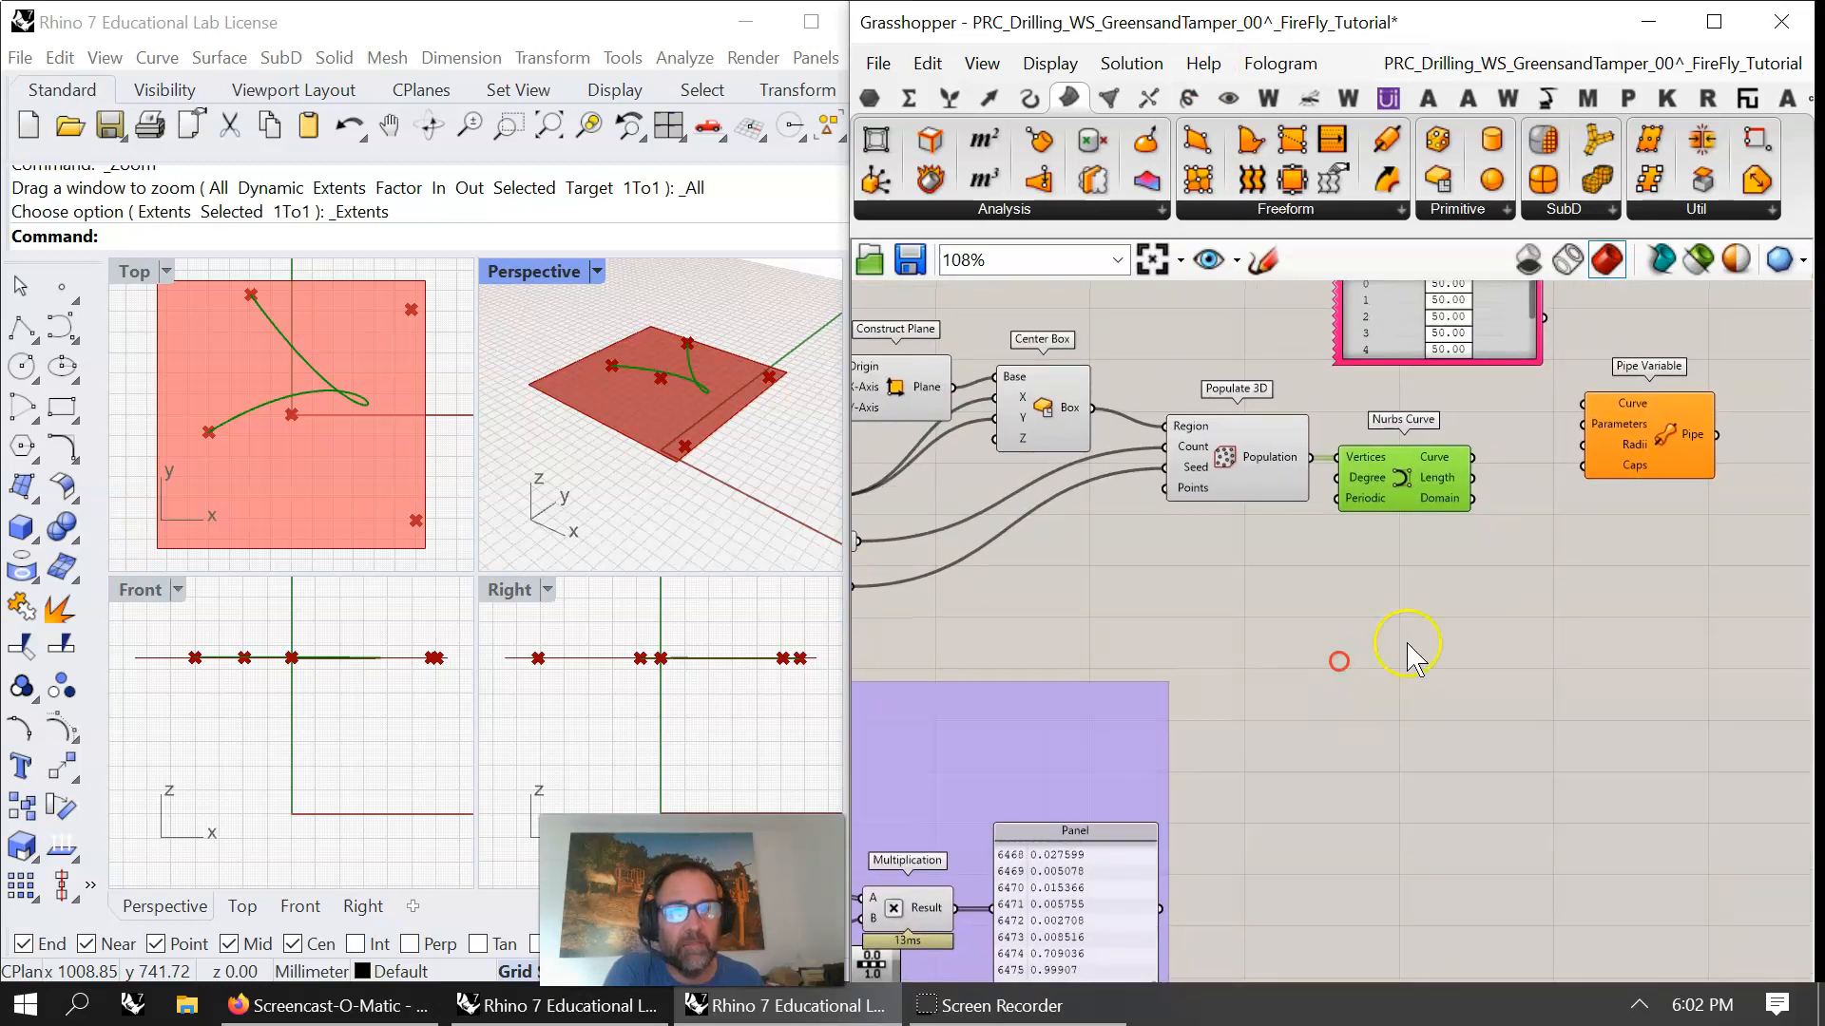
right_click_drag(1560, 602, 1418, 642)
- Configure the Gene Pool with a gene count of 12, 3 decimals and a maximum of 1.000
left_click(1500, 470)
right_click(1340, 363)
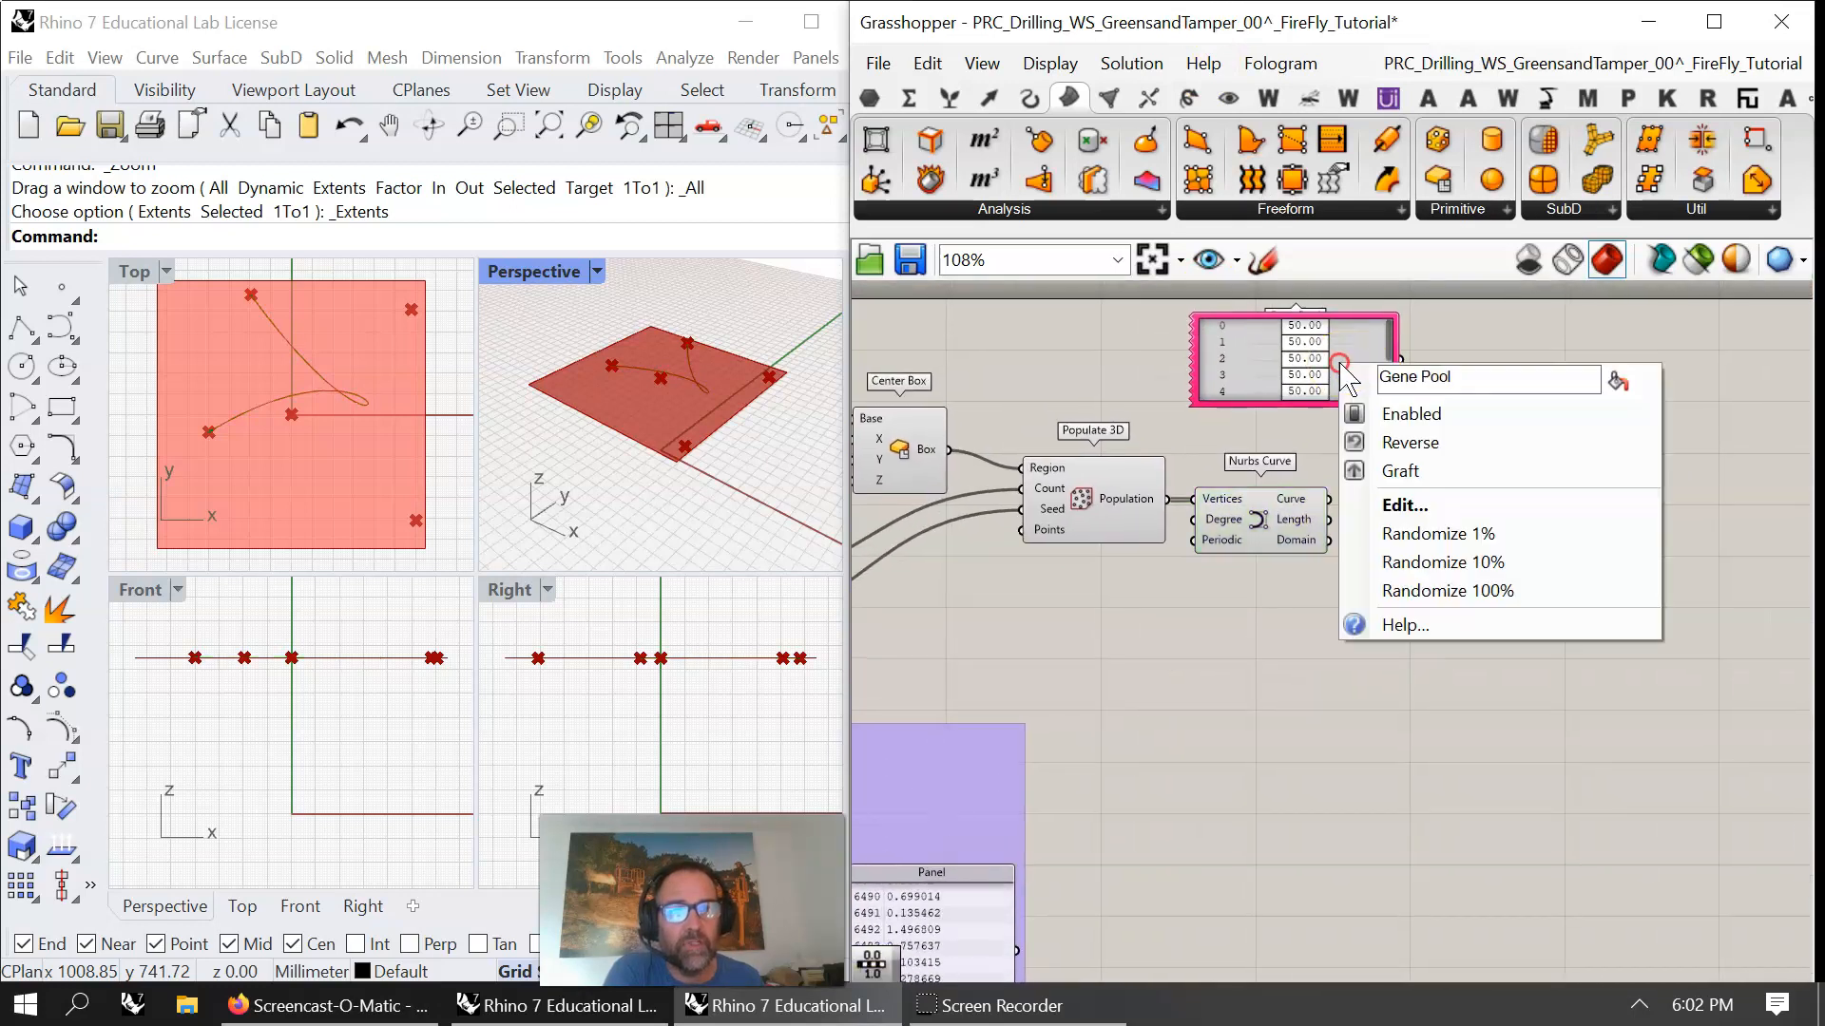
left_click(1396, 506)
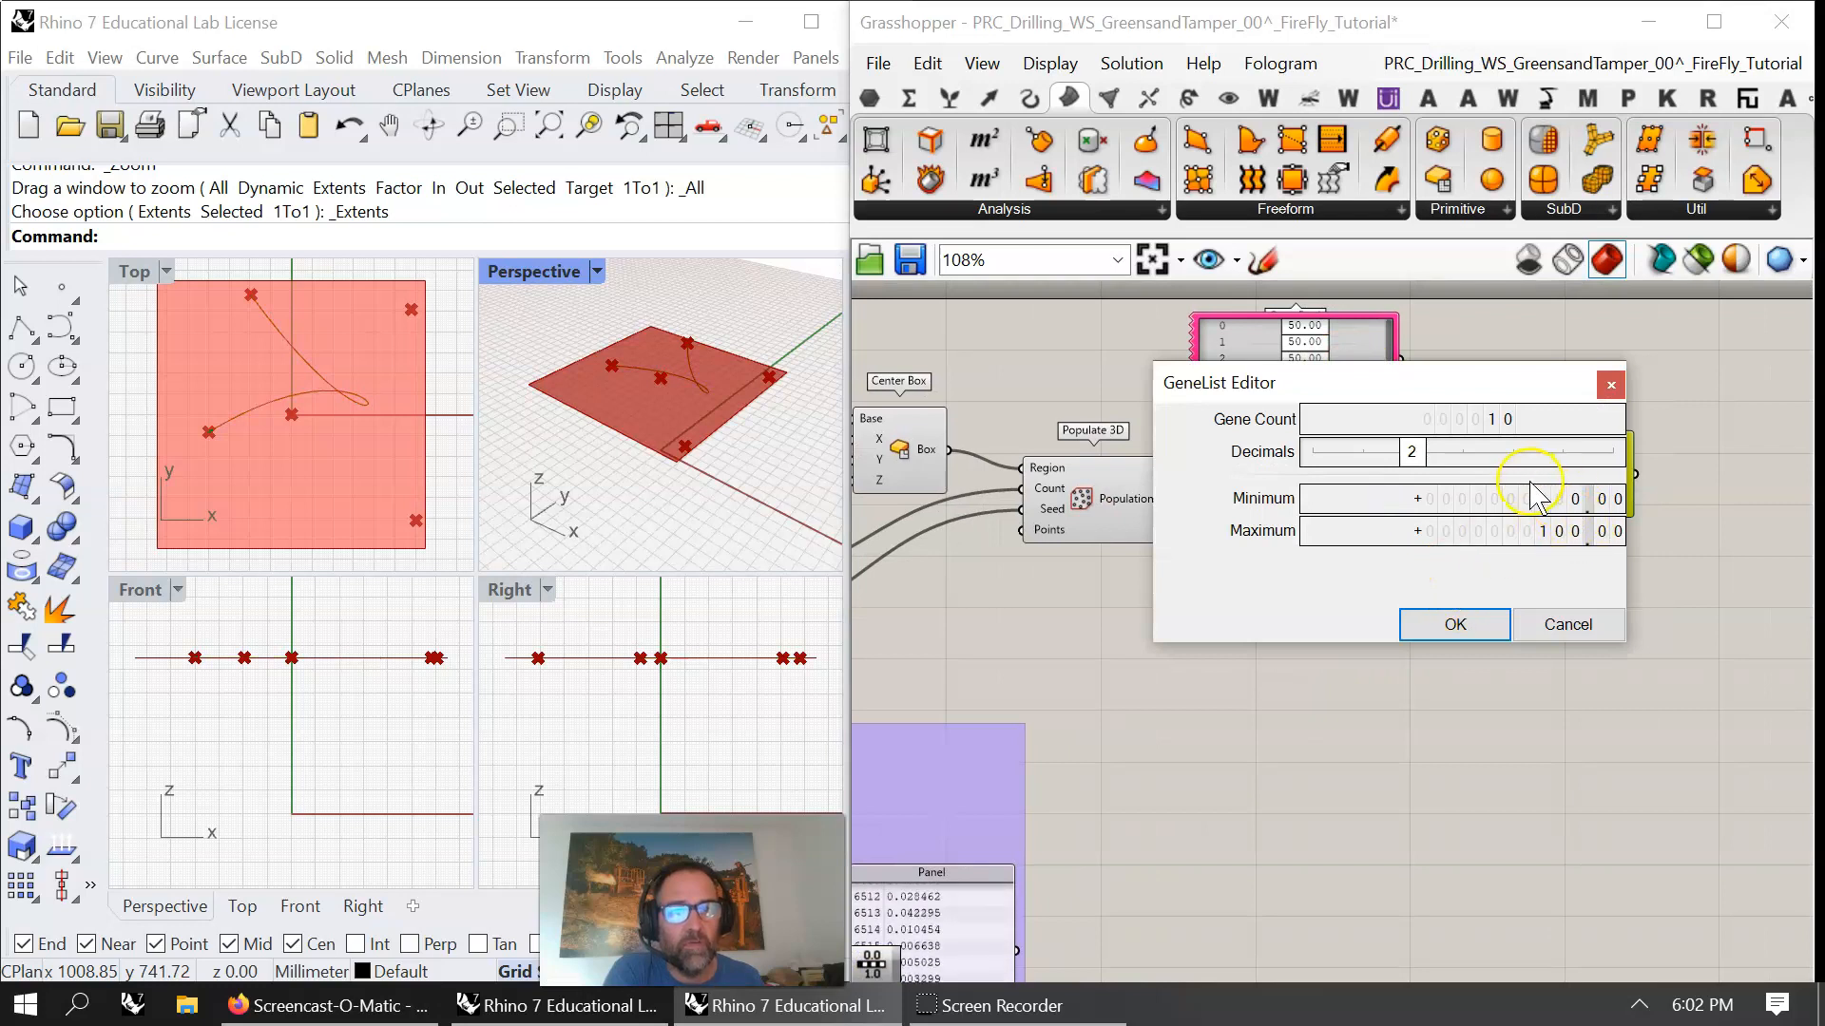
mouse_move(1509, 420)
left_mouse_down()
mouse_move(1508, 402)
mouse_move(1507, 446)
mouse_move(1507, 395)
left_mouse_up()
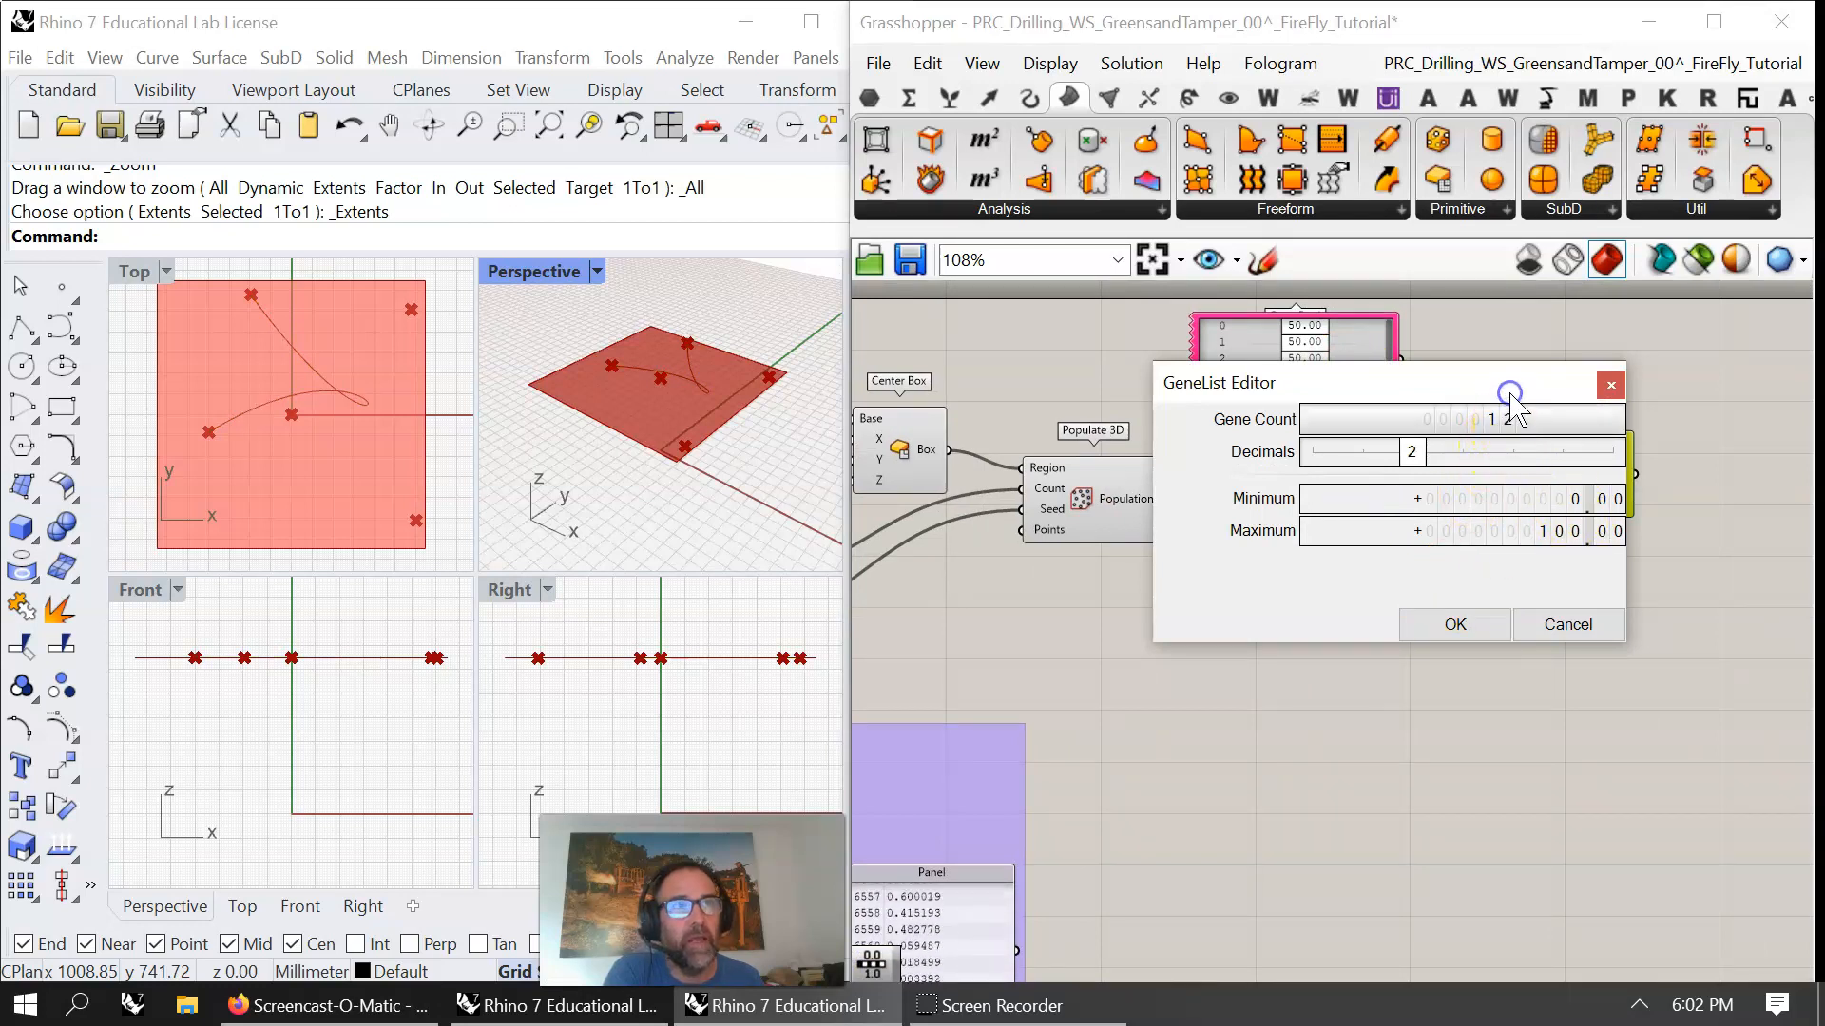
left_click_drag(1414, 454, 1448, 452)
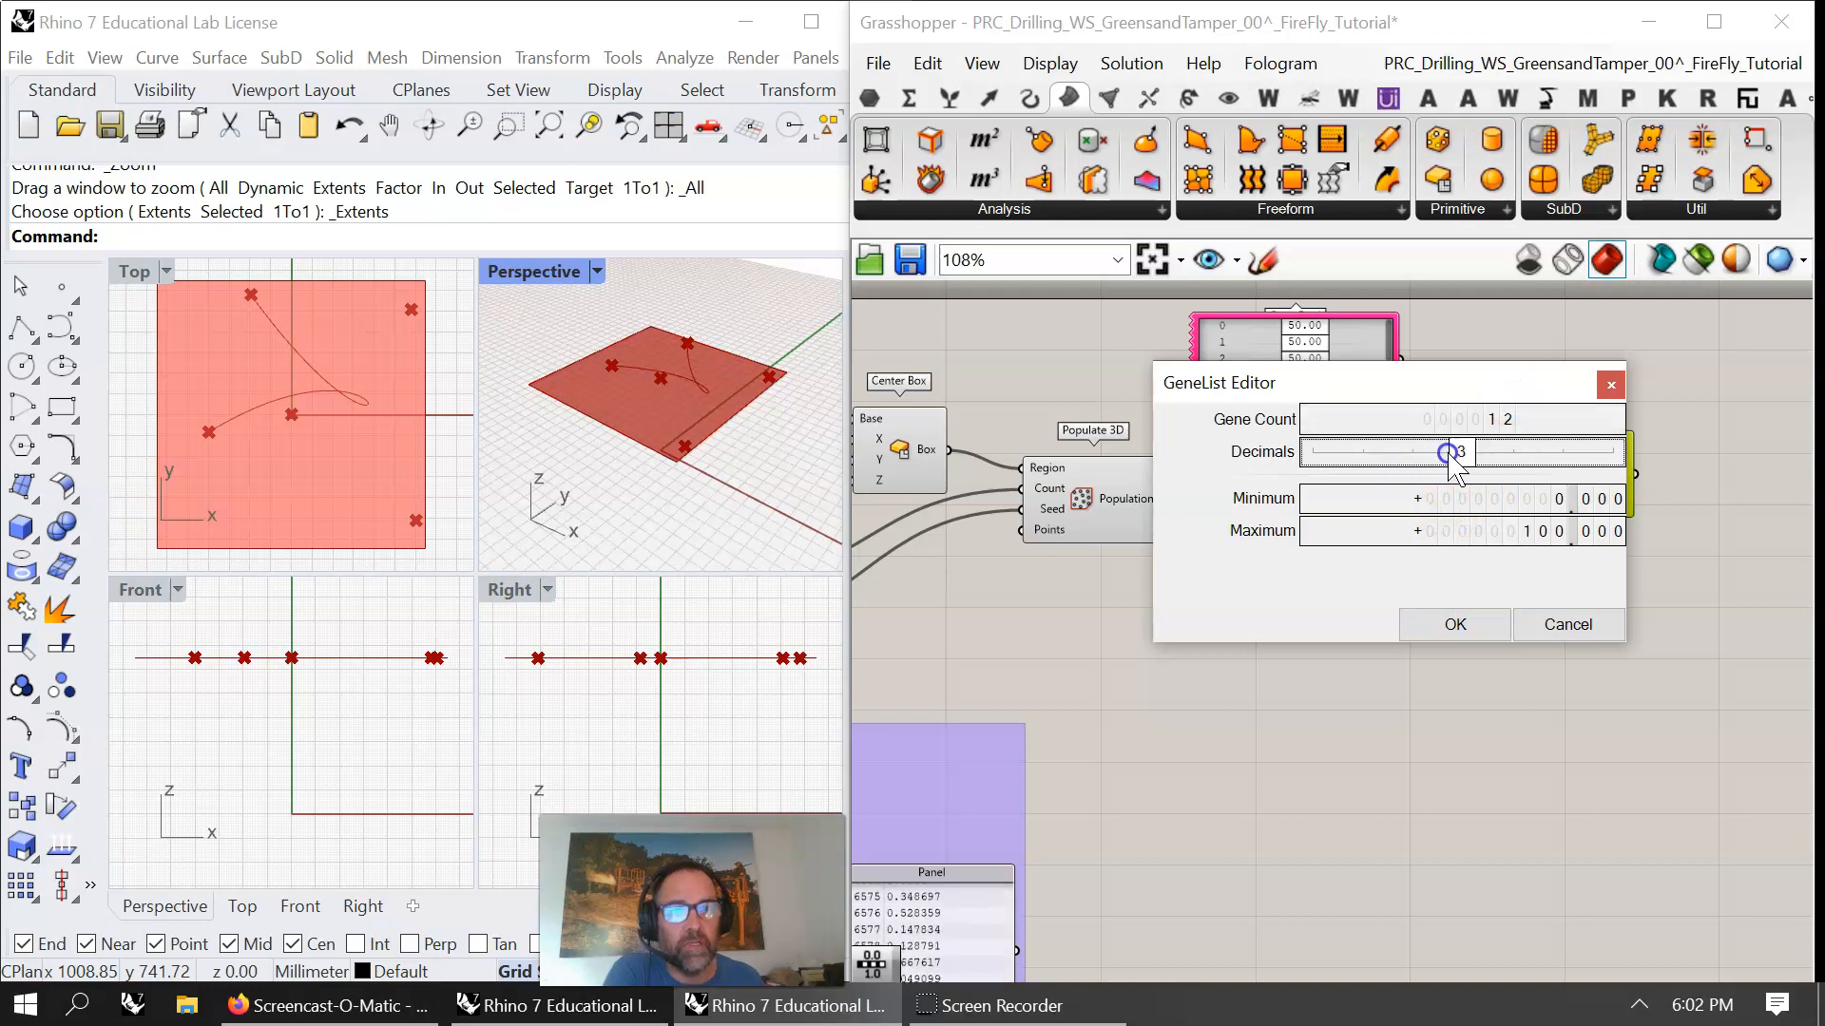
left_click(1561, 532)
left_click_drag(1557, 506, 1524, 550)
left_click(1468, 625)
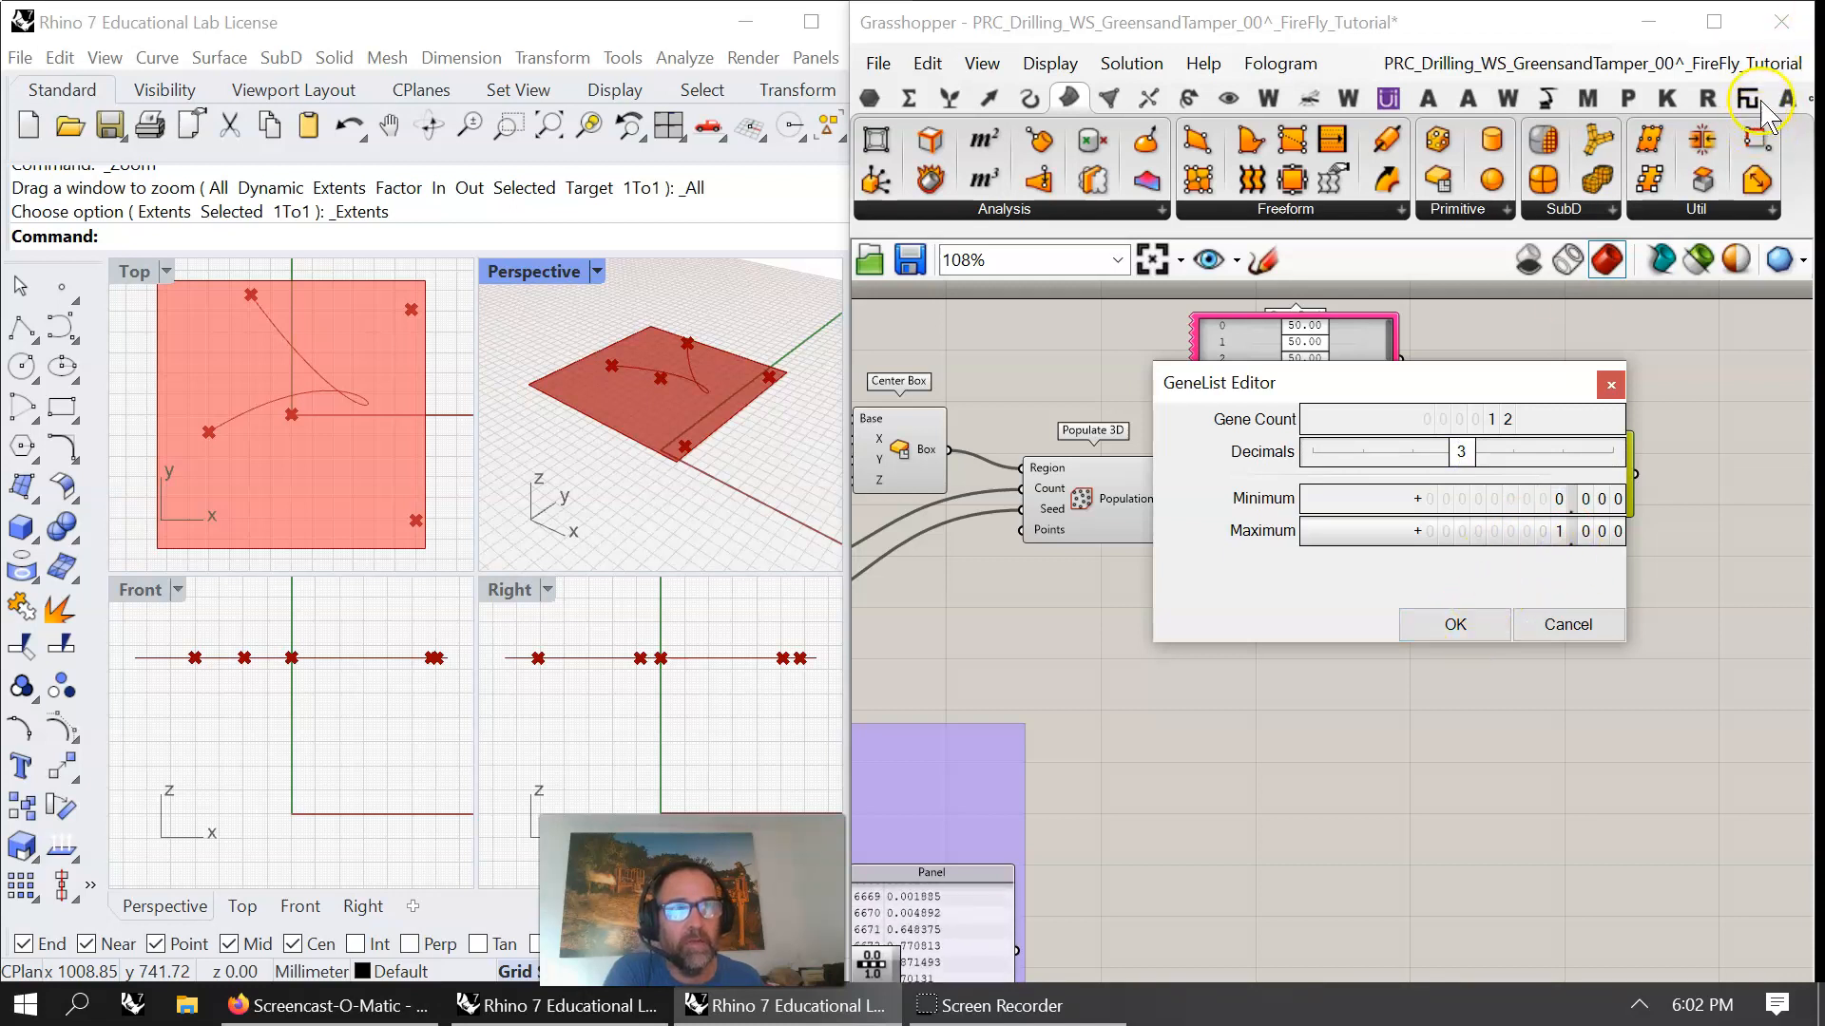
left_click(1455, 624)
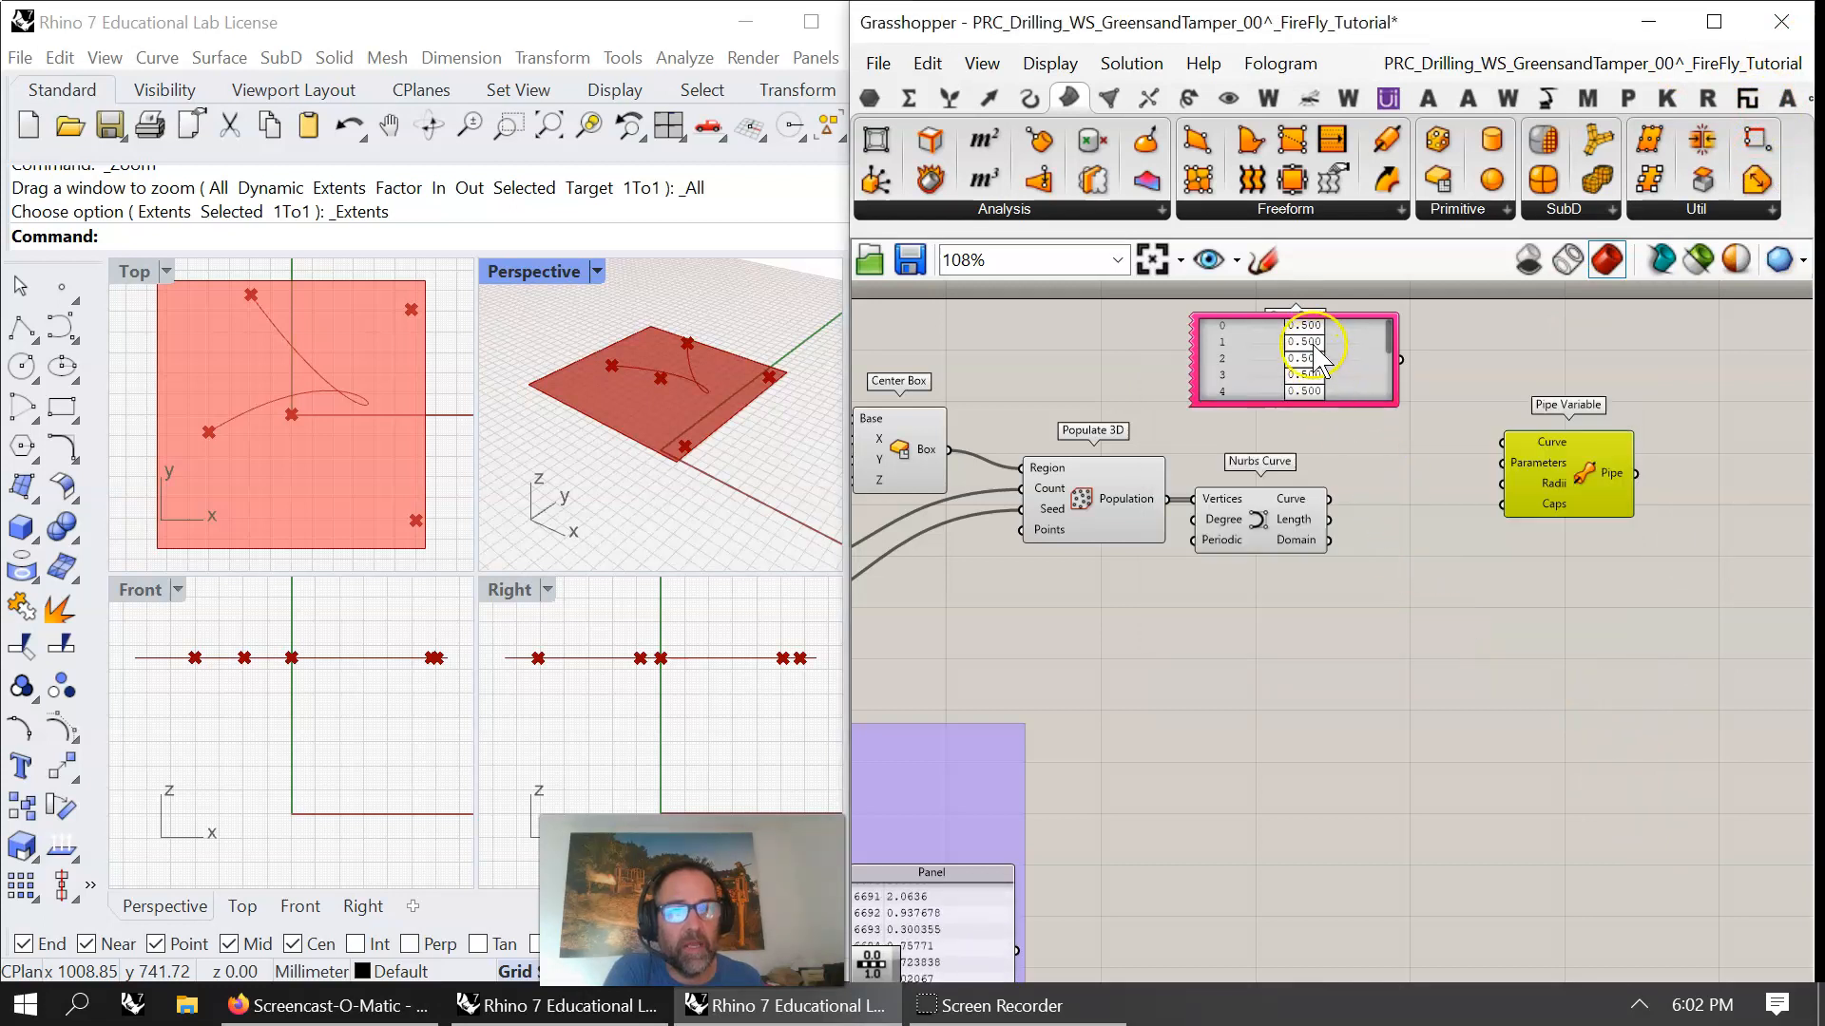
- Set the Gene Pool values ascending from 0.000 to 1.000 and enlarge the component to show all twelve genes
mouse_move(1307, 326)
left_mouse_down()
mouse_move(1226, 329)
mouse_move(1279, 348)
mouse_move(1273, 363)
left_mouse_up()
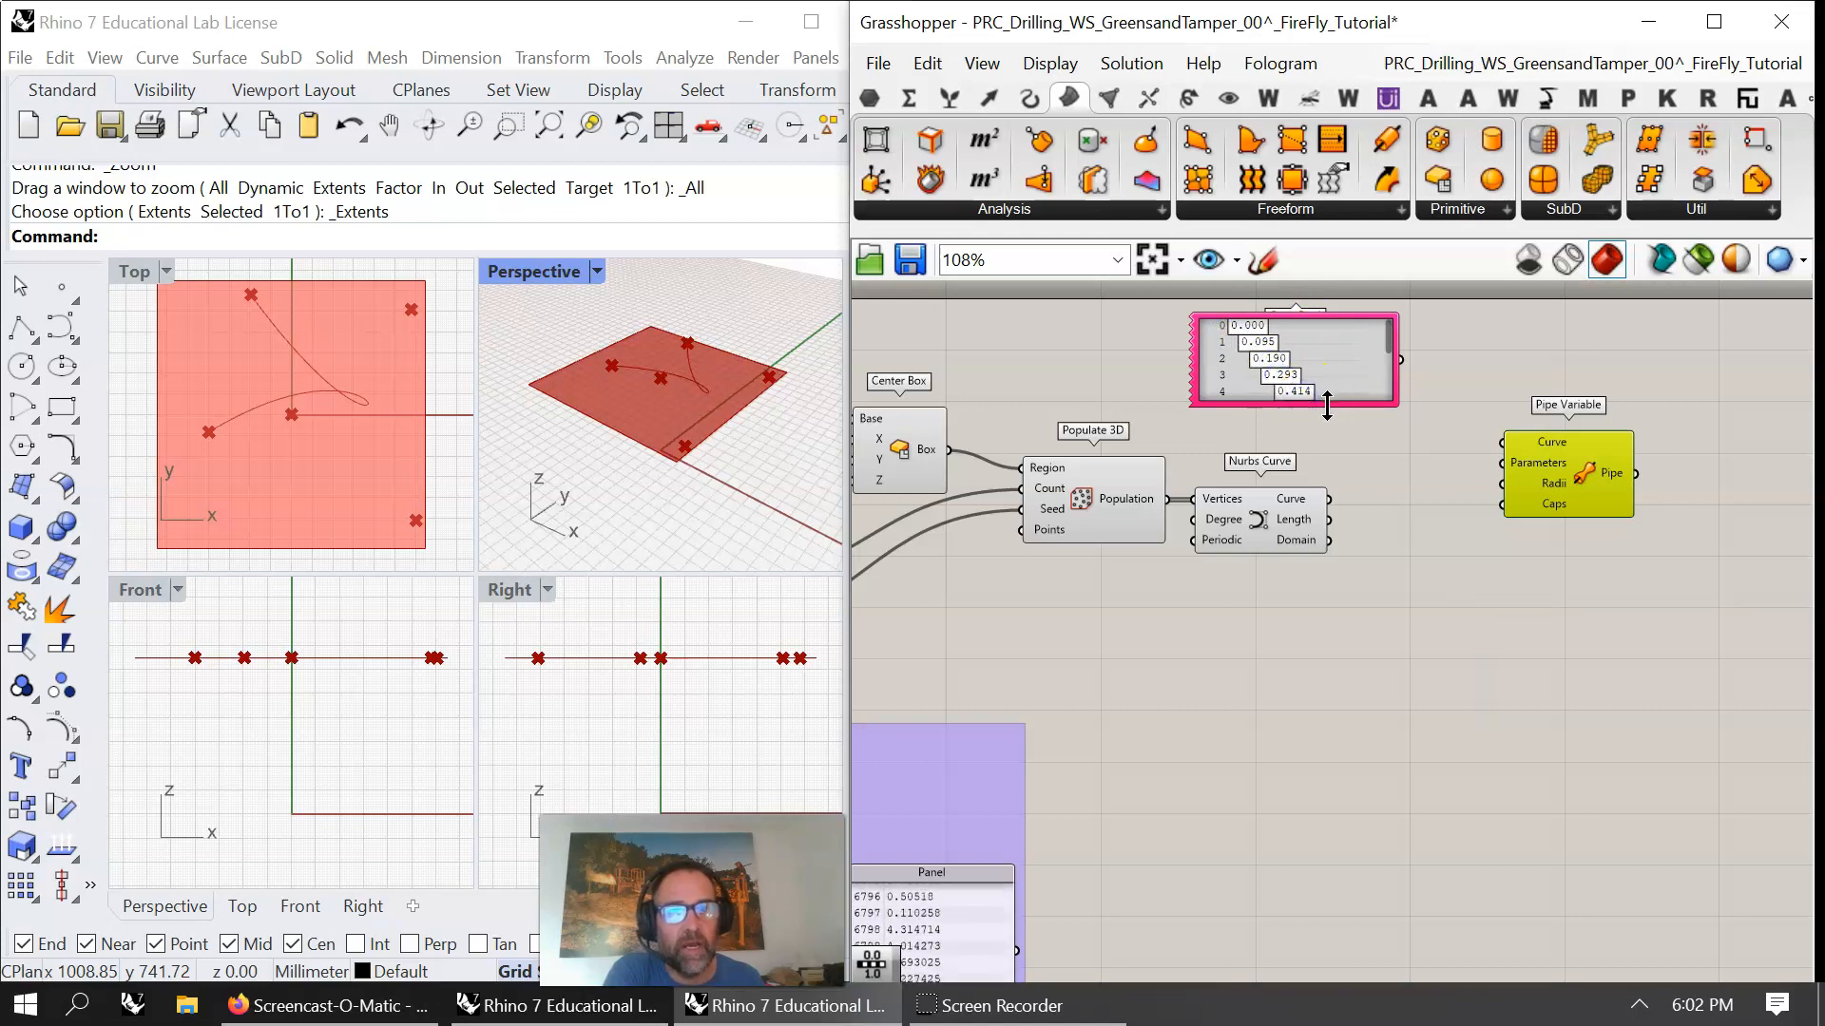
left_click_drag(1327, 406, 1330, 581)
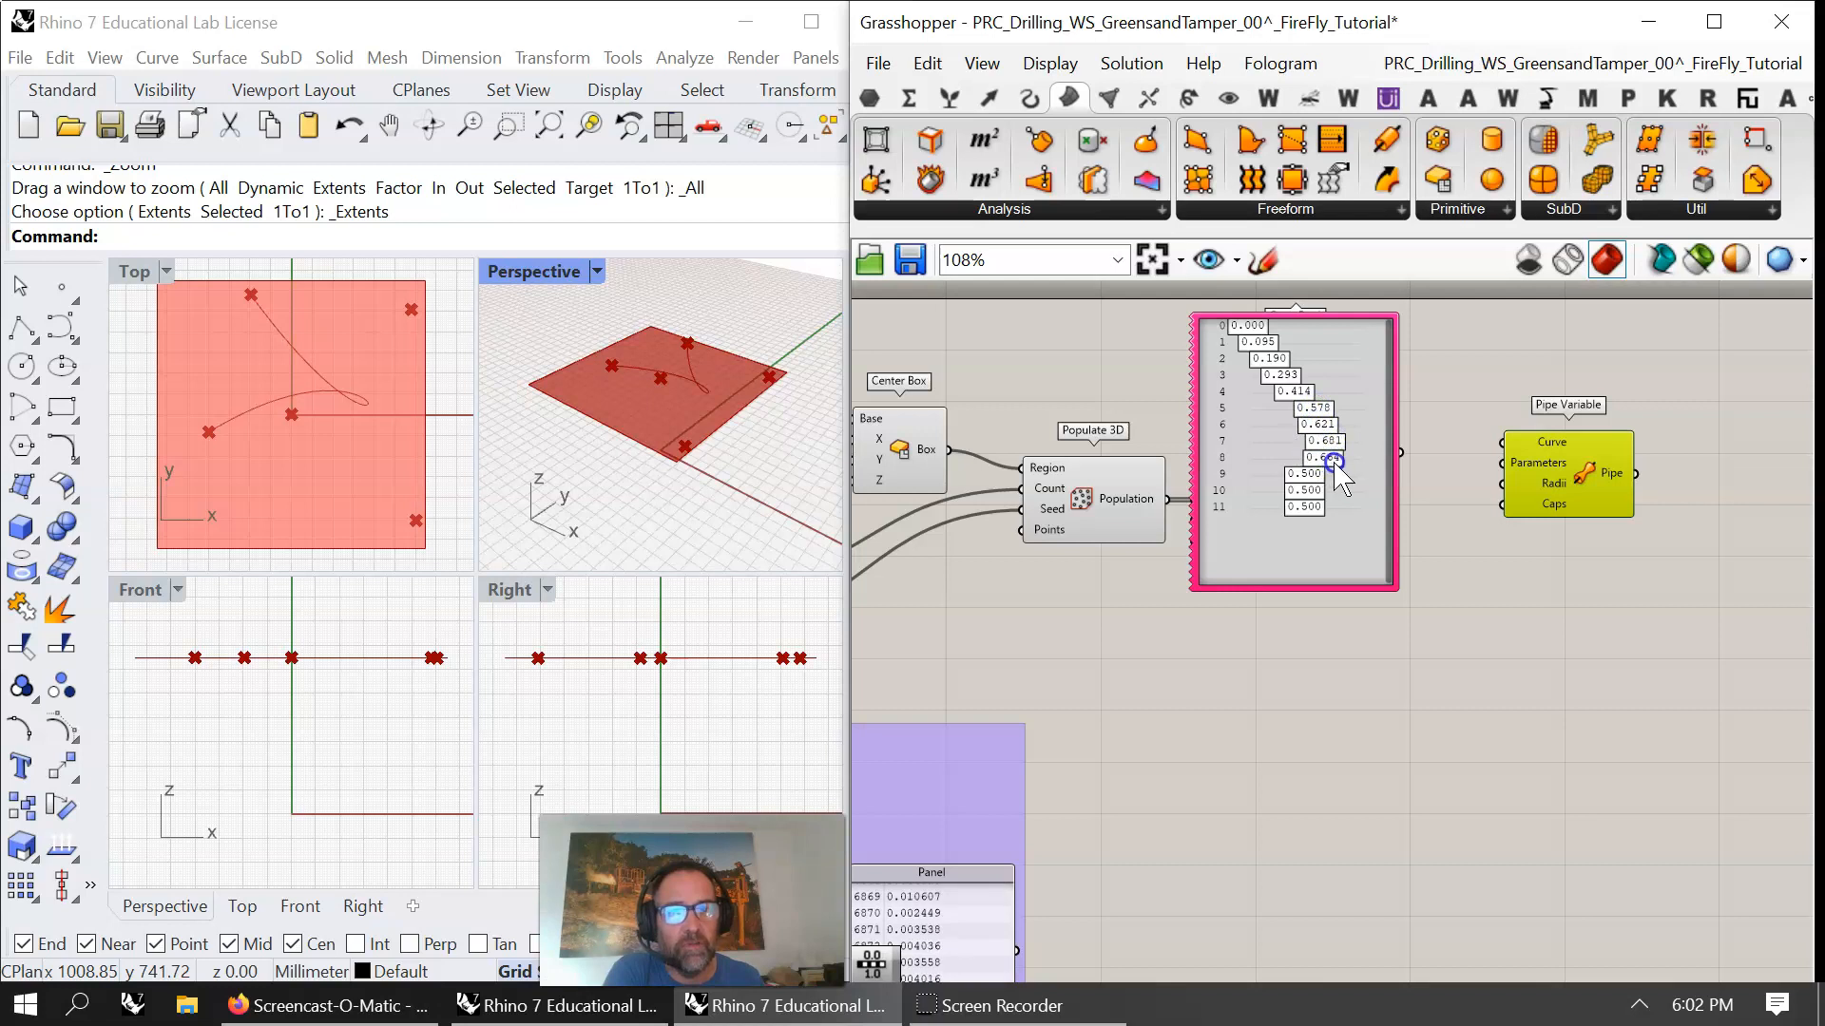
mouse_move(1341, 464)
left_mouse_down()
mouse_move(1331, 508)
mouse_move(1357, 490)
mouse_move(1394, 521)
left_mouse_up()
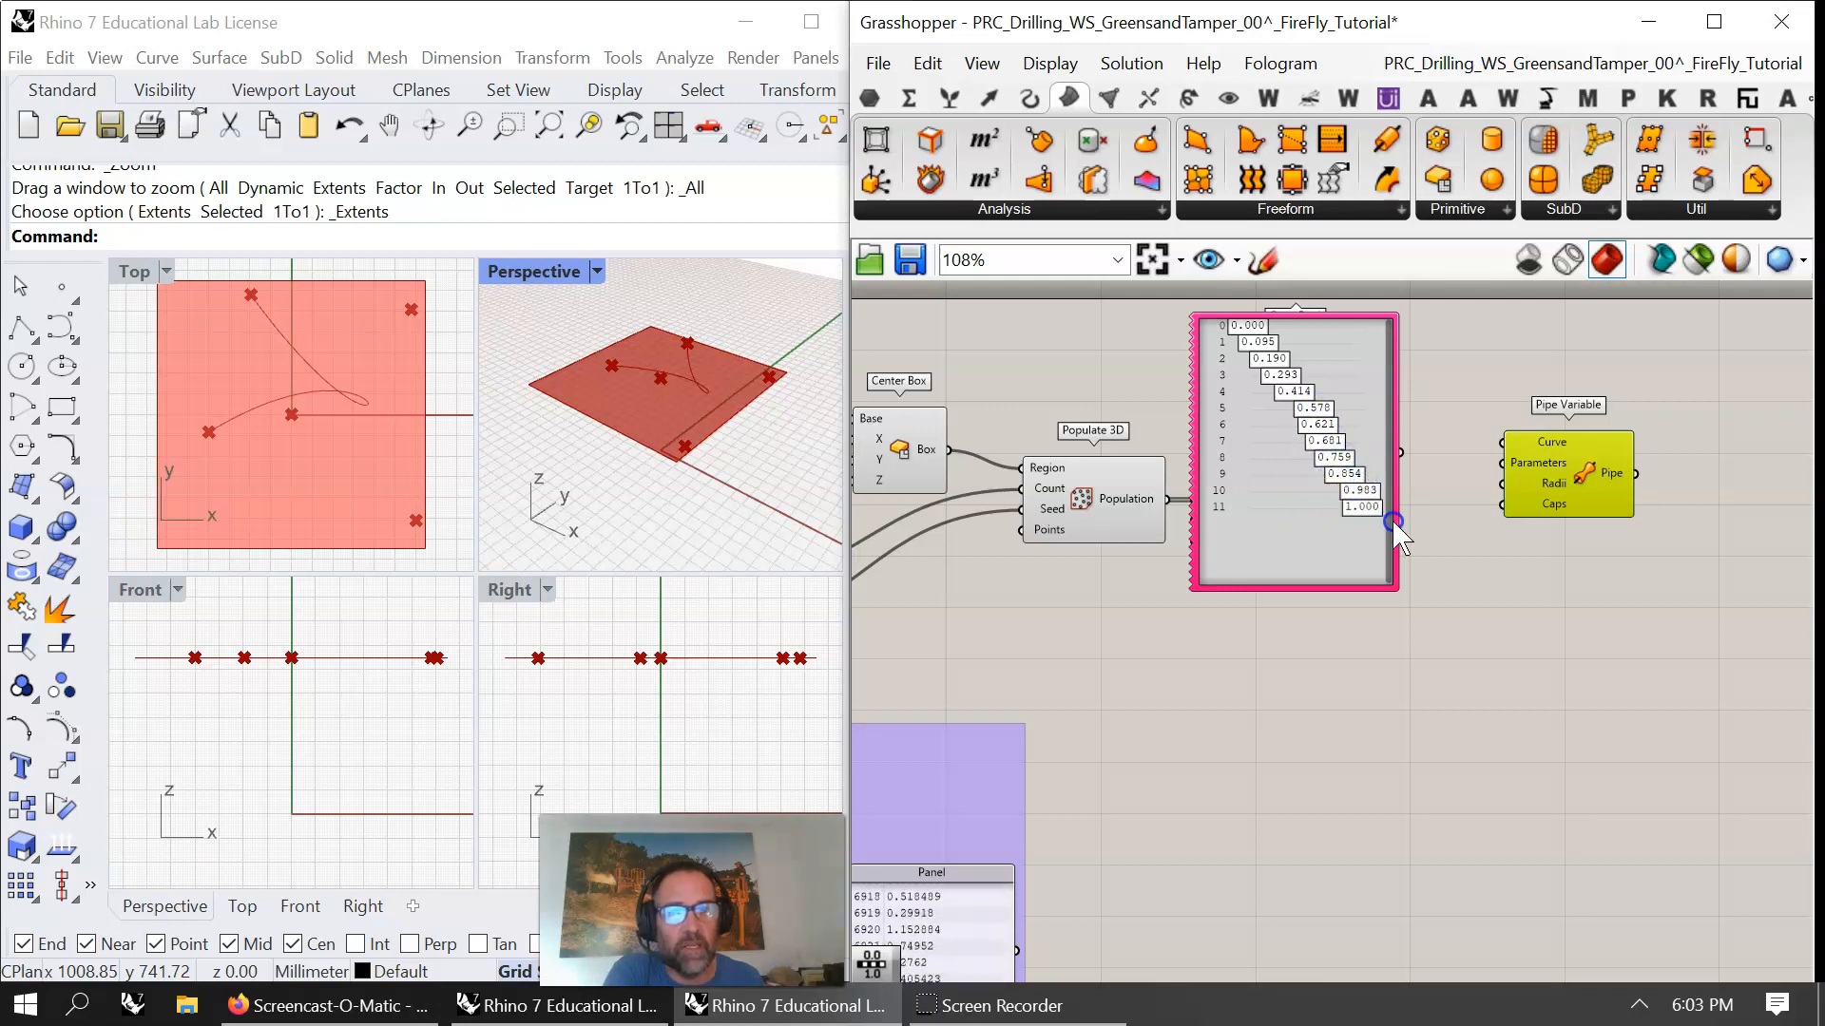
- Connect the Gene Pool to the Parameters input and the Nurbs Curve to the Curve input of Pipe Variable, moving the Gene Pool upward
left_click_drag(1401, 453, 1502, 463)
left_click_drag(1351, 418, 1386, 292)
left_click_drag(1329, 498, 1508, 444)
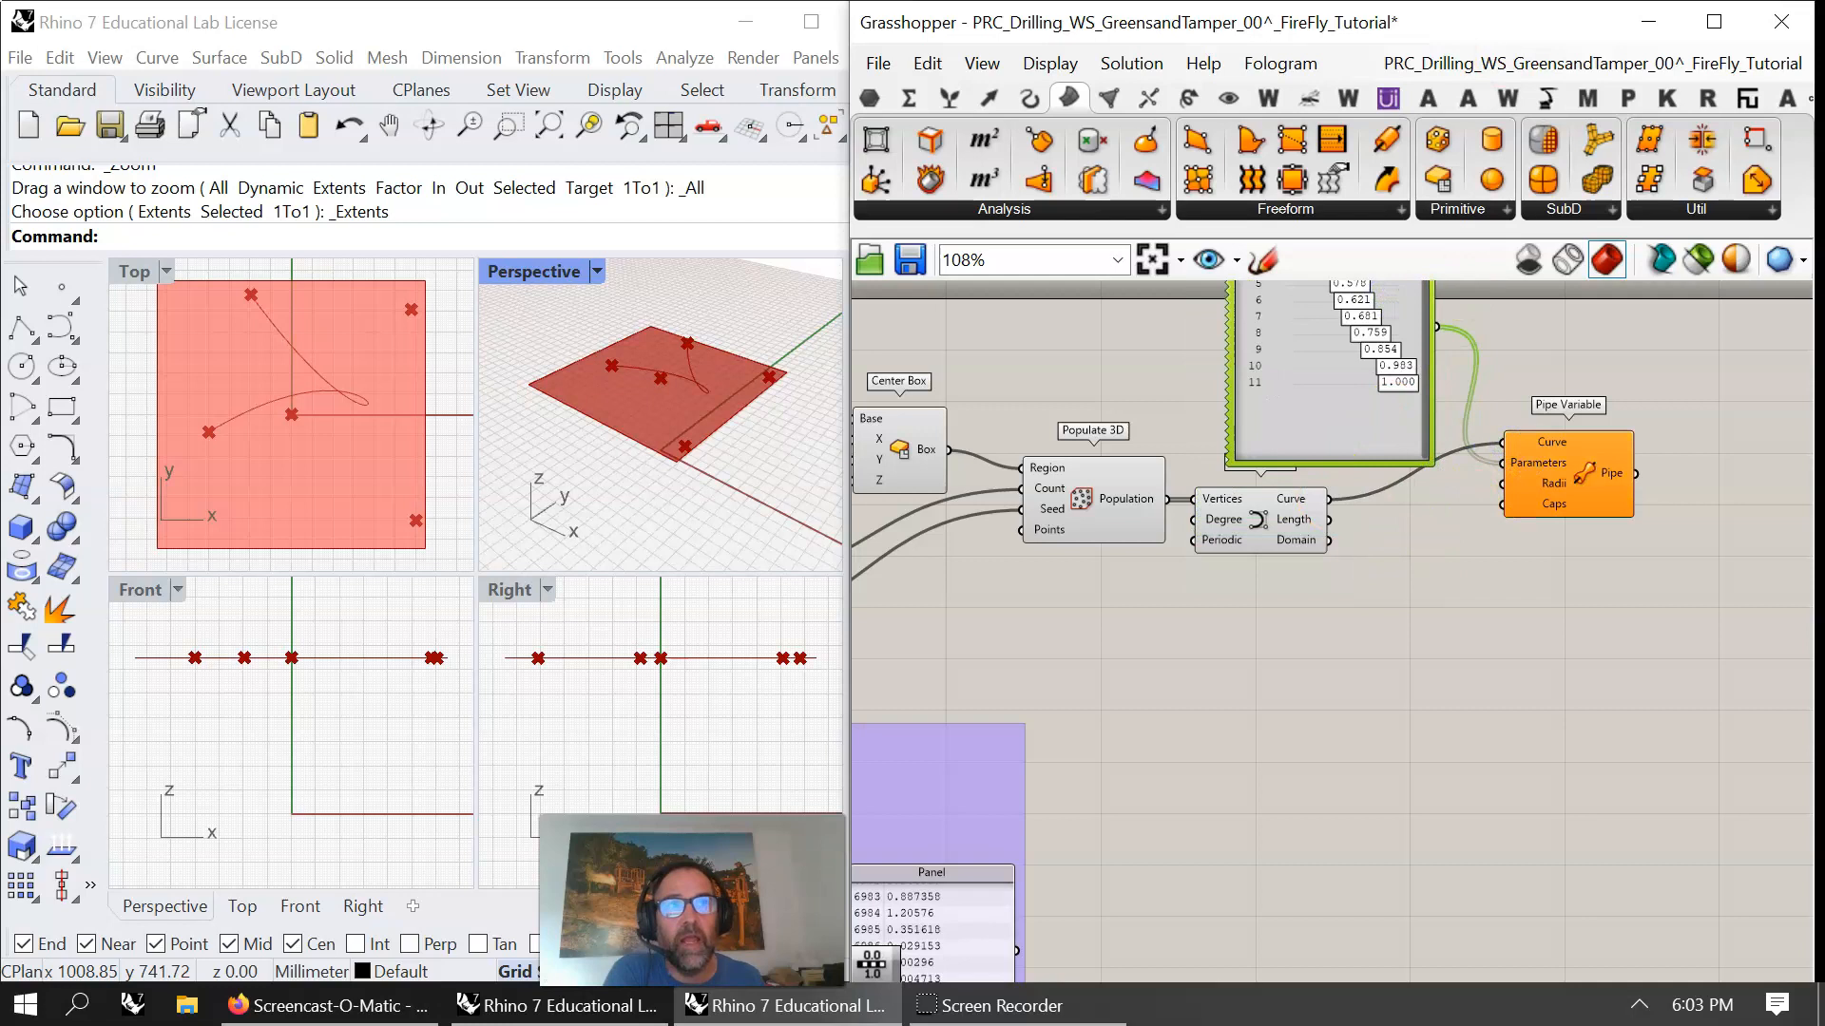
key("alt+Tab")
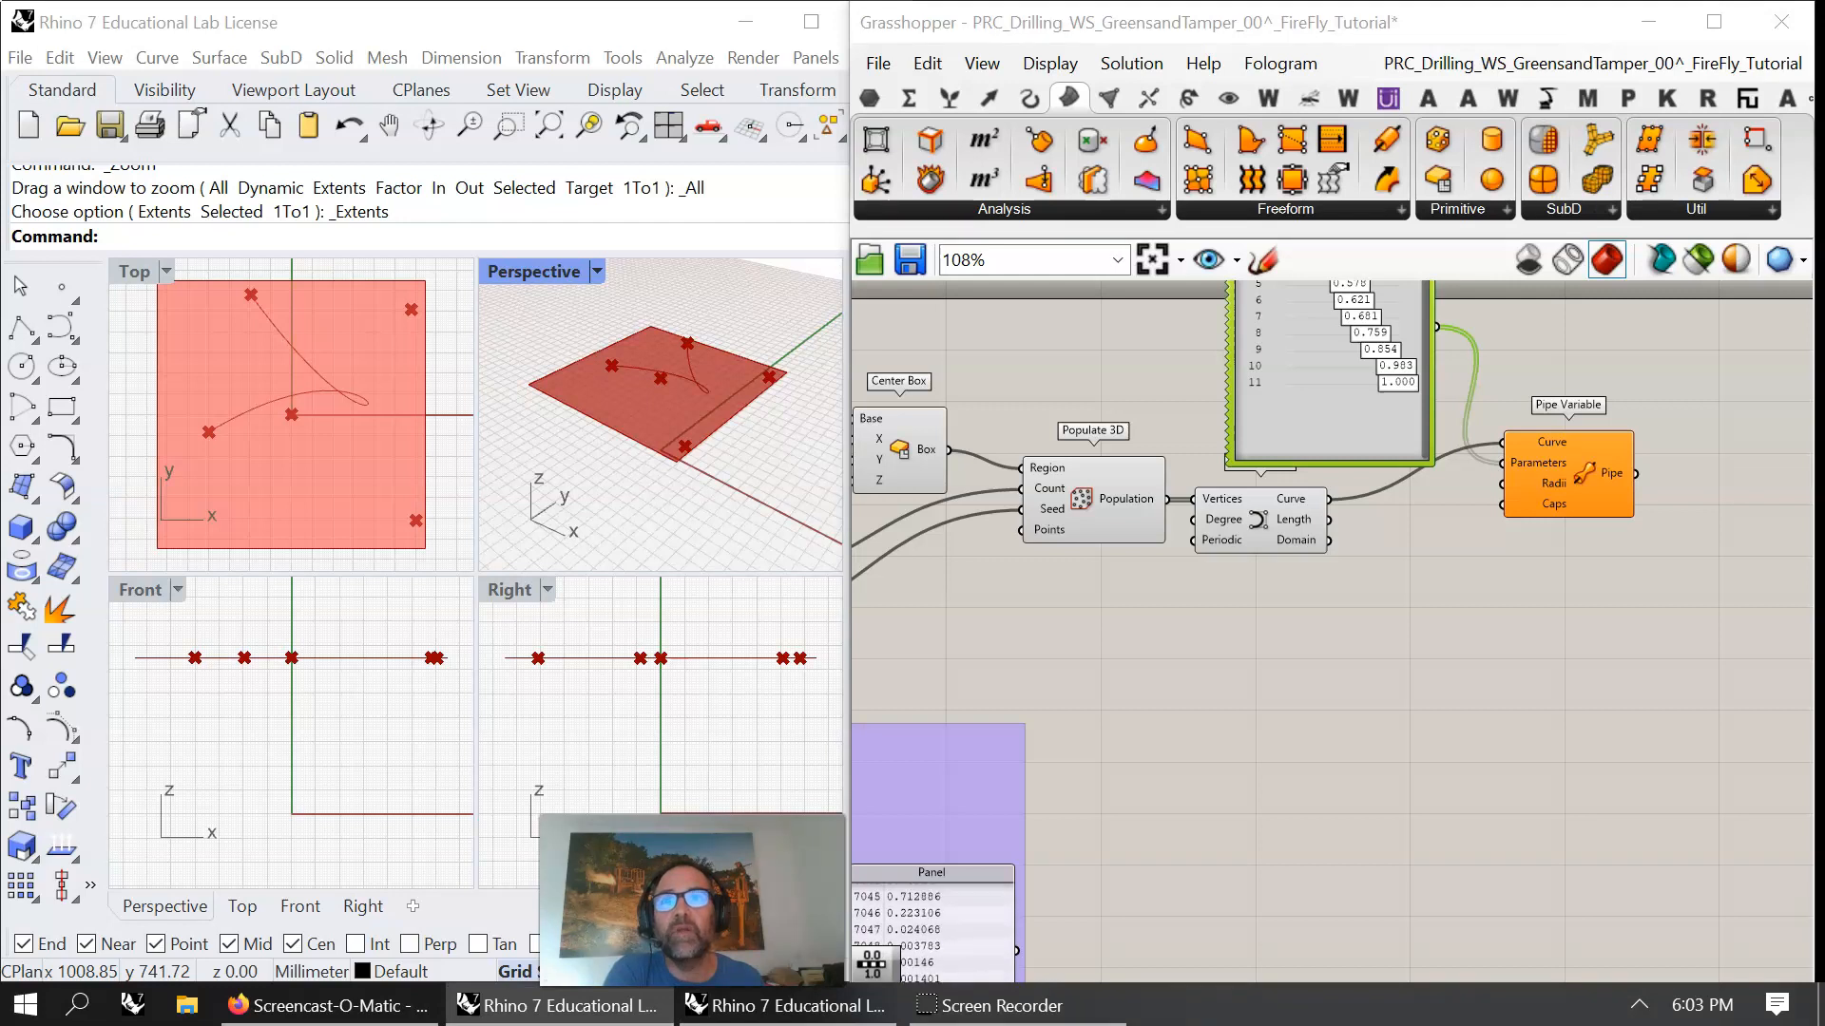
- Trace the Audio Data chain from Trigger and Sound Capture through the Data Recorder to the Multiplication
right_click_drag(1055, 761, 1499, 520)
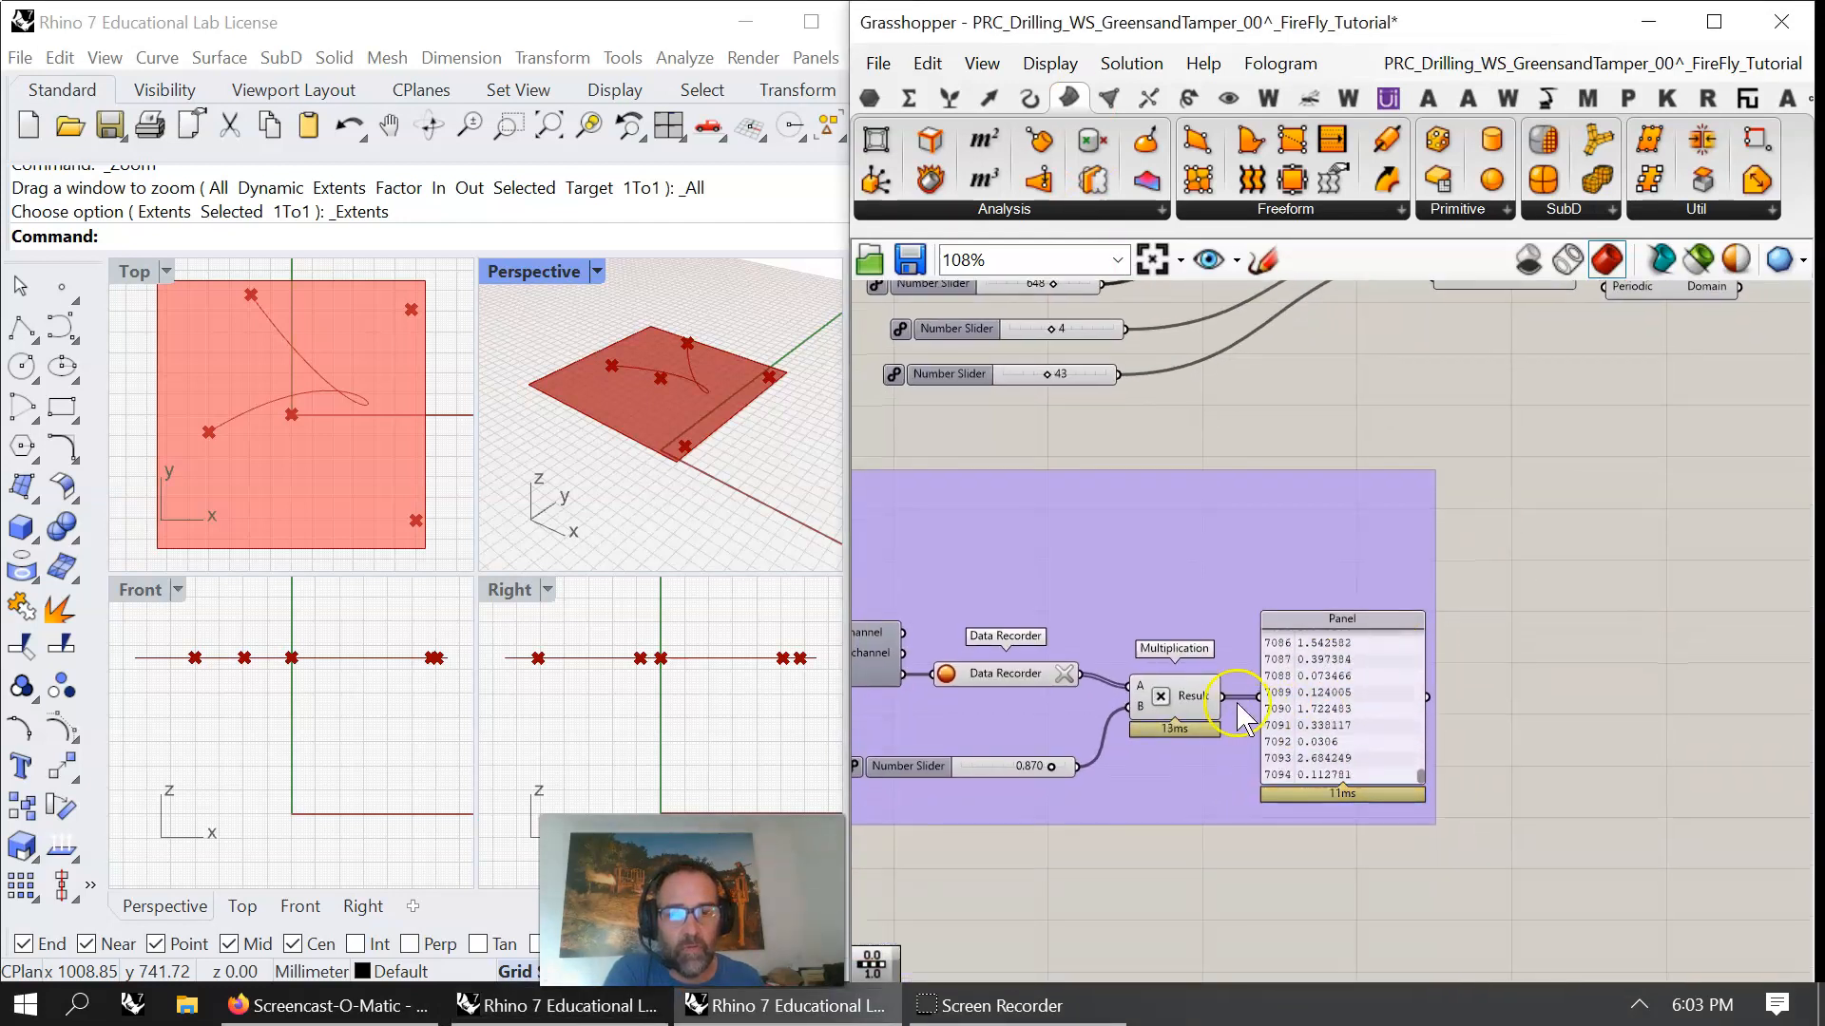
mouse_move(1201, 700)
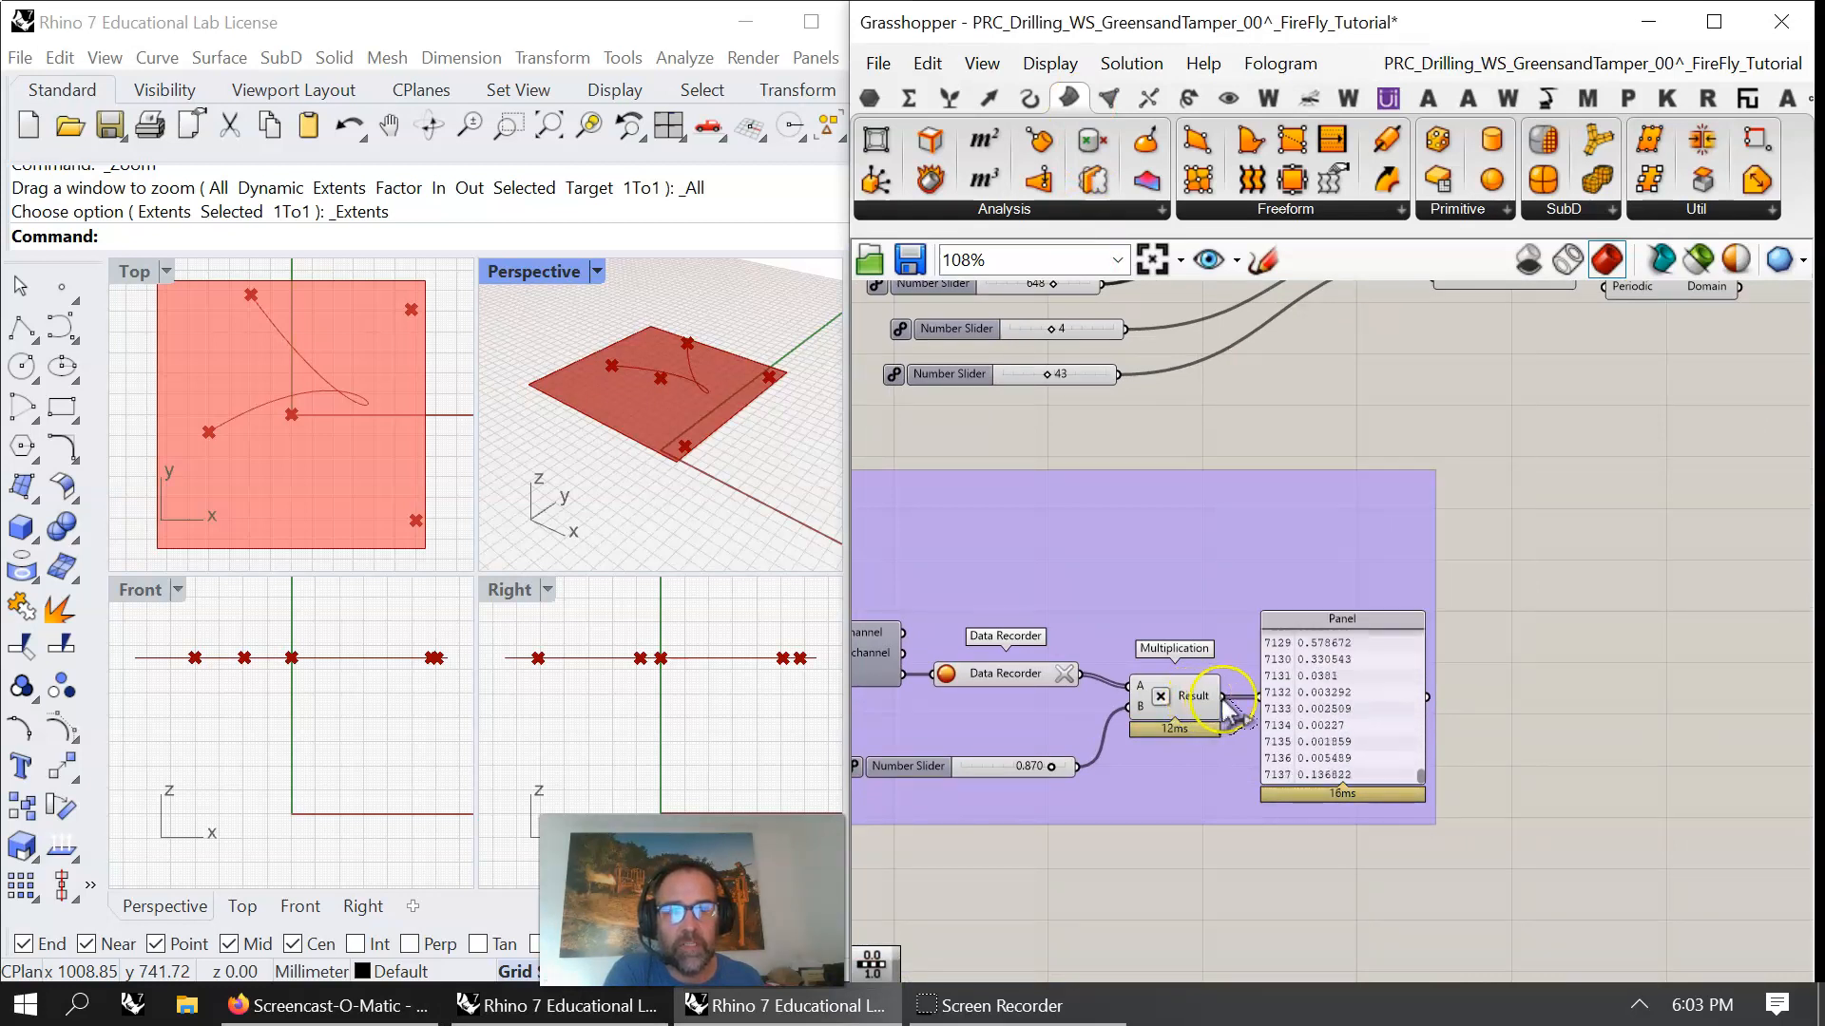
right_click_drag(1189, 775, 1791, 725)
right_click_drag(1086, 708, 1250, 692)
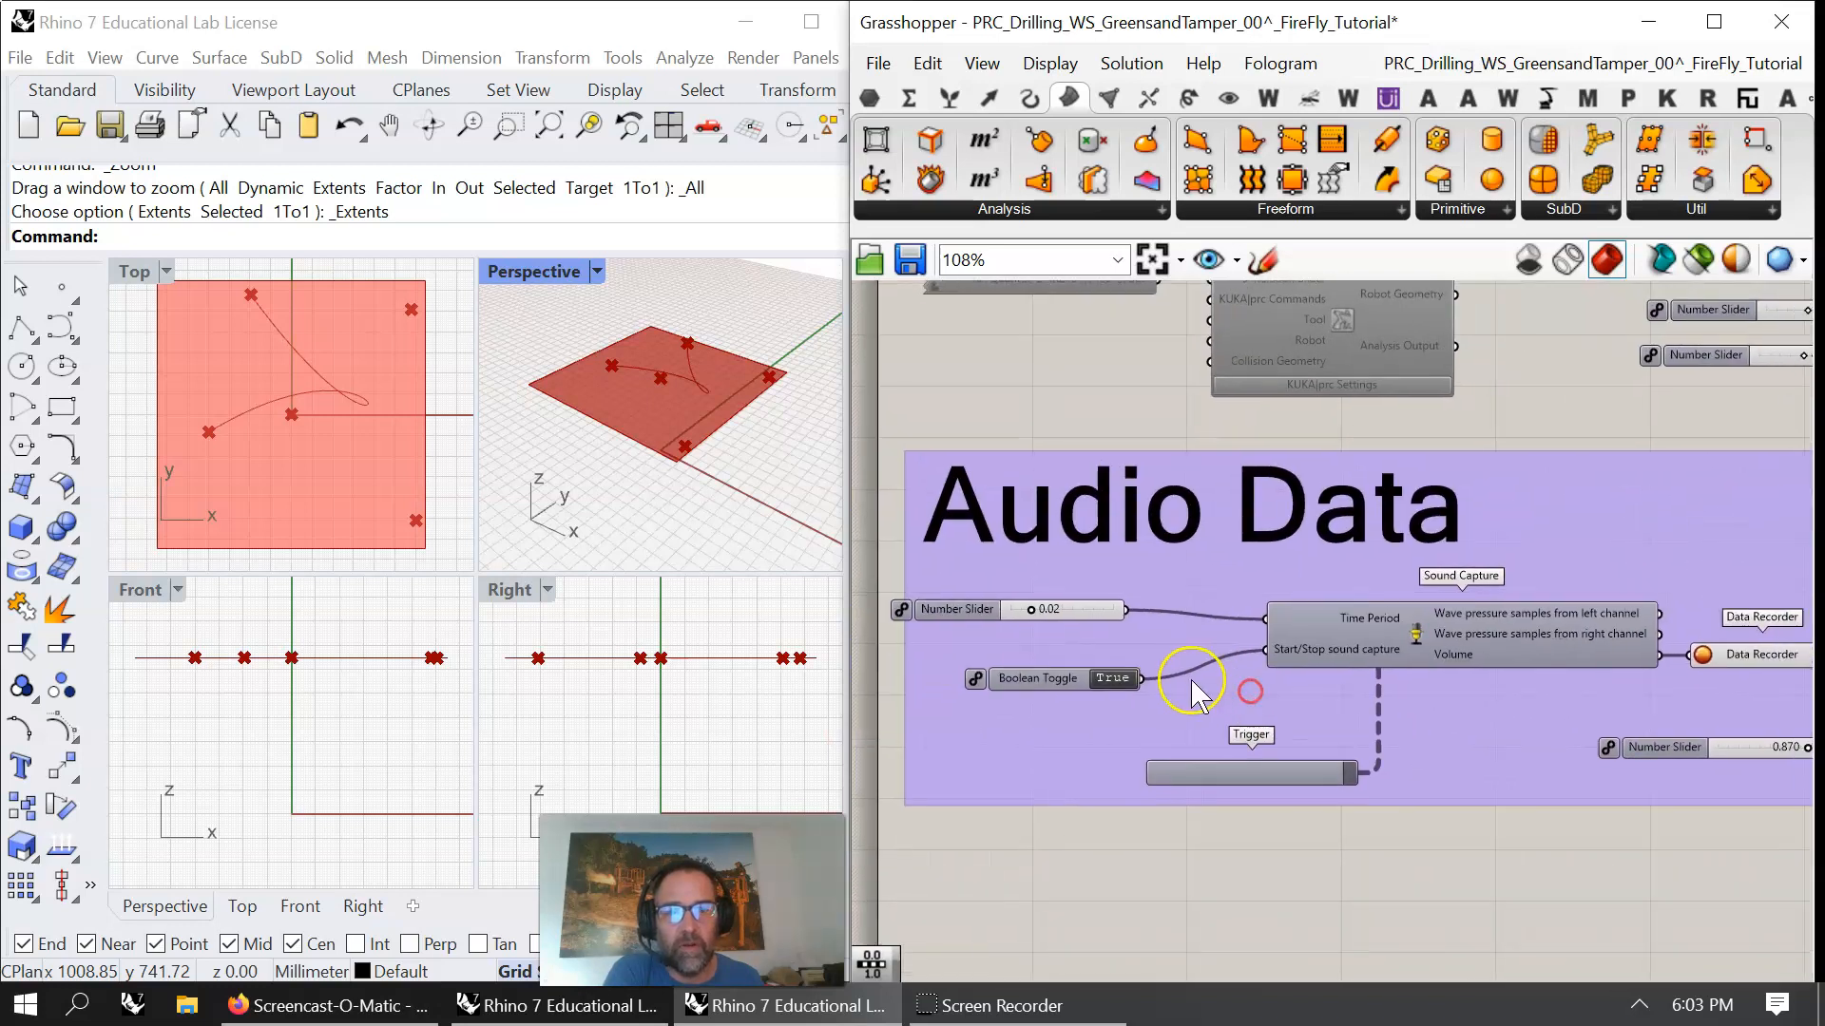
key("alt+Tab")
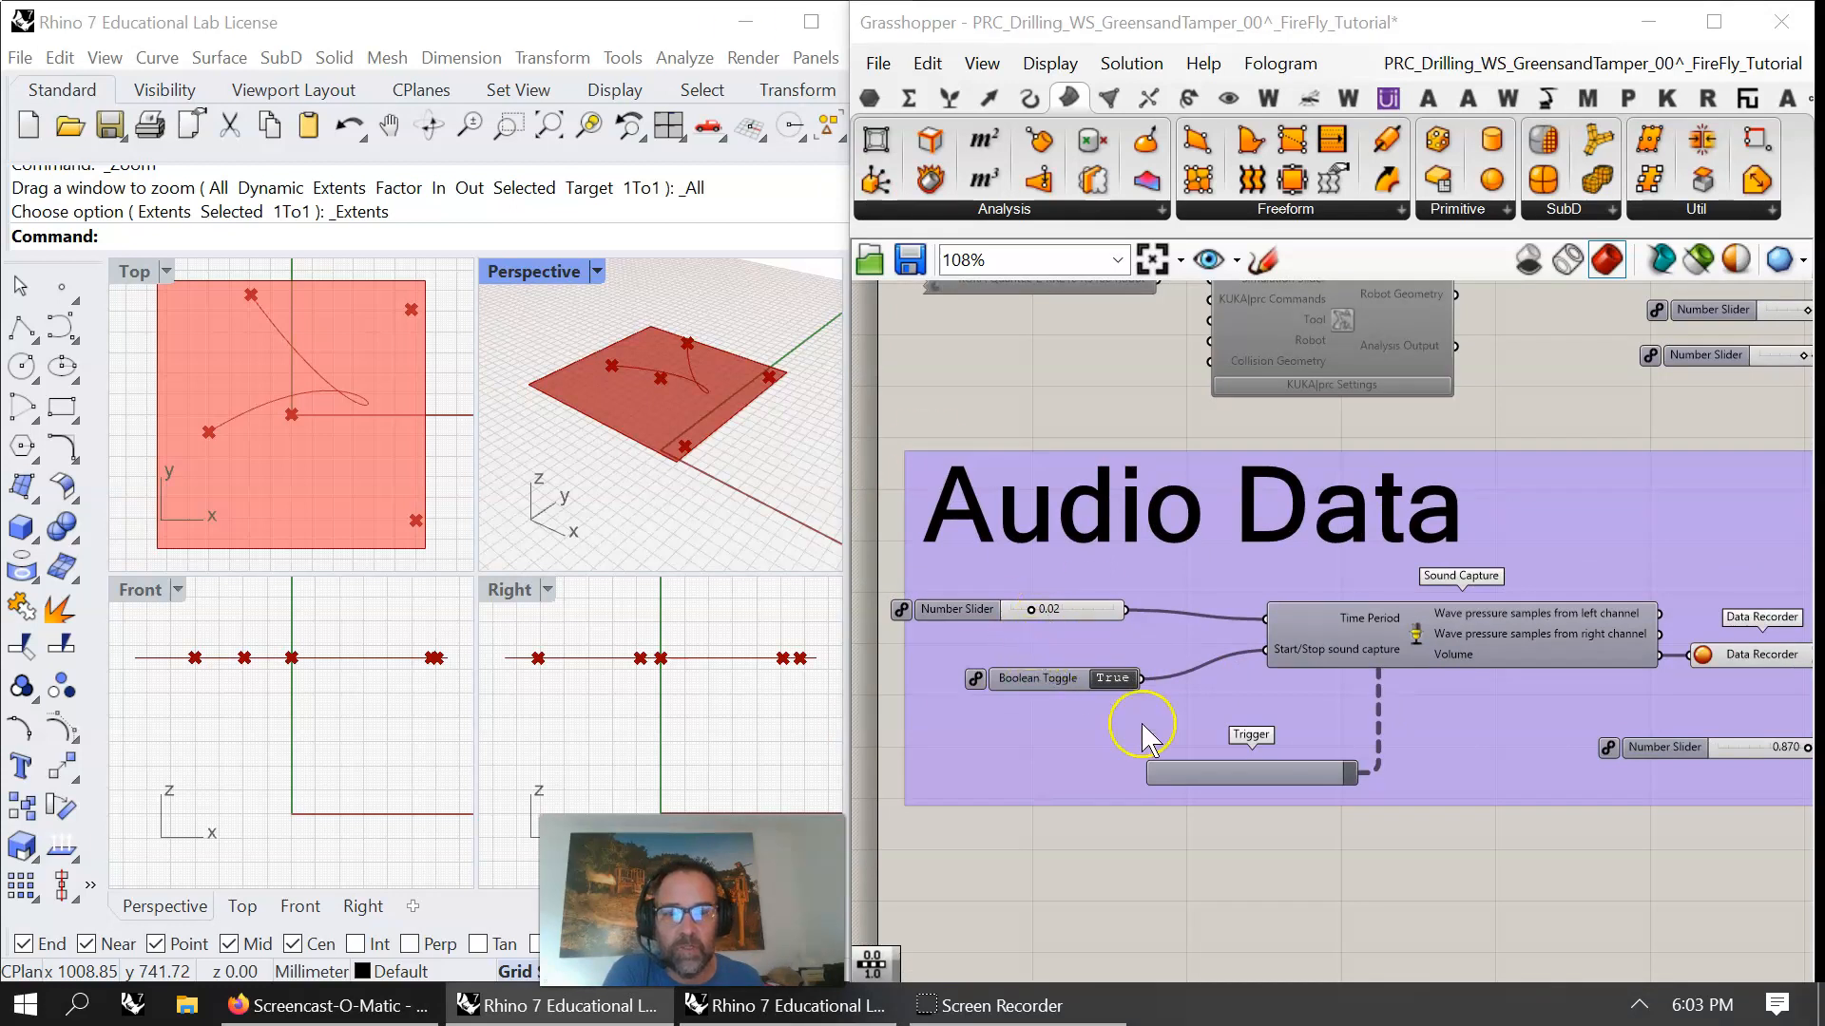
scroll(1280, 772, "up", 2)
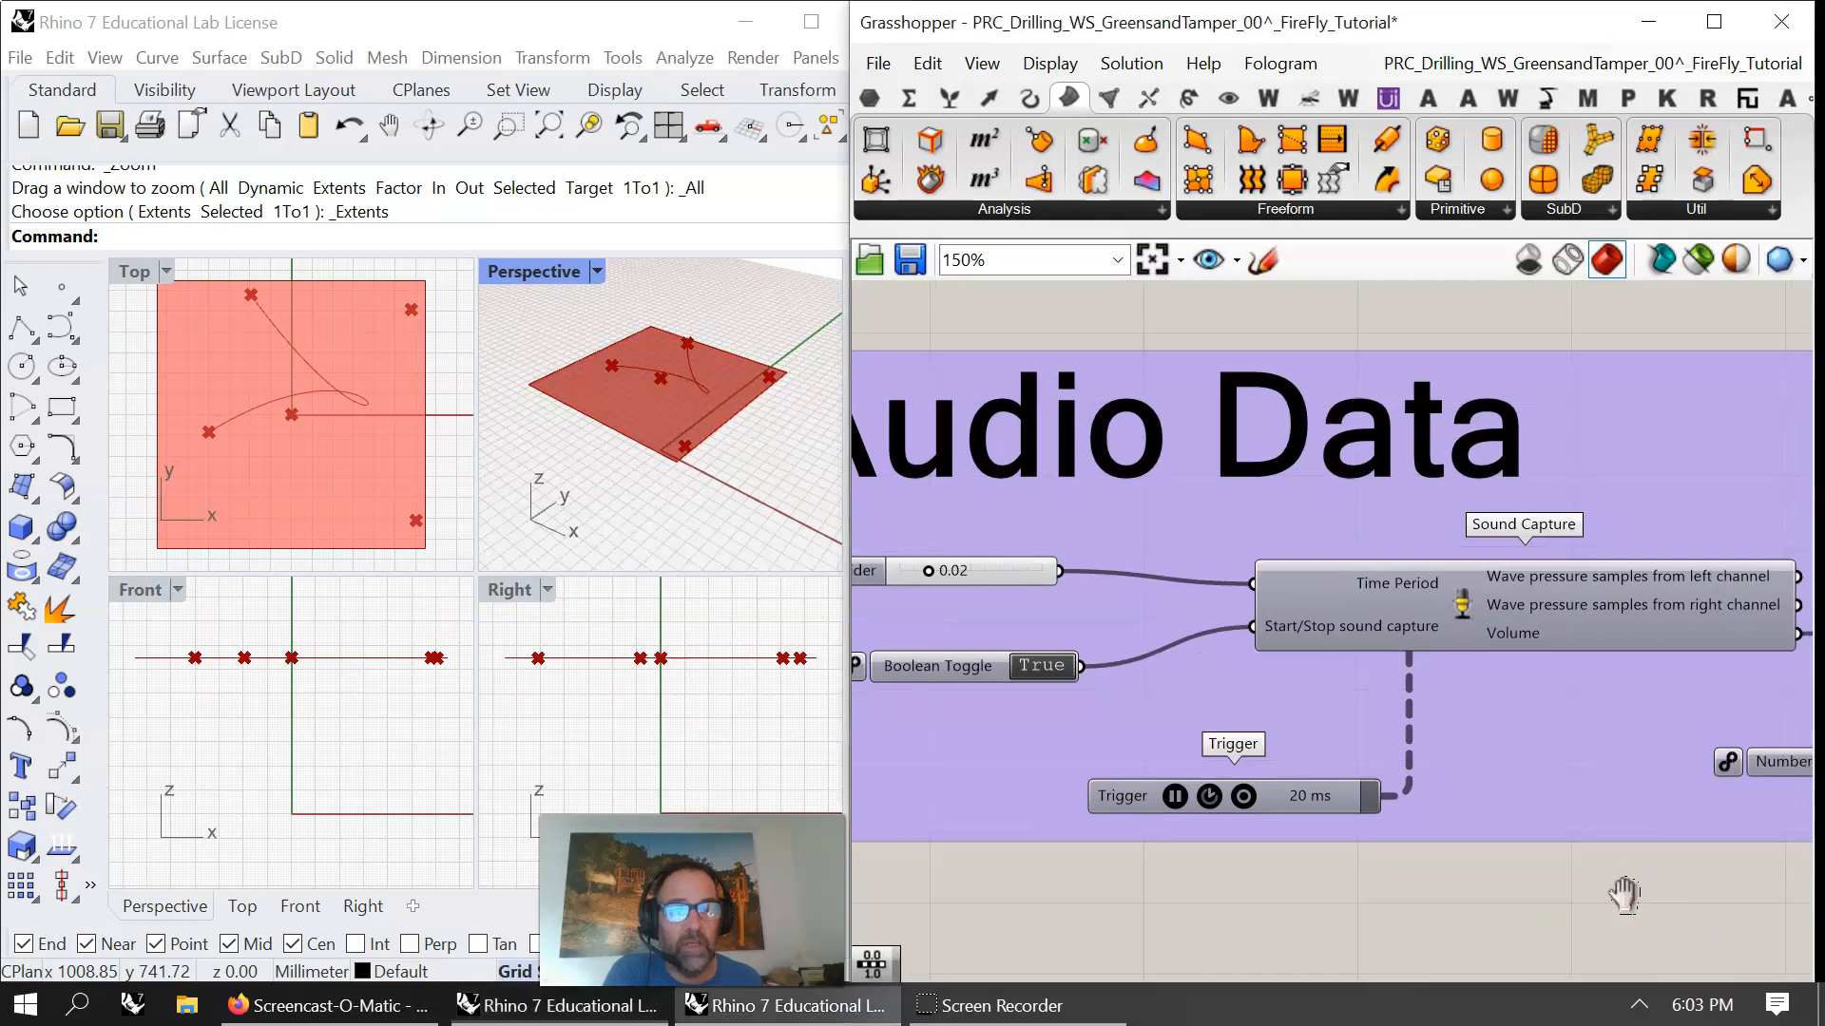
right_click_drag(1622, 888, 1287, 876)
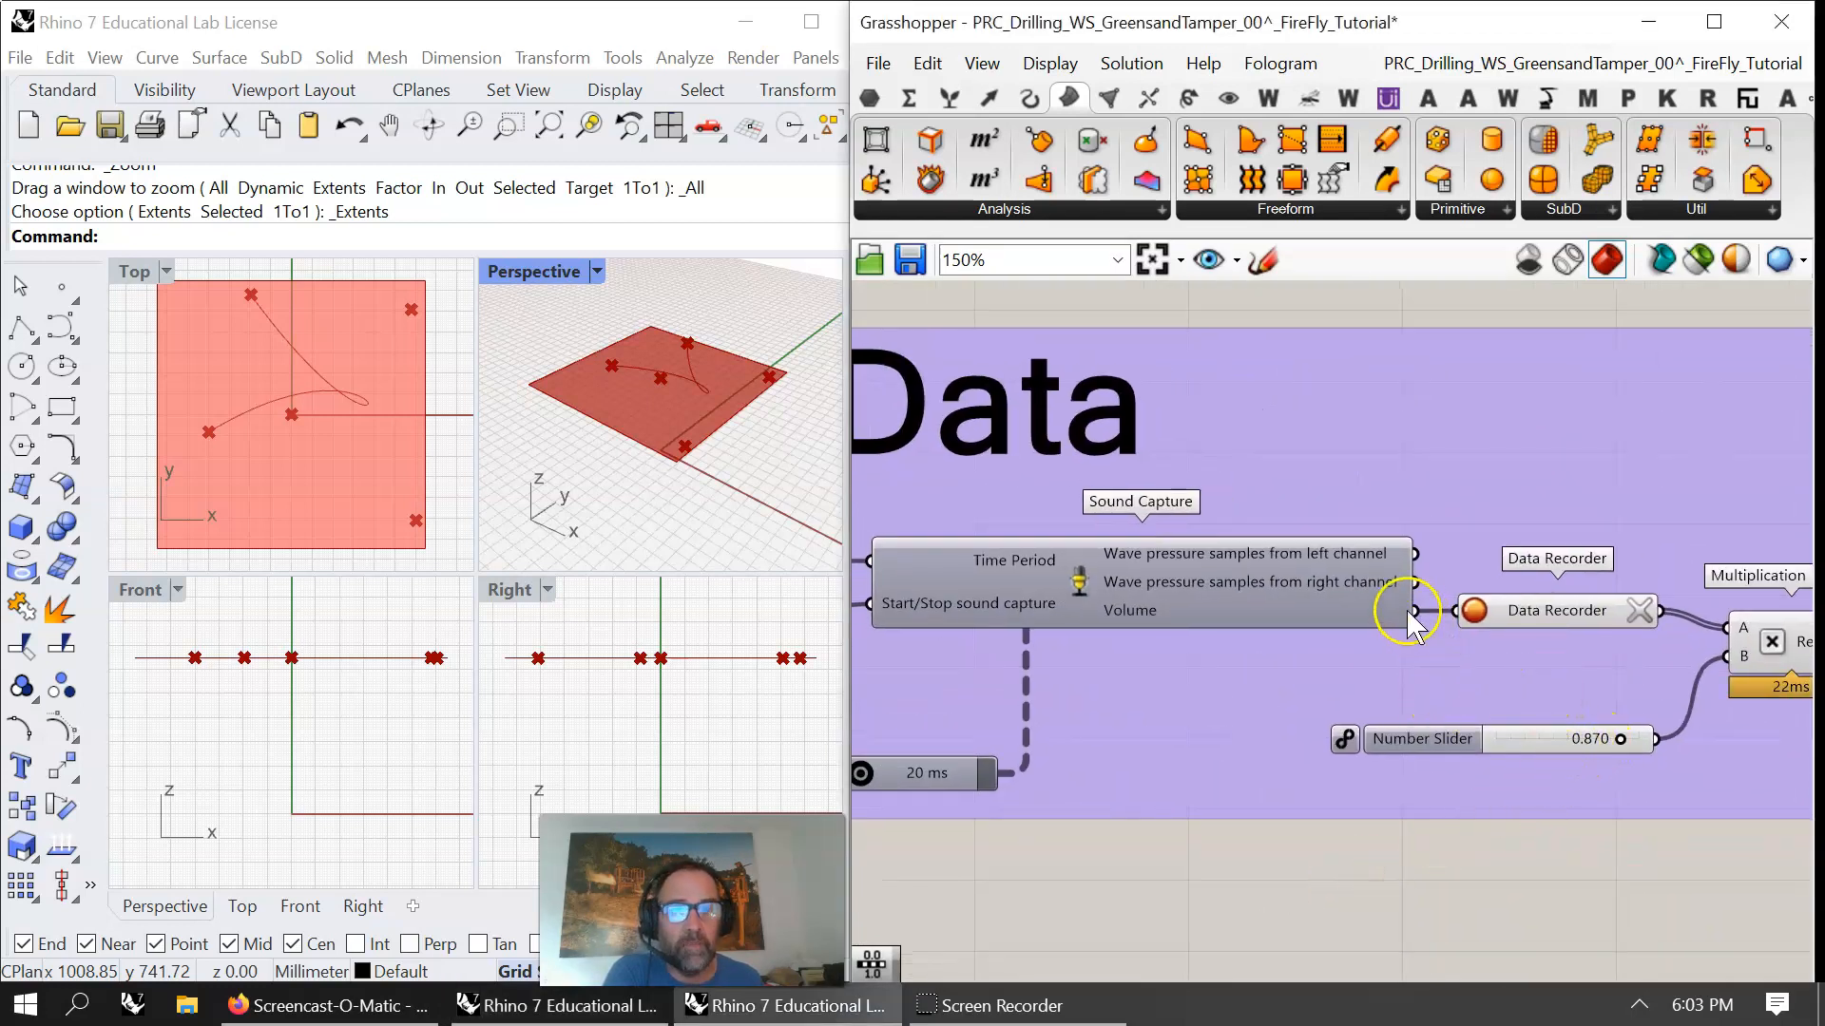
mouse_move(1152, 627)
right_click_drag(1528, 733, 1279, 770)
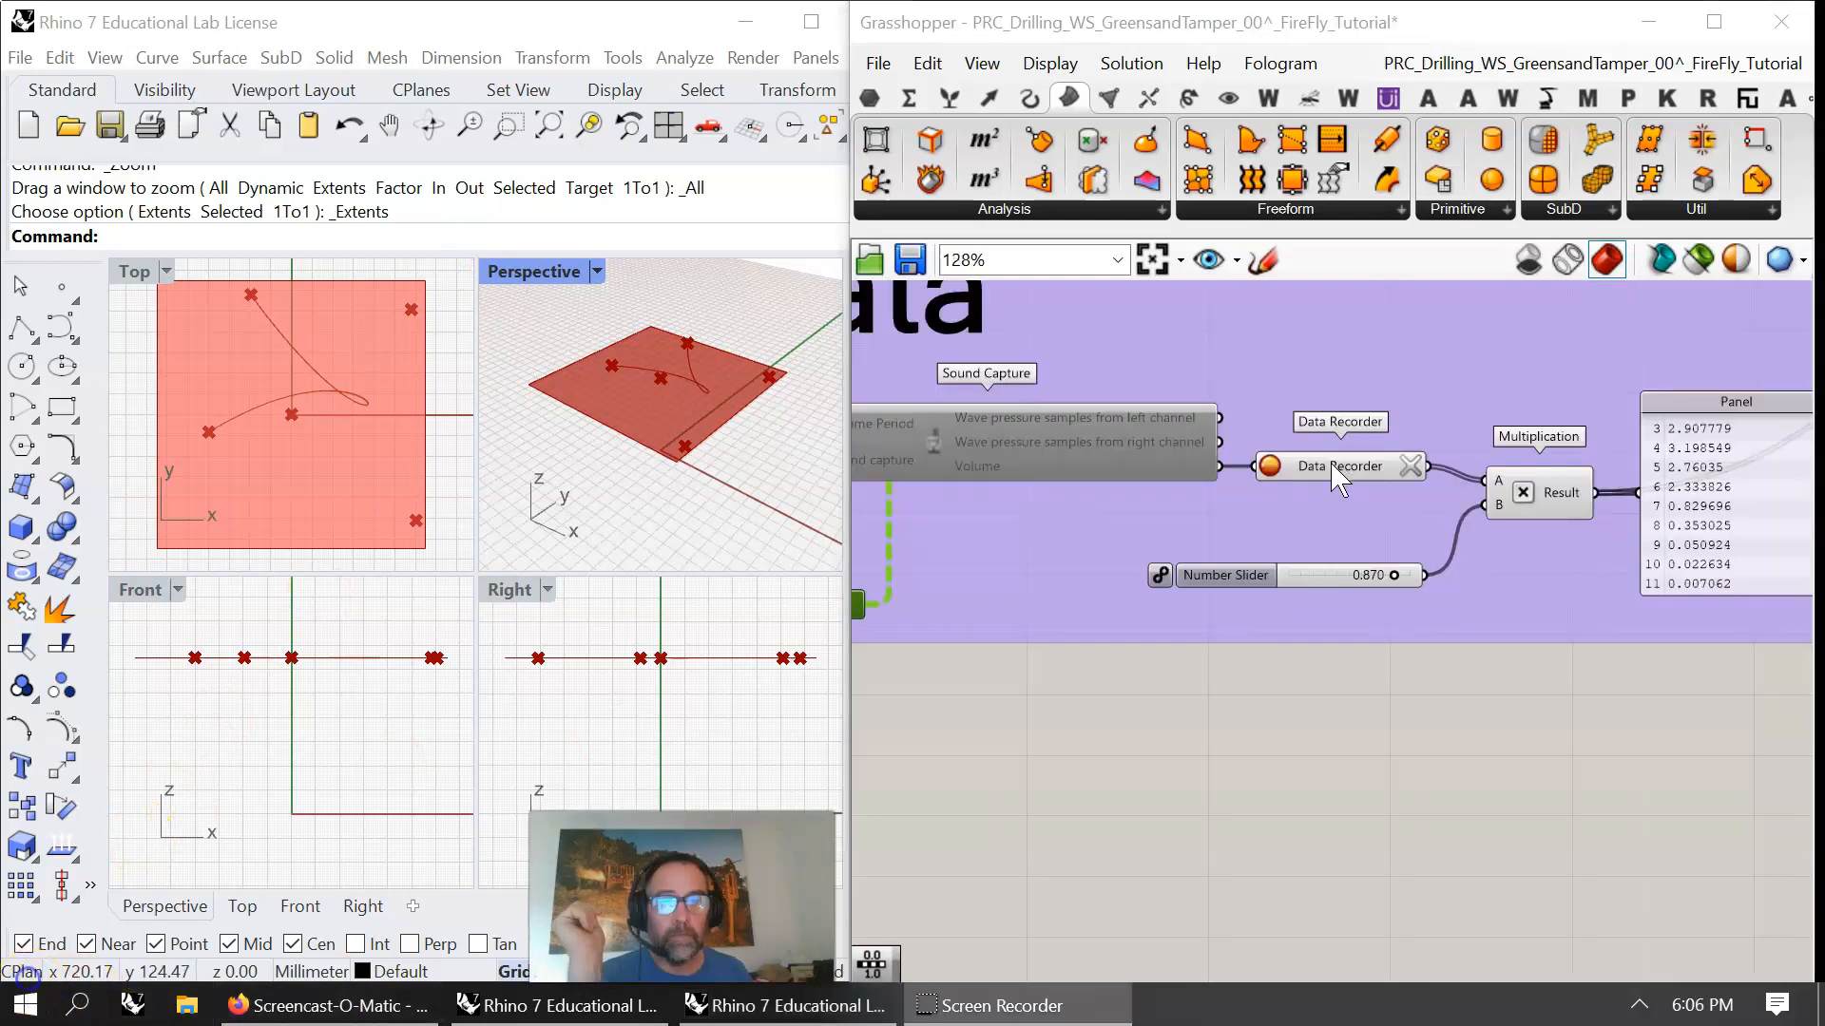
- Check the Data Recorder's record limit and compare it with the Gene Pool feeding Pipe Variable
mouse_move(1338, 480)
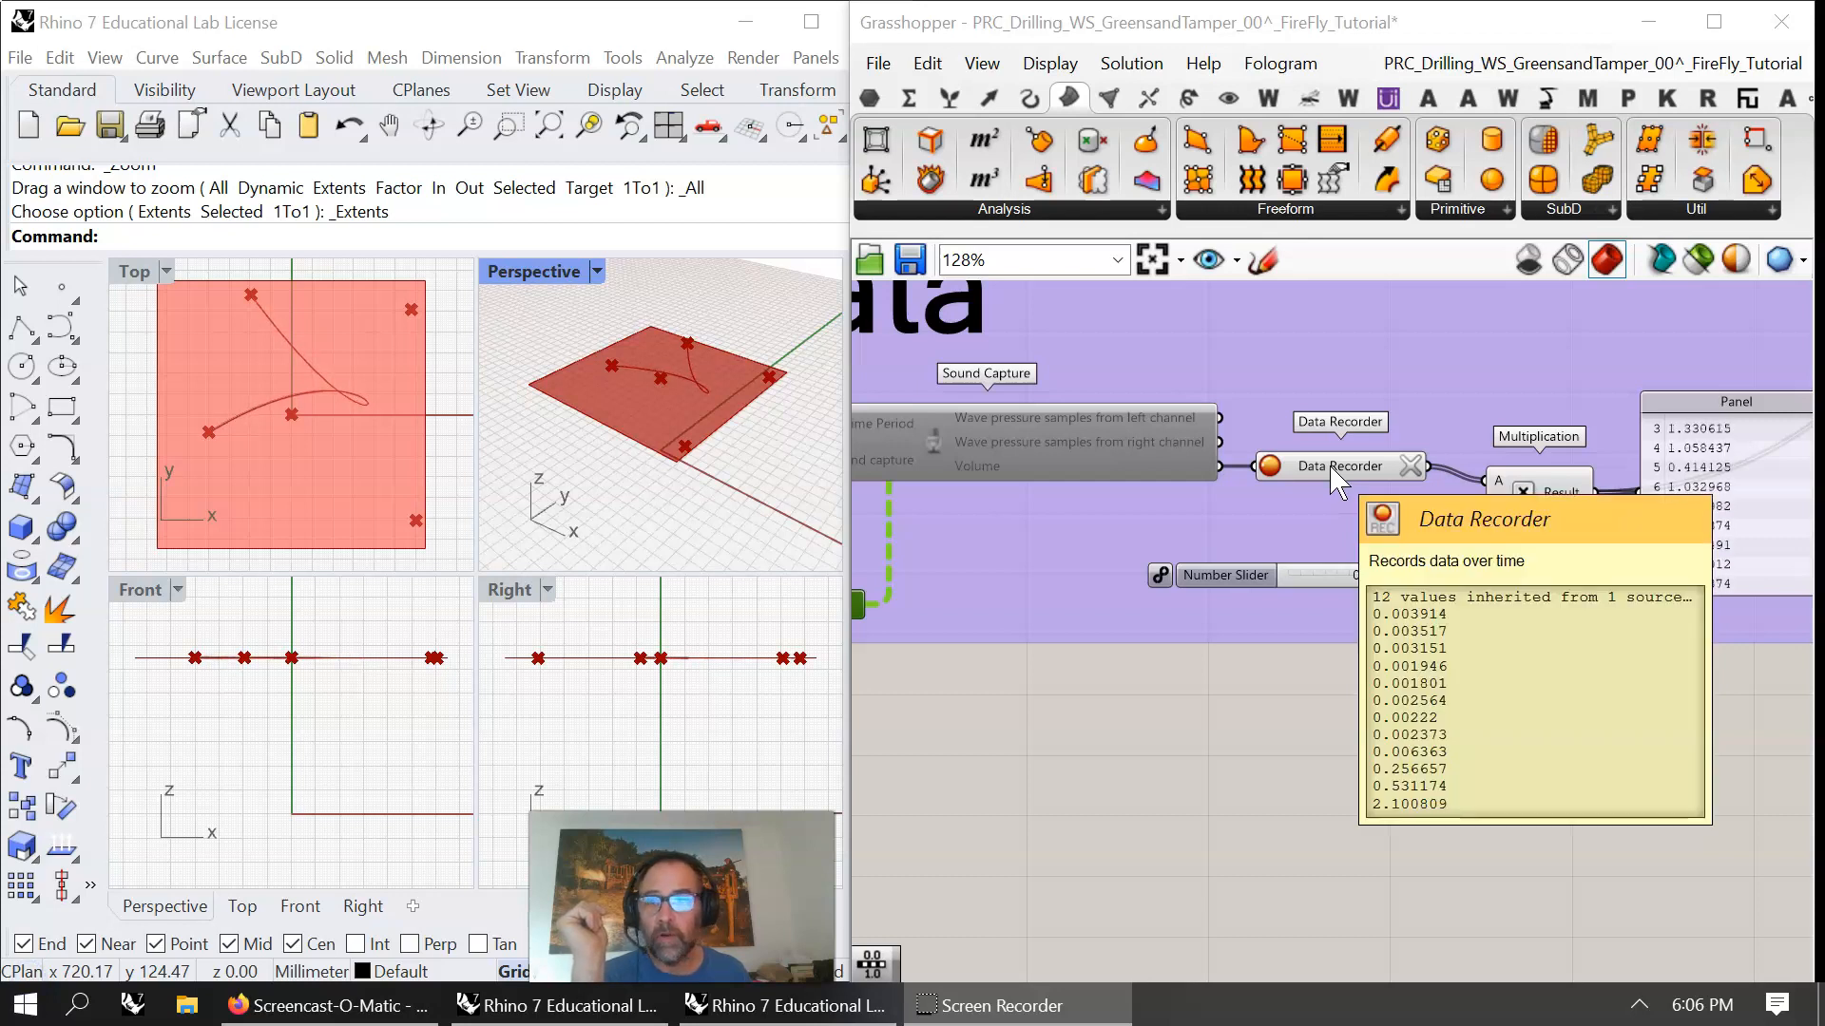
right_click(1339, 480)
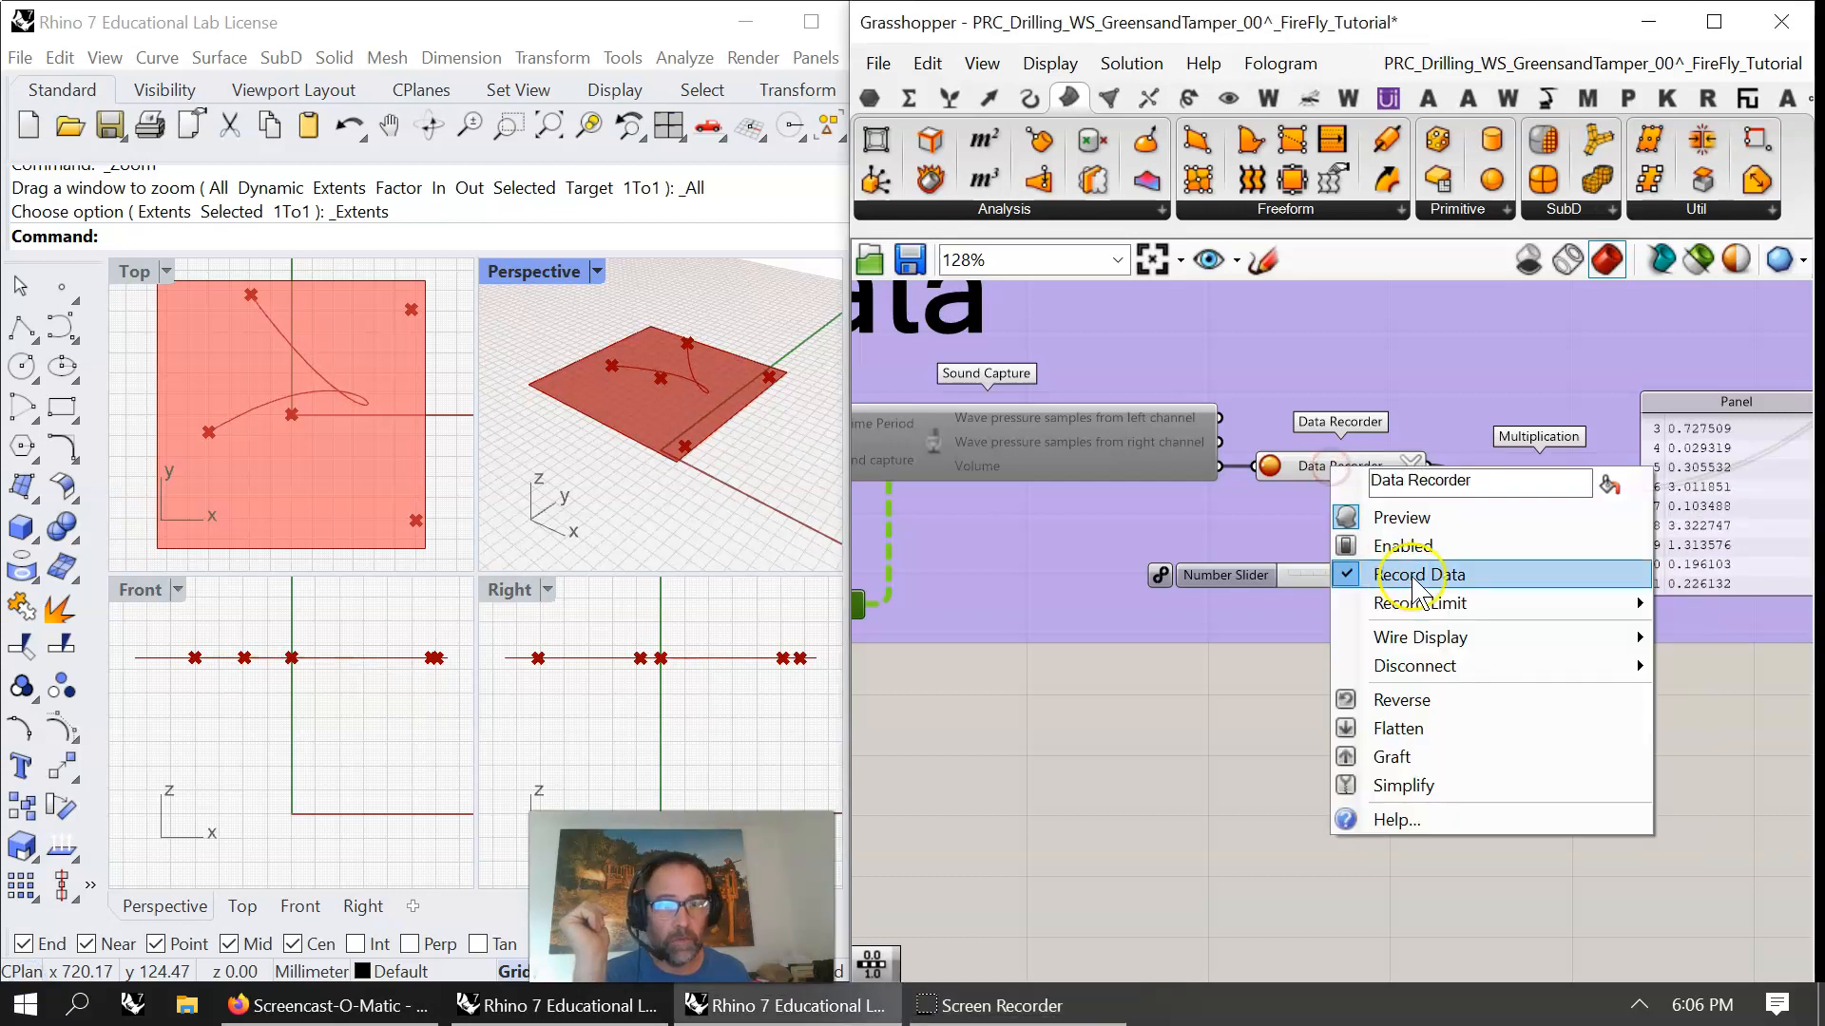
mouse_move(1405, 603)
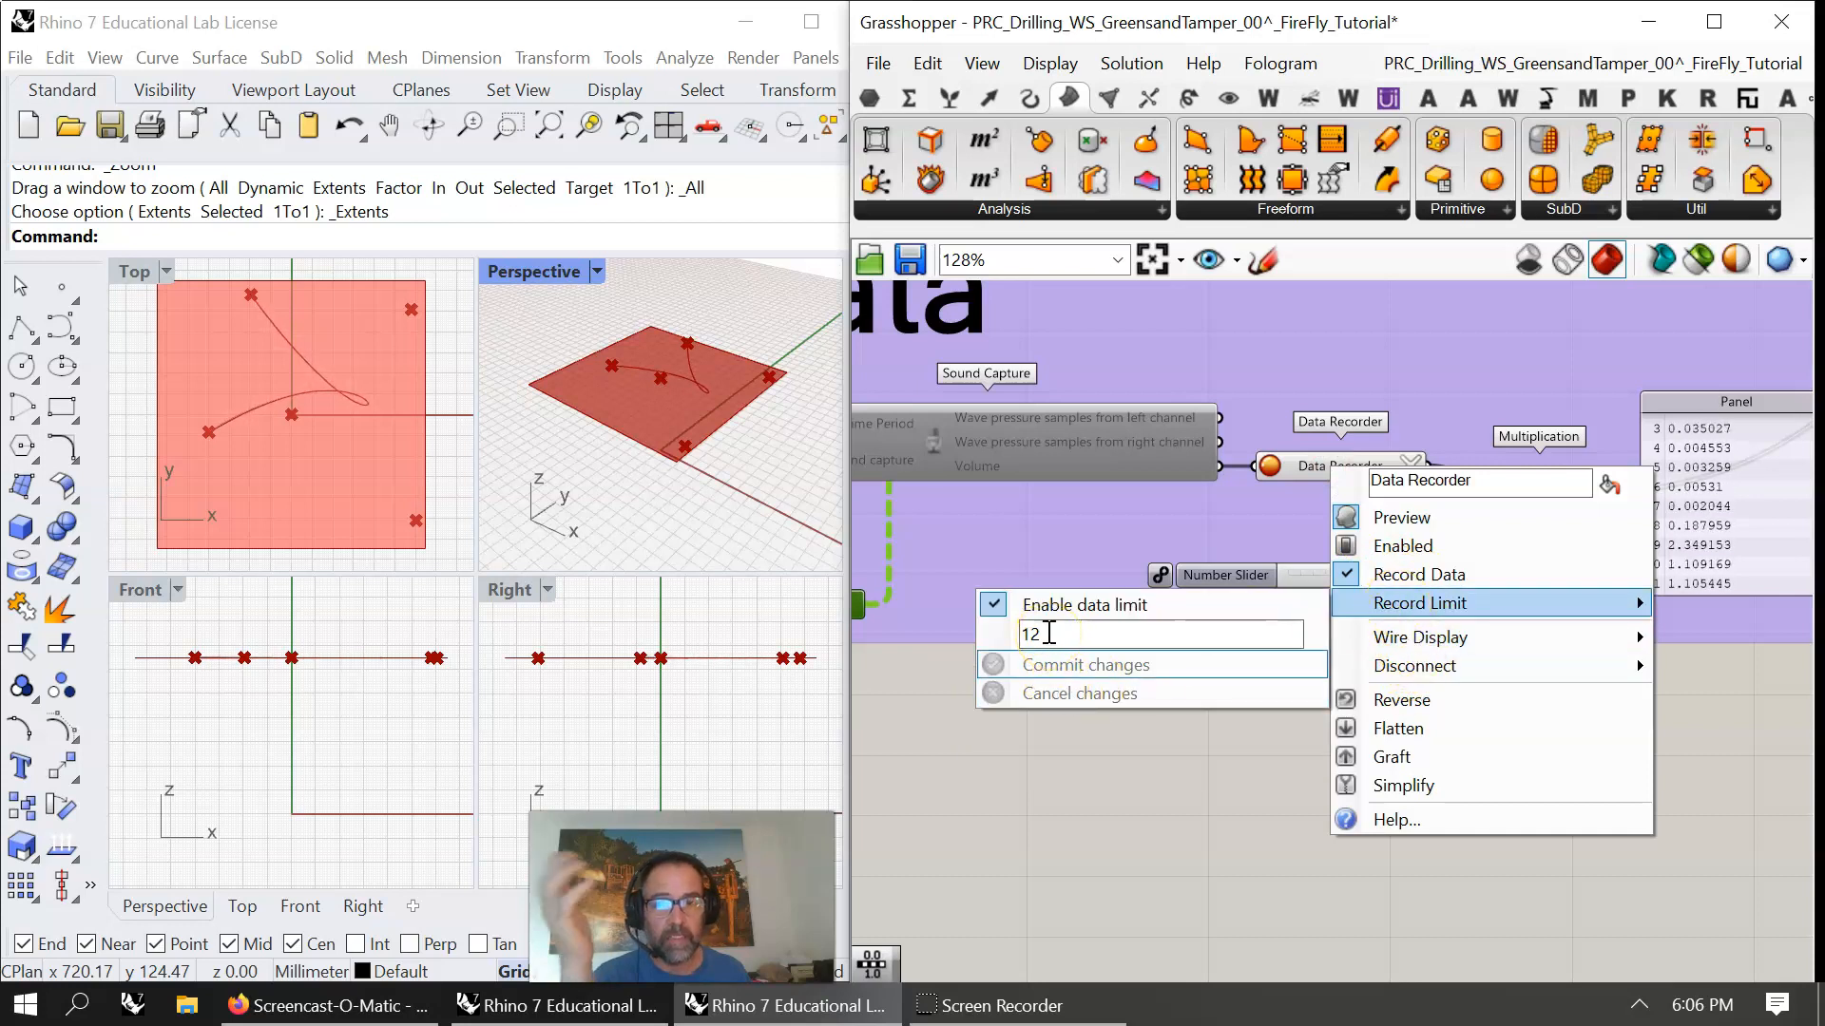
scroll(1261, 799, "down", 2)
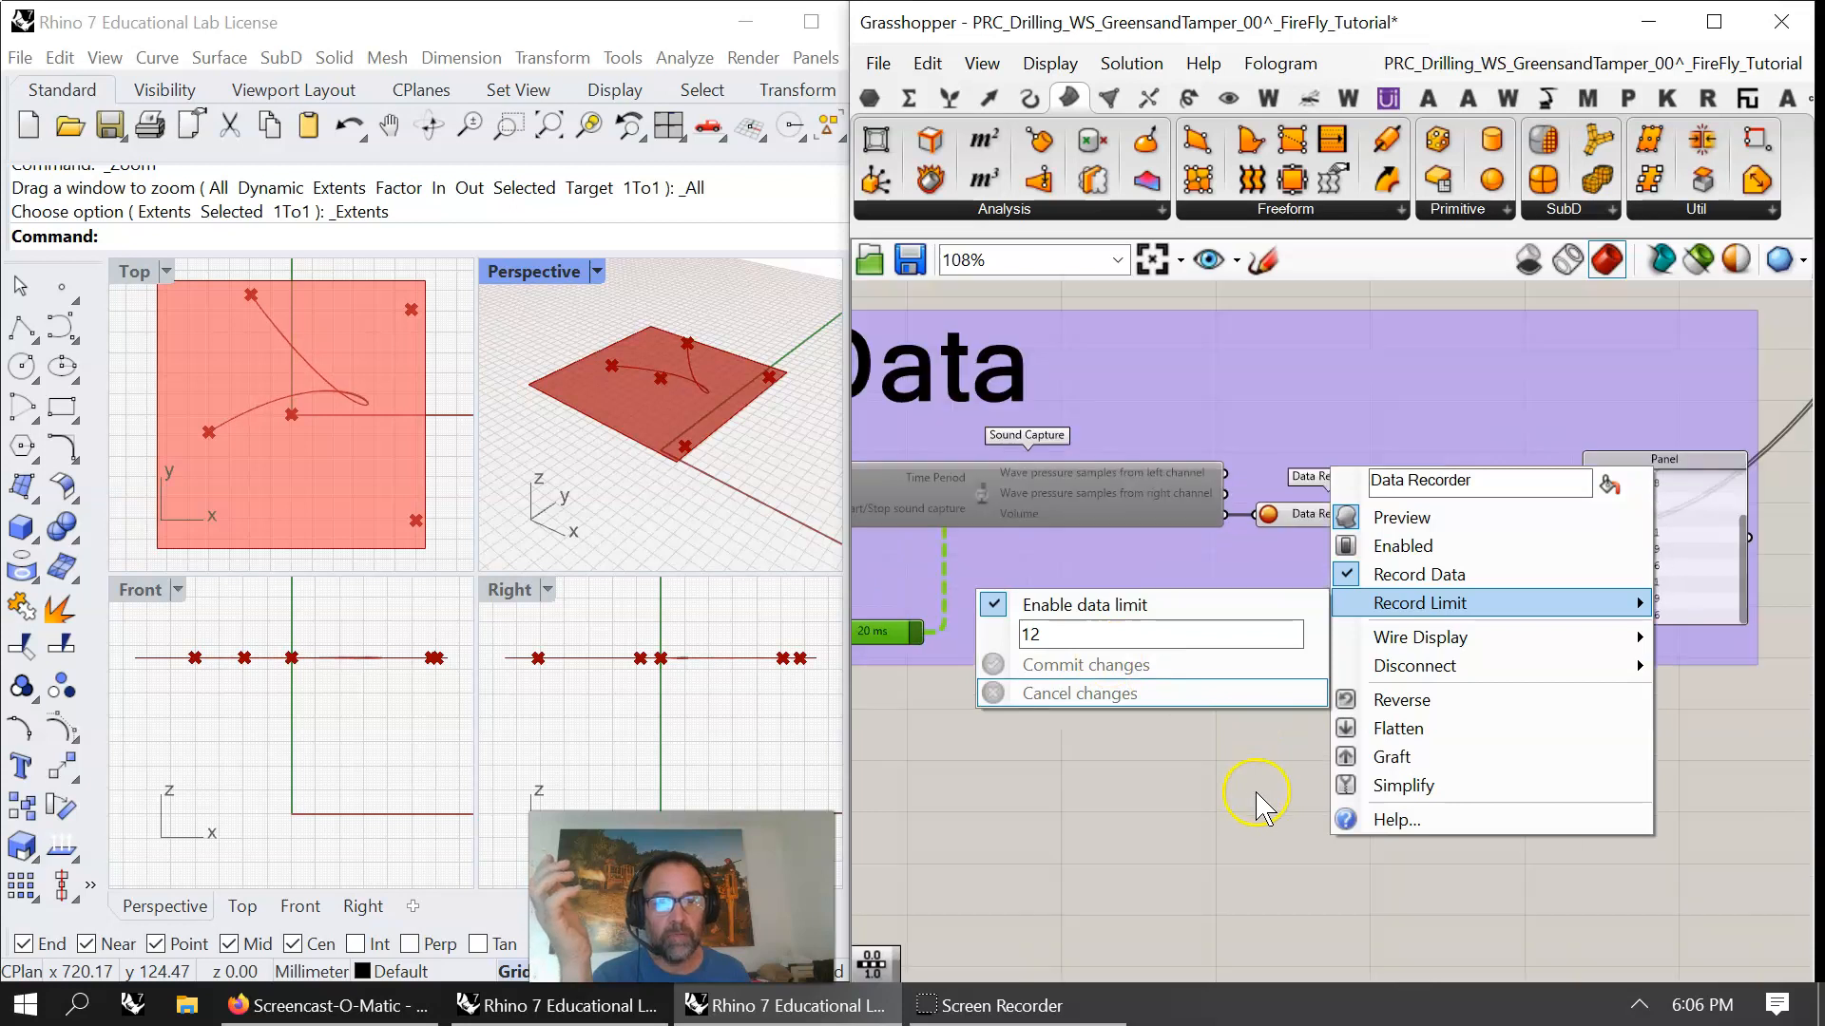
left_click(1226, 860)
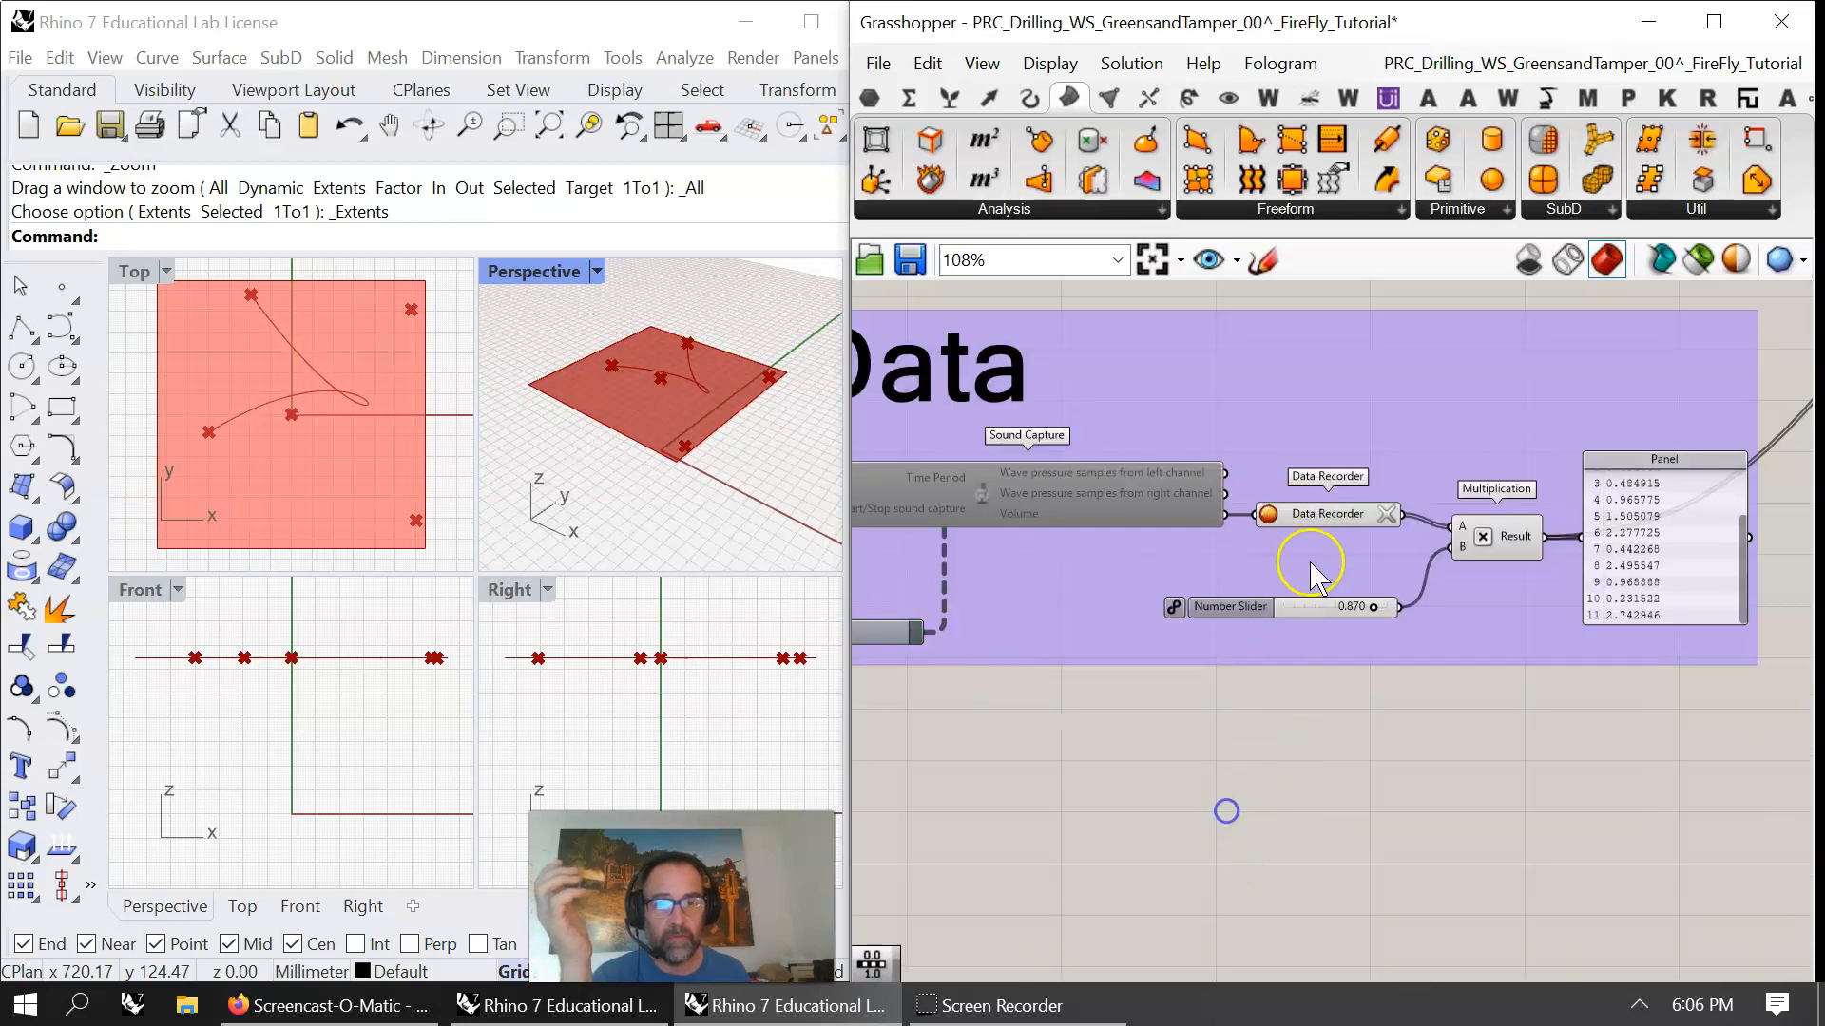
right_click_drag(1446, 758, 1215, 913)
scroll(1299, 789, "down", 4)
right_click_drag(1532, 615, 1364, 661)
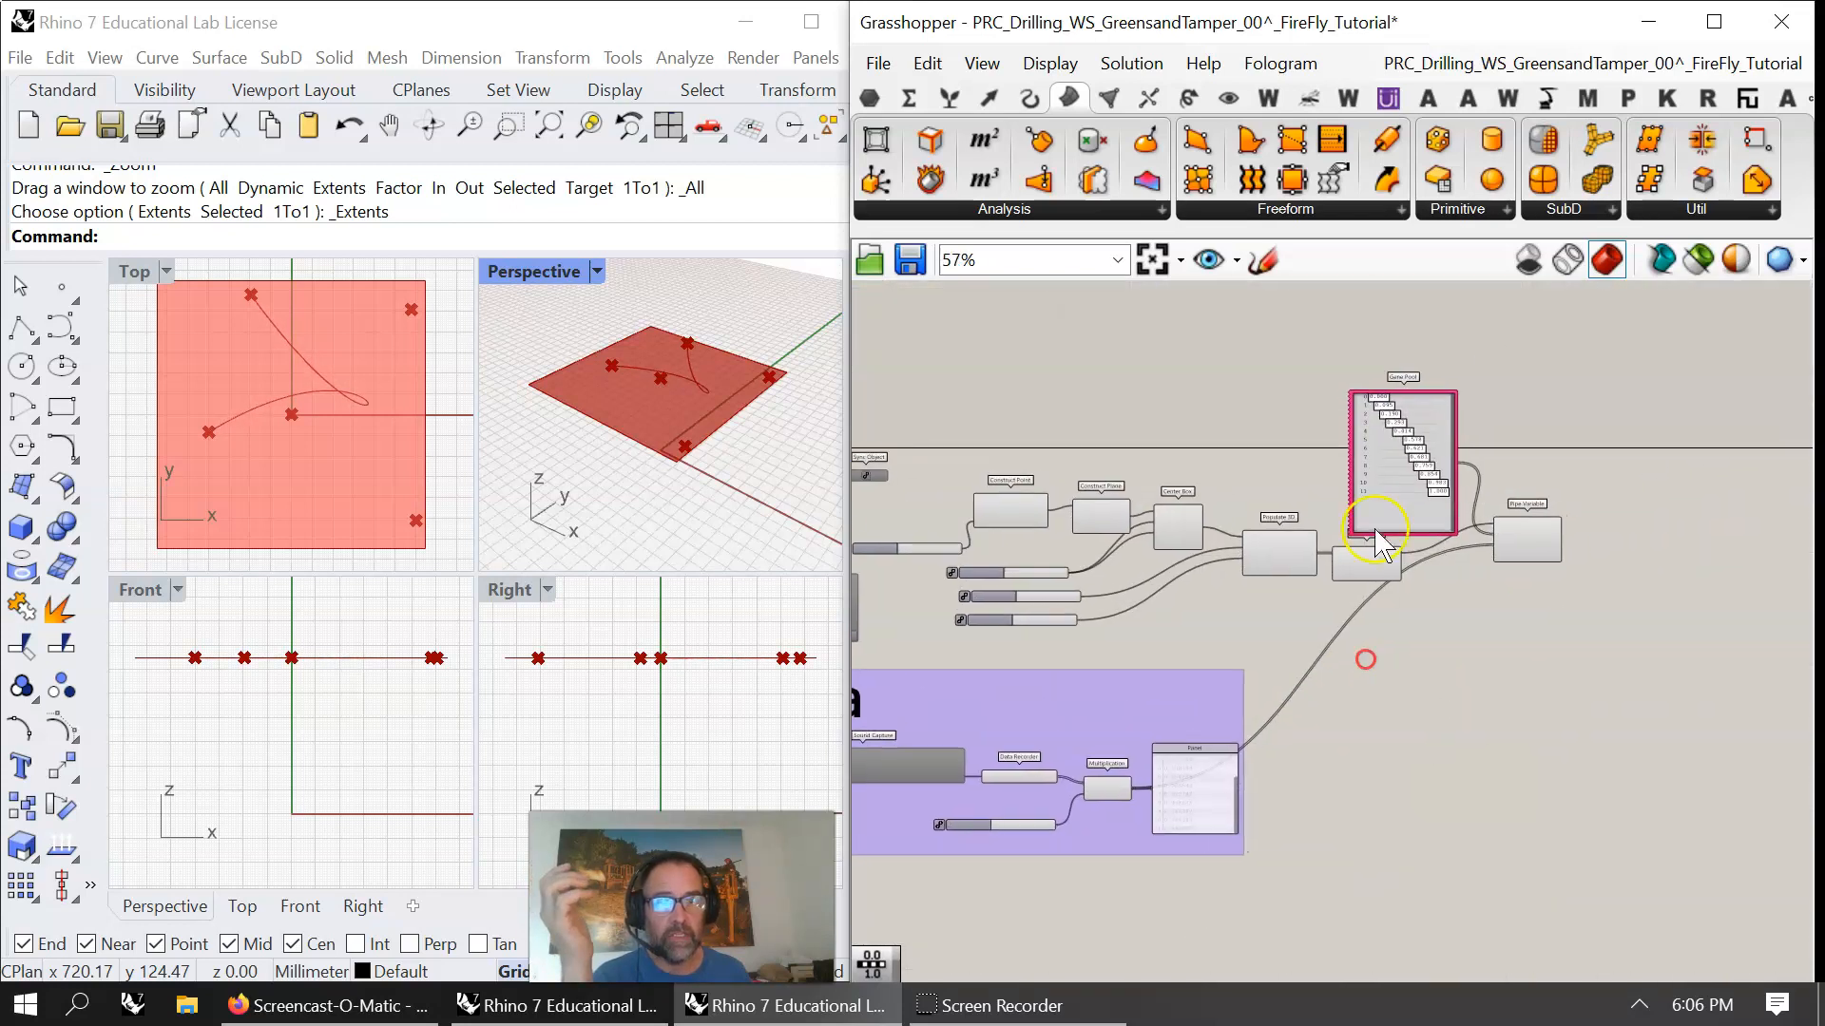
scroll(1410, 466, "up", 3)
left_click(1400, 475)
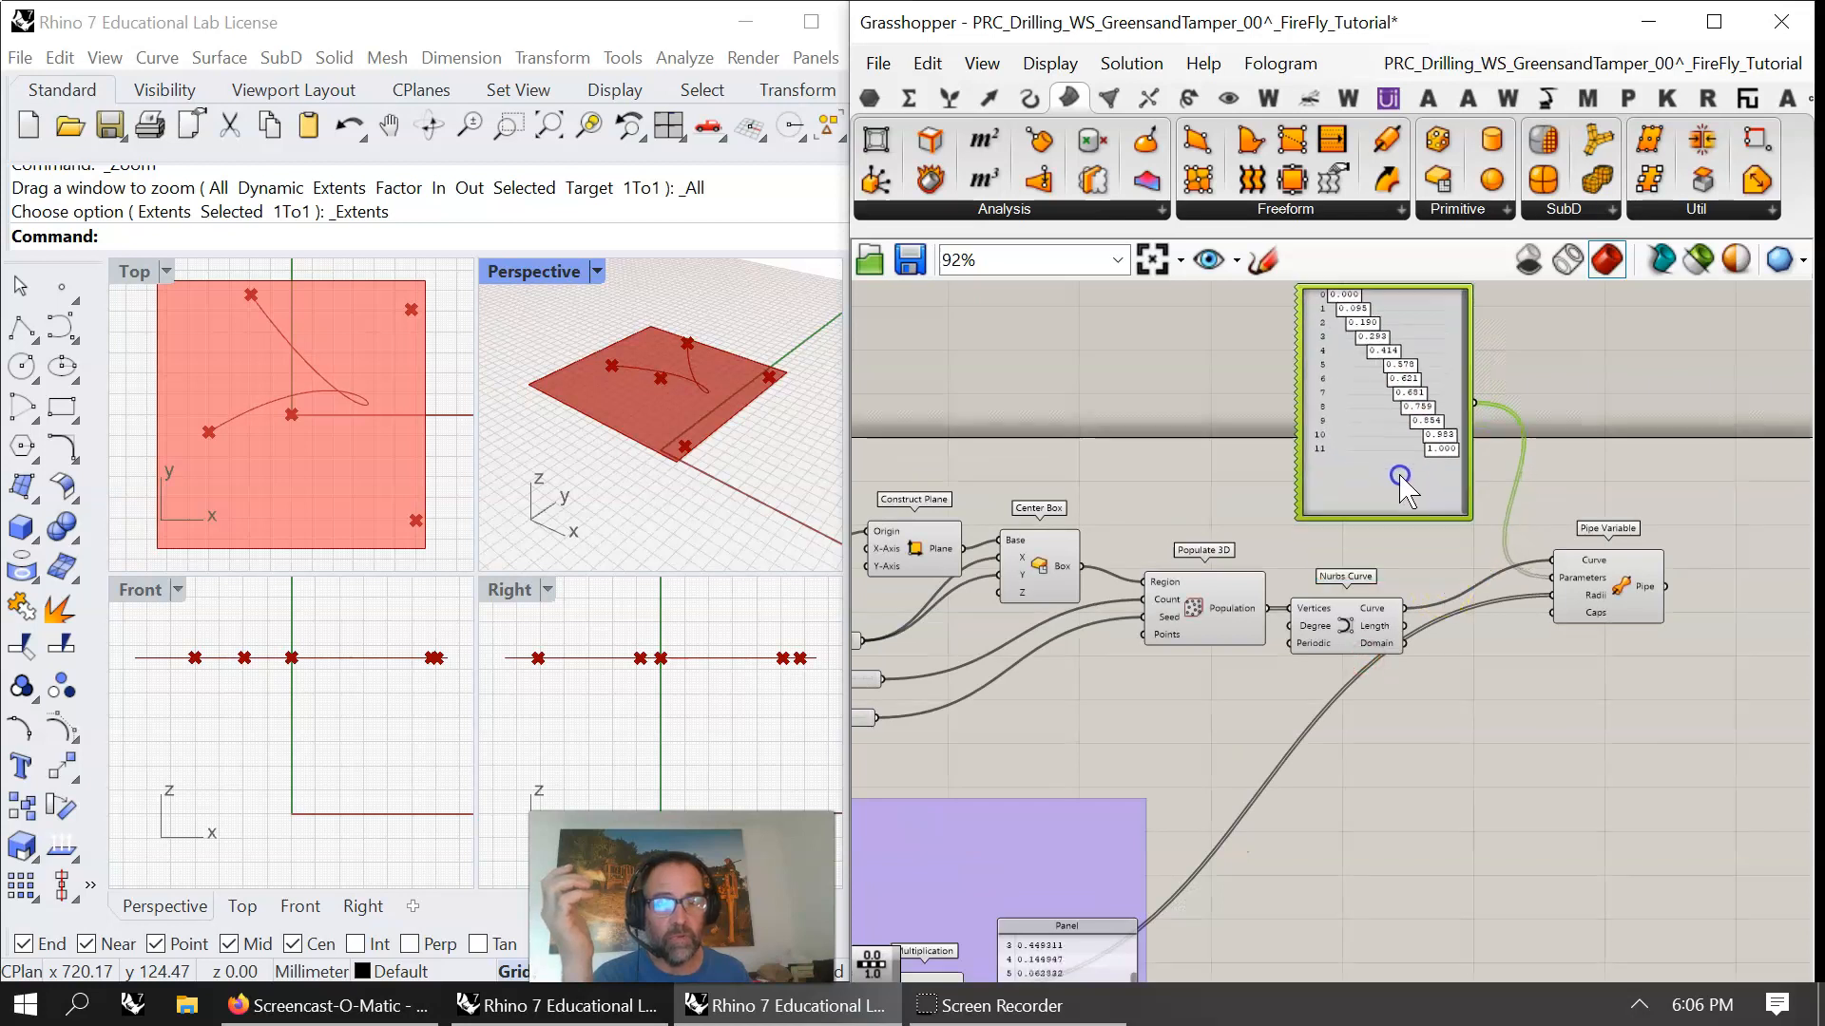
left_click(1630, 603)
- Move the Audio Data Panel up, add a Param Viewer below it and connect the Multiplication Result to the viewer
right_click_drag(1288, 876, 1383, 681)
left_click(1182, 711)
left_click_drag(1183, 711, 1187, 701)
left_click(1208, 754)
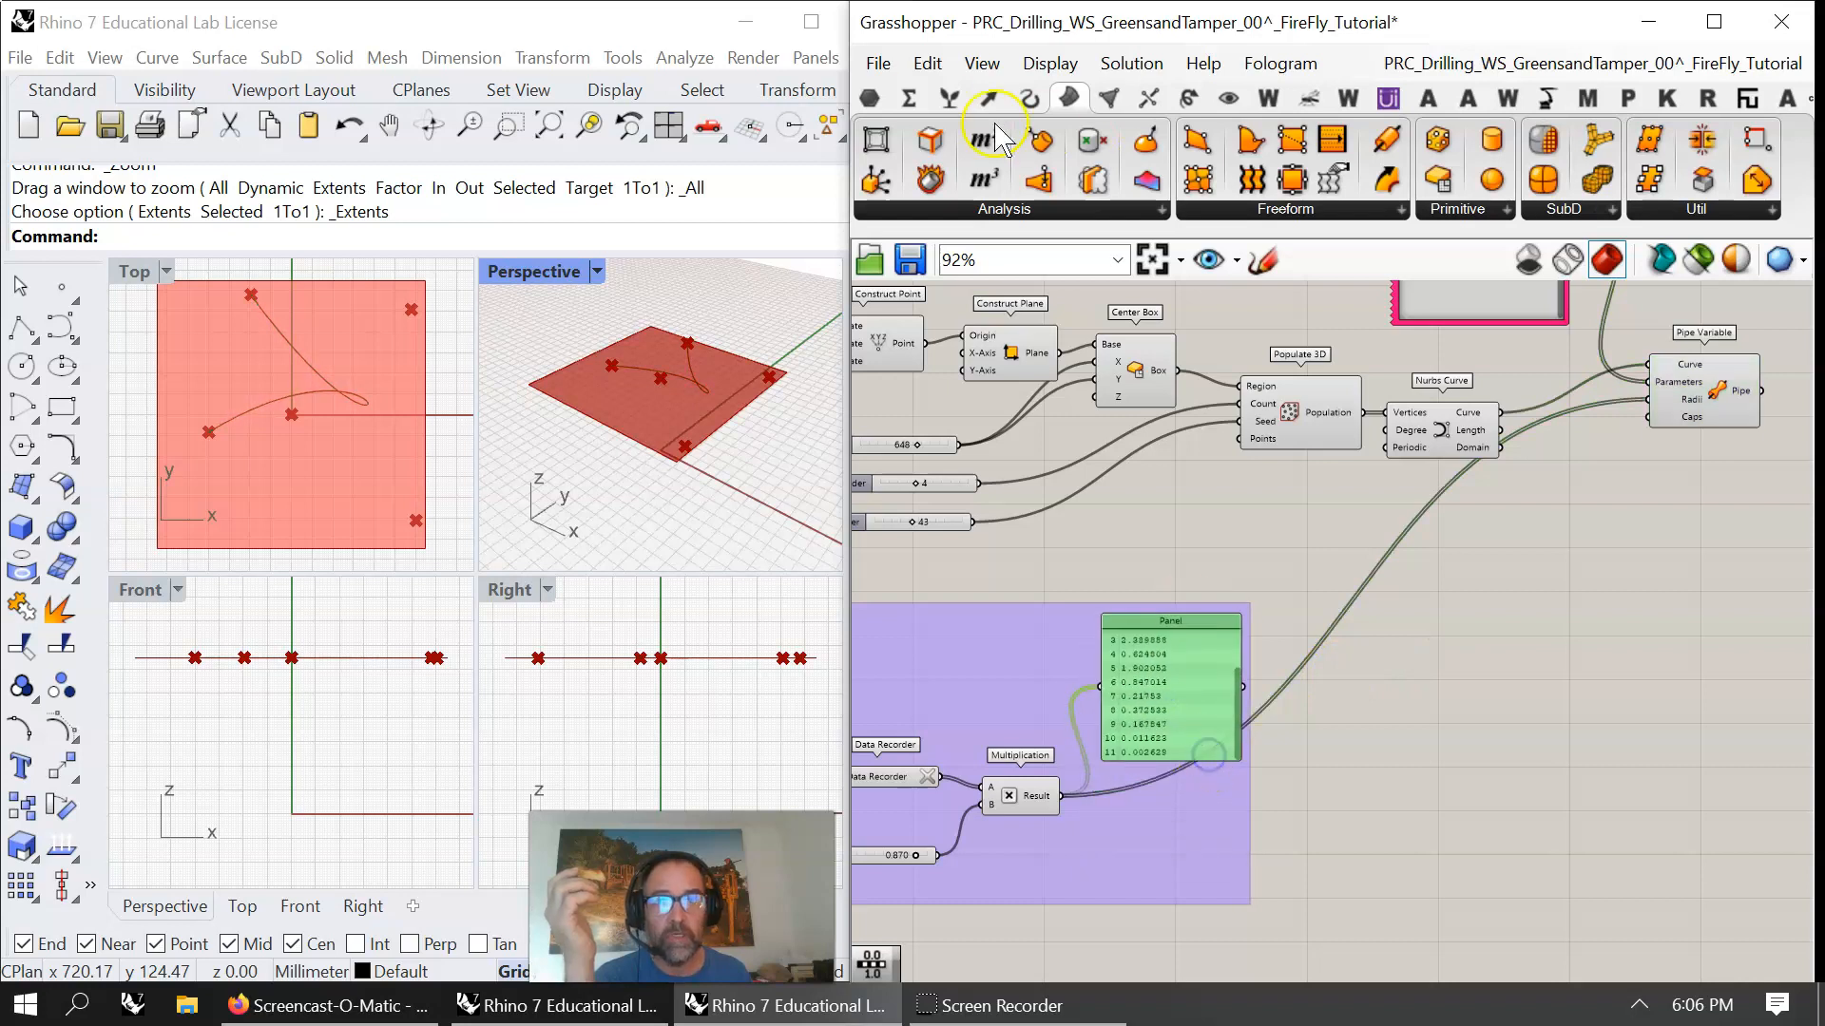
left_click(869, 98)
left_click_drag(1675, 140, 1171, 856)
left_click_drag(1062, 797, 1175, 857)
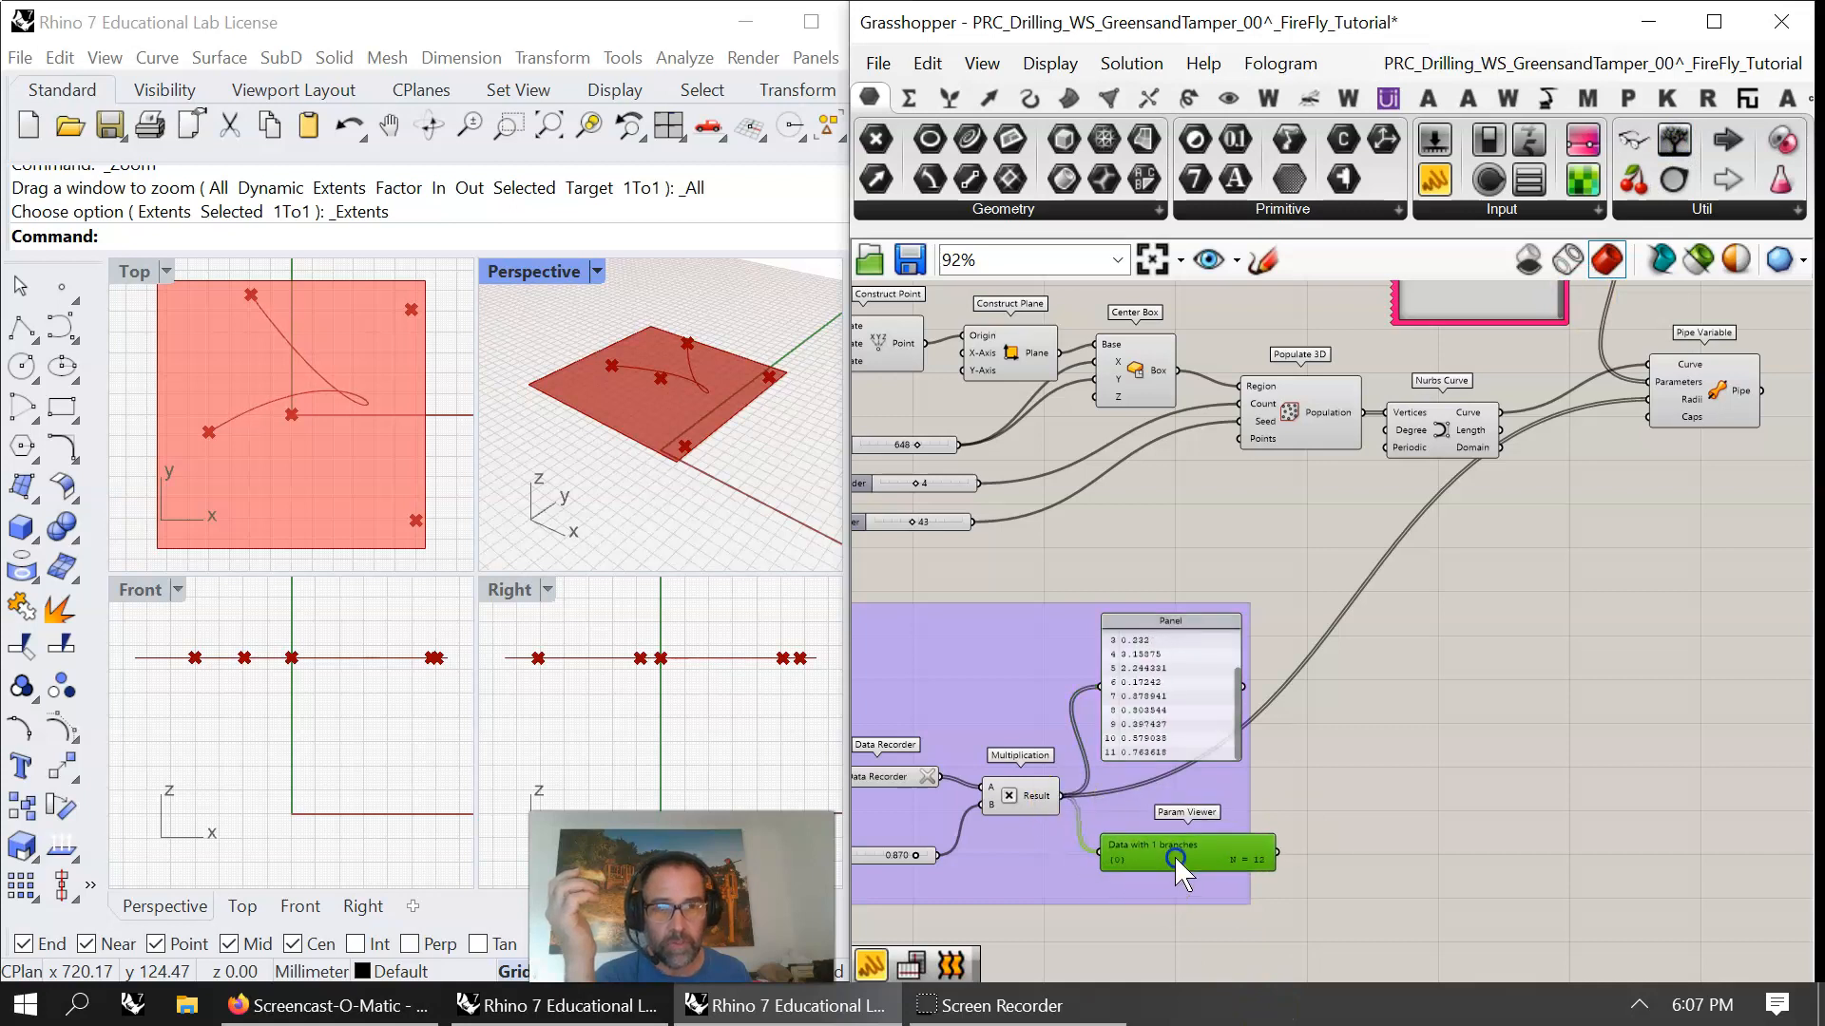
- Set the maximum of the slider feeding the audio Multiplication to 111 and its value to 46.276
left_click(1710, 395)
scroll(634, 362, "up", 5)
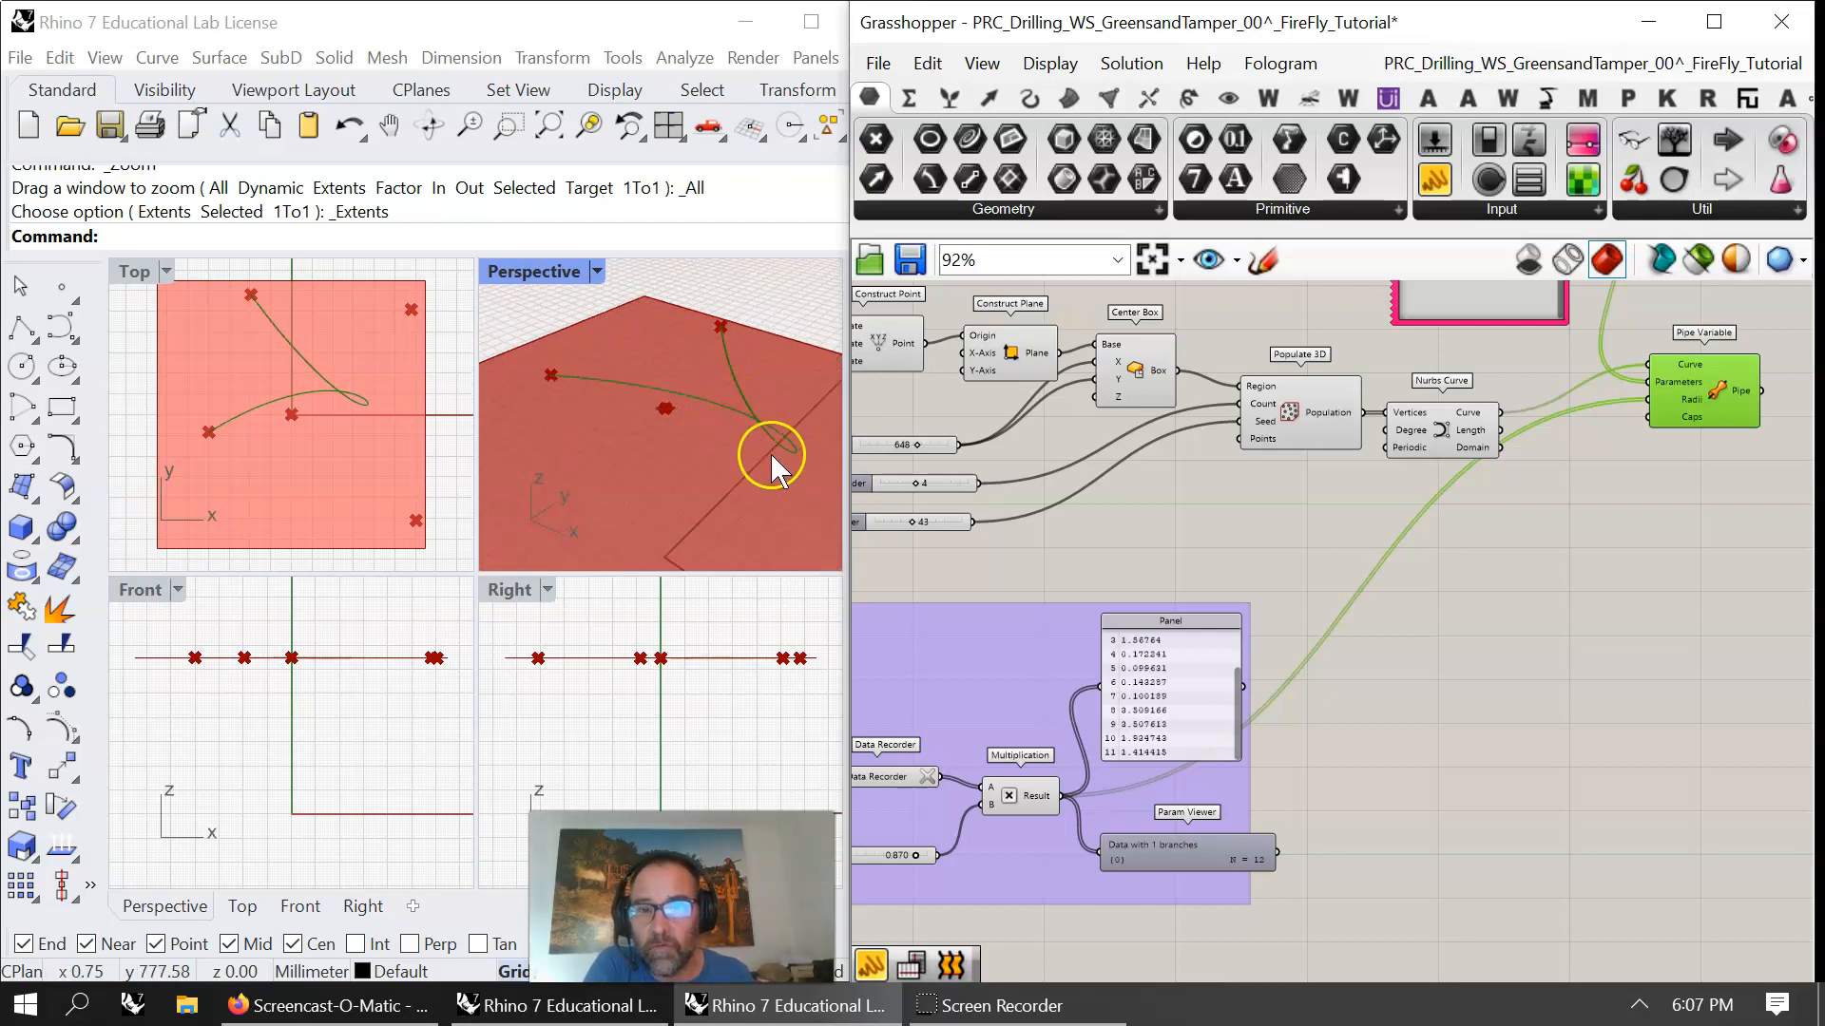
right_click_drag(1232, 815, 1540, 673)
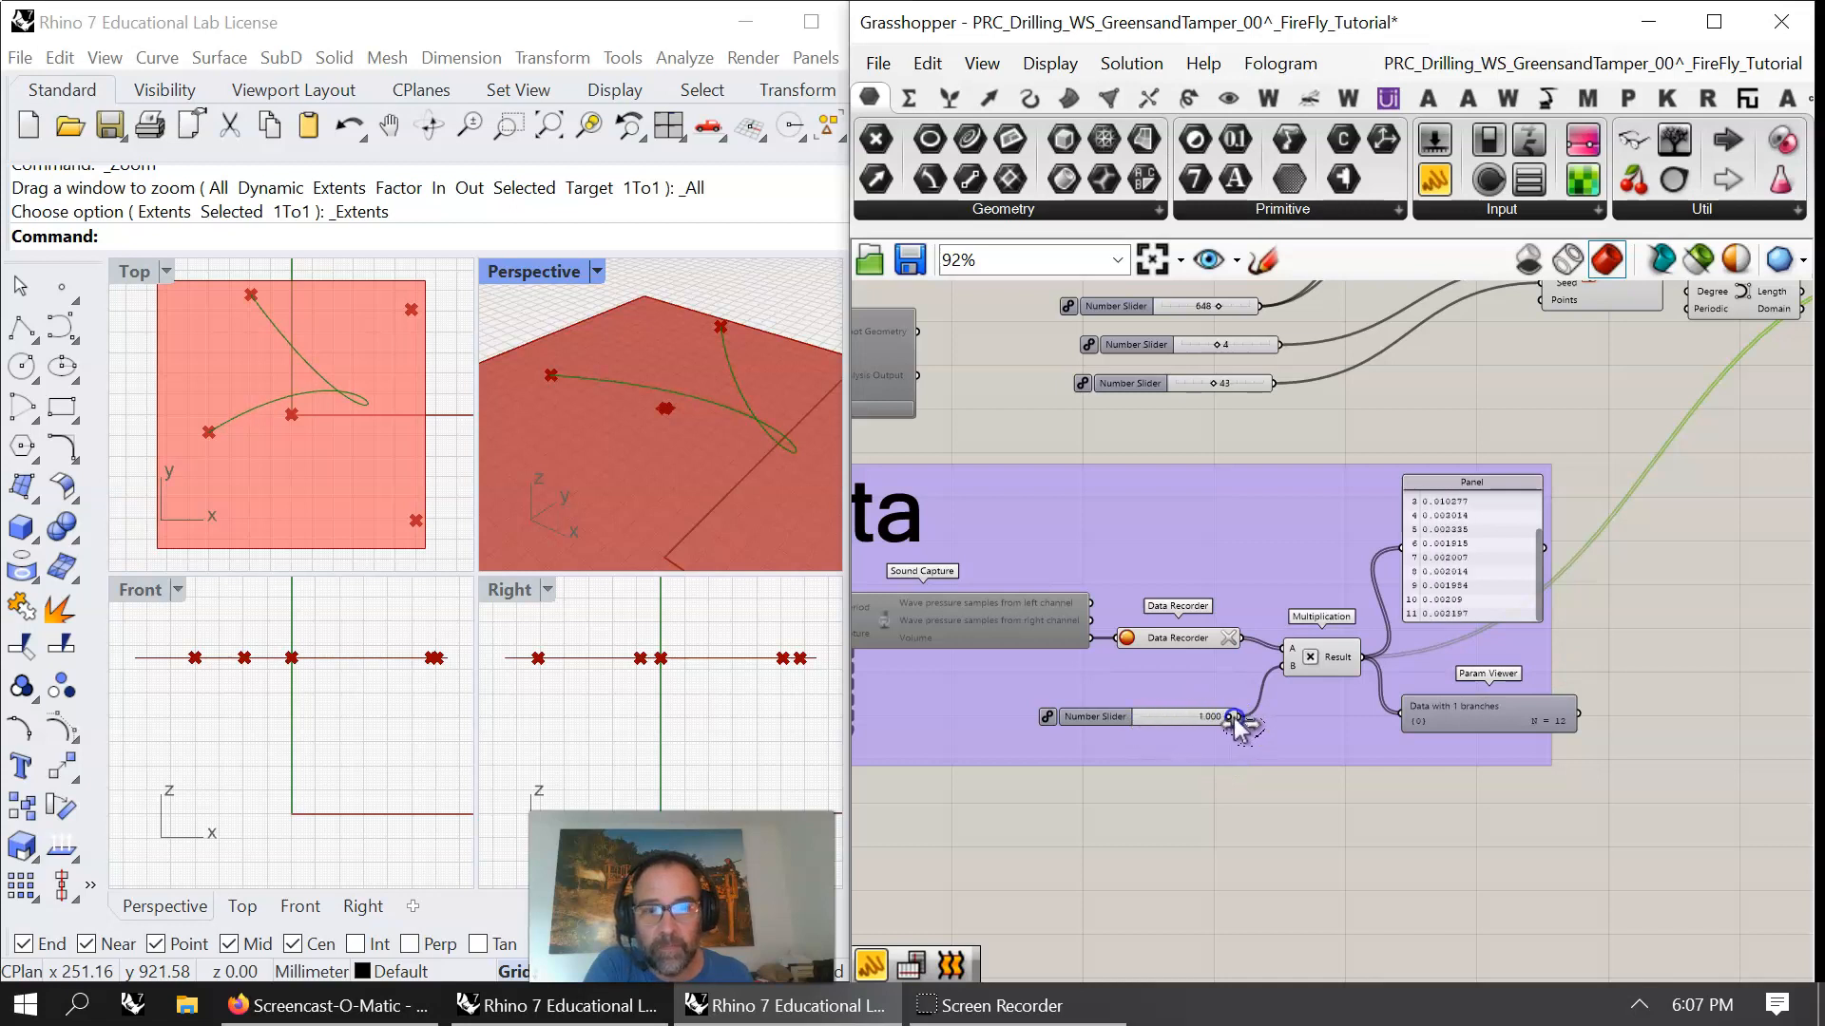
right_click(1164, 719)
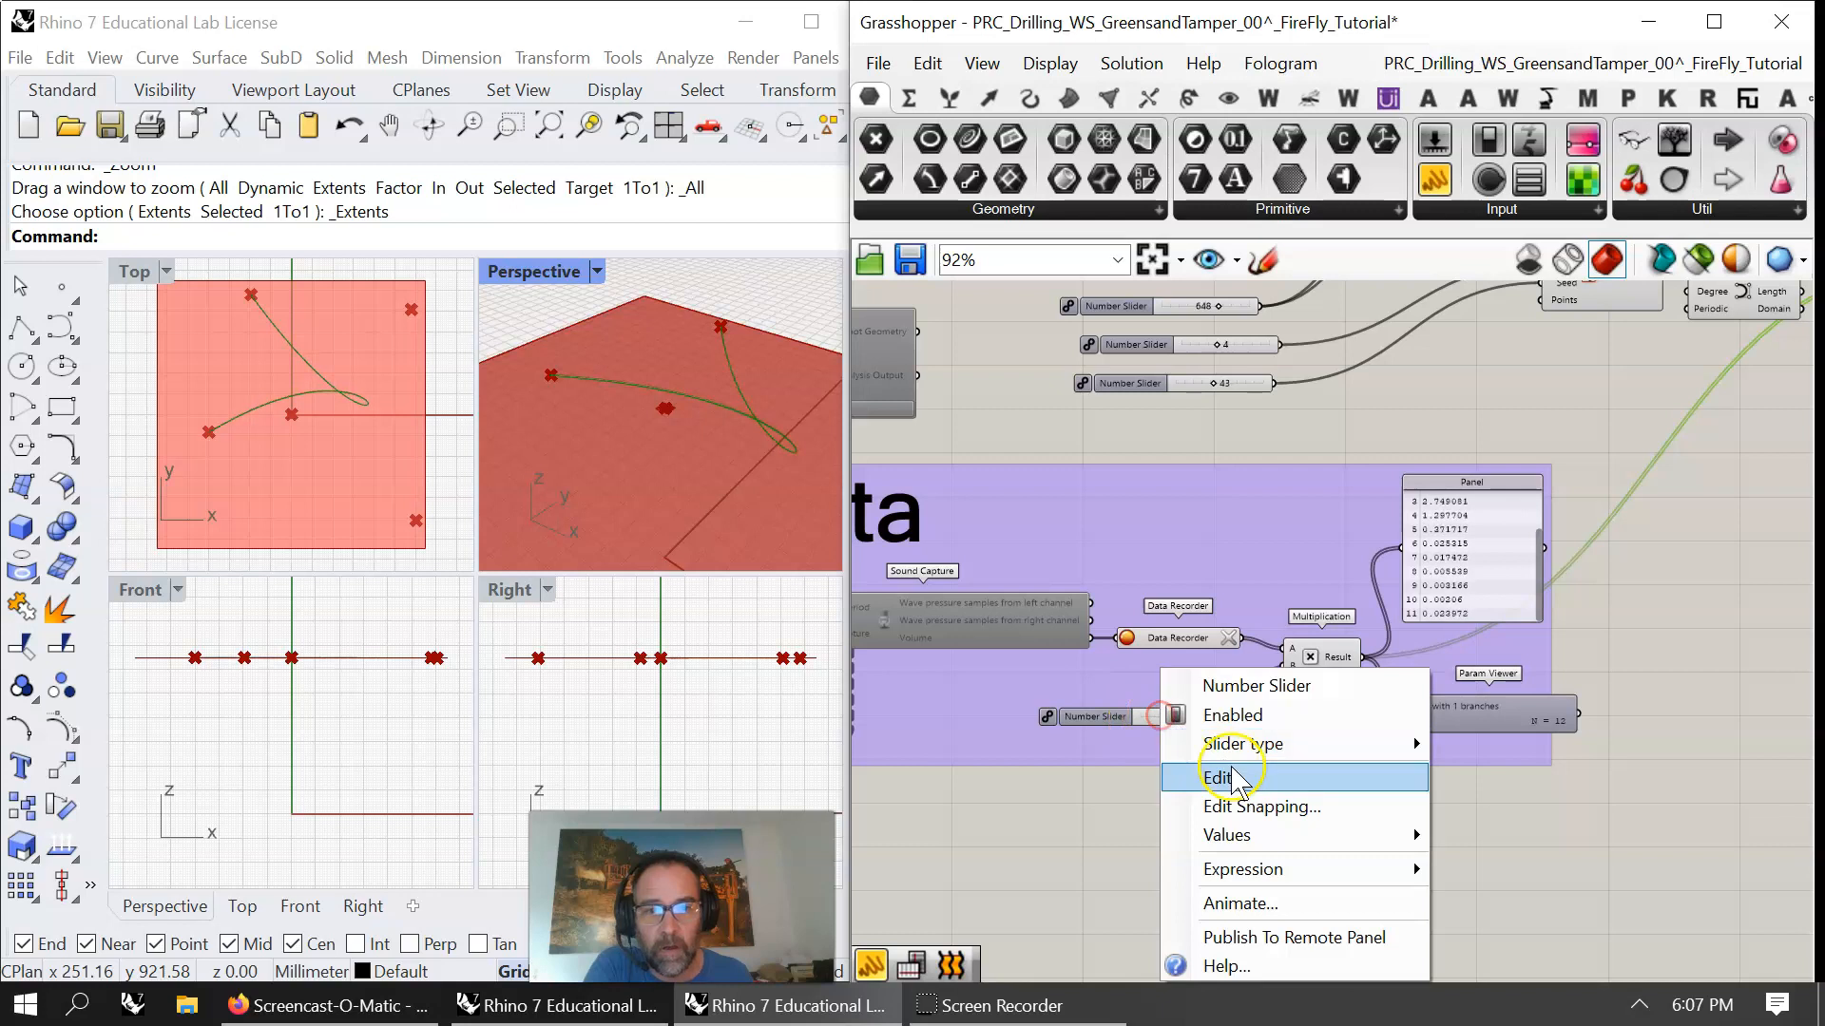
left_click(1236, 774)
left_click_drag(1328, 761, 1327, 721)
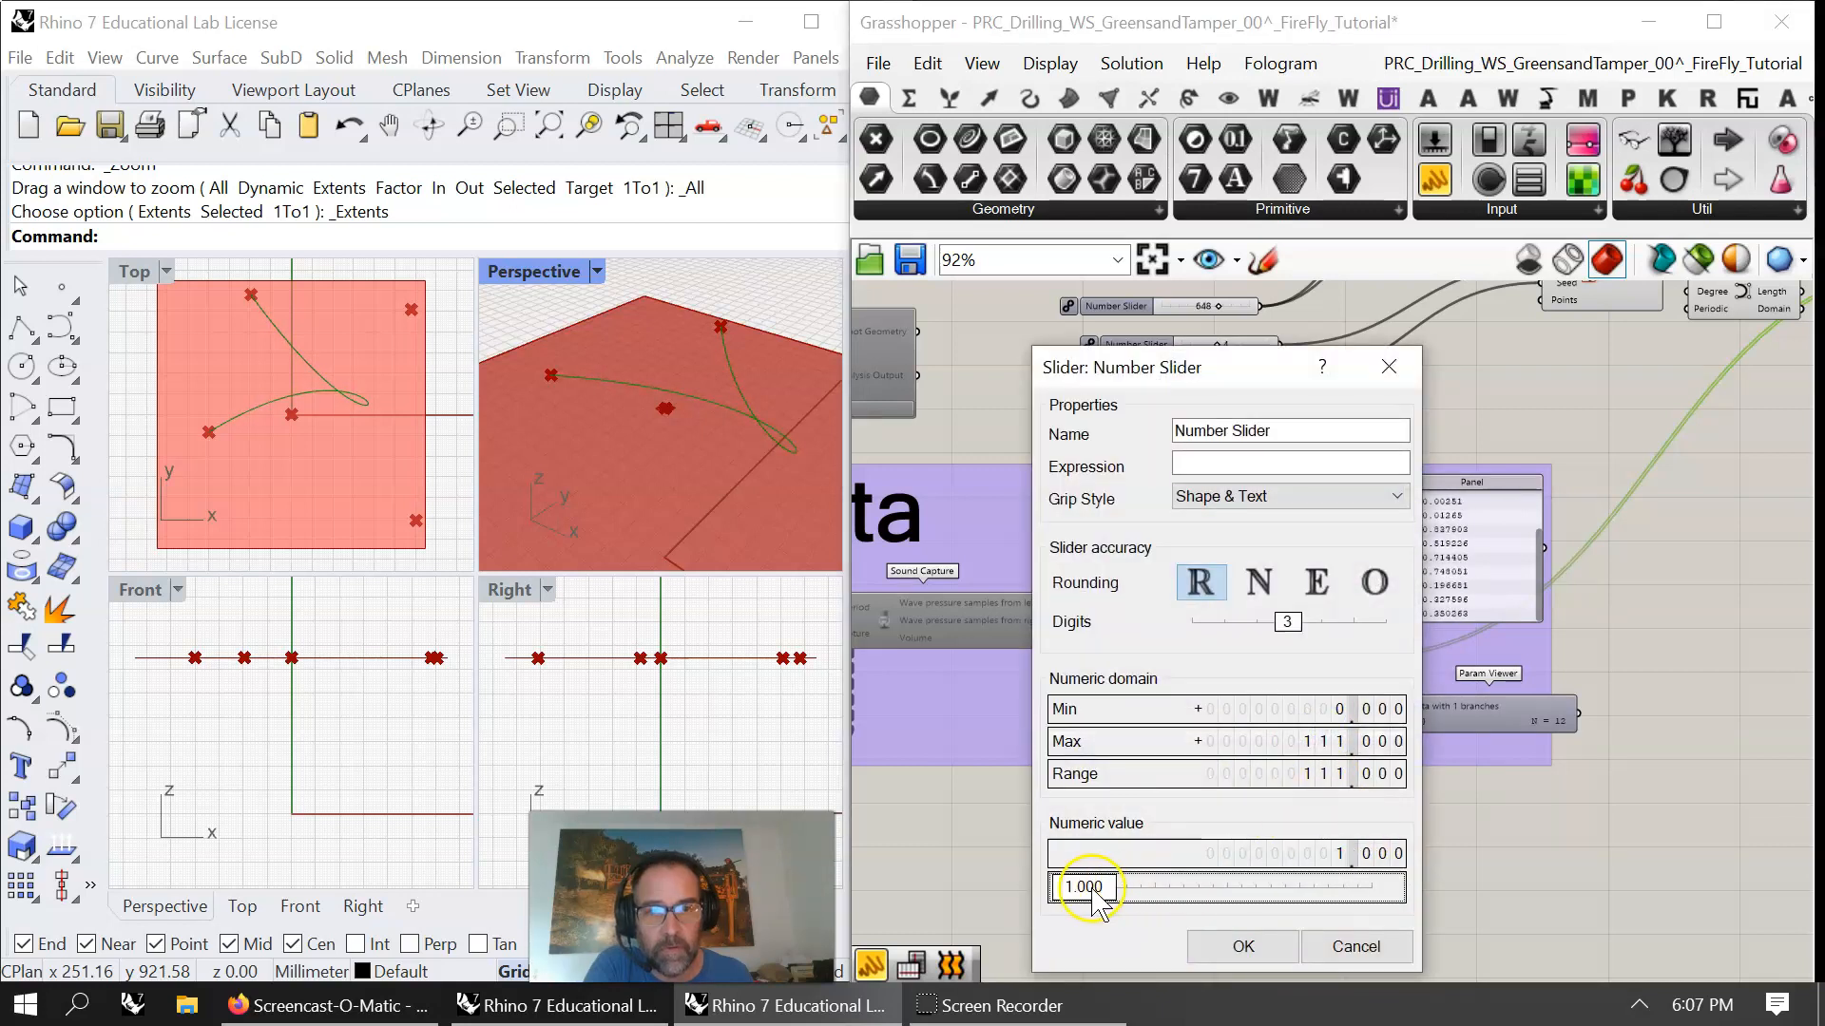
left_click_drag(1083, 886, 1203, 887)
left_click(1244, 946)
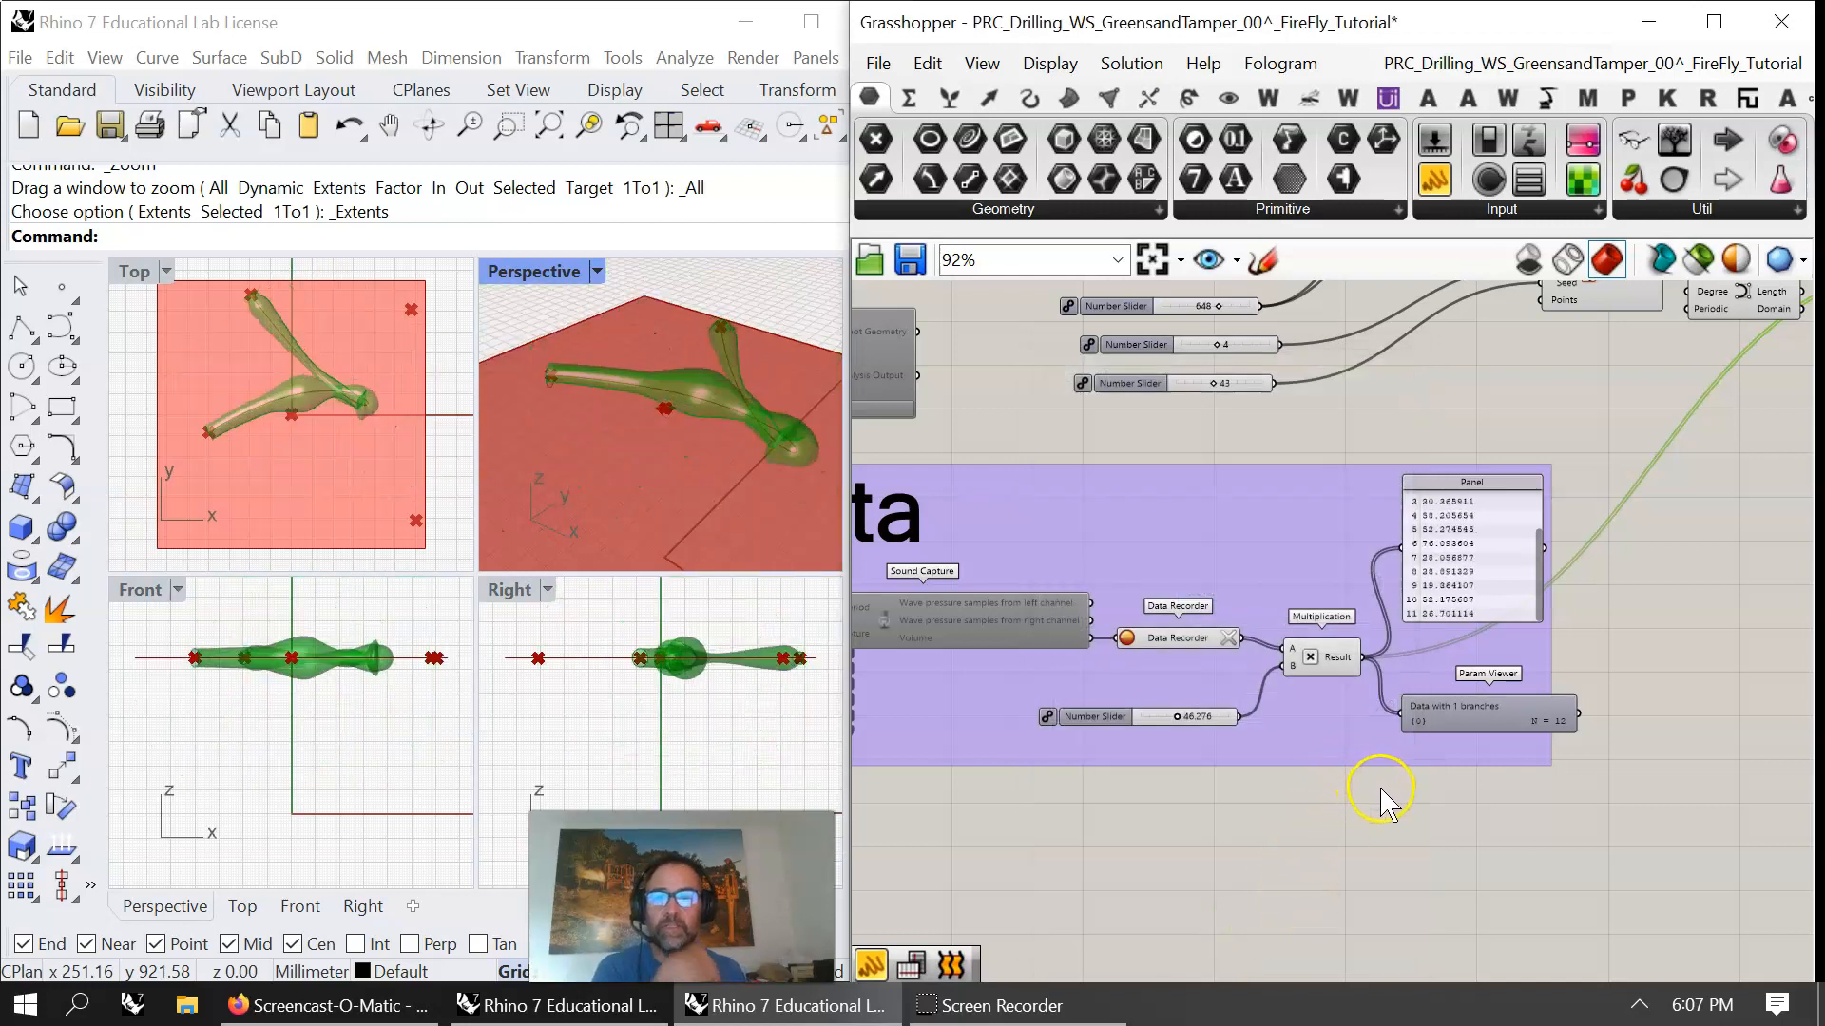
- Reduce the audio multiplier slider to 24.587 and check the pipe in the Perspective view
left_click_drag(1177, 719, 1161, 723)
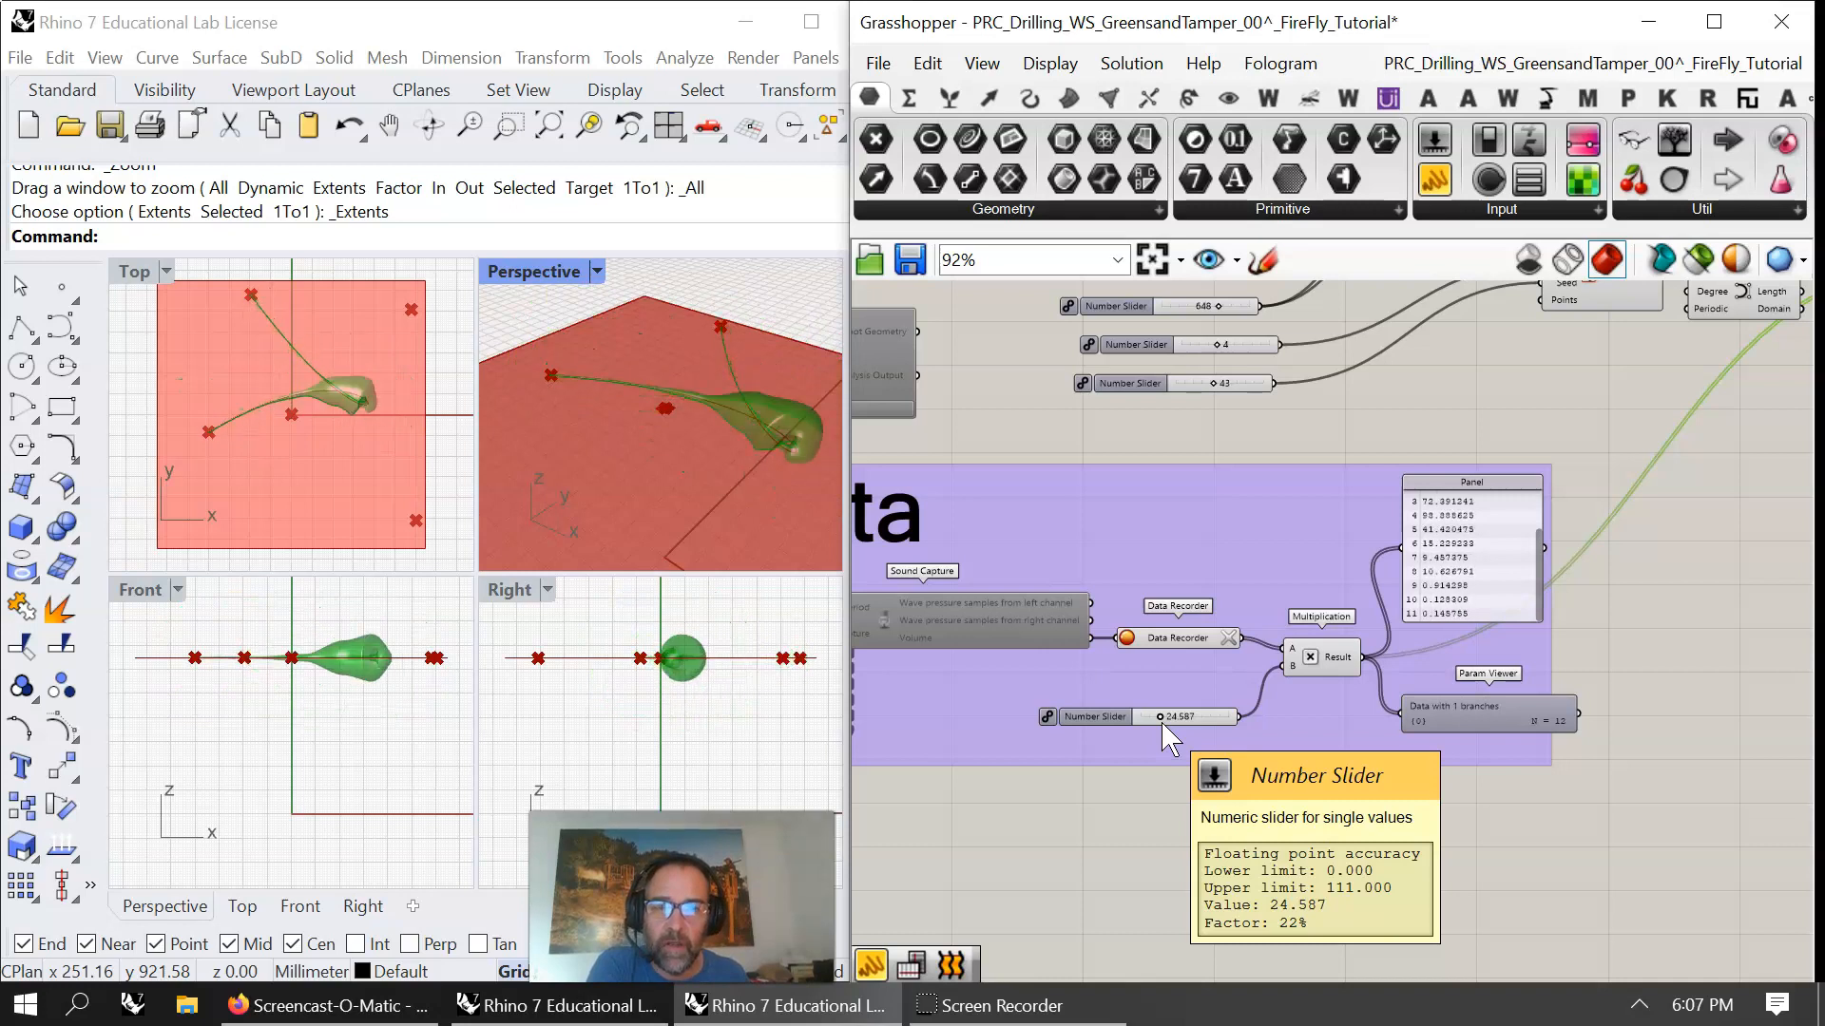
left_click(1207, 717)
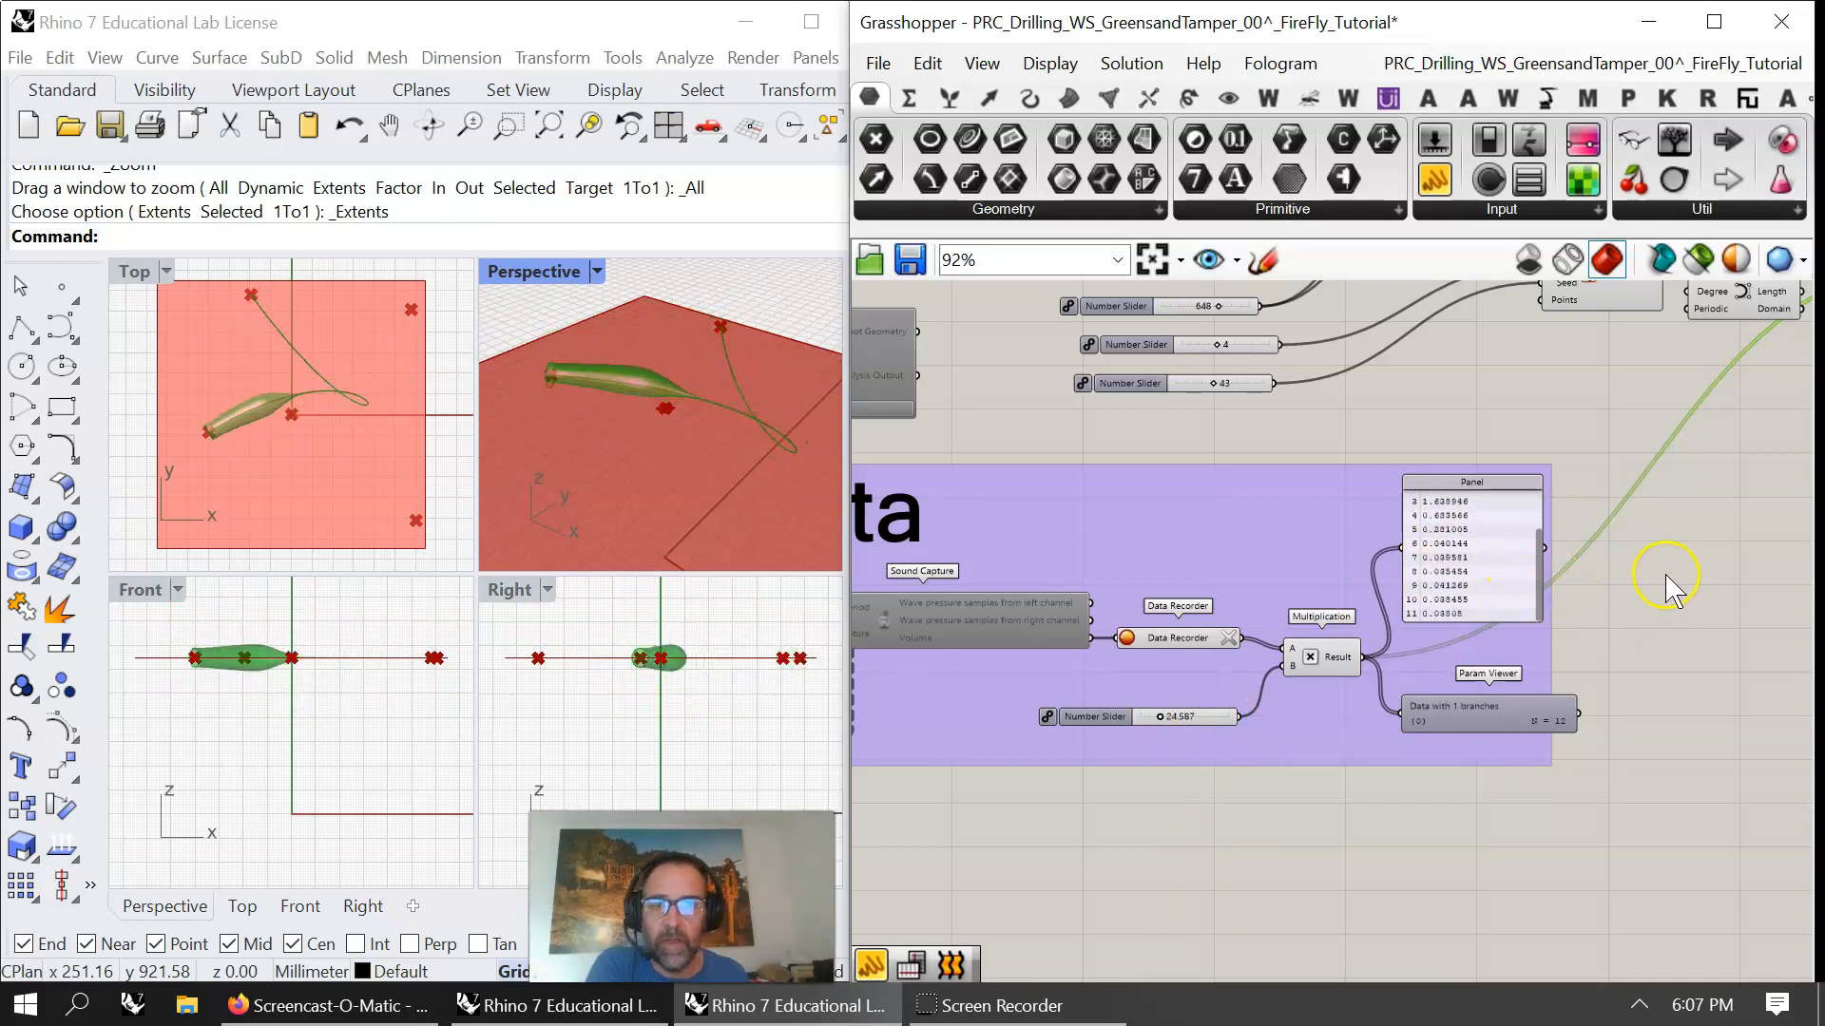
right_click_drag(741, 457, 701, 435)
left_click(1159, 719)
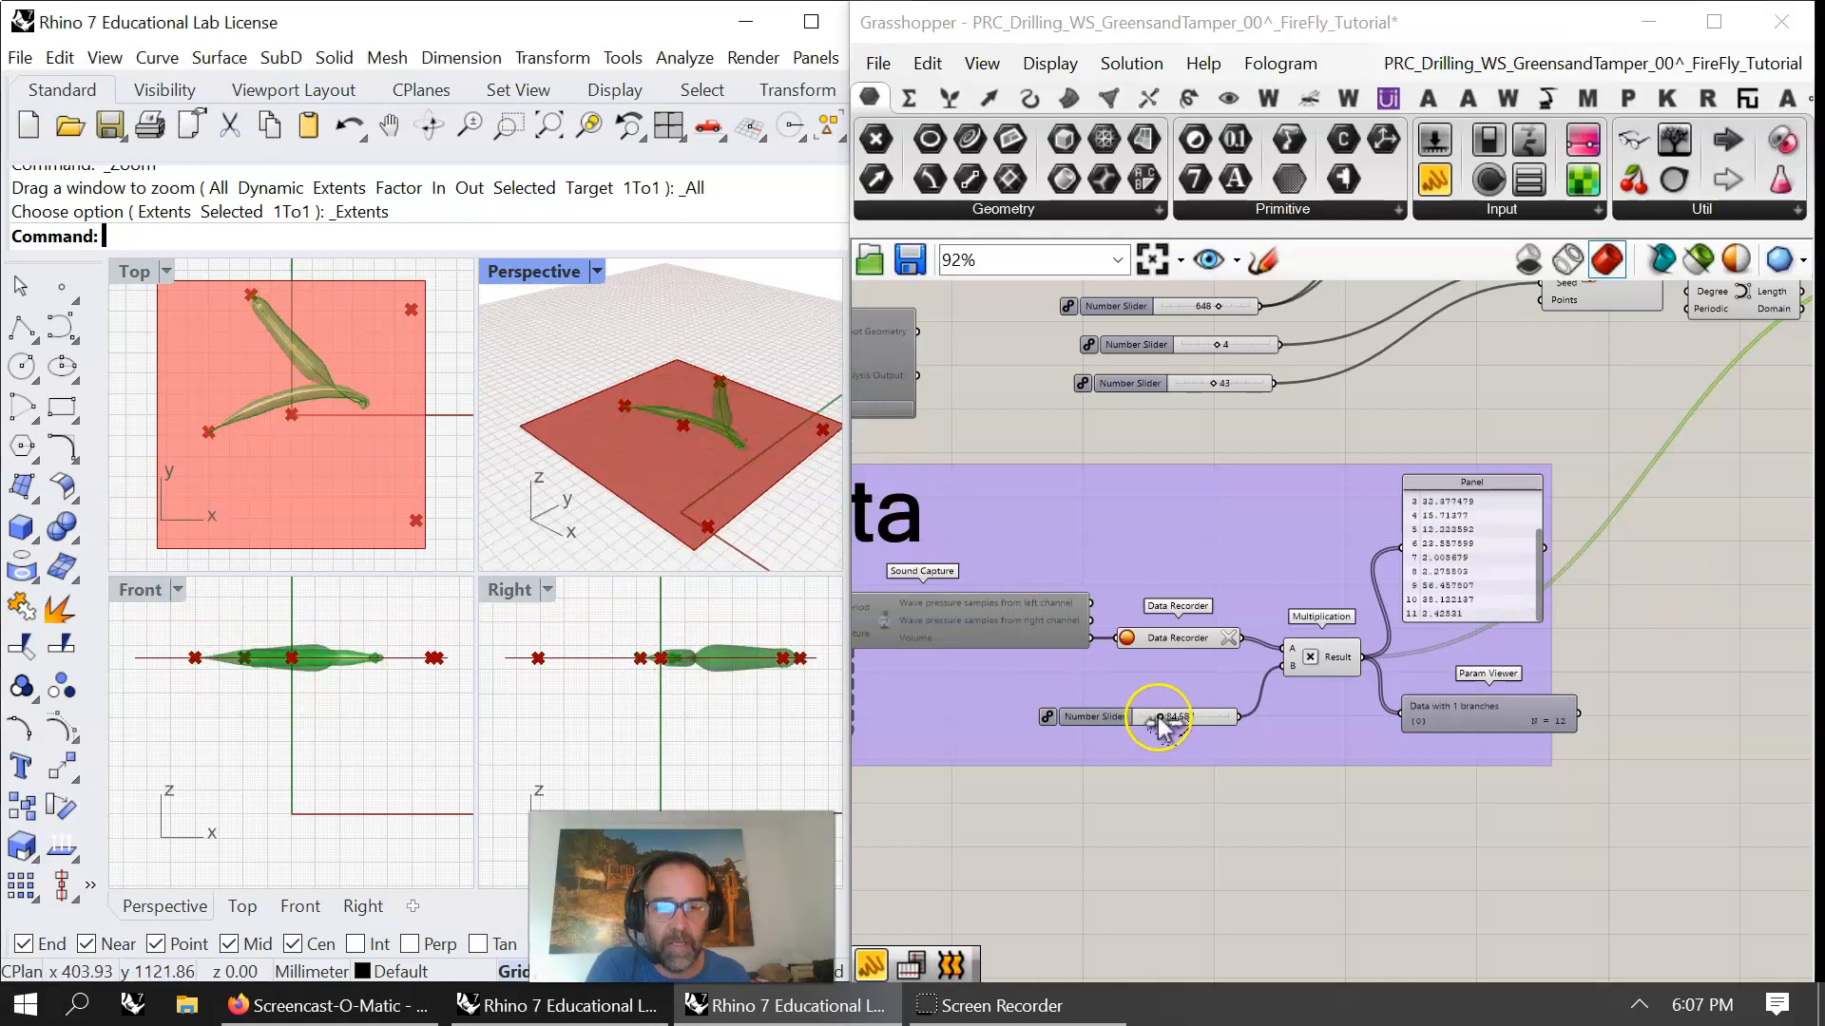
- Lower the audio multiplier slider's maximum to 11, which also sets its value to 11.000
right_click(1209, 717)
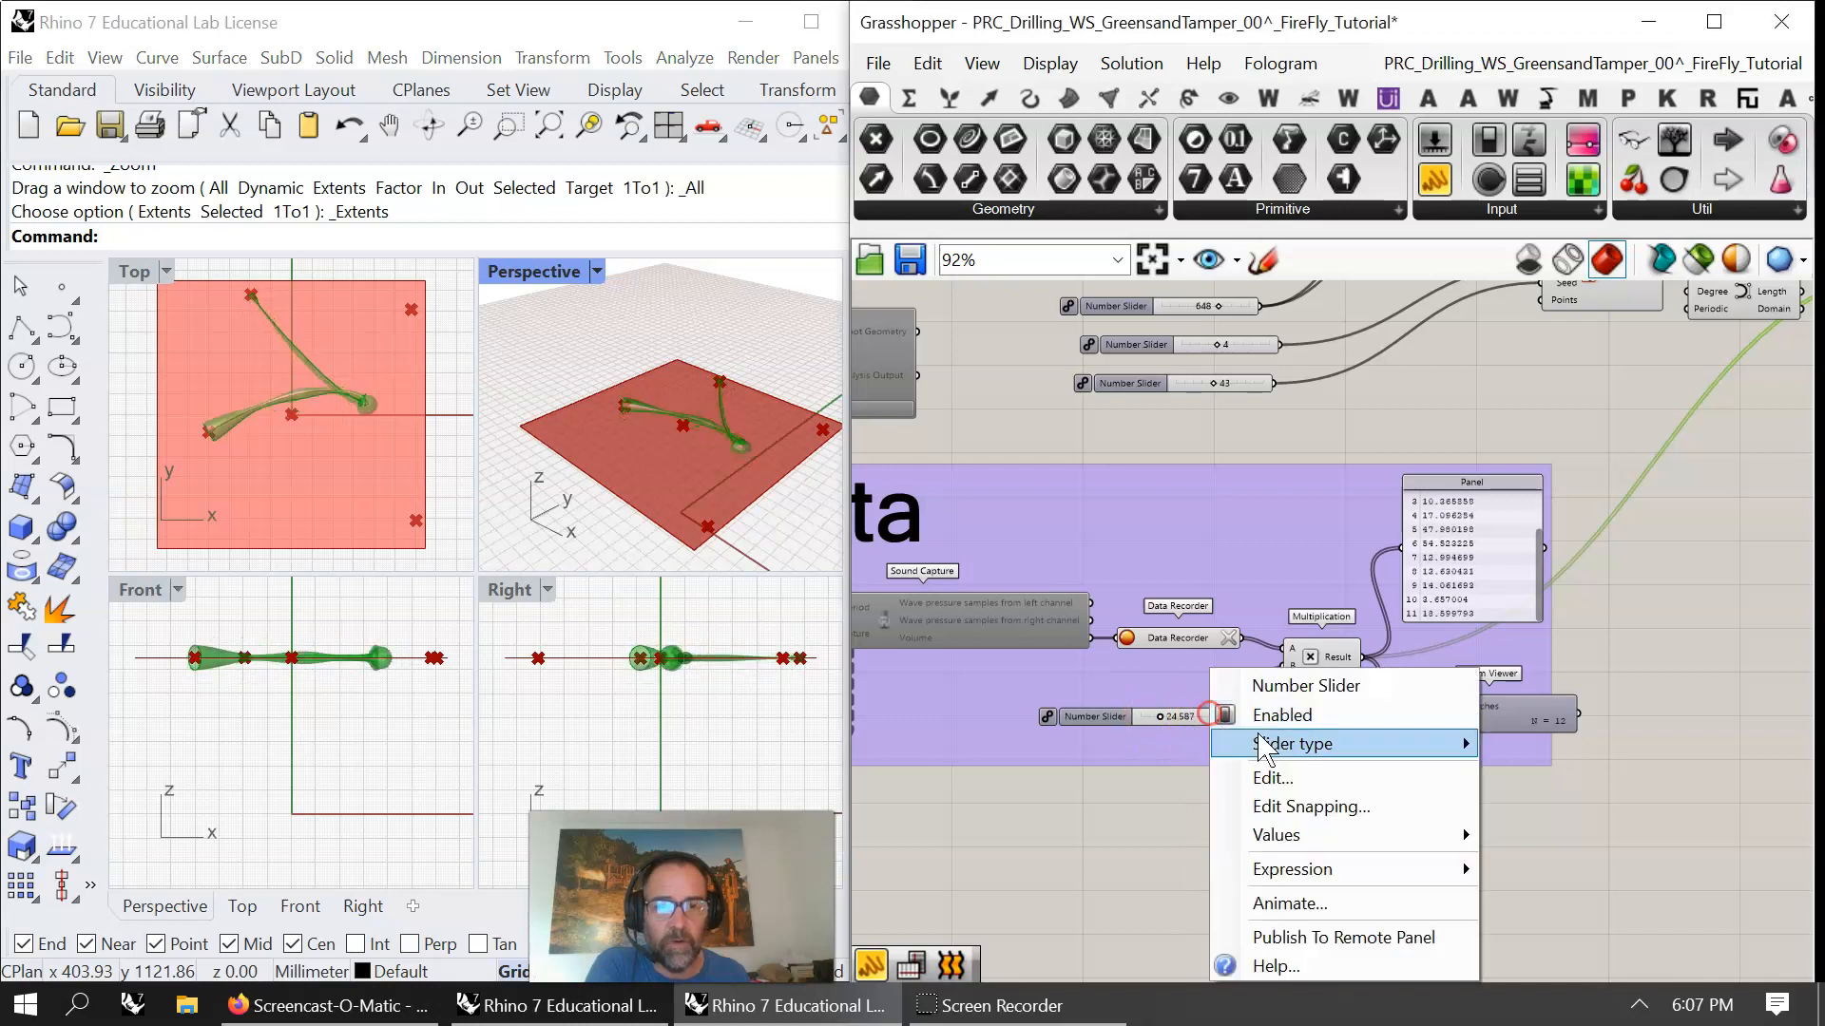
left_click(1274, 779)
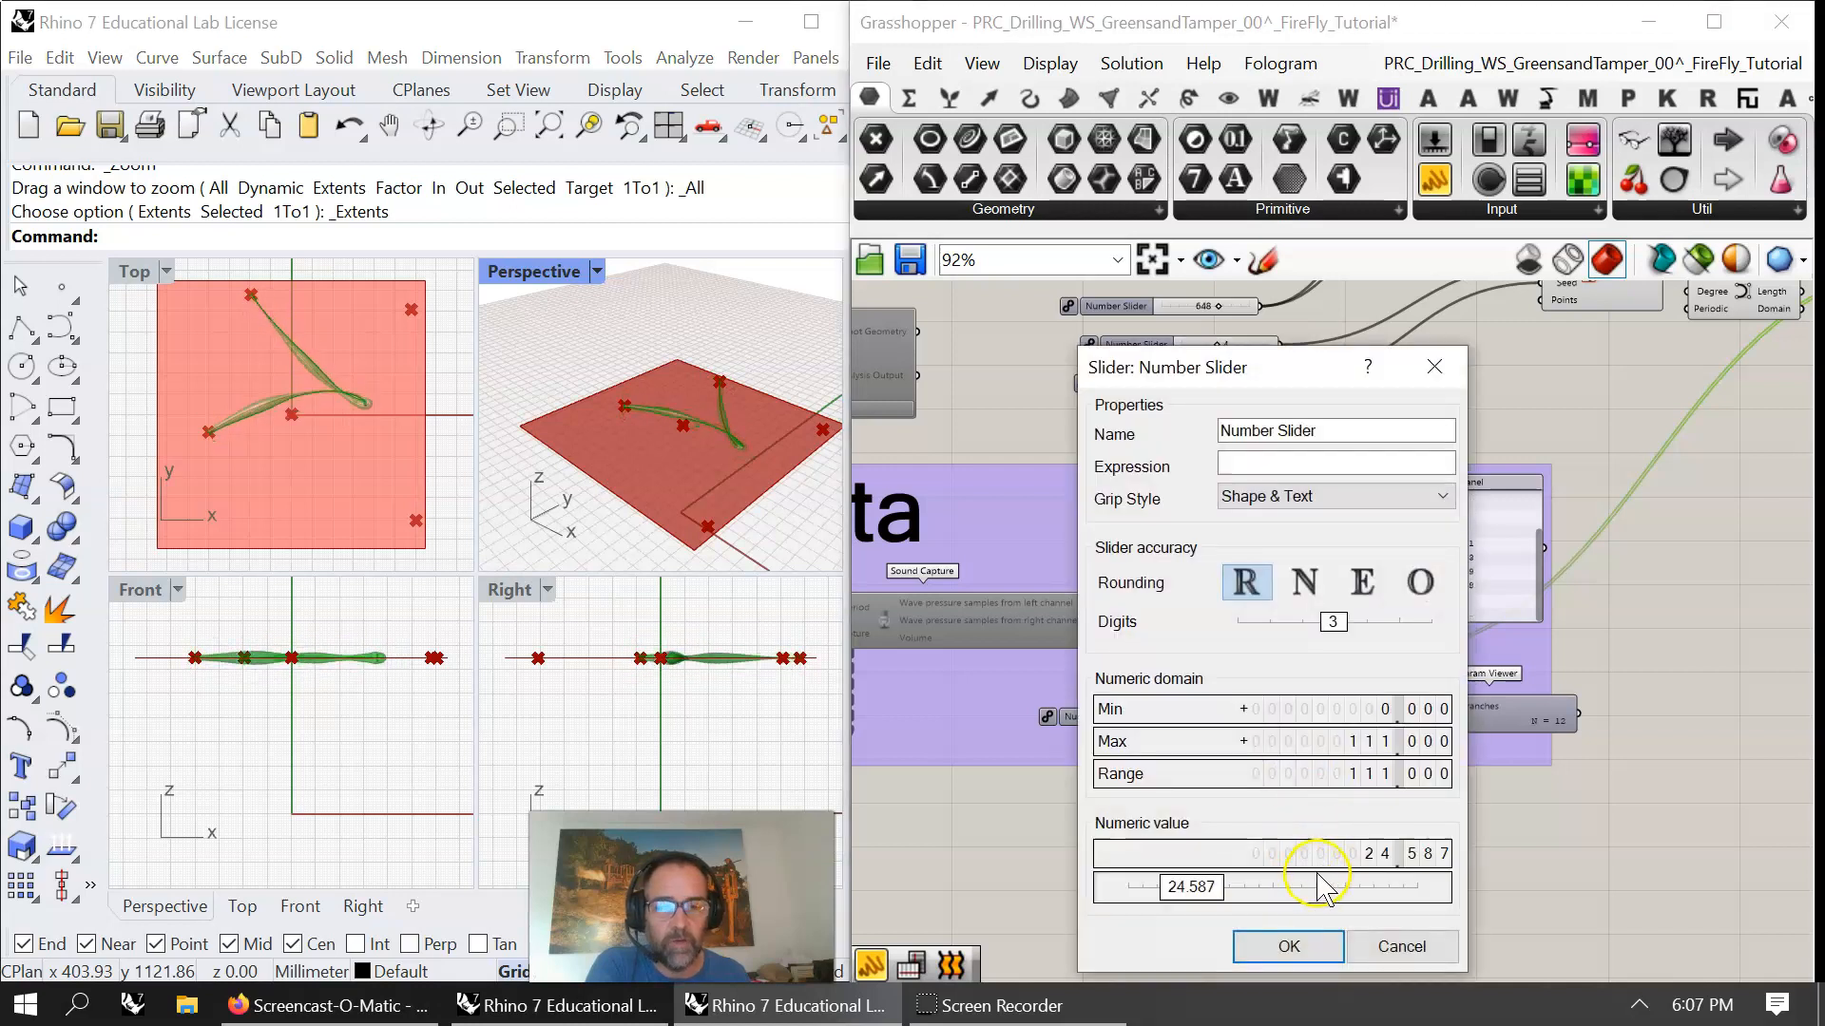
left_click(1351, 774)
left_click(1354, 802)
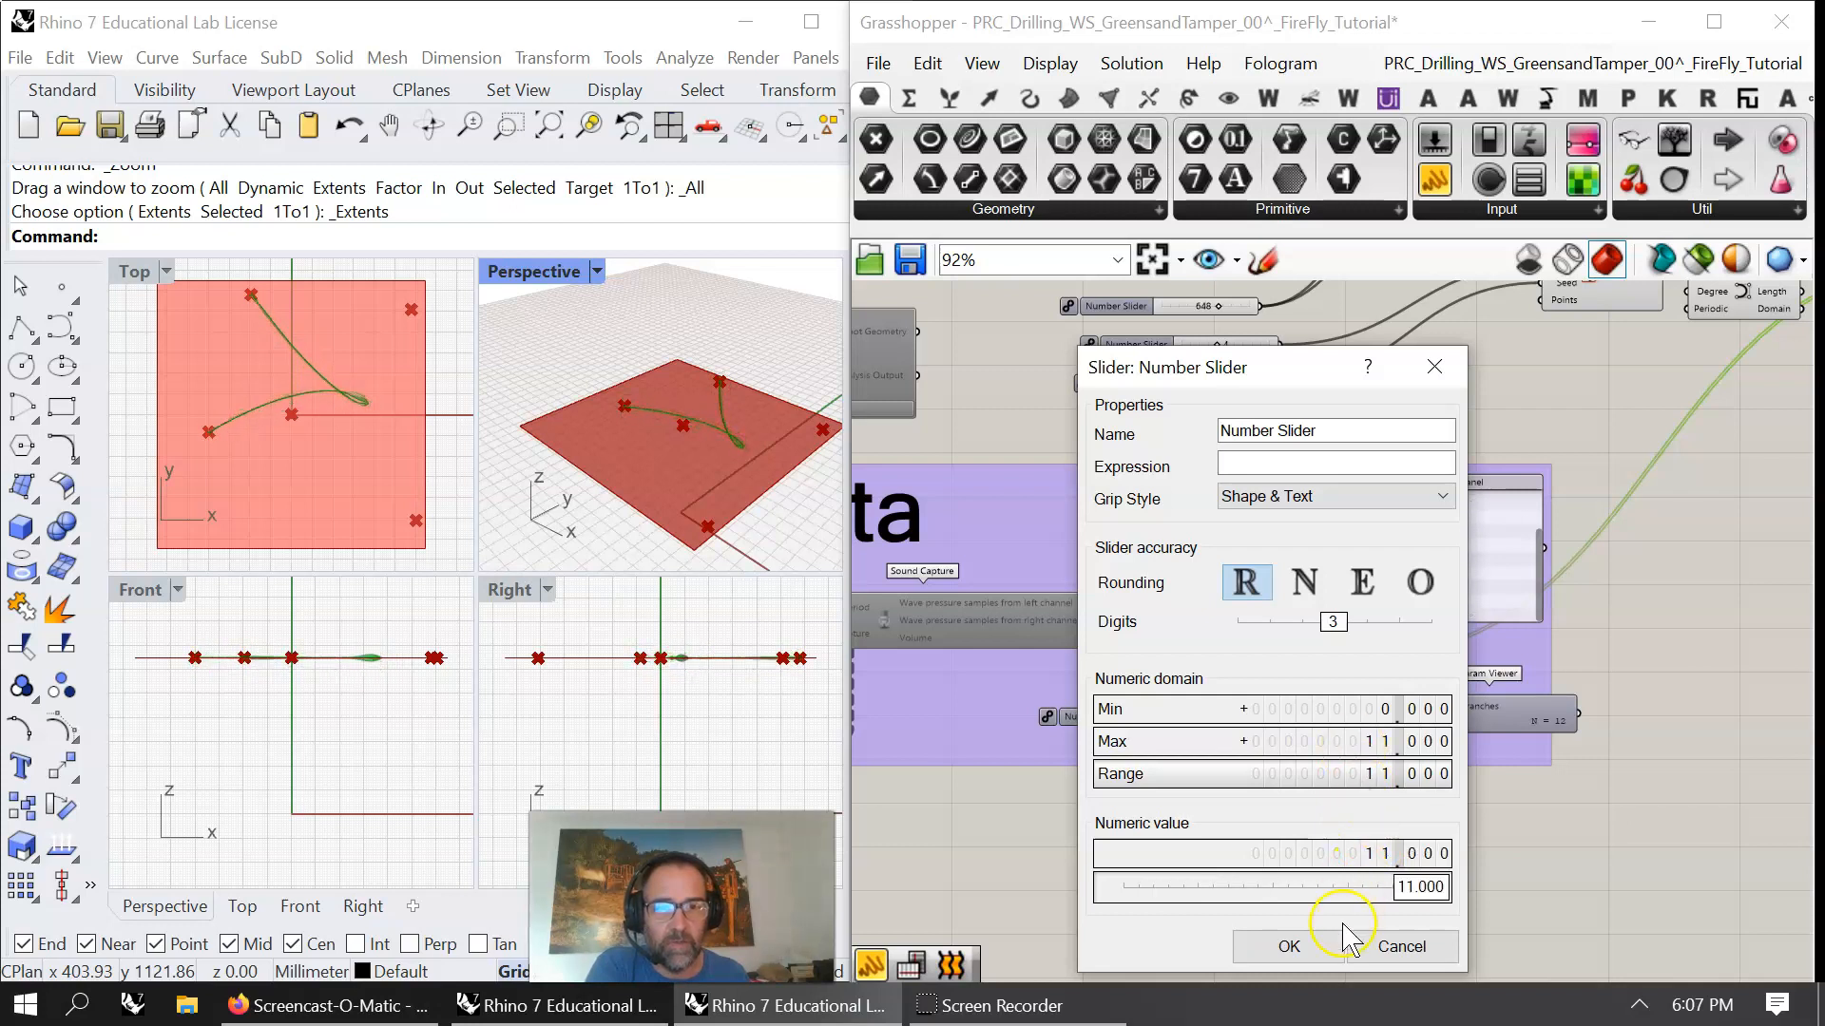
left_click(1289, 944)
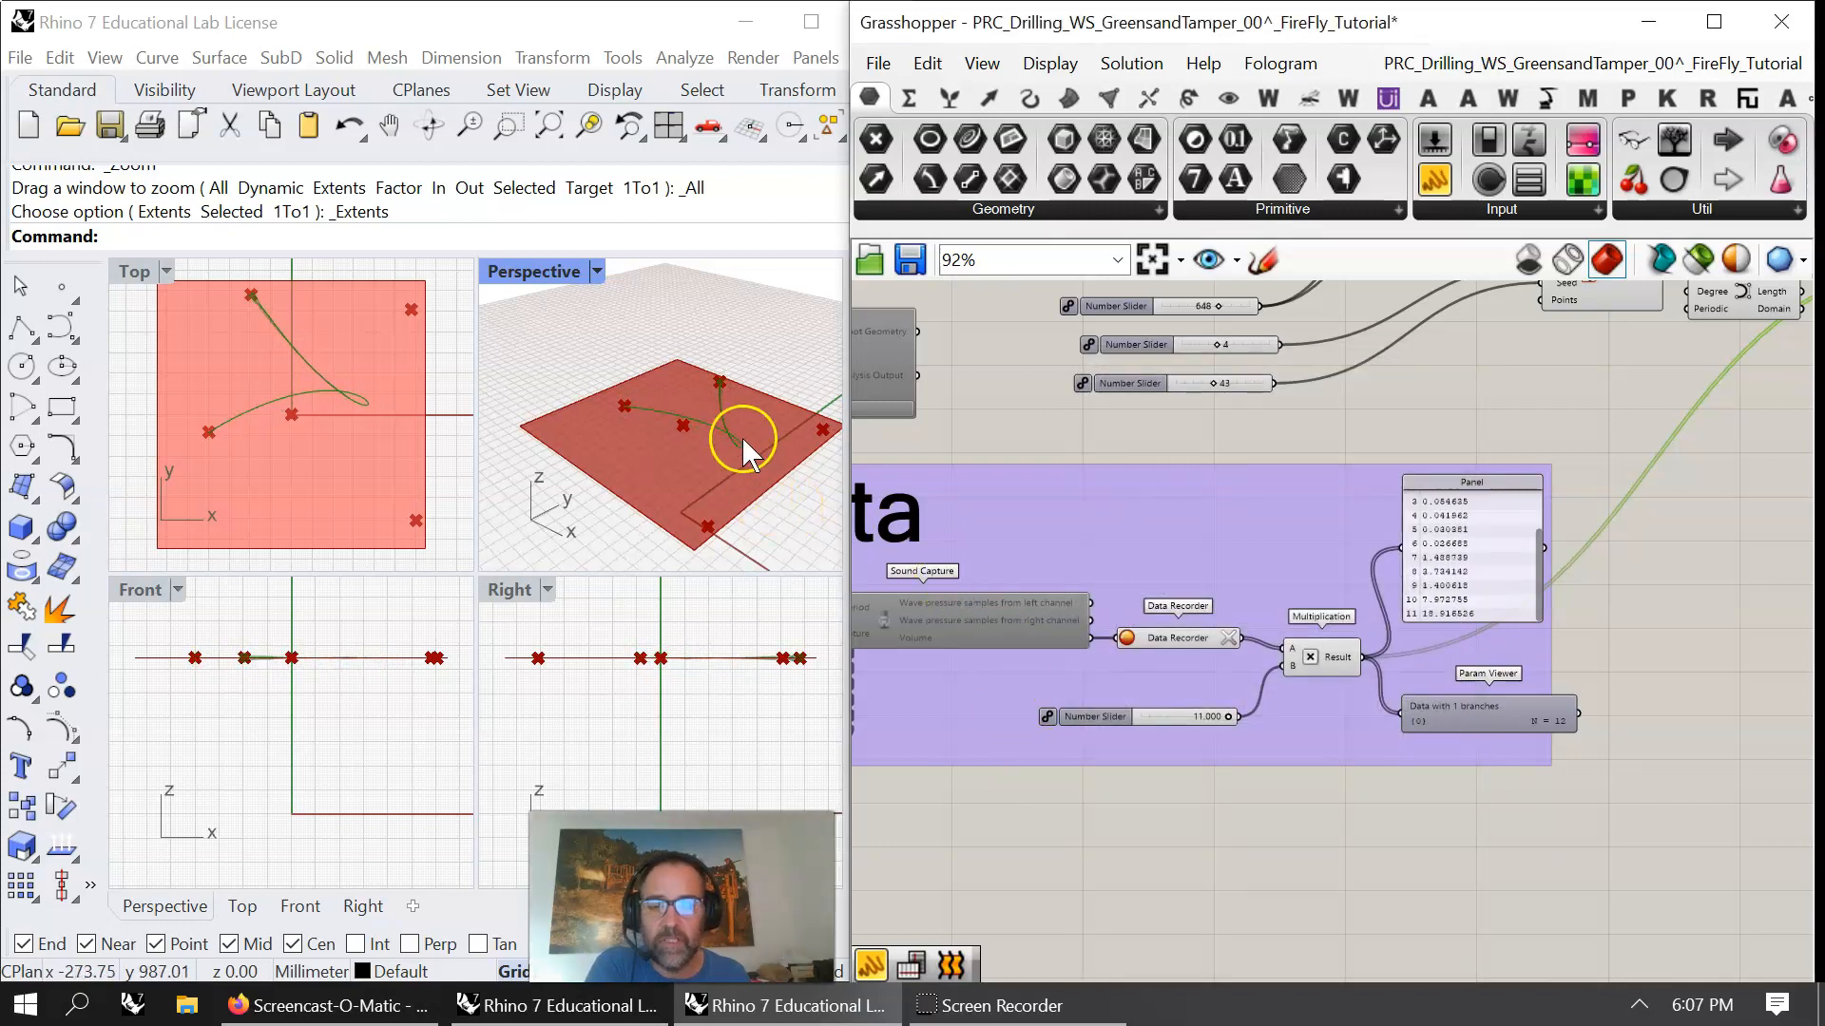
- Move the KUKA|prc core component and the two small loose components left, clear of the curve-generation chain
scroll(727, 443, "up", 2)
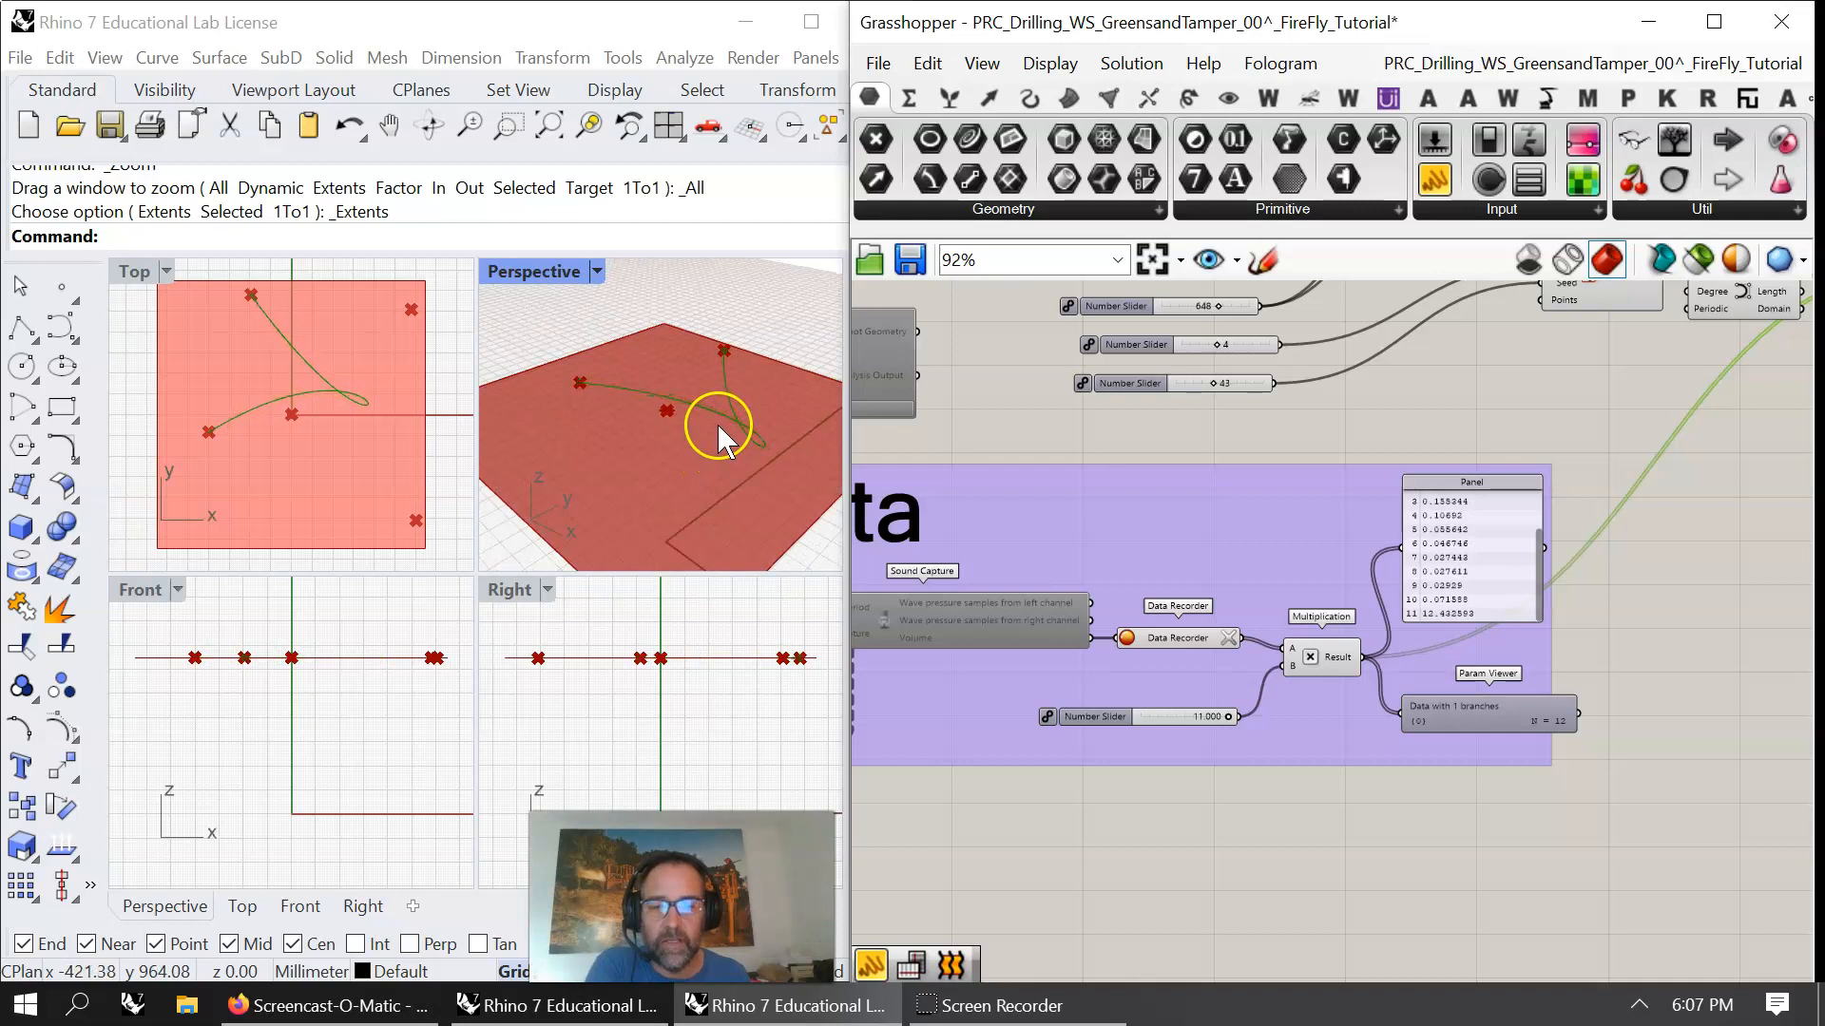
scroll(1572, 665, "down", 4)
right_click_drag(1680, 599, 1642, 596)
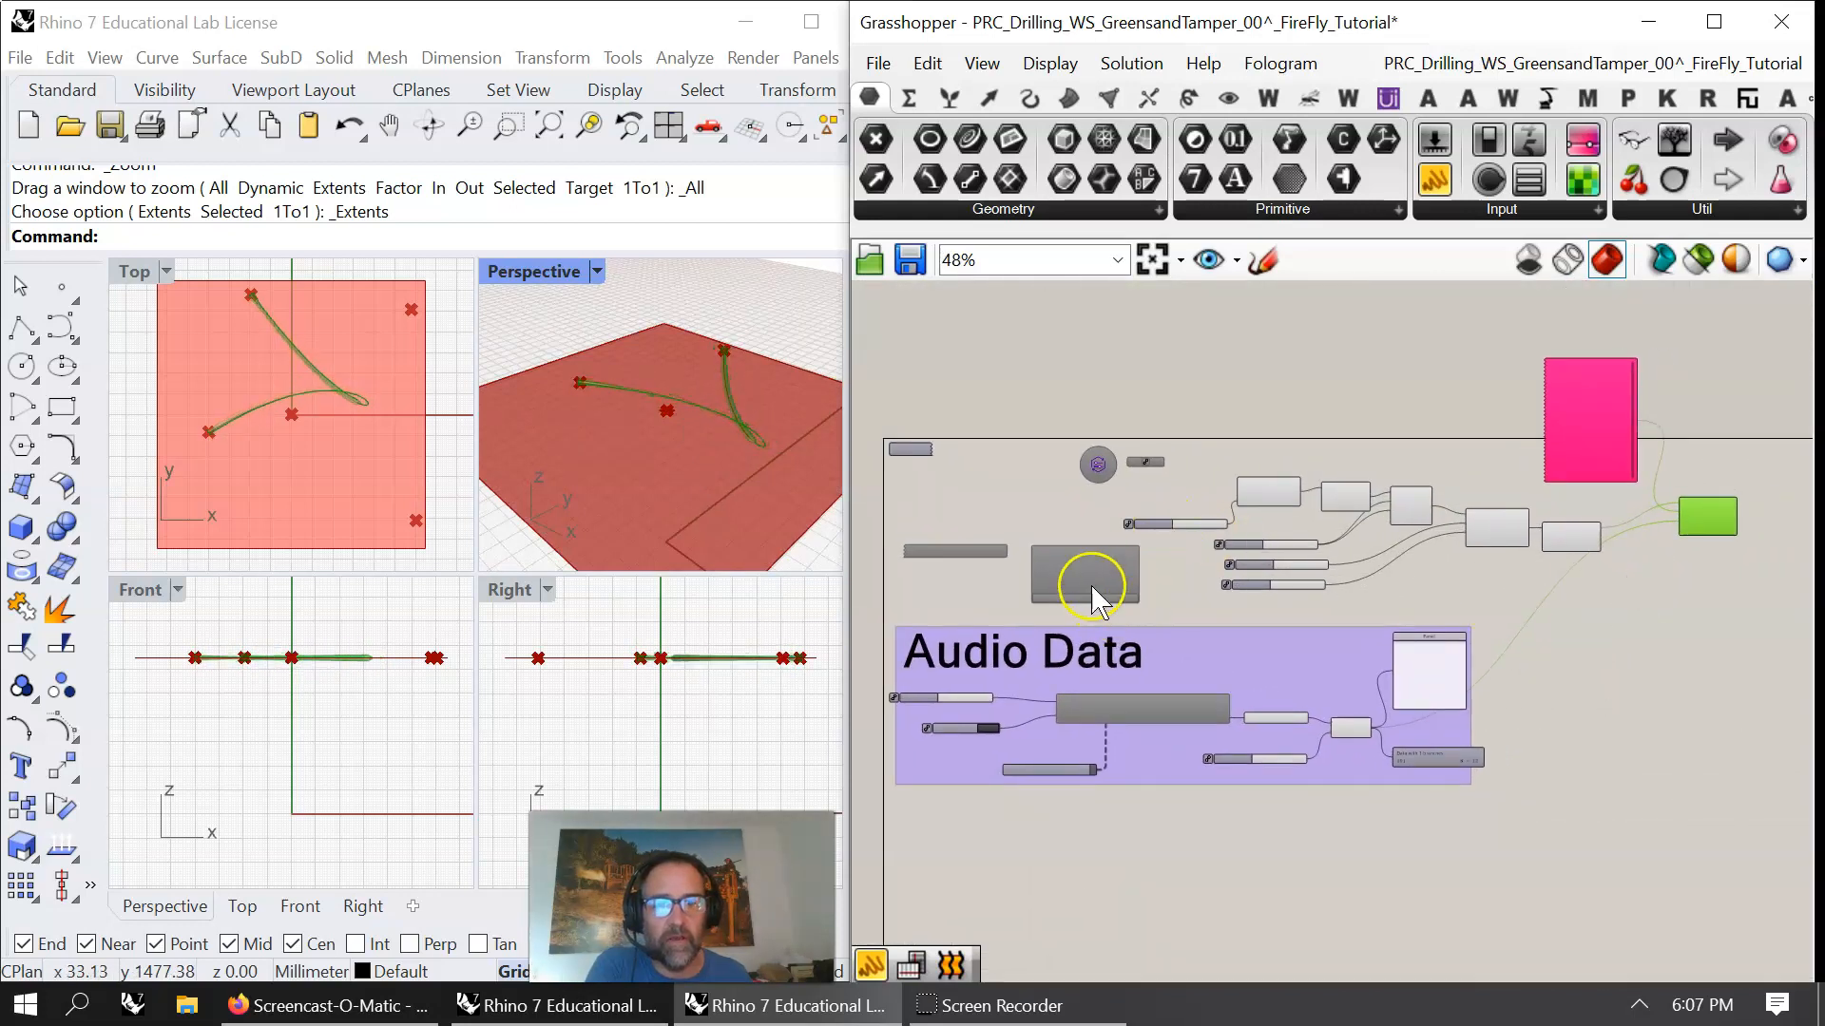
left_click_drag(1093, 589, 987, 525)
left_click_drag(1167, 486, 937, 409)
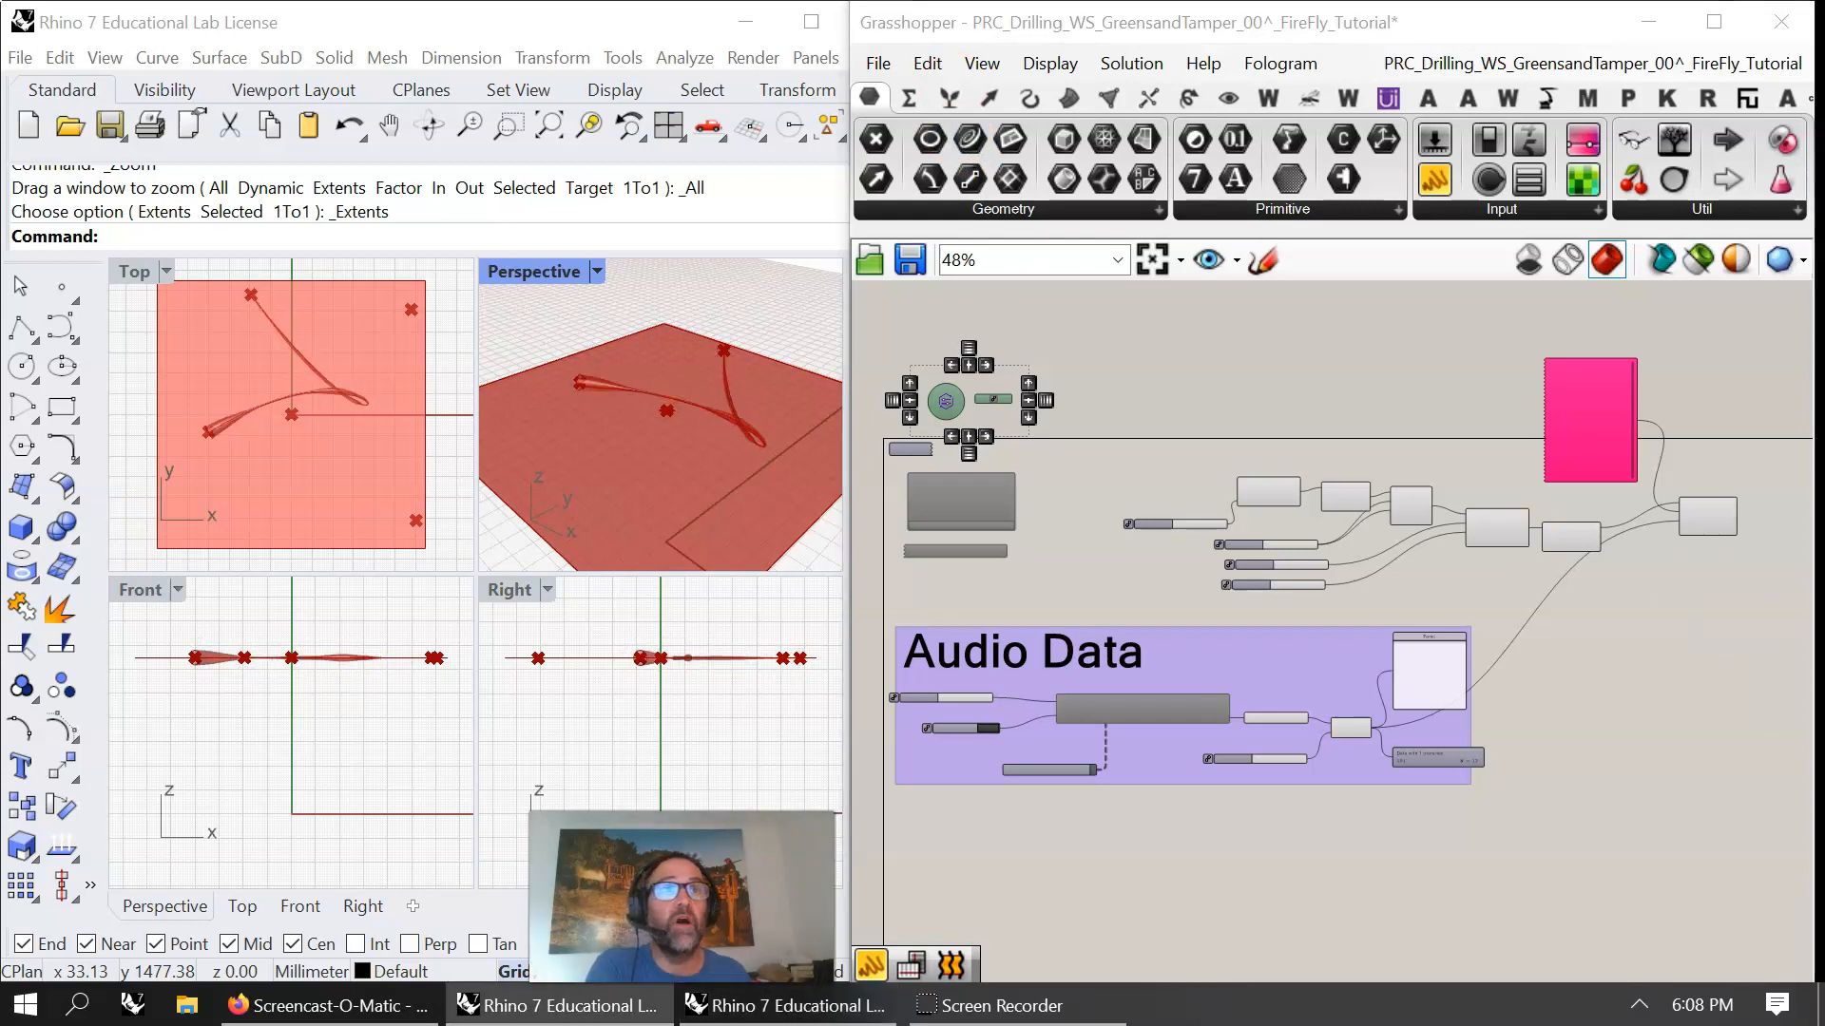
- Add a Custom Preview fed by the Pipe output and connect a new Create Material to its Material input
scroll(1702, 513, "up", 5)
right_click_drag(1753, 522, 1289, 568)
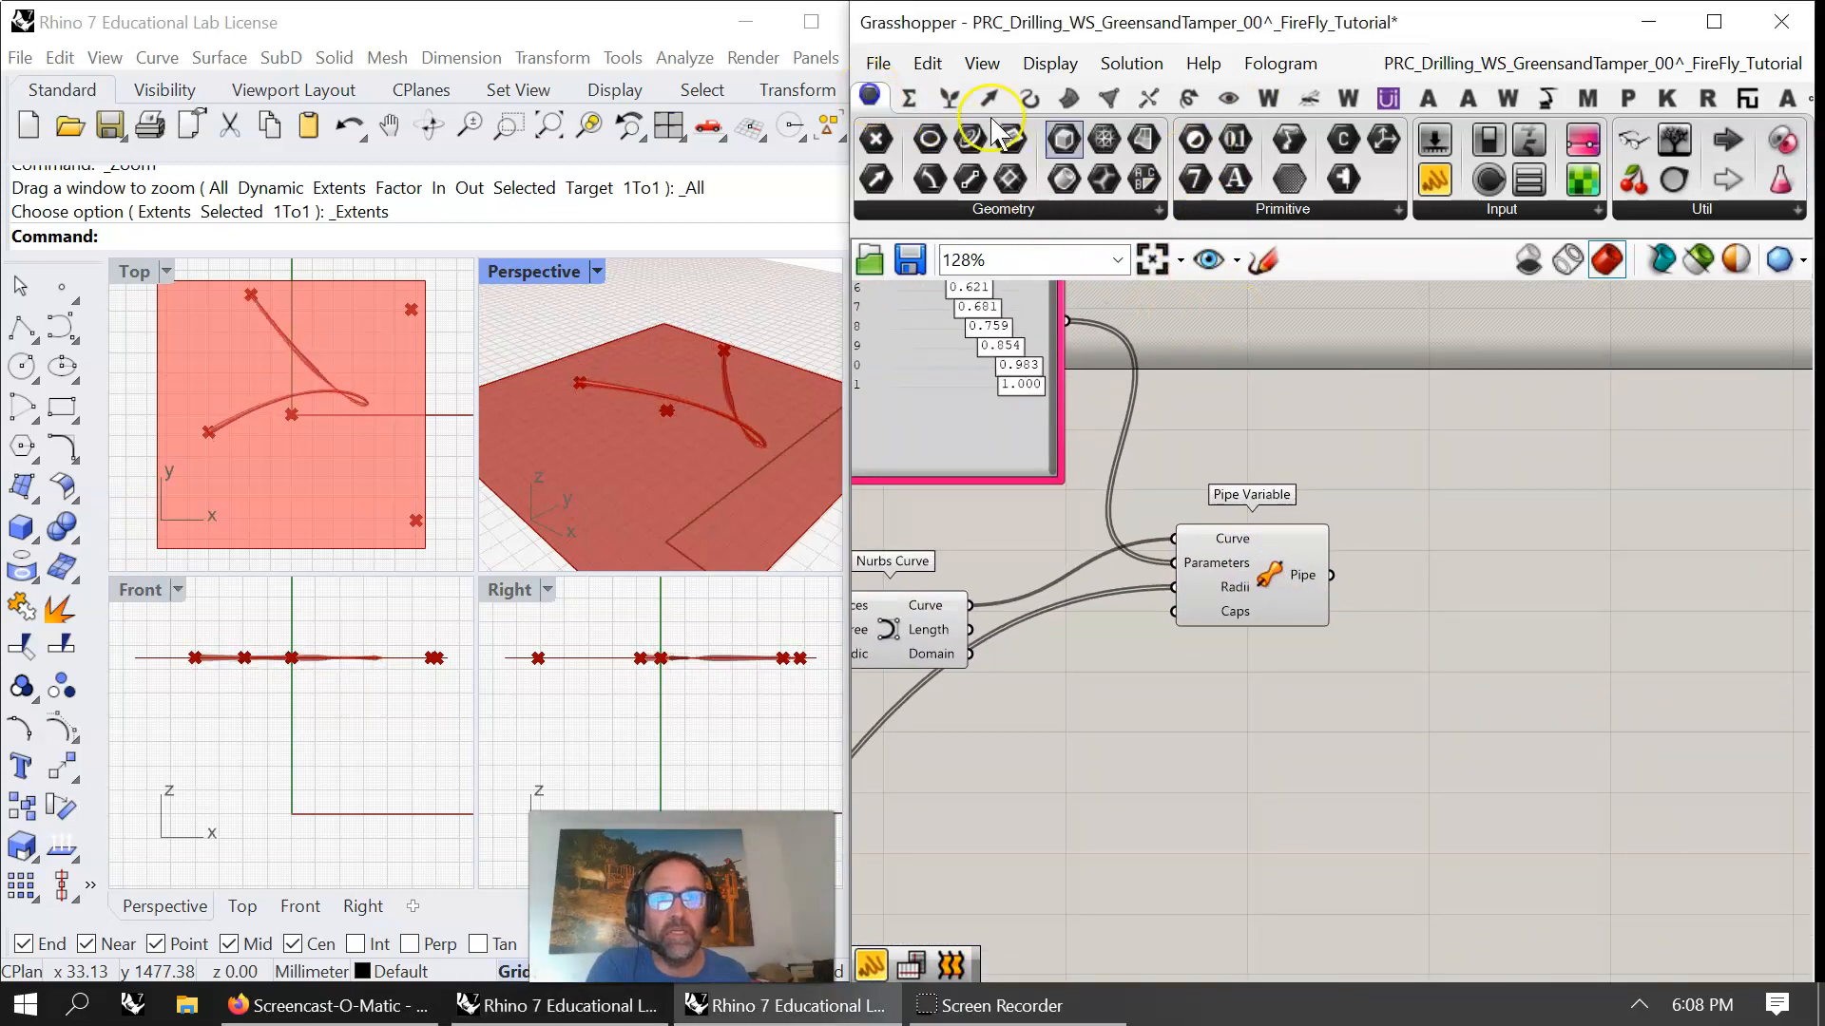
left_click(1224, 100)
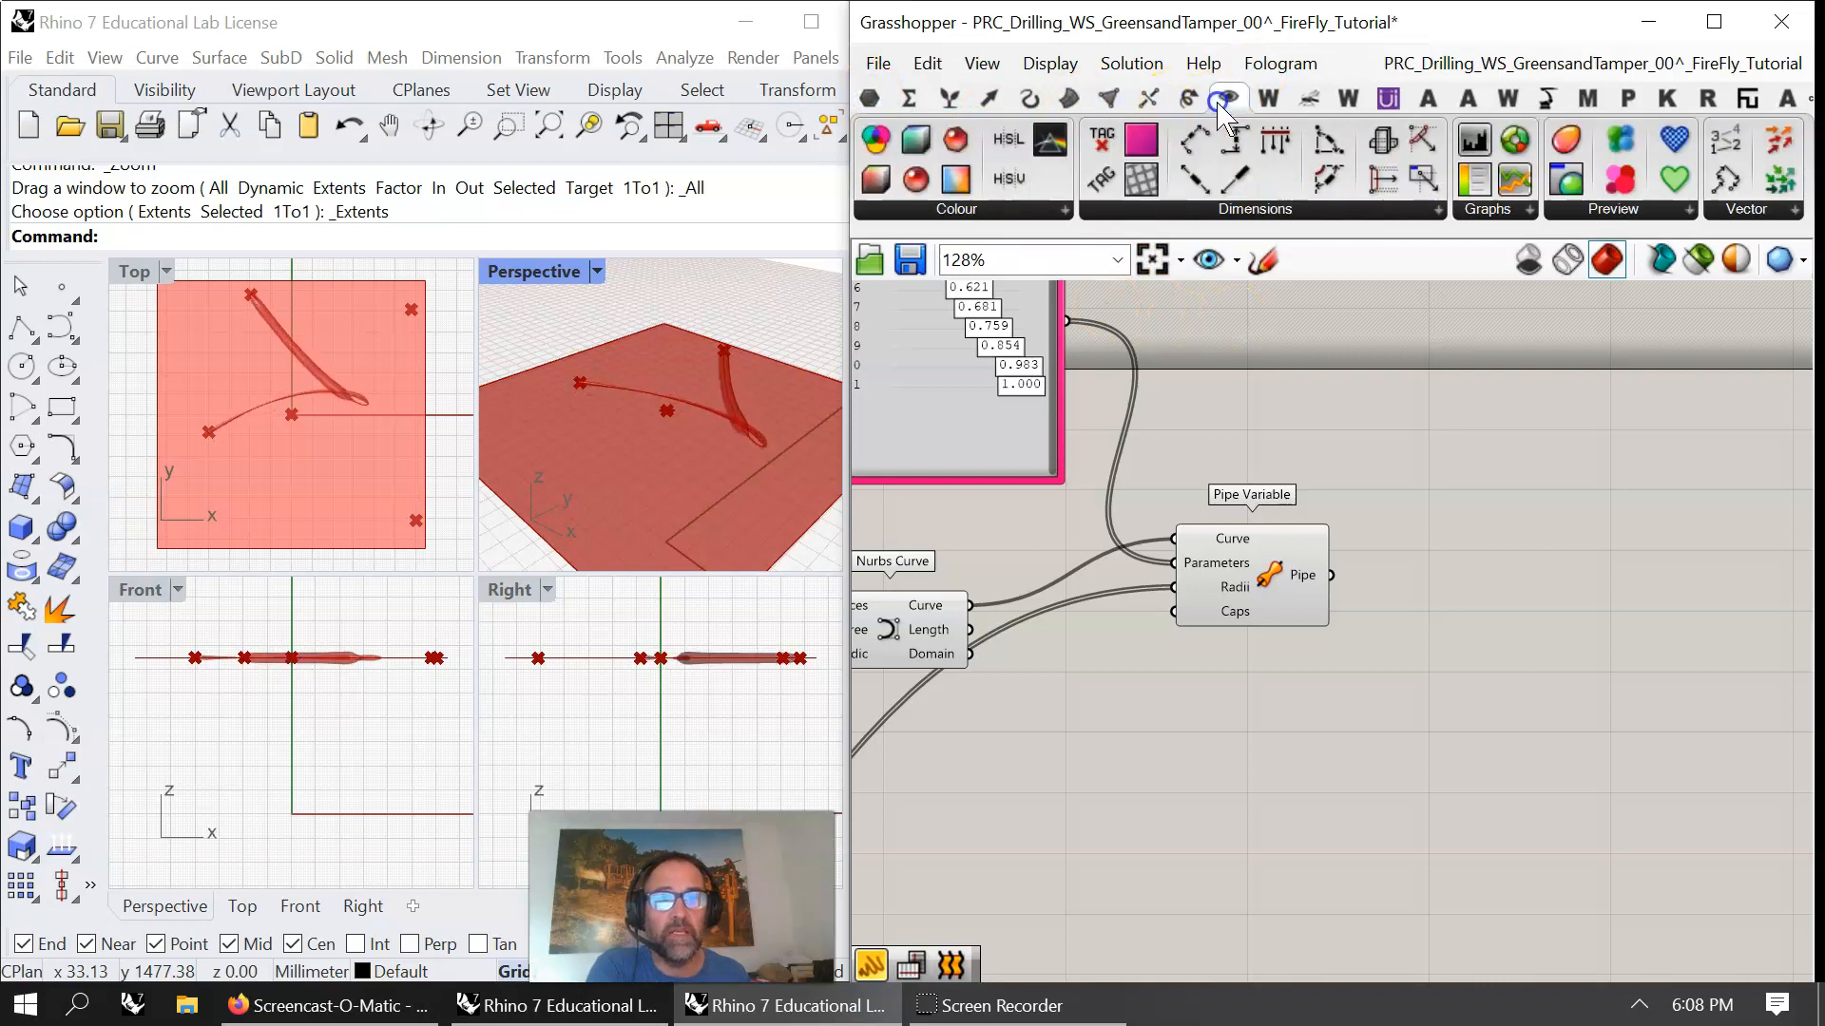
left_click_drag(1597, 513, 1530, 571)
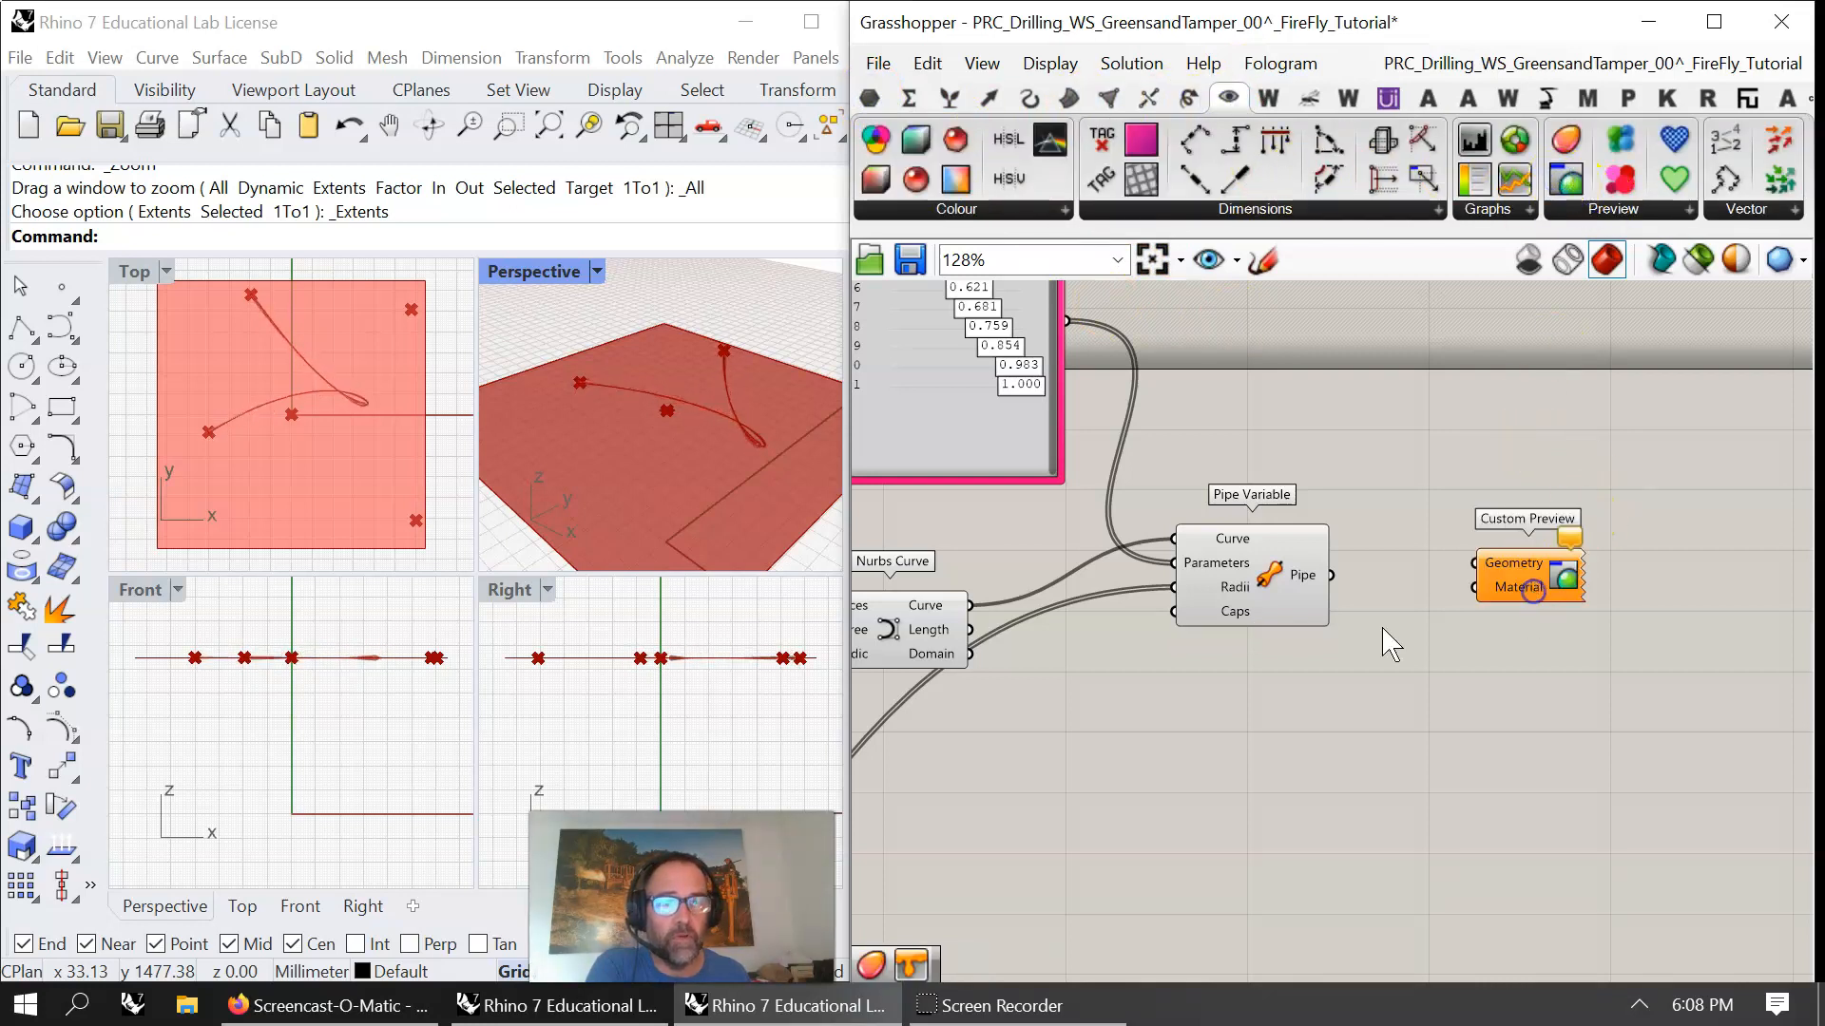
left_click_drag(1324, 578, 1478, 566)
left_click_drag(1500, 574, 1544, 607)
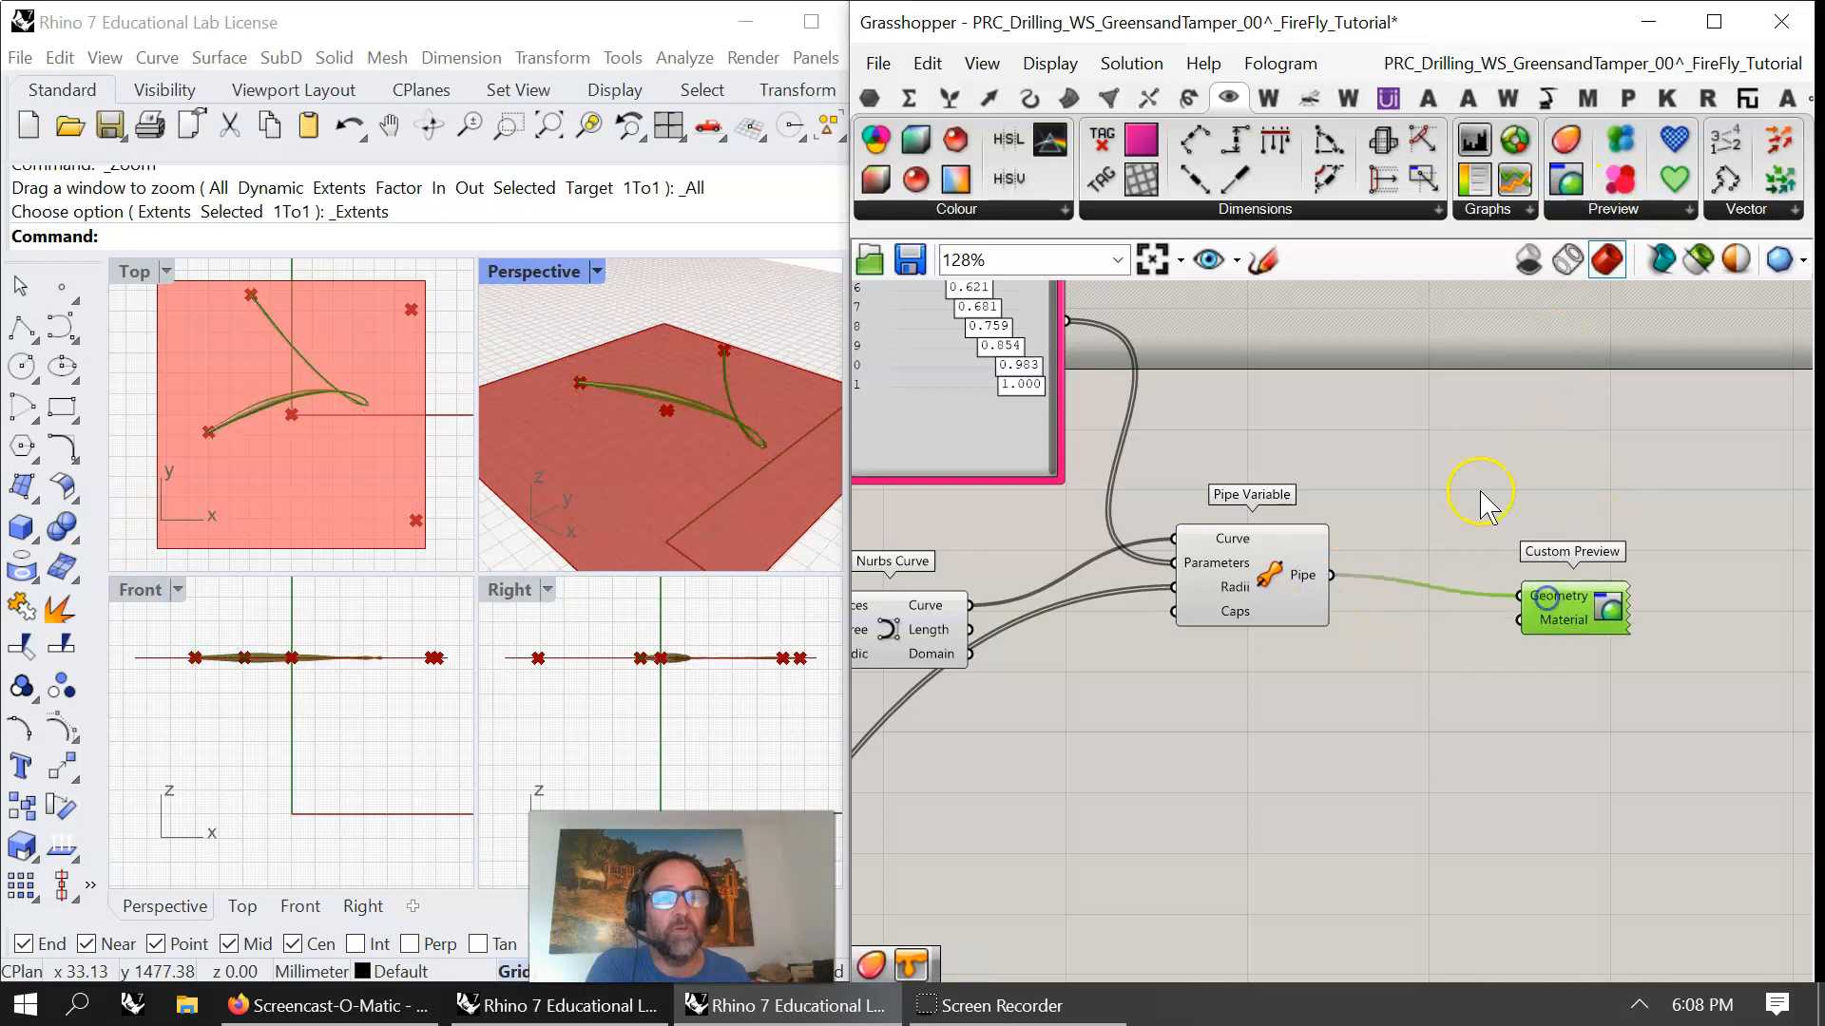
left_click_drag(1585, 183, 1519, 620)
left_click_drag(1376, 761, 1393, 747)
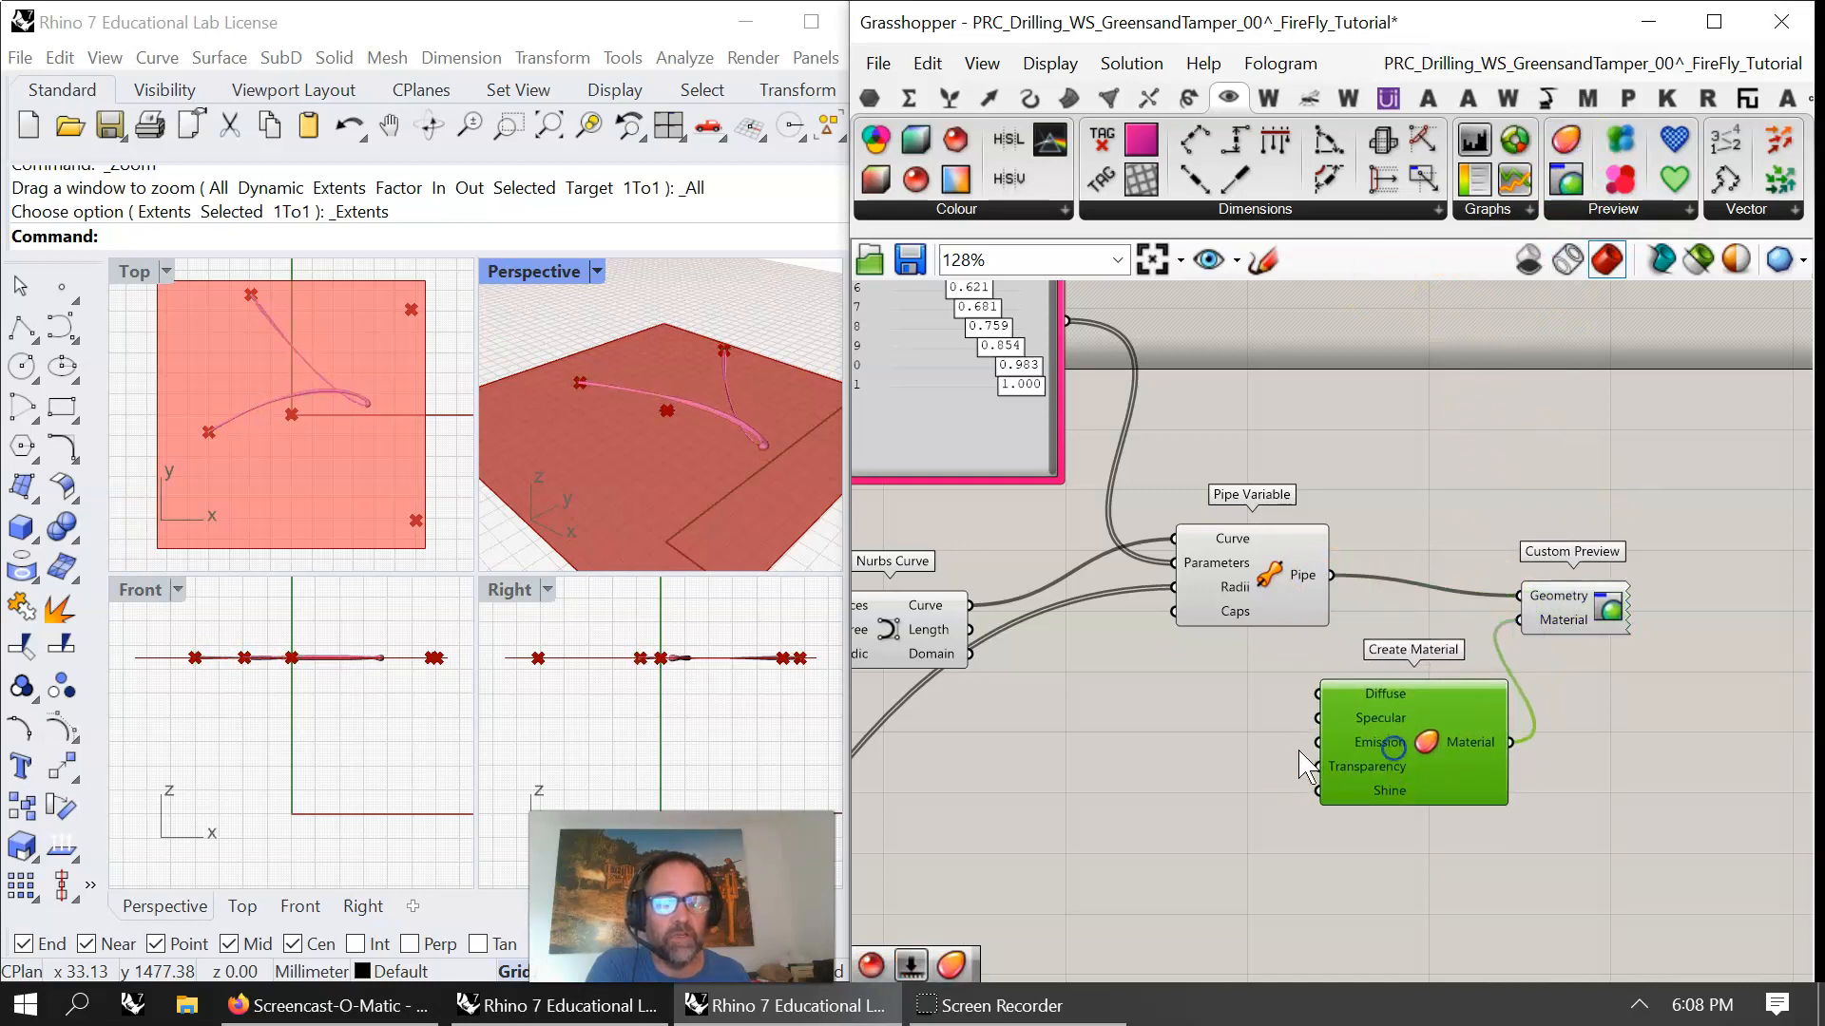
- Add a cyan Colour Swatch and connect it to the Diffuse input of Create Material
left_click(868, 97)
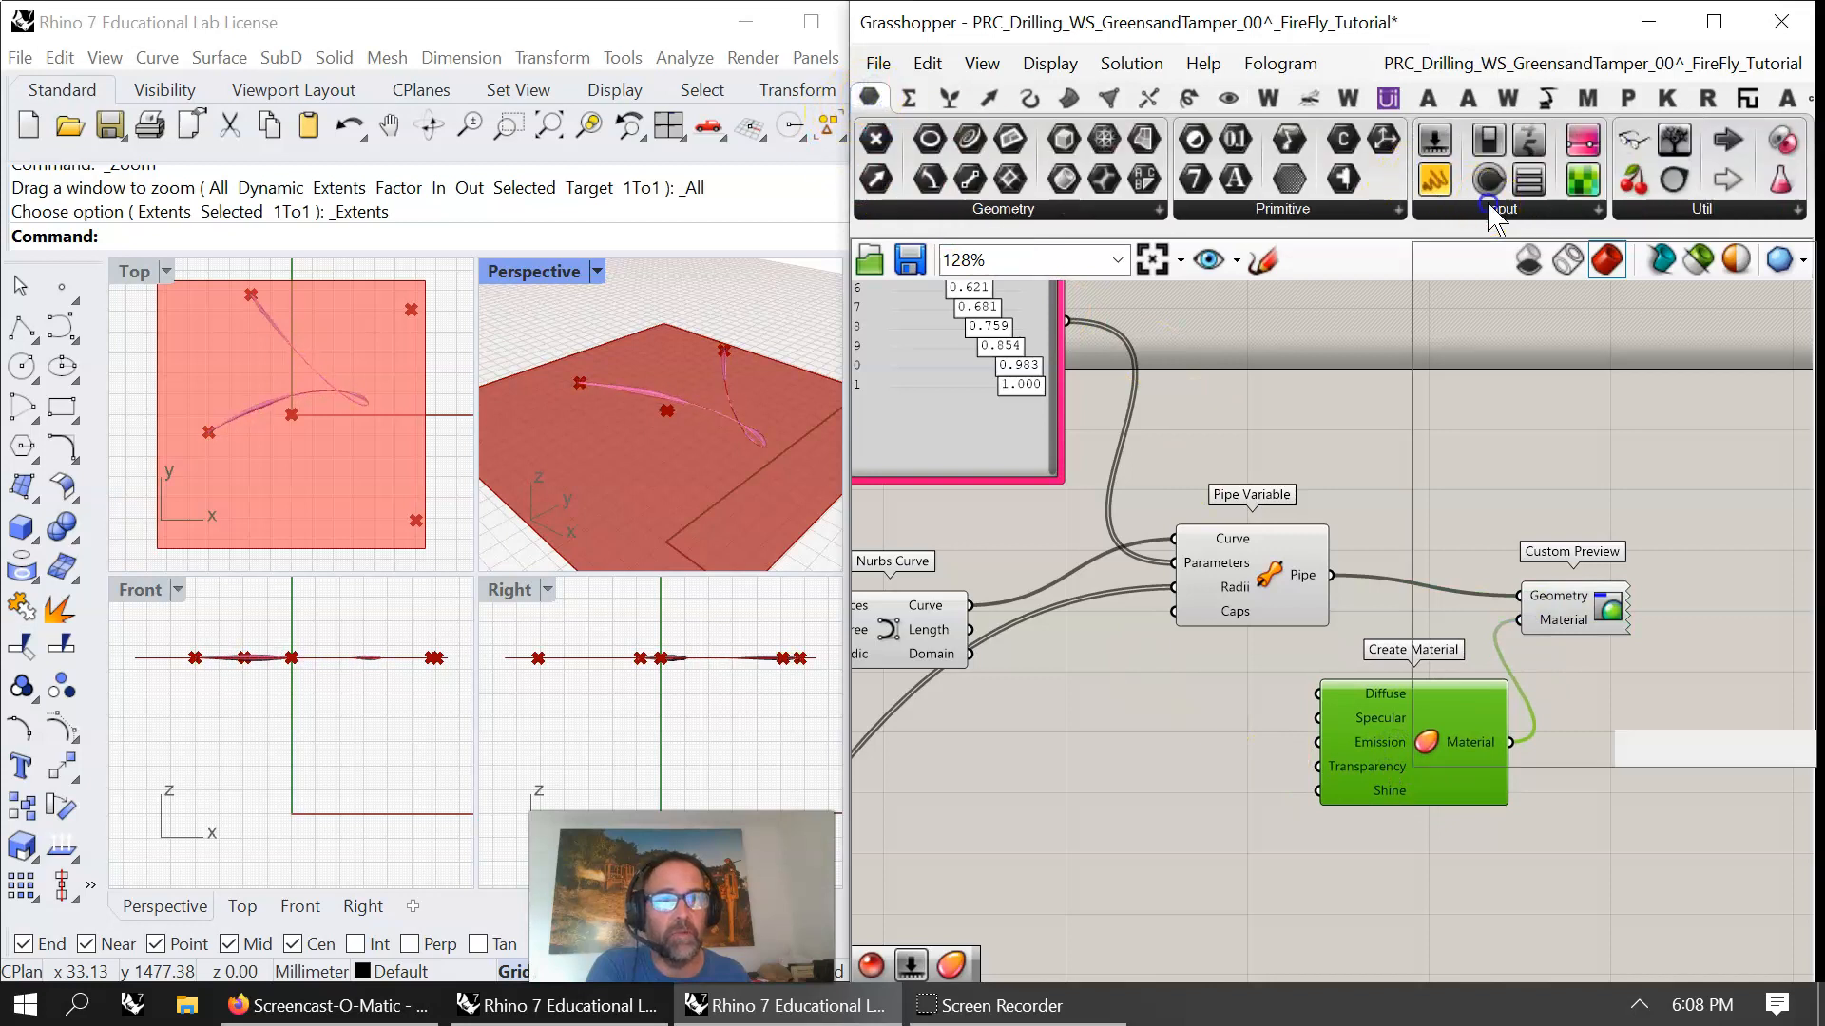
left_click(1495, 211)
left_click_drag(1568, 469, 1316, 724)
left_click(1218, 798)
left_click(1460, 699)
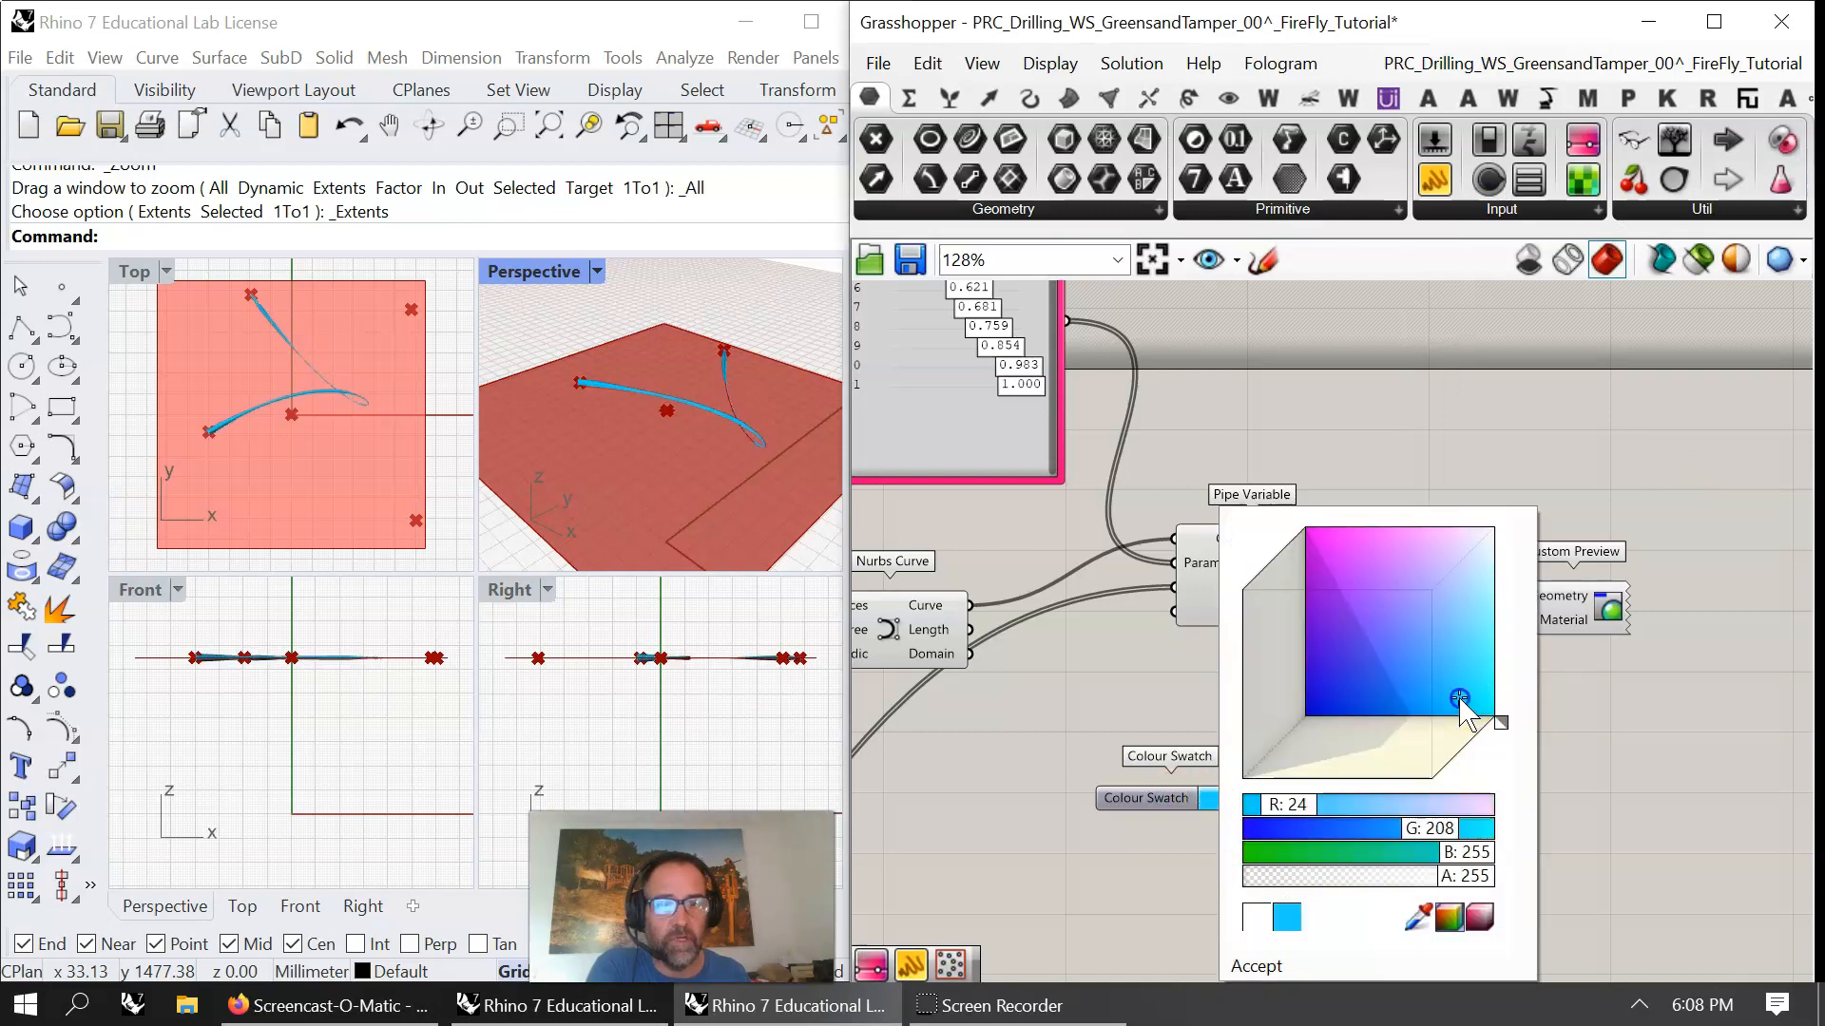
left_click(1585, 695)
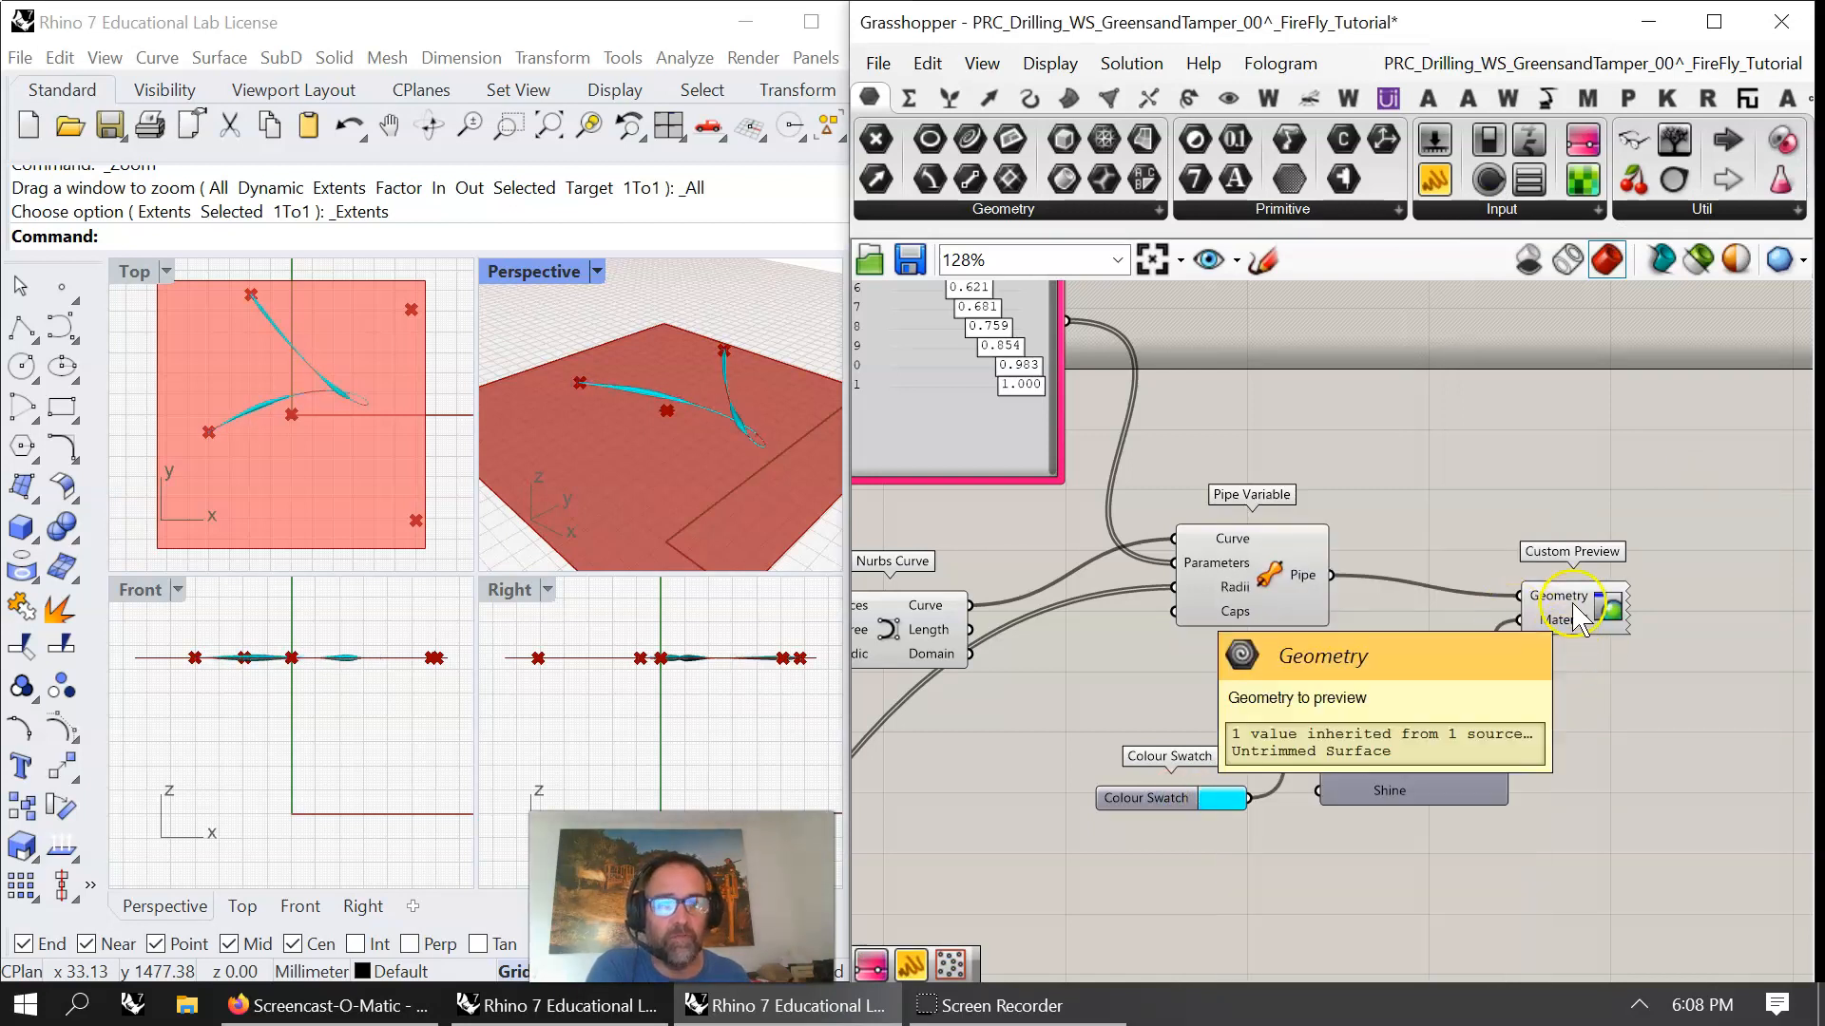
- Group the whole curve, Gene Pool, Pipe Variable and Custom Preview chain above the Audio Data group
scroll(1217, 616, "down", 5)
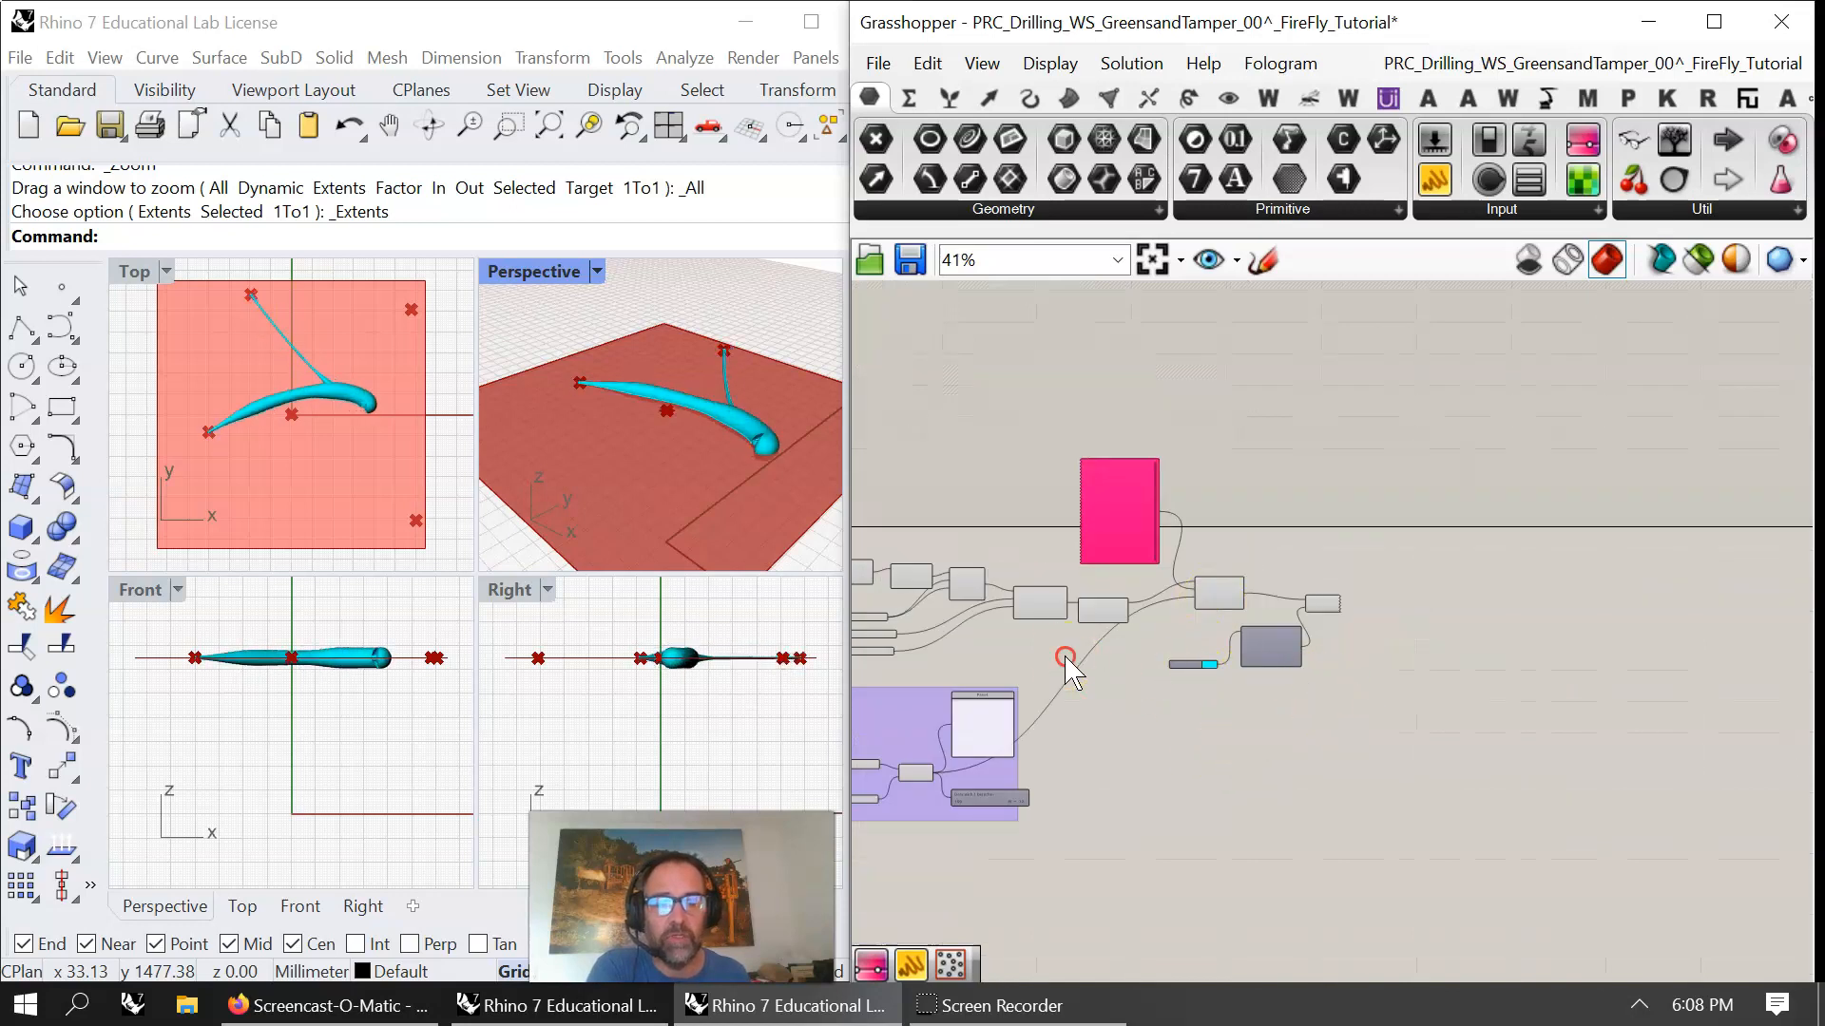
right_click_drag(1064, 658, 1263, 647)
left_click_drag(1570, 664, 917, 451)
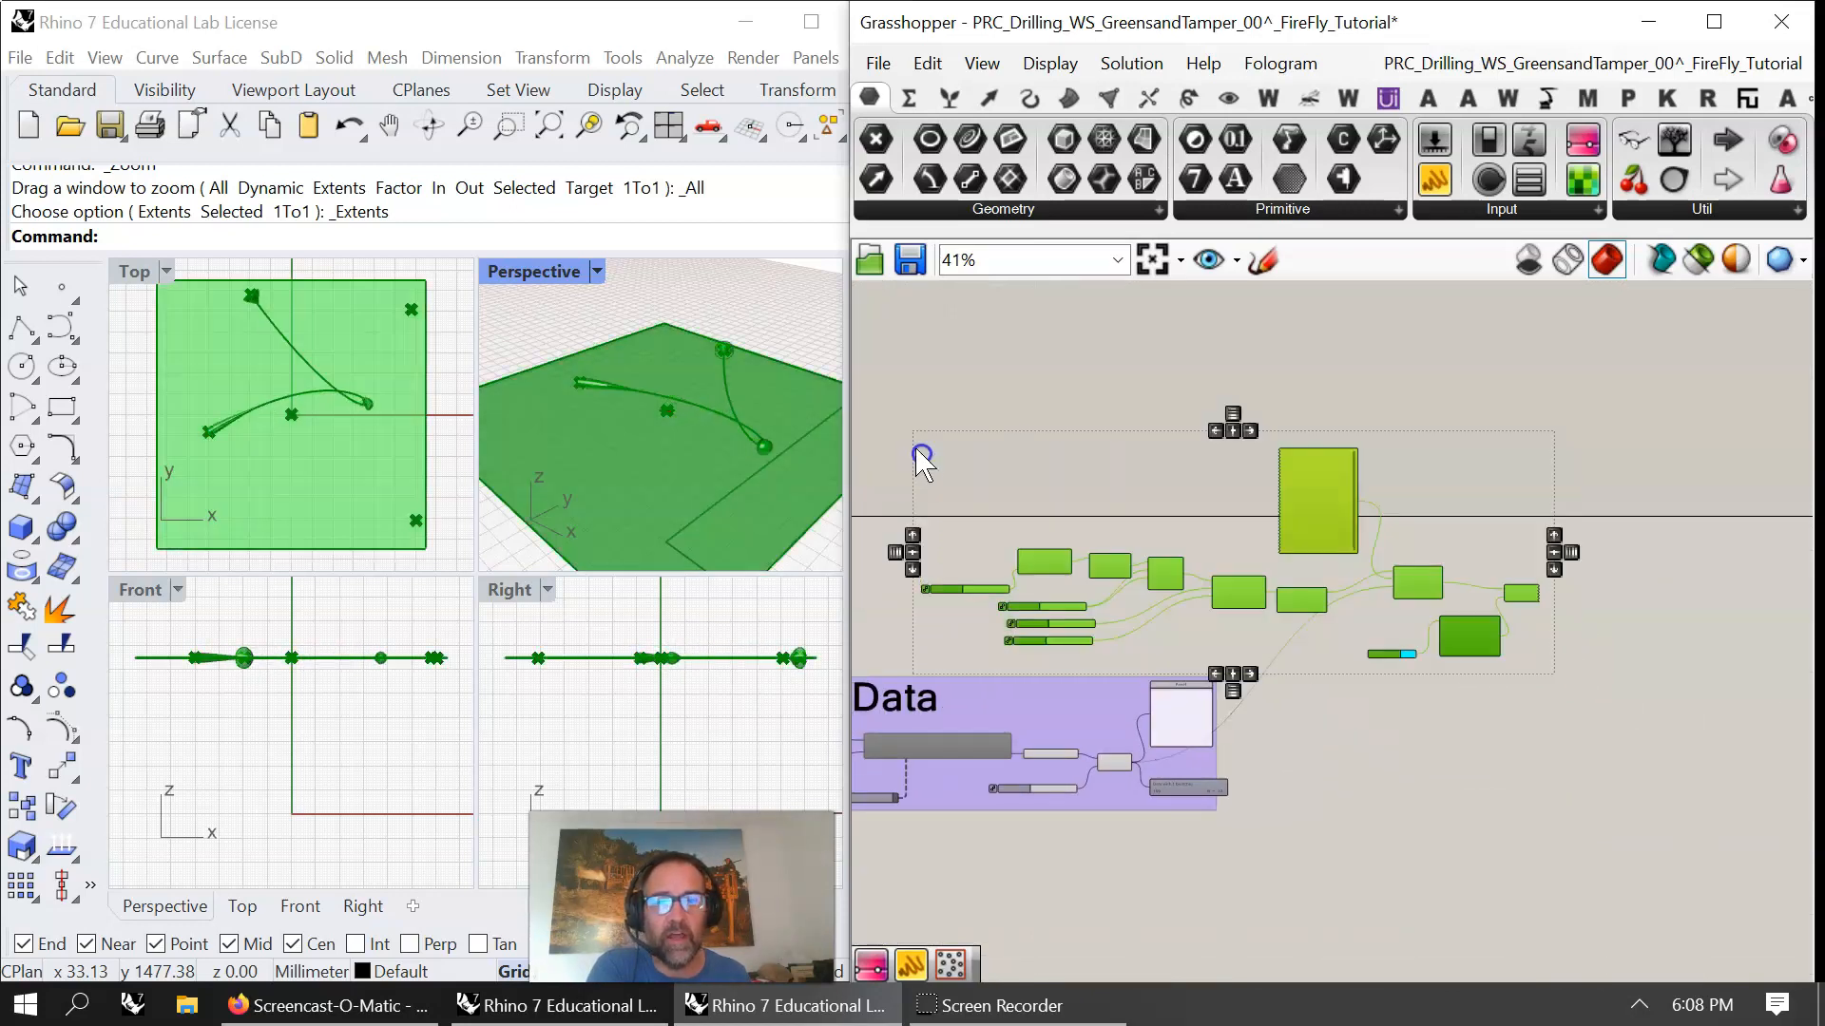
right_click(915, 411)
left_click(982, 606)
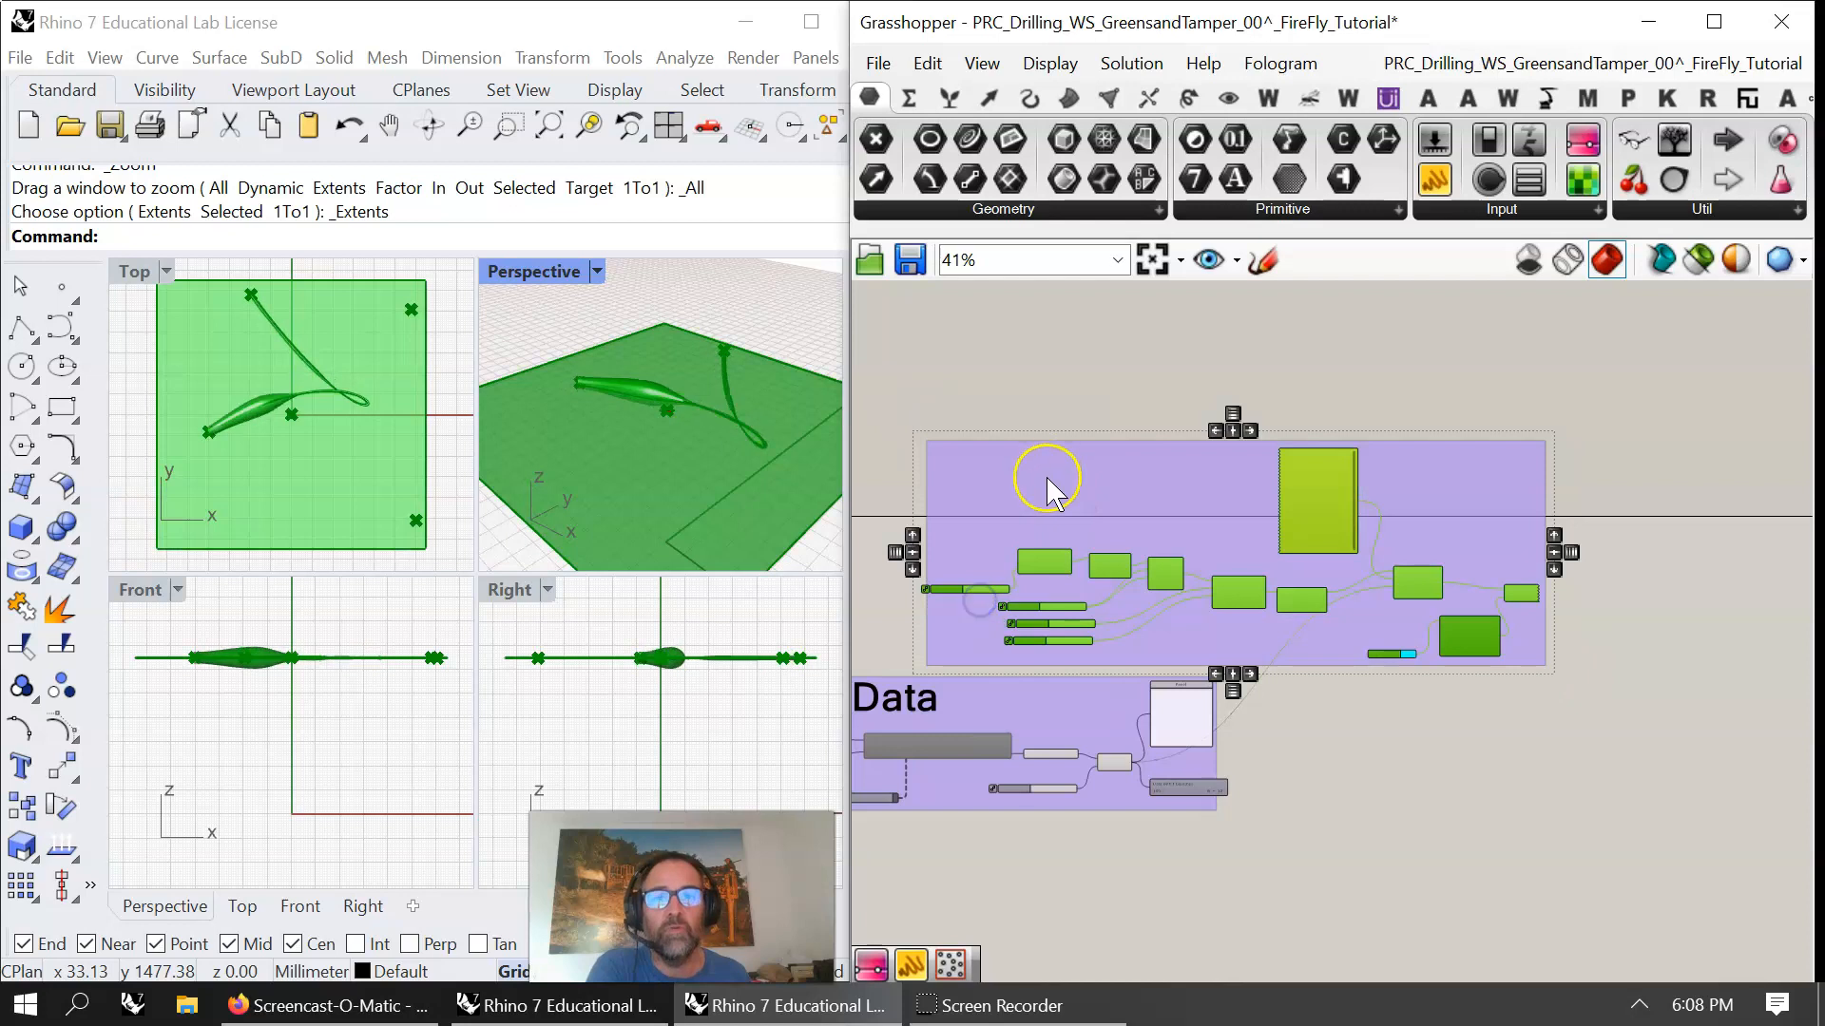
- Copy the Audio Data label into the new group and add the copy to that group
left_click(934, 708)
left_click_drag(932, 708, 1137, 471)
right_click_drag(1242, 484, 1238, 482)
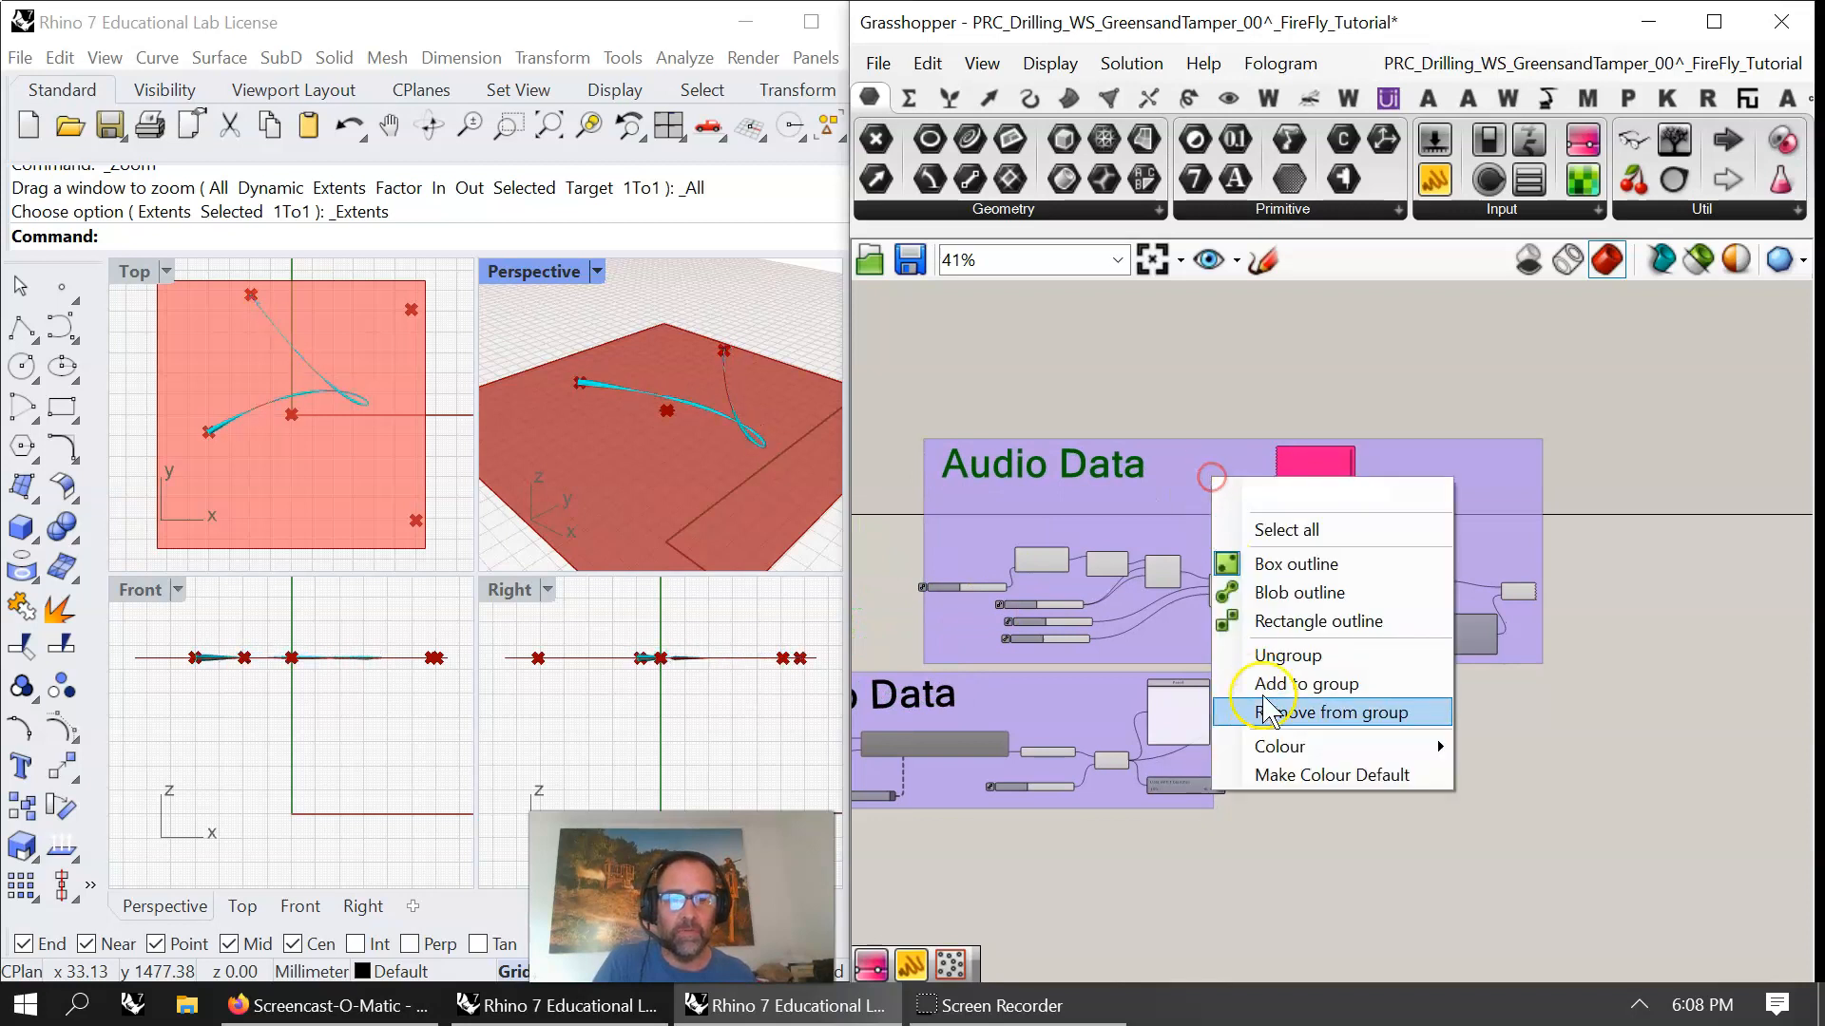
left_click(1298, 682)
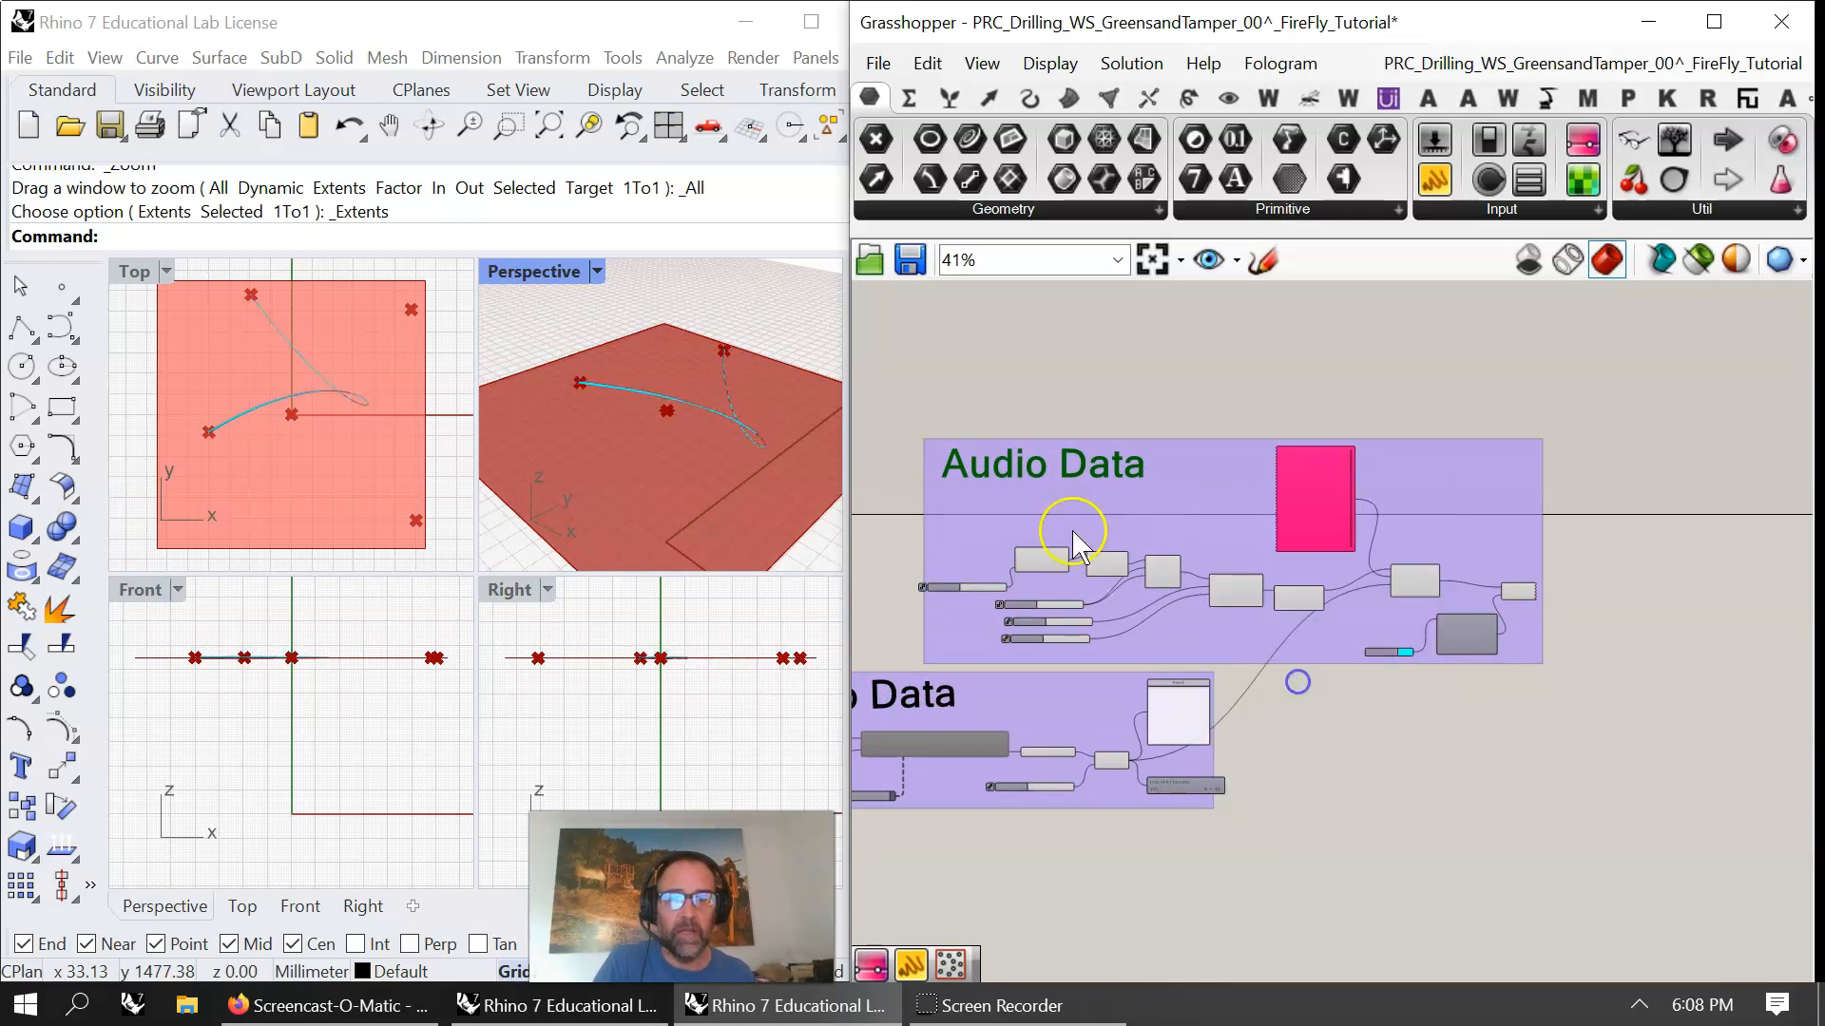
- Change the copied label's text to "Audio Visualization" and move its group slightly upward
double_click(1067, 465)
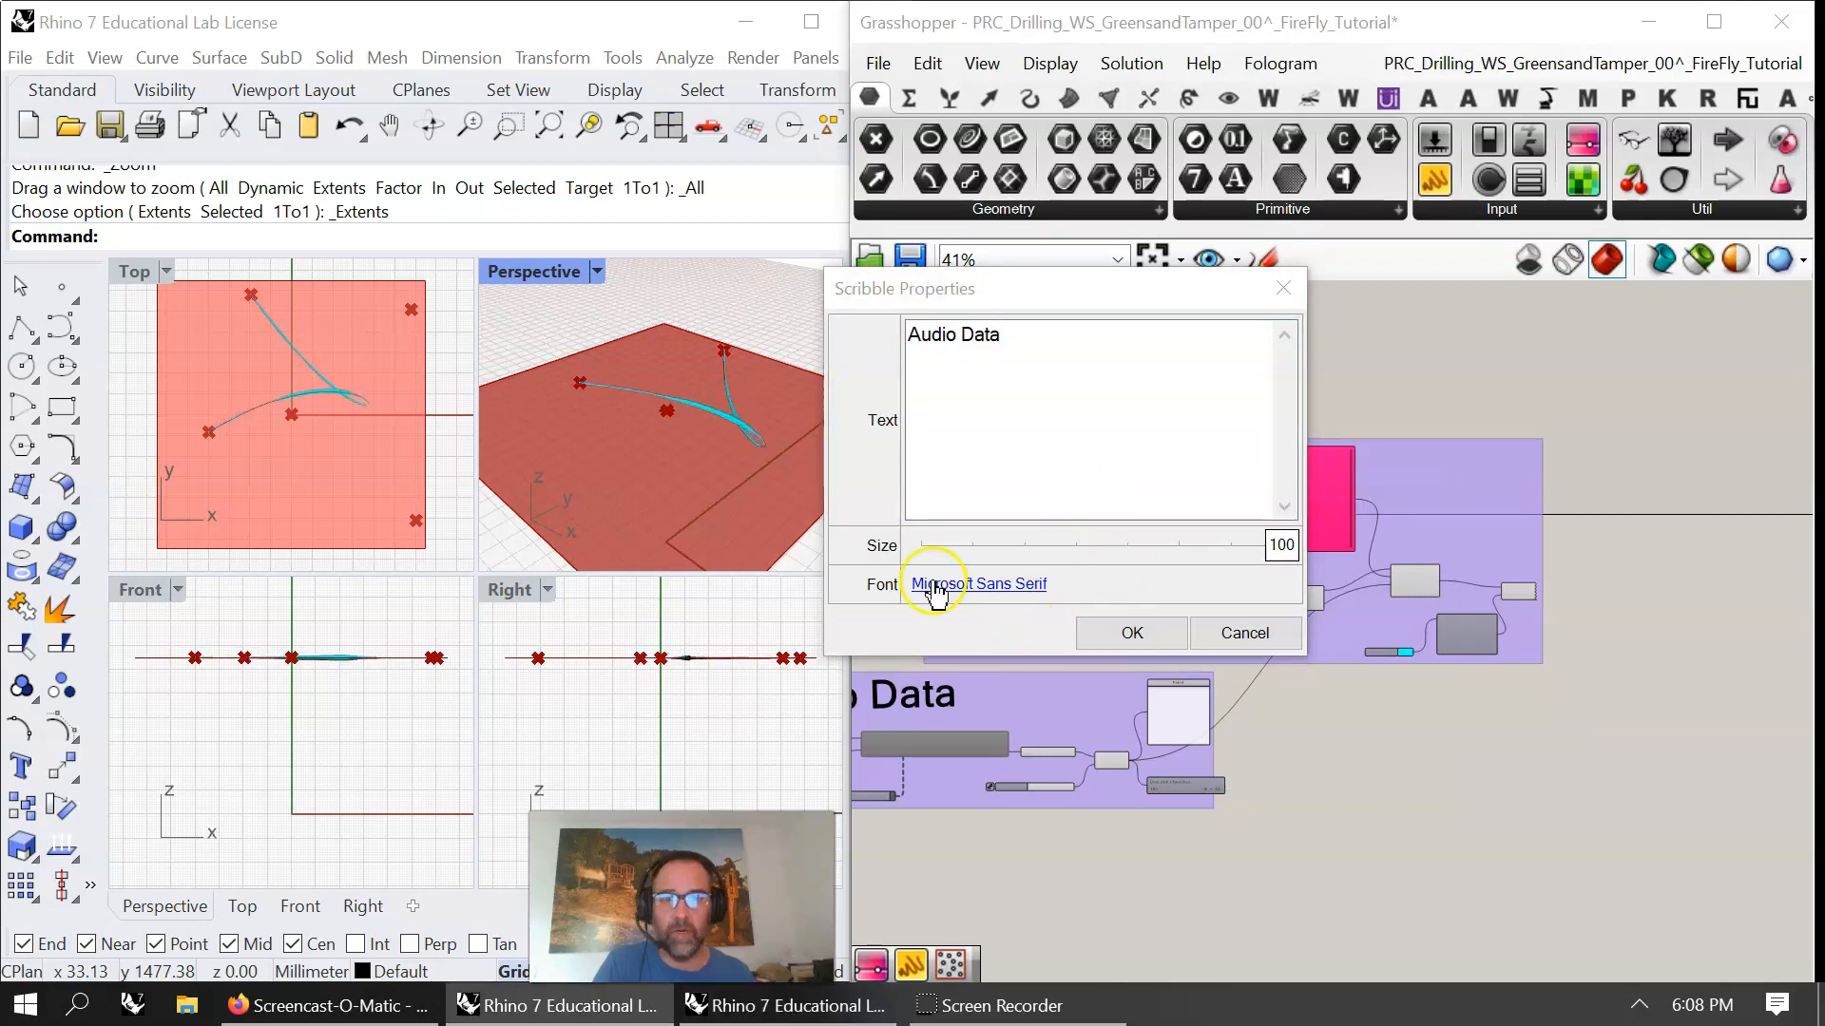
left_click(965, 335)
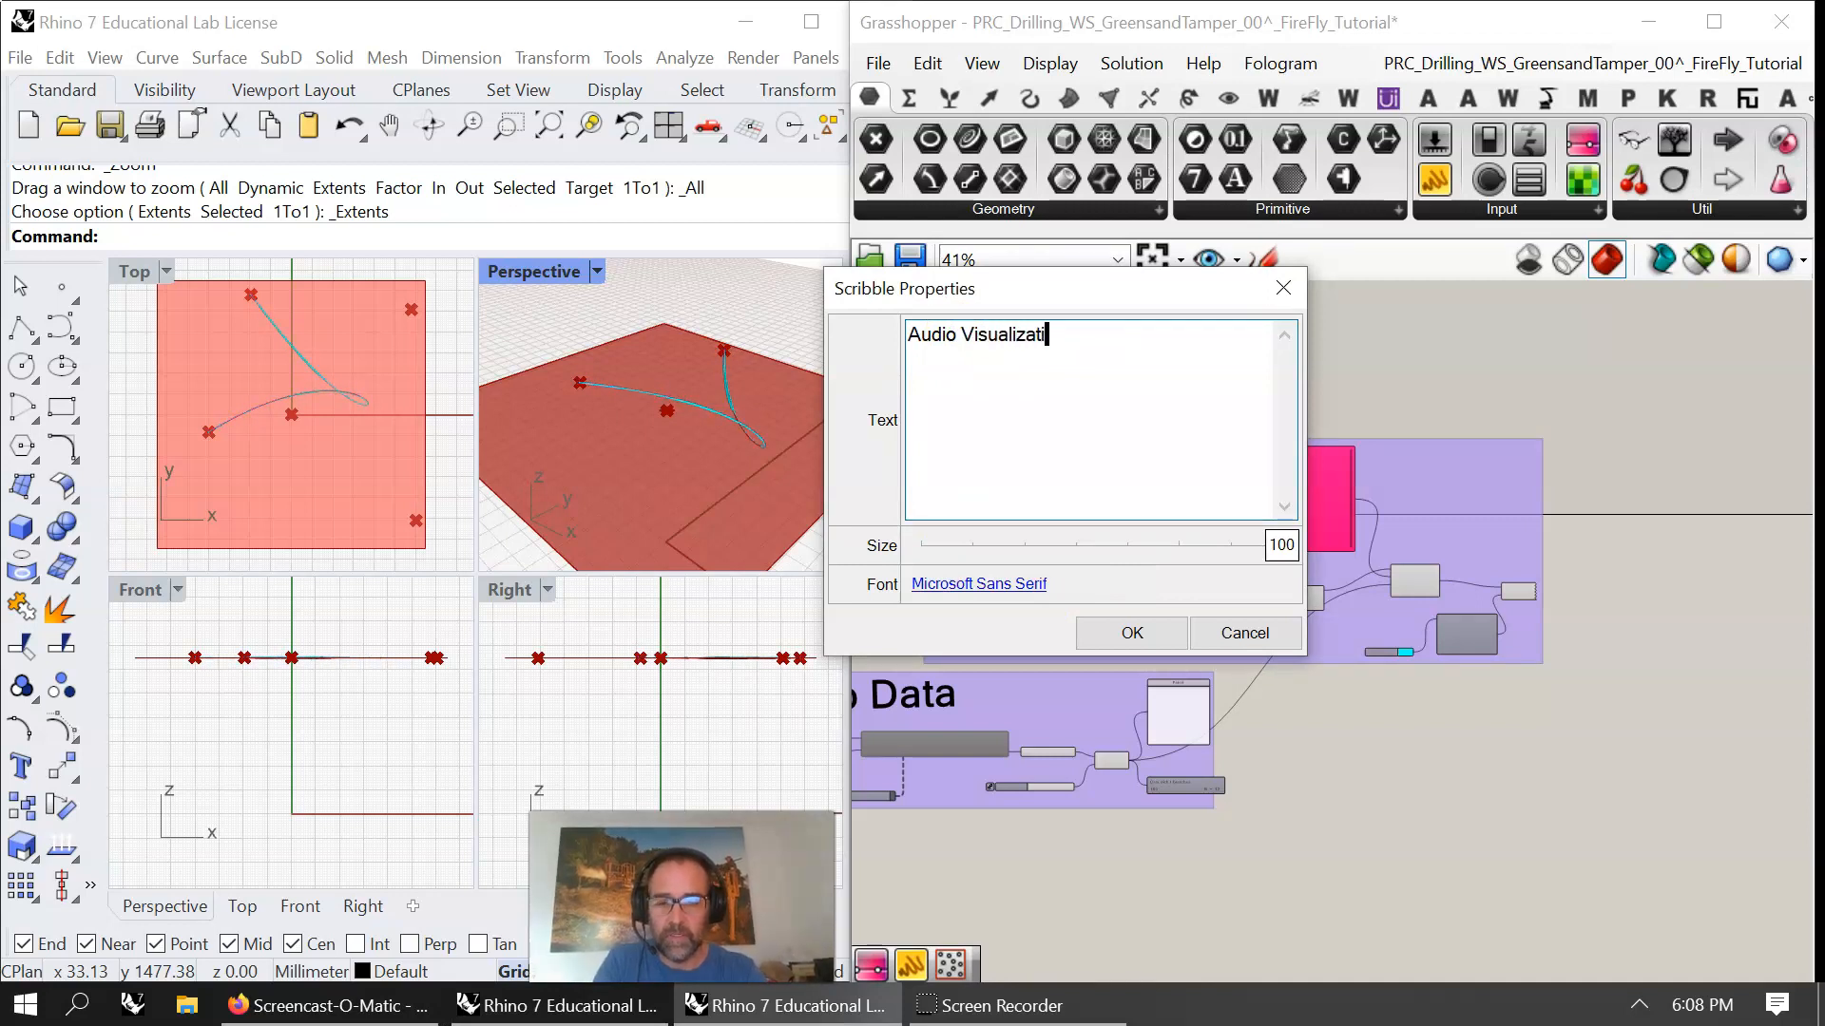
left_click(1131, 633)
left_click_drag(1338, 632, 1335, 620)
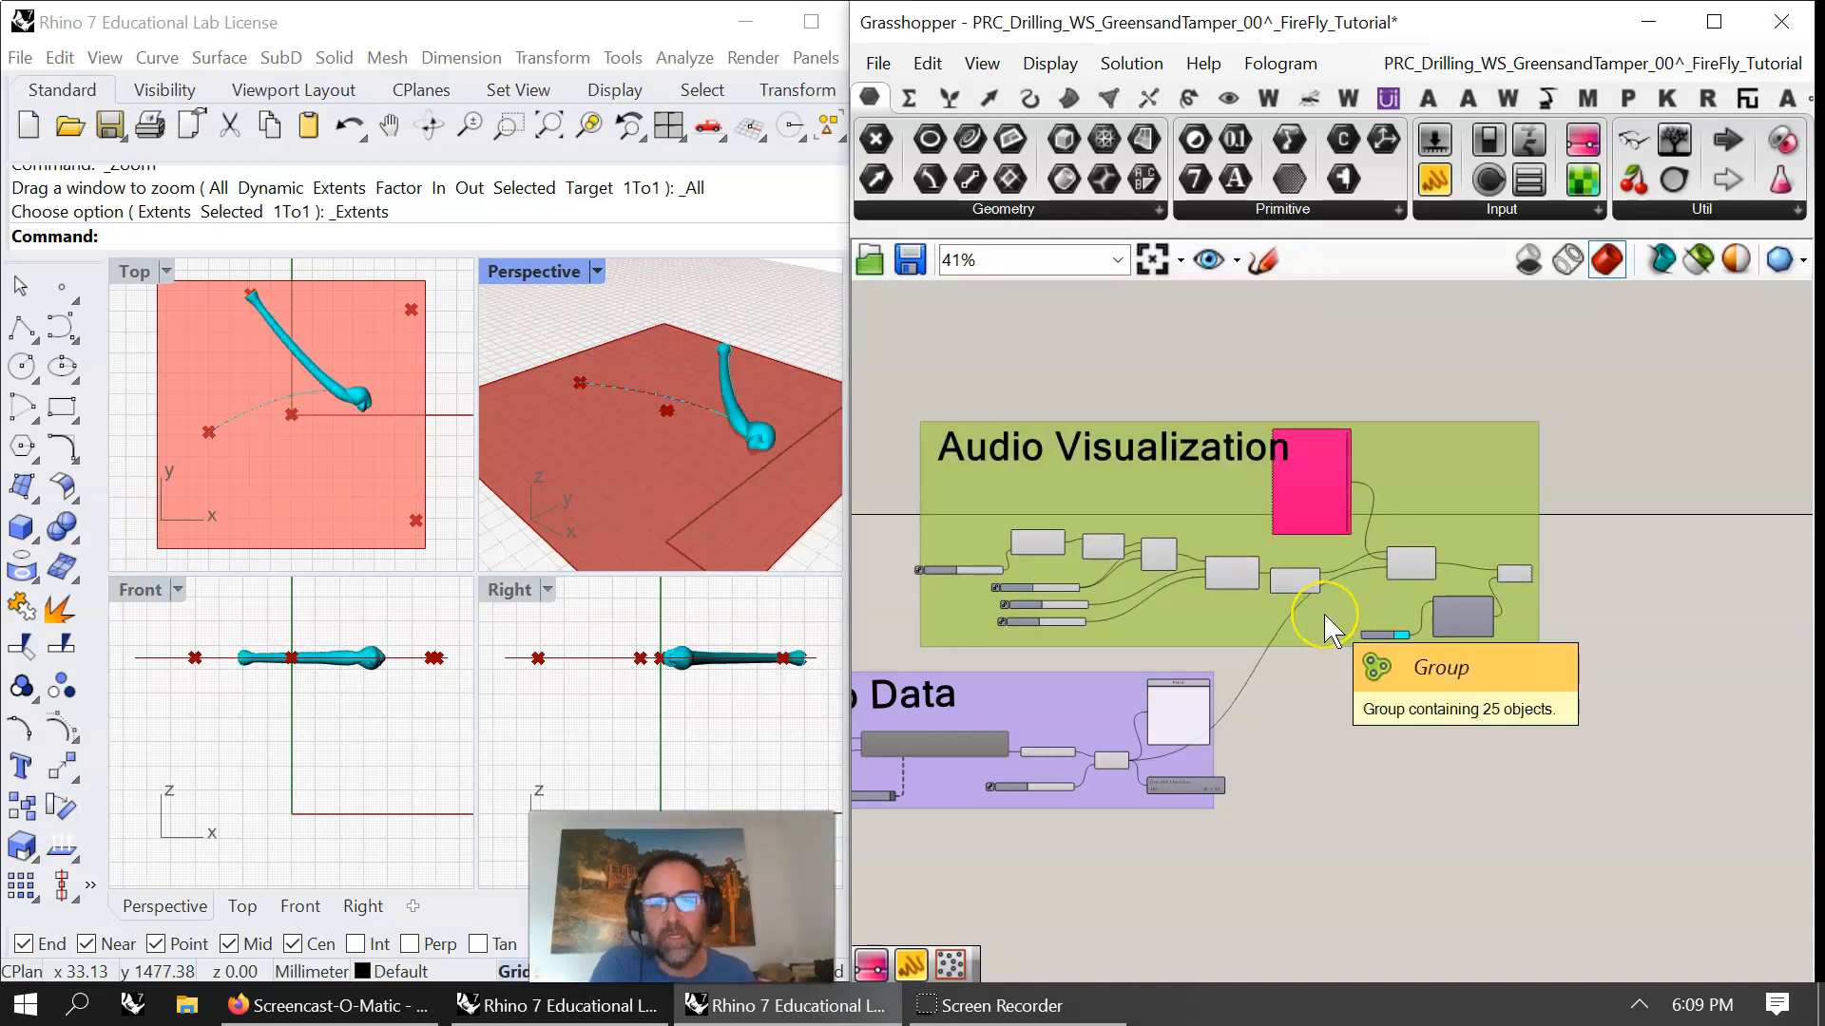
- Place the two small loose components apart above the Audio Visualization group and group them together
scroll(1373, 741, "down", 3)
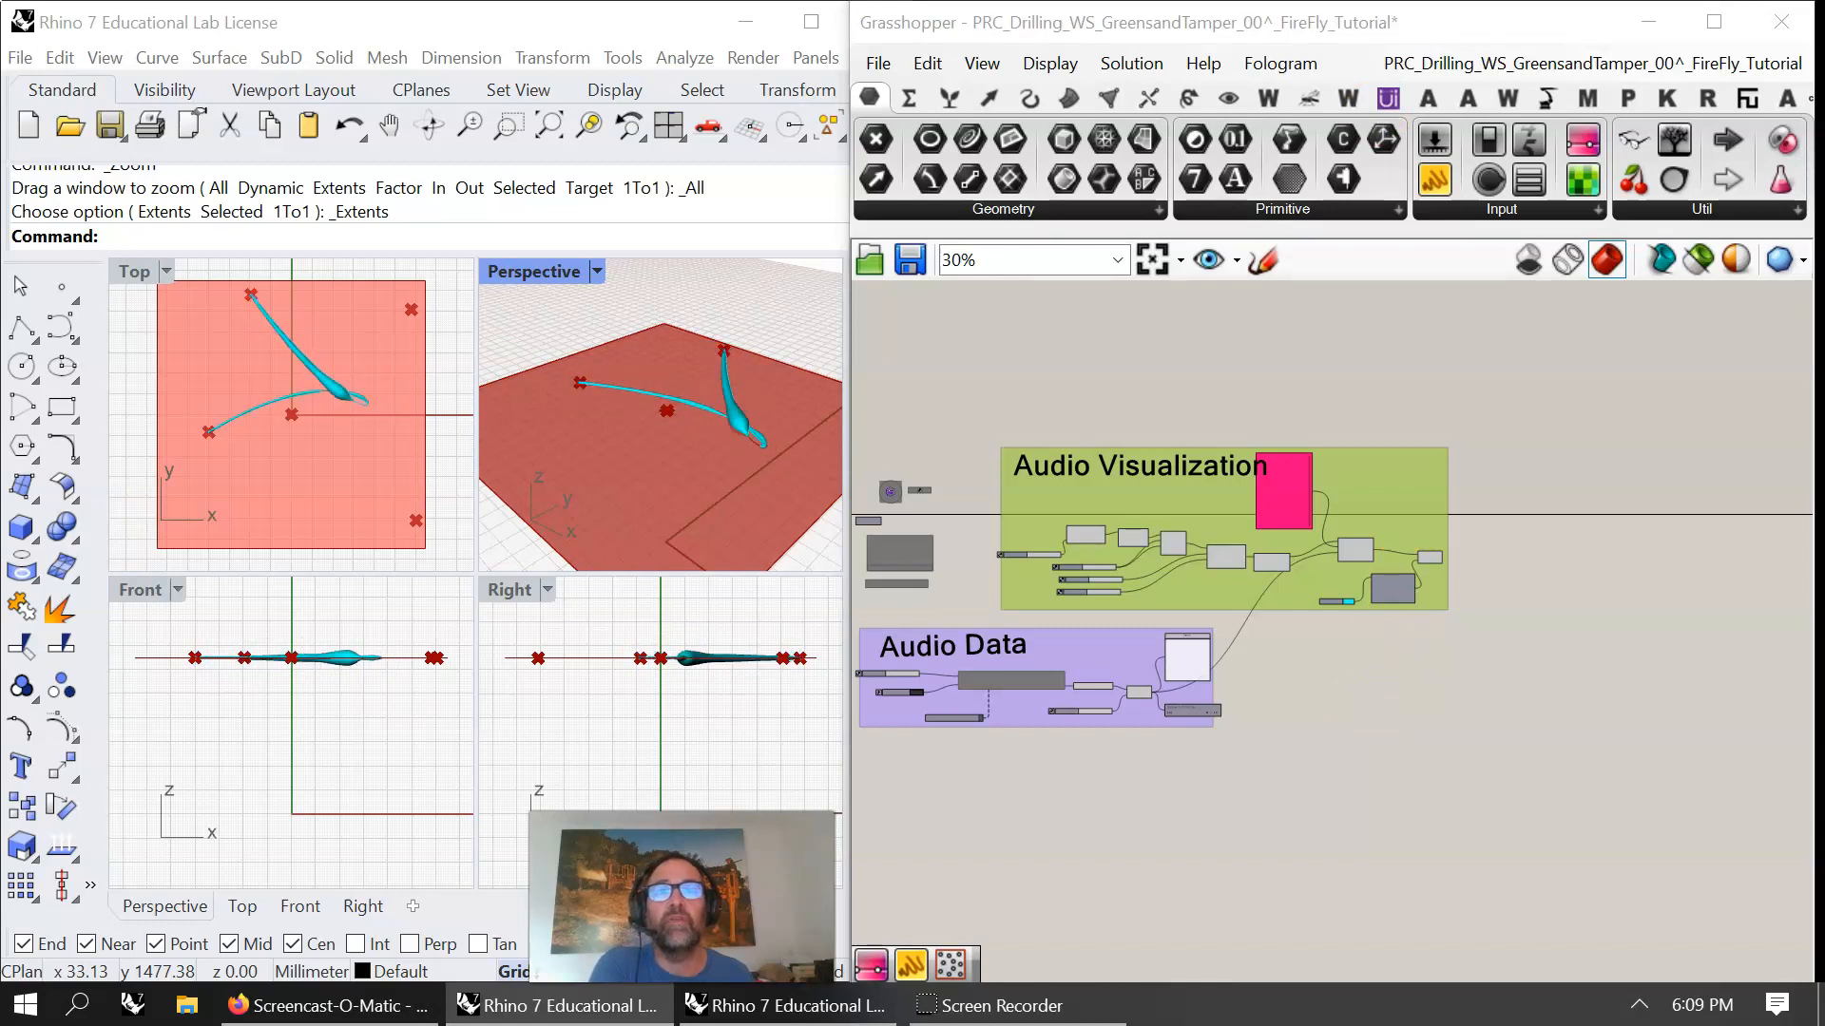
right_click_drag(1065, 387, 1309, 538)
left_click_drag(1181, 654, 1311, 493)
left_click(1624, 505)
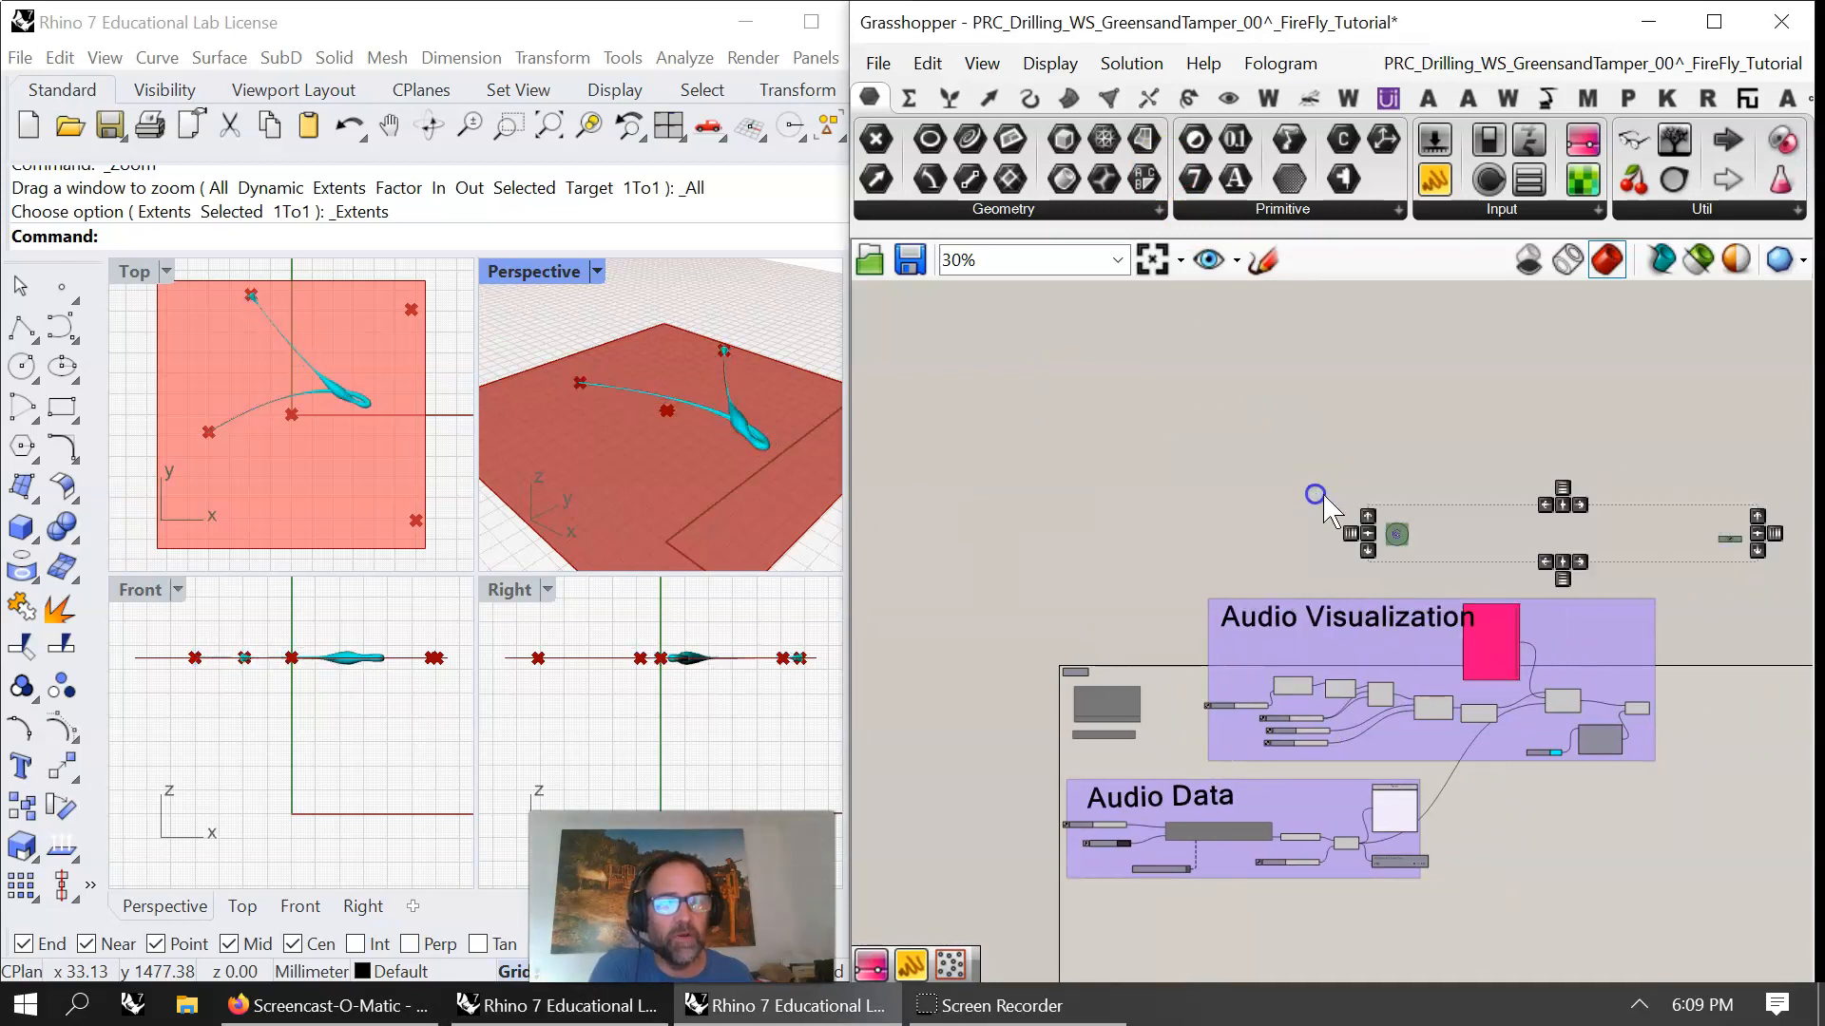
right_click(1270, 484)
left_click(1349, 682)
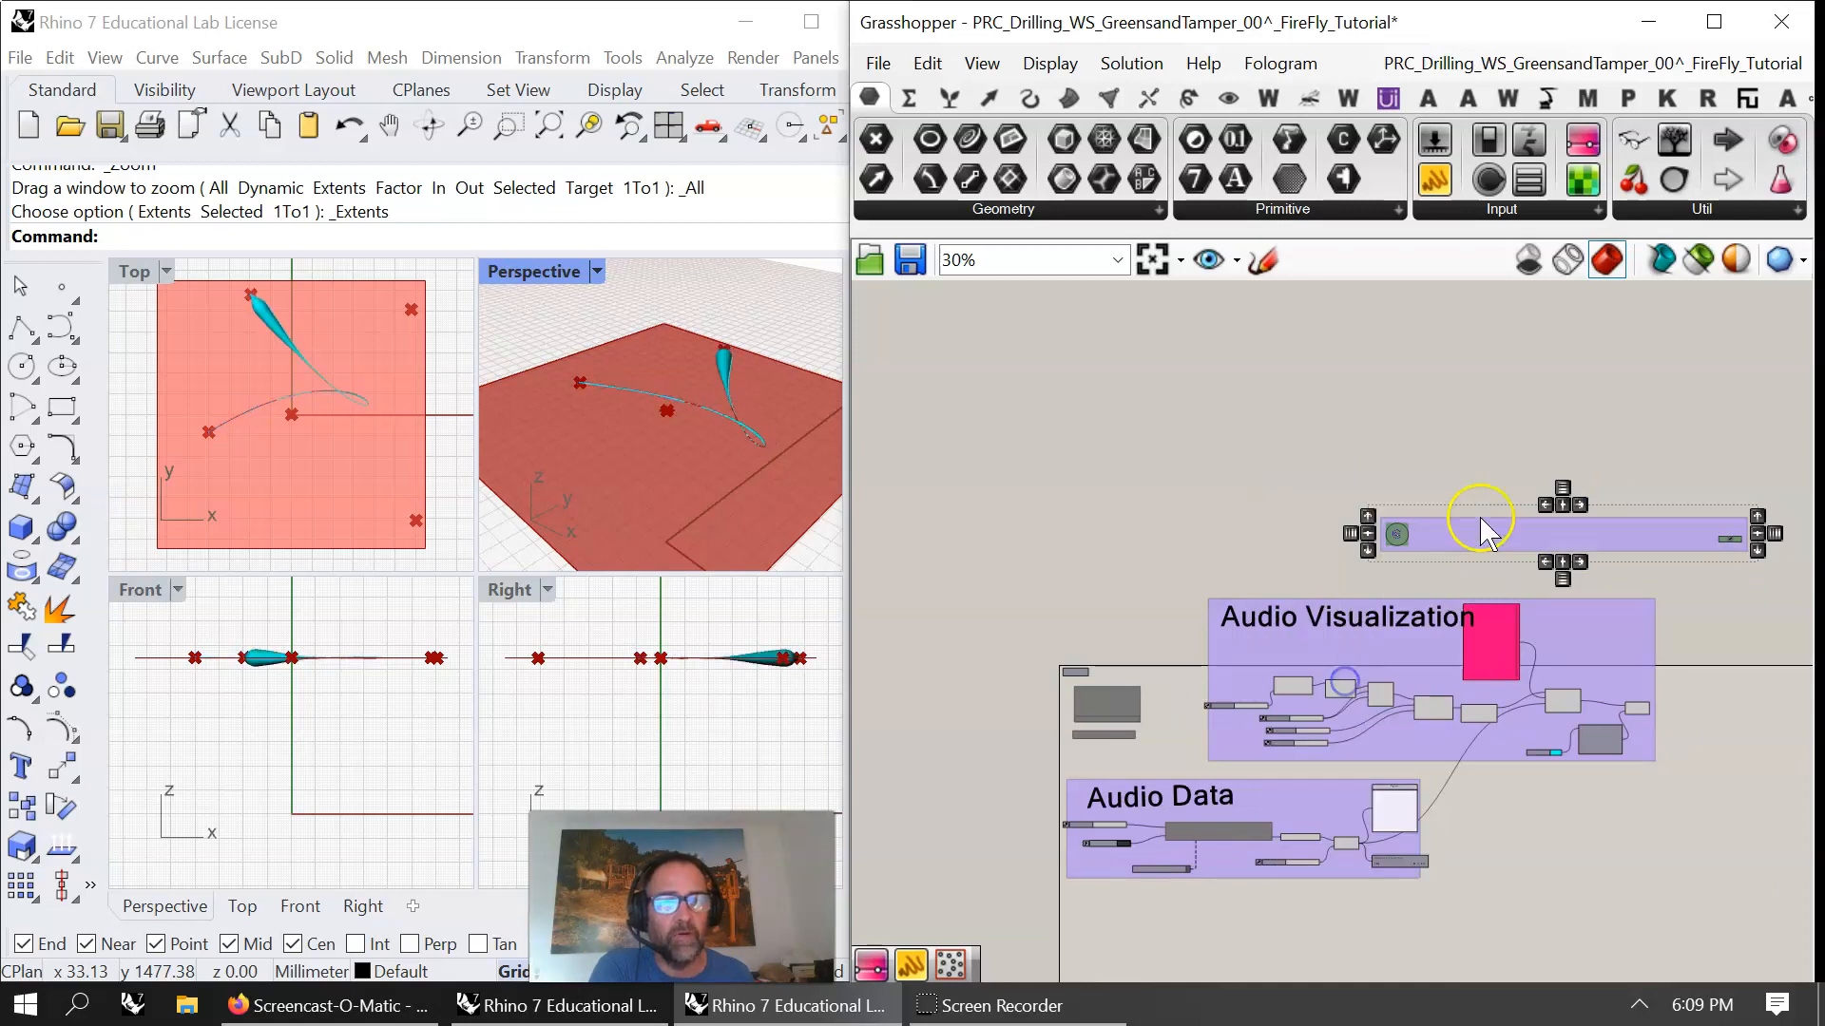
- Copy the Audio Visualization label above the new group with the two small components and add the copy to that group
left_click(1415, 617)
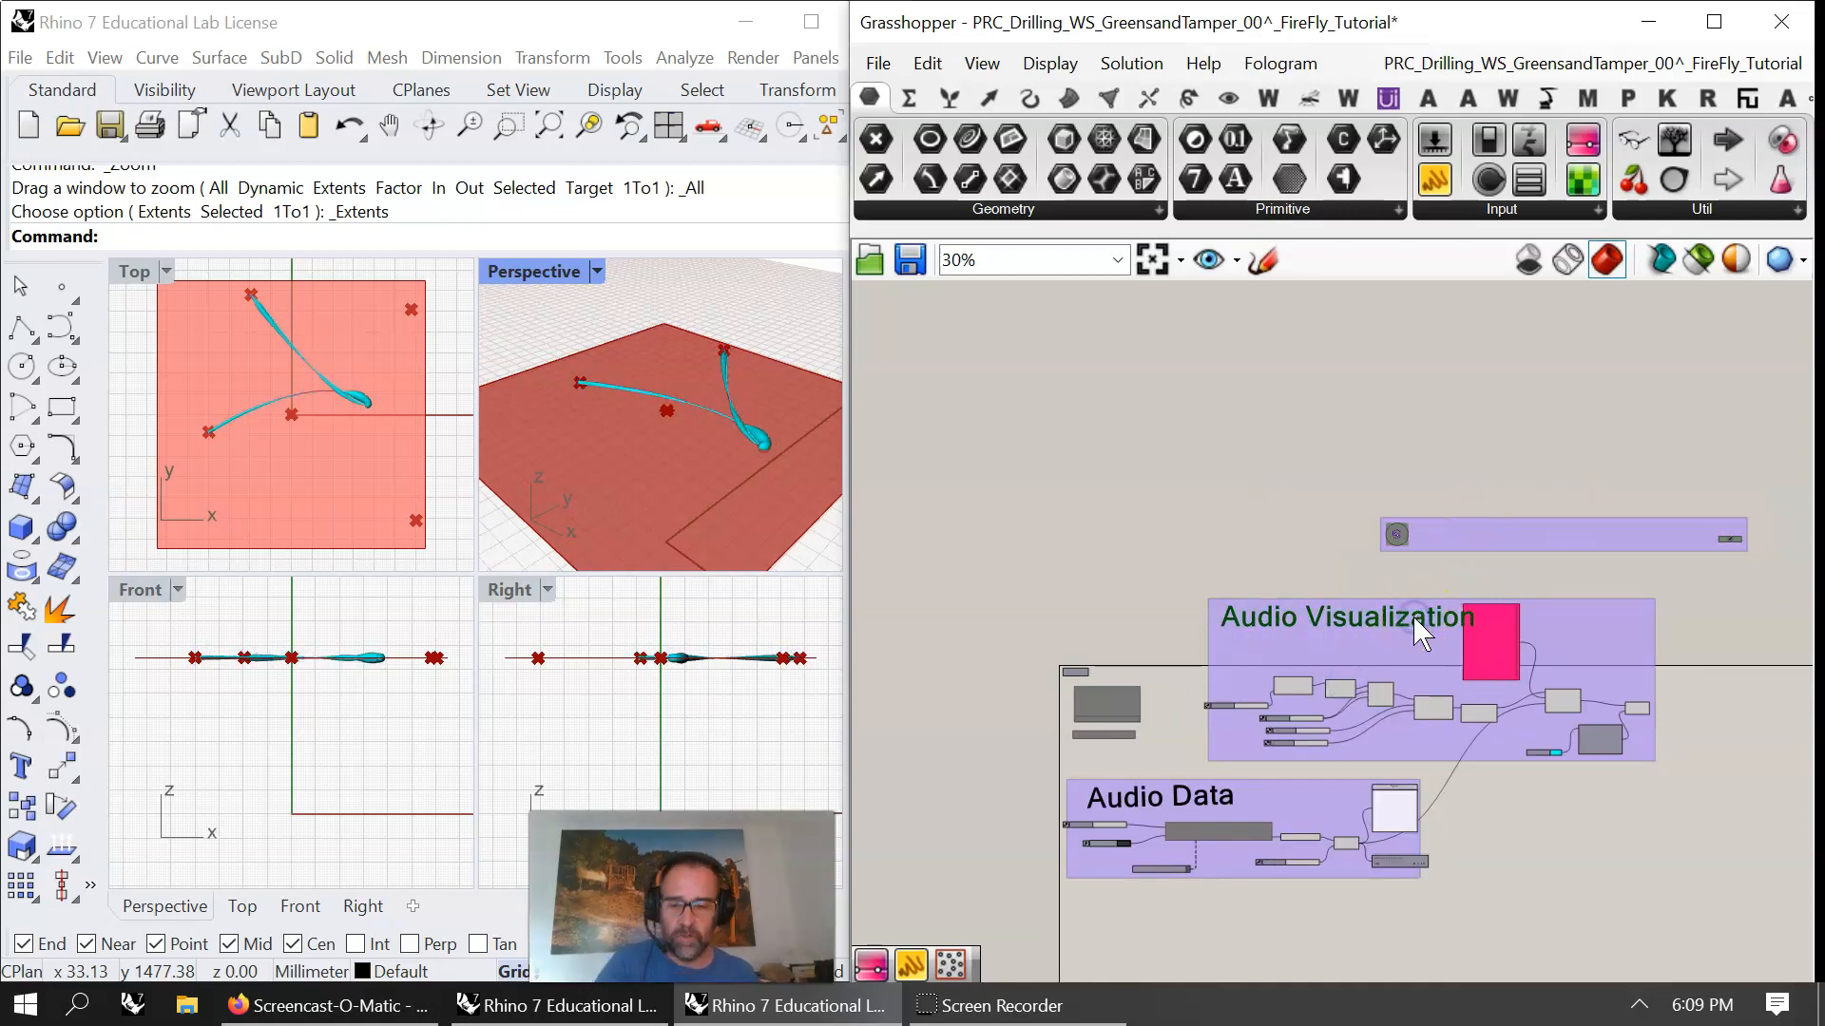
left_click_drag(1423, 632, 1593, 516, "alt")
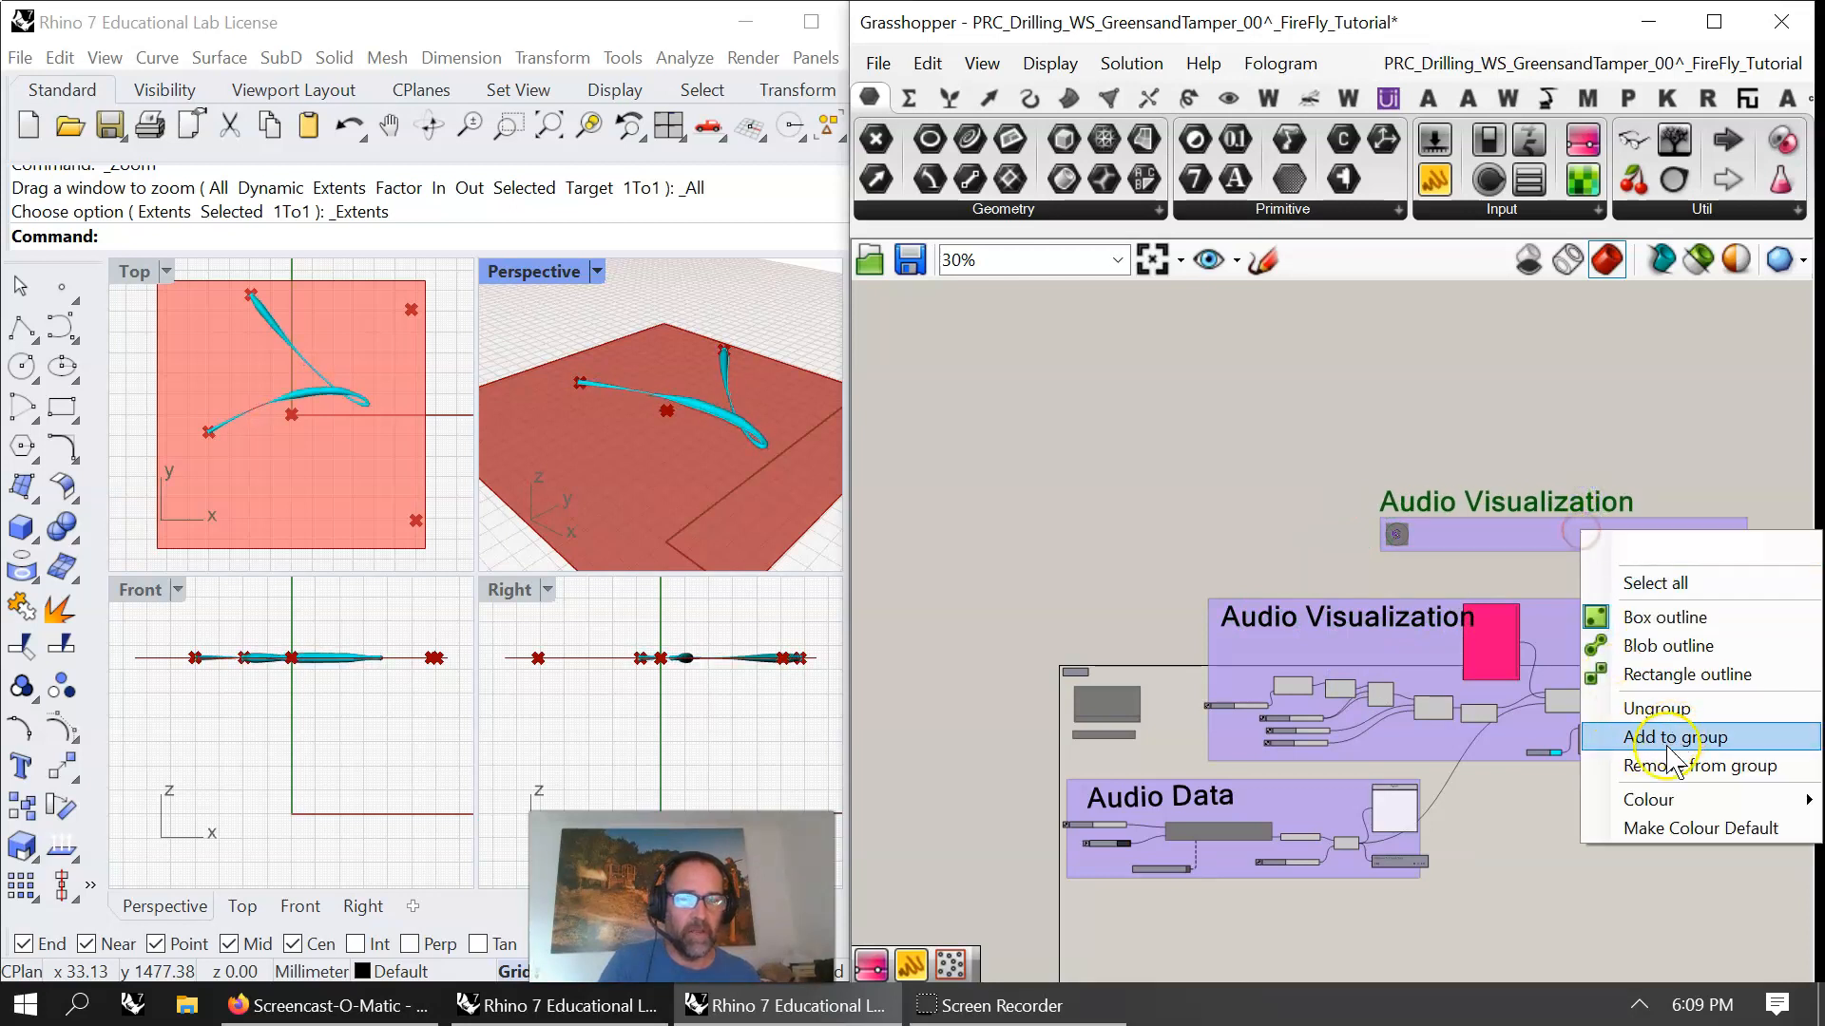
left_click(1661, 738)
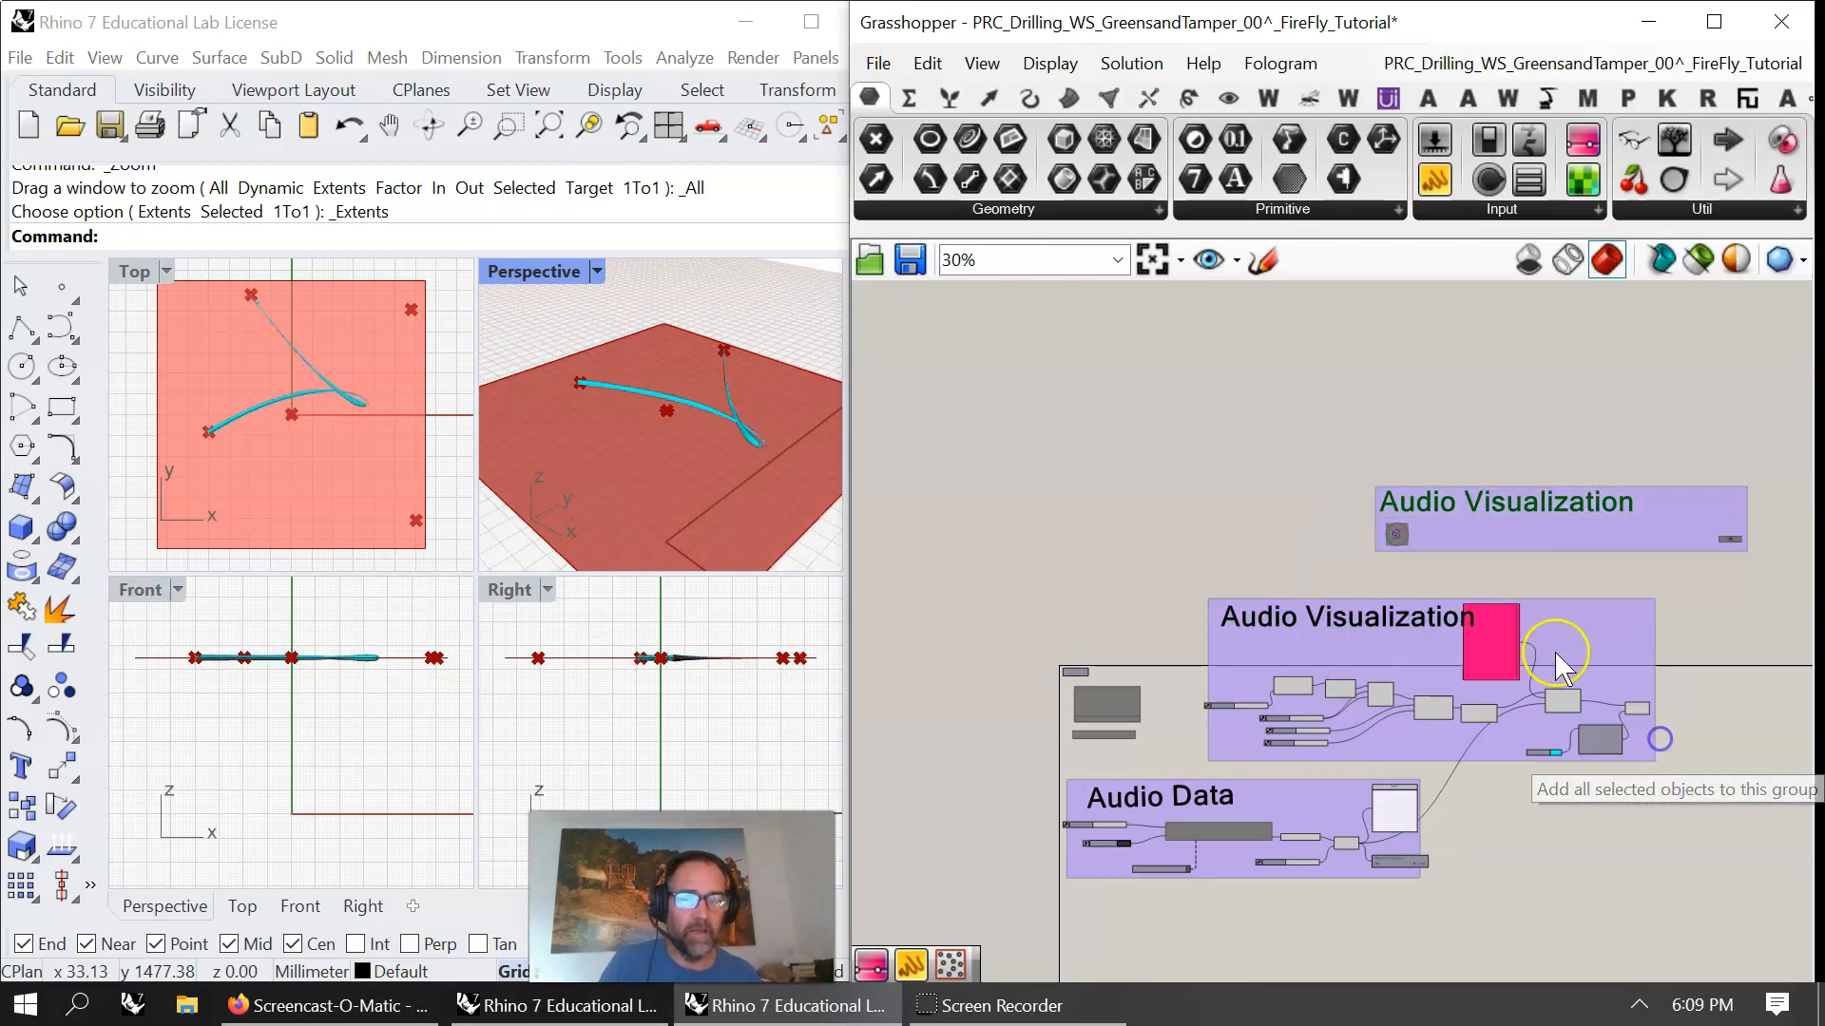
- Change the copied label's text to "FologramAR"
double_click(1487, 500)
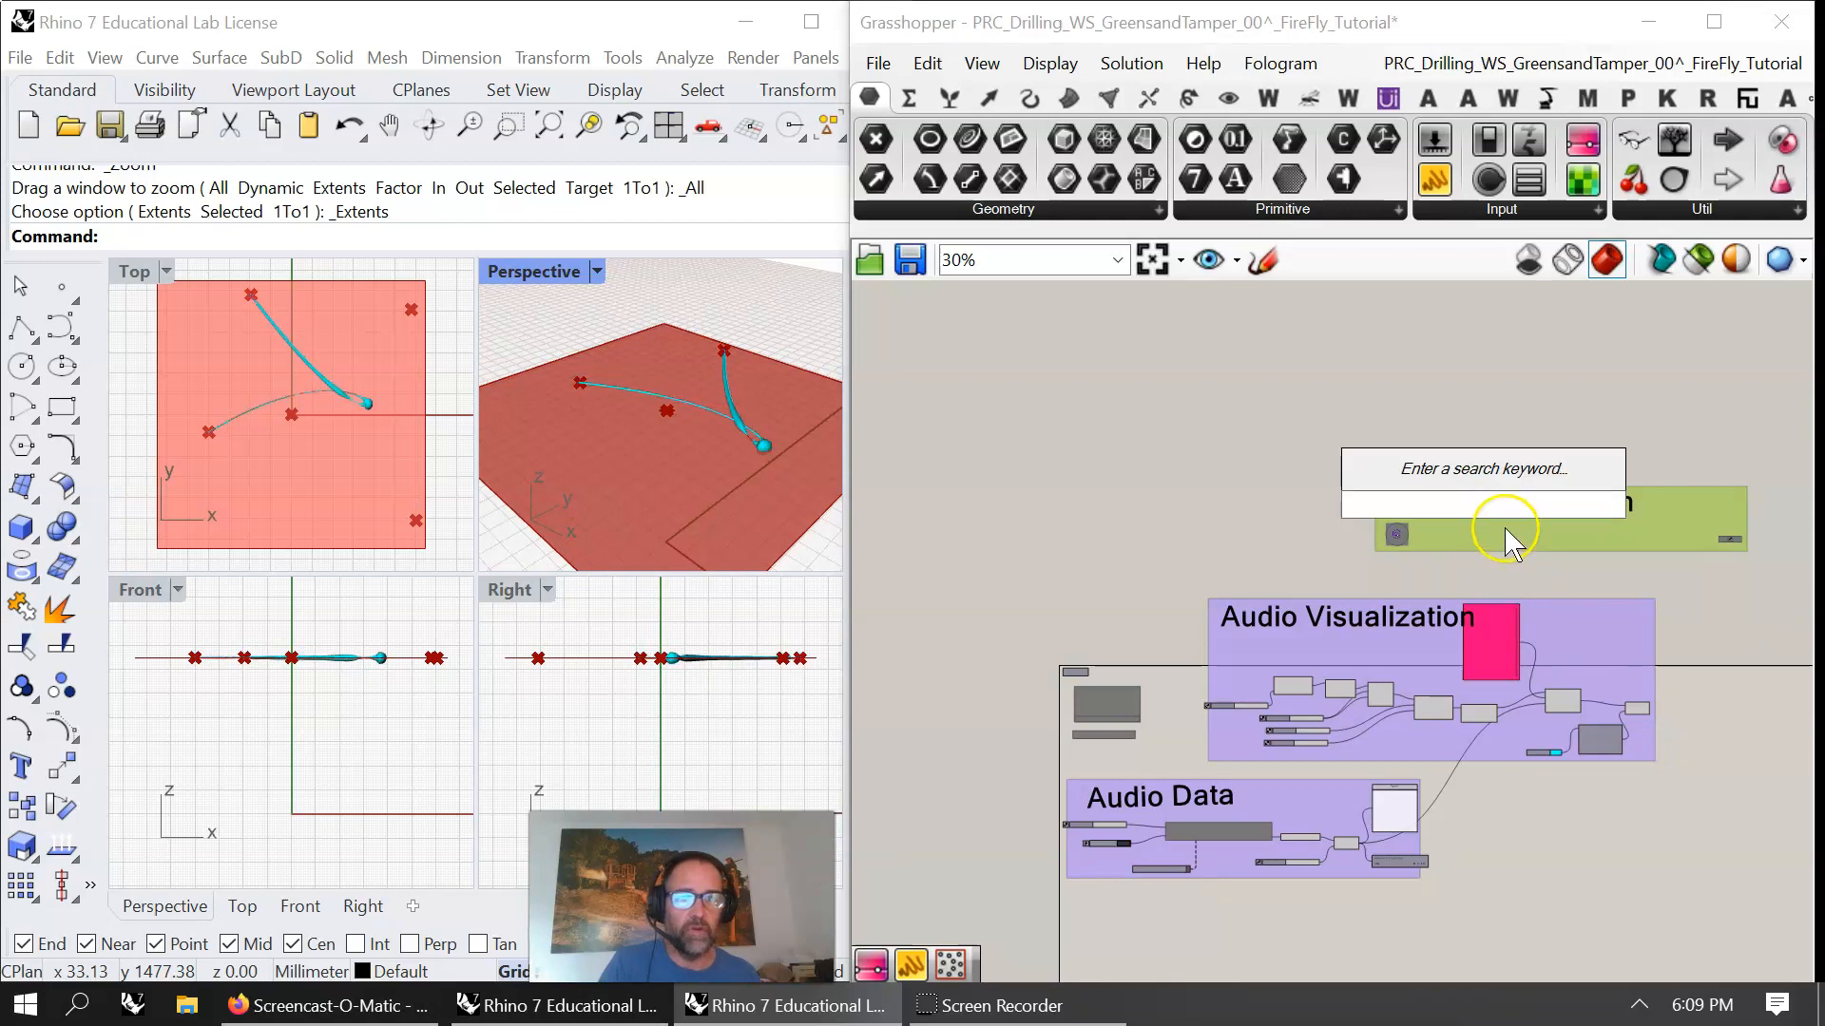
left_click(1516, 518)
double_click(1521, 506)
left_click(1506, 576)
scroll(1527, 481, "up", 3)
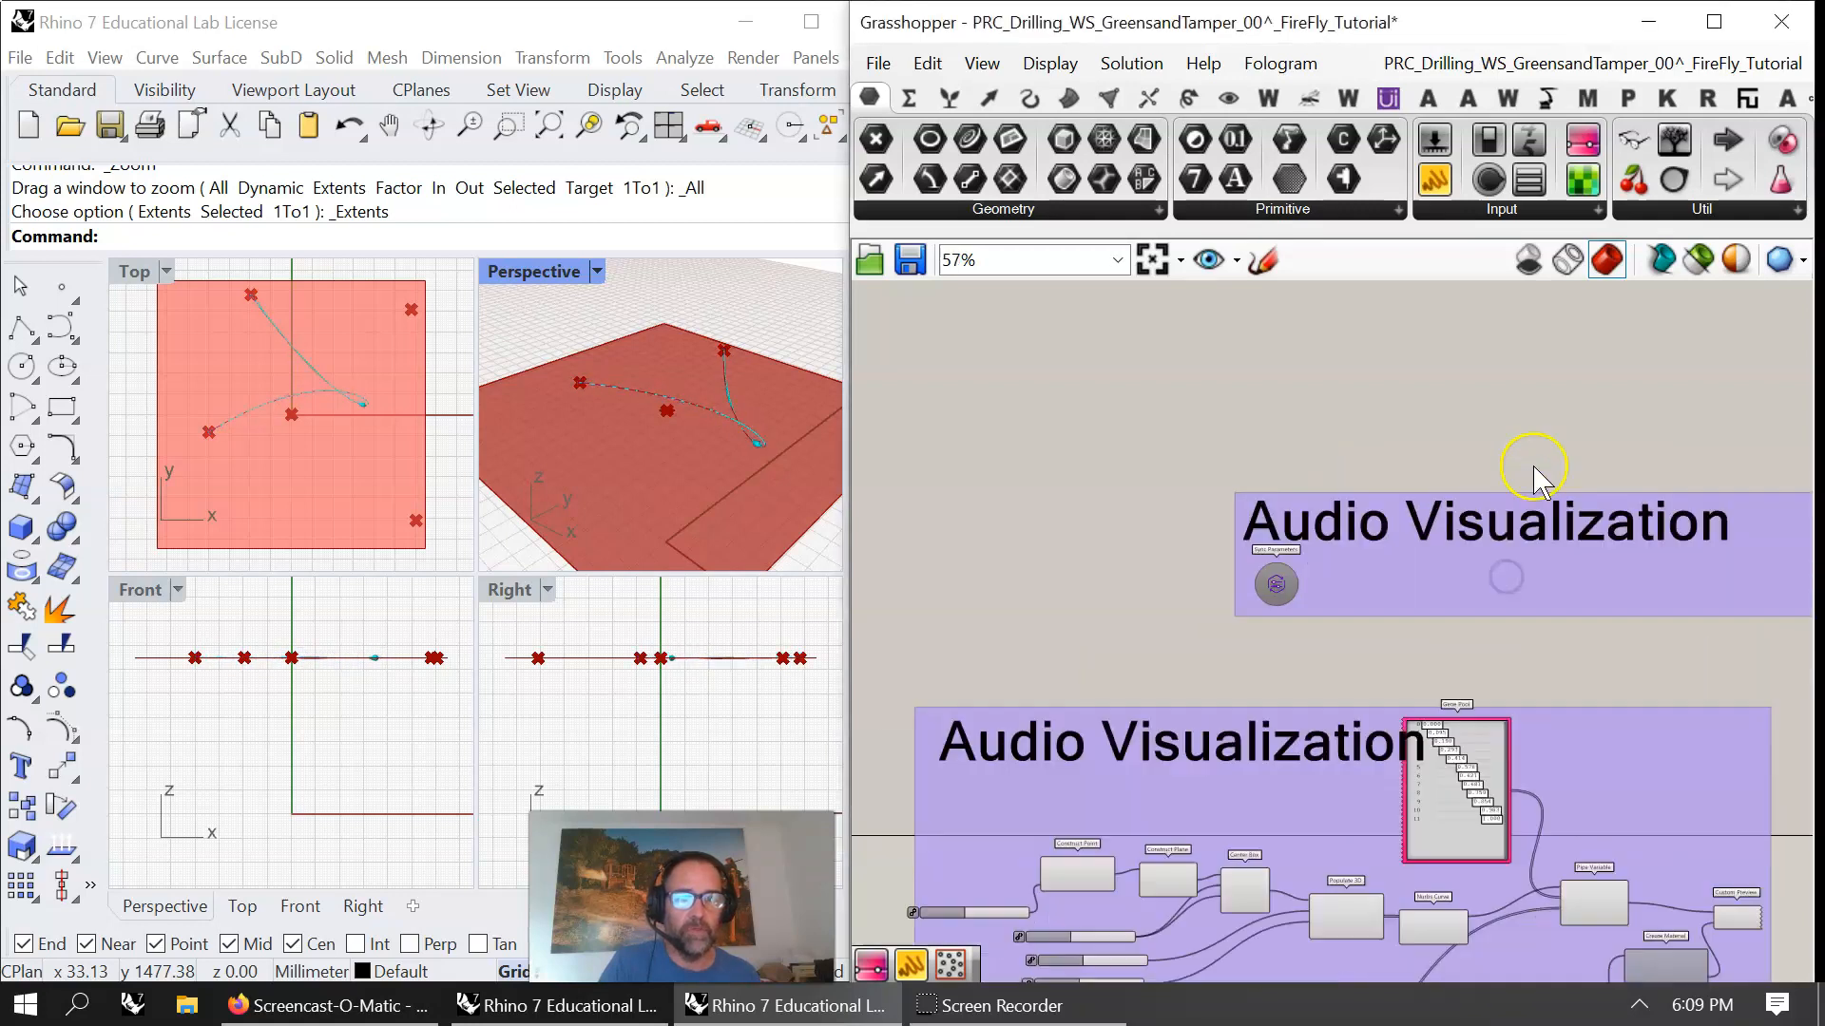
double_click(1510, 532)
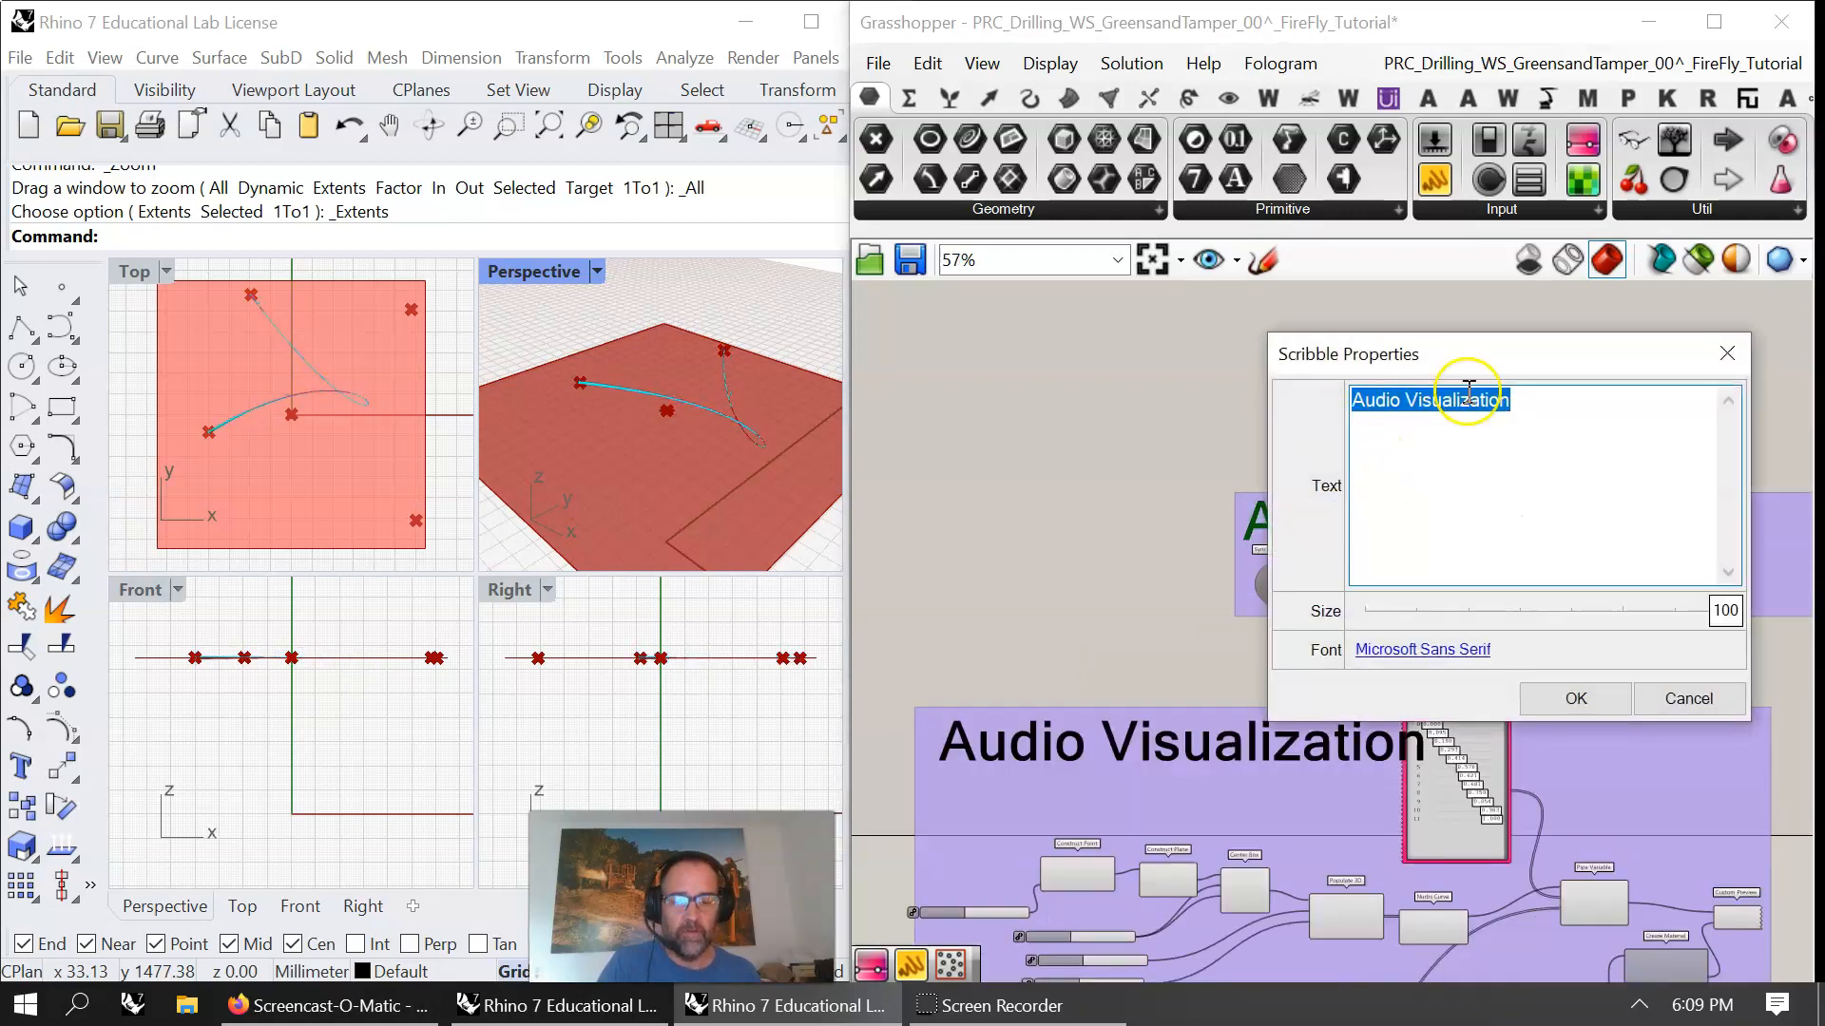
type("FologramAR")
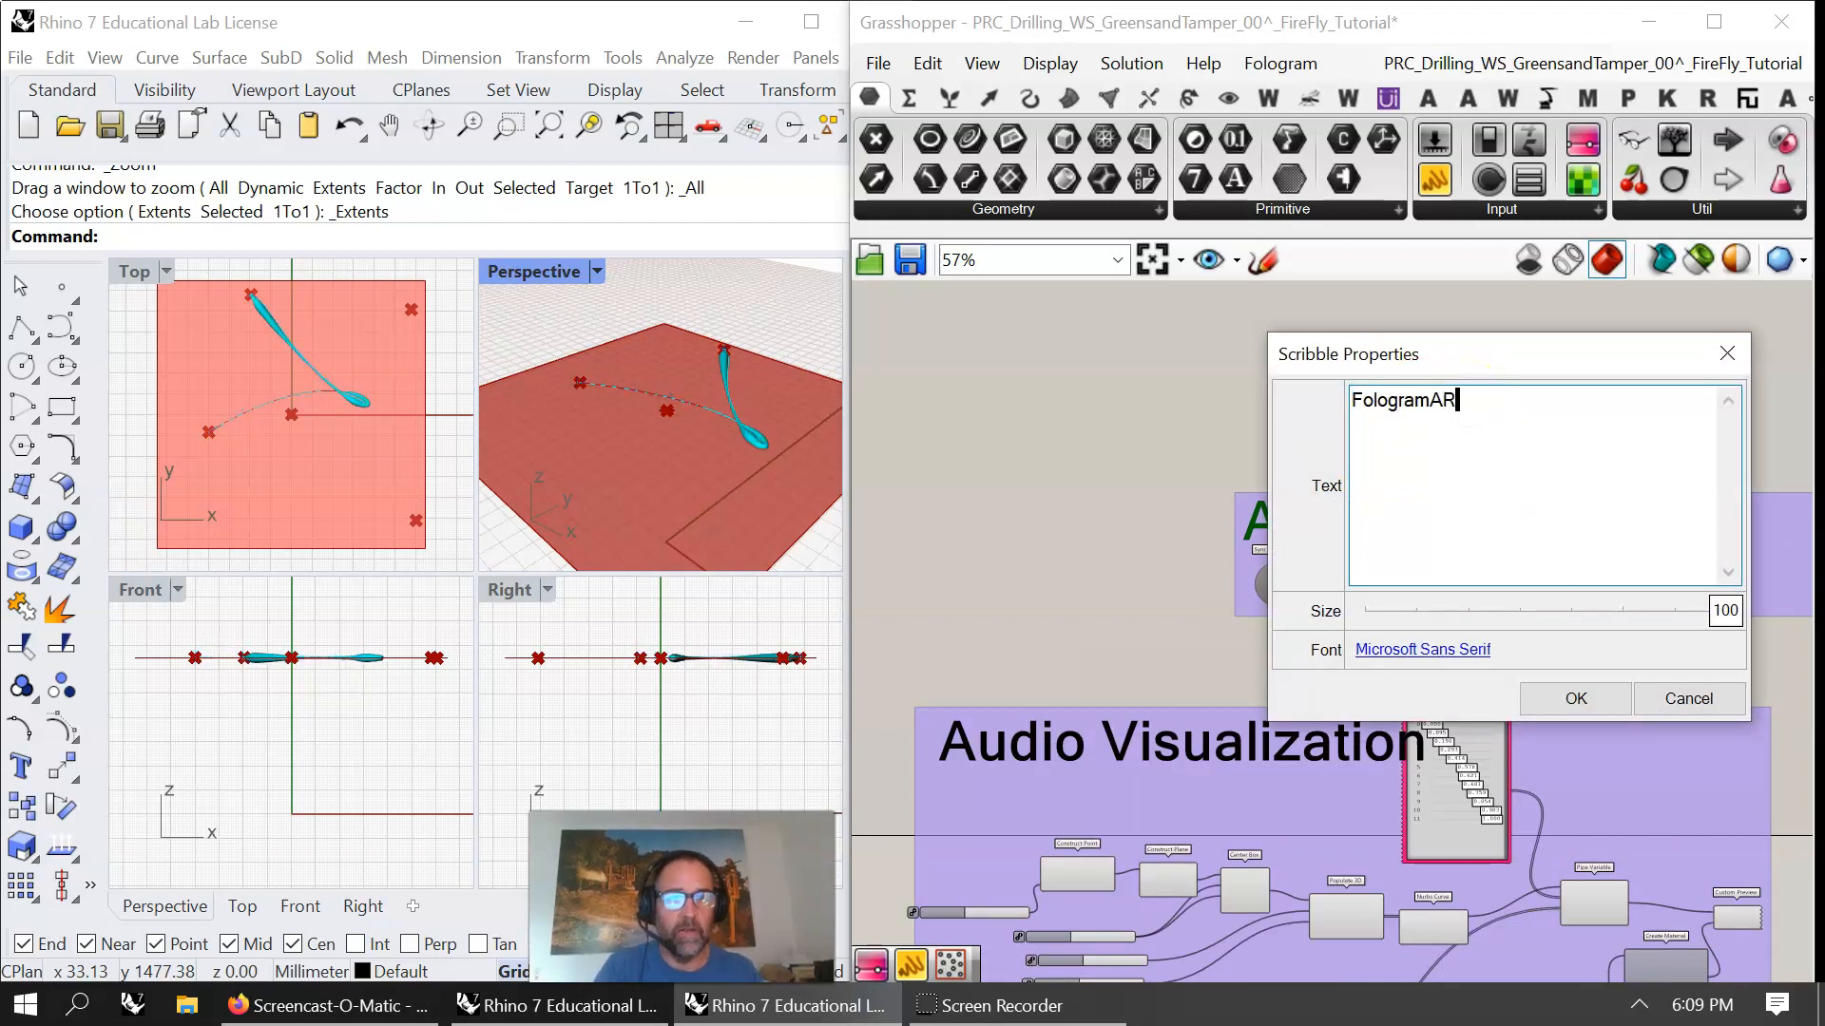
left_click(1573, 696)
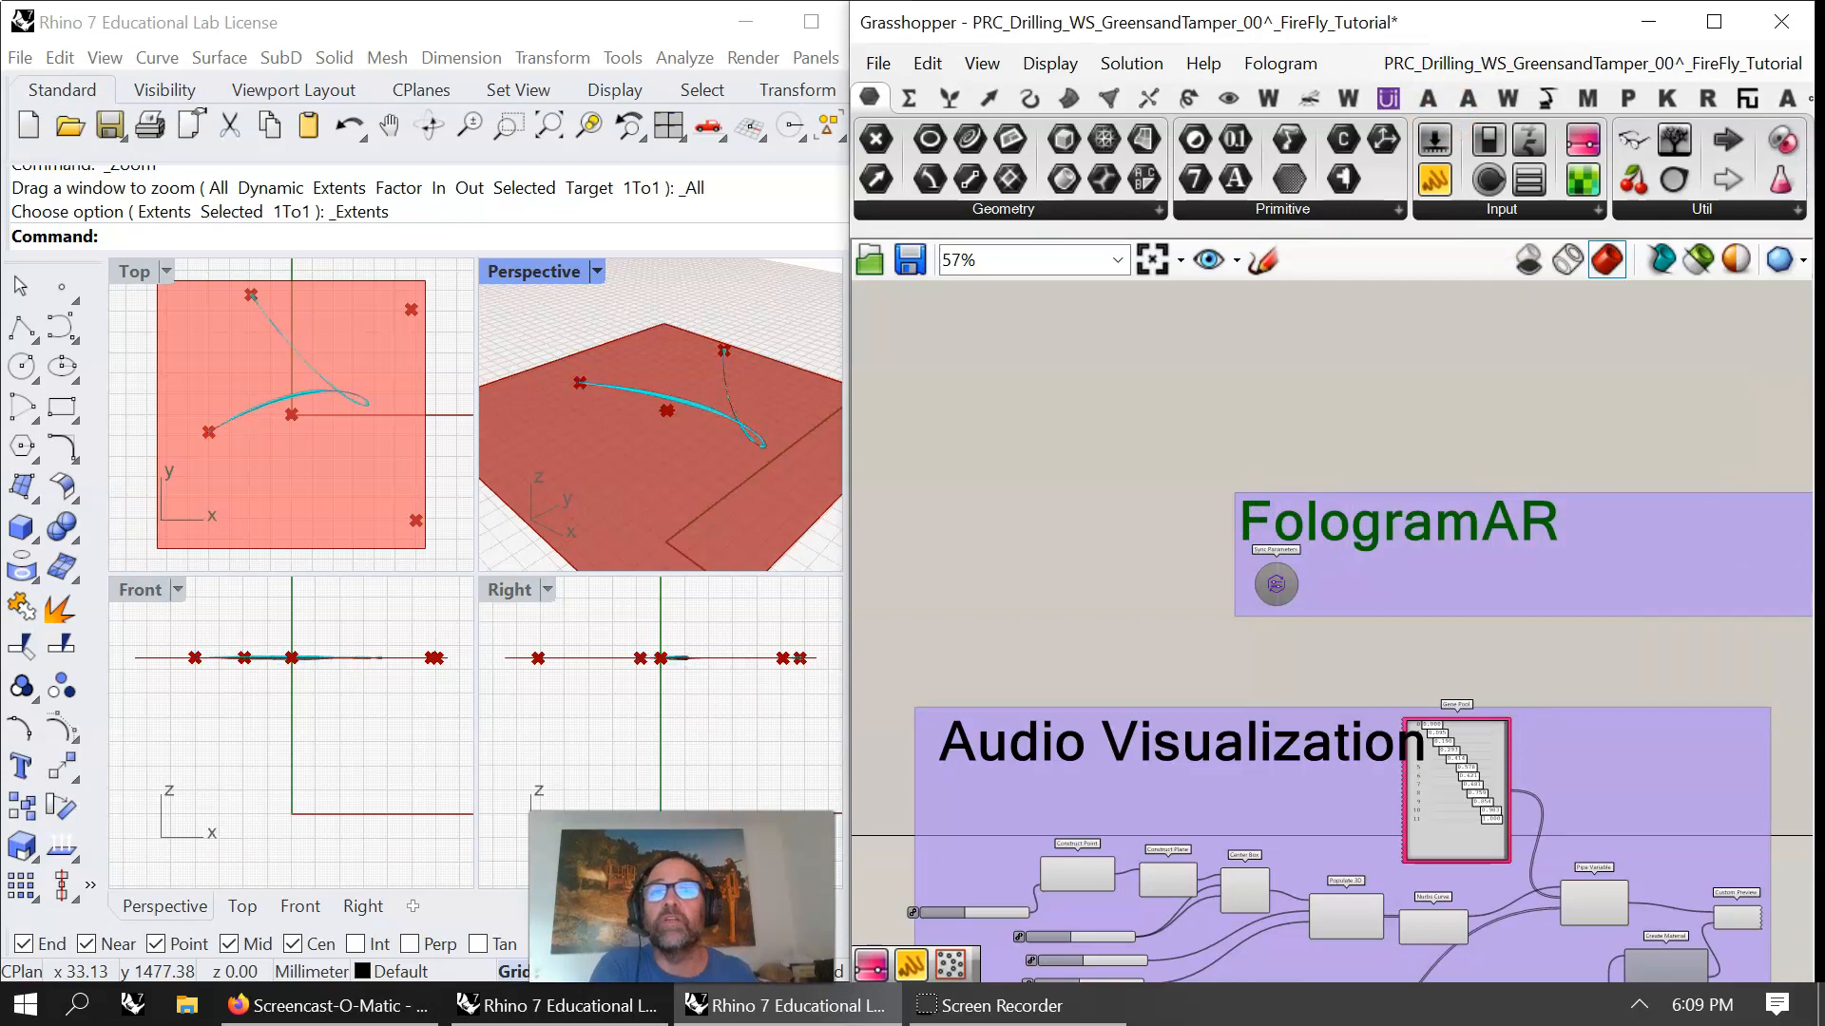
- Move the number slider feeding Construct Point's Z coordinate slightly upward within the Audio Visualization group
scroll(1188, 693, "up", 6)
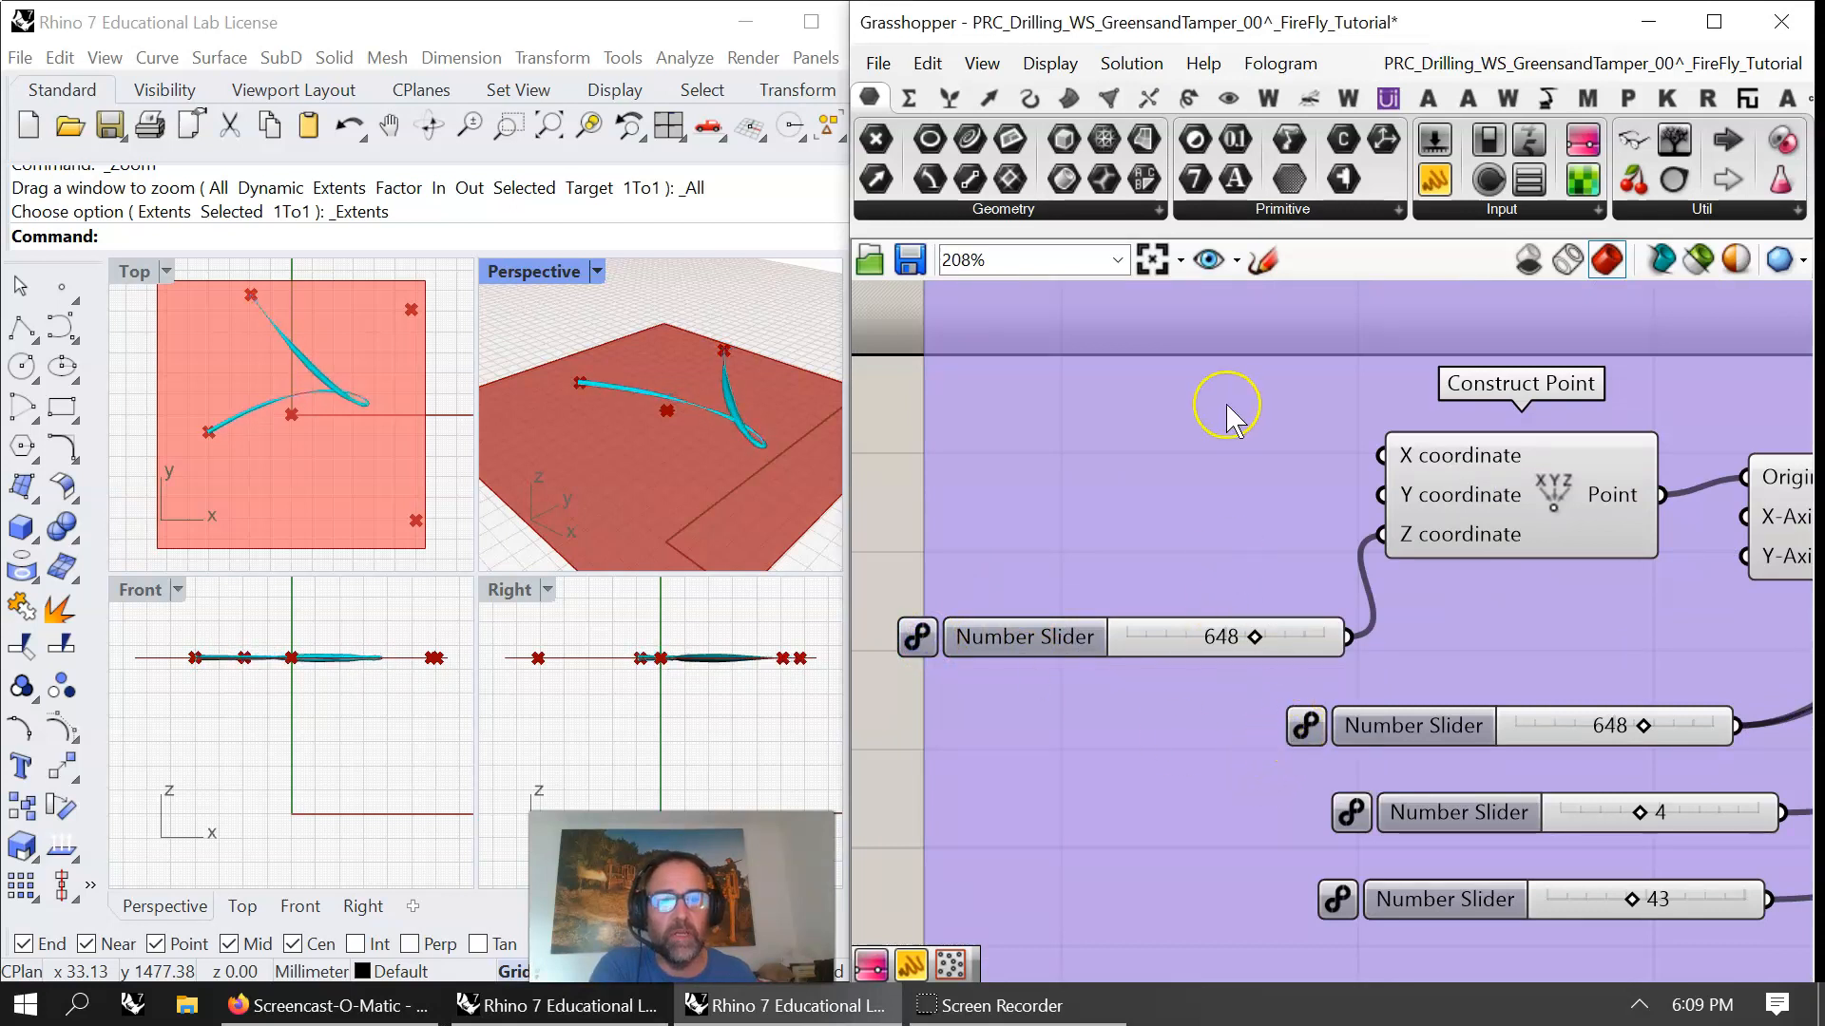
scroll(1121, 591, "down", 6)
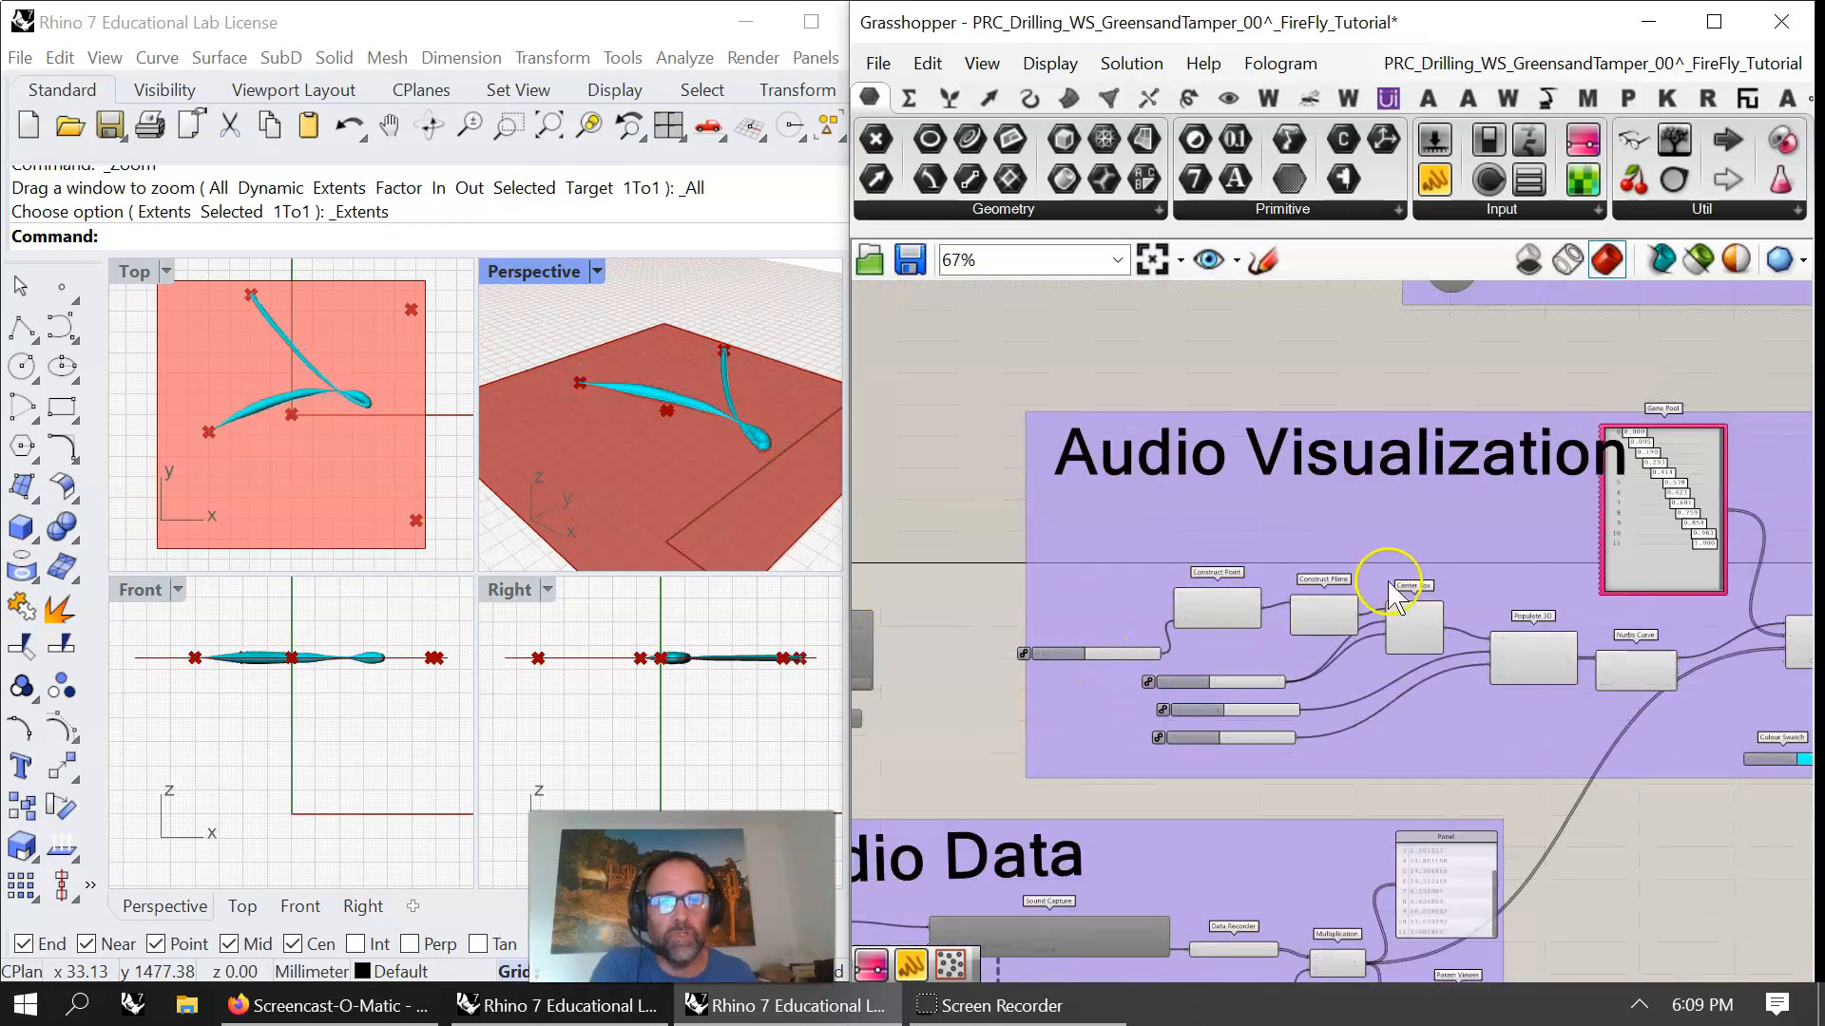
right_click_drag(1388, 581, 1250, 682)
mouse_move(988, 757)
left_mouse_down()
mouse_move(1409, 366)
mouse_move(1520, 363)
mouse_move(1140, 673)
mouse_move(989, 722)
left_mouse_up()
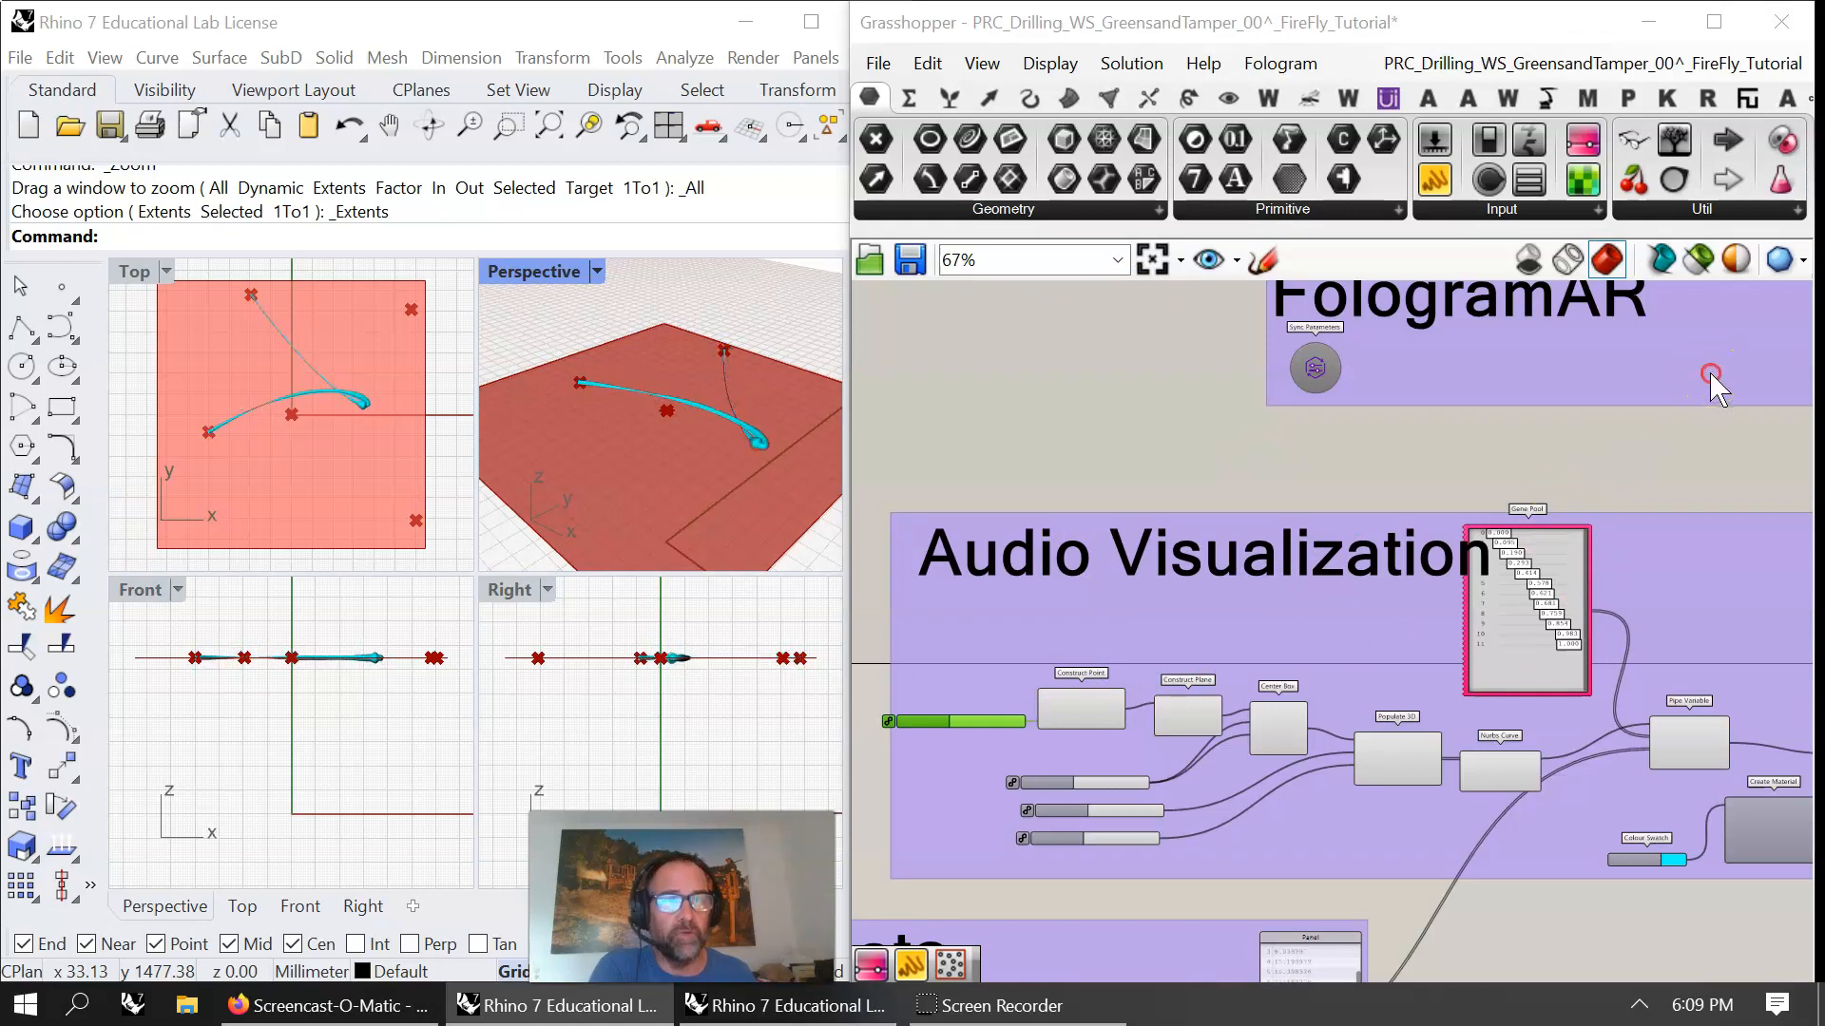
- Try connecting Pipe Variable's Pipe output to the Sync Object in the FologramAR group
scroll(1707, 383, "up", 3)
scroll(1444, 475, "up", 4)
right_click_drag(998, 752, 1303, 467)
scroll(1301, 477, "down", 4)
right_click_drag(1248, 699, 1406, 584)
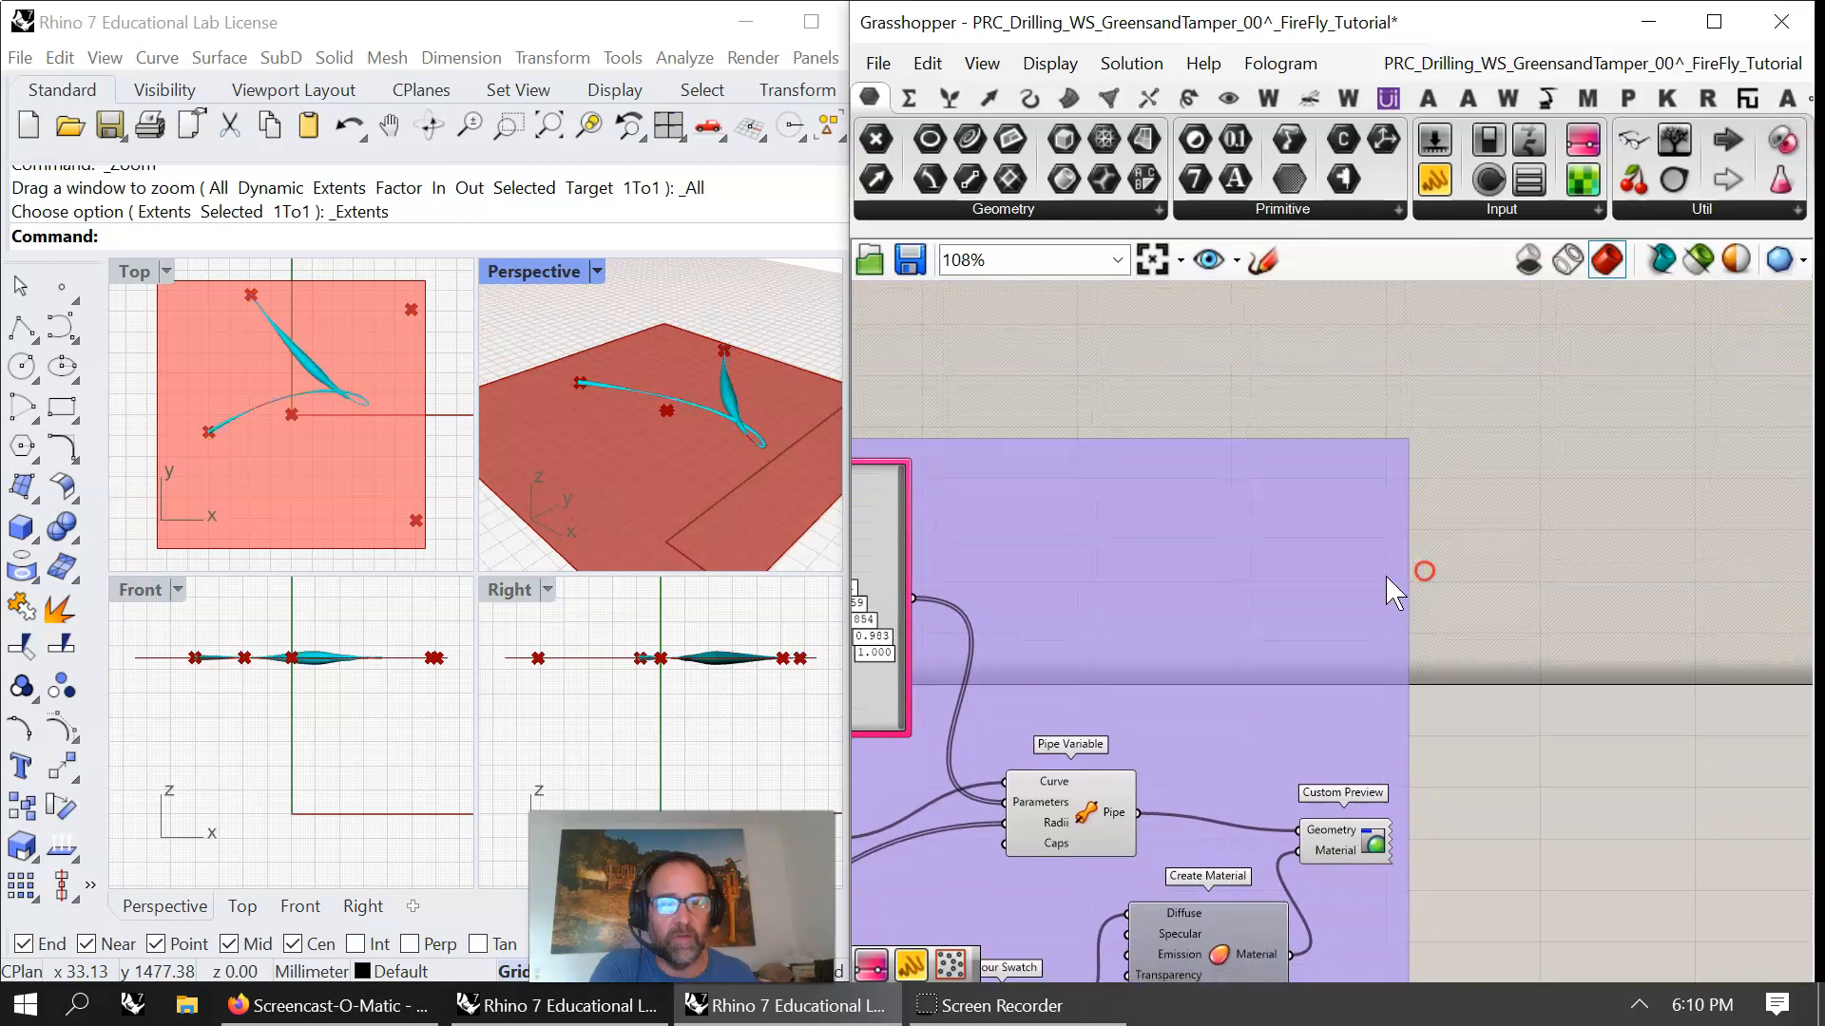
left_click_drag(1139, 812, 1637, 362)
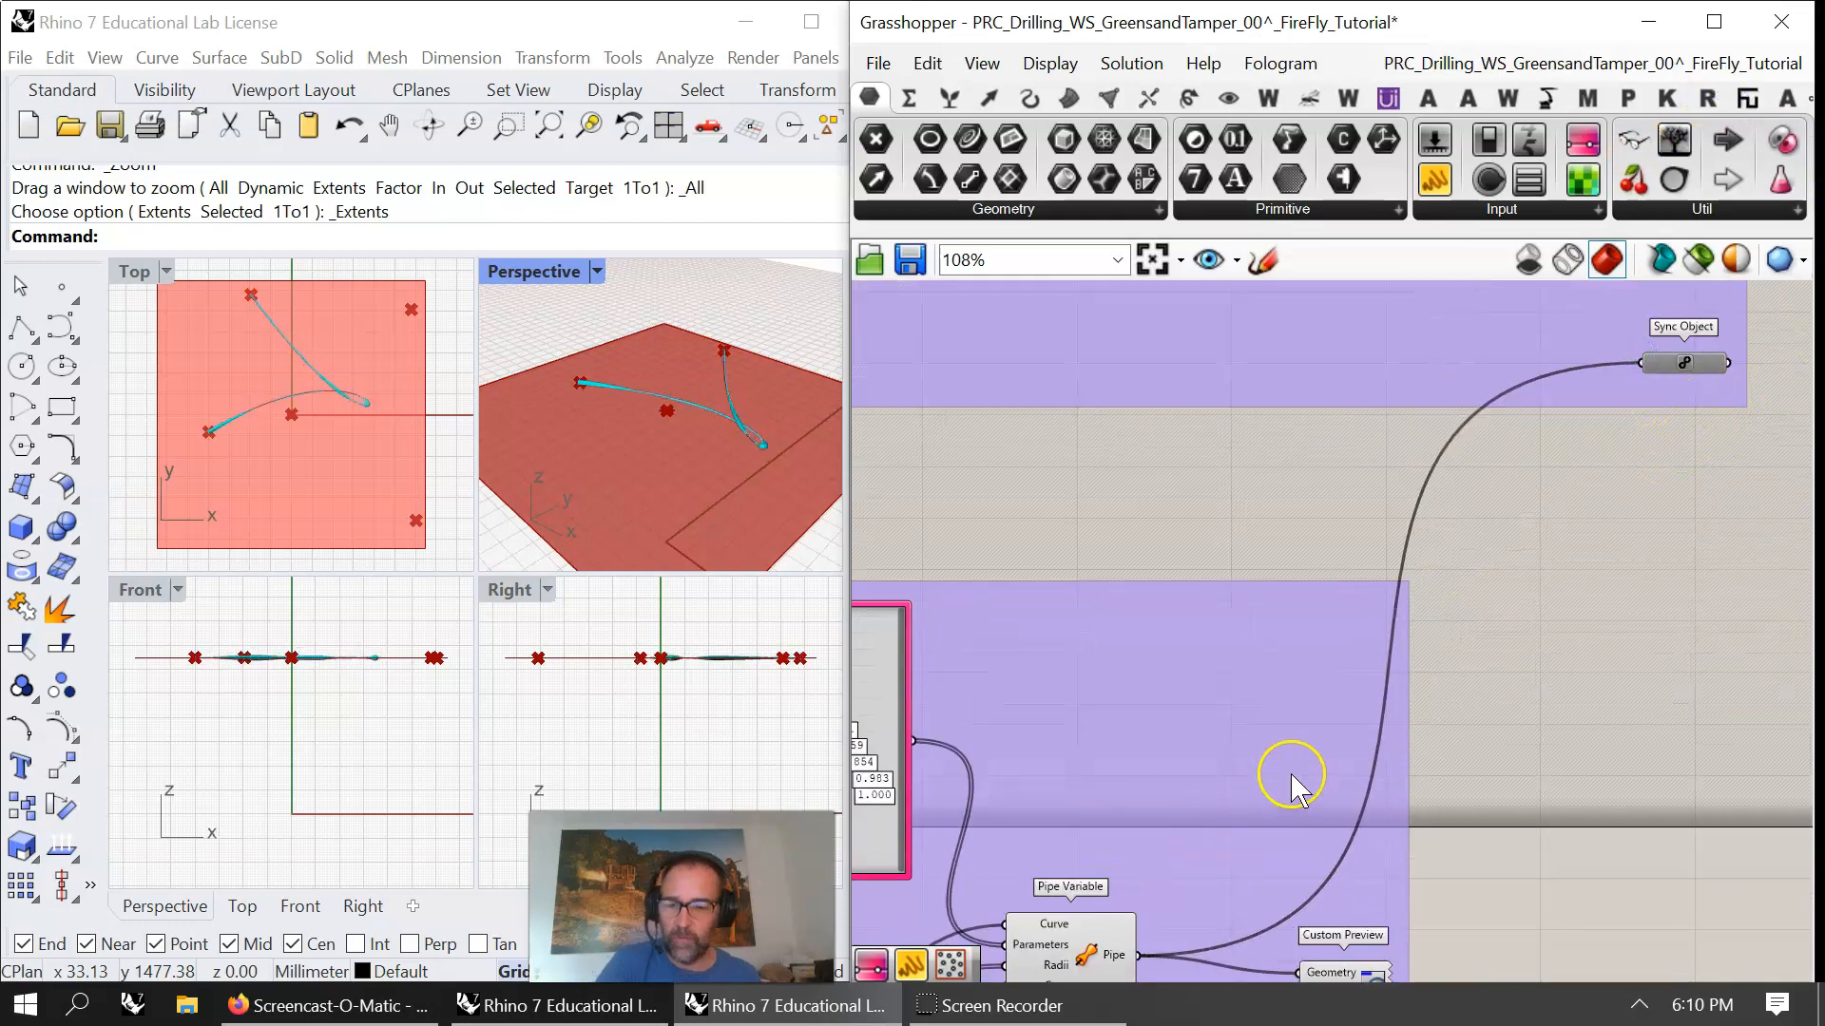
key("ctrl+z")
- Move the KUKA robot component slightly down, away from the KUKA|prc CORE component above it
scroll(1283, 494, "down", 3)
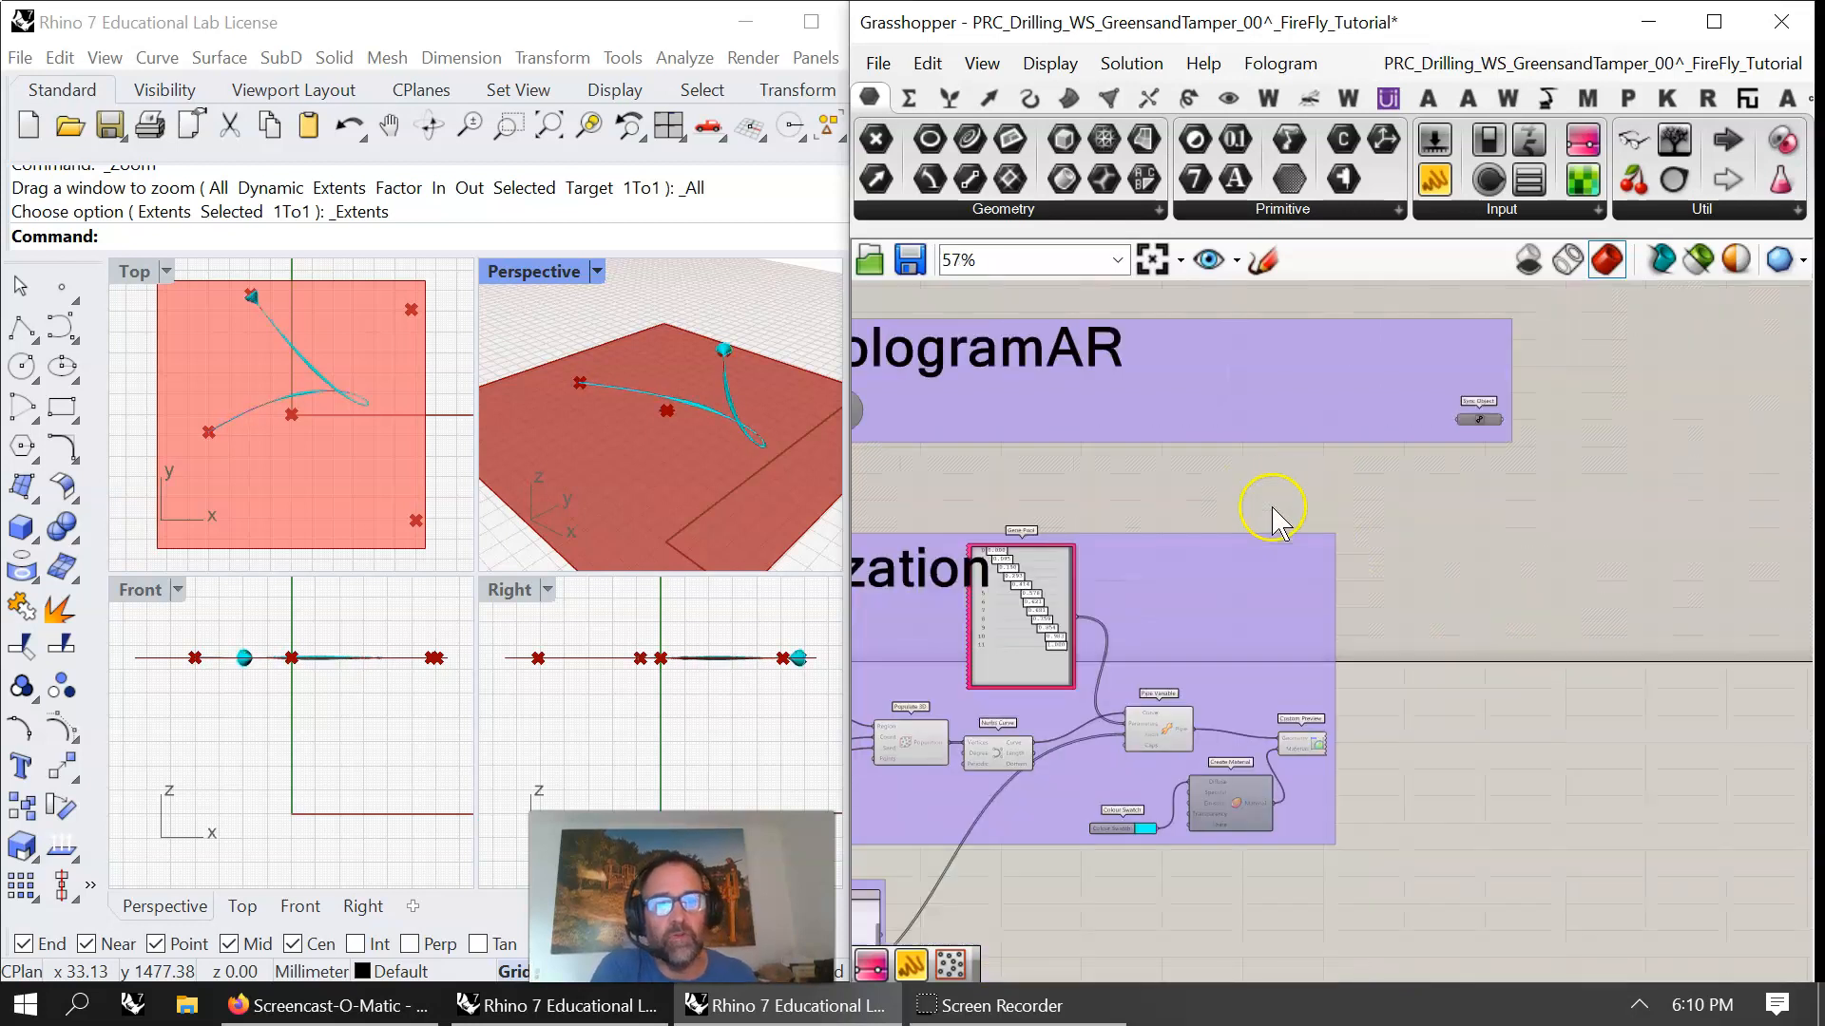
scroll(1378, 517, "down", 3)
right_click_drag(1209, 573, 1153, 545)
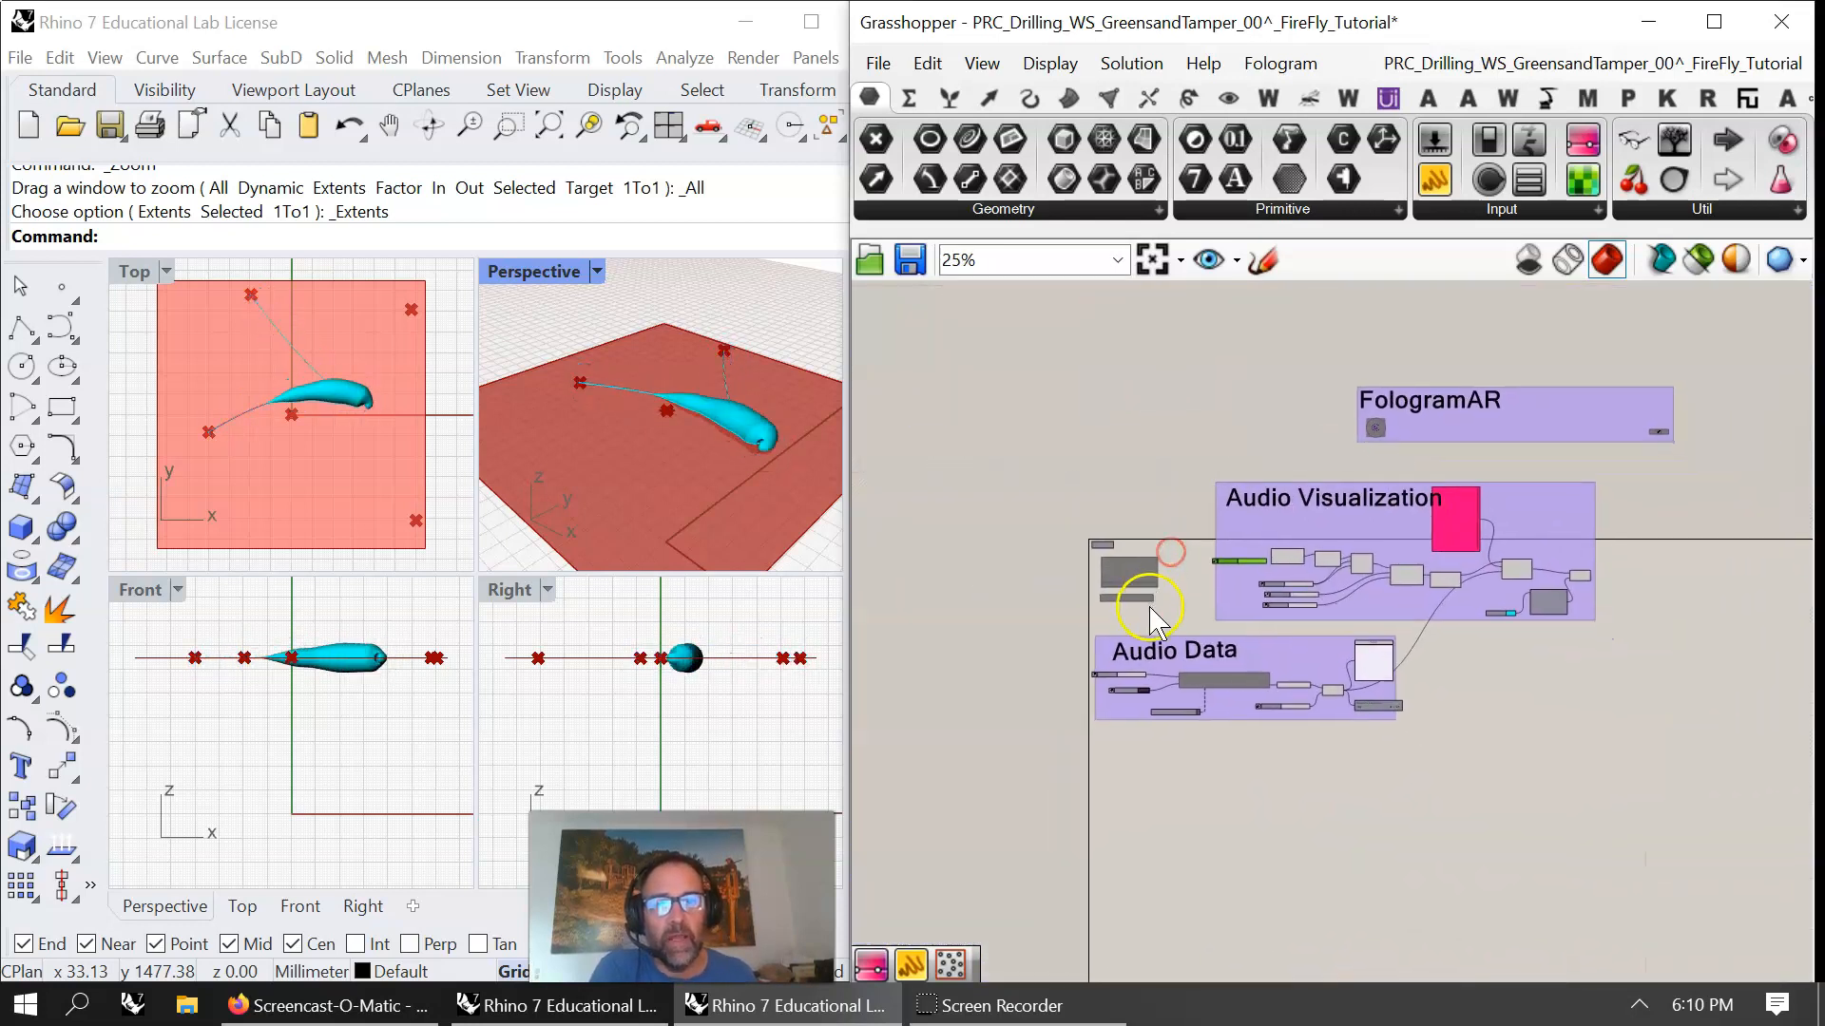
scroll(1129, 599, "up", 6)
left_click(1166, 593)
left_click_drag(1167, 593, 1172, 618)
scroll(1478, 582, "down", 1)
right_click_drag(1480, 576, 1188, 481)
scroll(1201, 481, "down", 4)
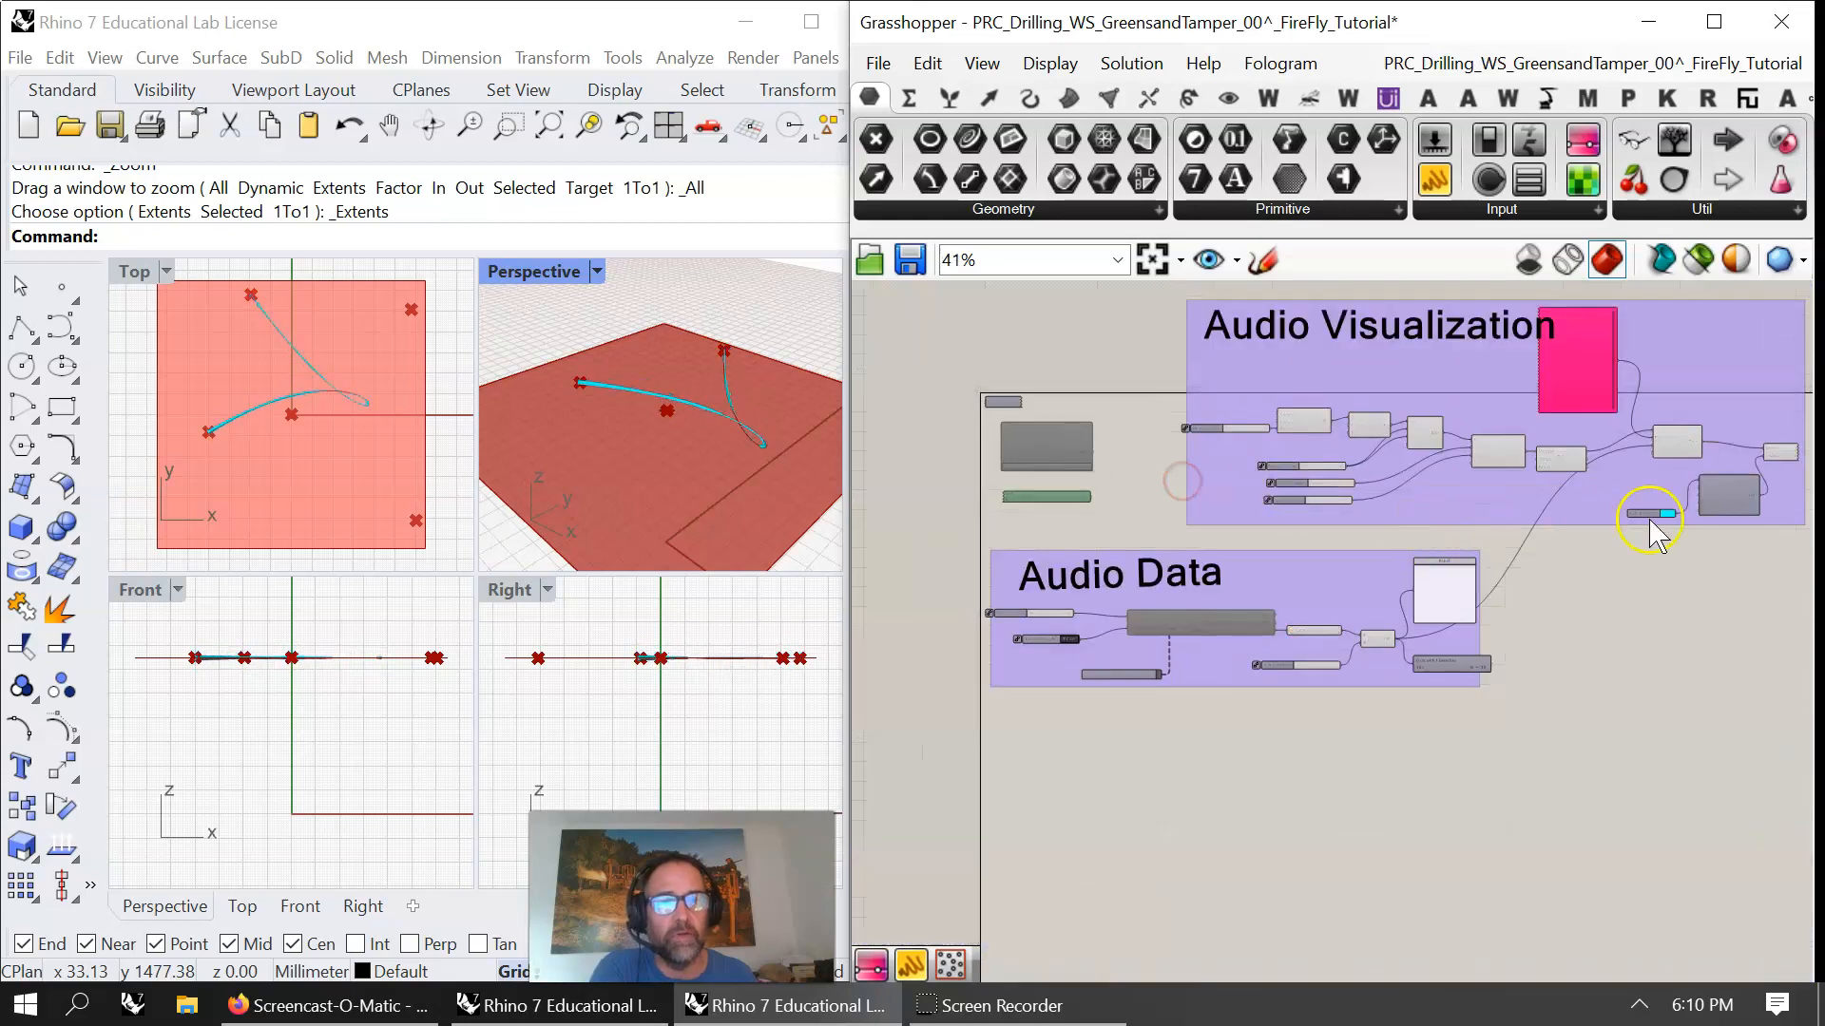
right_click_drag(1651, 518, 1500, 591)
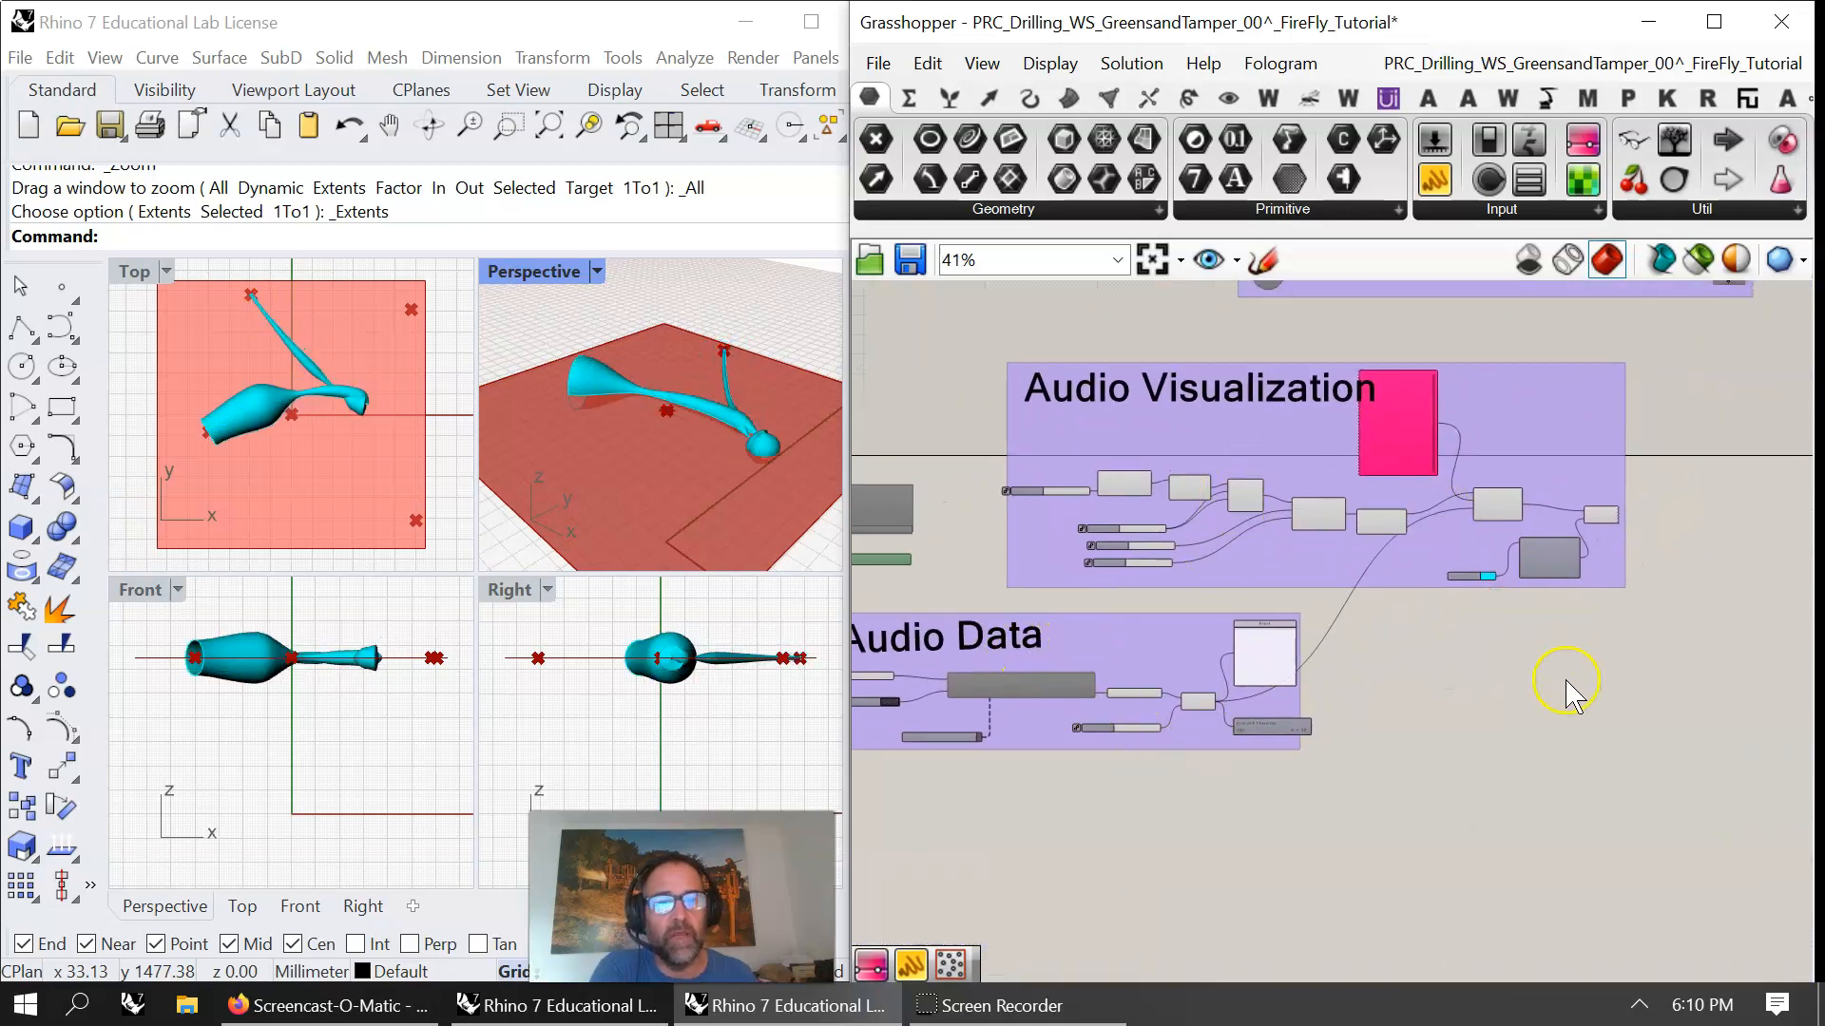
right_click_drag(1567, 707, 1511, 717)
key("alt+Tab")
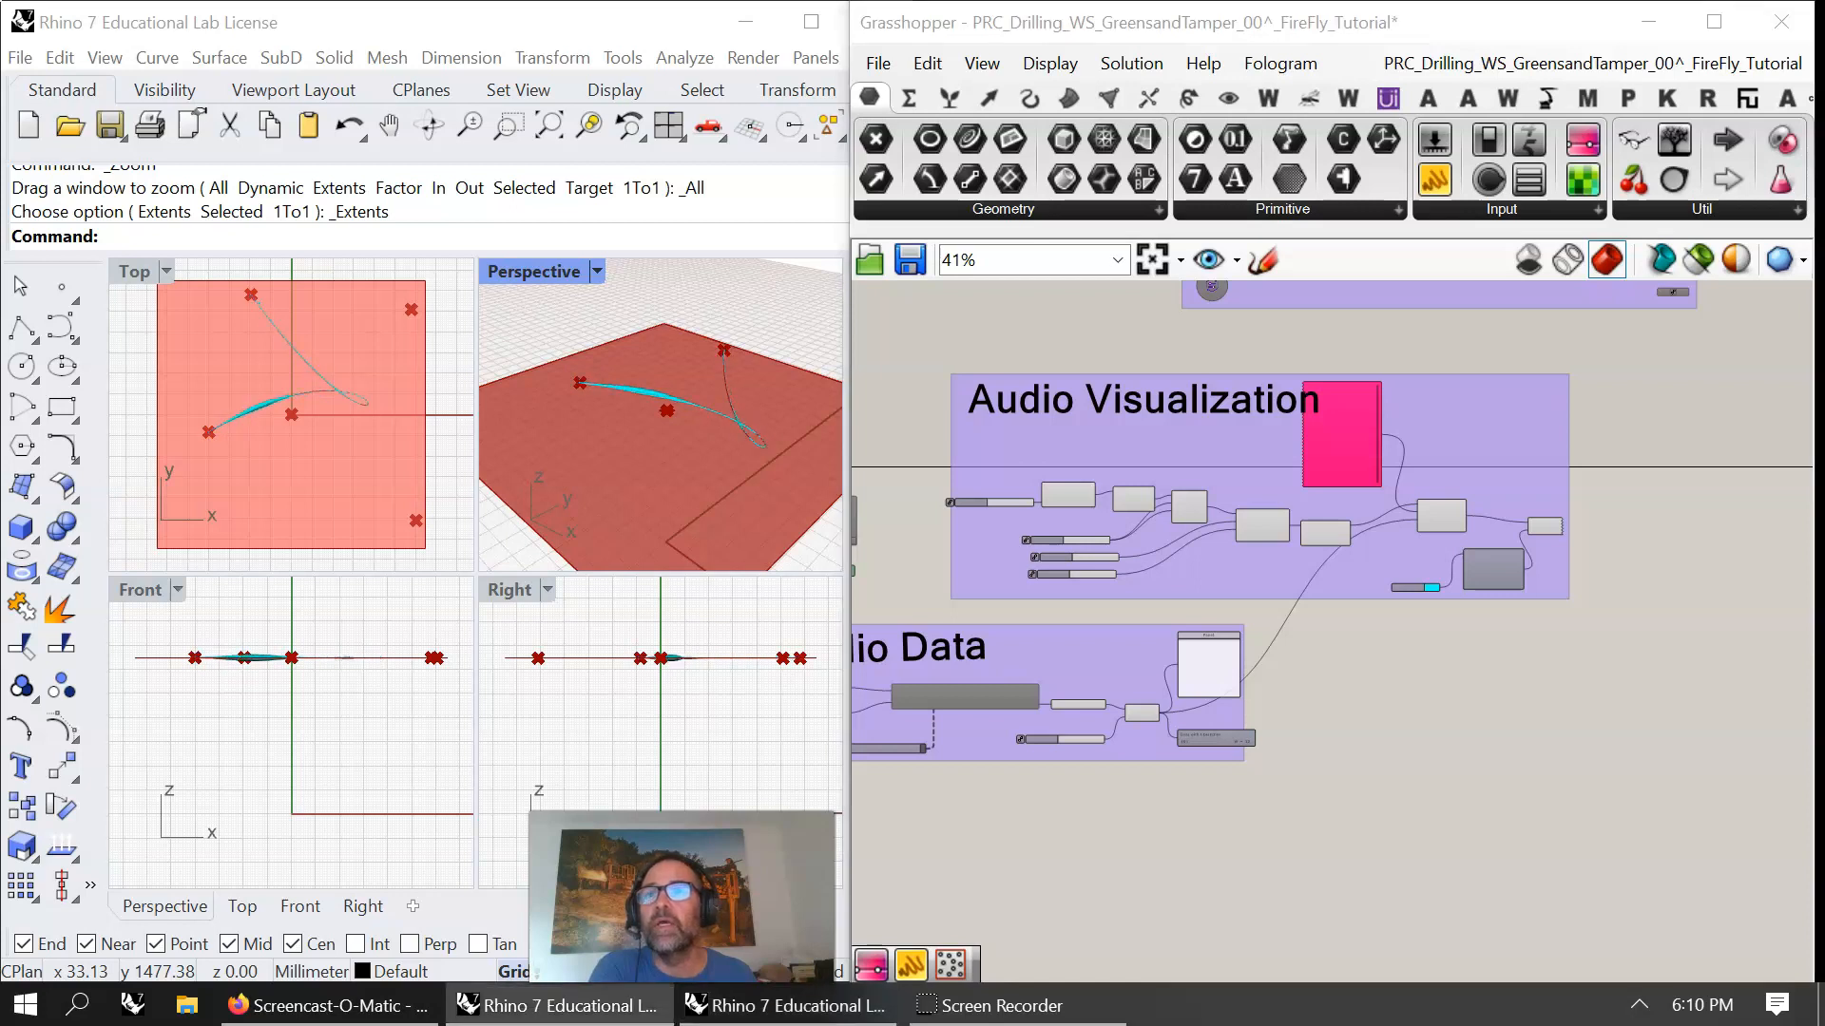
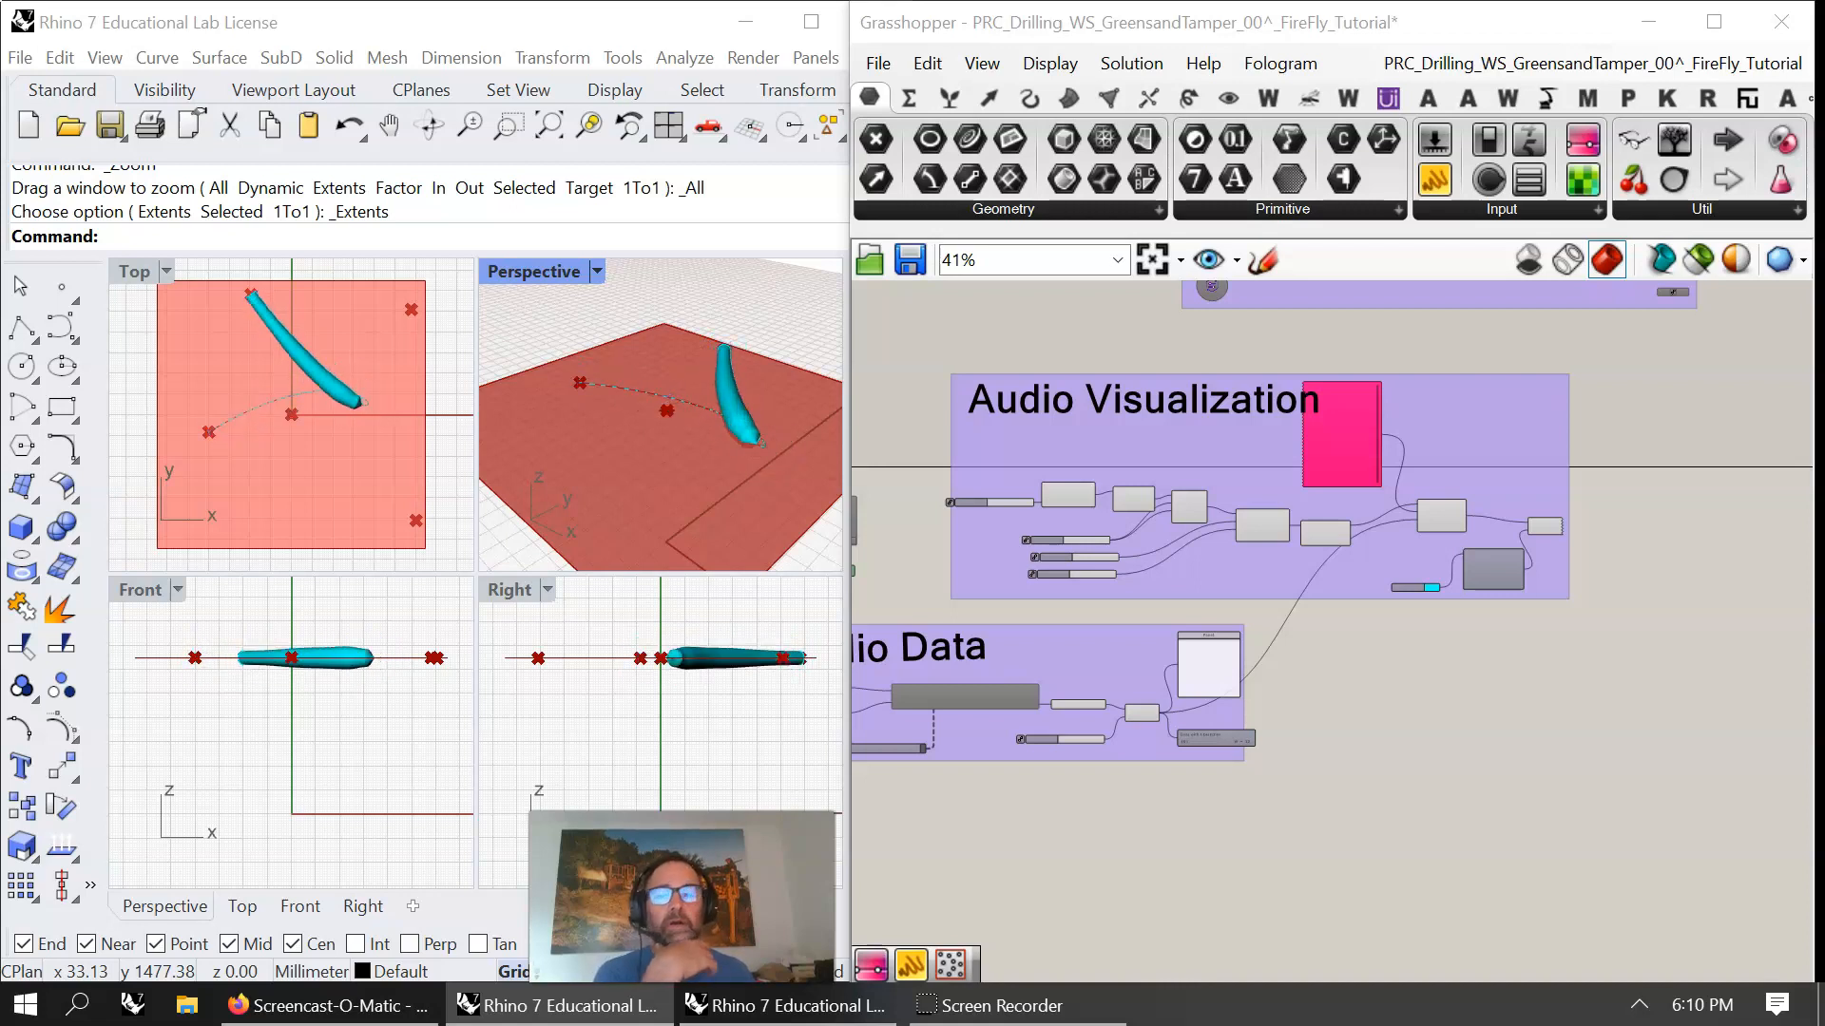
- Move the two KUKA components to the empty canvas right of the audio groups and enable them
scroll(1356, 652, "down", 5)
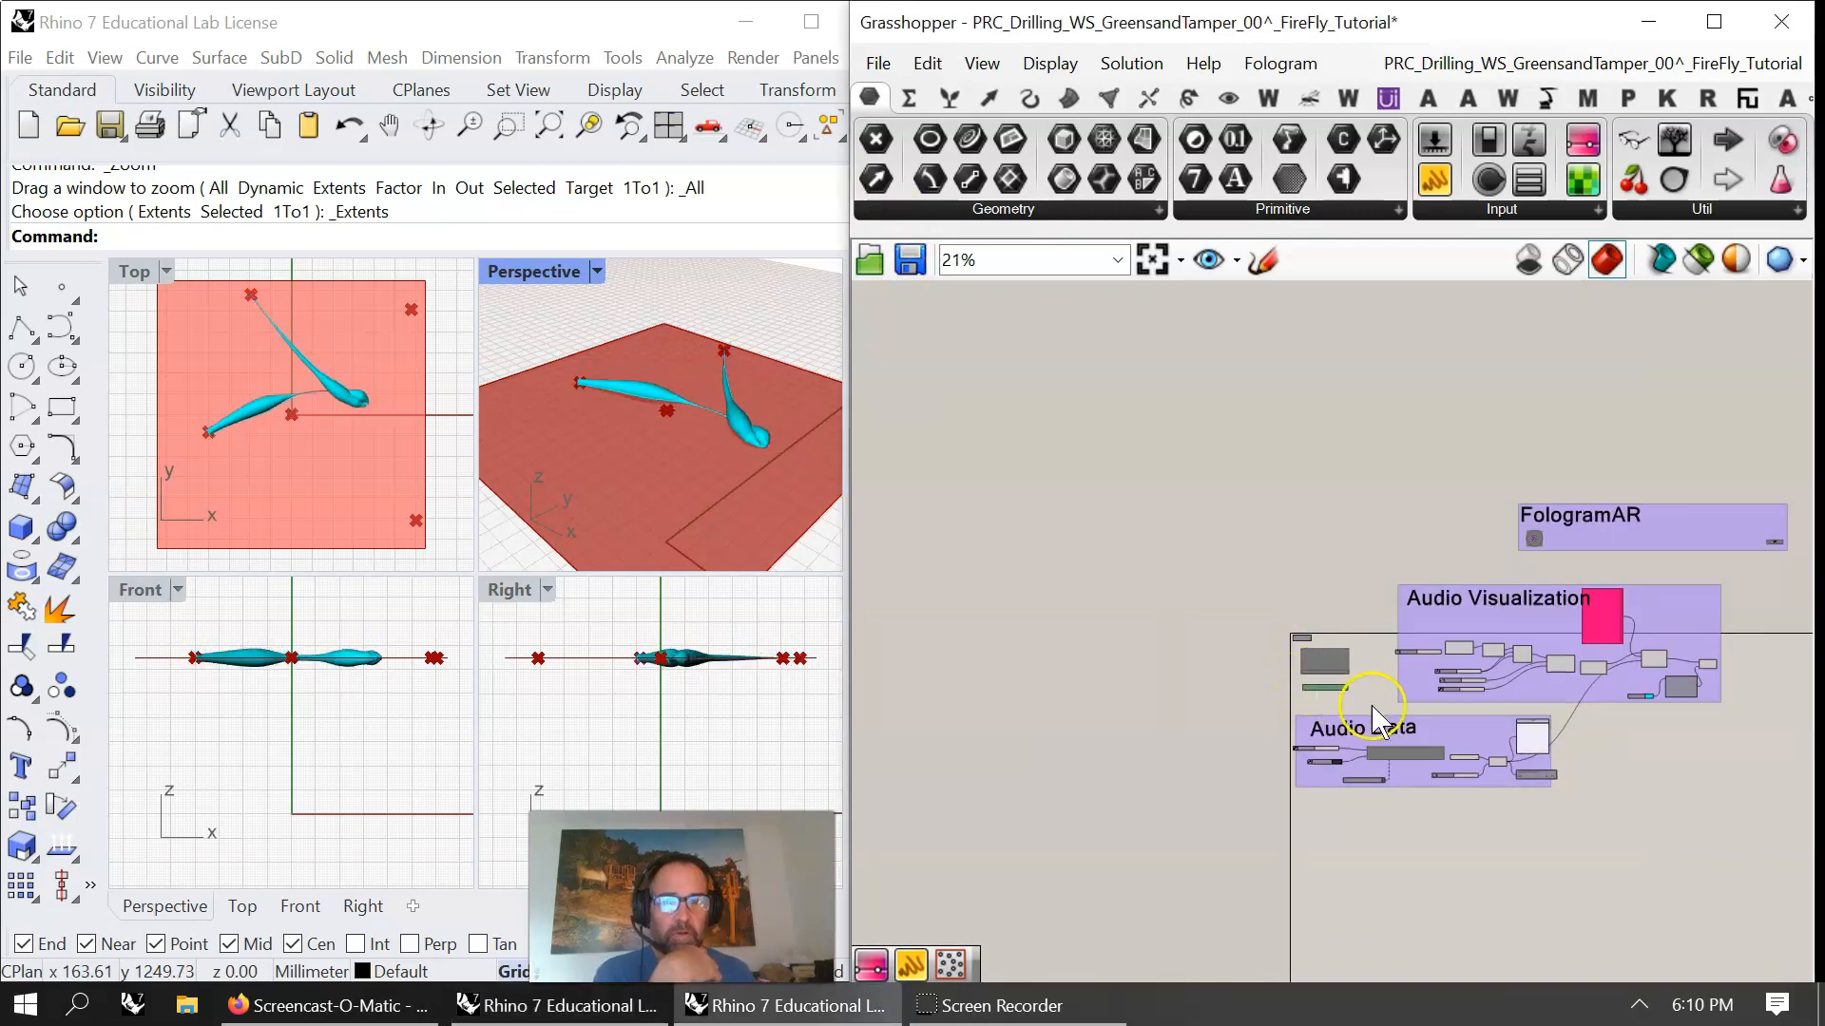
left_click_drag(1324, 662, 1223, 629)
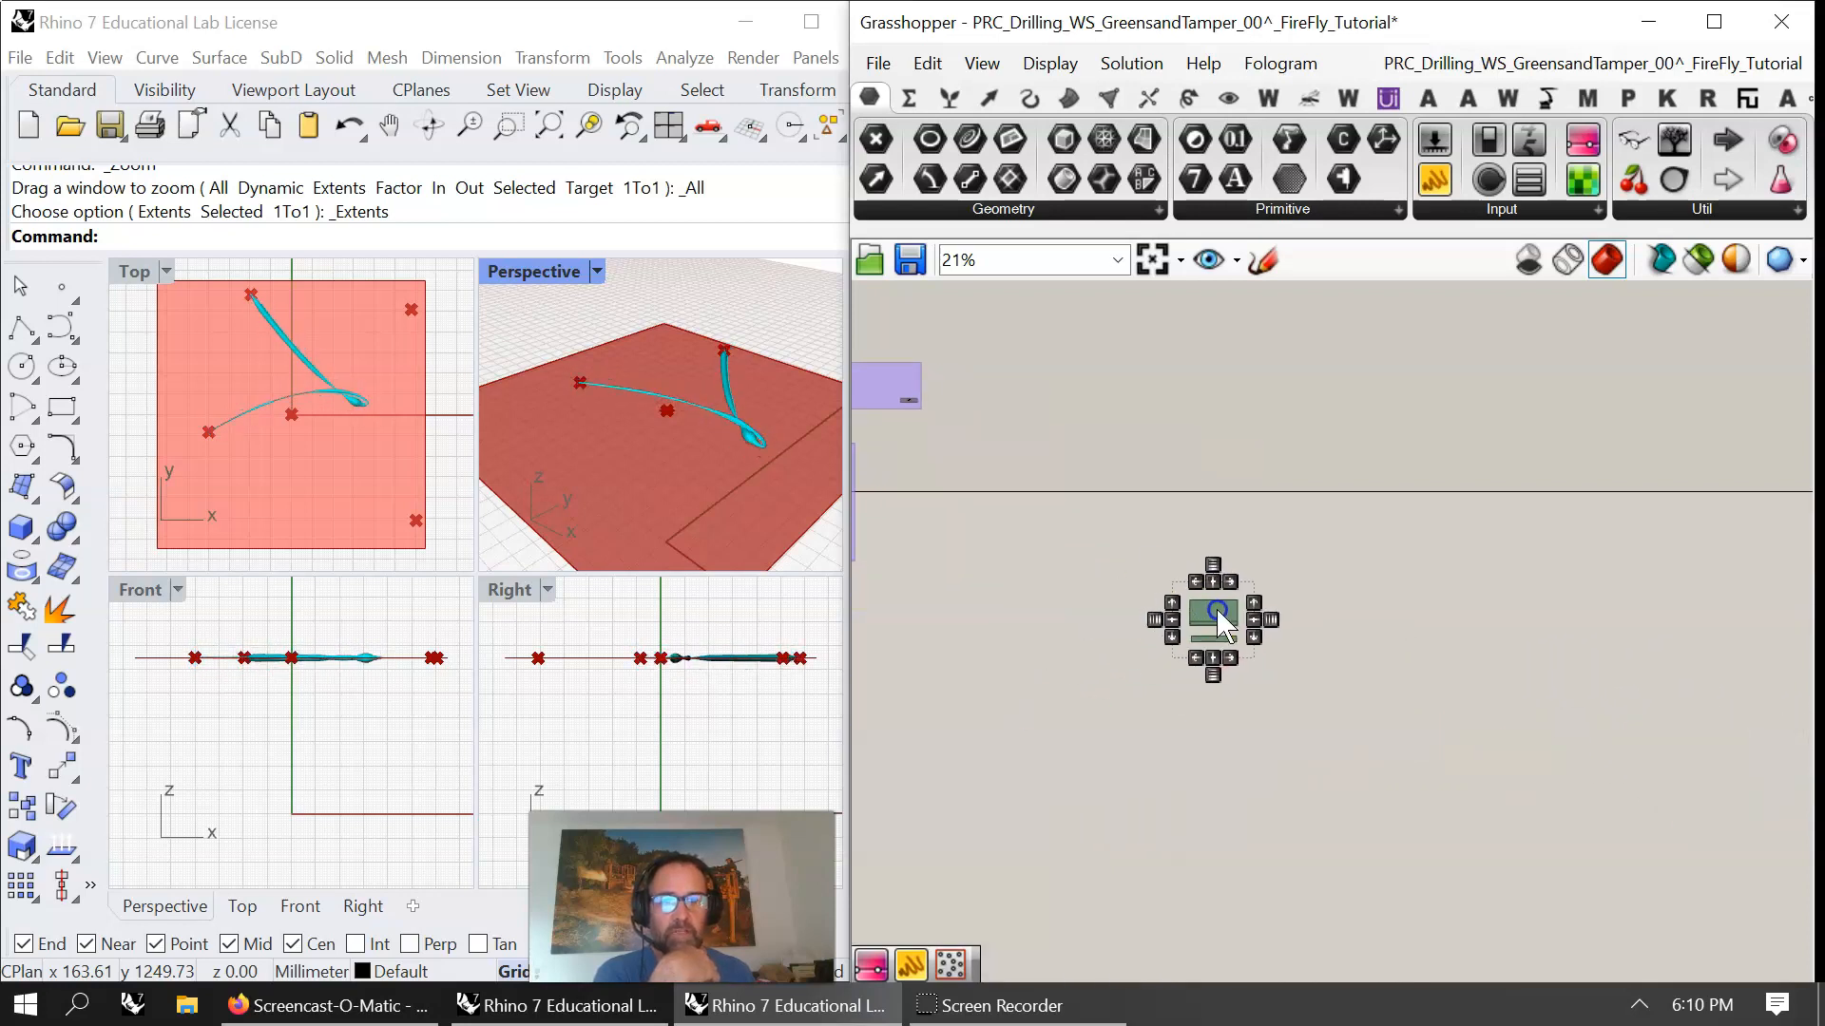
scroll(1246, 620, "up", 5)
left_click(1169, 819)
left_click_drag(1209, 733, 1105, 510)
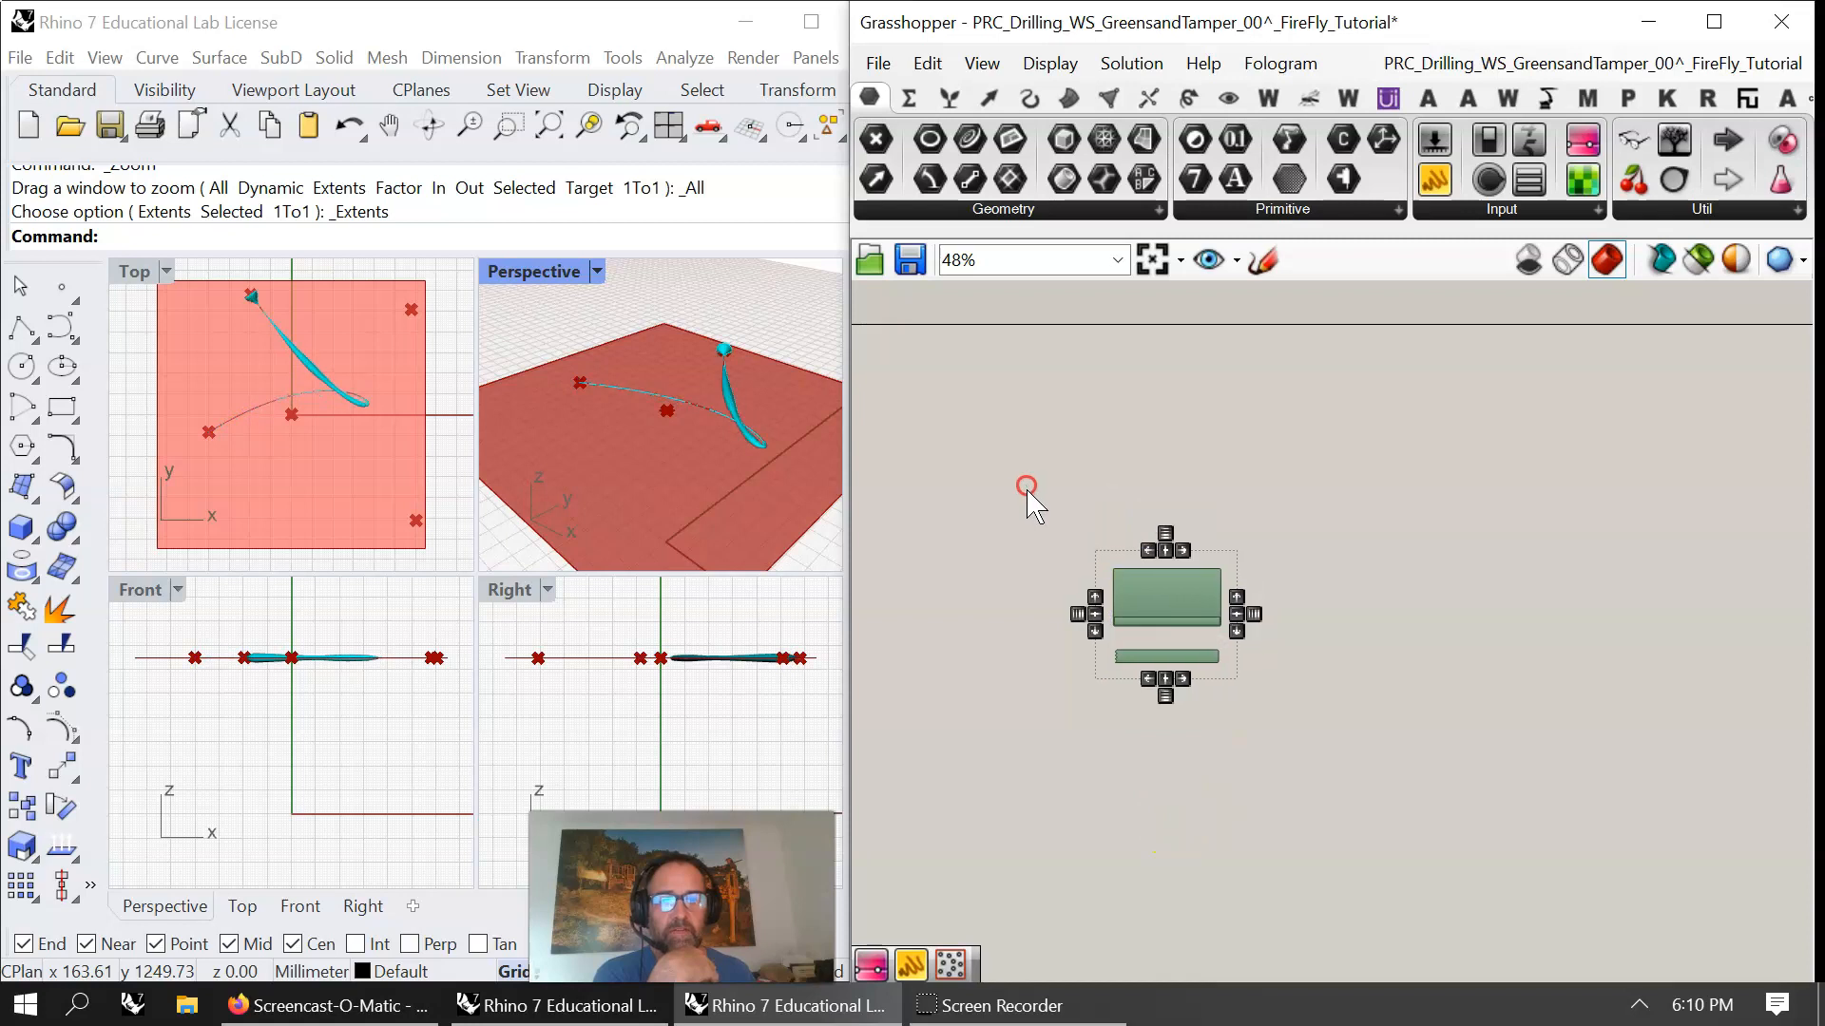
right_click(1023, 522)
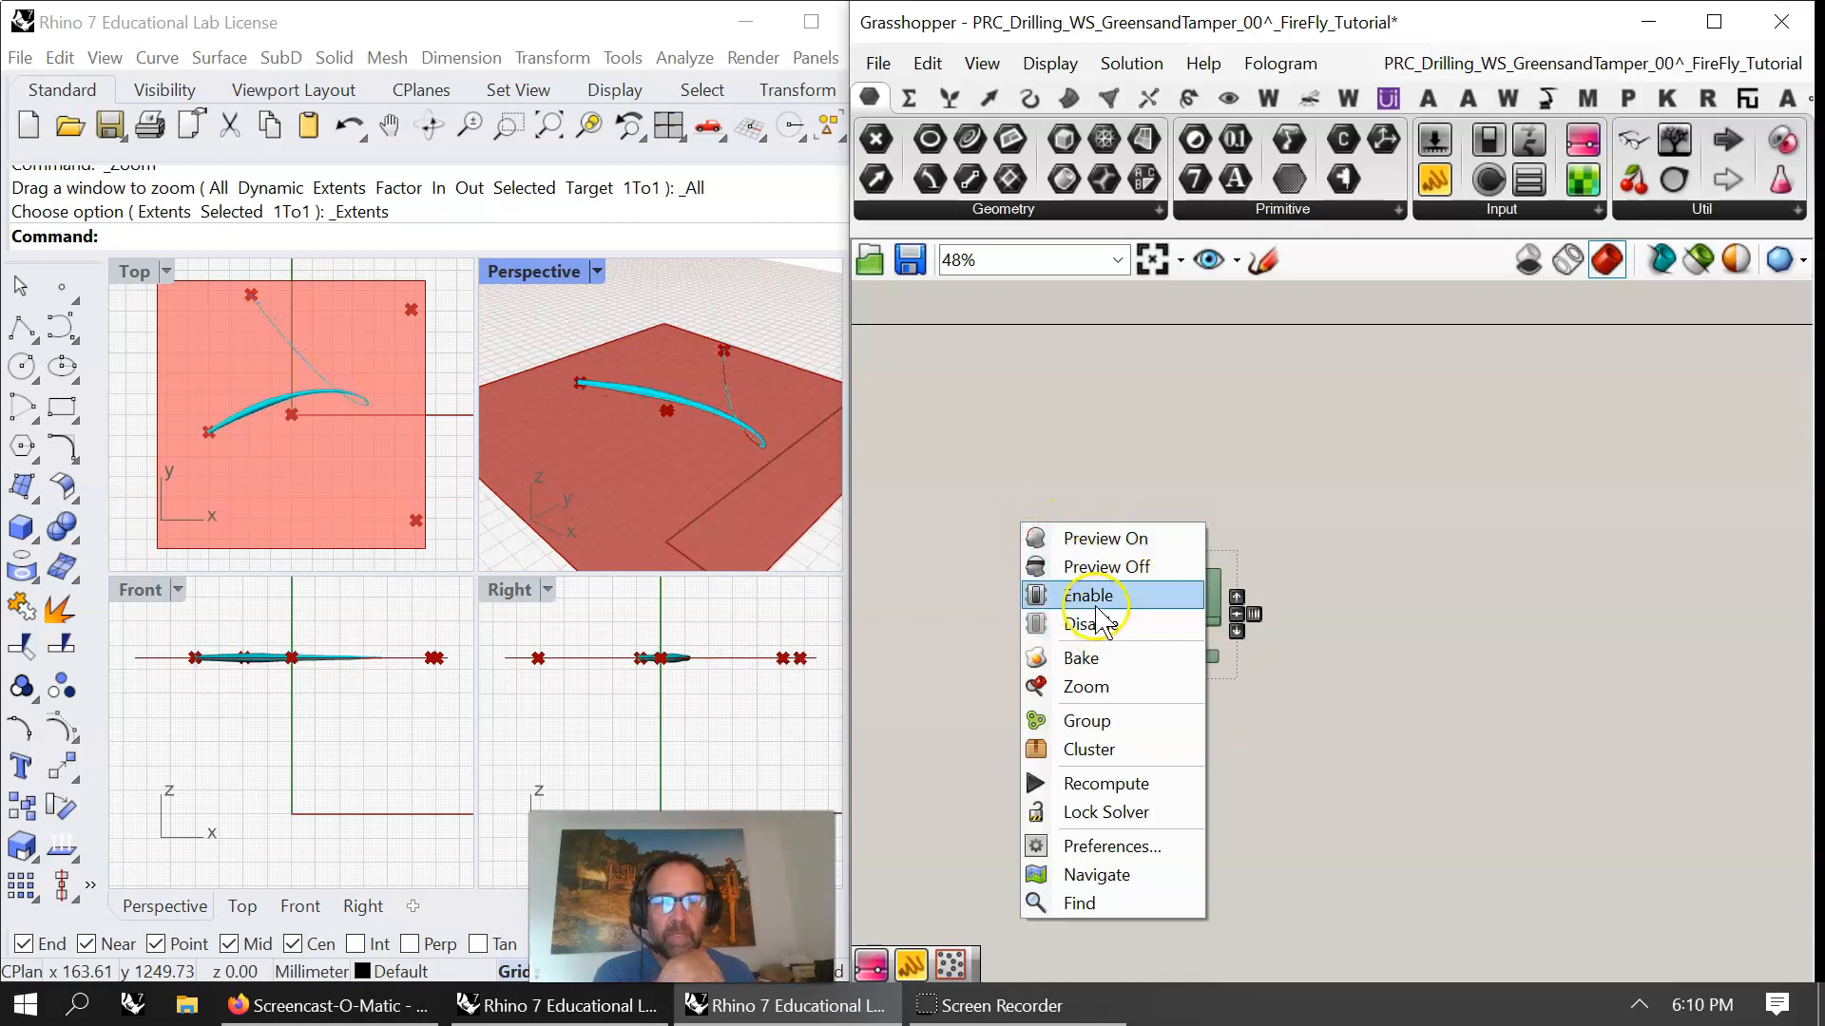
left_click(1098, 608)
- Space the KUKA components apart and connect the Quantec-2 KR210 R3100 Robot to the Robot input of KUKA|prc CORE
left_click(1120, 721)
left_click(1271, 632)
left_click_drag(1271, 633, 1351, 534)
scroll(1112, 620, "up", 4)
left_click(1488, 534)
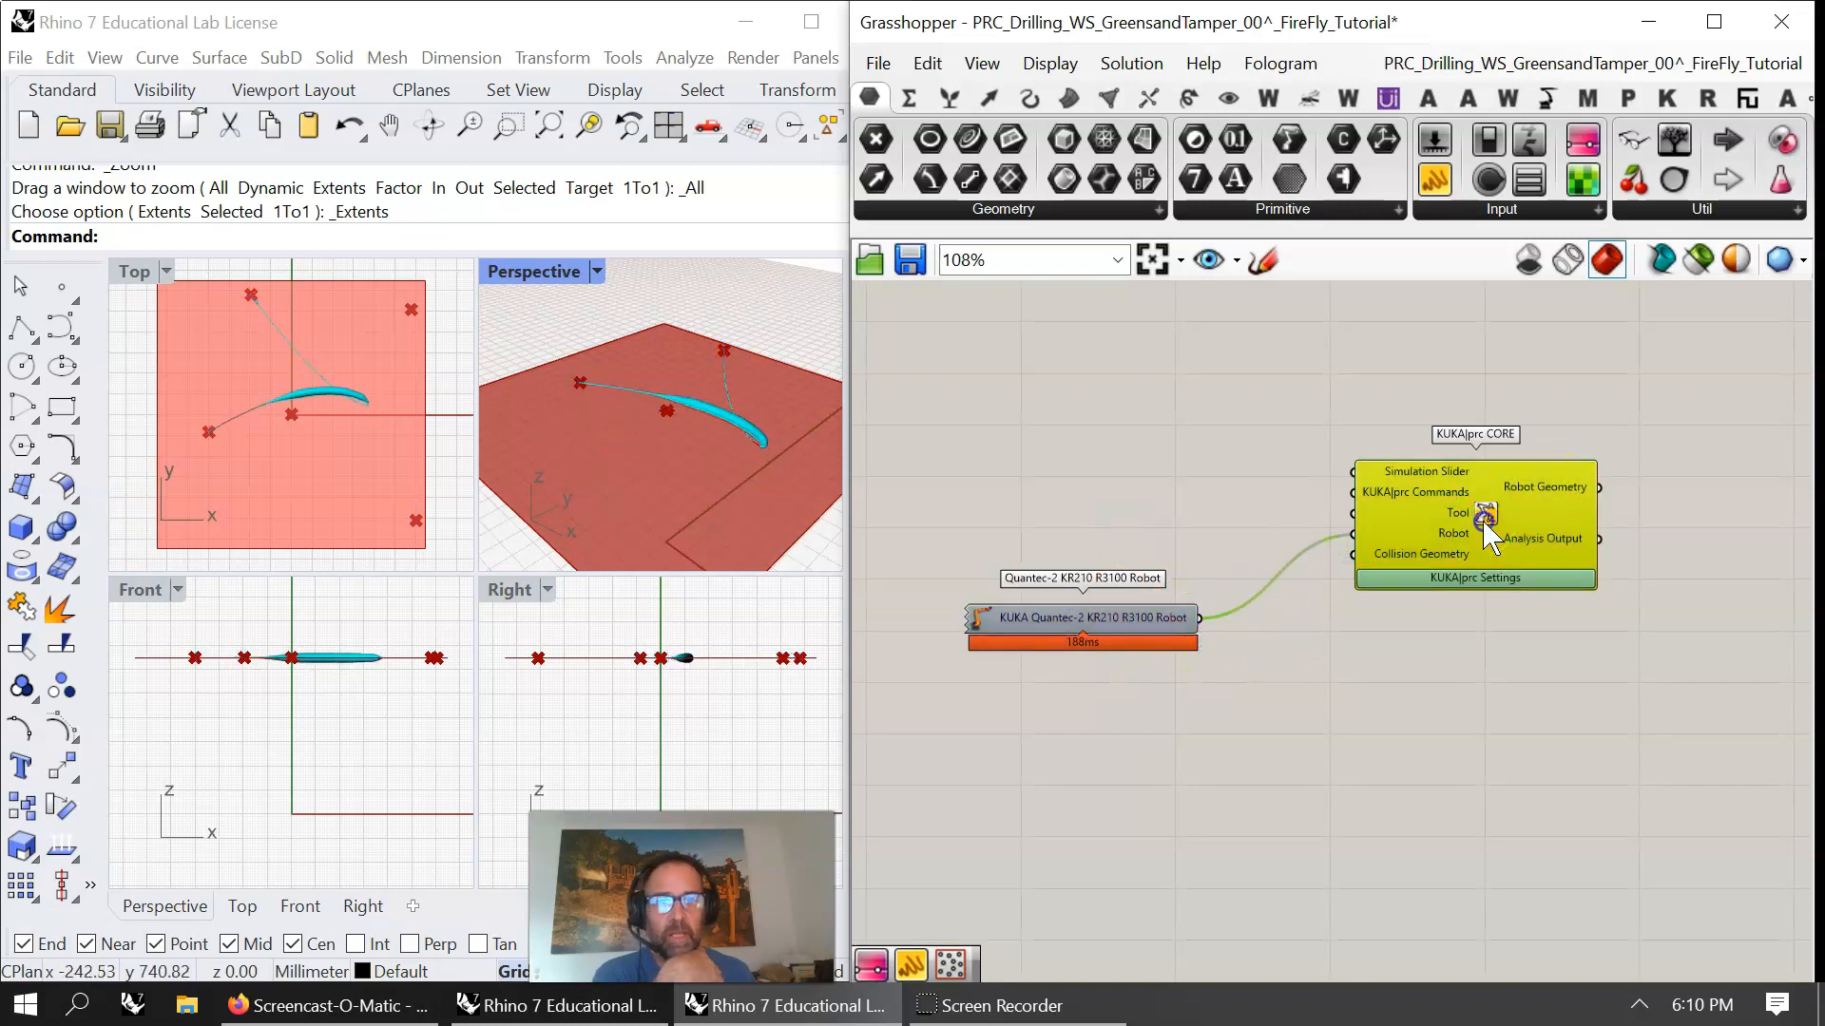
- Turn on the preview of KUKA|prc CORE and the connected robot and enable both components
scroll(603, 450, "down", 10)
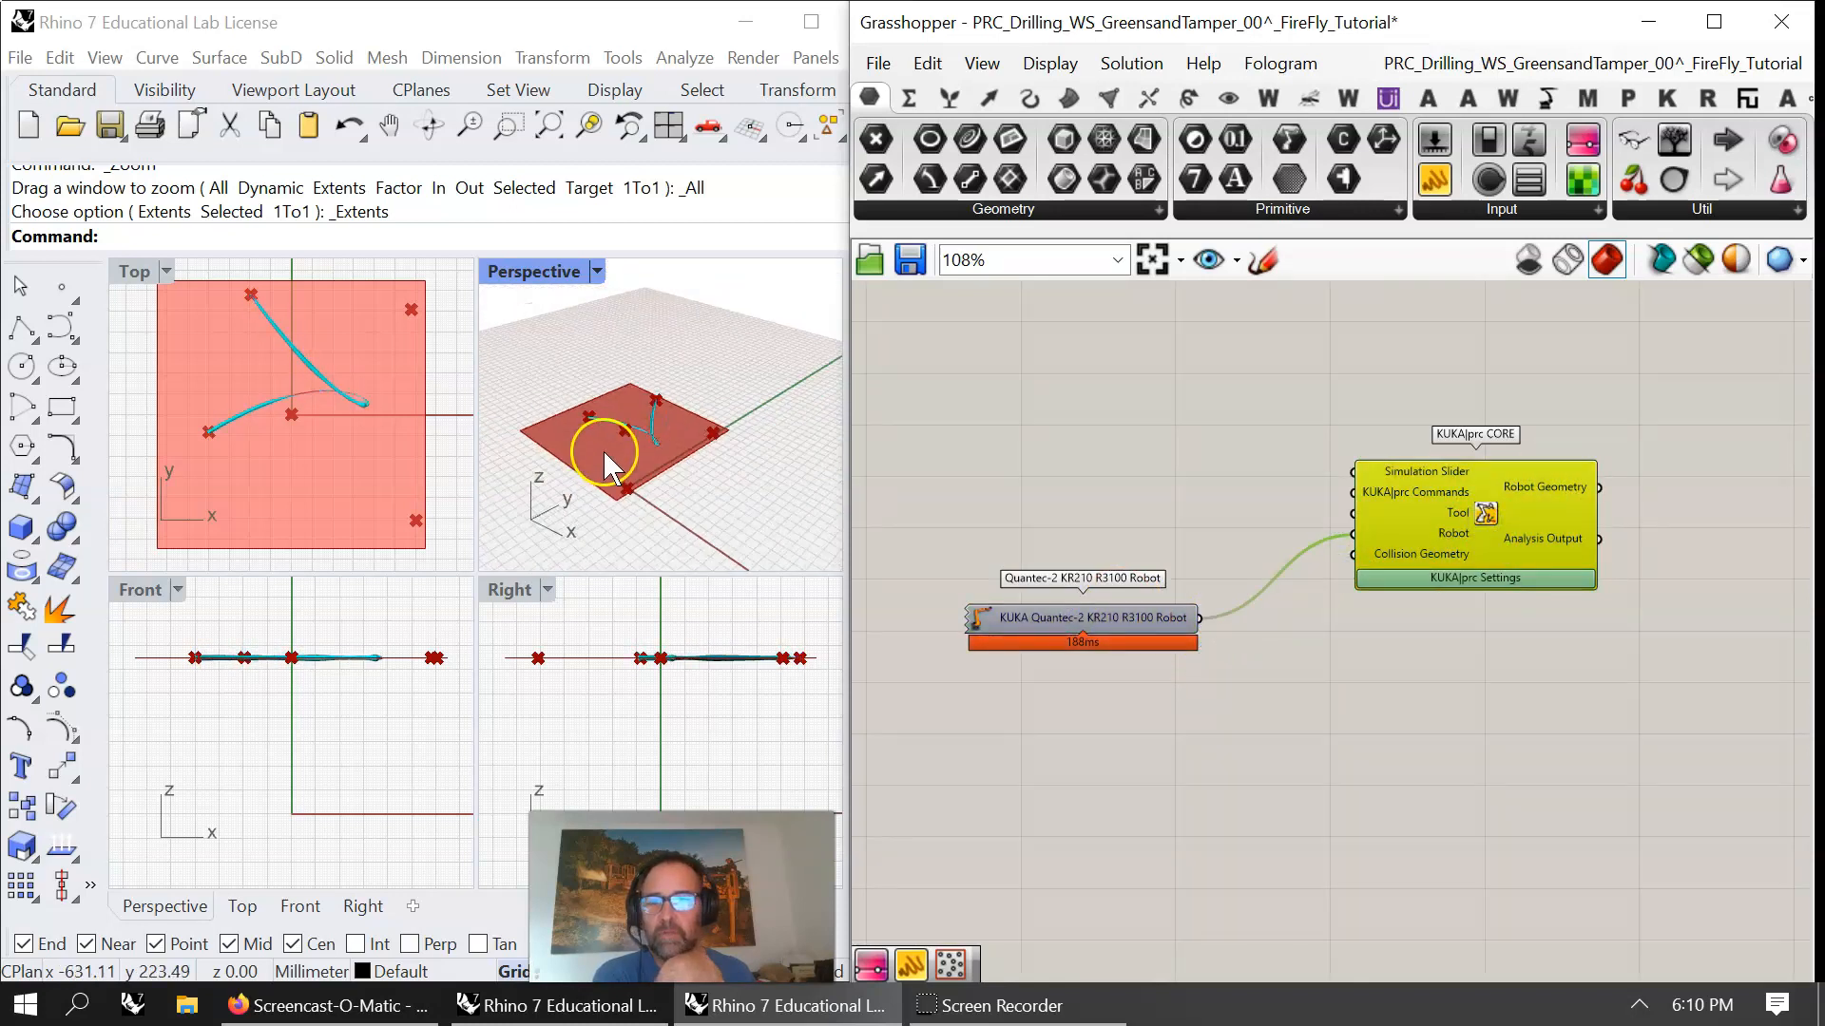
right_click(1488, 538)
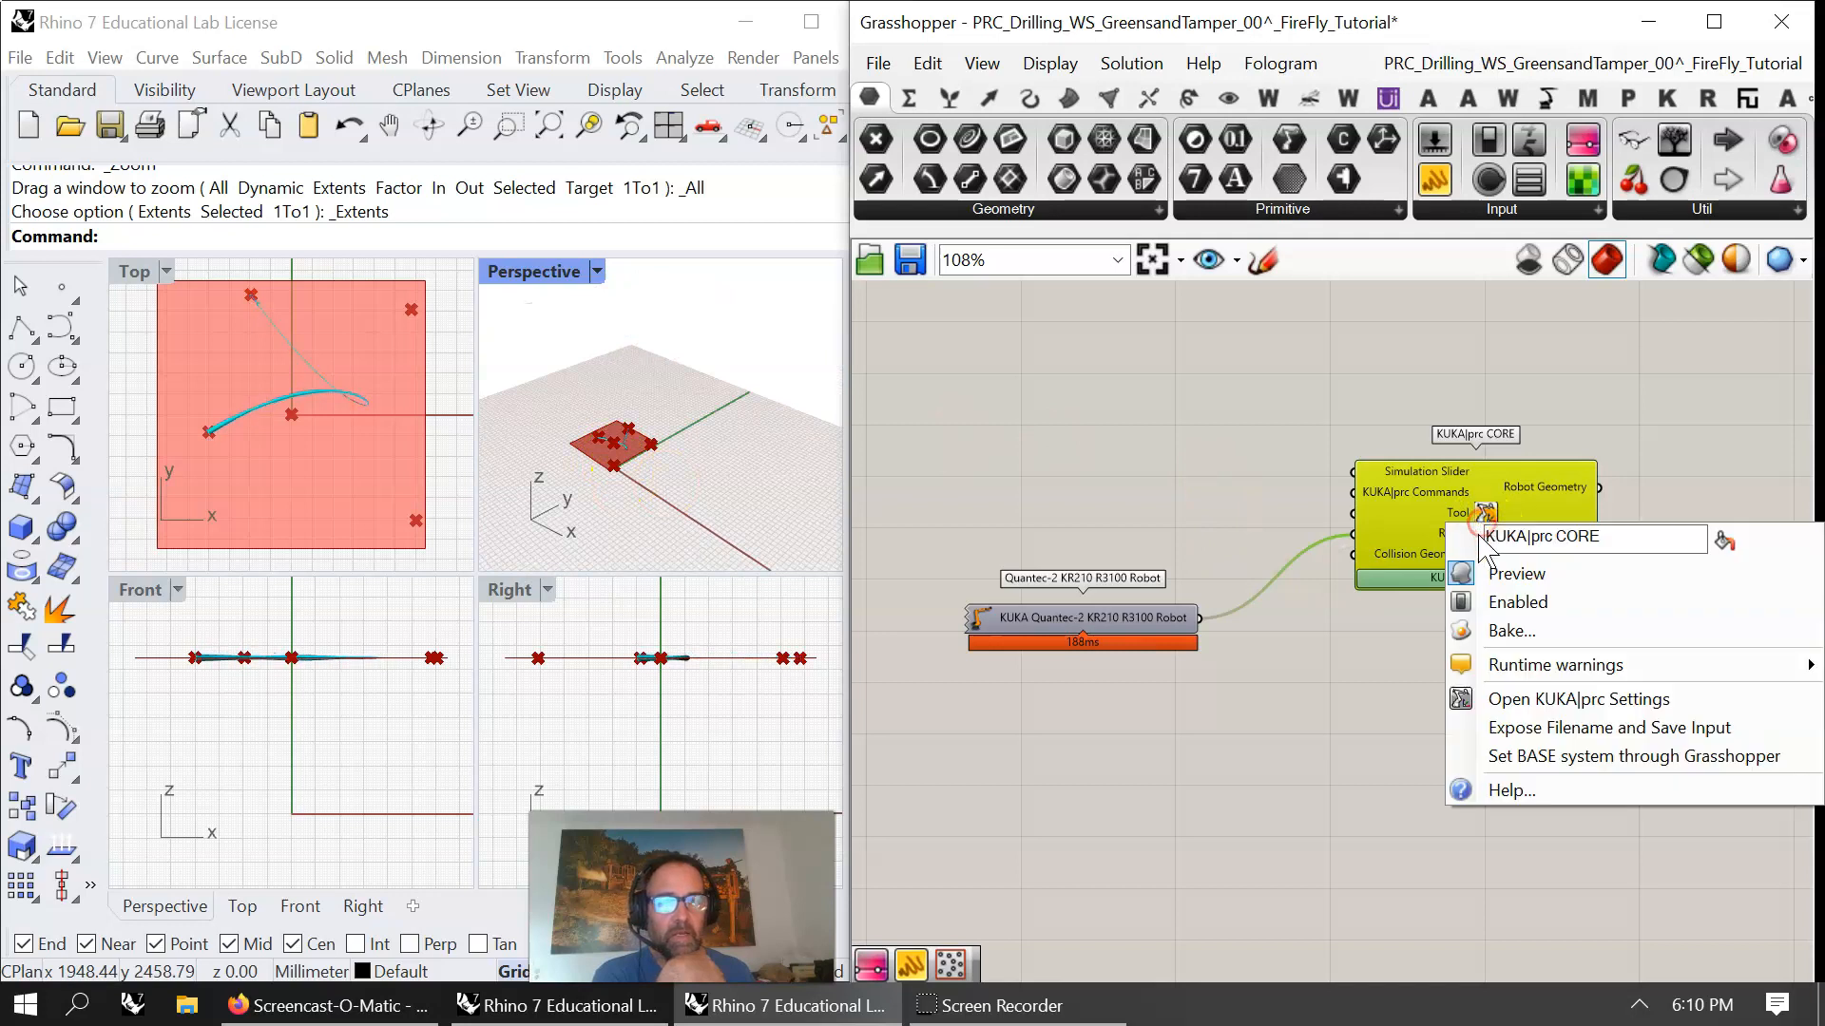
left_click(1516, 575)
left_click_drag(1511, 718, 999, 378)
right_click(1017, 348)
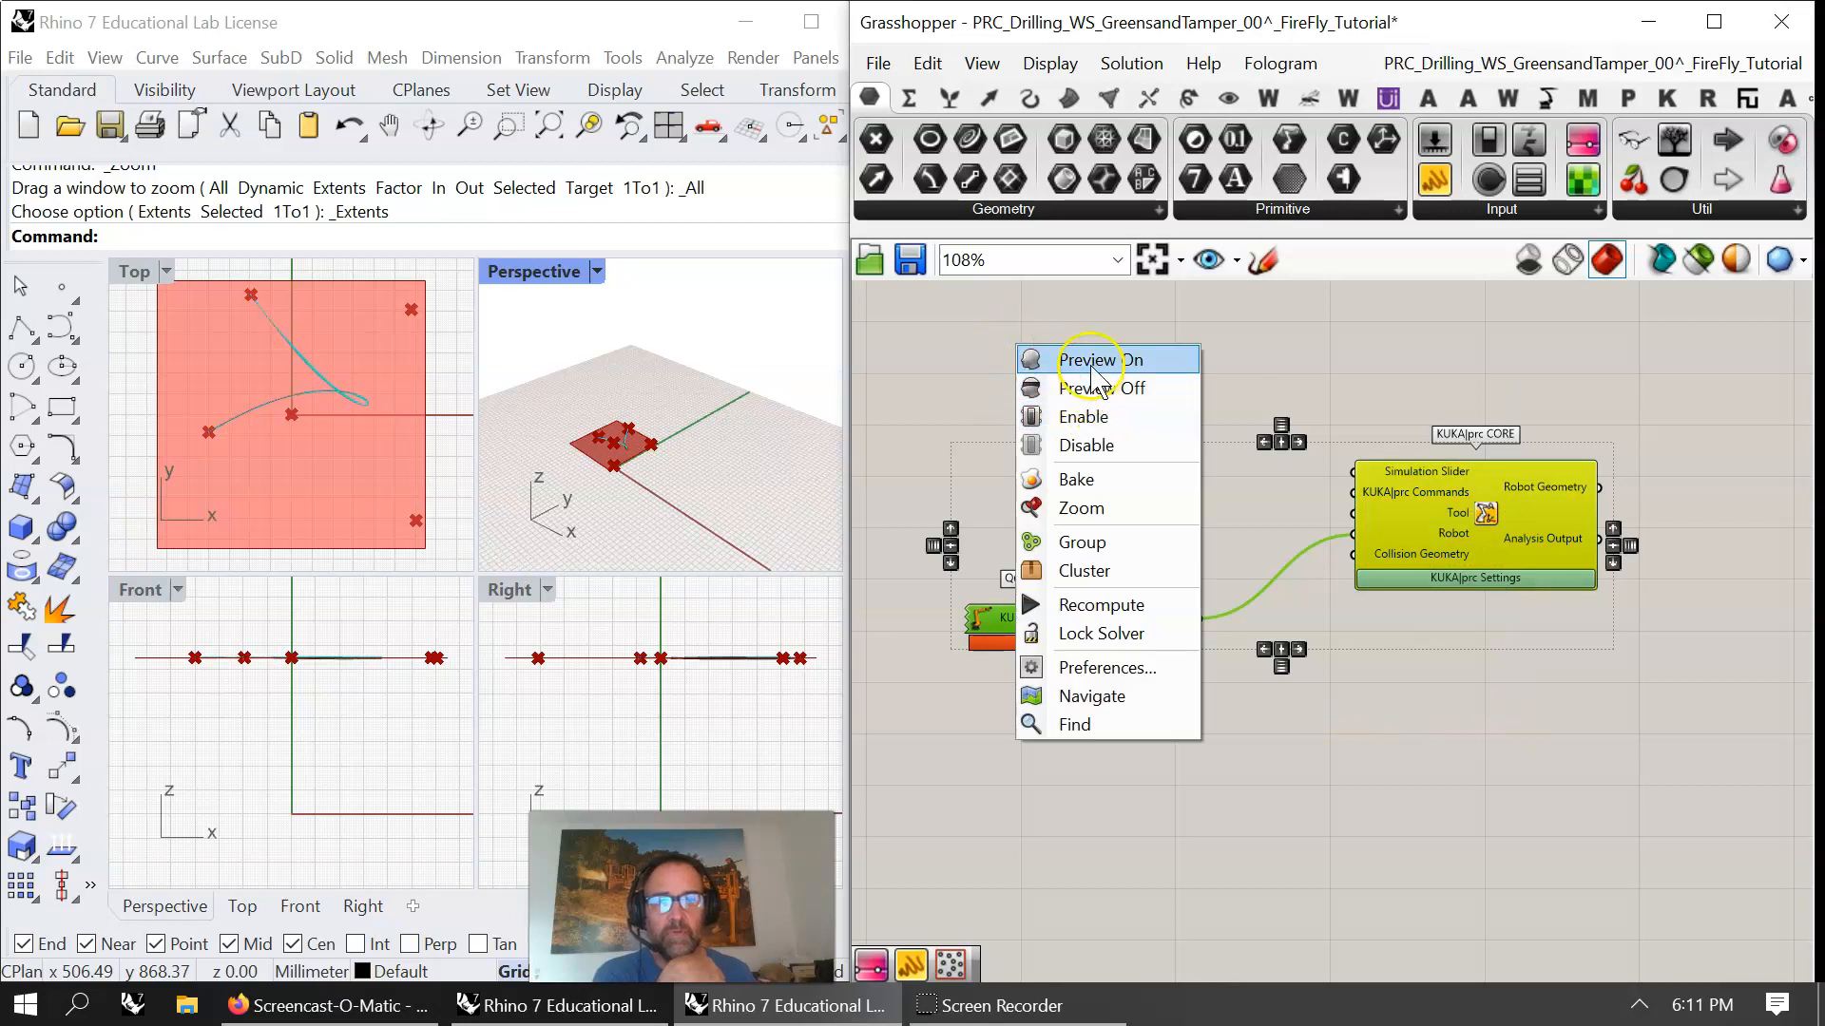
left_click(1091, 361)
right_click(1186, 466)
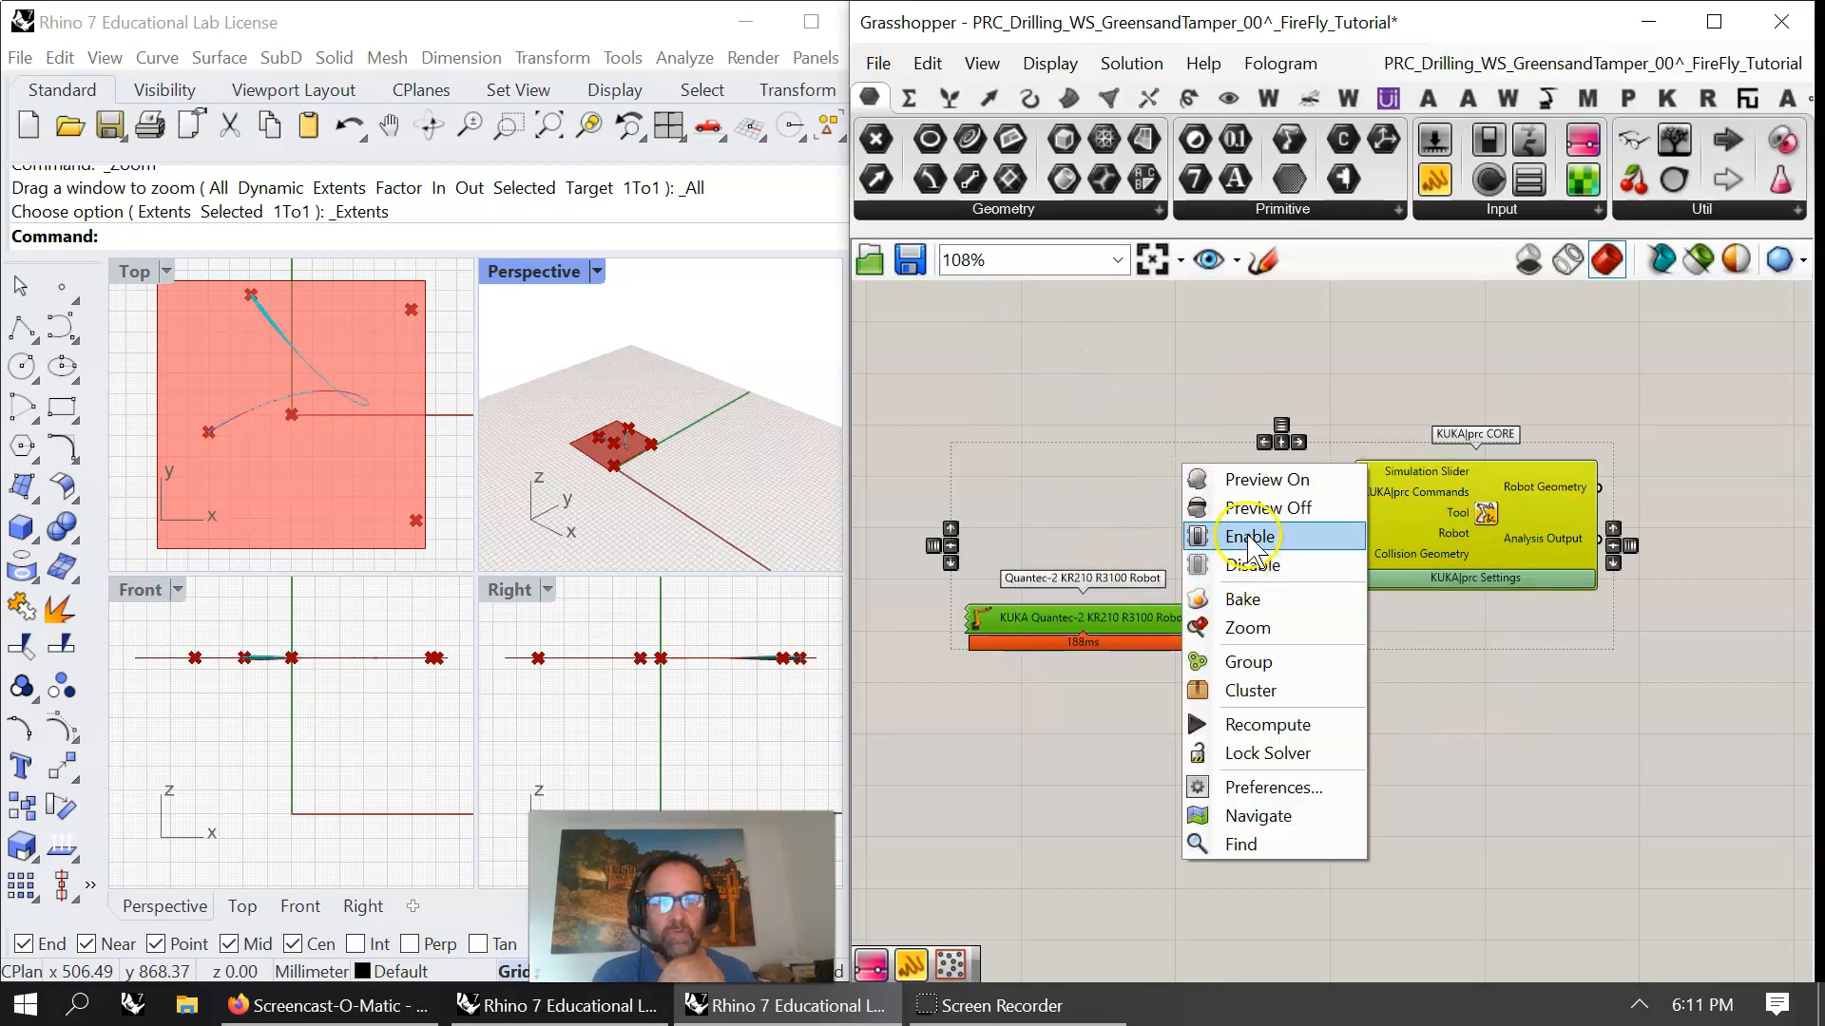
left_click(1240, 532)
- Open the KUKA|prc settings of the CORE component, review them and close them without applying changes
double_click(1485, 520)
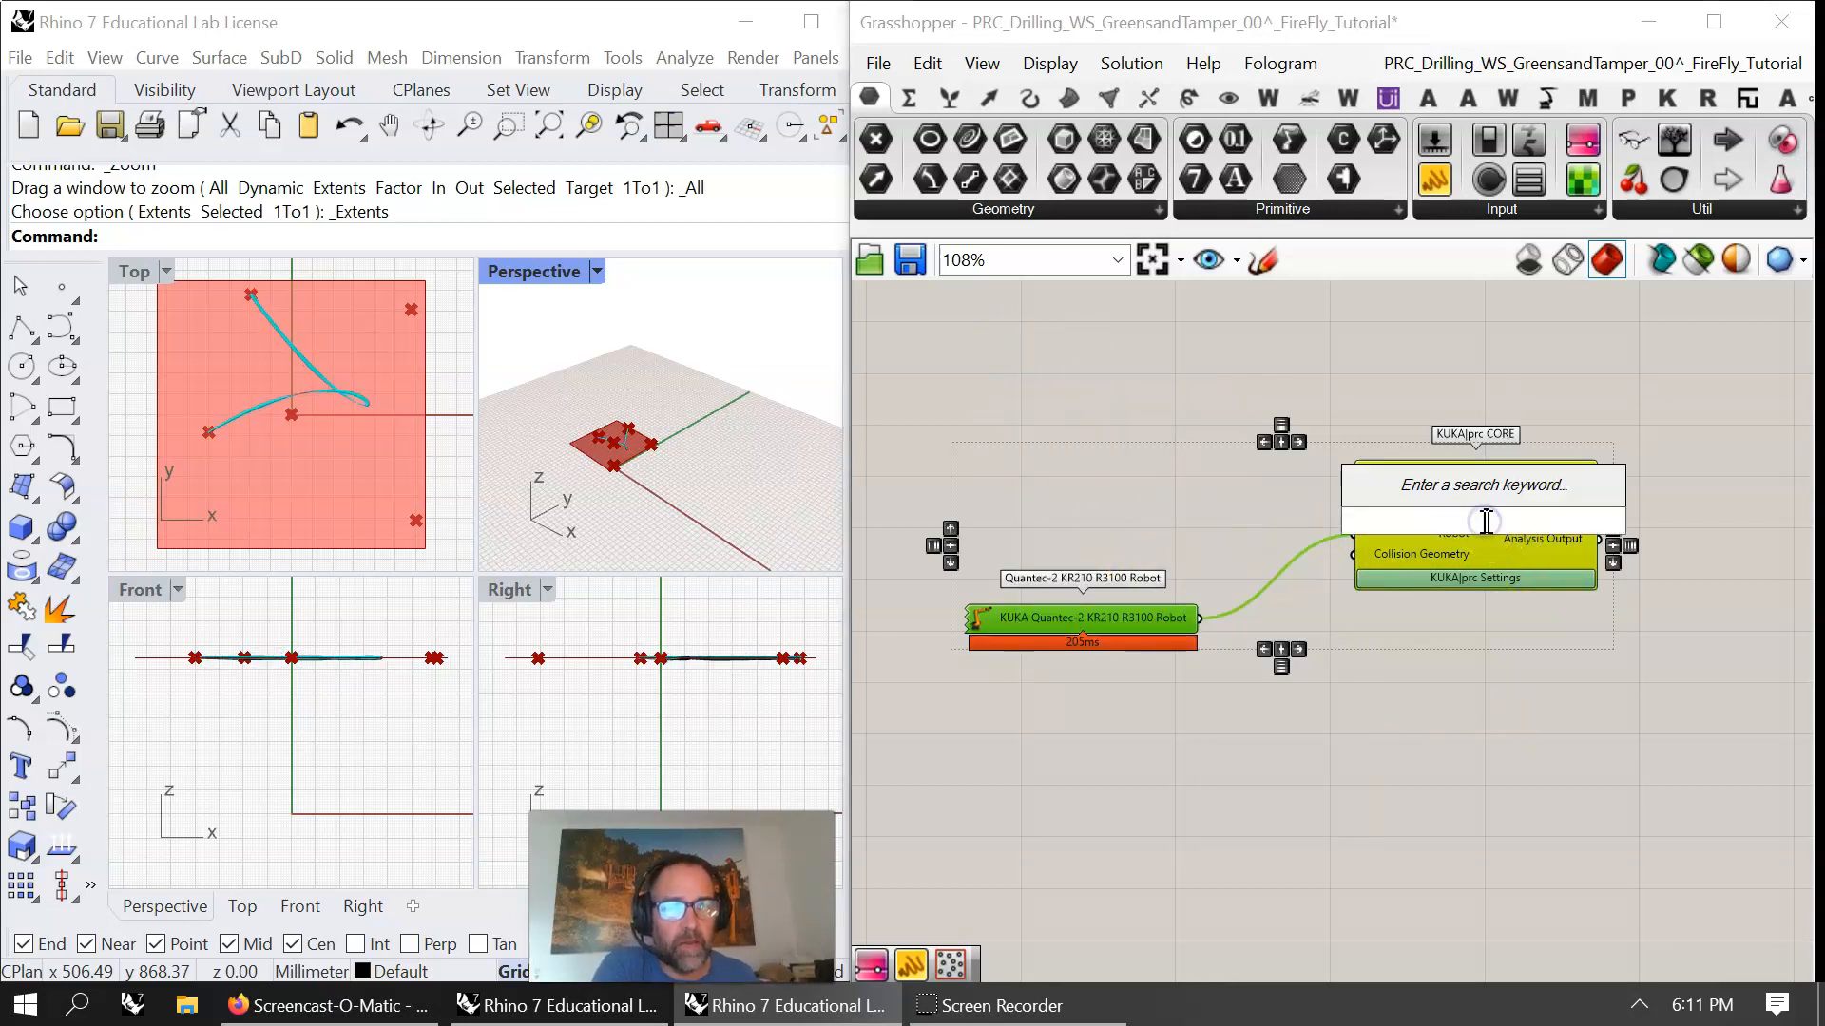
left_click(1440, 713)
left_click(1475, 577)
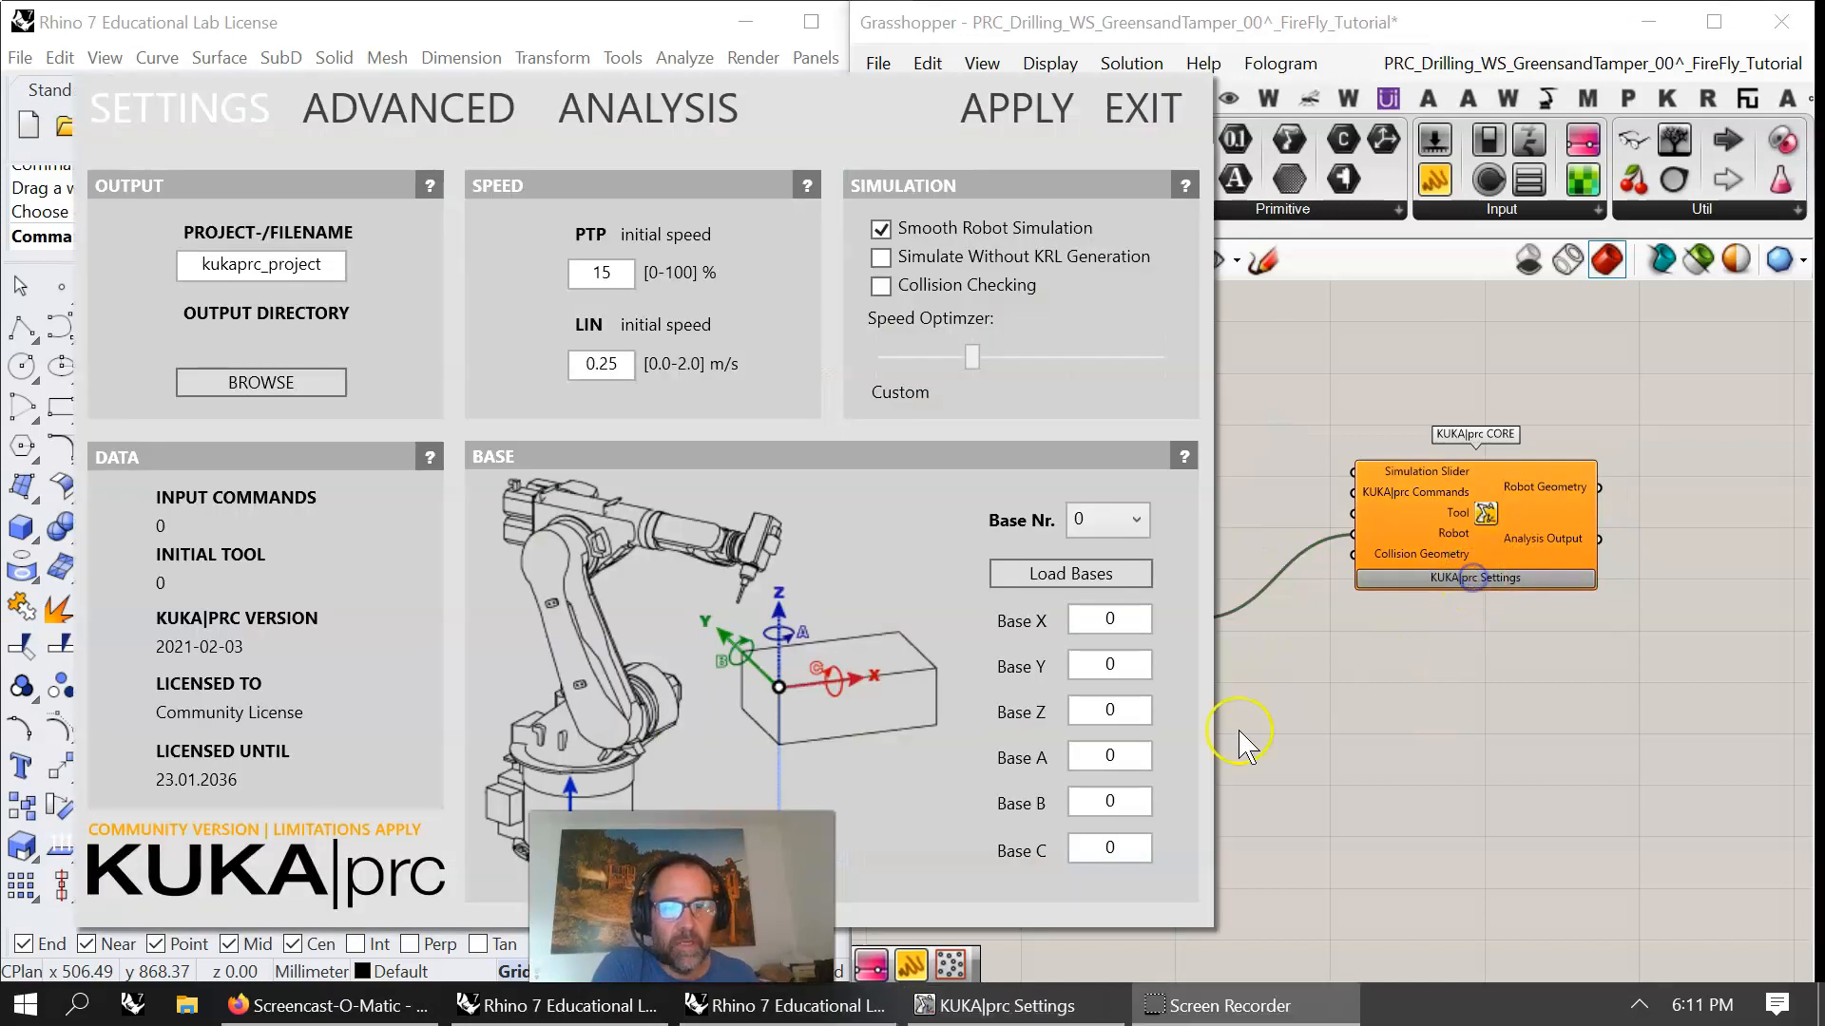
left_click(1145, 109)
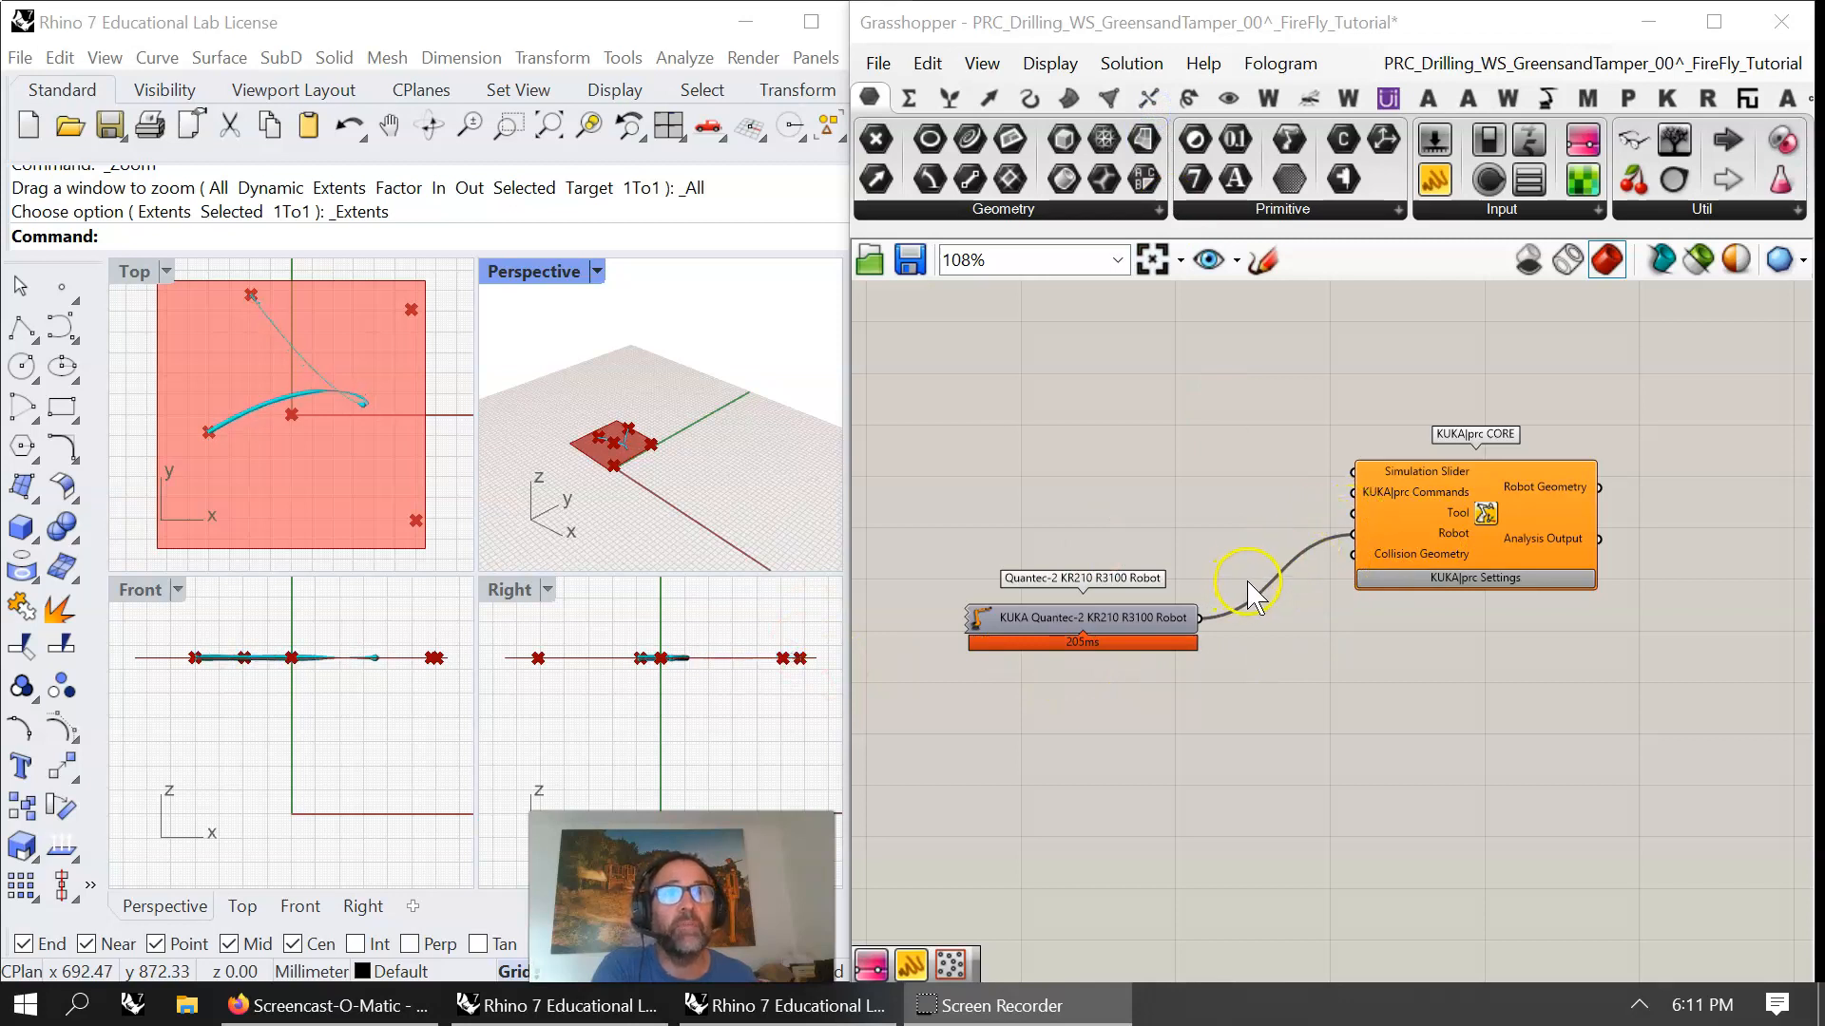
- Replace the Quantec-2 KR210 R3100 Robot with a Quantec KR90-KR150 R3700K Robot wired to the Robot input of KUKA|prc CORE
right_click_drag(1216, 729, 1265, 627)
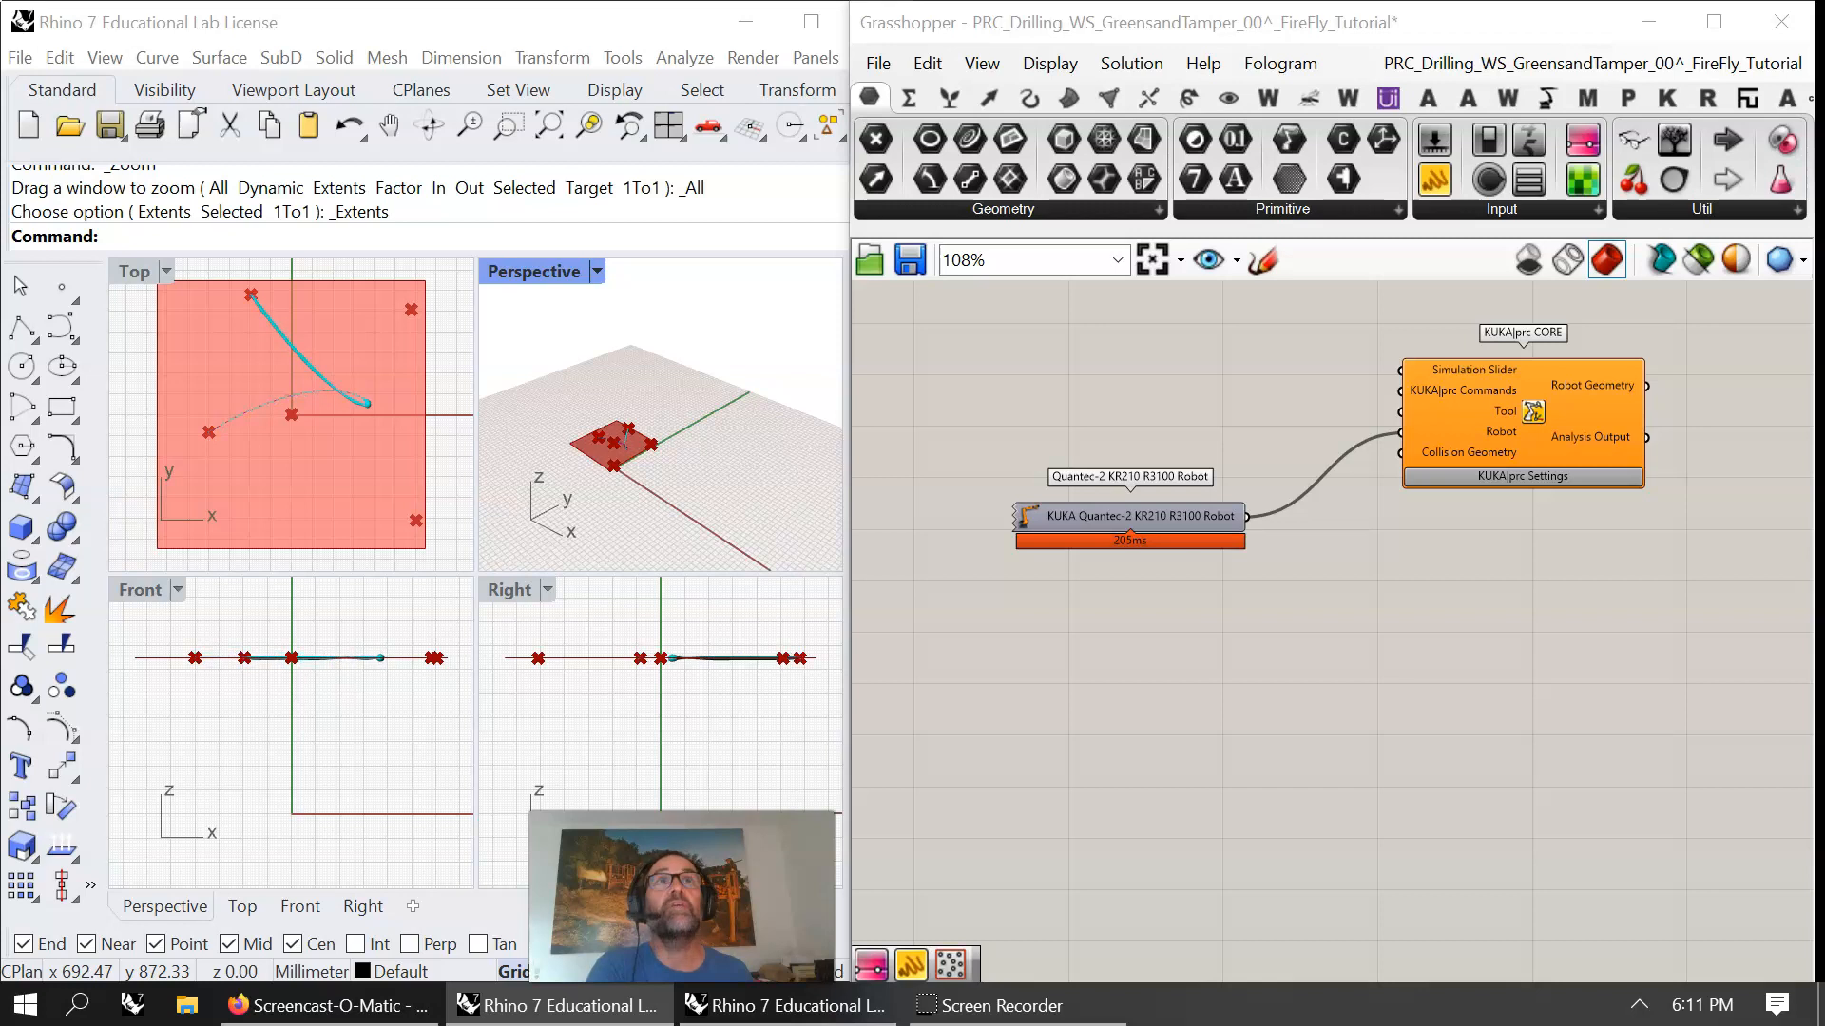
left_click(1548, 98)
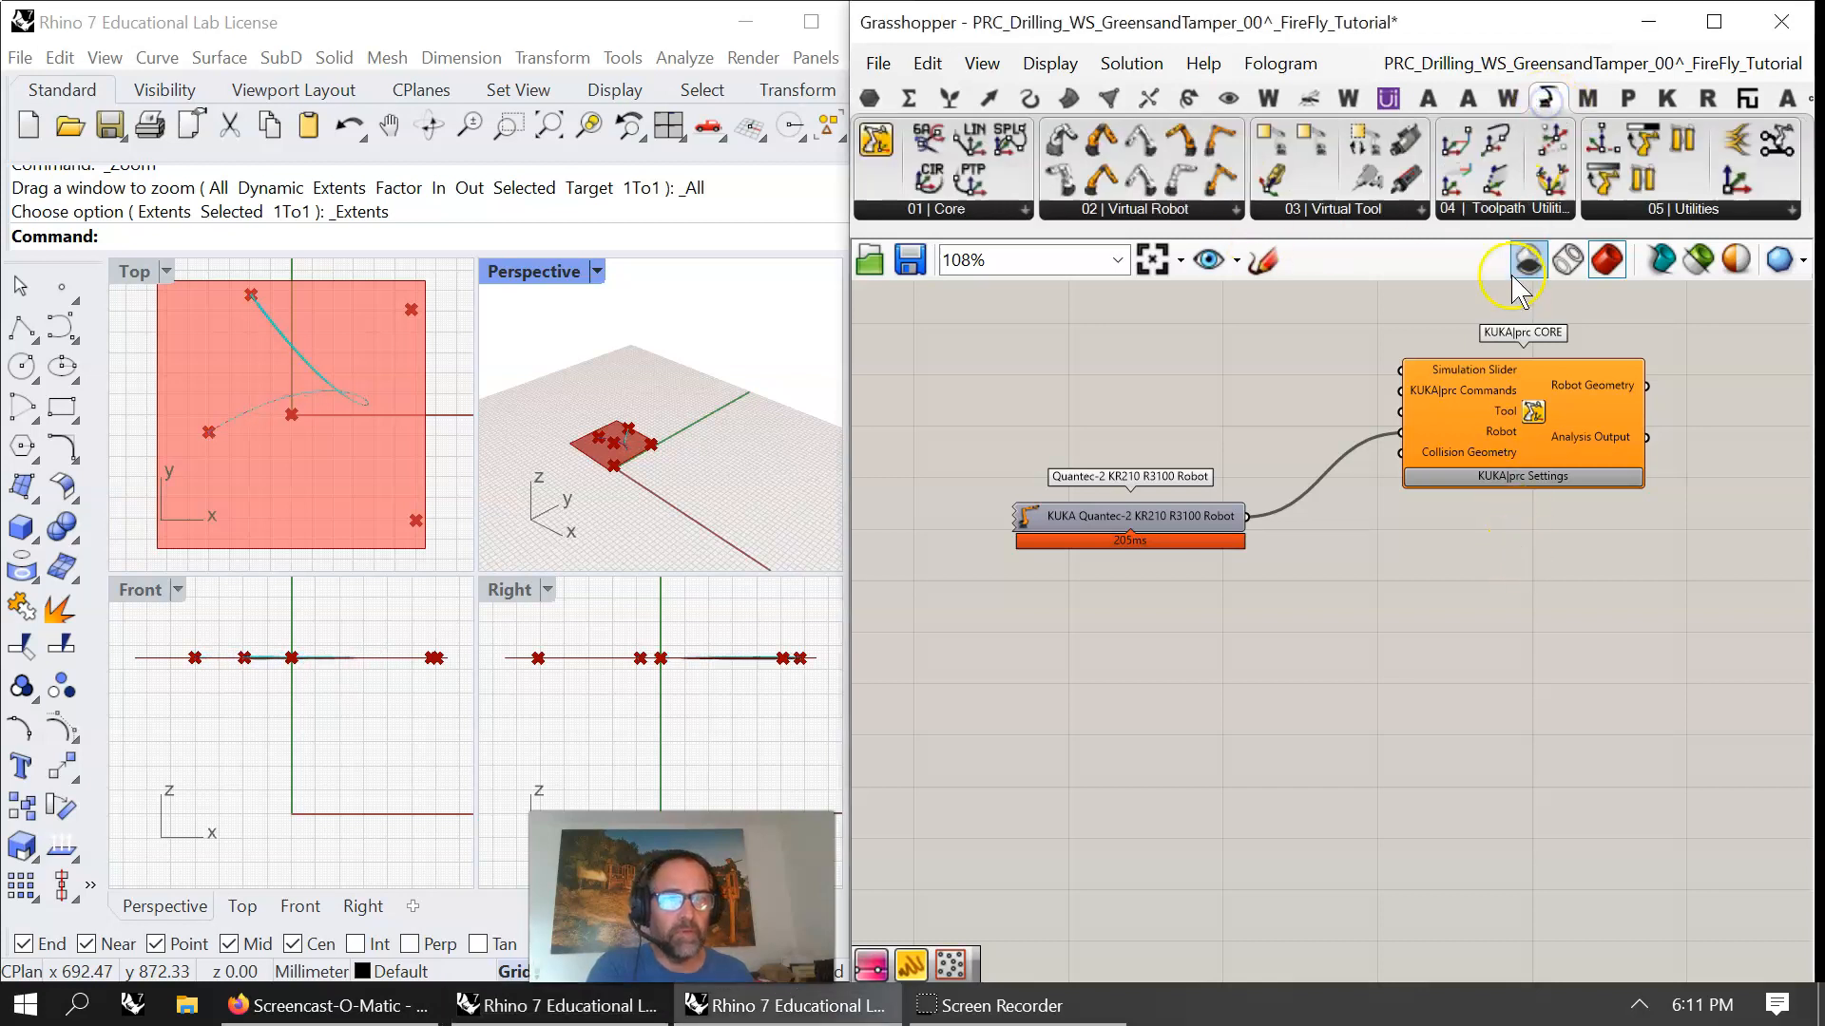
left_click(1235, 210)
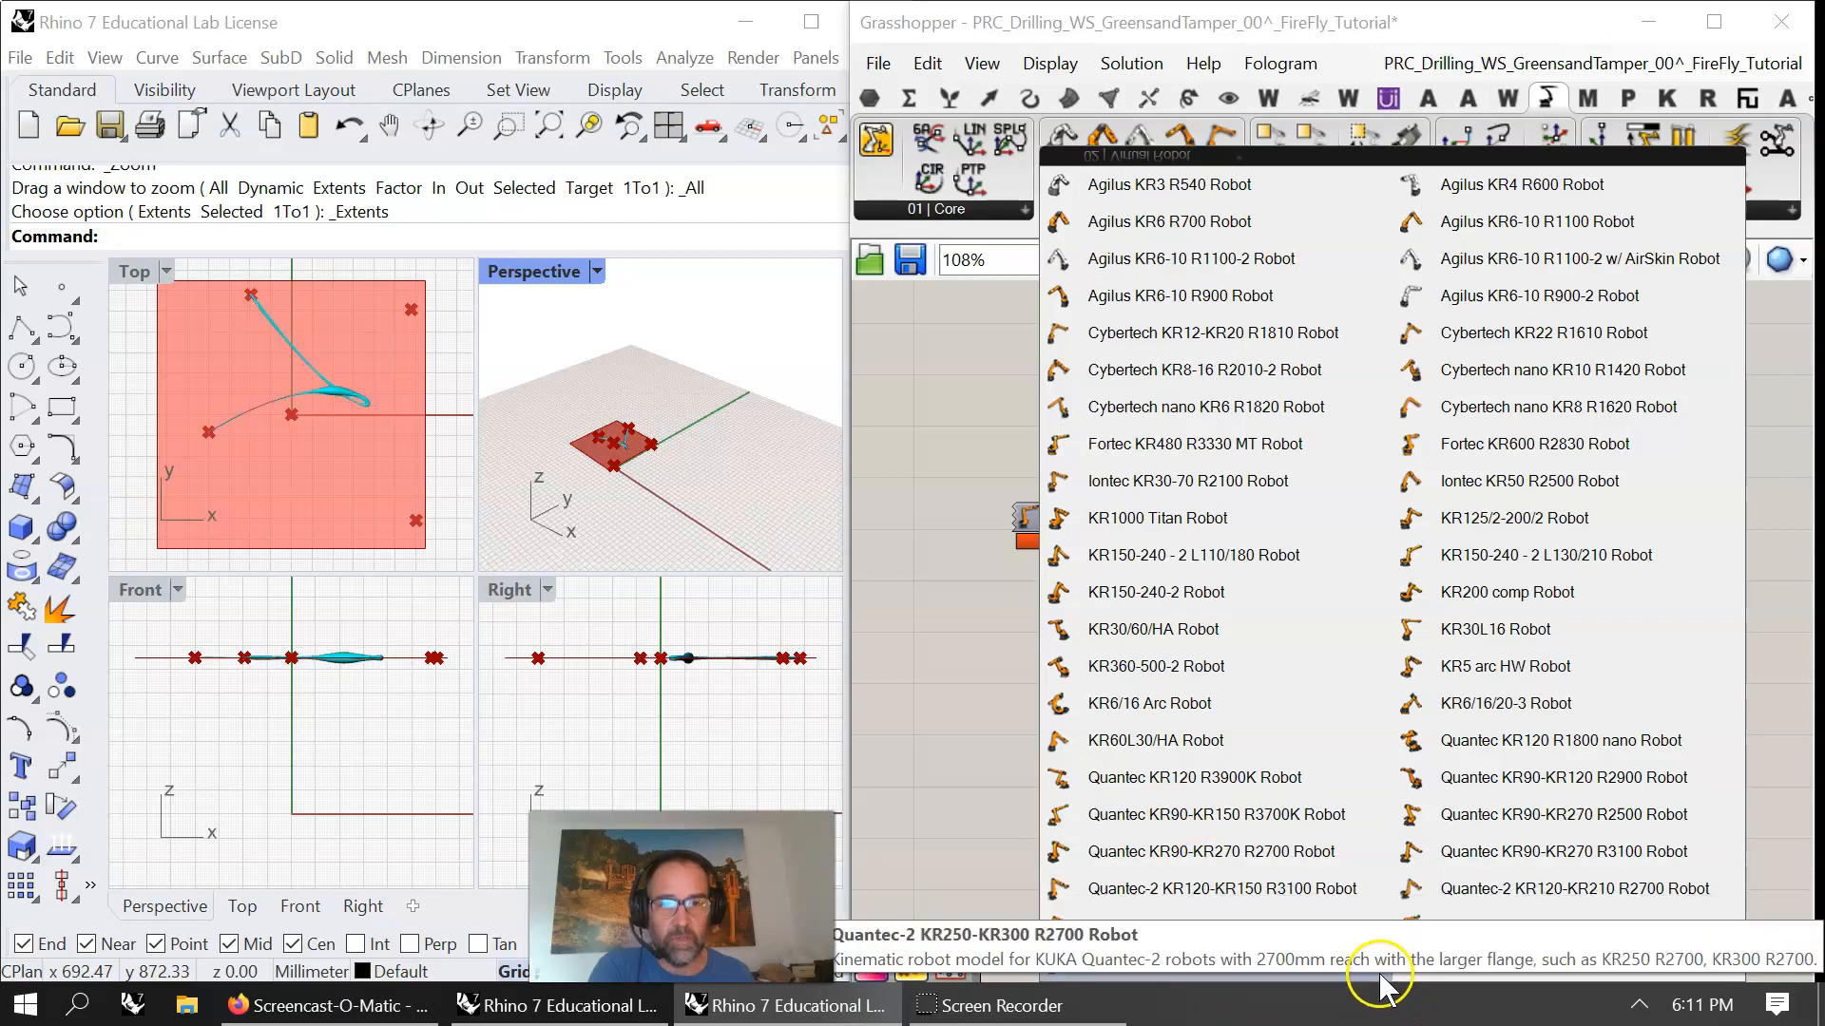
left_click(1195, 814)
left_click(1145, 675)
left_click_drag(1273, 673, 1404, 433)
left_click(1174, 516)
key("Delete")
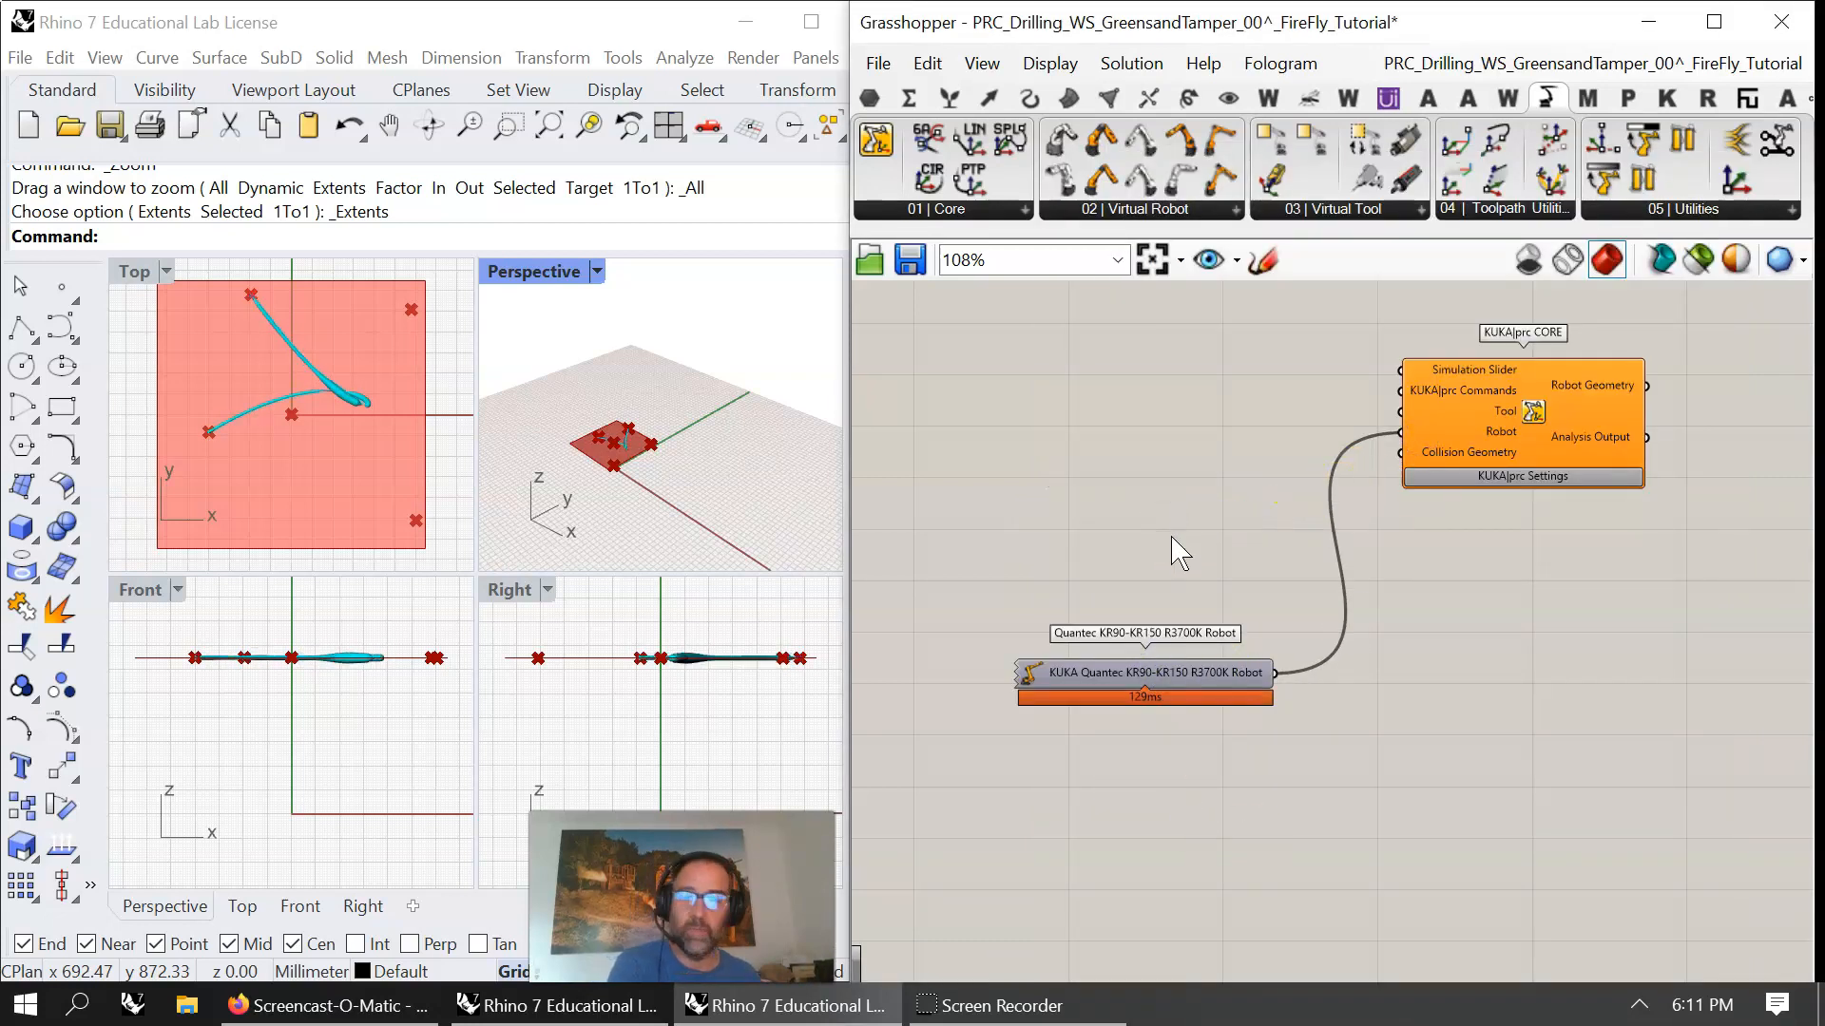
- Move the robot component closer to KUKA|prc CORE and wire a new 1.00000 number slider to the Simulation Slider input
left_click_drag(1211, 673, 1255, 497)
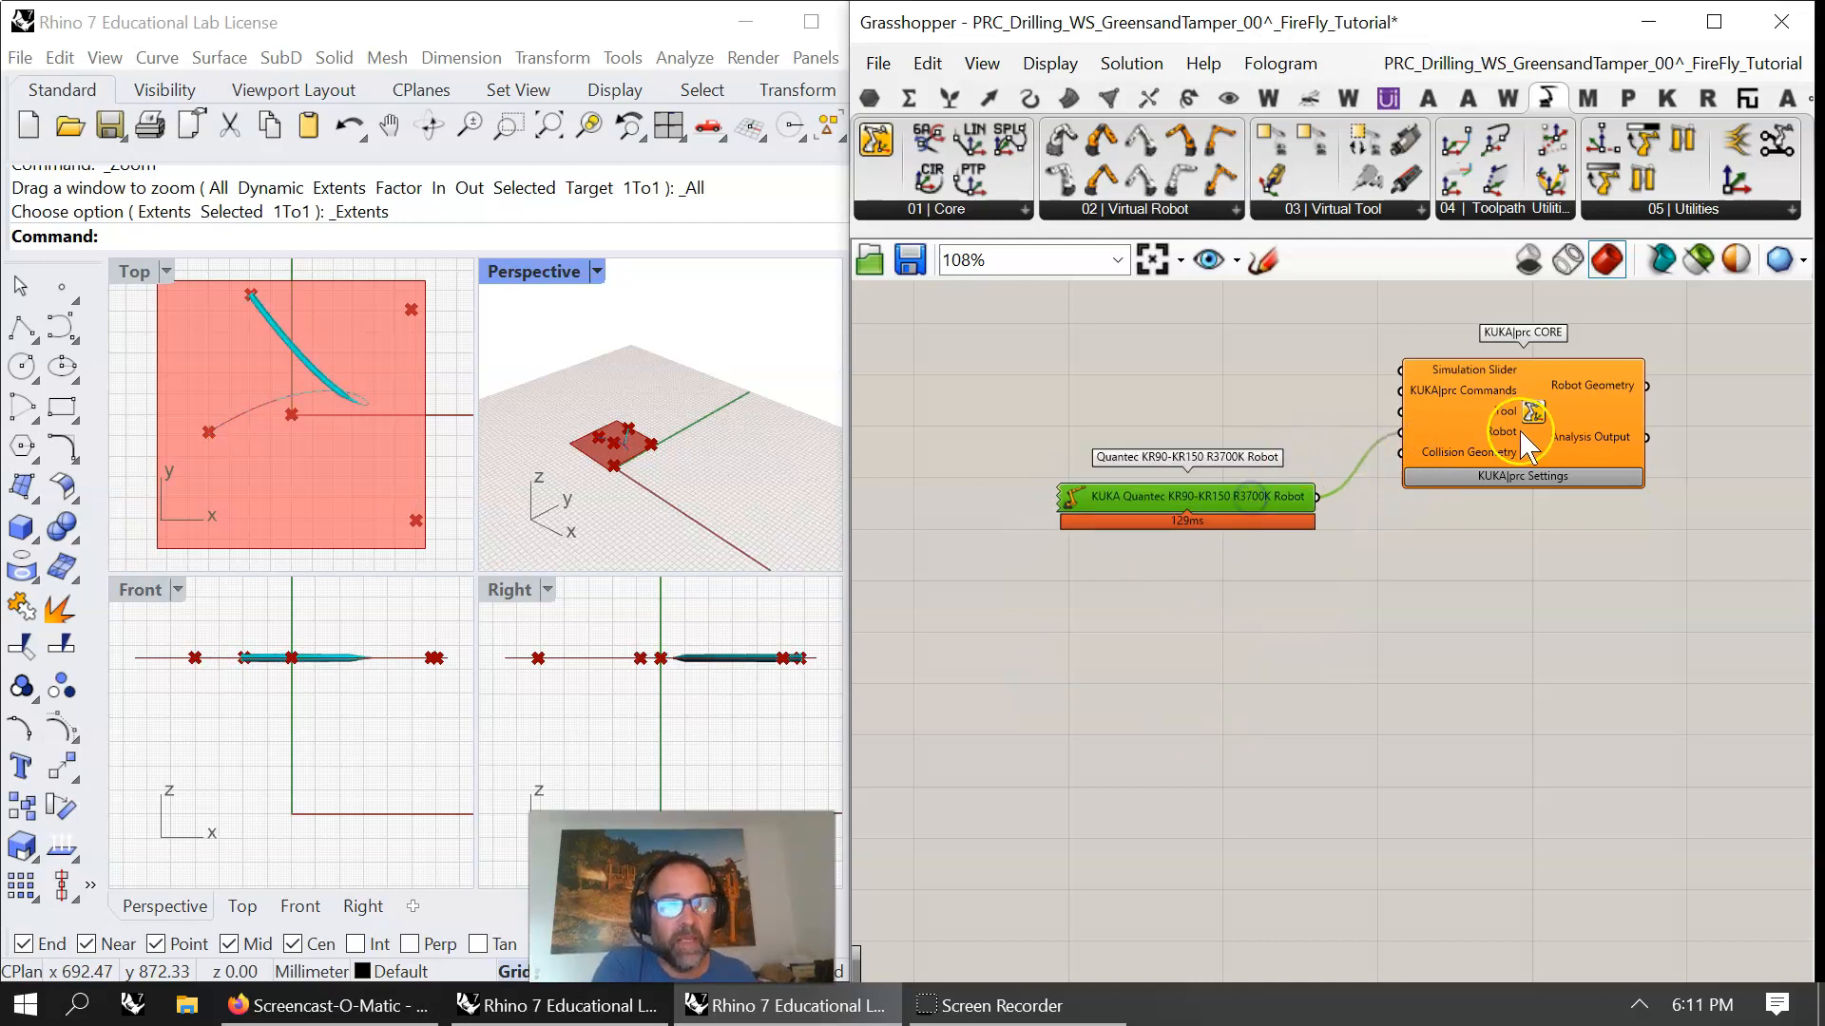
double_click(1251, 320)
type("1")
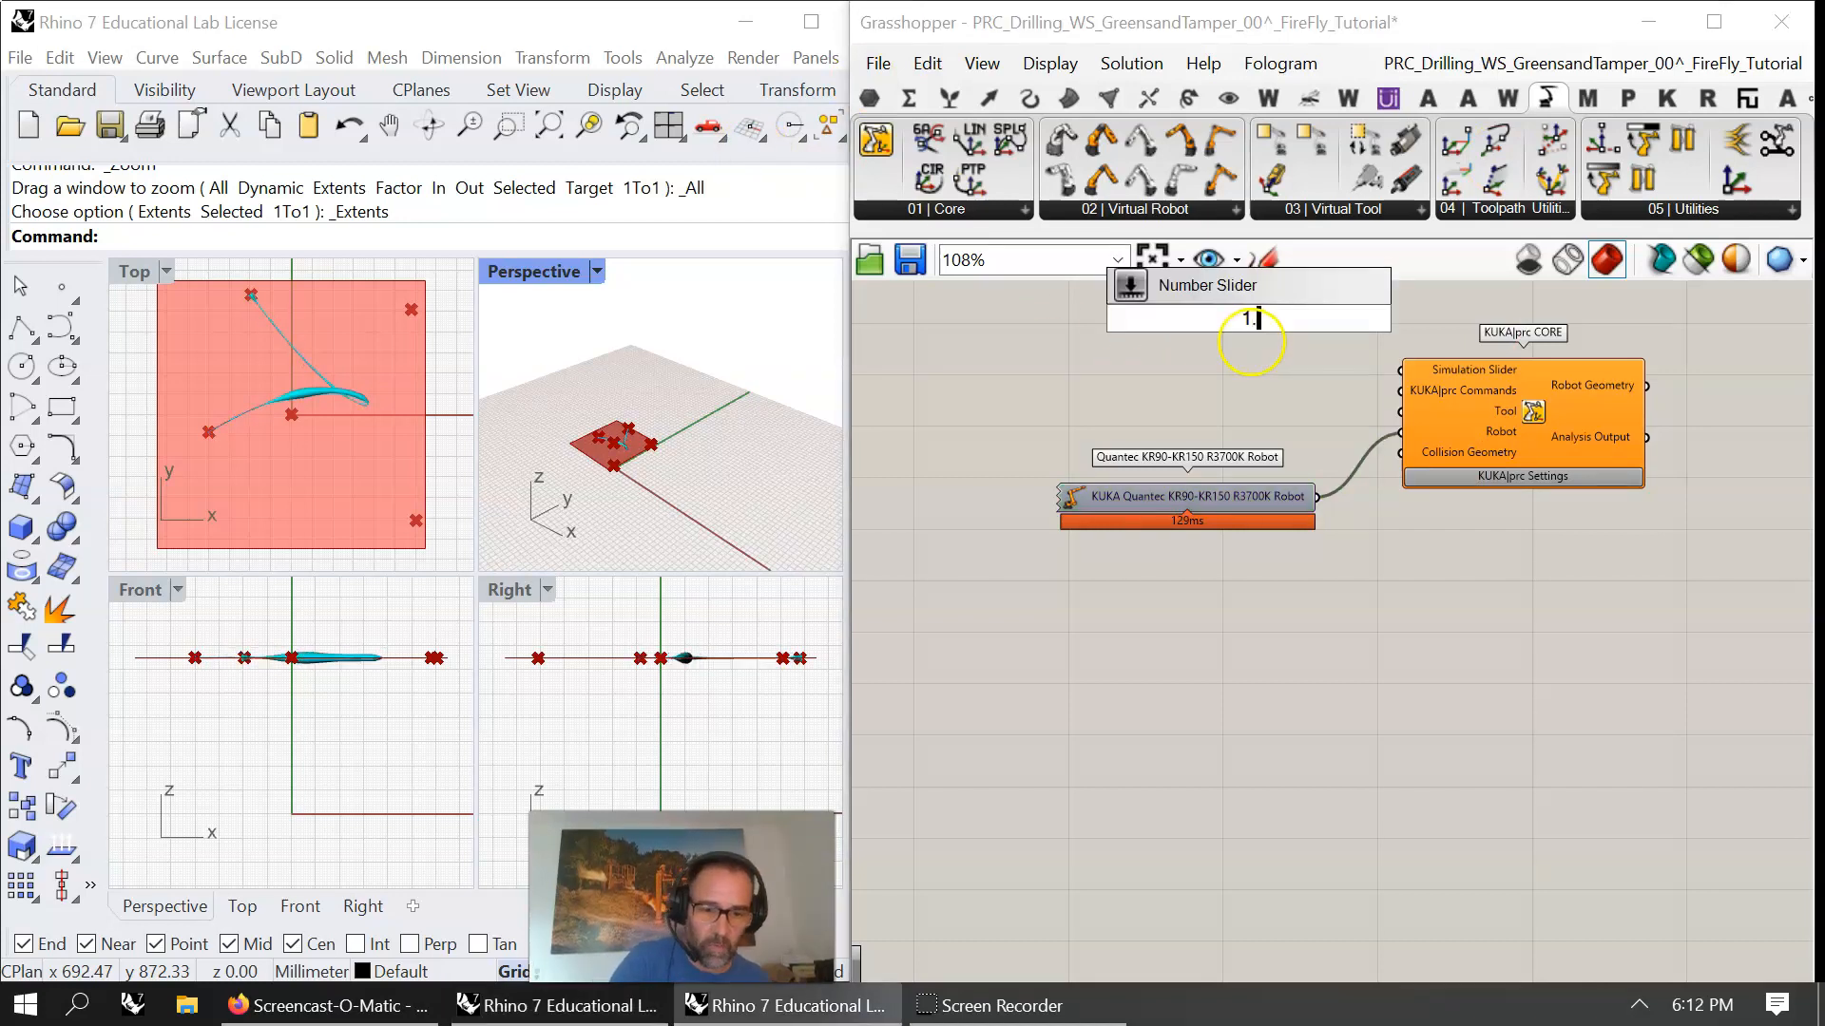
type(".00000")
key("Return")
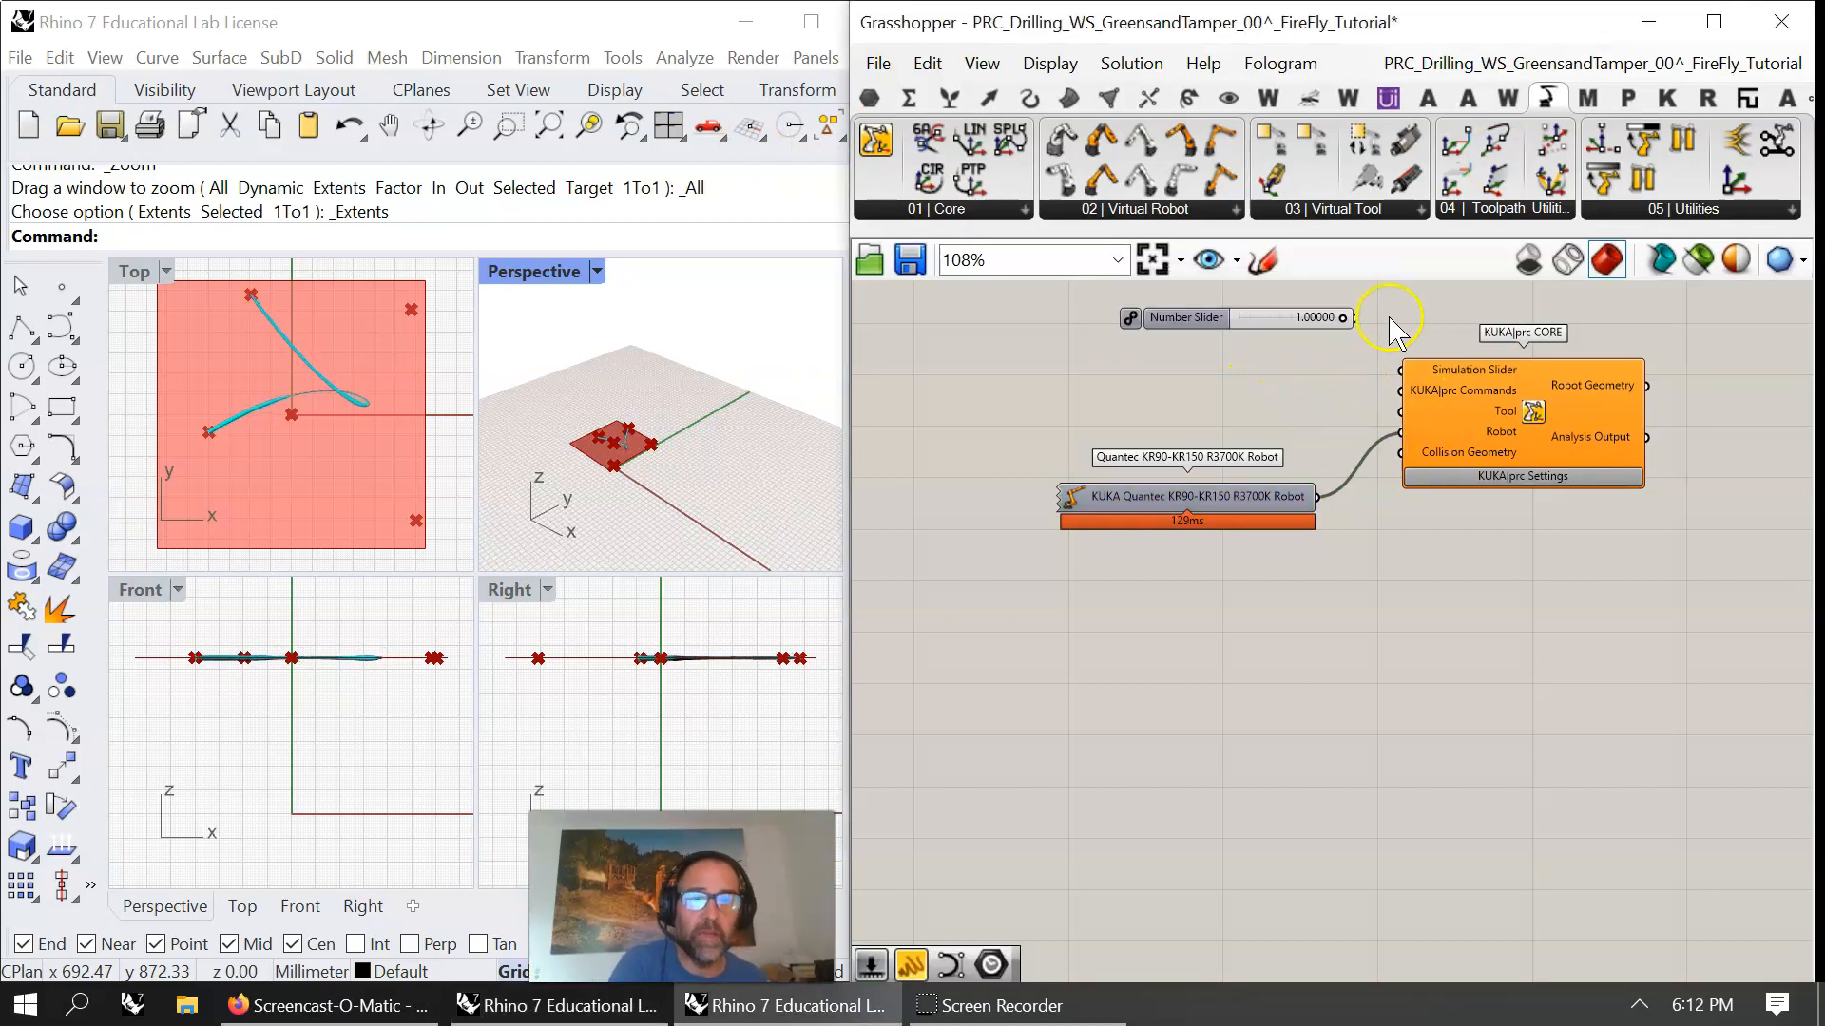
left_click_drag(1364, 316, 1410, 371)
left_click(1460, 397)
- Move the robot component down and add a Merge component with its Result wired to the KUKA|prc Commands input of CORE
left_click(1269, 493)
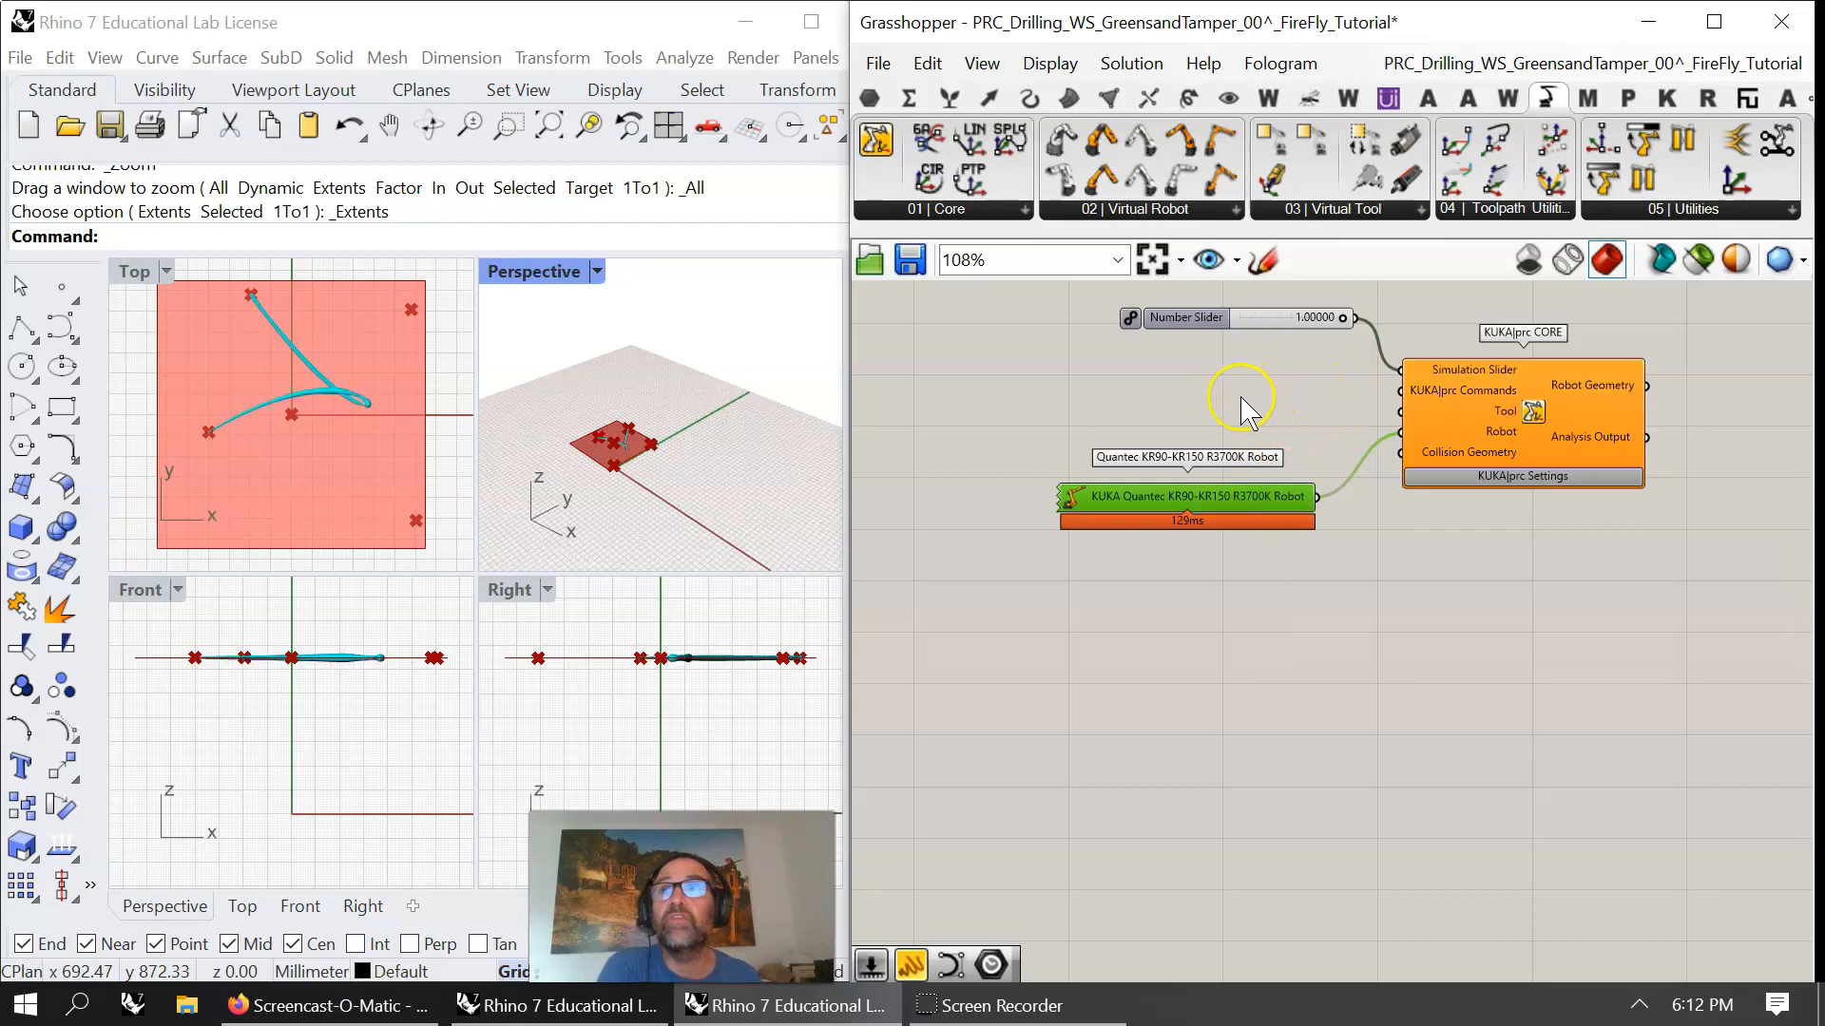
scroll(1255, 409, "down", 2)
left_click(1490, 456)
left_click(1251, 492)
left_click_drag(1251, 493, 1288, 549)
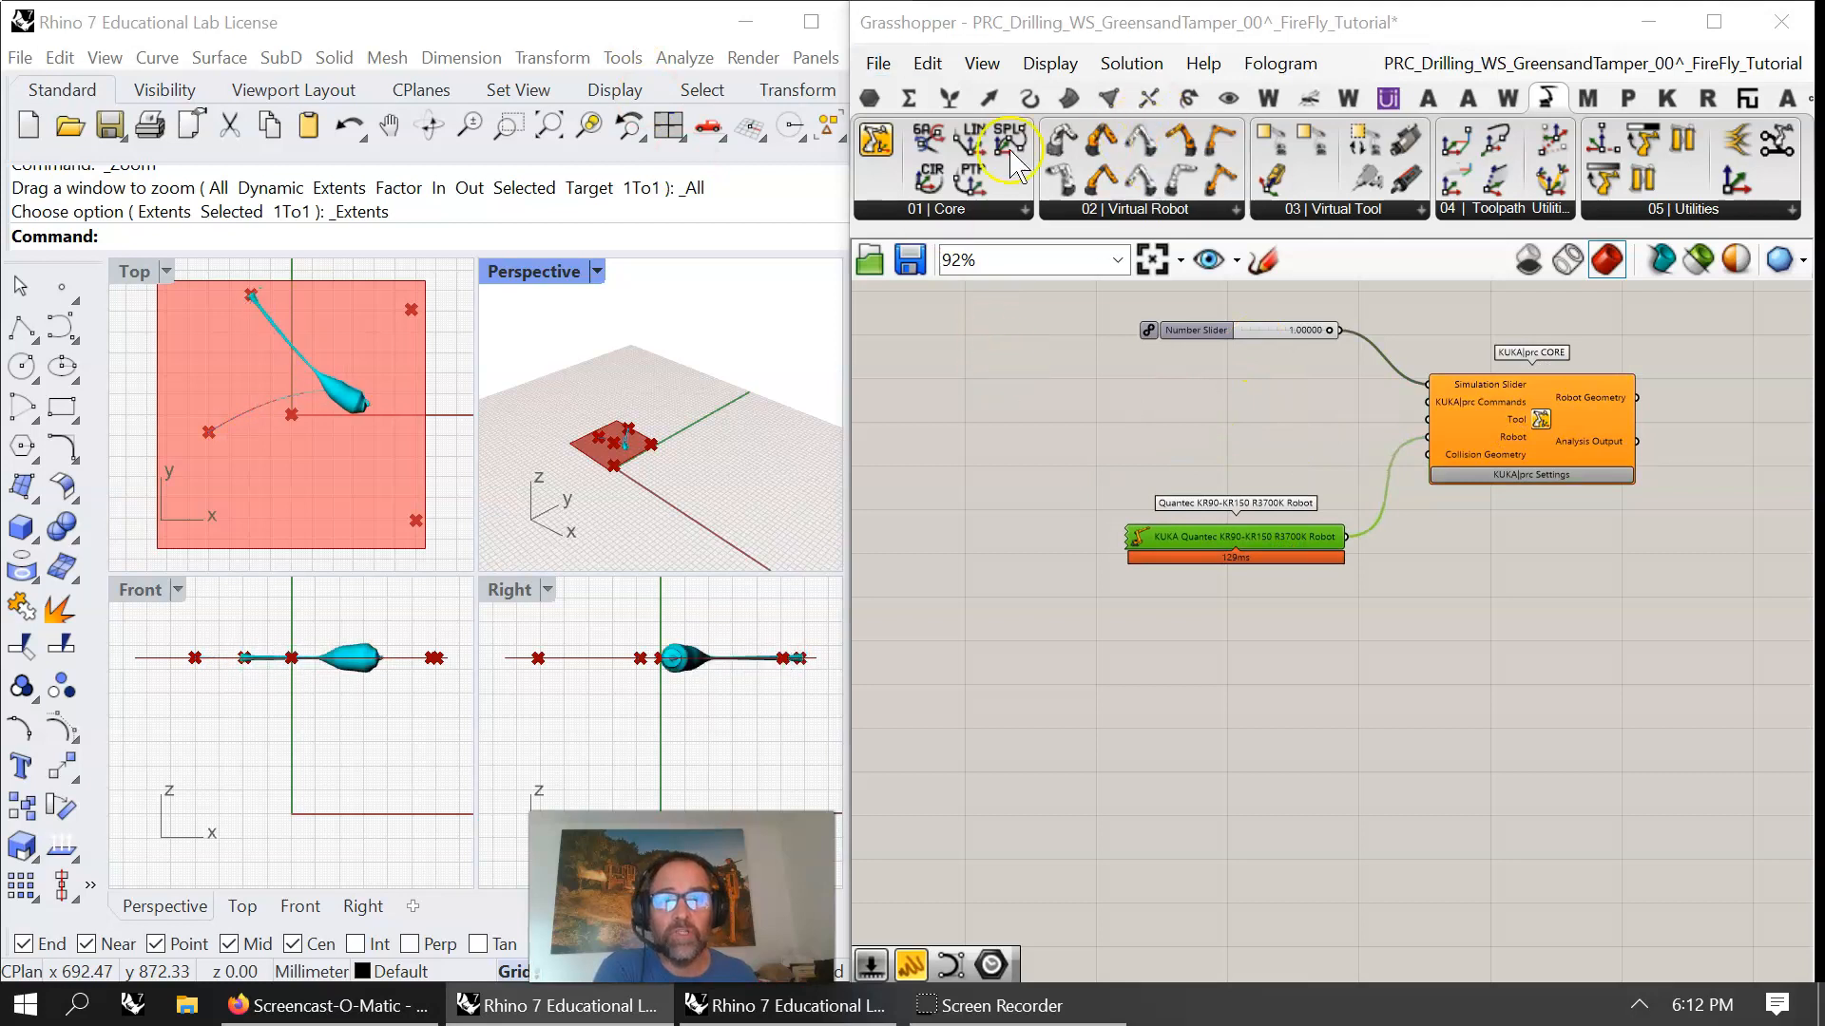
left_click(948, 98)
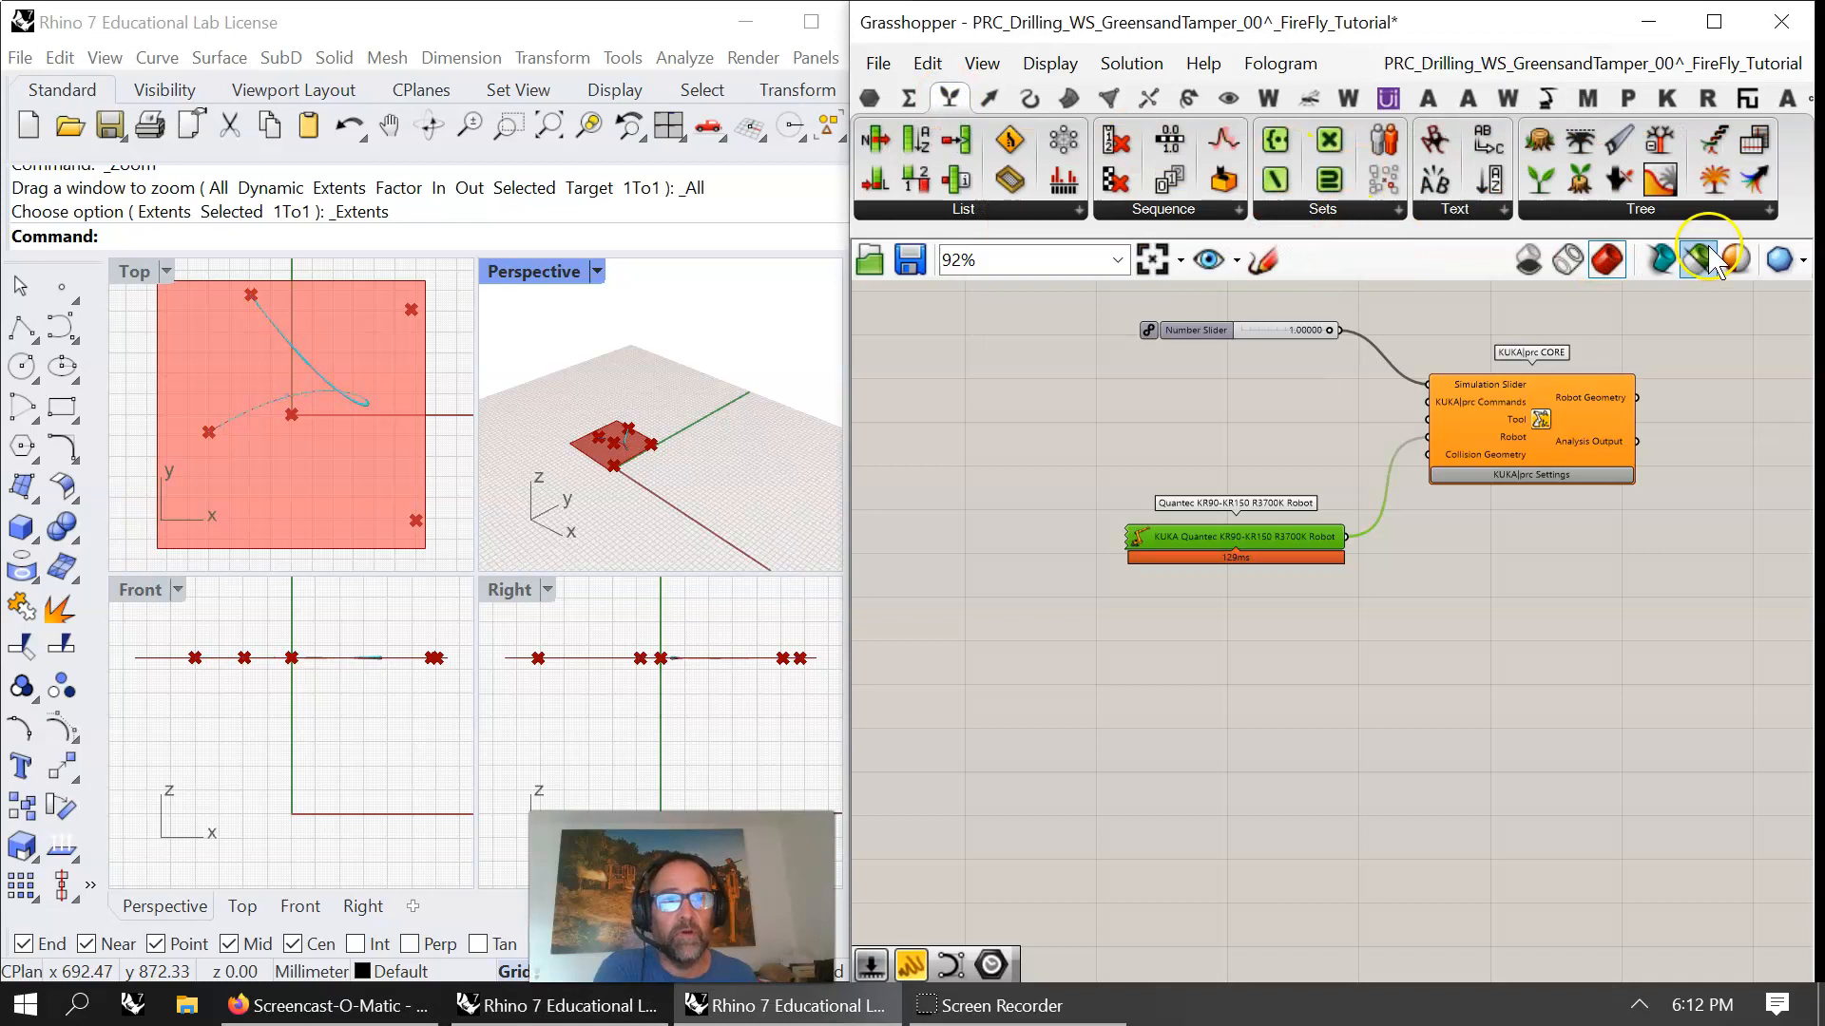
left_click(1658, 210)
left_click_drag(1696, 460, 1422, 409)
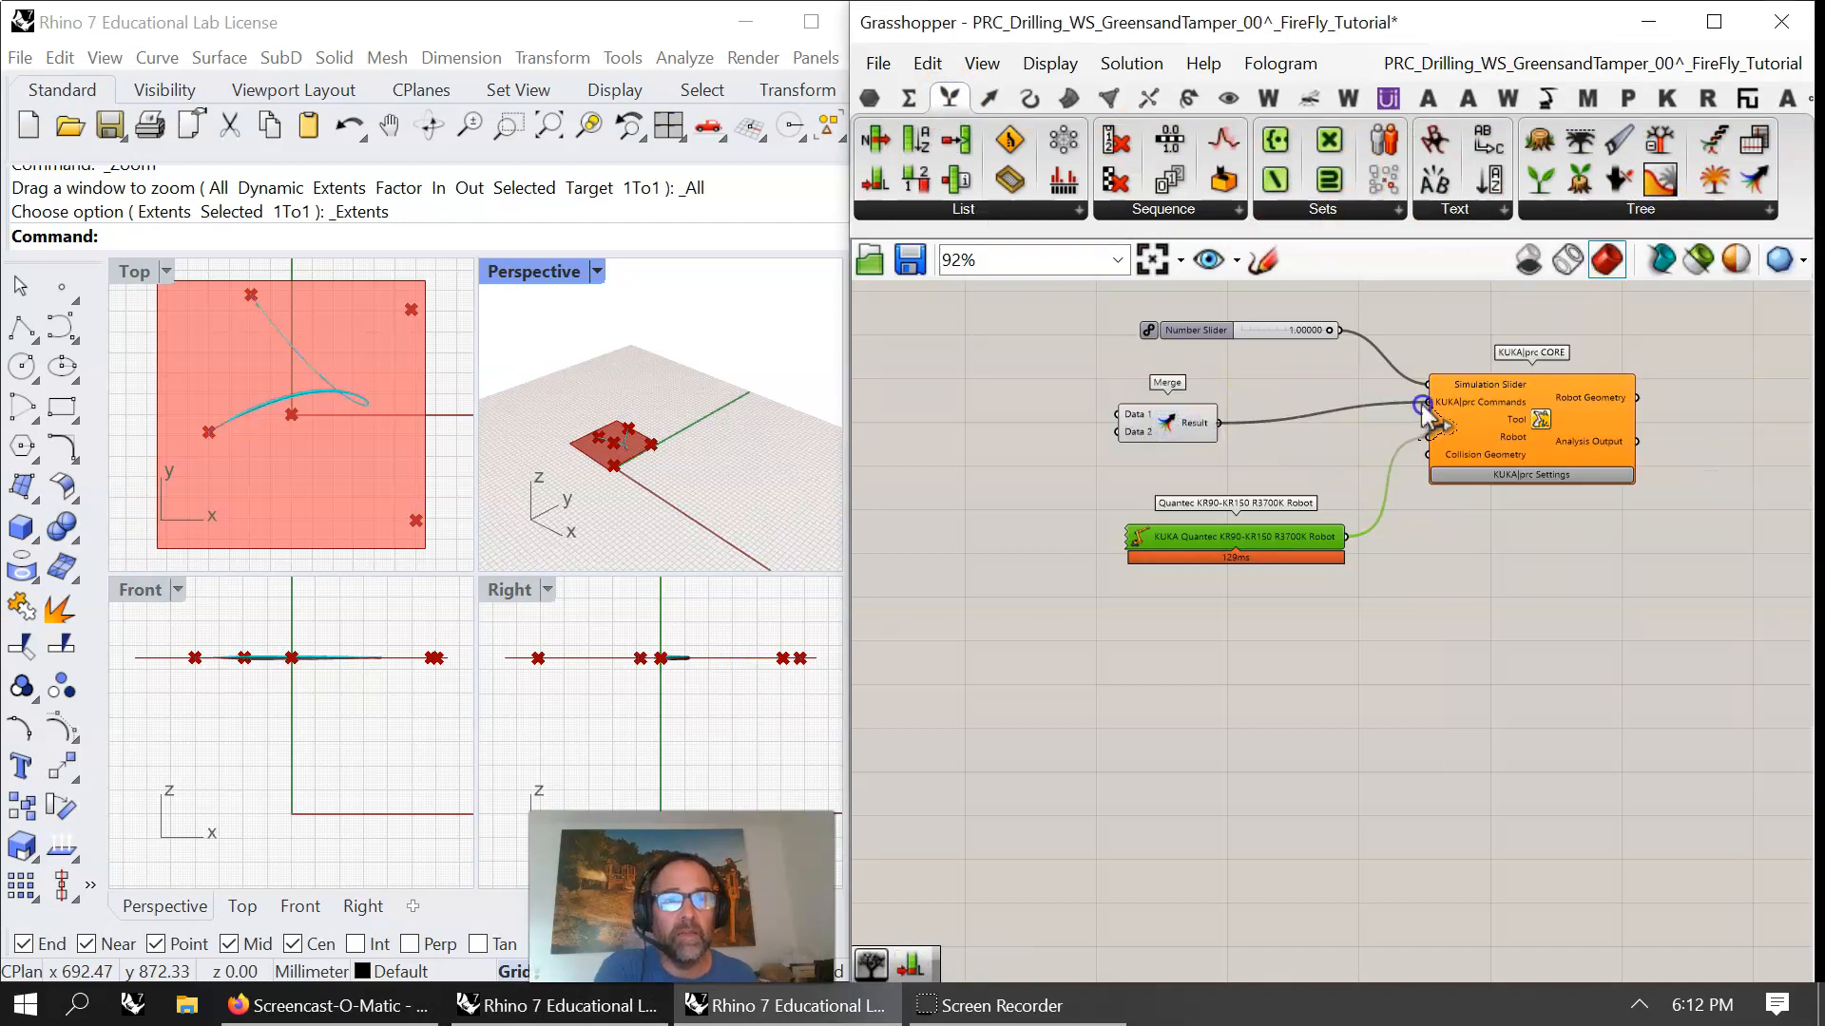
left_click_drag(1174, 434, 1255, 428)
right_click_drag(1102, 440, 1276, 466)
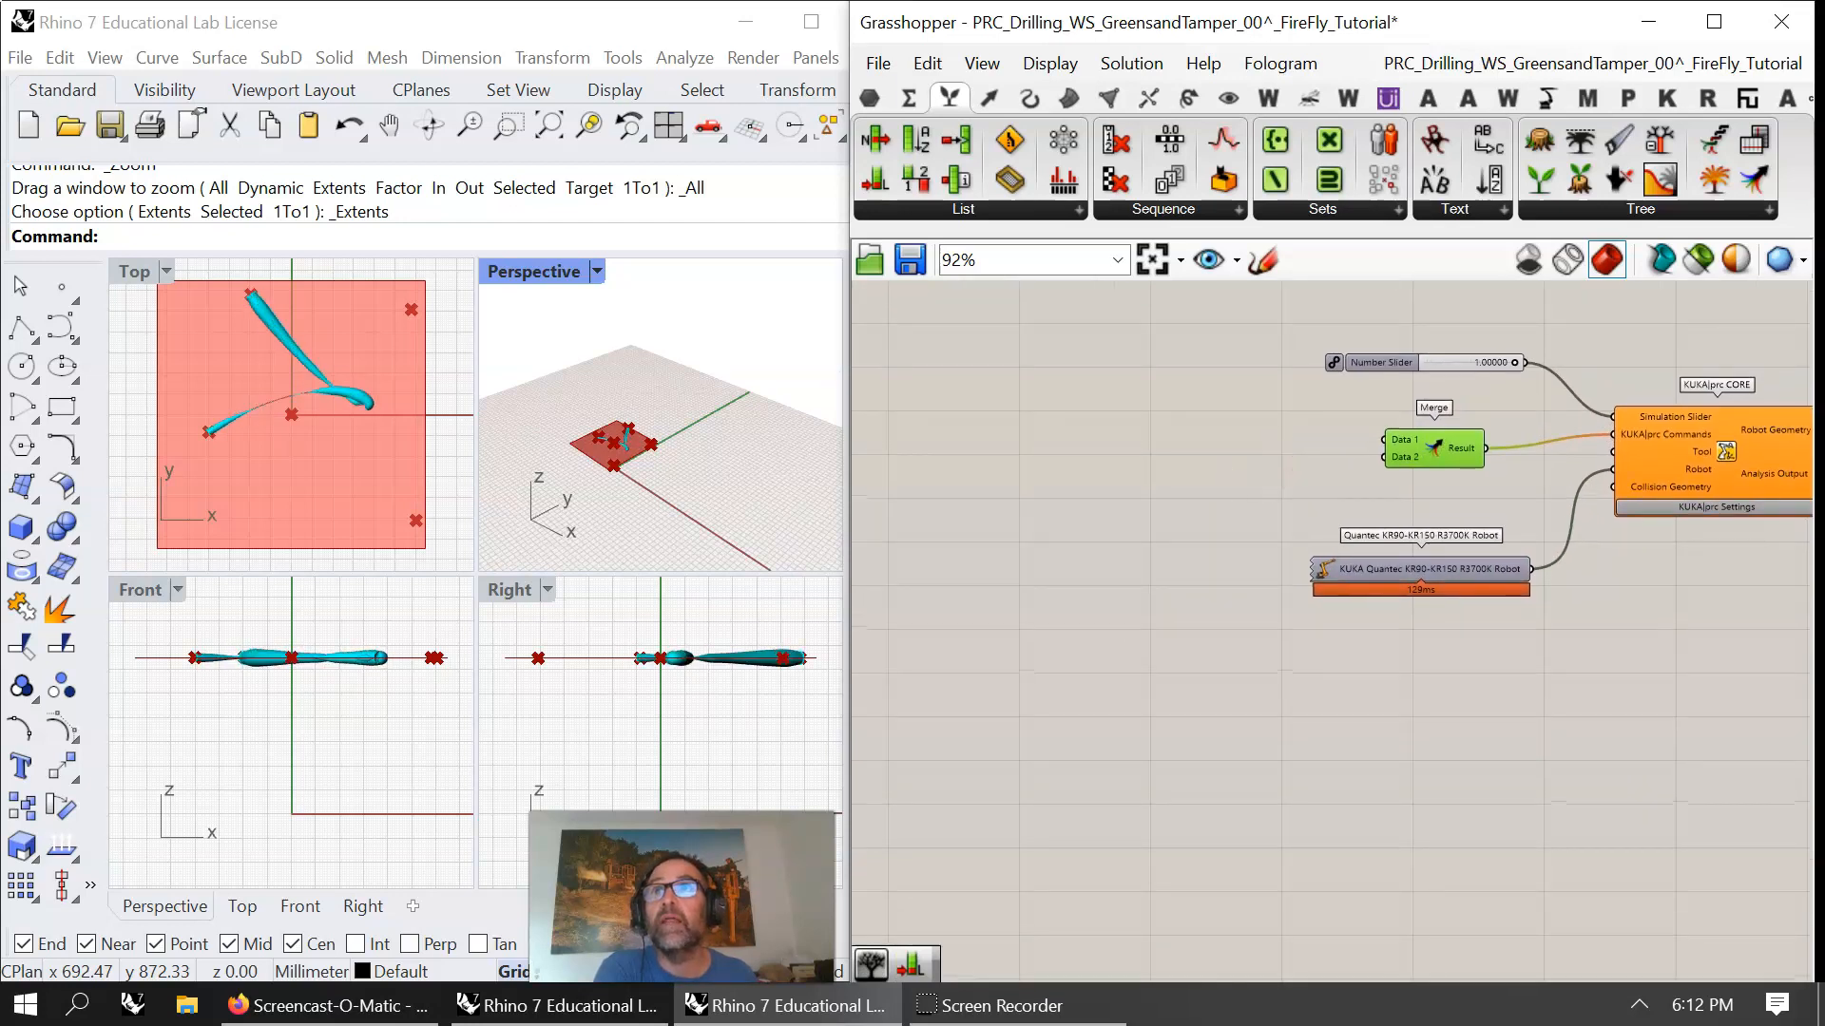
- Add a PTP Movement component and connect its KUKA|prc Command output to Data 1 of the Merge component
key("alt+Tab")
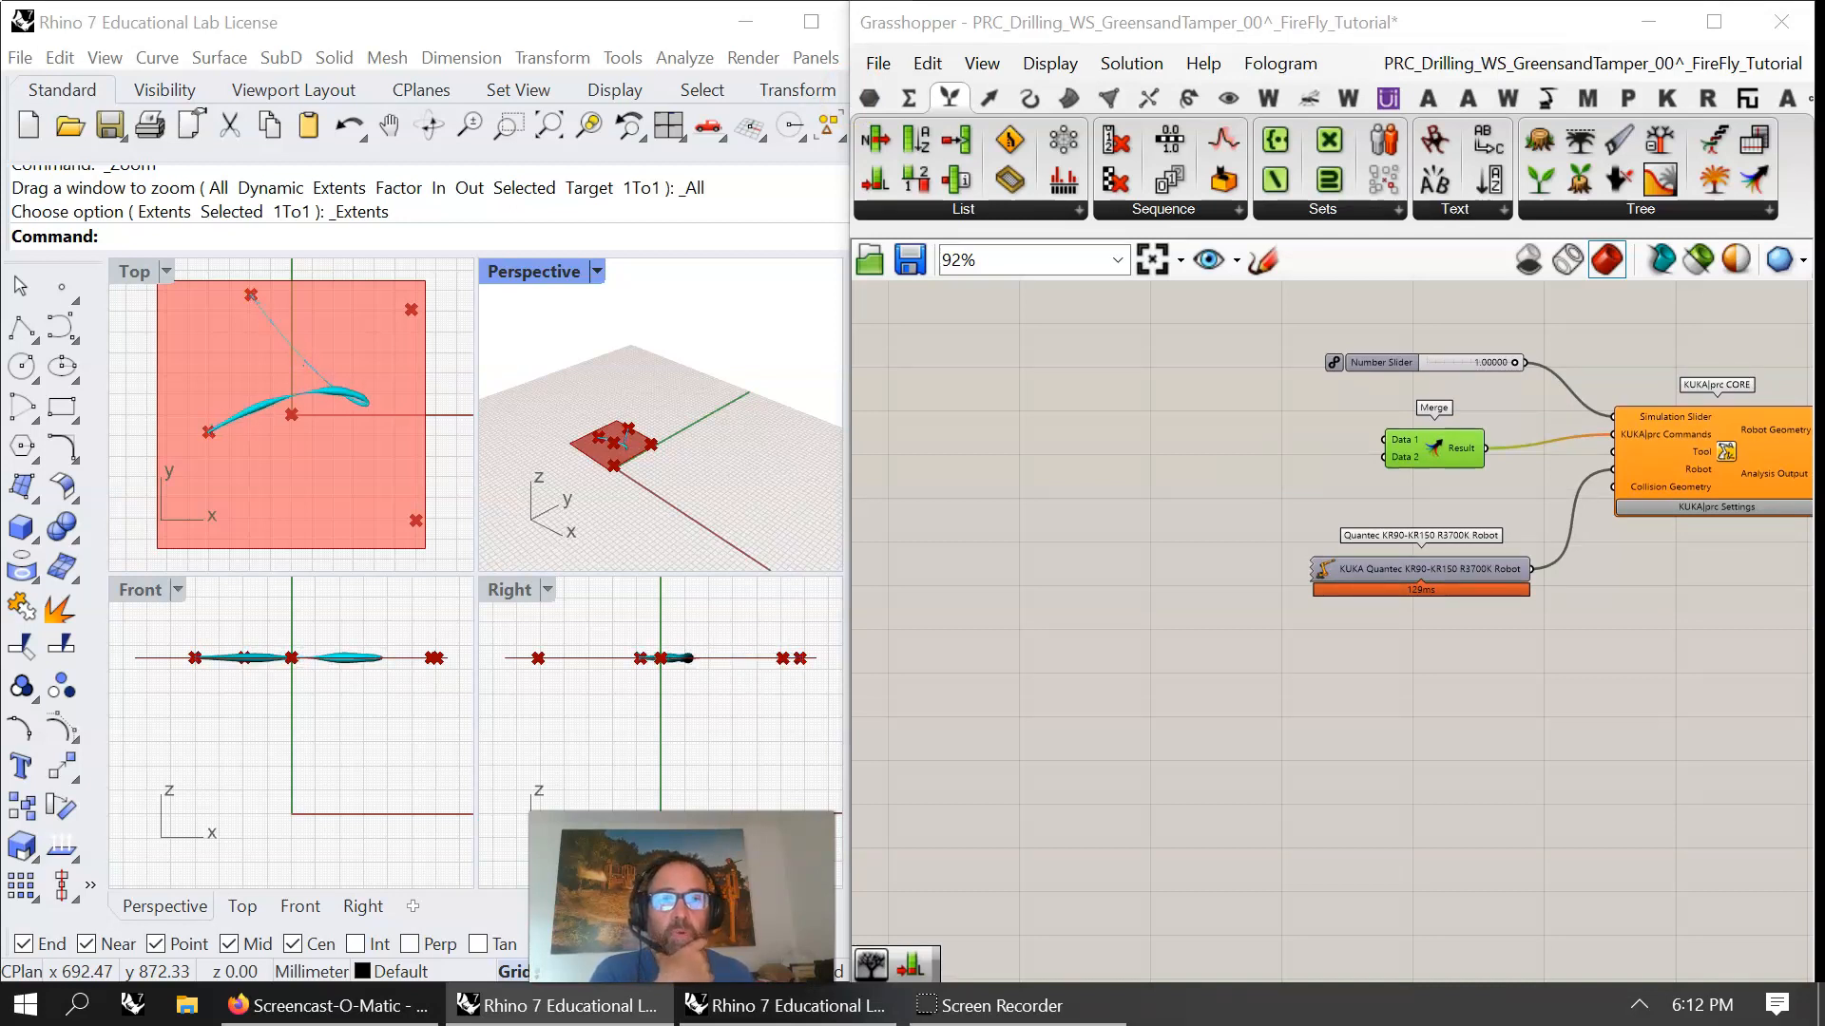
left_click(1547, 98)
left_click(1319, 202)
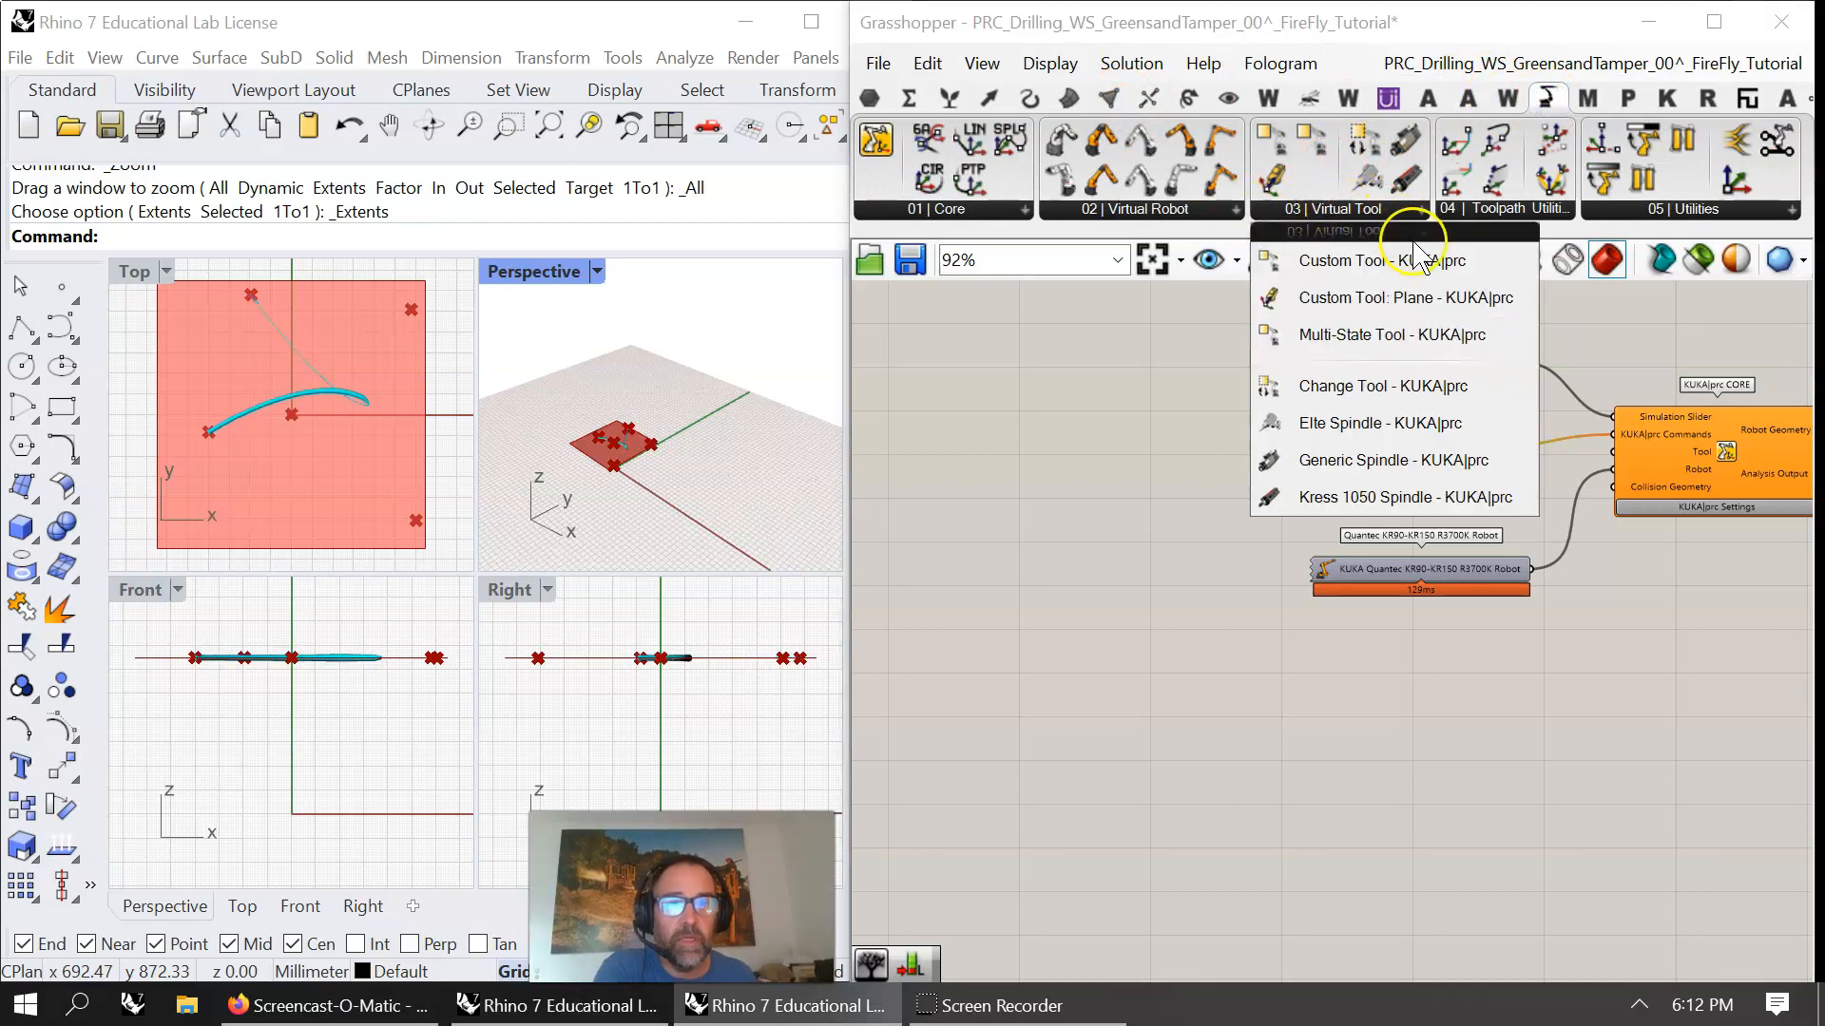
left_click(1483, 207)
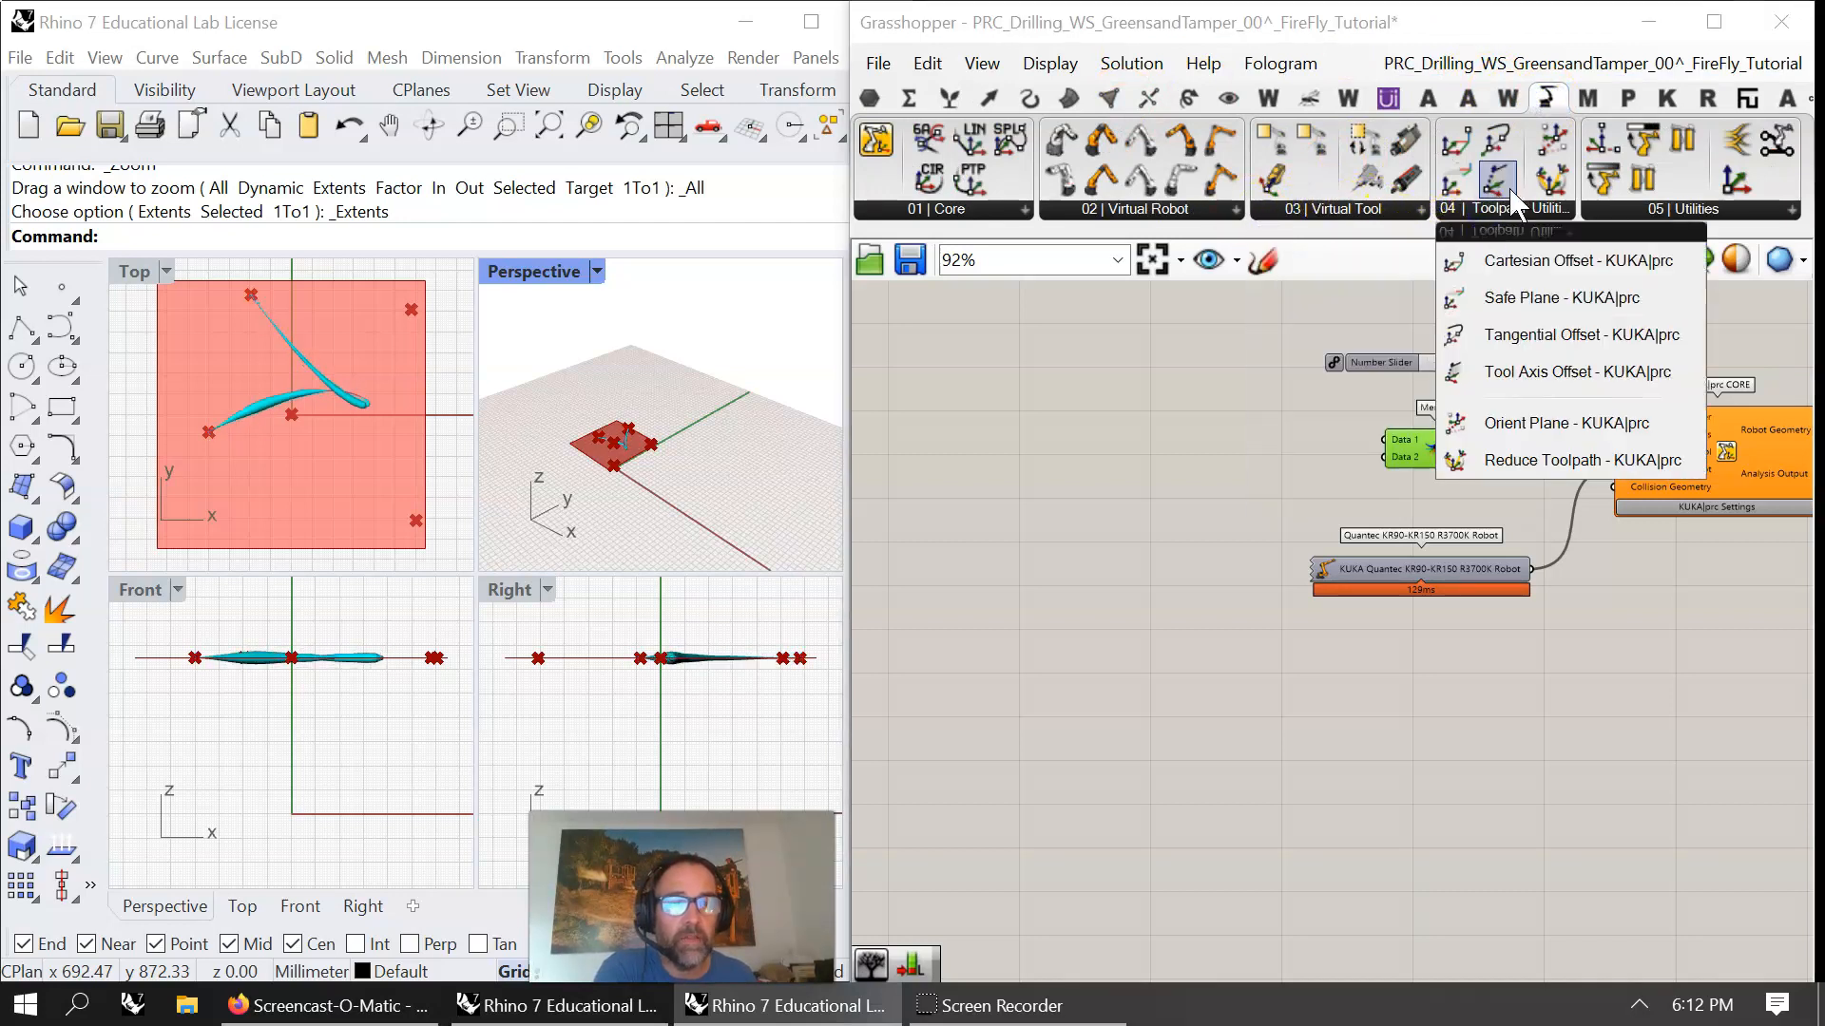
left_click(979, 207)
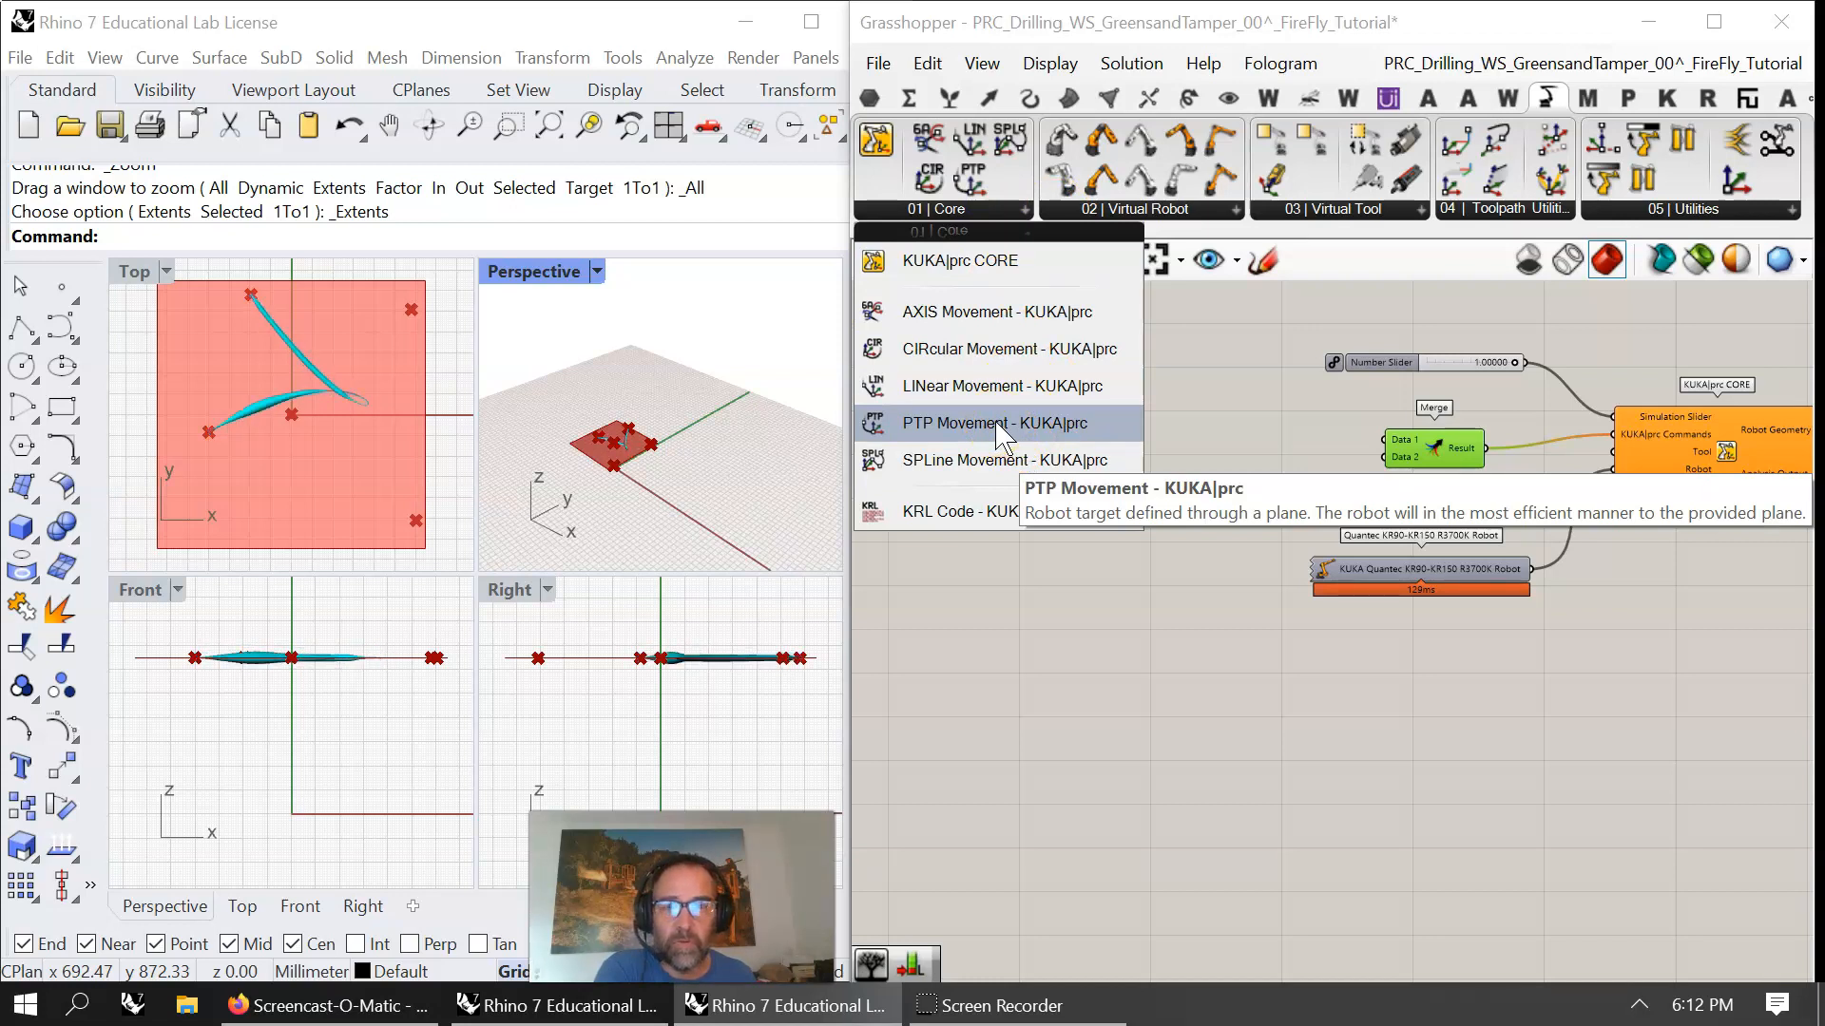
left_click(997, 423)
left_click(1120, 412)
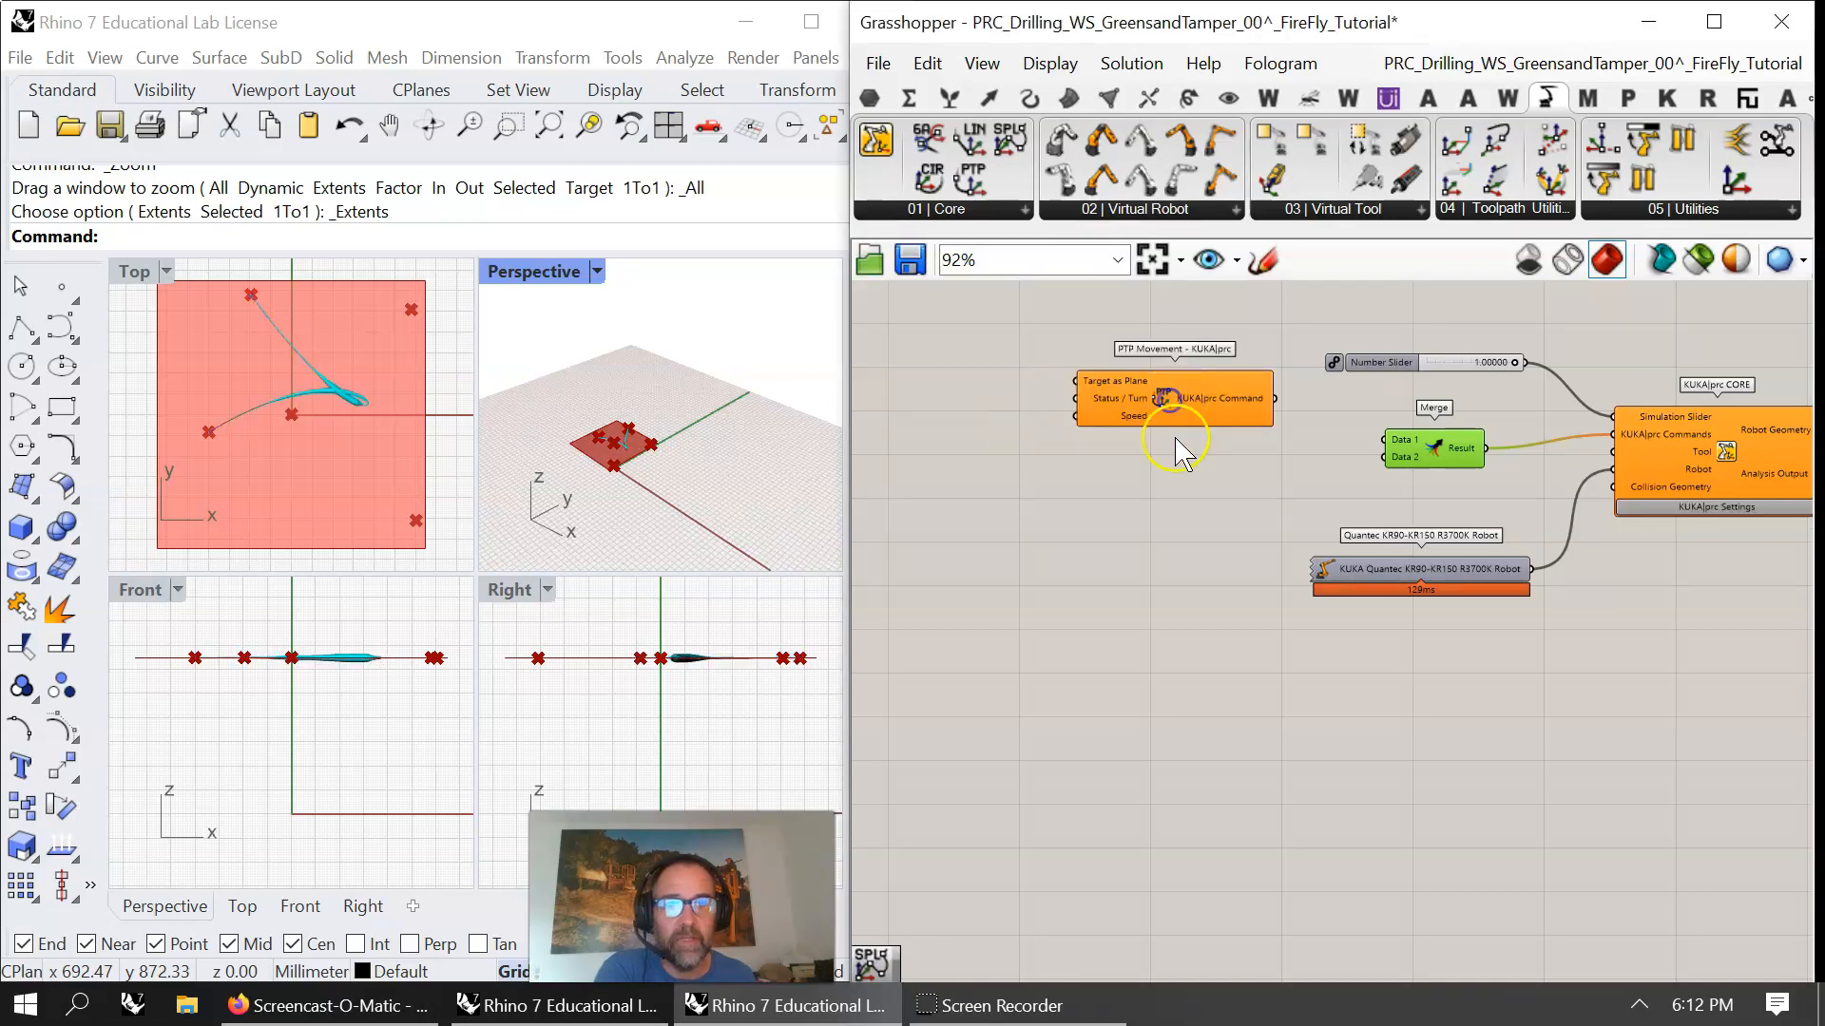
left_click_drag(1220, 412, 1384, 440)
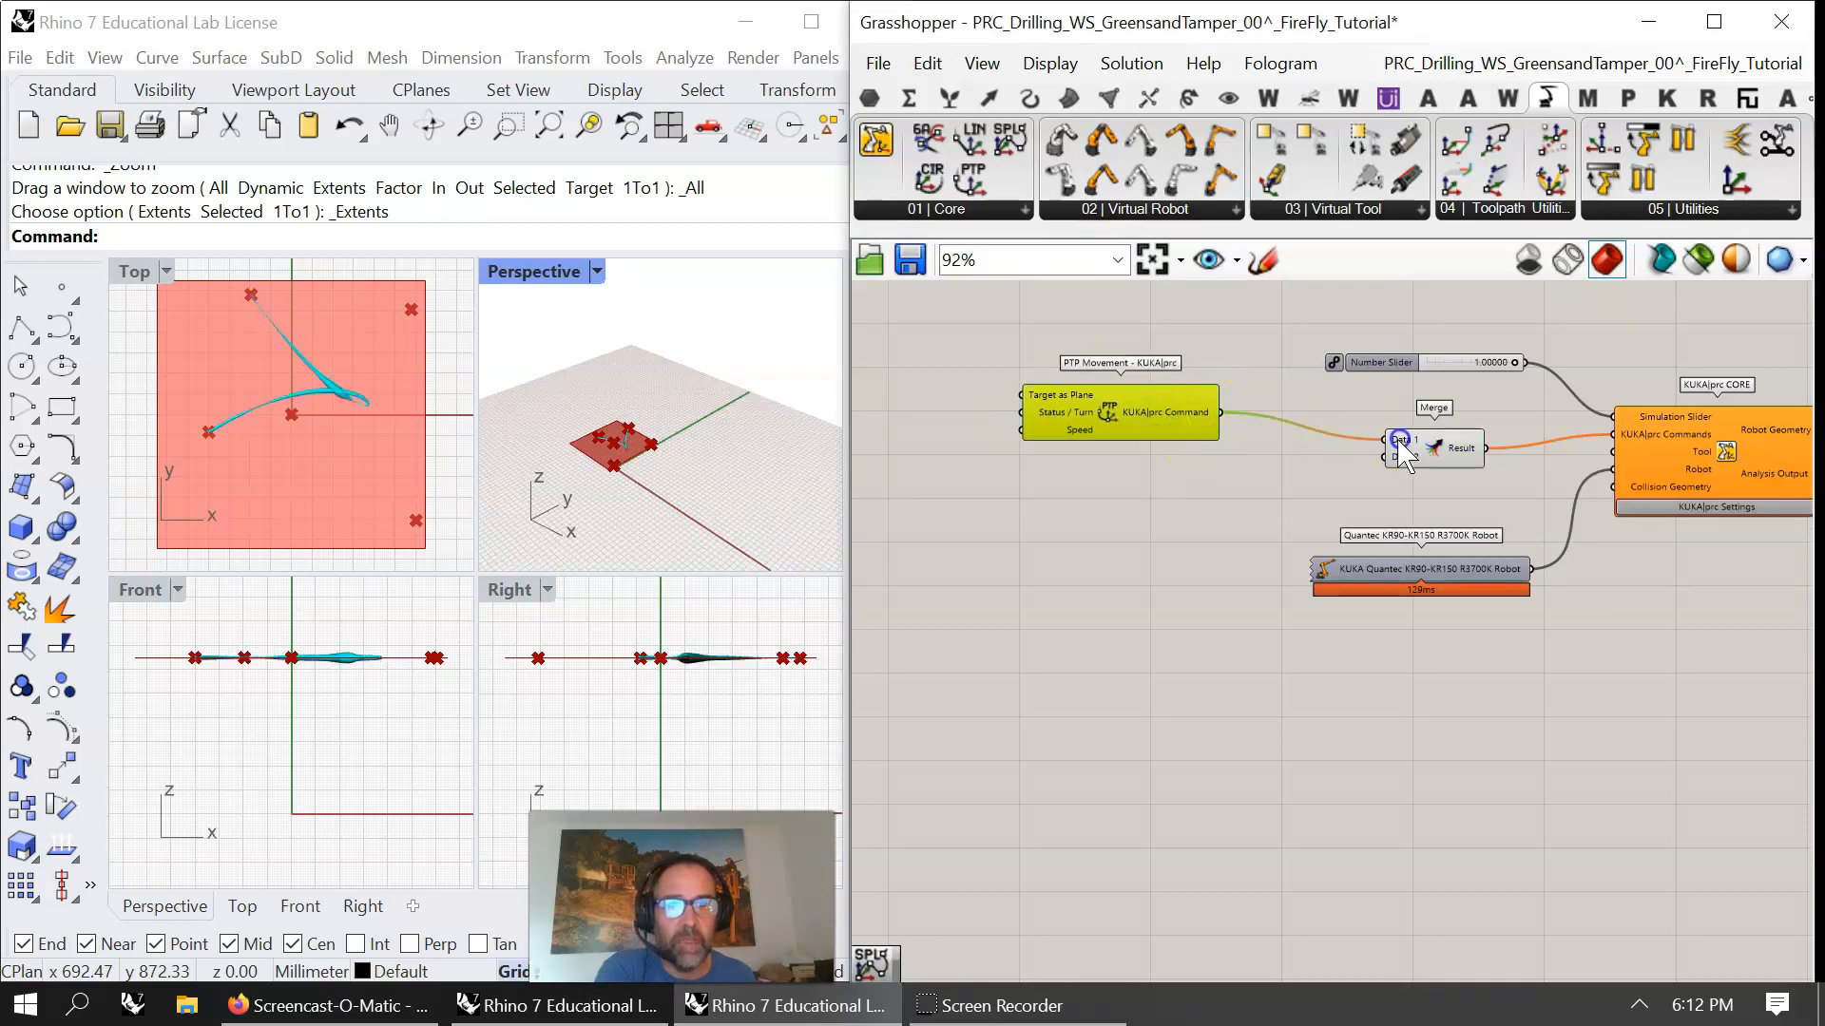
left_click_drag(1122, 418, 1134, 408)
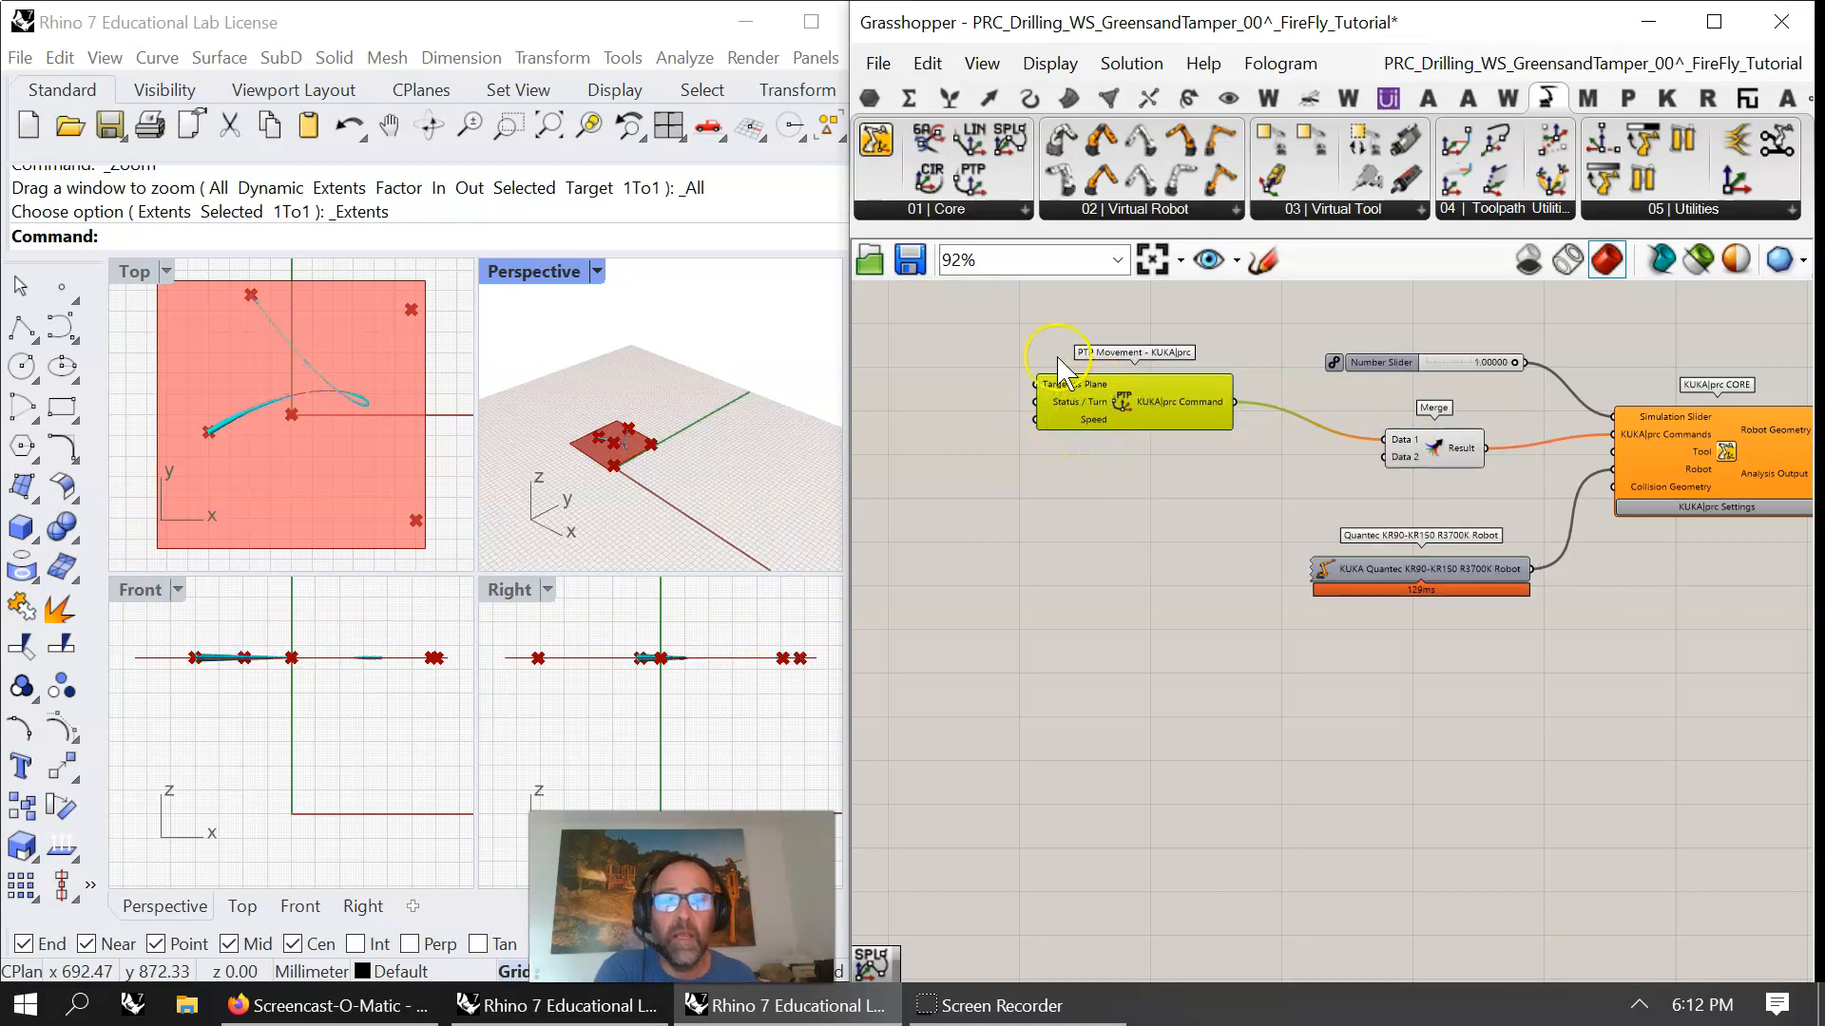
- Add two LINear Movement components below the PTP Movement and wire their command outputs to the second and third Merge inputs
left_click(969, 216)
left_click_drag(963, 386, 1131, 532)
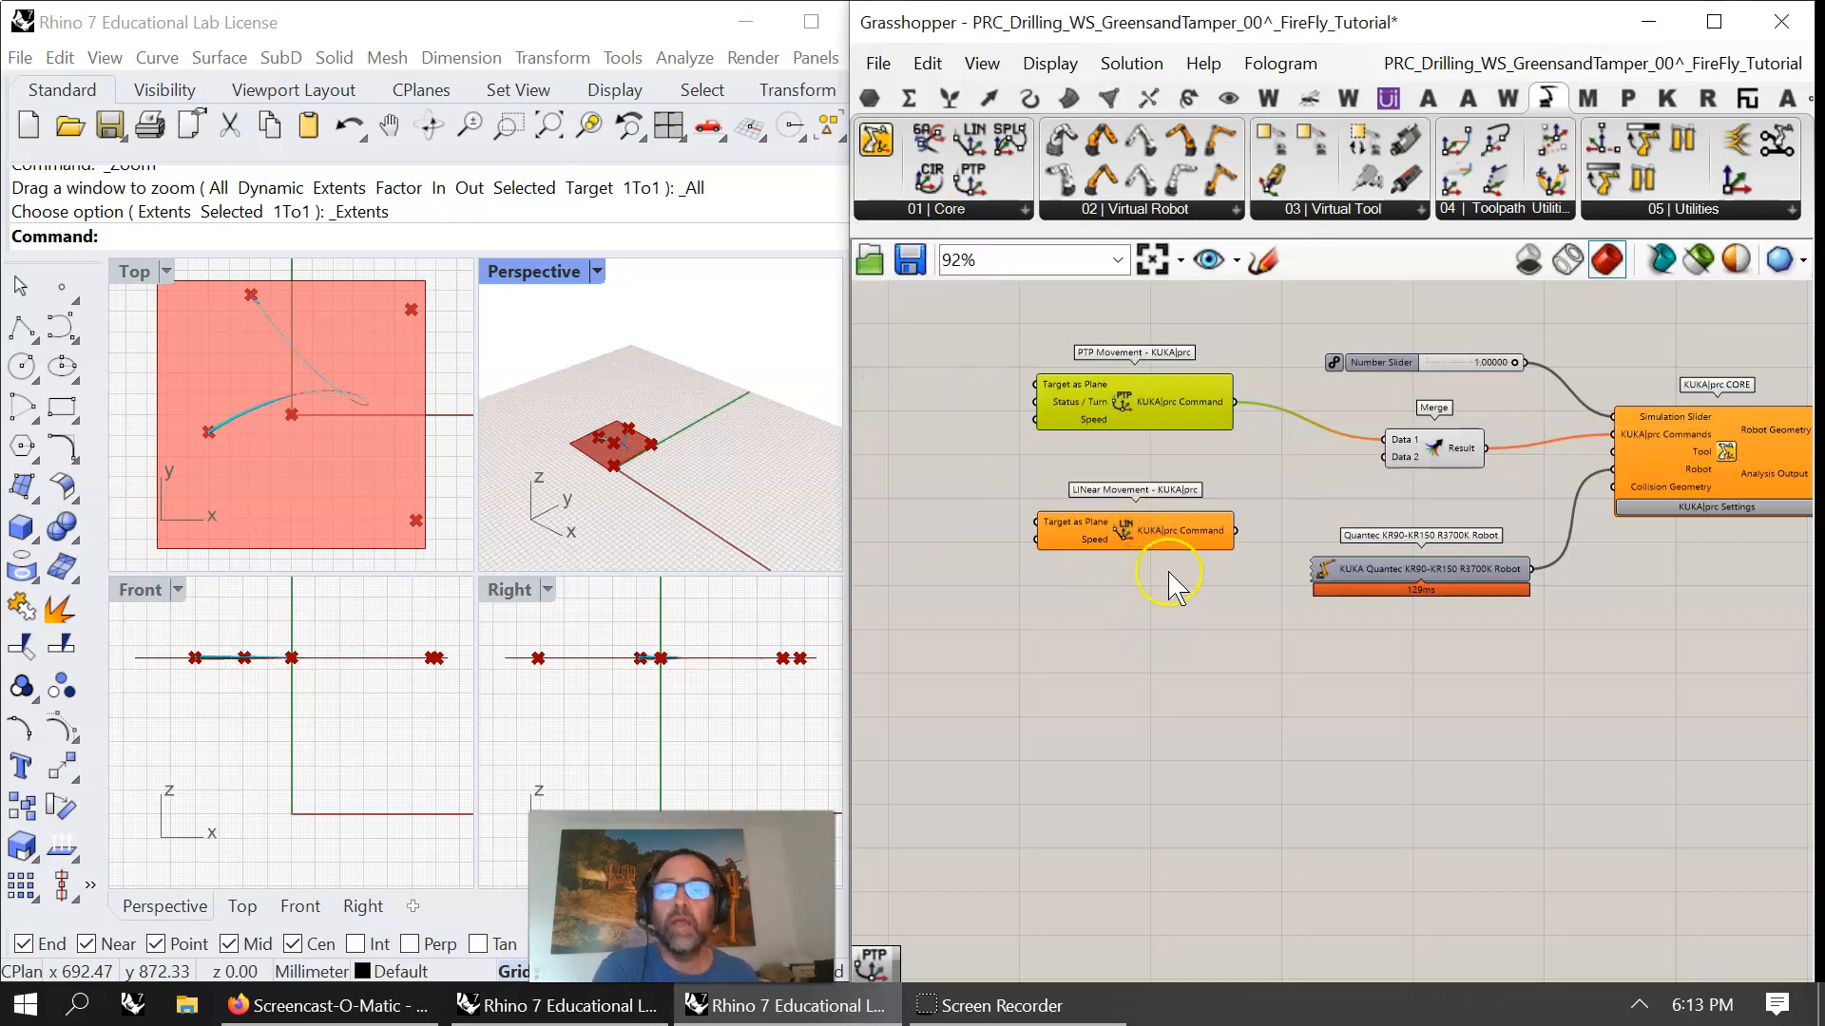
left_click(970, 211)
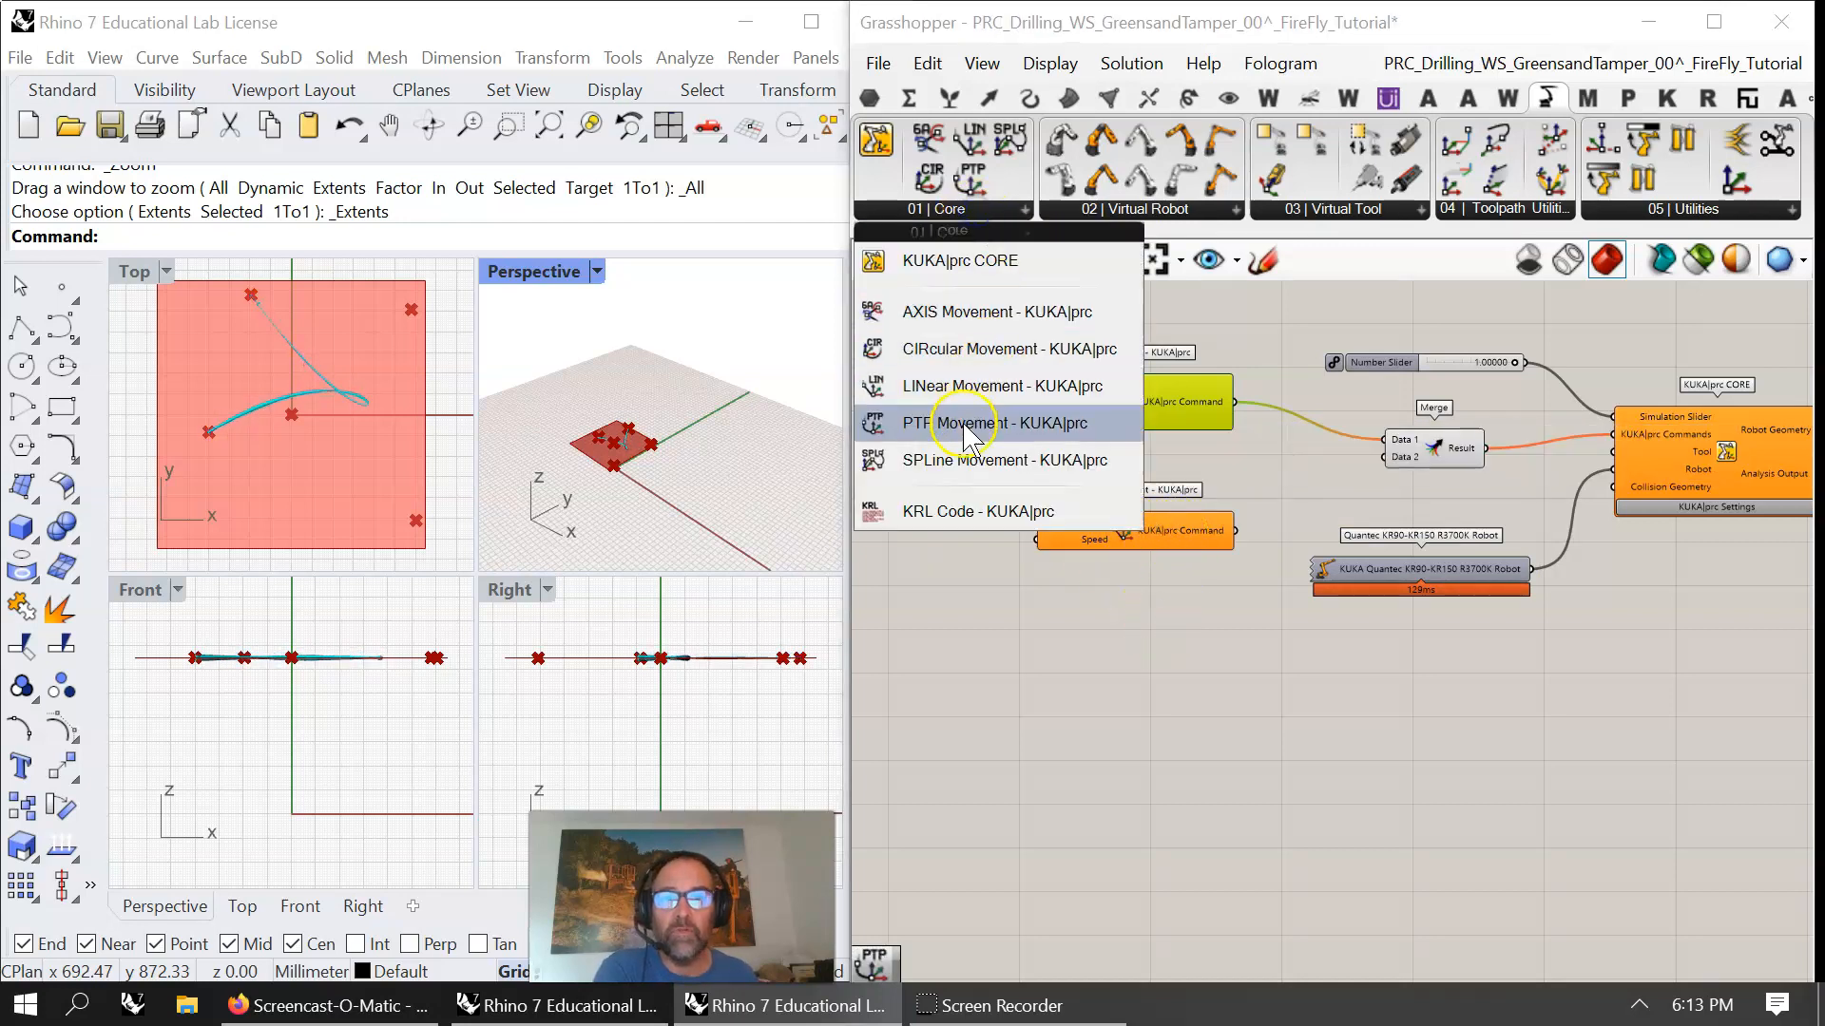
left_click_drag(955, 399, 1182, 637)
left_click_drag(1235, 531, 1385, 457)
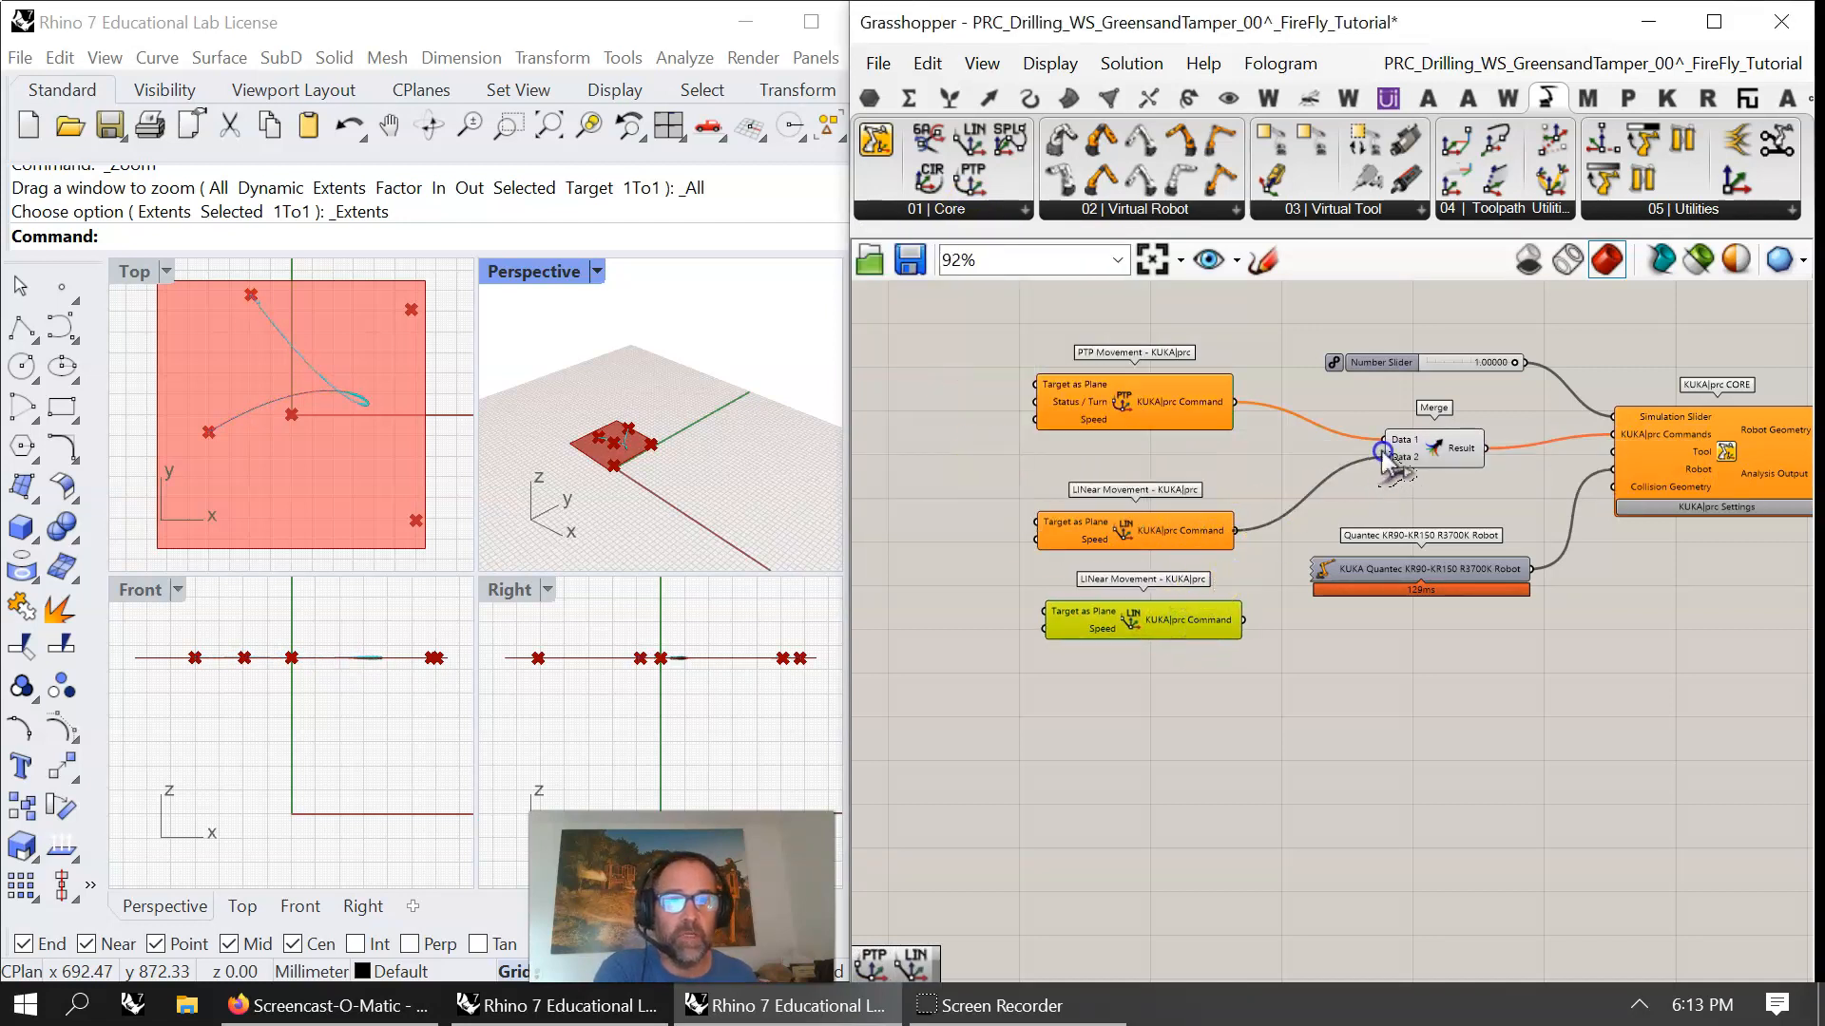
left_click_drag(1244, 620, 1390, 464)
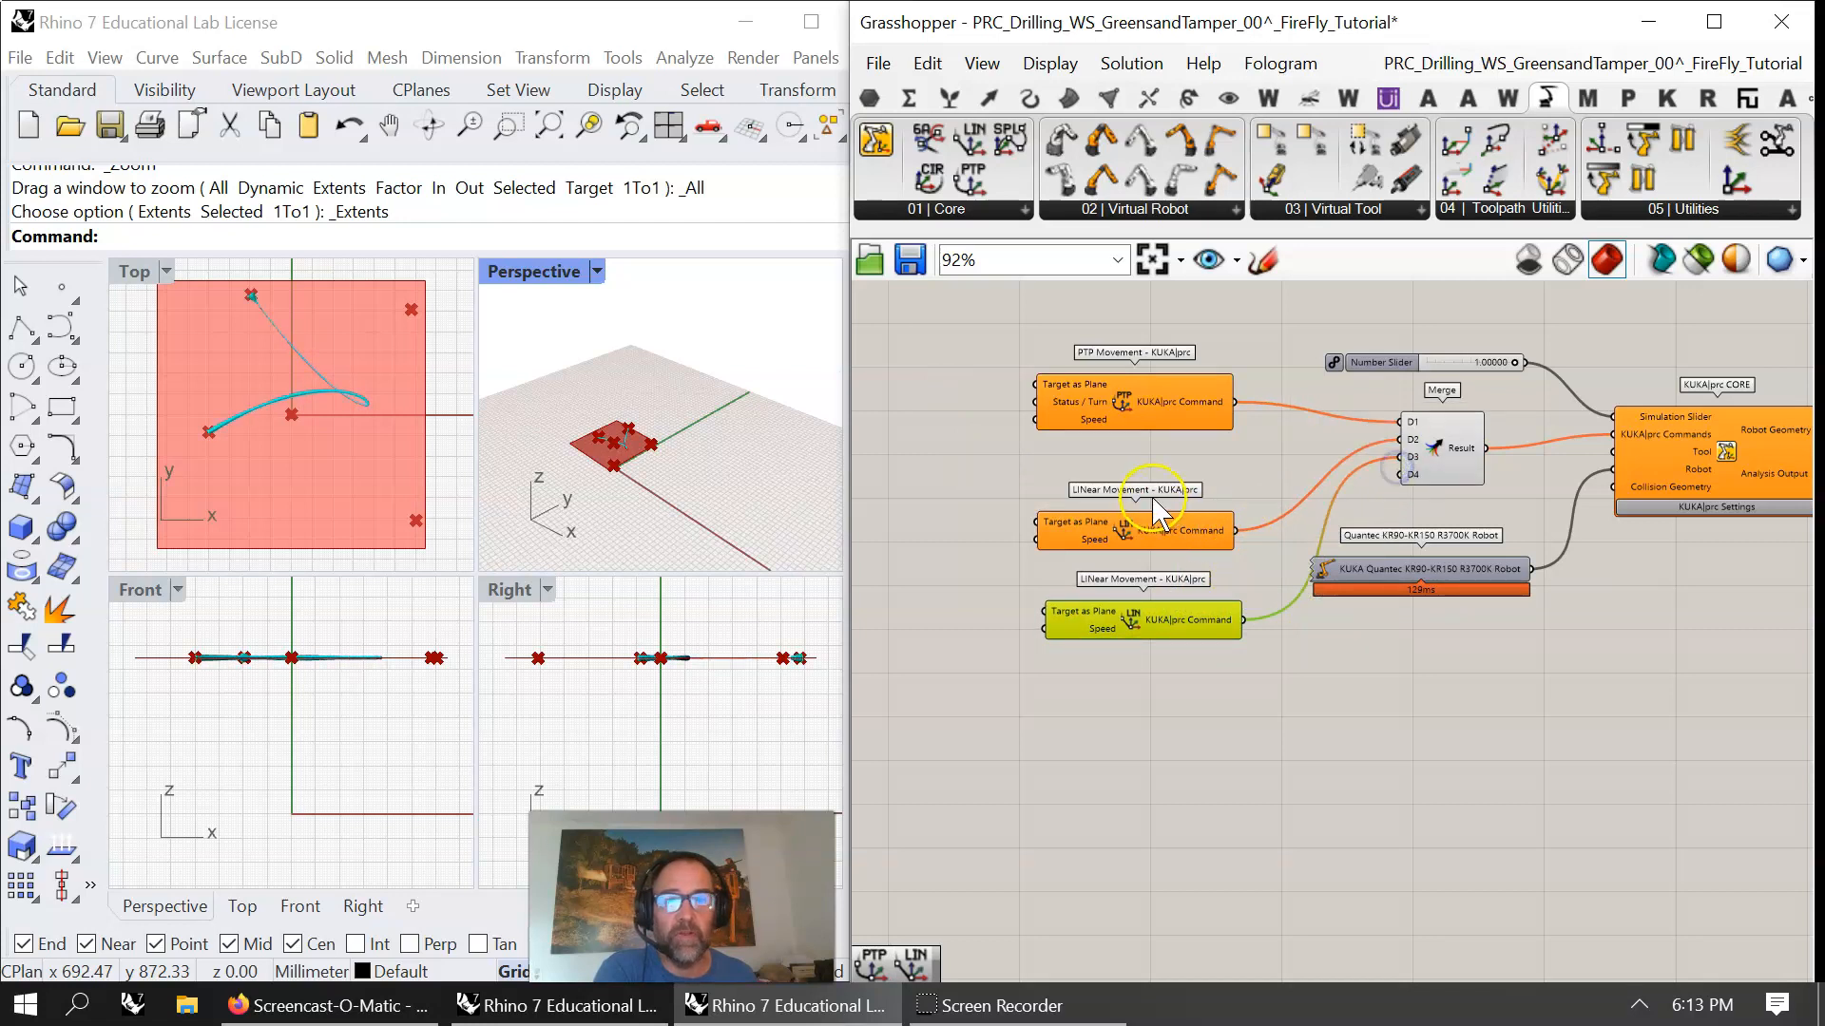
right_click_drag(1155, 513, 1369, 518)
key("alt+Tab")
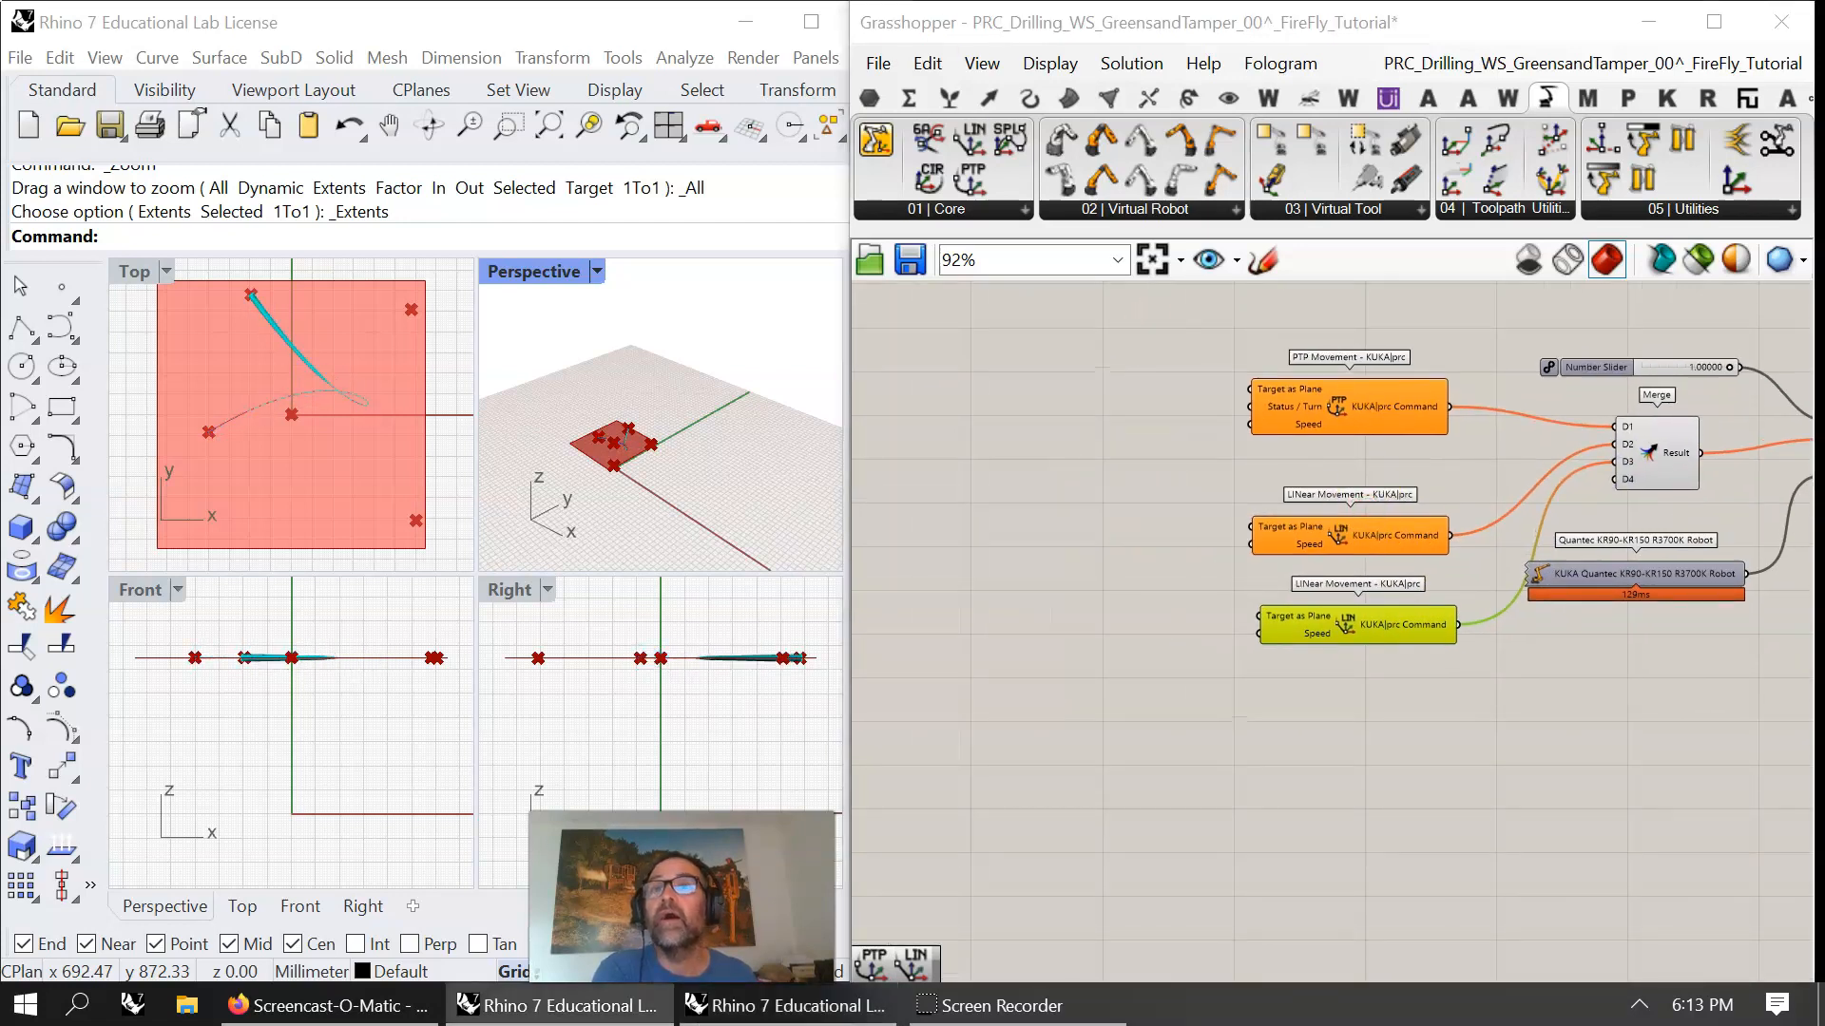
- Graft the KUKA|prc Command outputs of the PTP Movement and both LINear Movement components
scroll(1416, 404, "up", 3)
right_click(1439, 418)
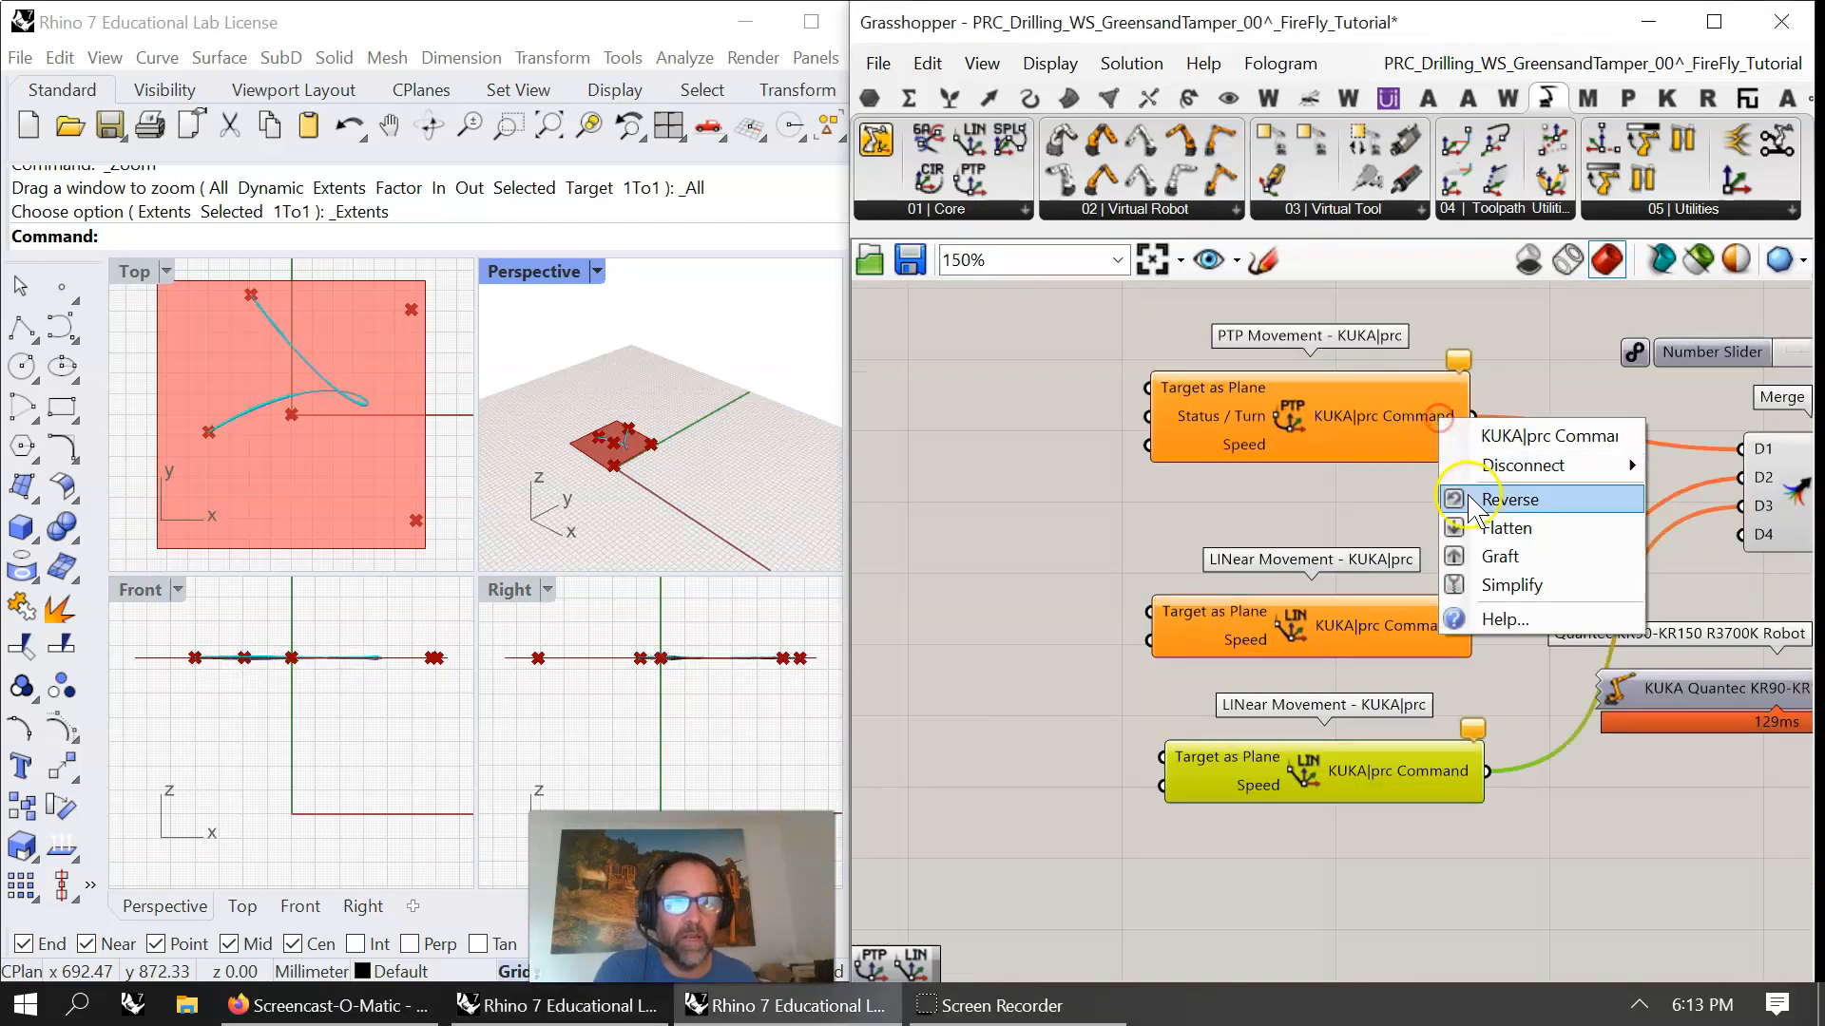
left_click(1498, 551)
right_click(1439, 627)
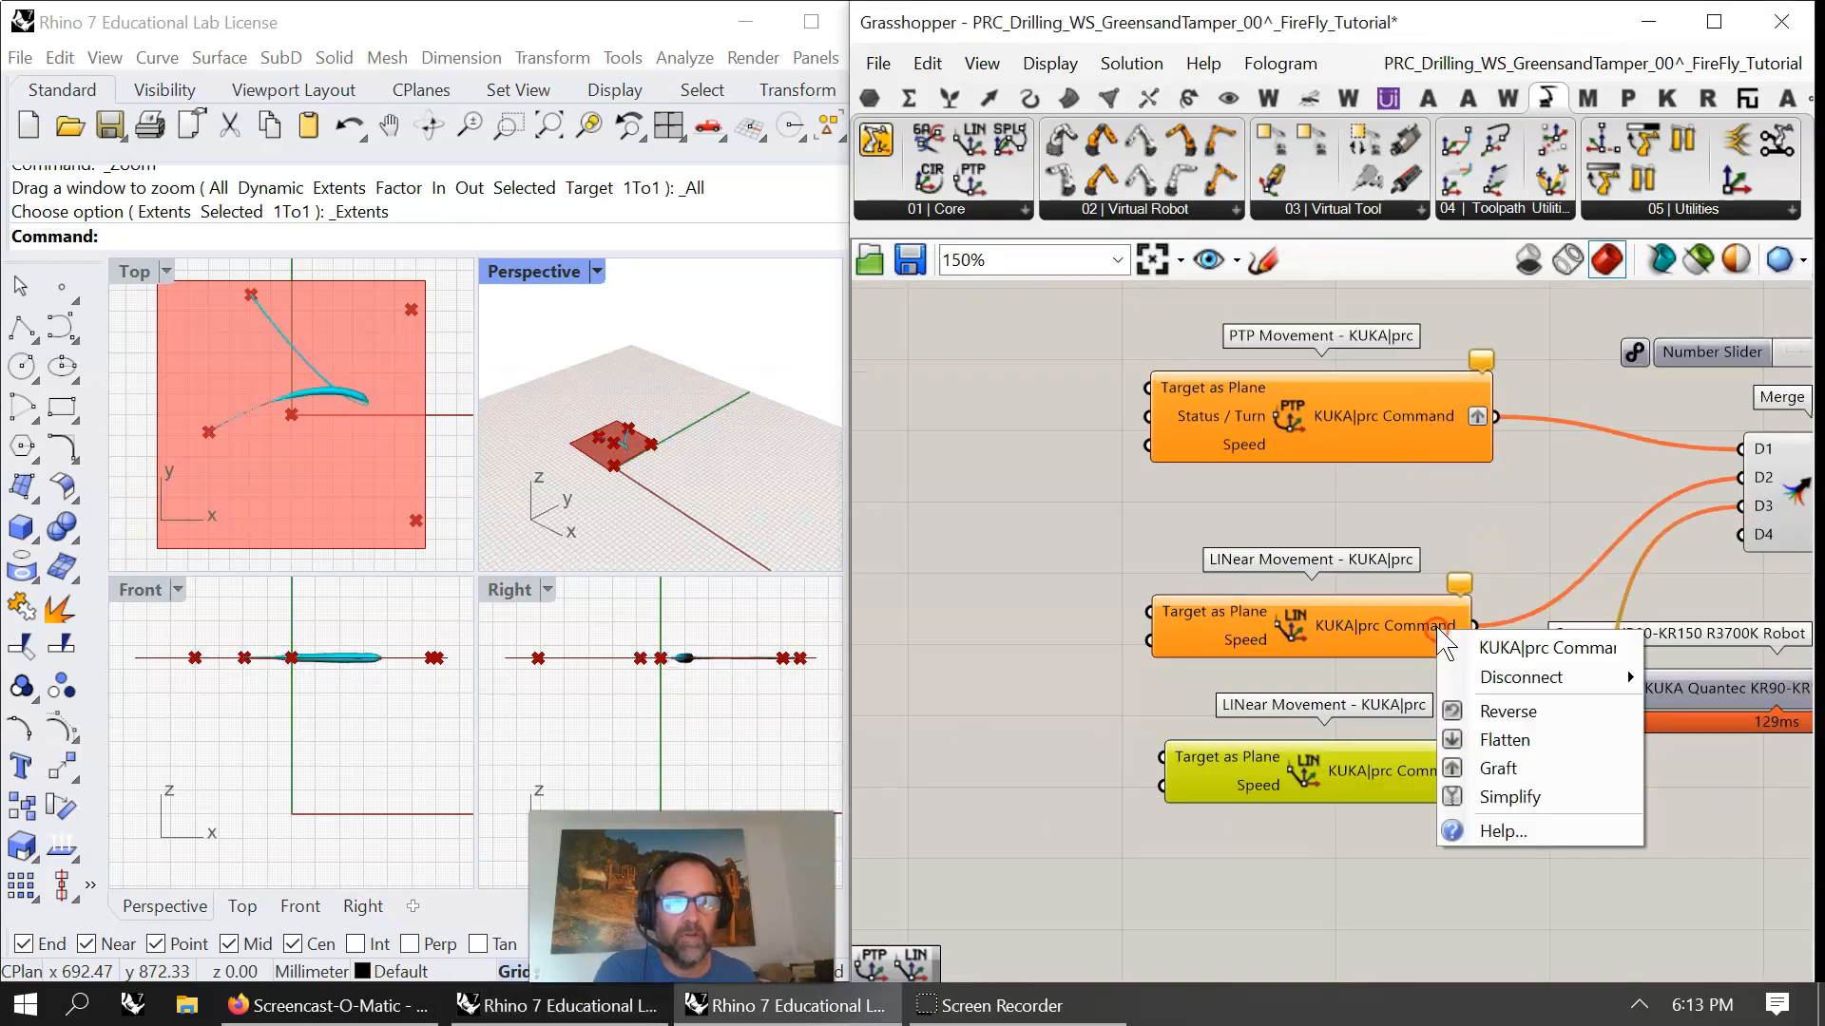
left_click(1499, 768)
right_click(1423, 771)
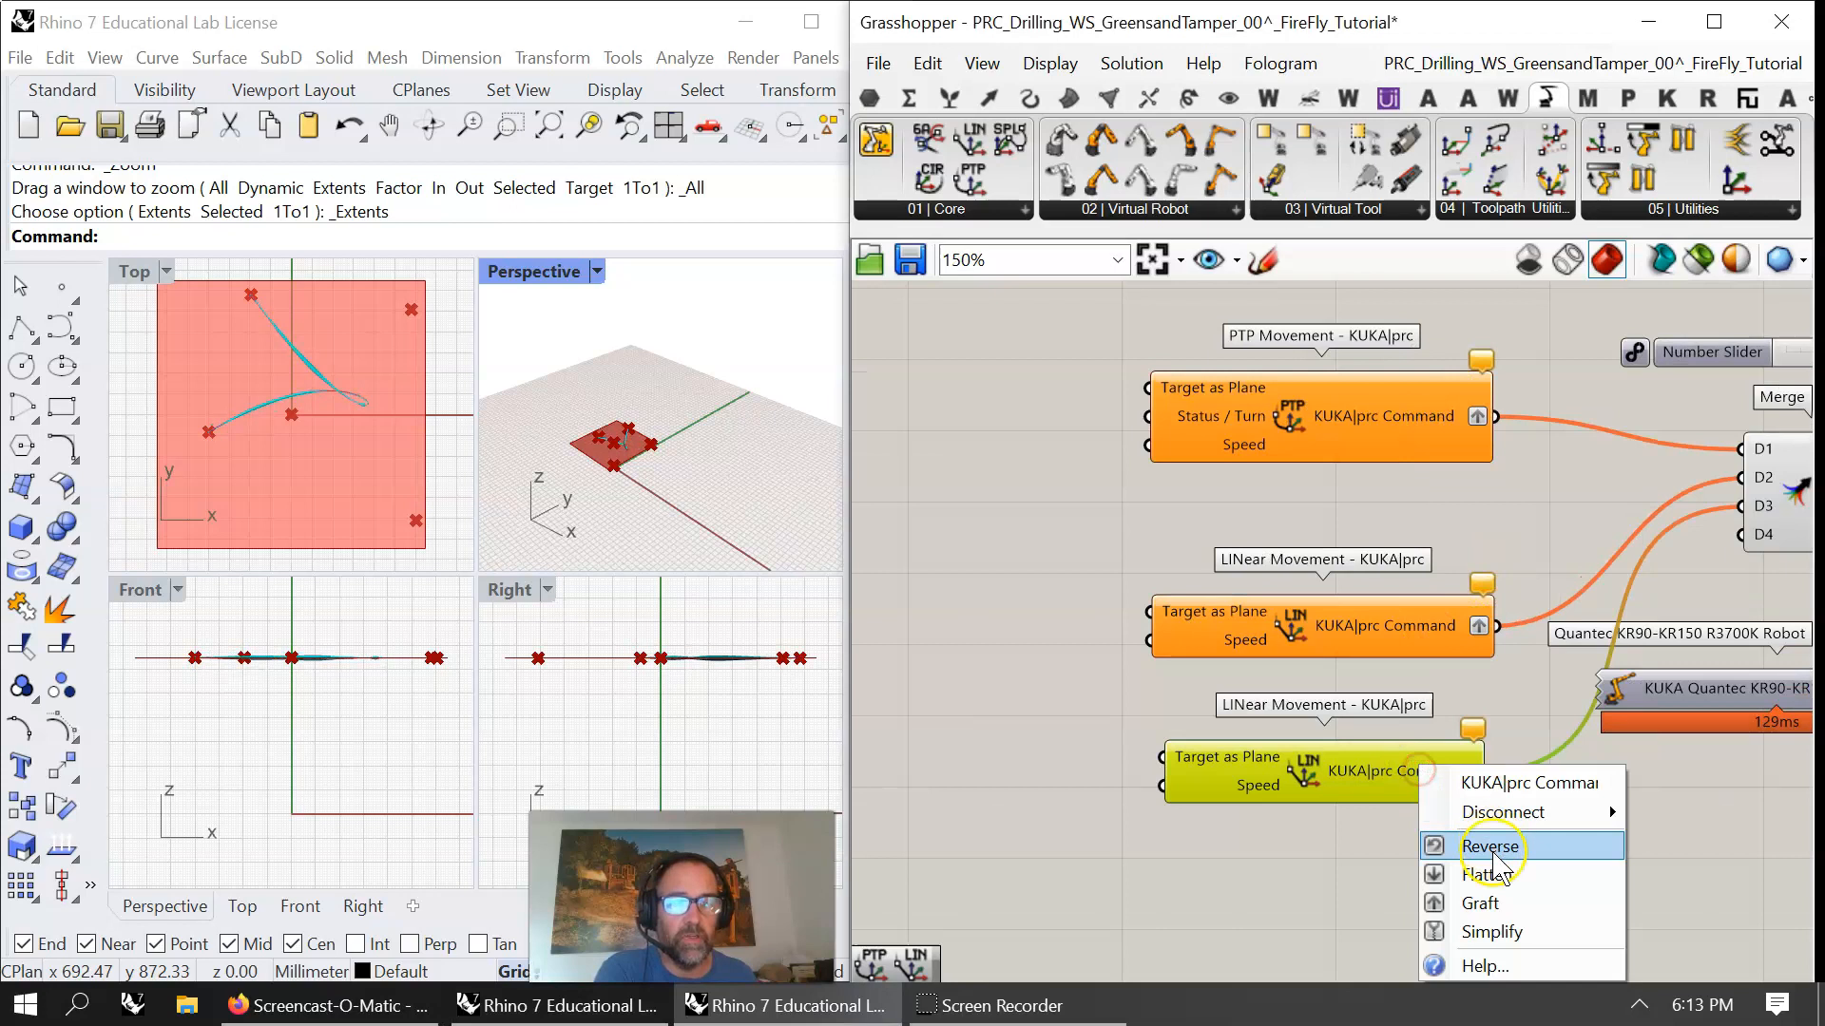
left_click(1480, 903)
- Align the lower LINear Movement component with the ones above and move the Quantec KR90-KR150 R3700K Robot component further down
right_click_drag(1372, 726, 1366, 586)
left_click_drag(1378, 652, 1344, 645)
right_click_drag(1553, 775, 1169, 580)
left_click_drag(1334, 366, 1365, 443)
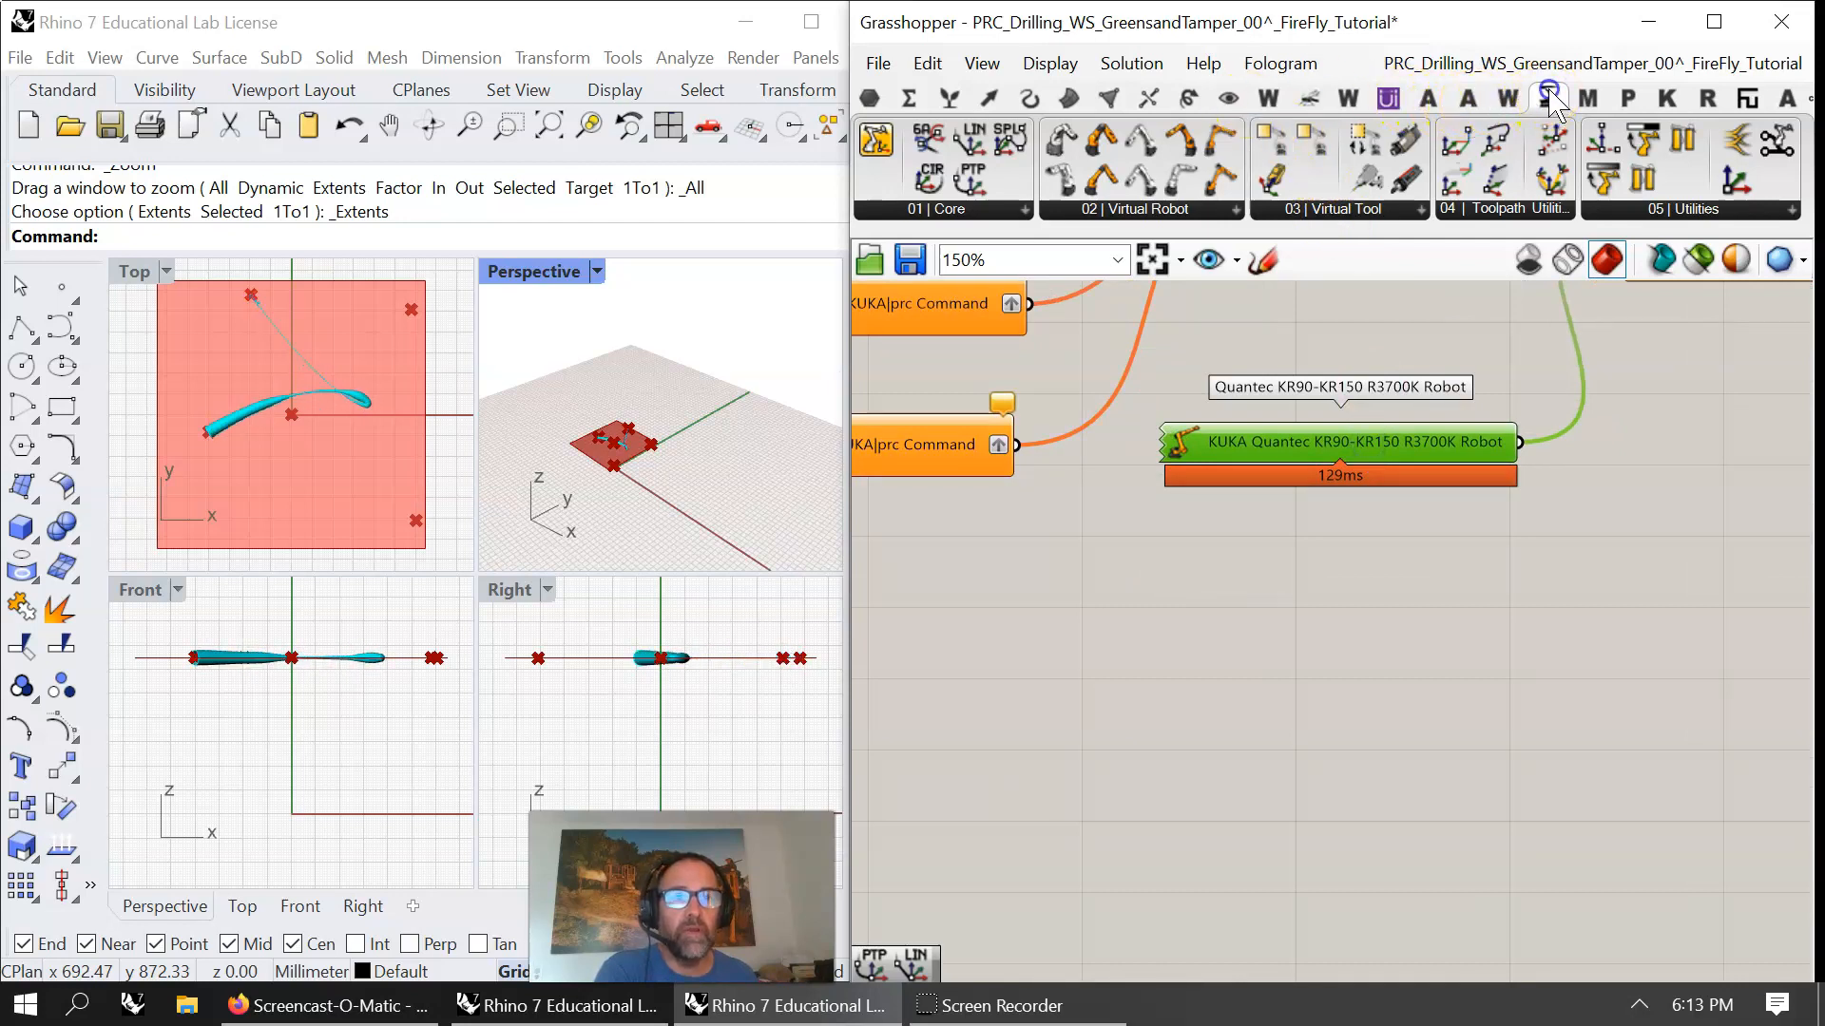
- Add a Custom Tool component below the robot, wired to the CORE component's Tool input, and confirm its default tool values
left_click(1364, 214)
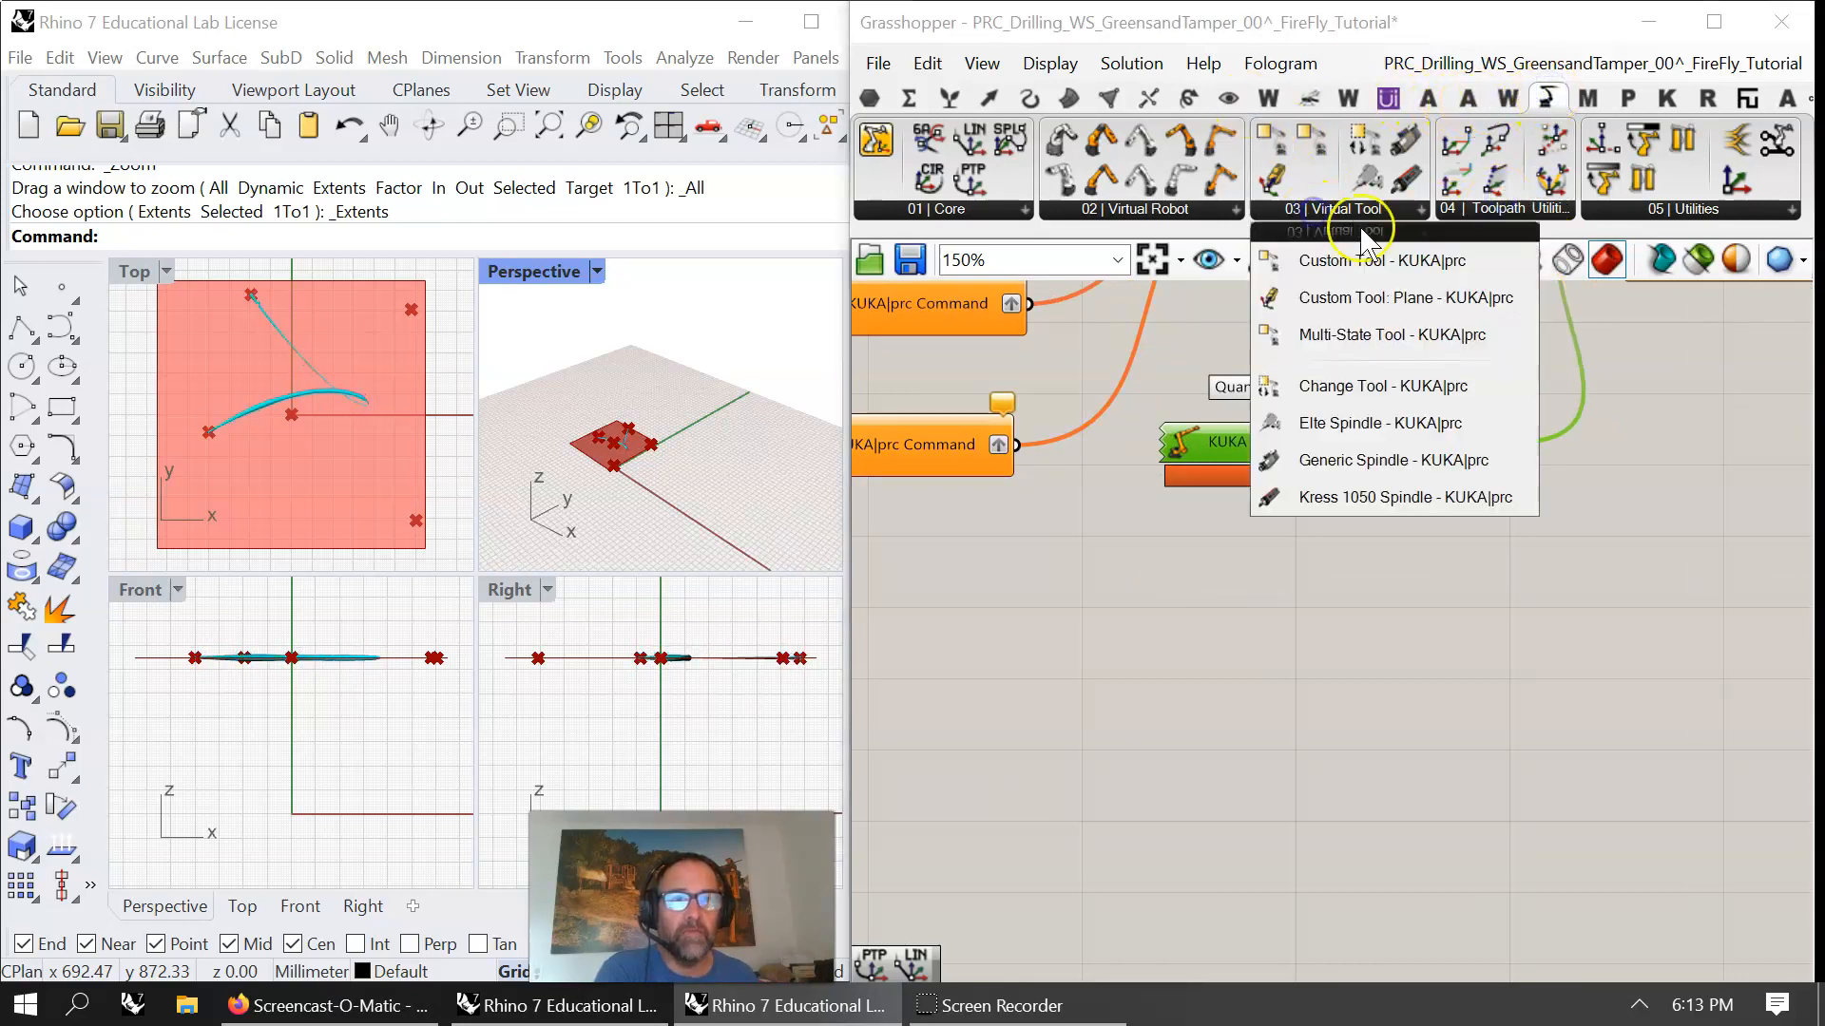
left_click_drag(1365, 254, 1353, 606)
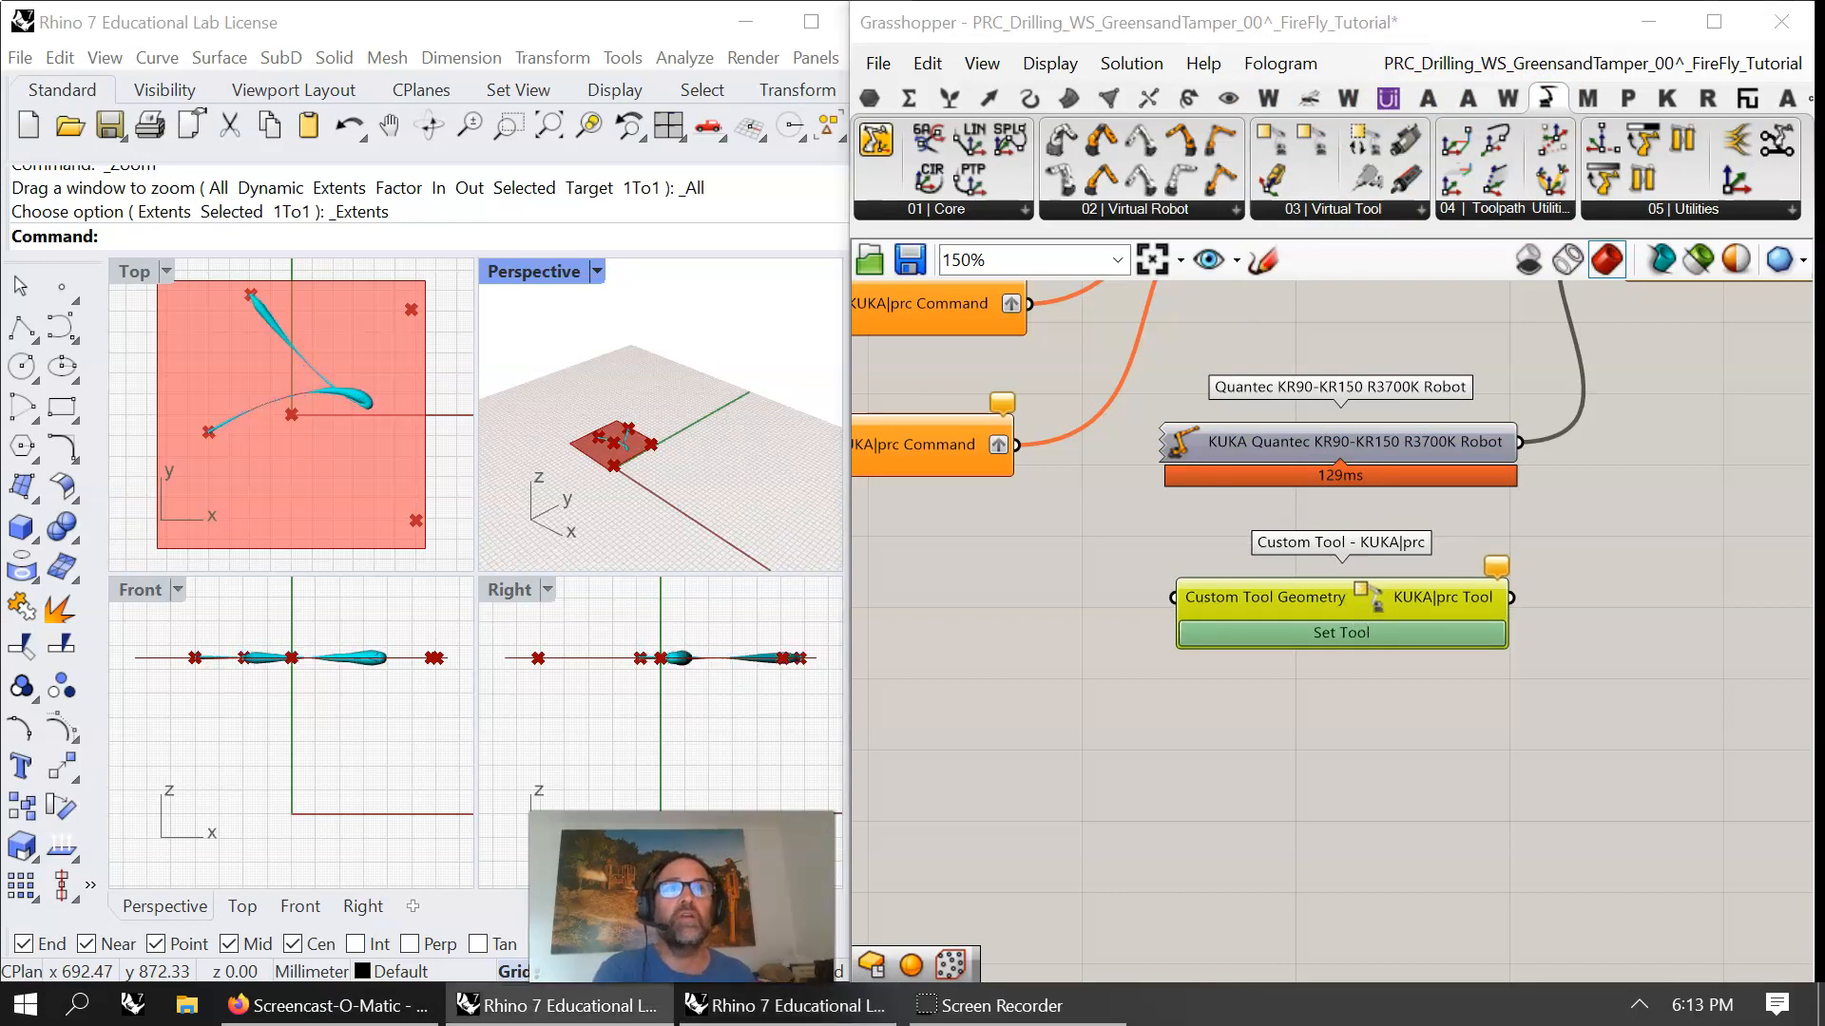
right_click_drag(1699, 561, 1503, 668)
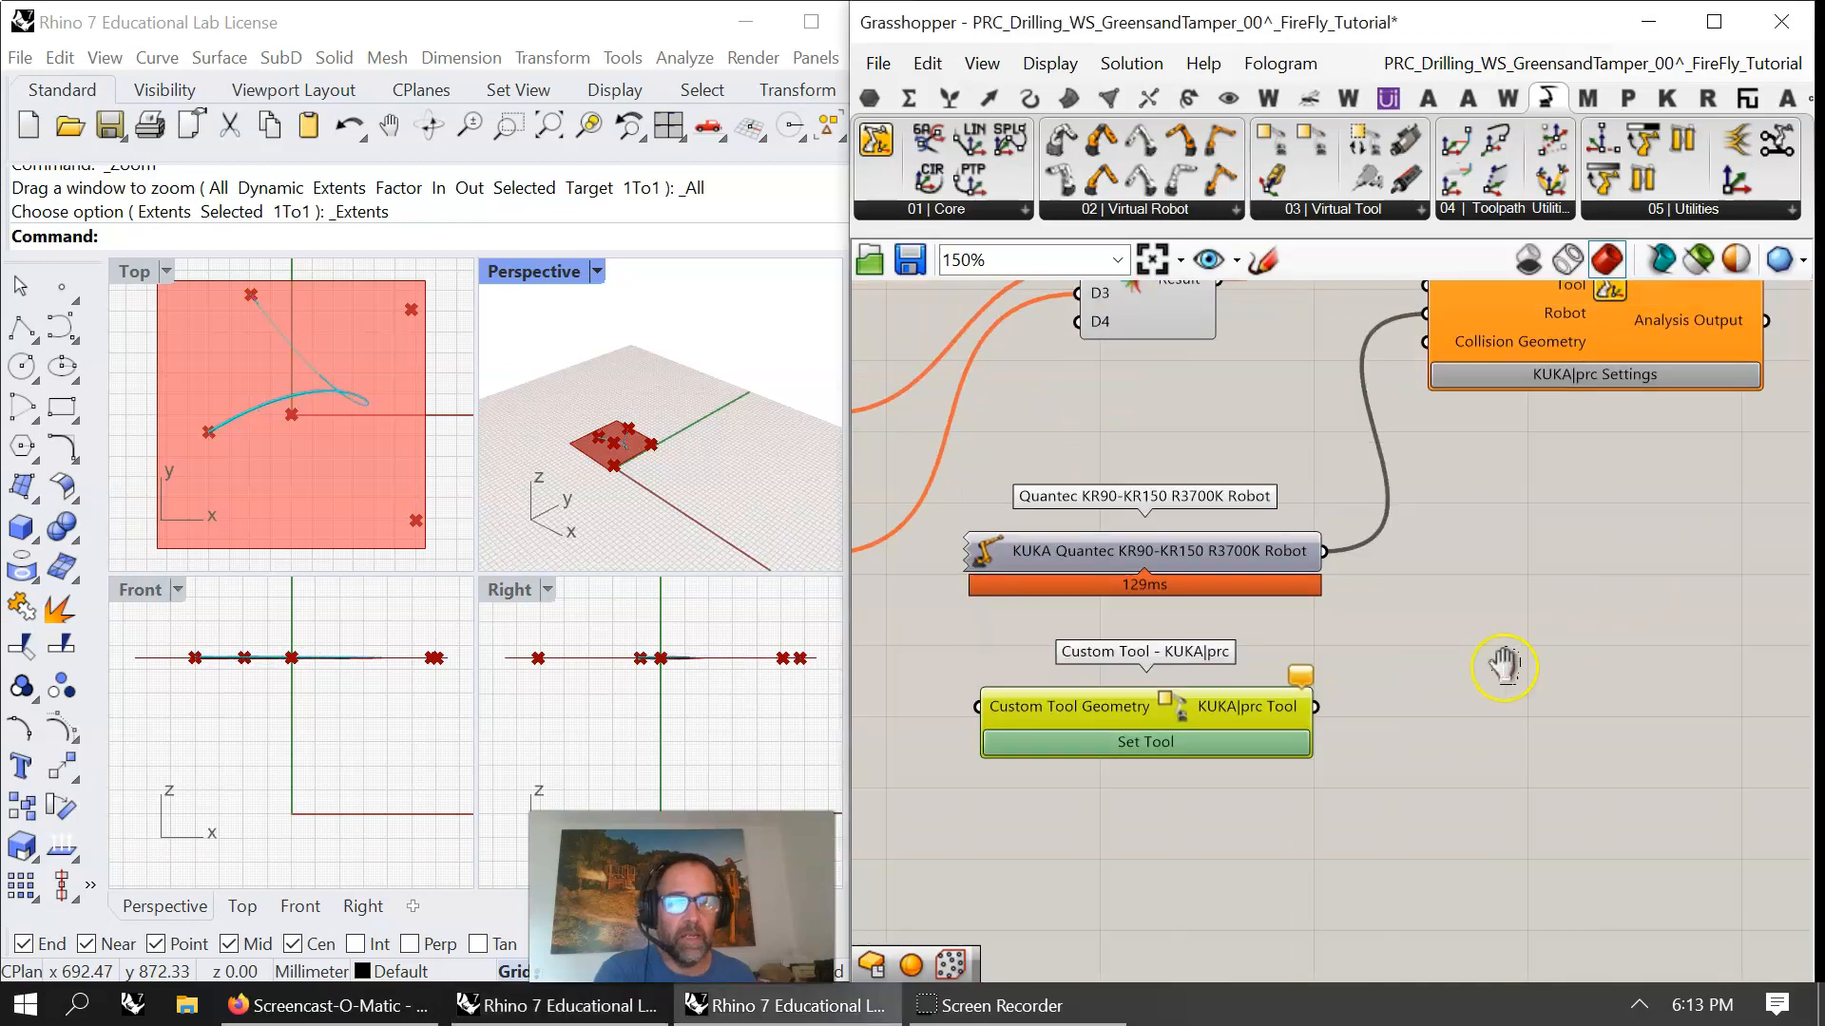
scroll(1504, 667, "down", 1)
left_click_drag(1344, 697, 1437, 338)
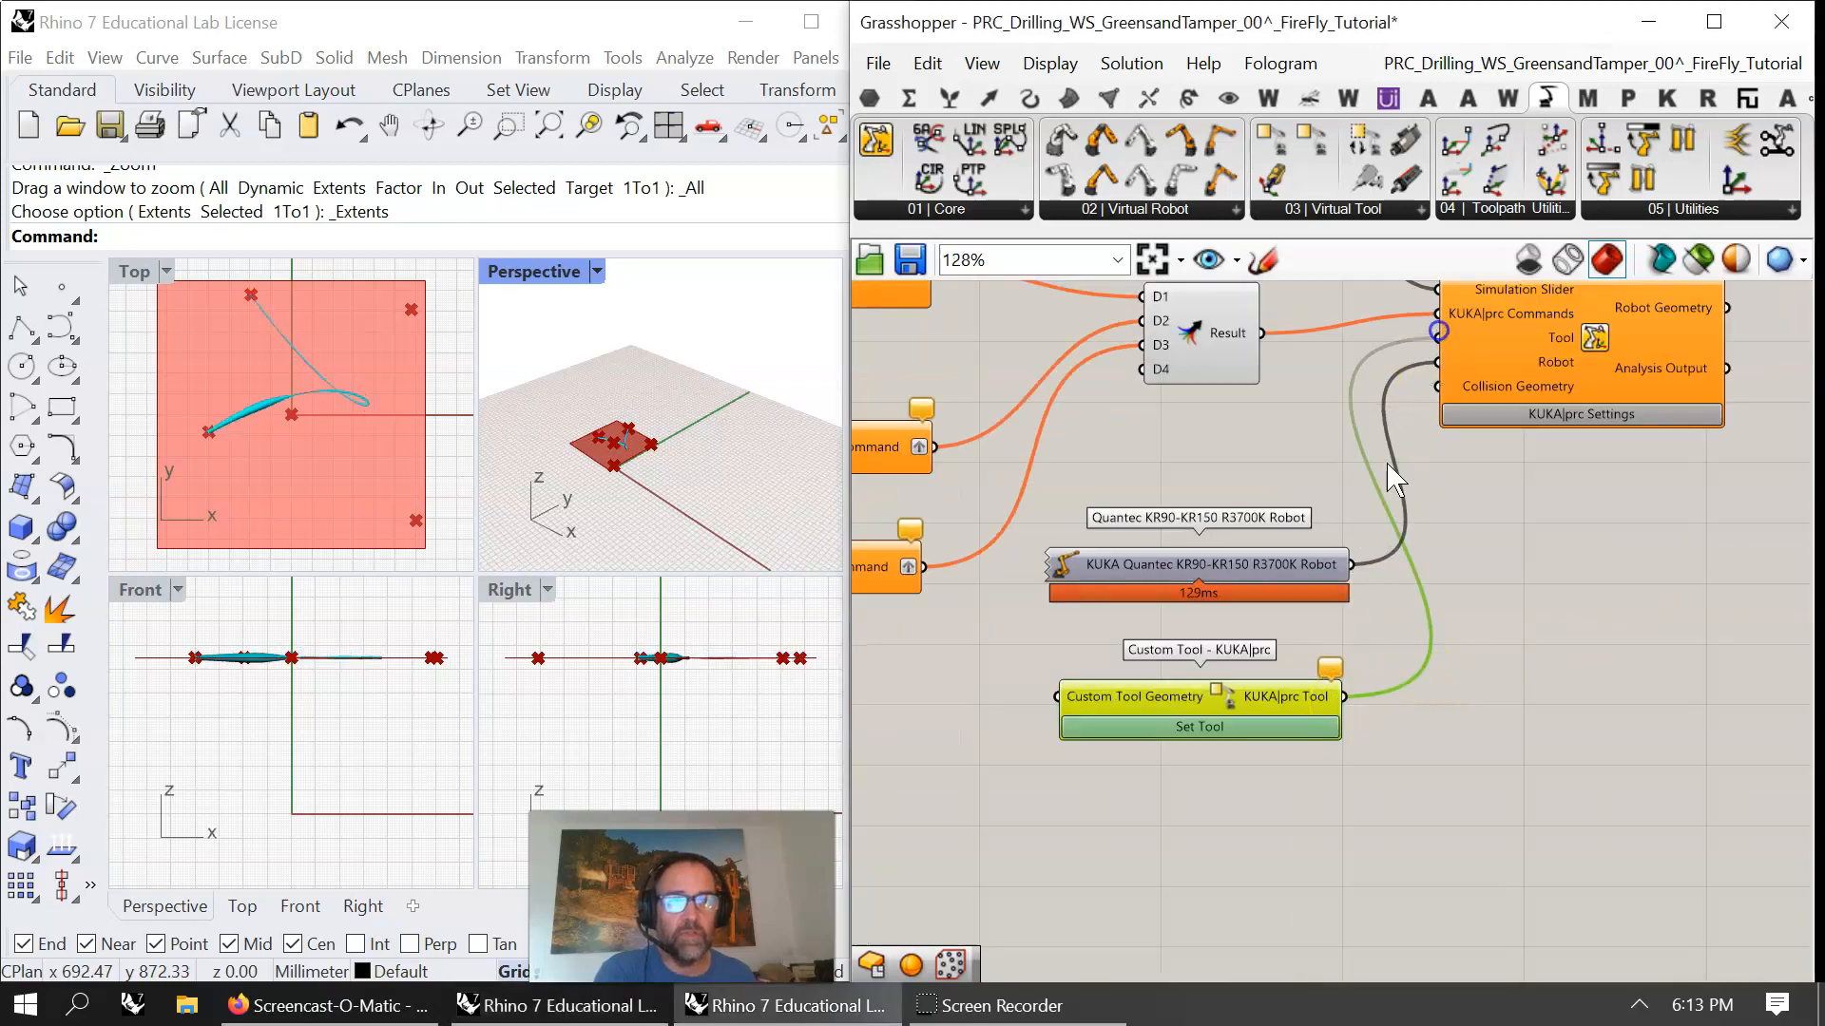
left_click(1239, 728)
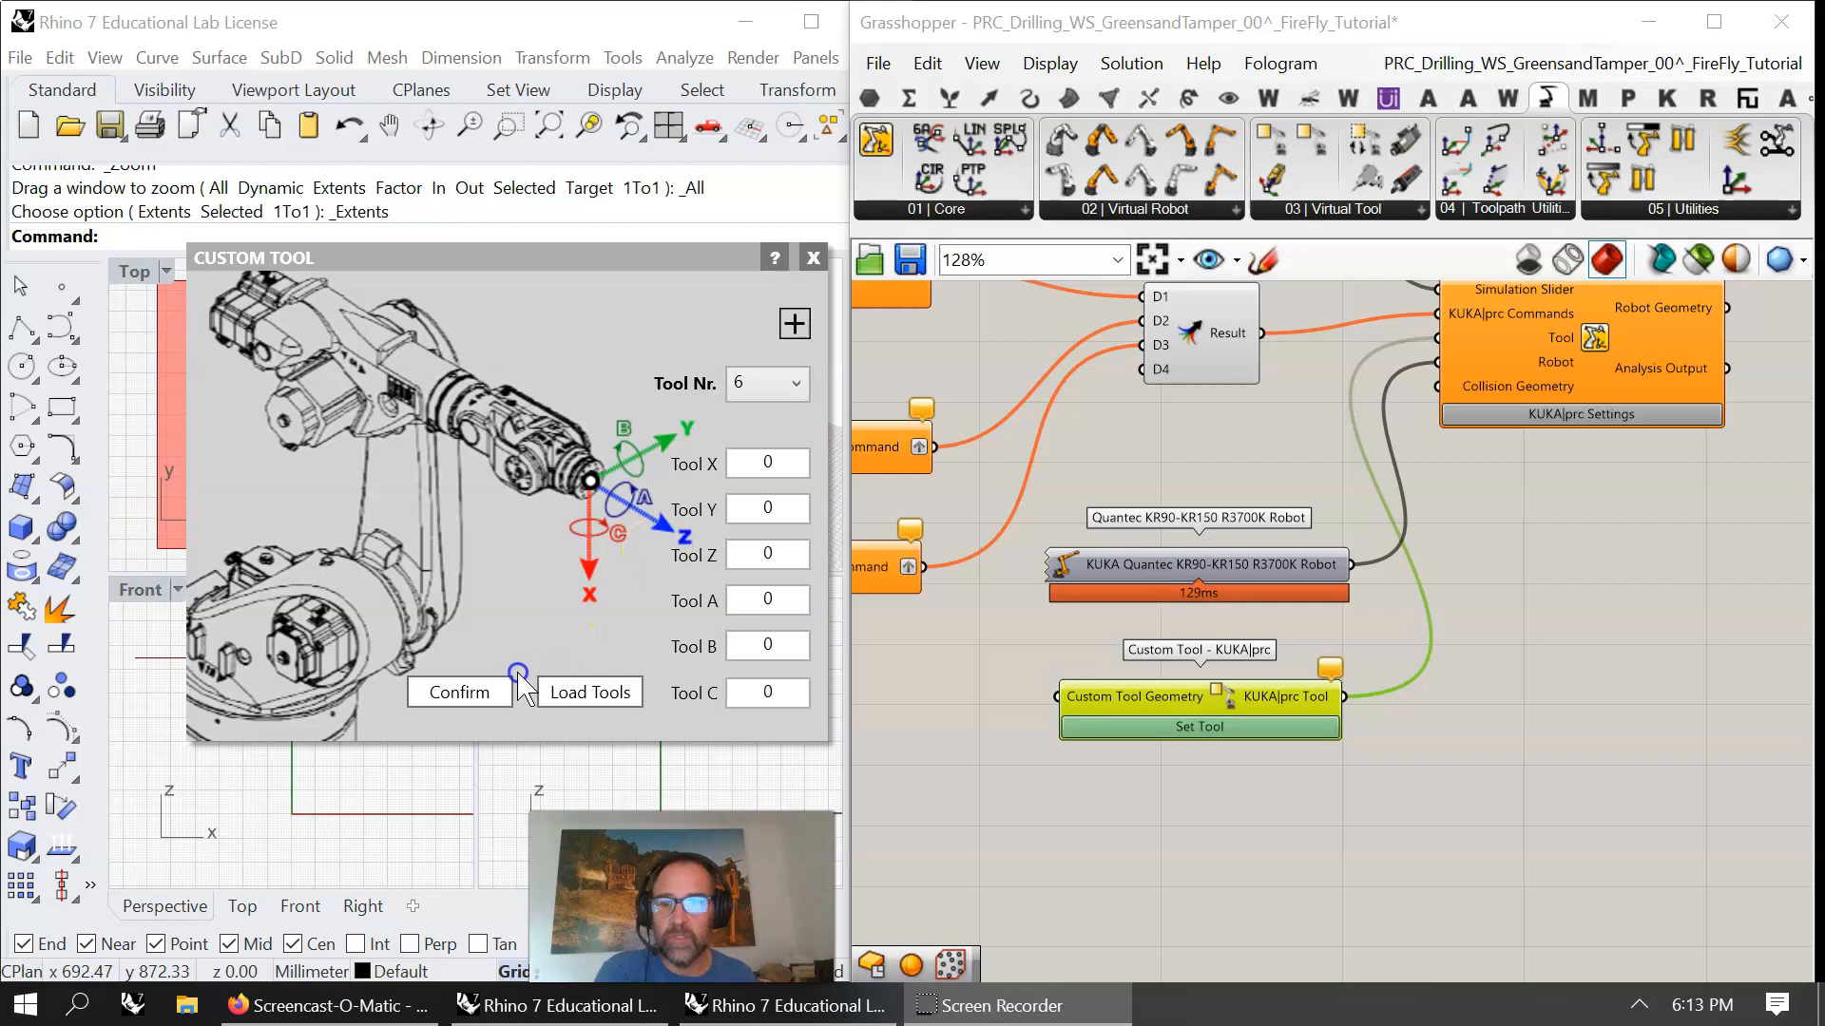
left_click(475, 690)
- Add two Orient Plane components, one above the other, ahead of the PTP and LINear Movement components
right_click_drag(1223, 547, 1461, 628)
scroll(1424, 610, "down", 3)
right_click_drag(1152, 659, 1310, 662)
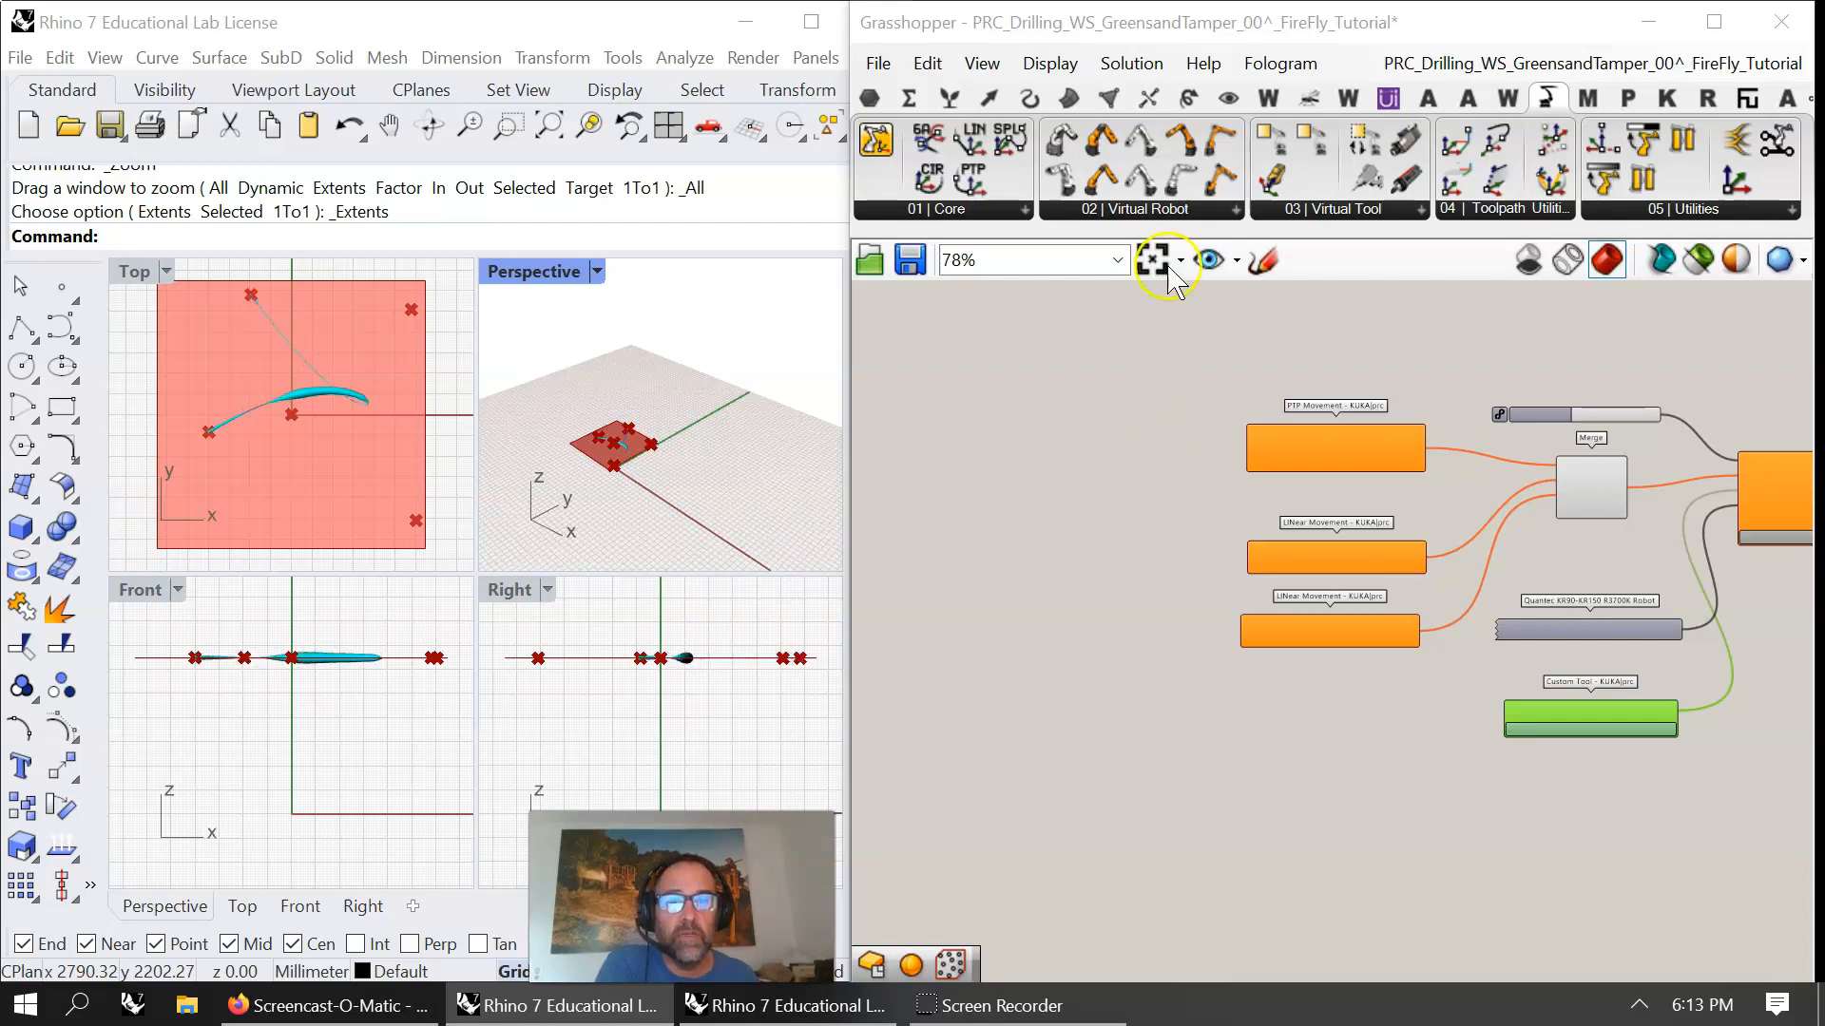
left_click(1340, 205)
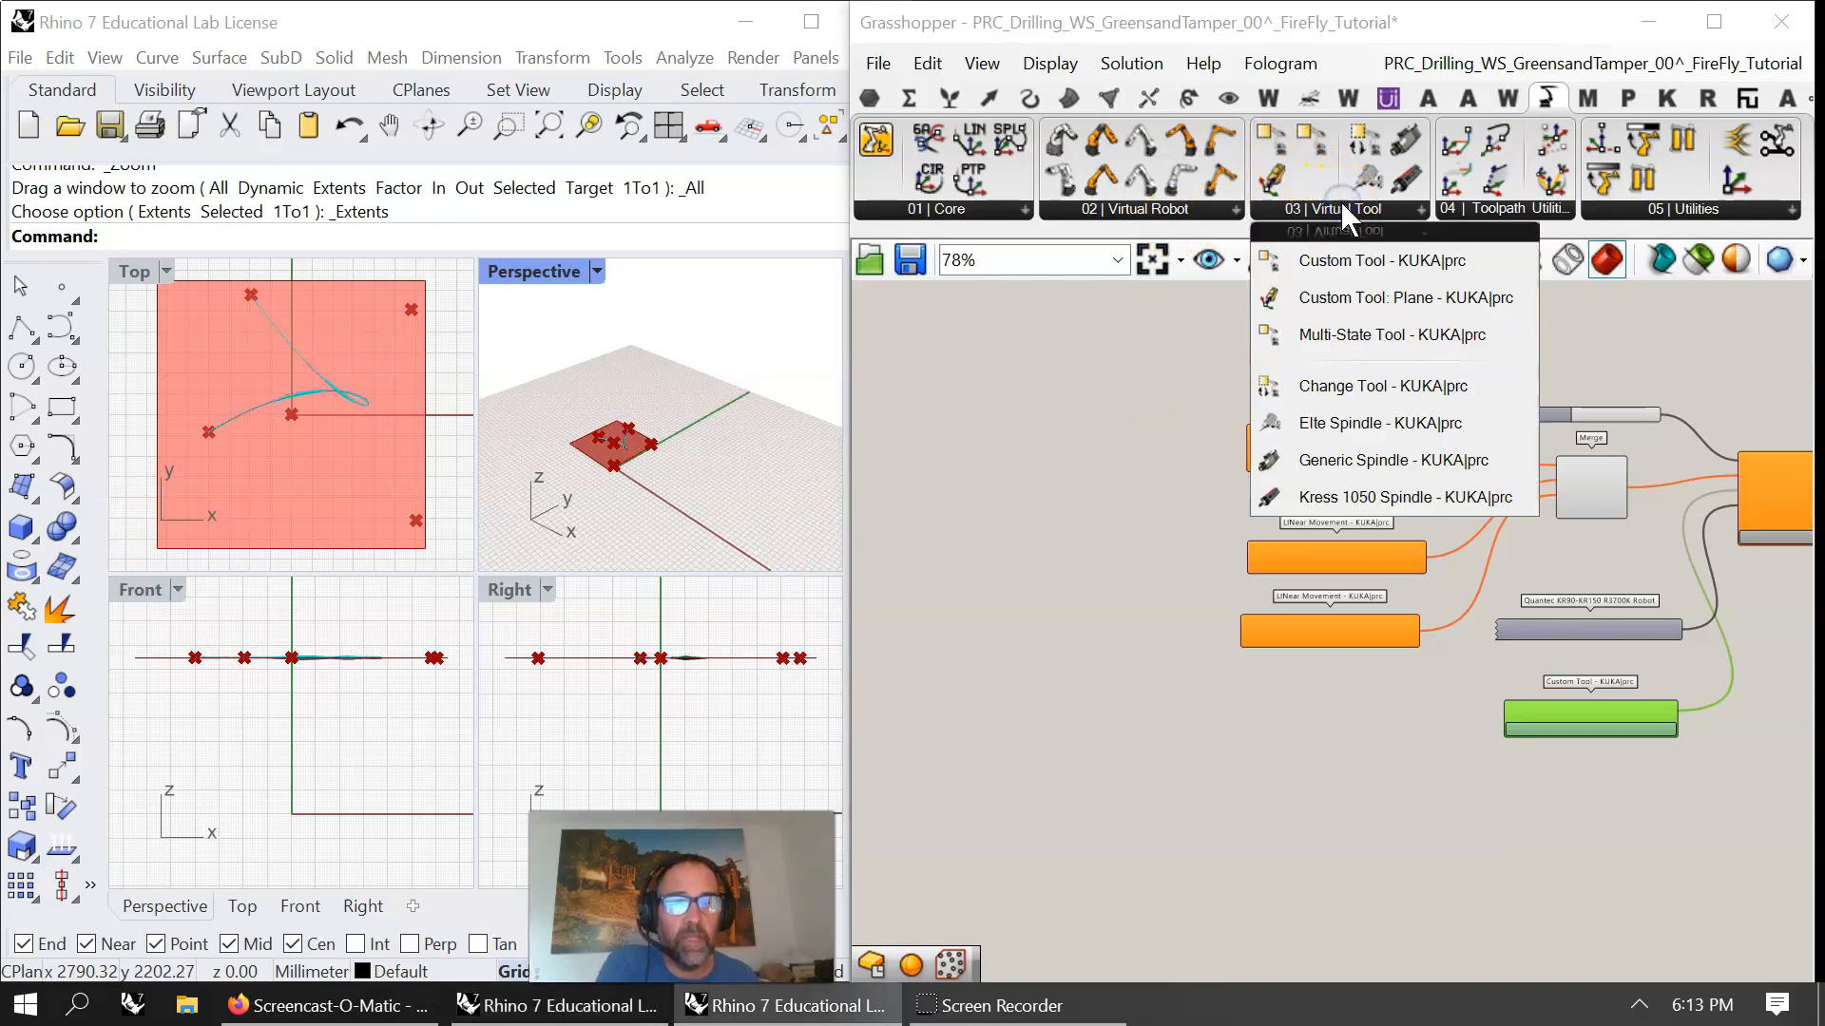
left_click(1479, 203)
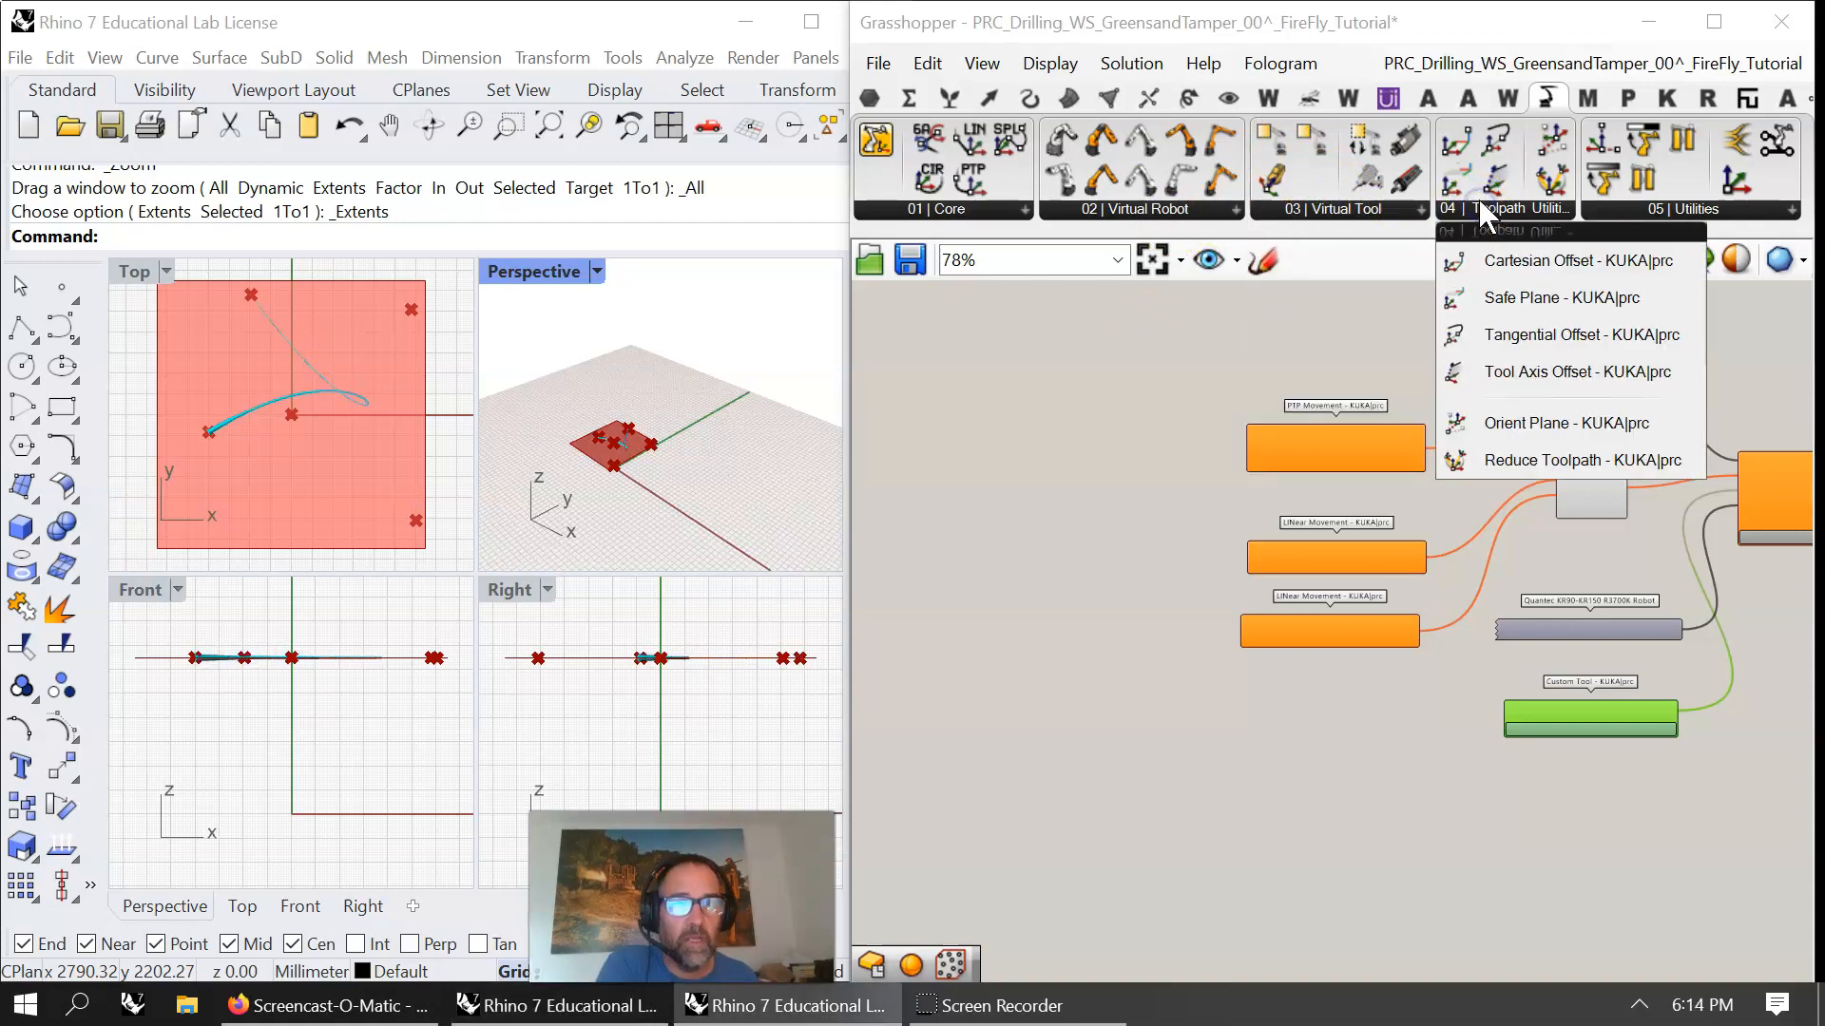
left_click(1492, 425)
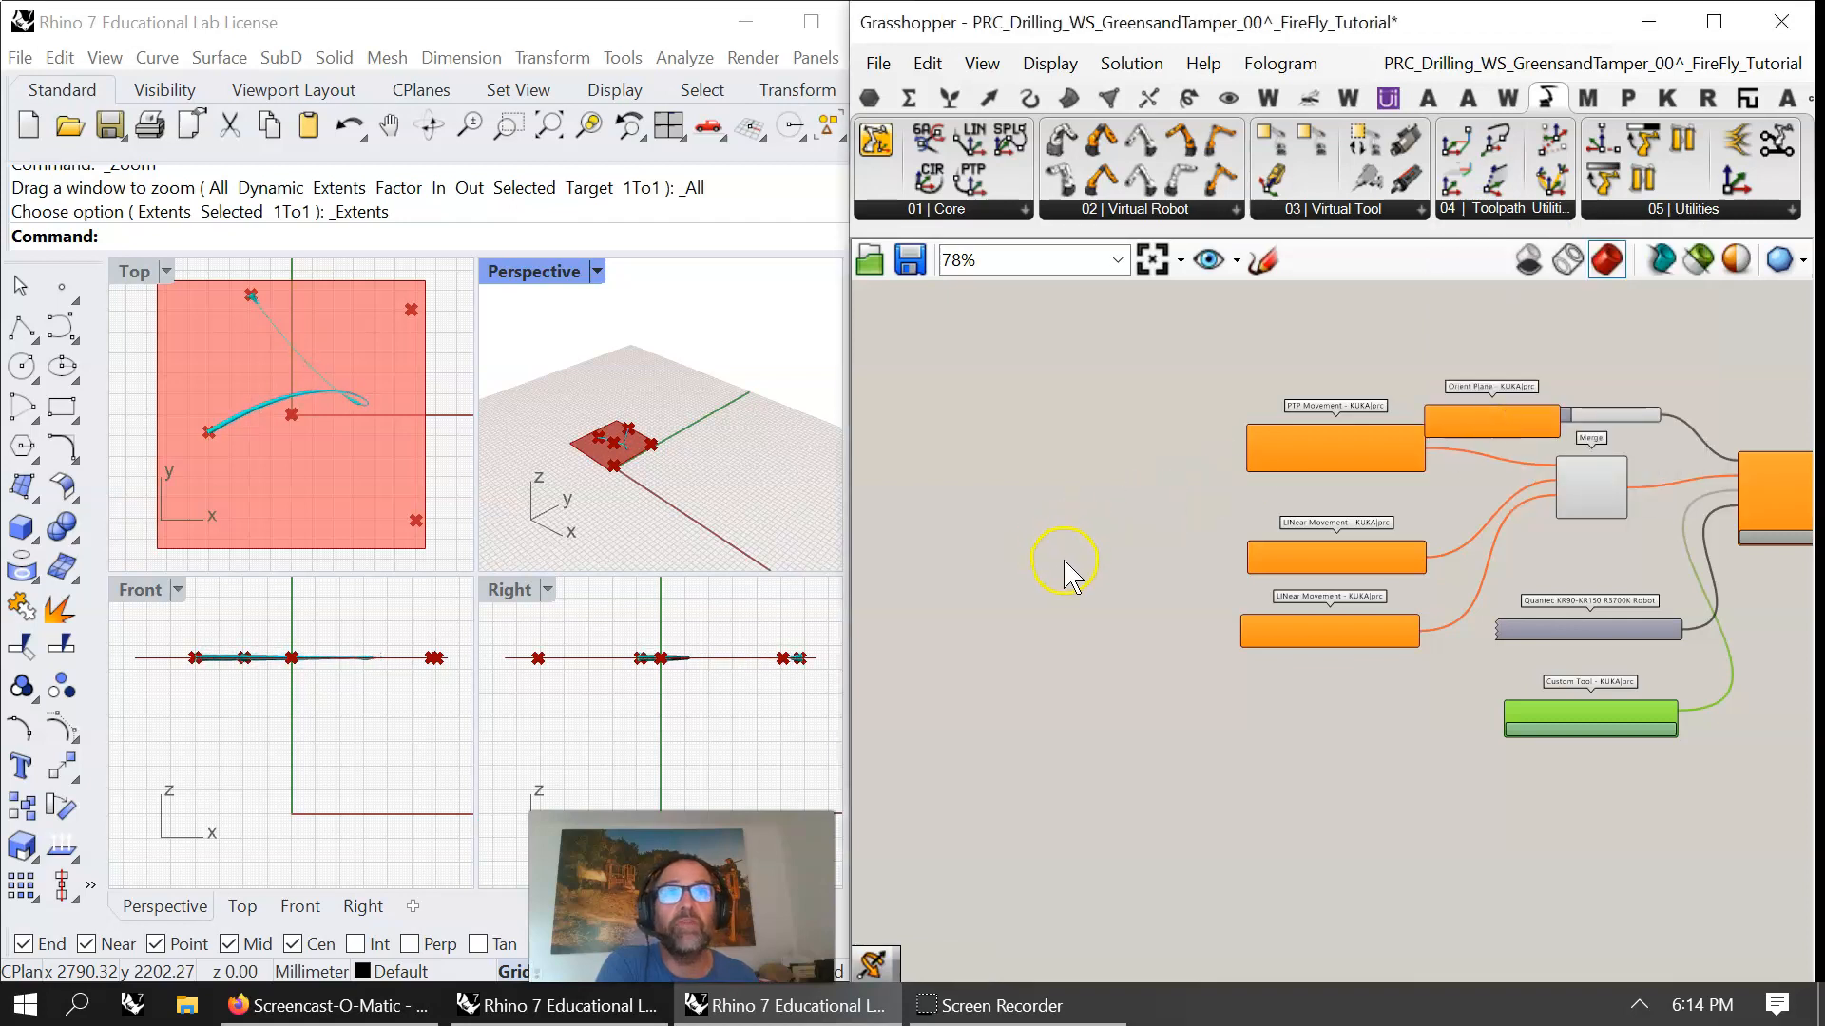
left_click_drag(1539, 432, 1135, 471)
scroll(1131, 465, "up", 5)
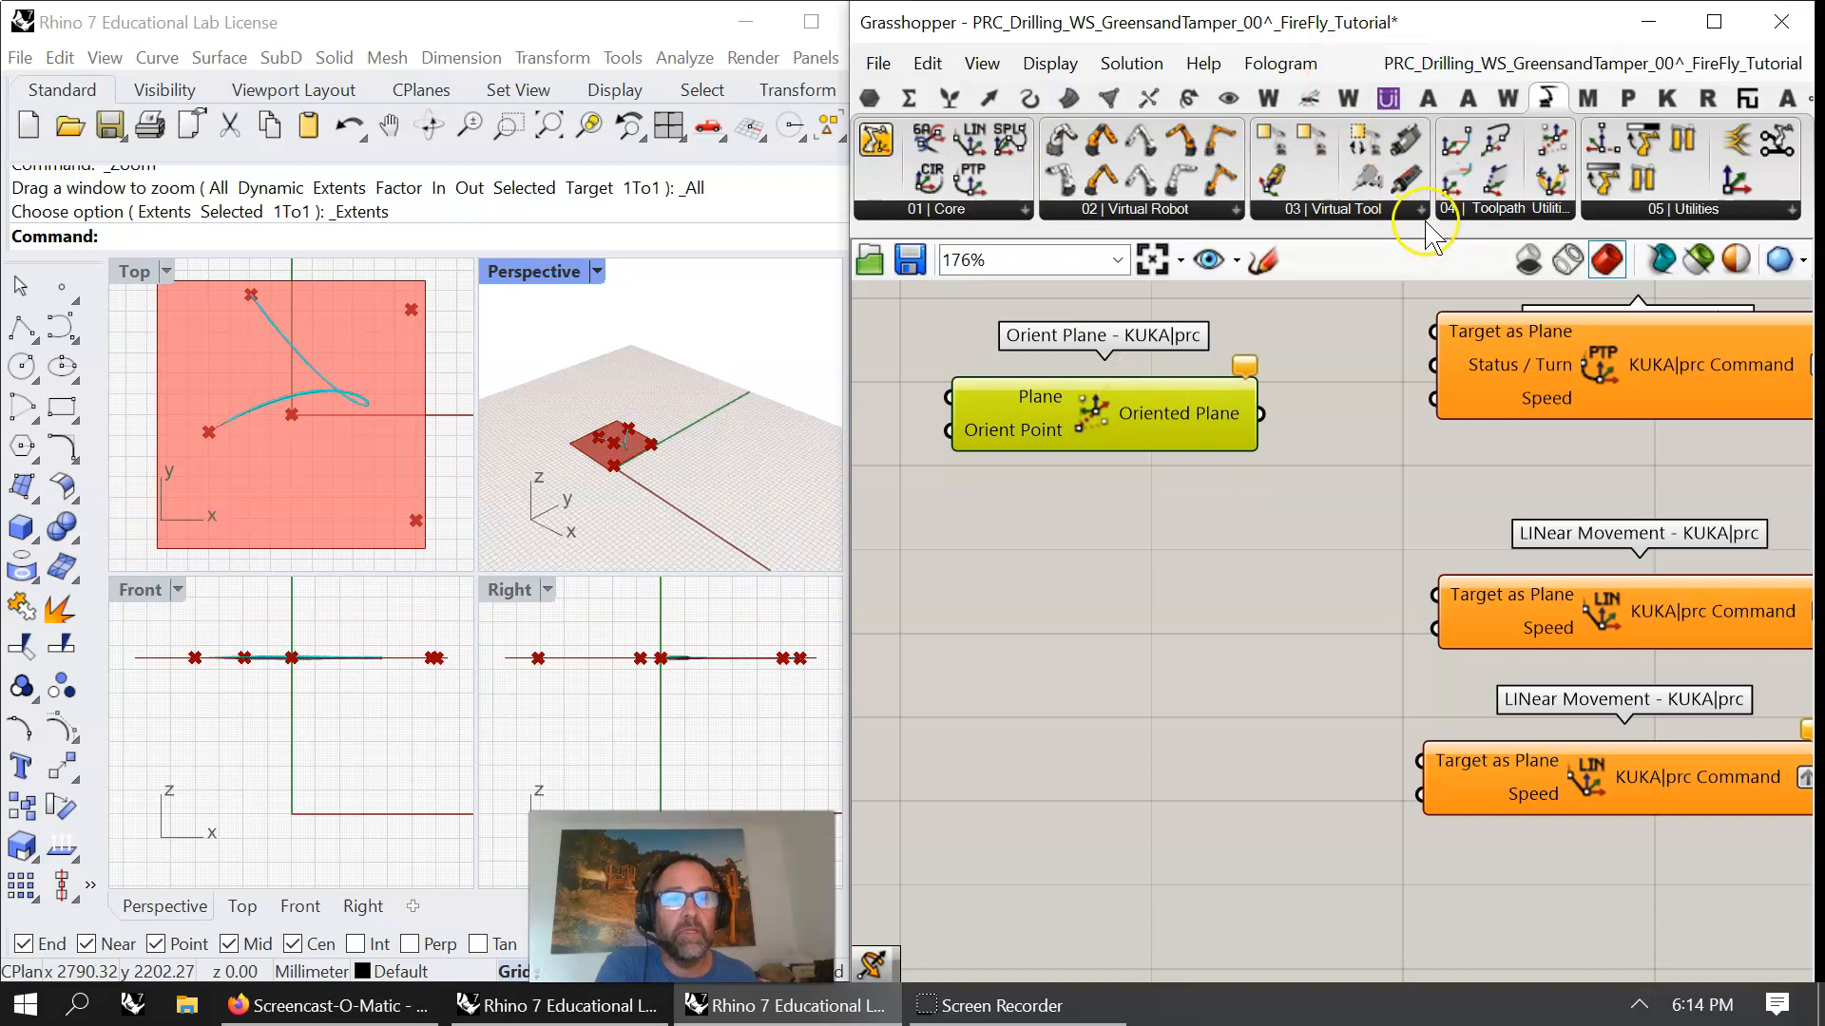
left_click(1480, 203)
left_click_drag(1458, 424, 1139, 571)
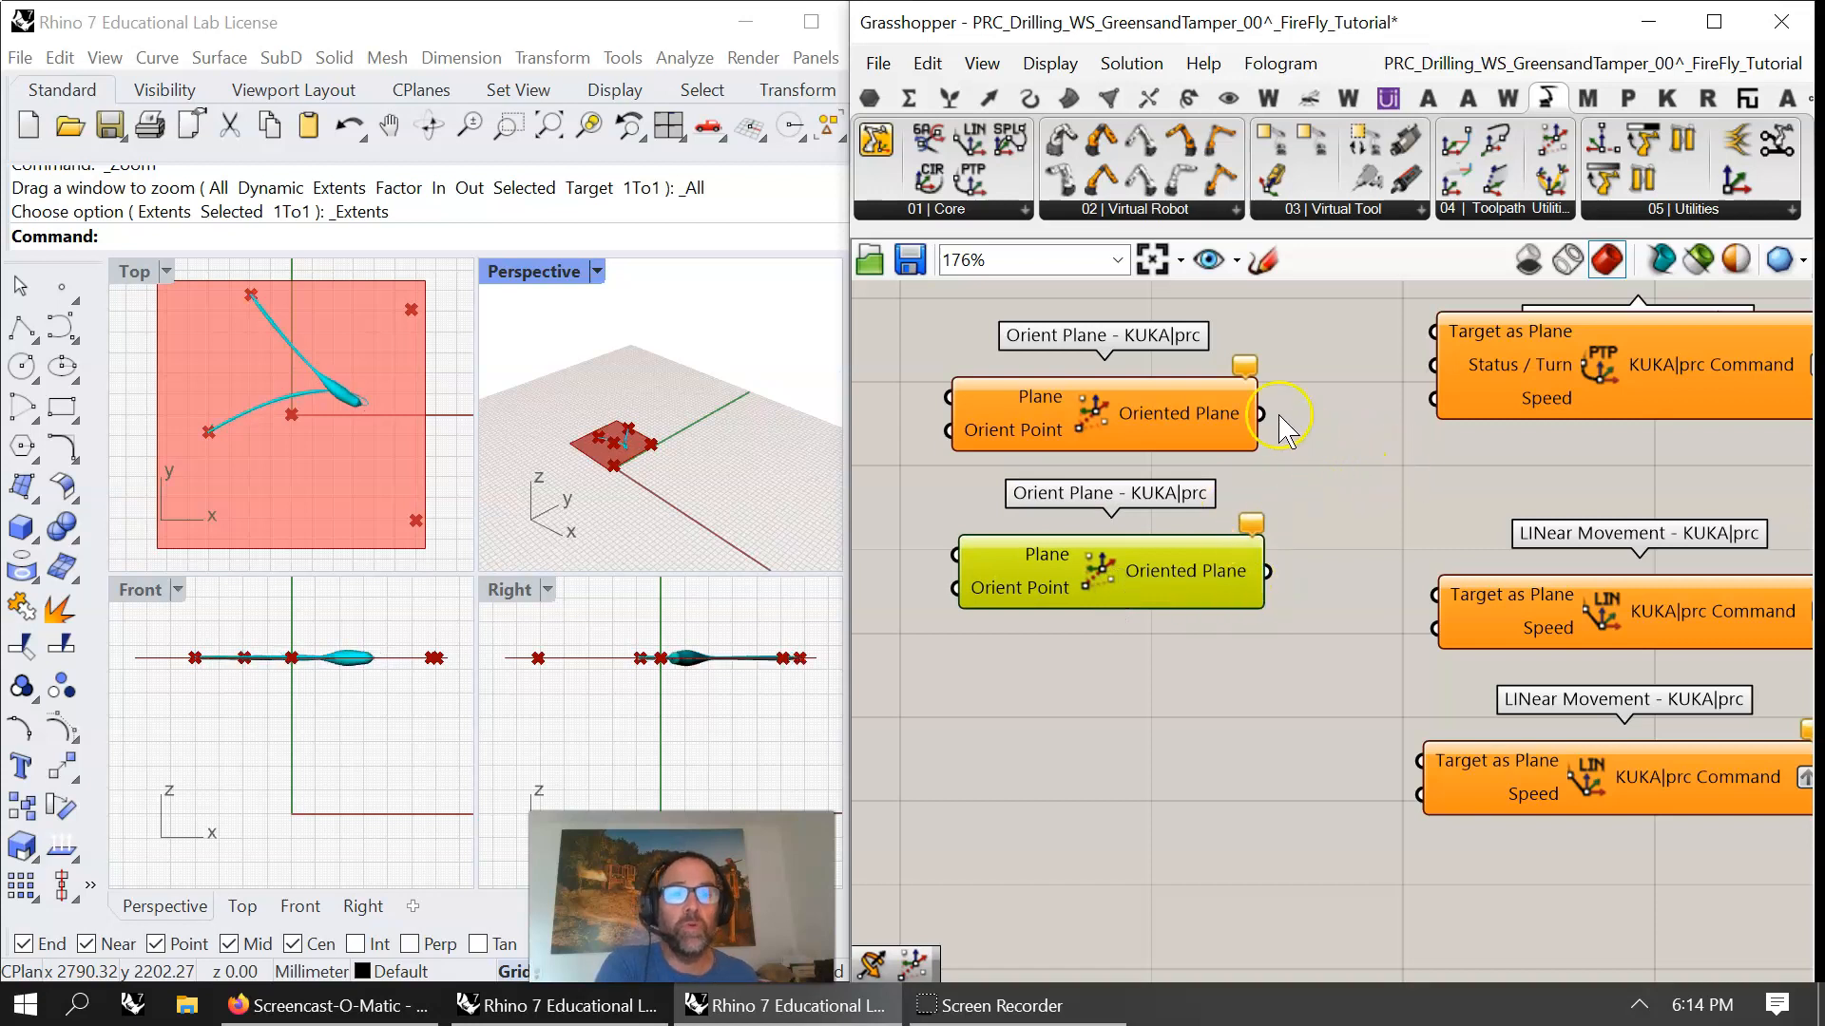
- Connect the upper Orient Plane to the PTP and last LINear Movement targets, and the lower one to the first LINear Movement target
left_click_drag(1264, 412, 1430, 336)
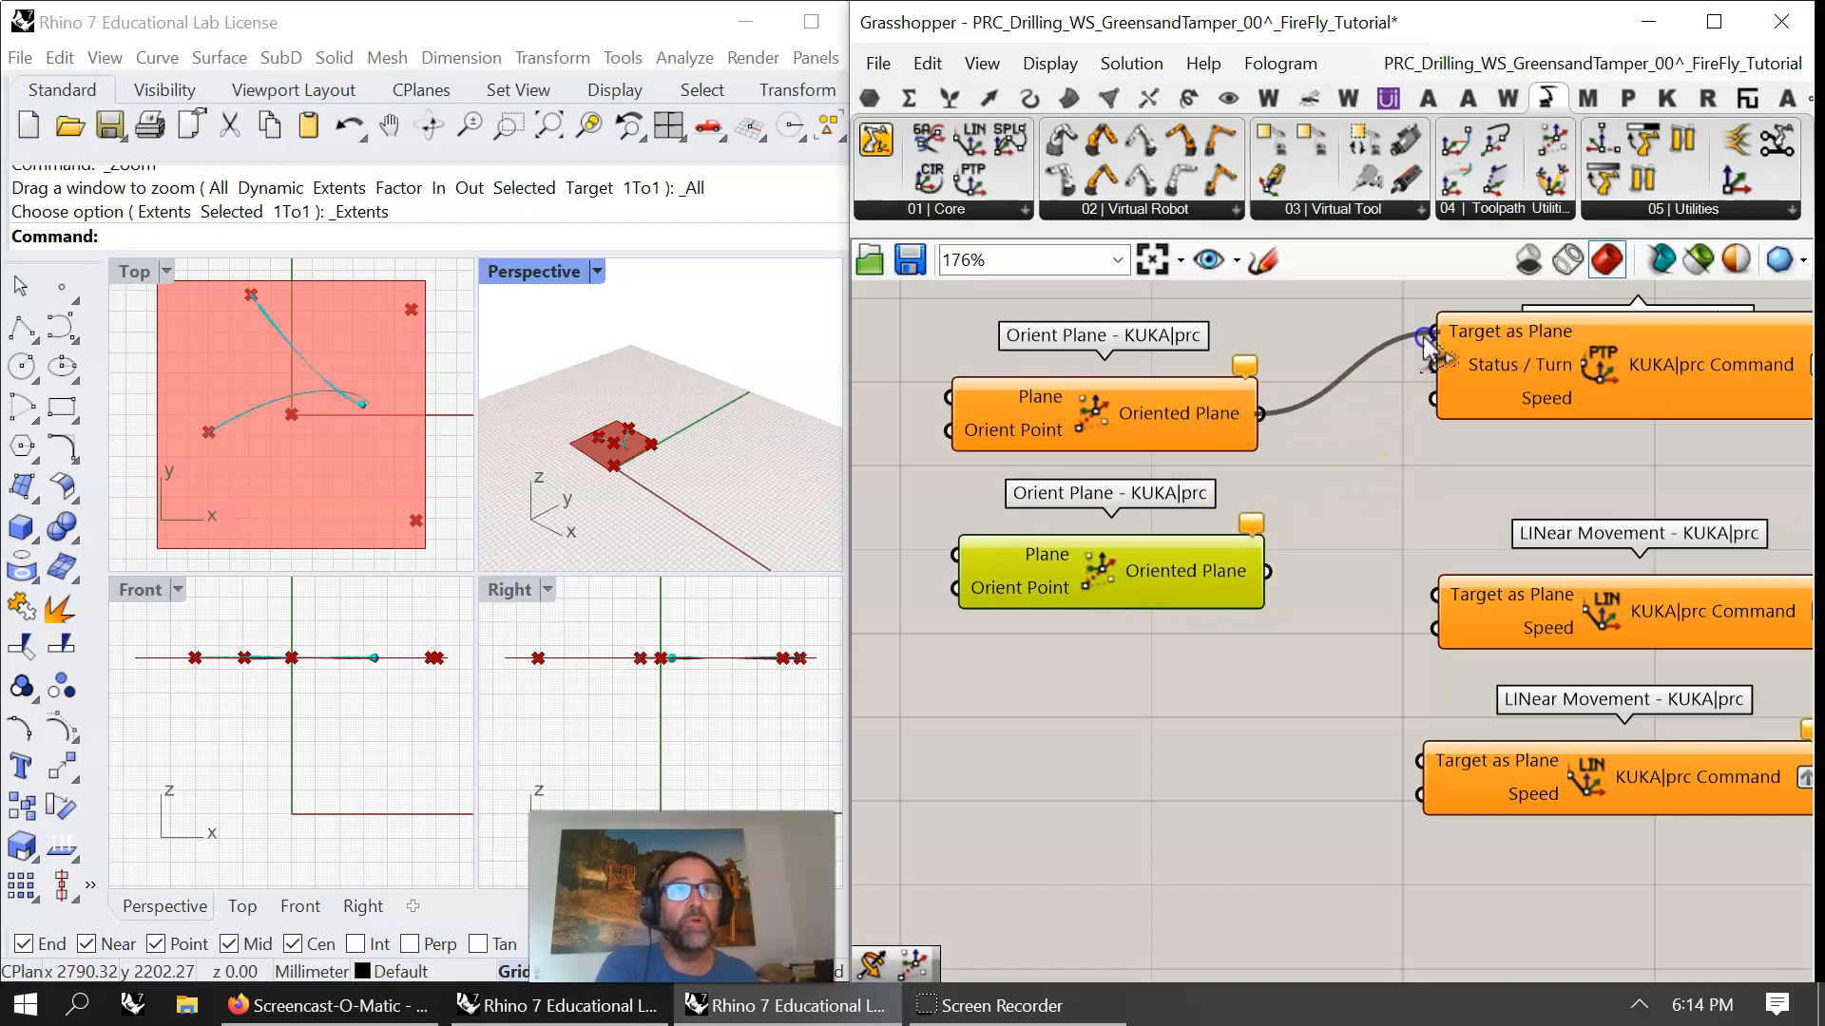
left_click_drag(1260, 413, 1452, 779)
left_click_drag(1267, 571, 1431, 600)
- Add a Point parameter and connect it to the Orient Point input of both Orient Plane components
right_click_drag(1071, 748, 1279, 720)
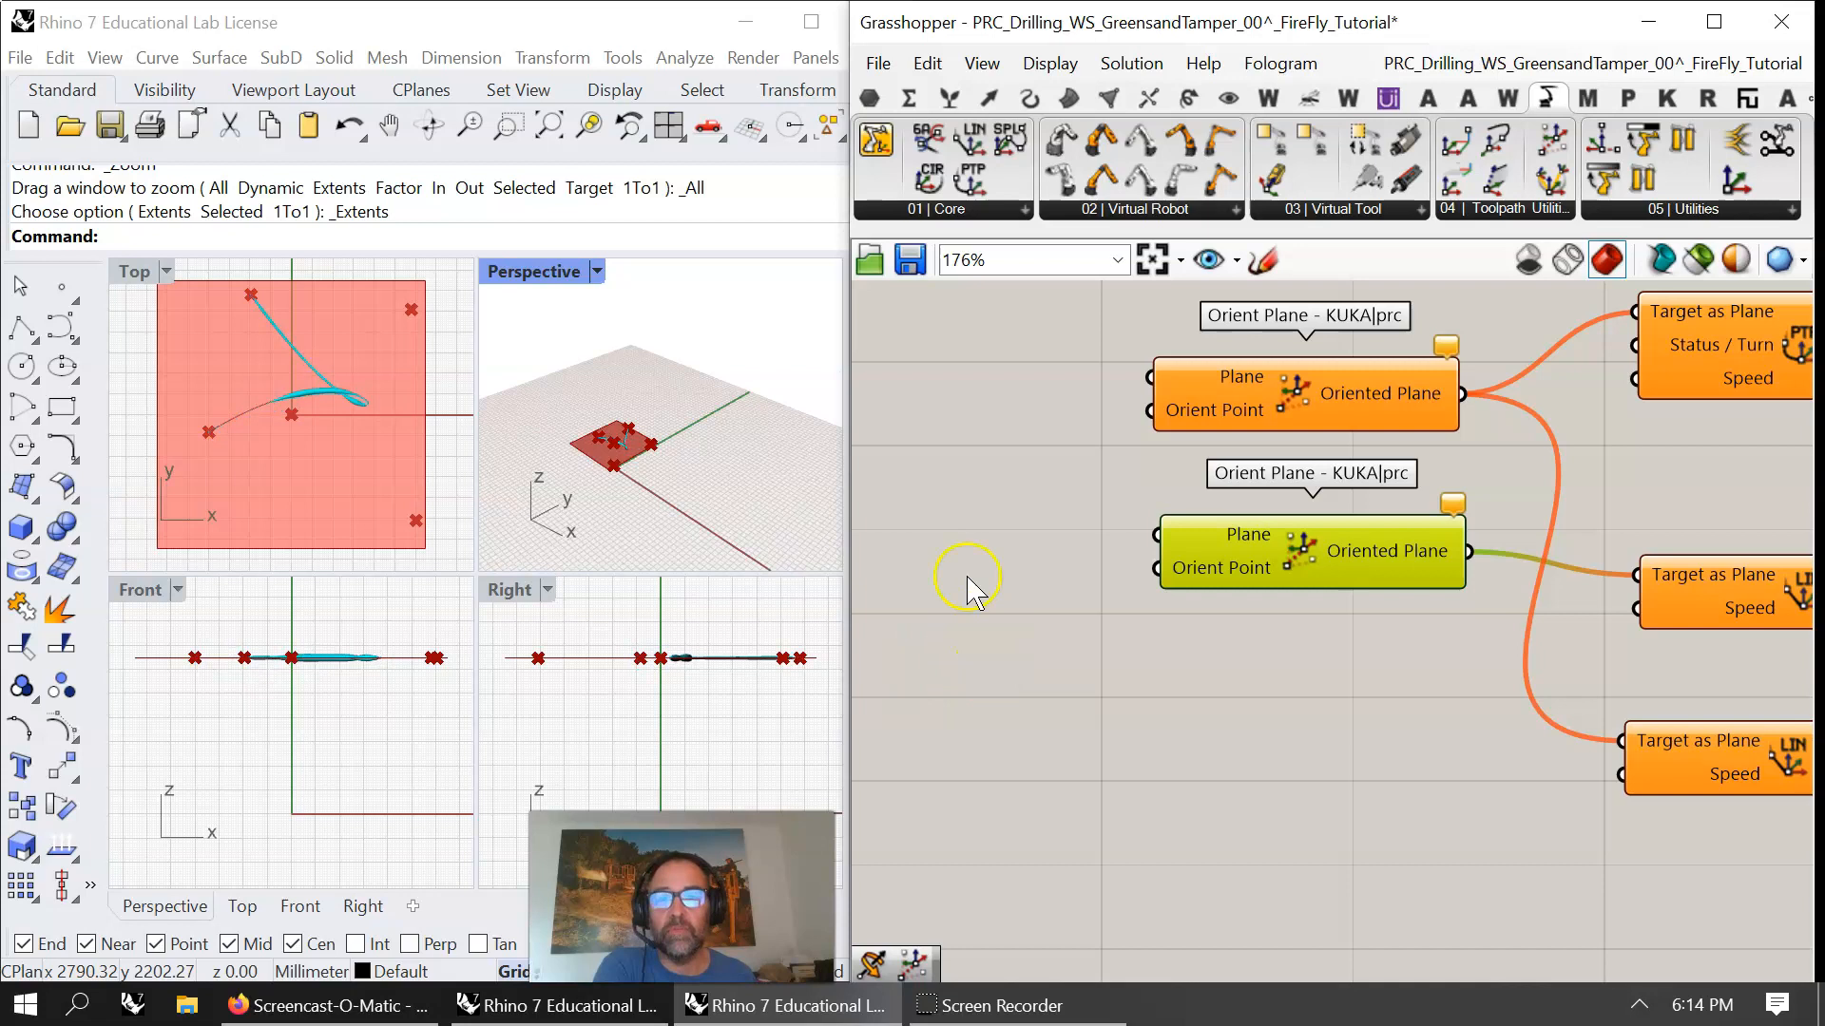
left_click(869, 97)
left_click_drag(875, 139, 1156, 569)
left_click_drag(1047, 638, 1150, 410)
right_click_drag(1139, 695, 1328, 697)
- Add a Construct Point component and connect its output to the Point parameter
left_click(1184, 670)
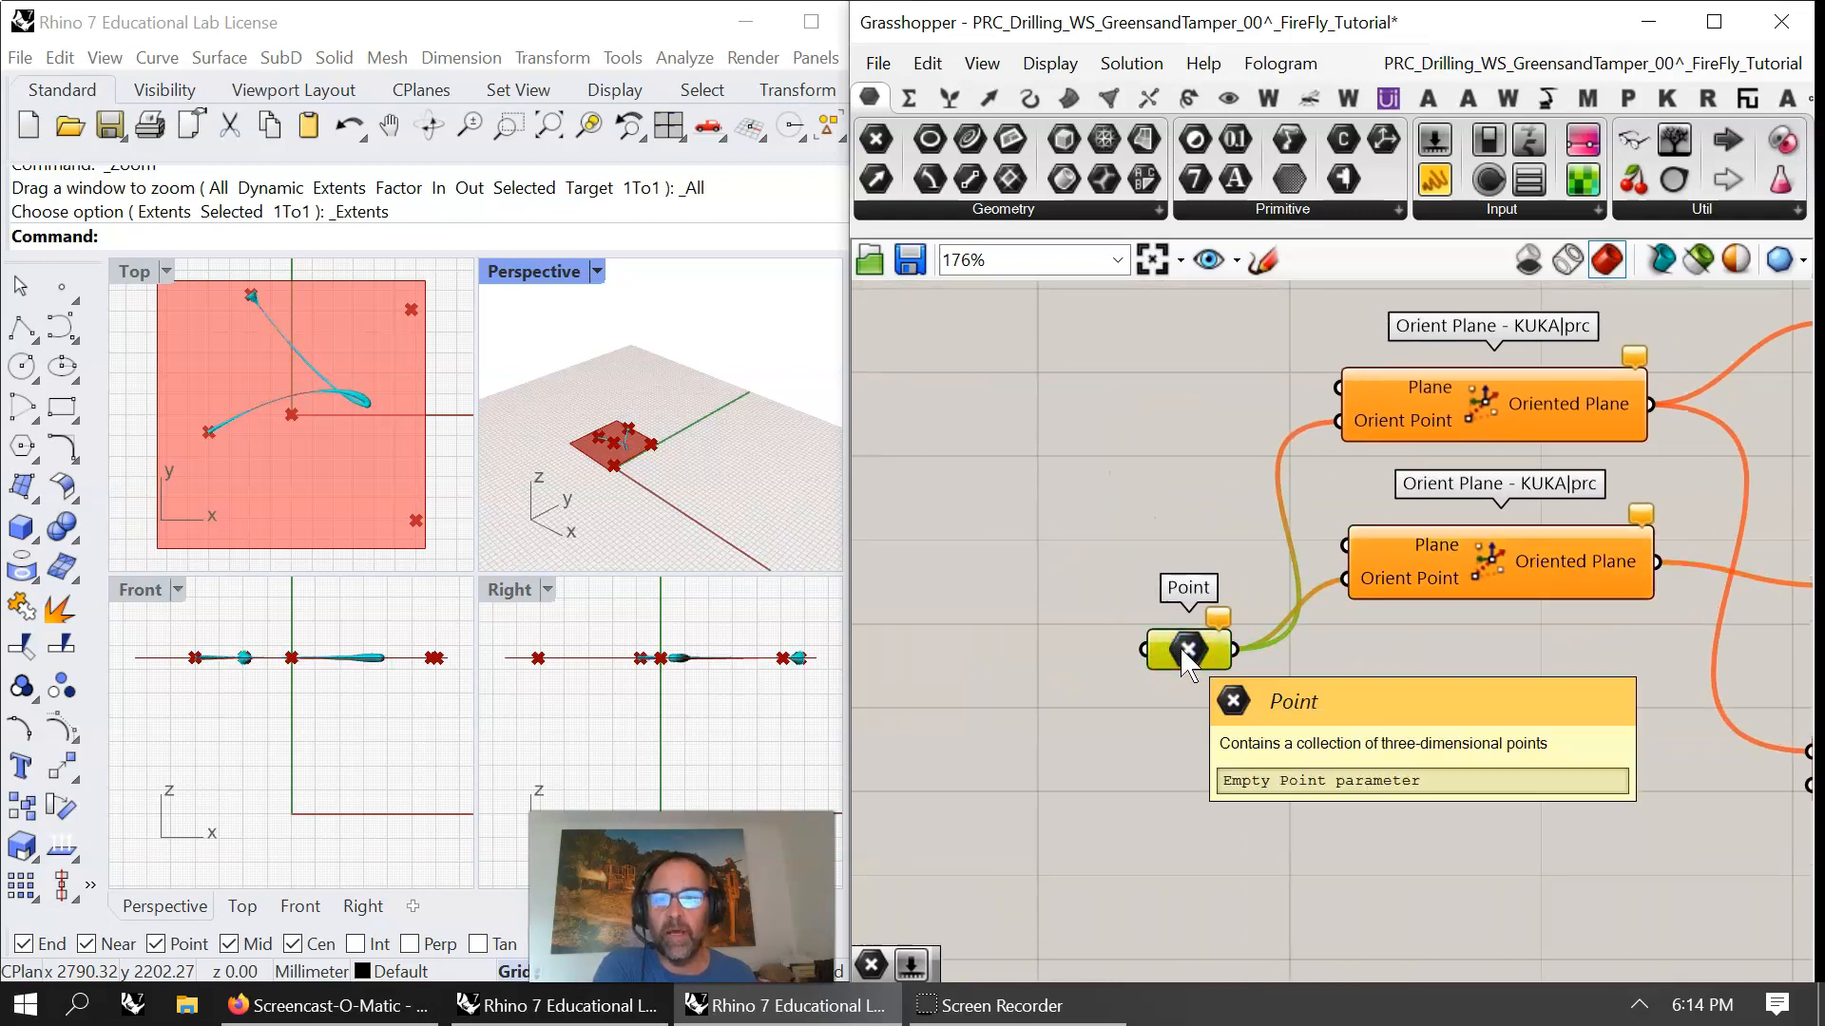
right_click(1183, 651)
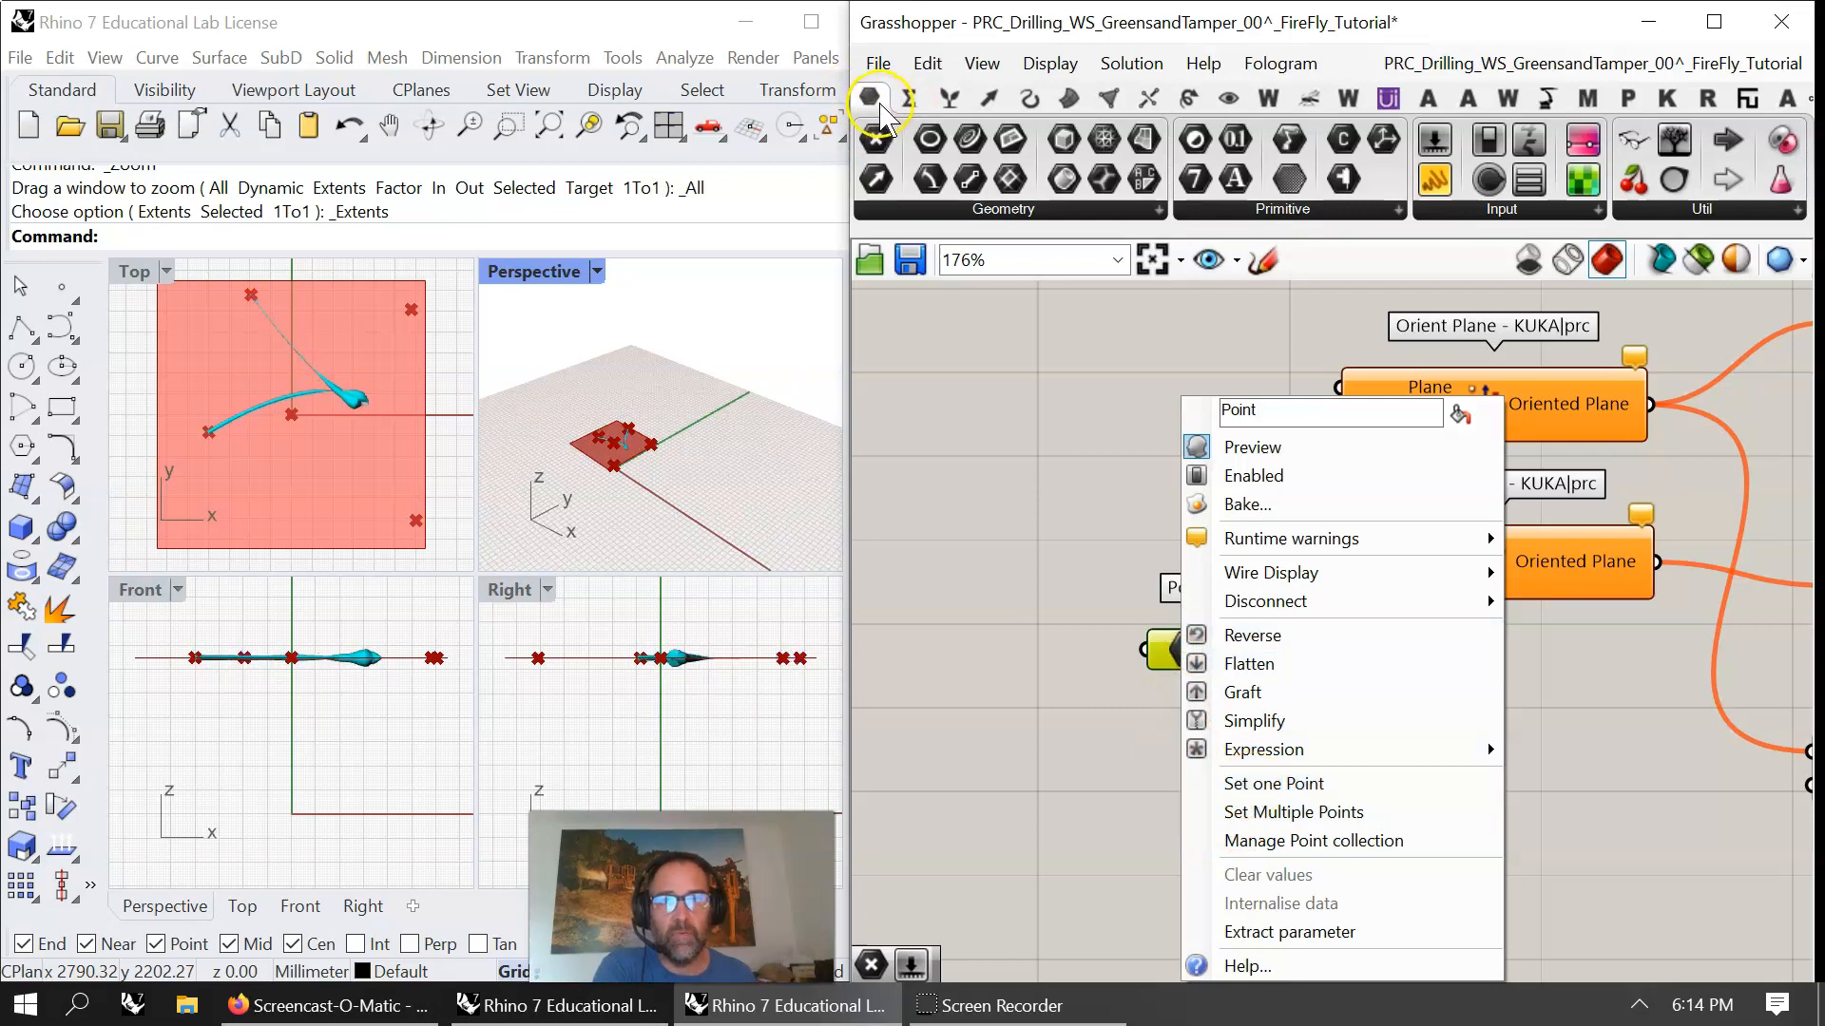
left_click(989, 98)
left_click_drag(1407, 139, 1148, 652)
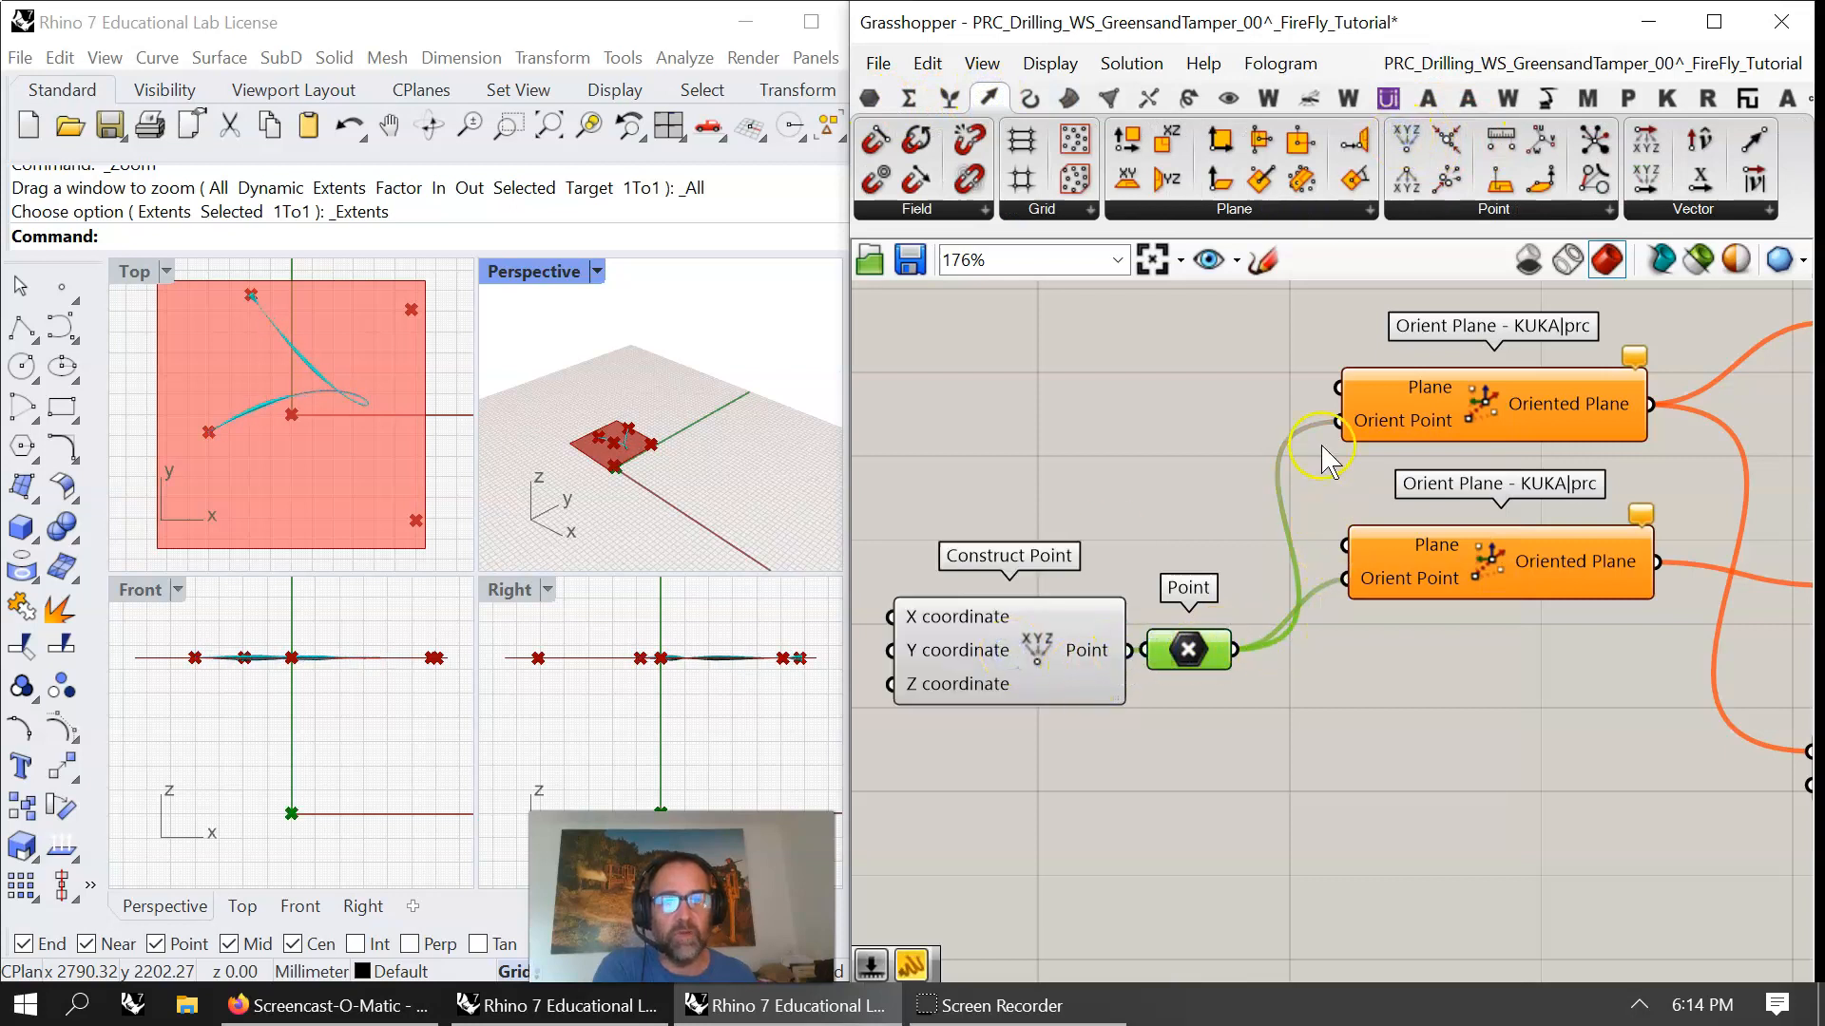
- Add two Plane Normal components and connect one to the Plane input of each Orient Plane component
right_click_drag(1194, 513, 1350, 578)
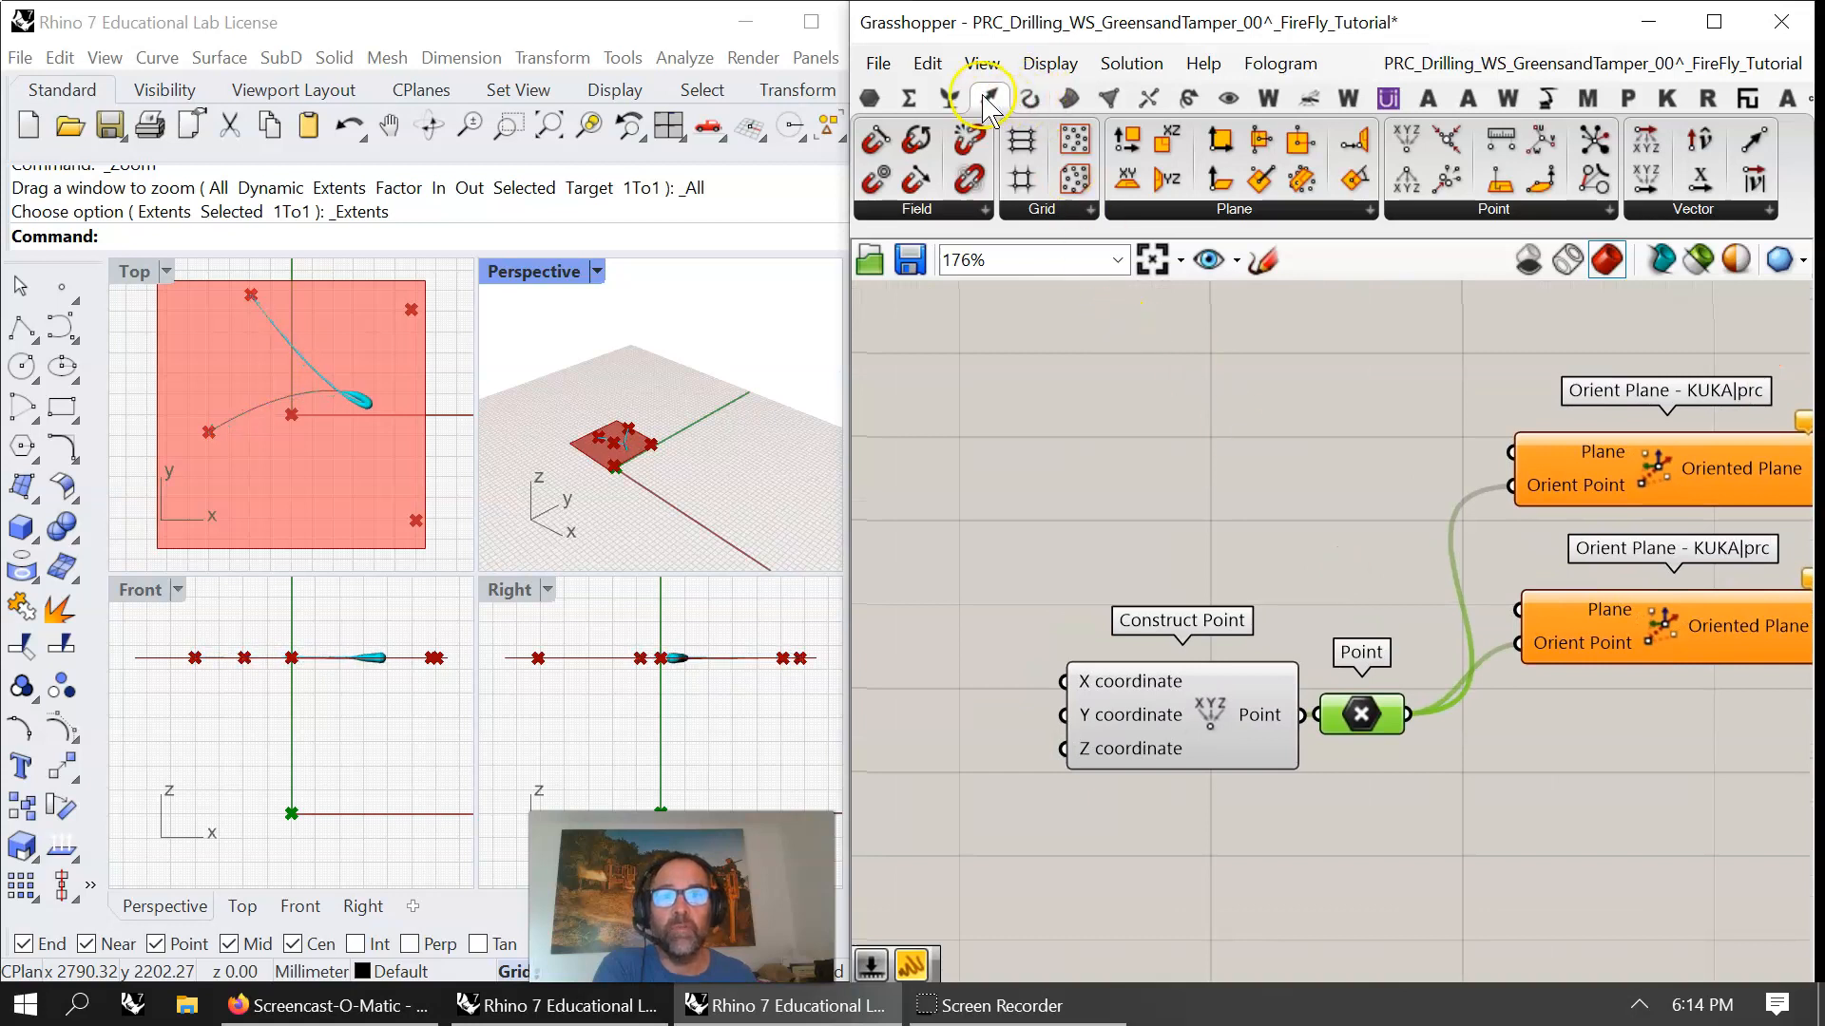
left_click(1226, 208)
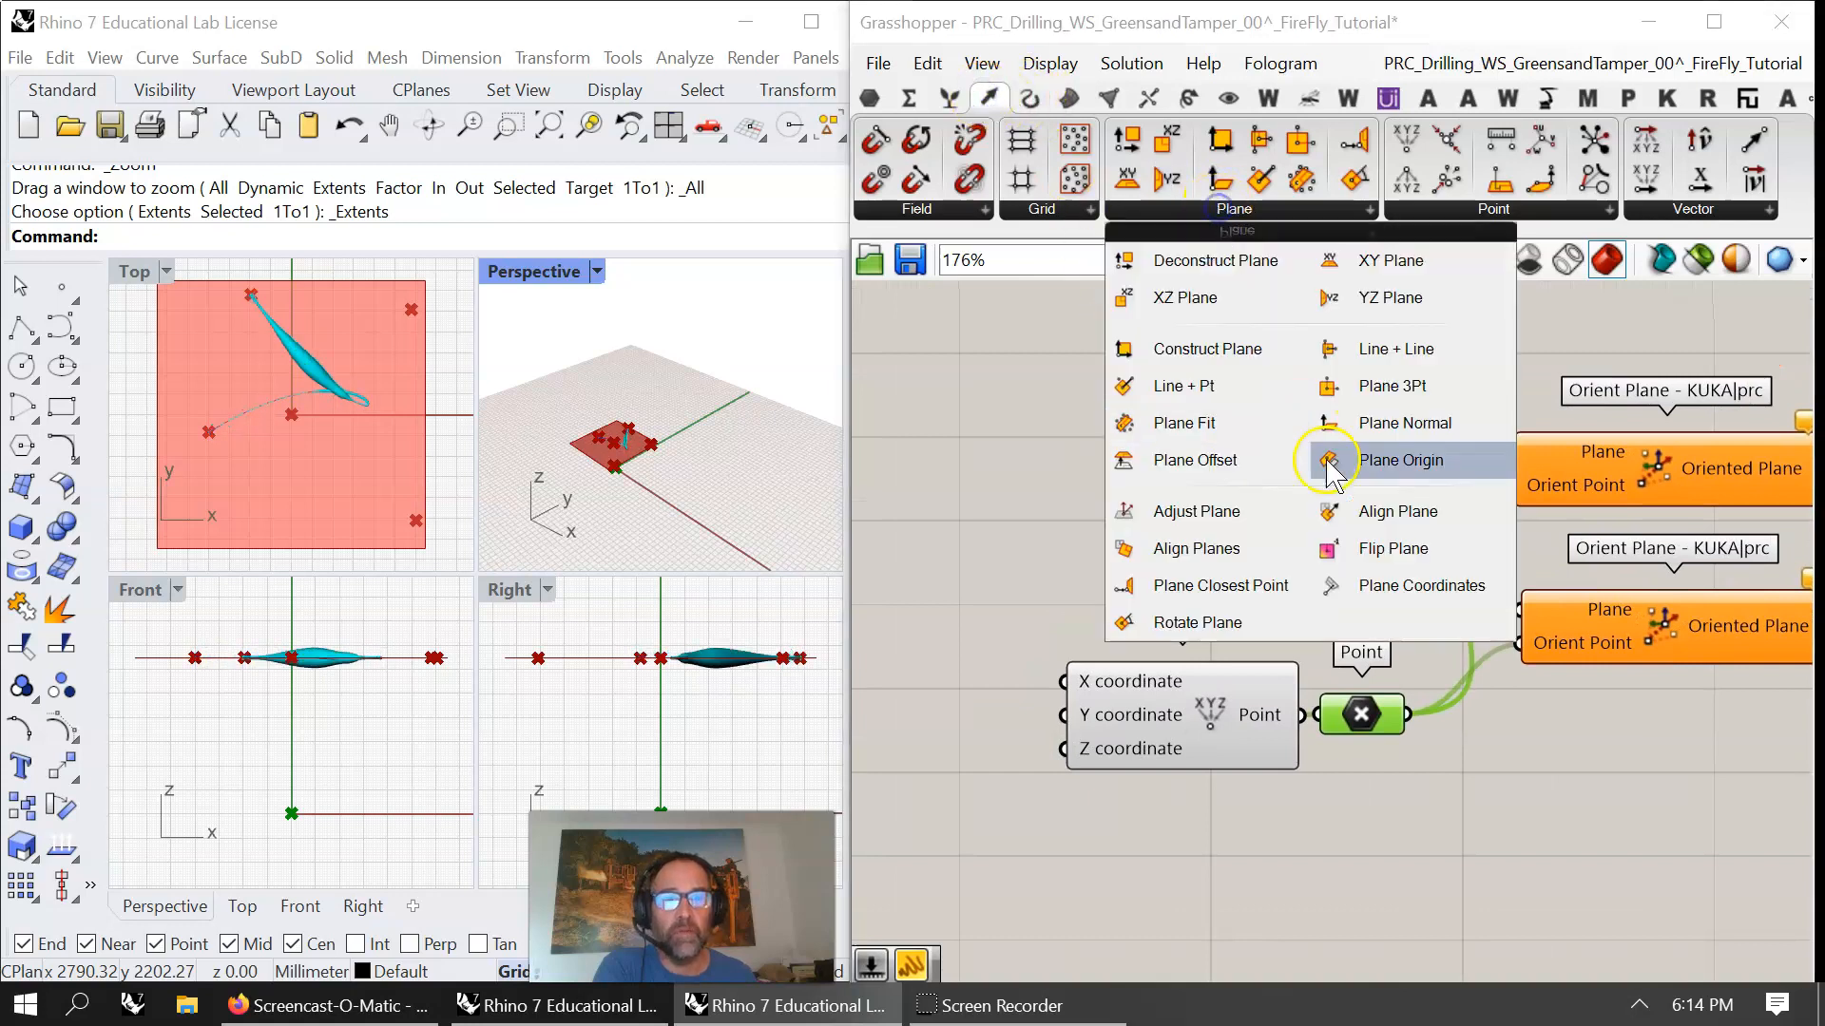
left_click(1401, 423)
left_click(1245, 475)
left_click_drag(1251, 488, 1414, 428)
right_click_drag(1432, 407, 1224, 419)
scroll(1272, 431, "down", 2)
left_click_drag(1164, 404, 1298, 453)
left_click_drag(1099, 397, 1300, 562, "alt")
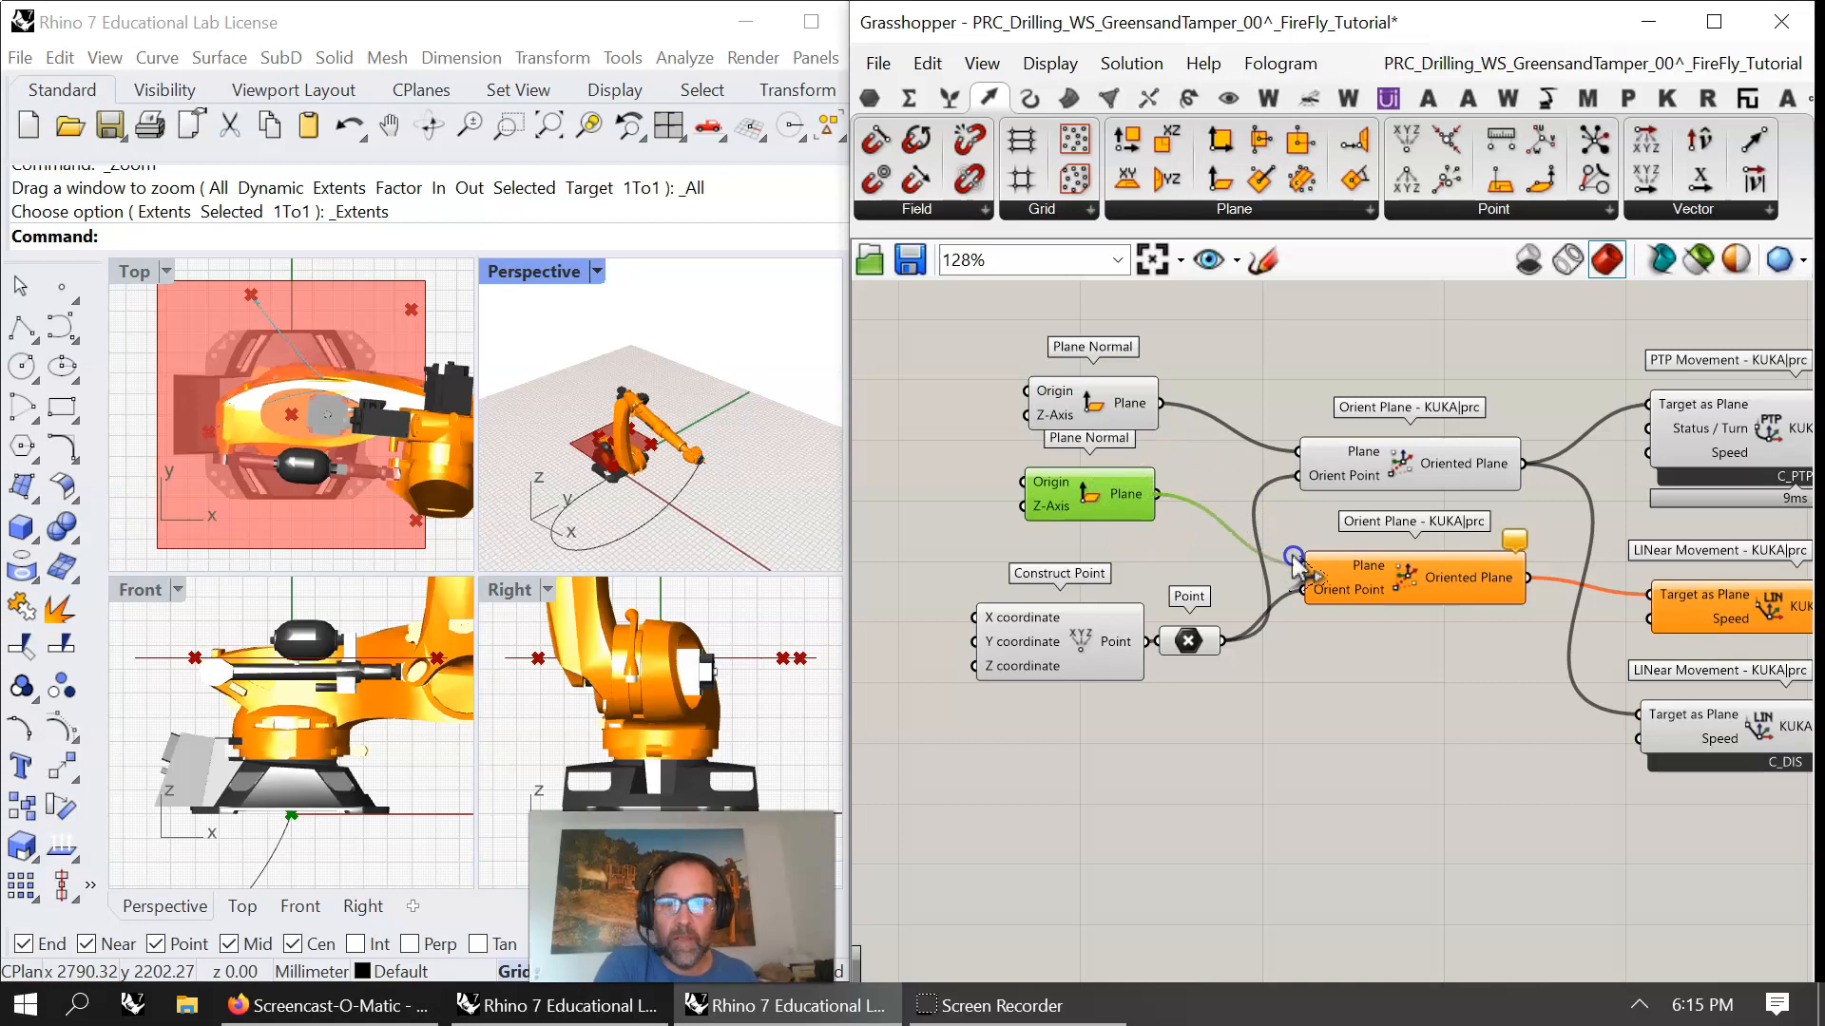
left_click_drag(1112, 486, 1114, 500)
- Examine the robot in the perspective view and review the definition from the plane components through to the CORE component
right_click_drag(640, 522, 737, 473)
scroll(598, 448, "up", 5)
scroll(681, 469, "down", 4)
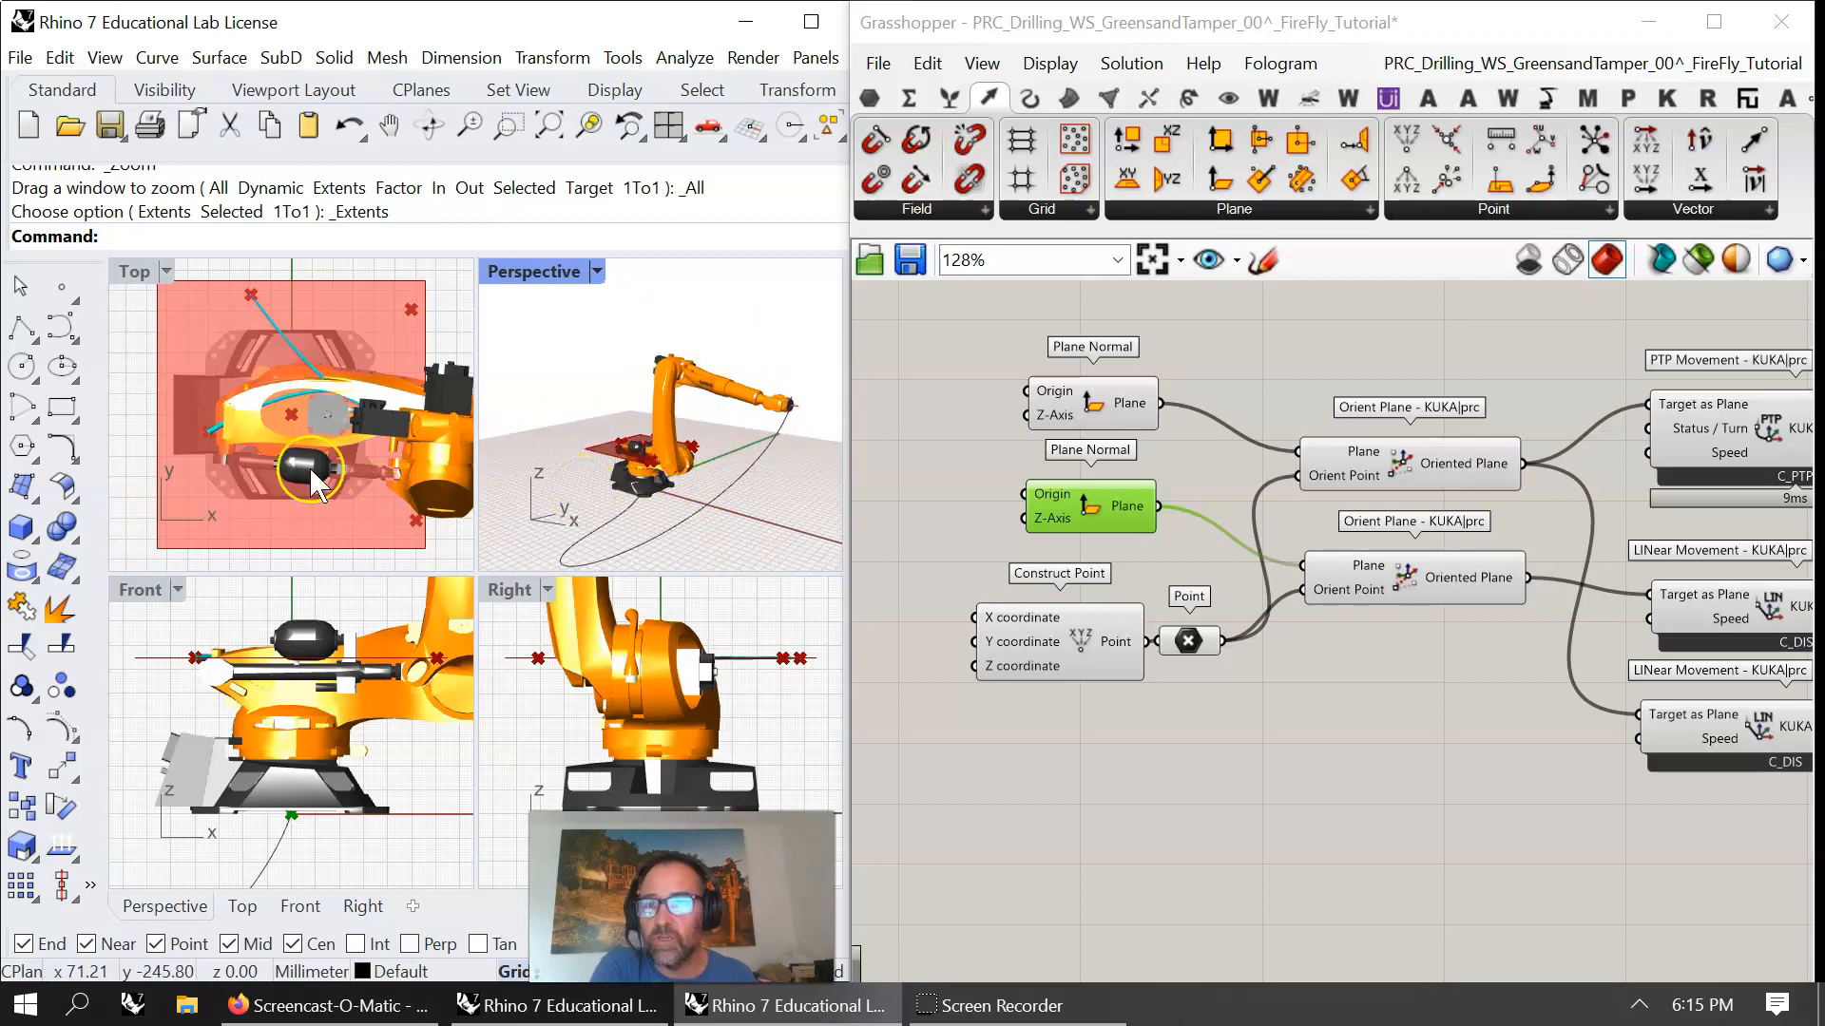
mouse_move(712, 506)
right_mouse_down()
mouse_move(802, 509)
mouse_move(750, 460)
mouse_move(726, 489)
right_mouse_up()
scroll(713, 480, "down", 4)
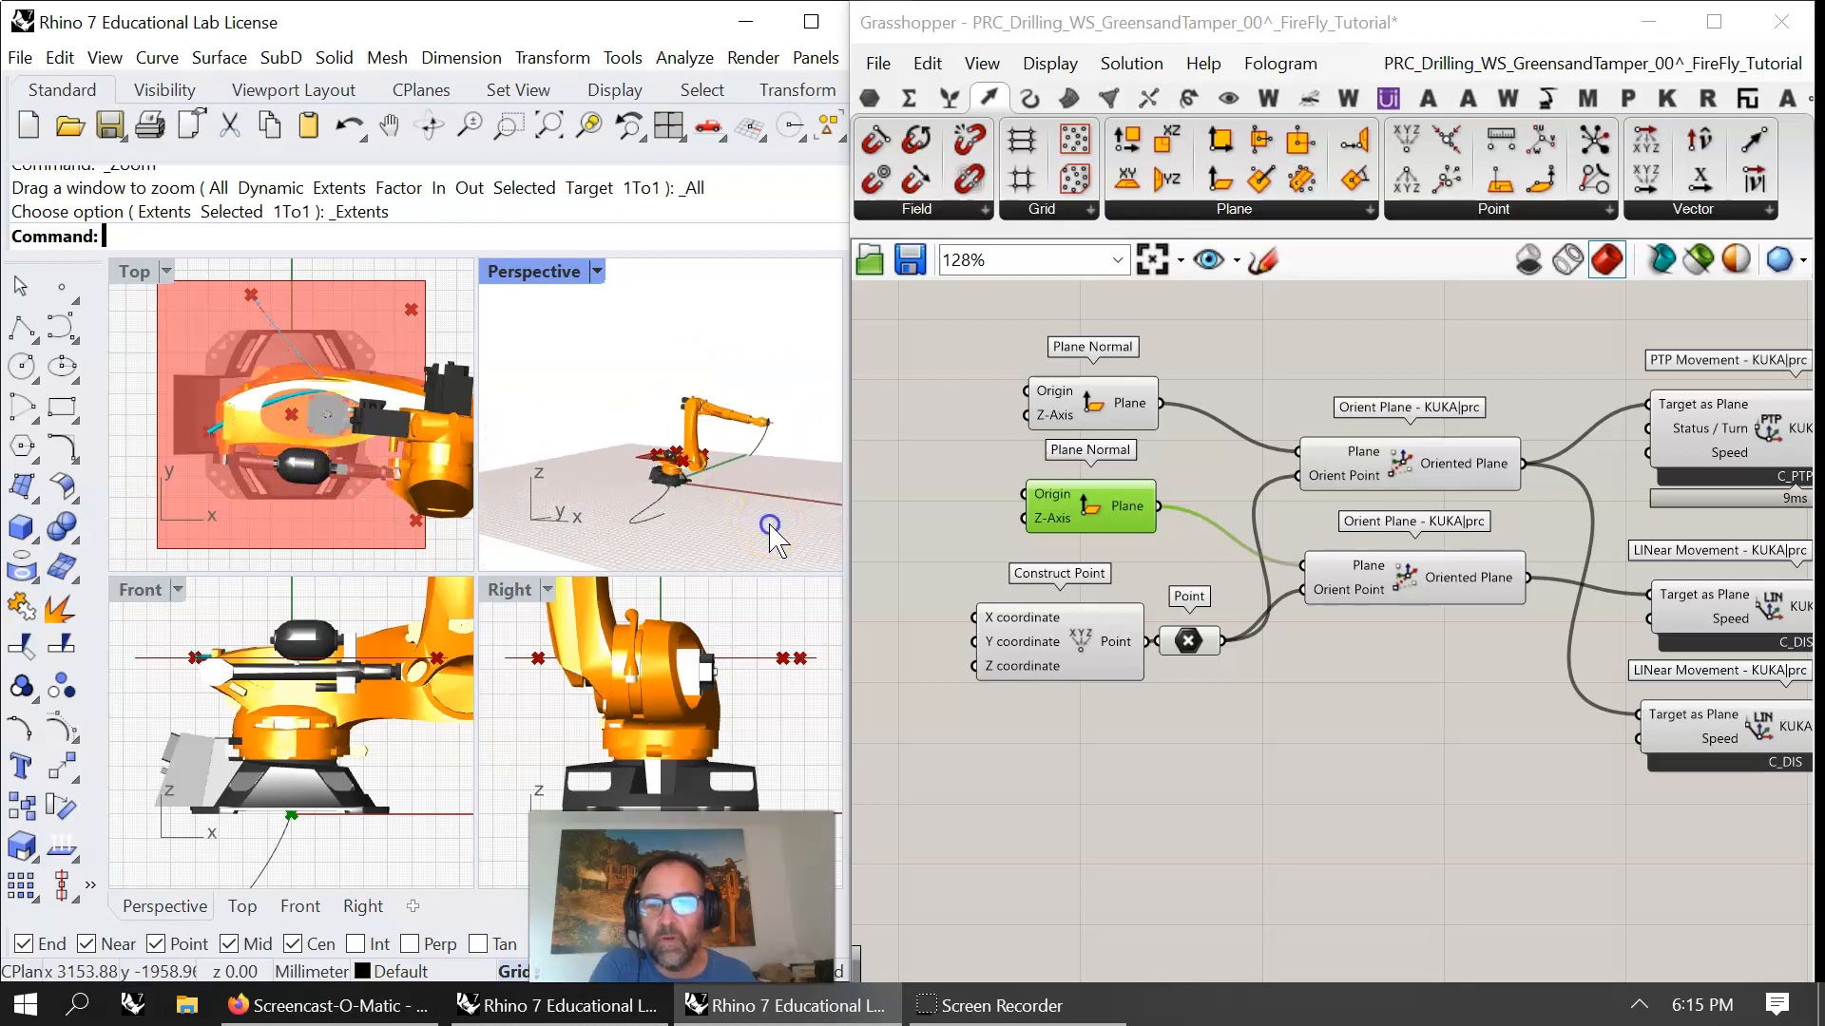
right_click_drag(1539, 536, 1102, 601)
right_click_drag(1634, 634, 1298, 631)
scroll(1302, 623, "down", 3)
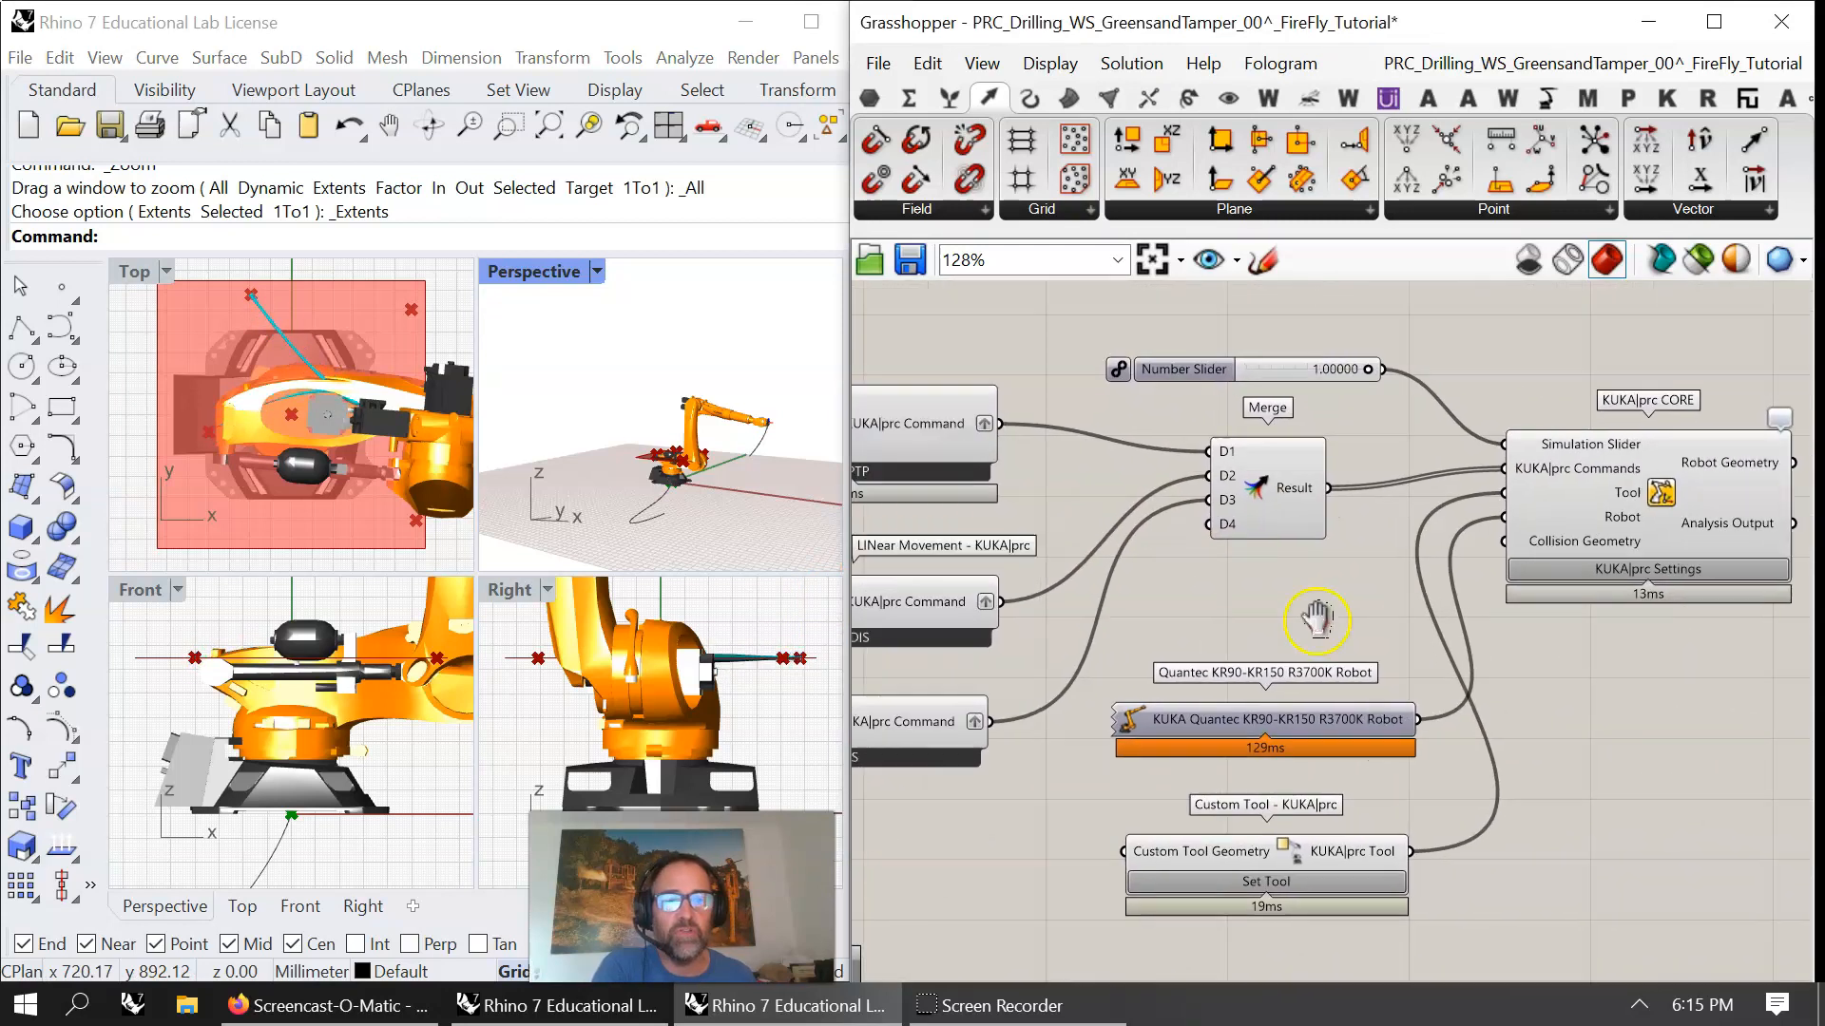
scroll(1083, 618, "down", 1)
right_click_drag(1080, 618, 1350, 656)
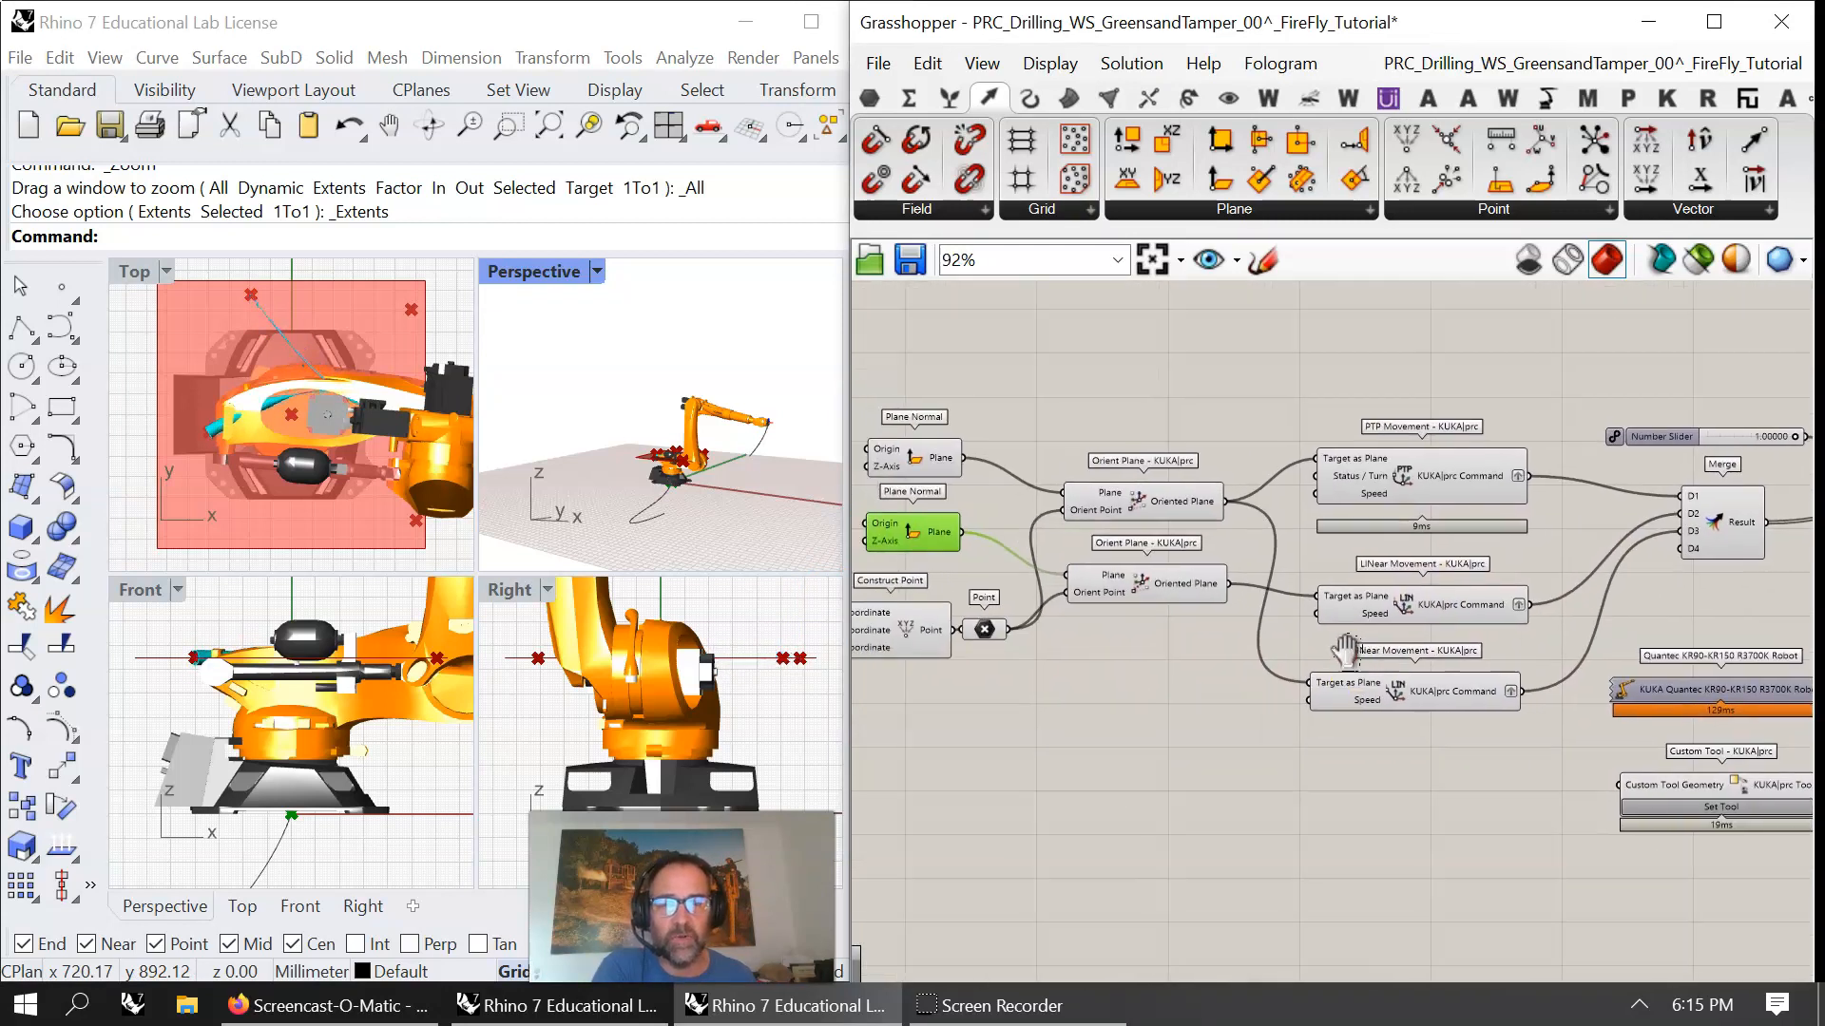
right_click_drag(1018, 717, 1234, 722)
left_click_drag(1211, 655, 1219, 659)
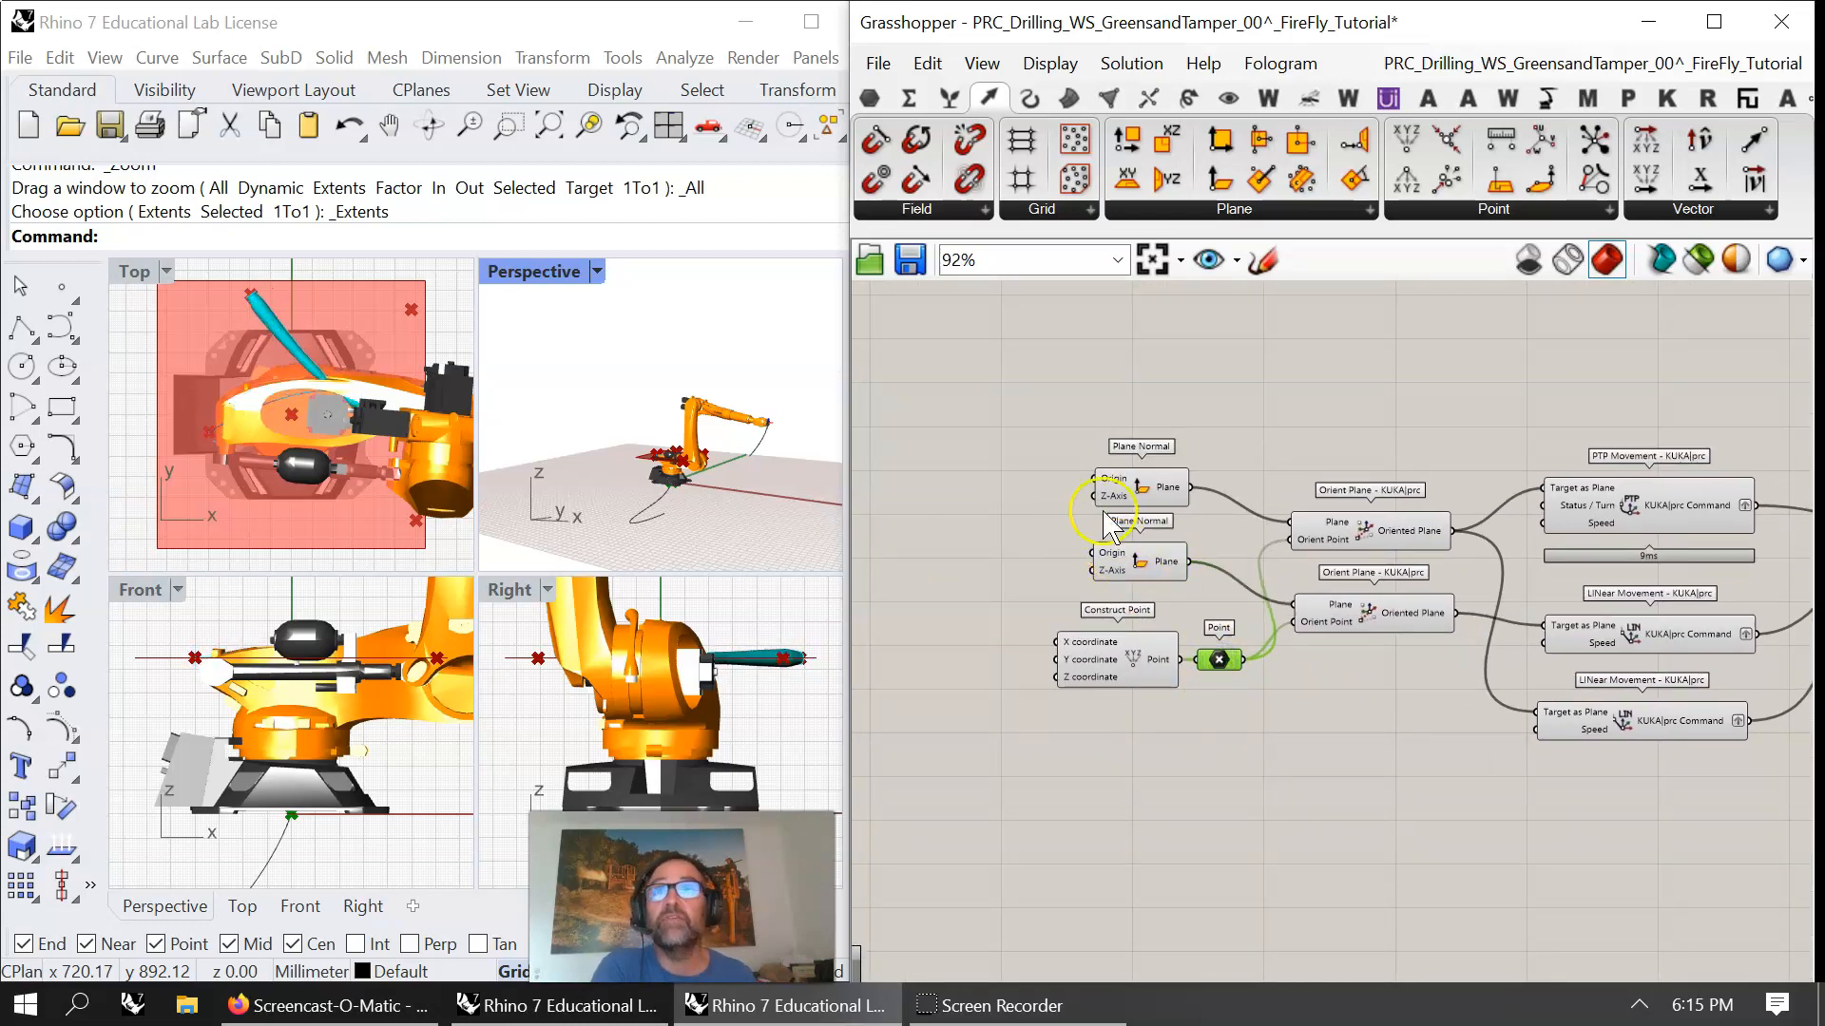
right_click_drag(944, 495, 1213, 504)
right_click_drag(1573, 564, 1137, 551)
- Set the Custom Tool's Z to 980 and its B and C angles to -90, and confirm the tool
right_click_drag(1668, 534, 1164, 450)
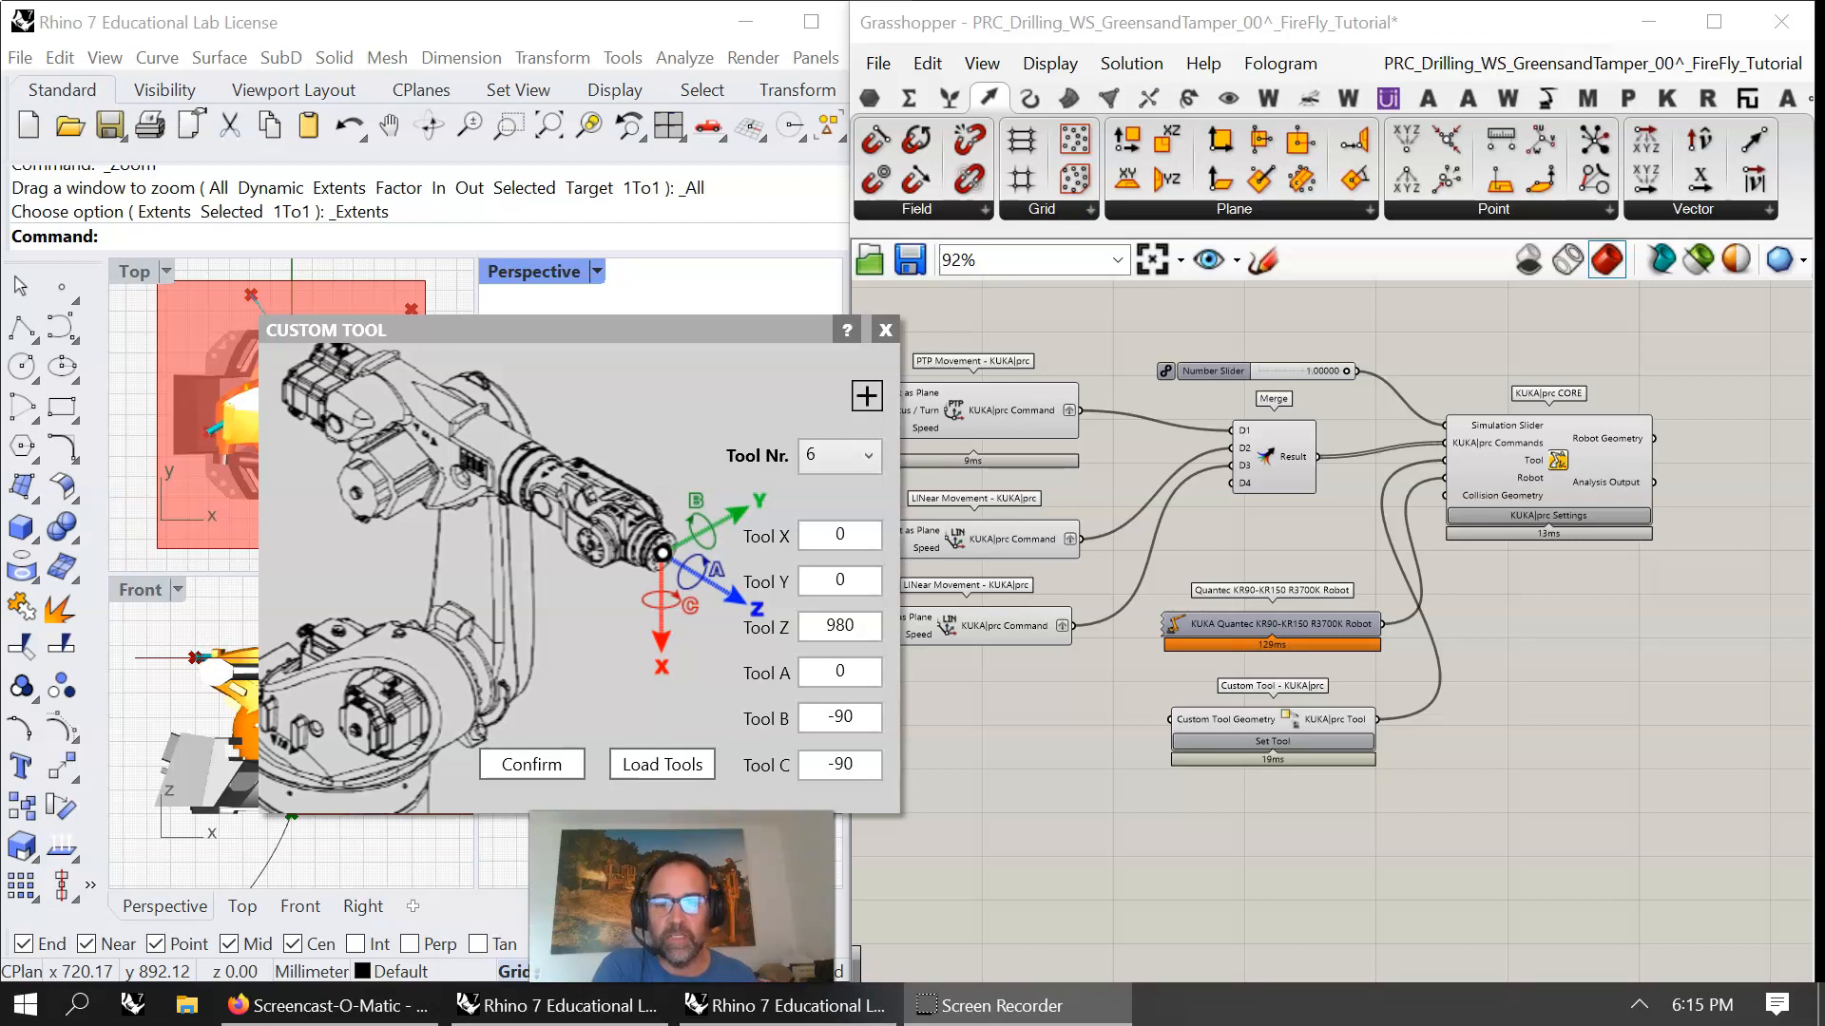
left_click(1276, 744)
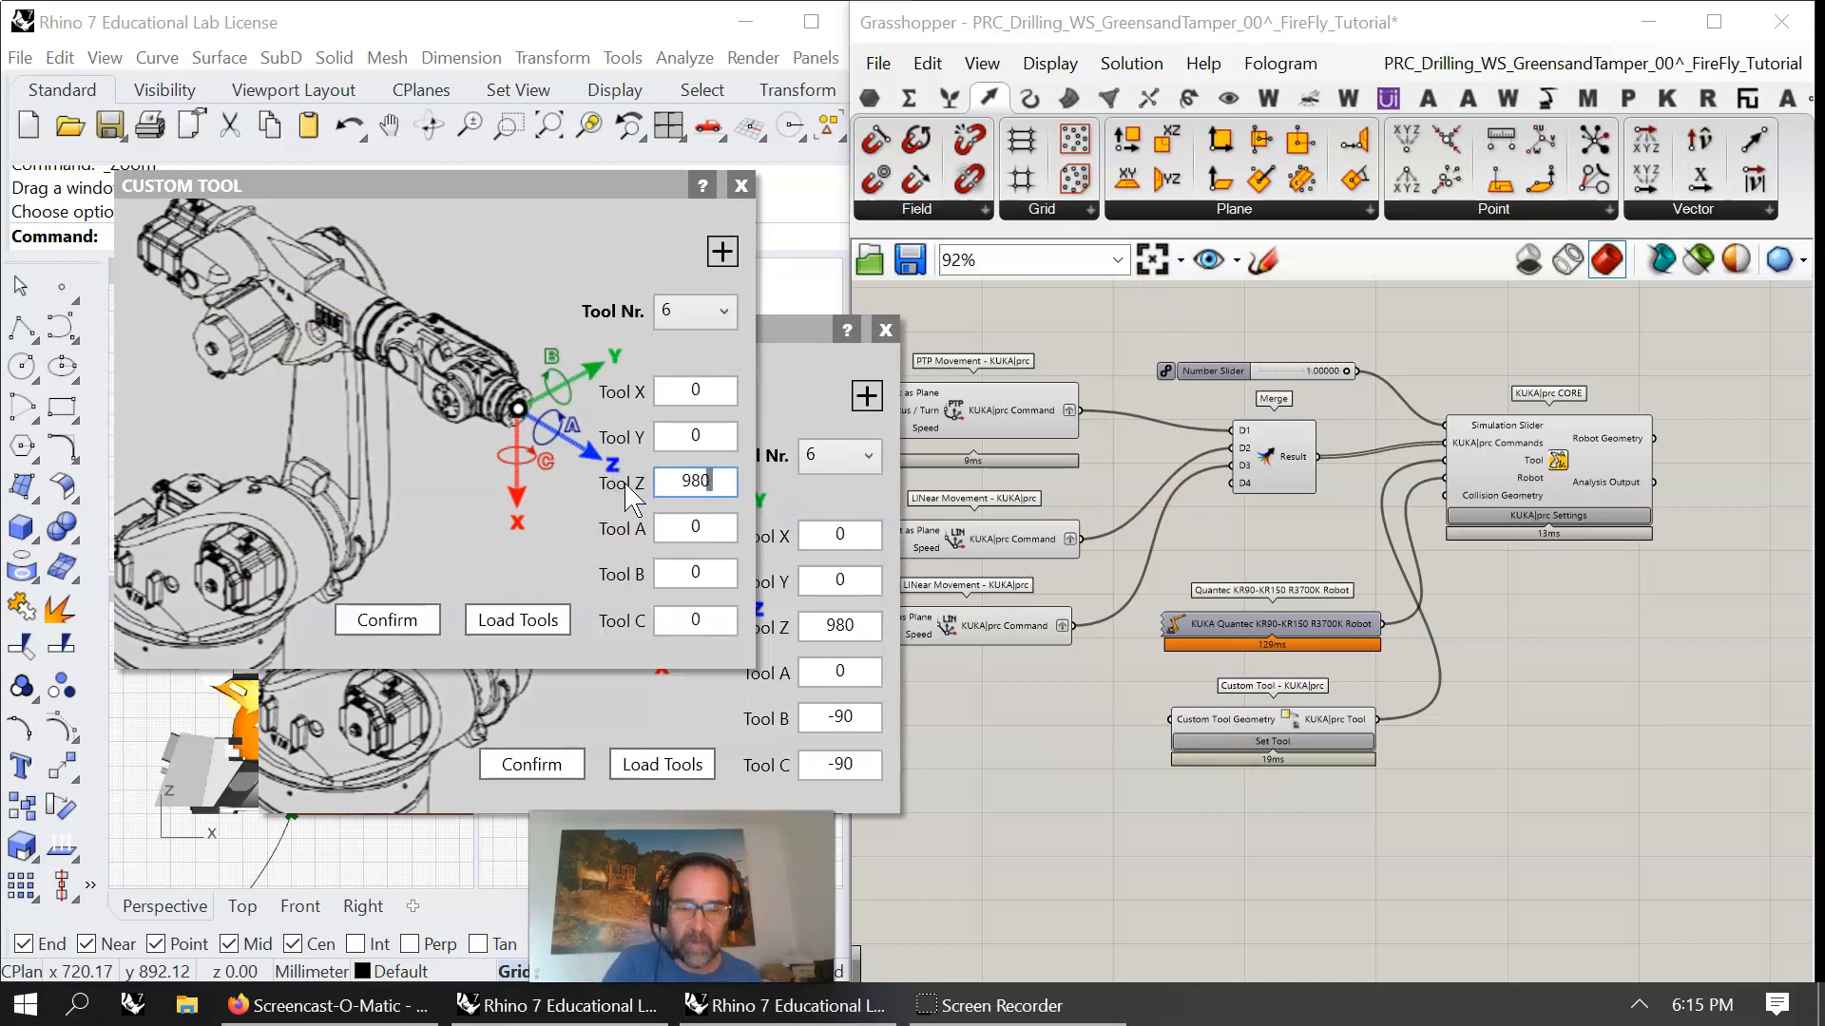
left_click(710, 576)
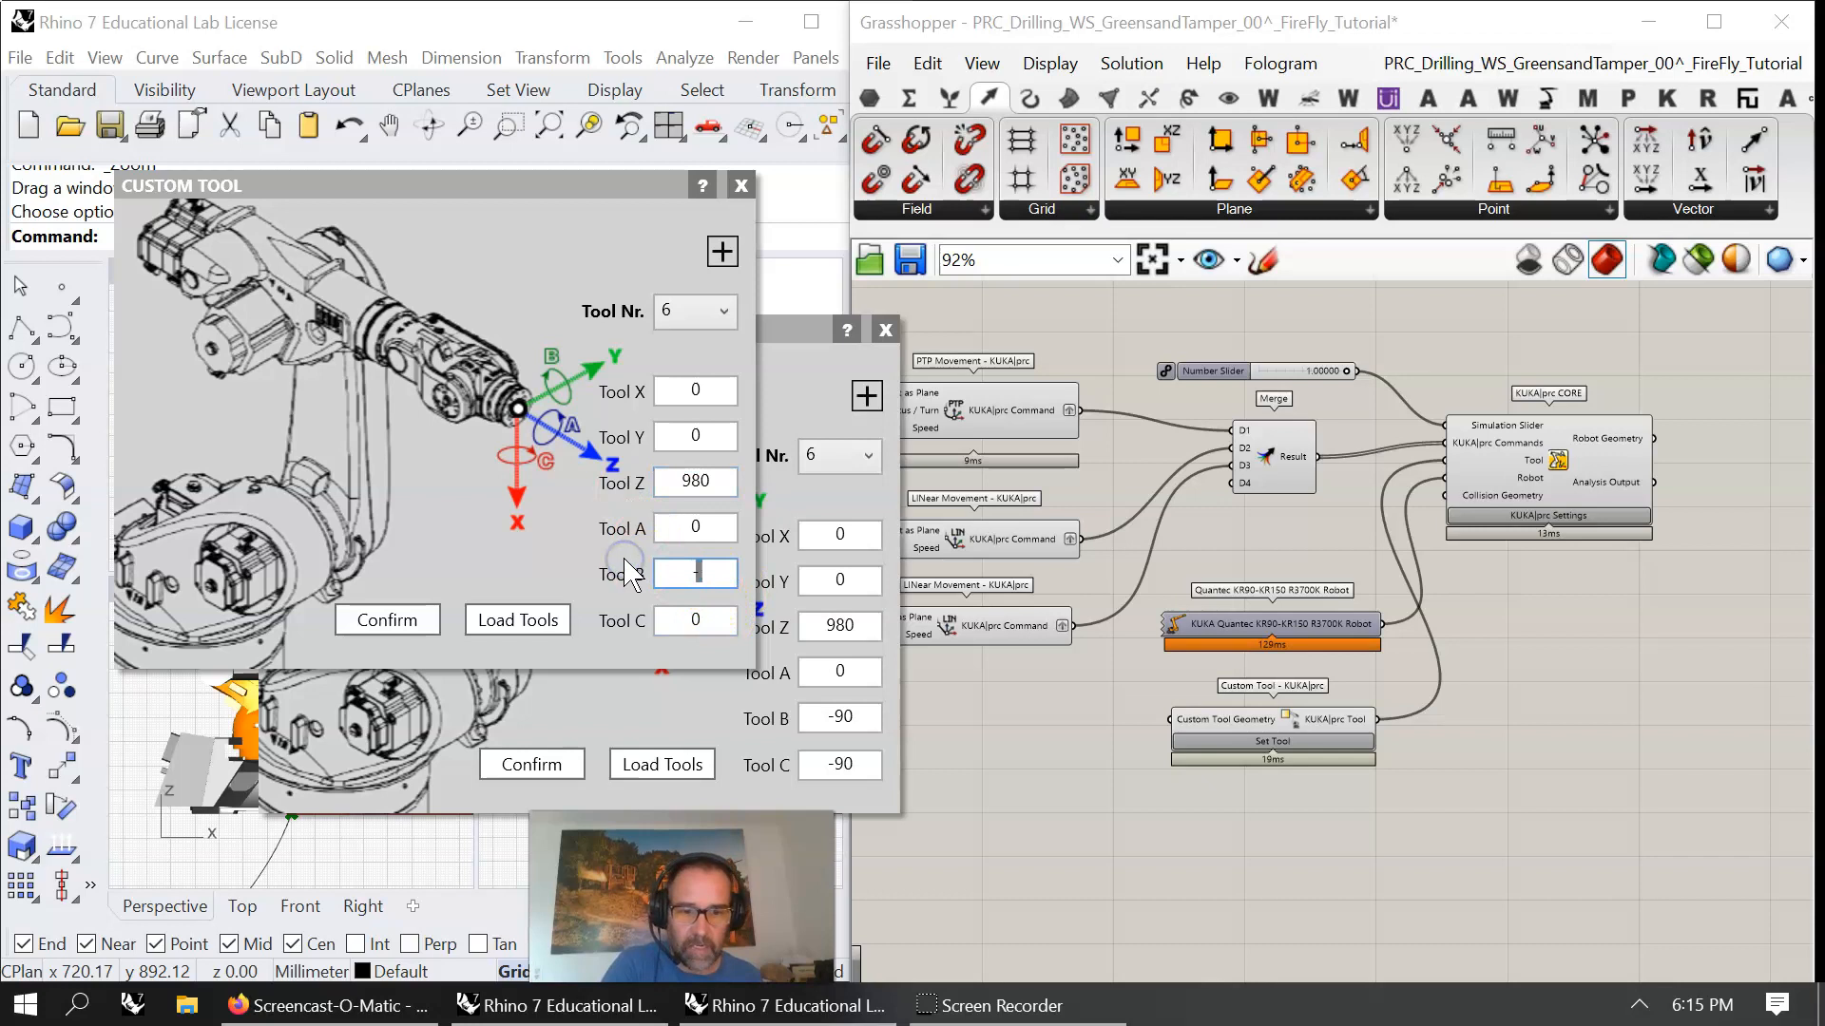
left_click(648, 619)
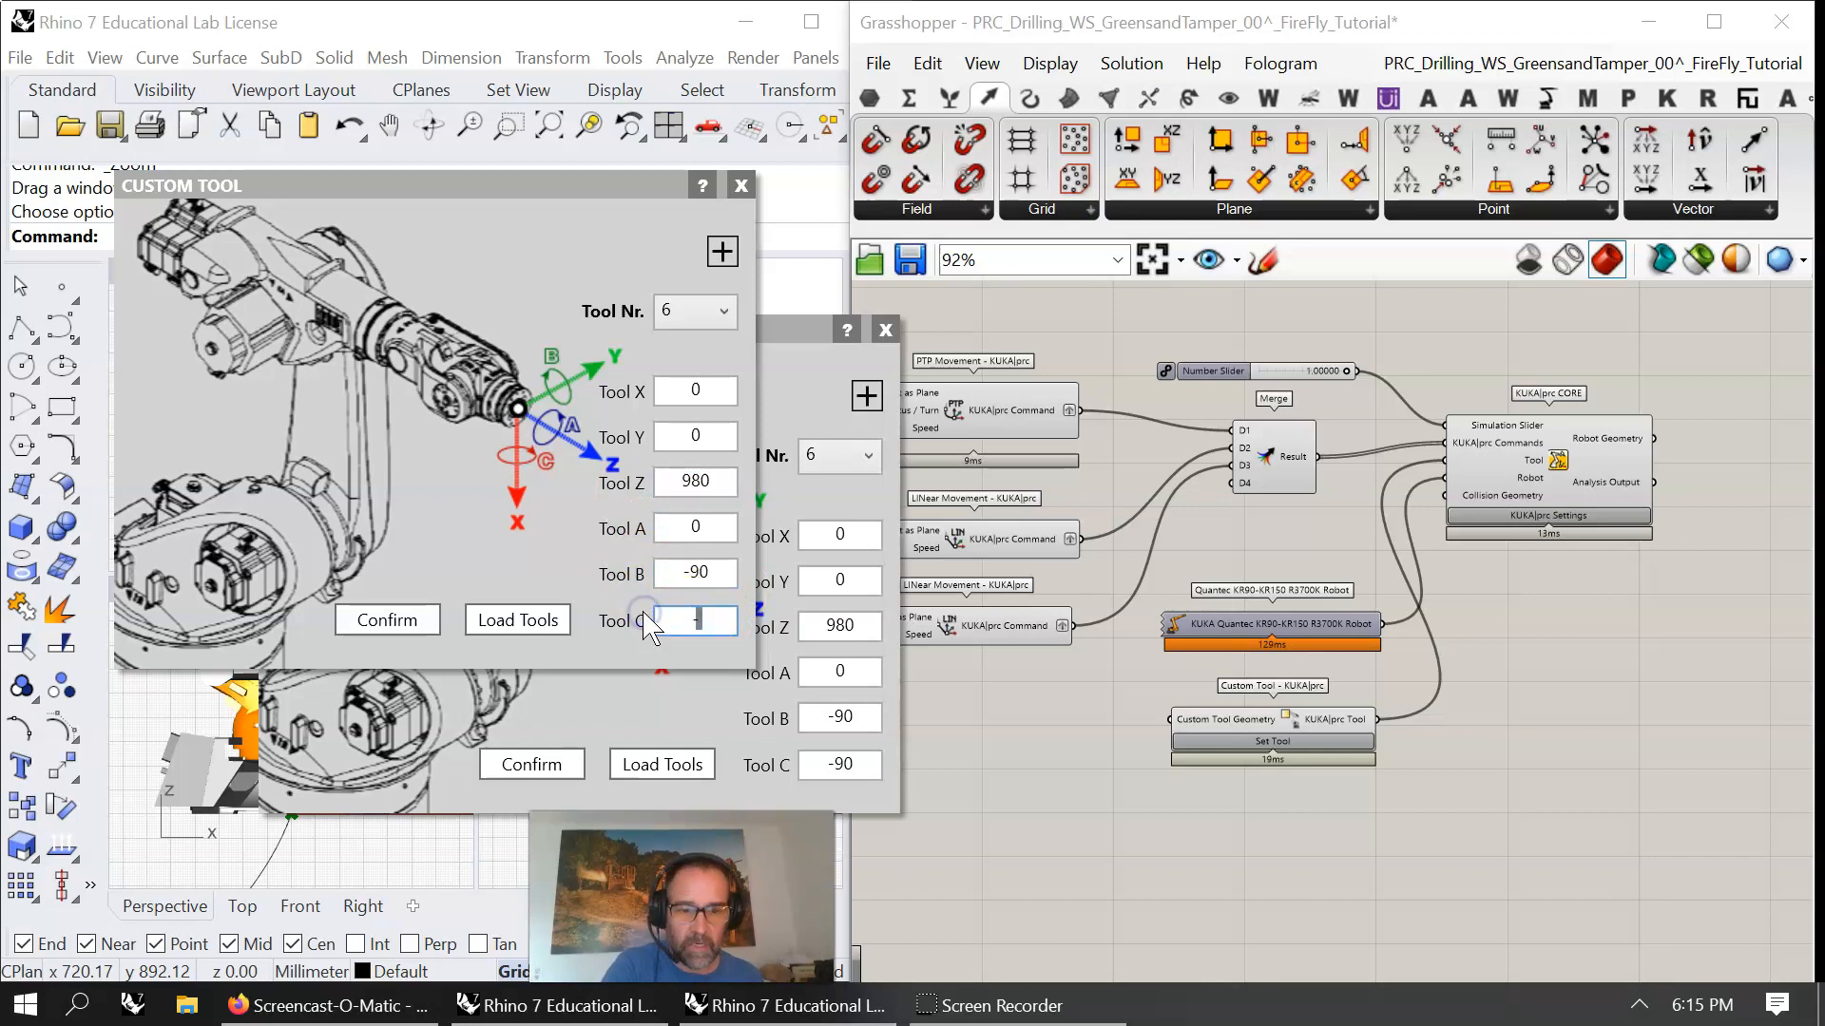
left_click(396, 613)
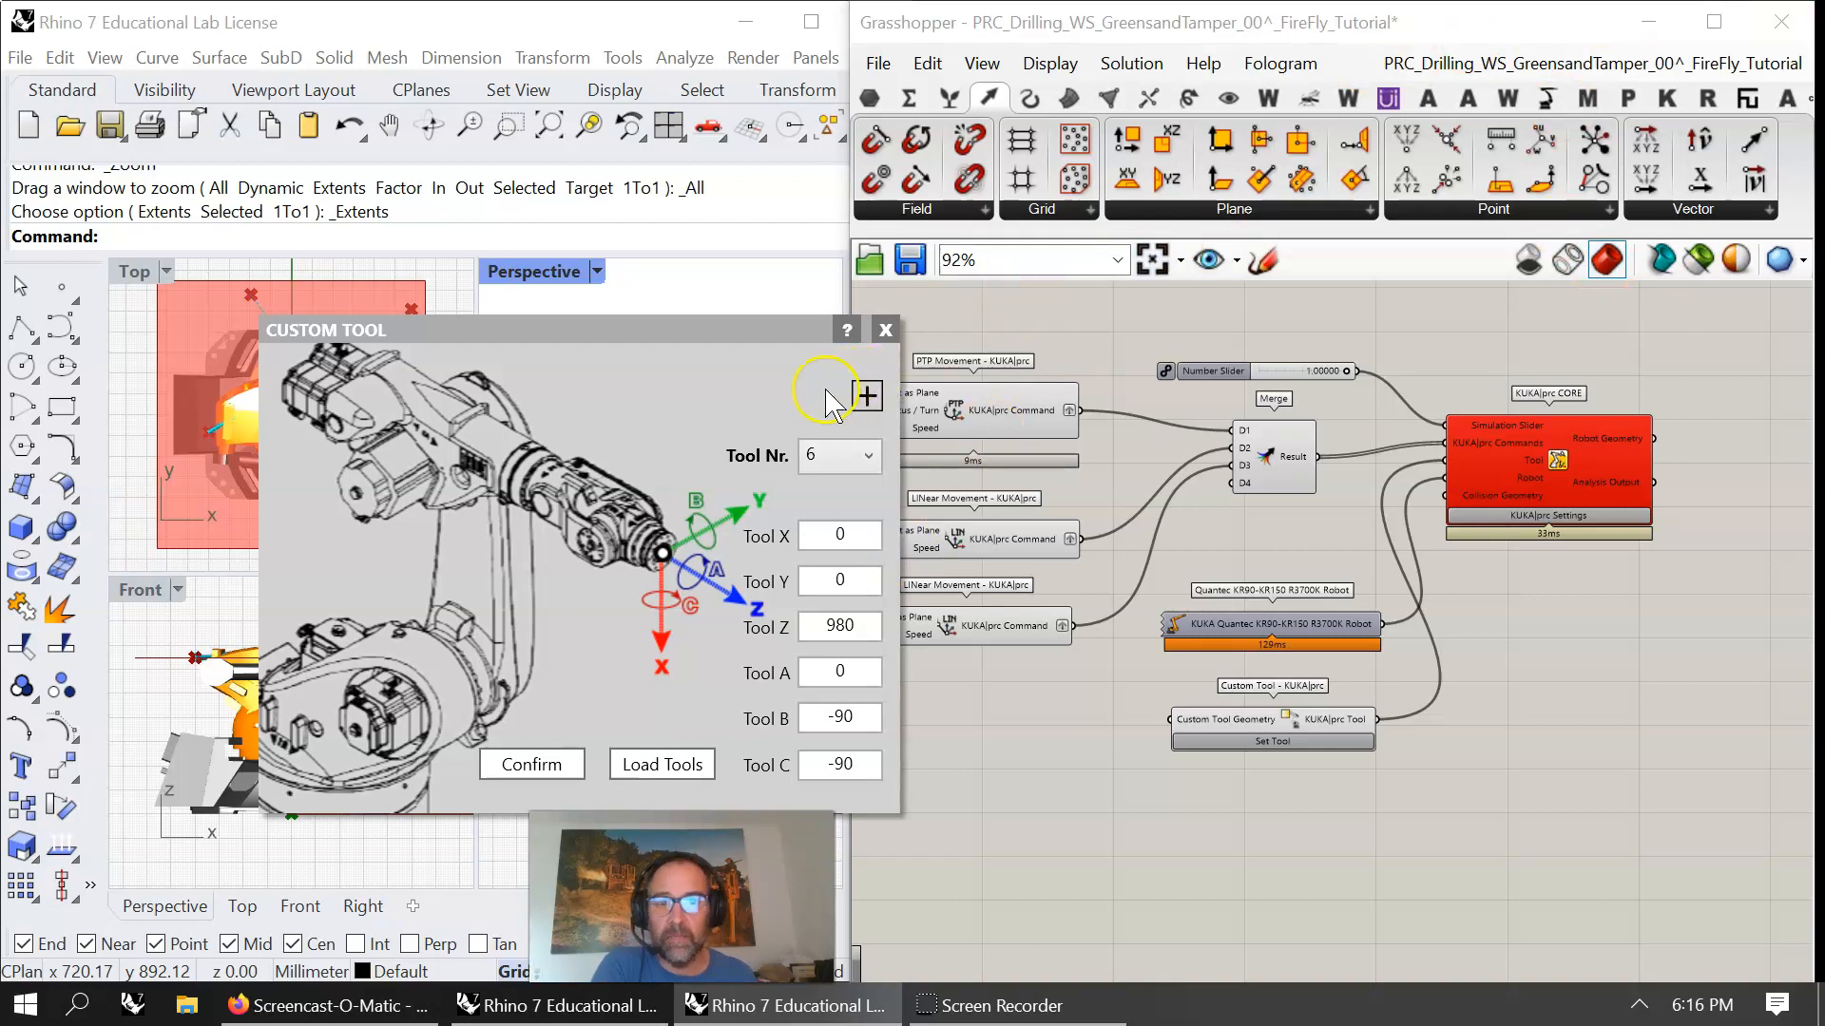
left_click(884, 329)
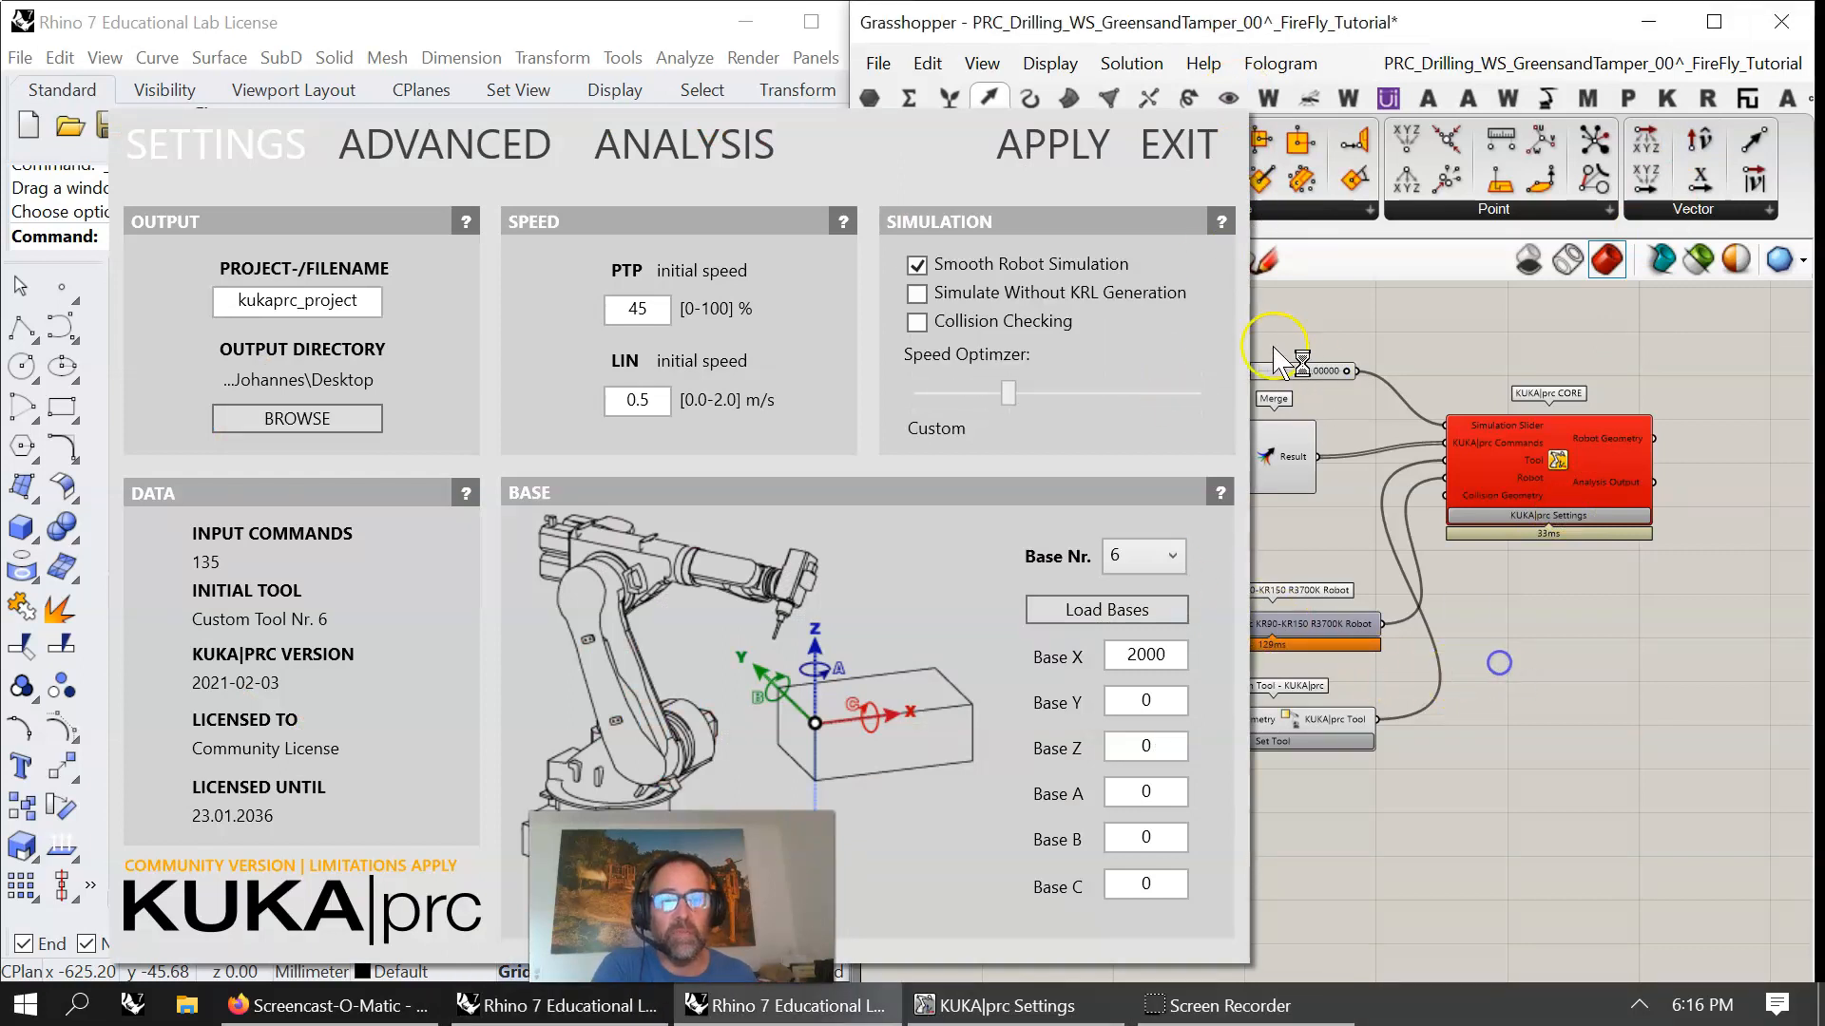
- Open the CORE component's KUKA|prc Settings and apply them with Base X at 0
left_click(1158, 159)
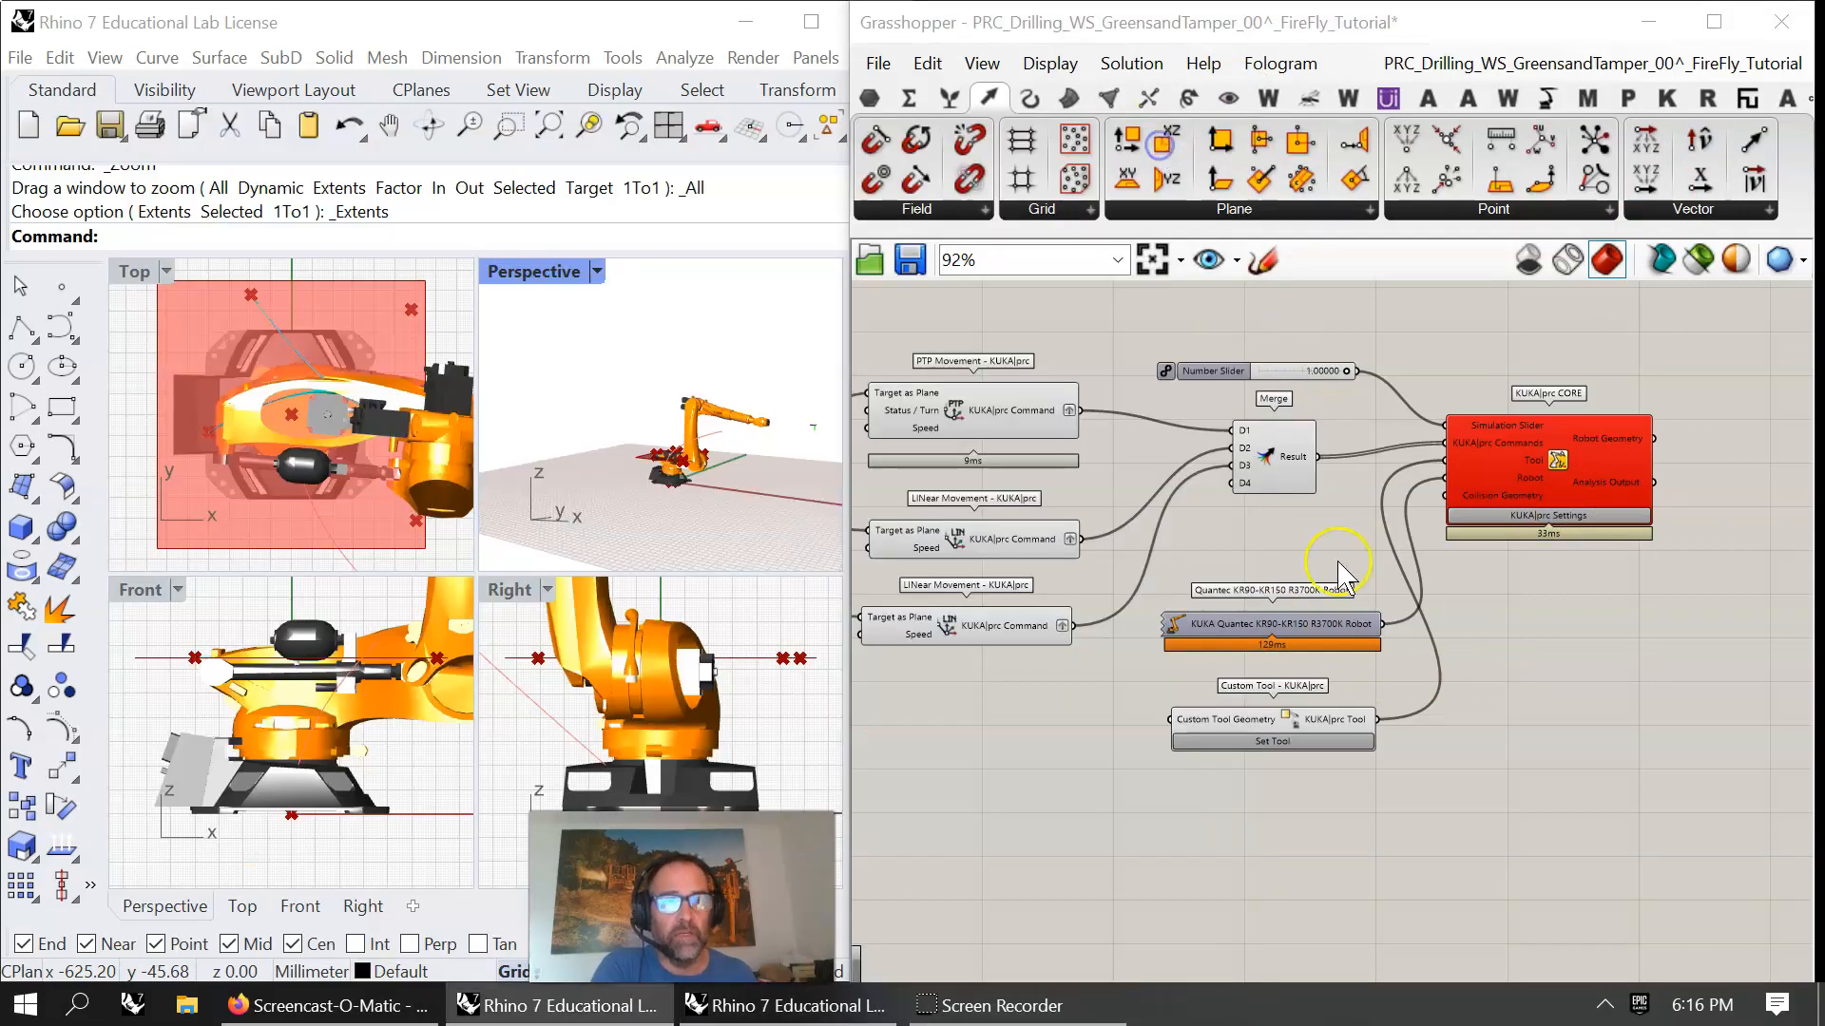
double_click(1532, 519)
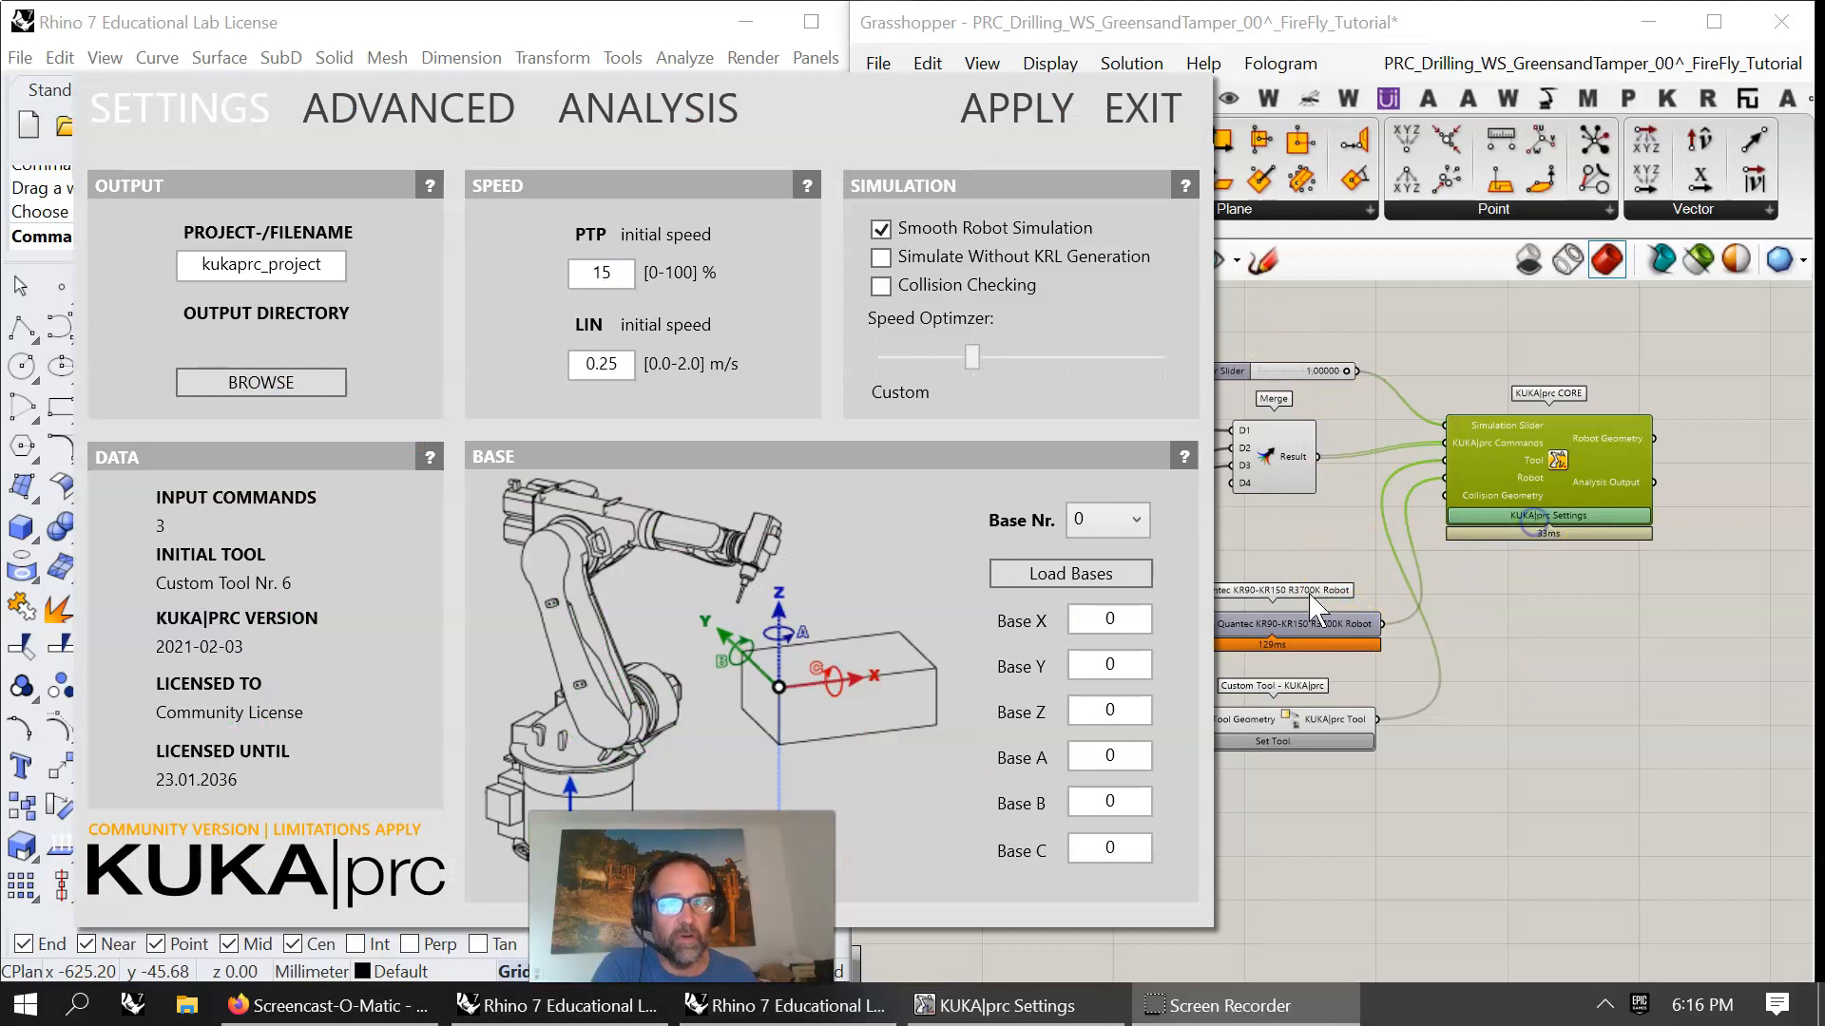
left_click(1117, 616)
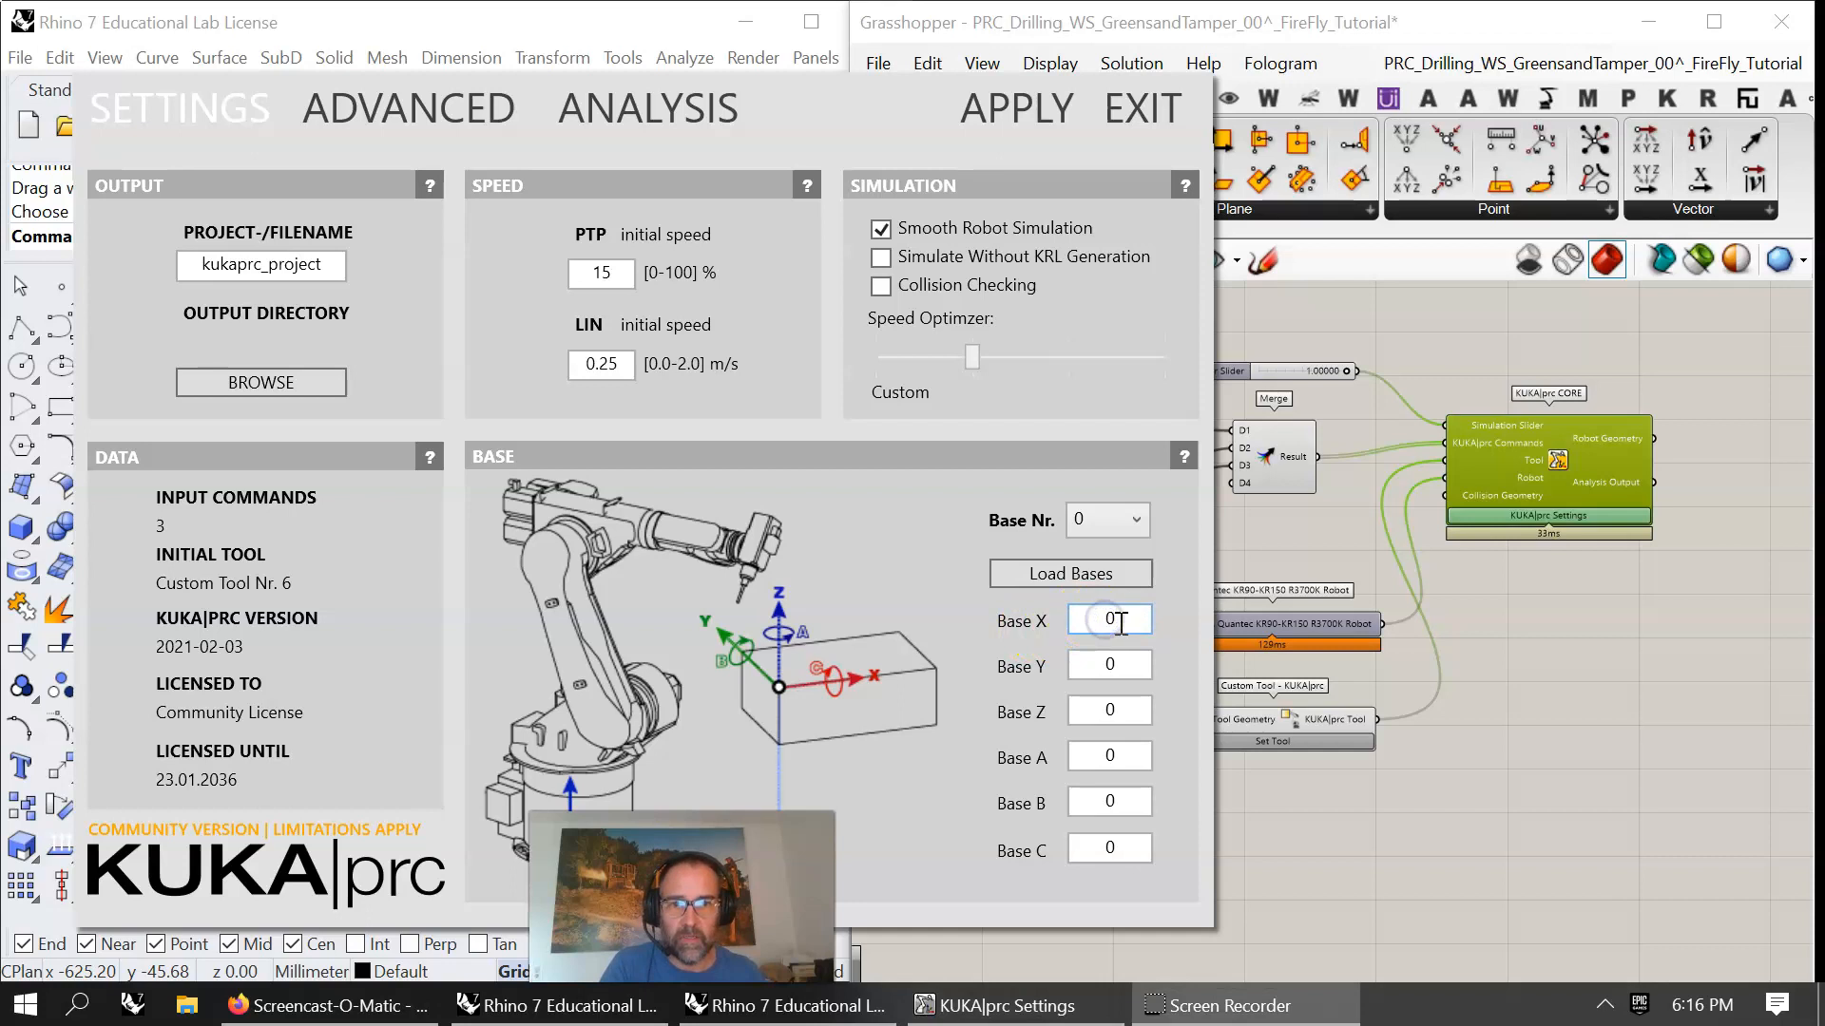
left_click(993, 97)
left_click(1120, 619)
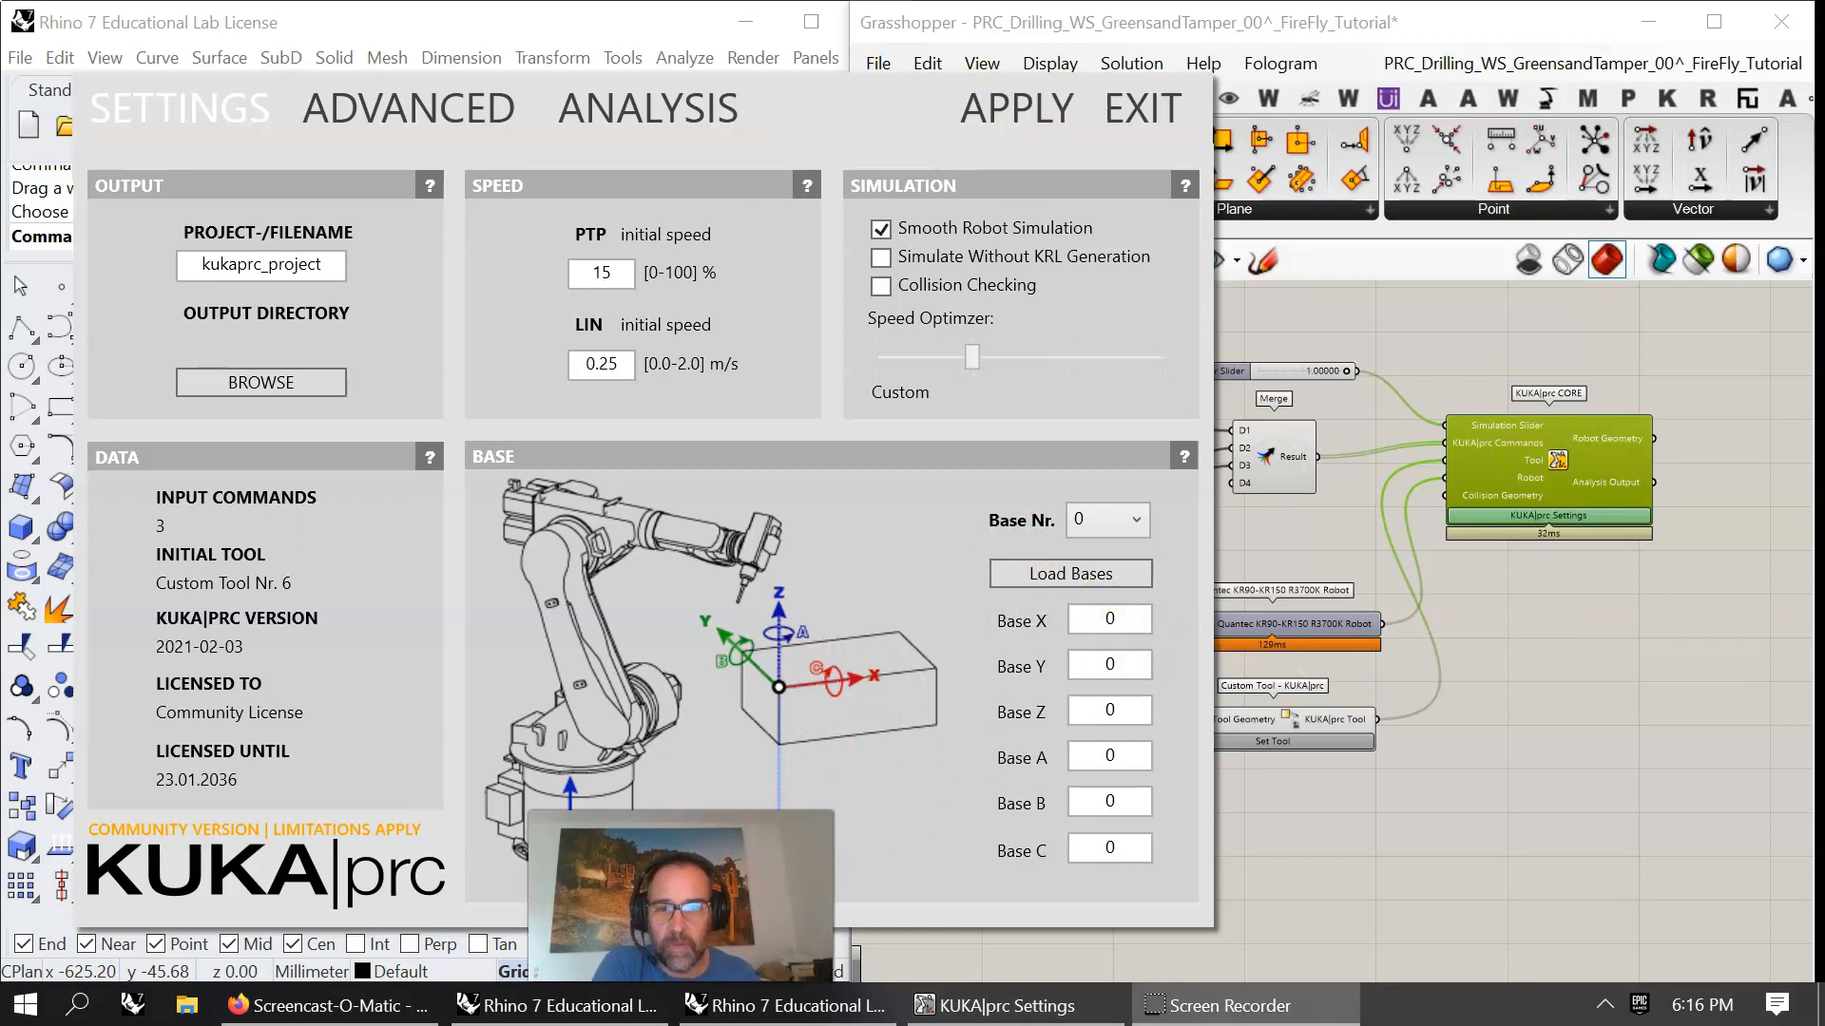
left_click(958, 187)
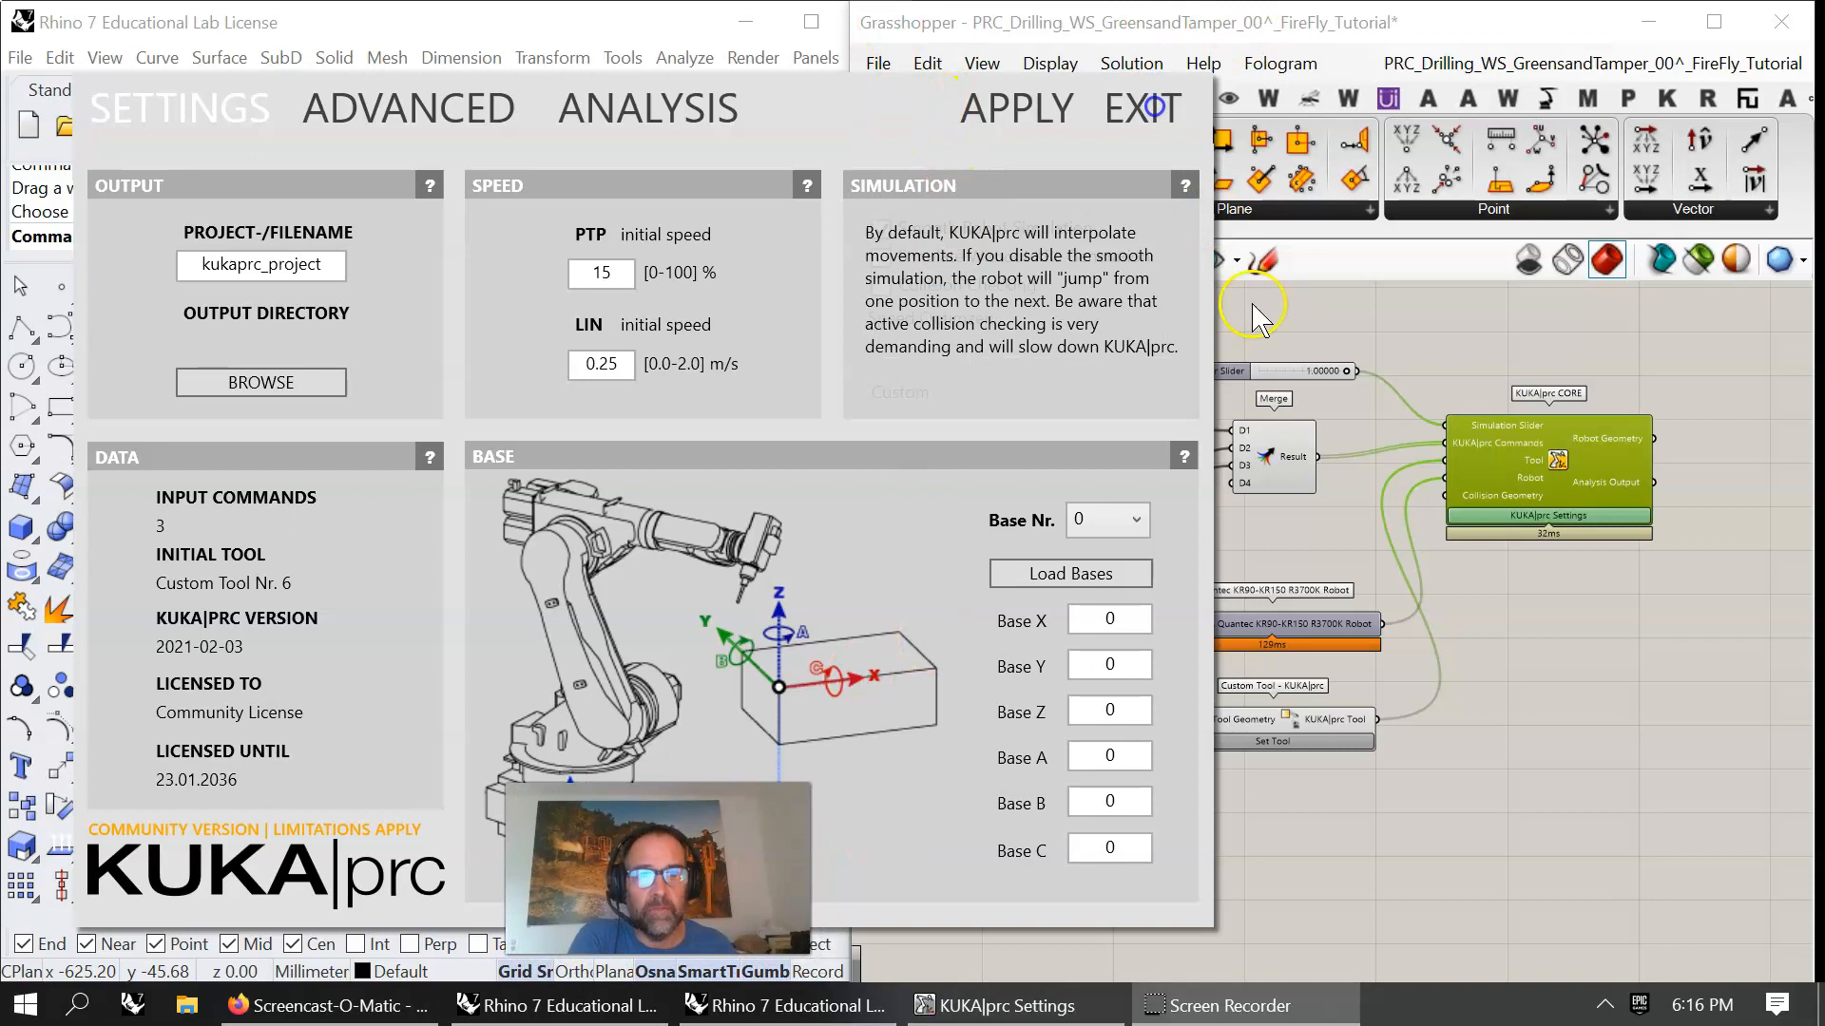
- Reopen the CORE component's KUKA|prc Settings, set Base X to 2000, and apply the change
left_click(1141, 113)
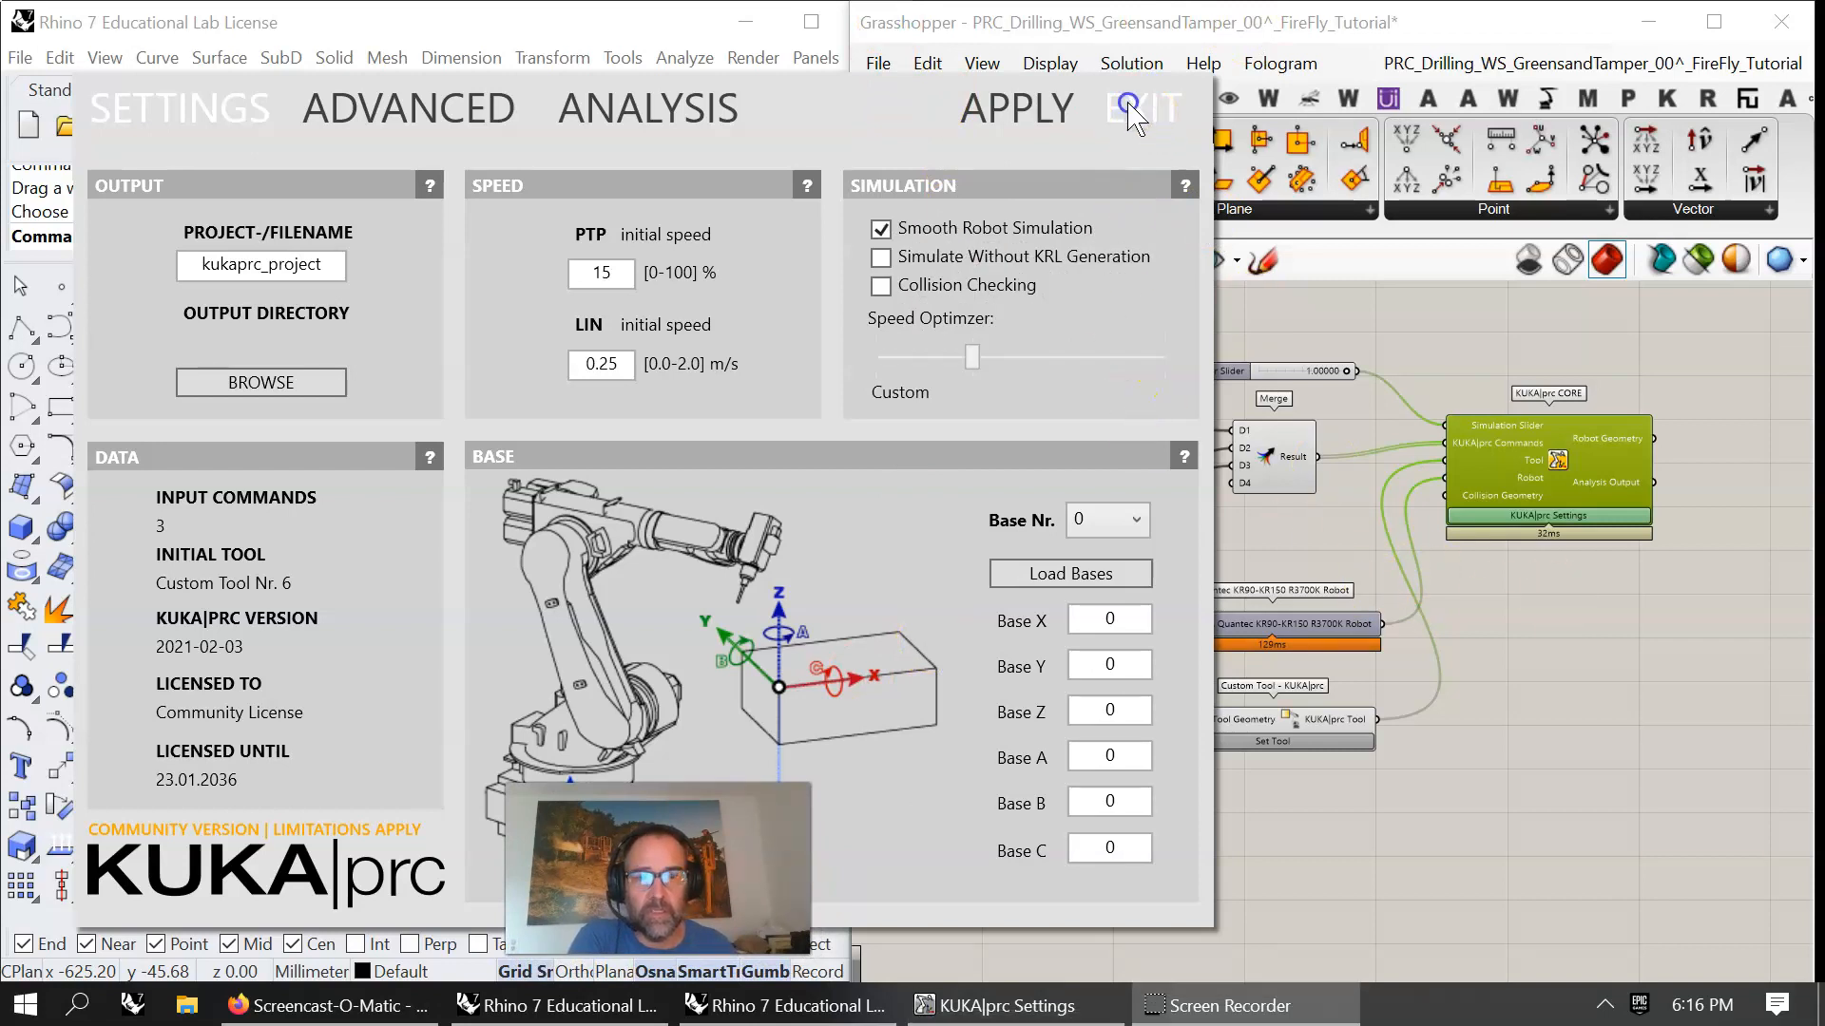
double_click(1533, 515)
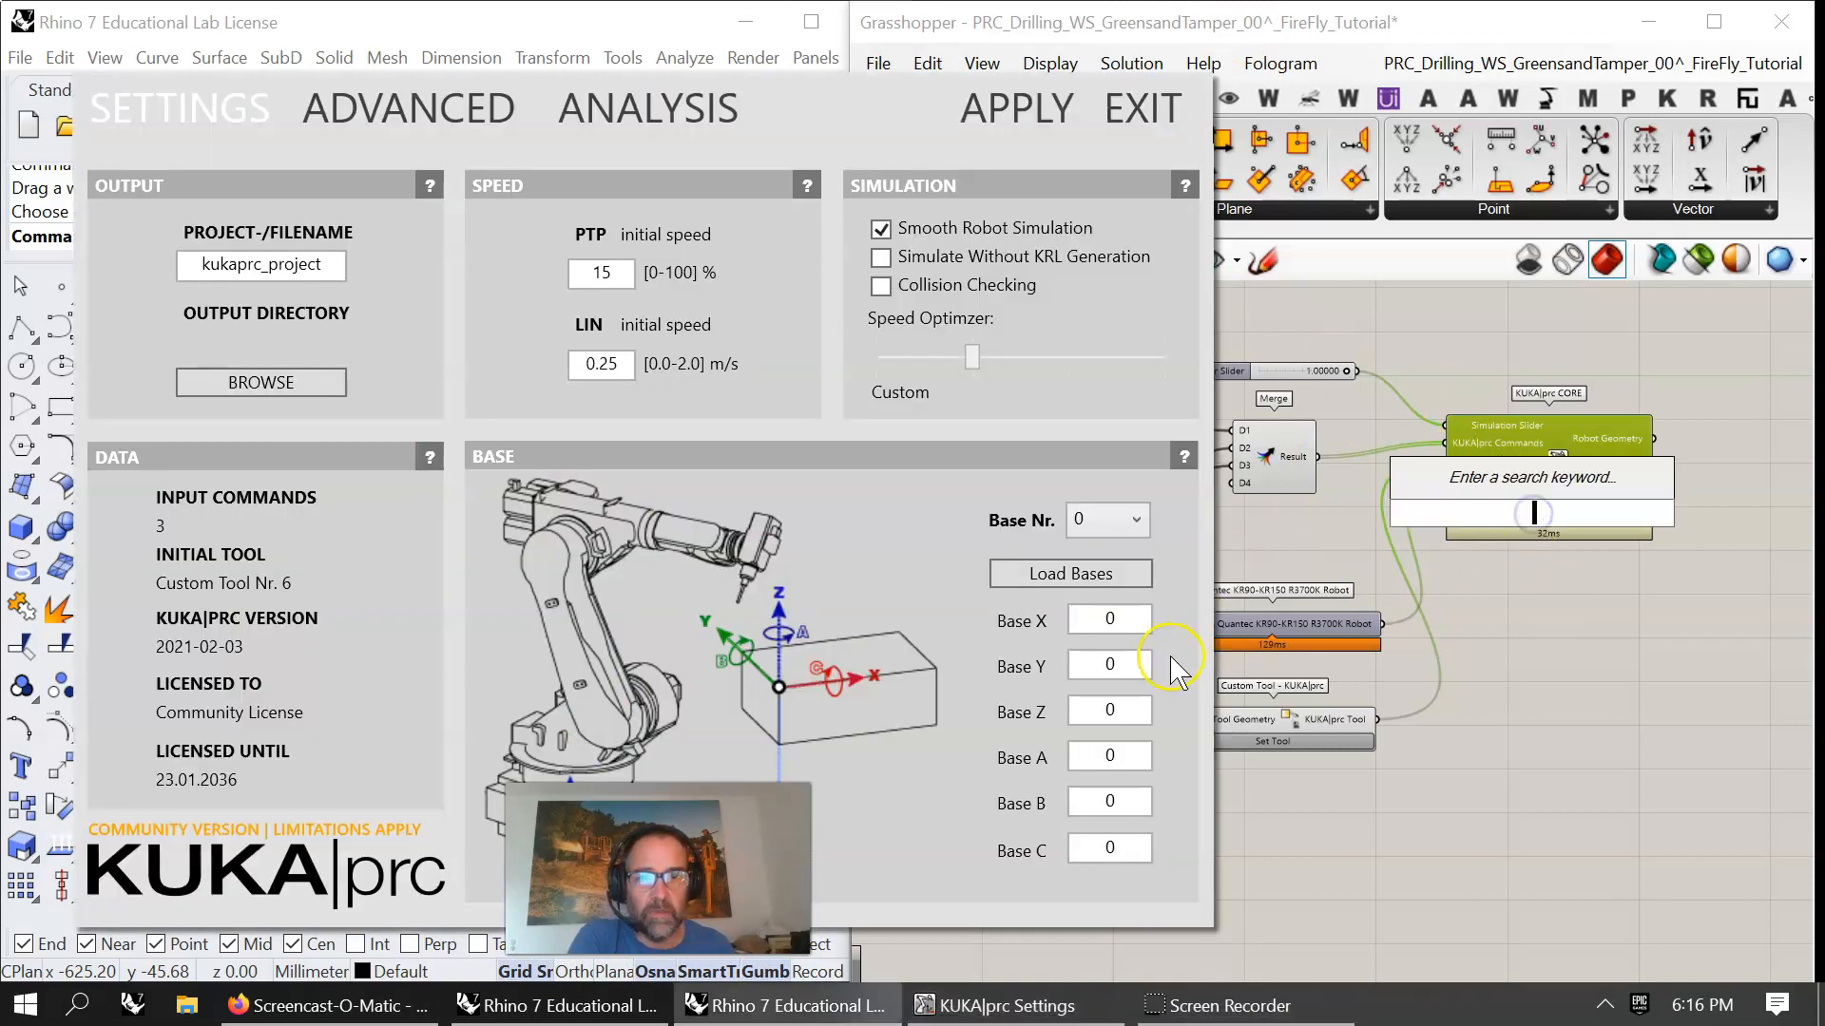
left_click(1074, 622)
double_click(1111, 617)
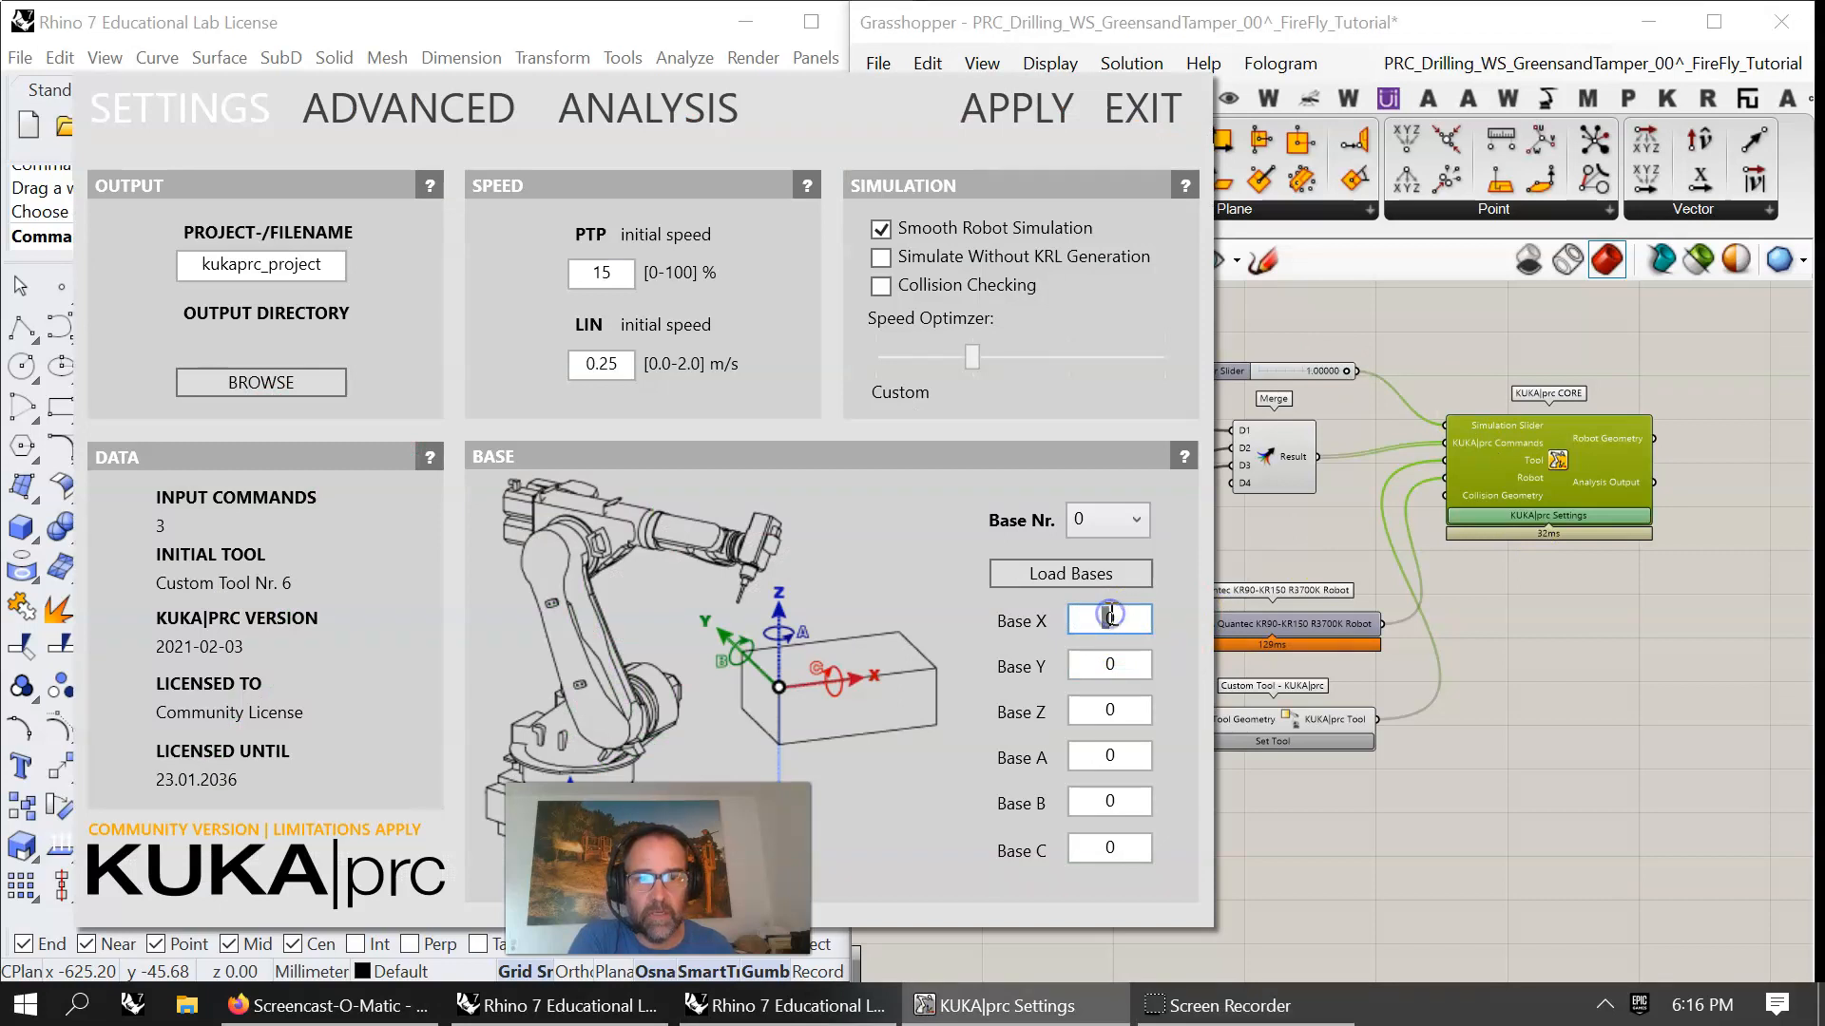
type("2000")
left_click(1017, 109)
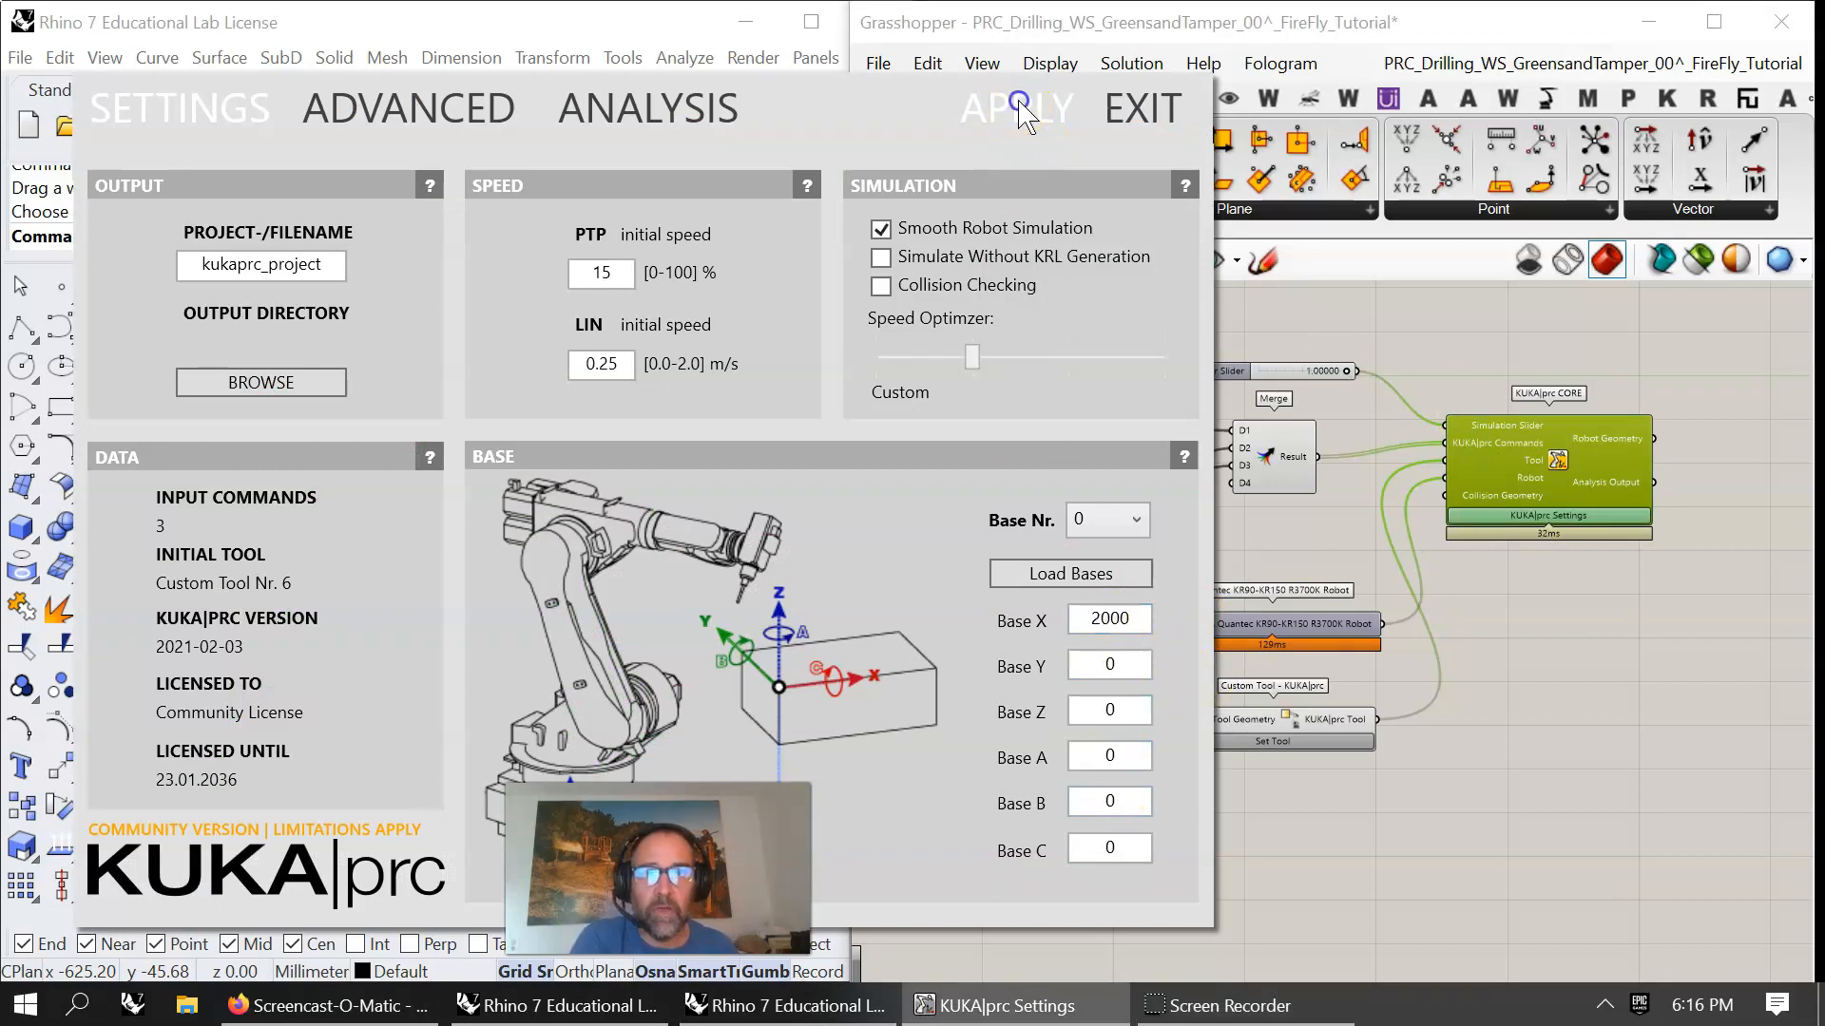
left_click(1144, 109)
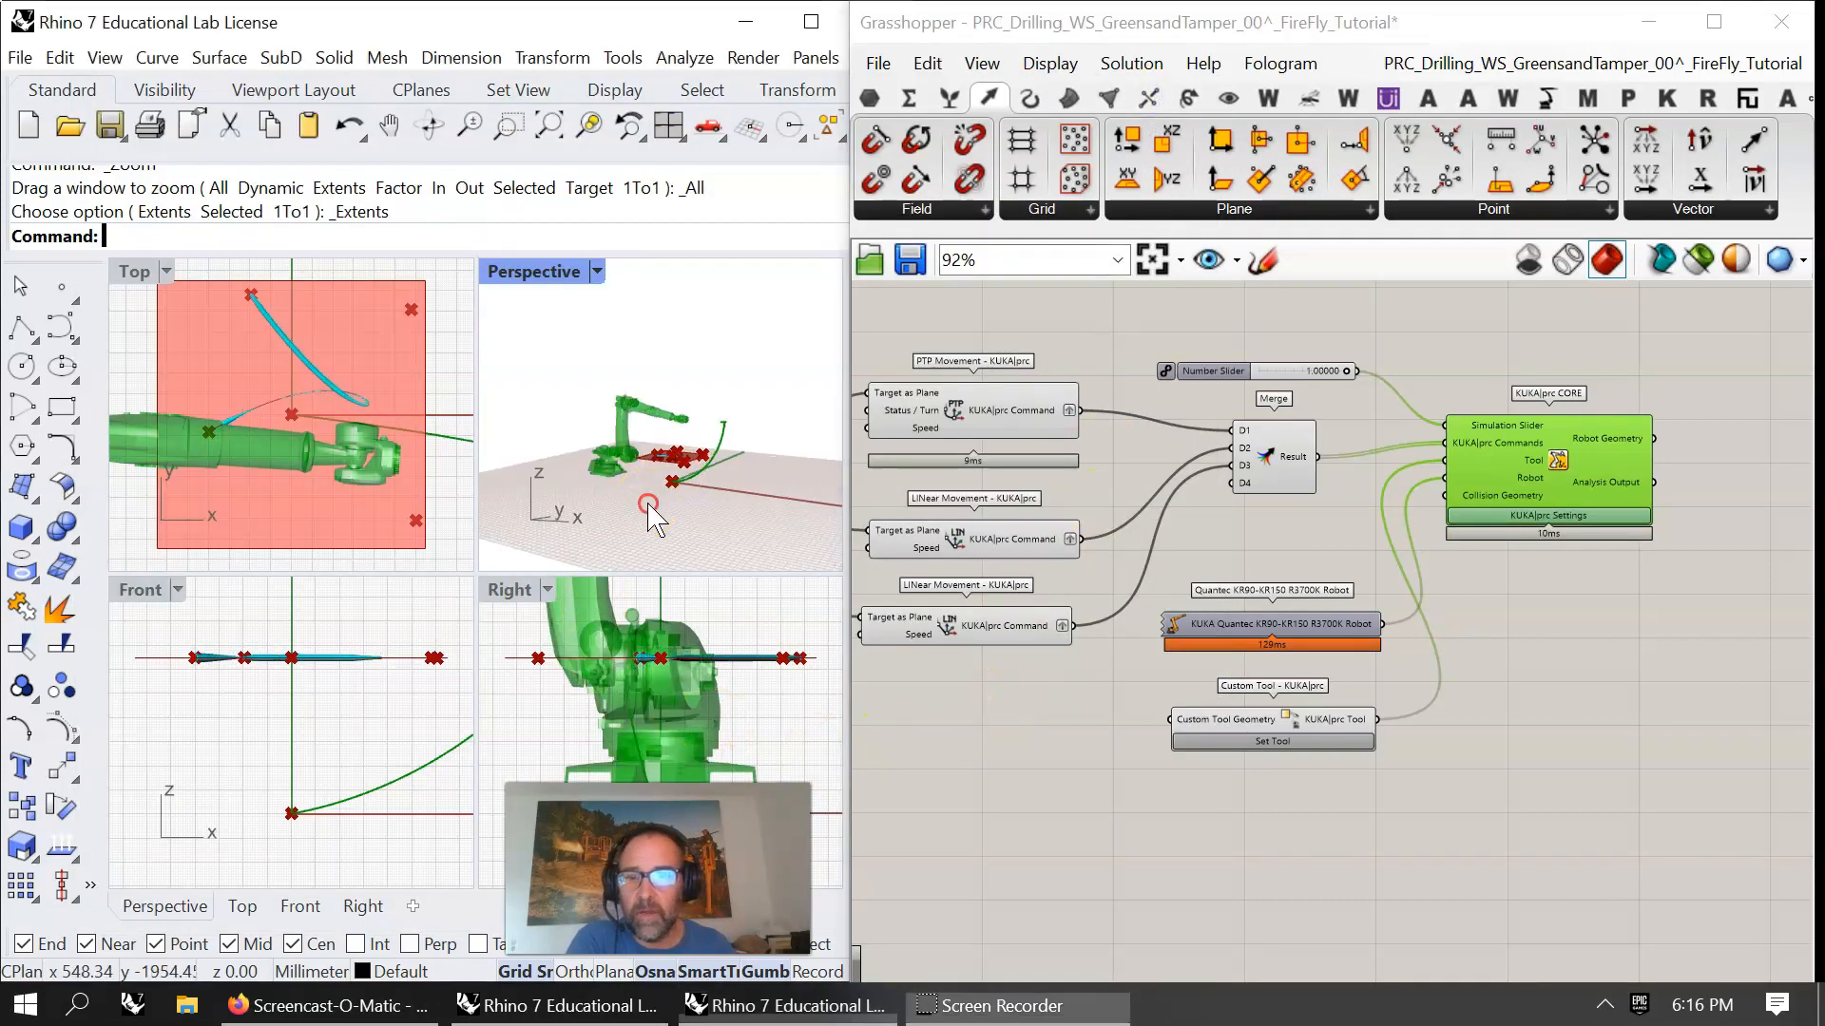
- Turn off the preview of the components in the Audio Visualization group
right_click_drag(735, 551, 704, 533)
scroll(692, 493, "up", 7)
right_click_drag(653, 473, 614, 460)
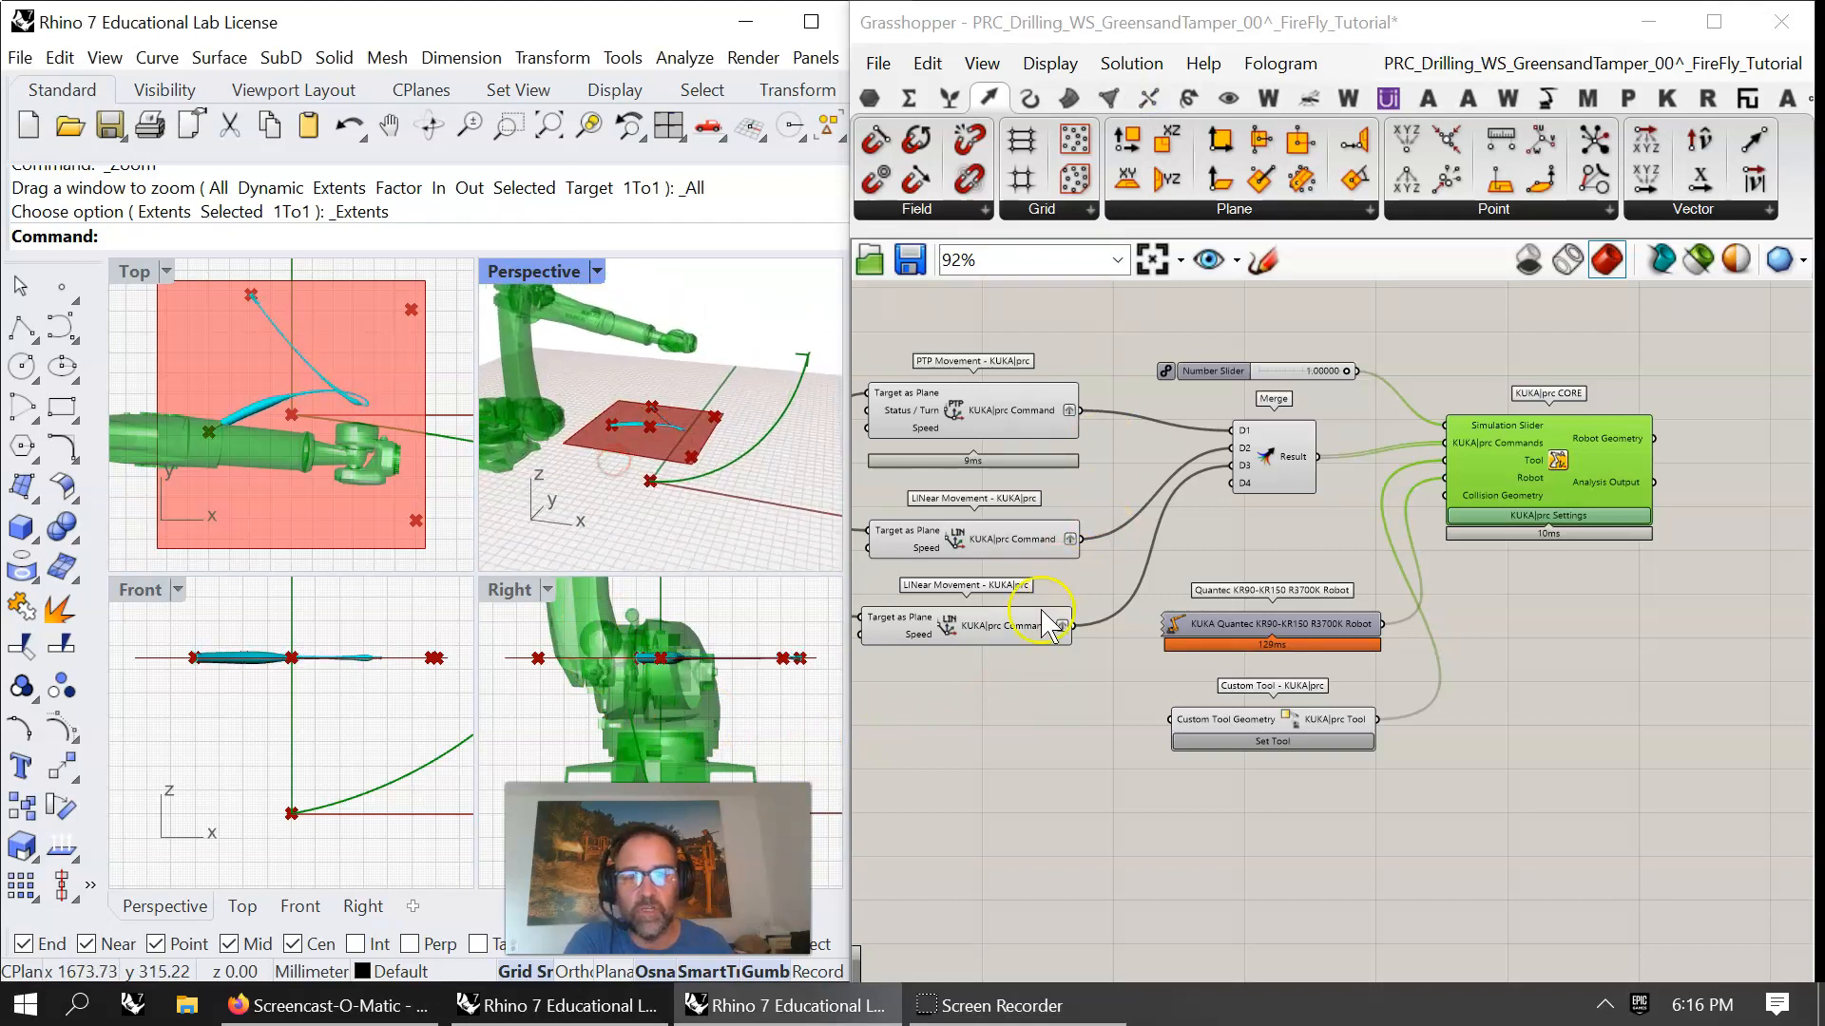
scroll(1041, 616, "down", 1)
right_click_drag(1038, 623, 1420, 667)
scroll(1414, 682, "down", 5)
scroll(1344, 640, "up", 3)
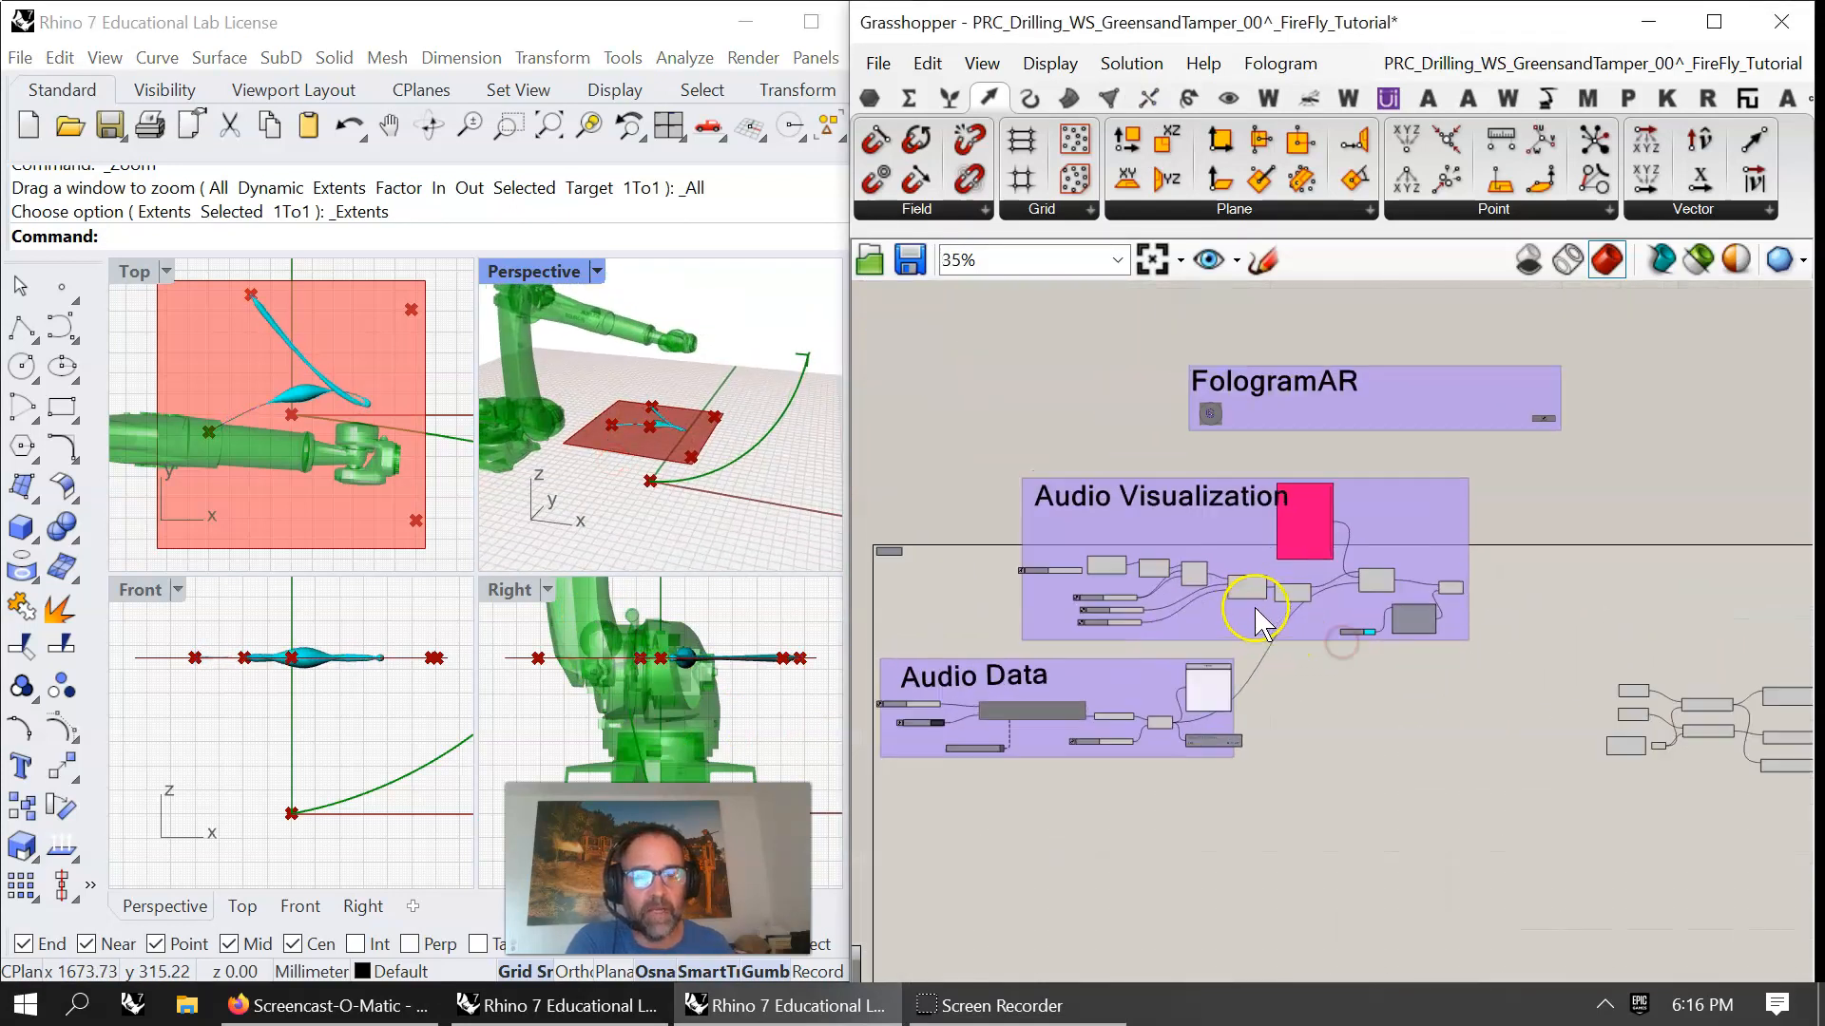
left_click_drag(1478, 694, 928, 385)
right_click(928, 385)
left_click(993, 421)
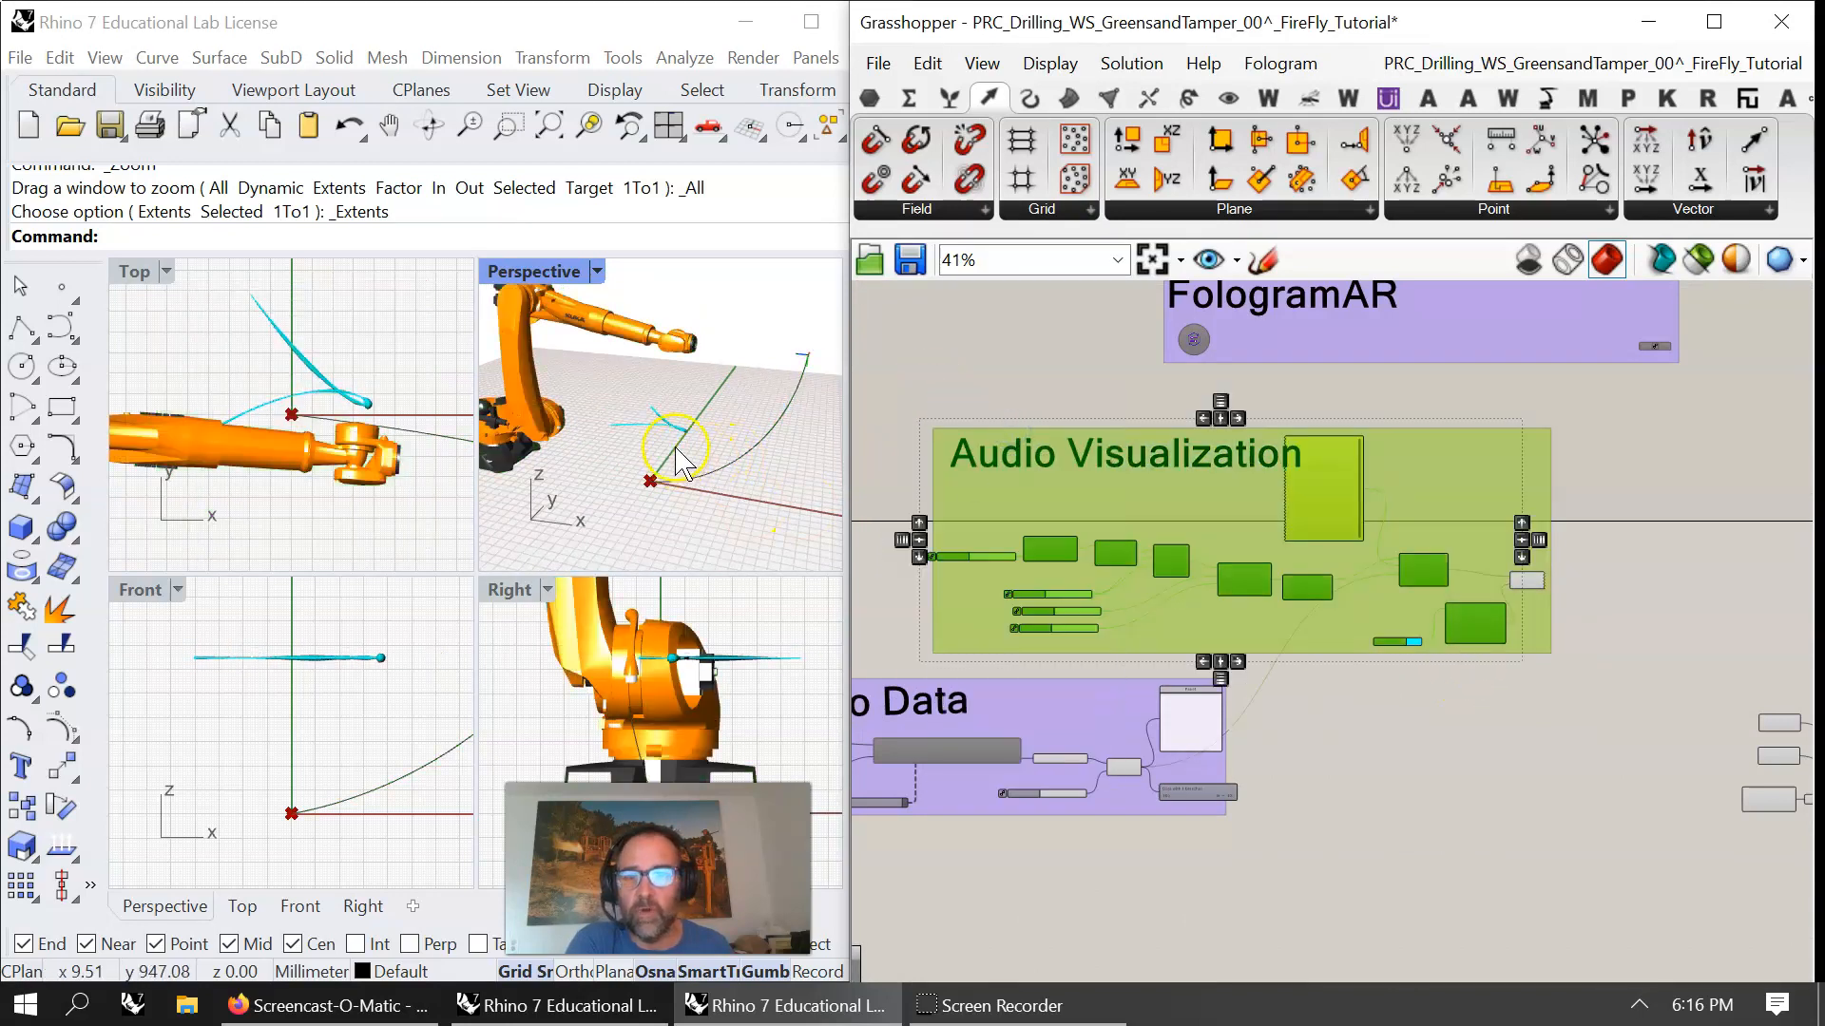
- Scrub the simulation Number Slider to 0.48414 and down to 0.00000 to run through the robot's motion
left_click(669, 475)
scroll(650, 458, "up", 5)
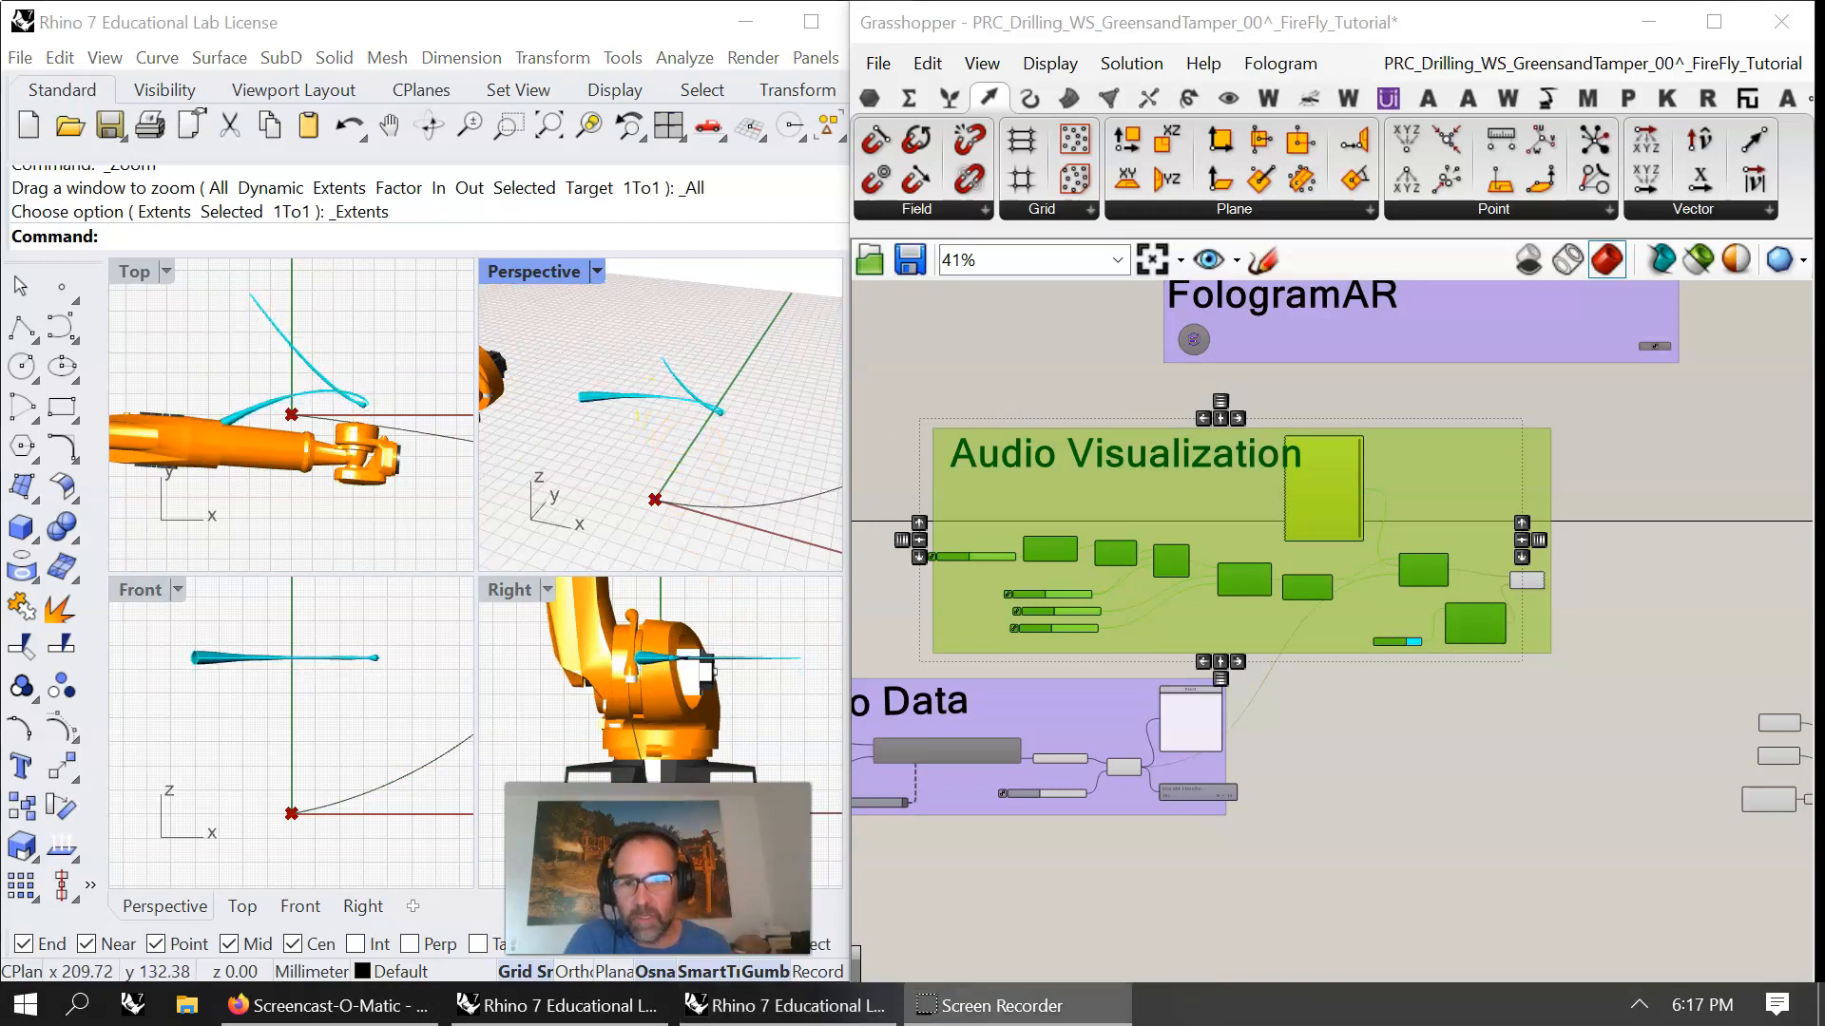
left_click_drag(657, 869, 693, 93)
scroll(1256, 686, "down", 3)
right_click(1200, 654)
left_click(1633, 583)
scroll(1584, 631, "up", 6)
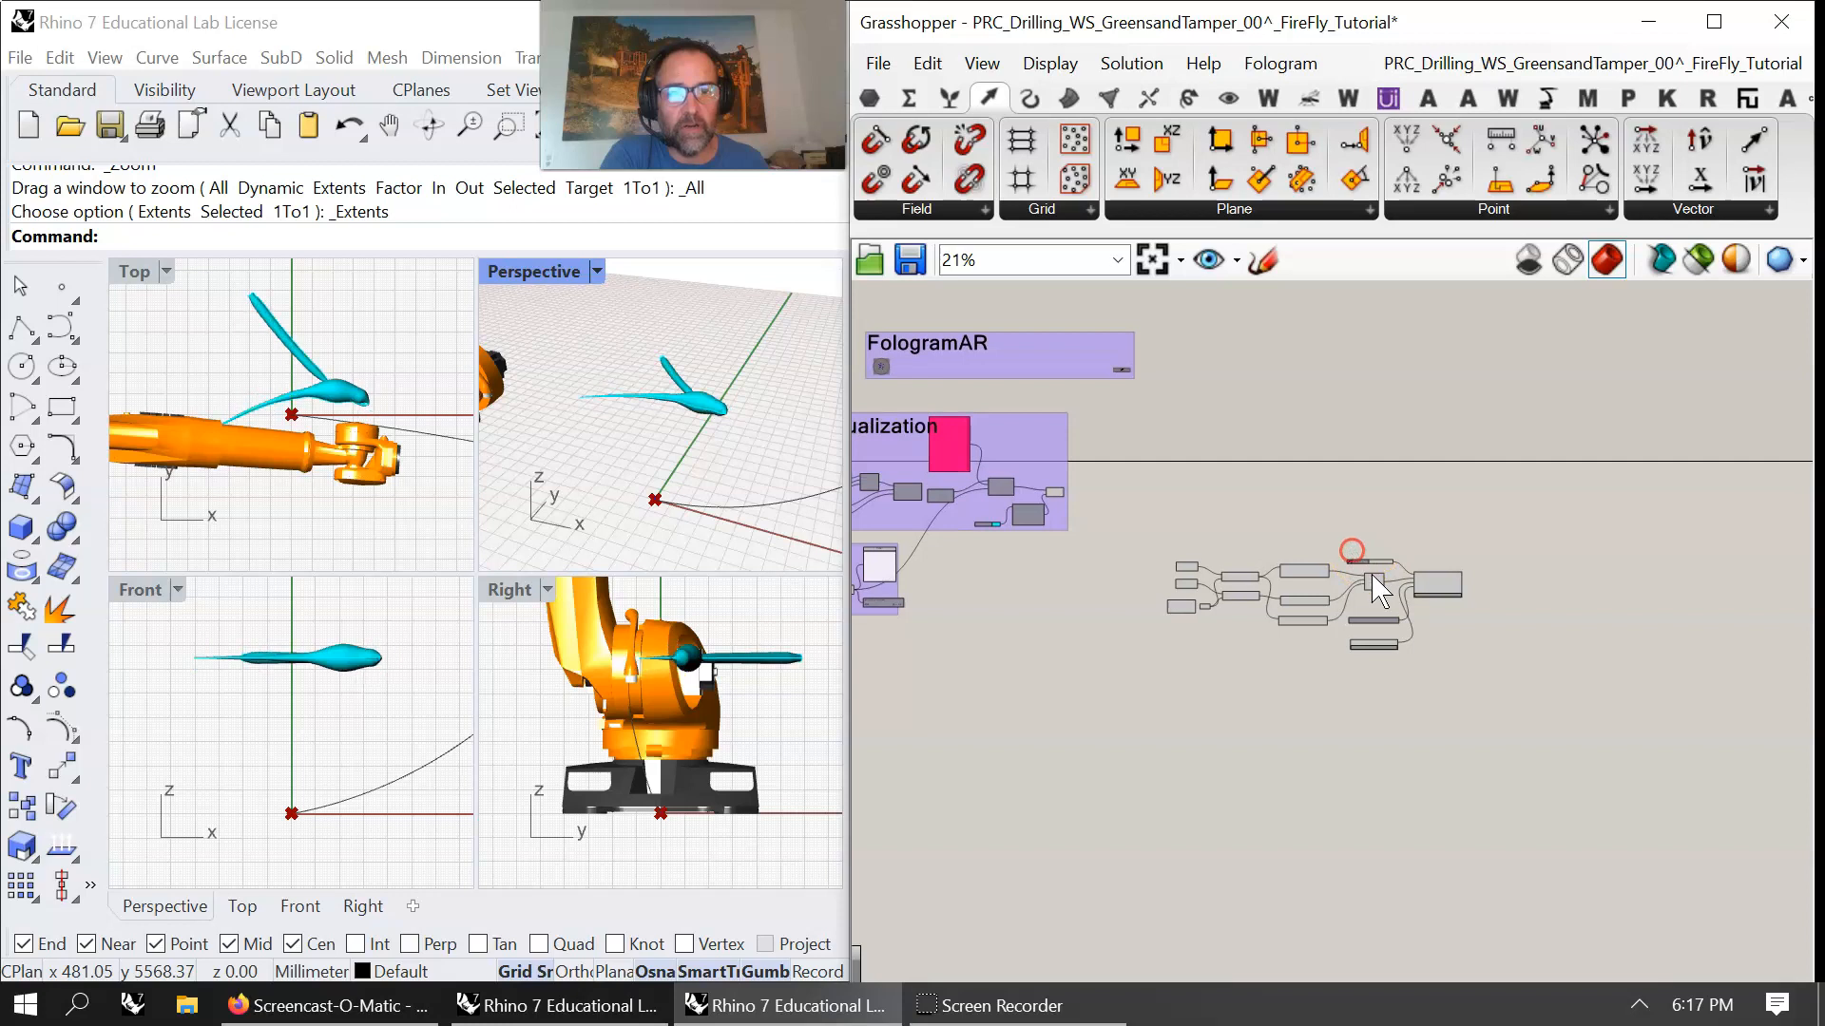
scroll(1359, 532, "up", 7)
left_click_drag(1600, 538, 1482, 582)
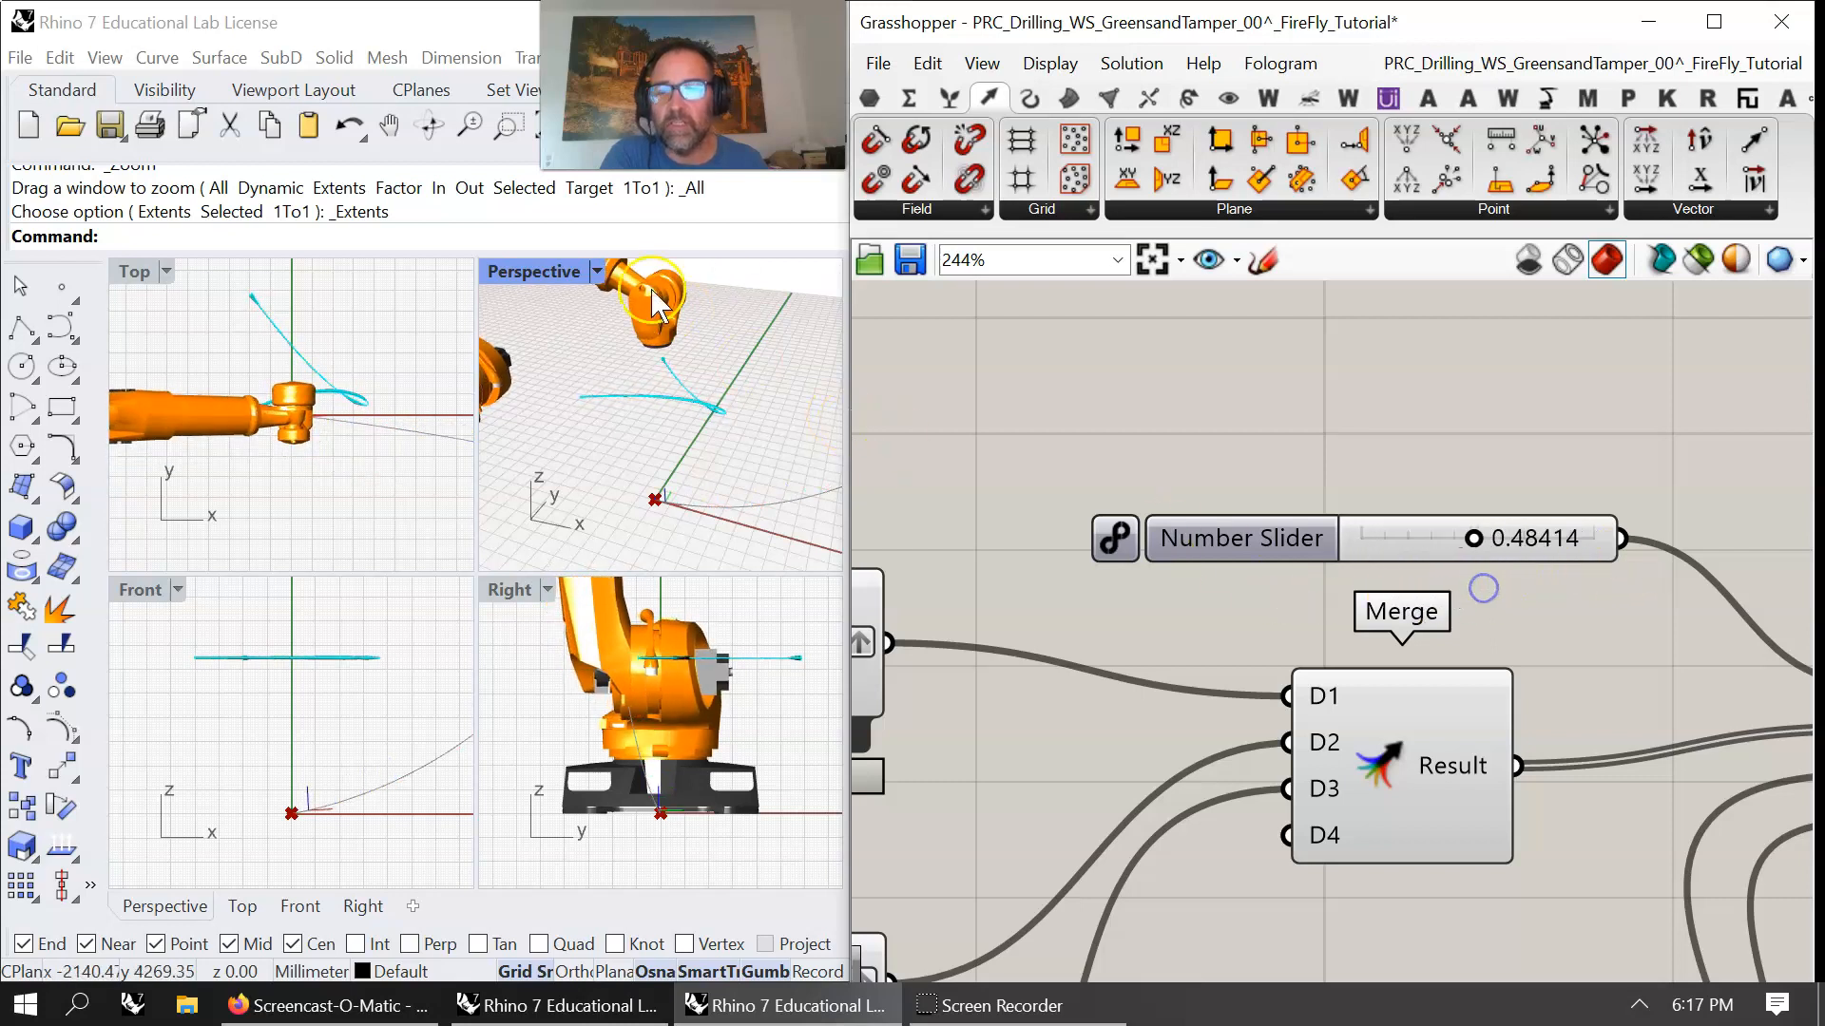
right_click(548, 126)
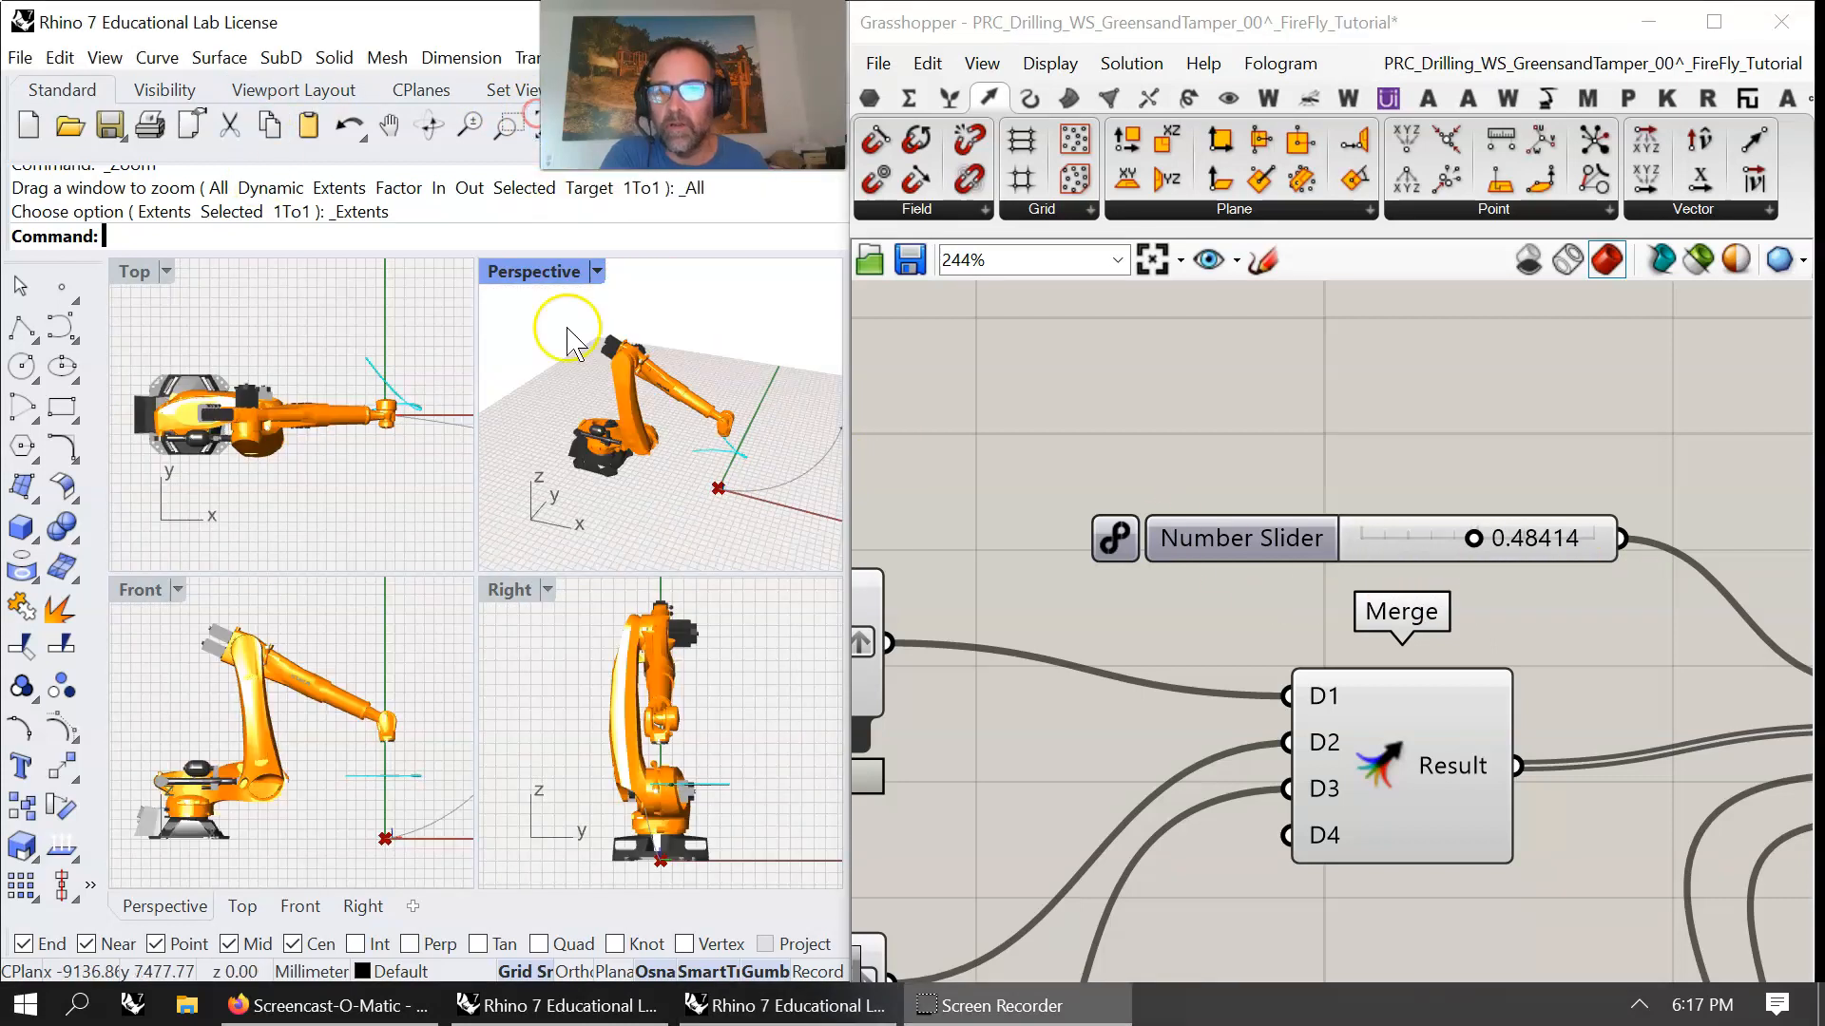
left_click_drag(1474, 537, 1343, 543)
- Group all the robot definition components, from the Plane Normal and Construct Point components through to KUKA|prc CORE
scroll(1155, 632, "down", 4)
right_click_drag(1136, 684, 1391, 469)
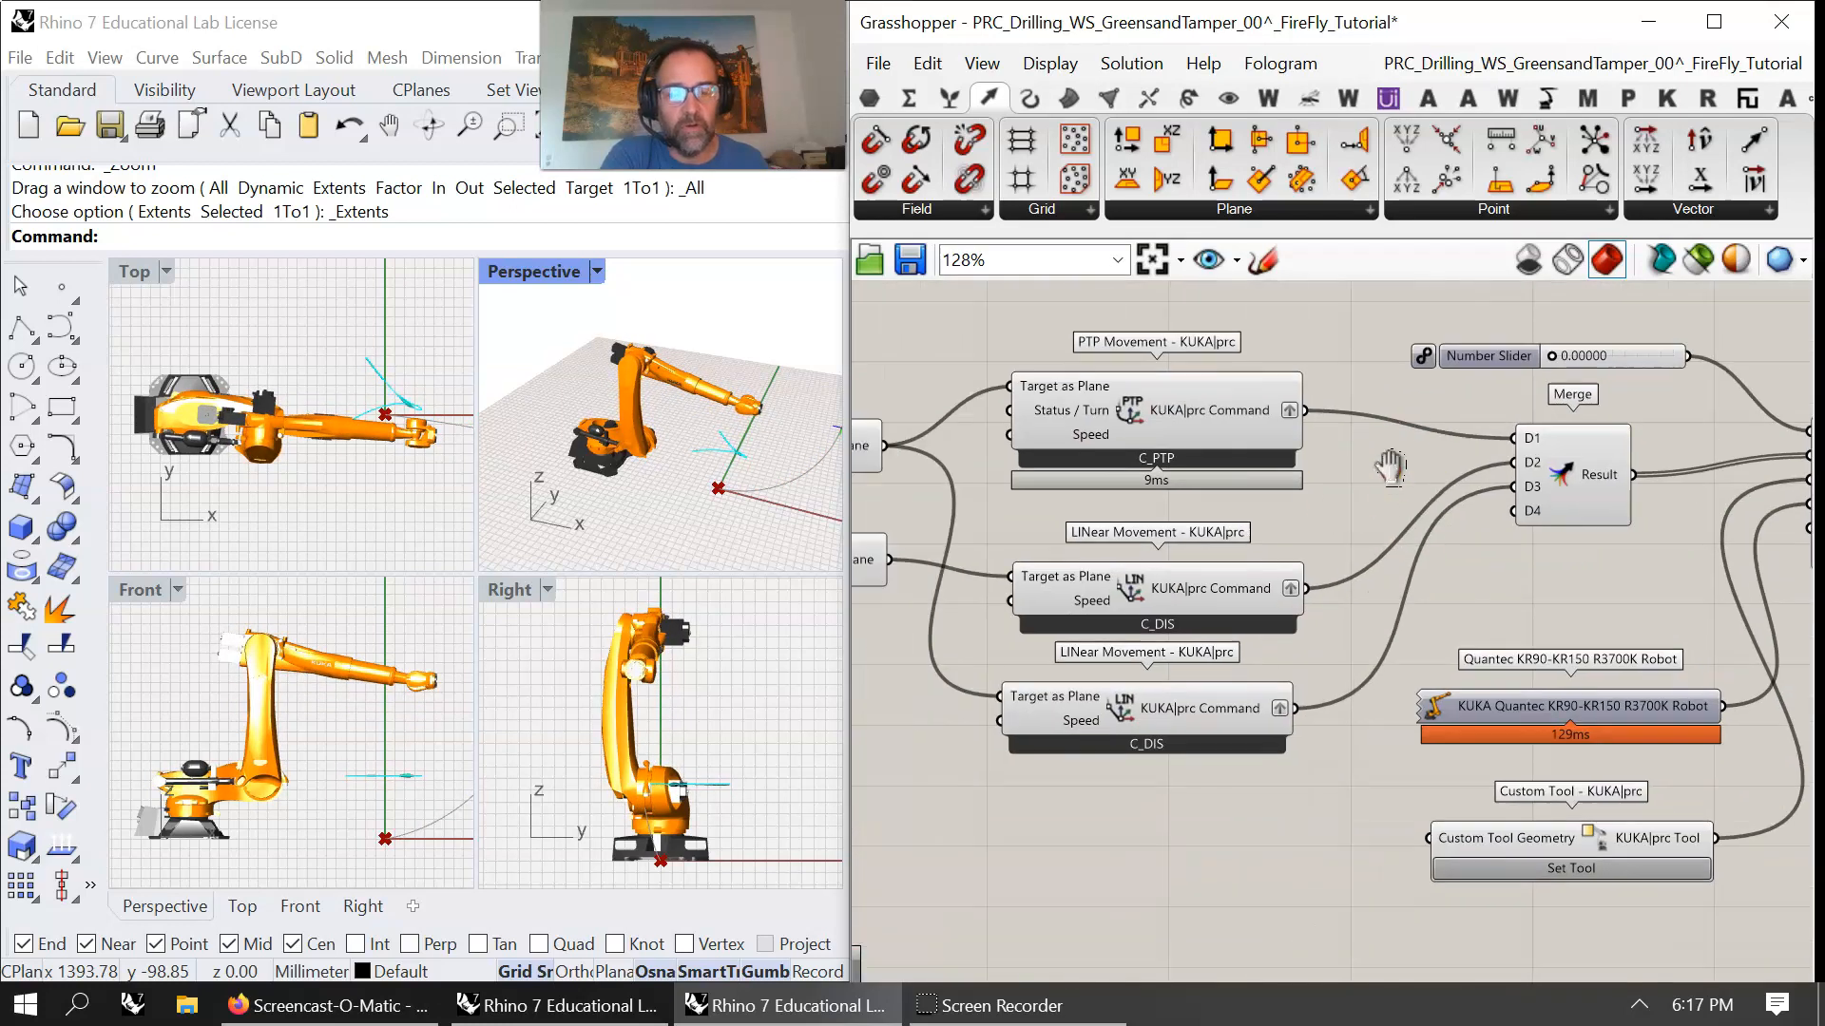
scroll(1372, 556, "down", 4)
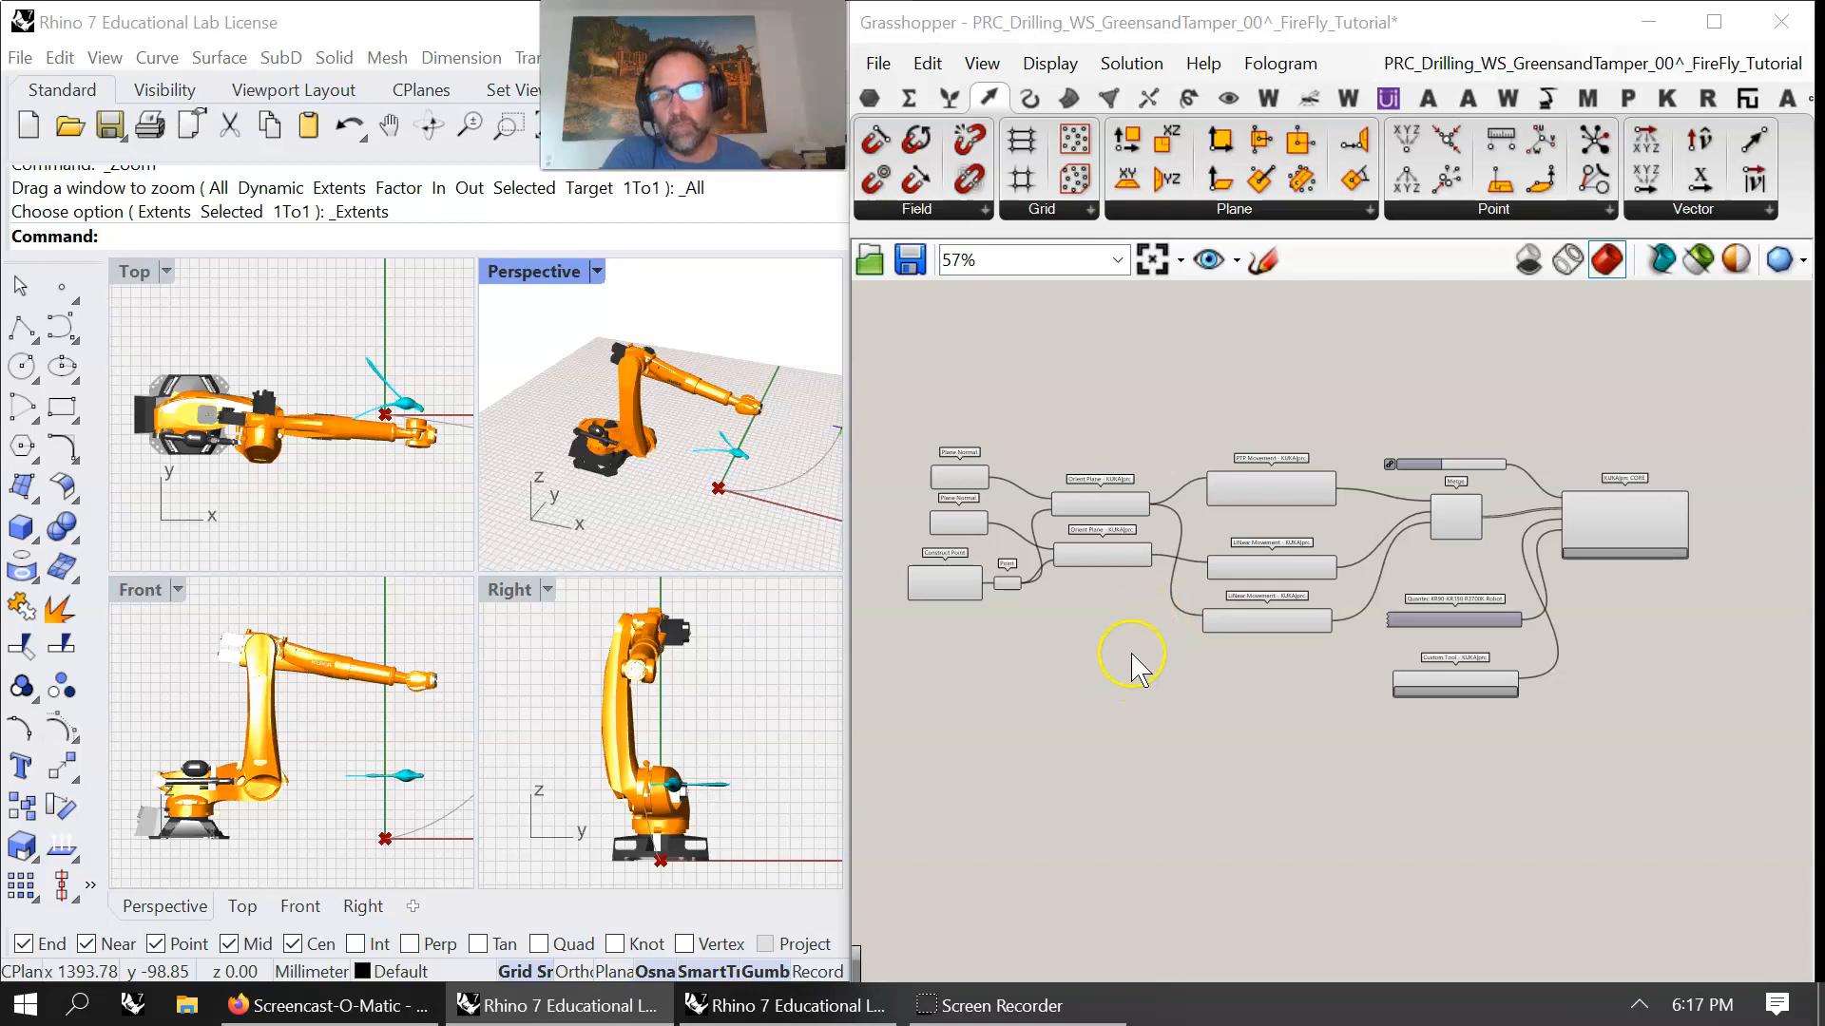
scroll(1246, 713, "up", 5)
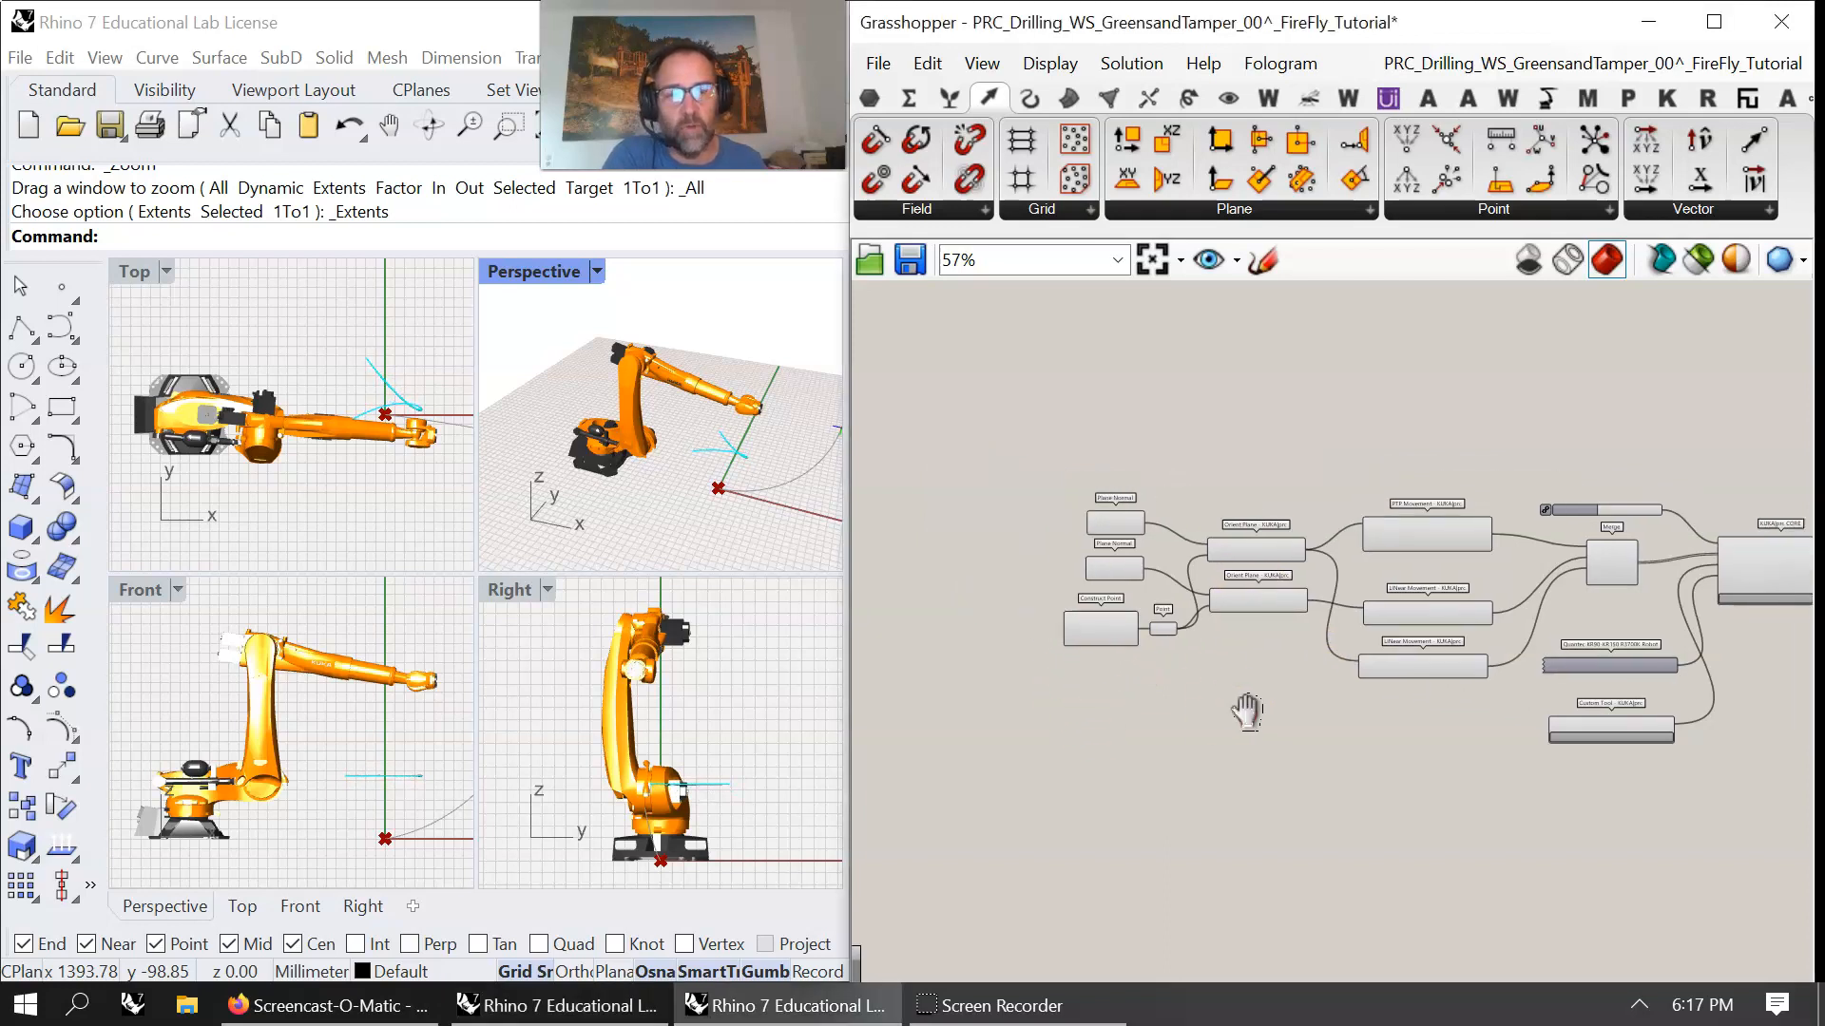
right_click_drag(1105, 671, 1481, 705)
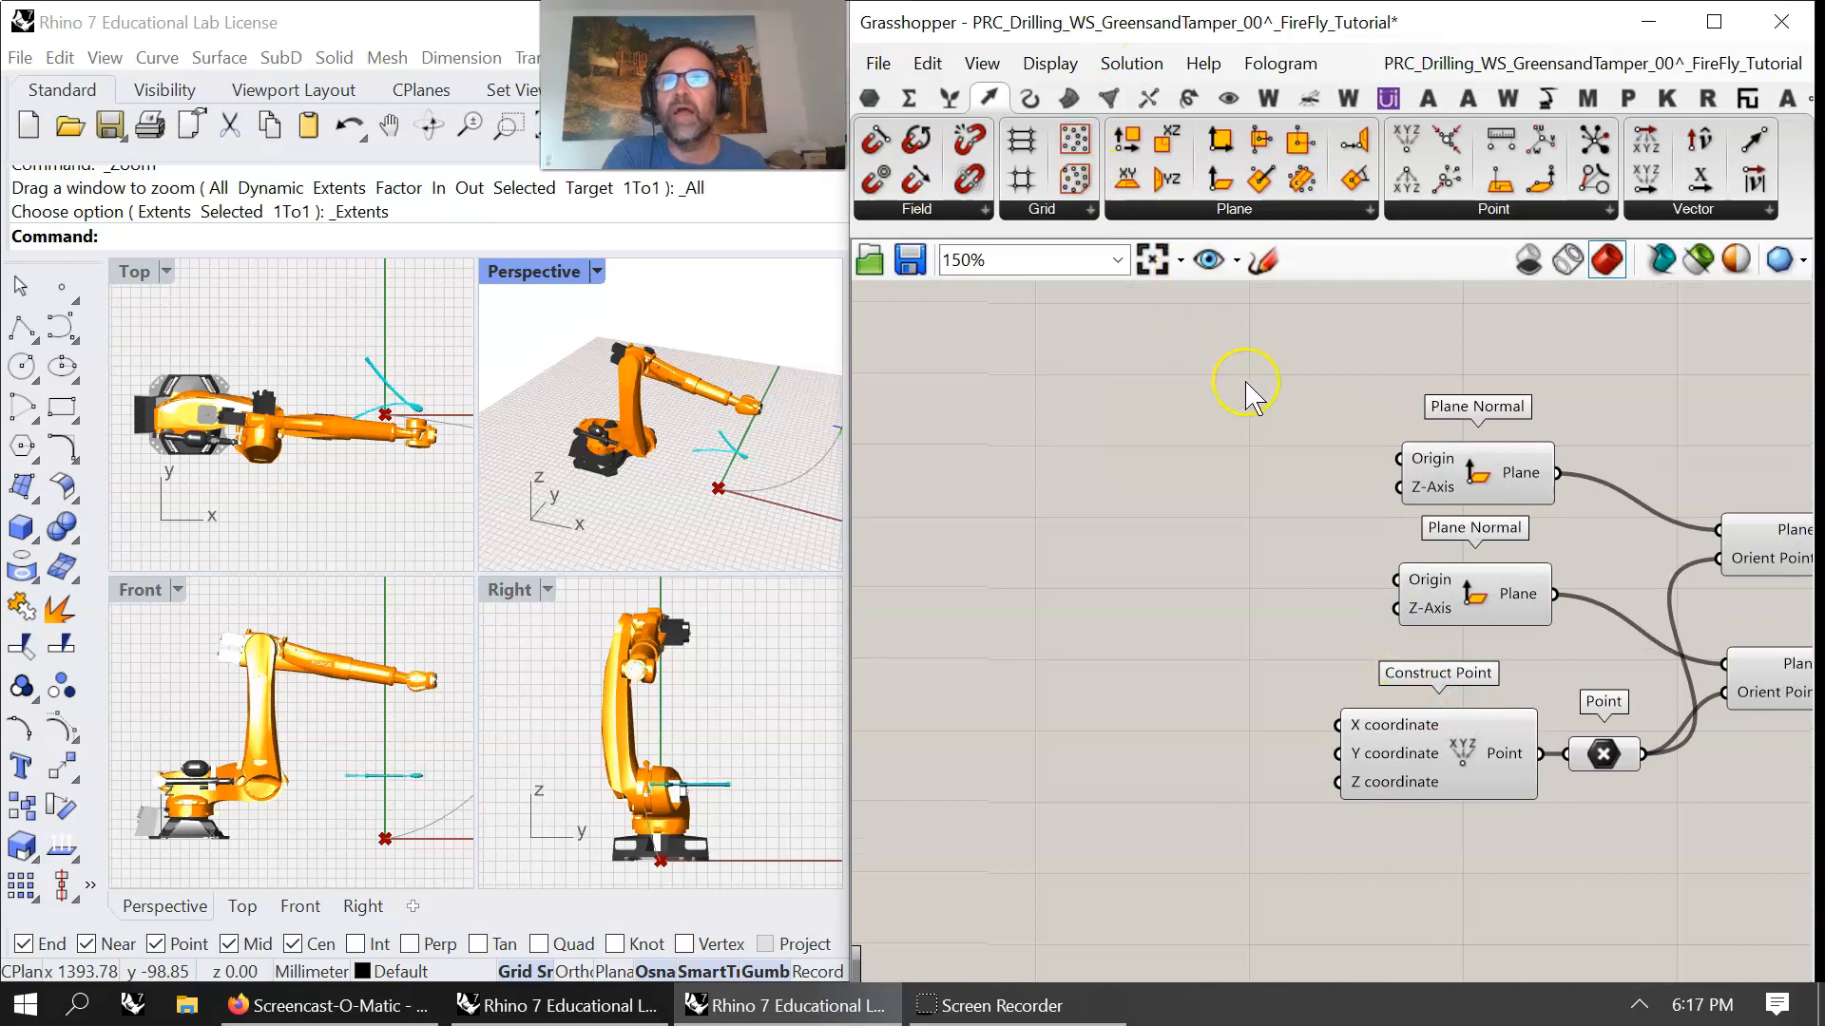
key("alt+Tab")
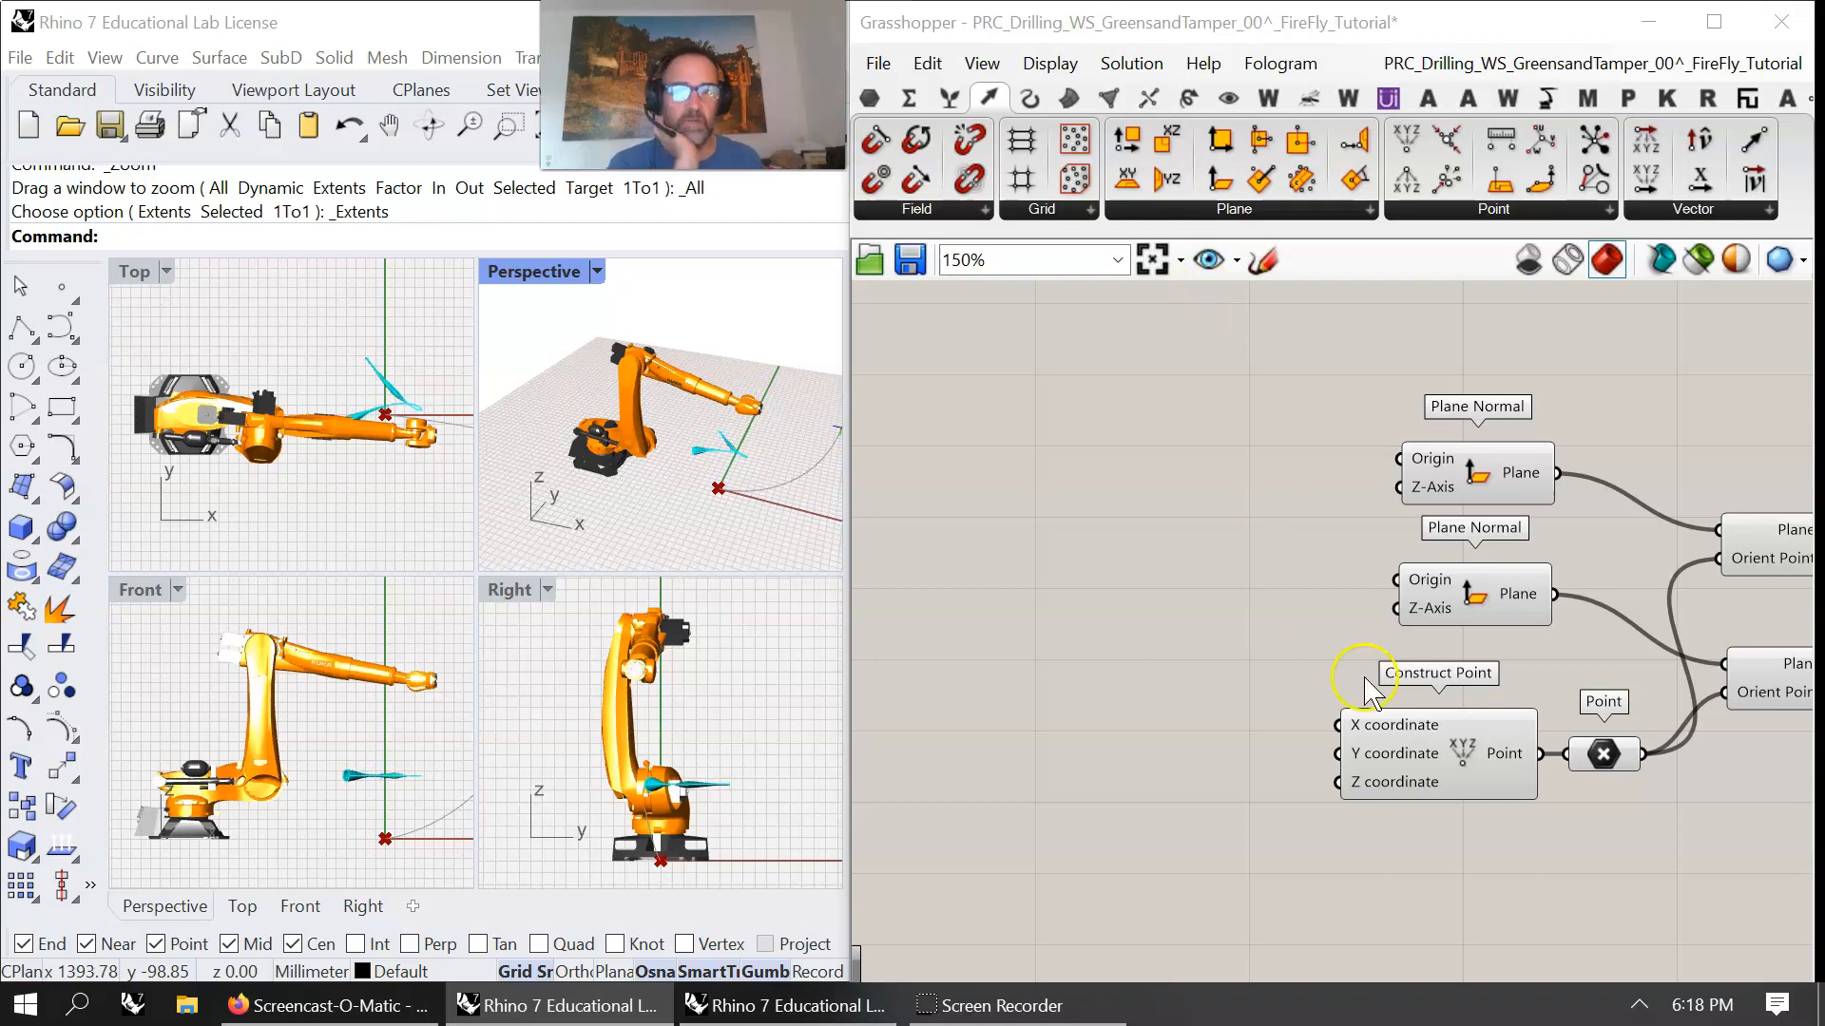
scroll(1255, 546, "down", 5)
scroll(1249, 544, "down", 2)
left_click_drag(1742, 818, 953, 450)
right_click(1020, 386)
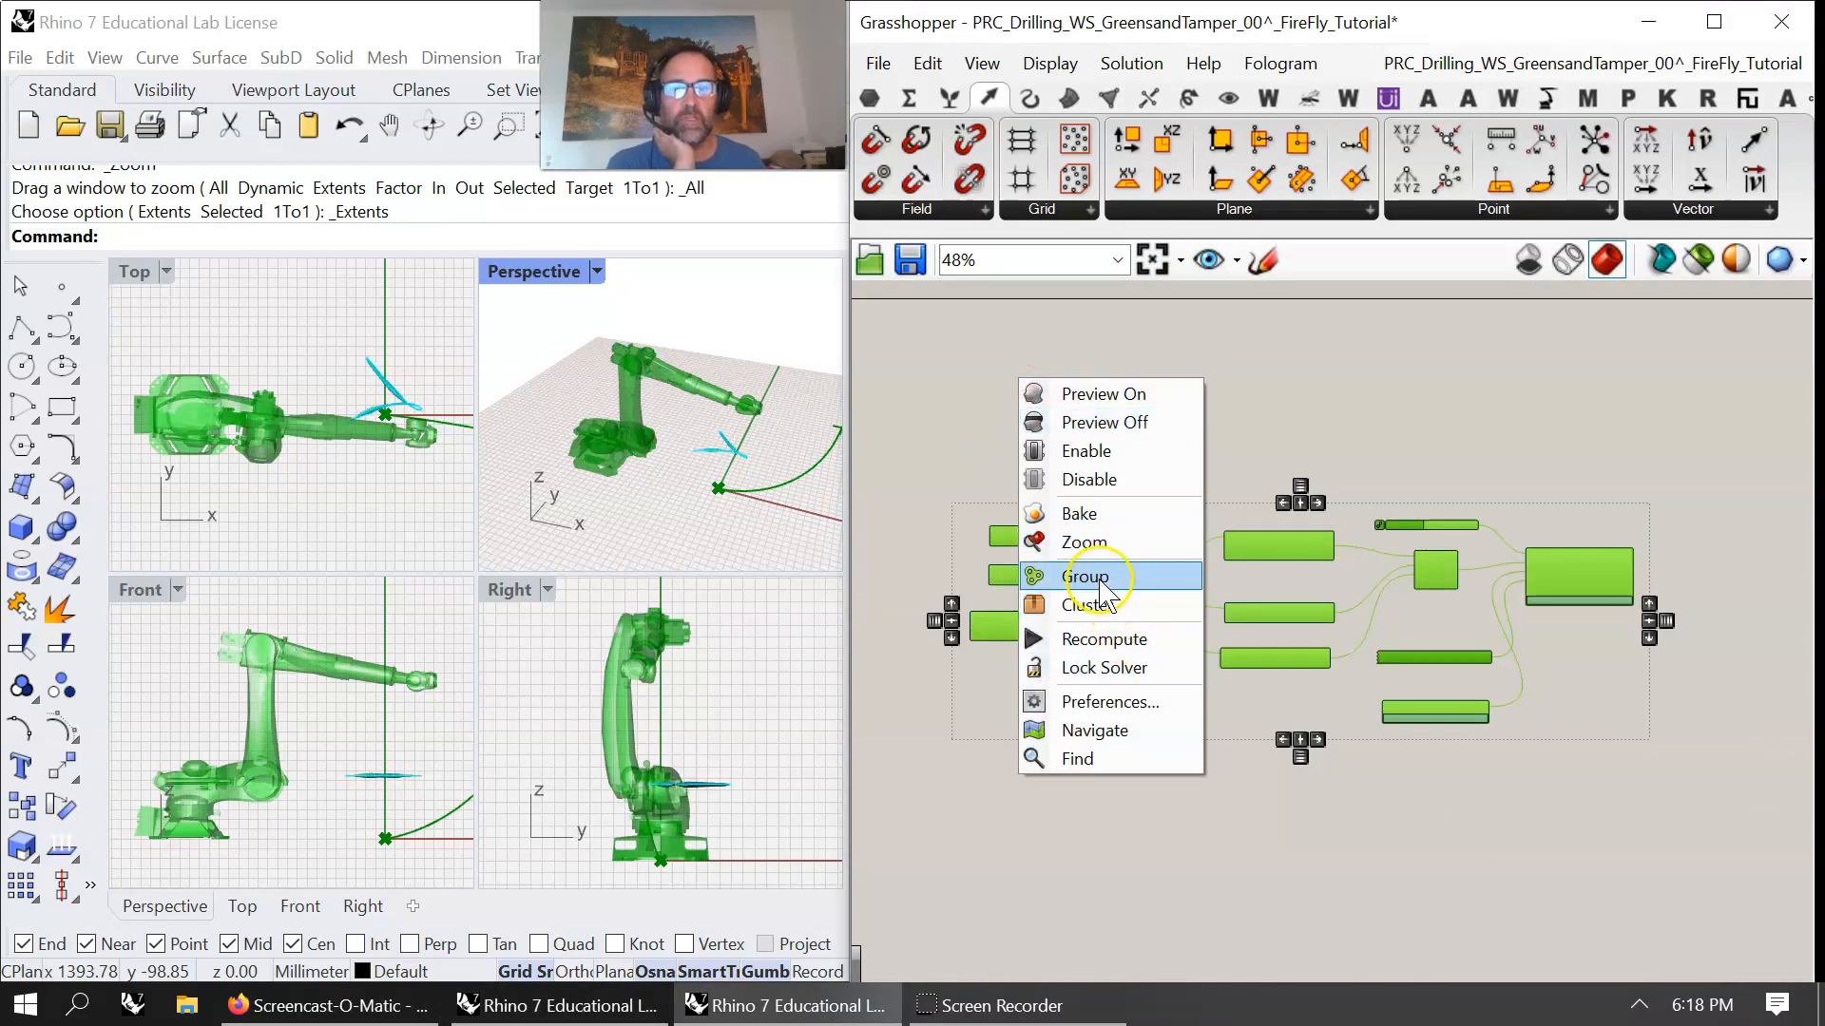
left_click(1083, 575)
- Recolour the robot definition group yellow (R 255, G 255, B 0) and shift it slightly to the right on the canvas
right_click(1179, 693)
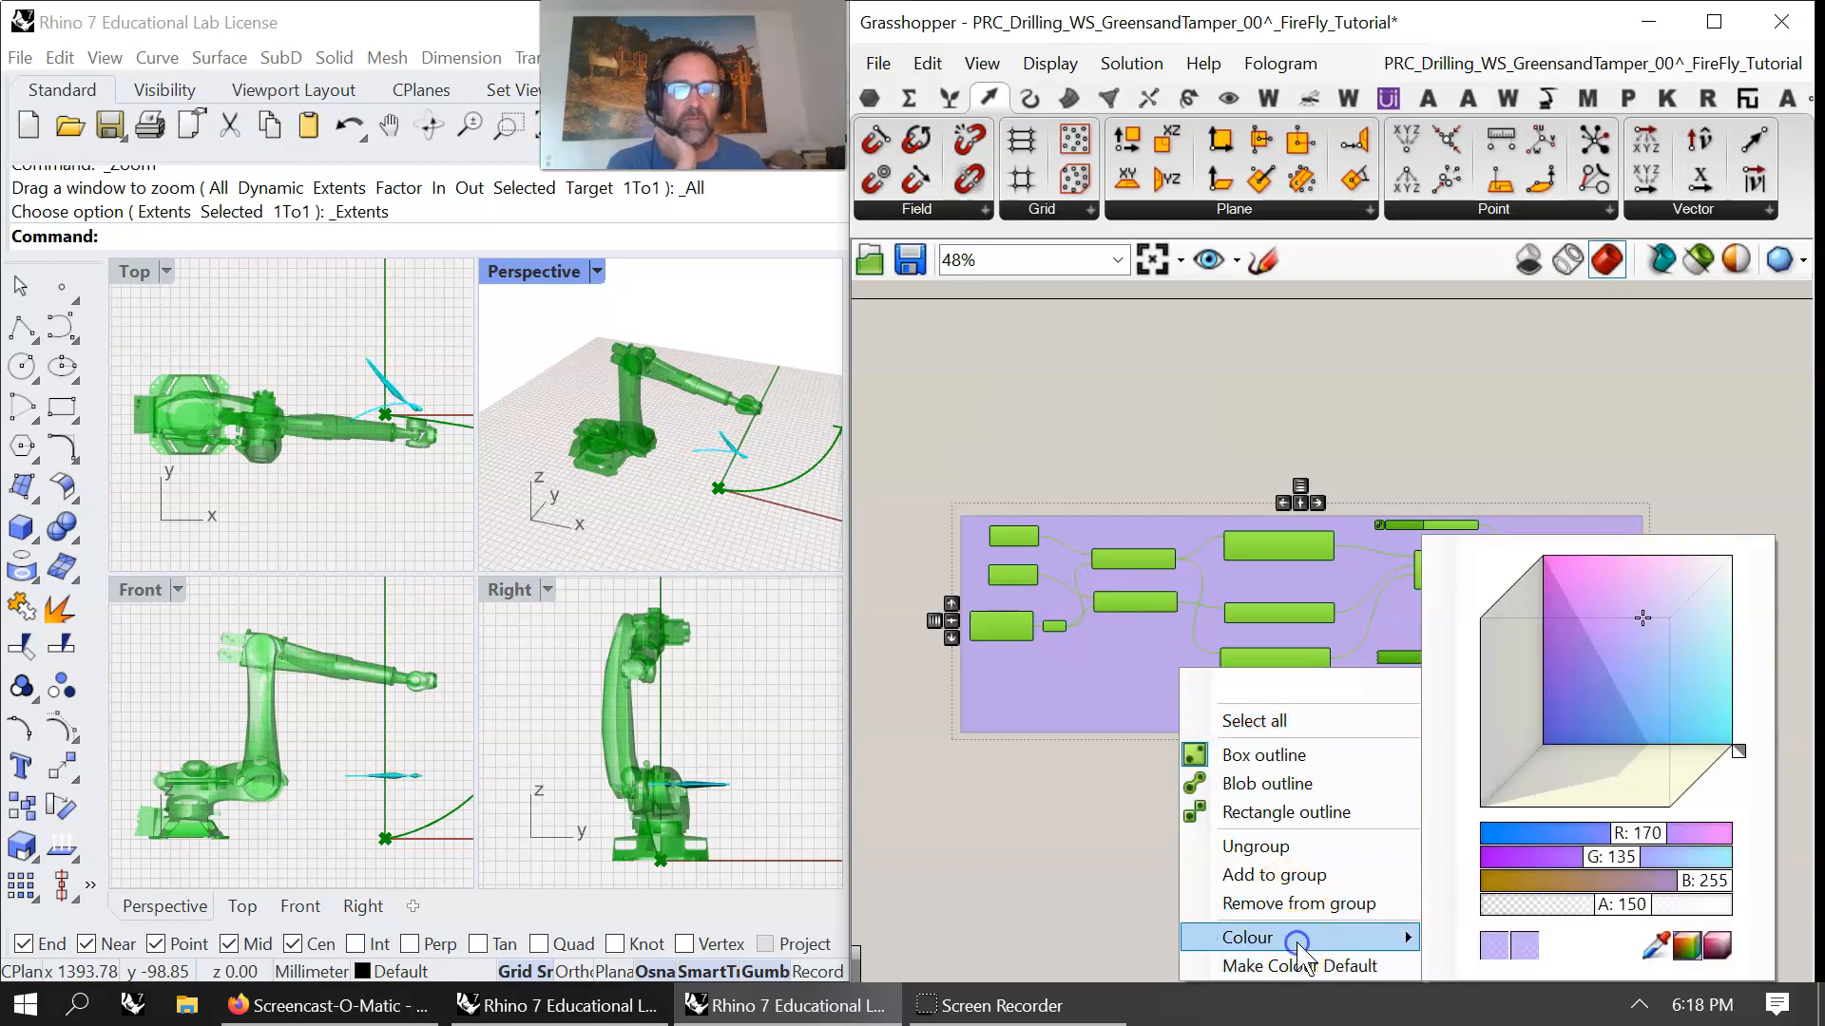
mouse_move(1389, 939)
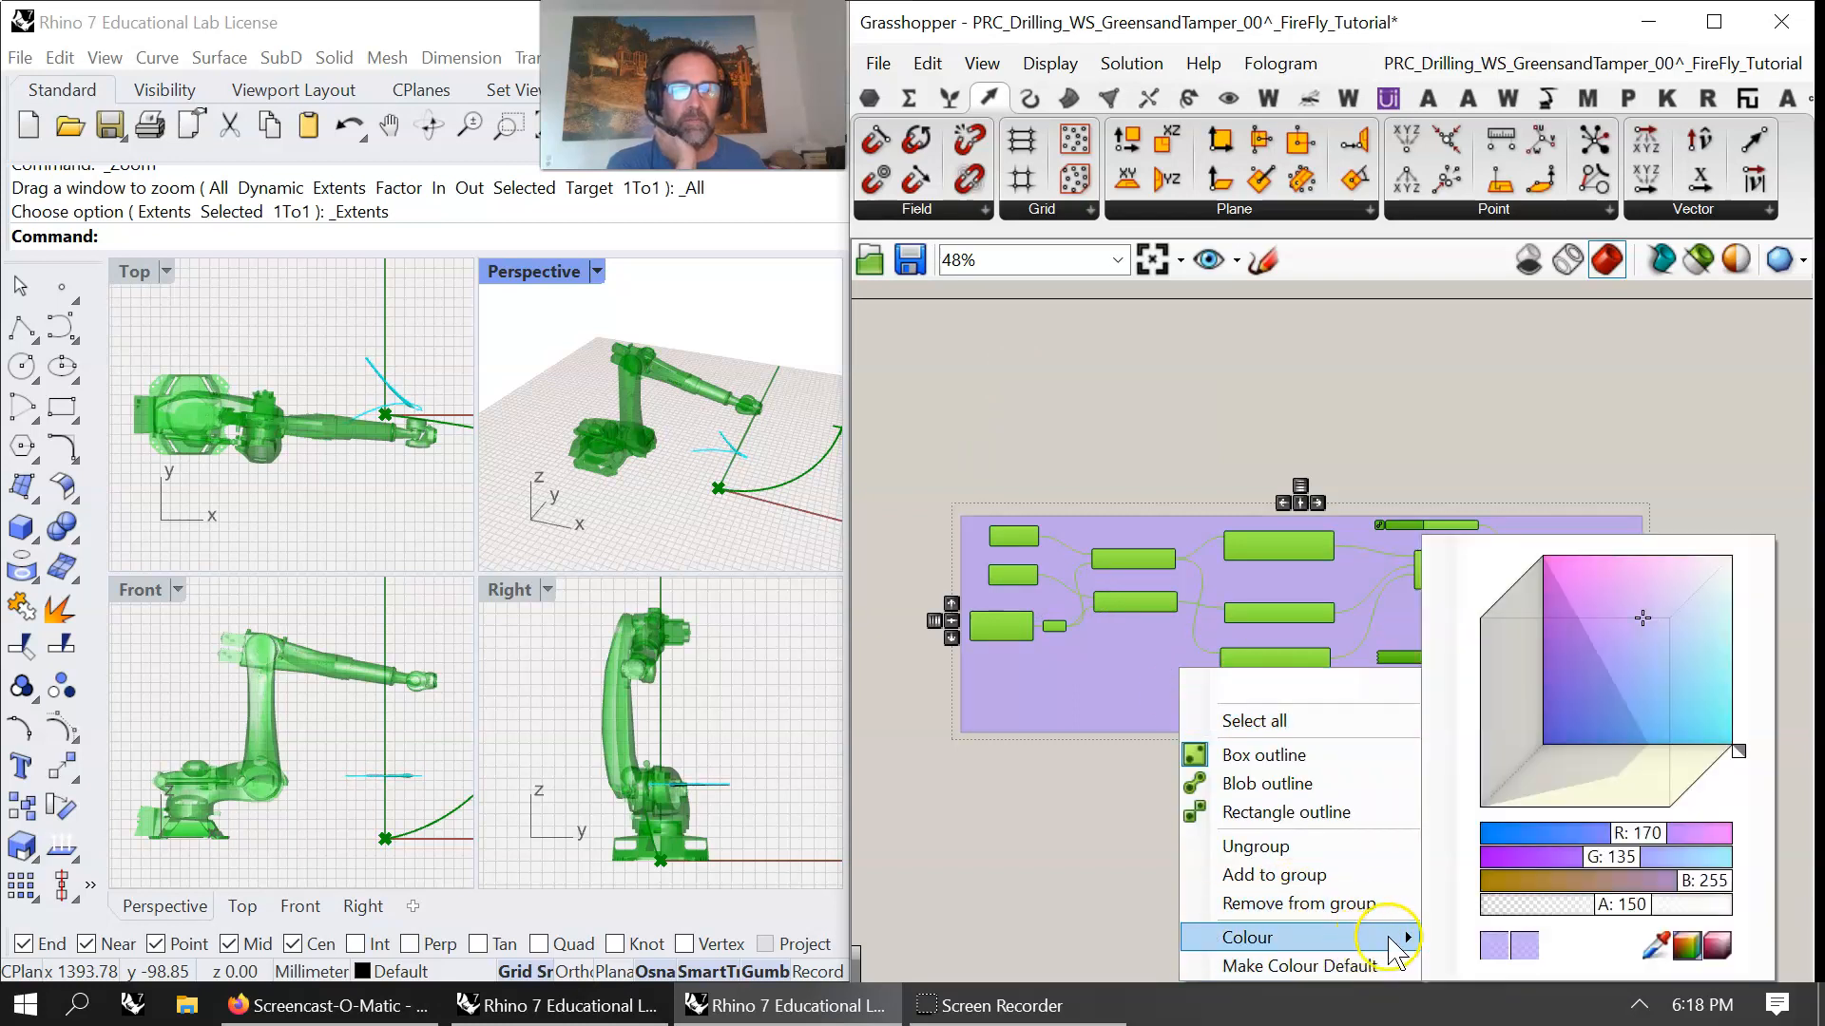
left_click_drag(1742, 760, 1679, 599)
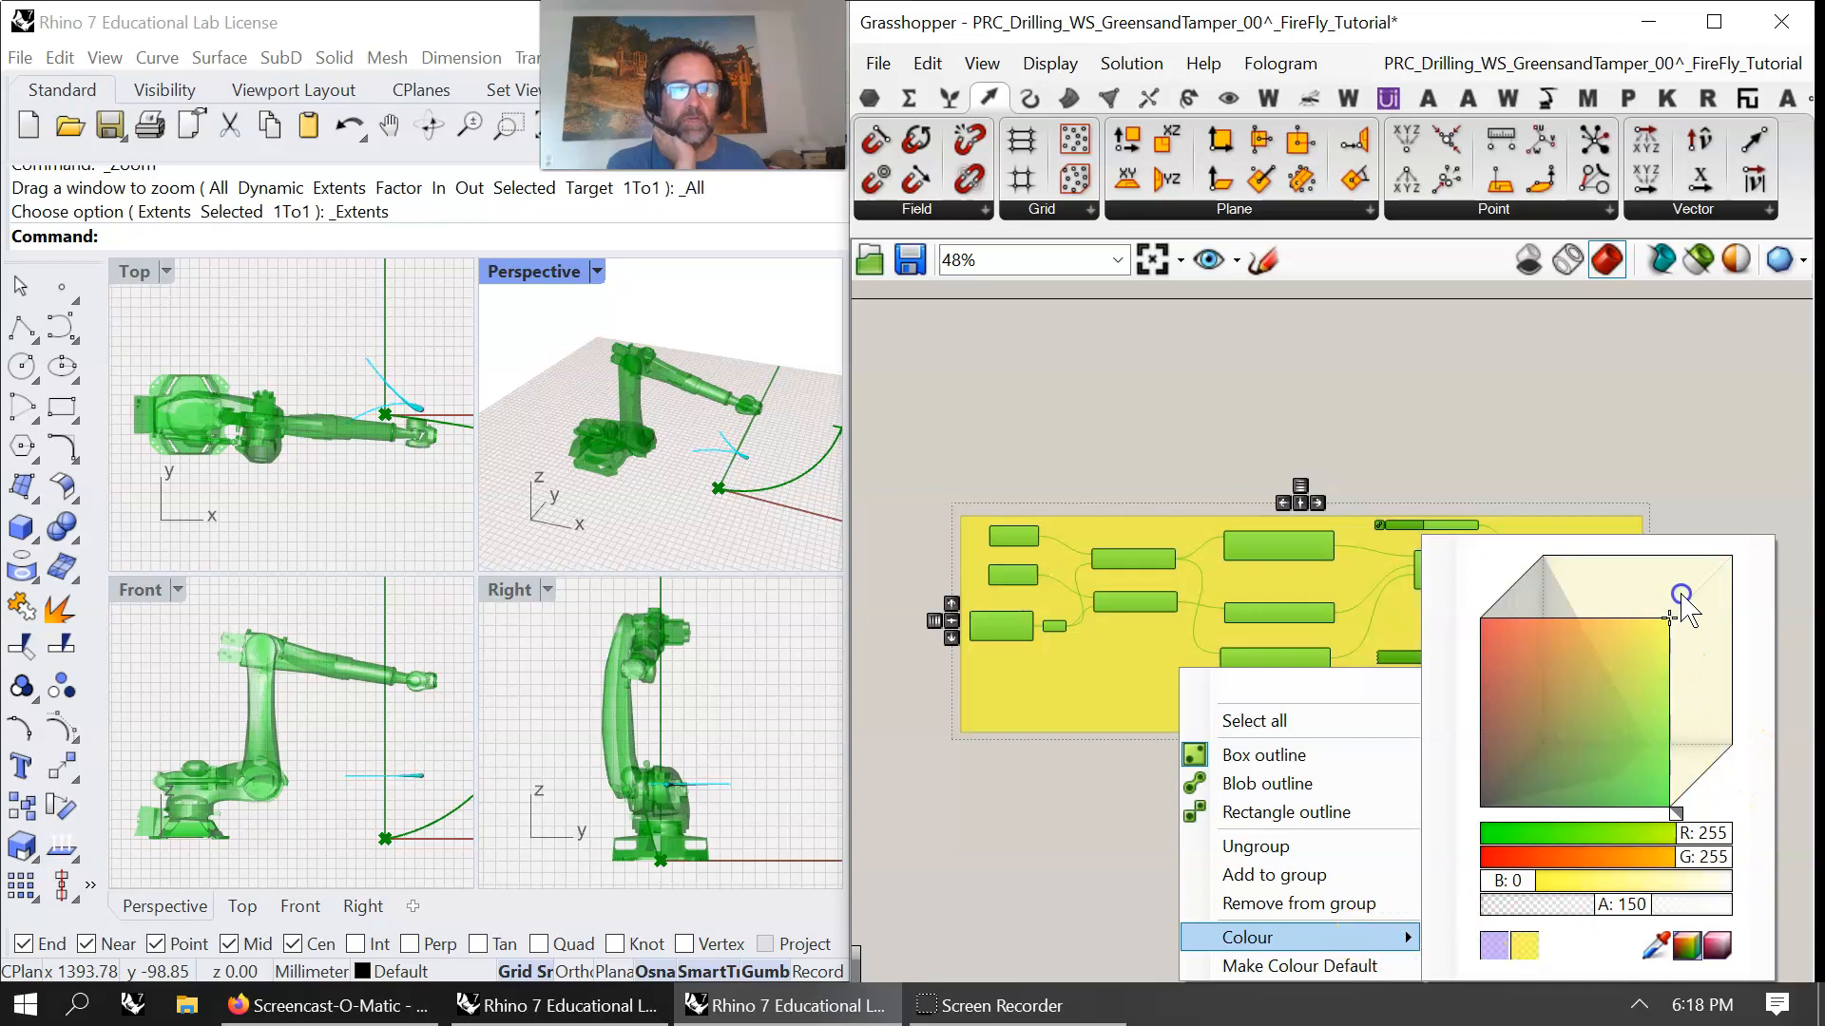
left_click(1671, 409)
left_click_drag(1198, 678, 1310, 677)
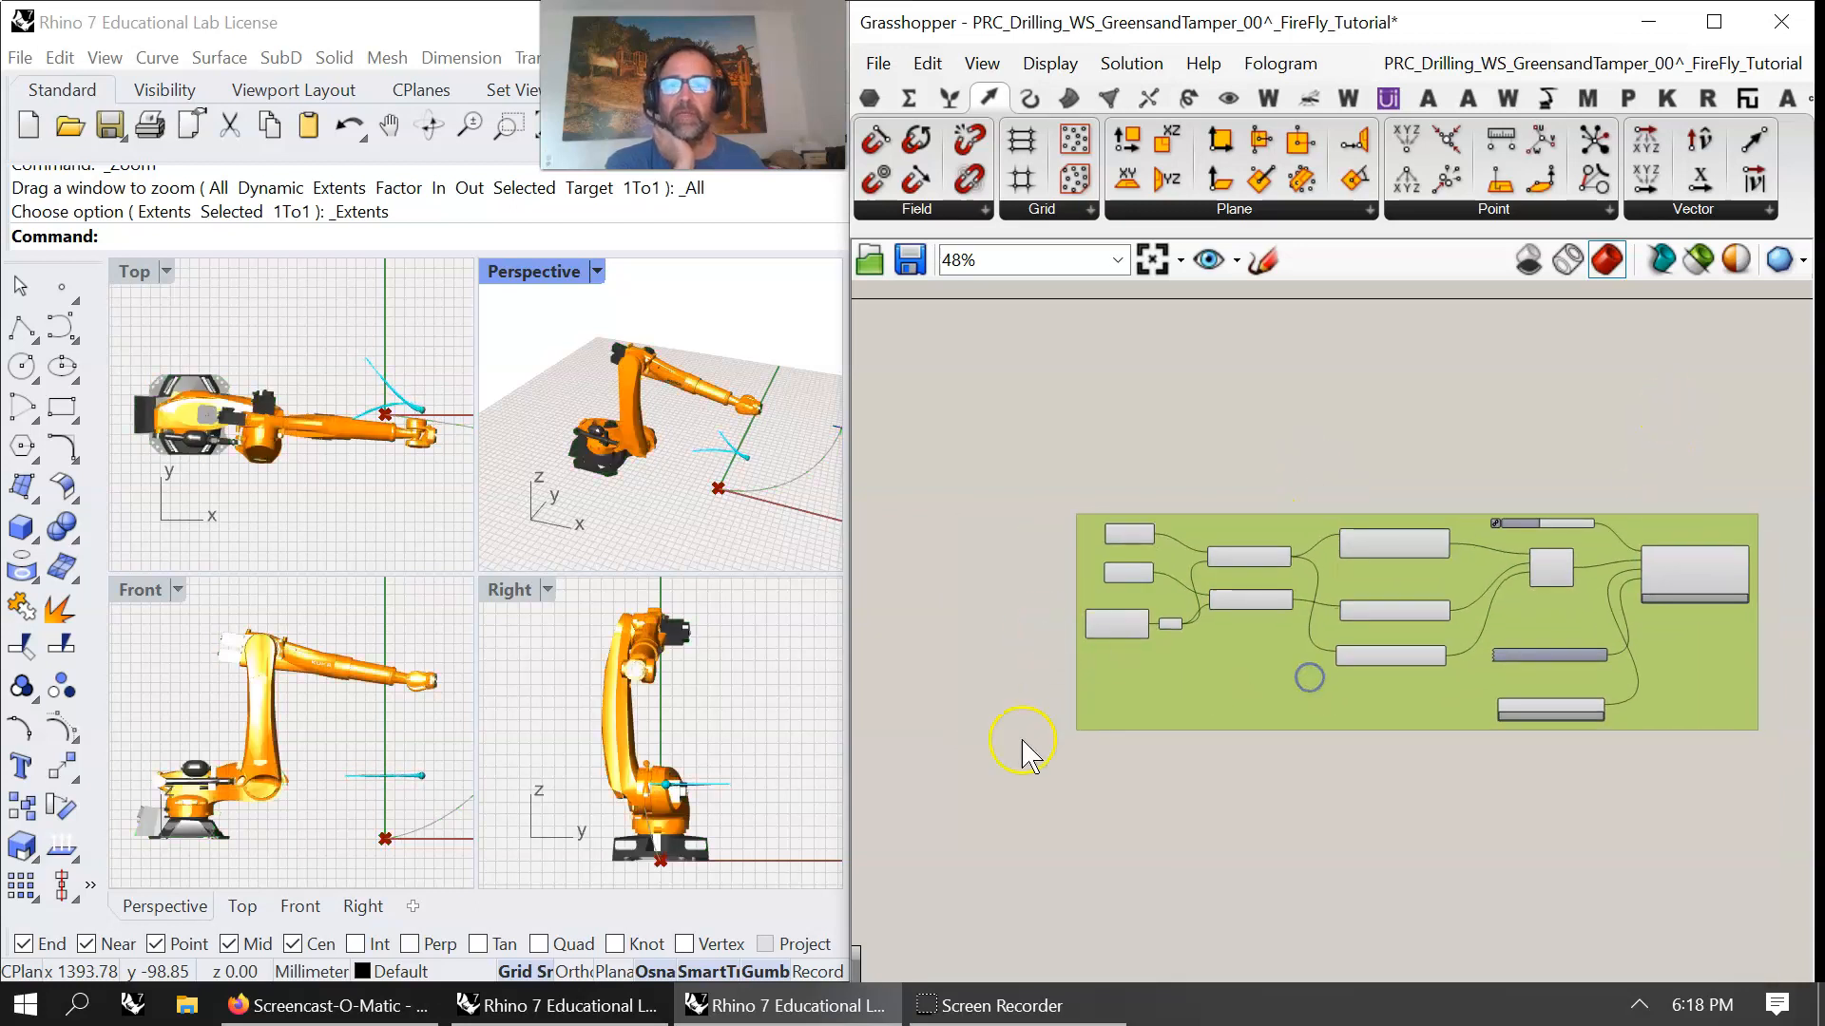
- Place a Polygon curve component on the empty canvas below the Audio Data group
right_click_drag(1005, 753, 1373, 551)
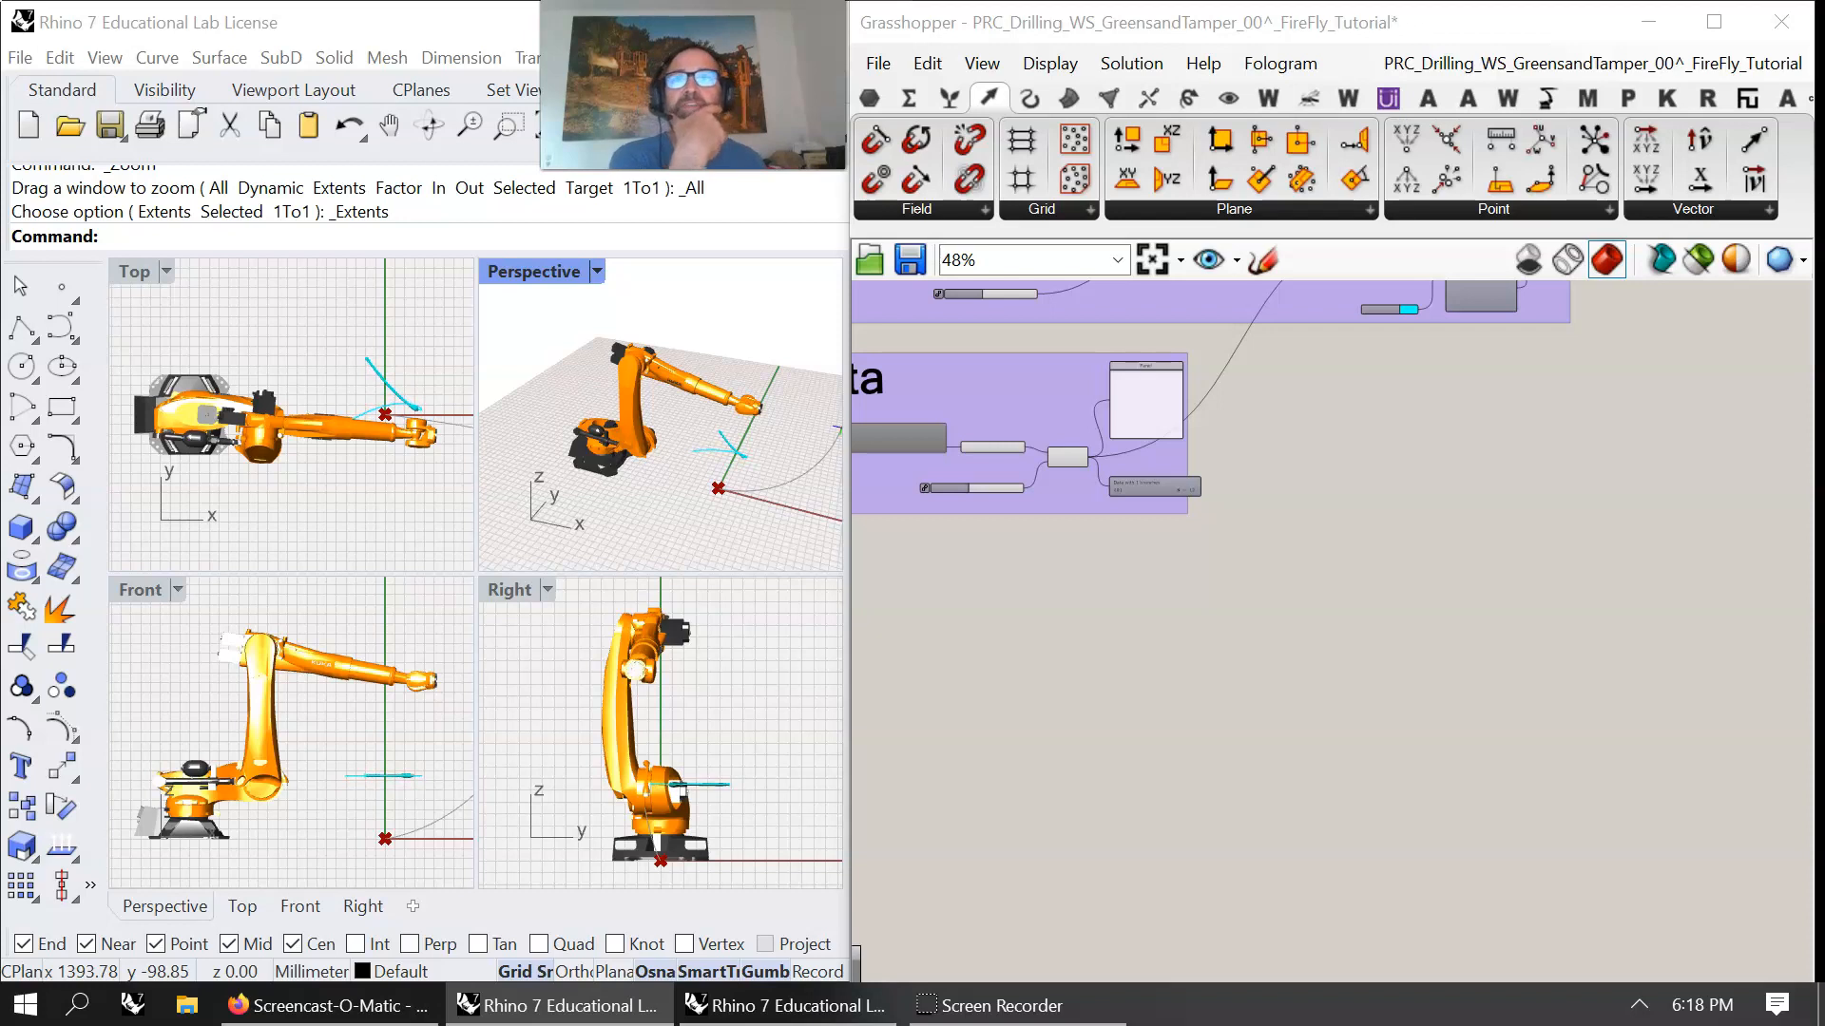
right_click_drag(1103, 699, 1257, 593)
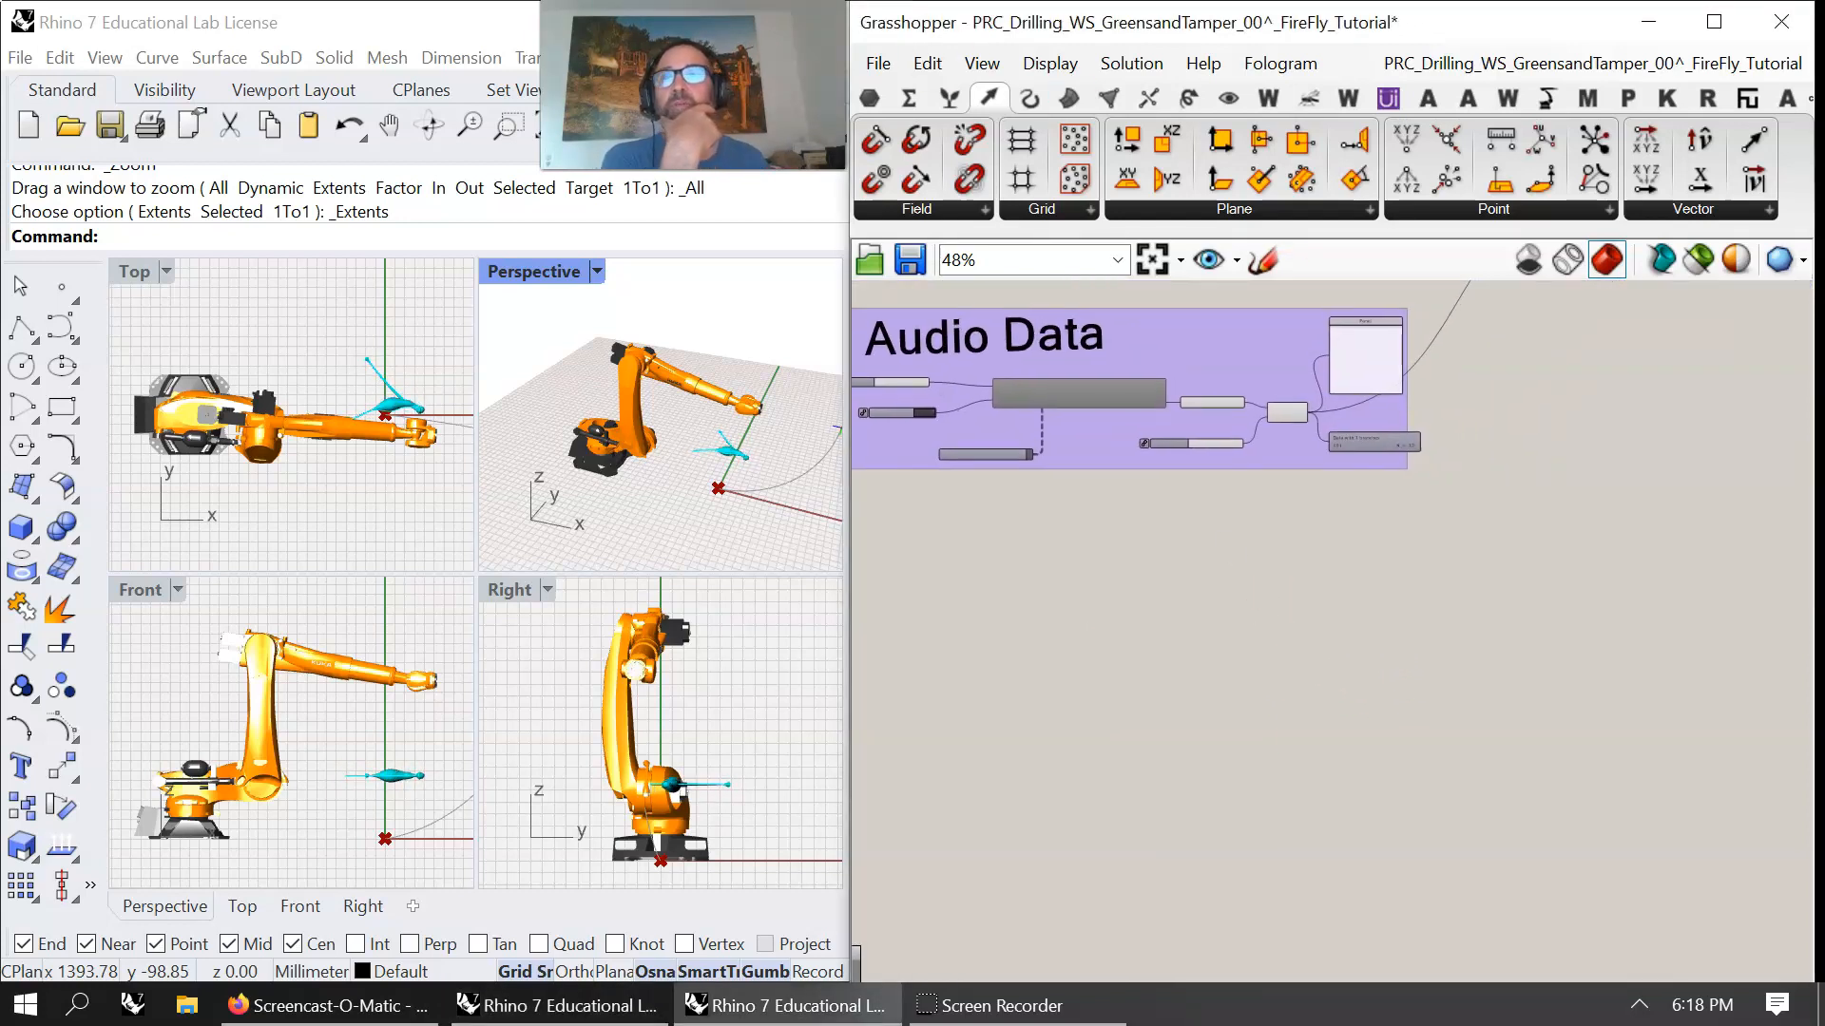
key("alt+Tab")
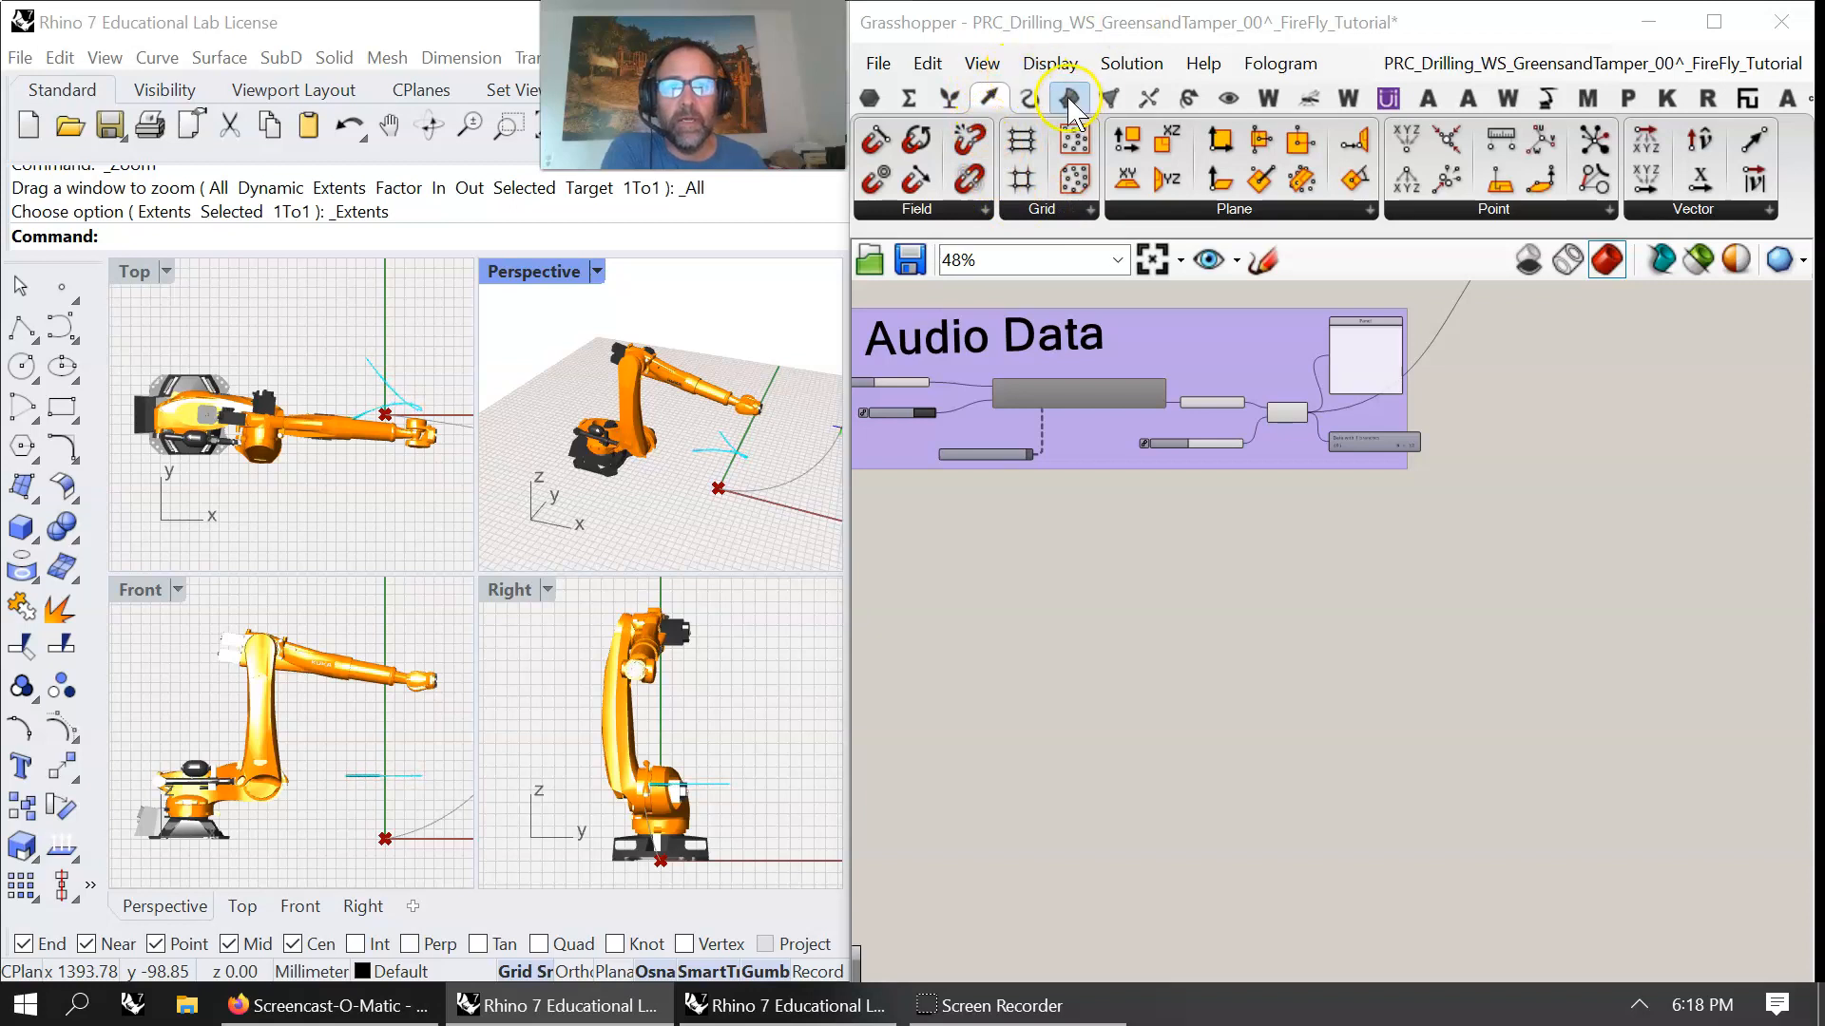
left_click(1032, 103)
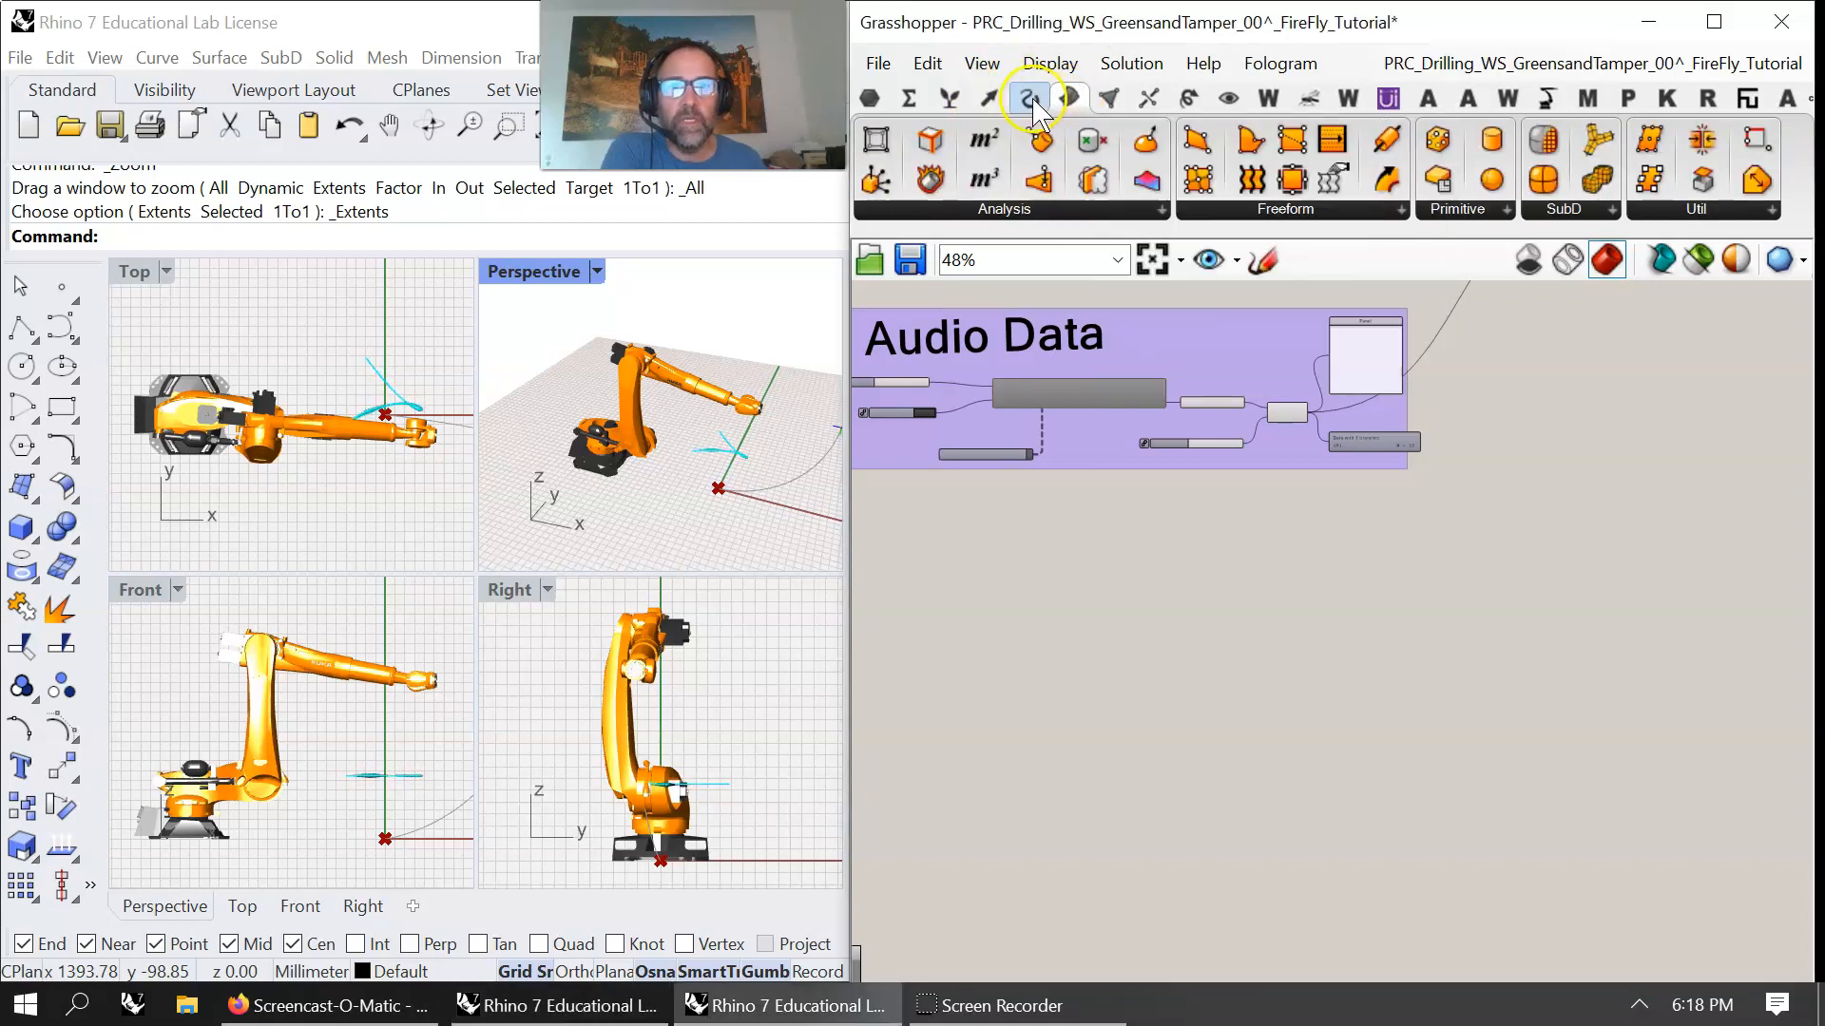
left_click(1031, 99)
left_click(1357, 207)
left_click_drag(1407, 755, 1236, 651)
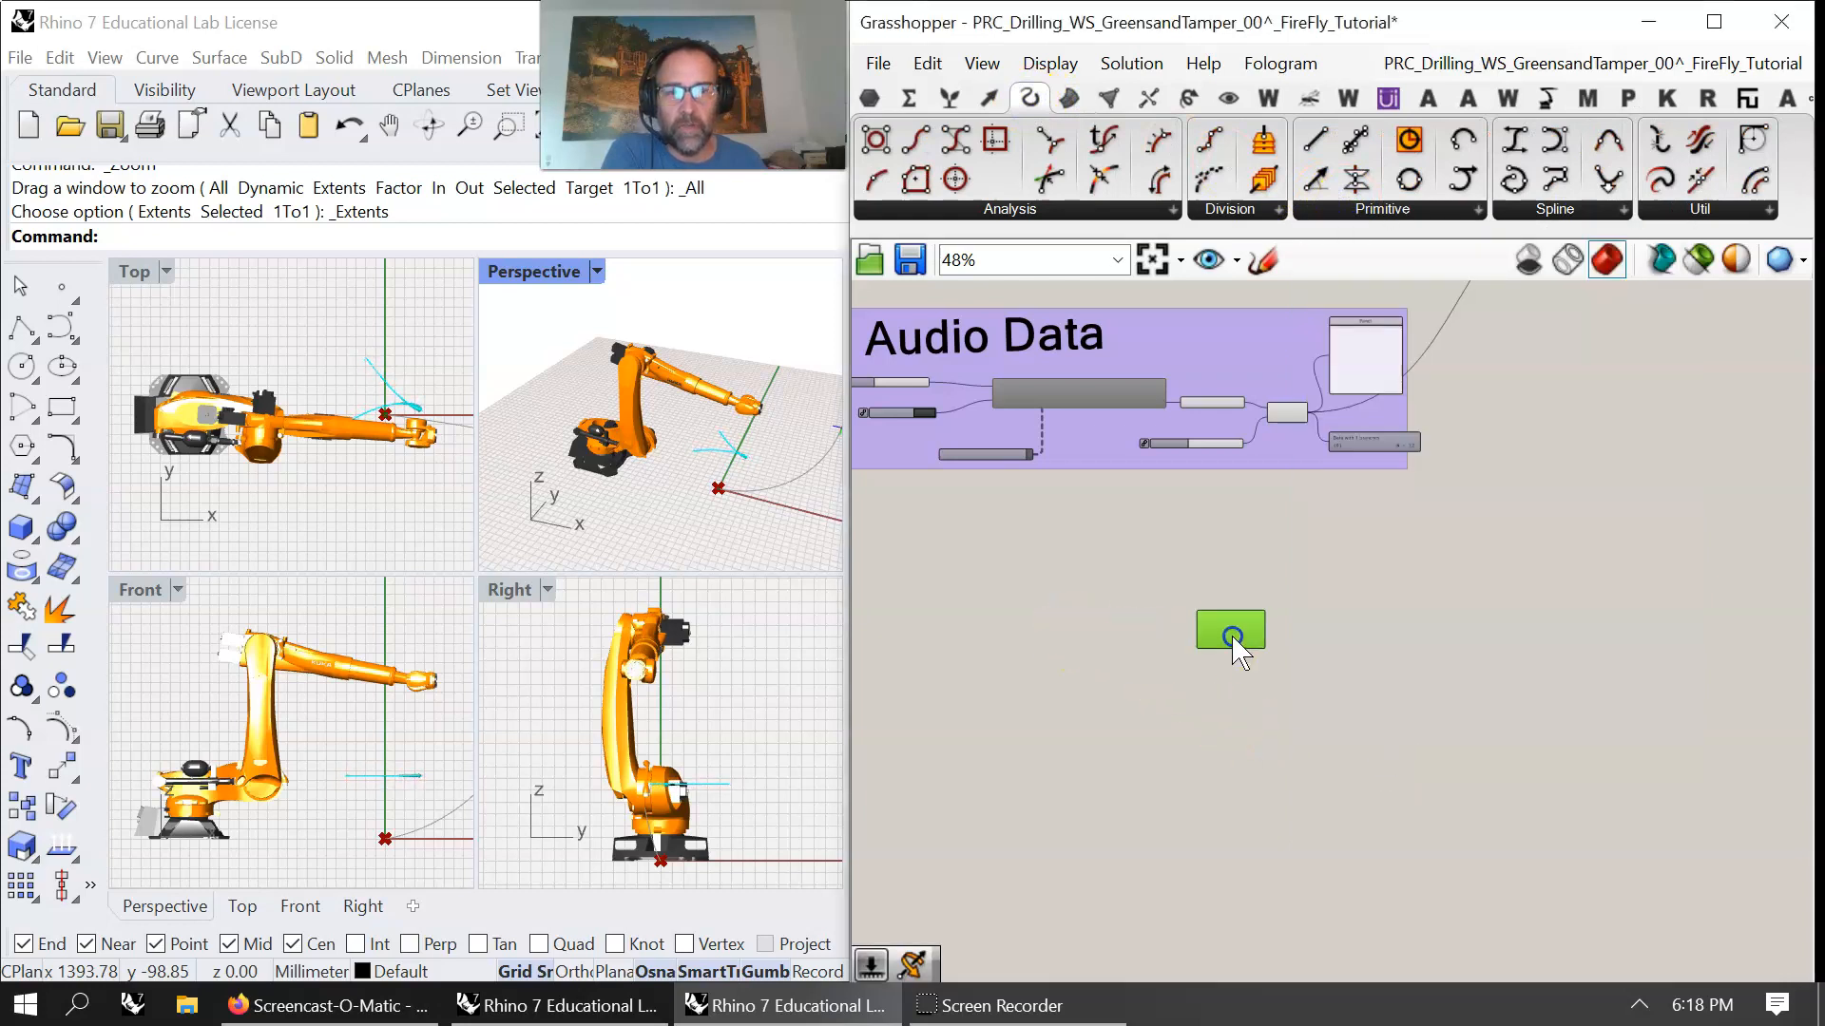
scroll(1234, 643, "up", 5)
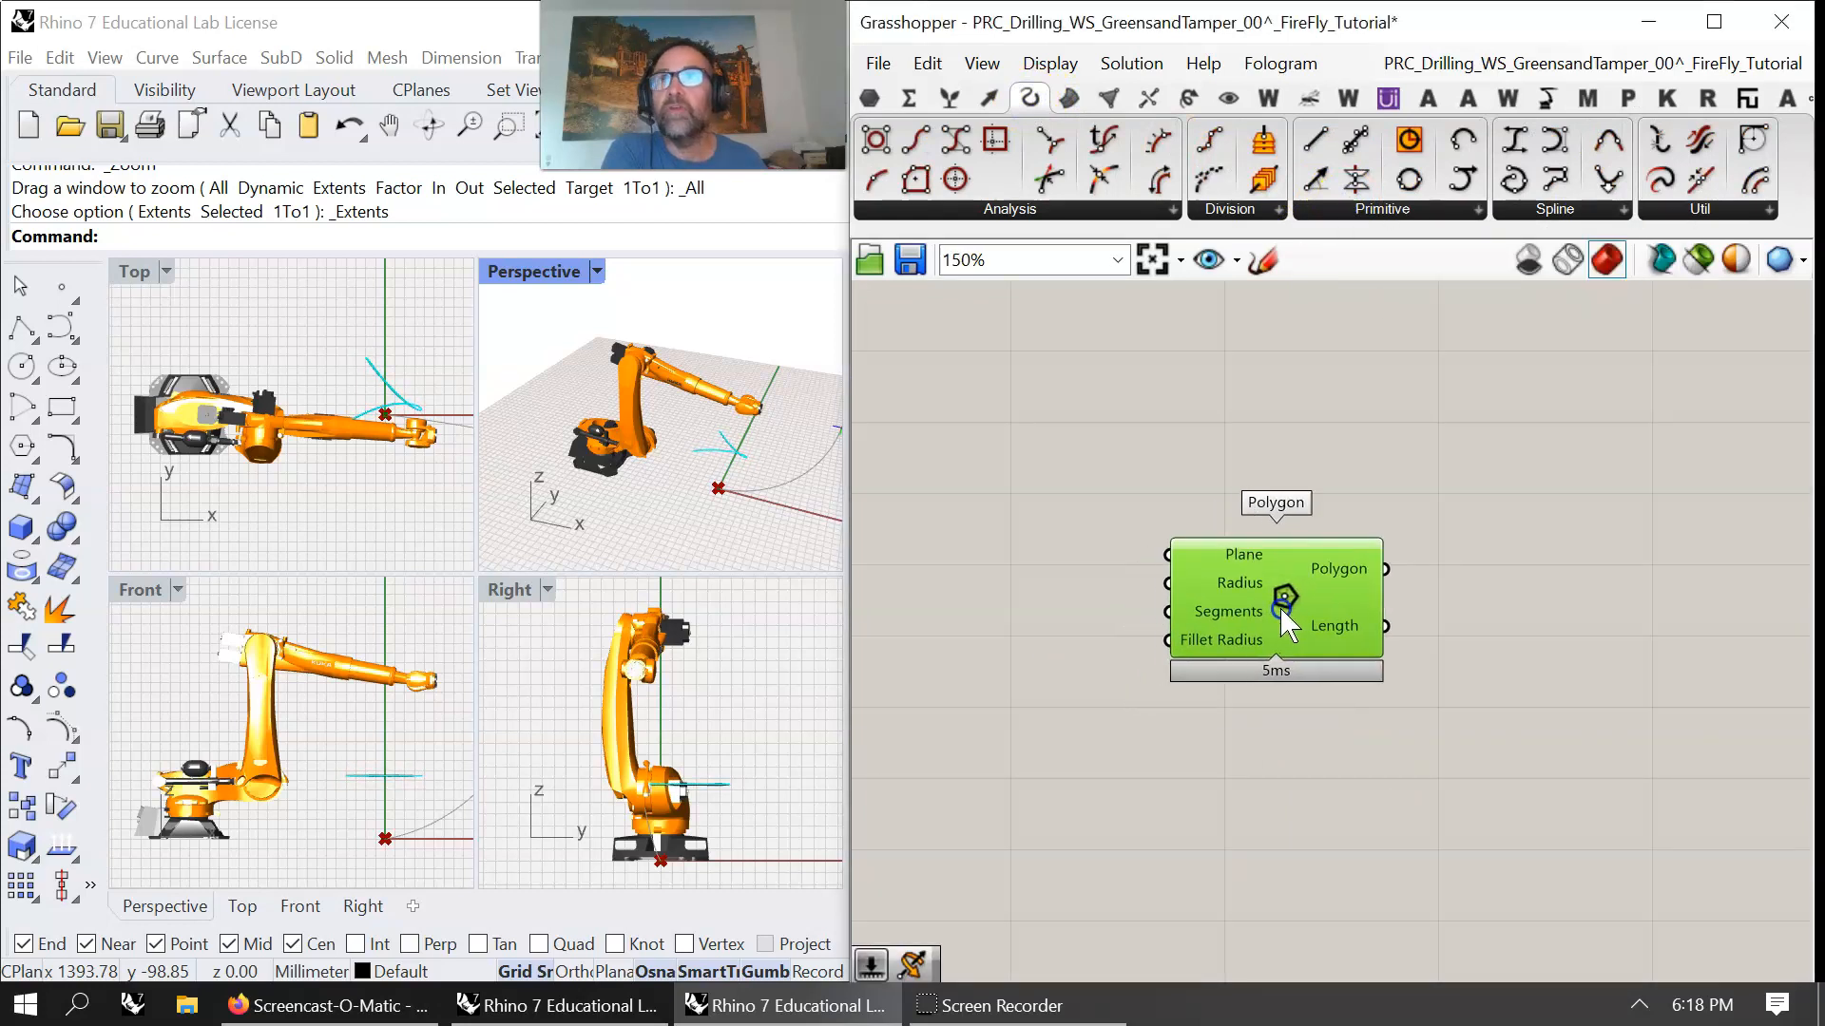
left_click(703, 29)
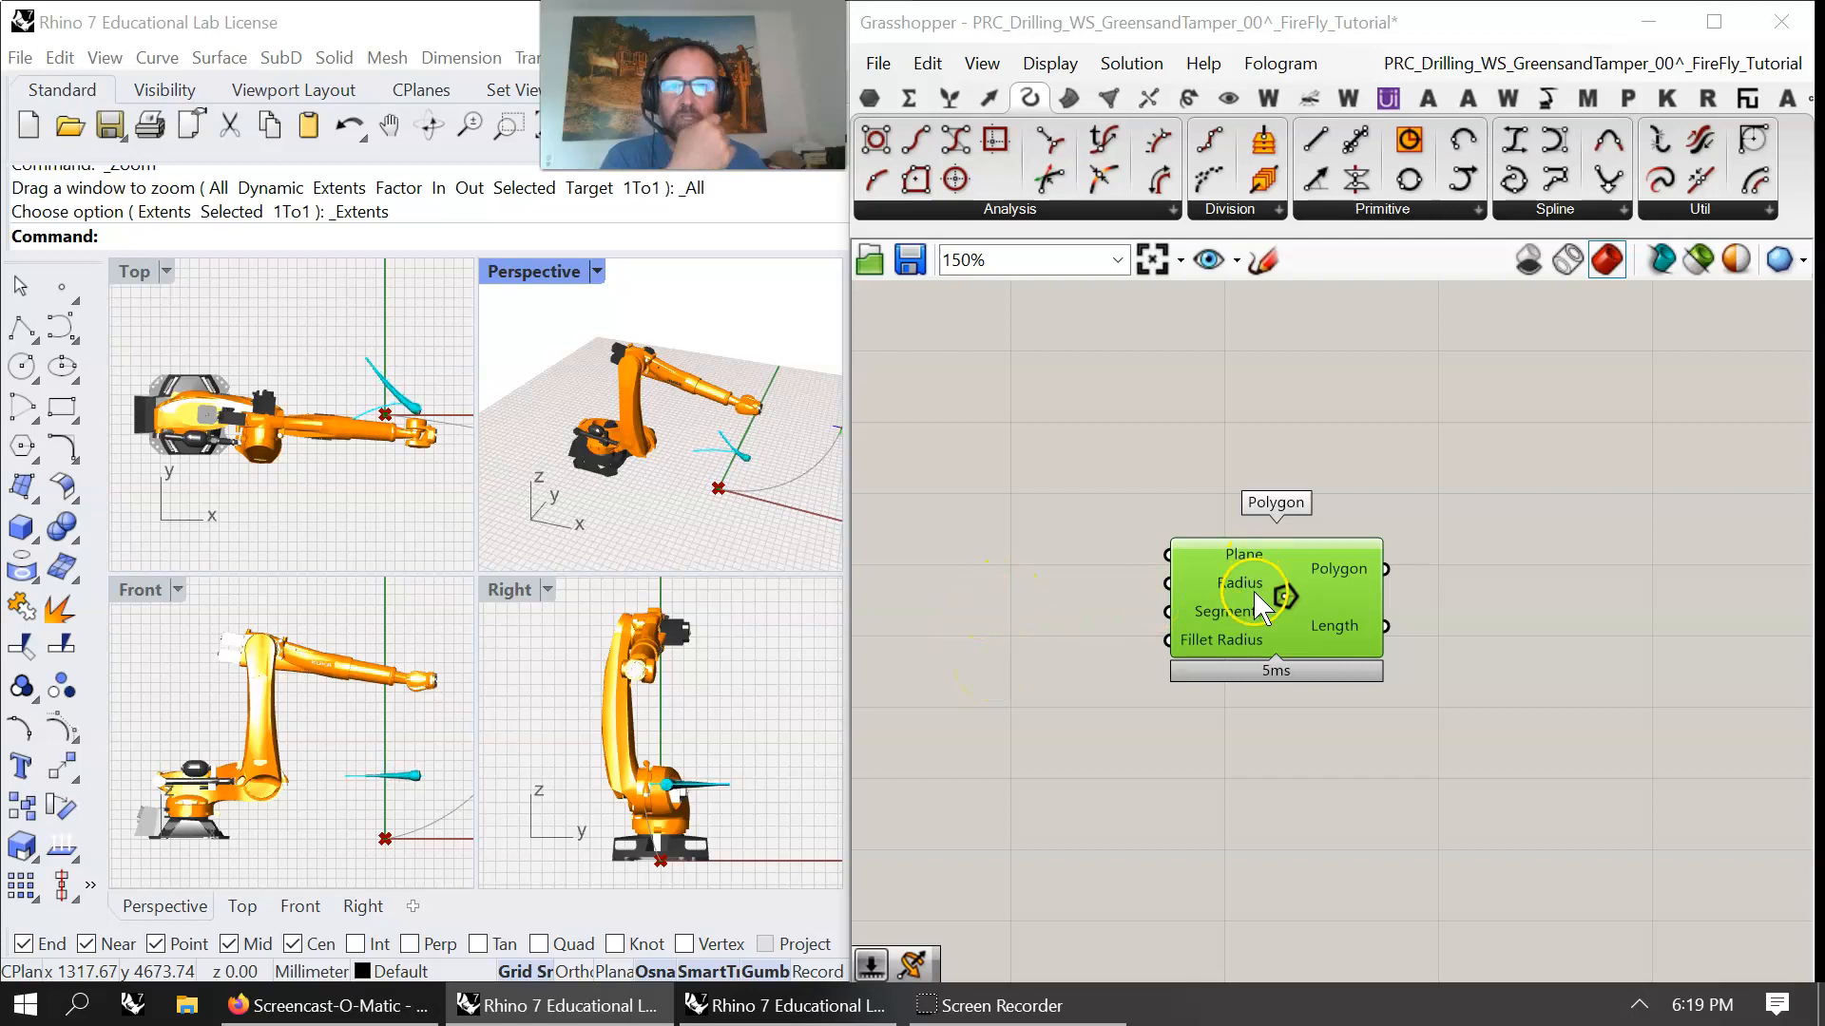
scroll(1080, 407, "down", 3)
scroll(1091, 435, "up", 3)
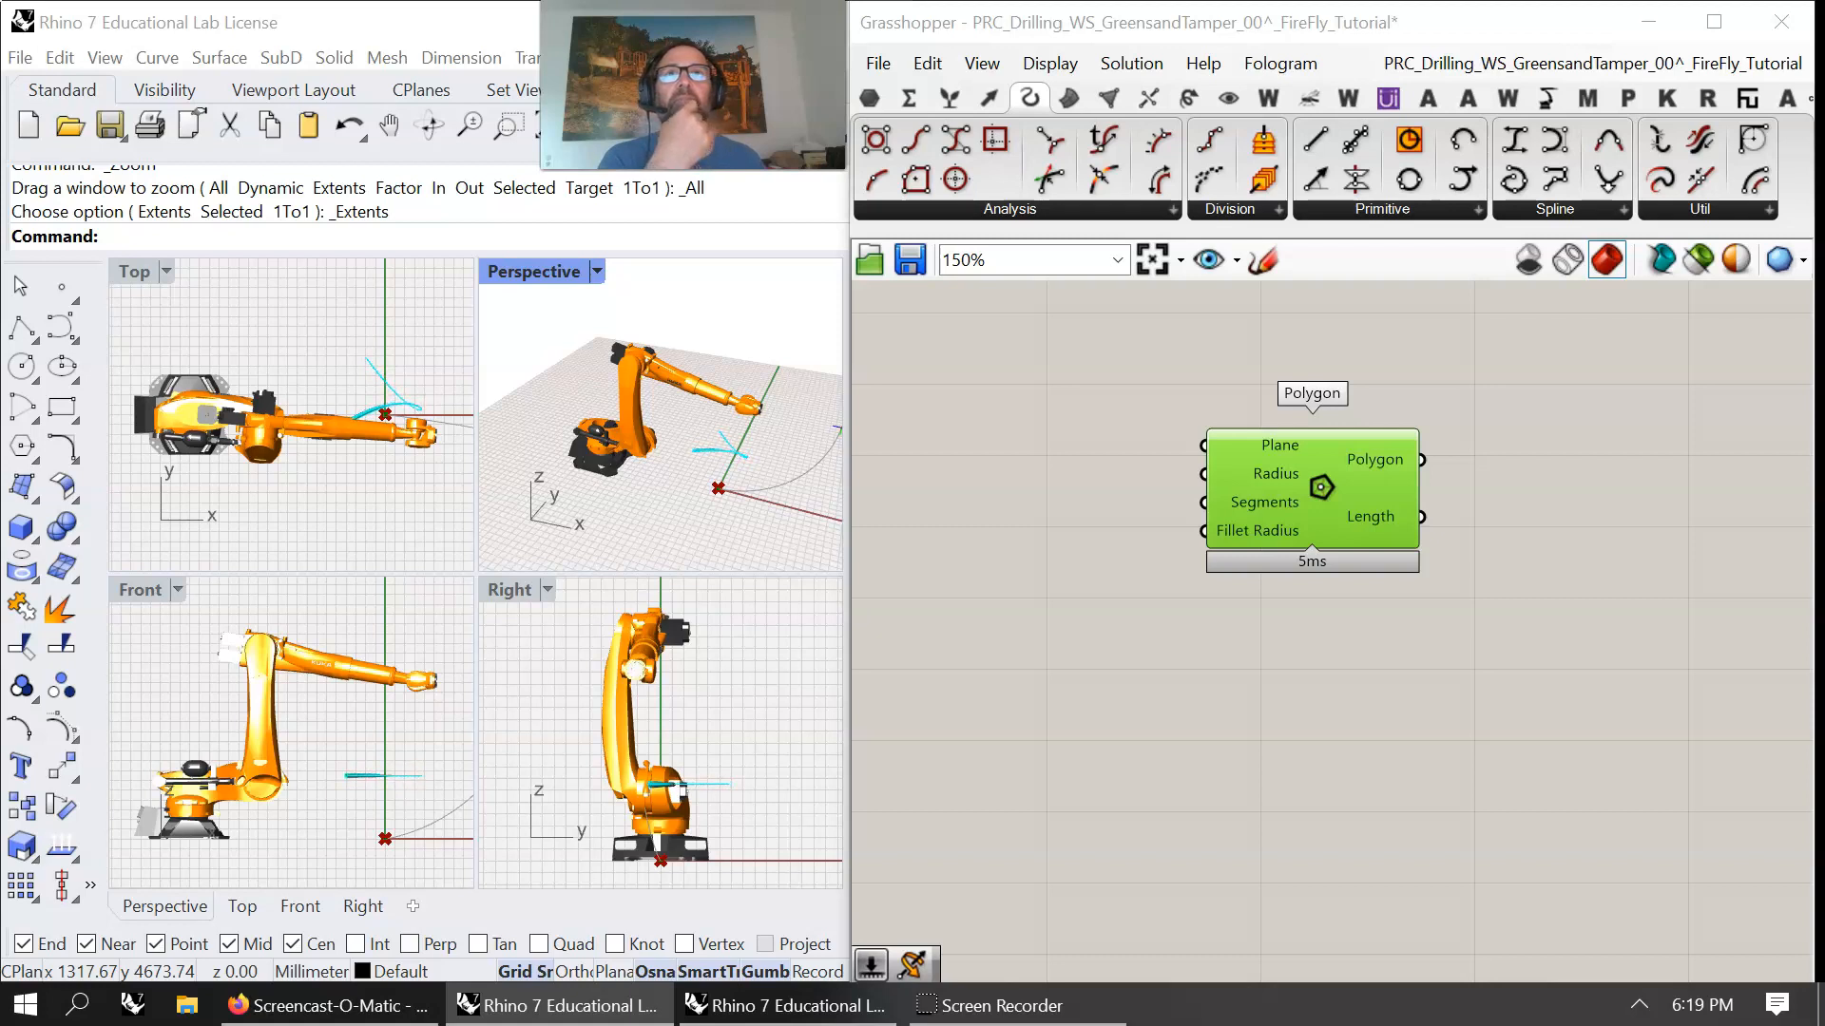
- Add a Number Slider with the value 855 and connect it to the Polygon component's Radius input
double_click(1024, 563)
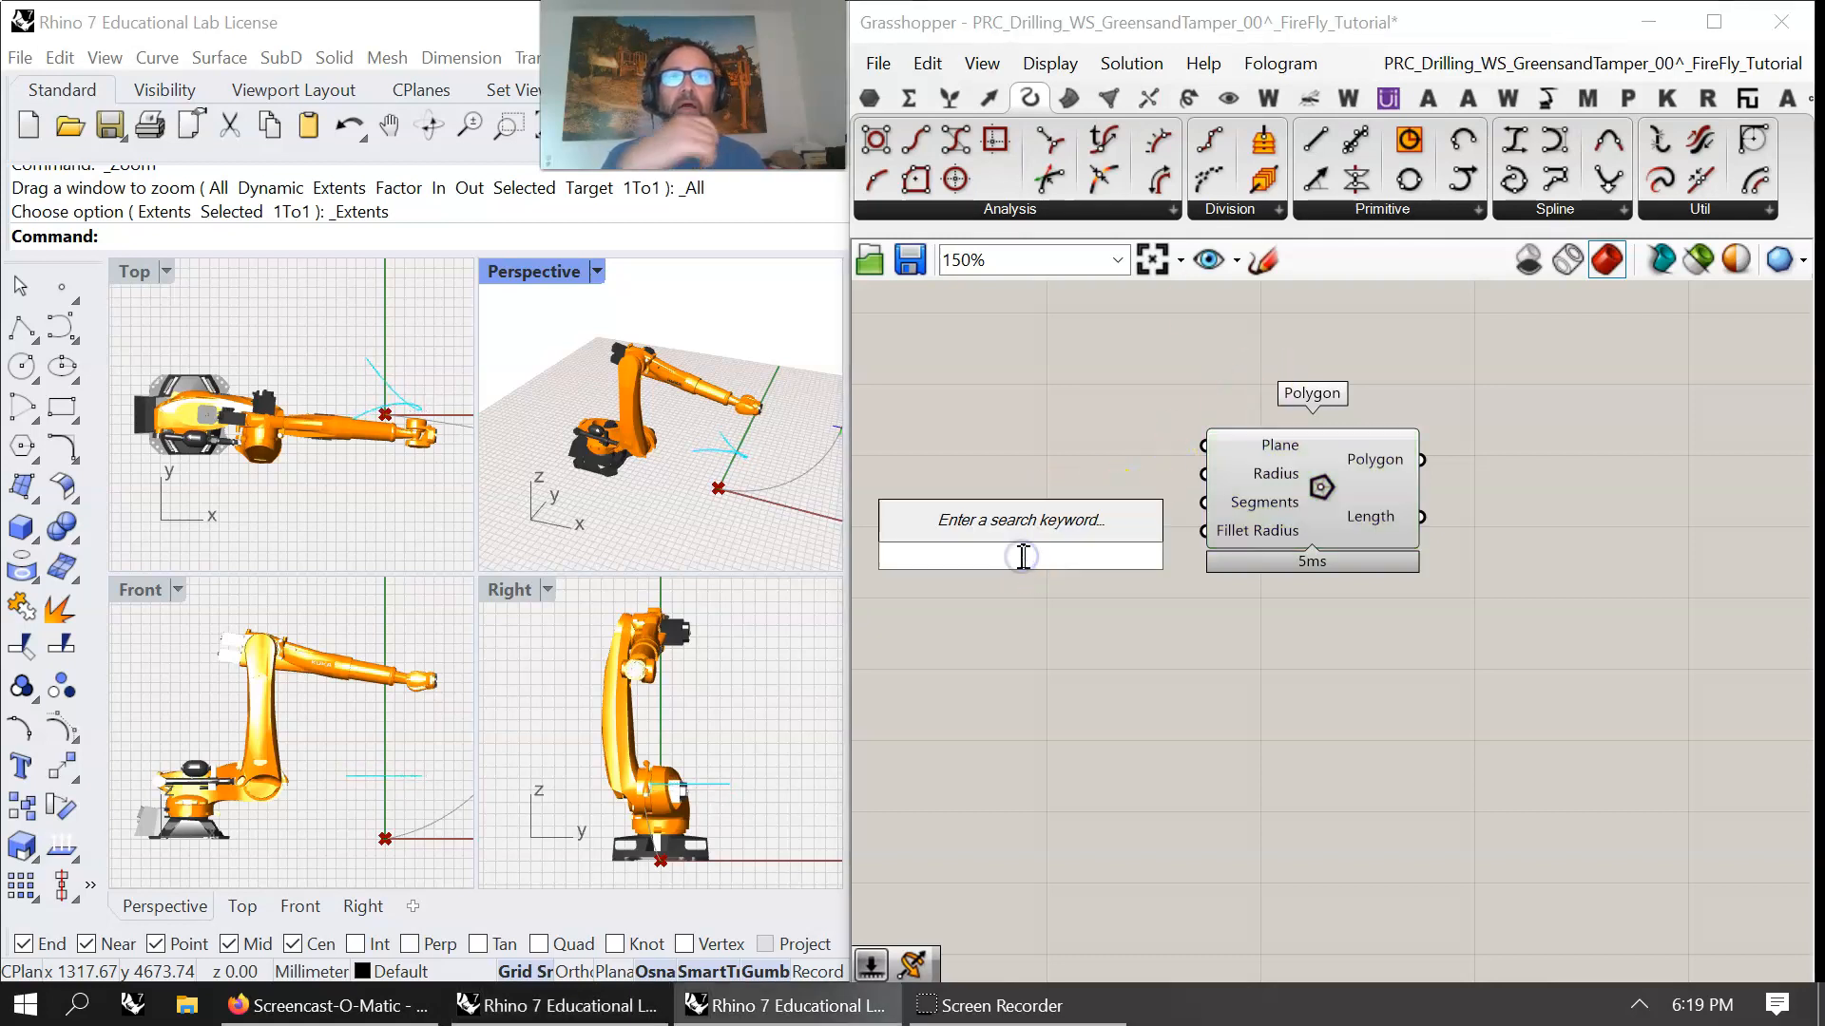
type("8")
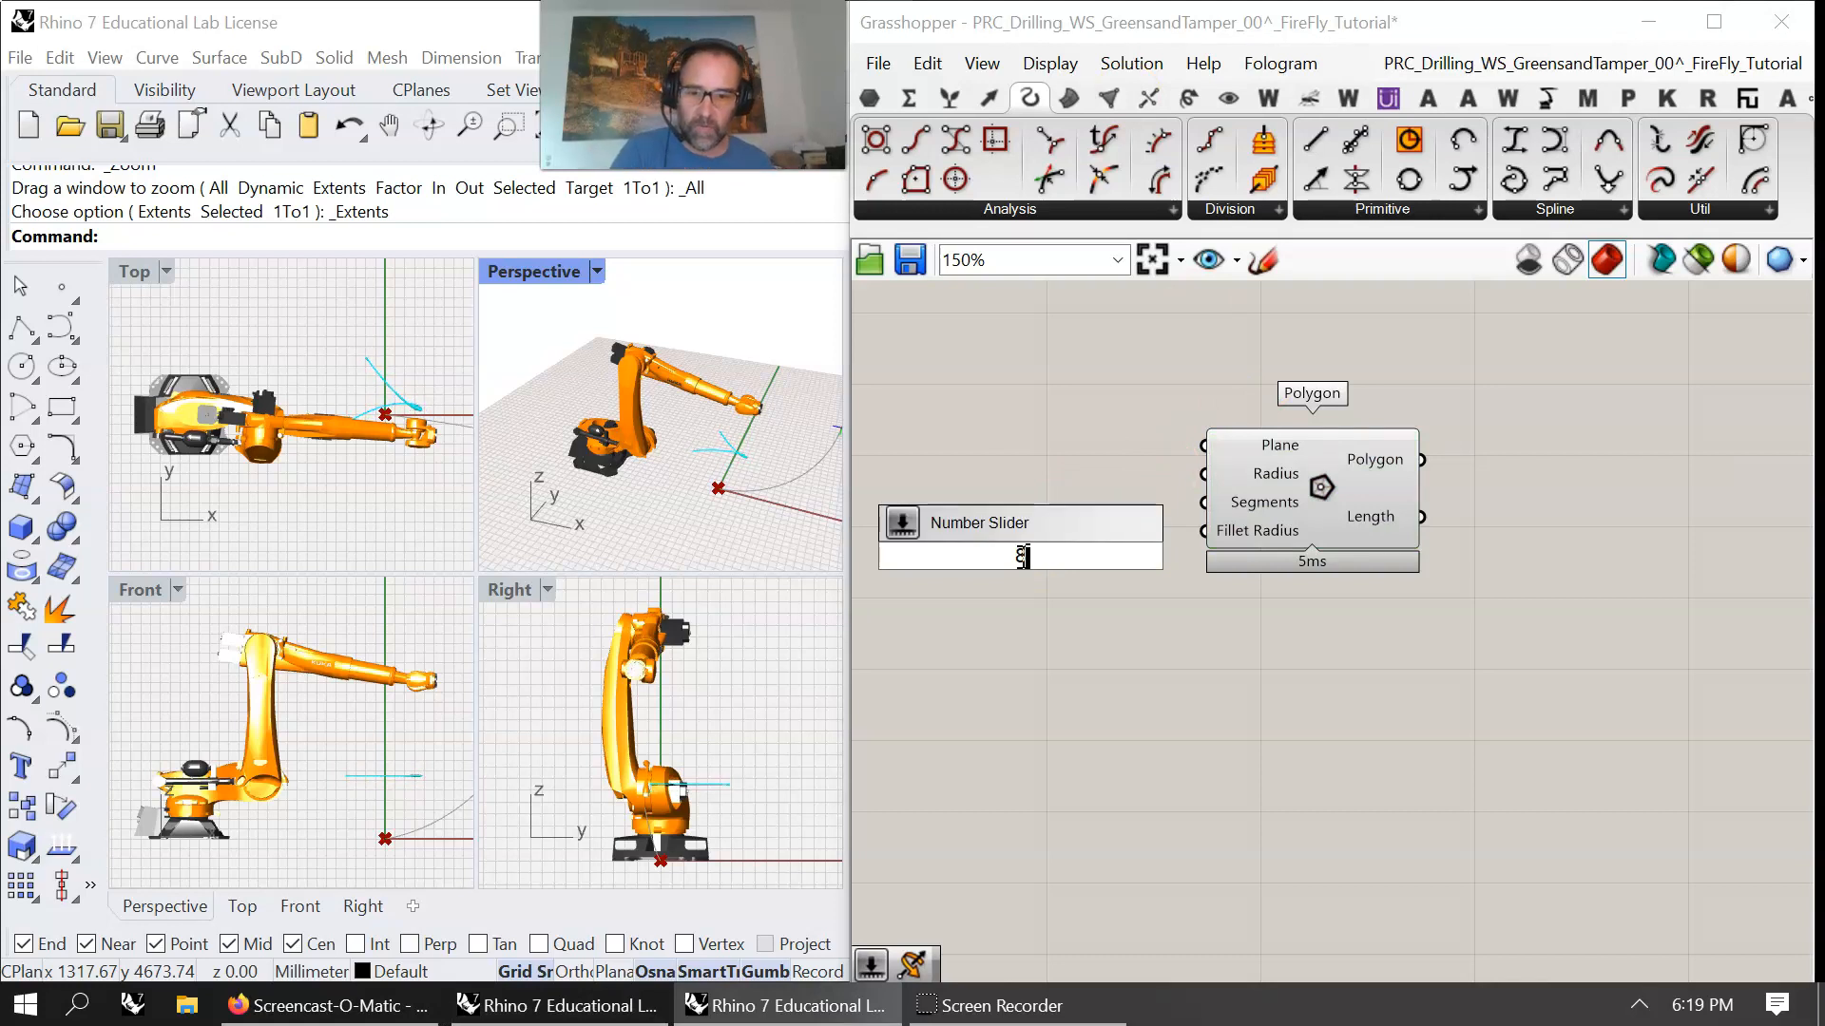
key("Return")
left_click_drag(1168, 555, 1204, 474)
left_click_drag(1084, 561, 1049, 531)
left_click(728, 511)
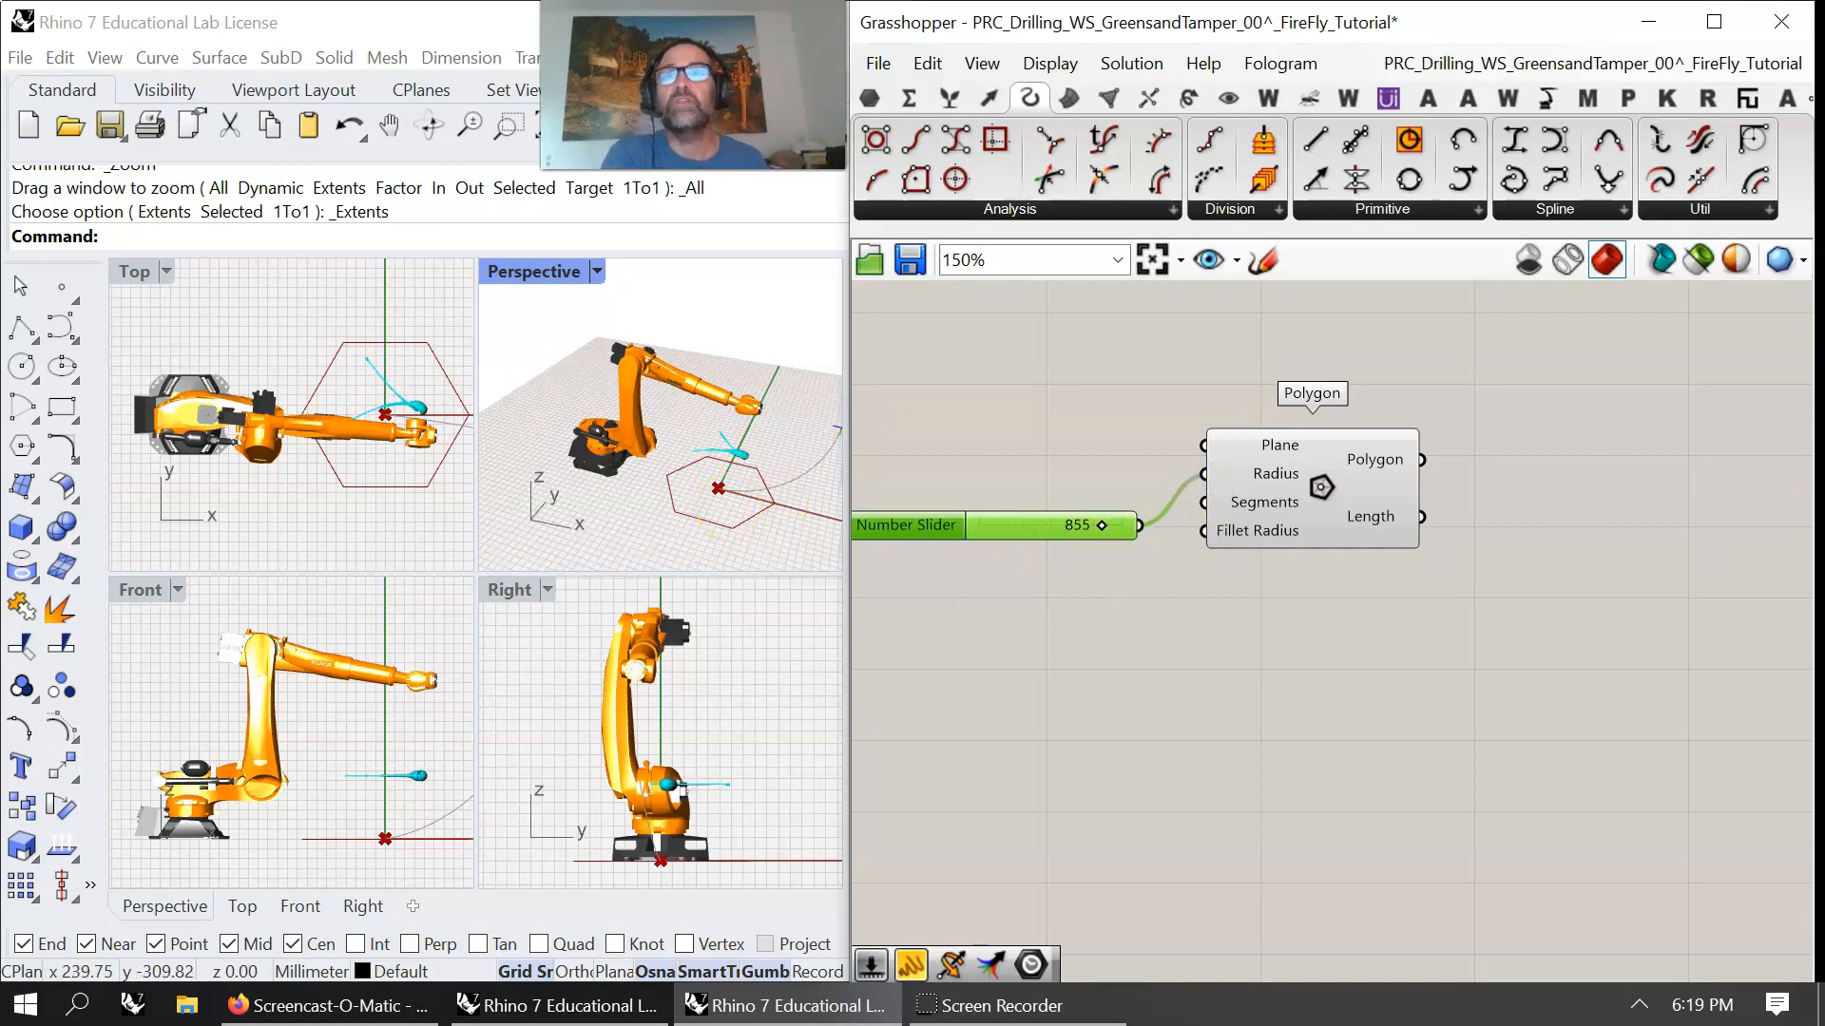
left_click(728, 511)
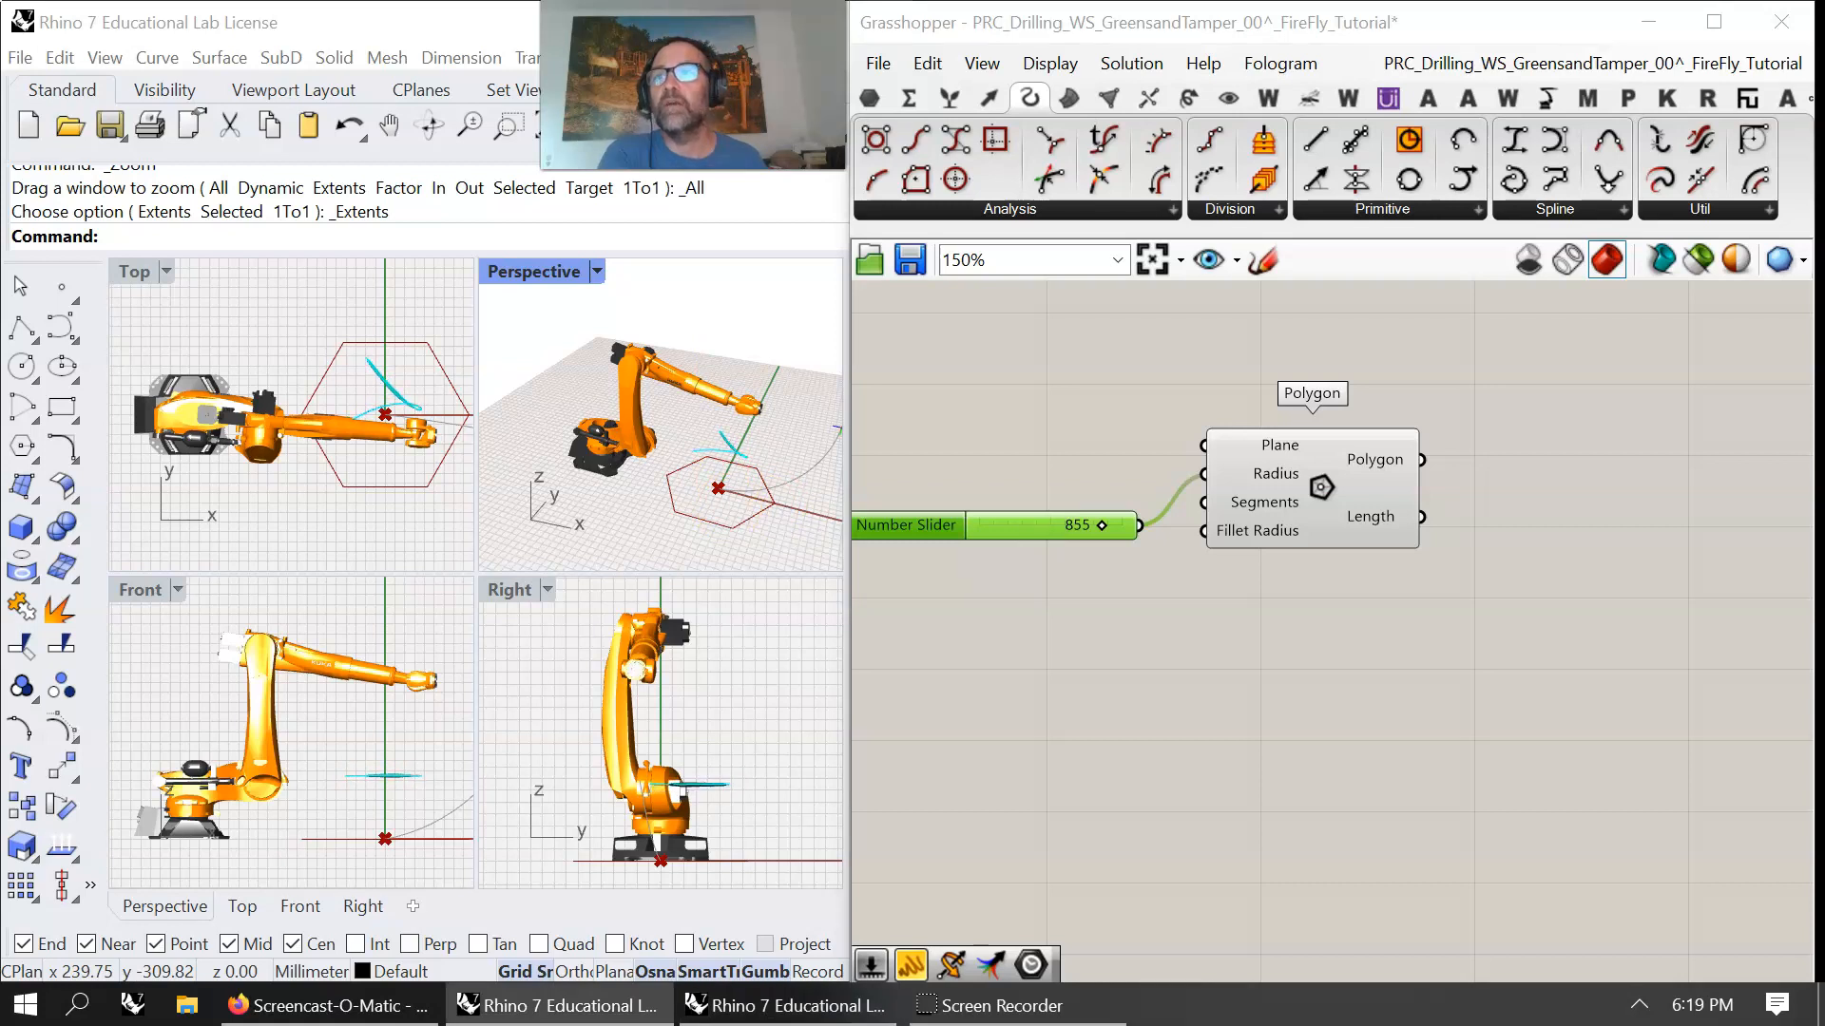
- Add a Number Slider with the value 6 below the radius slider and set its minimum to 3
double_click(1059, 637)
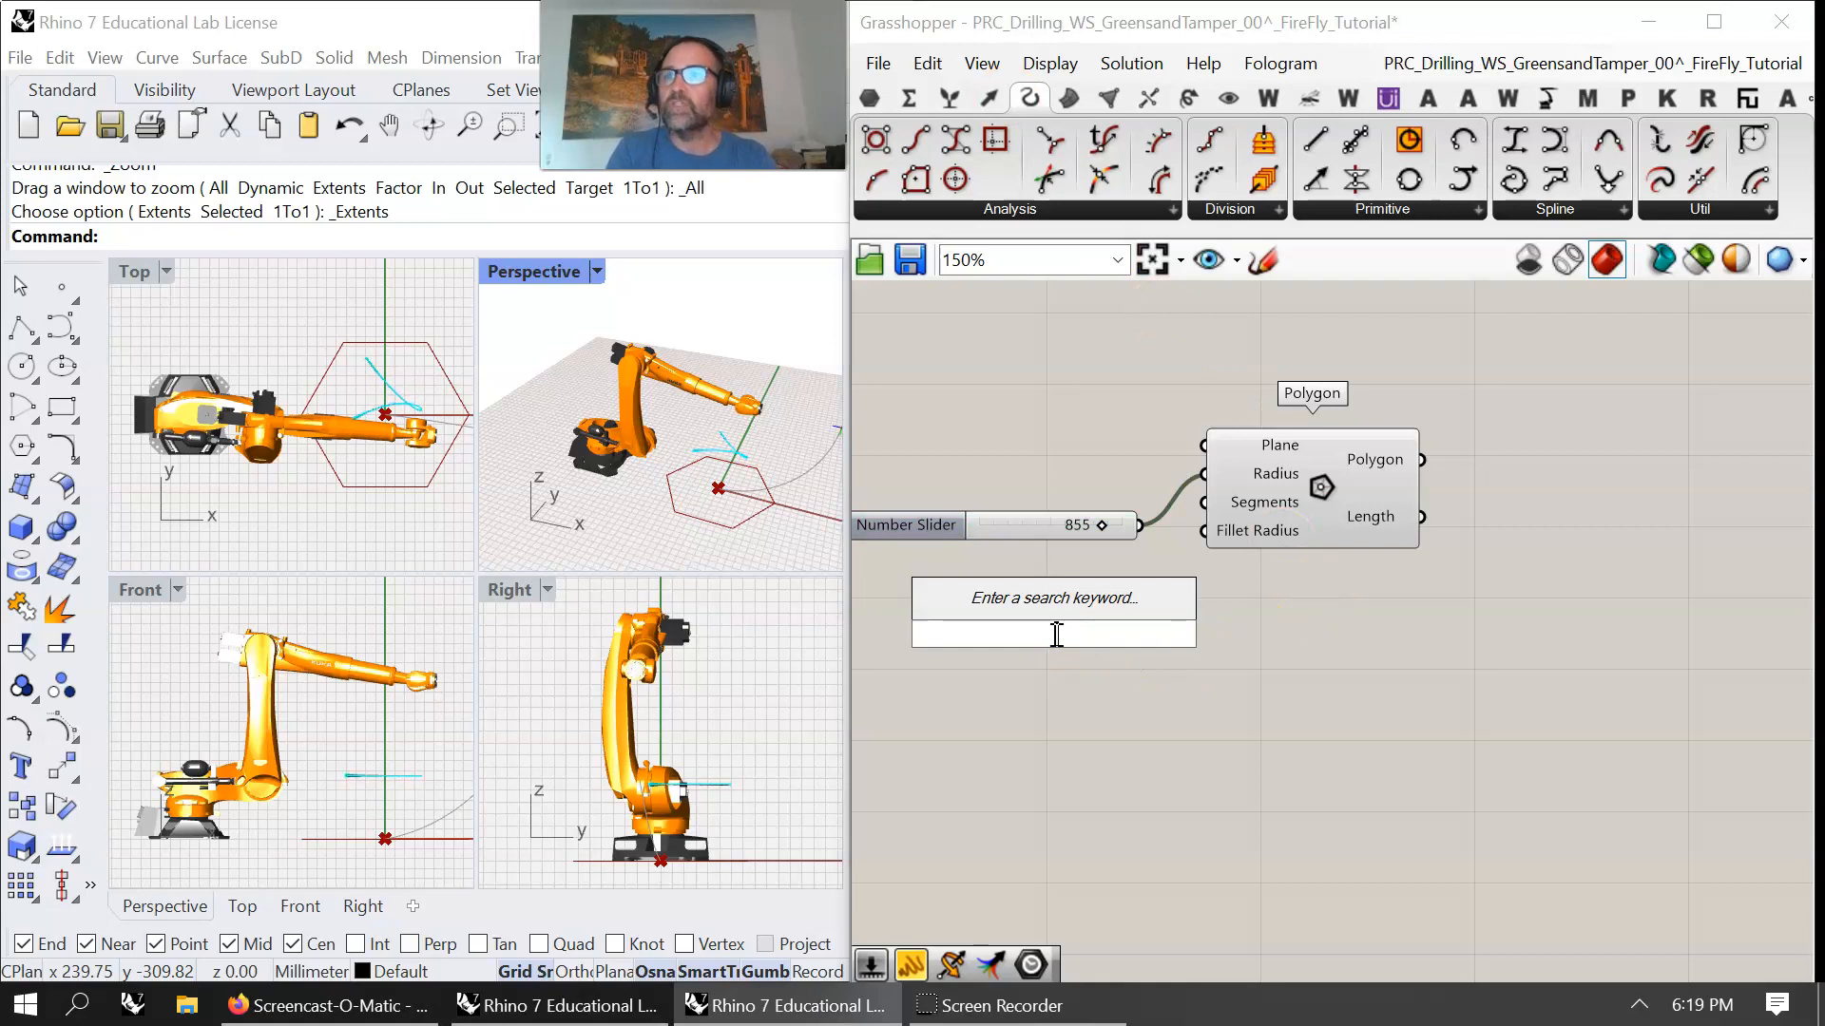
type("6")
key("Return")
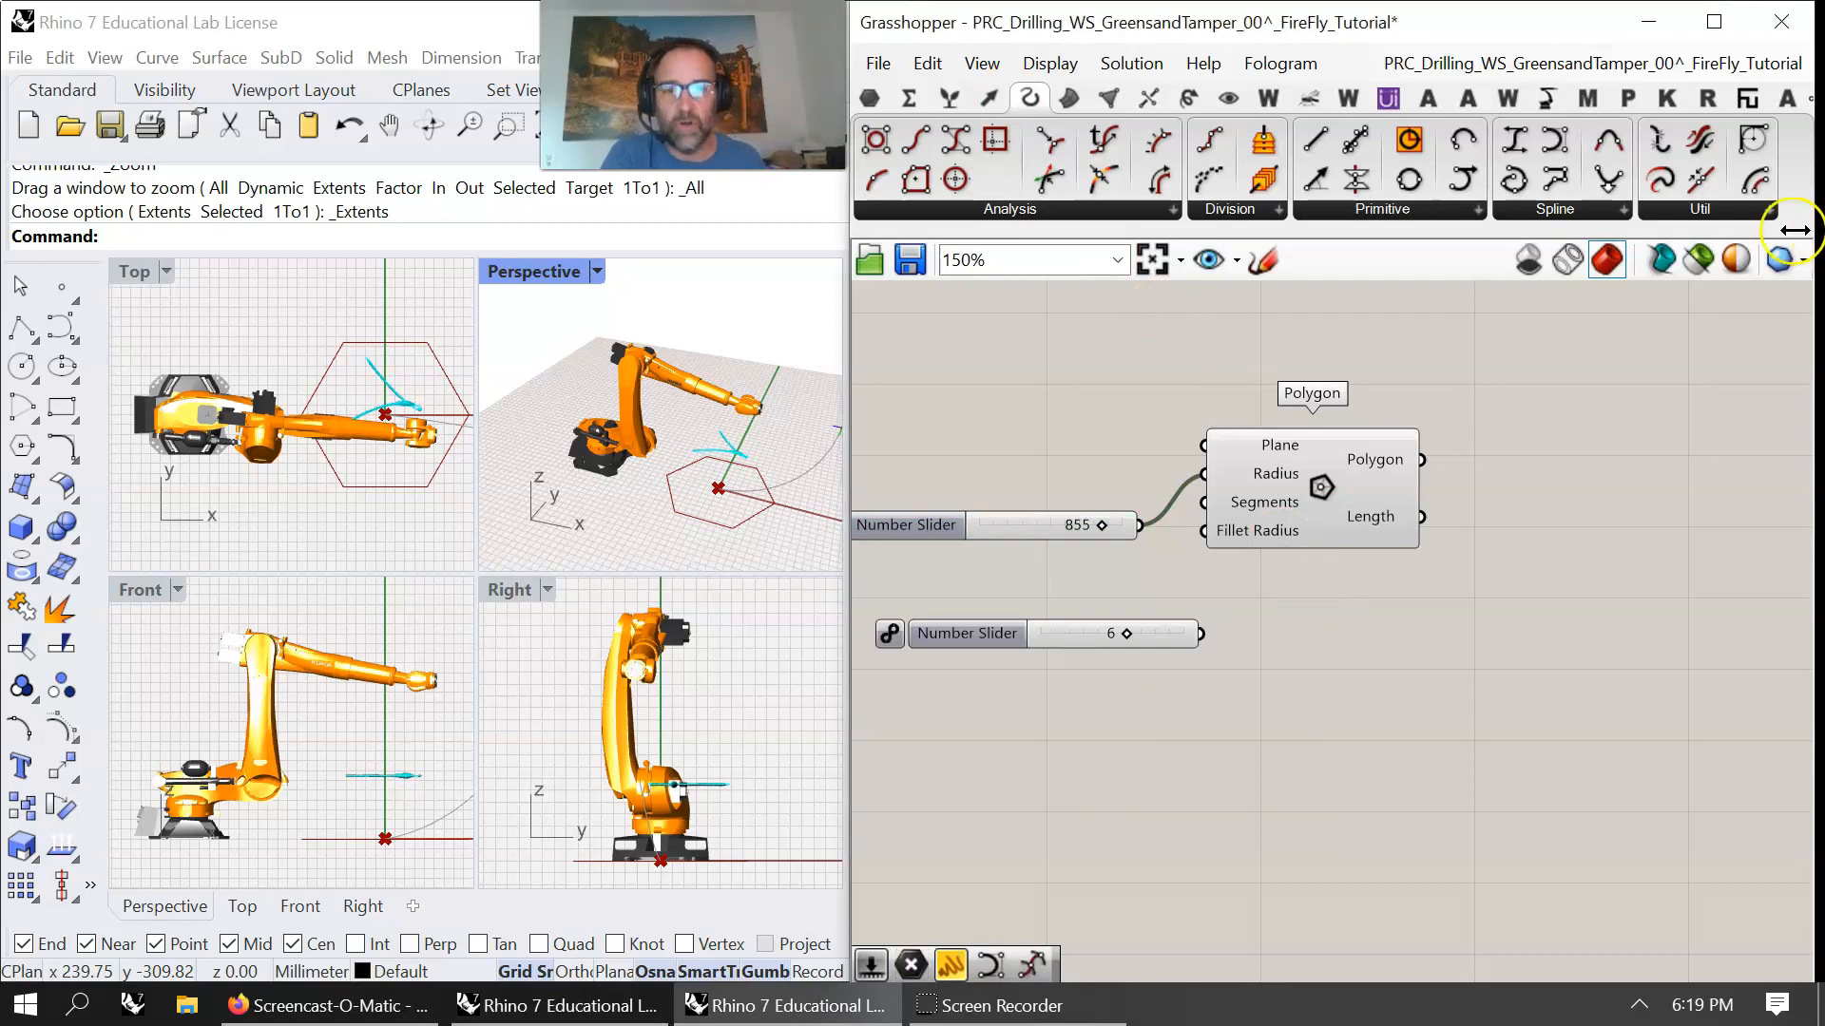
right_click(1080, 653)
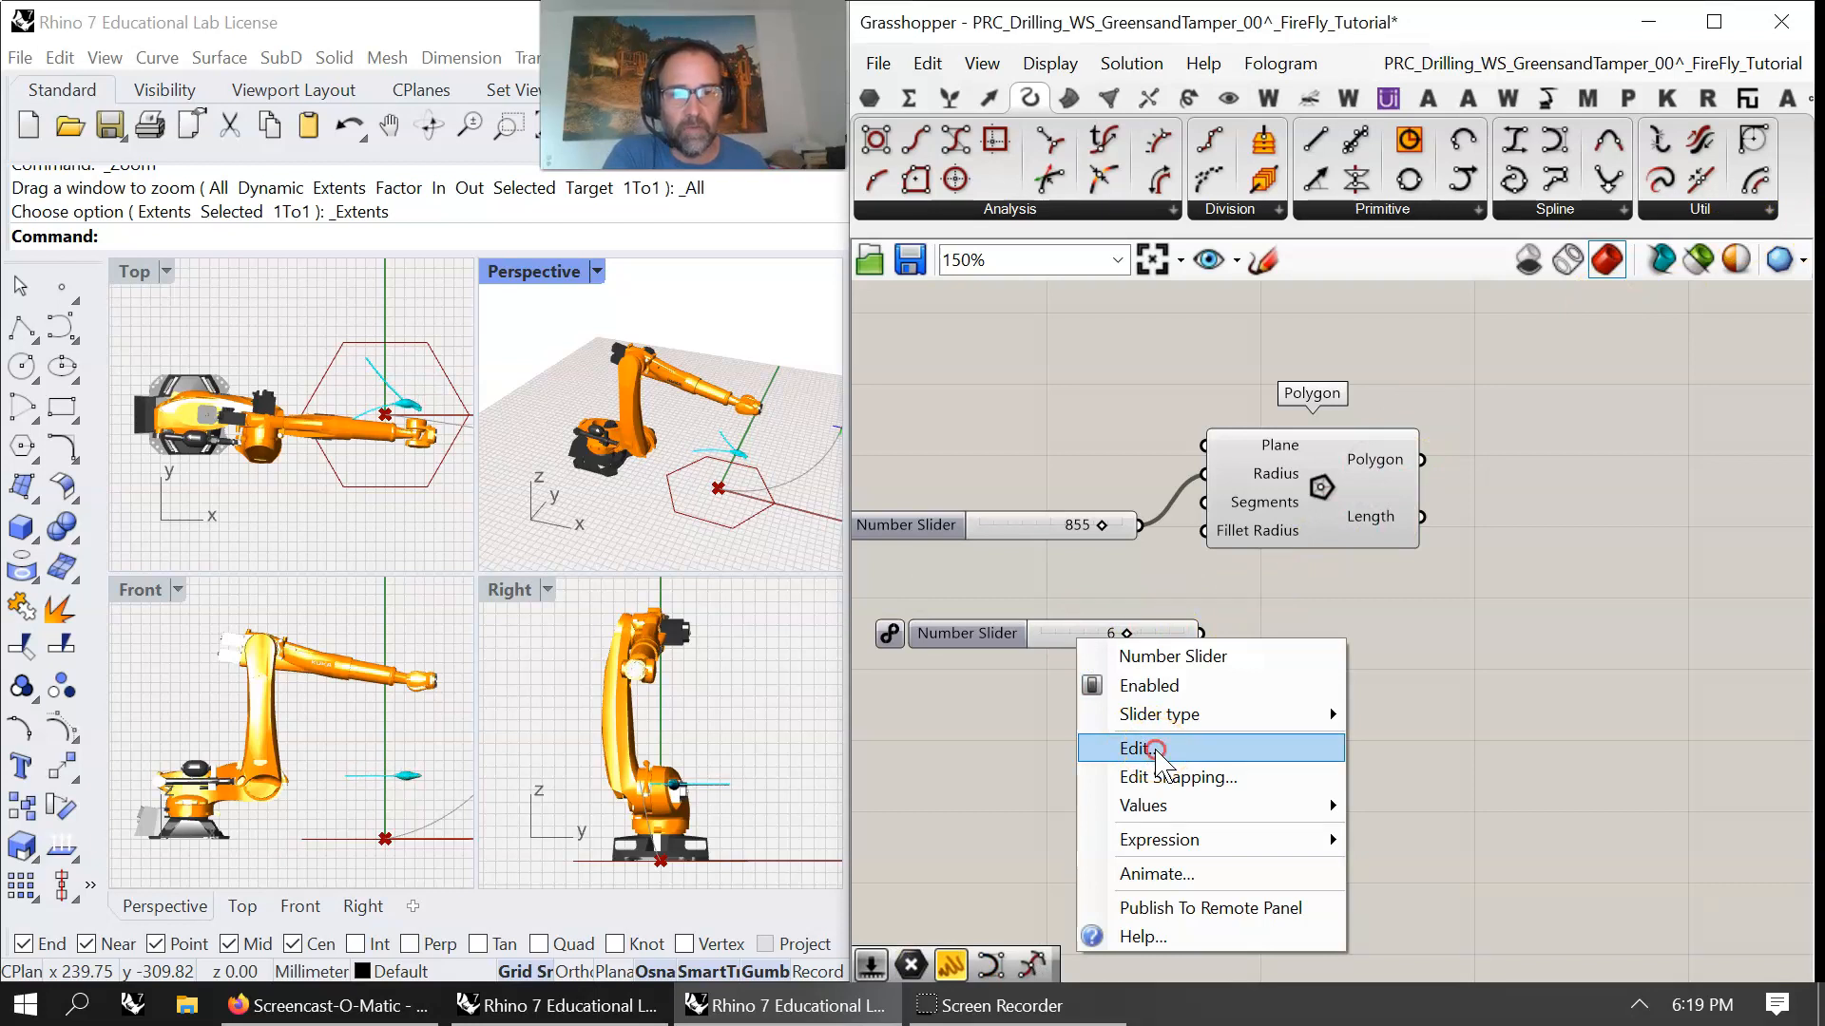
left_click(1157, 750)
scroll(1317, 709, "up", 3)
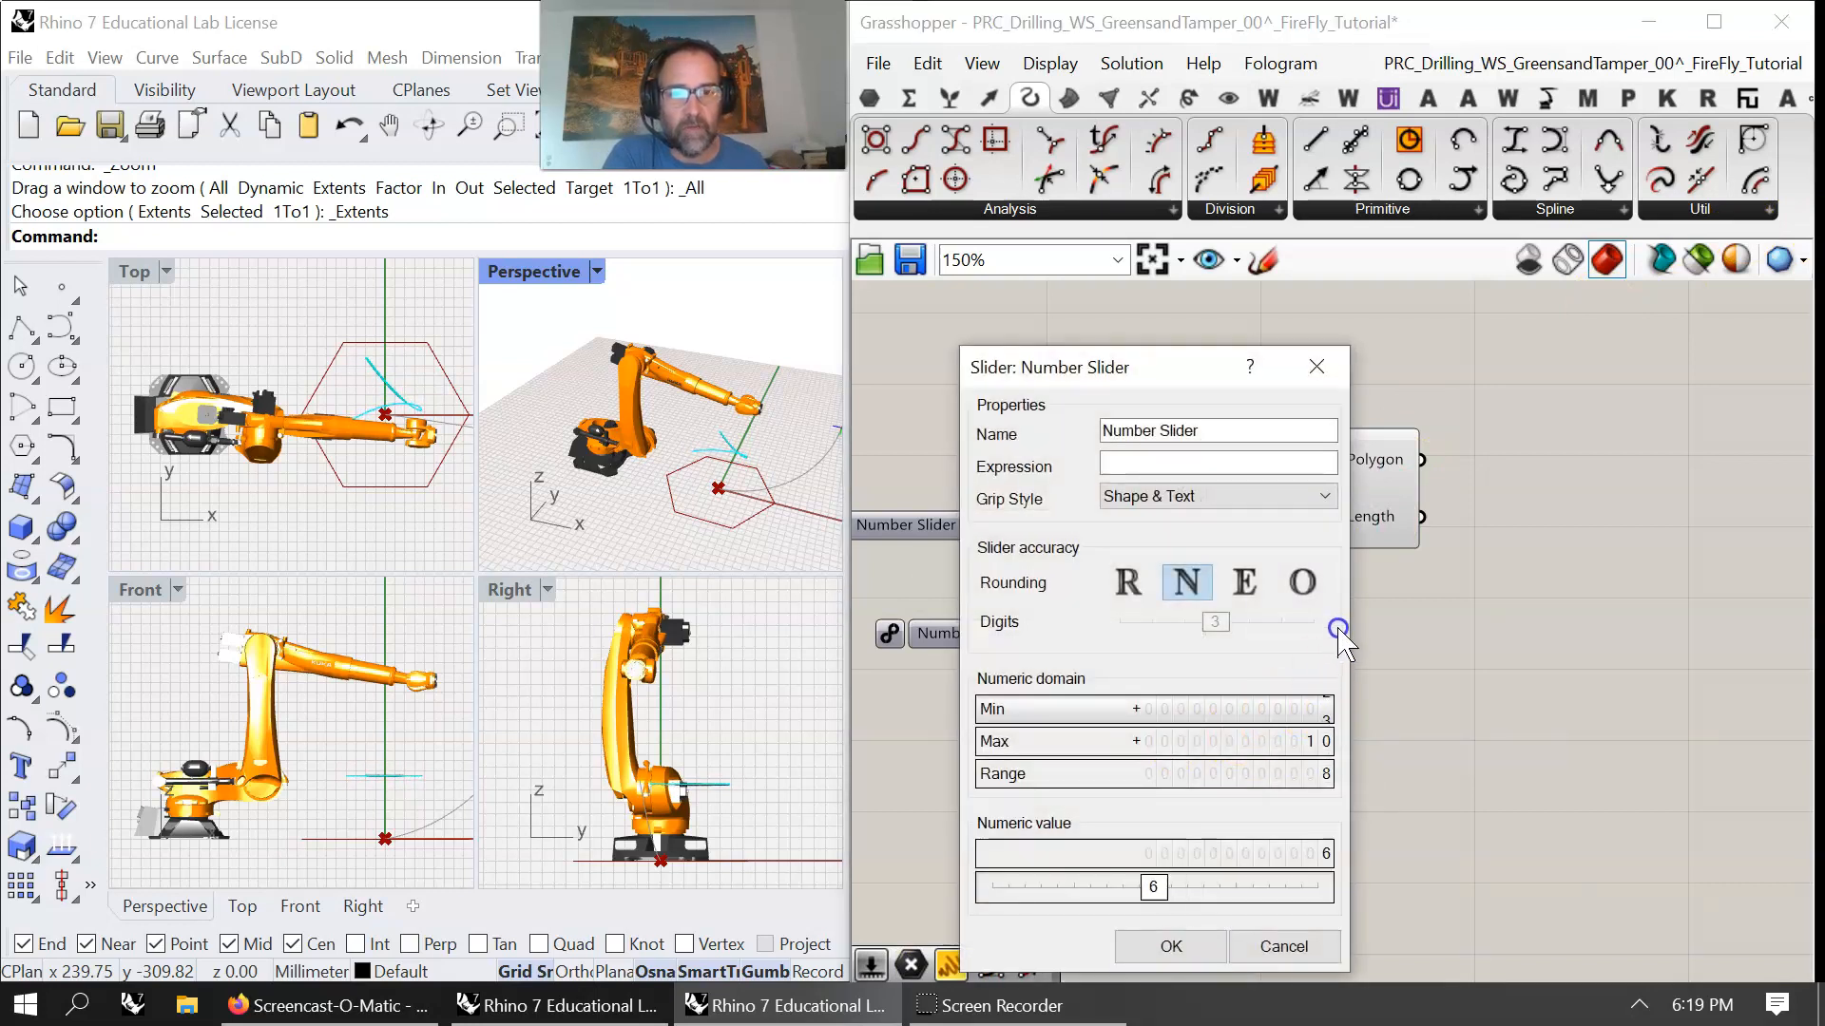
left_click(1171, 945)
- Connect the new slider to the Polygon component's Segments input and set it to 3
left_click_drag(1054, 633, 995, 600)
left_click_drag(1136, 601, 1203, 504)
left_click(1317, 486)
left_click_drag(1034, 610, 965, 609)
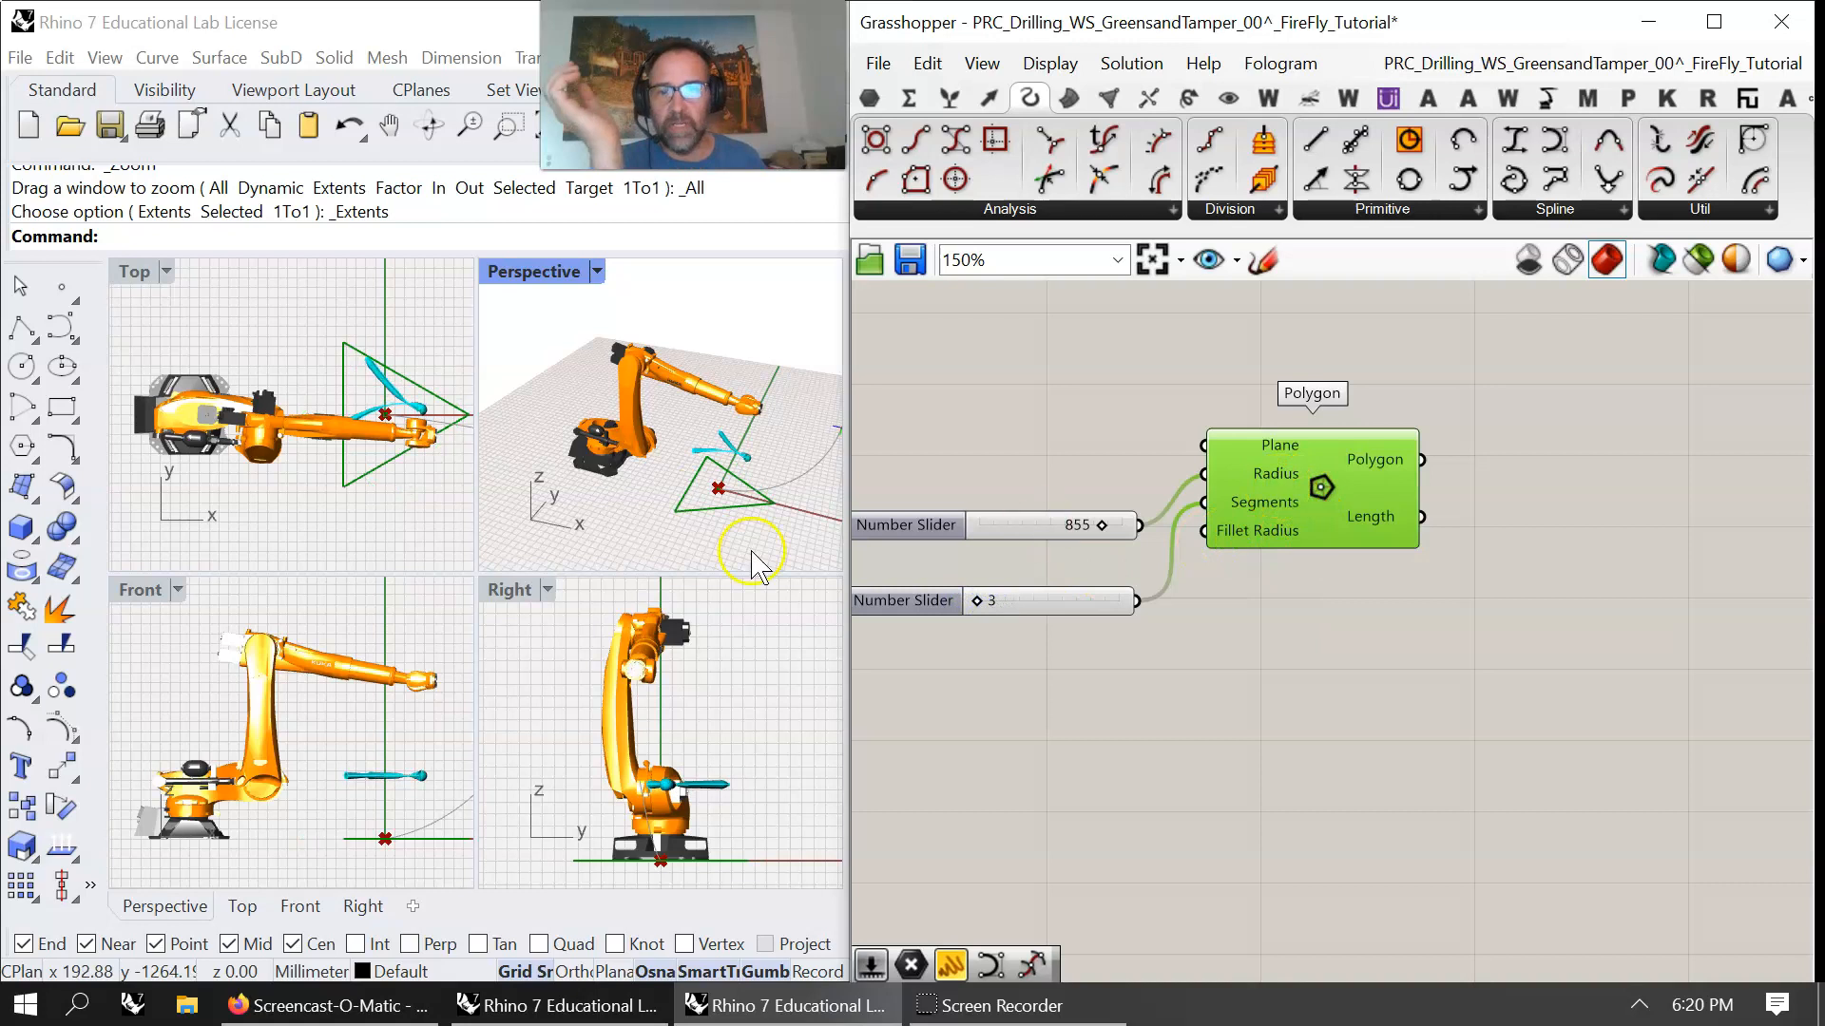
scroll(728, 465, "up", 3)
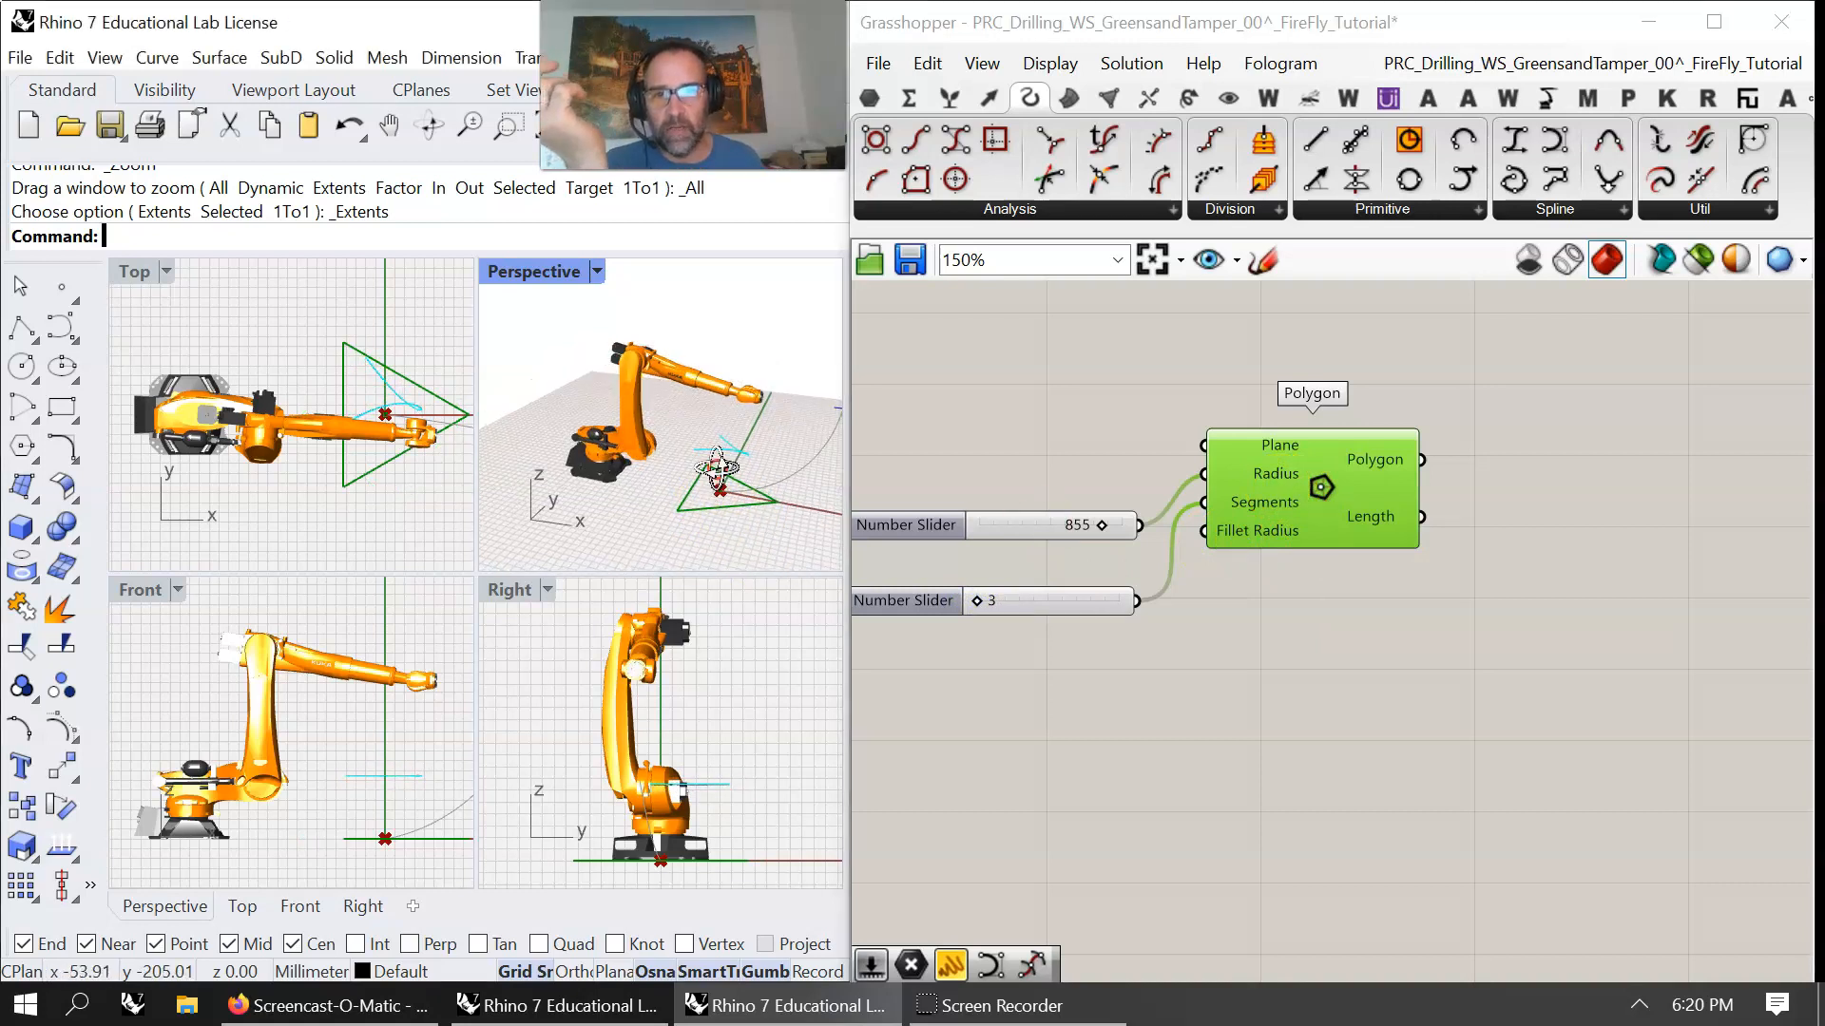
scroll(731, 461, "down", 3)
mouse_move(1306, 496)
left_mouse_down()
mouse_move(1321, 530)
mouse_move(1297, 519)
left_mouse_up()
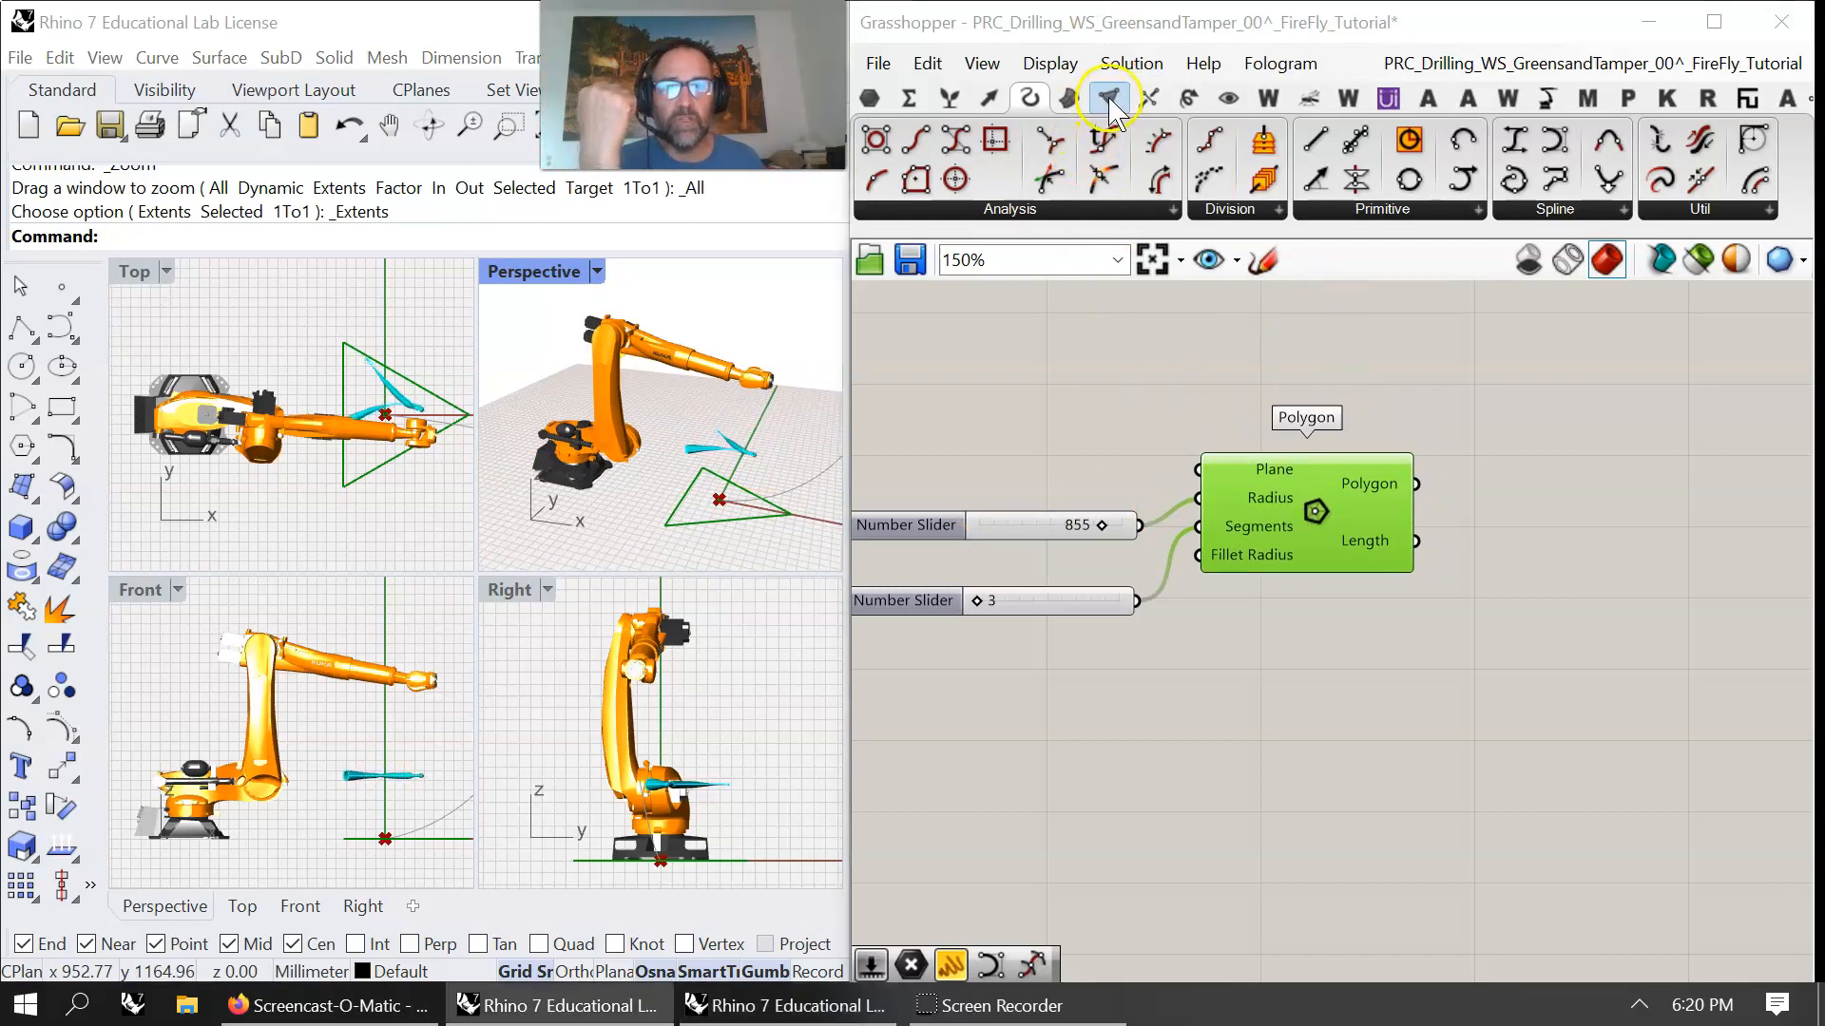
- Place a Boundary Surfaces component and connect the Polygon output to its Edges input
left_click(1069, 98)
left_click(1069, 98)
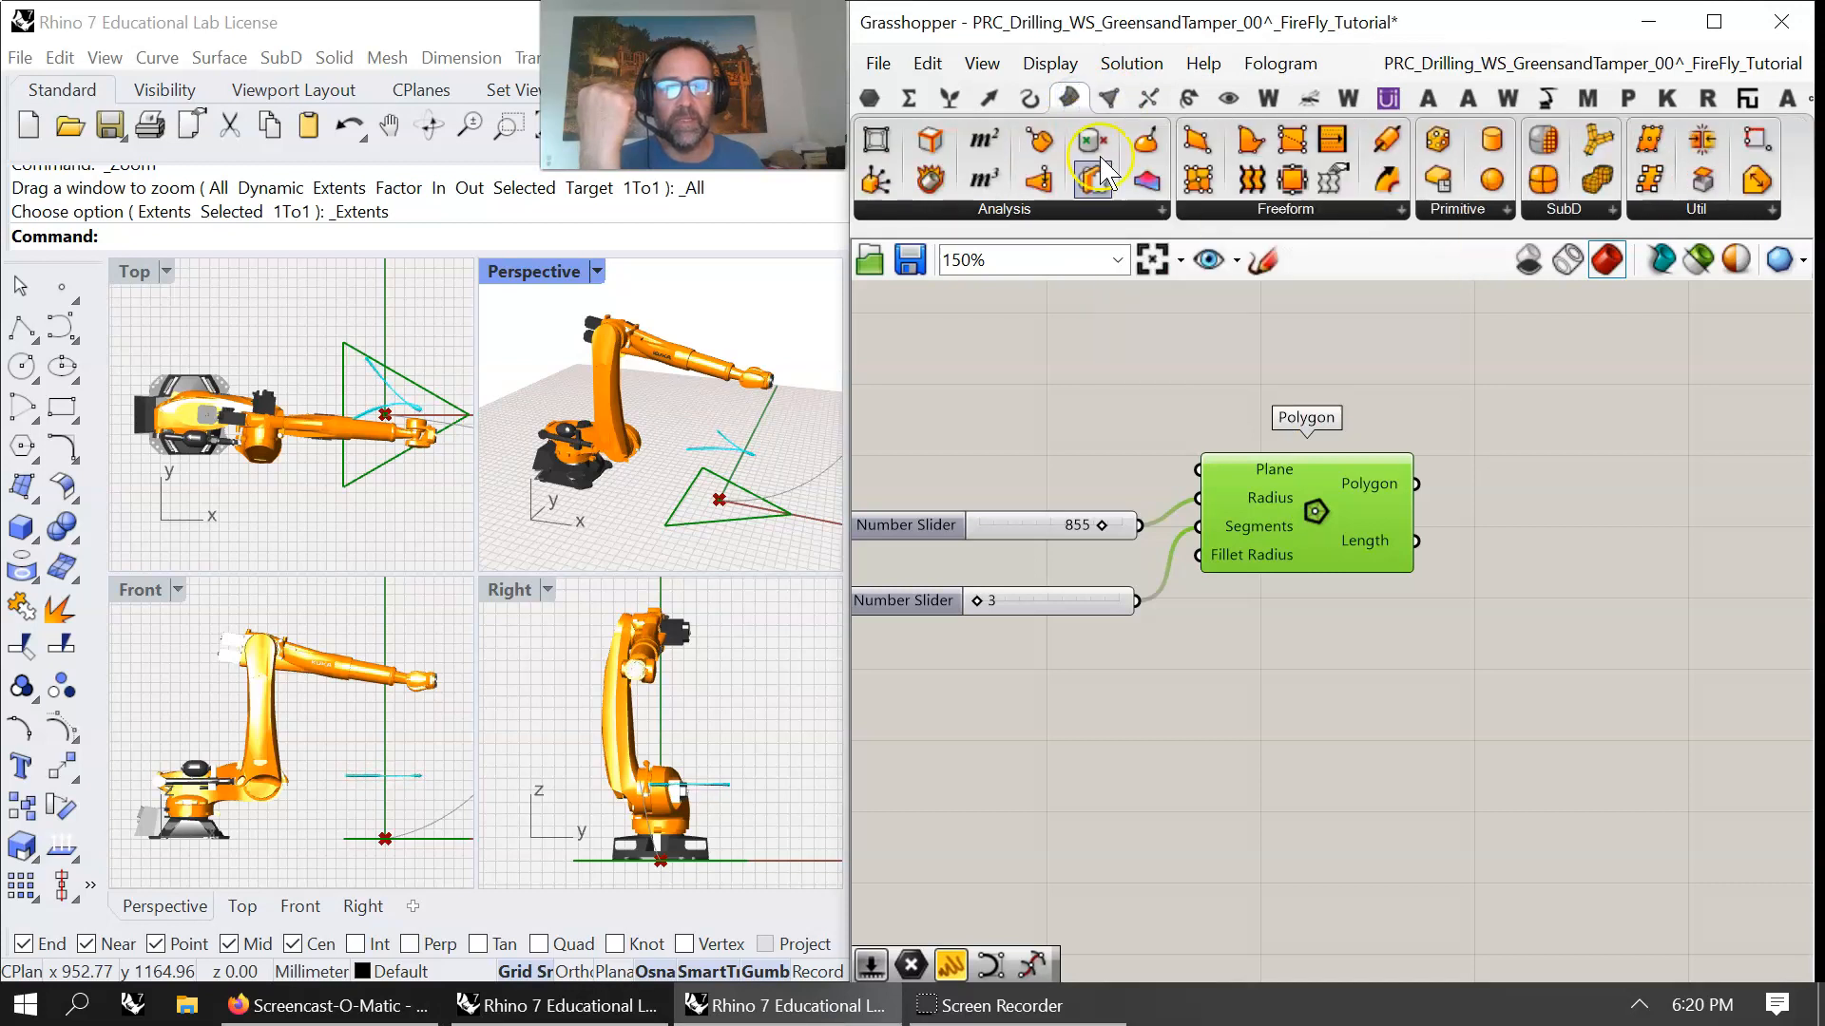
left_click_drag(1252, 144, 1510, 489)
right_click_drag(1621, 602, 1359, 574)
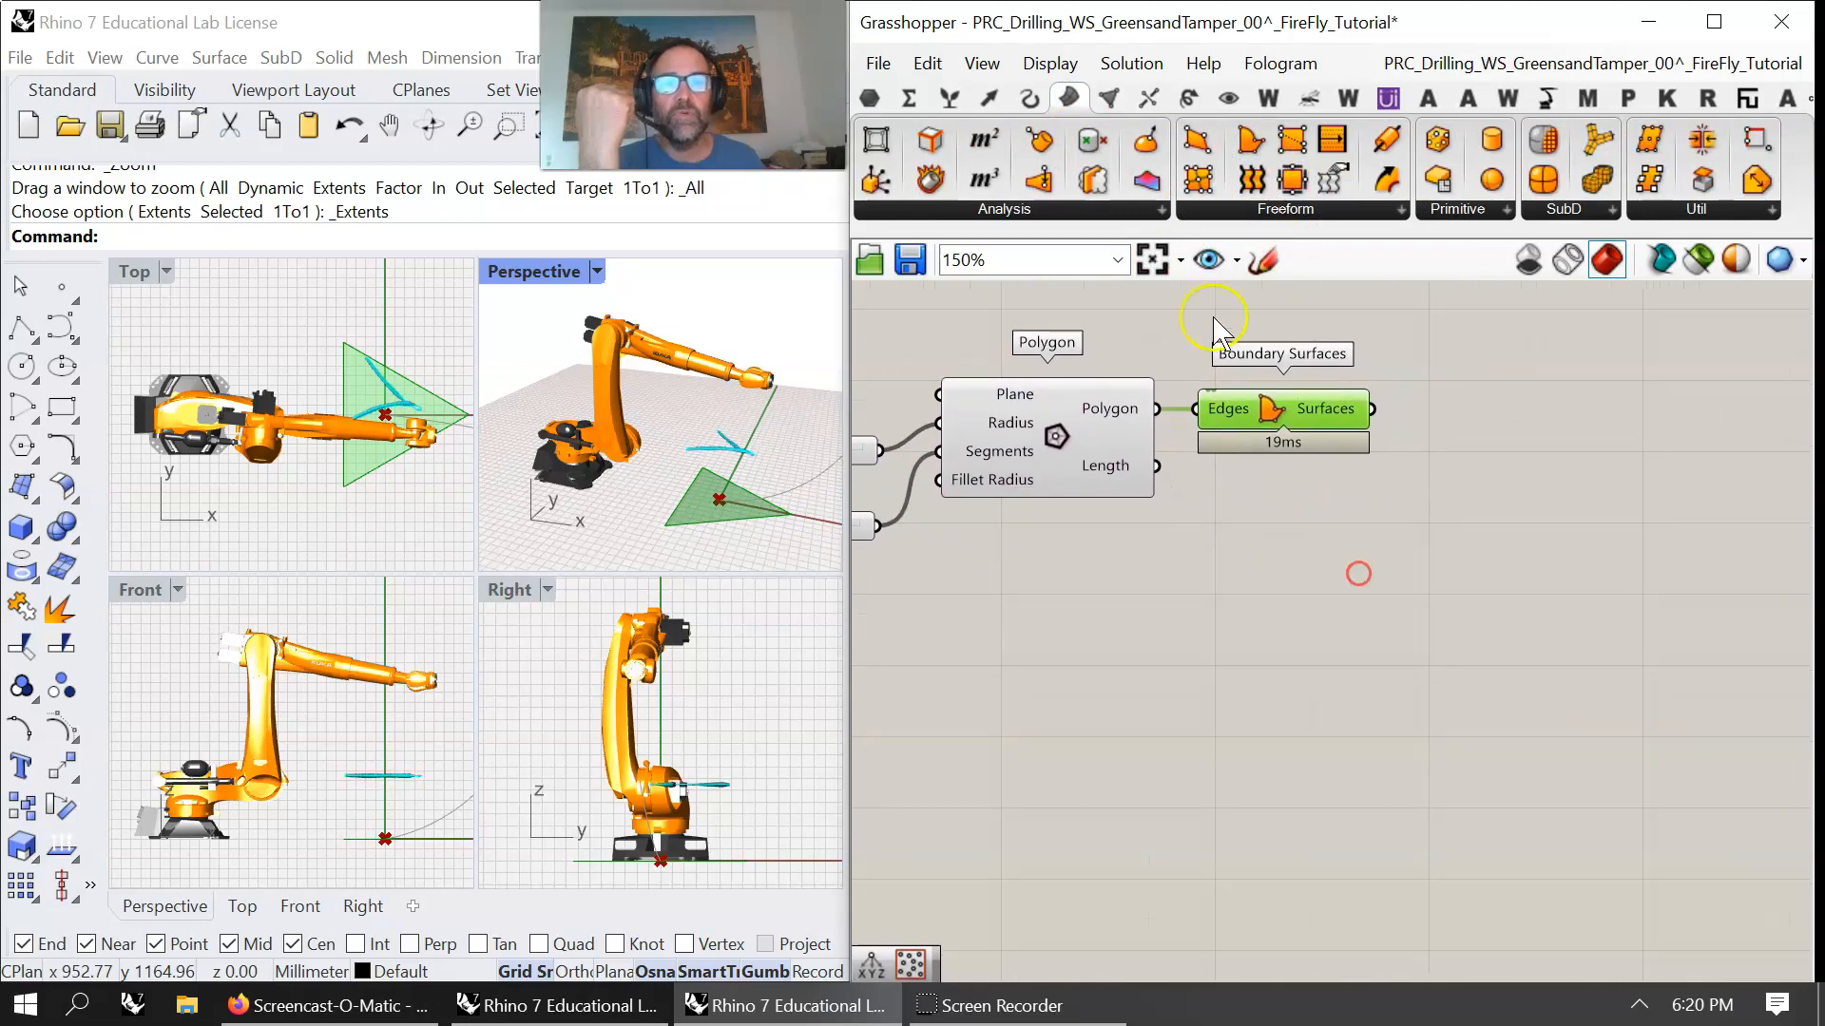
- Place a Populate Geometry component and feed the boundary surface into its Geometry input
left_click(1029, 97)
left_click(986, 97)
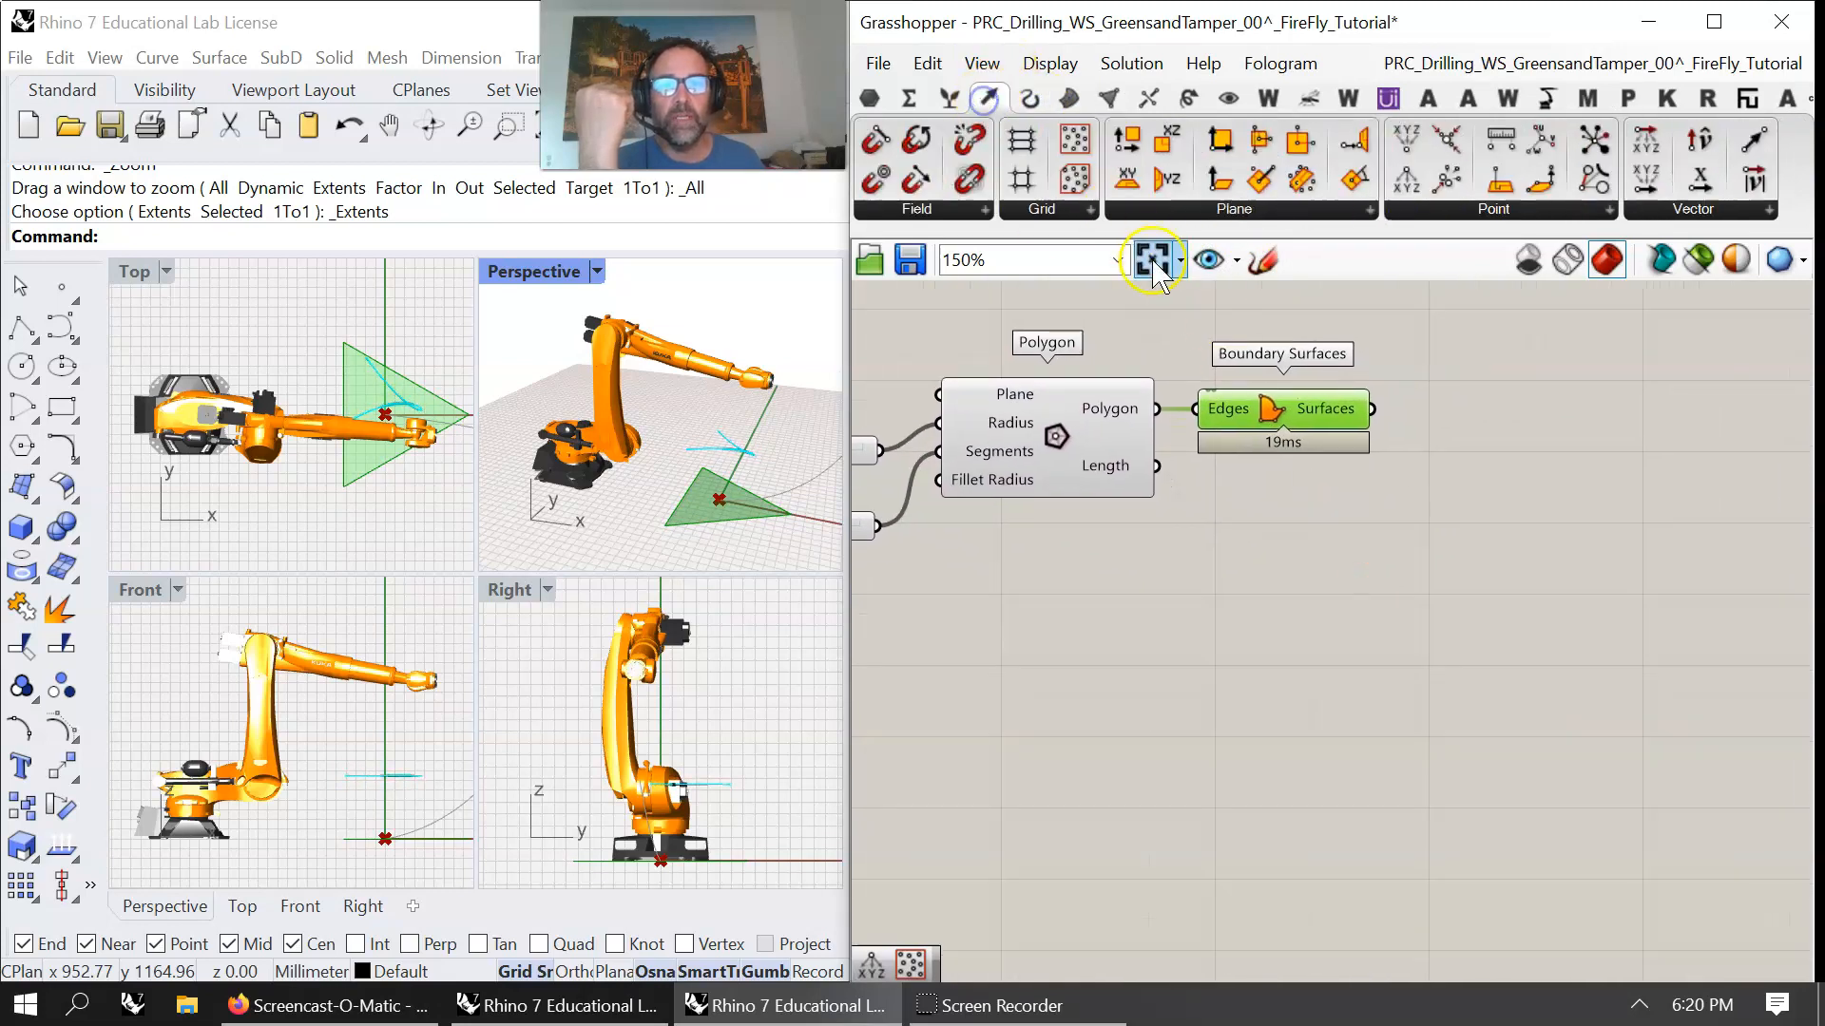
left_click(1053, 209)
left_click(1107, 534)
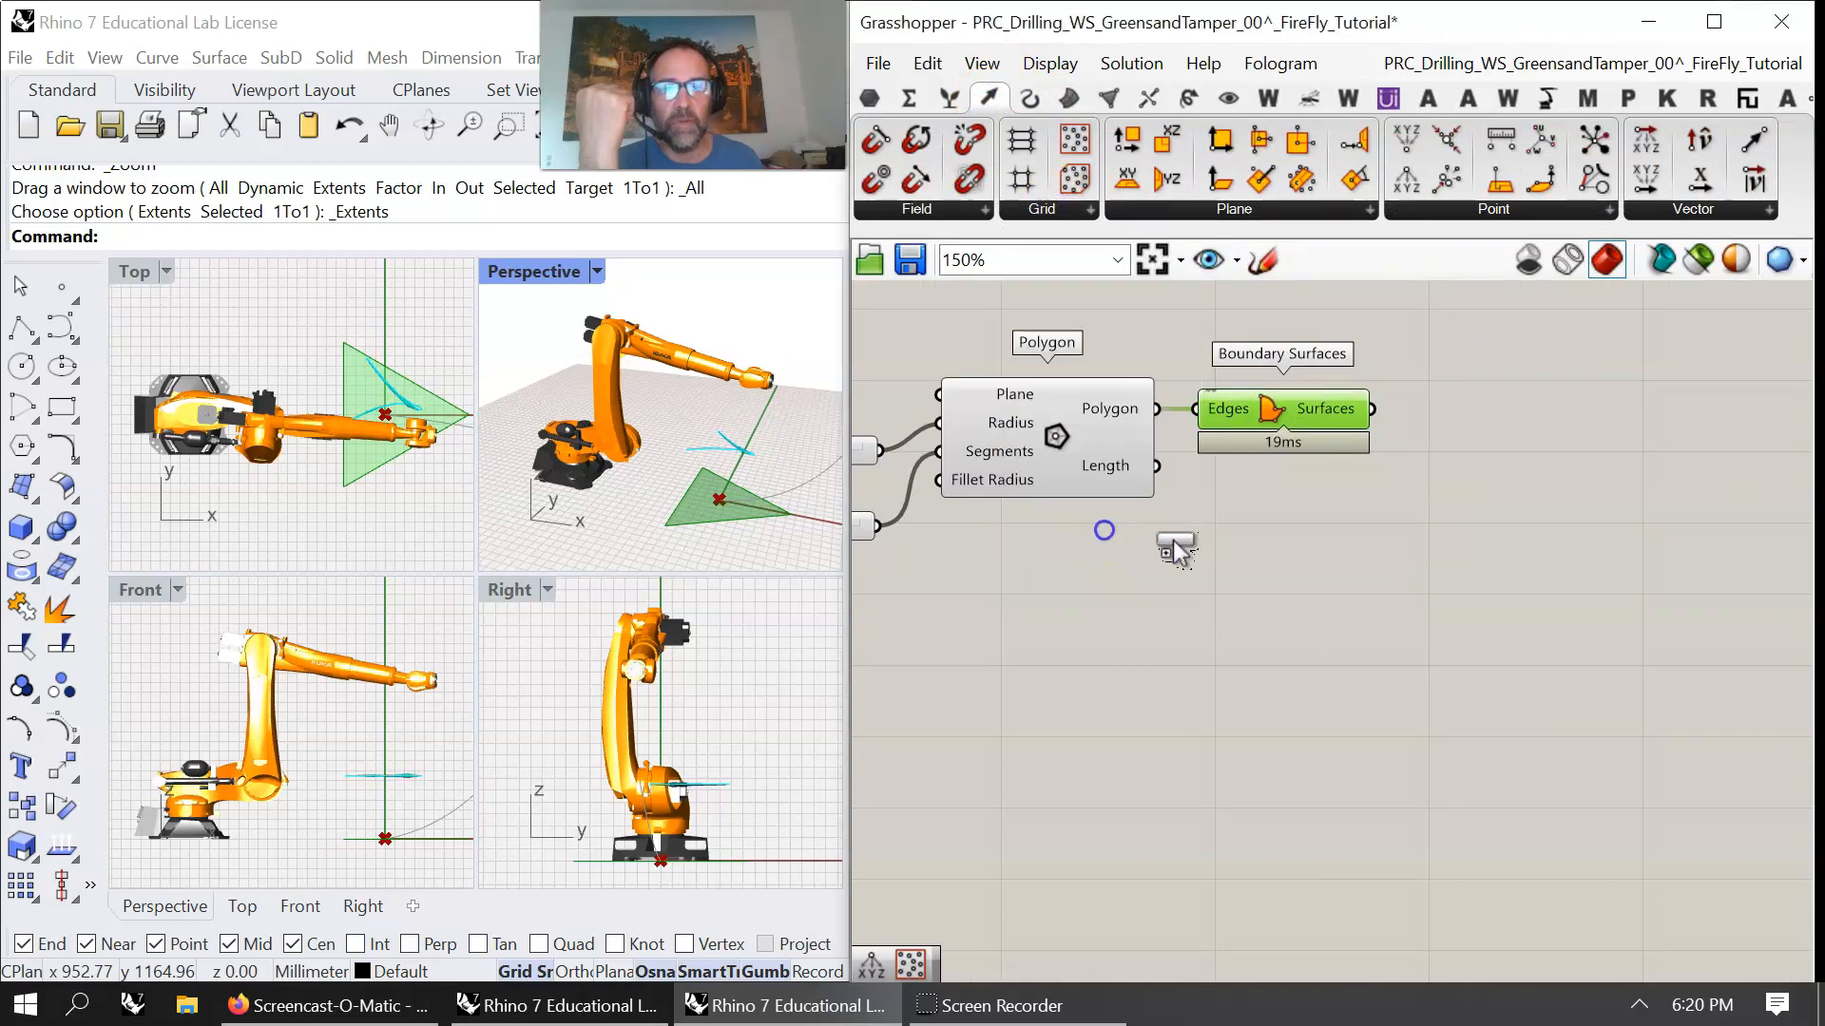
left_click(1425, 543)
left_click_drag(1372, 409, 1432, 542)
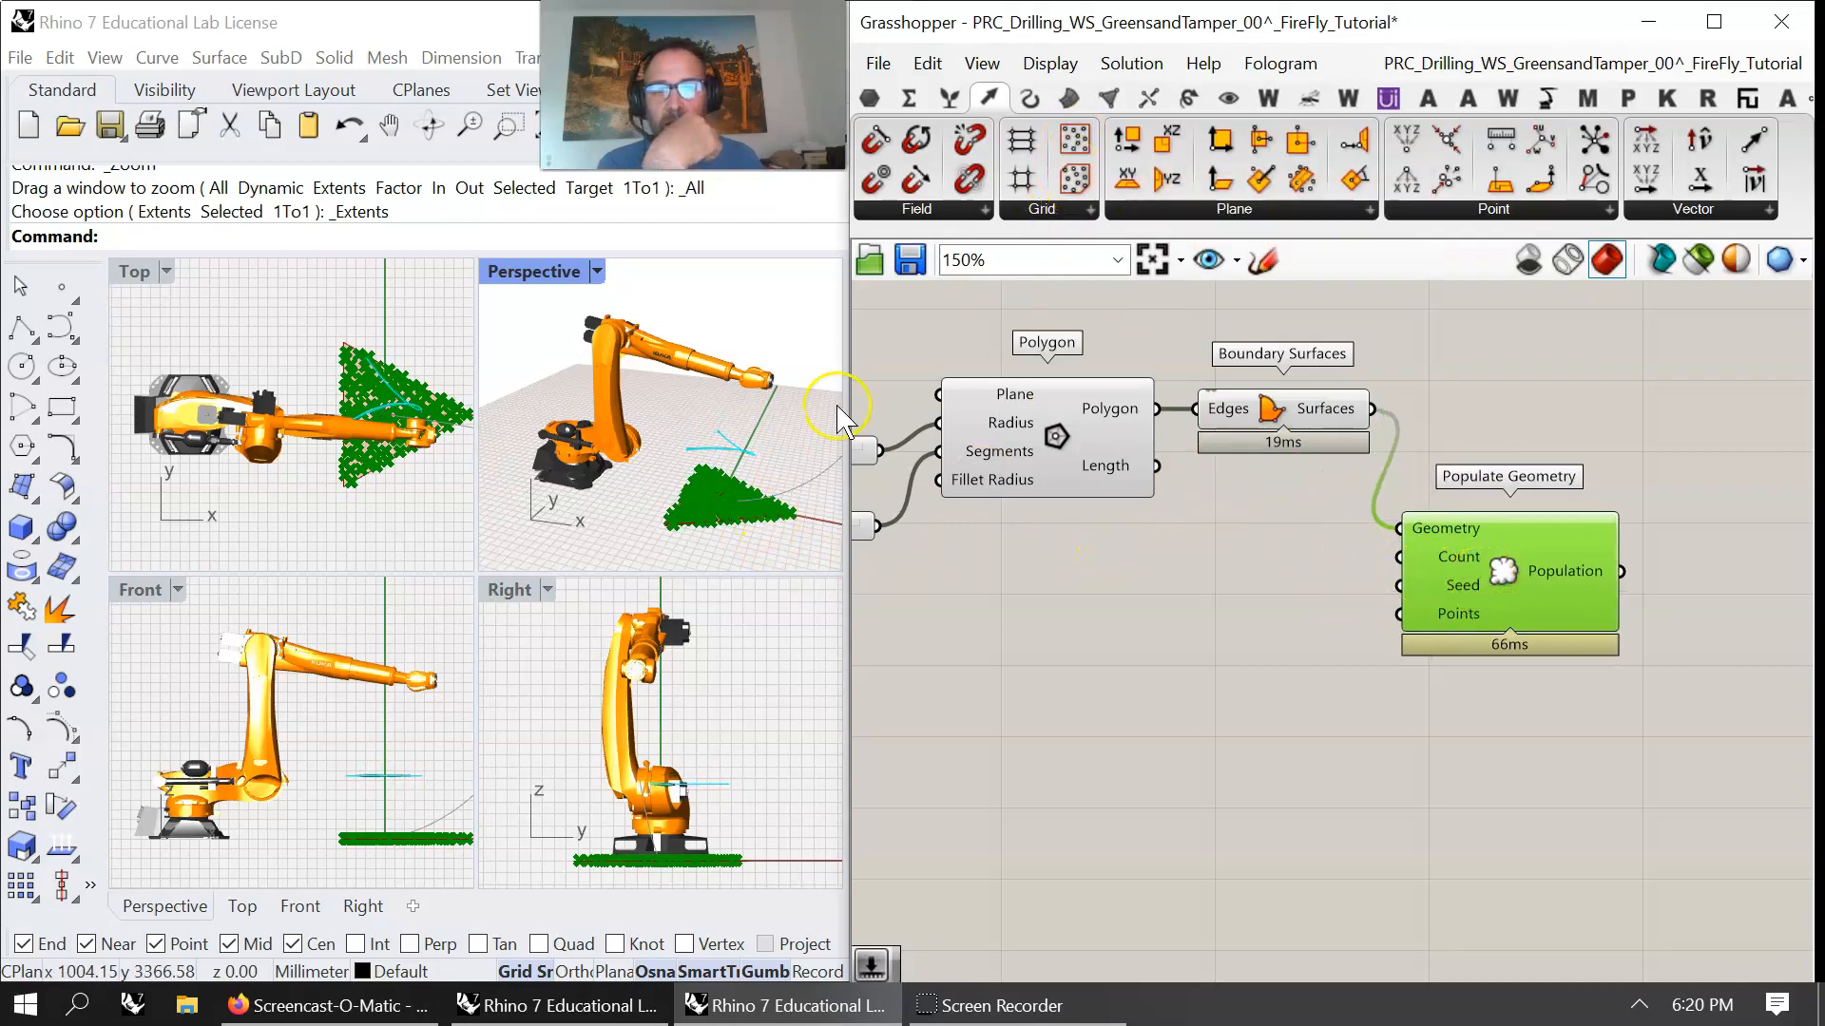
- Try a Populate 2D component with the boundary surface as its Region, and delete it again
left_click_drag(1075, 142, 1485, 728)
left_click_drag(1373, 411, 1379, 674)
left_click_drag(1372, 408, 1393, 696)
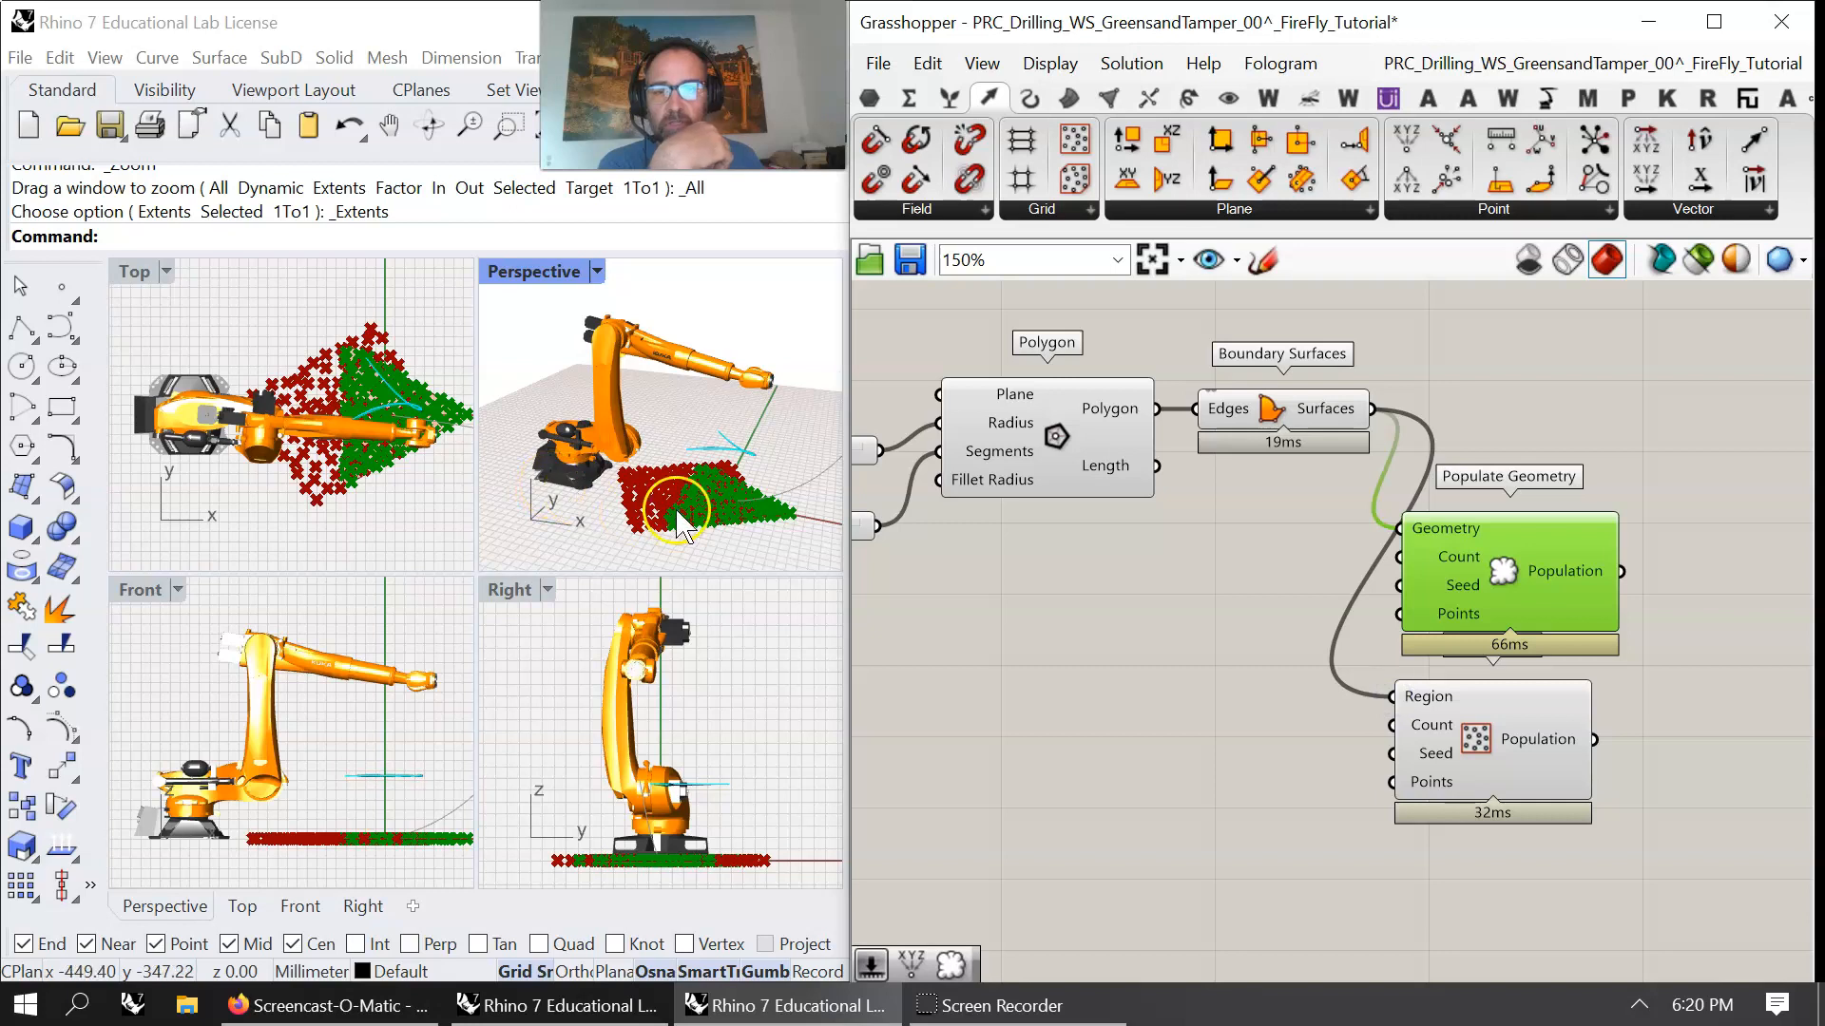
left_click(1525, 793)
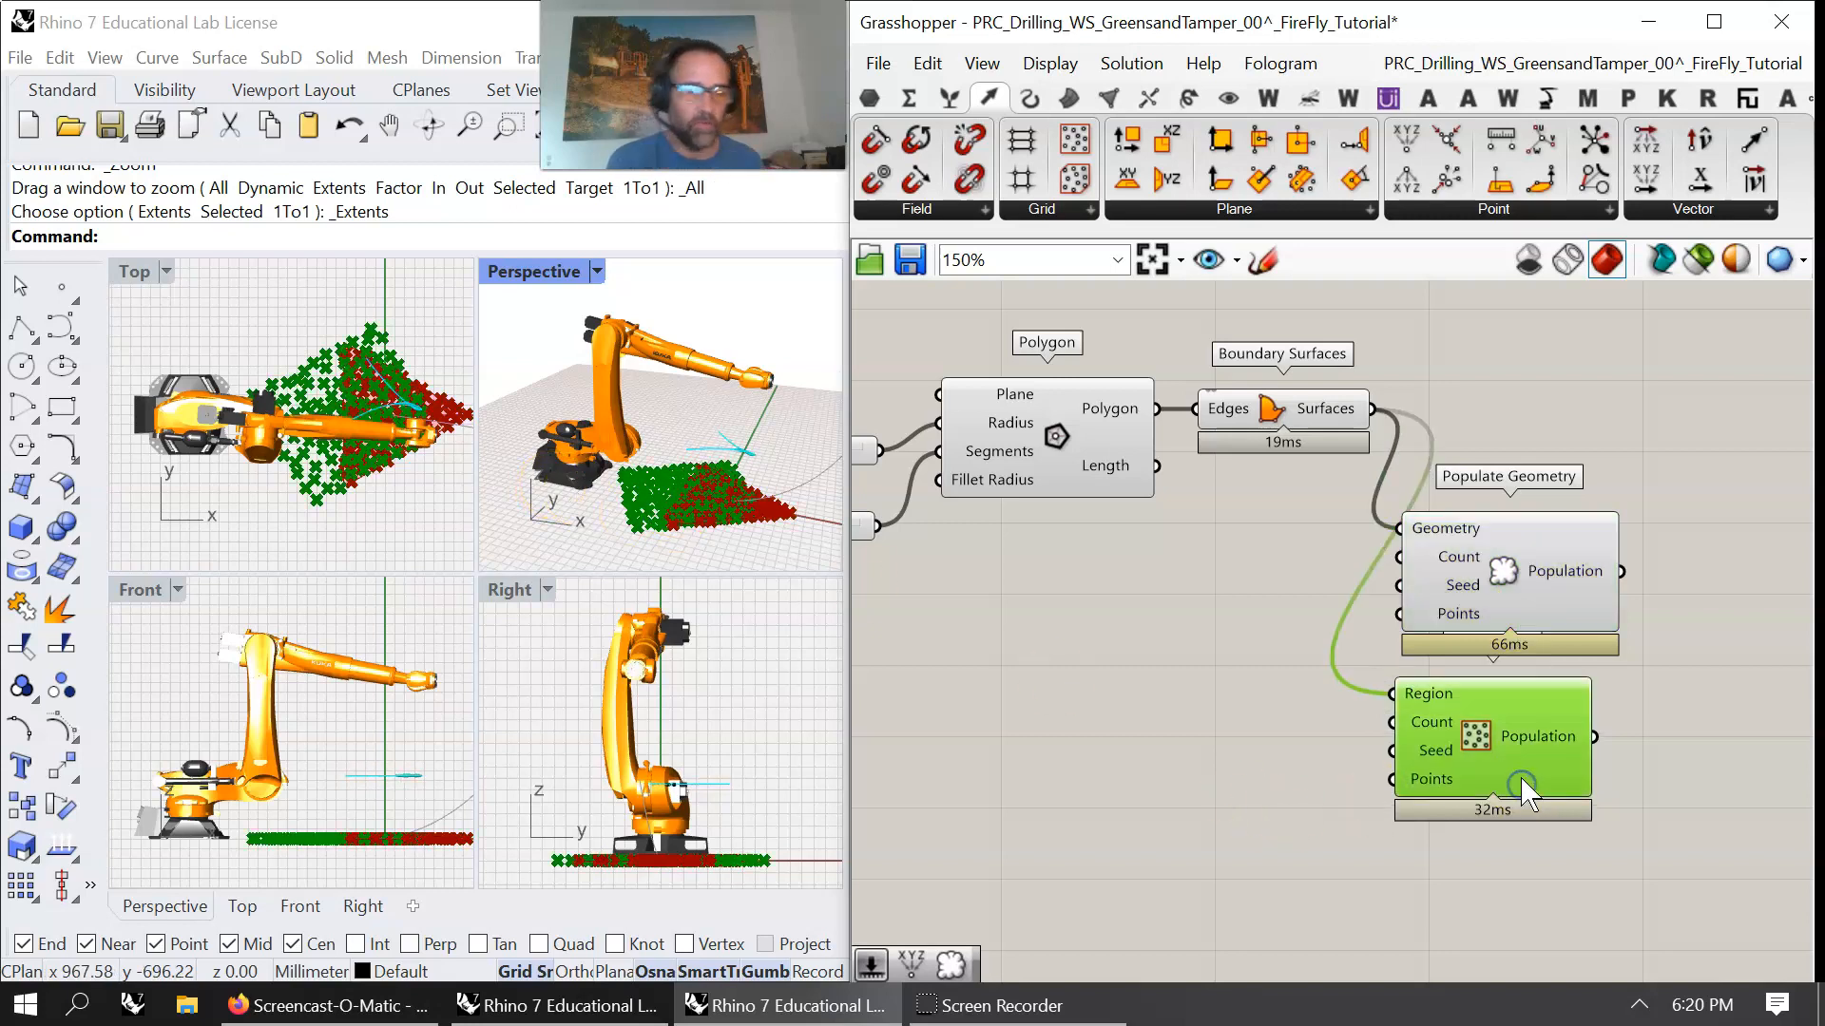
key("Delete")
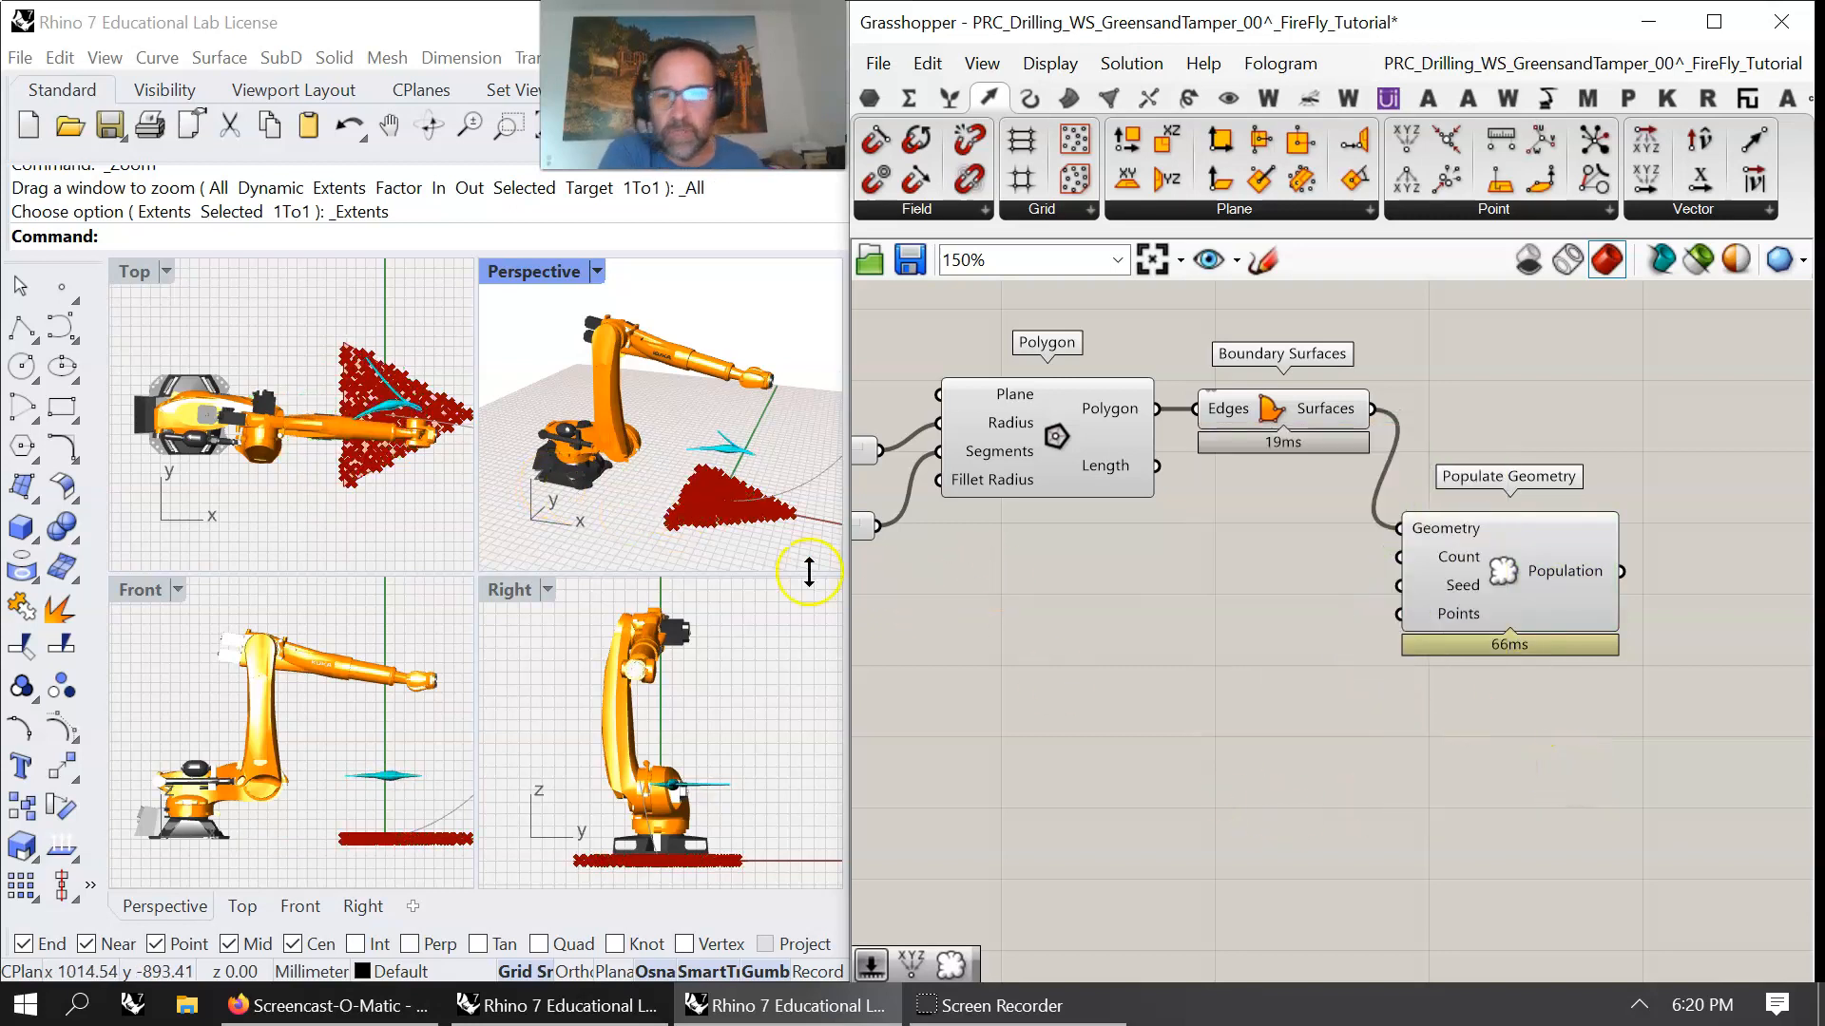
- Add a Number Slider with the value 45 and connect it to the Populate Geometry Count input
scroll(708, 498, "up", 5)
scroll(740, 526, "down", 3)
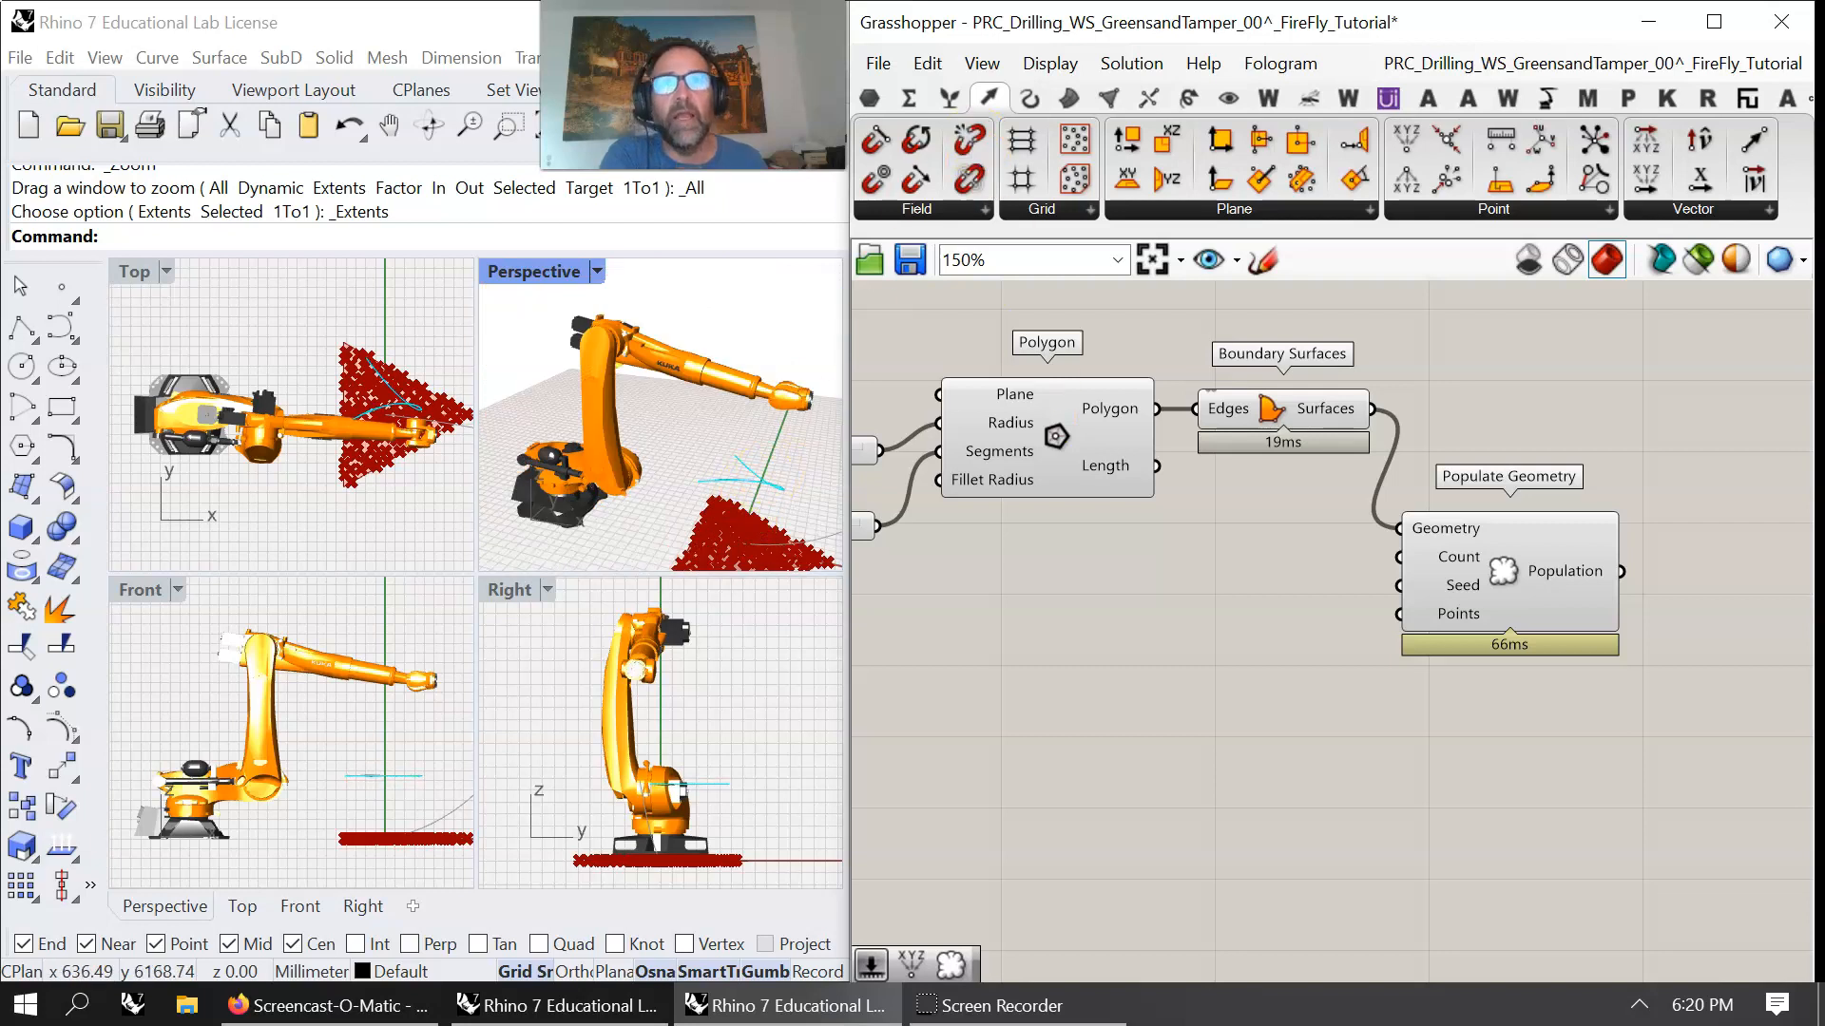
left_click(708, 498)
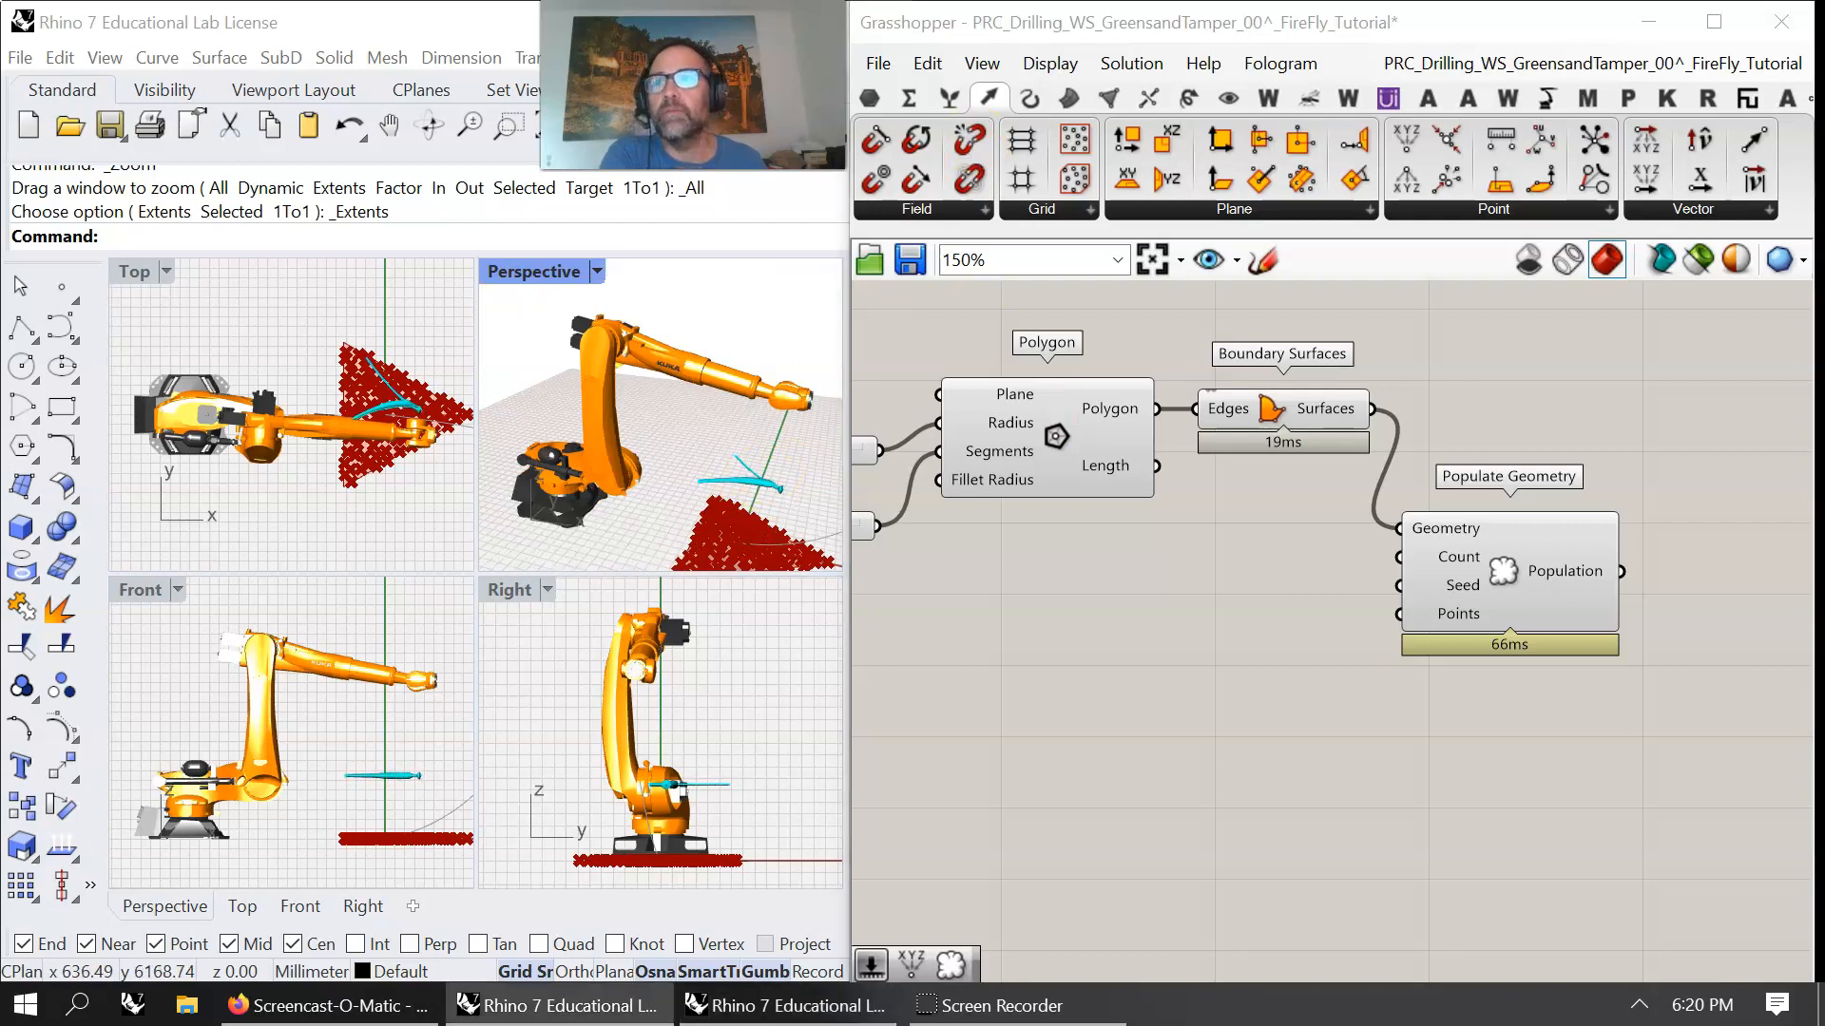
double_click(1070, 657)
type("45")
key("Return")
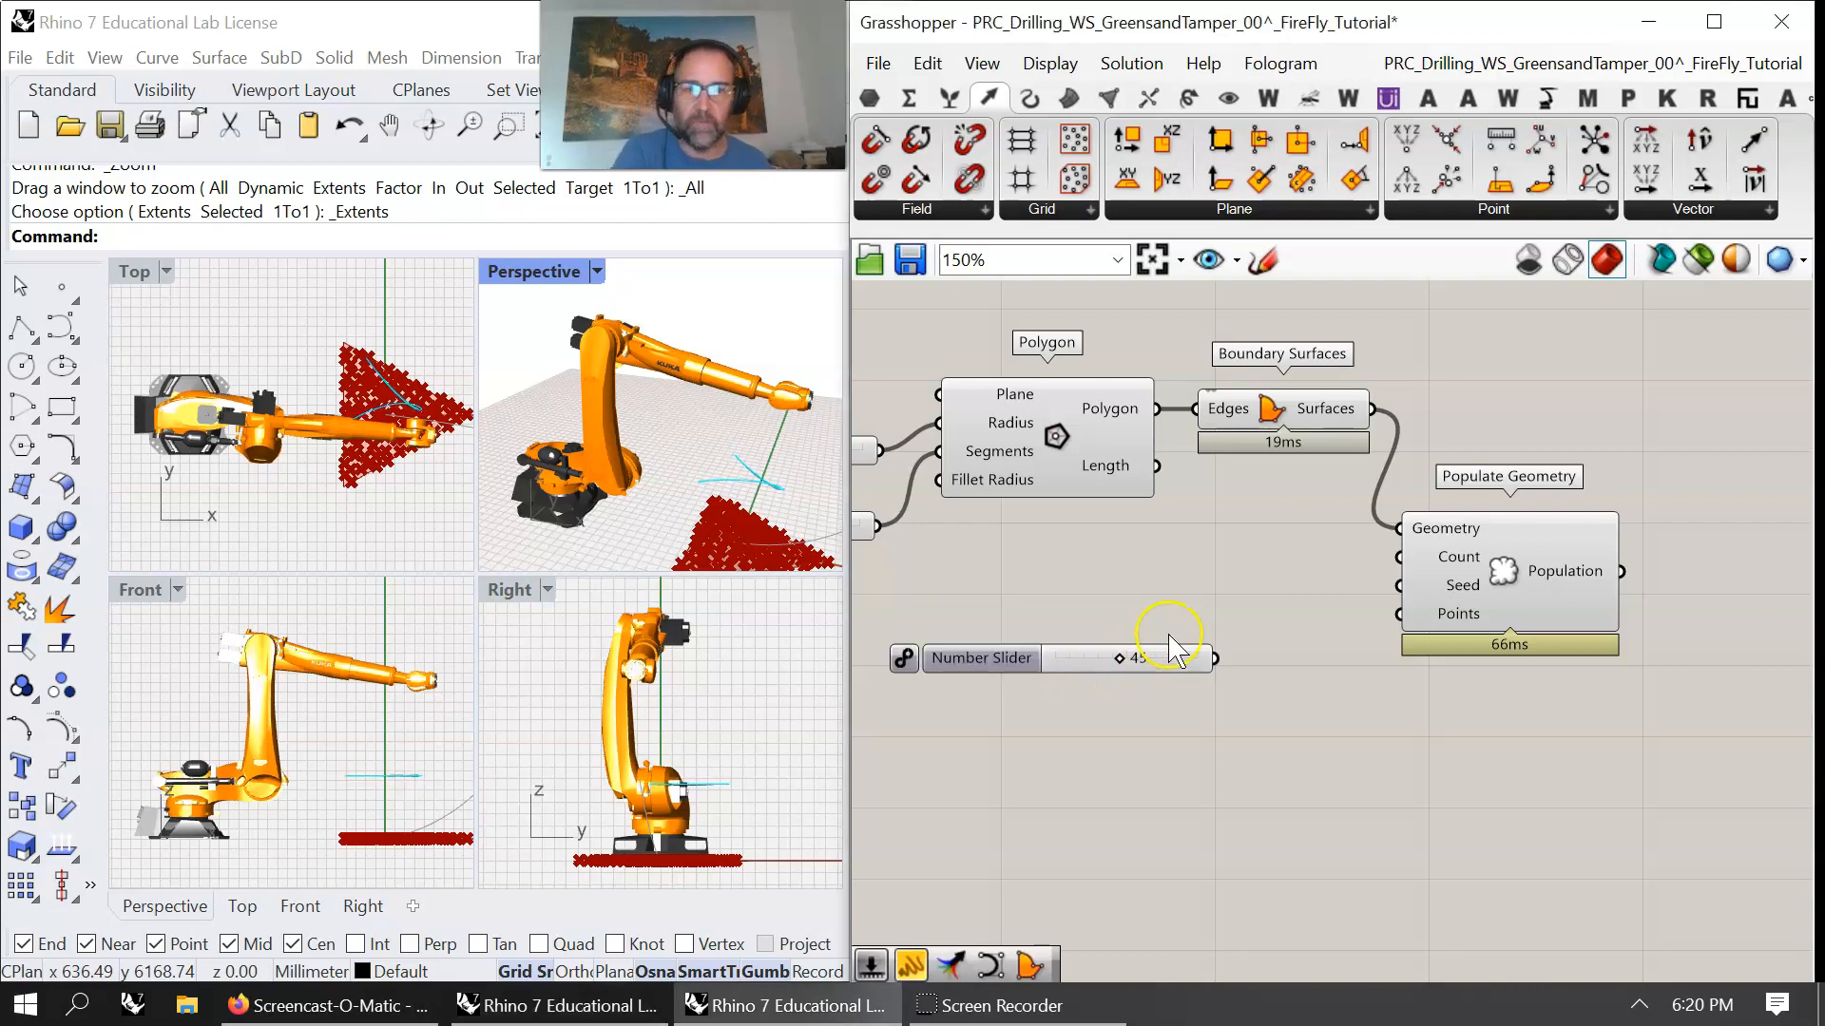
left_click_drag(1215, 657, 1399, 557)
- Connect a Number Slider with the value 12 to the Populate Geometry Seed input and set the Count slider to 33
double_click(1098, 727)
type("12")
key("Return")
left_click_drag(1240, 726, 1399, 585)
left_click(1535, 610)
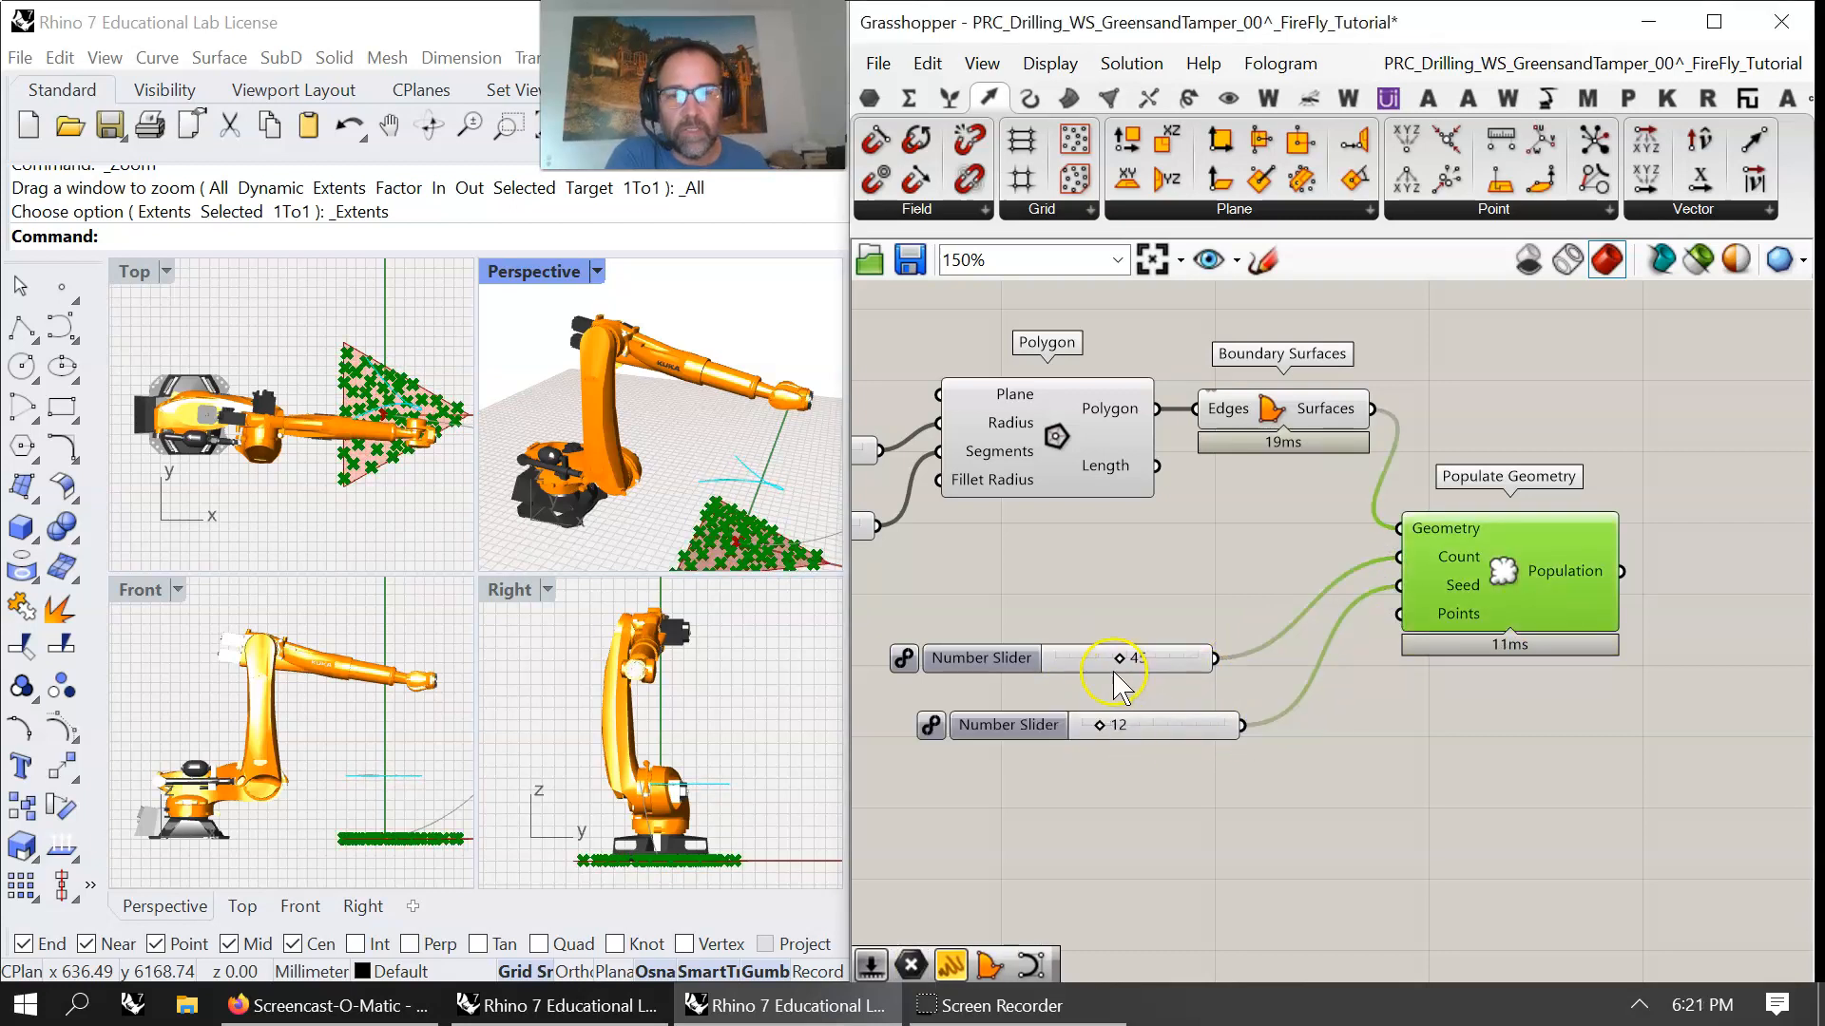
mouse_move(1123, 669)
left_mouse_down()
mouse_move(1083, 666)
mouse_move(1108, 667)
left_mouse_up()
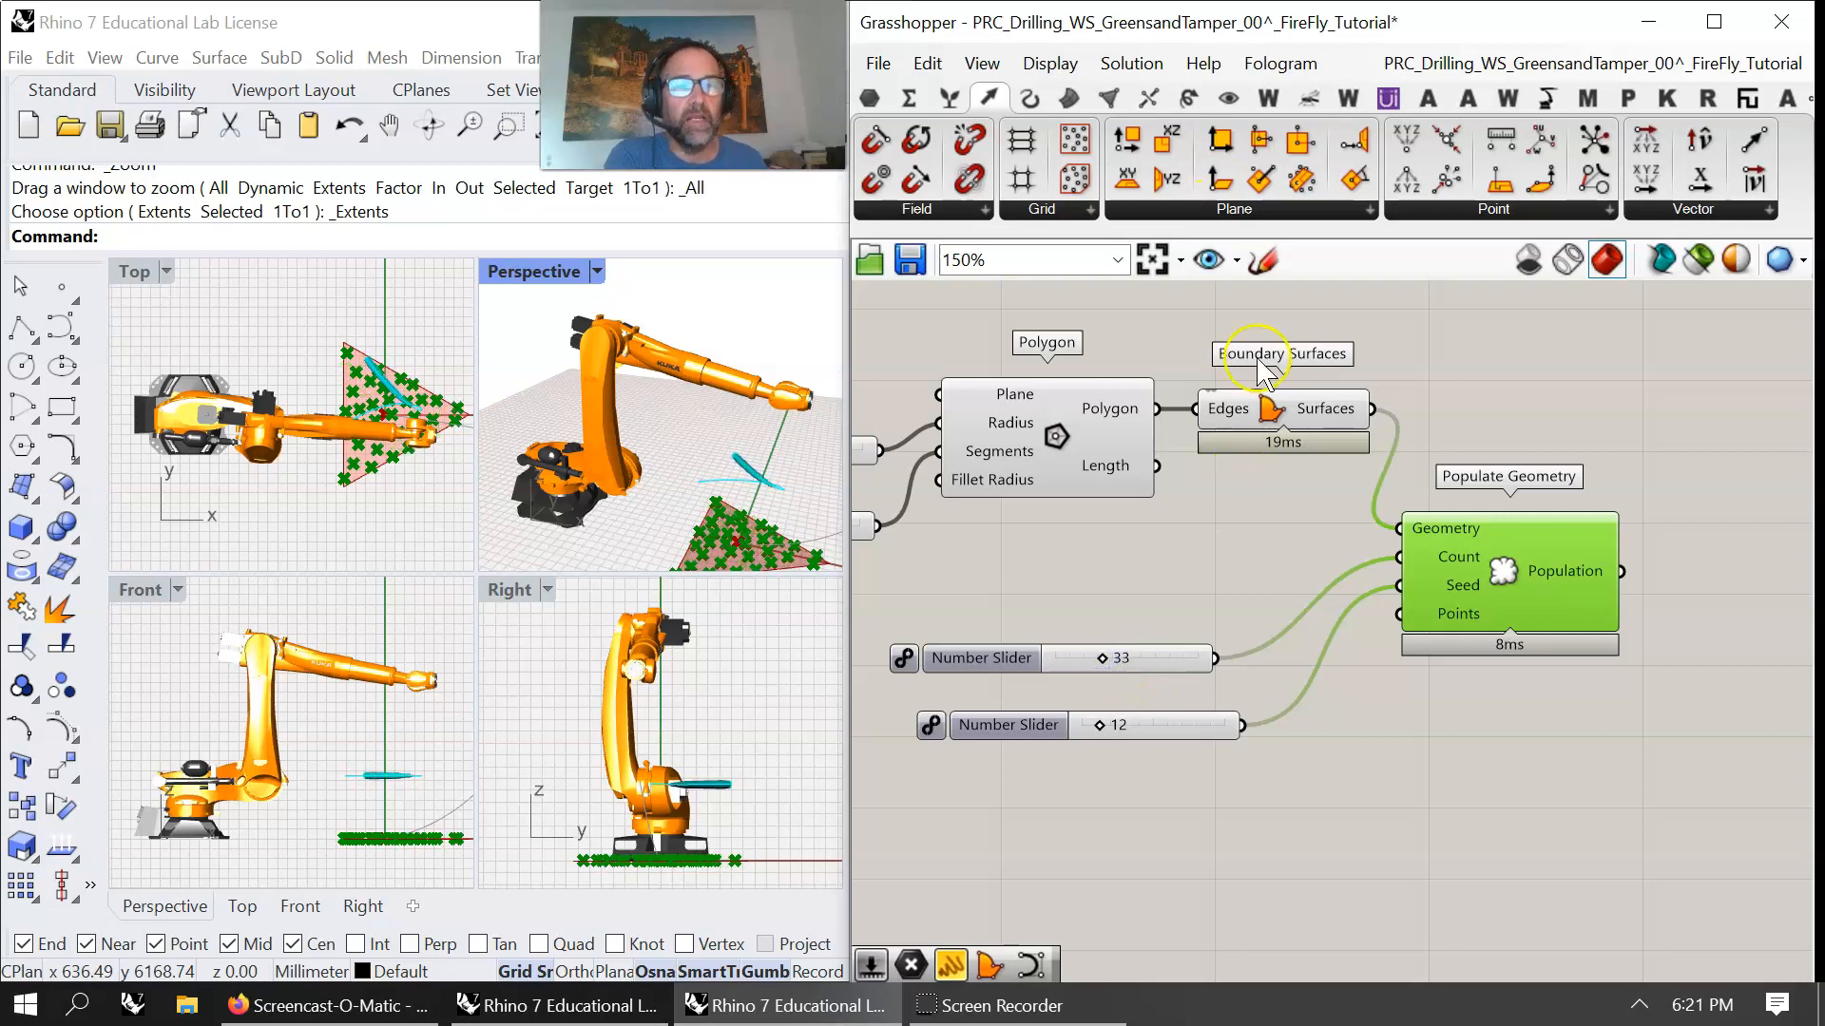
- Place a Delaunay Mesh component and connect the Population output to its Points input
right_click_drag(1578, 710, 1145, 635)
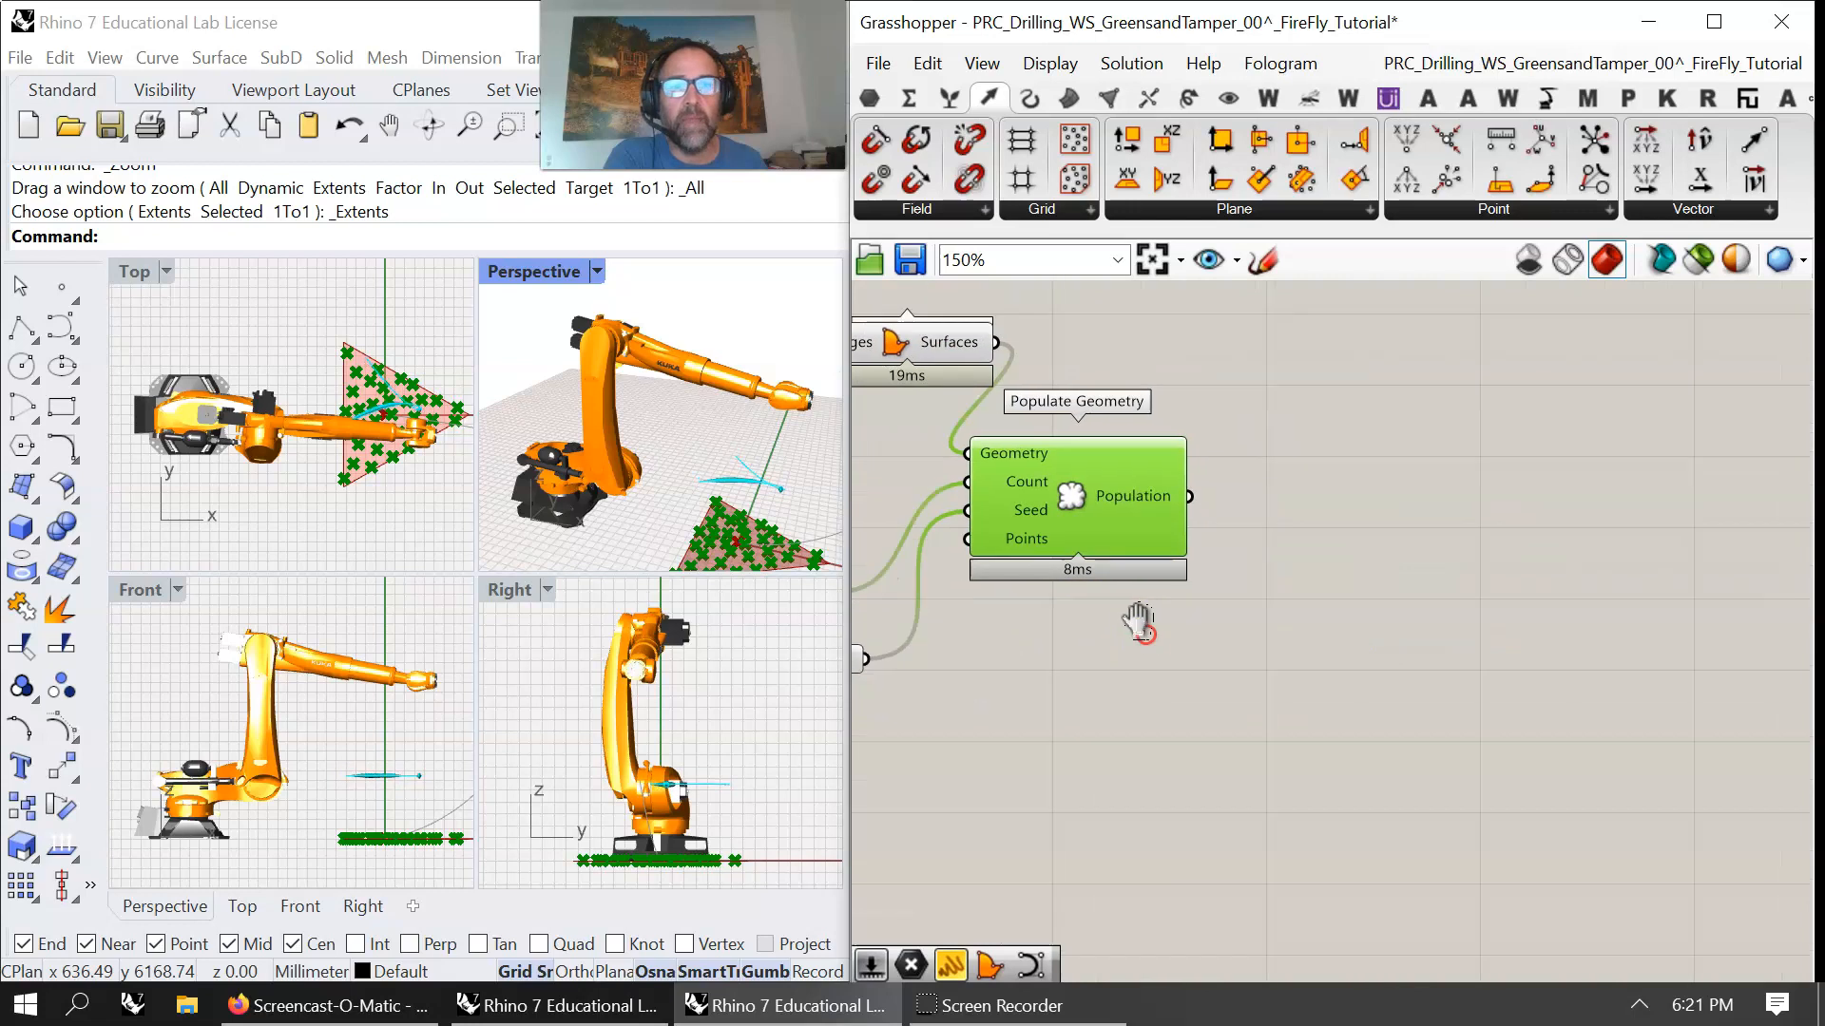
left_click(1105, 98)
left_click_drag(1300, 140, 1378, 561)
left_click_drag(1188, 495, 1361, 534)
right_click_drag(784, 525, 757, 511)
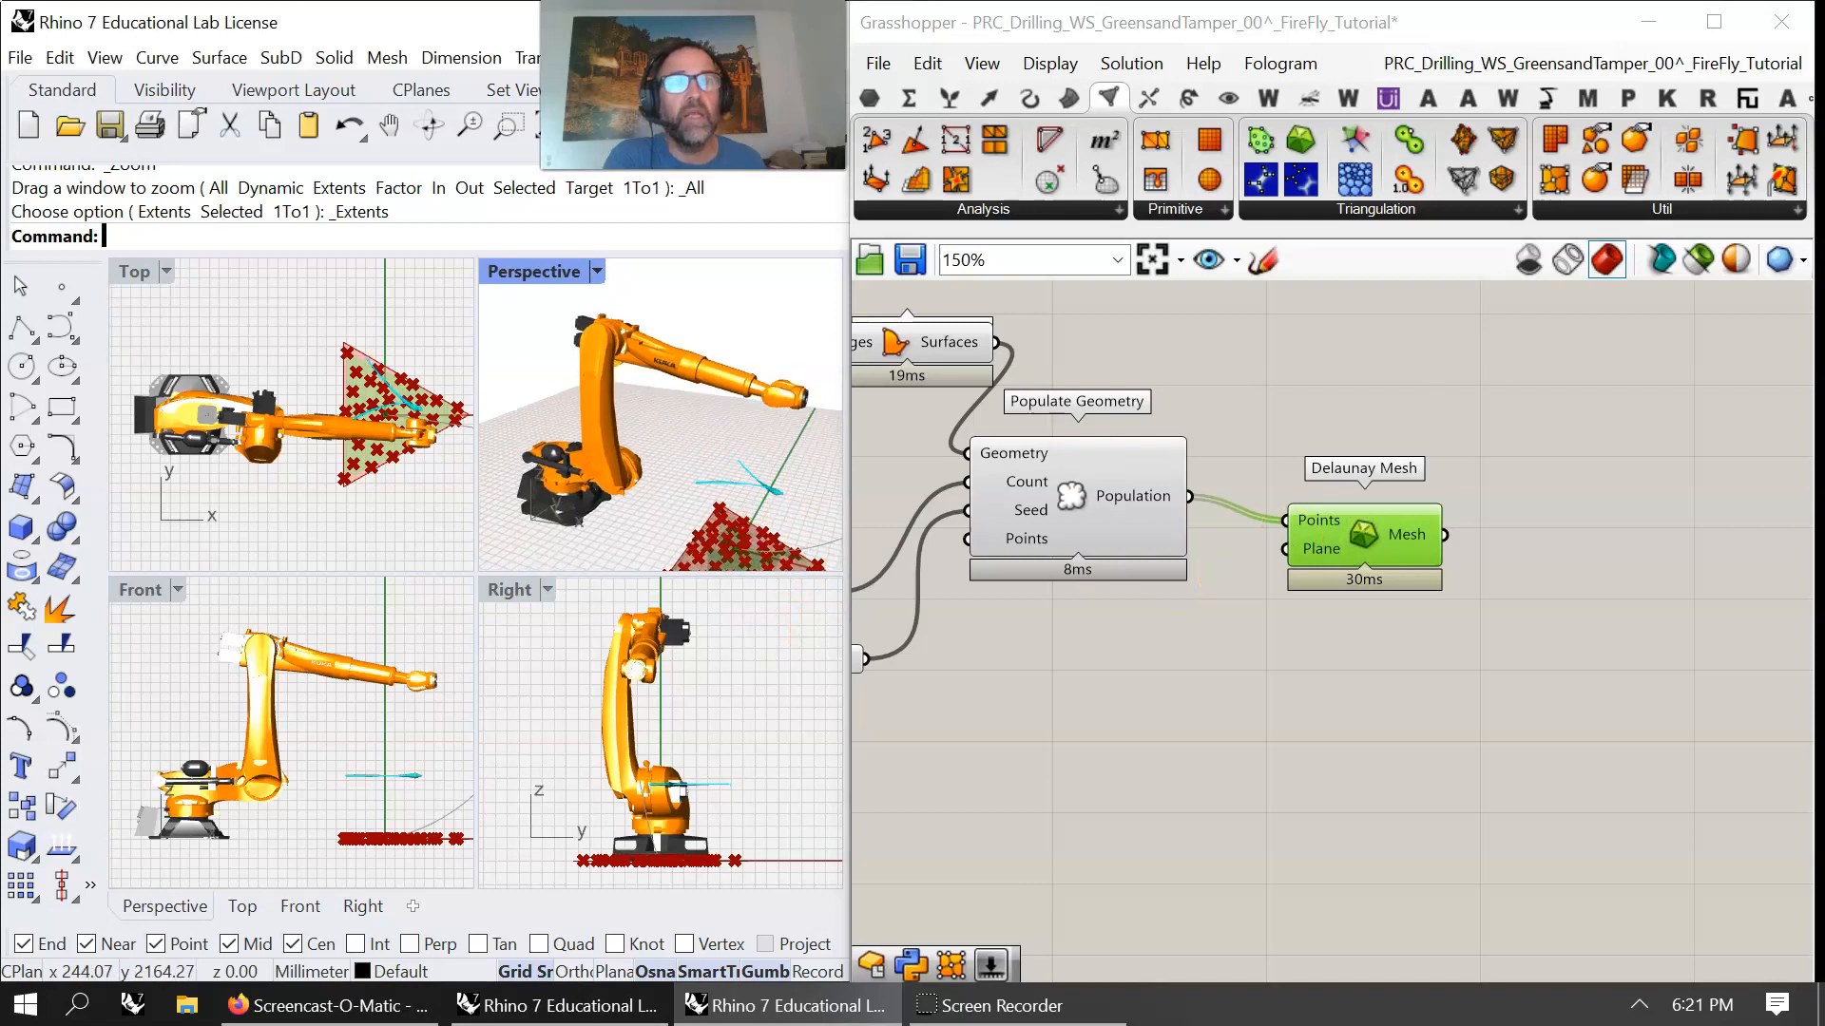
- Turn off the preview of the polygon, boundary surface and populate components, leaving out the Delaunay Mesh
scroll(1131, 613, "down", 4)
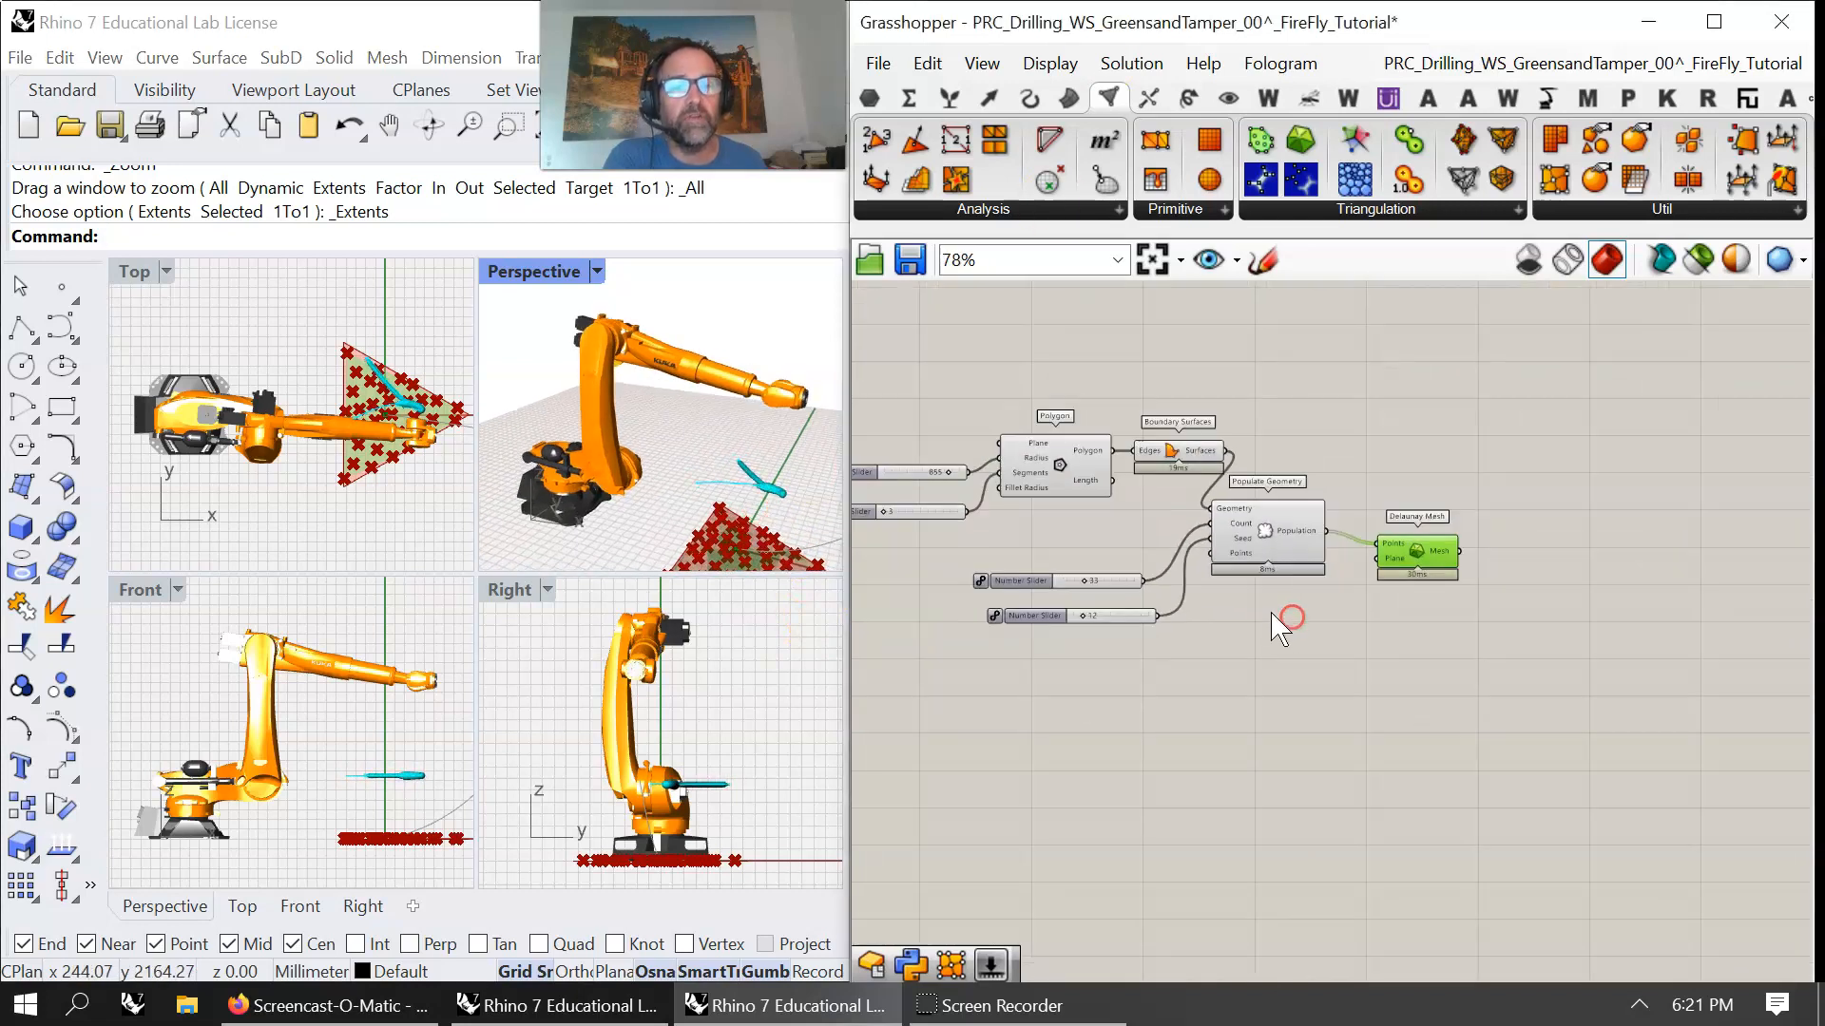
left_click_drag(1502, 683, 1063, 407)
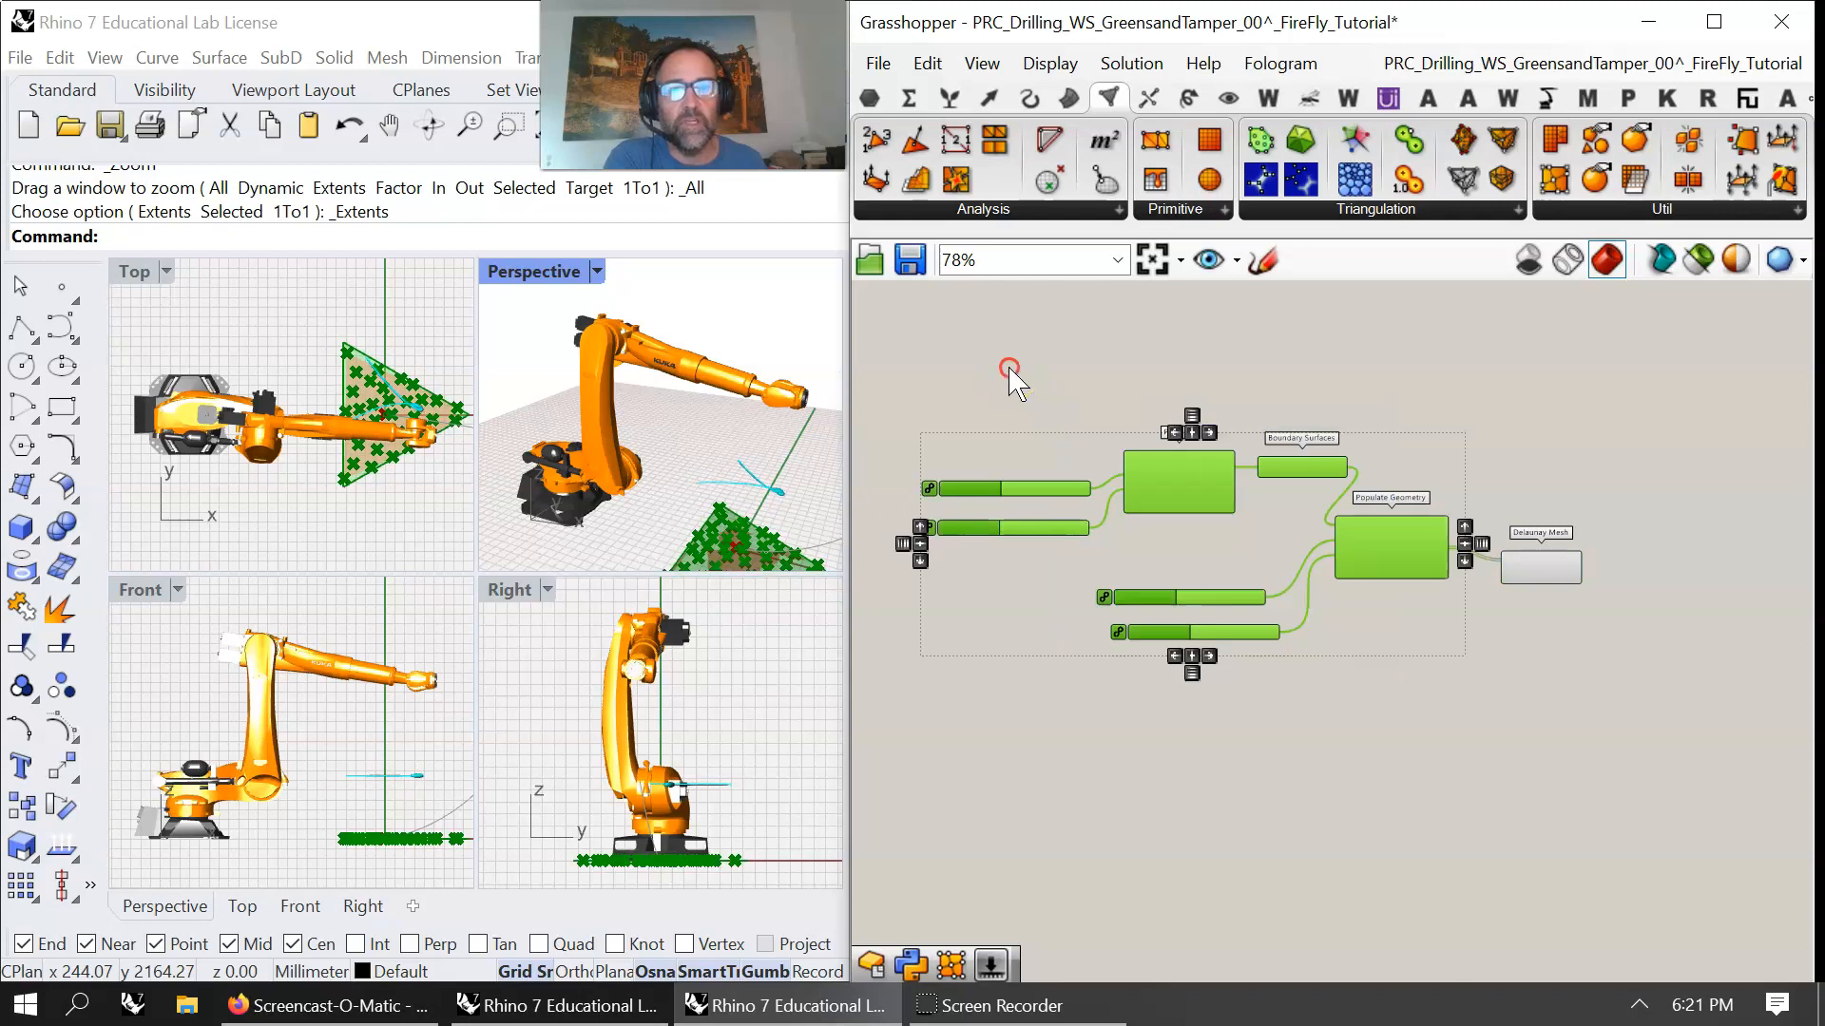
right_click(1009, 367)
left_click(1084, 414)
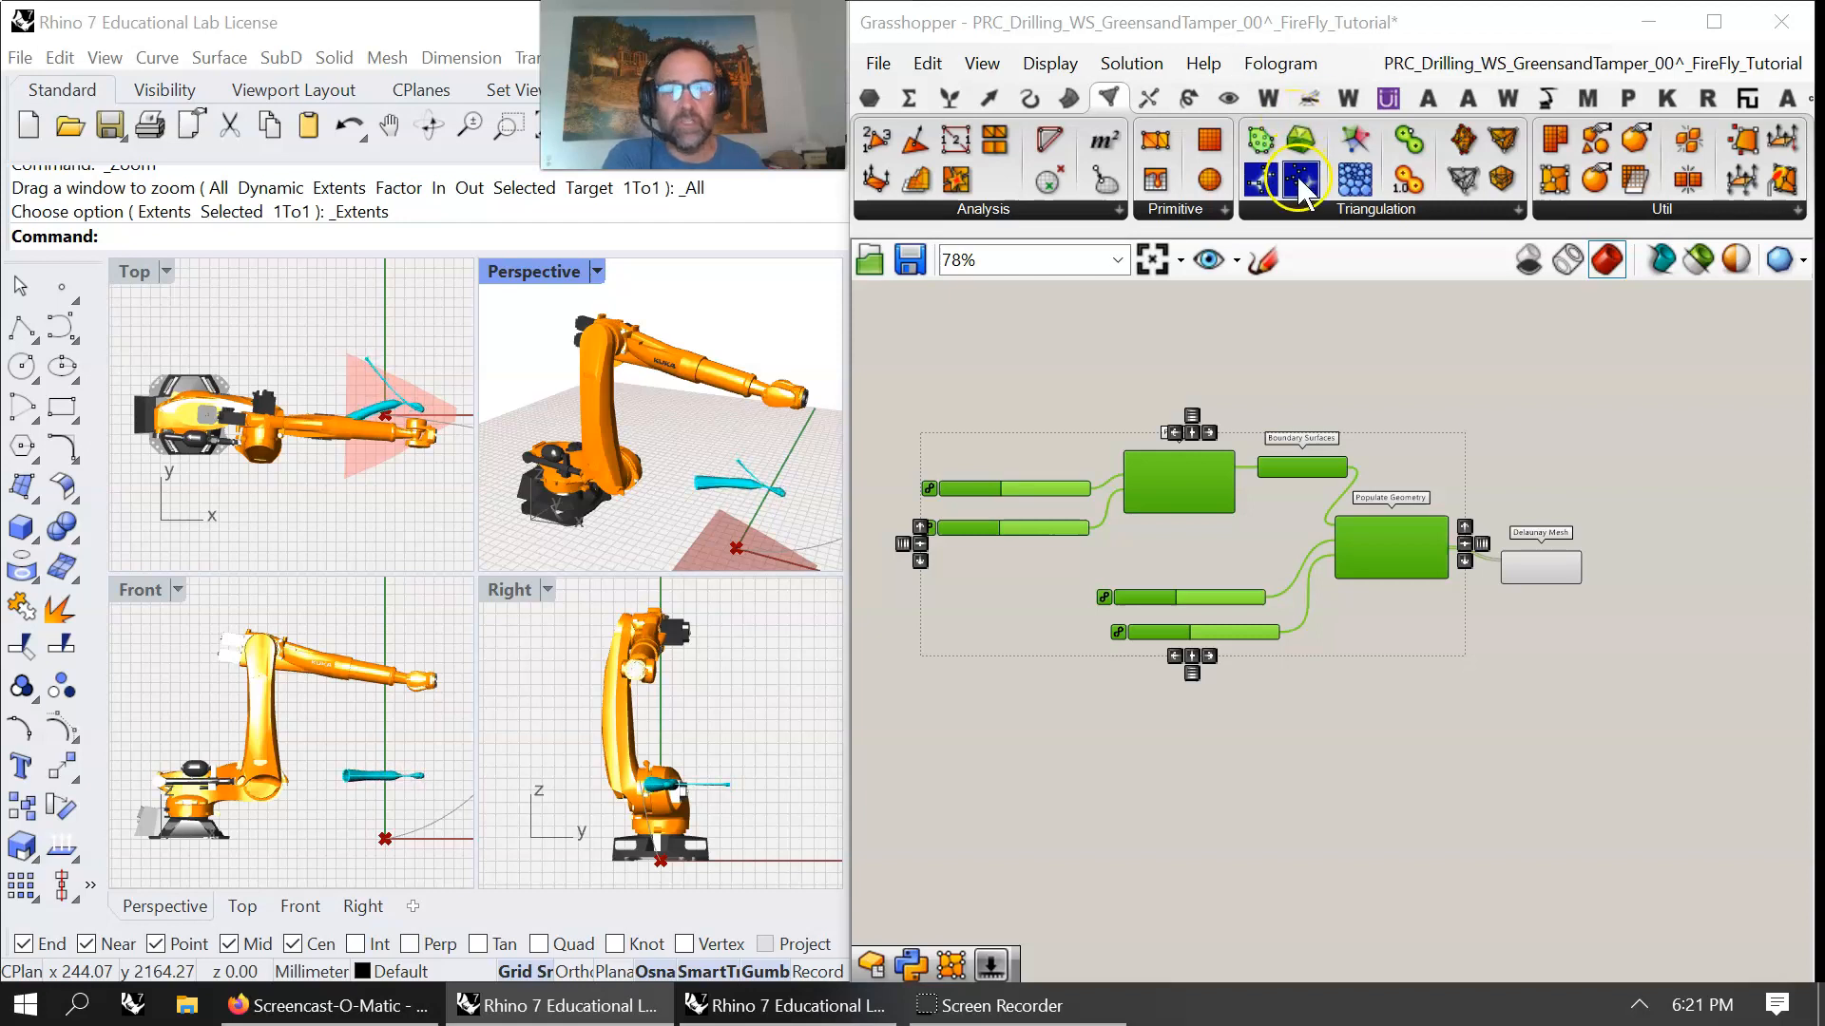
- Reposition the Count slider so that it lines up above the Seed slider
scroll(979, 522, "up", 5)
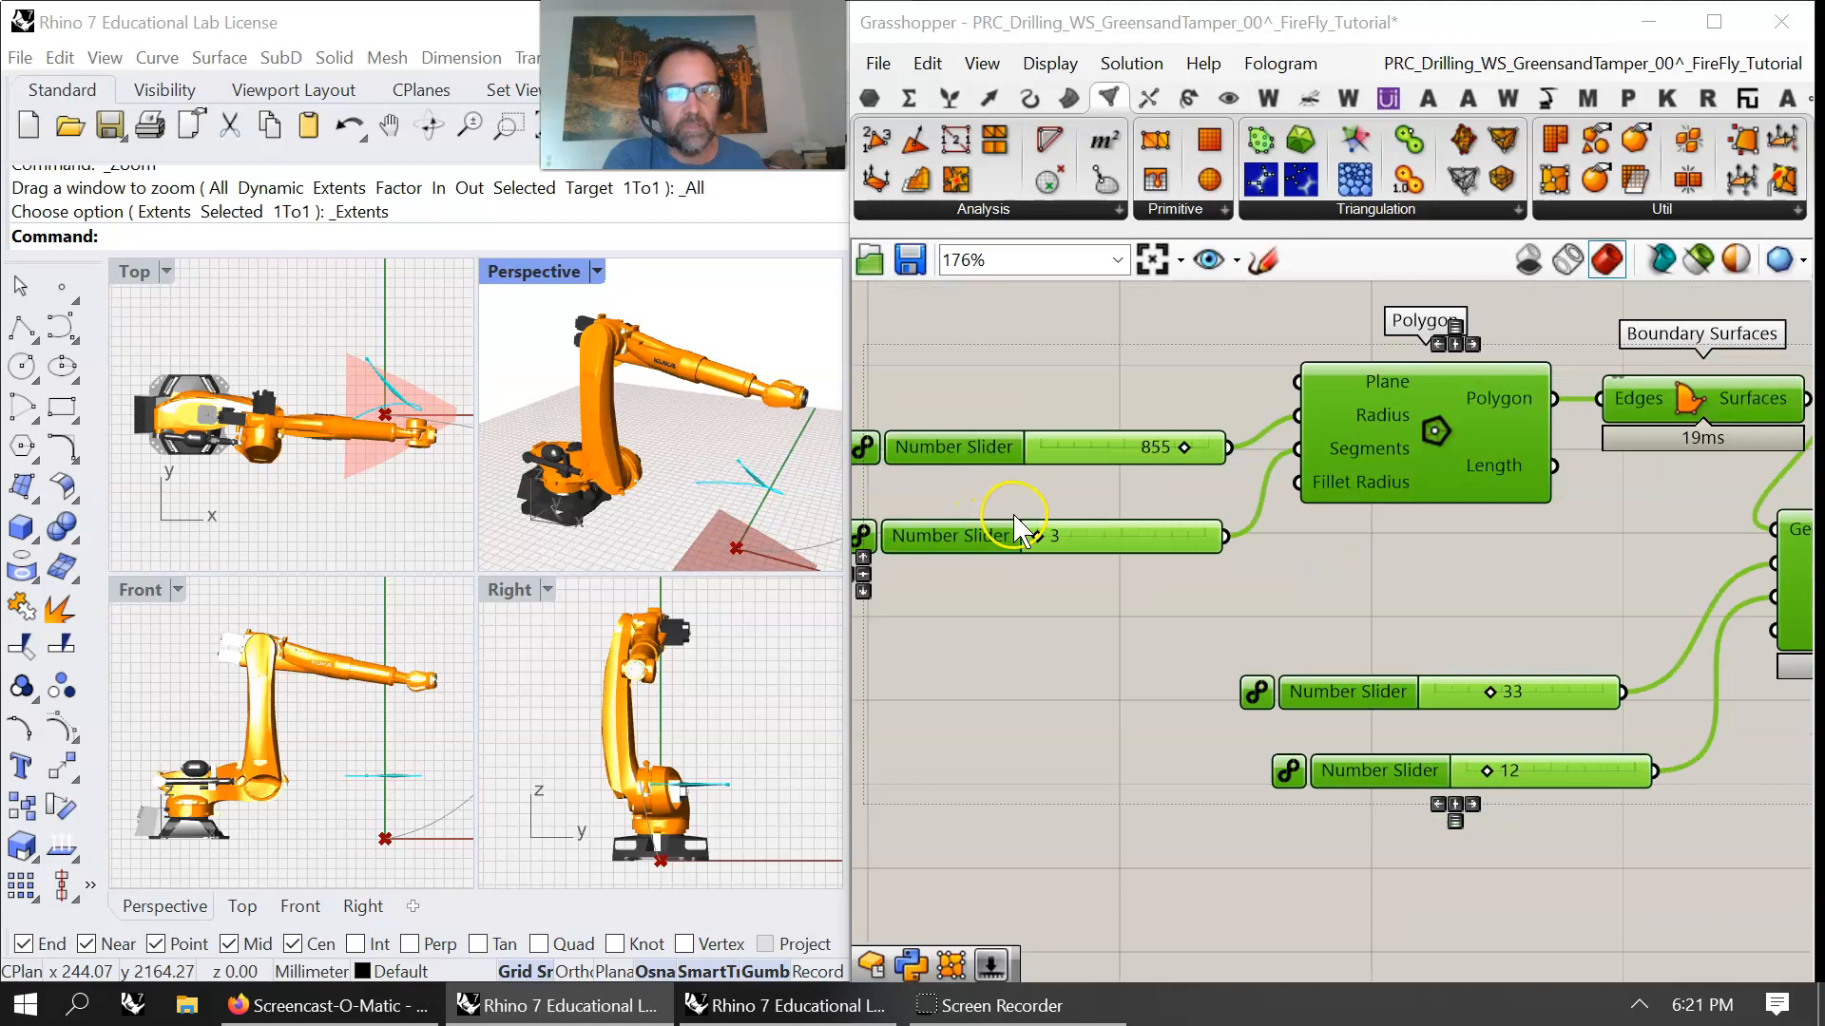
mouse_move(984, 651)
right_mouse_down()
mouse_move(1165, 701)
mouse_move(1151, 720)
right_mouse_up()
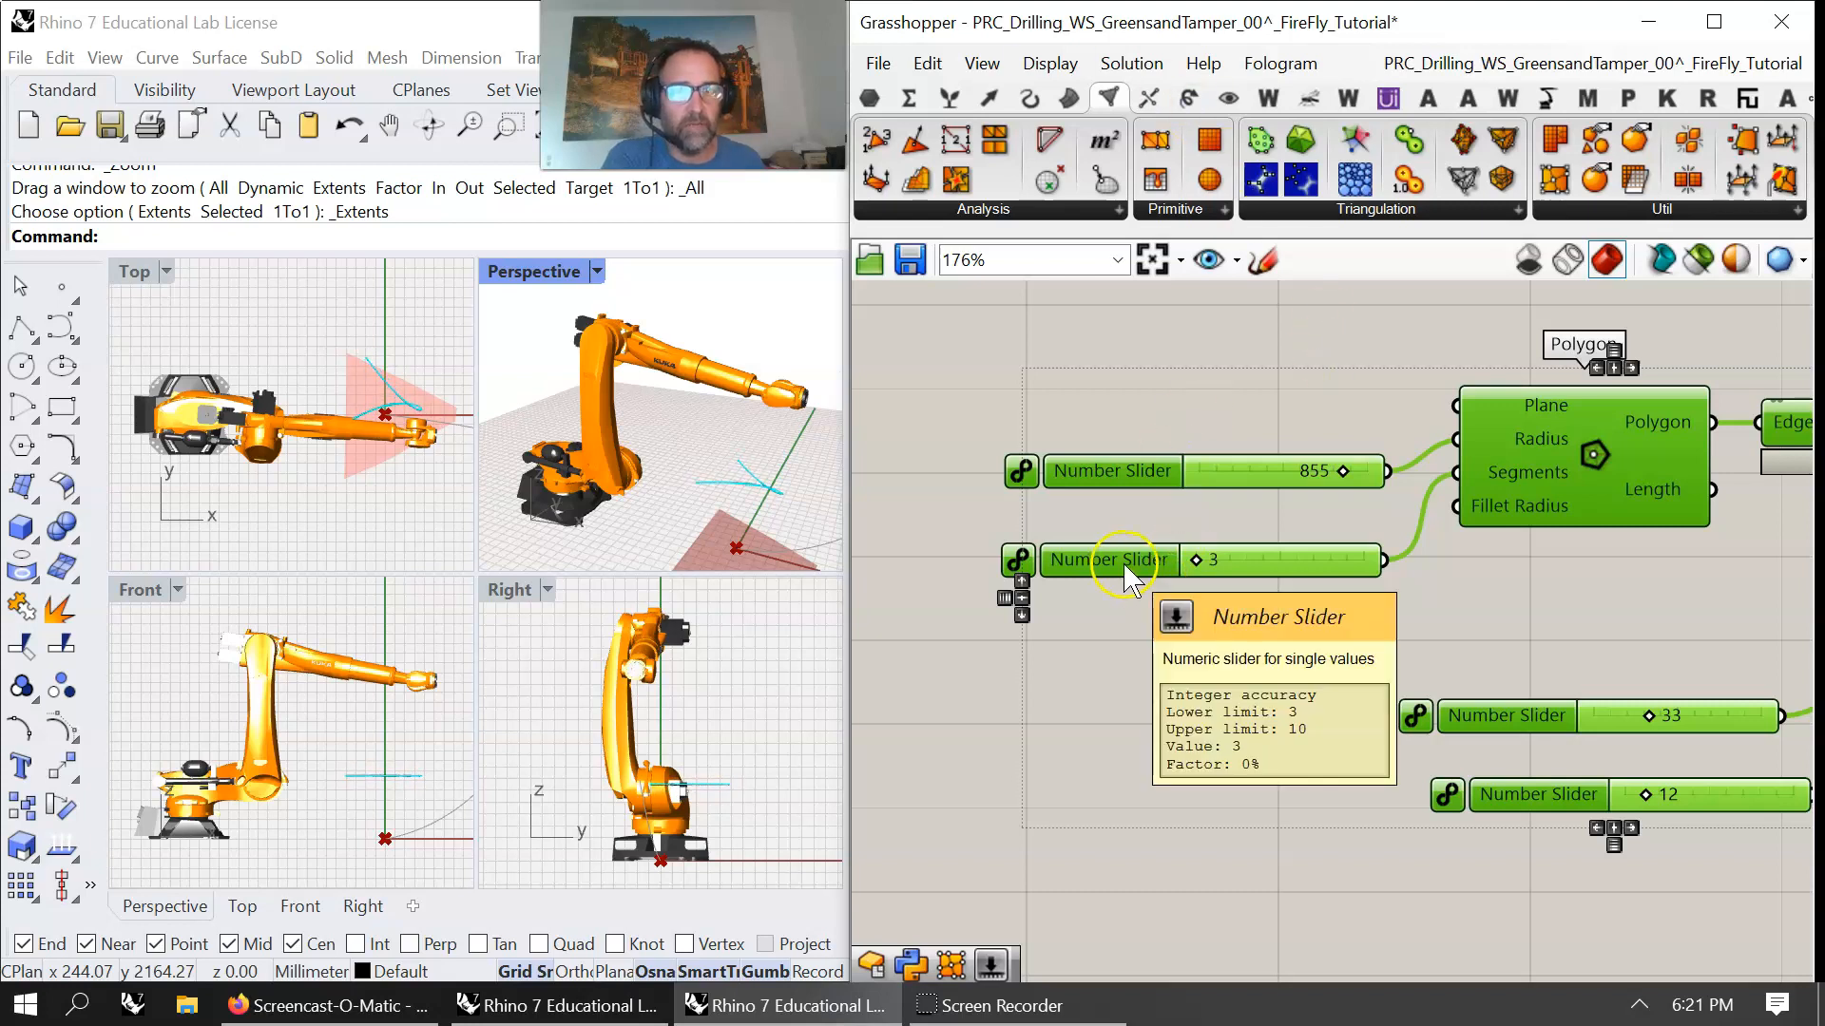
left_click_drag(1463, 722, 1205, 663)
left_click(1237, 879)
right_click(1209, 670)
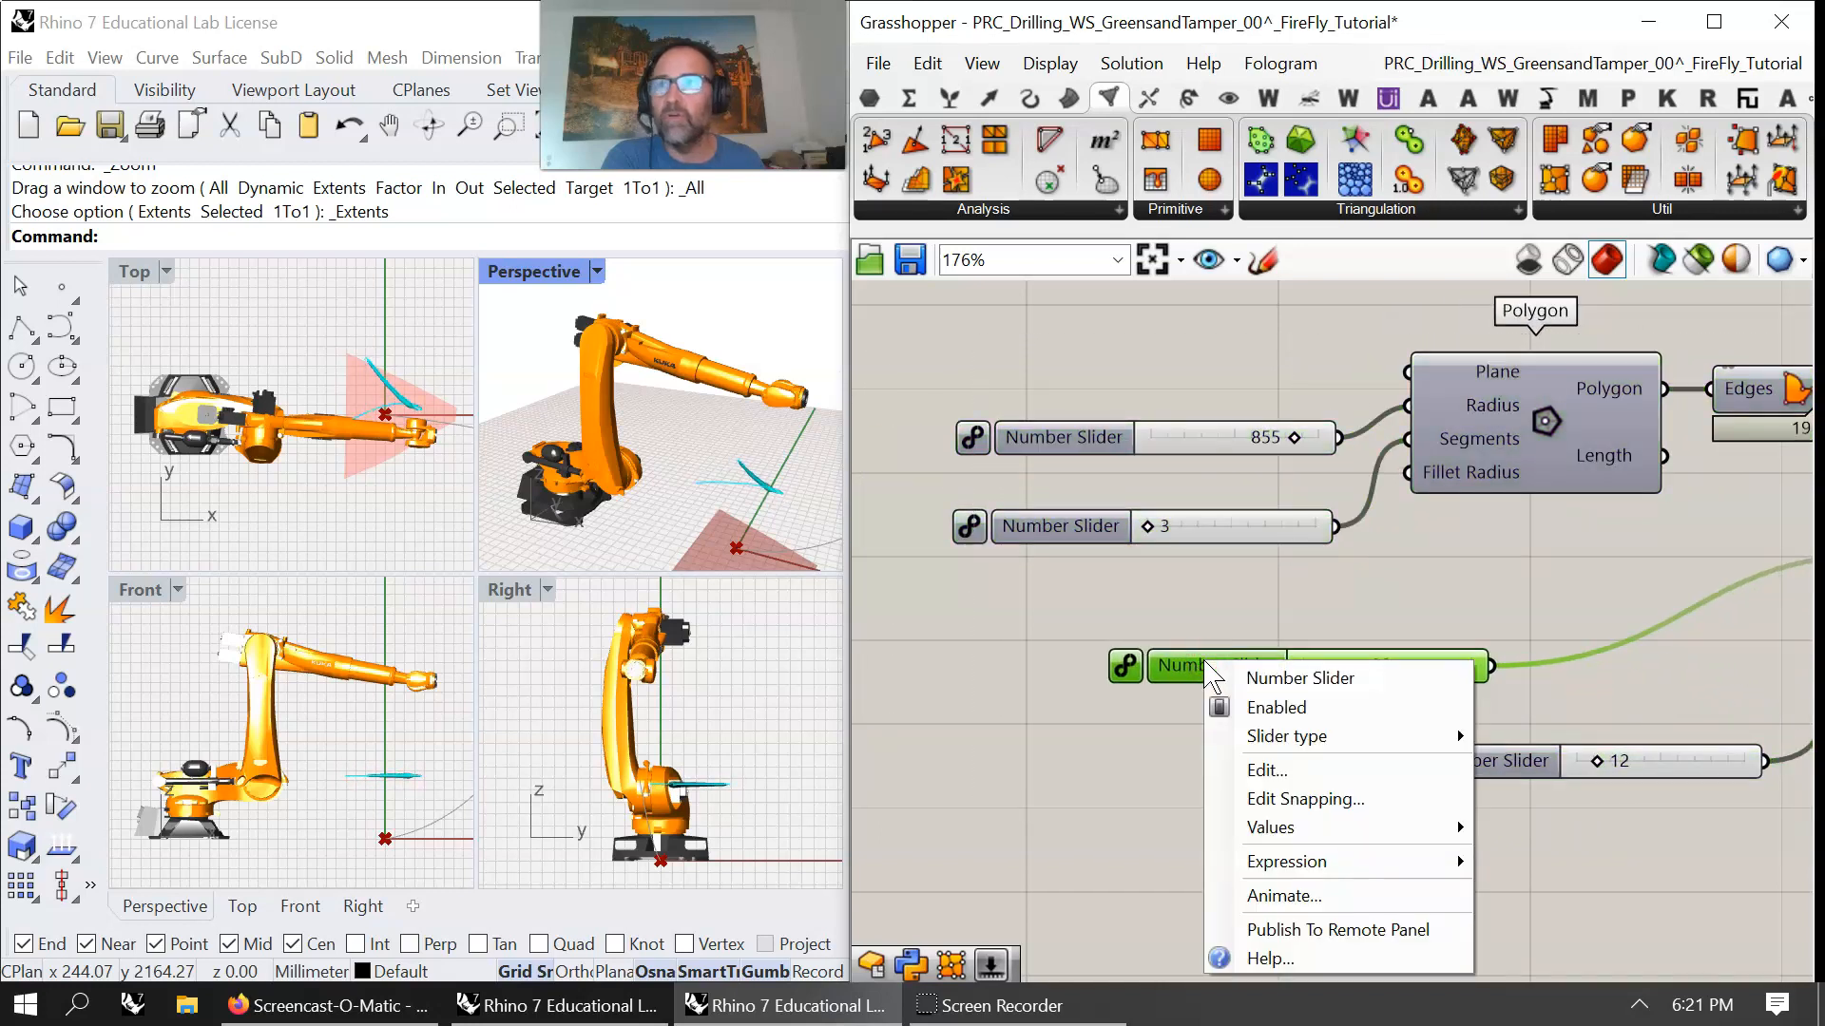
left_click(1185, 768)
left_click_drag(1254, 670, 1522, 678)
- Group all the polygon geometry components, from the radius and segment sliders through to the Delaunay Mesh
right_click_drag(1532, 676, 1167, 669)
scroll(1167, 669, "down", 5)
left_click_drag(1668, 746, 979, 446)
right_click(976, 424)
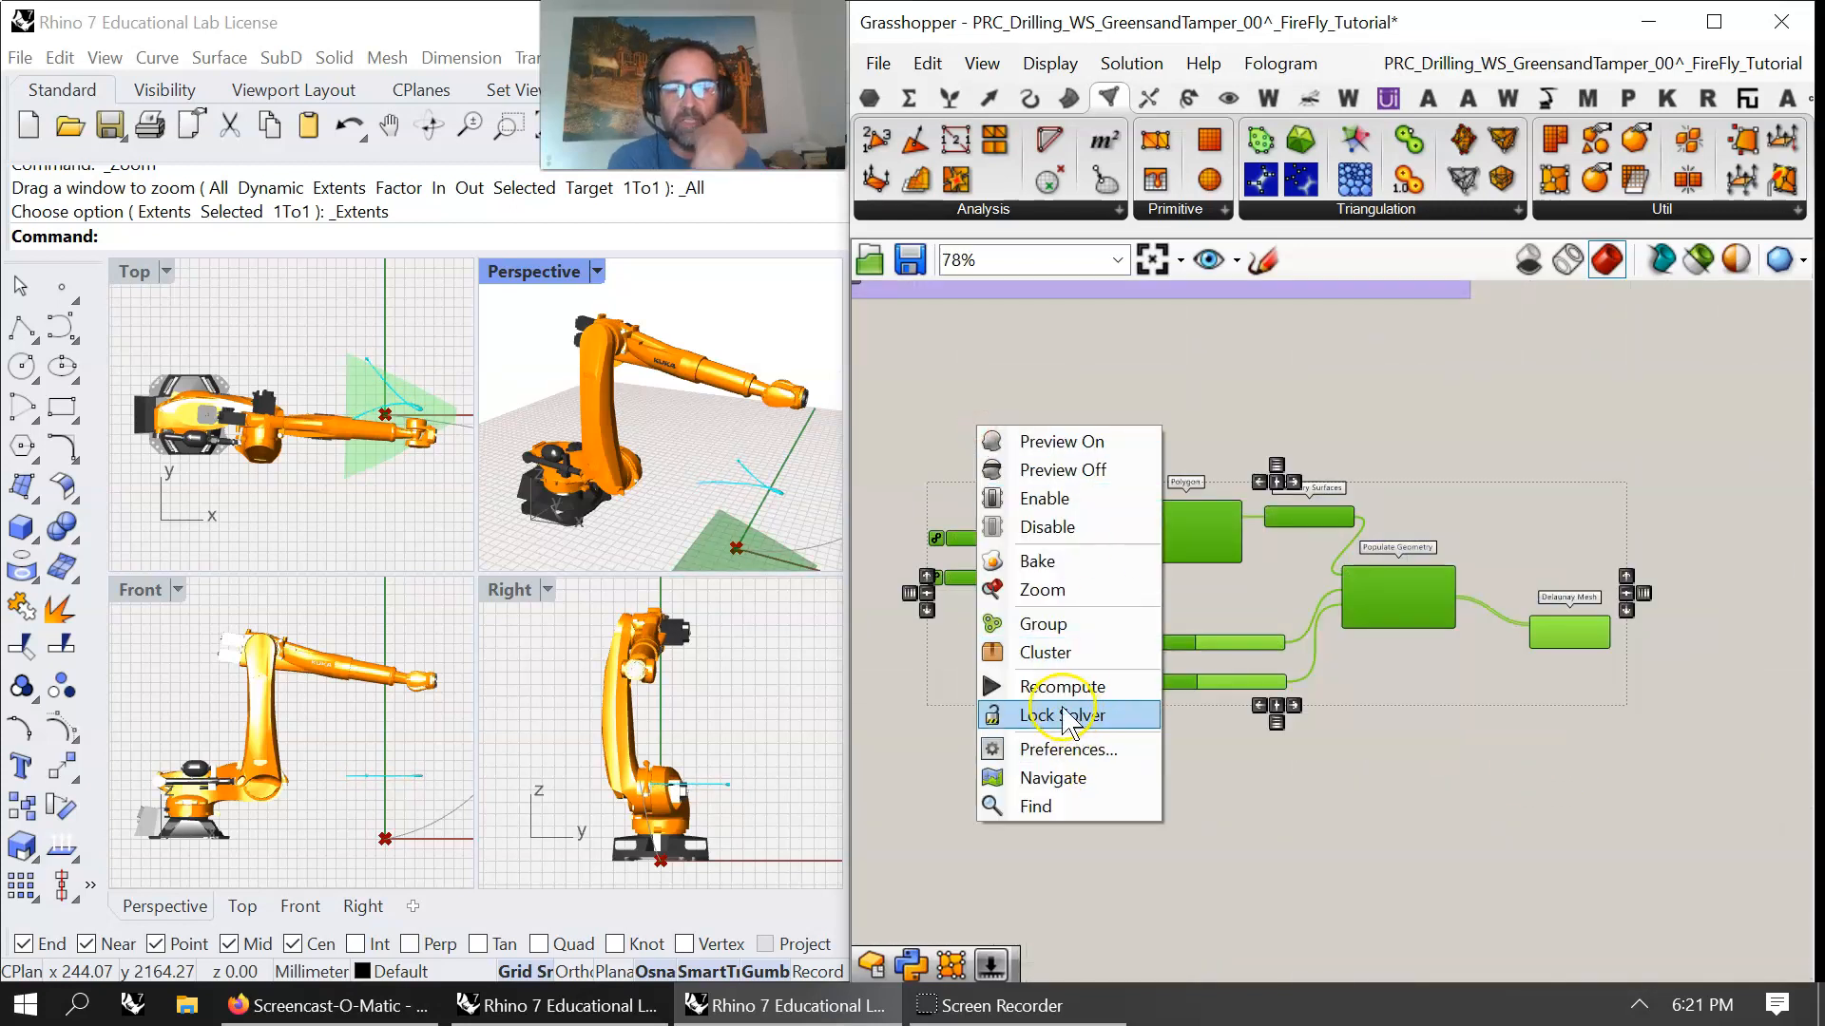
left_click(1040, 625)
left_click(1424, 668)
- Copy the Audio Data scribble label and place the copy just above the polygon geometry group
right_click_drag(1633, 711, 1403, 682)
scroll(1338, 598, "up", 1)
left_click(1340, 608)
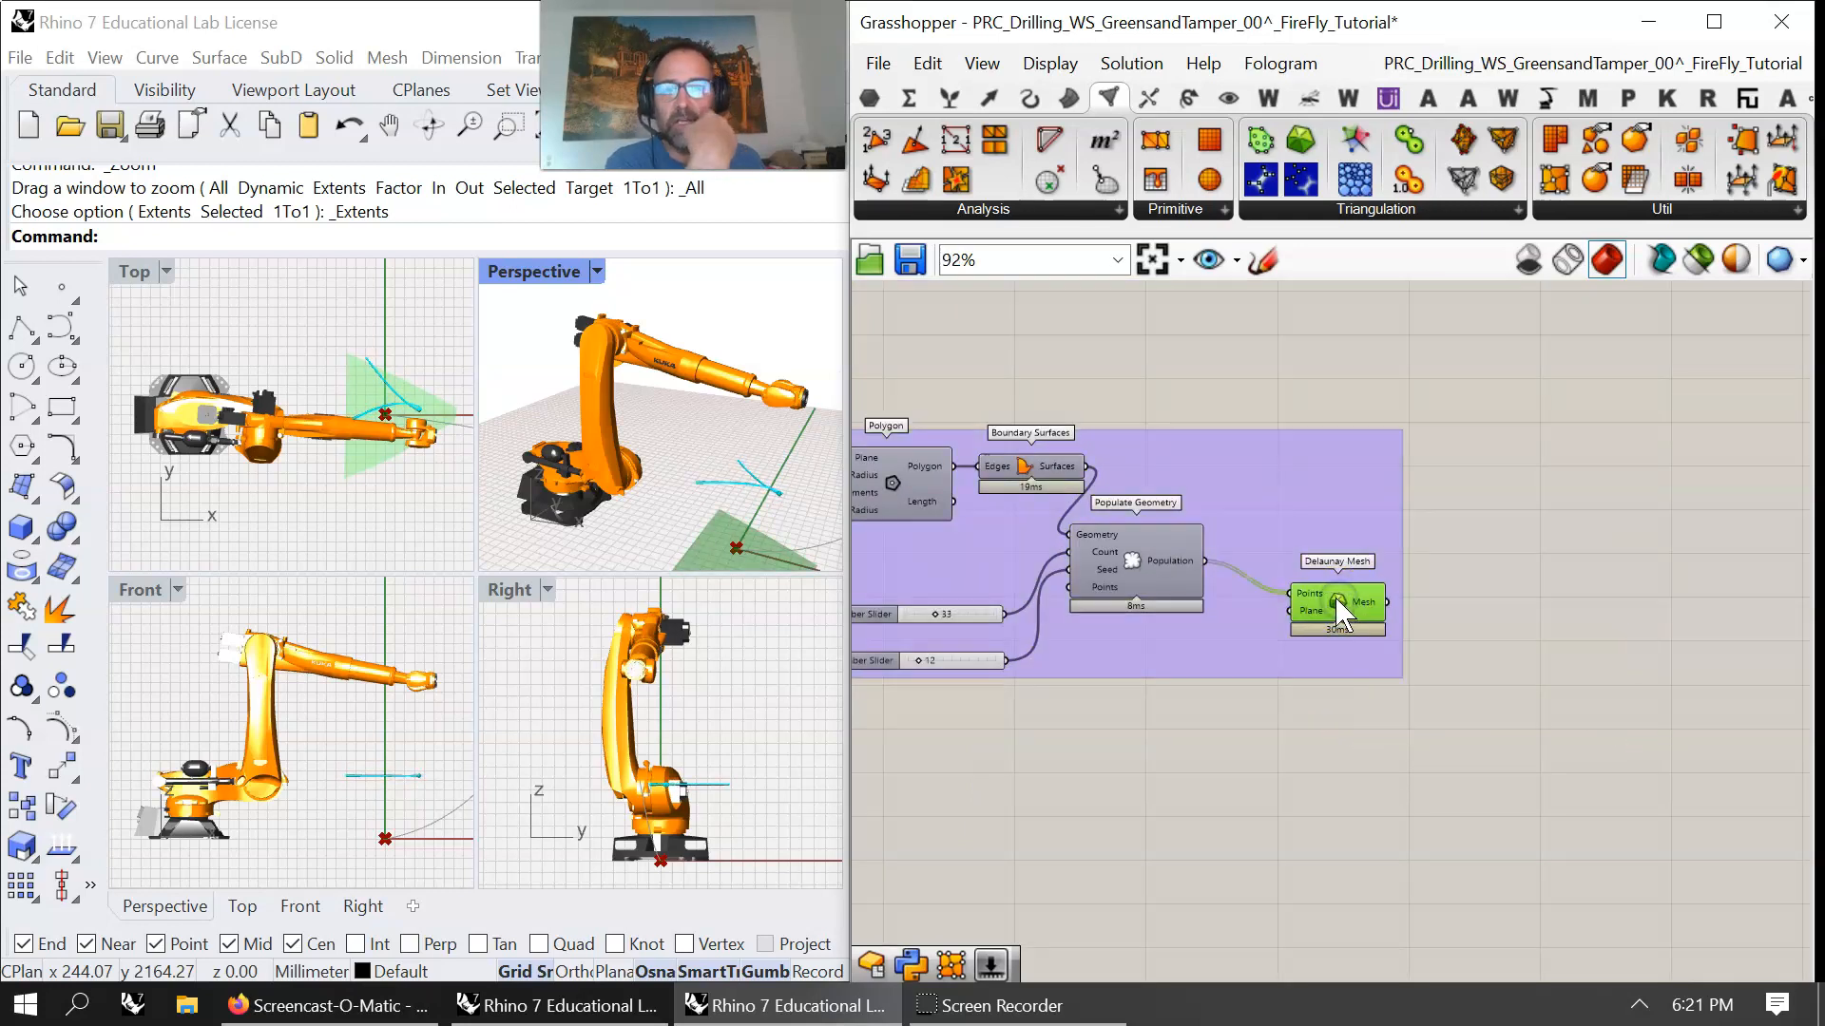
right_click_drag(975, 567, 1294, 597)
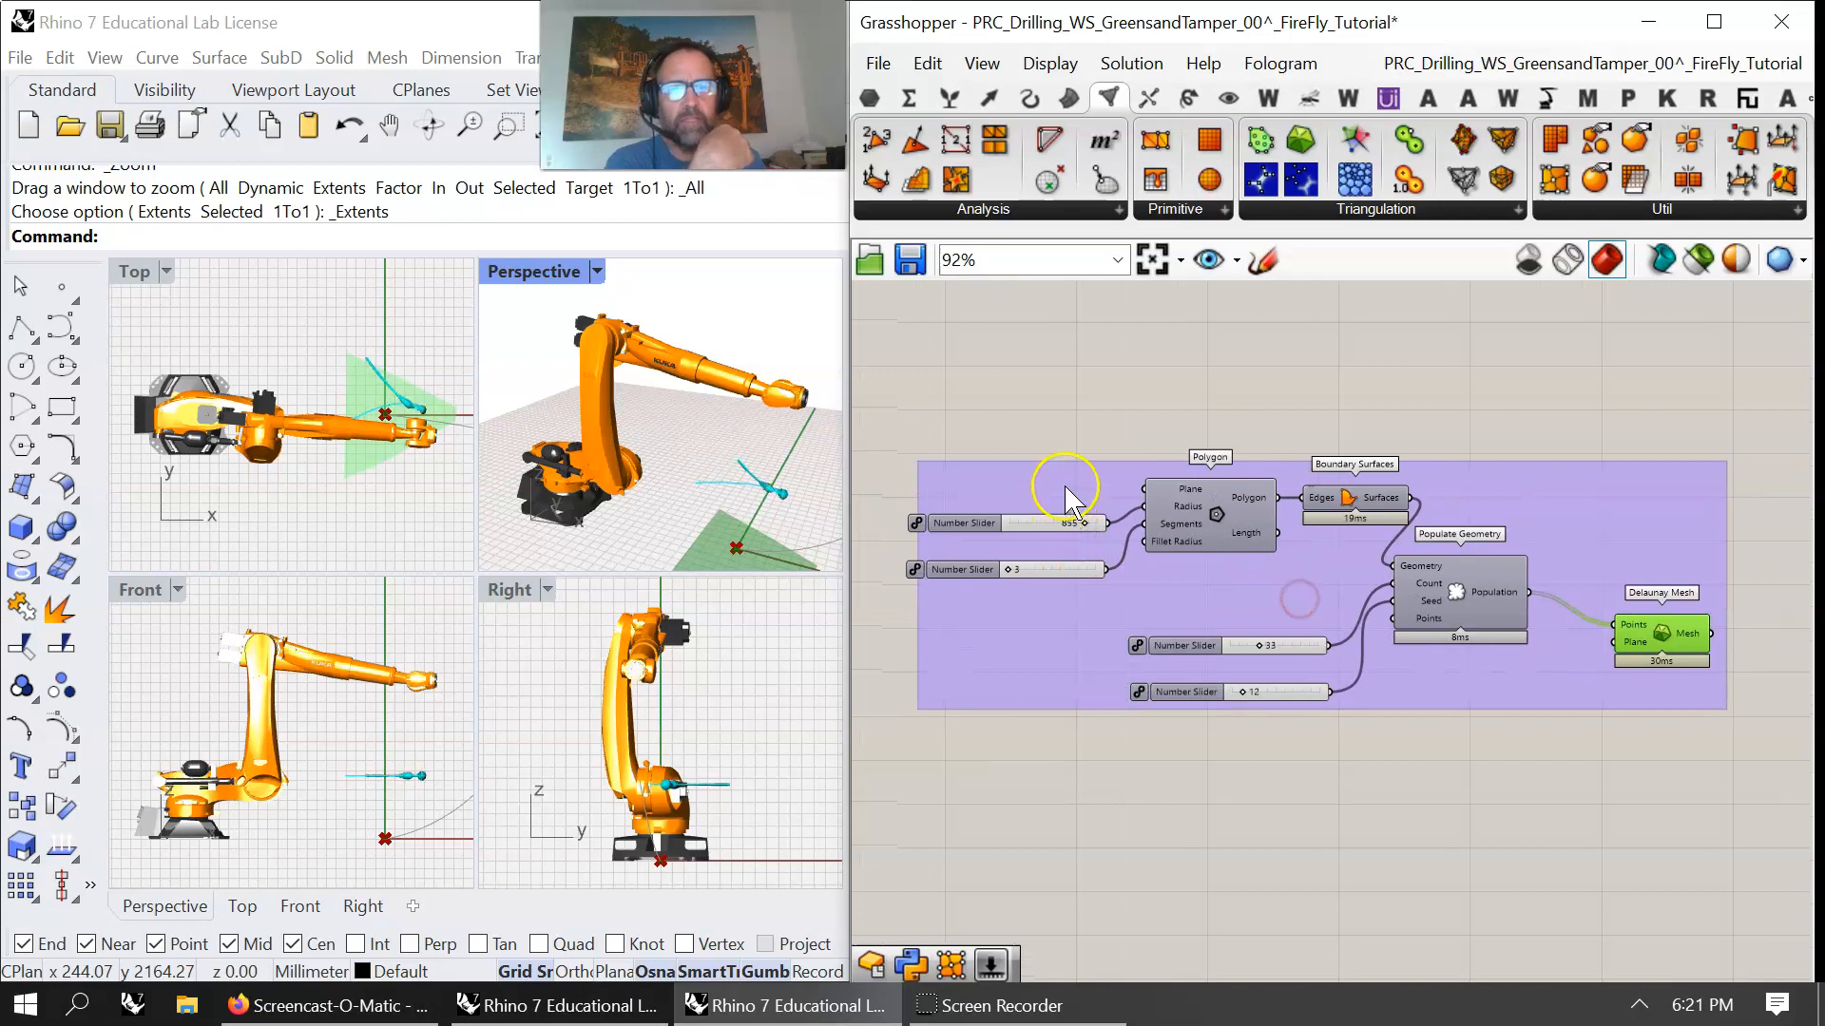
right_click_drag(1068, 398, 1128, 529)
scroll(1199, 486, "down", 4)
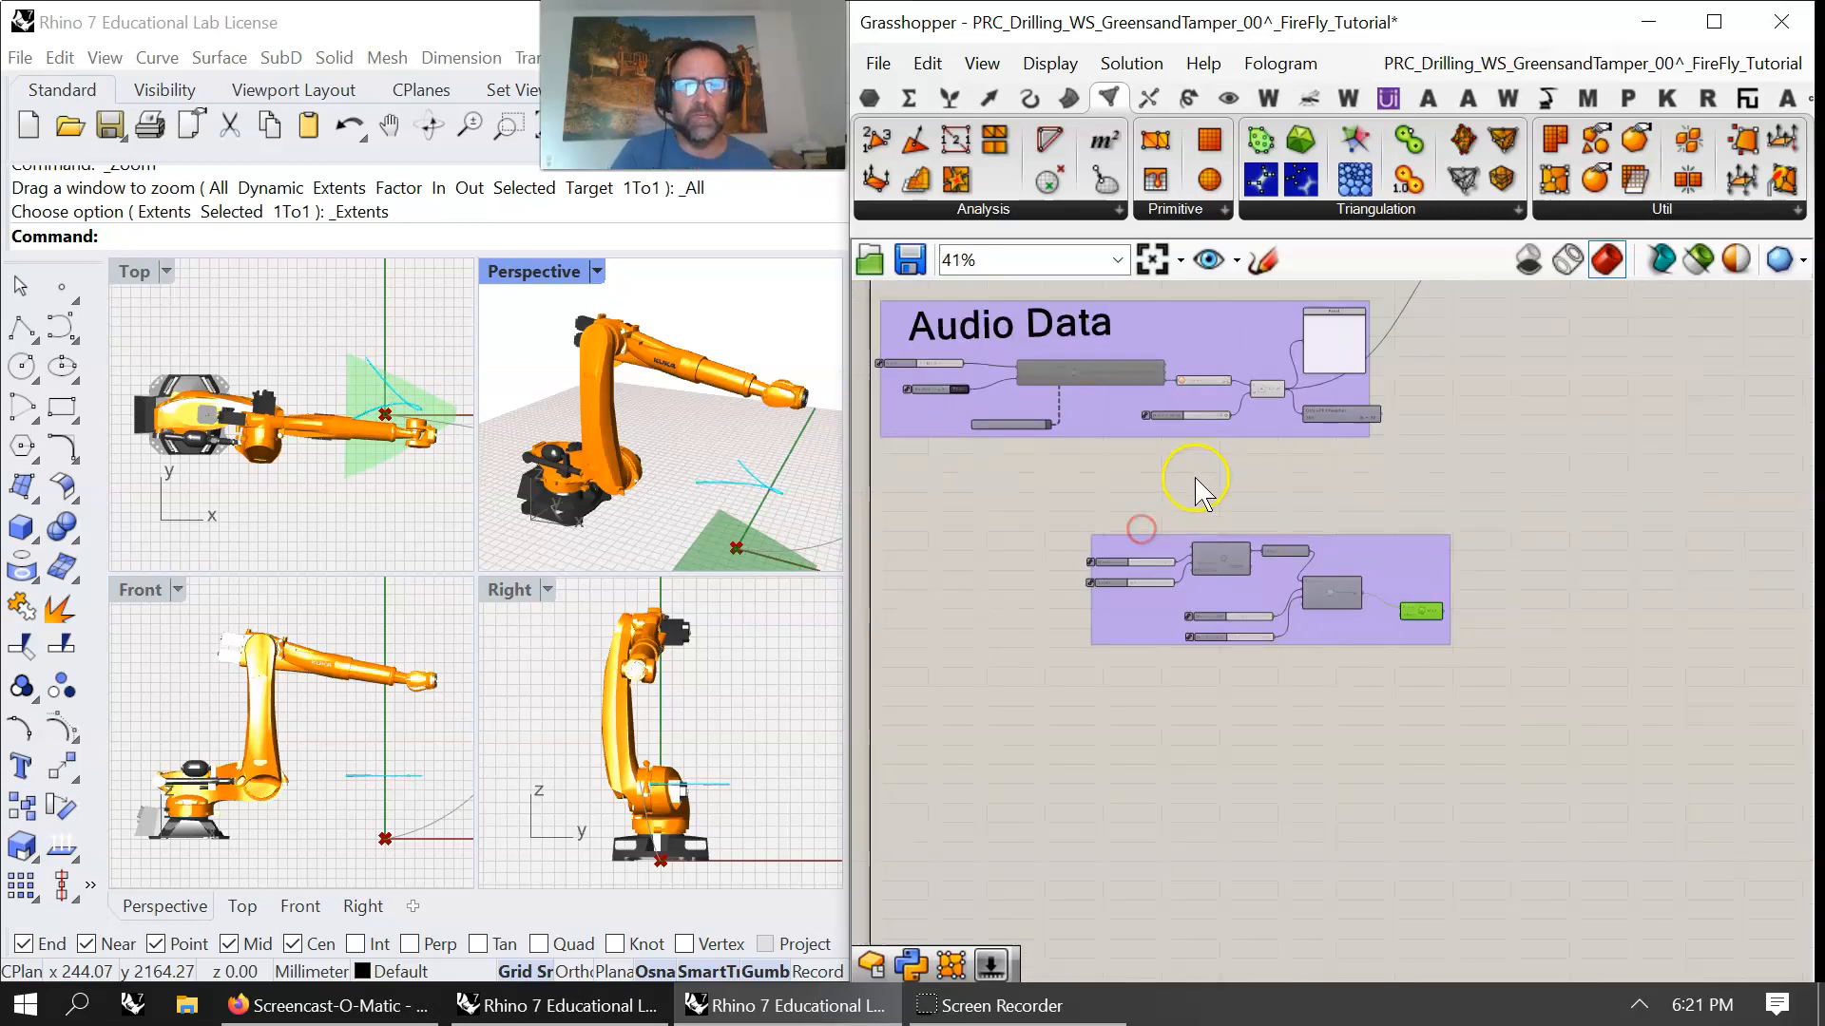
left_click(1060, 333)
mouse_move(1060, 344)
left_mouse_down("alt")
mouse_move(1153, 480)
mouse_move(1253, 523)
left_mouse_up("alt")
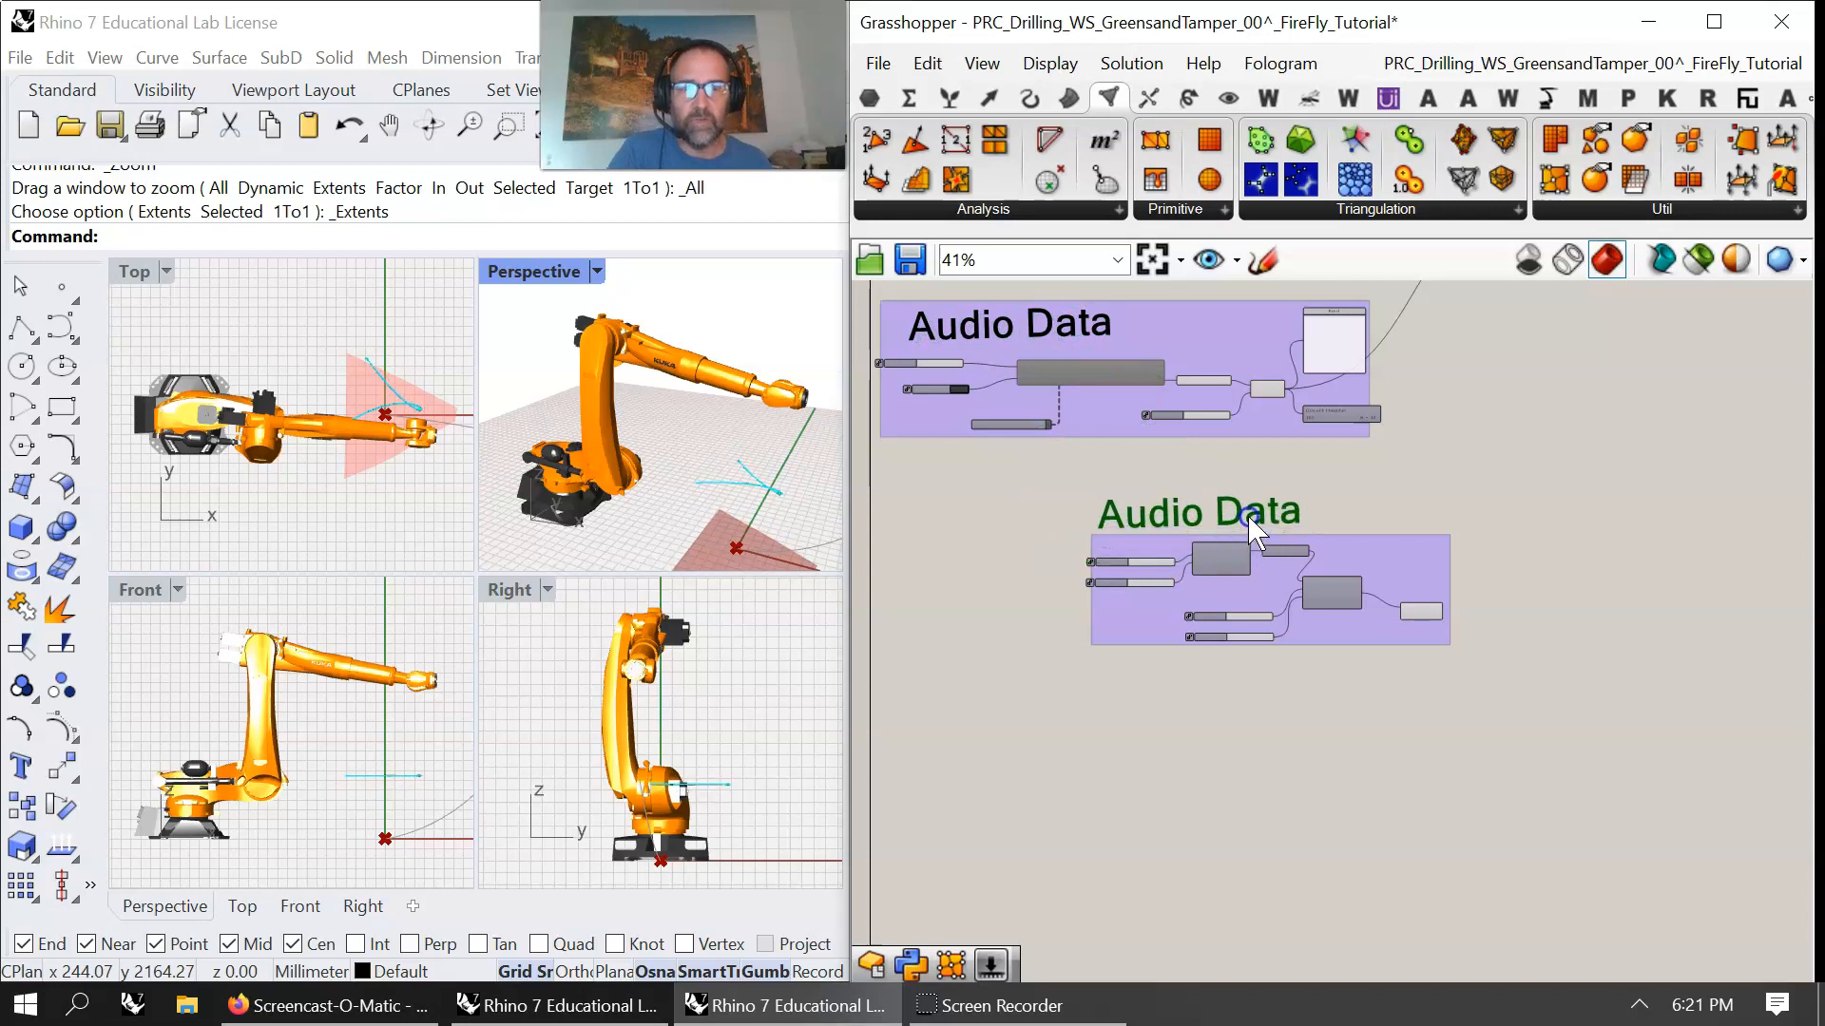
- Add the copied label to the polygon geometry group and change its text to Base Geometry
right_click(1376, 547)
left_click(1453, 757)
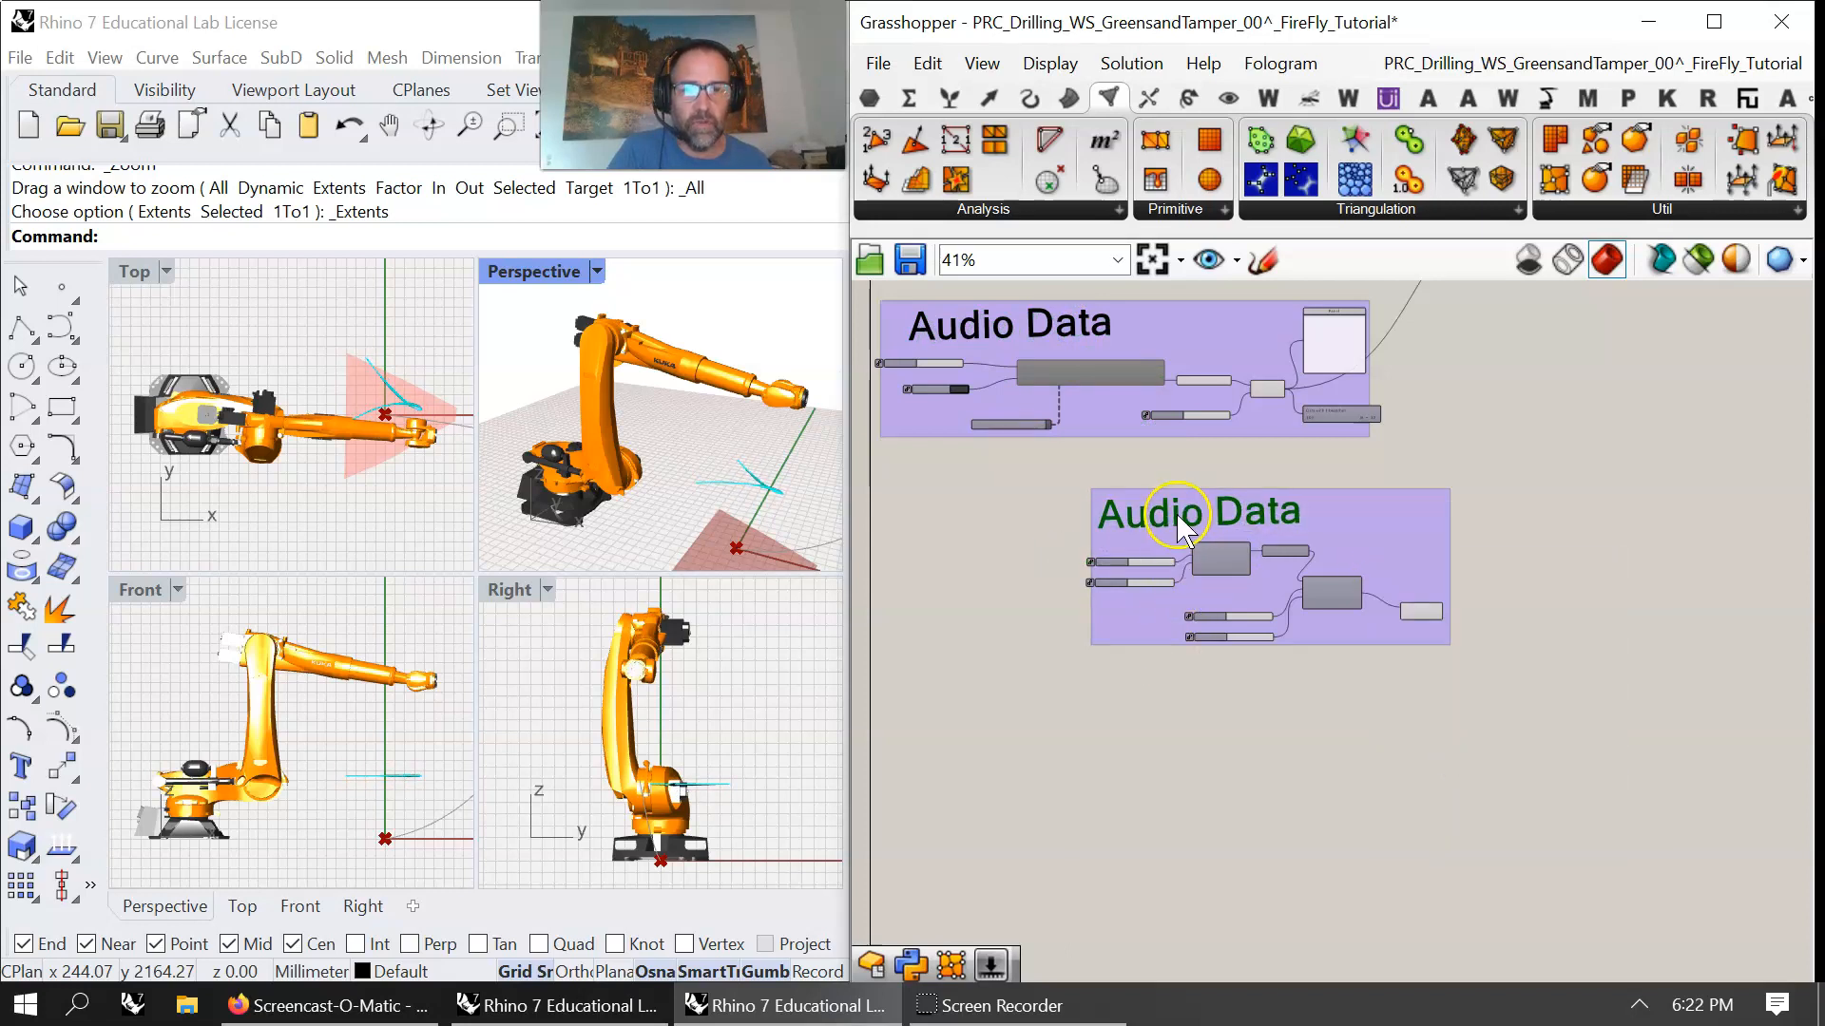
double_click(1178, 524)
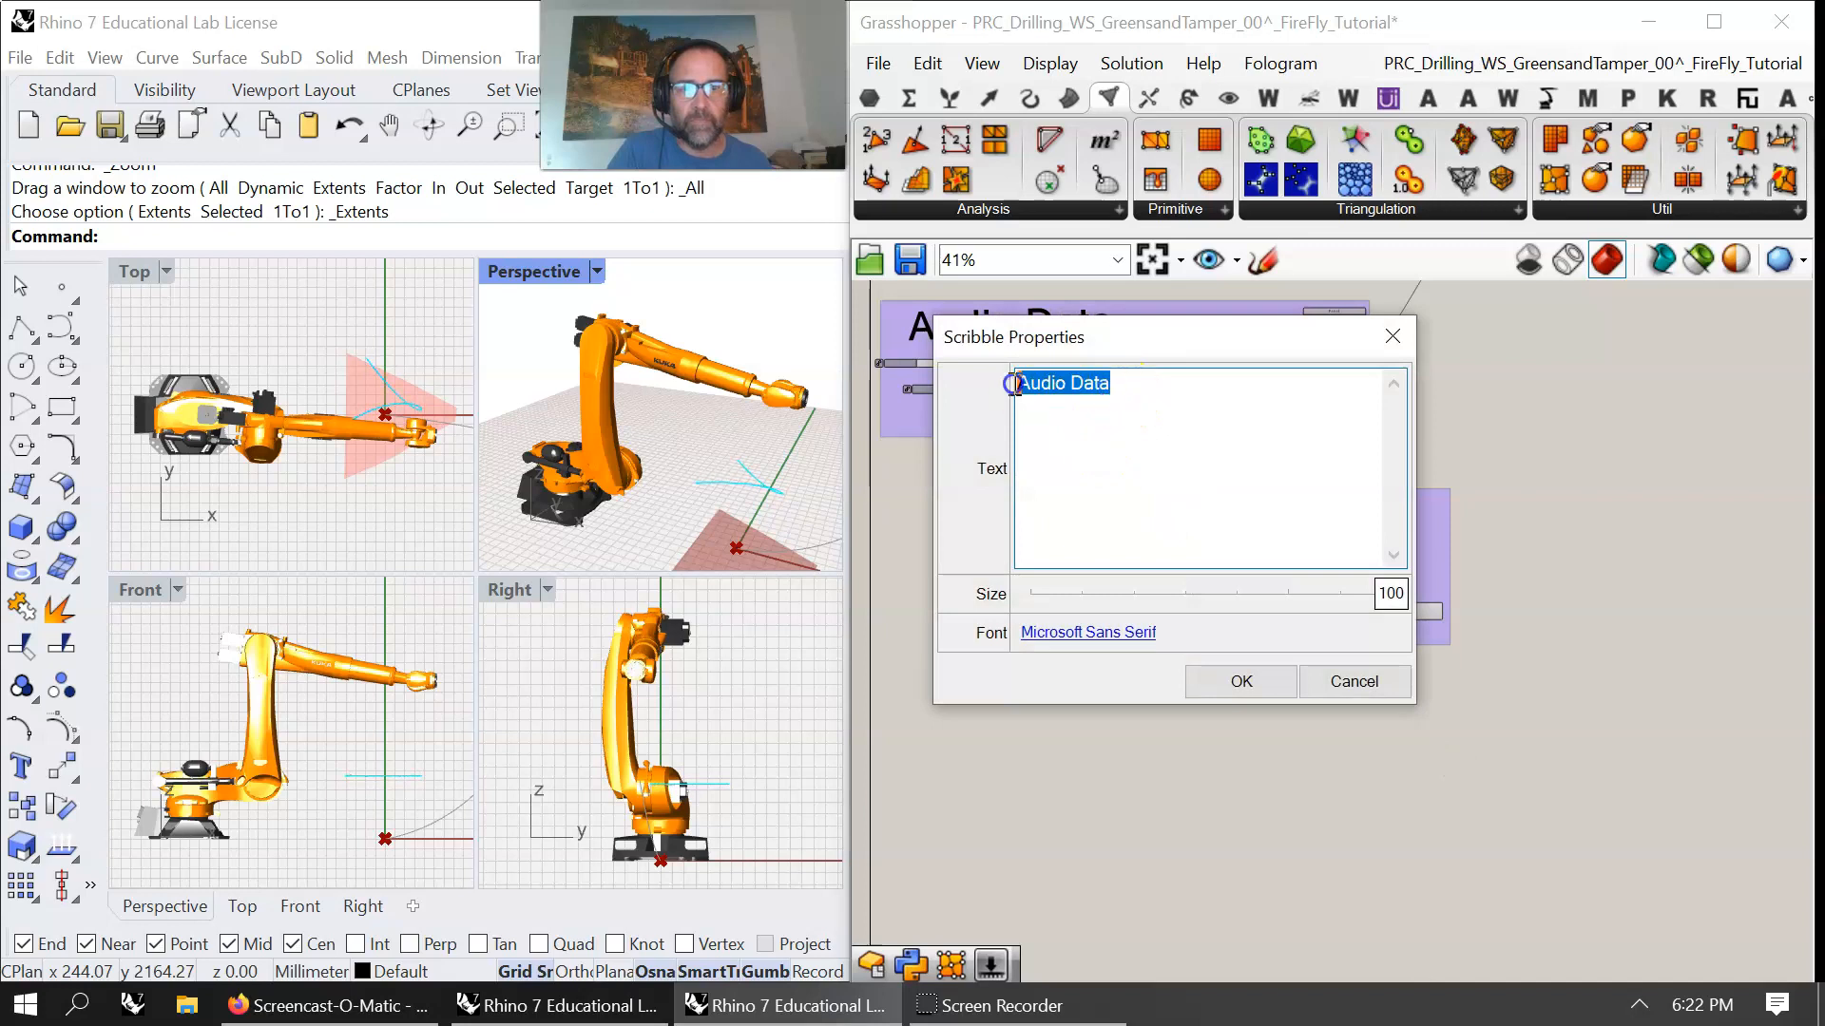
type("Base Geopm")
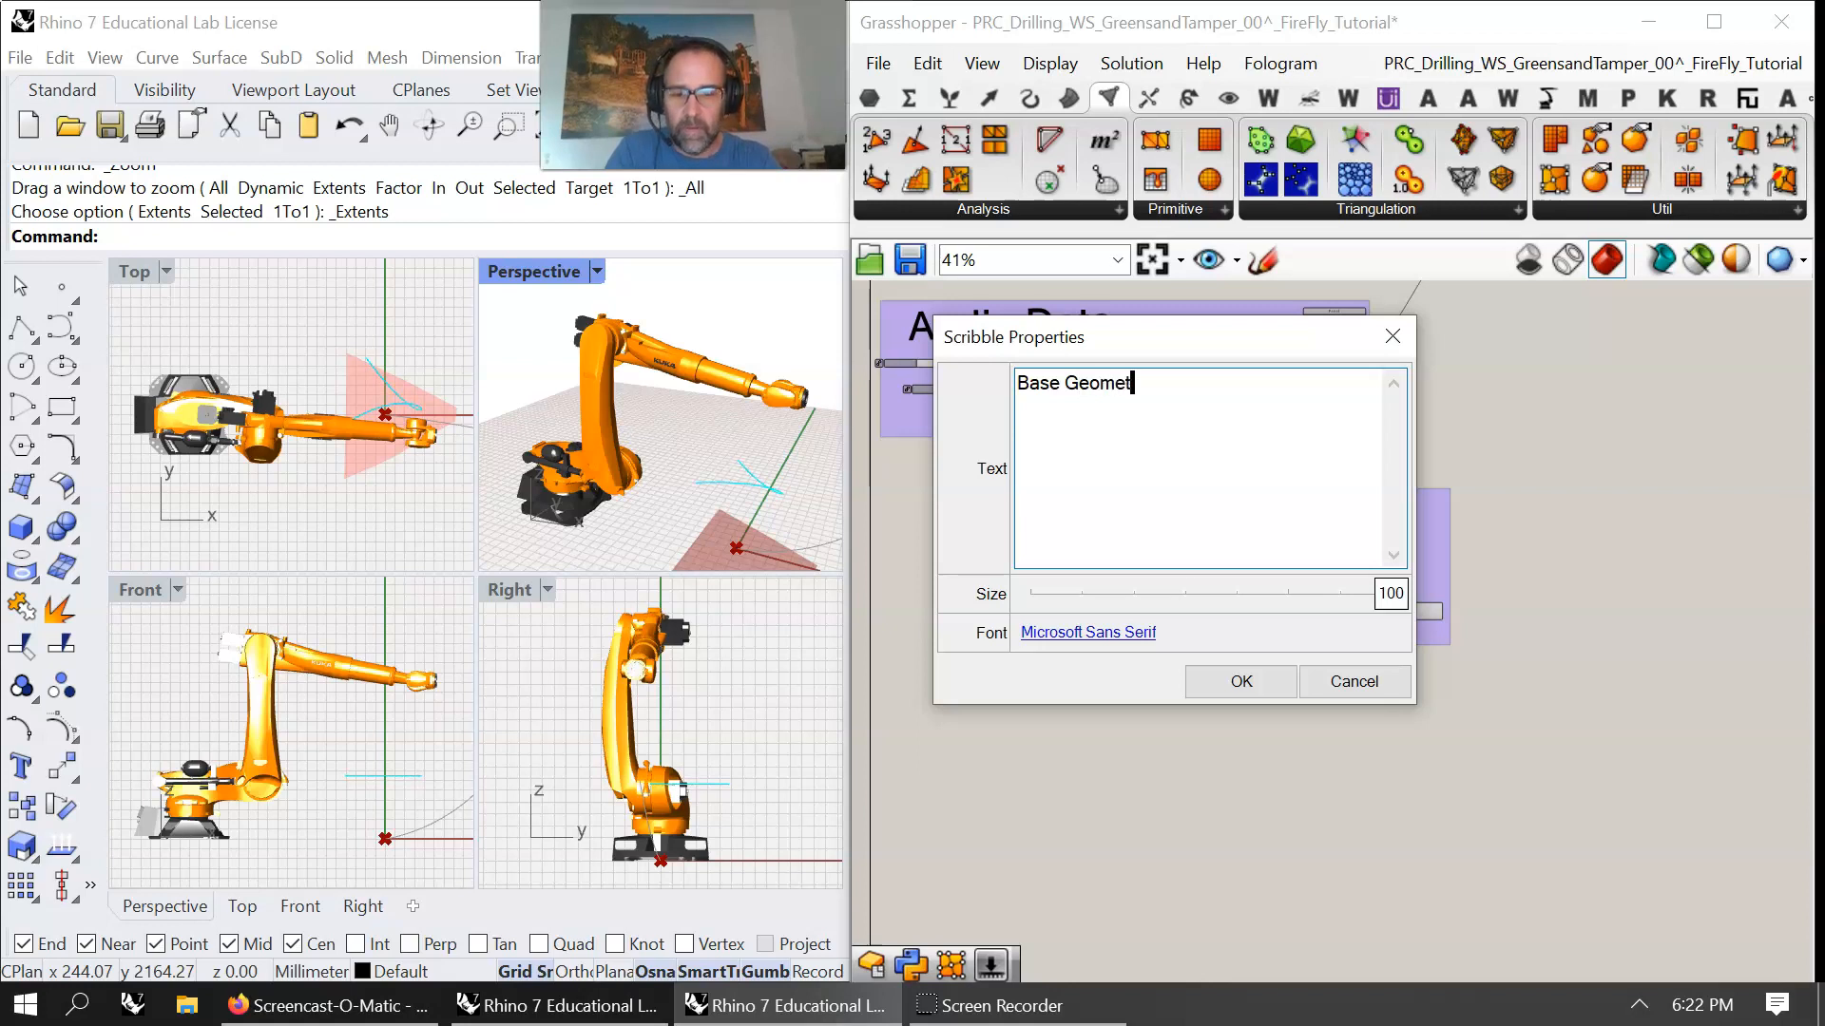
type("y")
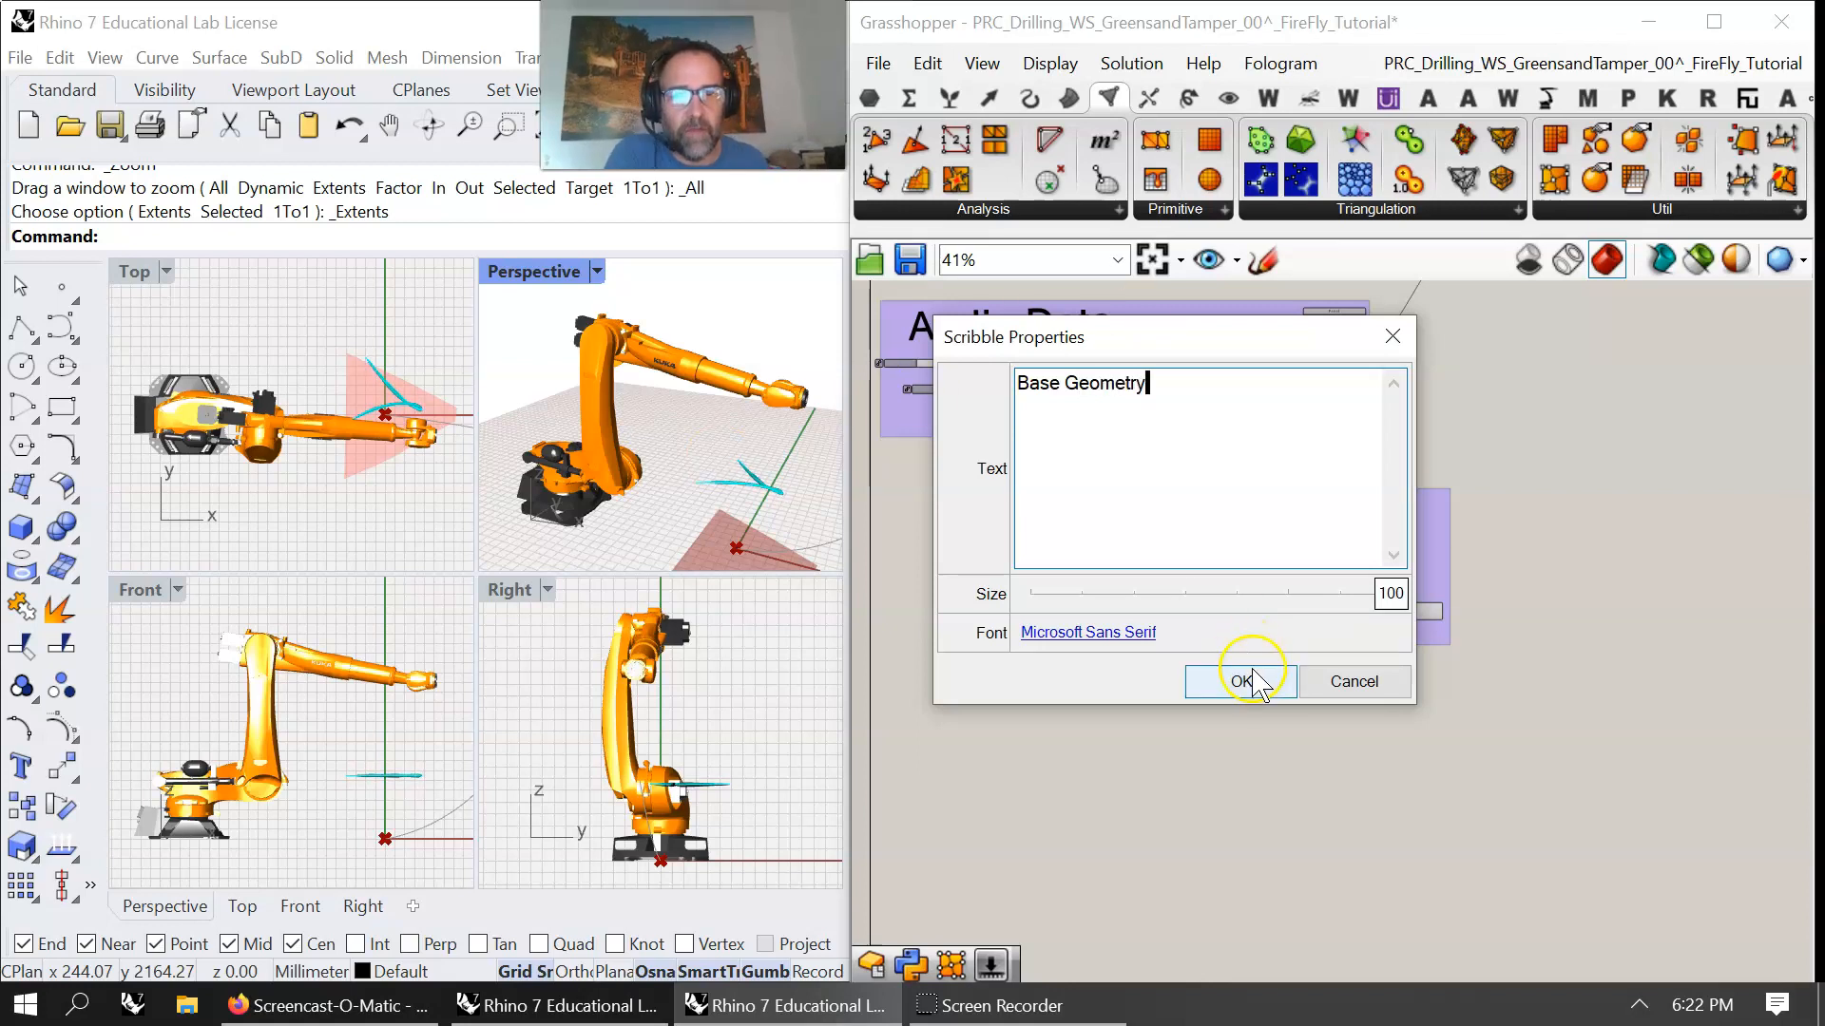
left_click(1250, 686)
left_click(1354, 550)
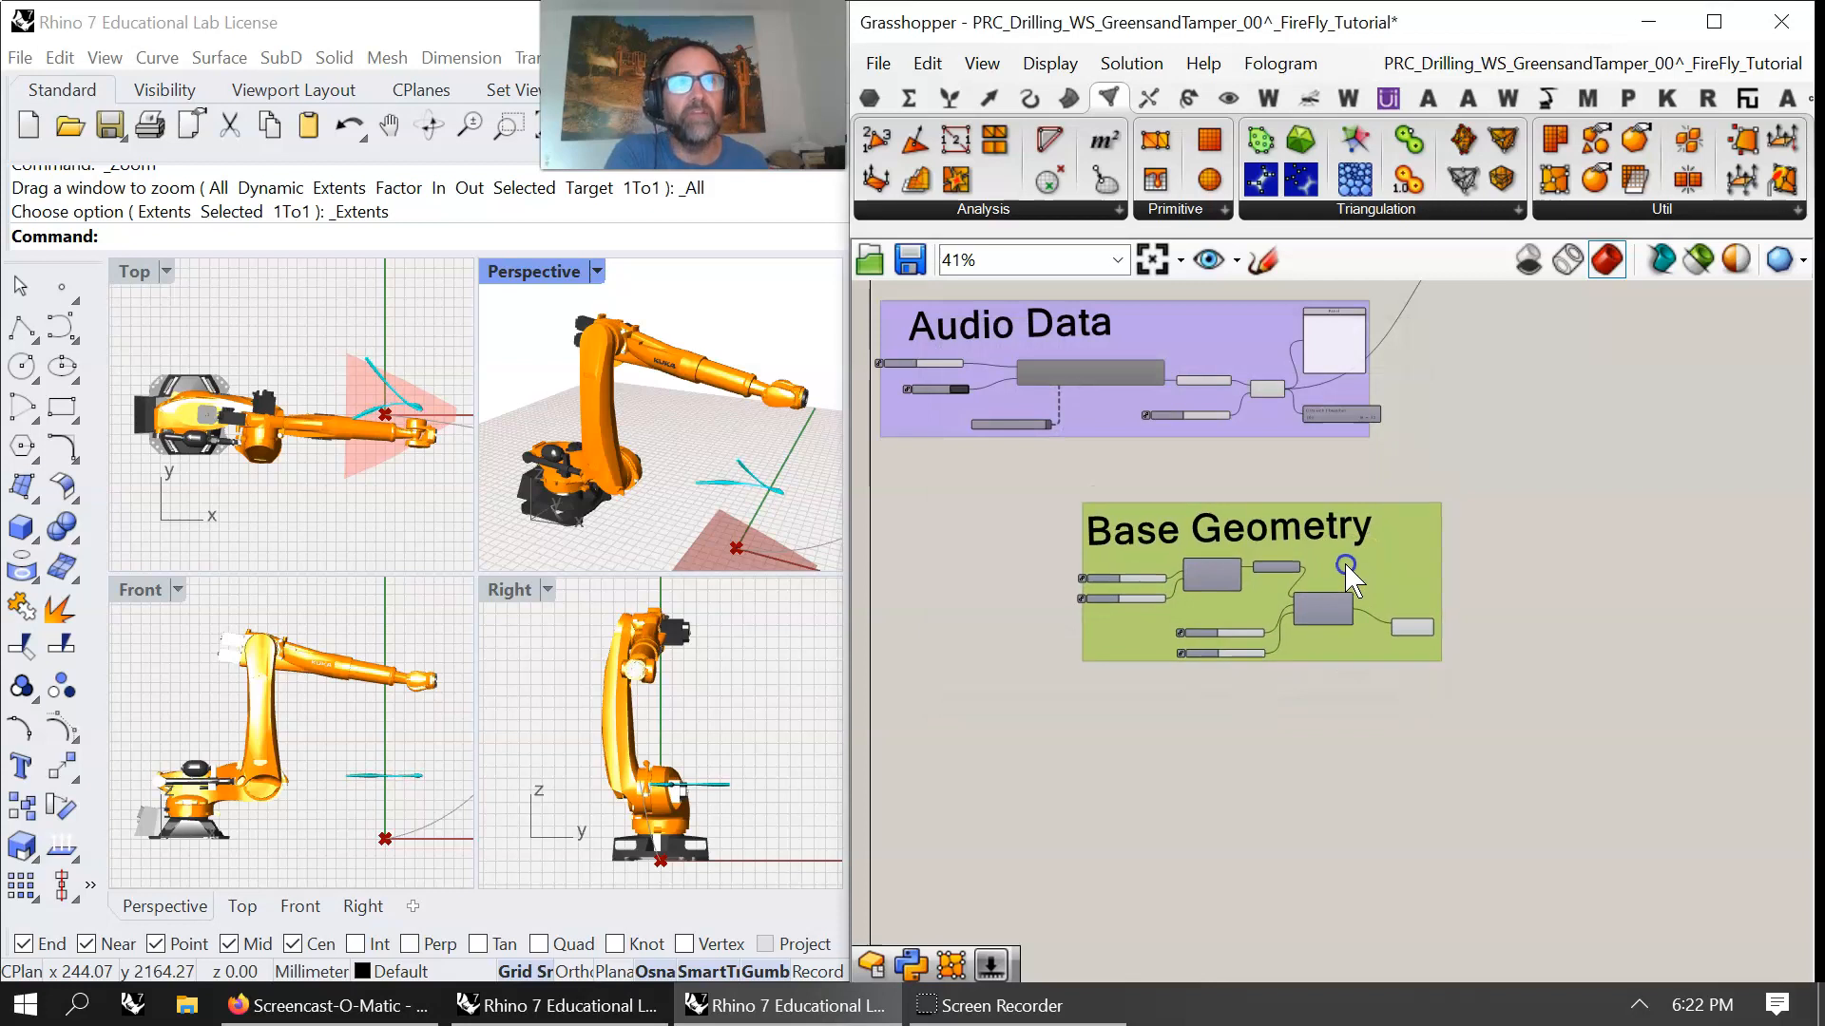
key("alt+Tab")
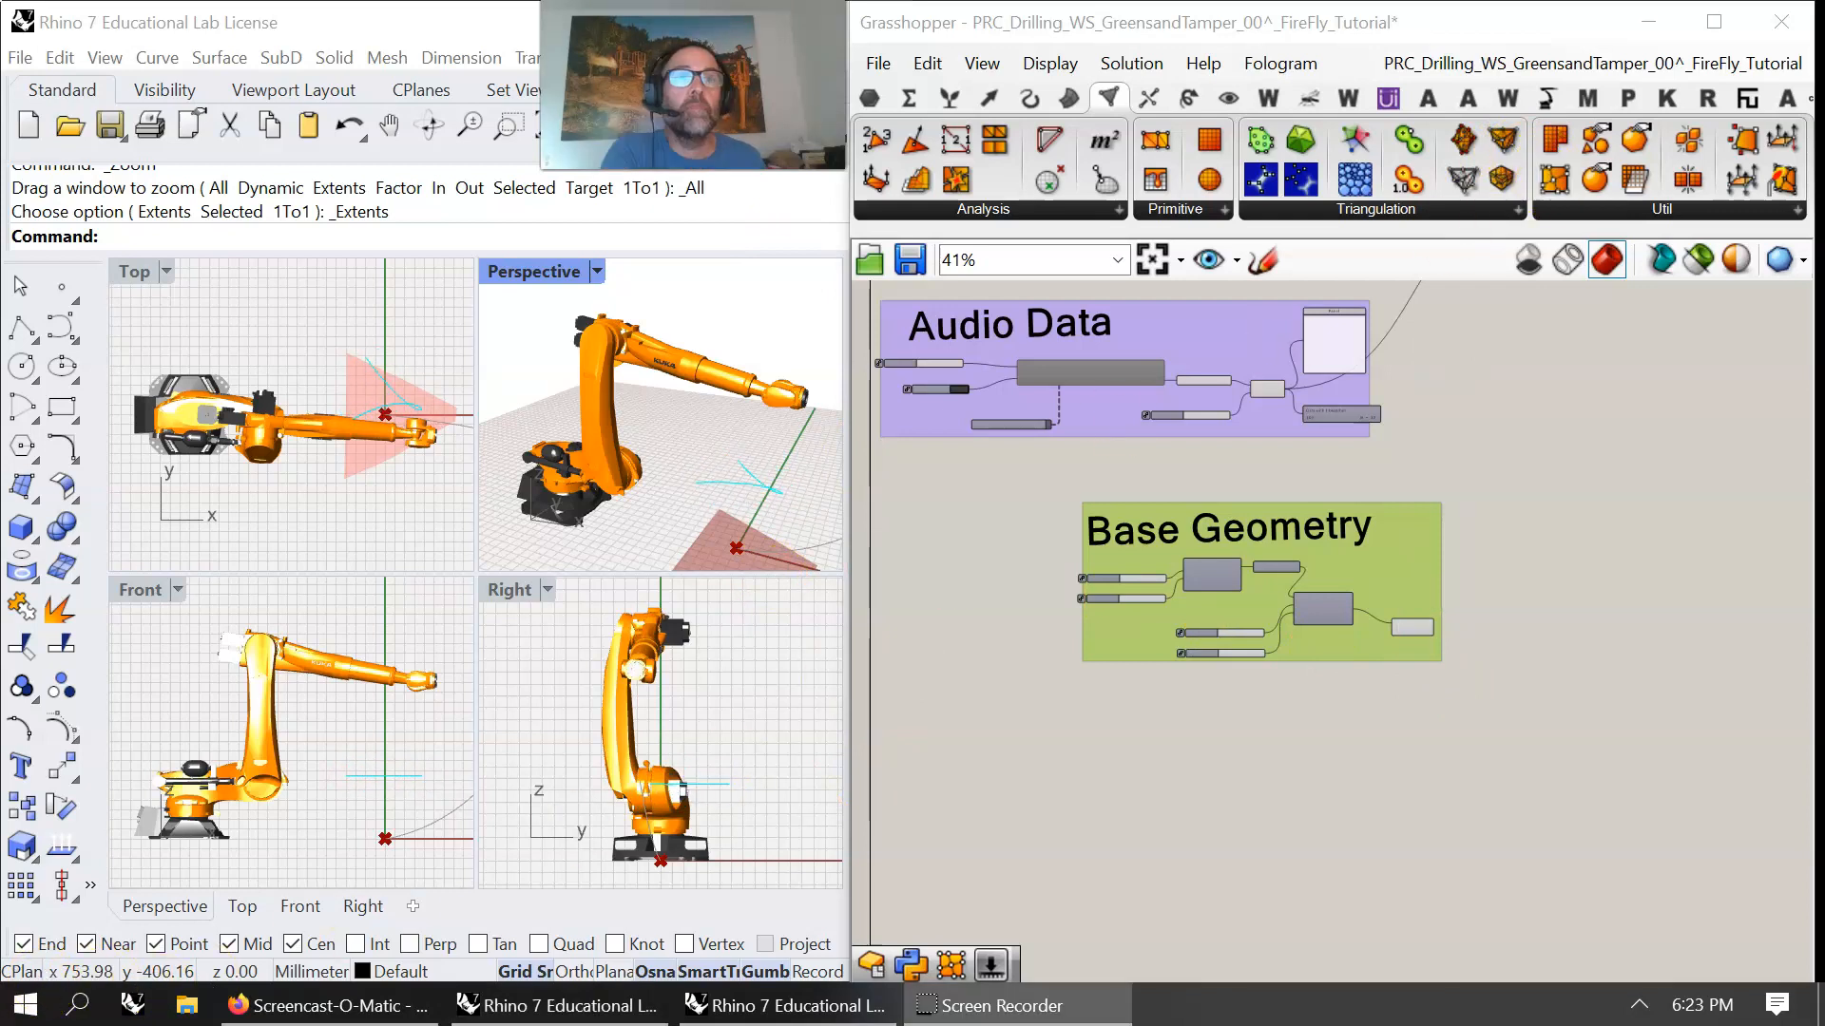
- Place a Mesh parameter outside the Base Geometry group and connect the Delaunay Mesh output to it
scroll(1255, 610, "up", 5)
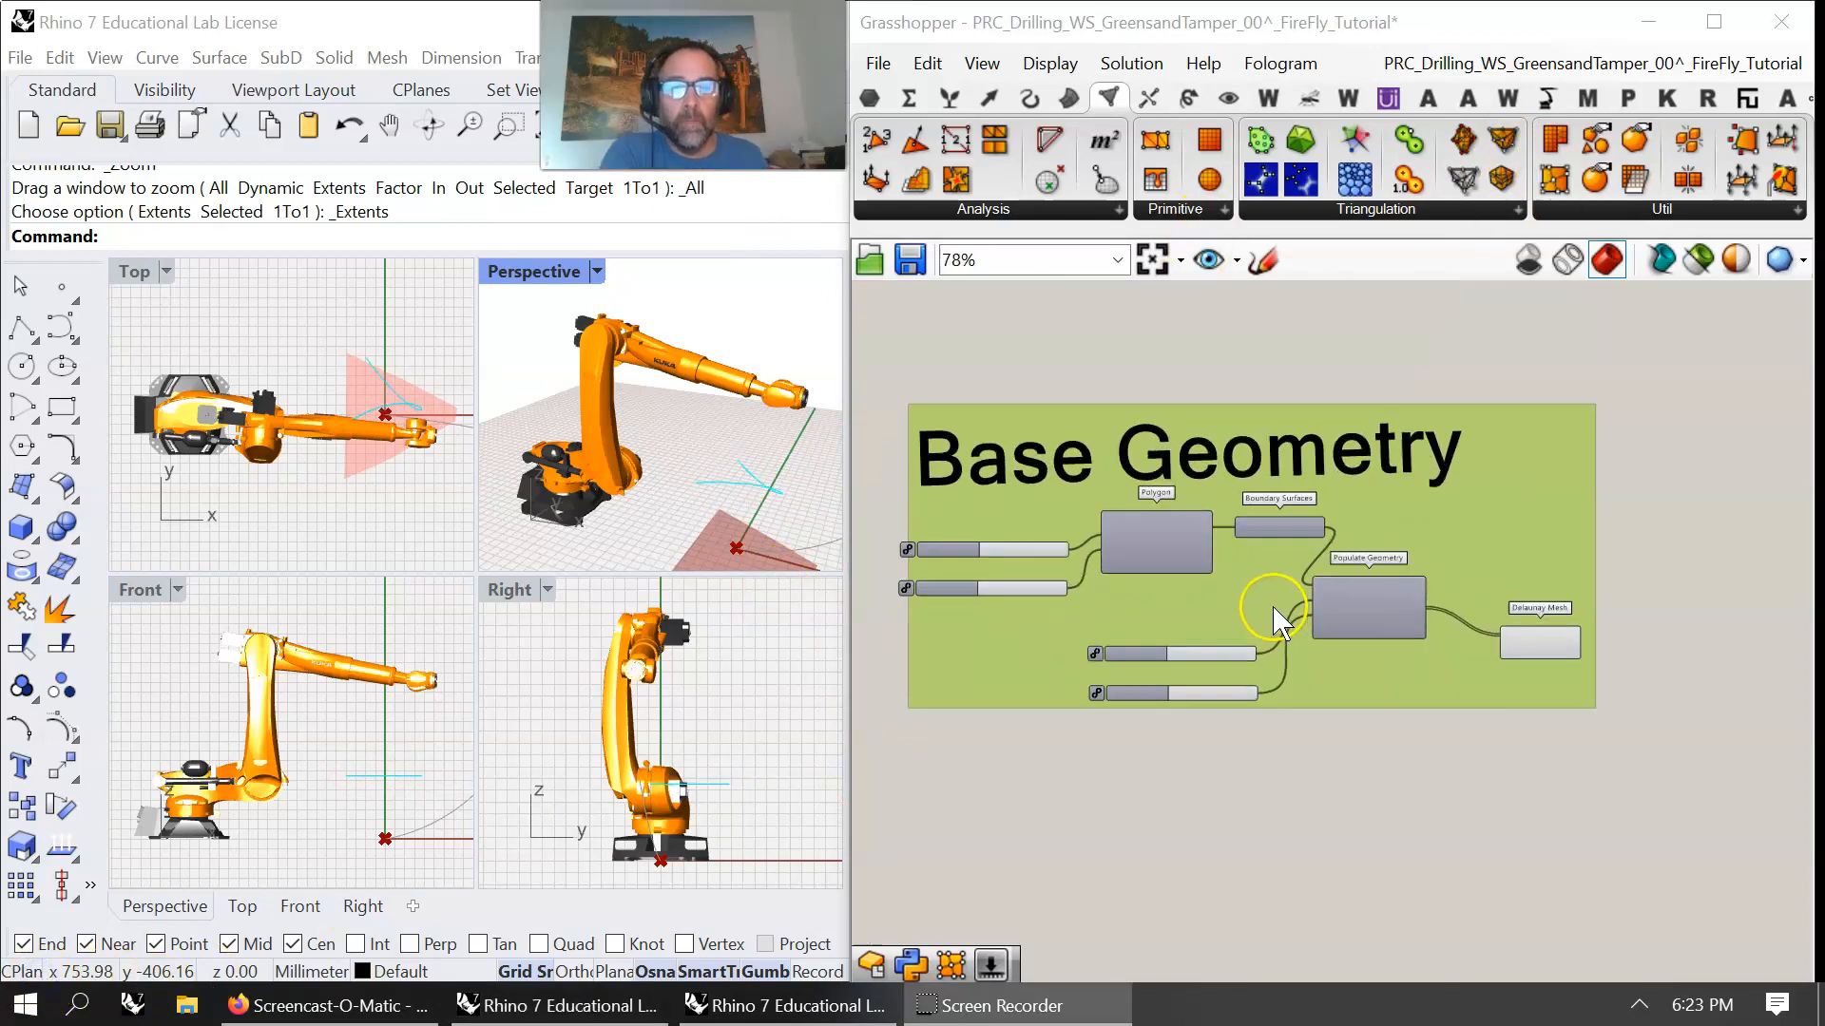
right_click_drag(1356, 758, 1312, 712)
left_click(867, 99)
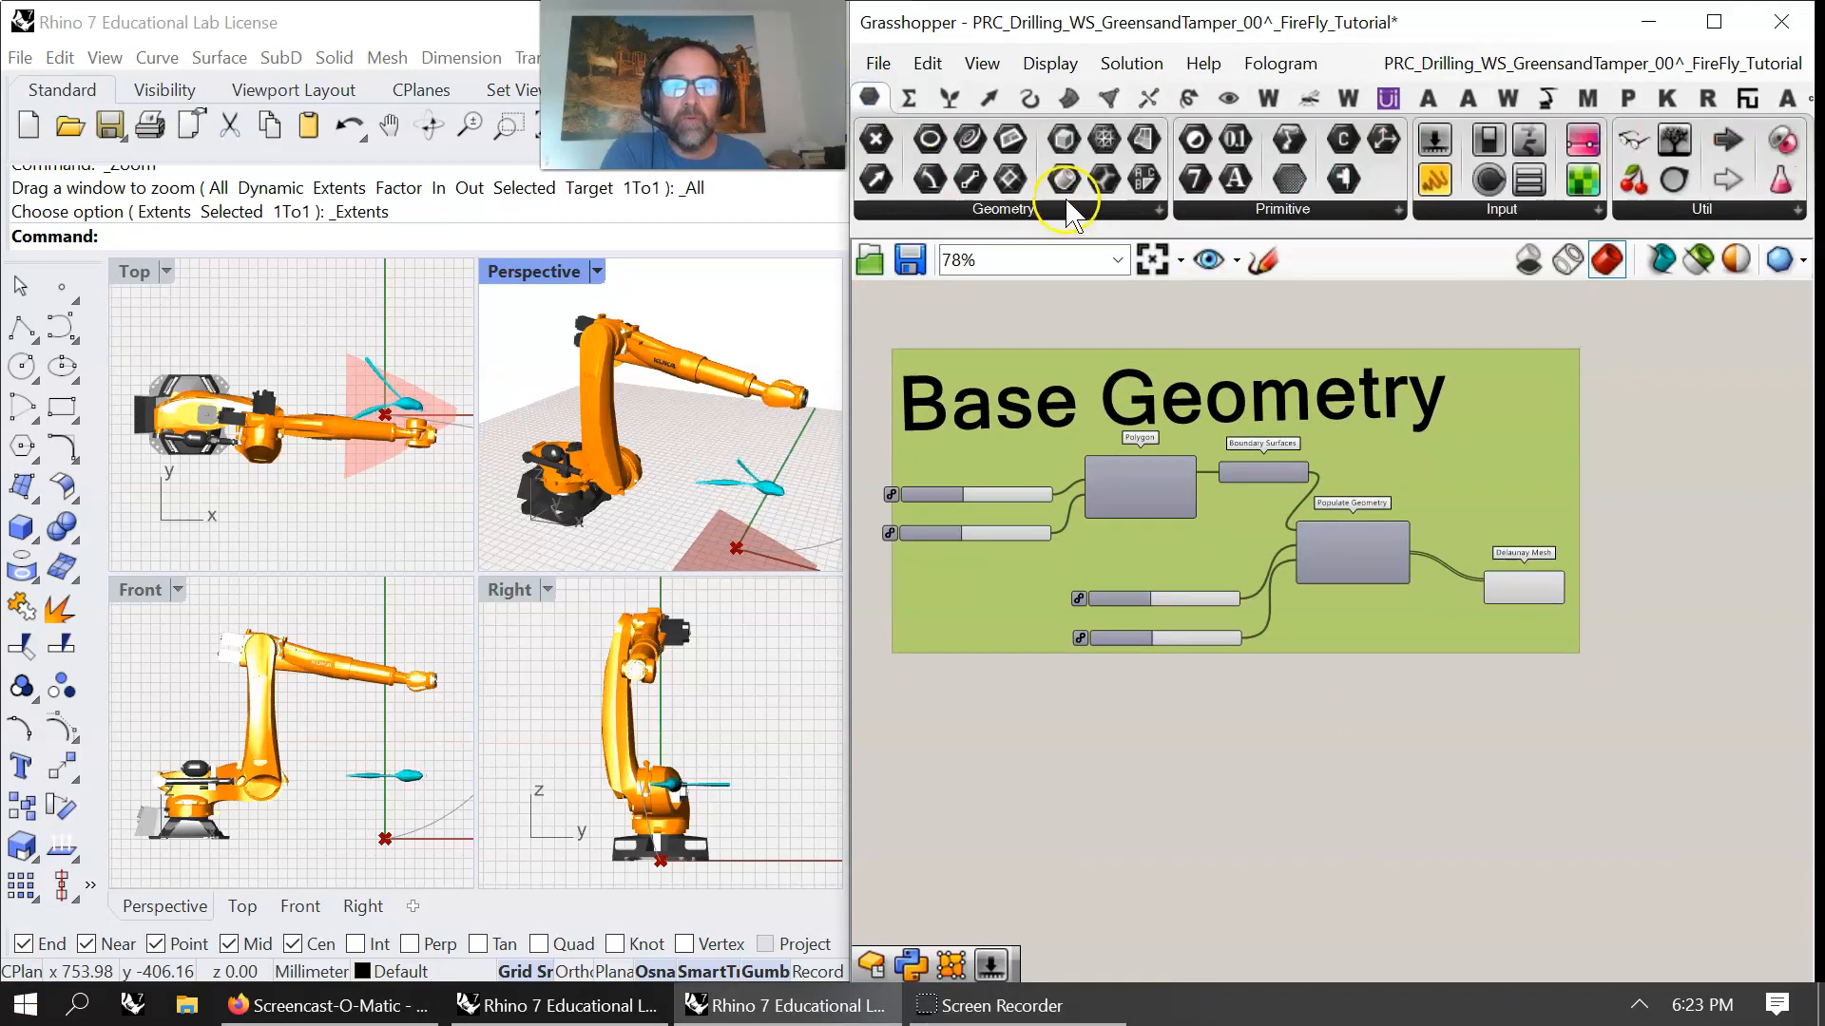
left_click_drag(1103, 139, 1677, 571)
scroll(1615, 656, "up", 4)
left_click_drag(1329, 574, 1446, 536)
right_click_drag(1593, 647, 1458, 607)
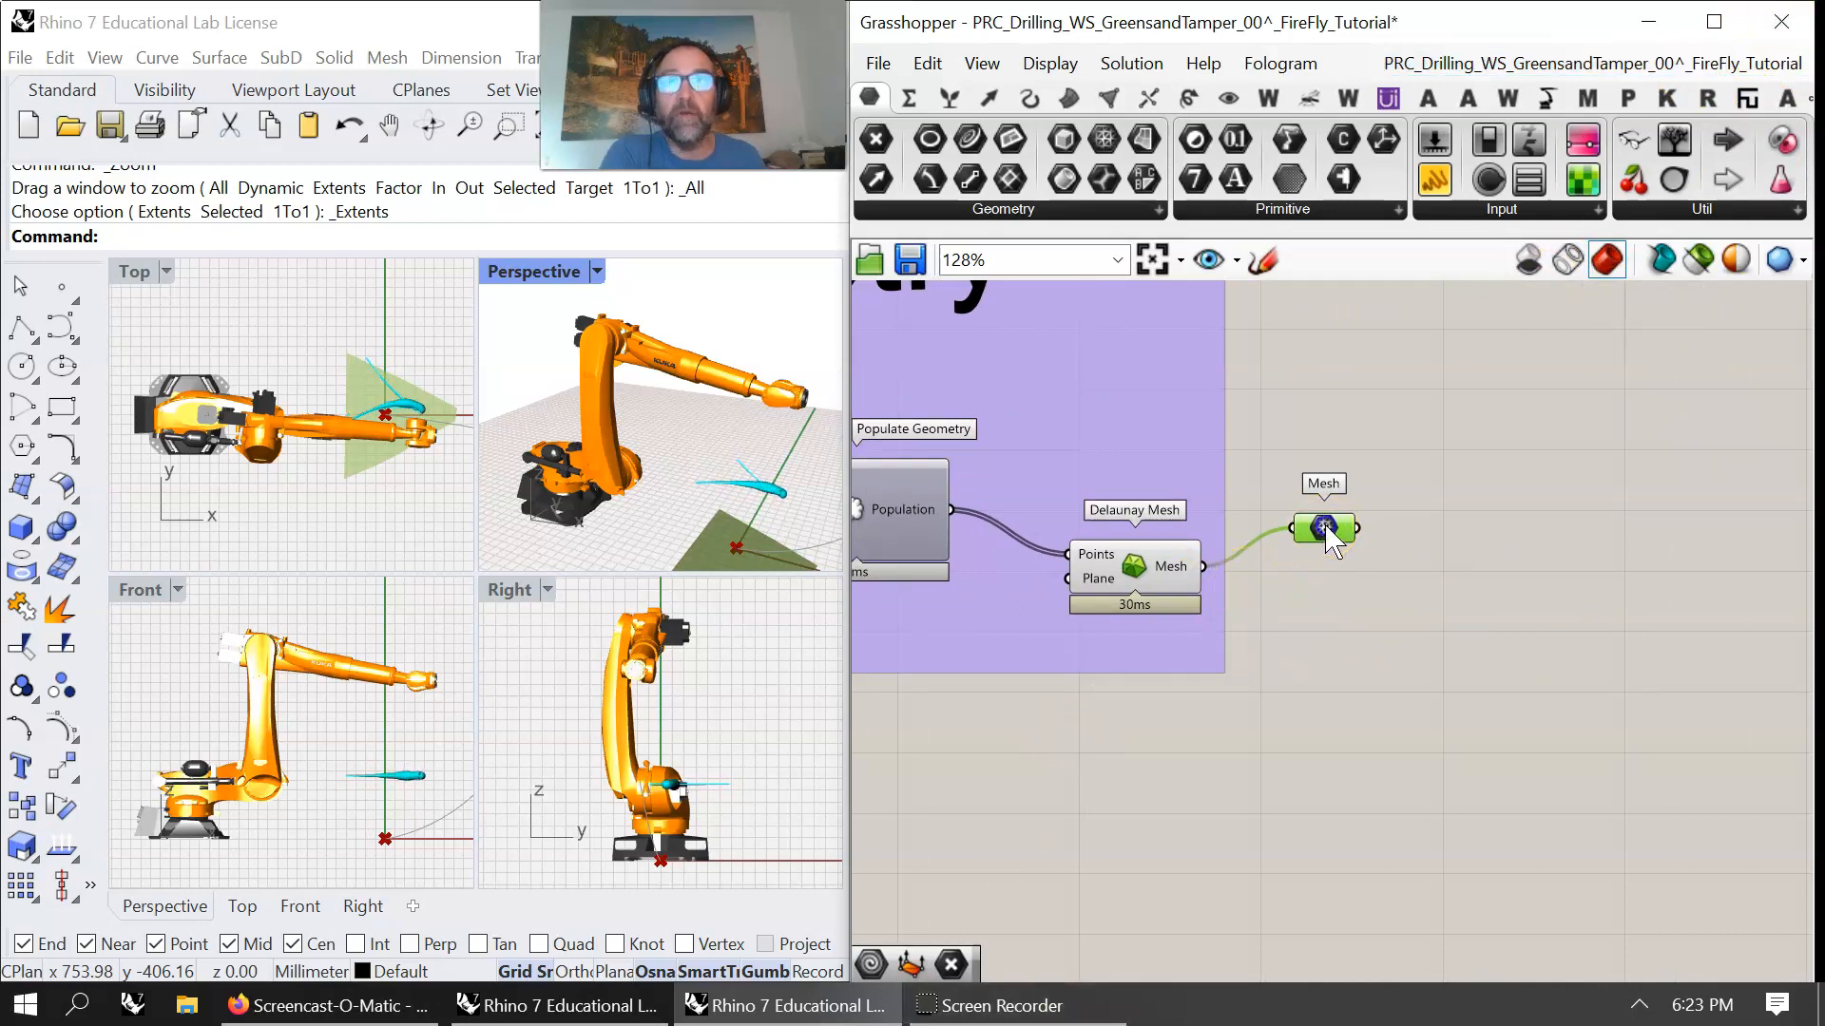
- Reposition the Mesh parameter beside the Delaunay Mesh component and rename it Created Mesh
left_click_drag(1325, 526, 1325, 587)
right_click_drag(1319, 373, 1331, 479)
left_click(1340, 662)
right_click(1336, 695)
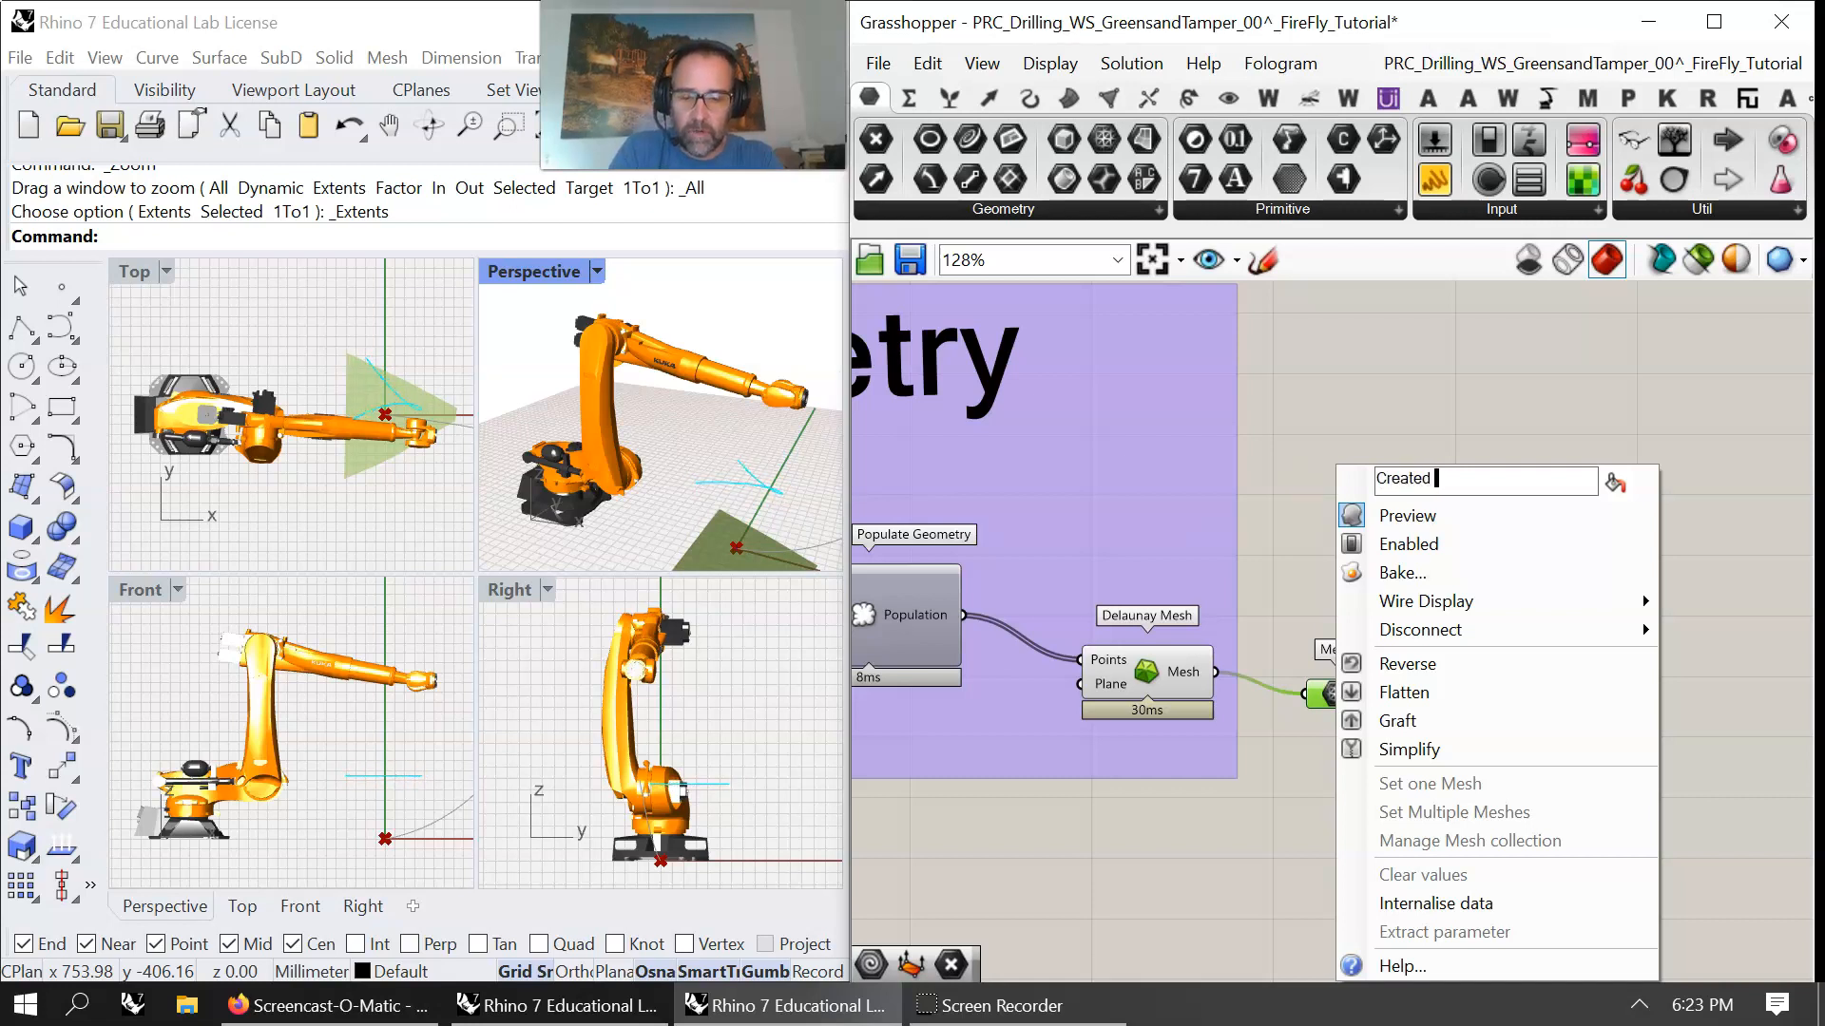
left_click(1455, 518)
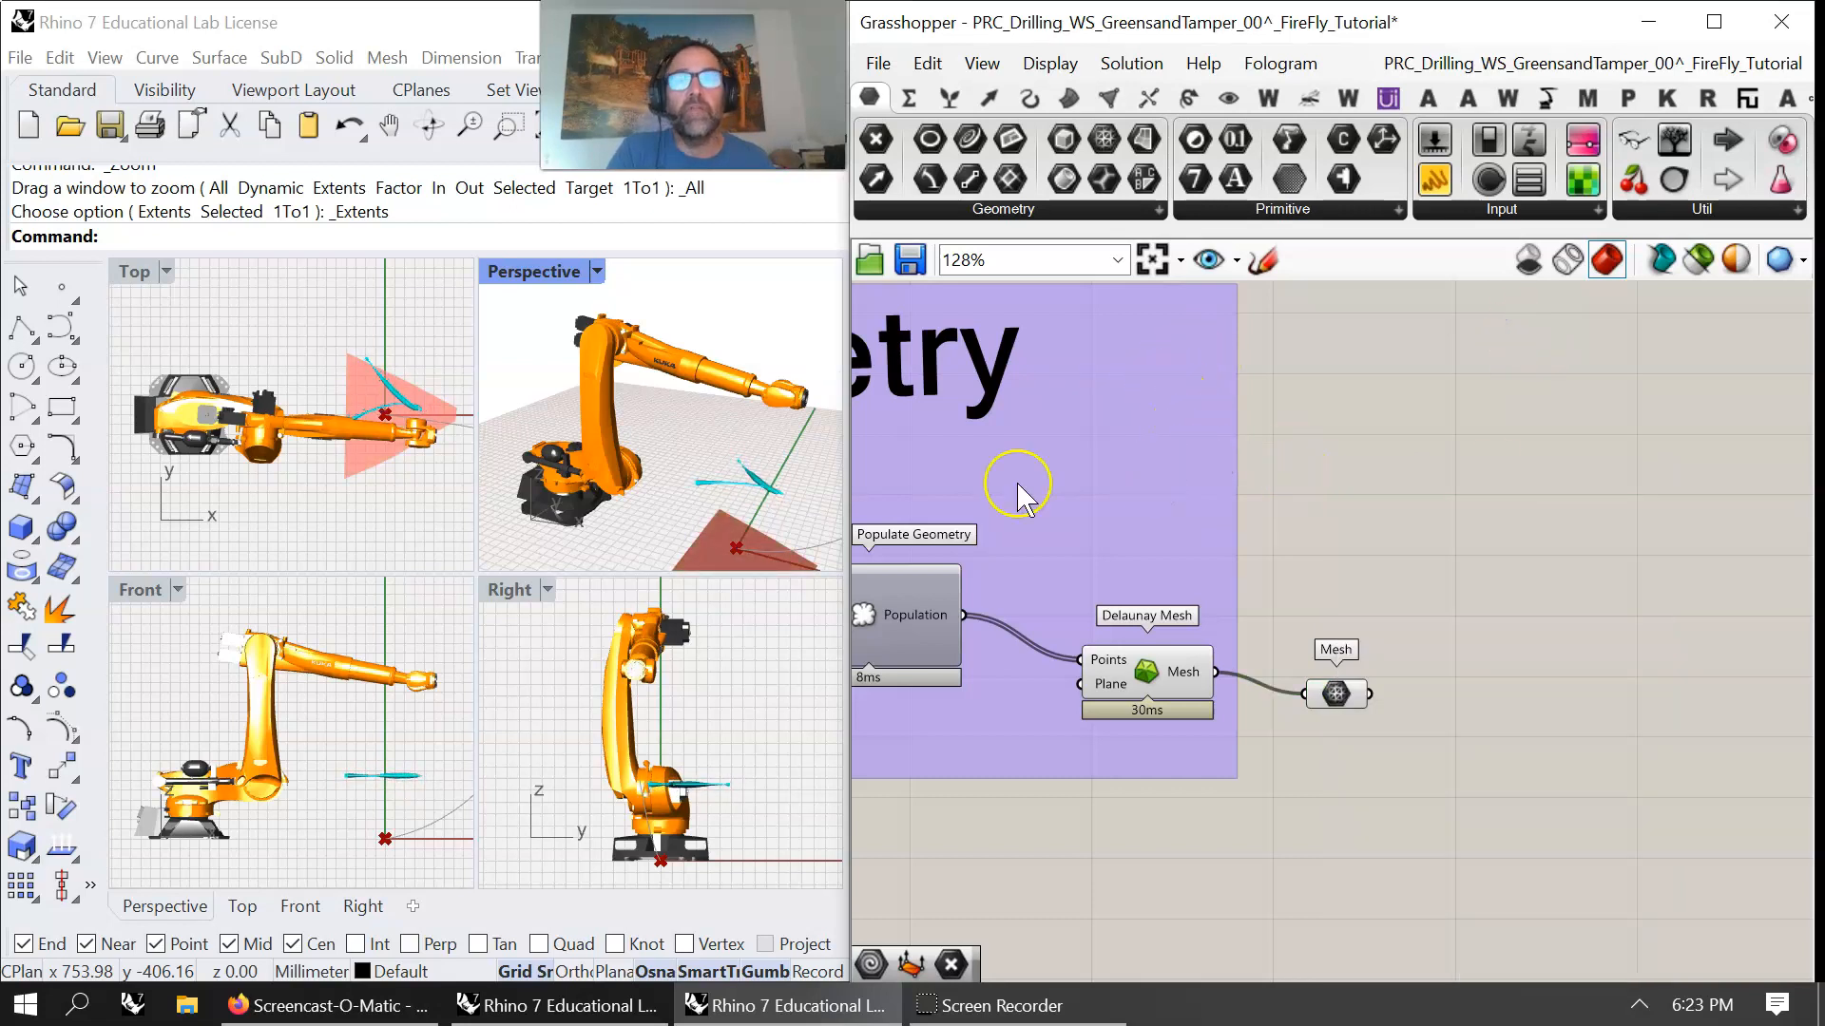
- Add a Point parameter above the Mesh parameter, feed it from the Population output and name it Tapping Points
left_click_drag(876, 140, 1354, 437)
left_click_drag(963, 618, 1336, 446)
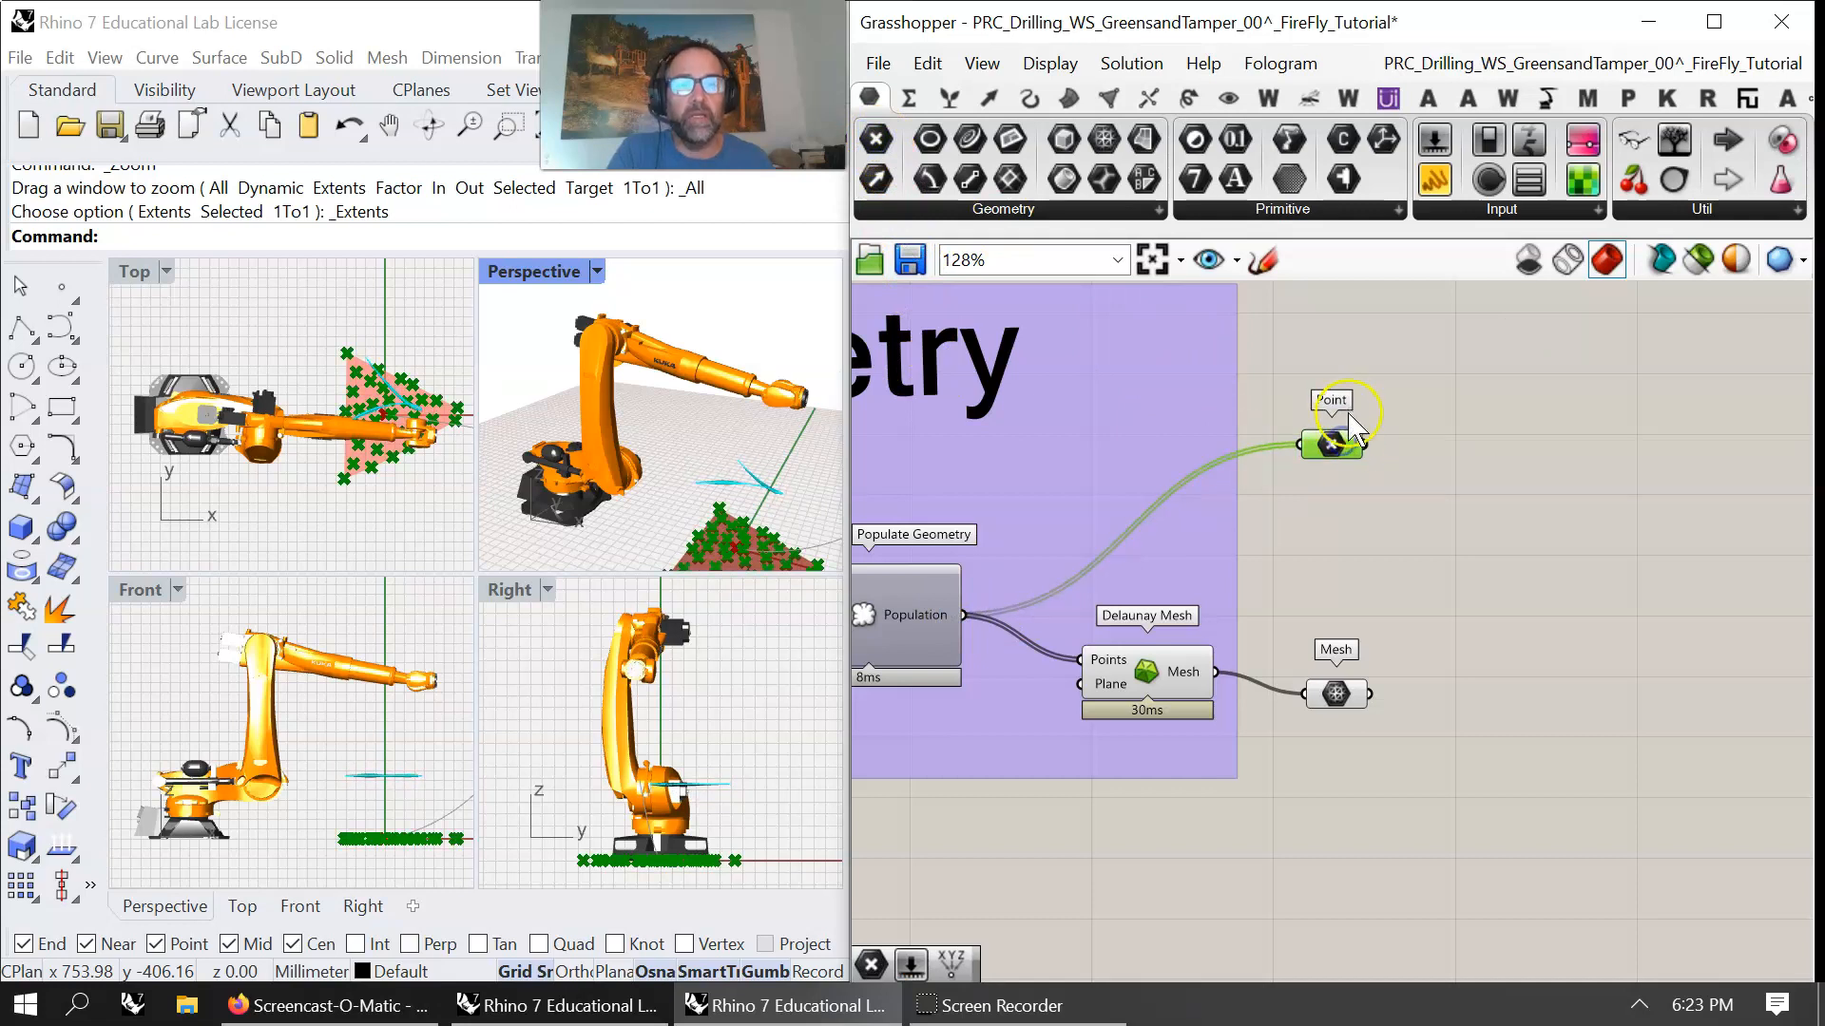
right_click(1334, 445)
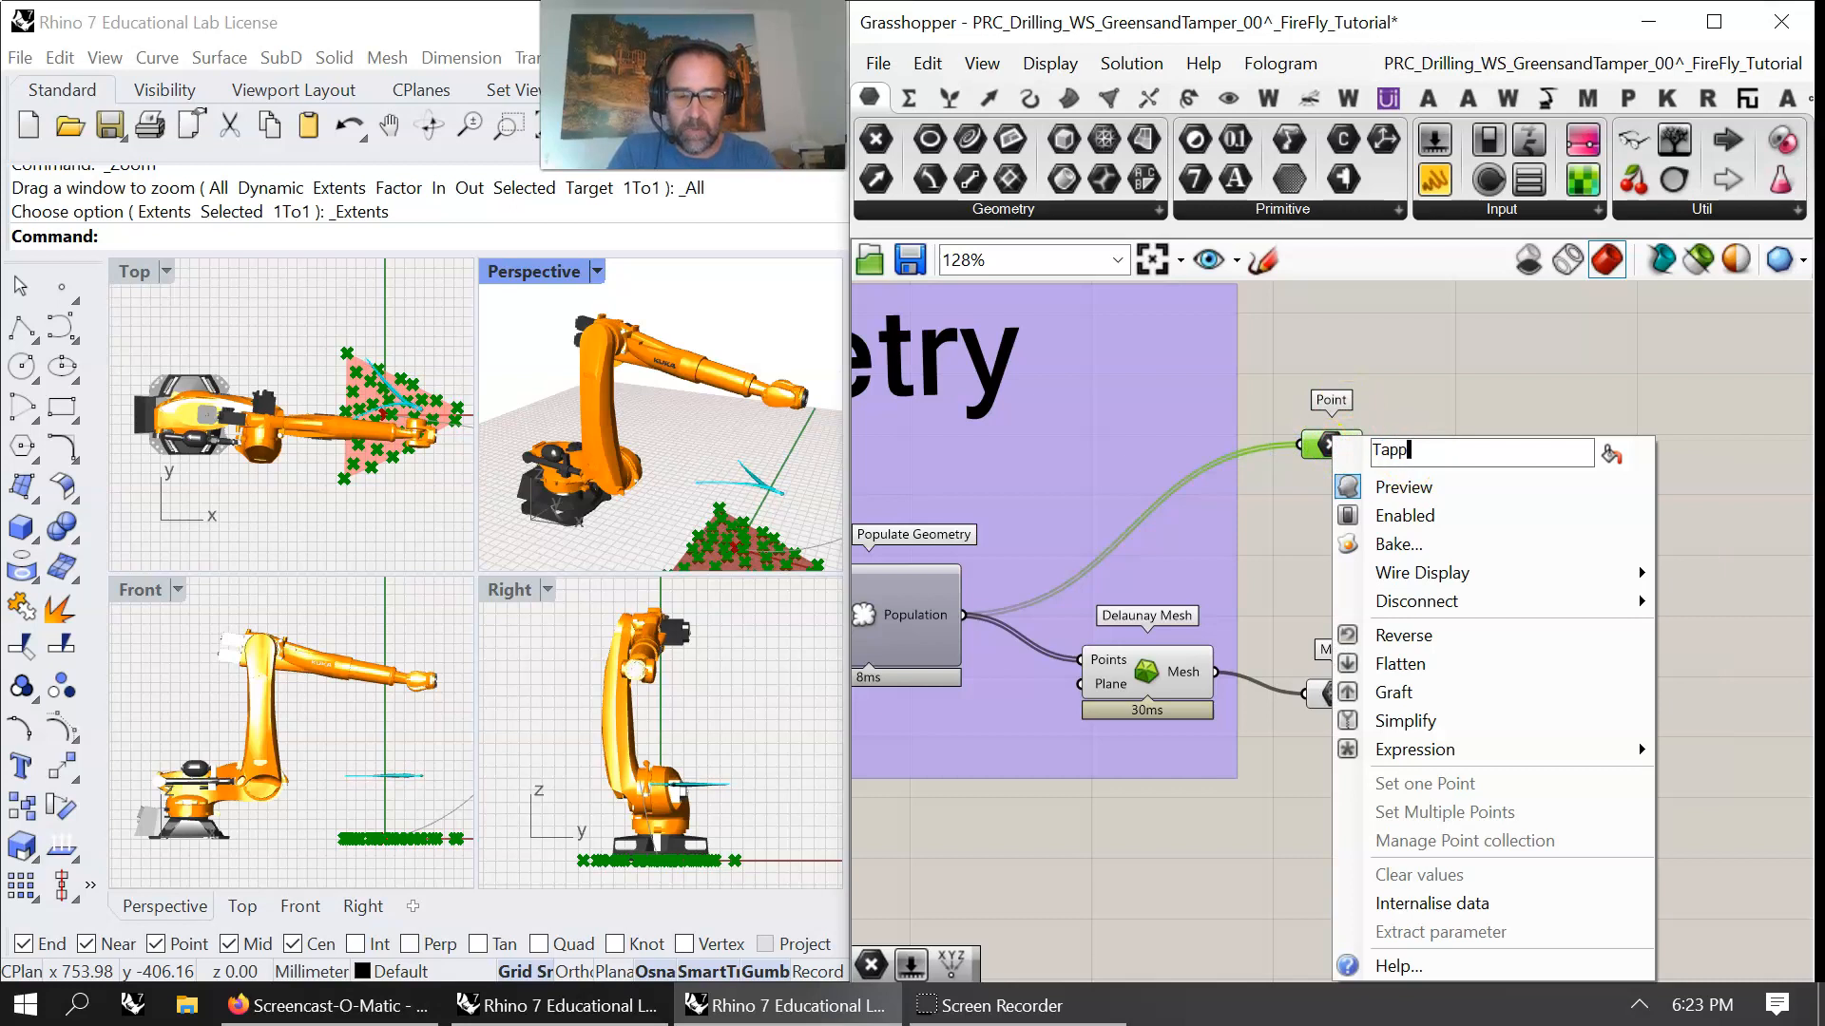
type("Tapping Points")
left_click(1407, 347)
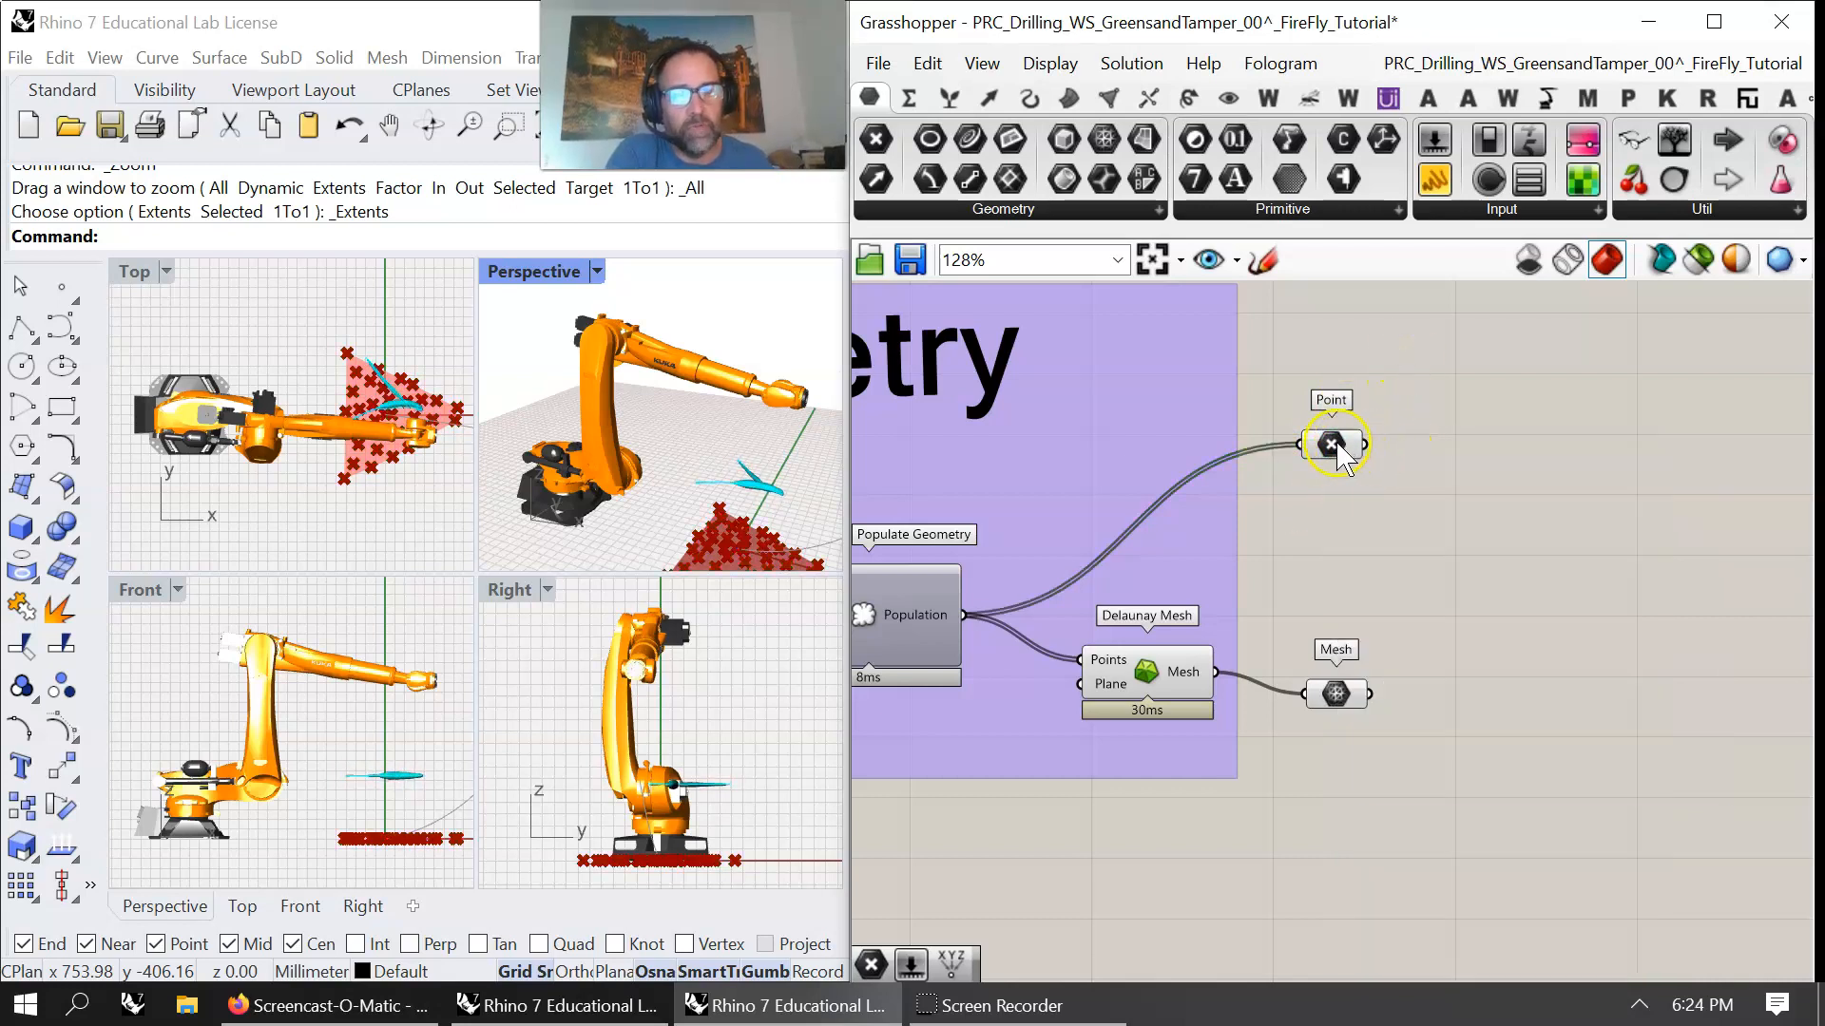
left_click(1337, 444)
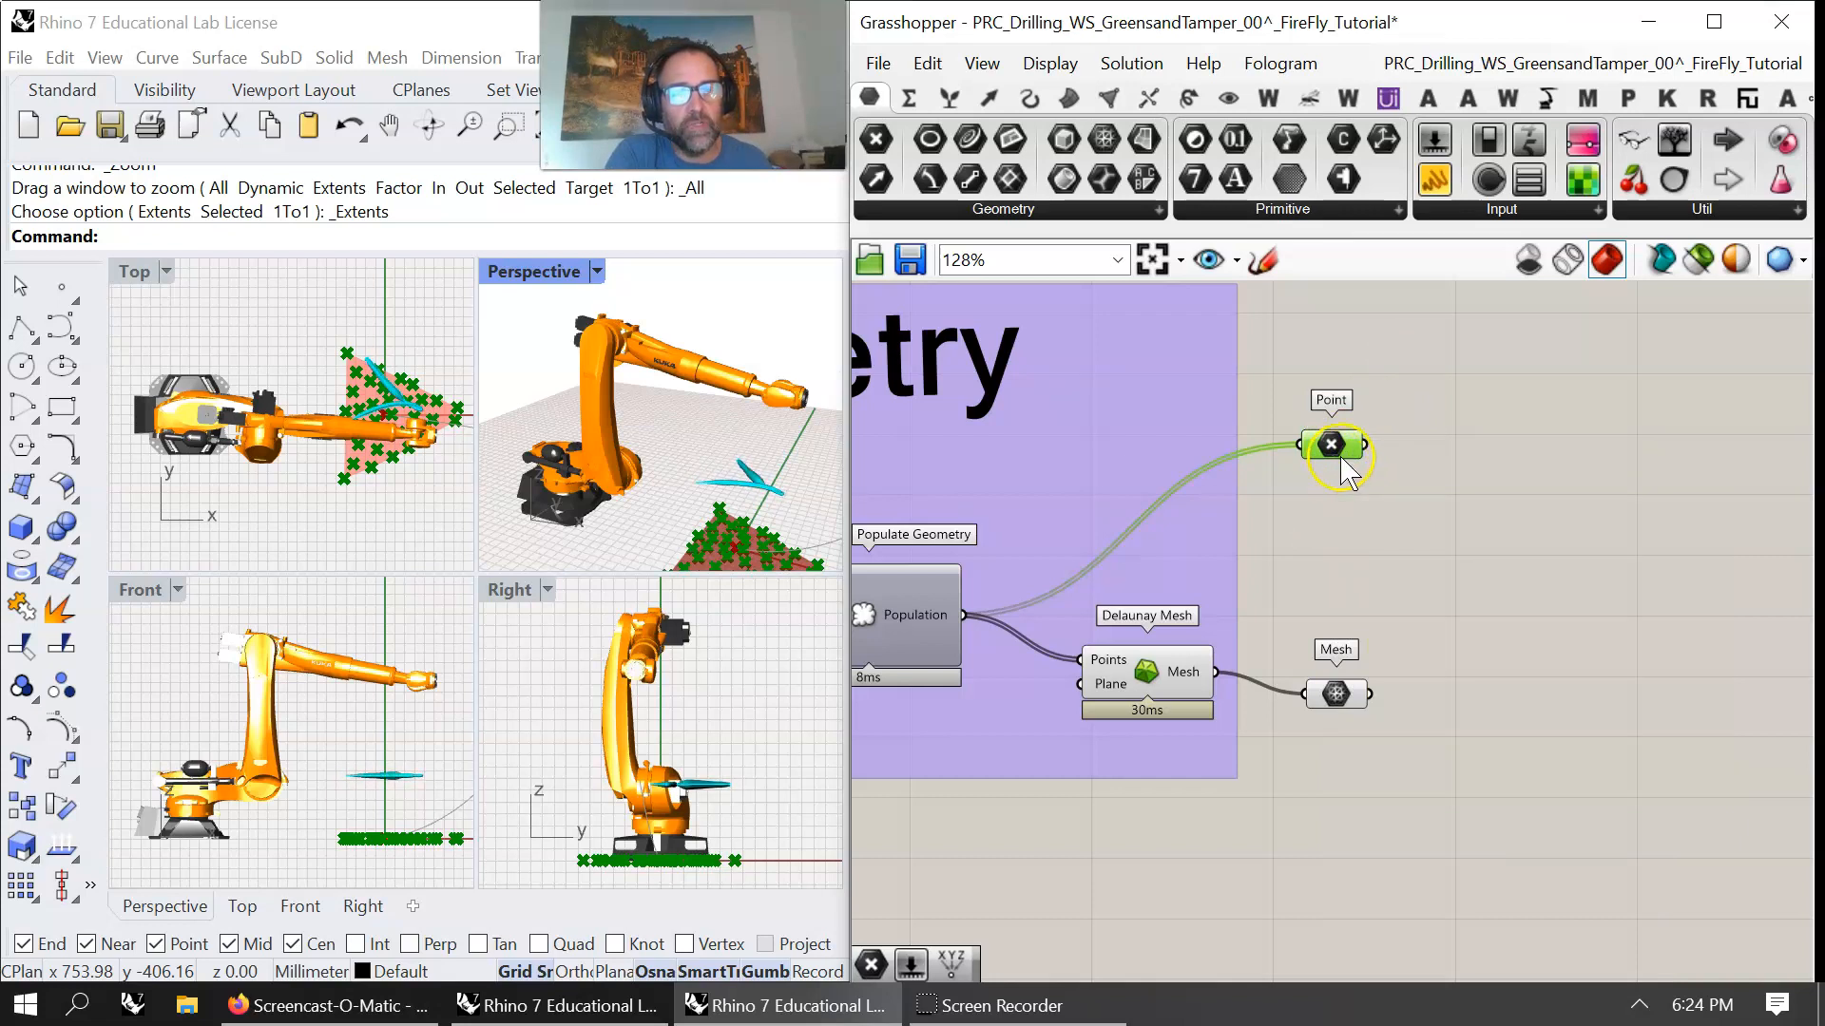
right_click(1335, 440)
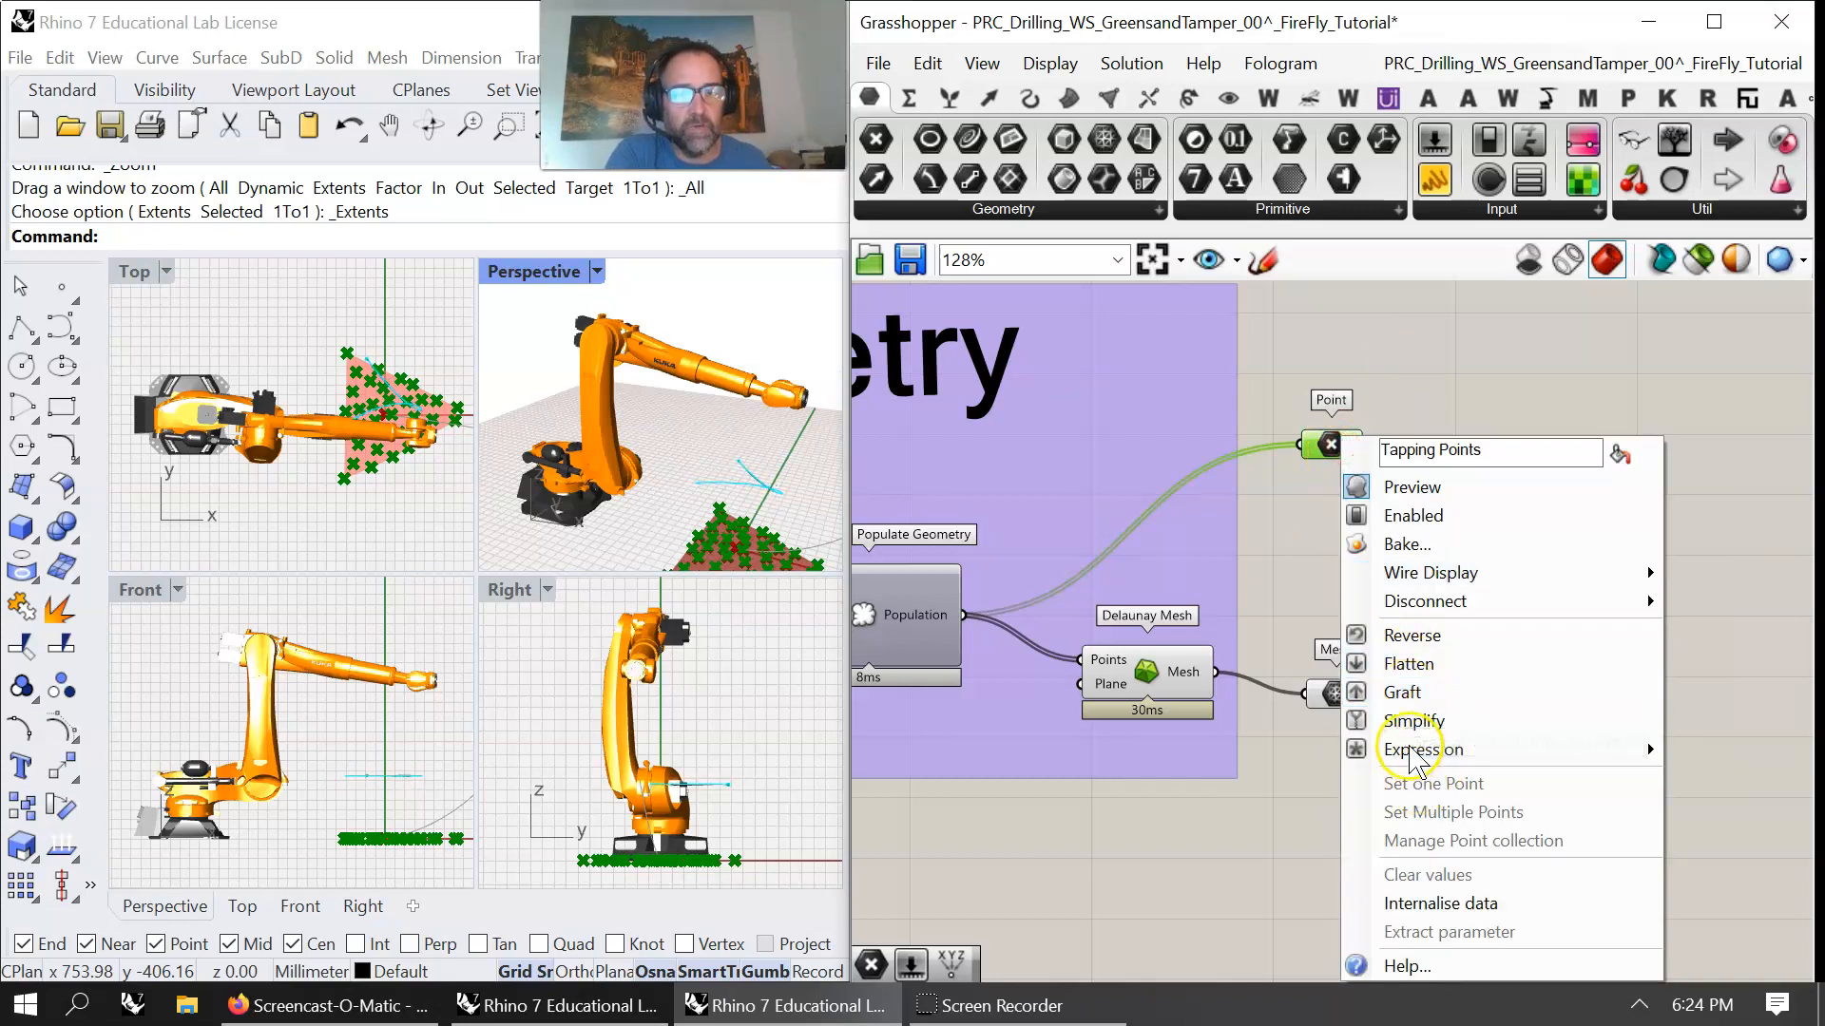
left_click(1316, 521)
- Put the Point parameter in its own group and name the group Tamping Points
left_click(1331, 444)
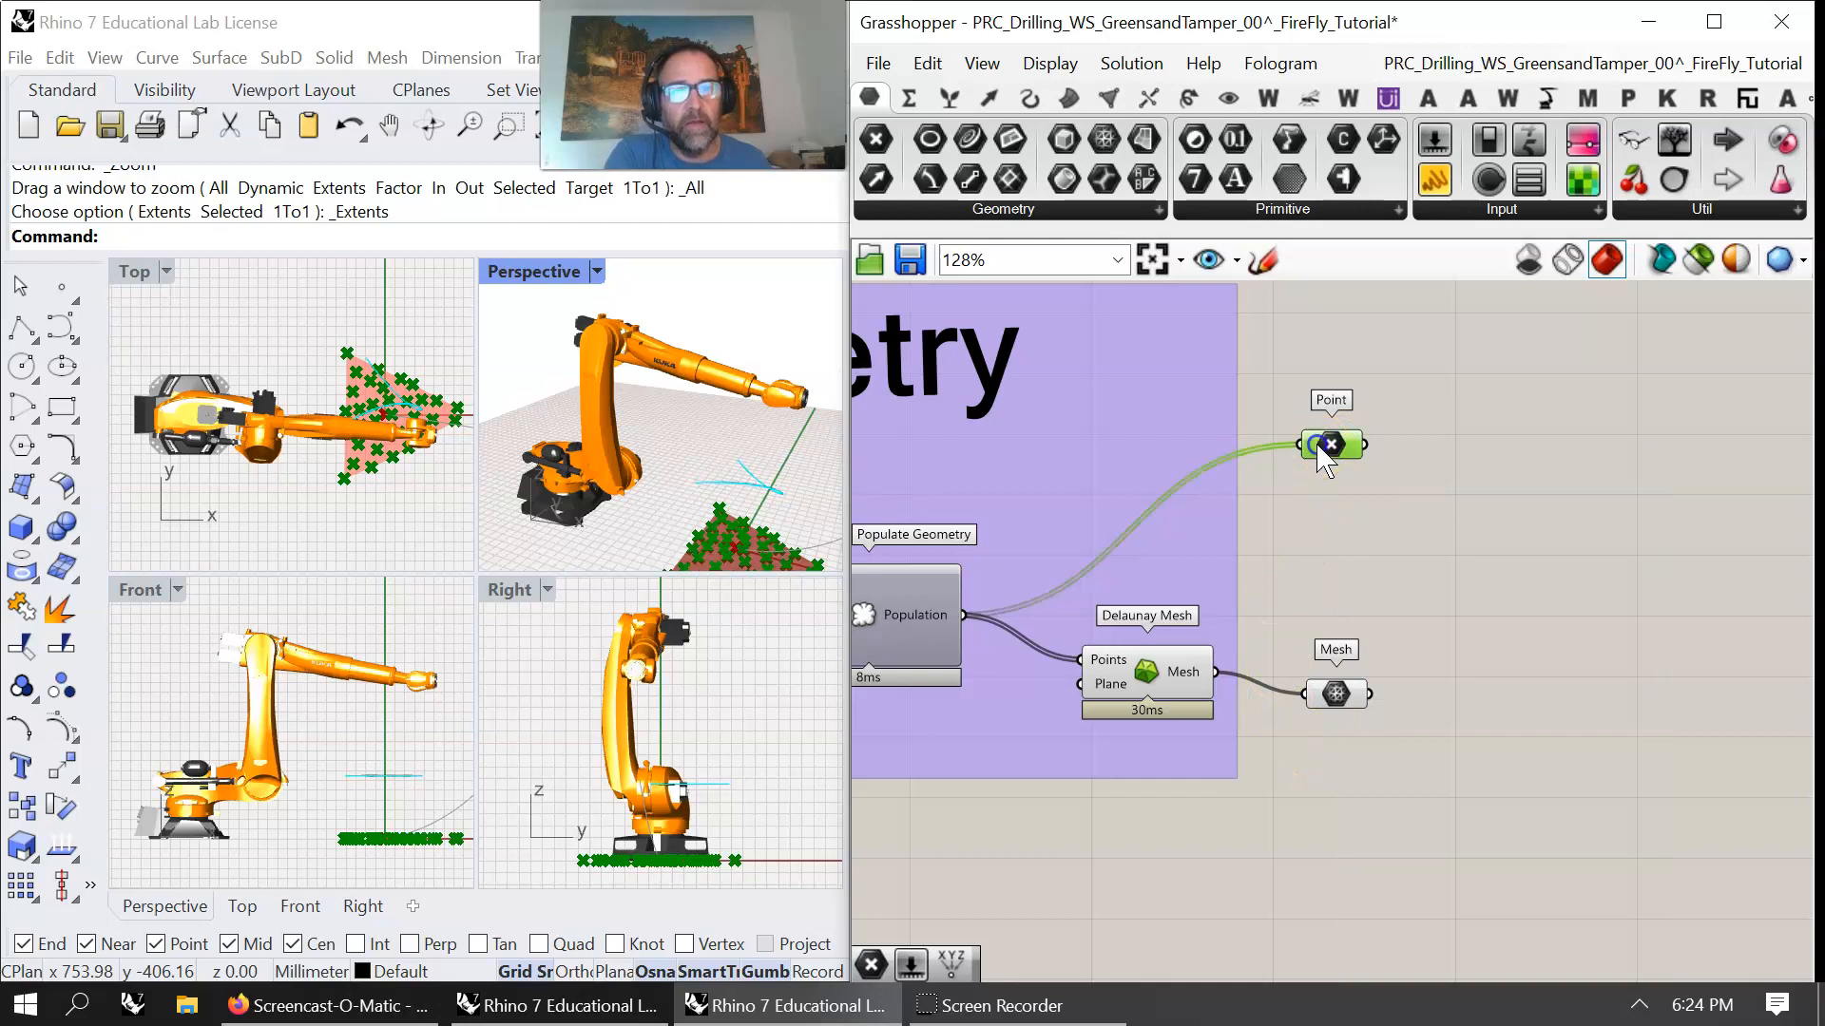
right_click(1350, 544)
left_click(1417, 744)
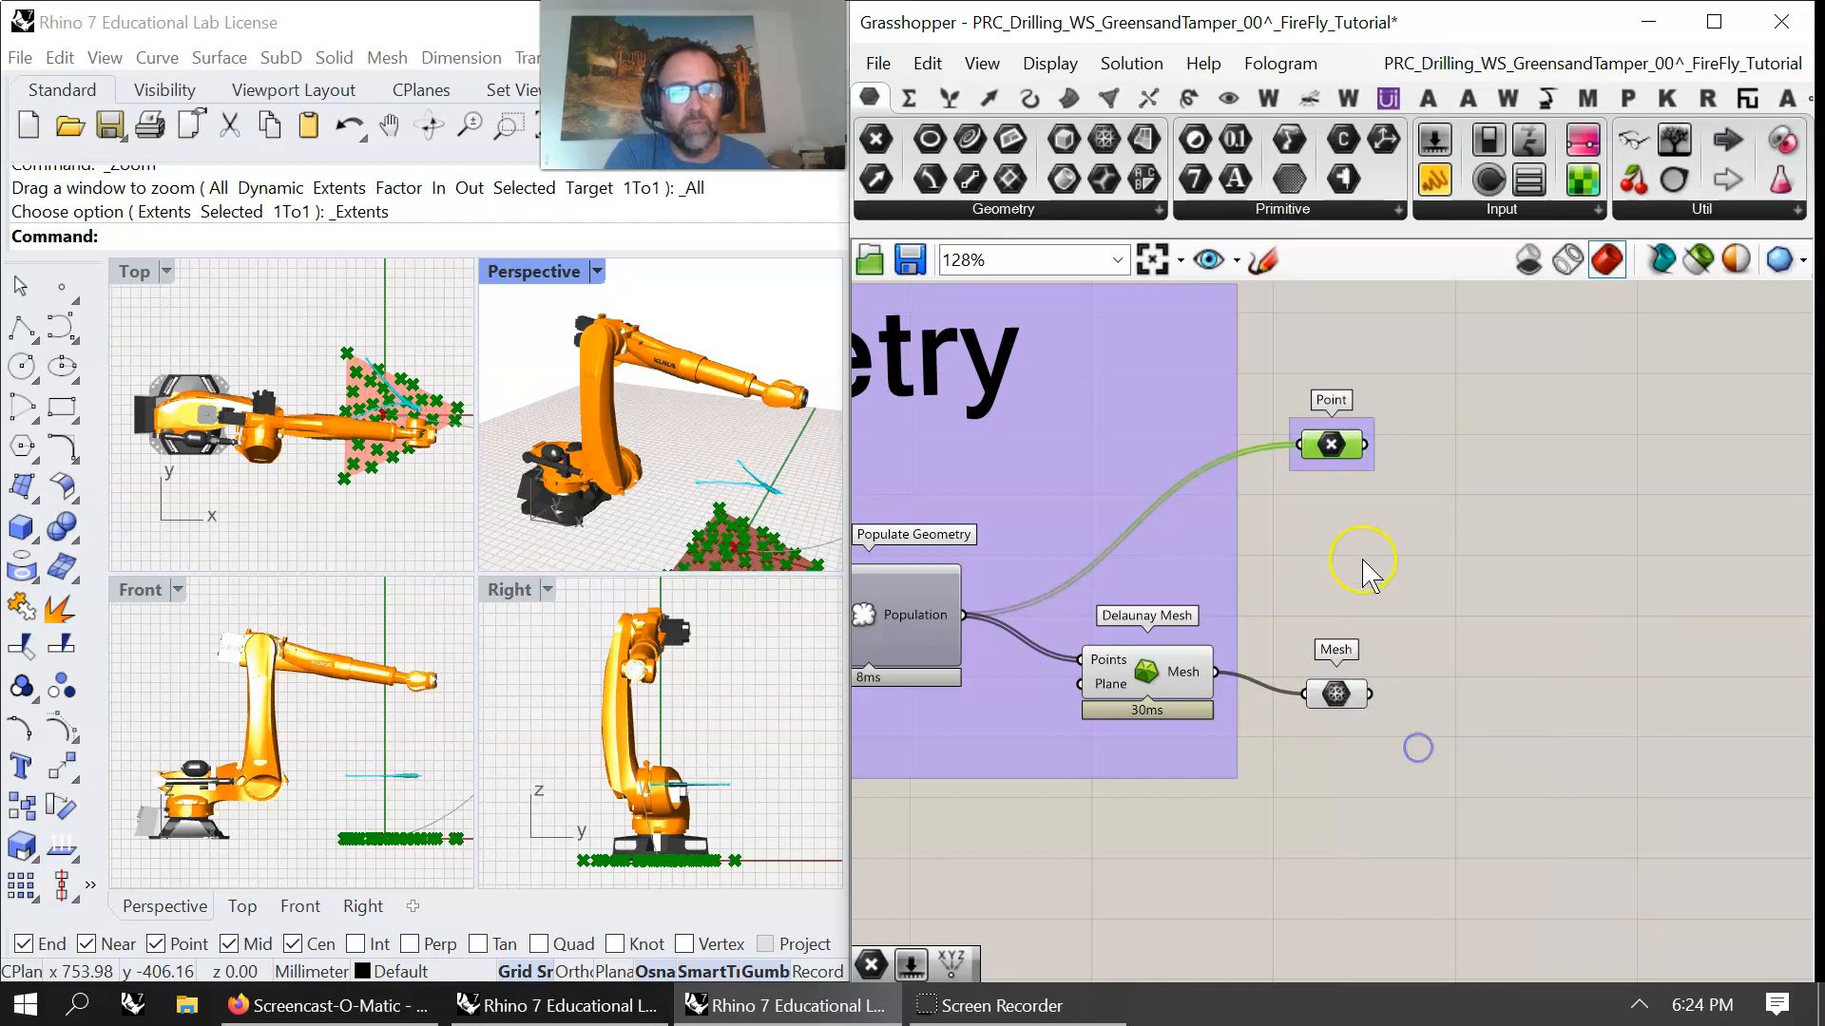
right_click(1338, 473)
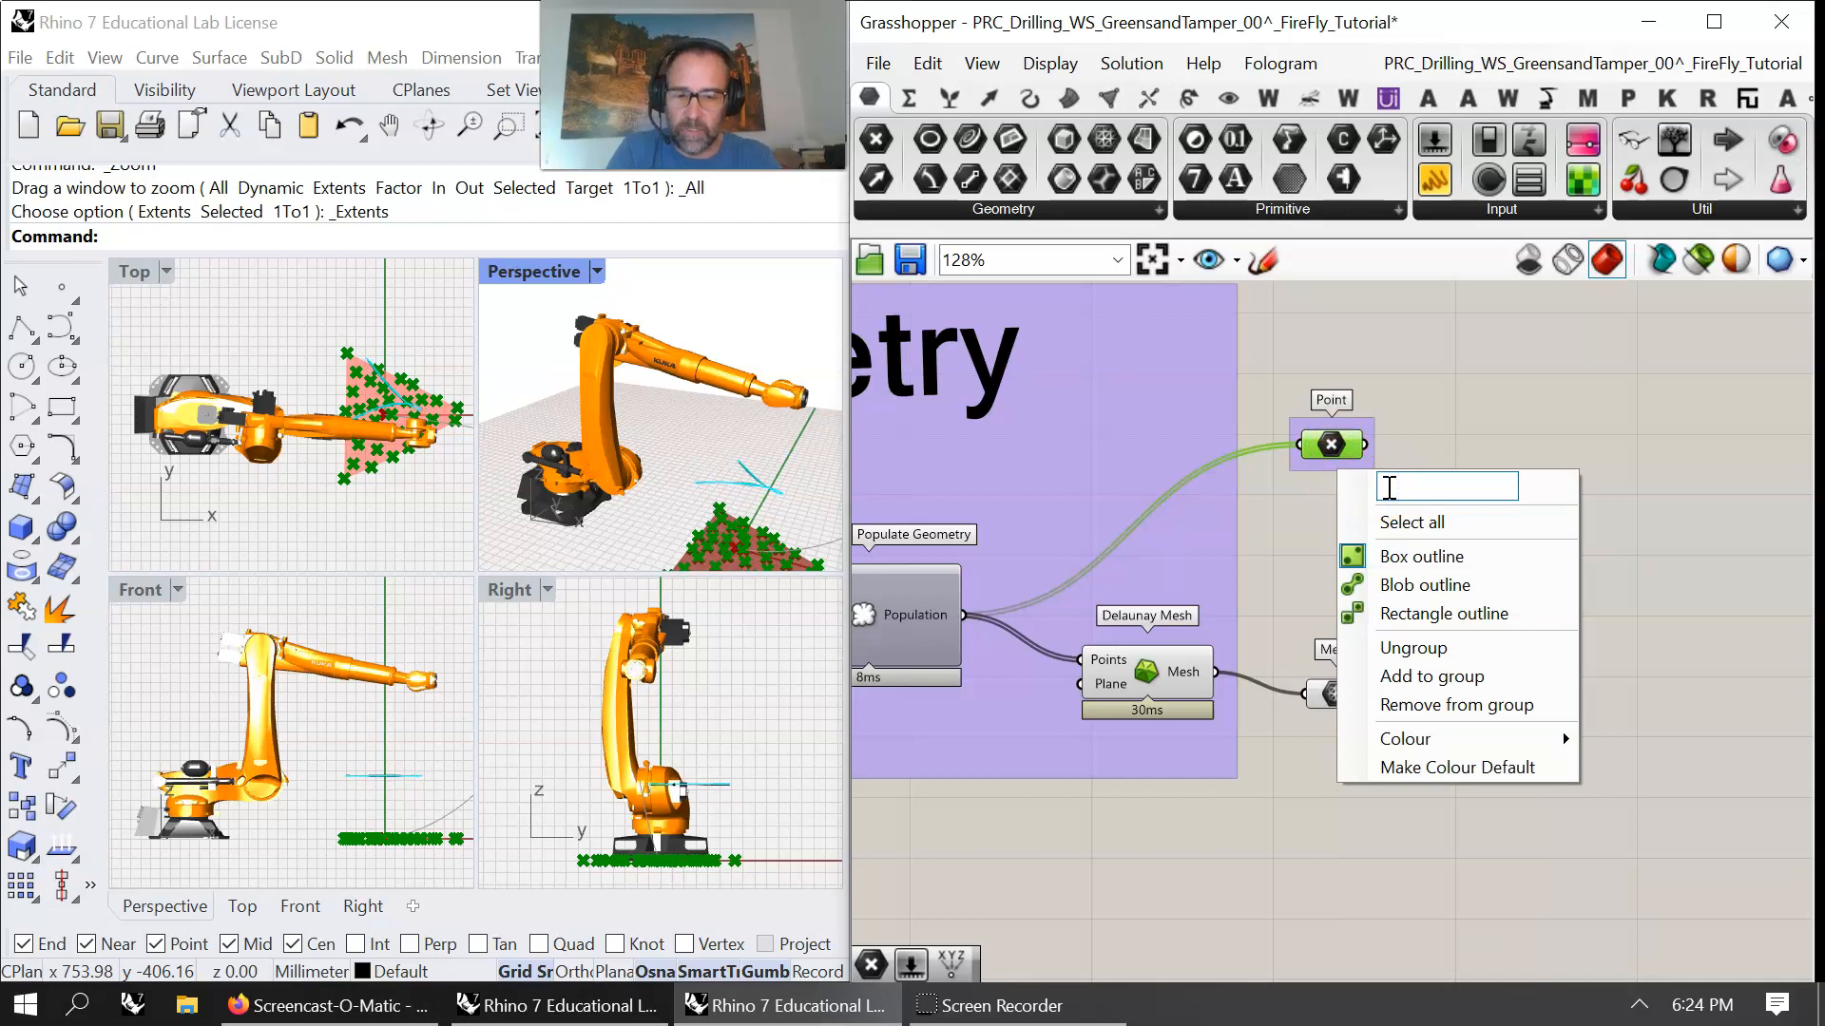
type("Tamping Points")
left_click(1435, 628)
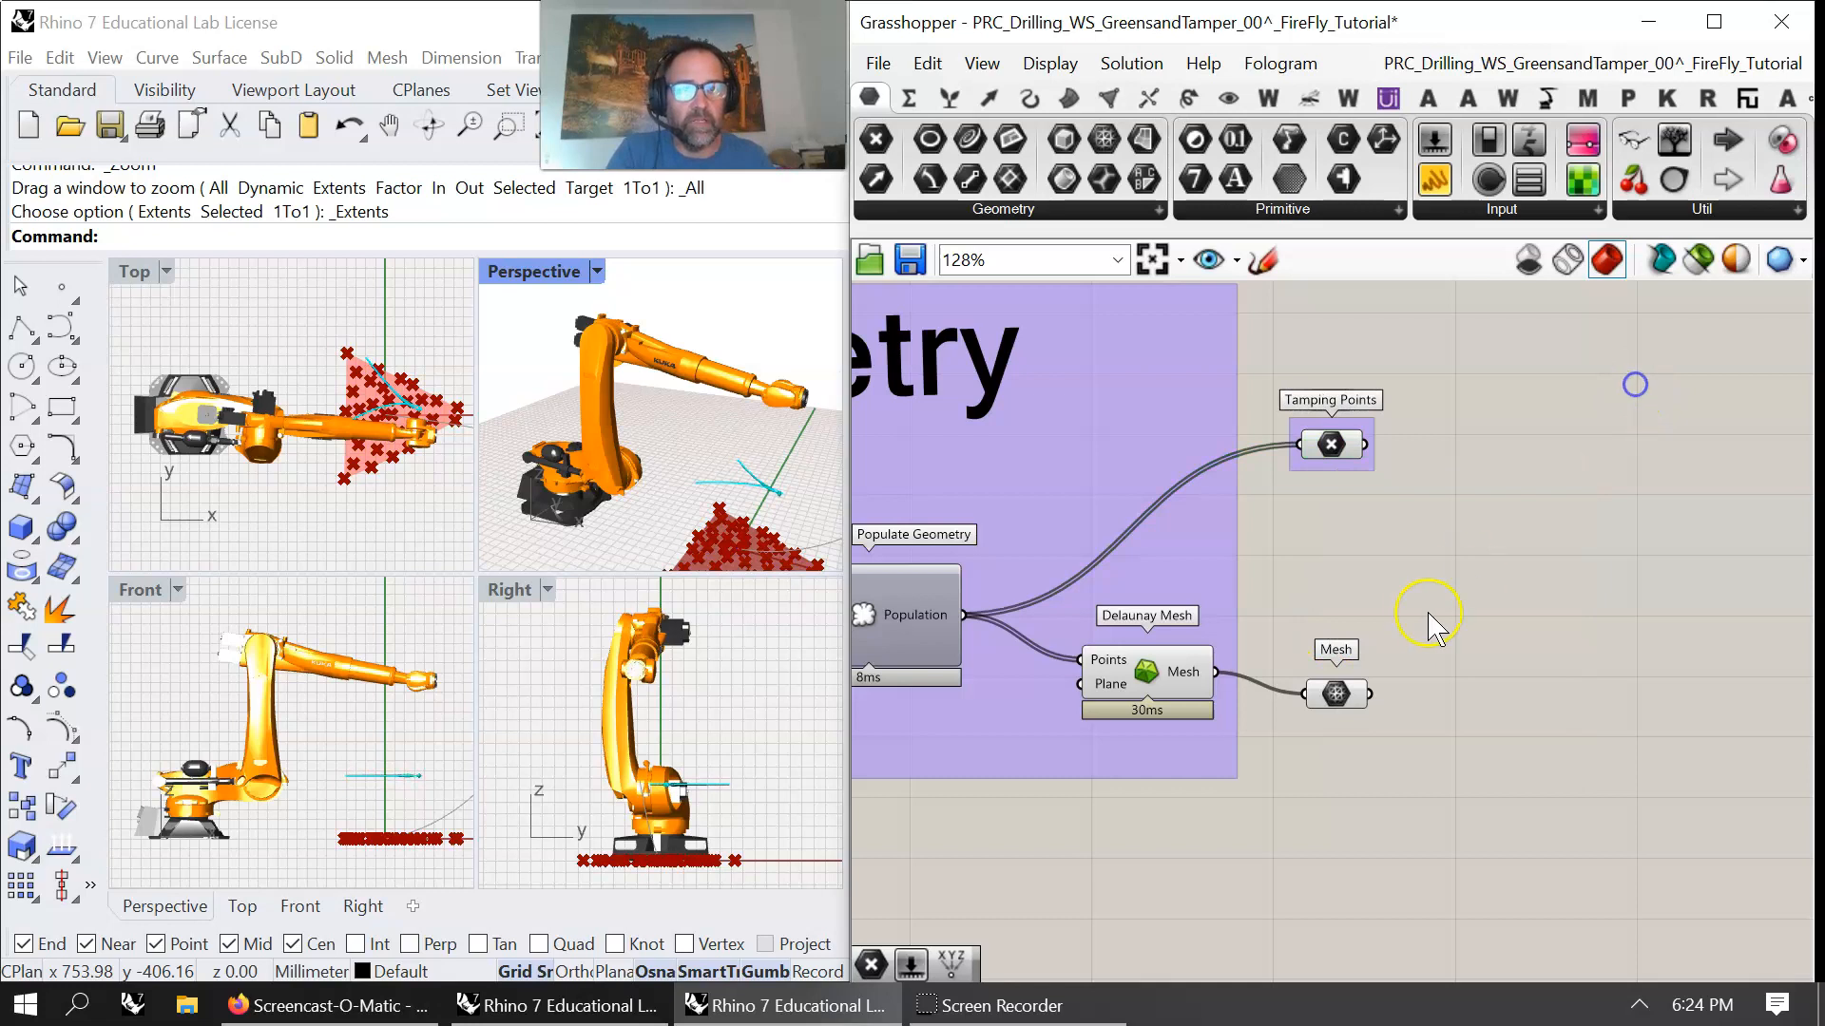
- Put the Mesh parameter in its own group and name the group Created Mesh
left_click(1331, 697)
right_click(1343, 760)
left_click(1397, 779)
right_click(1346, 712)
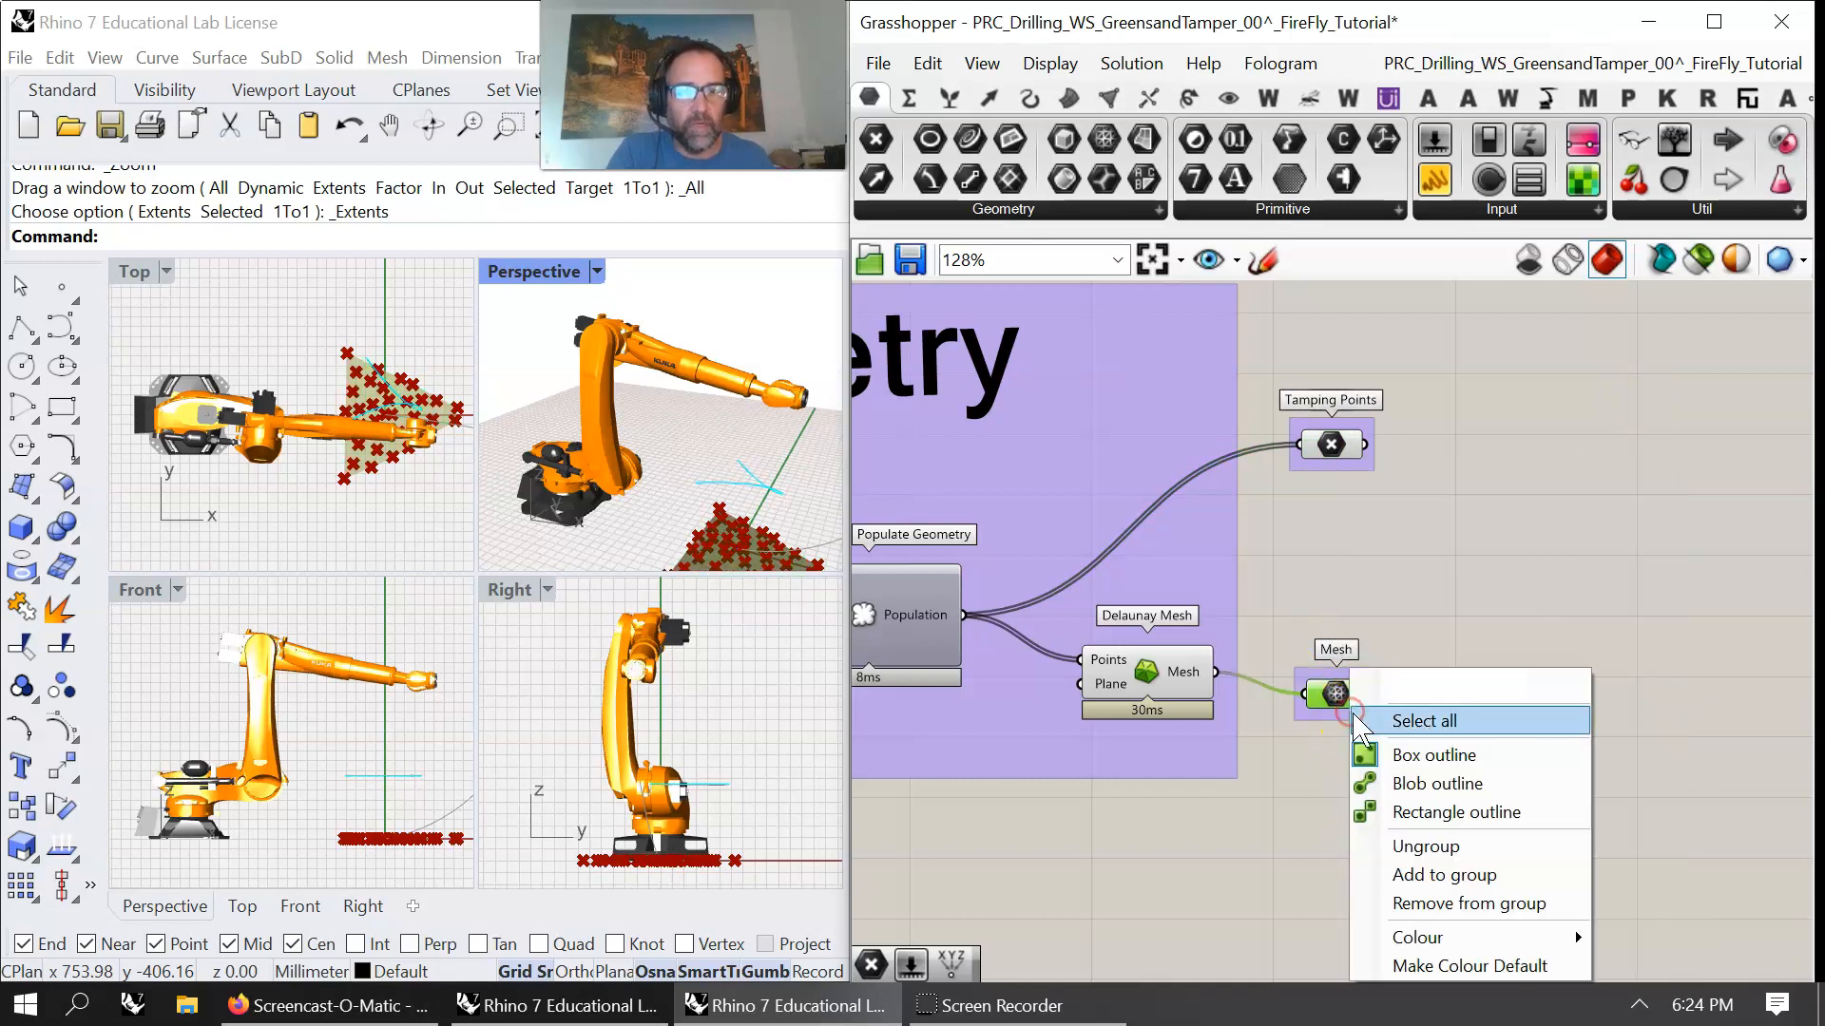
left_click(1407, 685)
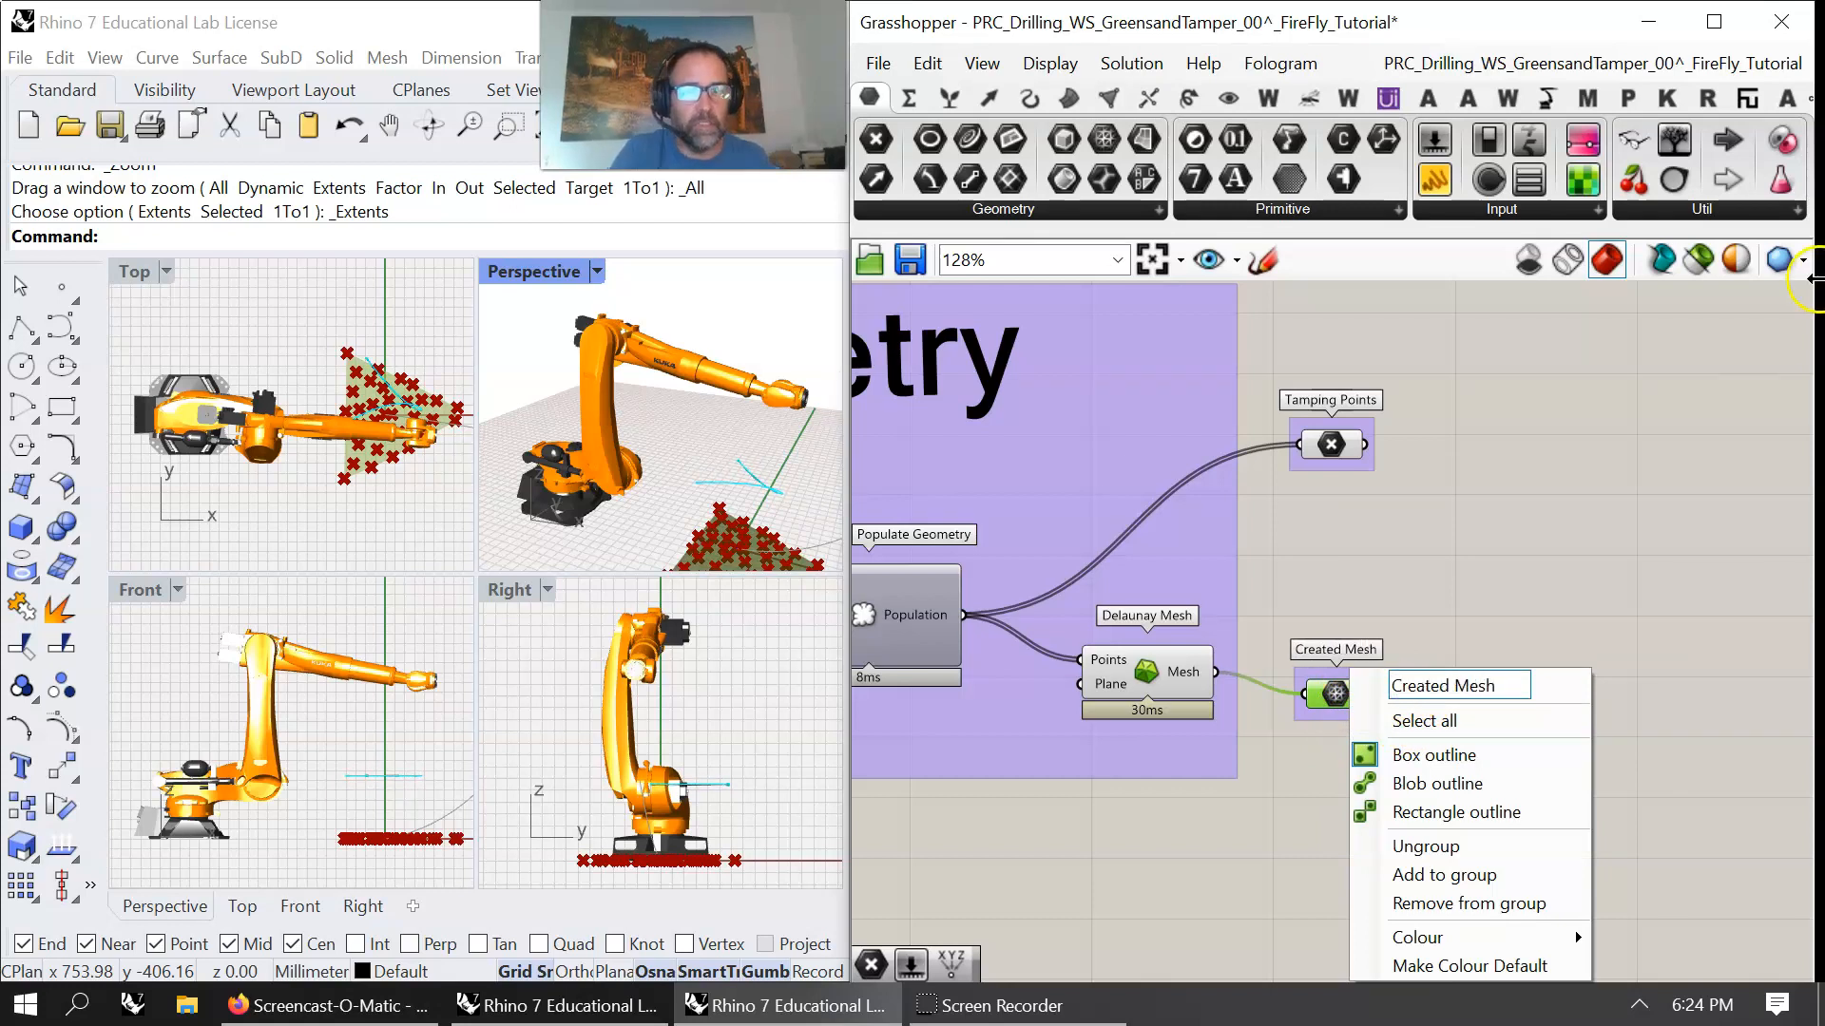
left_click(1526, 475)
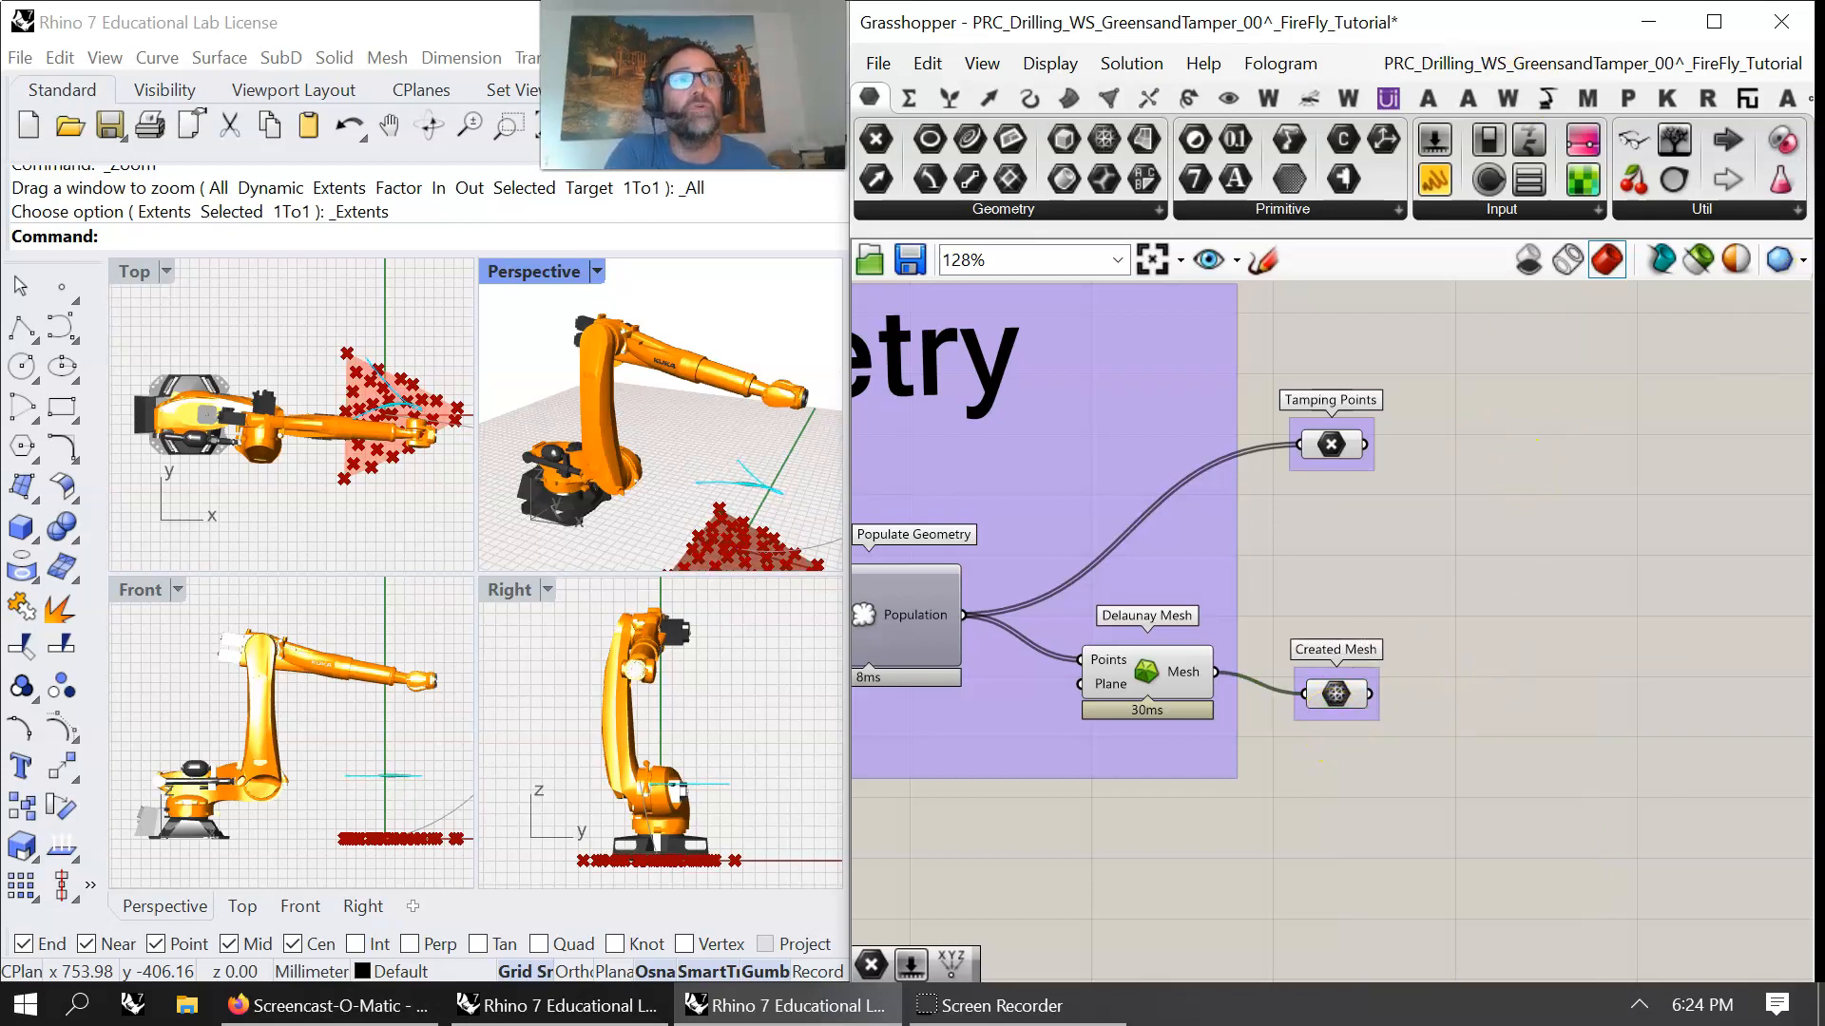
- Add a Mesh Closest Point component and place it beside the Created Mesh parameter
key("alt+Tab")
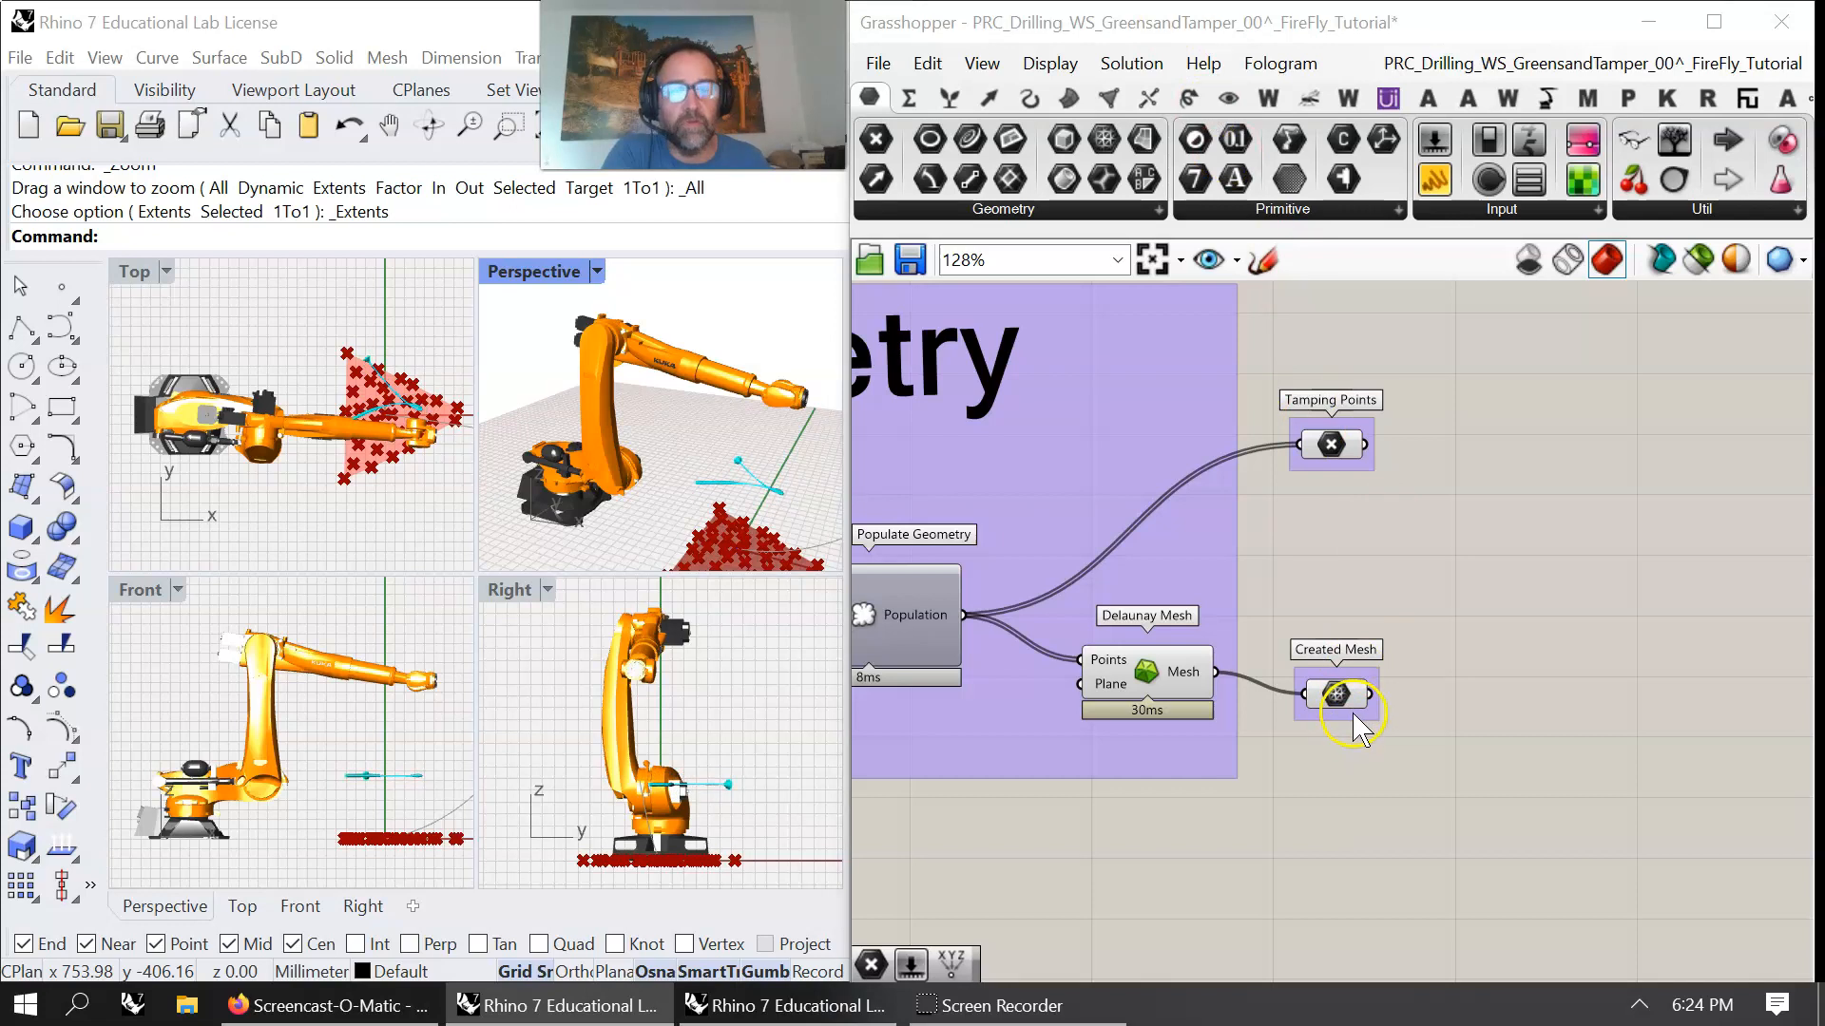
double_click(1499, 738)
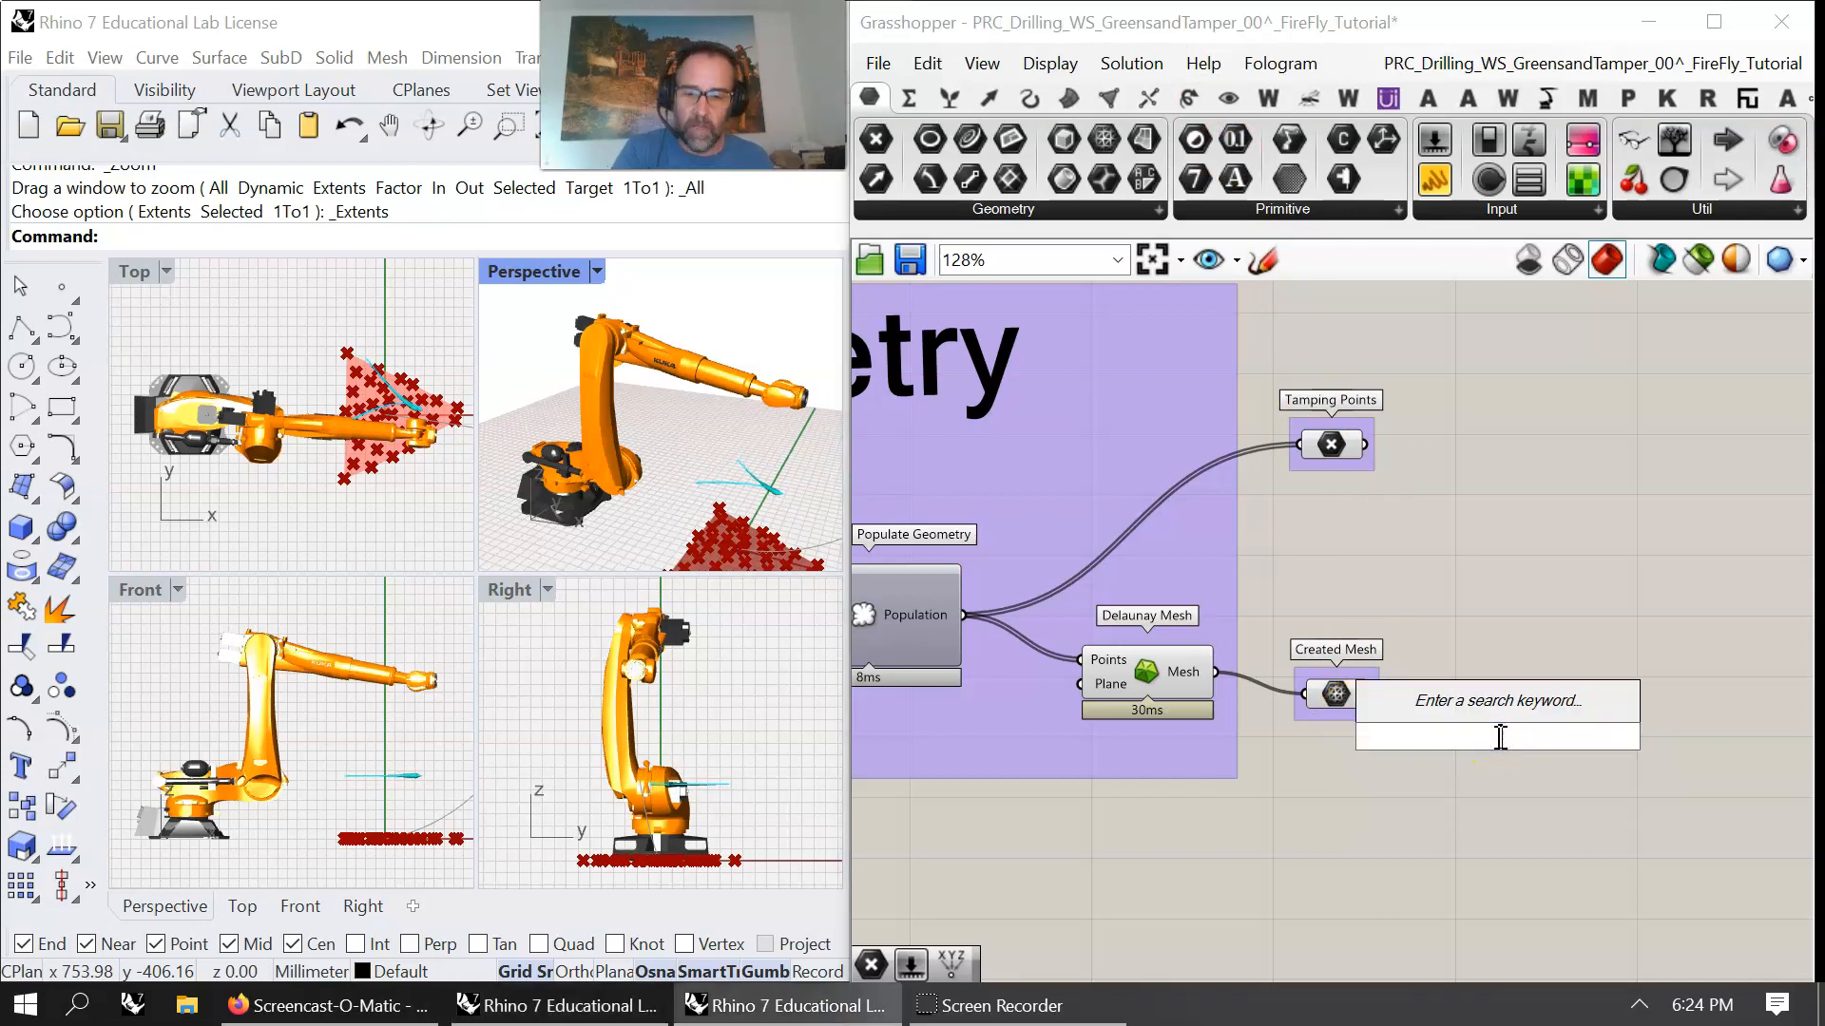
type("mesh")
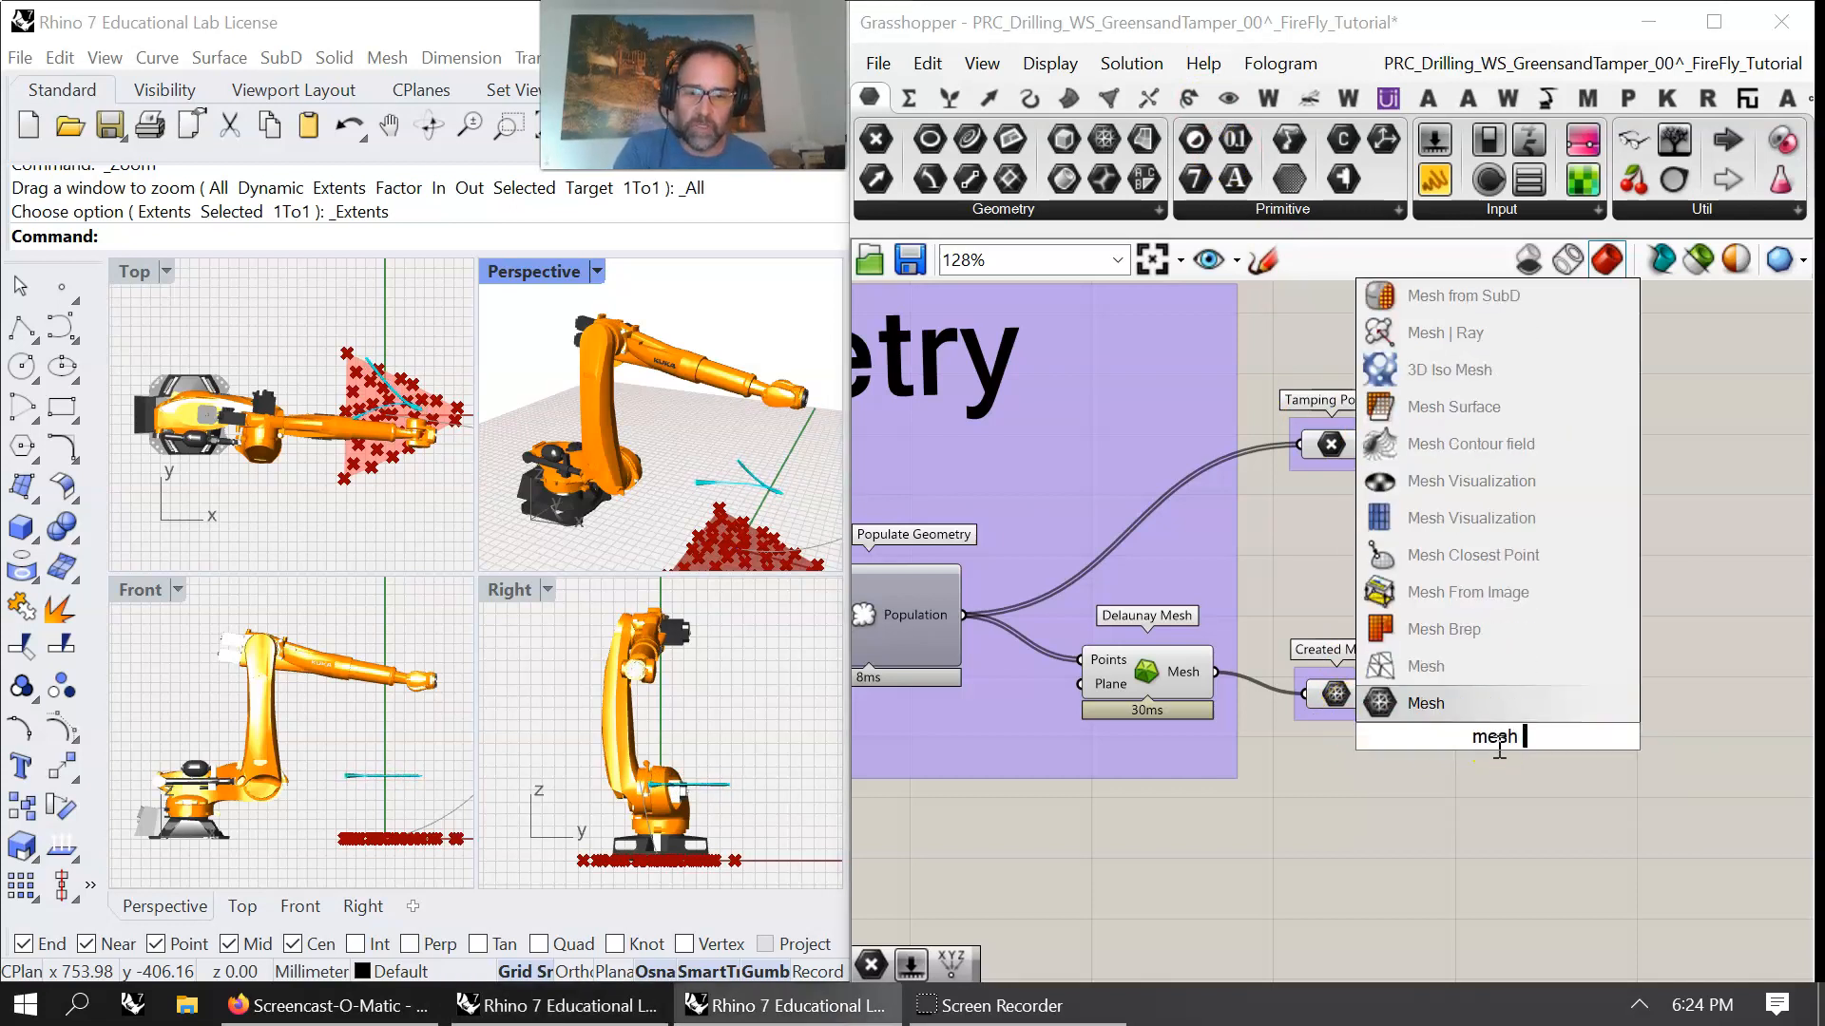
type(" close")
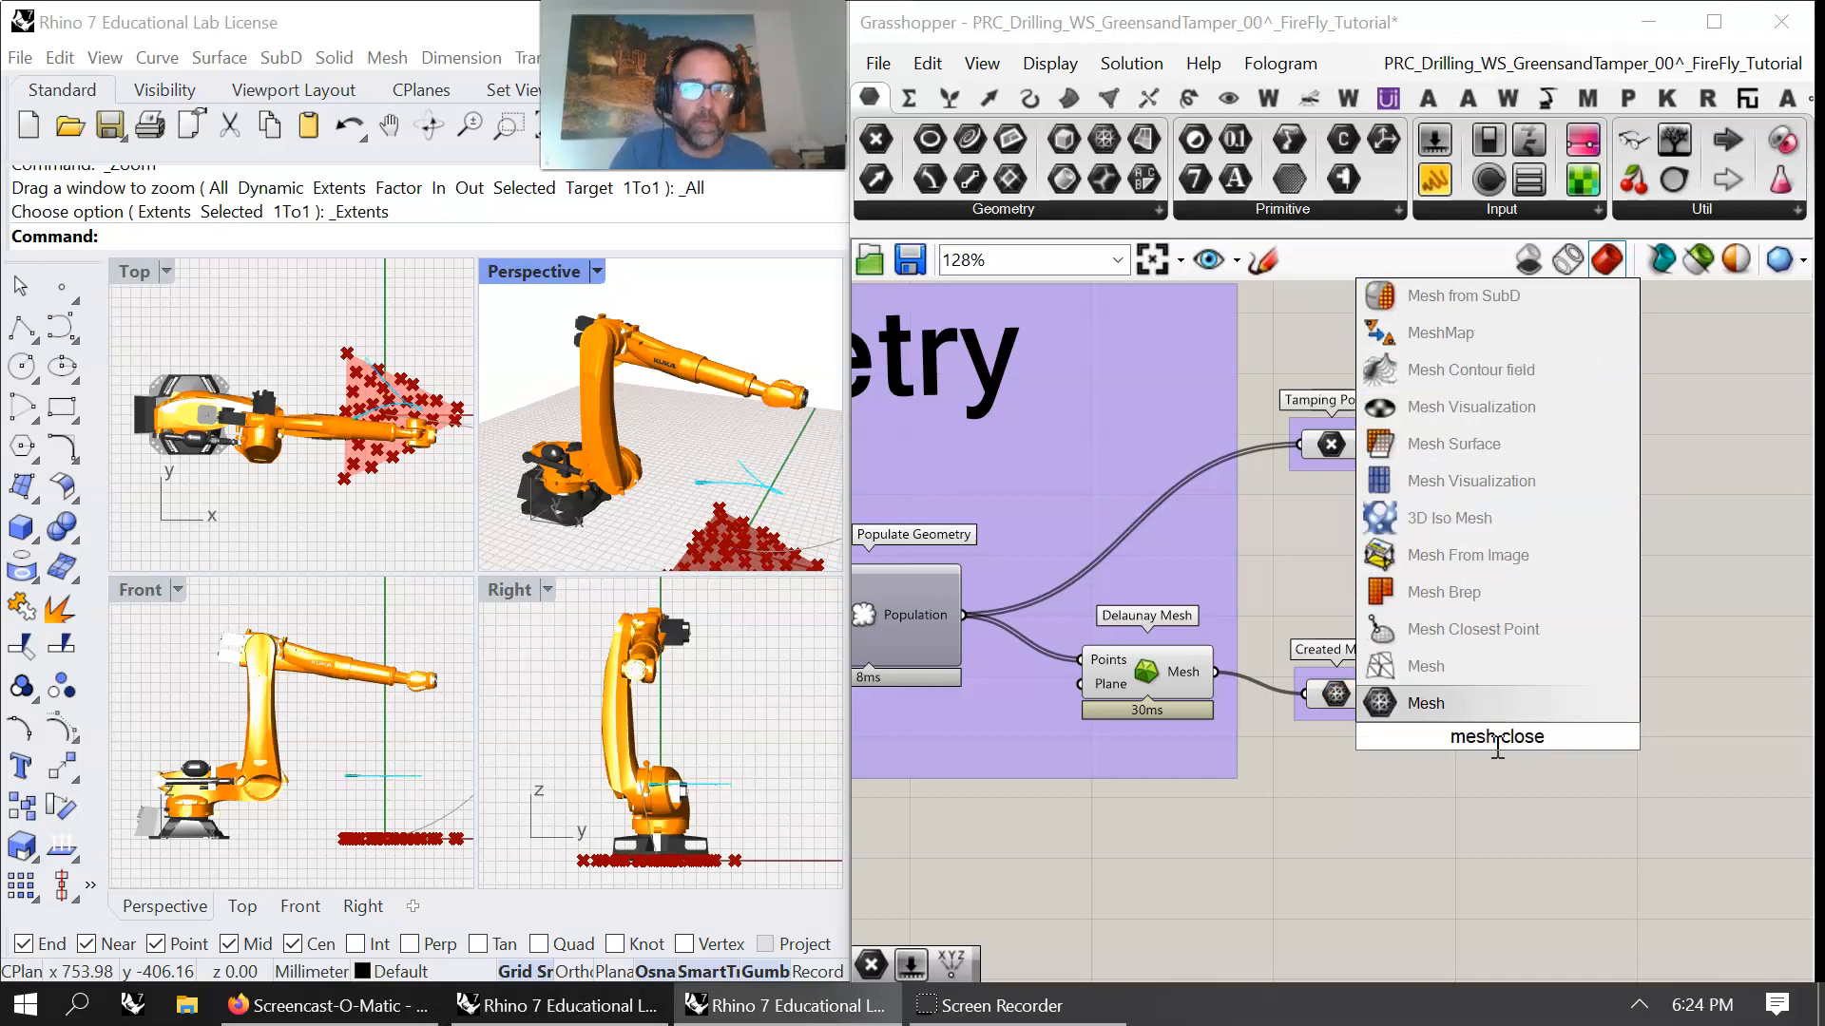
left_click(1473, 629)
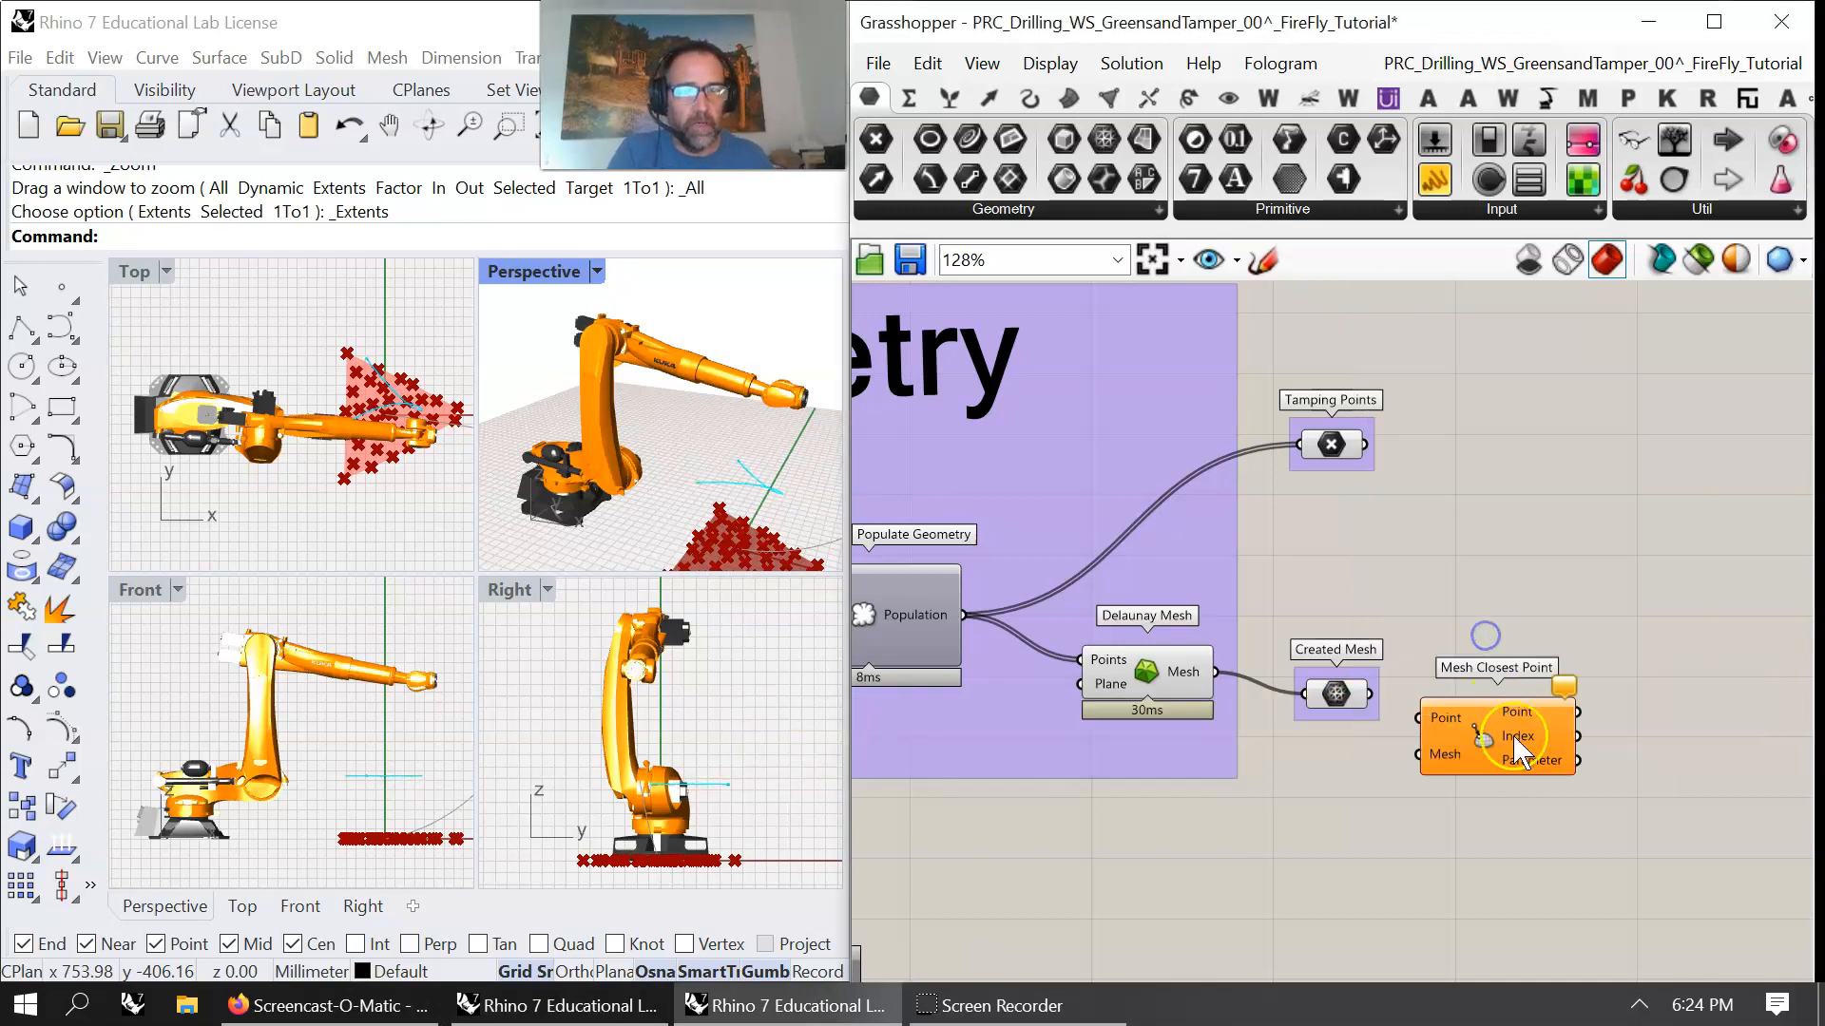
left_click_drag(1566, 780, 1571, 765)
- Connect Created Mesh to the Mesh input and Tamping Points to the Point input of Mesh Closest Point, and align the component
left_click_drag(1370, 694, 1570, 709)
key("alt+Tab")
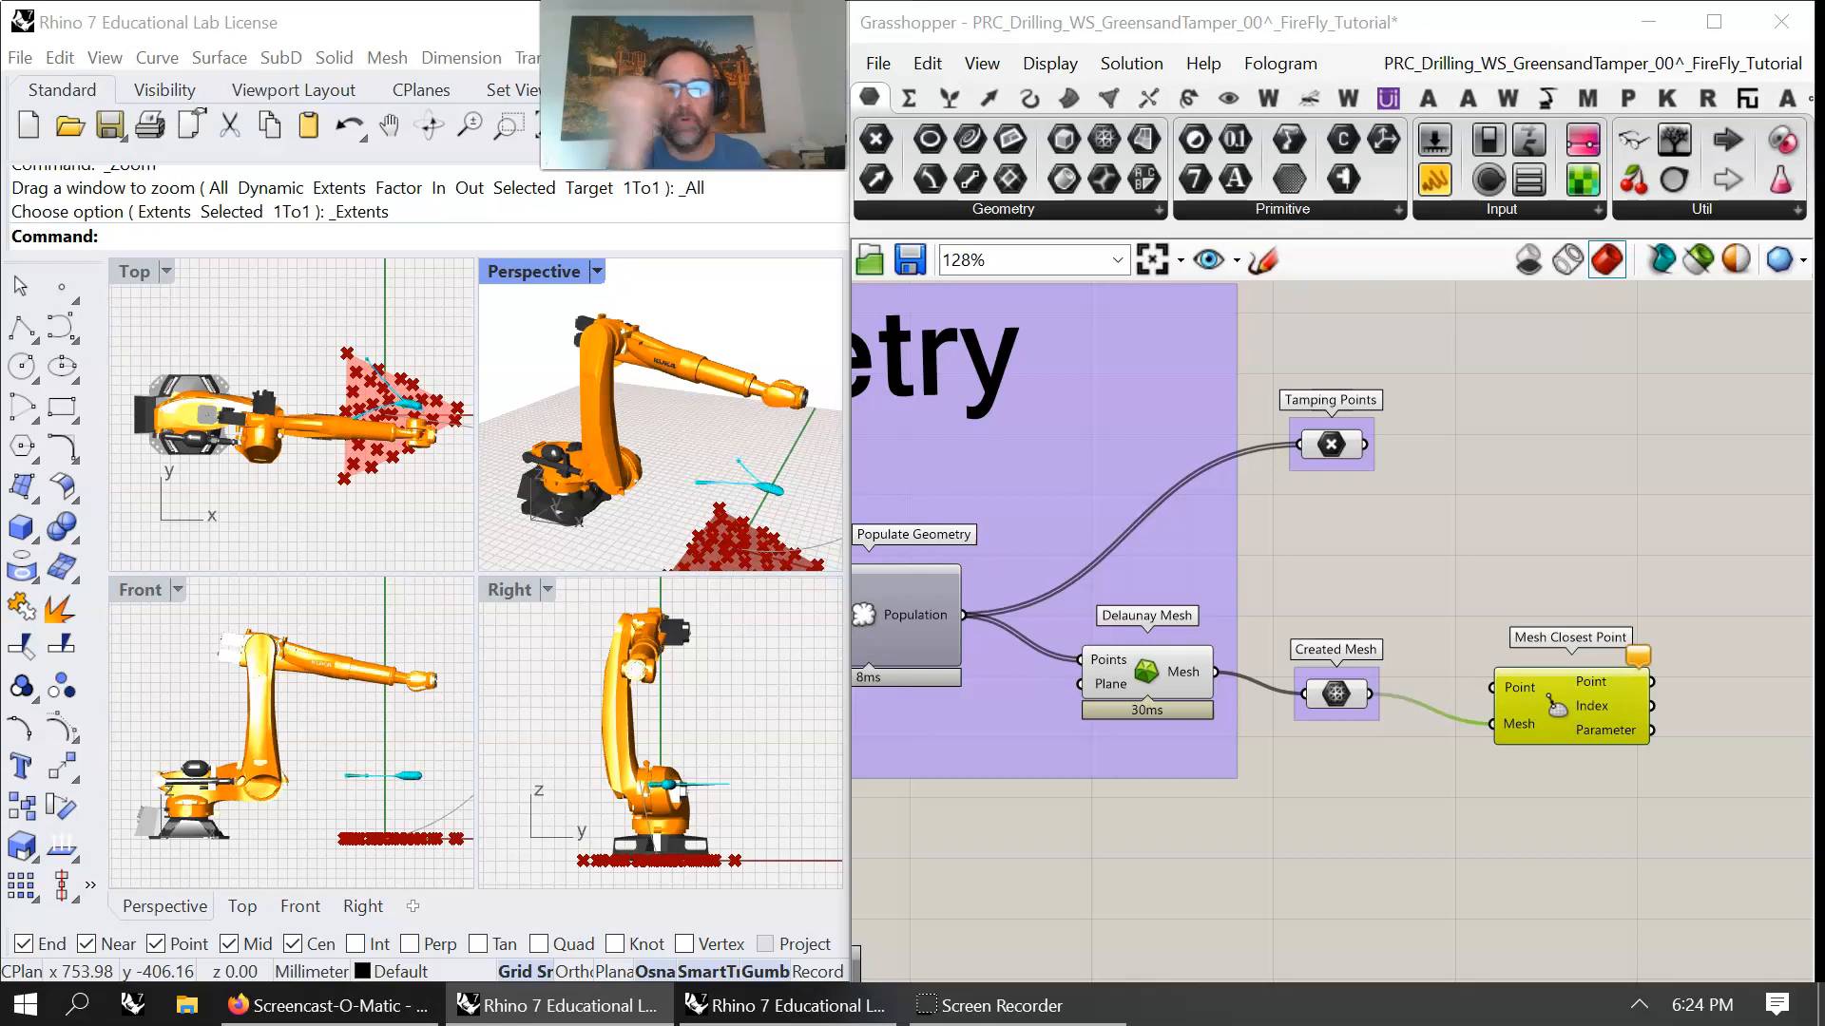
left_click_drag(1366, 443, 1491, 686)
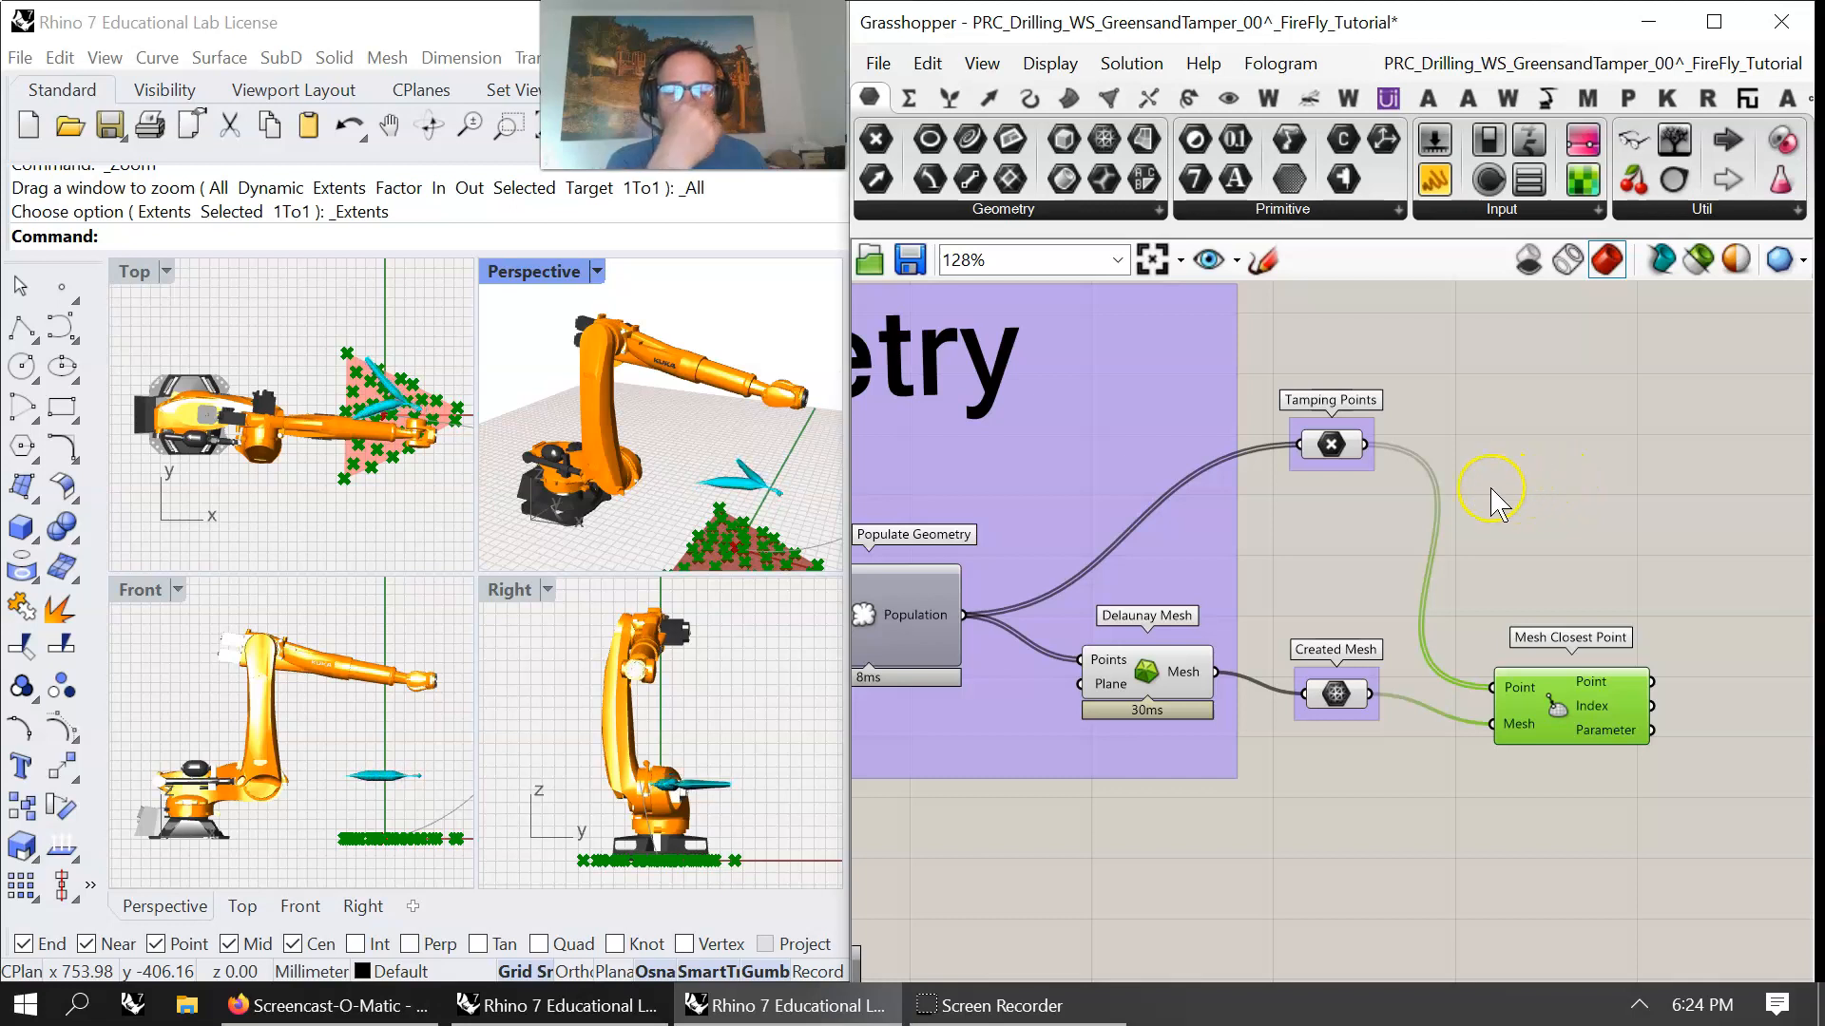
right_click_drag(1540, 549, 1278, 570)
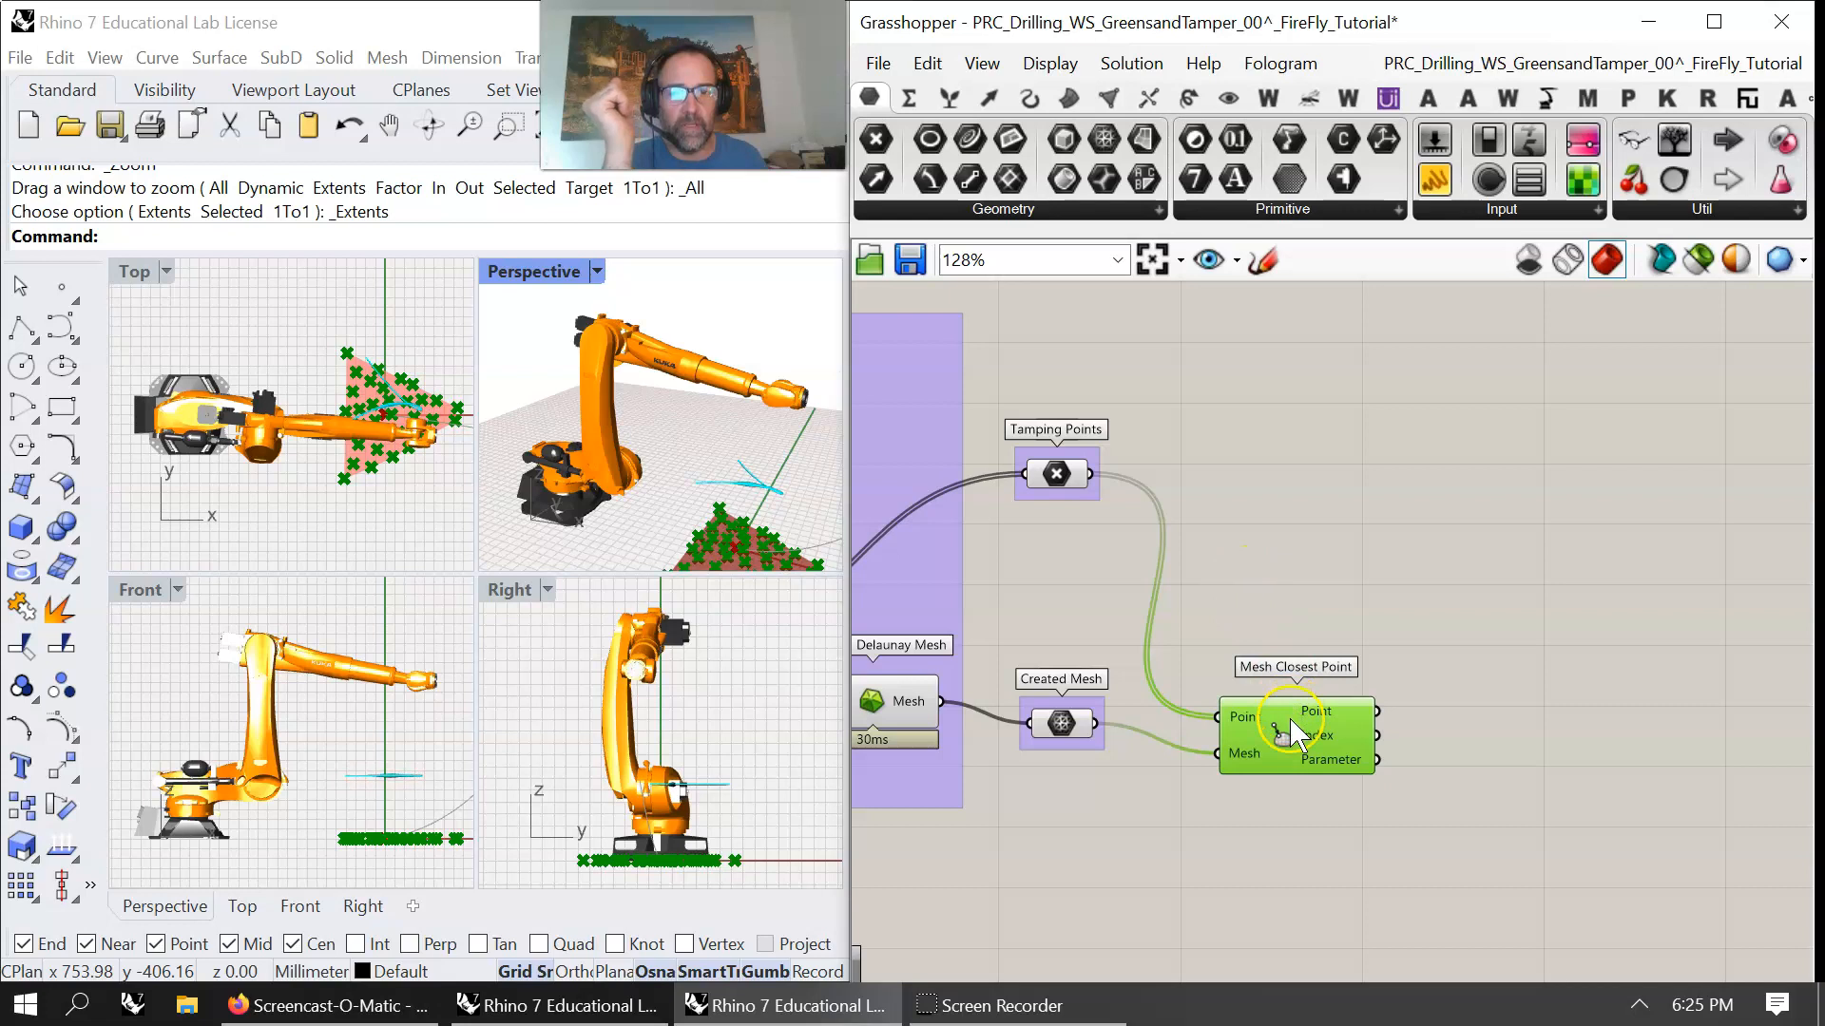
left_click_drag(1277, 728, 1309, 695)
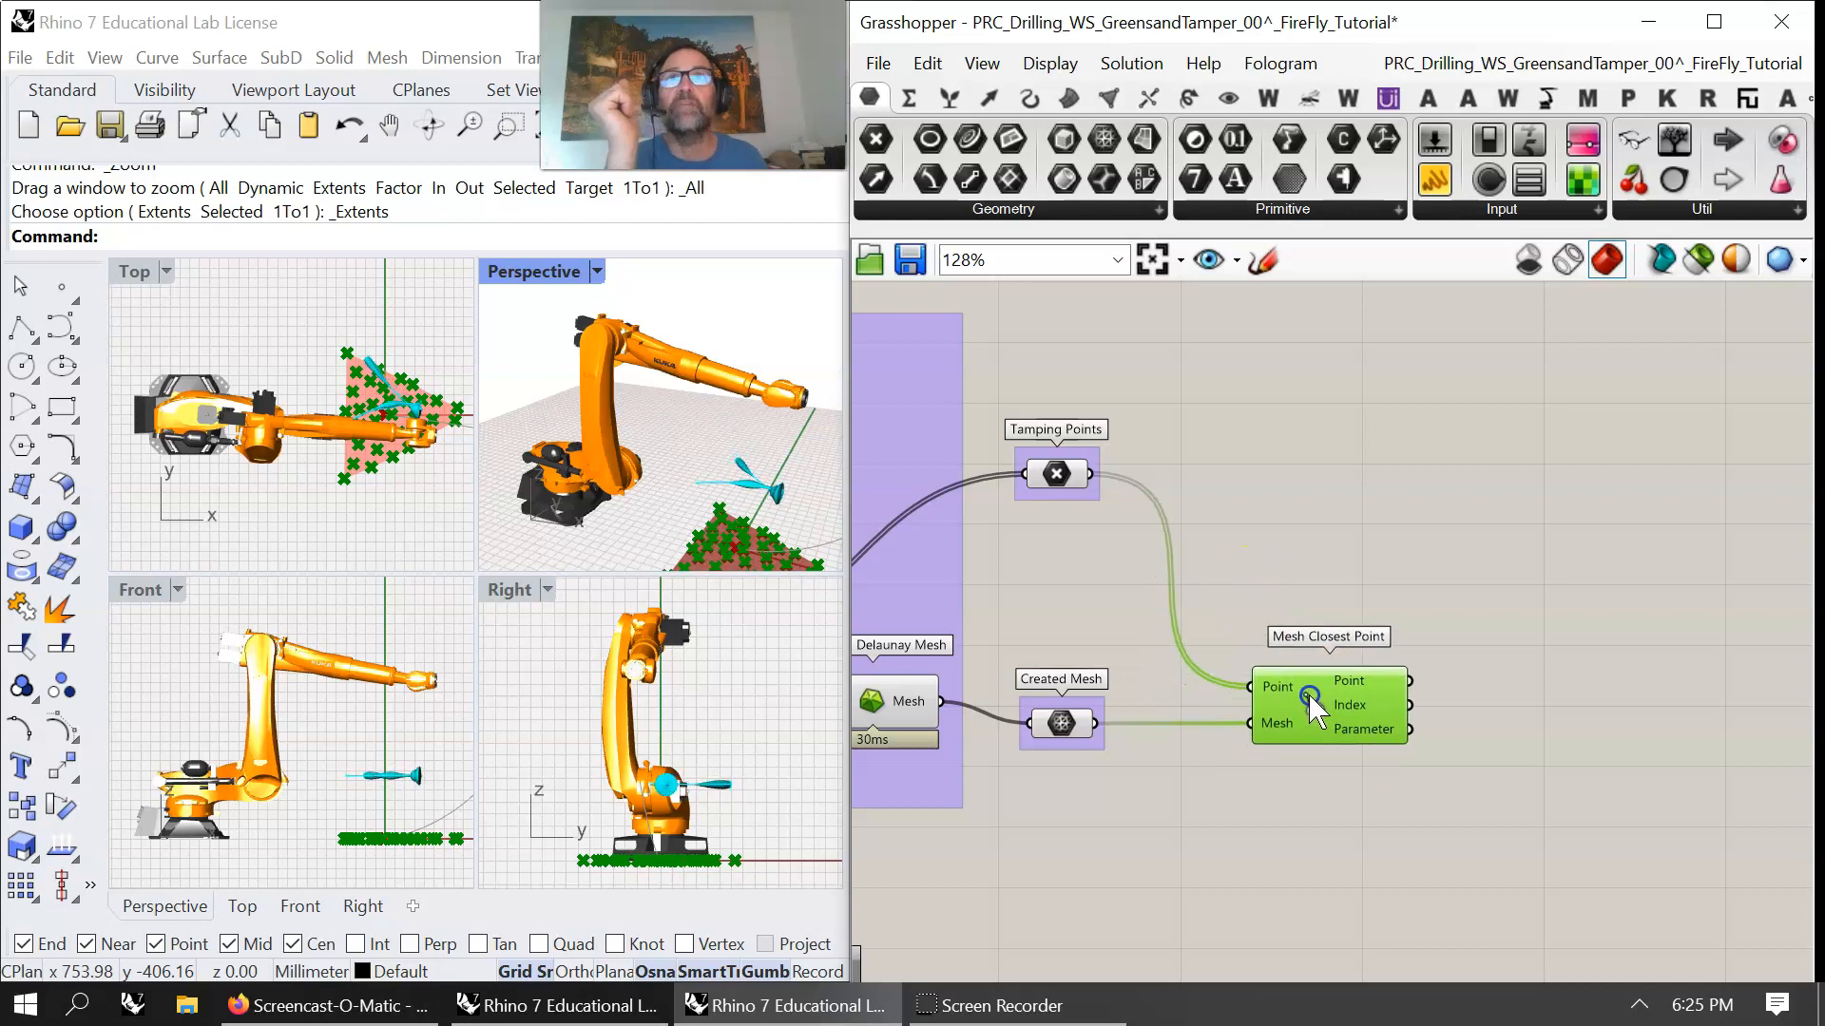
- Widen the Grasshopper window over Rhino and add a SortPointsByXYZOPT component above Mesh Closest Point
right_click_drag(1363, 447, 1291, 518)
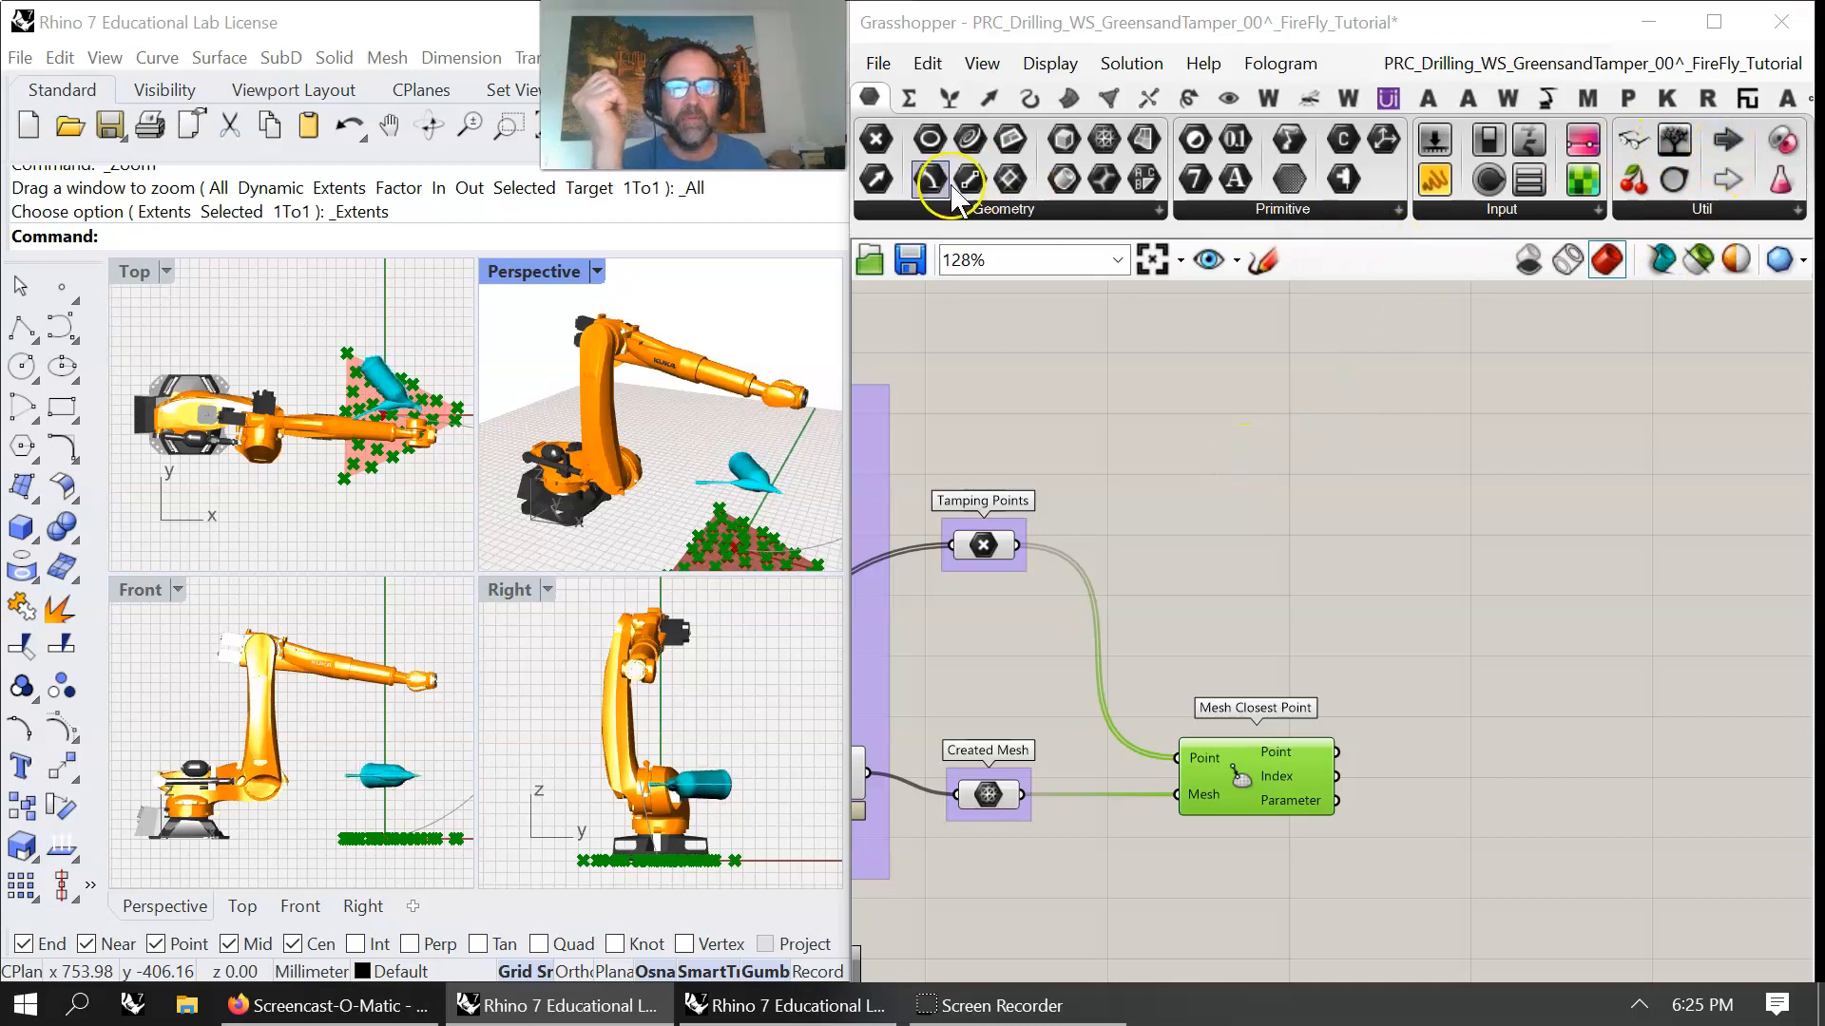
left_click_drag(854, 328, 434, 317)
left_click_drag(742, 95, 201, 97)
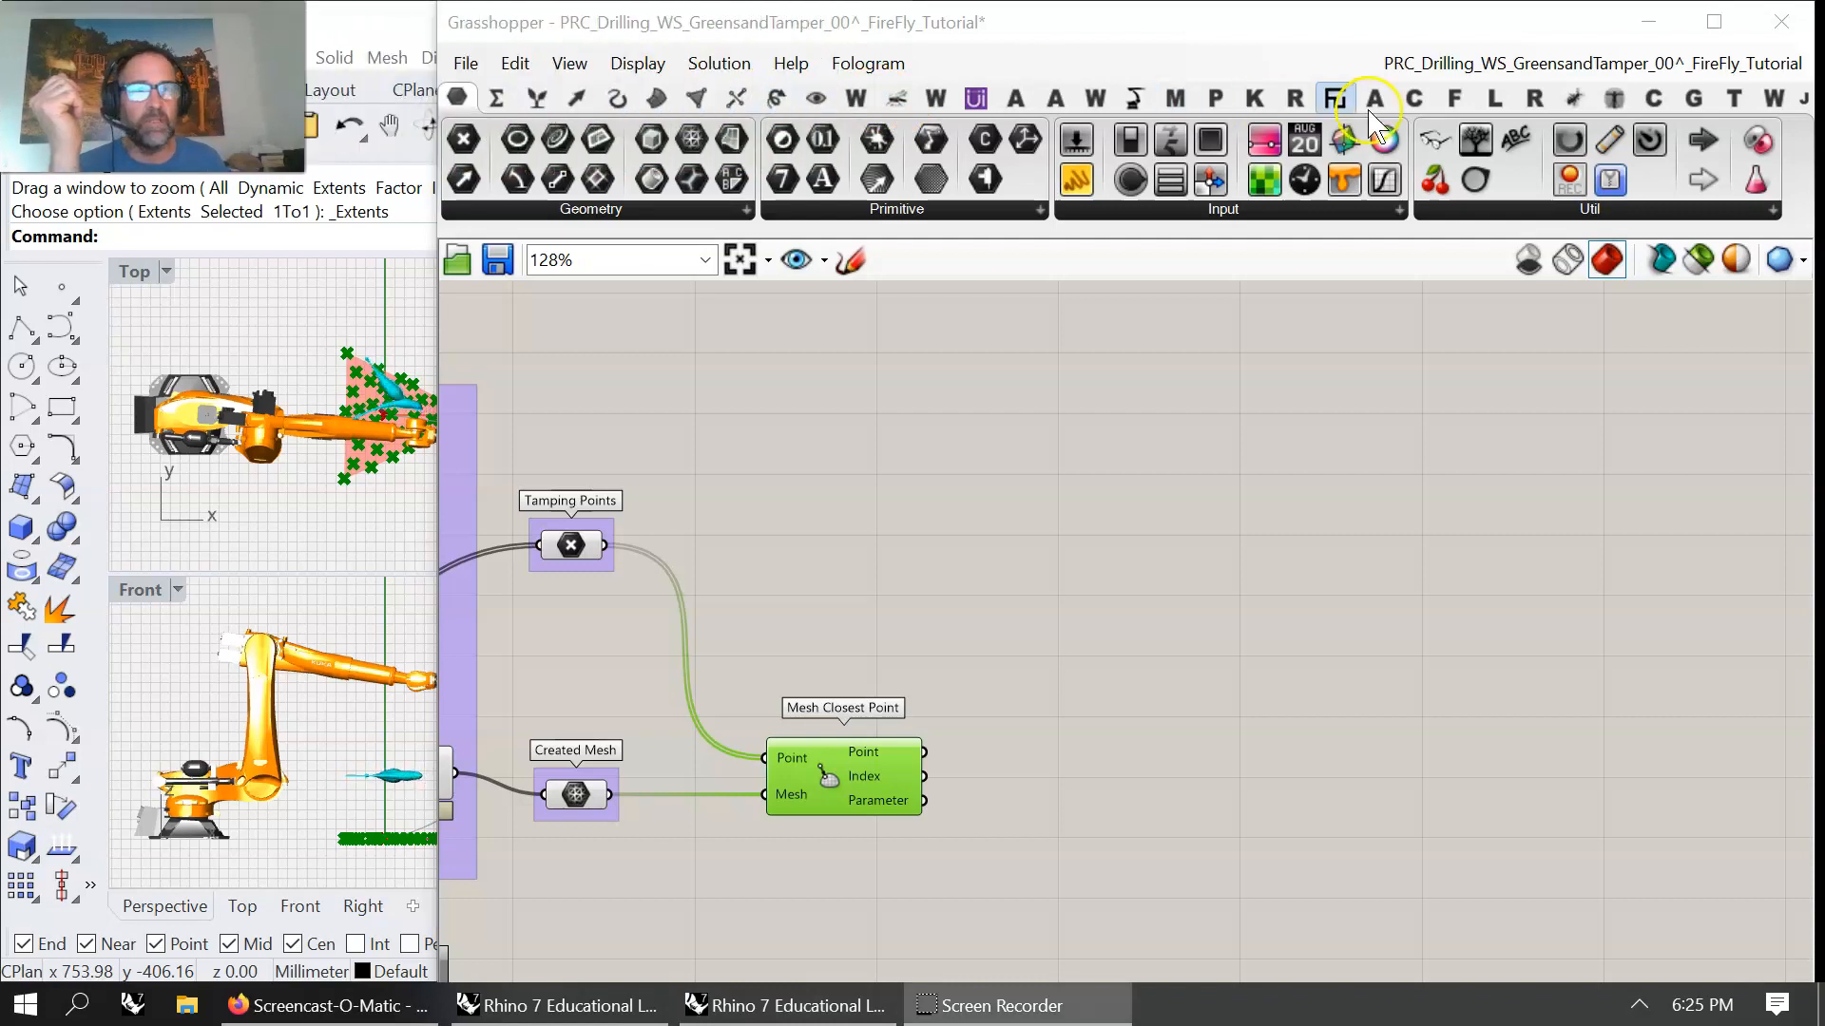
left_click(1659, 104)
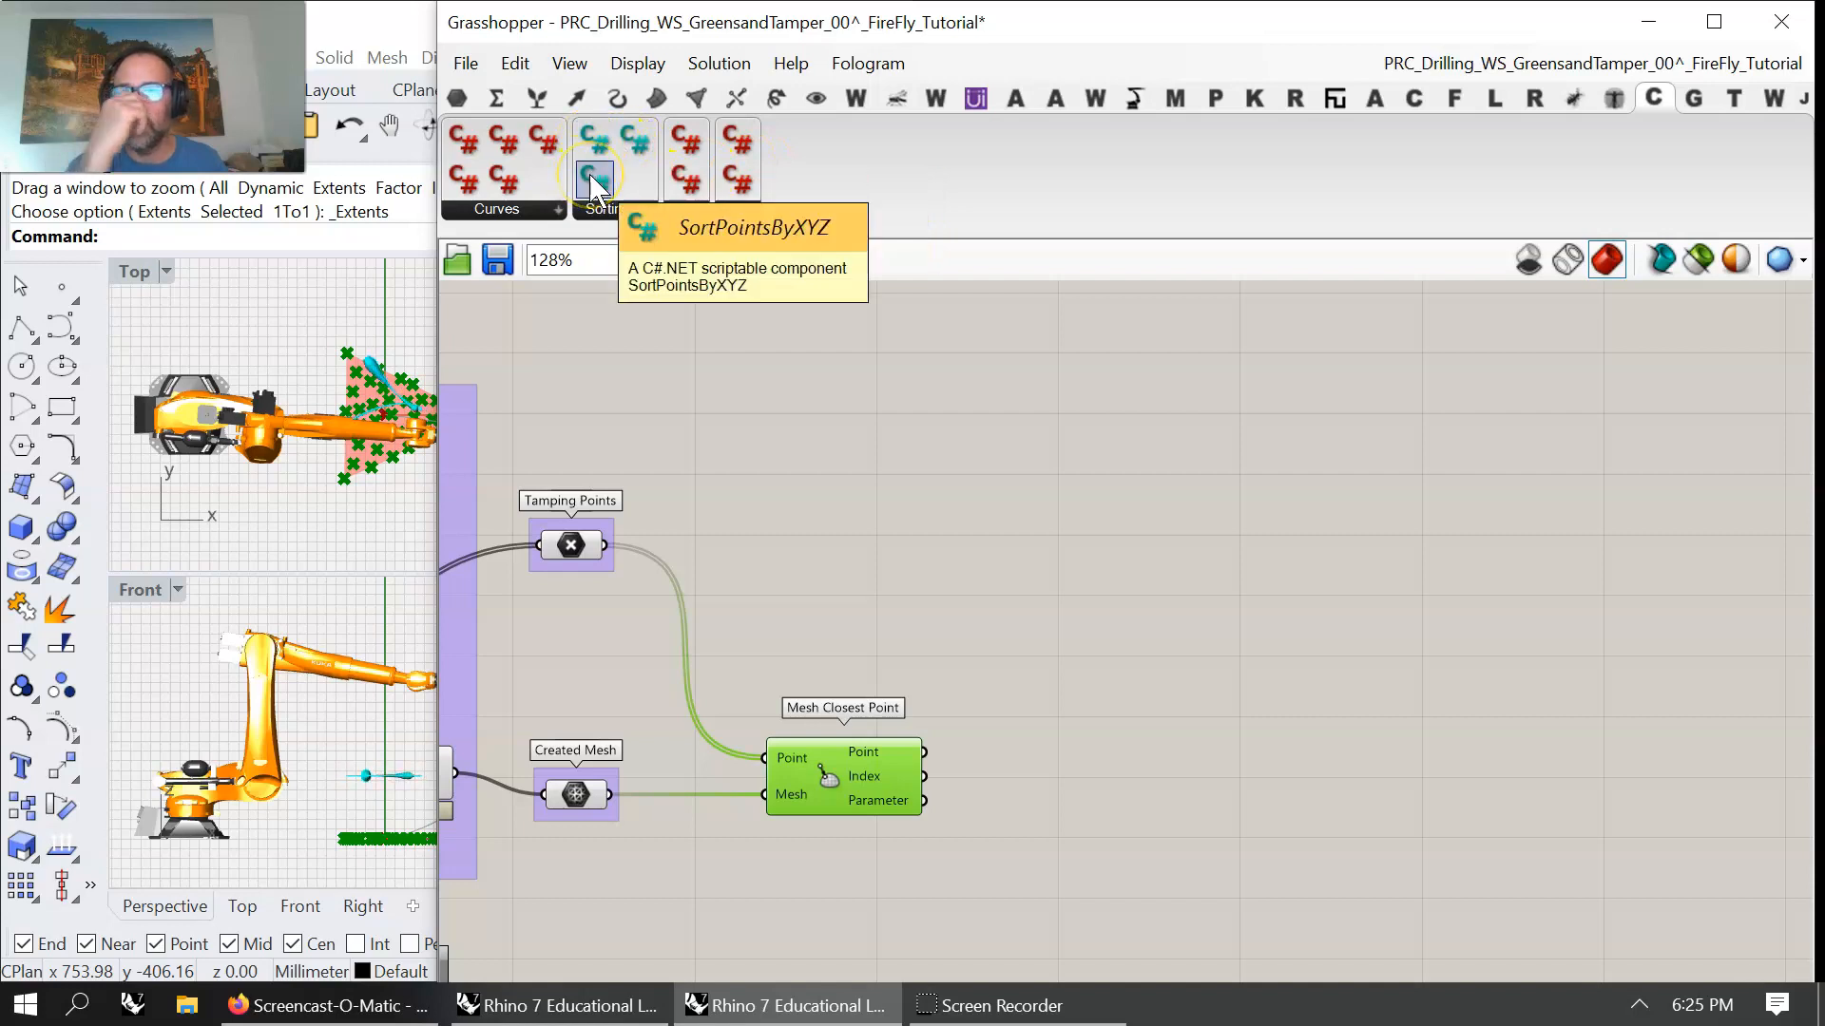
left_click(638, 140)
left_click(827, 529)
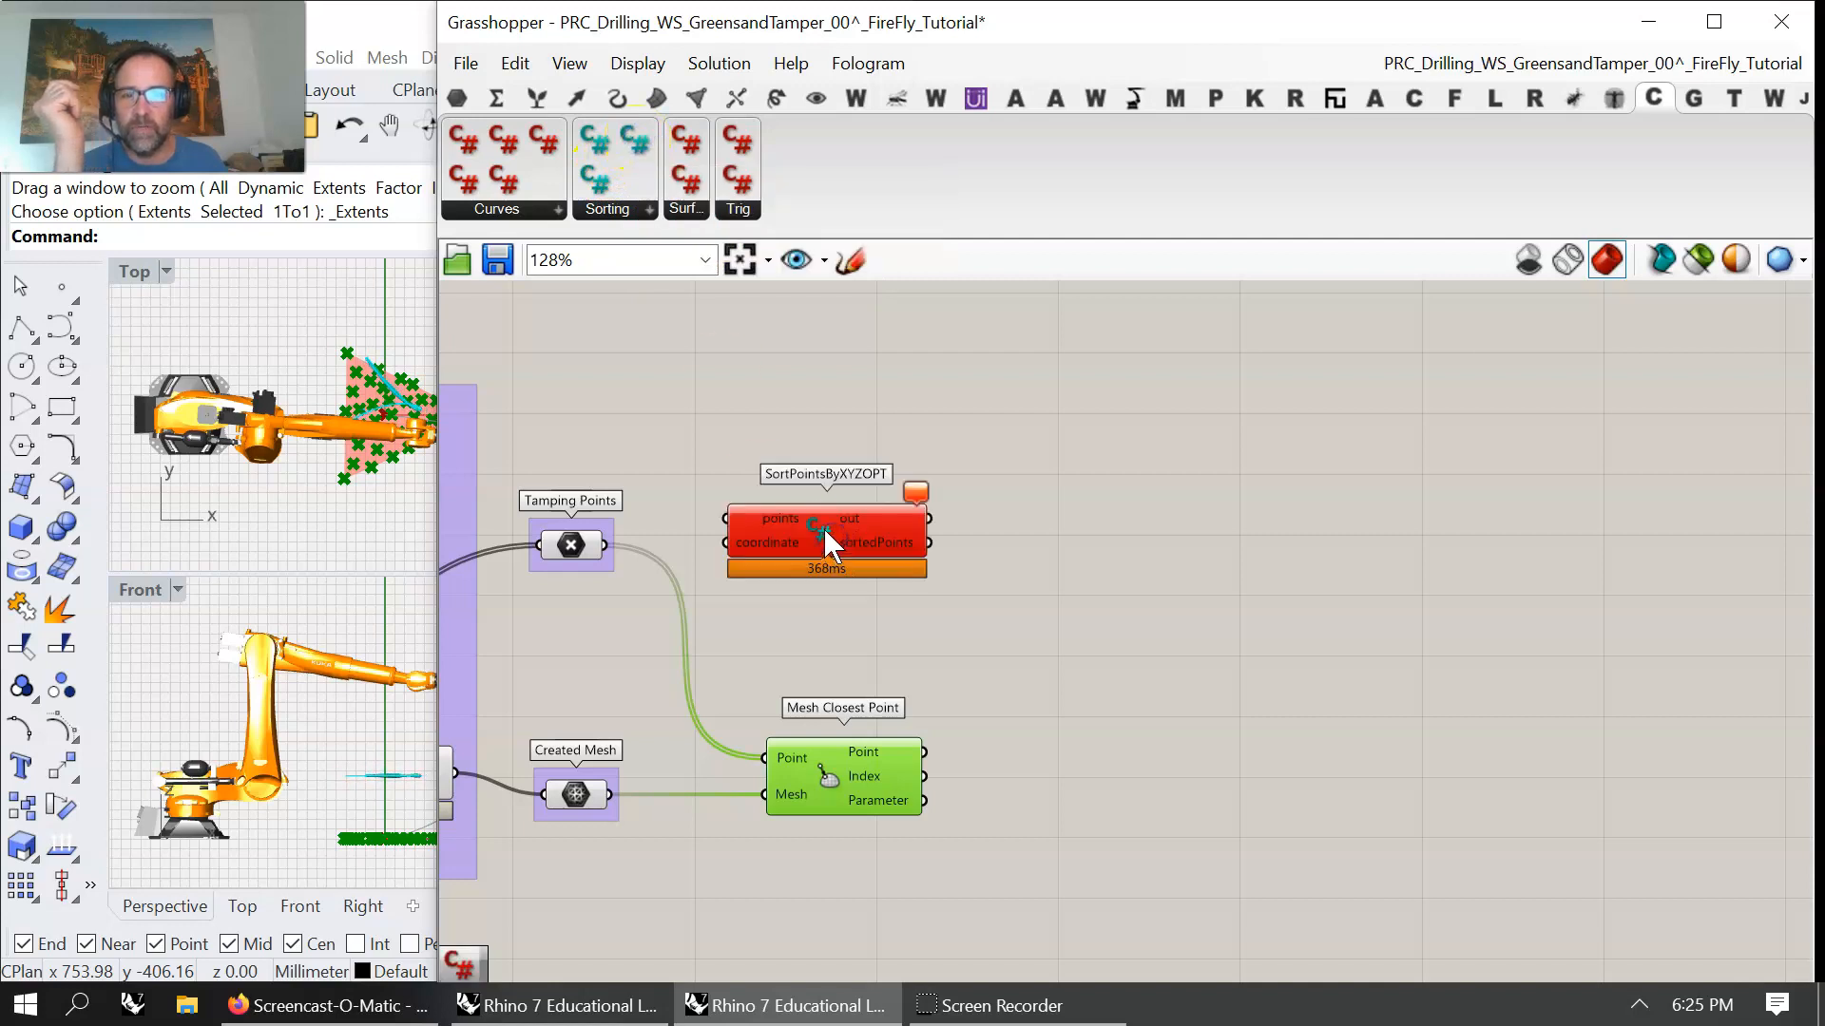
- Reposition SortPointsByXYZOPT, feed Tamping Points into its points input, and connect sortedPoints to the Point input of Mesh Closest Point
left_click_drag(827, 529, 833, 453)
left_click_drag(608, 544, 919, 401)
left_click_drag(1030, 413, 766, 758)
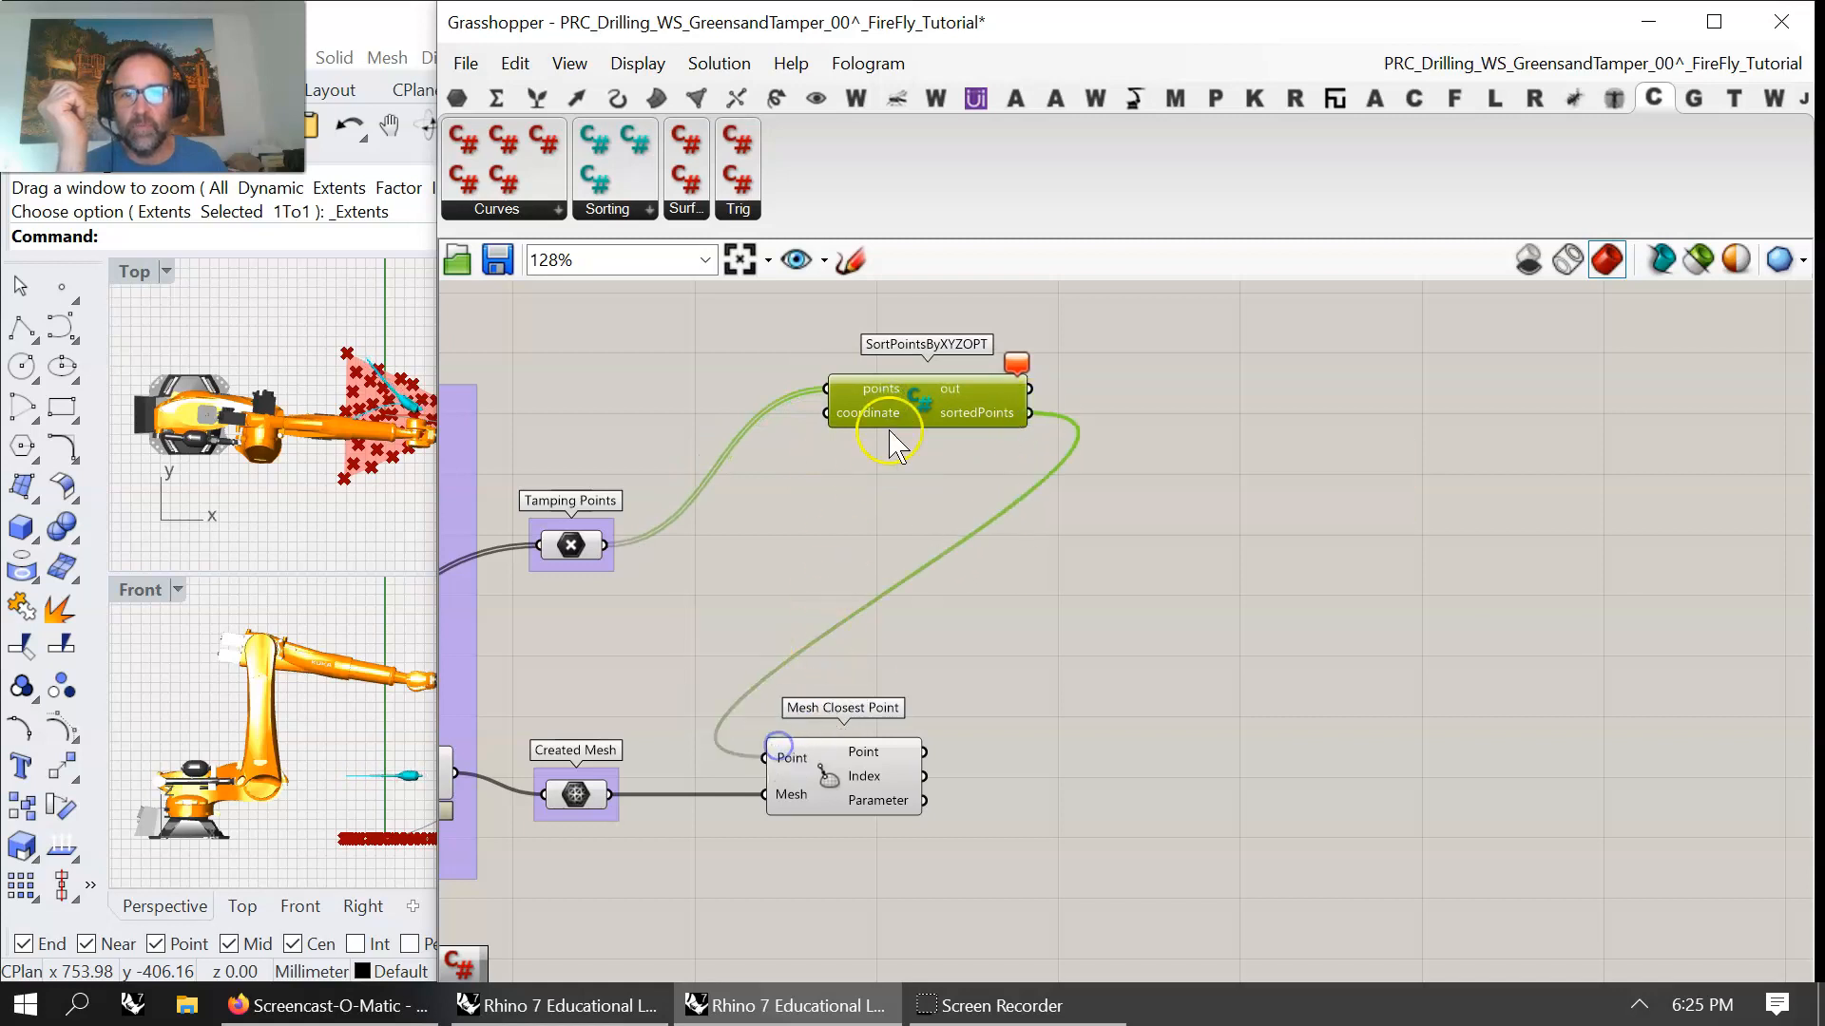
- Add a panel containing x and connect it to the coordinate input of SortPointsByXYZOPT
double_click(695, 350)
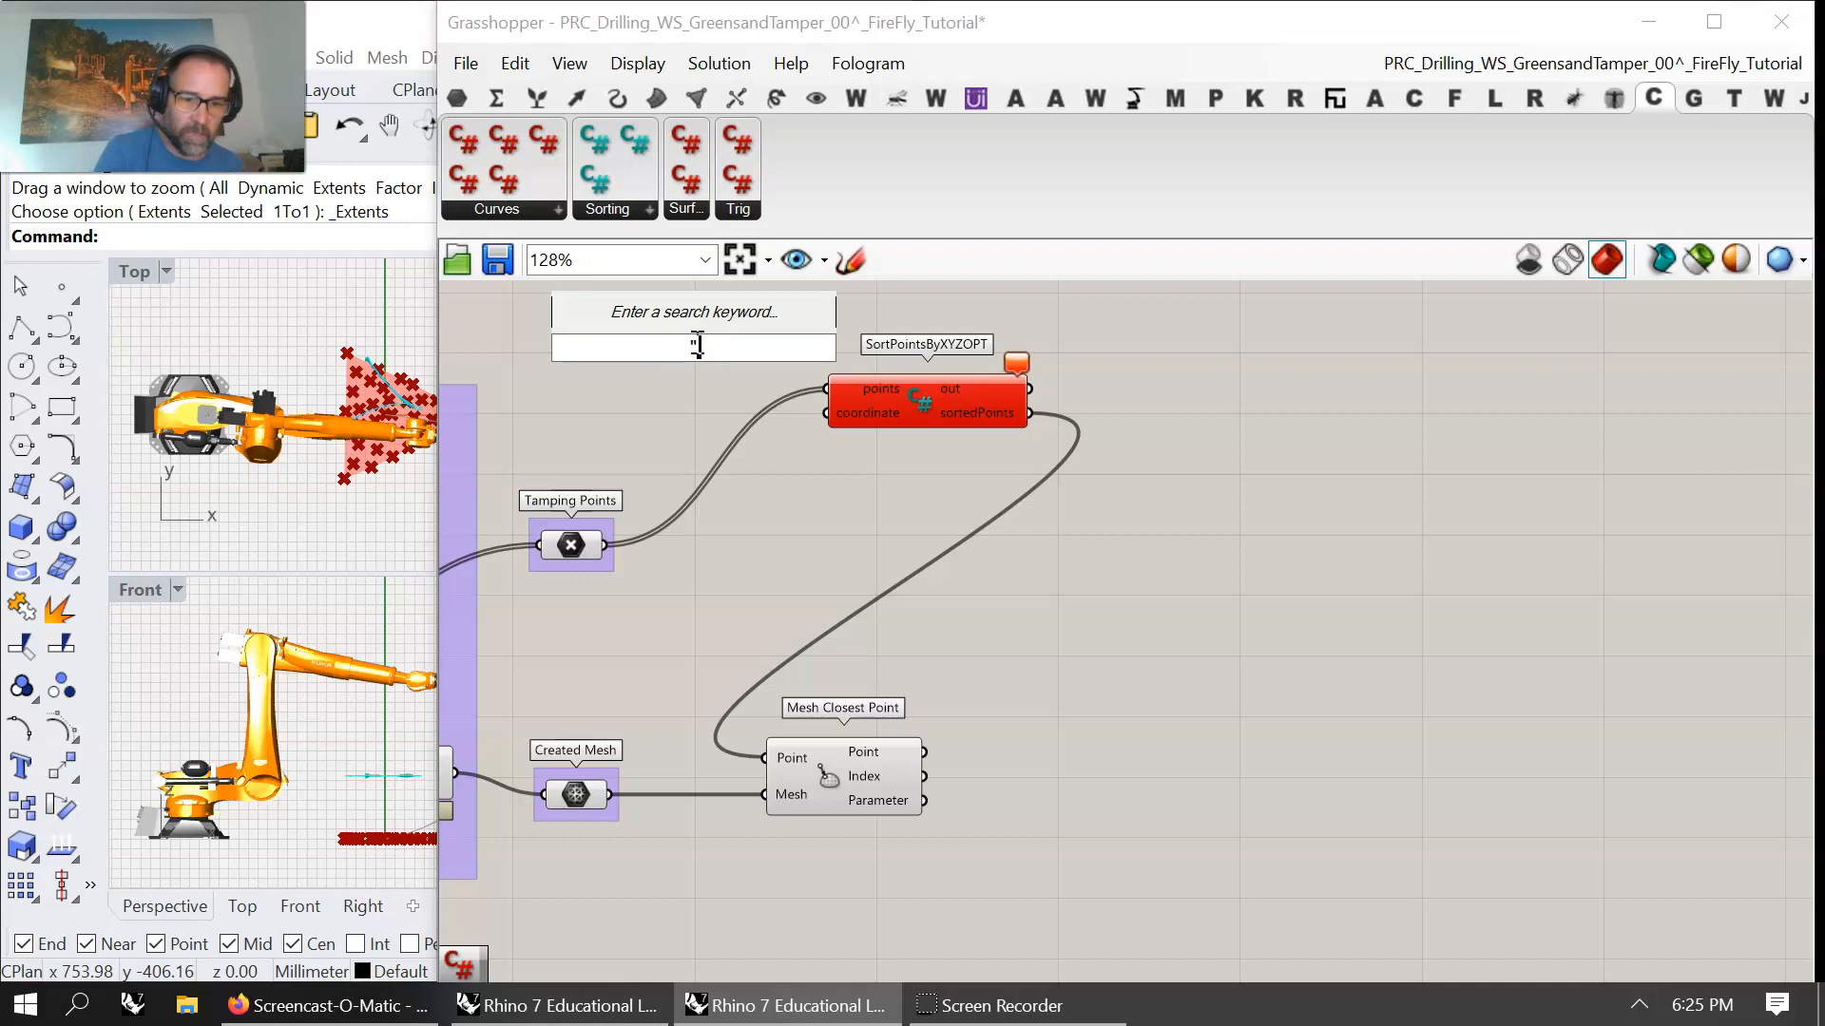
type("\"")
key("Return")
left_click_drag(714, 347, 825, 413)
- Duplicate the x panel twice and stack the two copies beneath the original panel
left_click(694, 354)
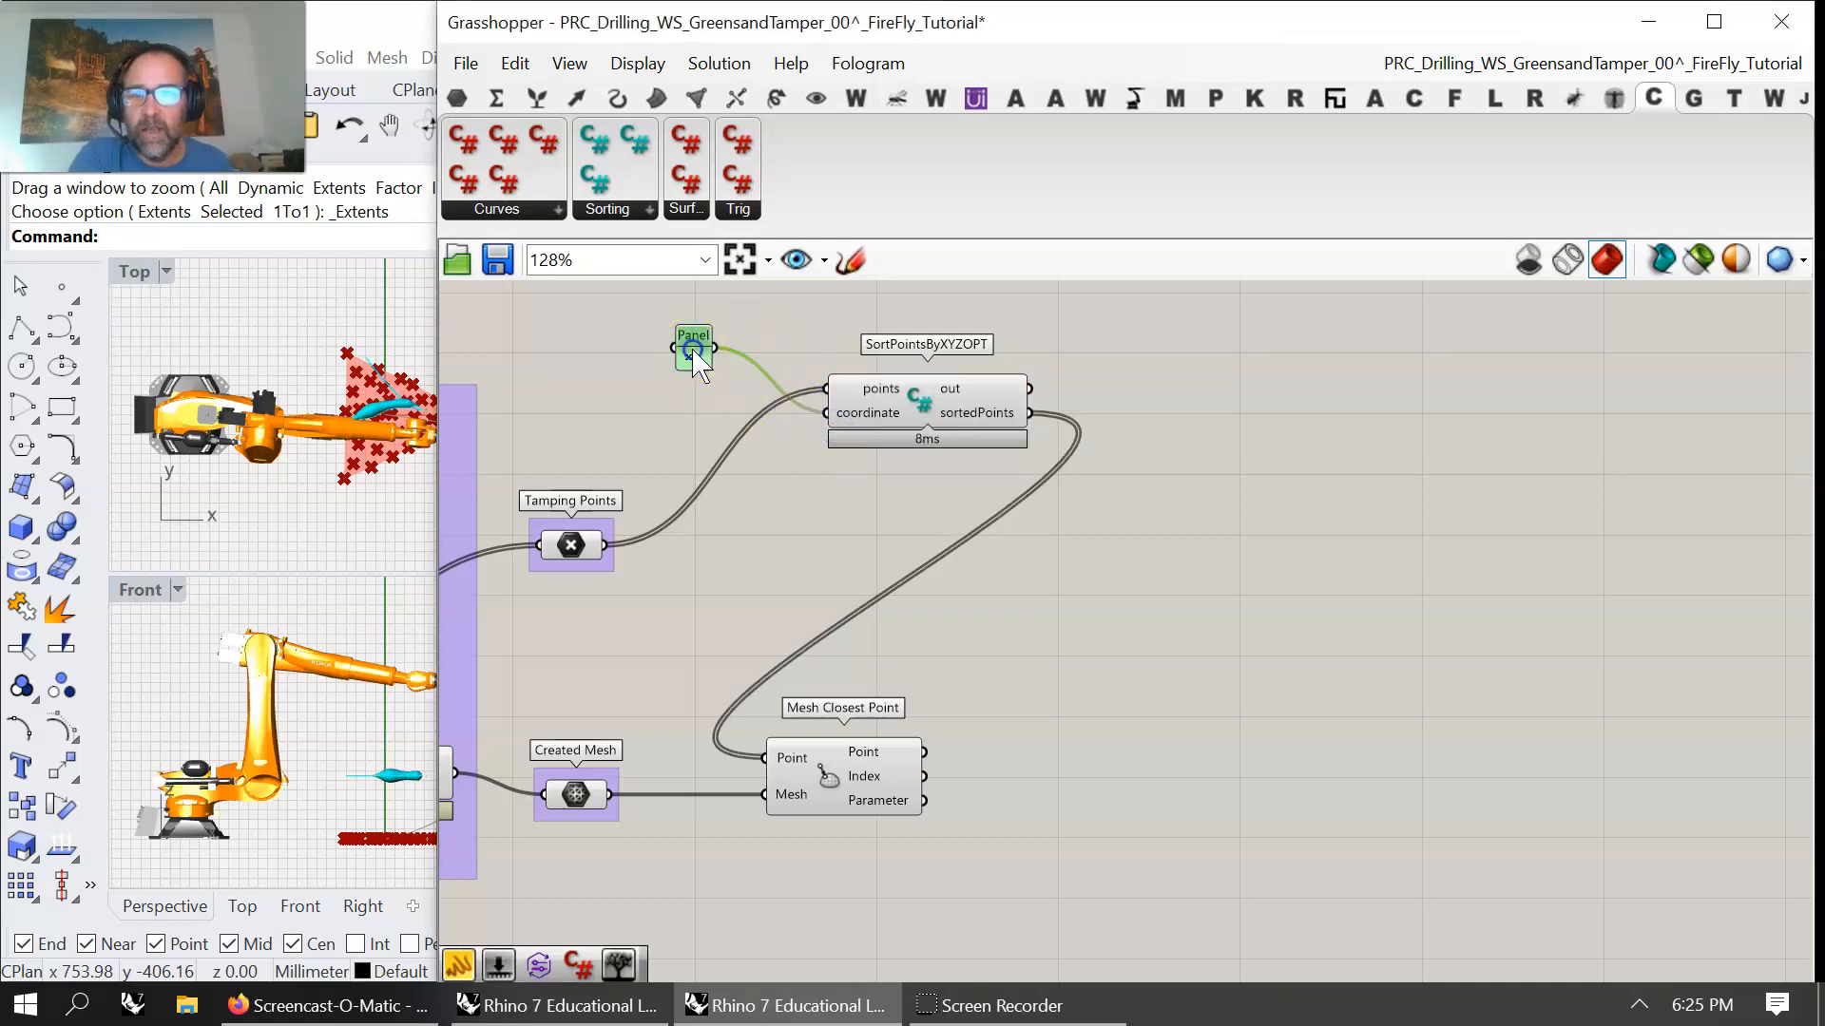
key("ctrl+c")
key("ctrl+v")
key("ctrl+v")
left_click_drag(712, 358, 701, 457)
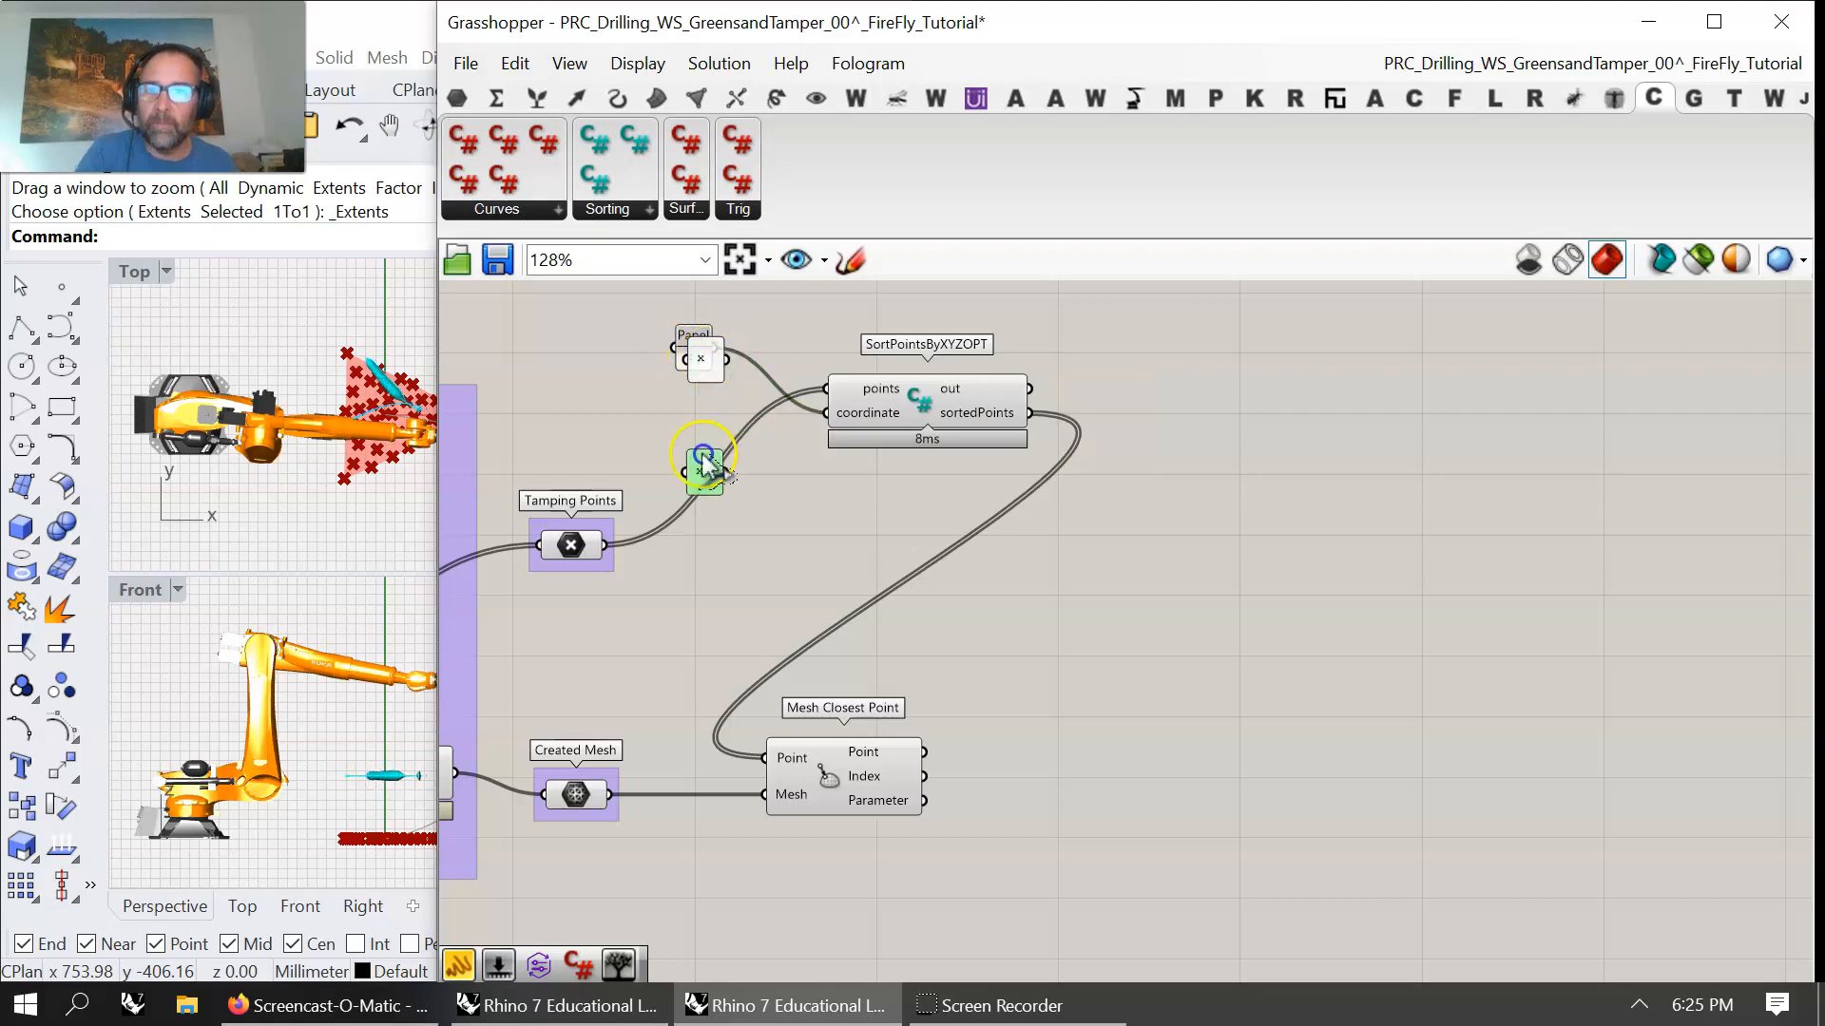
left_click_drag(707, 370, 693, 414)
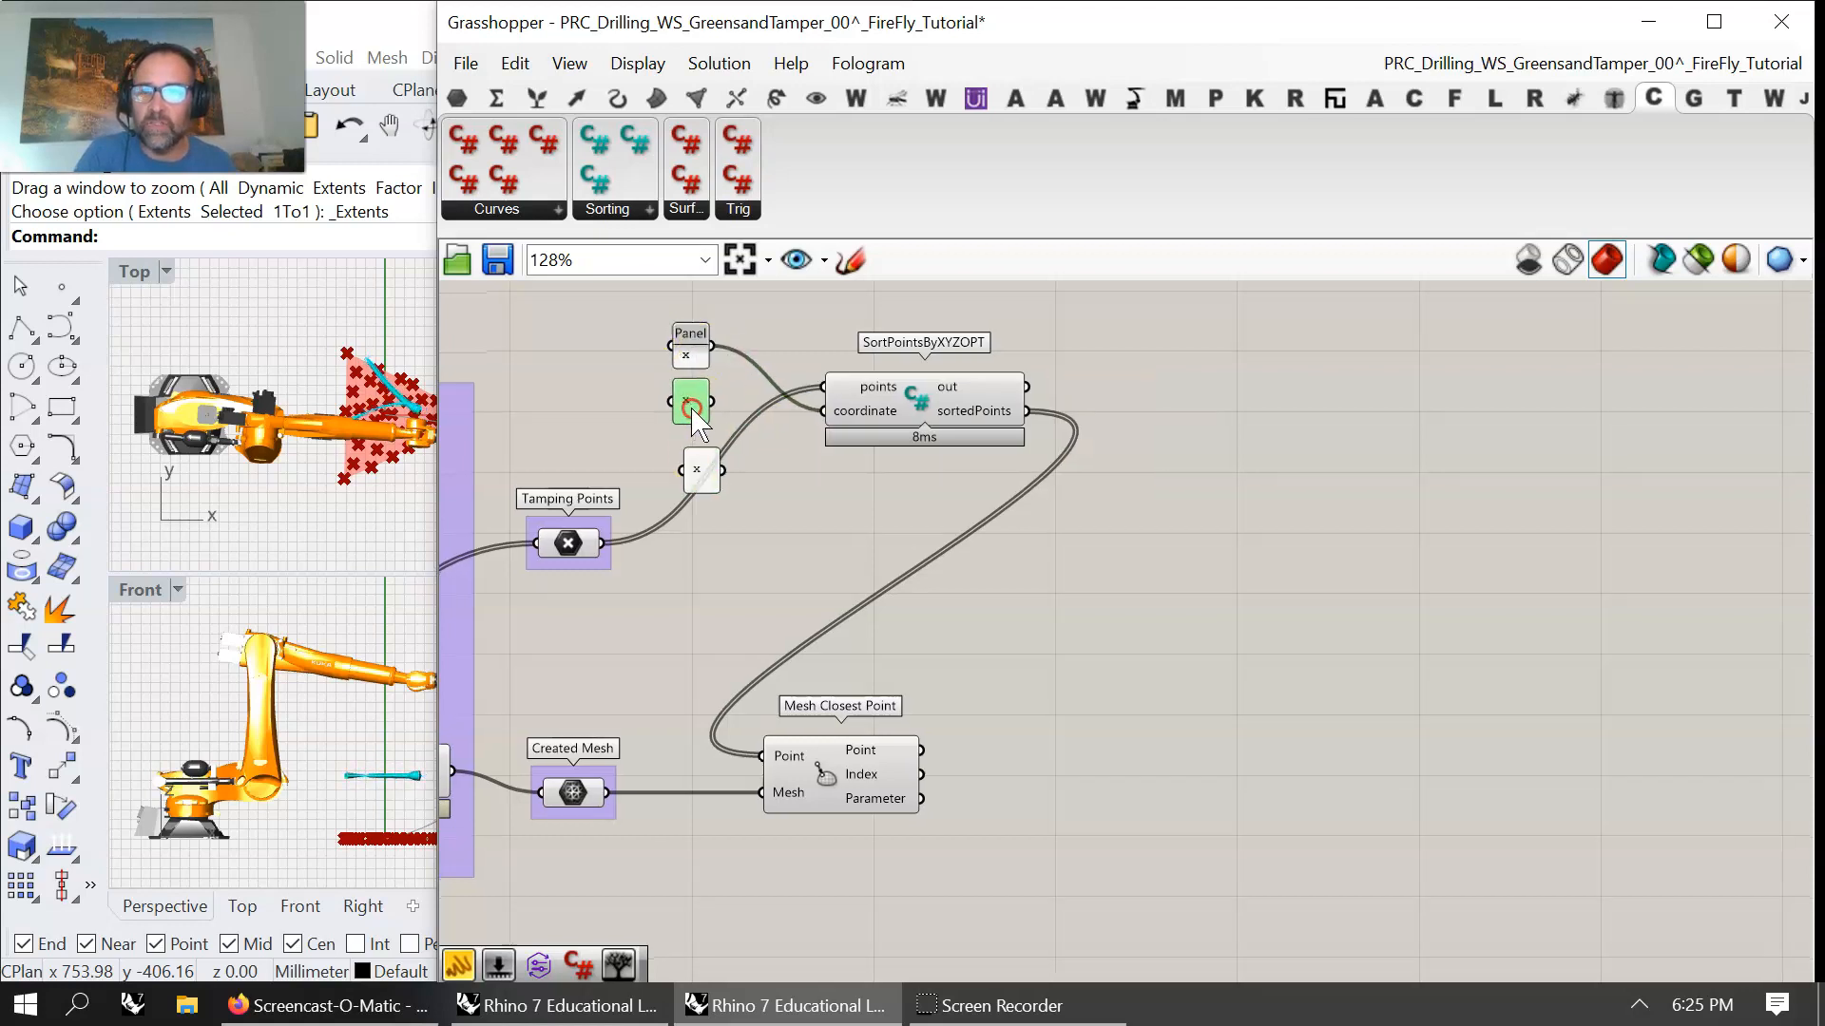
- Change the content of the middle panel to y
right_click(690, 403)
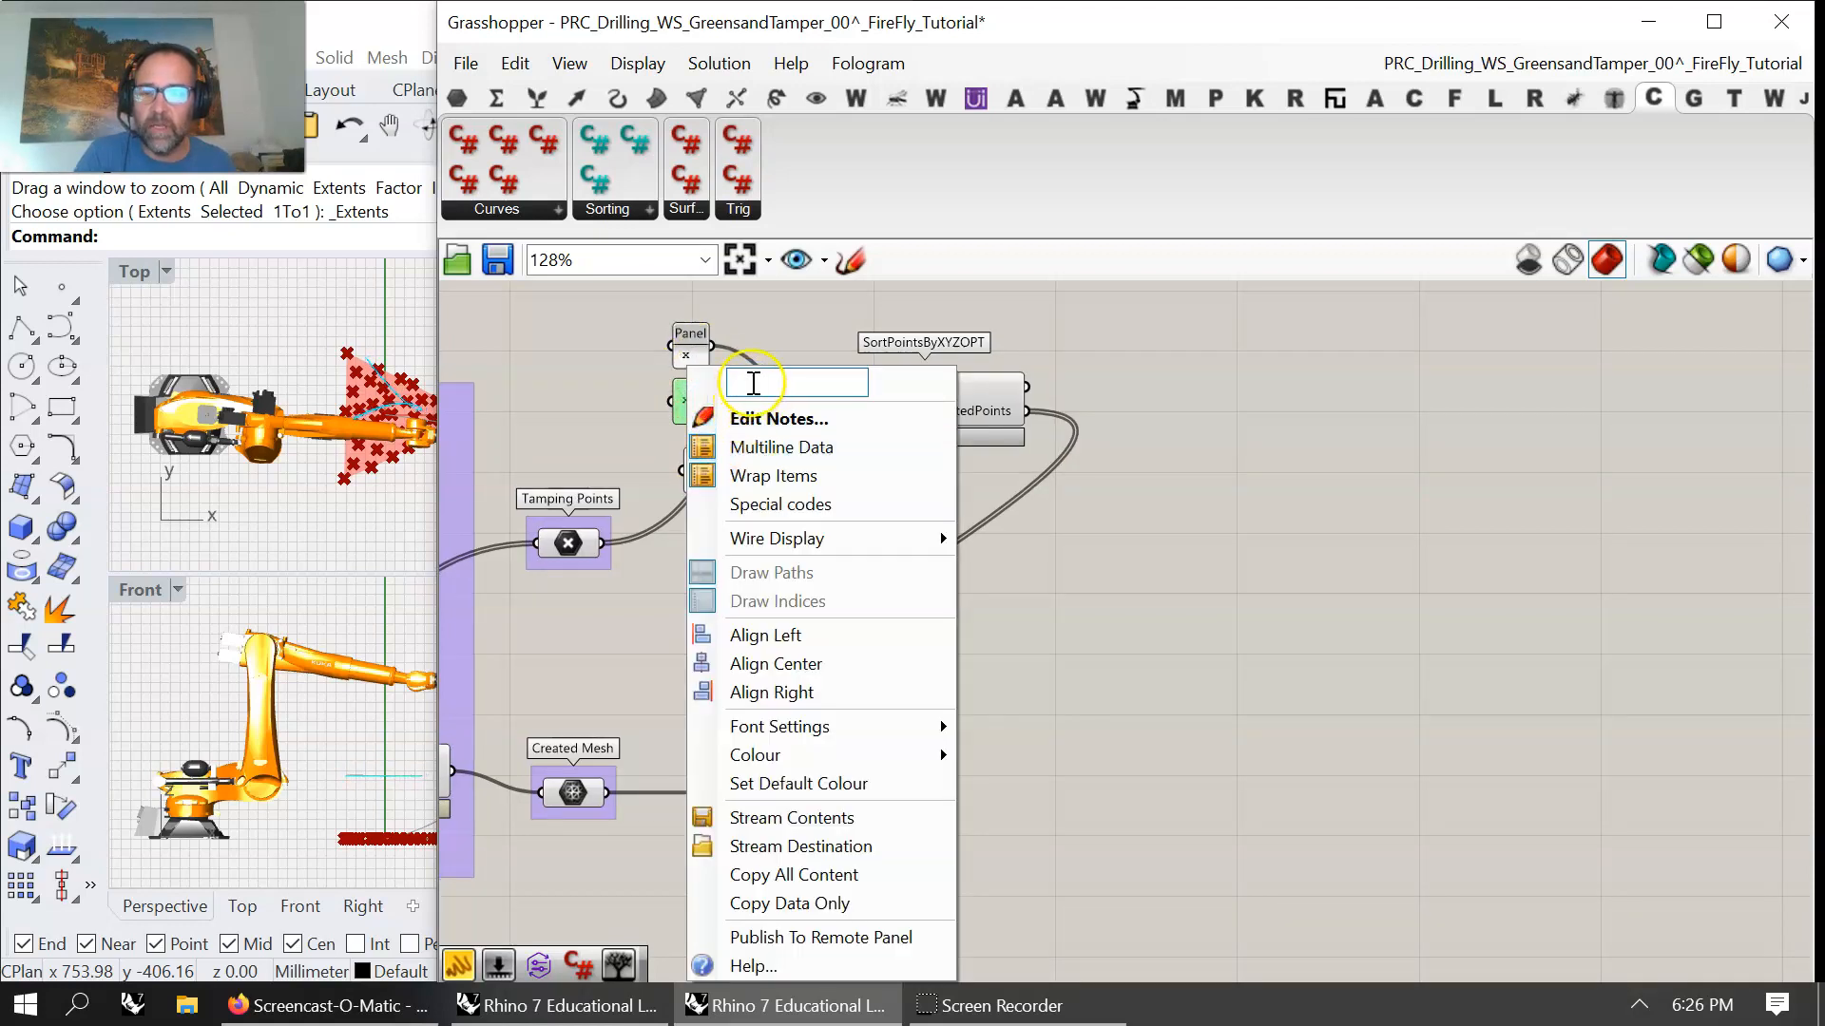
left_click(608, 430)
double_click(690, 401)
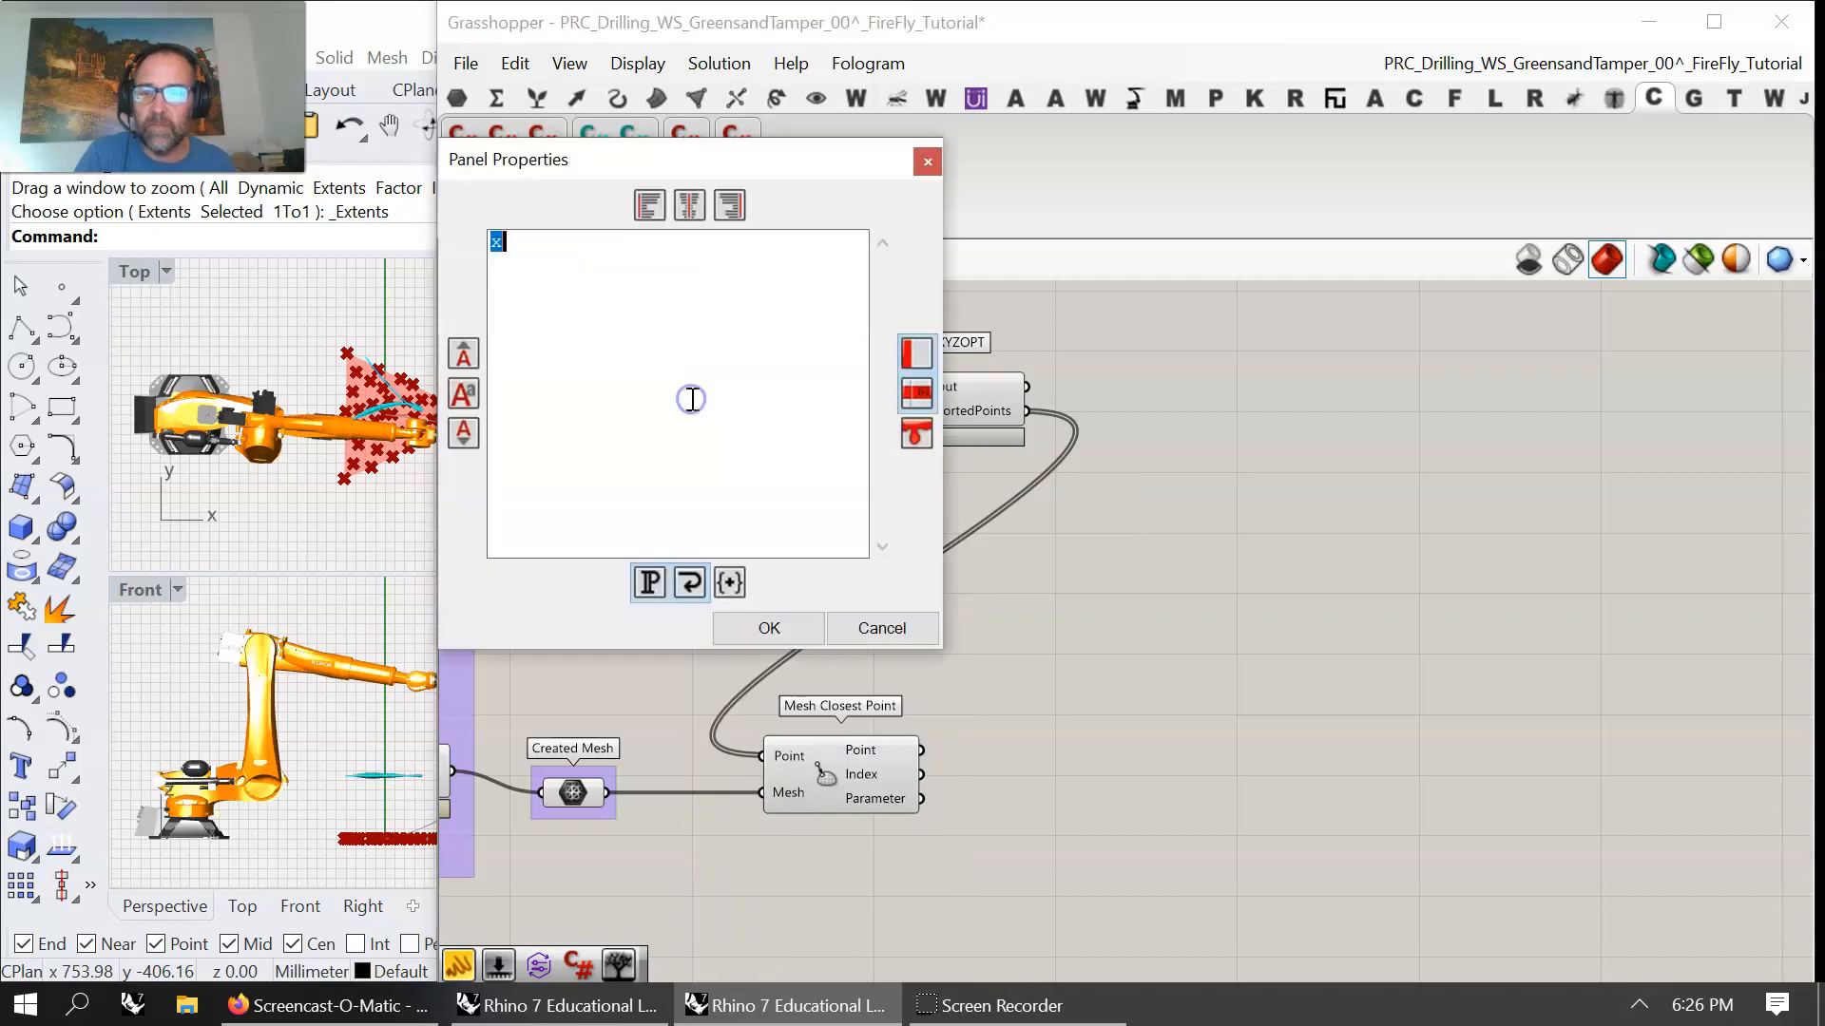
type("y")
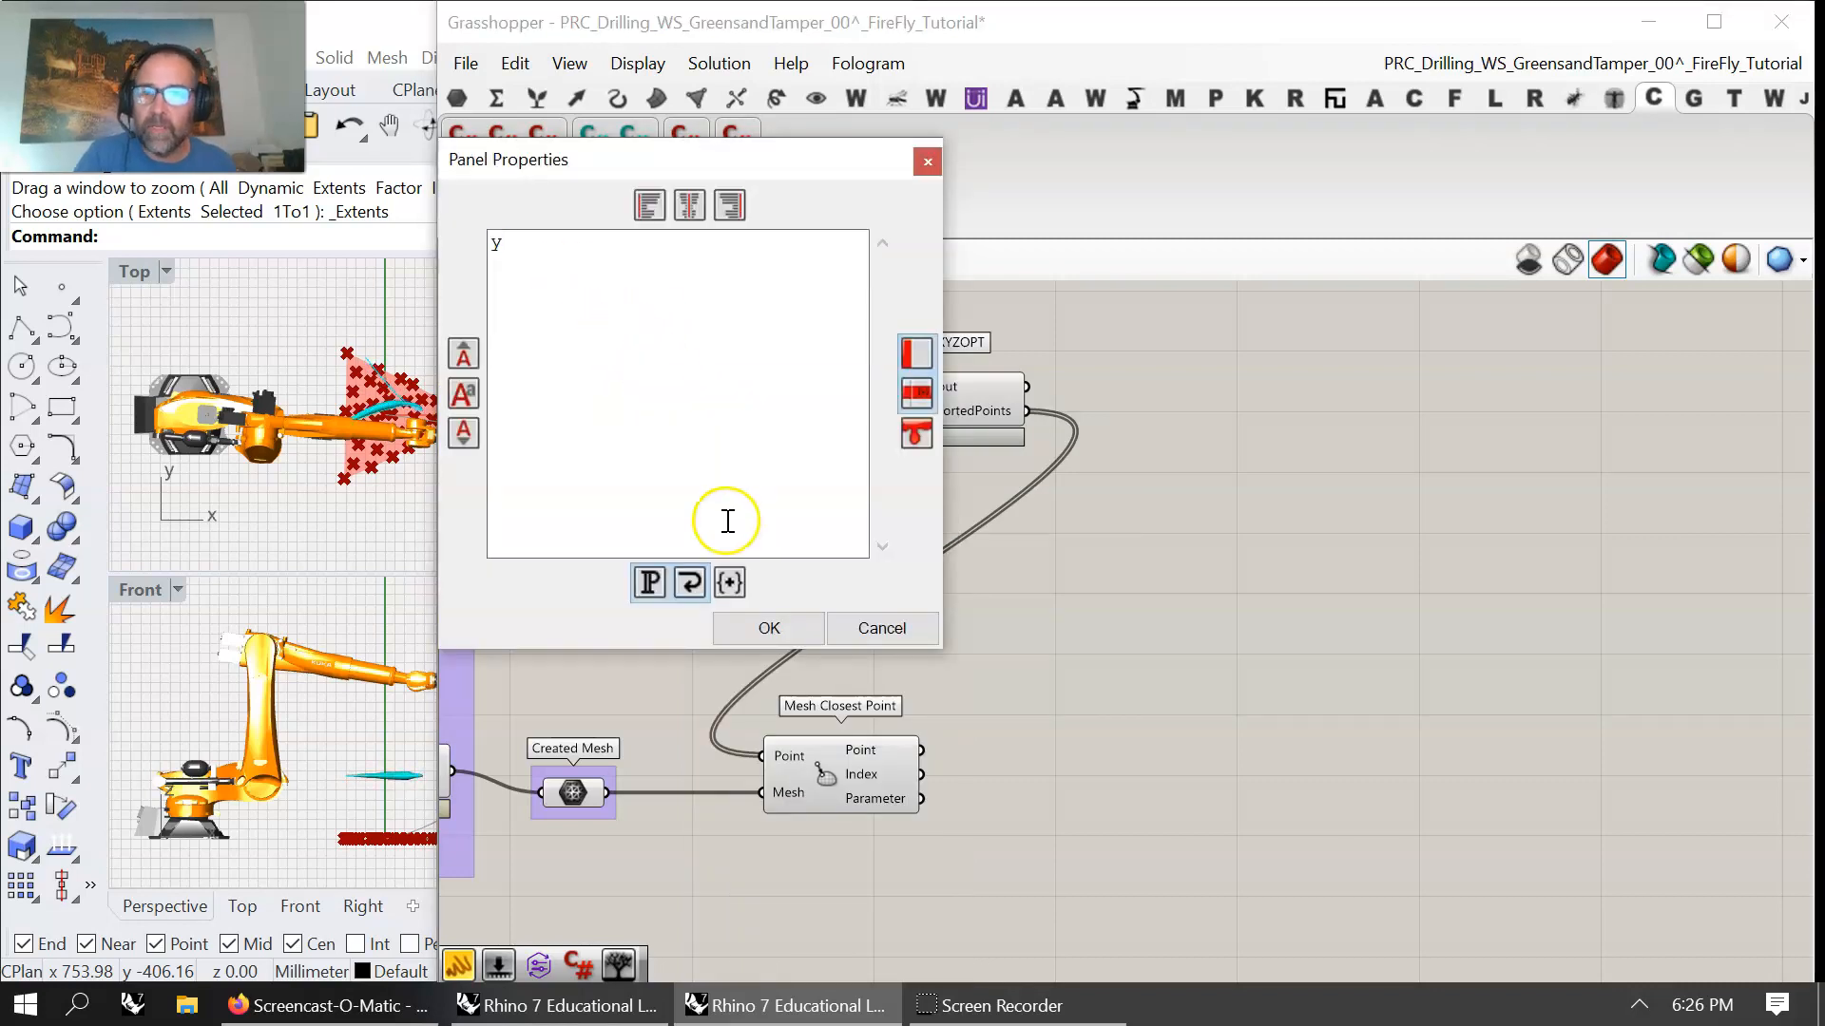
left_click(792, 634)
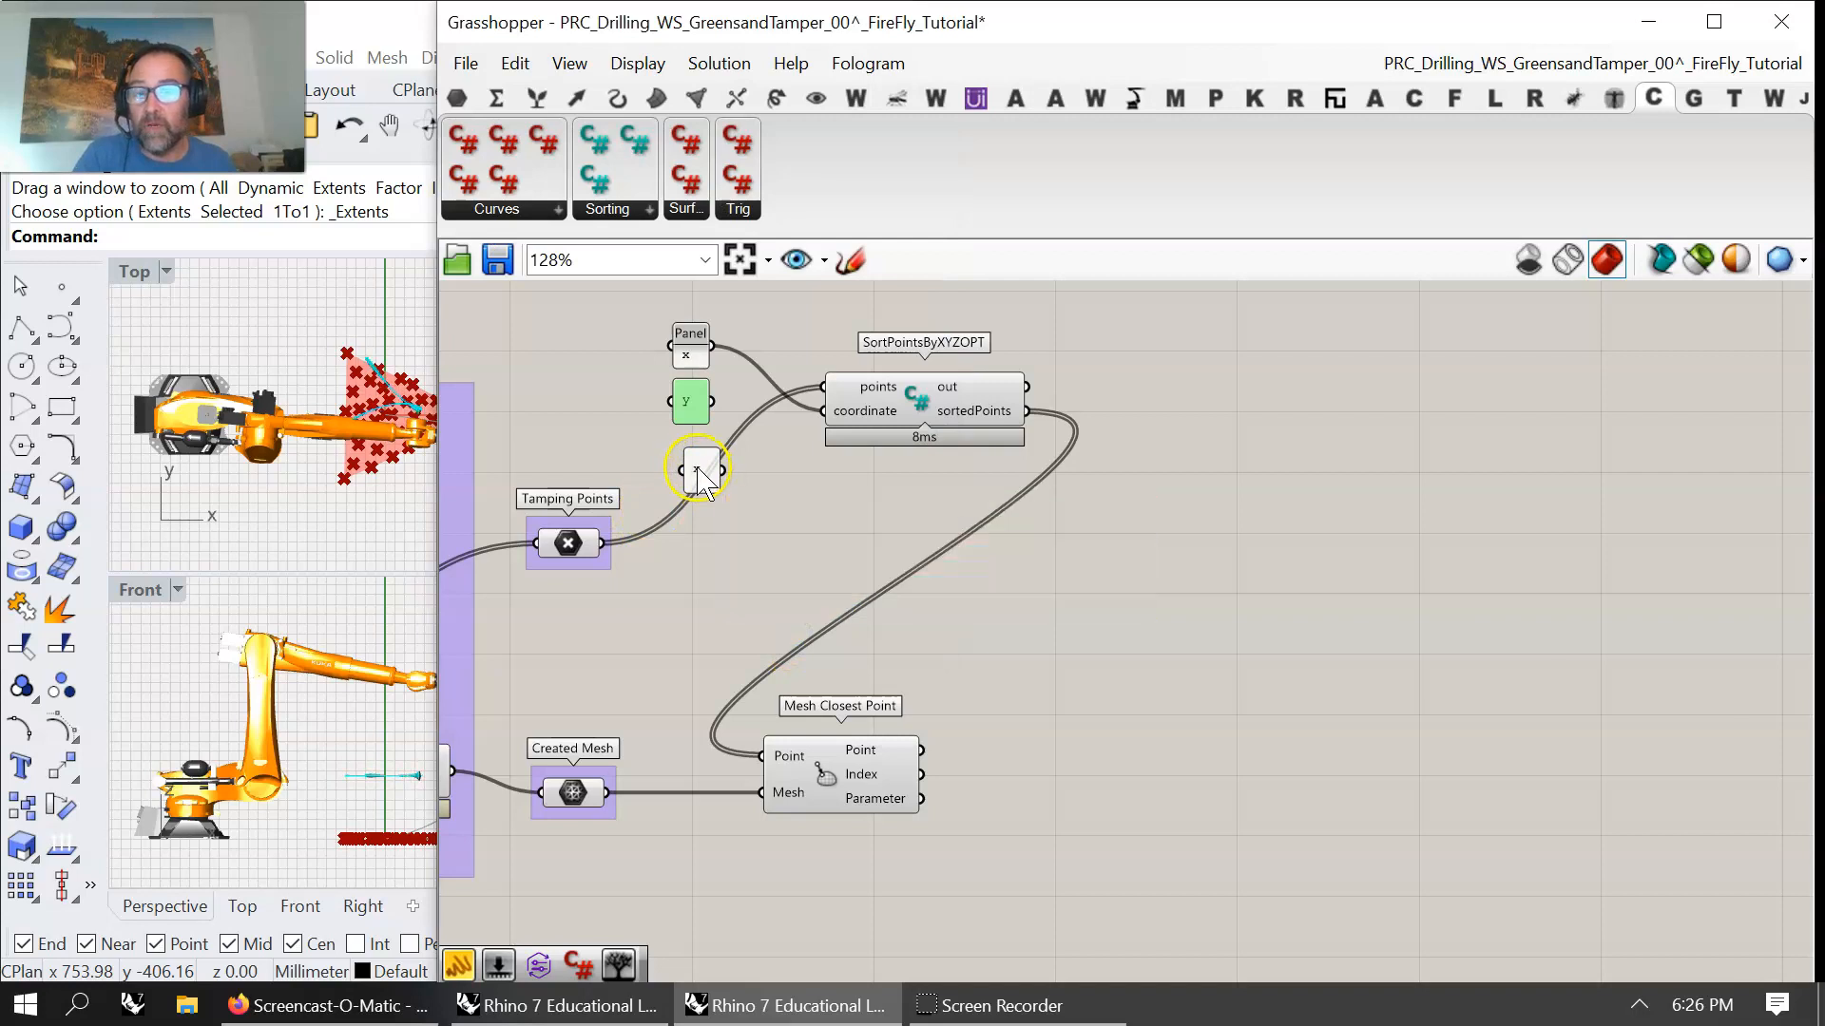
- Change the content of the lowest panel to z and move the y and z panels clear of the wires
double_click(700, 469)
type("z")
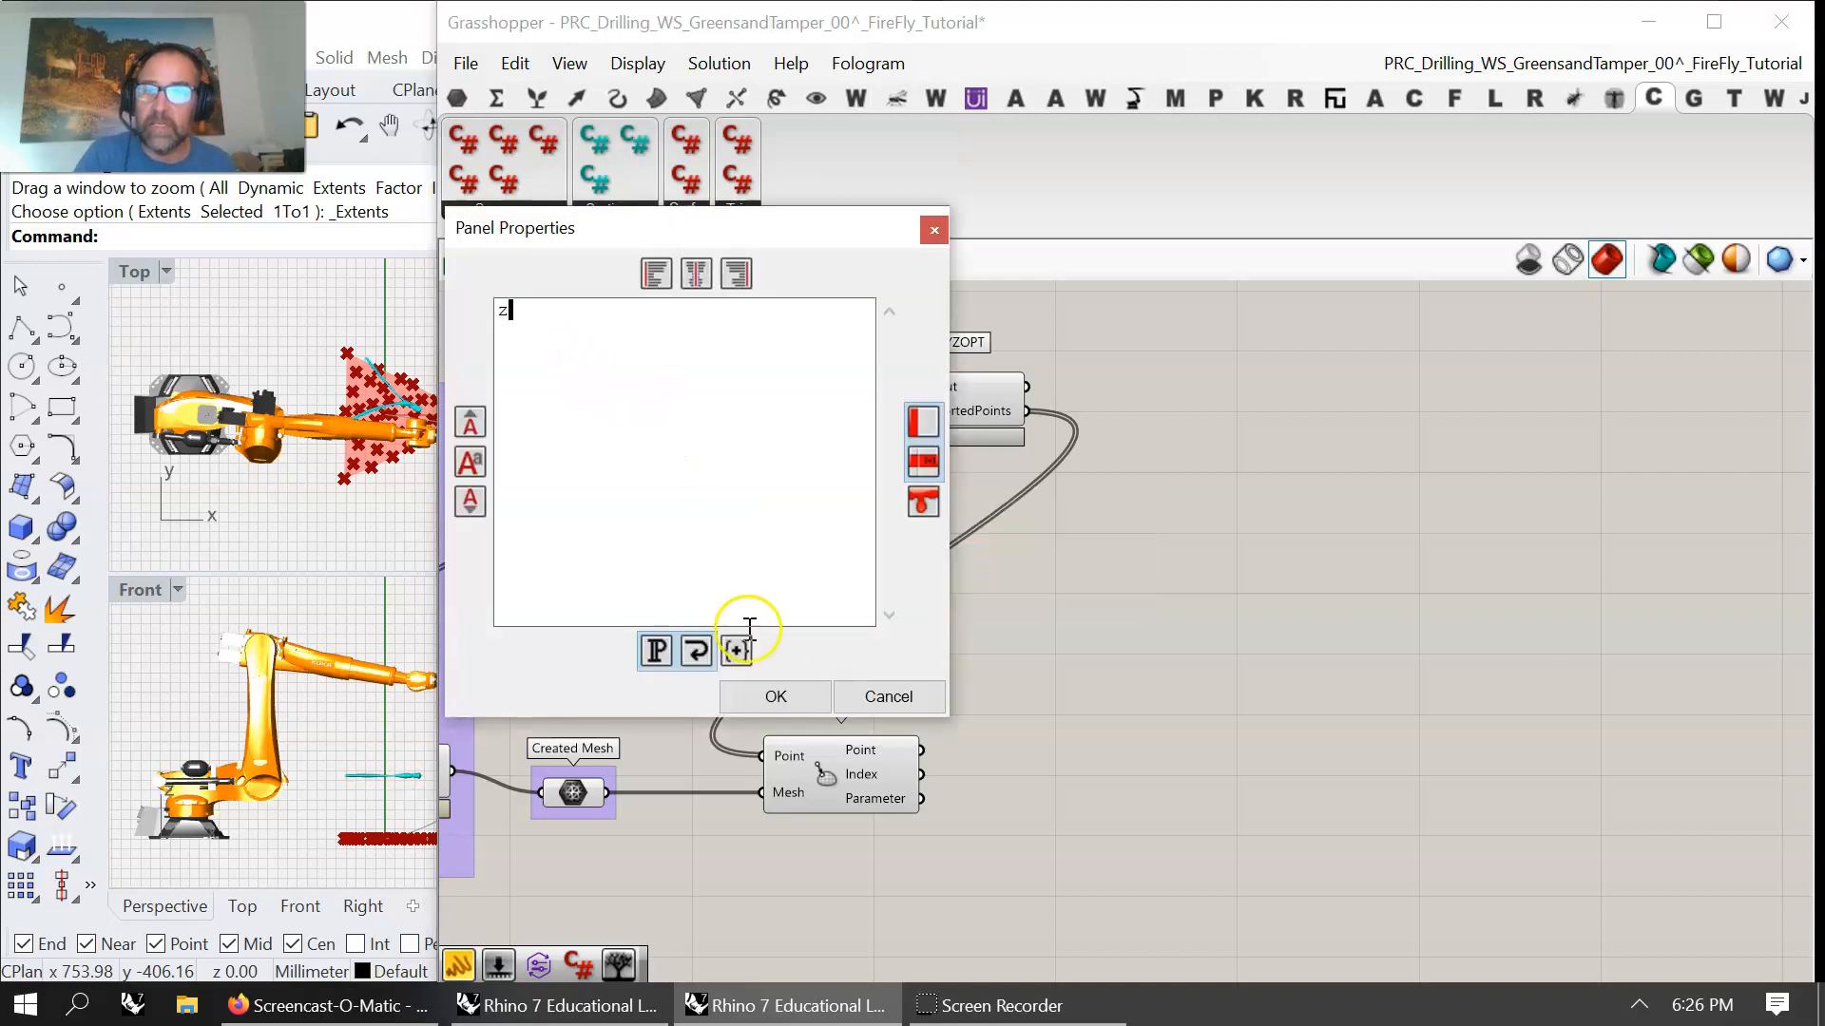
left_click(792, 698)
left_click_drag(722, 469, 660, 418)
left_click(745, 542)
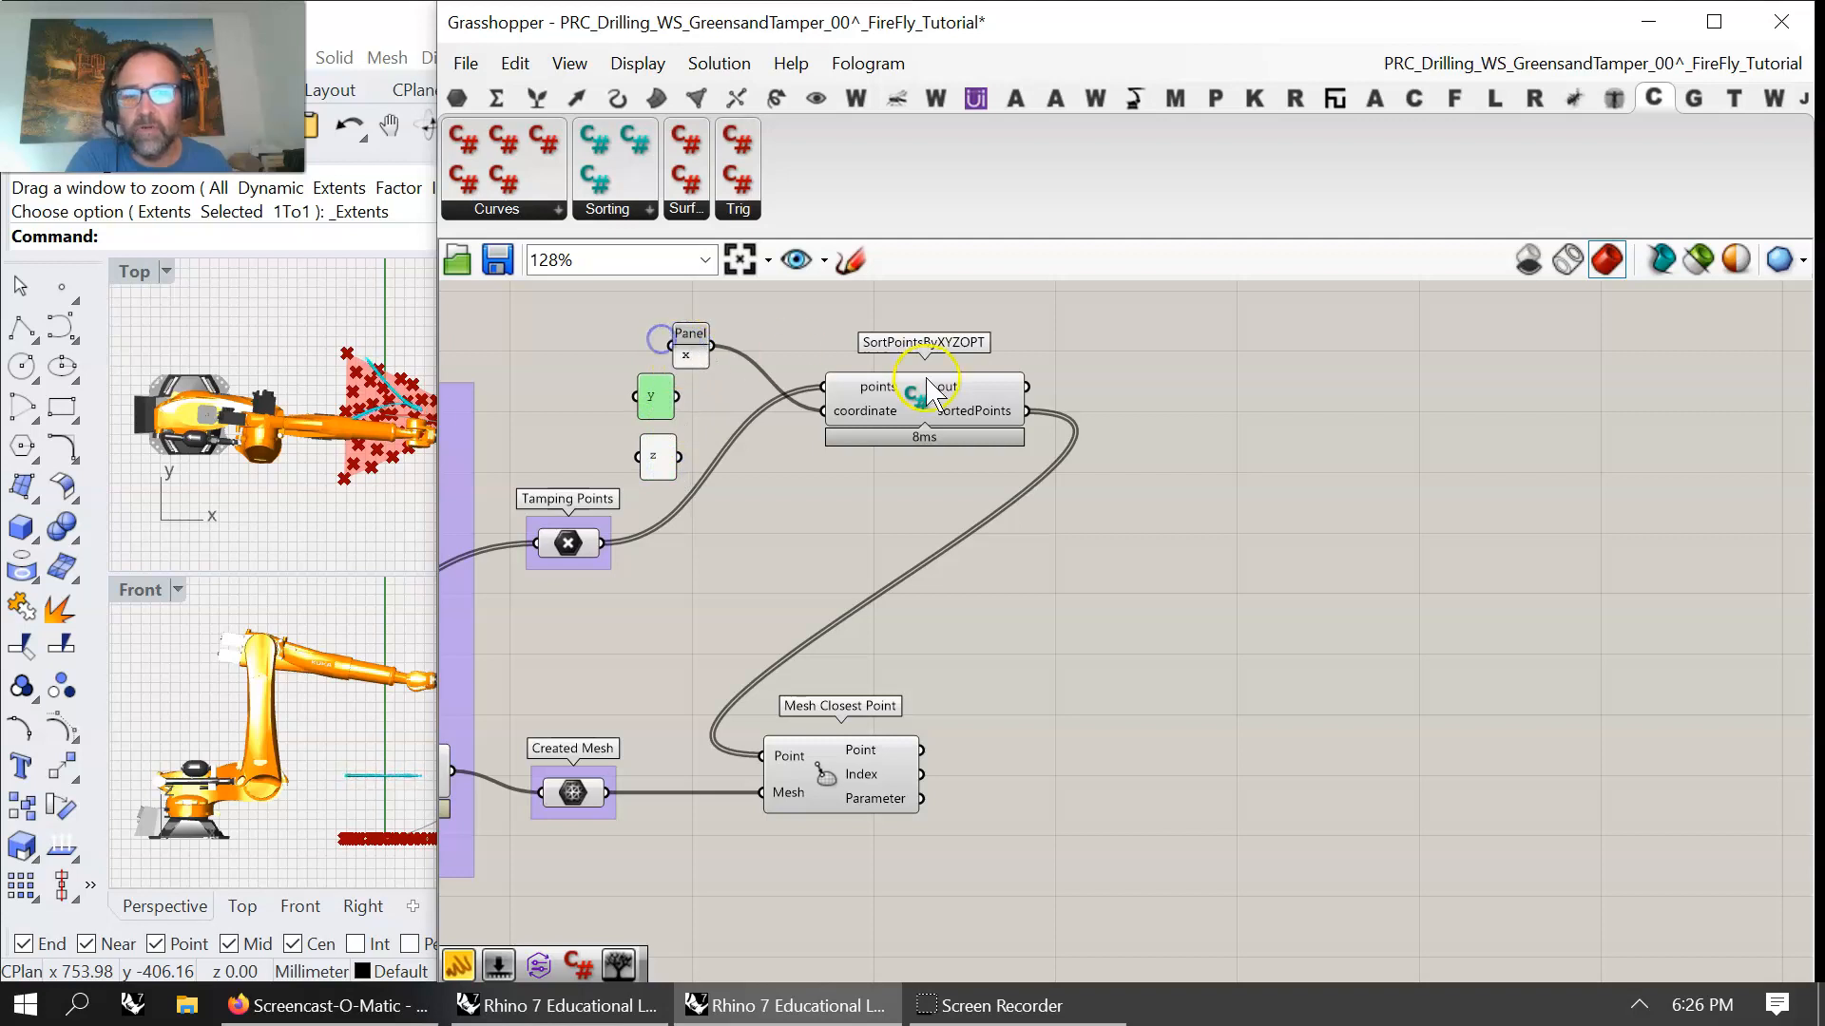
- Examine the SortPointsByXYZOPT script's coordinate check and sorting loop, then close the script editor
left_click(918, 411)
double_click(919, 410)
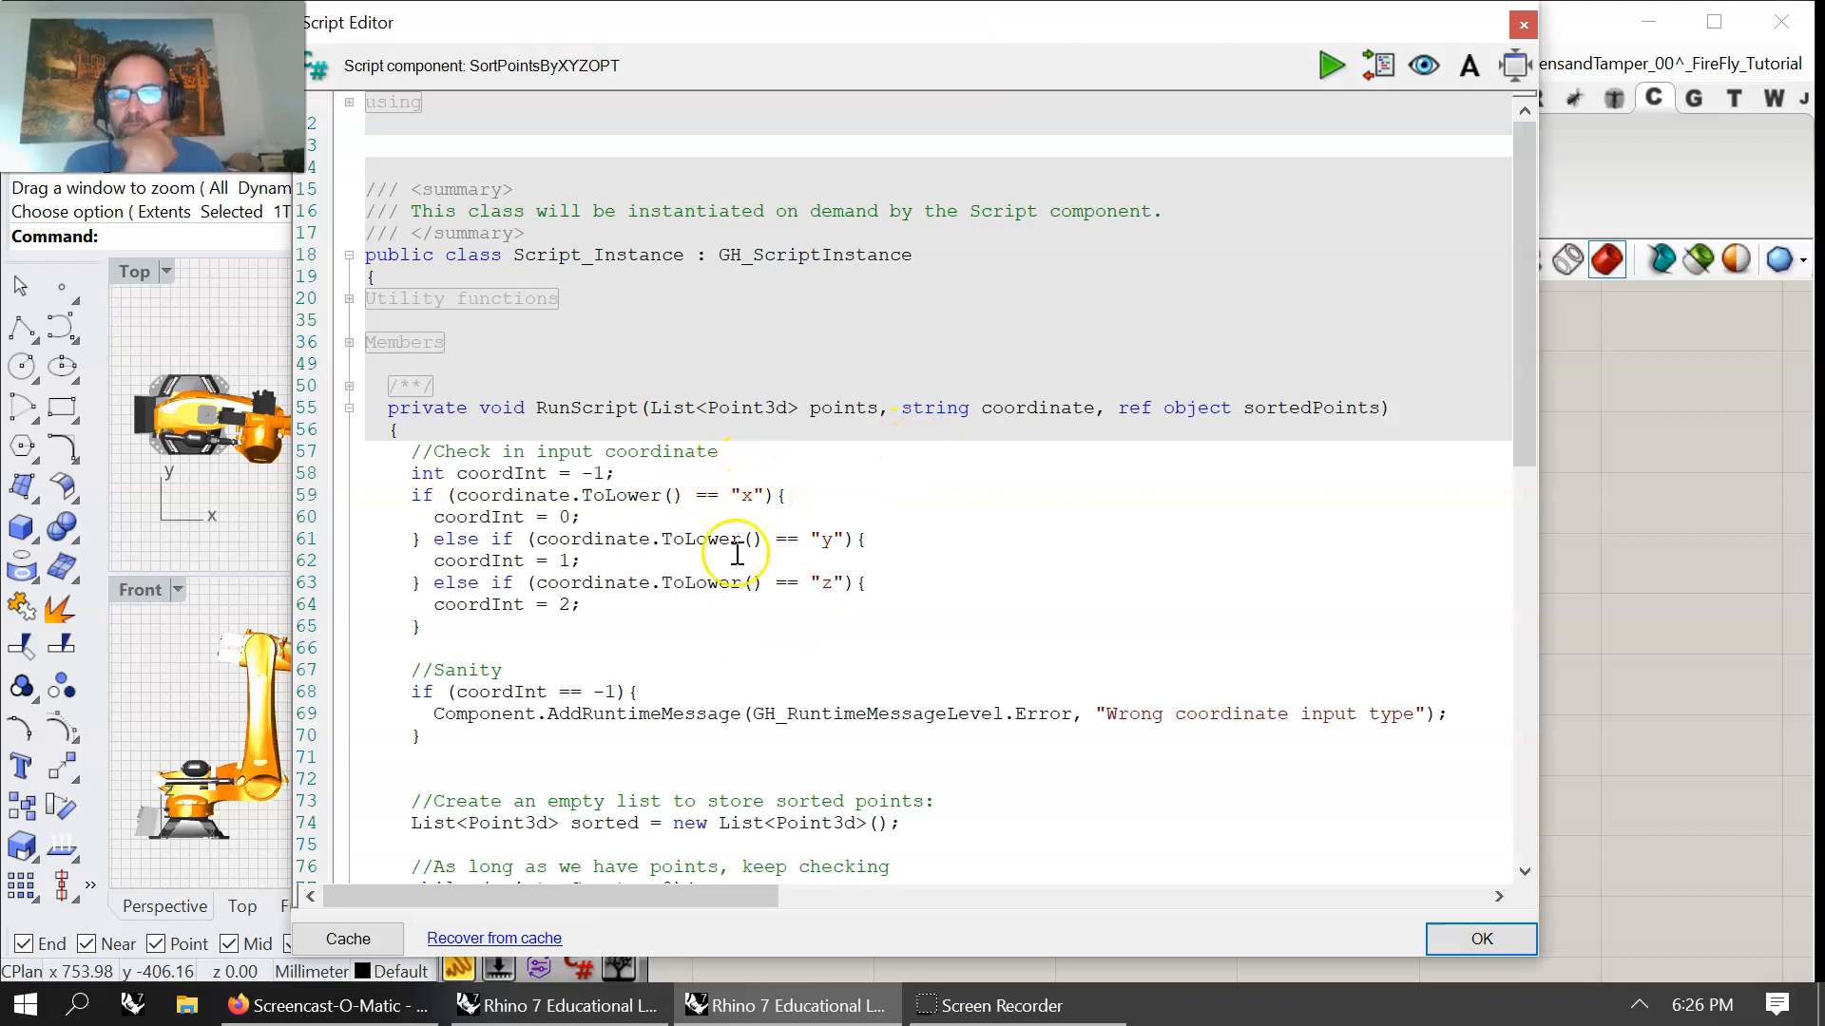
scroll(690, 527, "down", 10)
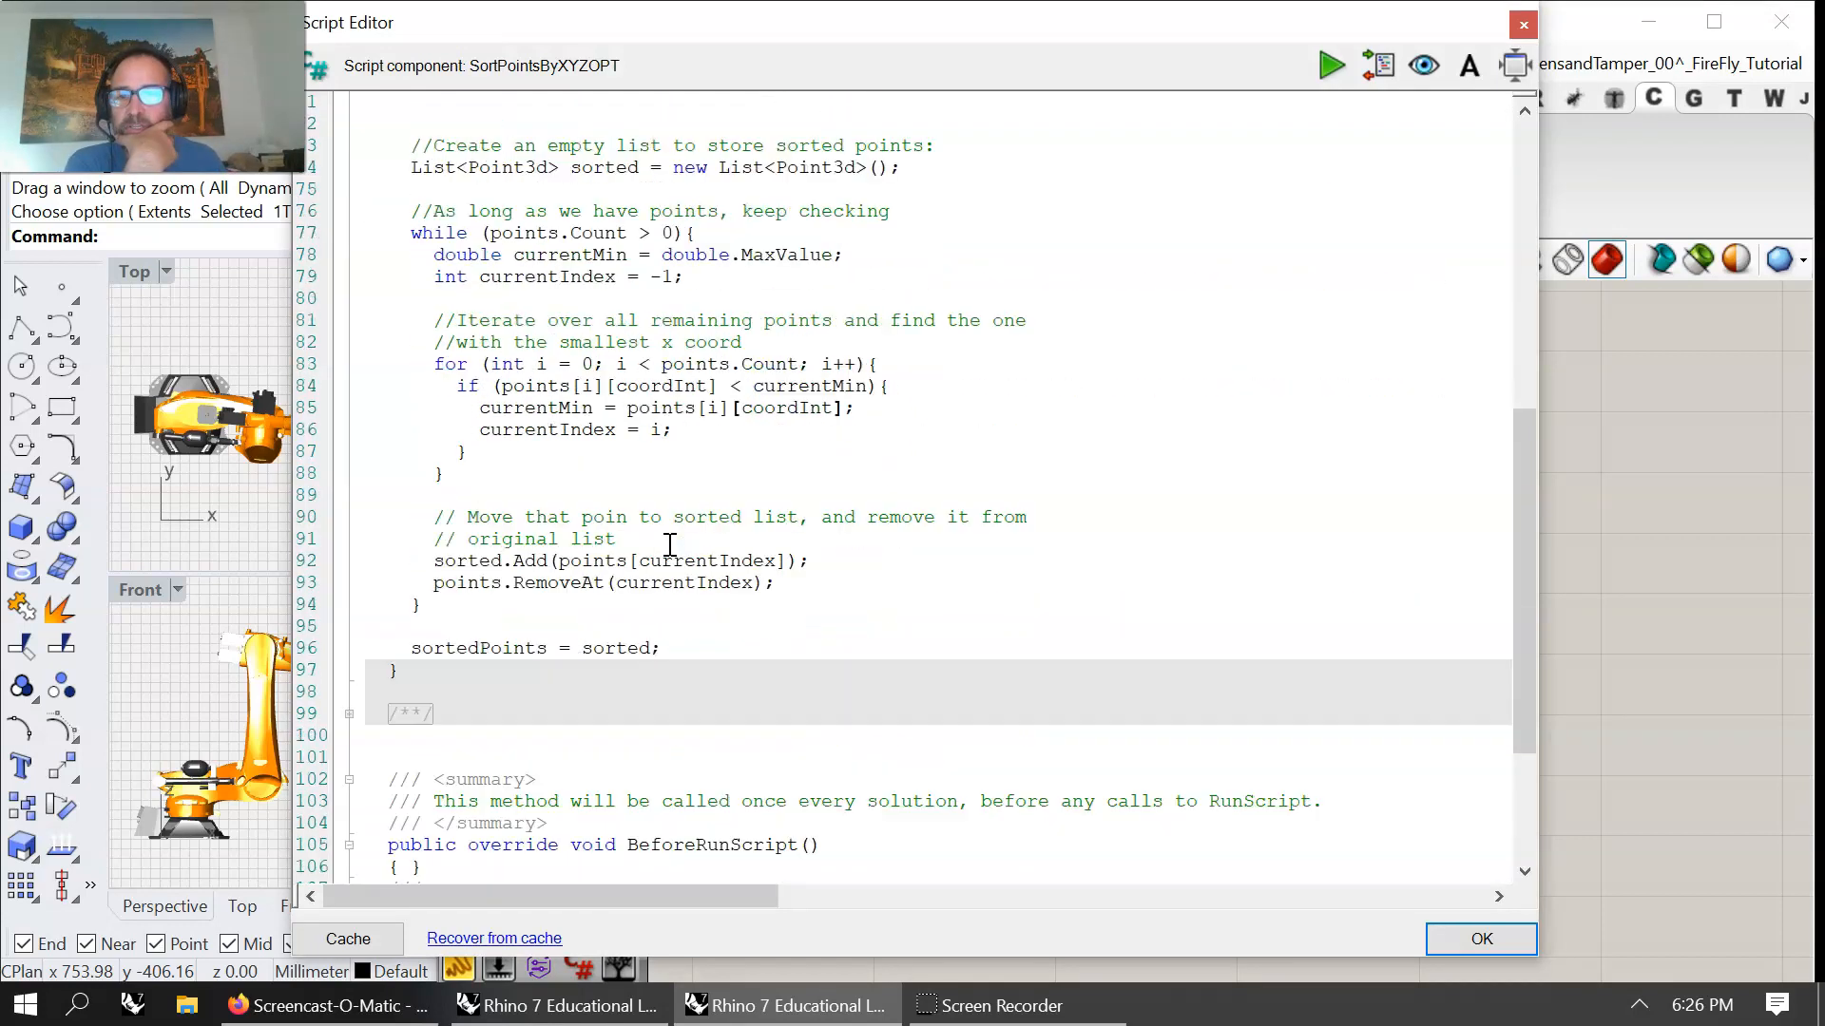
scroll(618, 665, "down", 4)
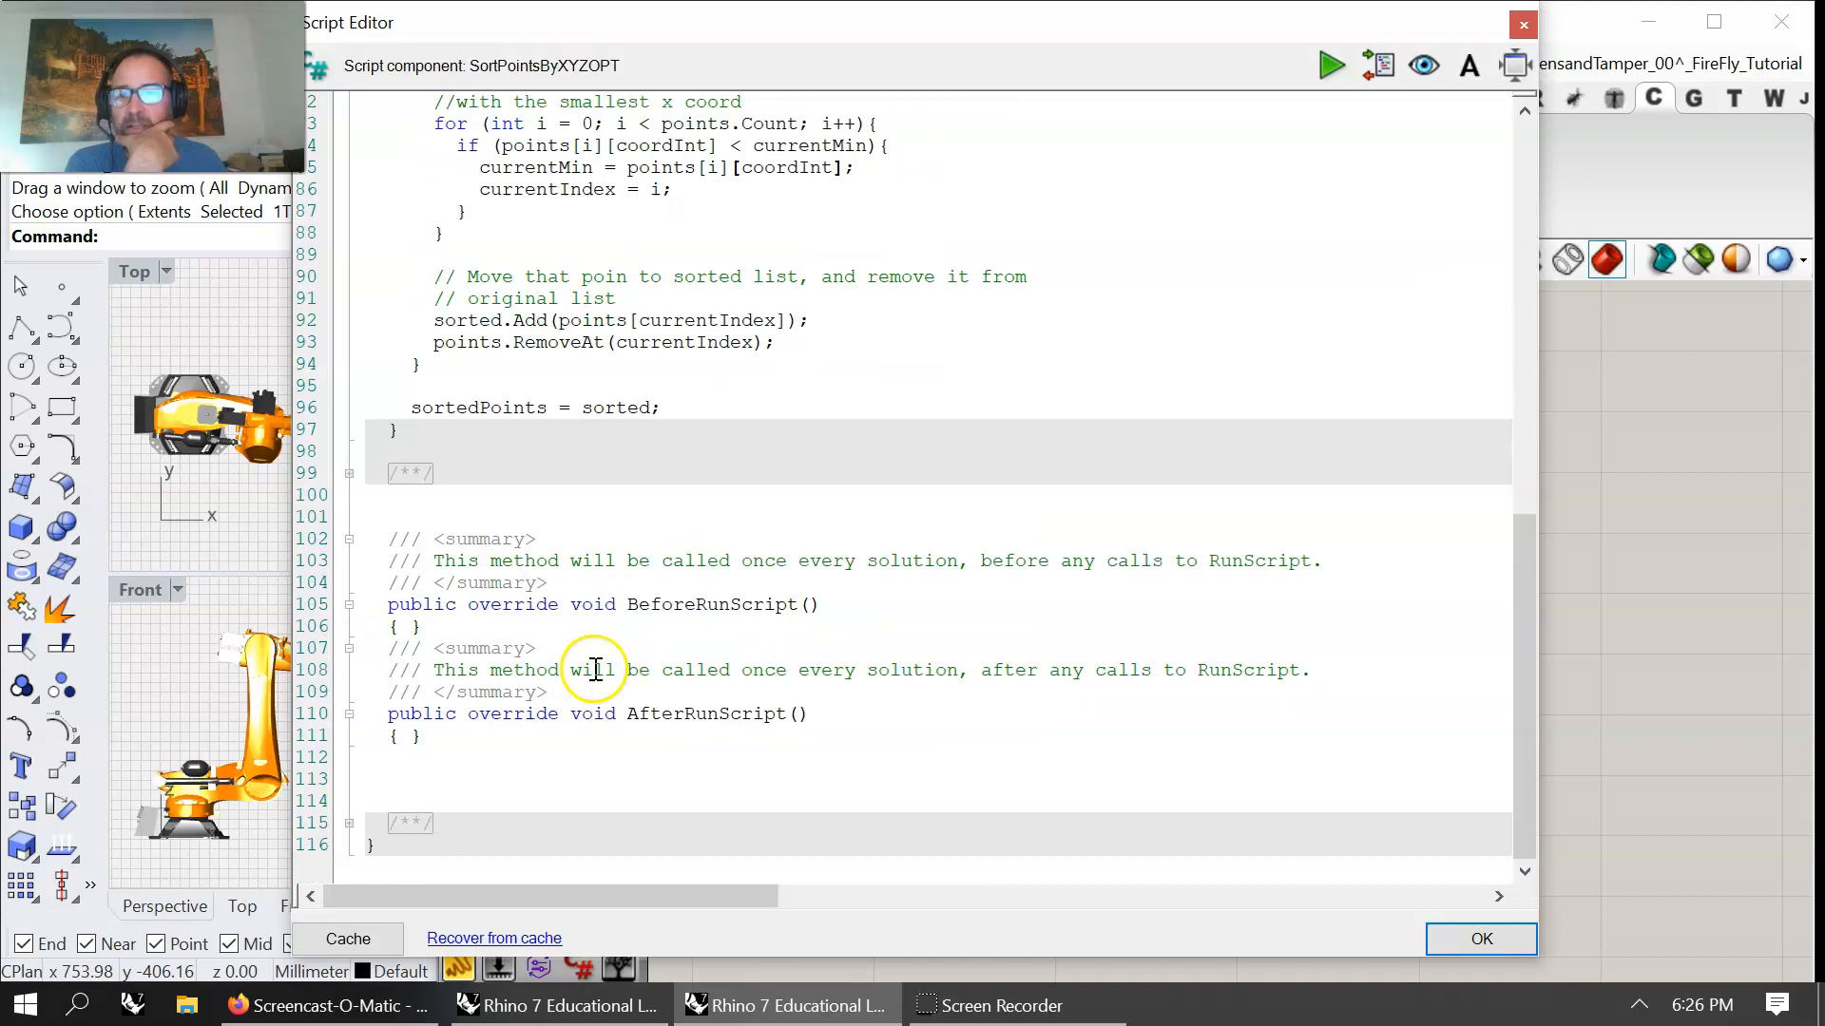
scroll(597, 551, "up", 7)
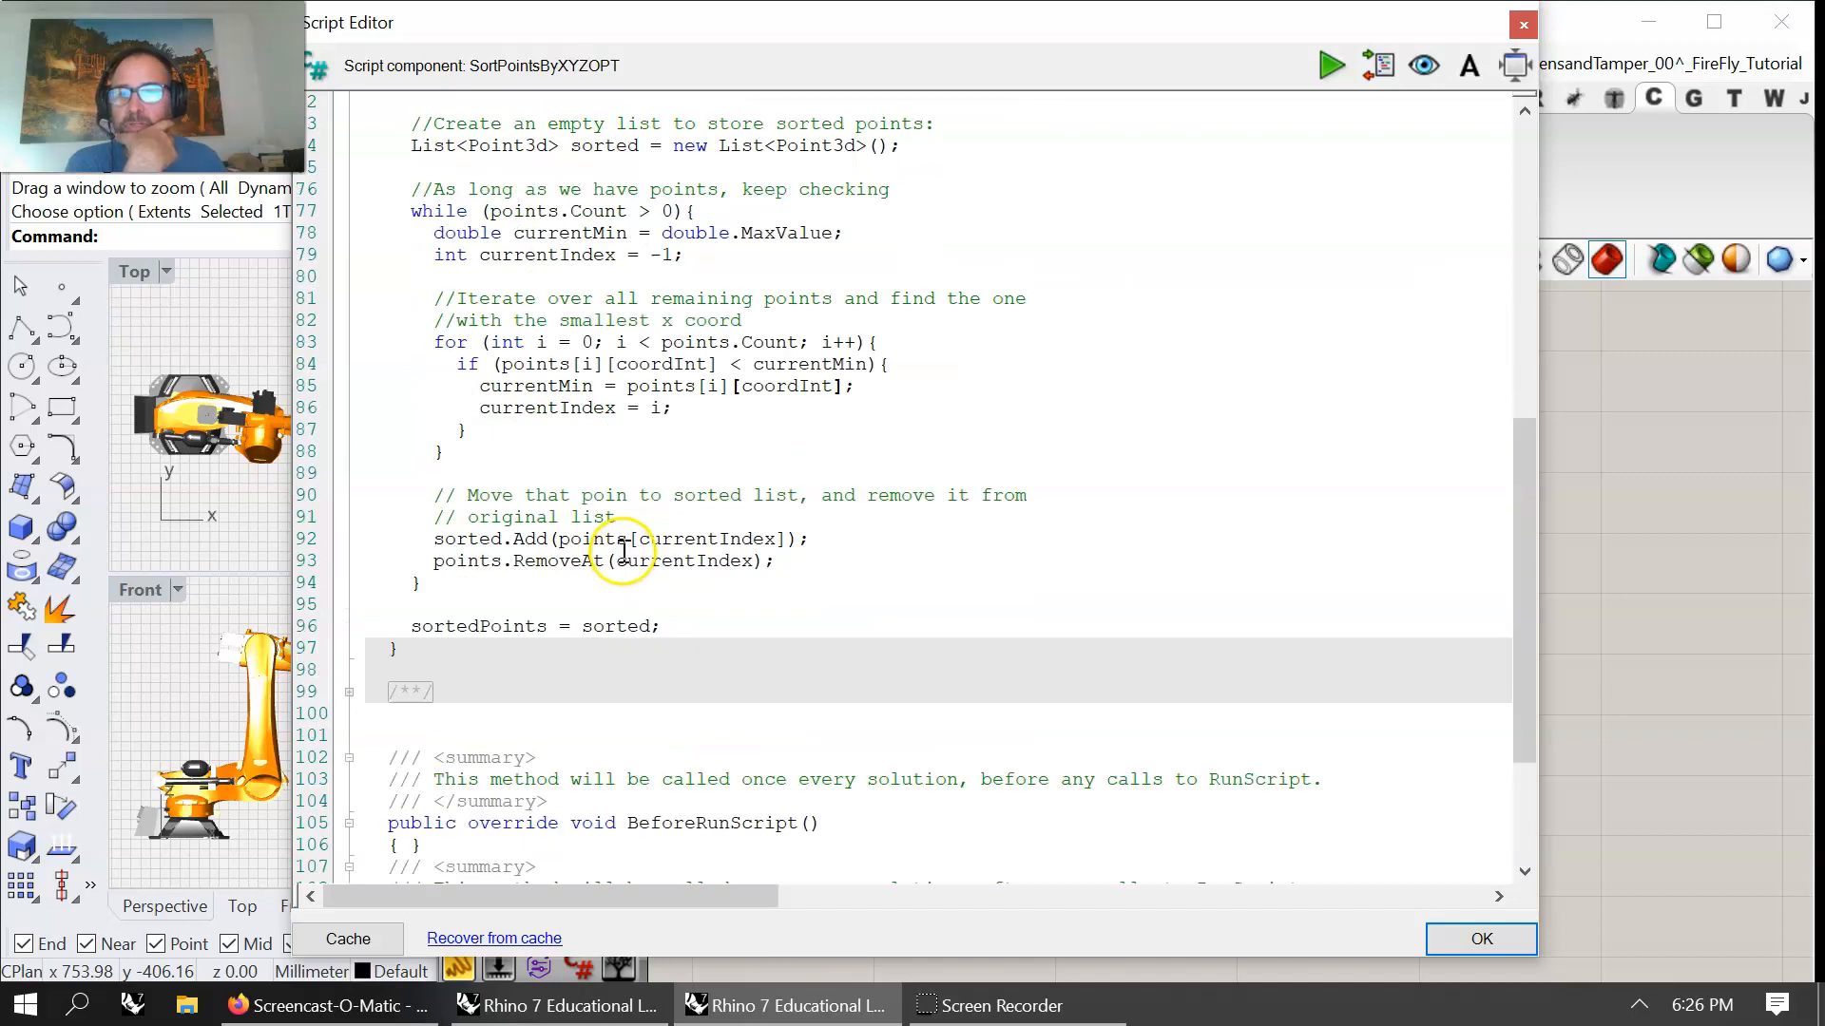
scroll(601, 523, "up", 3)
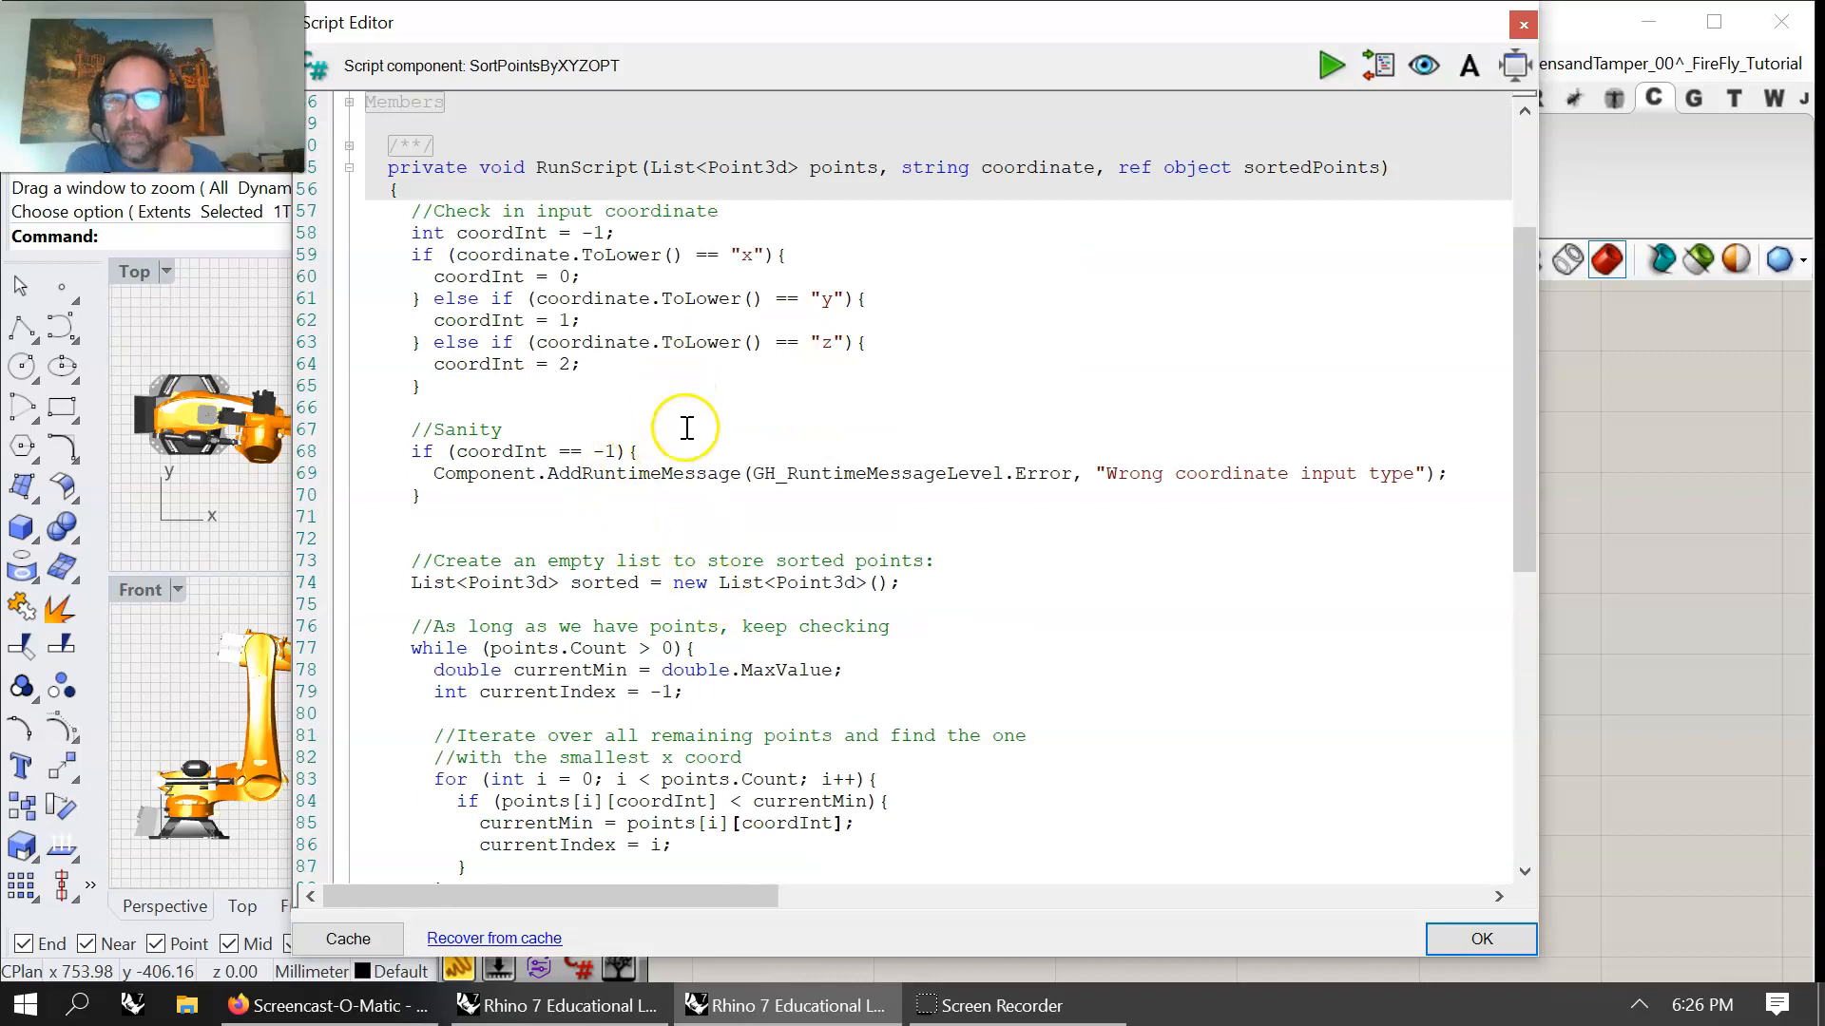
scroll(736, 827, "down", 2)
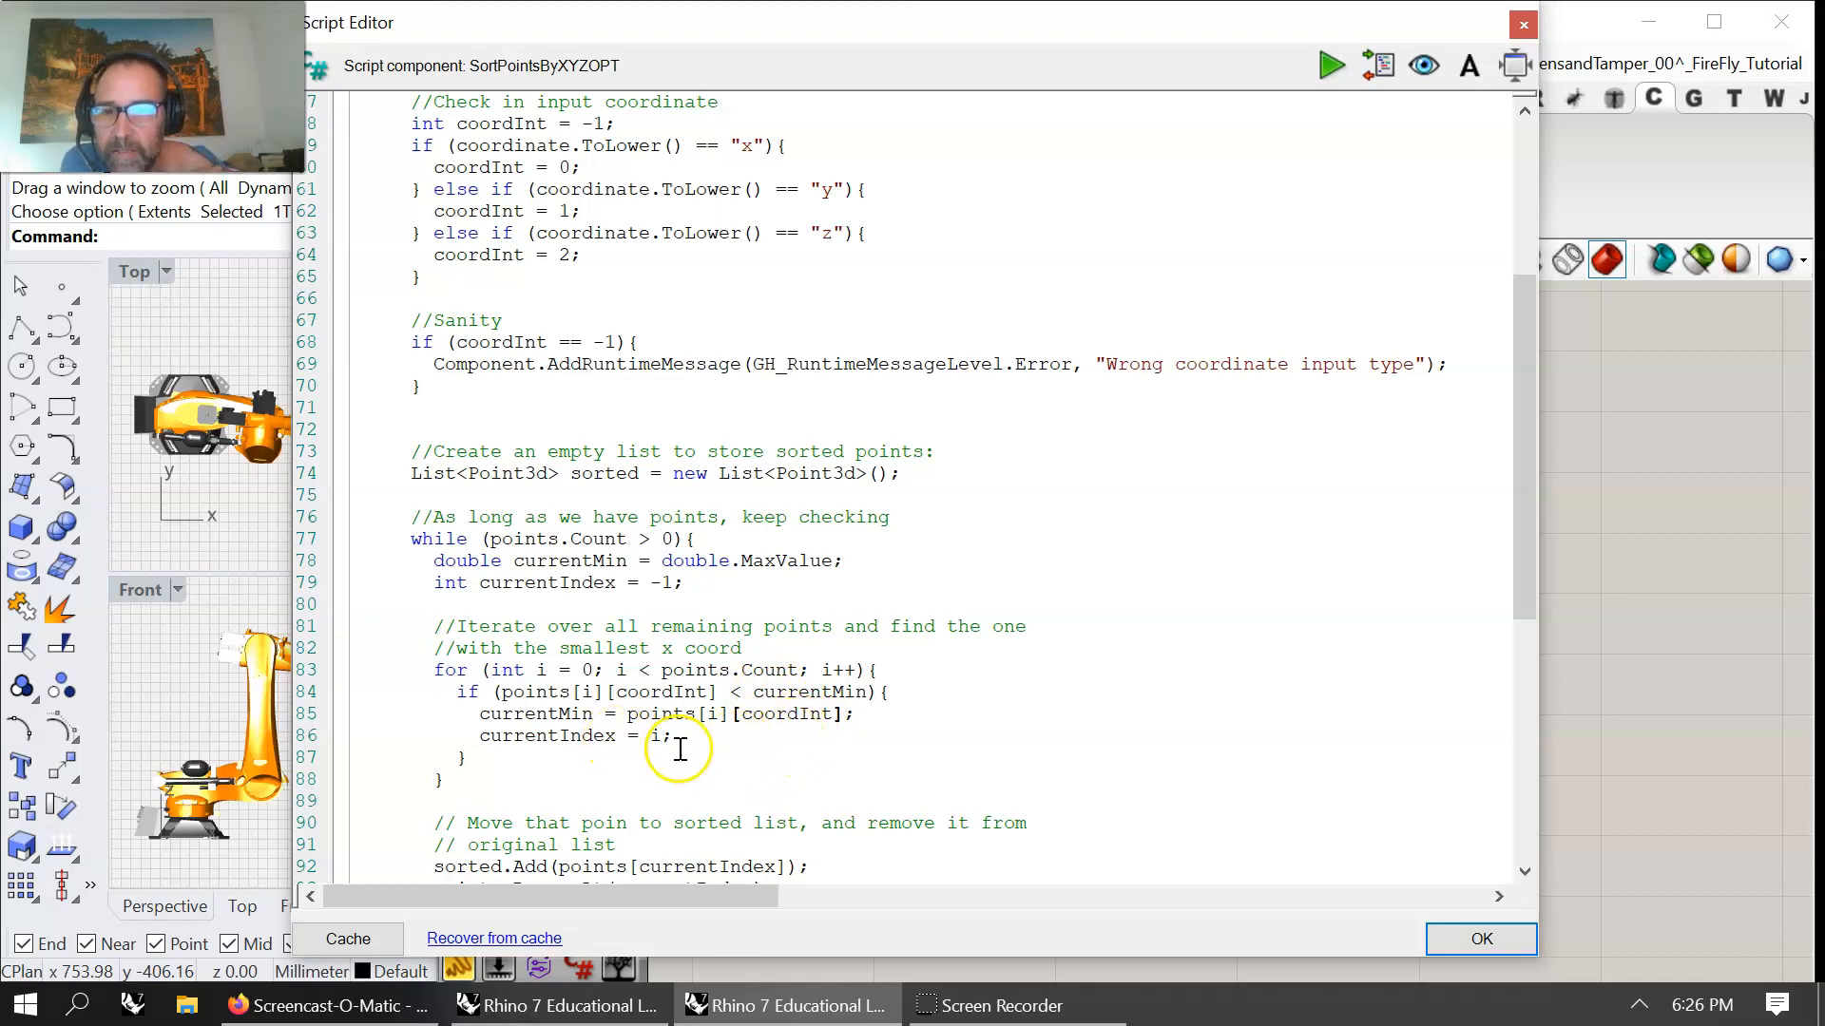
scroll(681, 670, "up", 2)
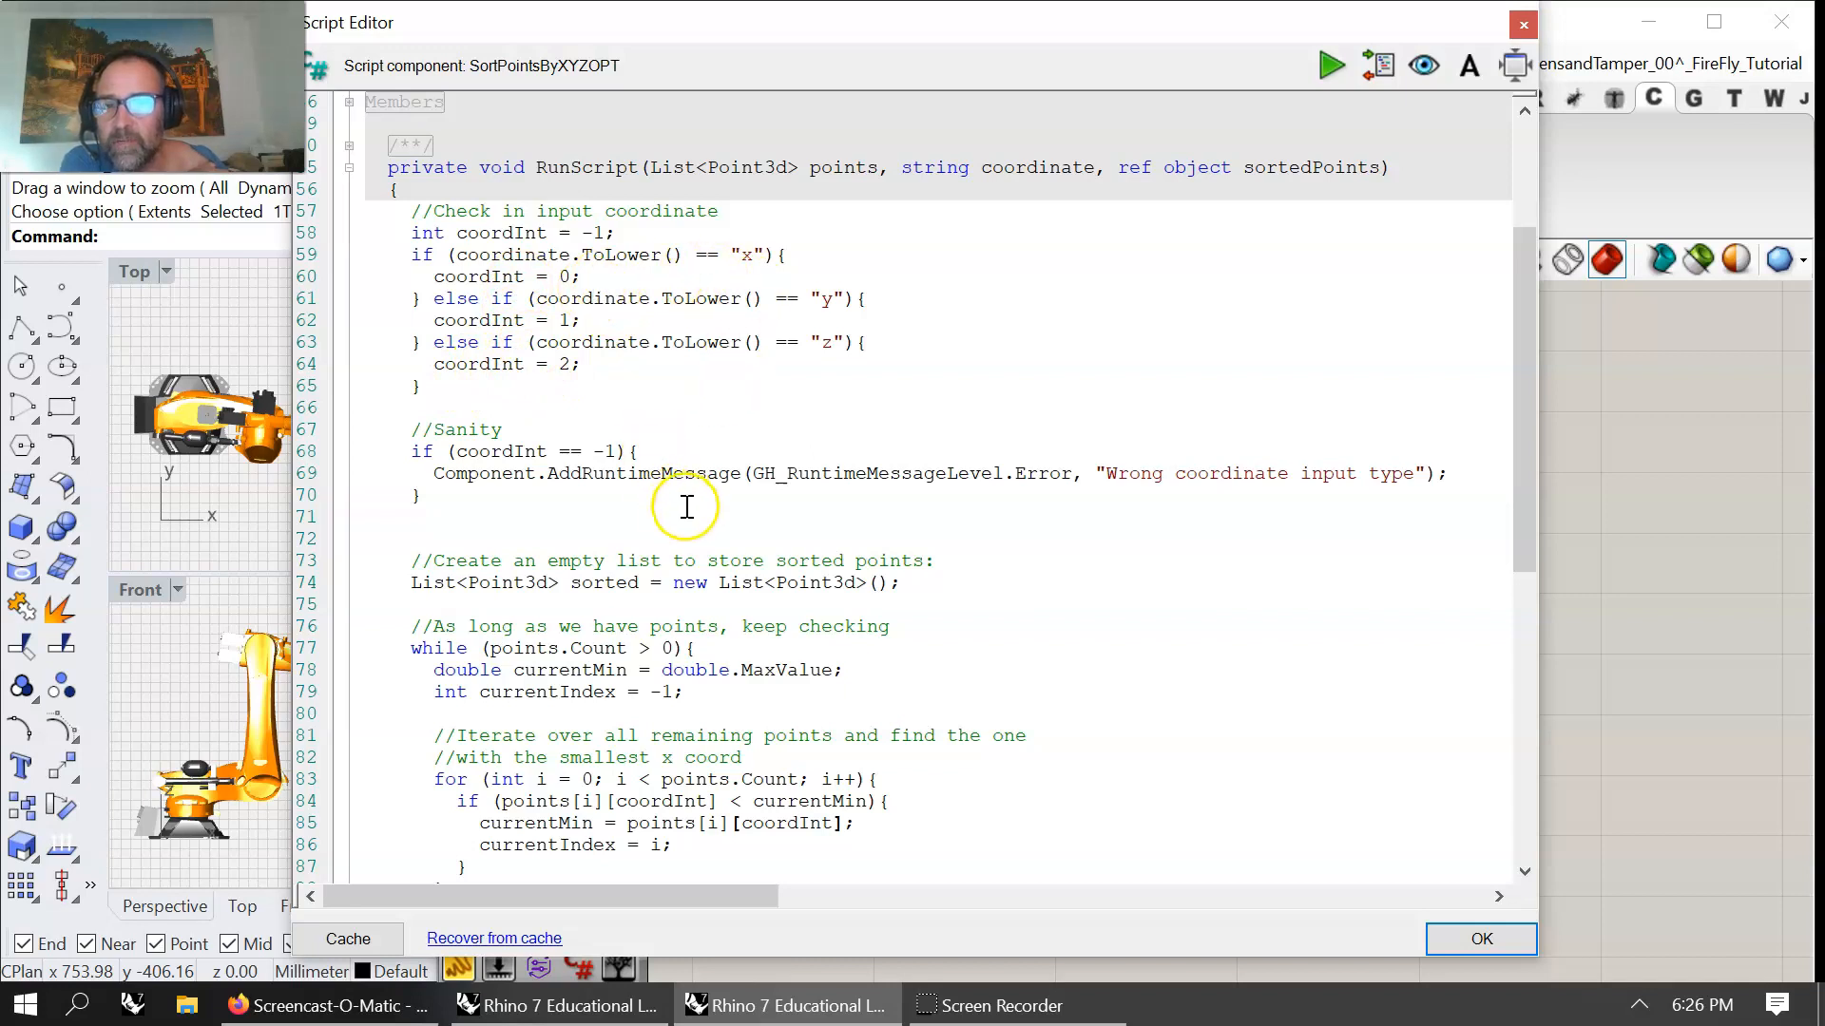
scroll(665, 513, "down", 2)
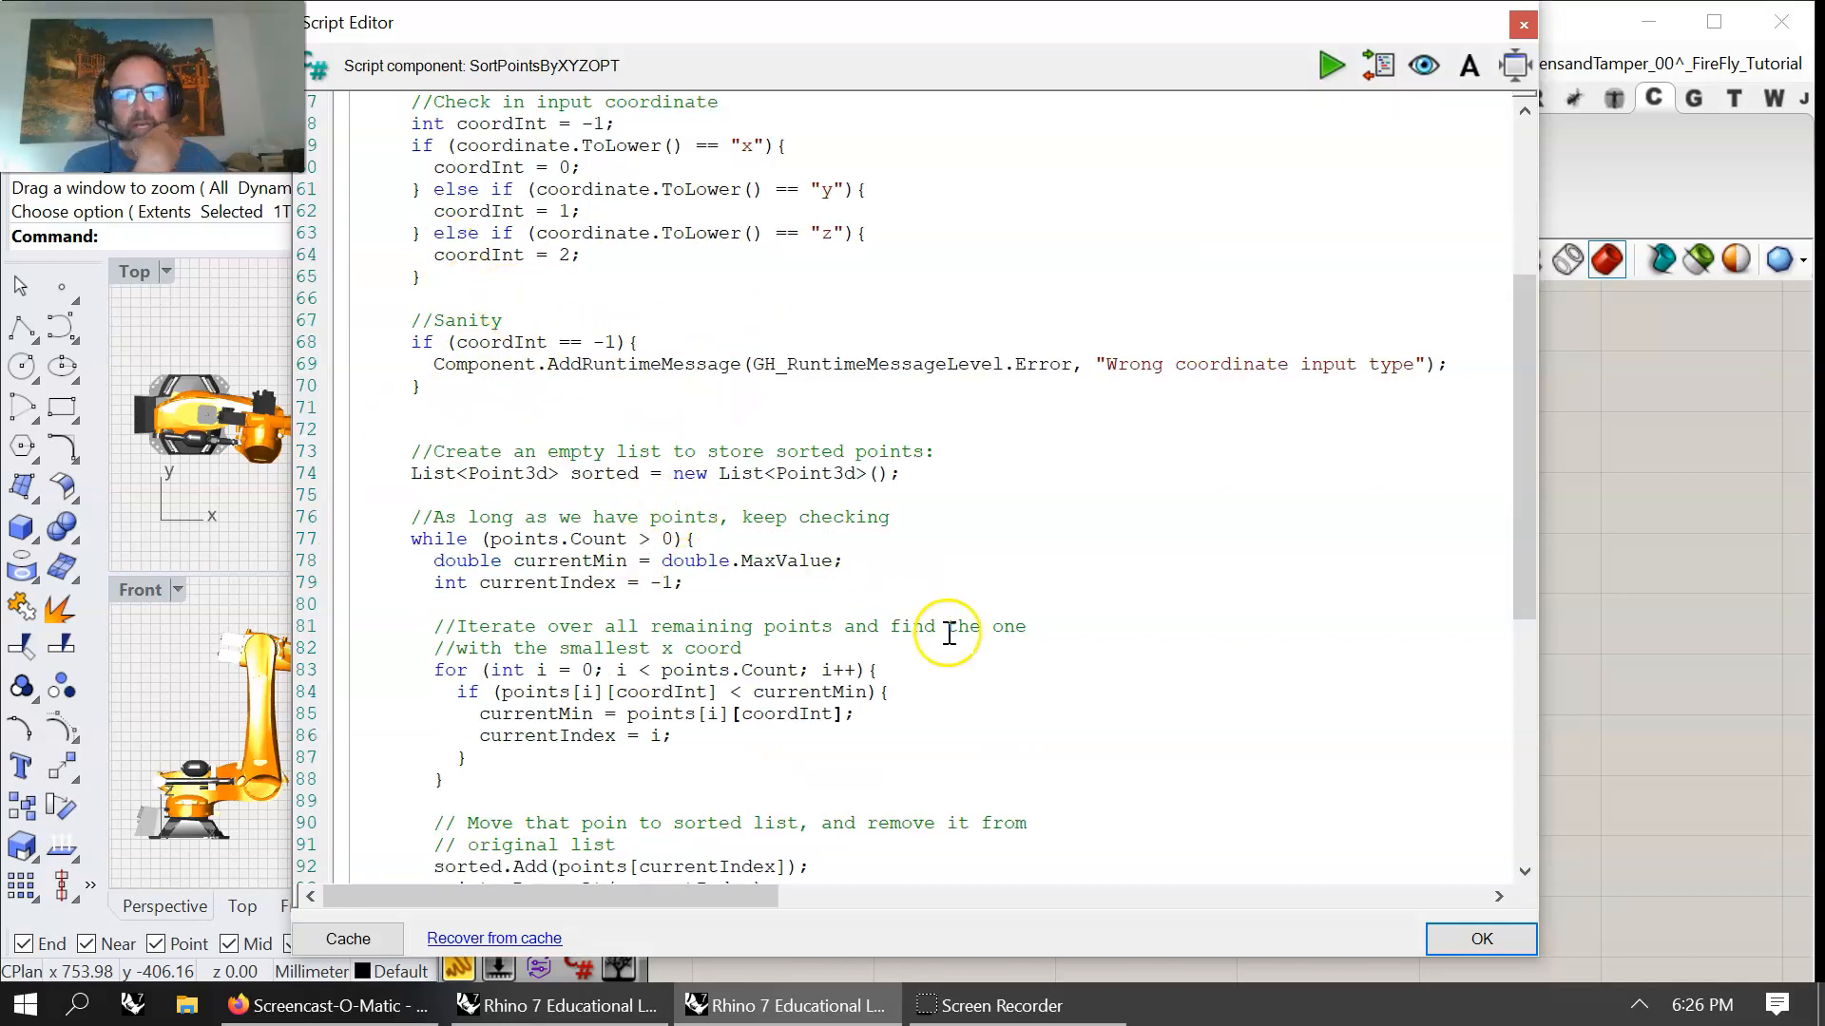
left_click(1464, 953)
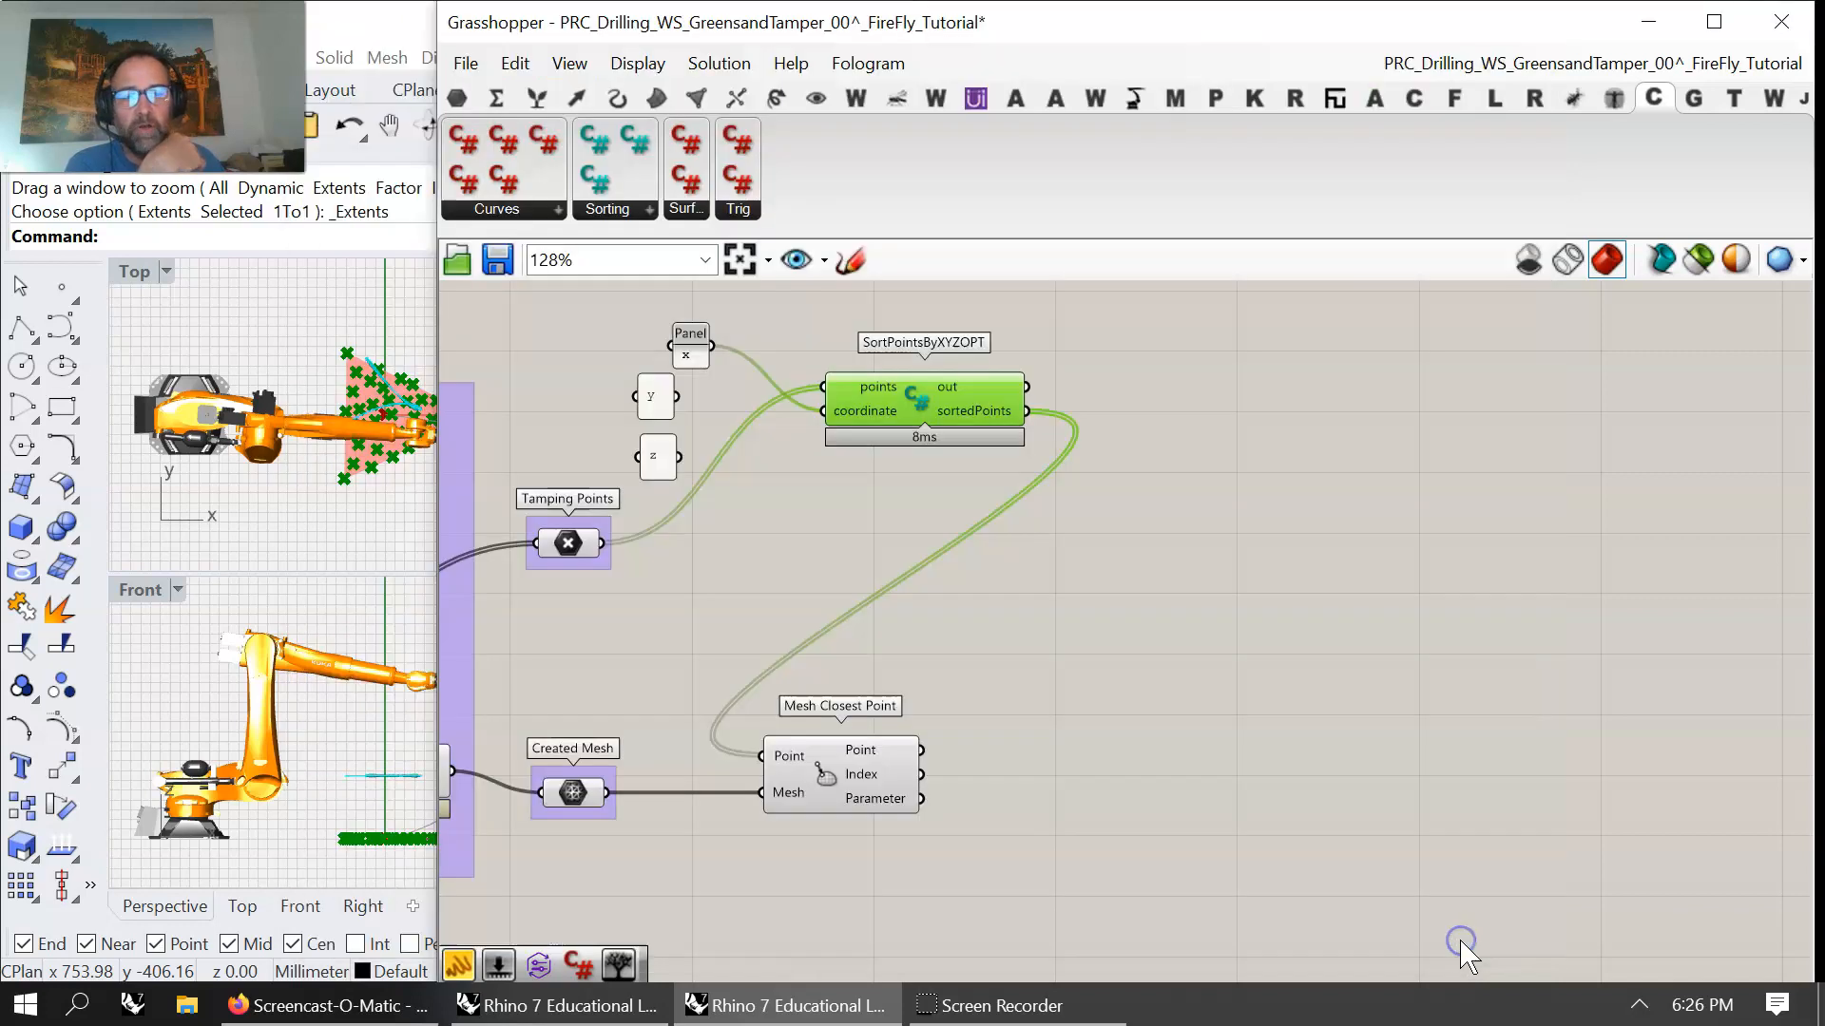
- Move the x panel into line above the y and z panels
left_click_drag(688, 348, 647, 334)
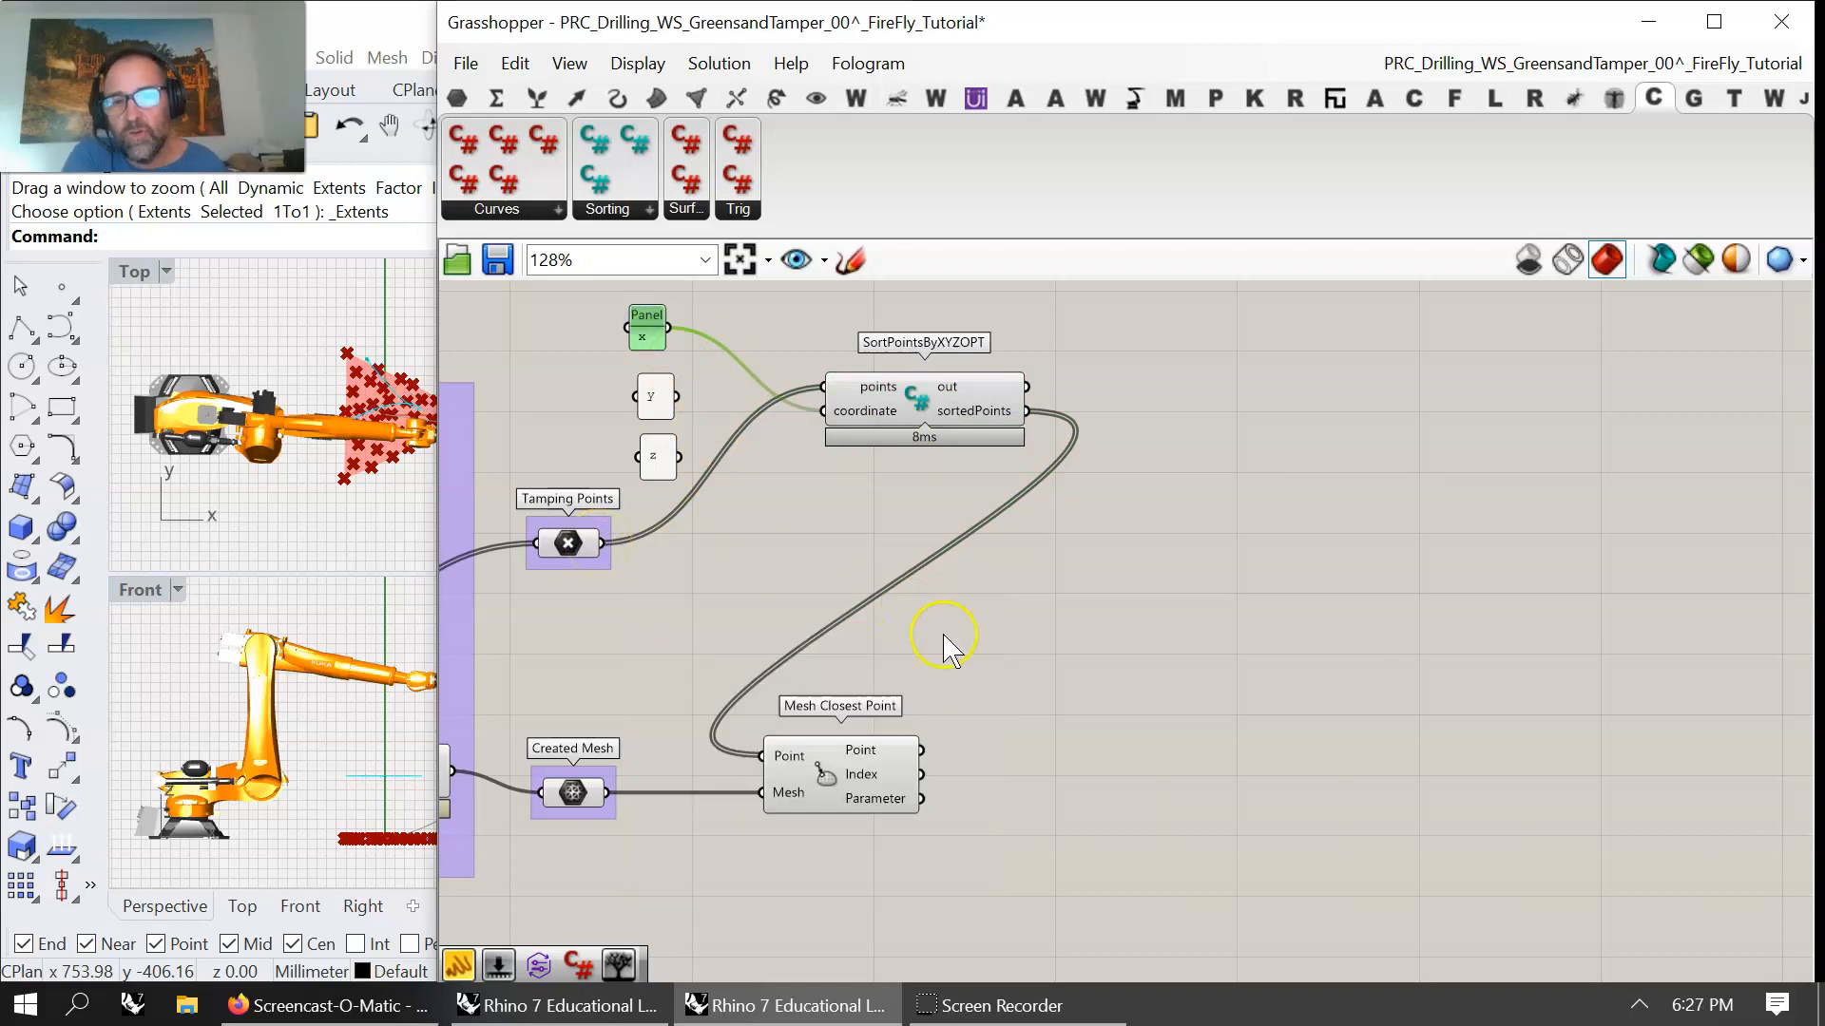
- Enlarge the Rhino window area and examine the Mesh Closest Point results on the mesh in the Perspective viewport
left_click(868, 766)
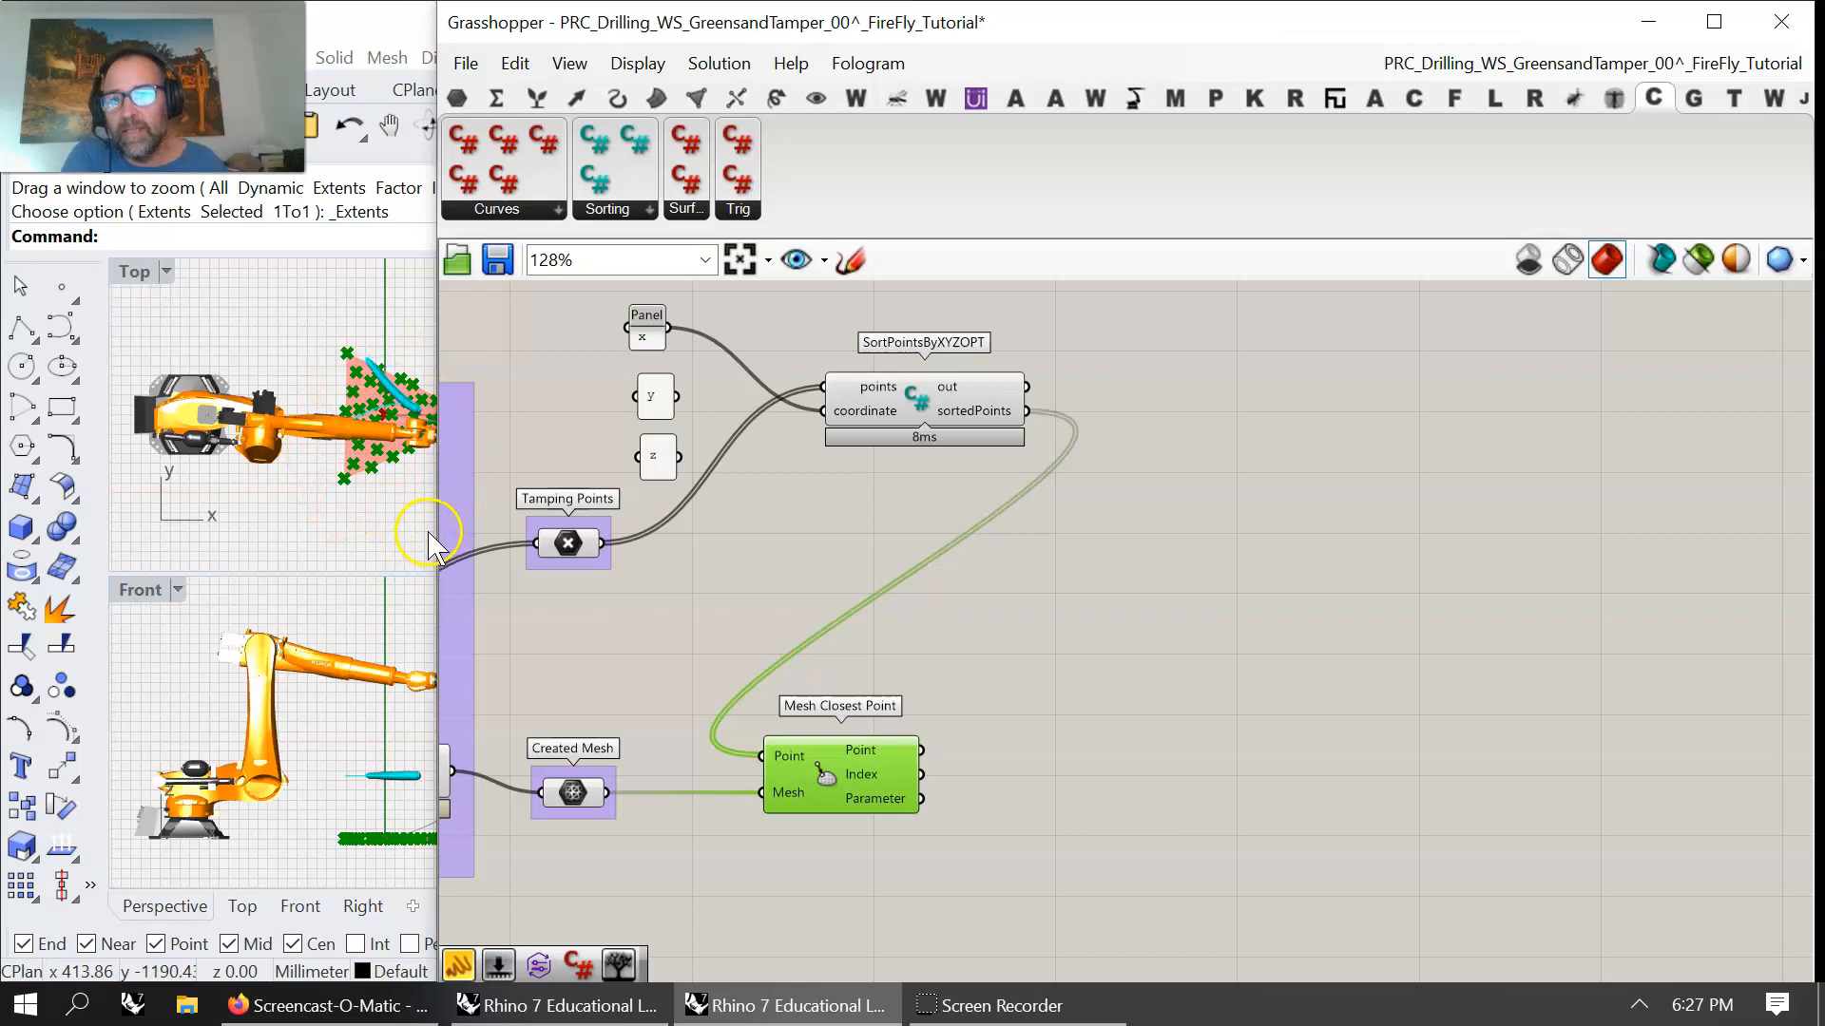
left_click_drag(438, 531, 845, 568)
left_click(703, 532)
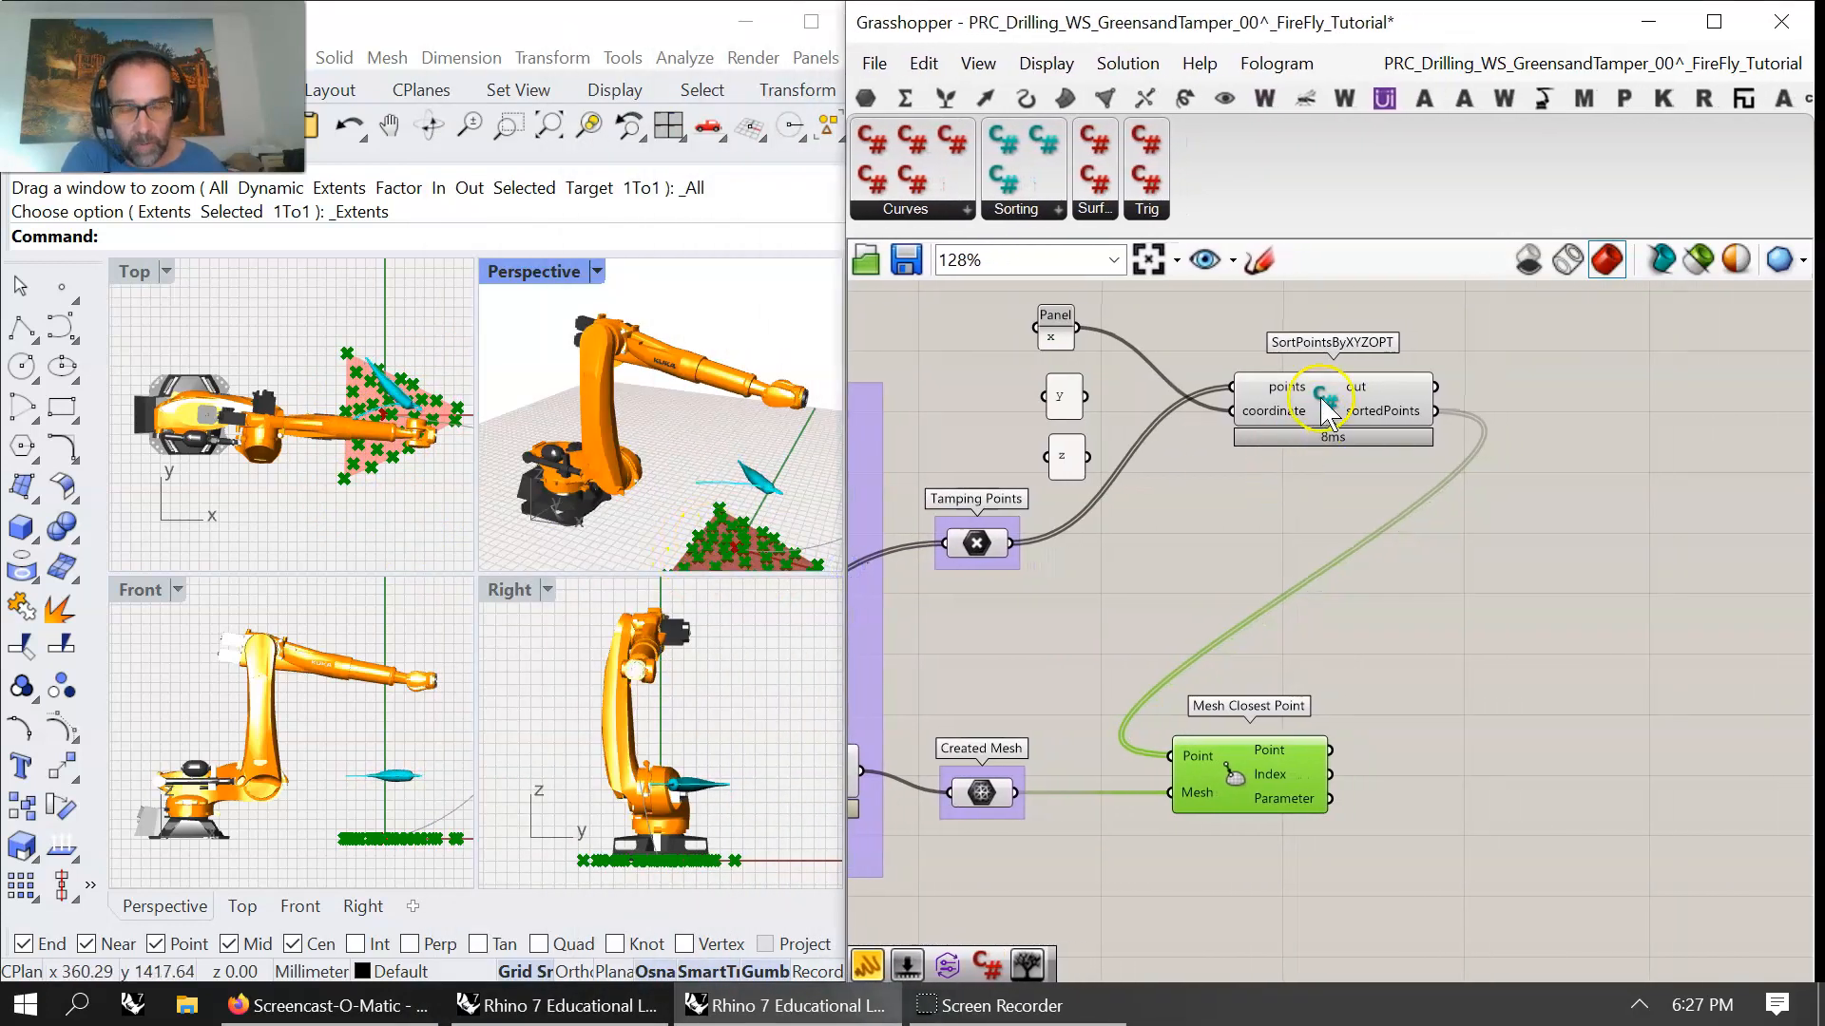
left_click(765, 556)
scroll(765, 556, "down", 3)
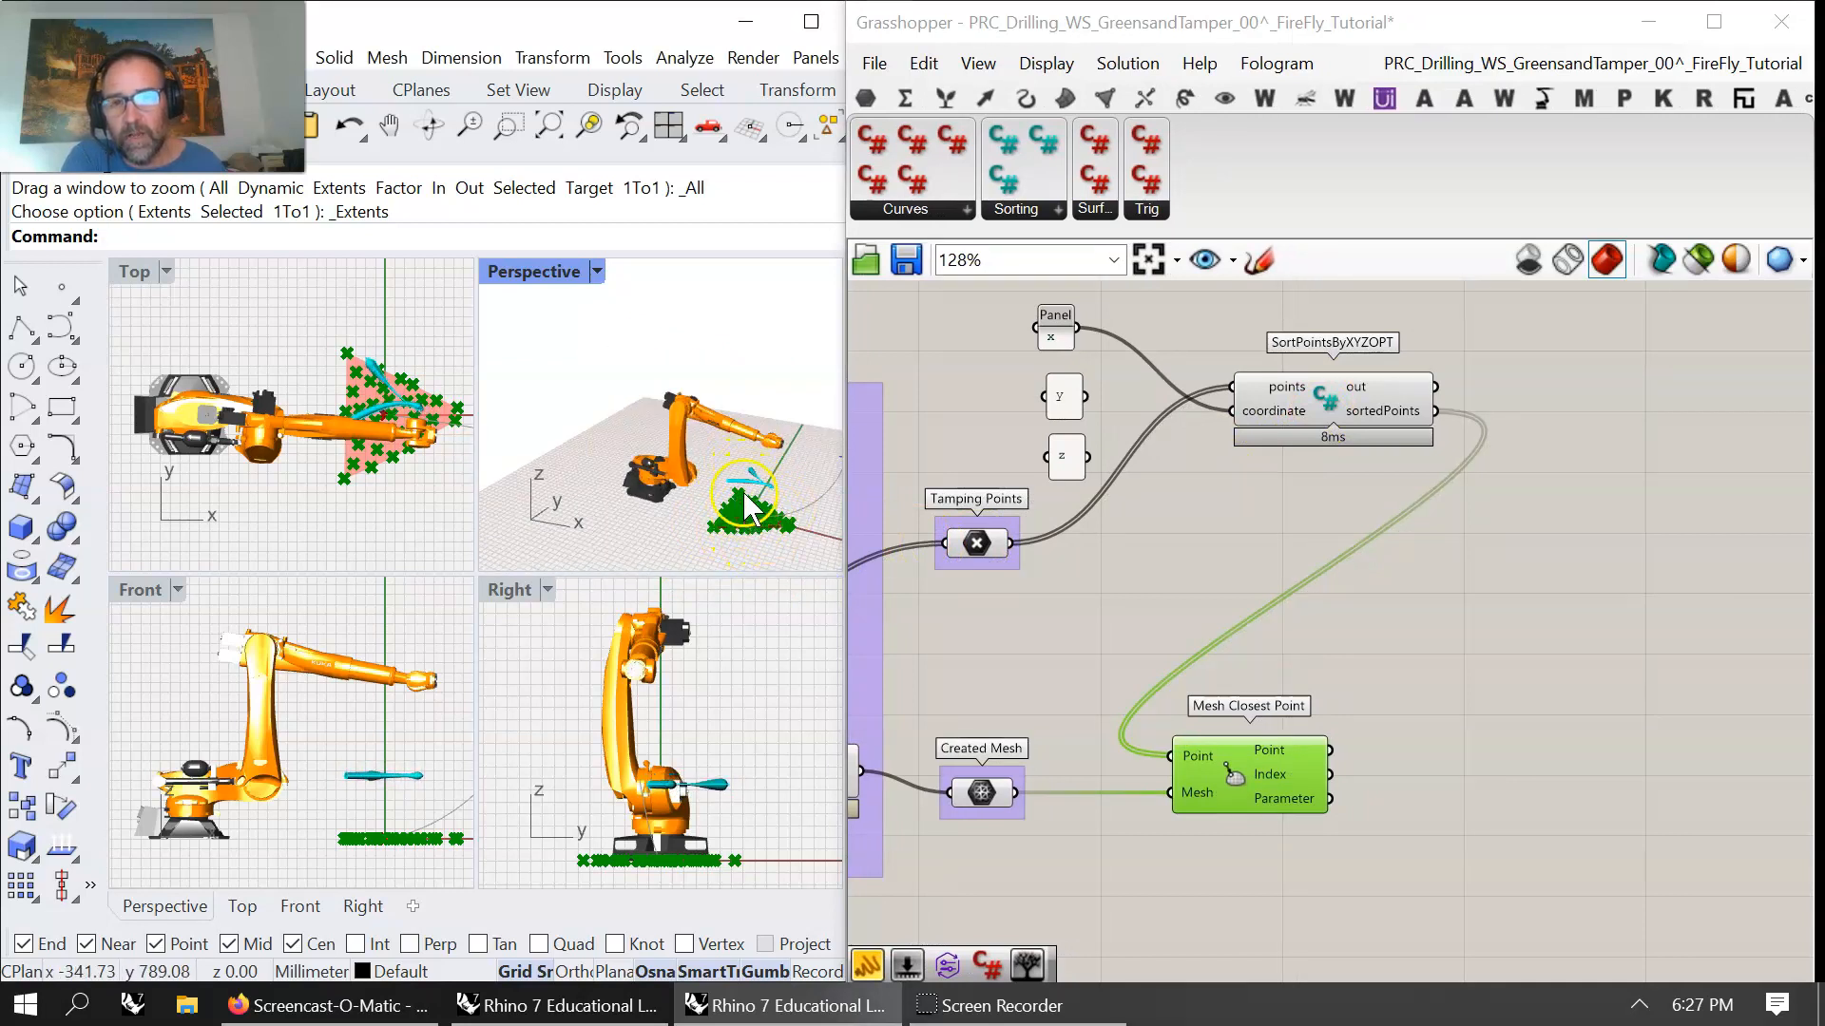
scroll(737, 518, "up", 5)
right_click_drag(750, 544, 745, 522)
scroll(694, 385, "down", 5)
scroll(699, 399, "up", 8)
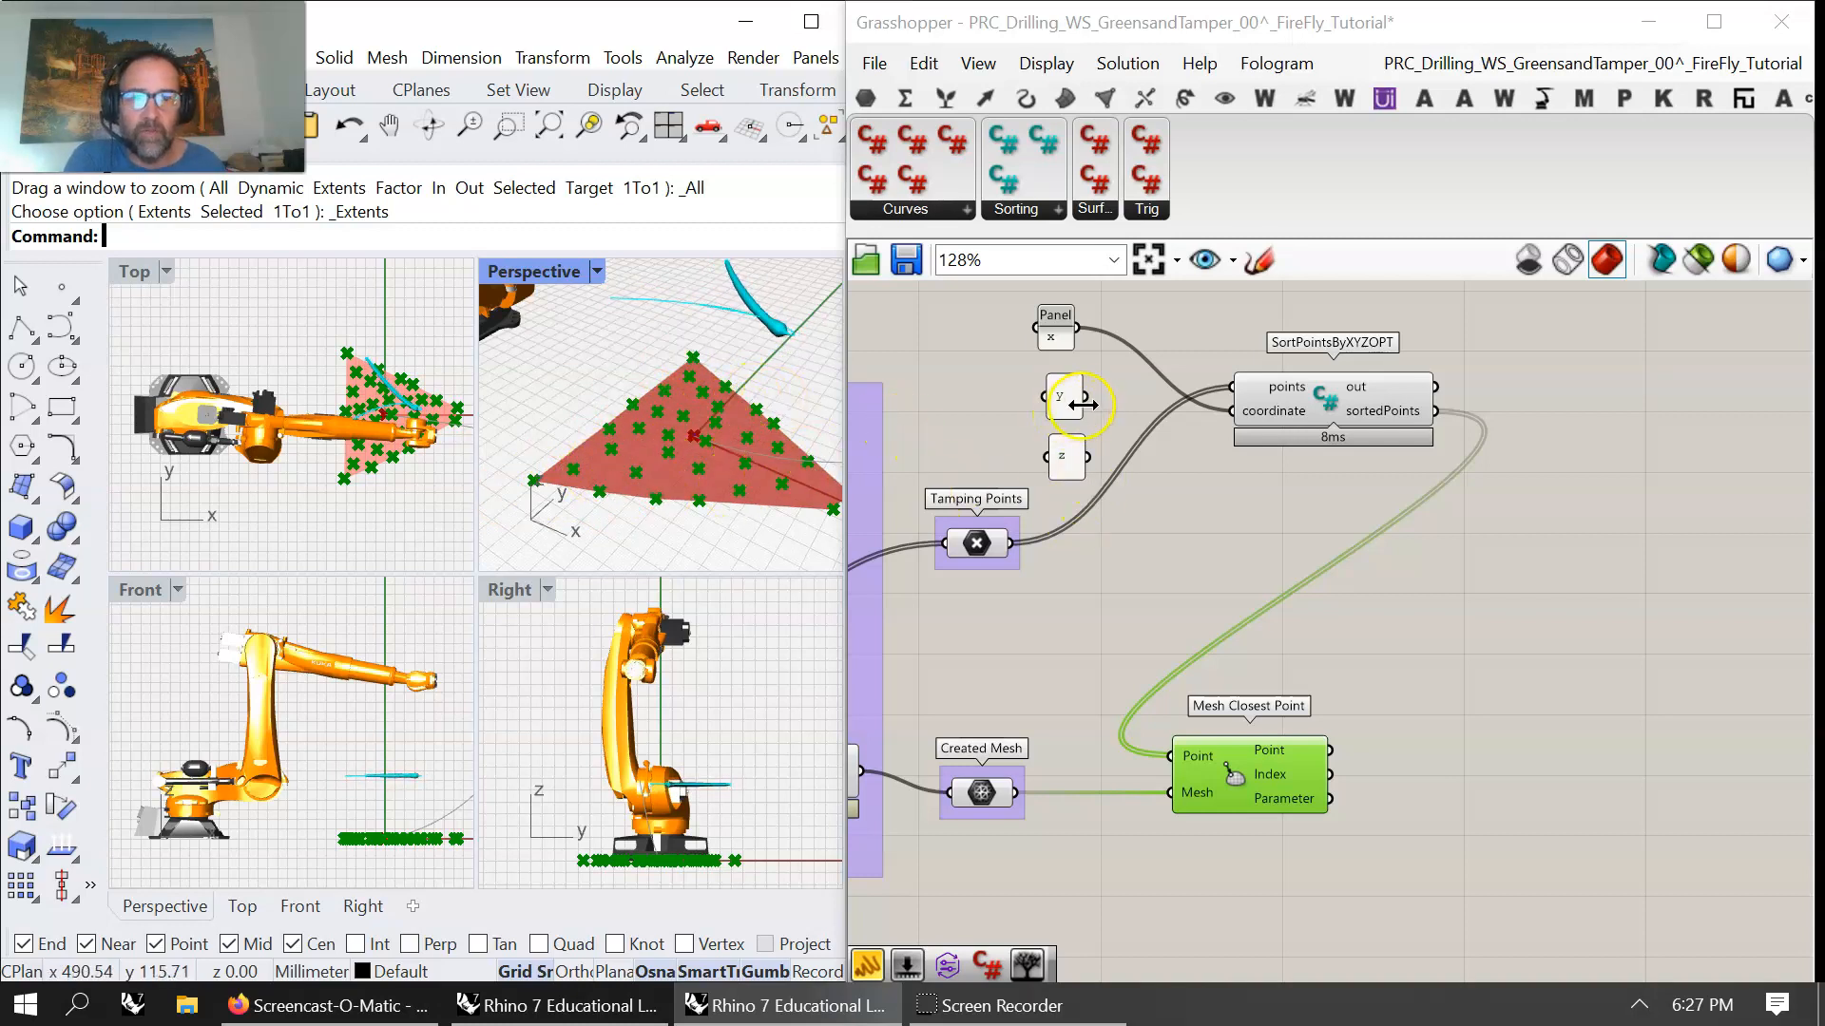
scroll(782, 499, "down", 3)
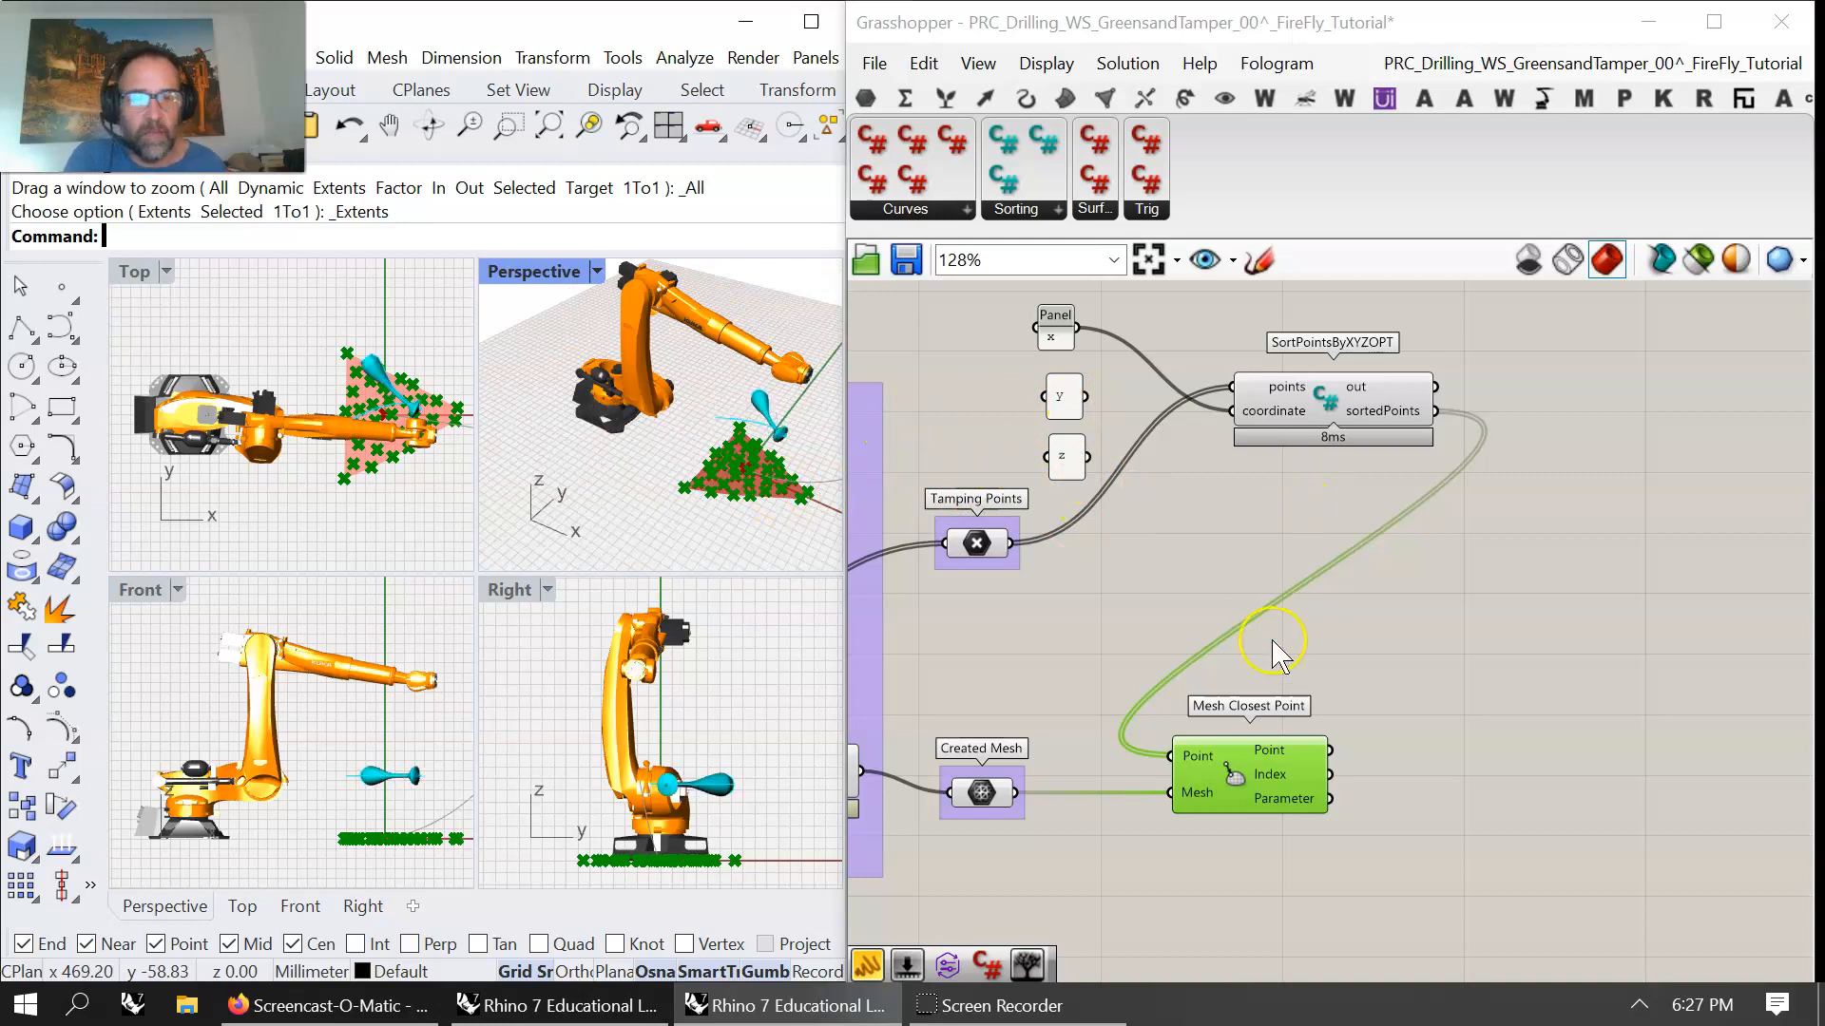
- Move SortPointsByXYZOPT closer to the coordinate panels and shift Mesh Closest Point farther from Created Mesh
left_click_drag(1351, 405, 1293, 401)
right_click_drag(1348, 621, 1385, 477)
left_click_drag(1281, 633, 1344, 597)
right_click_drag(1467, 664, 1255, 808)
mouse_move(1056, 715)
left_mouse_down()
mouse_move(1090, 698)
mouse_move(1065, 696)
left_mouse_up()
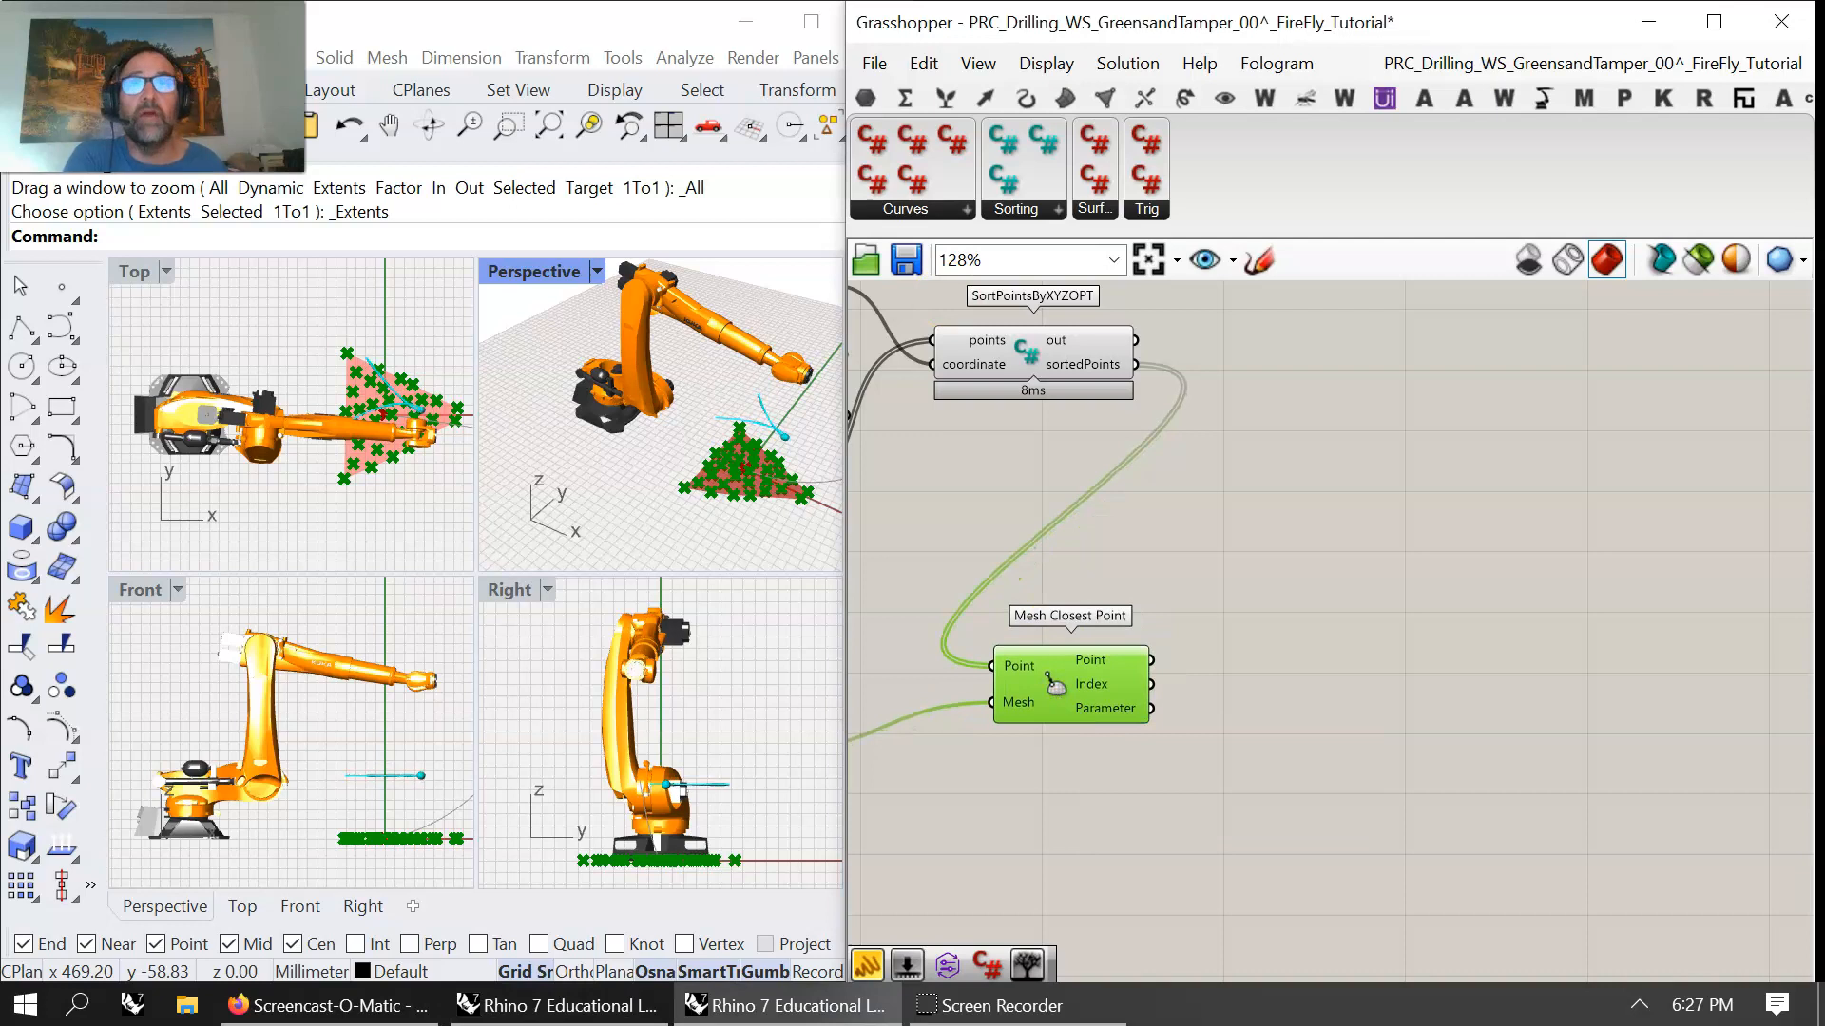
right_click_drag(960, 513, 1335, 622)
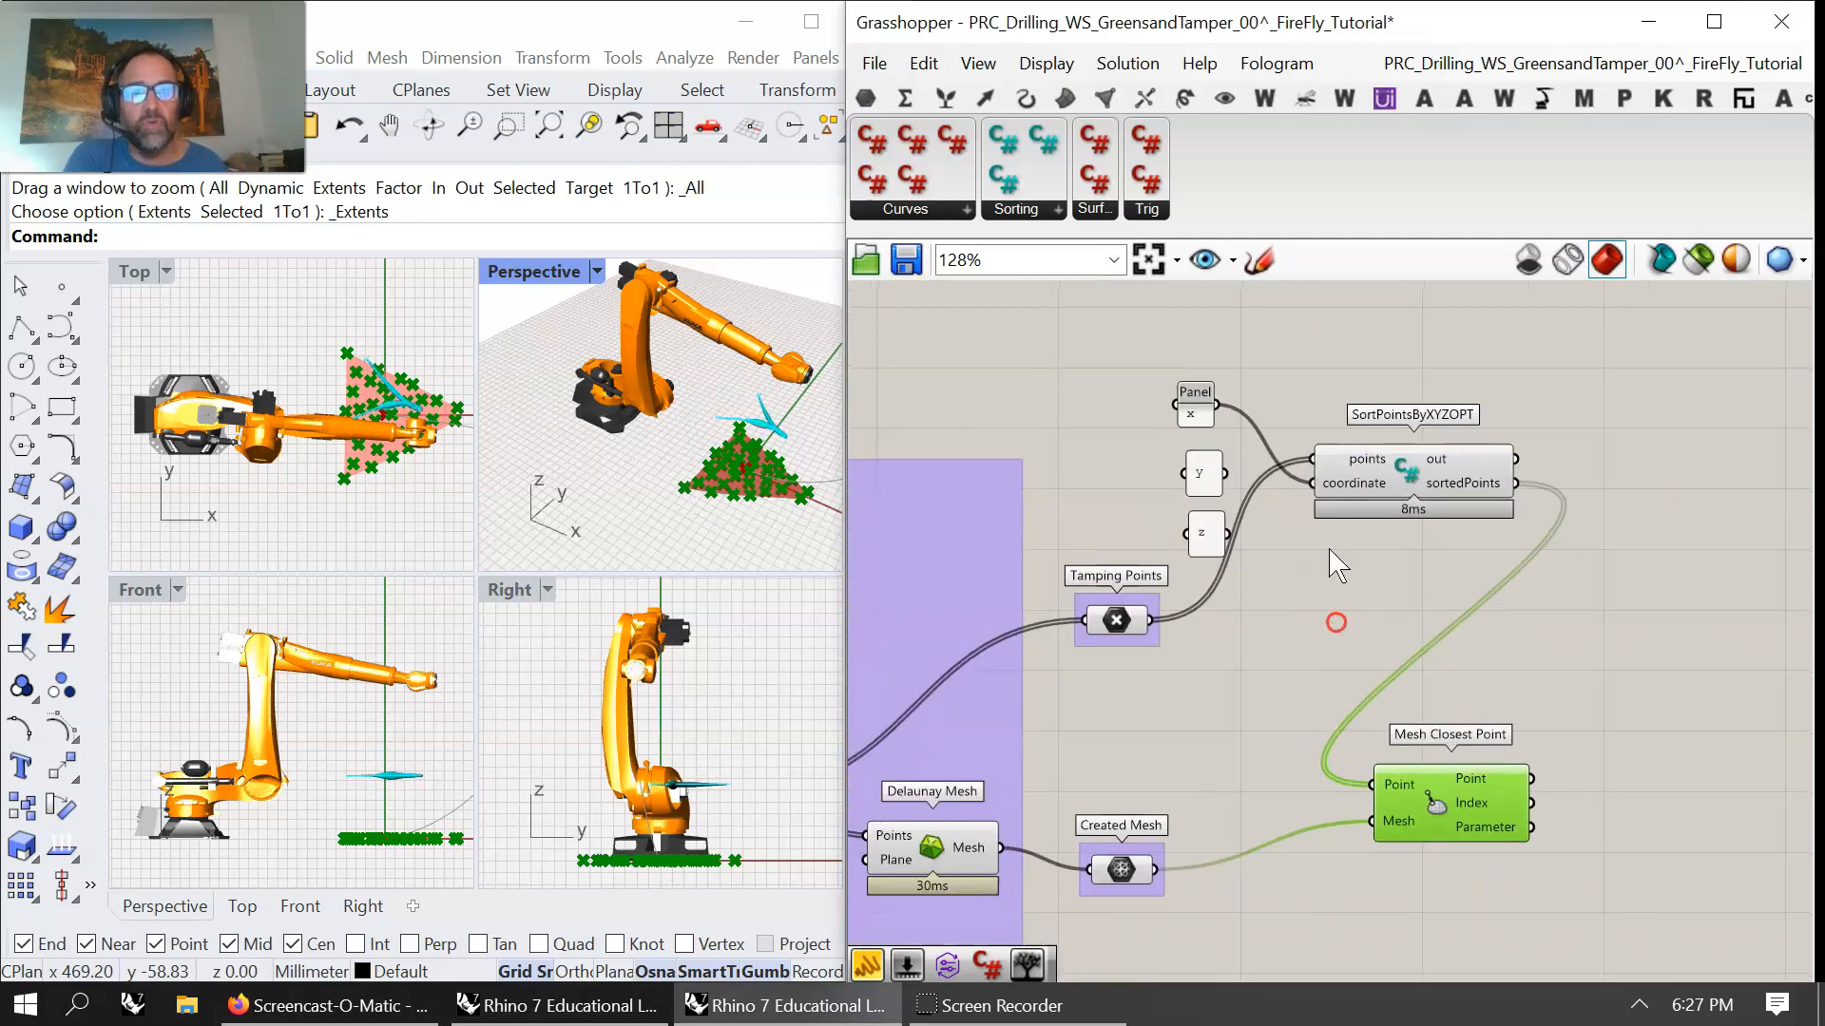
- Group the x, y and z panels with SortPointsByXYZOPT and move the group up clear of Tamping Points
key("alt+Tab")
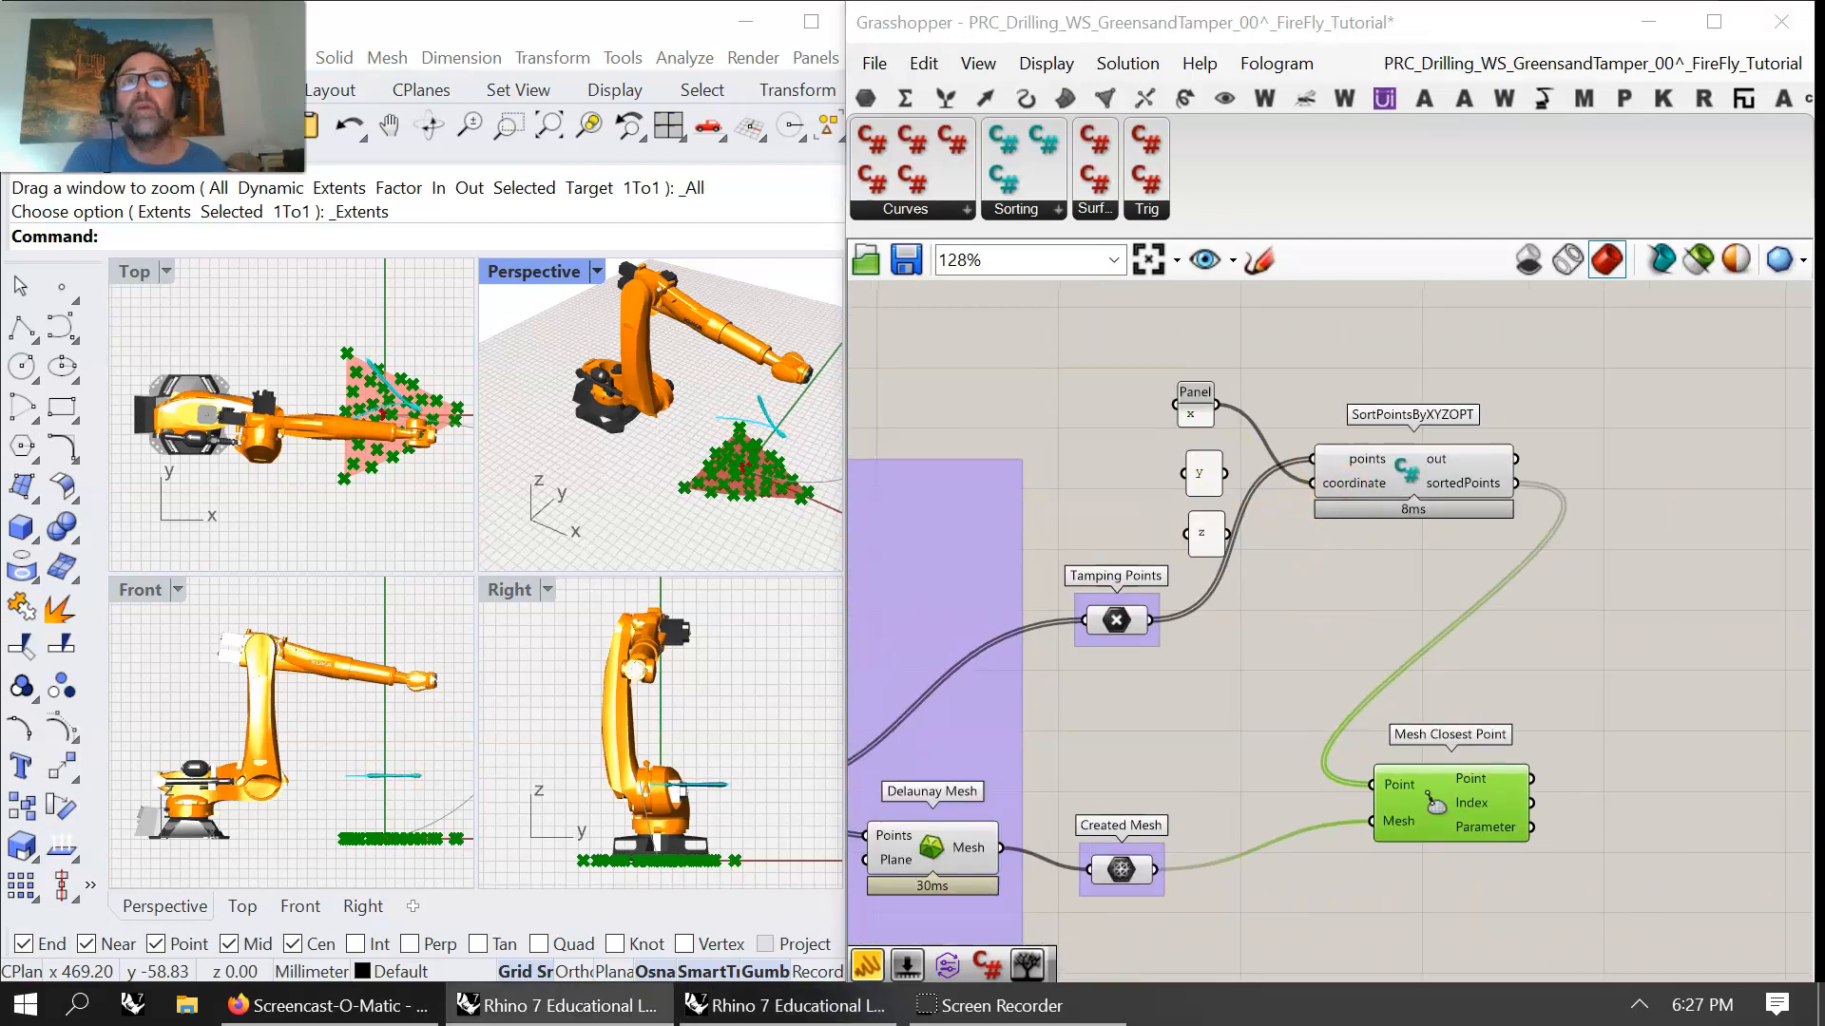
left_click_drag(1487, 597, 1182, 342)
right_click(1328, 381)
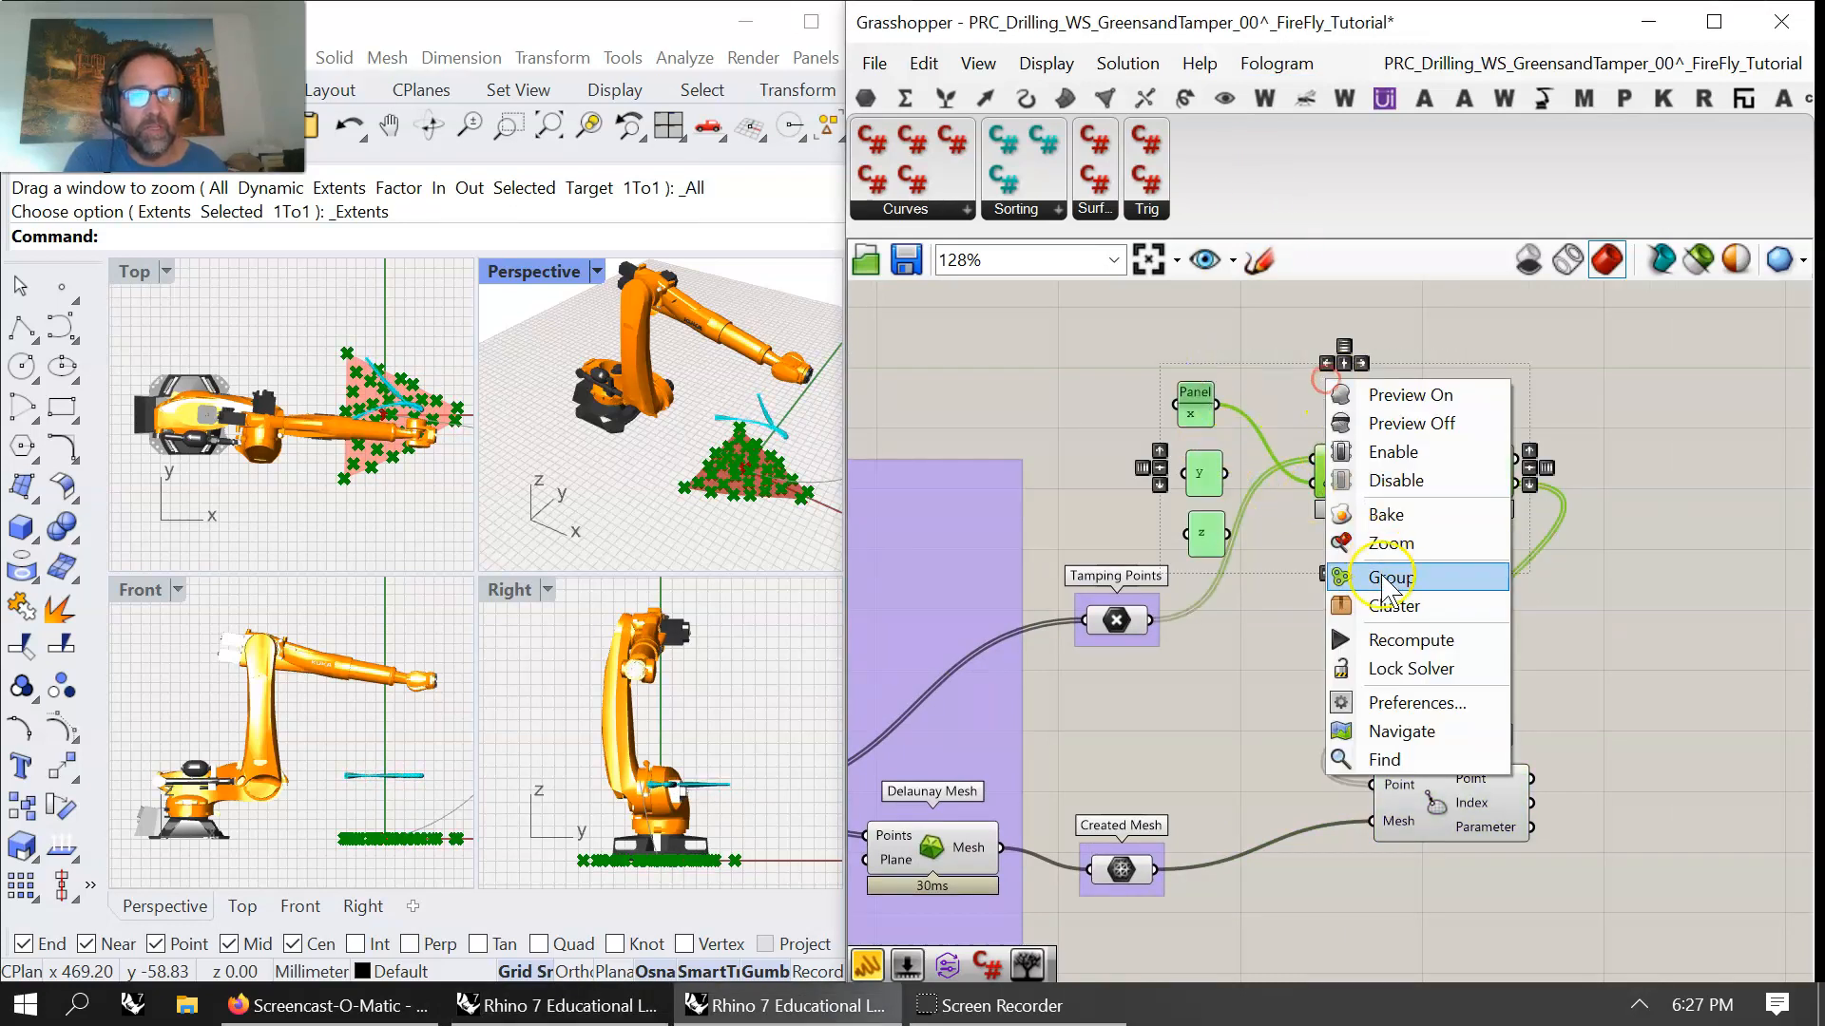
left_click(1399, 576)
left_click_drag(1403, 545, 1431, 511)
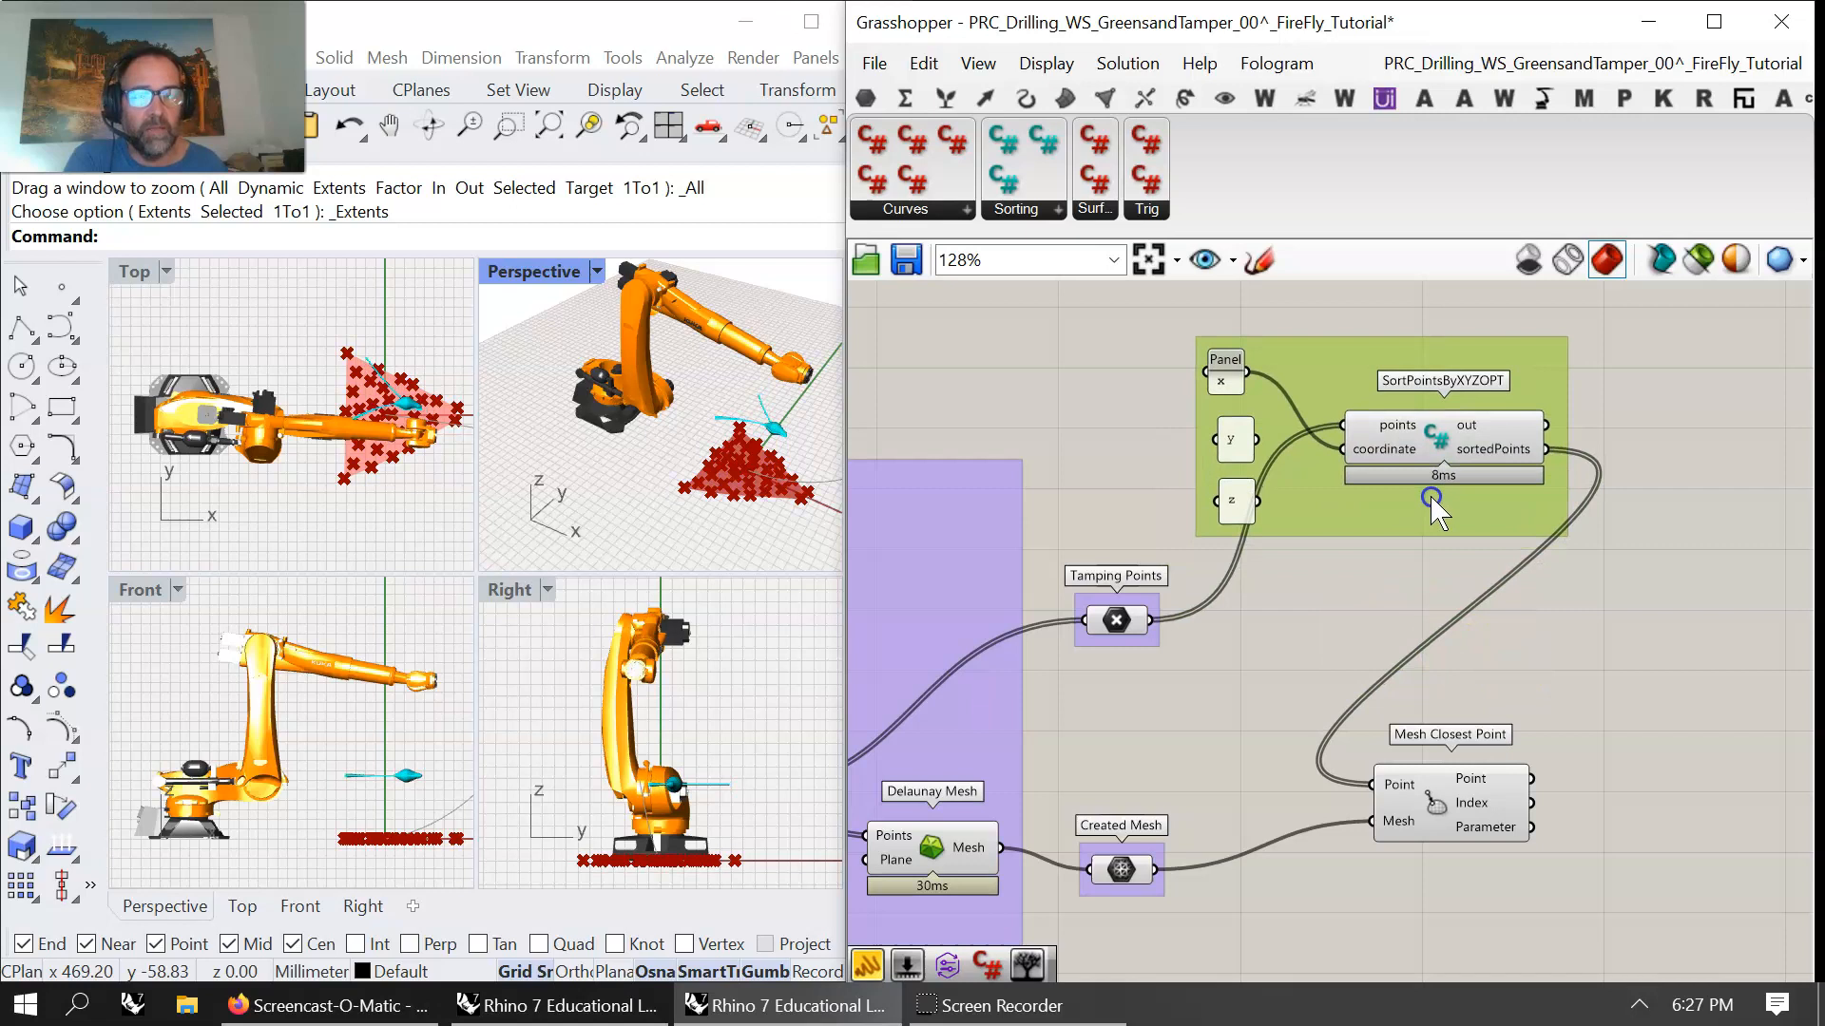
- Recolour the SortPointsByXYZOPT group cyan and shift it slightly up and left
right_click(1435, 504)
mouse_move(1524, 781)
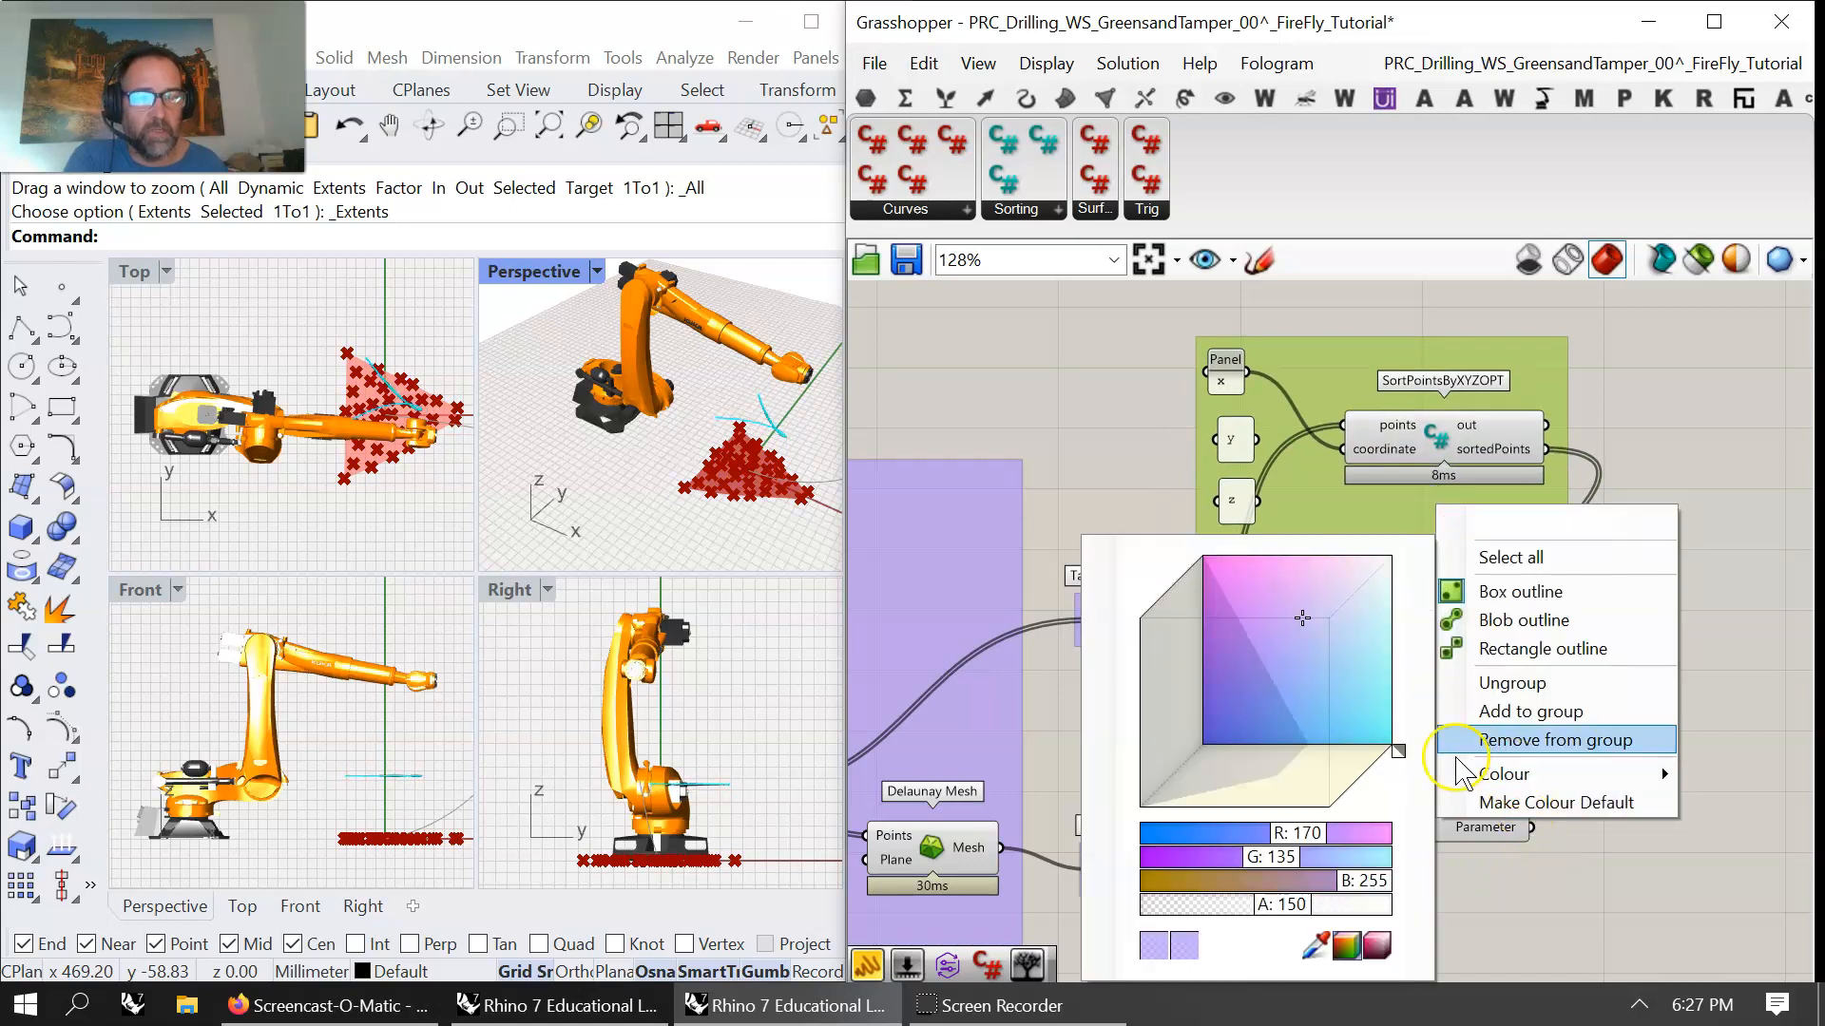
left_click_drag(1327, 727, 1445, 753)
left_click(1734, 477)
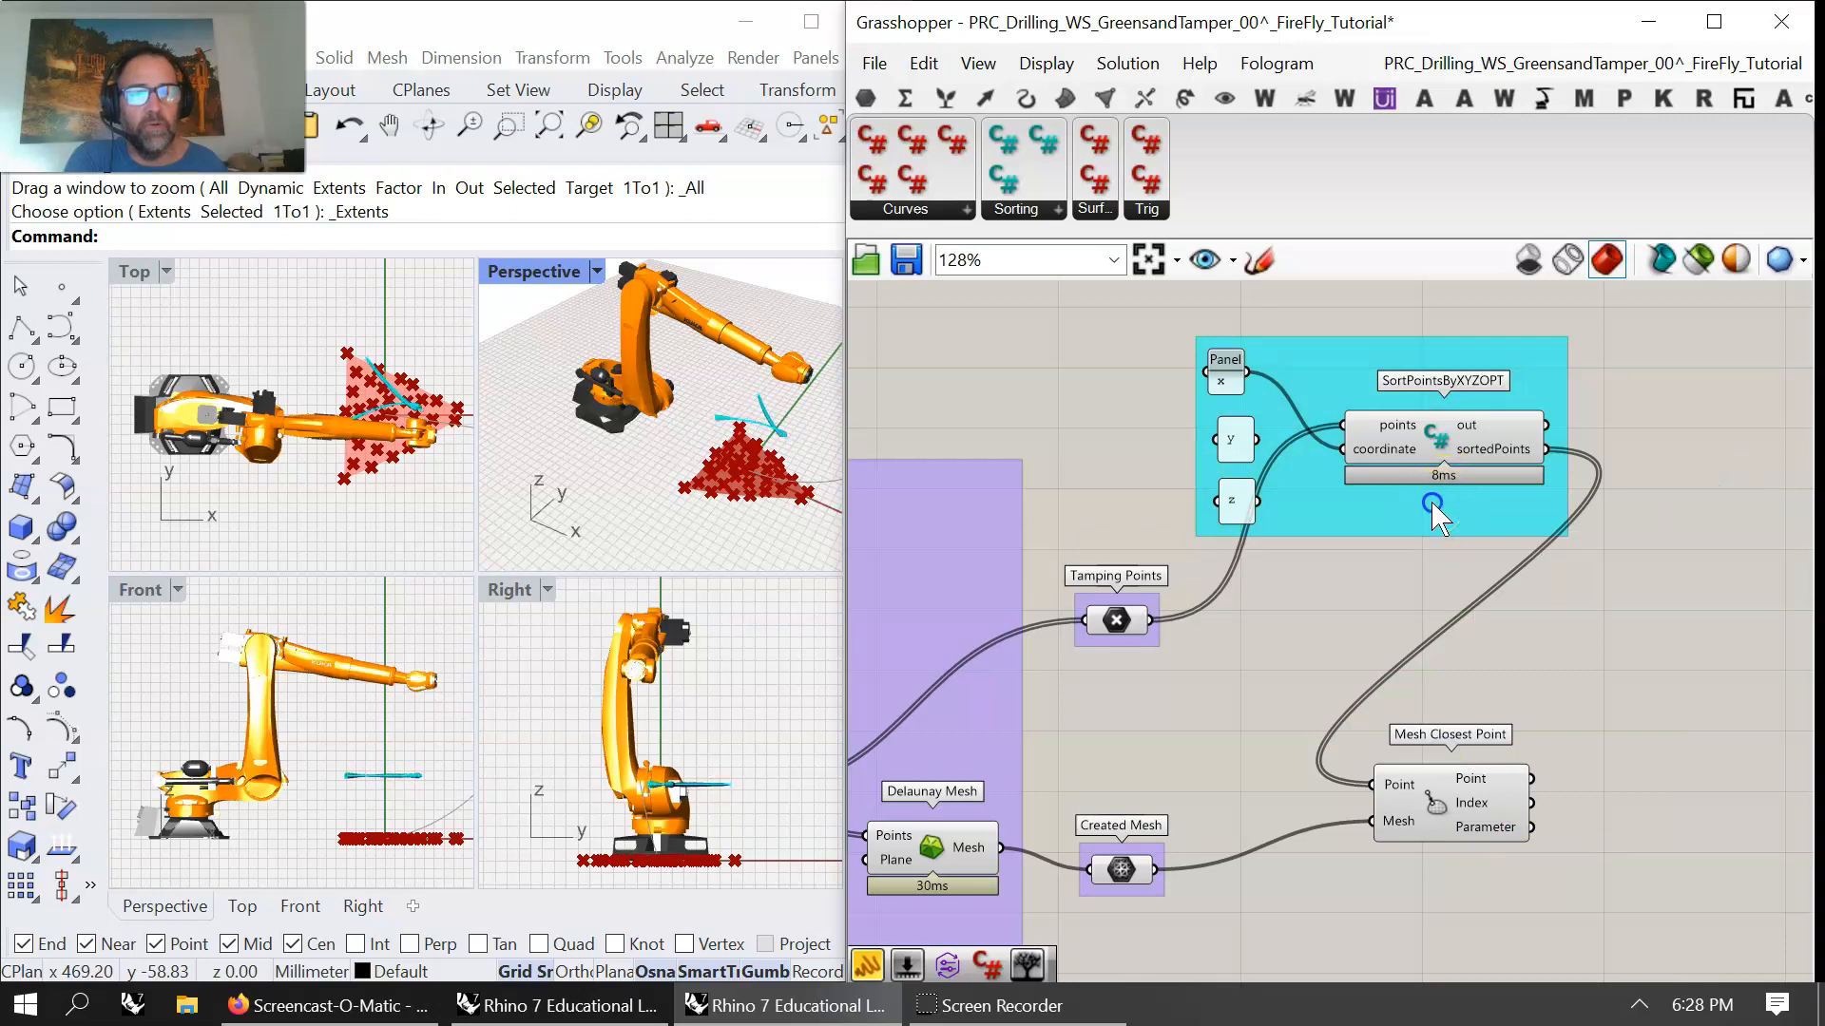
left_click_drag(1431, 502, 1381, 481)
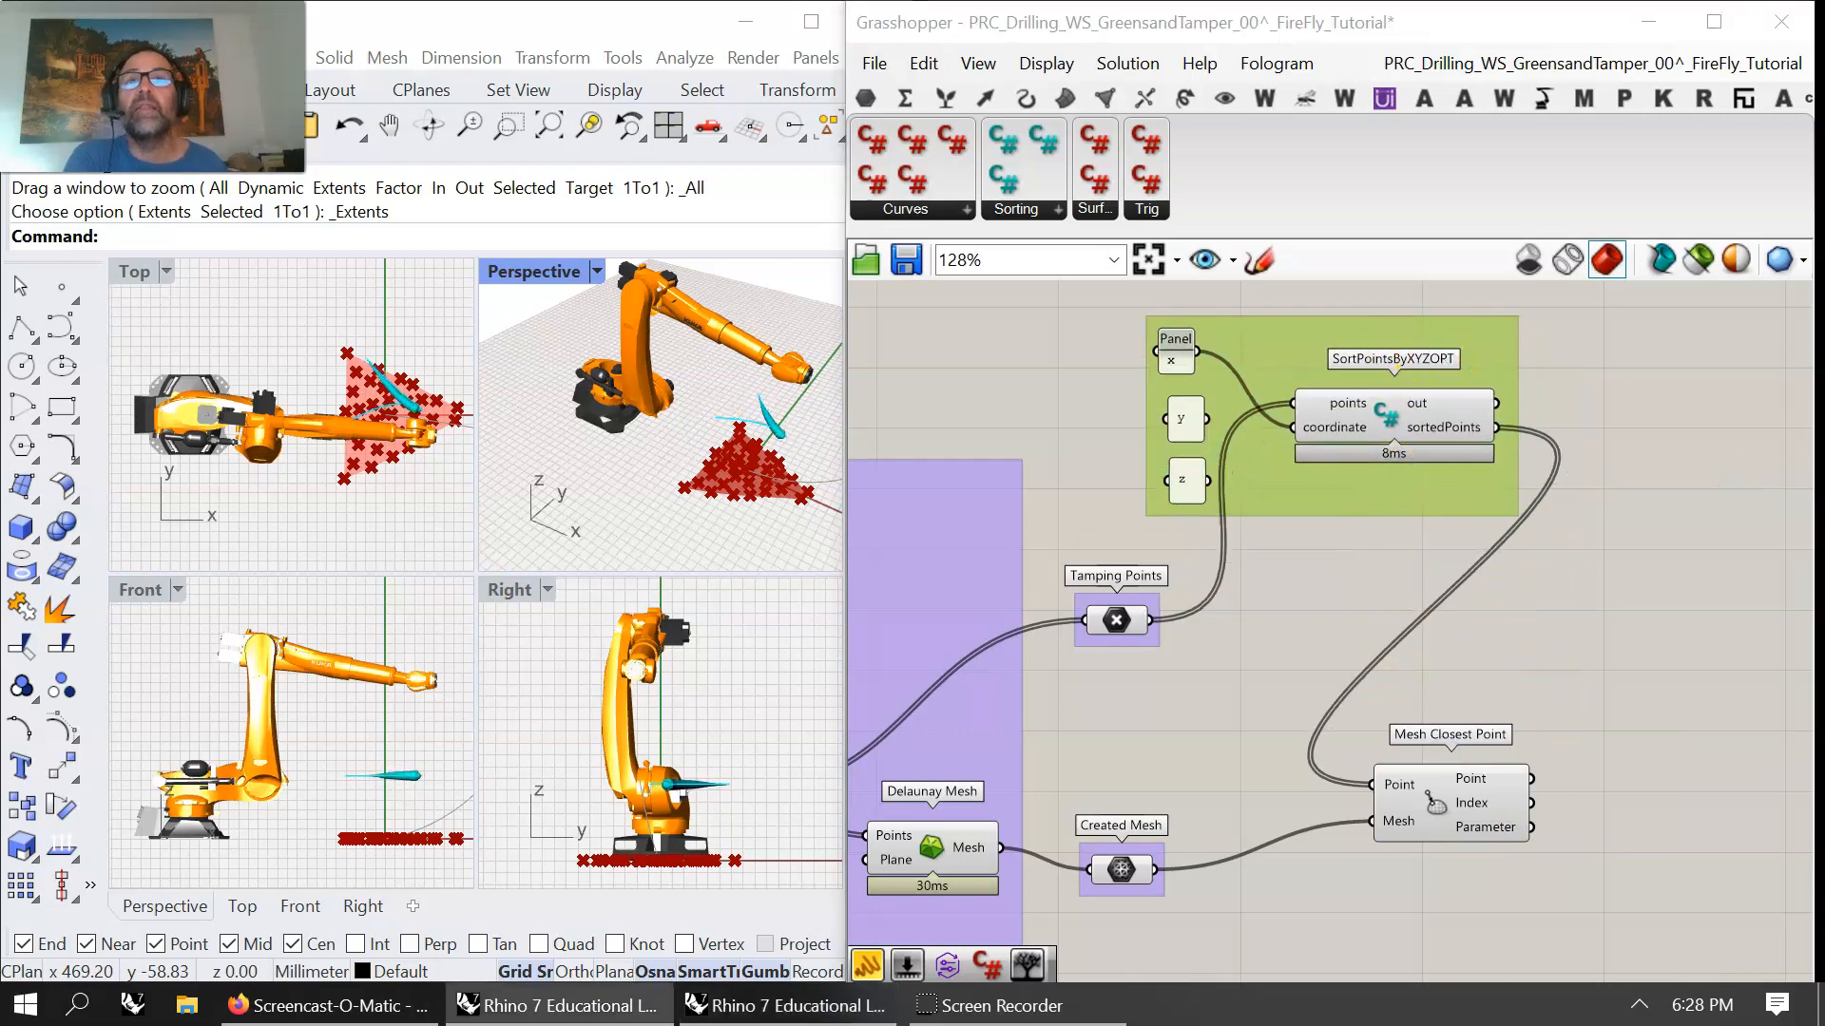
- Add a Face Normals component below Mesh Closest Point and feed Created Mesh into its Mesh input
right_click_drag(1640, 855, 1461, 639)
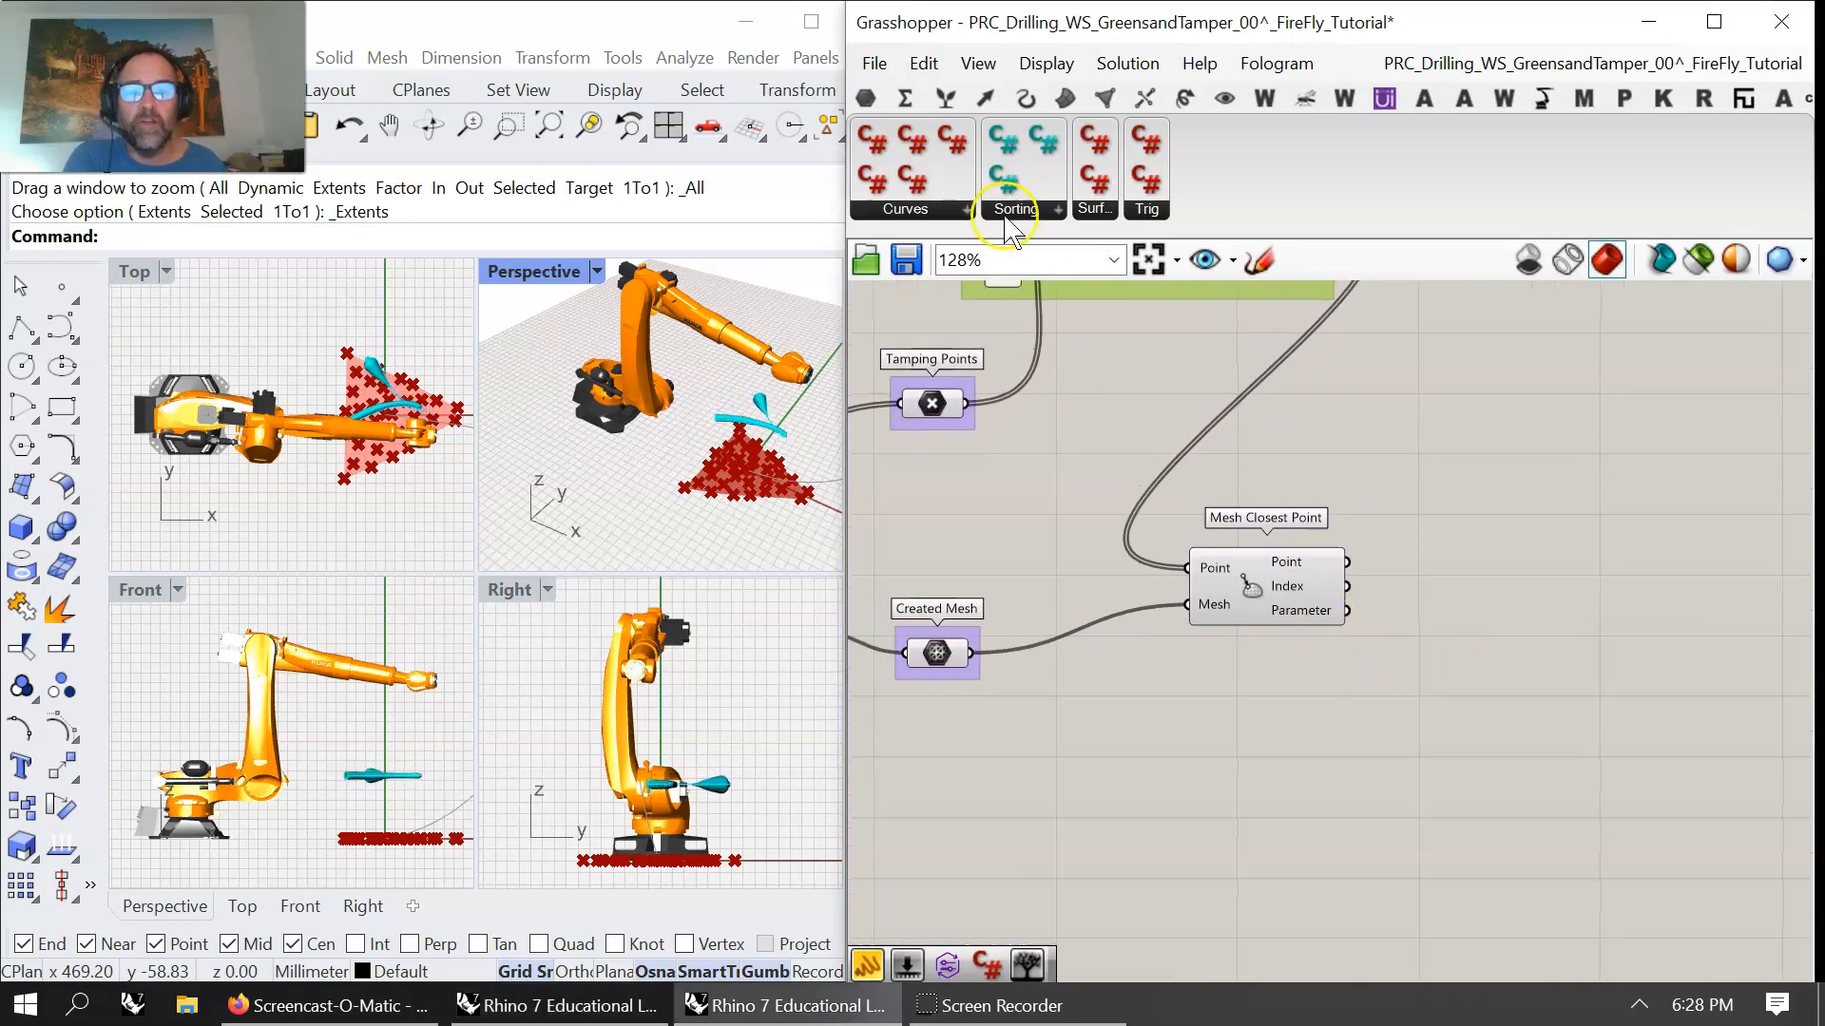
left_click(1104, 98)
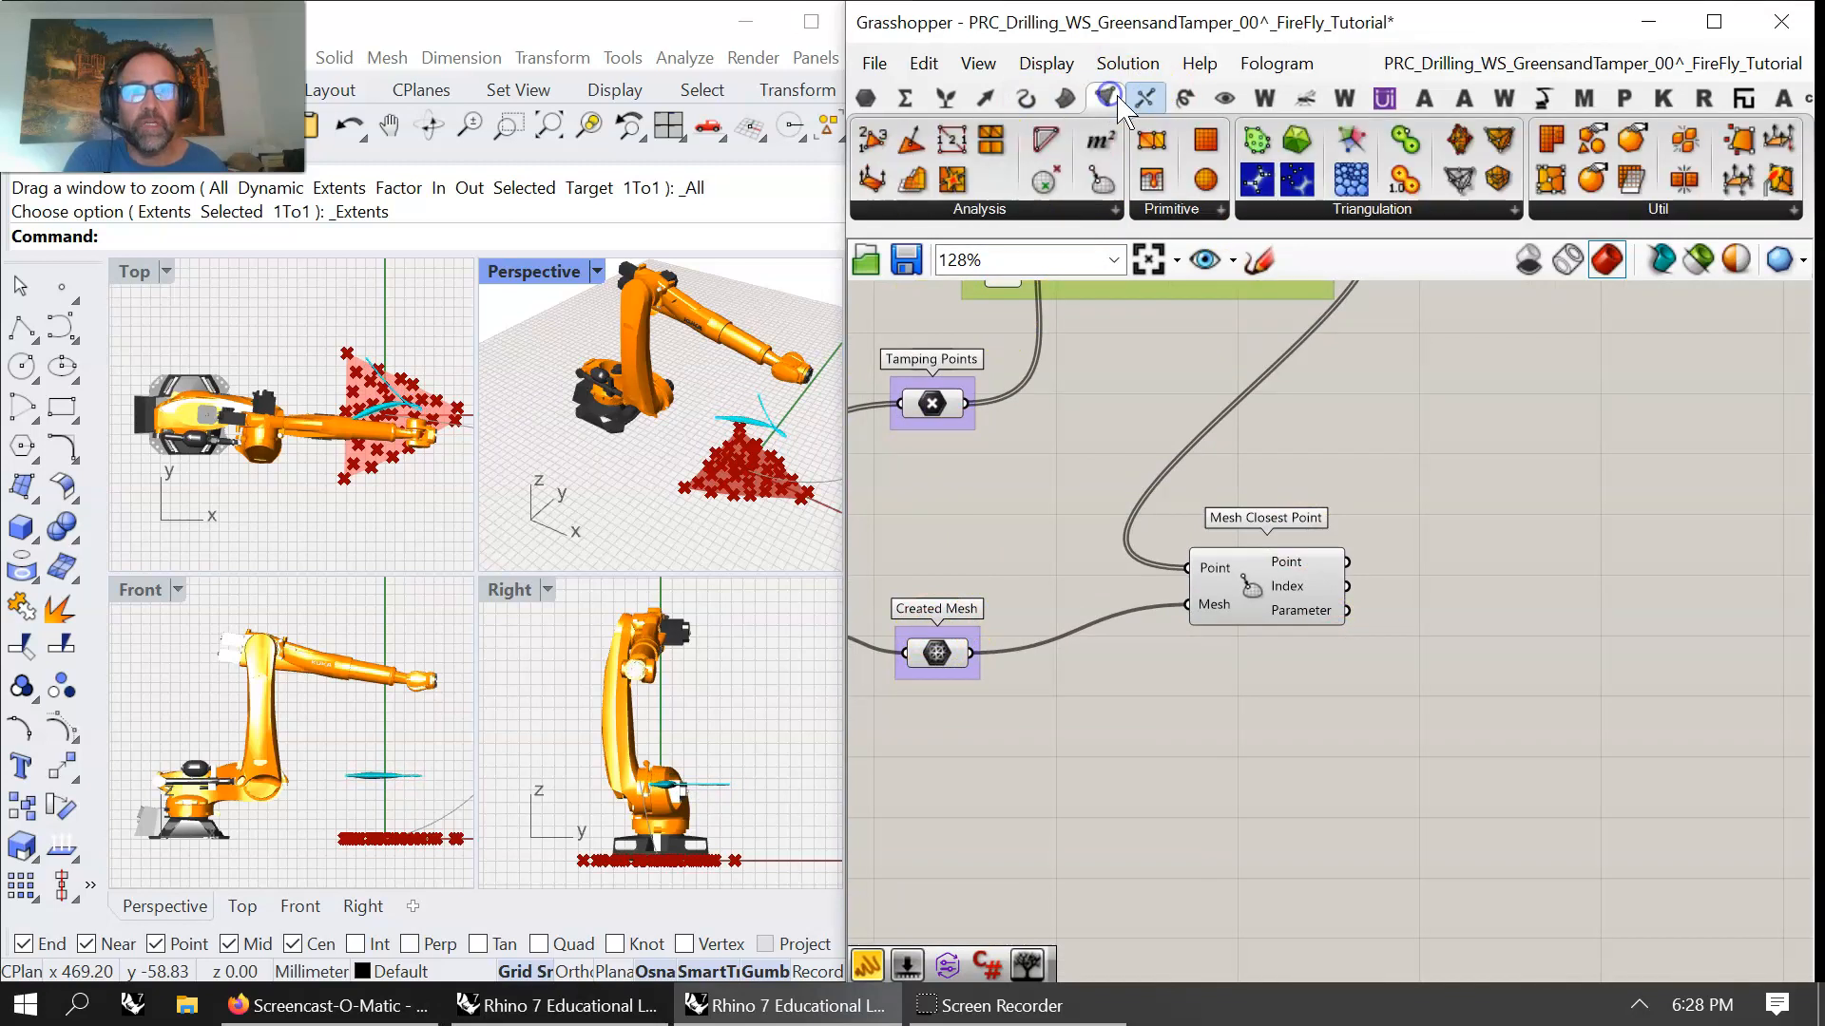
left_click(1331, 208)
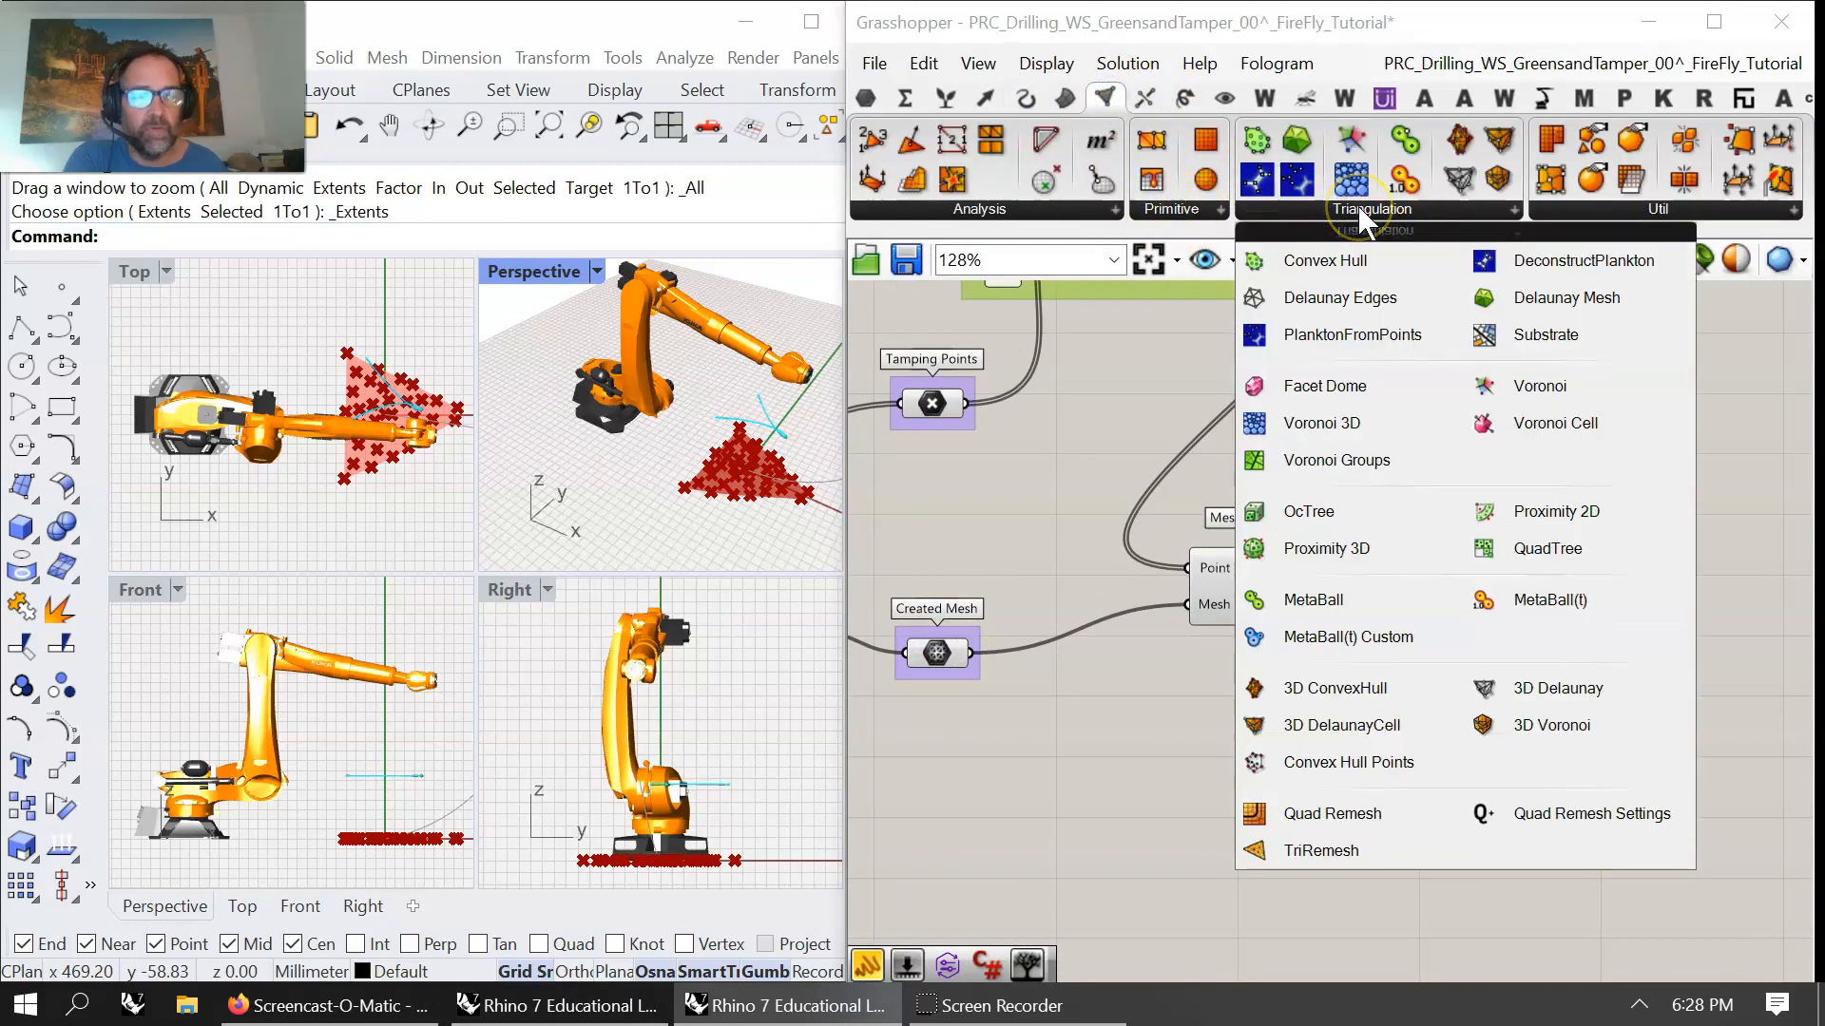
left_click(1610, 207)
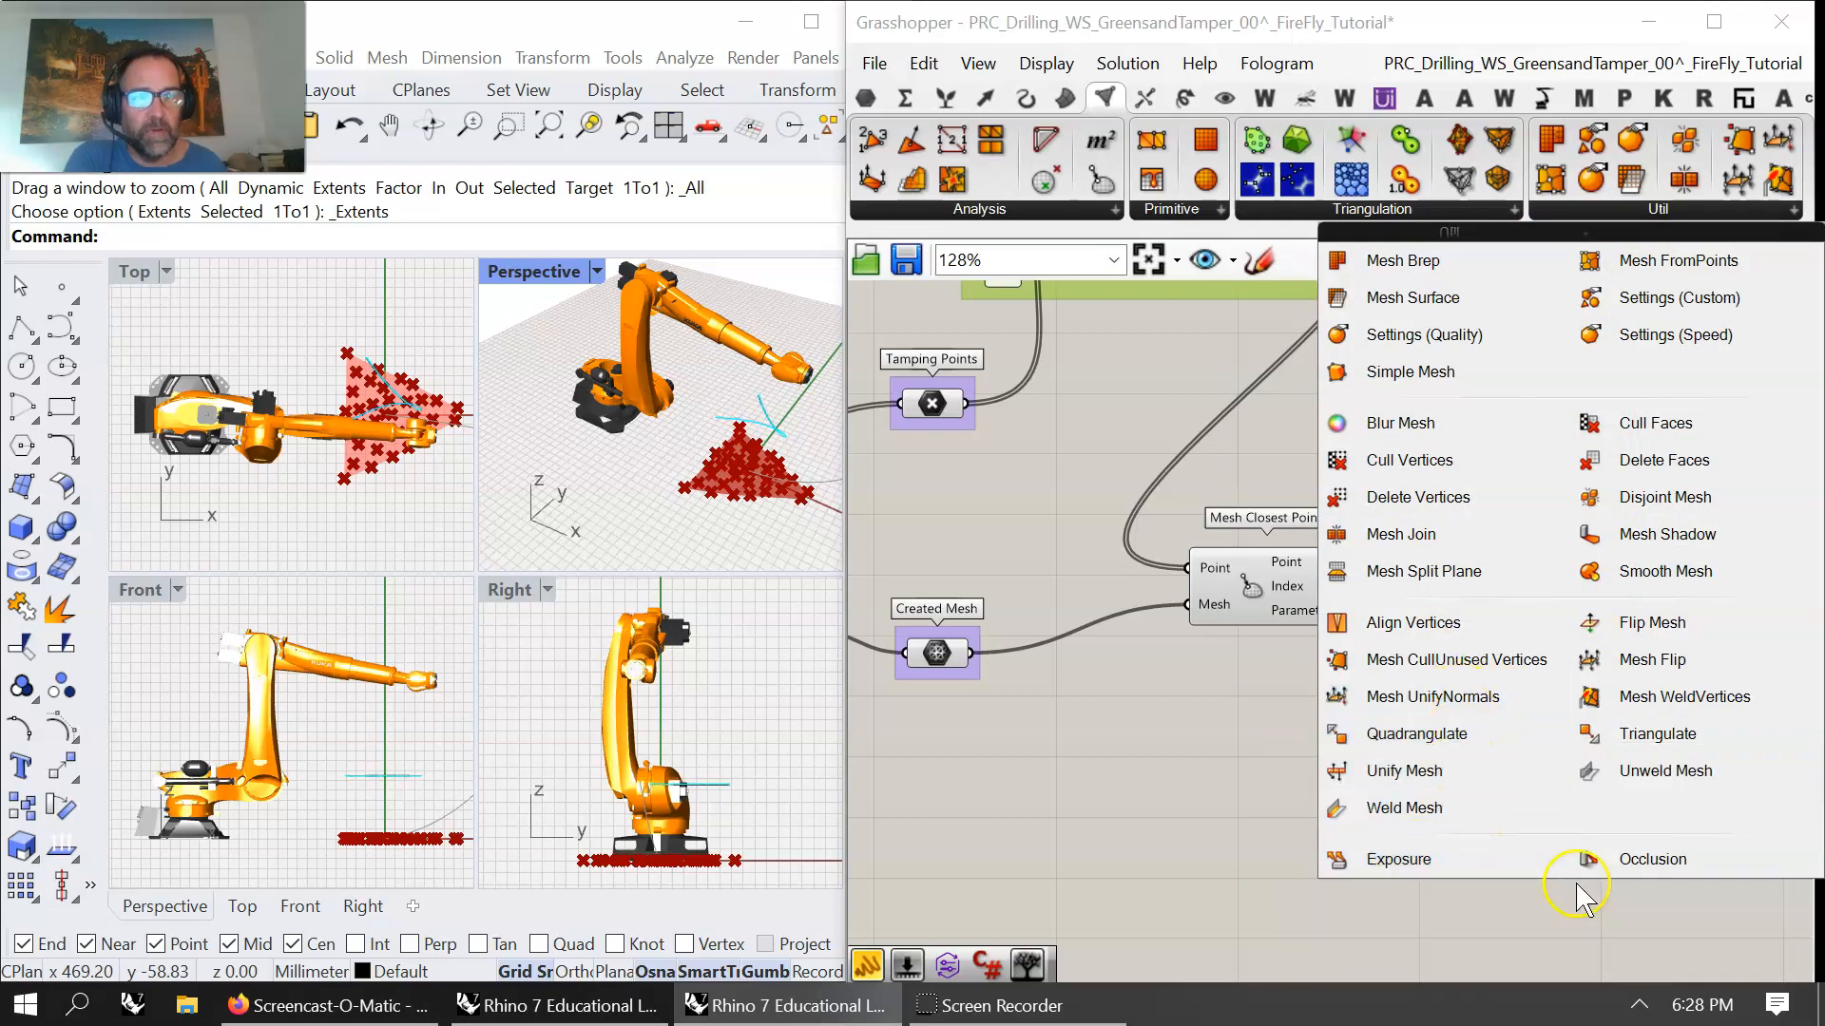
left_click(1223, 738)
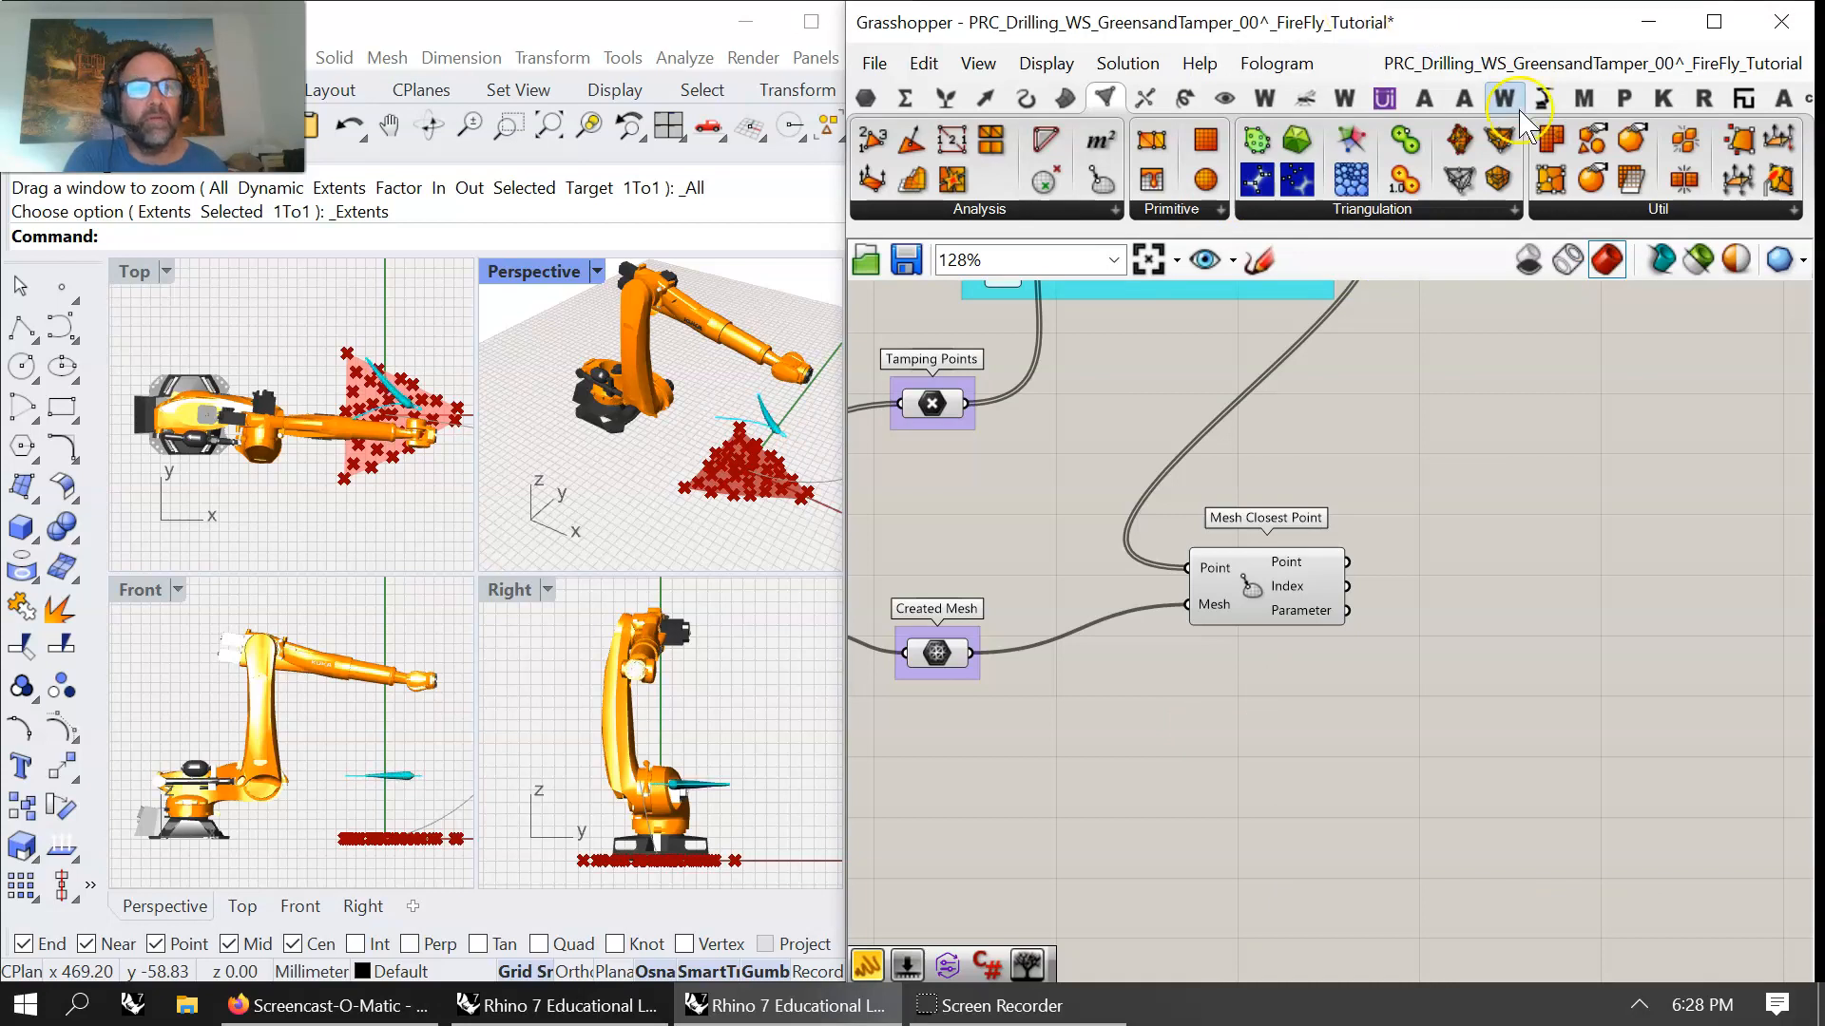
left_click(1380, 221)
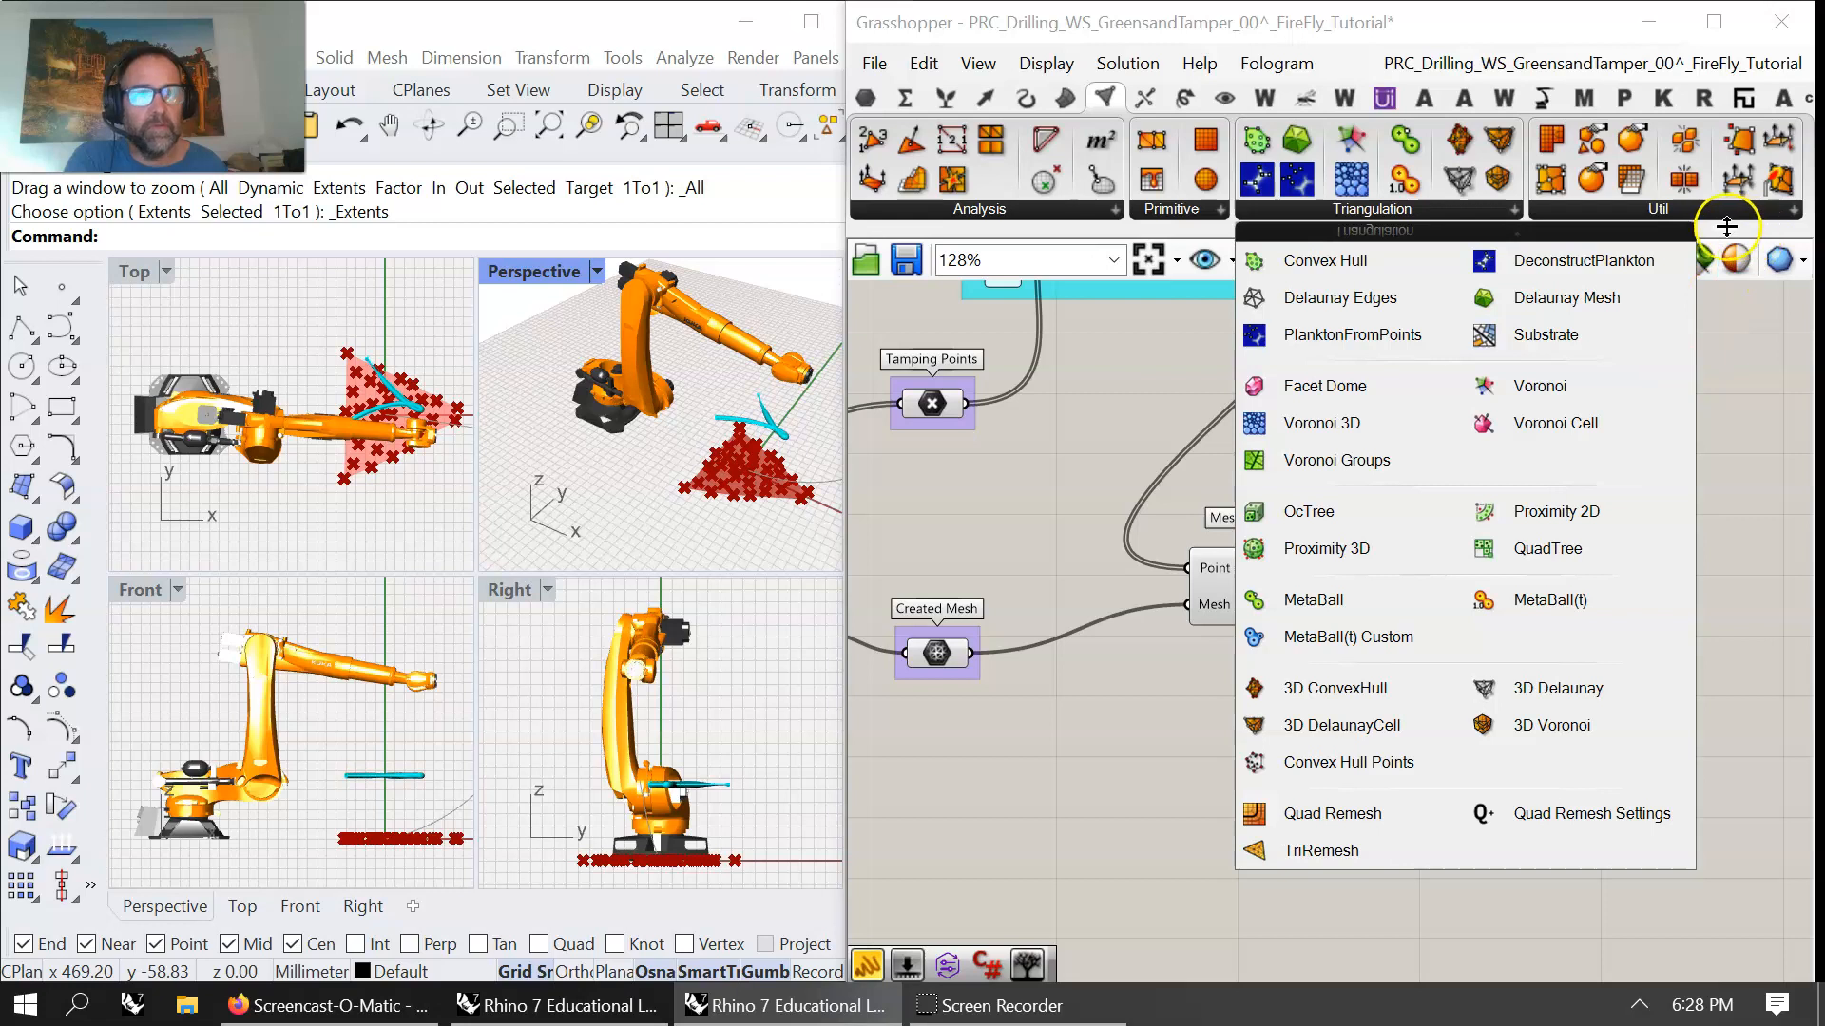
left_click(1680, 209)
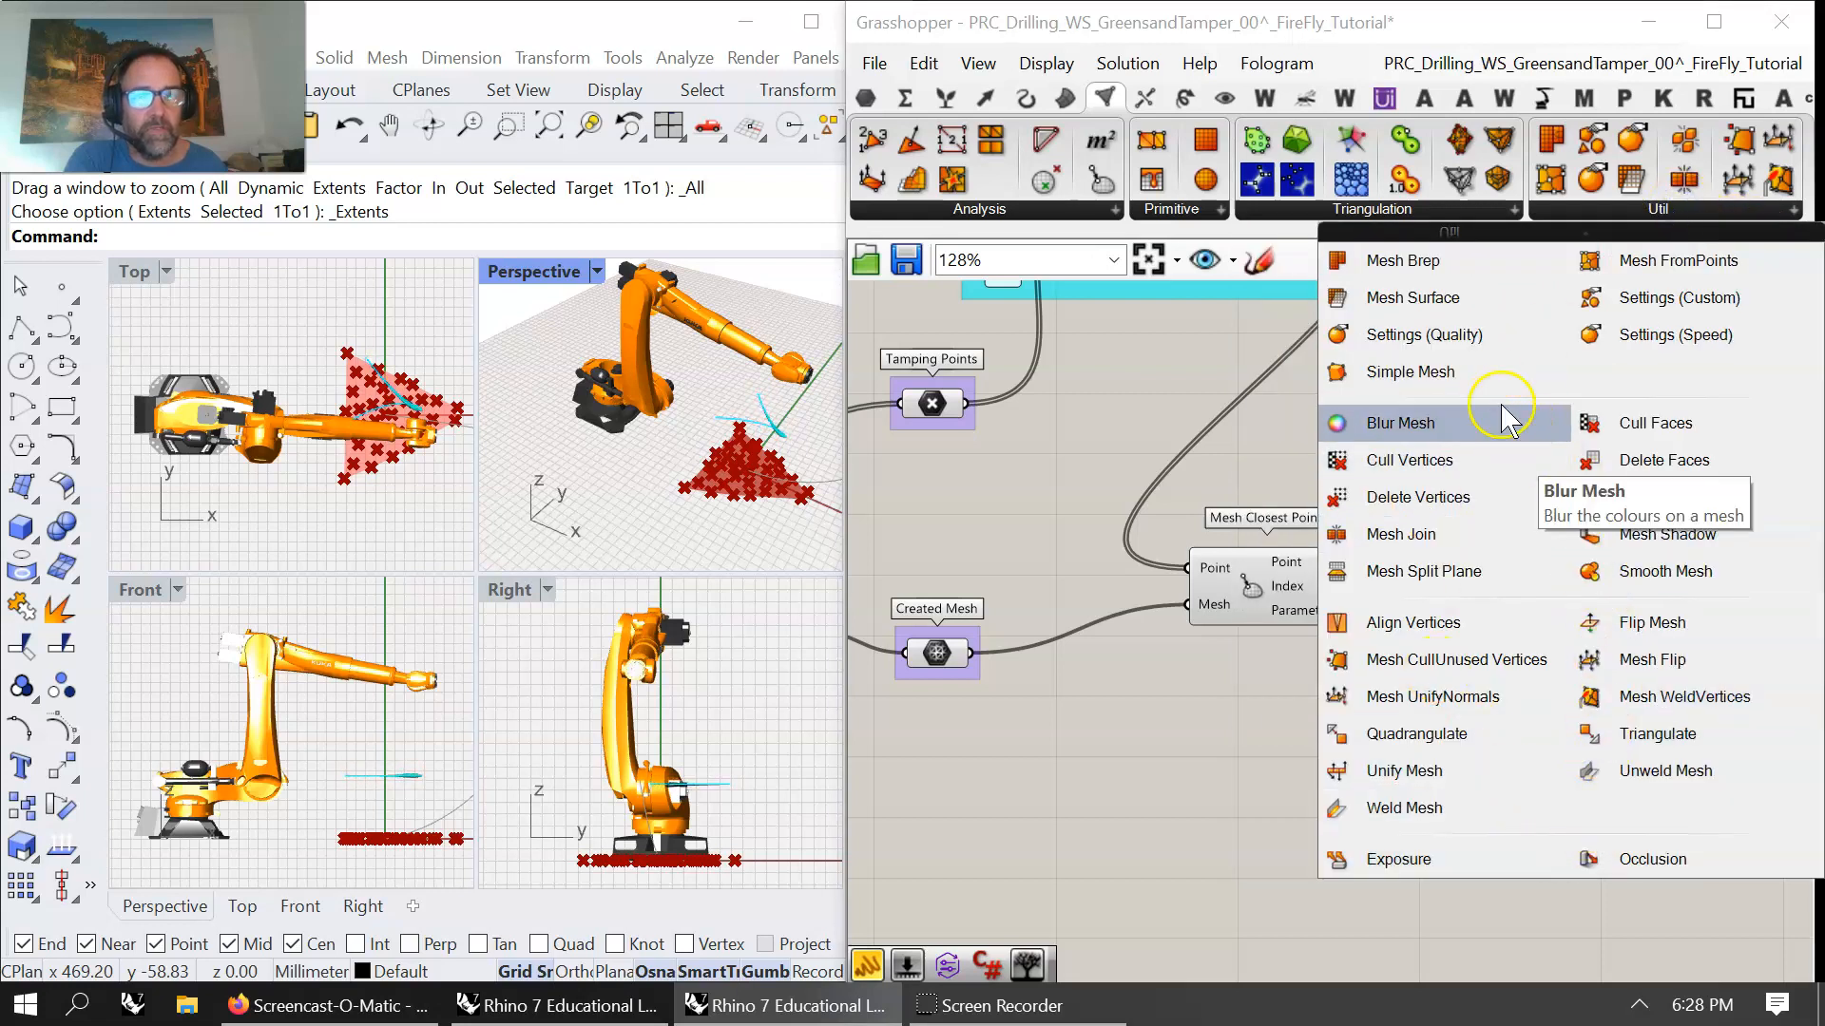
left_click(1072, 205)
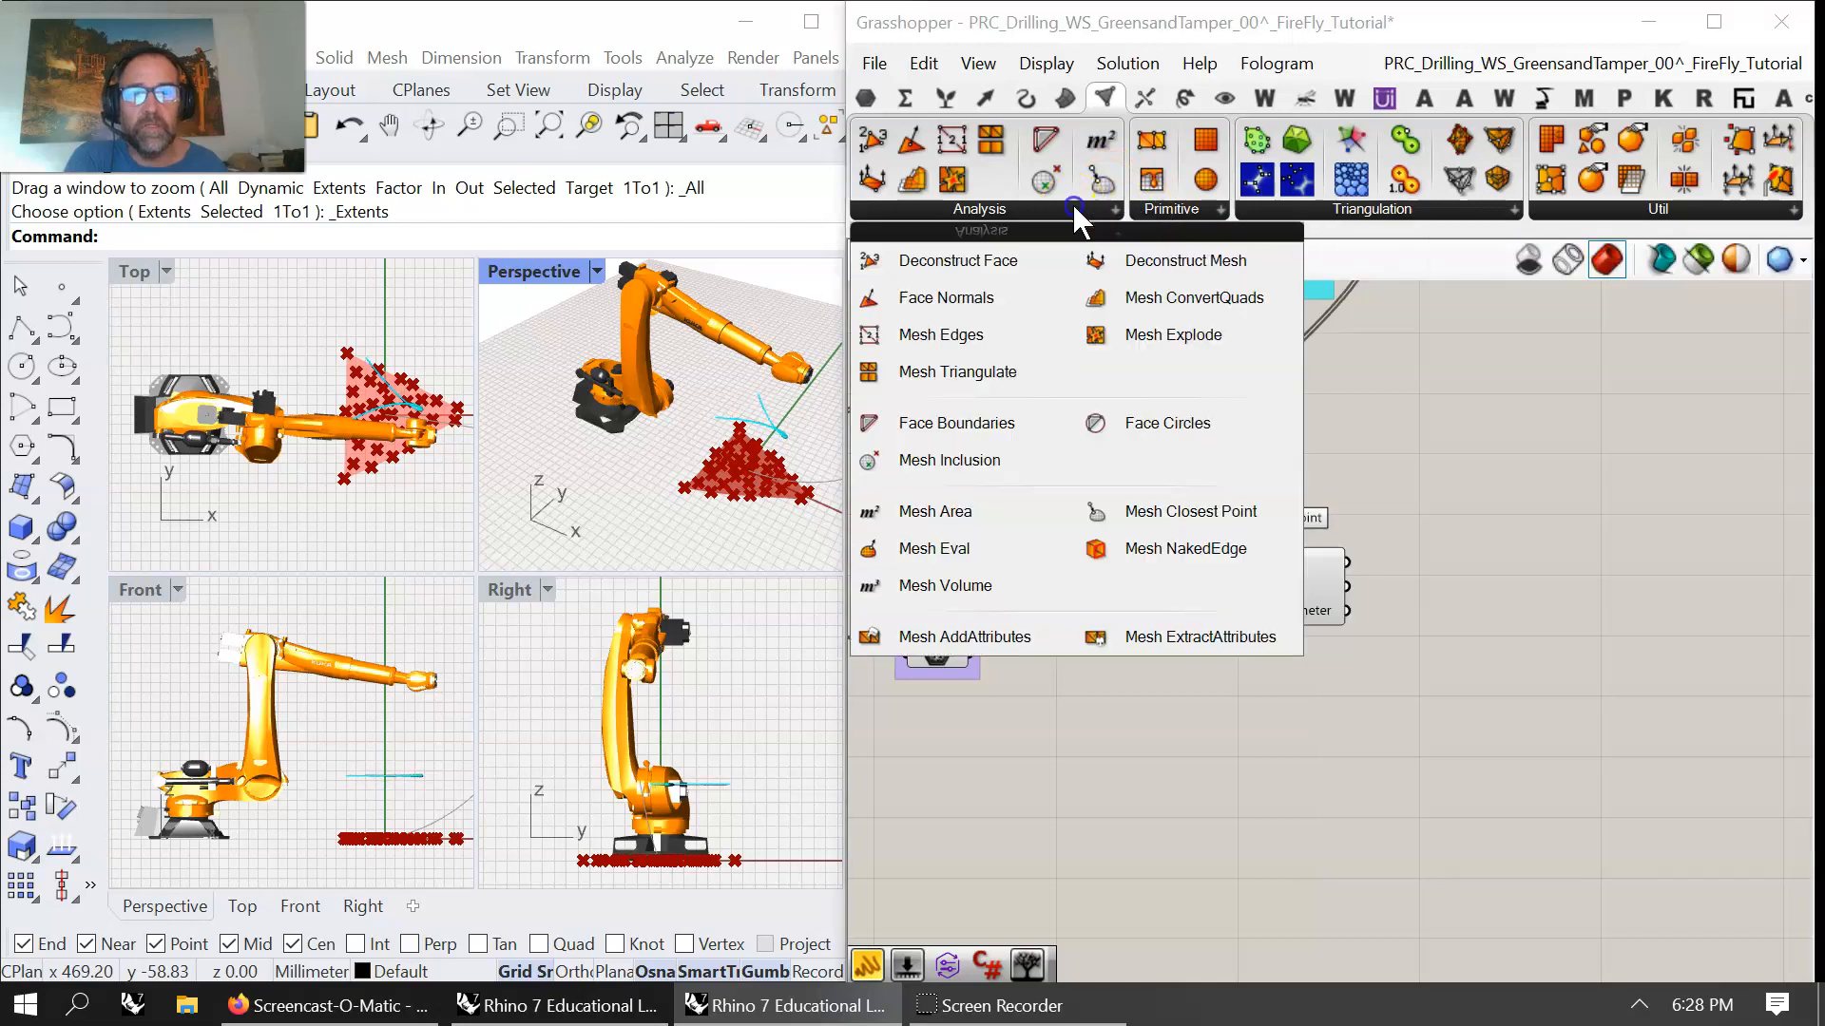
left_click_drag(920, 147, 1137, 755)
left_click_drag(970, 653, 1060, 742)
mouse_move(1183, 757)
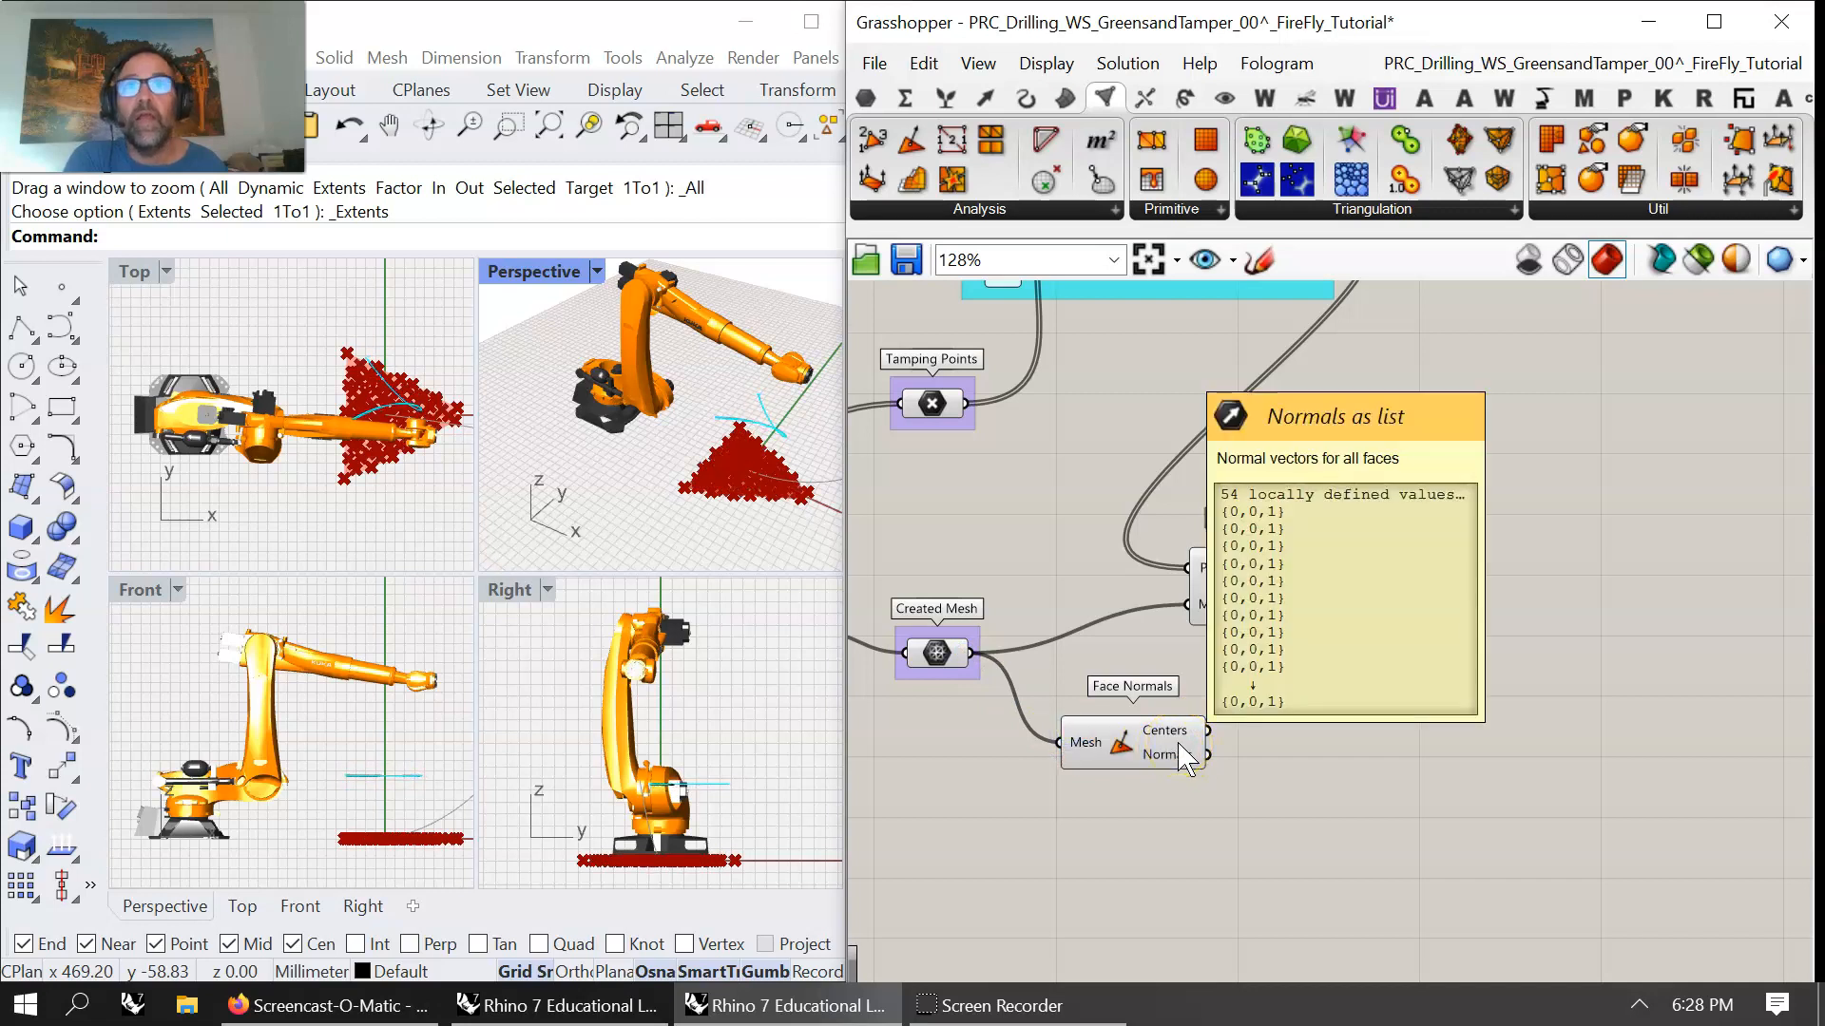
- Add a List Item component beside Mesh Closest Point and connect the closest point's Index output to its Index input
left_click(942, 99)
left_click_drag(871, 142, 1451, 653)
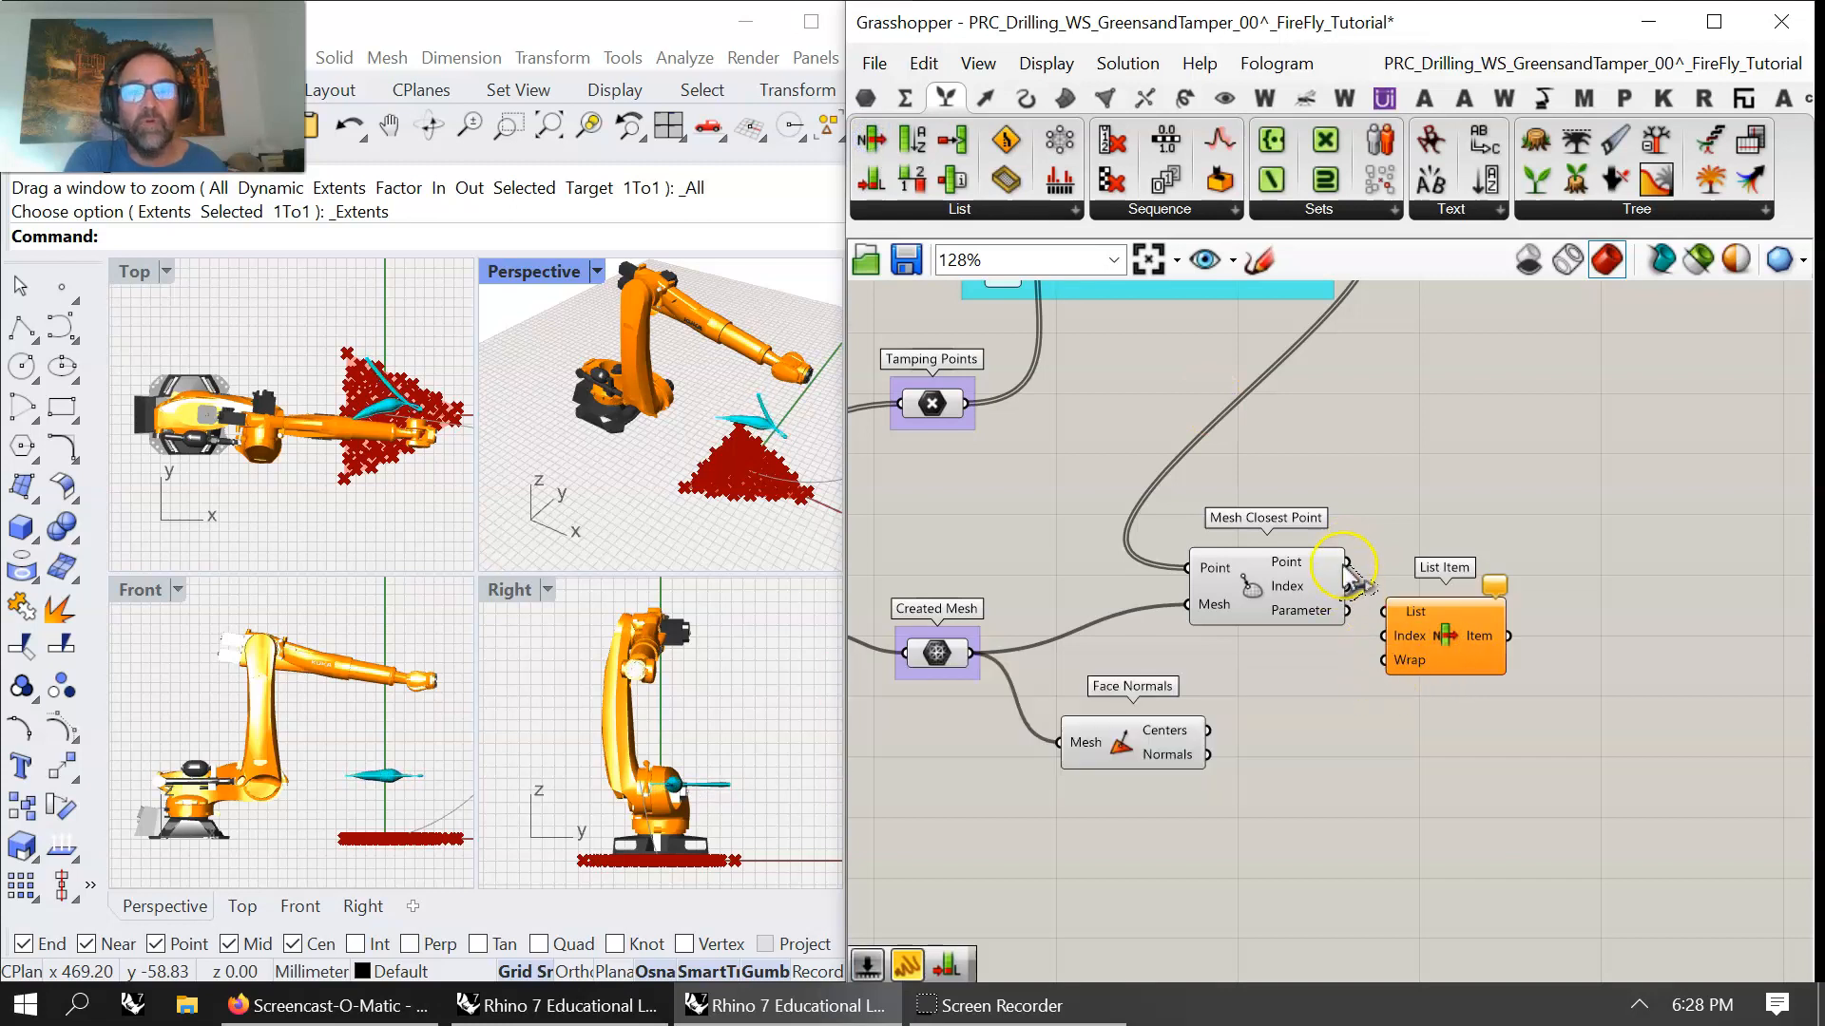
left_click_drag(1292, 600, 1384, 636)
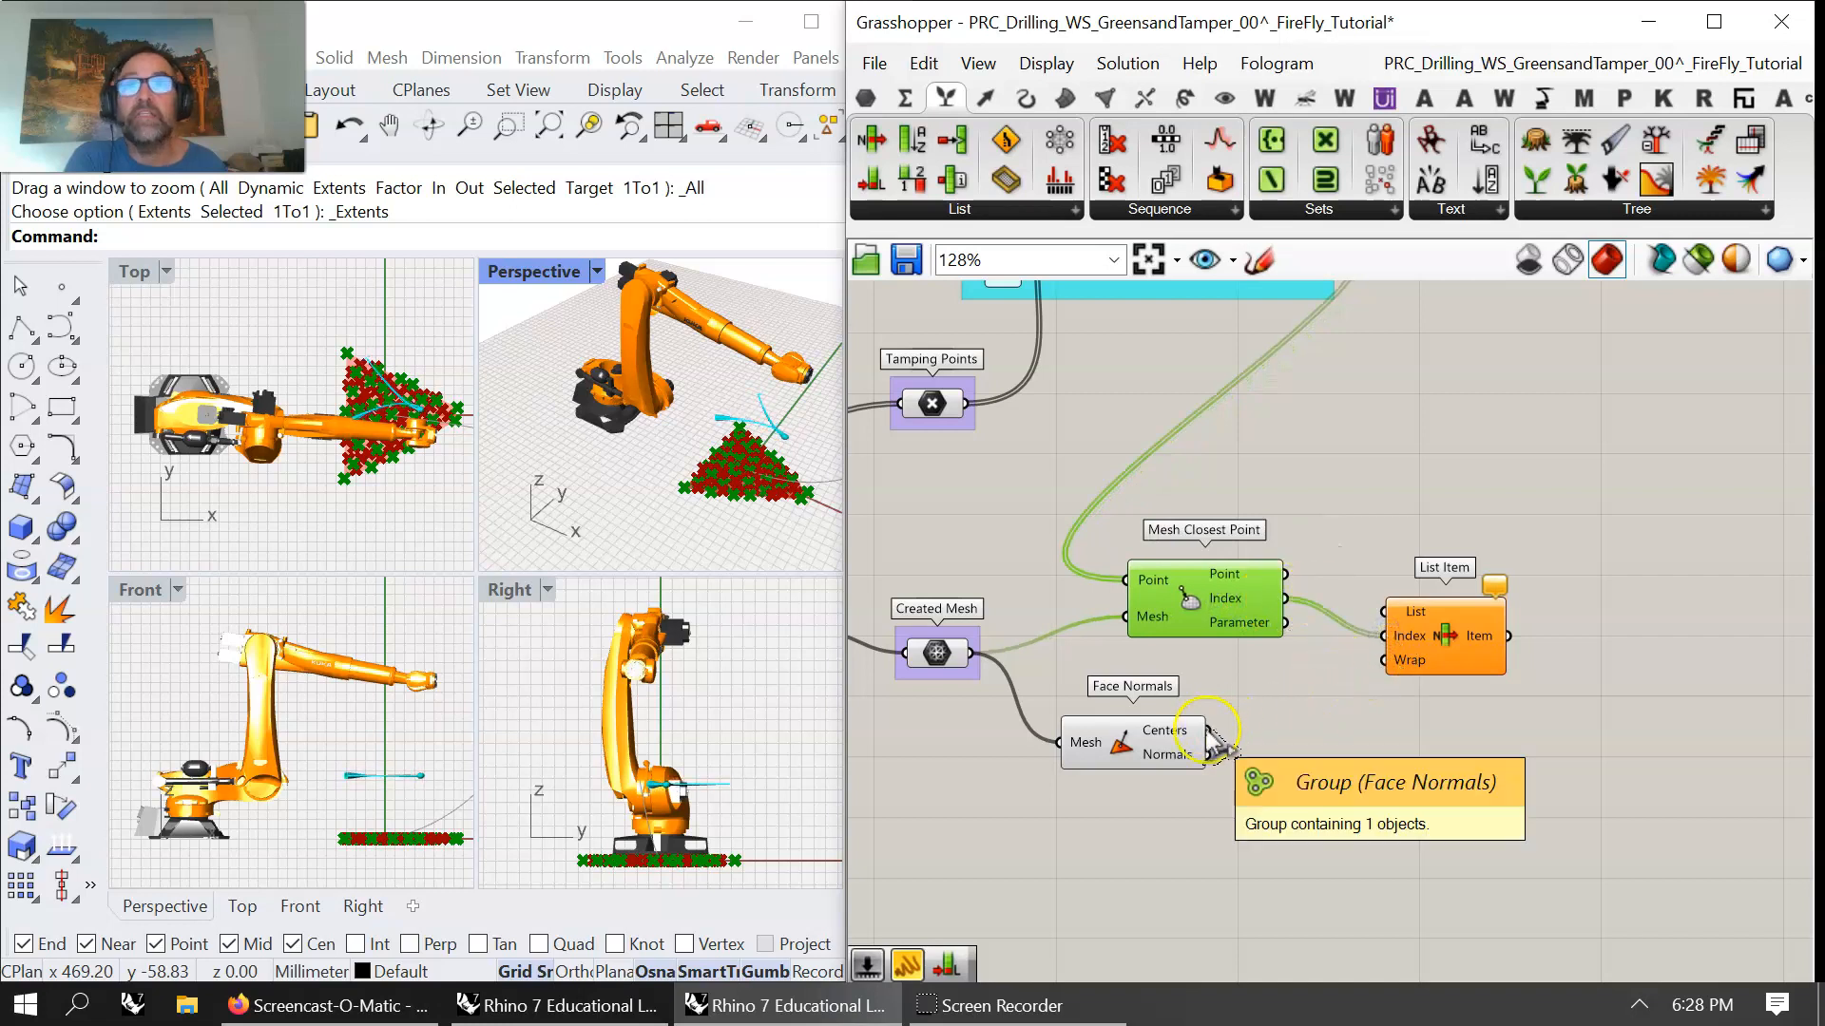
- Feed the Normals output of Face Normals into List Item's List input and line Face Normals up beneath Mesh Closest Point
left_click_drag(1207, 730, 1411, 612)
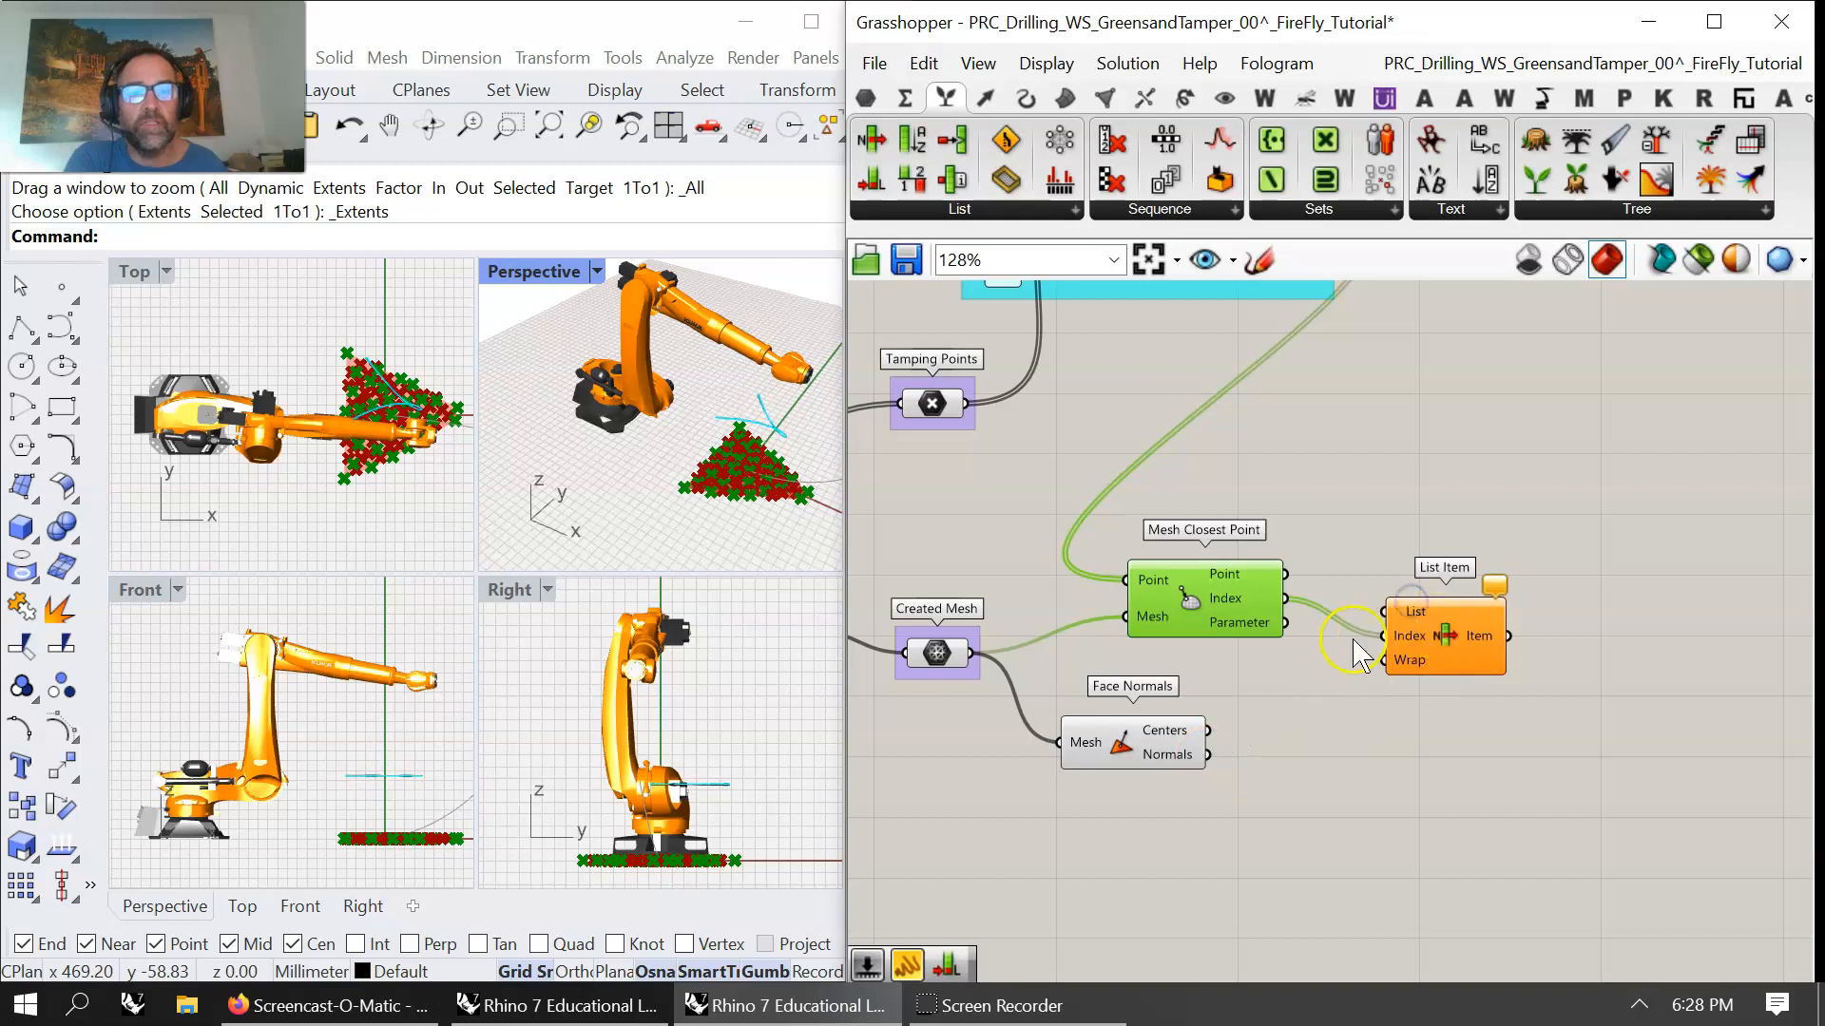
left_click_drag(1209, 755, 1437, 651)
left_click_drag(1155, 746, 1216, 739)
mouse_move(1490, 657)
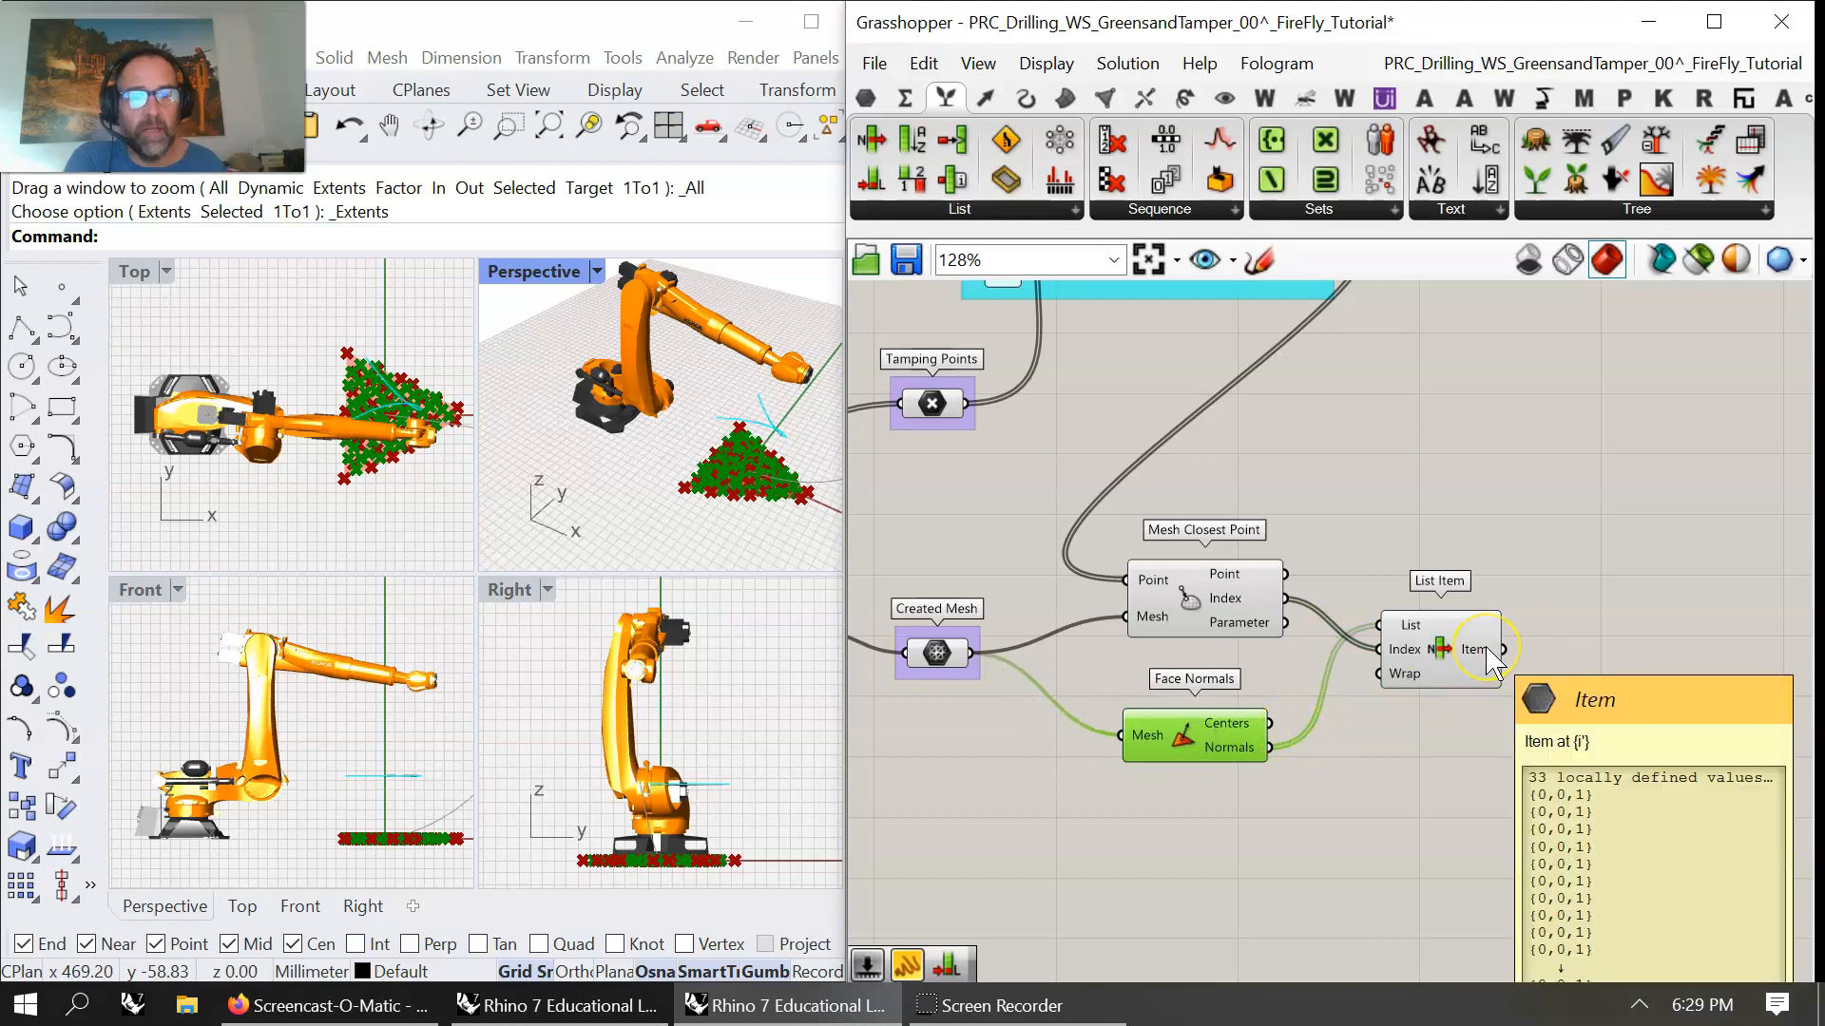
left_click(1494, 661)
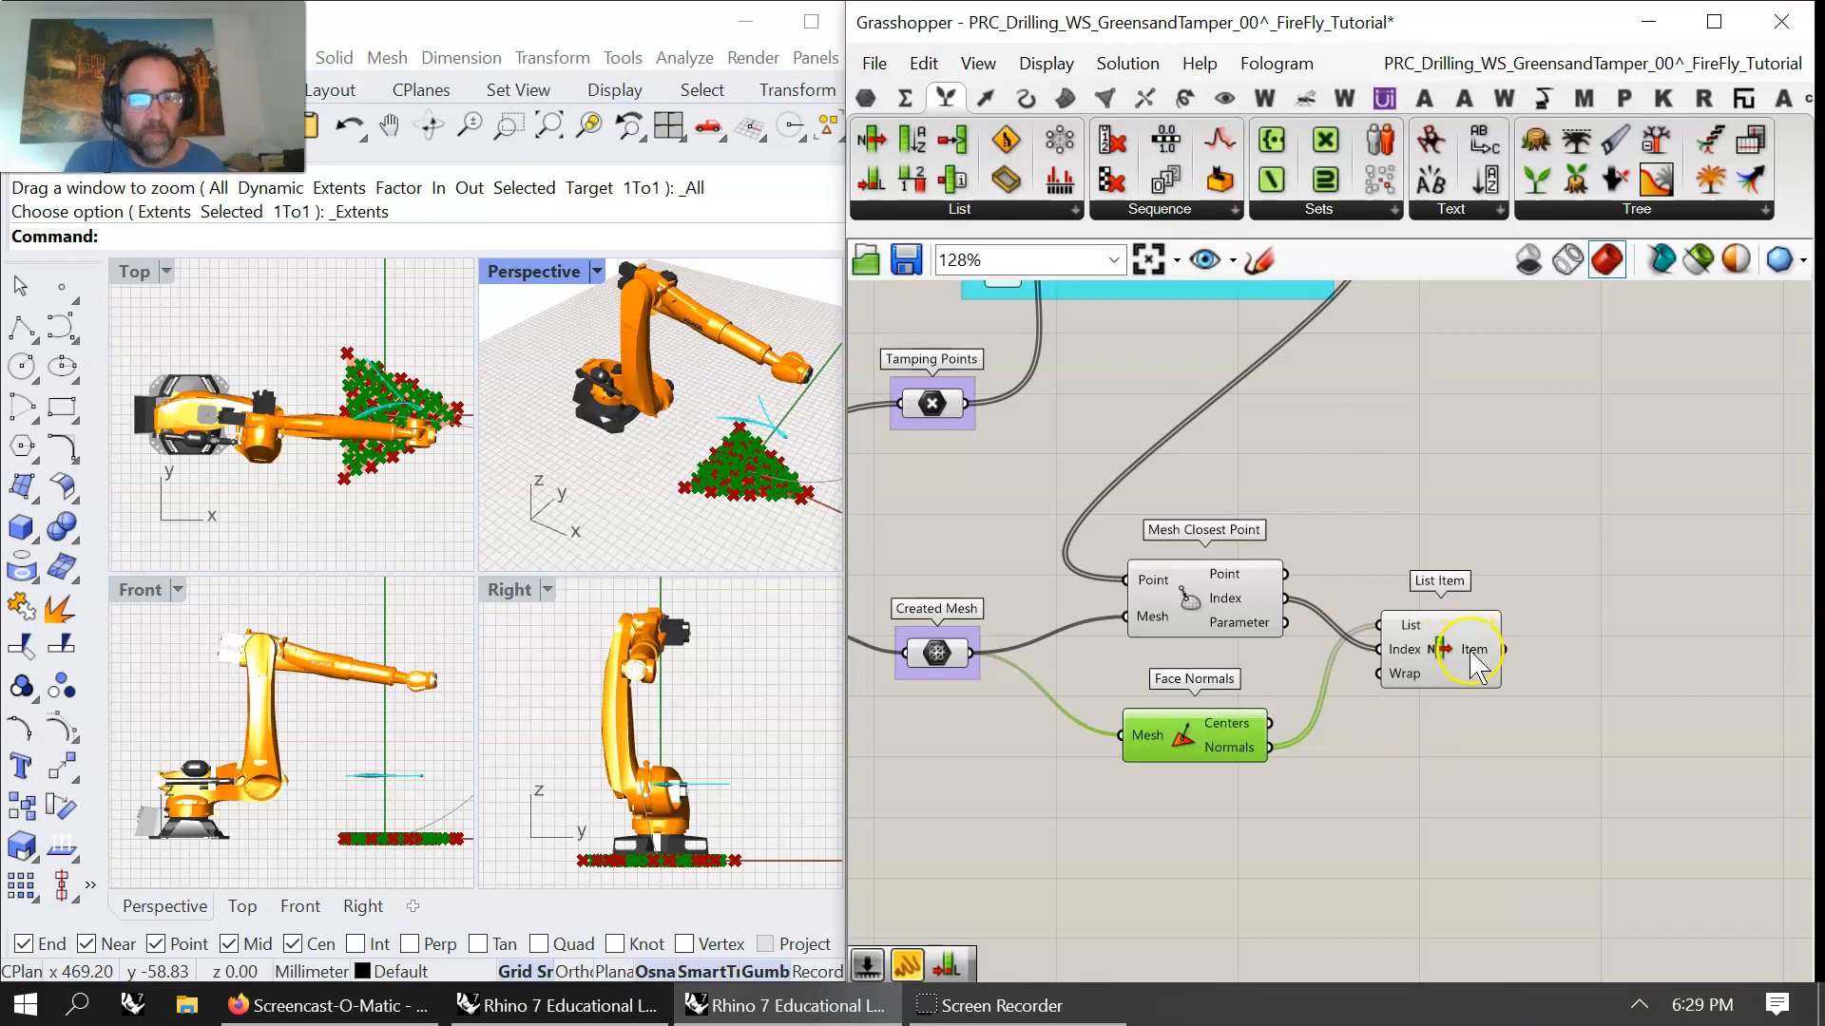
mouse_move(1475, 654)
- Group Mesh Closest Point, Face Normals and List Item together
left_click_drag(1464, 808, 1027, 547)
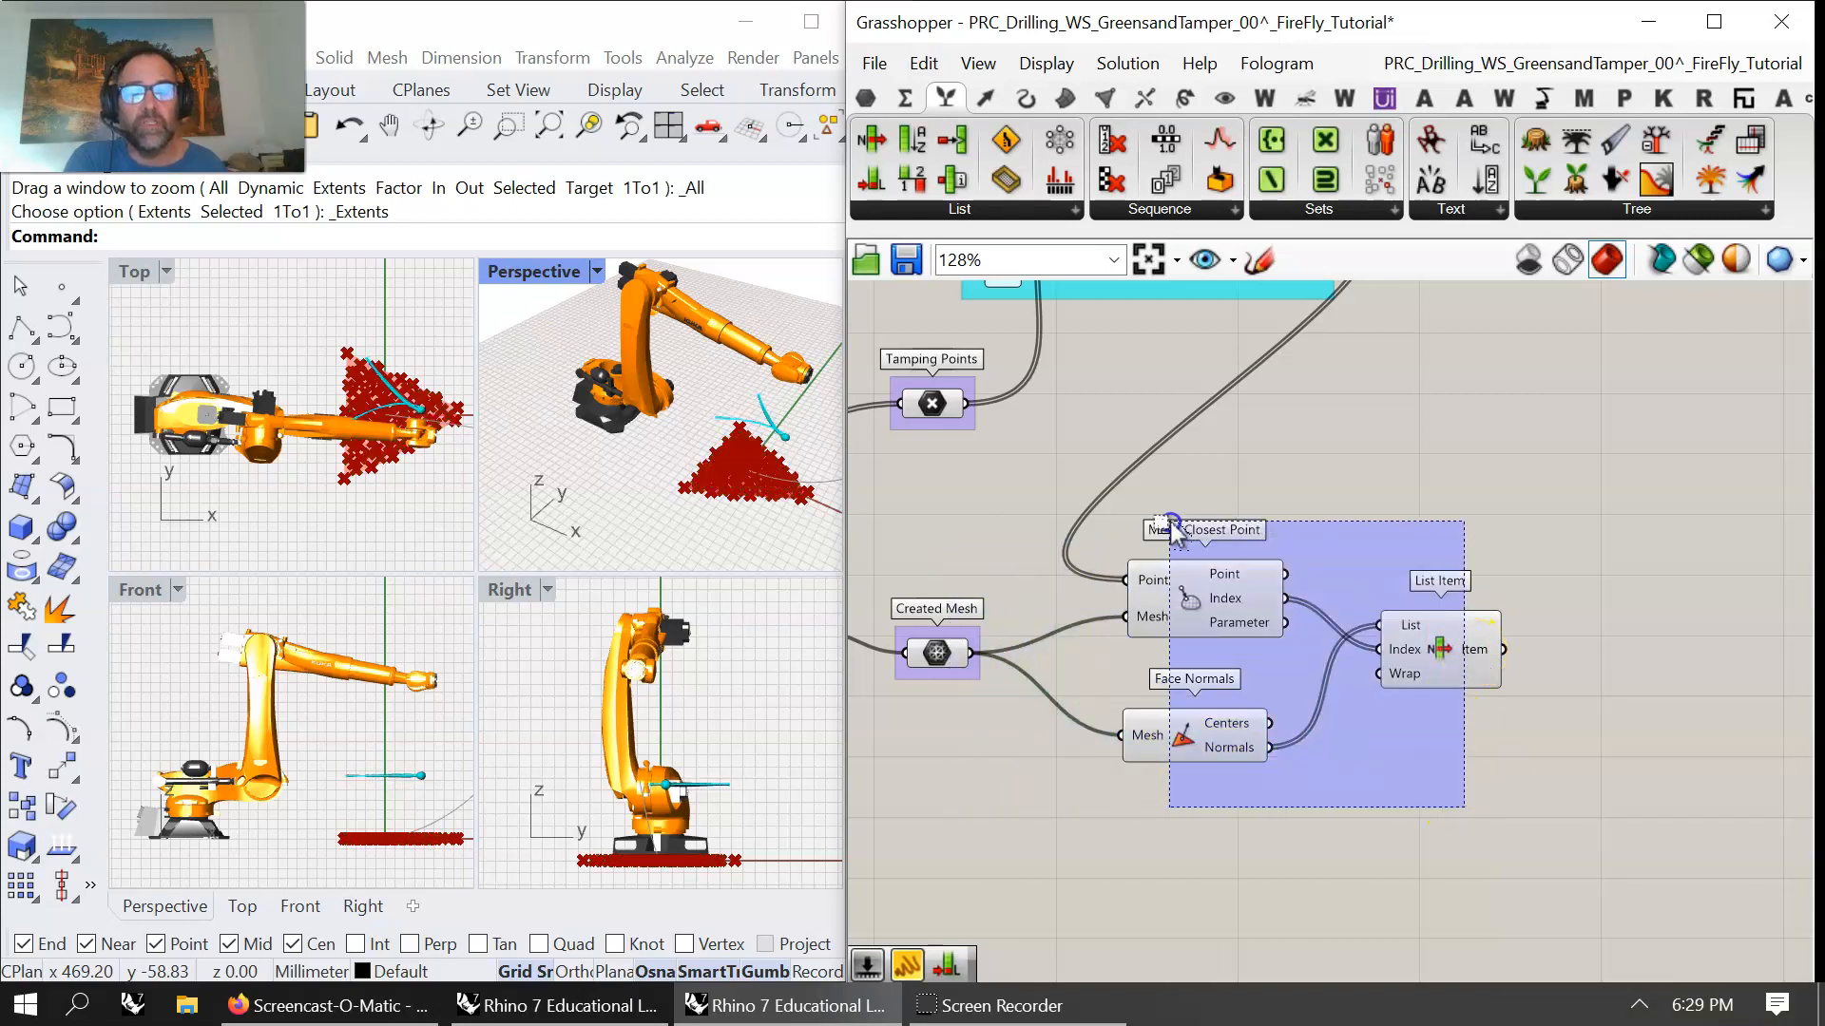
right_click(1388, 489)
left_click(1456, 684)
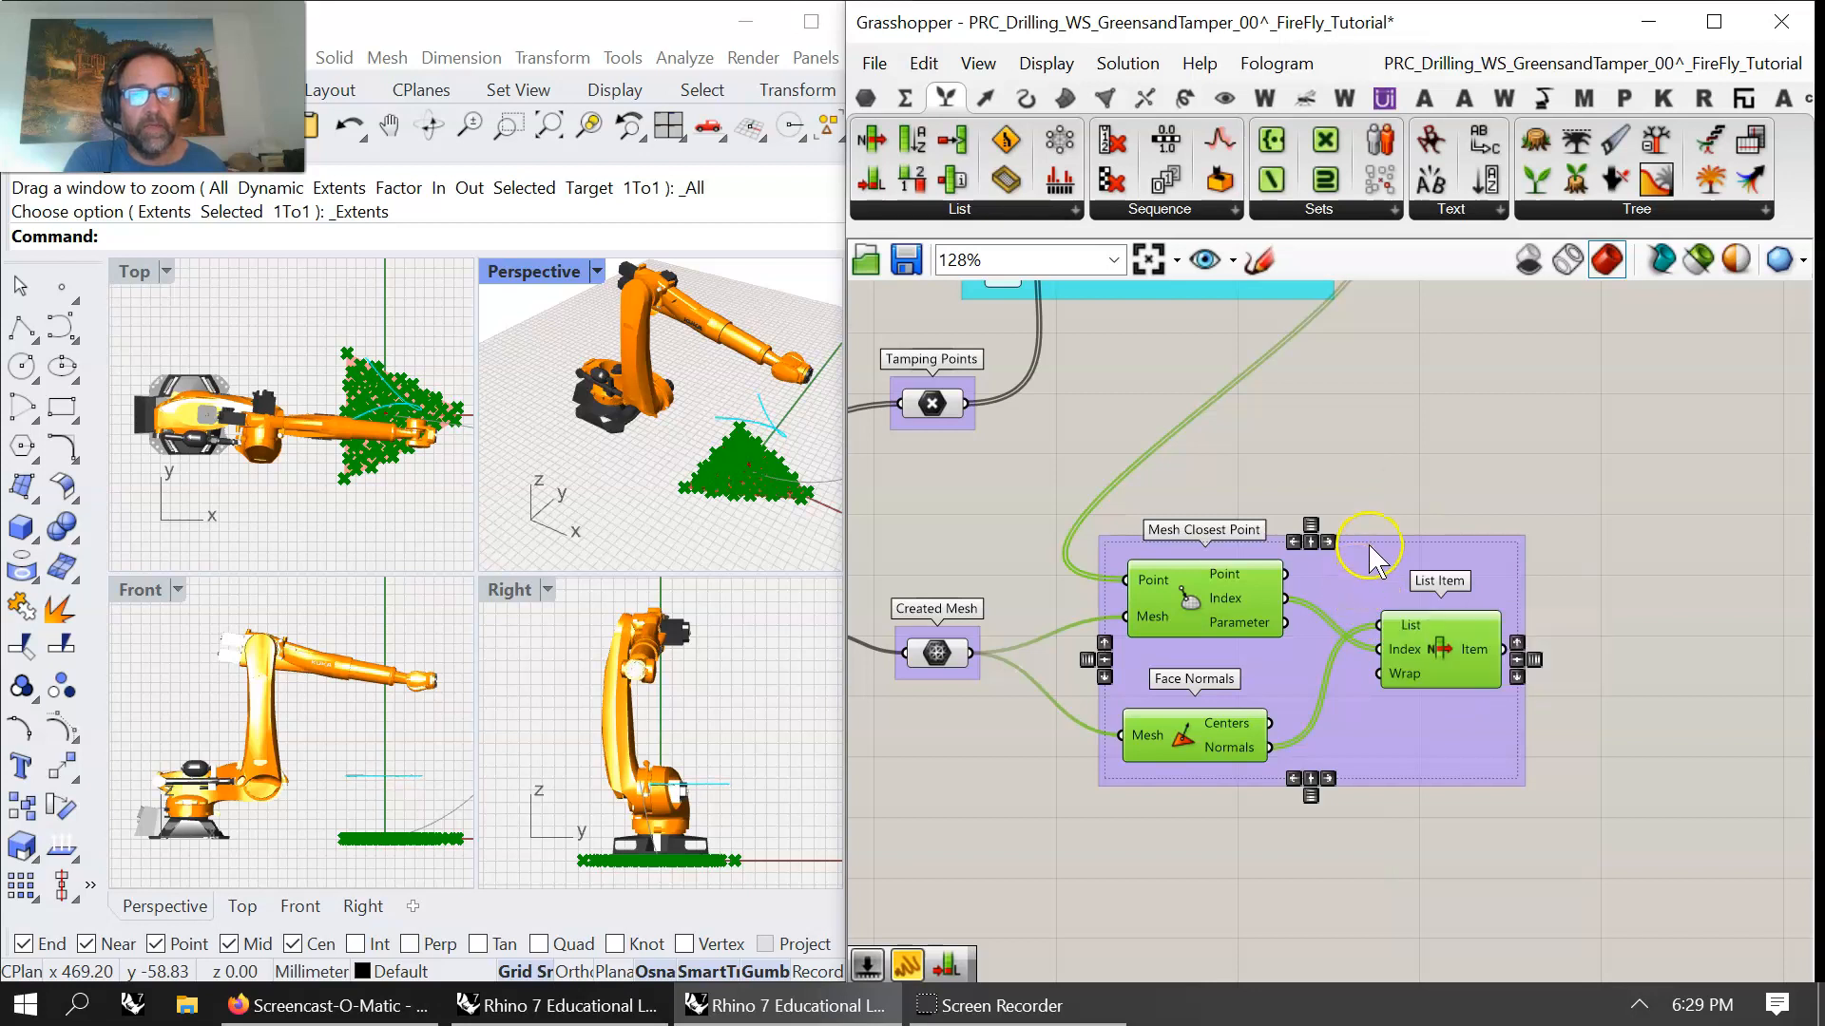
- Copy the Base Geometry title above the new group, add it to that group and move List Item farther right
scroll(1337, 403, "down", 4)
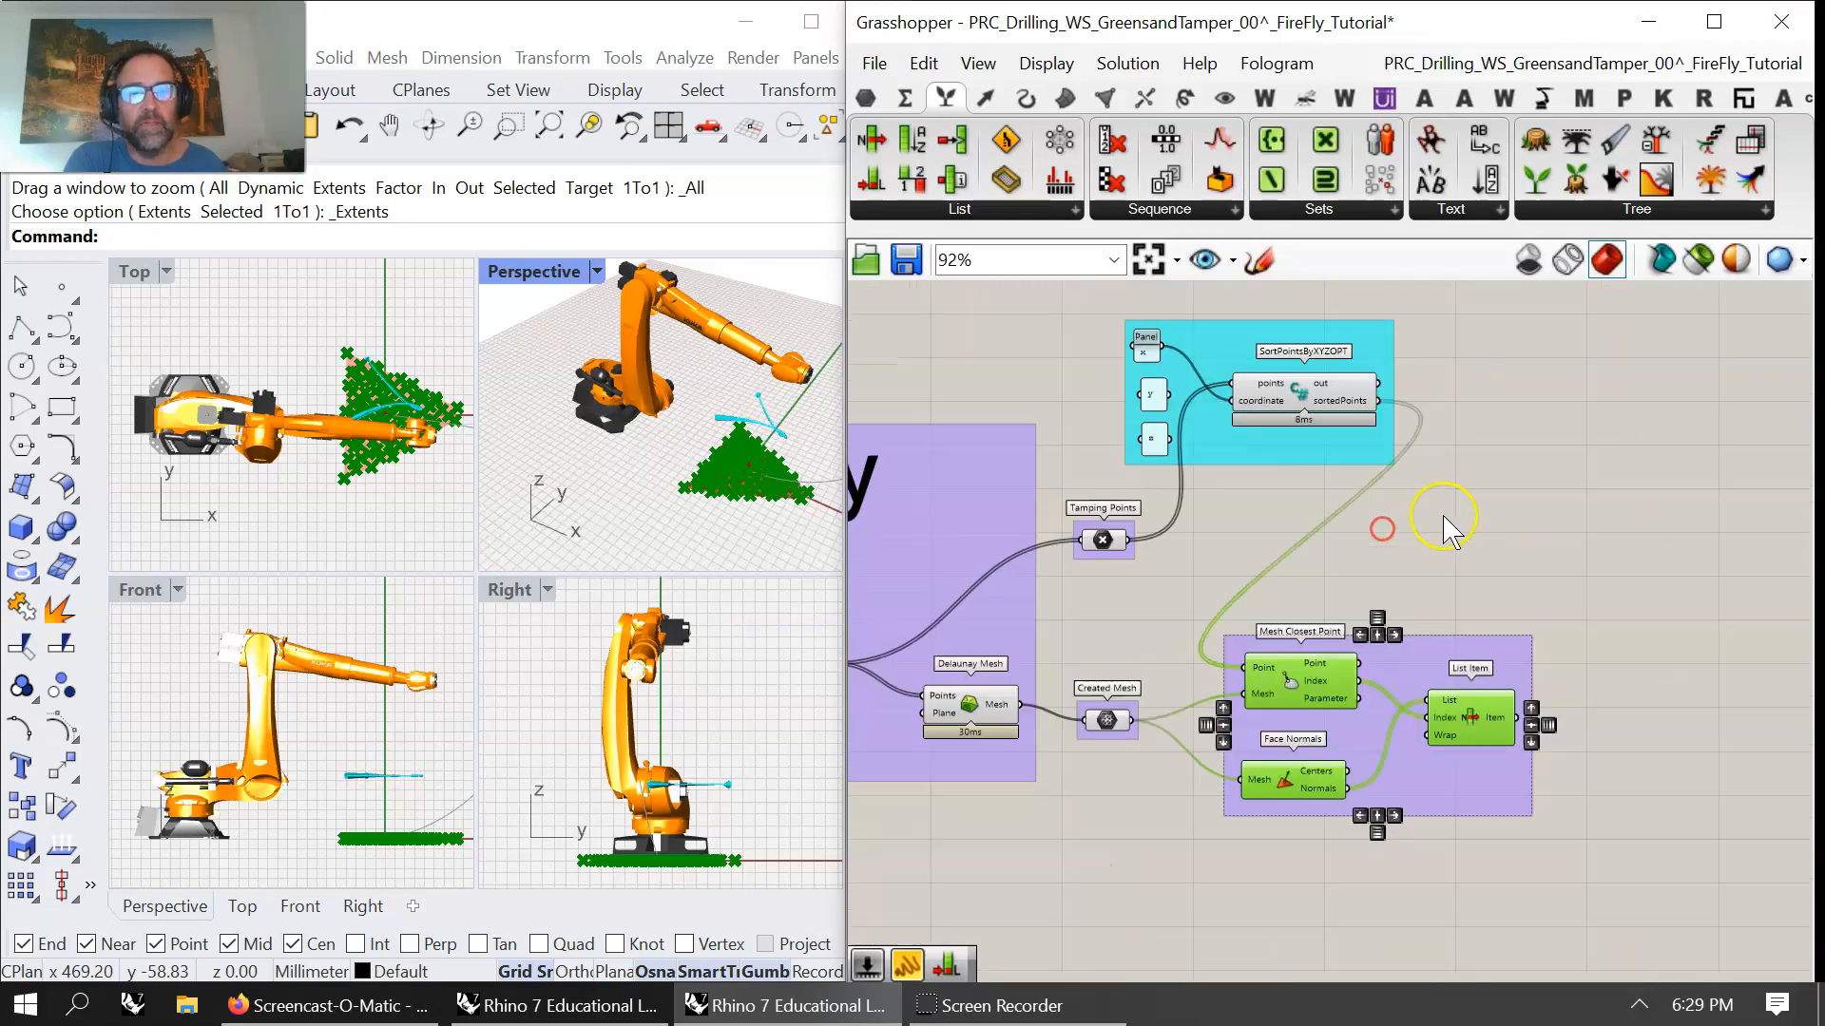
left_click(985, 521)
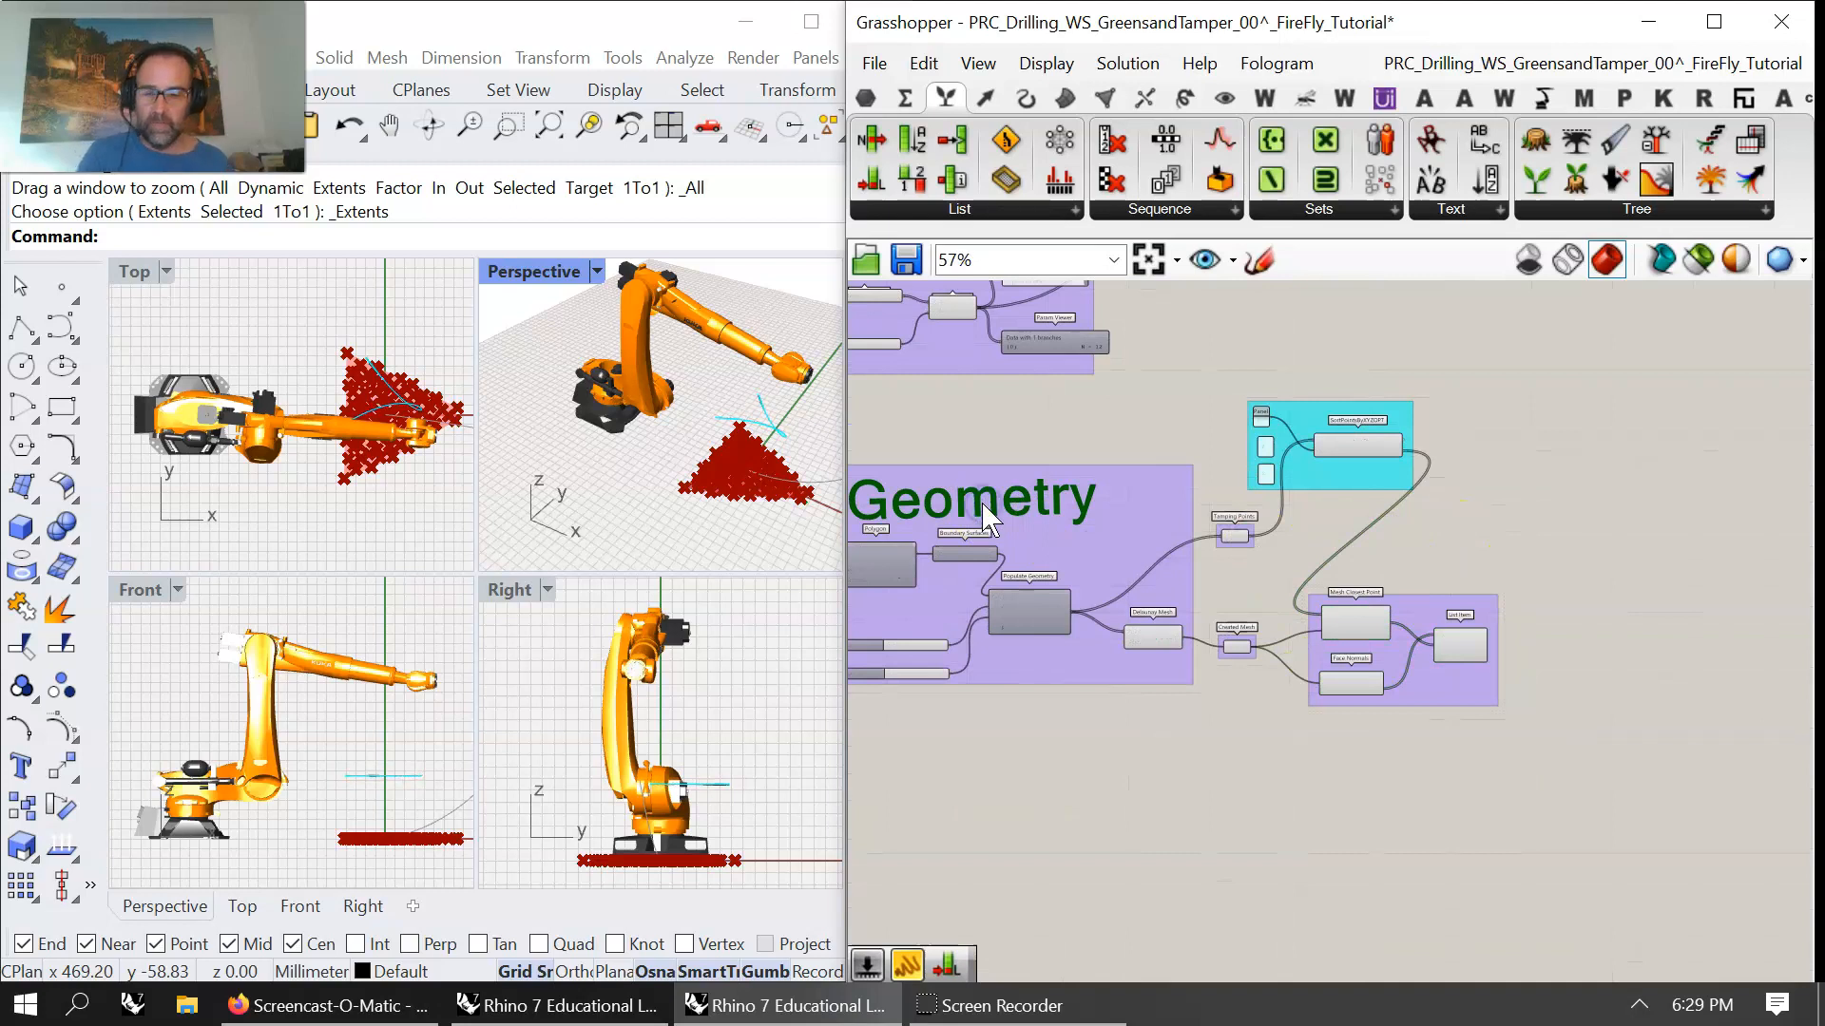
mouse_move(986, 521)
left_mouse_down()
mouse_move(1505, 589)
mouse_move(1520, 575)
mouse_move(1036, 525)
mouse_move(1017, 501)
mouse_move(1482, 533)
mouse_move(1592, 561)
mouse_move(1604, 589)
left_mouse_up()
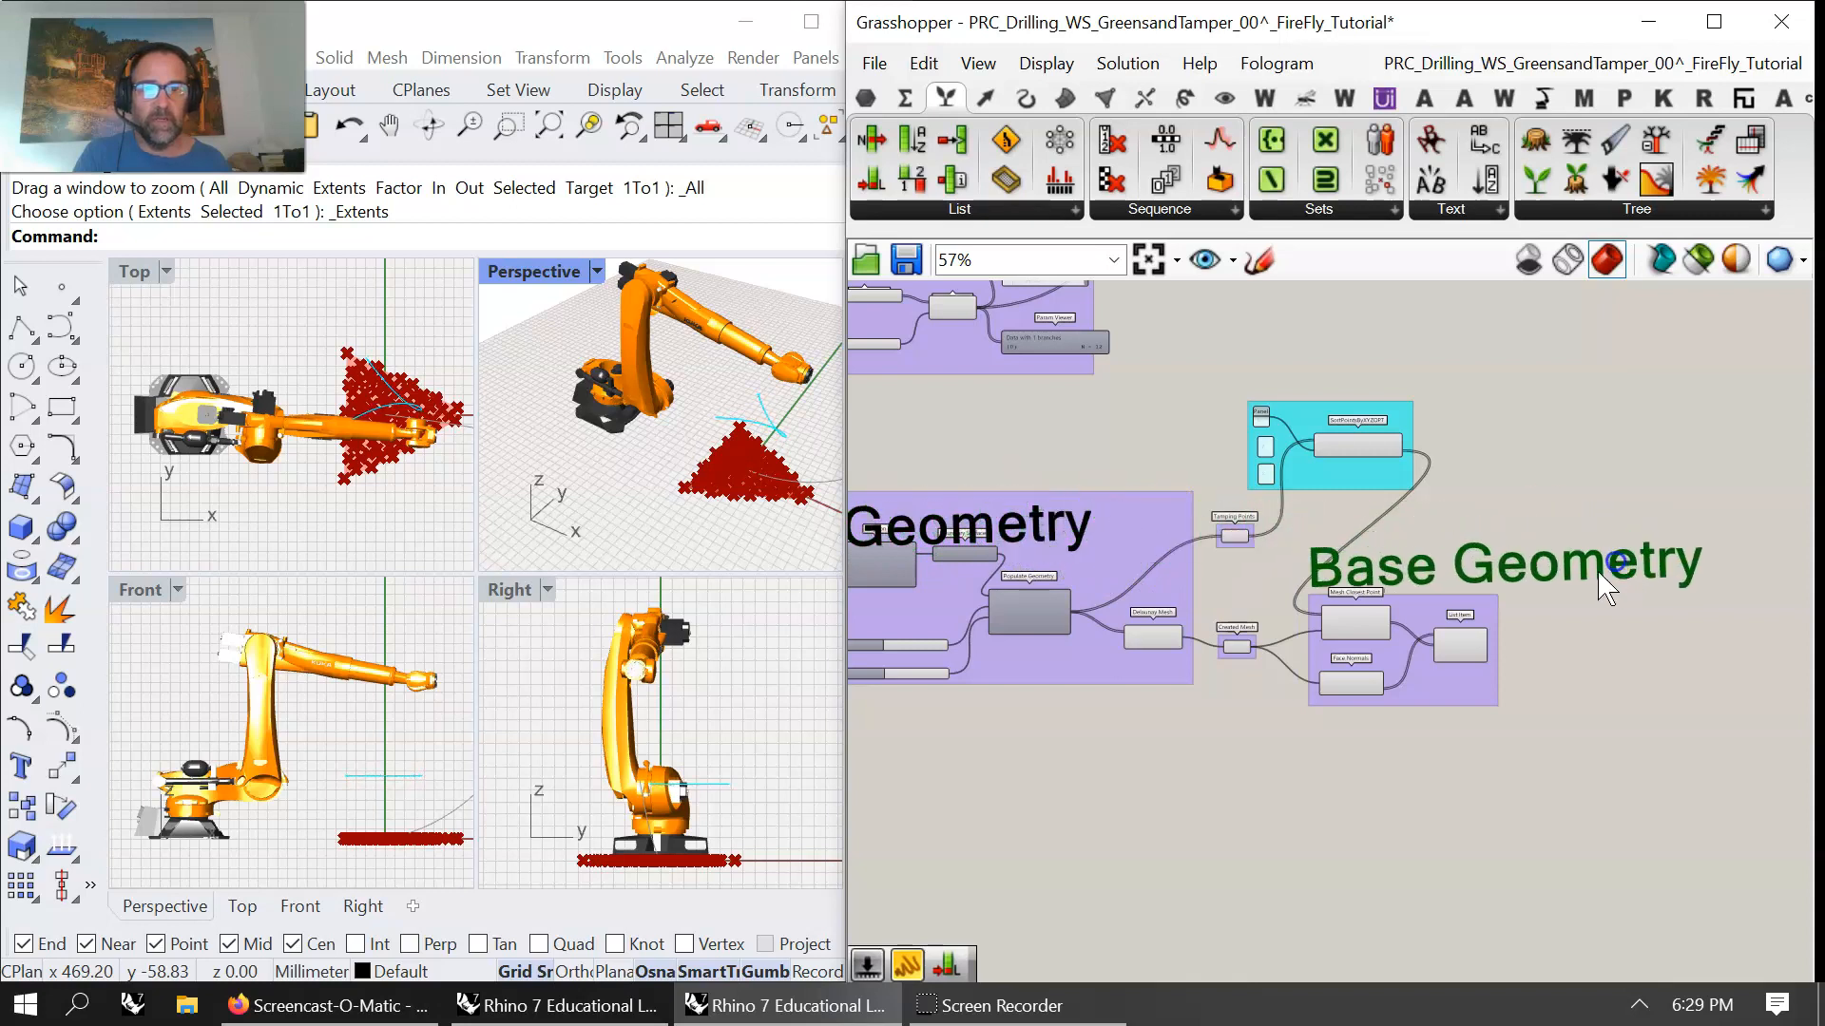
right_click(1420, 613)
left_click(1500, 814)
left_click_drag(1460, 646, 1670, 637)
- Change the copied title's text to "Get Face Normals" on two lines and space it clear above the group's components
double_click(1519, 574)
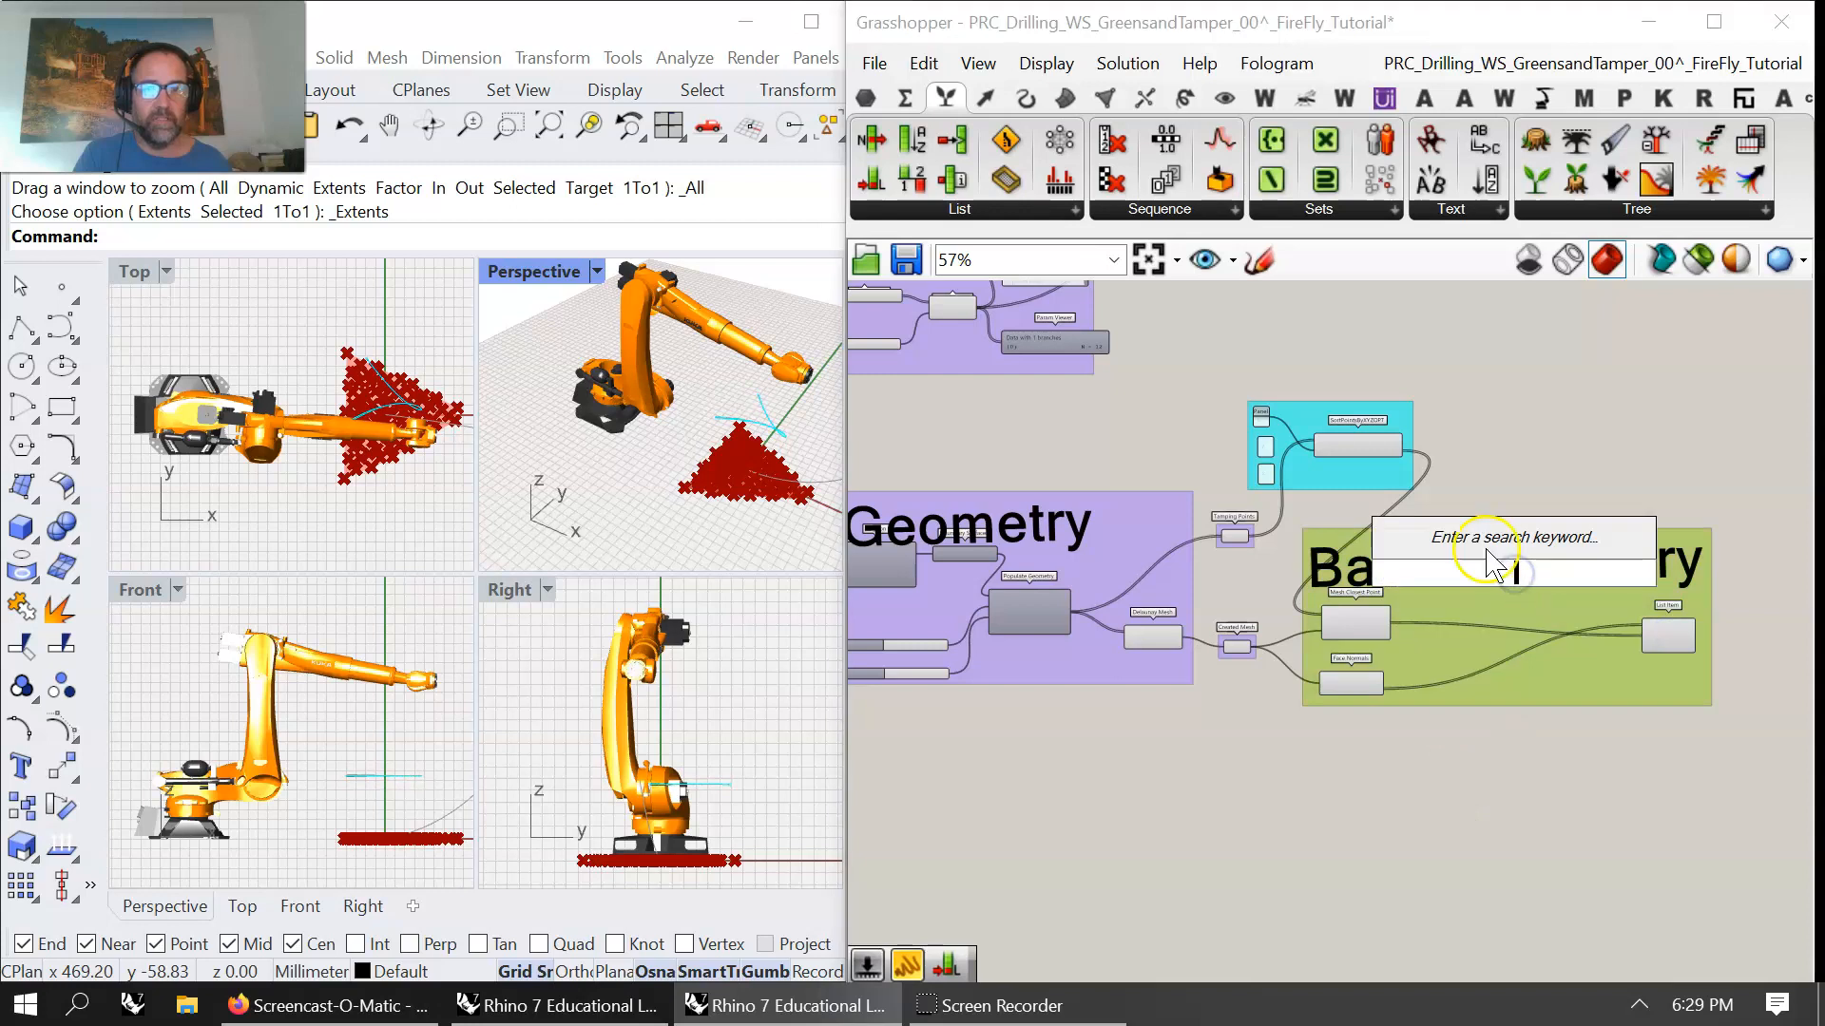
key("Escape")
double_click(1527, 587)
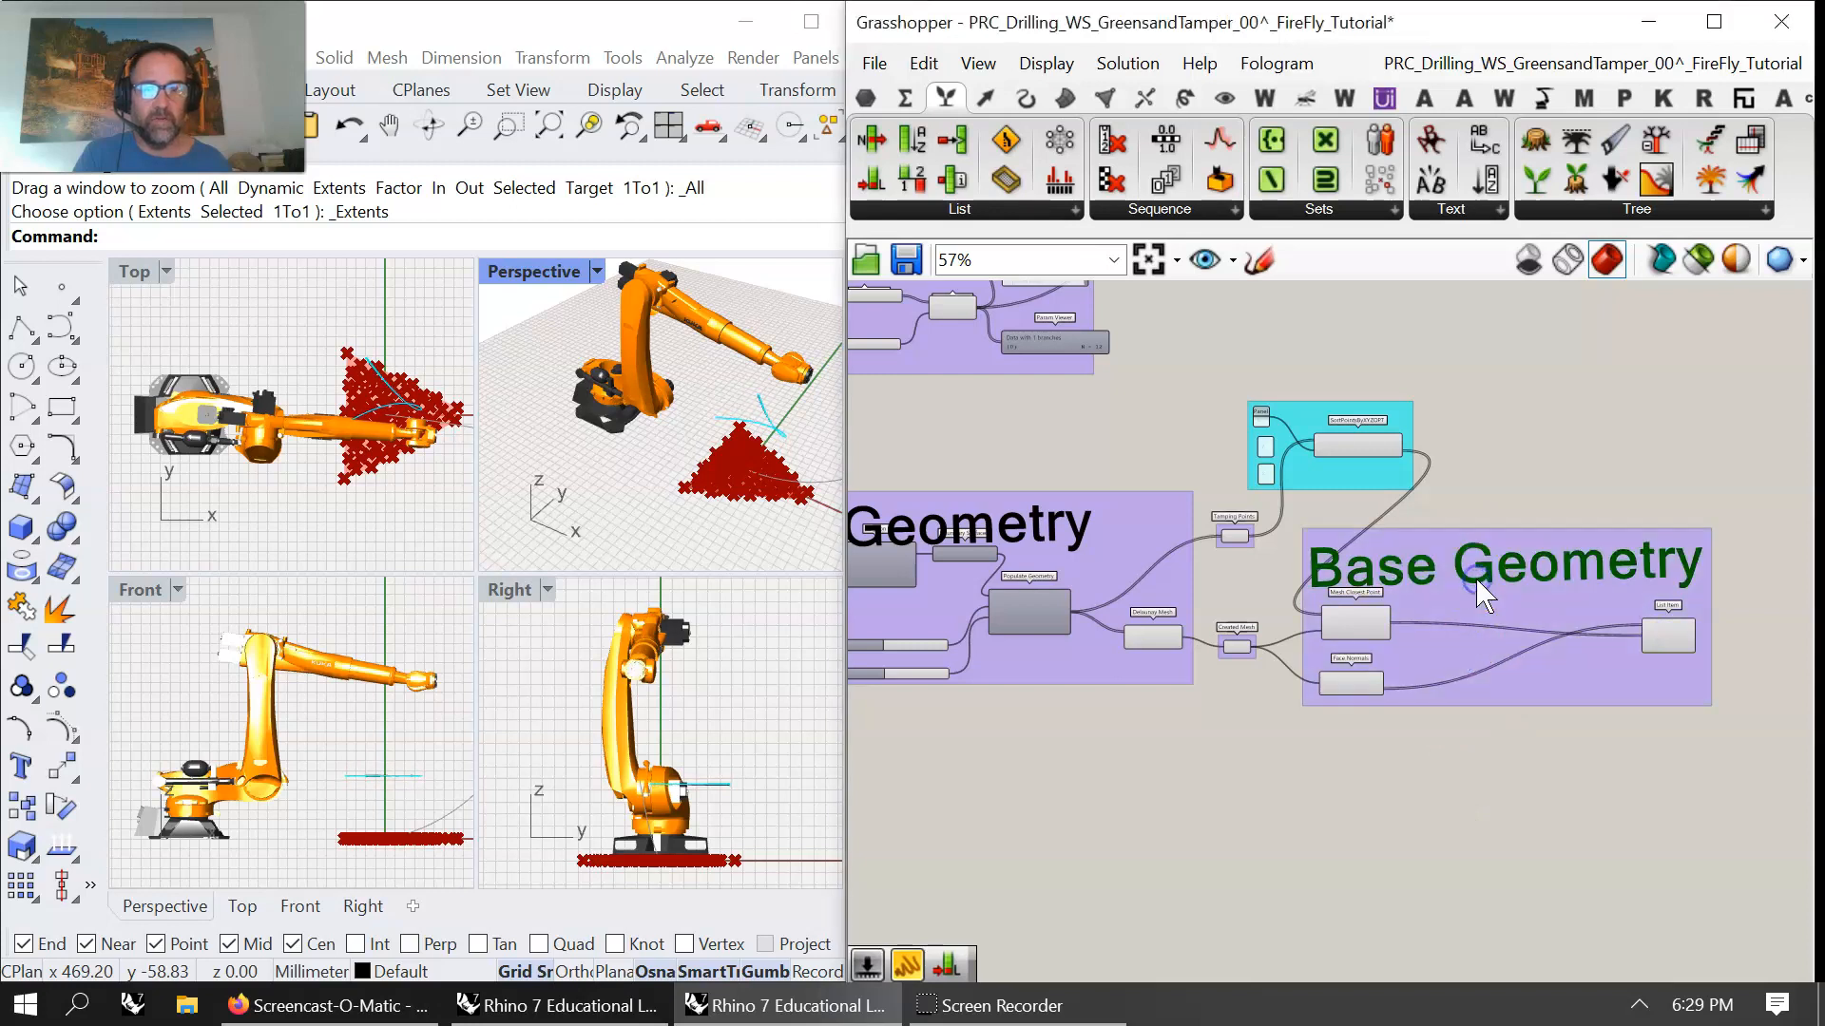
left_click_drag(1454, 449, 1297, 449)
type("s")
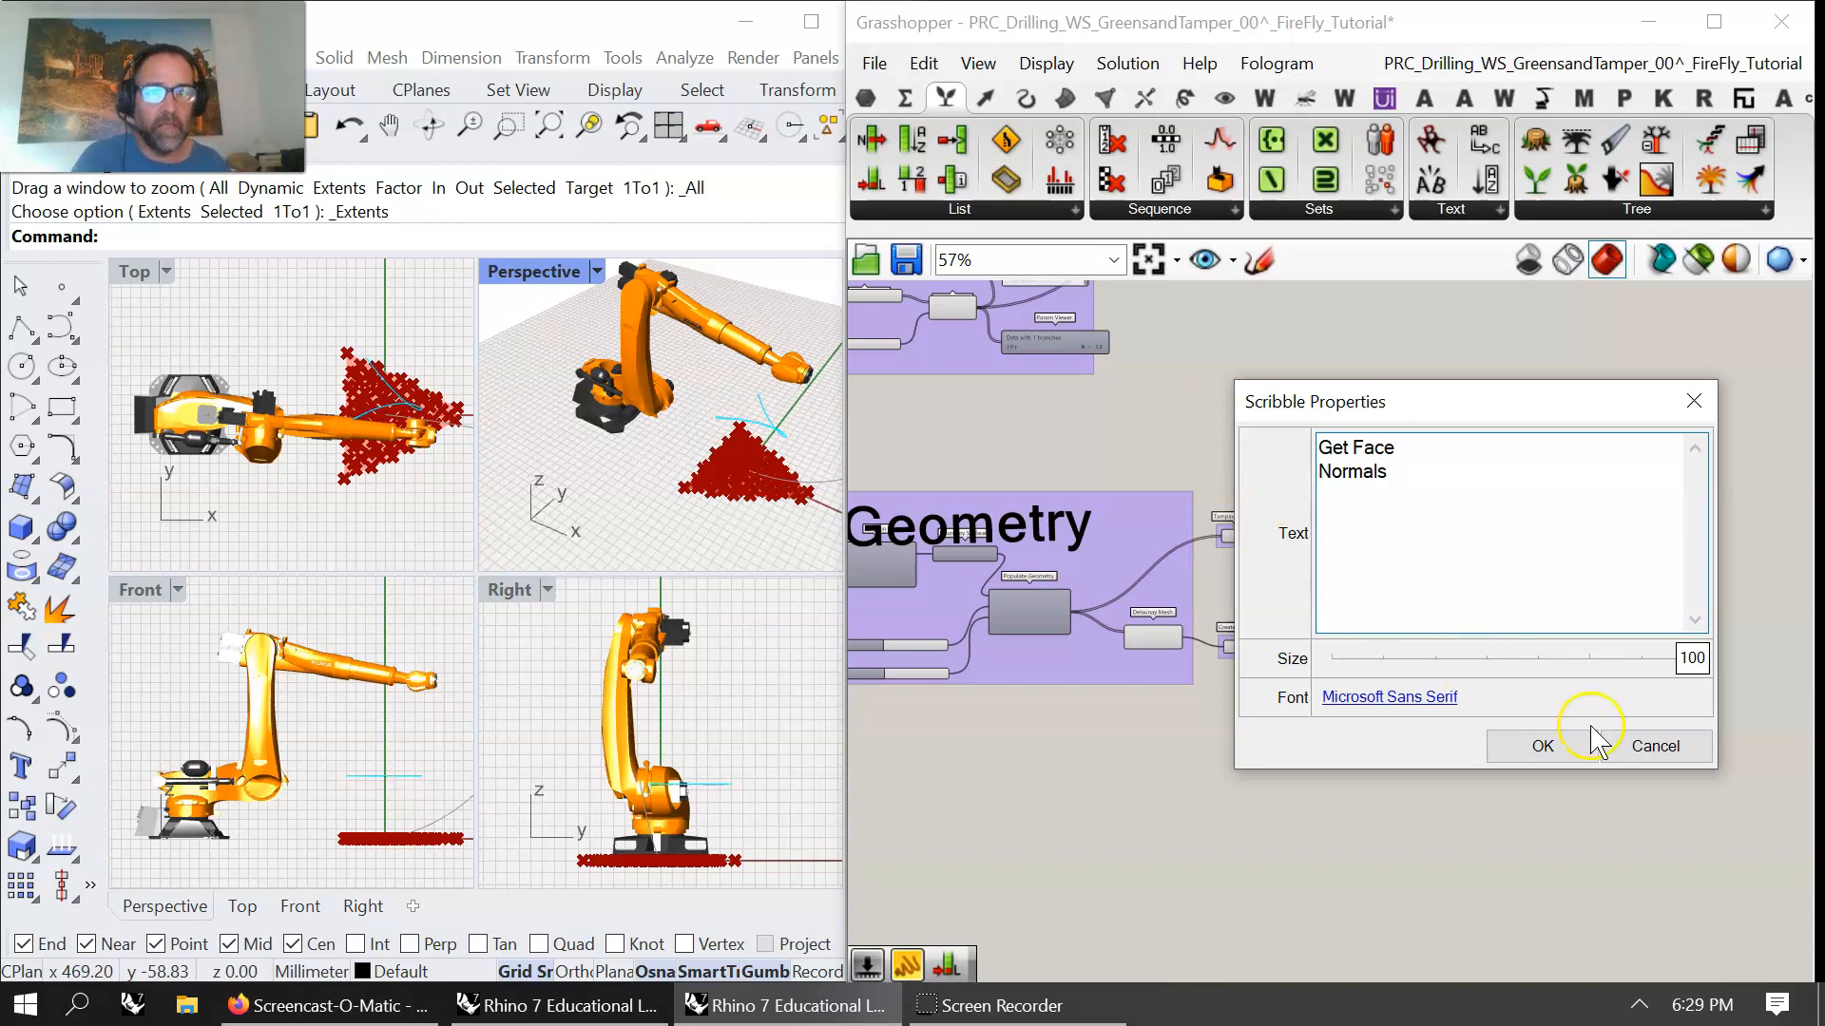
left_click(1547, 747)
mouse_move(1417, 637)
left_mouse_down()
mouse_move(1441, 595)
mouse_move(1426, 565)
left_mouse_up()
left_click_drag(1547, 580, 1560, 652)
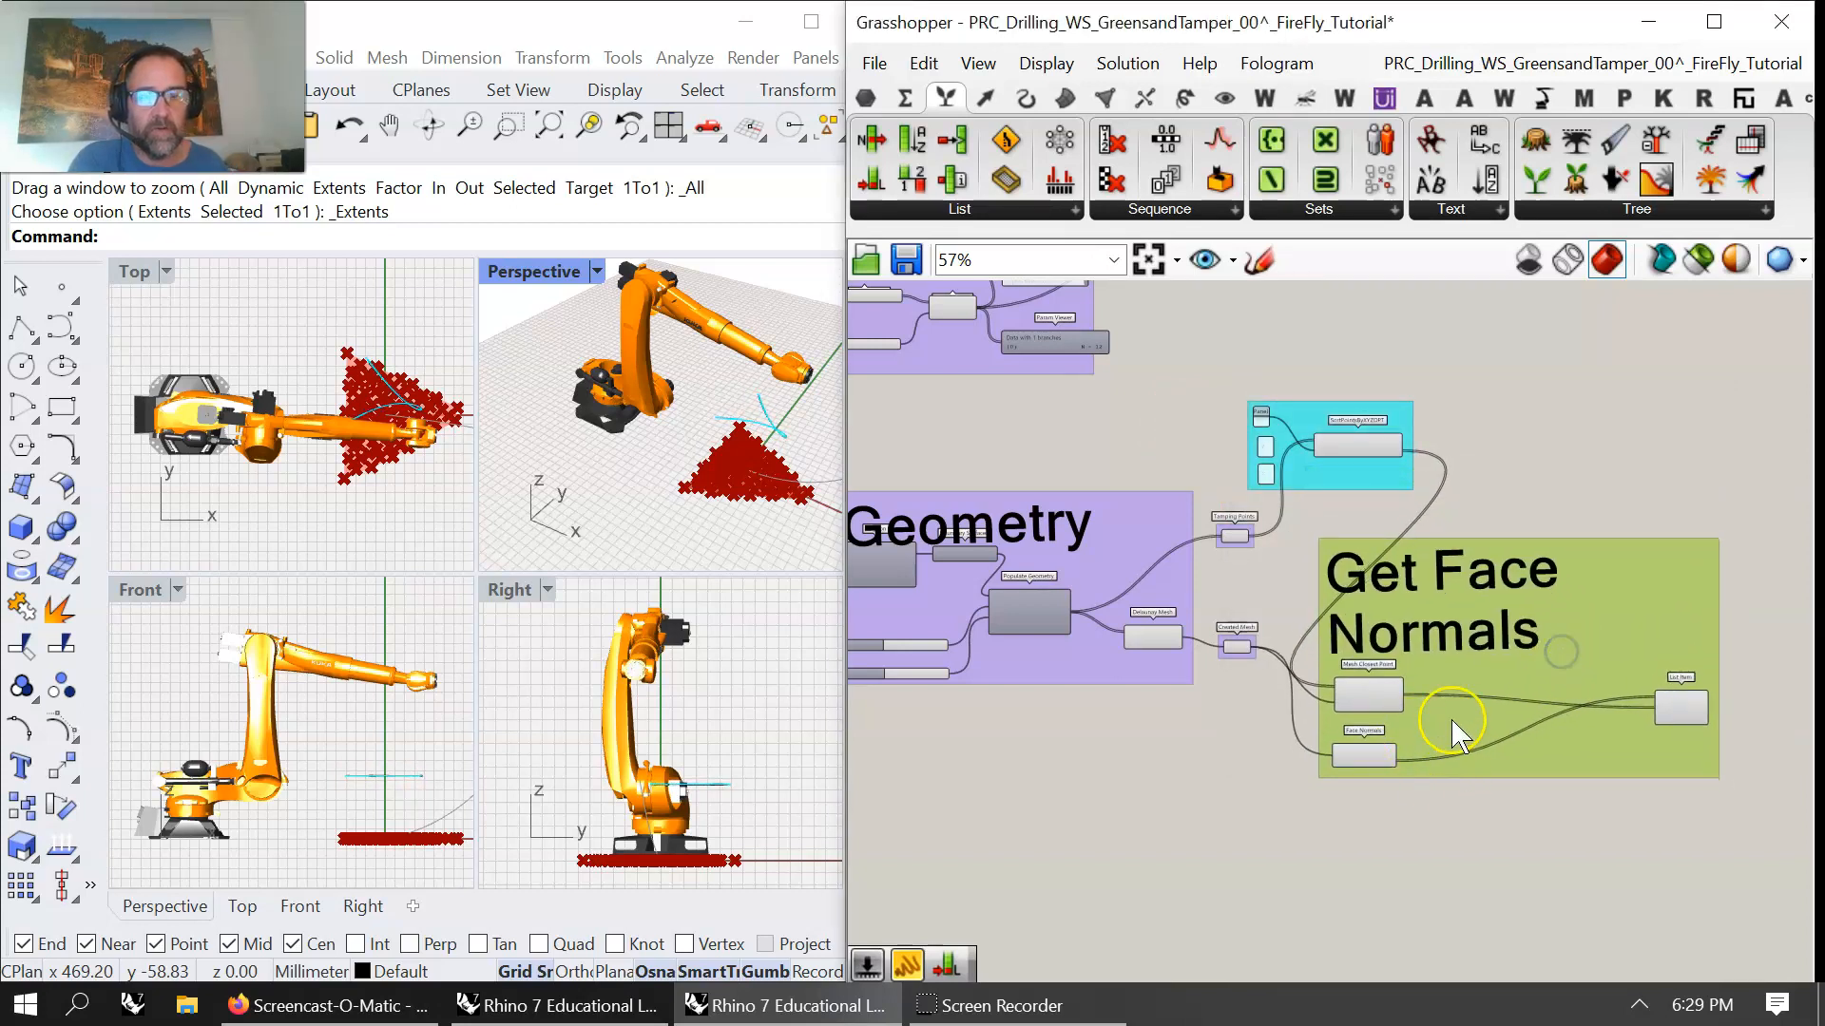
- Turn off the preview of Mesh Closest Point, Face Normals and List Item
left_click_drag(1702, 814, 1319, 671)
right_click(1376, 829)
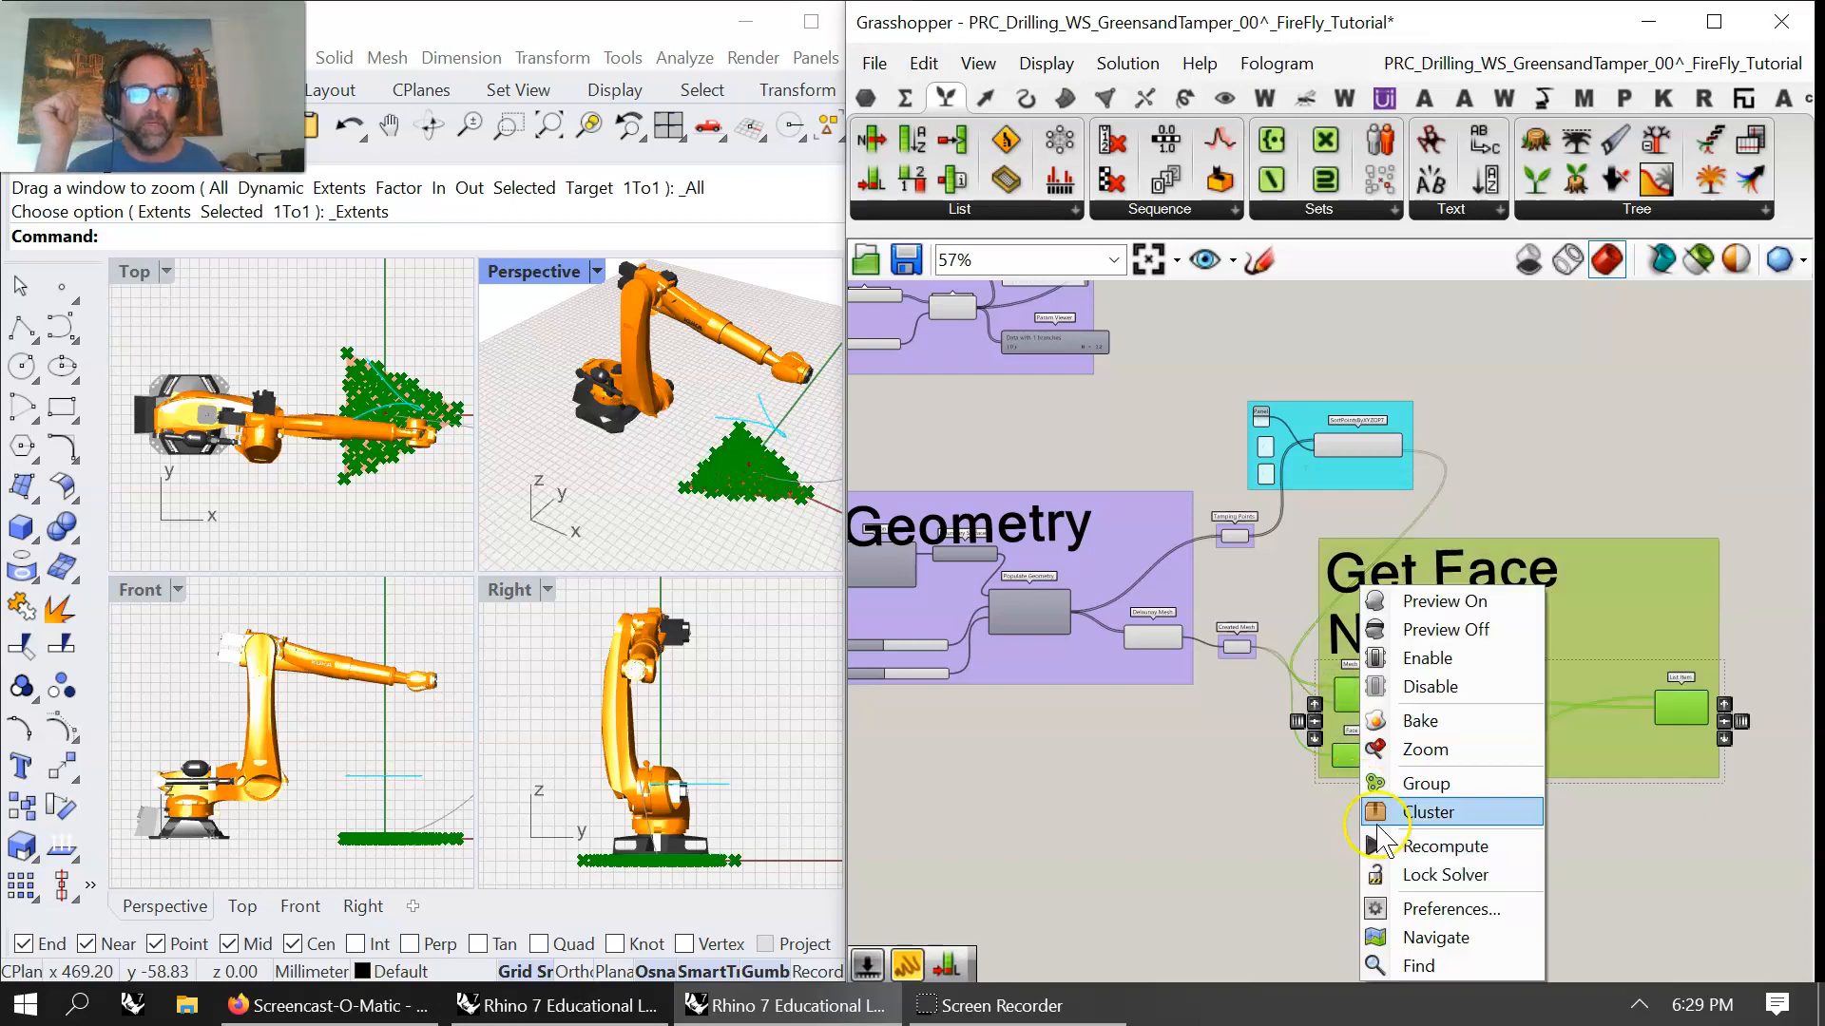
left_click(1415, 632)
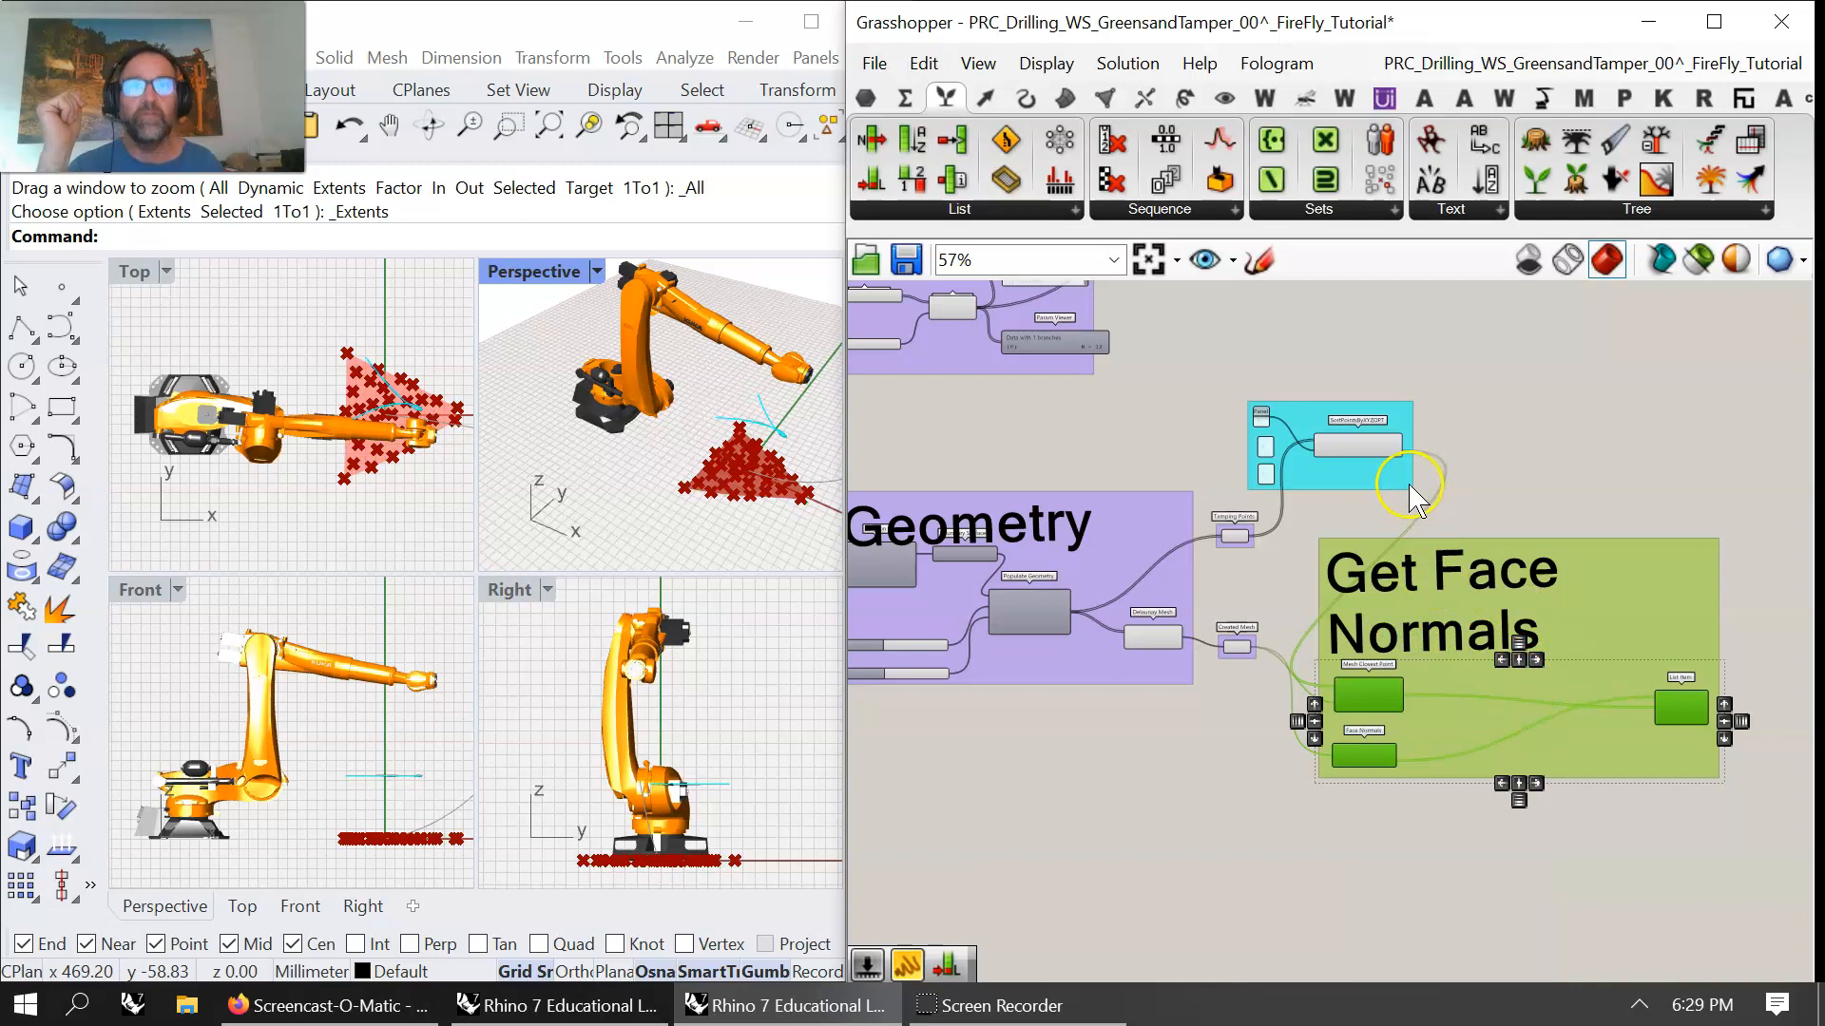
scroll(1578, 489, "up", 5)
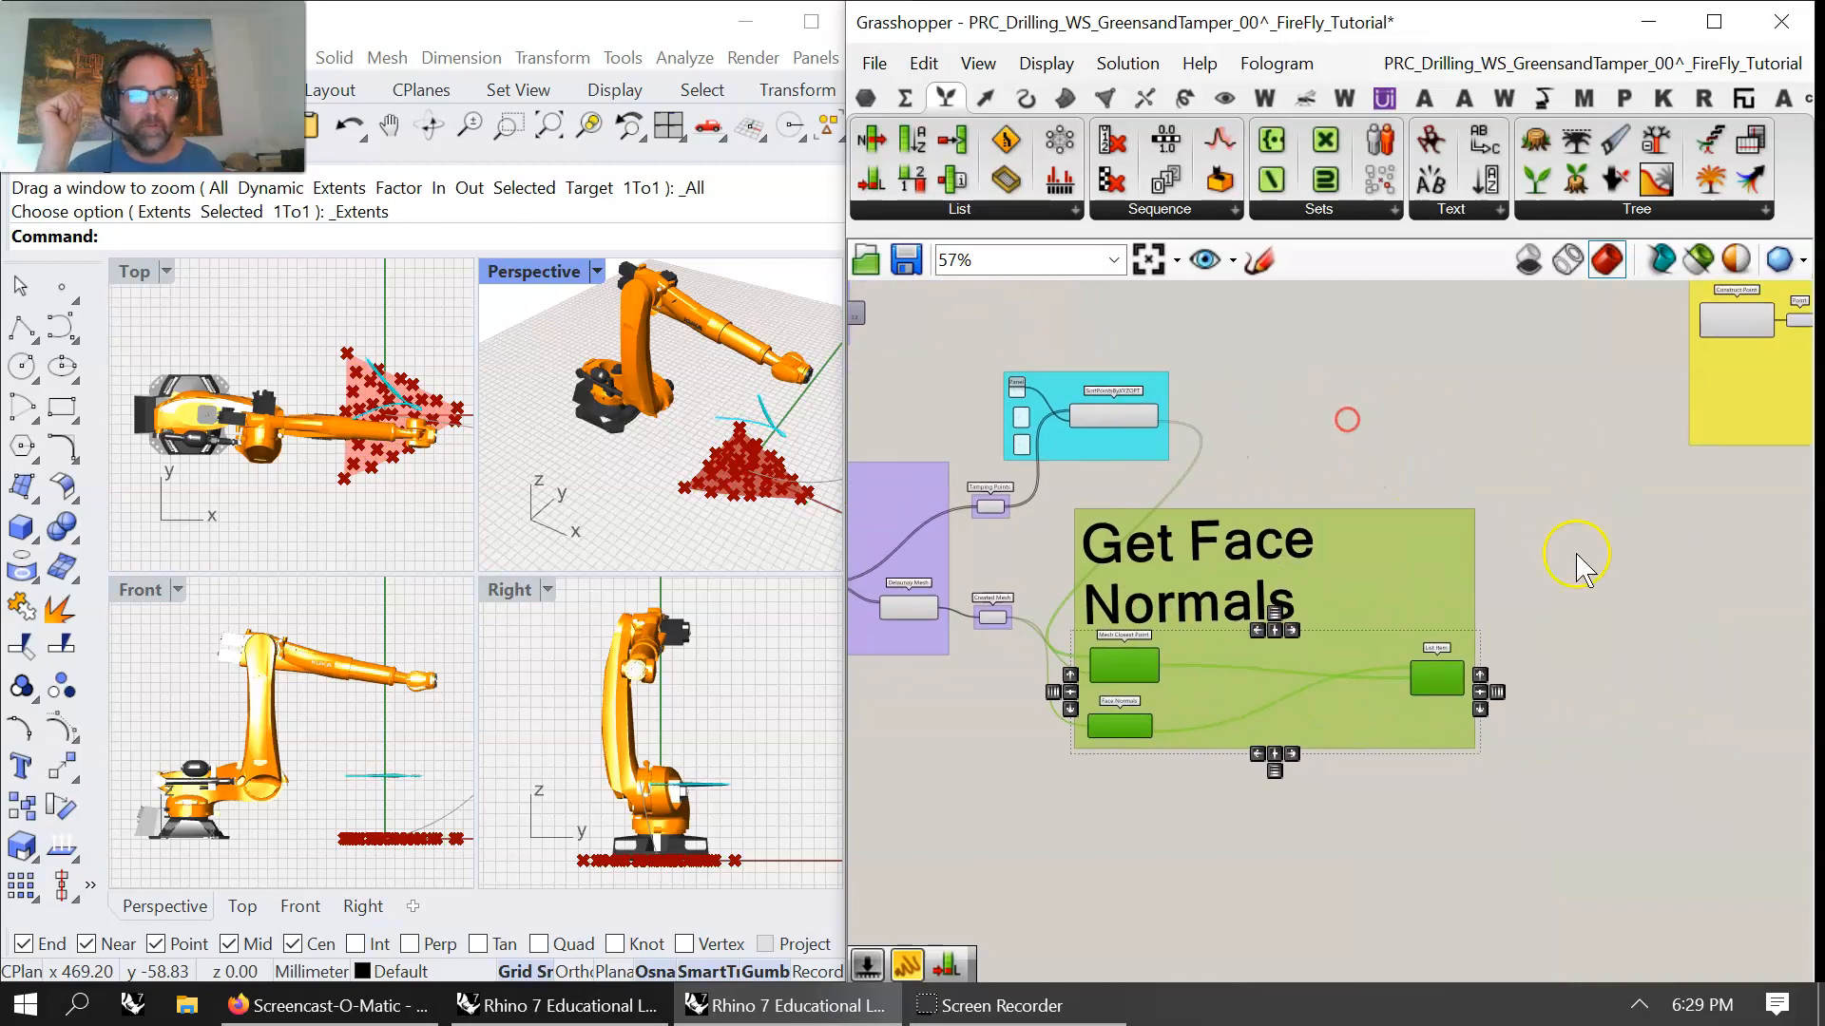
left_click_drag(1452, 713, 1445, 705)
left_click(1563, 585)
- Move the yellow group of plane and robot movement components down level with the Get Face Normals group
right_click_drag(1615, 521, 1462, 589)
scroll(1494, 578, "down", 2)
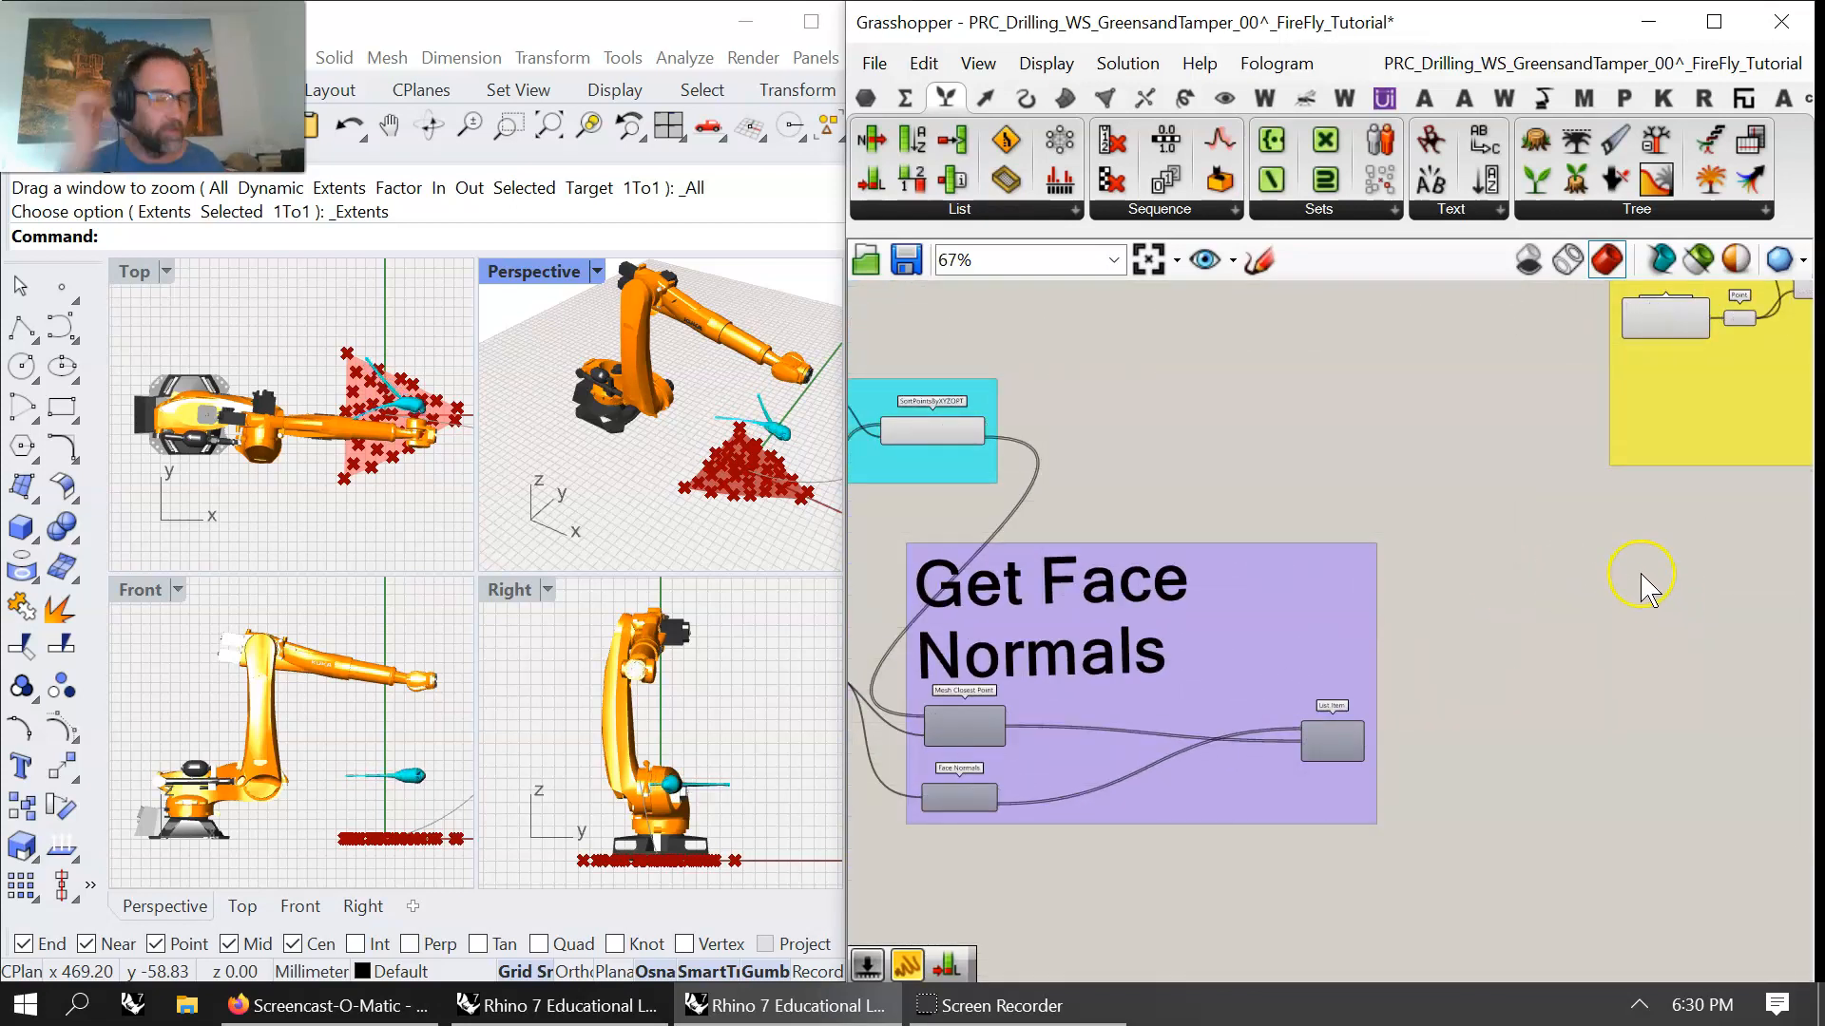
scroll(1368, 782, "up", 5)
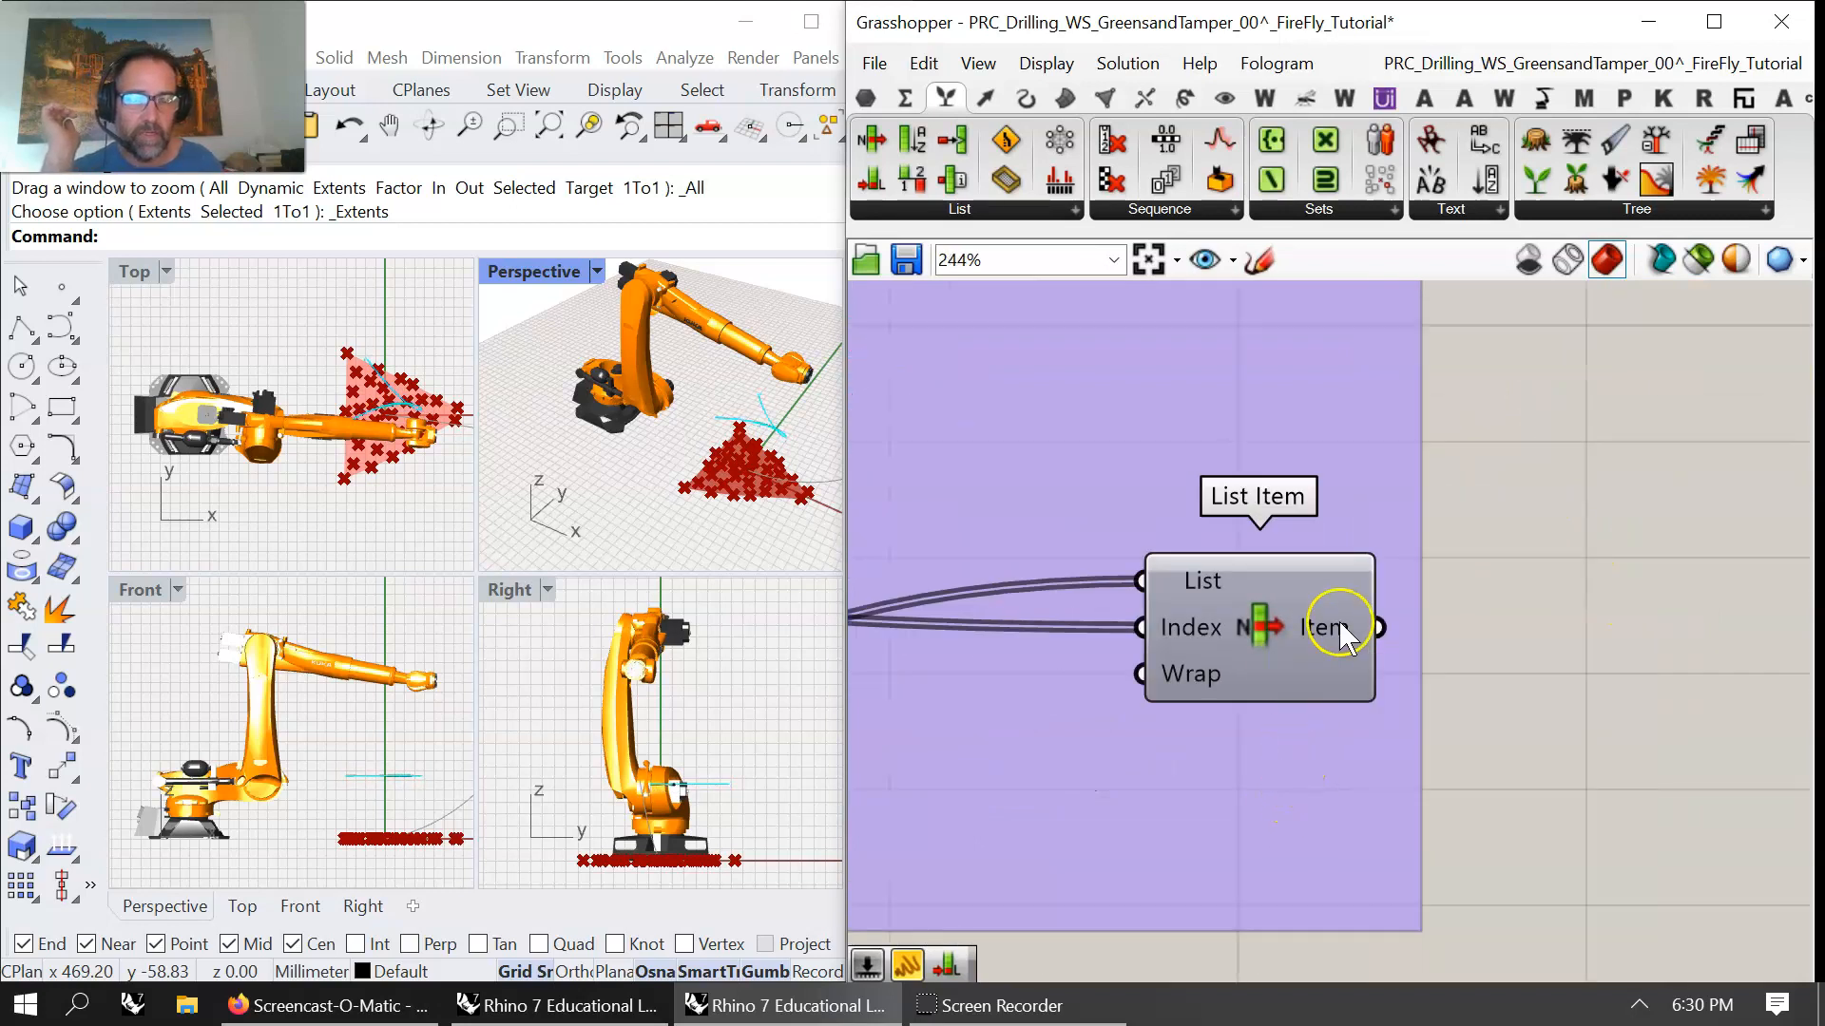
scroll(1478, 597, "down", 5)
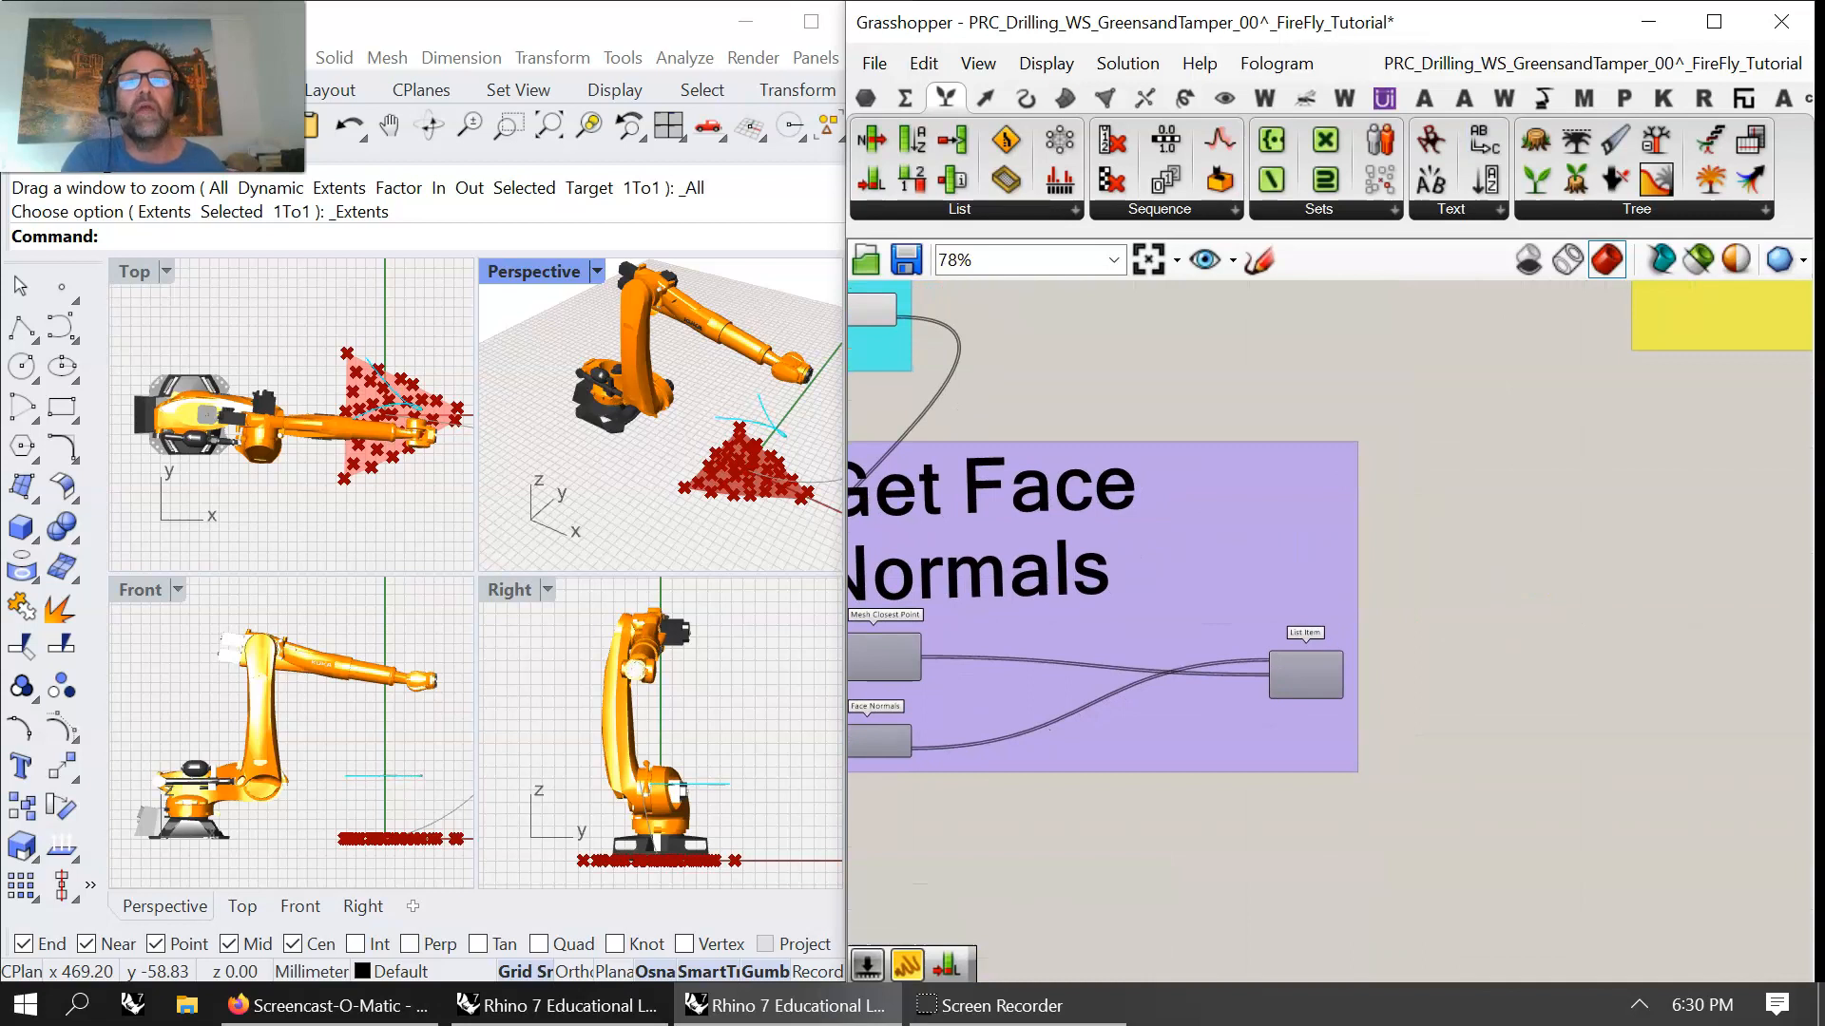
key("alt+Tab")
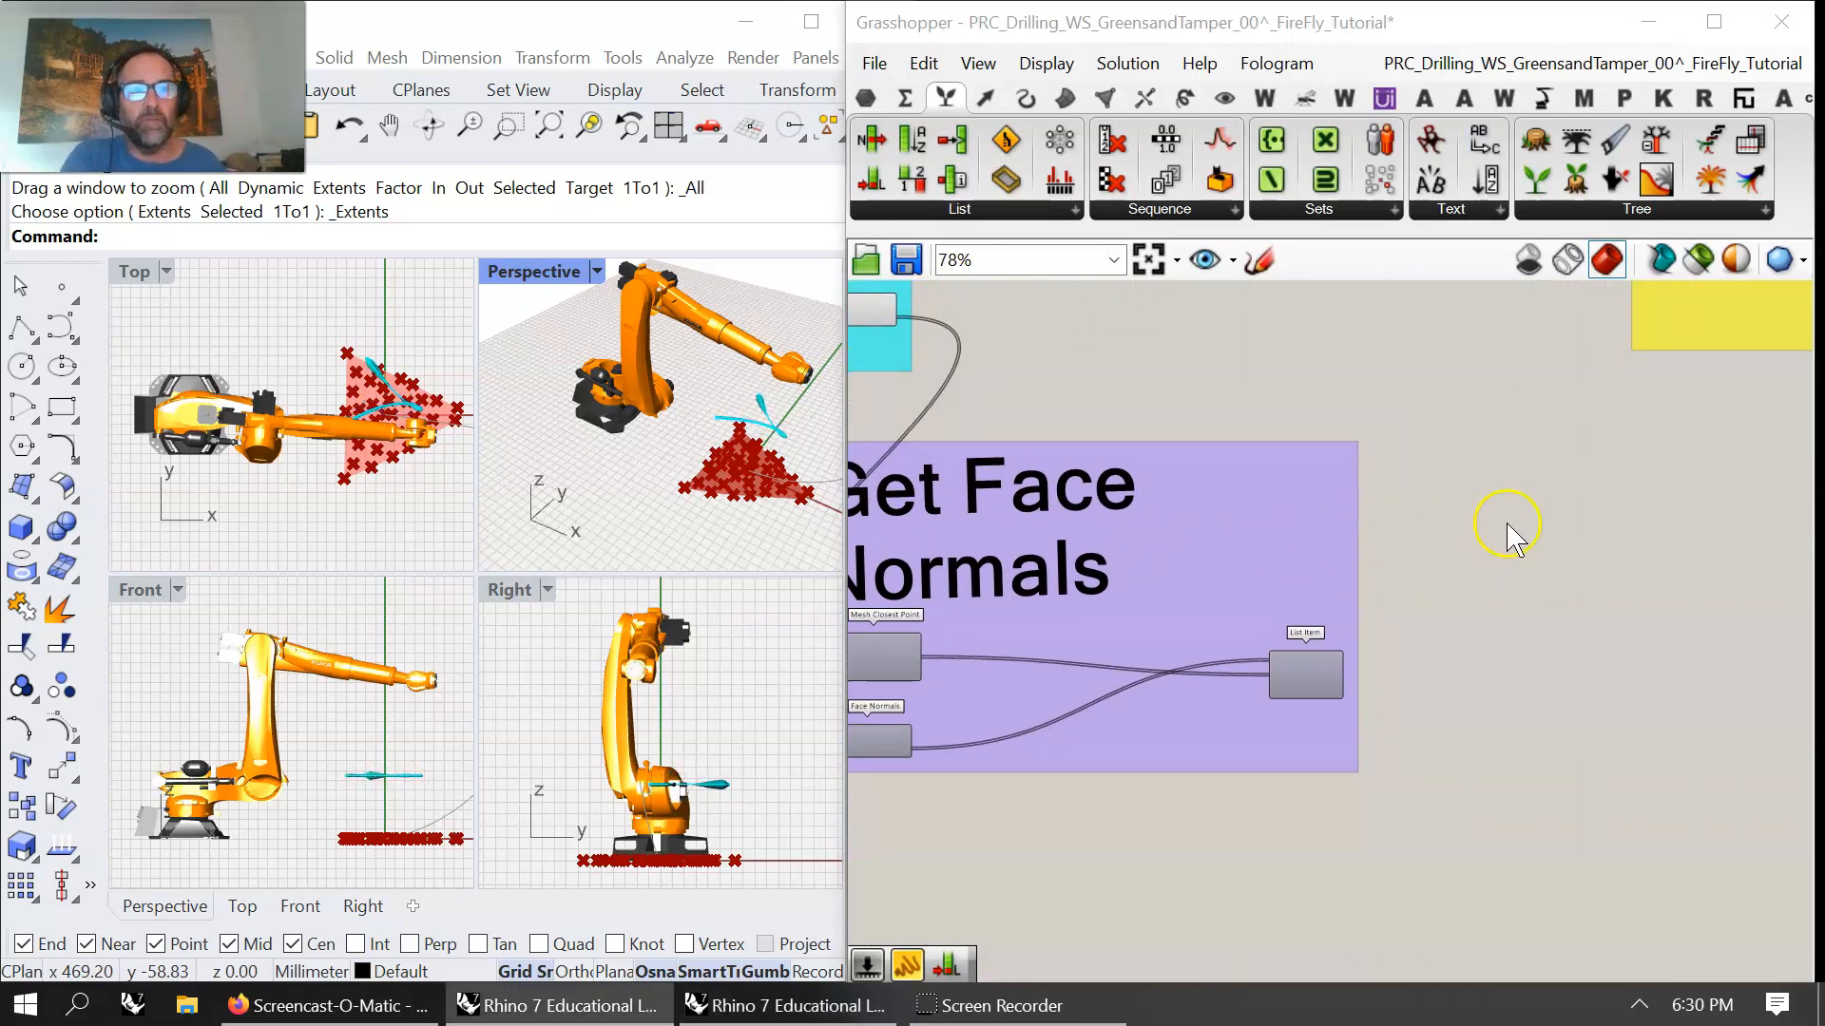
scroll(1507, 529, "down", 5)
left_click(1448, 487)
left_click_drag(1448, 486, 1493, 640)
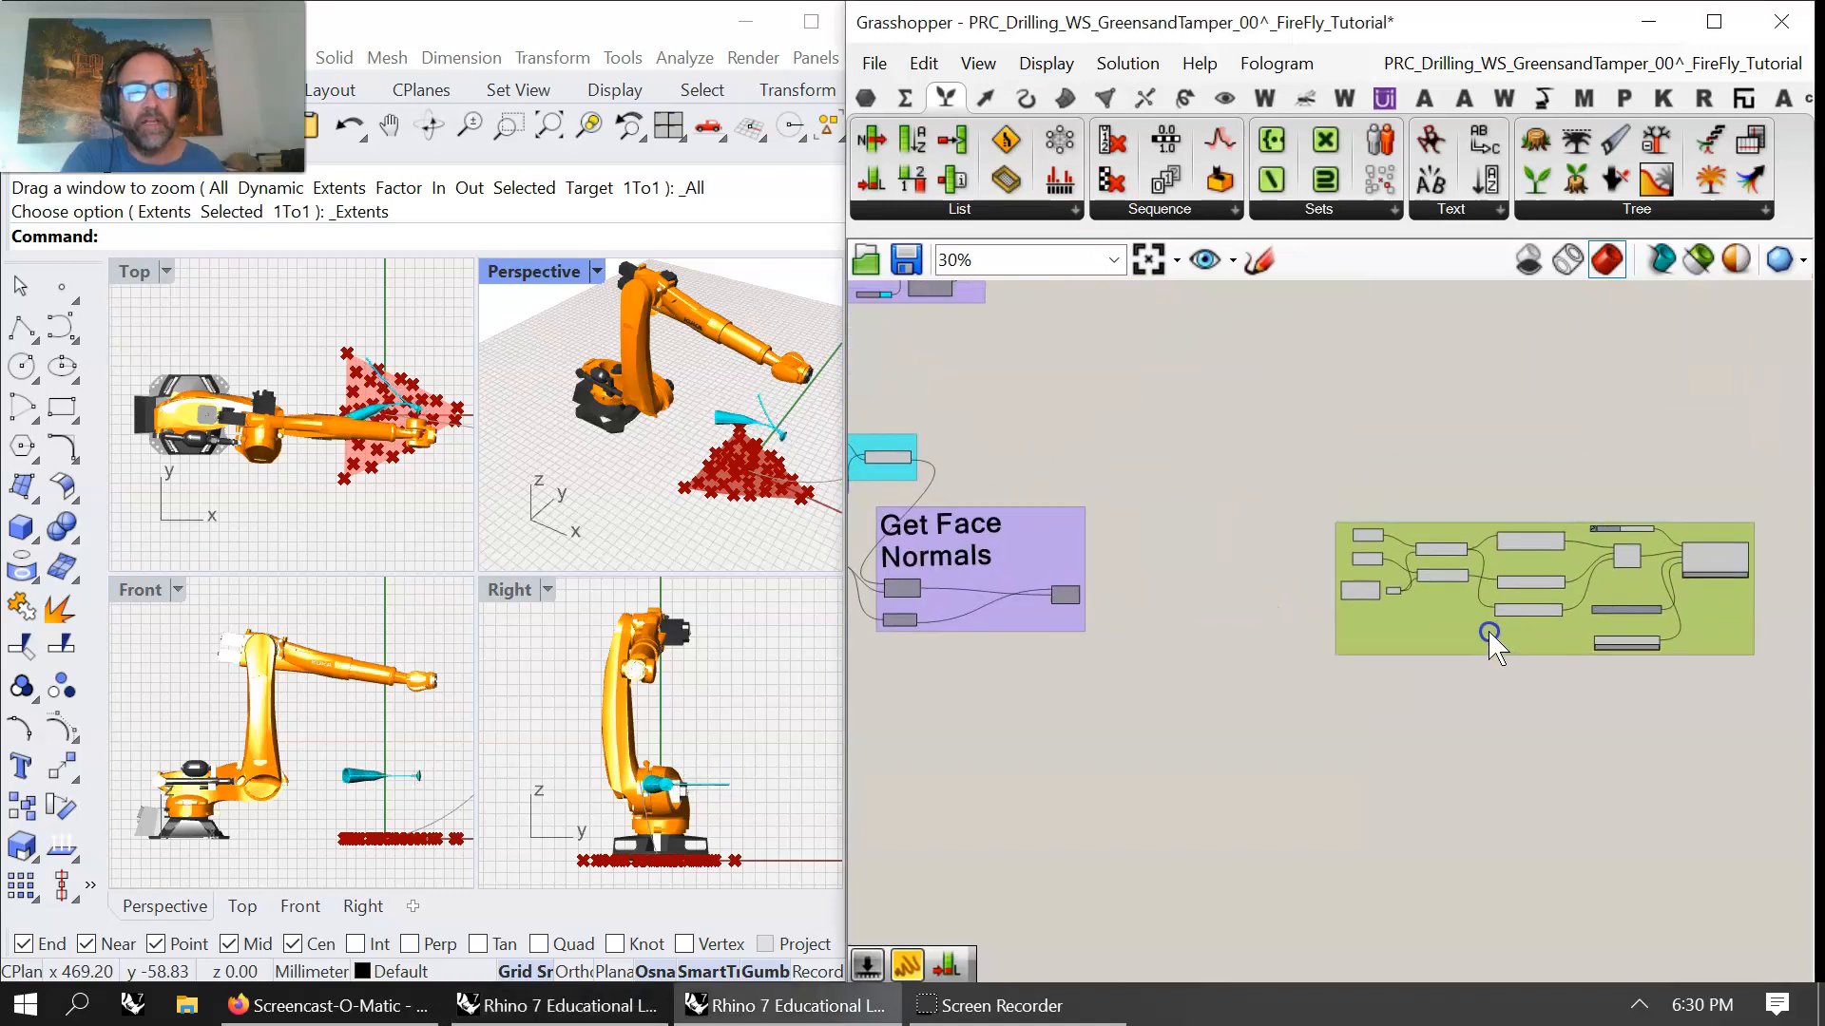
scroll(1141, 618, "up", 4)
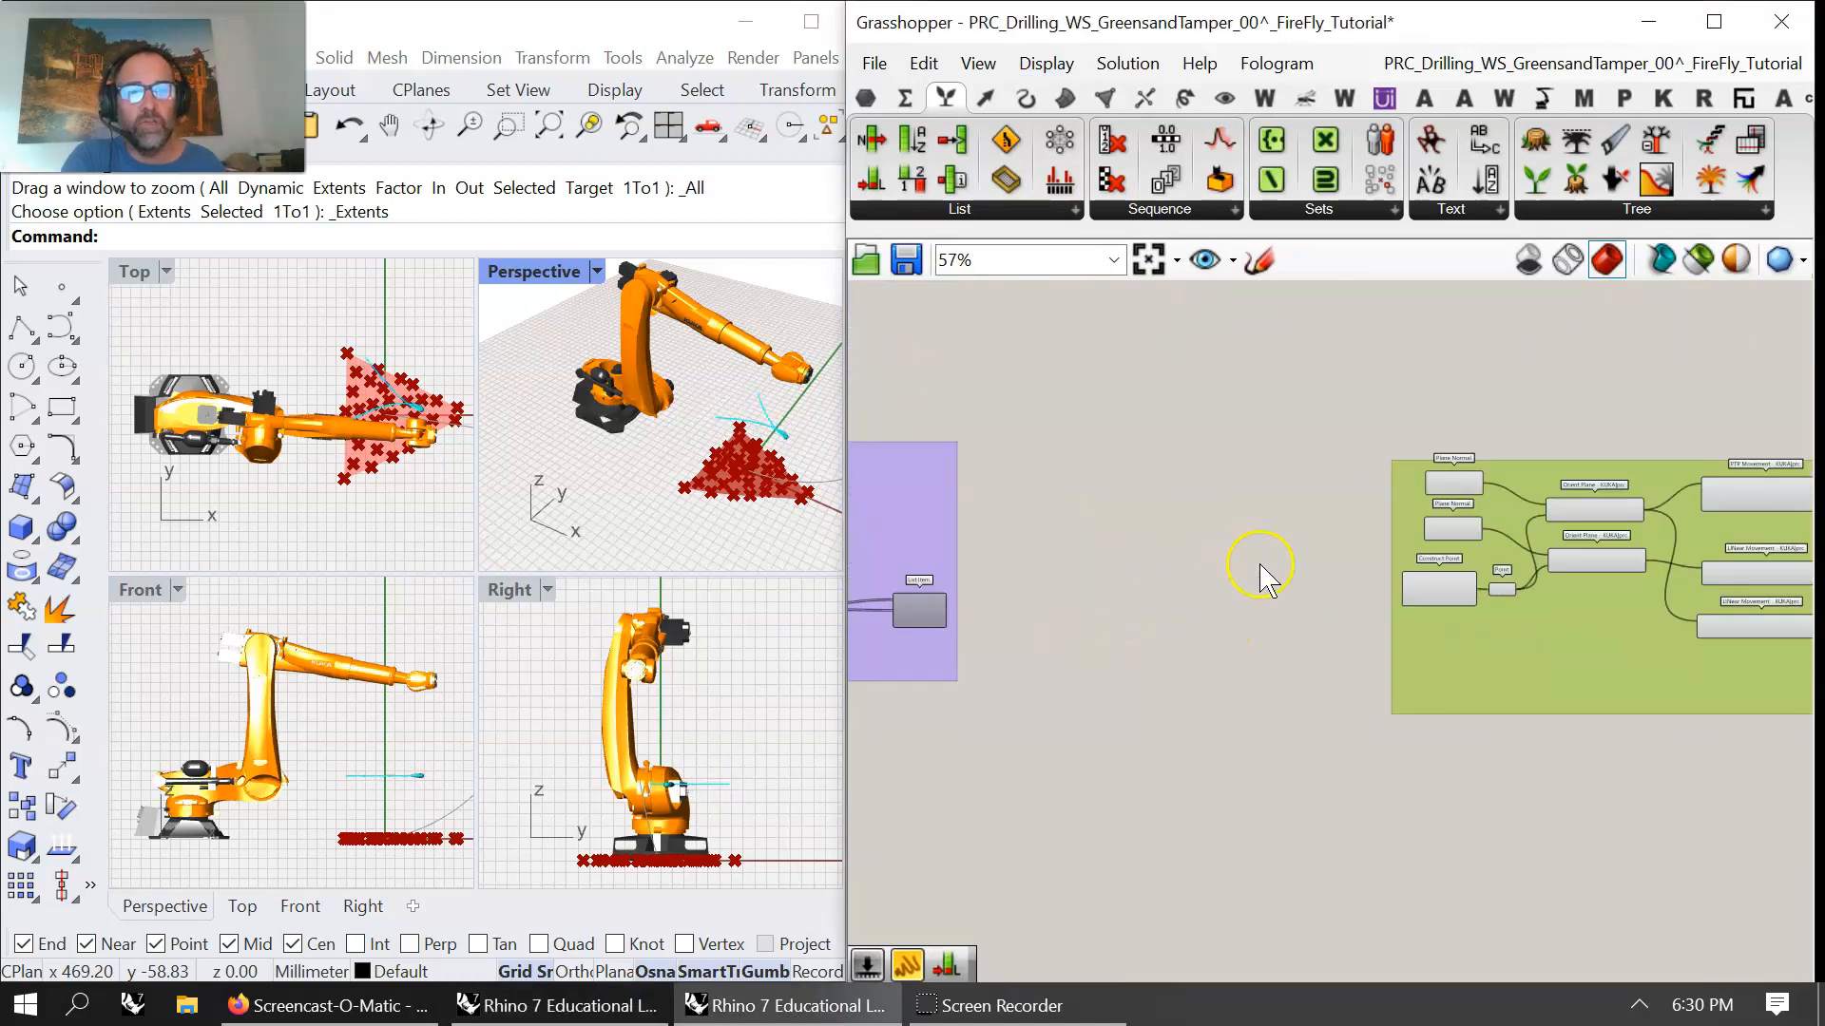
- Widen the Grasshopper window over the Rhino viewports, showing the space between the purple group and the plane components
right_click_drag(1194, 632, 1404, 544)
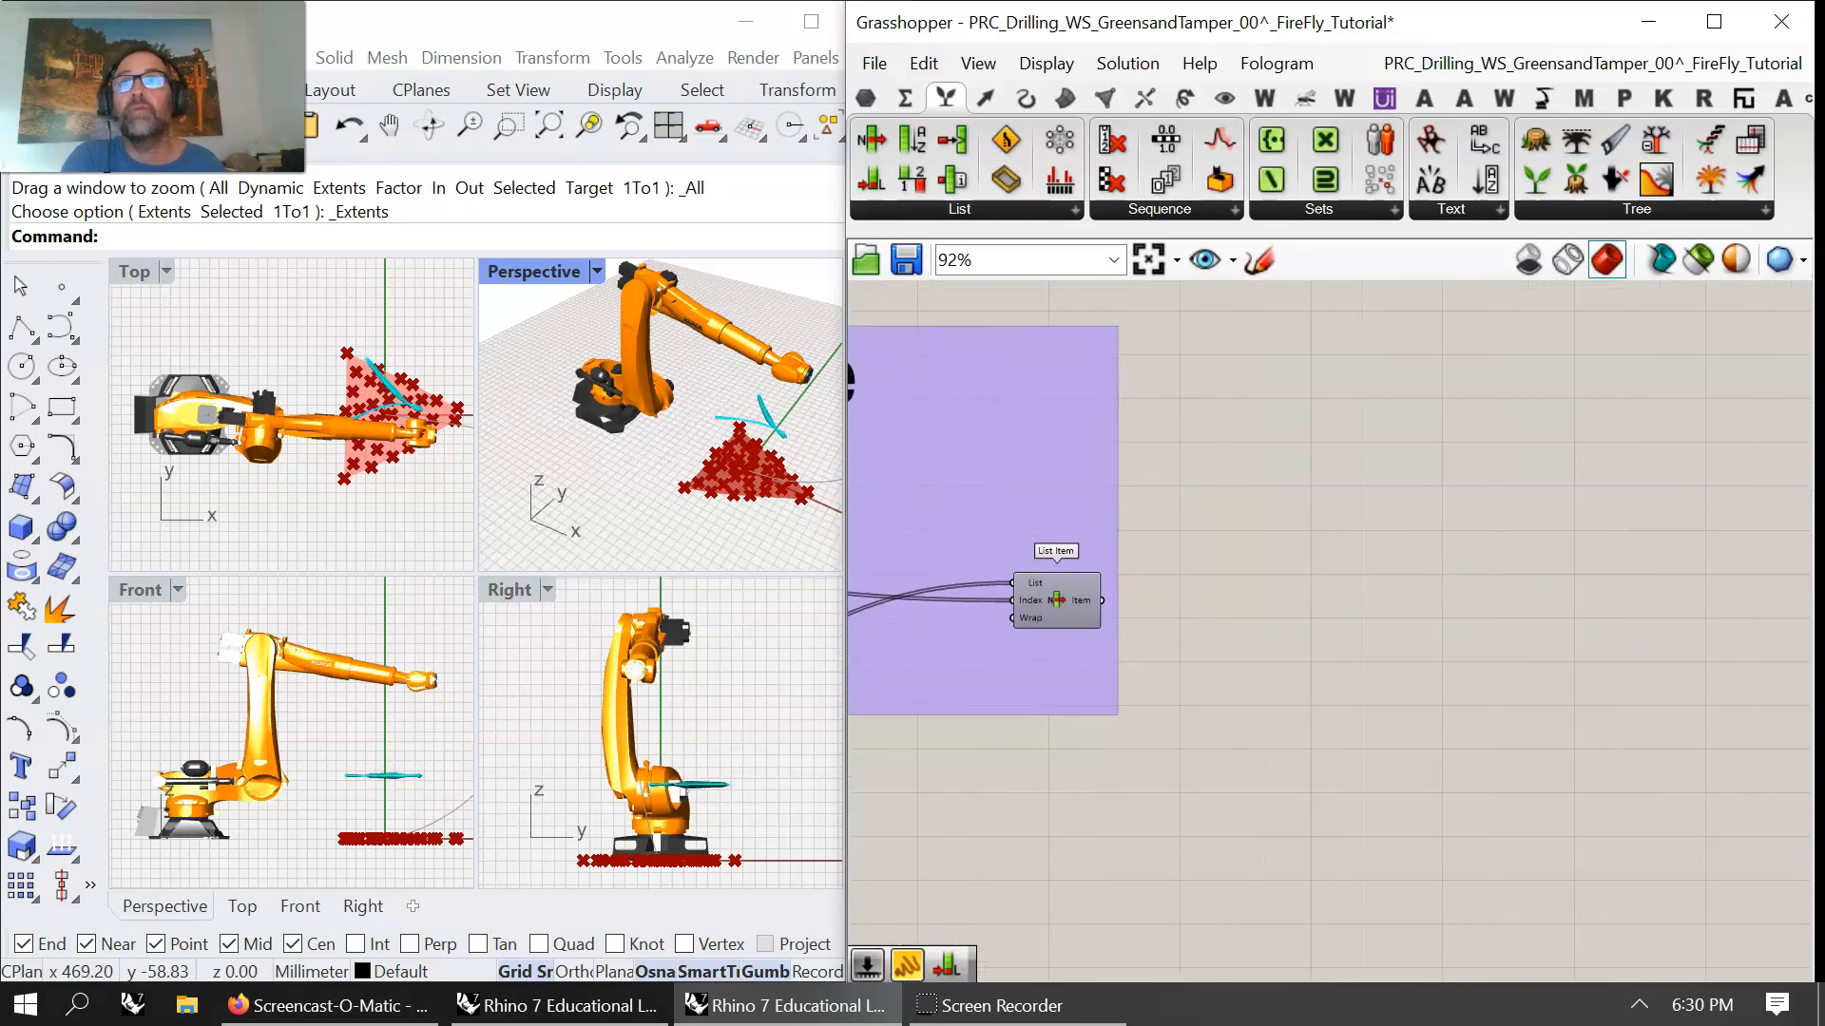
key("alt+Tab")
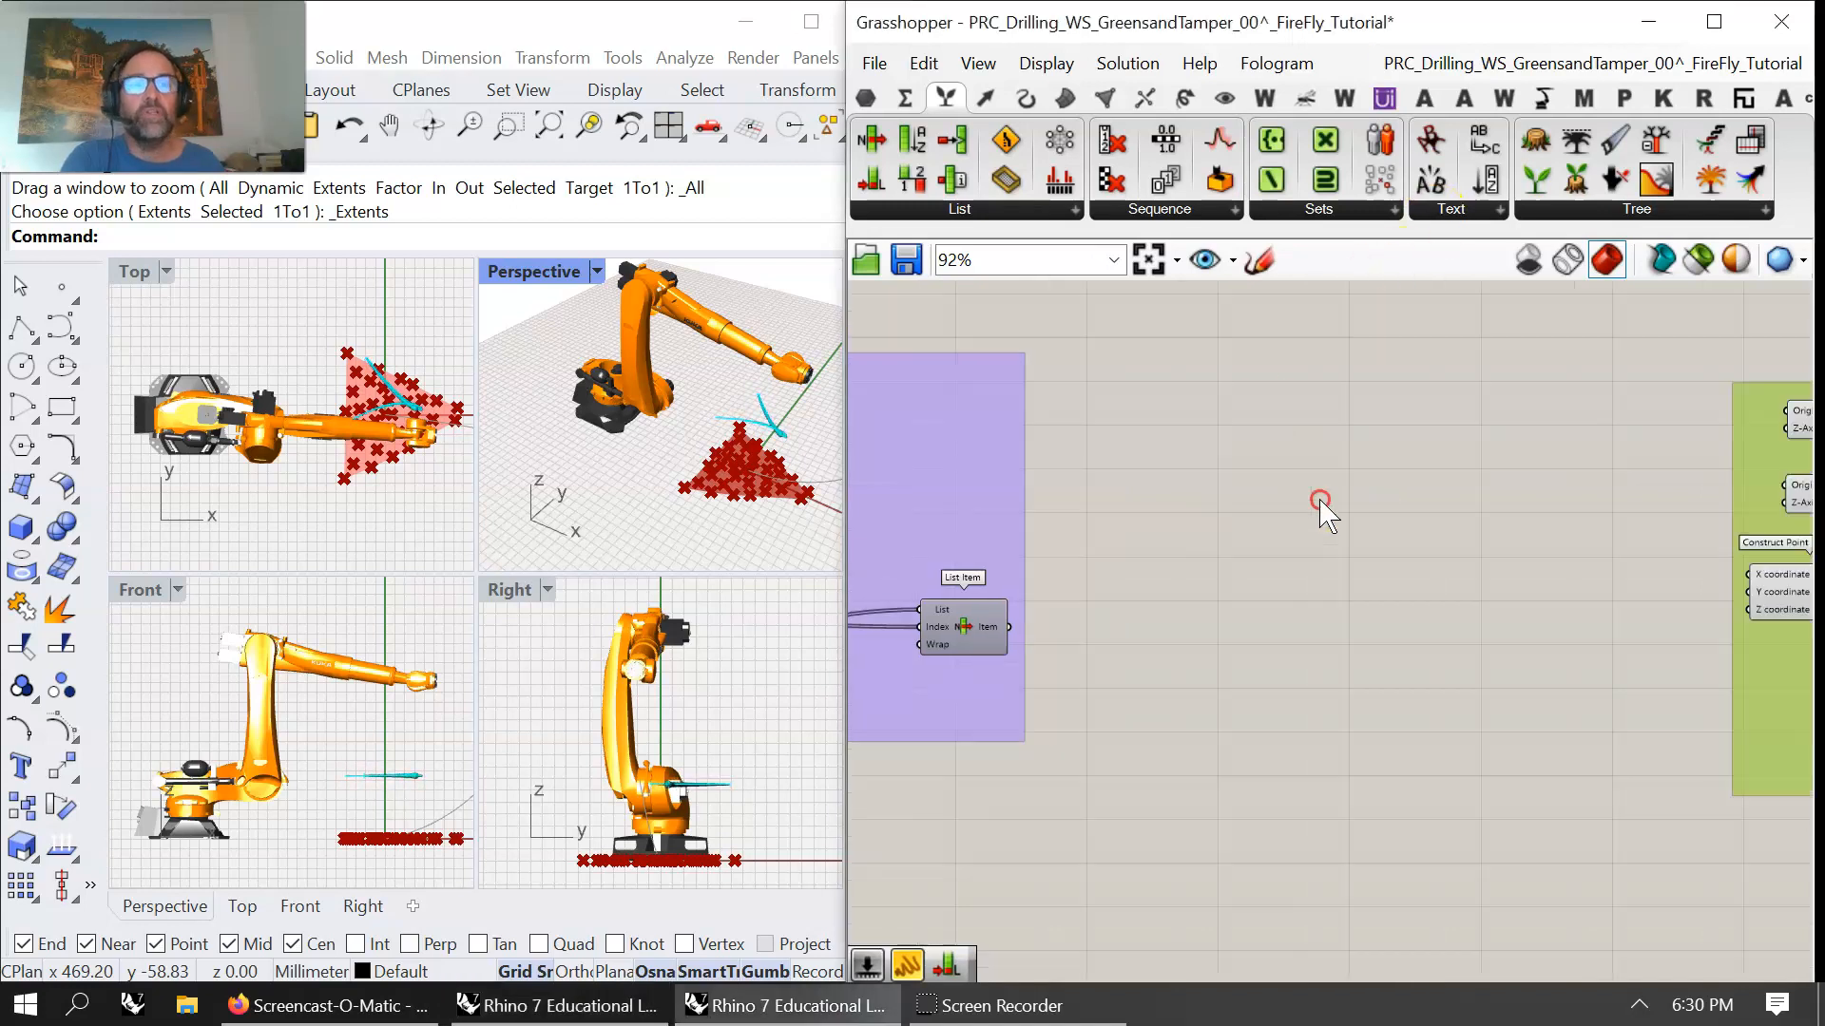
scroll(1320, 505, "down", 2)
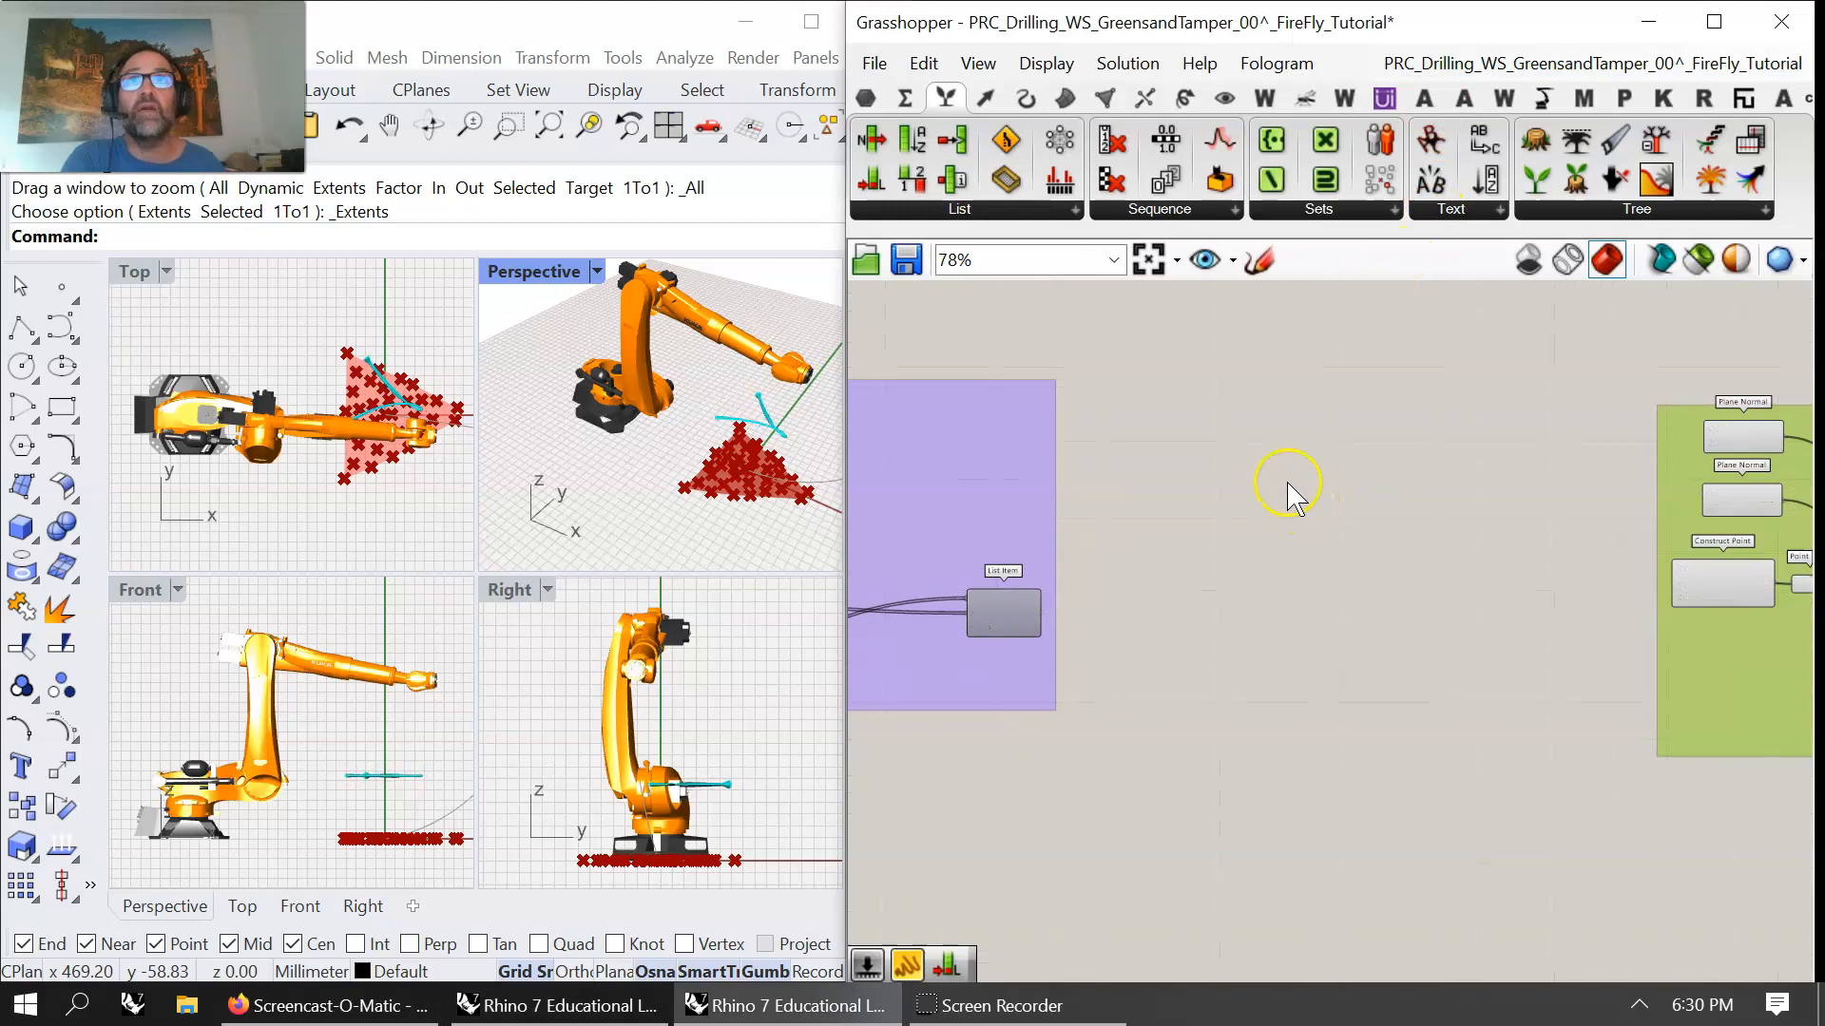
scroll(1226, 501, "up", 2)
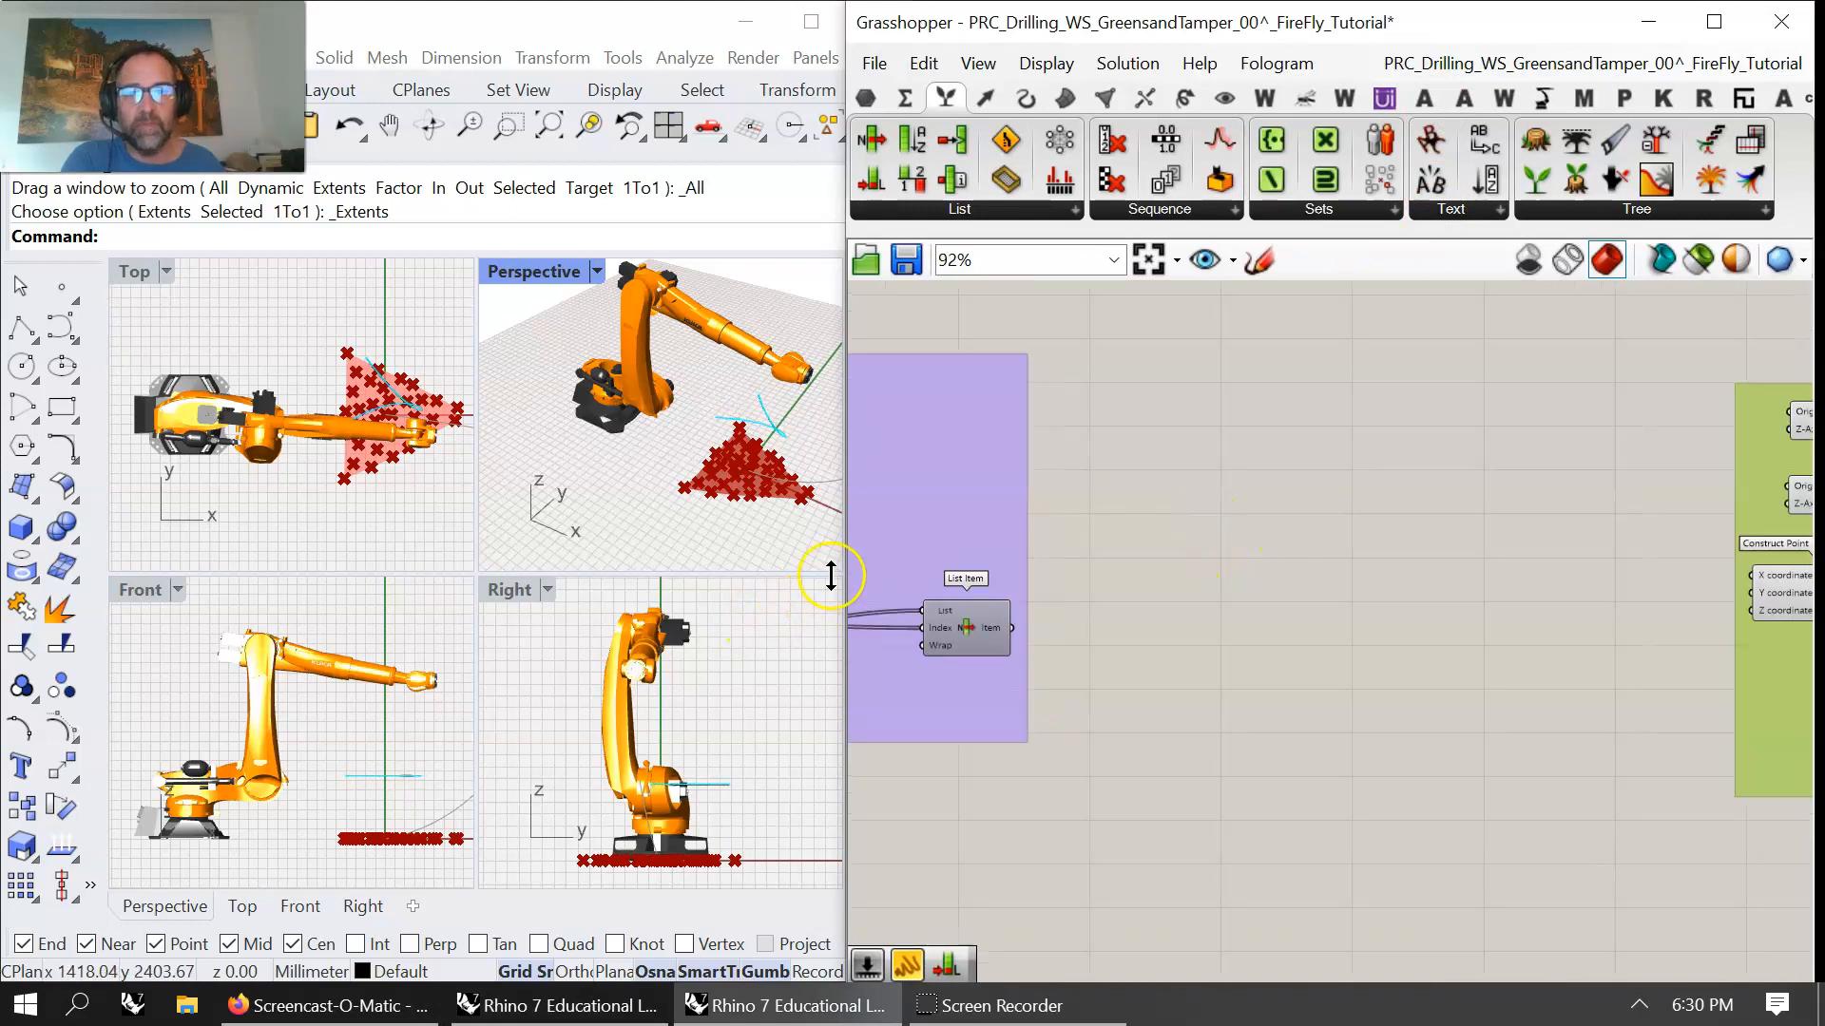
left_click_drag(847, 568, 481, 550)
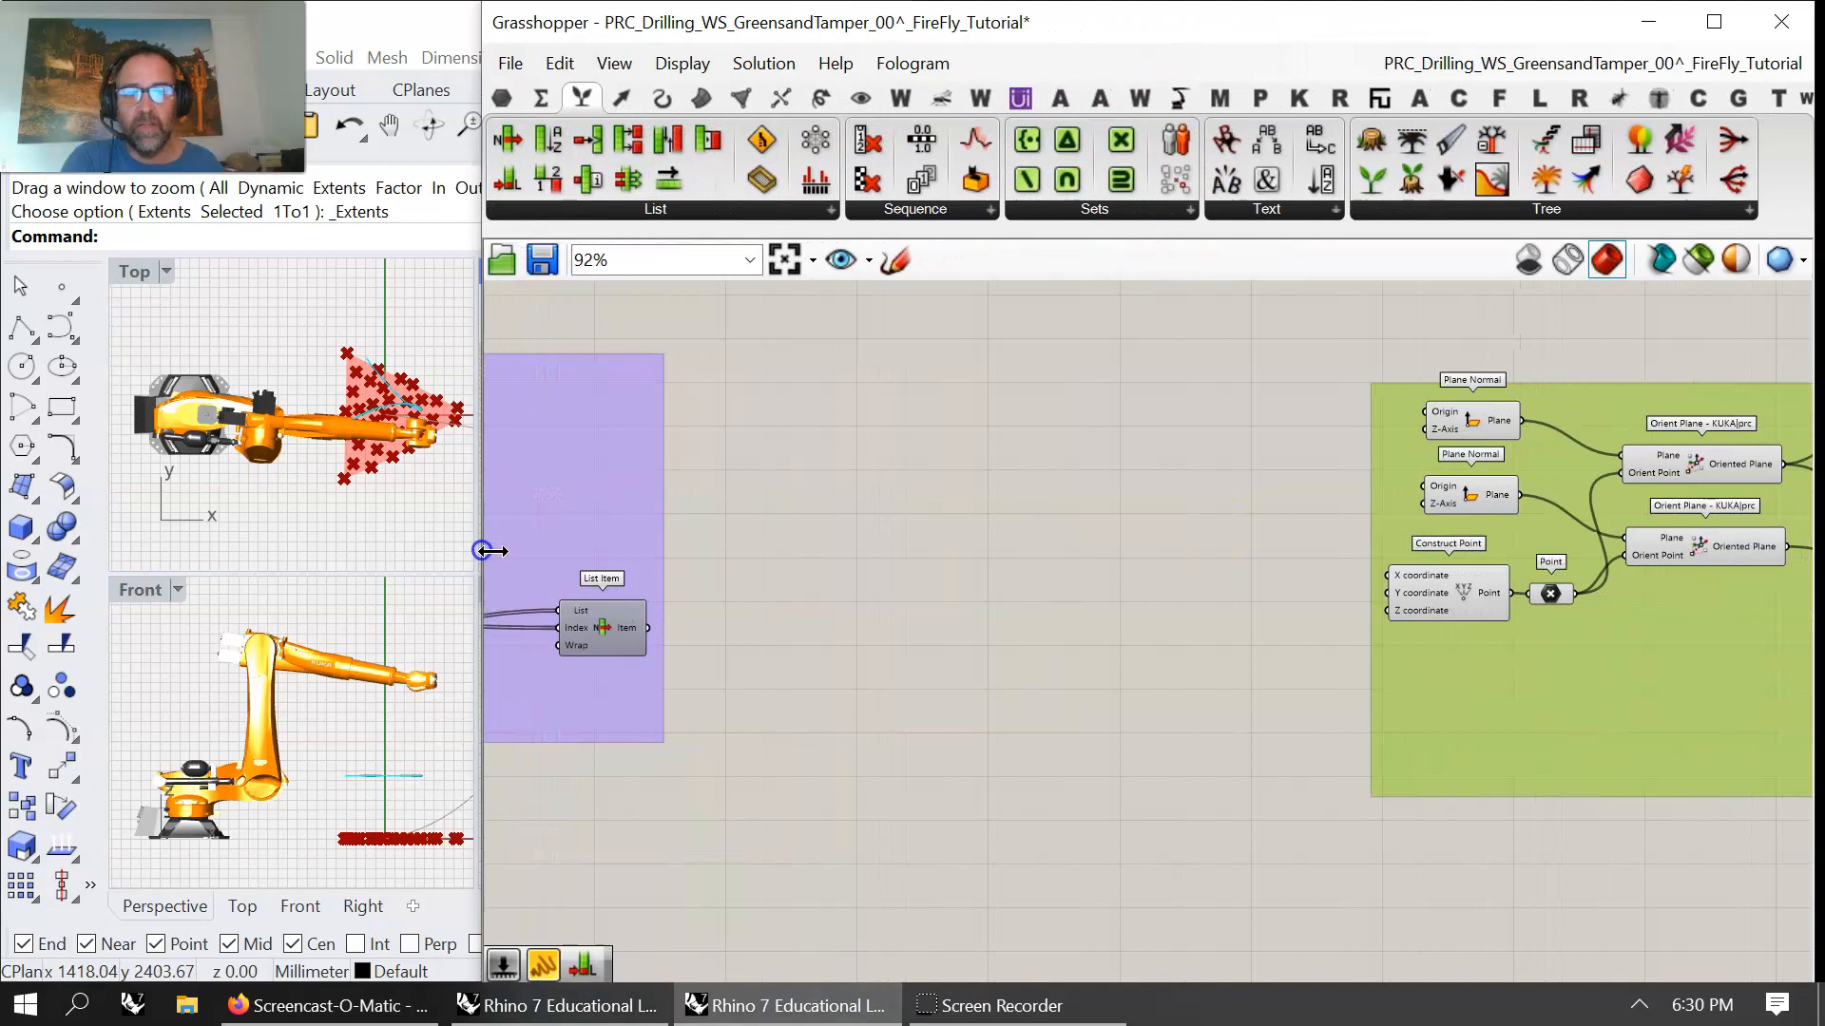
right_click_drag(895, 587, 970, 603)
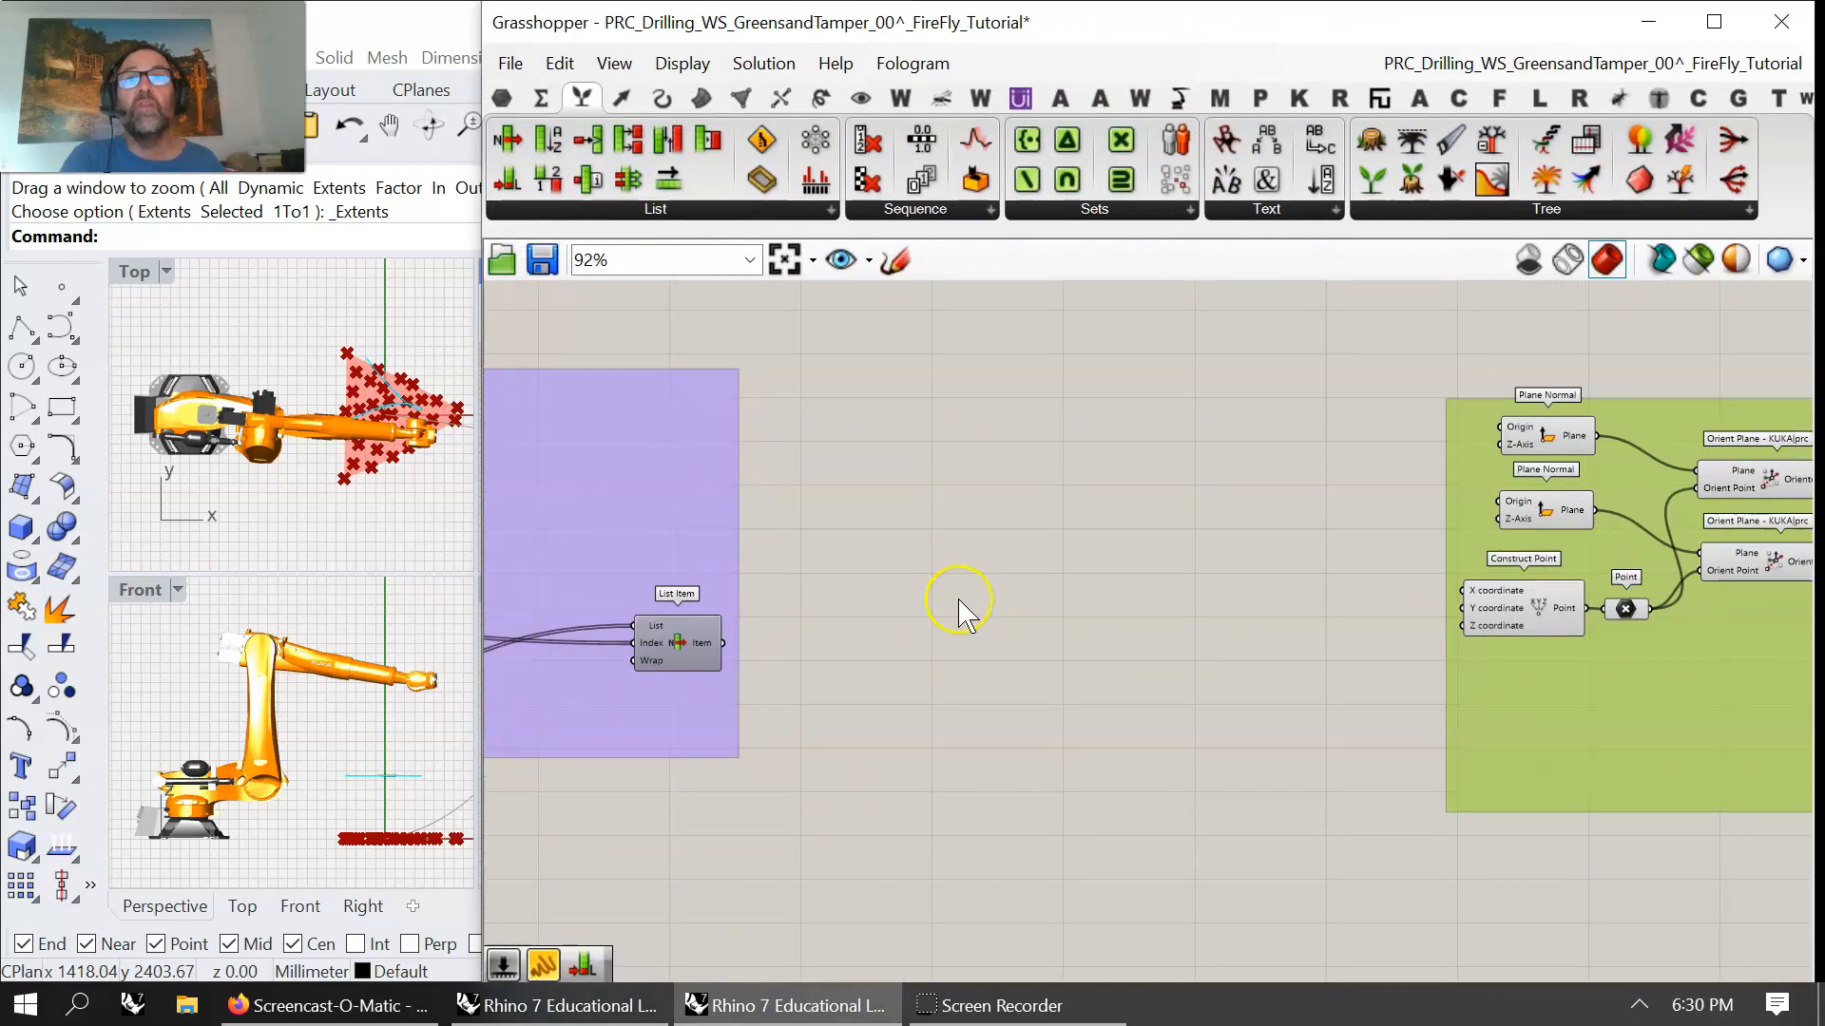
- Add an Amplitude component beside the Get Face Normals group and place a copy of it above the first
left_click(623, 99)
left_click(1654, 209)
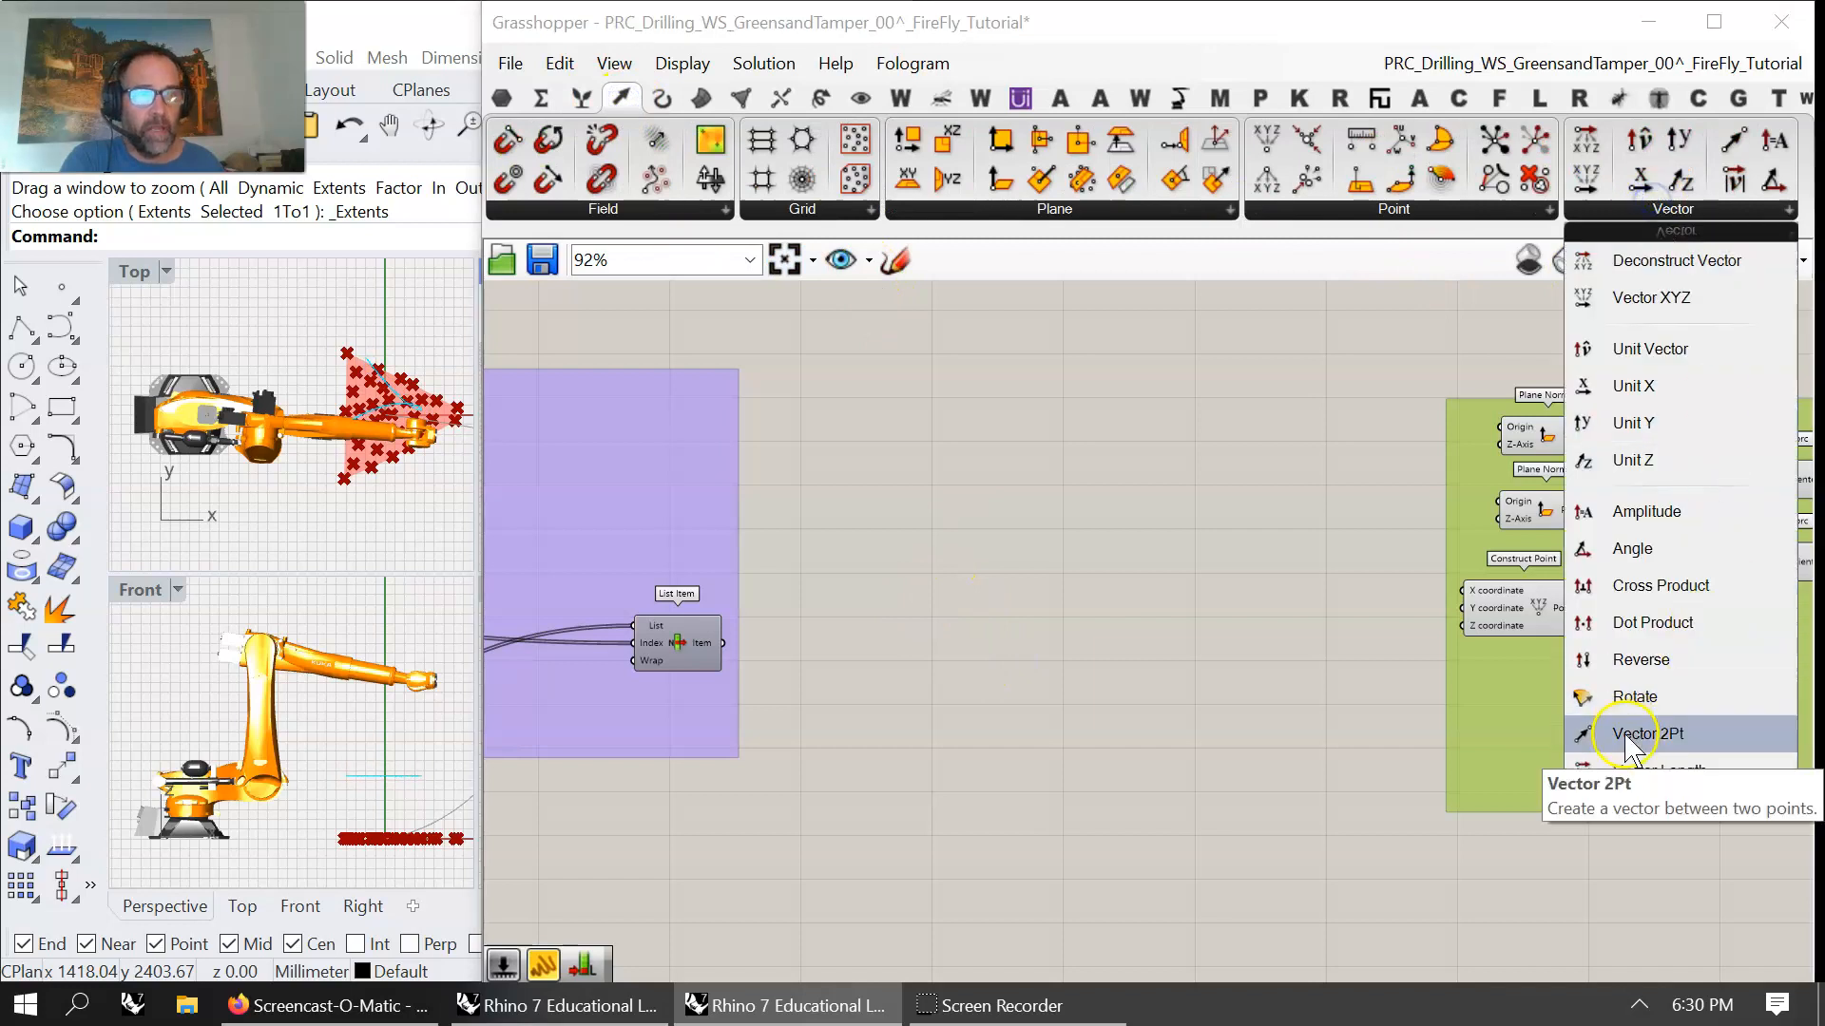
left_click(1644, 511)
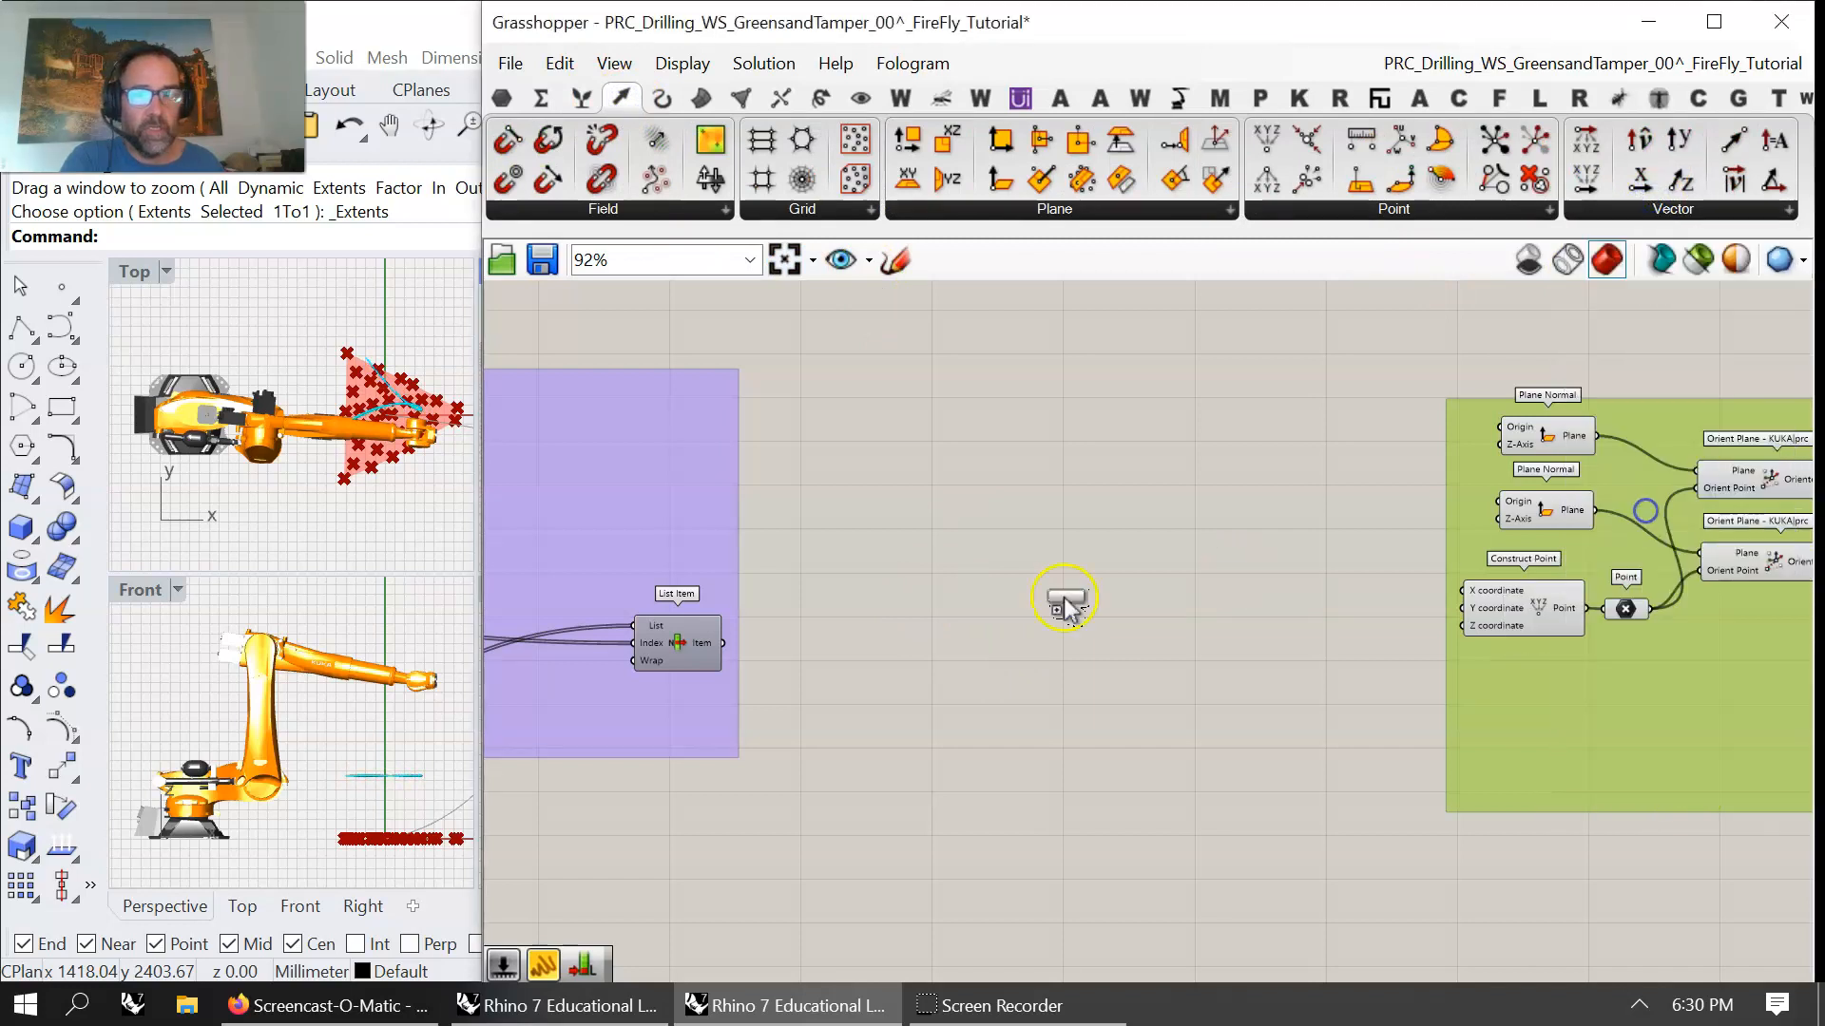
left_click(951, 627)
left_click(958, 626)
key("ctrl+c")
key("ctrl+v")
left_click_drag(977, 625, 976, 444)
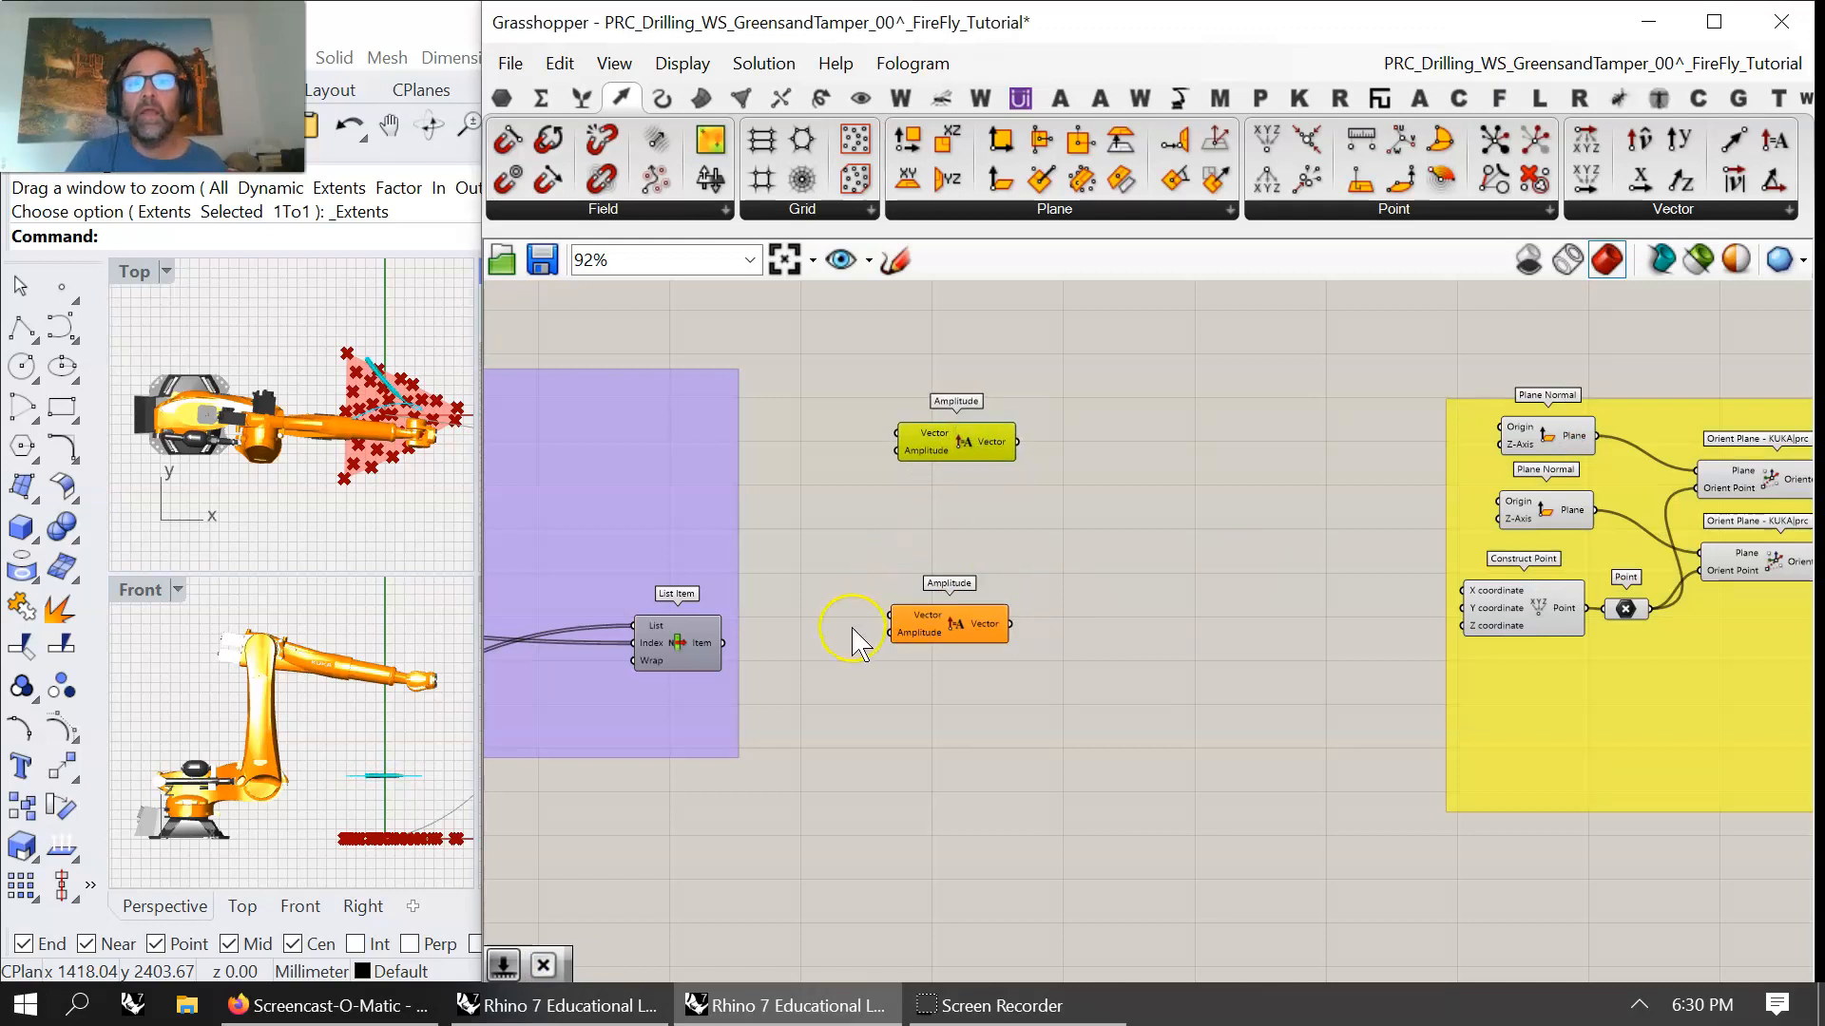
- Connect List Item's Item output to the Vector inputs of both Amplitude components
left_click_drag(722, 644, 896, 616)
left_click_drag(722, 643, 906, 434)
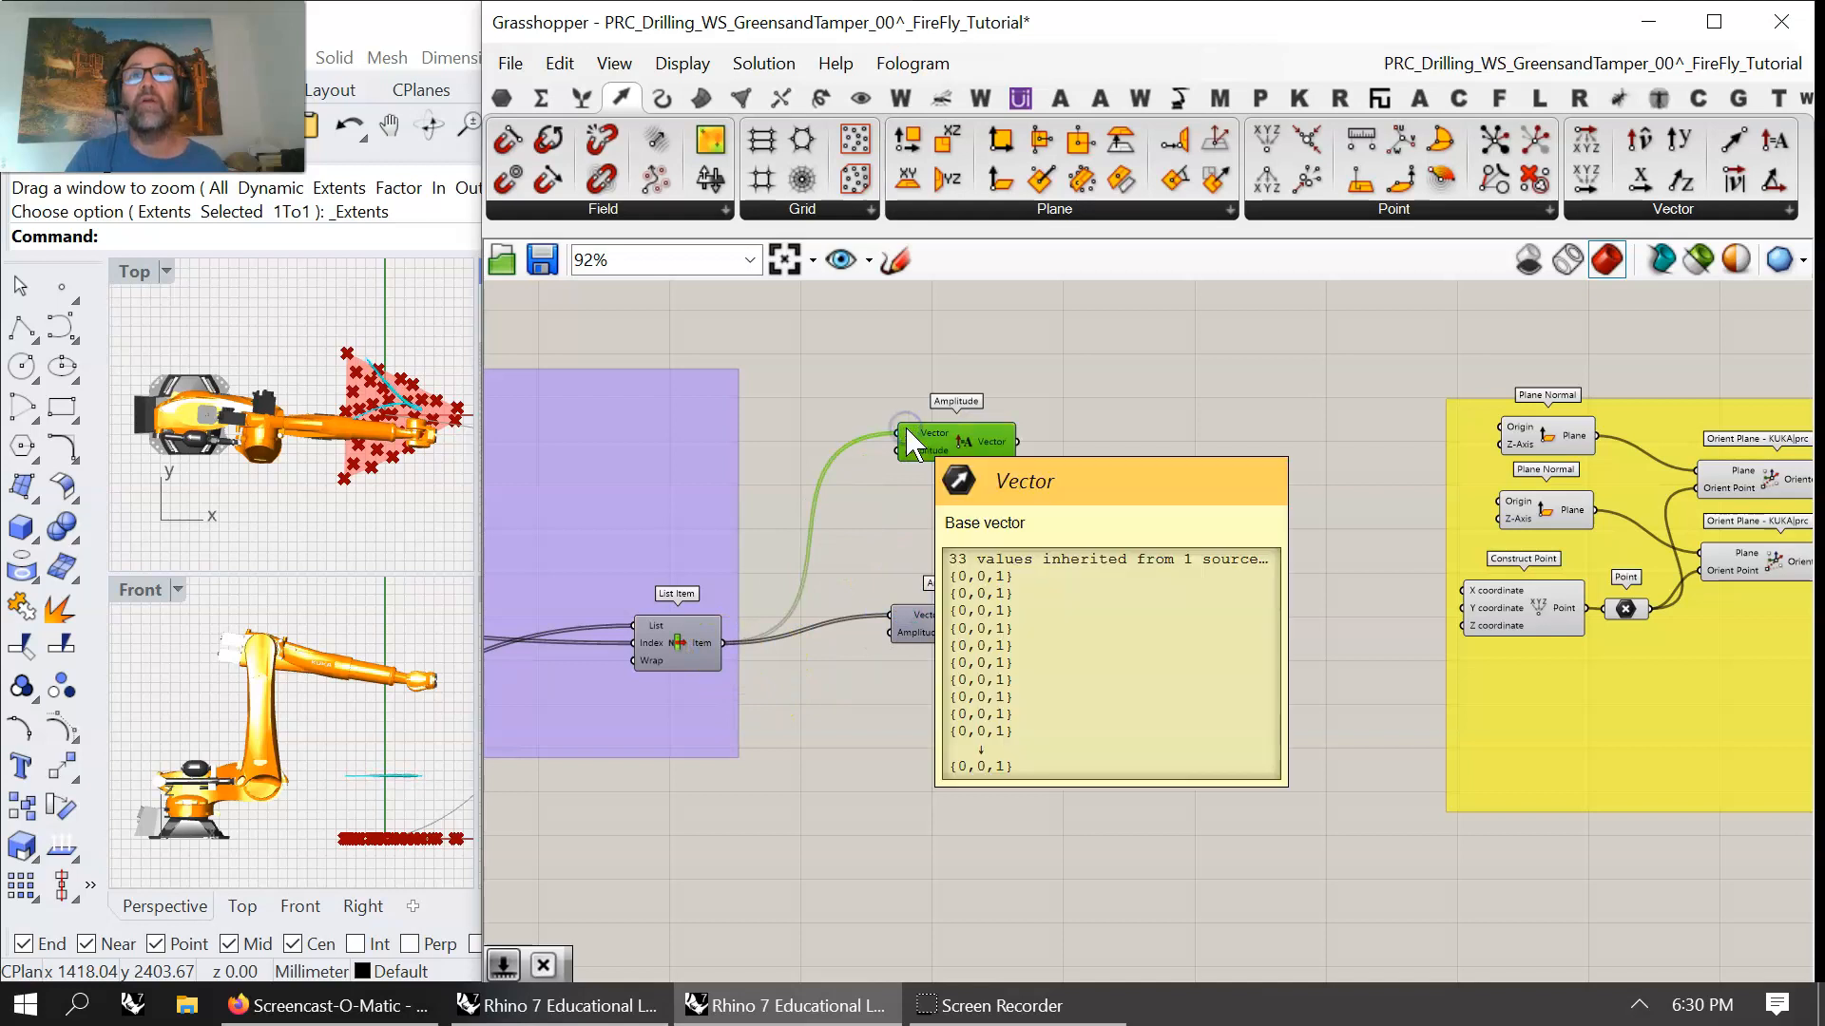
left_click(276, 23)
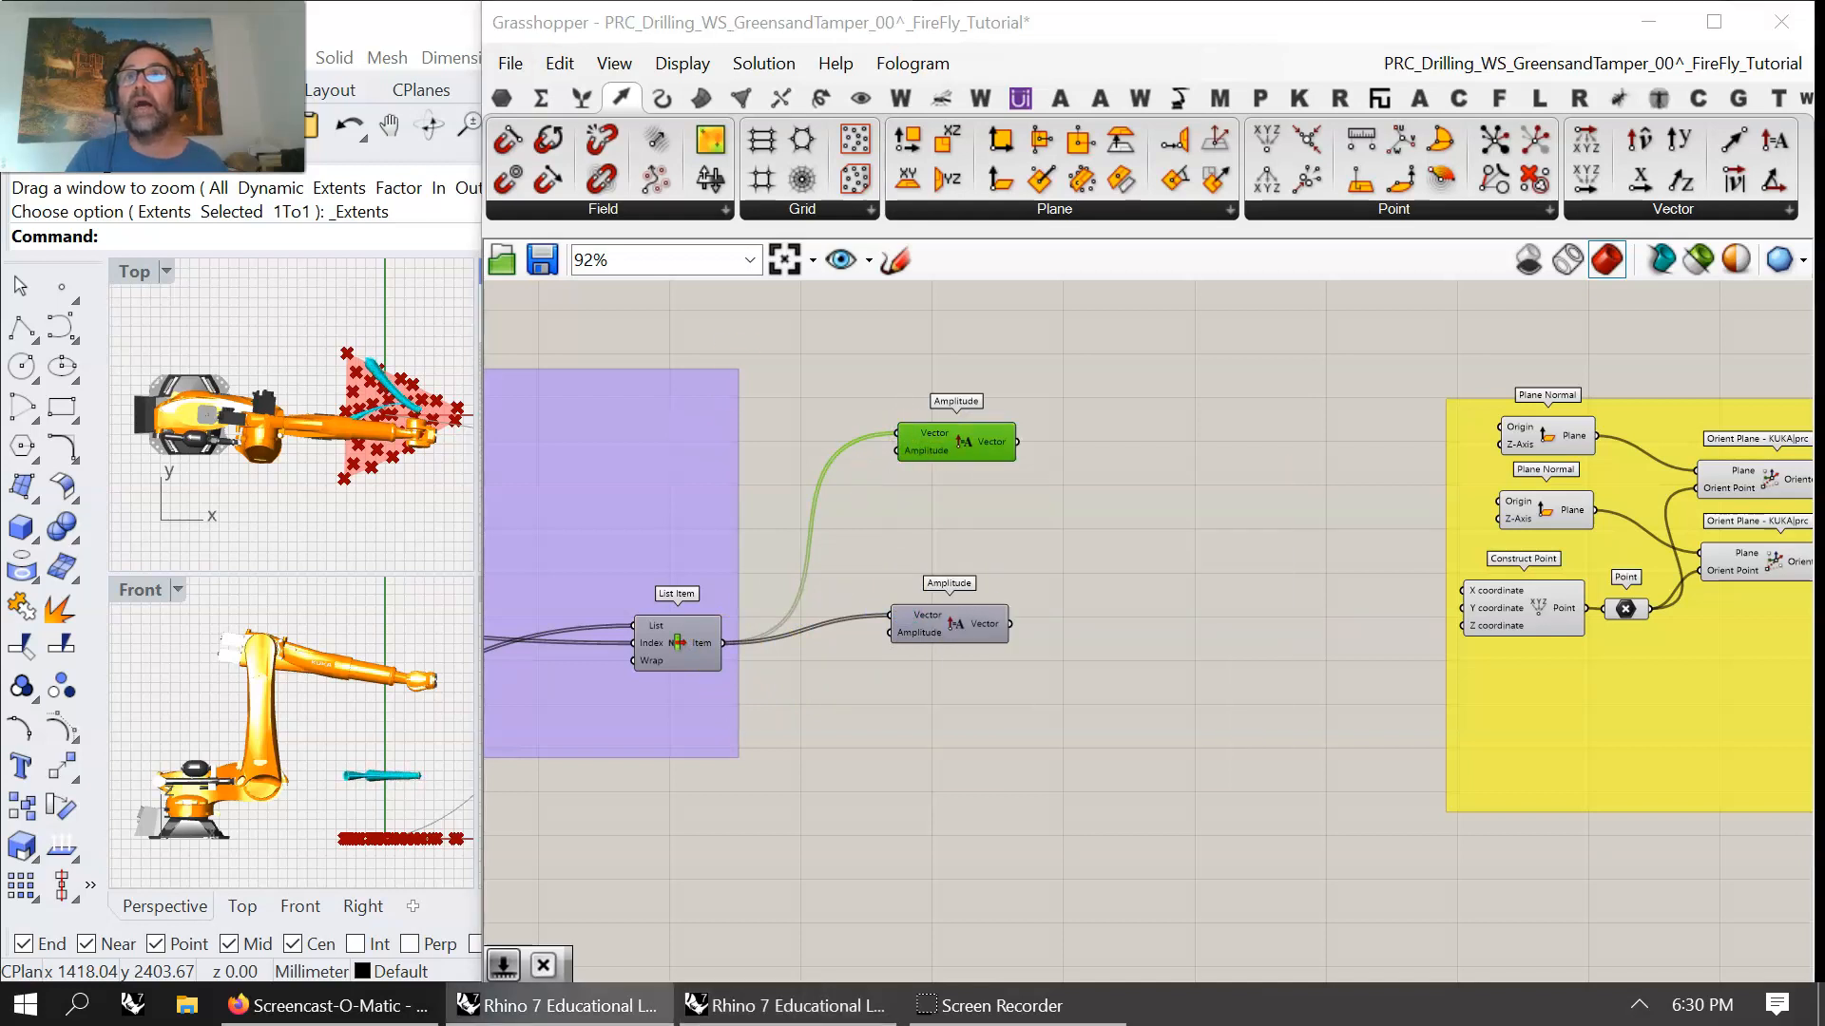
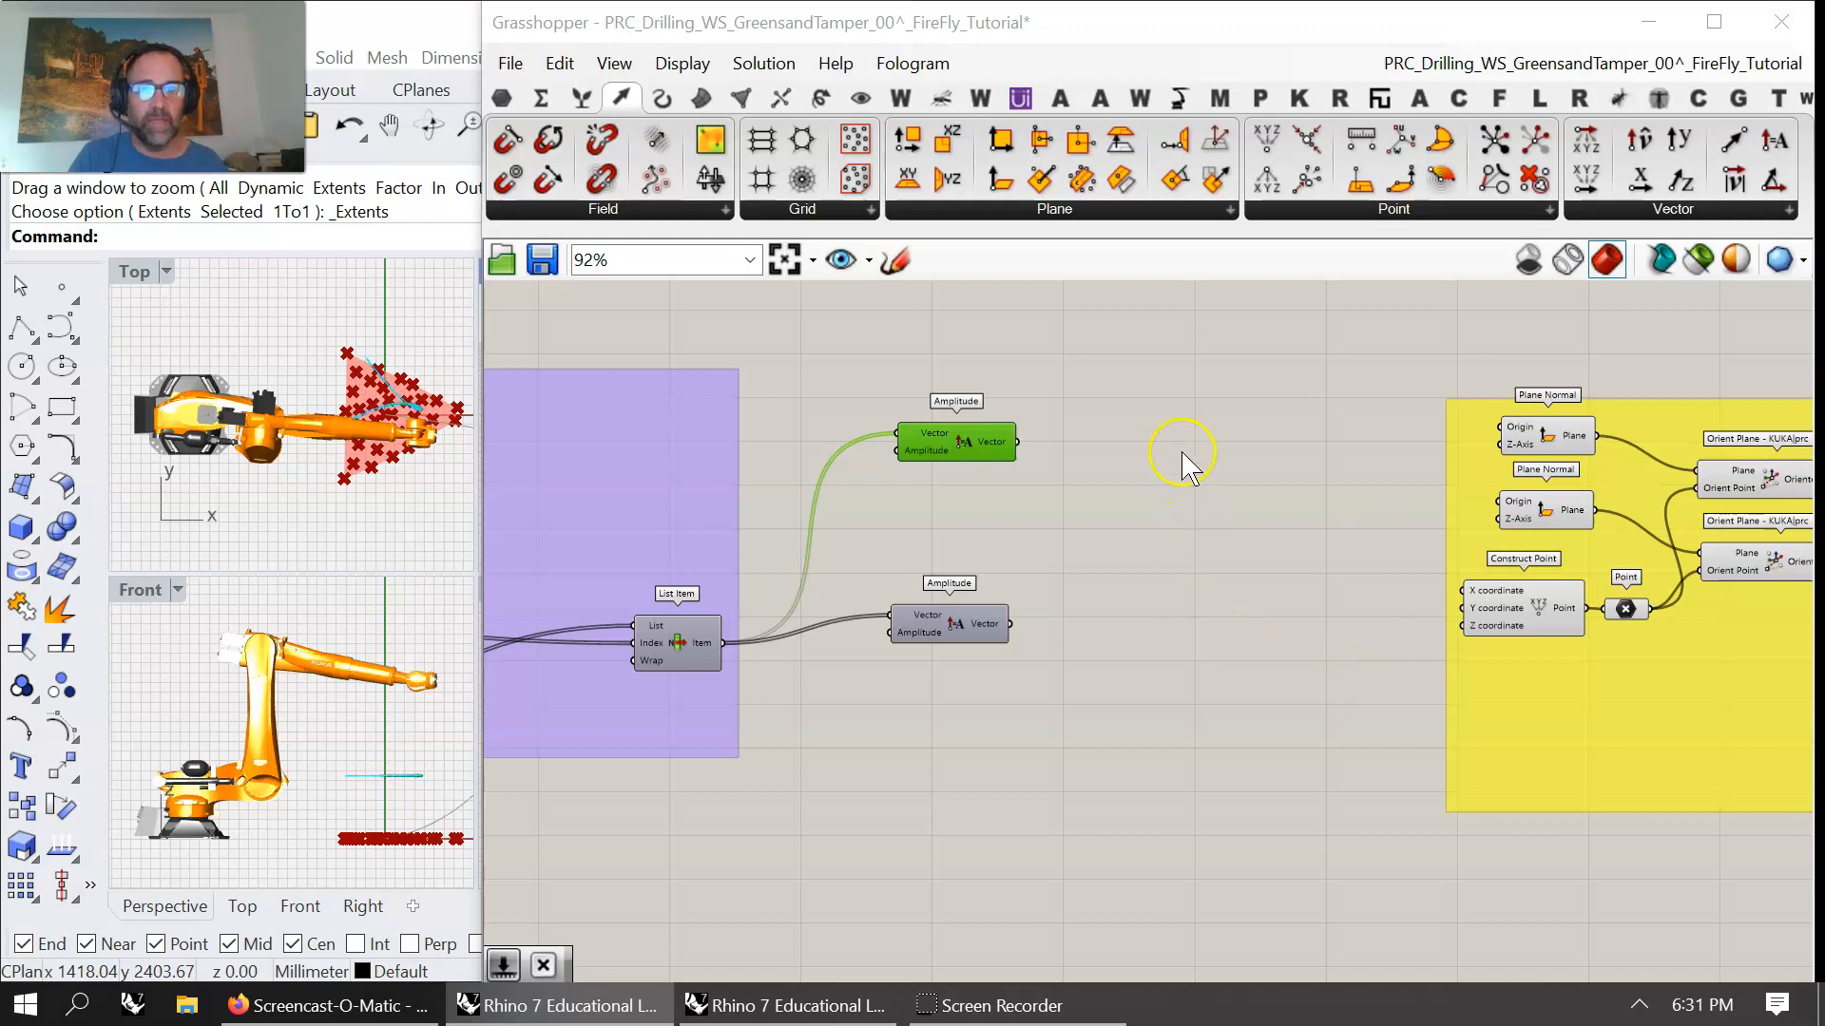
- Add a number slider ranging from 0.000 to 100 and connect it to the upper Amplitude component's Amplitude input
right_click_drag(926, 513, 1155, 575)
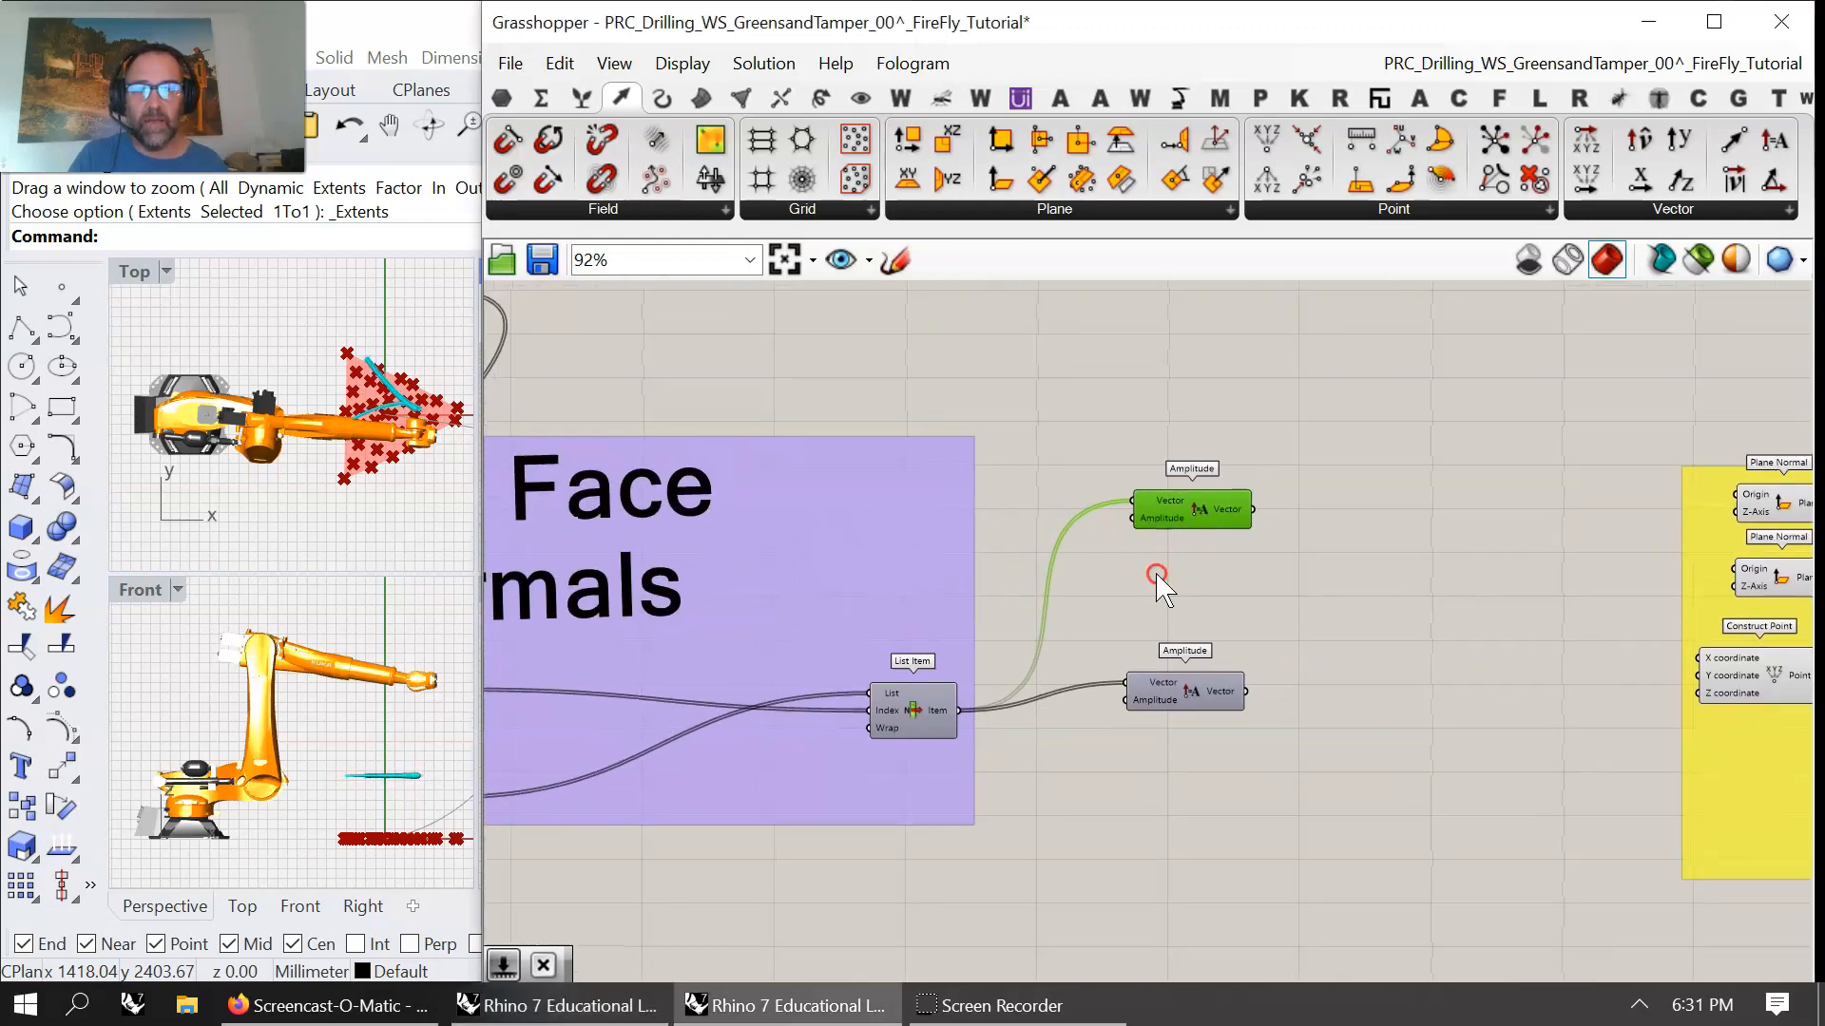
double_click(972, 338)
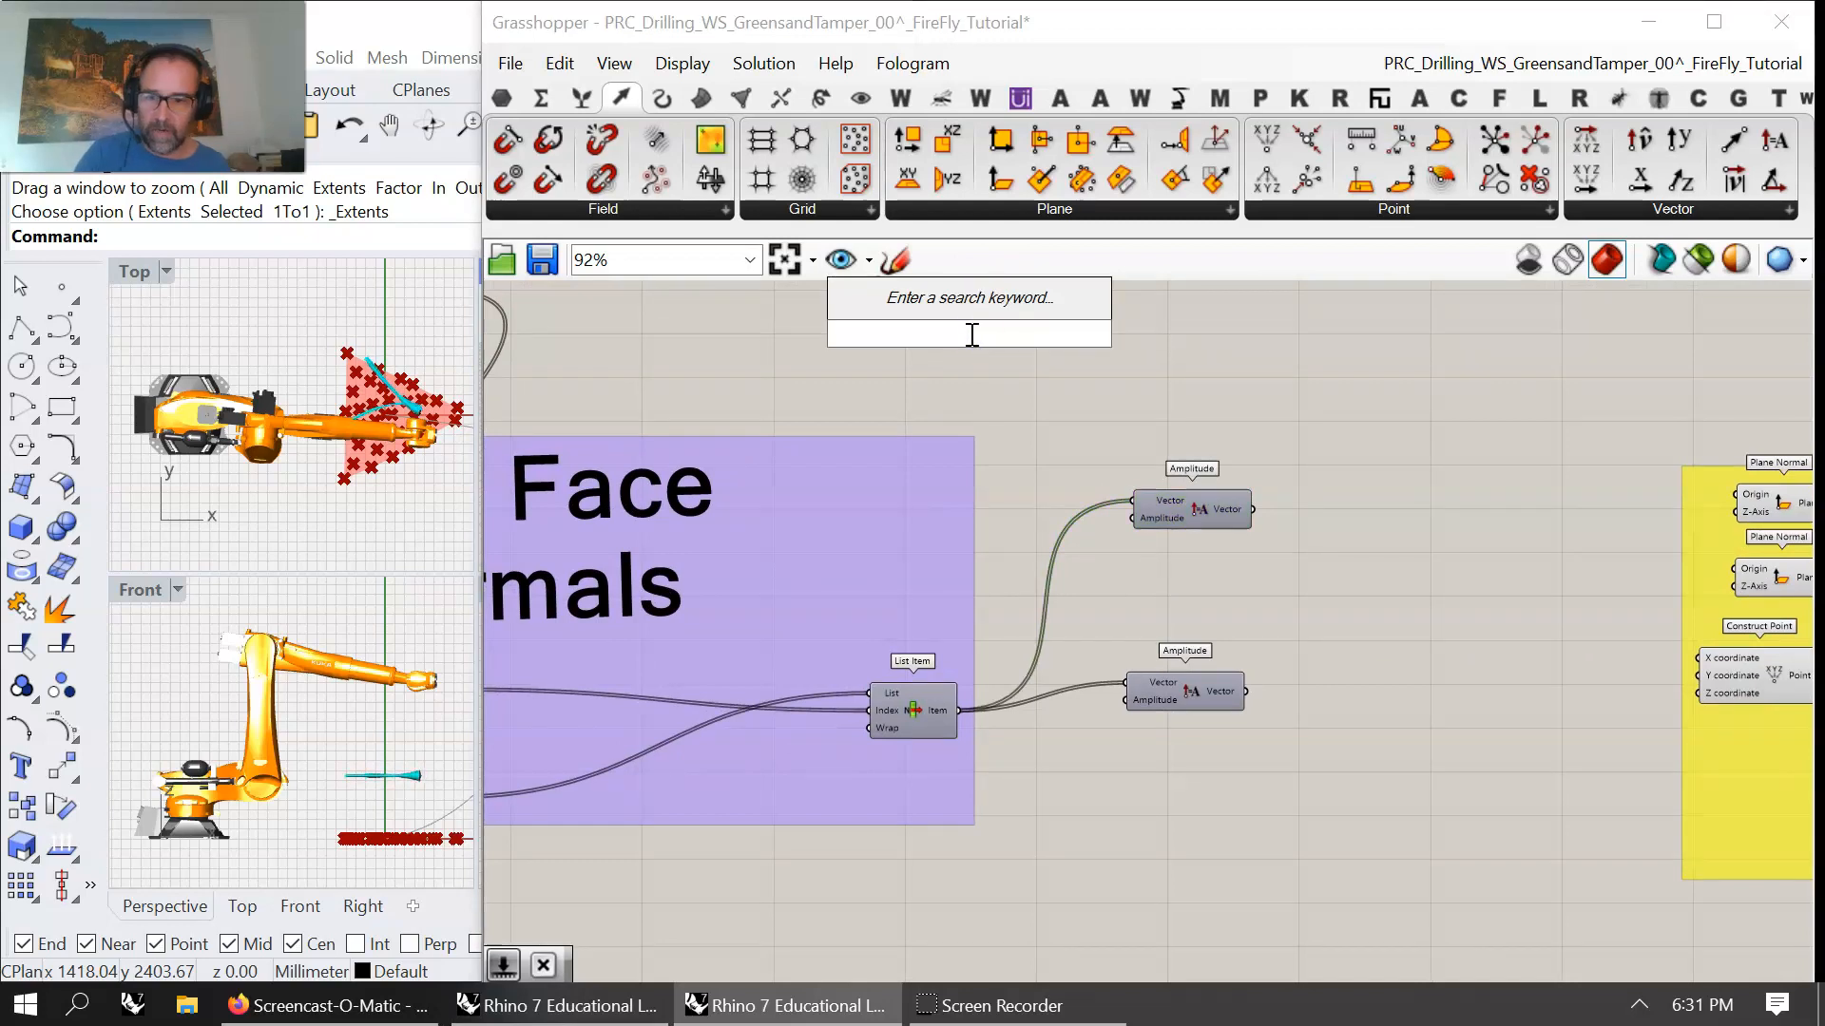
type("9")
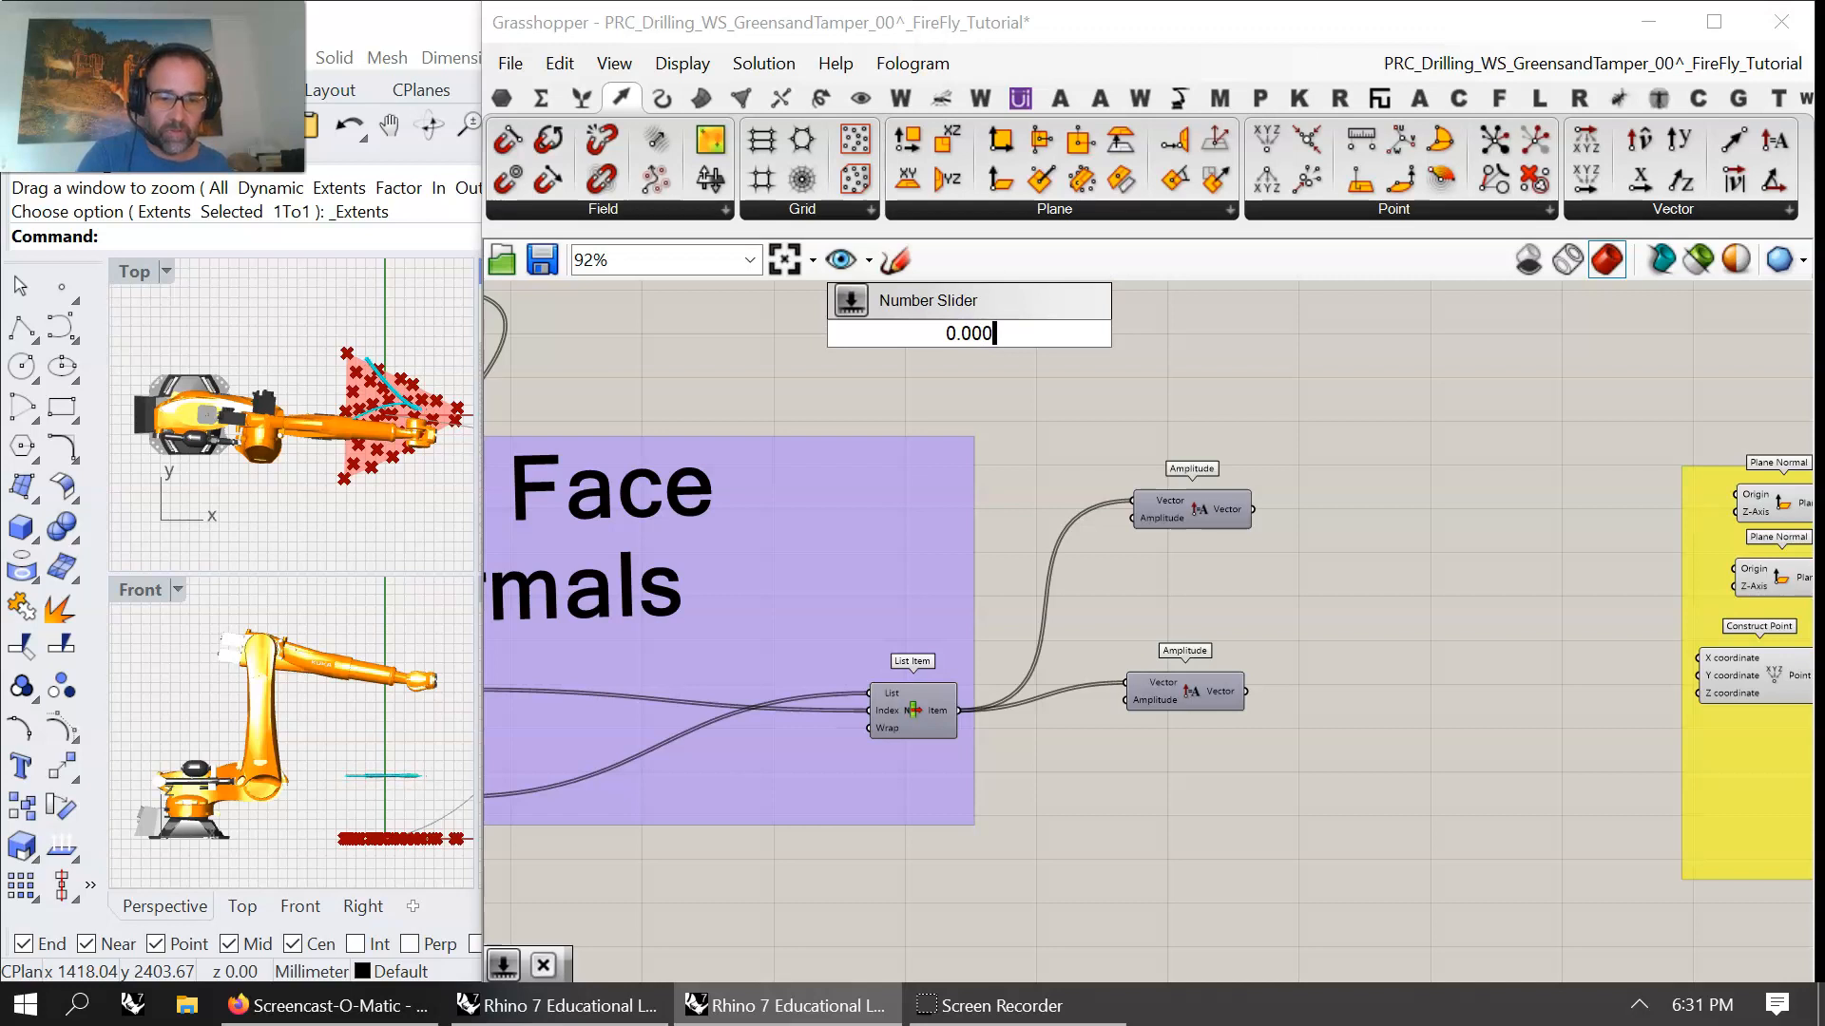
type("..100")
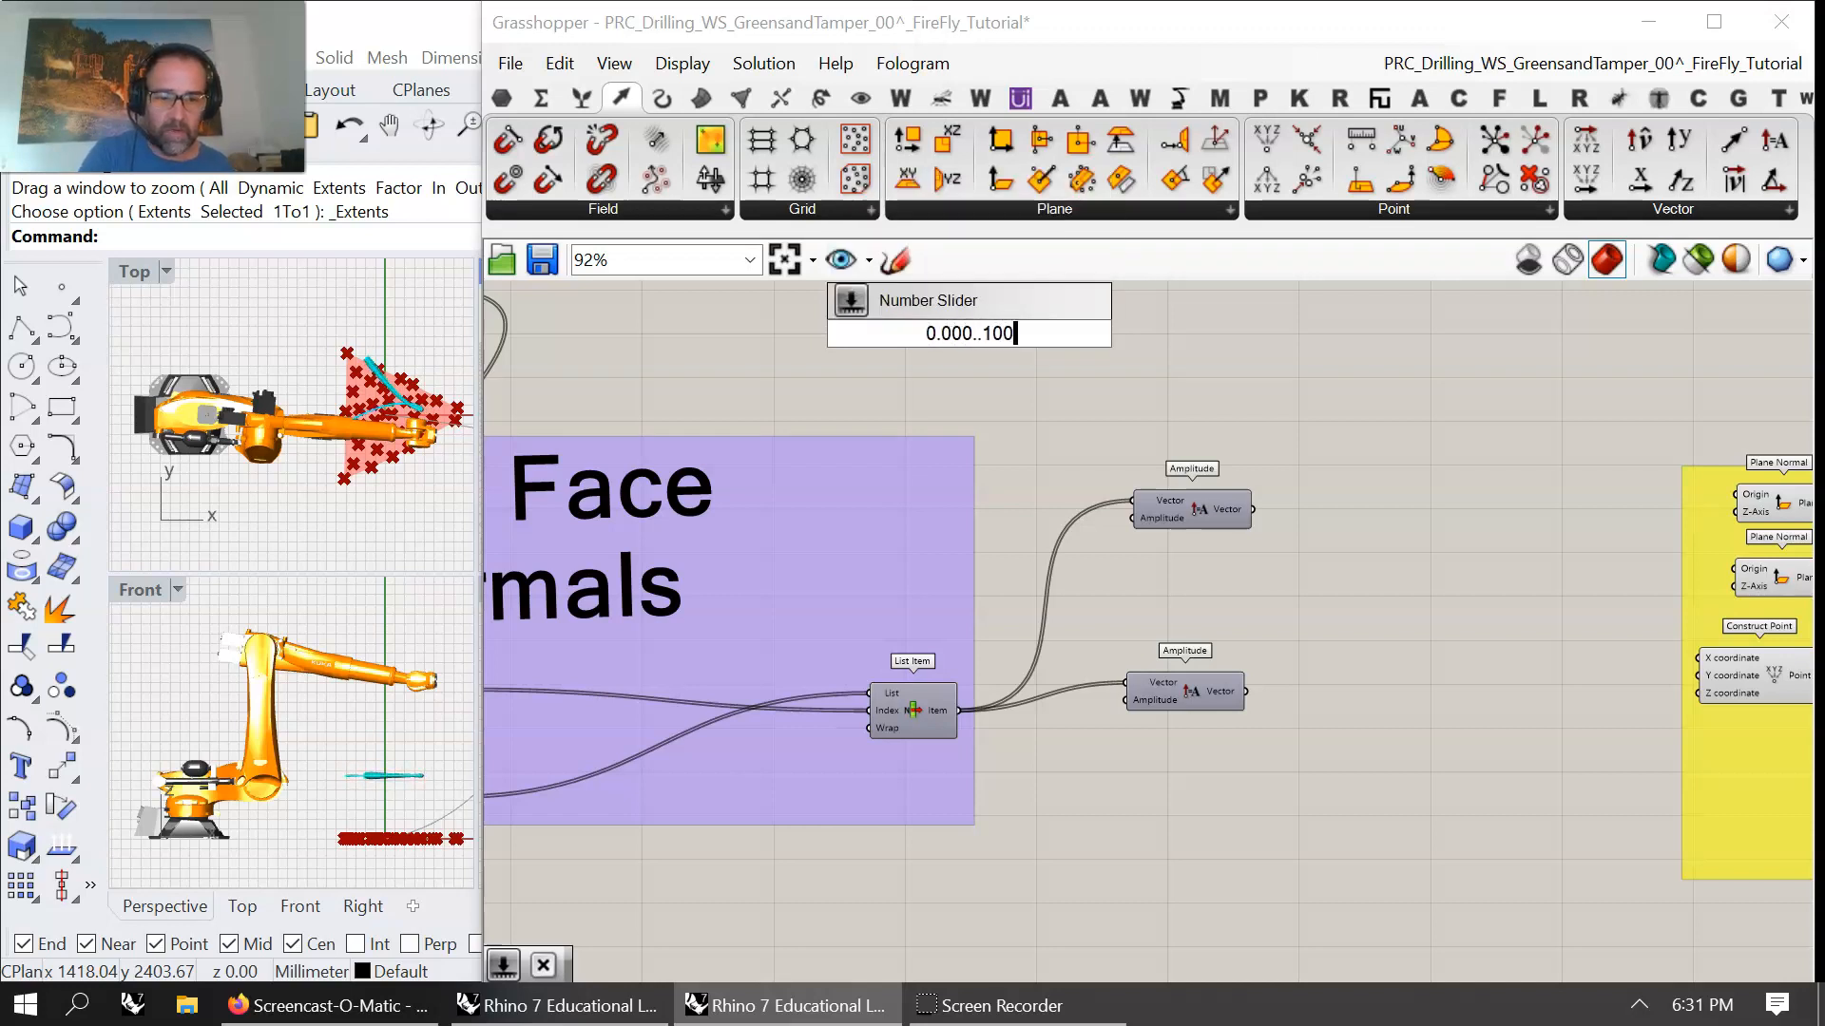
key("Return")
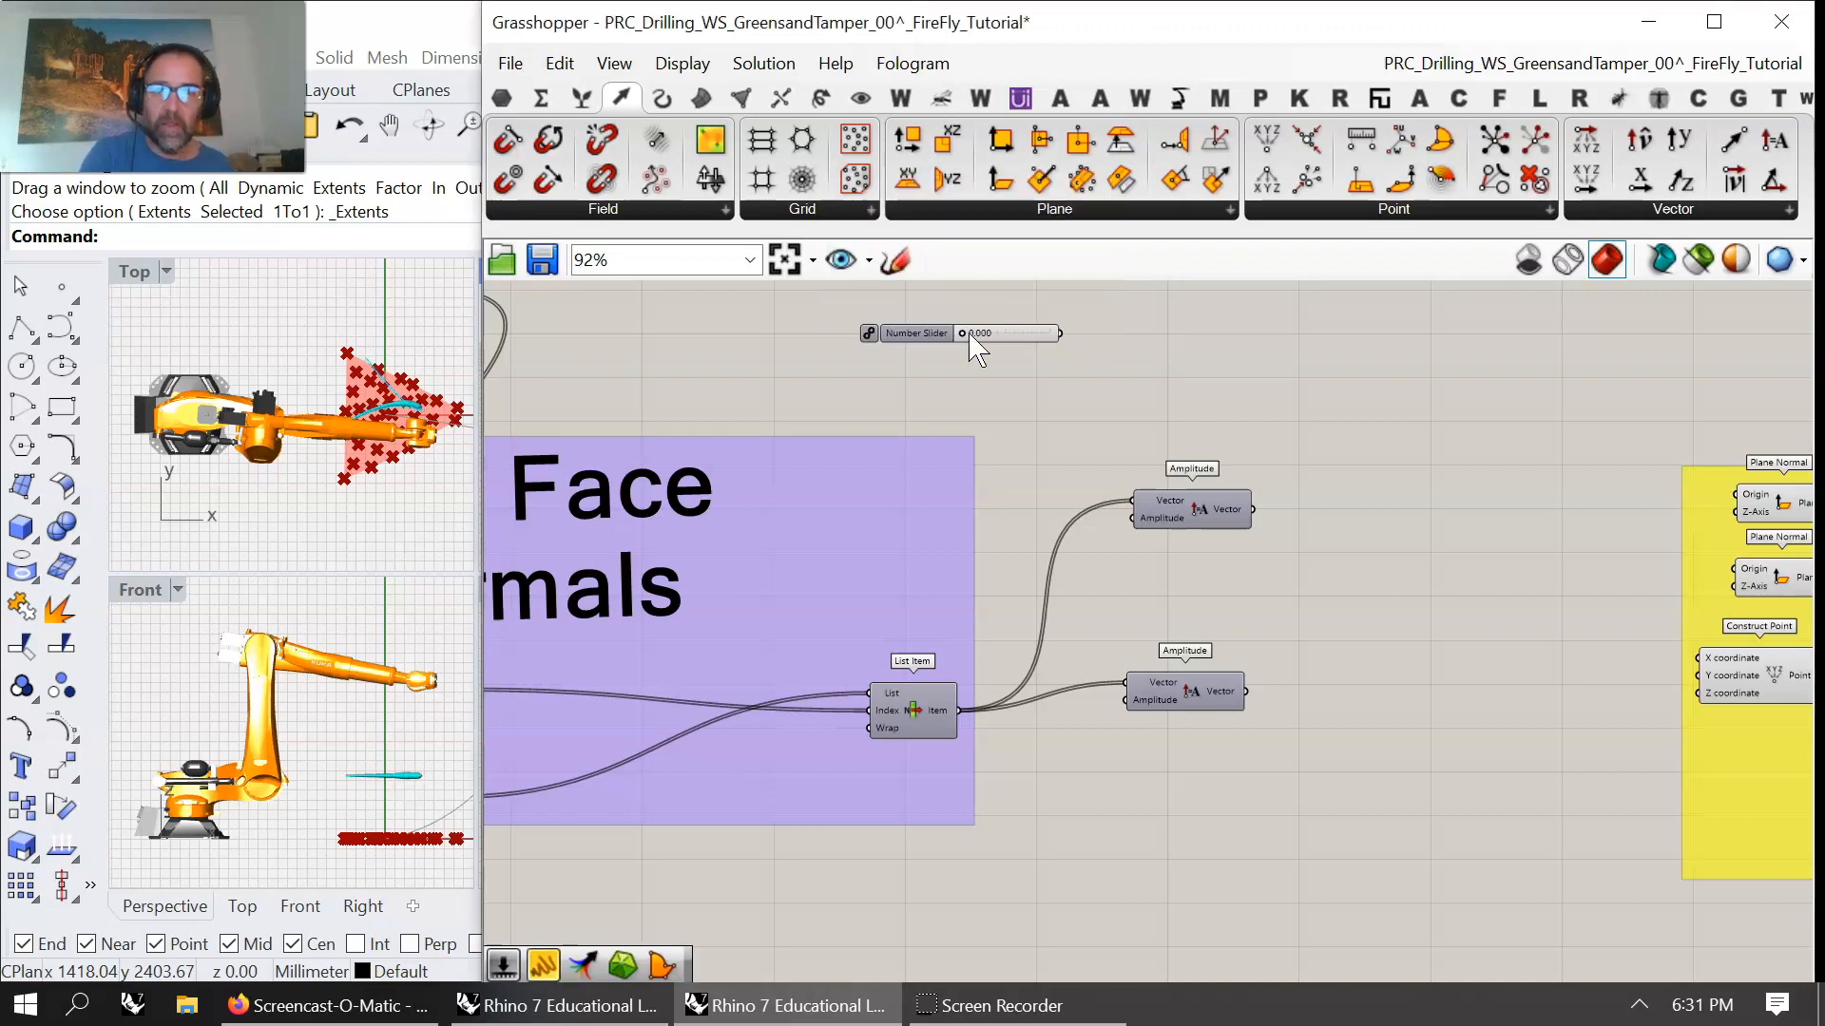
left_click_drag(1062, 337, 1133, 518)
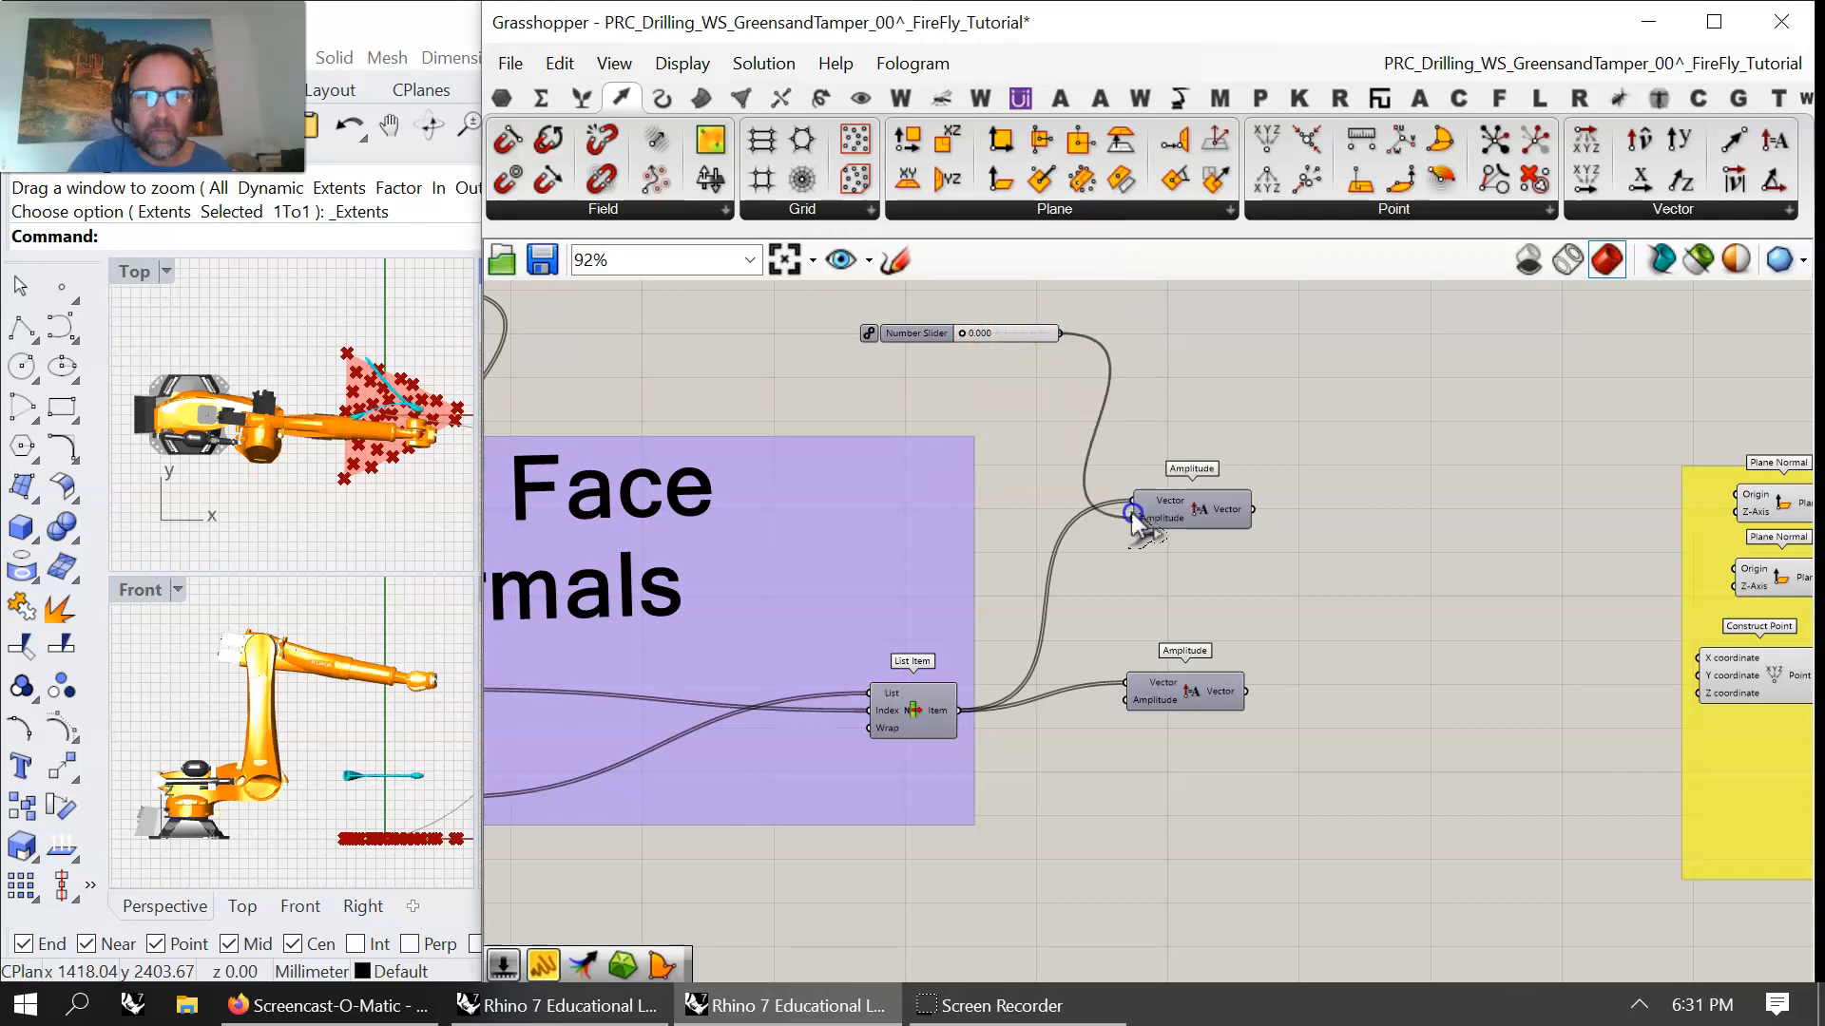
- Rename the new slider "Safety distance" and move it up slightly
right_click(919, 335)
left_click_drag(1100, 349, 916, 350)
type("Safety distan")
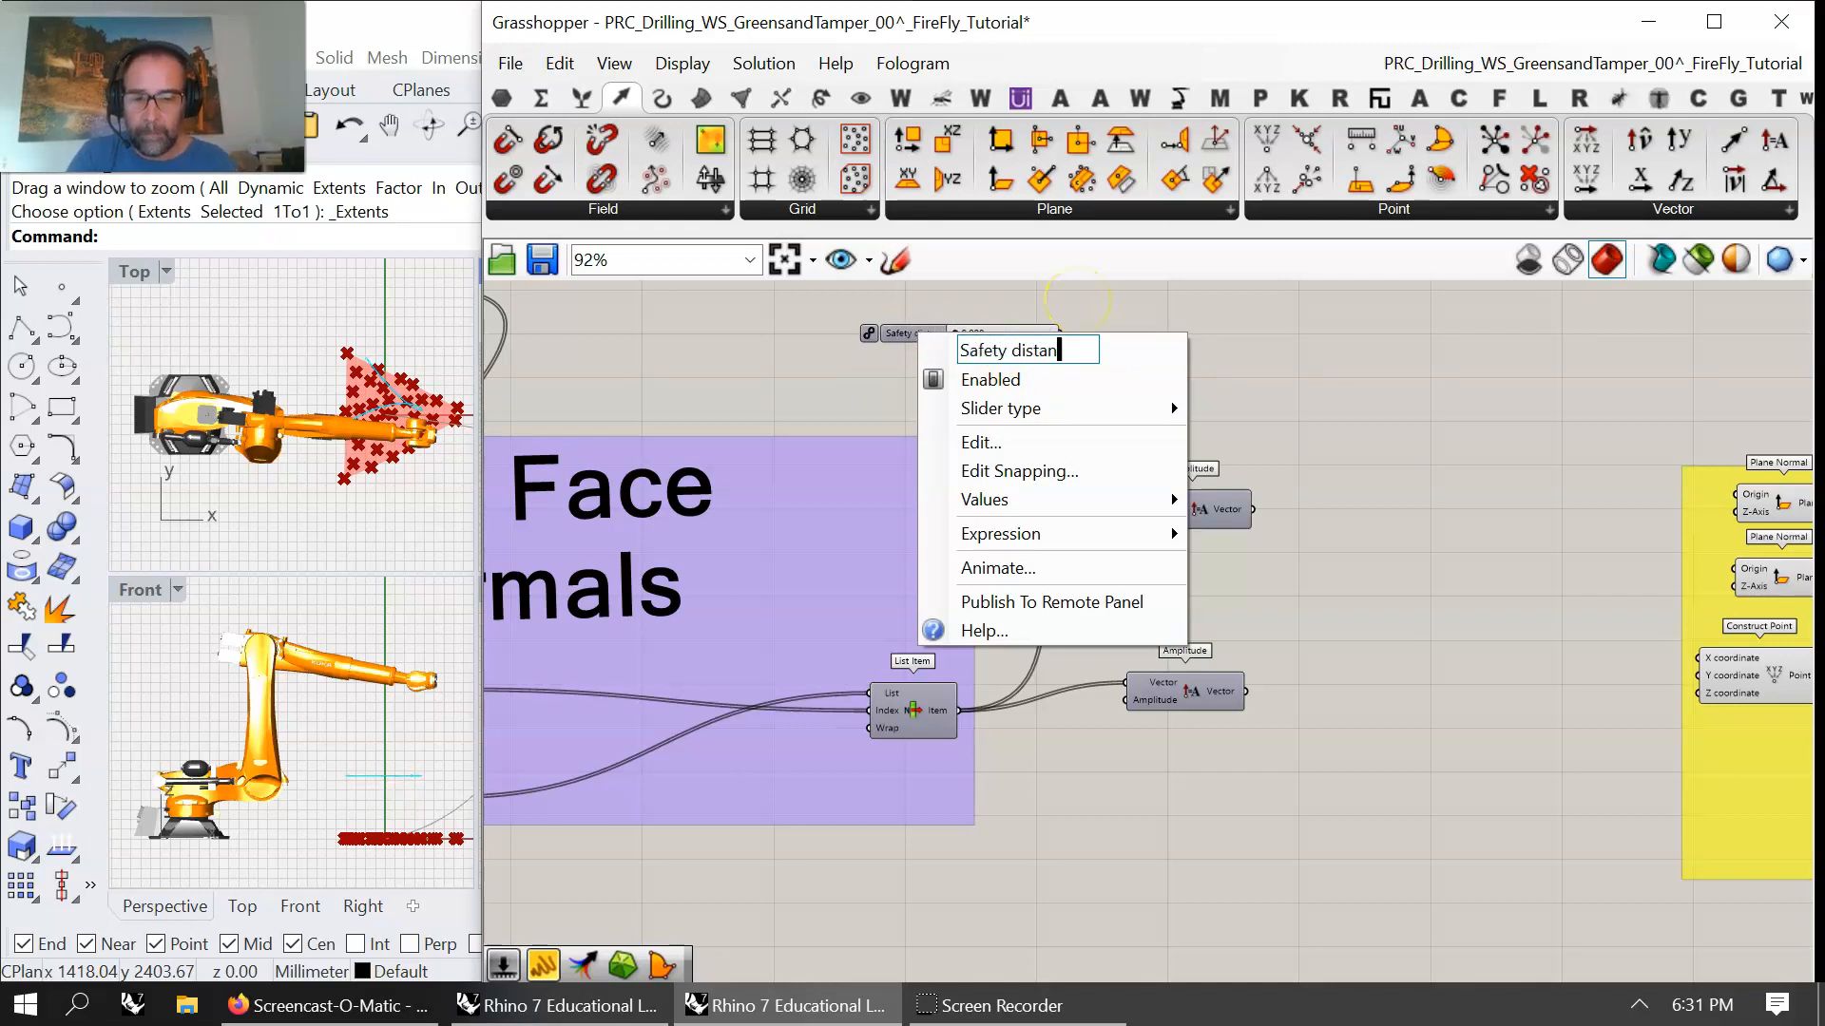
type("ce")
left_click(1287, 378)
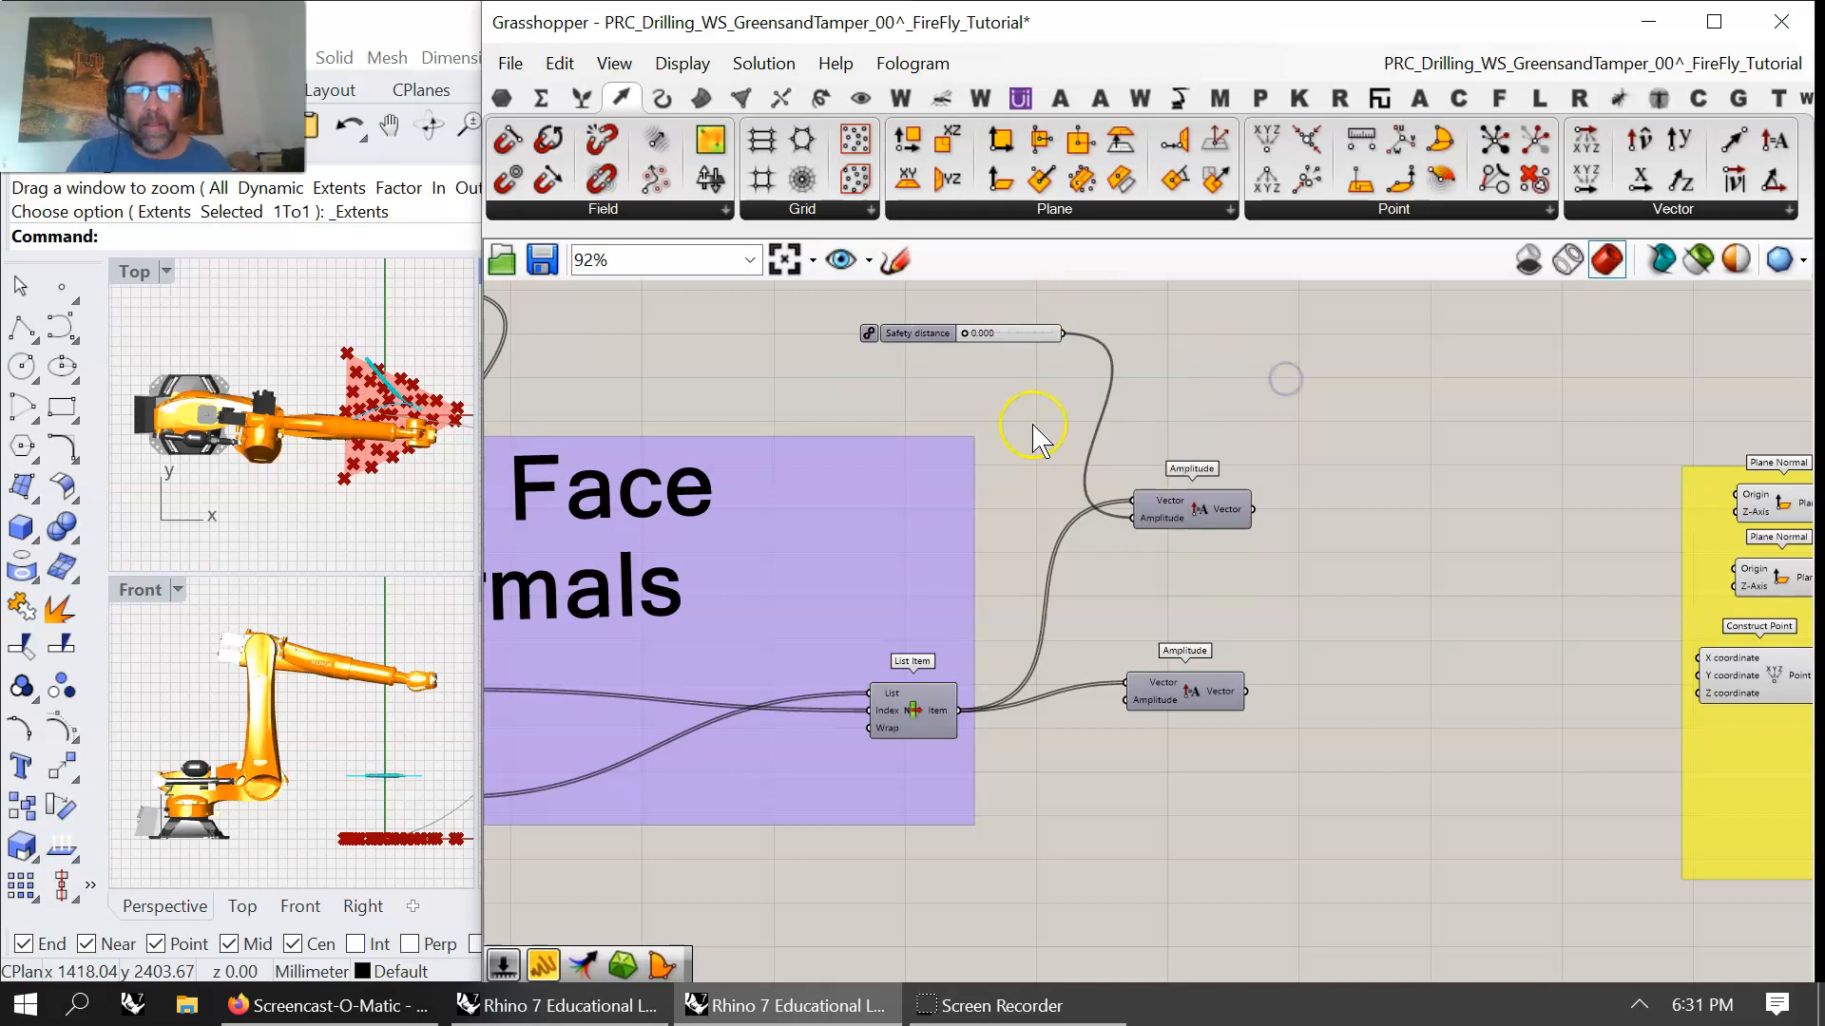
left_click(979, 381)
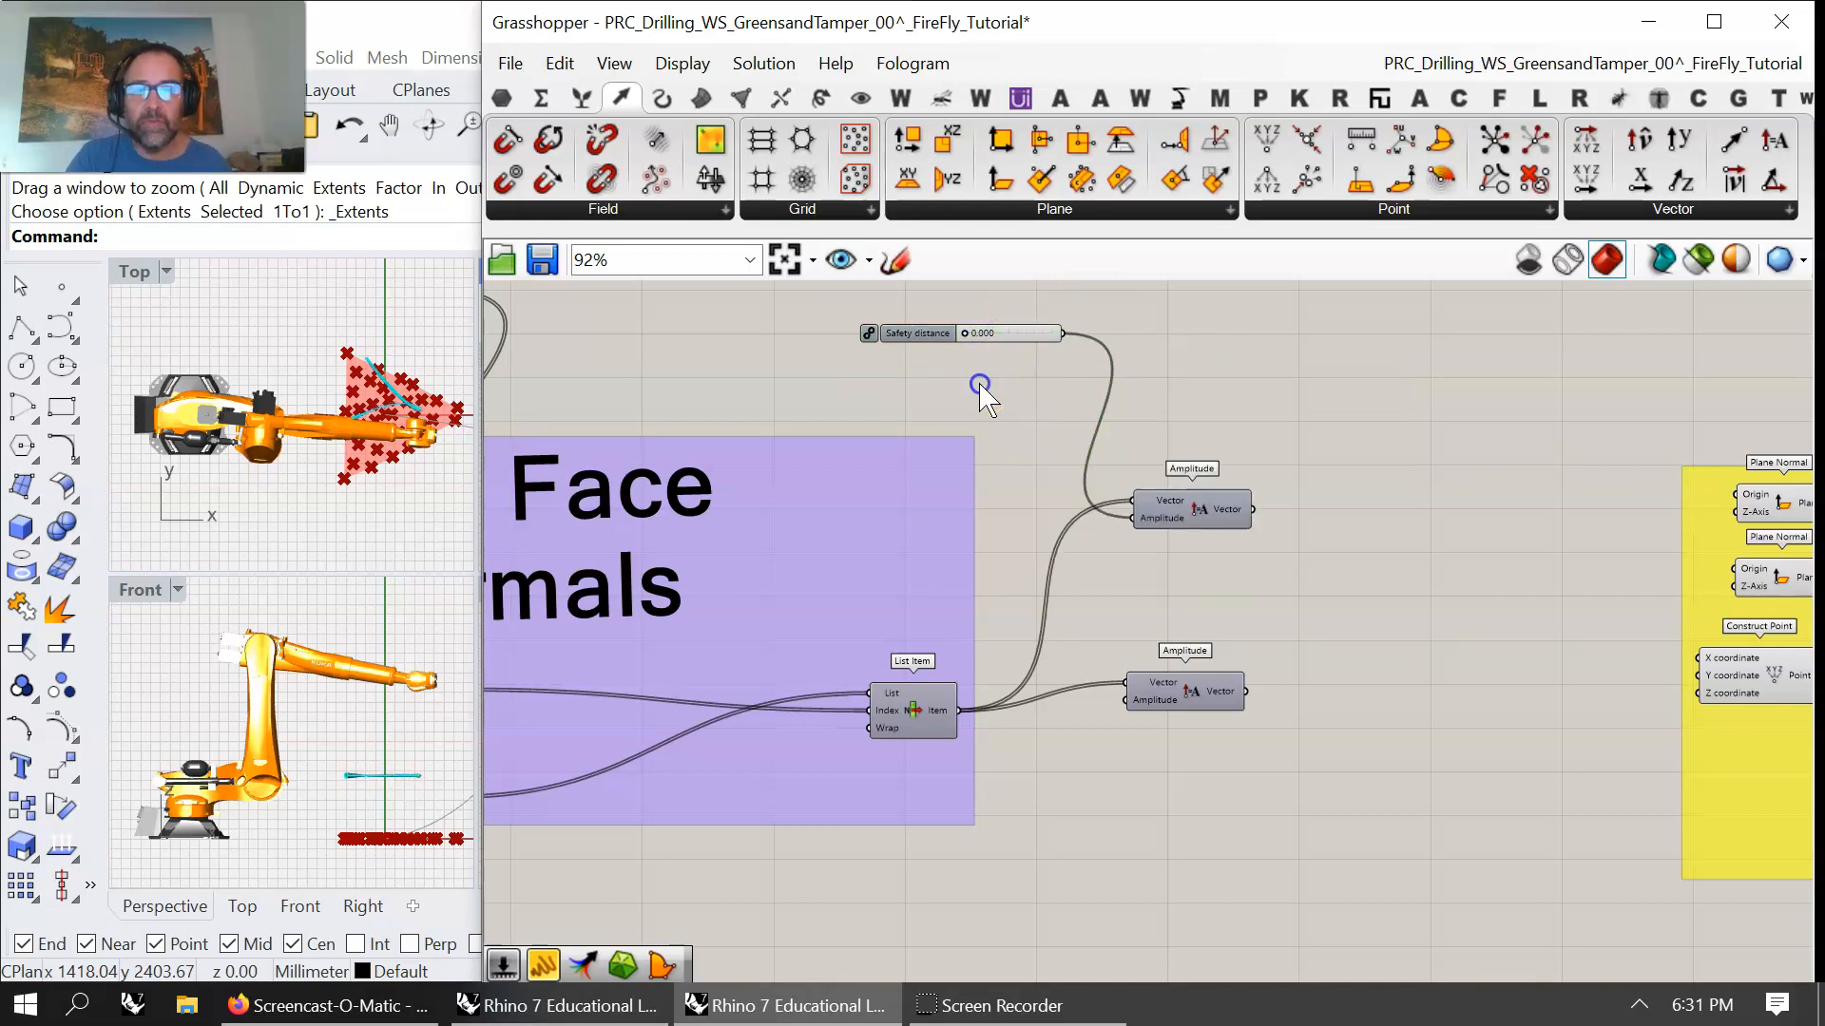
right_click(979, 384)
left_click_drag(936, 333, 933, 324)
left_click(941, 367)
- Add a number slider ranging from -100 to 100 below Safety distance and name it "Tamping Depth"
double_click(948, 383)
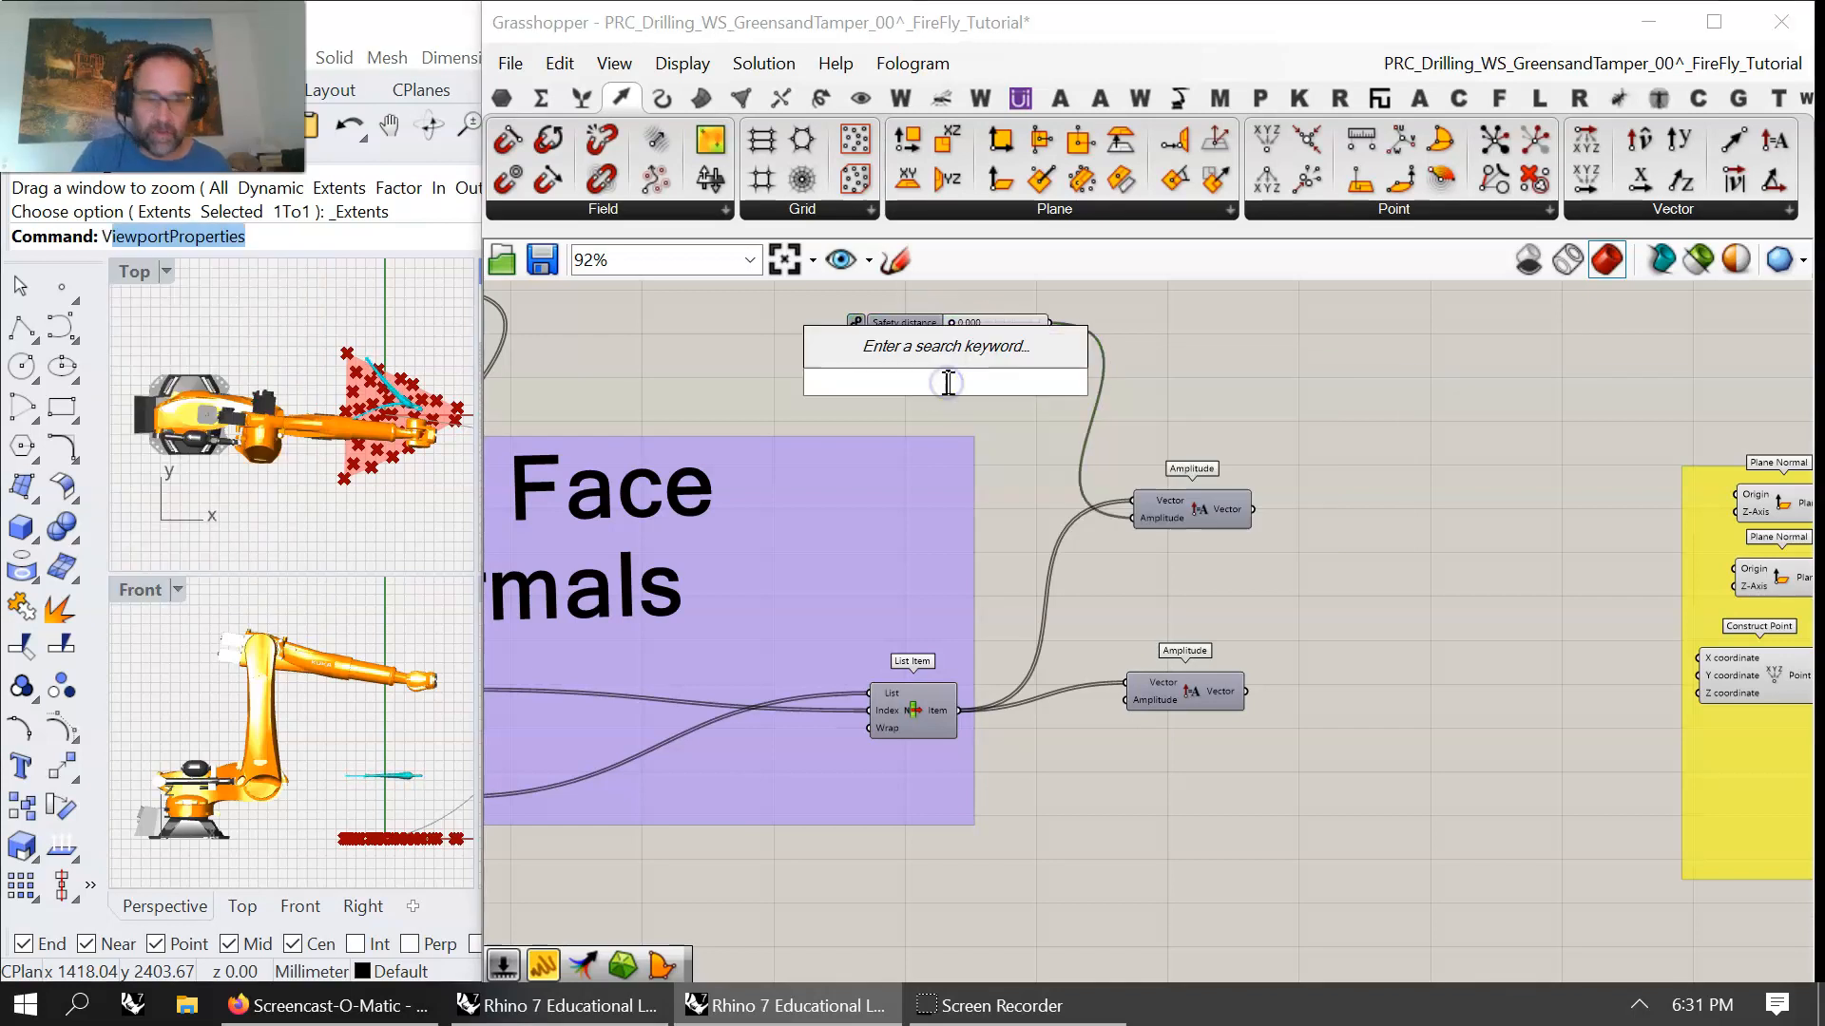
type("-")
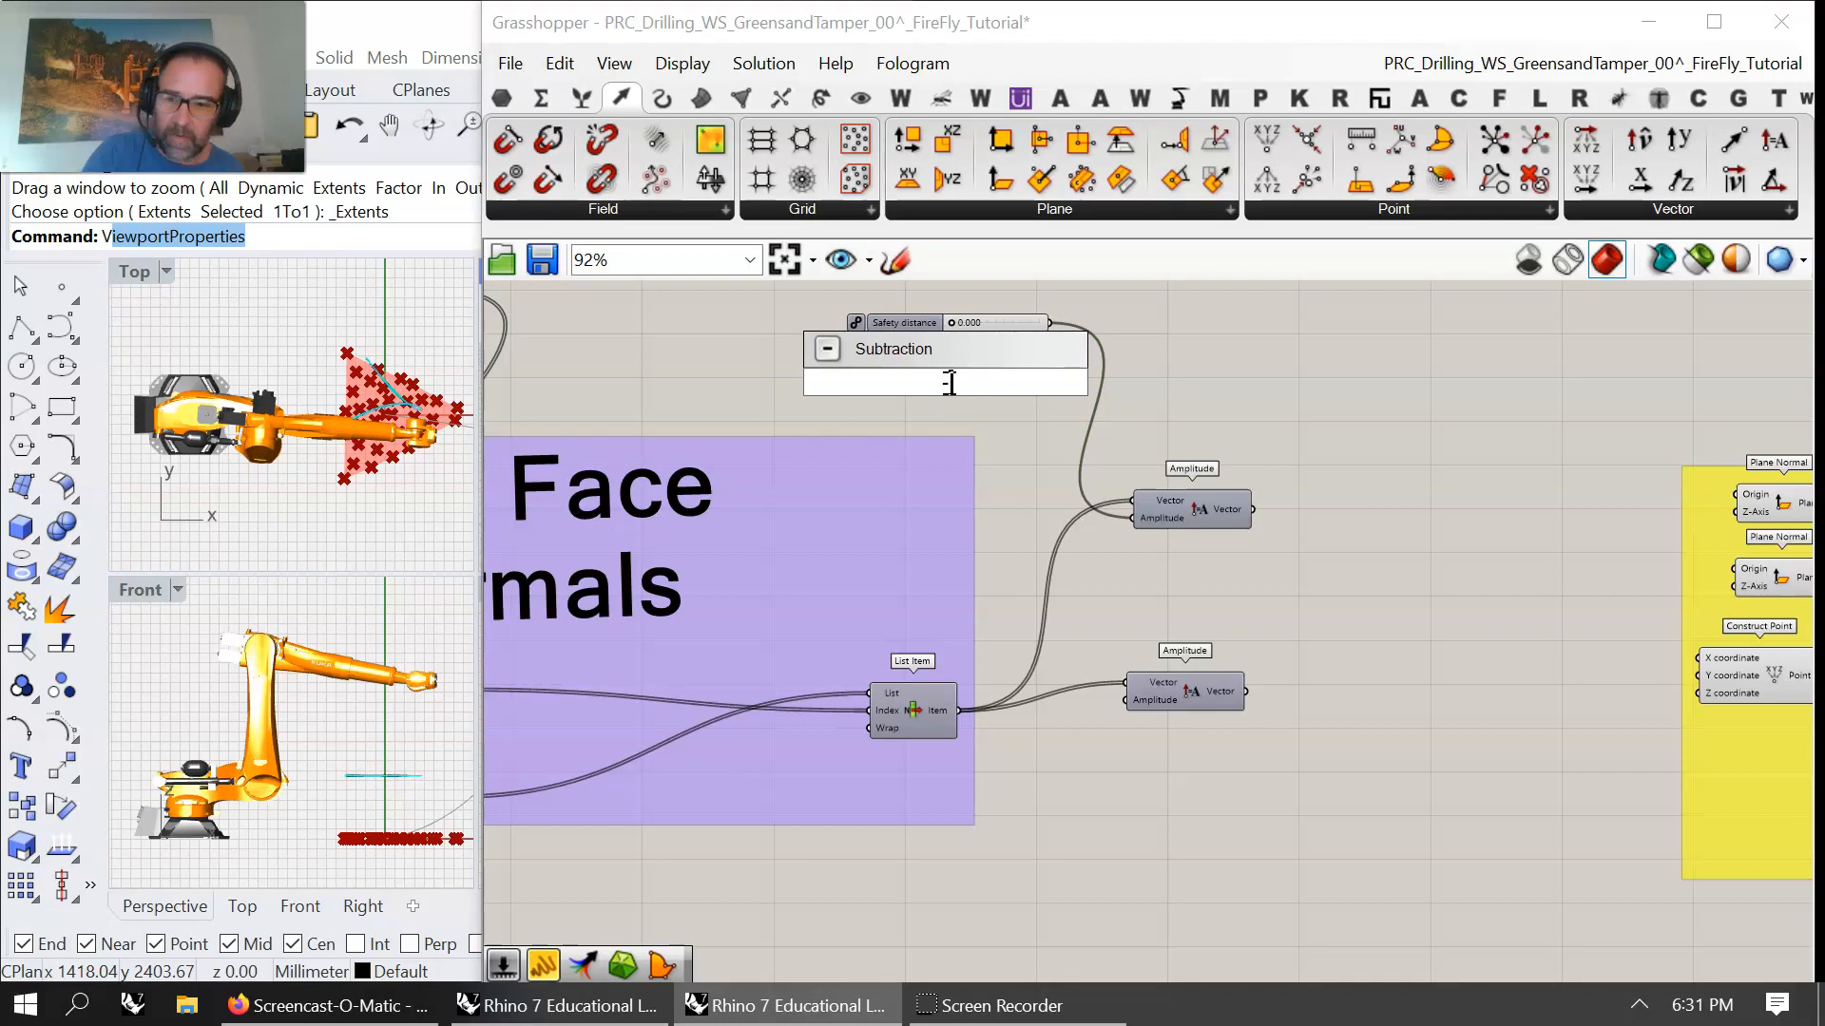
type("100..100")
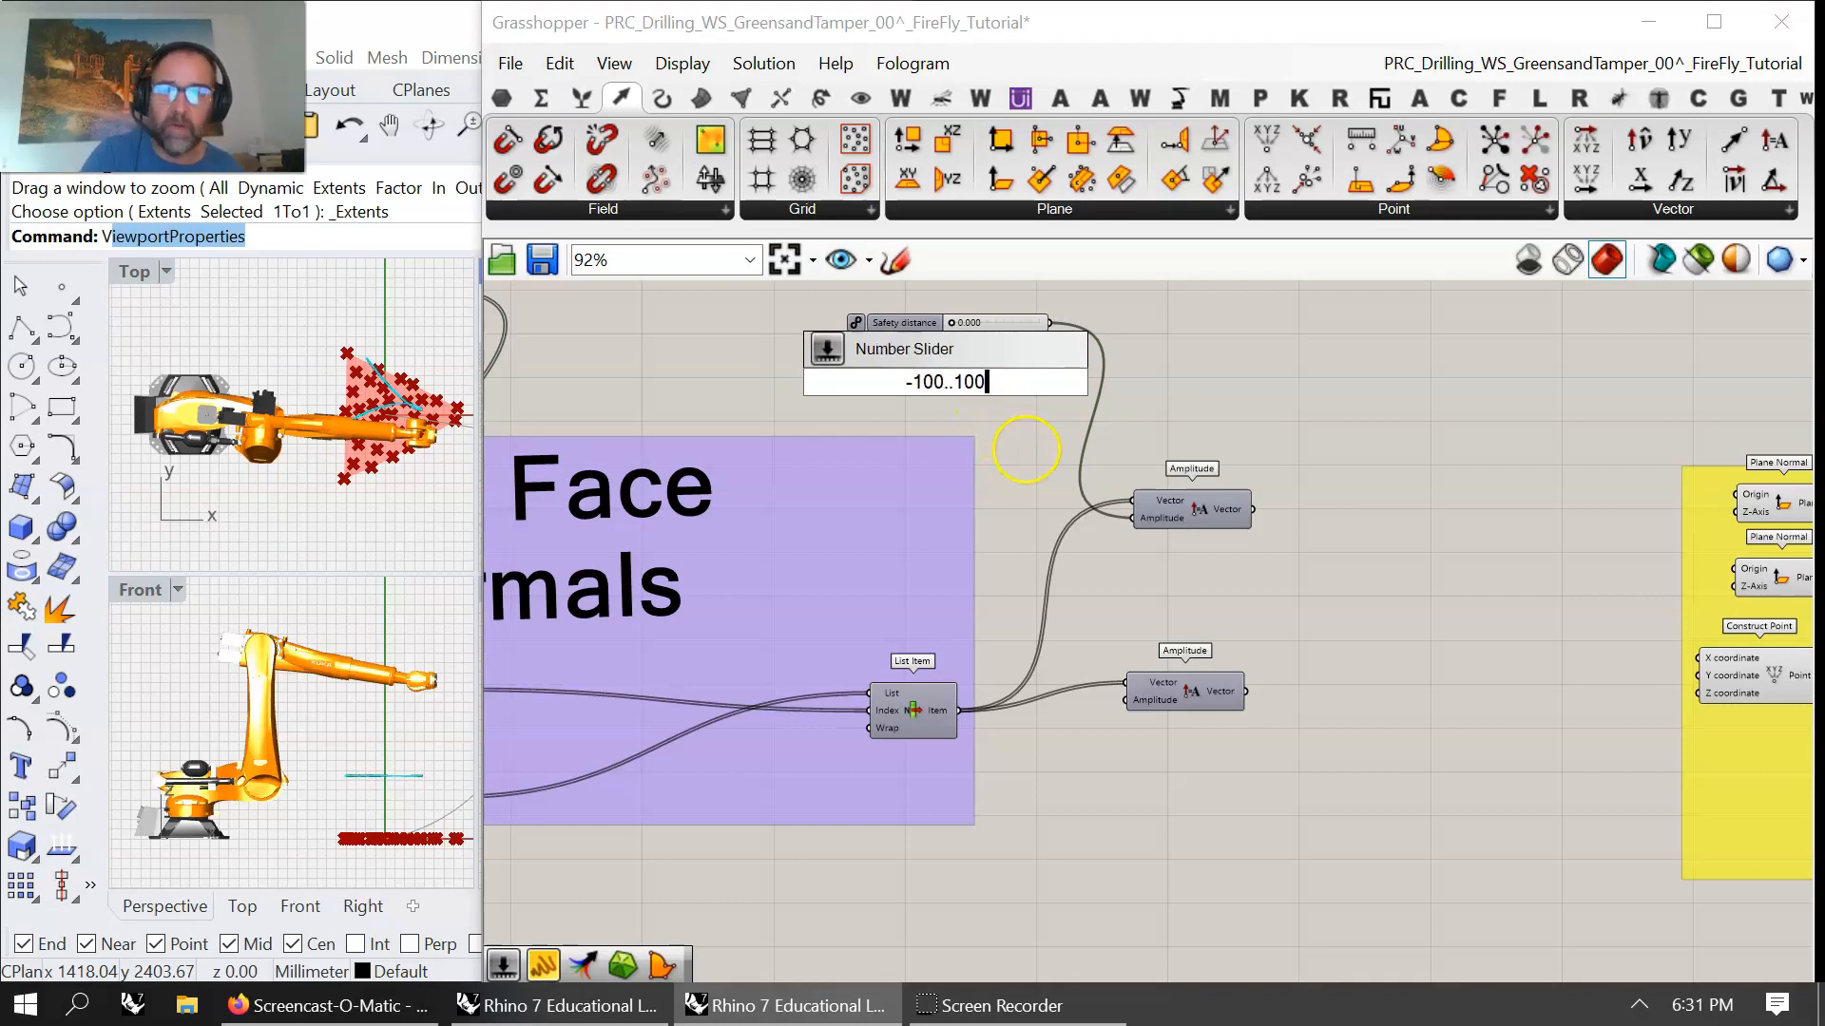
key("Return")
left_click(901, 388)
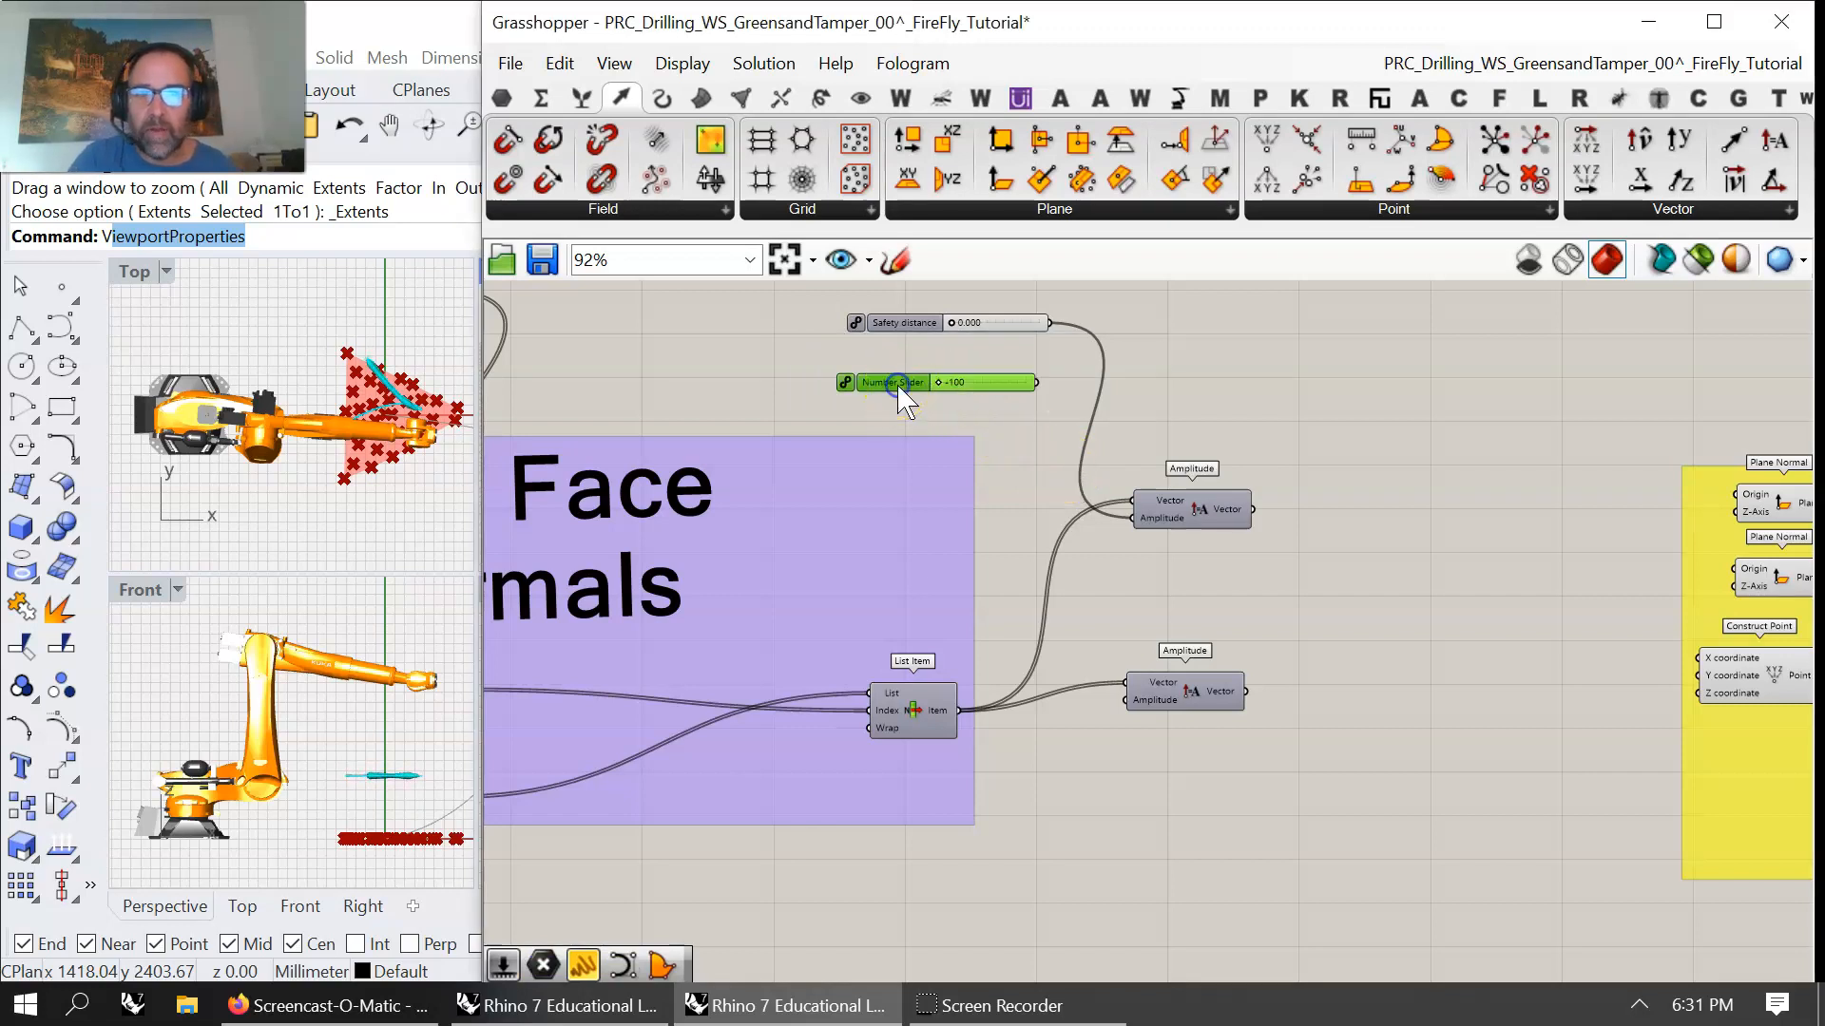
right_click(898, 387)
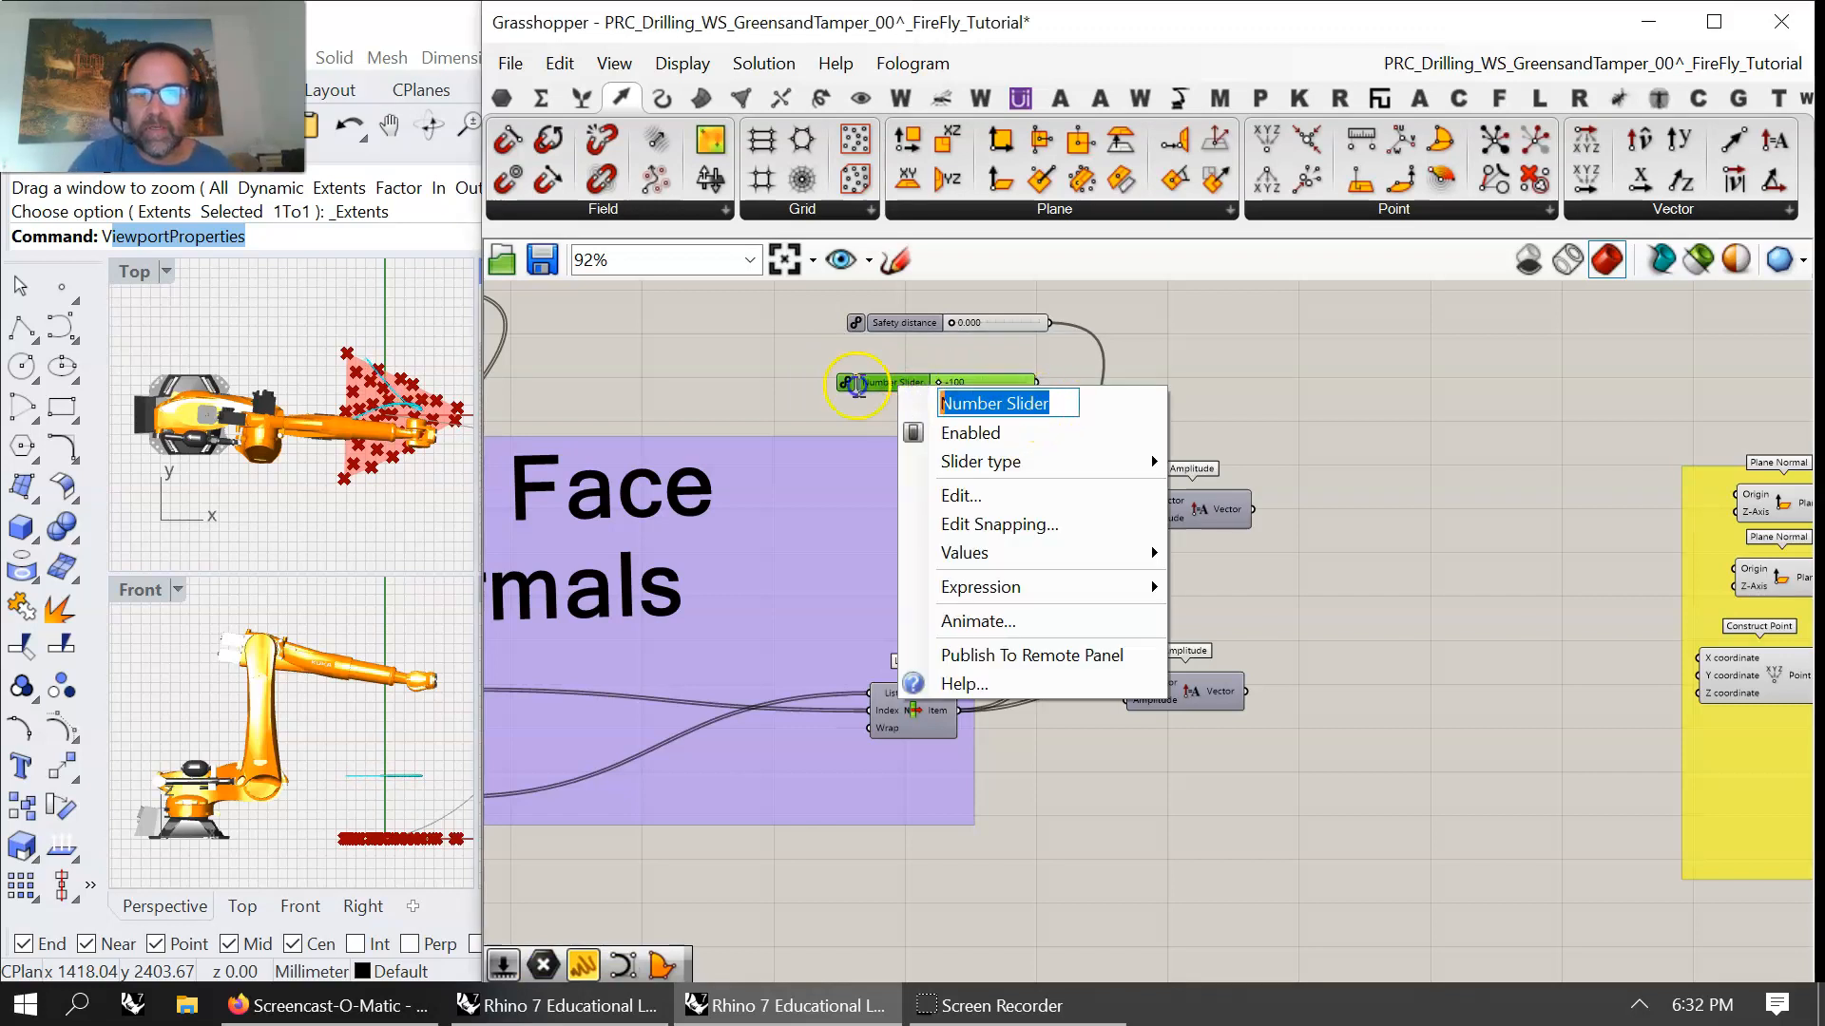
type("Tamping Depth")
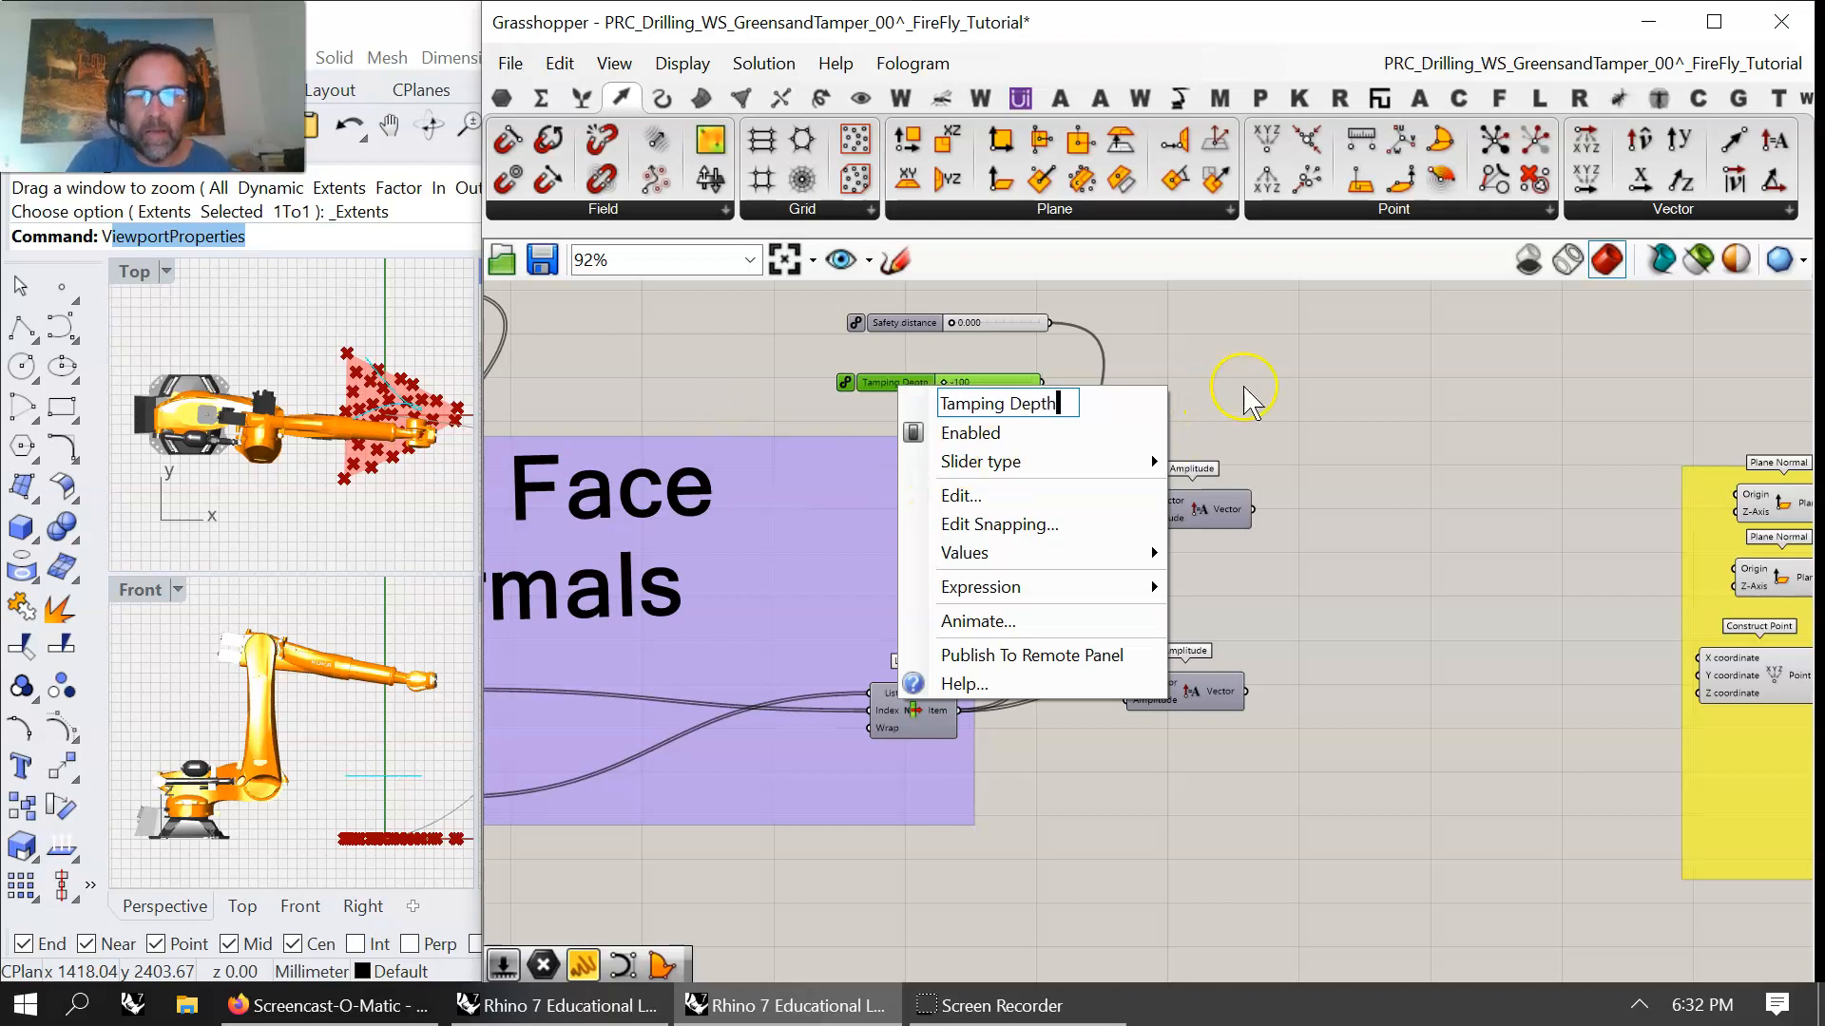
left_click(1243, 355)
- Connect Tamping Depth to the lower Amplitude component's Amplitude input and align the upper Amplitude component directly above it
left_click_drag(1042, 382, 1127, 700)
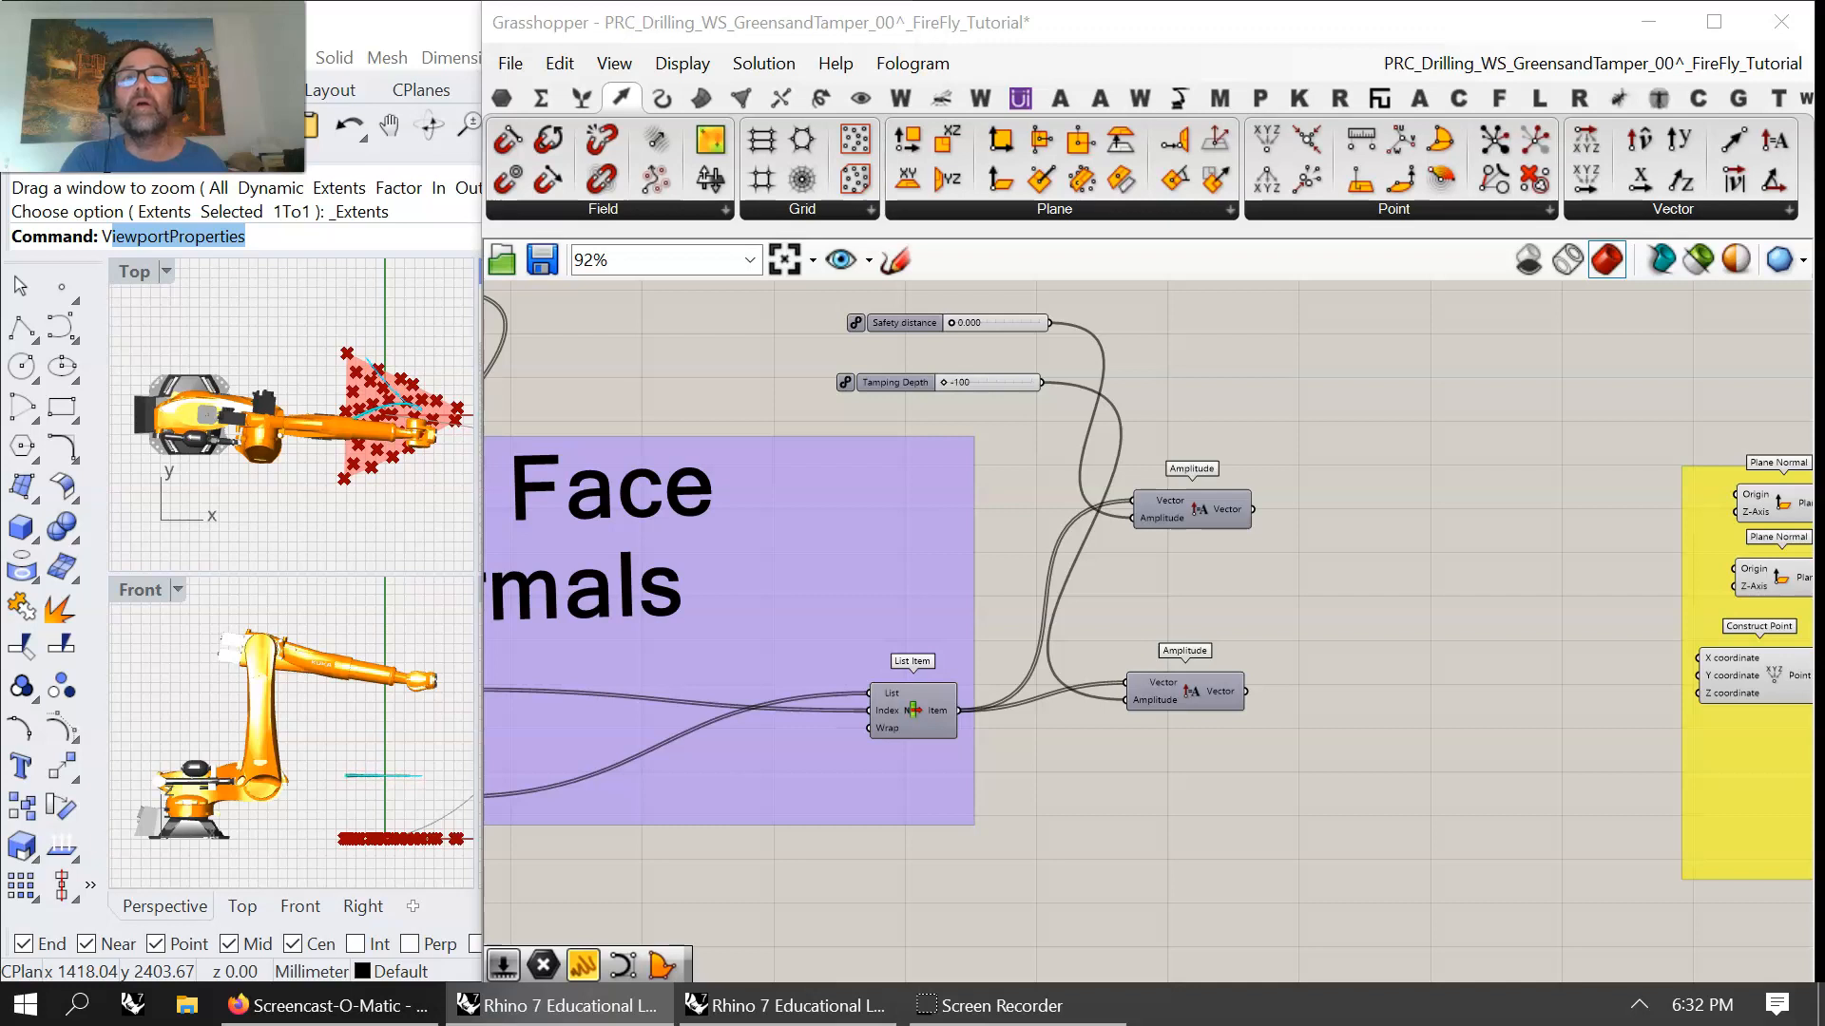
left_click_drag(1194, 513, 1187, 519)
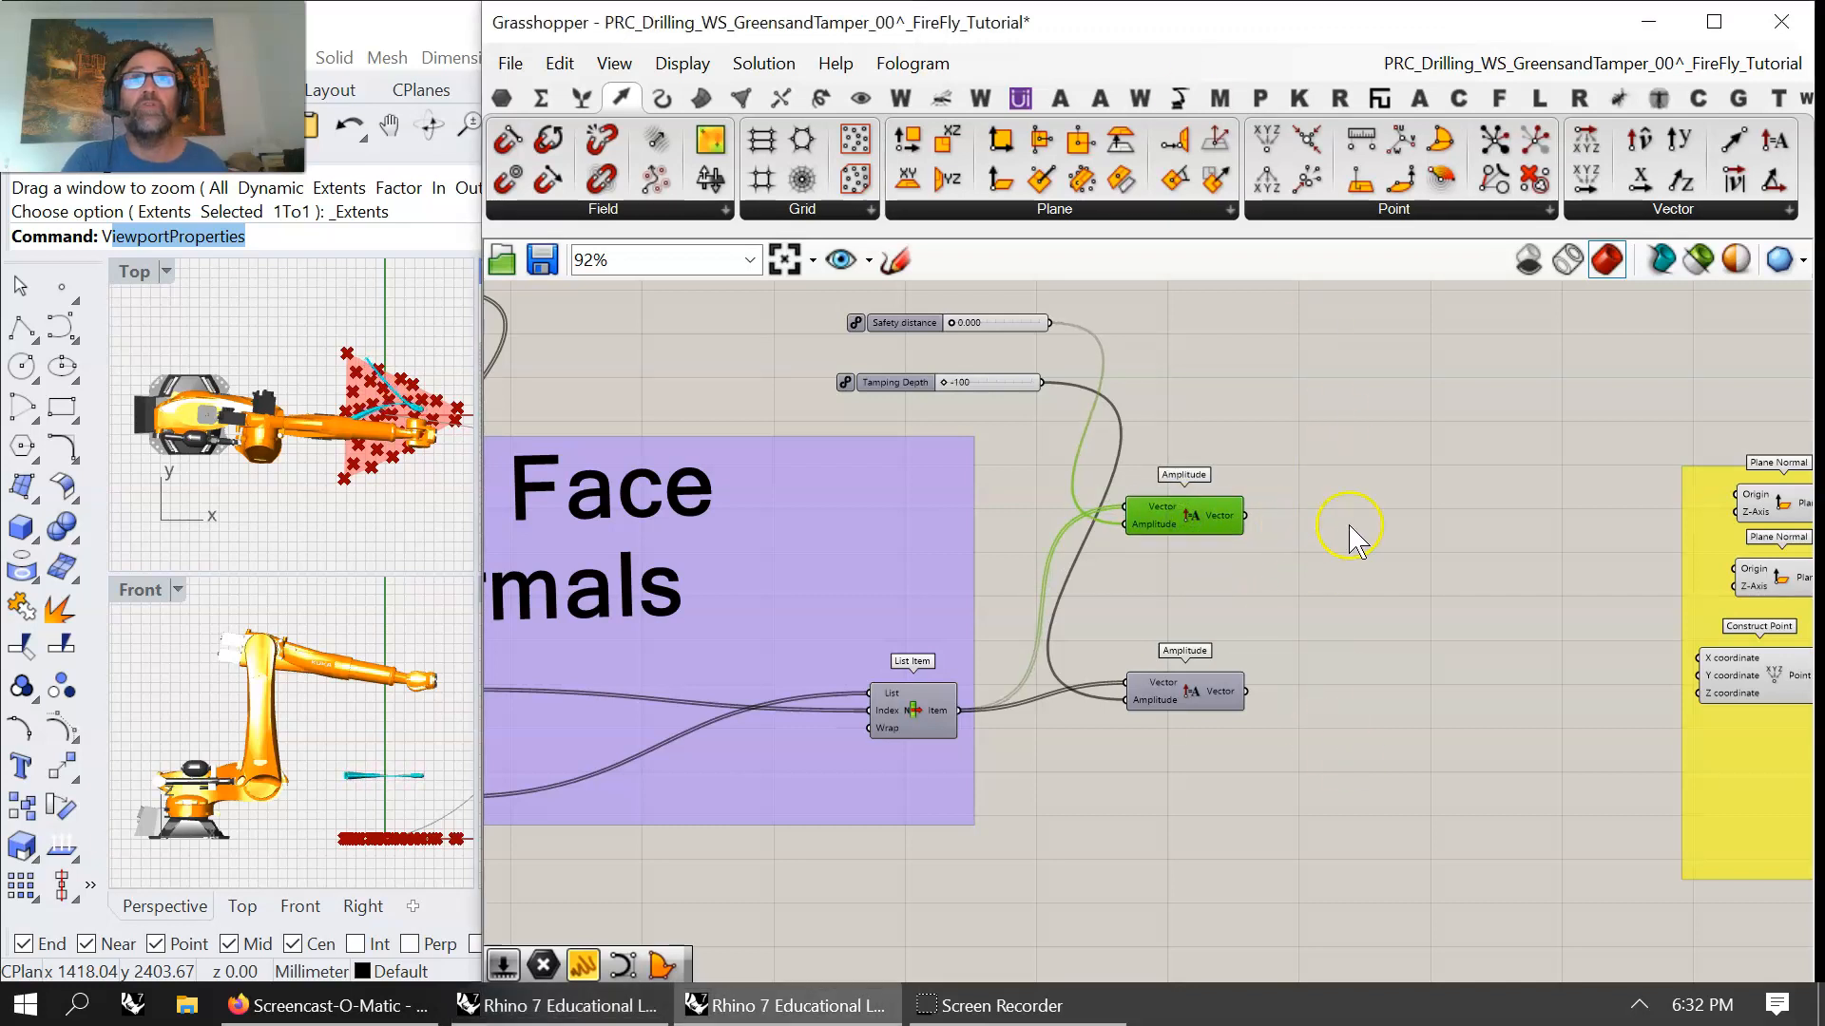
right_click_drag(1348, 531, 1295, 591)
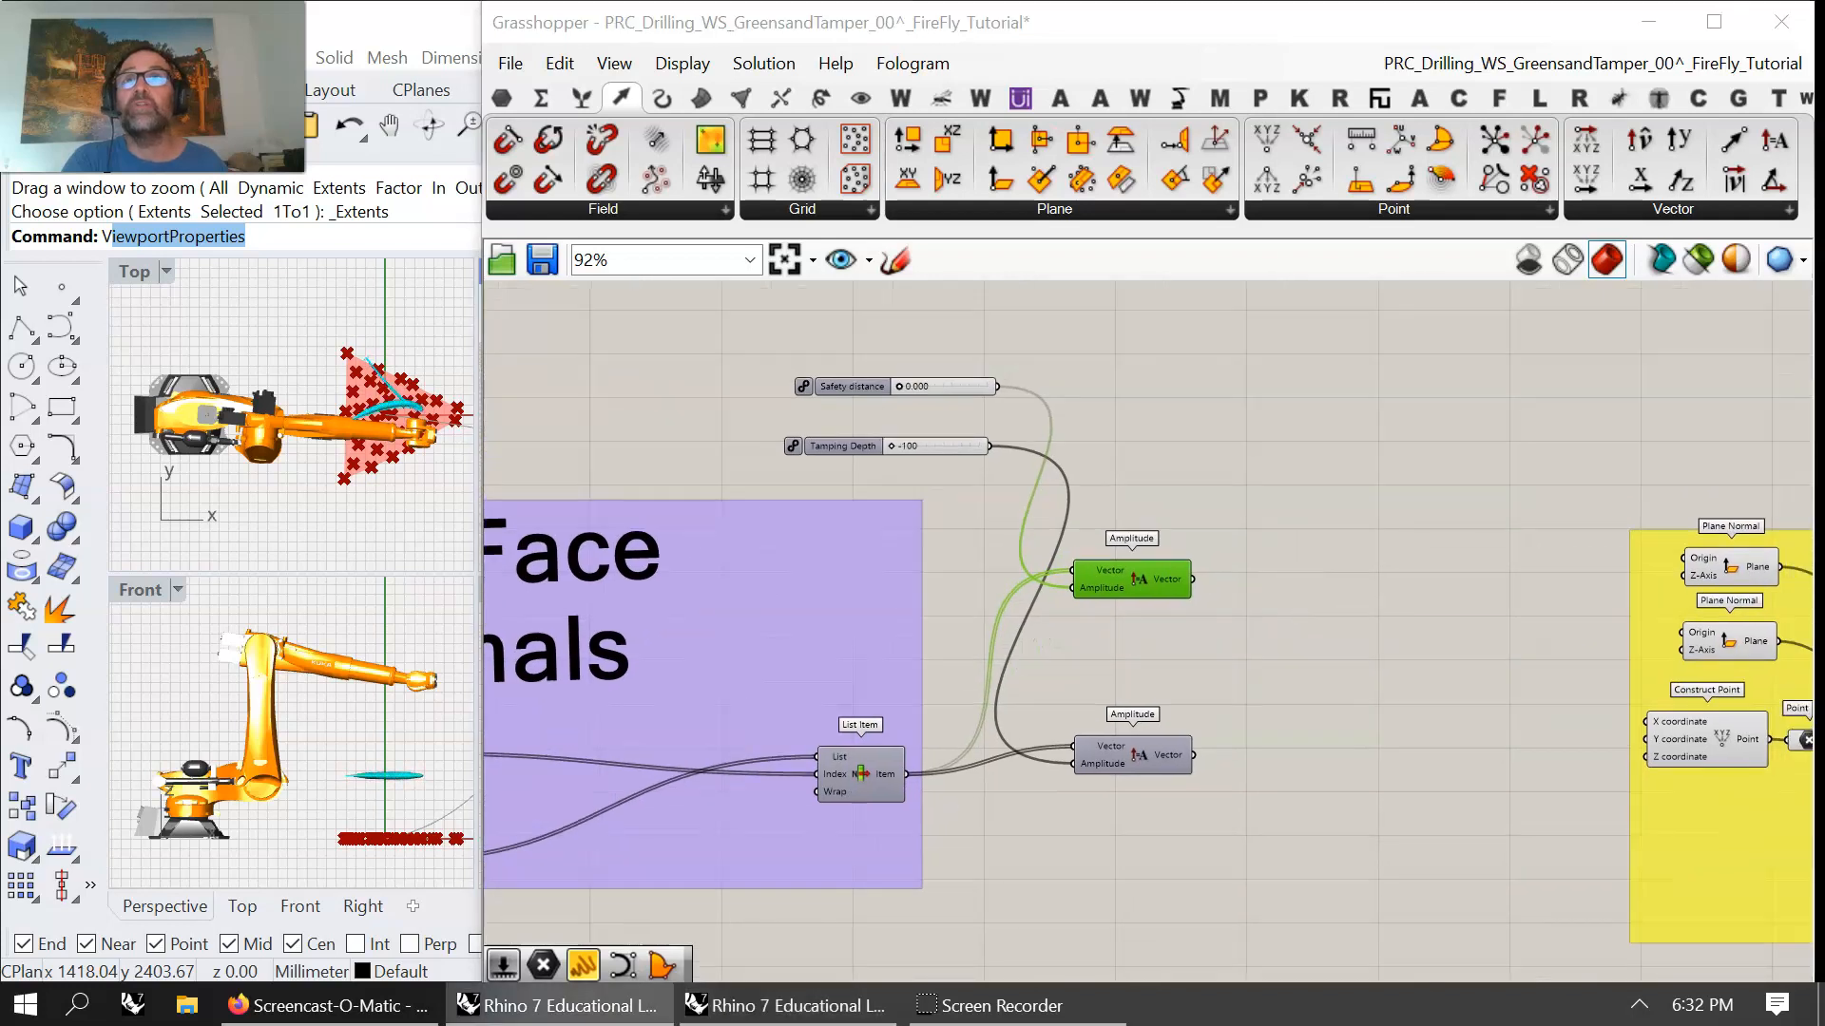
- Add a Move component, connecting sortedPoints to its Geometry input and the upper Amplitude's Vector output to its Motion input
right_click_drag(787, 643, 960, 689)
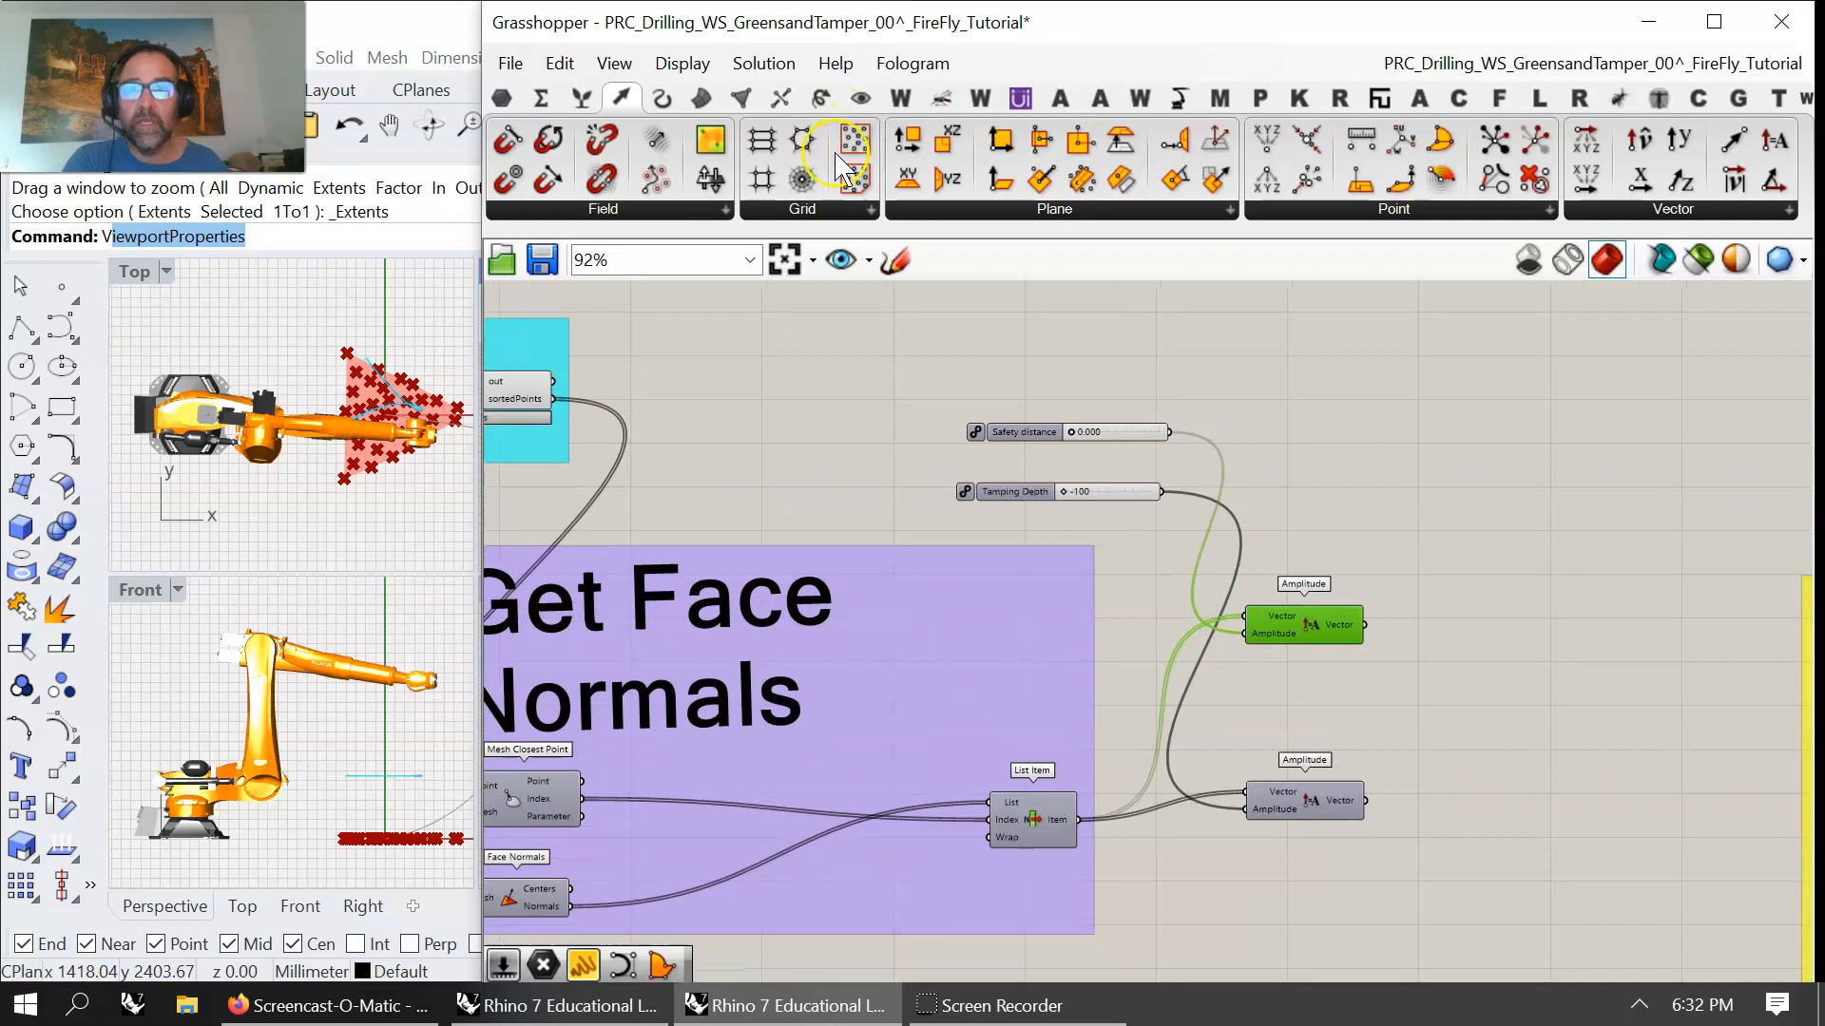
left_click(821, 98)
left_click_drag(959, 180, 1550, 582)
left_click_drag(561, 399, 1492, 575)
left_click_drag(1369, 626, 1494, 592)
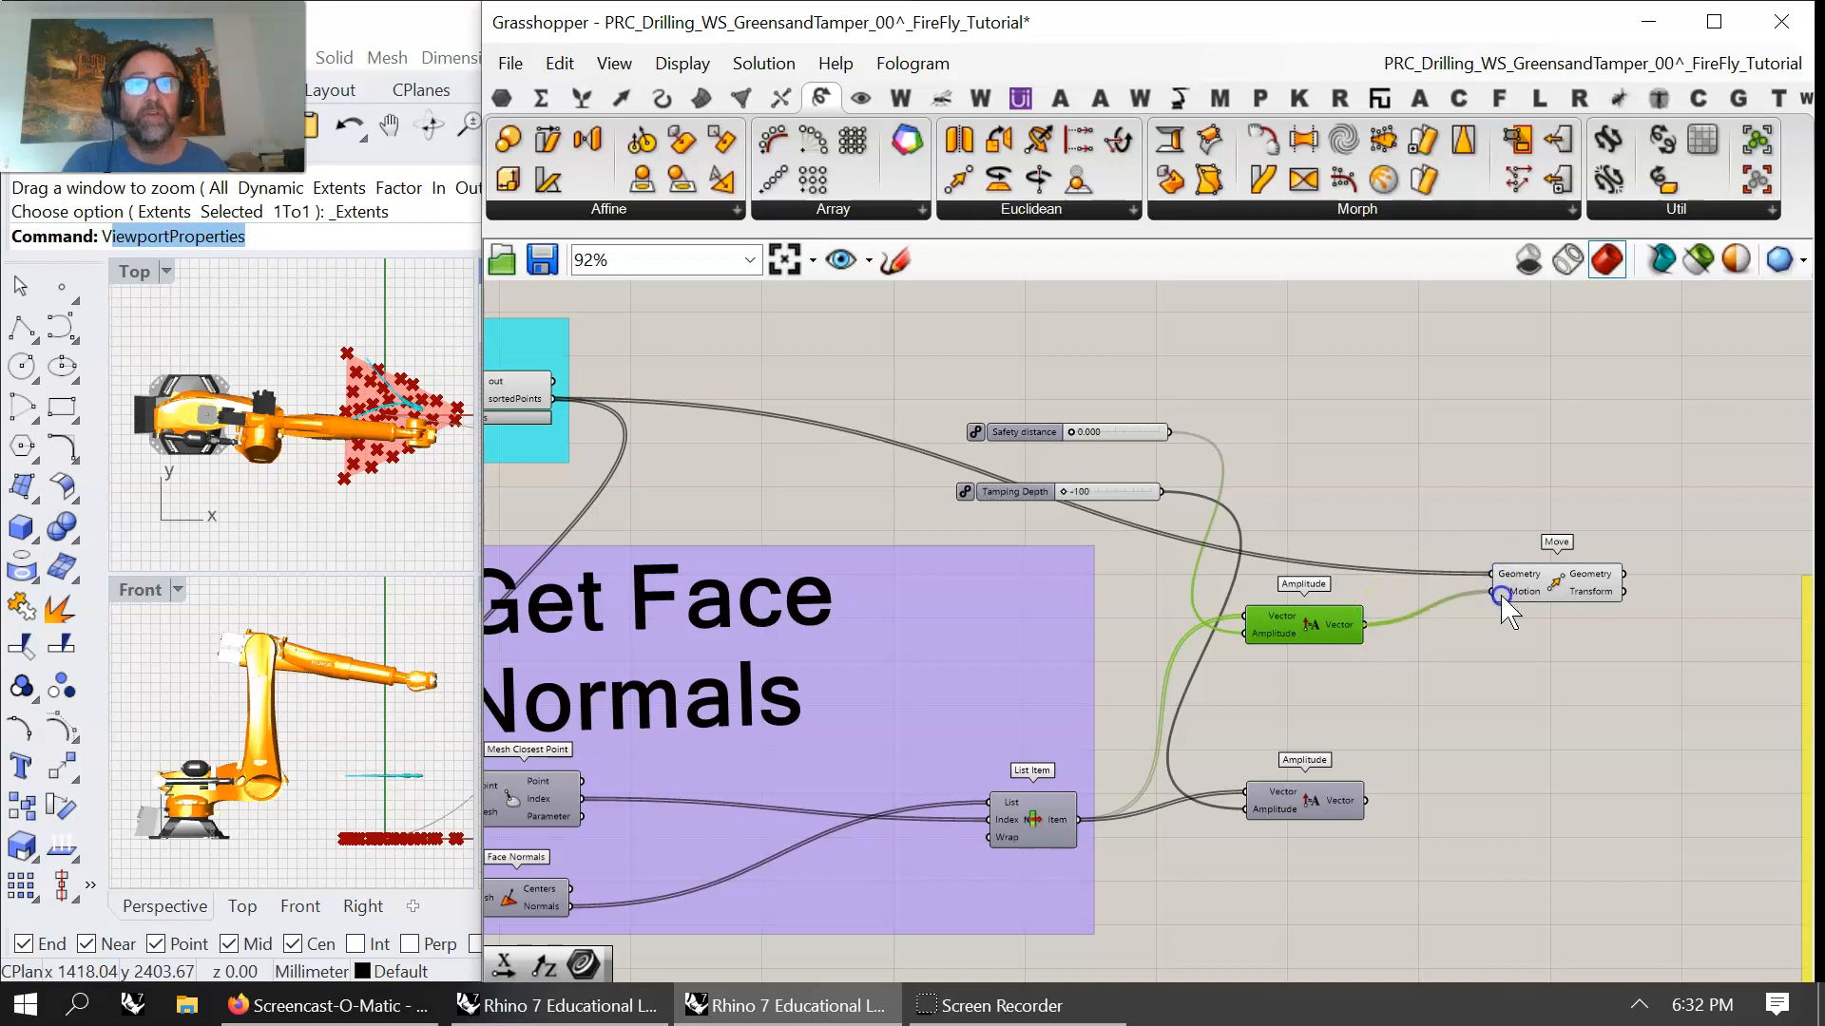
right_click_drag(1511, 706, 1456, 652)
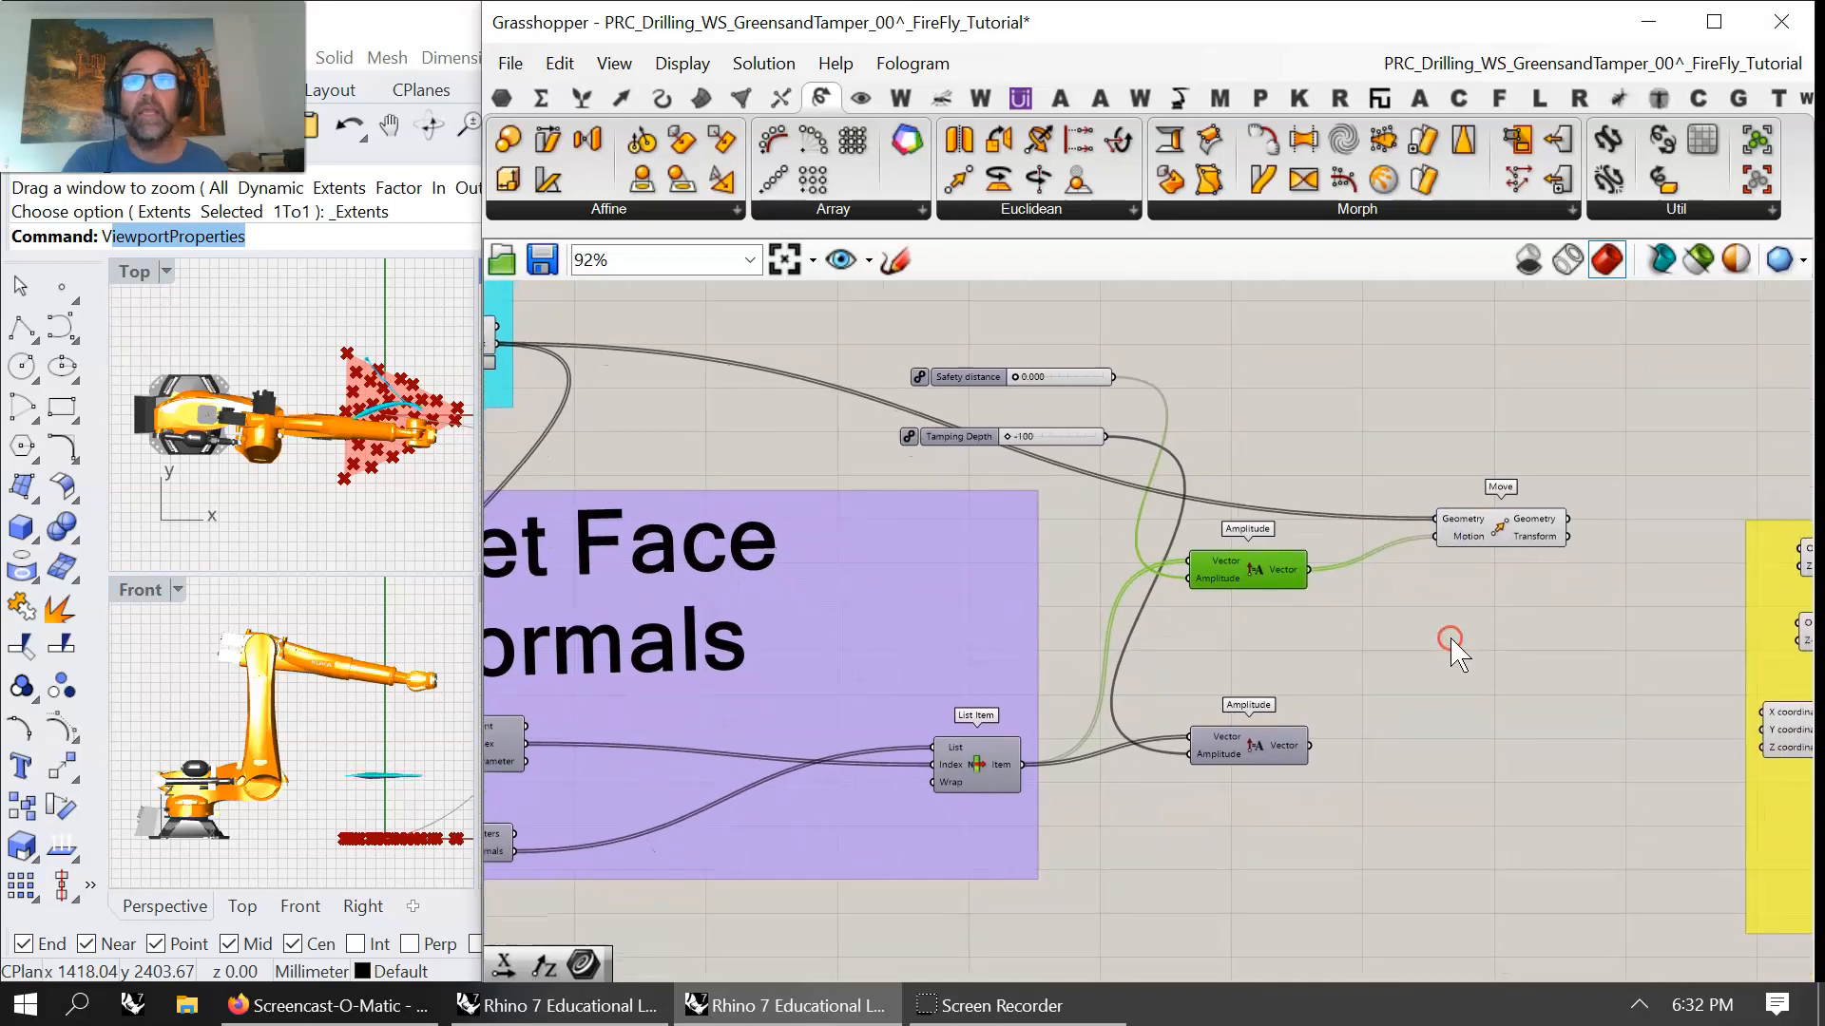
- Copy the Move component below the original, connect the lower Amplitude's Vector output to its Motion input, and align the two Move components
left_click(1516, 522)
key("ctrl+c")
key("ctrl+v")
left_click_drag(1521, 549, 1490, 696)
left_click_drag(1310, 746, 1520, 714)
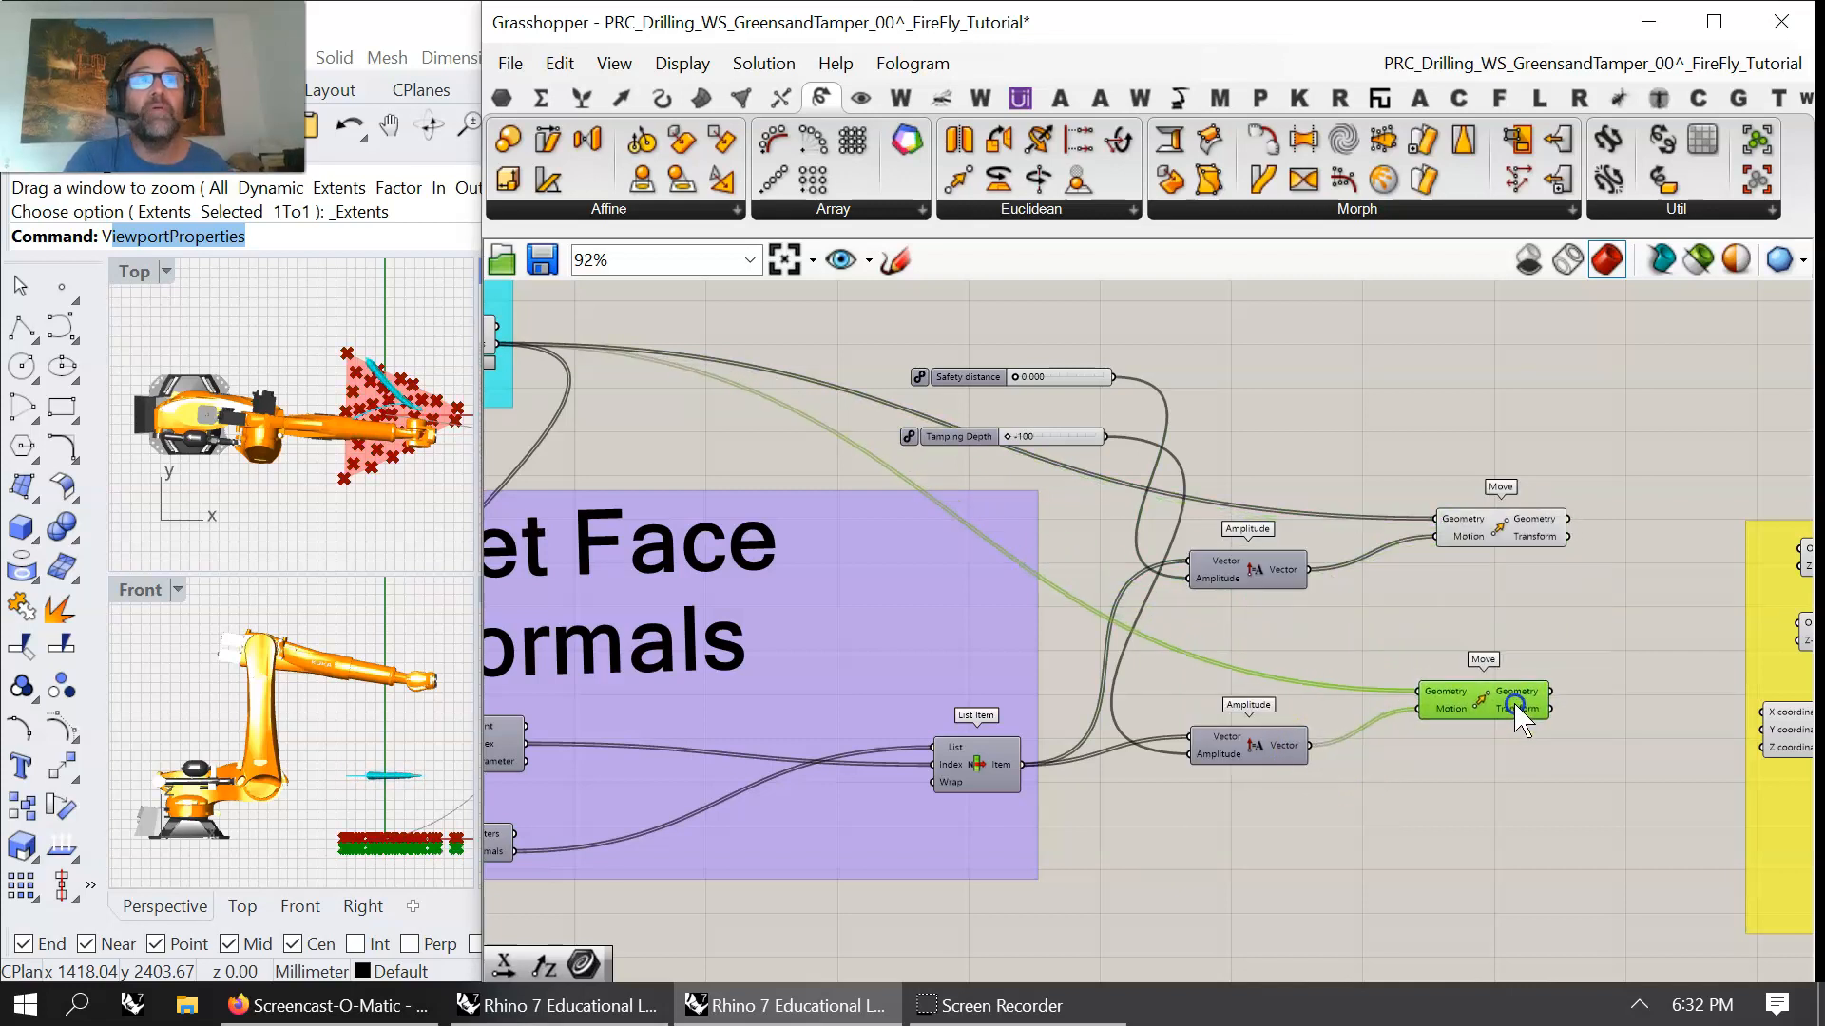
left_click_drag(1511, 552, 1484, 560)
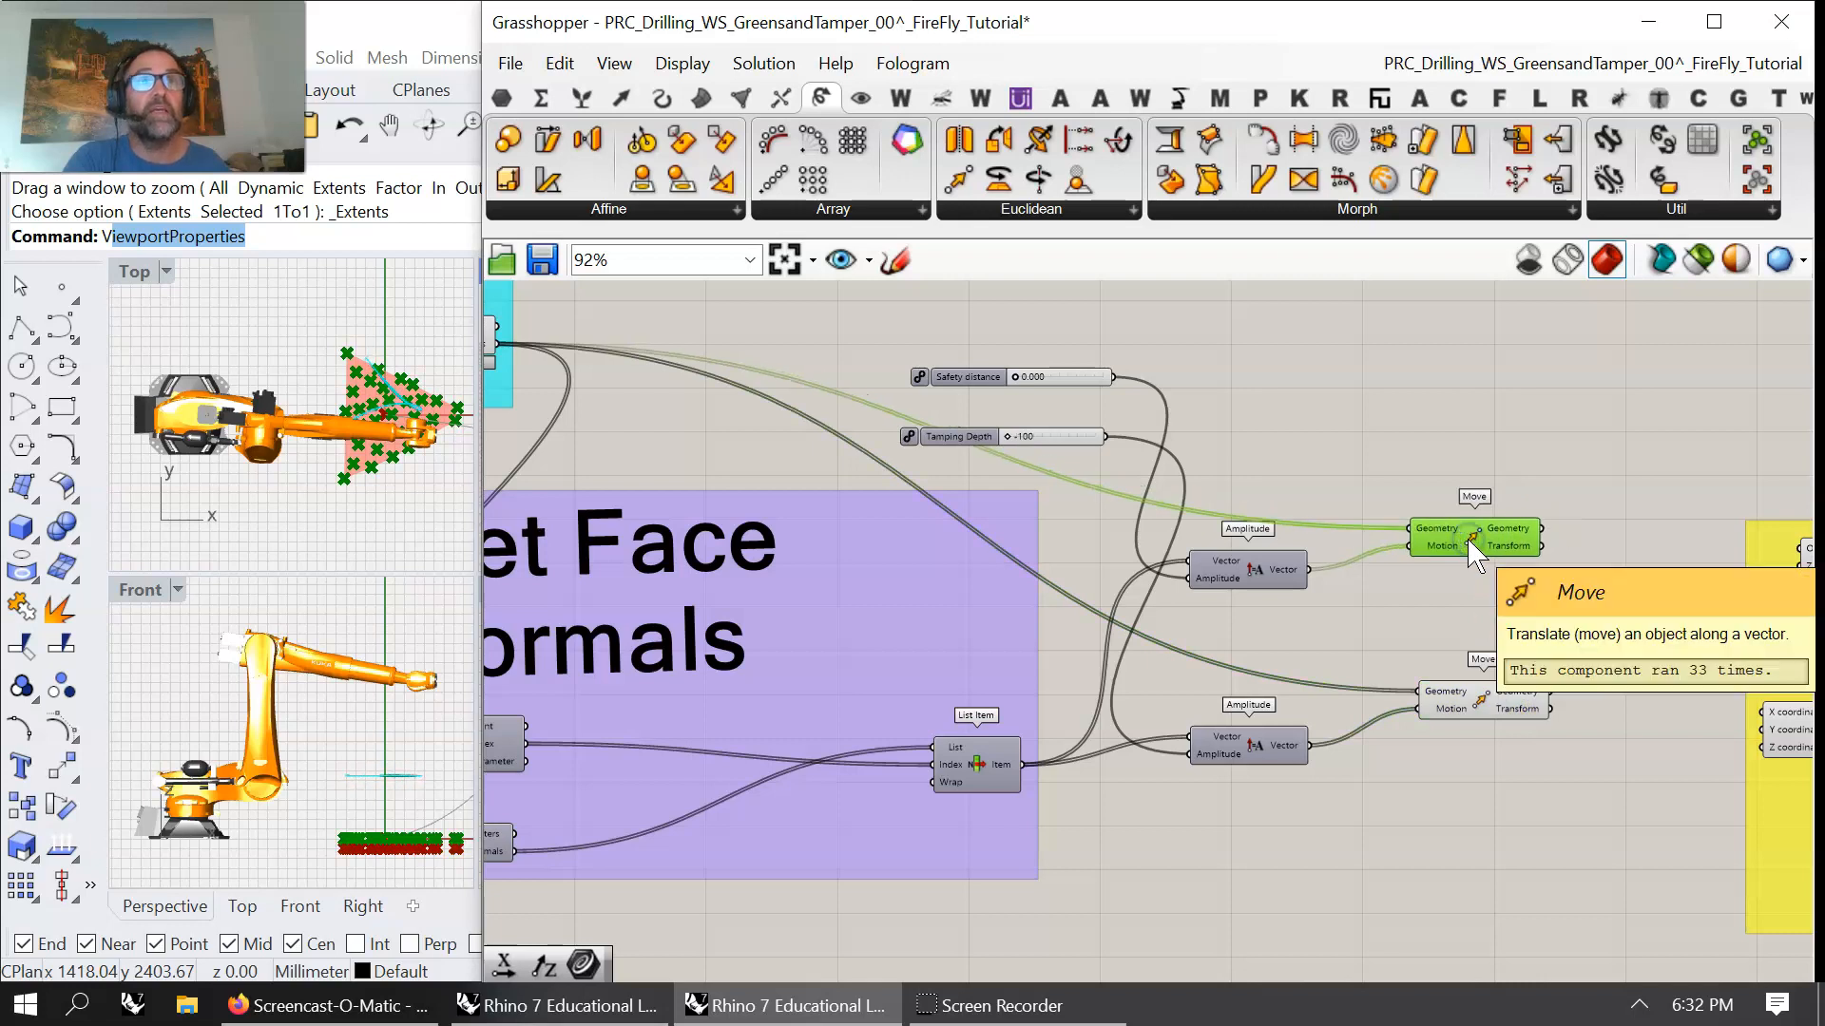
- Shift both Move components closer to the outputs of their Amplitude components
left_click_drag(1468, 549, 1386, 557)
left_click_drag(1489, 711, 1405, 742)
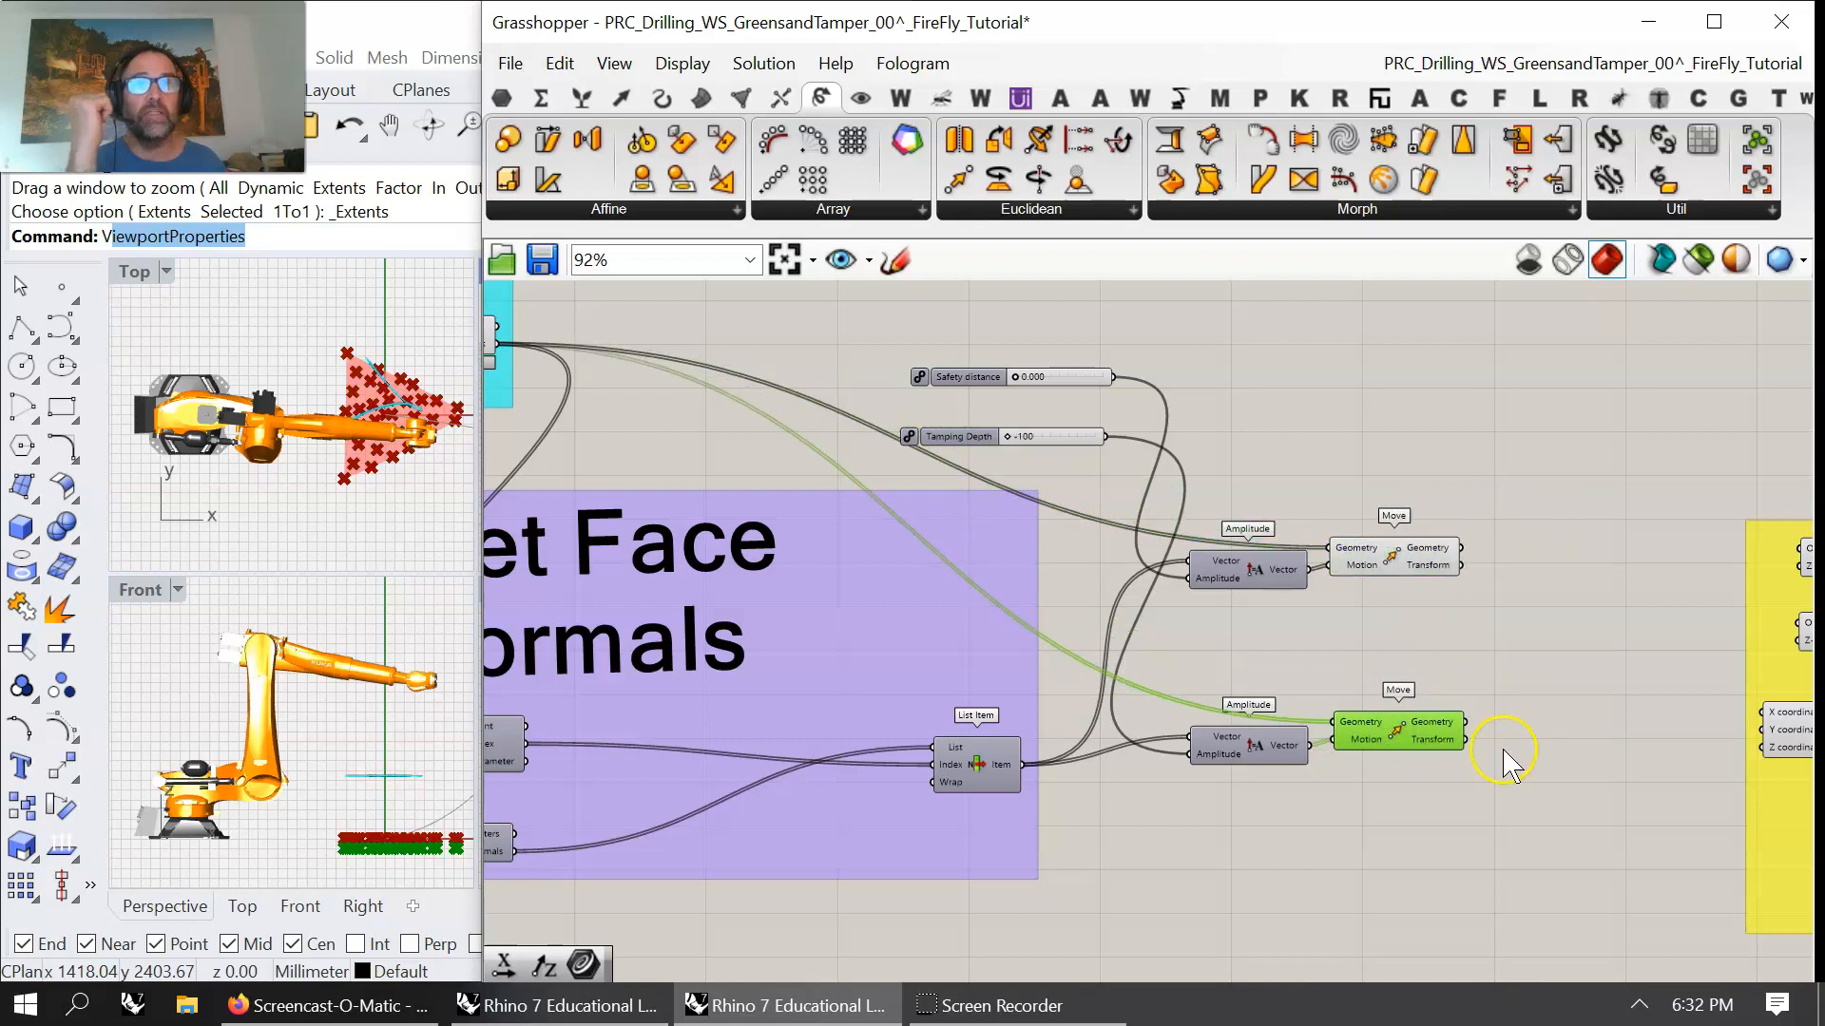
right_click_drag(1570, 753, 1167, 772)
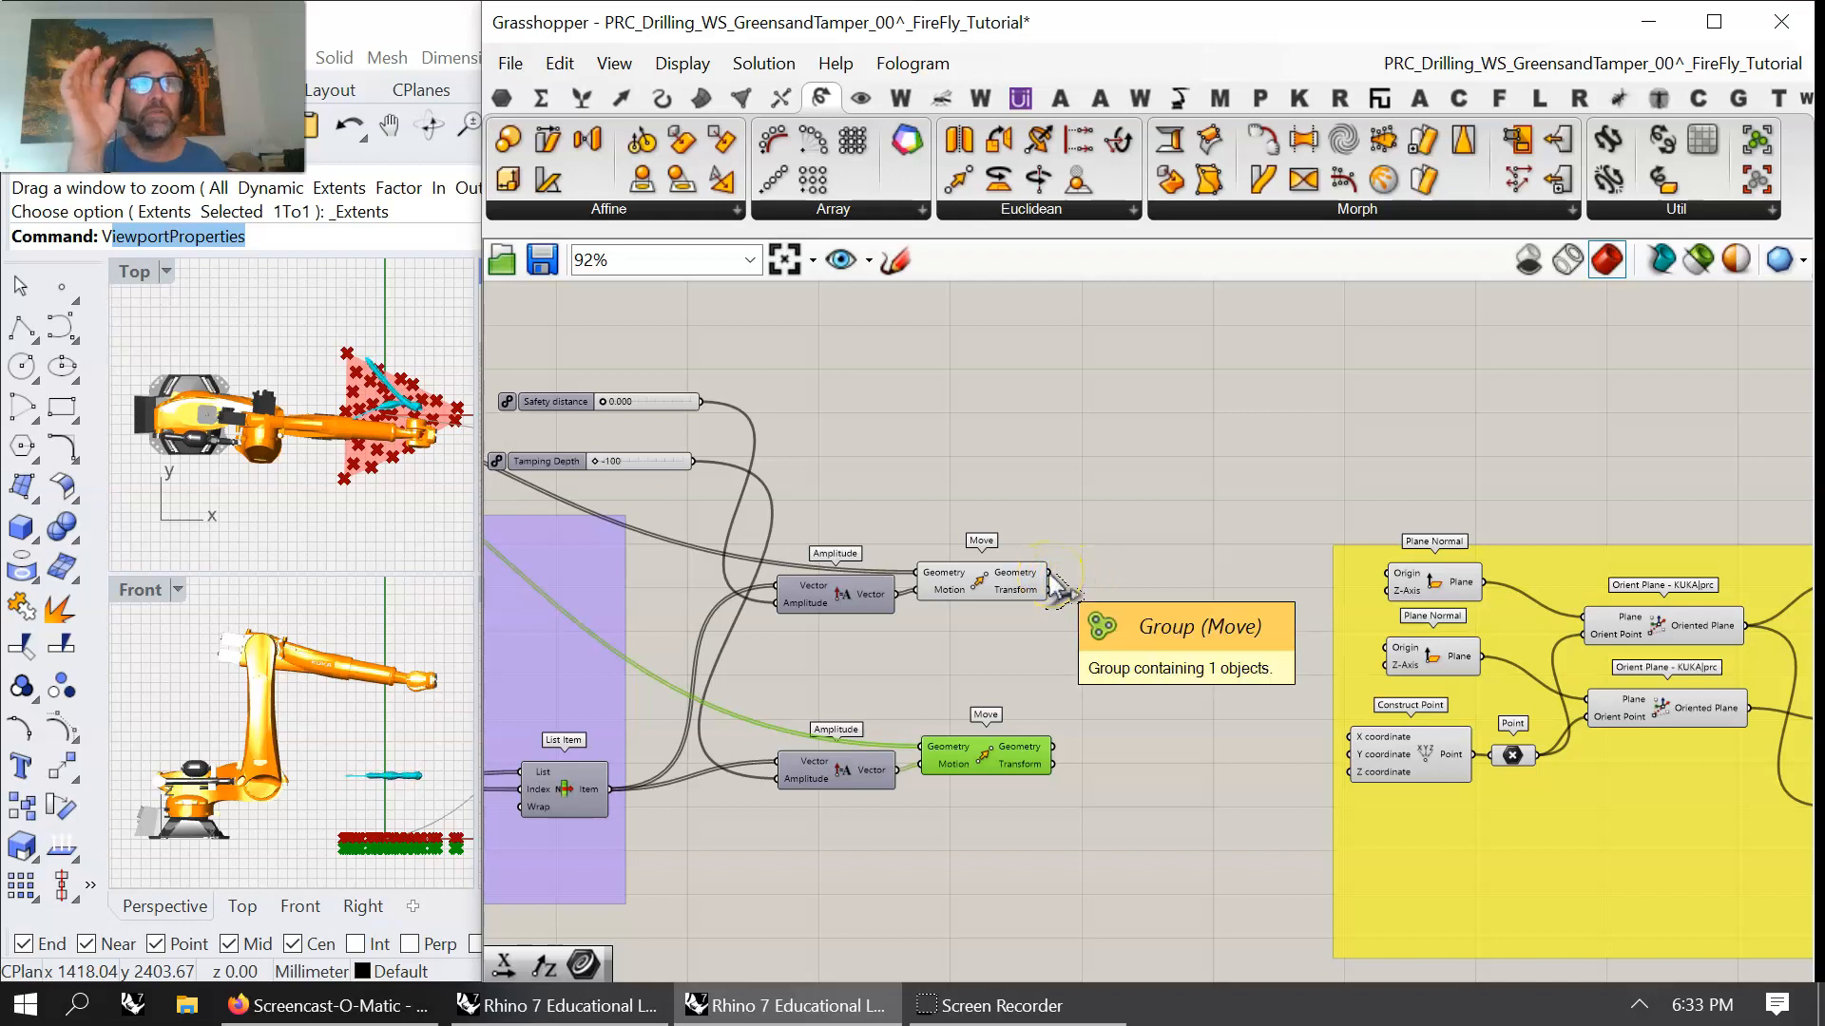
left_click_drag(1051, 573, 1236, 580)
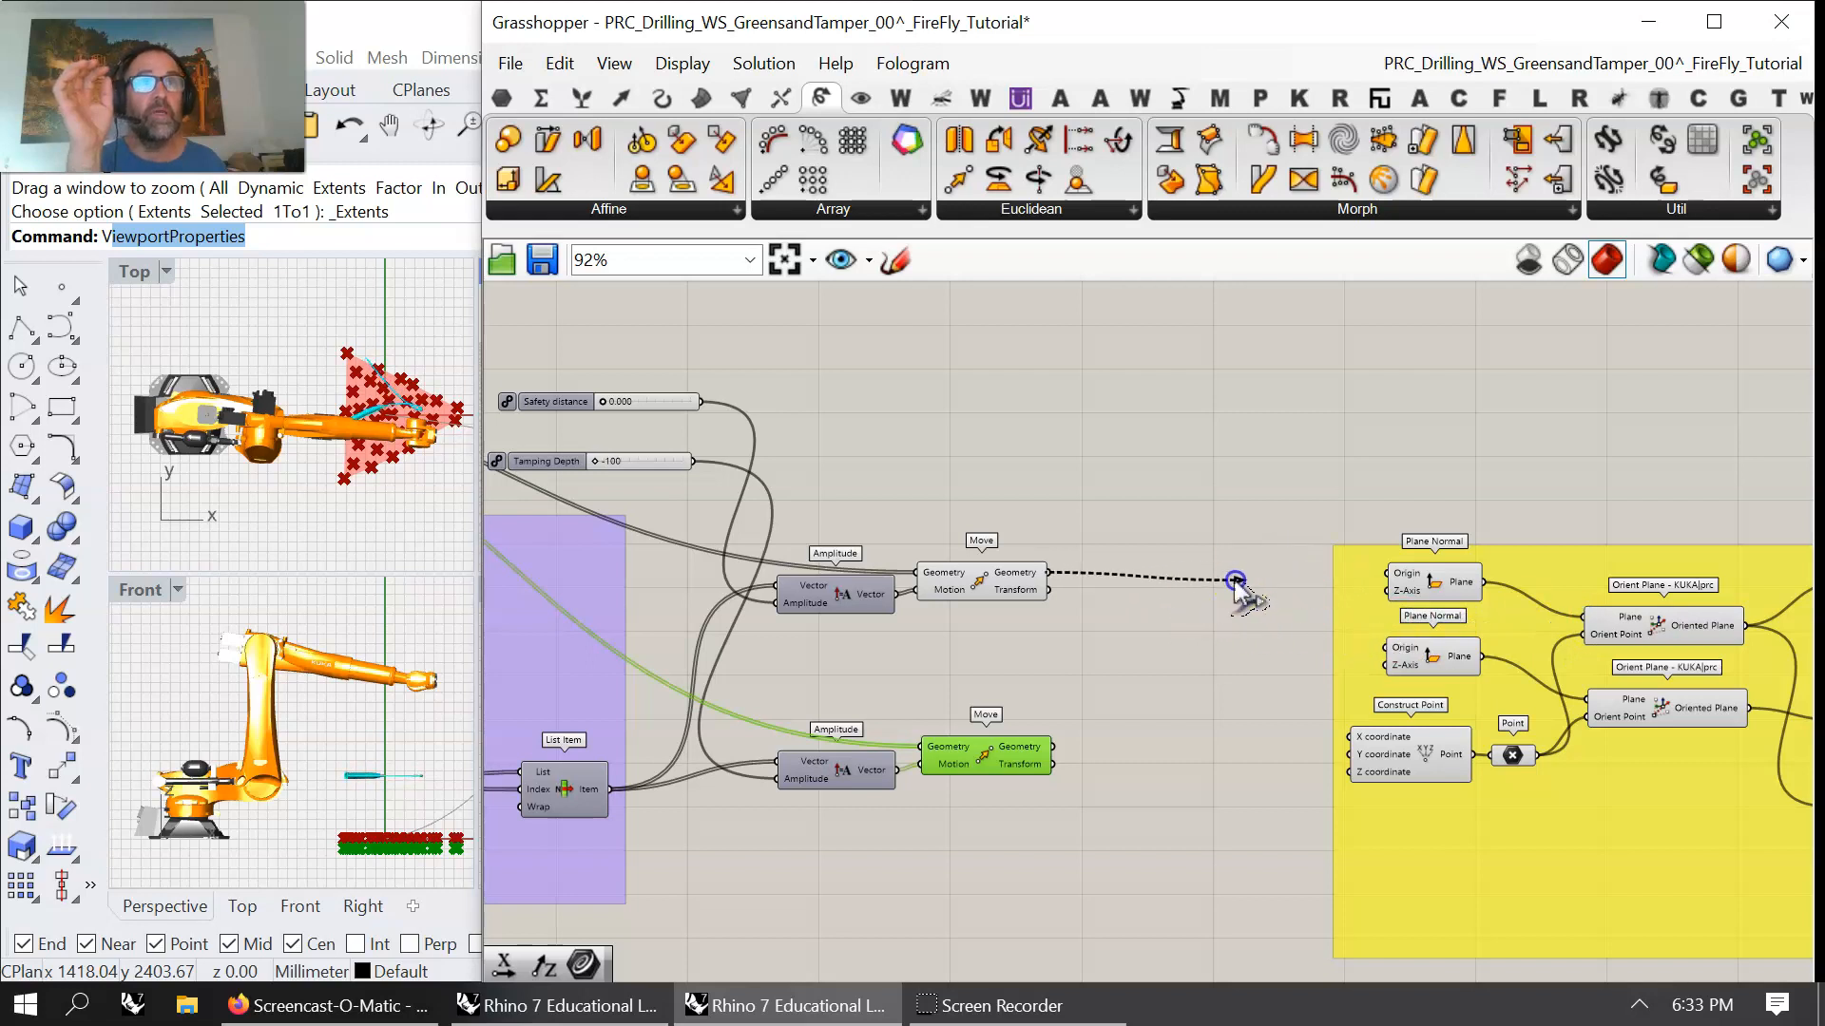
key("alt+Tab")
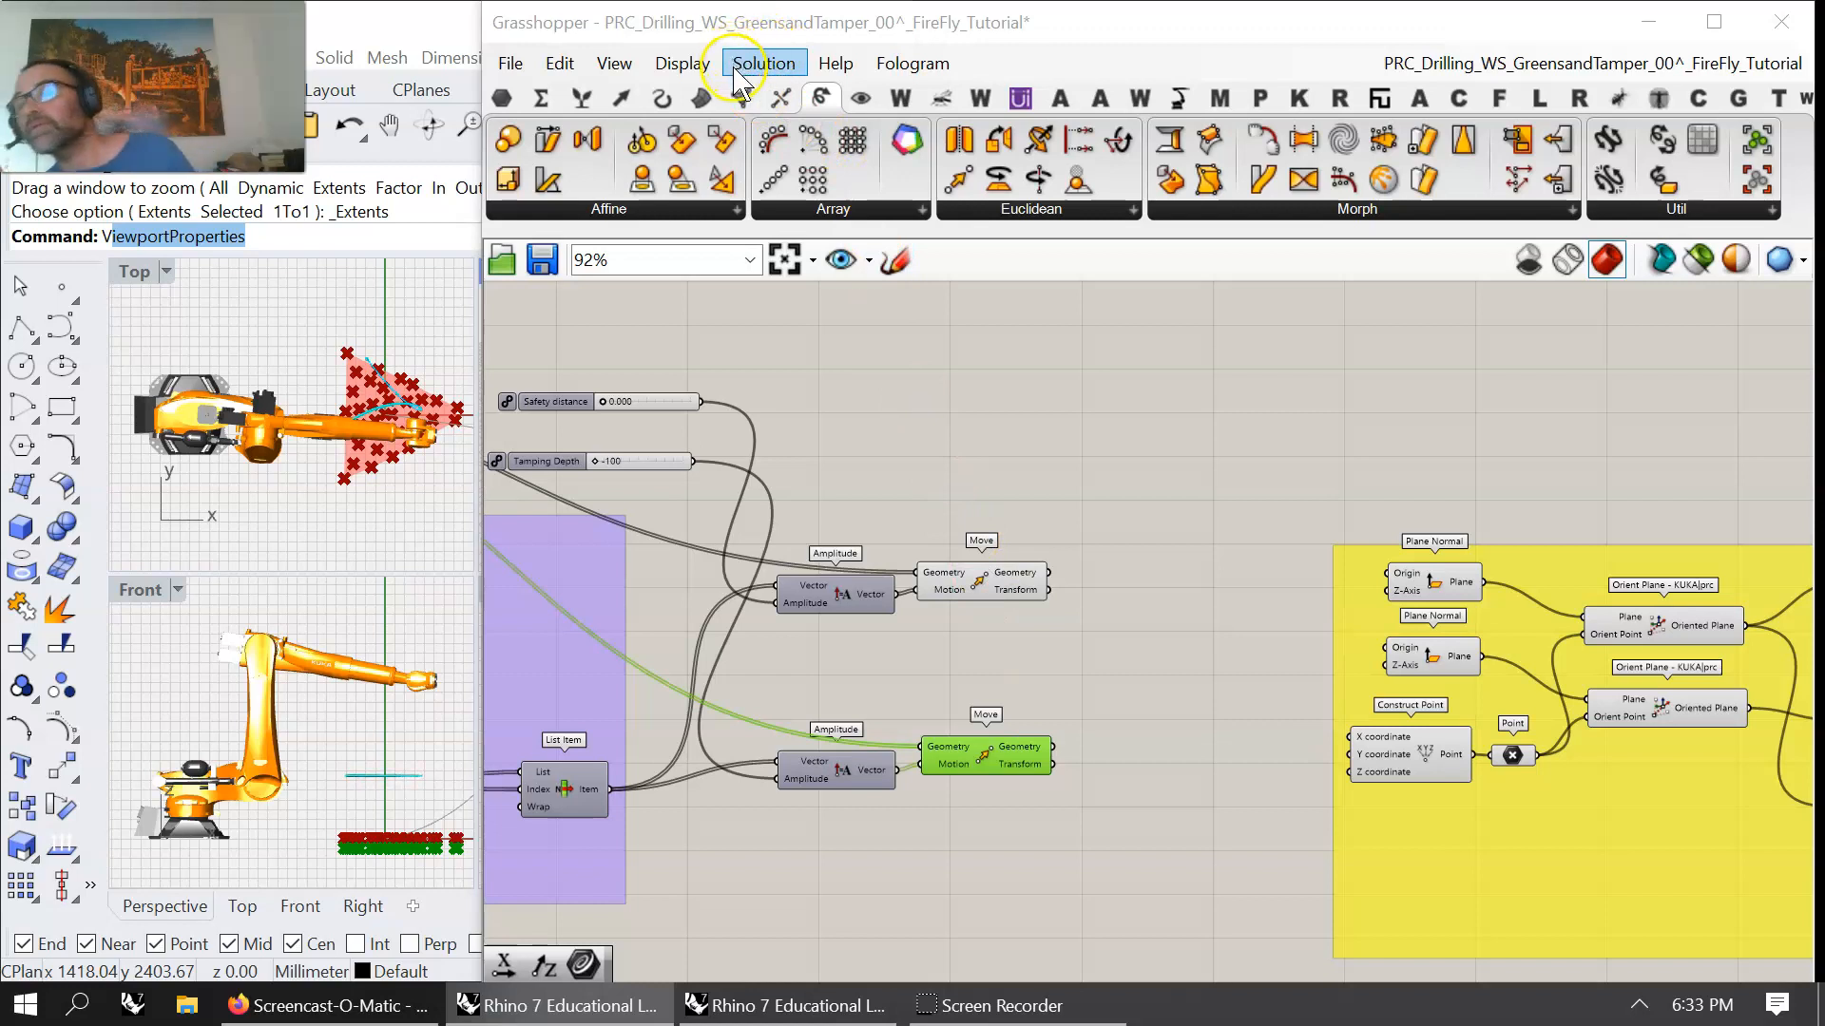
right_click_drag(850, 661, 1270, 570)
scroll(1271, 570, "down", 2)
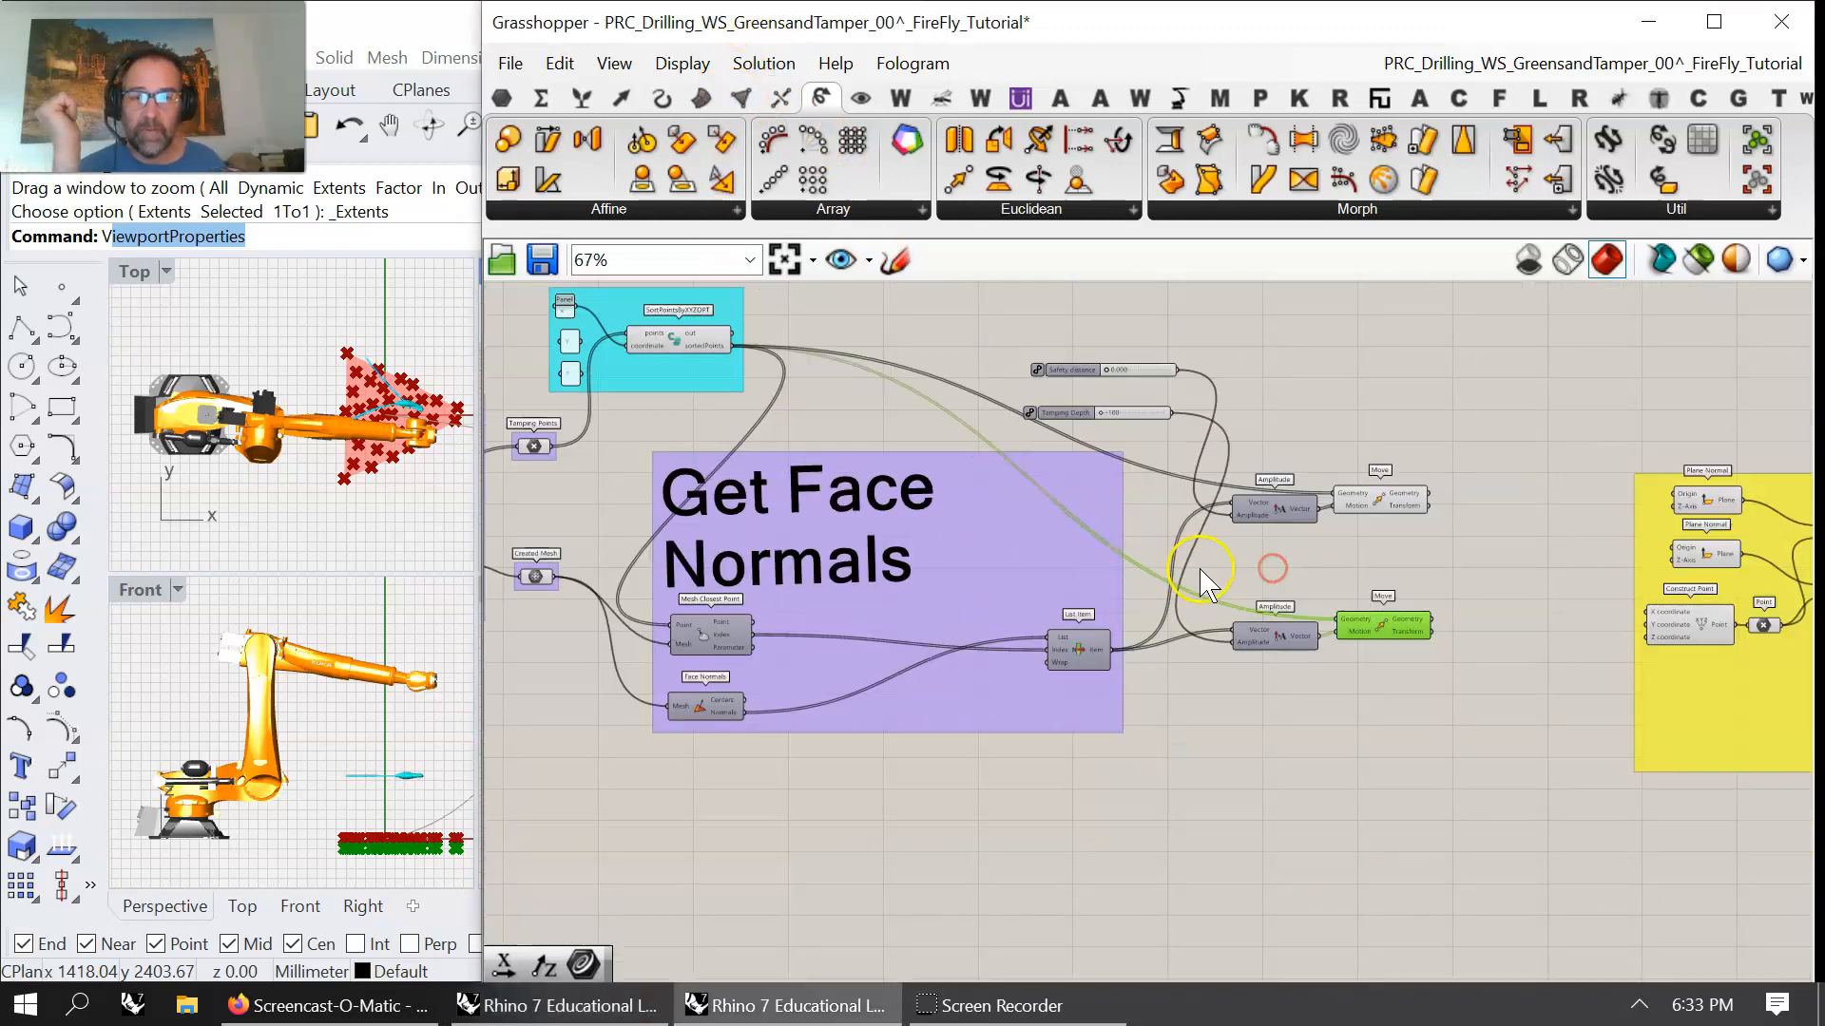
scroll(1292, 562, "up", 3)
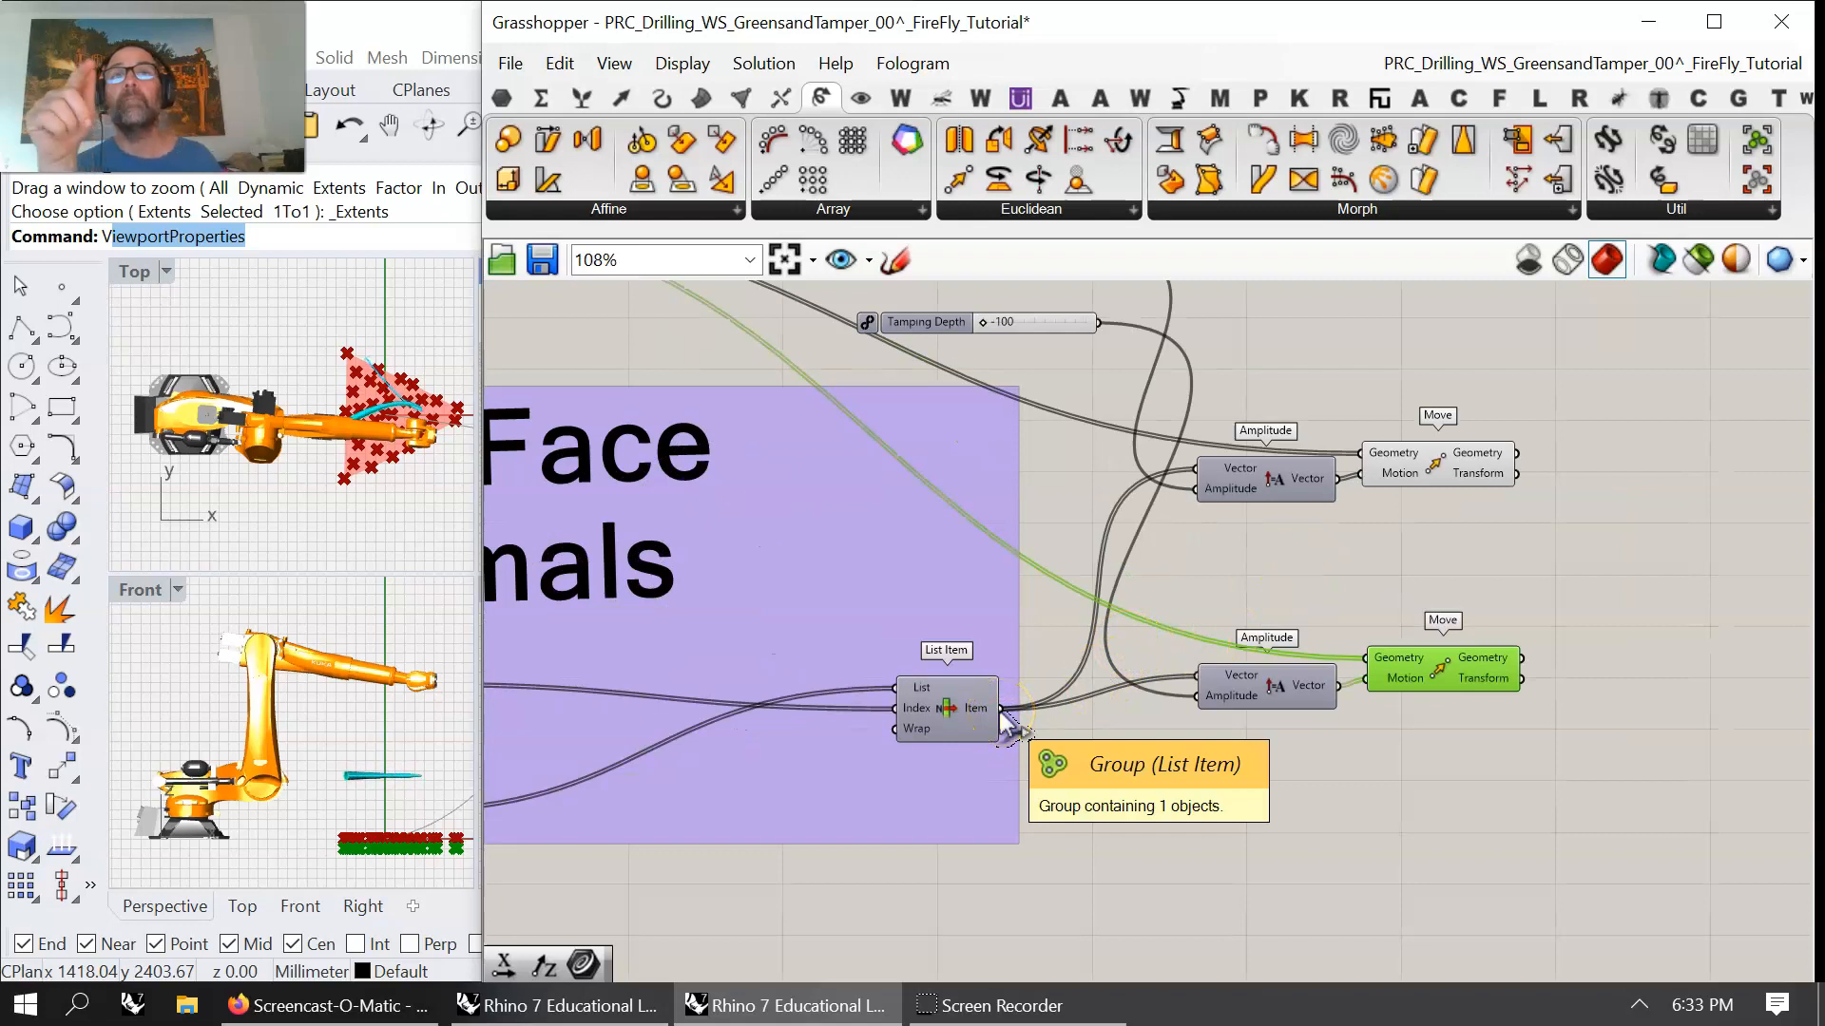
- Place the two Plane Normal components beside the Move components and connect each Move's Geometry output to the matching Origin input
right_click_drag(1686, 533, 1437, 530)
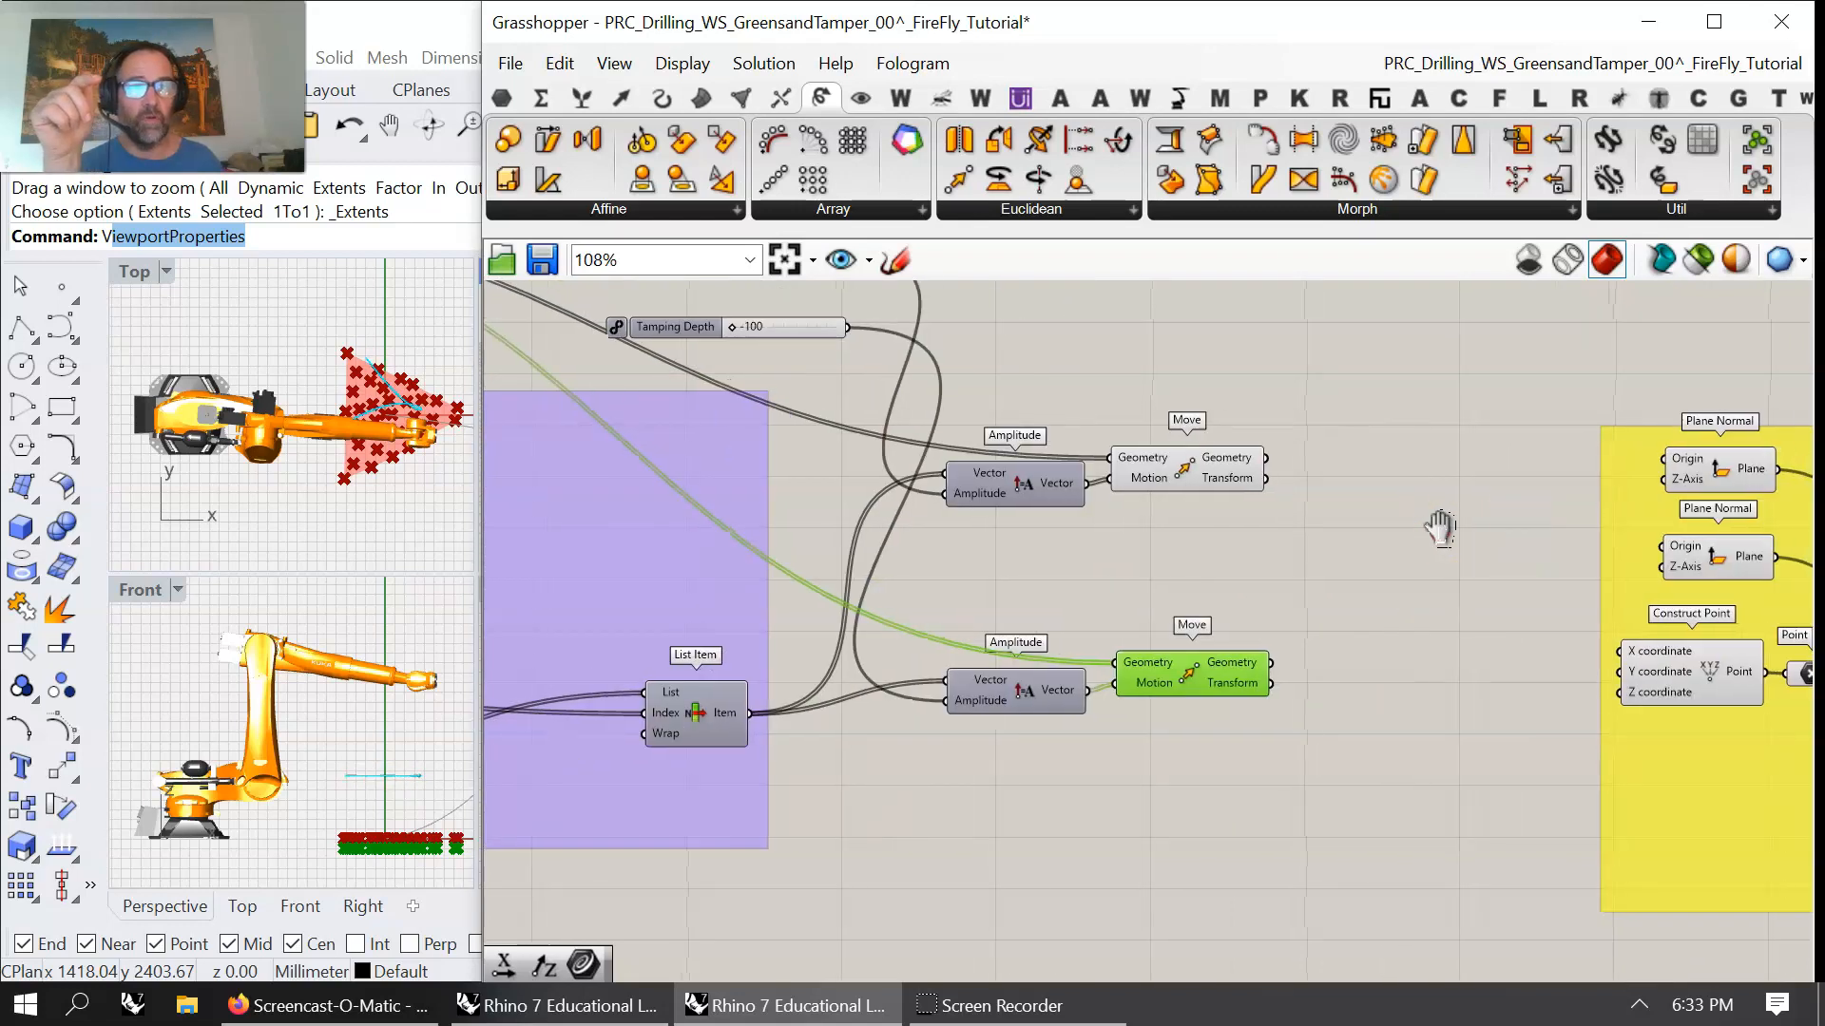
left_click_drag(1722, 480, 1436, 478)
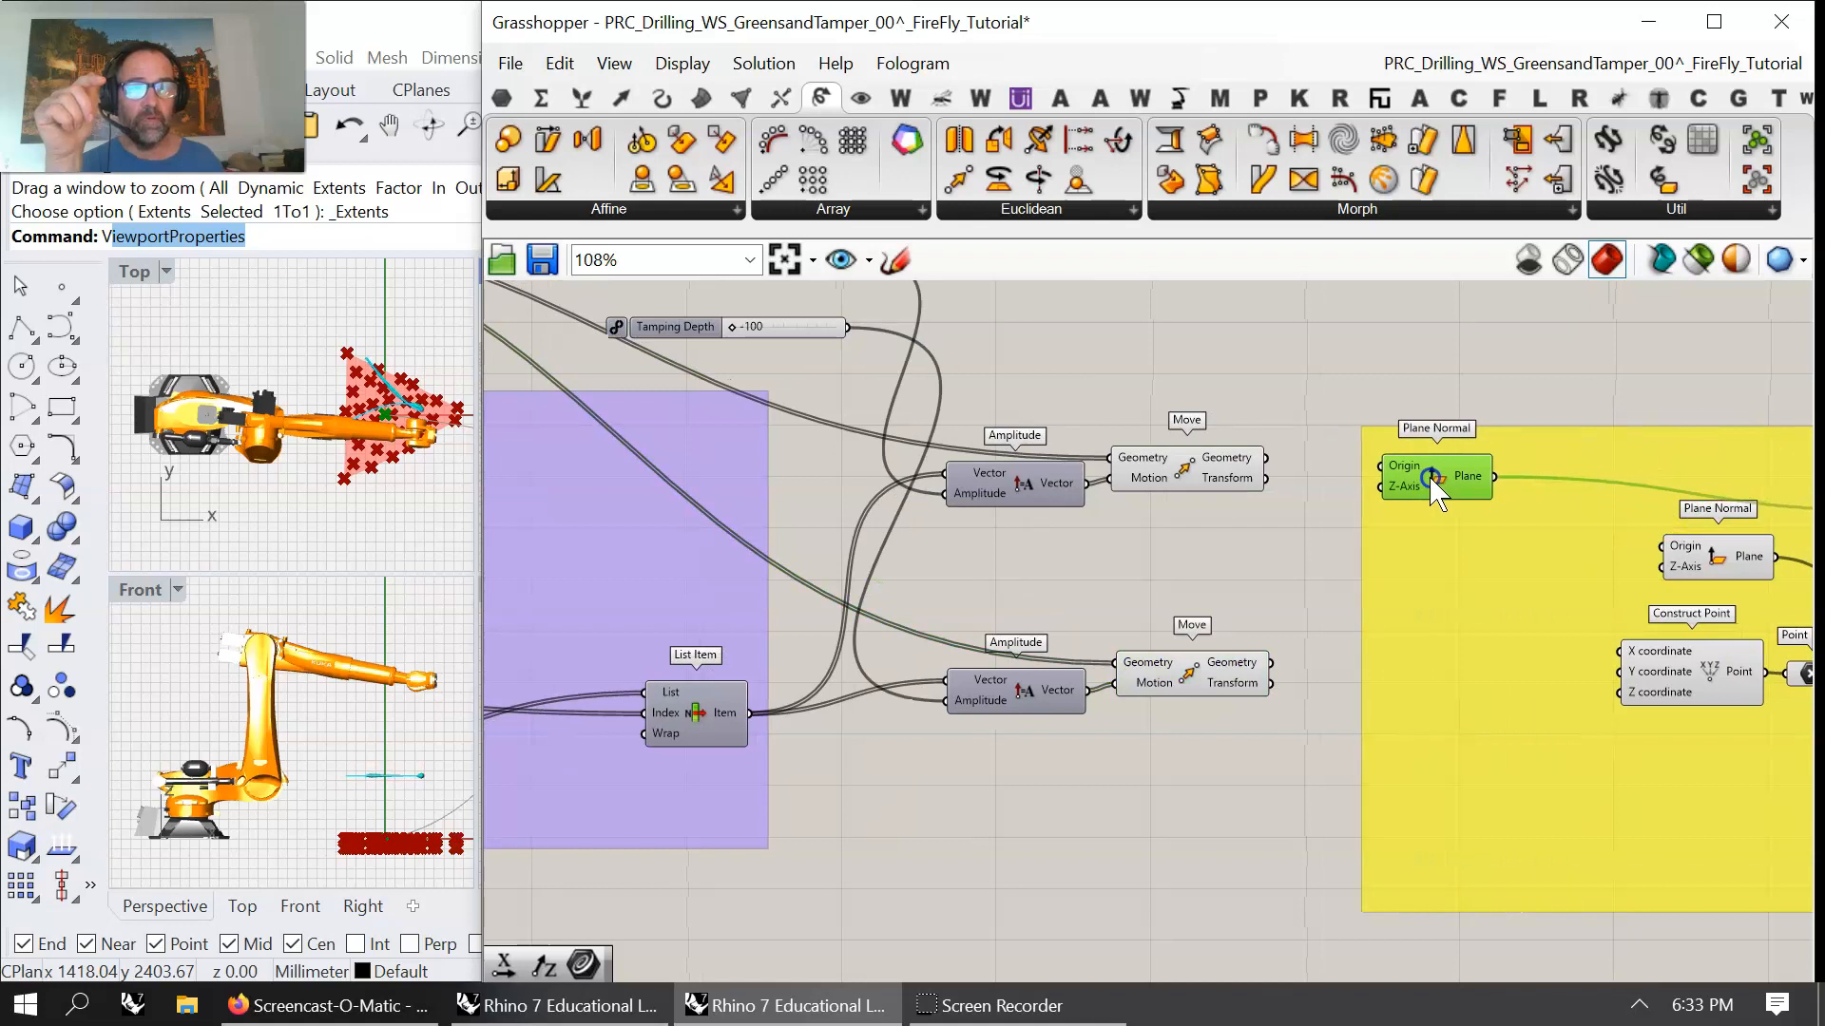
right_click_drag(1730, 781, 1550, 719)
left_click_drag(1540, 496, 1267, 608)
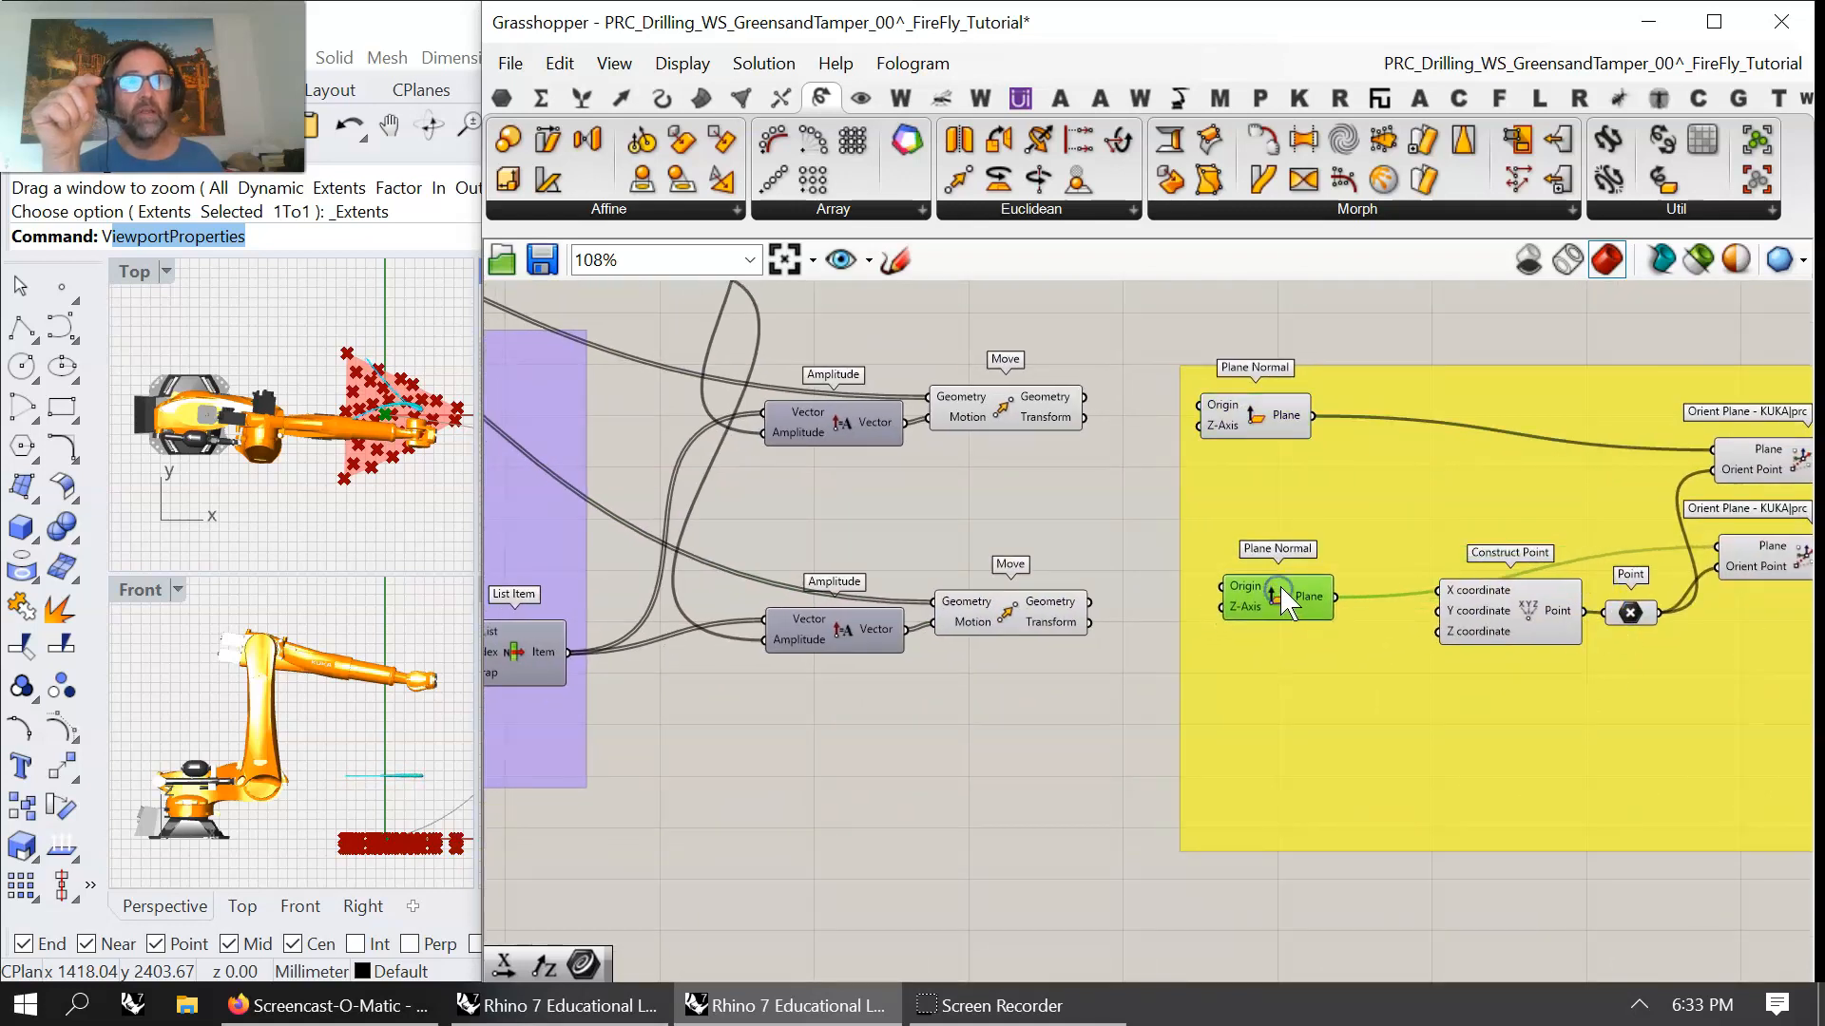
left_click_drag(1089, 602, 1211, 582)
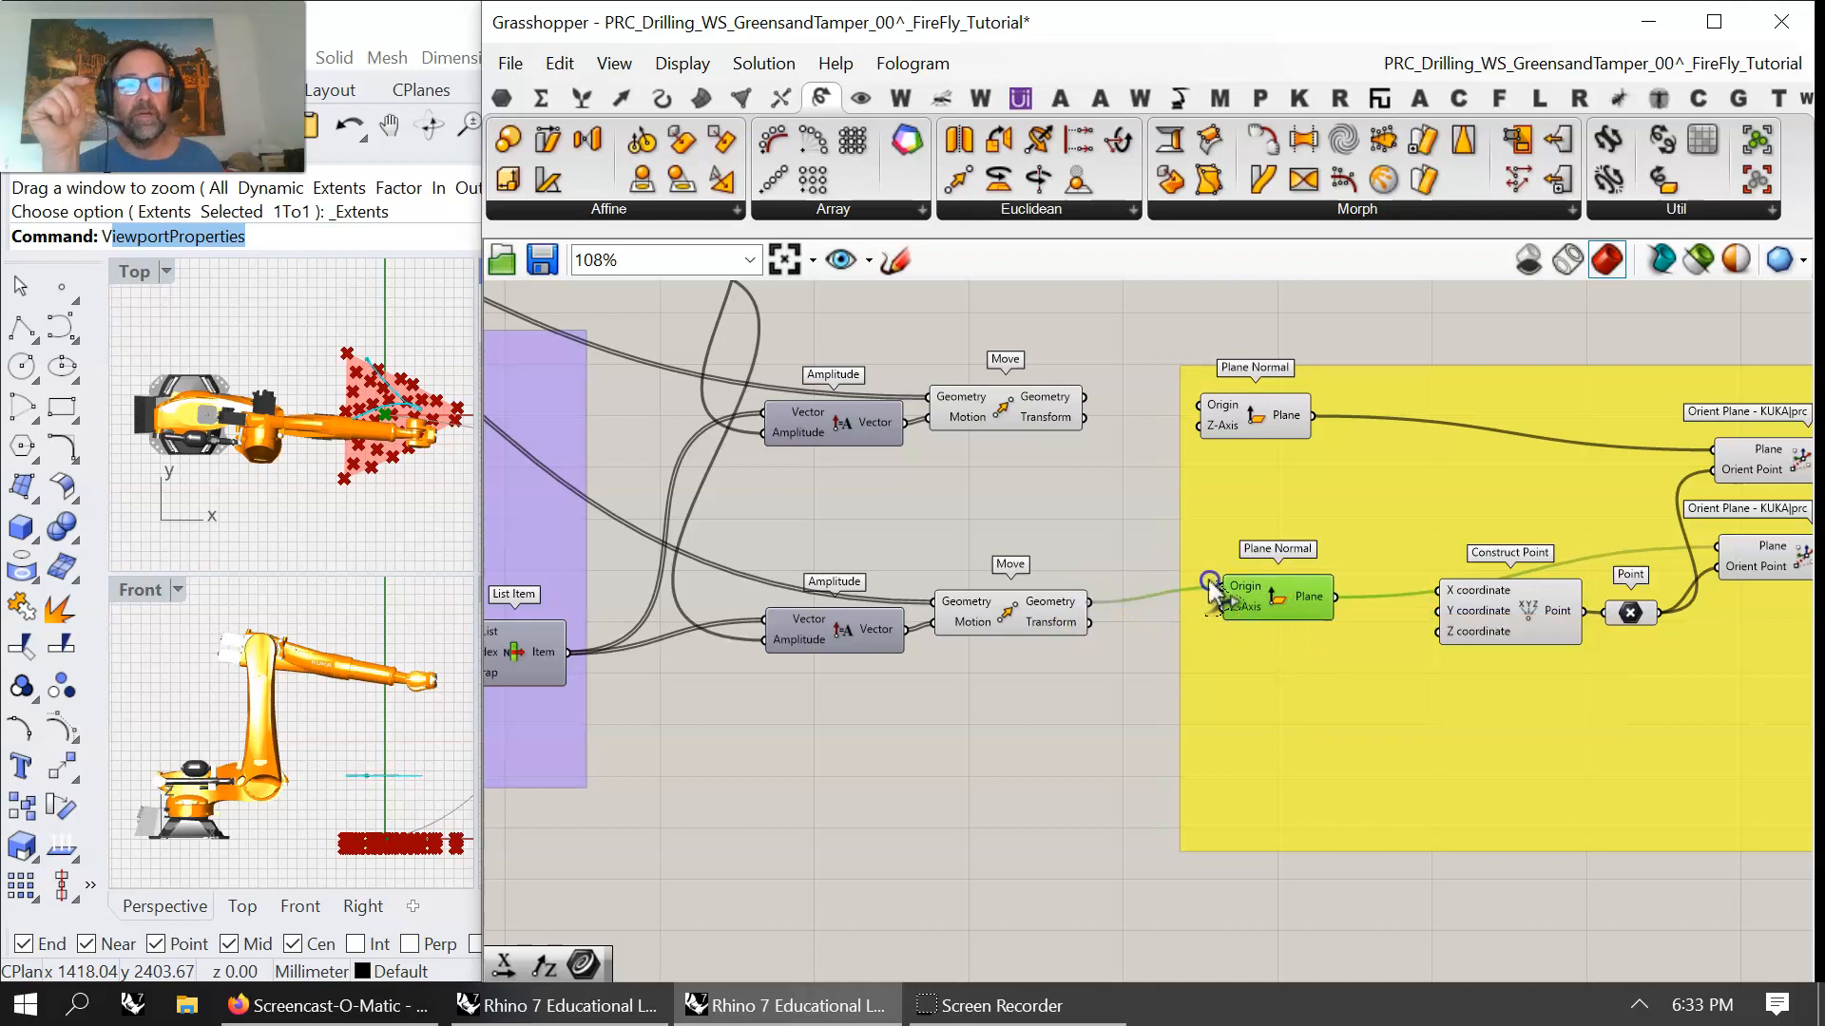
left_click_drag(1080, 399, 1202, 405)
- Connect the List Item's Item output to the Z-Axis inputs of both Plane Normal components
right_click_drag(945, 541, 1180, 502)
left_click_drag(813, 595, 1433, 377)
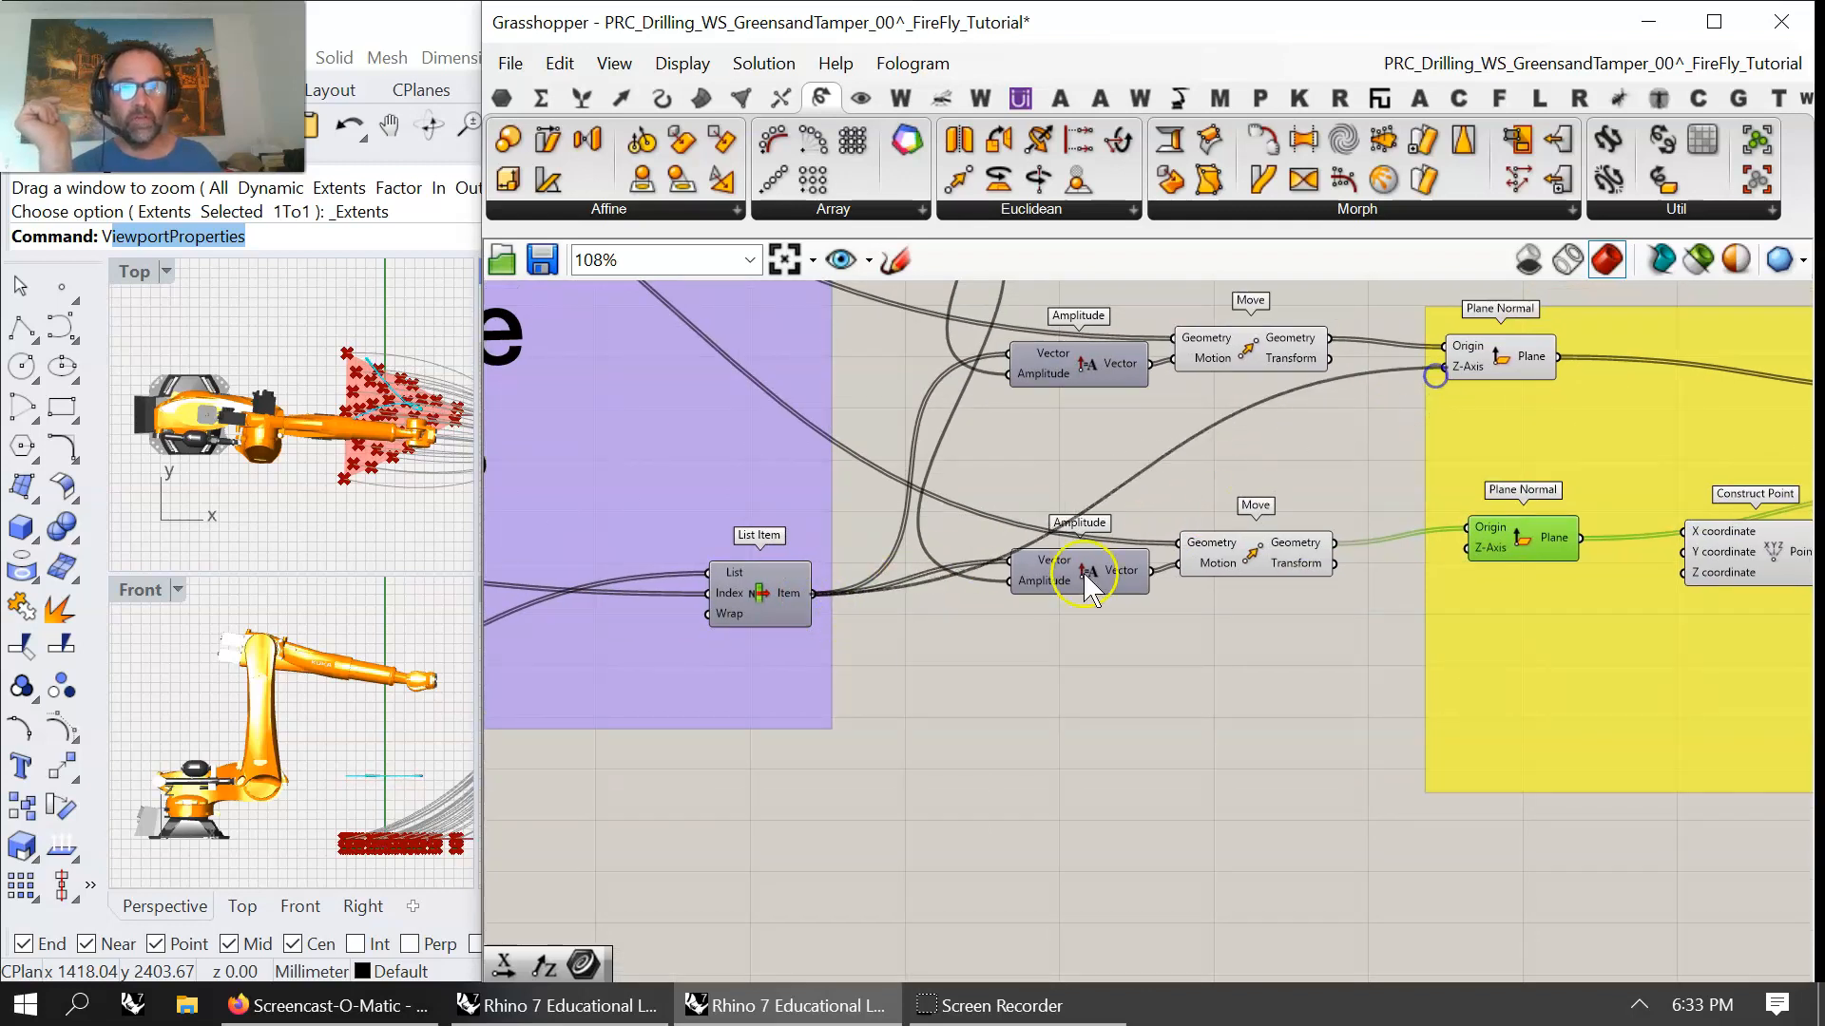
mouse_move(813, 595)
left_mouse_down()
mouse_move(1409, 529)
mouse_move(1468, 549)
left_mouse_up()
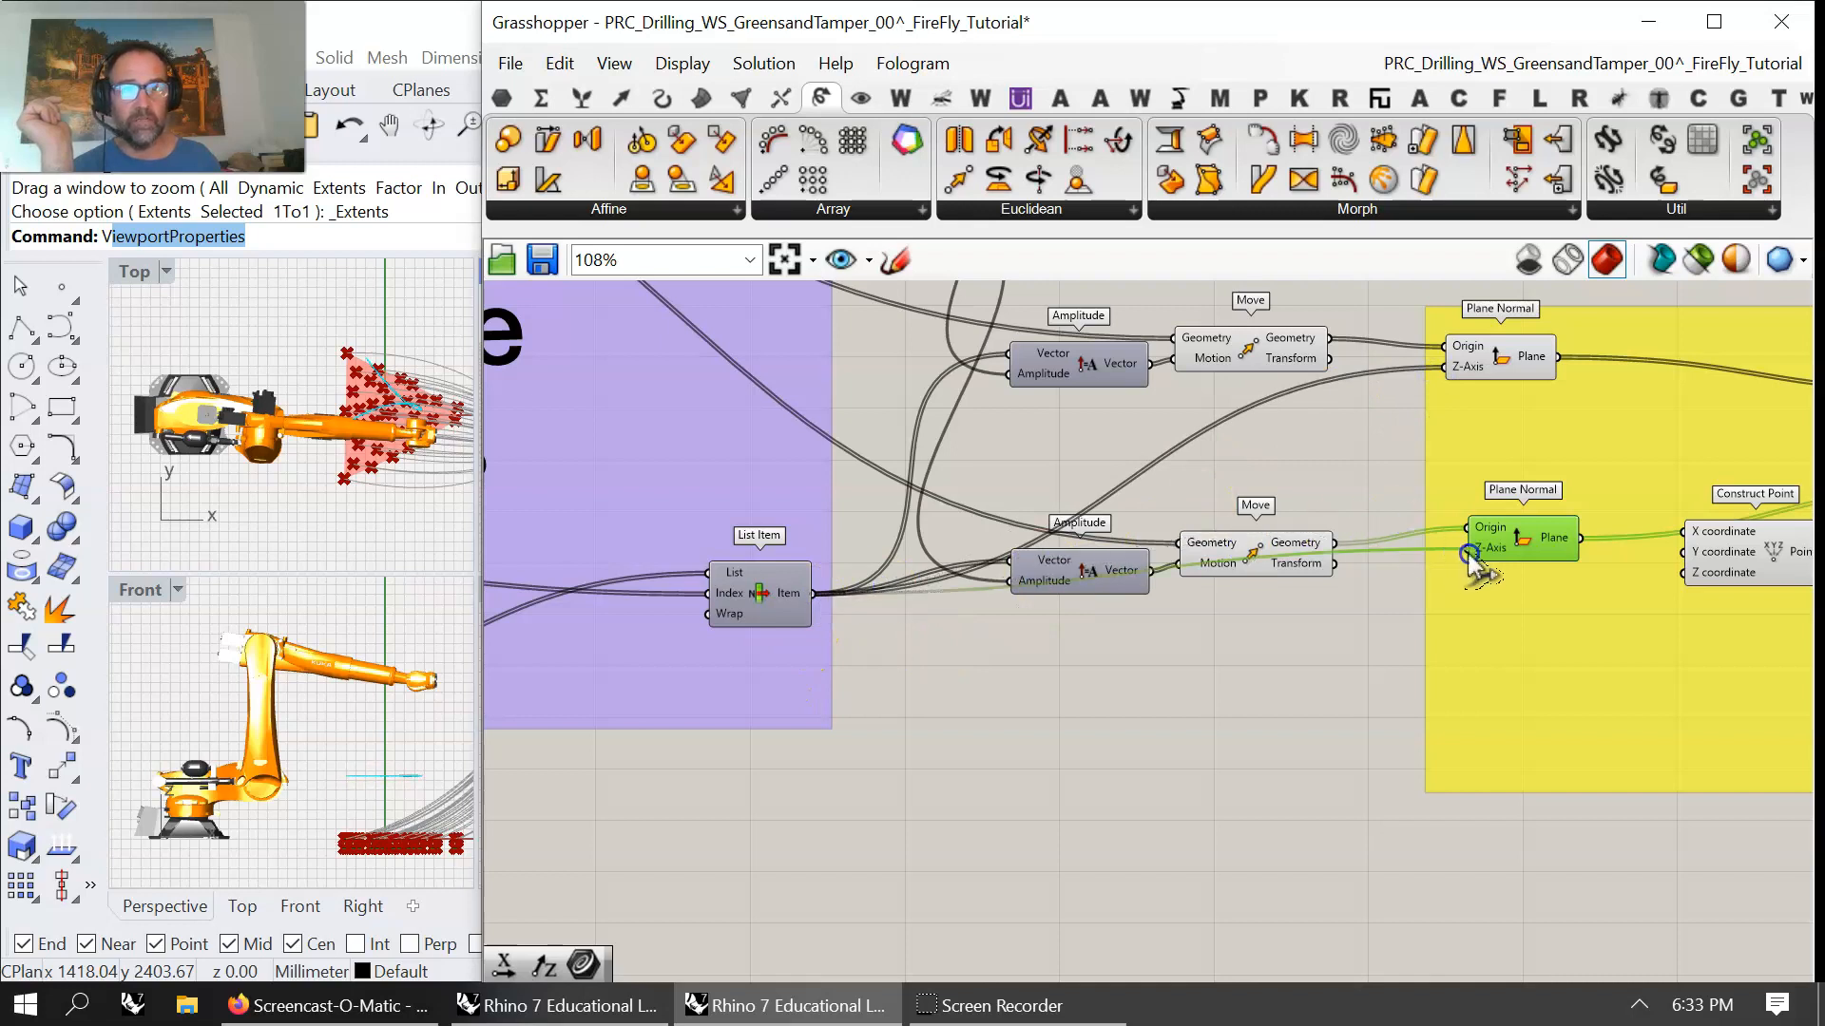
- Remove the Plane Normal, Construct Point, Point and Orient Plane components from the yellow group and shift them slightly towards the Move components
right_click_drag(1466, 725, 1292, 813)
left_click_drag(1124, 339, 1796, 747)
right_click_drag(1621, 774, 1447, 744)
left_click_drag(971, 312, 1637, 733)
right_click(1483, 774)
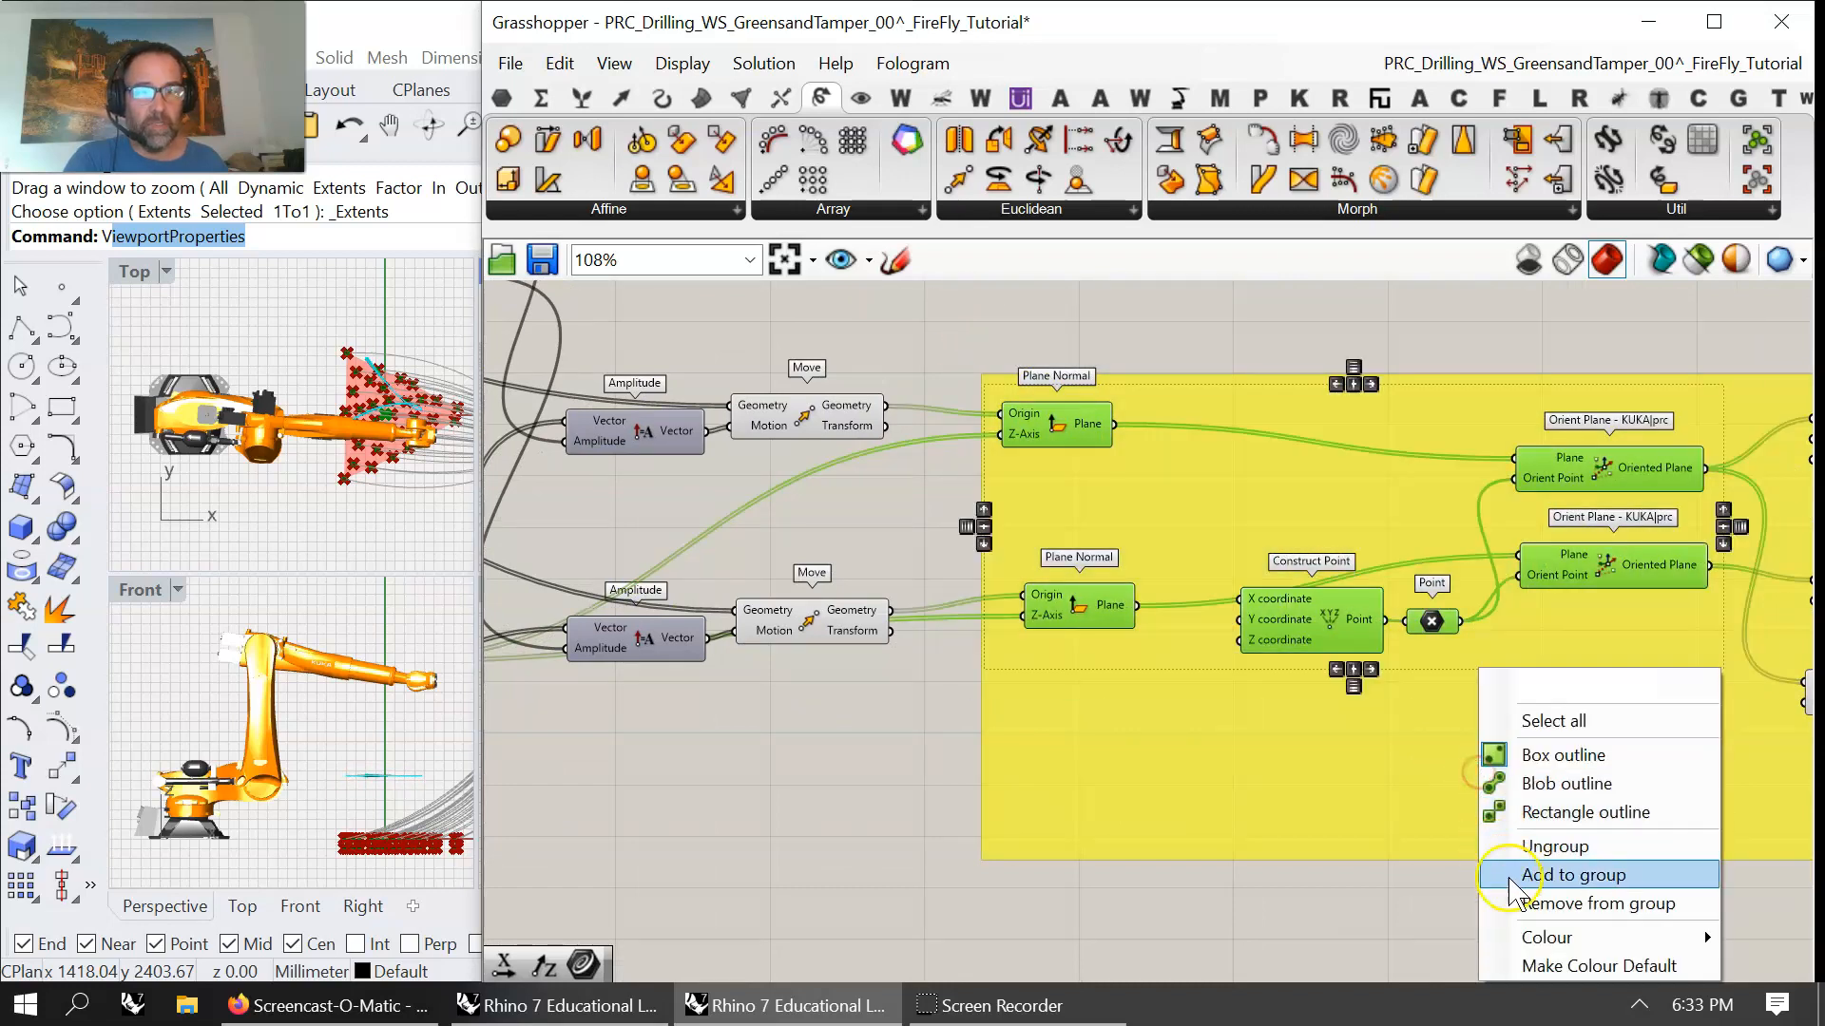
left_click(1559, 898)
left_click_drag(1501, 463, 1462, 476)
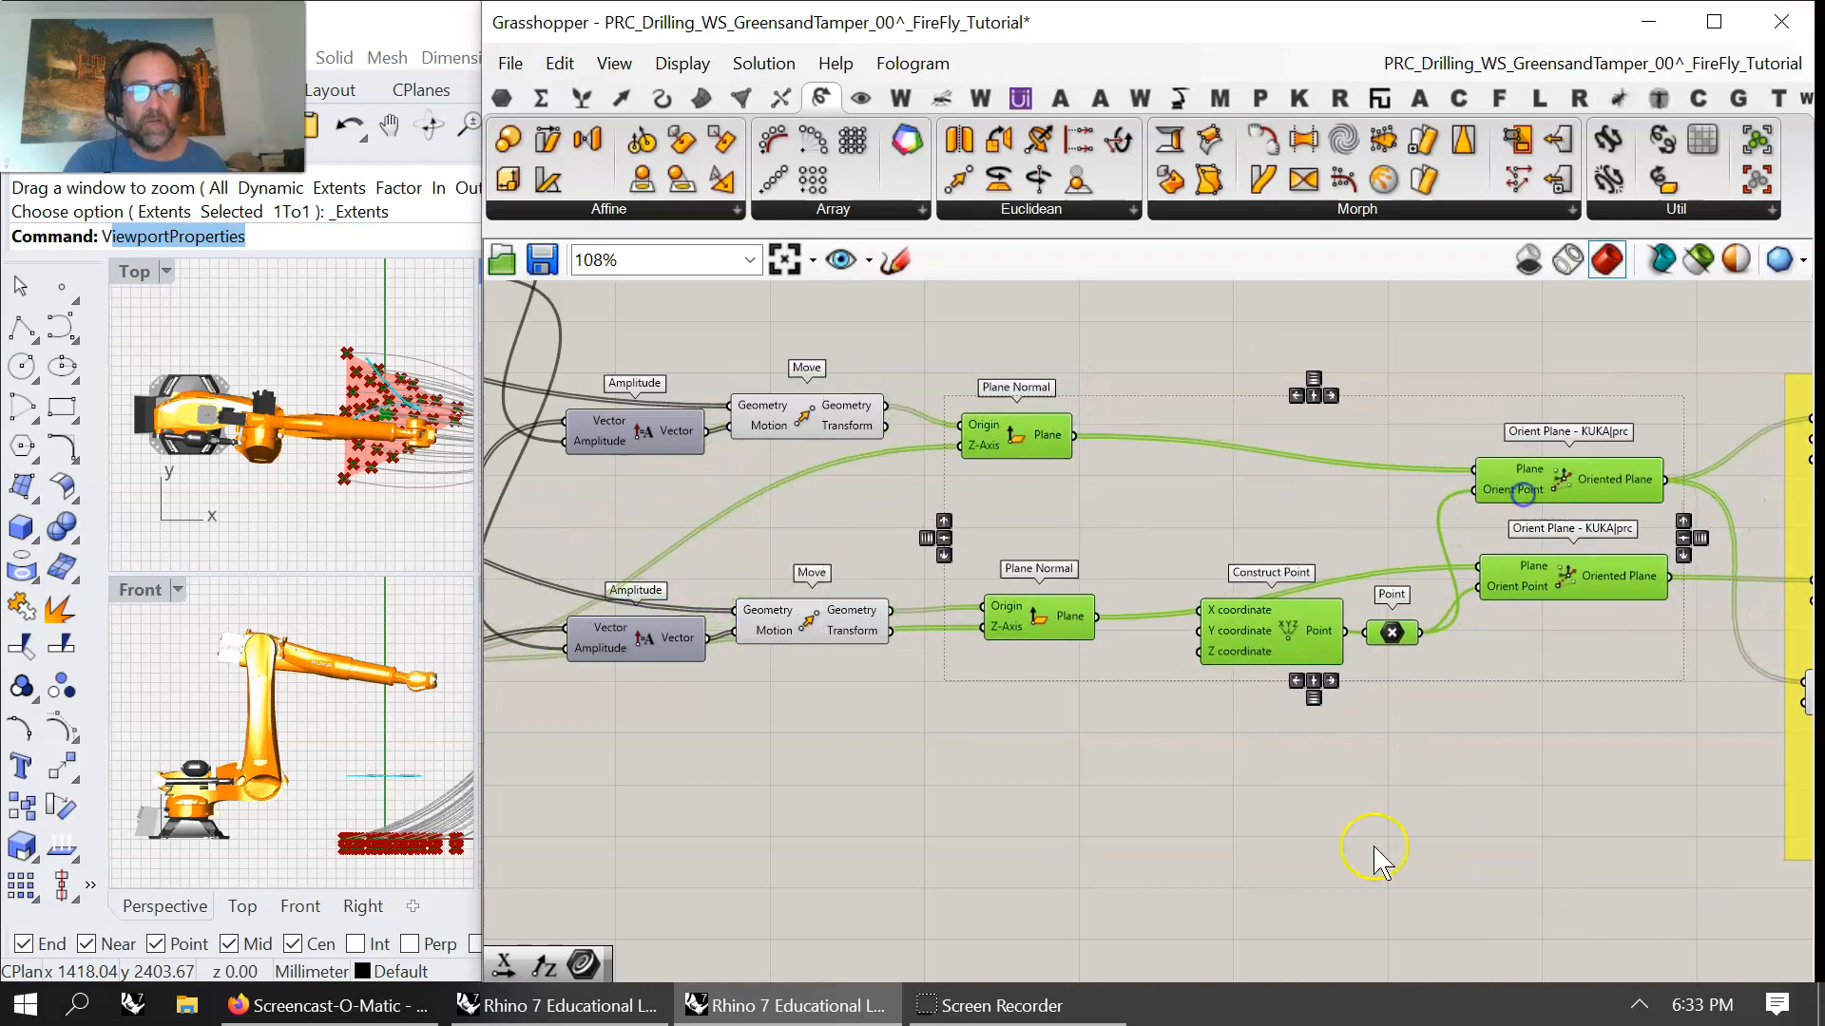
- Reposition Construct Point and Point below the lower Plane Normal row and bring the lower Orient Plane closer to them
left_click(1375, 849)
left_click_drag(1293, 640, 1188, 725)
left_click_drag(1392, 632, 1317, 719)
left_click_drag(1196, 730, 1207, 772)
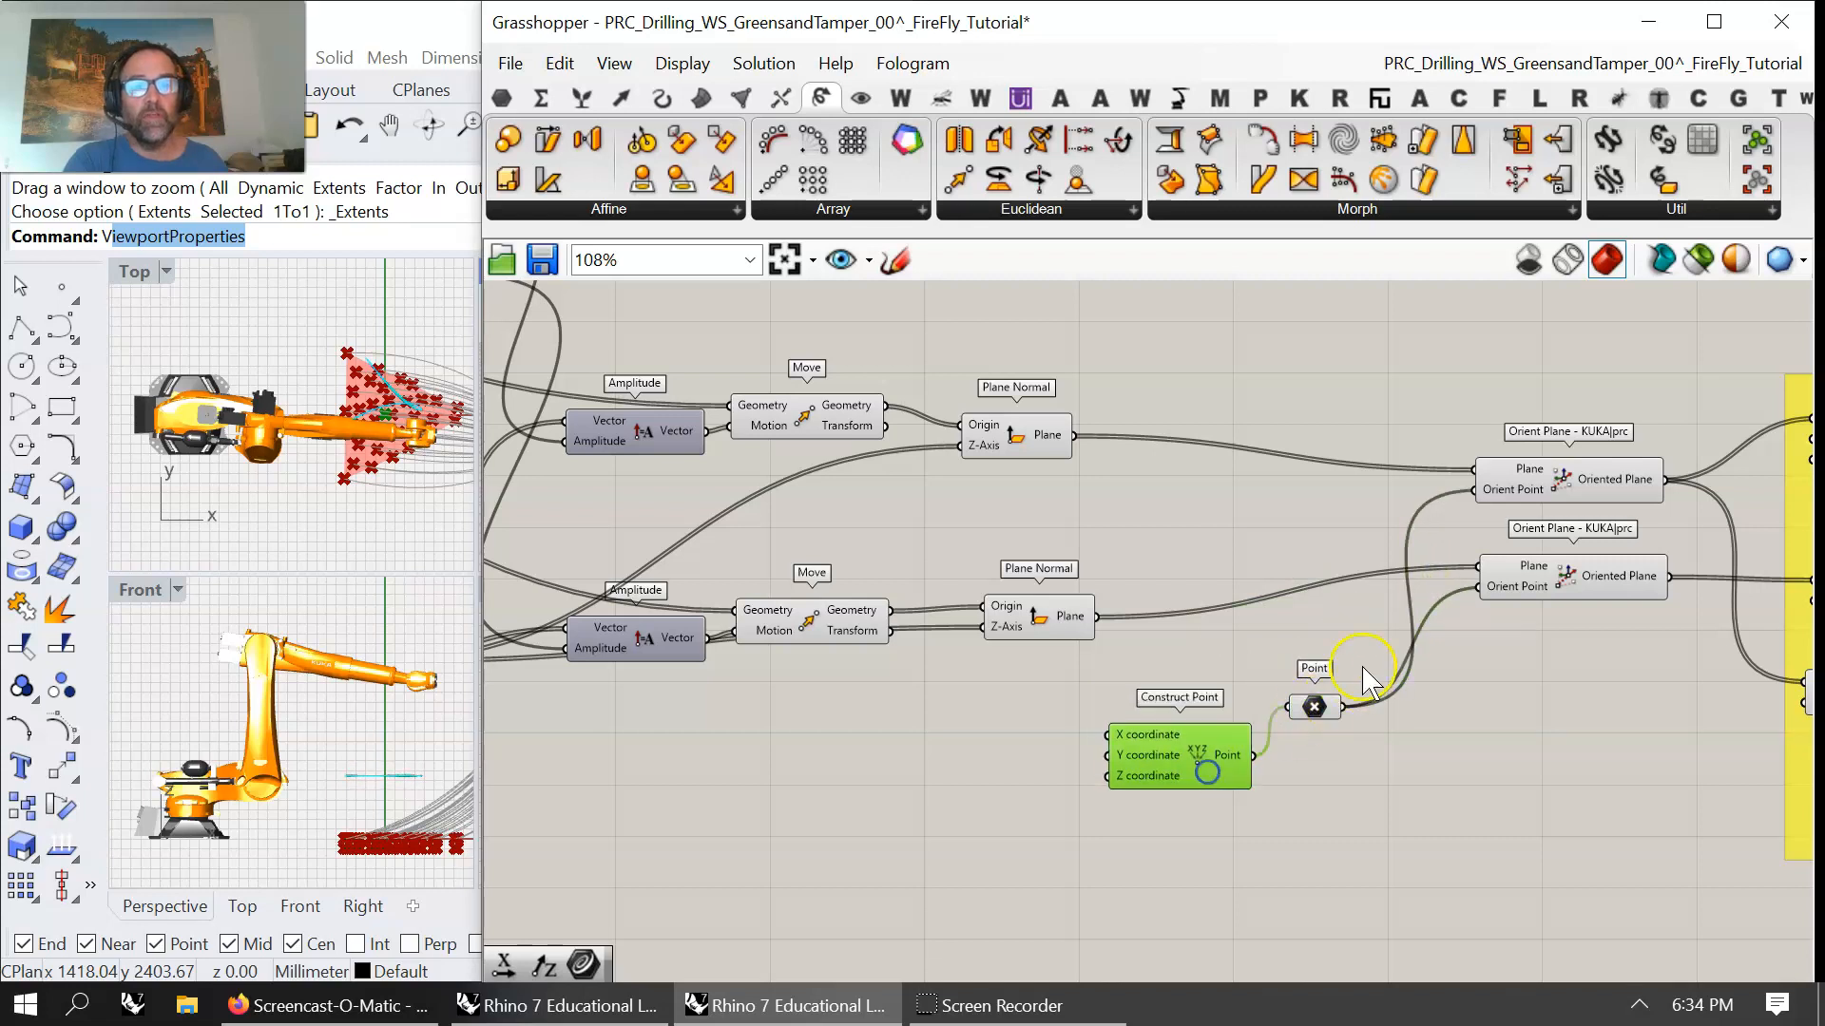
right_click_drag(1369, 680, 1502, 674)
left_click(1620, 608)
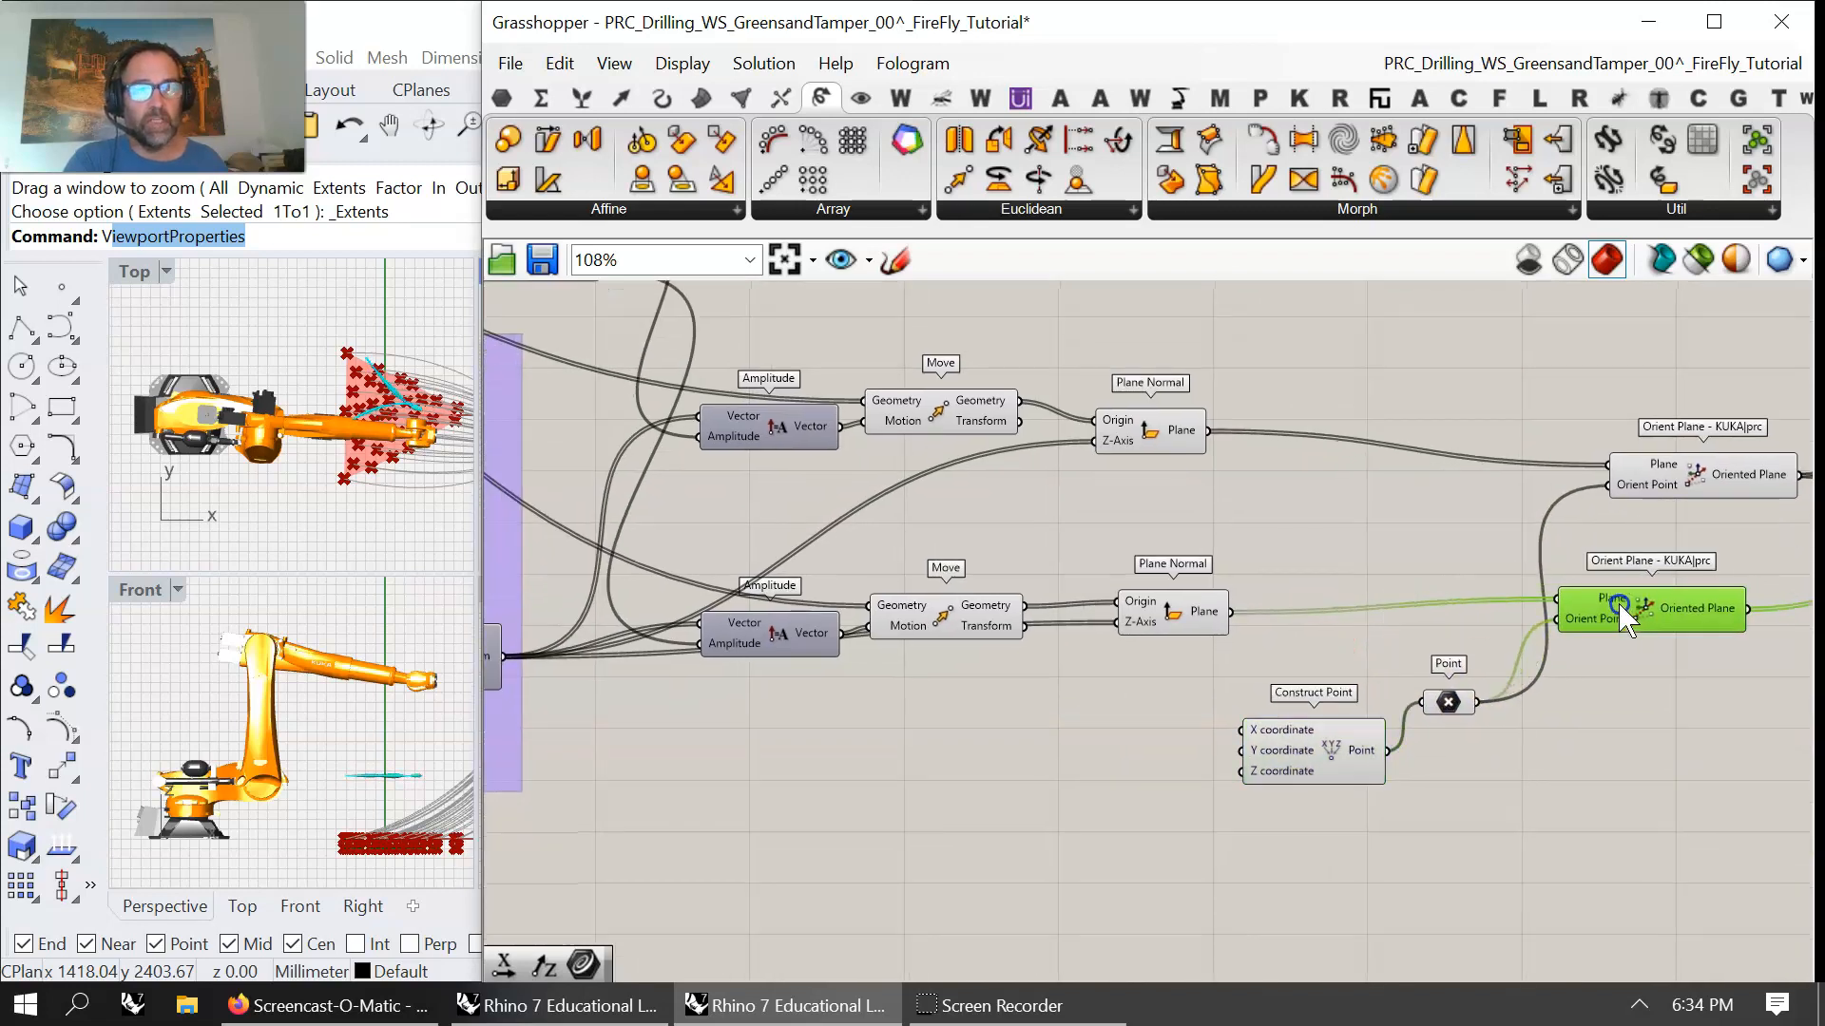
- Group the lower row of Amplitude, Move, Plane Normal and Orient Plane components and name the group "tamping points"
left_click_drag(1679, 671, 760, 587)
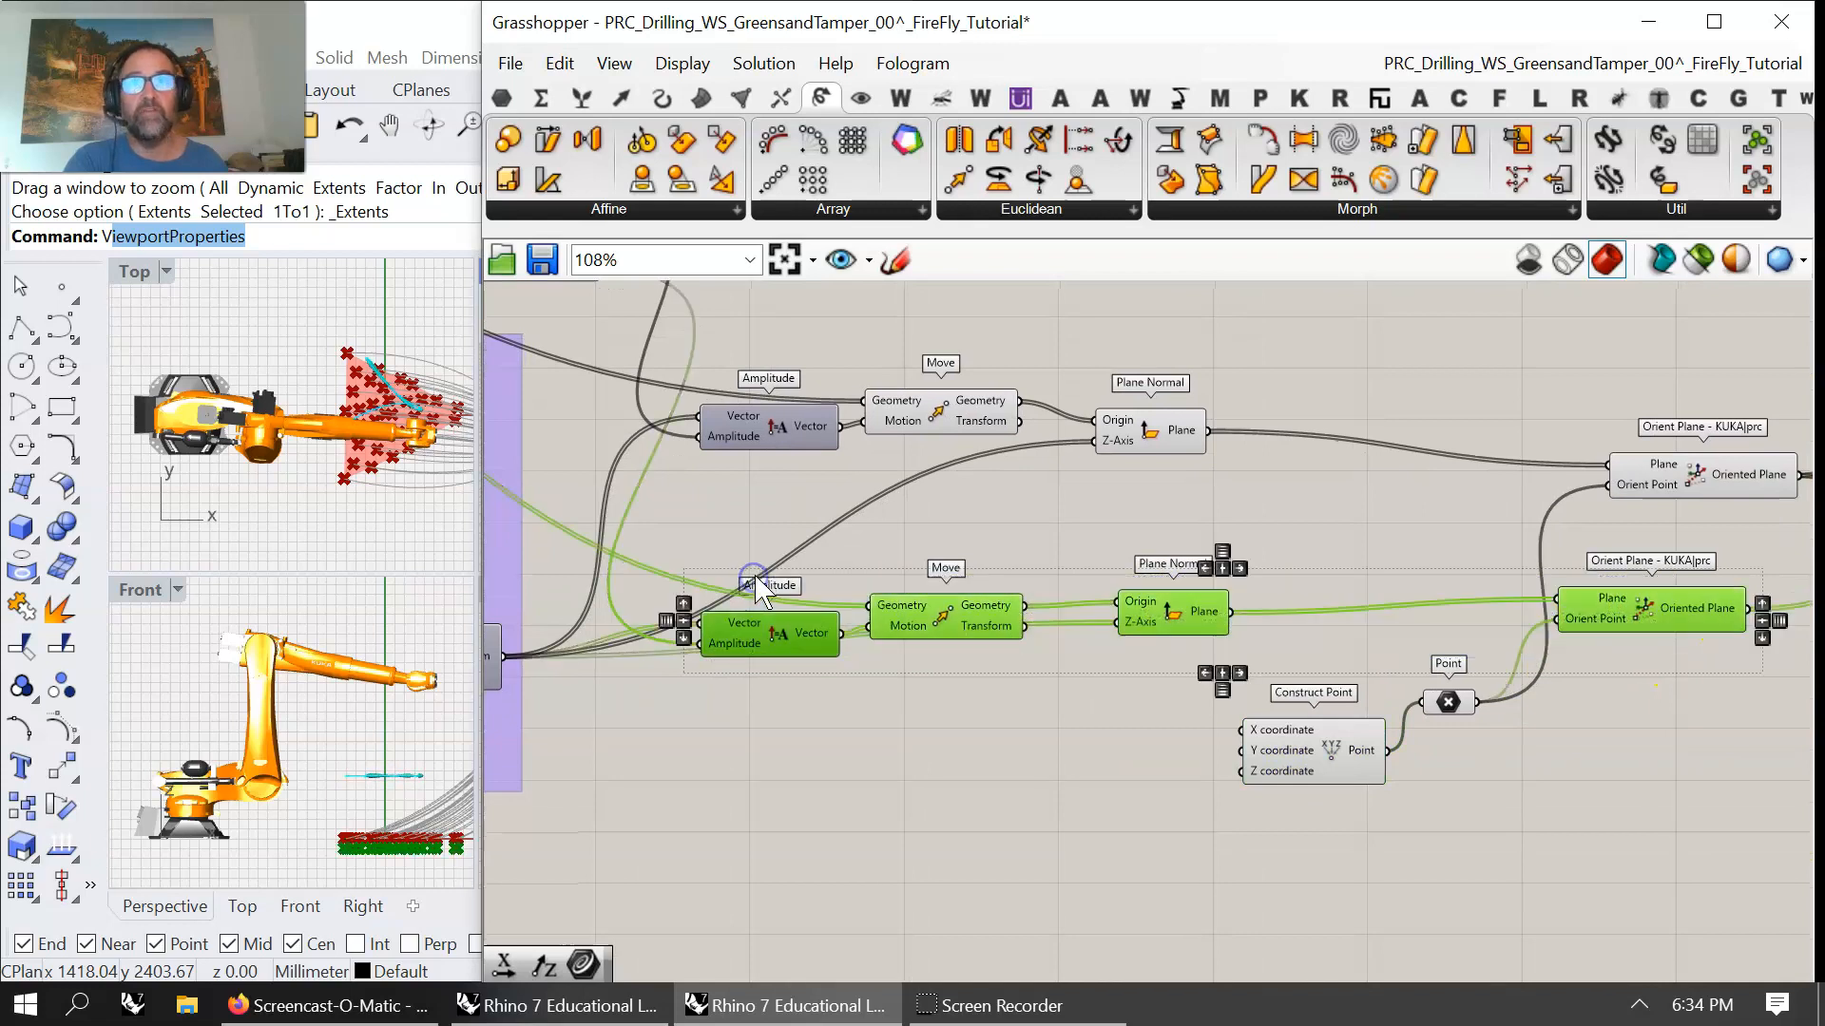
right_click(1036, 521)
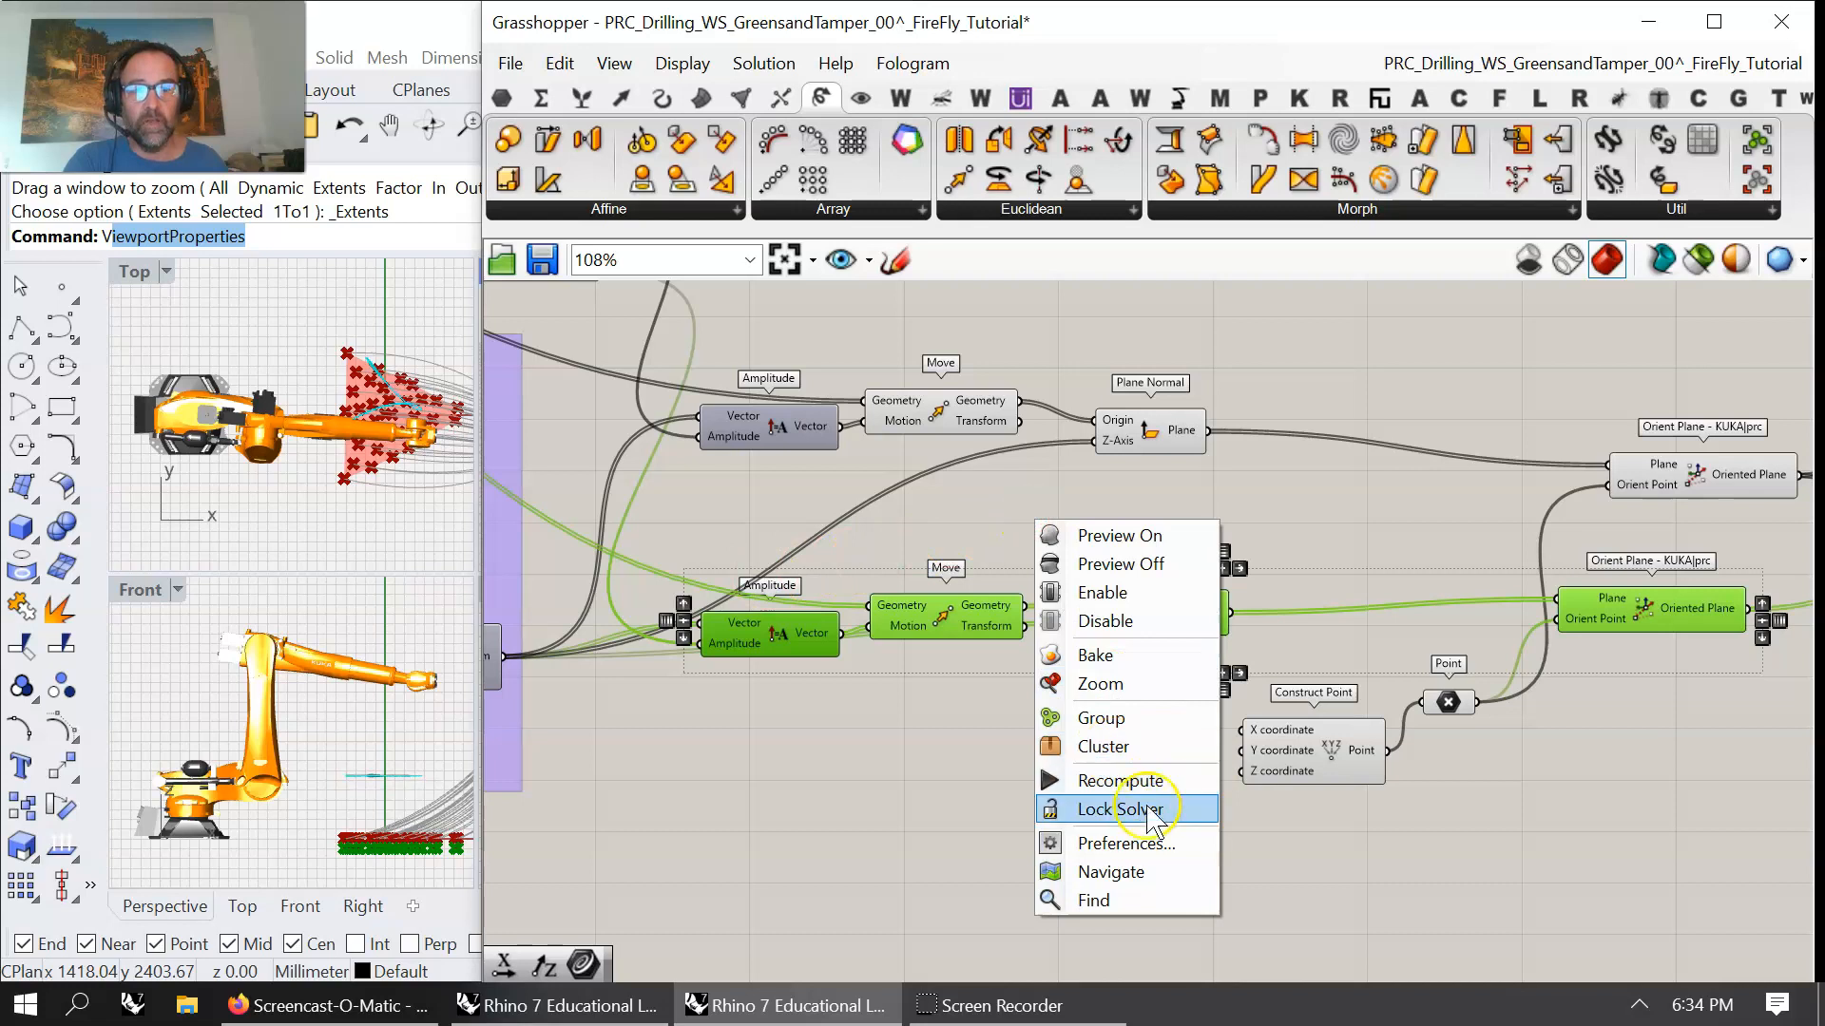
left_click(1100, 717)
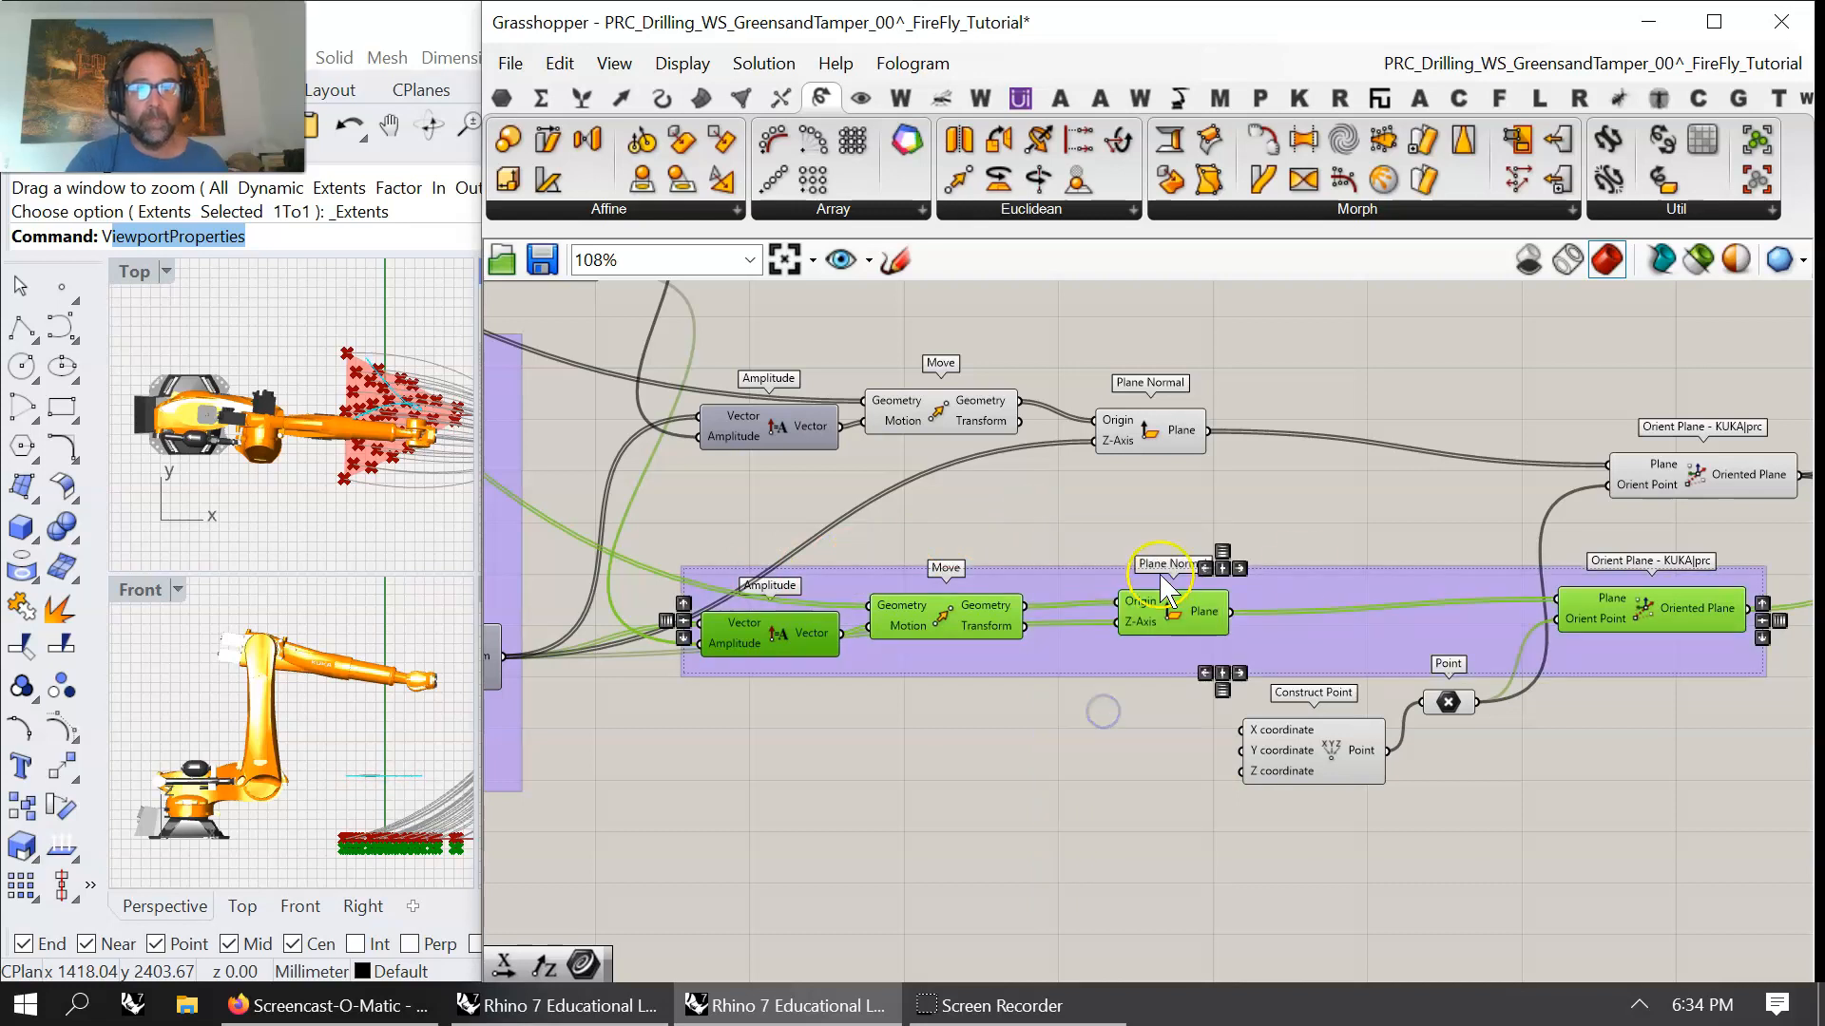
right_click(1328, 573)
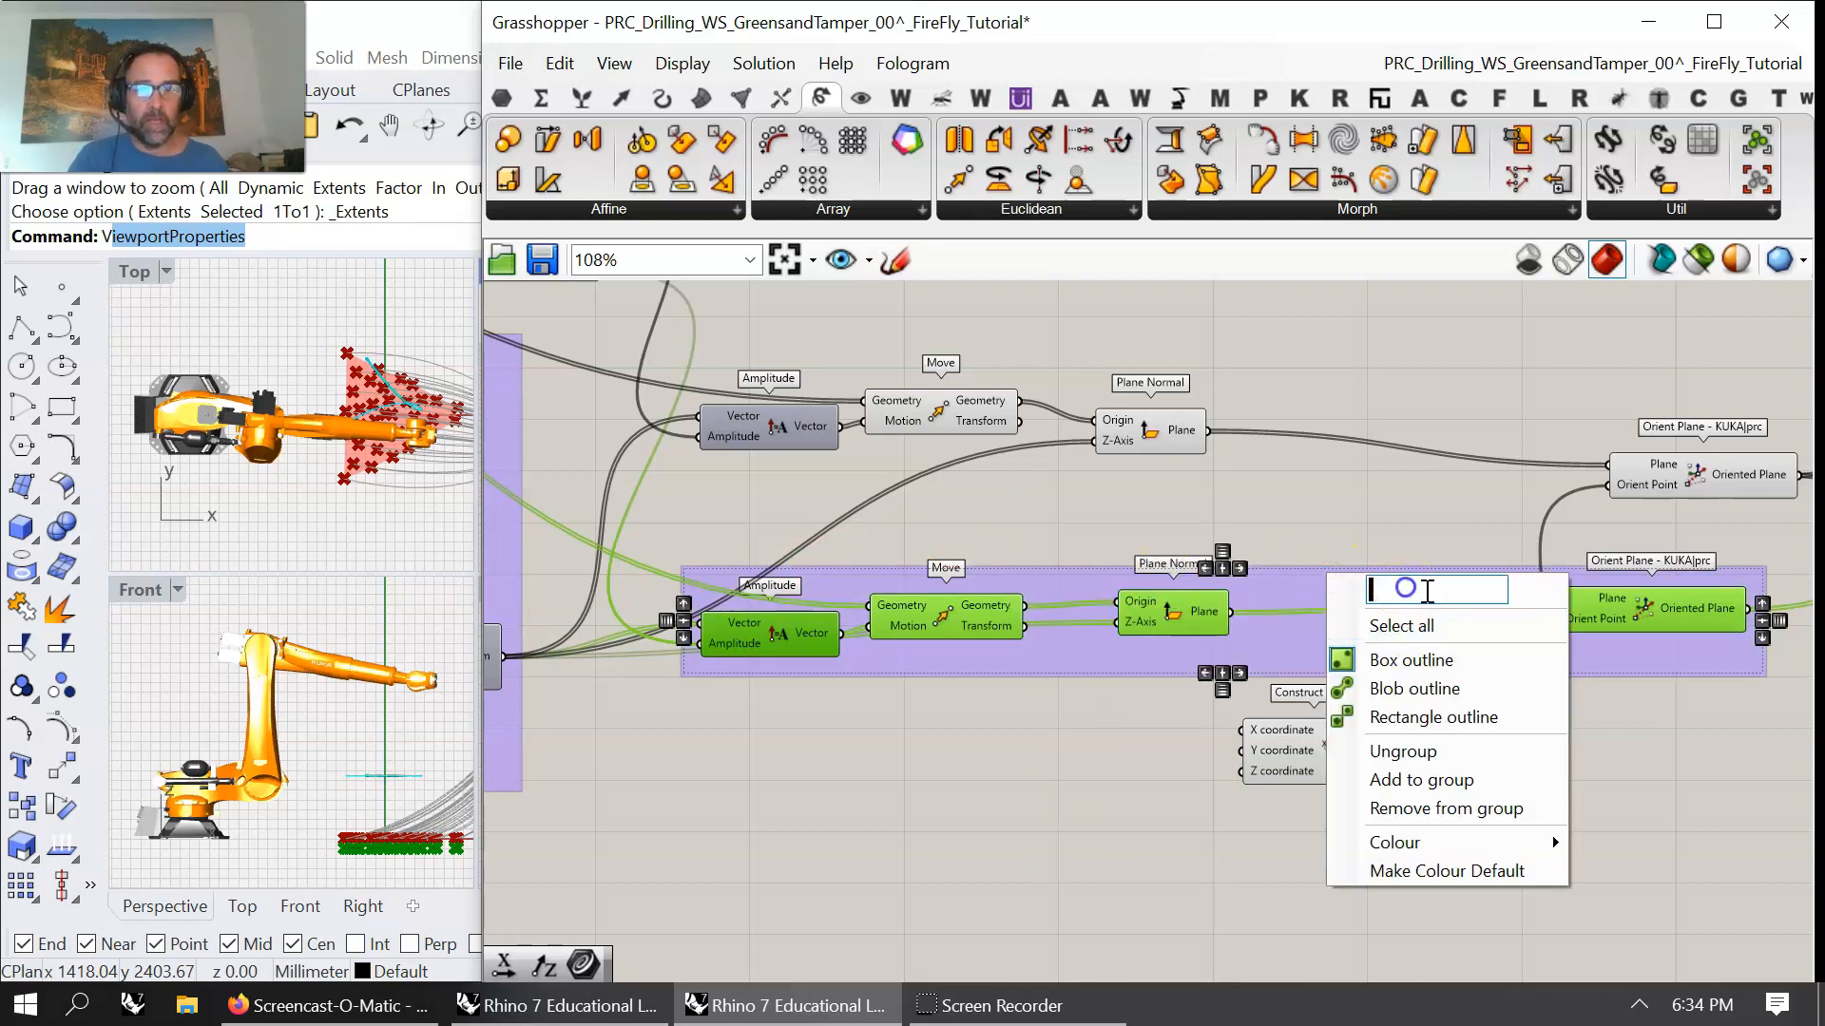
type("tamping points")
left_click(1371, 463)
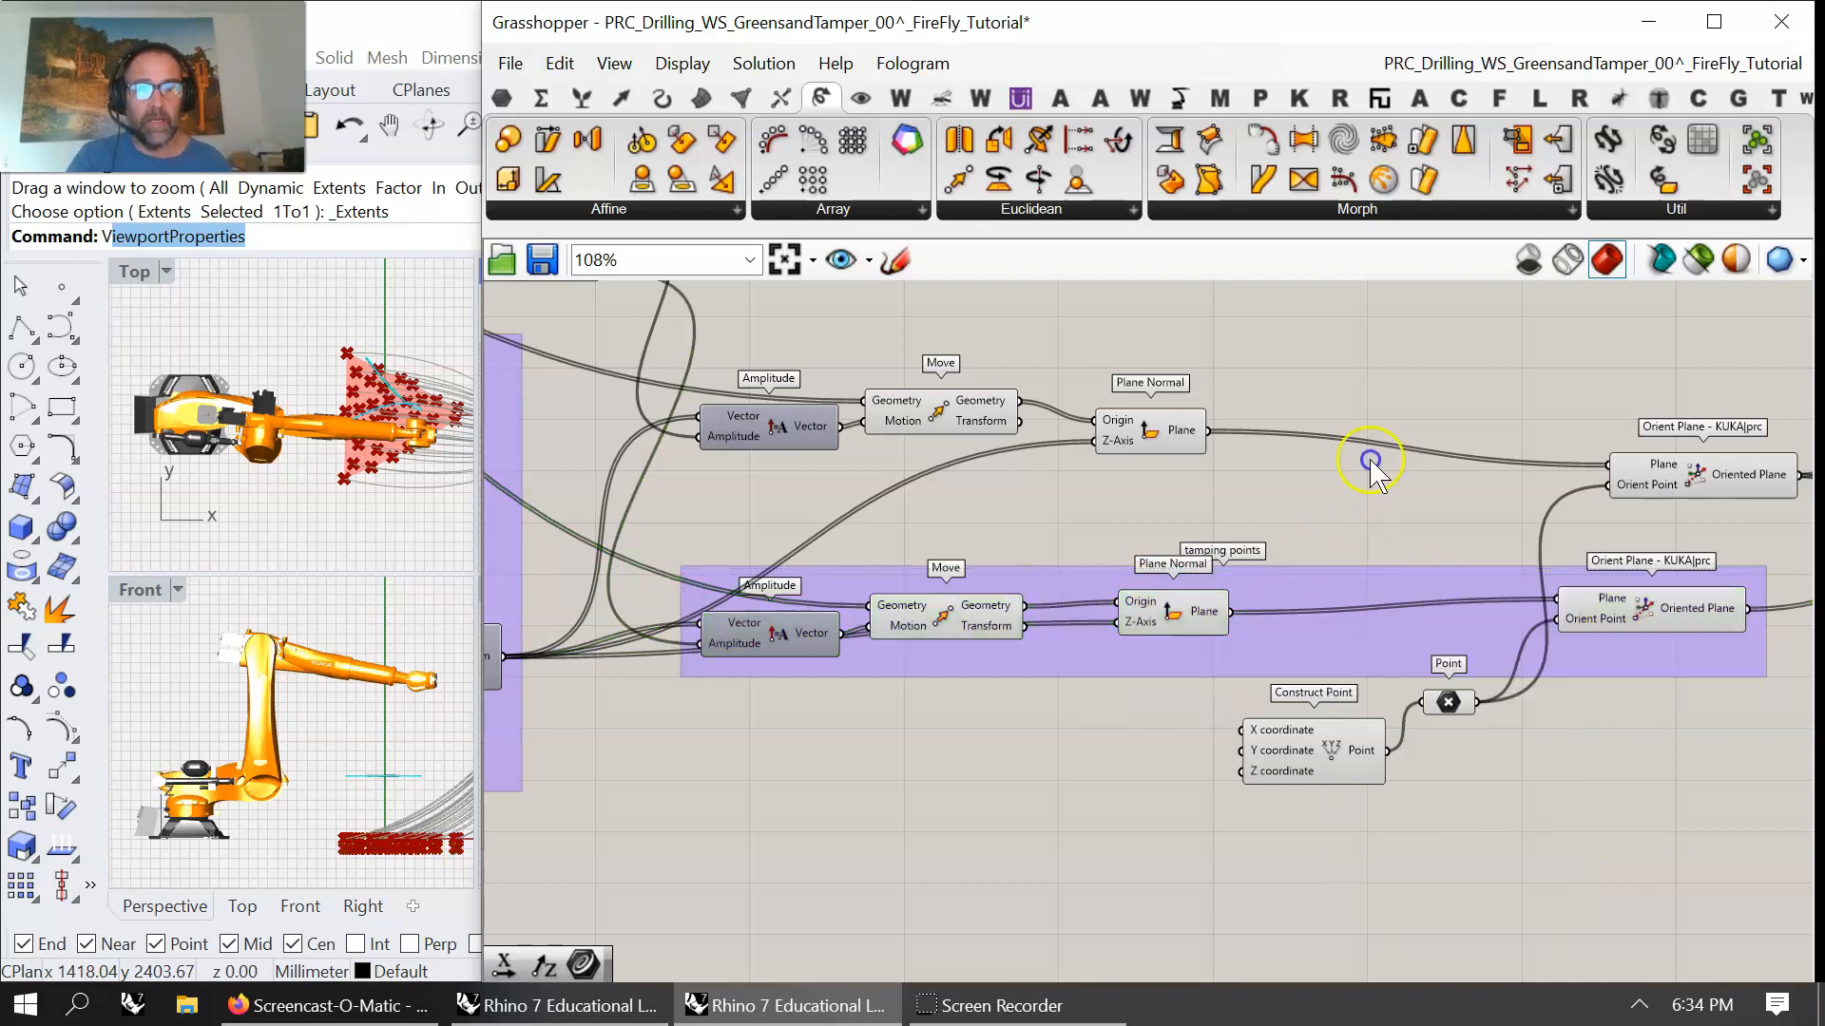
- Group the upper row of Amplitude, Move, Plane Normal and Orient Plane components and name the group "Points in Safety Distance"
left_click_drag(1715, 540, 768, 393)
right_click(1109, 340)
left_click(1181, 533)
right_click(1303, 475)
left_click(1396, 493)
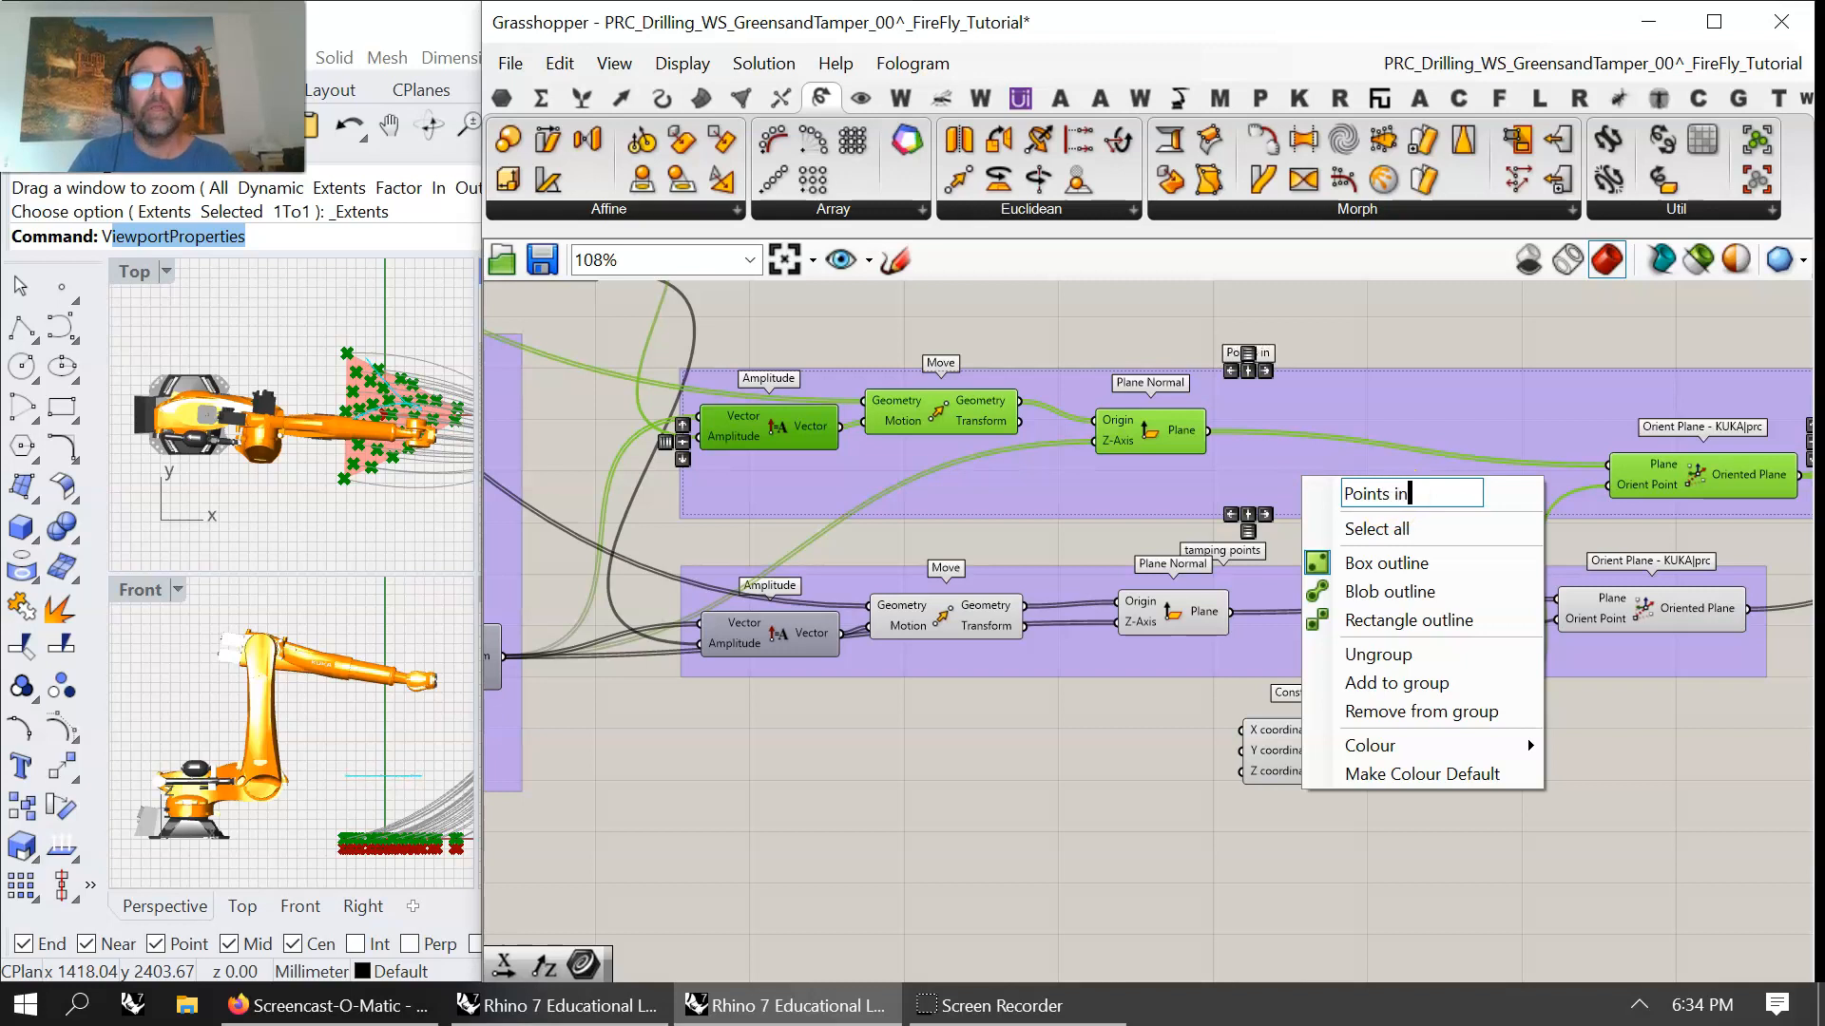
type("Points in Safety Distance")
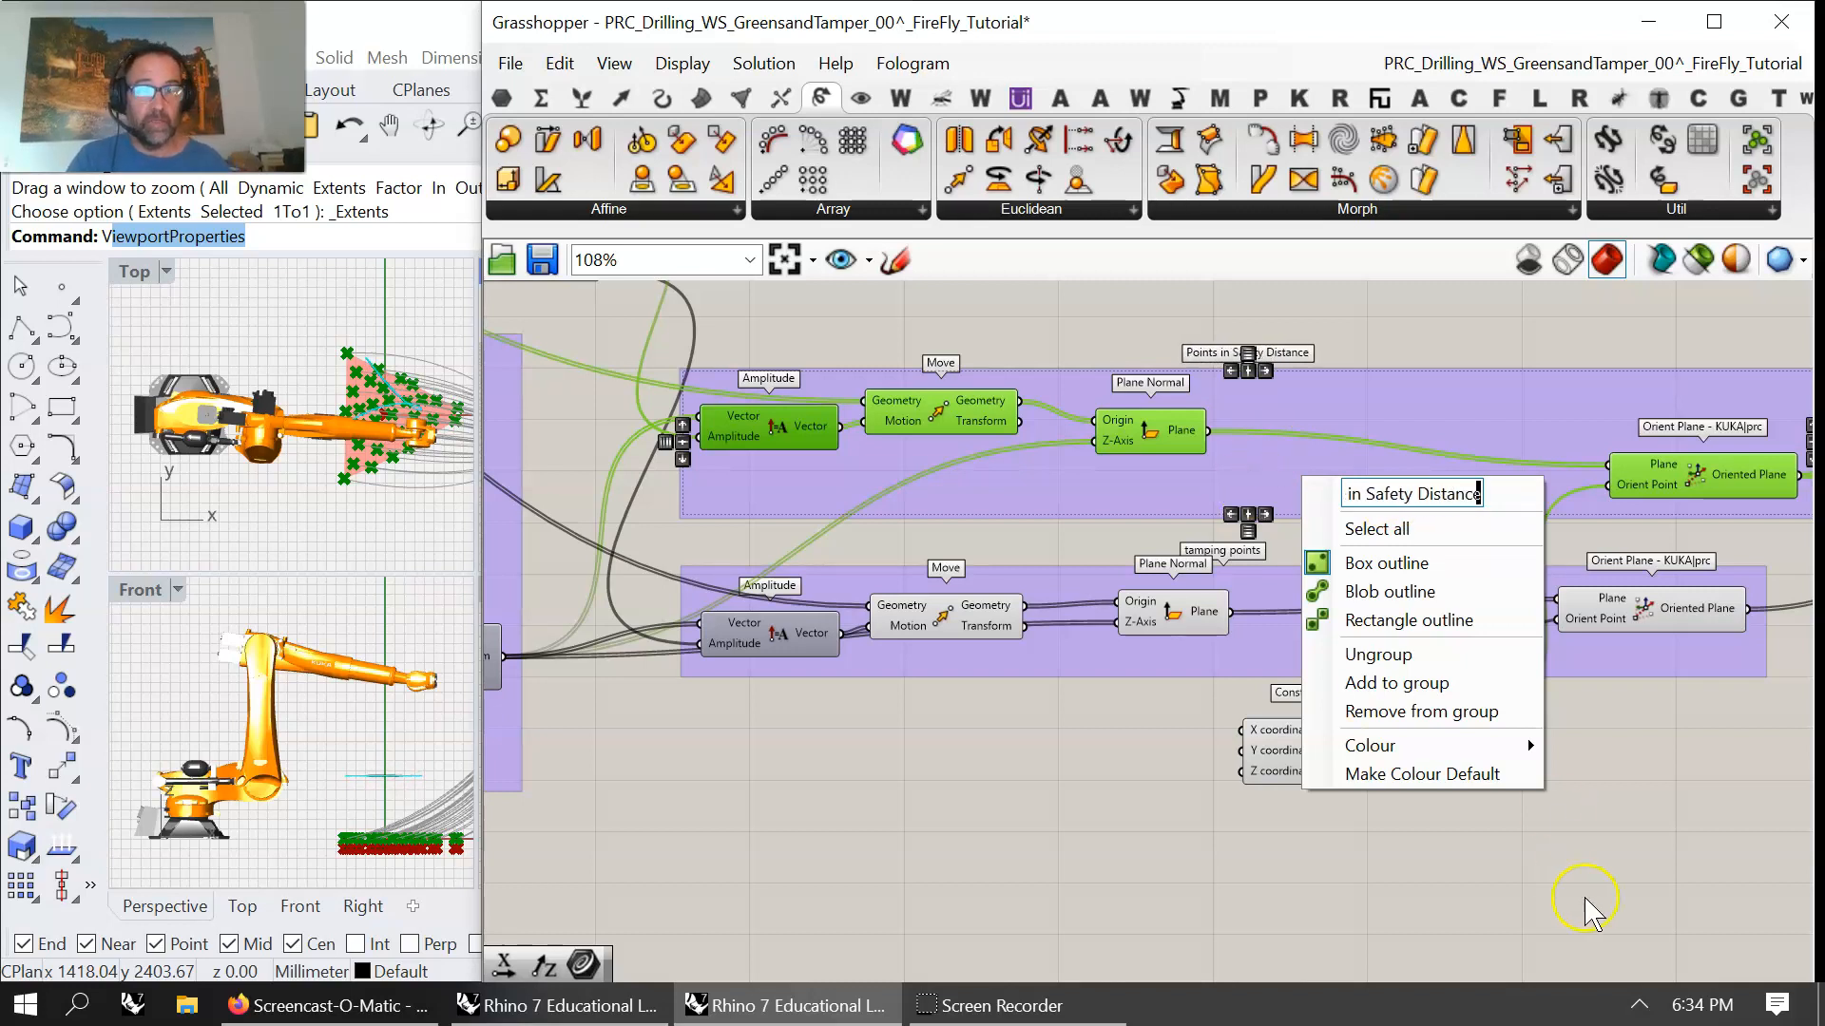
left_click(1585, 917)
- Move the Points in Safety Distance and tamping points groups closer to the Get Face Normals group
left_click_drag(1461, 481, 1378, 500)
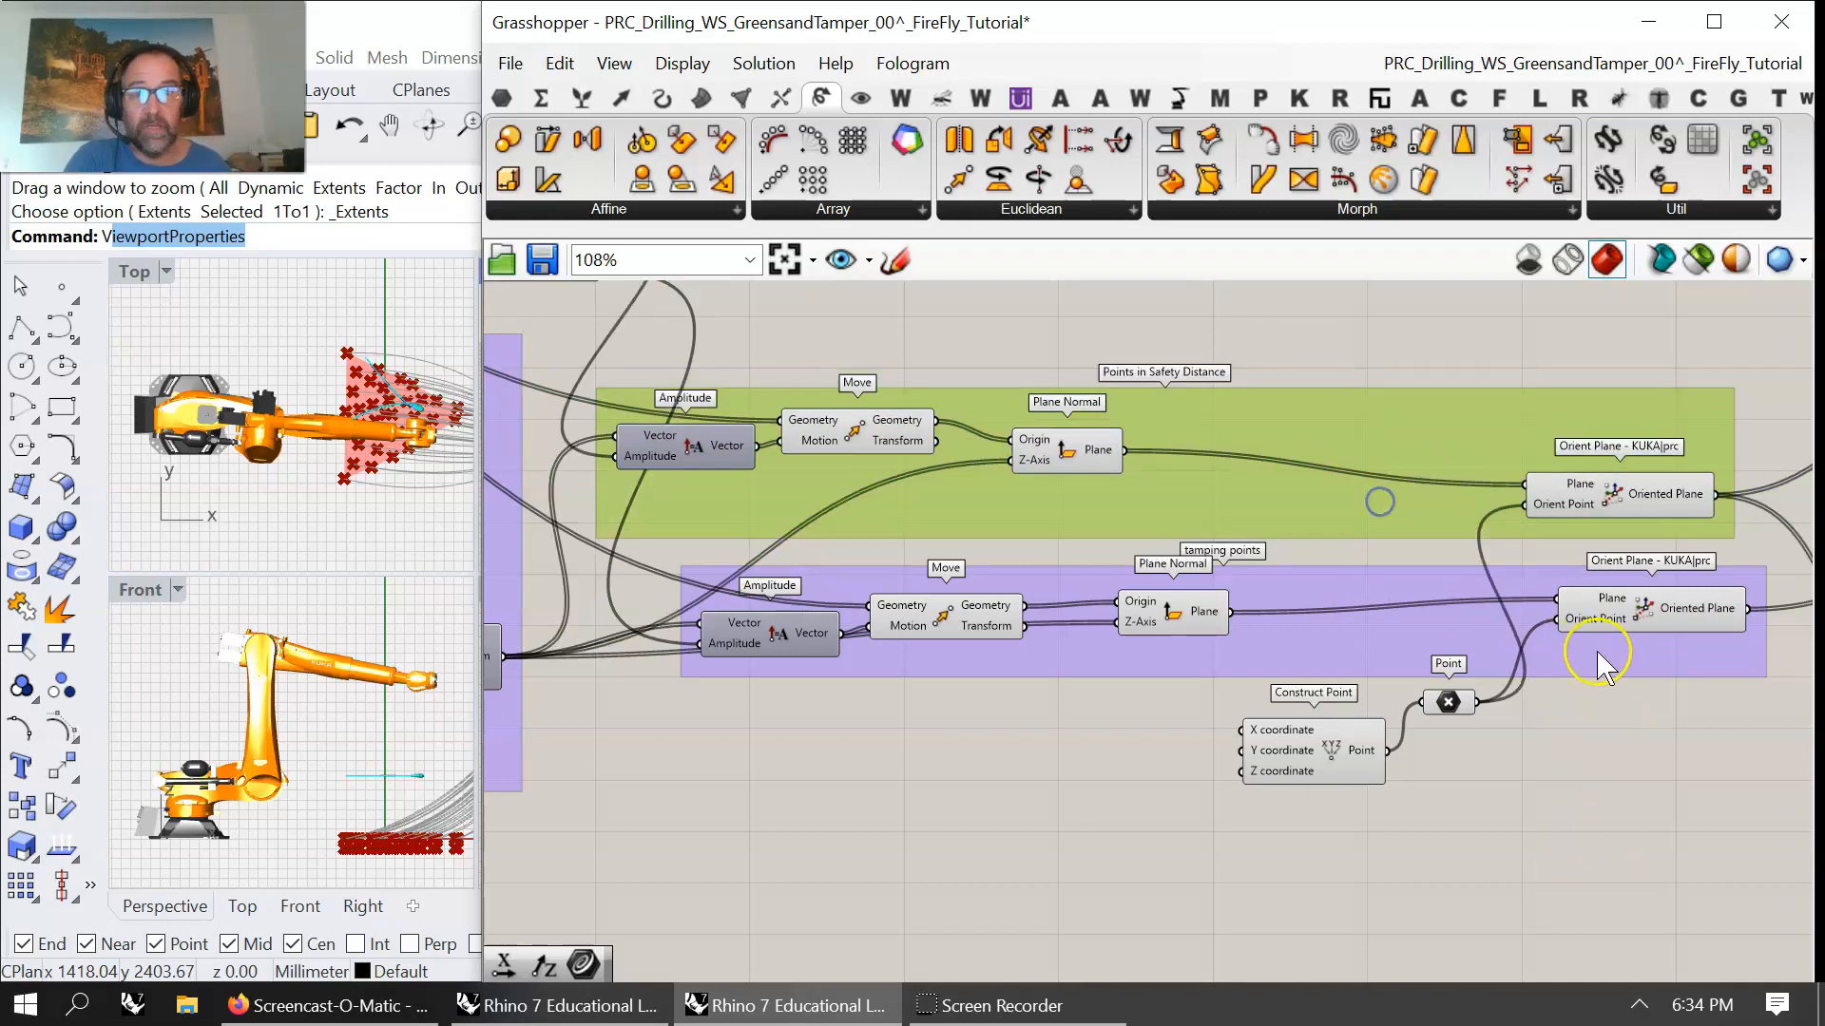
left_click_drag(1419, 634, 1354, 629)
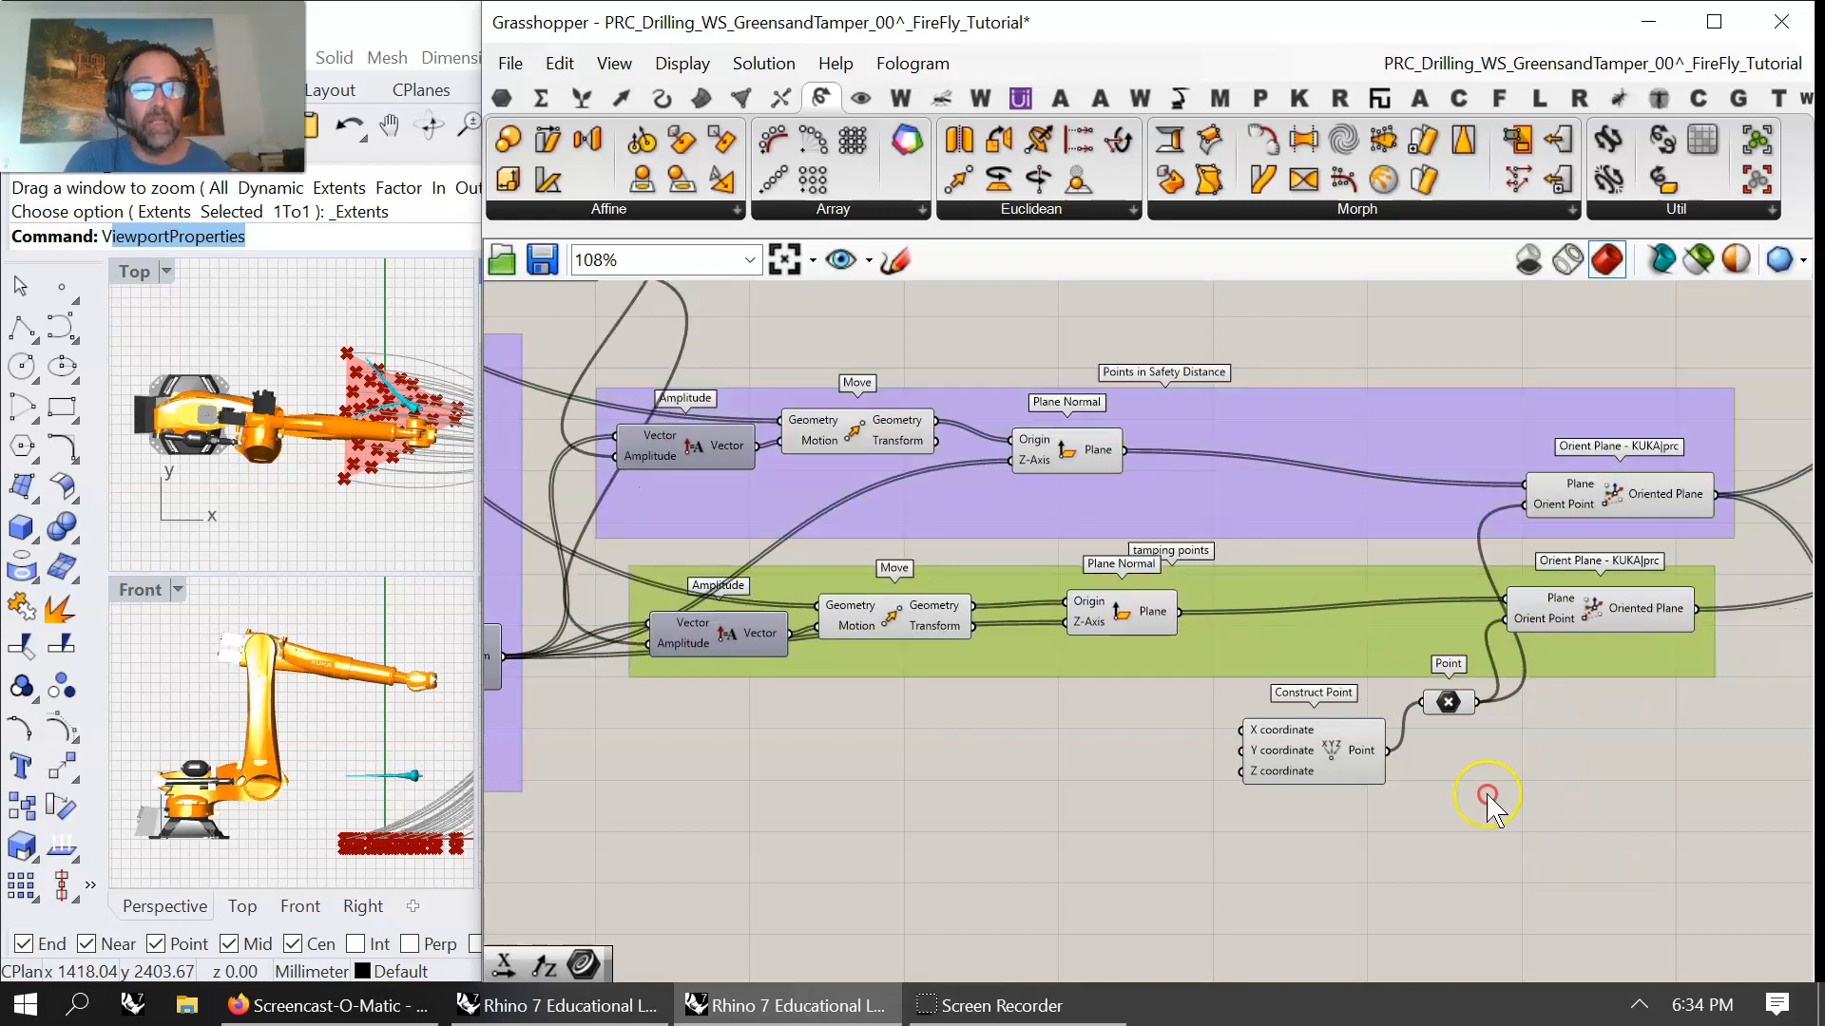
right_click_drag(1488, 796, 1312, 828)
right_click_drag(1030, 728, 1238, 694)
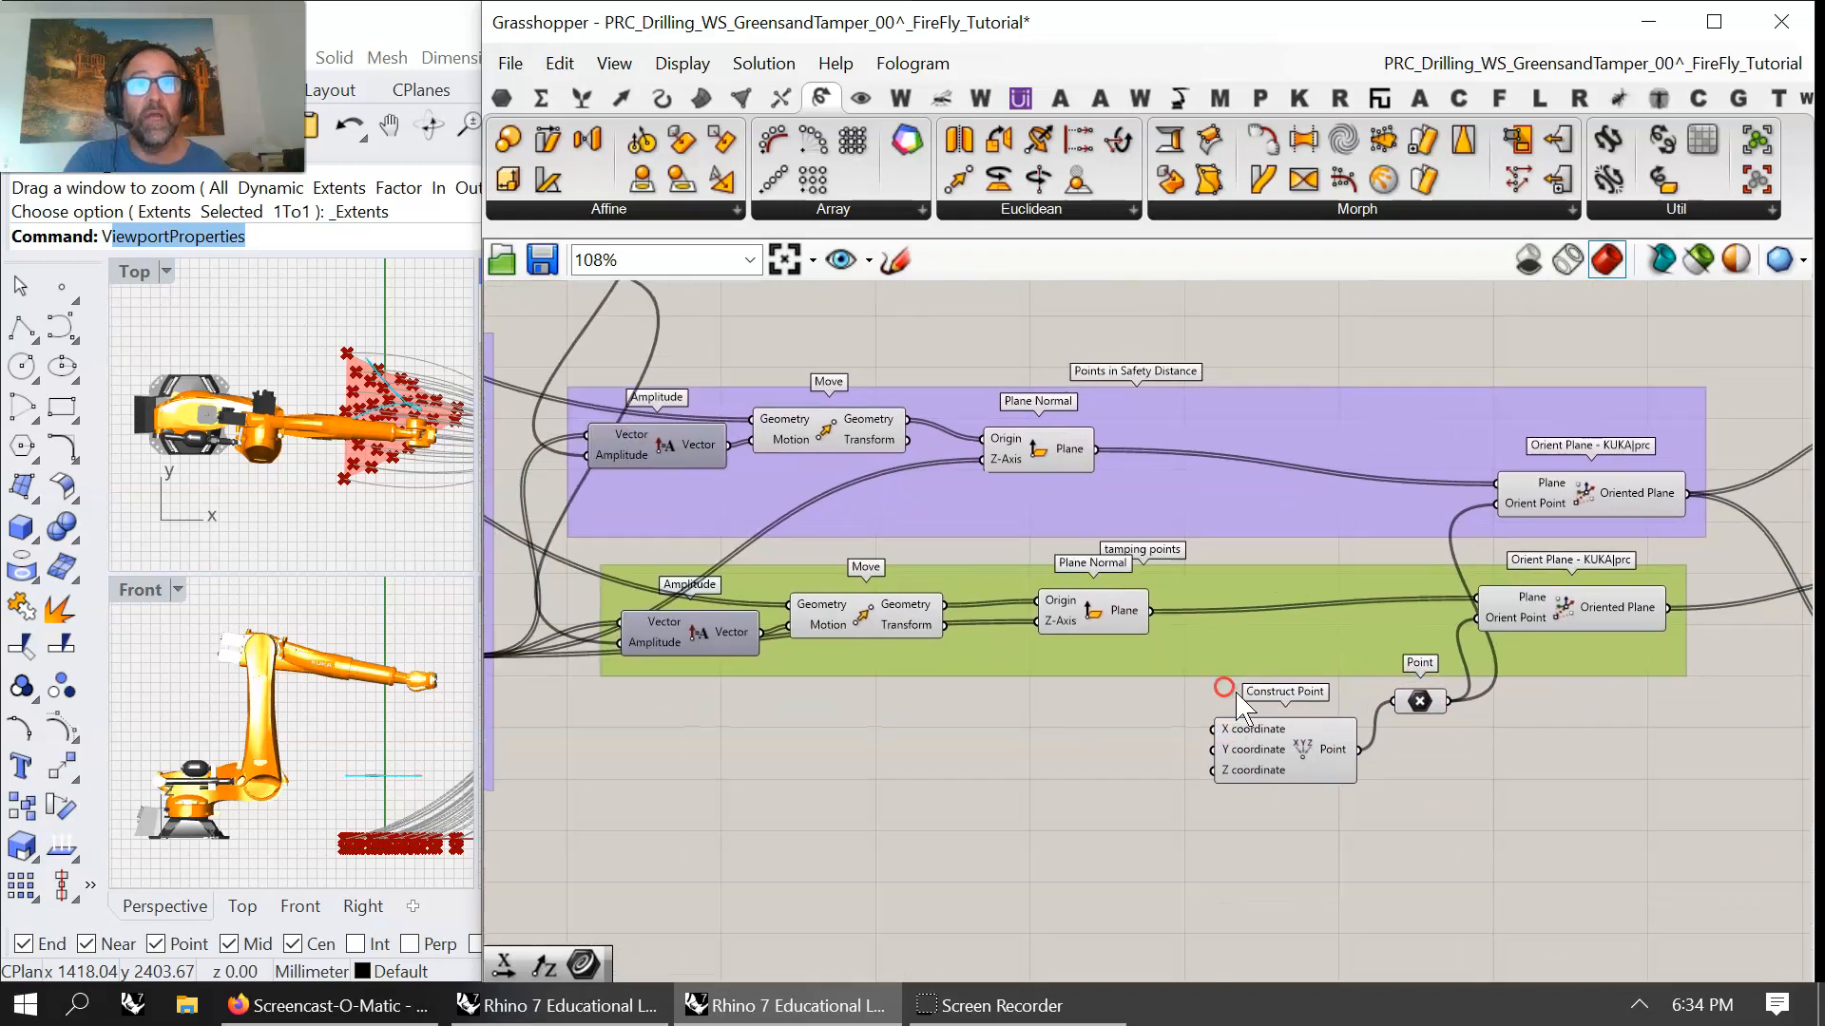
- Turn off the preview of all components in the two new groups, along with Construct Point and Point
scroll(1238, 708, "down", 4)
left_click_drag(1430, 748, 922, 447)
right_click(1023, 379)
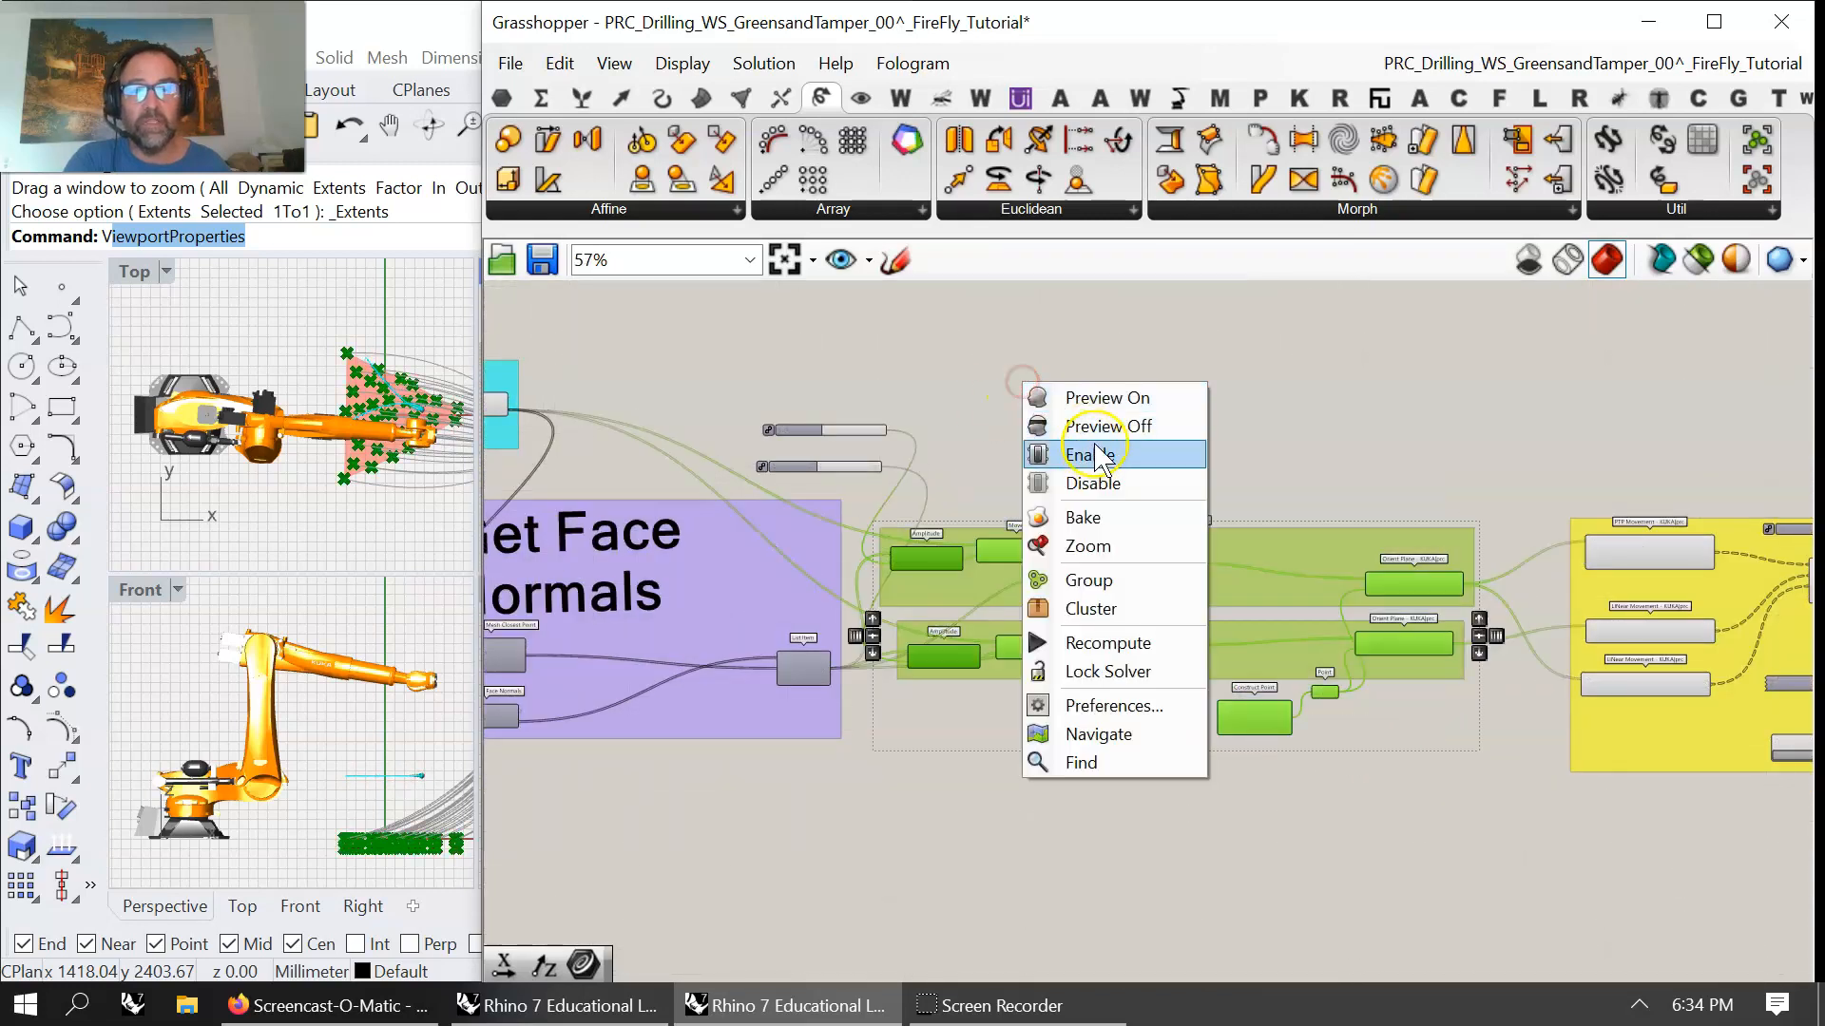
left_click(1087, 425)
scroll(1064, 504, "down", 6)
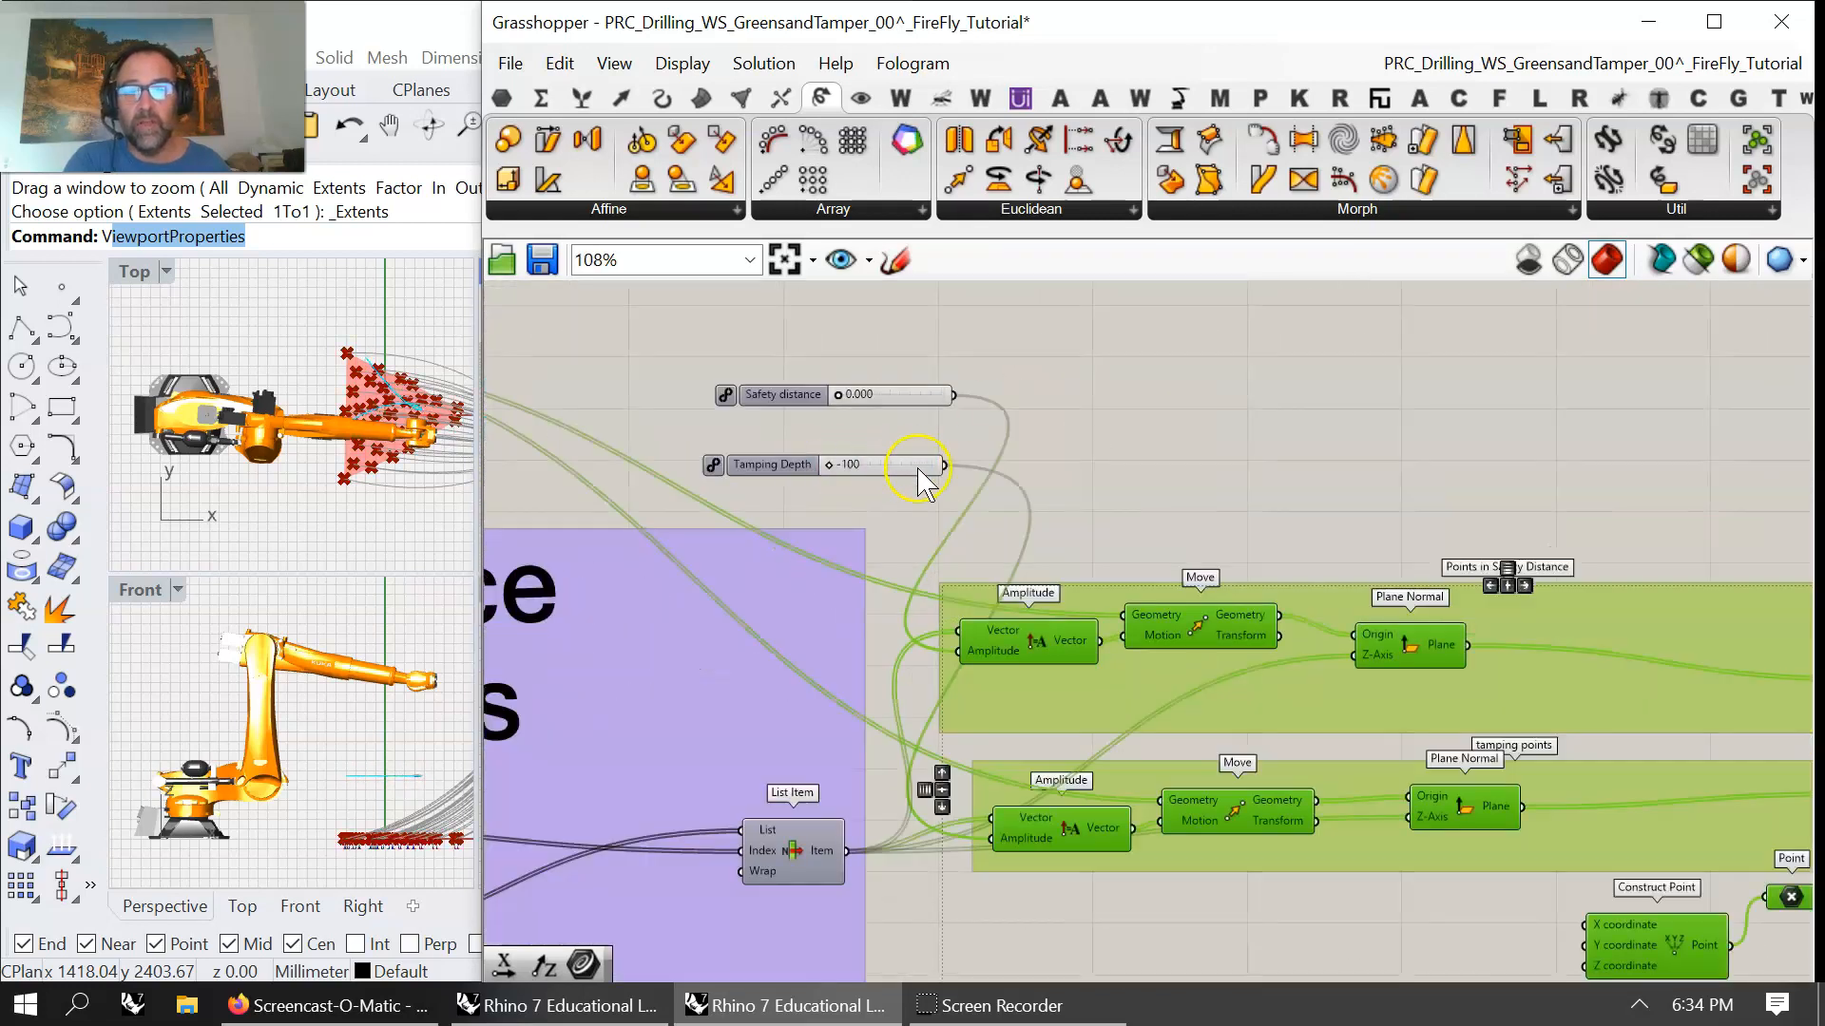
left_click(1089, 507)
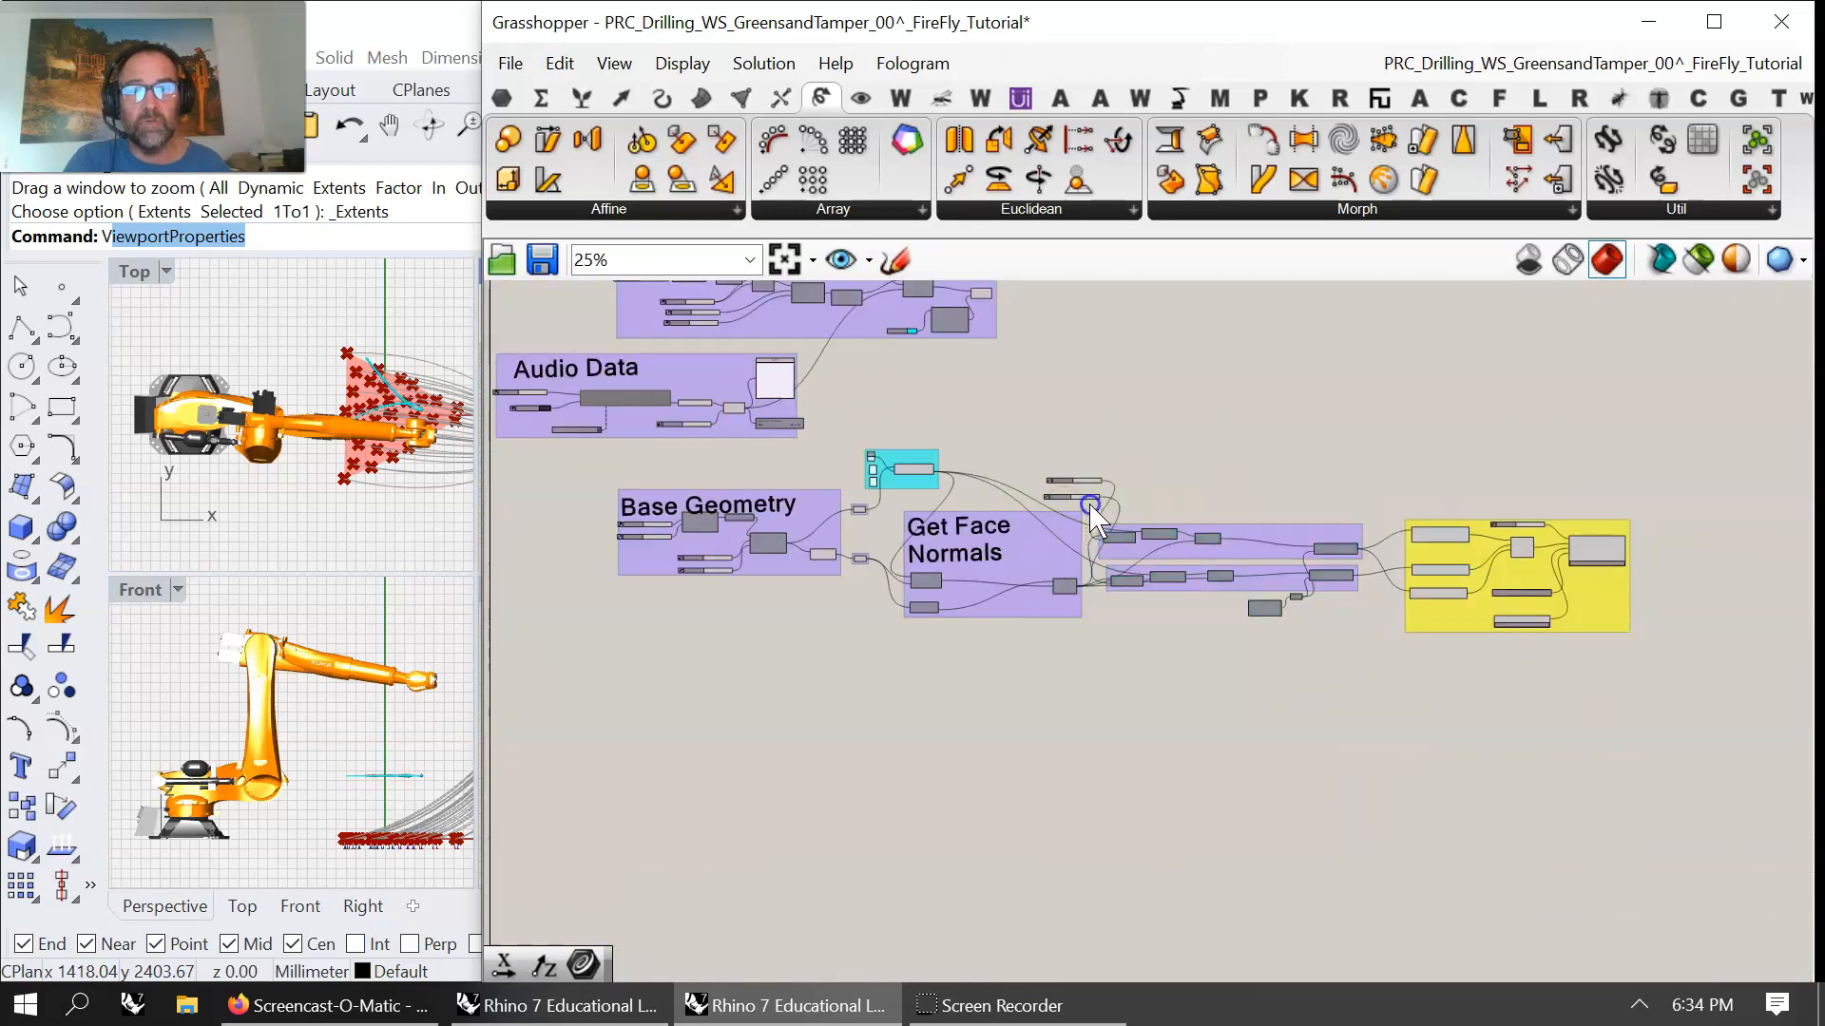
- Turn on the link toggles of the Safety distance and Tamping Depth sliders
left_click_drag(1061, 460, 1057, 466)
scroll(1031, 490, "up", 8)
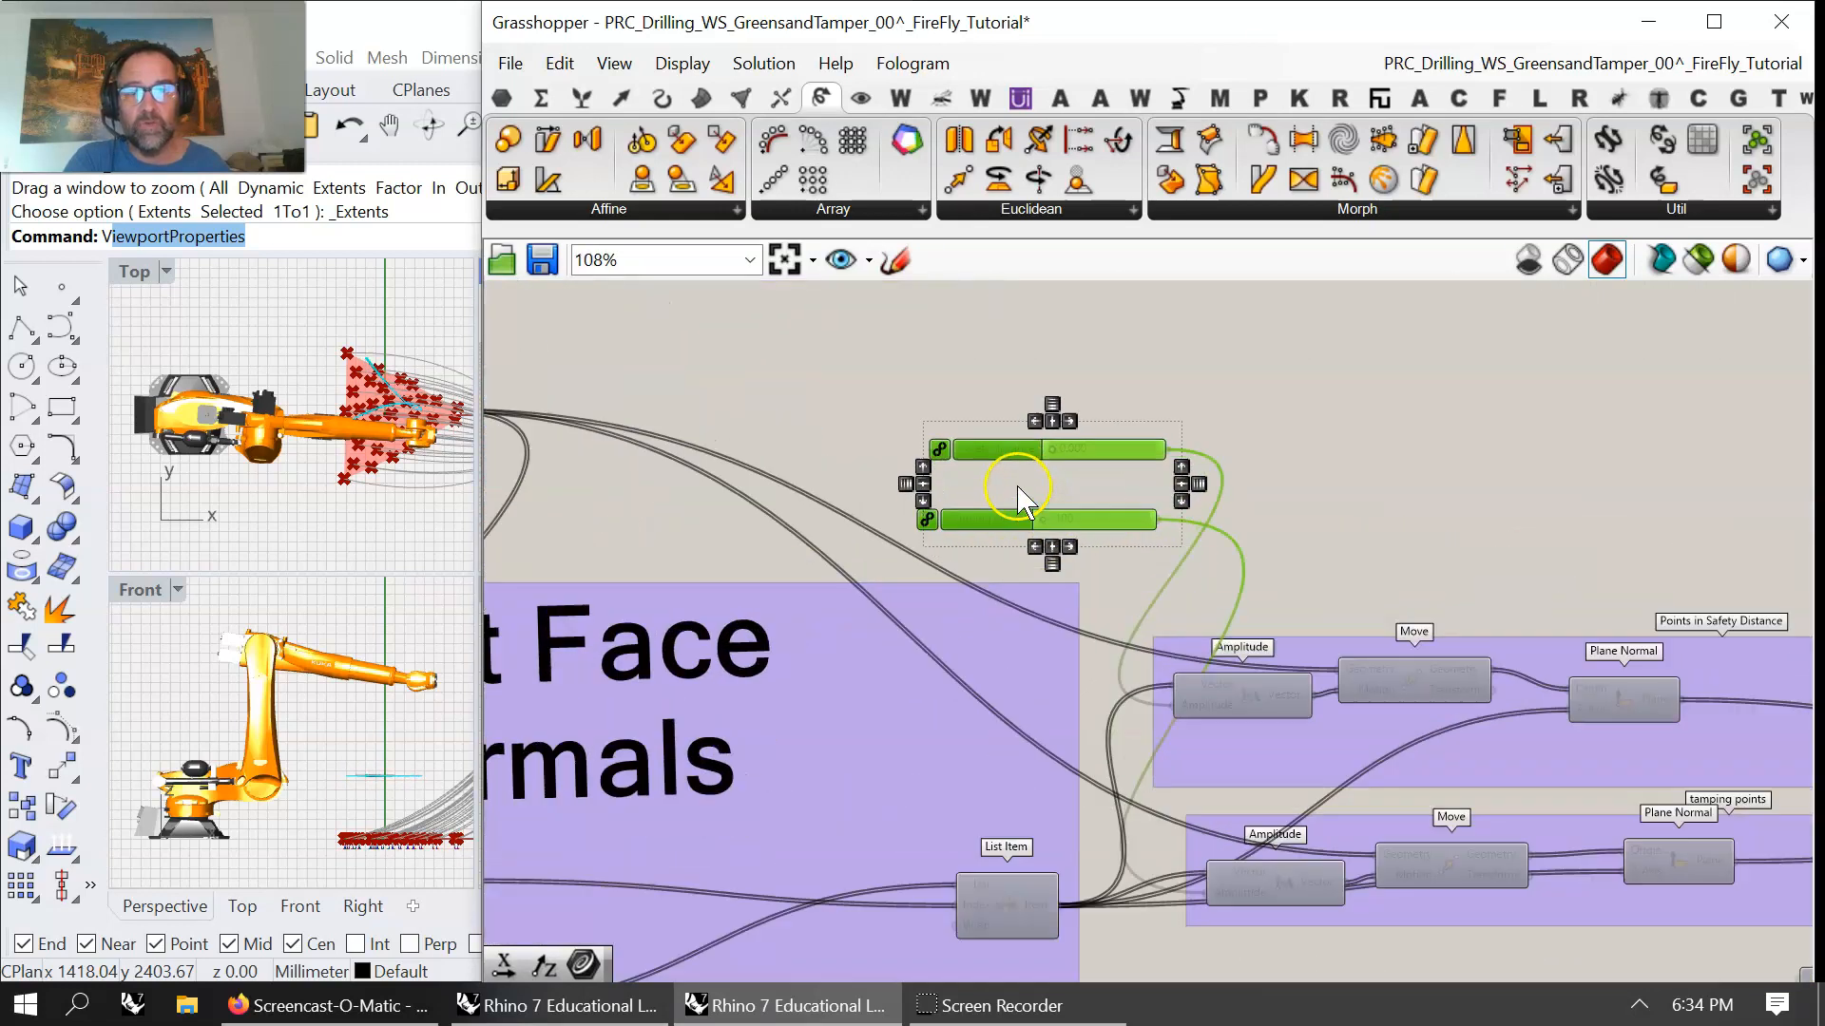
scroll(1026, 481, "down", 5)
scroll(1083, 437, "up", 2)
scroll(1093, 440, "down", 2)
scroll(1011, 481, "up", 3)
left_click(958, 473)
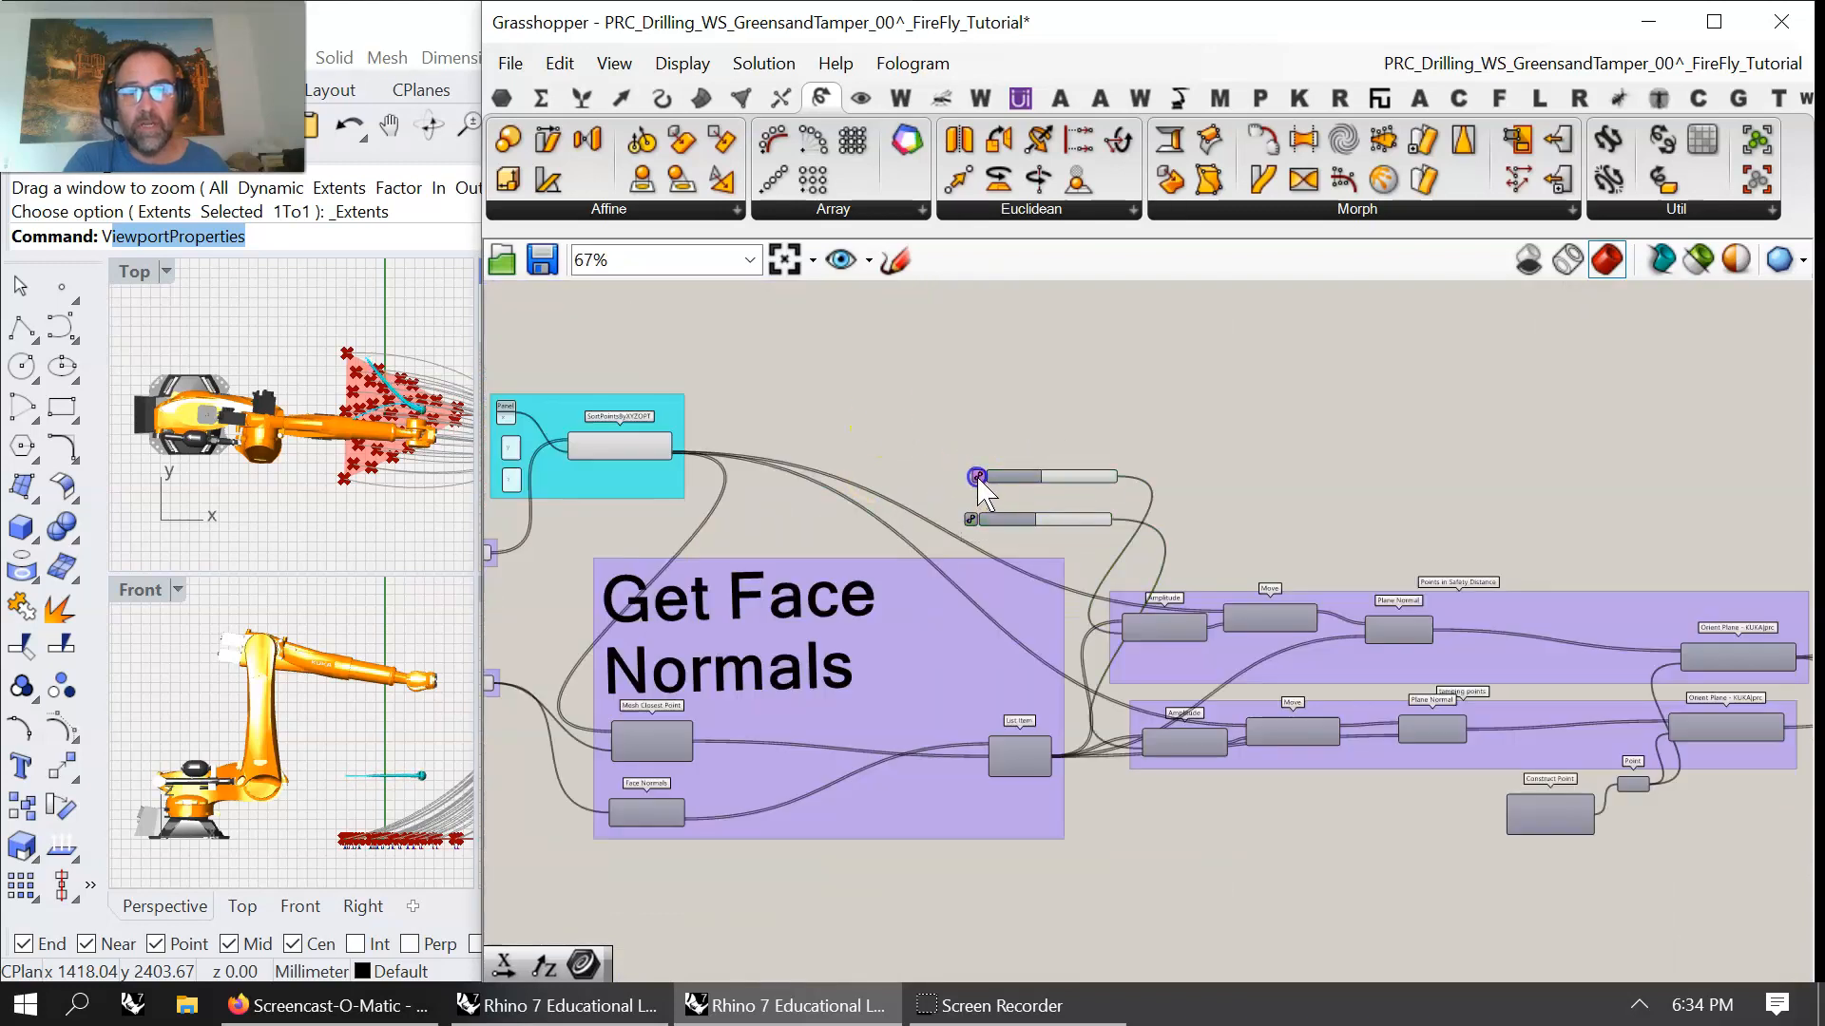
- Move the two Safety distance and Tamping Depth sliders into the FologramAR group and add them to that group
left_click_drag(1074, 550, 1052, 476)
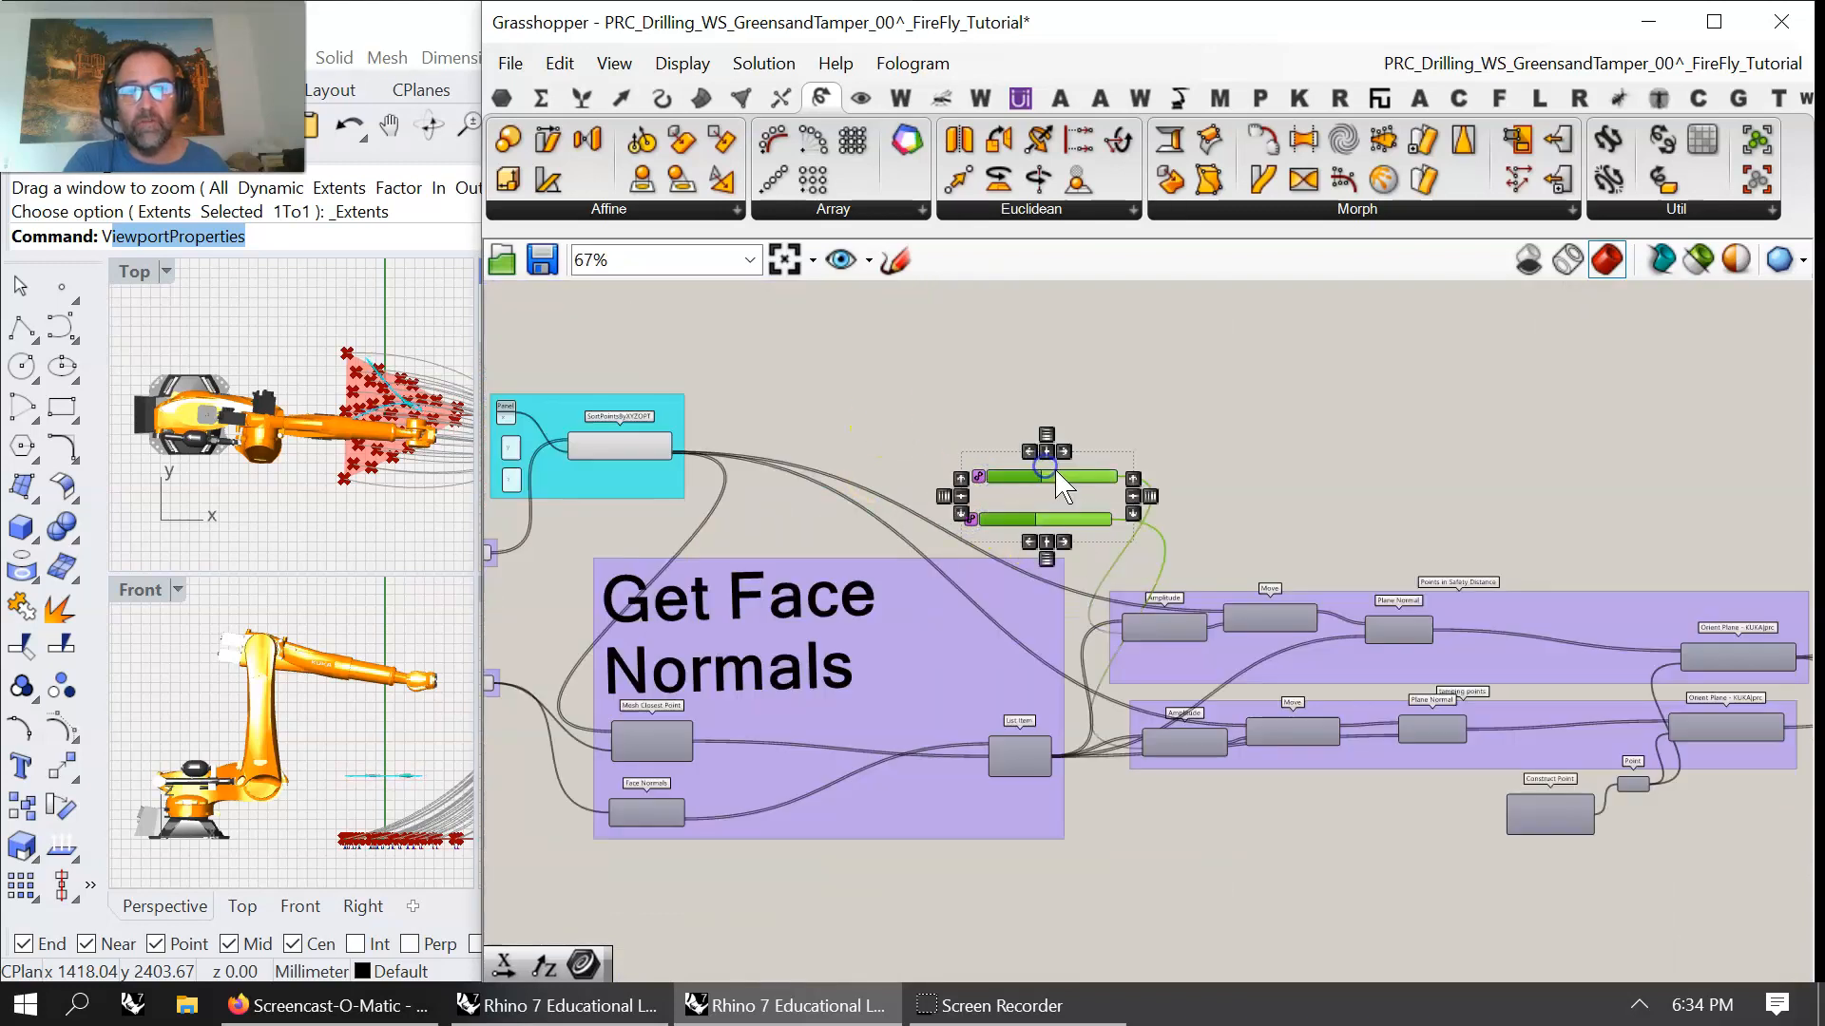
scroll(1055, 475, "down", 6)
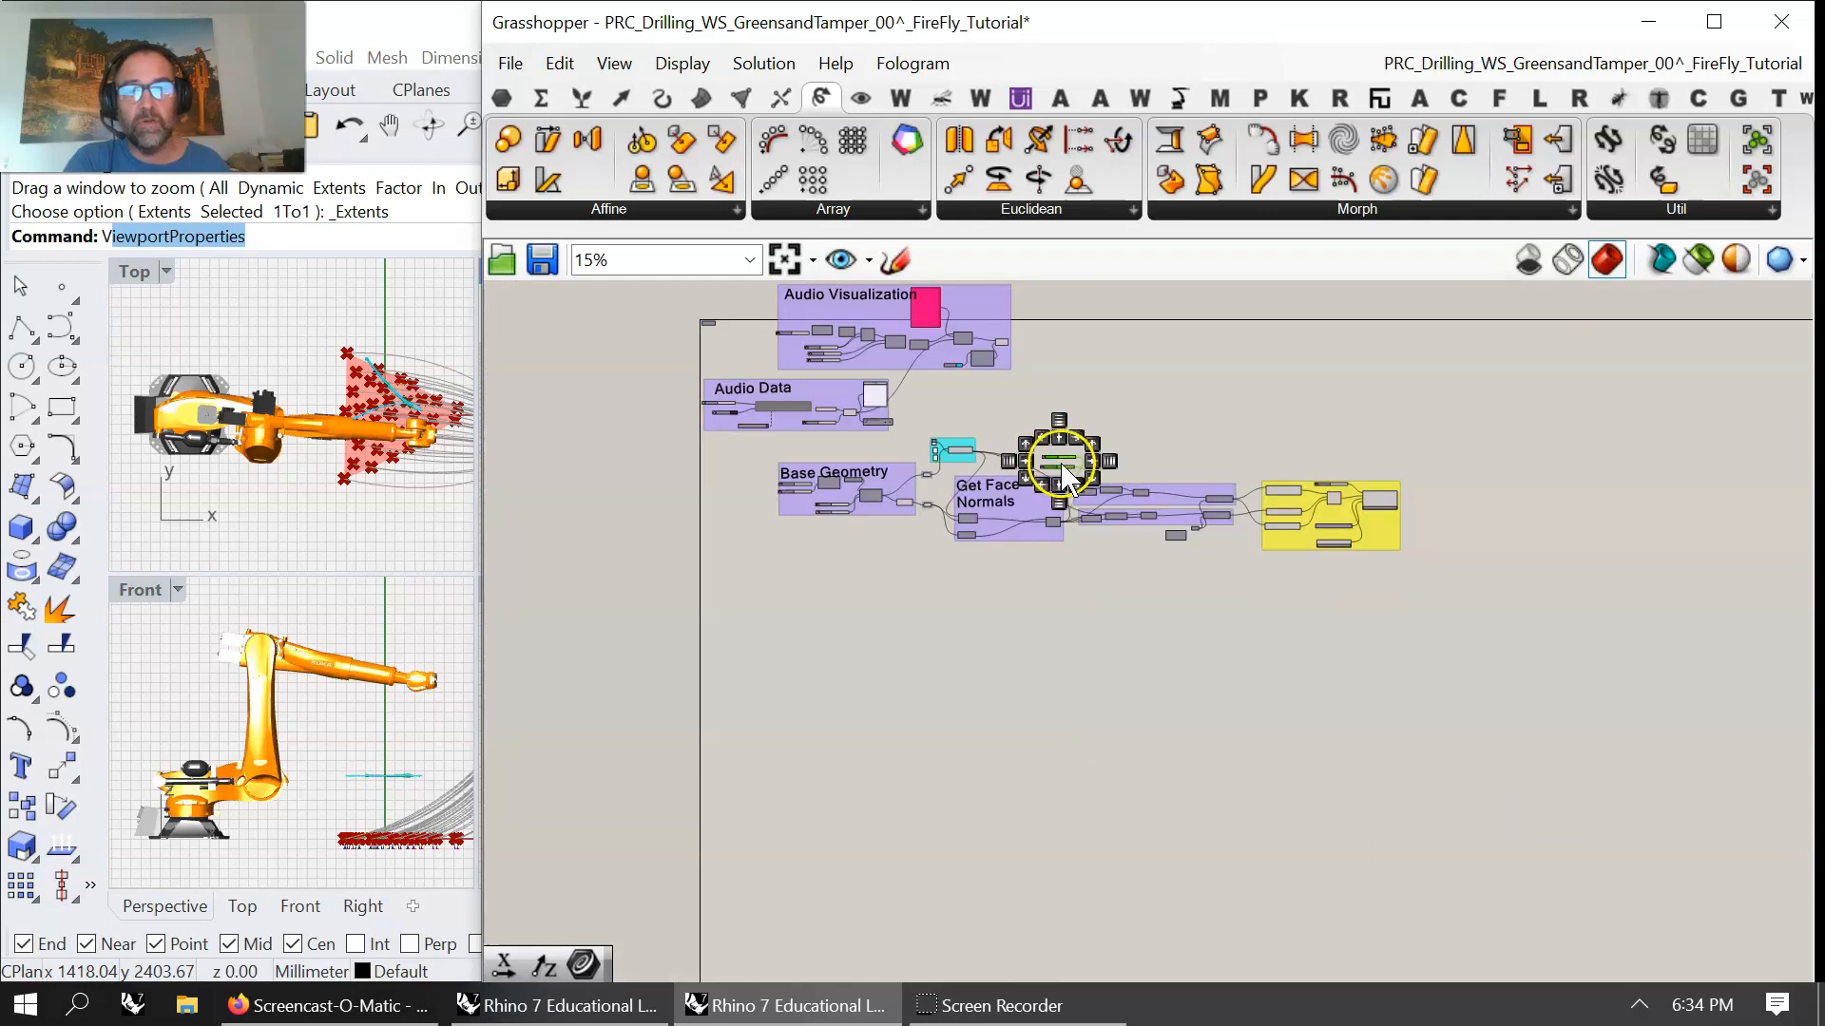
left_click_drag(1066, 466, 910, 435)
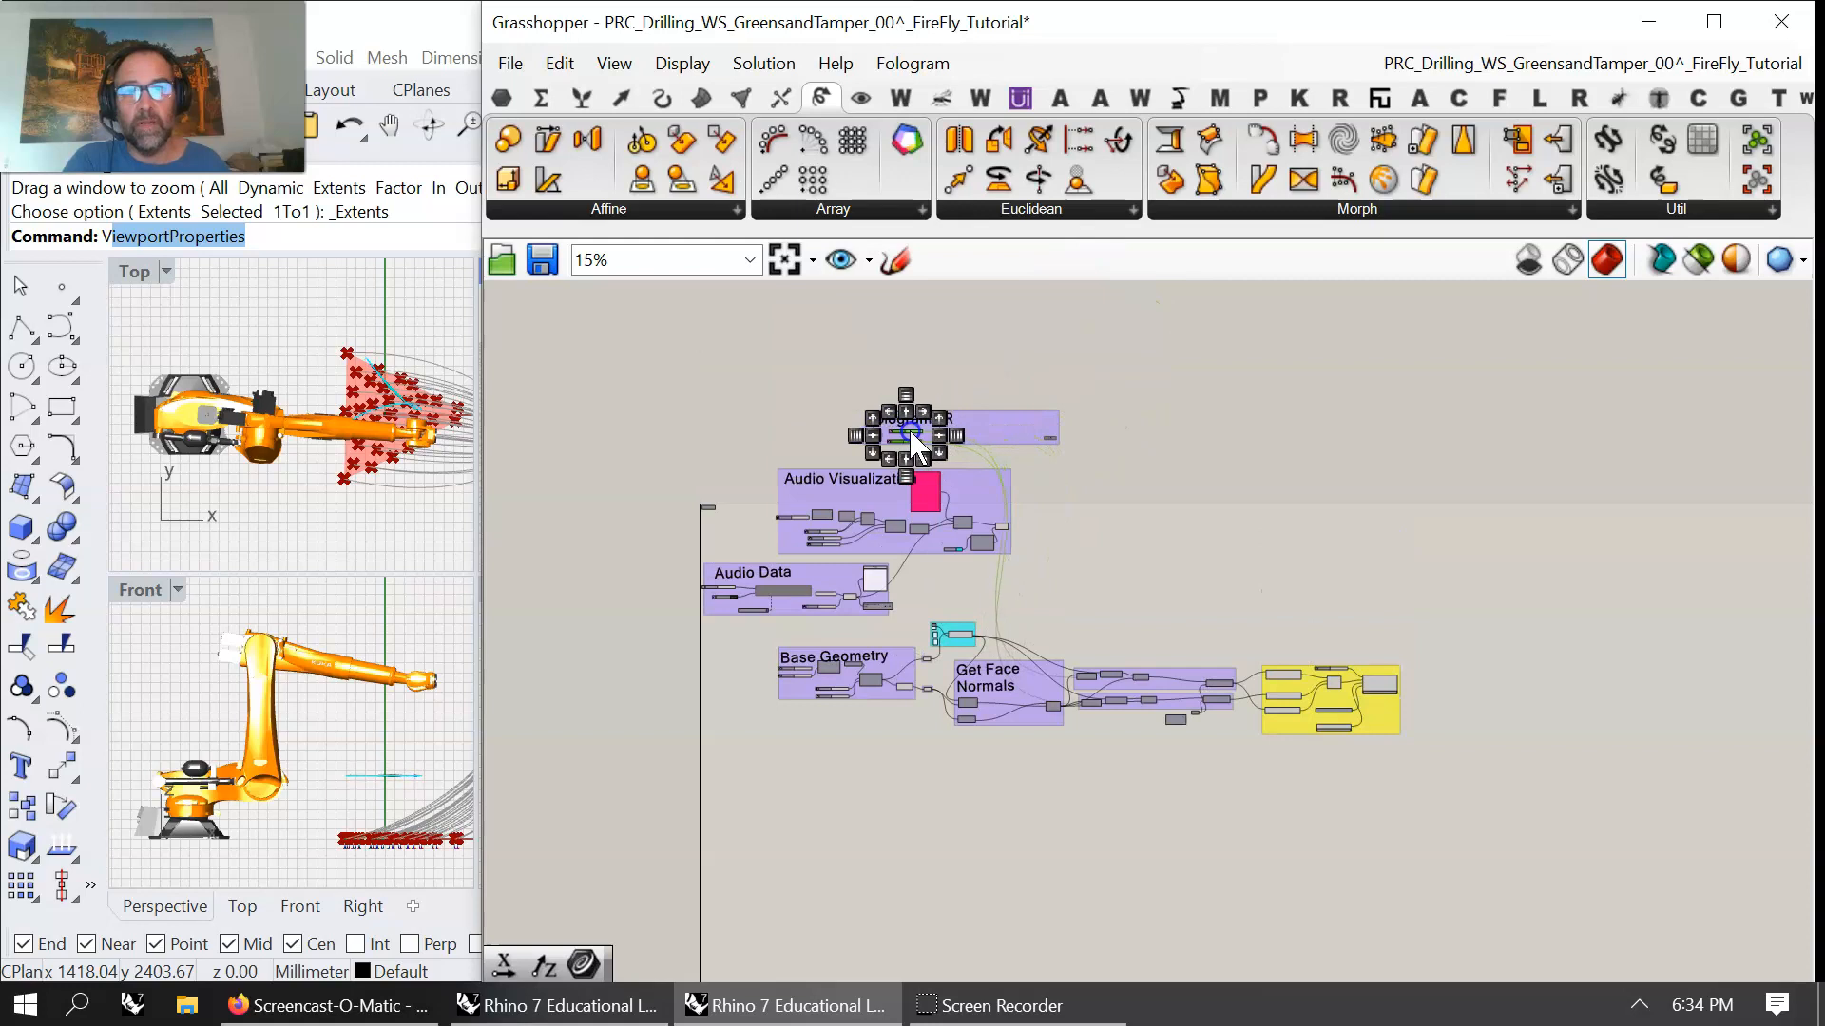
right_click(975, 420)
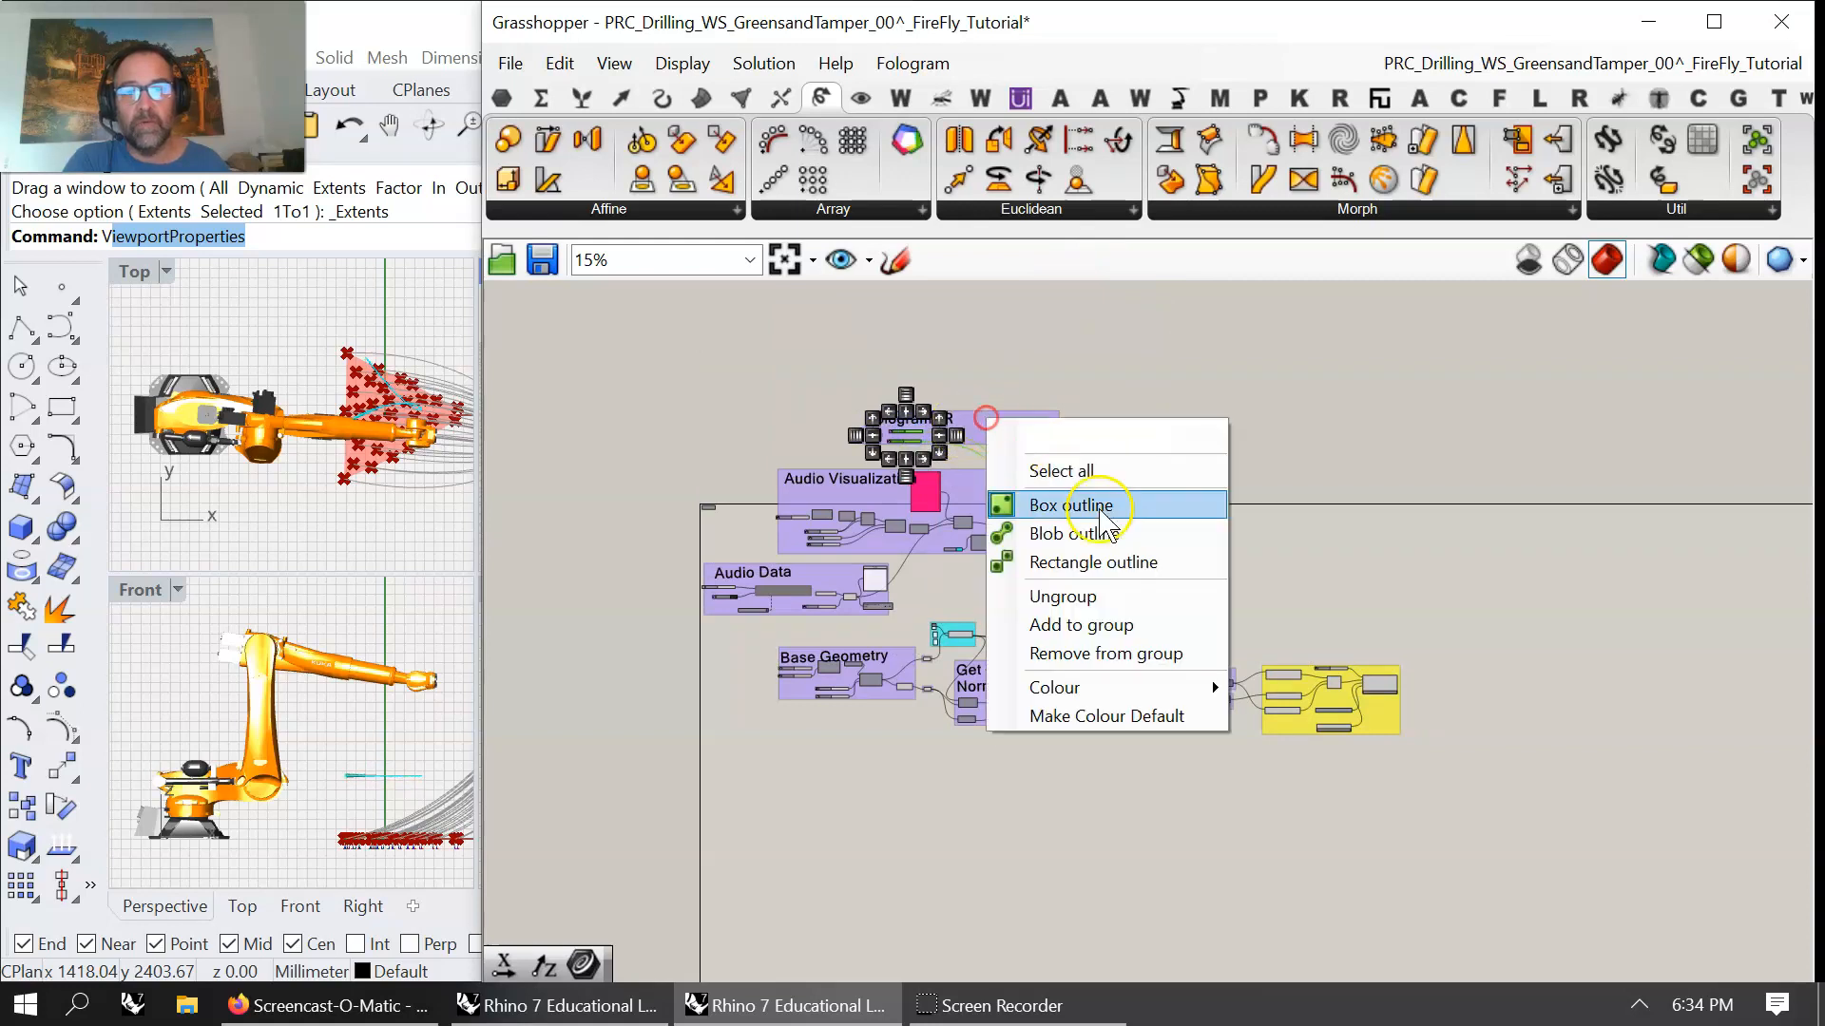
left_click(1071, 624)
scroll(908, 437, "up", 1)
scroll(907, 437, "up", 3)
left_click(1178, 439)
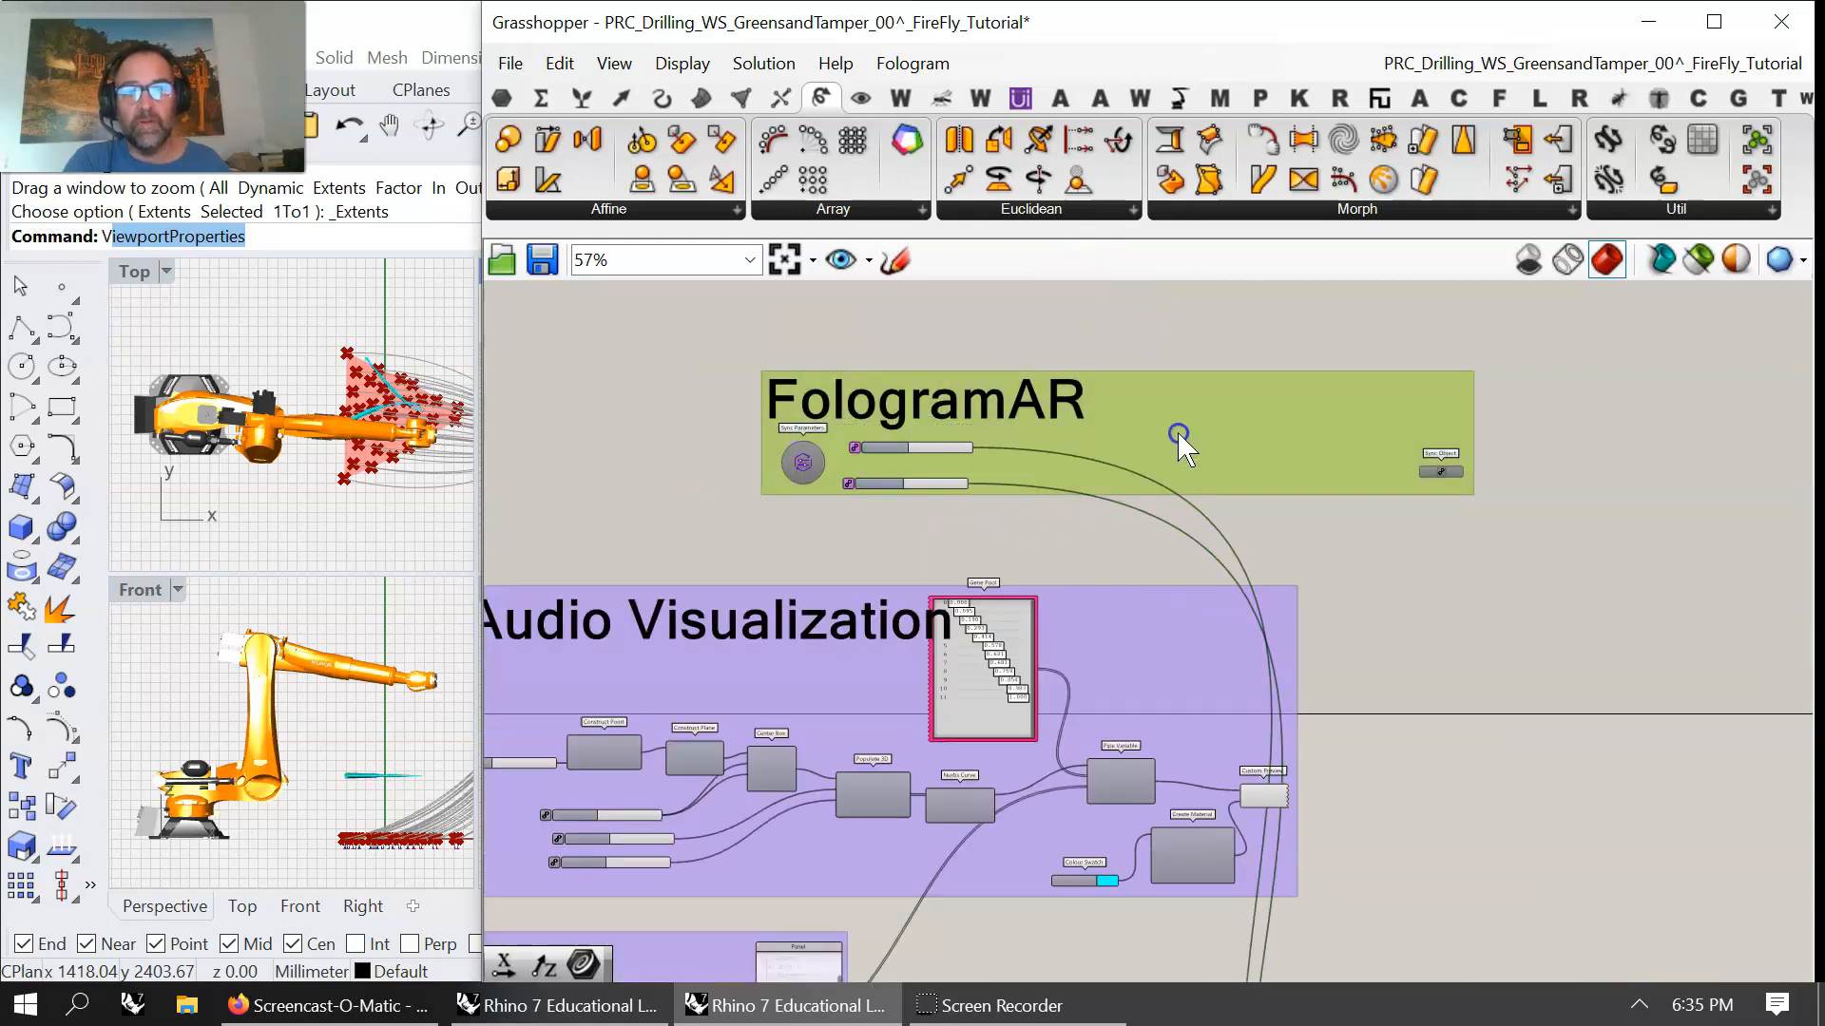
- Move the sync component at the far end of the FologramAR group farther away from the sliders
scroll(907, 448, "up", 2)
scroll(937, 446, "down", 5)
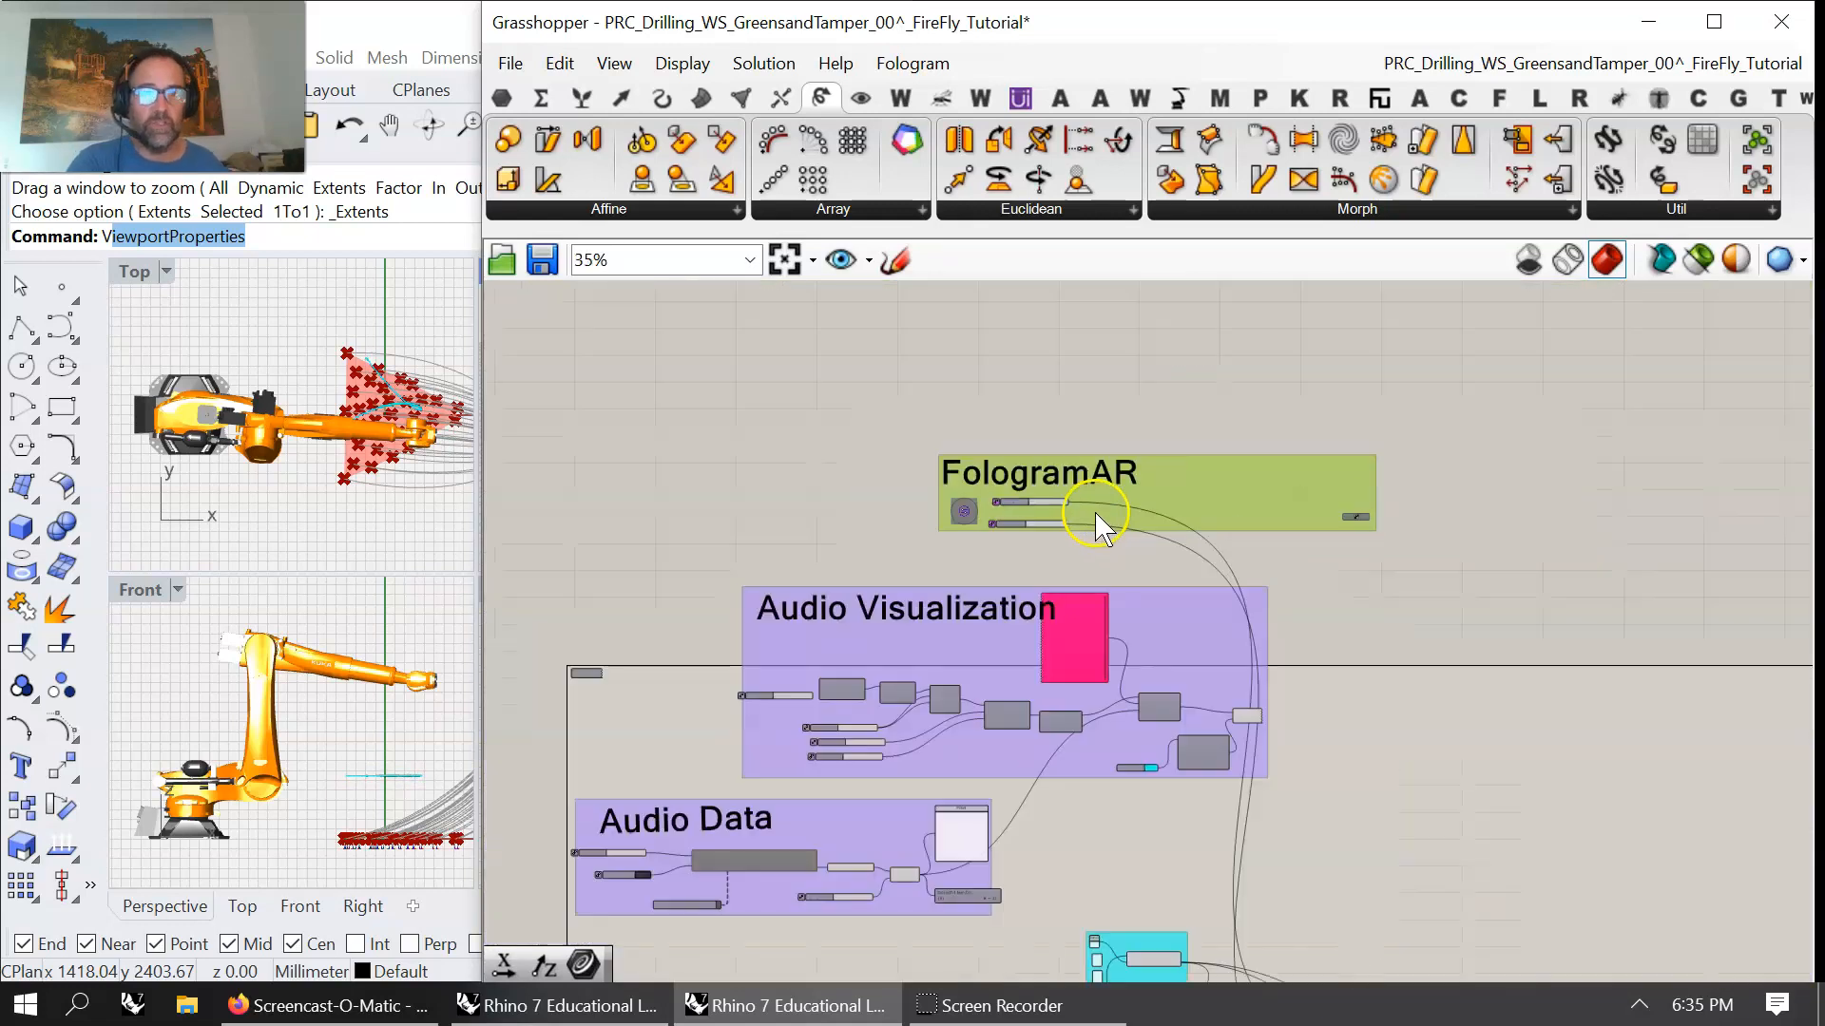
left_click_drag(1358, 518, 1643, 518)
- Turn off the preview of all components in the yellow KUKA|prc group except KUKA|prc CORE
scroll(1582, 546, "up", 2)
right_click_drag(1551, 773, 1112, 412)
scroll(1106, 639, "down", 4)
right_click_drag(1114, 682, 1083, 647)
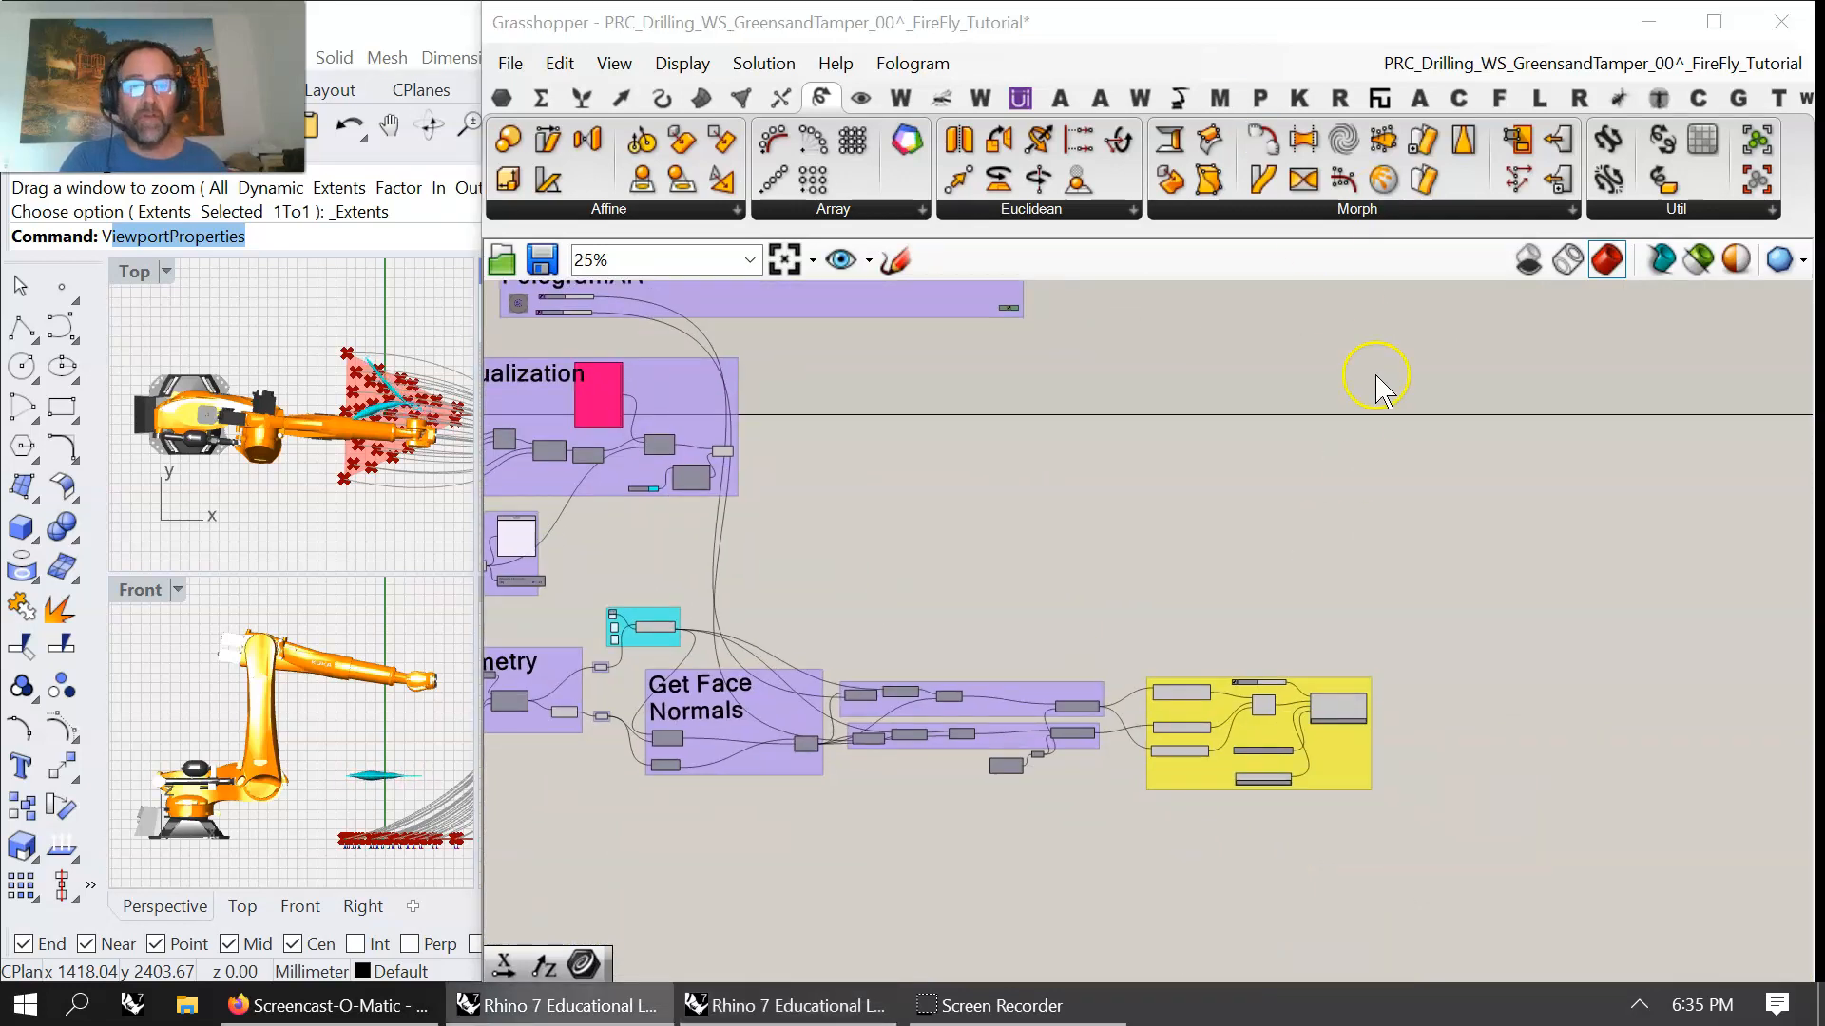
scroll(1181, 751, "up", 5)
scroll(1153, 708, "up", 3)
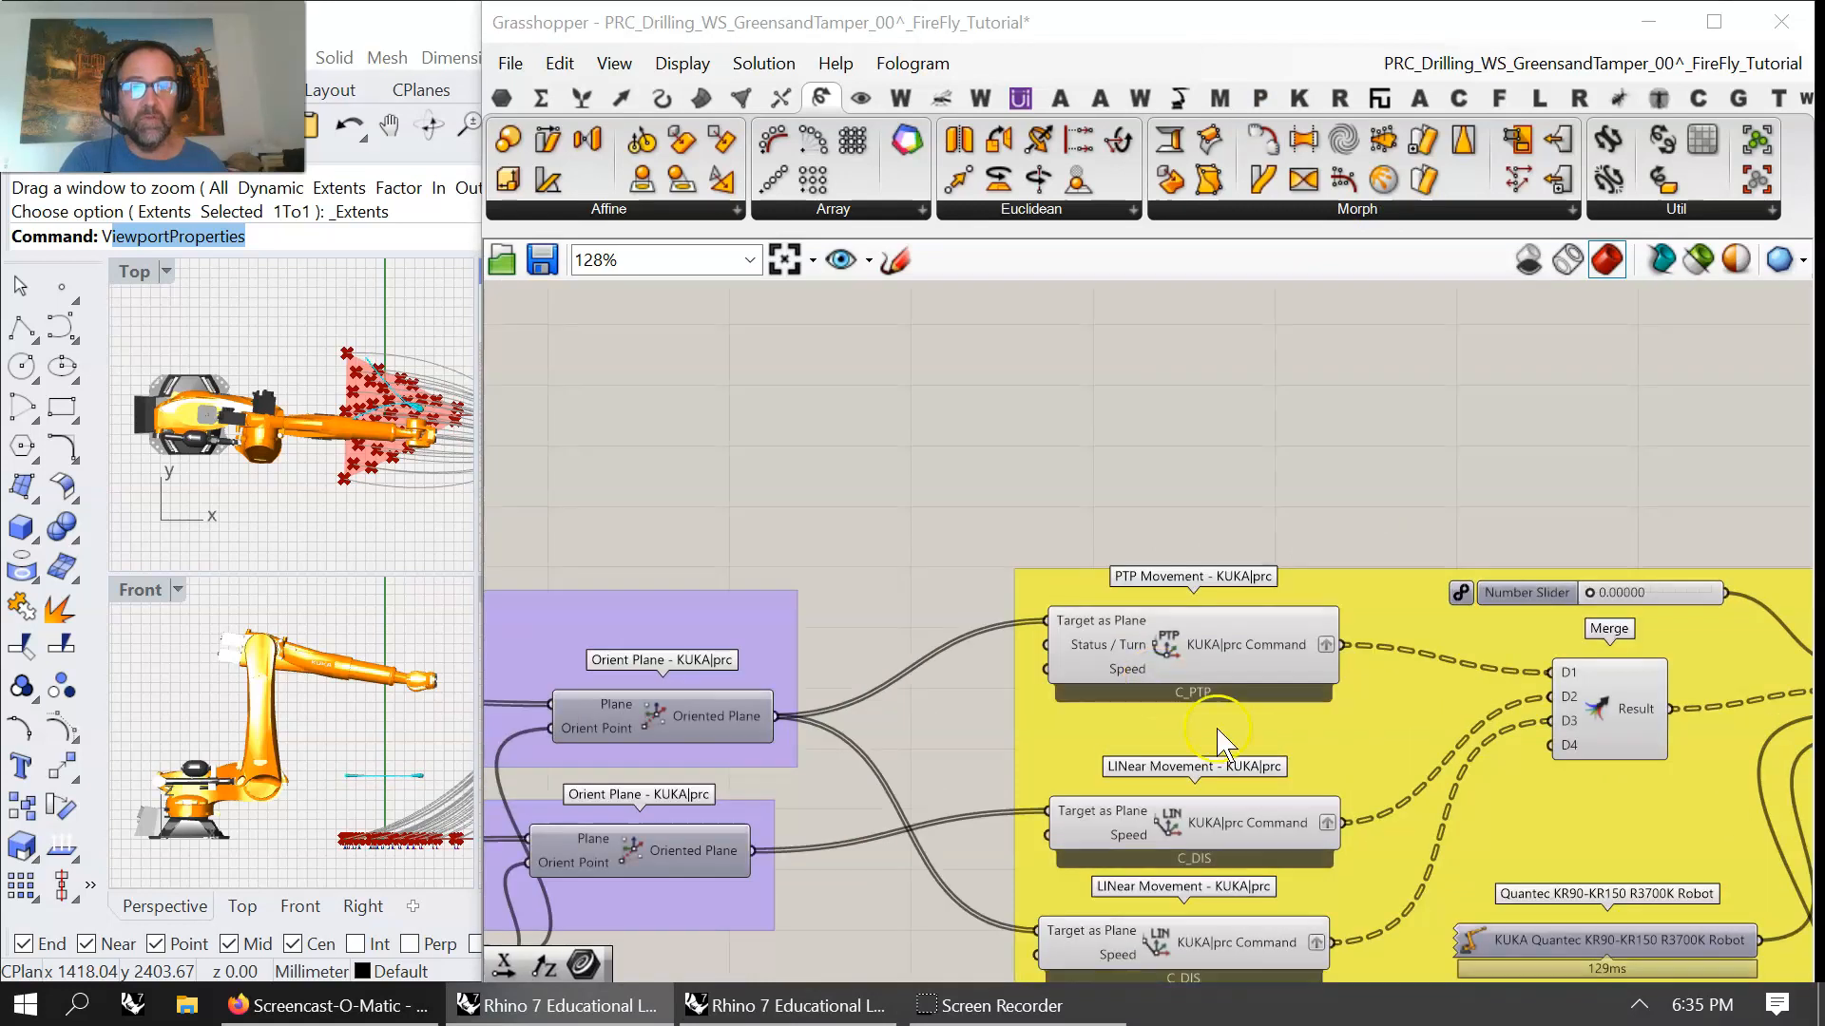
right_click_drag(961, 787, 844, 582)
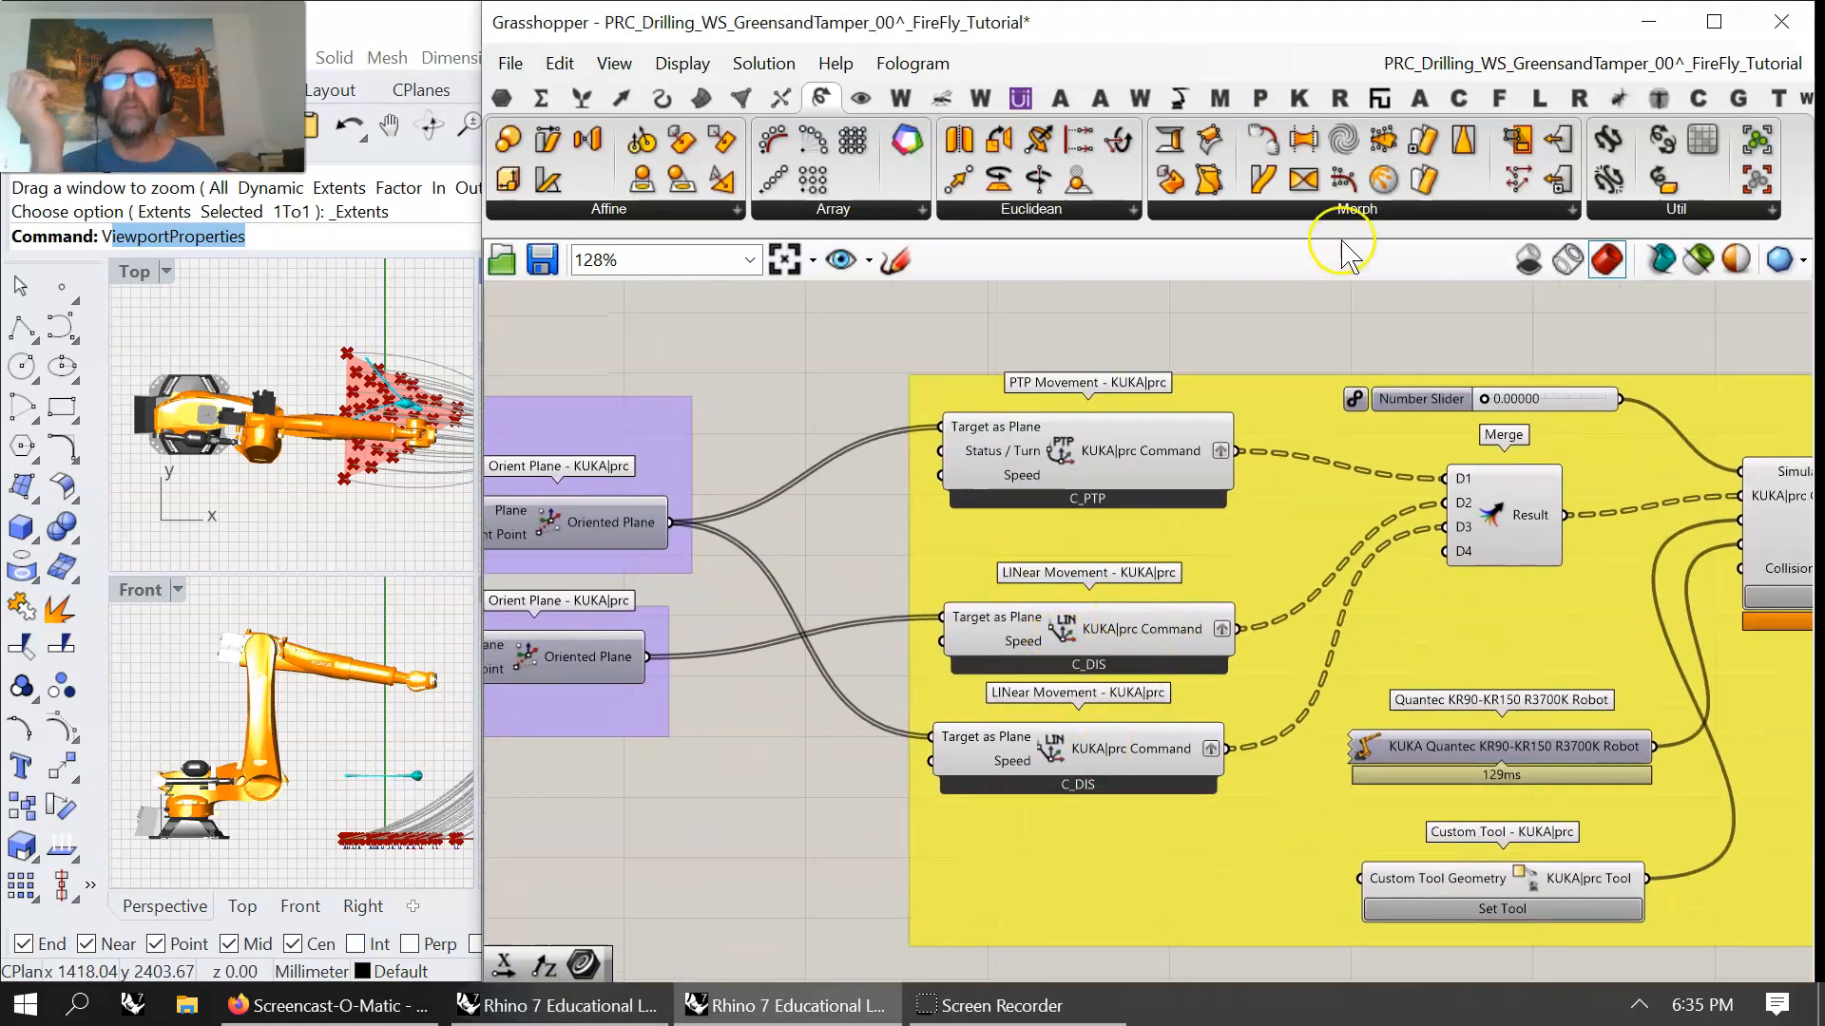
scroll(1388, 664, "down", 3)
left_click_drag(1459, 905, 1100, 401)
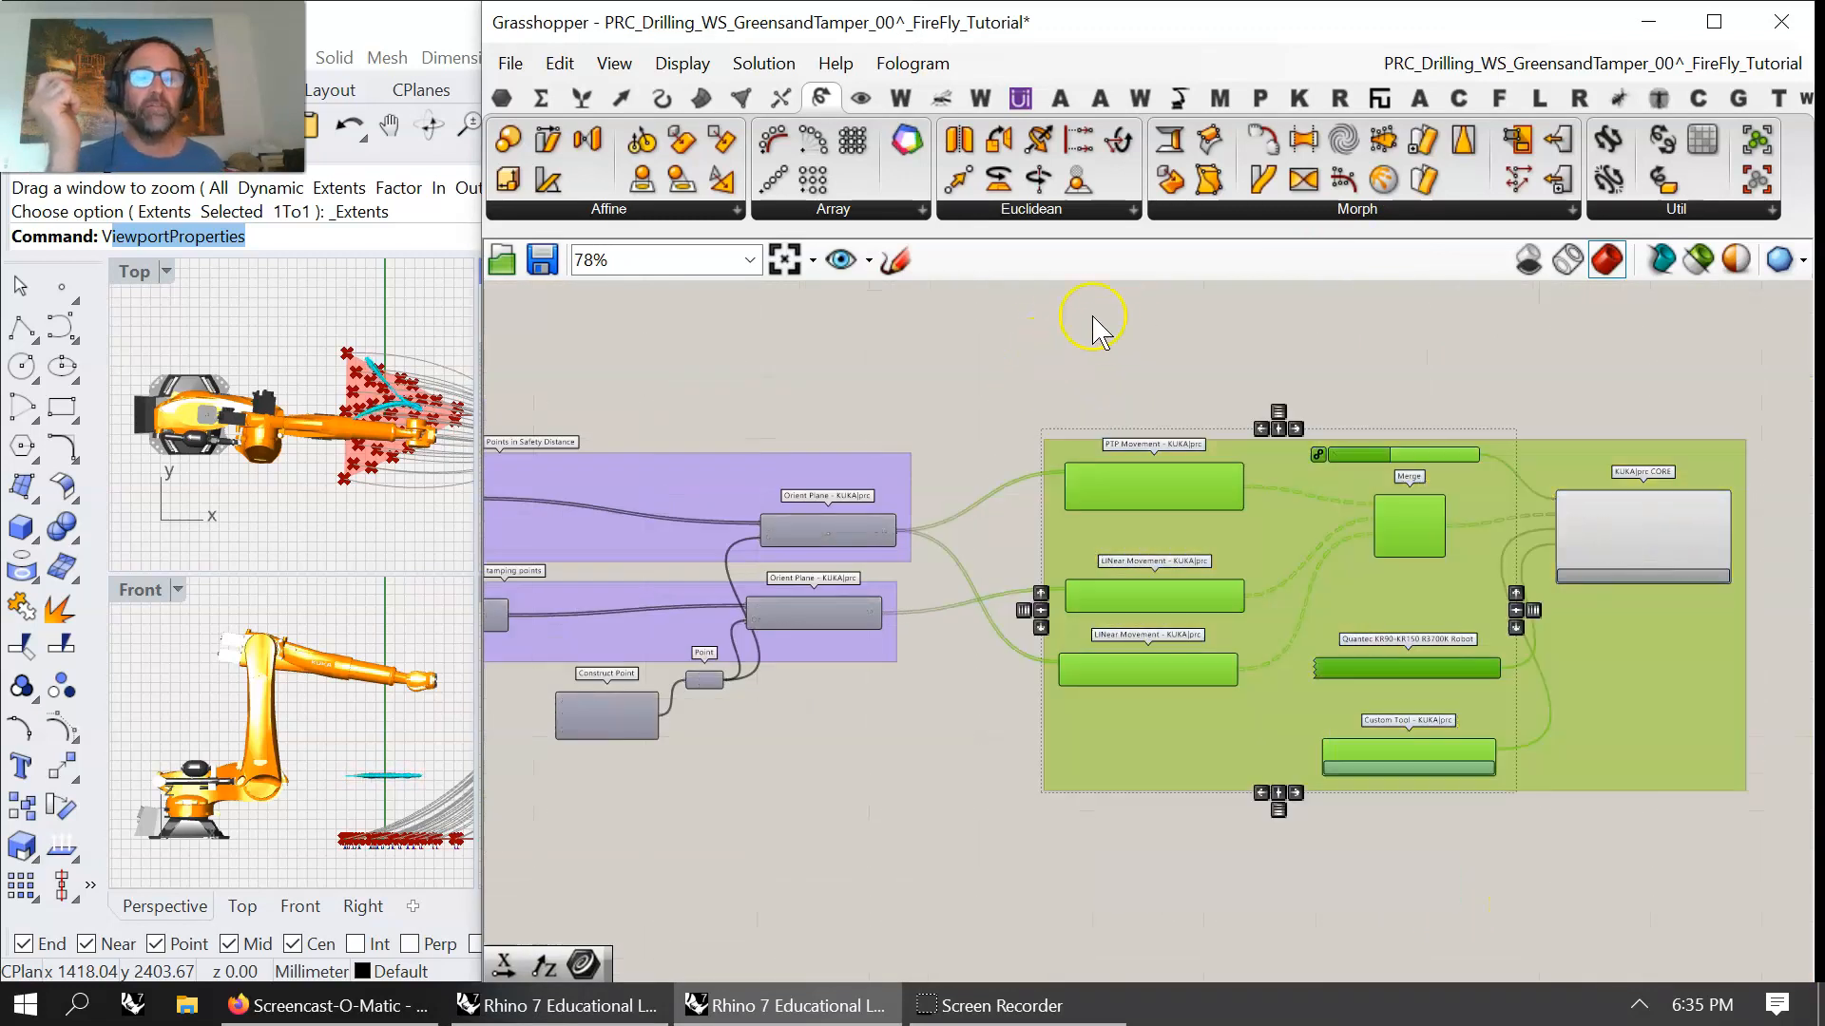
right_click_drag(1093, 327, 901, 290)
key("alt+Tab")
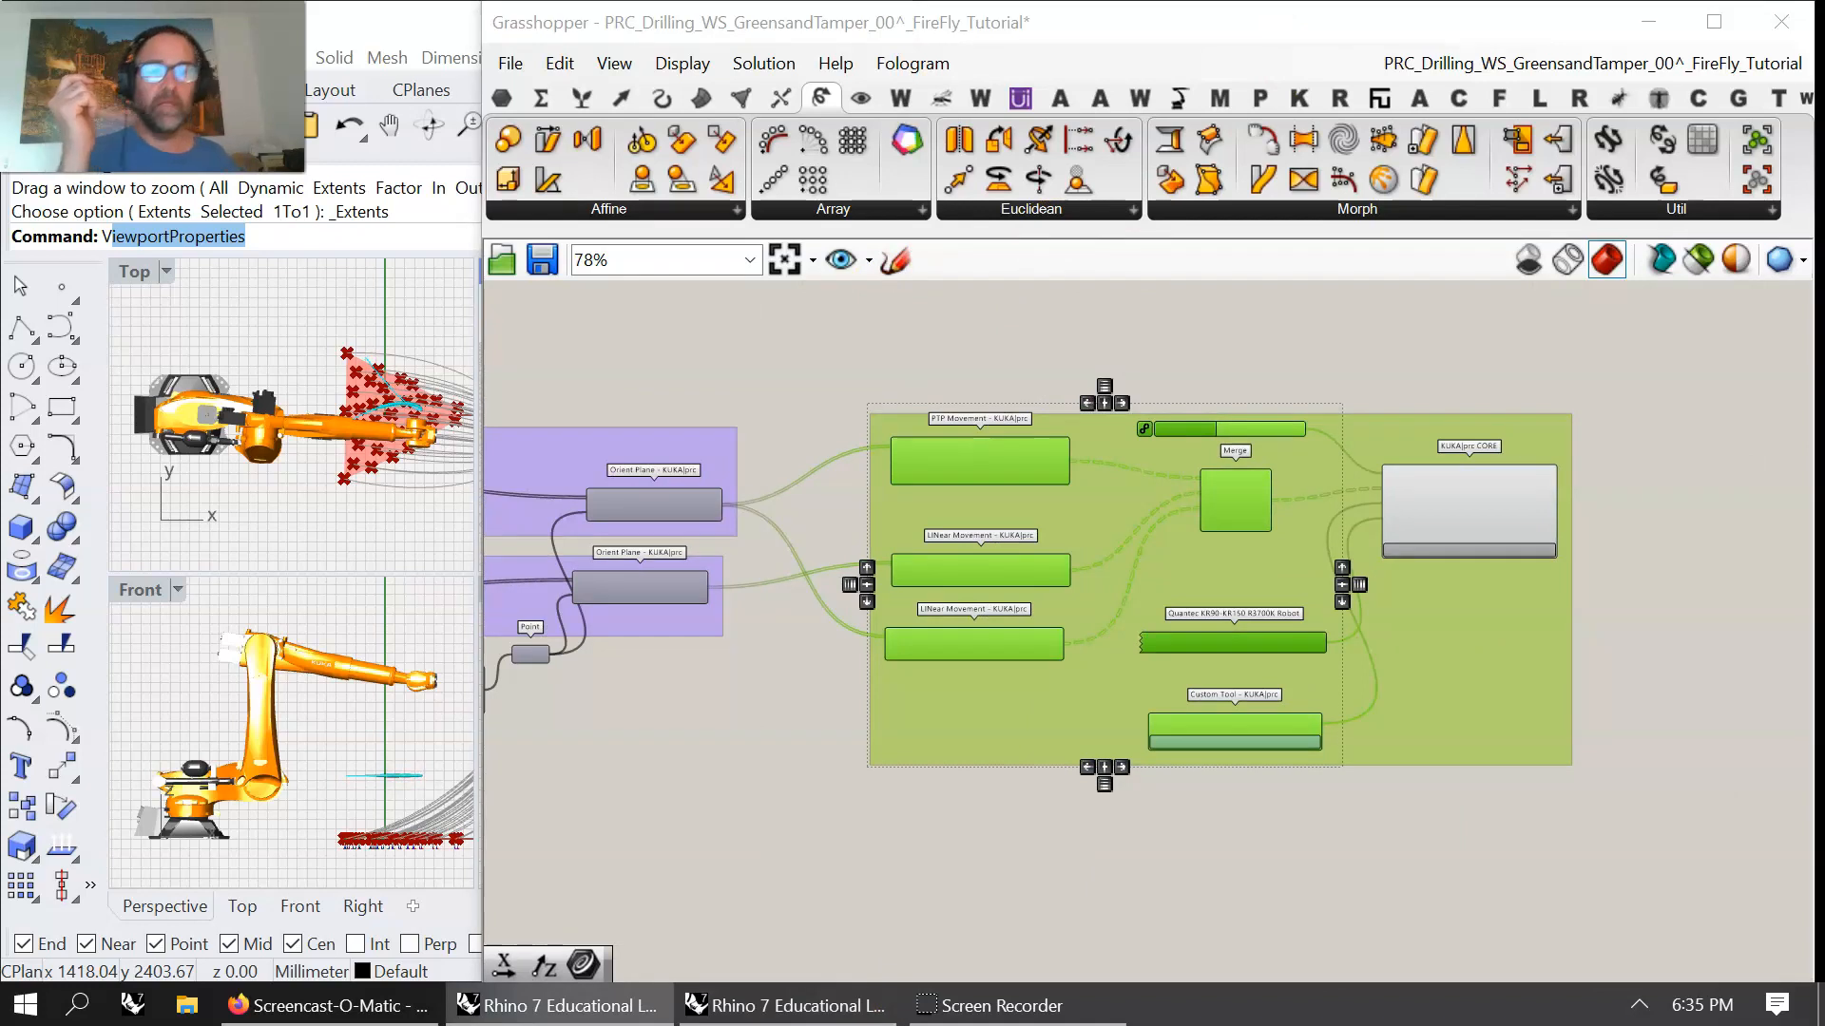
right_click(1071, 323)
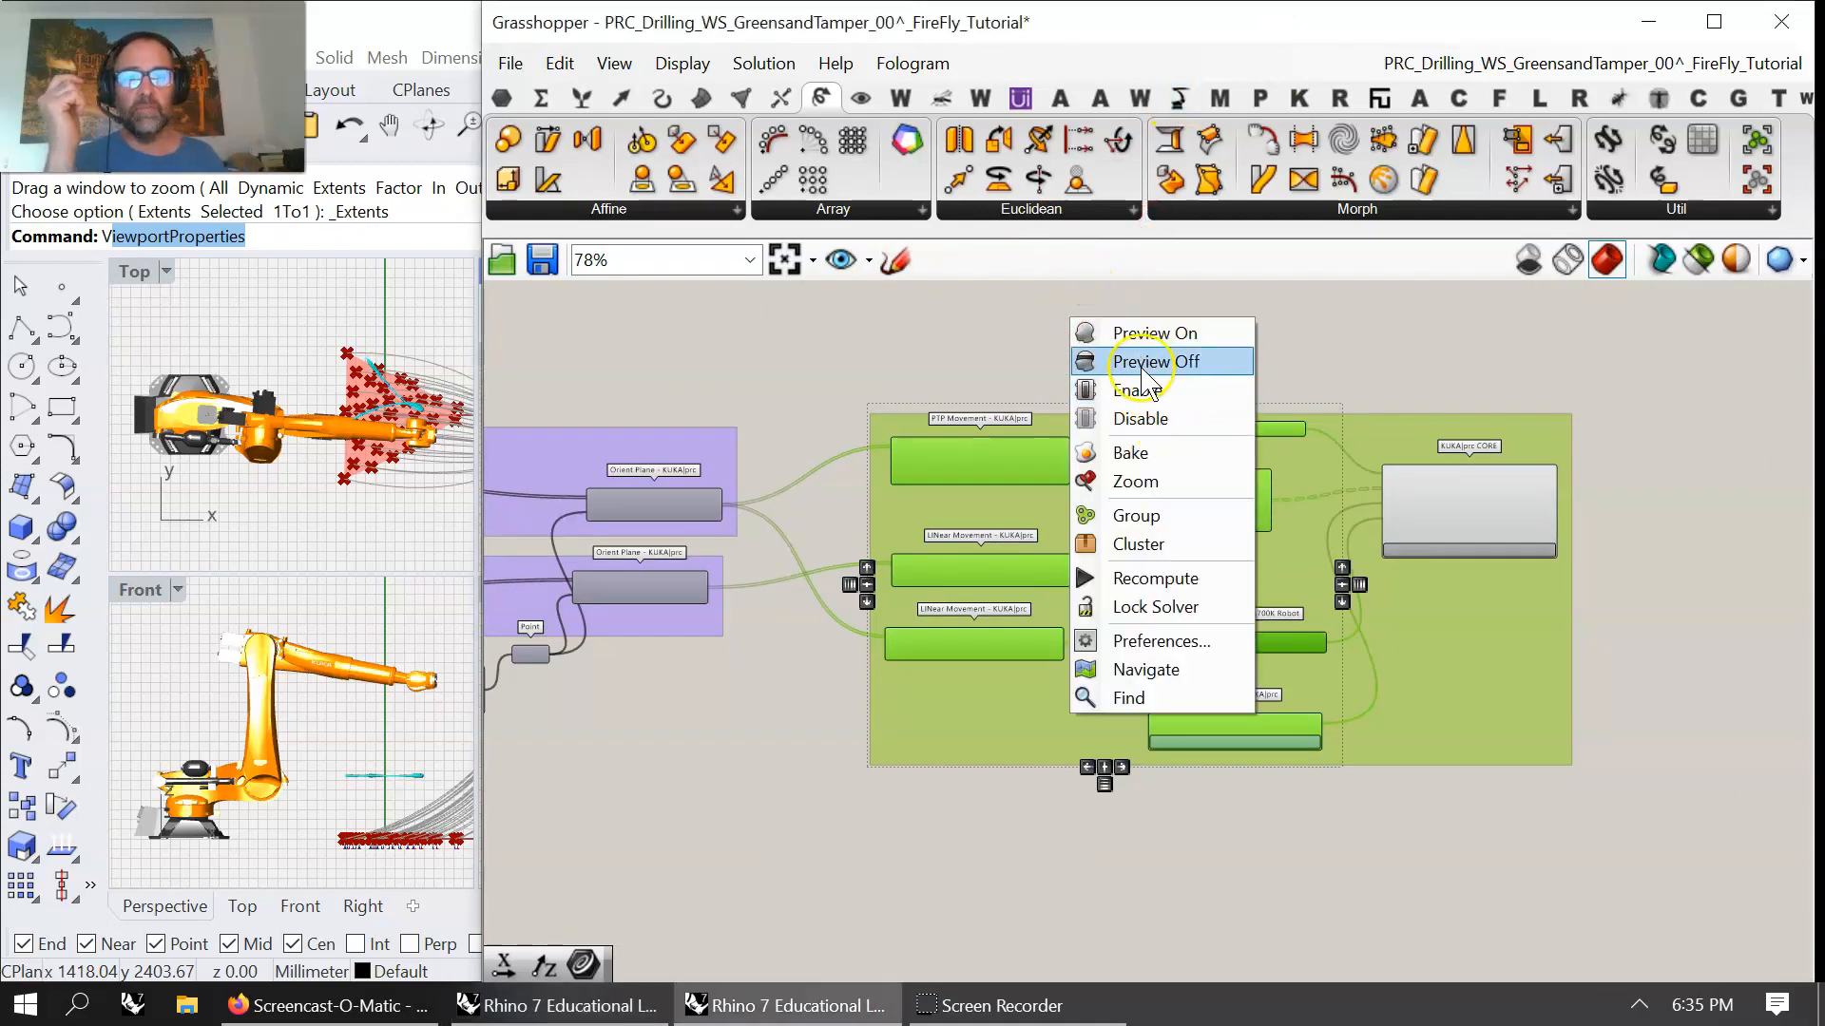
left_click(1141, 363)
- Select KUKA|prc CORE, narrow the Grasshopper window to expose all four Rhino viewports, and set the simulation slider to 0.17195
left_click(1442, 513)
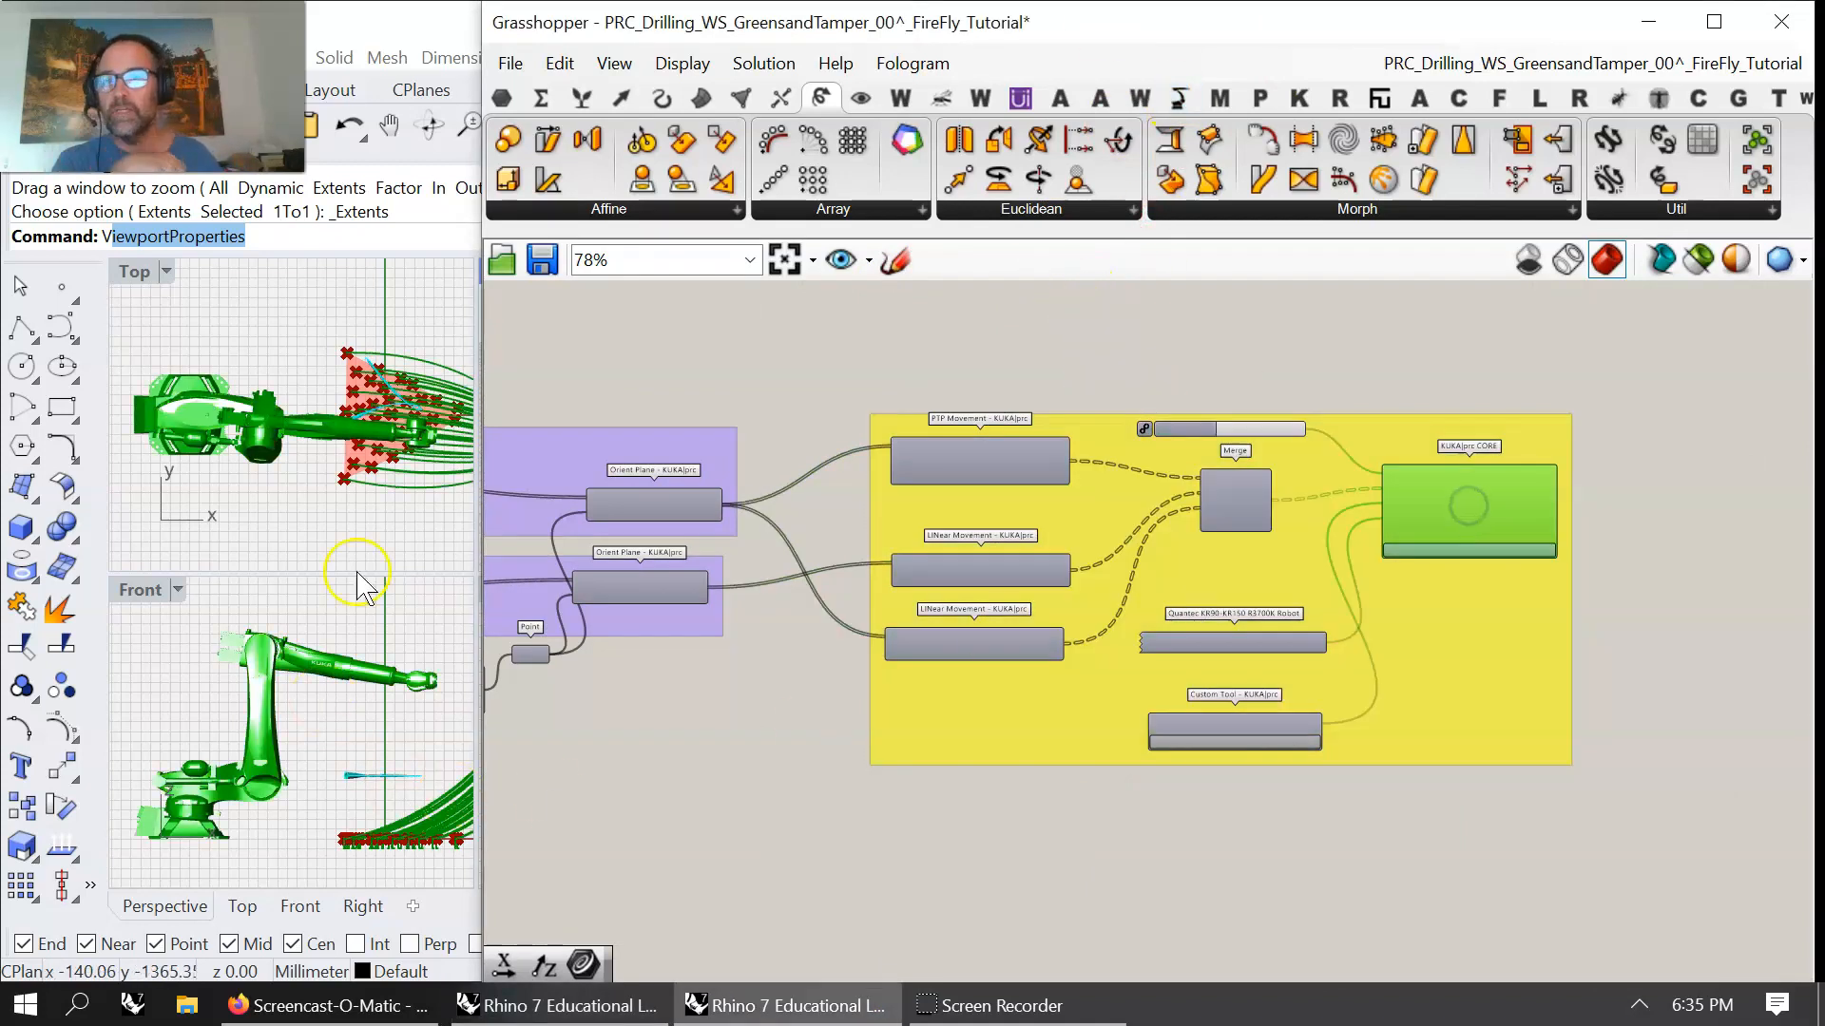
left_click_drag(483, 570, 852, 573)
right_click_drag(784, 513, 701, 399)
scroll(738, 430, "down", 4)
scroll(1321, 465, "up", 5)
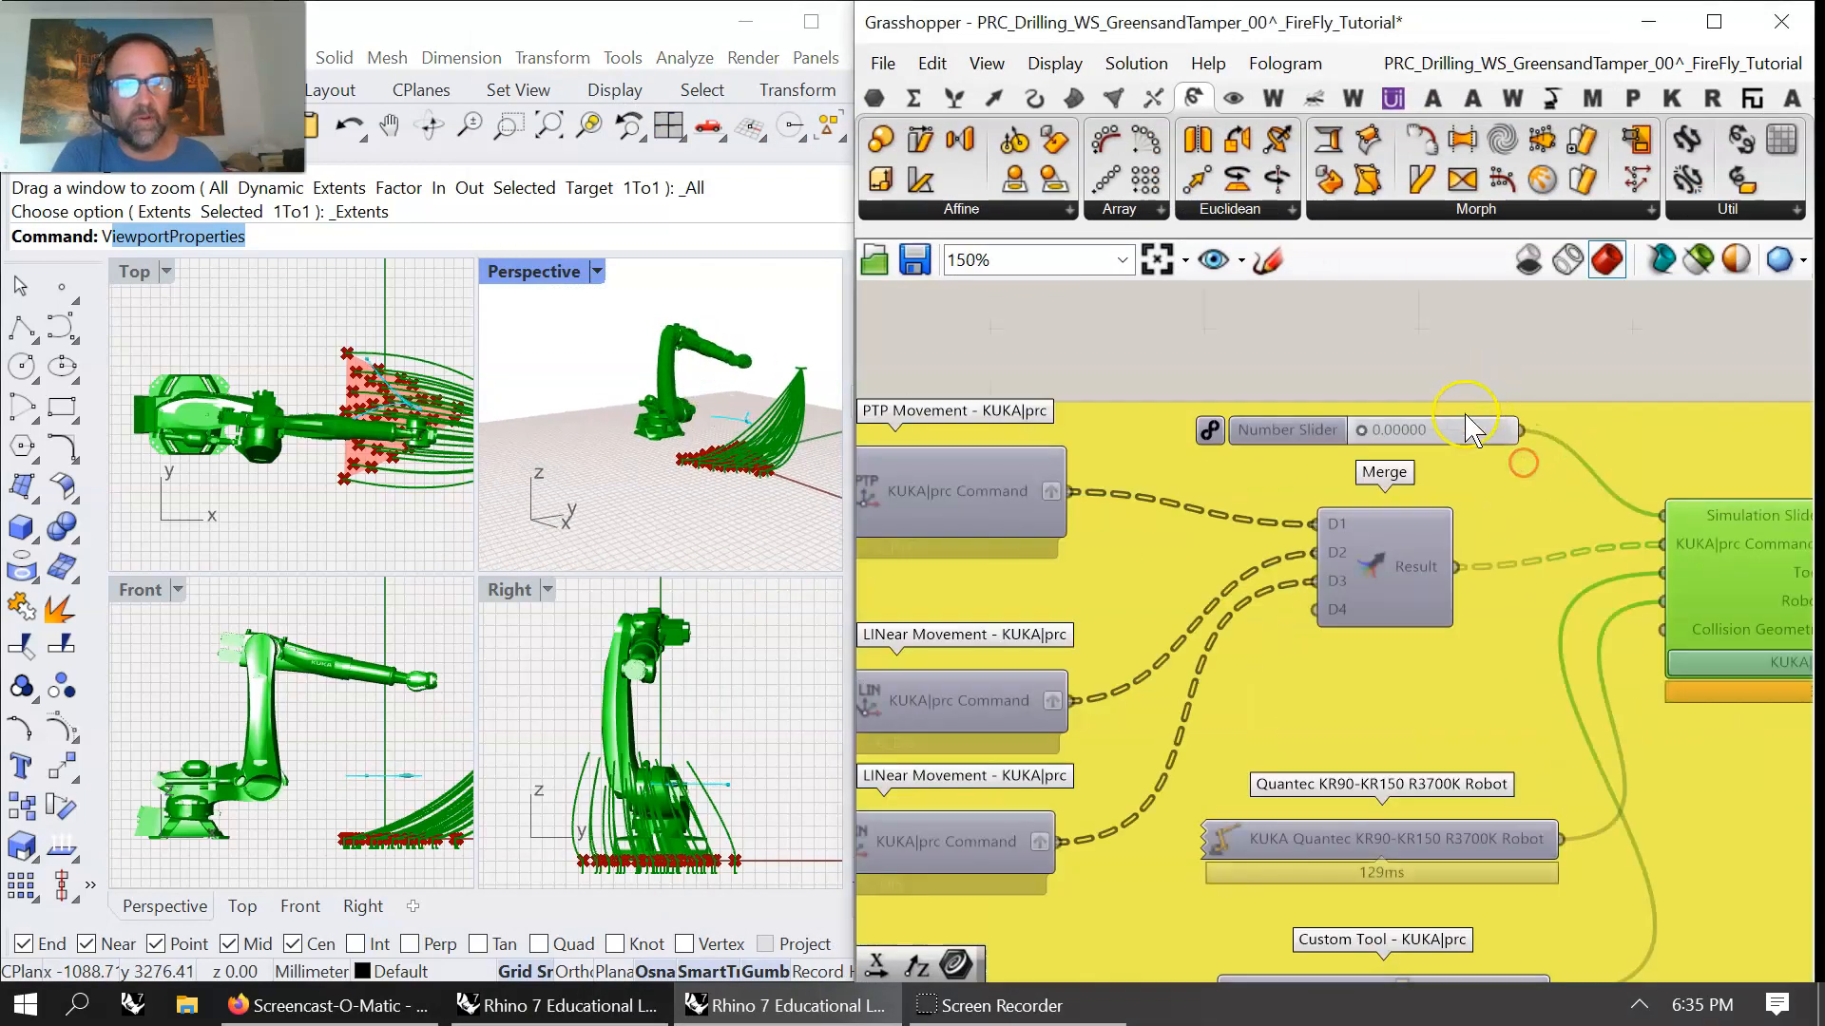
mouse_move(1329, 446)
left_mouse_down()
mouse_move(1514, 460)
mouse_move(1308, 469)
left_mouse_up()
- Flatten the Result output of the Merge component and advance the simulation slider to 0.51586 to check the robot's path
right_click(1416, 663)
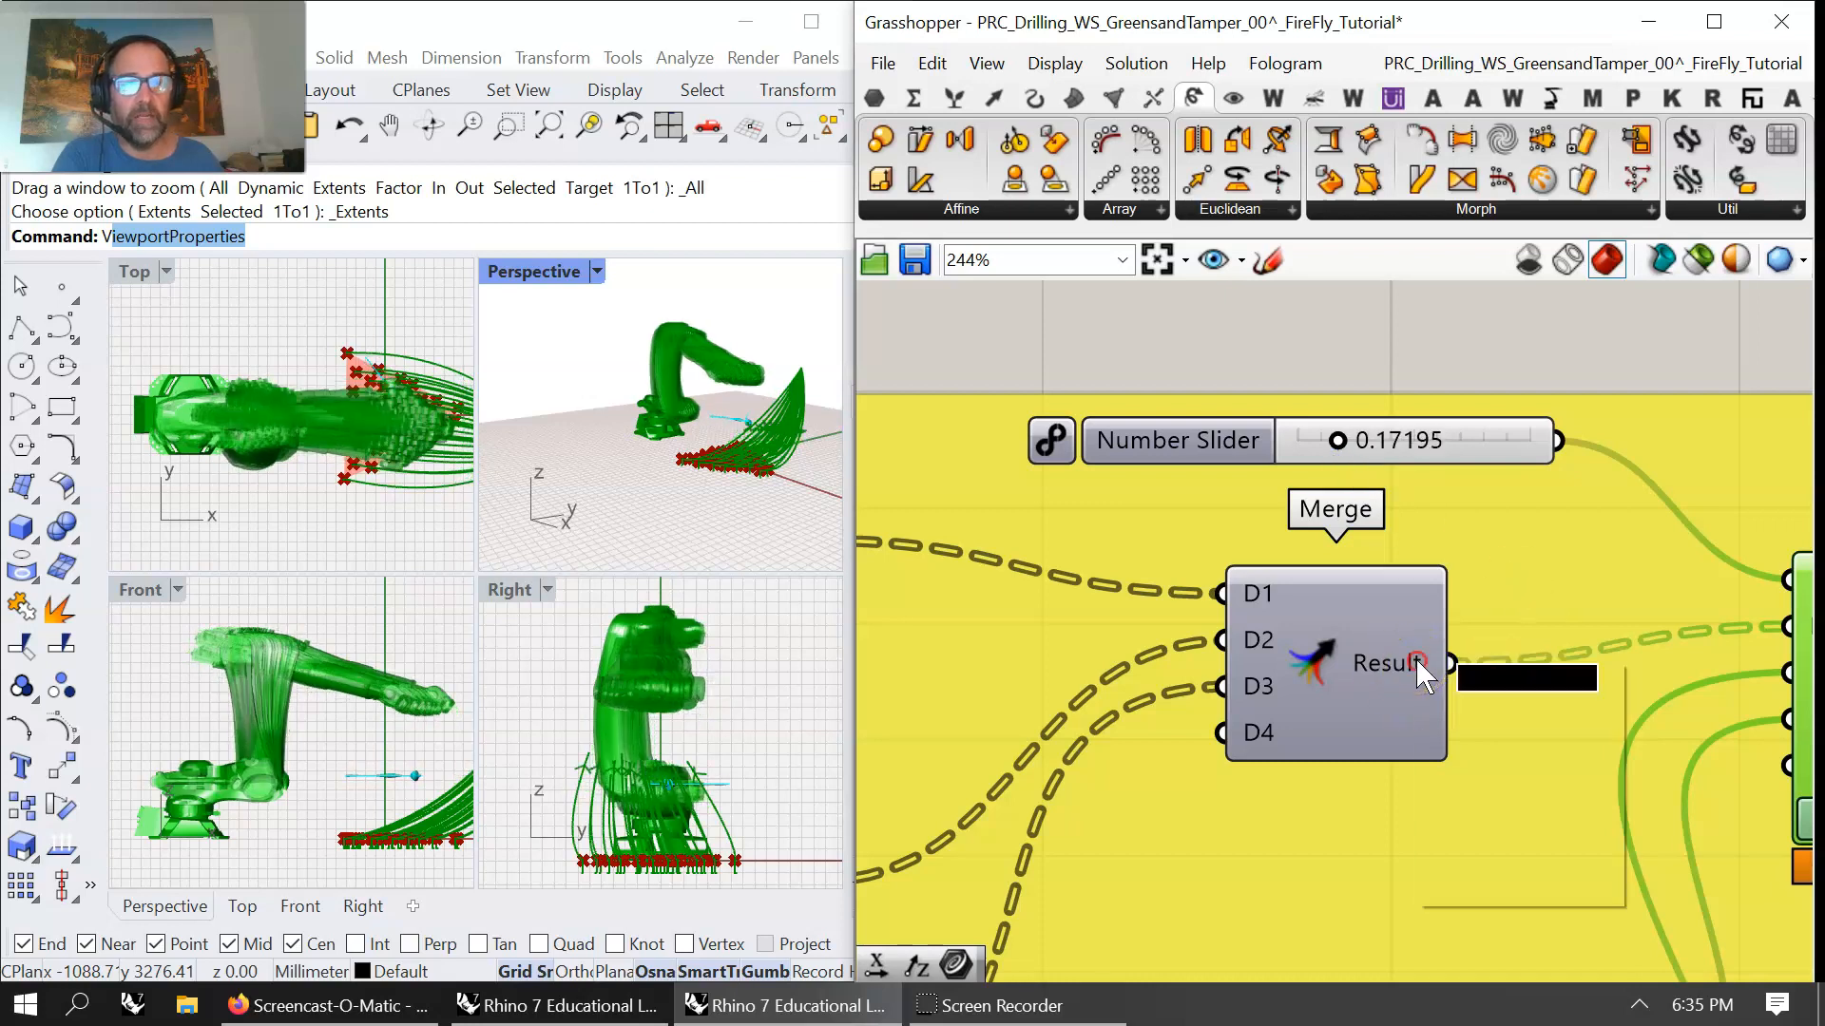
left_click(1484, 801)
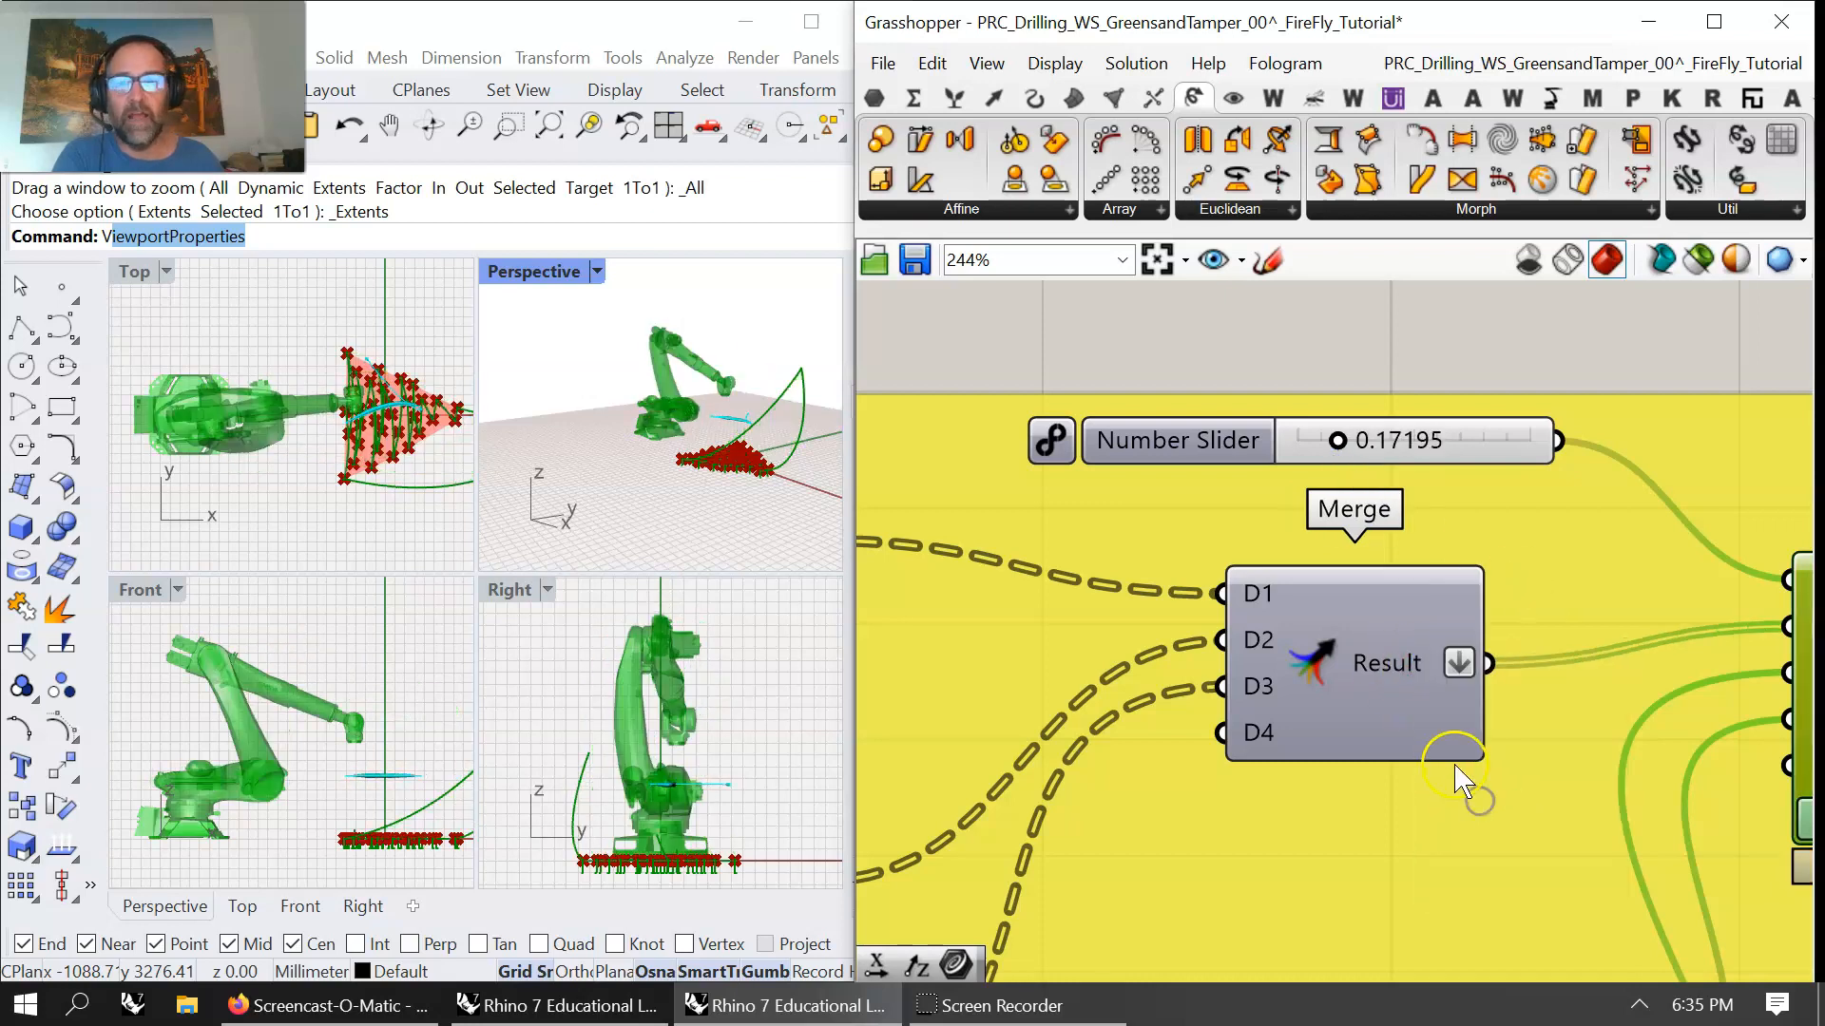
left_click_drag(1337, 446, 1418, 489)
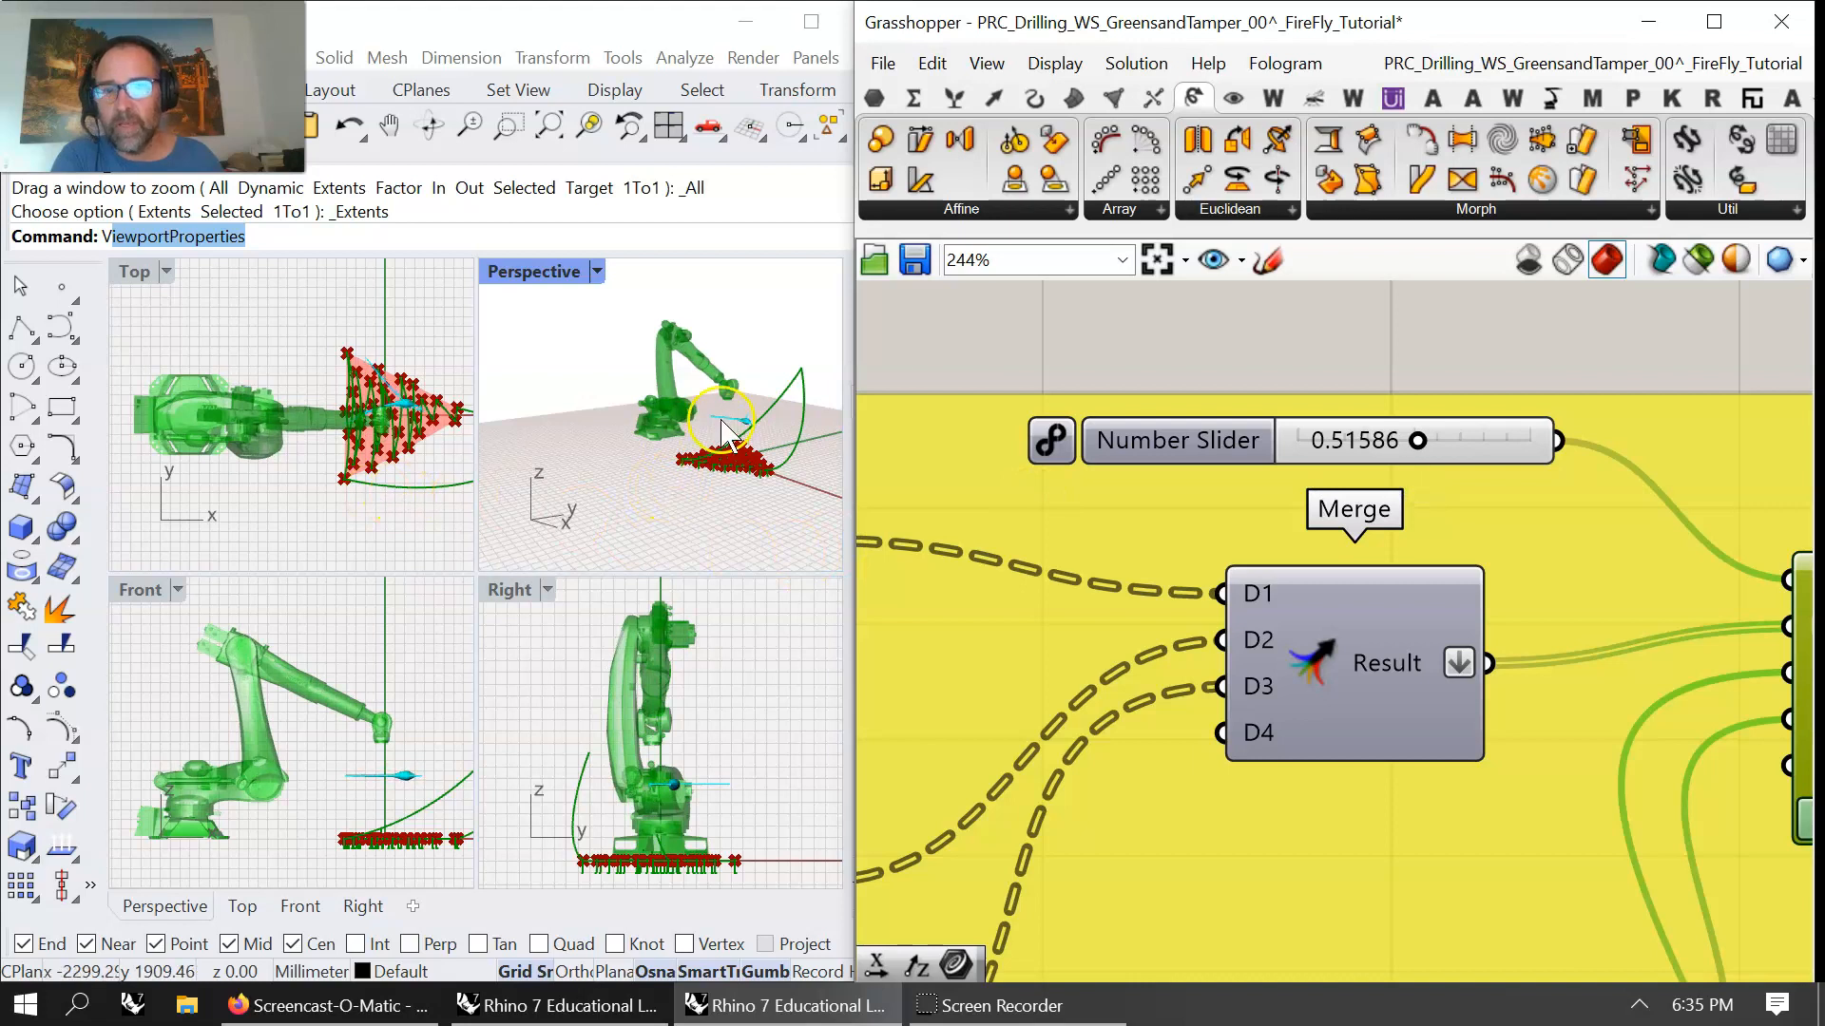
scroll(722, 423, "up", 5)
right_click_drag(385, 446, 357, 443)
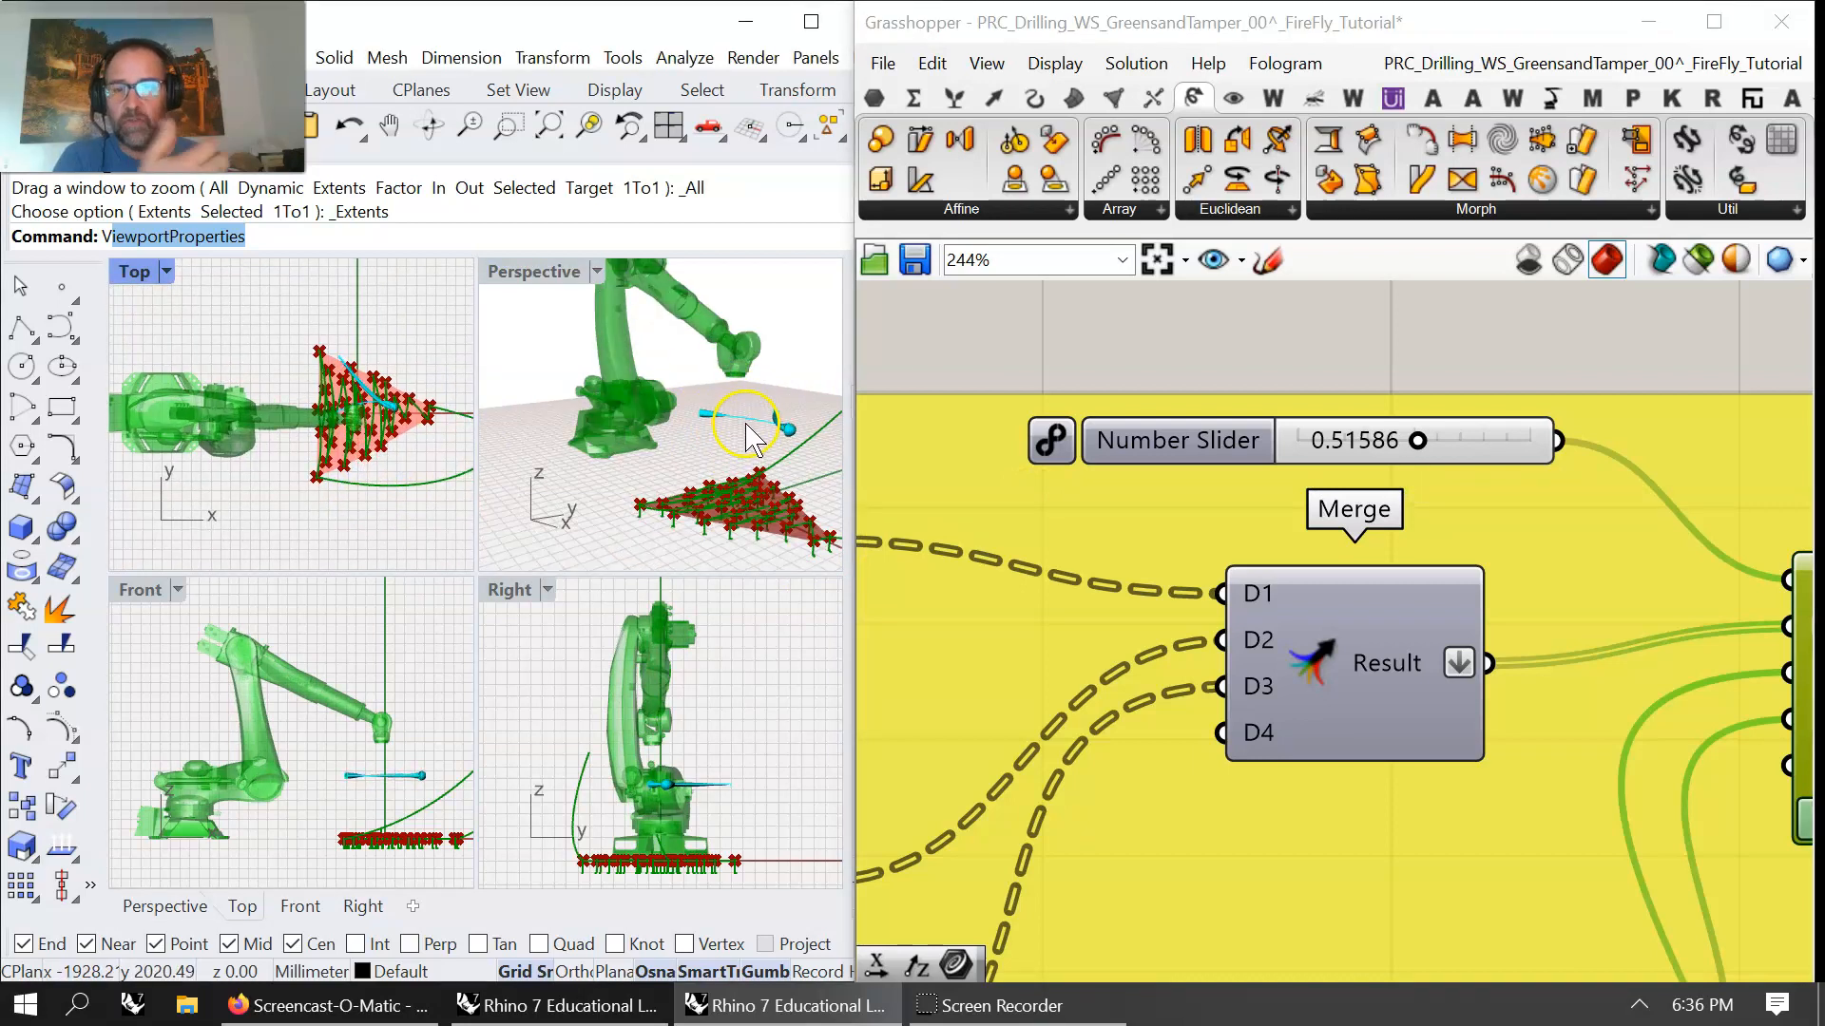
mouse_move(1432, 454)
left_mouse_down()
mouse_move(1357, 456)
mouse_move(1468, 456)
mouse_move(1418, 458)
left_mouse_up()
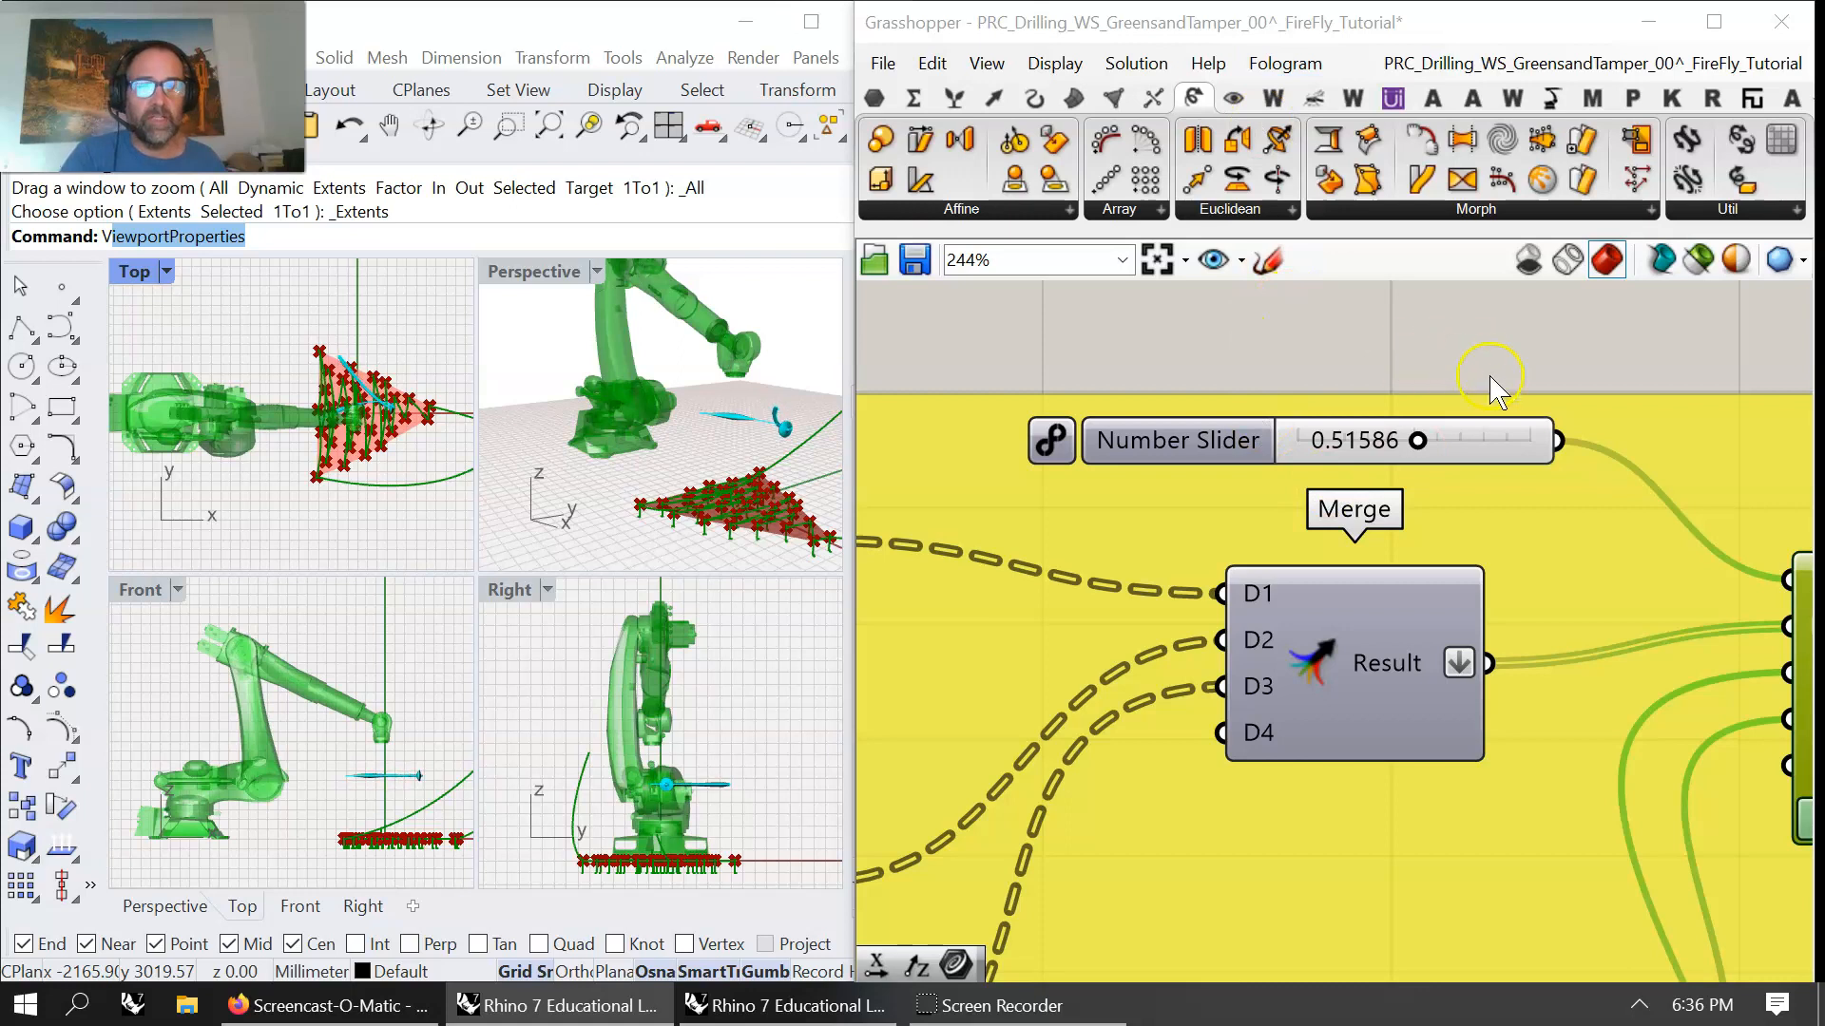
- Place the KUKA|prc Play component above the simulation Number Slider, just outside the yellow group
scroll(1489, 390, "down", 5)
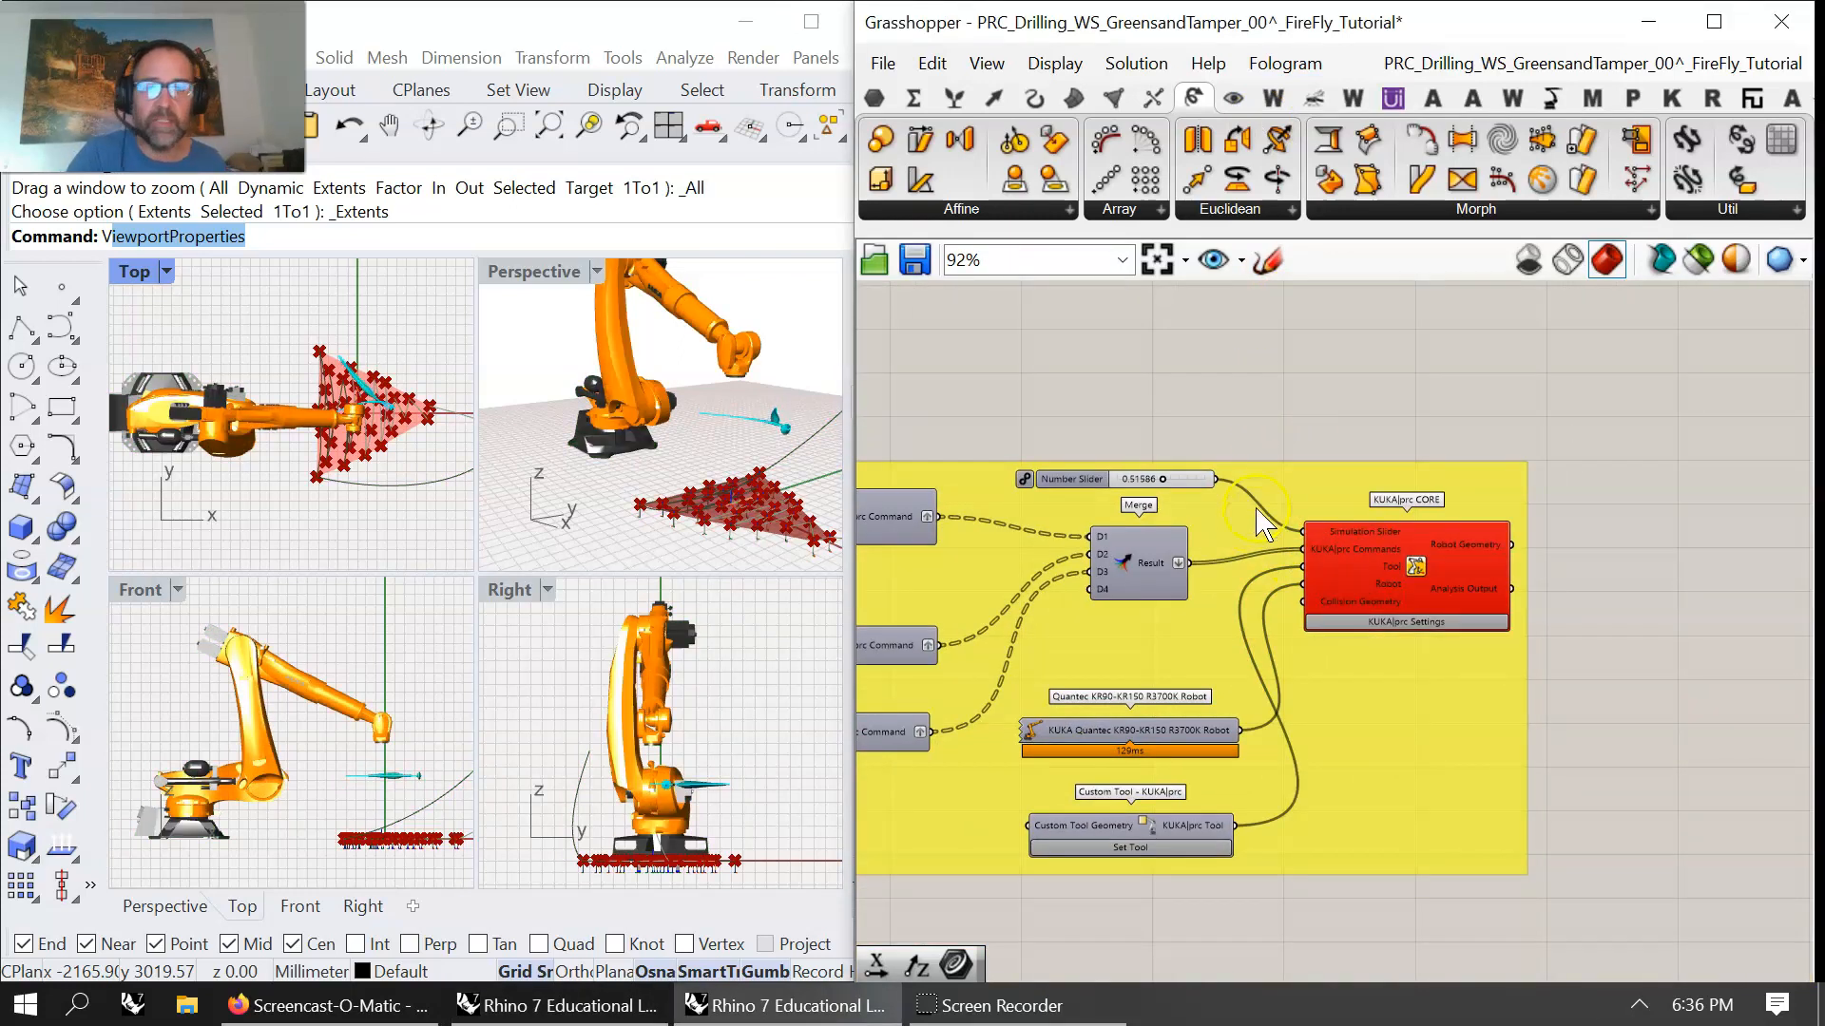
scroll(1264, 513, "down", 5)
right_click_drag(1157, 617, 1304, 673)
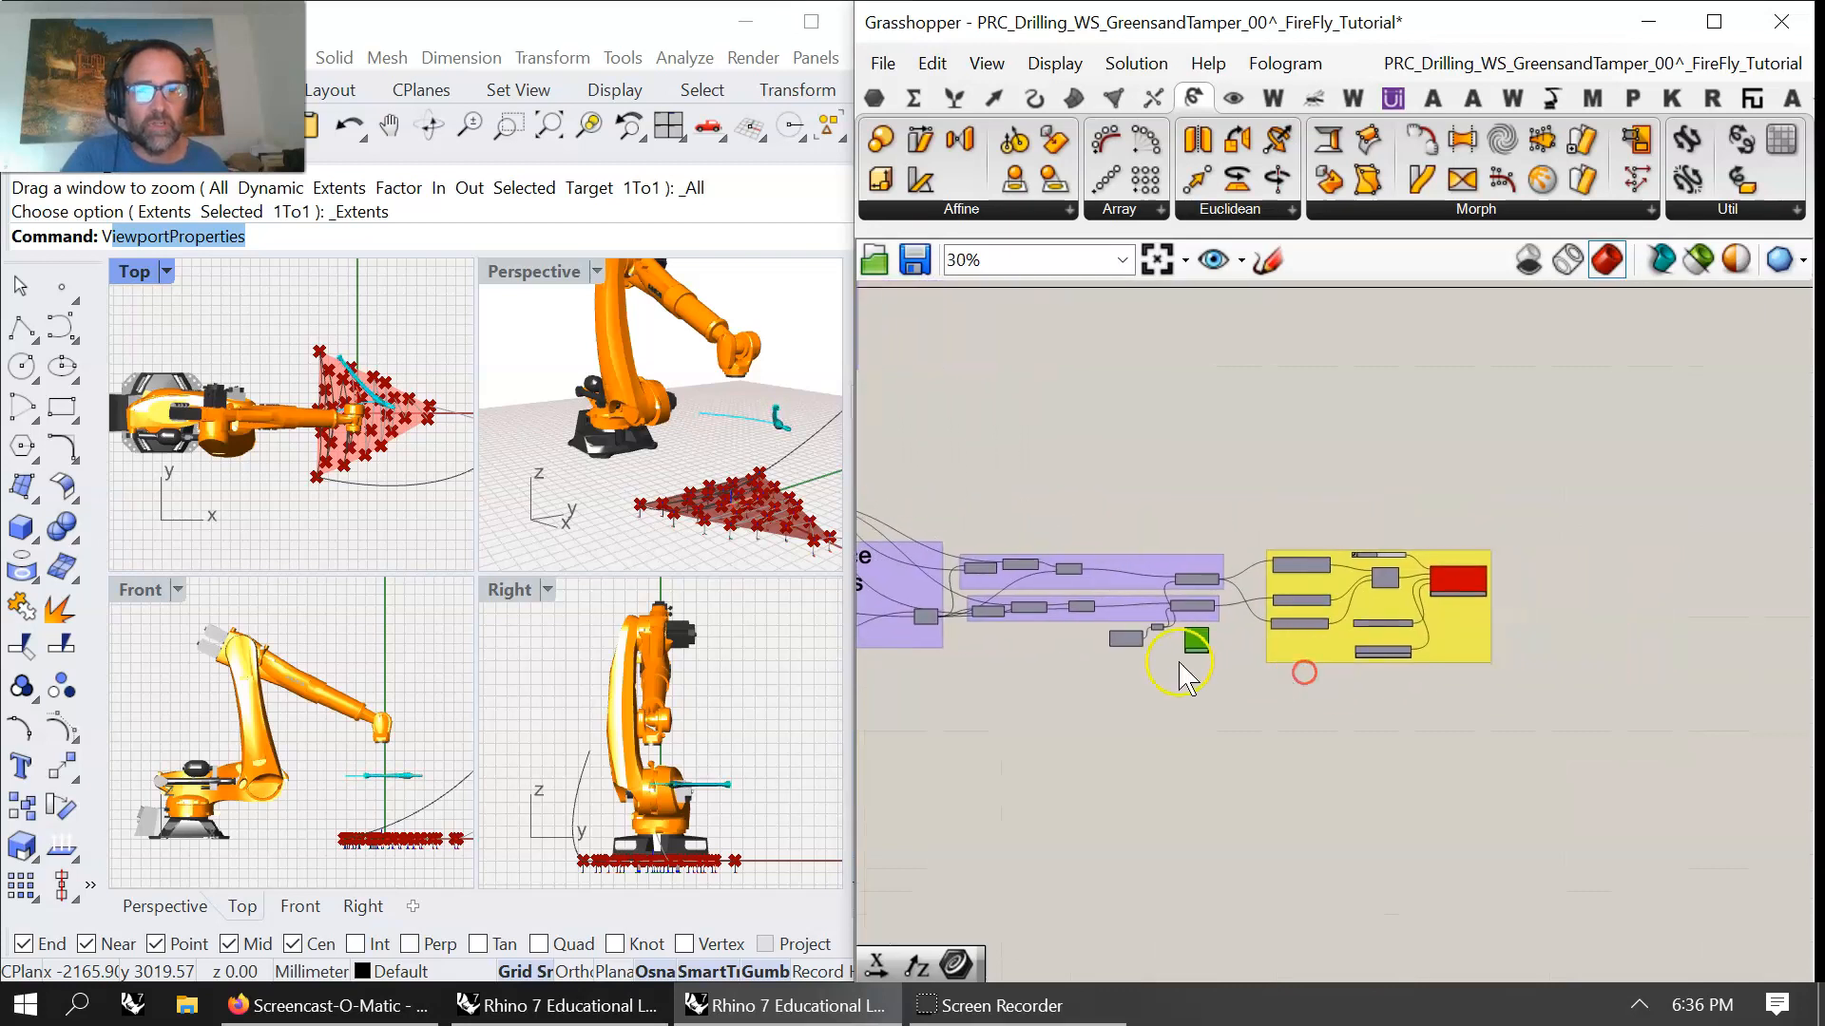
scroll(1178, 663, "up", 6)
left_click_drag(1212, 585, 1714, 491)
right_click_drag(1724, 496, 1182, 468)
left_click_drag(1181, 467, 1542, 476)
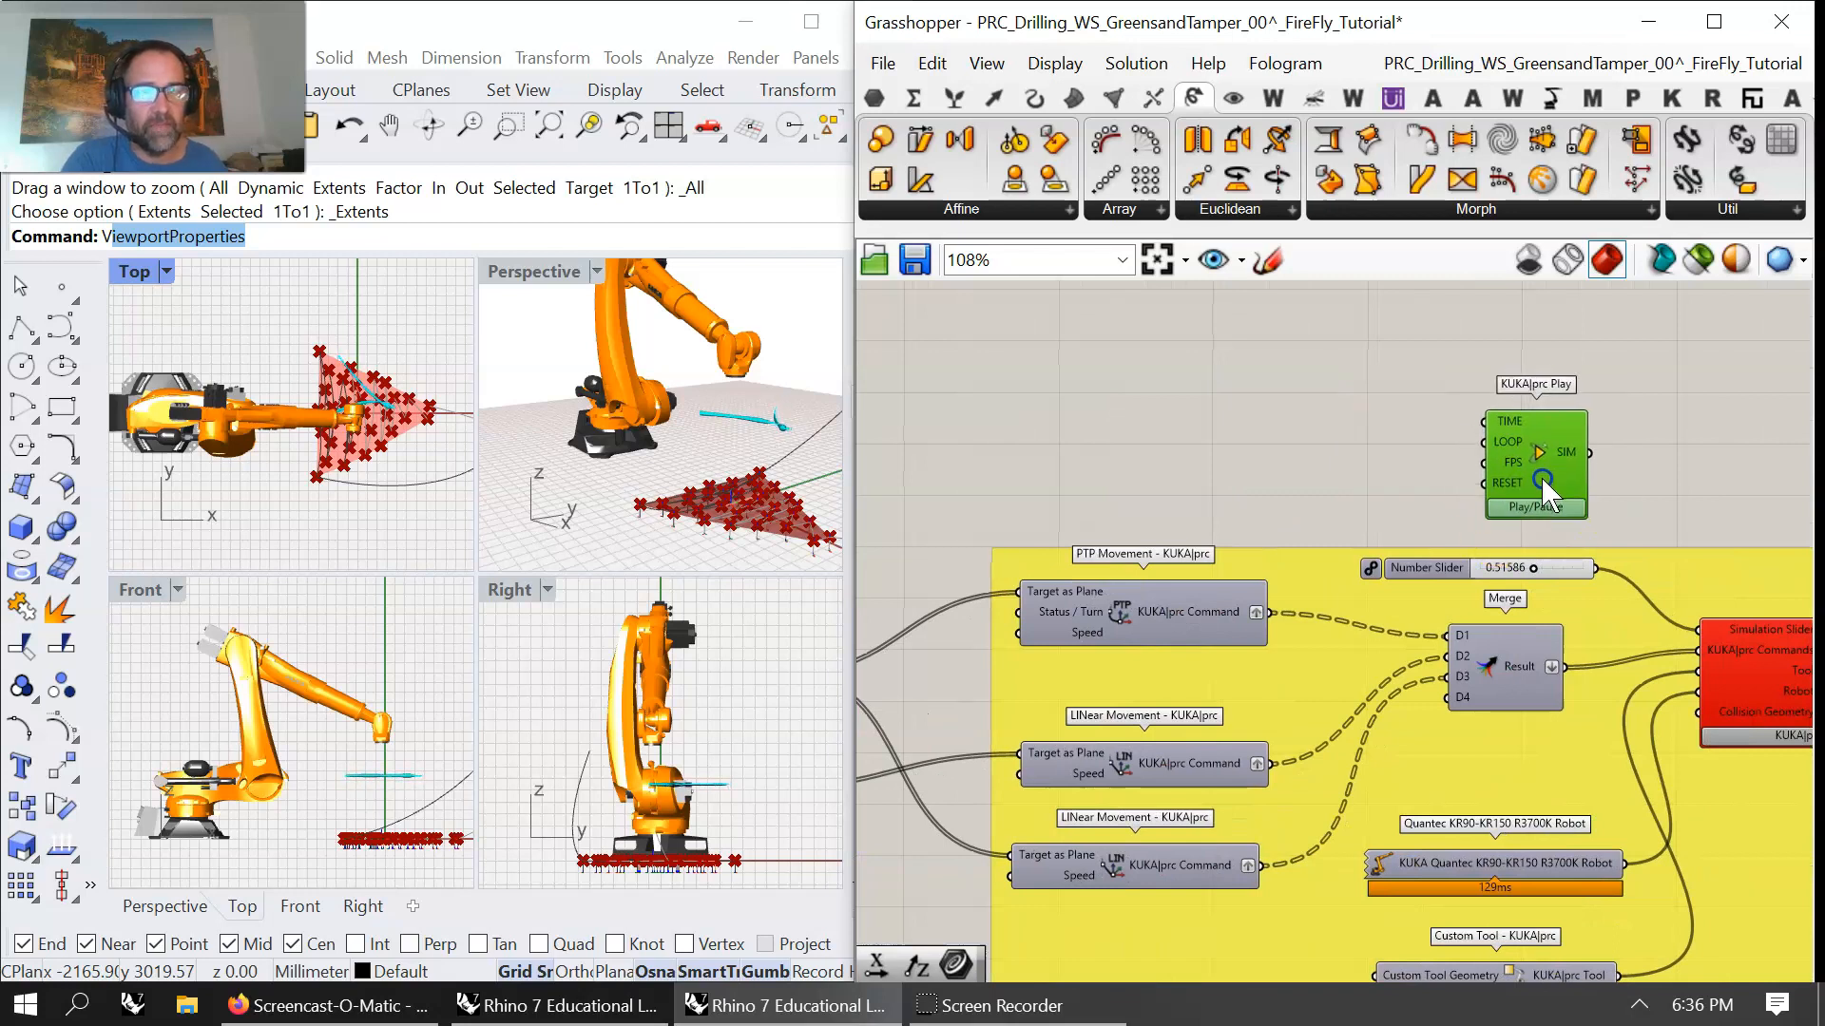
- Set the simulation Number Slider to 0.71420 to move the robot further along its path
scroll(1543, 579, "up", 3)
left_click_drag(1520, 566, 1557, 568)
left_click(1546, 473)
left_click_drag(1518, 389, 1534, 391)
left_click(1334, 421)
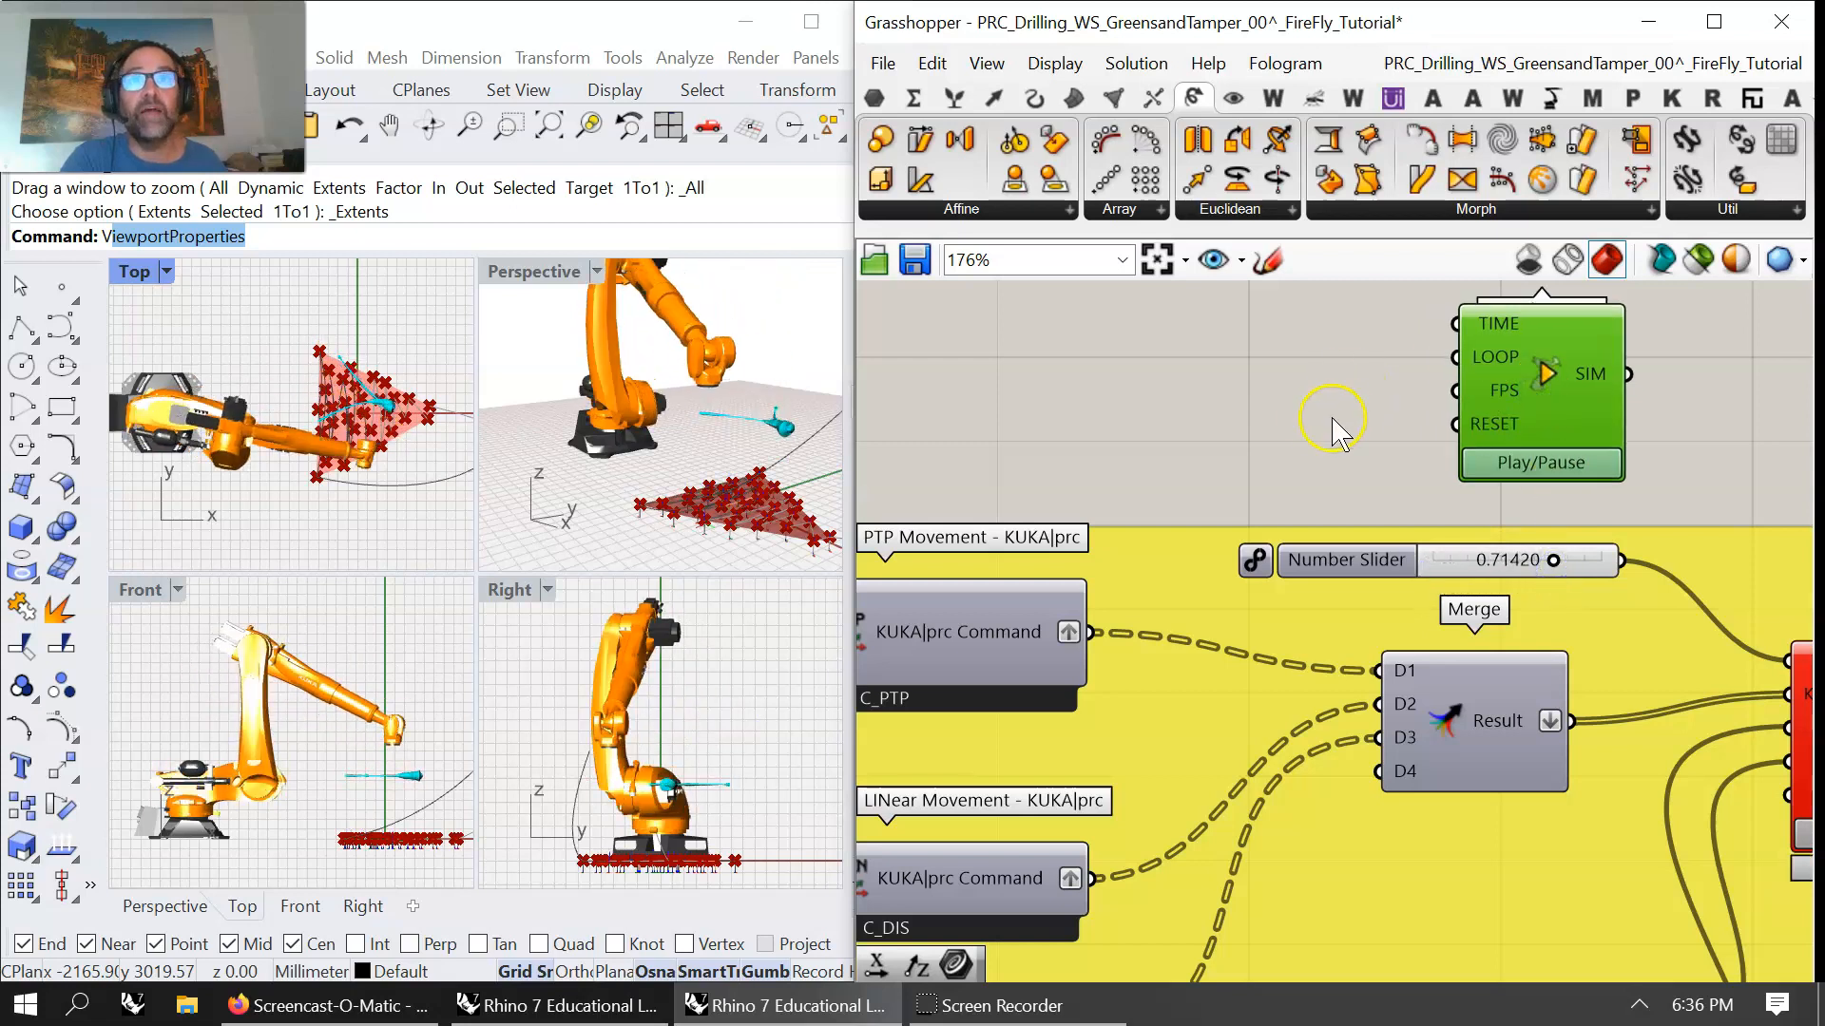
- Add a Boolean Toggle set to True, wire it to the Play component's RESET input, and place it just above
double_click(1244, 414)
type("bool")
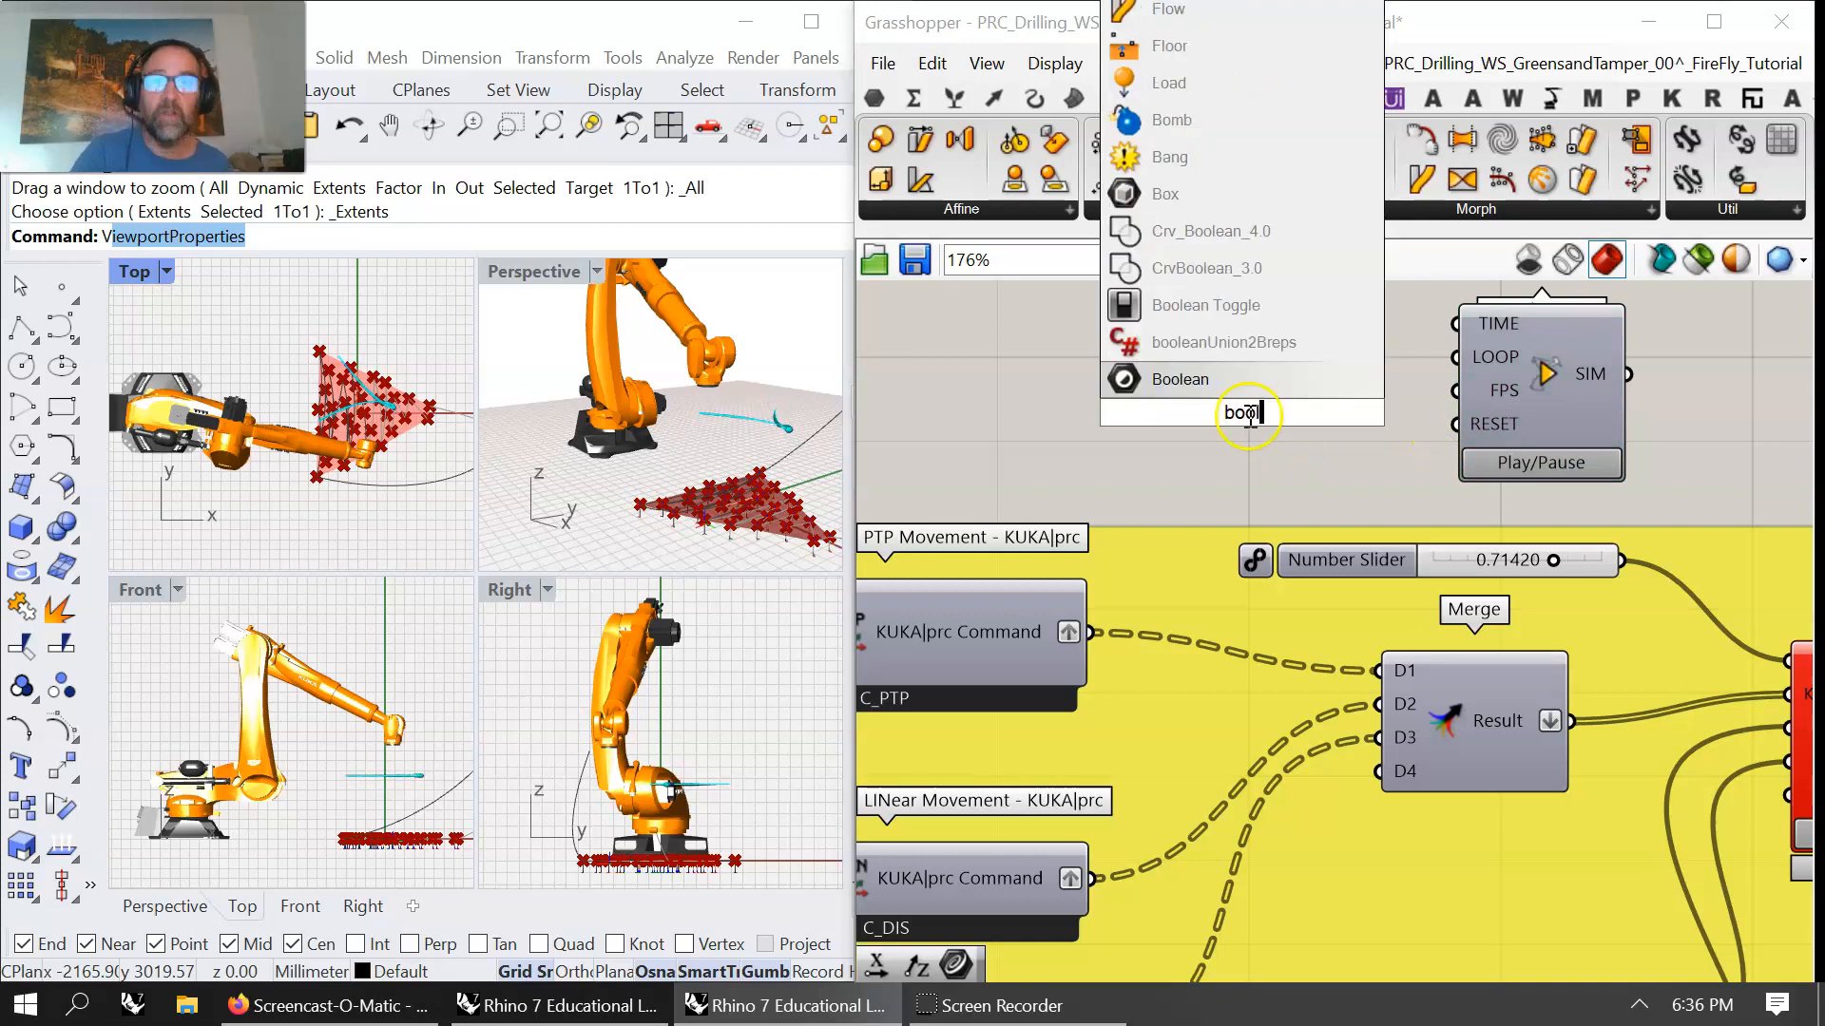
left_click(1205, 314)
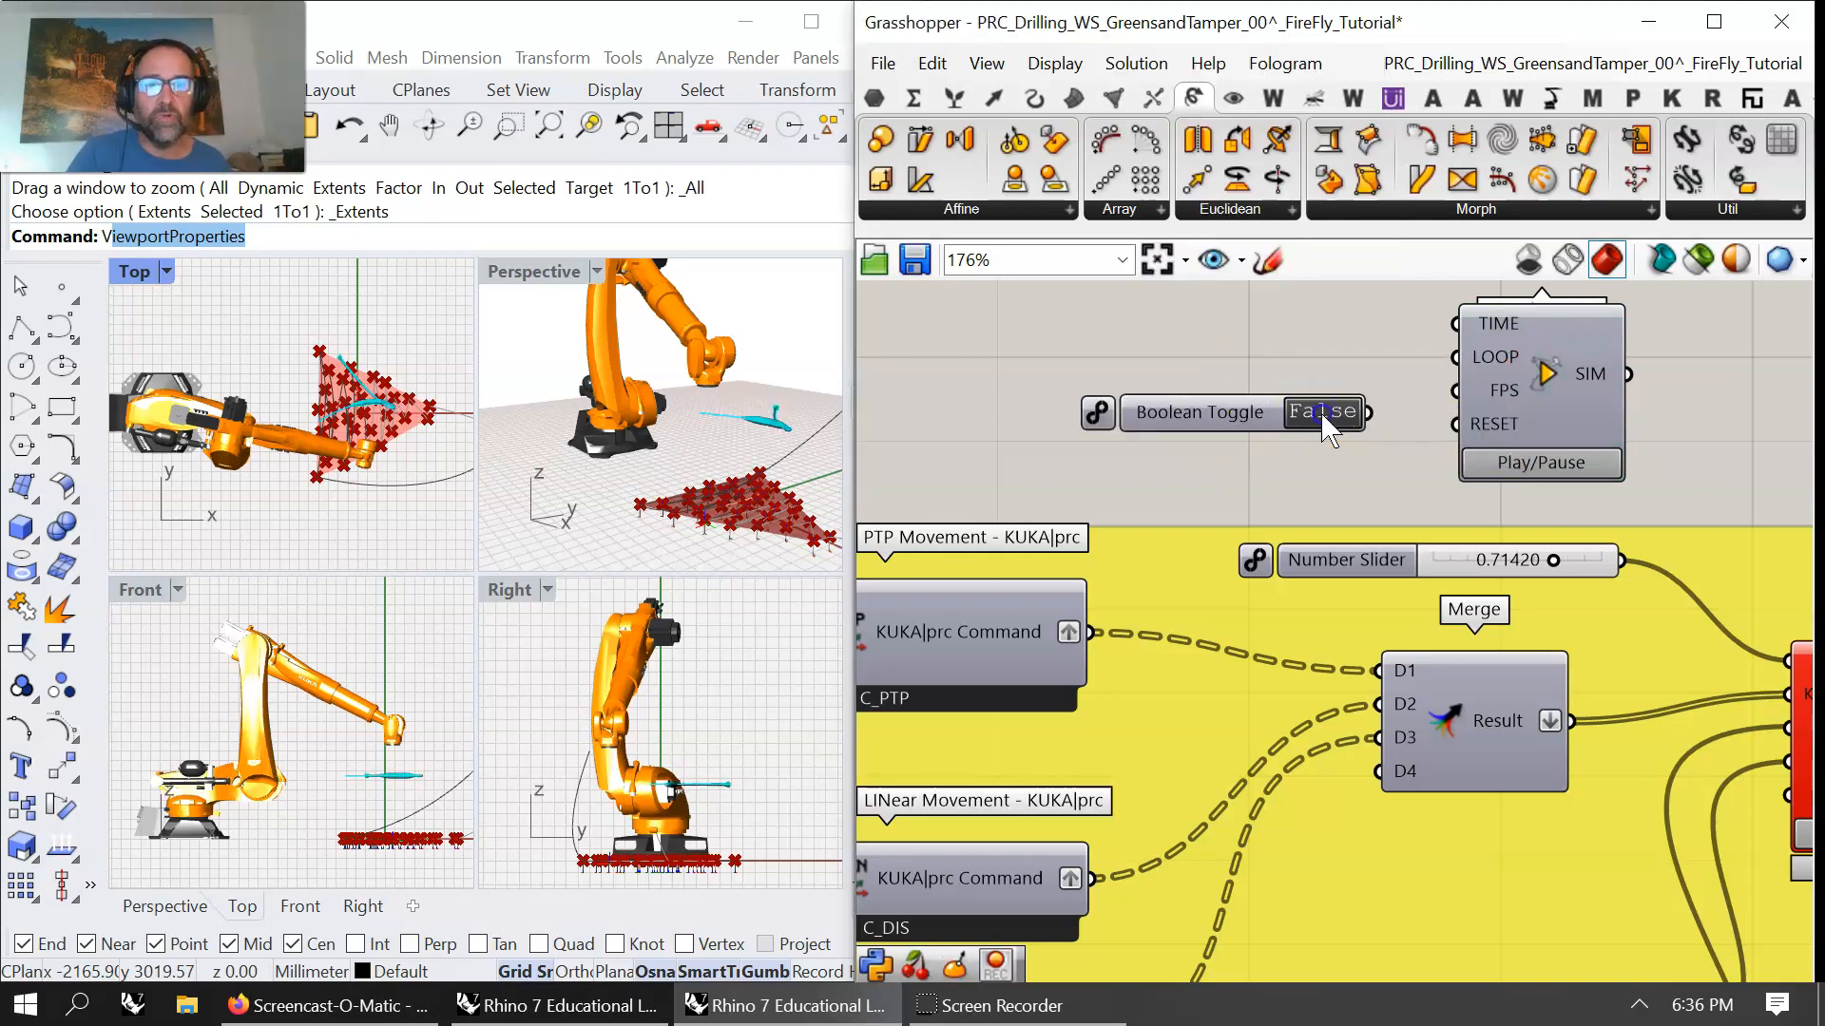
left_click_drag(1370, 415, 1470, 429)
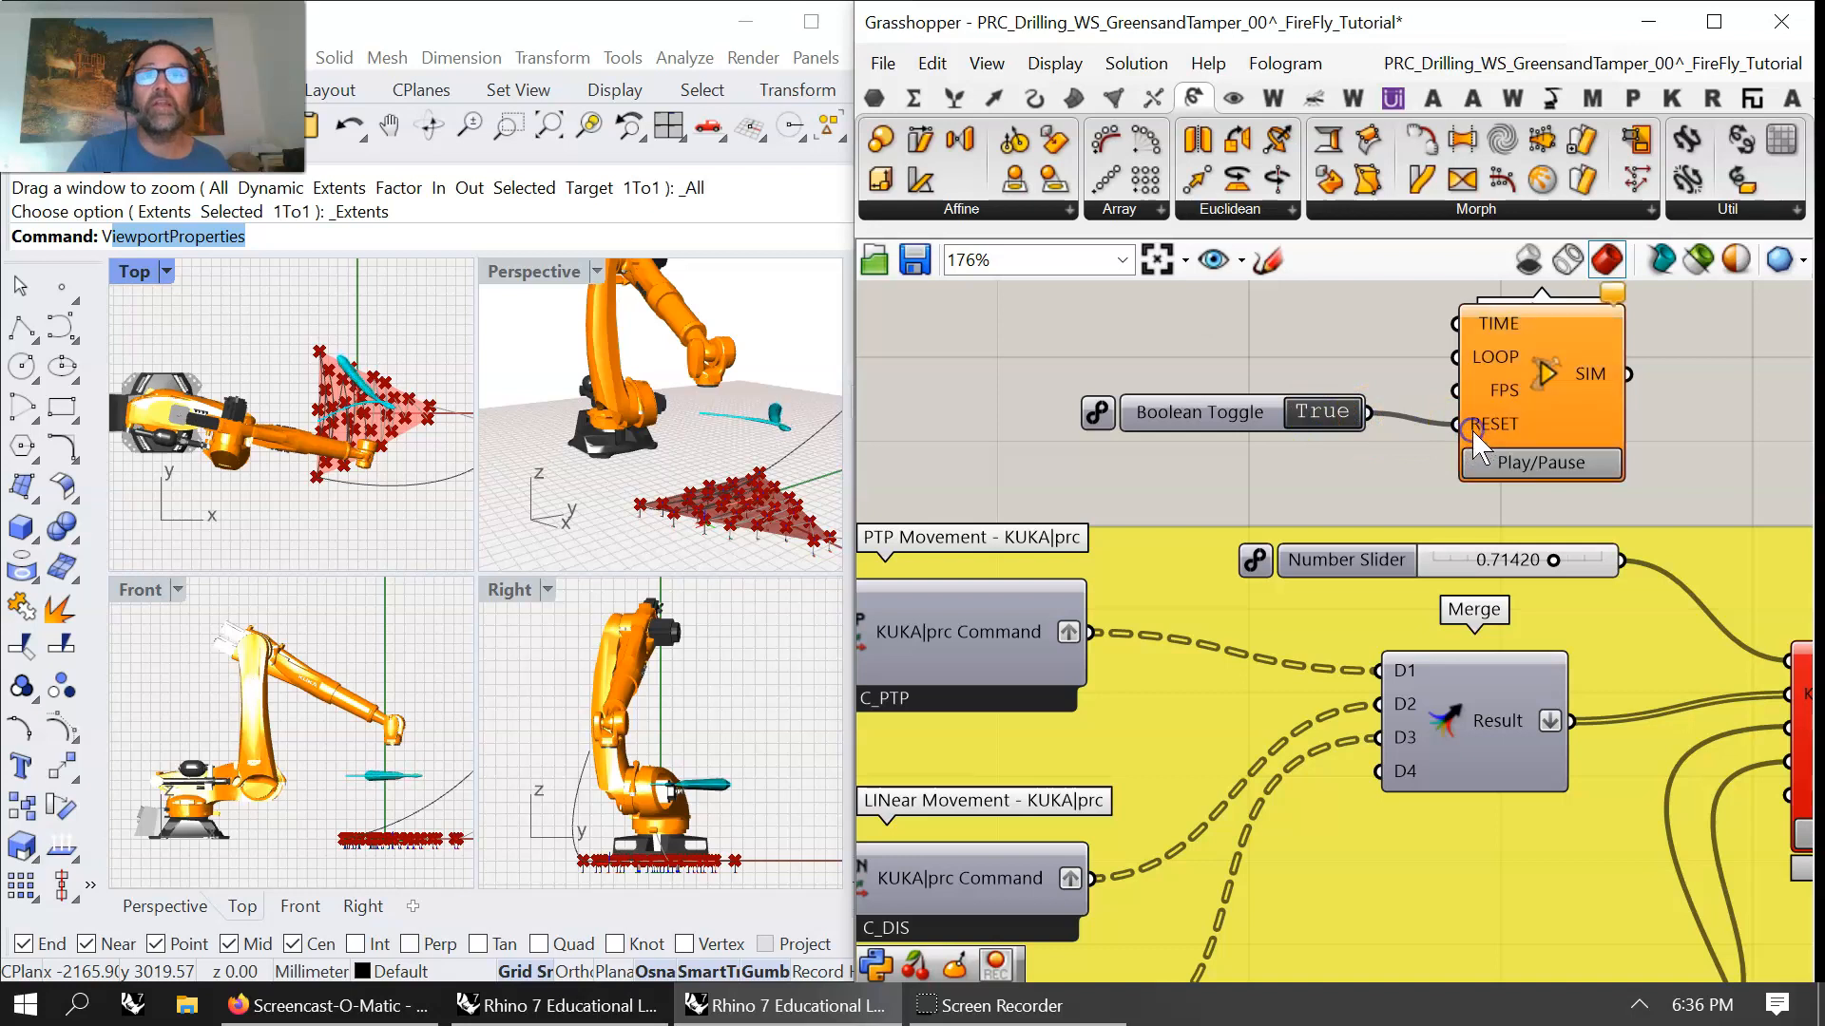
left_click_drag(1274, 427, 1255, 373)
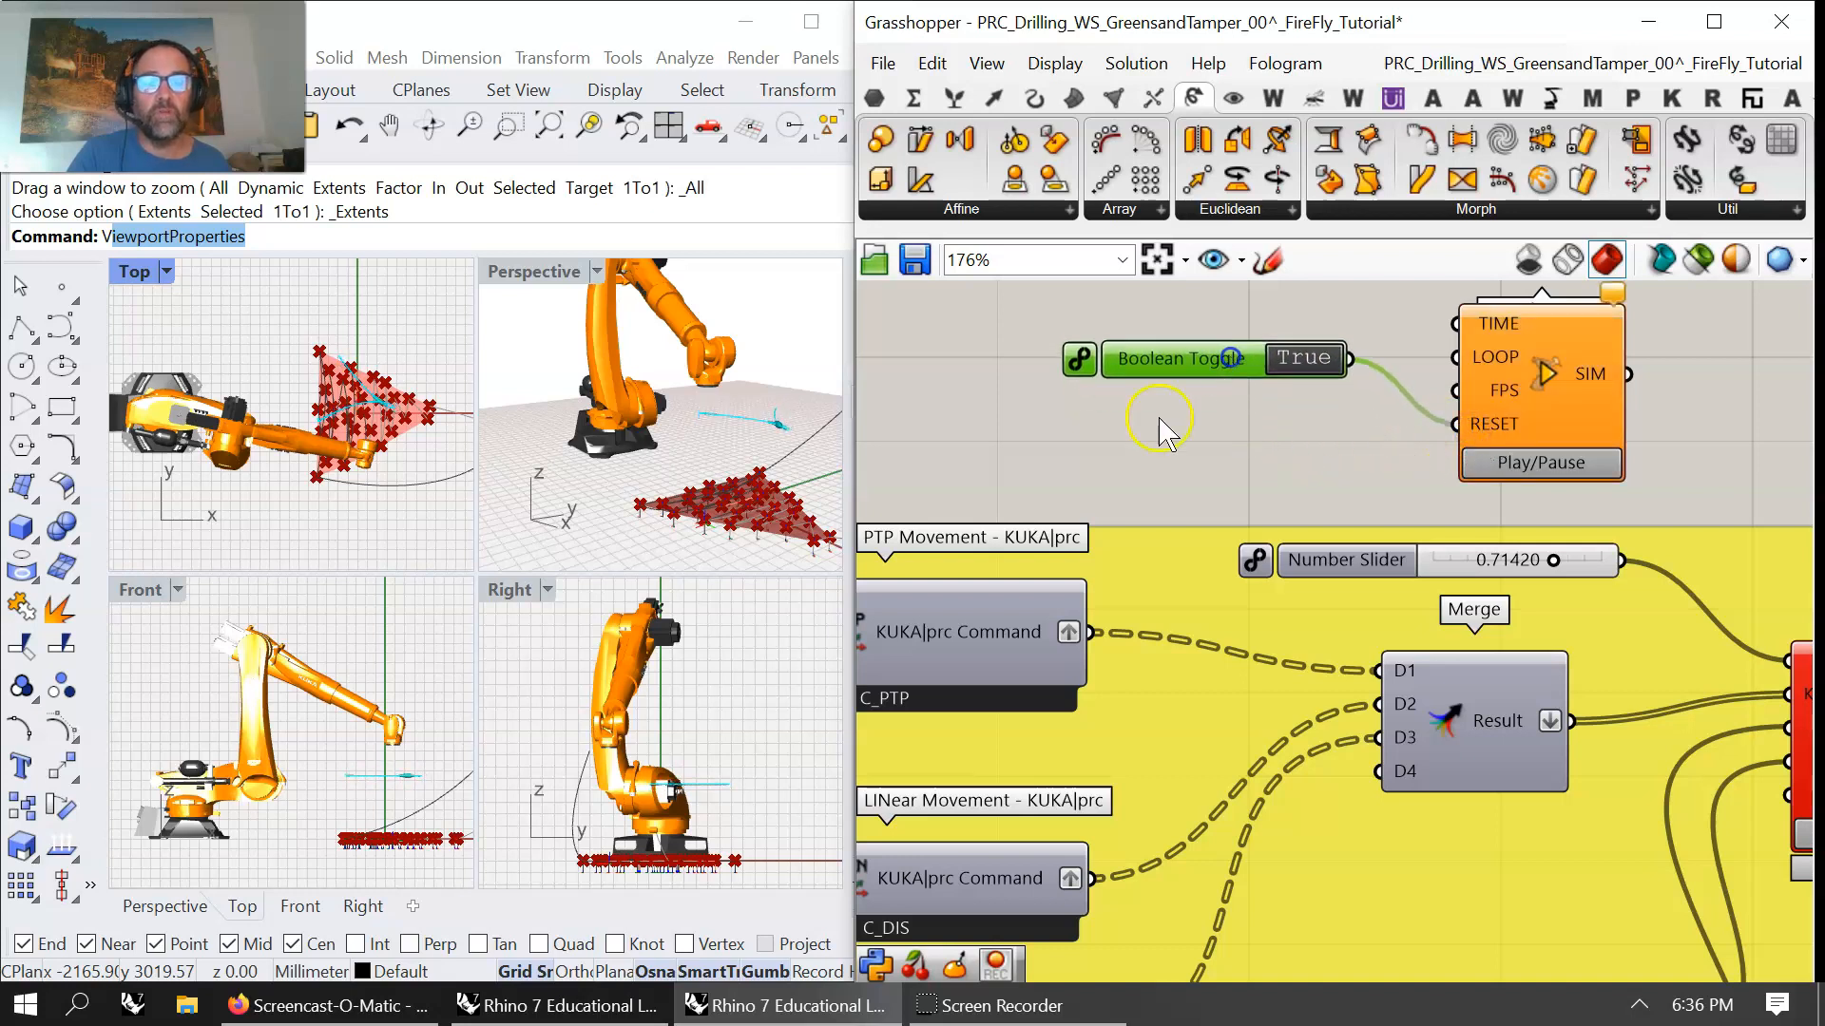
- Create a number slider with the value 179.00 and connect it to the Play component's TIME input
double_click(1125, 459)
type("179.")
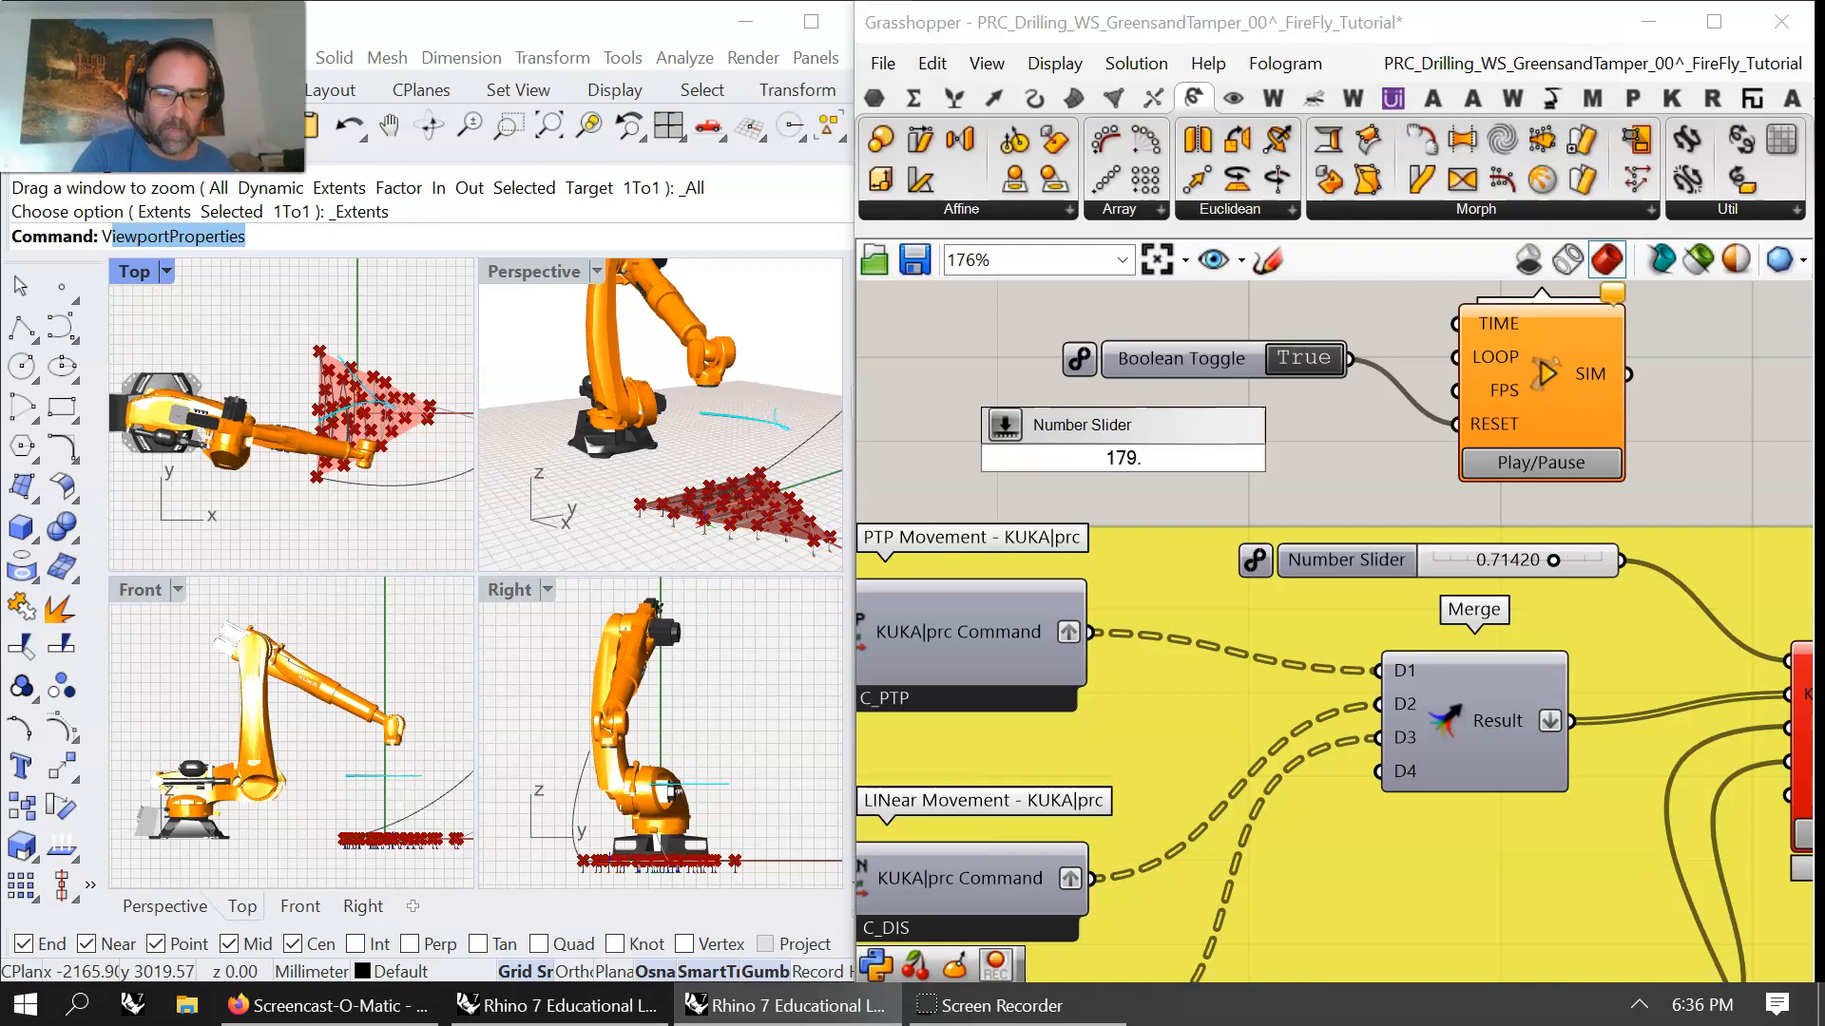
type("00")
key("Return")
left_click_drag(1333, 447, 1458, 324)
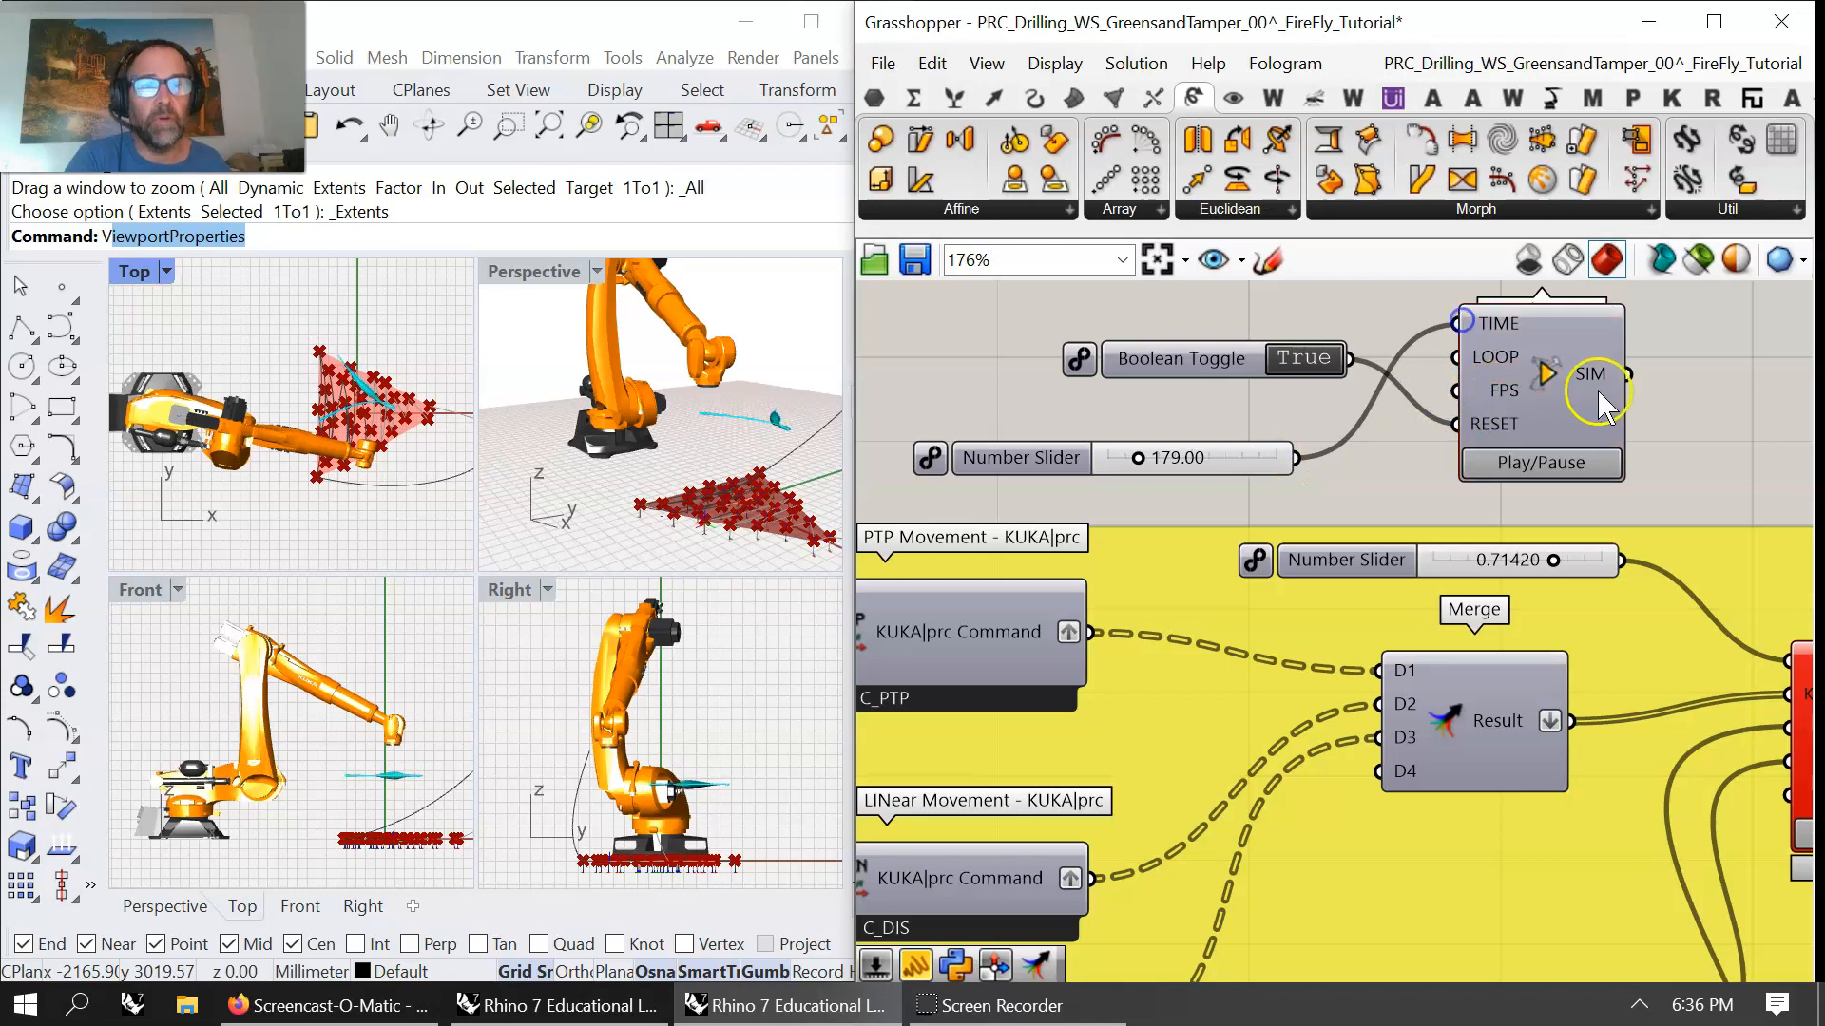
- Connect the Play component's SIM output to the core's Simulation Slider input and take the old 0.71420 slider out of the yellow group
left_click_drag(1632, 373, 1788, 658)
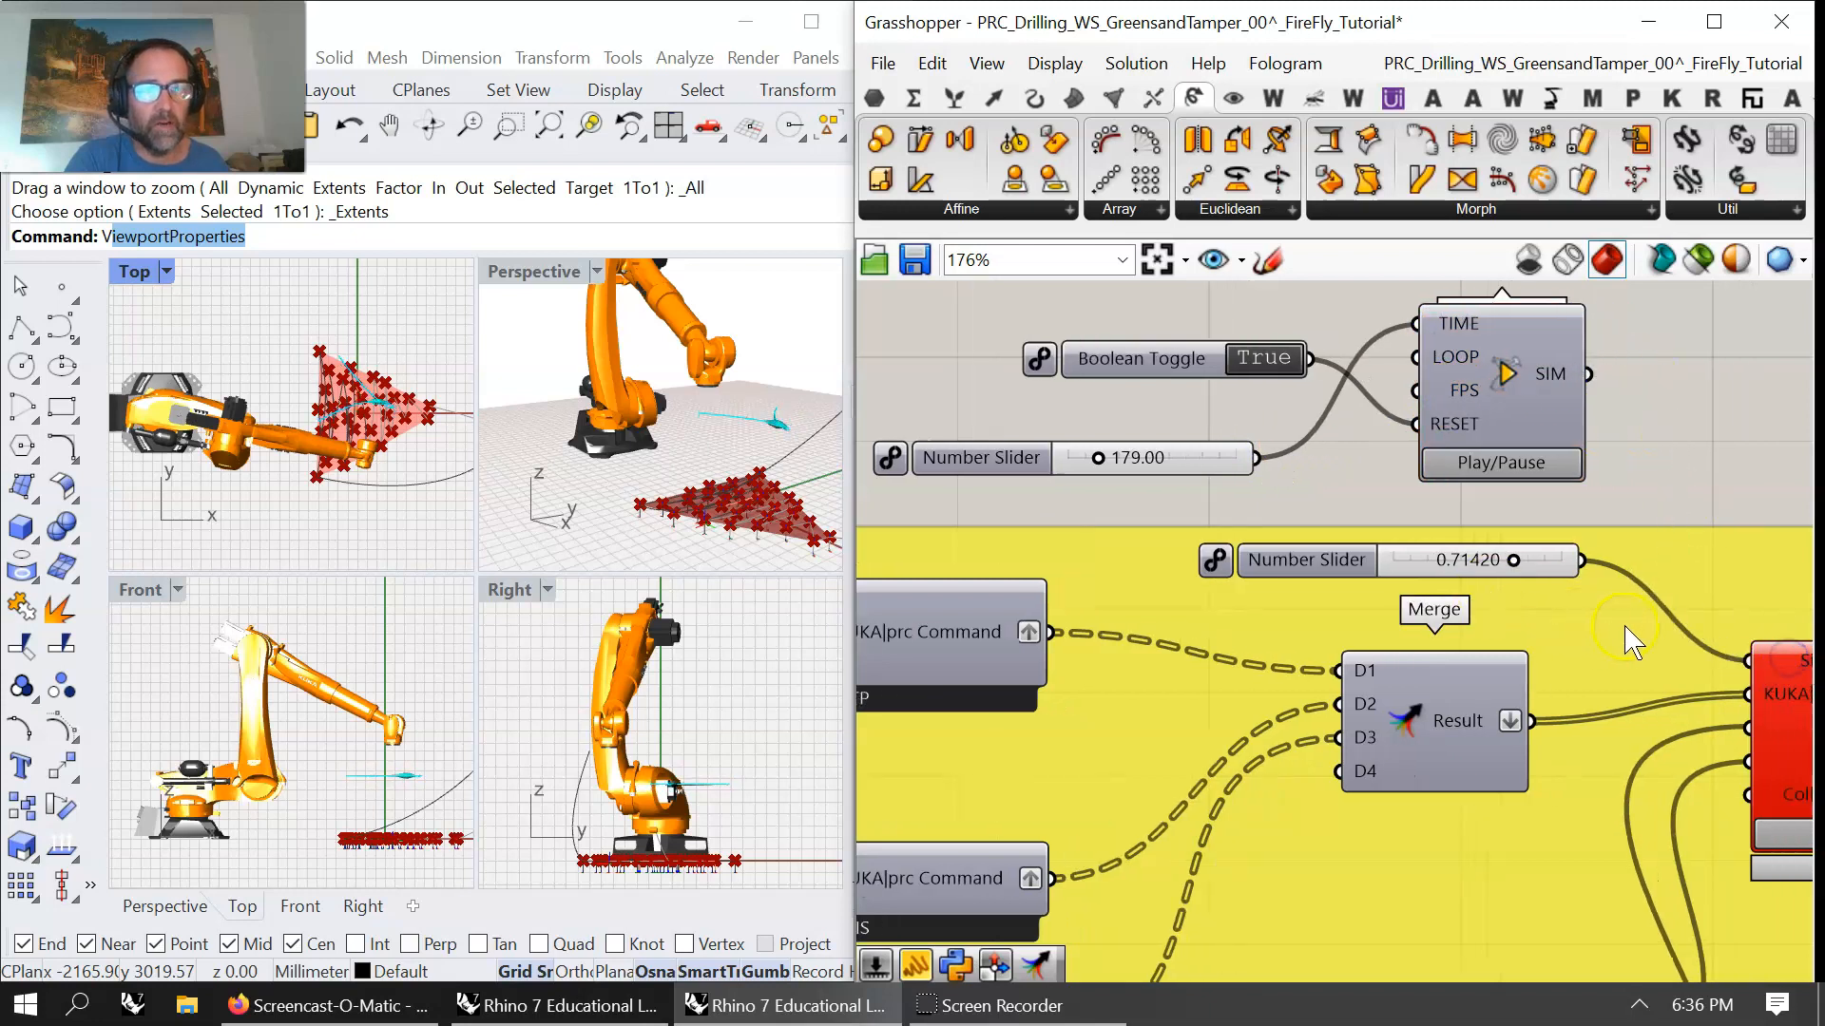
left_click_drag(1589, 374, 1751, 661)
mouse_move(1407, 563)
left_mouse_down()
mouse_move(1376, 528)
mouse_move(1379, 548)
left_mouse_up()
right_click(1600, 597)
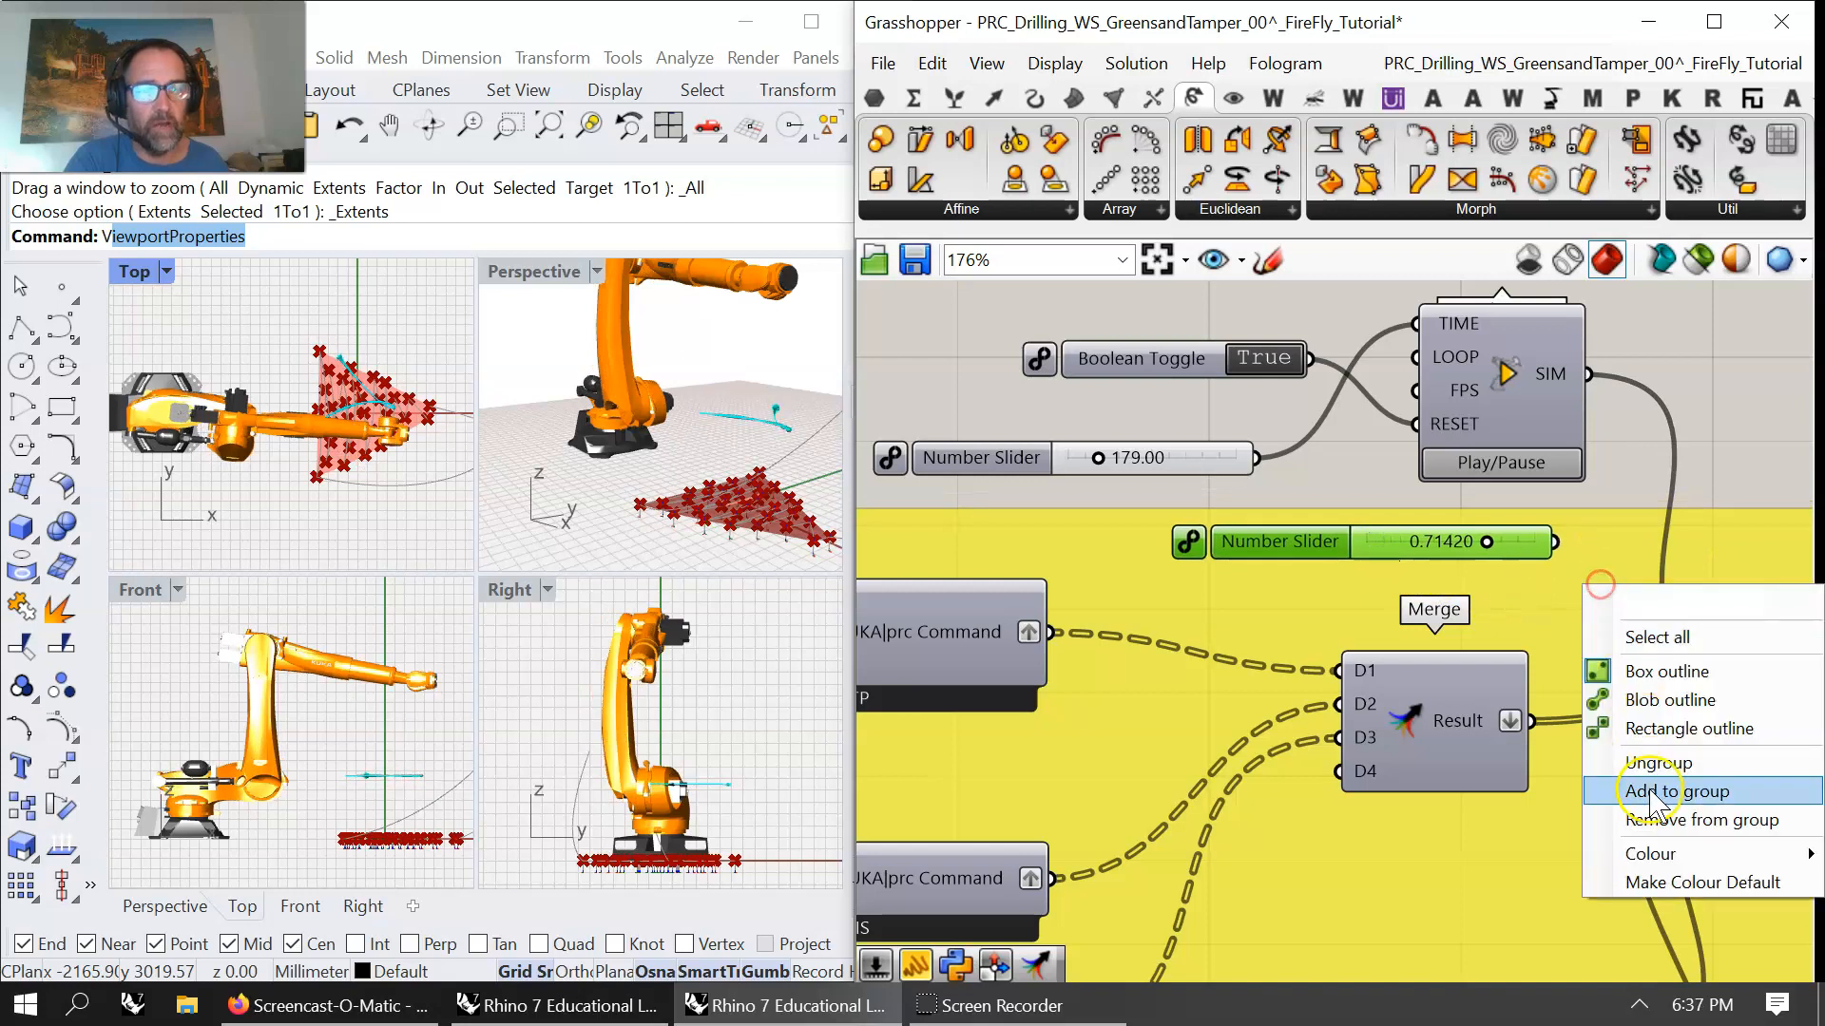
left_click(1668, 814)
left_click_drag(1372, 551, 1074, 511)
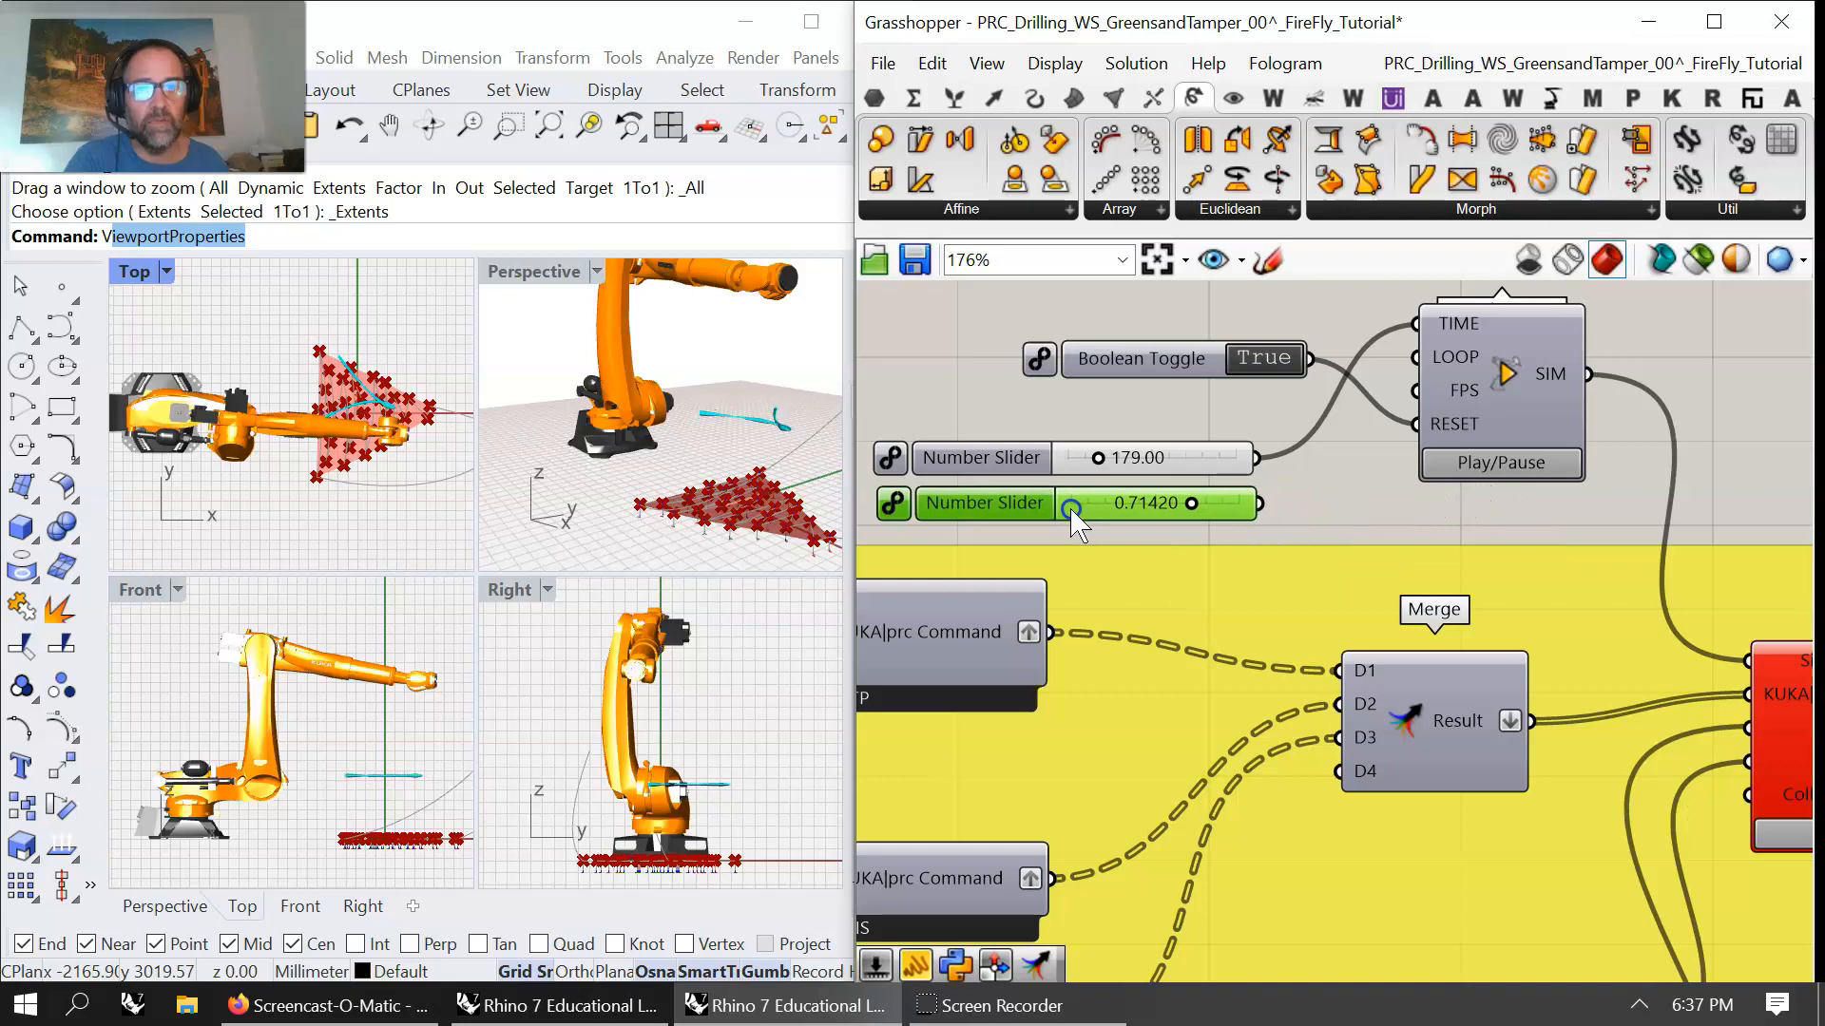
- Group the Boolean Toggle, both number sliders and the Play component, and move the group up, clear of the yellow group
scroll(1335, 433, "down", 3)
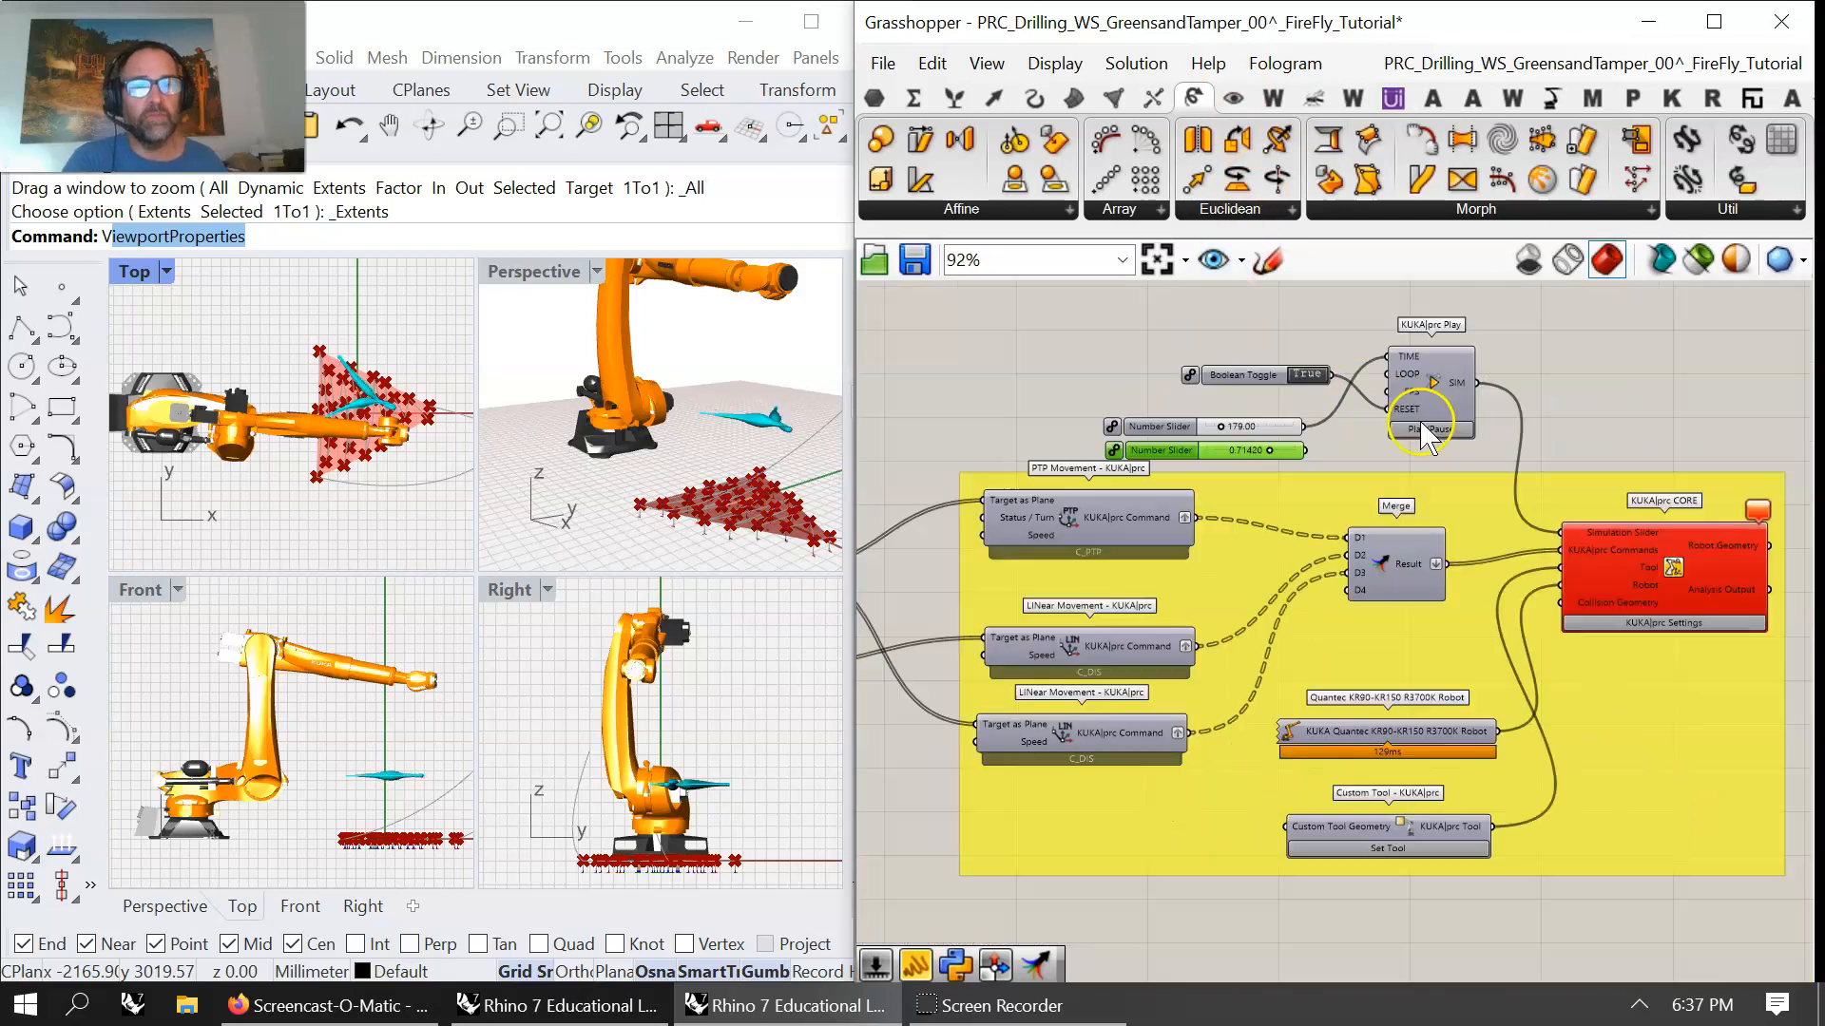
left_click_drag(1570, 454, 1235, 316)
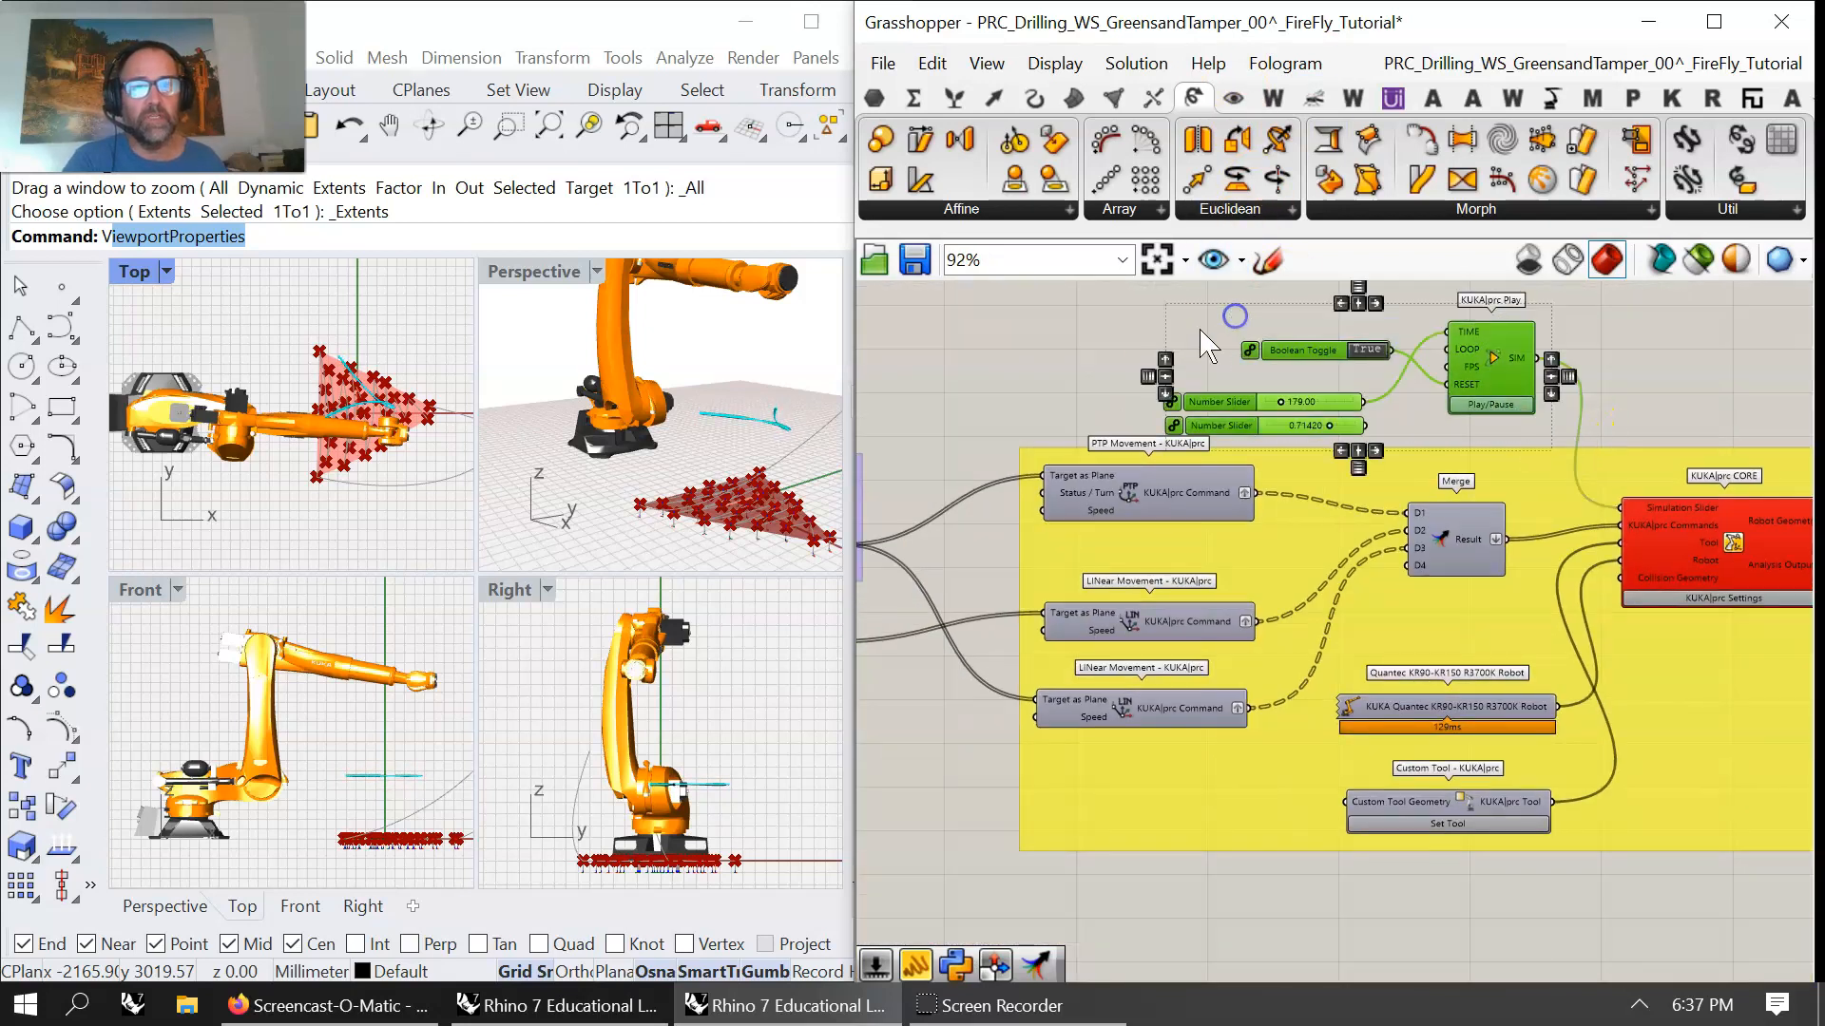
right_click(1094, 347)
left_click(1160, 522)
left_click(1404, 328)
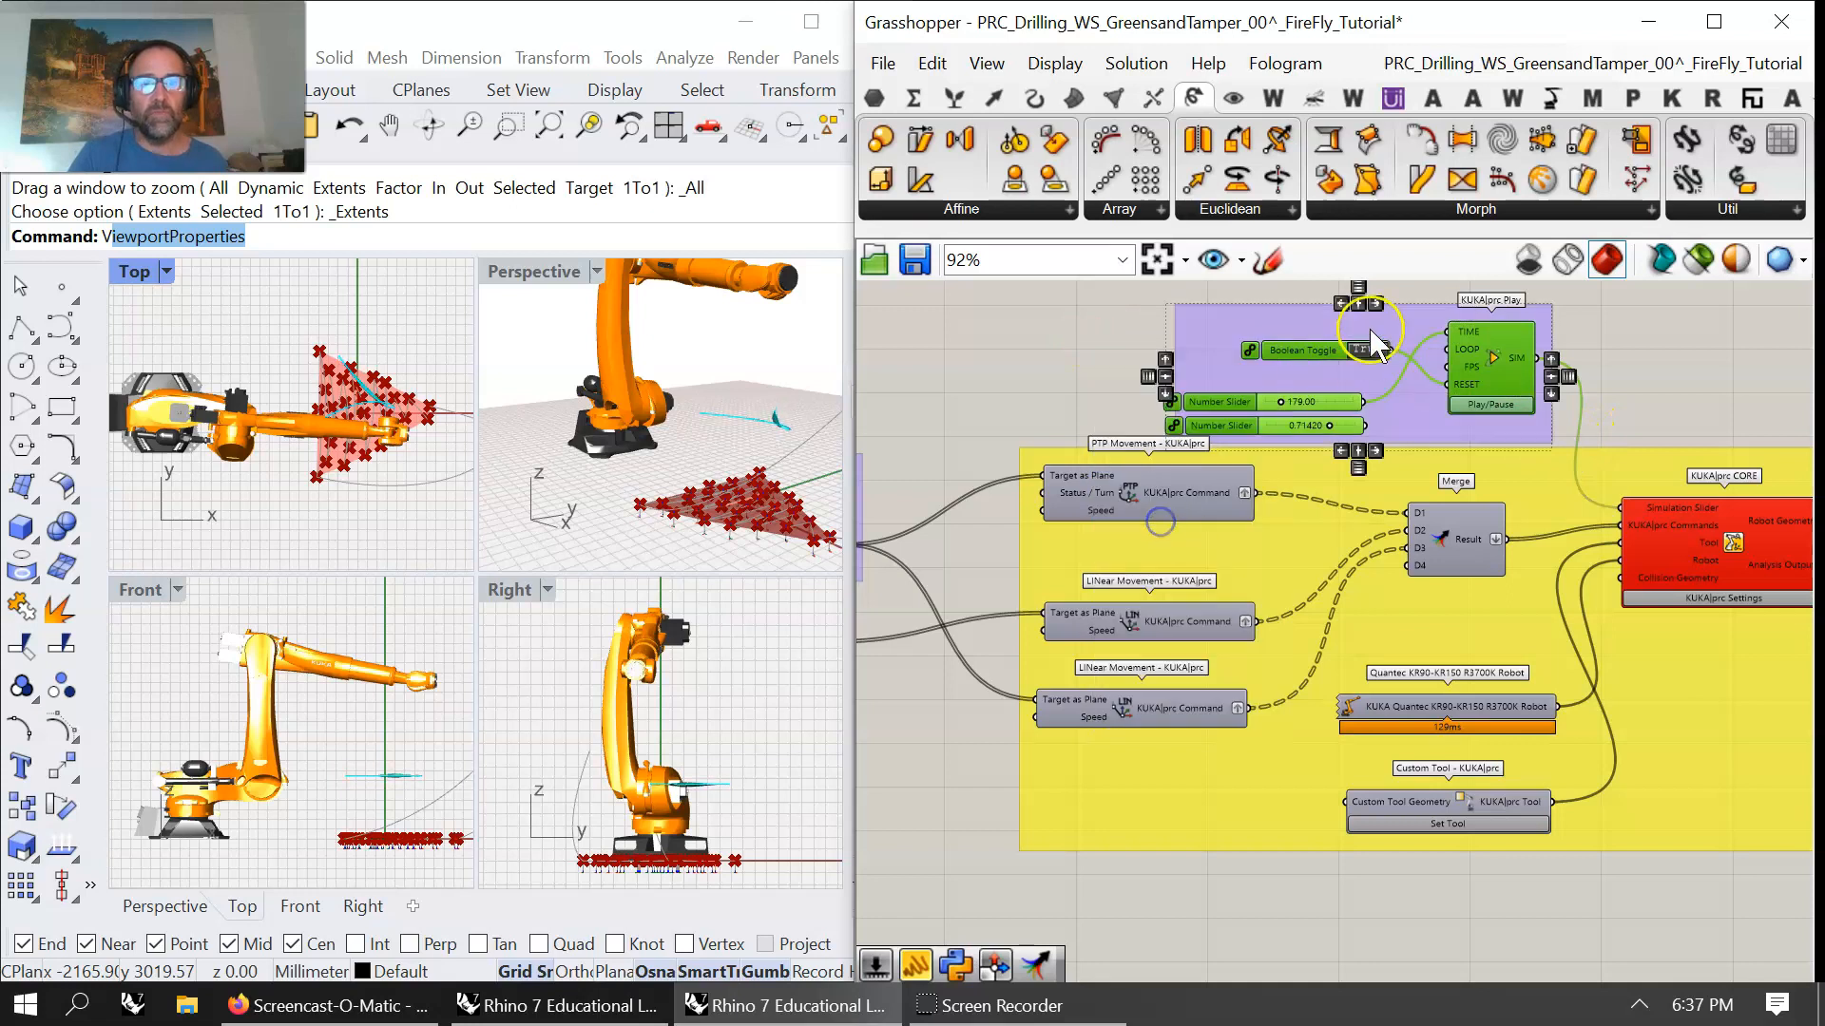
left_click_drag(1405, 328, 1336, 297)
right_click_drag(1350, 466, 1161, 594)
left_click_drag(1167, 498, 1099, 403)
right_click_drag(1155, 510, 1409, 398)
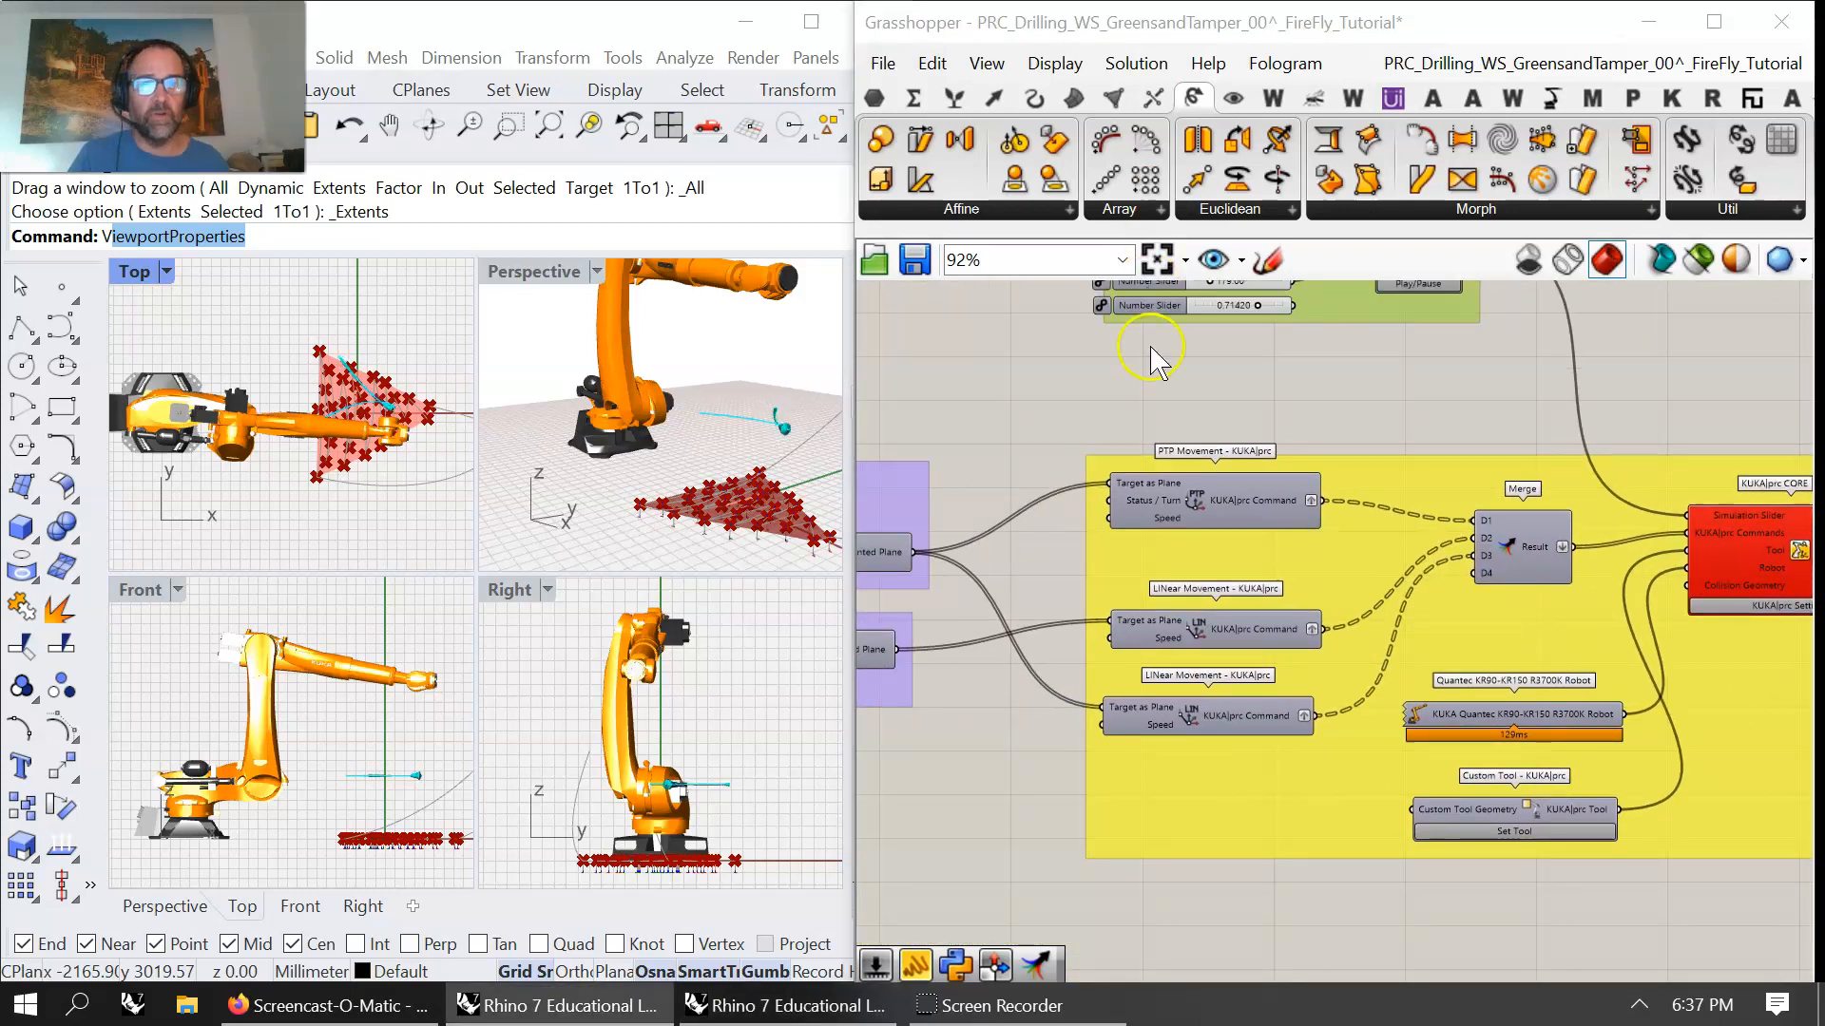
- Copy the Get Face Normals label above the Play component and add the copy to that component's group
scroll(1091, 485, "down", 5)
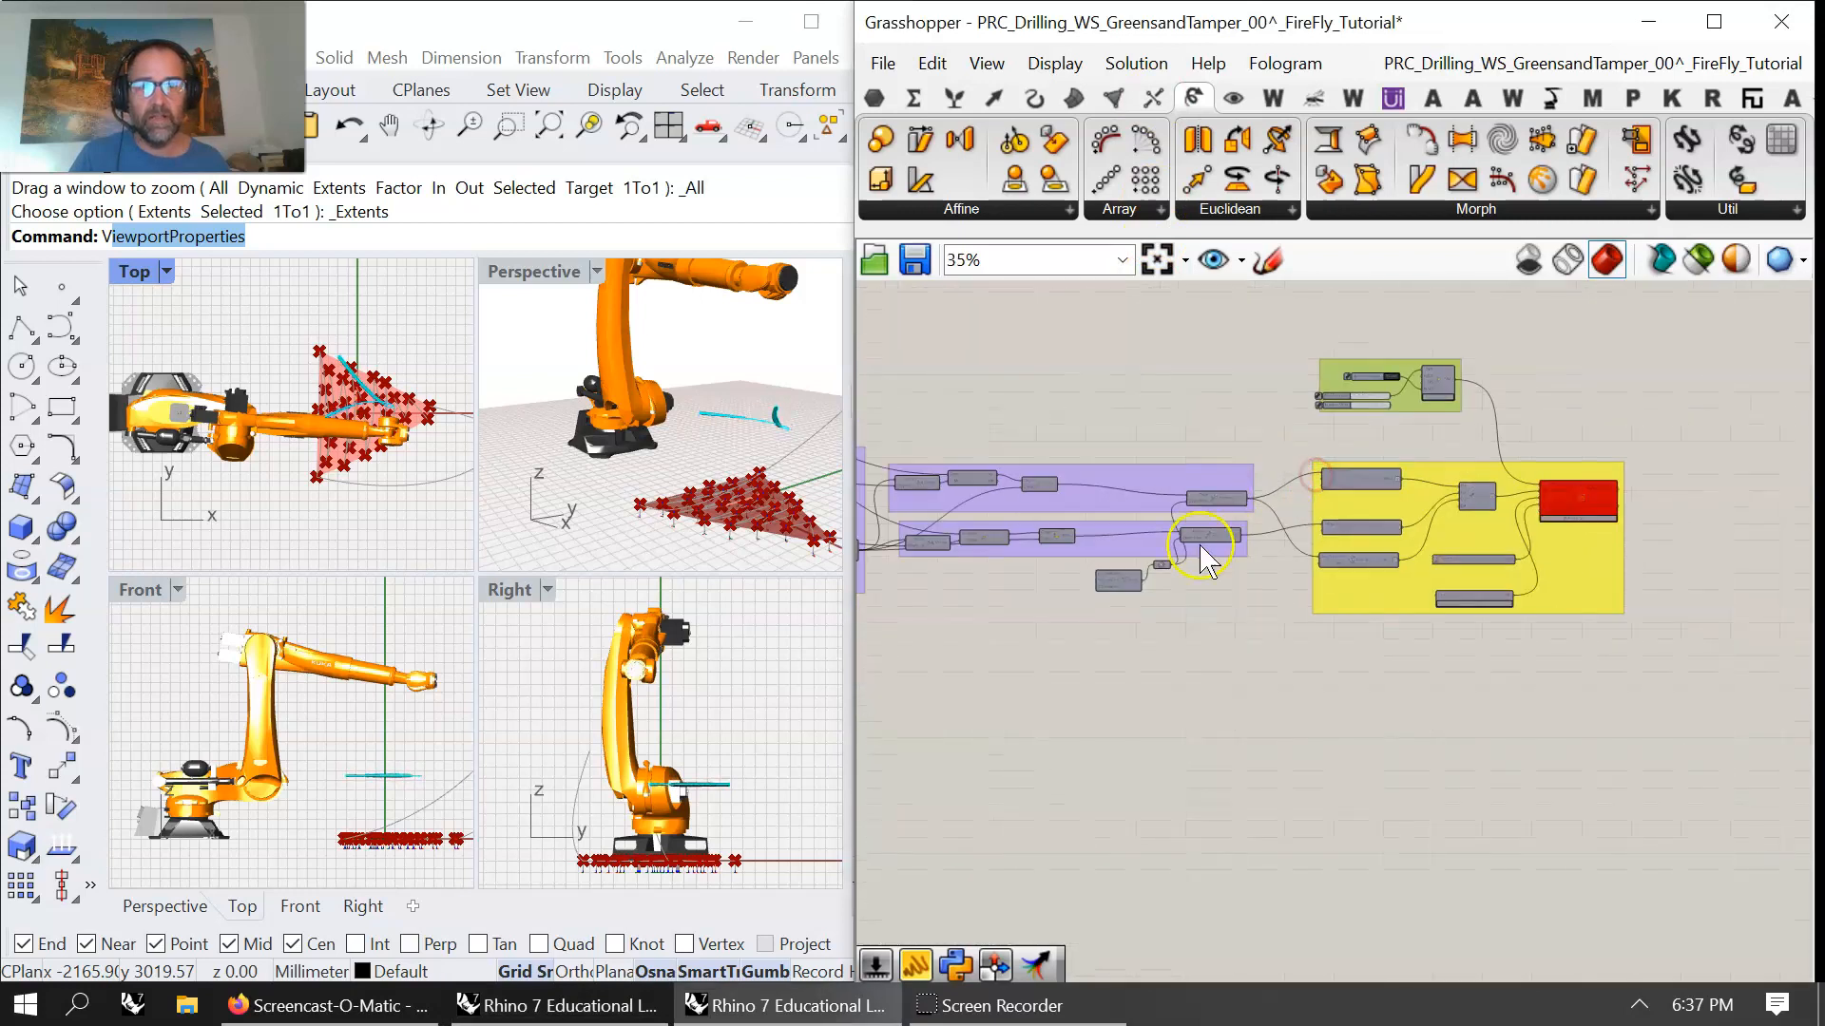
left_click(1036, 591)
left_click_drag(1044, 589, 1701, 466)
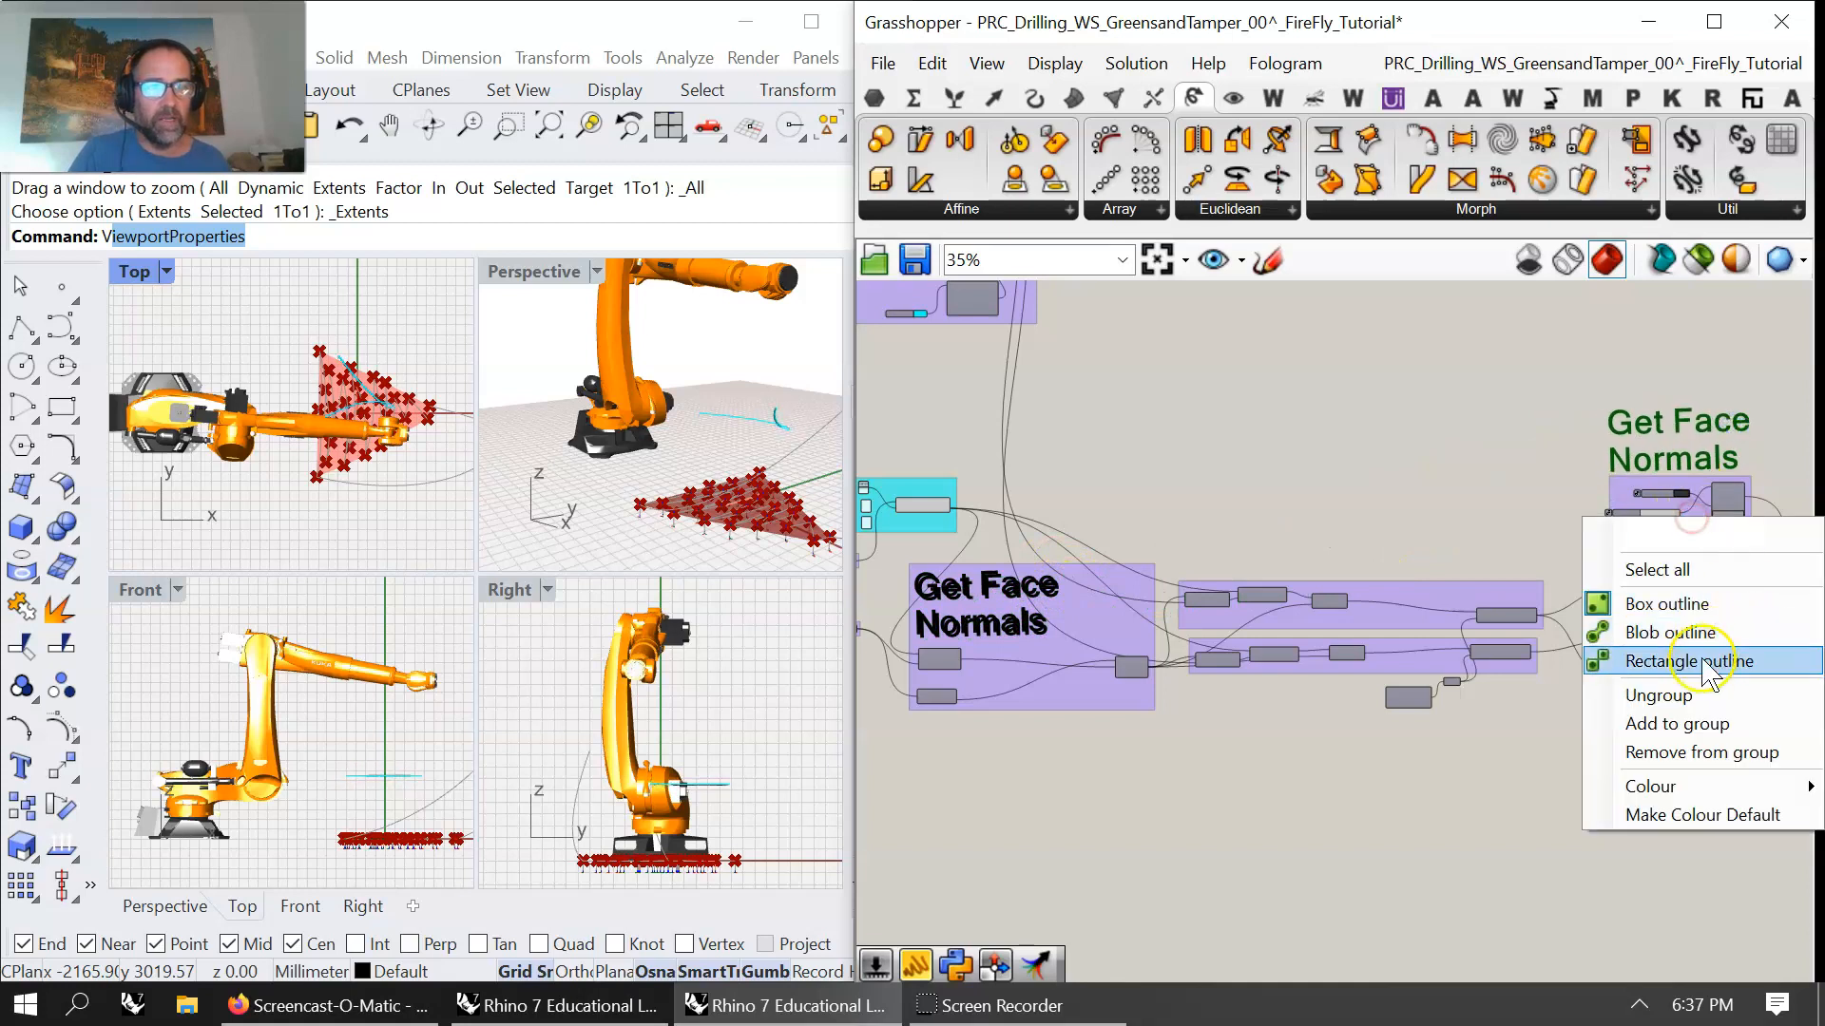
left_click(1700, 727)
left_click(1665, 487)
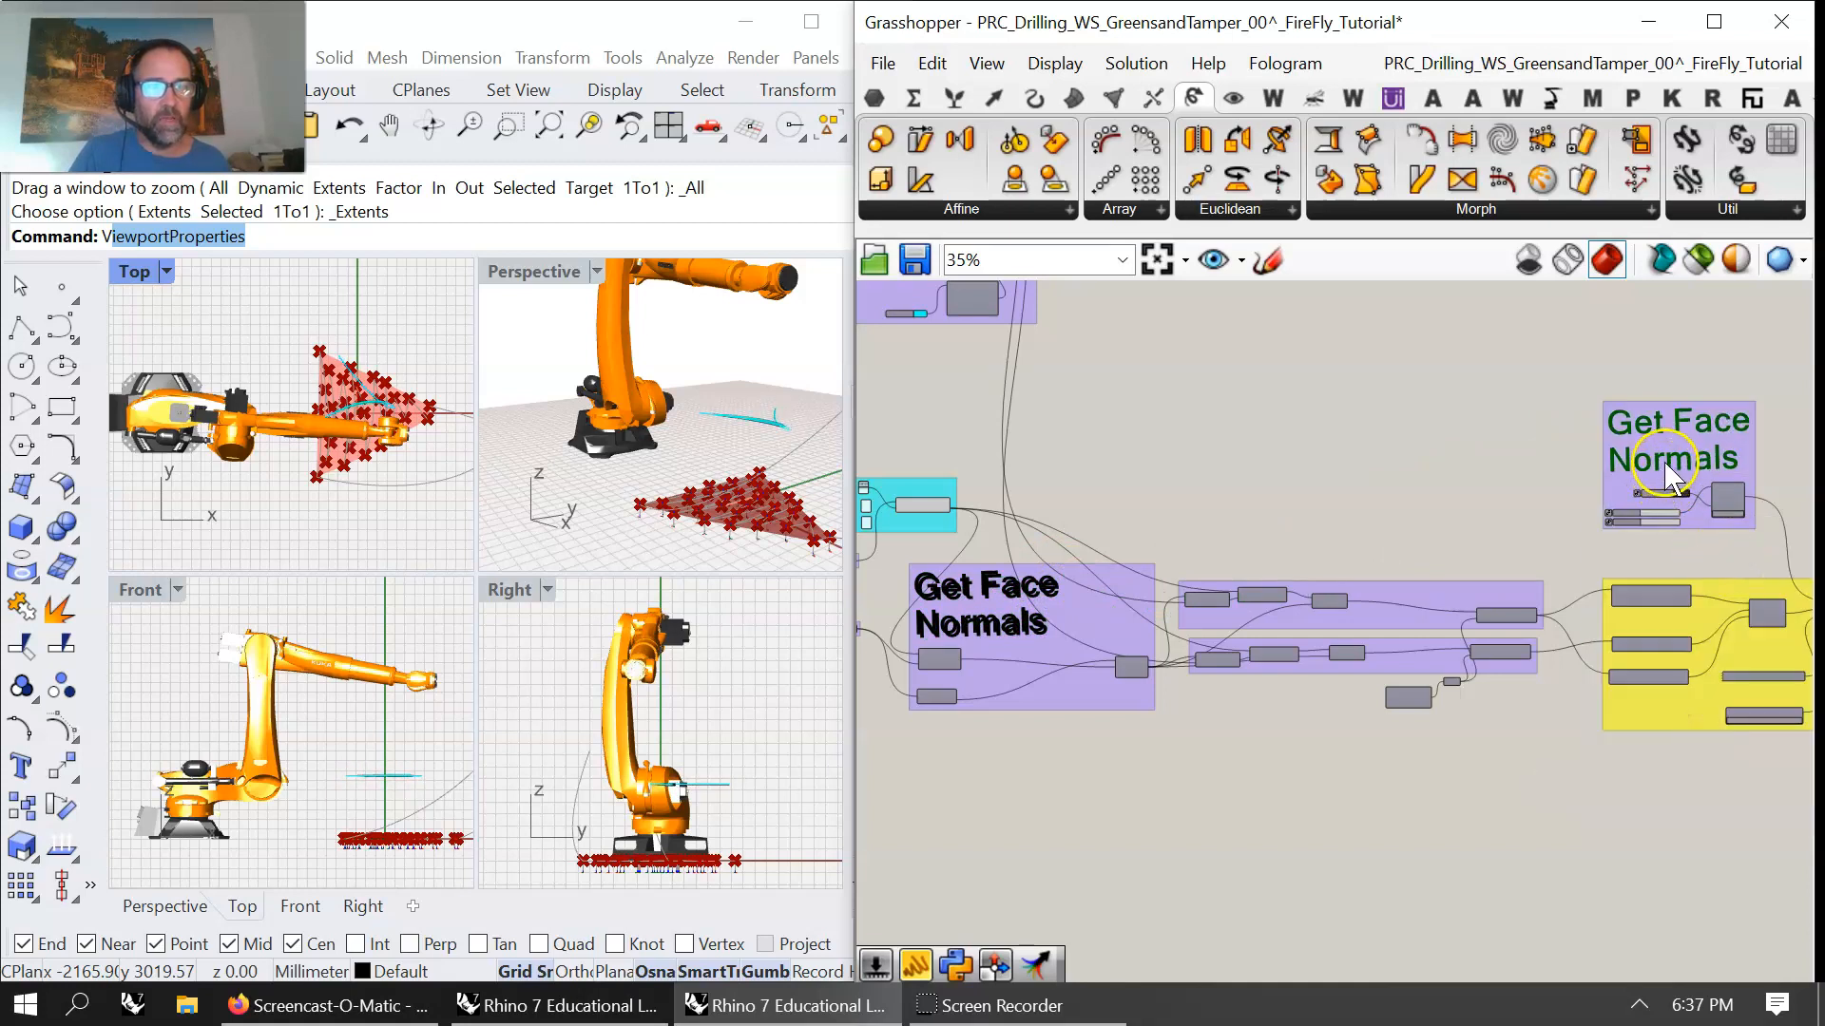
- Change the copied label's text to "Time Sim" and position it closely above the sliders in its group
double_click(1669, 471)
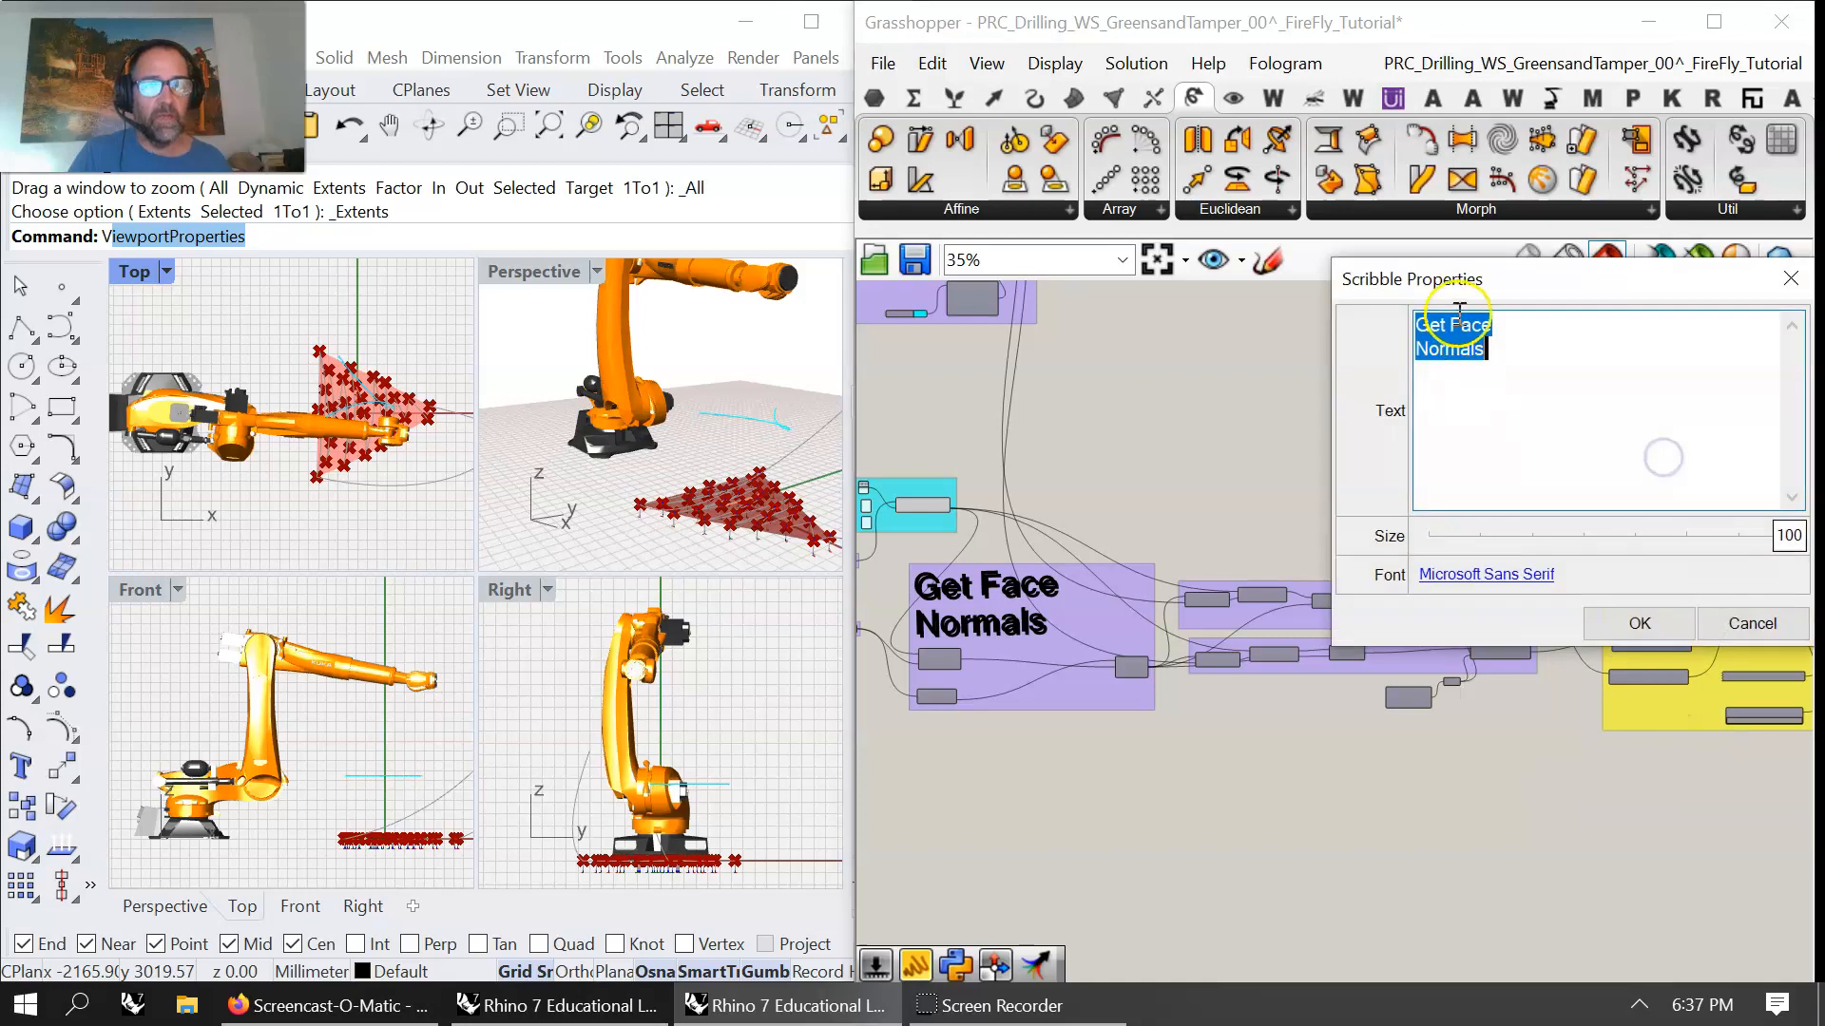
type("Time")
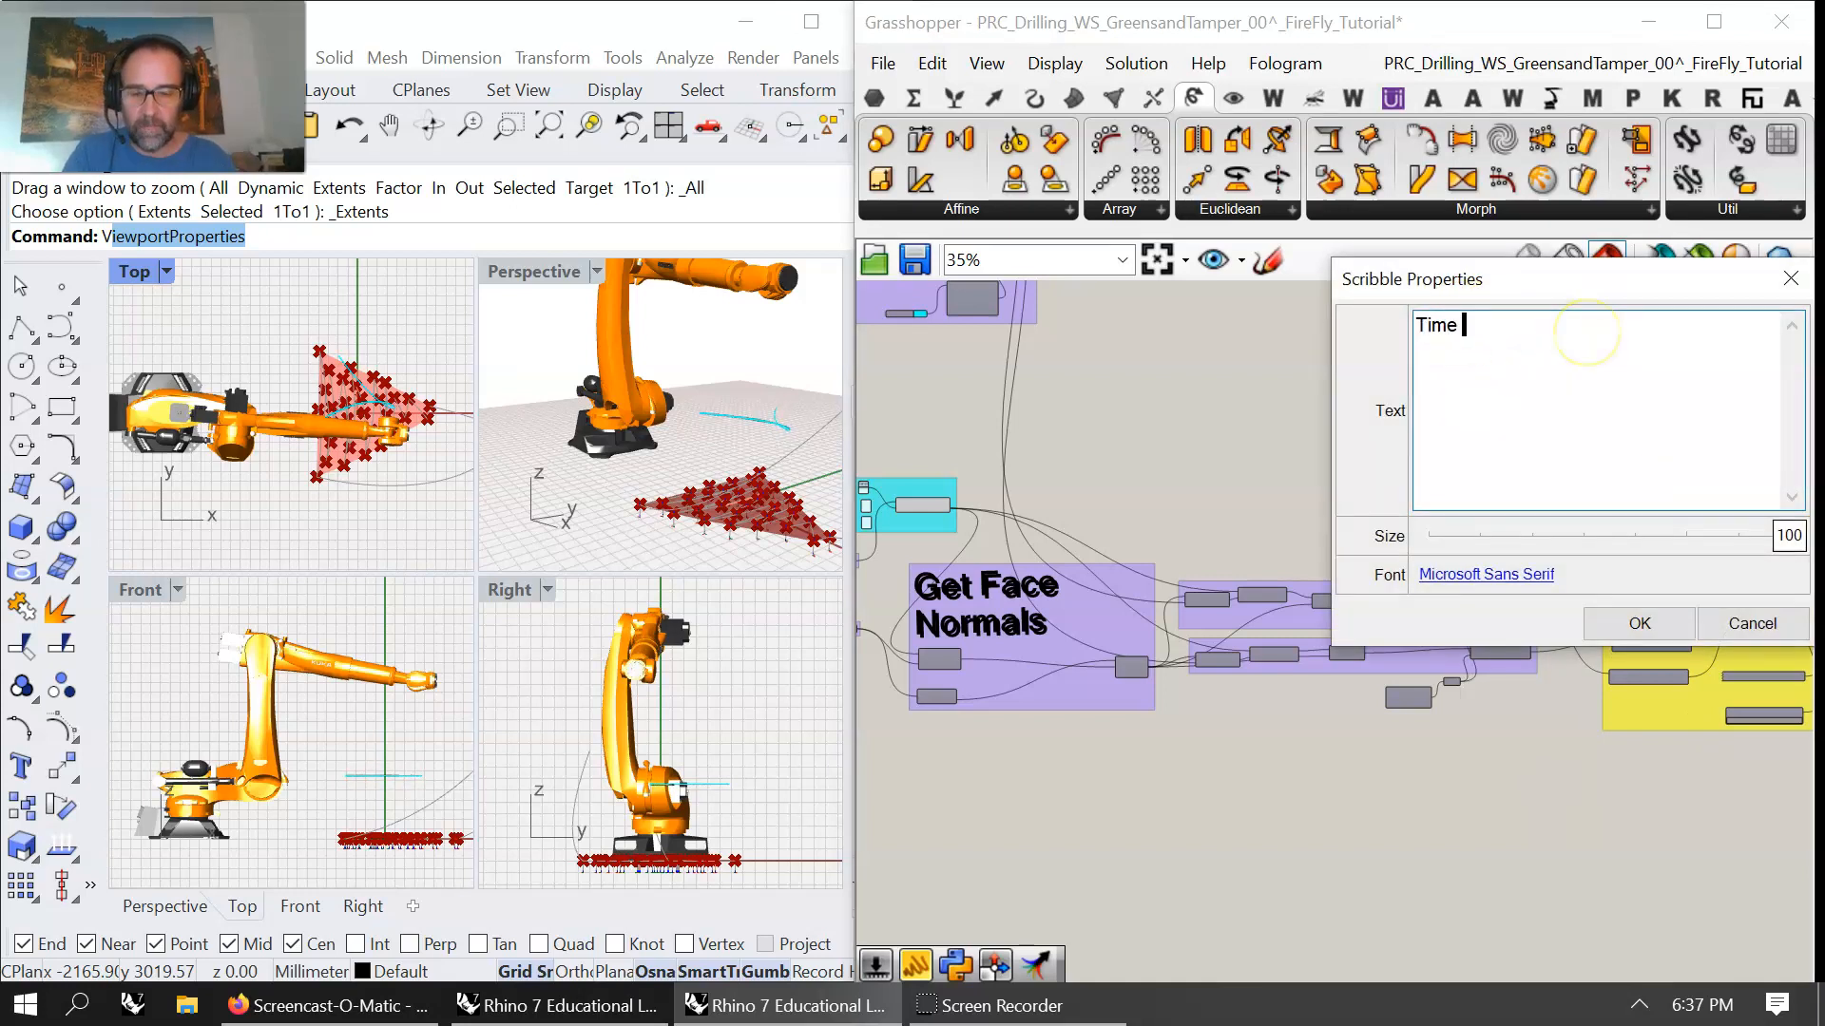
type(" Sim")
left_click(1638, 621)
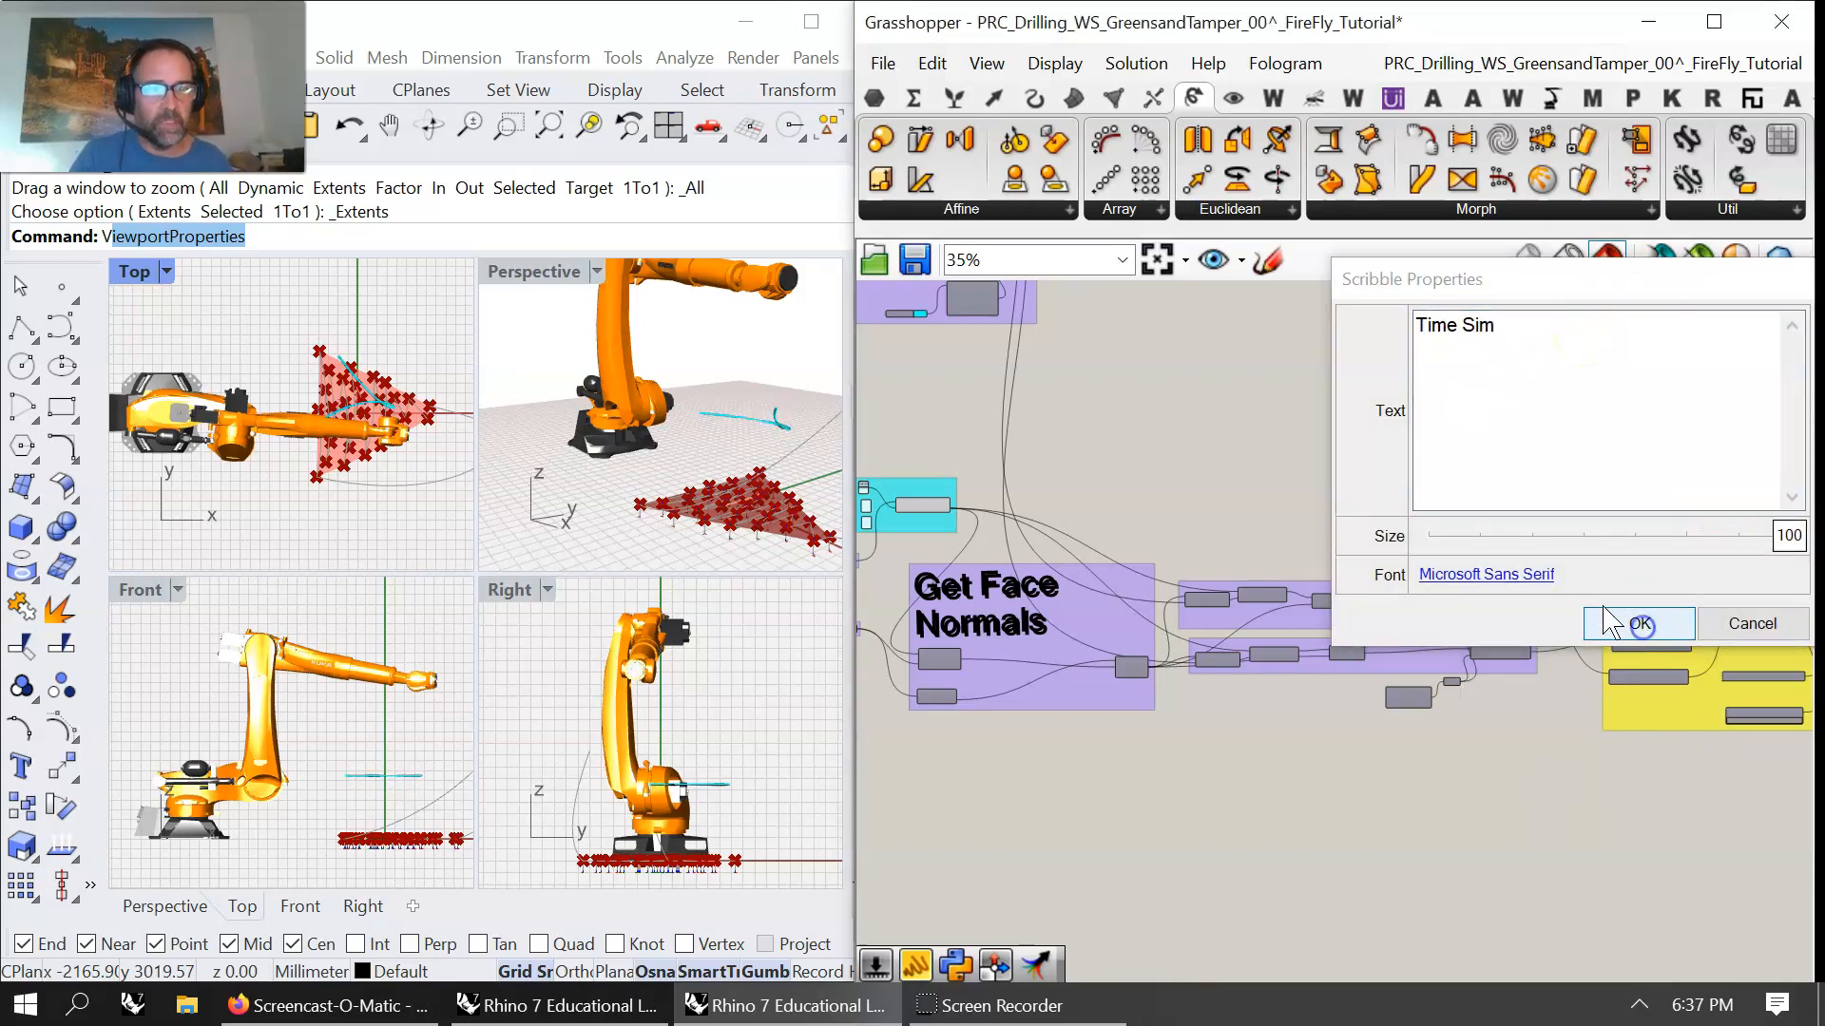
left_click_drag(1680, 452, 1684, 497)
- Copy the Get Face Normals label onto the yellow robot group and add the copy to that group
mouse_move(958, 627)
left_mouse_down("alt")
mouse_move(1245, 670)
mouse_move(1682, 635)
mouse_move(1687, 599)
left_mouse_up("alt")
right_click(1700, 708)
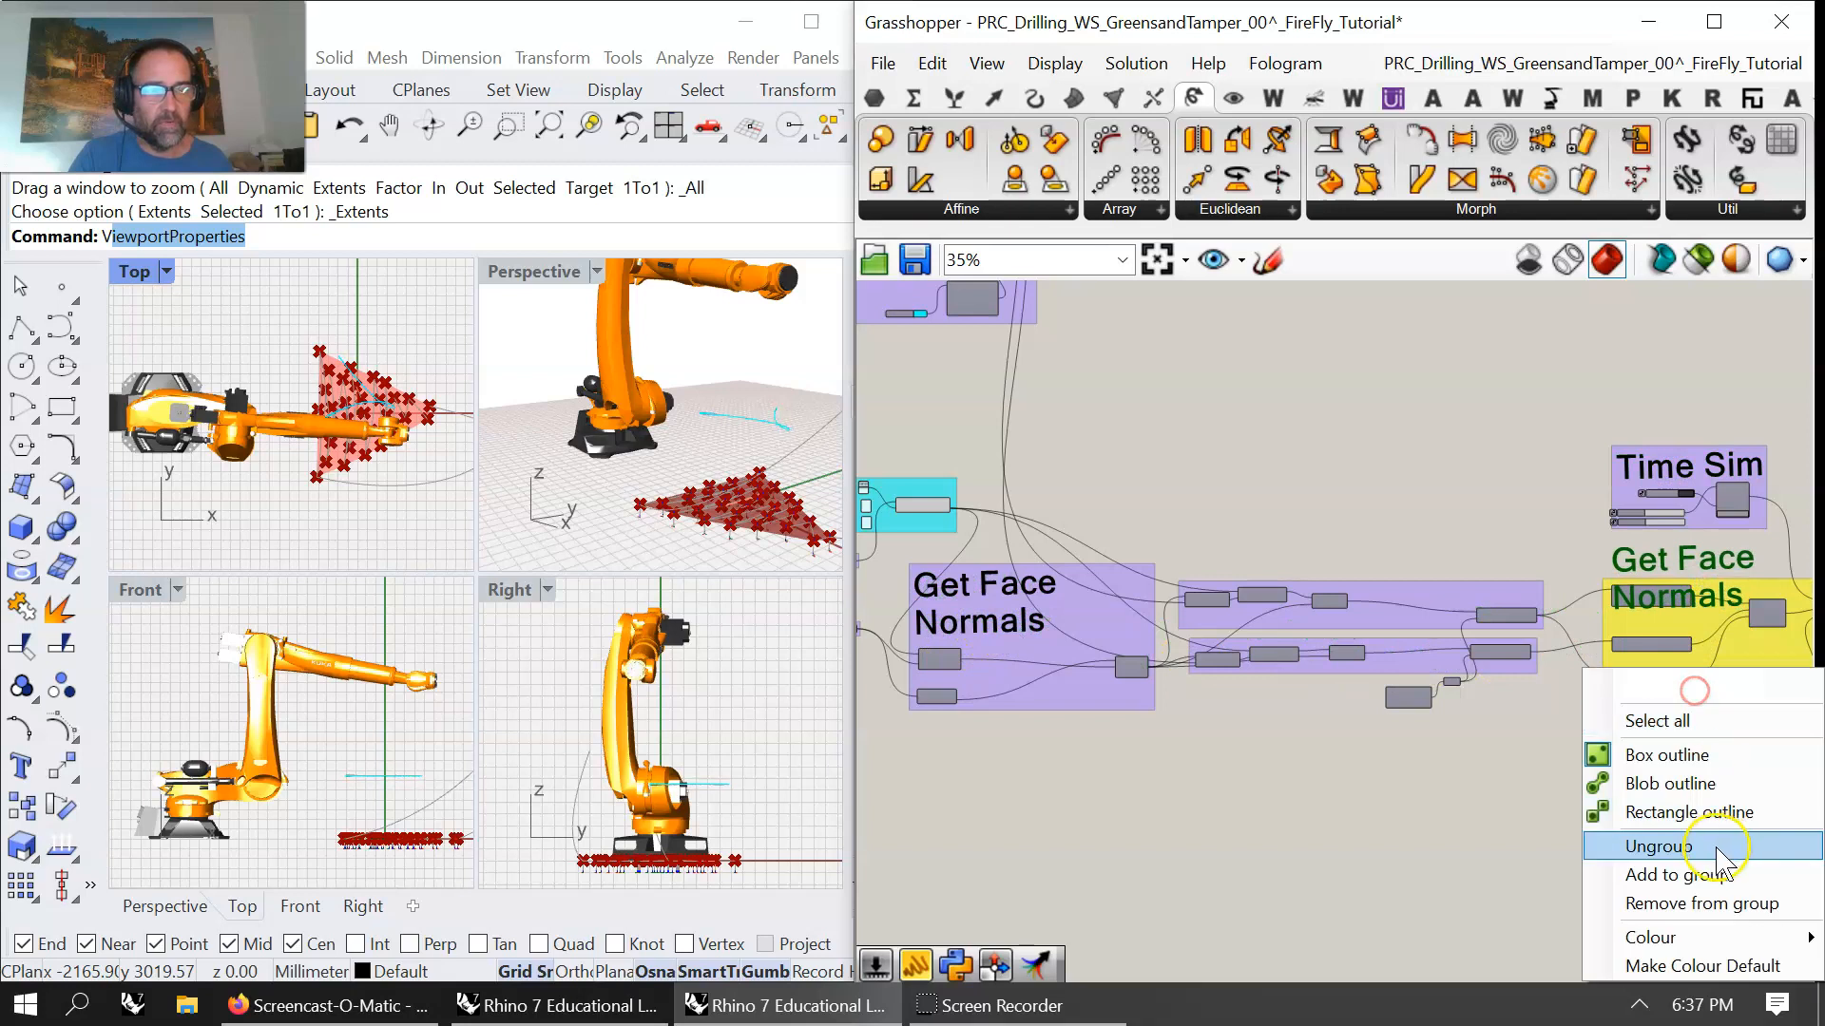
left_click(1685, 866)
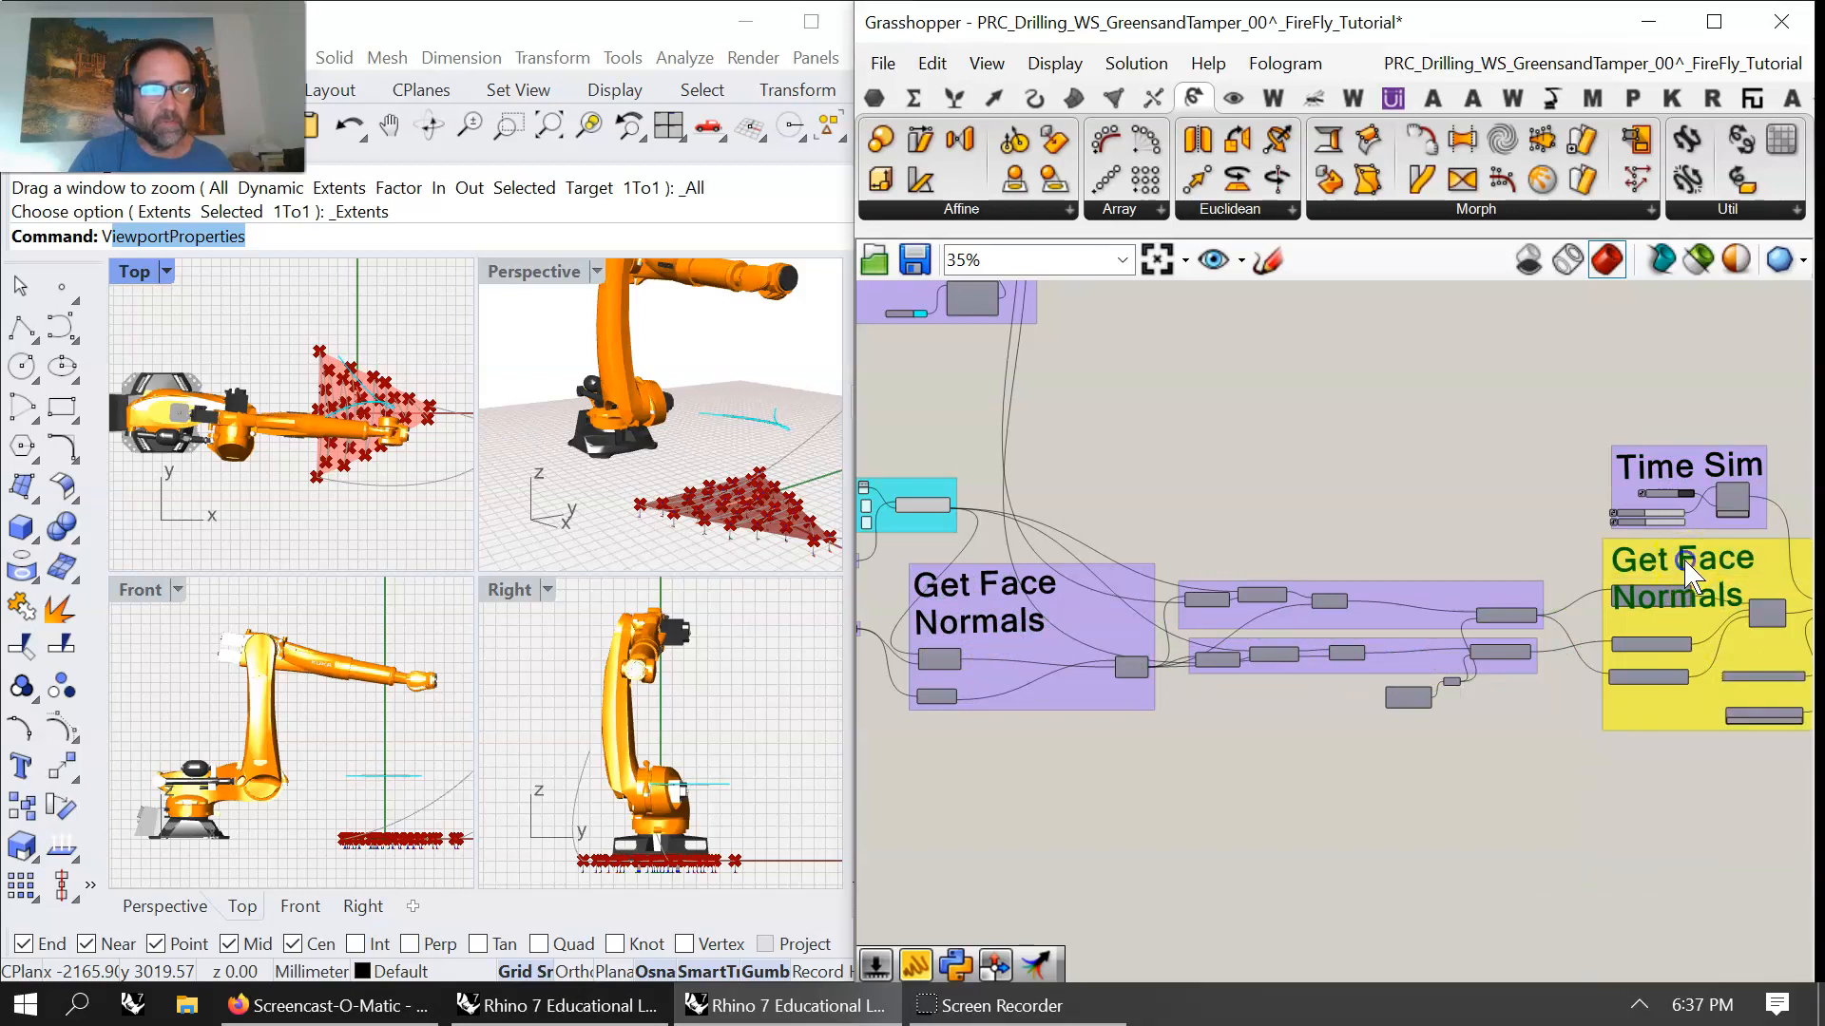
- Change the yellow group's label text to "KUKA|prc" and nudge the group slightly
double_click(1685, 570)
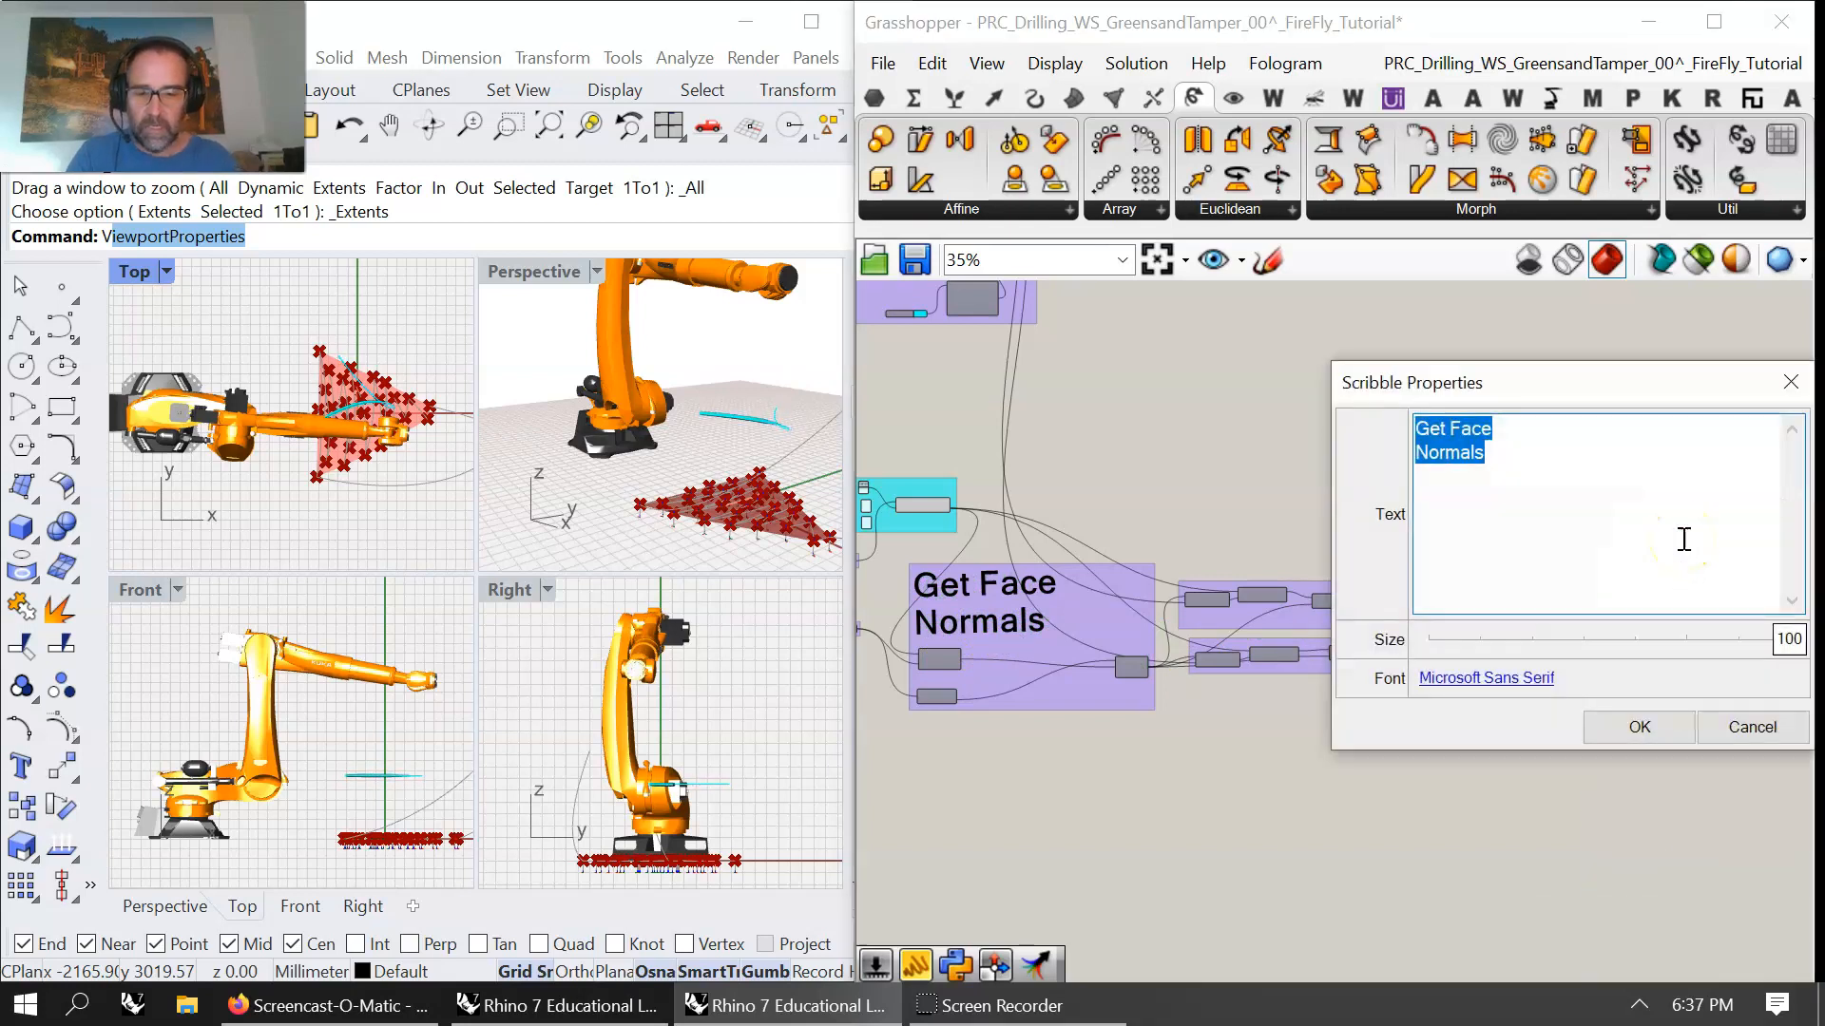
type("KUKA|prc")
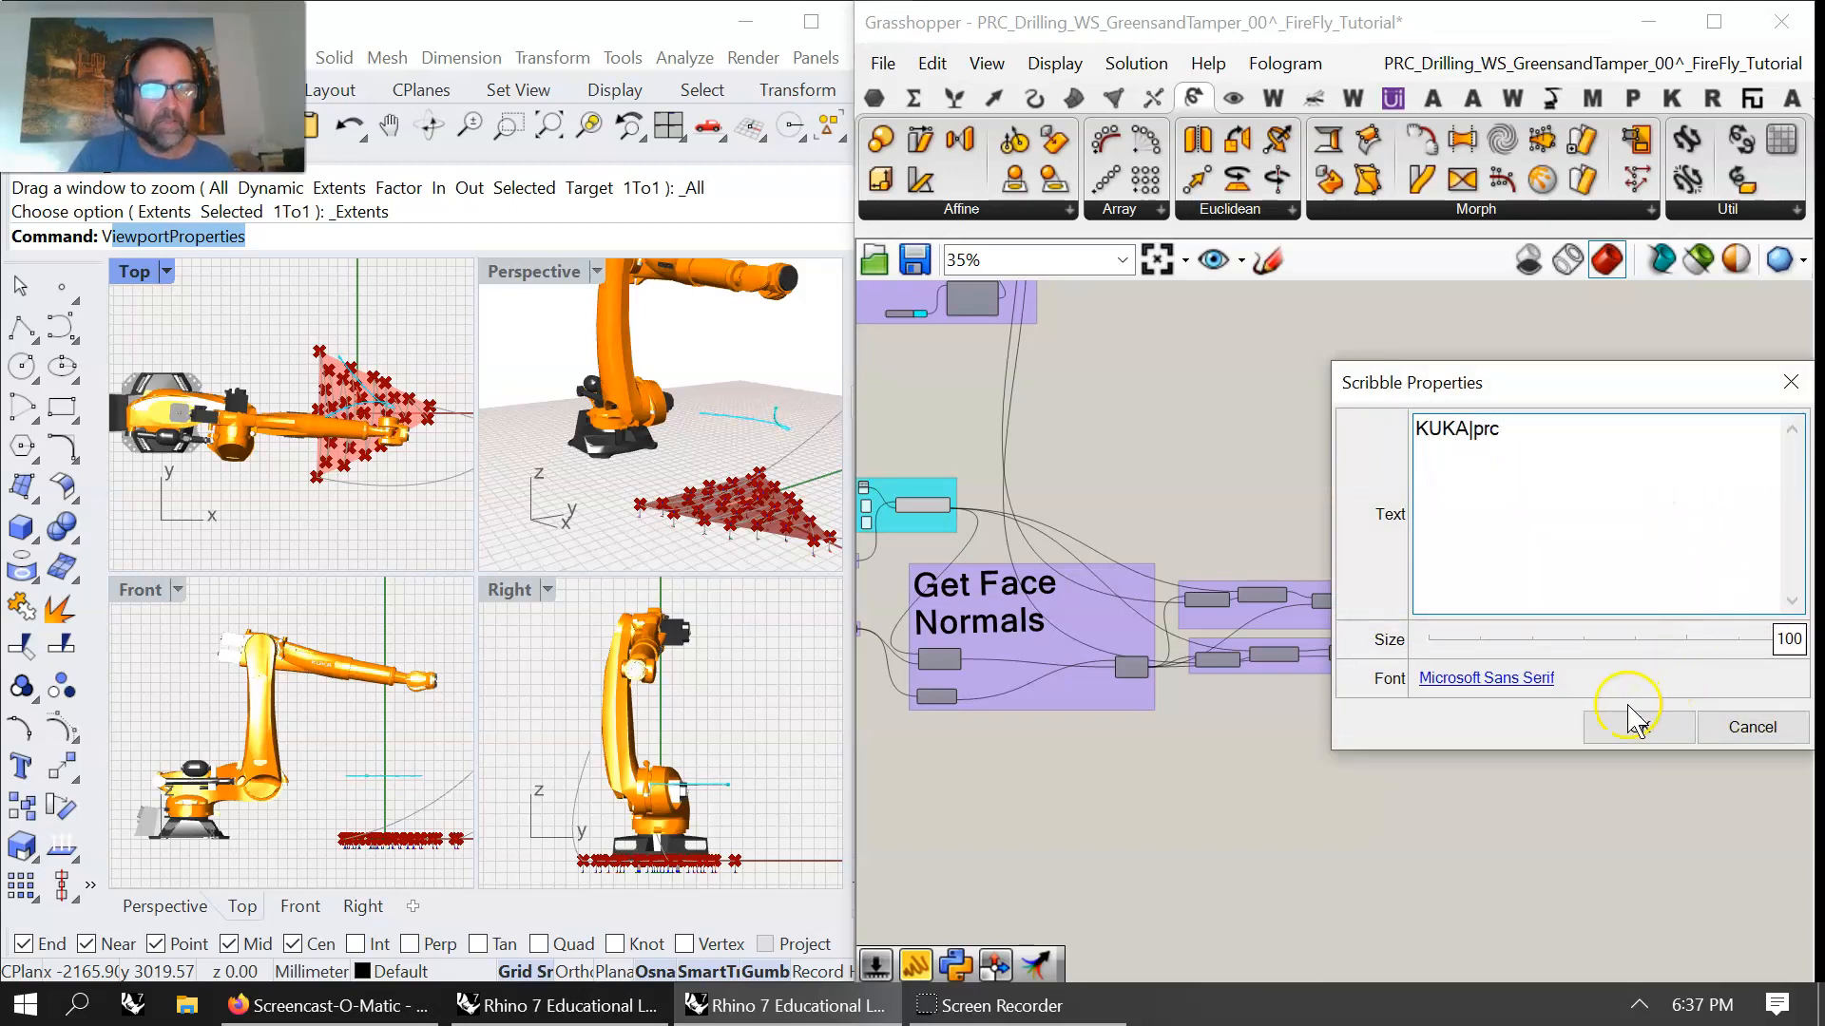
left_click(1632, 719)
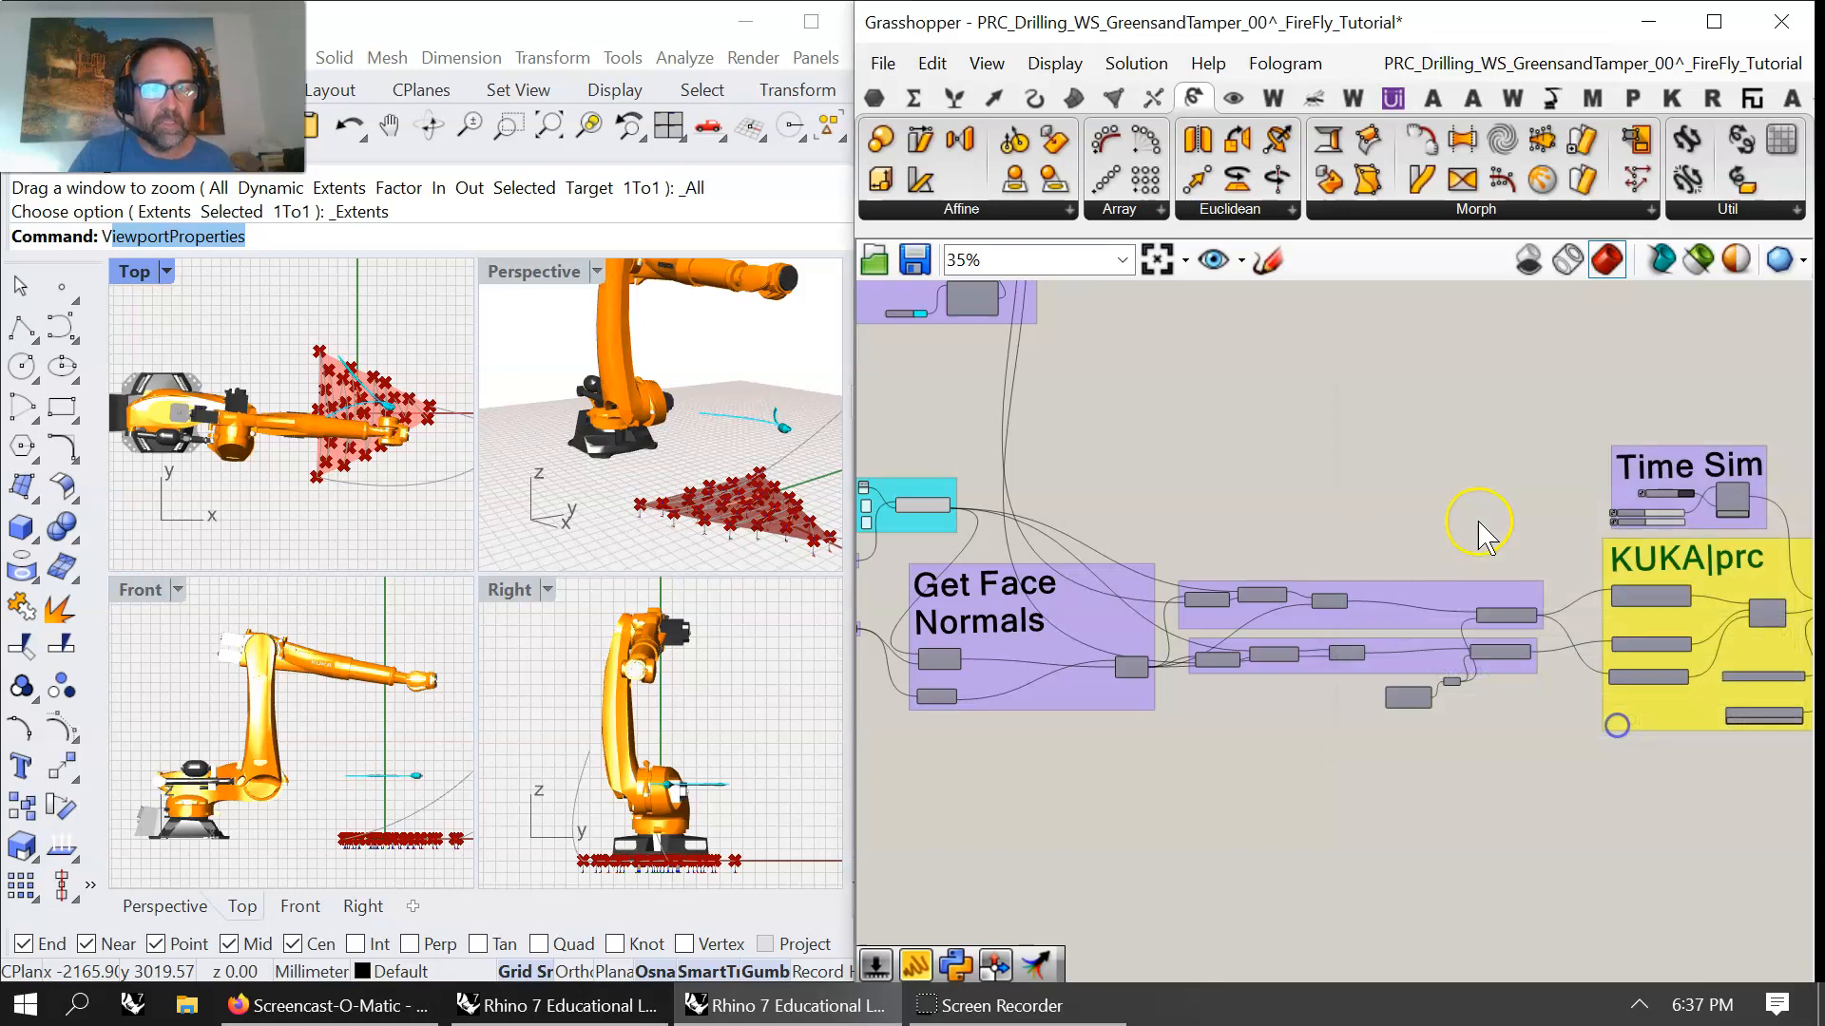
left_click_drag(1685, 627, 1691, 625)
- Wire the KUKA|prc CORE's Robot Geometry output to the component at the far end of the FologramAR group
right_click_drag(1680, 810, 1285, 810)
scroll(1504, 585, "up", 3)
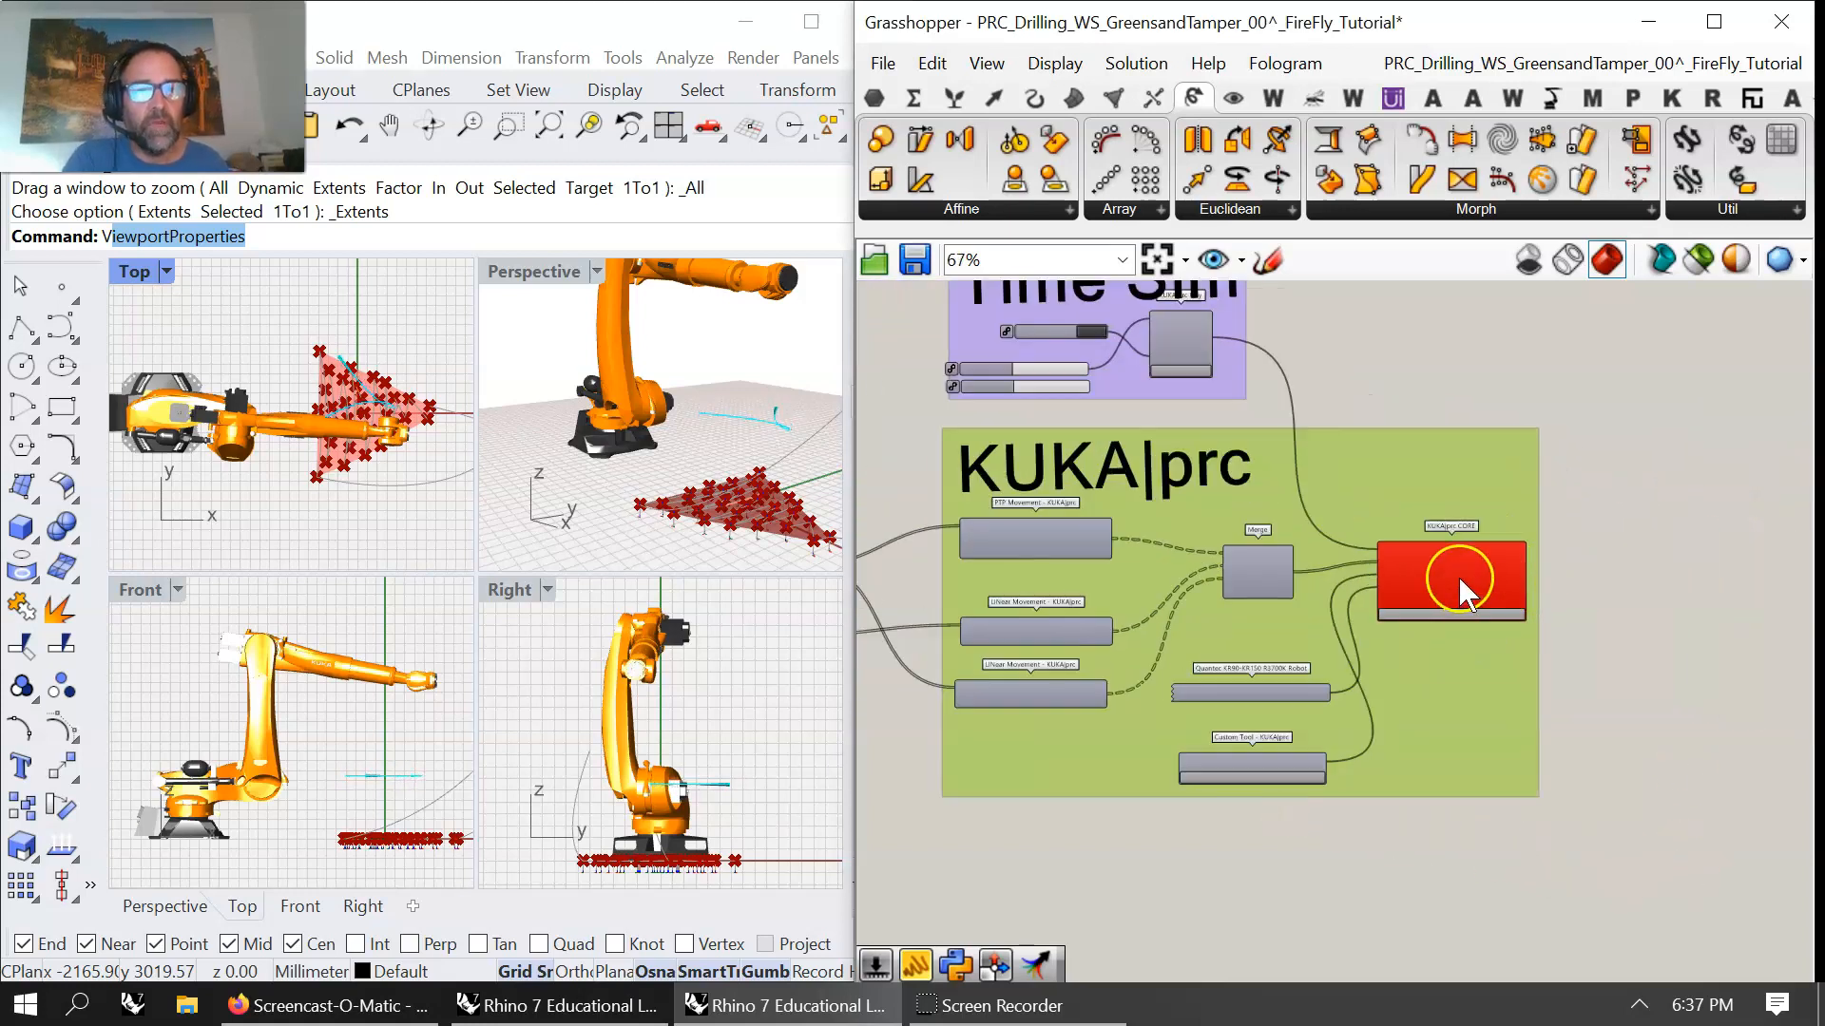
left_click(1458, 576)
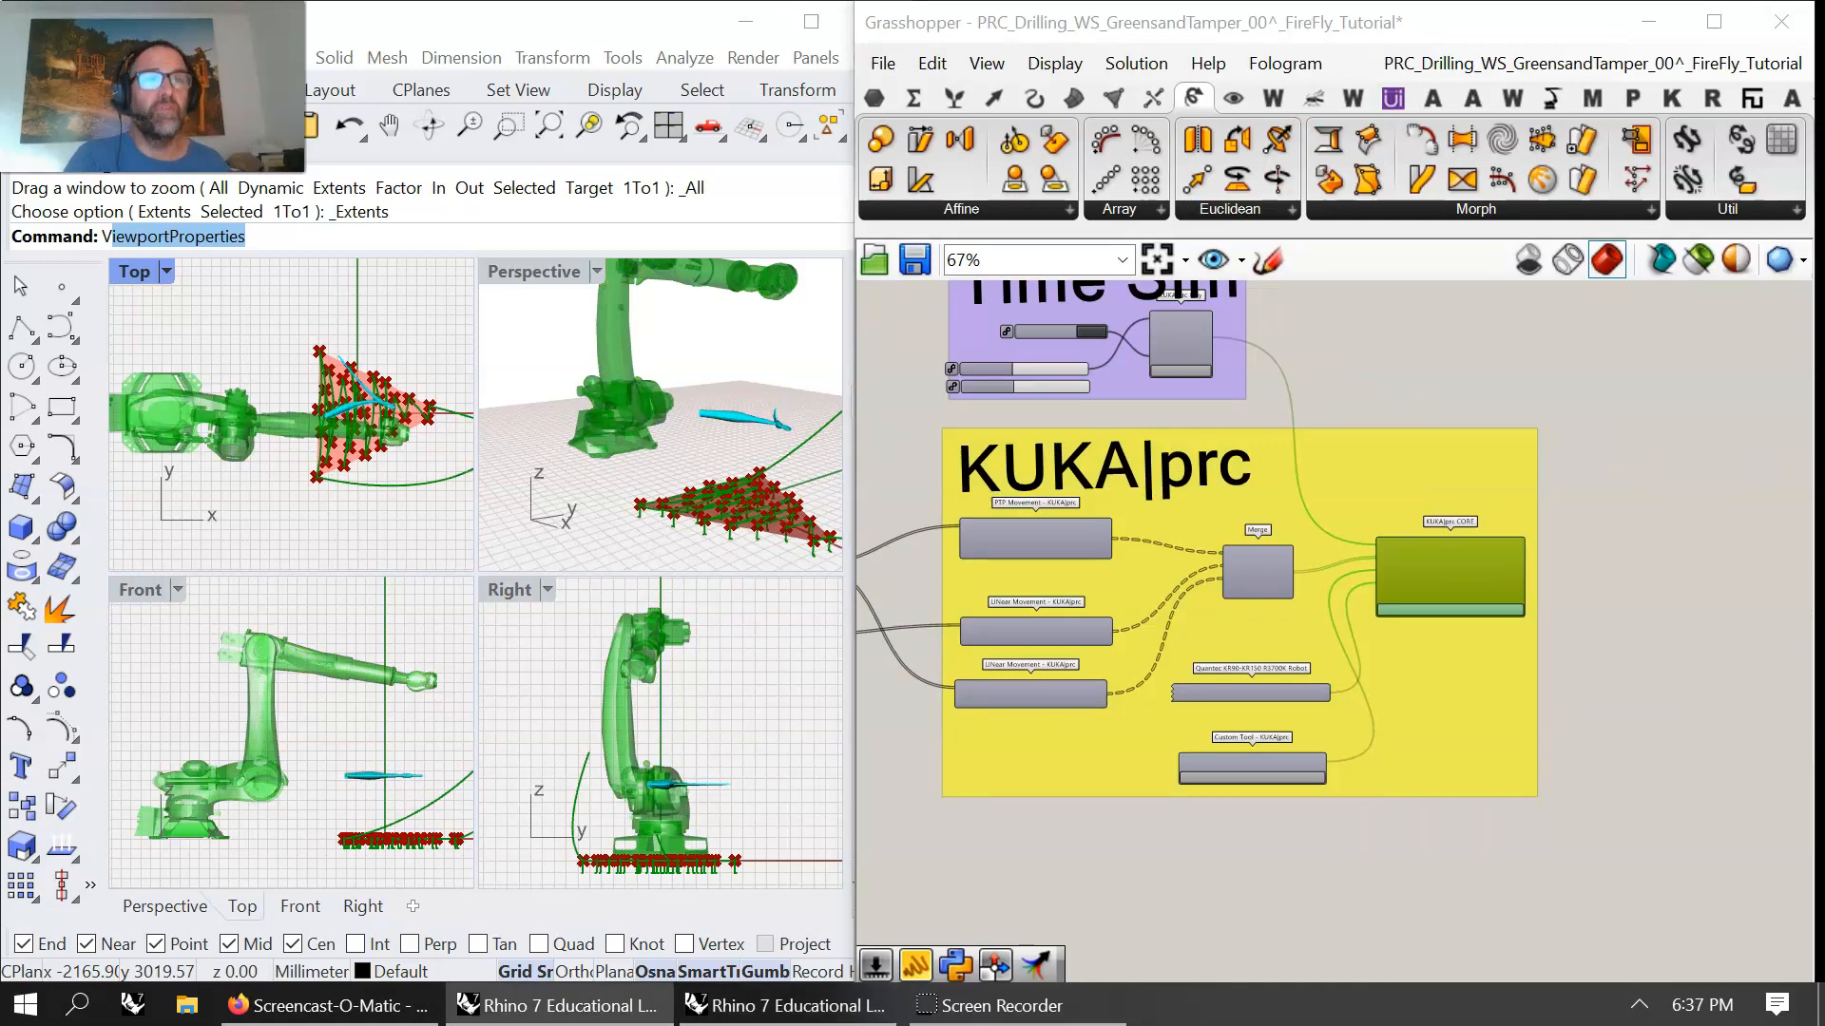
scroll(1433, 712, "up", 4)
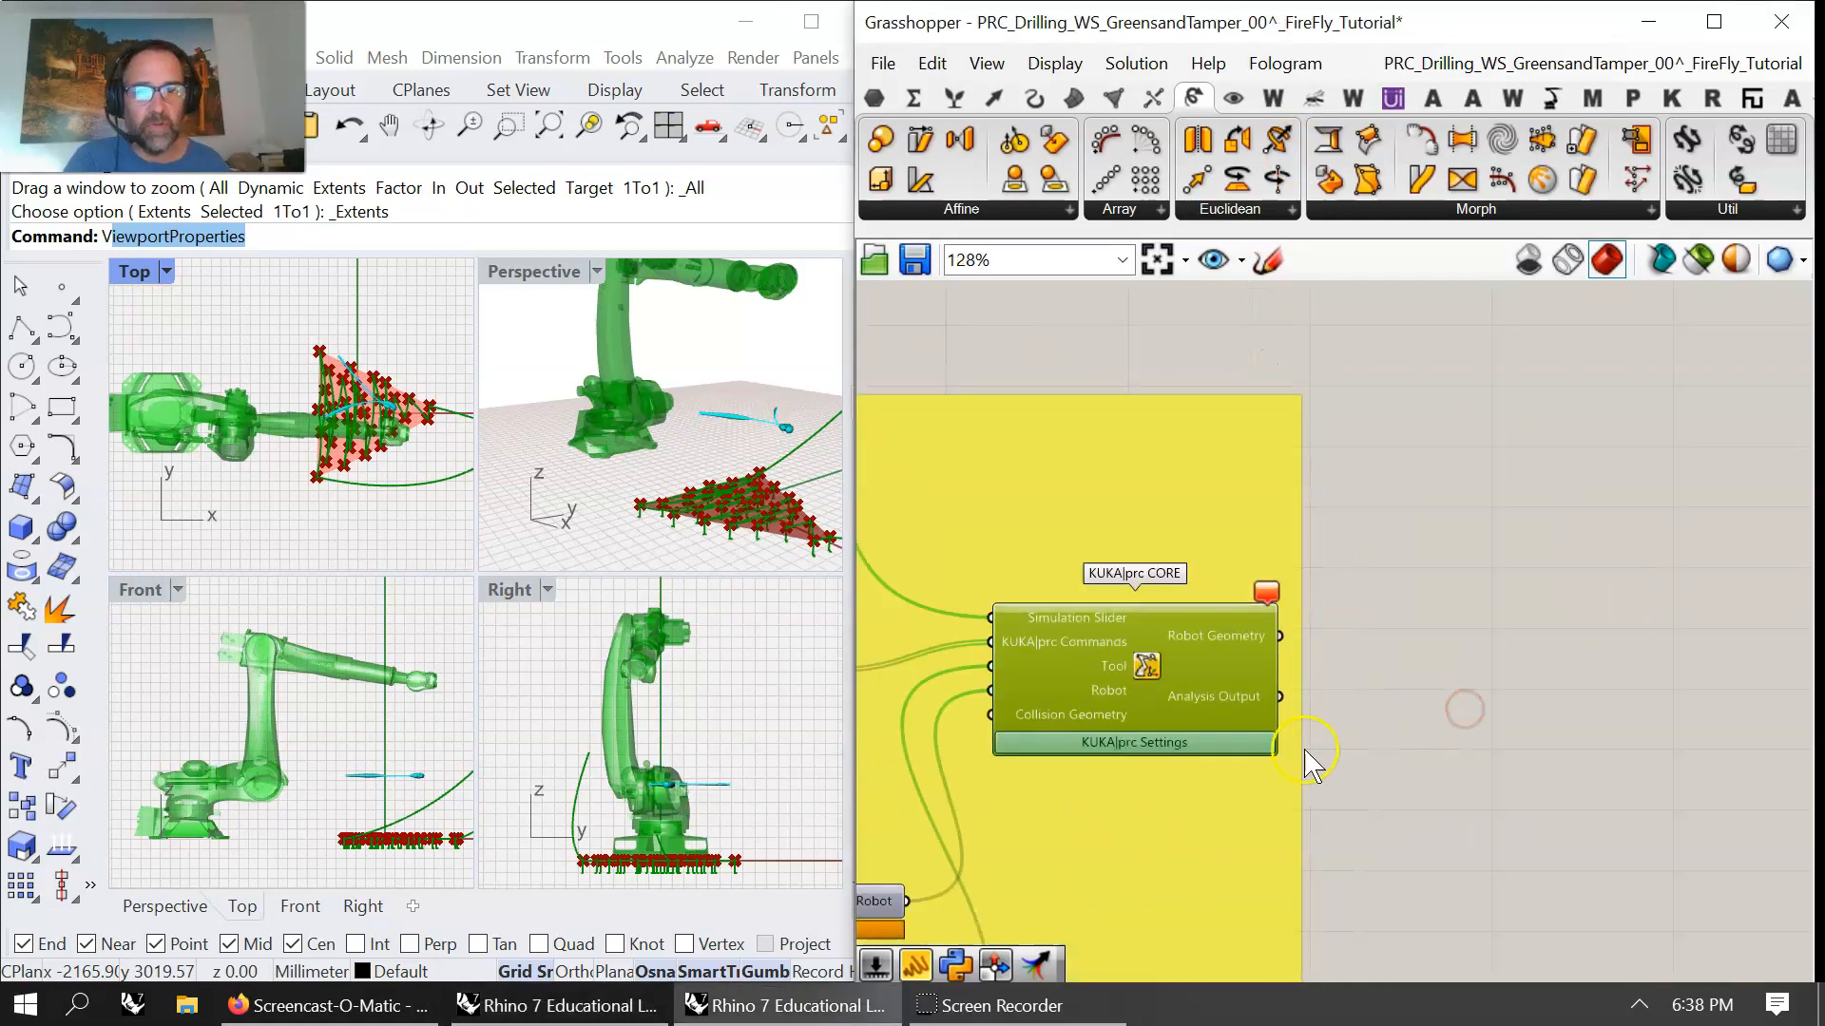
left_click_drag(1278, 650, 1675, 379)
scroll(1324, 725, "down", 4)
scroll(1473, 547, "down", 4)
right_click_drag(1458, 782, 1670, 622)
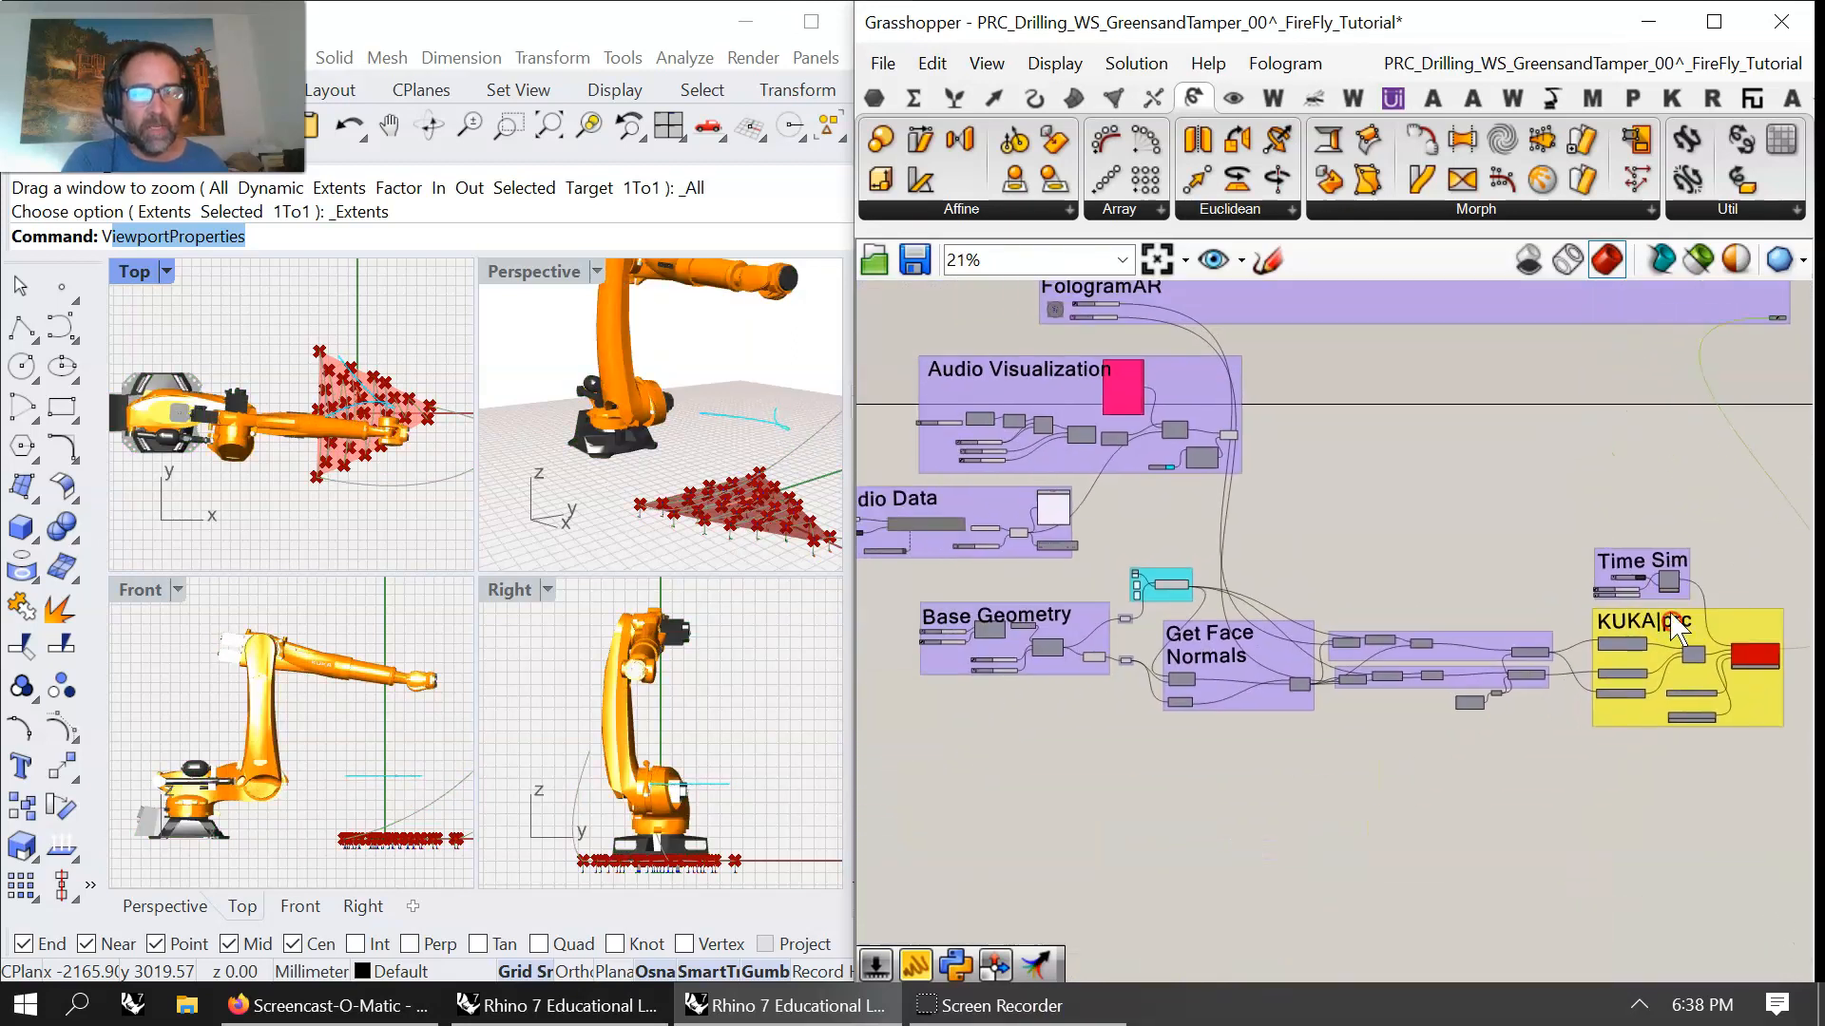
- Examine how the sorted points and Get Face Normals groups feed the amplitude vector components
scroll(1518, 719, "up", 4)
right_click_drag(1295, 707, 1560, 684)
scroll(1469, 621, "down", 3)
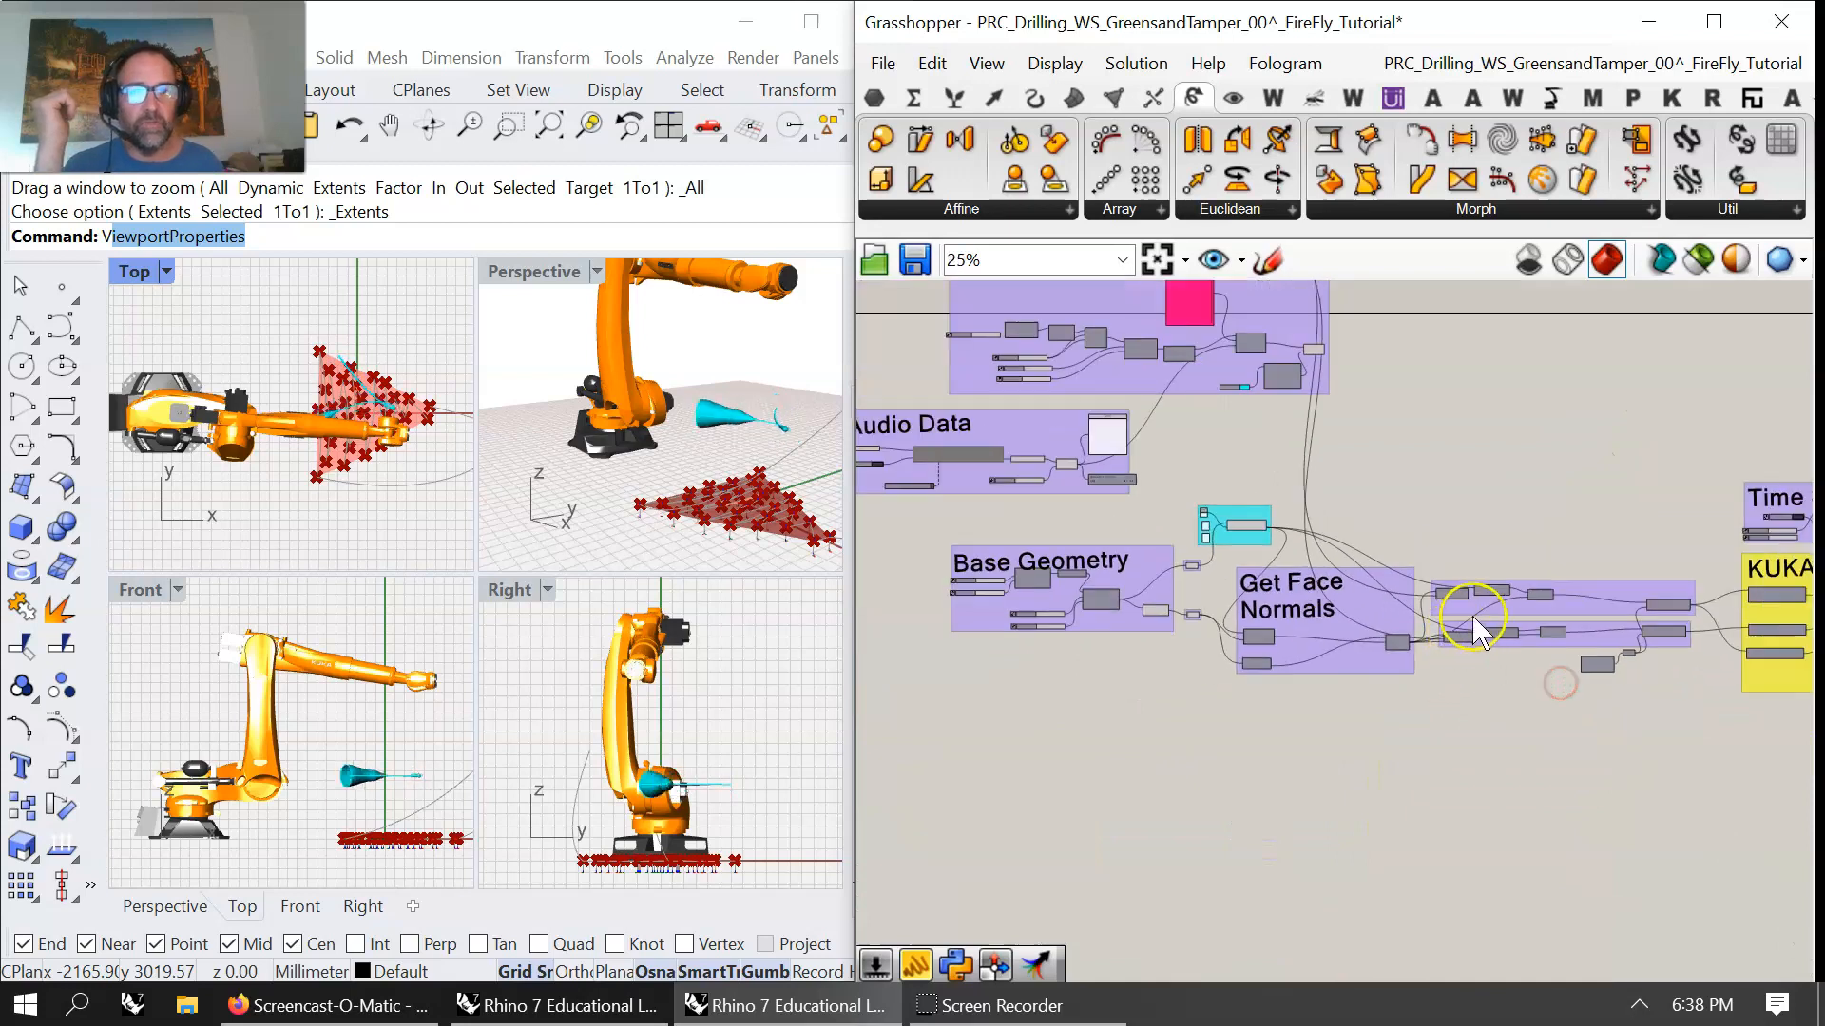
scroll(1473, 622, "up", 7)
right_click_drag(1549, 557, 1332, 570)
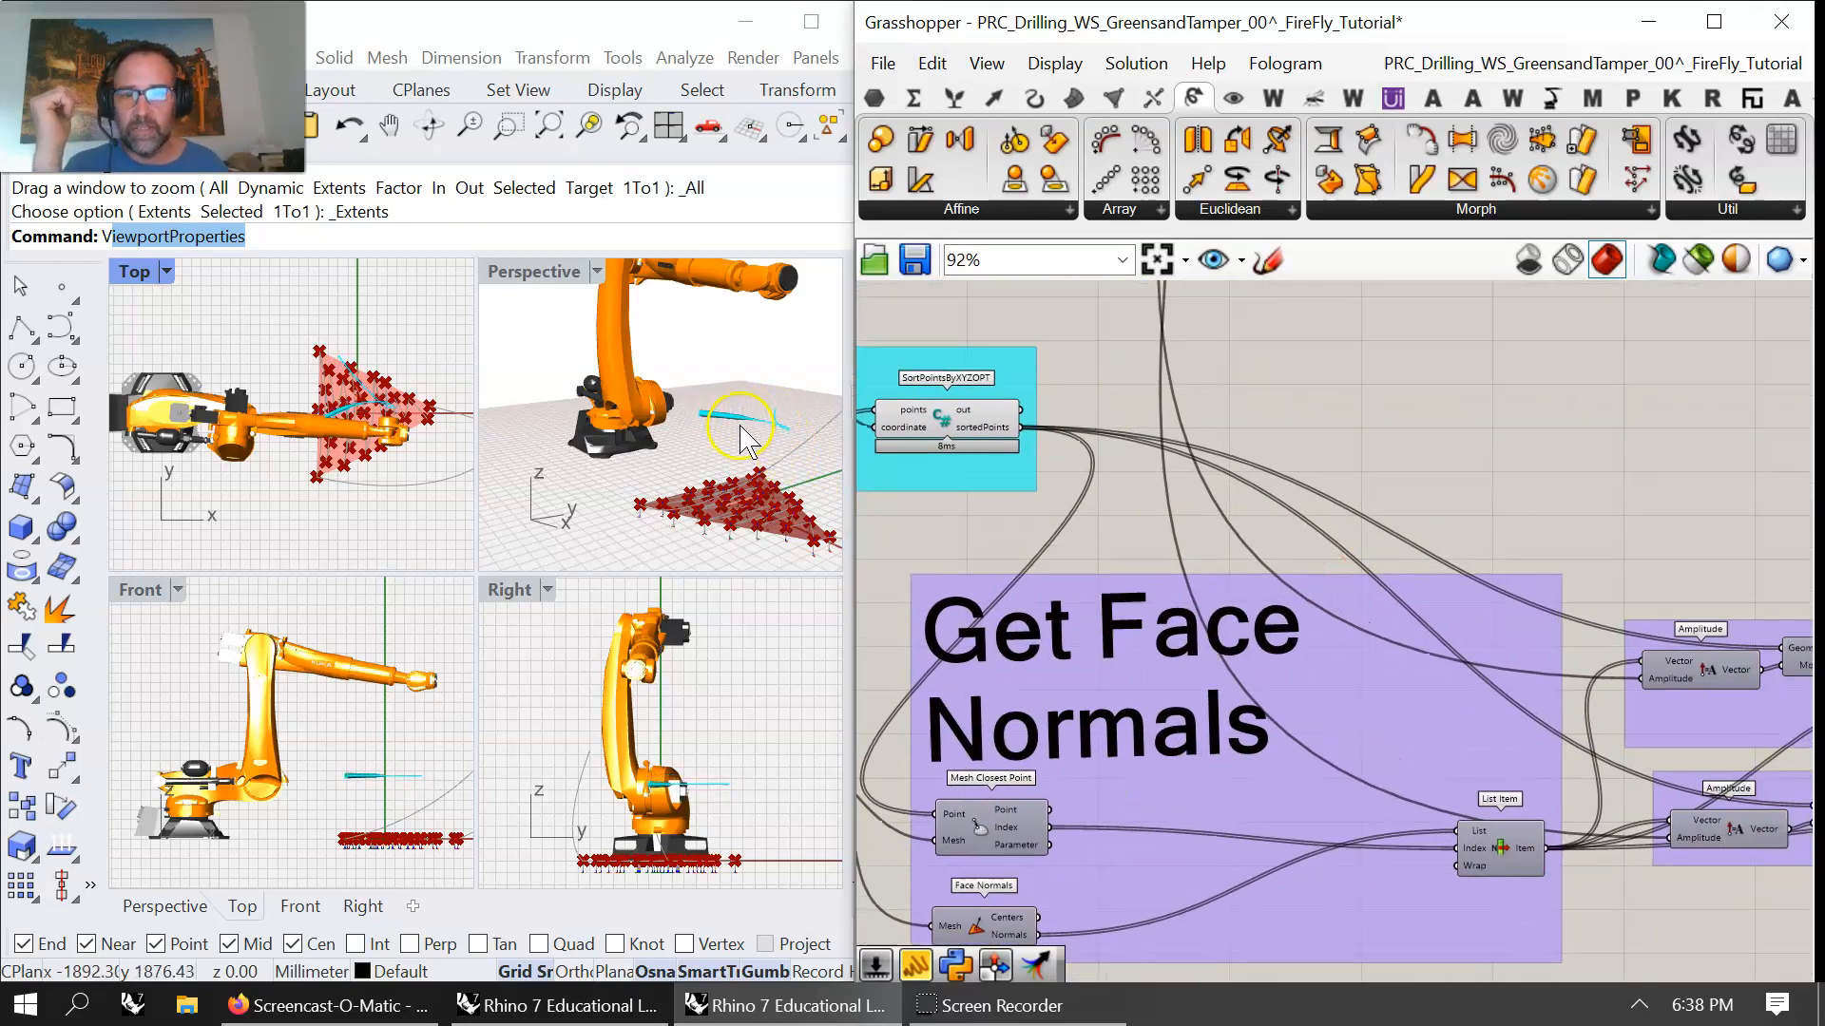
right_click_drag(979, 521, 1277, 583)
scroll(1232, 594, "down", 5)
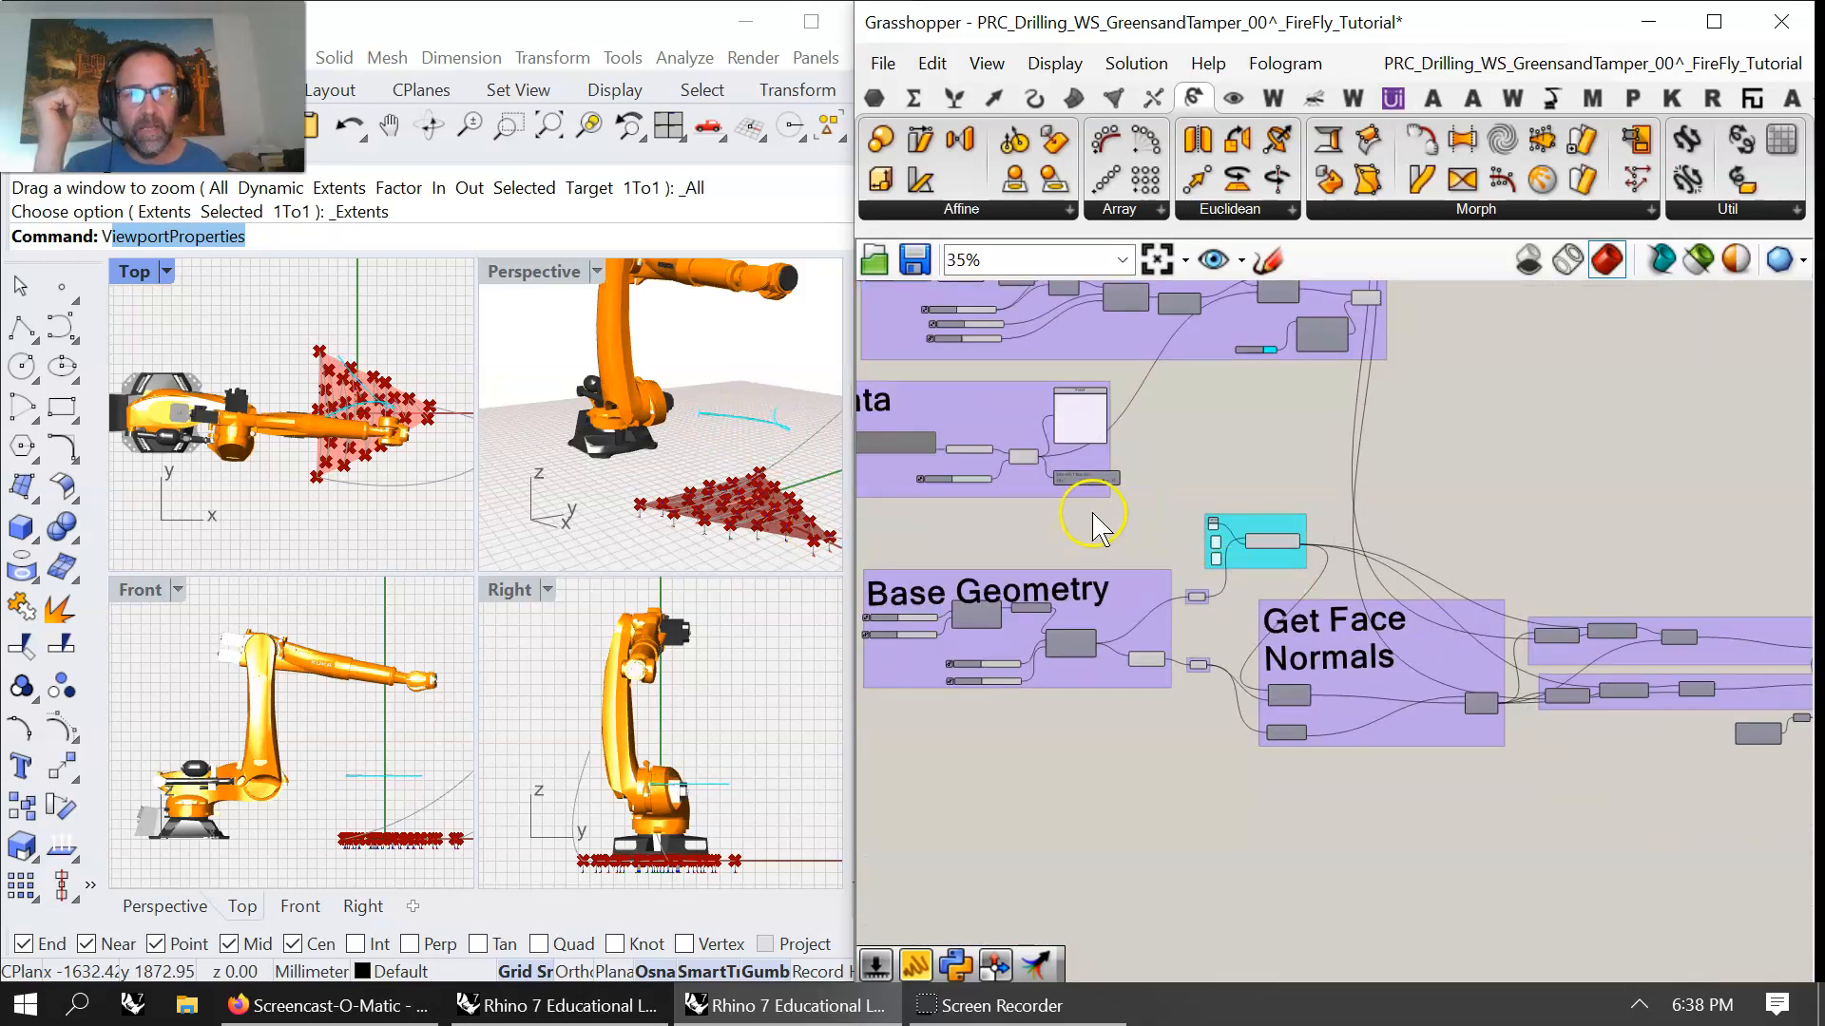
- Tidy the layout by nudging the Get Face Normals group down and shifting the Audio Visualization group left
right_click_drag(1426, 407, 1278, 470)
left_click_drag(1307, 765, 1297, 778)
left_click_drag(1672, 894, 1475, 661)
left_click_drag(1046, 456, 978, 456)
right_click_drag(1188, 541, 1436, 622)
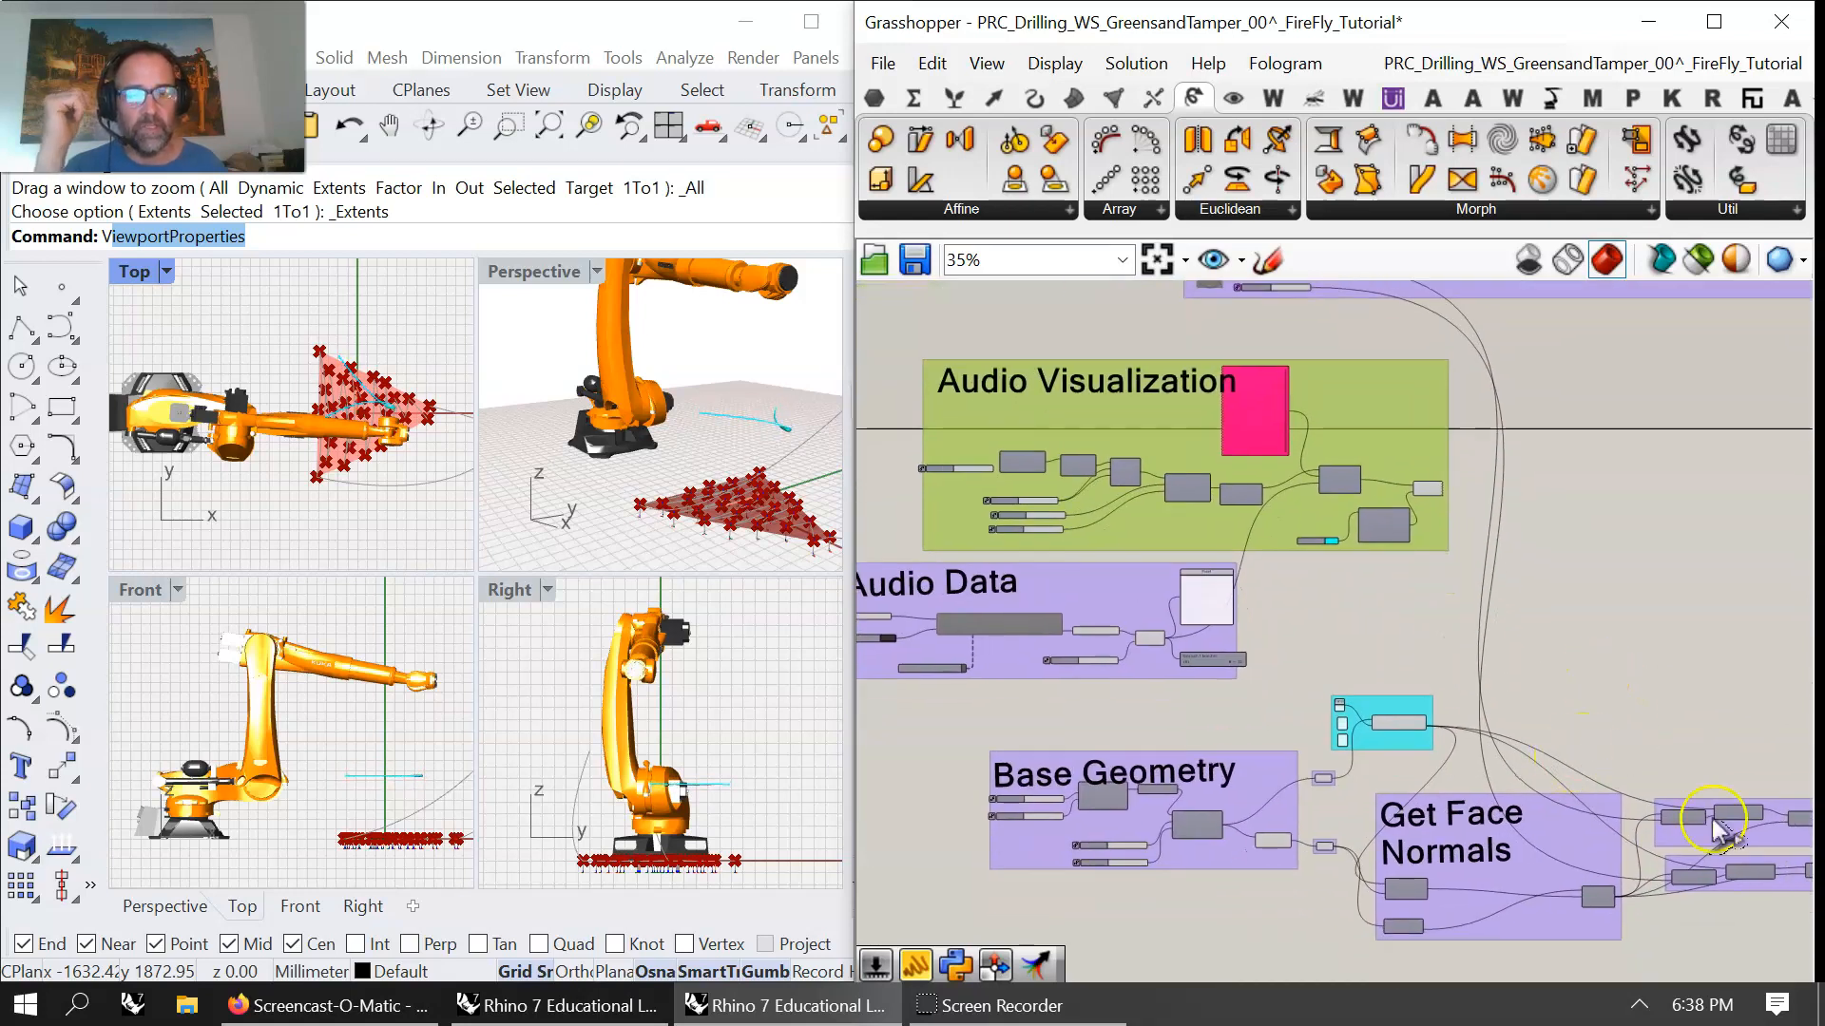
- Add a Rotate Plane component above the Points in Safety Distance group and feed its Plane input from that group's Plane Normal
scroll(1756, 815, "up", 5)
right_click_drag(1709, 813, 1075, 656)
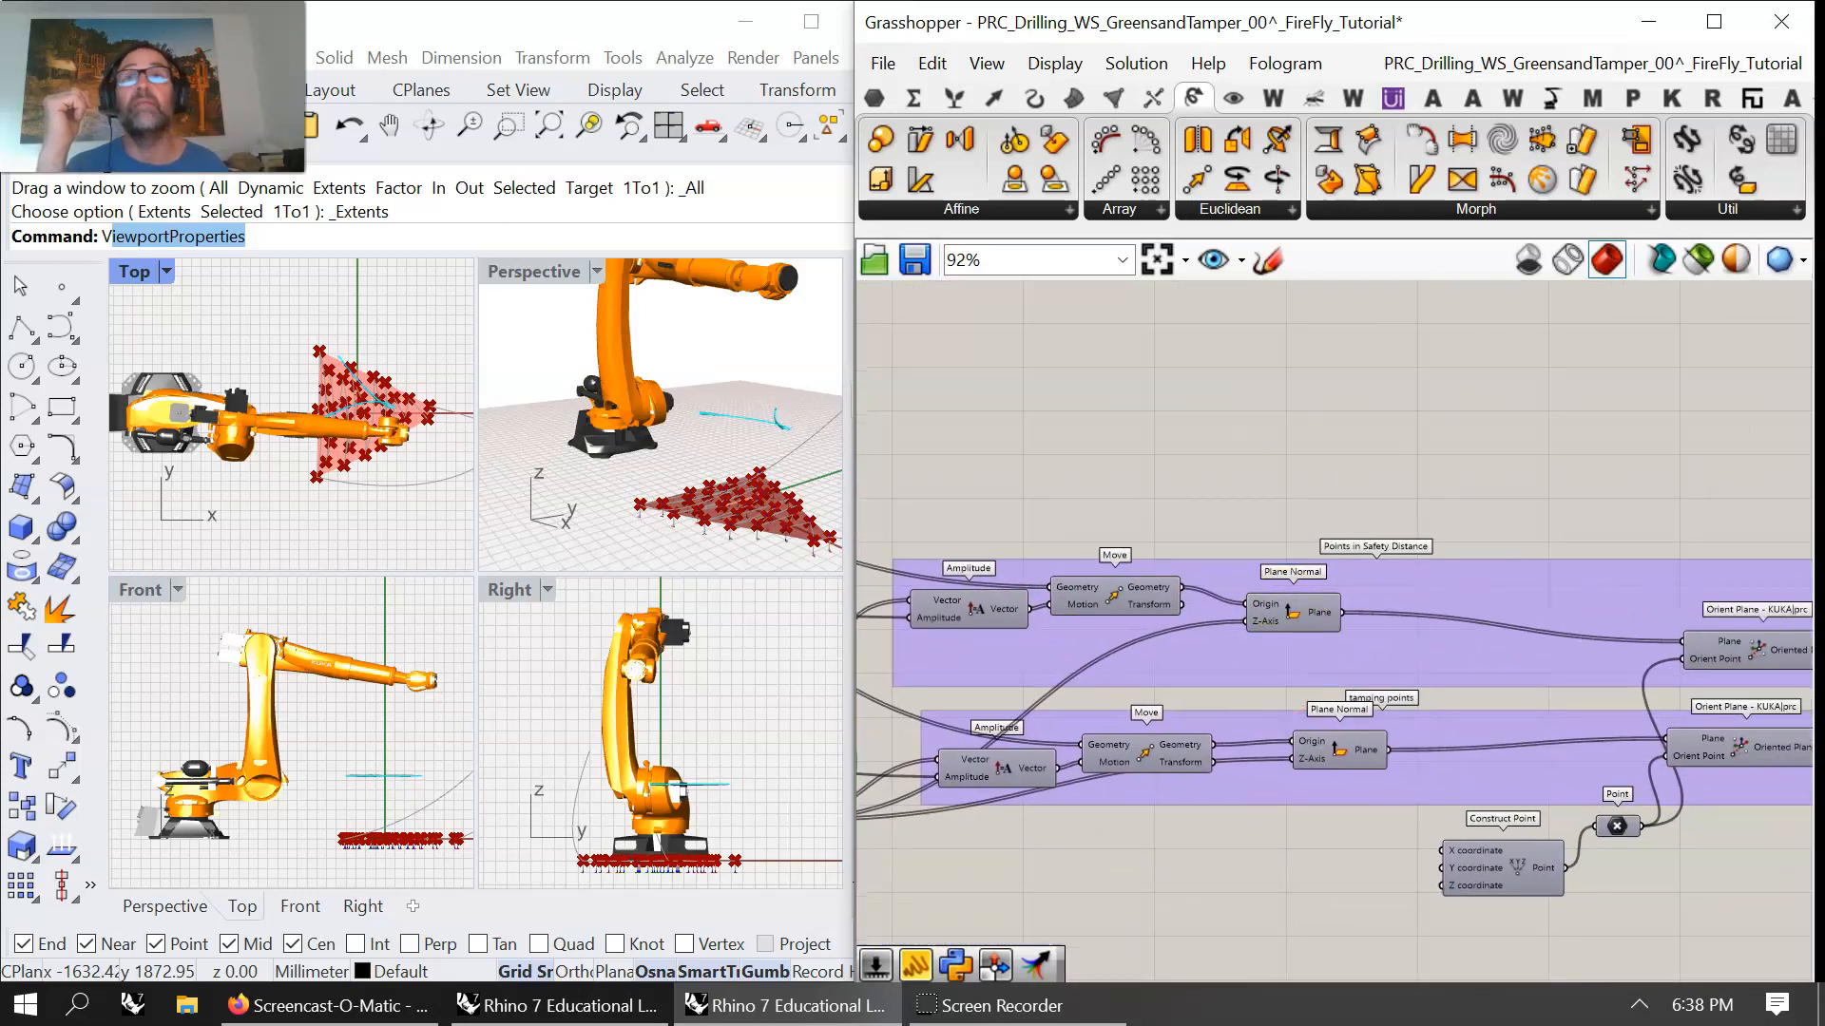
key("alt+Tab")
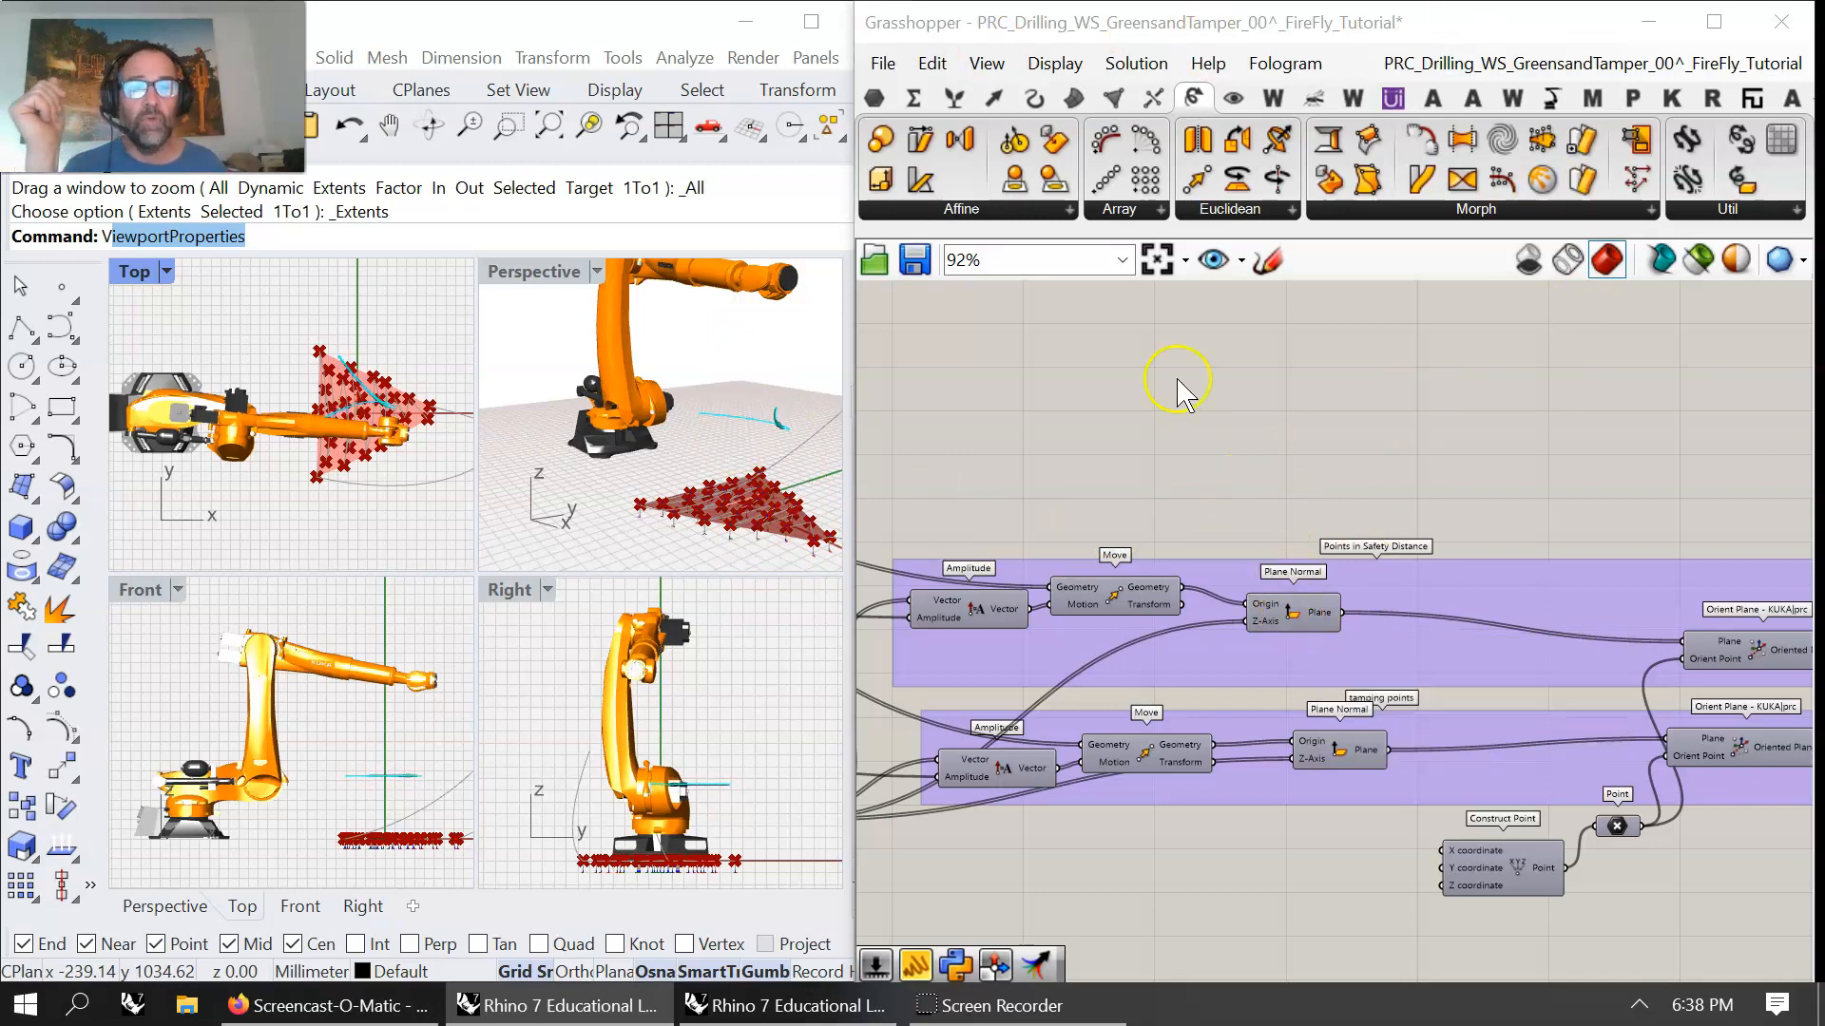
left_click(991, 98)
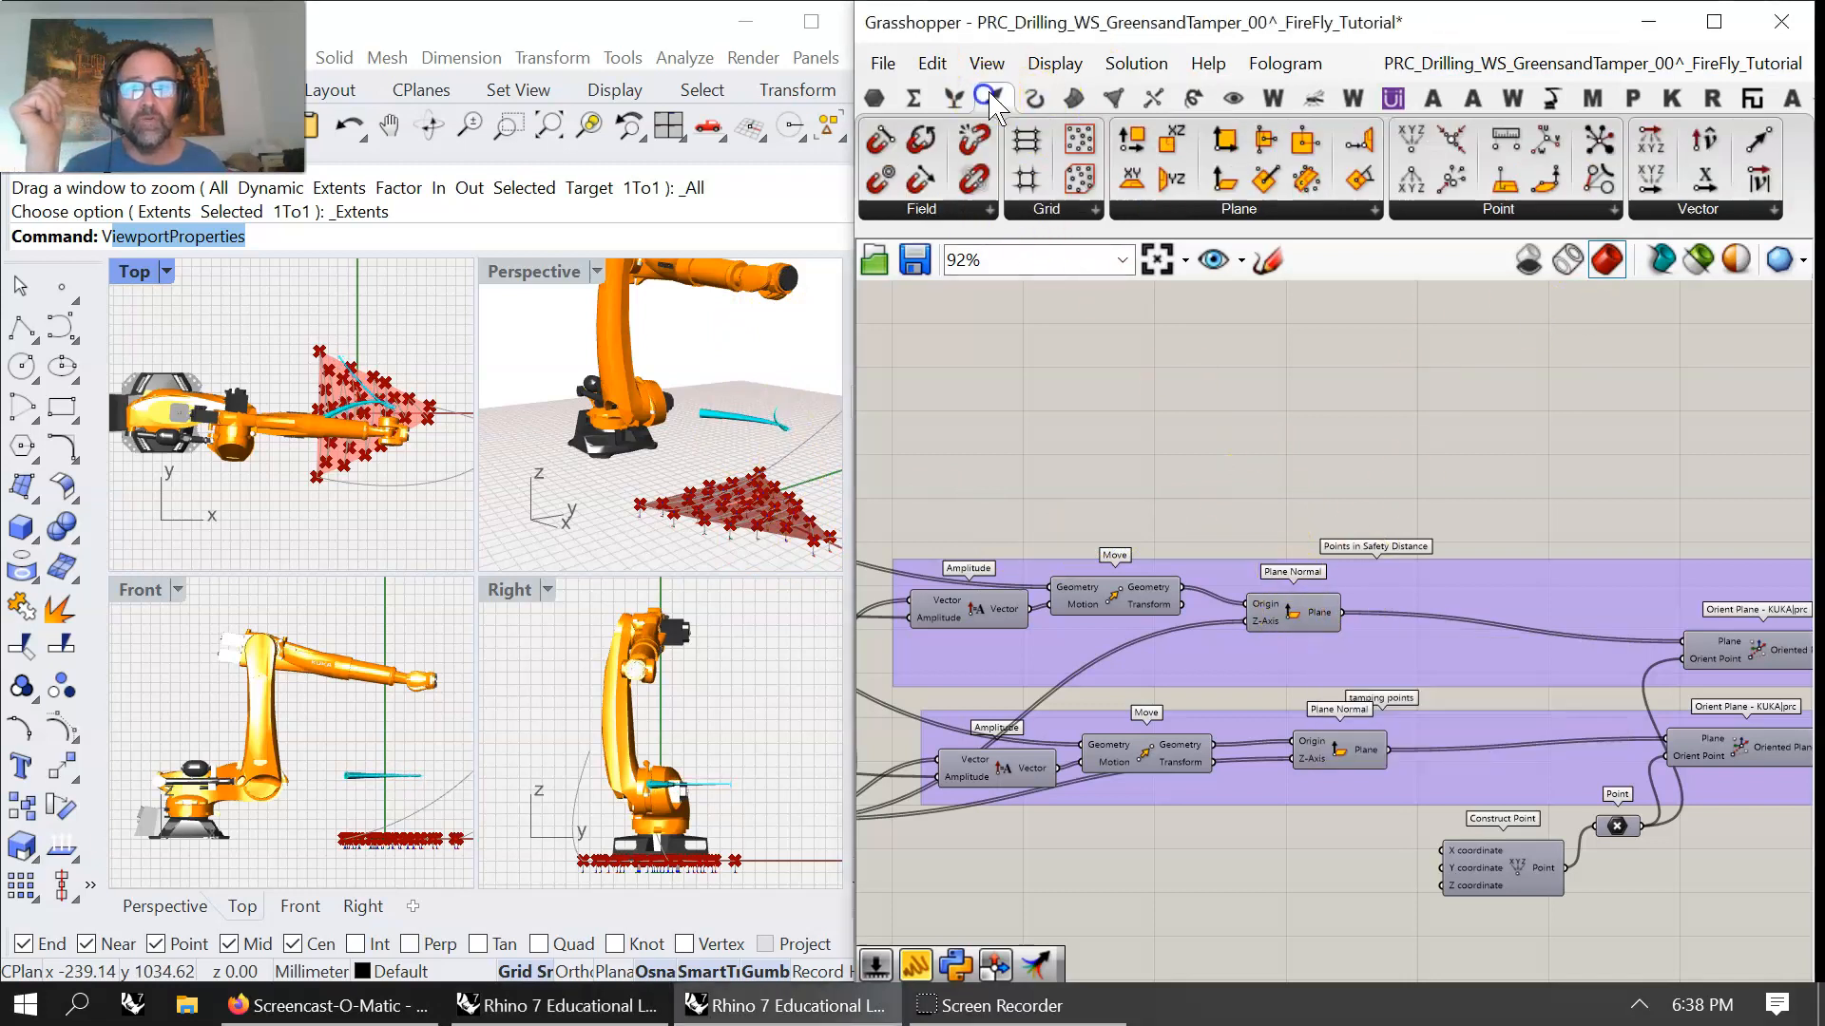
left_click(1274, 207)
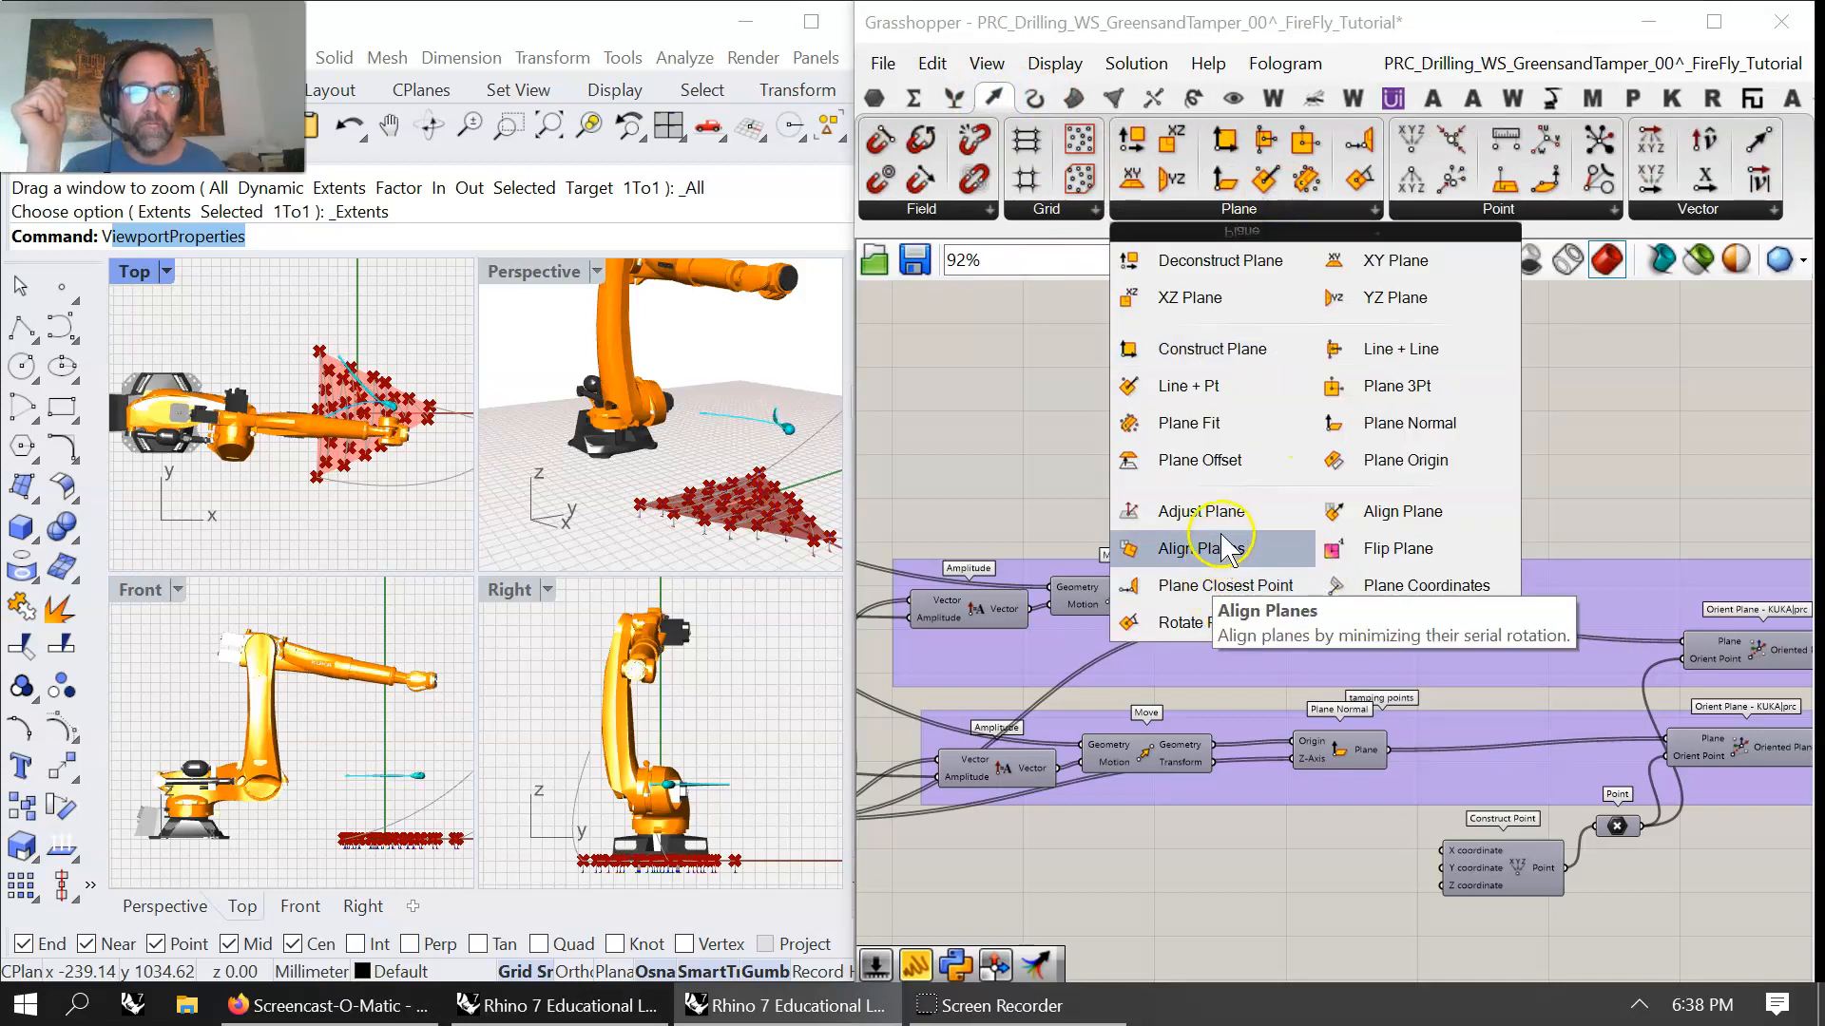
left_click_drag(1234, 620, 1413, 468)
left_click_drag(1342, 613, 1370, 458)
- Add a Number parameter beside the Audio Data group and wire the Multiplication result into it
right_click_drag(1202, 424, 1332, 525)
scroll(1332, 524, "down", 3)
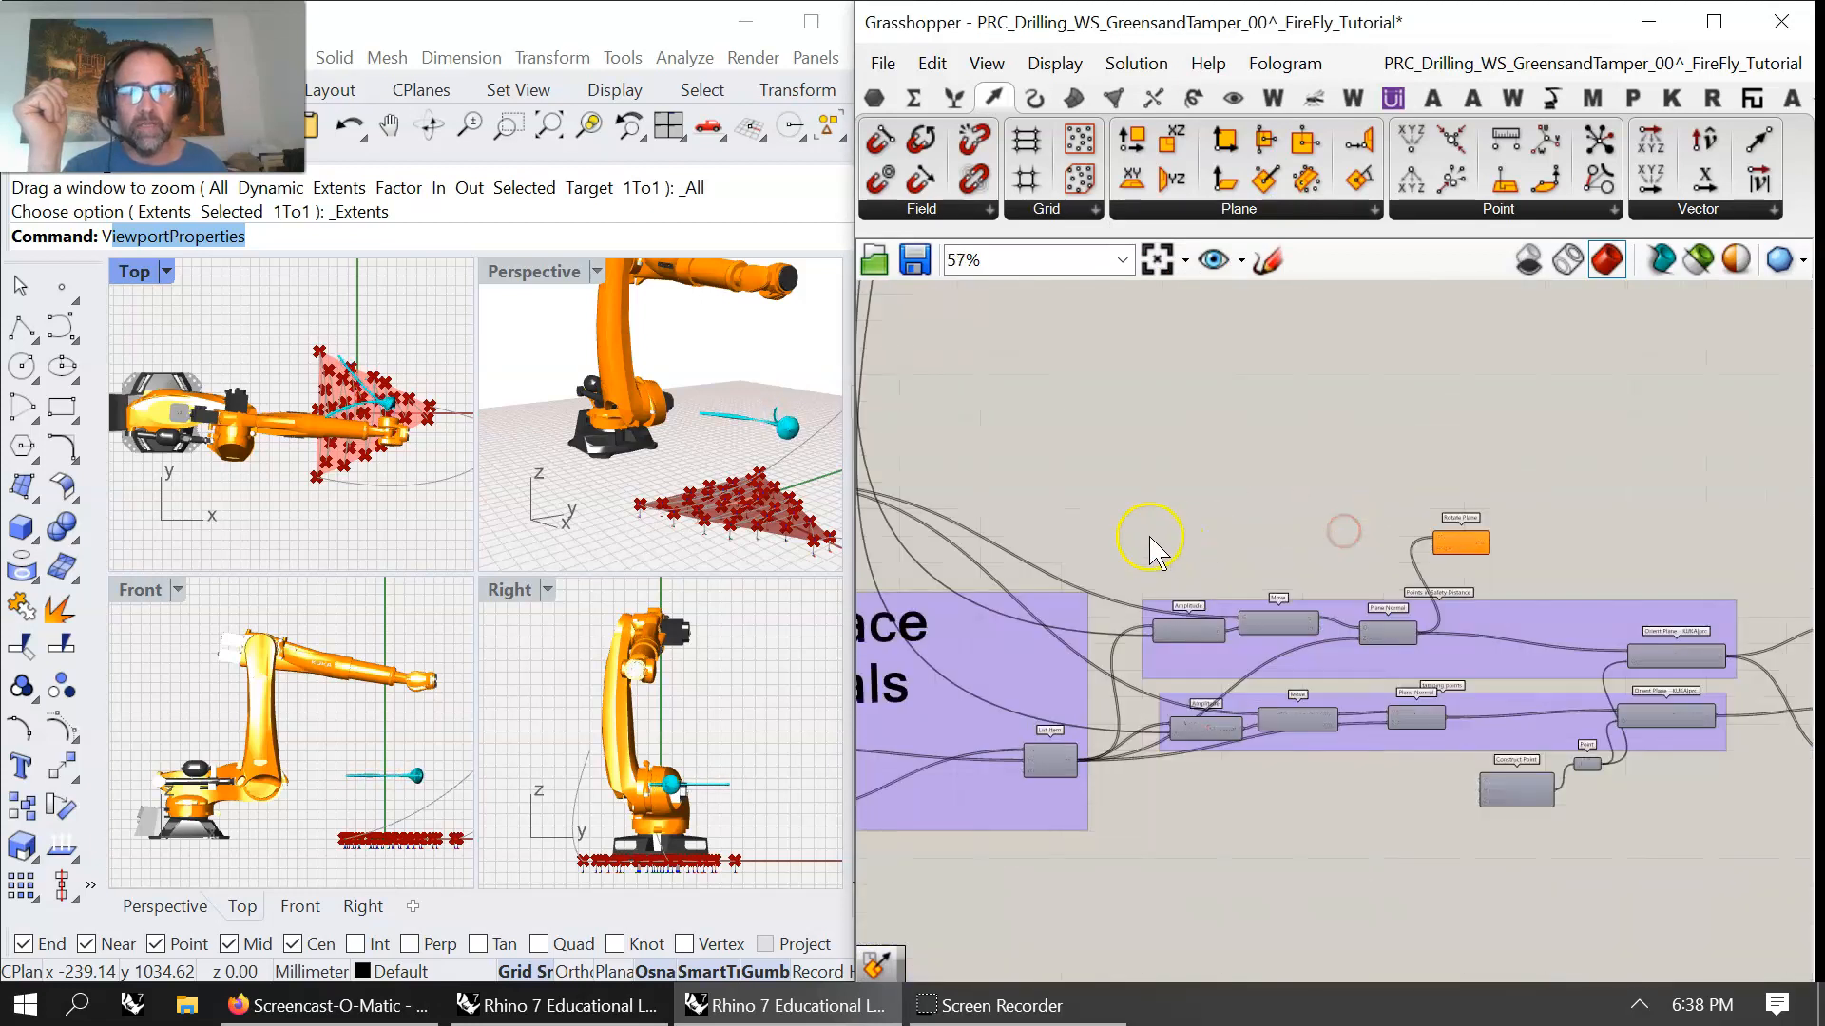
right_click_drag(1148, 538, 1413, 538)
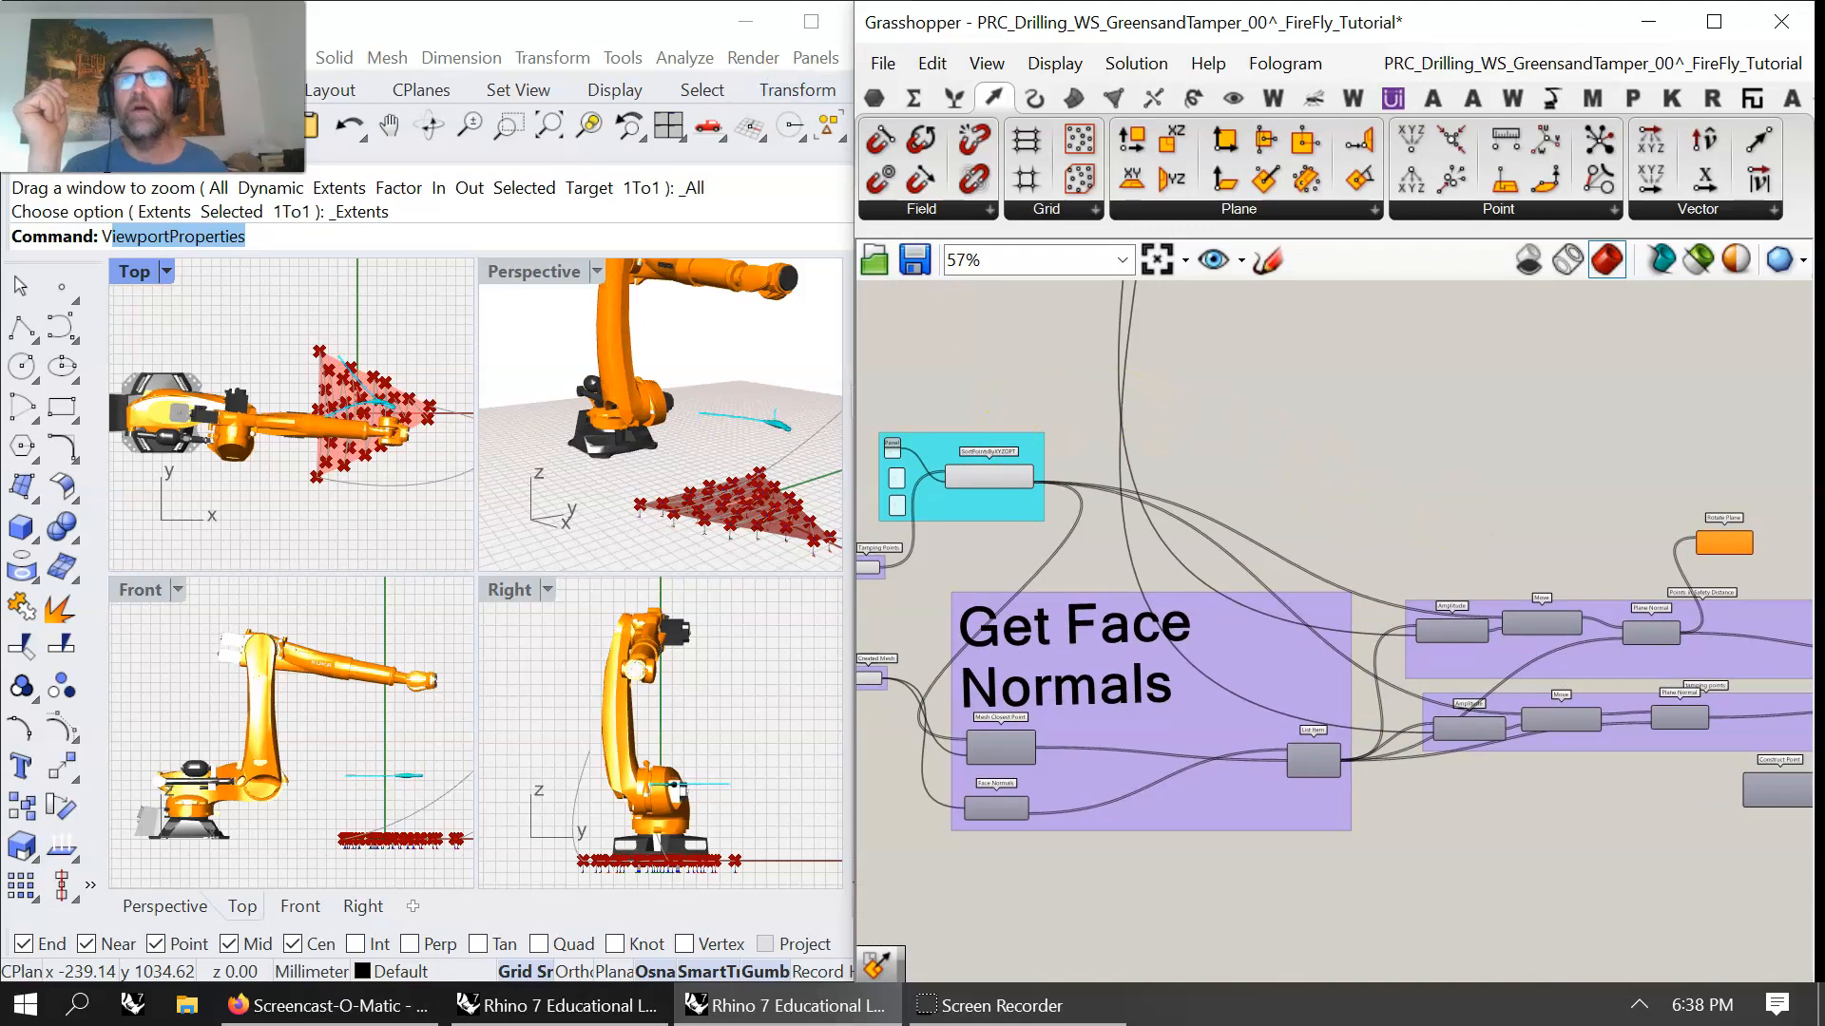
right_click_drag(1144, 481, 1429, 517)
right_click_drag(1217, 375, 1371, 650)
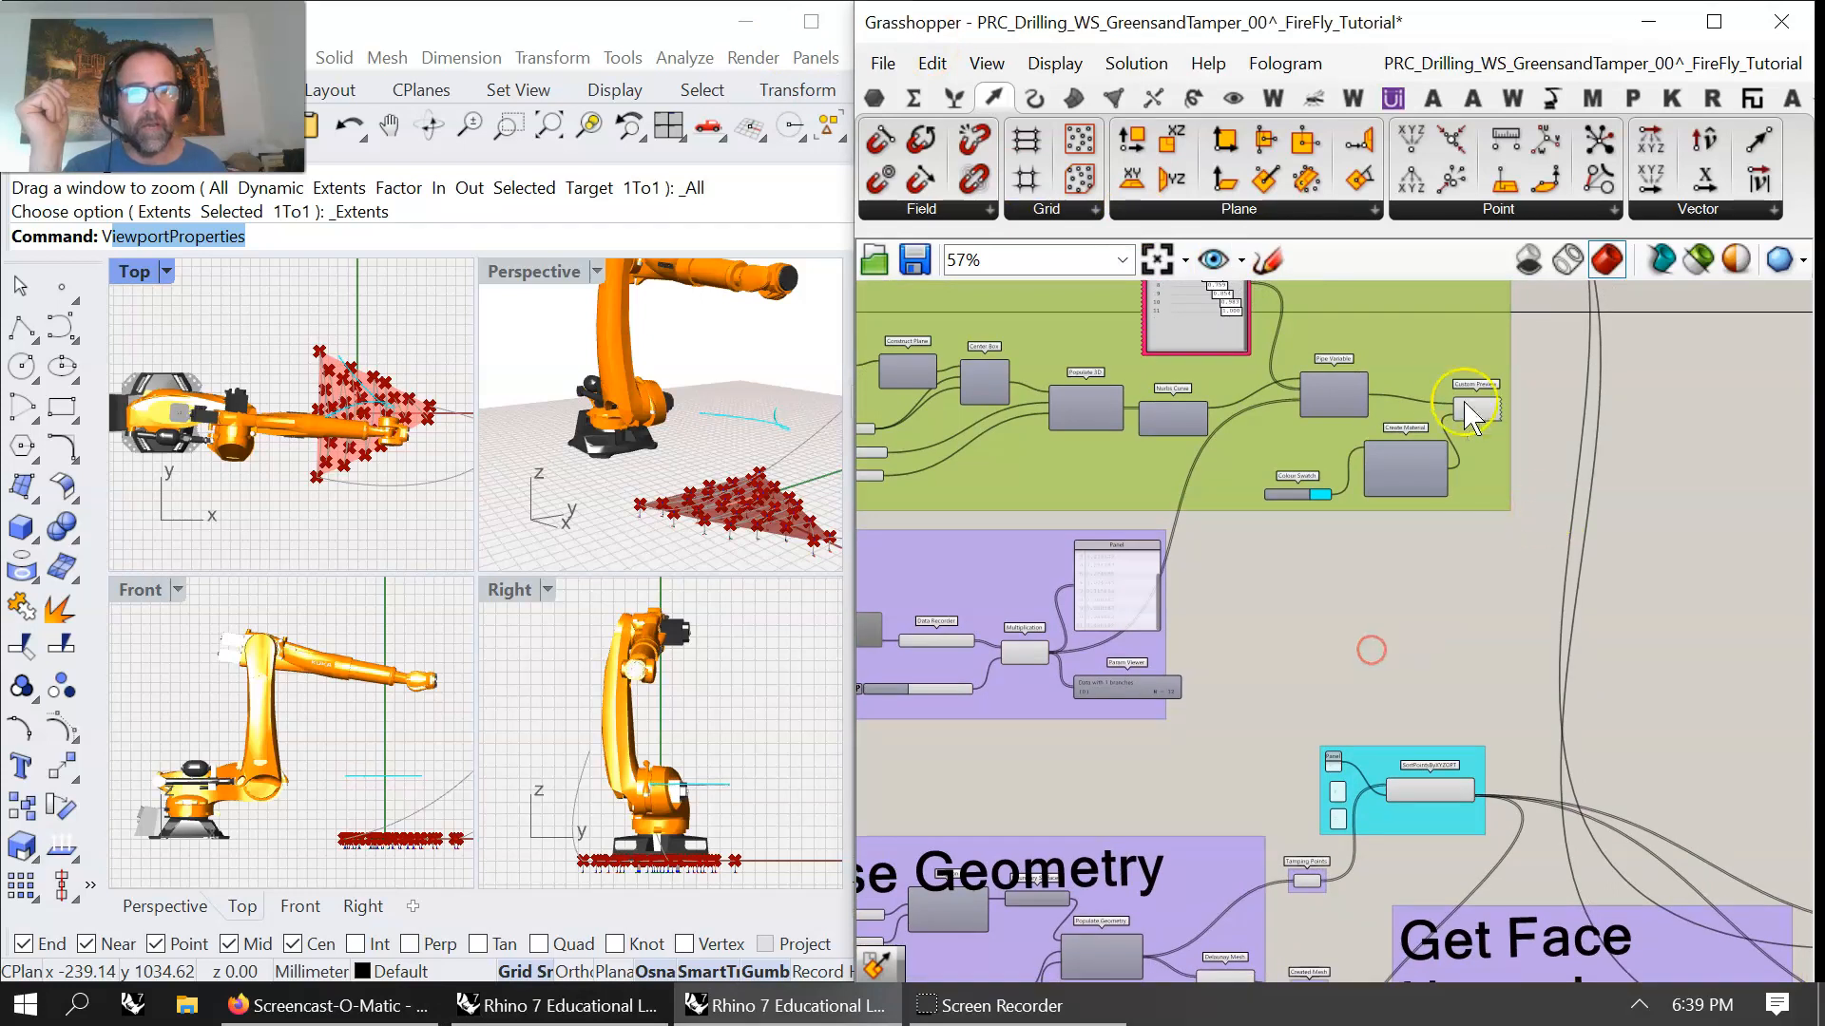
scroll(1472, 415, "up", 3)
right_click_drag(1125, 733, 1200, 620)
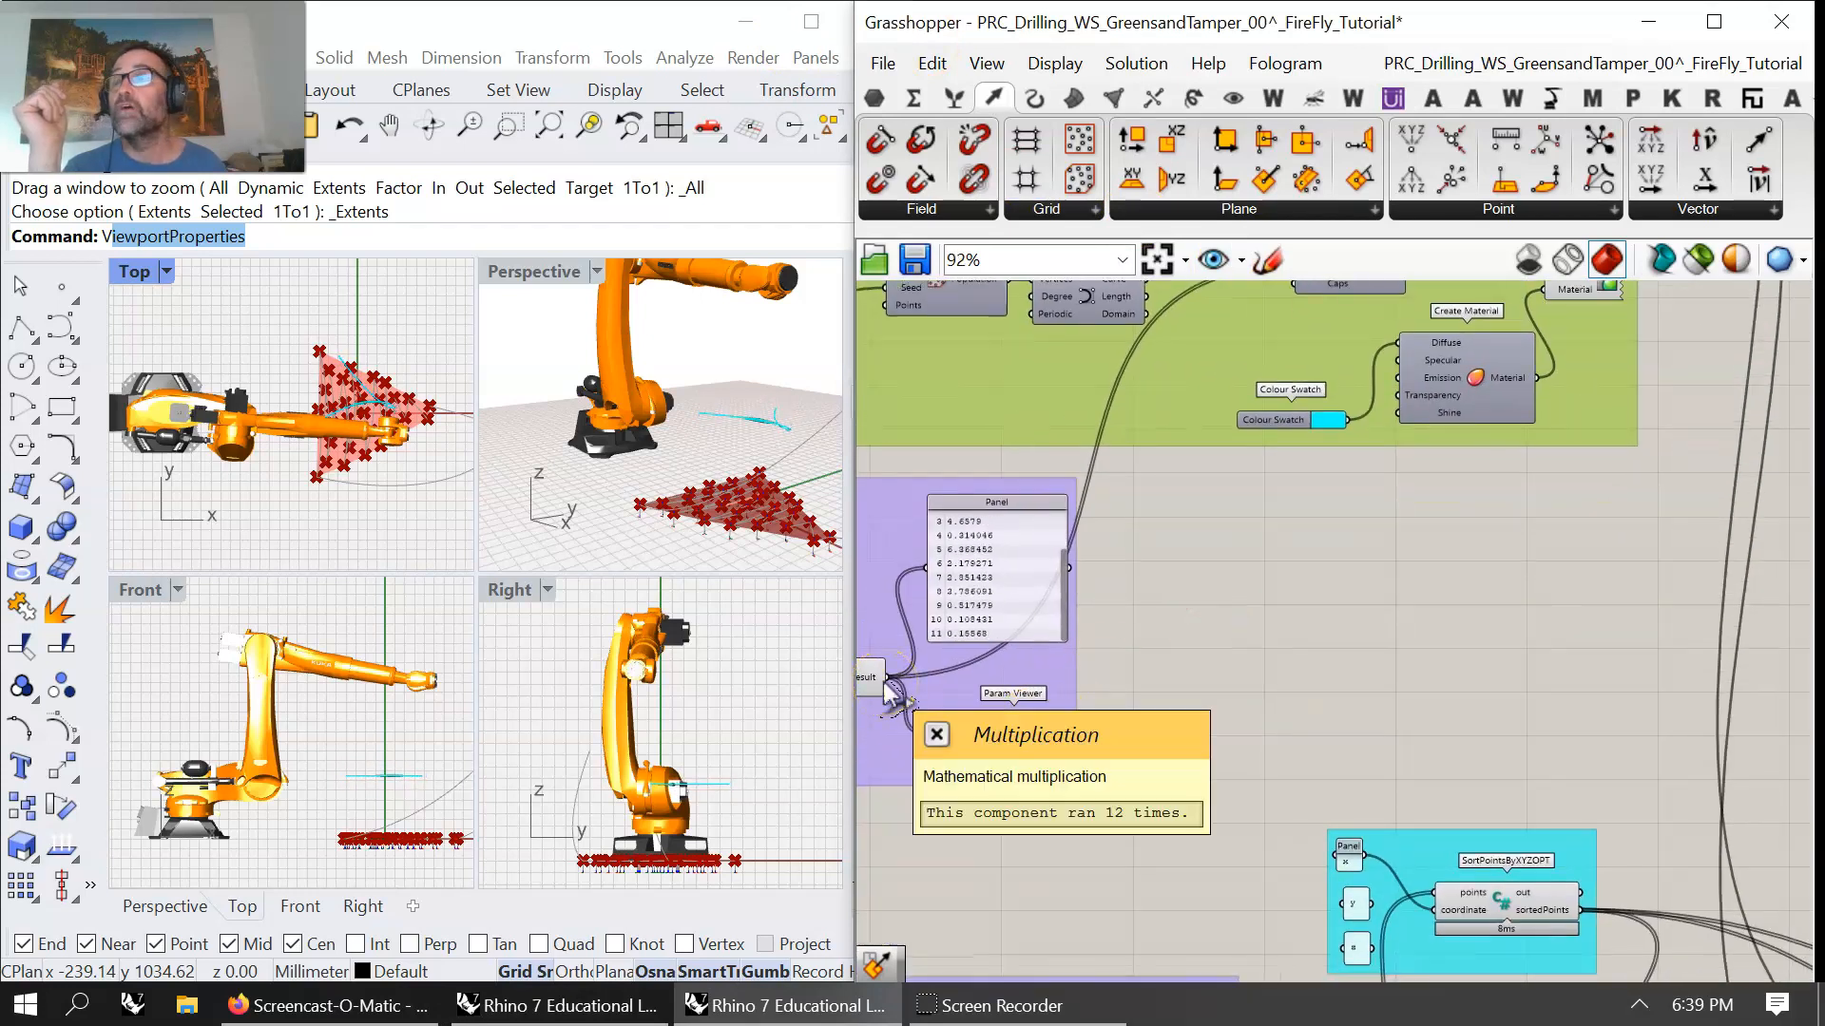
left_click(608, 380)
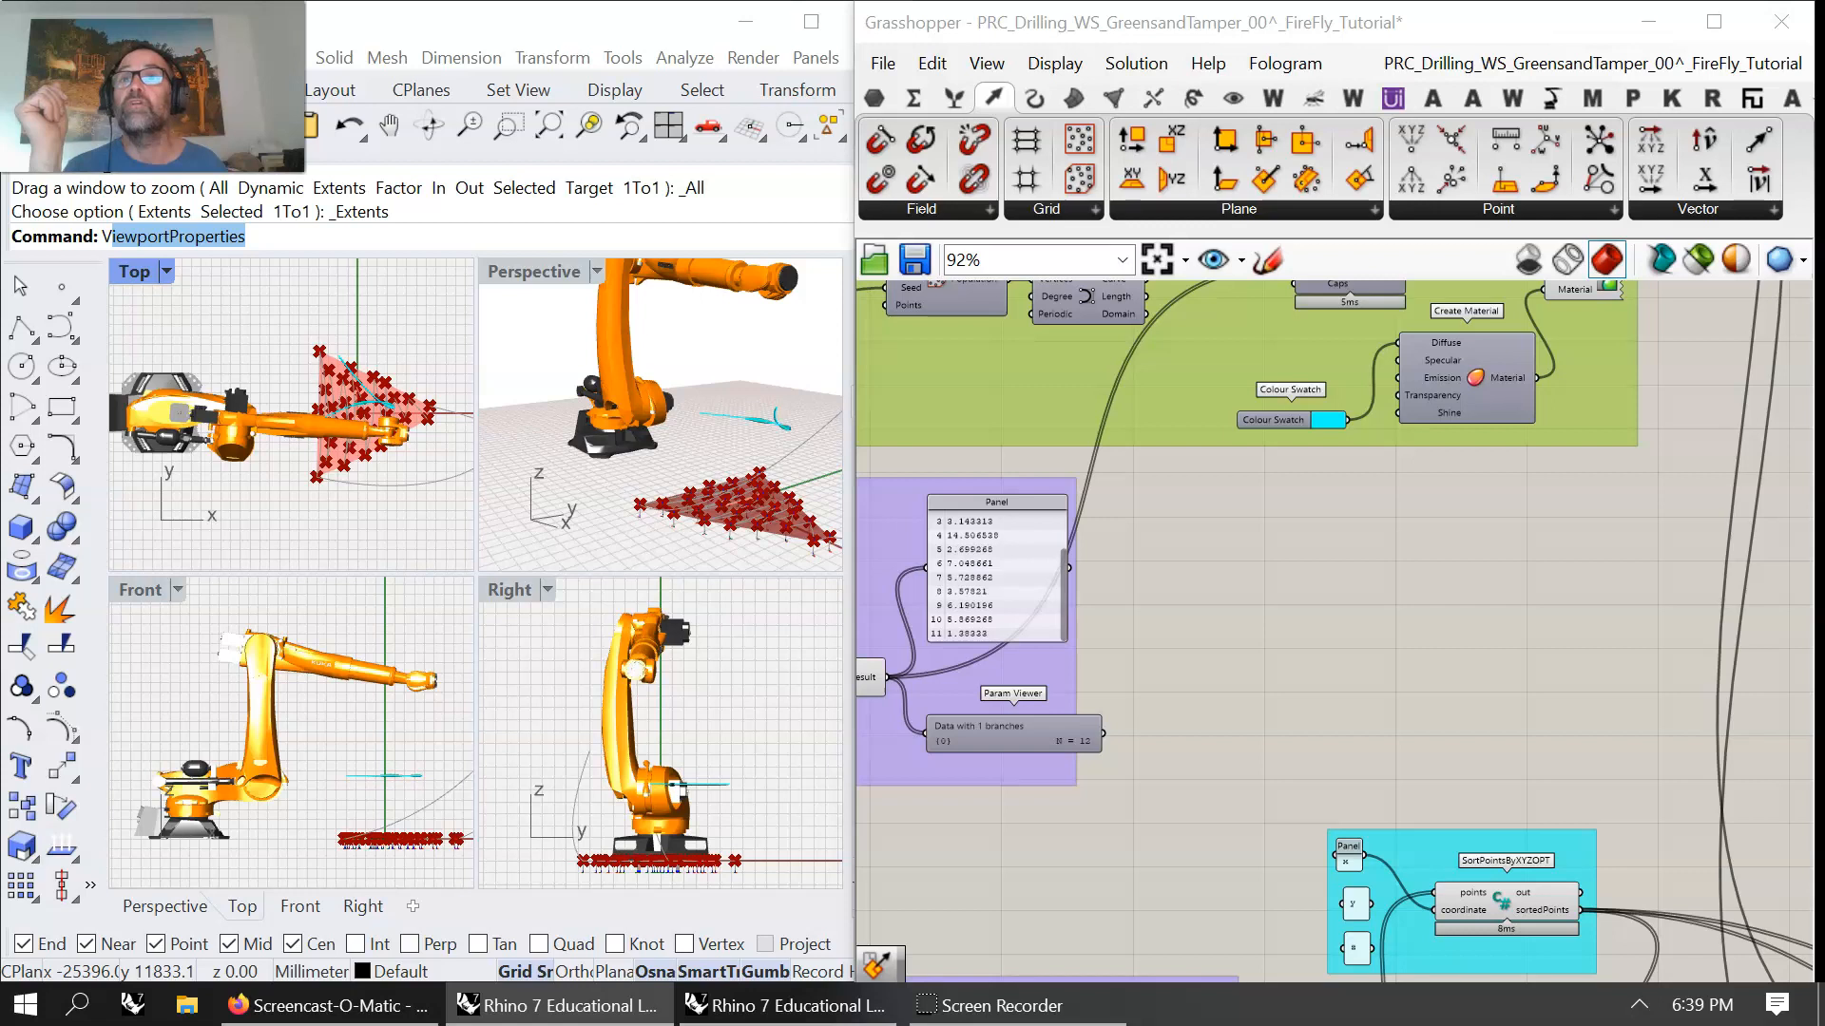
right_click_drag(1079, 571, 1380, 570)
left_click(873, 97)
left_click_drag(1199, 139, 1511, 711)
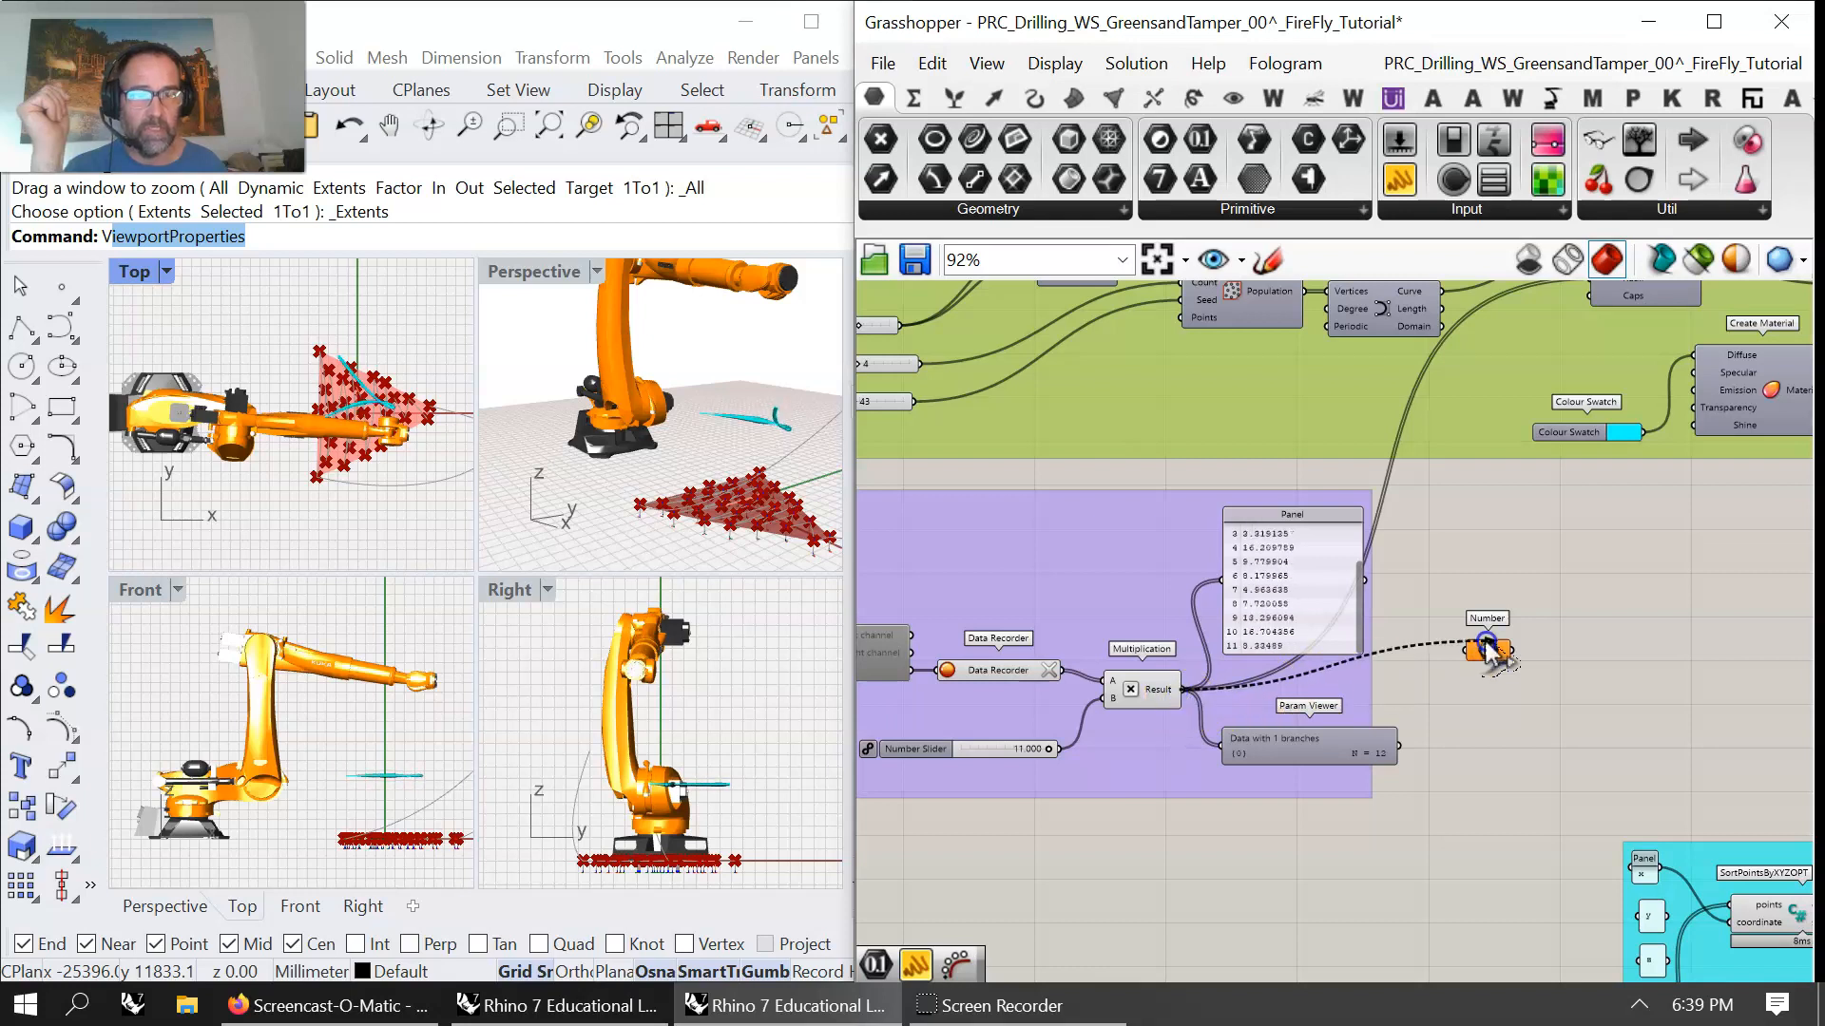
left_click_drag(1186, 688, 1466, 650)
- Move the Number parameter near the Rotate Plane component and wire it to the Angle input
left_click_drag(1727, 740, 1573, 722)
right_click_drag(1587, 718, 1105, 414)
left_click_drag(1081, 417, 1418, 543)
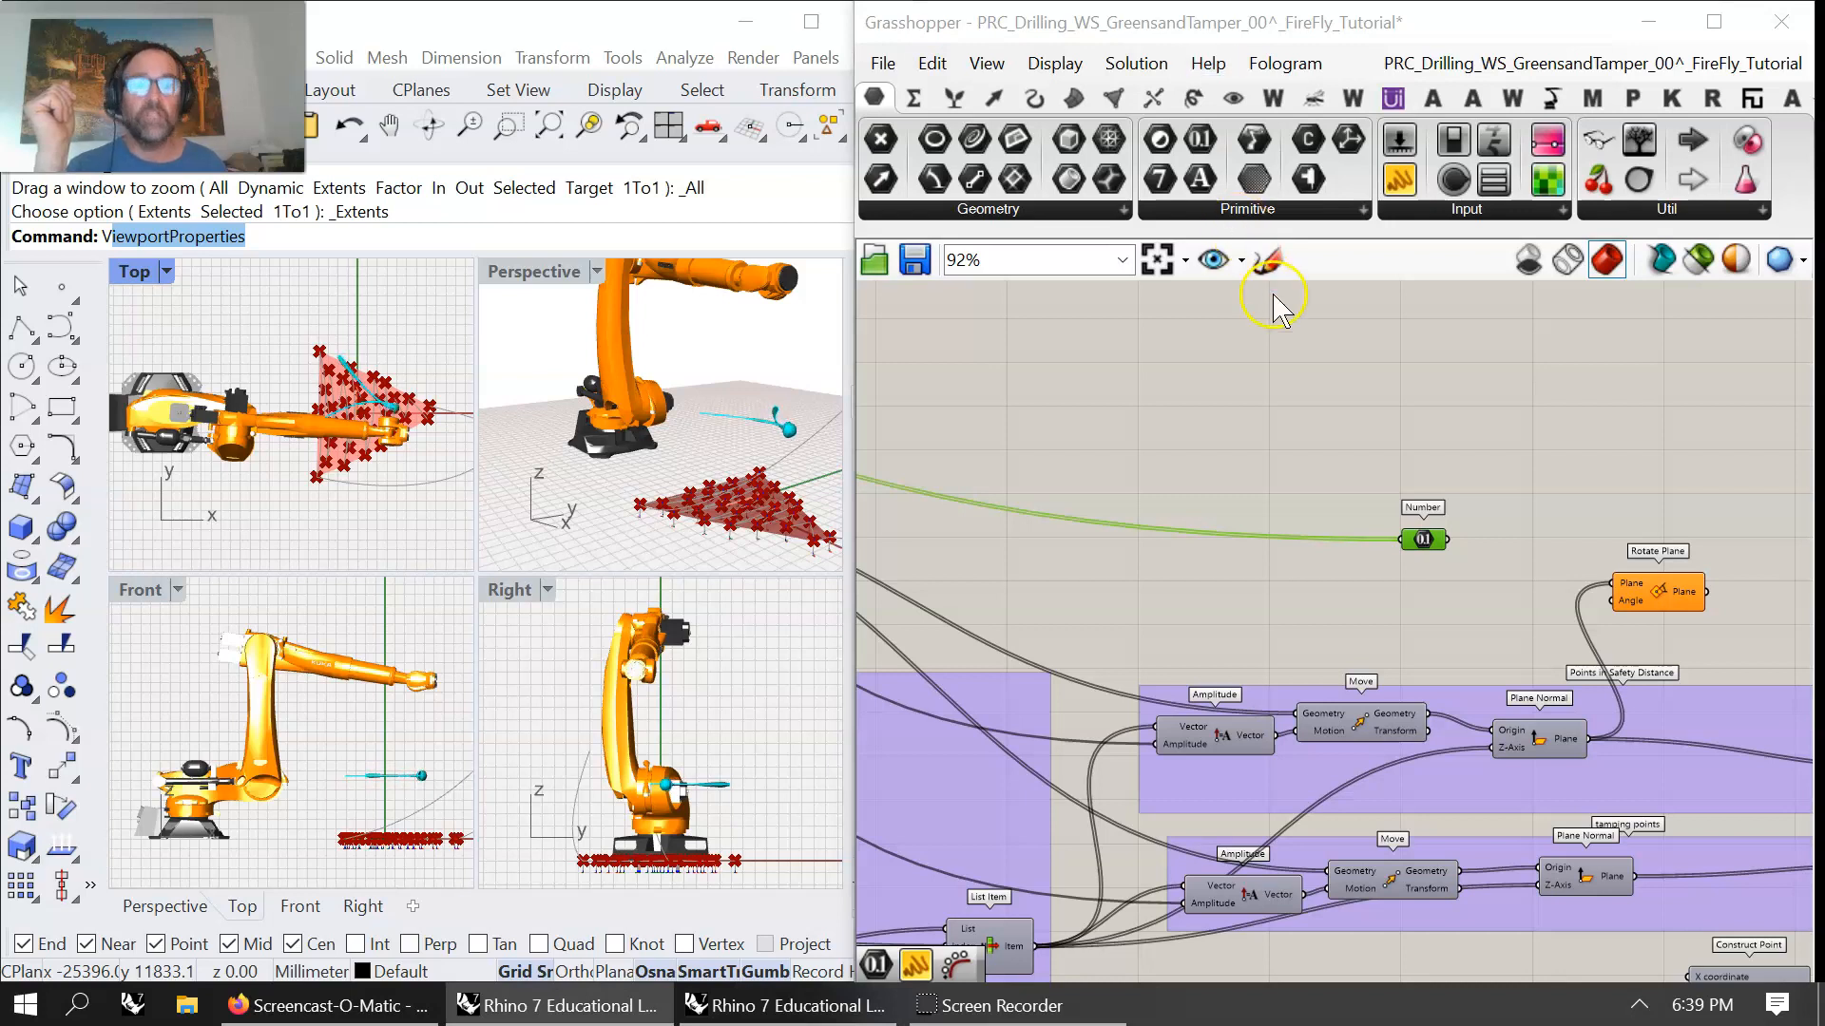
left_click_drag(1452, 545, 1614, 603)
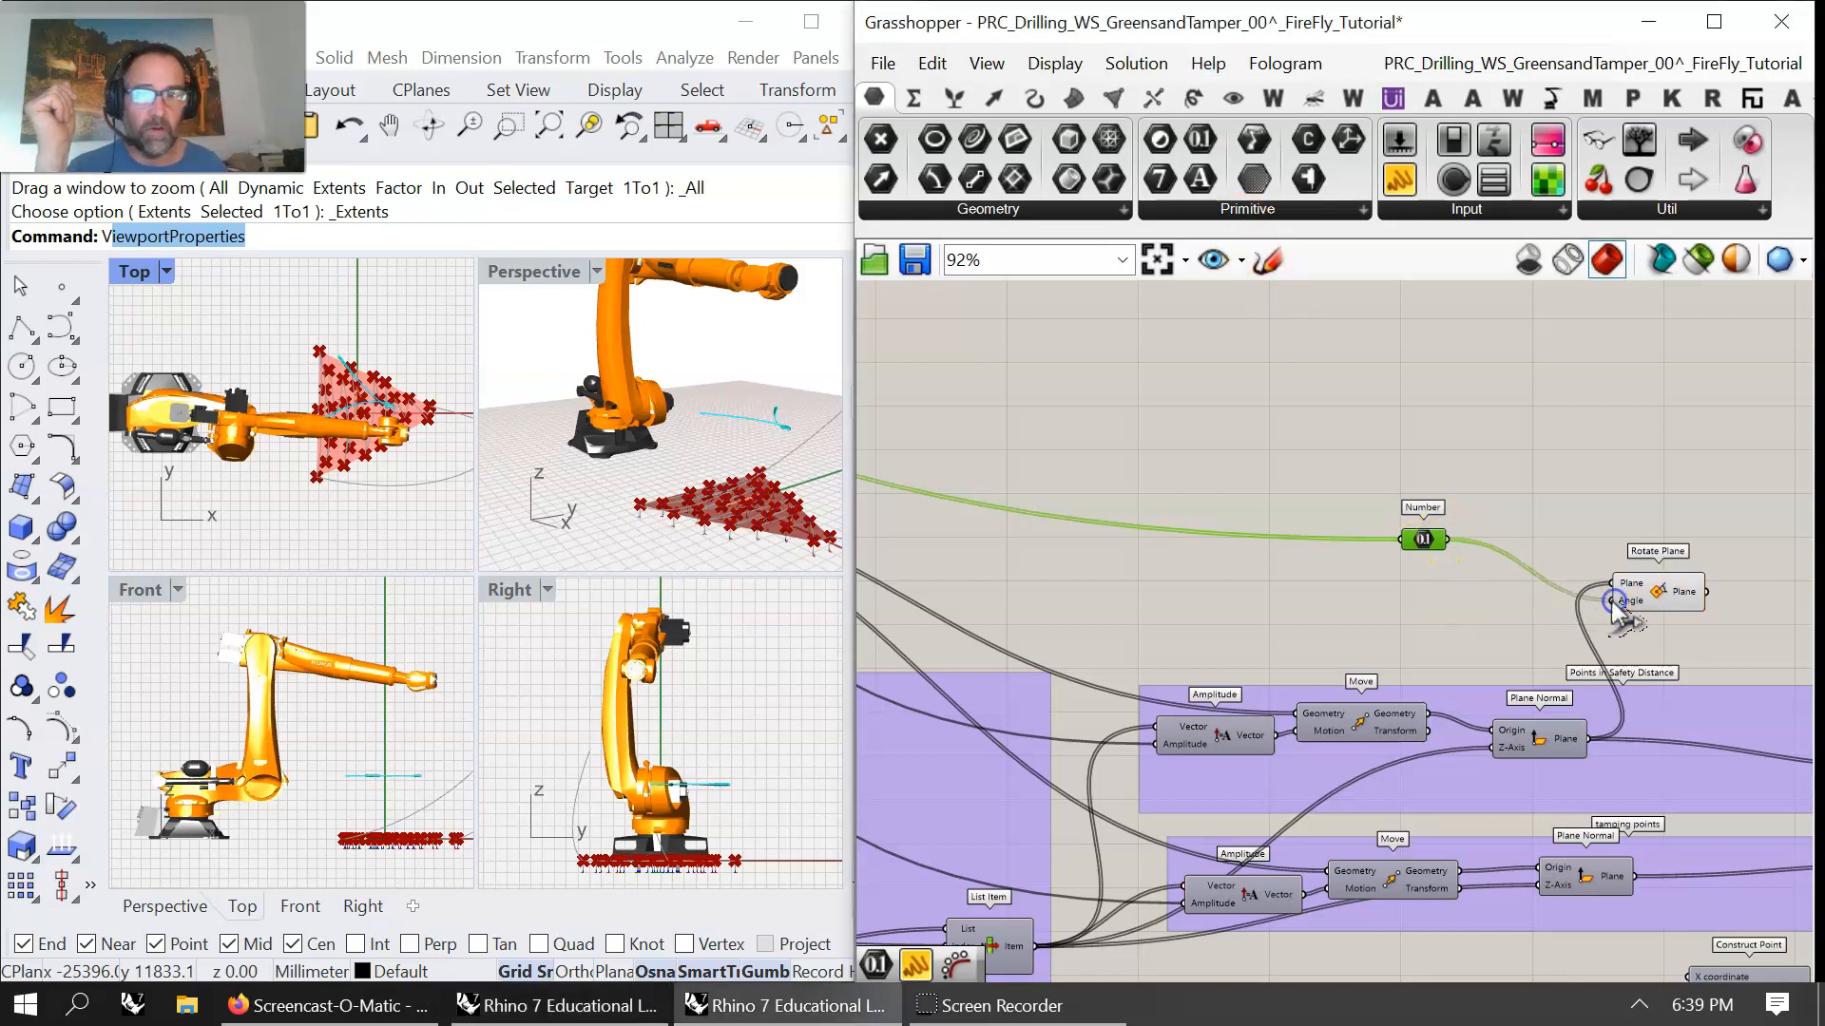
- Inspect the rotated planes up close in the Perspective view, and disable the Rotate Plane component, shifting the Number parameter farther from it
left_click(723, 490)
scroll(743, 479, "up", 5)
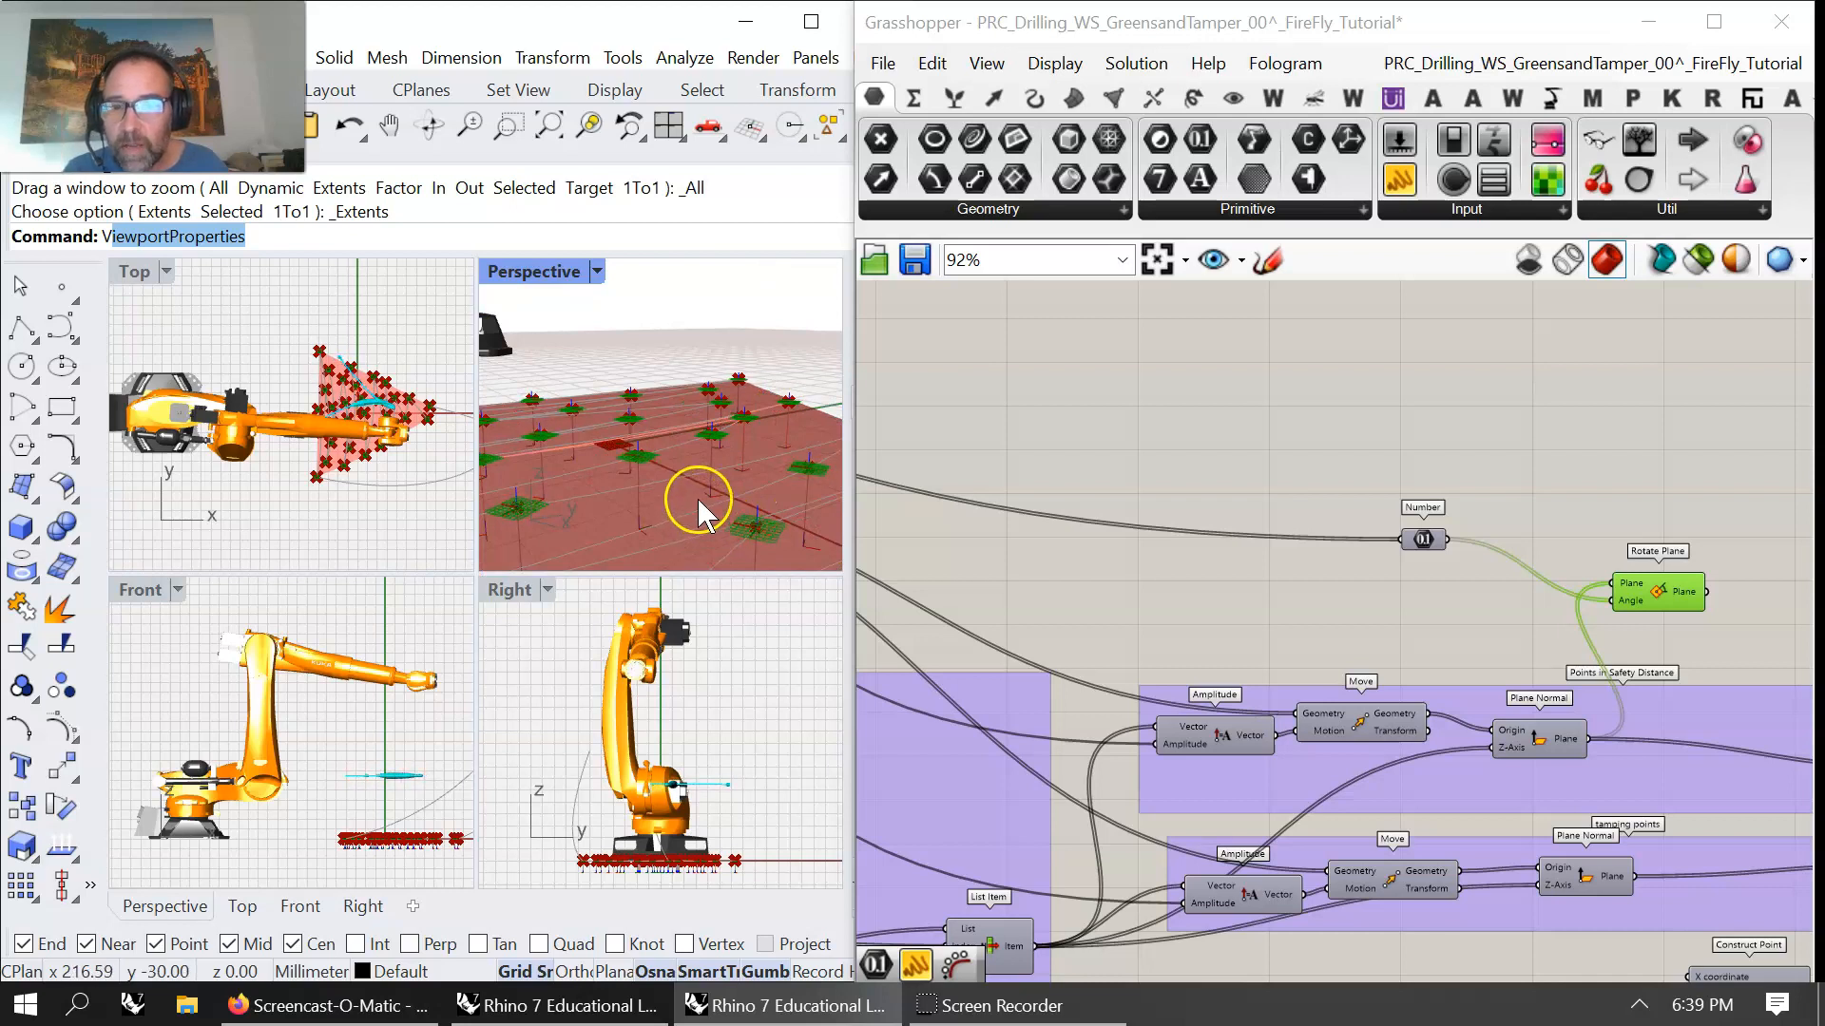
scroll(1218, 550, "down", 3)
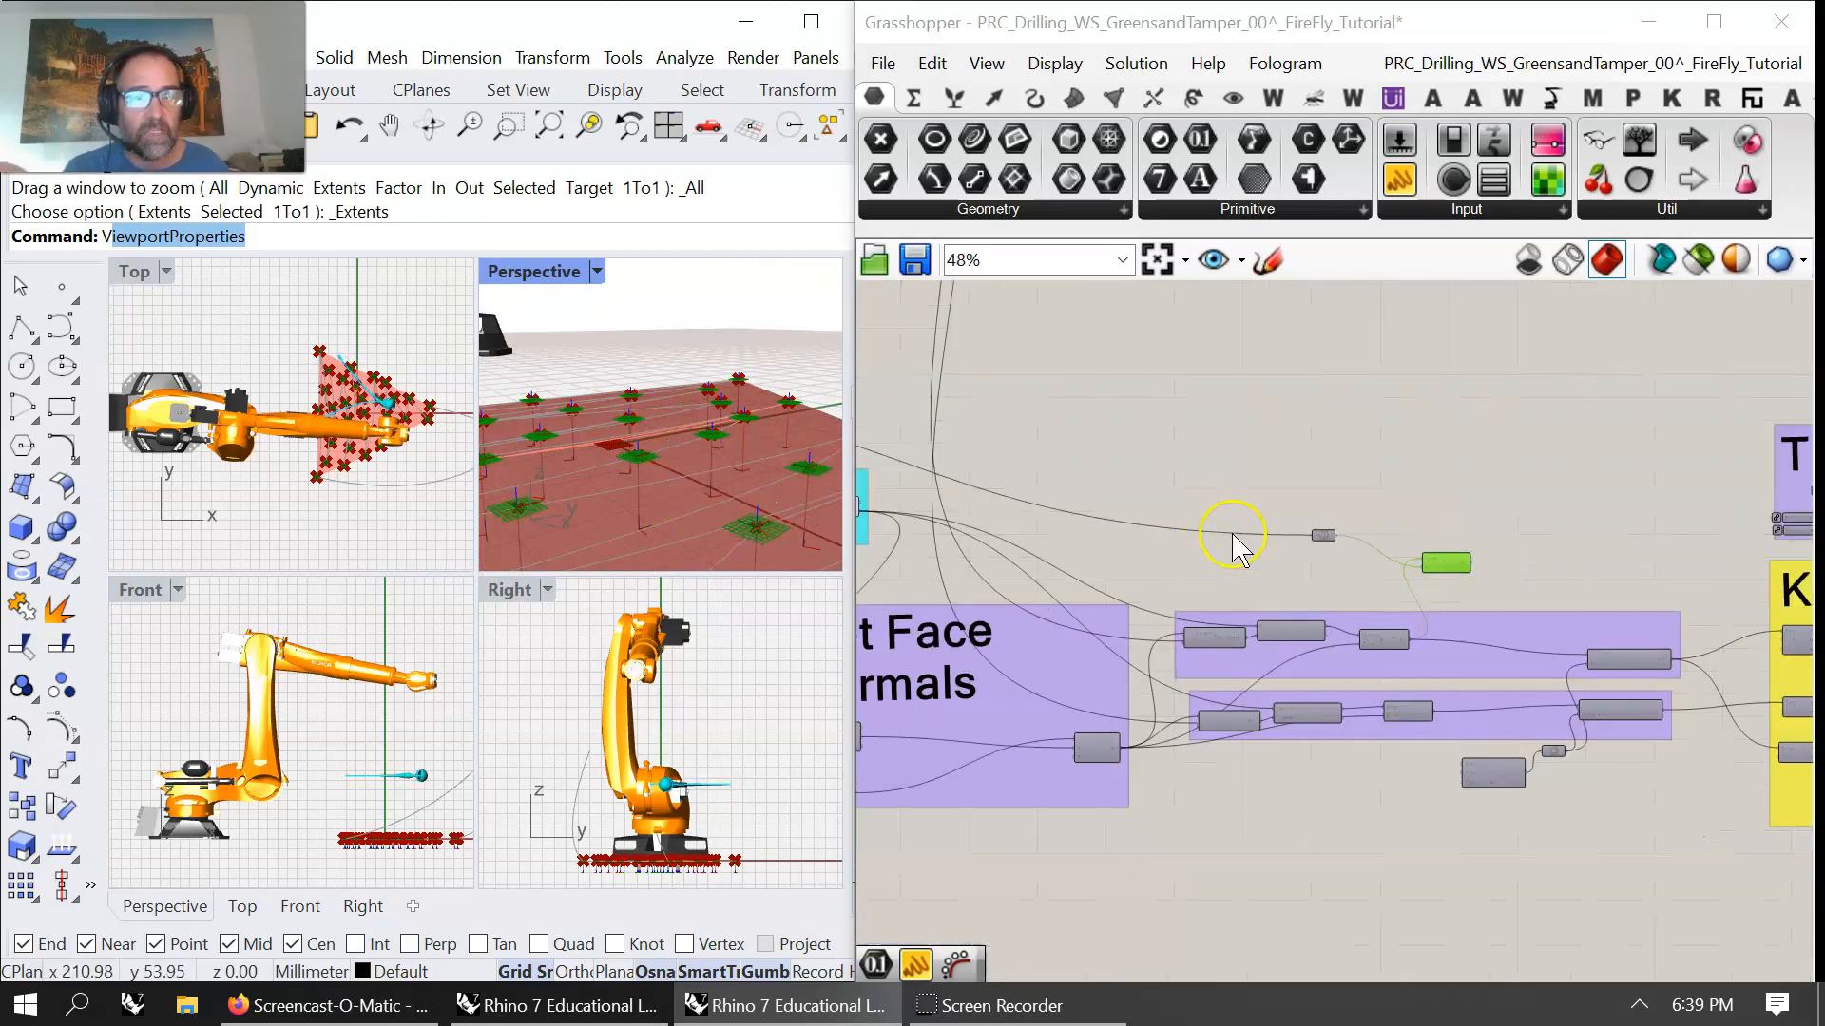
scroll(1409, 563, "up", 2)
scroll(1459, 587, "up", 2)
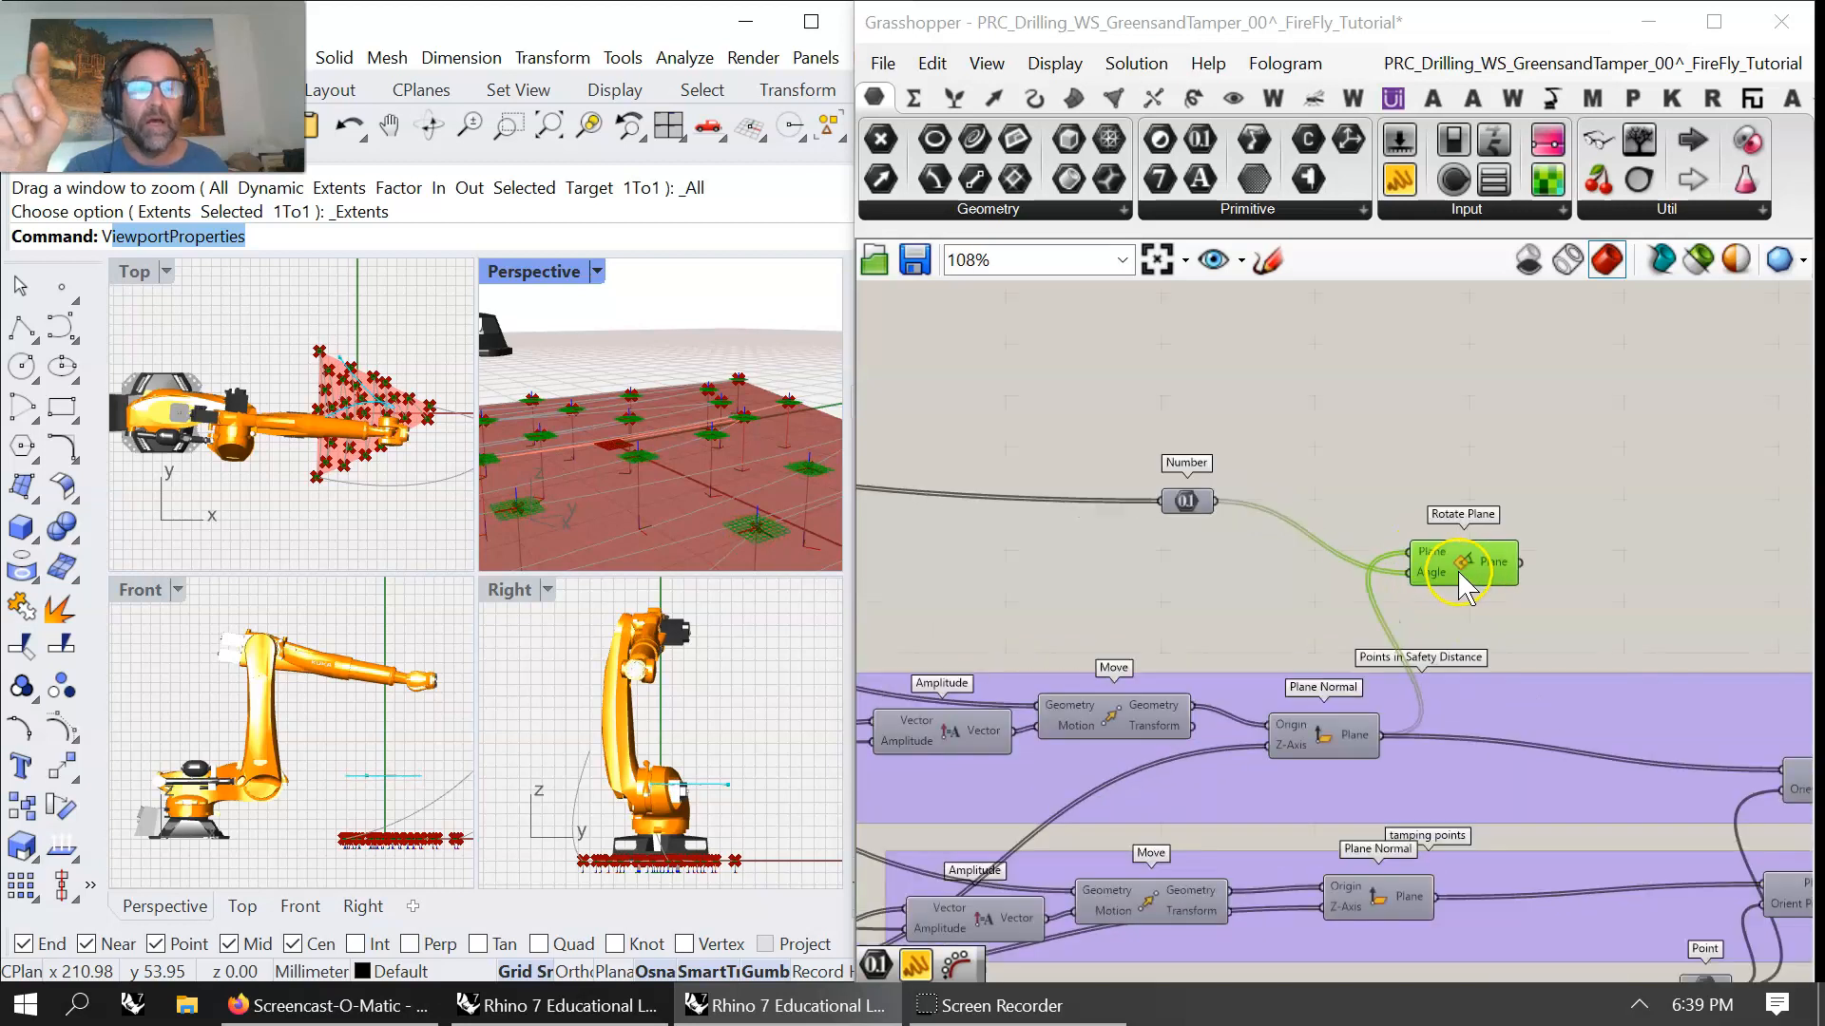
right_click(1474, 609)
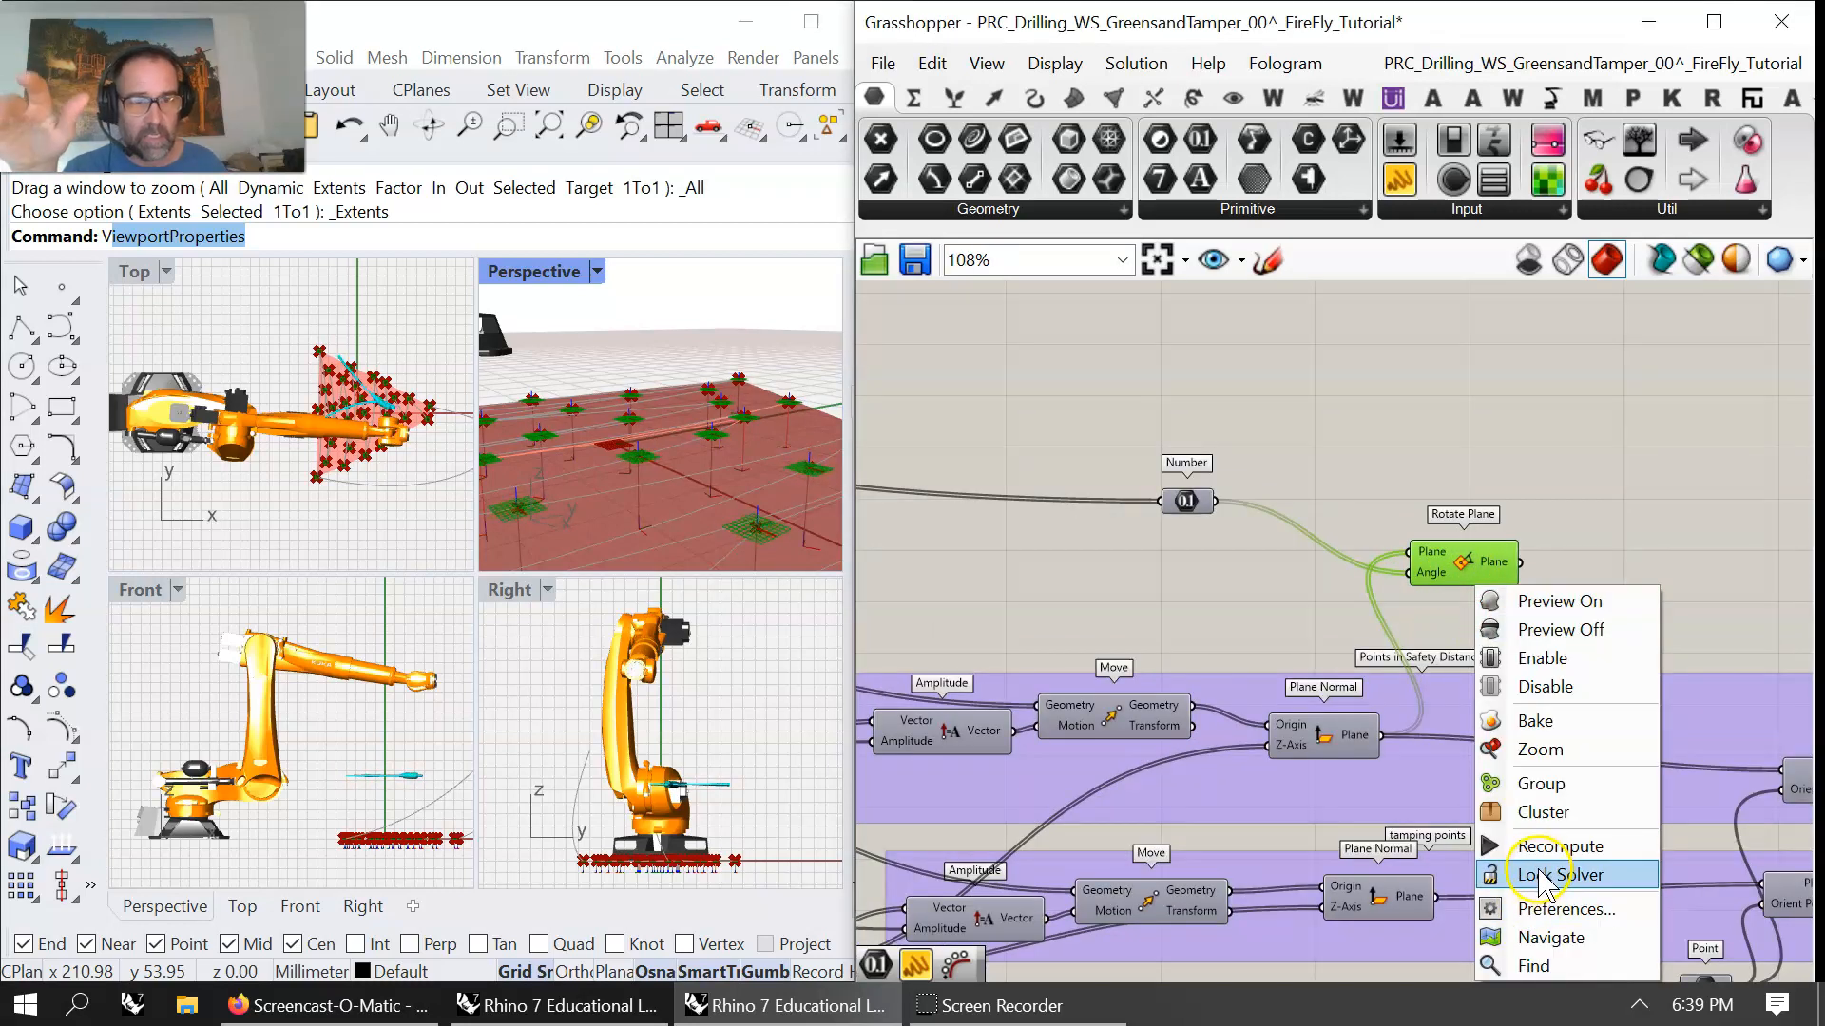
left_click(1547, 680)
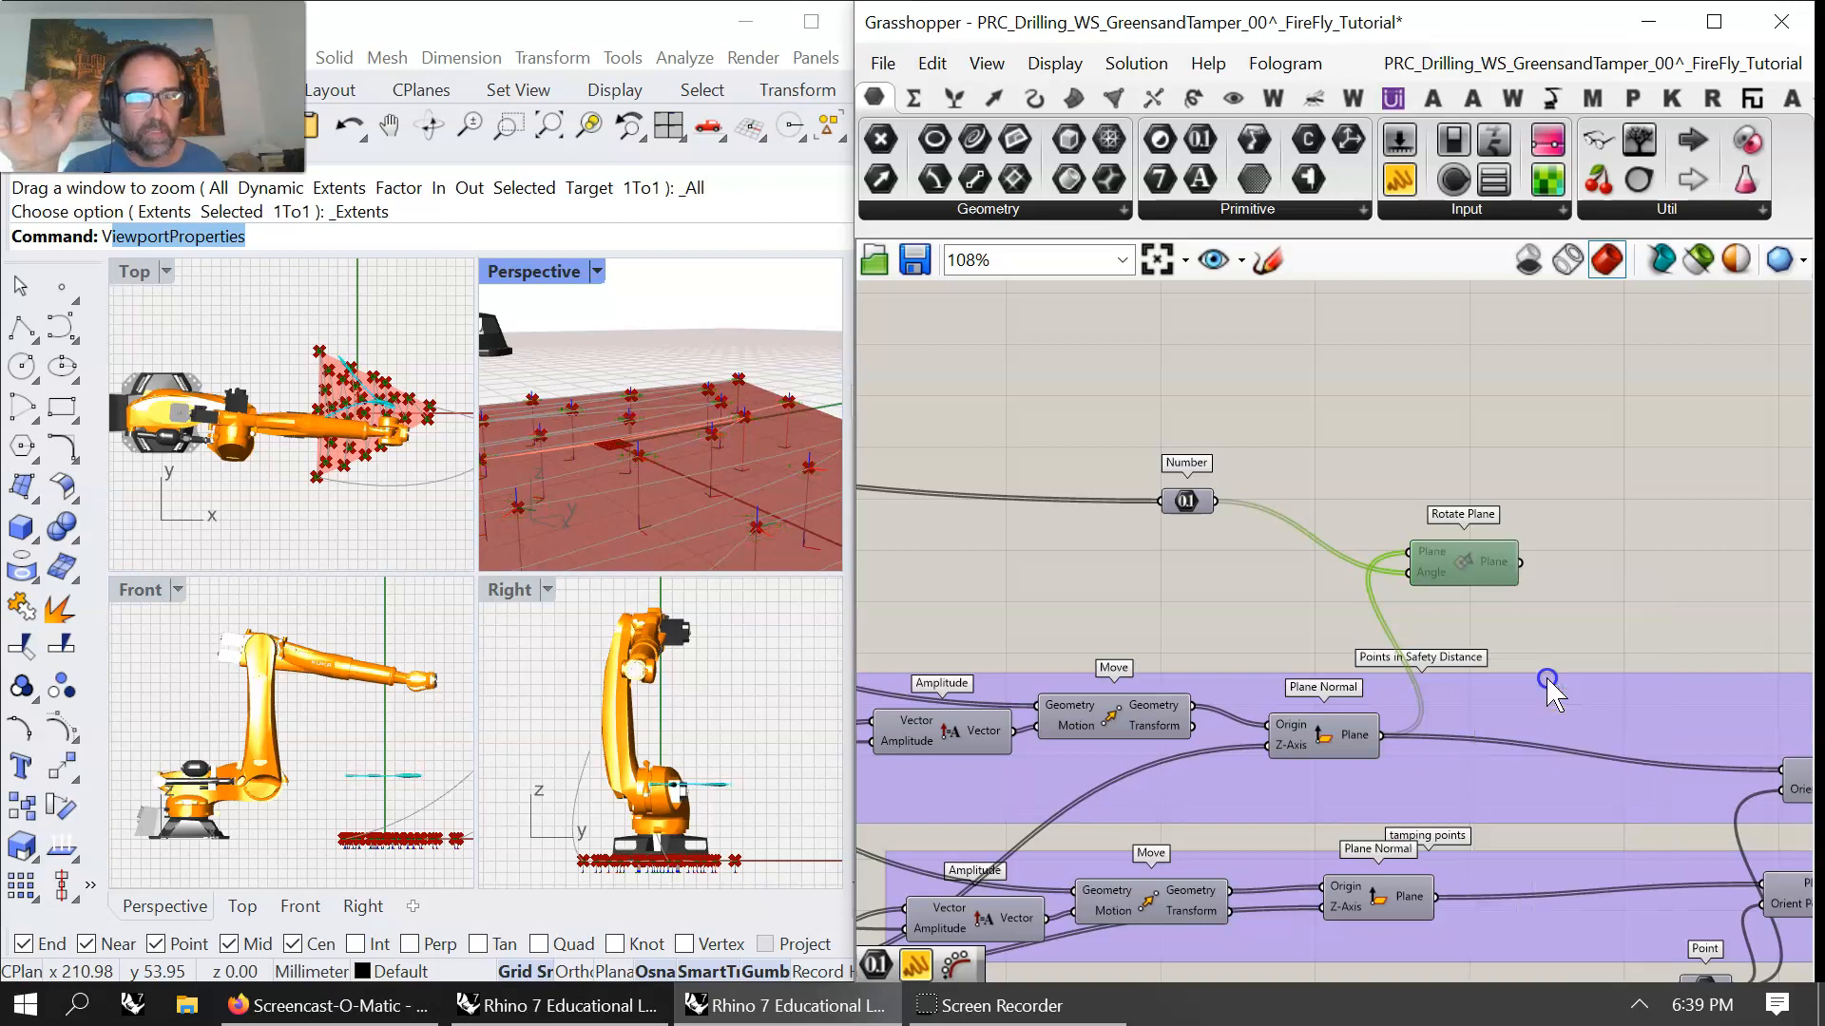
left_click_drag(1196, 518, 1125, 504)
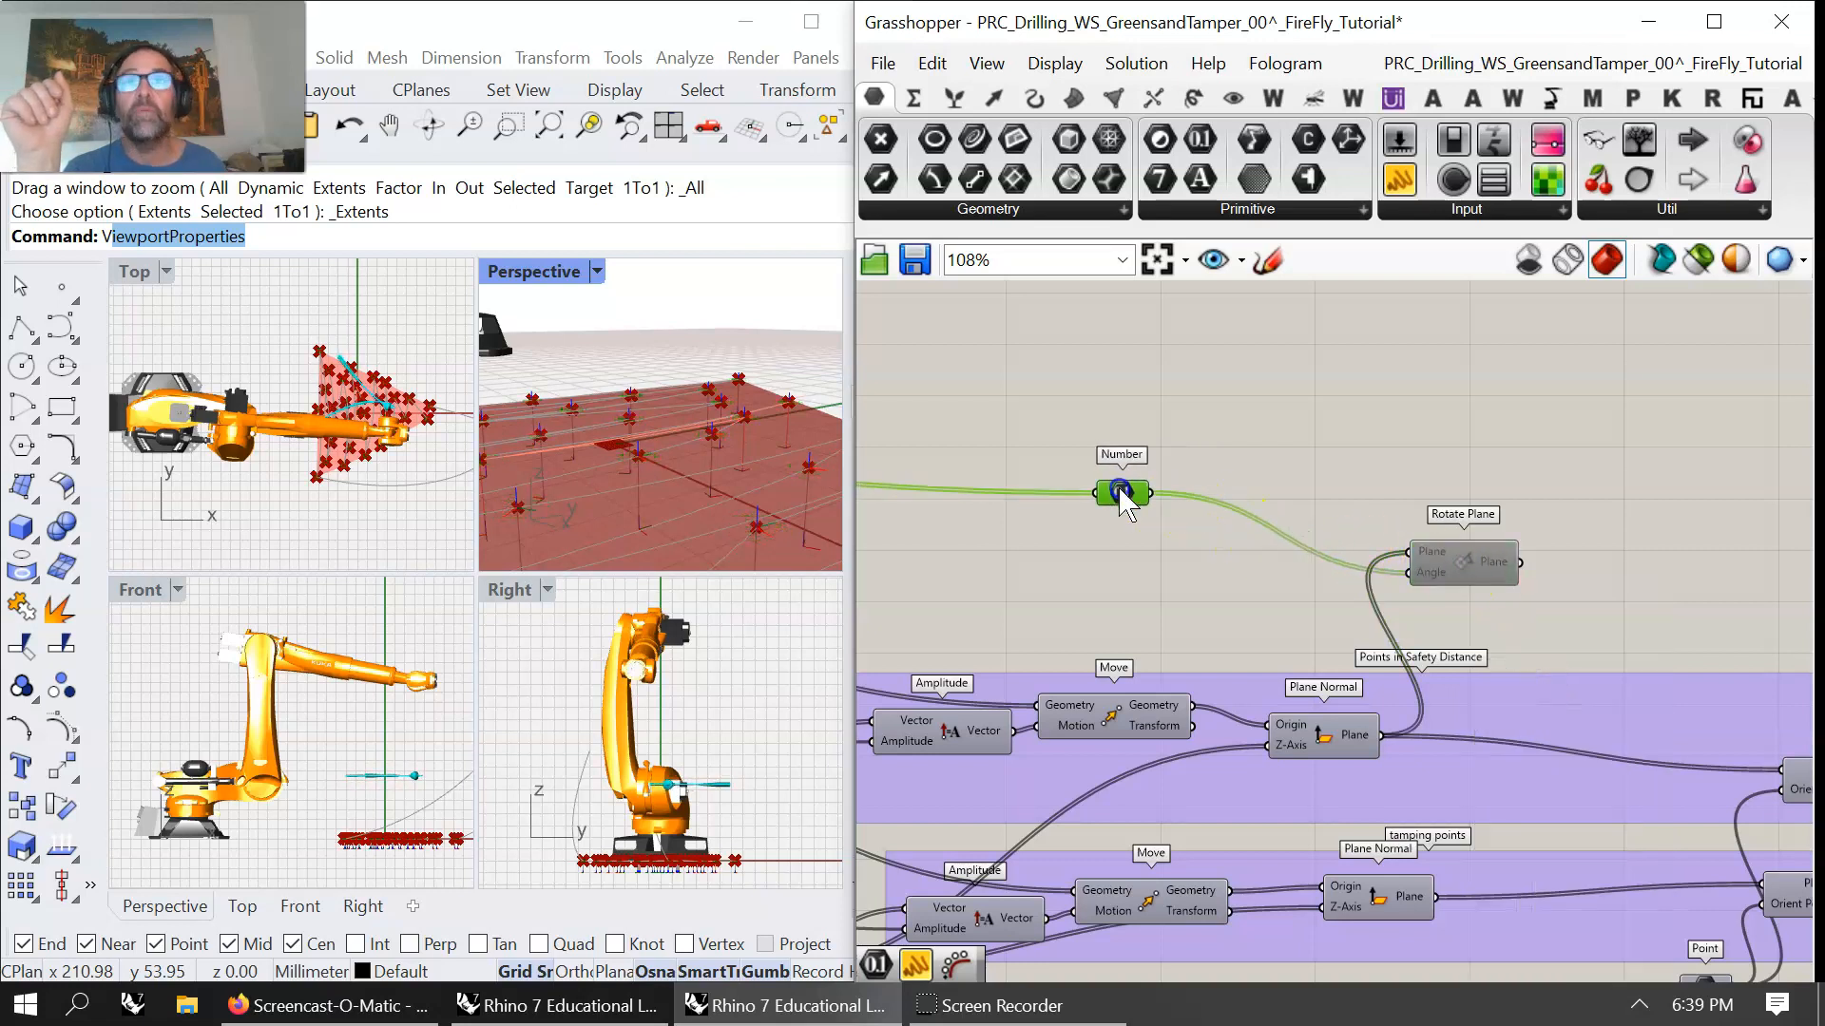
- Duplicate the "Get Face Normals" label above the Number and Rotate Plane components and change its text to "Planar Shift (Audio)"
right_click_drag(1275, 314, 1356, 583)
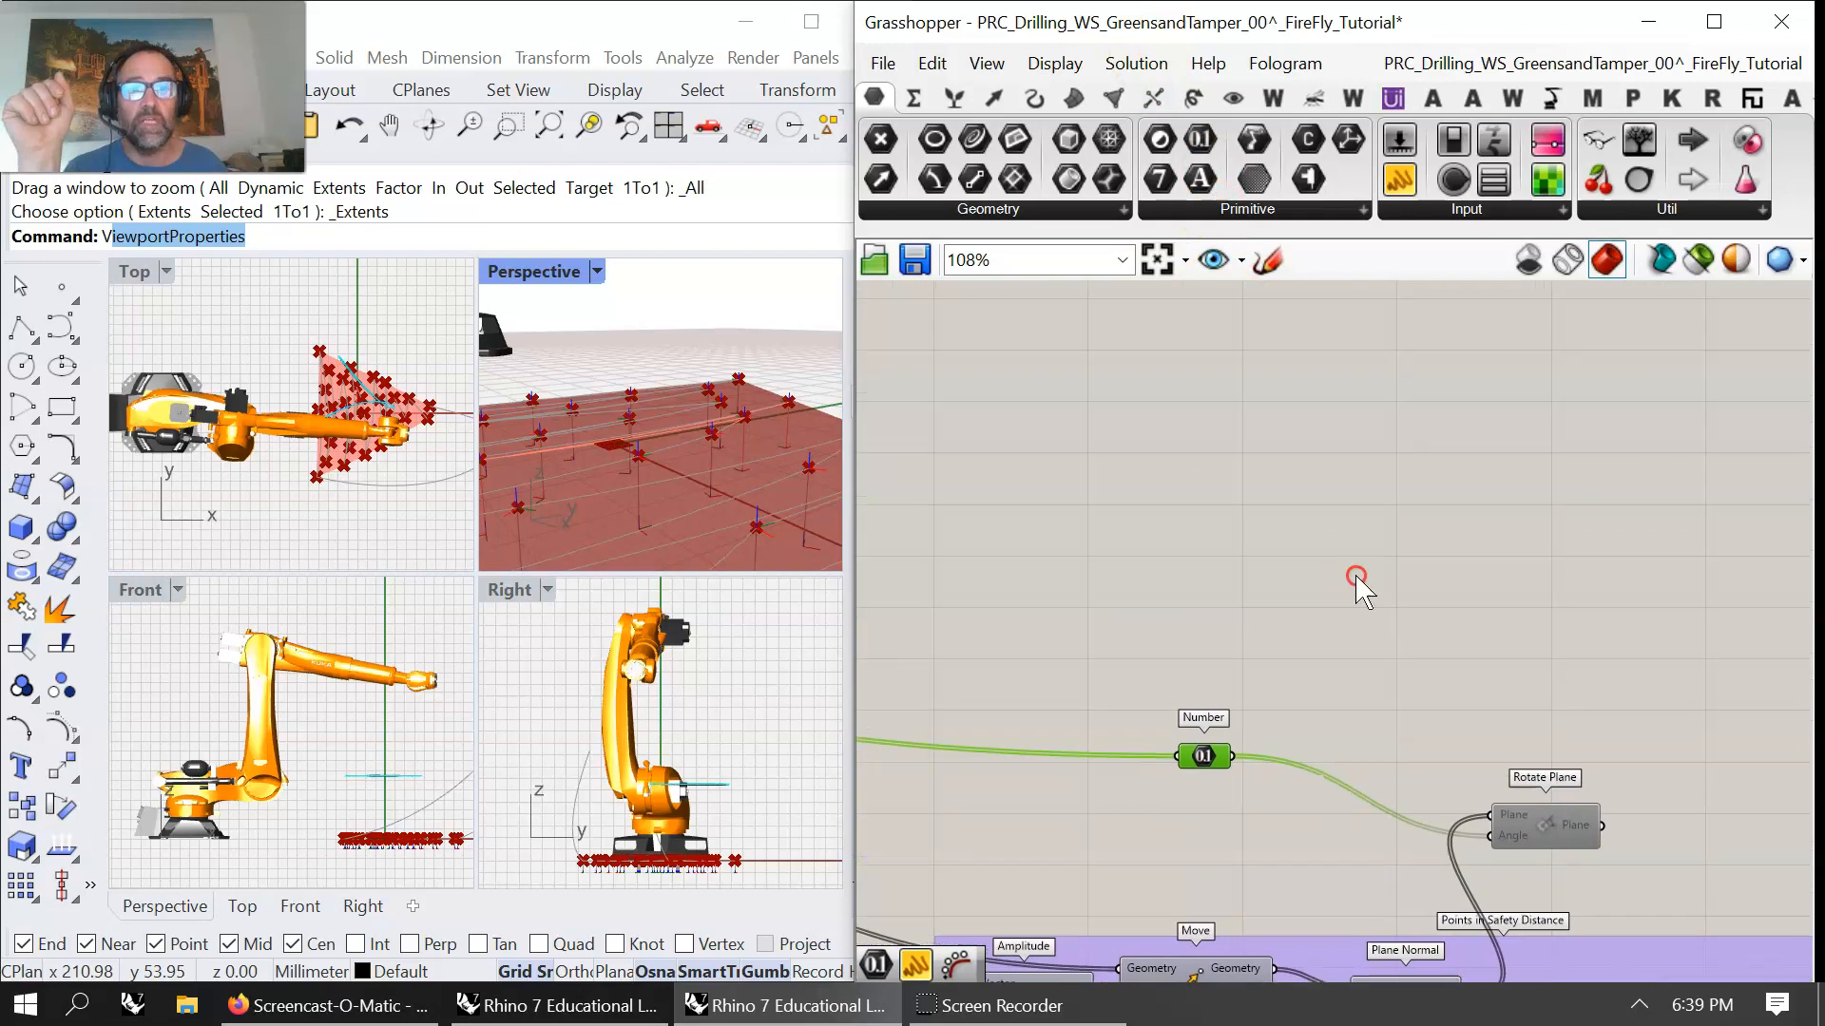
scroll(1369, 581, "down", 1)
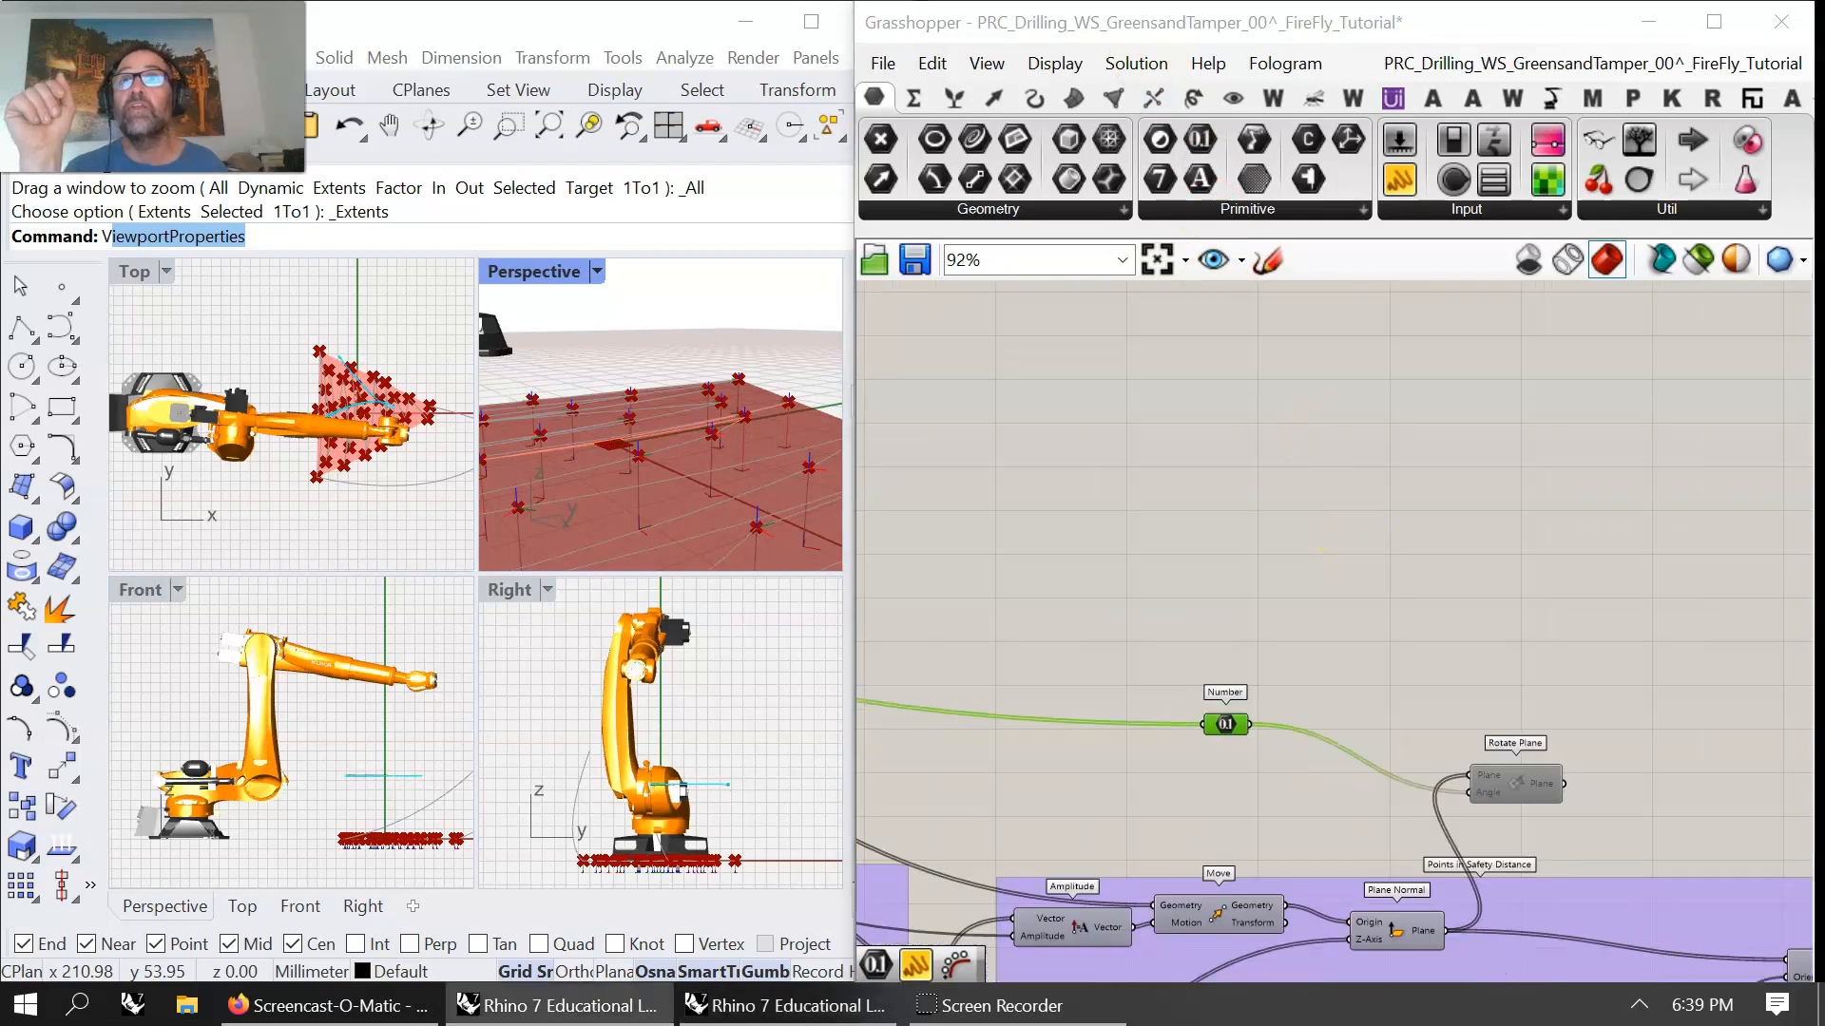
right_click_drag(1273, 766, 1532, 571)
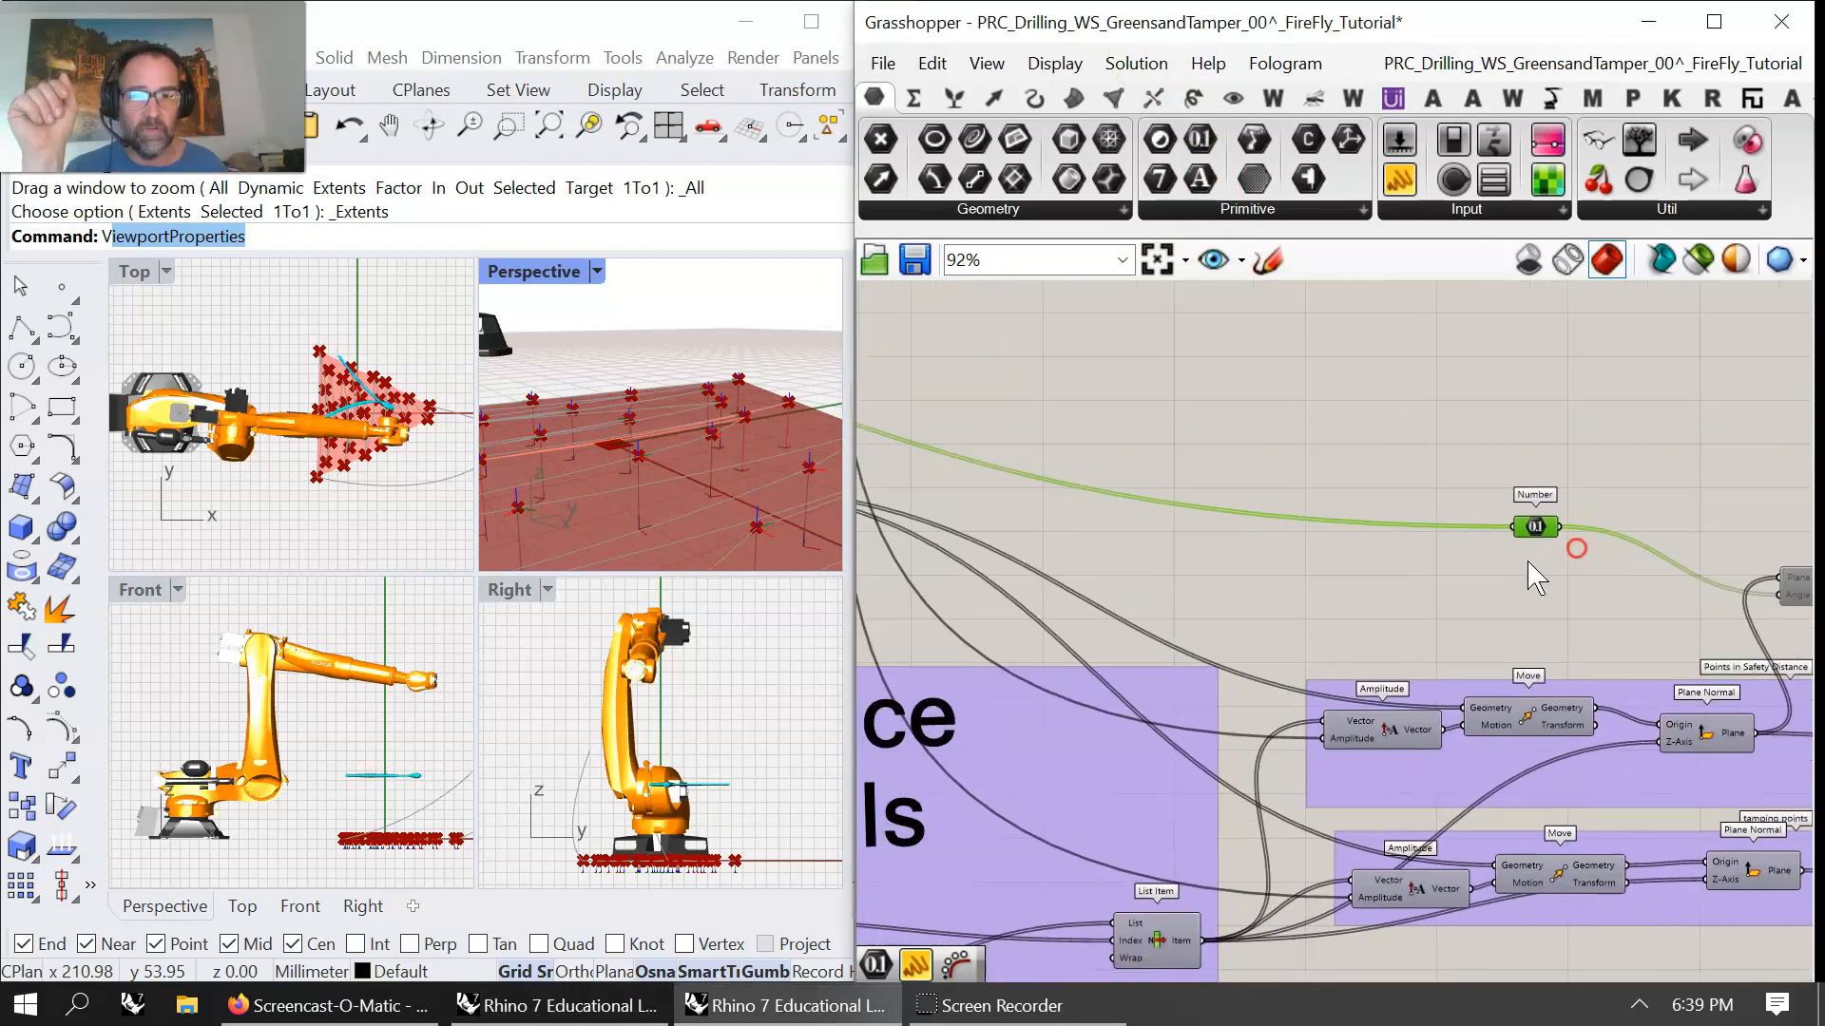
left_click(946, 724)
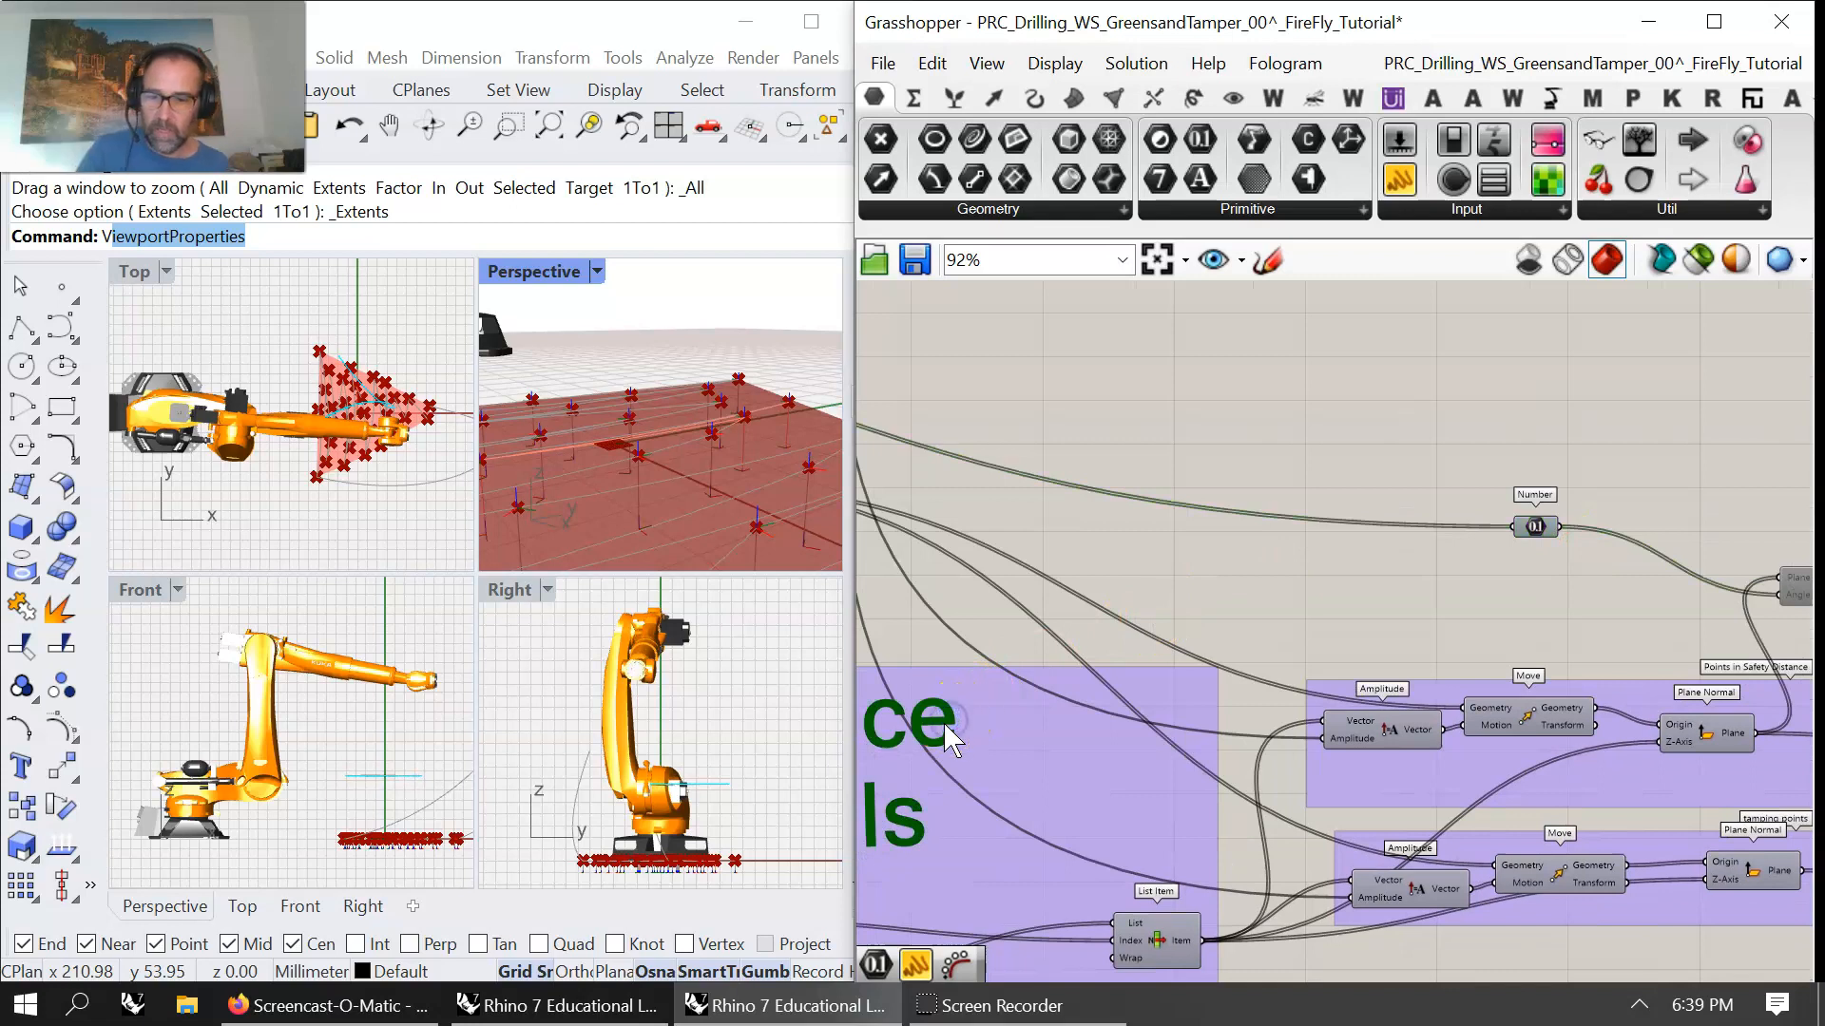
mouse_move(949, 726)
left_mouse_down("alt")
mouse_move(1590, 395)
mouse_move(1763, 352)
mouse_move(1417, 436)
mouse_move(1447, 375)
mouse_move(1435, 357)
left_mouse_up("alt")
double_click(1428, 366)
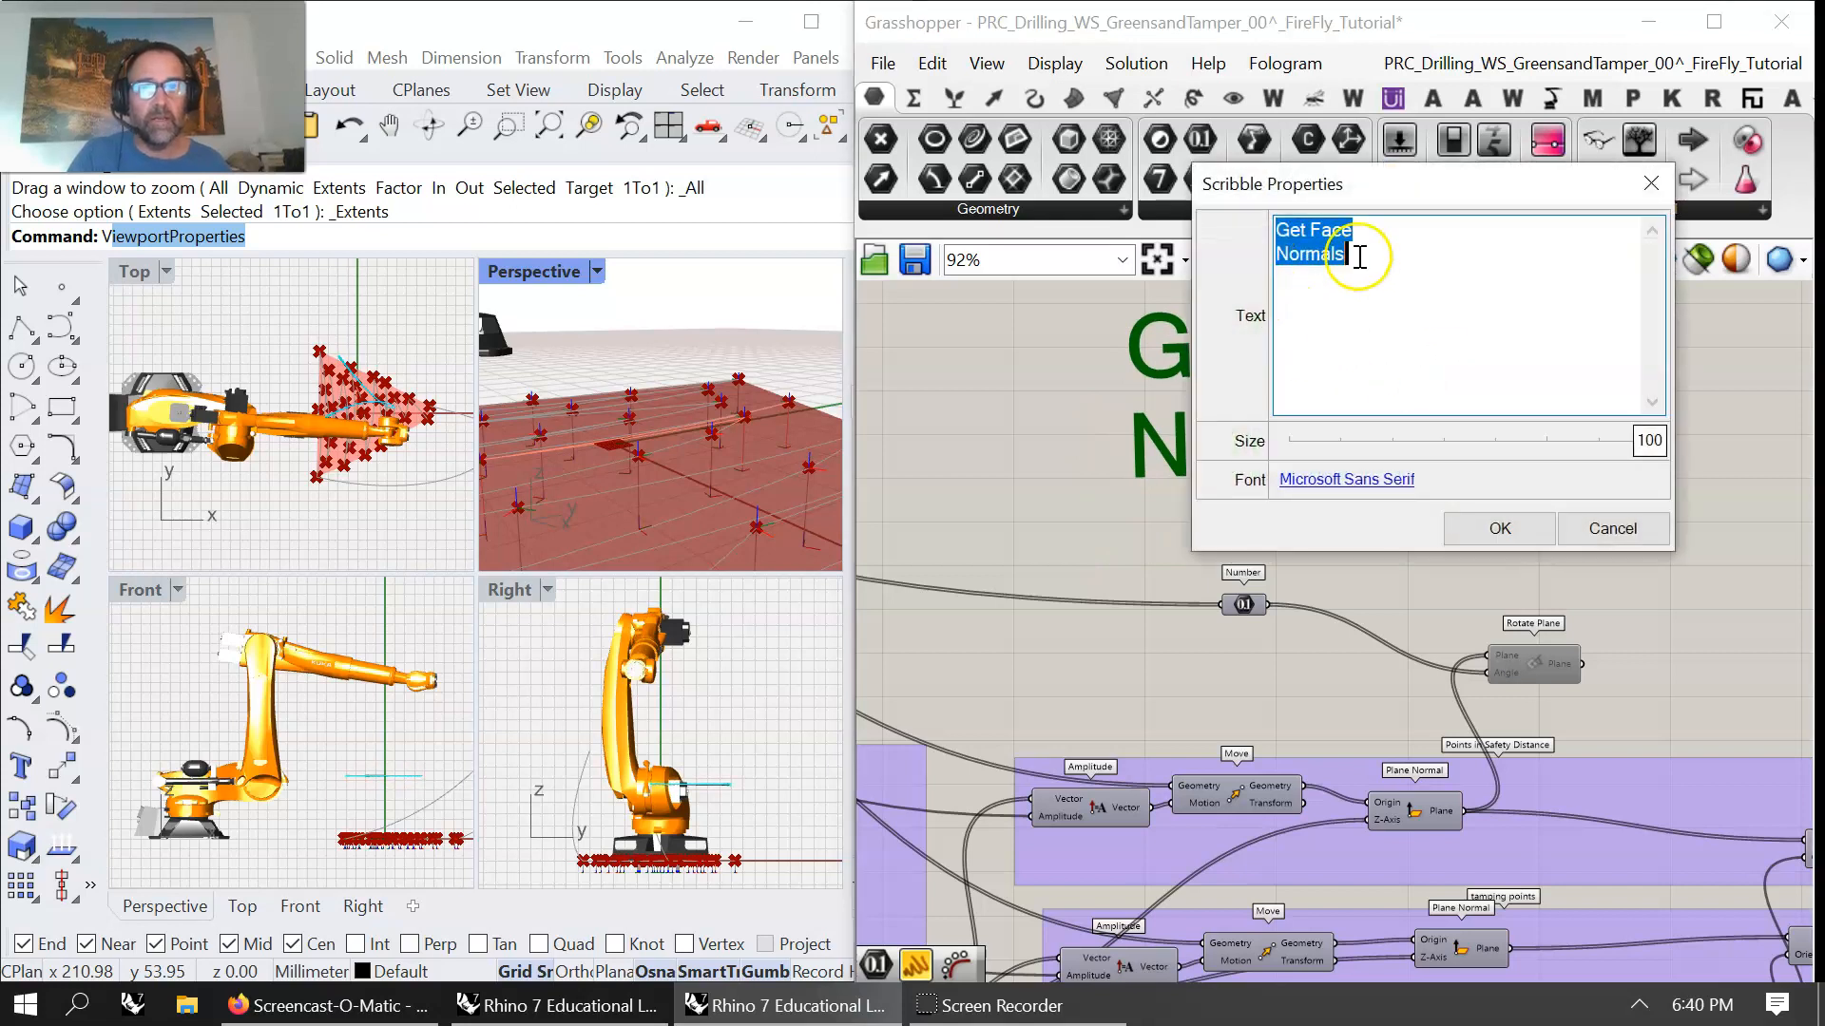
type("Planar Shift (Audio")
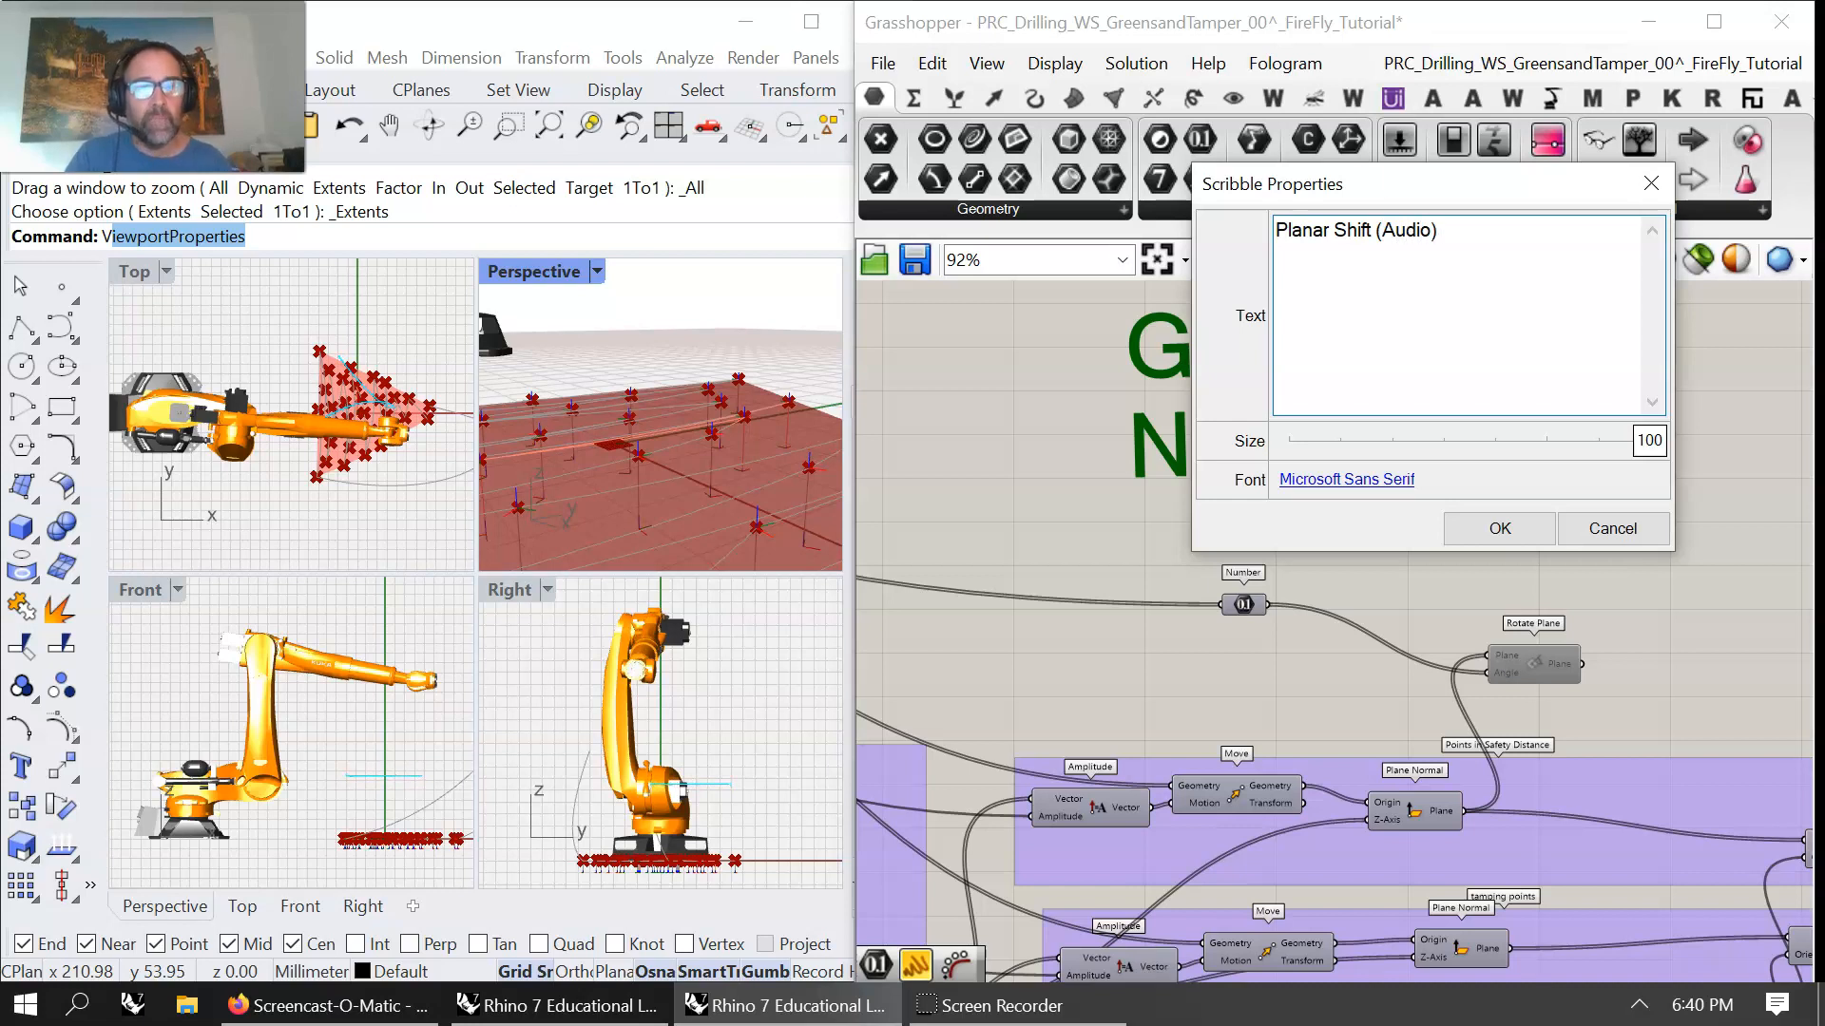
left_click(1506, 528)
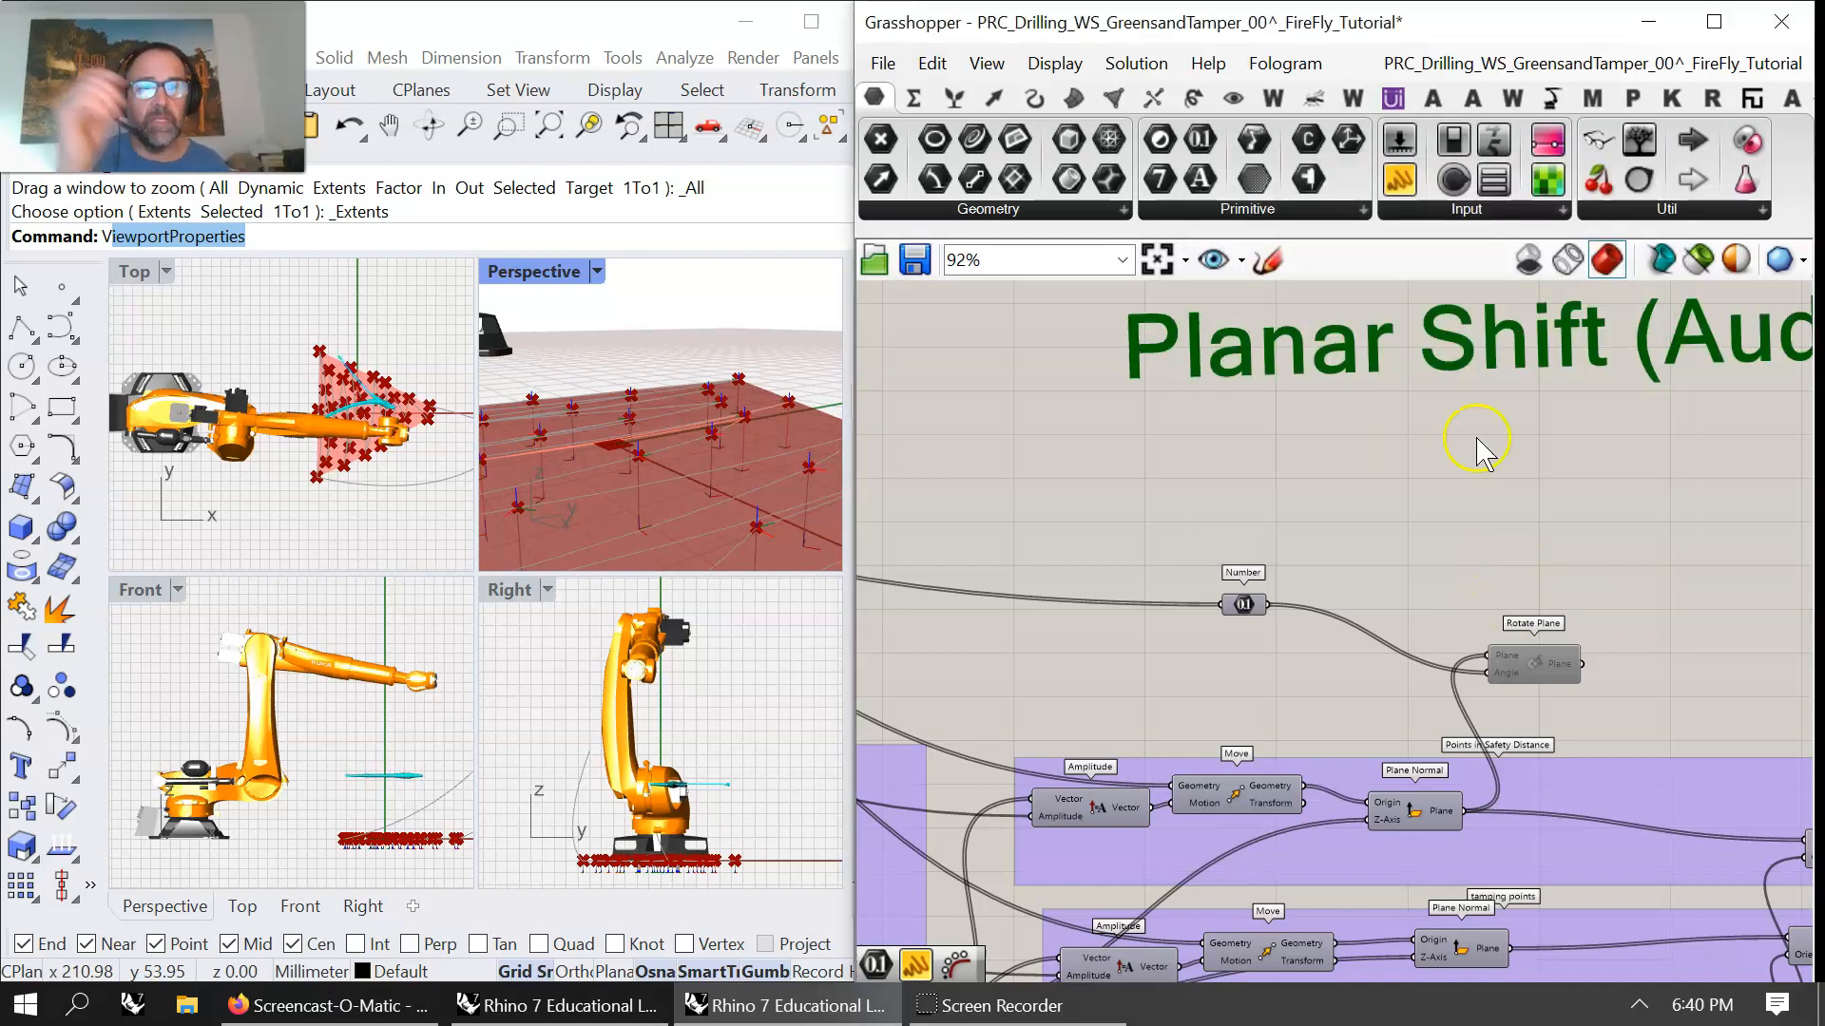
- Add a Rotate 3D component under the "Planar Shift (Audio)" label, above and beyond the Rotate Plane component
mouse_move(1520, 517)
right_mouse_down()
mouse_move(1344, 481)
mouse_move(1466, 500)
right_mouse_up()
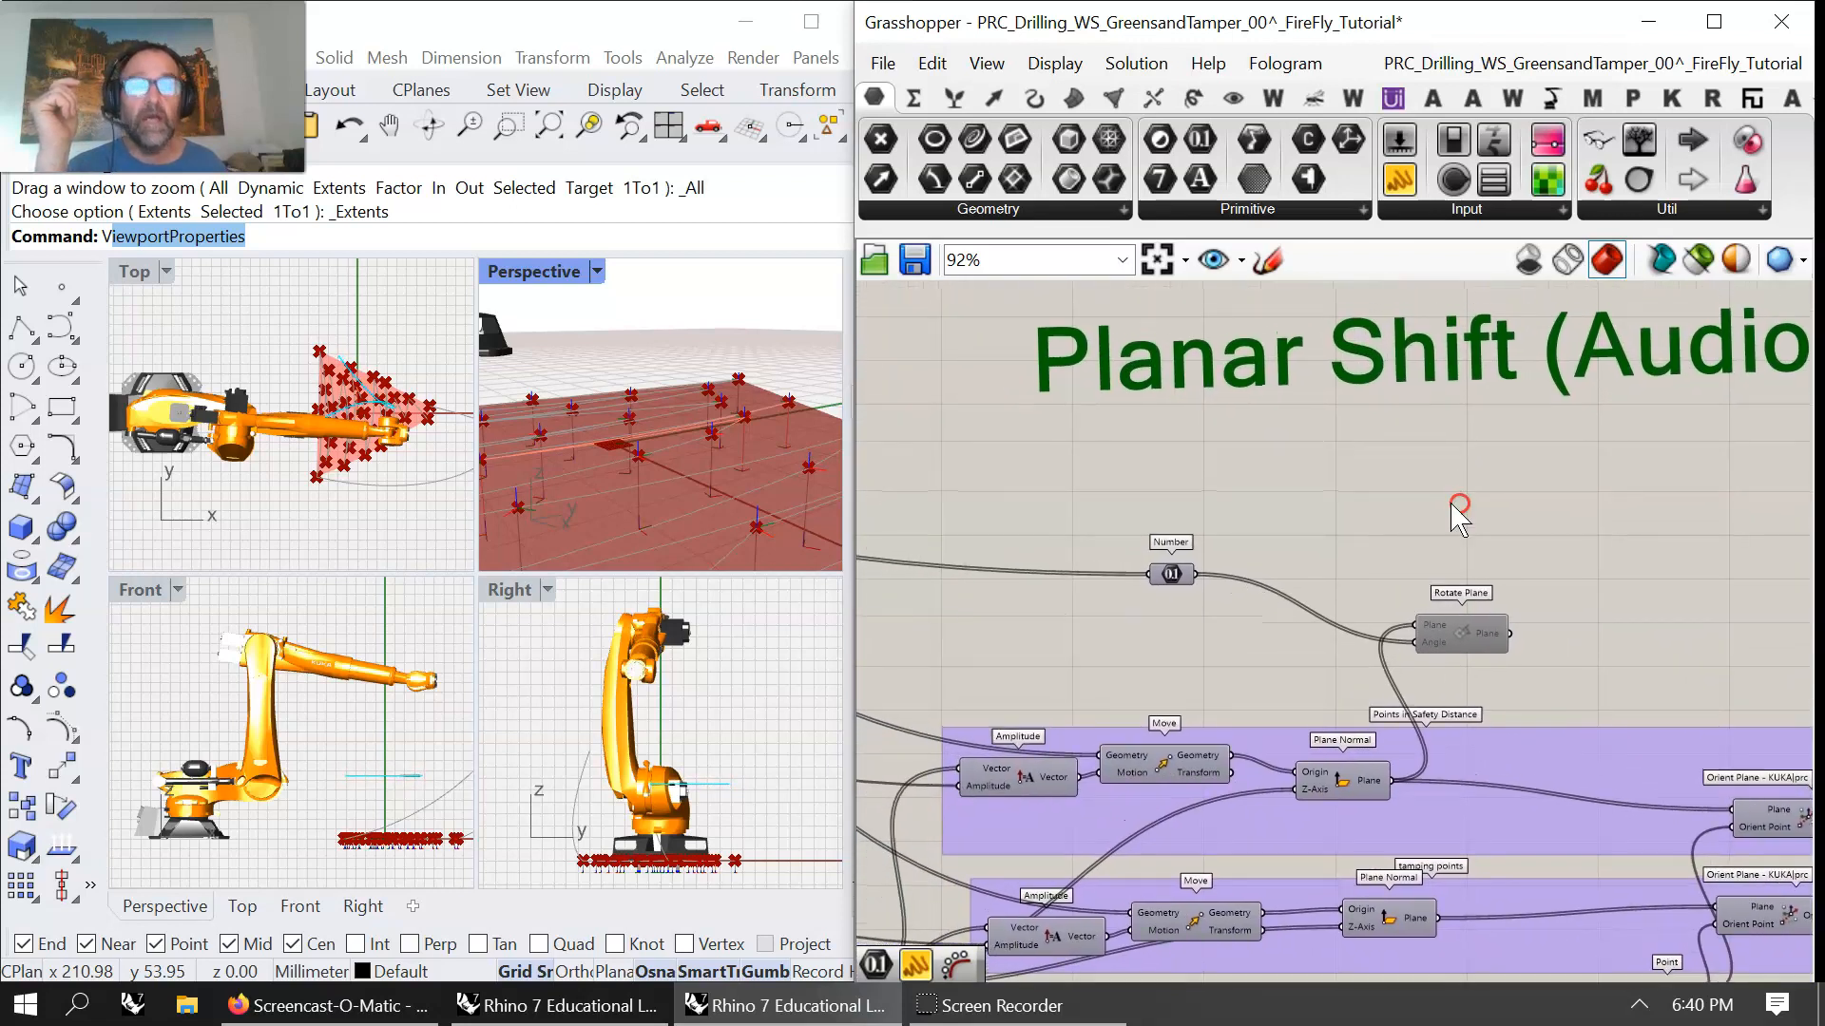
left_click(1189, 99)
left_click(1240, 205)
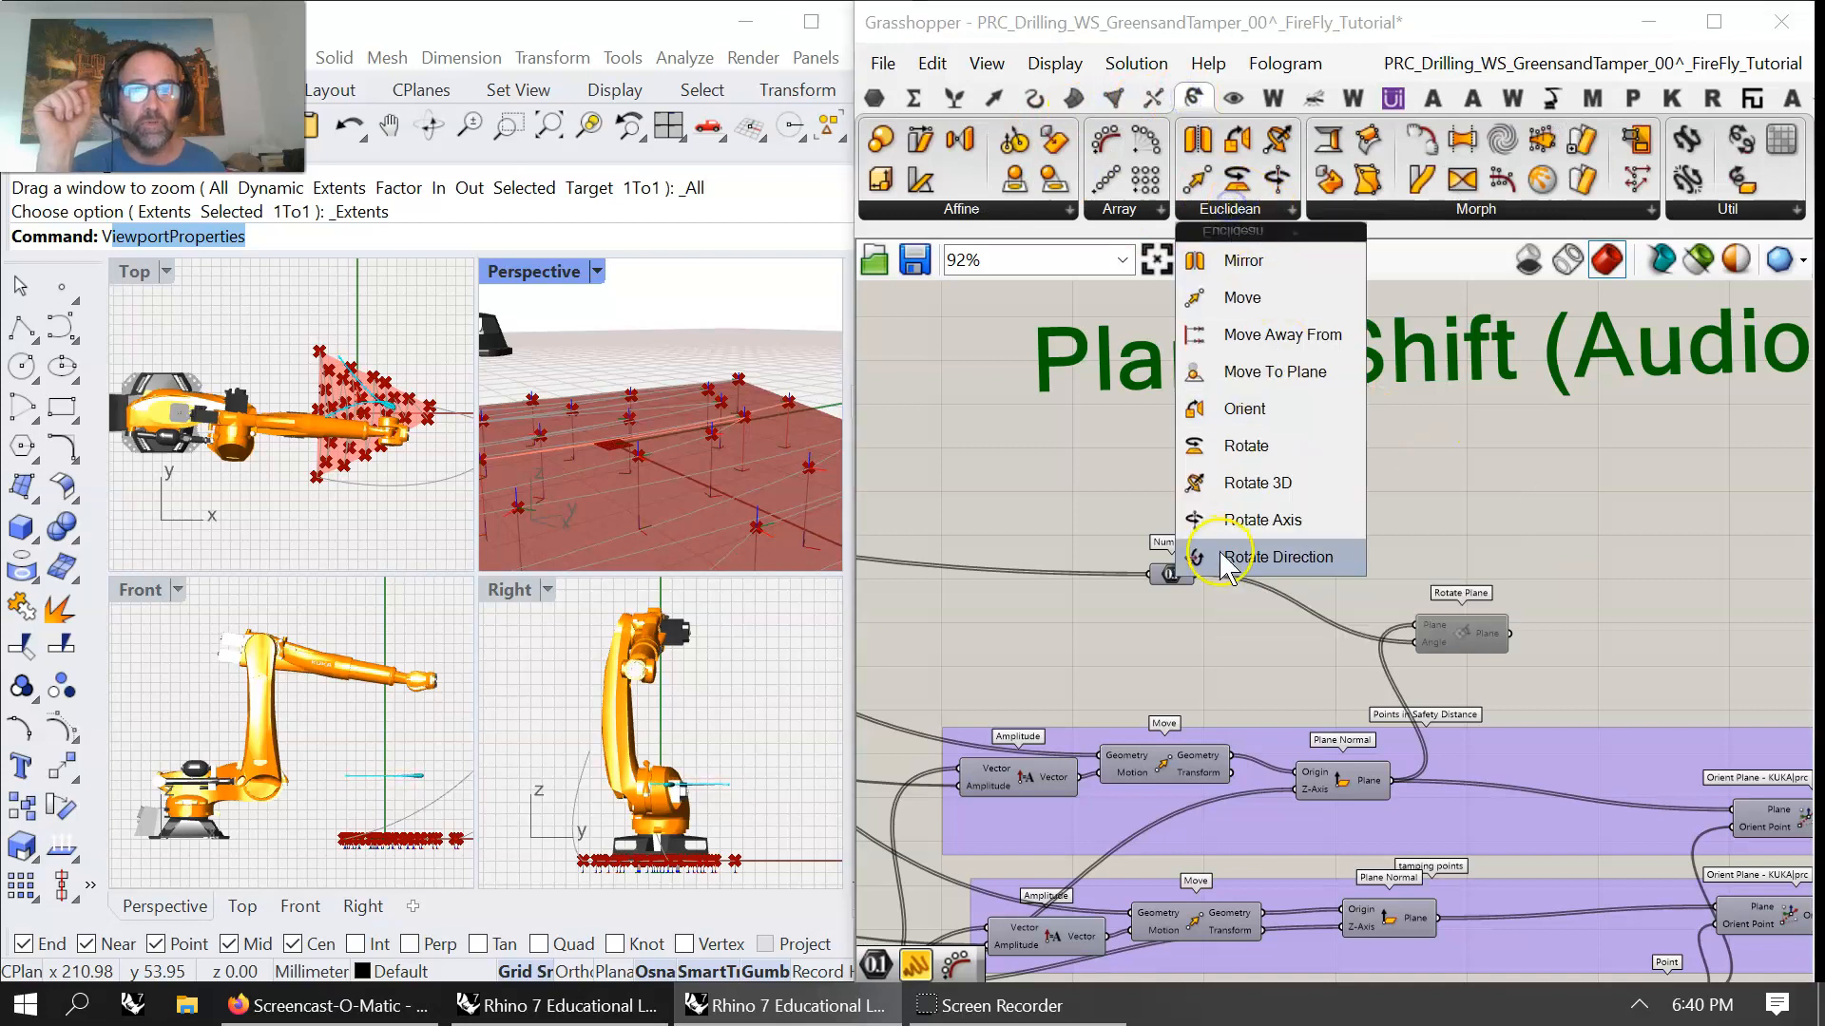
left_click_drag(1252, 486, 1659, 489)
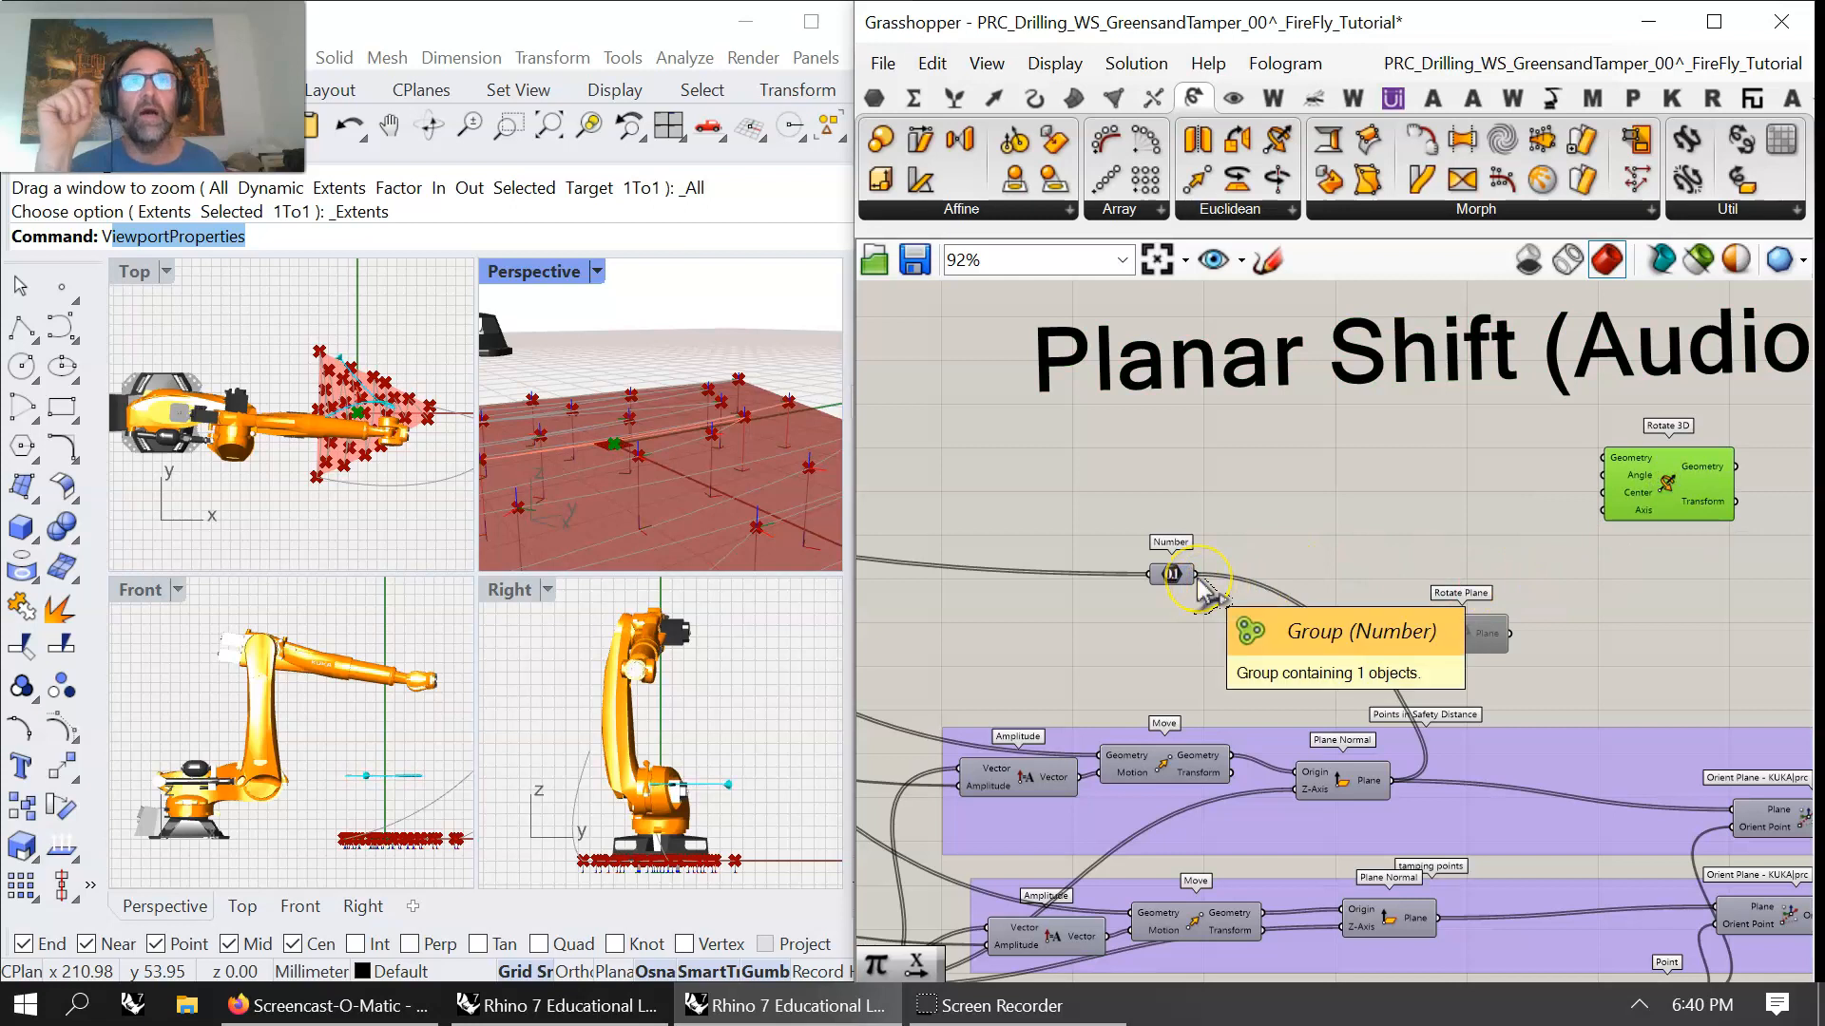
- Add a Division component between the Number parameter and Rotate 3D, and wire the Number into its A input
left_click_drag(1184, 576, 1129, 566)
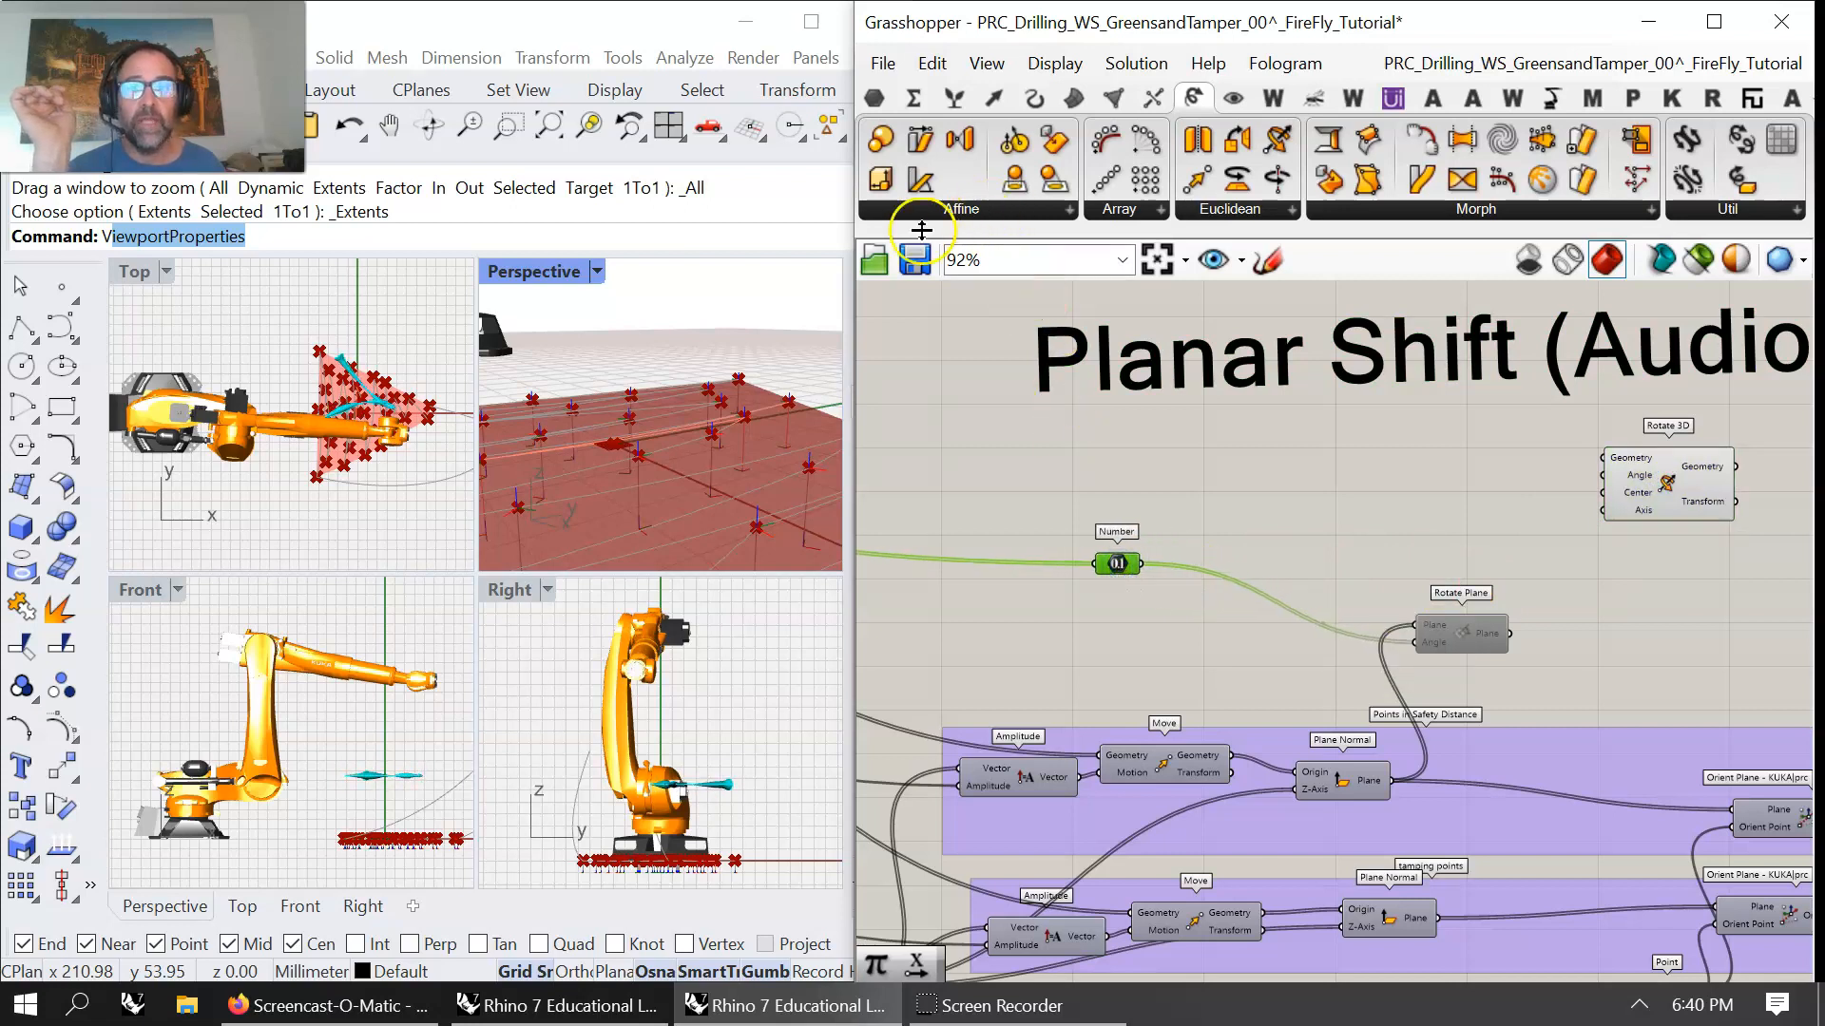
left_click(913, 98)
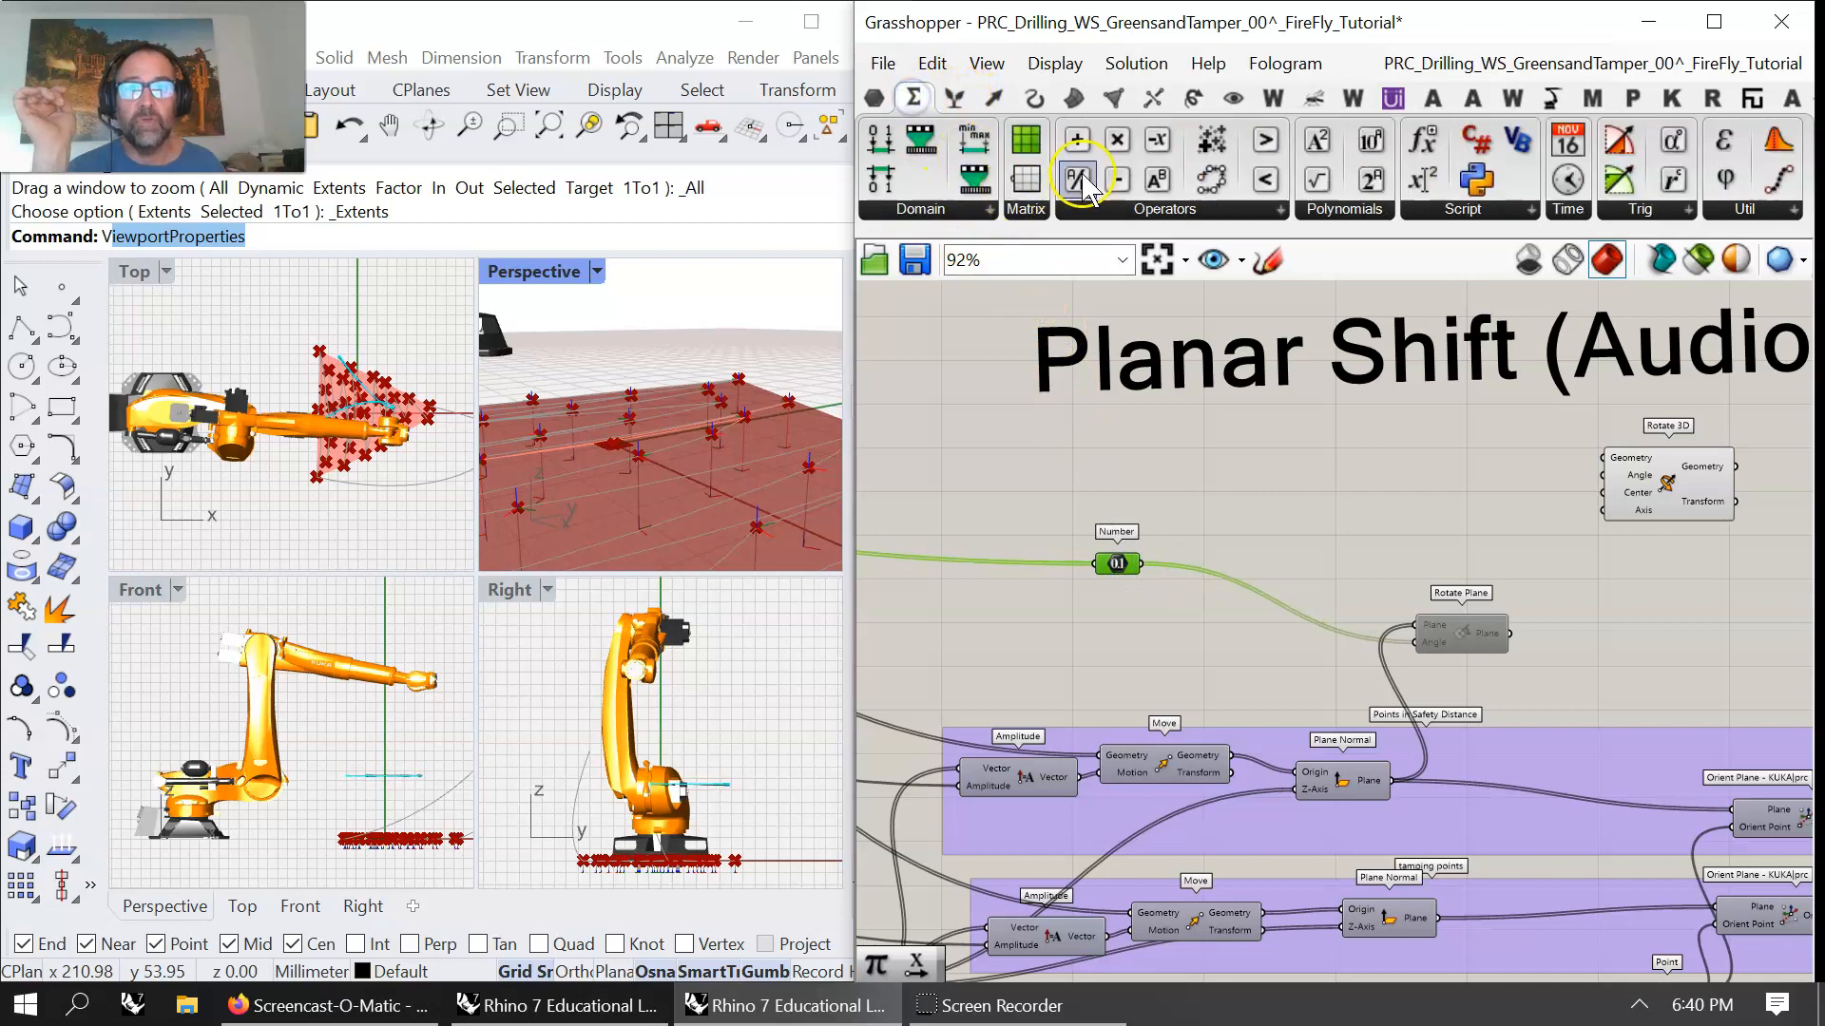
left_click_drag(1081, 180, 1330, 523)
left_click_drag(1141, 564, 1304, 515)
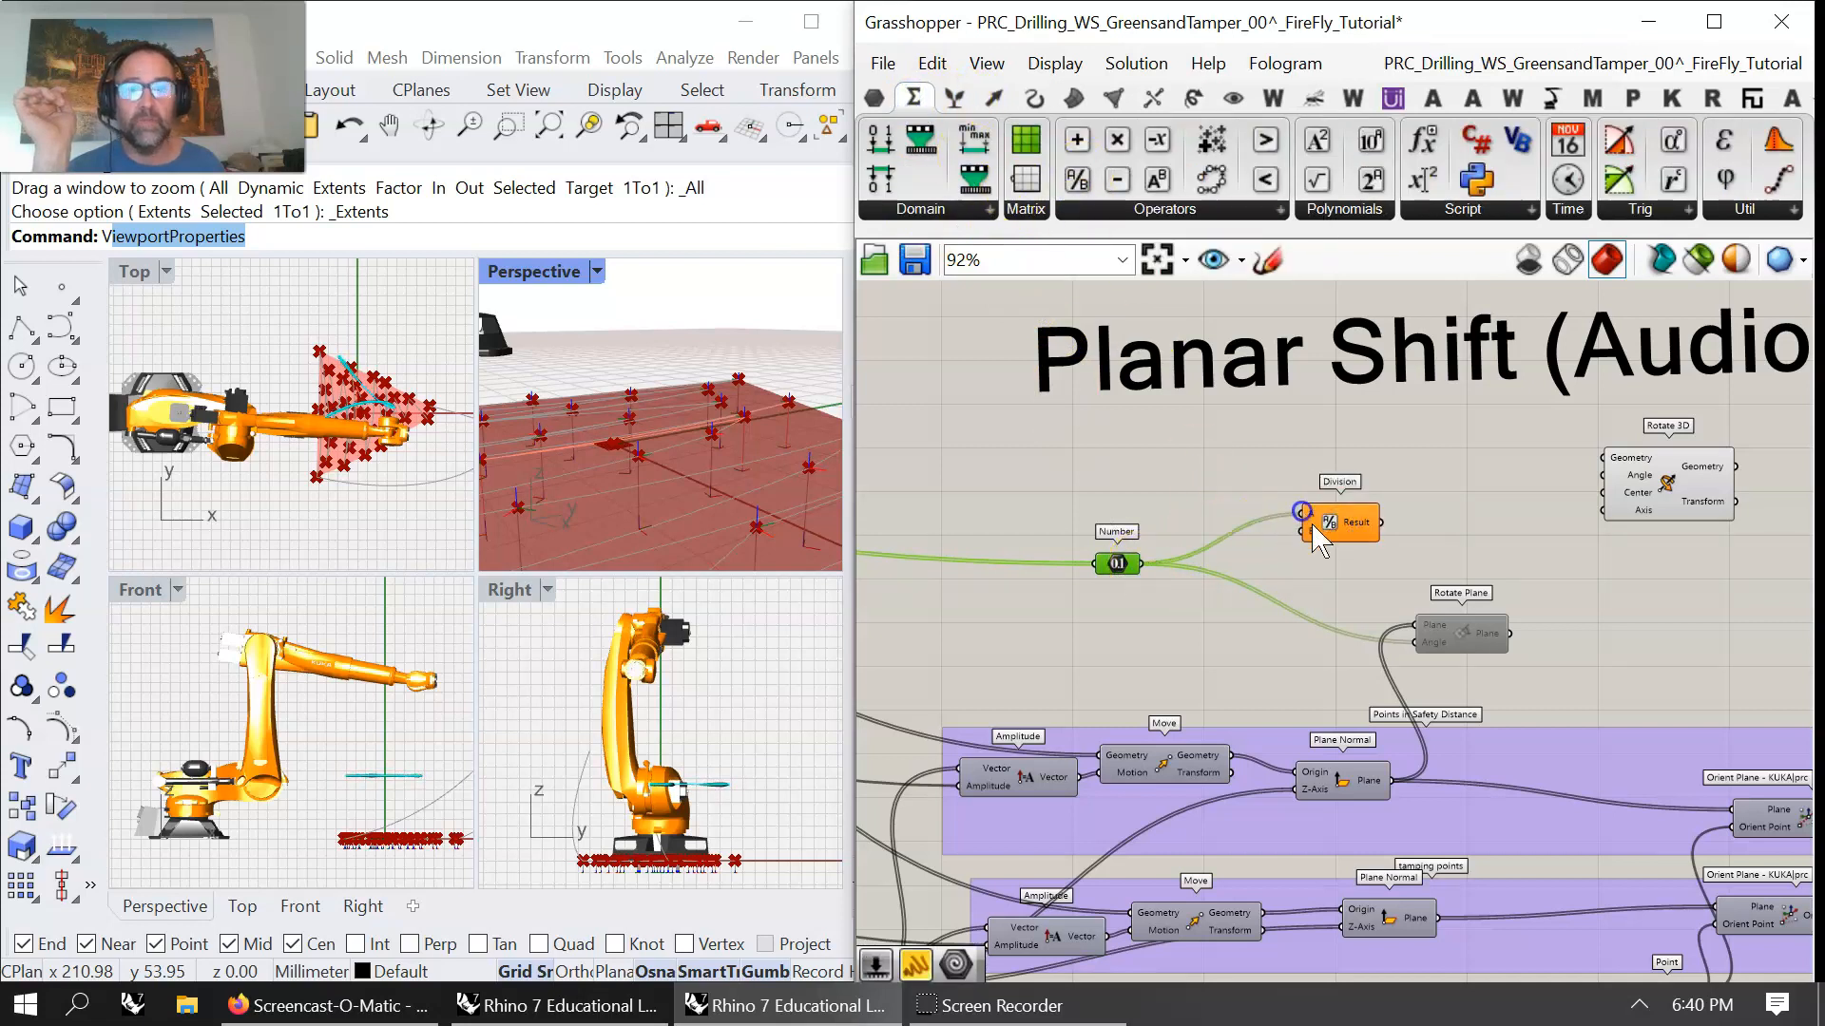
- Create a number slider set to 56.99, wire it to Division's B input, and connect the Division result to Rotate 3D's Angle
double_click(1164, 620)
type("56.99")
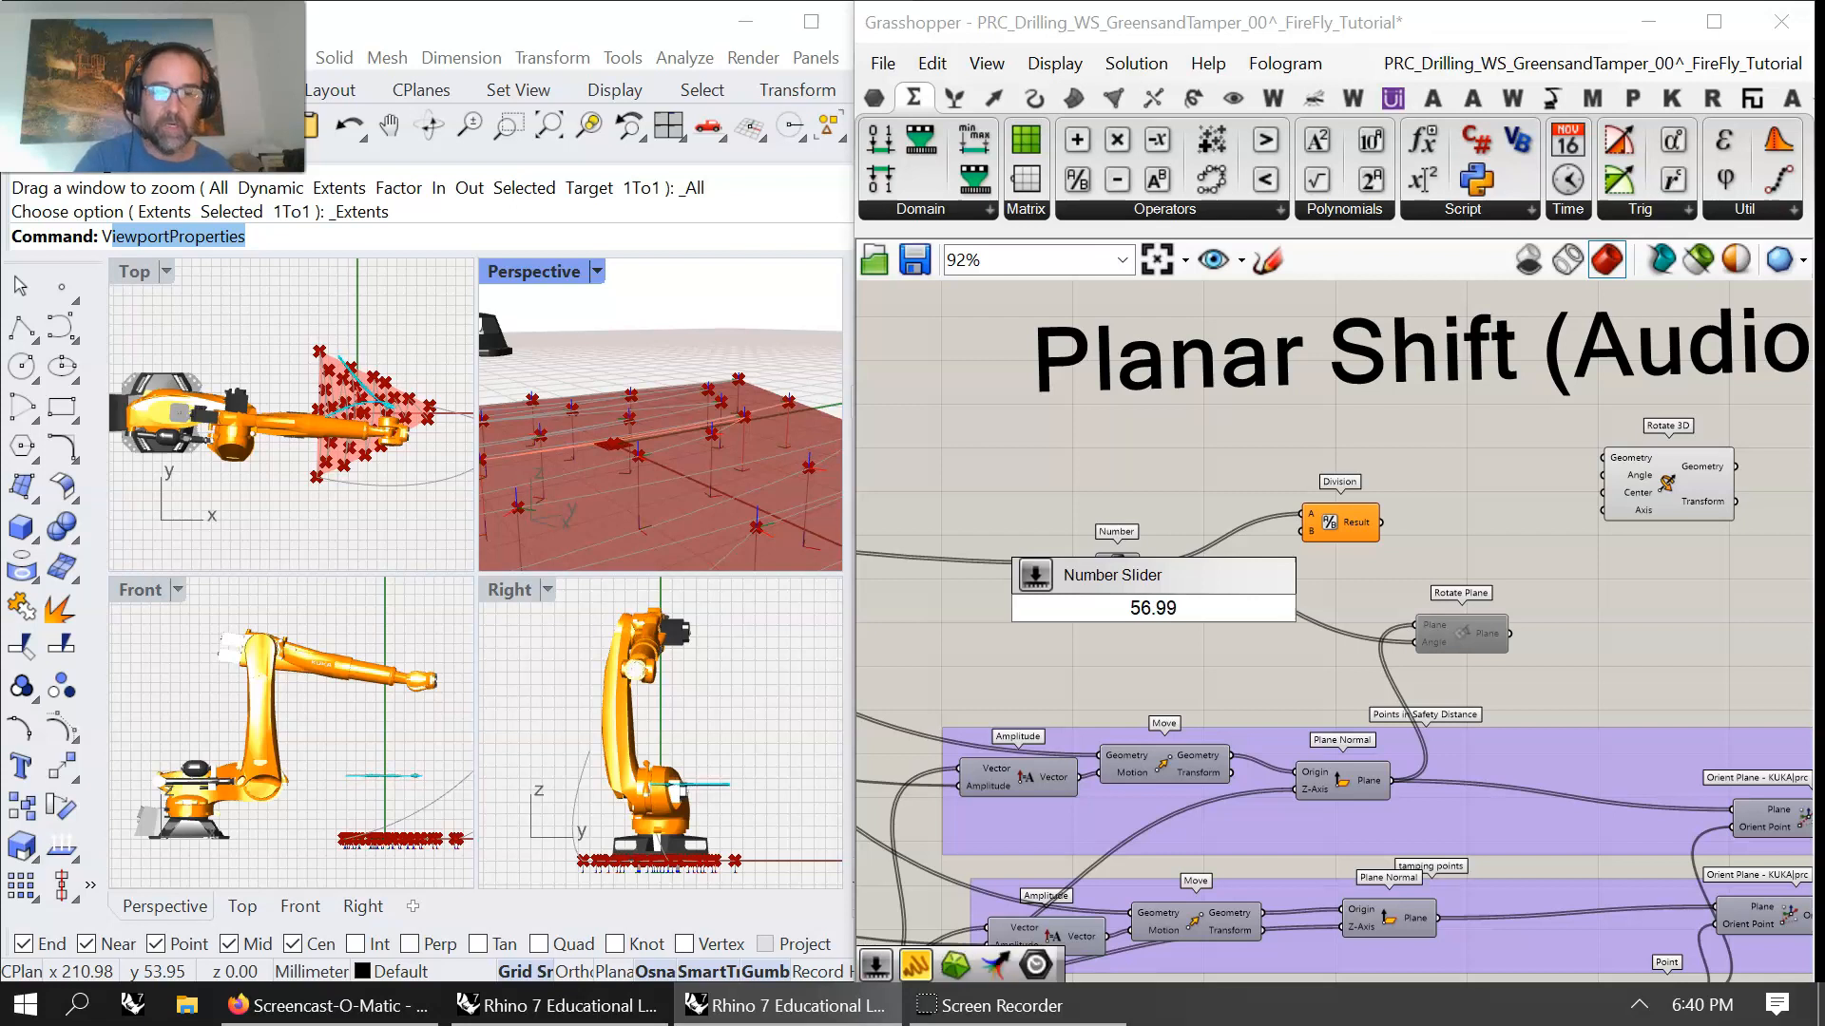
key("Return")
left_click_drag(1249, 609, 1602, 477)
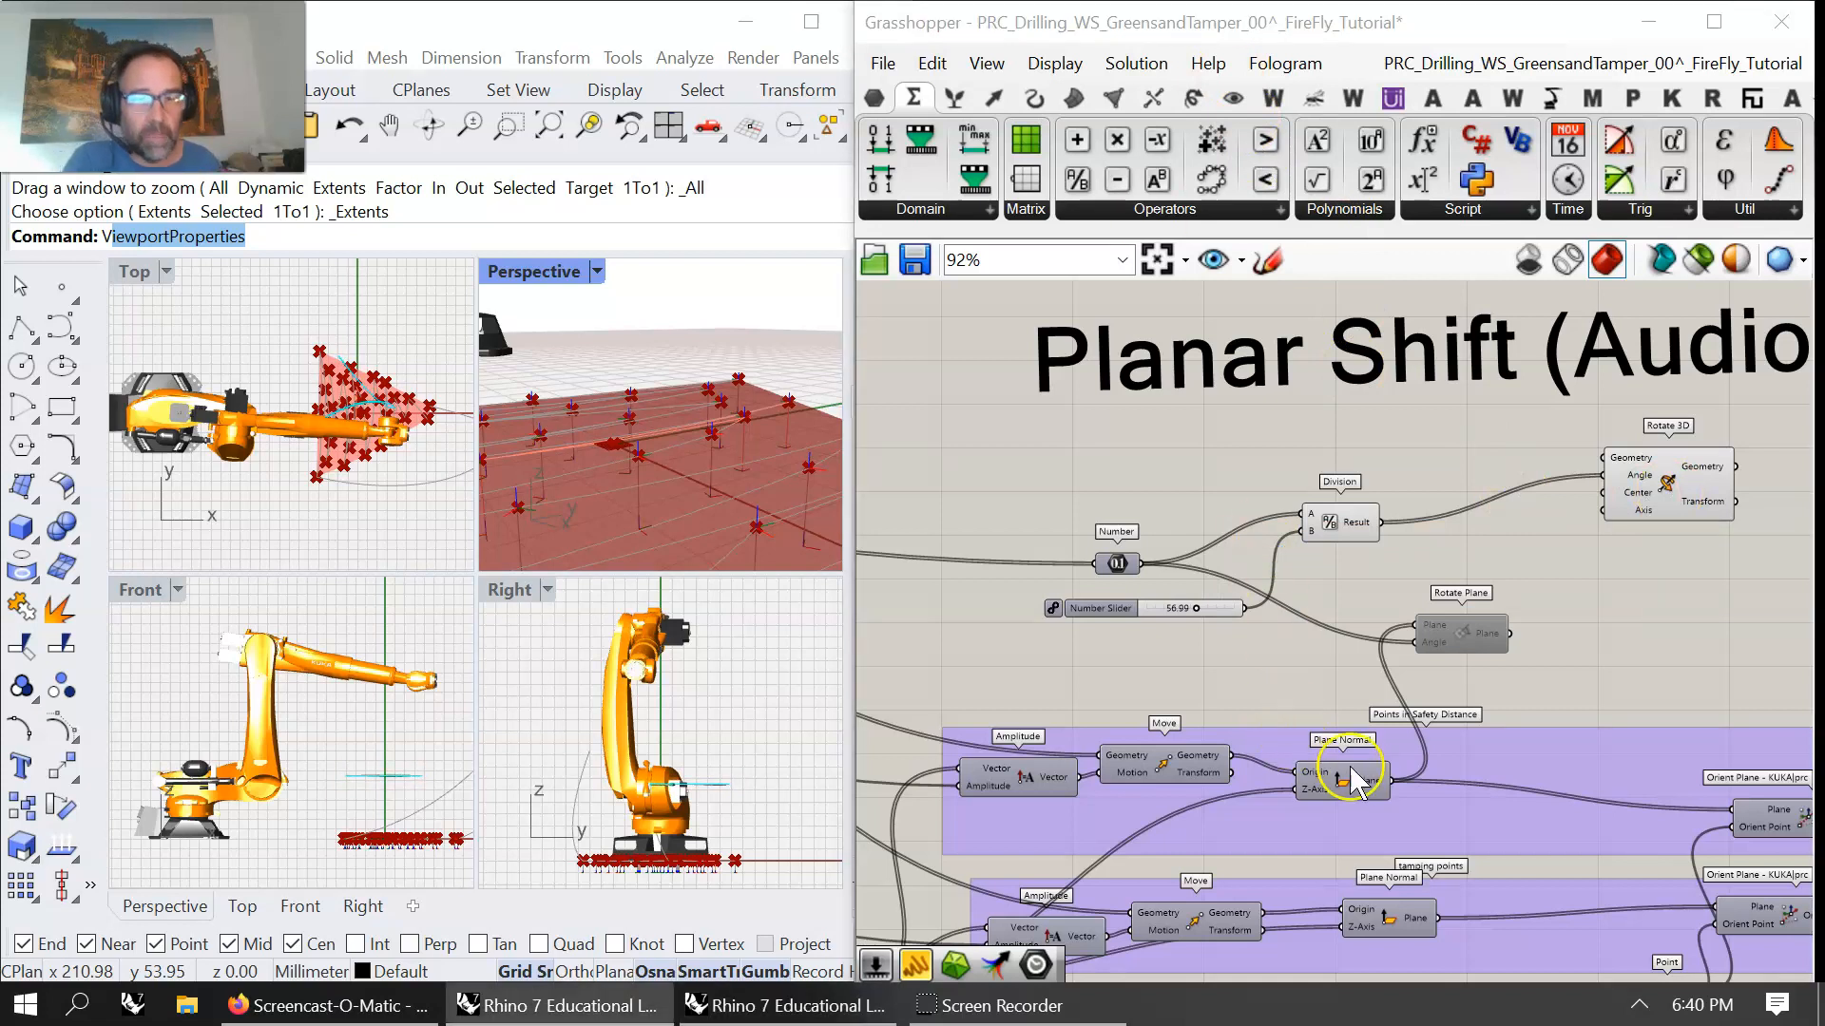
- Add an Area component fed by the safety-distance Plane Normal's Plane, and wire its Centroid to Rotate 3D's Center
left_click(920, 94)
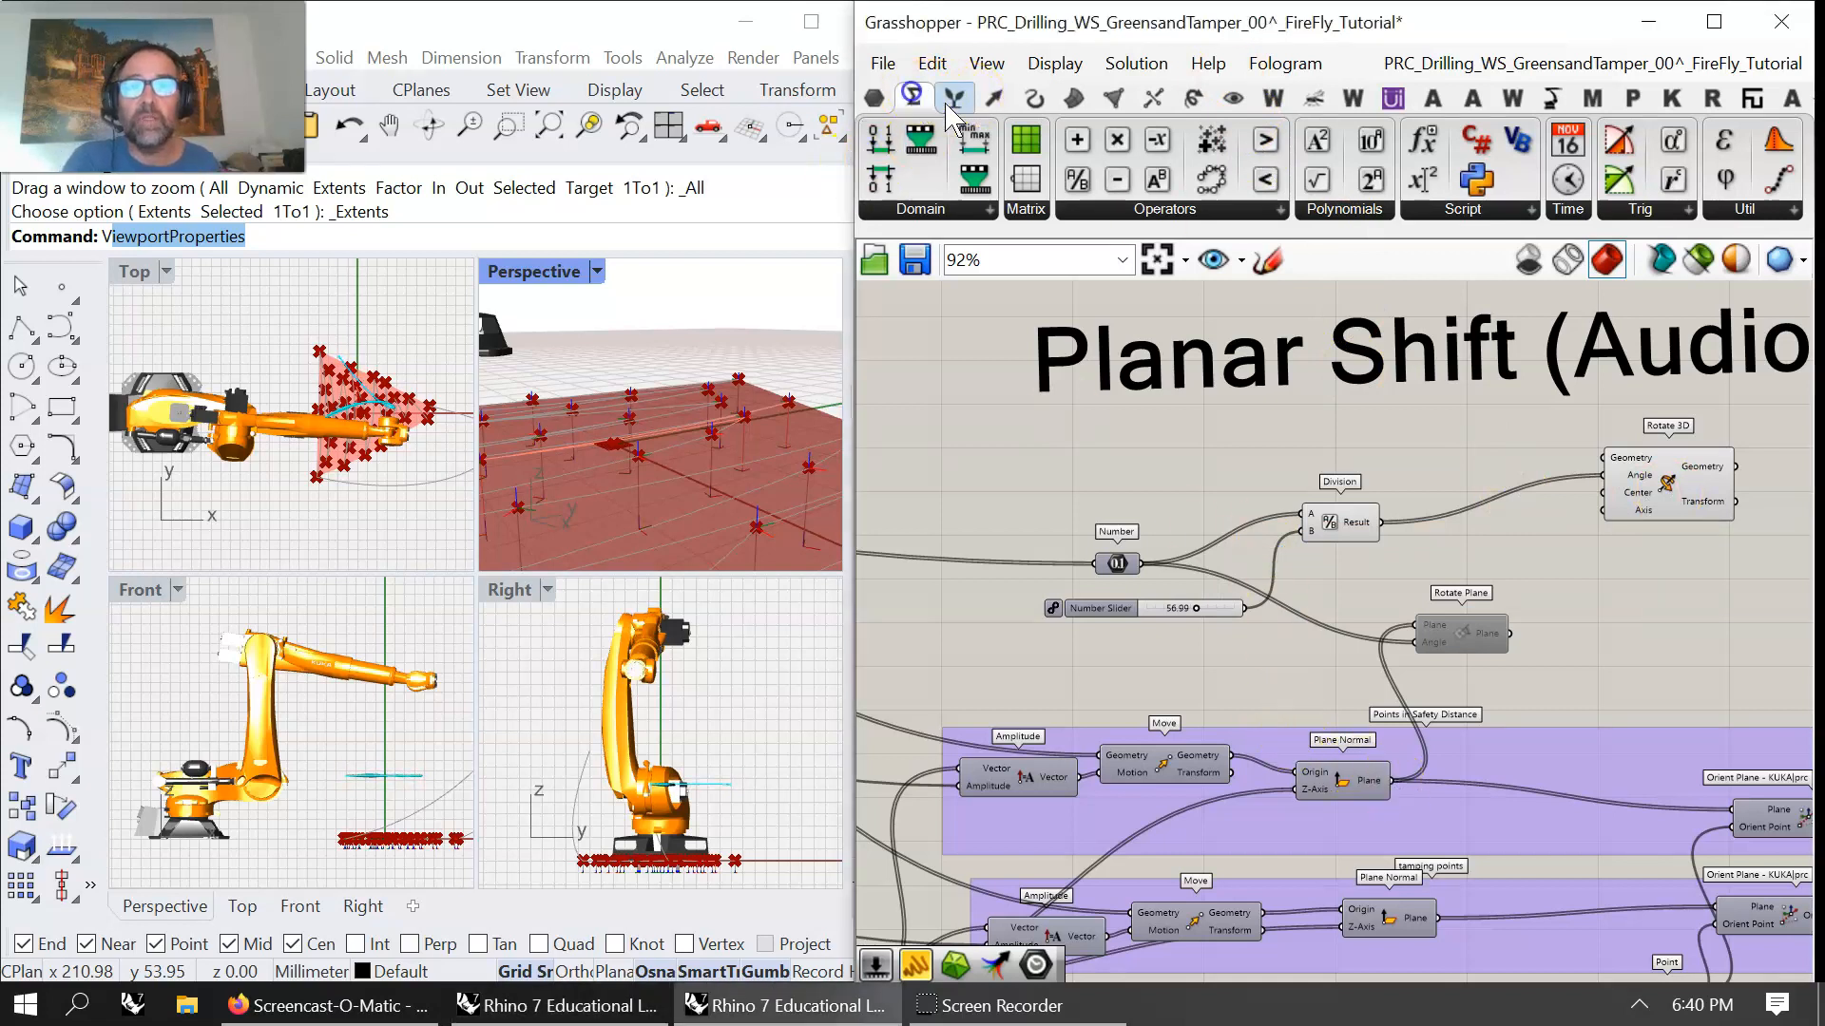
left_click(1075, 98)
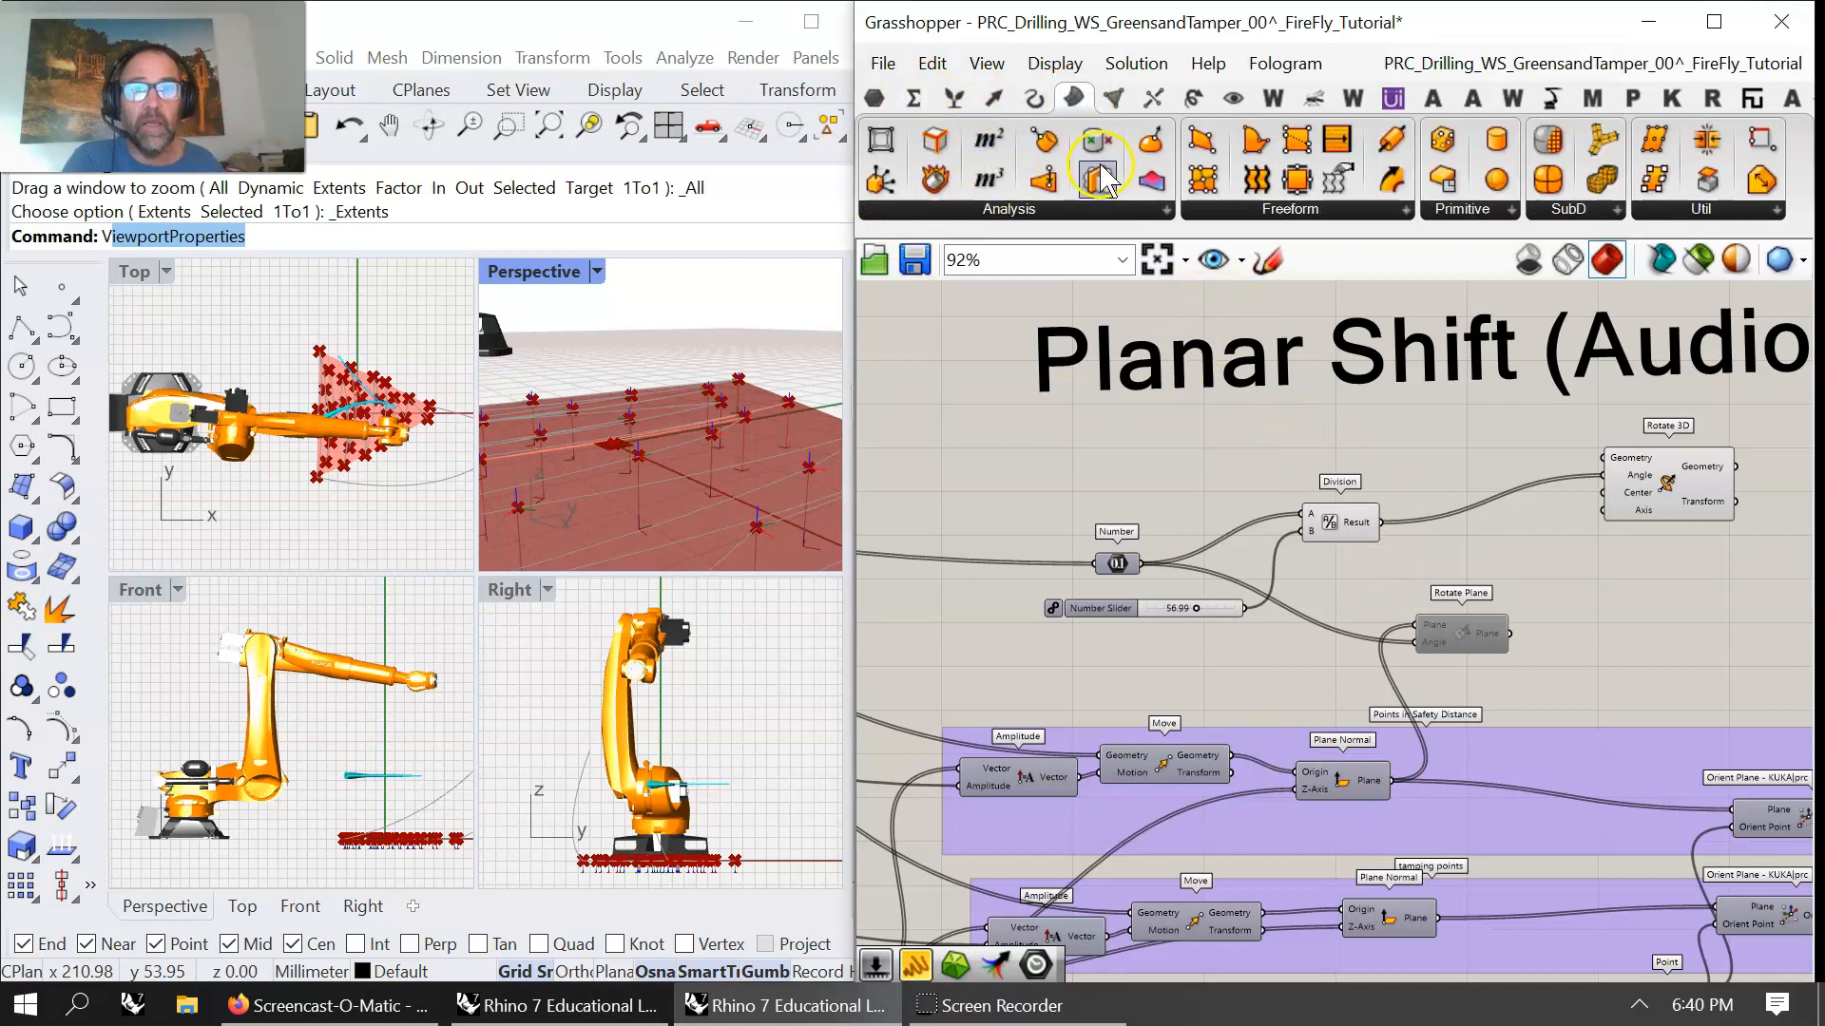
left_click_drag(989, 142, 1368, 571)
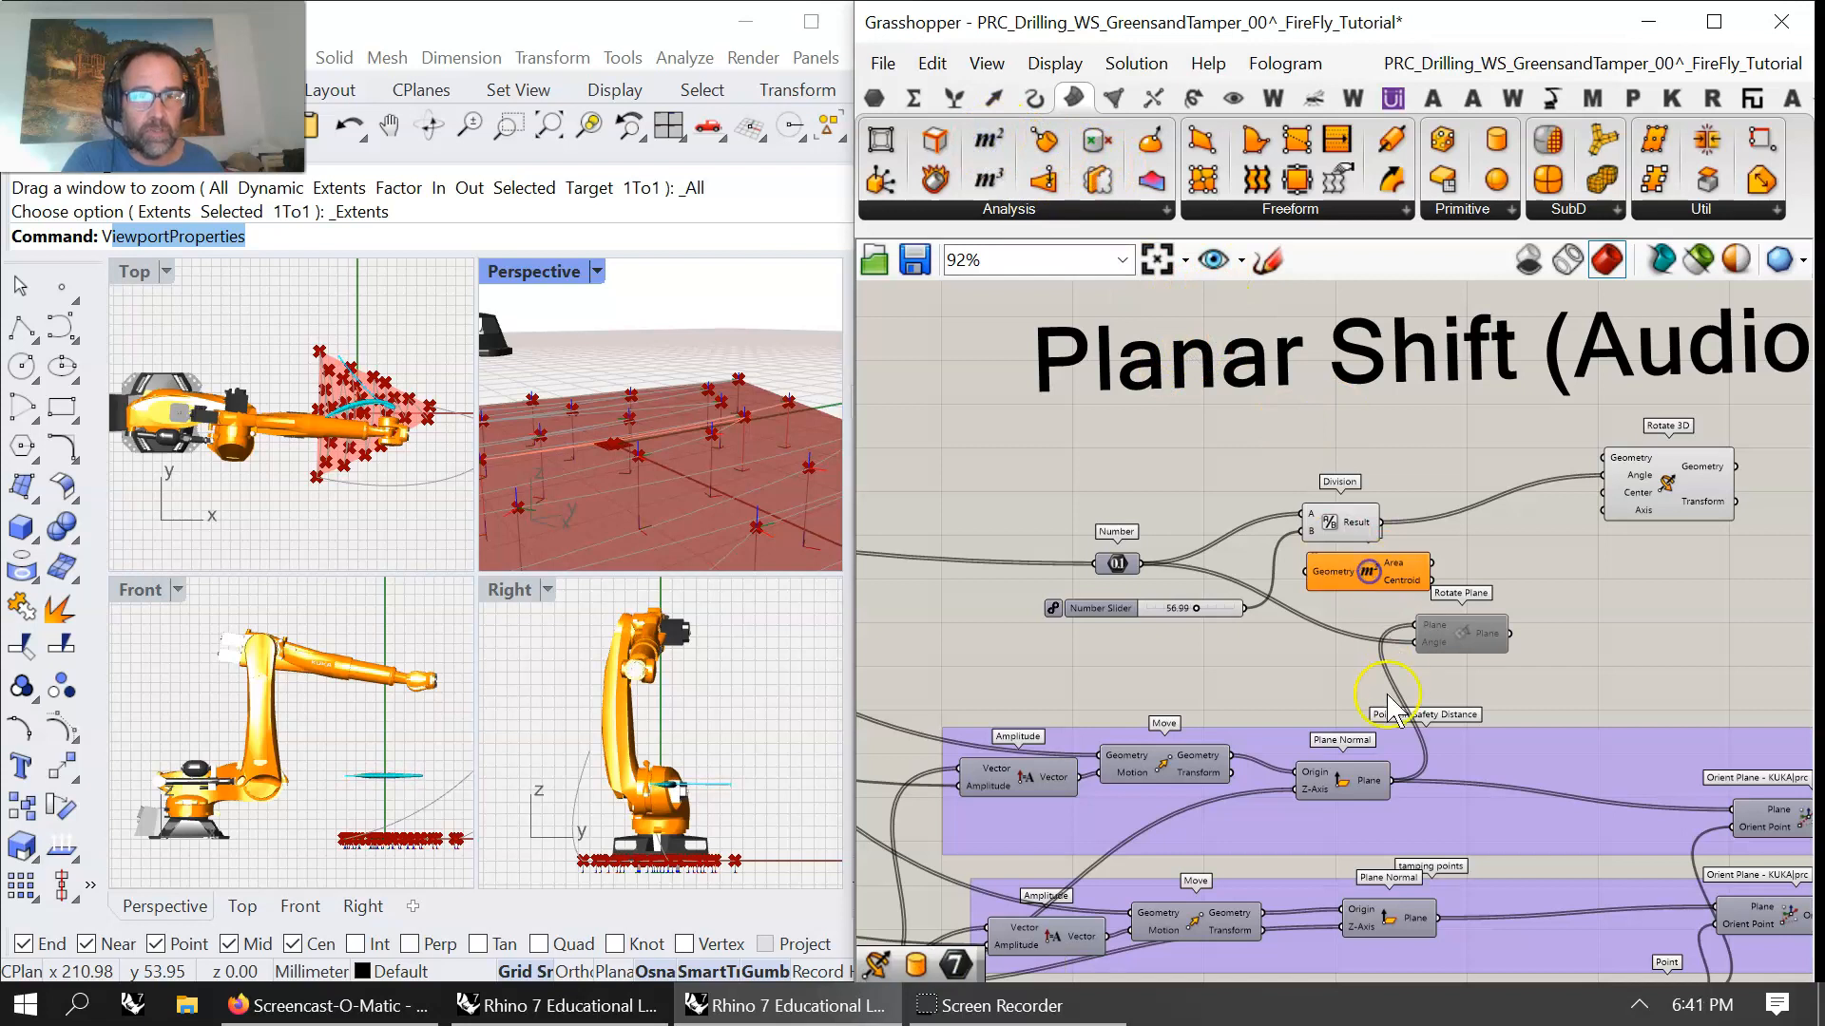
left_click_drag(1392, 781, 1314, 572)
left_click_drag(1432, 580, 1604, 493)
left_click(1395, 577)
left_click_drag(1395, 577, 1480, 583)
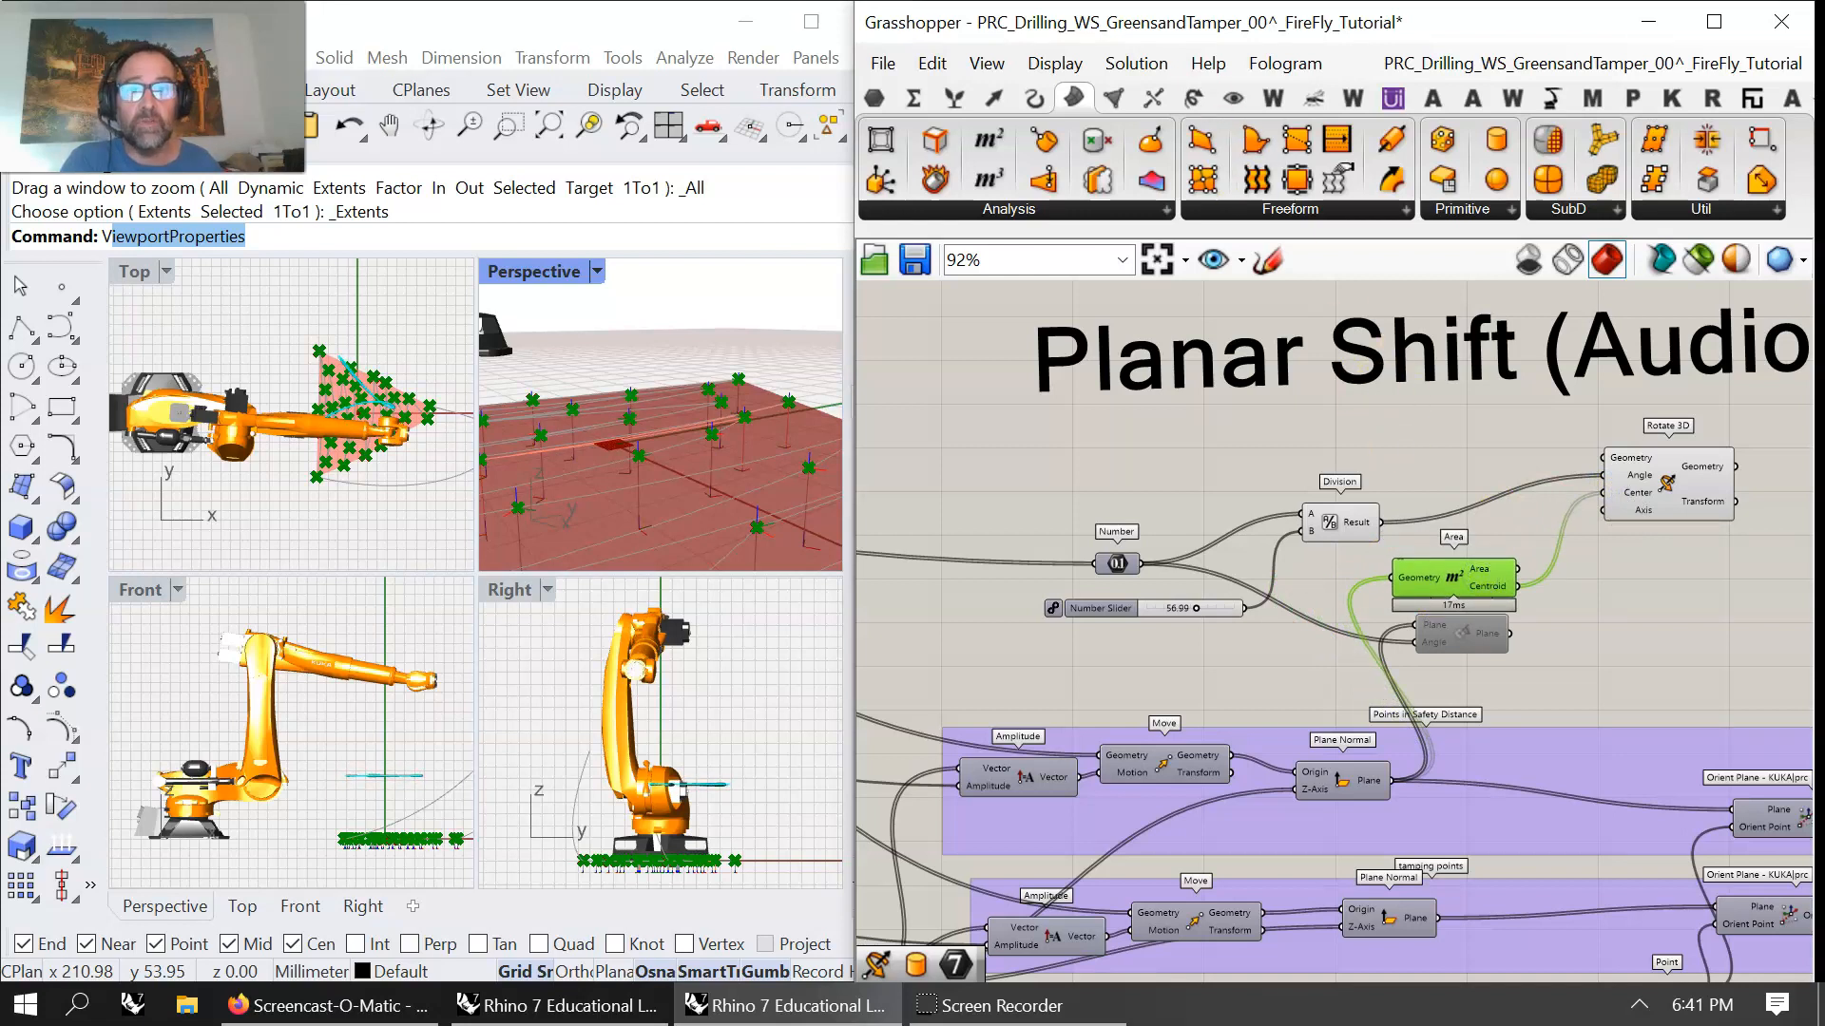
- Add a Line SDL component above the Area component and wire its Line output to Rotate 3D's Axis
left_click(992, 98)
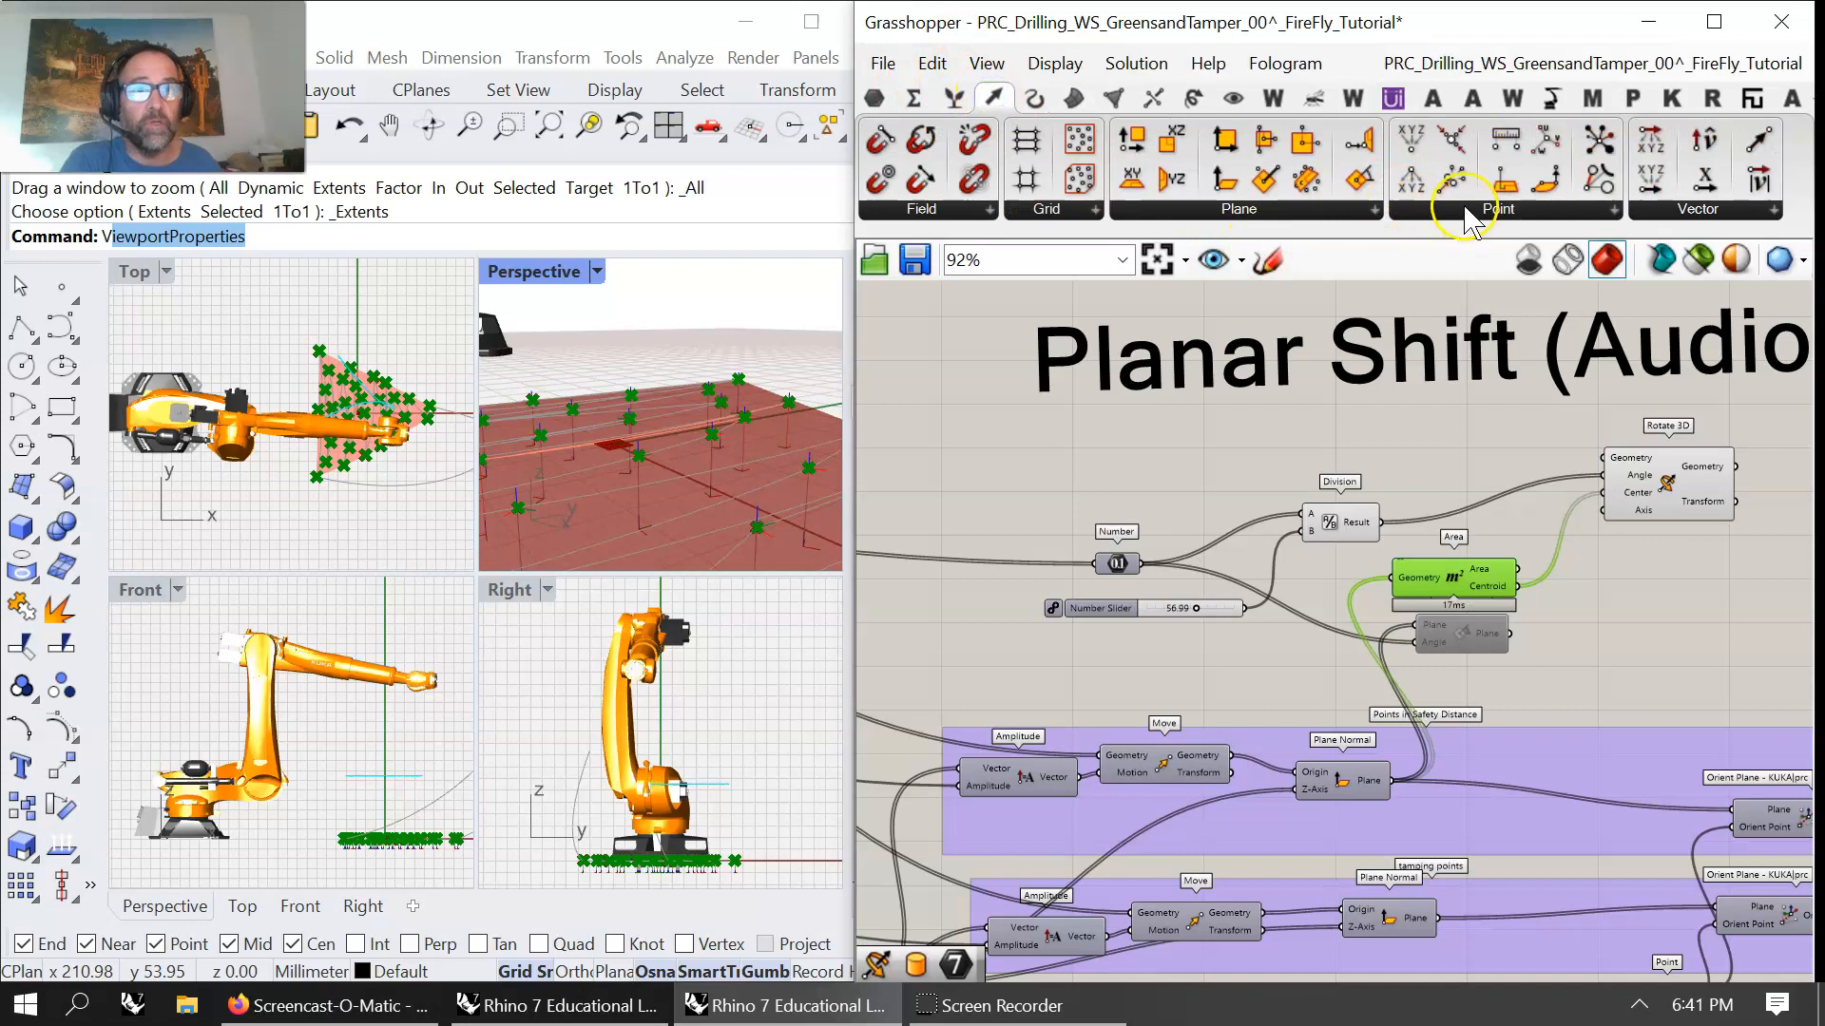
left_click(1046, 98)
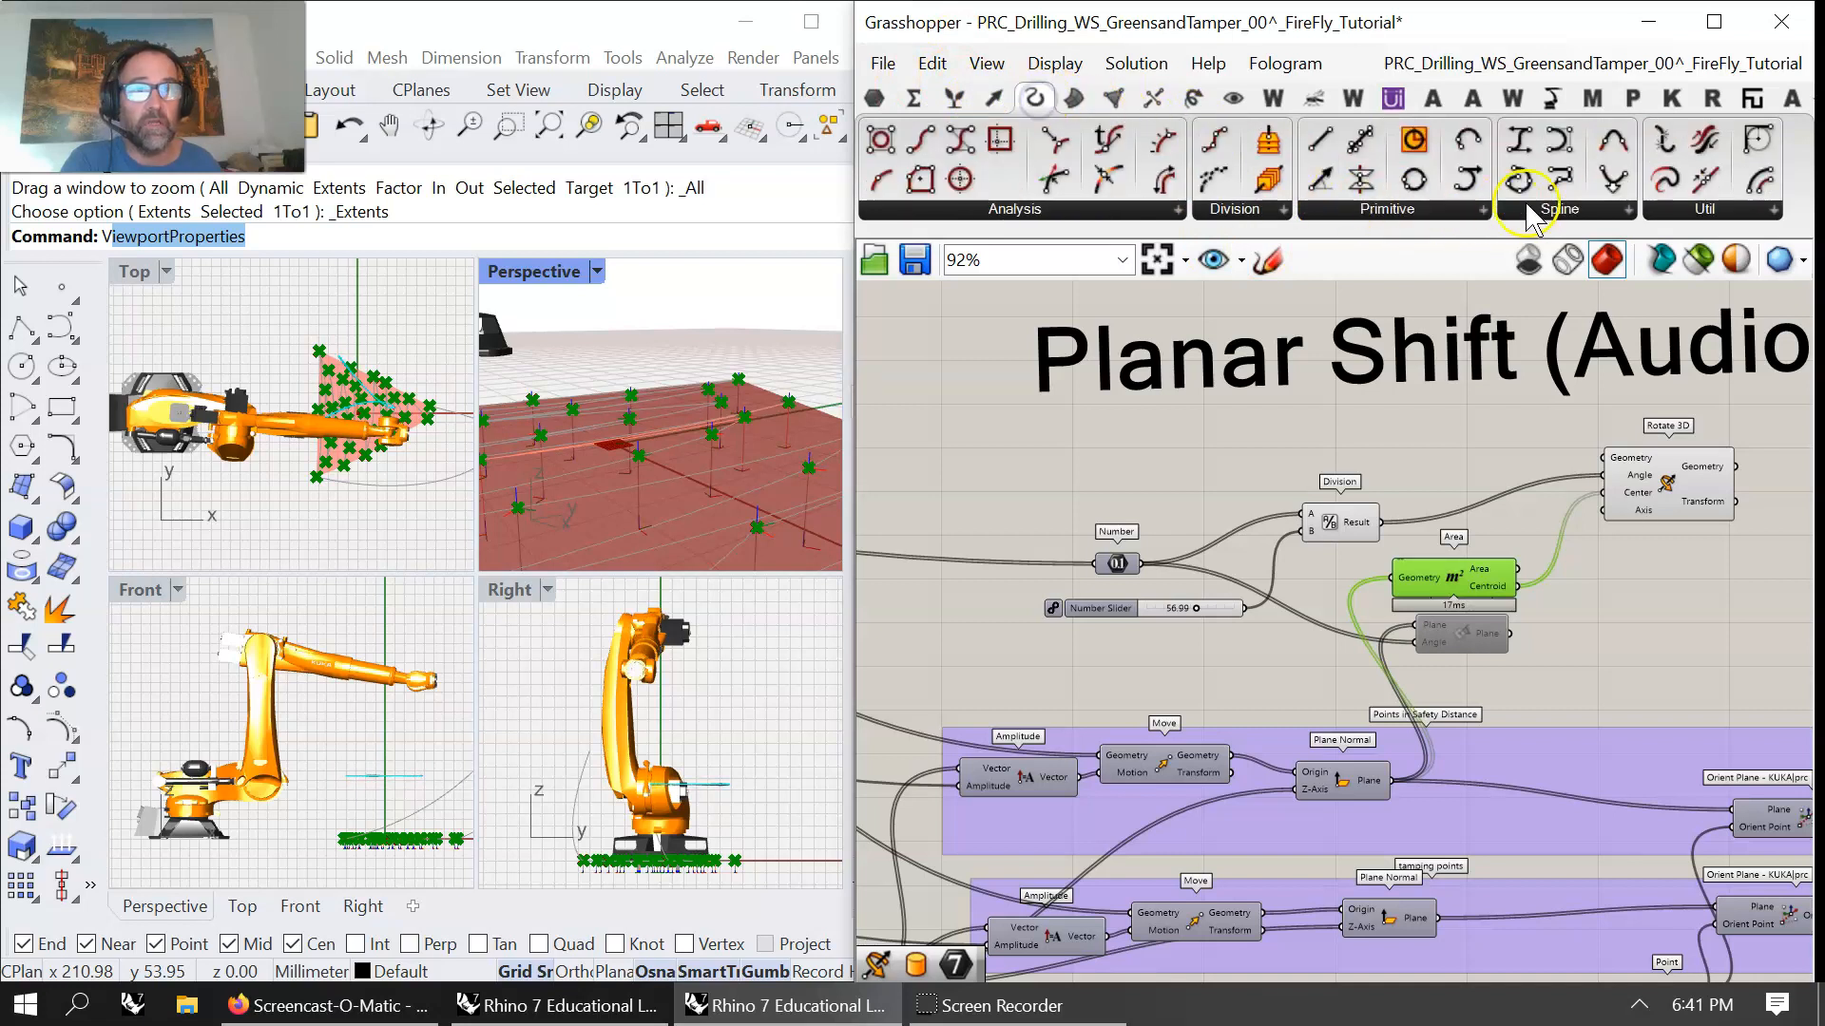
left_click(1433, 211)
left_click(1551, 209)
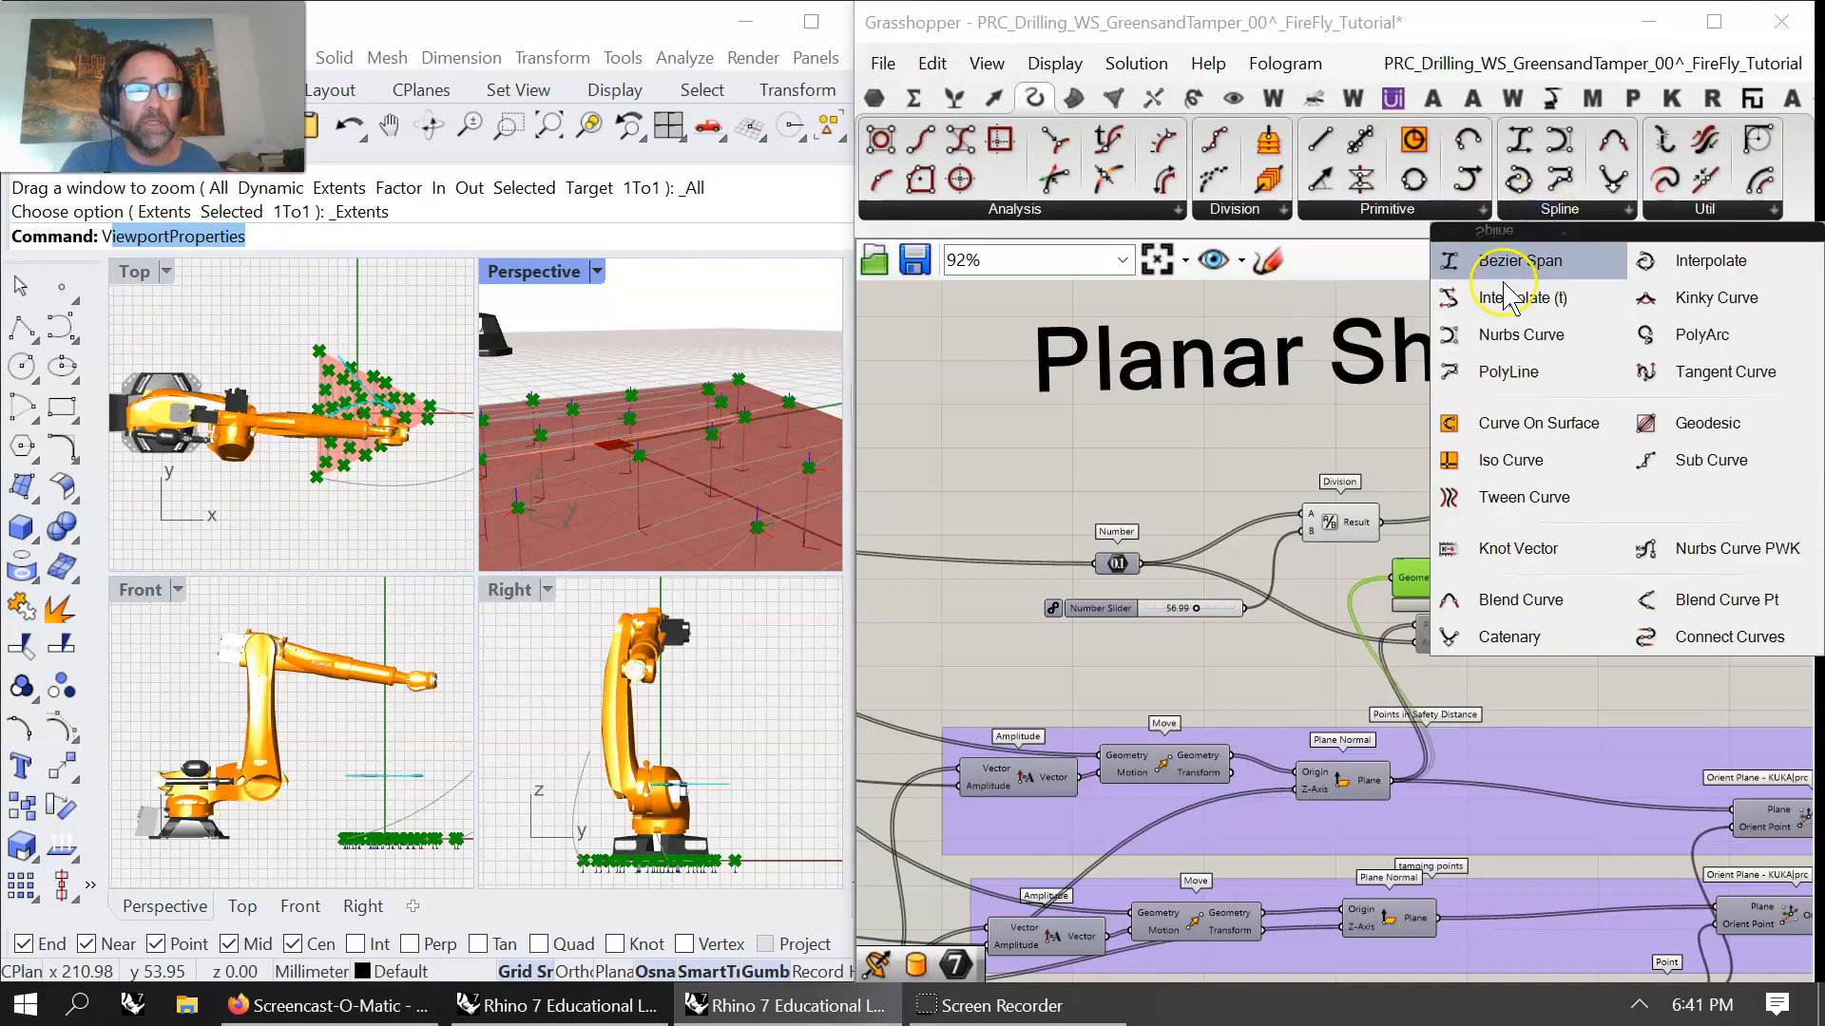
left_click(1550, 211)
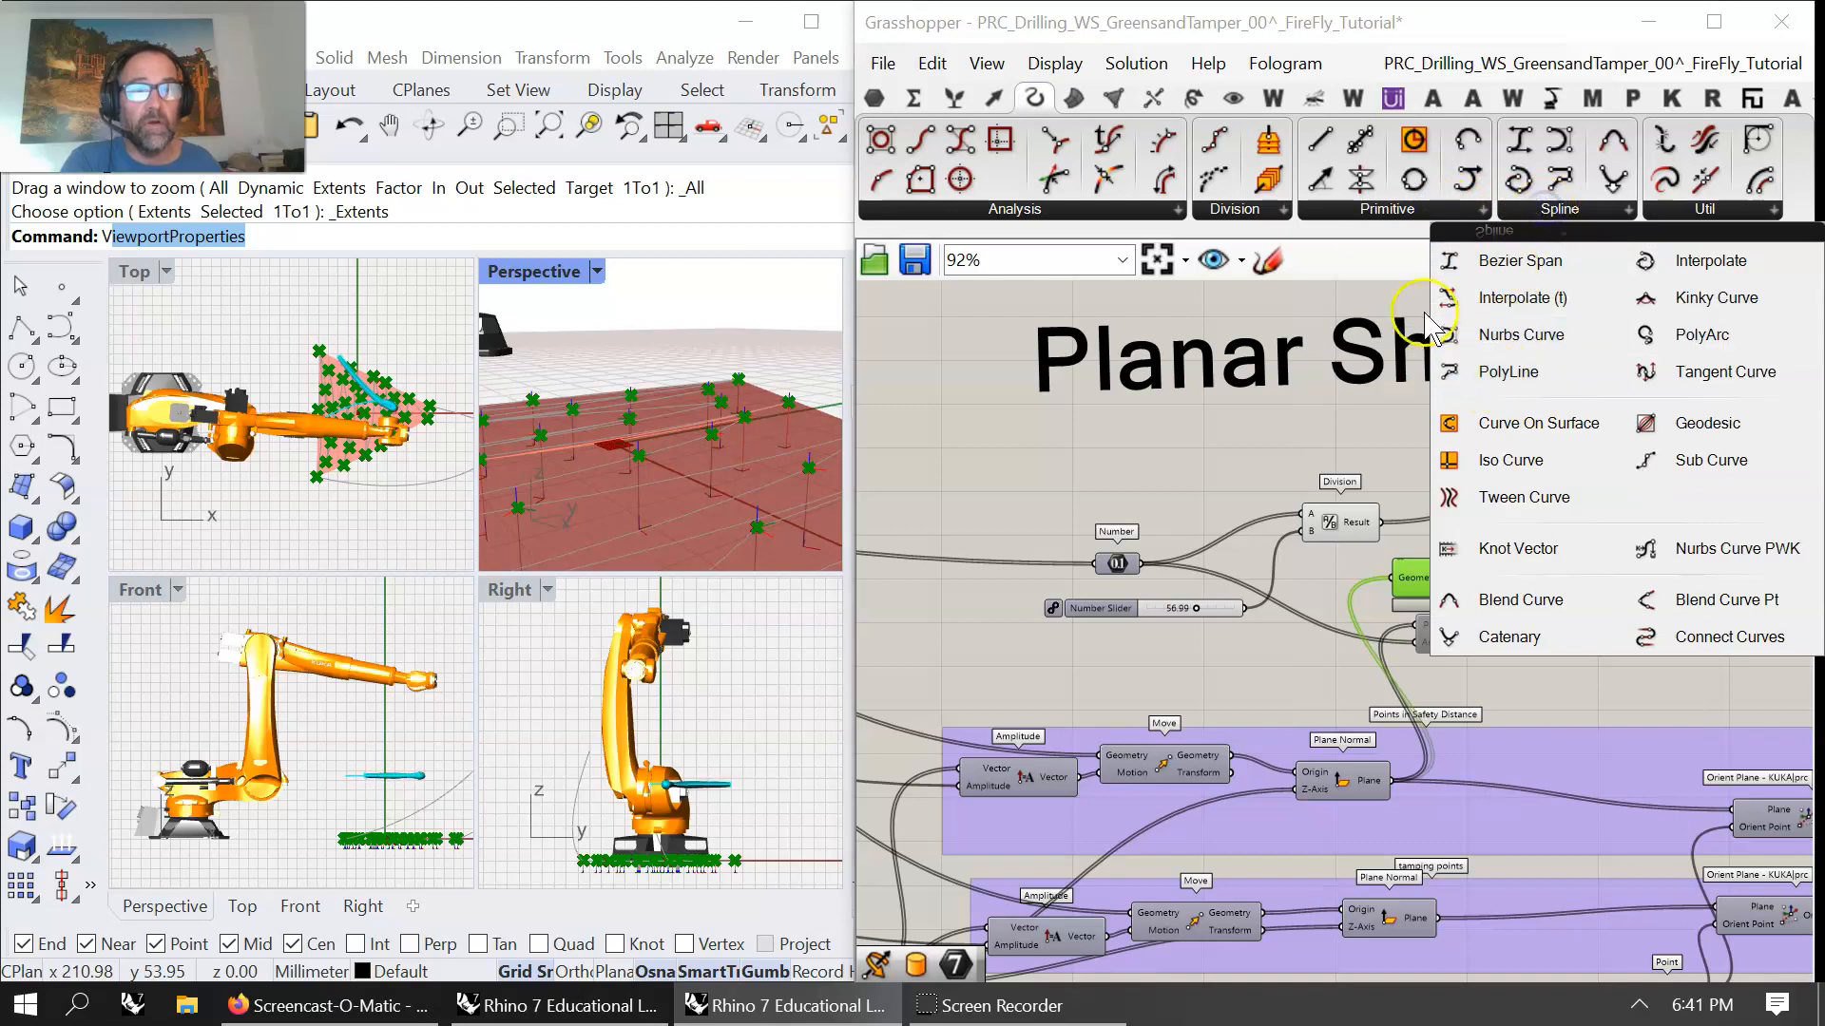
left_click(1384, 220)
left_click(1378, 214)
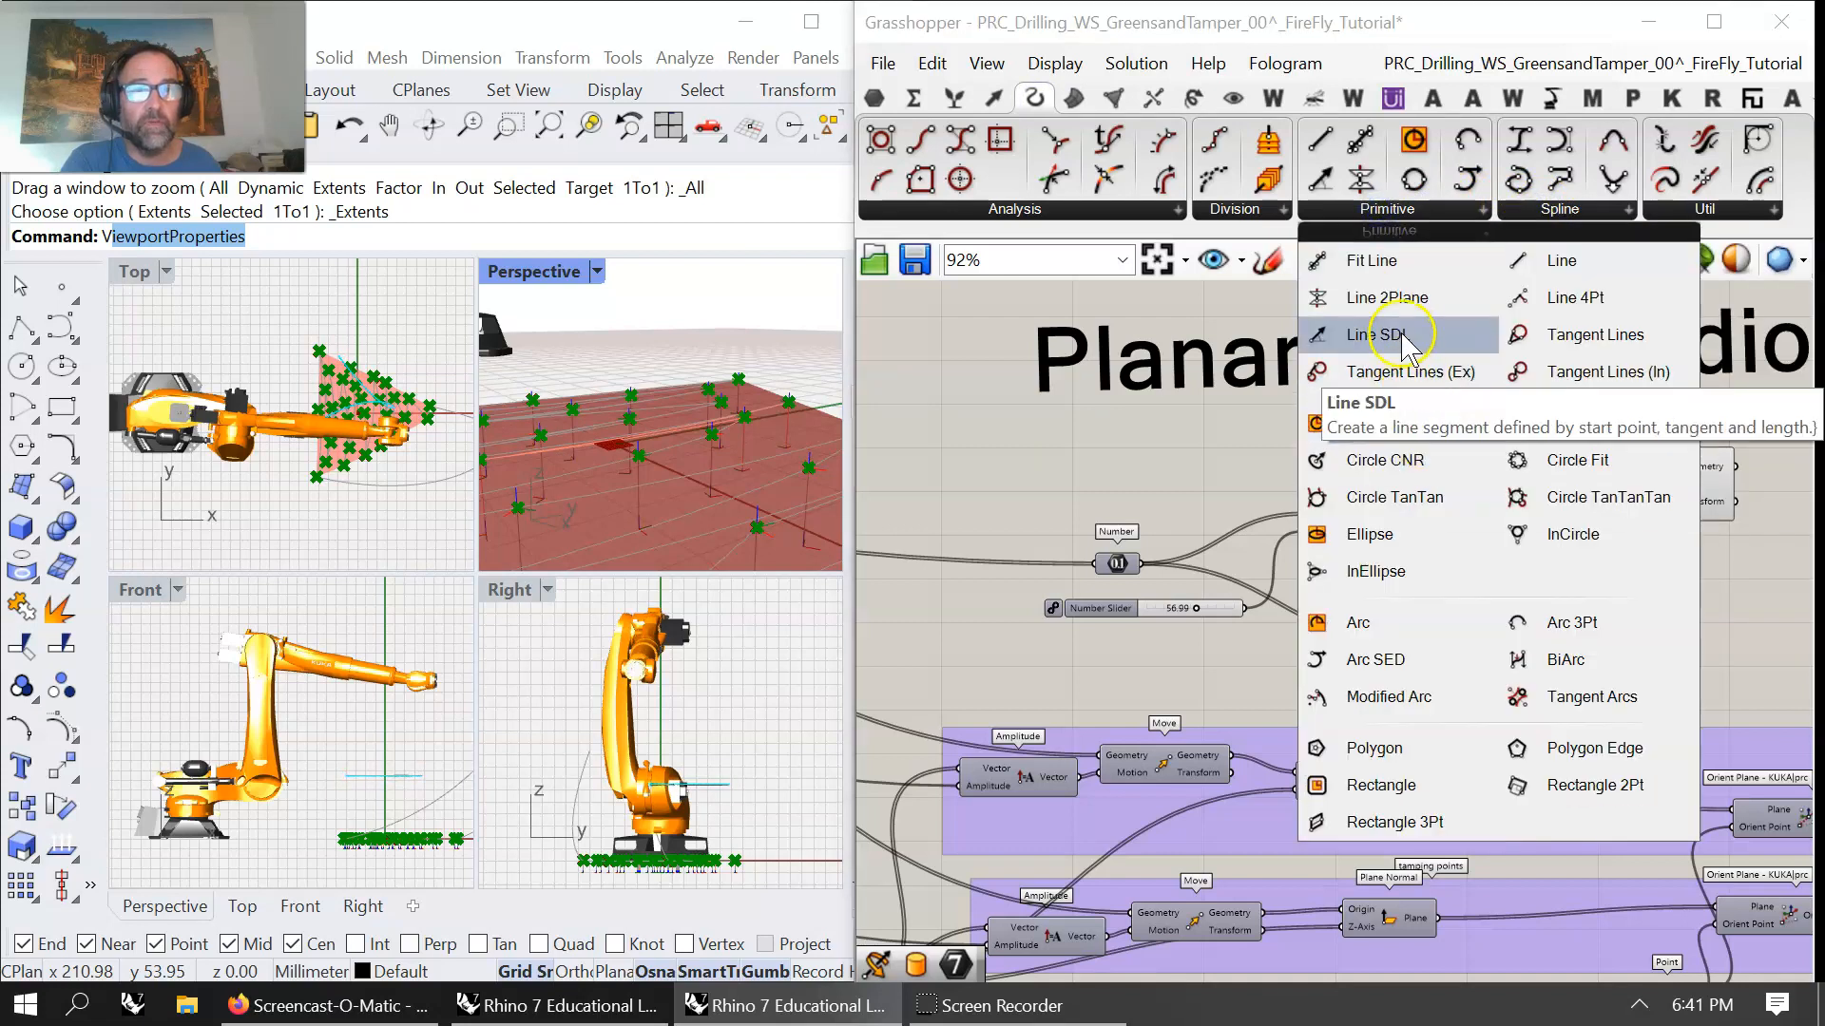
left_click(1394, 326)
left_click(1421, 447)
left_click_drag(1469, 444, 1623, 524)
mouse_move(1471, 444)
left_mouse_down()
mouse_move(1604, 510)
mouse_move(1431, 459)
mouse_move(1457, 465)
left_mouse_up()
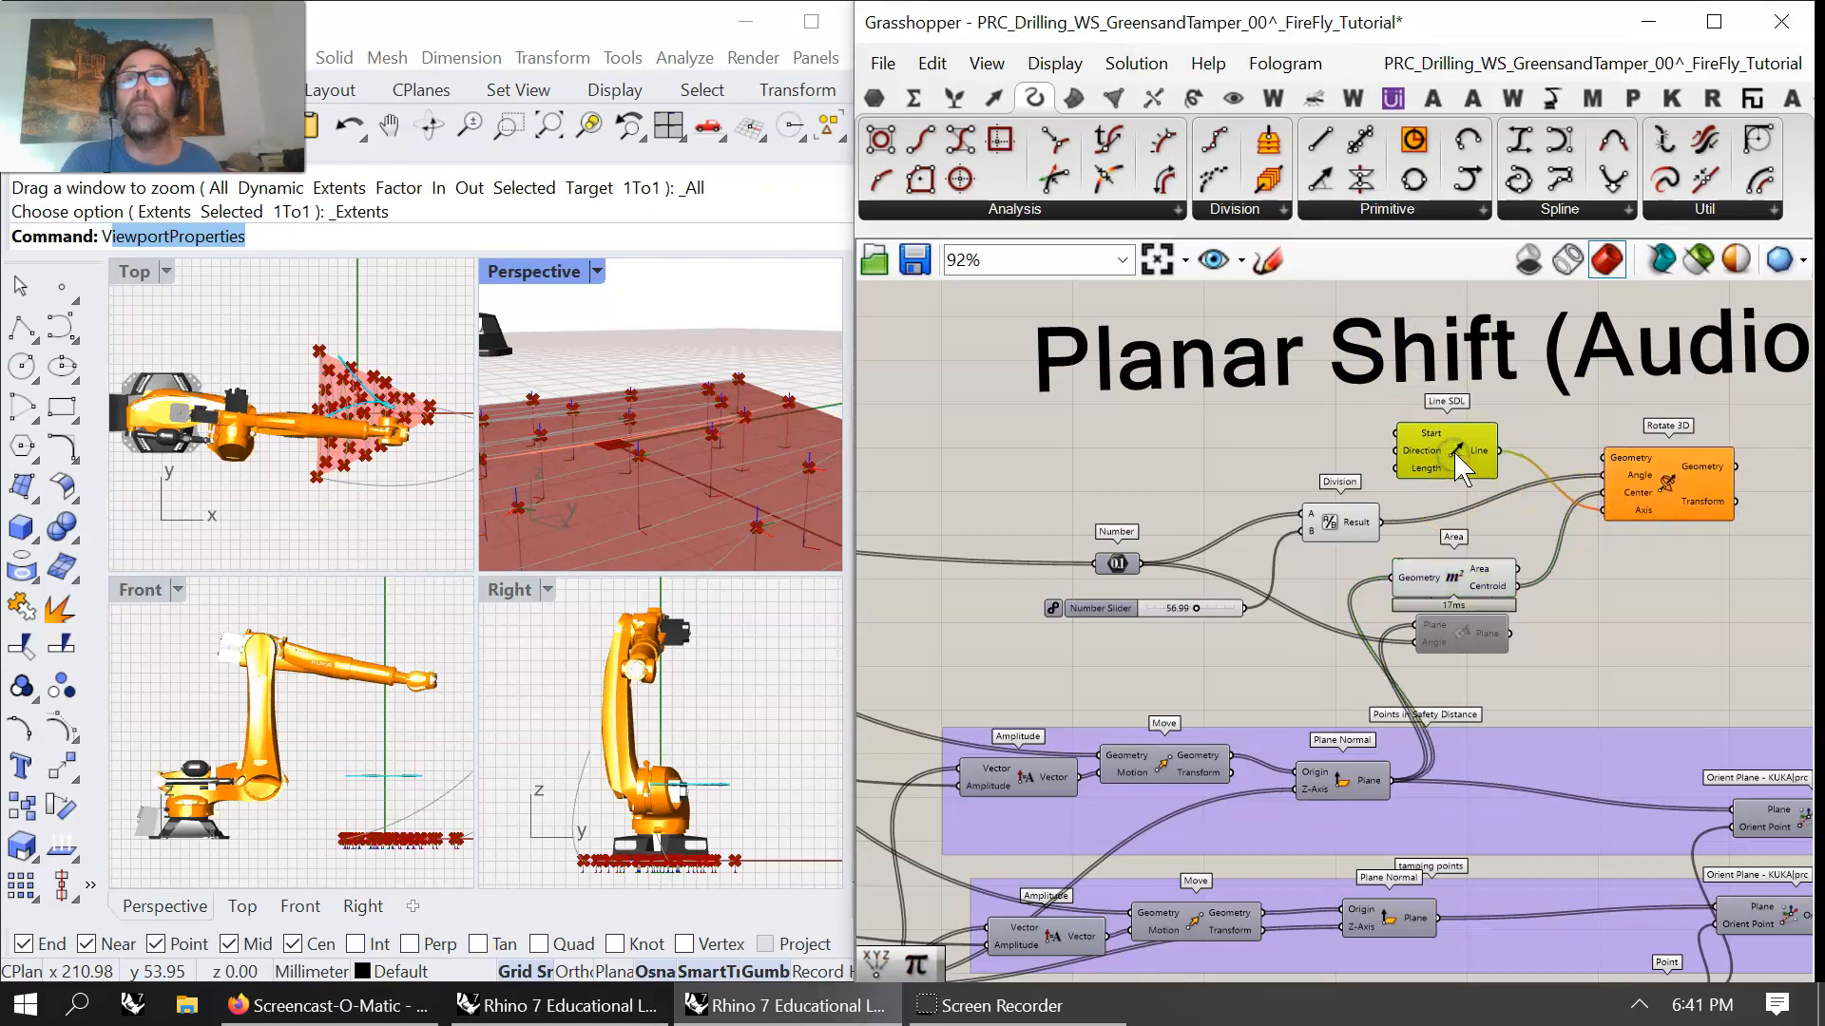
- Add a Construct Point wired to Line SDL's Start and Direction, with a panel containing 1 feeding its X coordinate
left_click(997, 97)
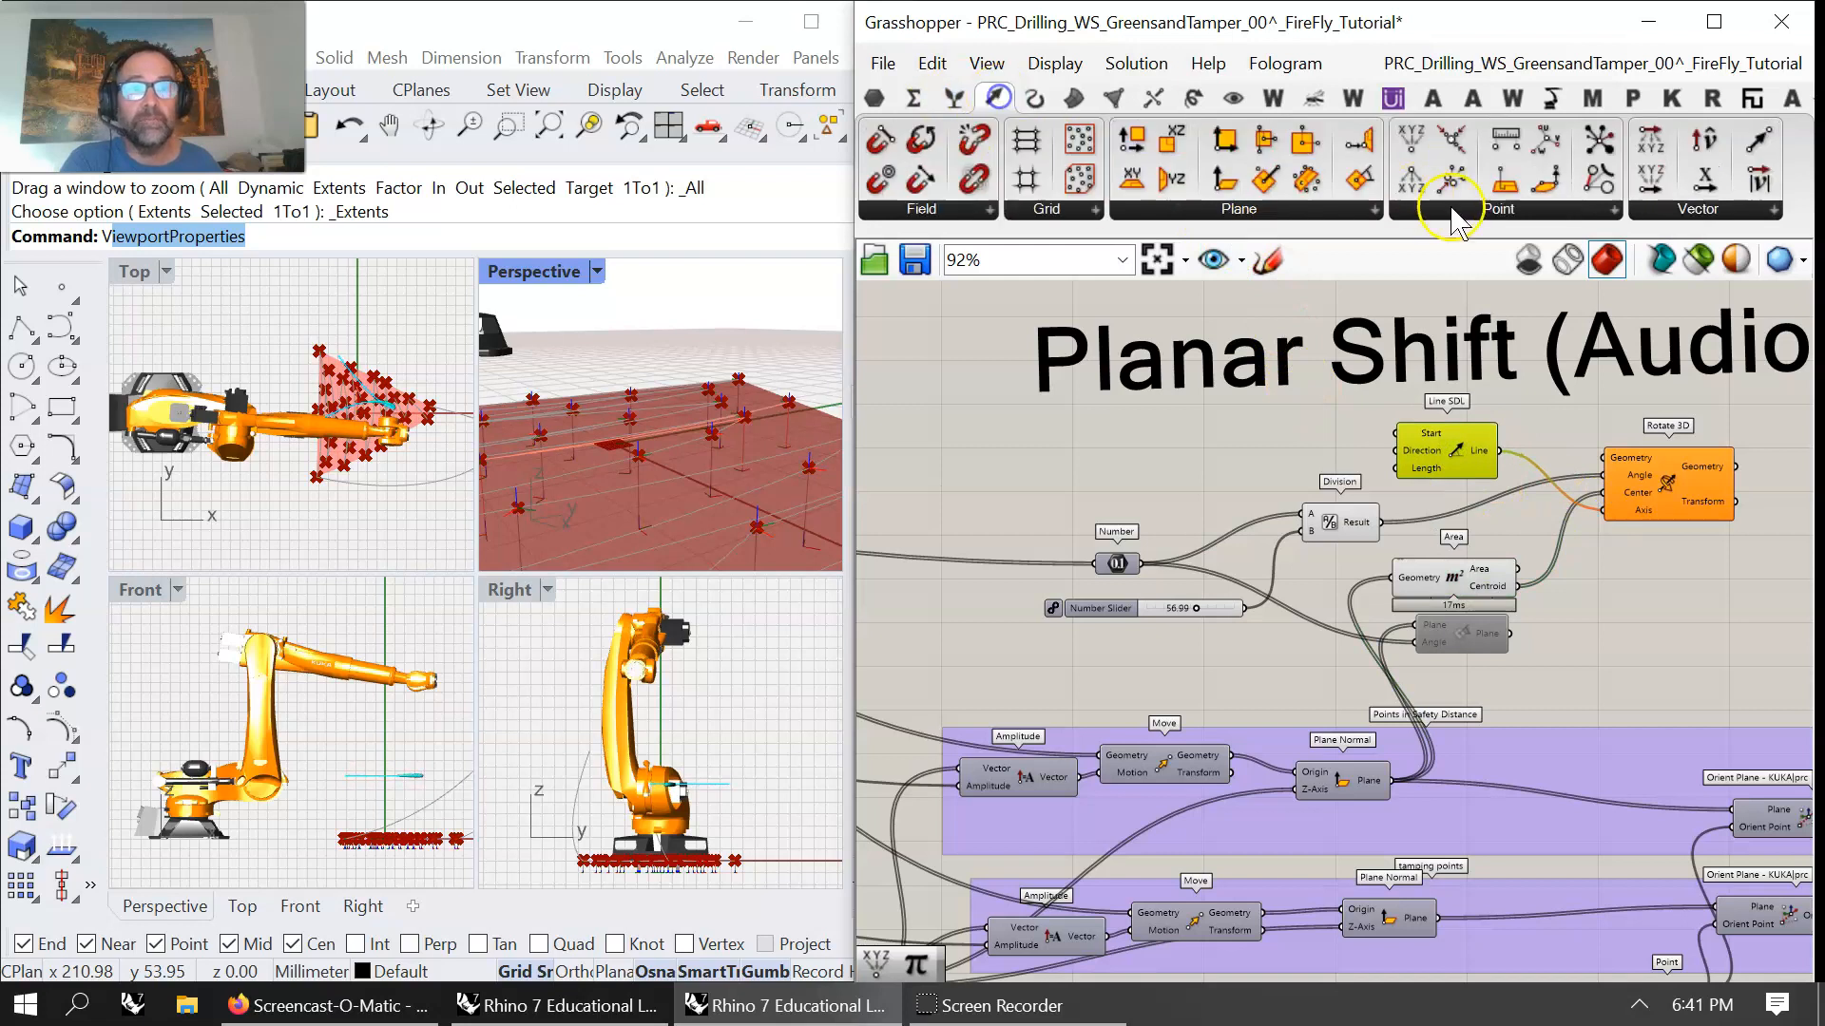
left_click_drag(1412, 140, 1397, 452)
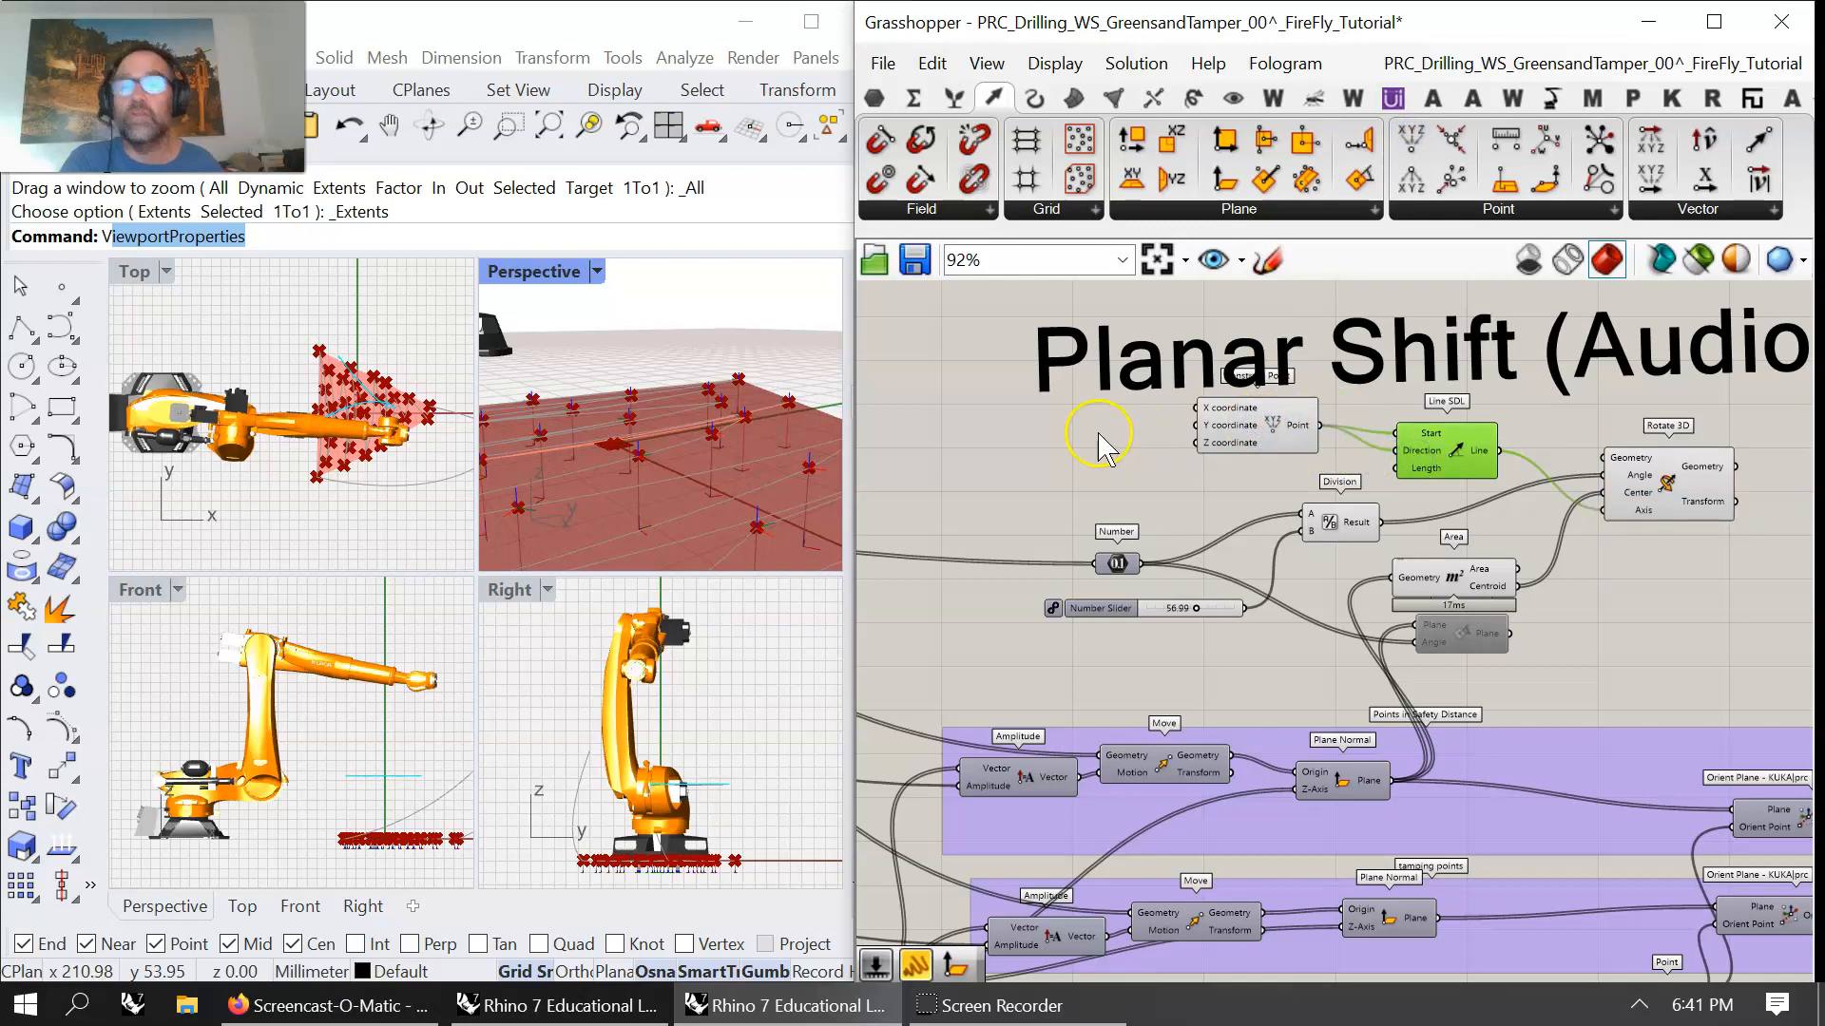
left_click_drag(1251, 423, 1237, 448)
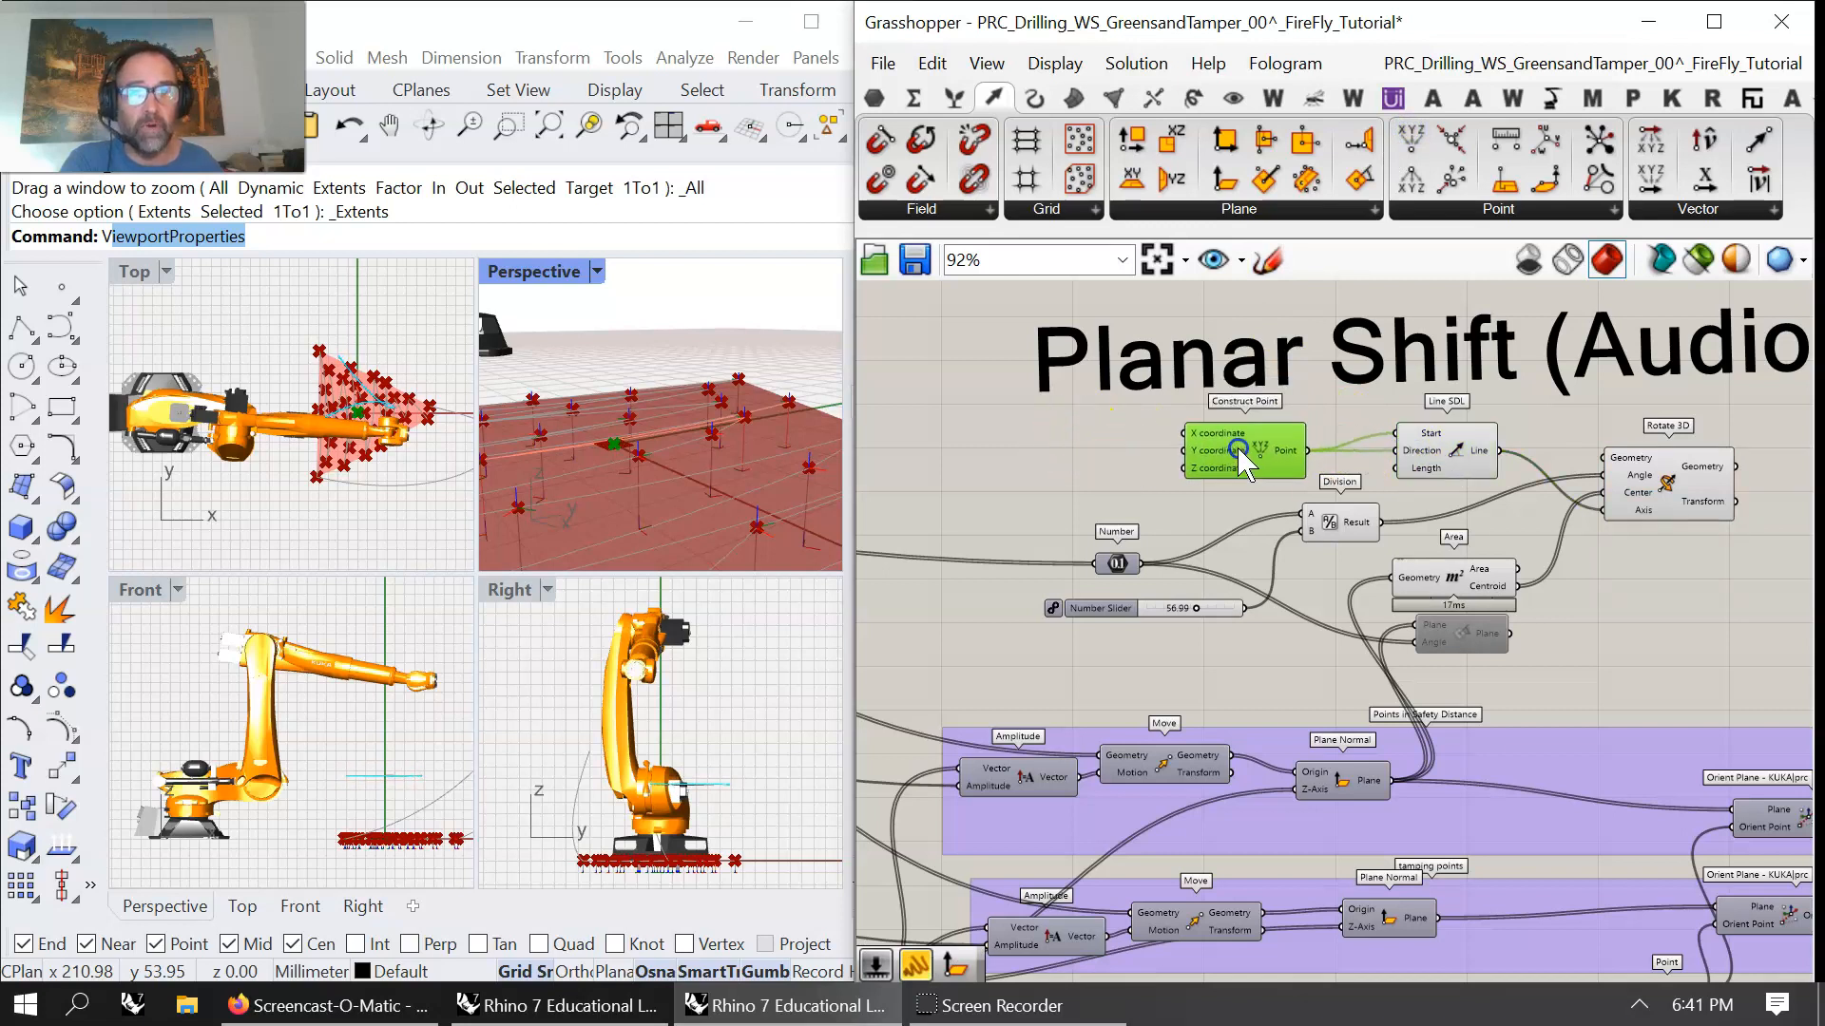
double_click(1098, 449)
type("\"1")
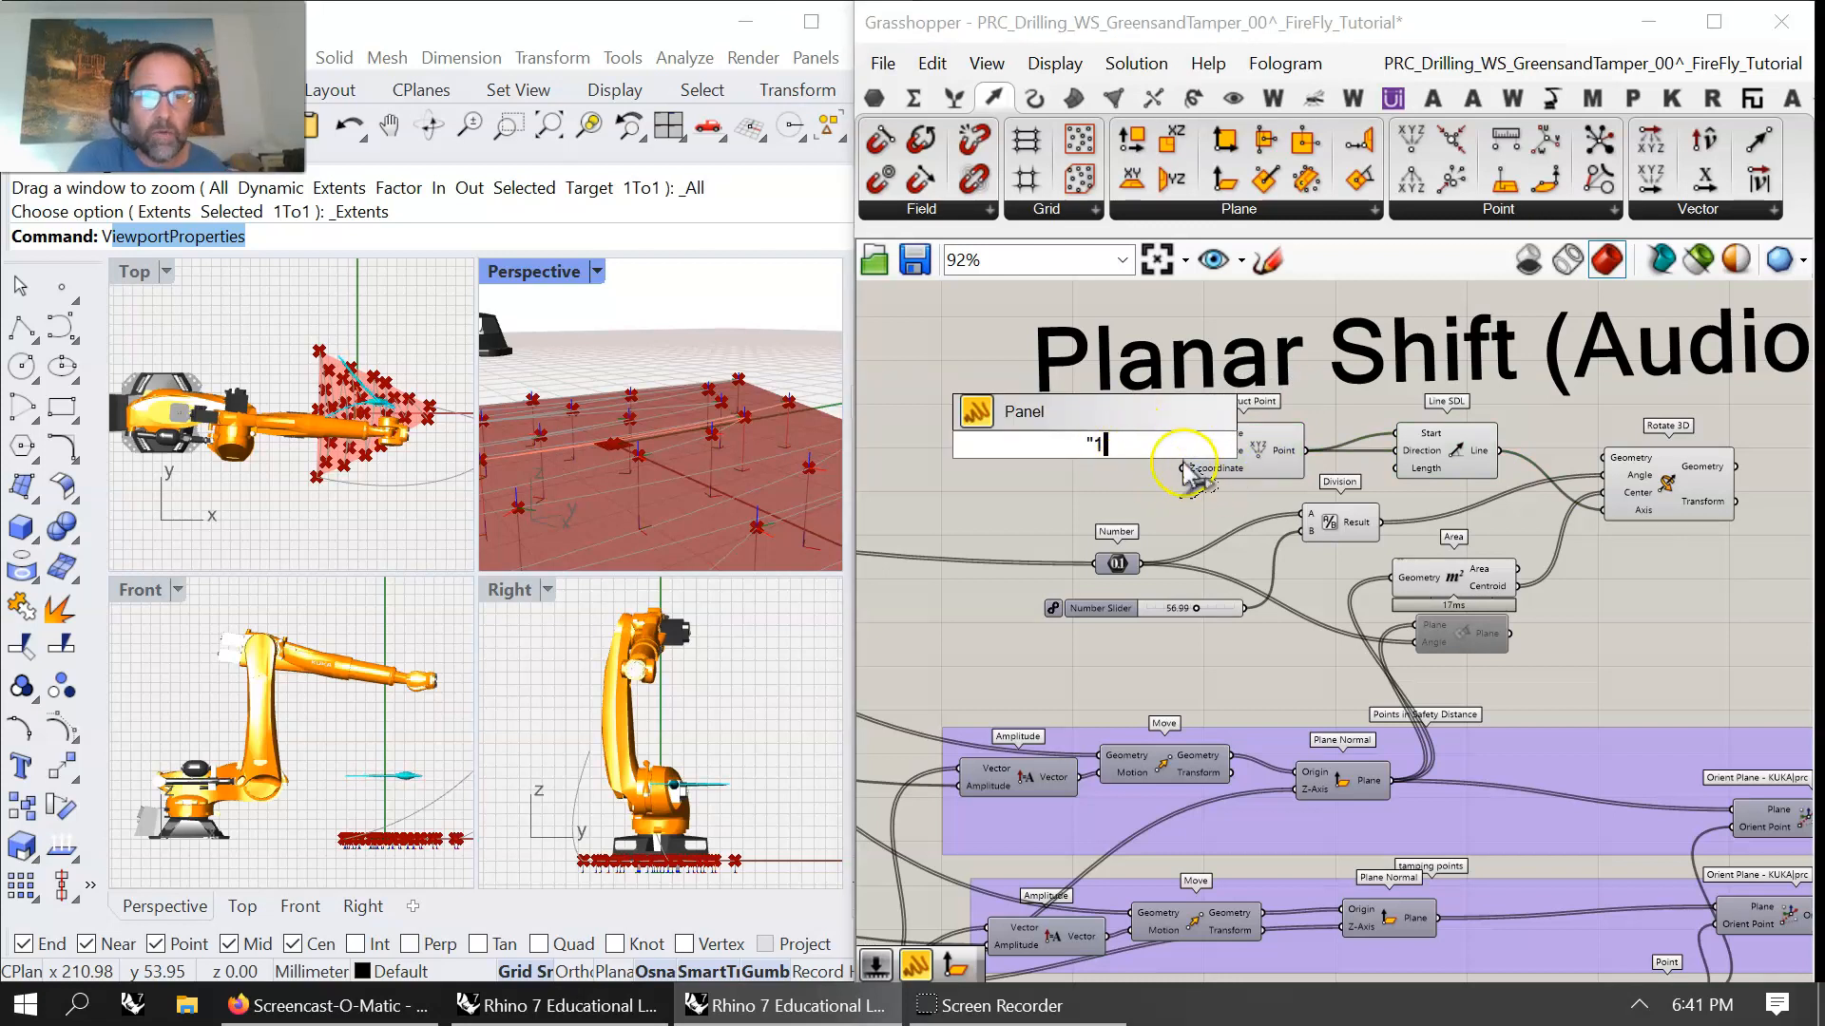
key("Return")
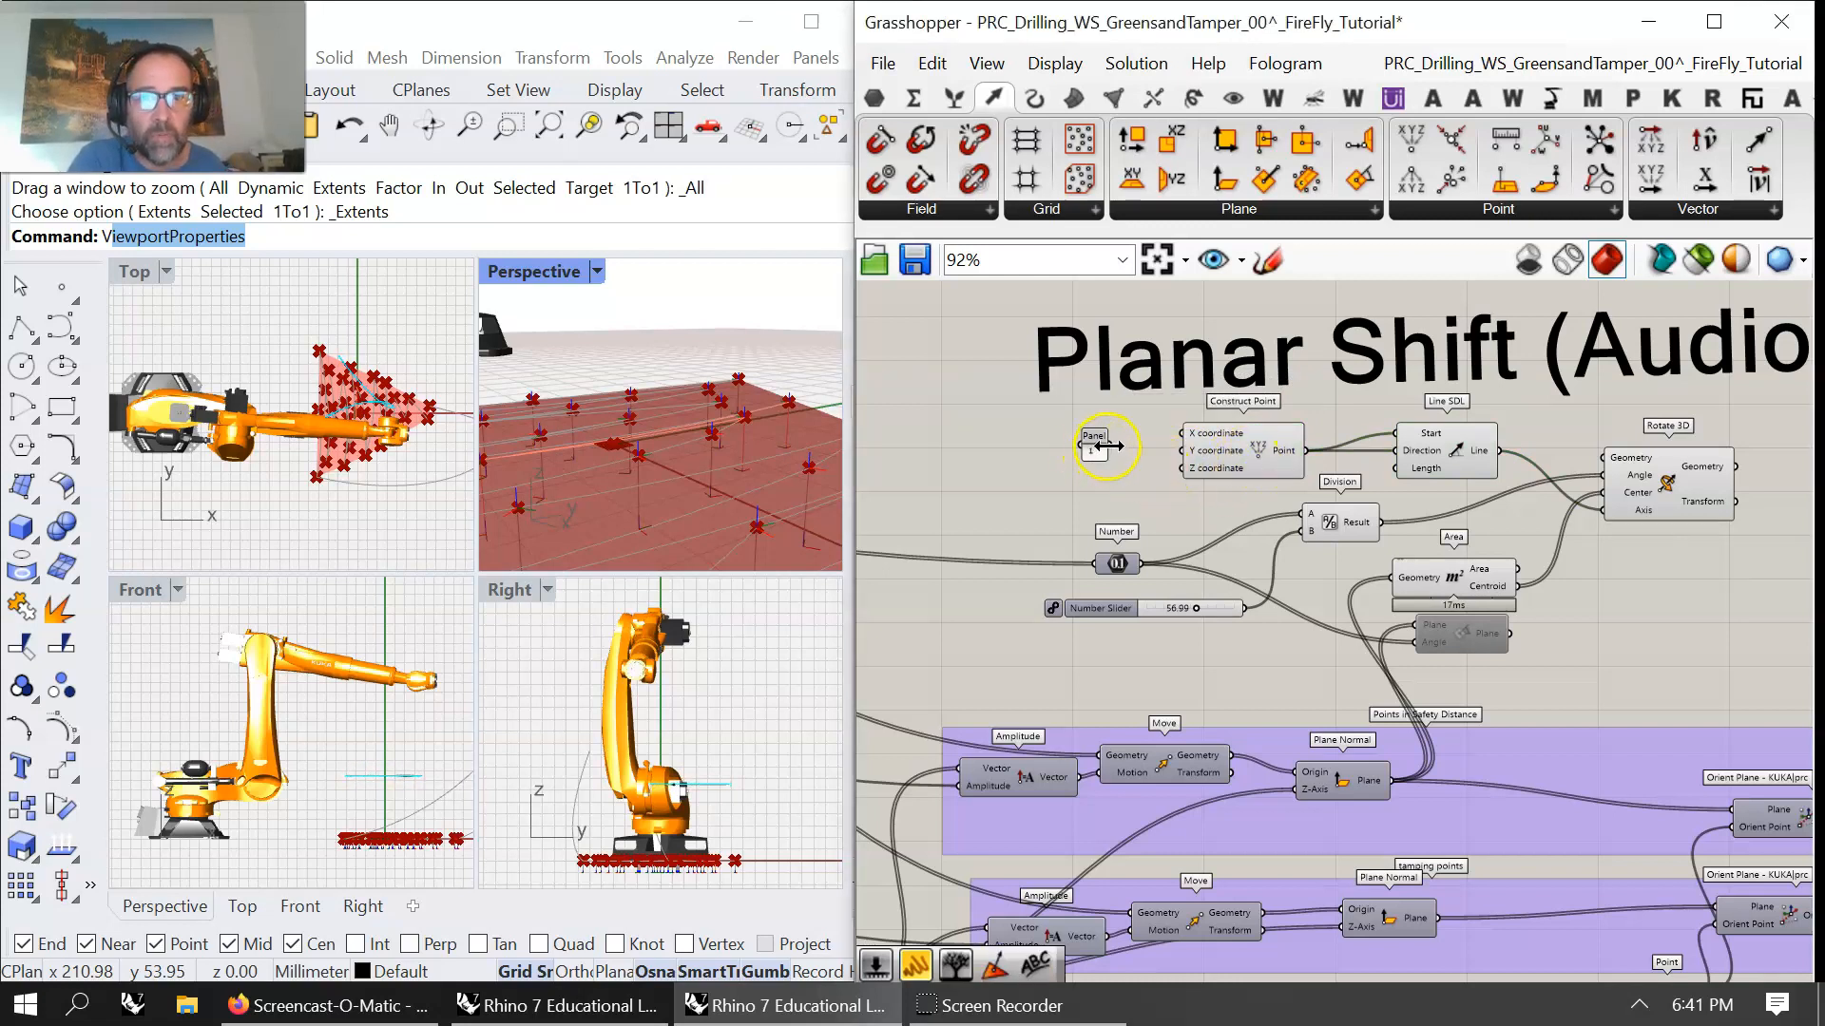
- Wire the safety-distance Plane Normal's Plane into Rotate 3D's Geometry and check the rotated planes in the Perspective view
left_click(1650, 491)
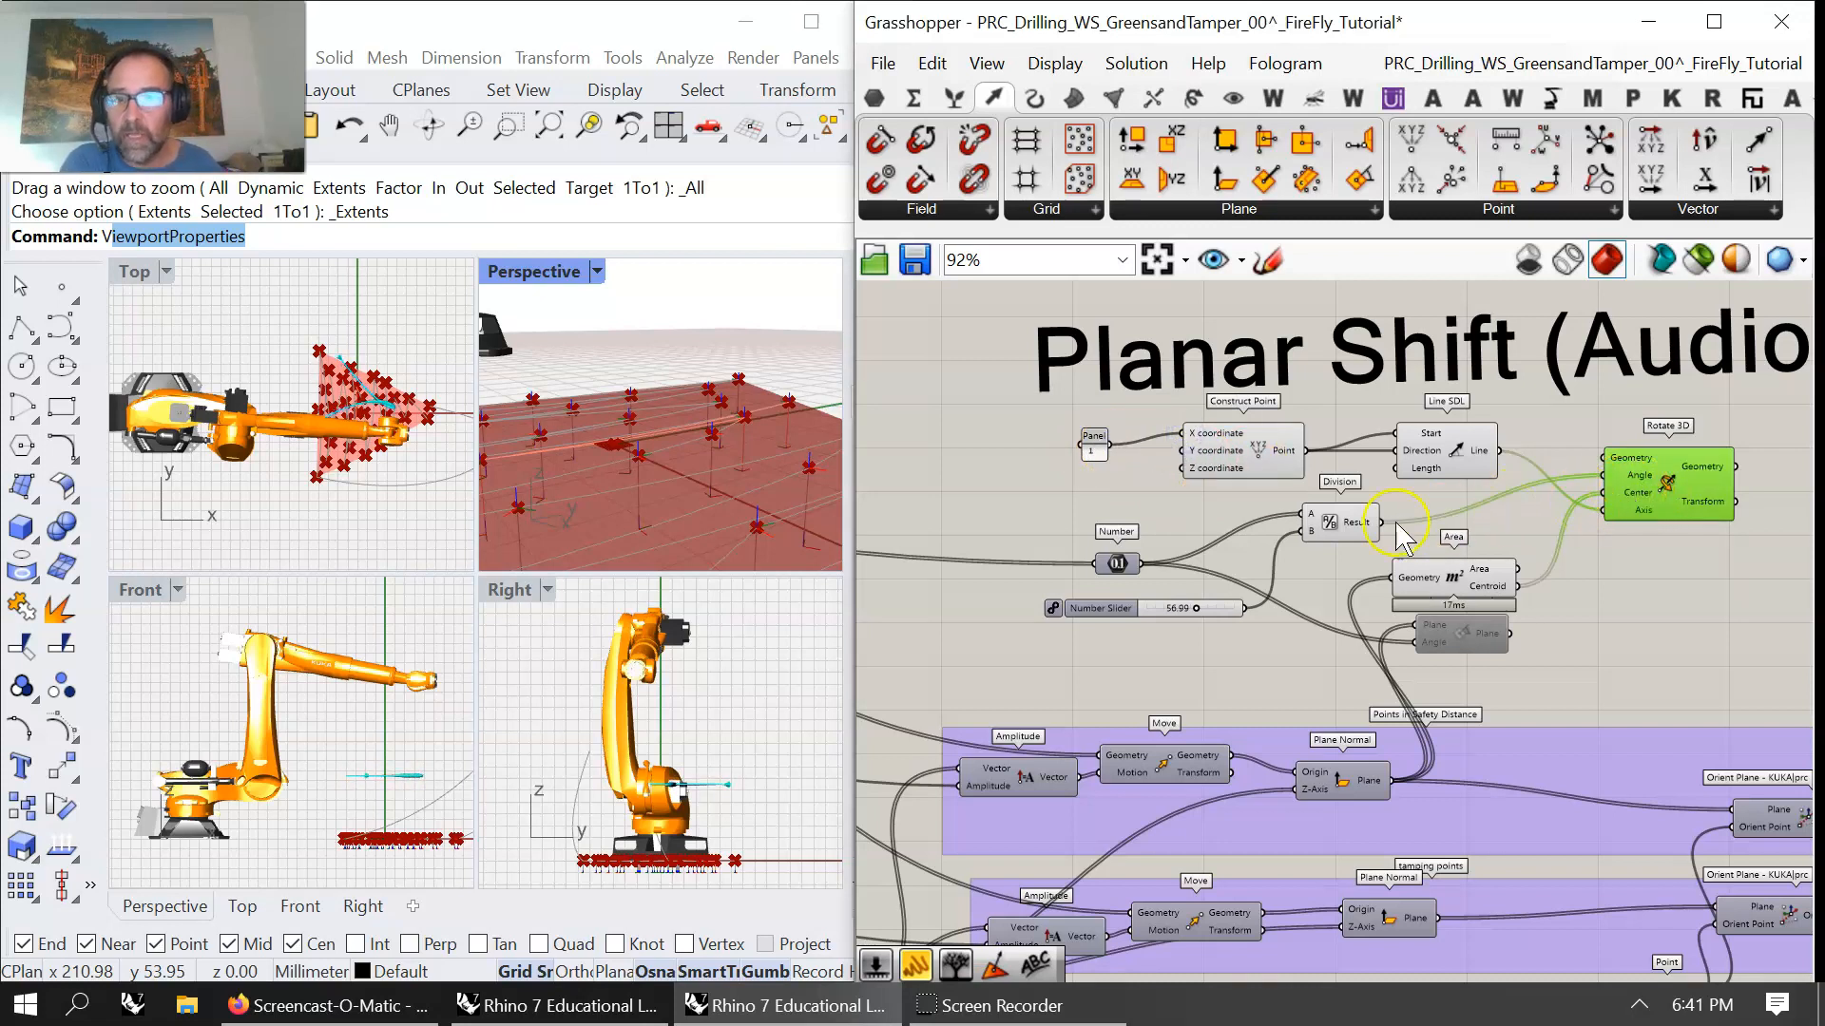
scroll(684, 493, "up", 8)
scroll(686, 498, "down", 4)
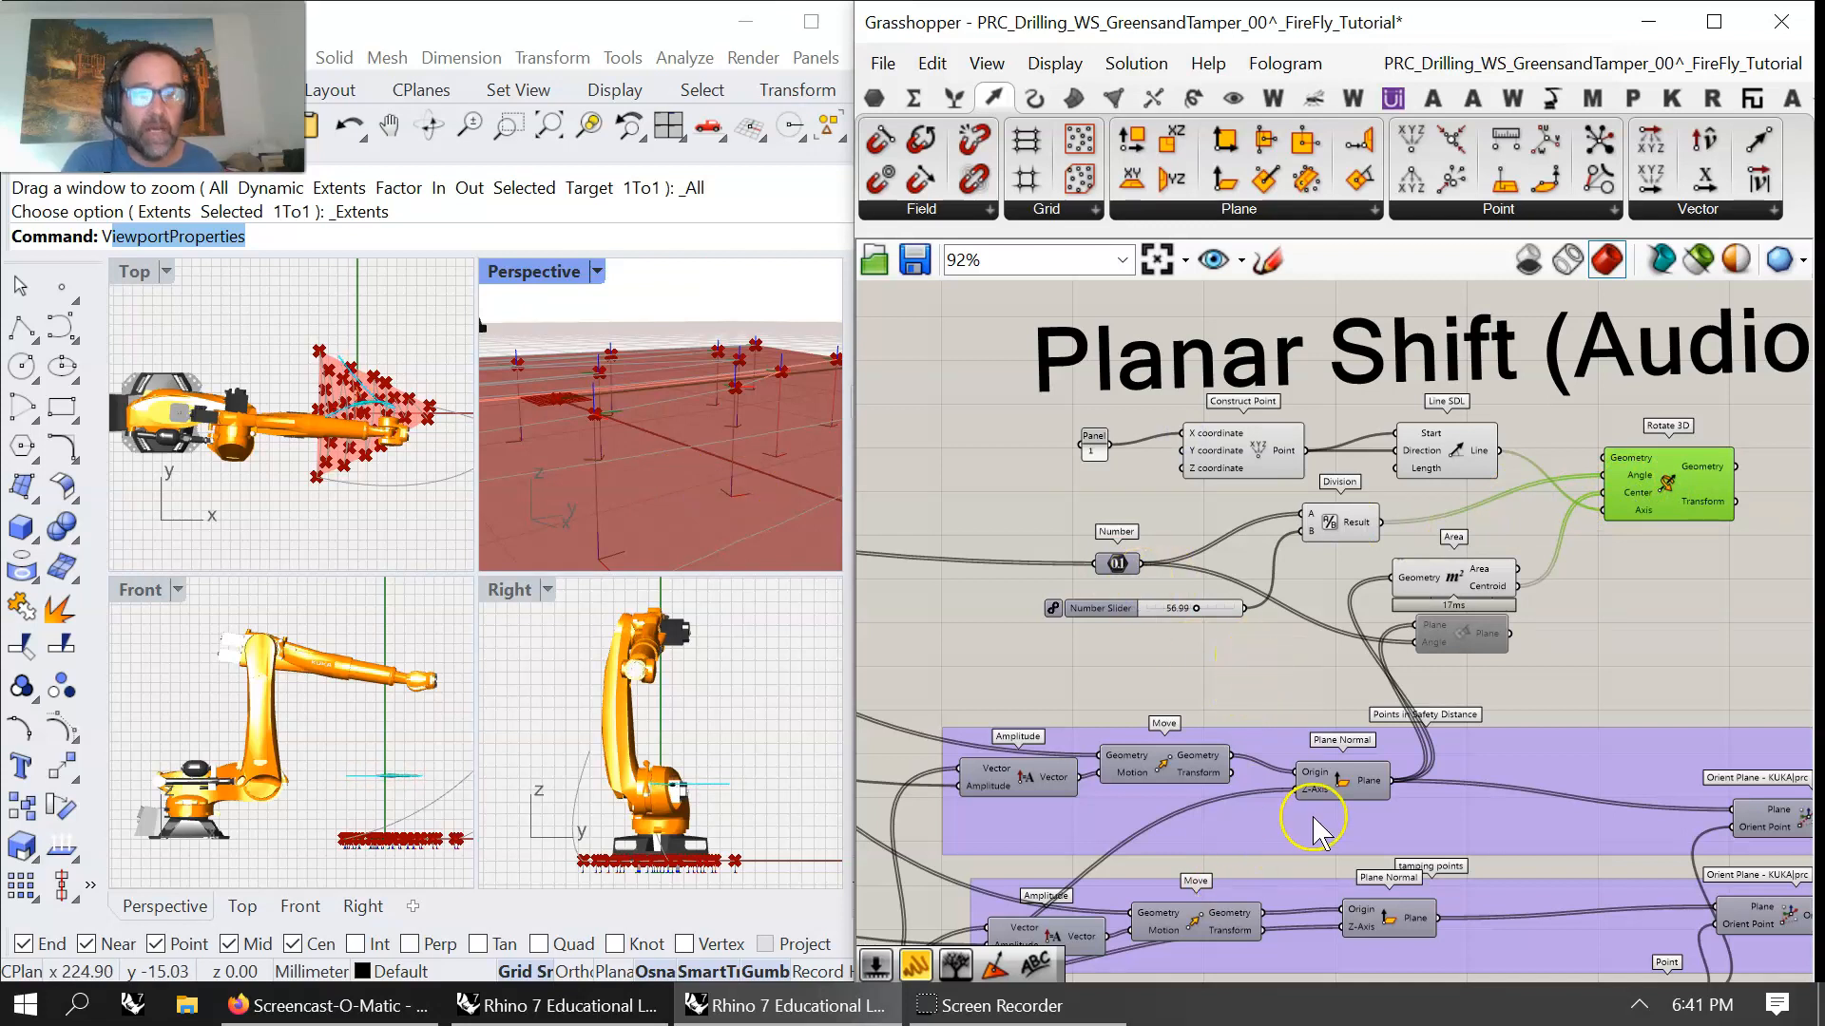
left_click_drag(1389, 780, 1604, 460)
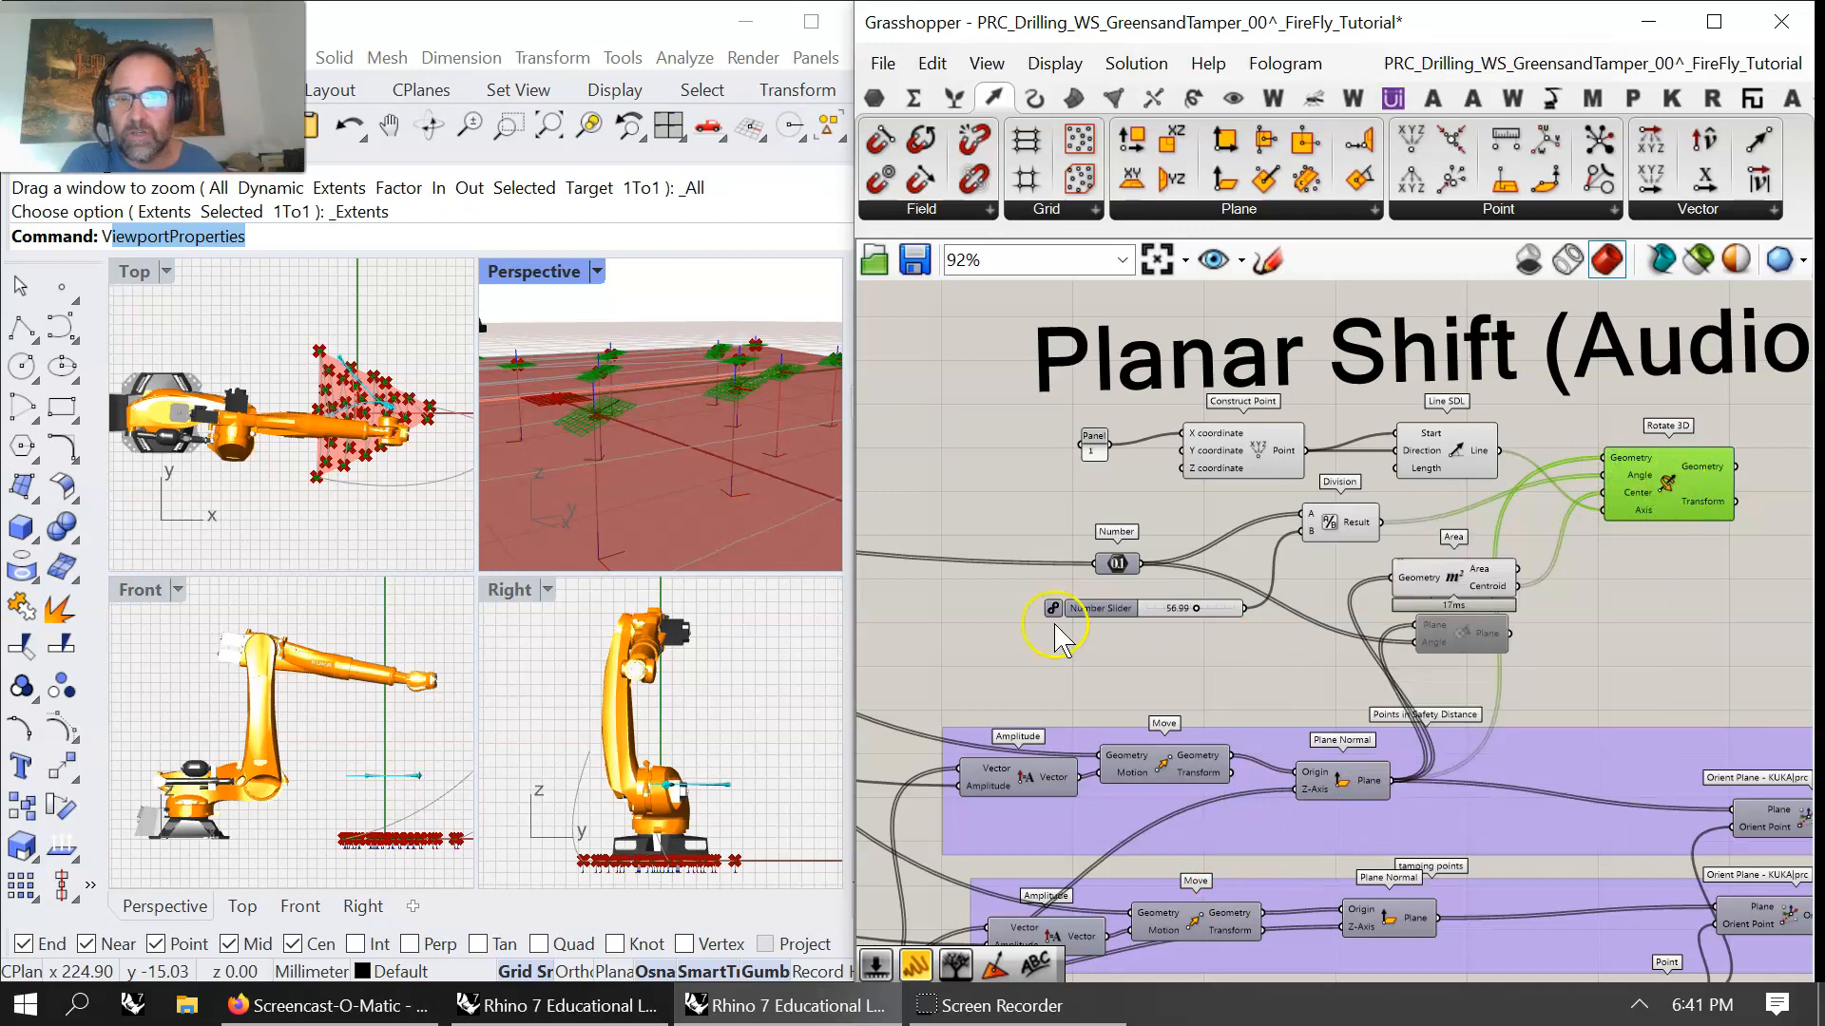
scroll(690, 455, "down", 4)
mouse_move(740, 535)
right_mouse_down()
mouse_move(712, 504)
mouse_move(725, 529)
right_mouse_up()
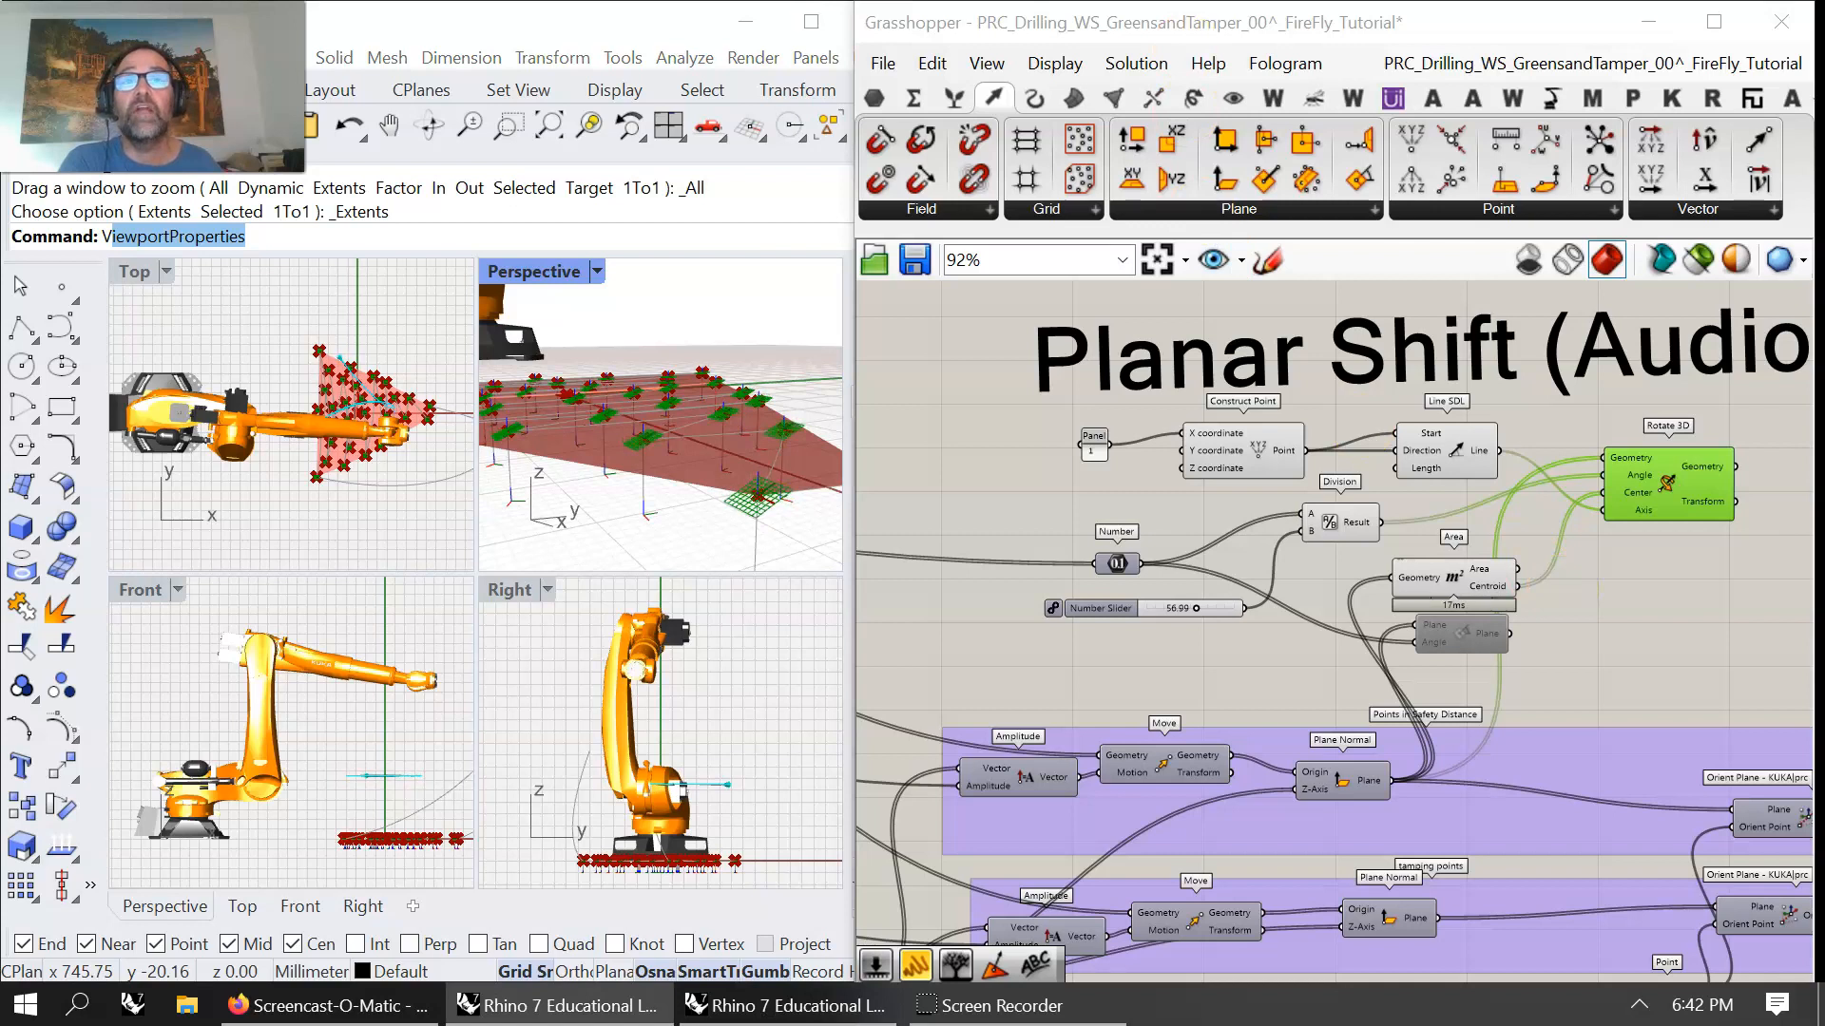
- Connect Rotate 3D's Geometry output to the Plane input of the upper Orient Plane component, replacing its existing connection
right_click(1357, 521)
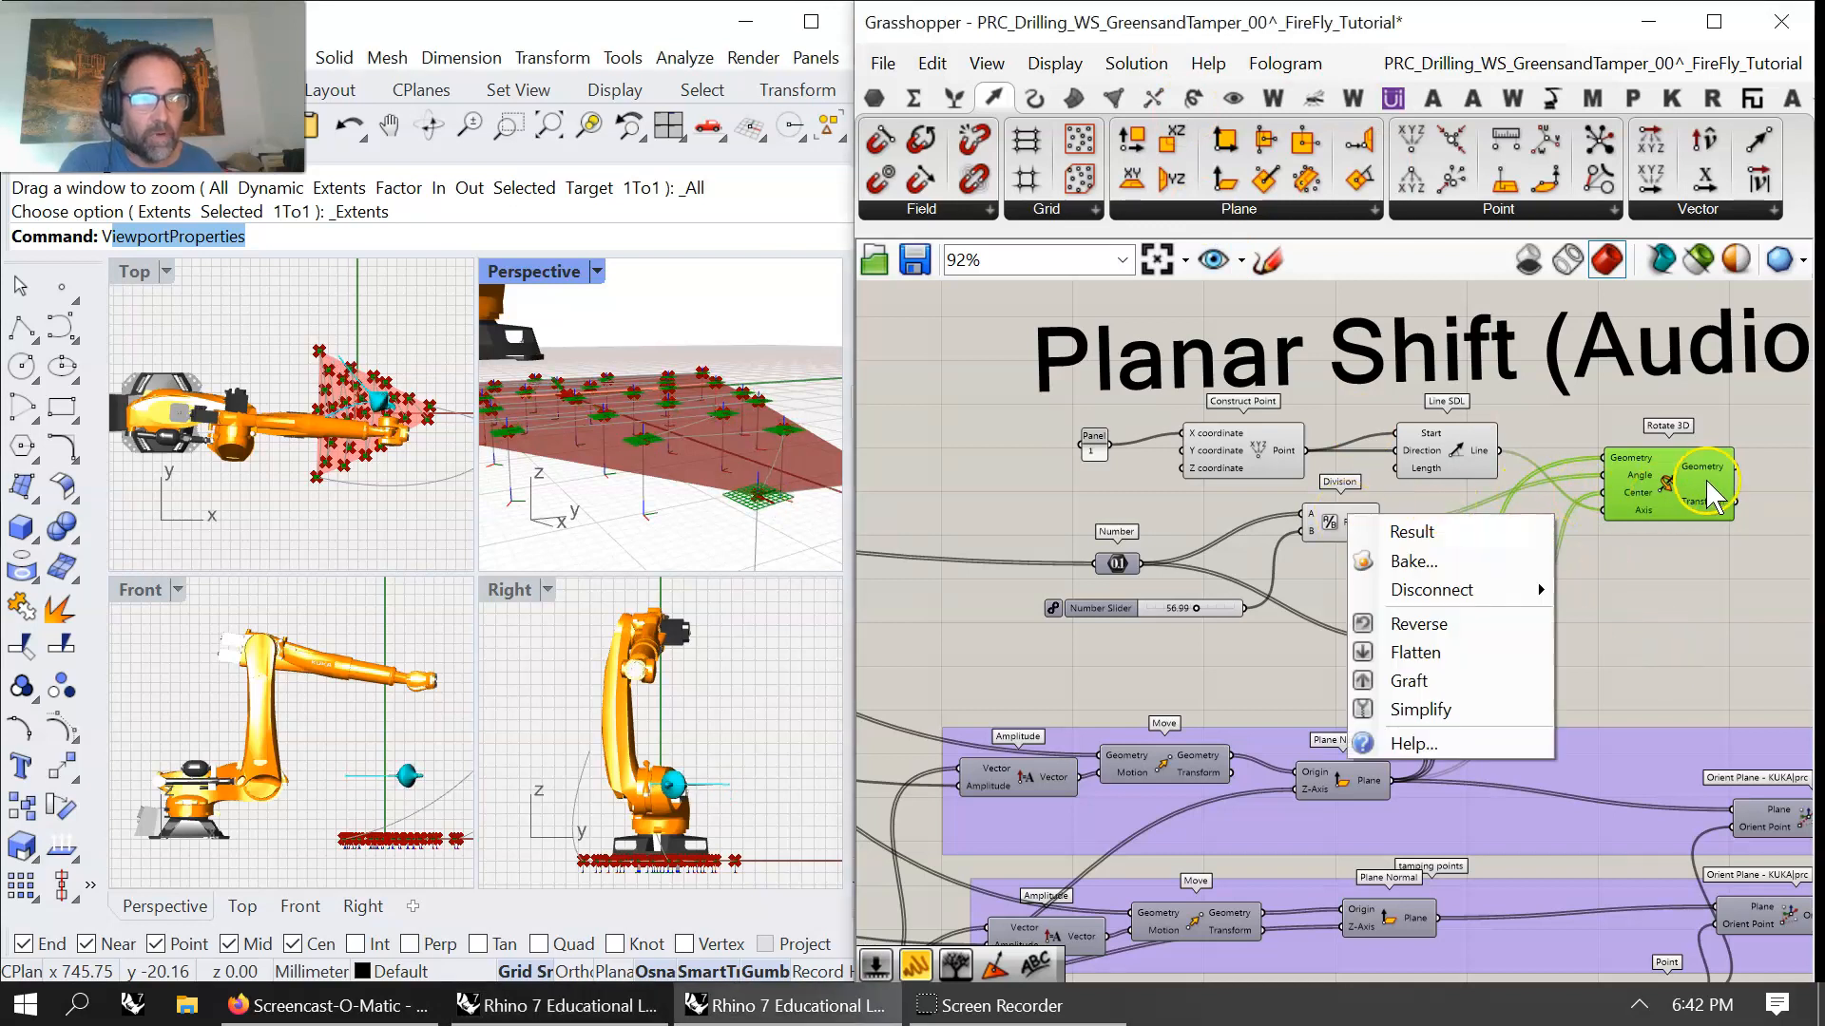
left_click(1735, 467)
left_click_drag(1734, 467, 1730, 811)
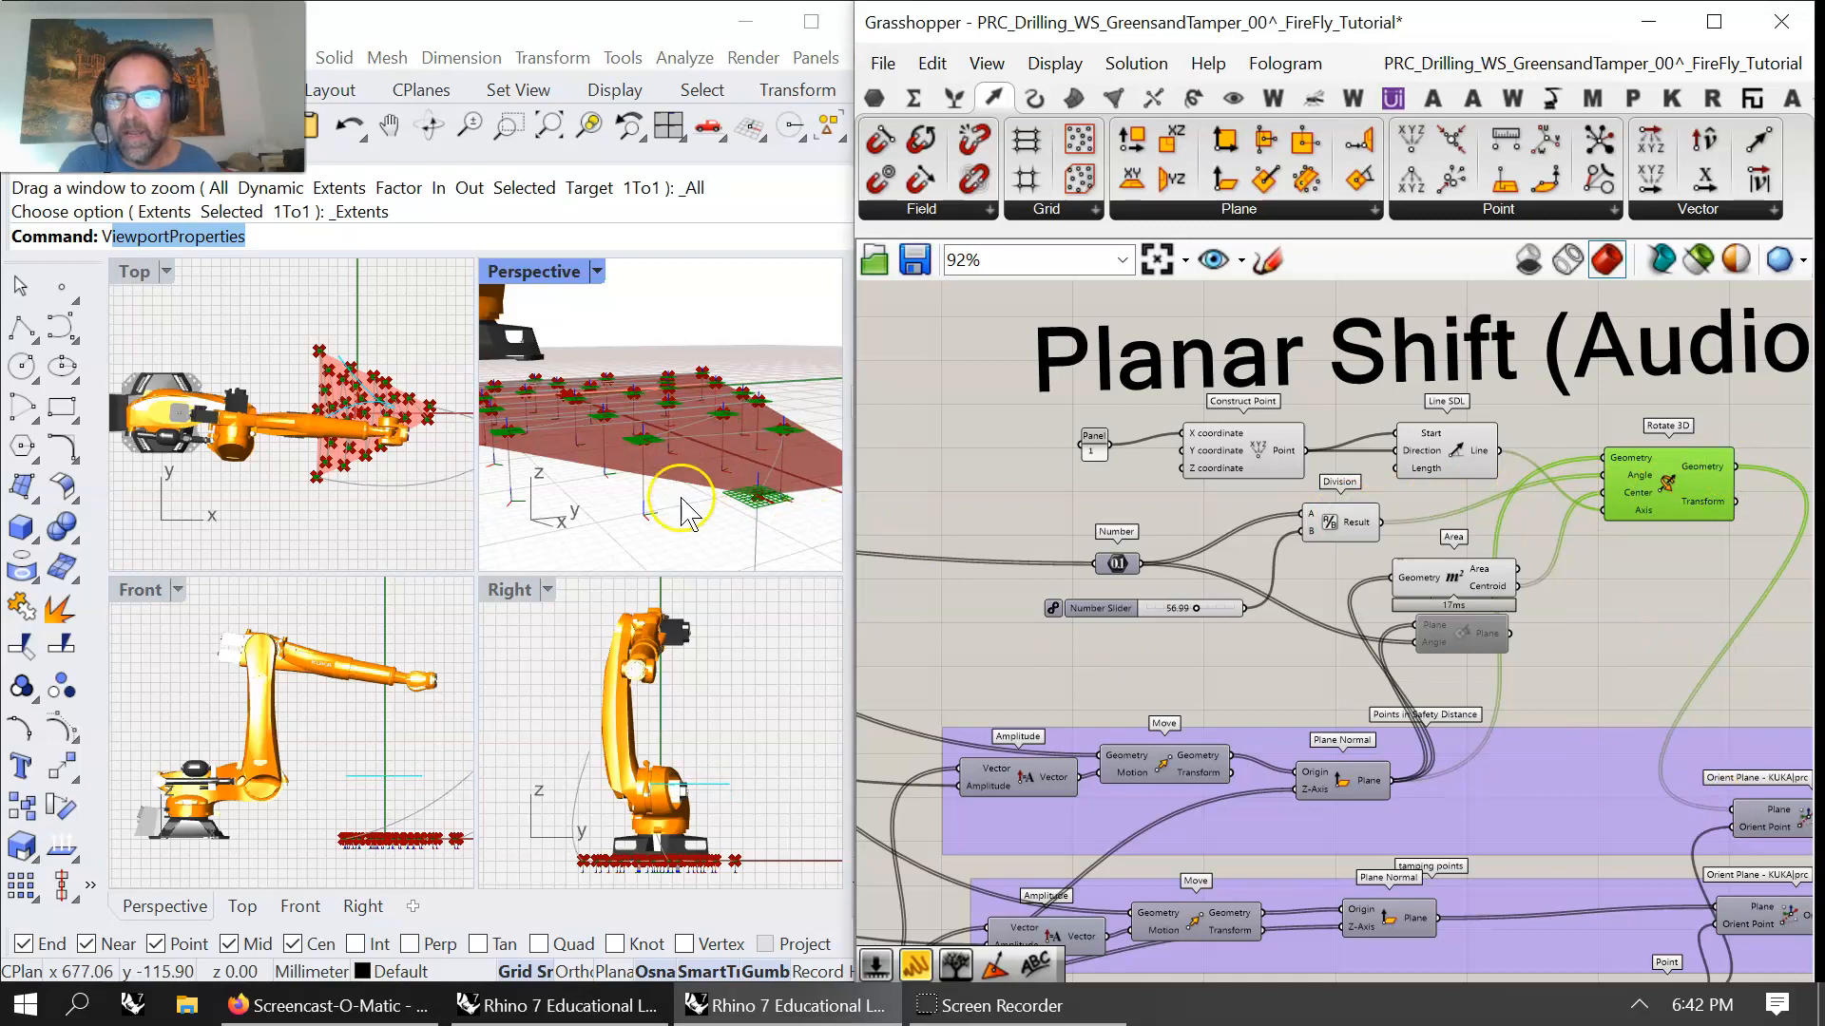
- Play and pause the robot simulation with the KUKA|prc Play component in the Time Sim group
right_click_drag(1324, 537, 962, 508)
right_click_drag(1469, 491, 1235, 485)
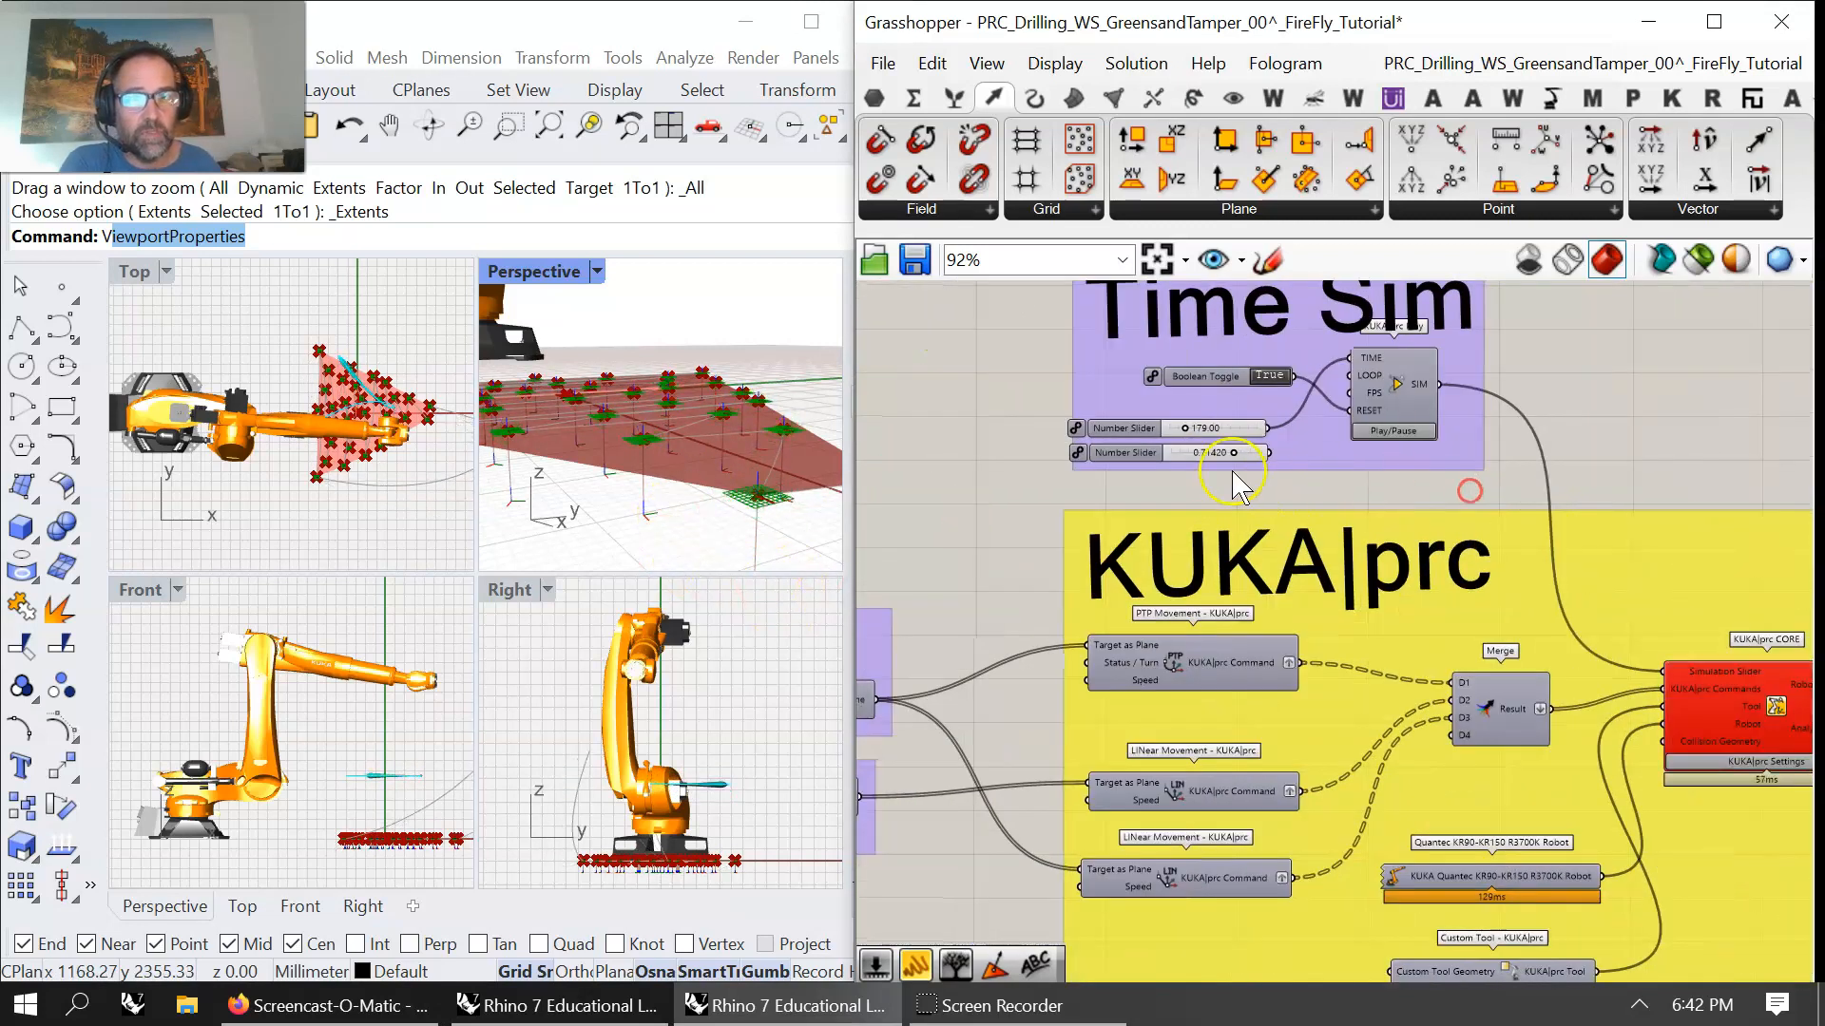
left_click(1390, 433)
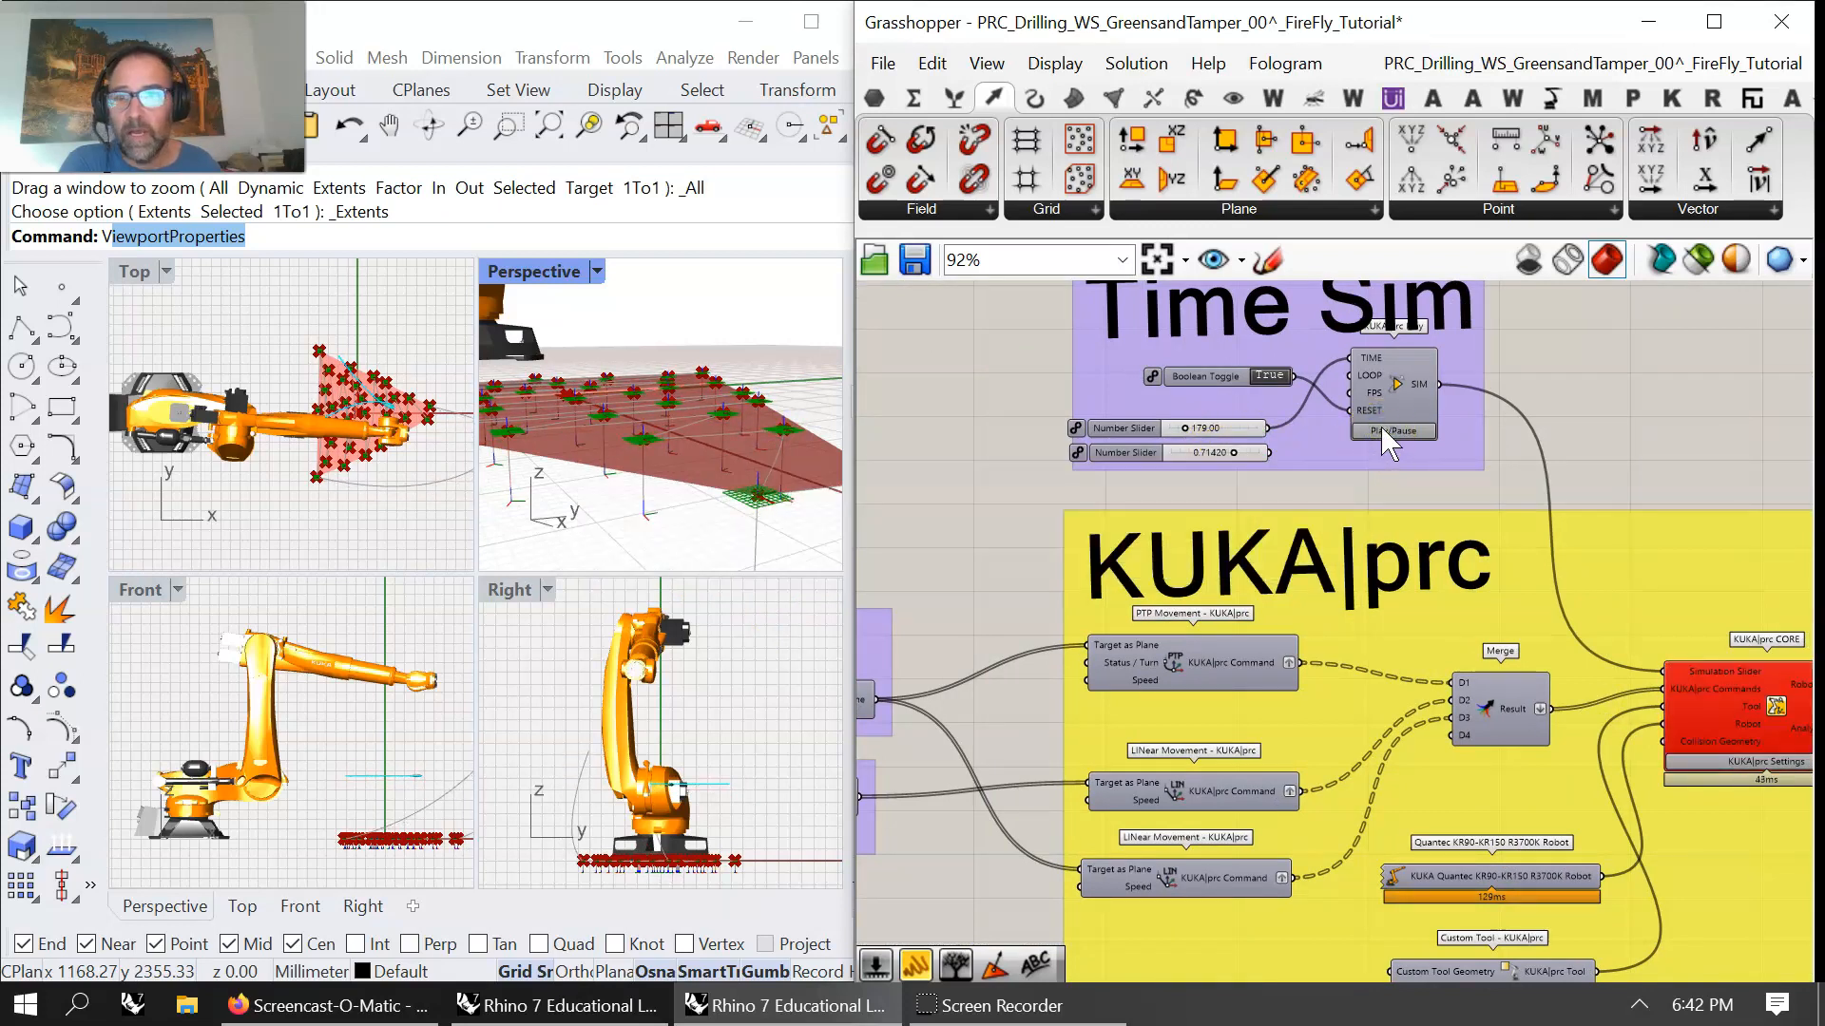
left_click(1390, 435)
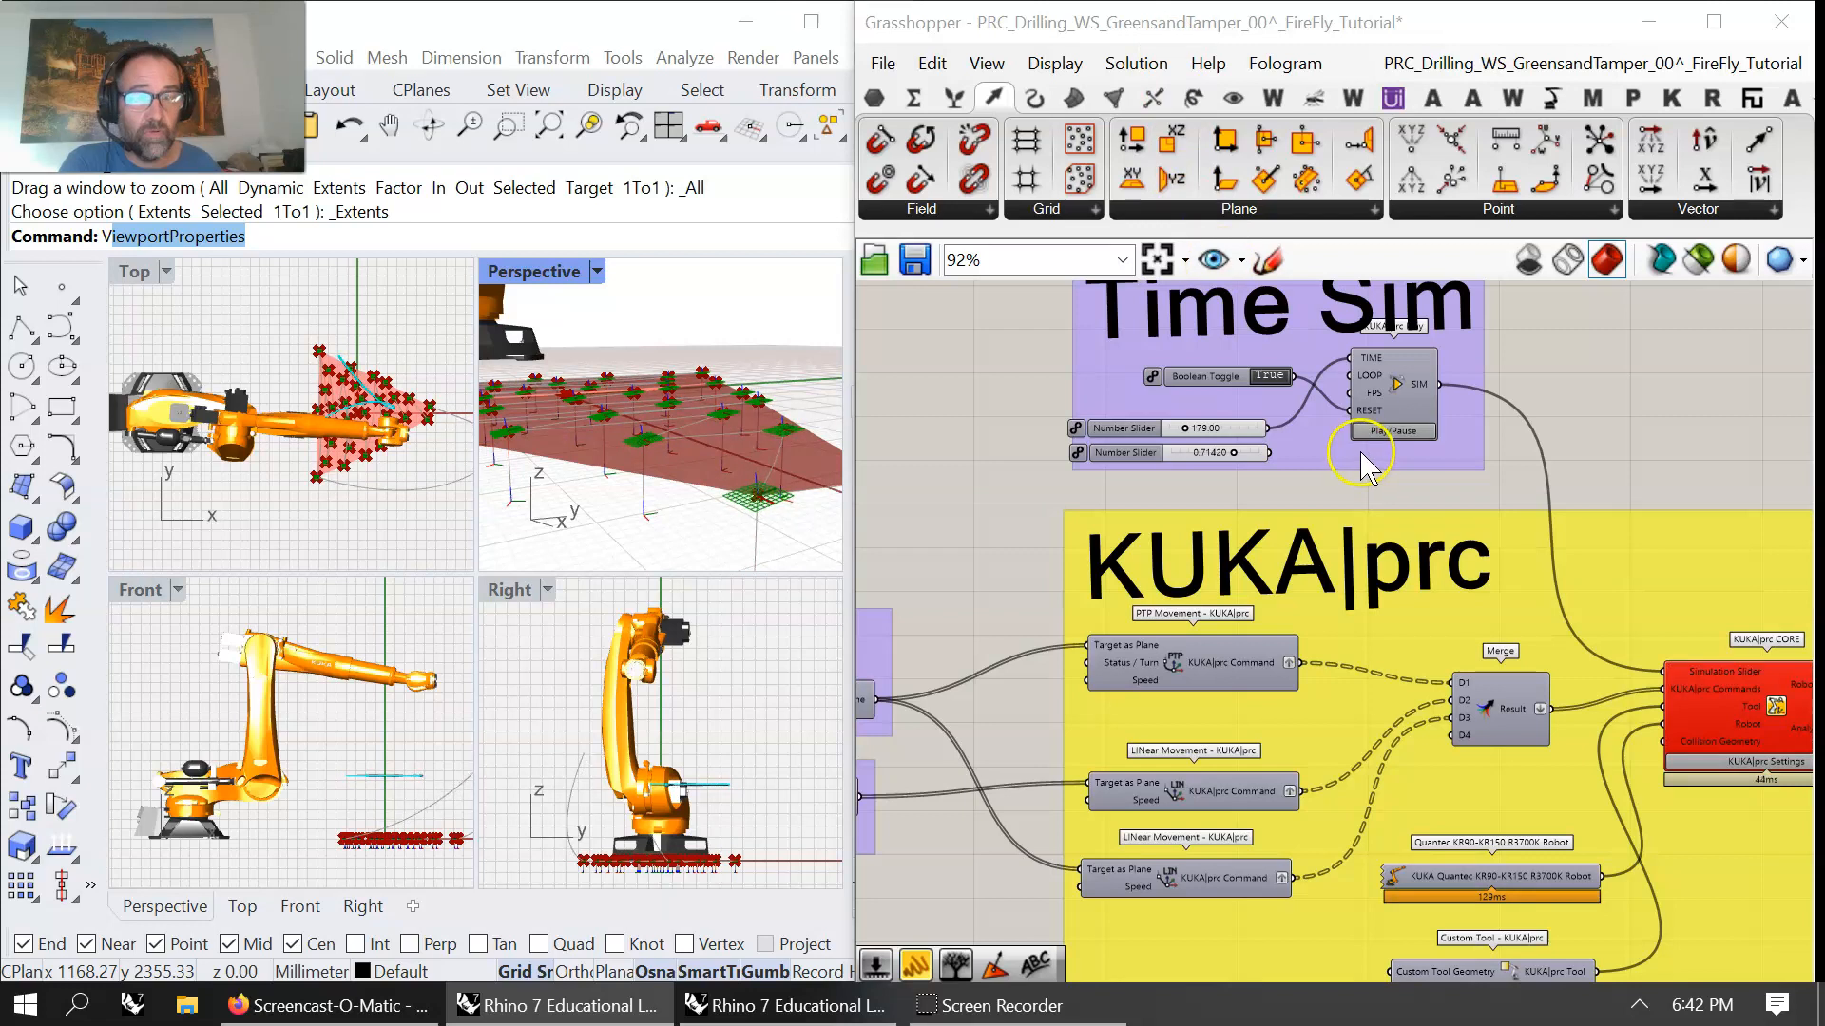
right_click_drag(1295, 481, 1446, 517)
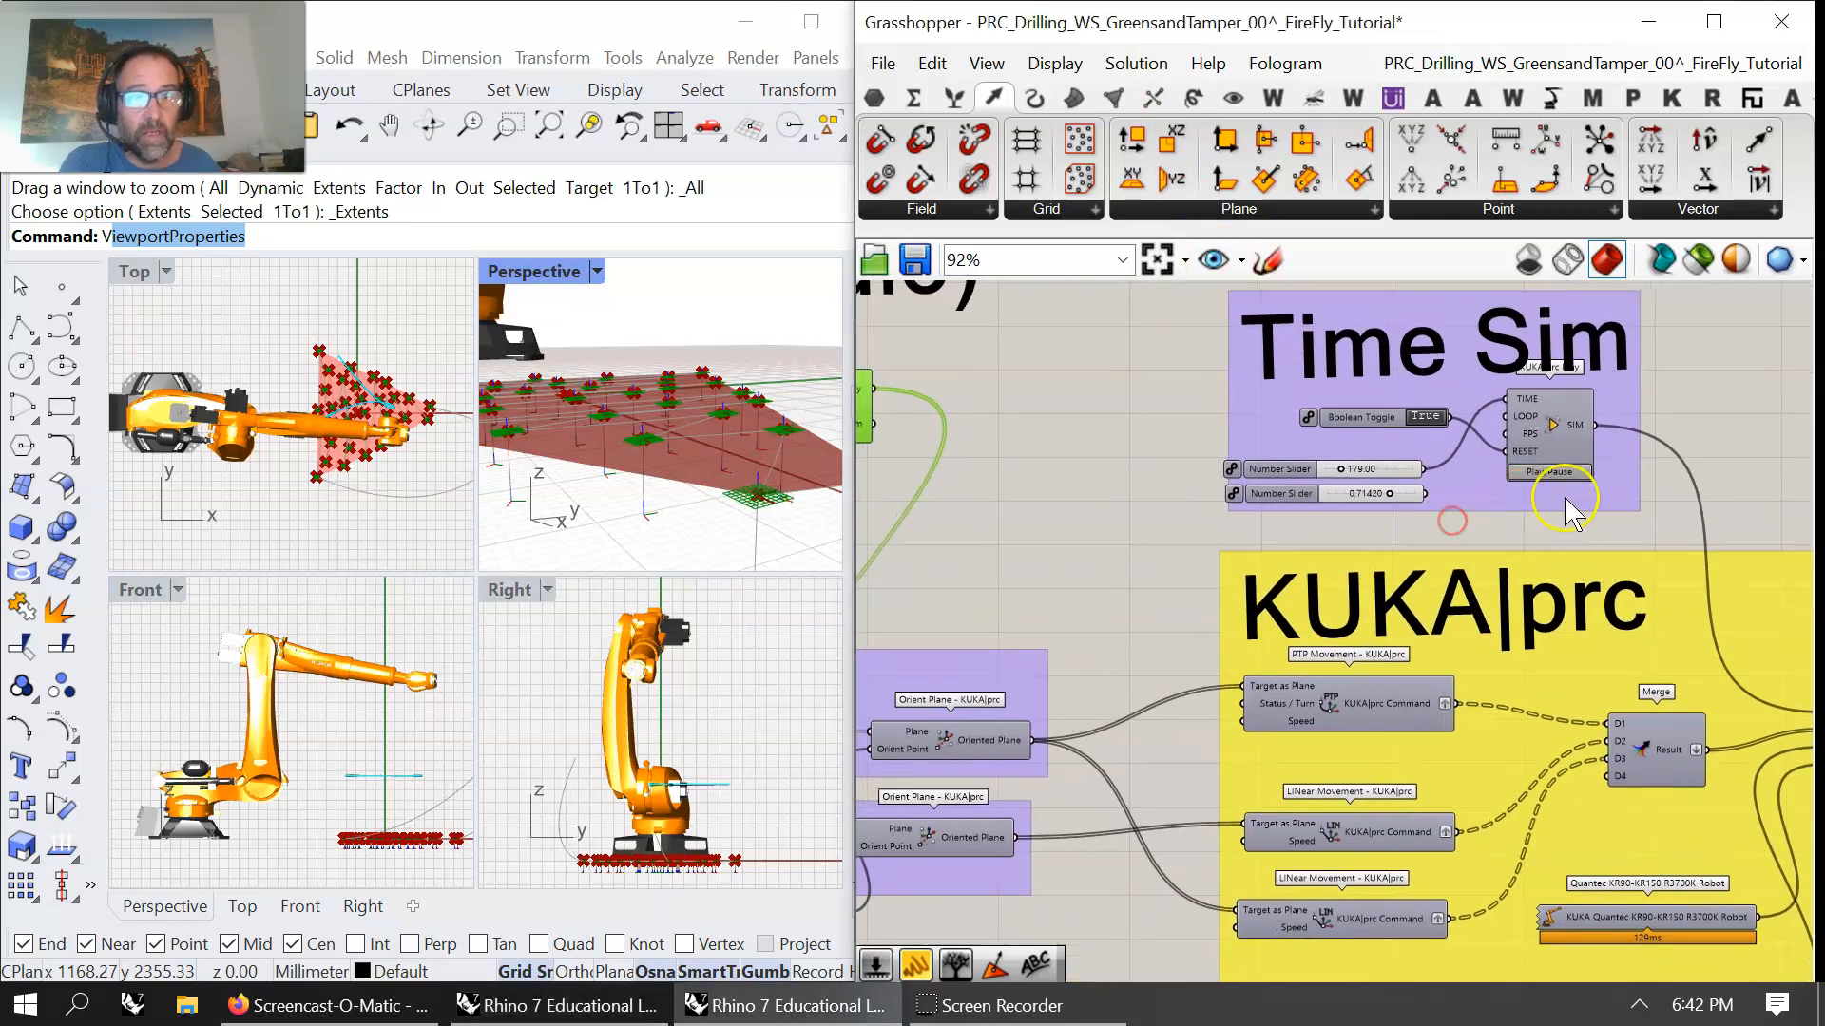
left_click(1554, 473)
- Examine the robot and tamping points in the viewports along with the wiring from Rotate 3D to the Orient Plane components
scroll(750, 390, "down", 8)
right_click_drag(724, 354, 731, 424)
scroll(692, 487, "down", 2)
right_click_drag(979, 545, 1552, 471)
right_click_drag(1181, 510, 1382, 576)
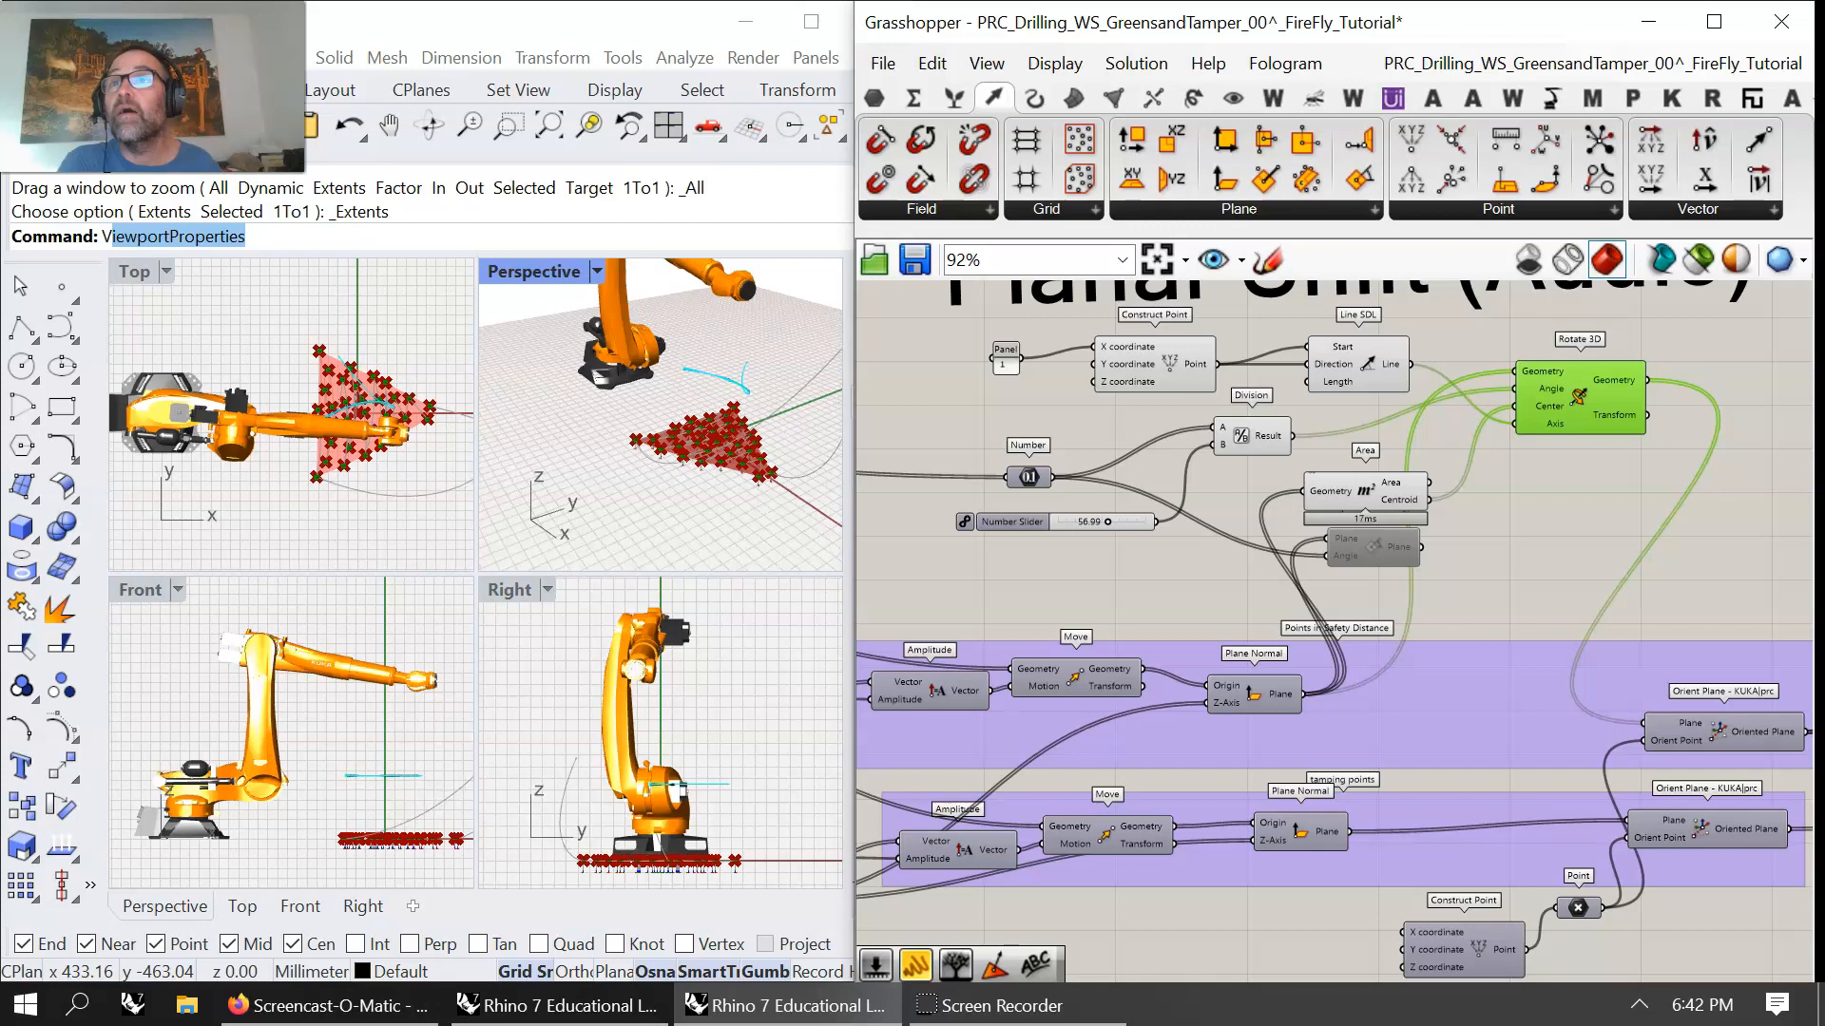
right_click_drag(1549, 599, 1468, 509)
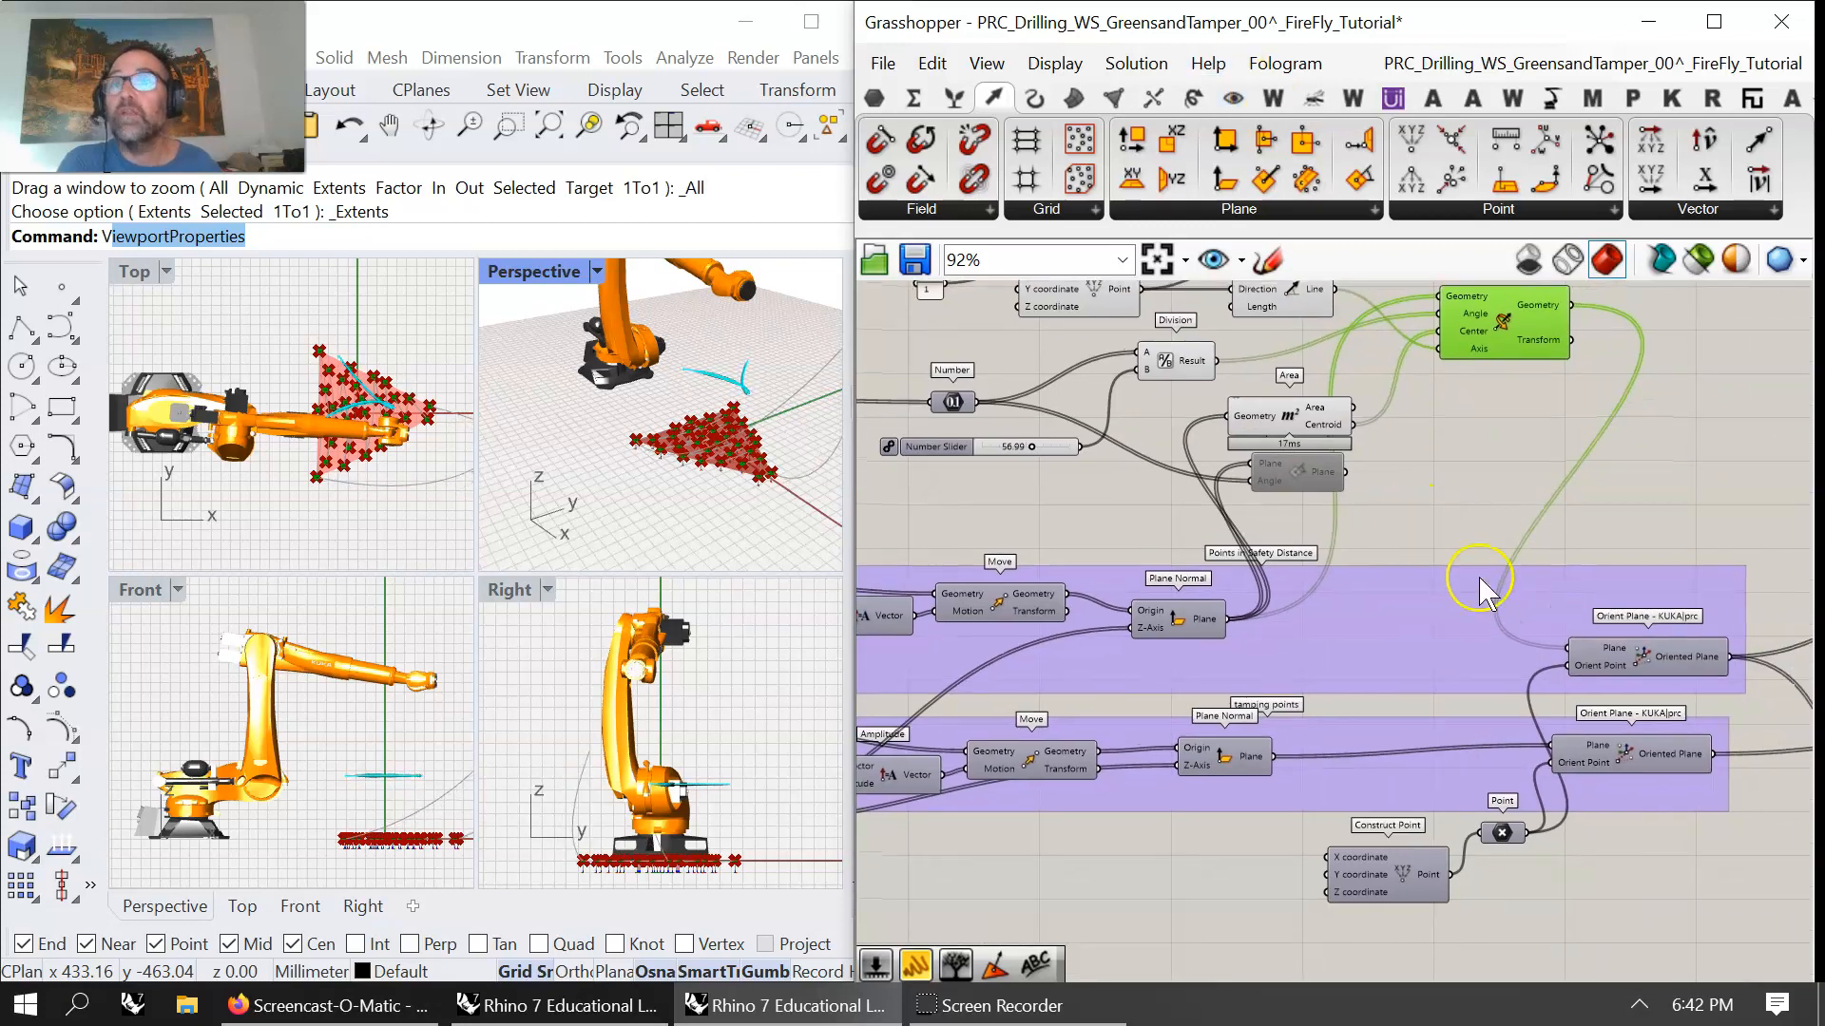
mouse_move(1539, 306)
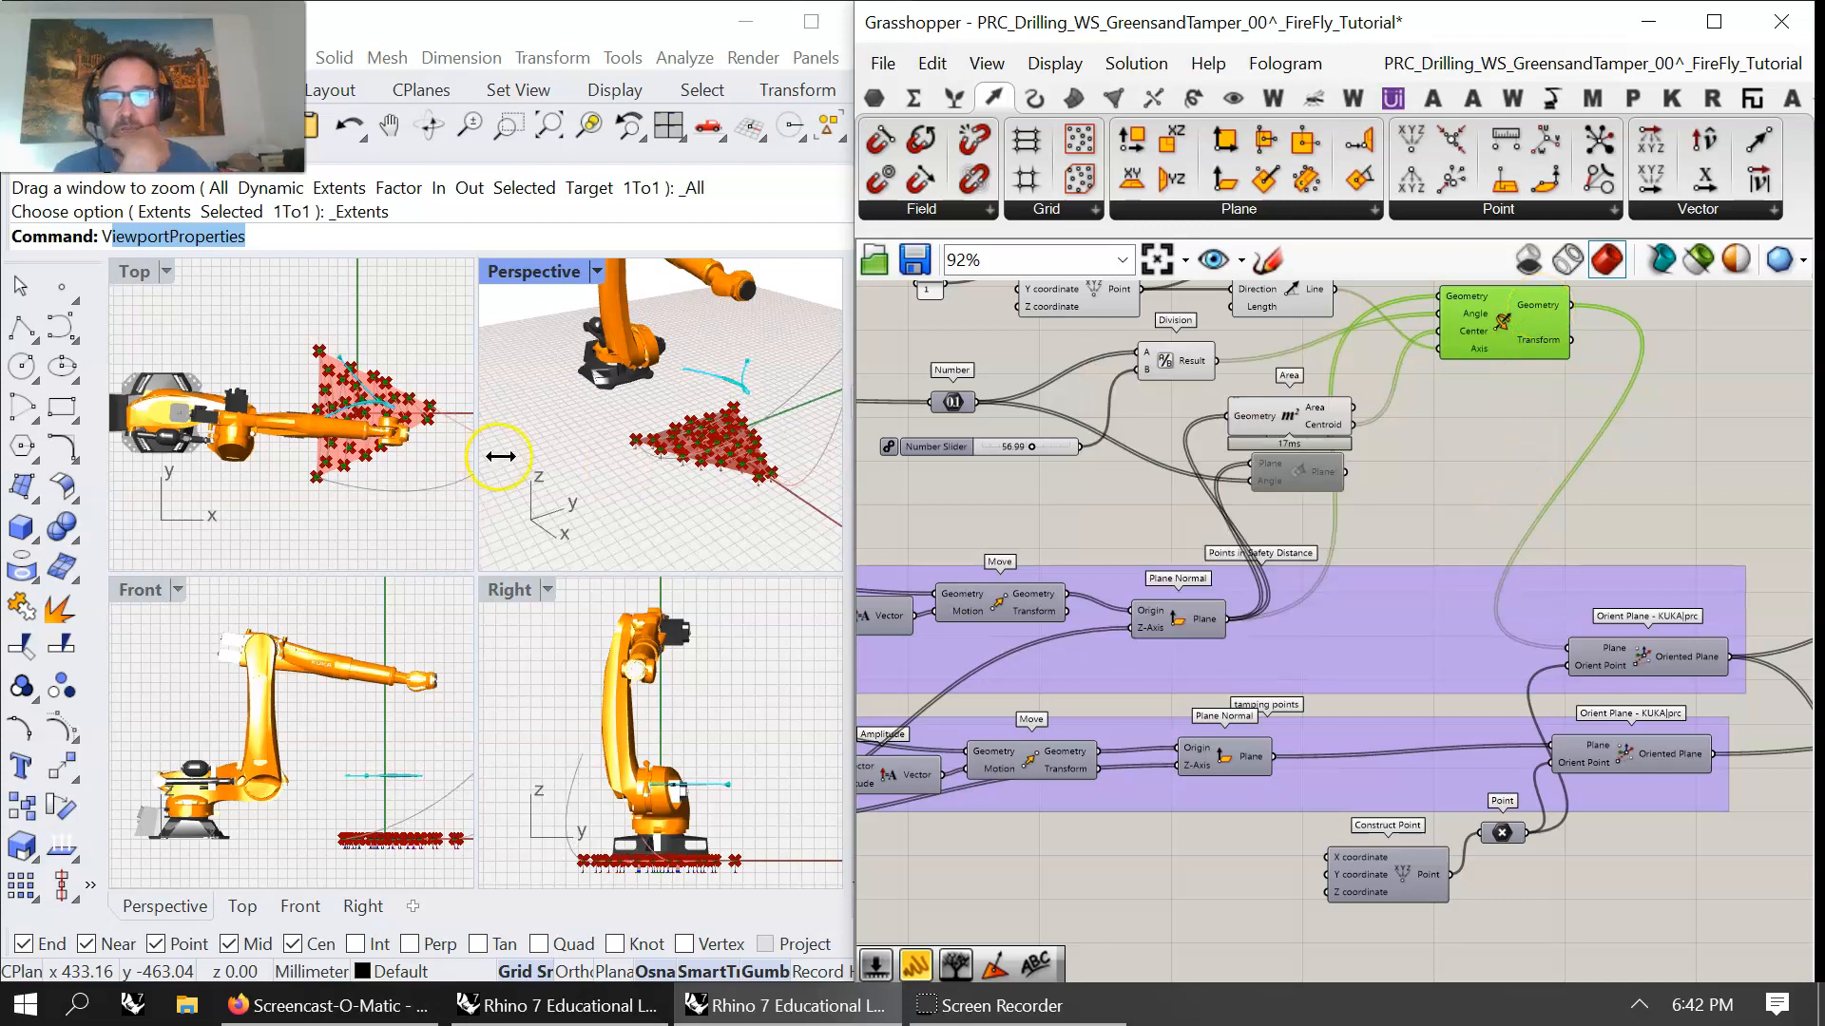
scroll(721, 424, "up", 6)
scroll(713, 437, "down", 4)
right_click_drag(1475, 446, 1366, 496)
right_click_drag(673, 679, 694, 691)
- Open the settings of the KUKA|prc CORE component and apply them
right_click_drag(1696, 552, 1152, 566)
right_click_drag(1585, 520, 1317, 524)
double_click(1706, 737)
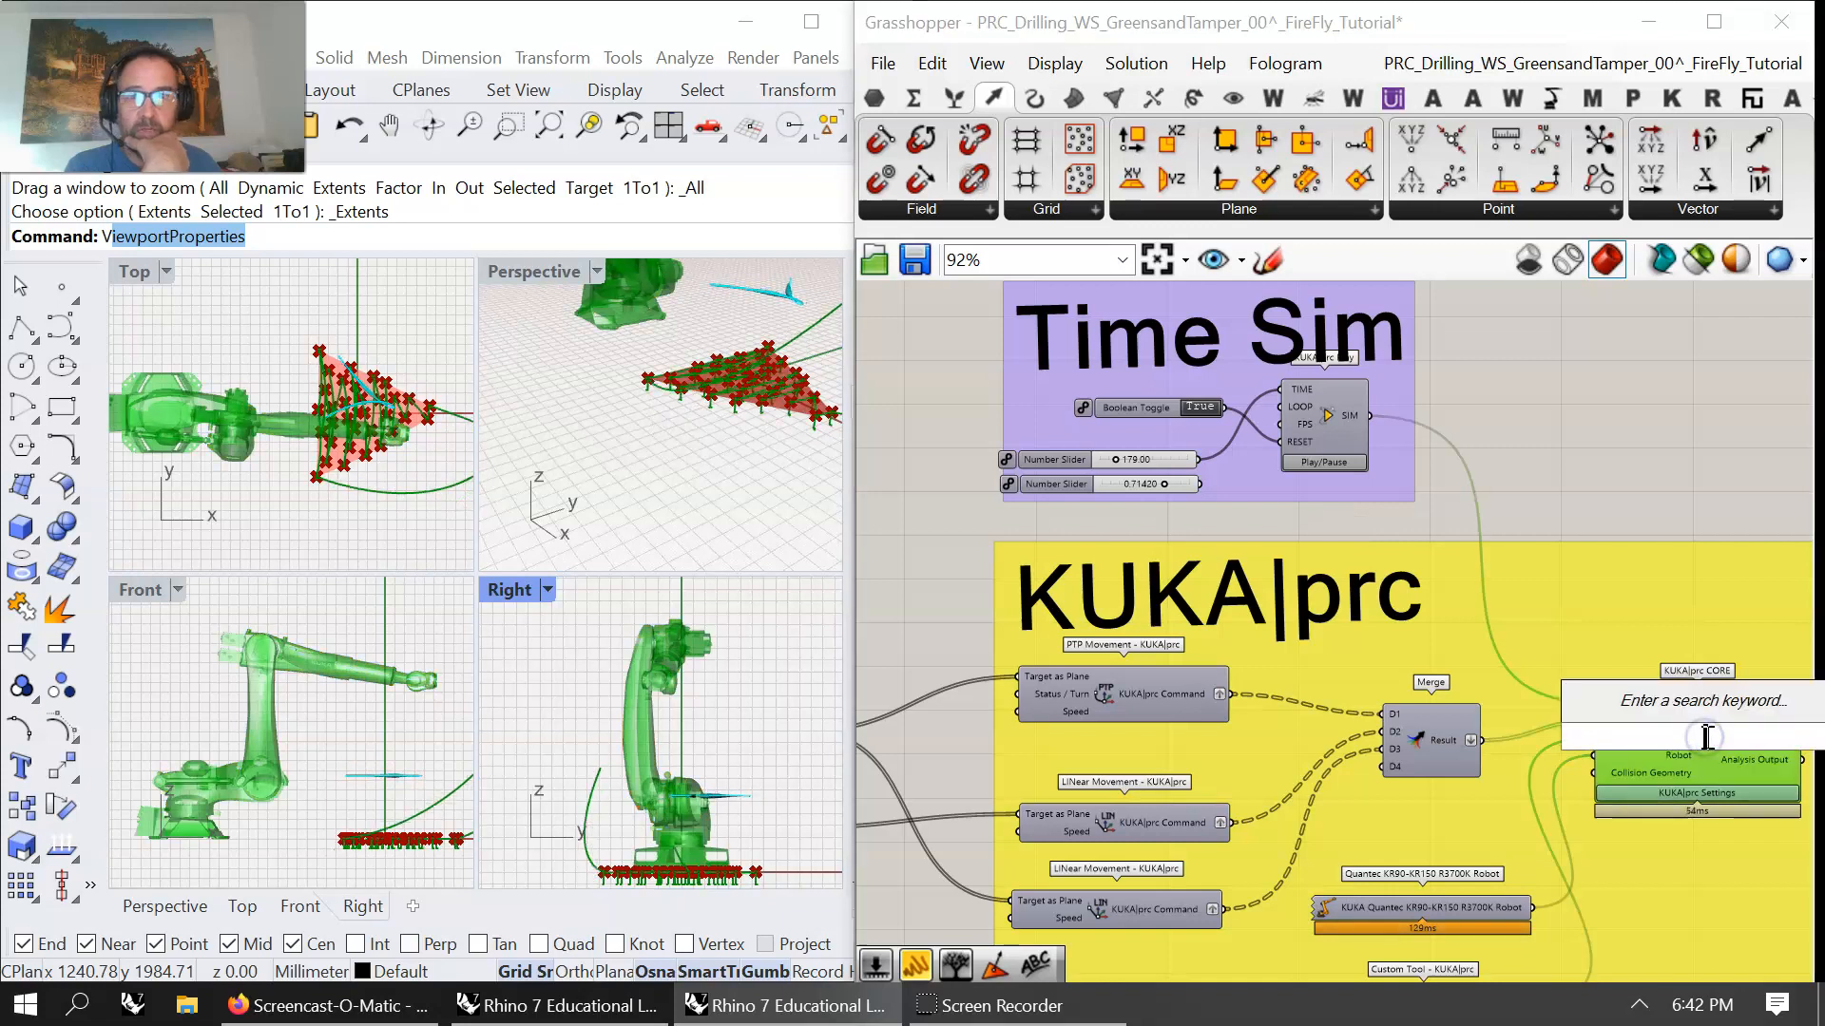
left_click(1698, 794)
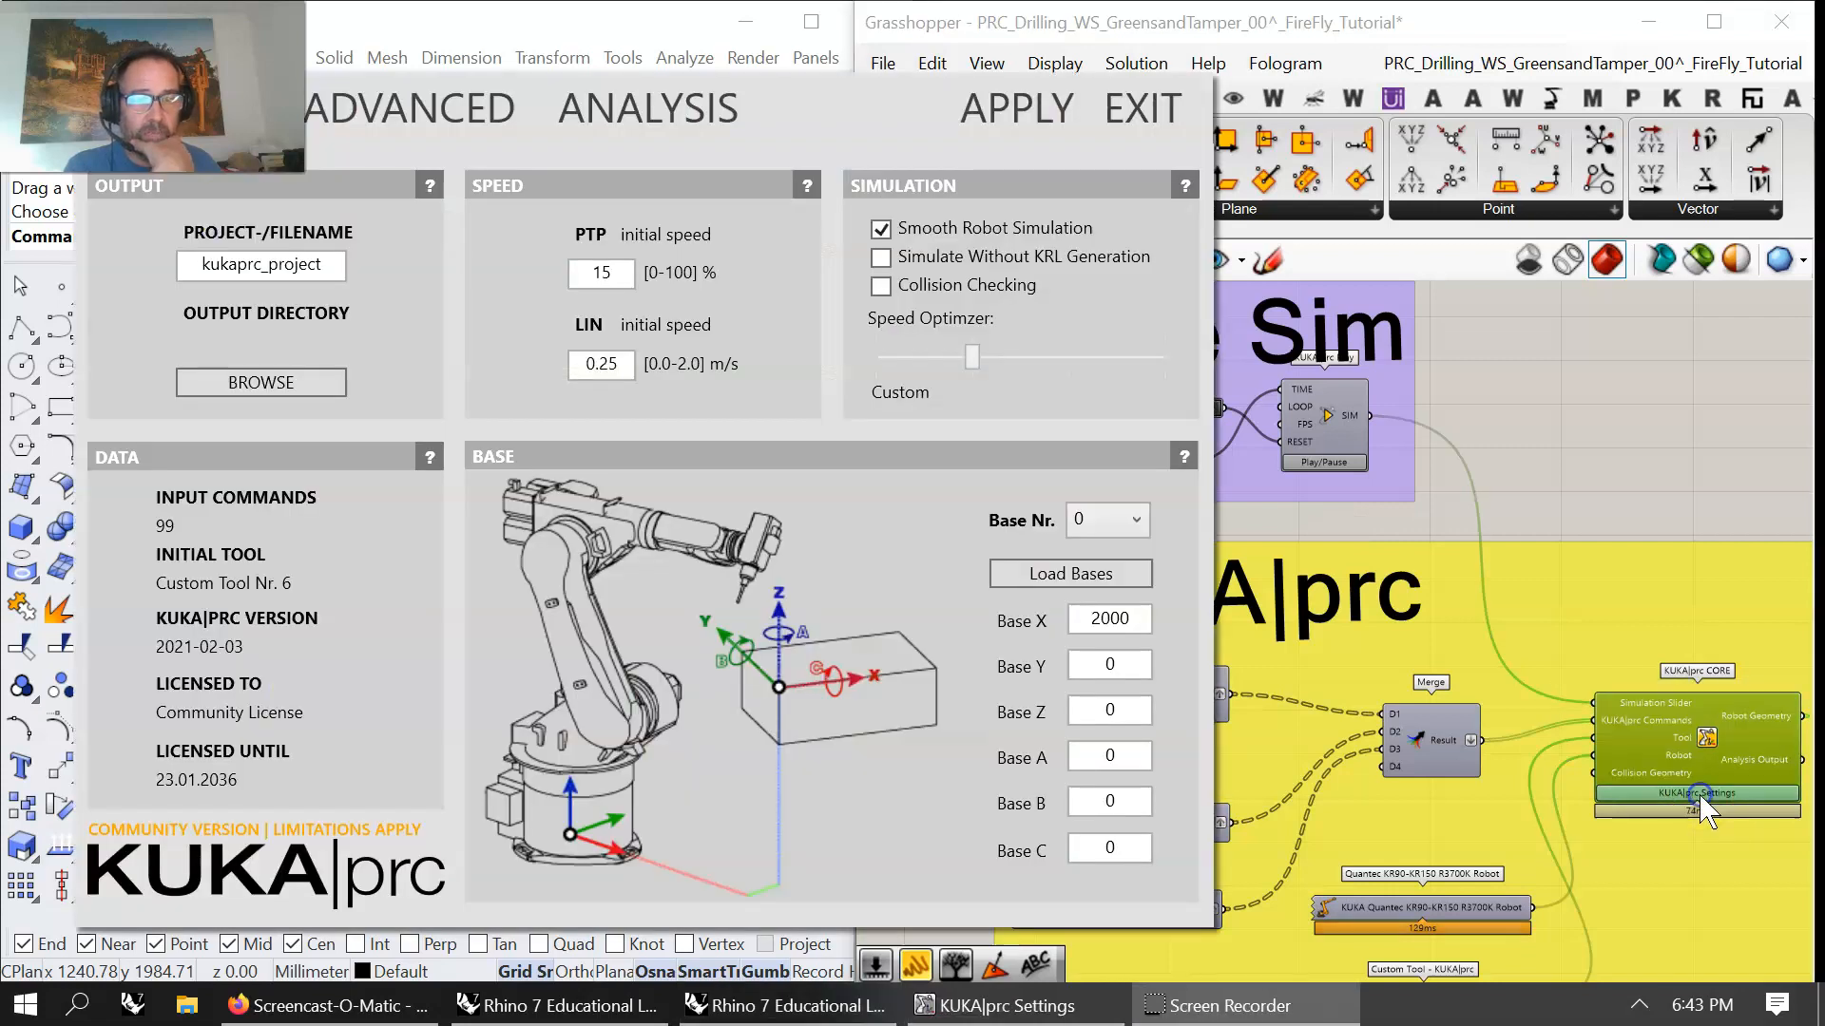
left_click(1034, 116)
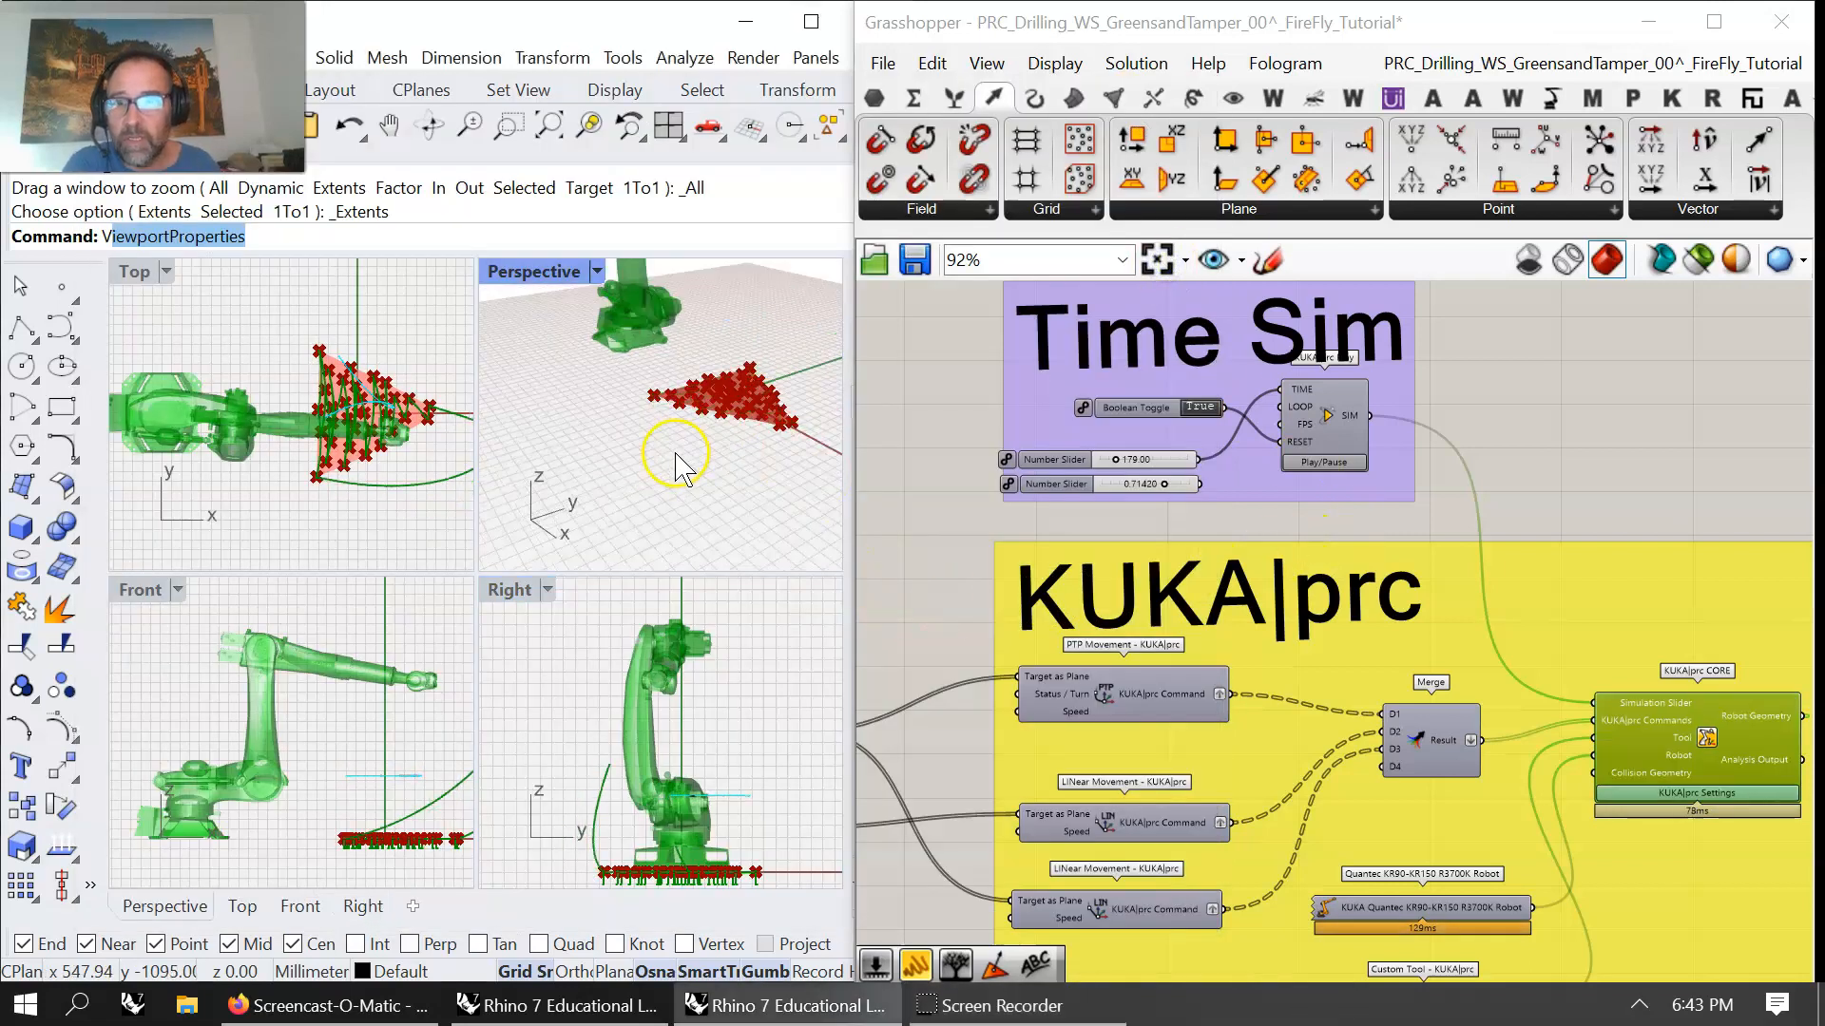
- Set the Time Sim group's Boolean Toggle to False and run the simulation with the KUKA|prc Play component
left_click(1324, 463)
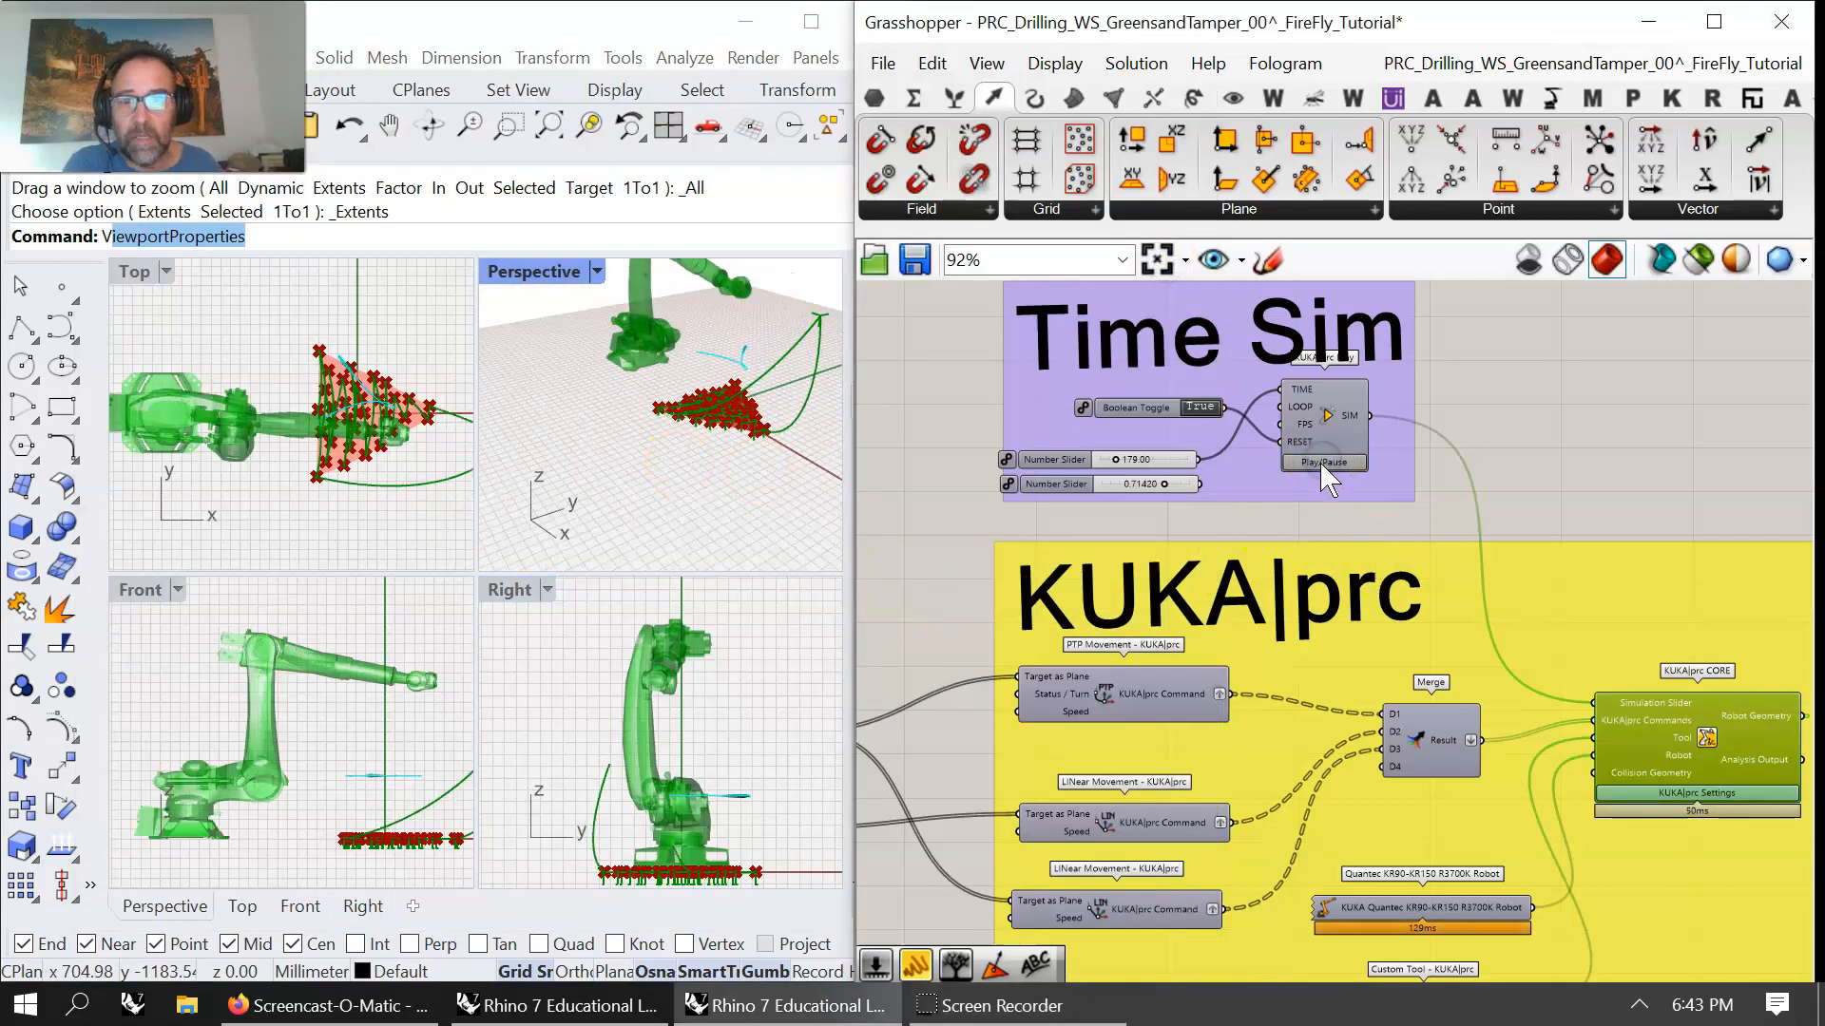
left_click(1320, 462)
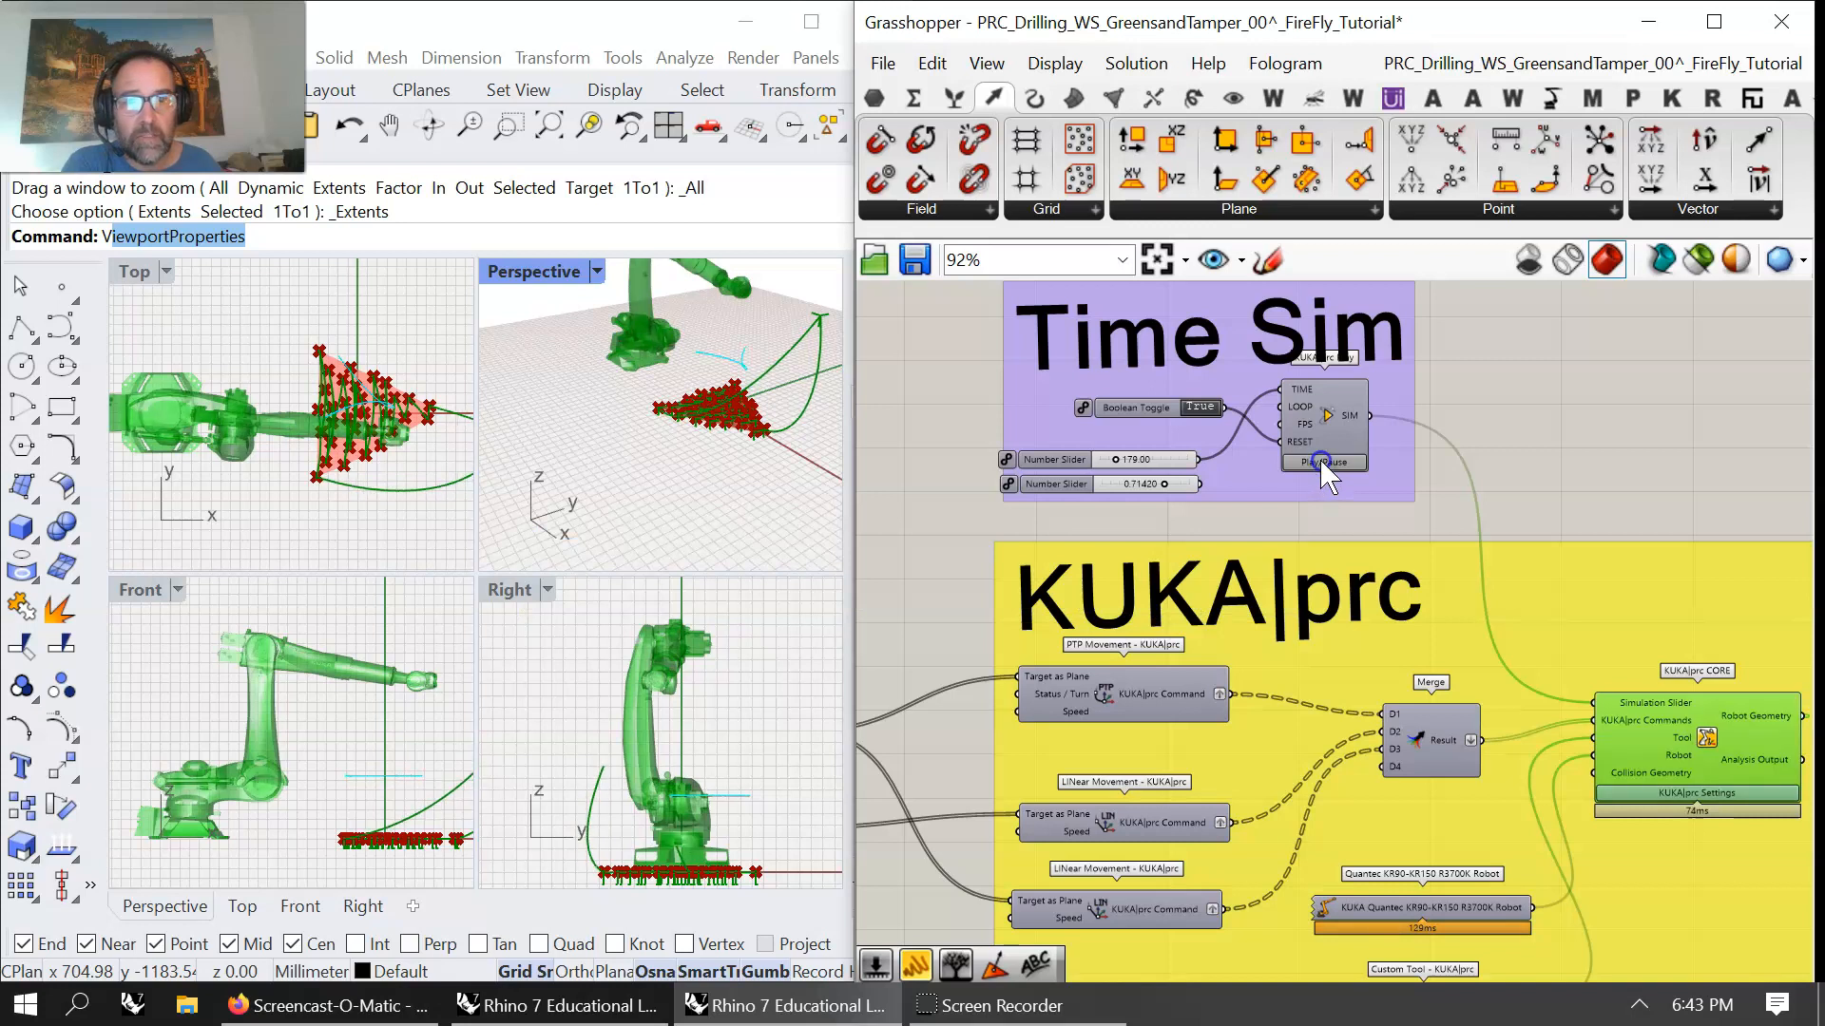
double_click(1321, 463)
left_click(1195, 391)
left_click(1201, 406)
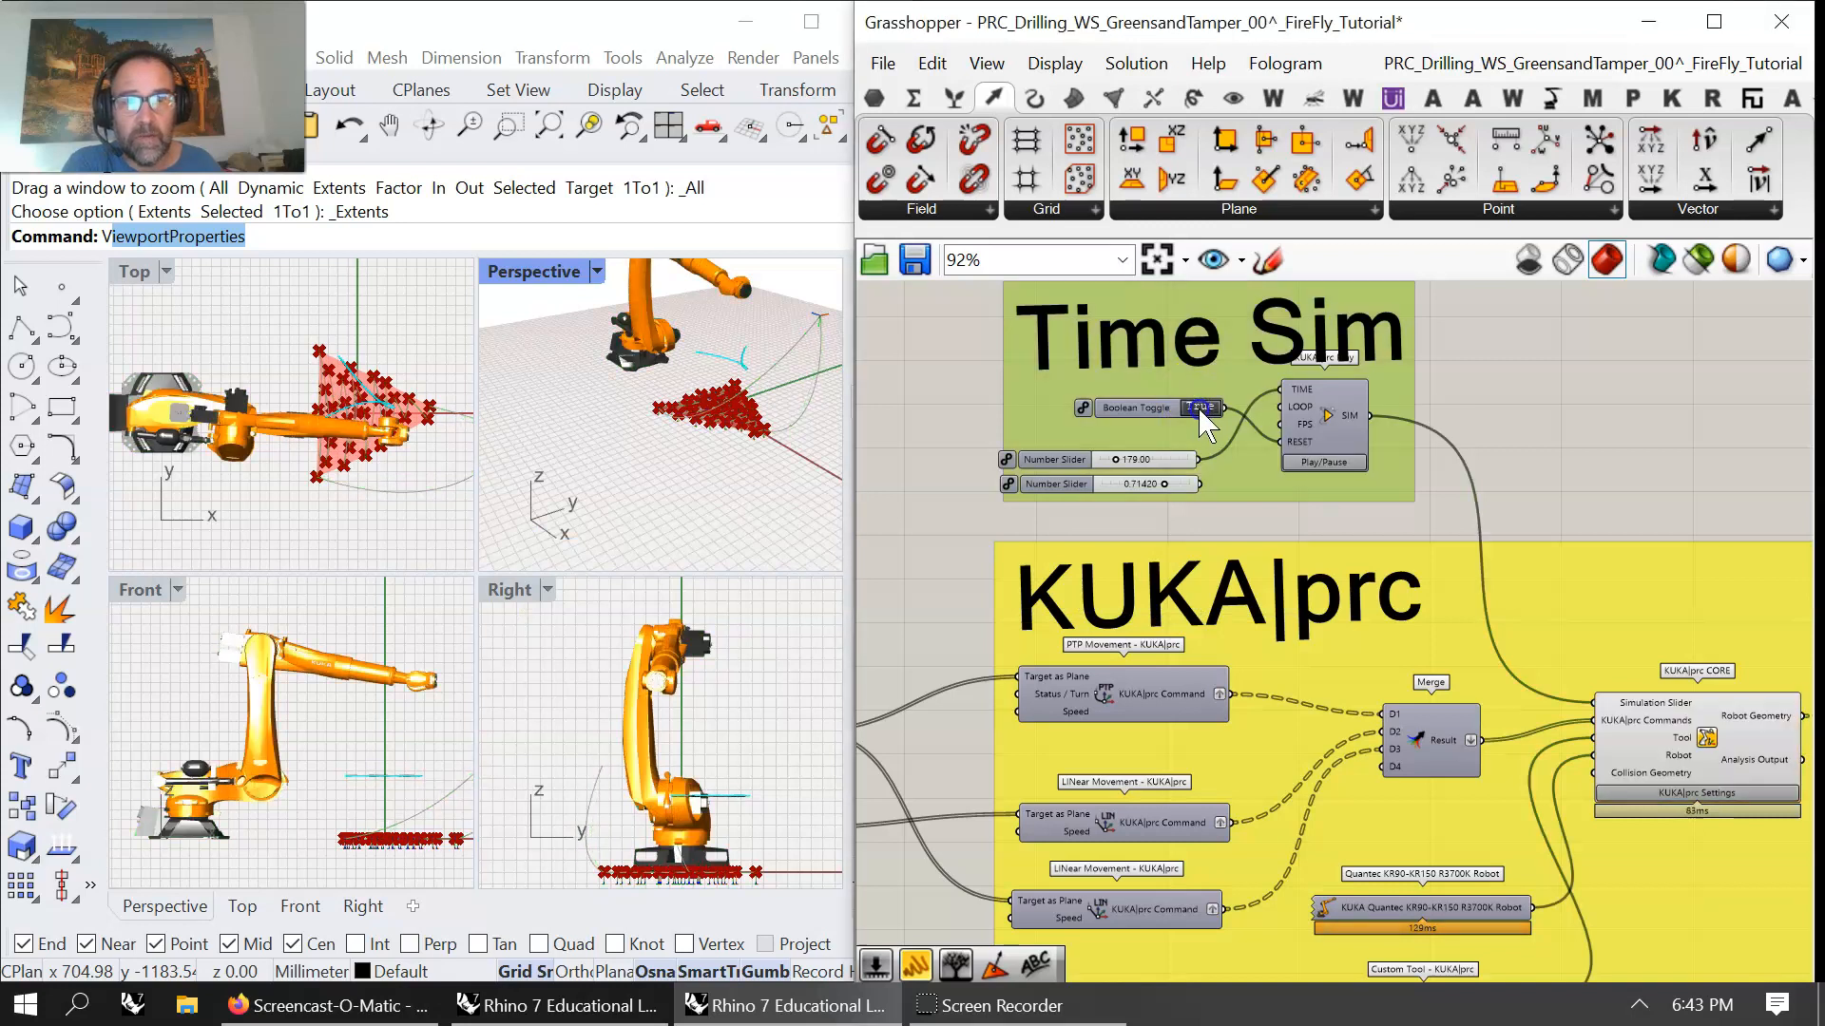
left_click(1197, 408)
left_click(1312, 465)
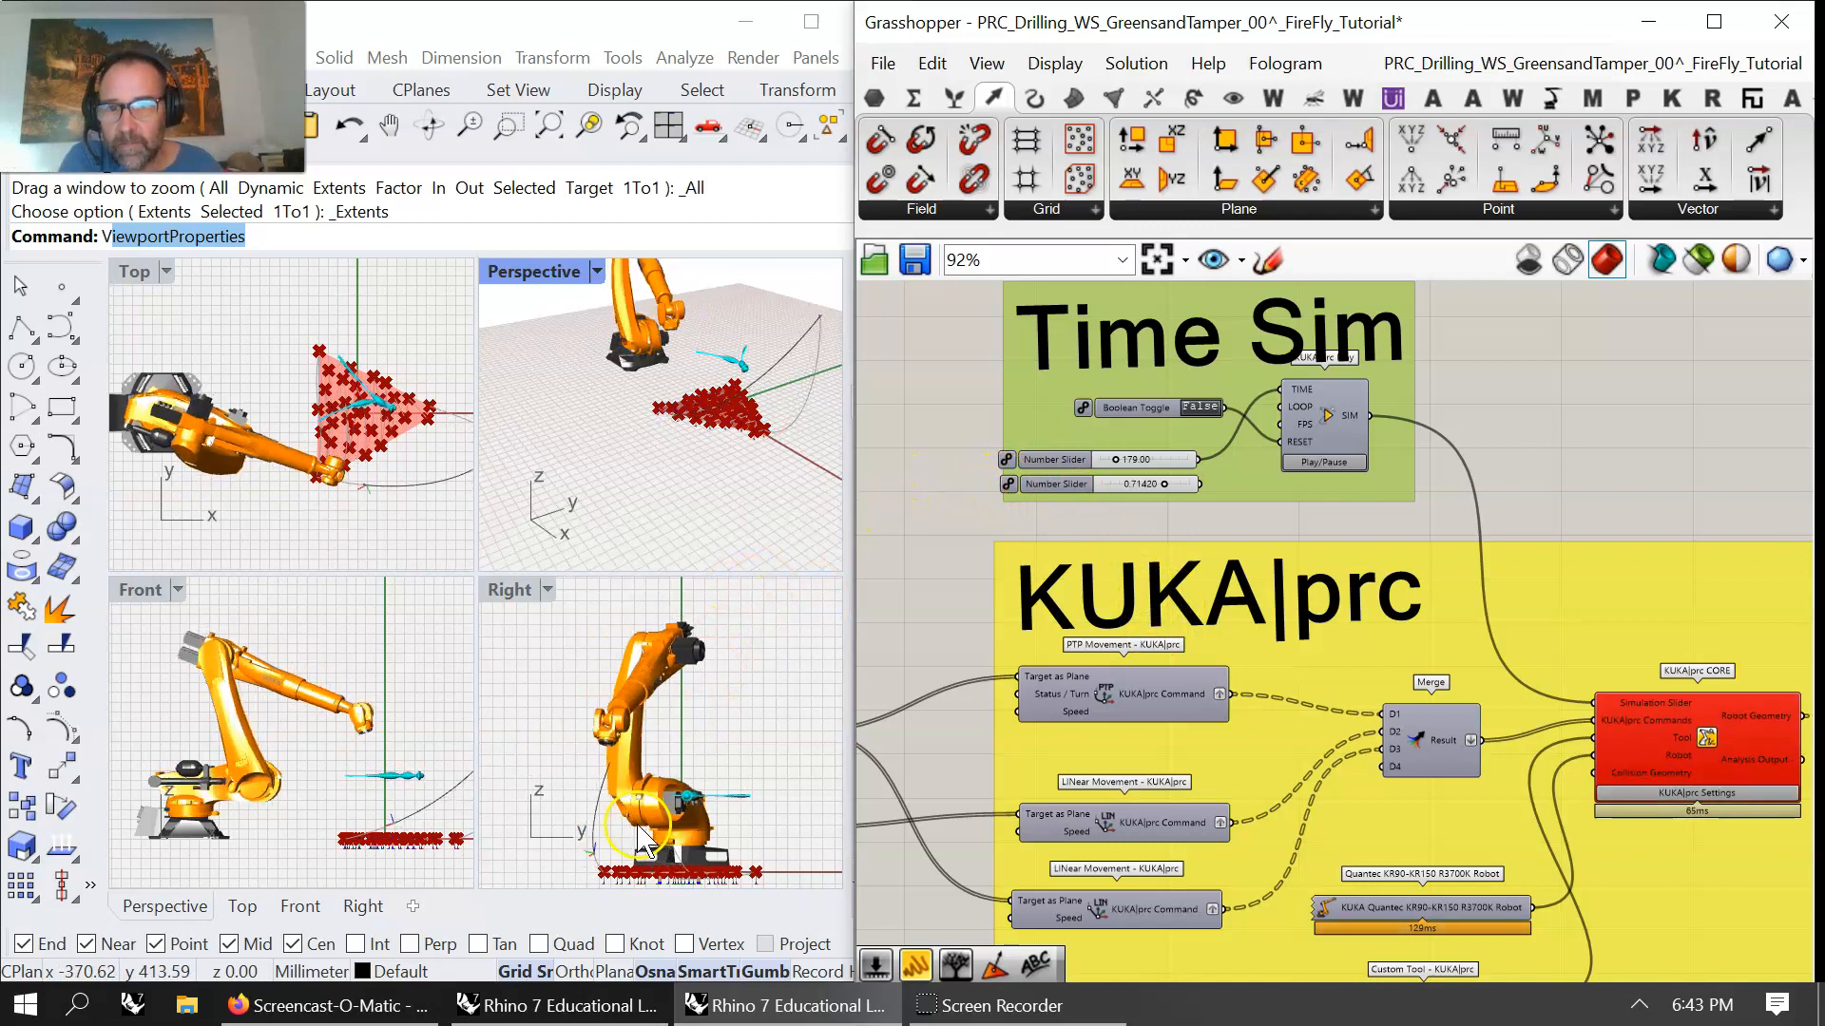
- Group the Planar Shift (Audio) components together with their title
right_click_drag(950, 590, 1489, 571)
right_click_drag(1072, 523, 1556, 608)
scroll(1557, 613, "down", 2)
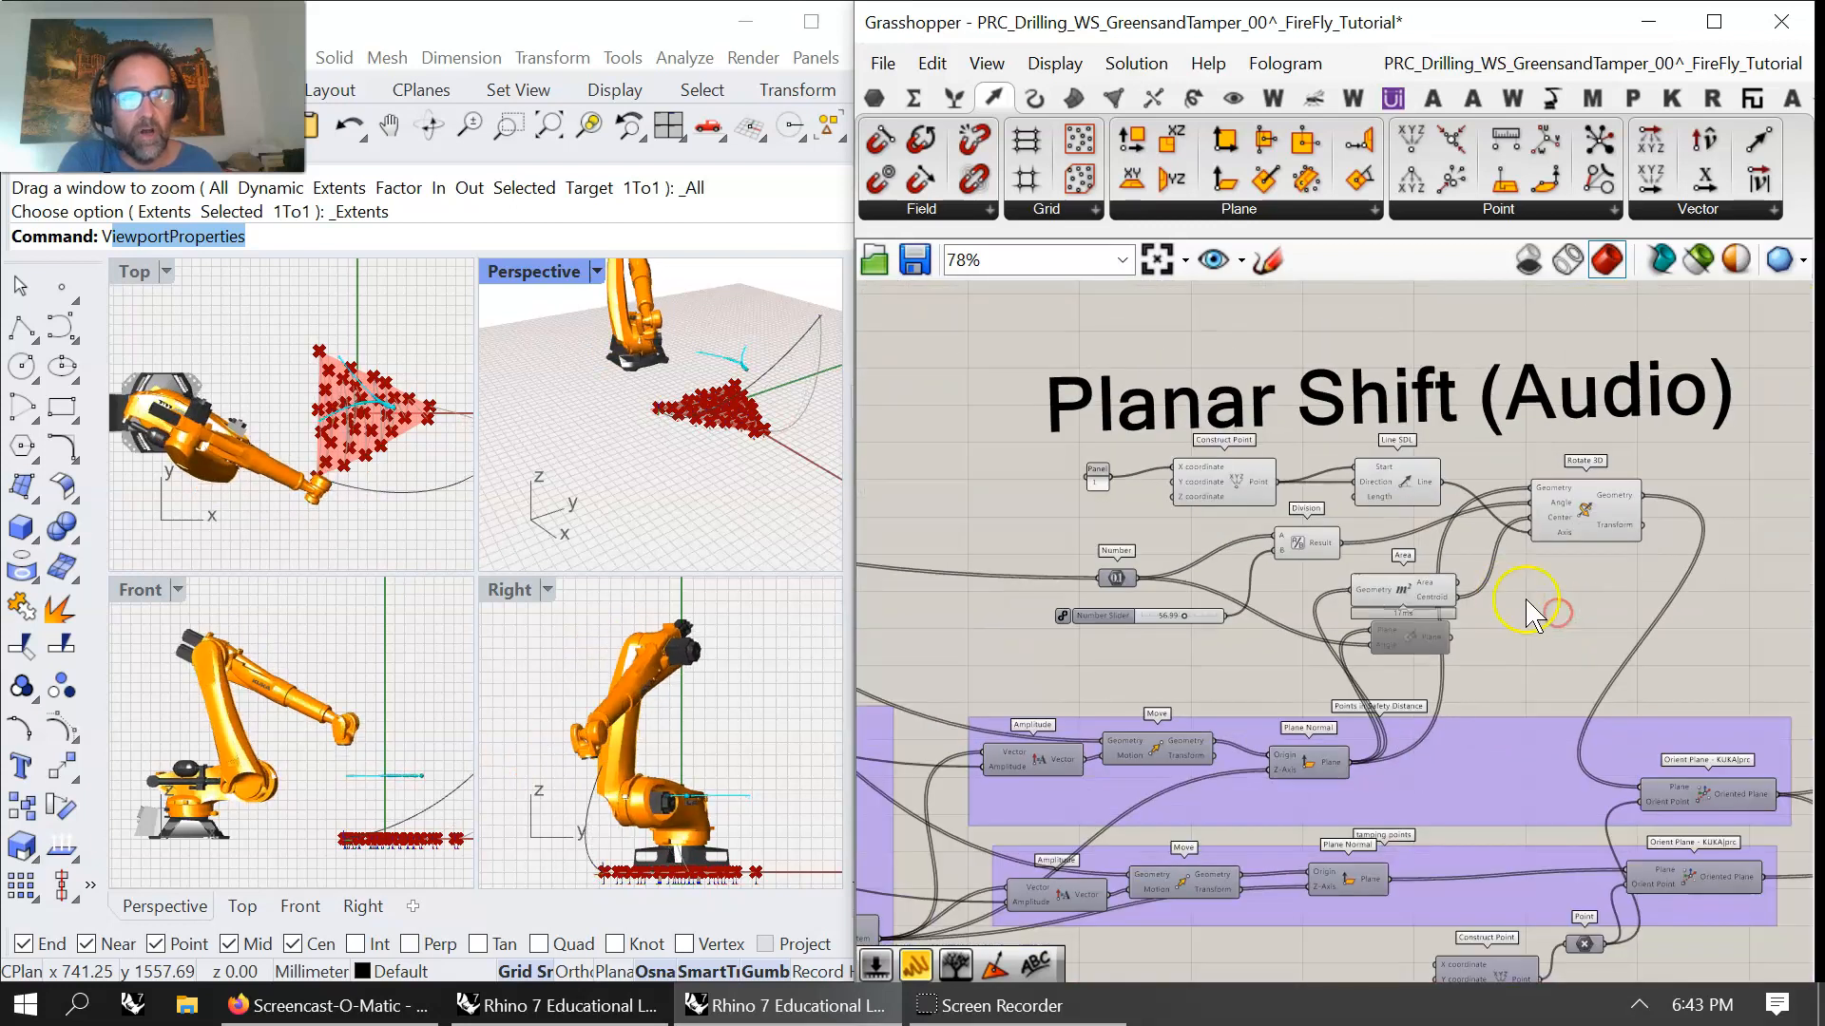
scroll(1535, 613, "down", 1)
left_click_drag(1683, 658, 1141, 386)
right_click(995, 409)
left_click(1081, 609)
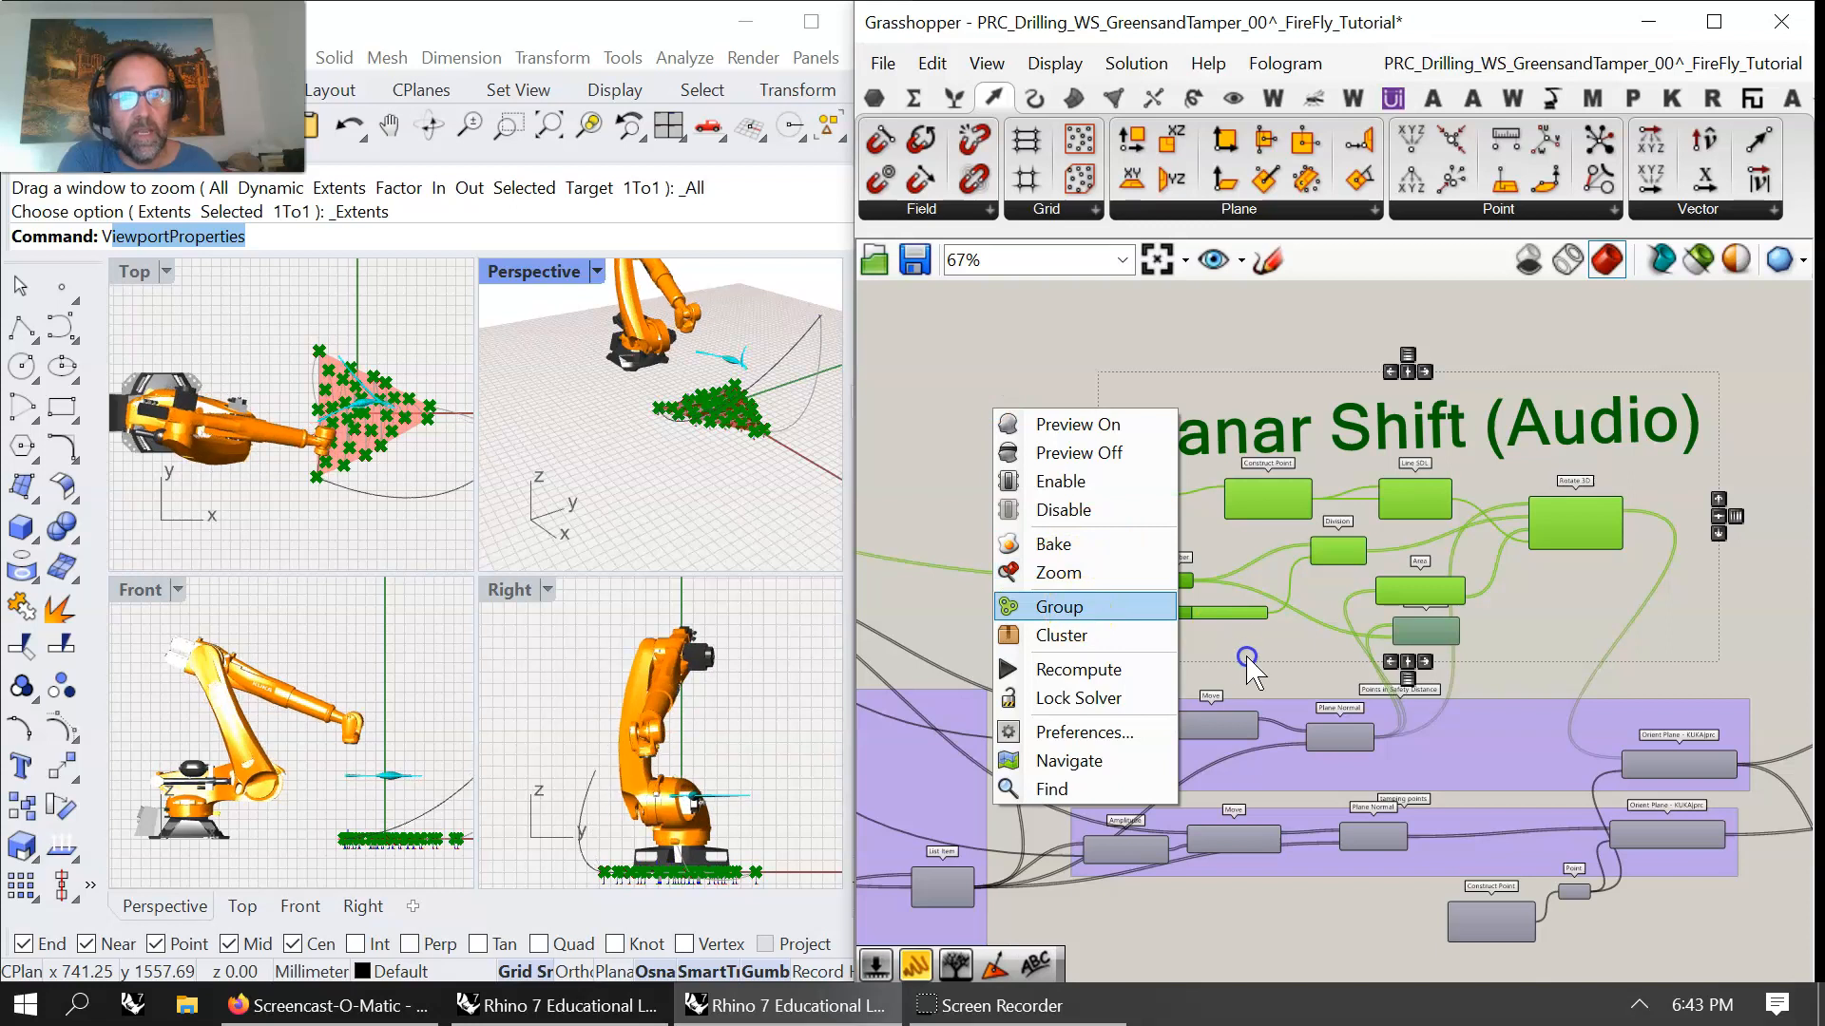
- Examine the layout of the whole definition and the sliders in the FologramAR, Audio Visualization and Audio Data groups
right_click_drag(1504, 930, 1346, 621)
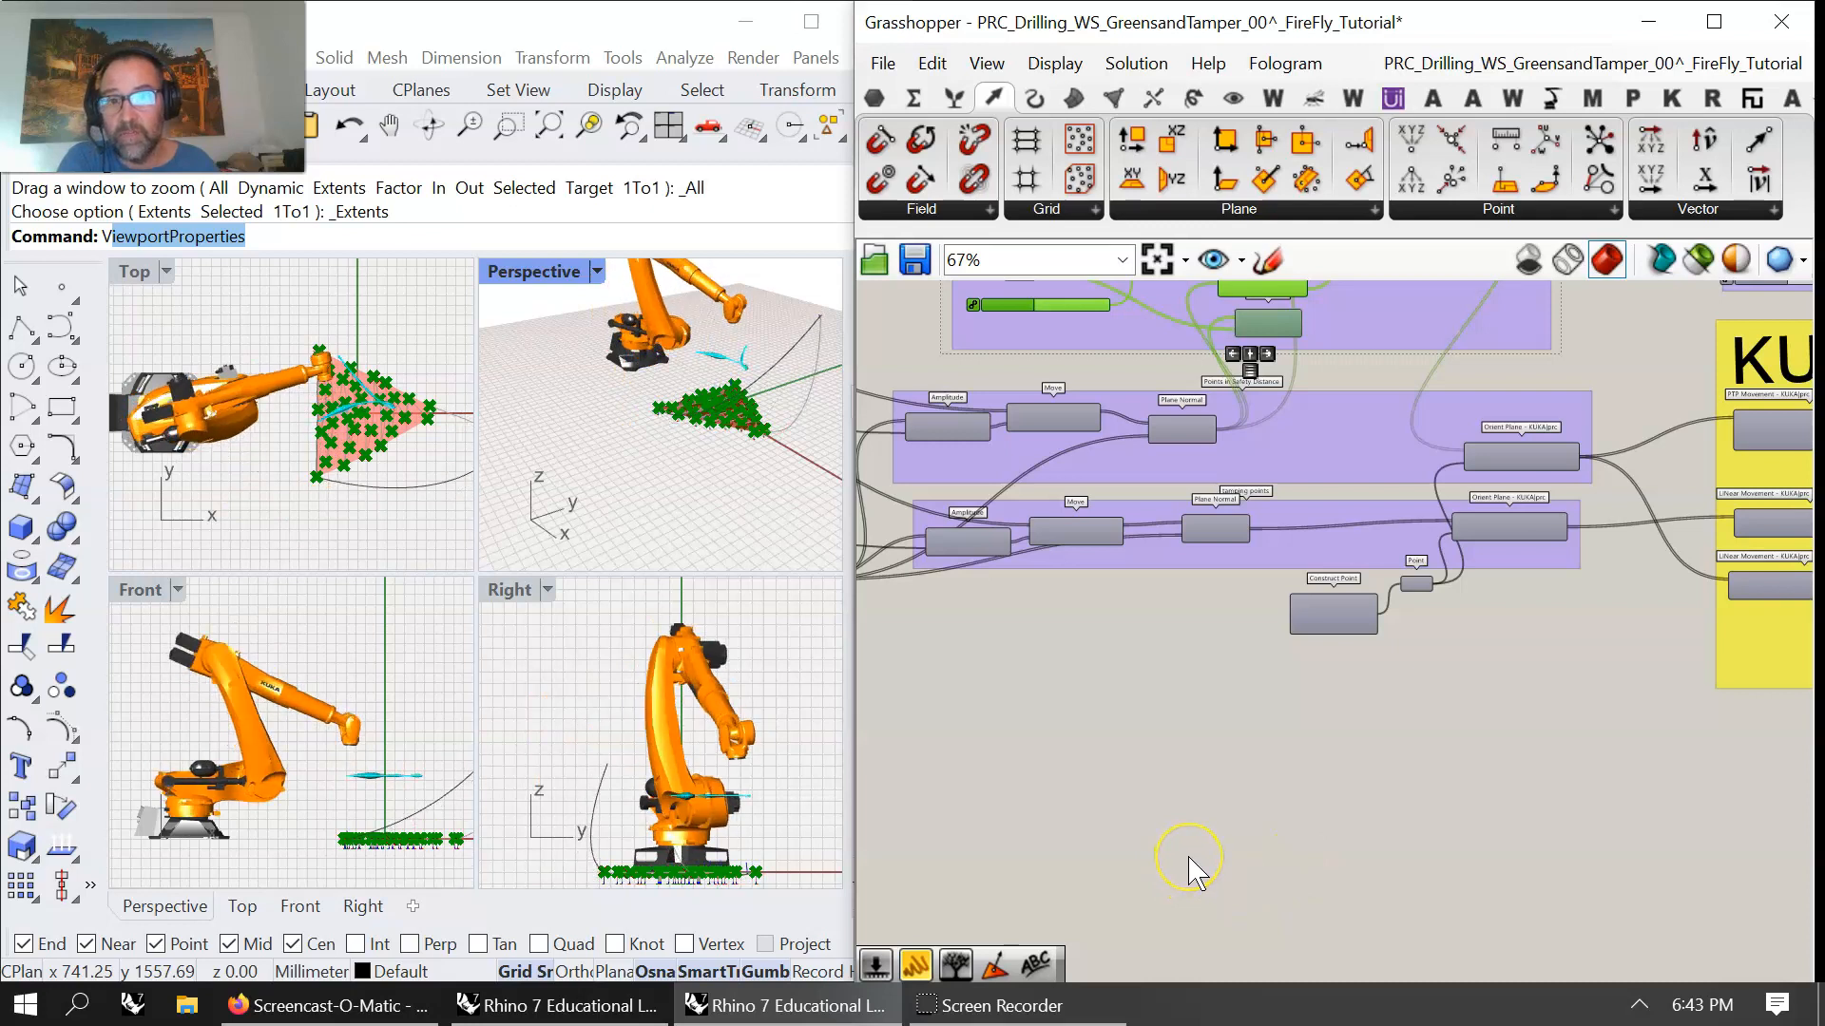
scroll(1191, 867, "down", 1)
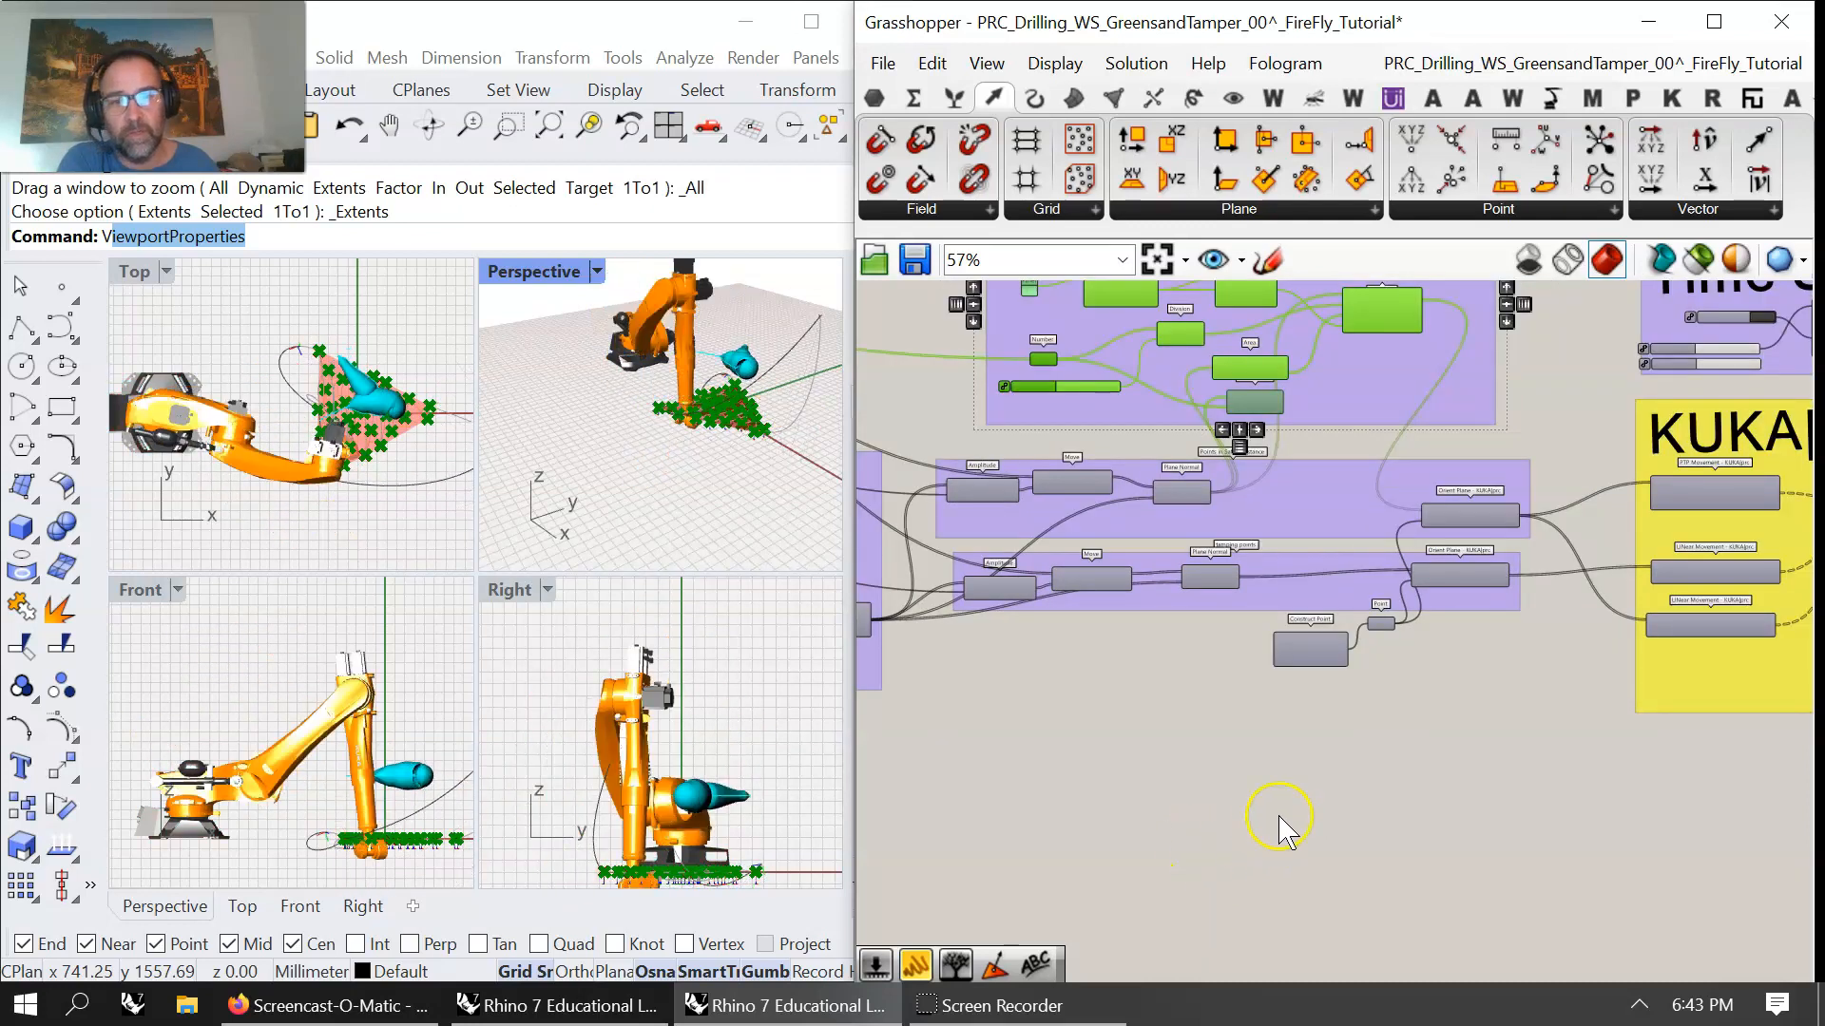
scroll(1291, 765, "down", 3)
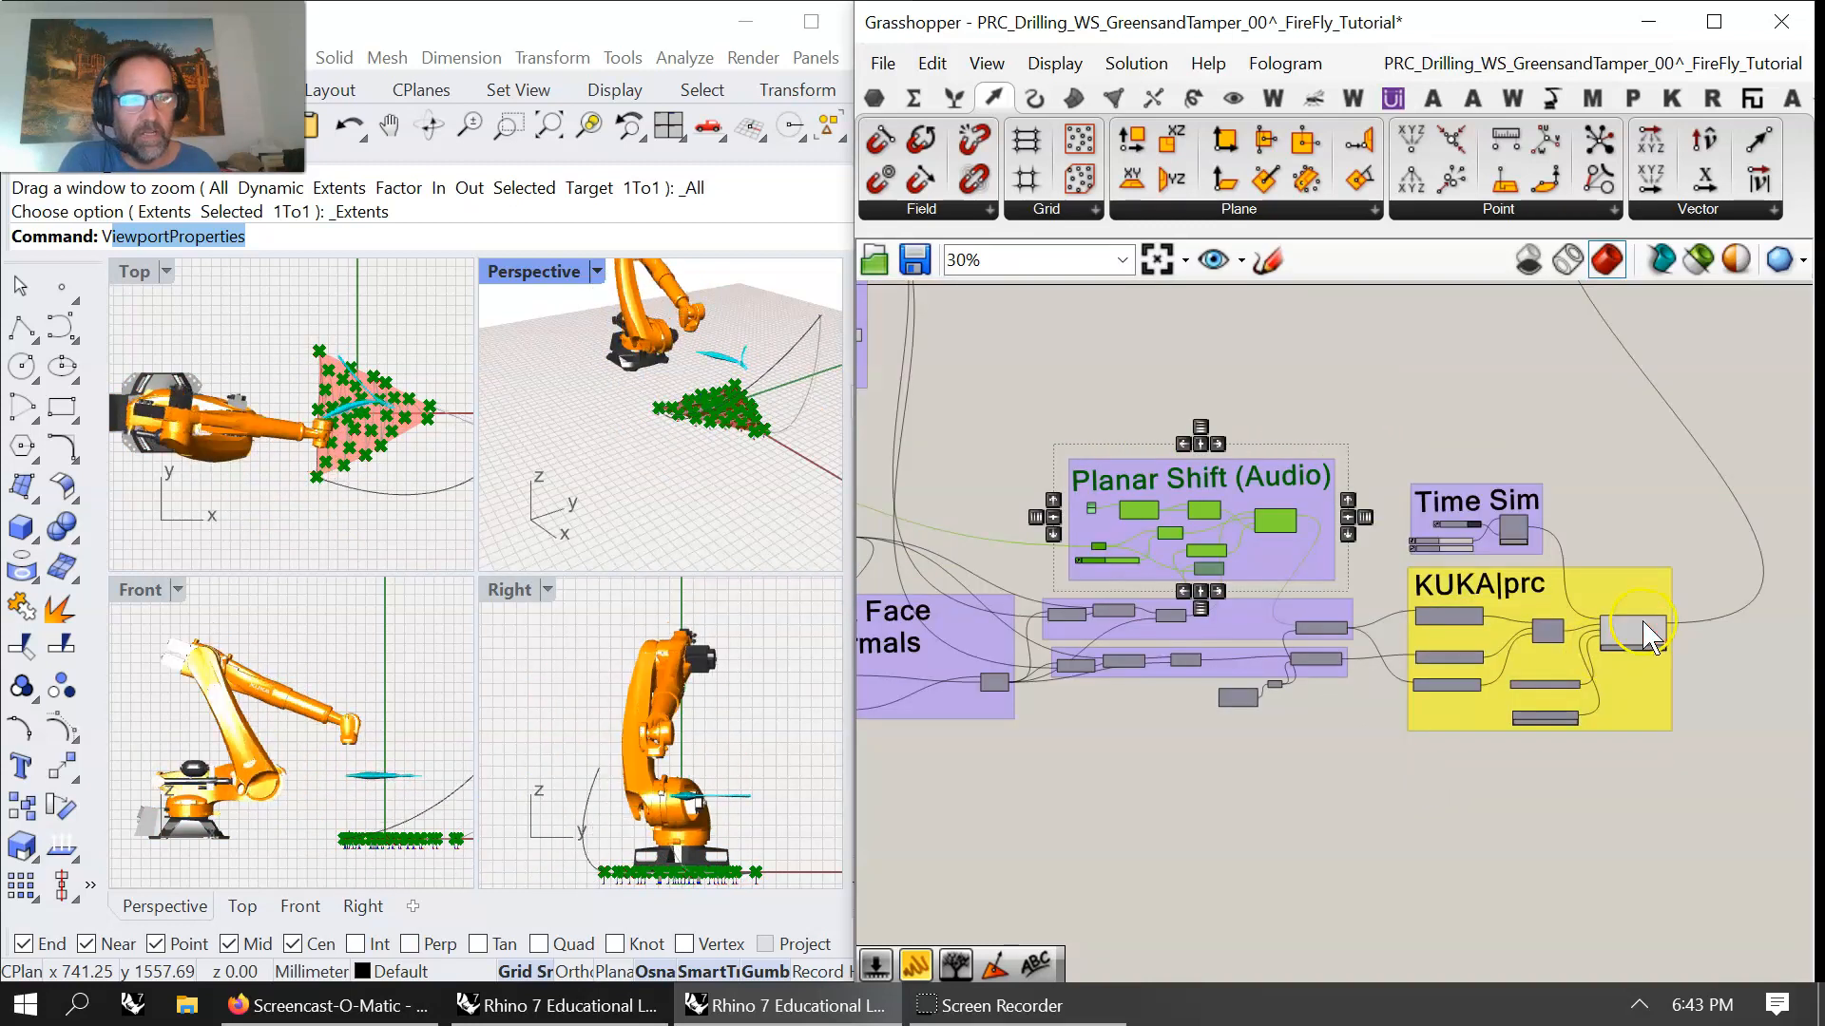
mouse_move(1632, 649)
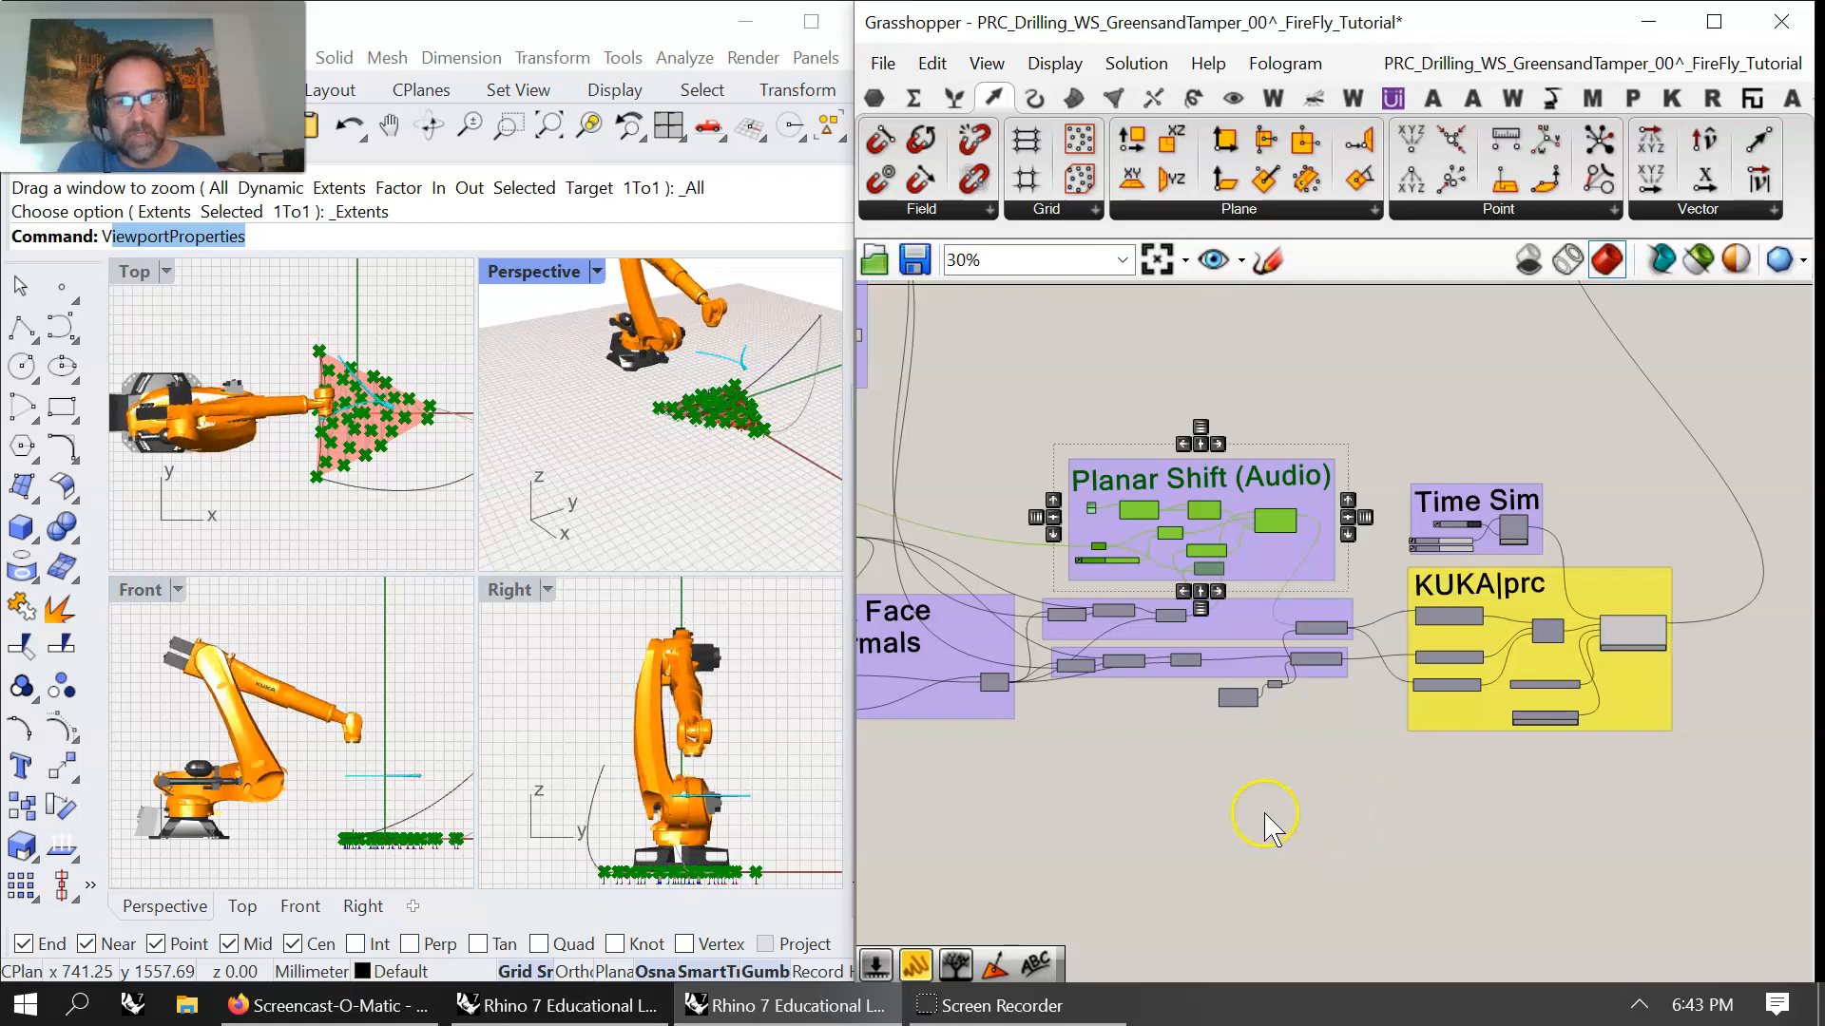
scroll(1267, 825, "down", 4)
right_click_drag(1150, 788, 1241, 781)
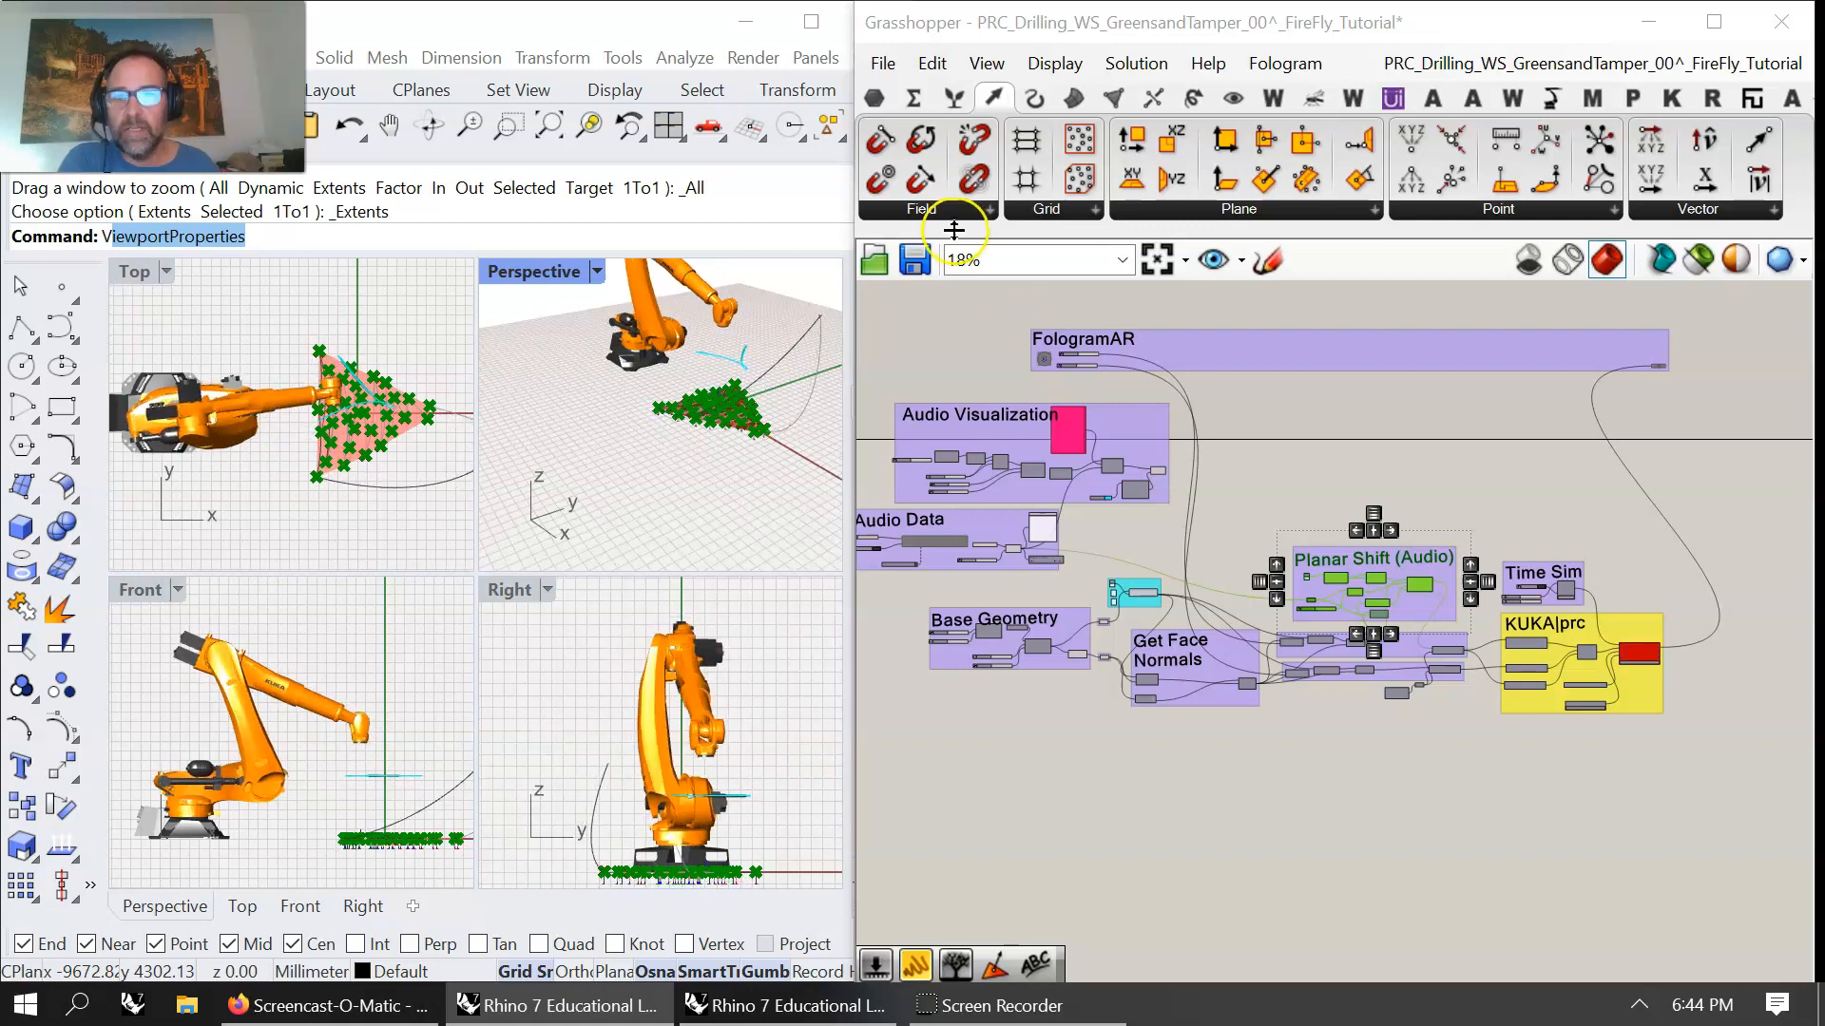
right_click_drag(941, 656, 1062, 679)
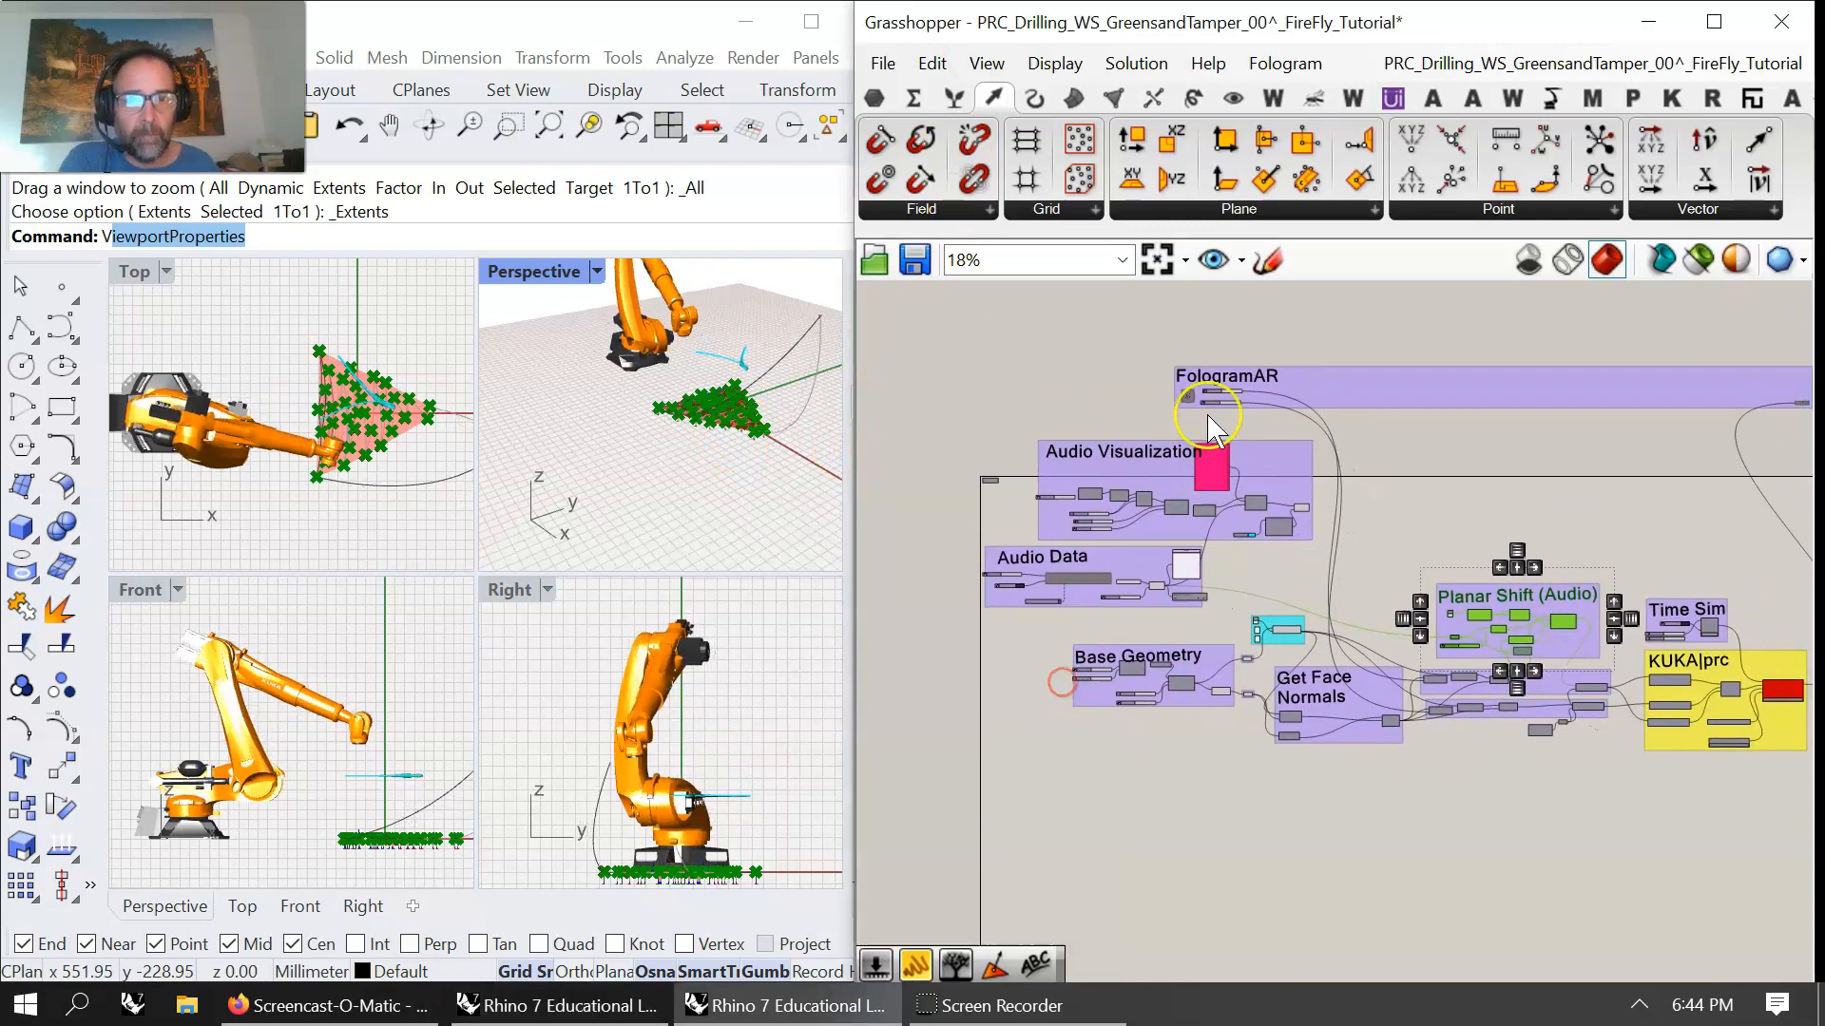
scroll(1231, 392, "up", 5)
scroll(1234, 384, "up", 2)
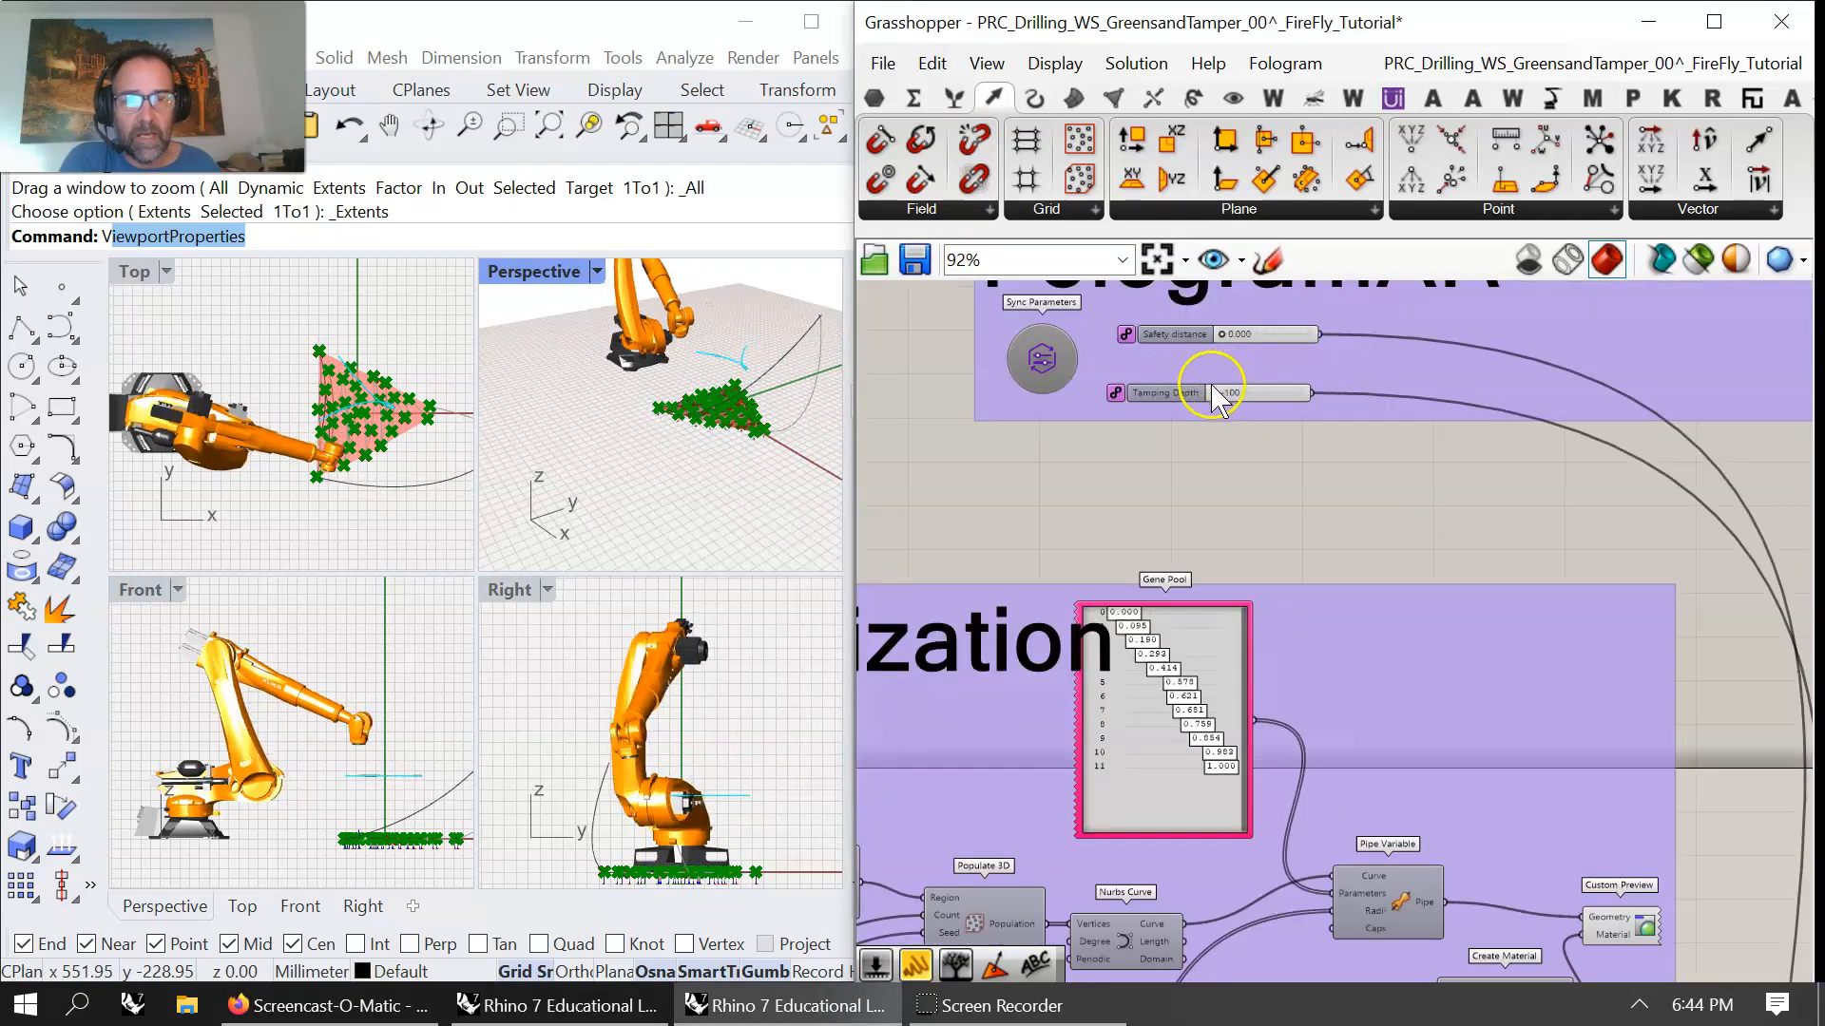
right_click_drag(1381, 424, 1487, 354)
right_click_drag(1100, 690, 1326, 530)
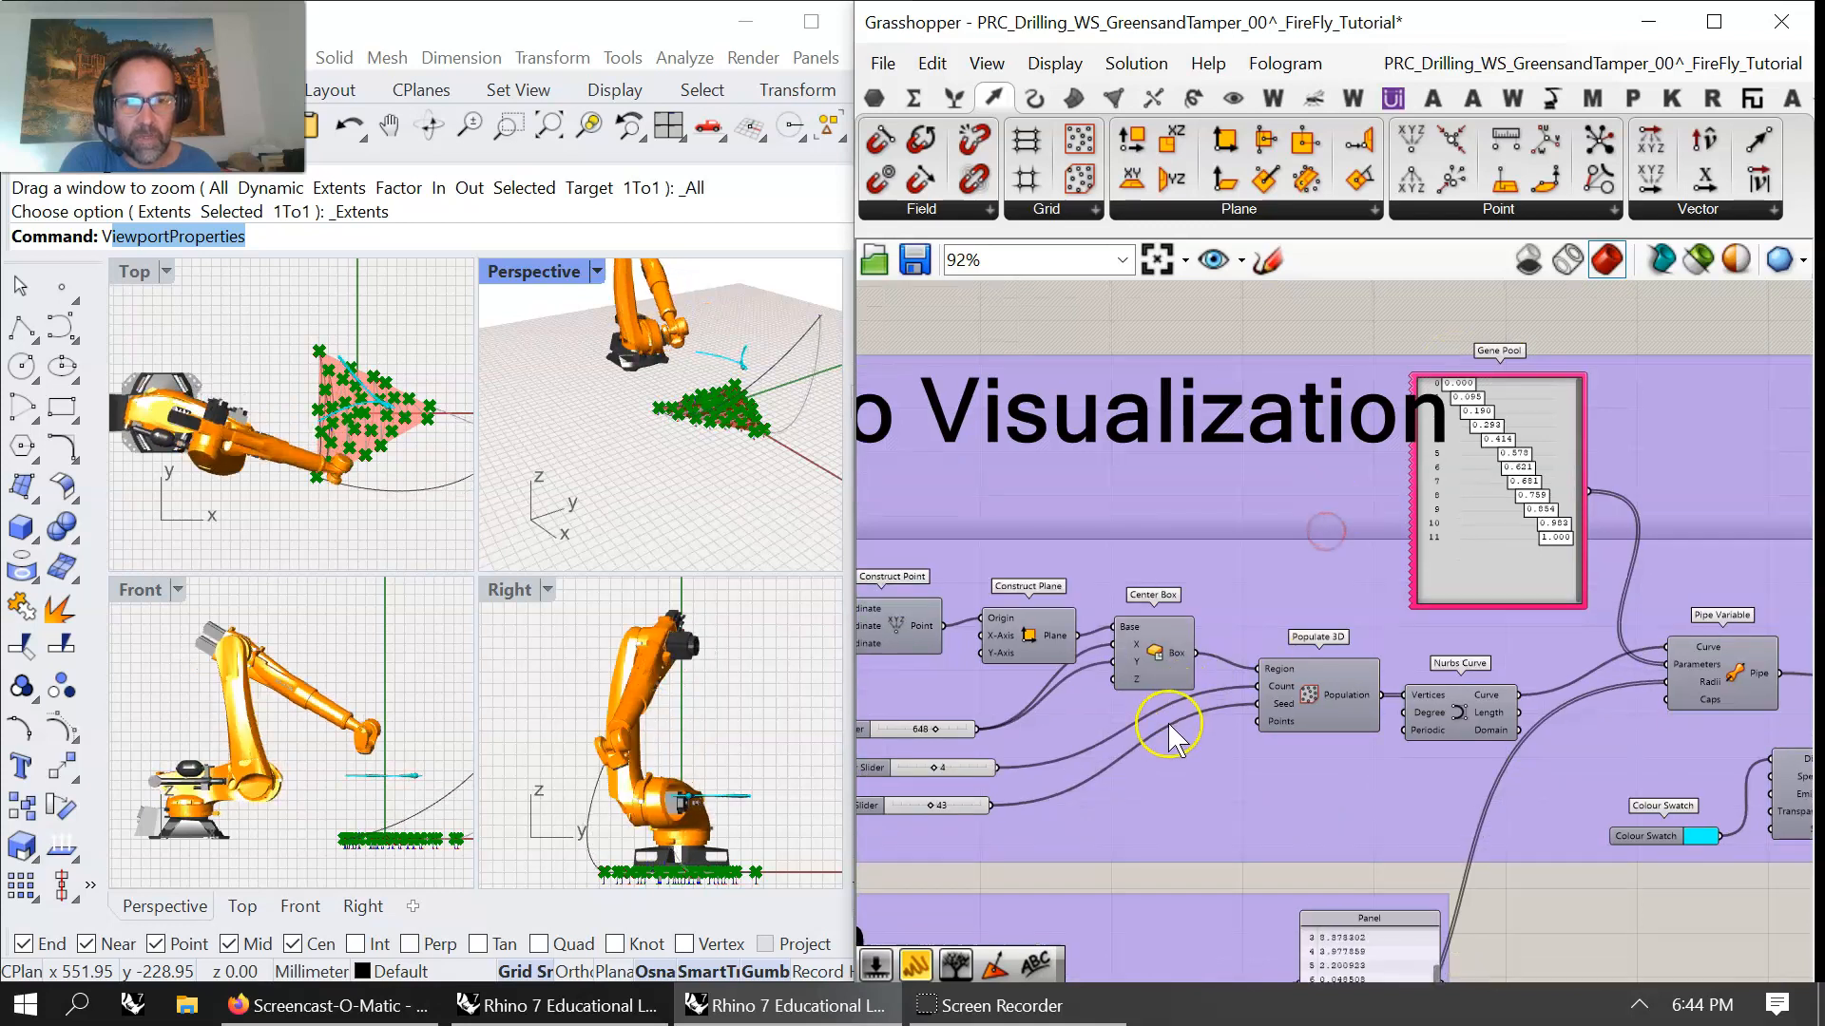
scroll(1167, 742, "down", 1)
right_click_drag(1188, 818, 1262, 453)
right_click_drag(1089, 748, 1406, 651)
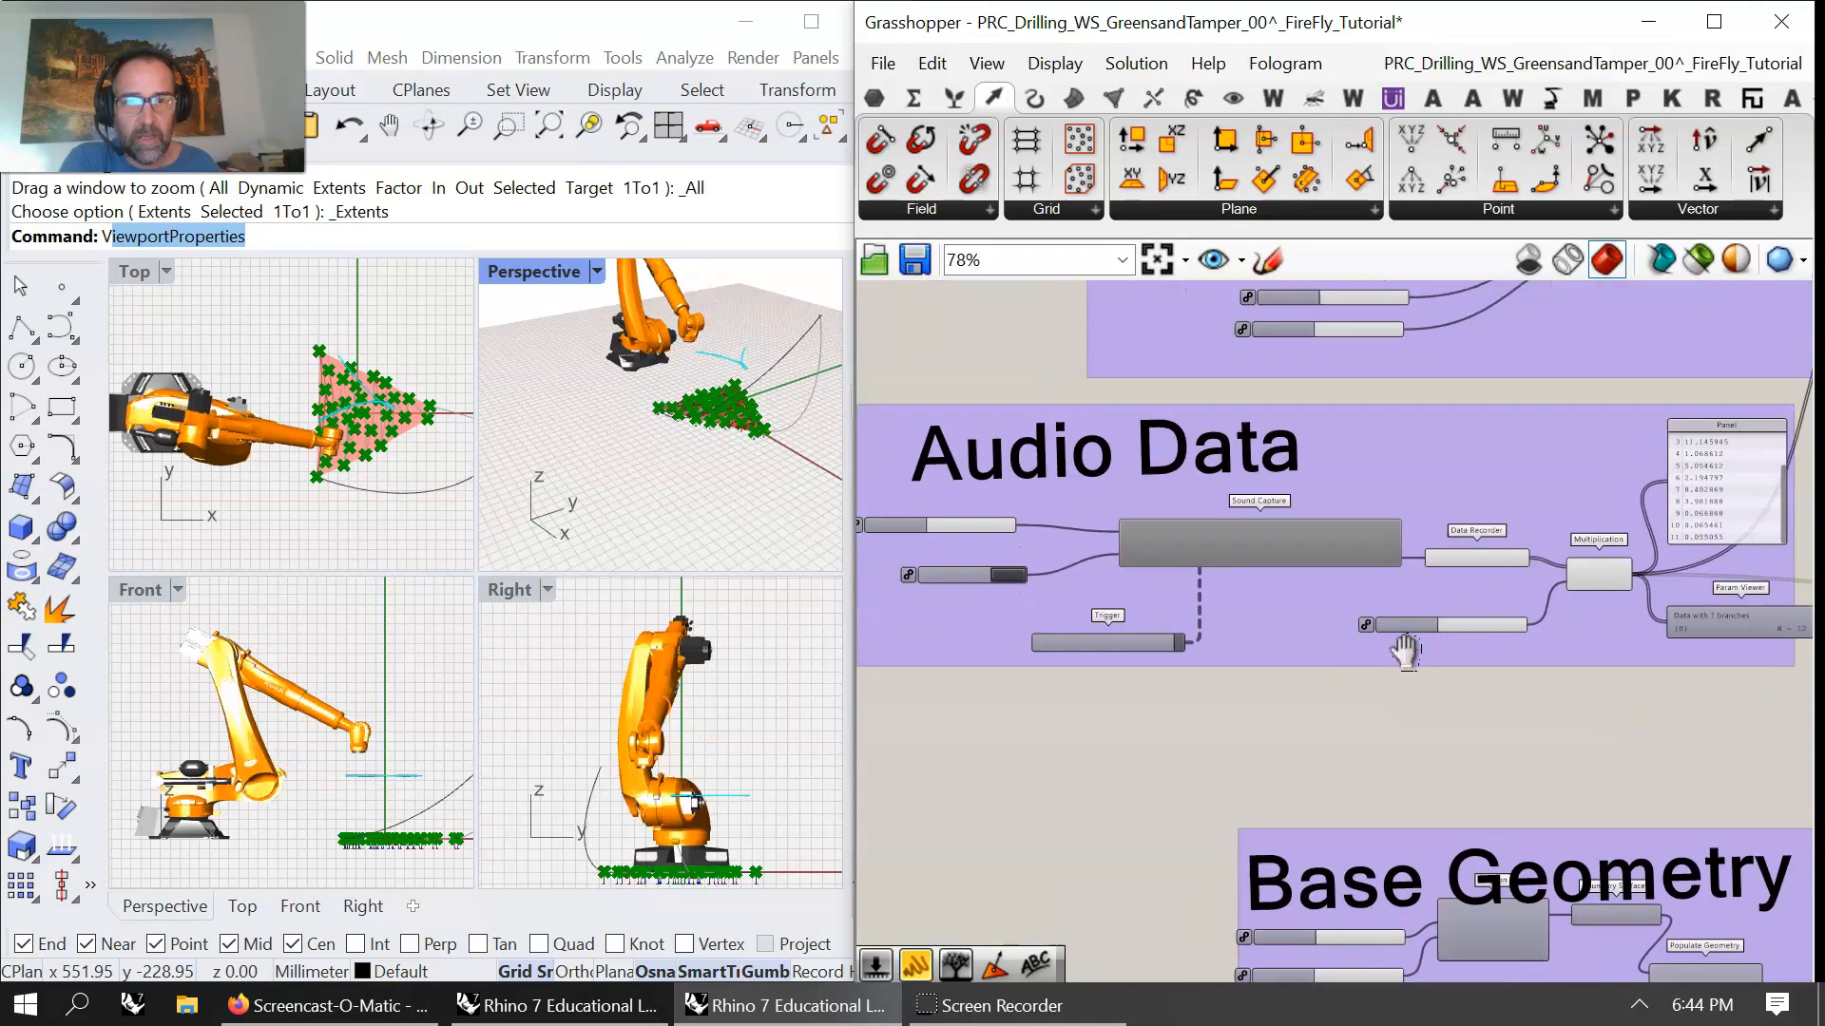
- Ungroup the Base Geometry group, with the Populate Geometry Count and Seed sliders selected
scroll(1385, 720, "down", 4)
right_click_drag(1433, 763, 1106, 432)
scroll(1173, 575, "up", 5)
right_click_drag(1069, 646, 1287, 758)
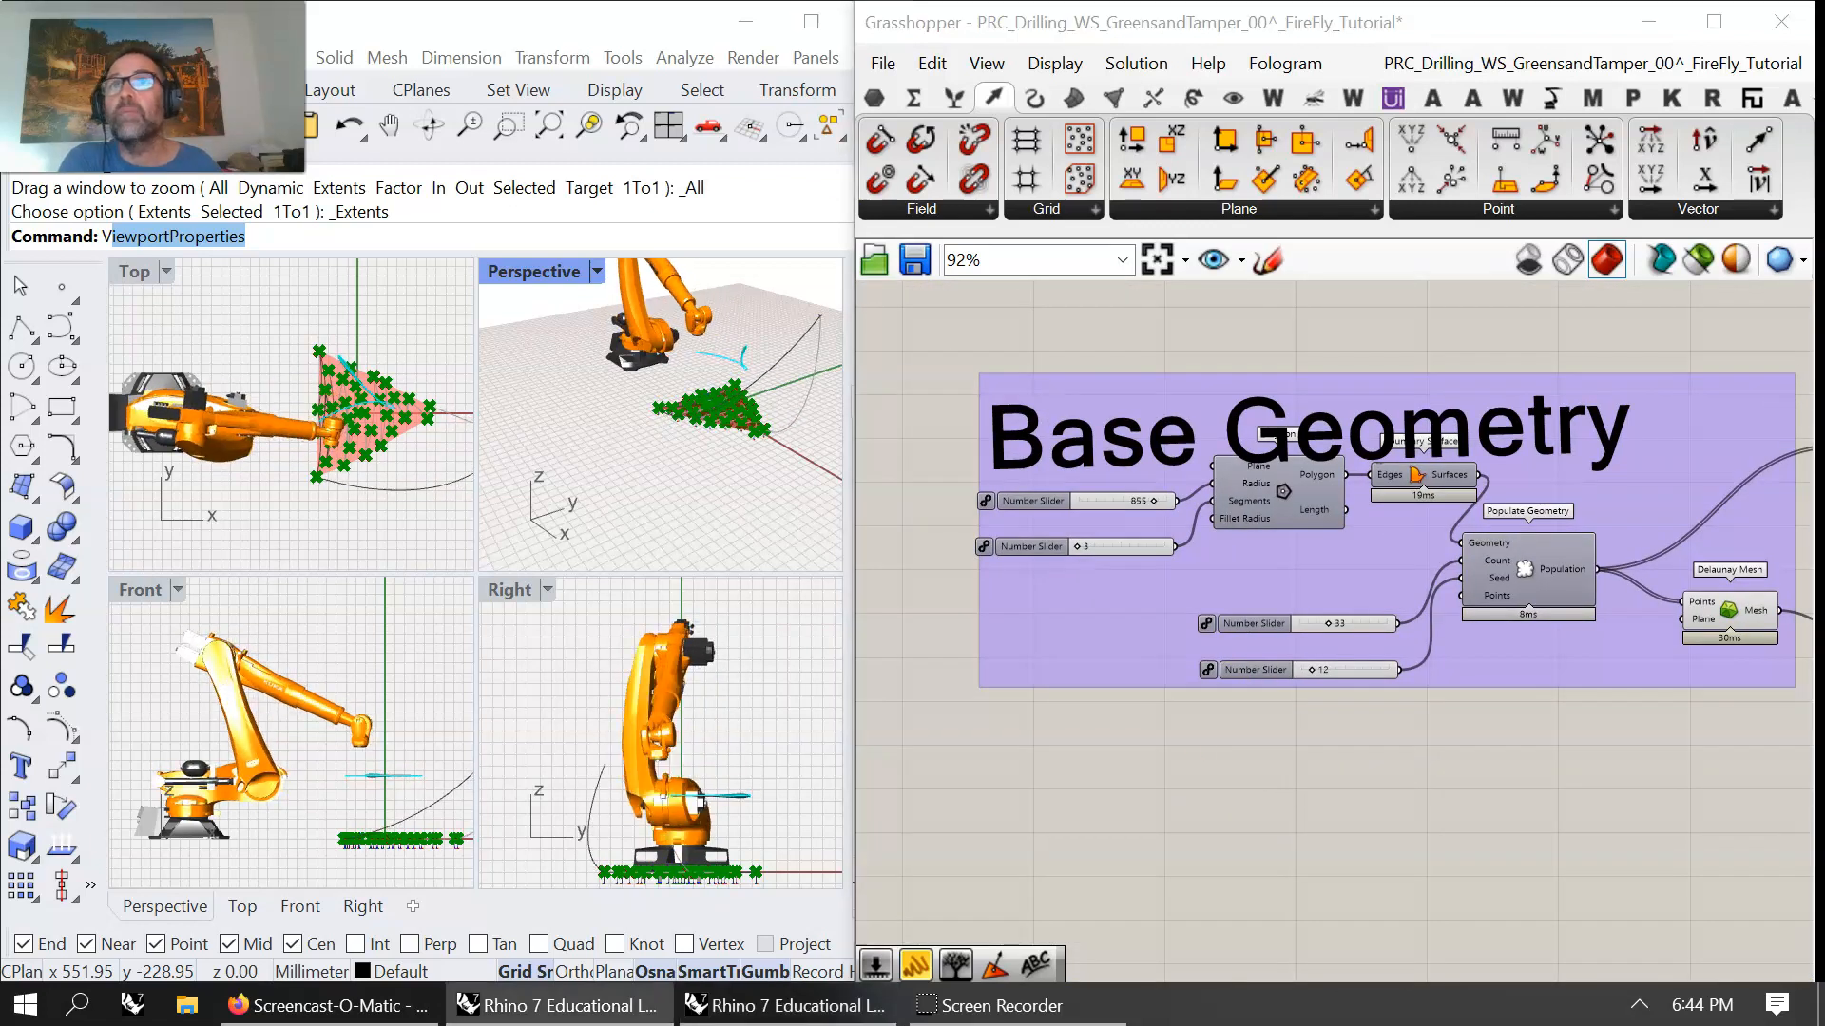
left_click(1407, 610)
left_click_drag(1339, 738, 1275, 616)
left_click_drag(1275, 742, 1165, 653)
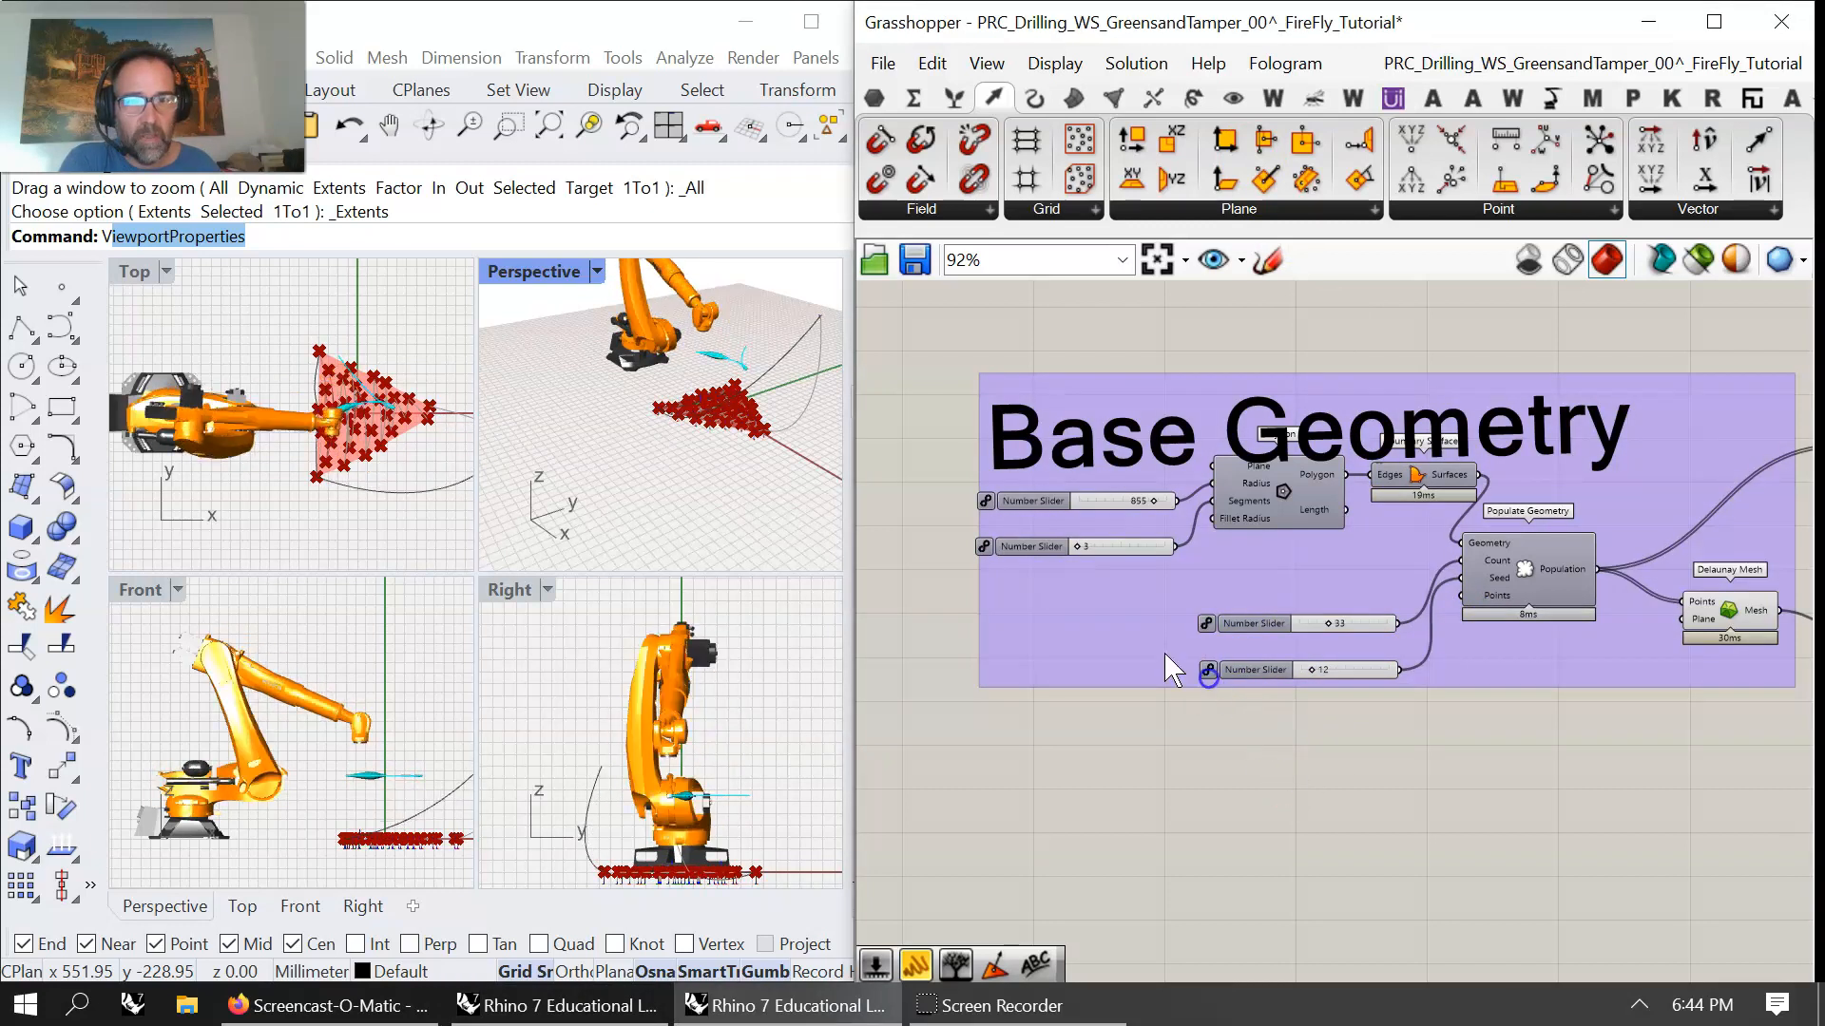
left_click(1308, 608)
right_click(1108, 613)
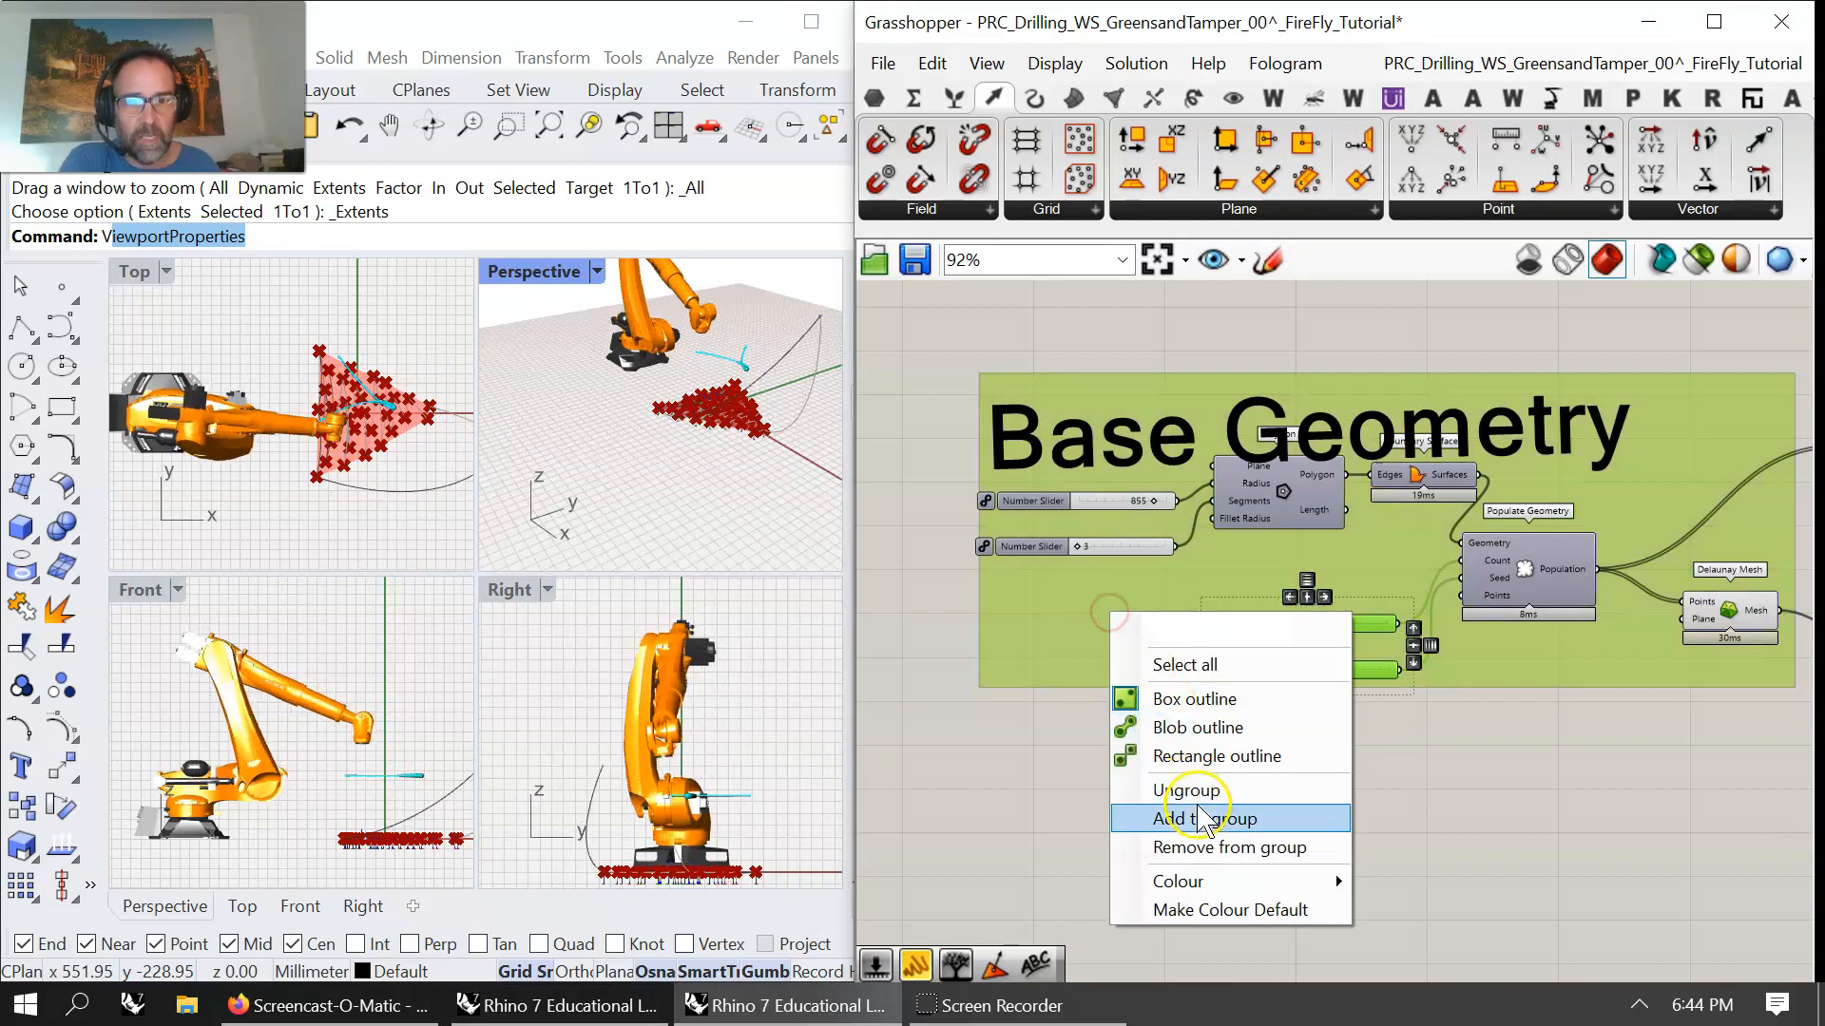
left_click(1203, 819)
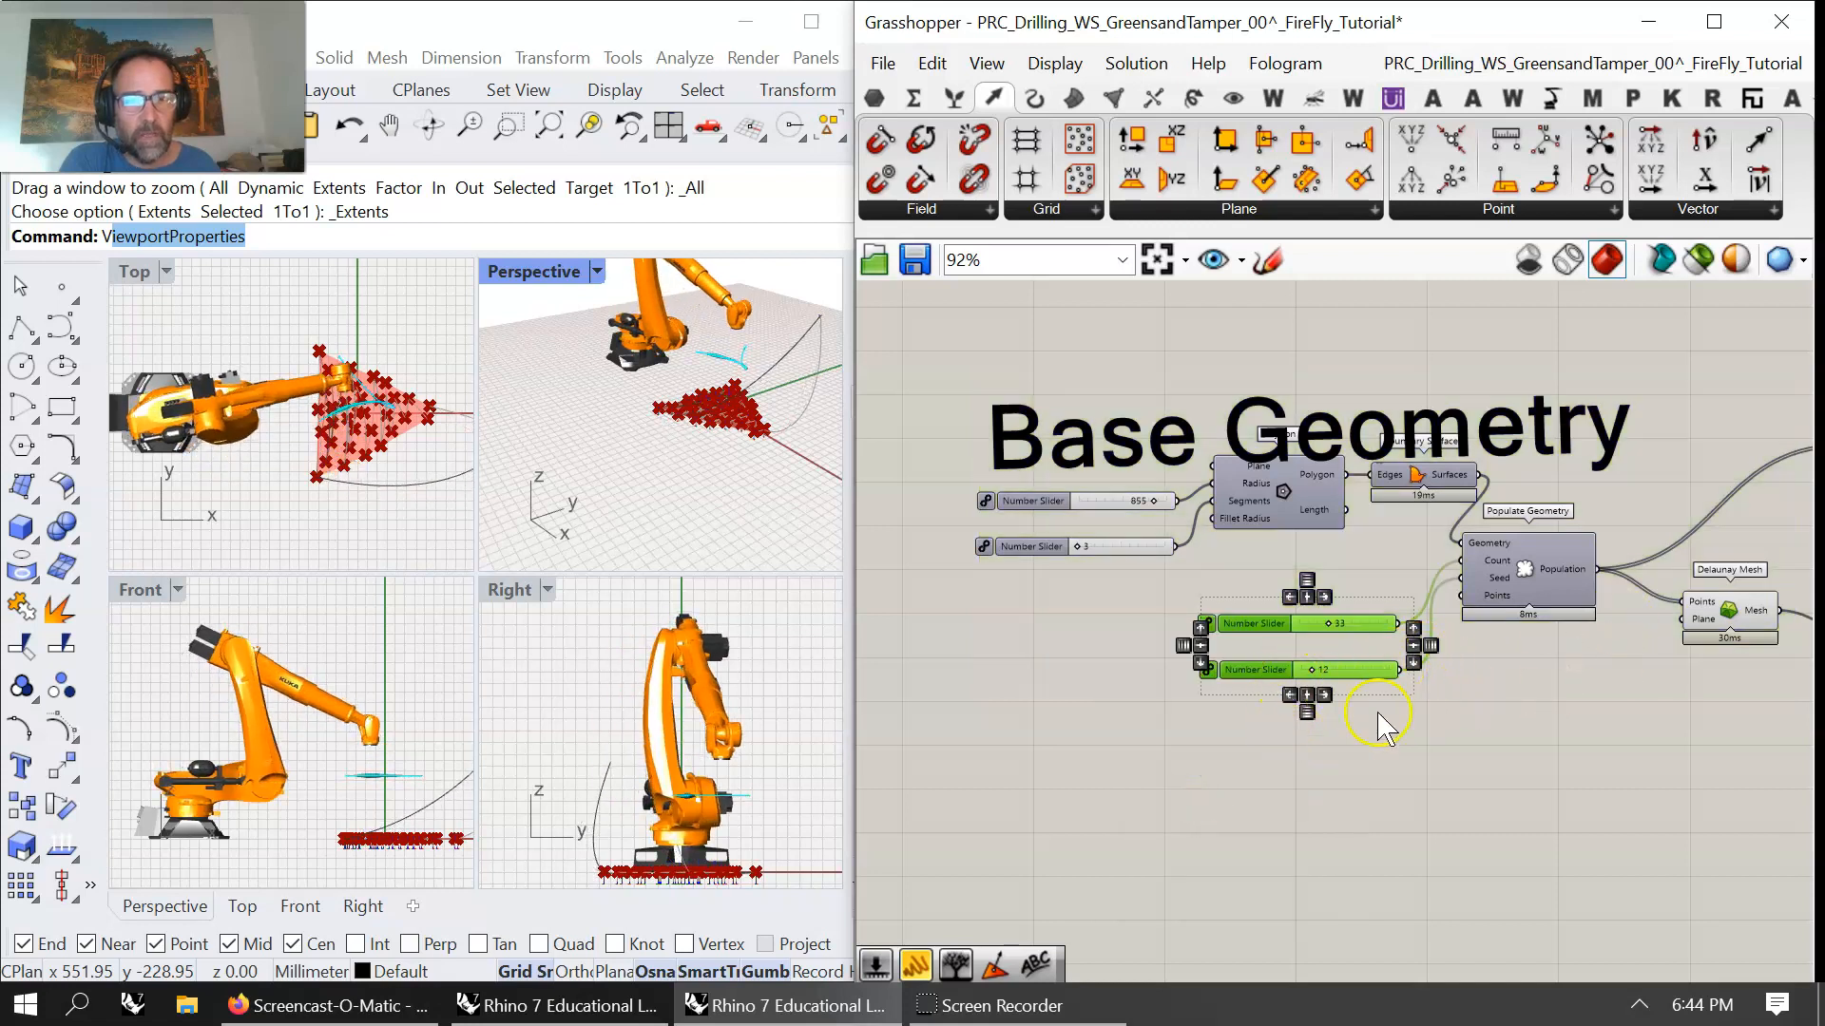
- Move the Count and Seed sliders below the Base Geometry components and regroup the remaining components with their title
left_click_drag(1369, 667, 1213, 832)
left_click_drag(1749, 661, 1067, 346)
right_click(1066, 333)
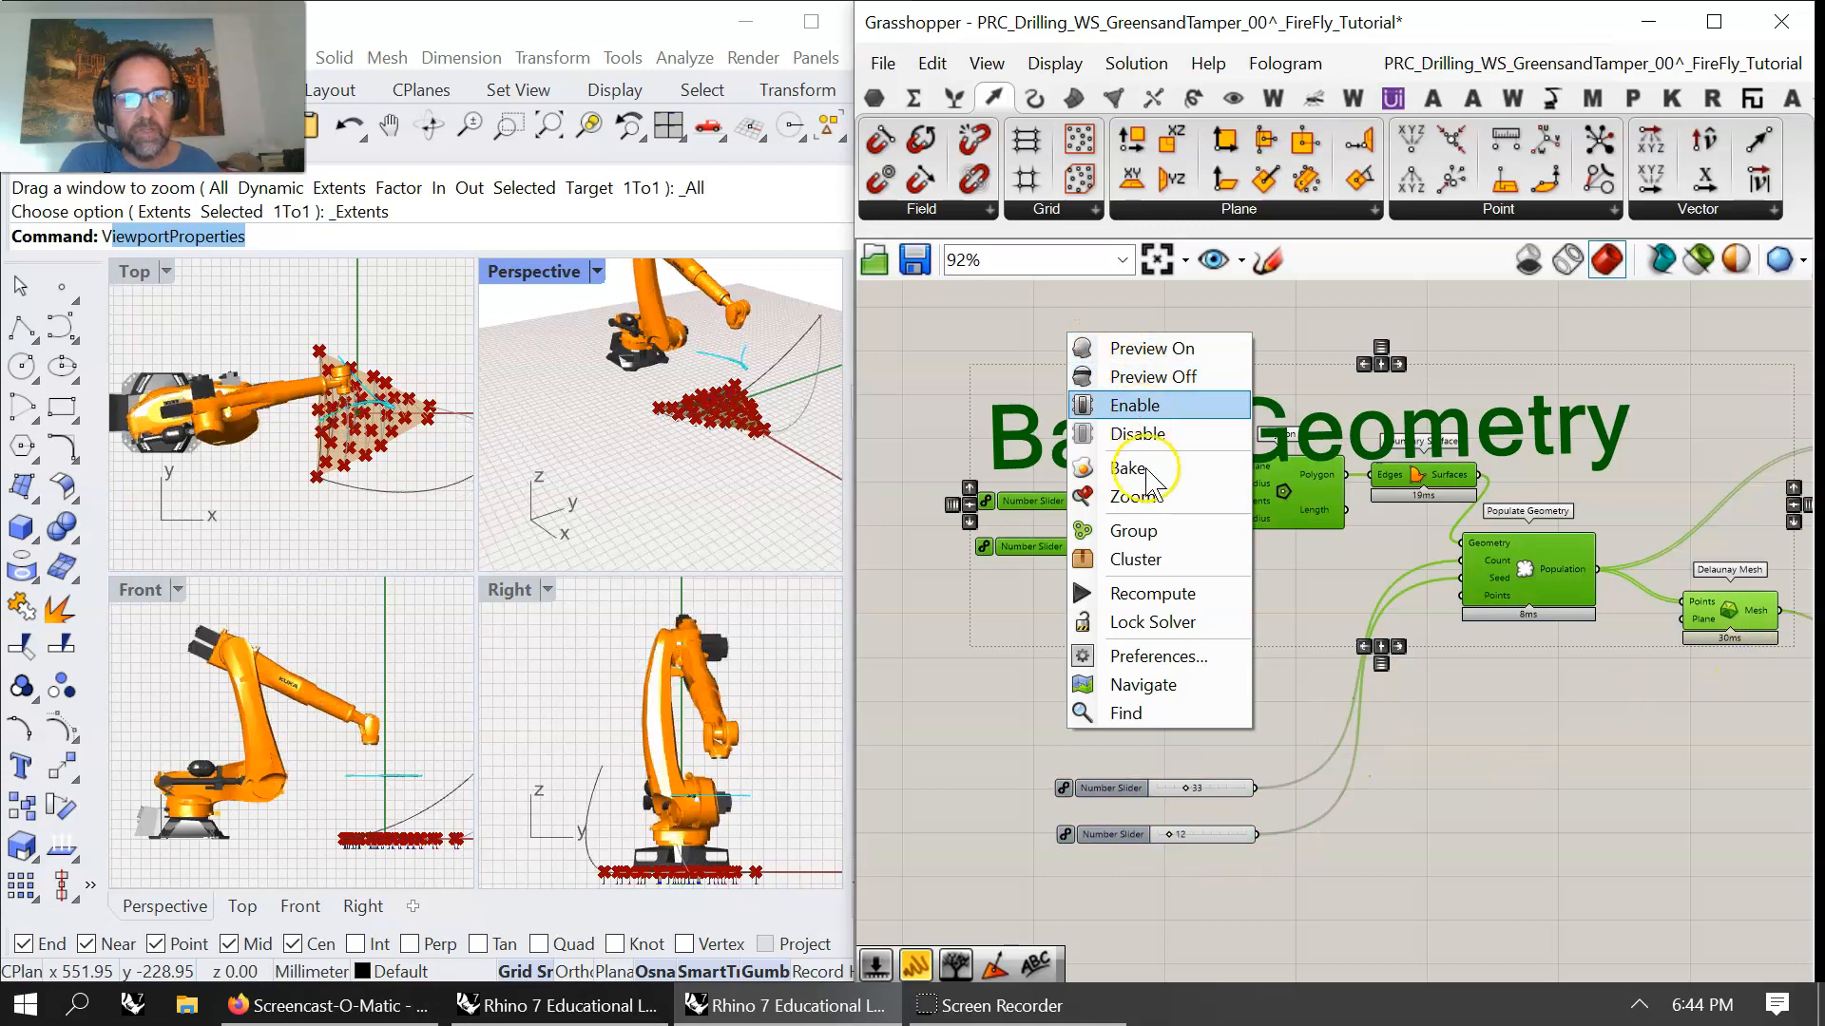
left_click(1126, 530)
- Group the Count and Seed sliders on their own below Base Geometry and colour the group cyan
left_click_drag(1224, 872, 1141, 801)
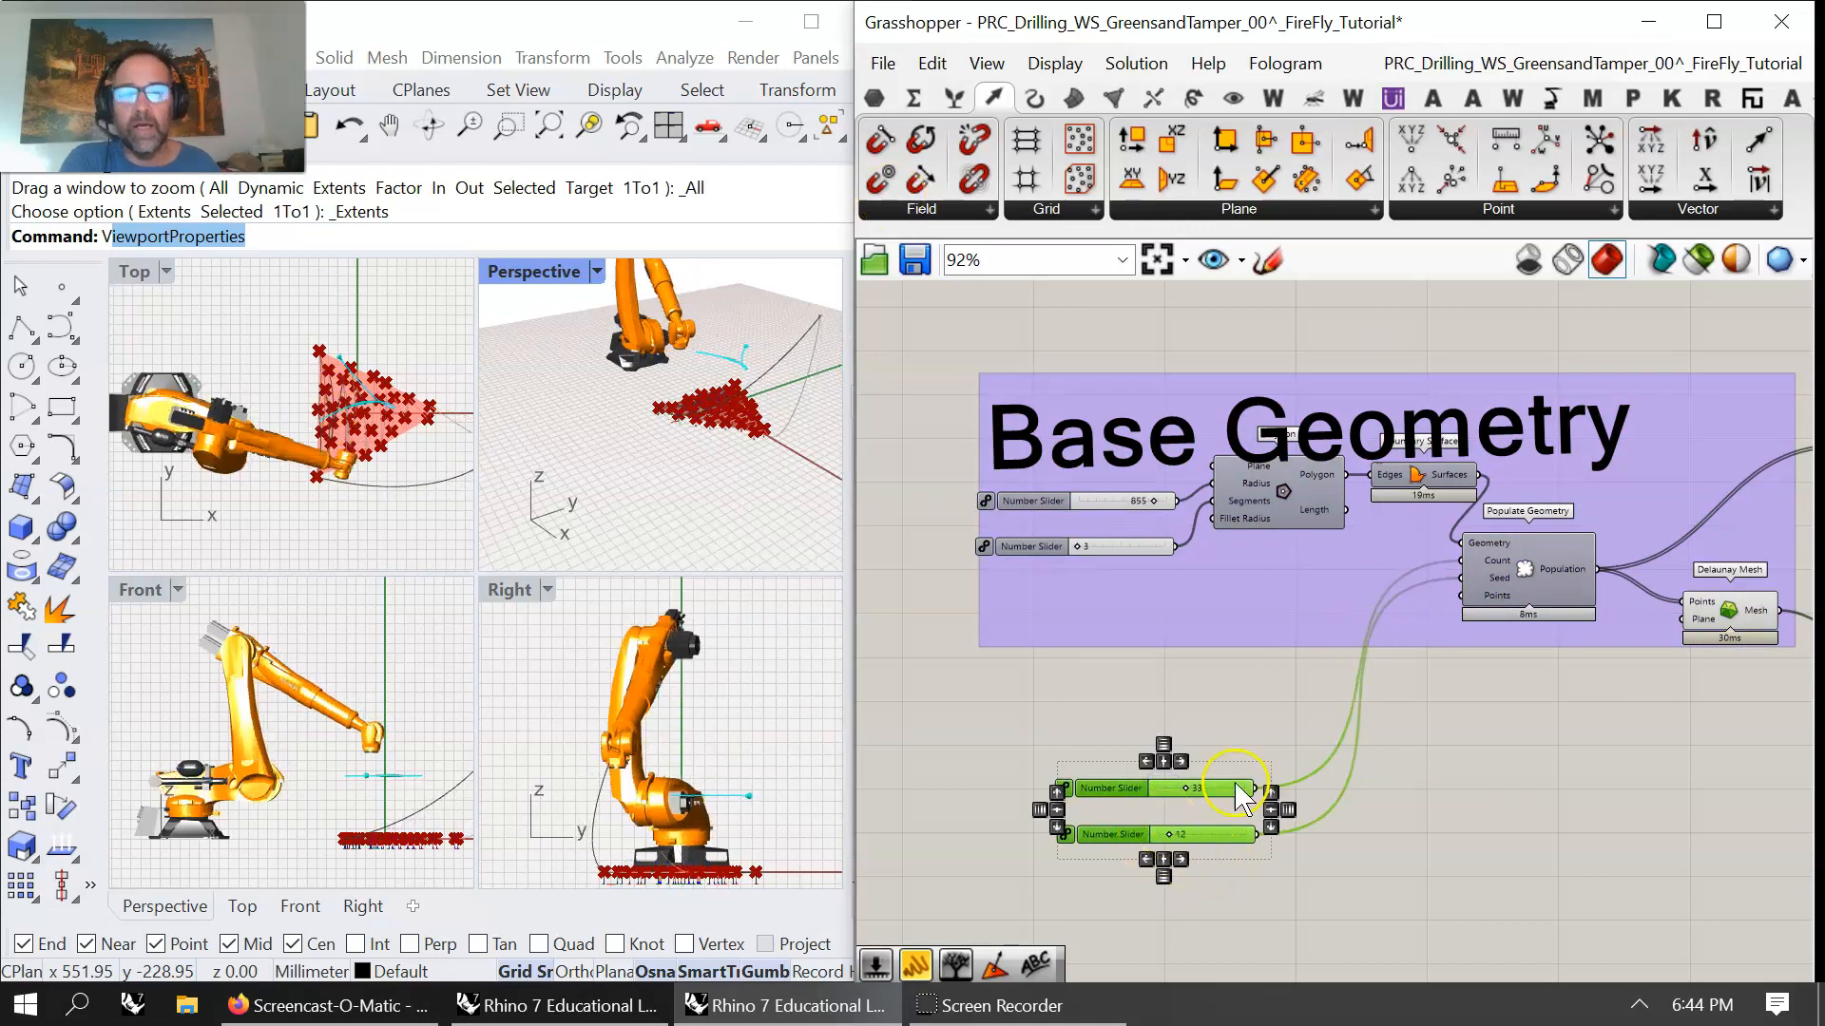
left_click_drag(1235, 795, 1181, 827)
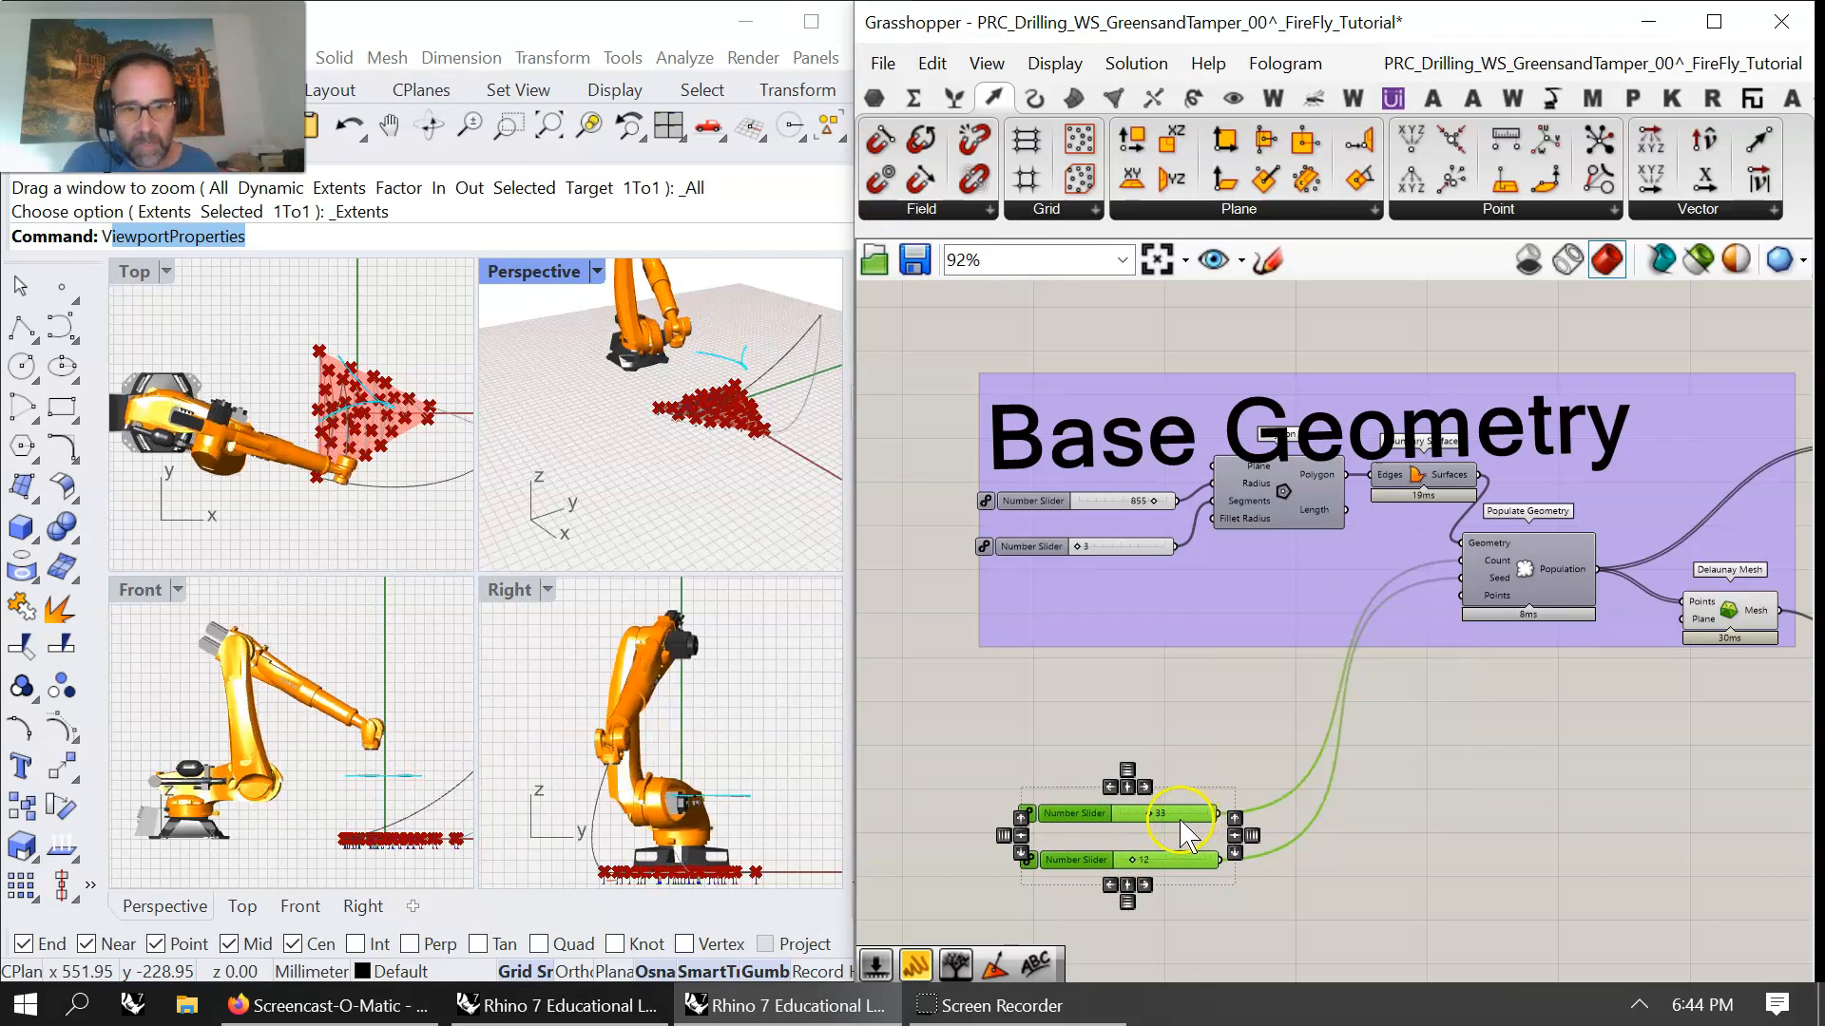
right_click(1179, 738)
left_click(1247, 785)
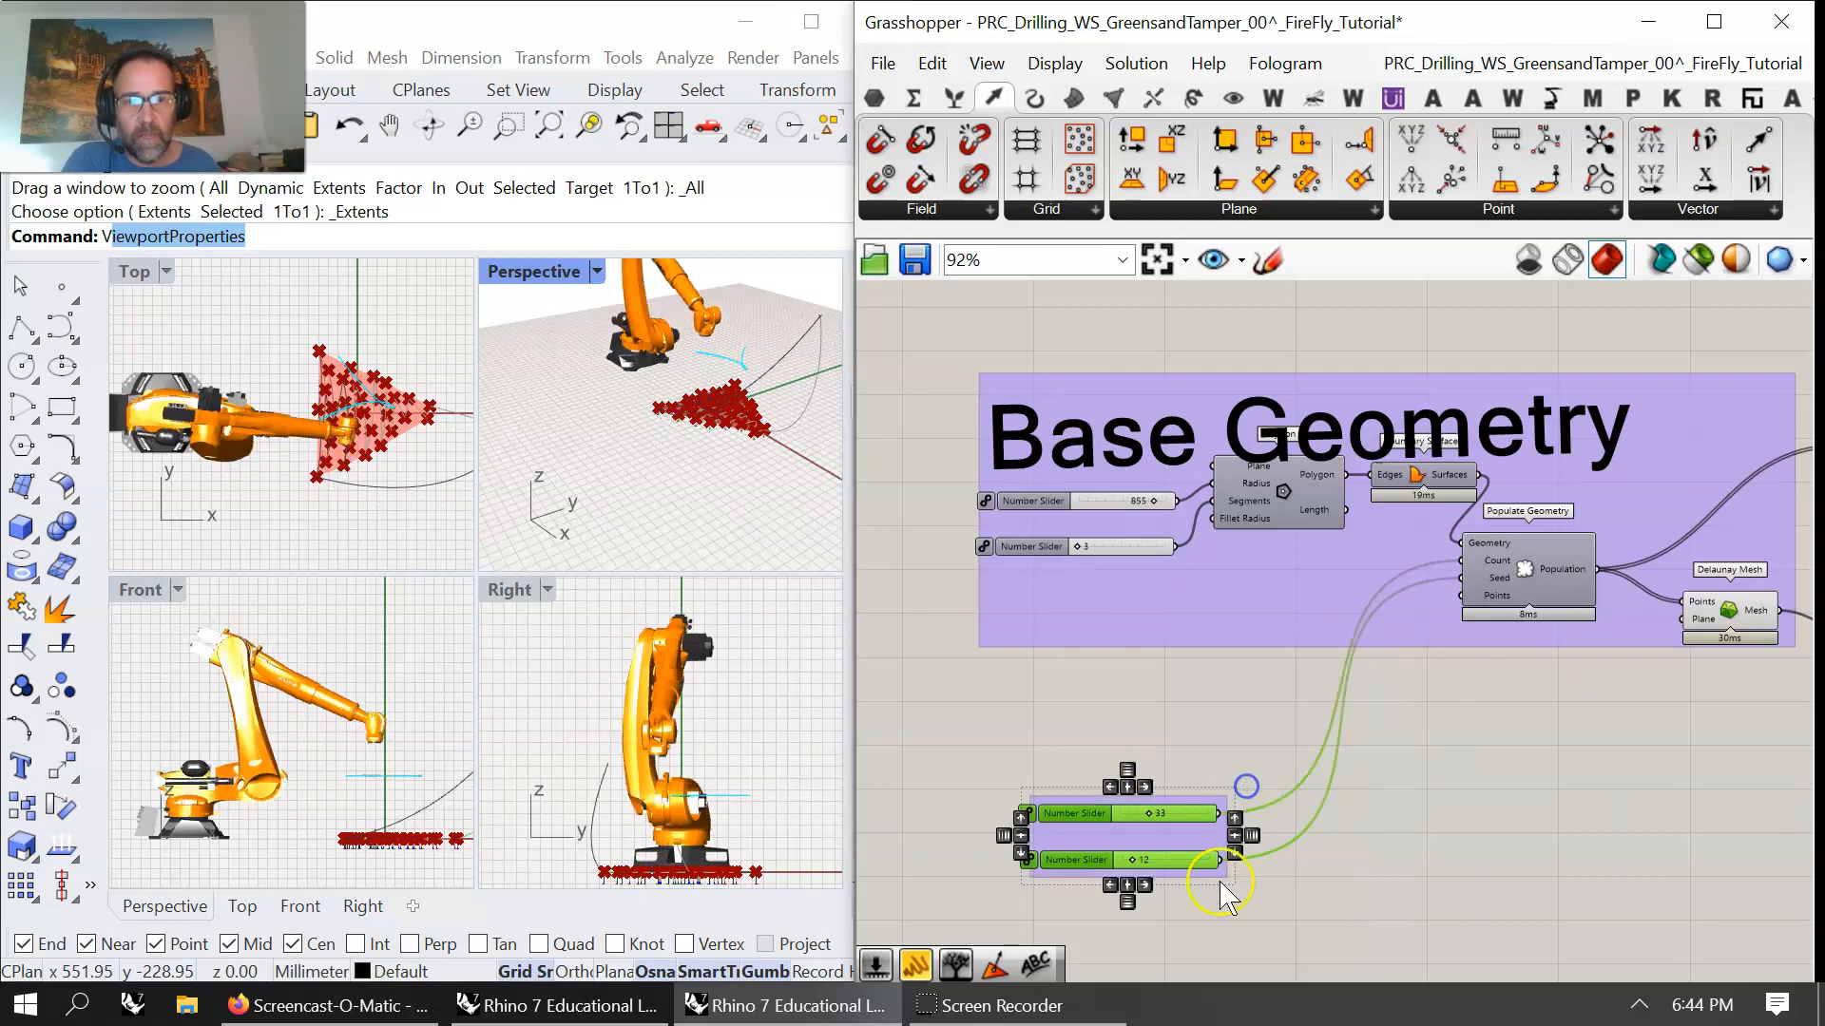
right_click(1178, 834)
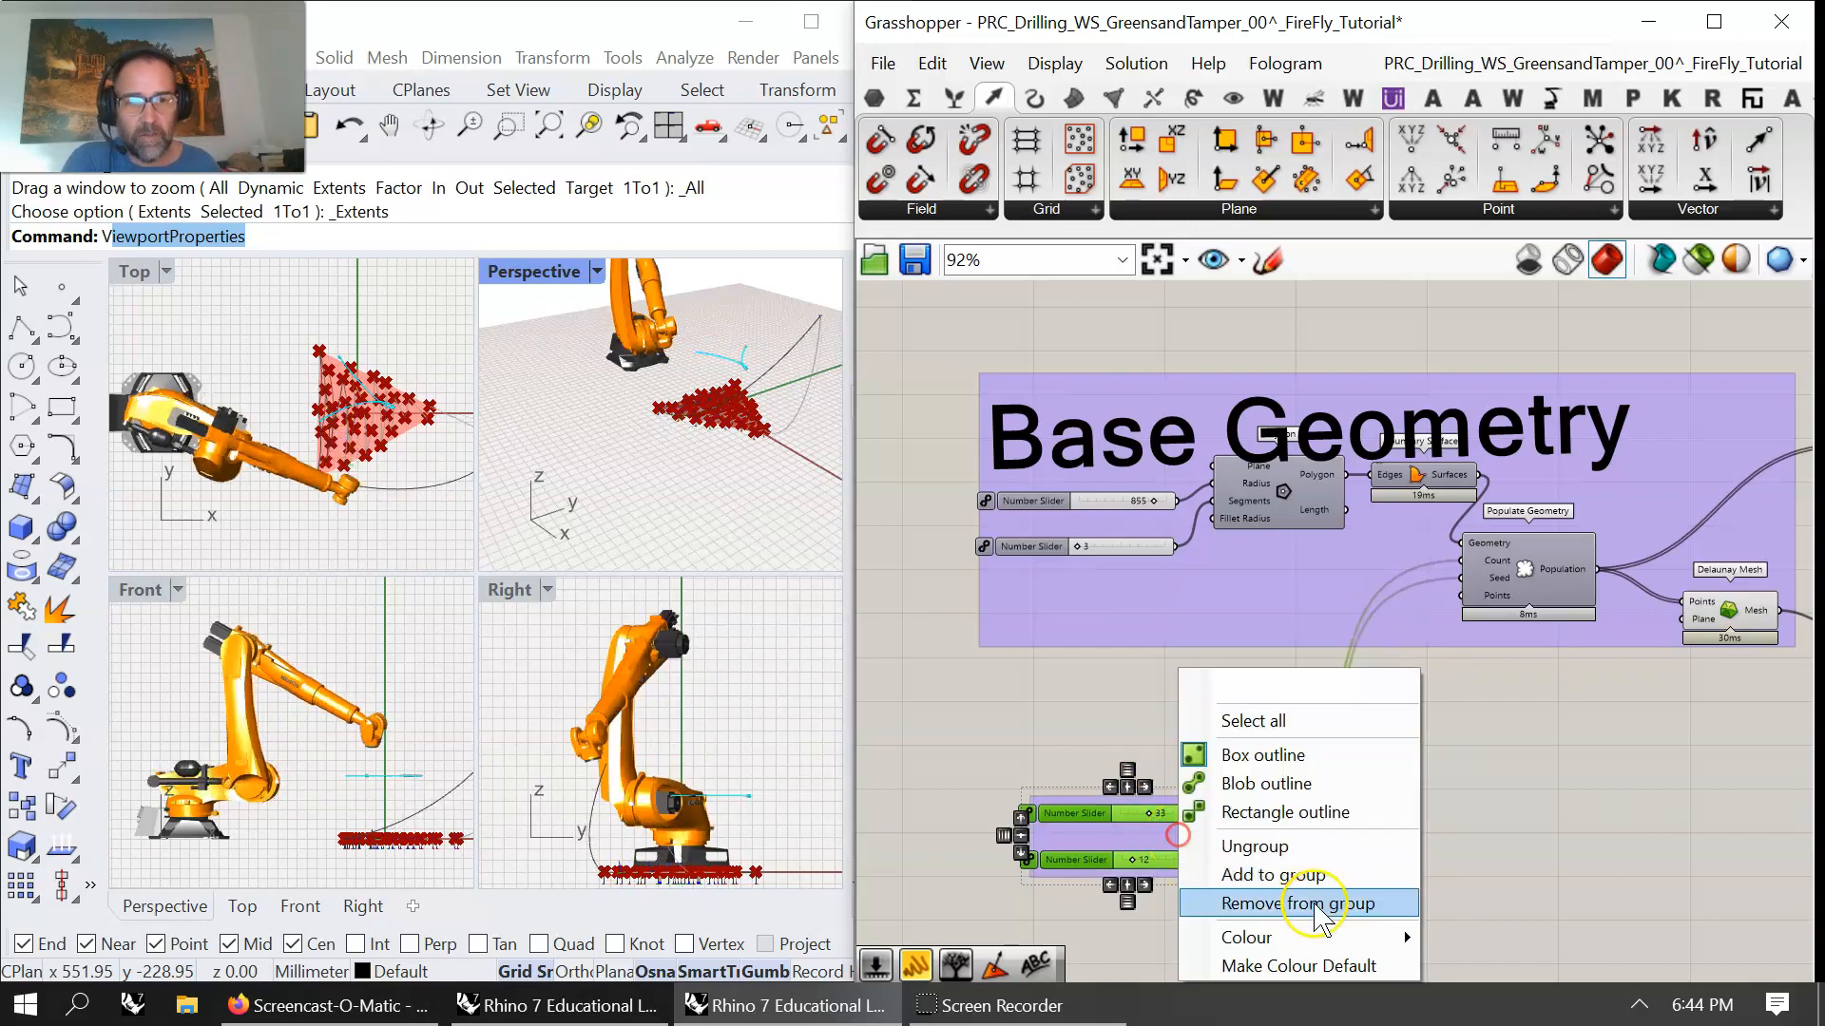
mouse_move(1340, 937)
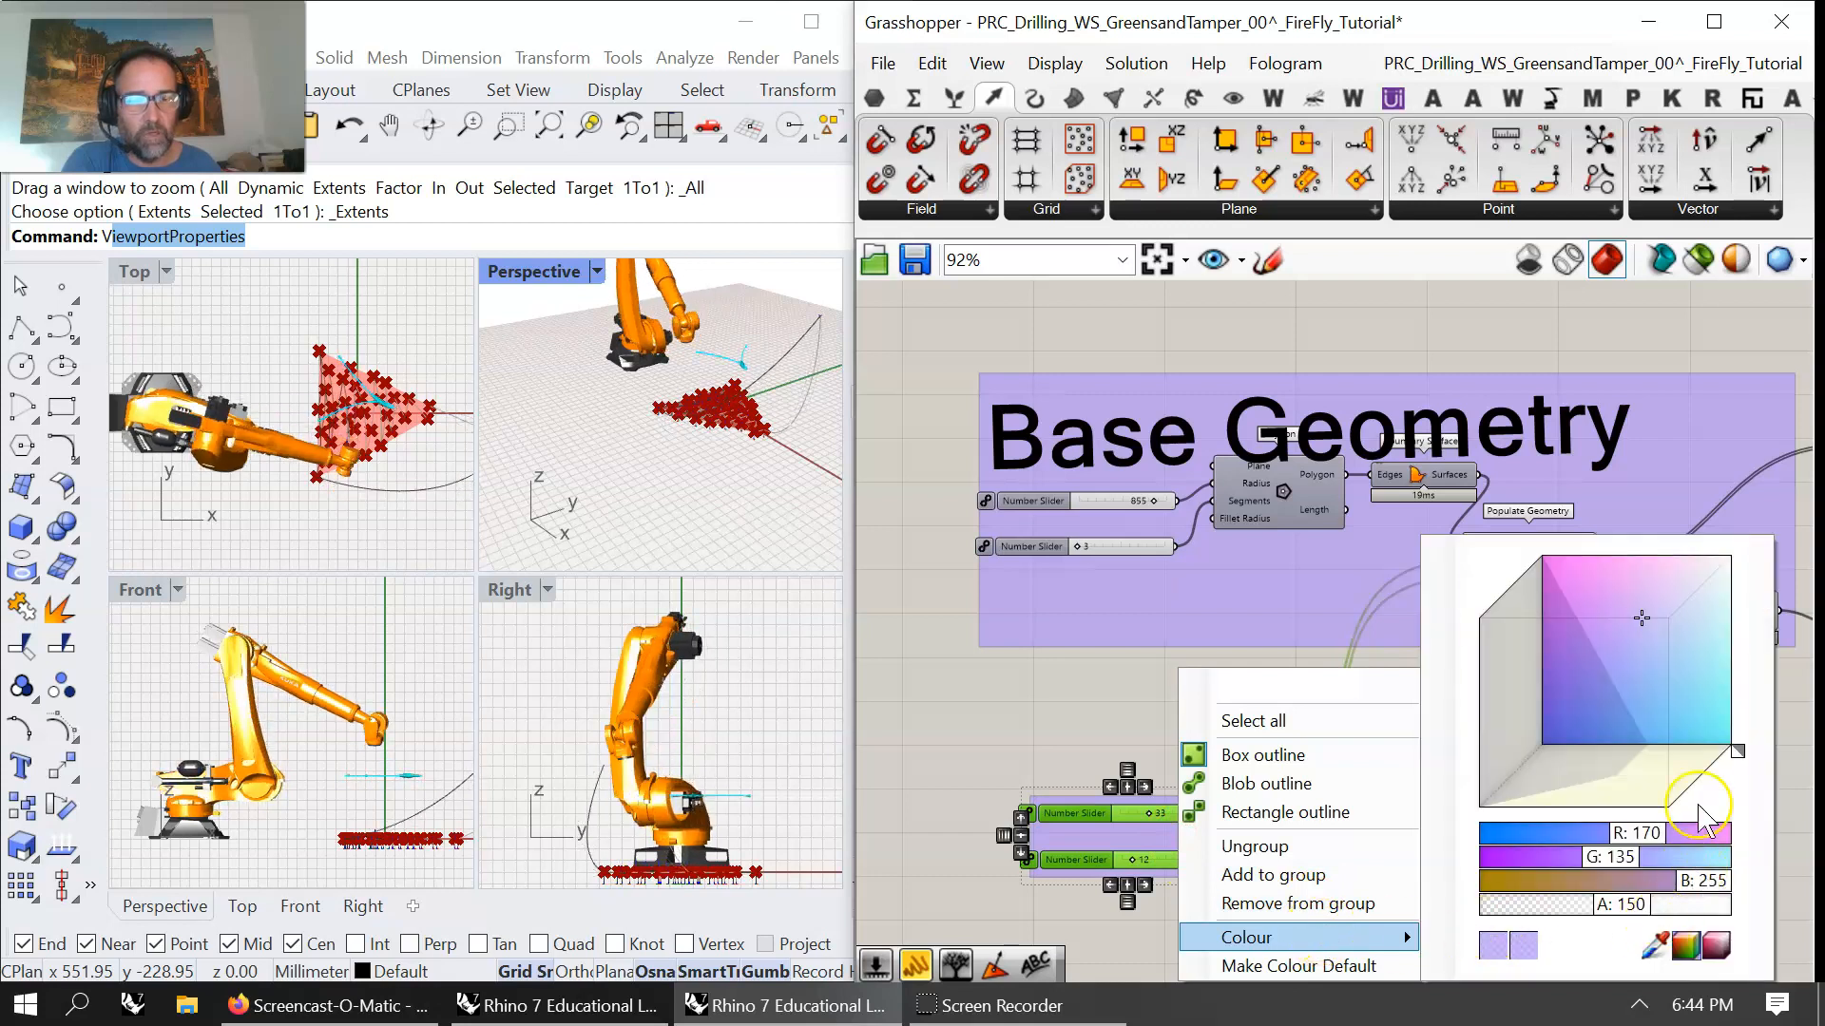
left_click(1732, 768)
left_click(1062, 729)
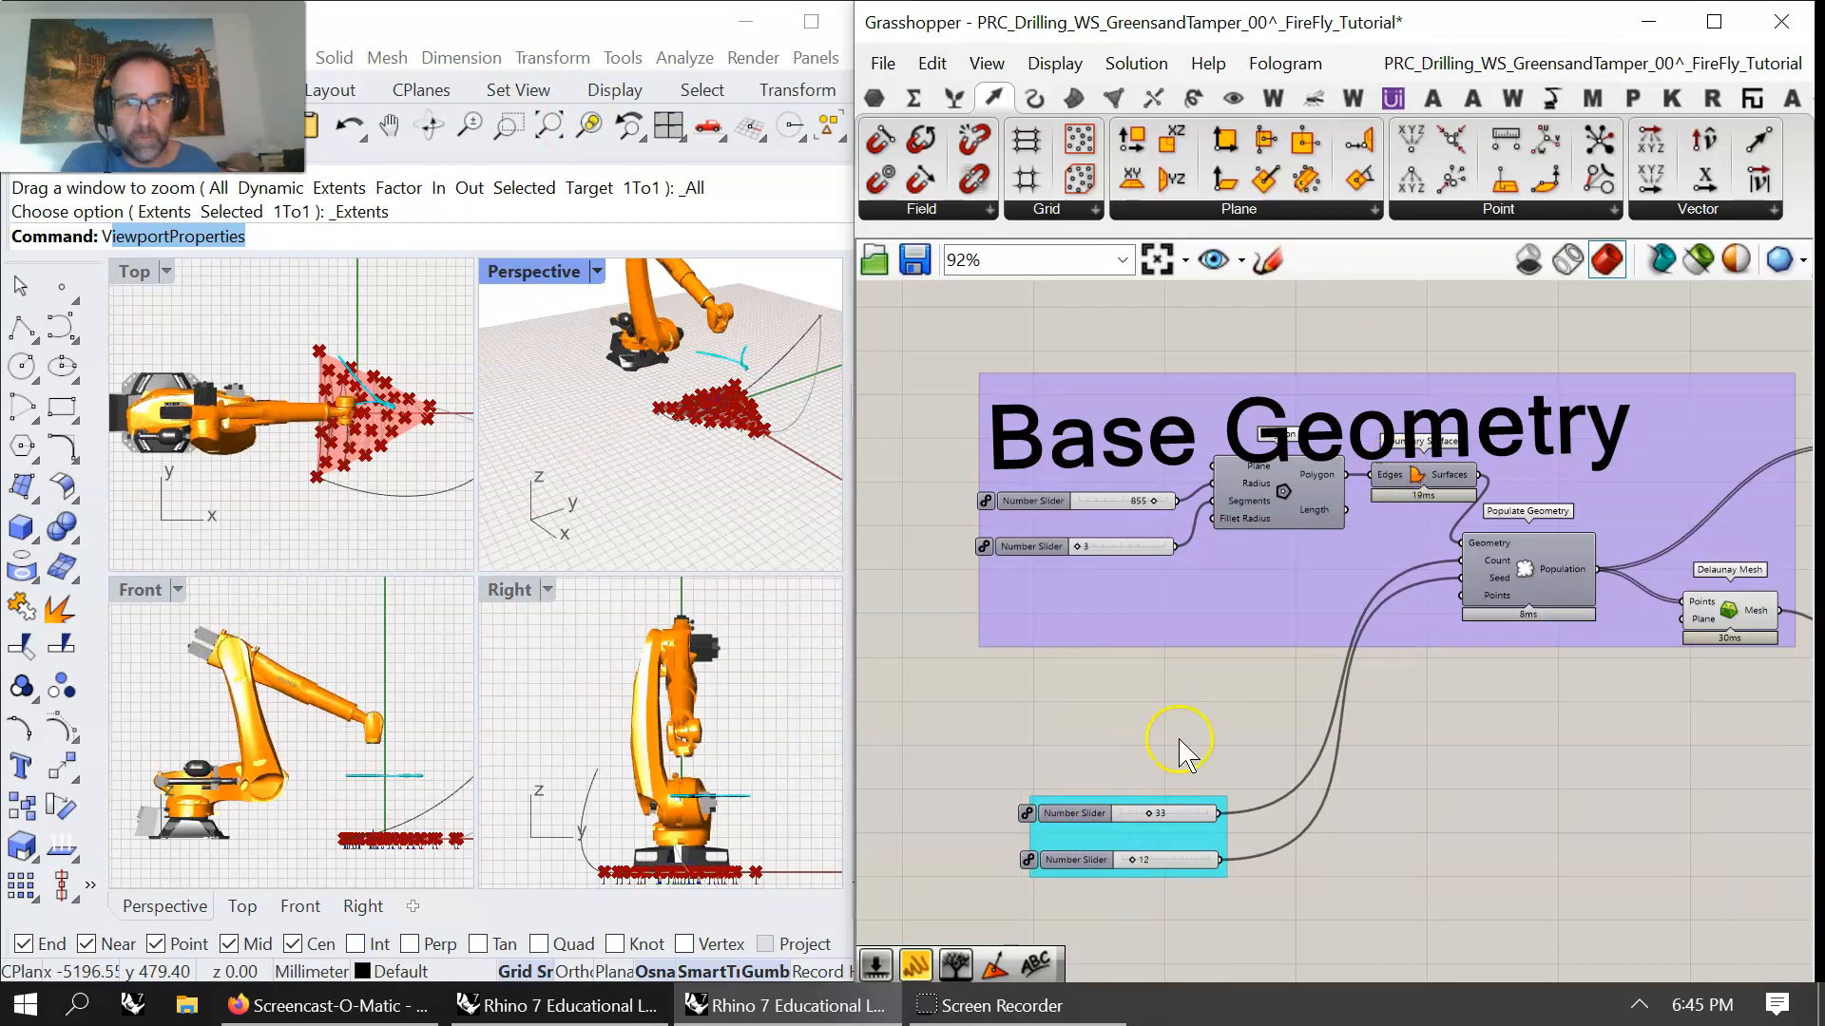
- Rename the slider feeding Populate Geometry's Count input as "# of Points"
scroll(1068, 814, "up", 3)
right_click(1099, 823)
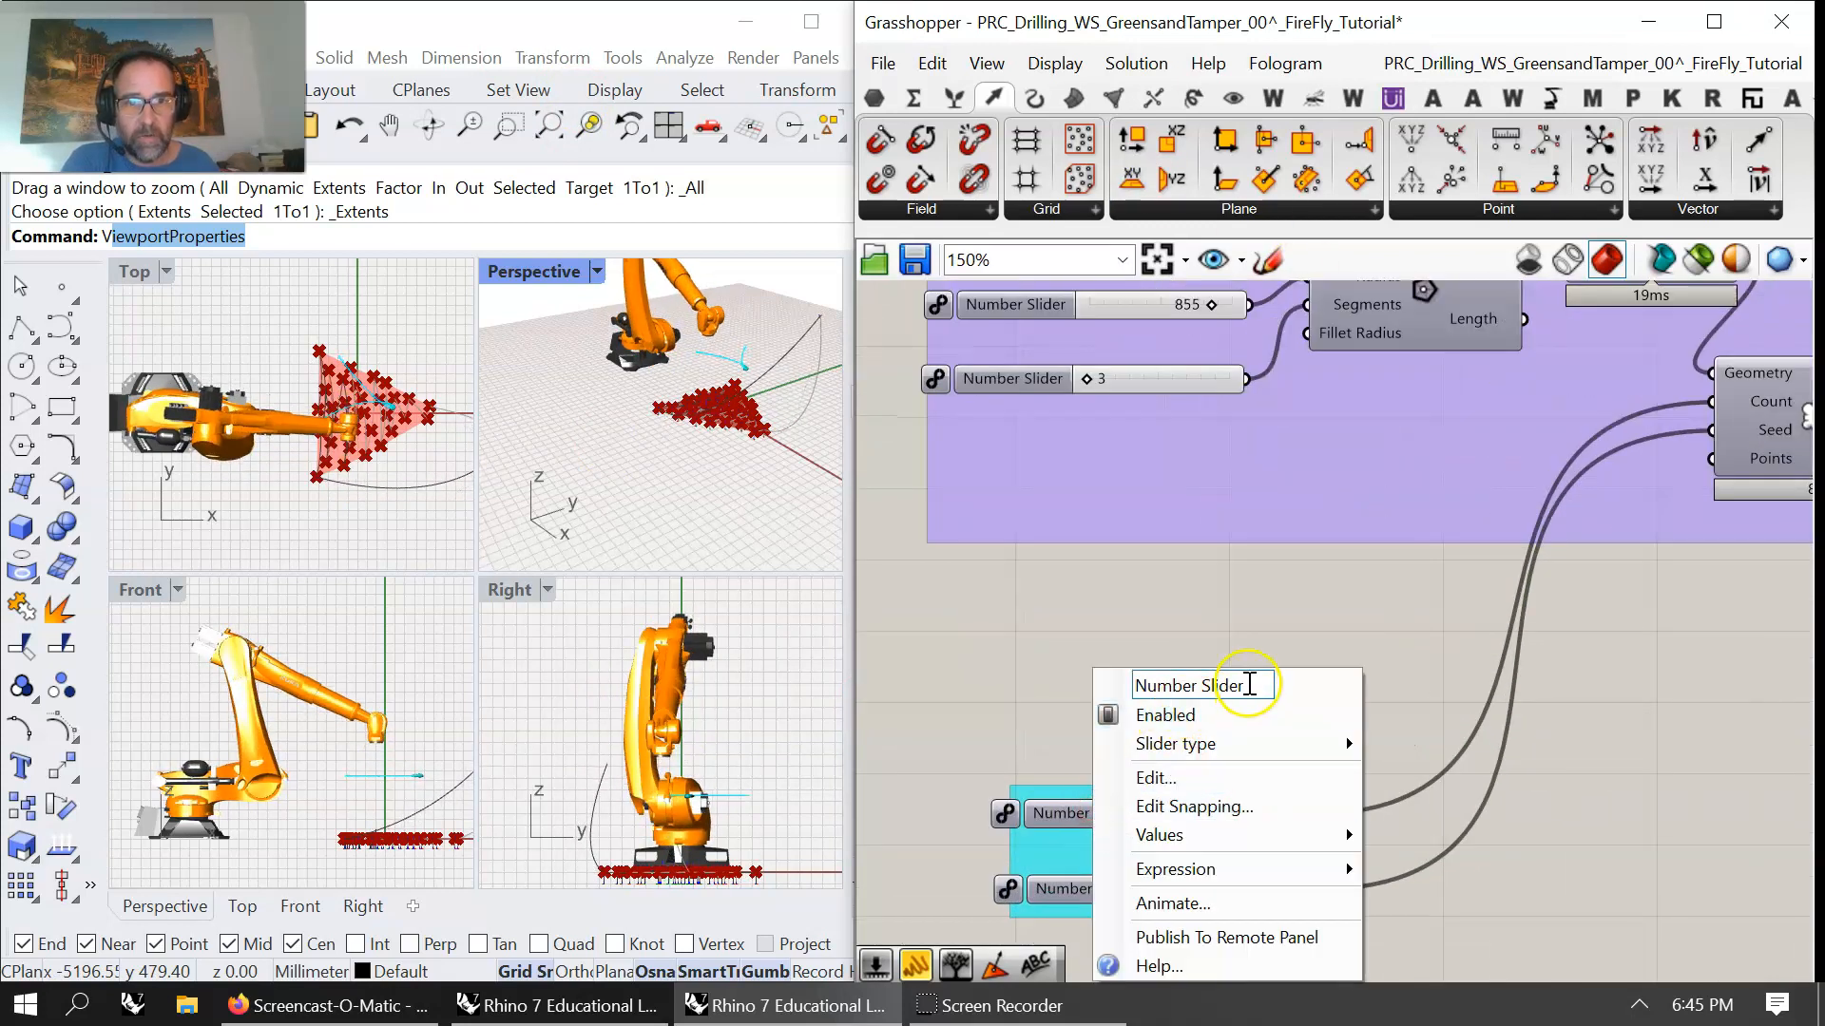
type("#")
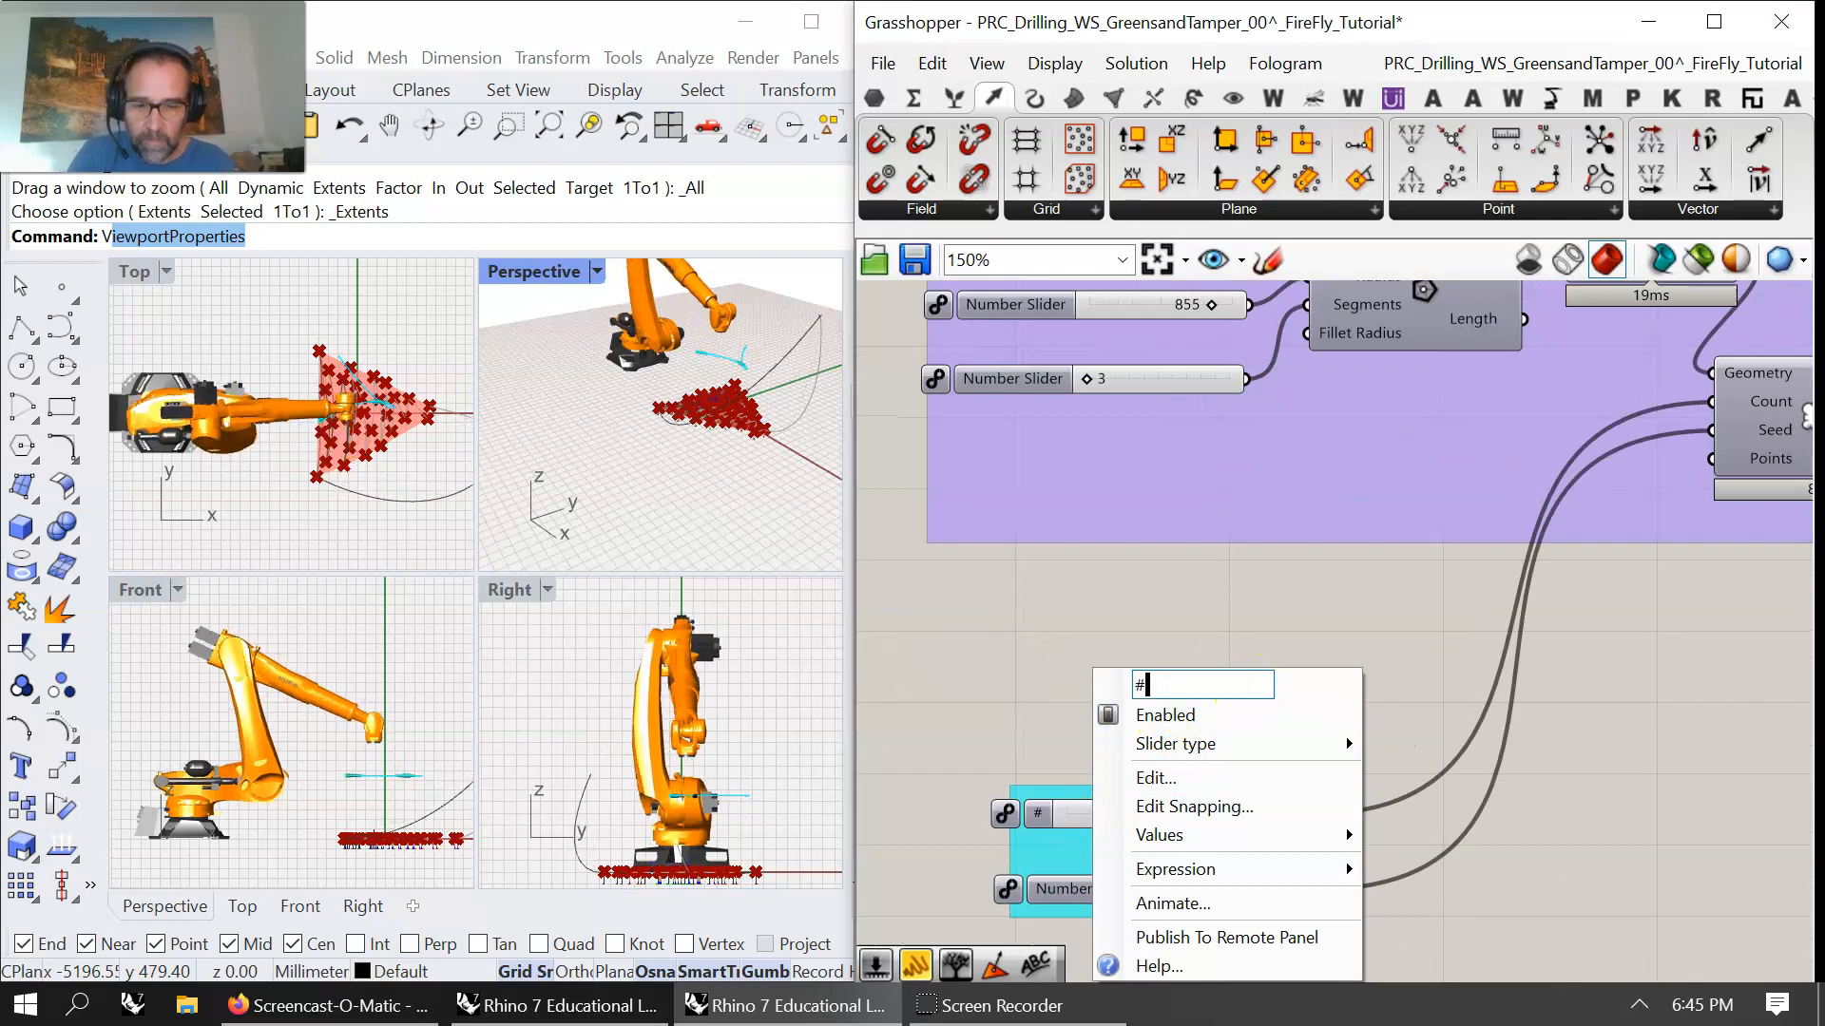
type(" of Points")
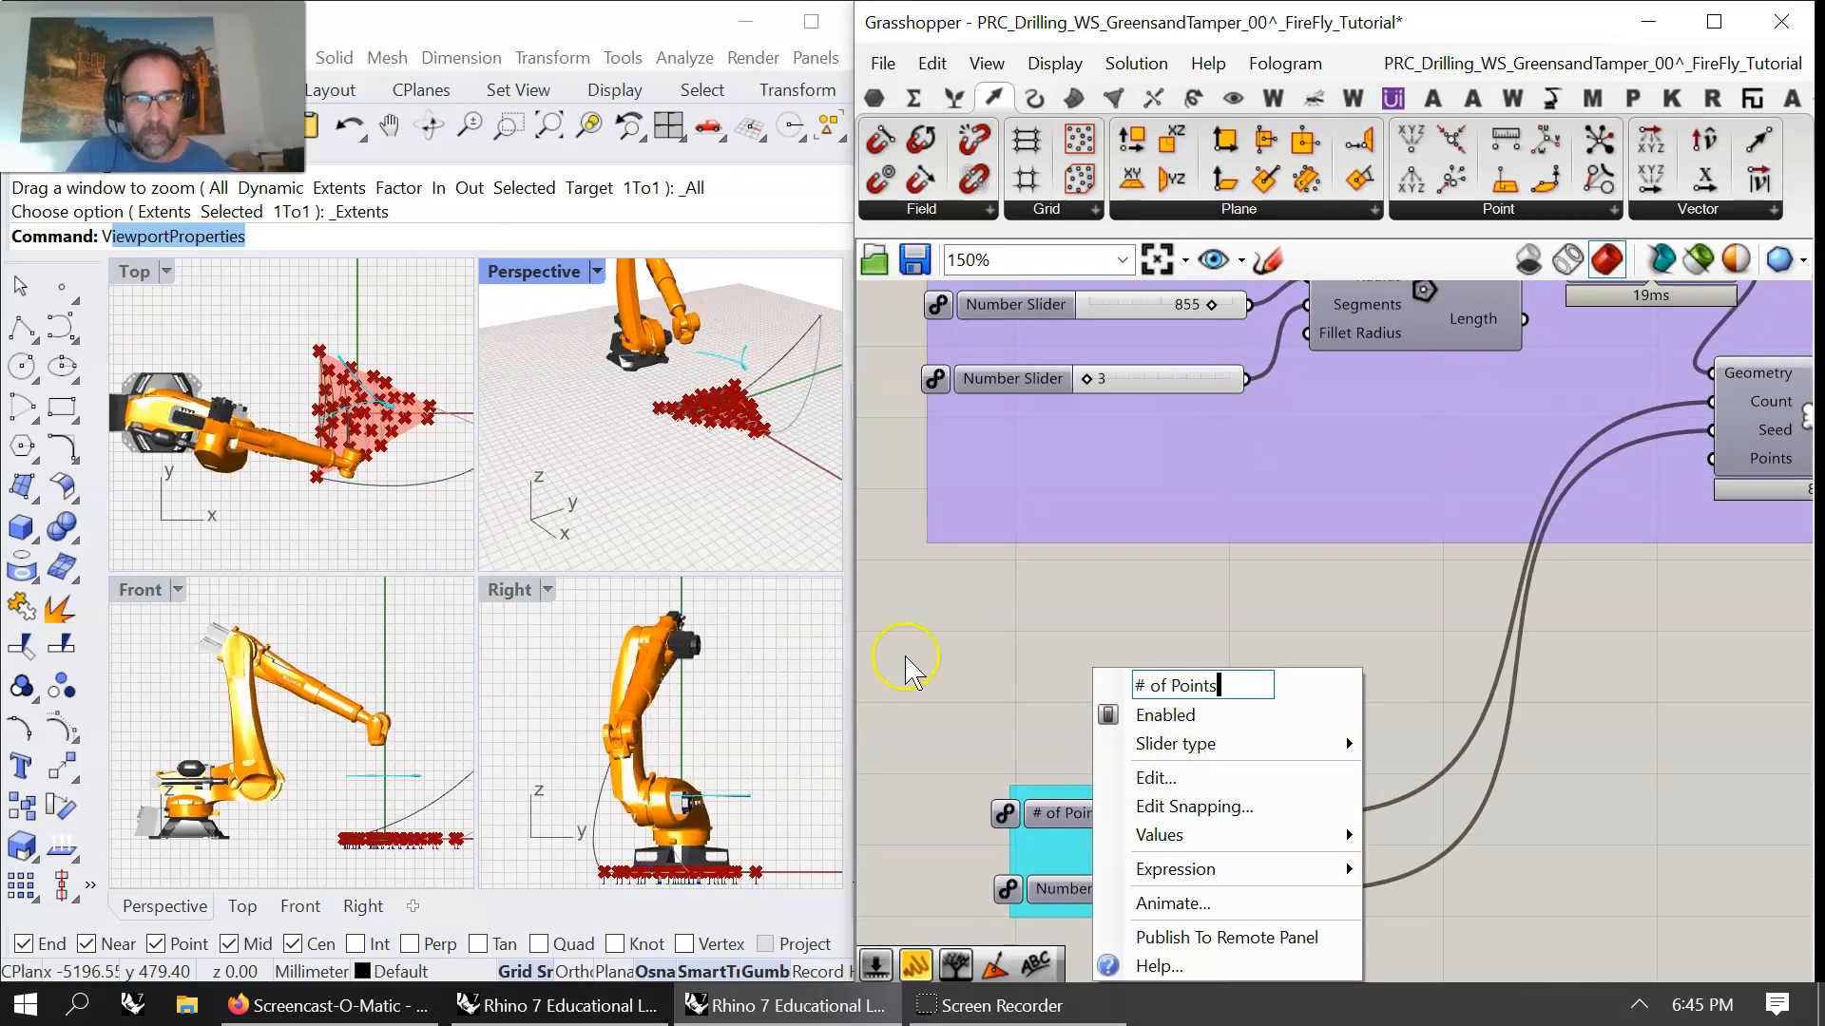
key("Return")
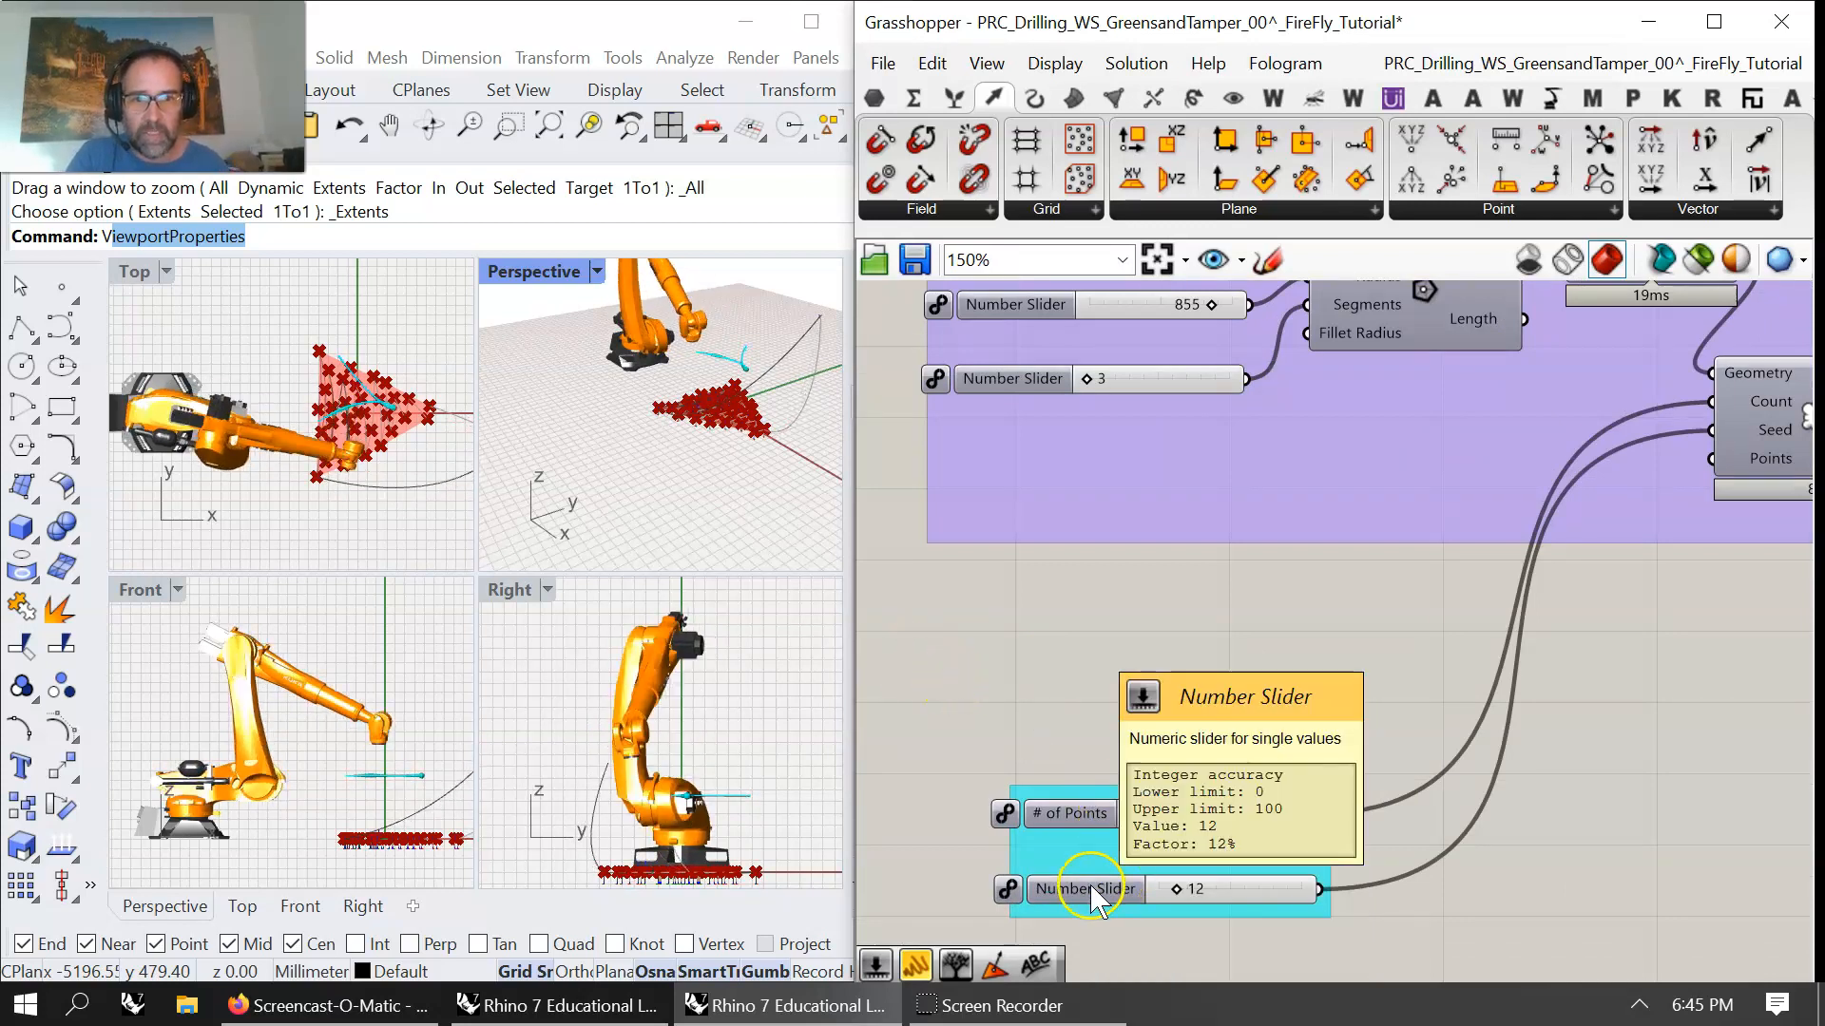
- Rename the Seed slider as "point seed" and move the cyan slider group slightly closer to Base Geometry
right_click(1091, 889)
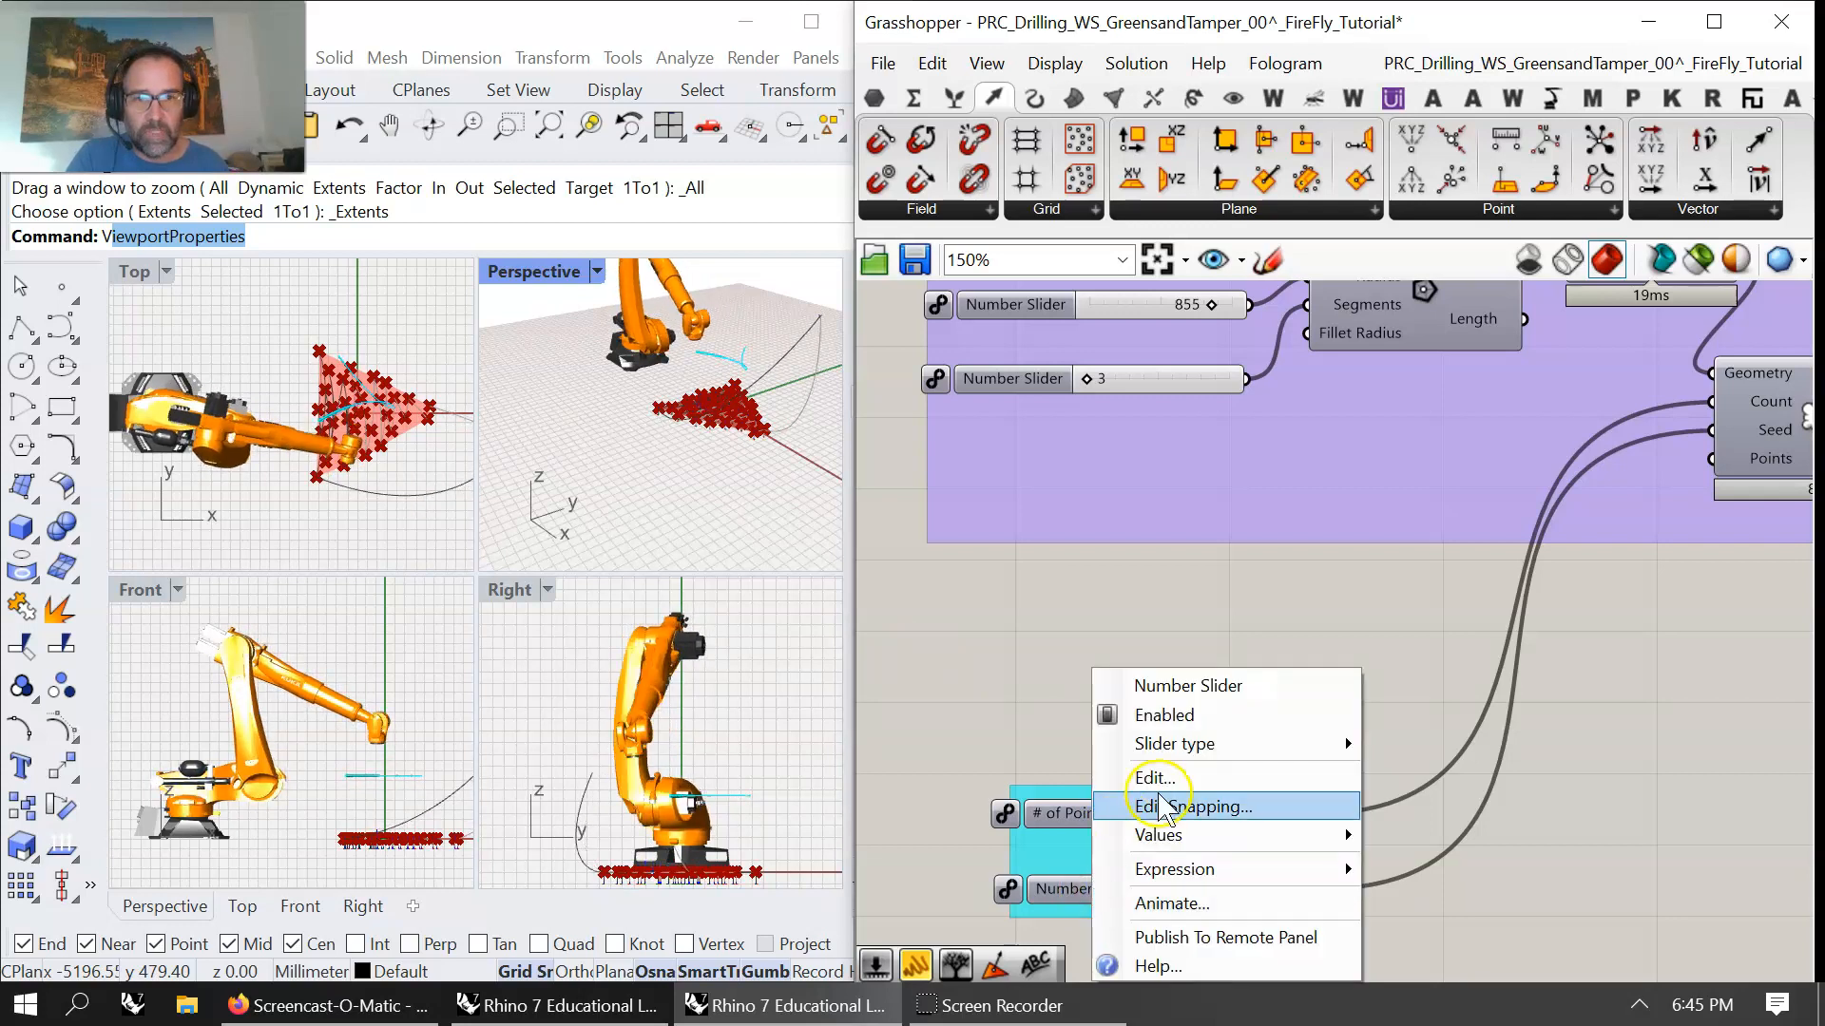
left_click_drag(1244, 681, 1092, 665)
type("point seed")
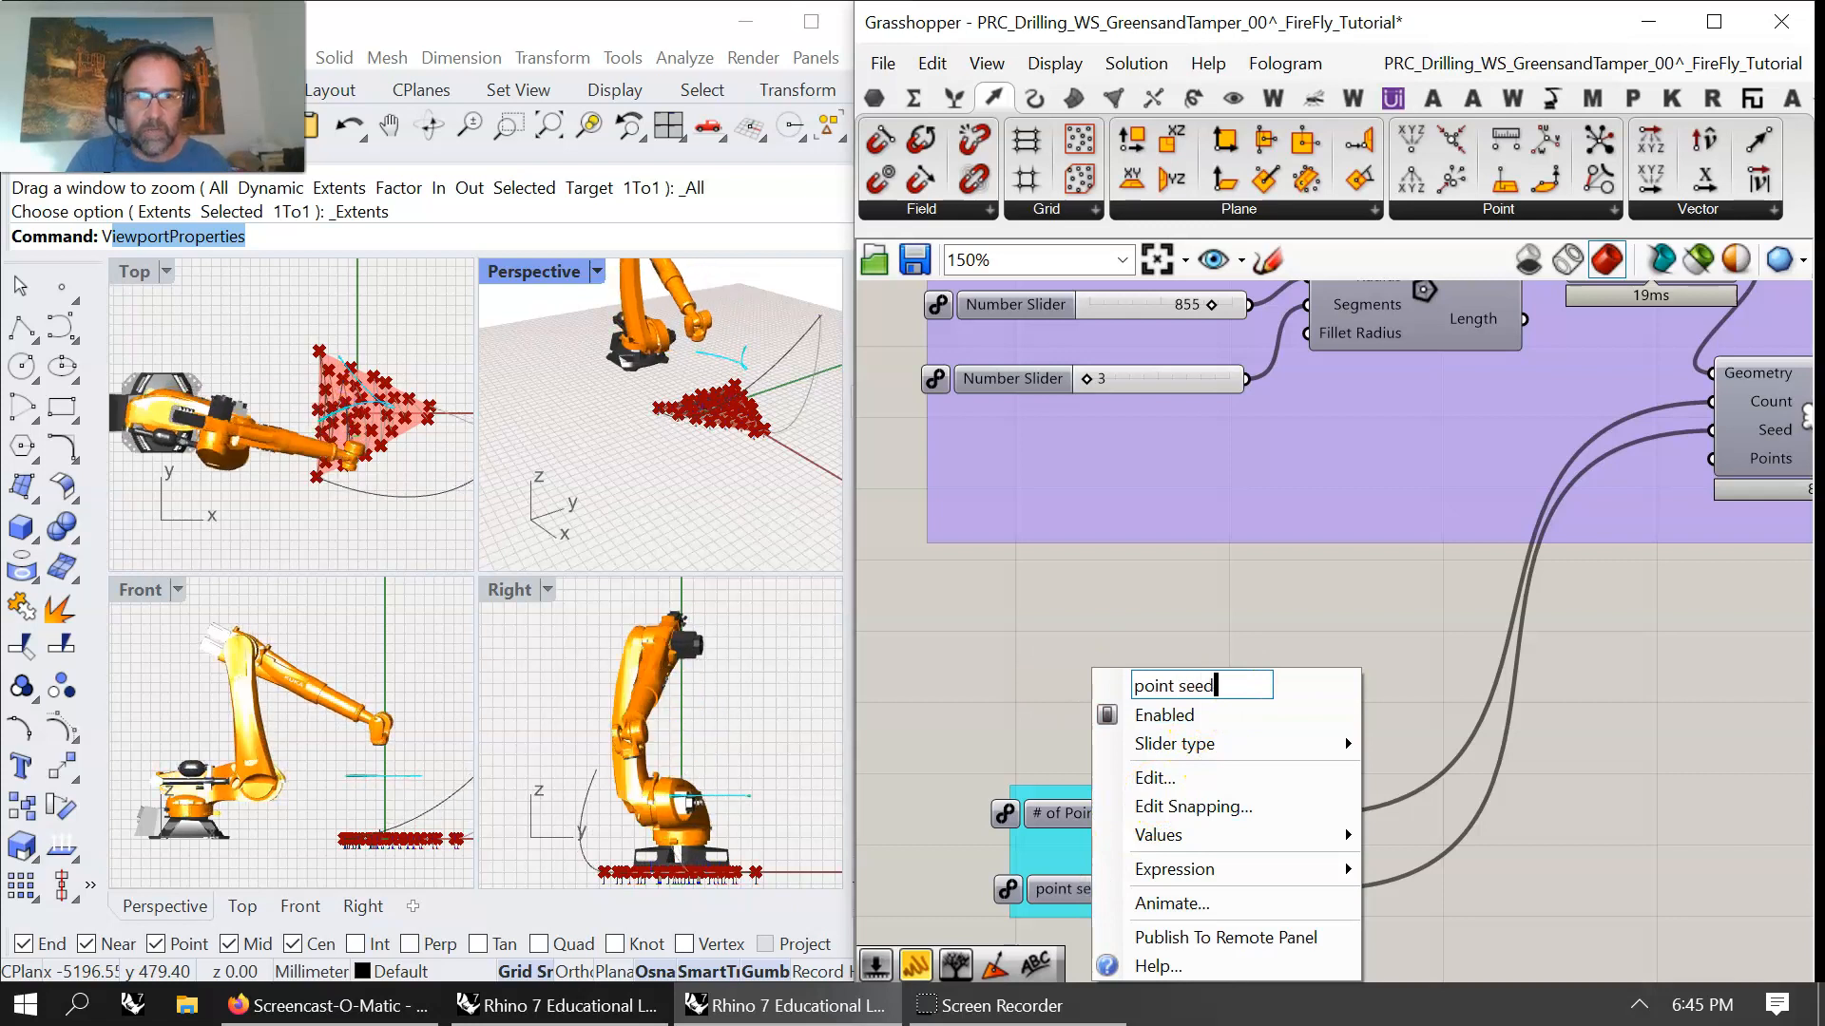
left_click(903, 647)
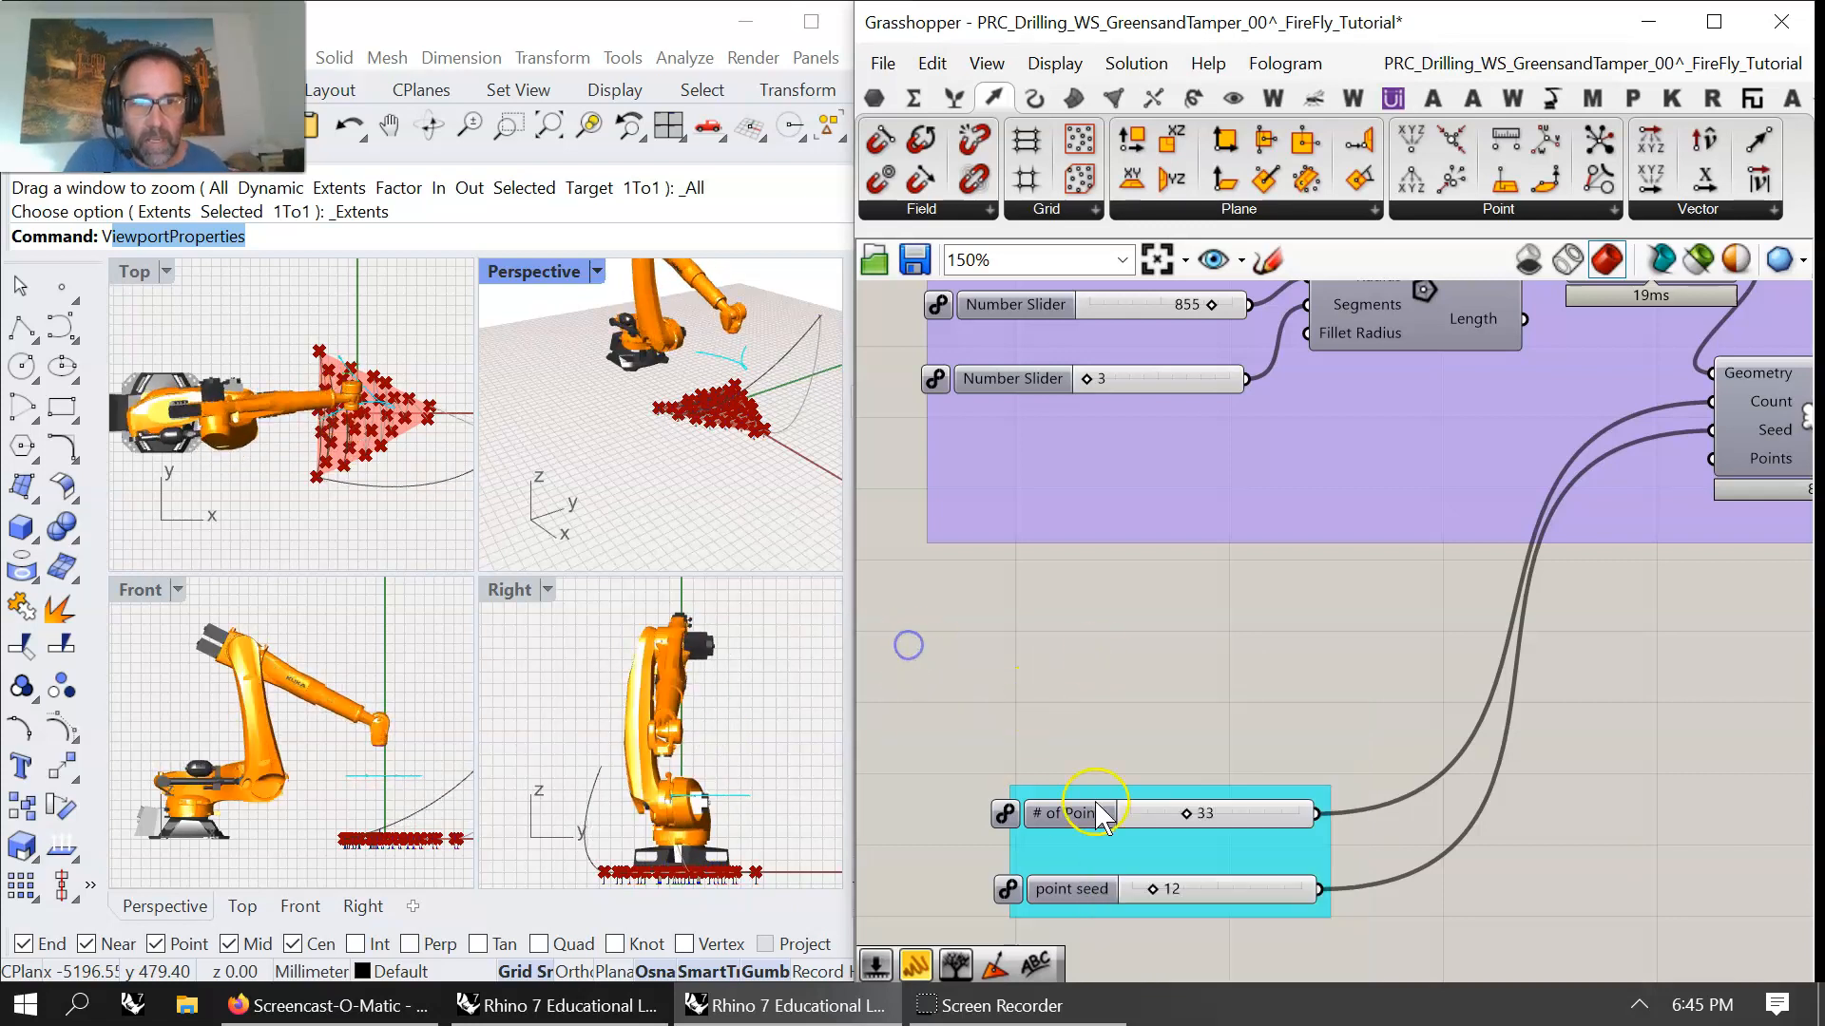
left_click_drag(1184, 851, 1183, 817)
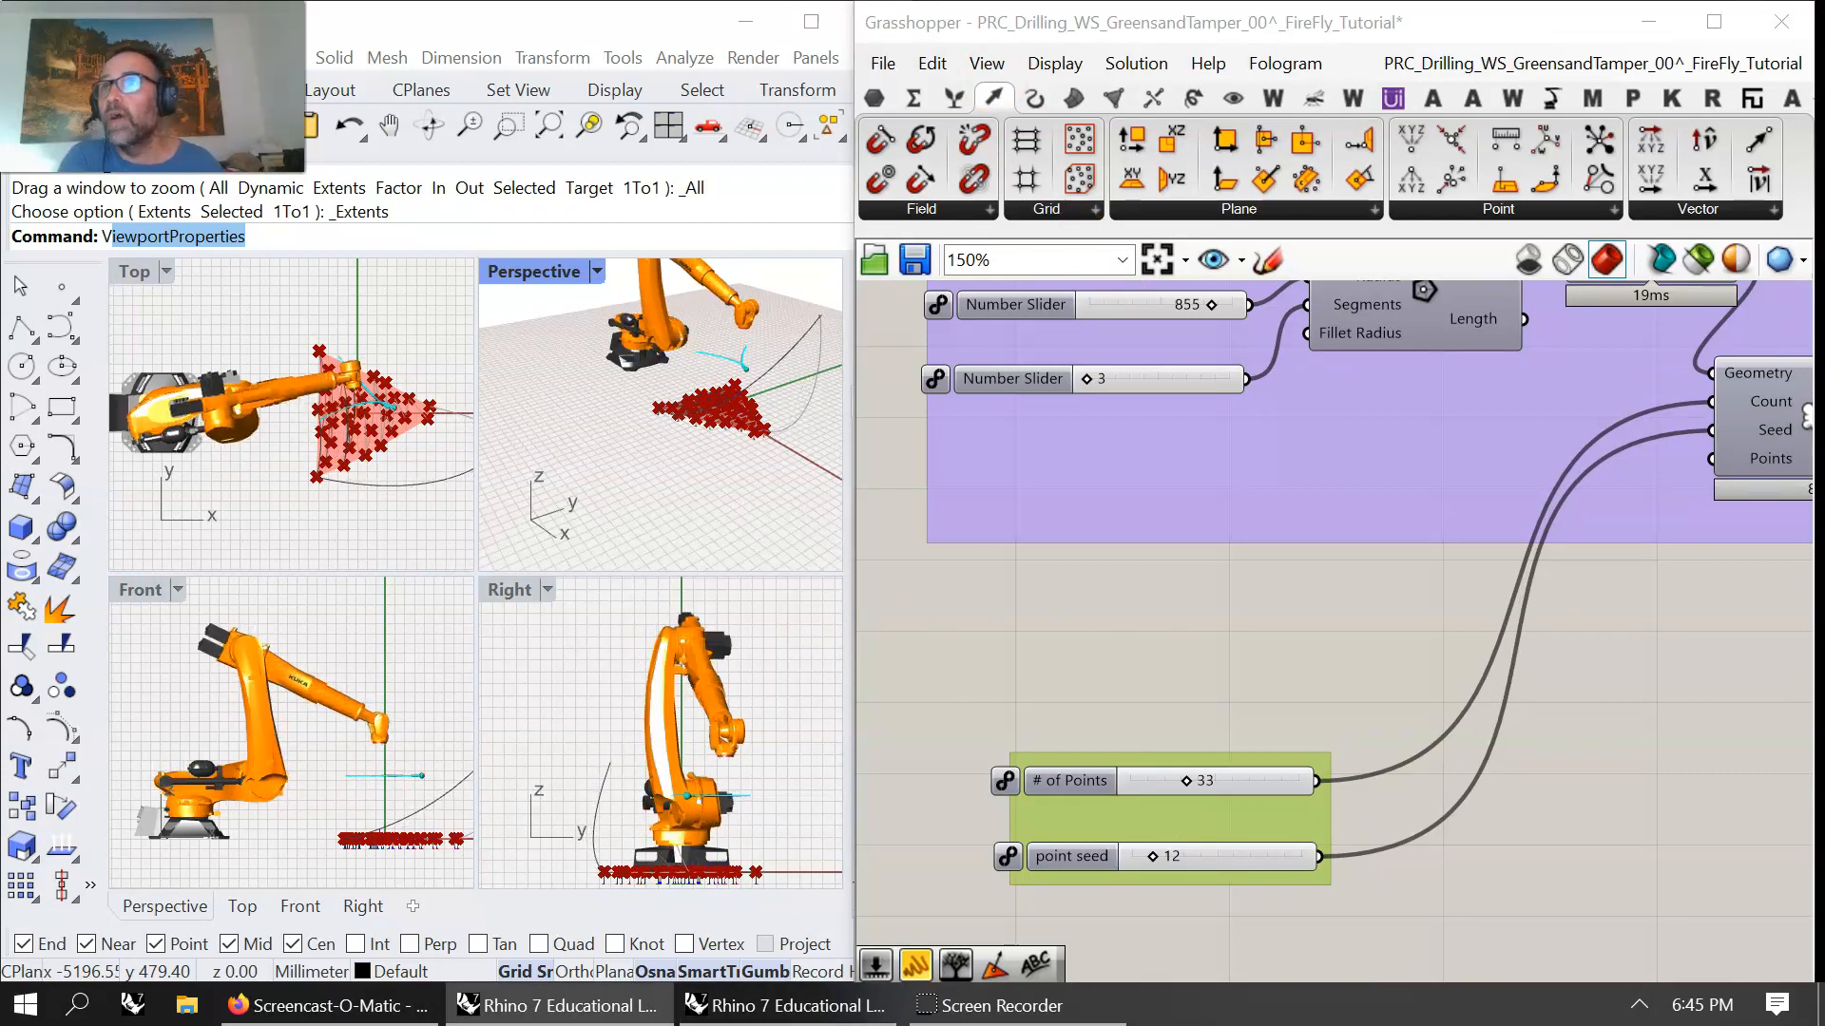
- Add a number slider with the value 3.999 below the cyan slider group
right_click_drag(1274, 969, 1253, 722)
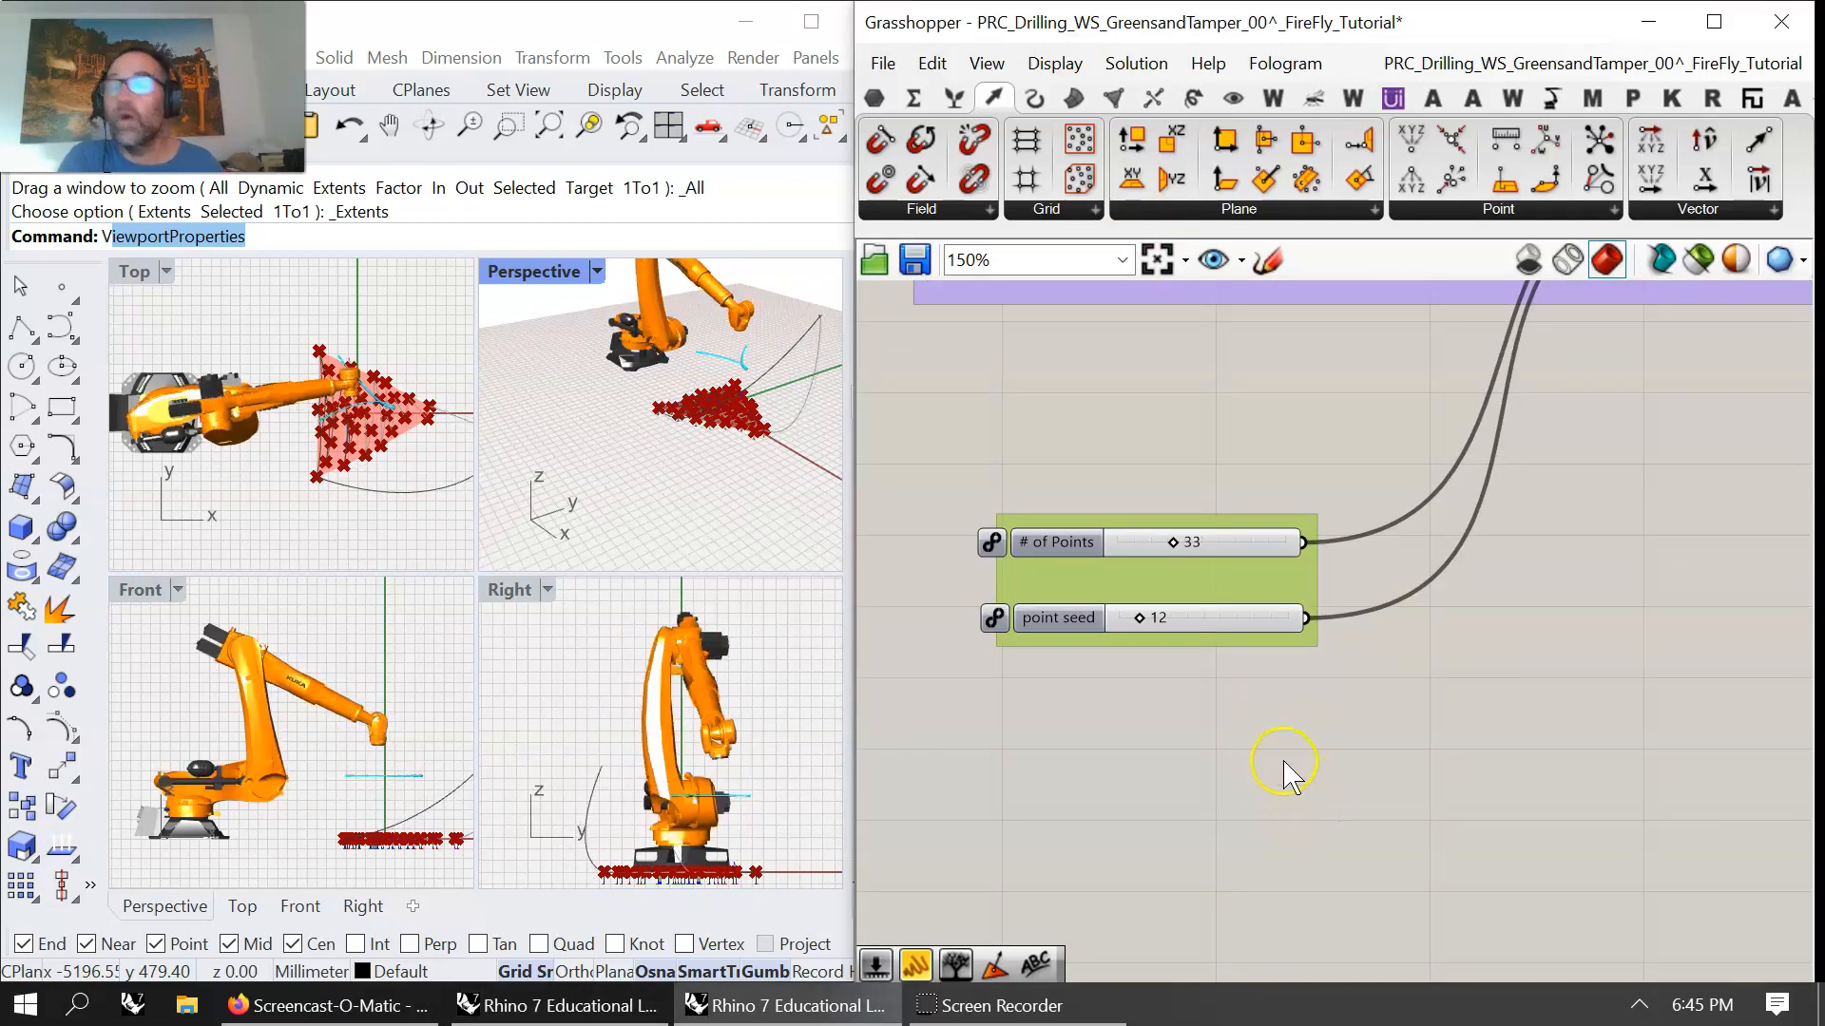
double_click(1271, 734)
type("3")
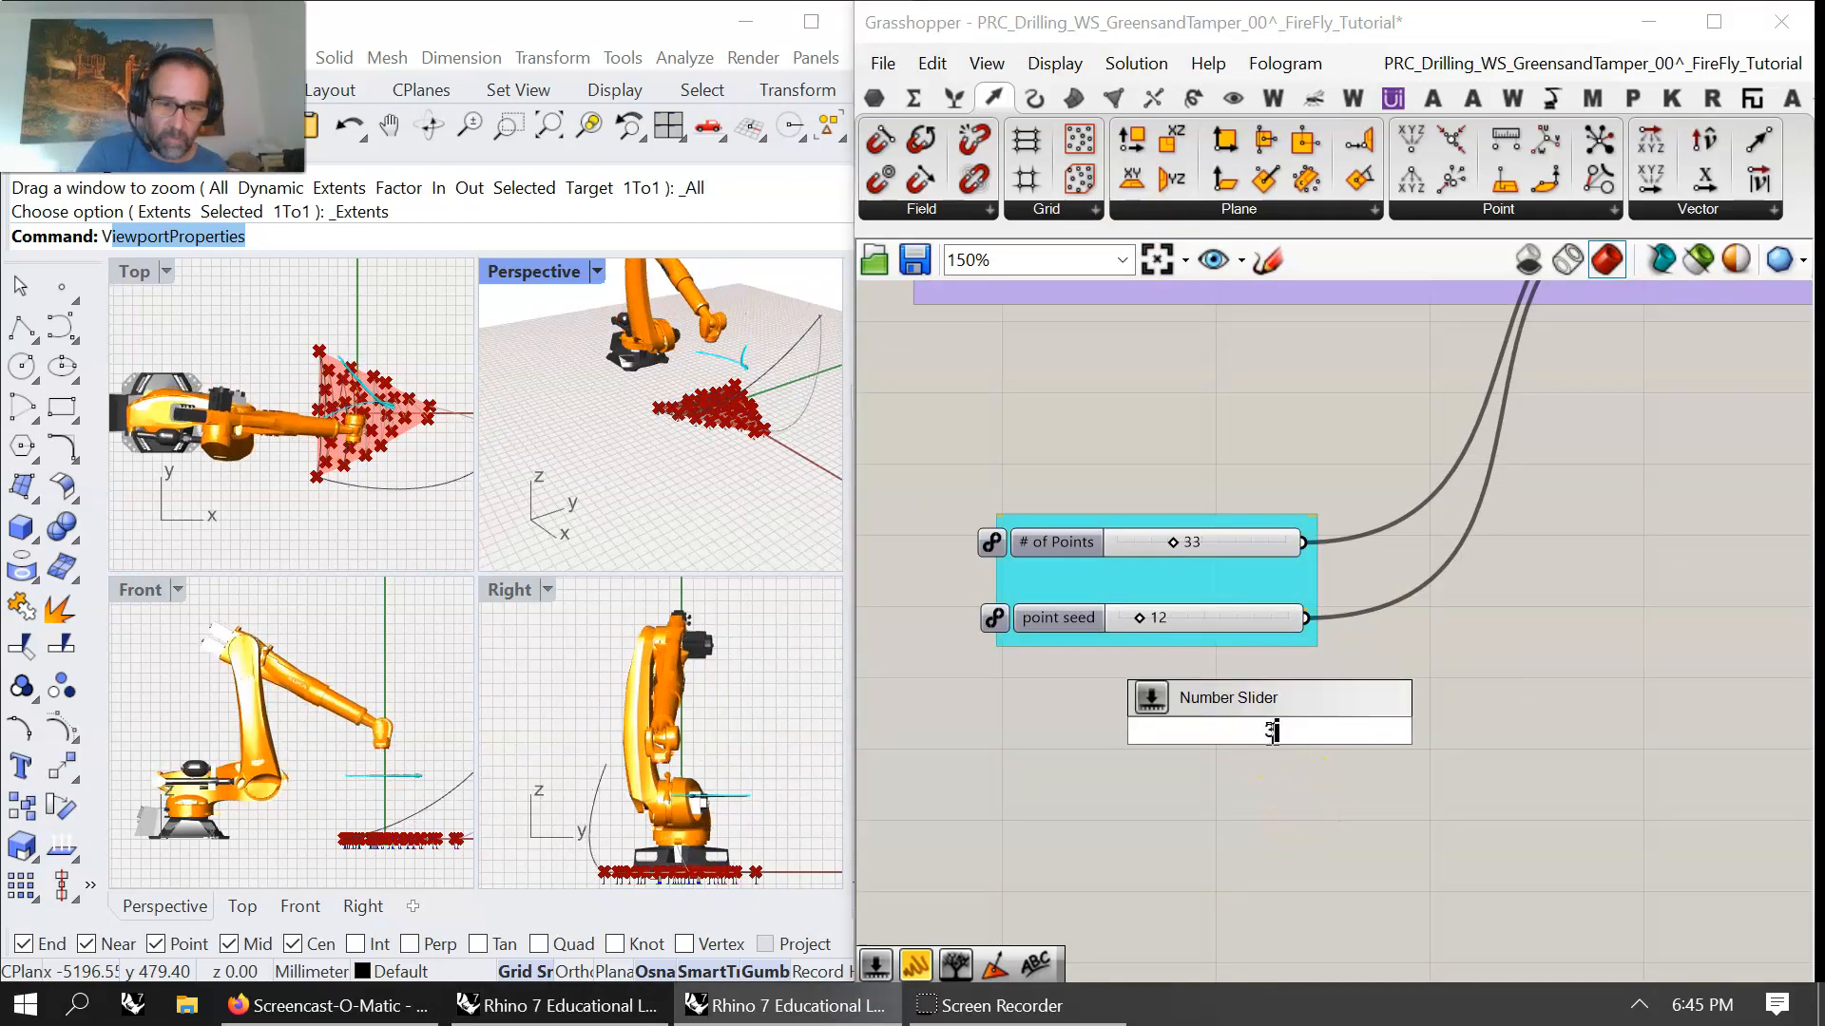
type(".999")
key("Return")
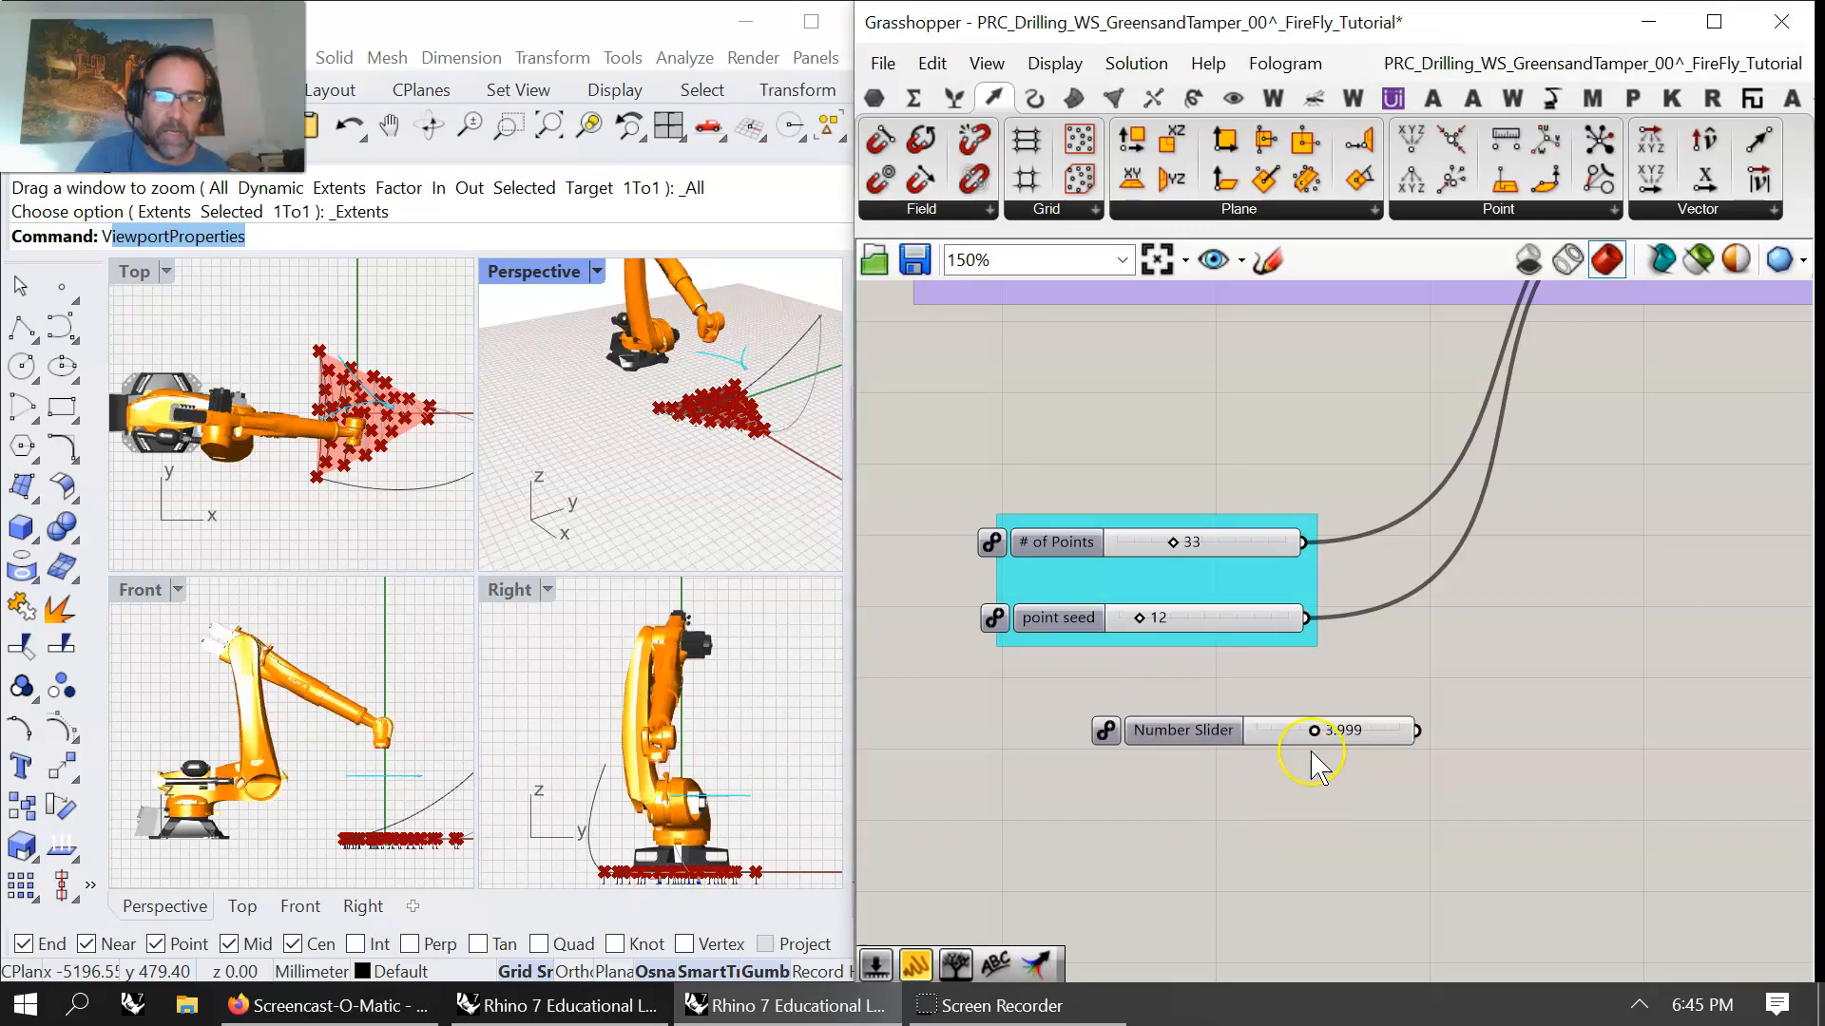
- Rename the 3.999 number slider below the cyan group as "Size of Brand"
right_click(1224, 735)
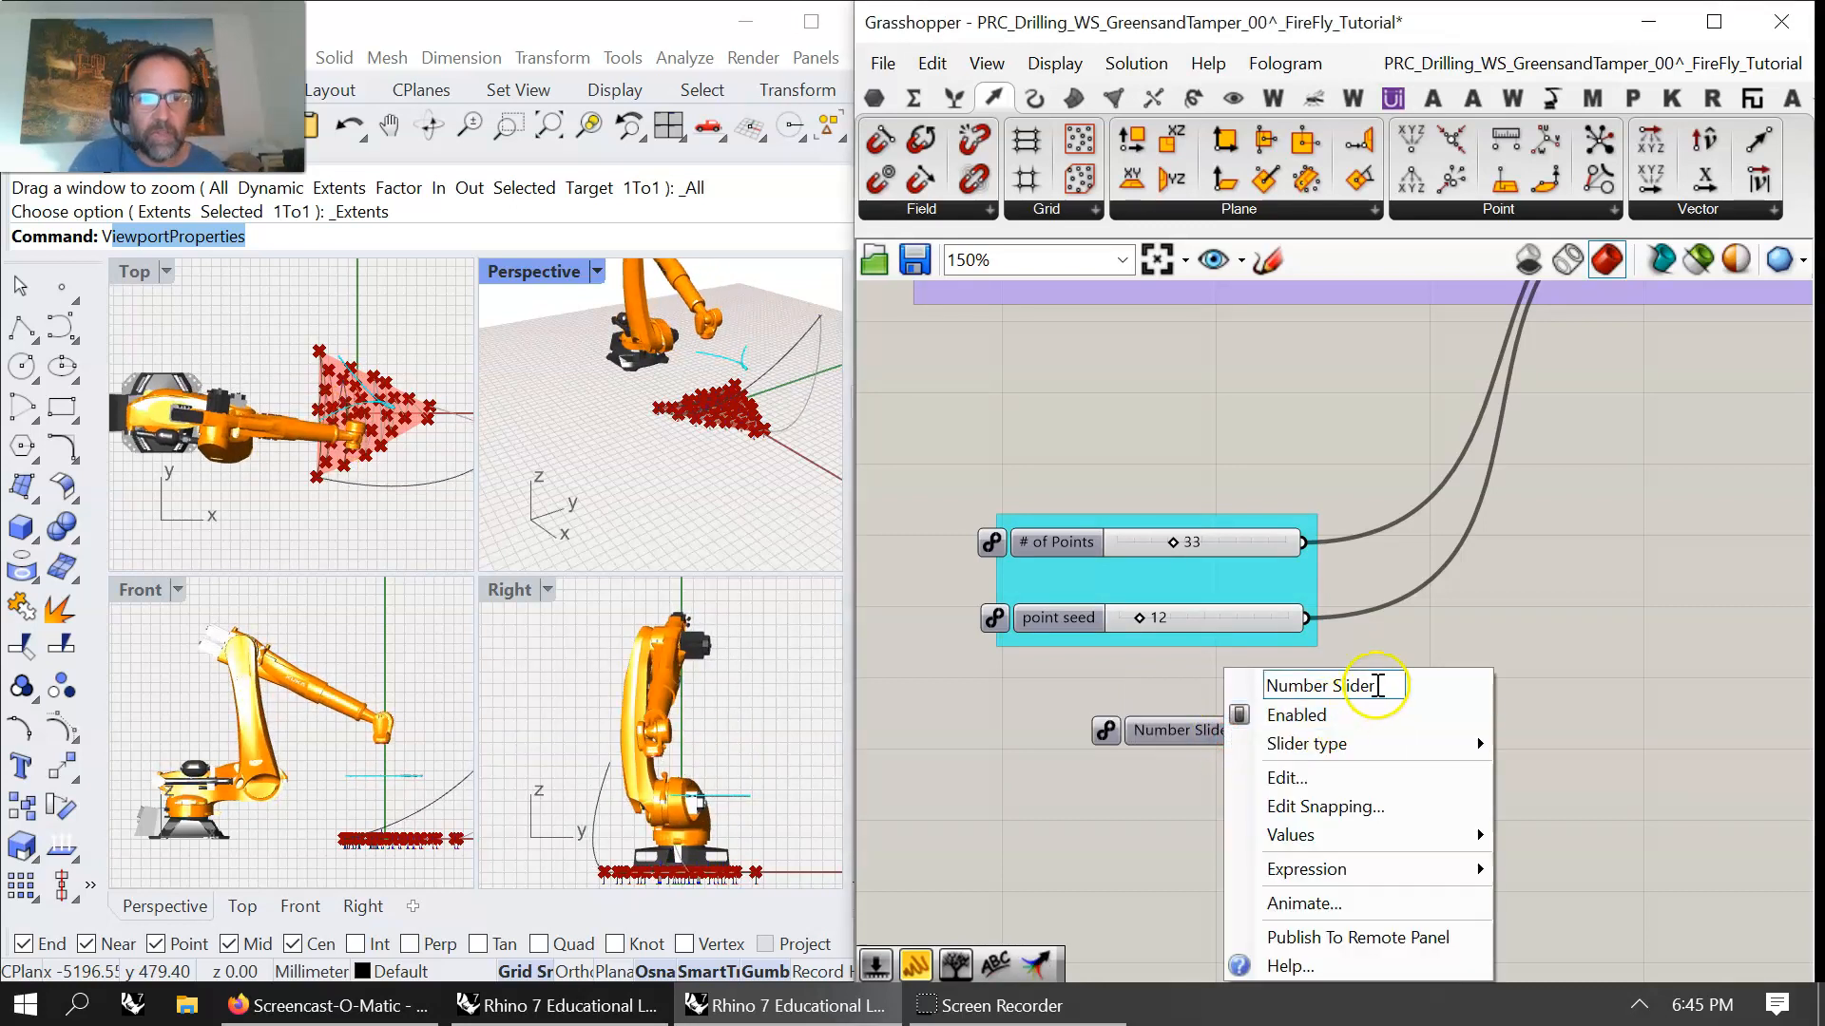
left_click_drag(1380, 686, 1127, 683)
type("Si")
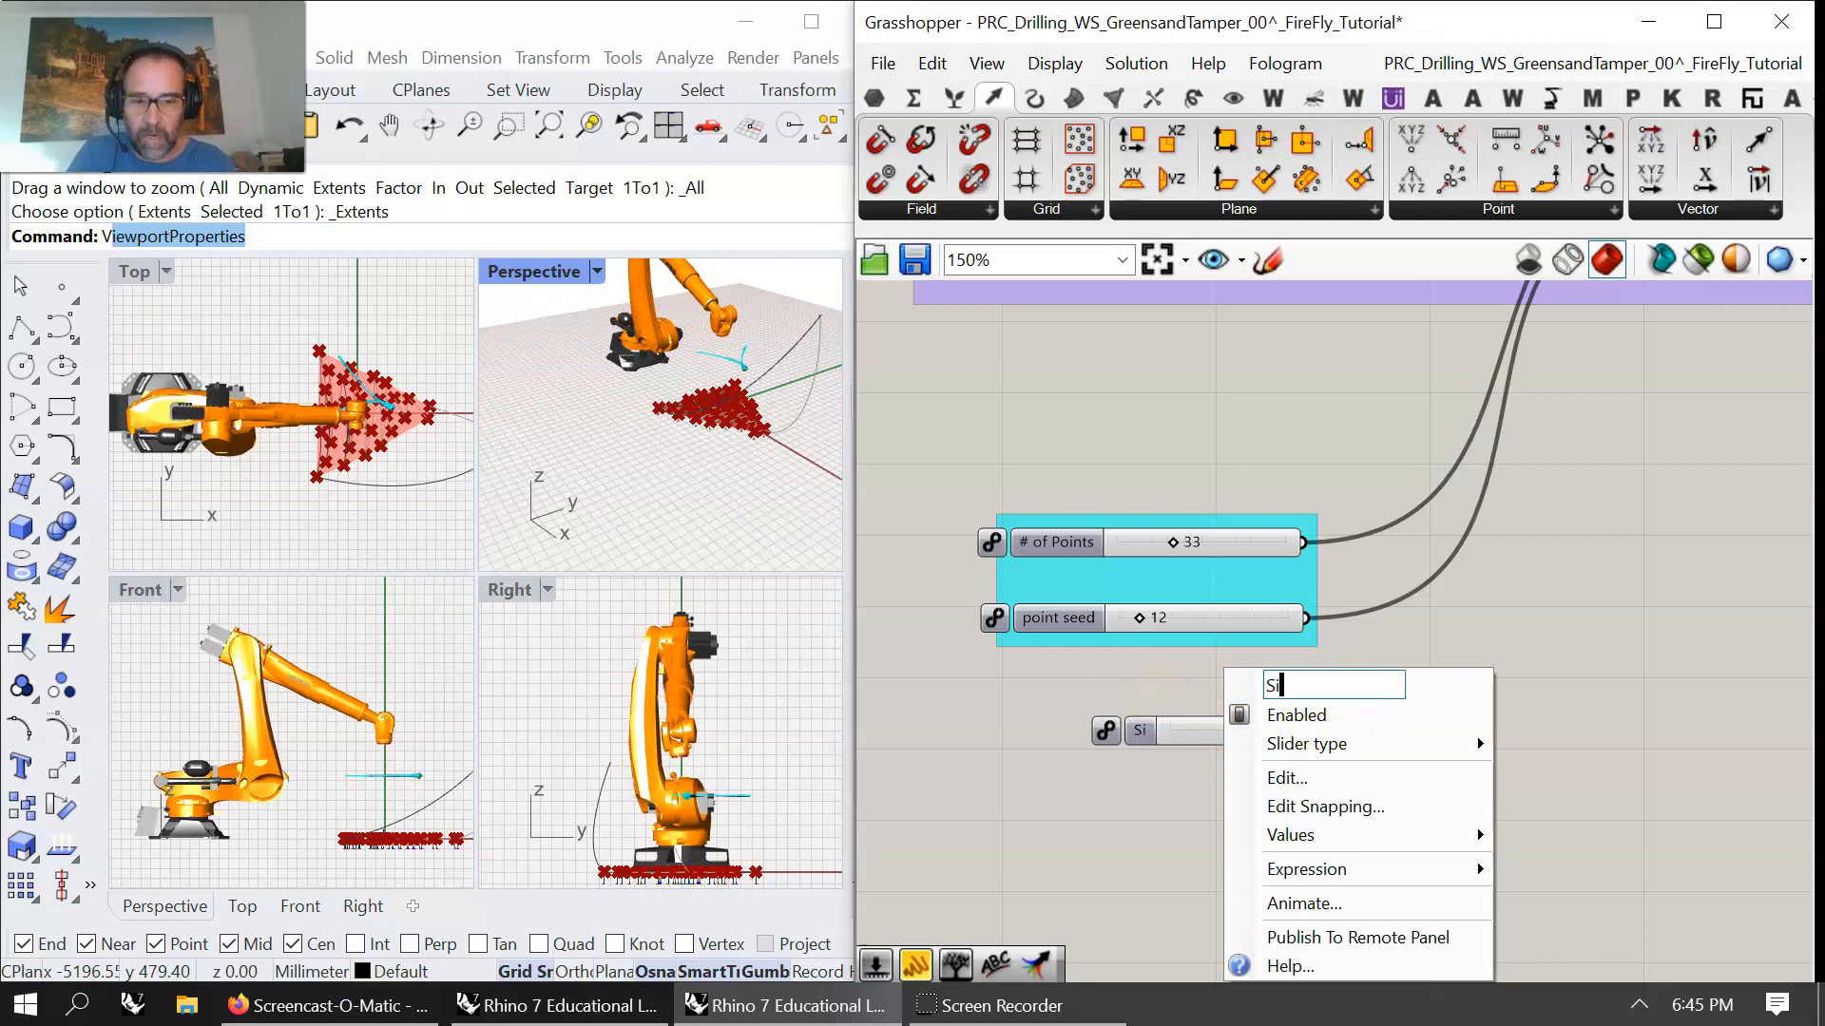
type("ze of Brand")
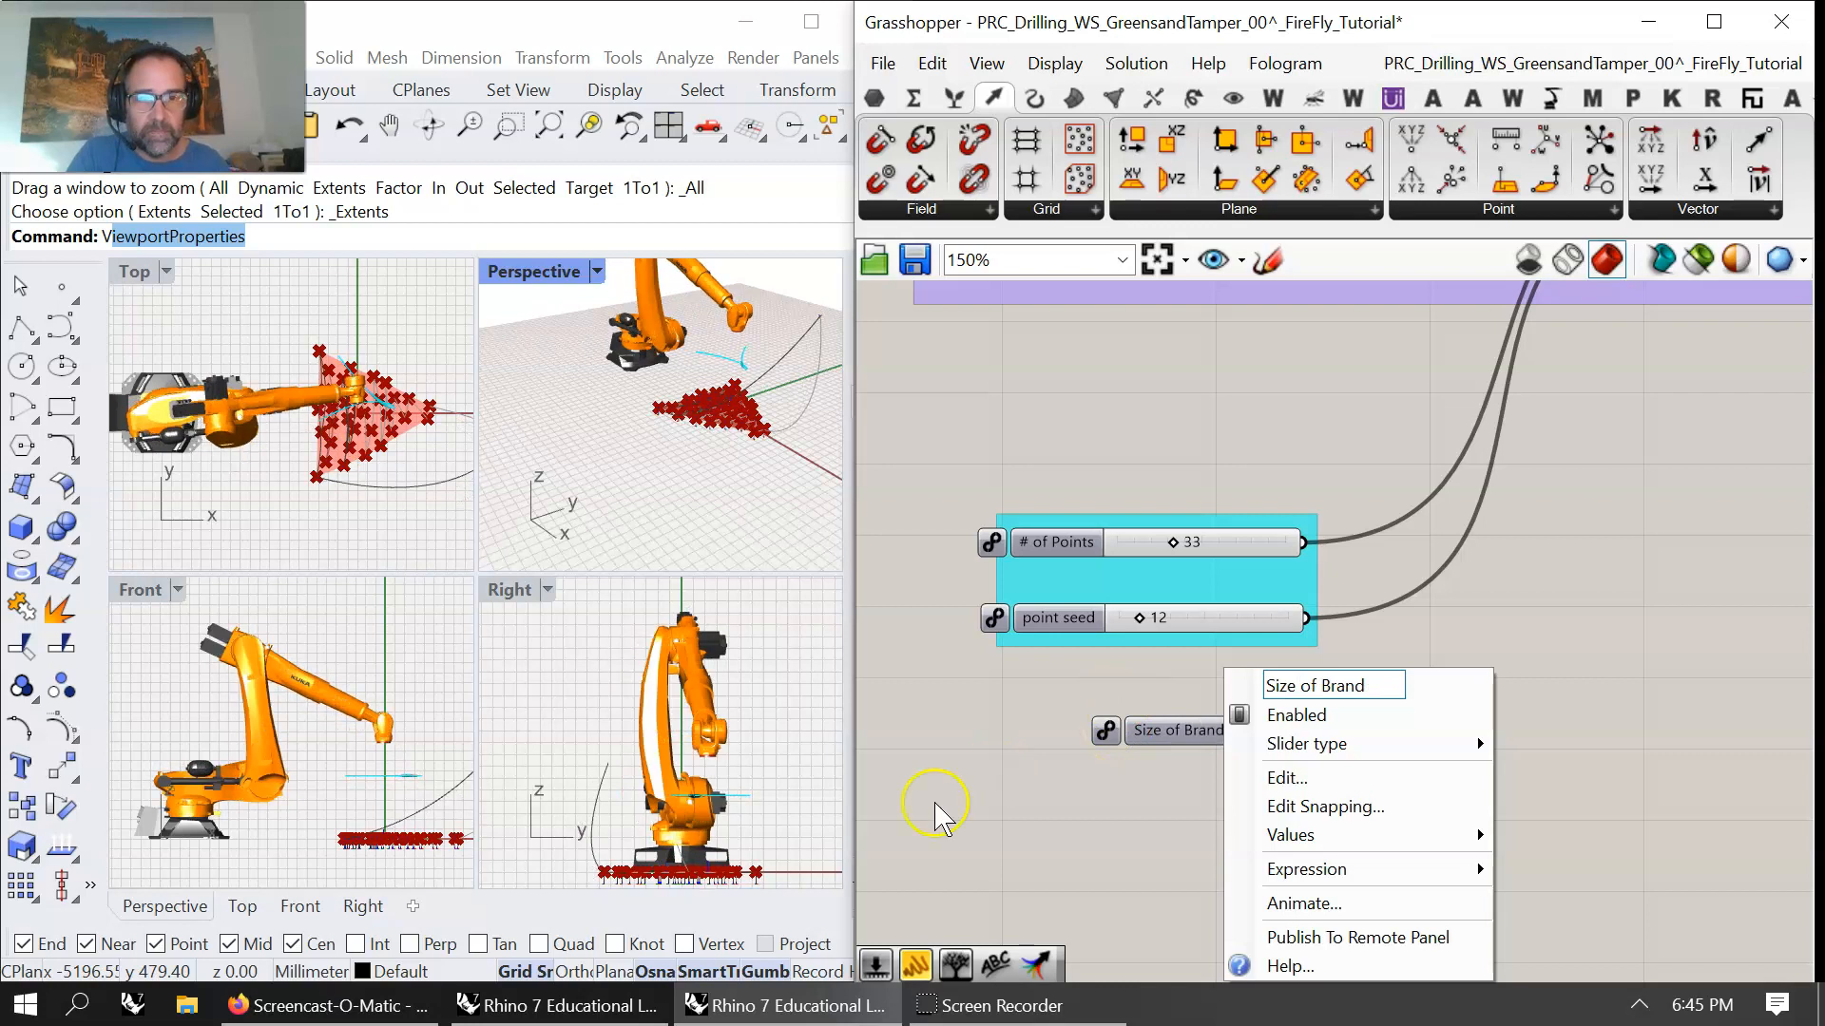
left_click(1084, 825)
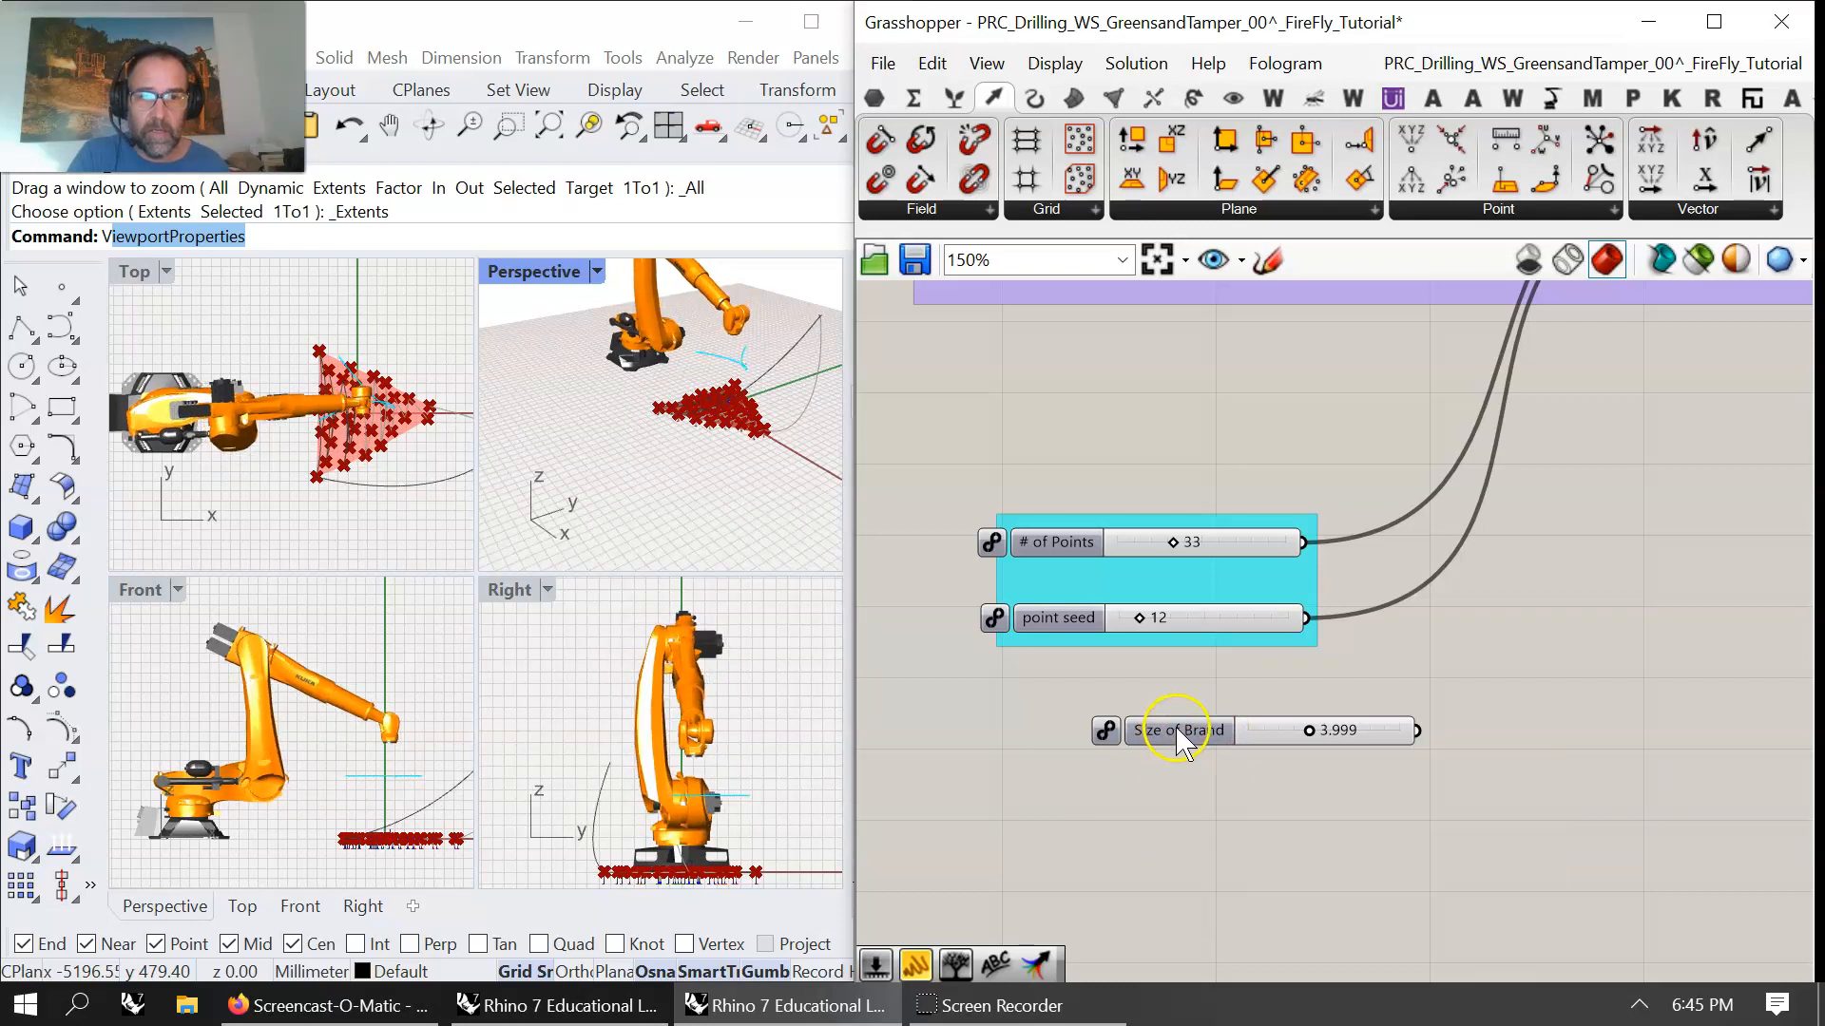
- Add an integer number slider ranging from 3 to 10 below the Size of Brand slider
double_click(1094, 818)
type("3")
key("BackSpace")
left_click(1098, 813)
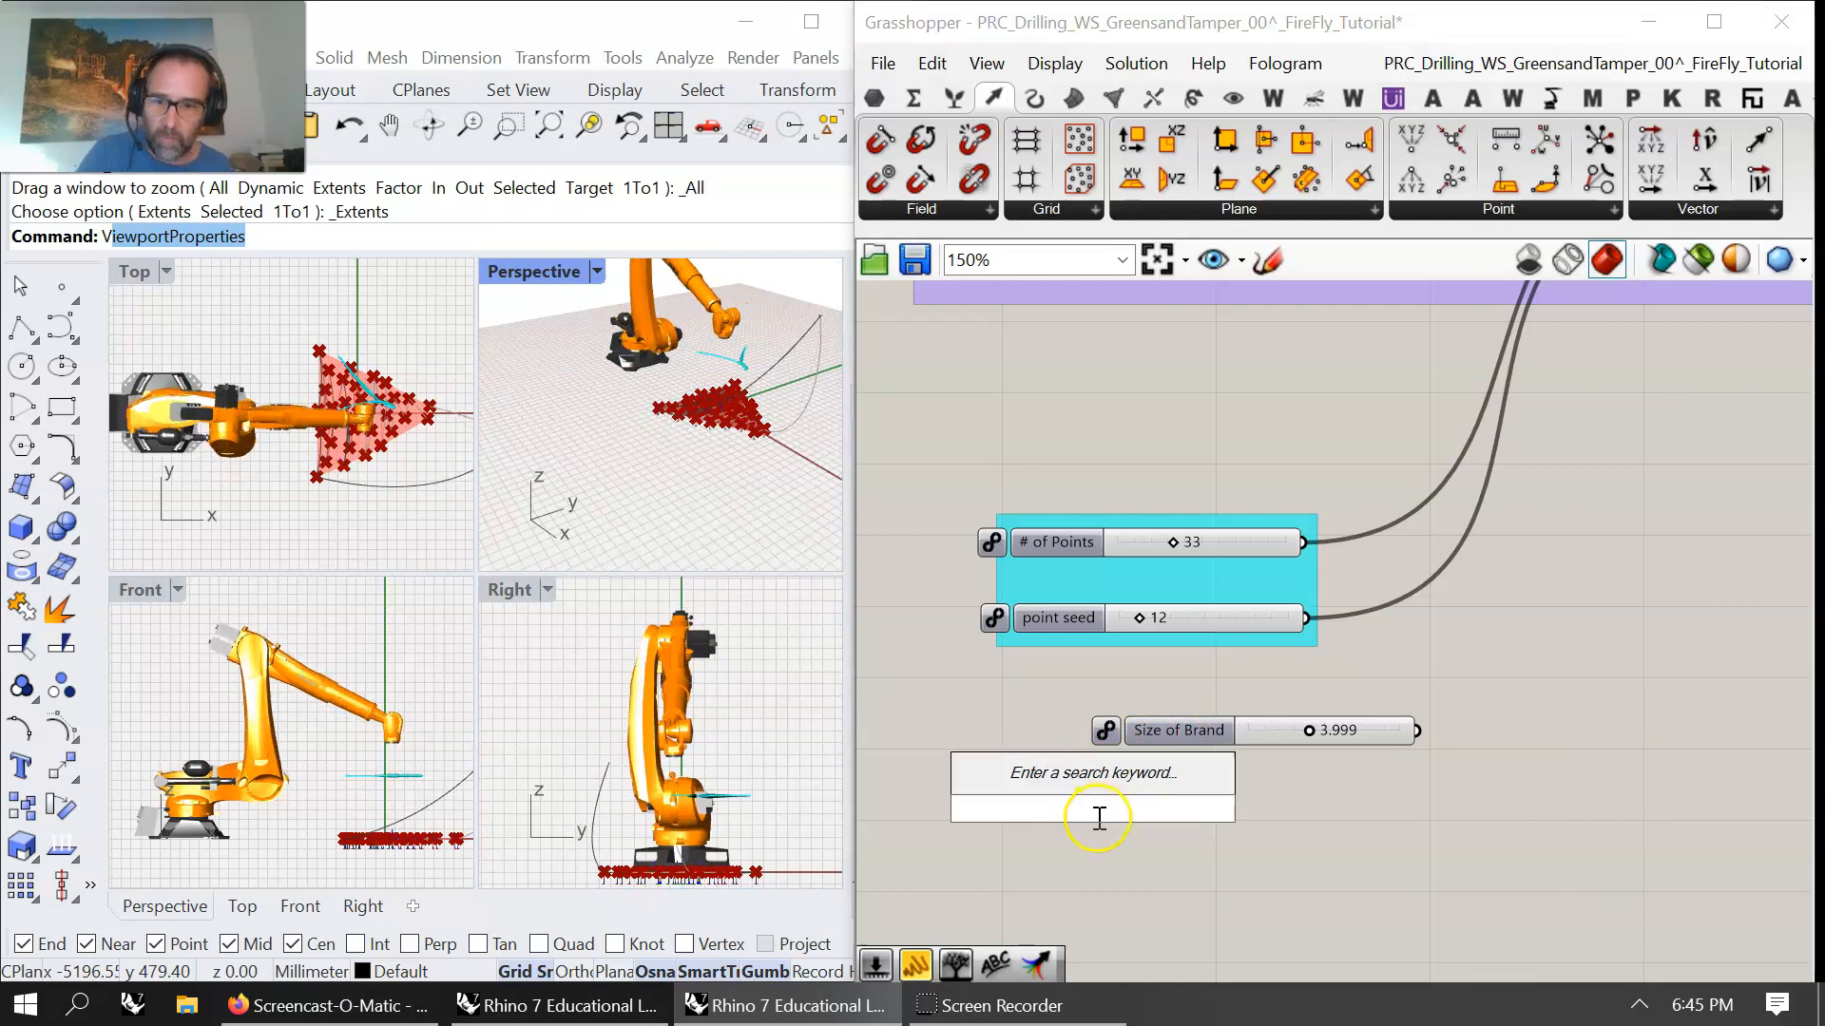
type("3..1")
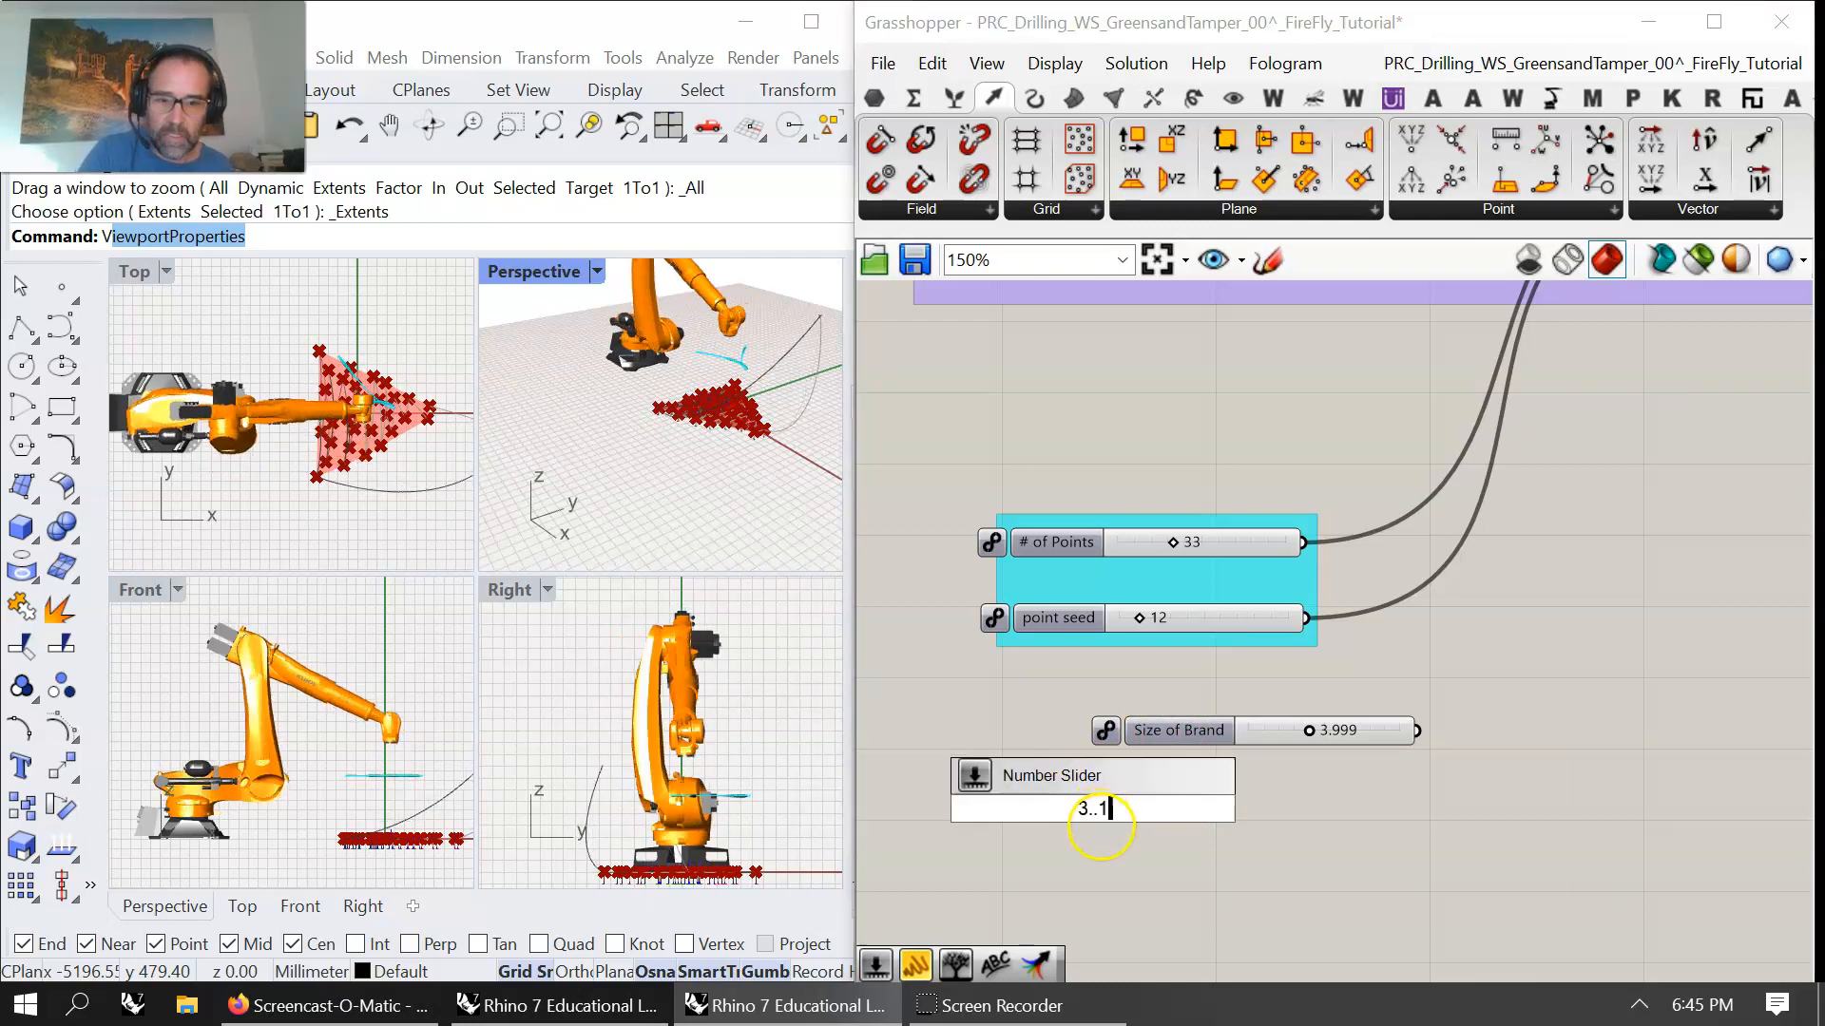
type("0")
key("Return")
- Rename the new 3-to-10 slider as "# side of Tamper", set it to 4 and place it just under Size of Brand
right_click(1005, 812)
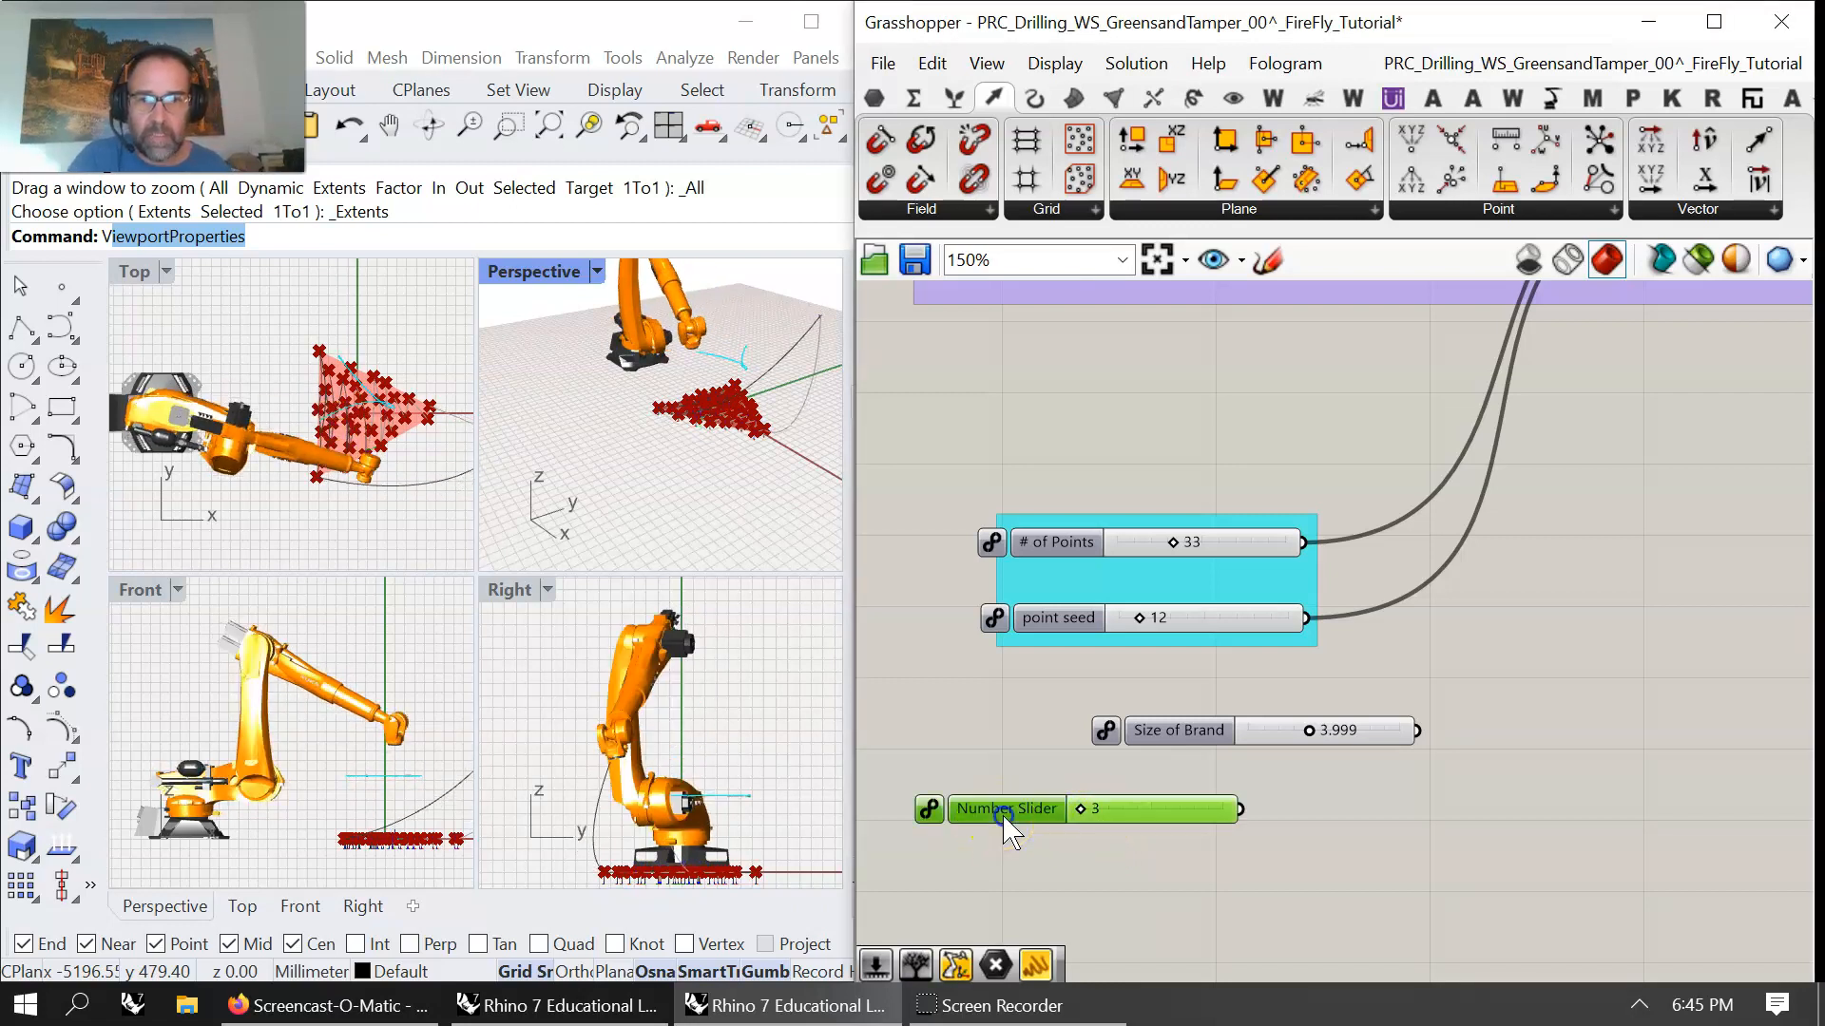
left_click_drag(1162, 689, 936, 704)
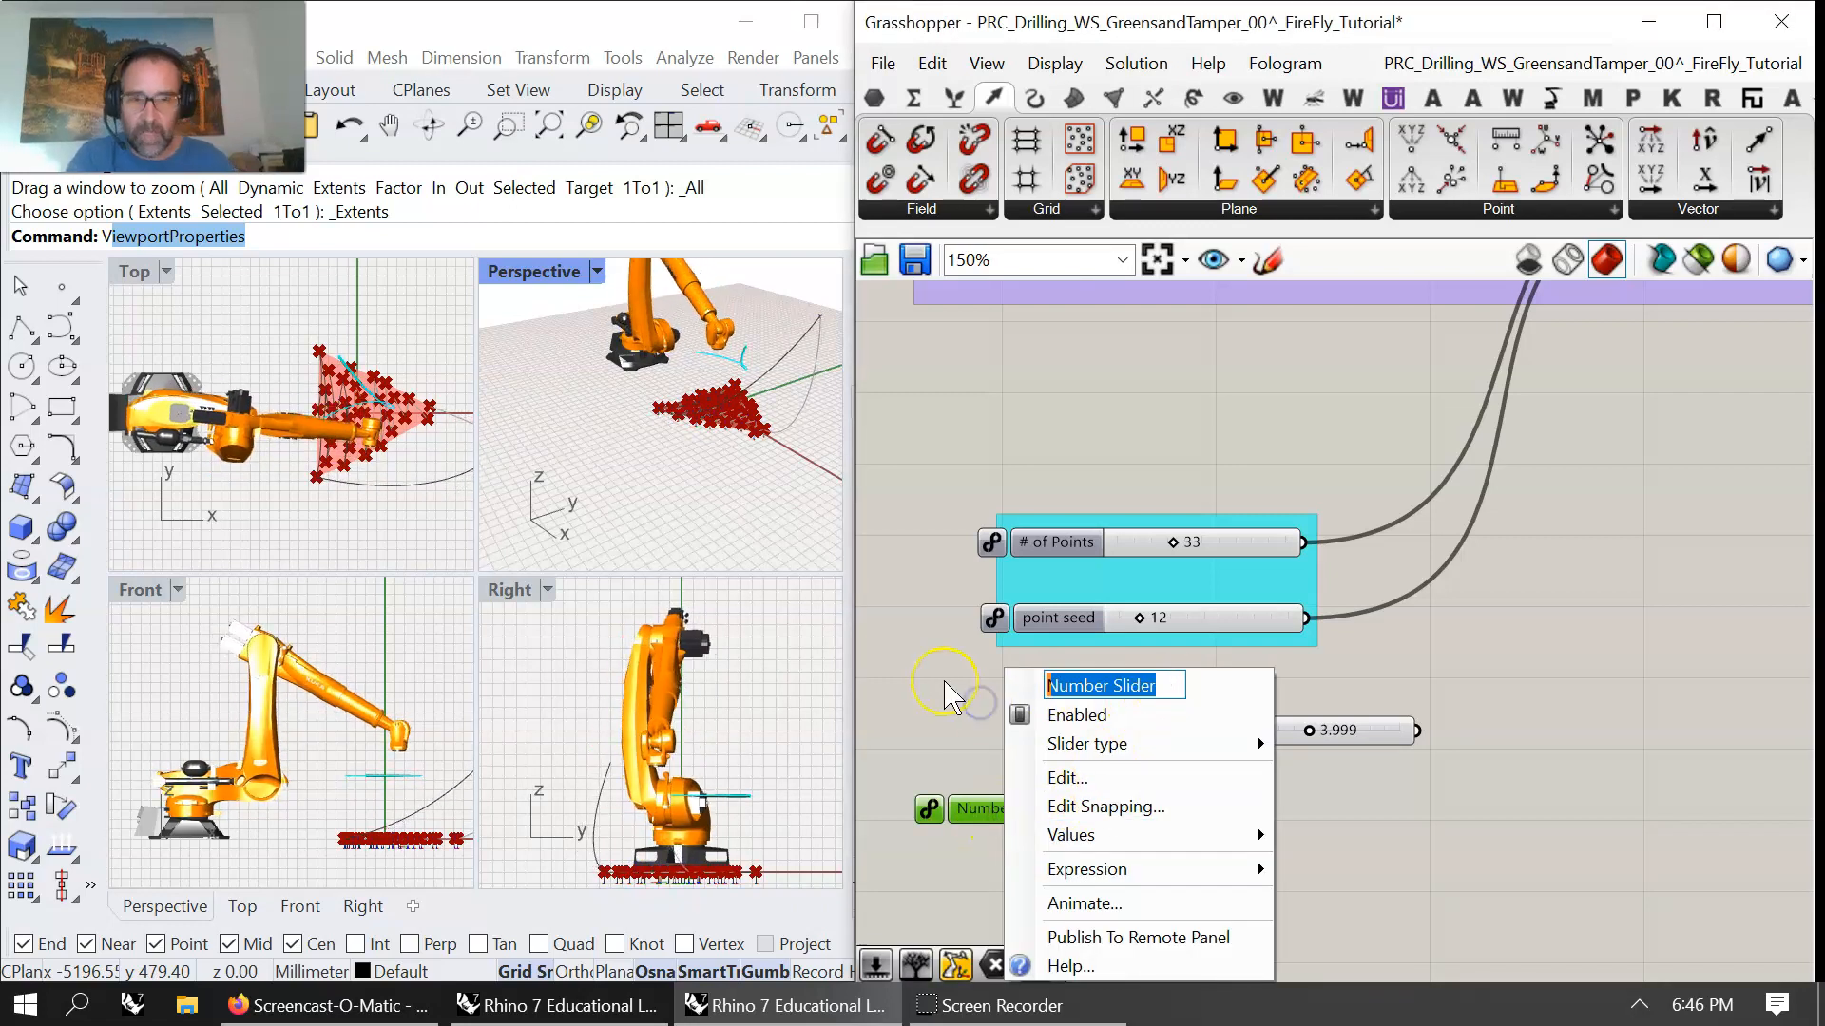
type("# side of")
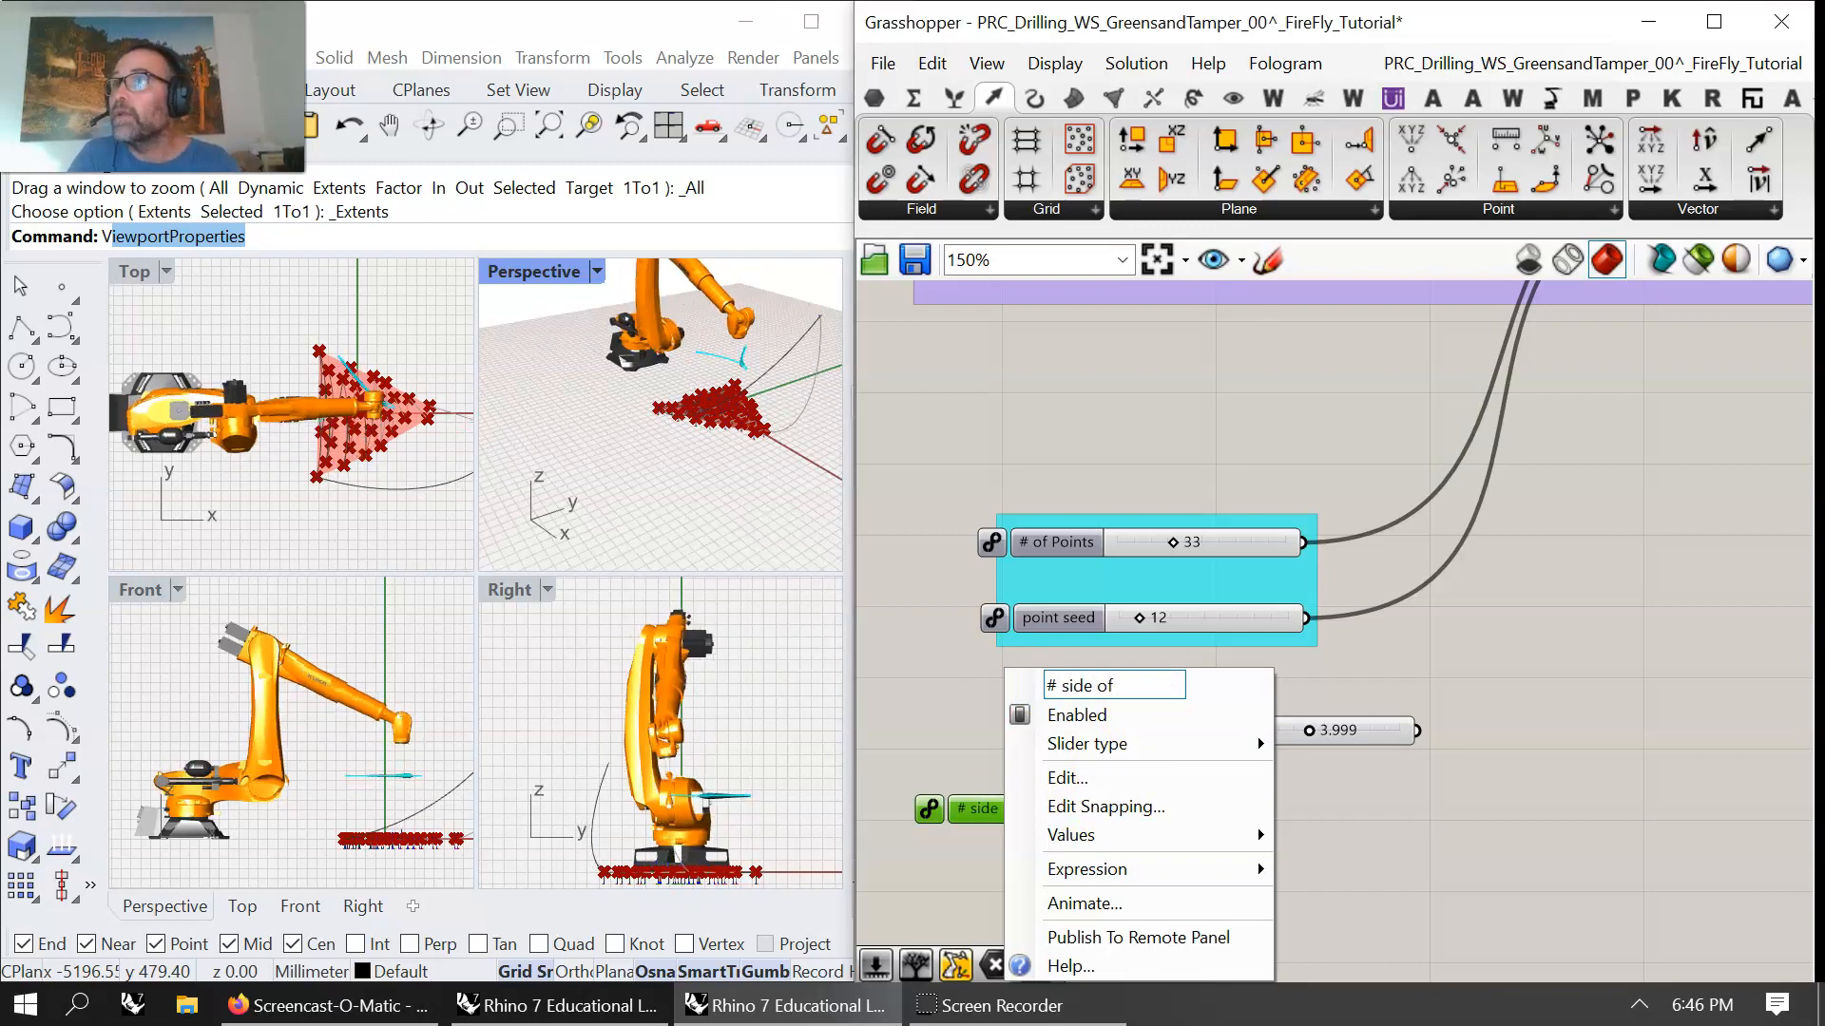
type(" Tamper")
left_click(948, 697)
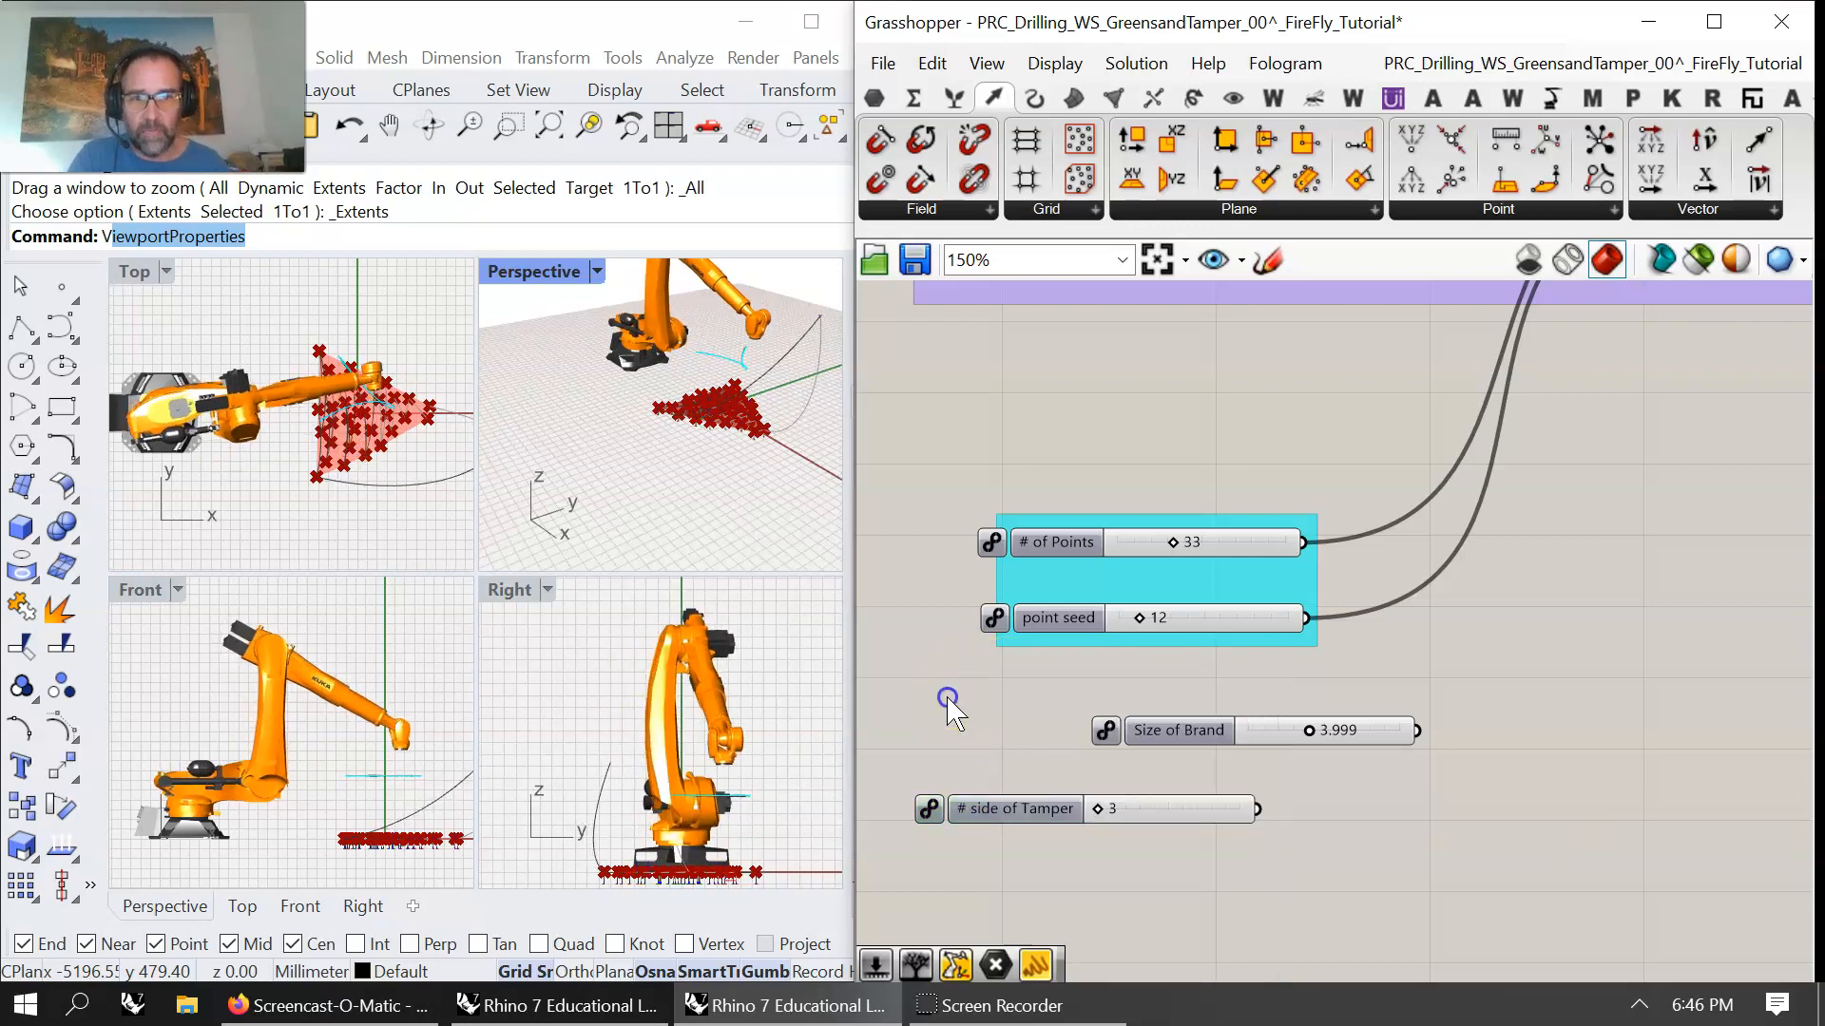
left_click_drag(1119, 815, 1160, 798)
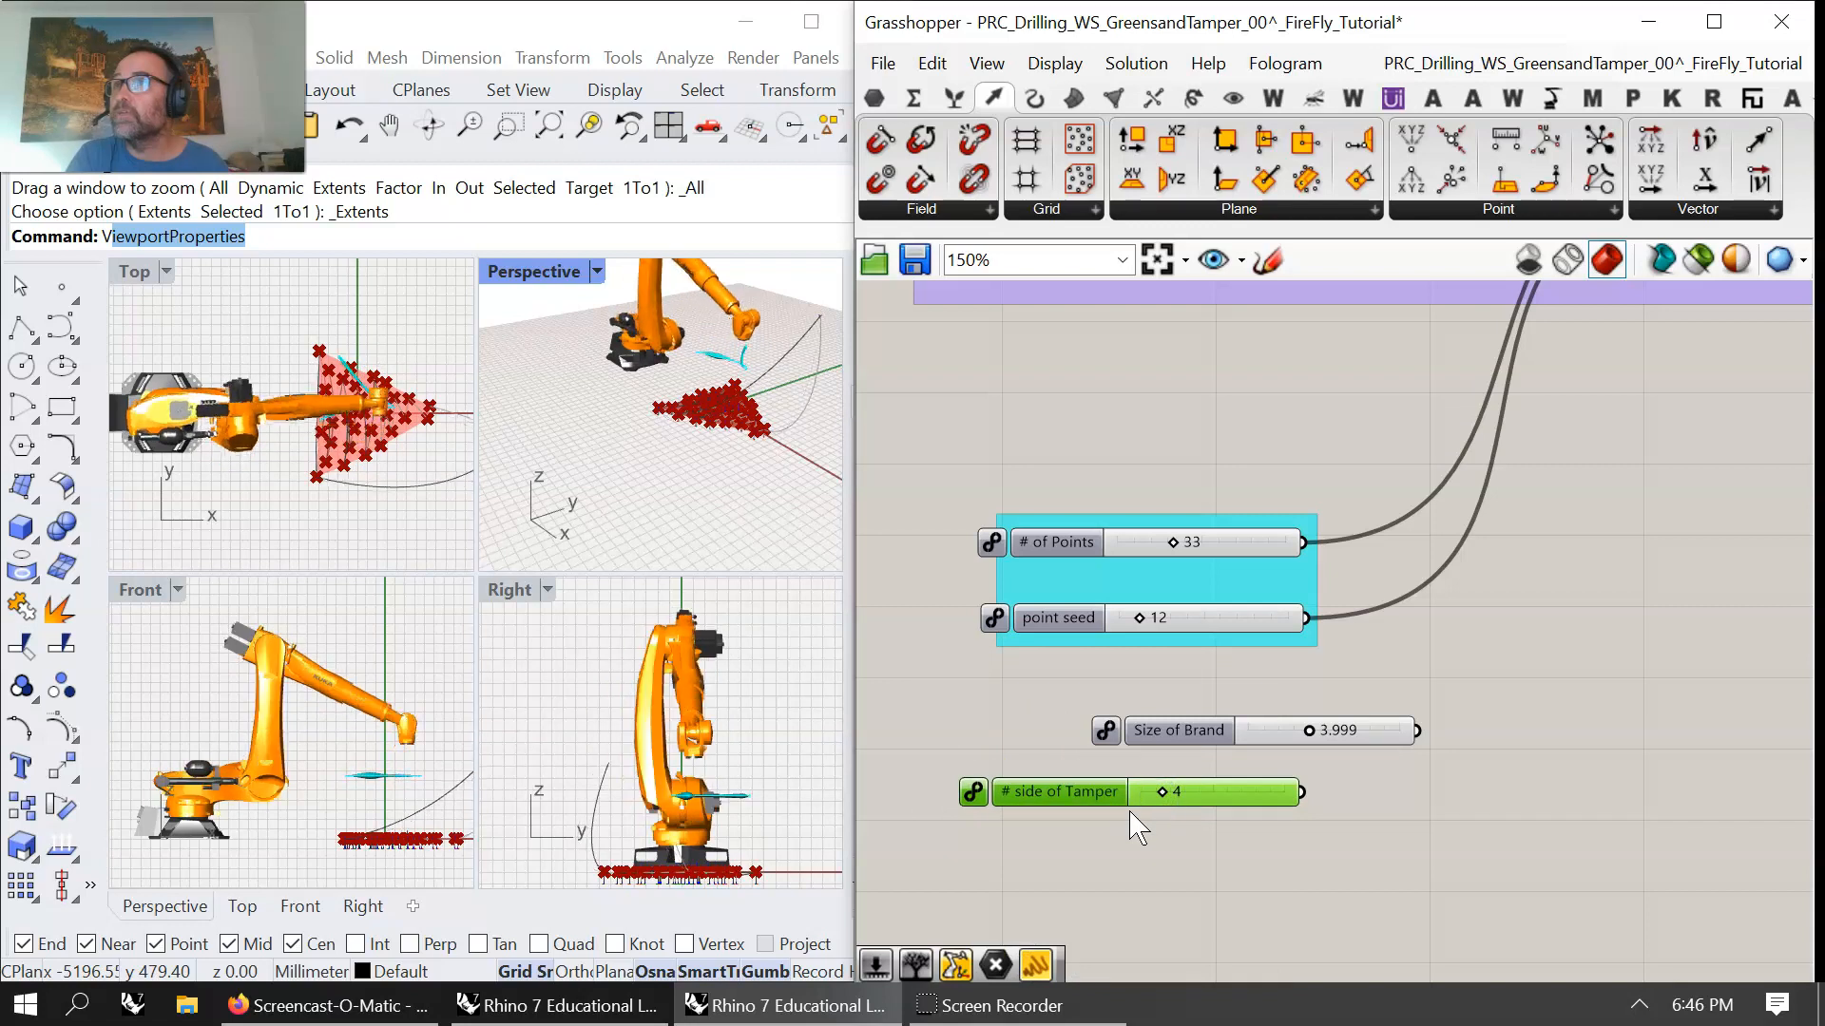
- Add a number slider with the value 6 directly under # side of Tamper and rename it "Base Shape"
double_click(1122, 879)
type("6")
key("Return")
left_click_drag(1146, 875, 1159, 853)
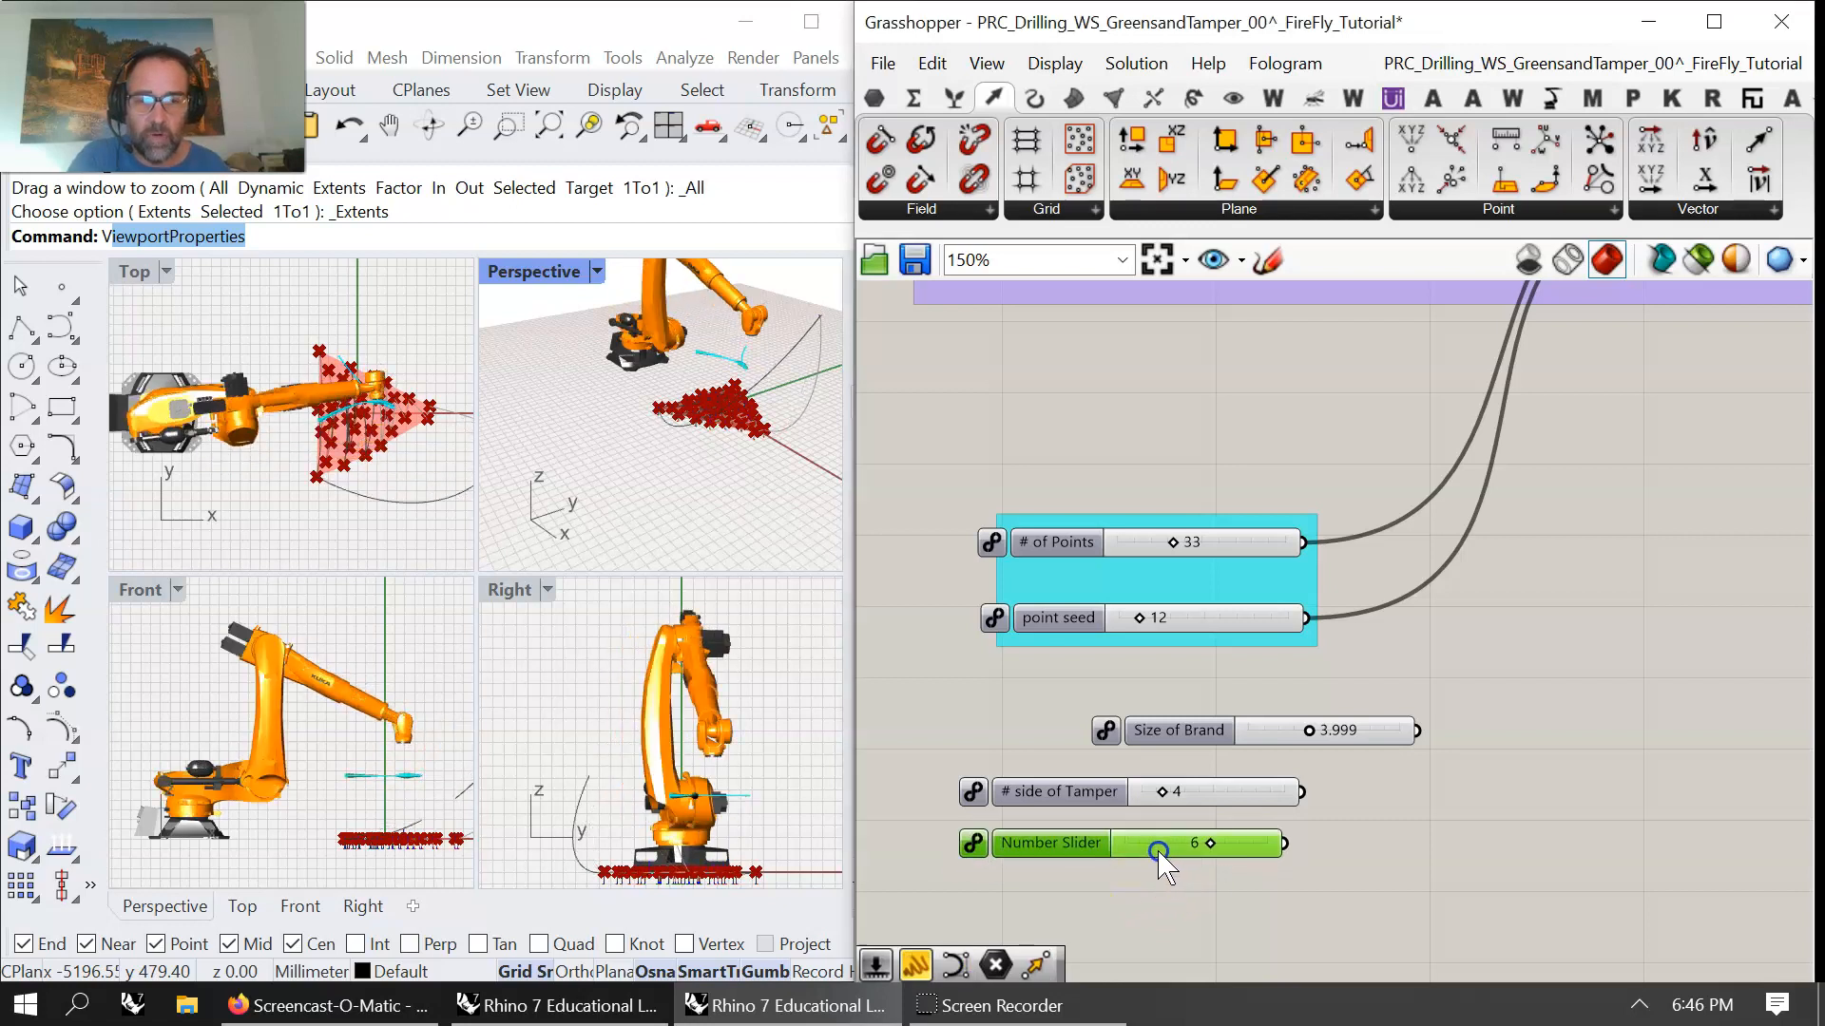
right_click(1062, 846)
left_click(1212, 676)
left_click_drag(1212, 677, 882, 694)
type("Base Shape")
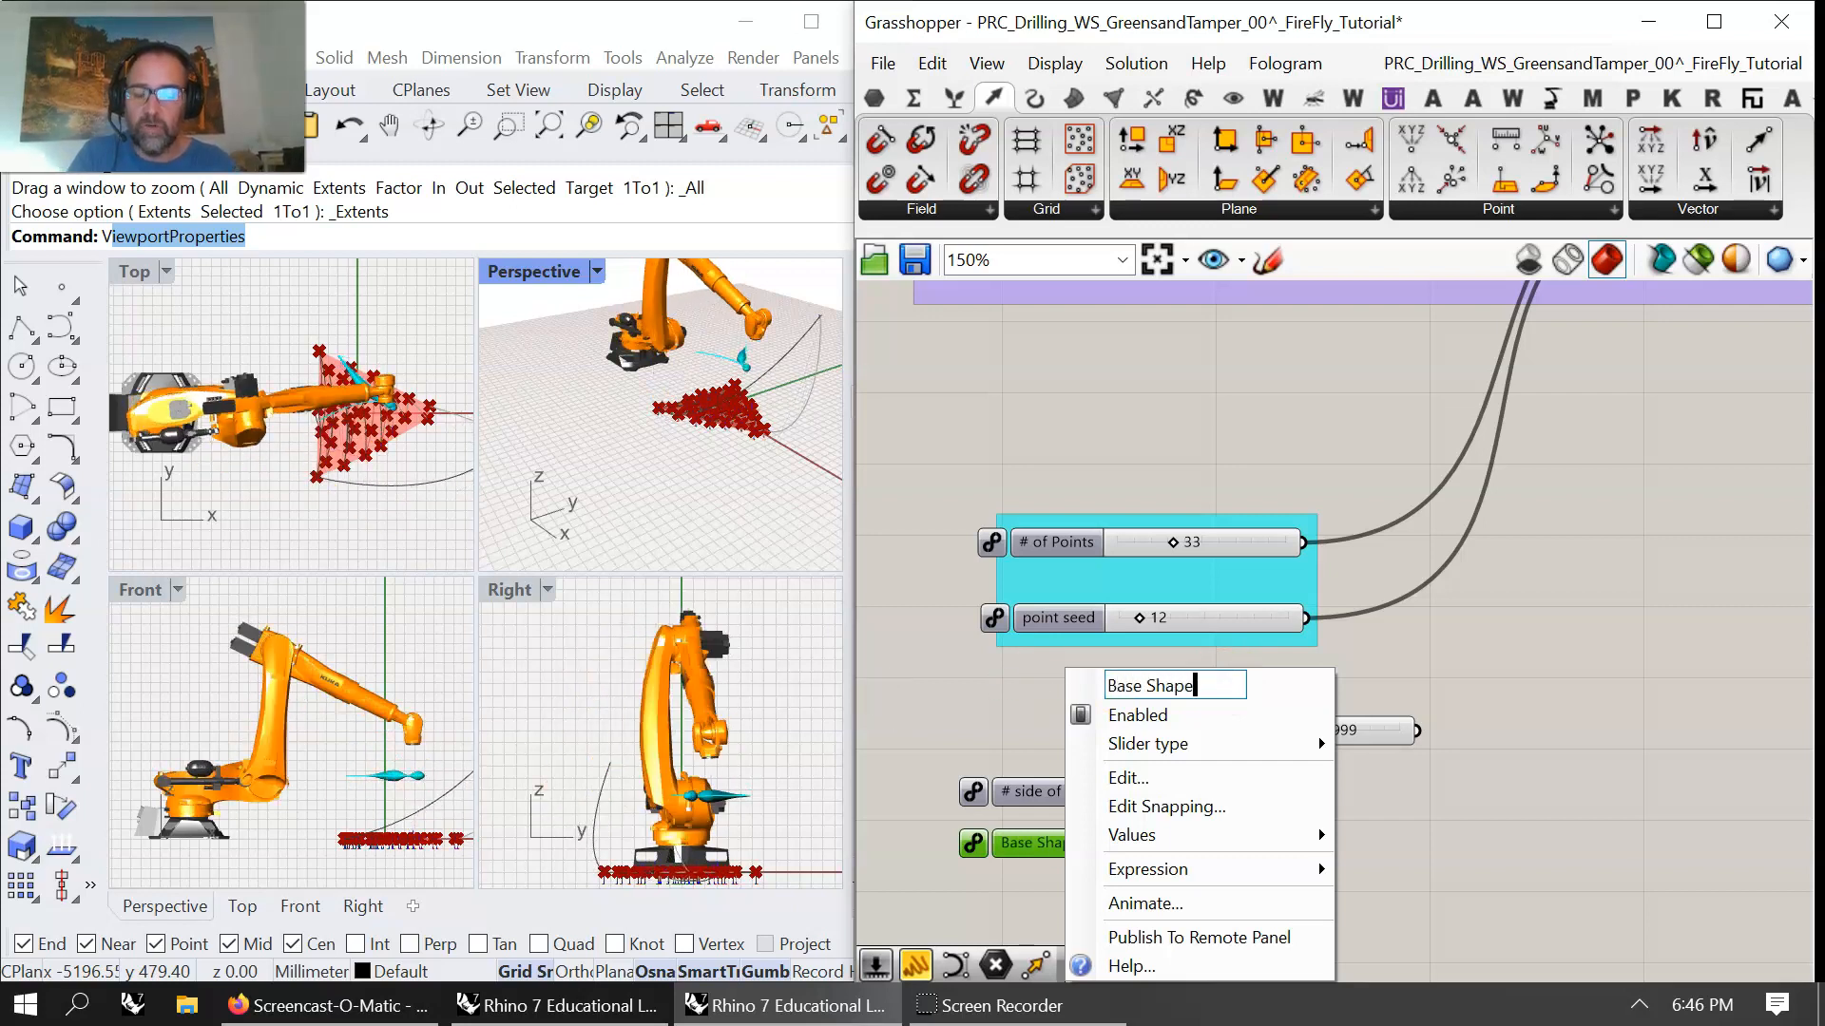
left_click(953, 706)
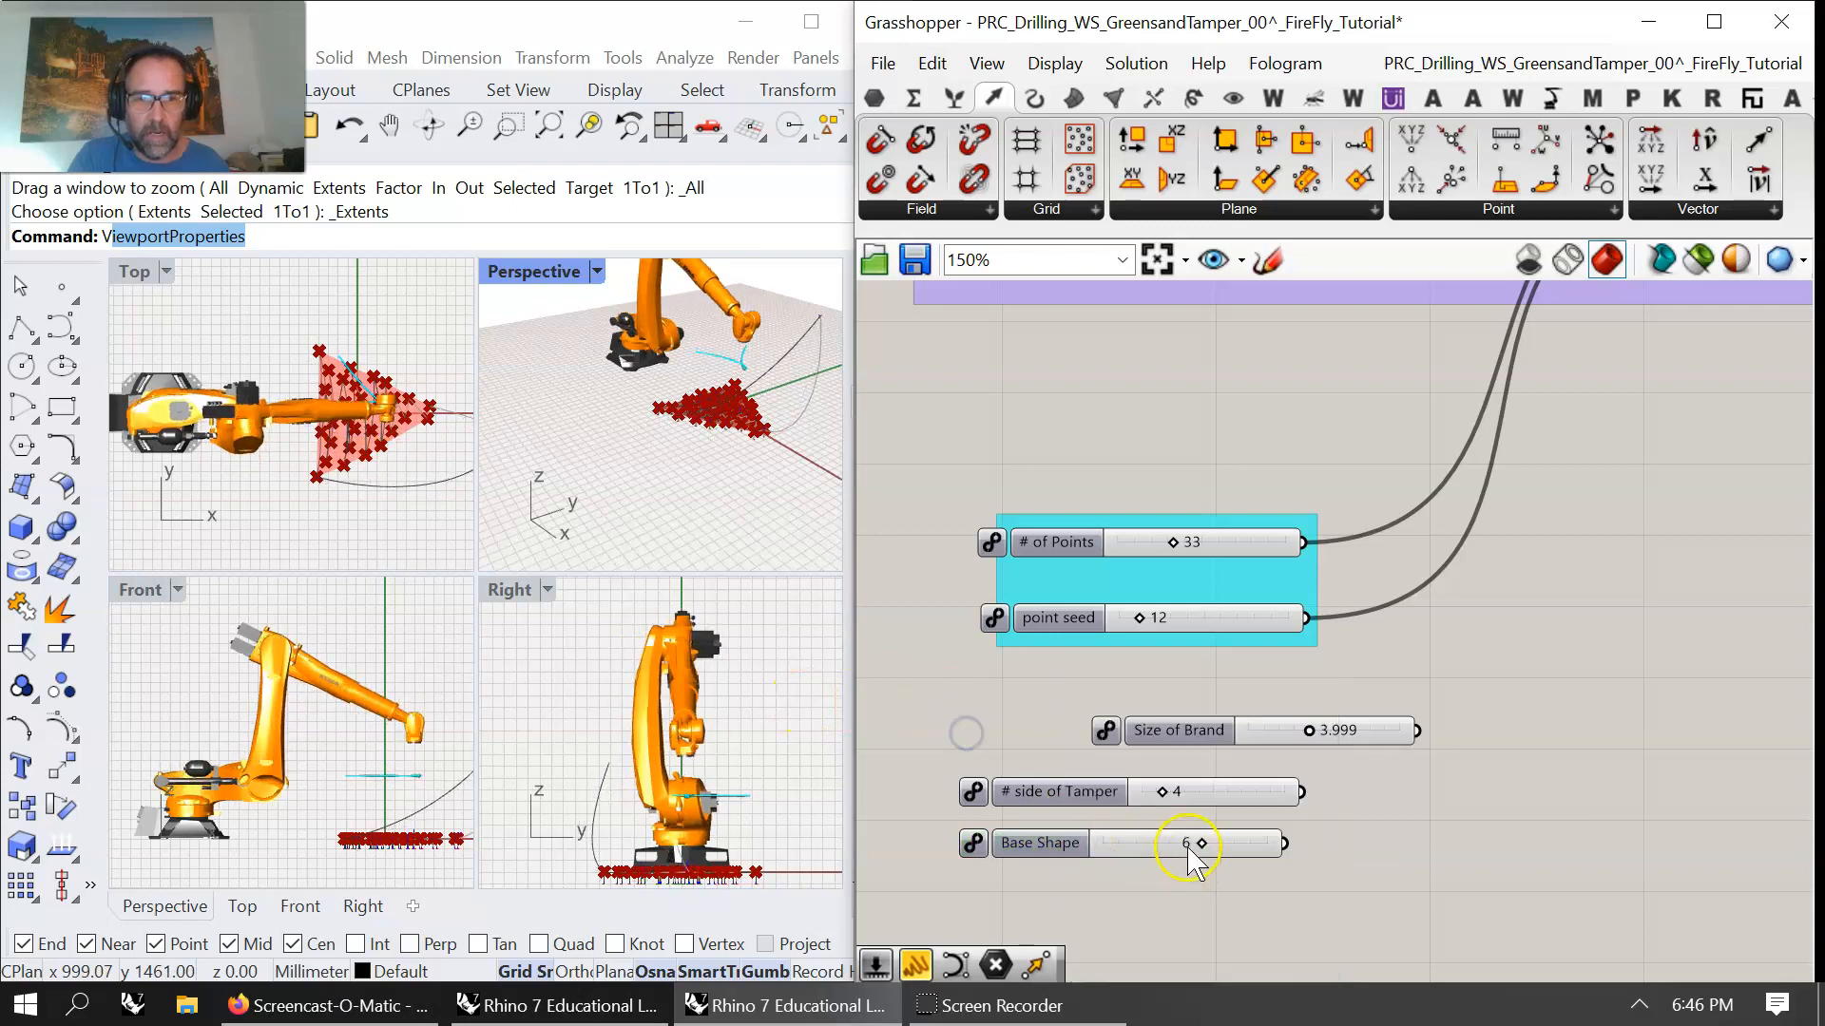
- Set the Base Shape slider's minimum to 3
right_click(1239, 857)
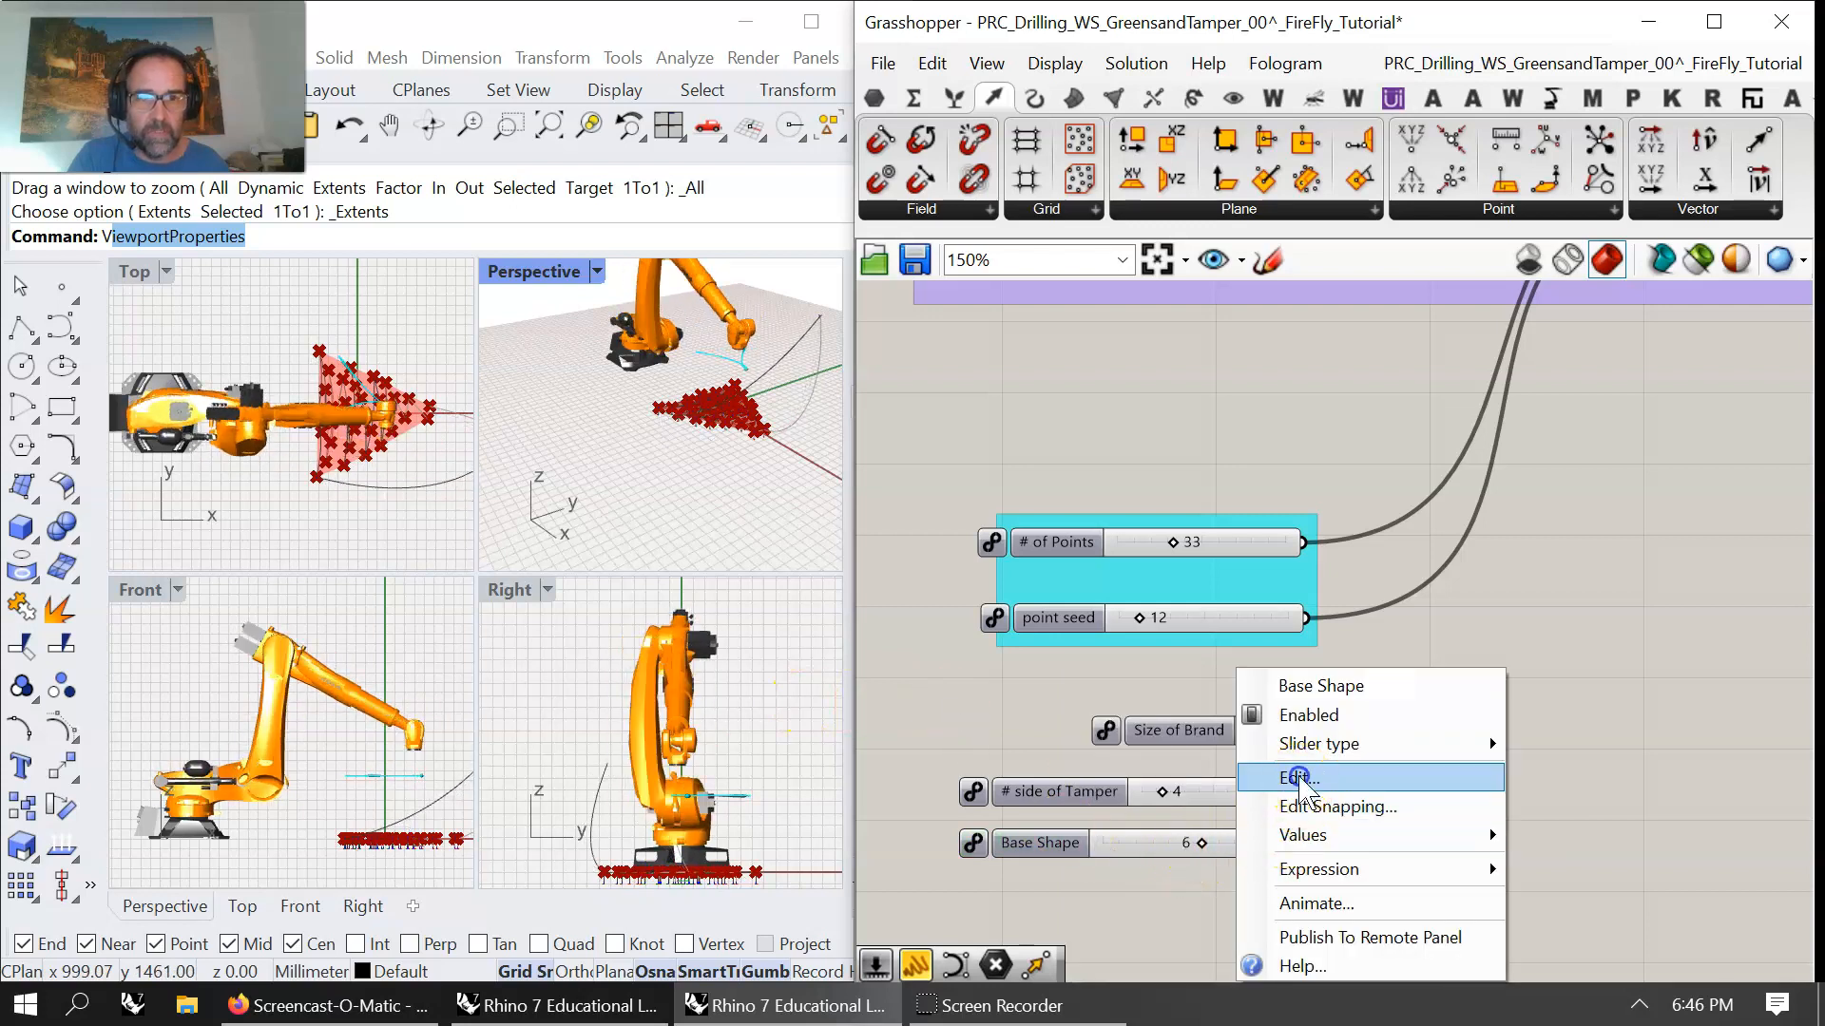
left_click(1297, 774)
left_click_drag(1489, 709, 1479, 640)
left_click(1330, 942)
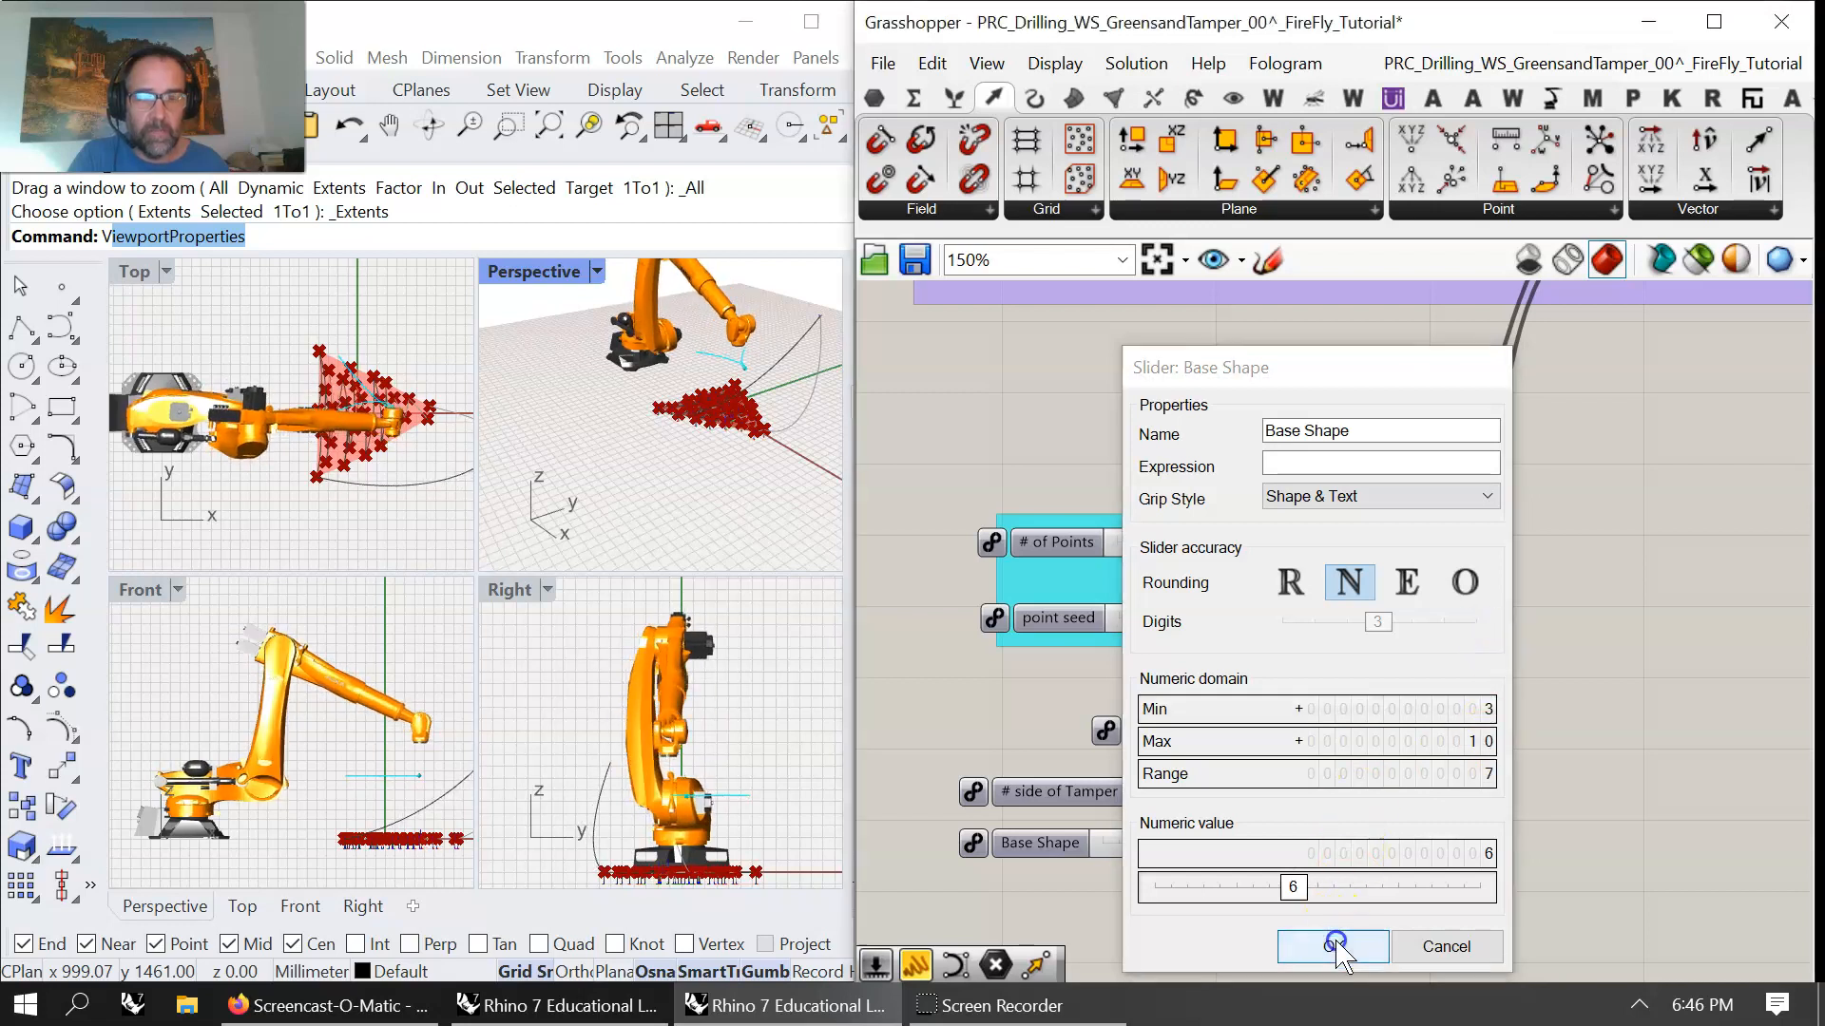
- Regroup # of Points, point seed, Size of Brand, # side of Tamper and Base Shape into one cyan group
left_click_drag(1255, 903, 1117, 581)
right_click(1116, 582)
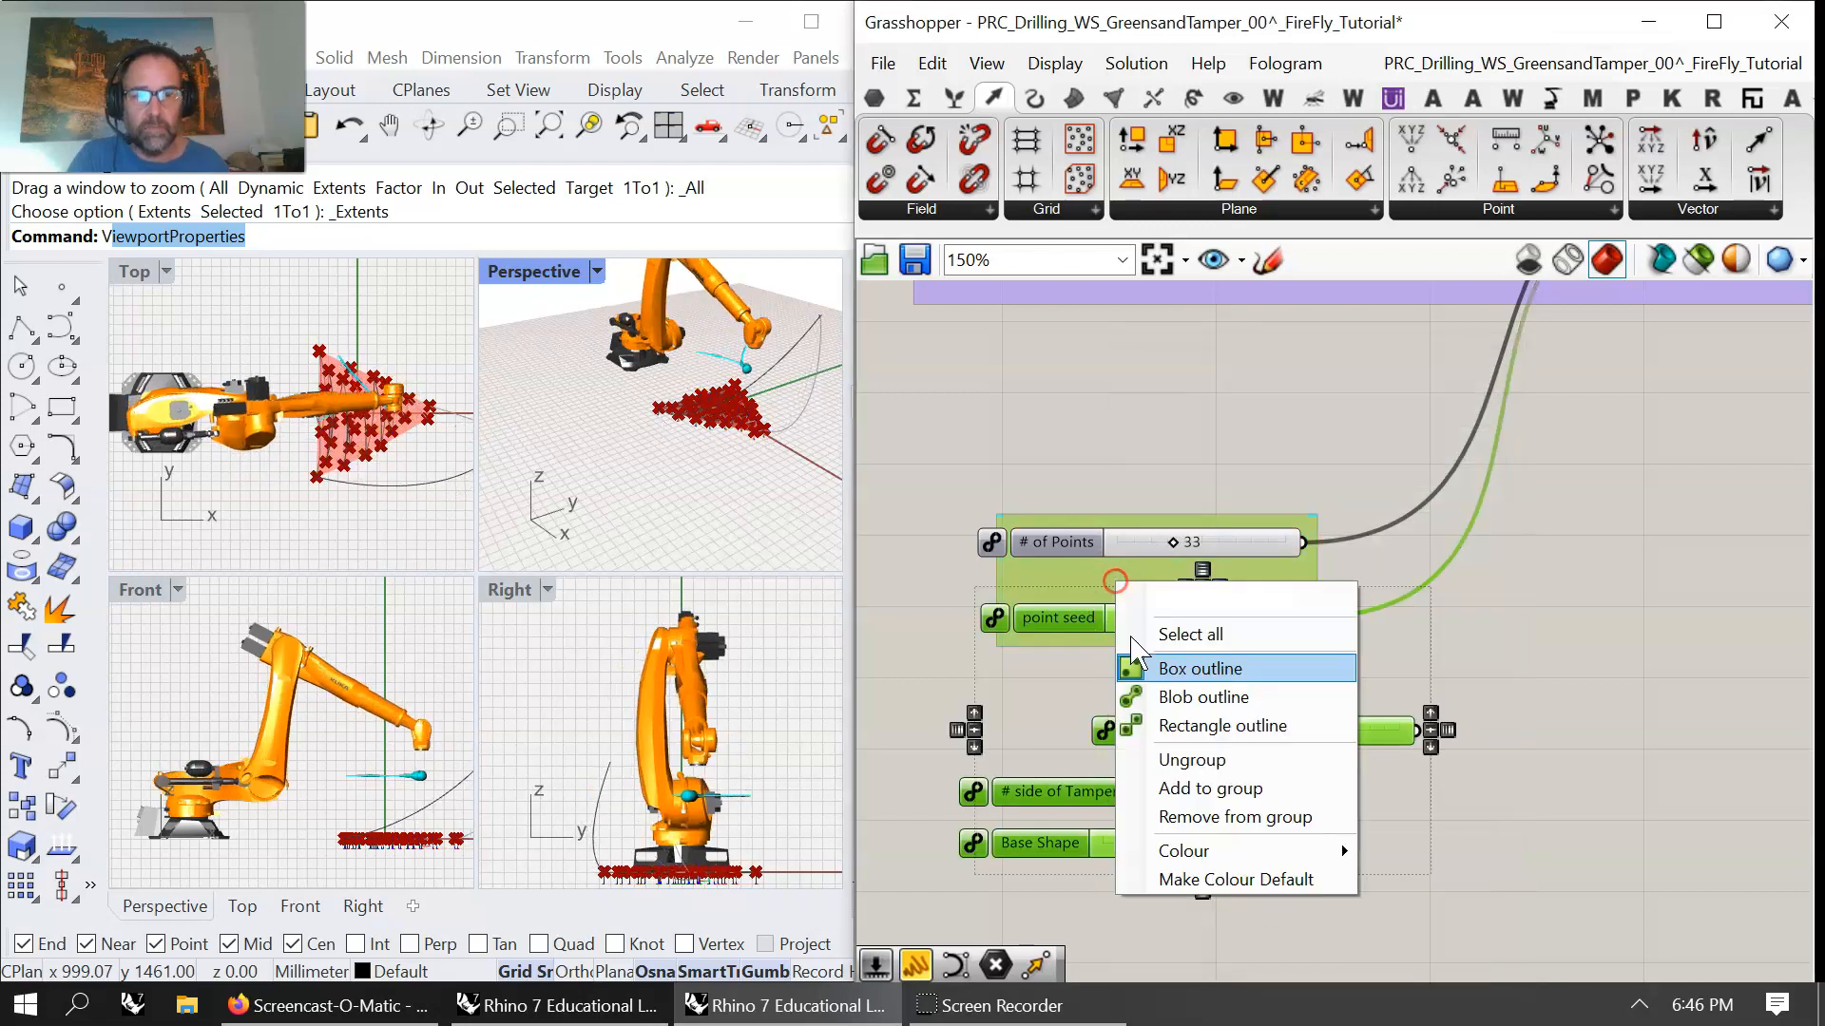
left_click(1181, 760)
left_click_drag(1235, 919, 1117, 508)
left_click(1698, 728)
right_click_drag(1697, 737, 1446, 595)
scroll(1426, 611, "down", 3)
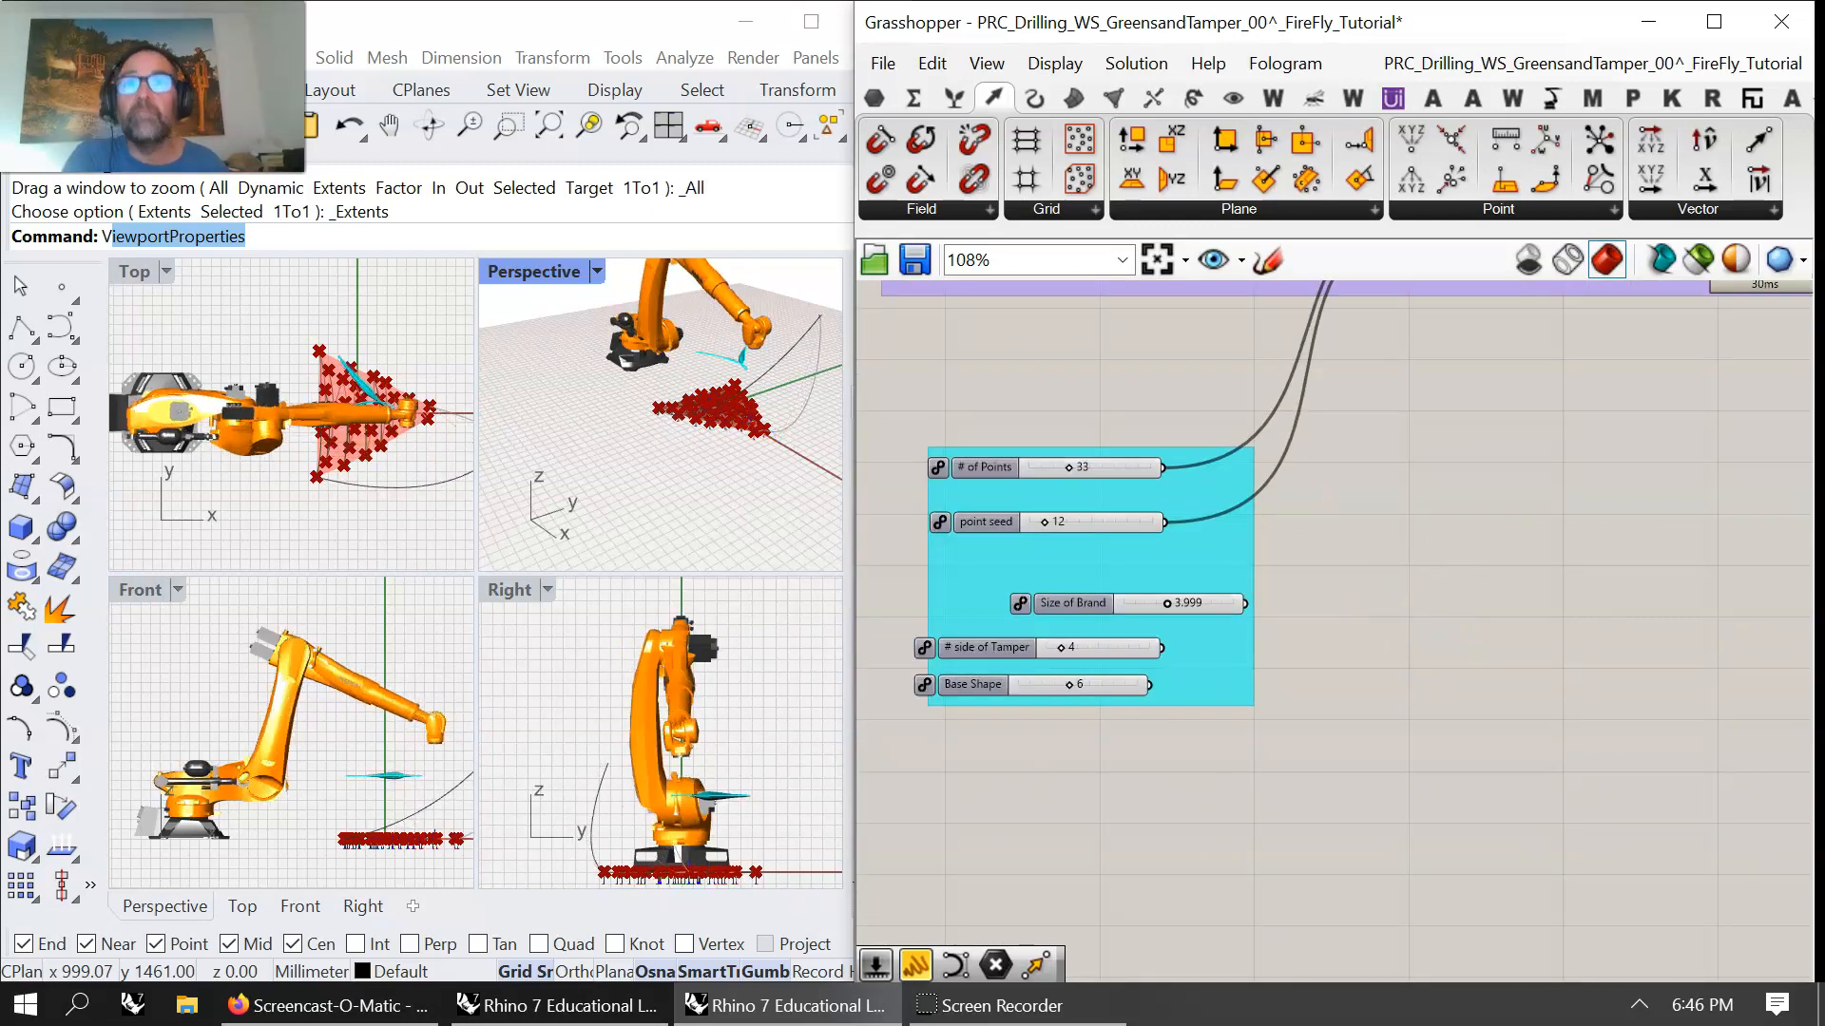
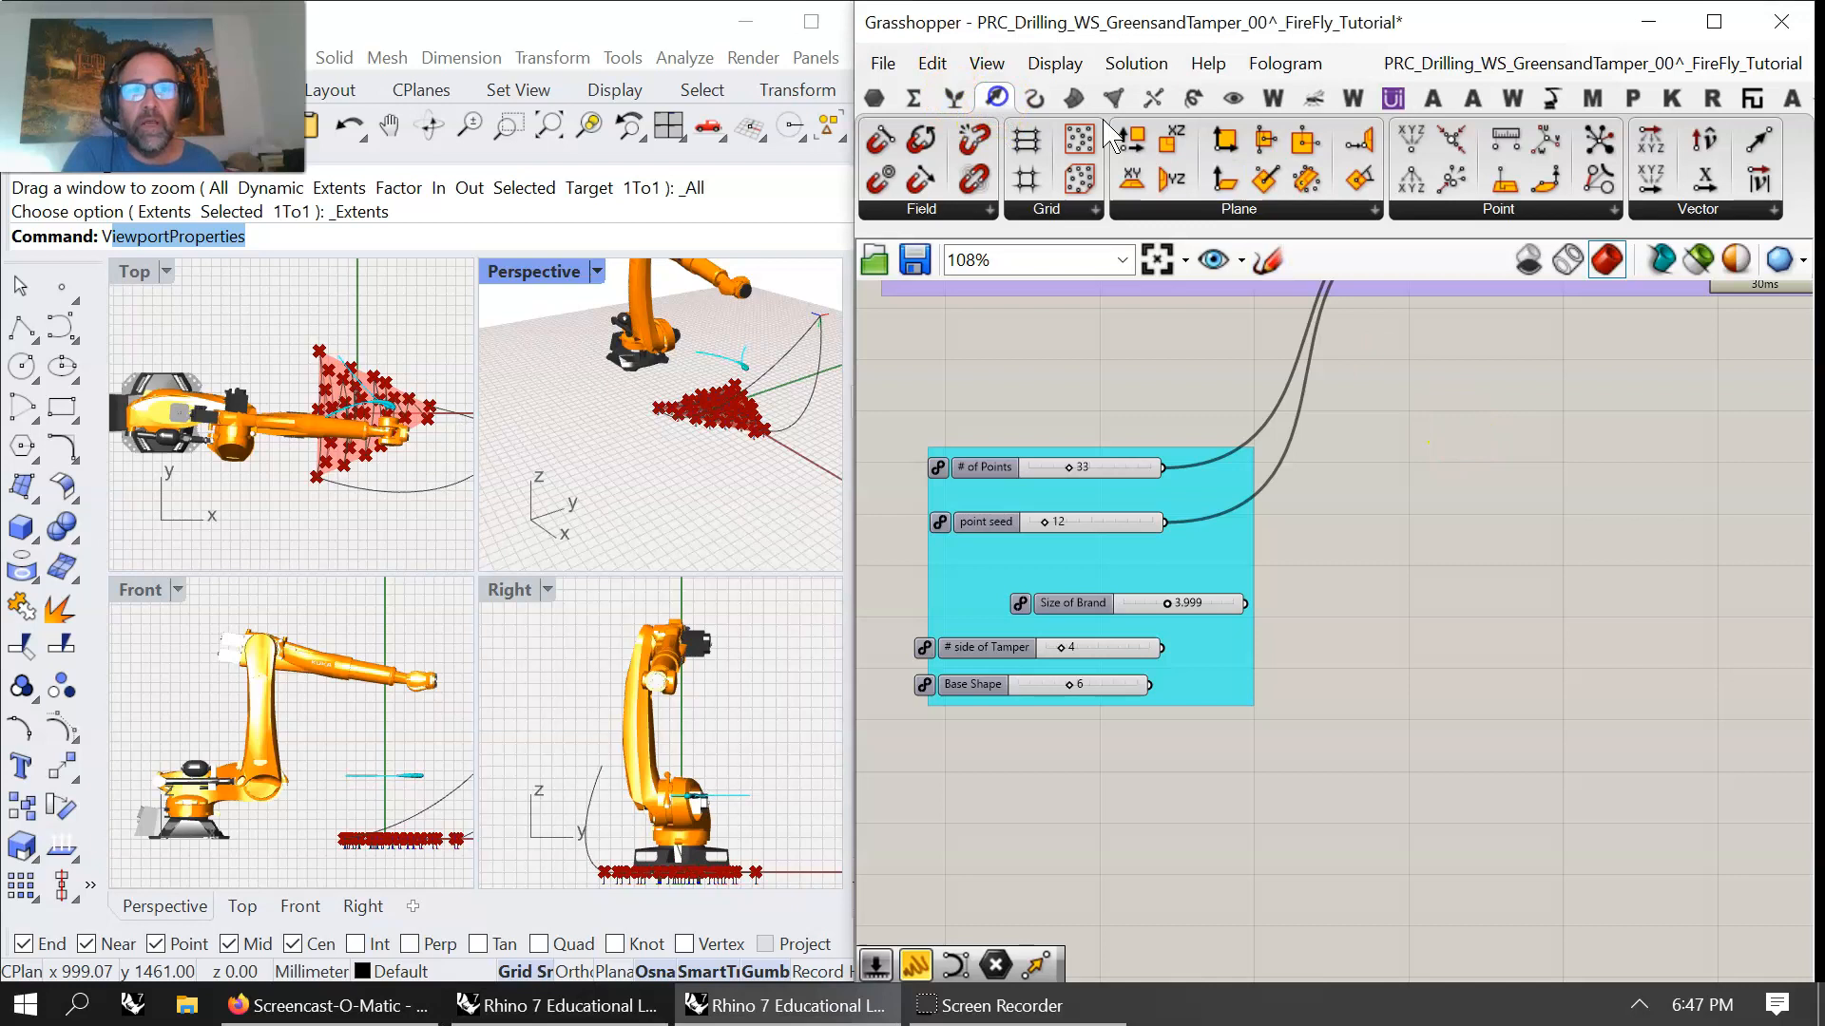
- Add Construct Point and Move components beside the cyan slider group and connect the Point output to Move's Geometry input
left_click_drag(1413, 147, 1476, 549)
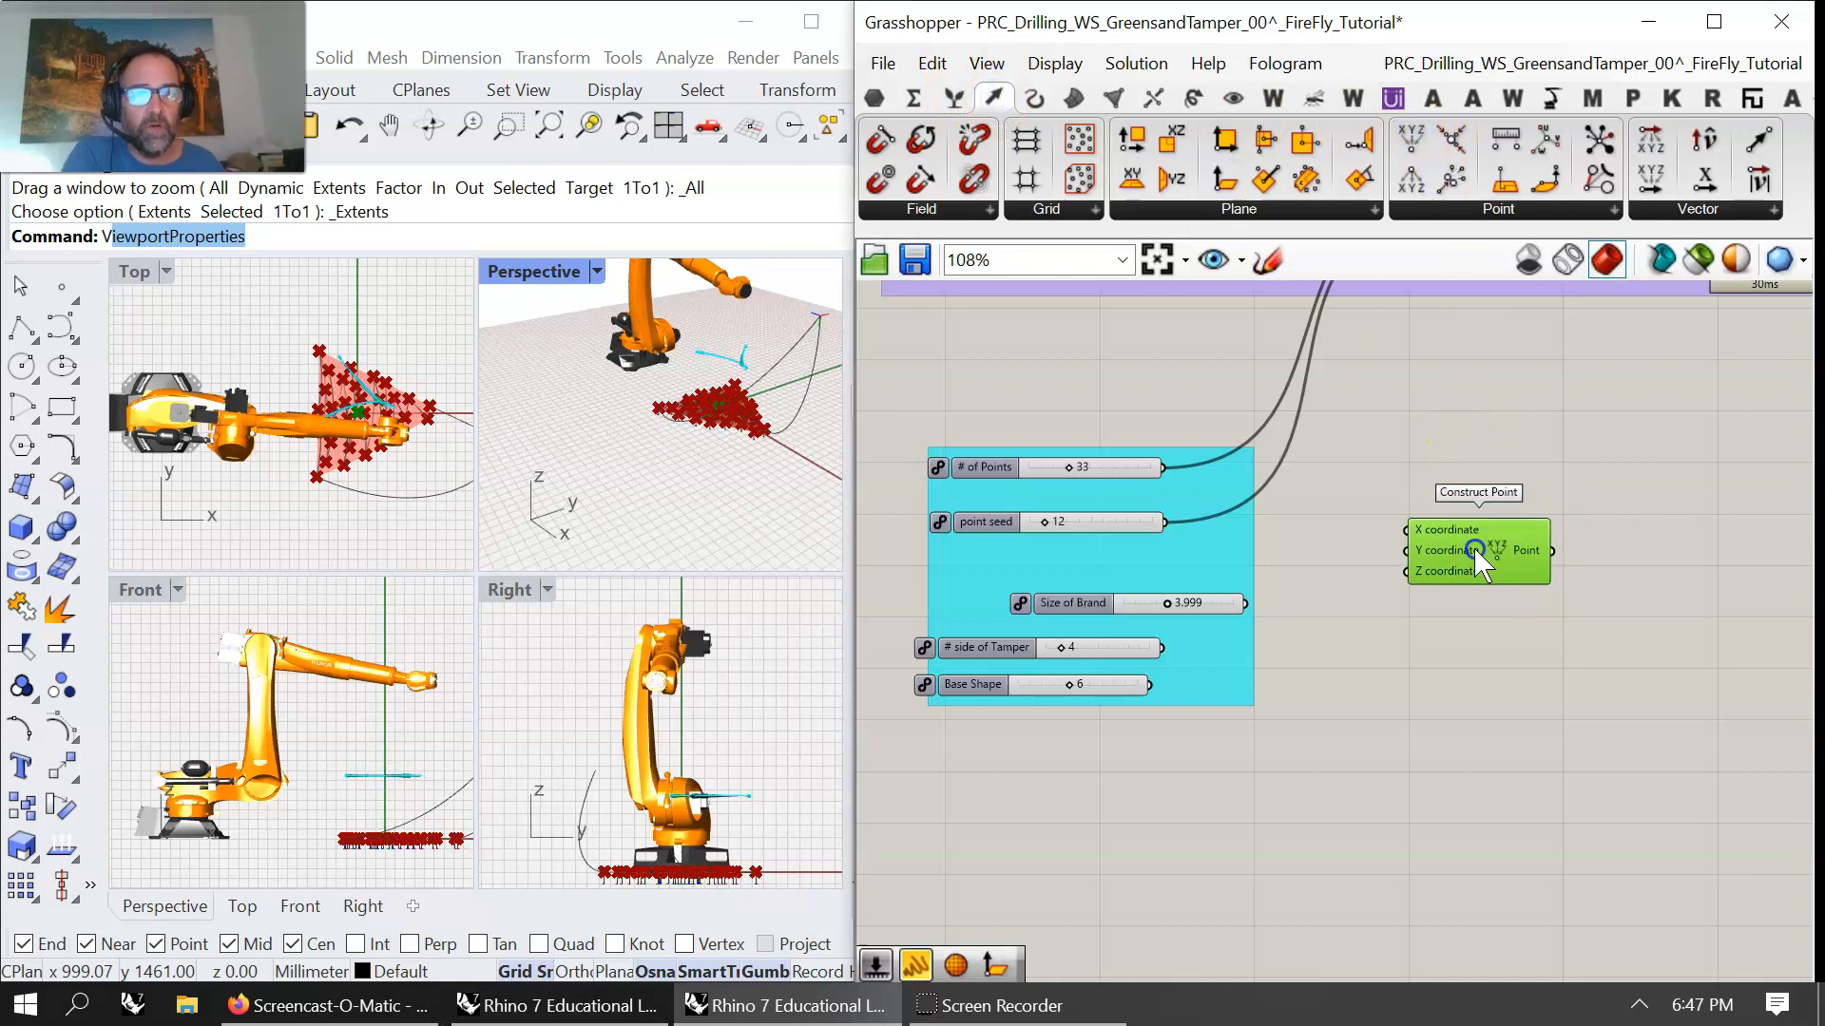
right_click_drag(1523, 700, 1221, 662)
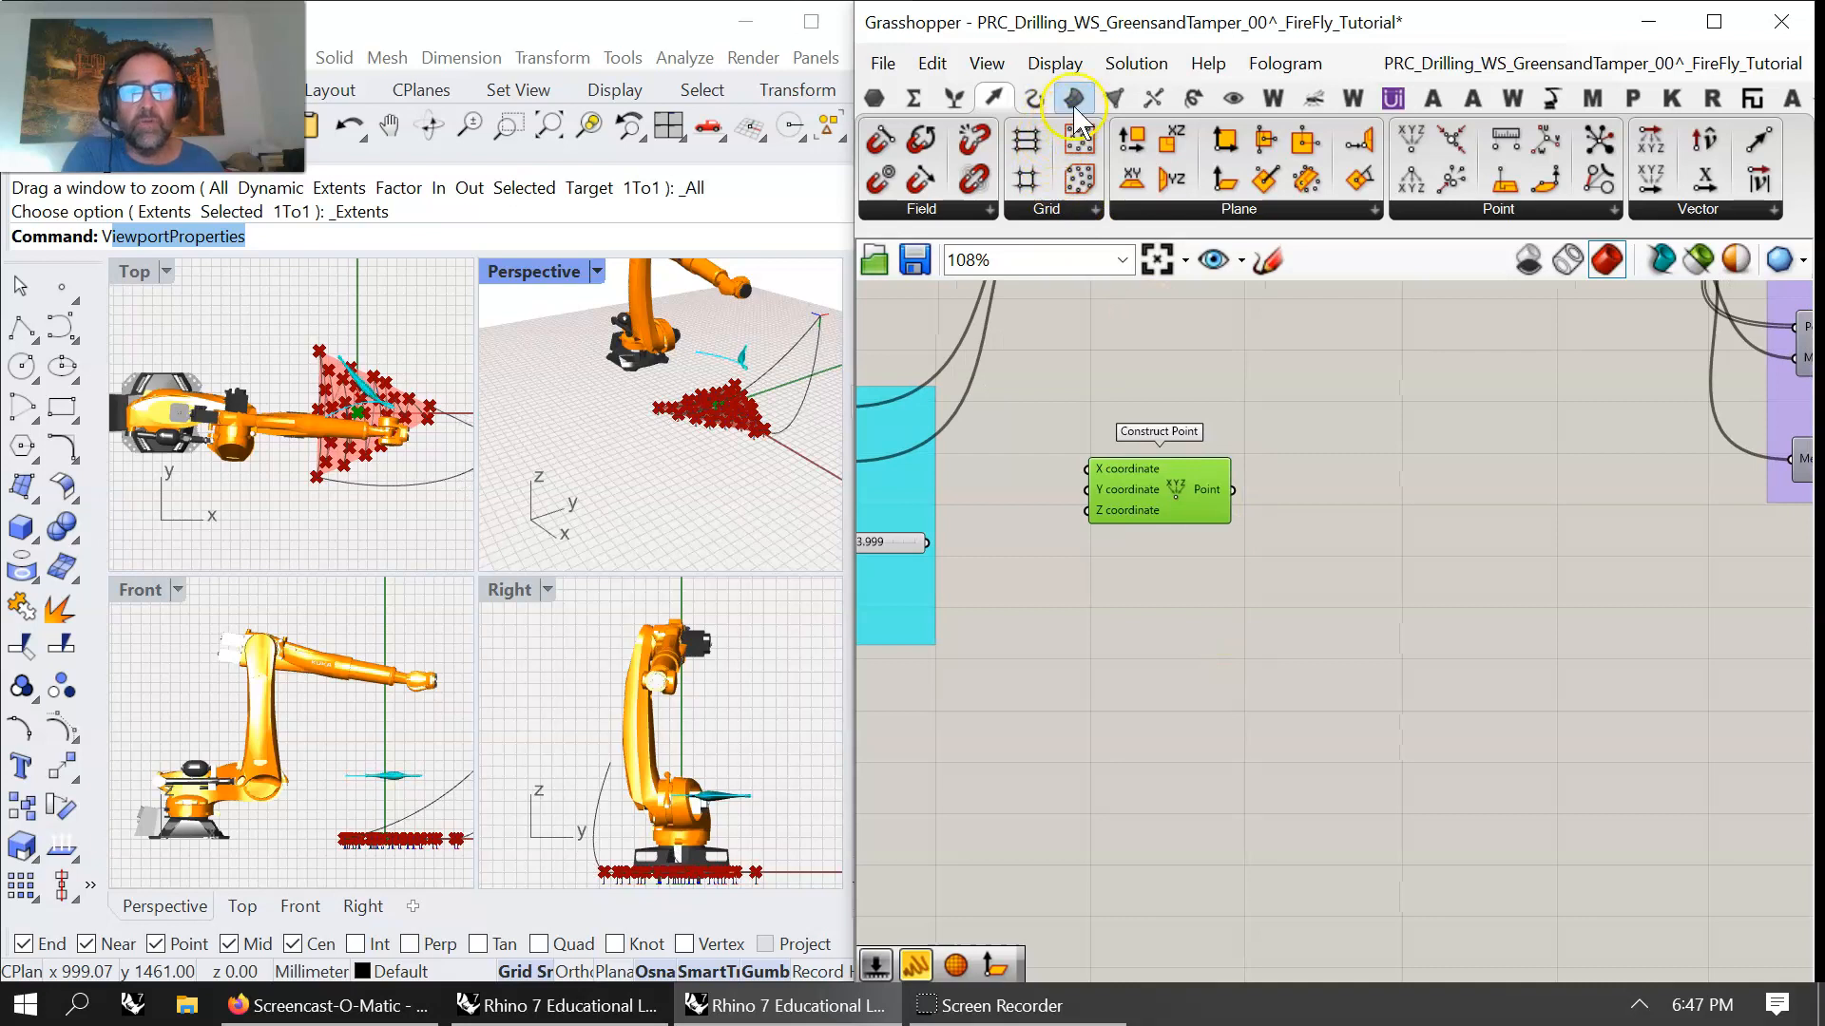
left_click(1194, 98)
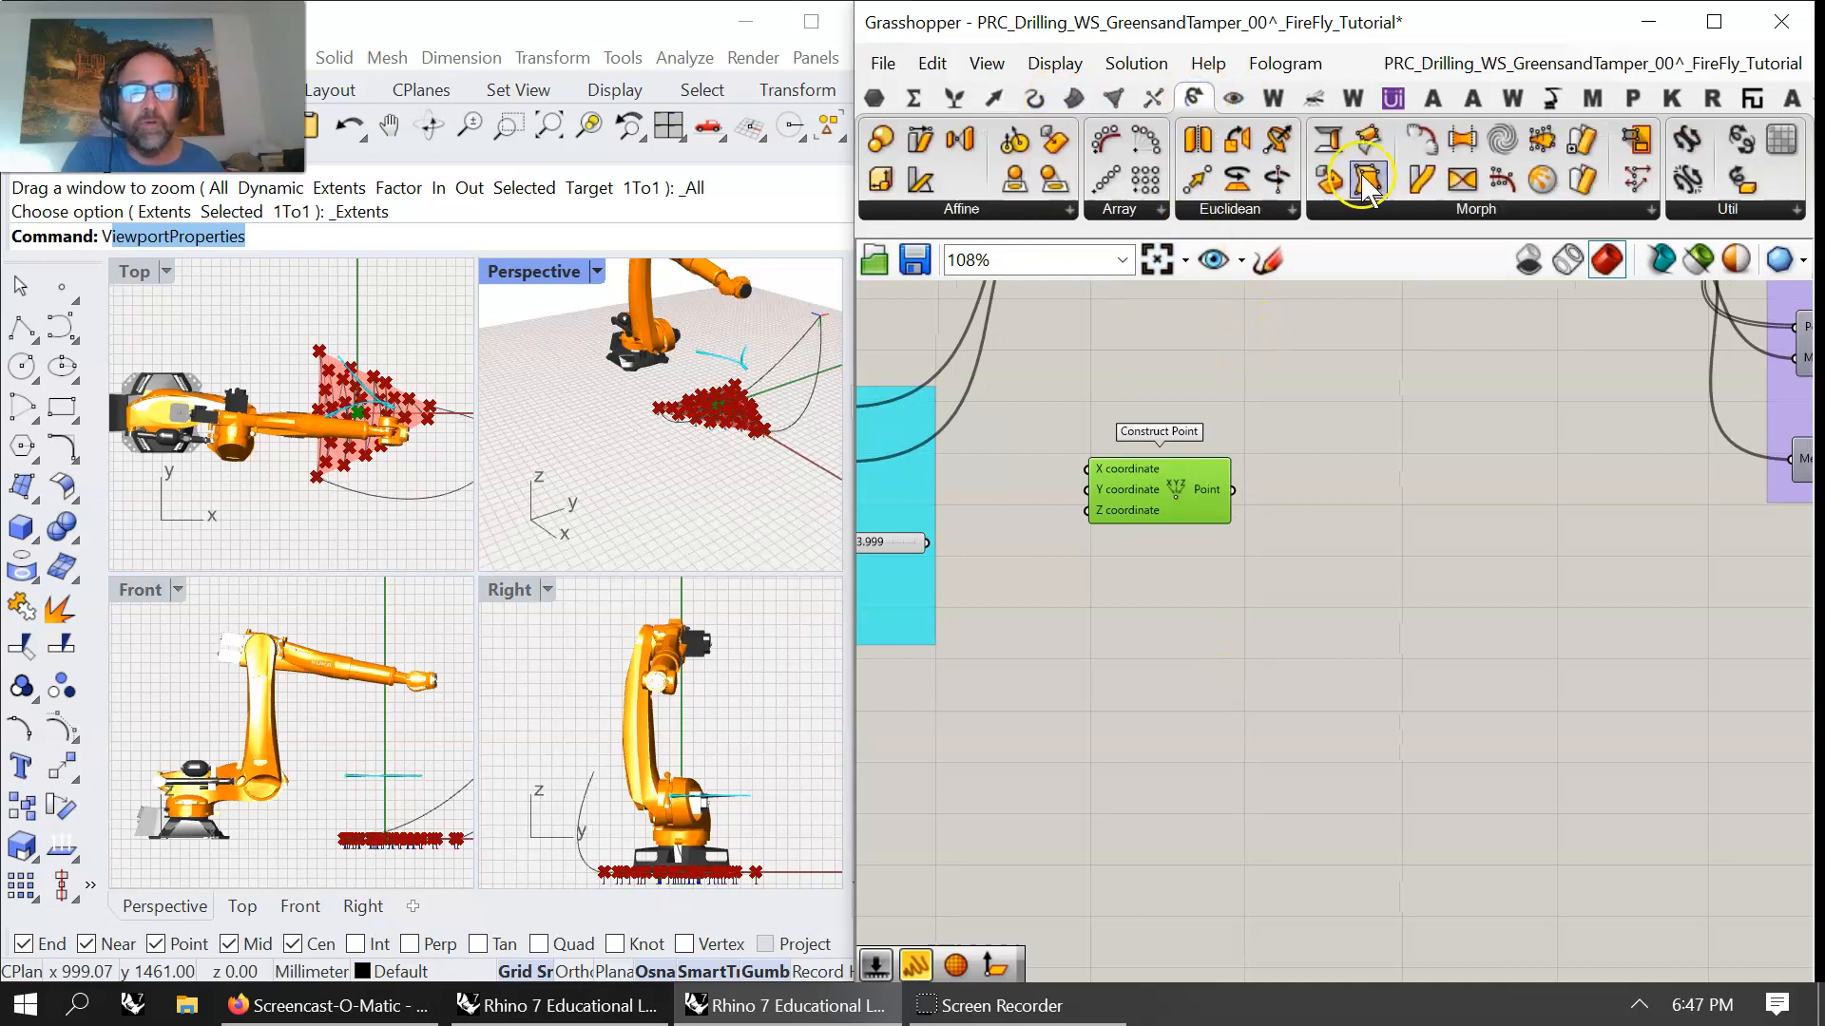
mouse_move(1197, 181)
left_mouse_down()
mouse_move(1377, 469)
mouse_move(1397, 555)
left_mouse_up()
left_click_drag(1232, 490, 1343, 568)
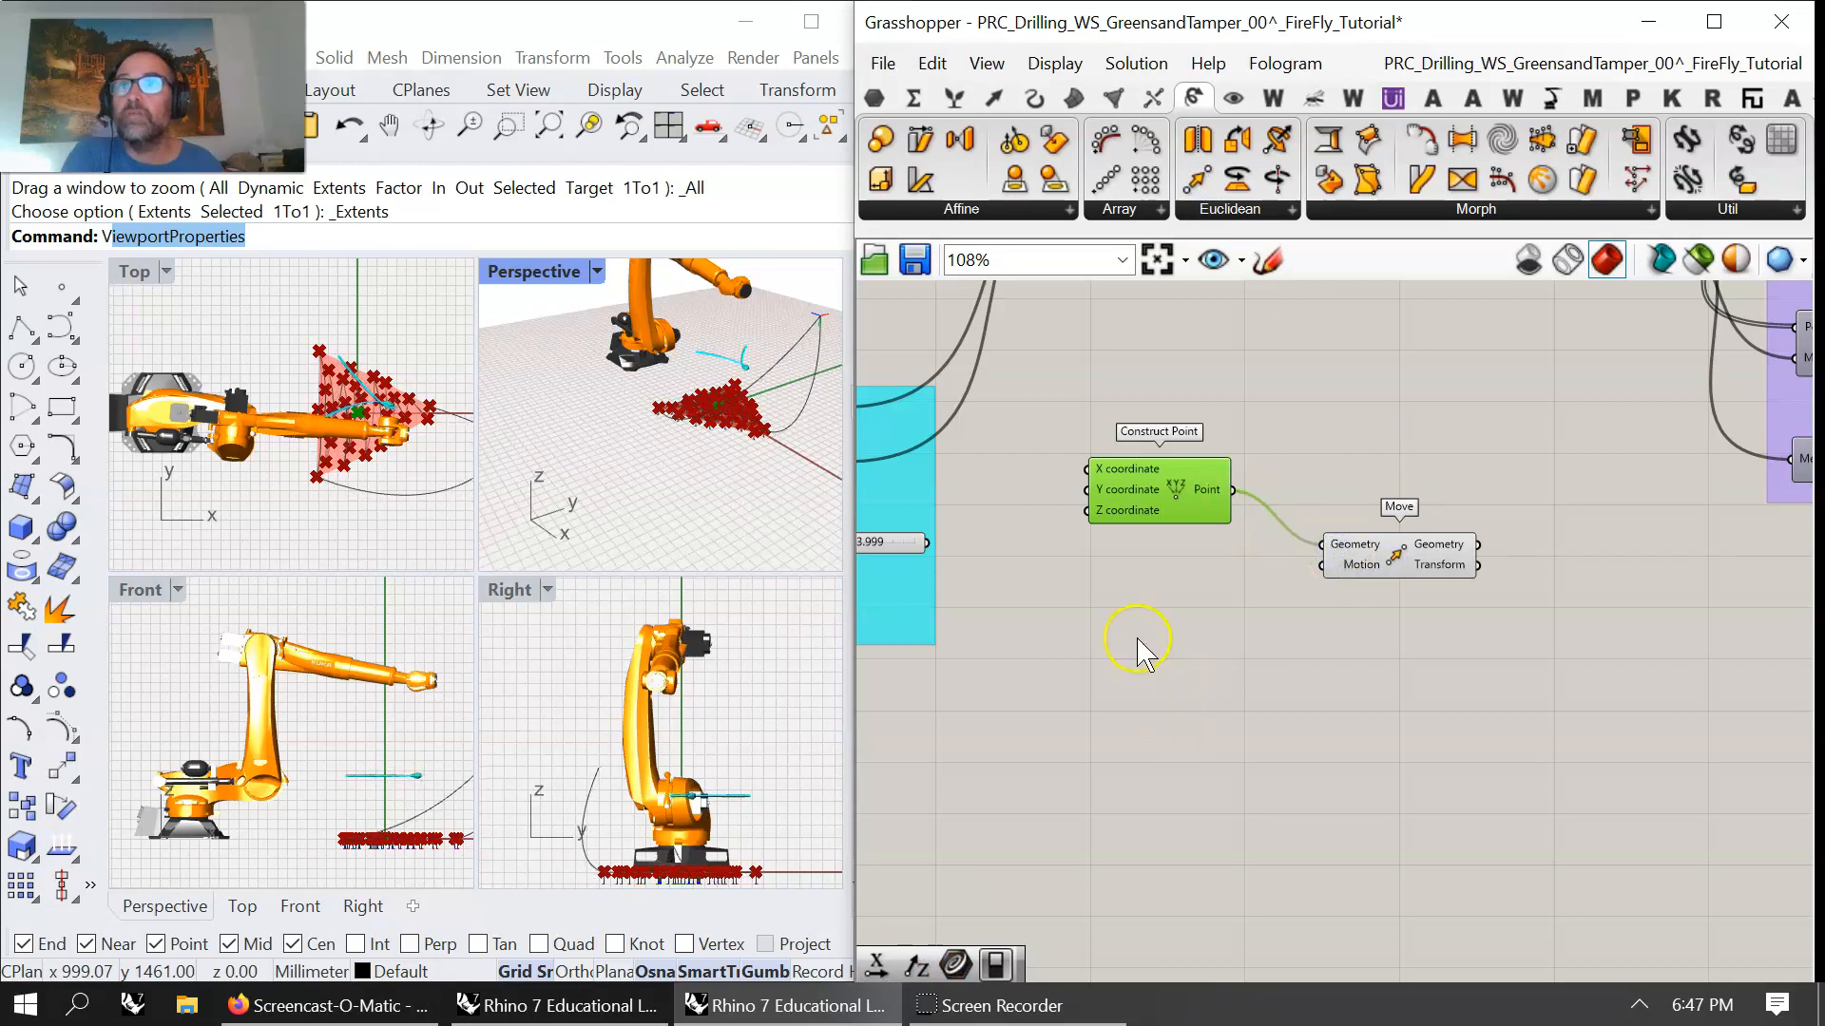
- Add Unit X, Unit Y and Unit Z vector components stacked below the new Construct Point
double_click(1151, 645)
type("unit x")
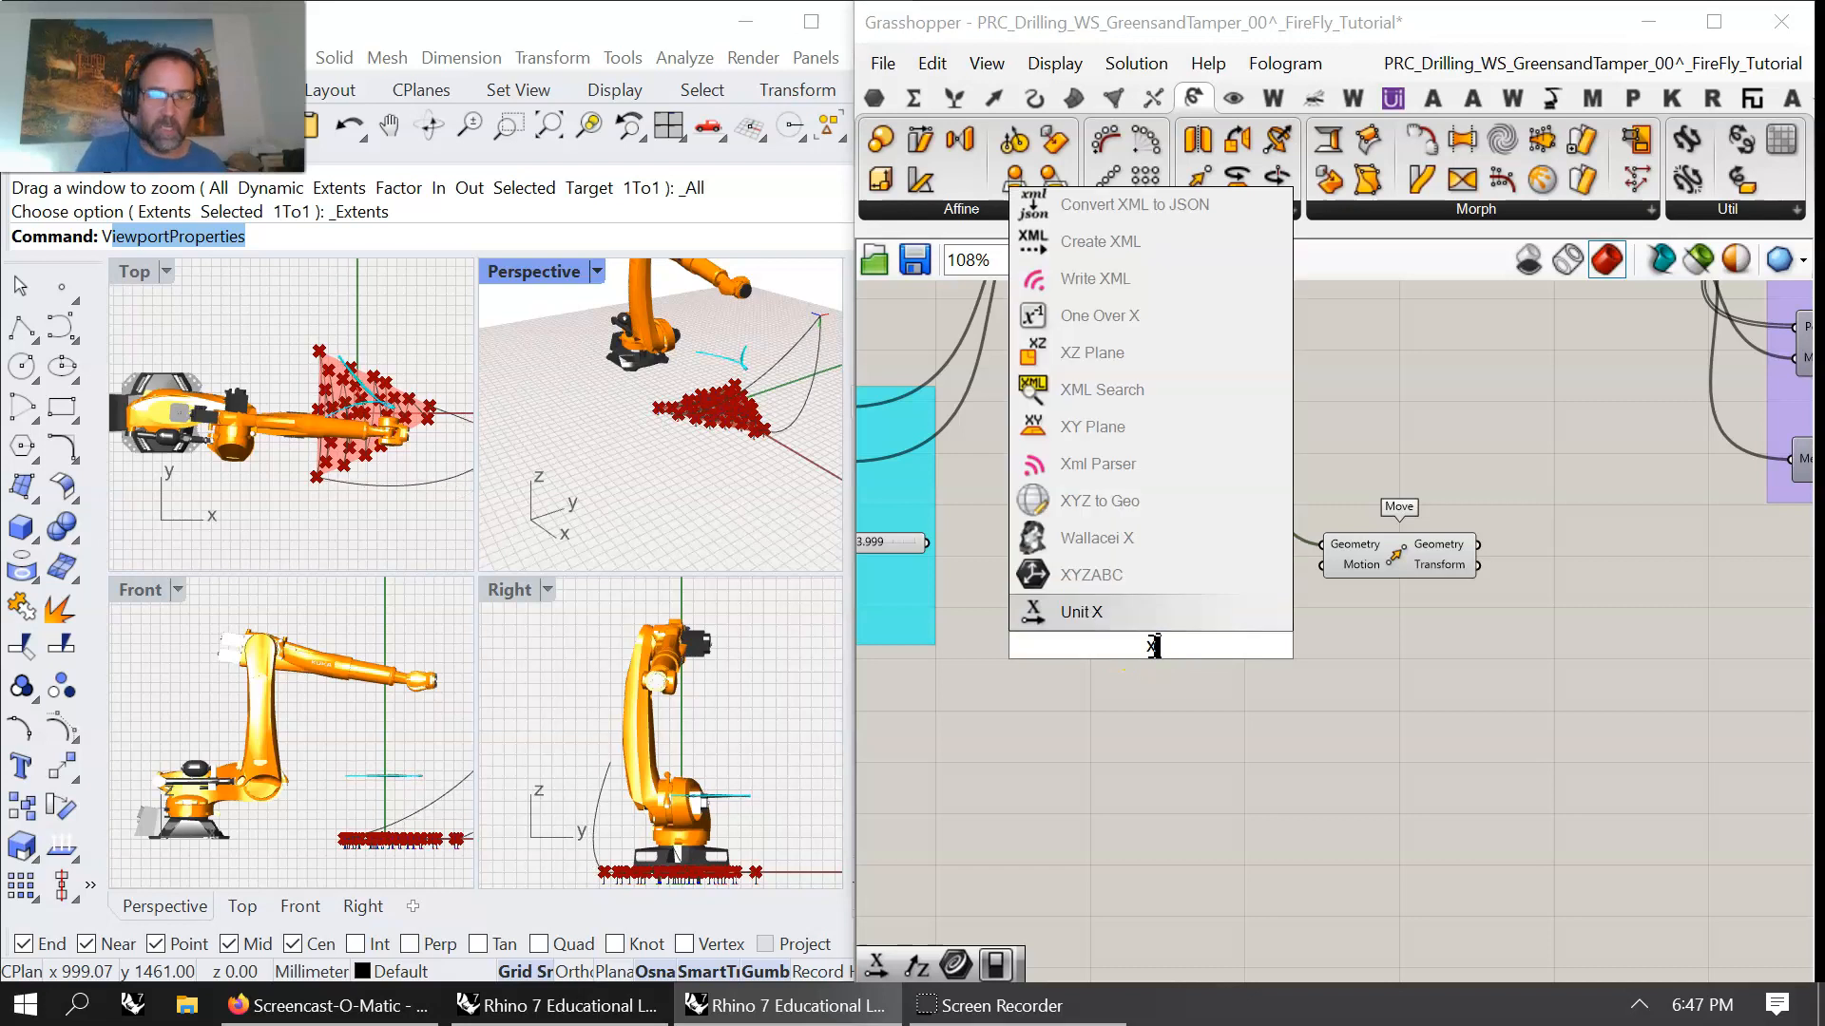
key("Return")
double_click(1140, 703)
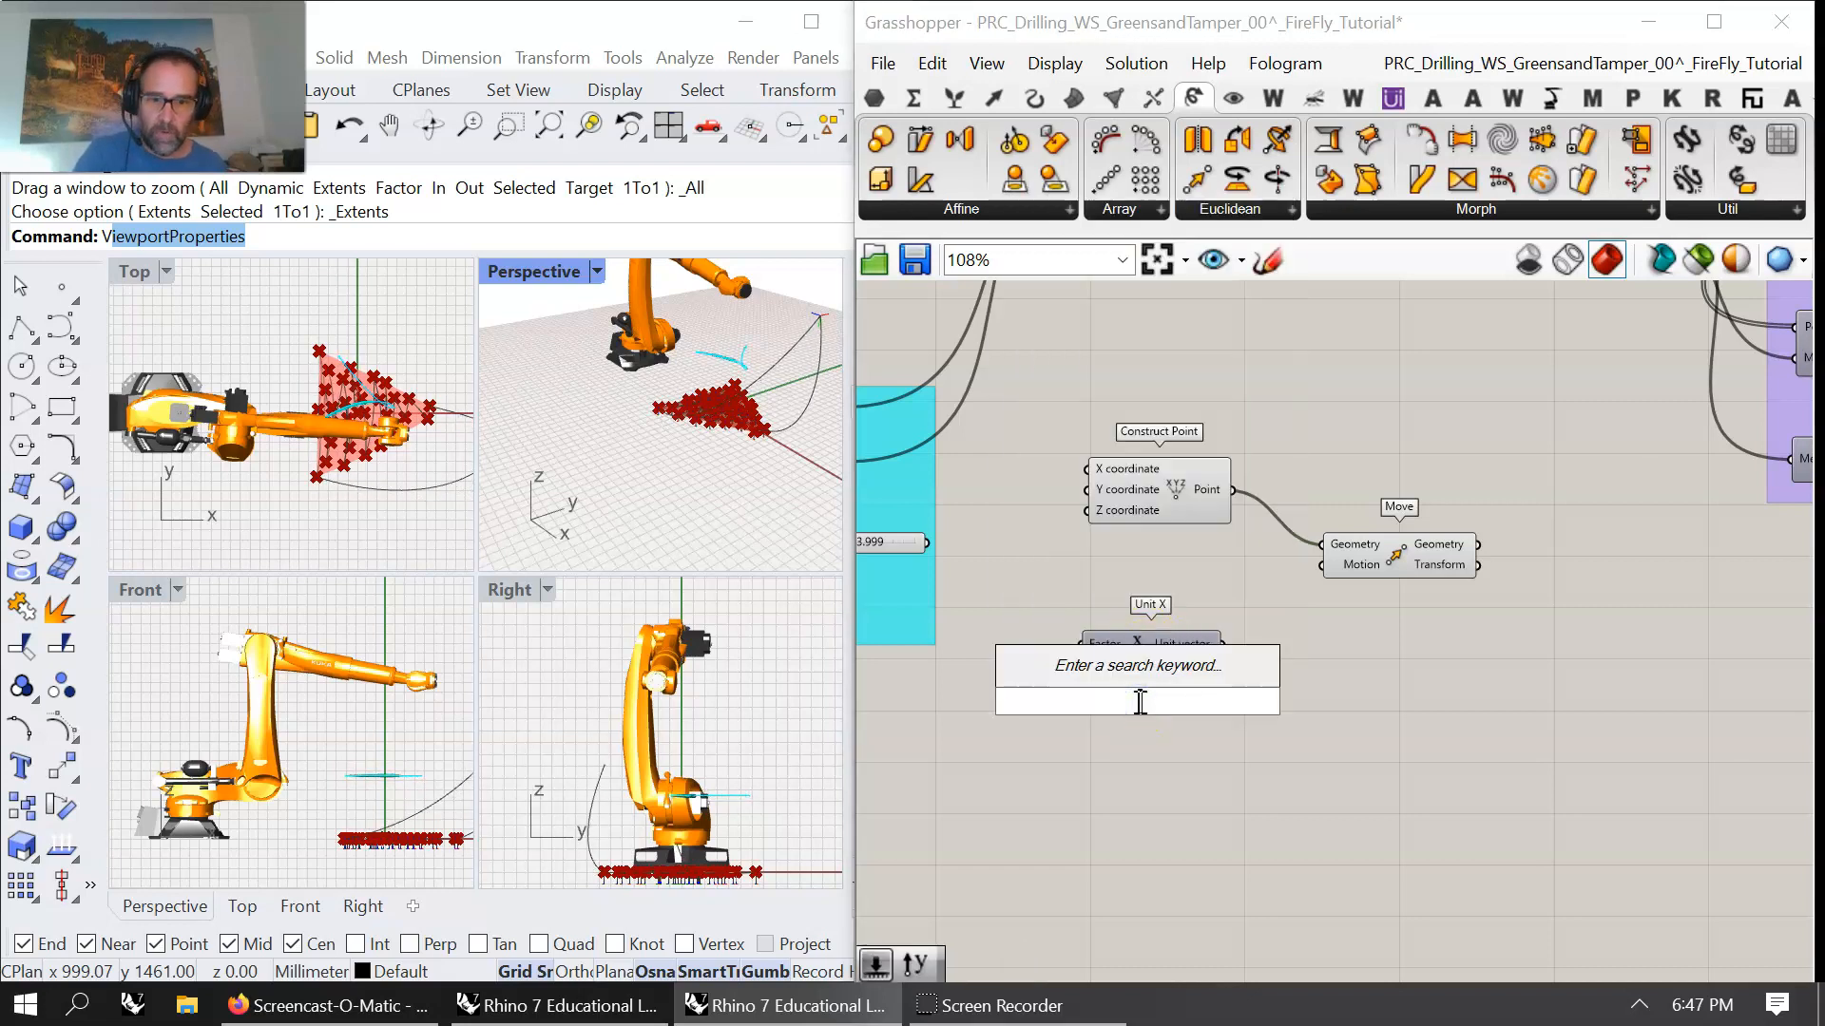
type("unit y")
key("Return")
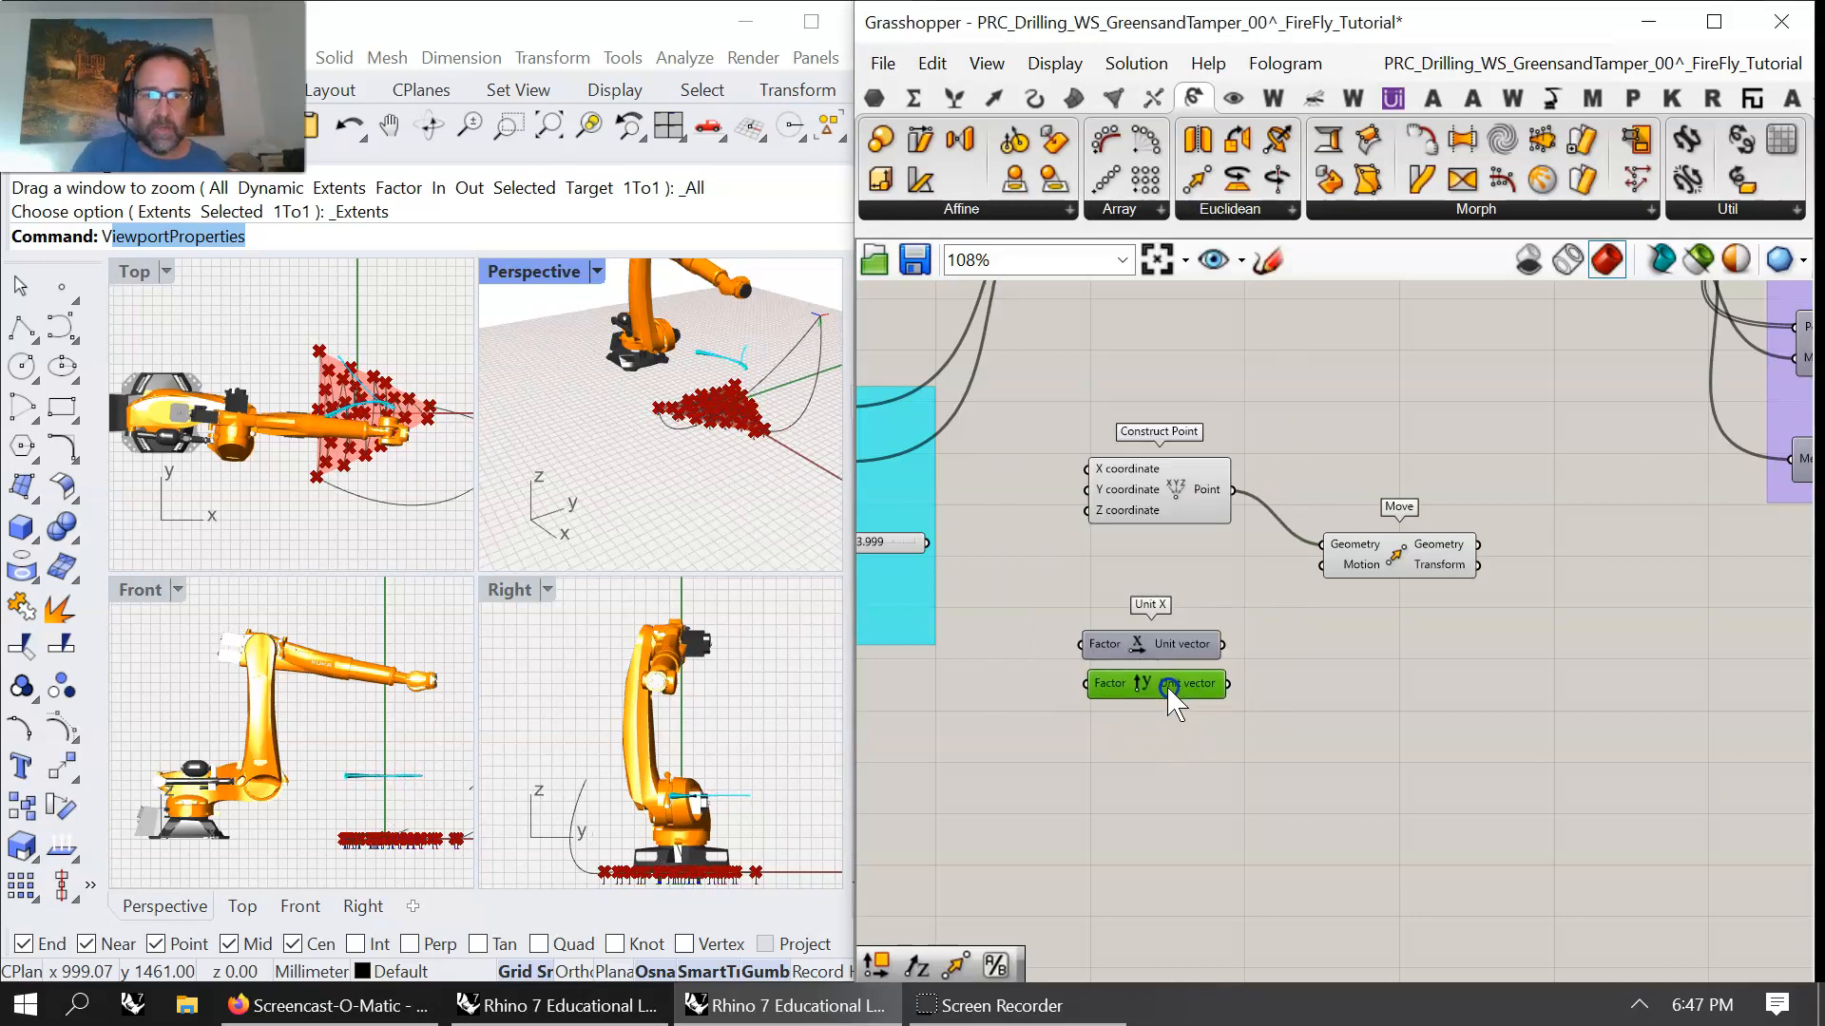
double_click(1142, 792)
type("z")
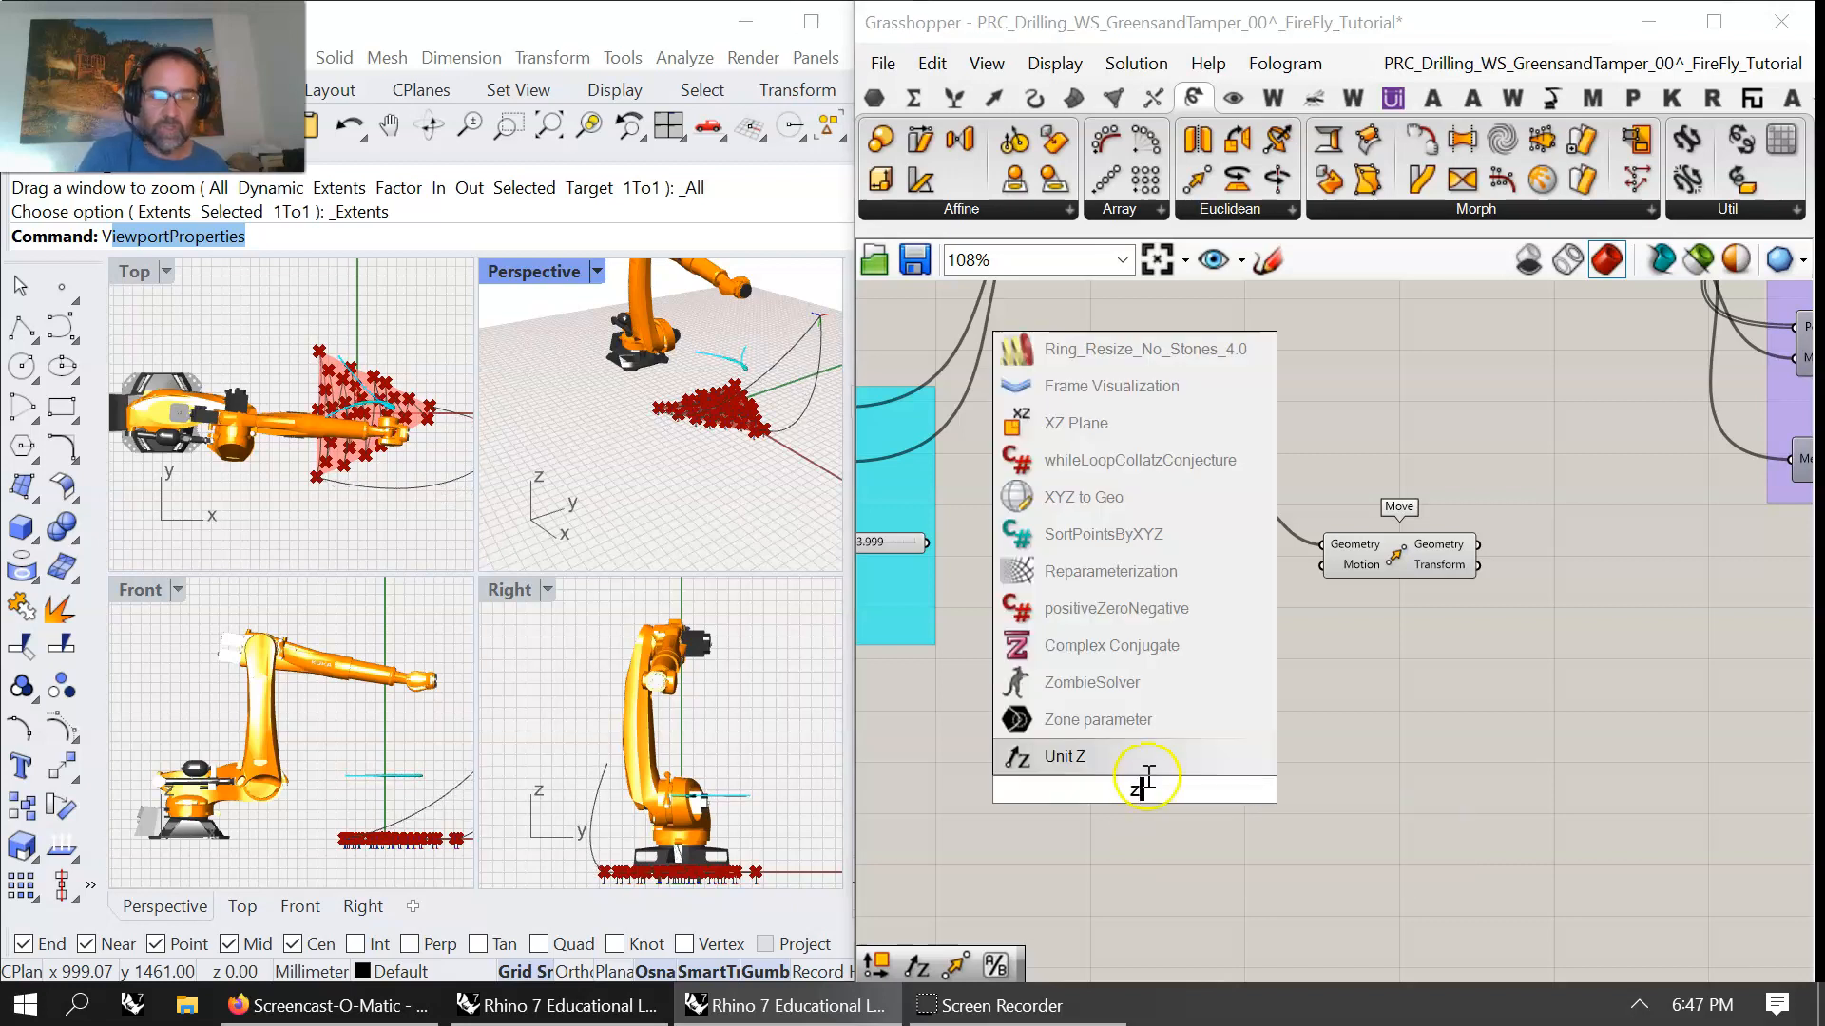
key("Return")
left_click_drag(1153, 784, 1180, 713)
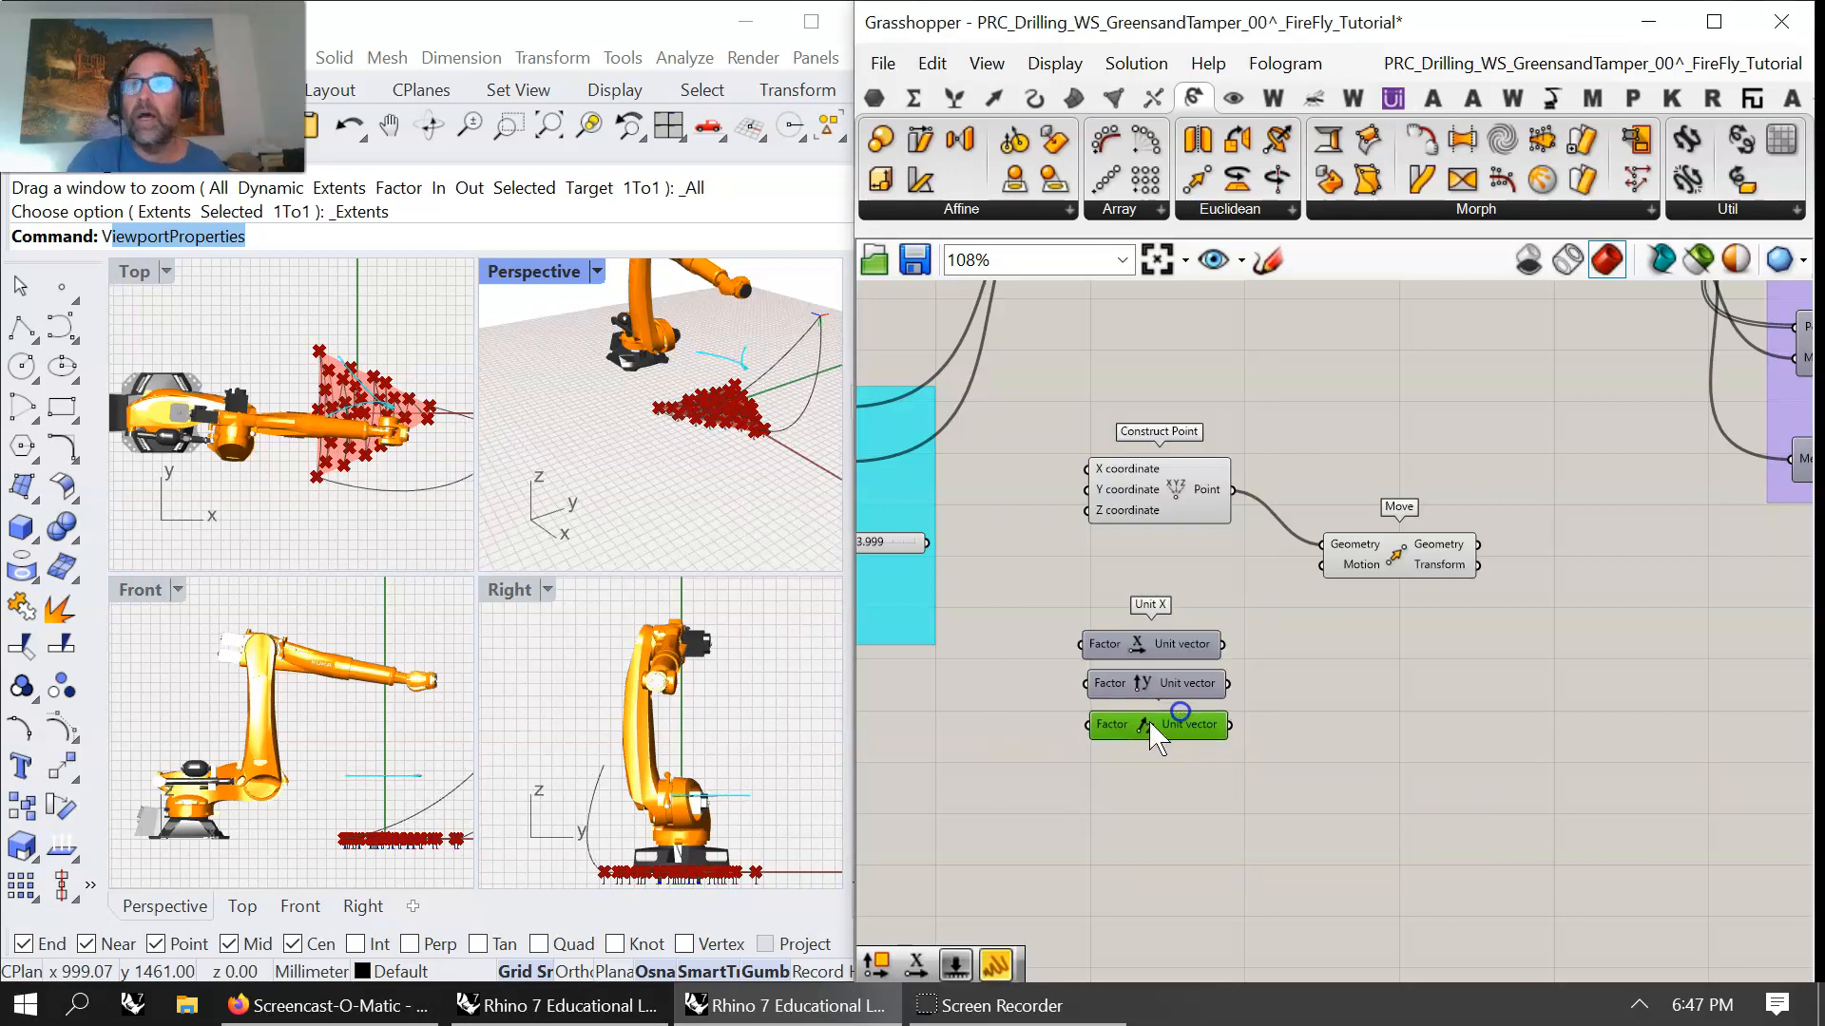
- Add a number slider with the value 879, connect it to Unit Z's Factor input and align it beside that component
double_click(967, 740)
type("879")
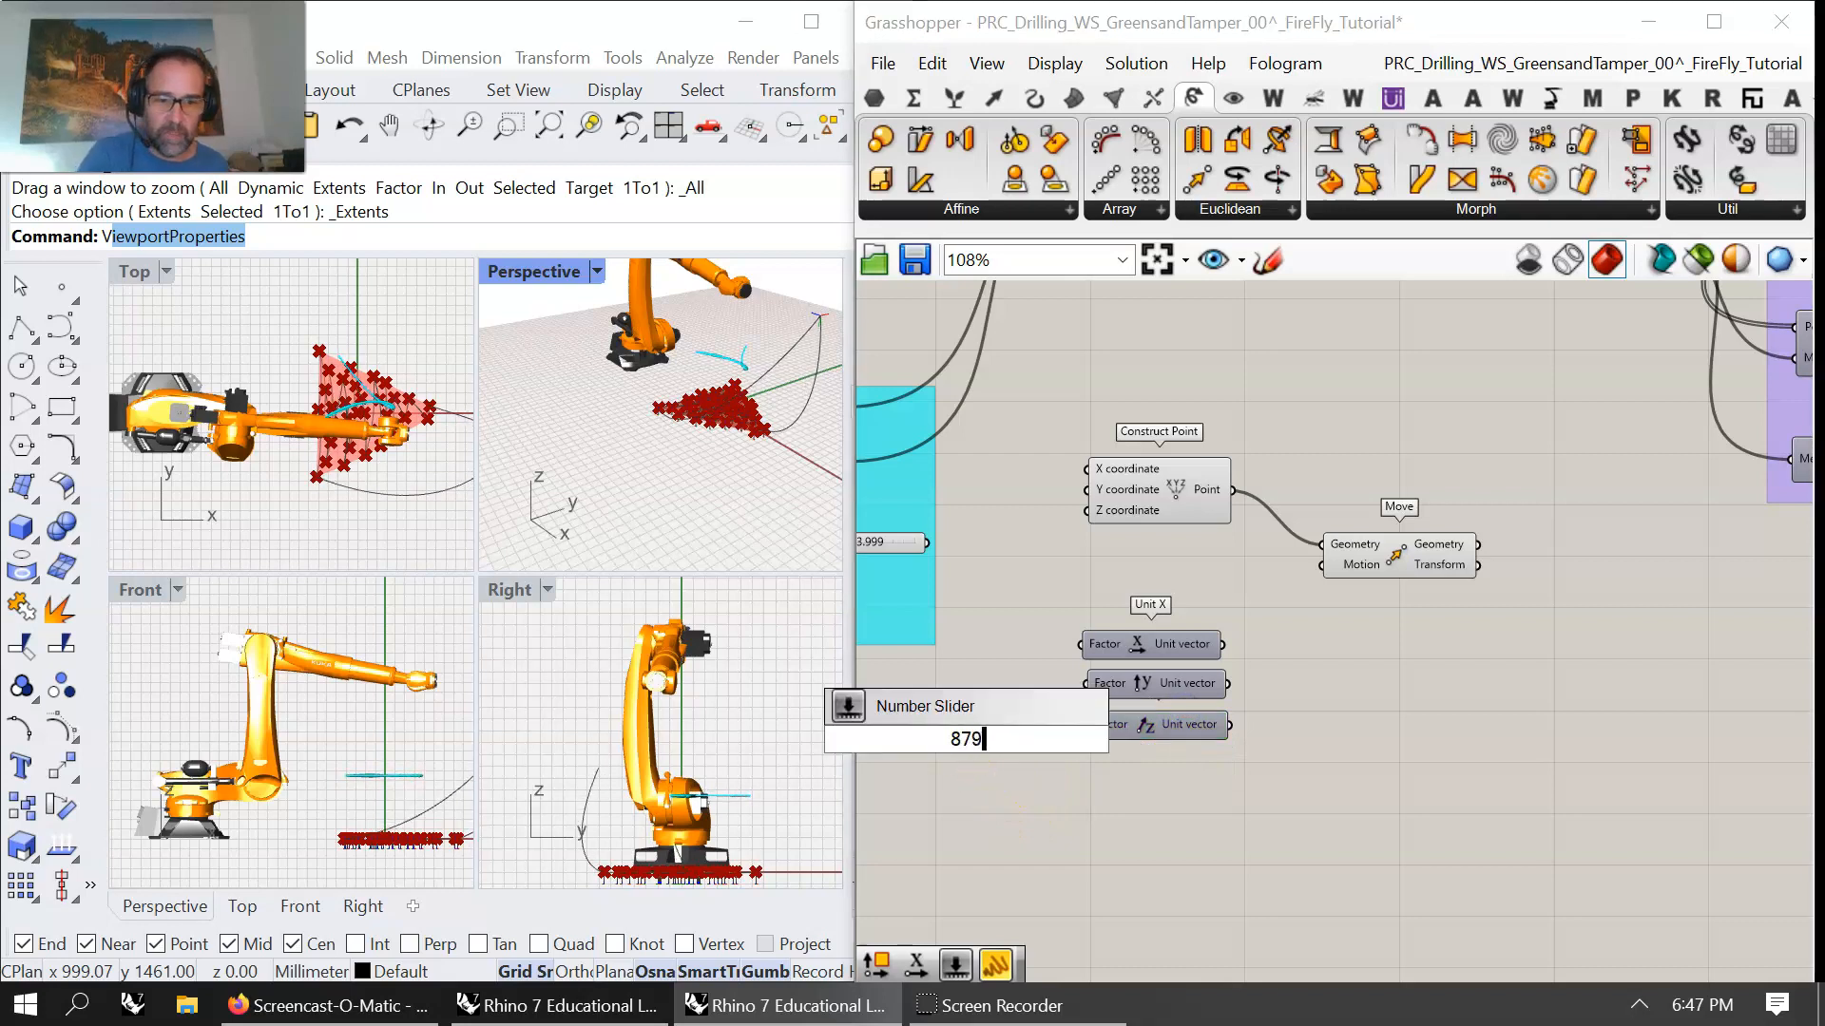
key("Return")
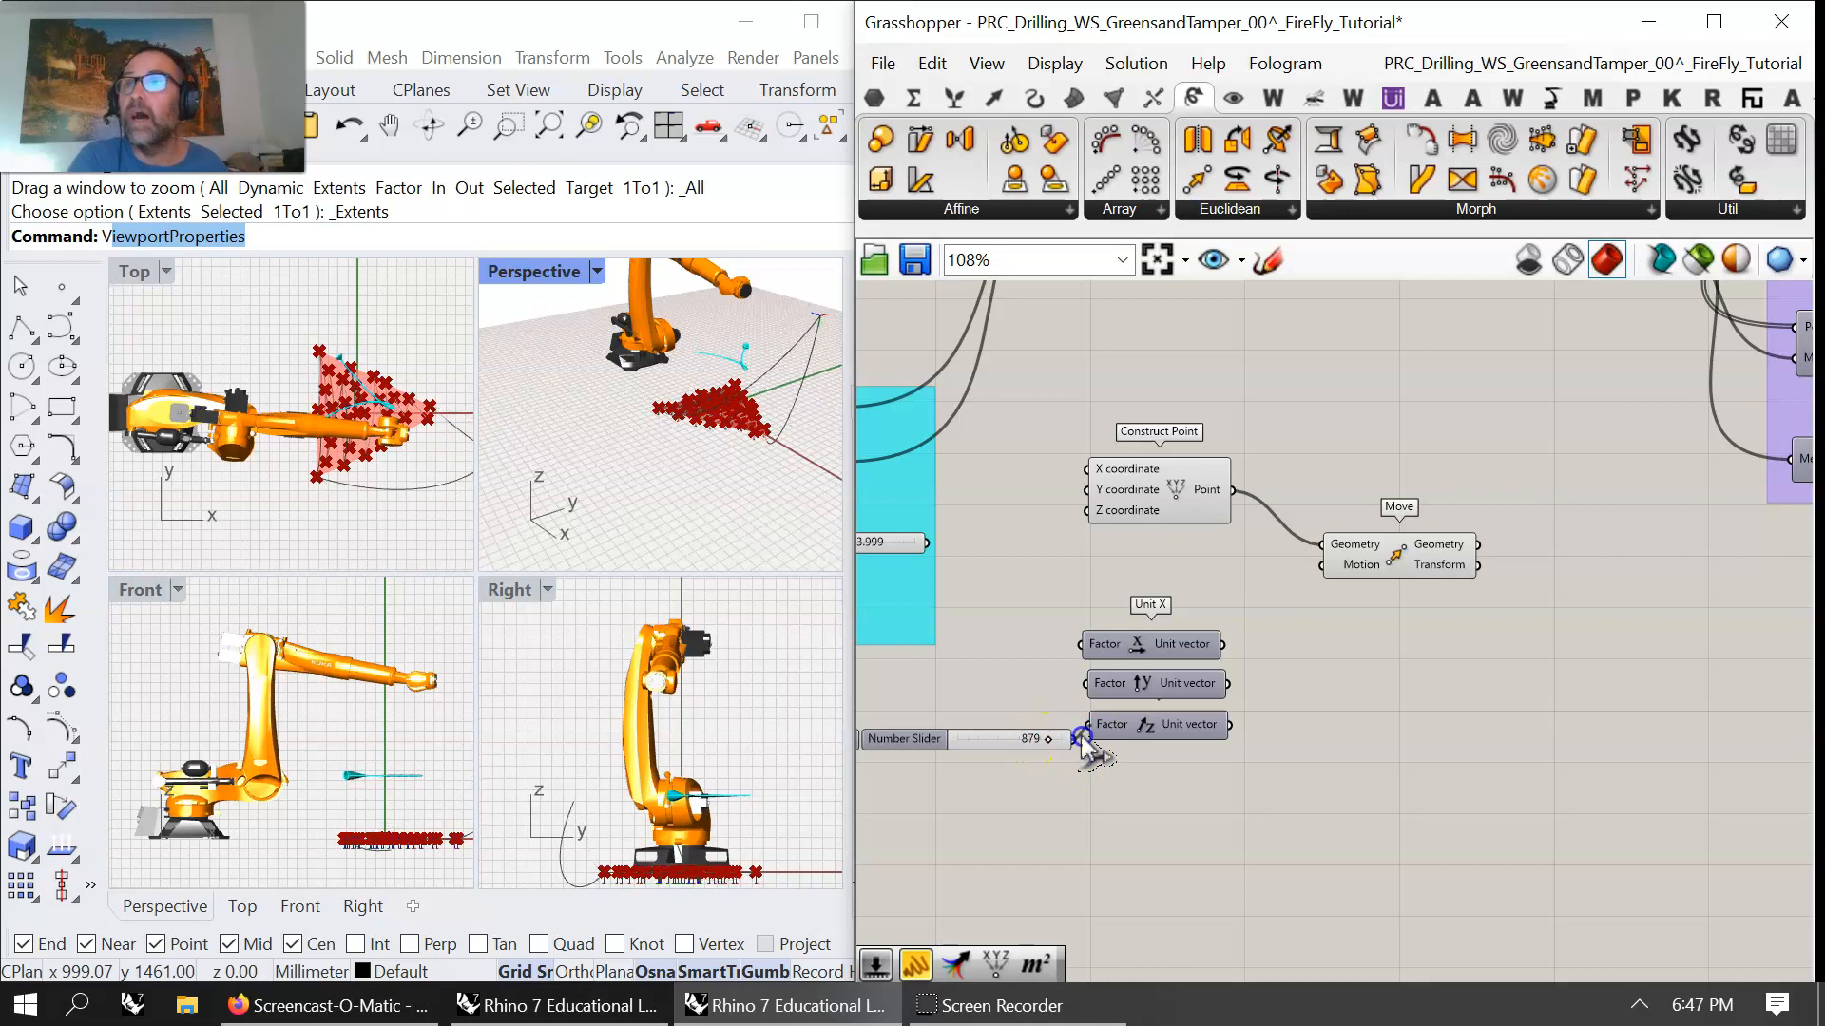
left_click_drag(996, 742, 972, 725)
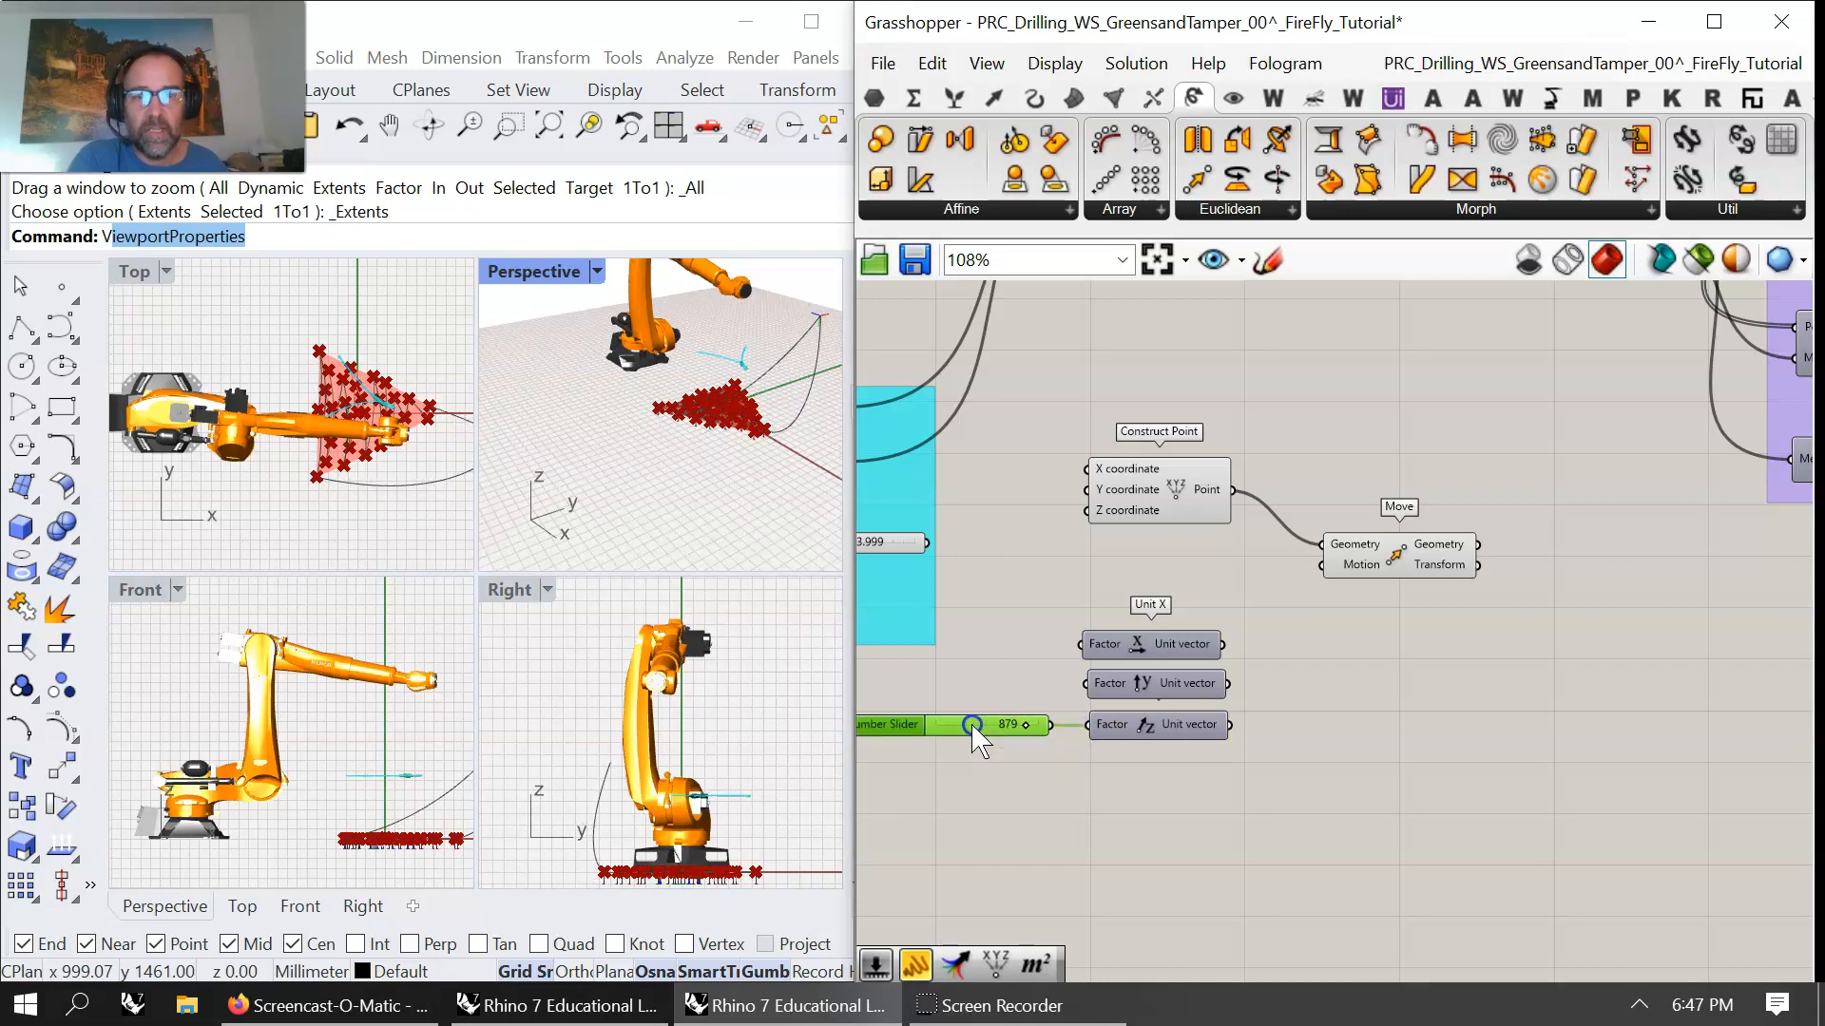
- Examine the tool offset values in the Custom Tool component's settings within the KUKA|prc group
right_click_drag(1487, 641, 1155, 658)
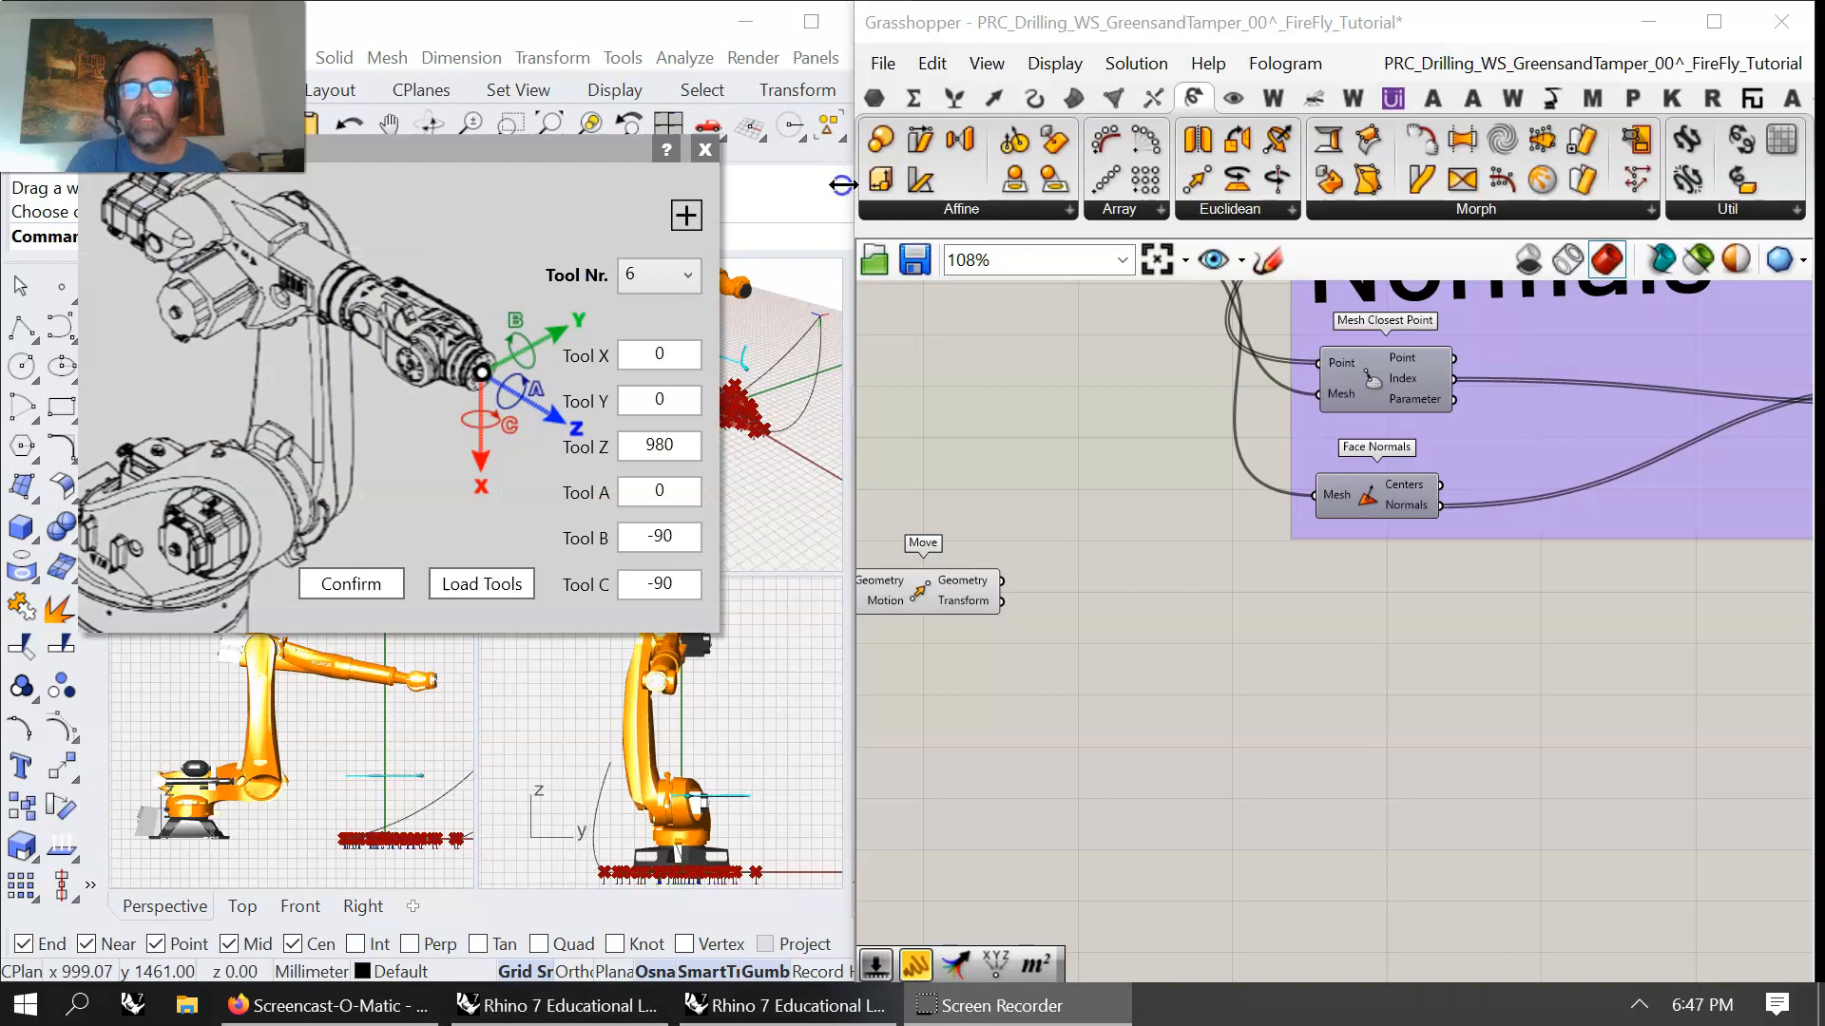
left_click(707, 153)
right_click_drag(1056, 868, 1206, 802)
right_click_drag(1599, 634, 1185, 729)
right_click_drag(1658, 556, 1266, 623)
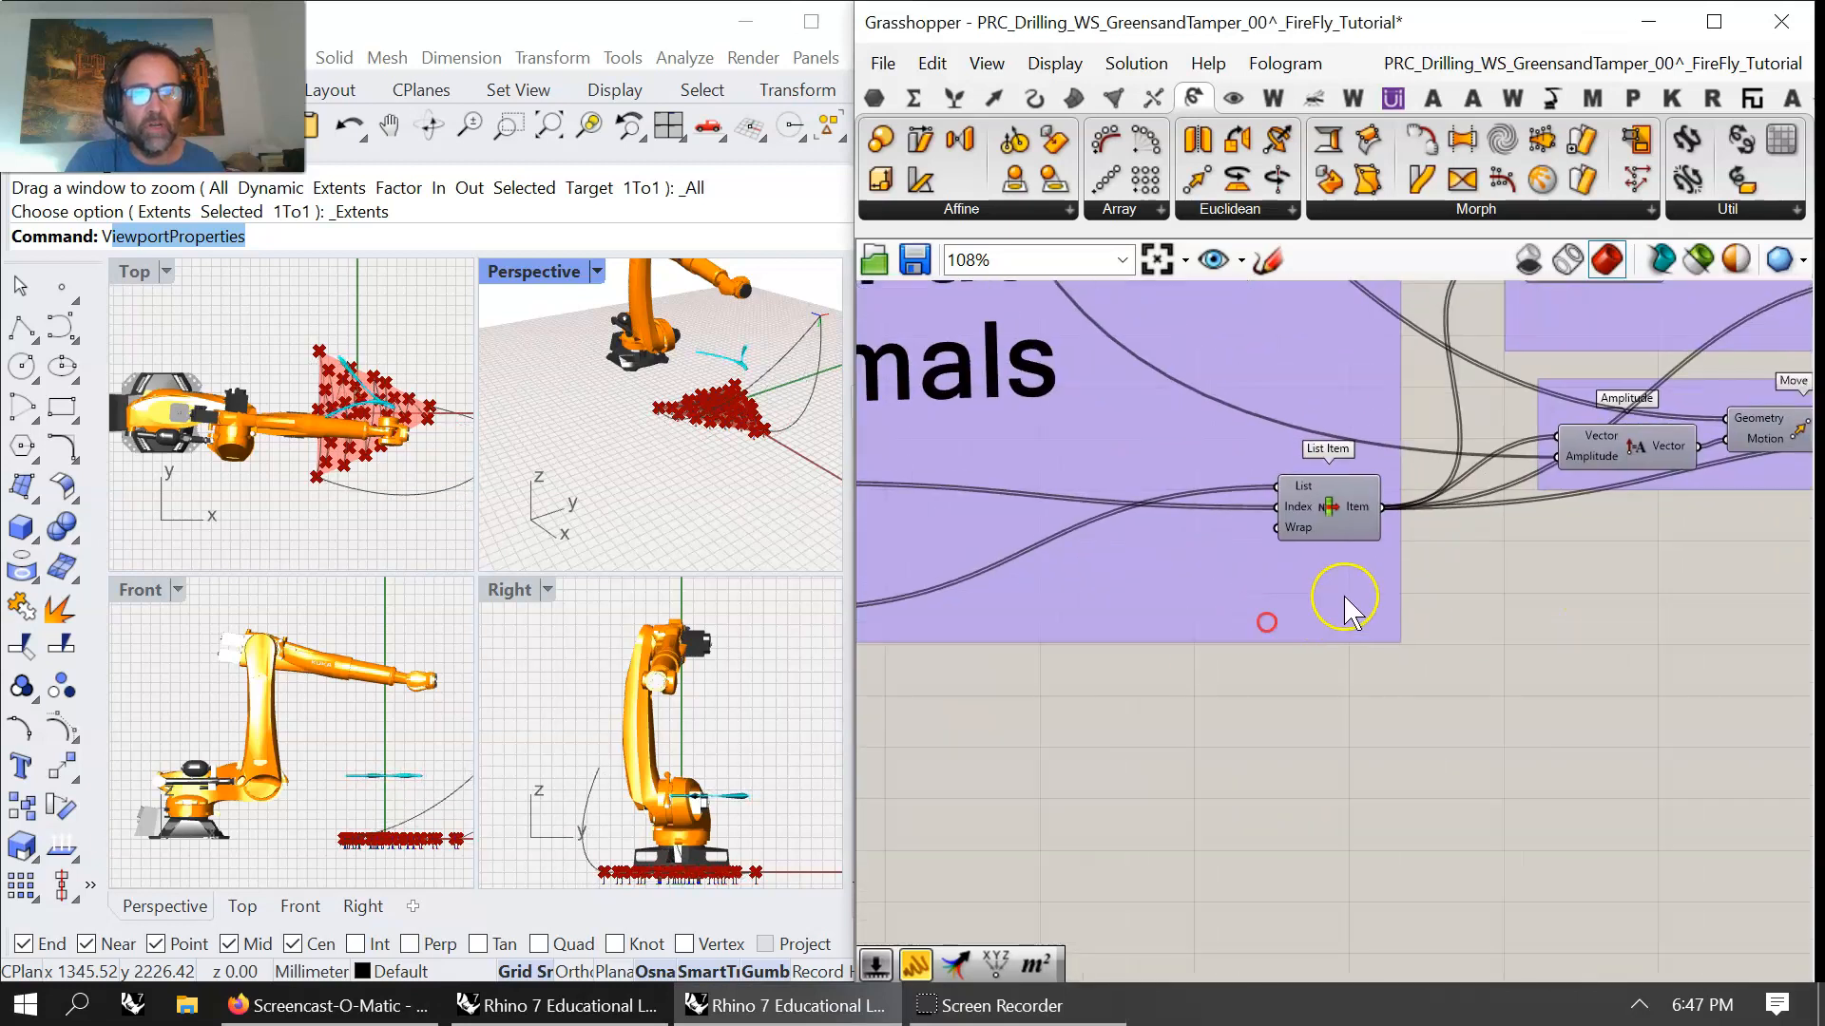
scroll(1369, 594, "down", 5)
right_click_drag(1546, 633, 1074, 662)
right_click_drag(1763, 494, 1287, 521)
scroll(1325, 635, "up", 2)
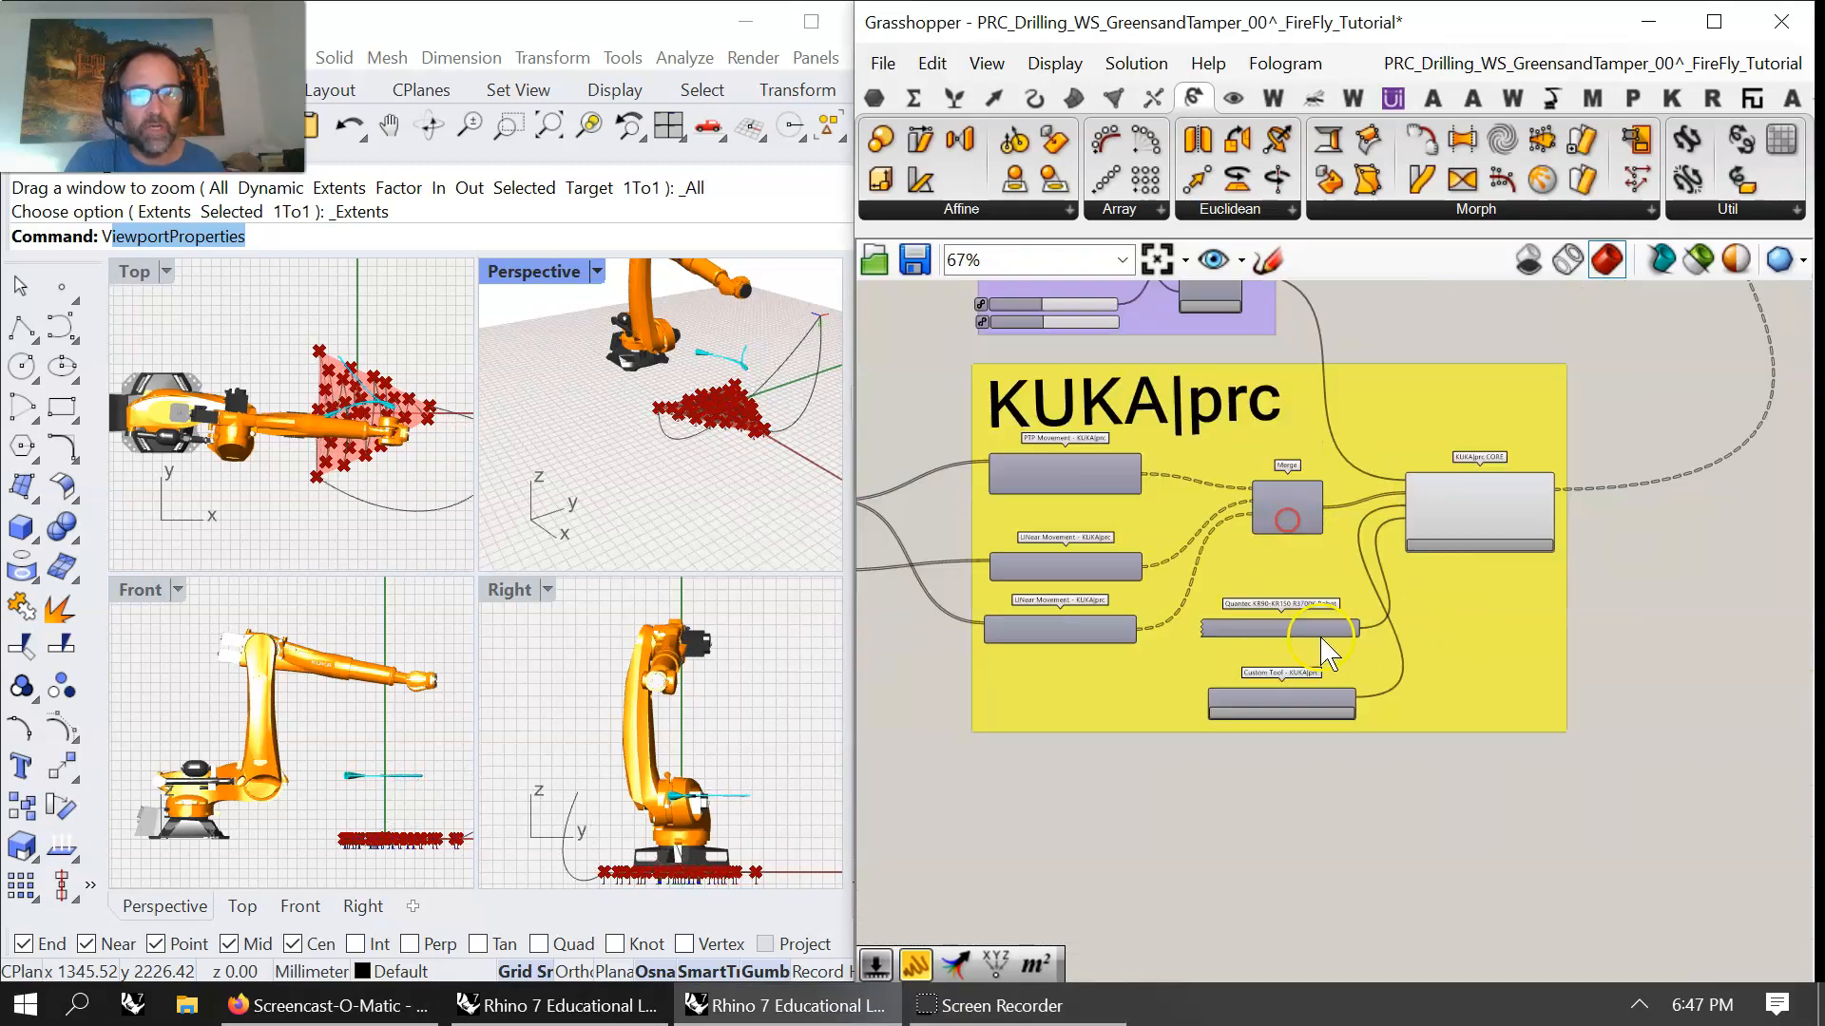
scroll(1329, 654, "up", 4)
left_click(1248, 752)
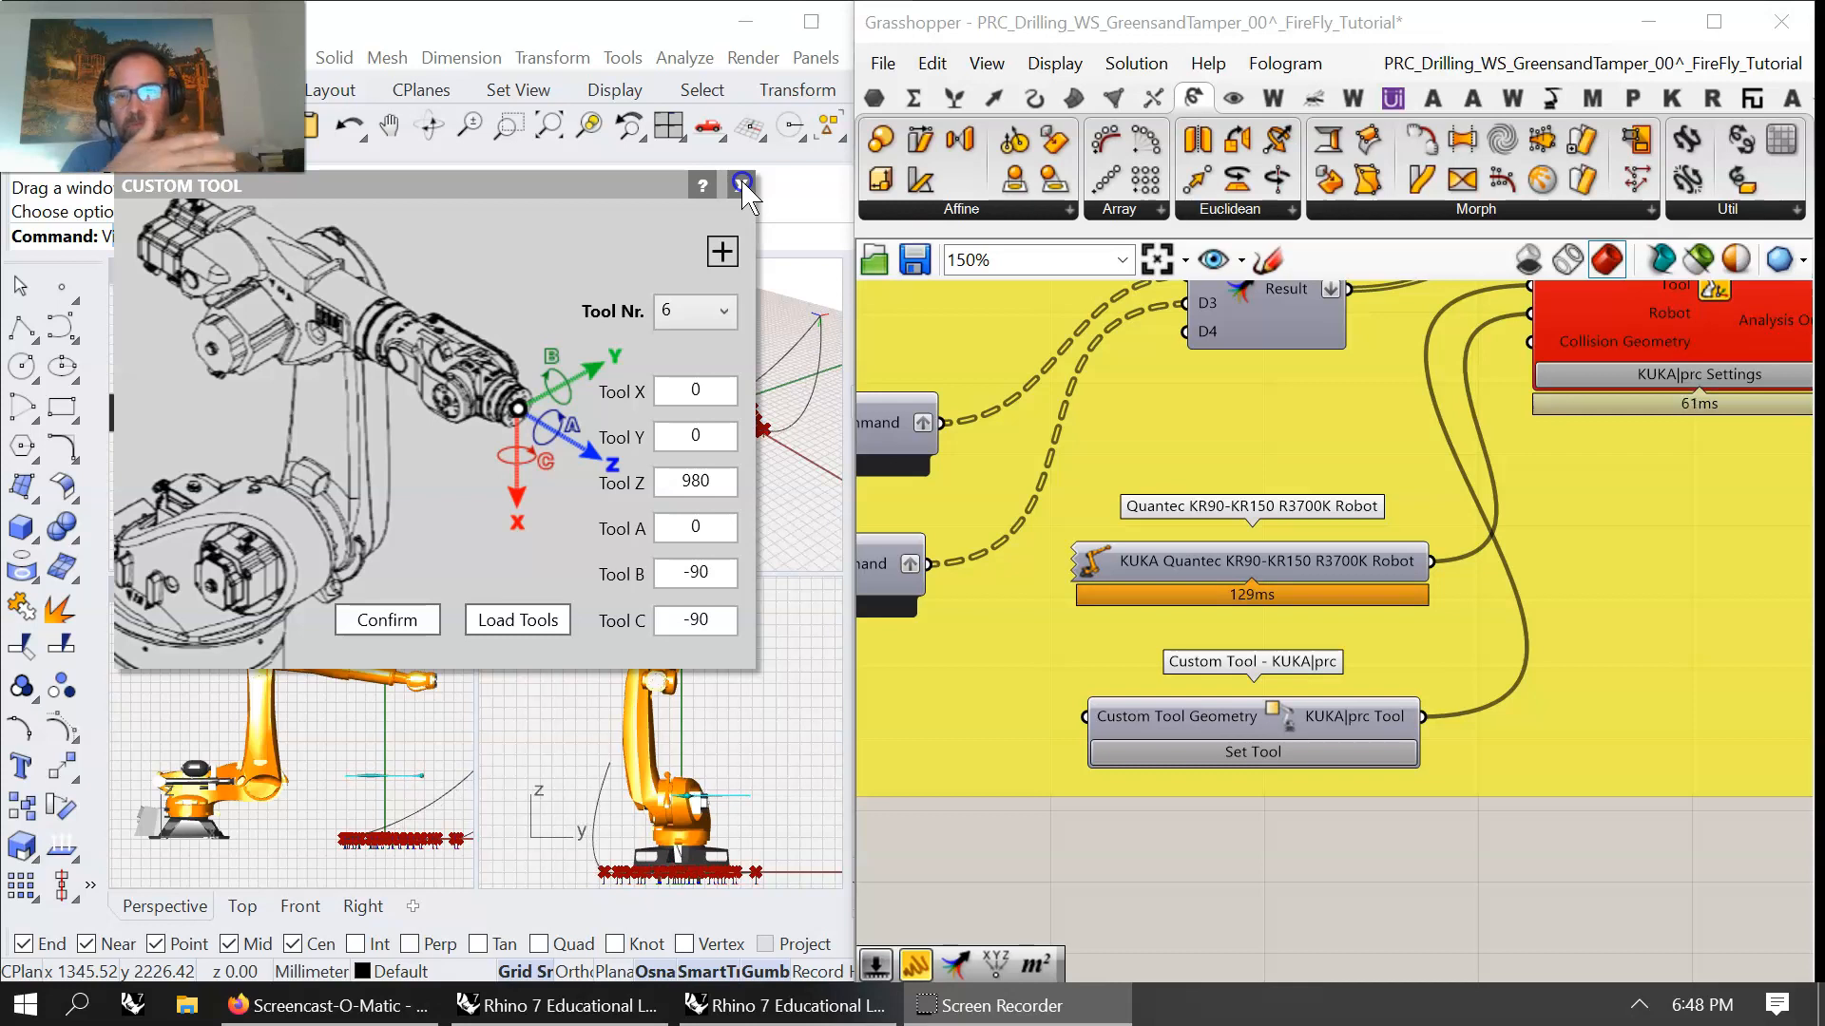
- Close the Custom Tool settings and connect Unit Z's vector output to Move's Motion input
left_click(742, 184)
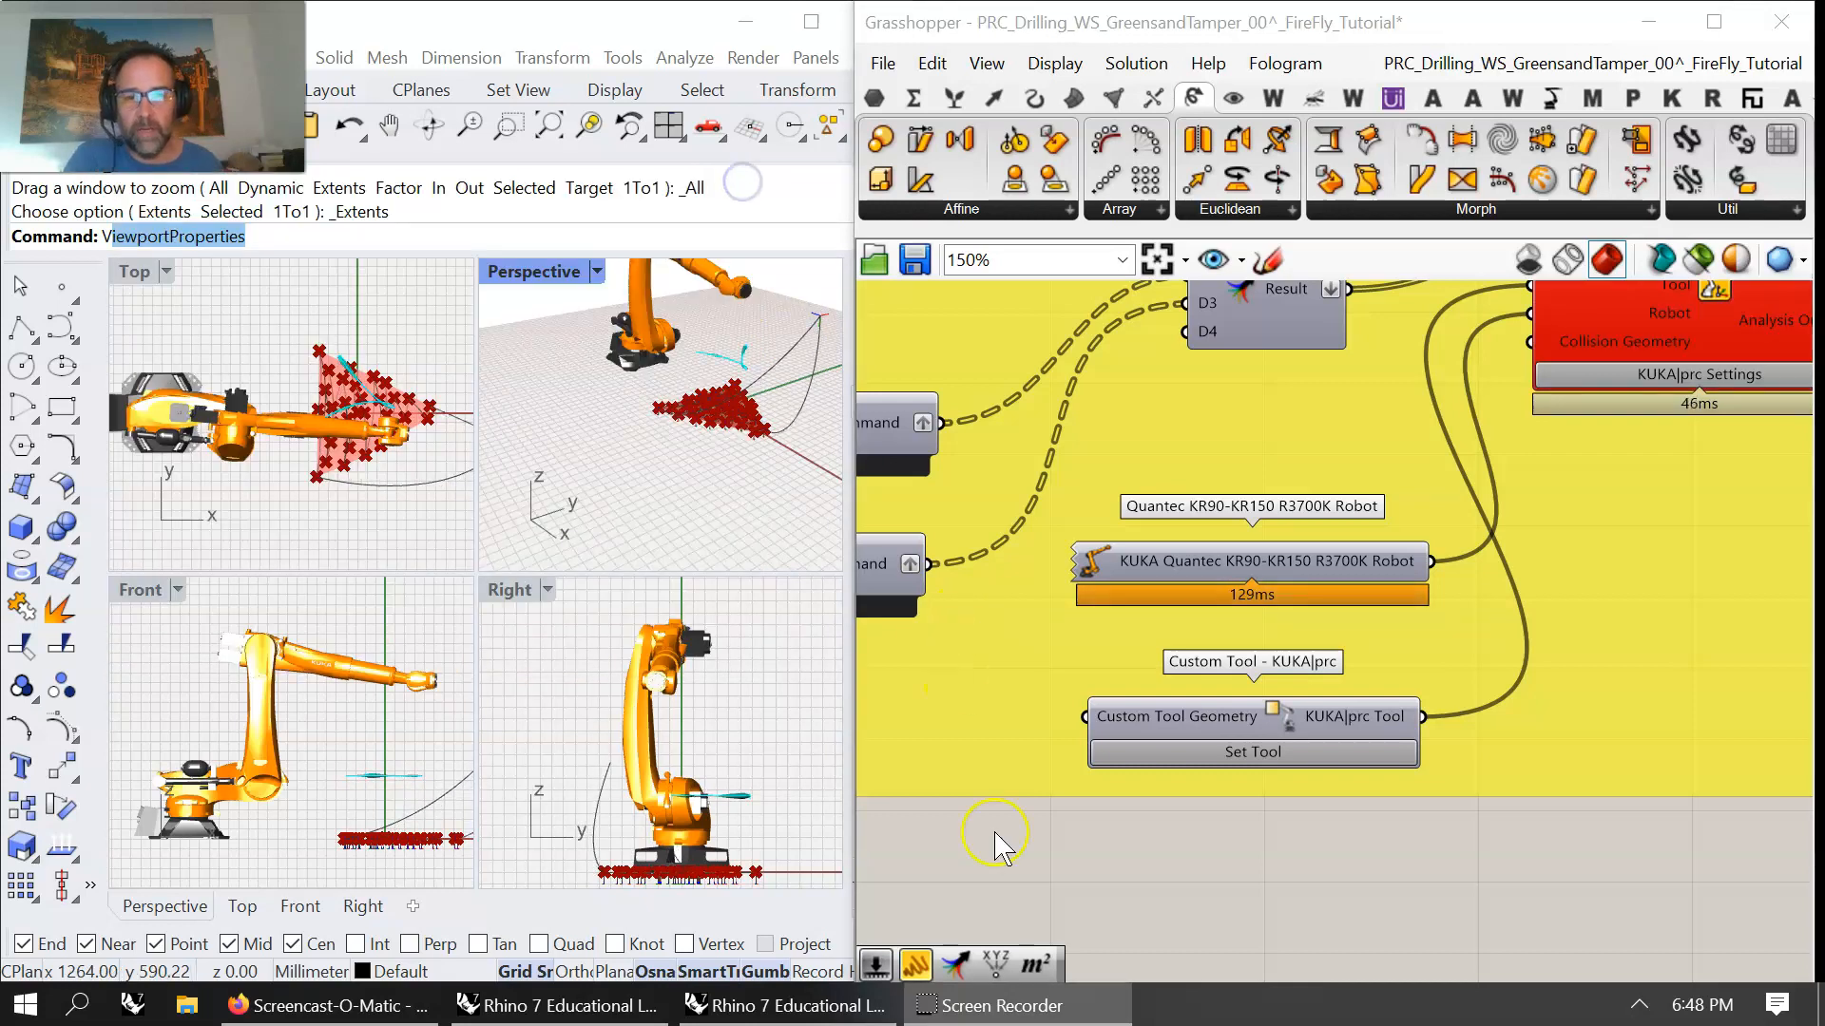
scroll(1442, 757, "down", 5)
right_click_drag(1029, 789, 1572, 659)
right_click_drag(950, 788, 1555, 695)
right_click_drag(1197, 701, 1739, 663)
right_click_drag(1112, 694, 1205, 682)
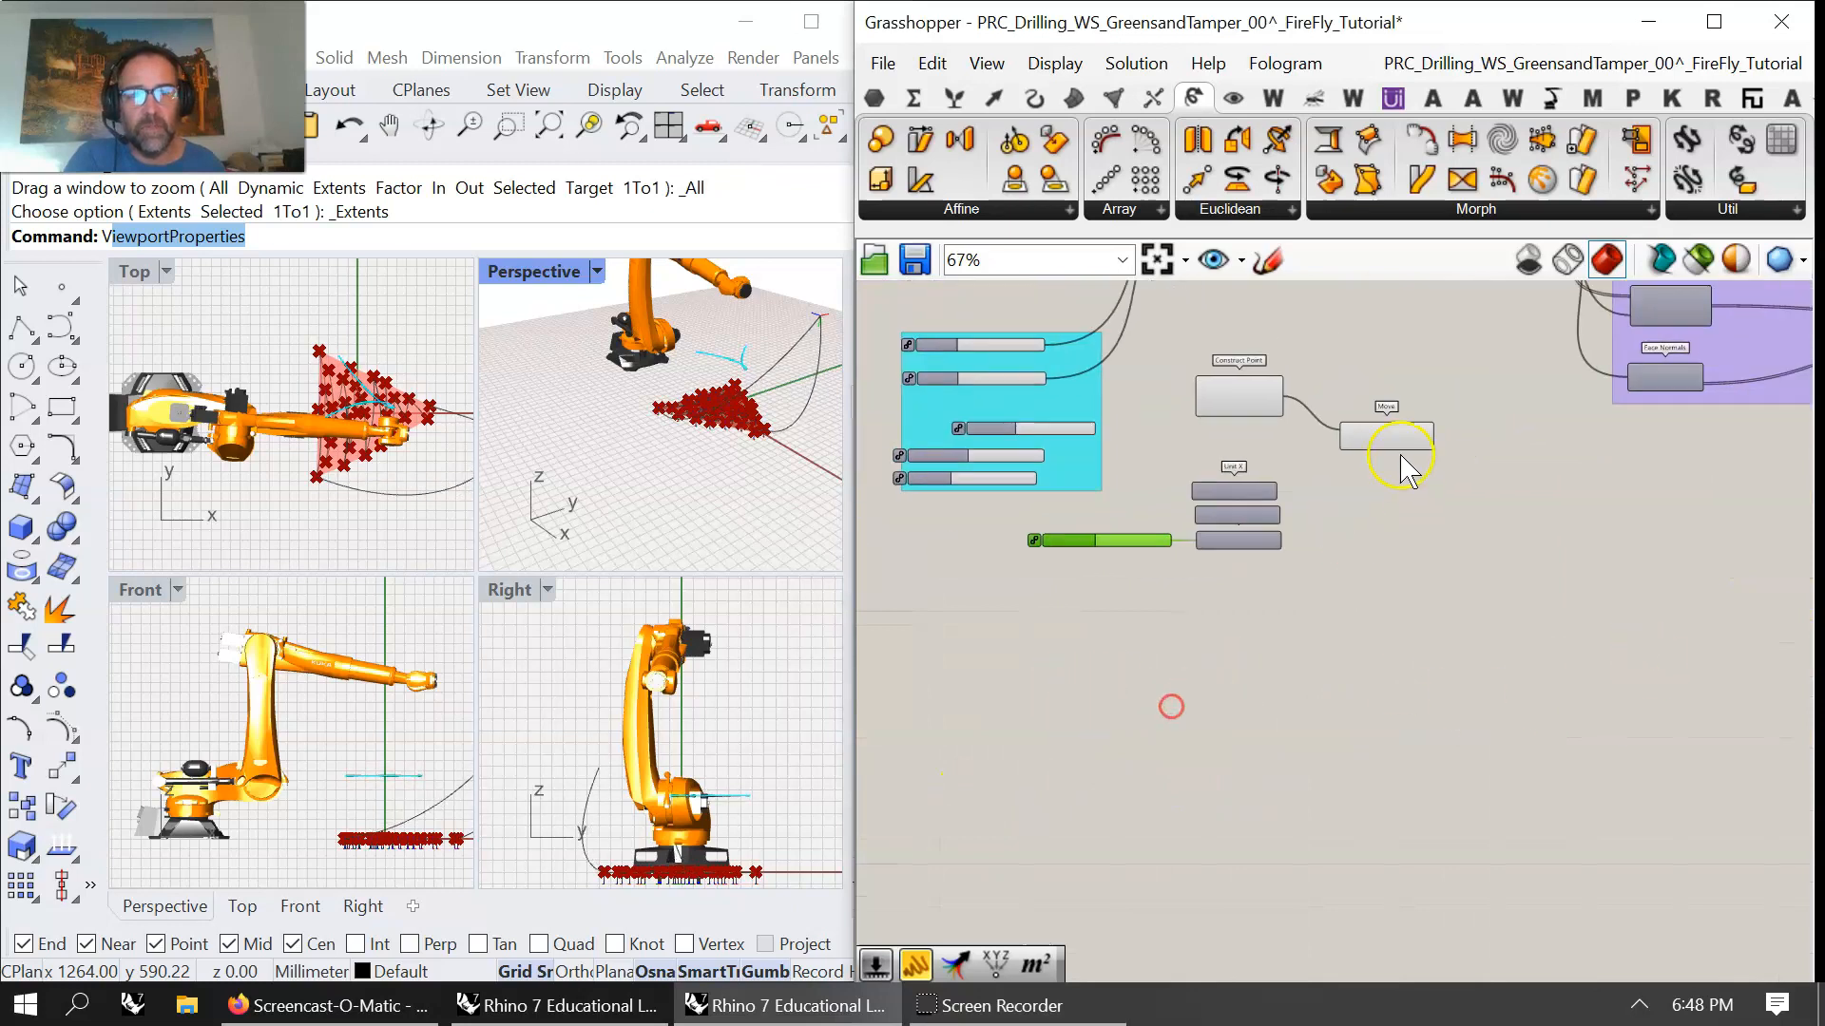
scroll(1400, 460, "up", 4)
left_click_drag(1161, 613, 1392, 401)
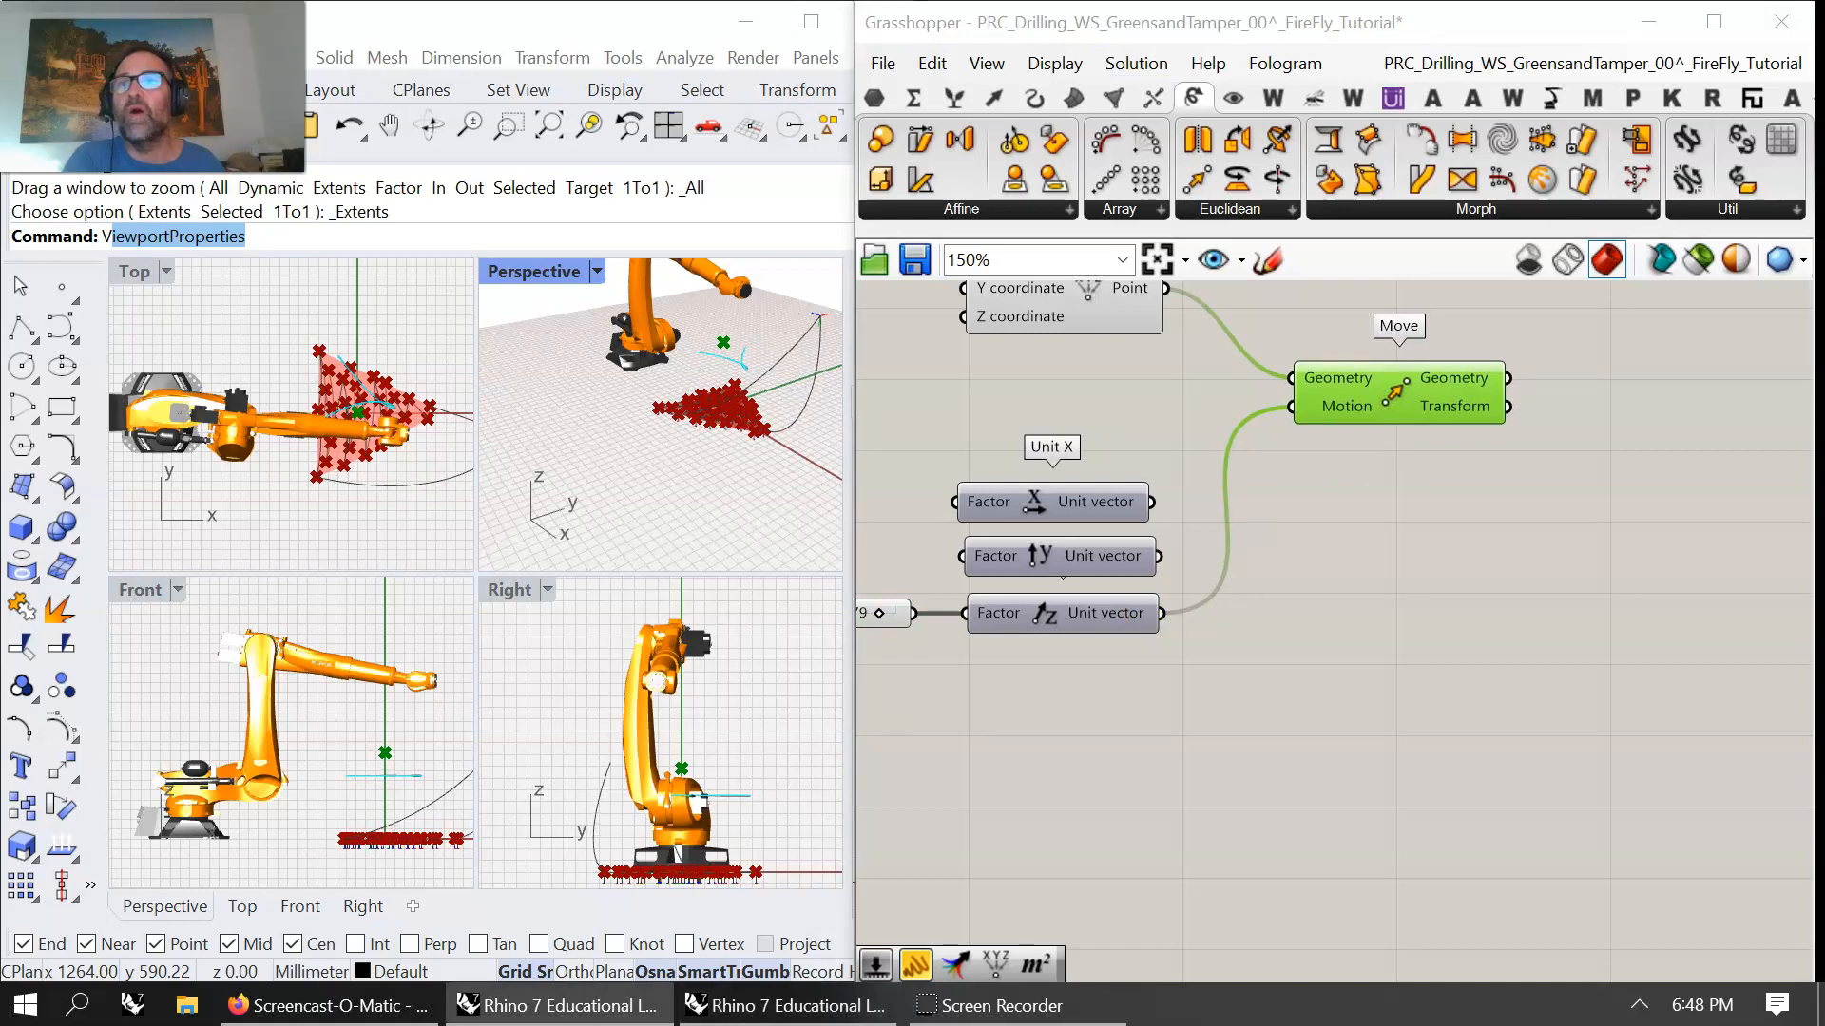
- Add a Line component running from the Construct Point output as Start Point to Move's Geometry output as End Point
left_click(991, 97)
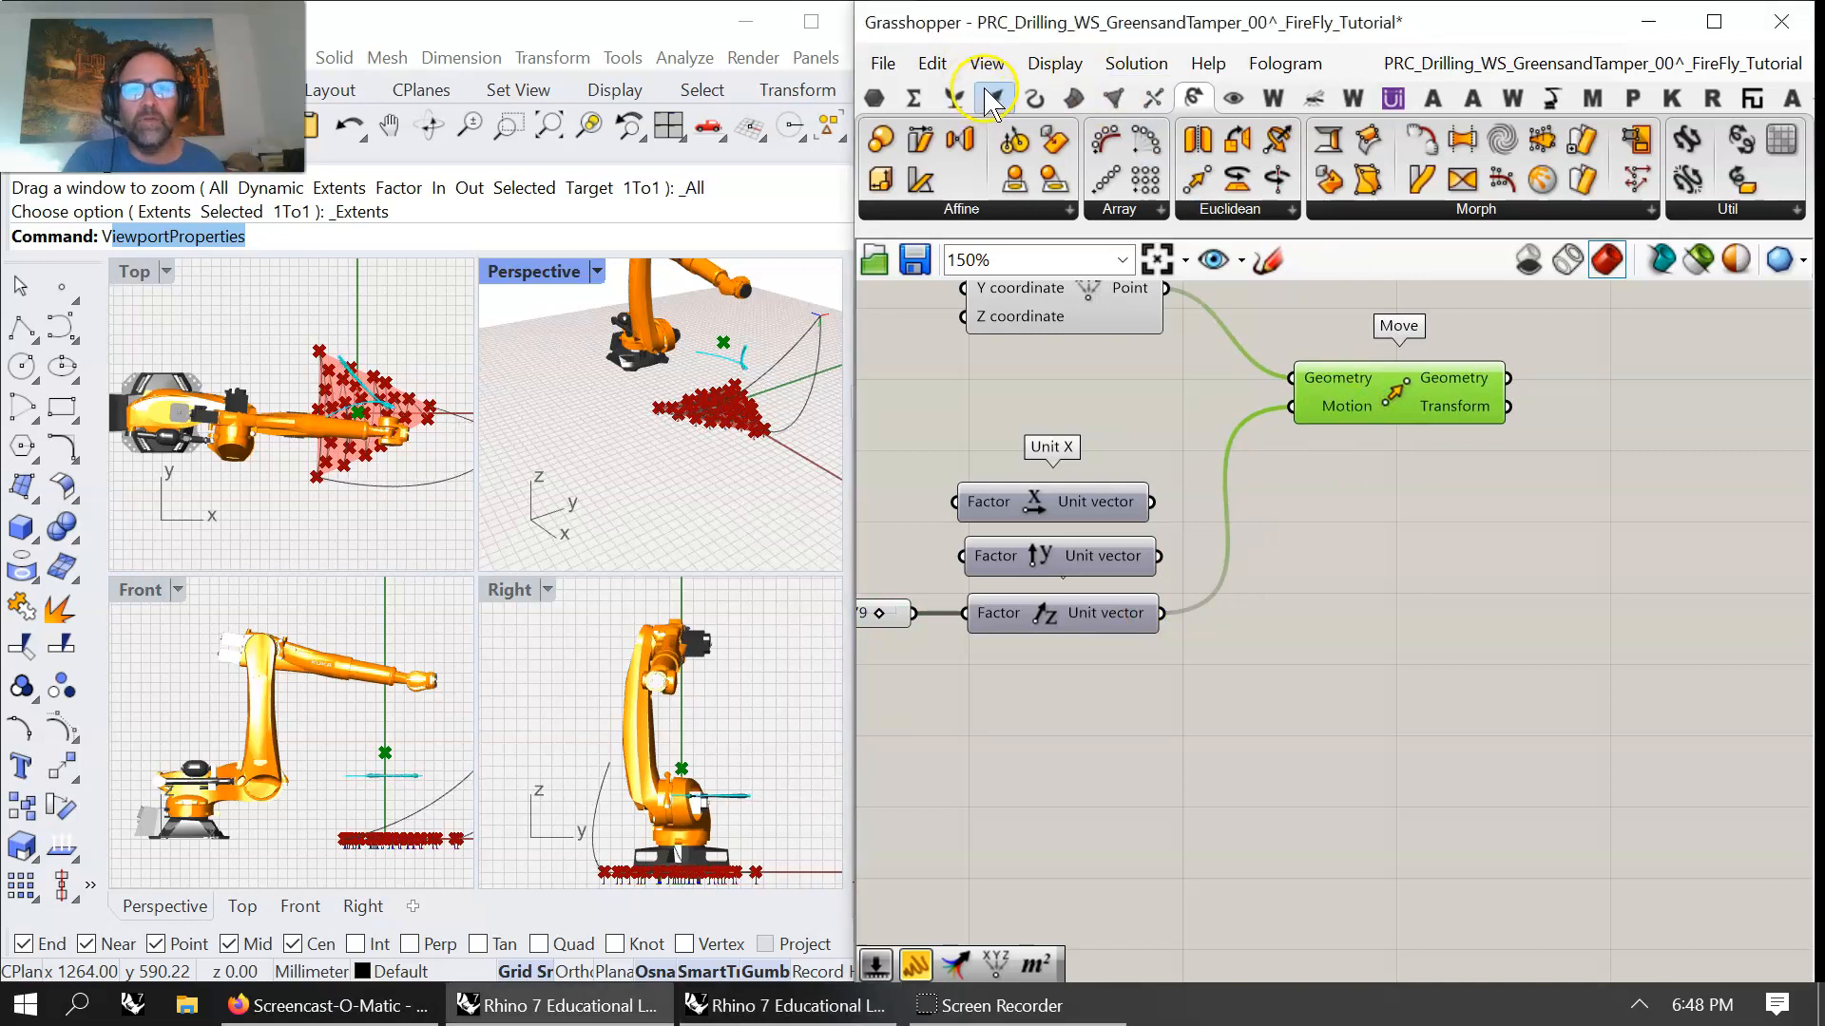
left_click(1034, 97)
left_click_drag(1321, 141, 1644, 503)
right_click_drag(1573, 613, 1413, 602)
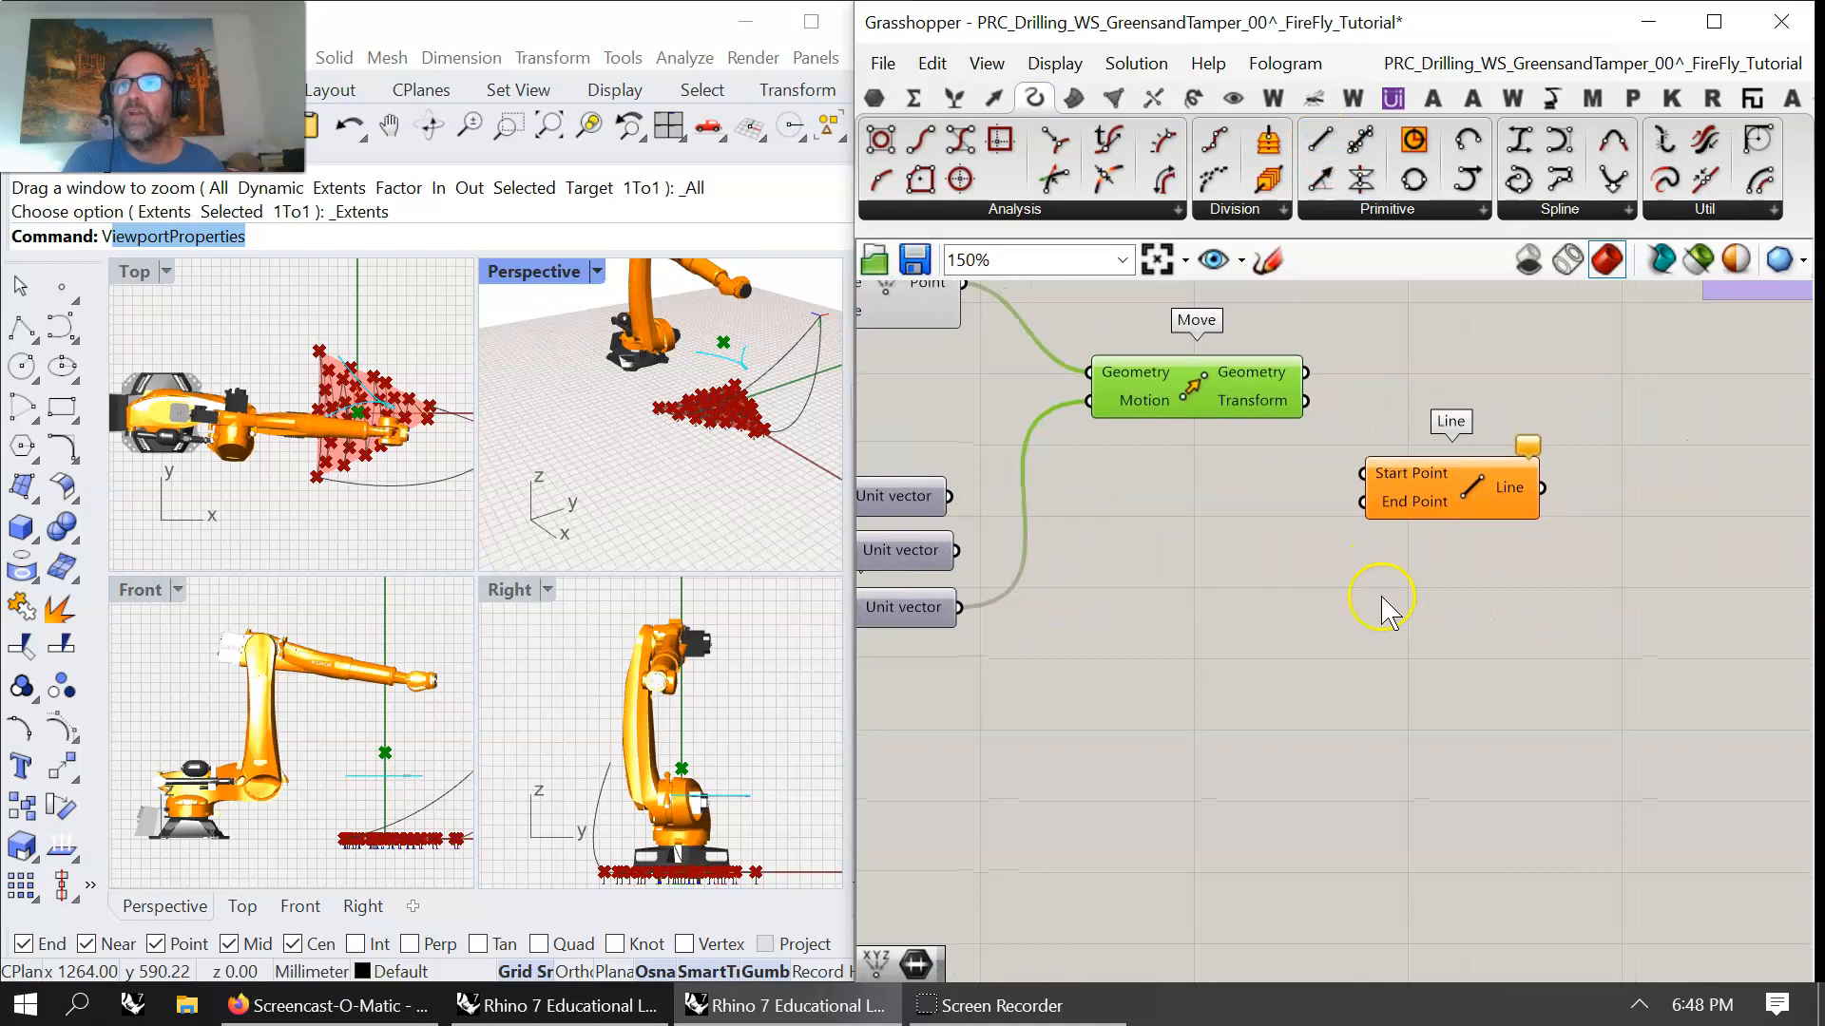
left_click_drag(1425, 536, 1398, 500)
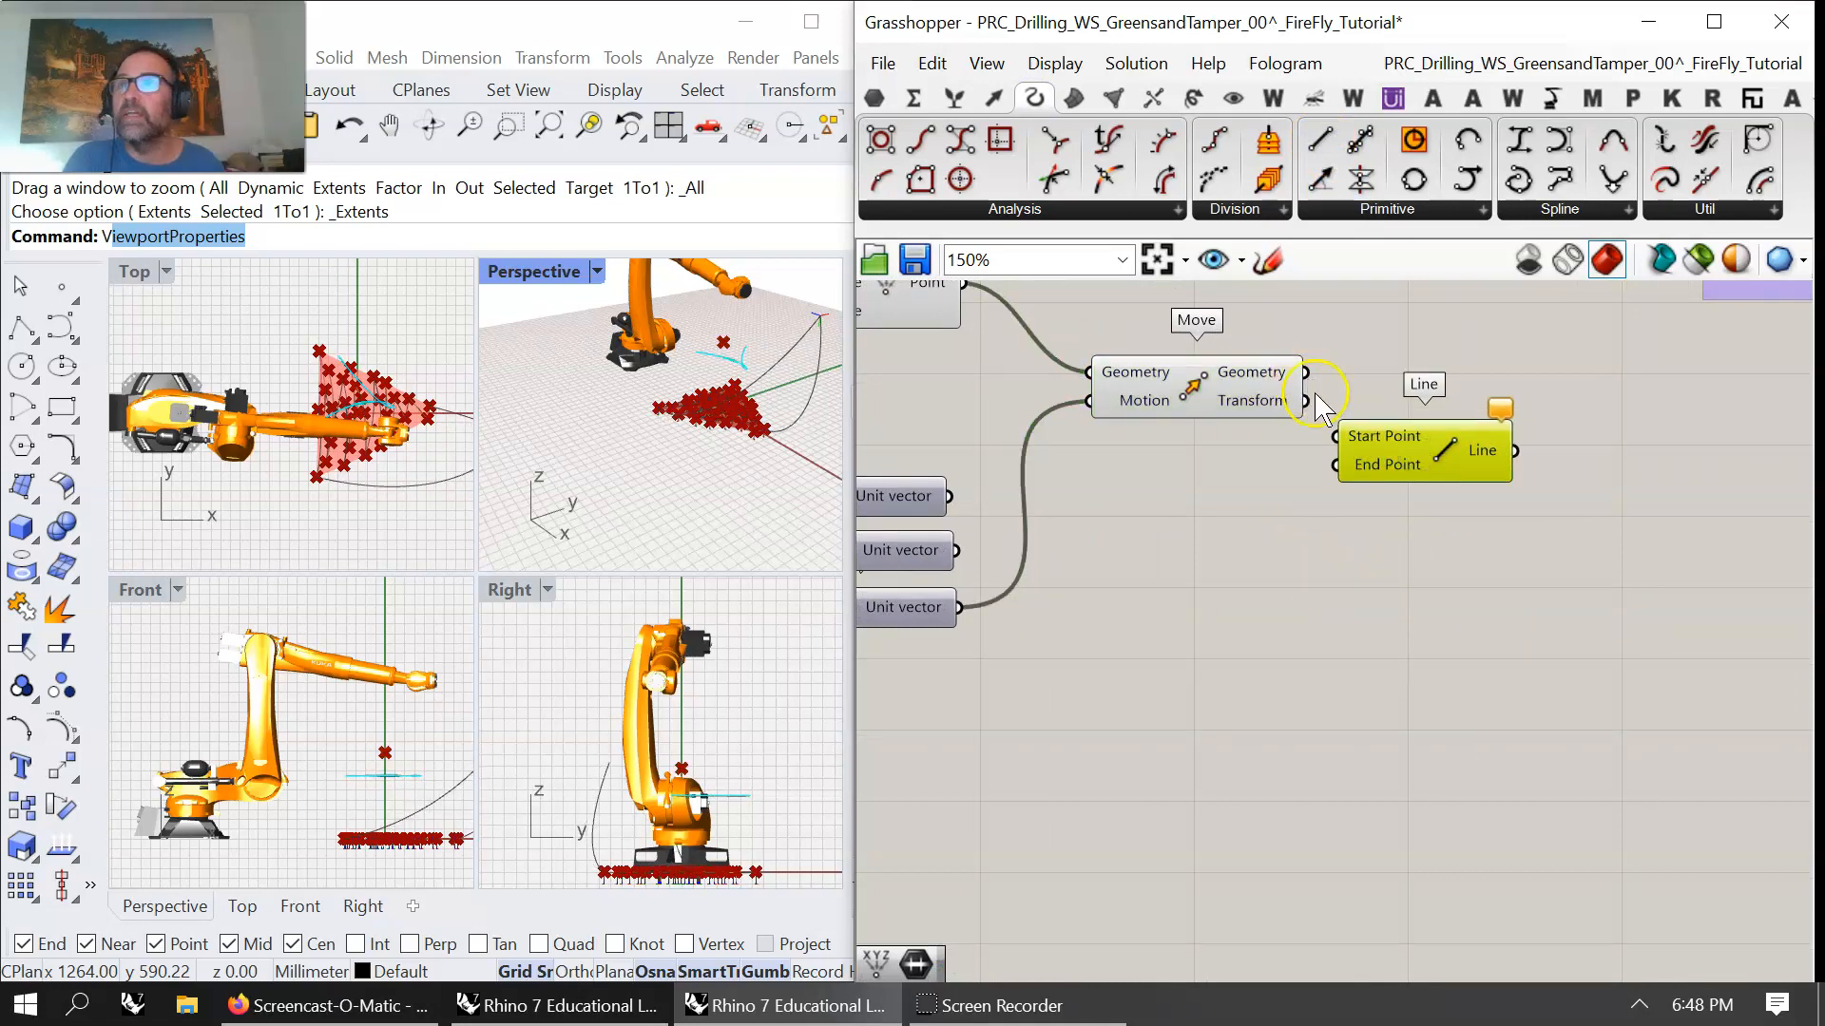
left_click_drag(963, 282, 1448, 457)
- Add a Curve Middle component after the Line and connect the Line output to its Curve input
right_click_drag(1339, 346, 1093, 419)
left_click(889, 189)
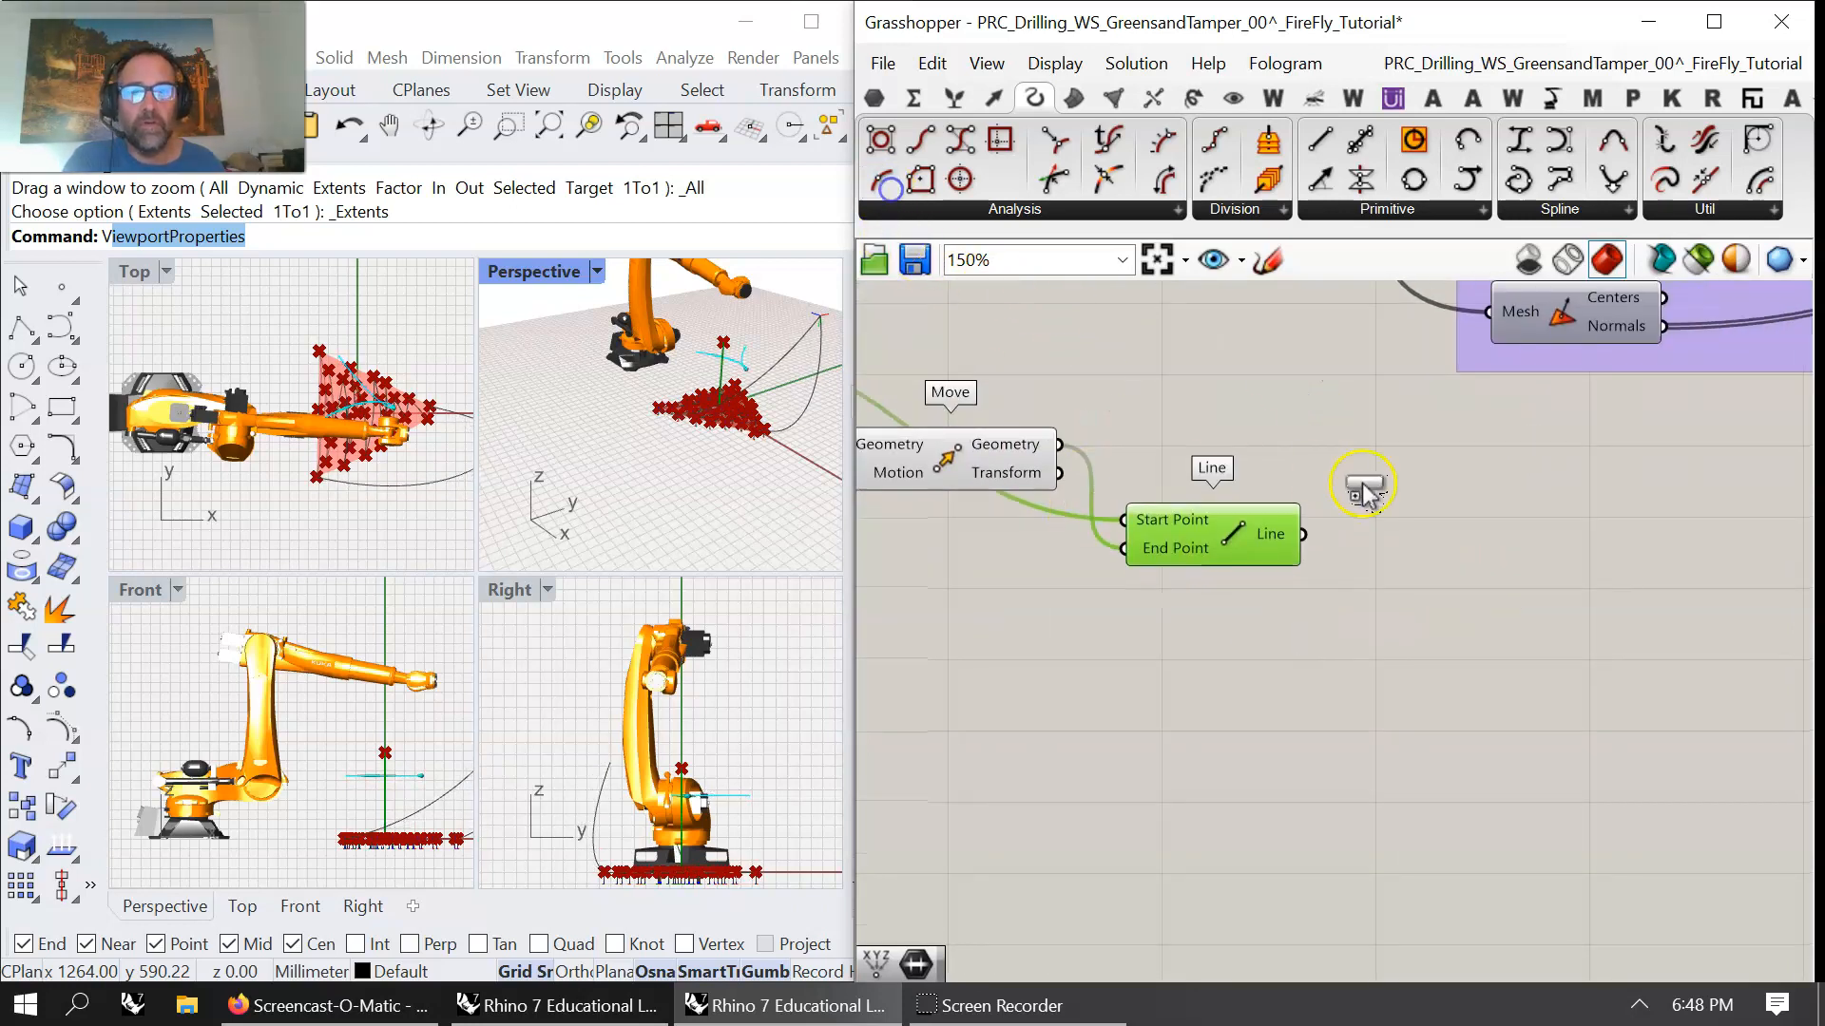
left_click(1452, 511)
left_click_drag(1304, 534, 1398, 527)
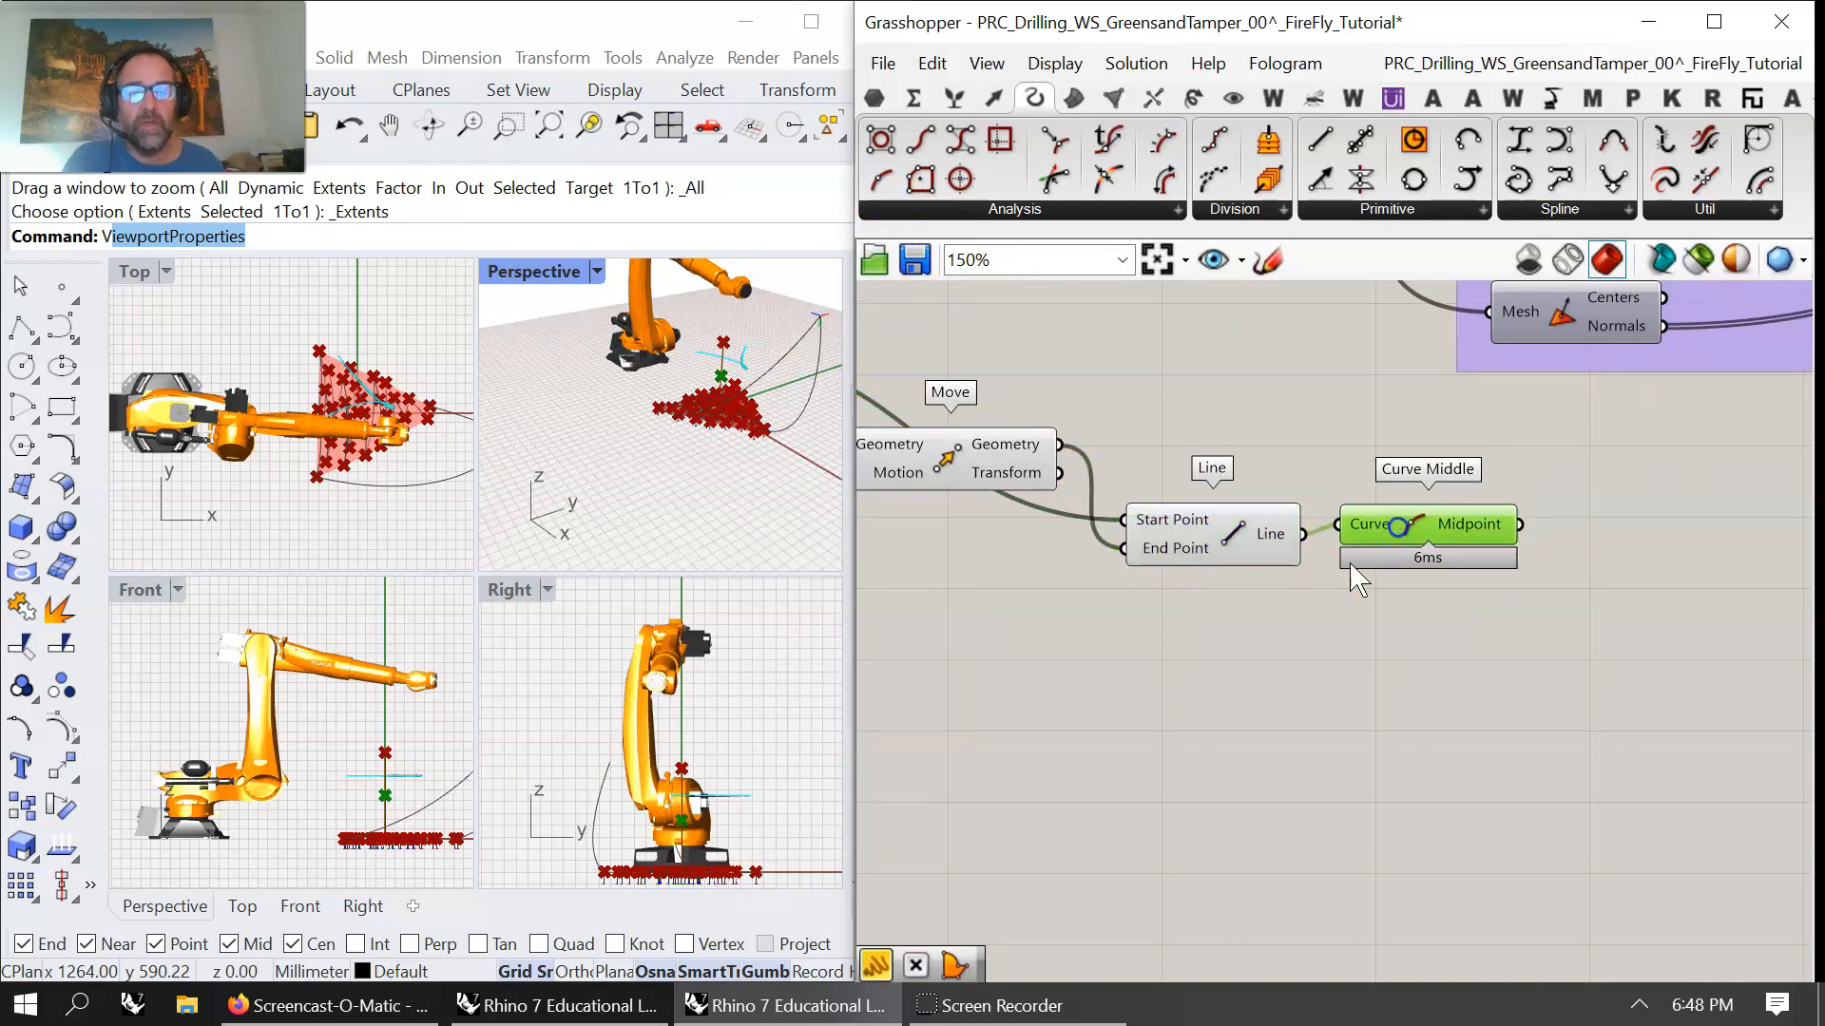
- Shift the new tool geometry components down below the cyan slider group and realign the 879 slider beside Unit Z
scroll(1703, 664, "down", 5)
left_click_drag(1675, 751, 1228, 509)
left_click_drag(1350, 540, 1378, 708)
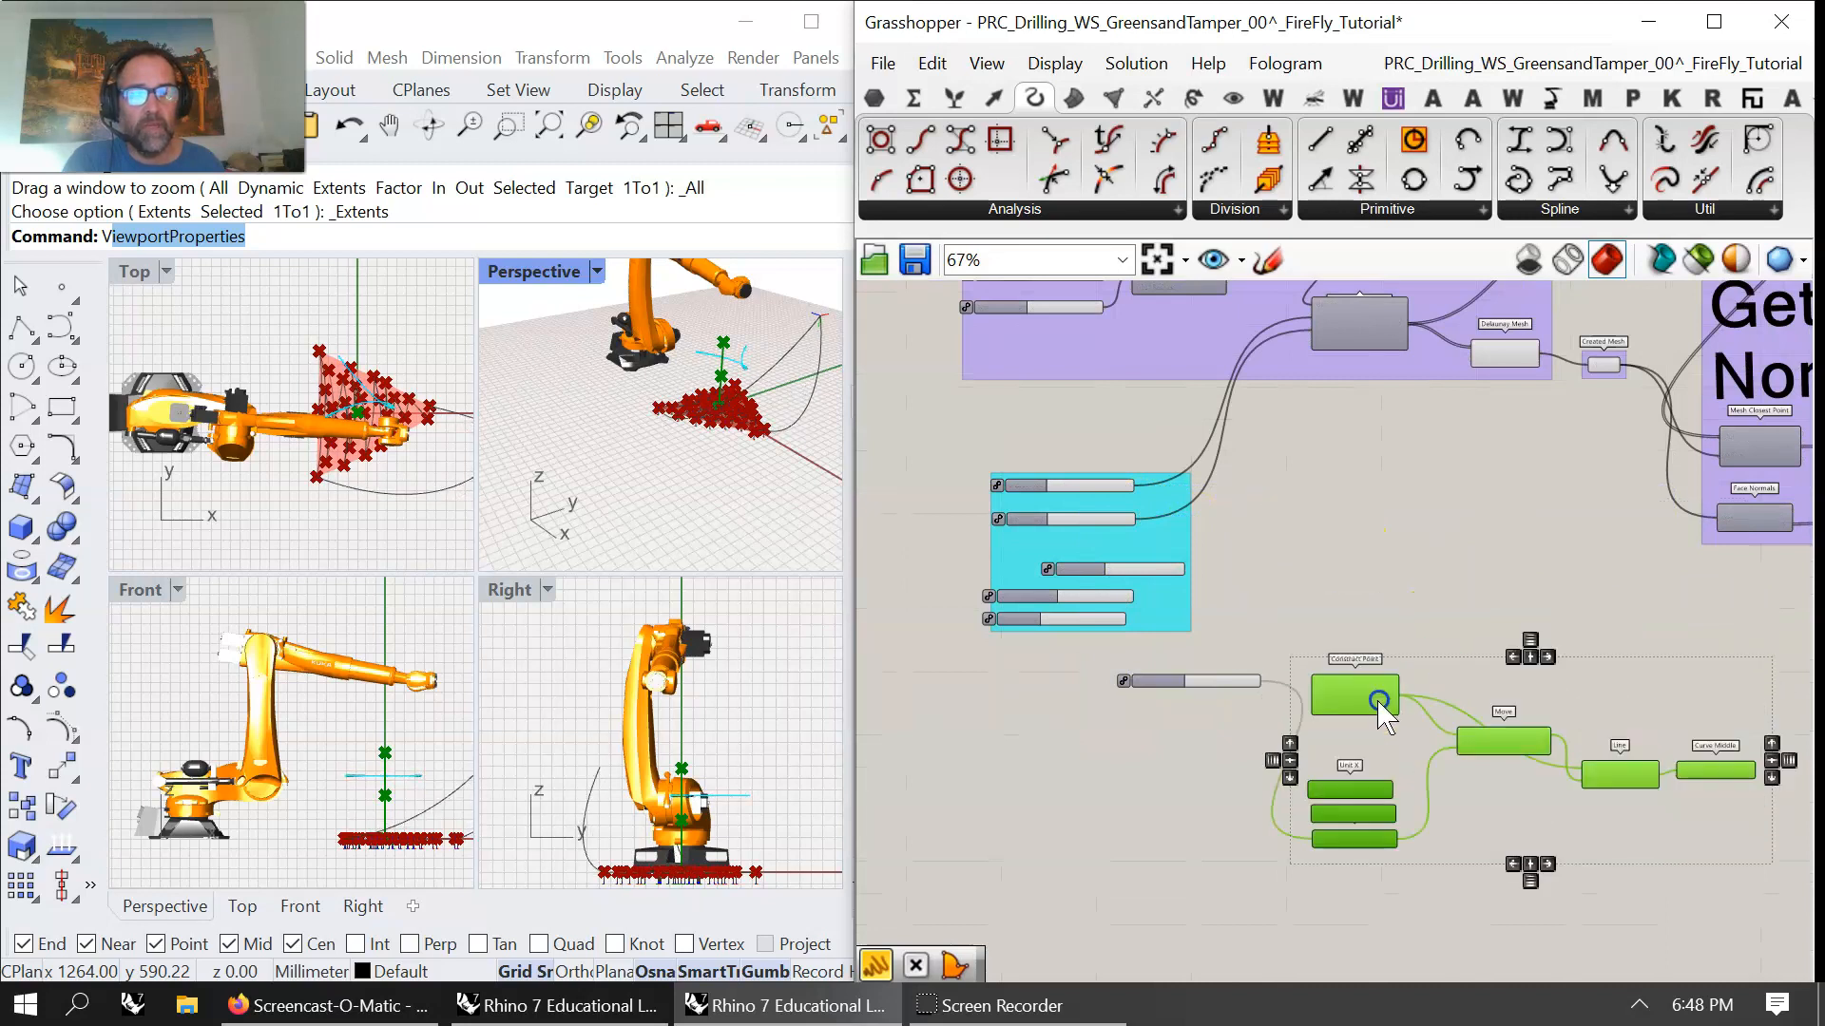
left_click_drag(1257, 683, 1267, 805)
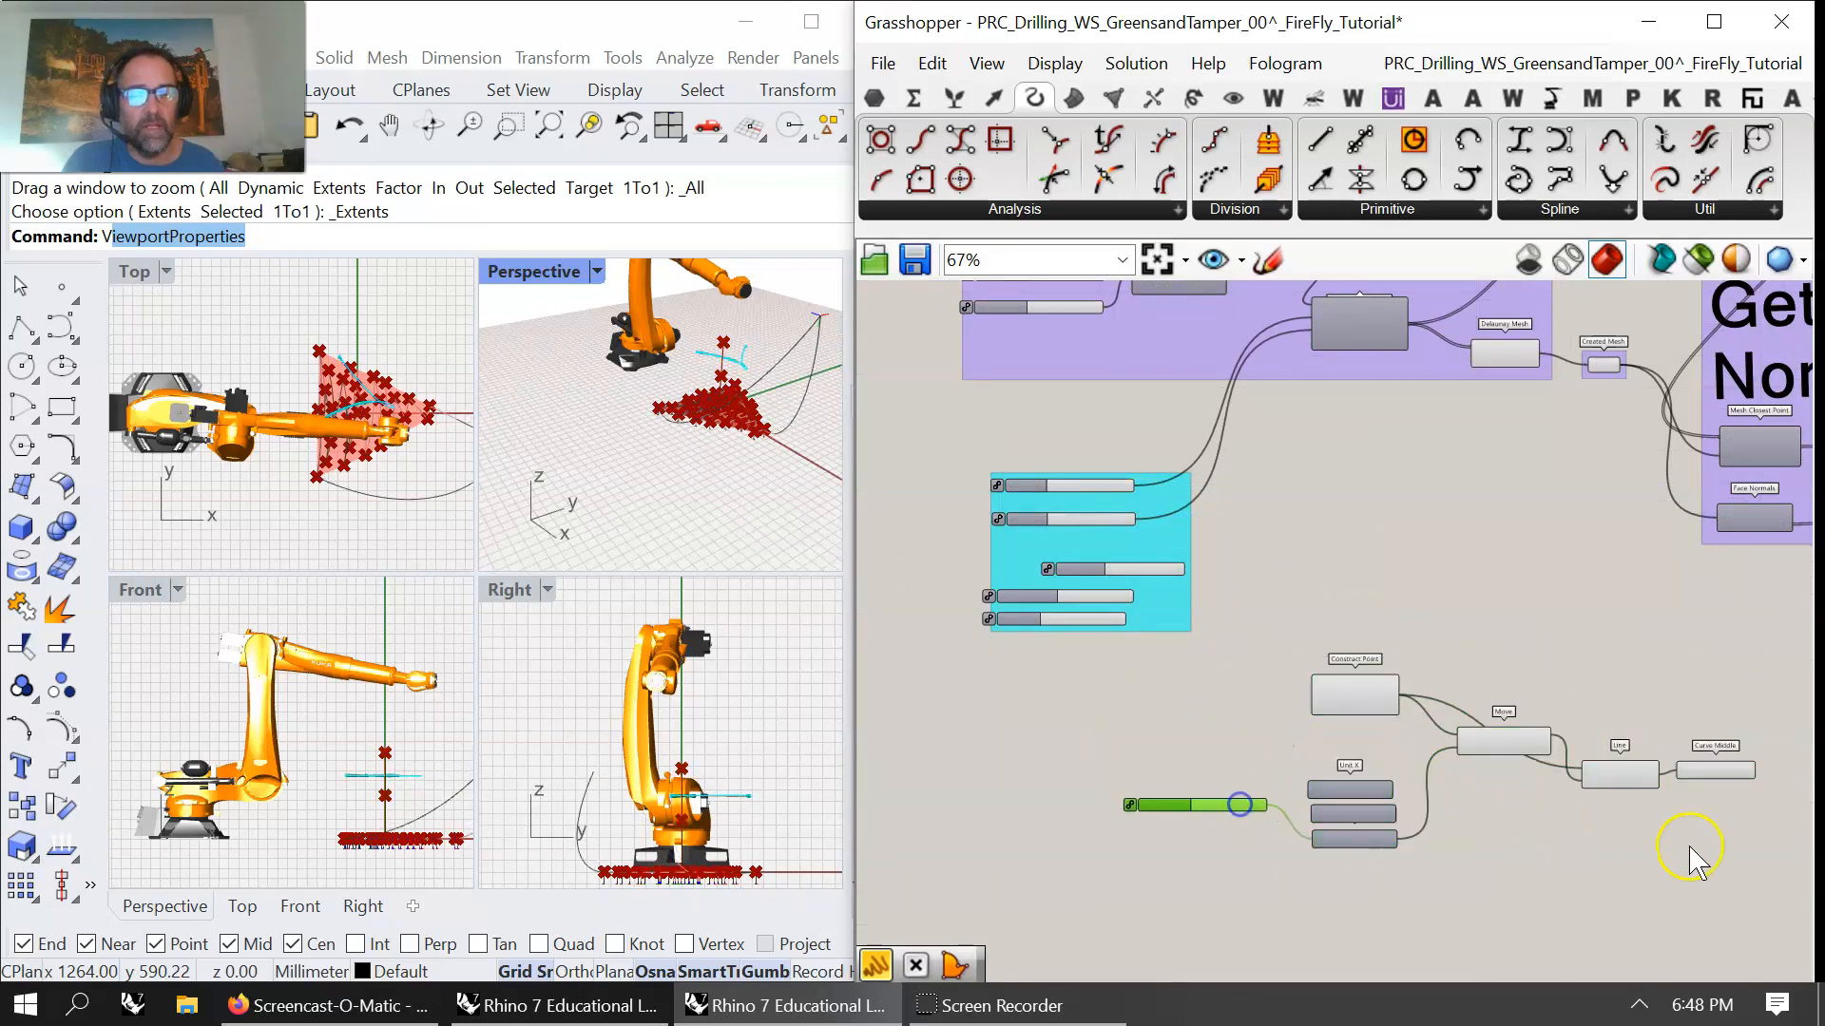
- Add a second Line component from the Construct Point output to the Curve Middle's Midpoint
right_click_drag(1716, 819, 1421, 750)
scroll(1435, 705, "up", 3)
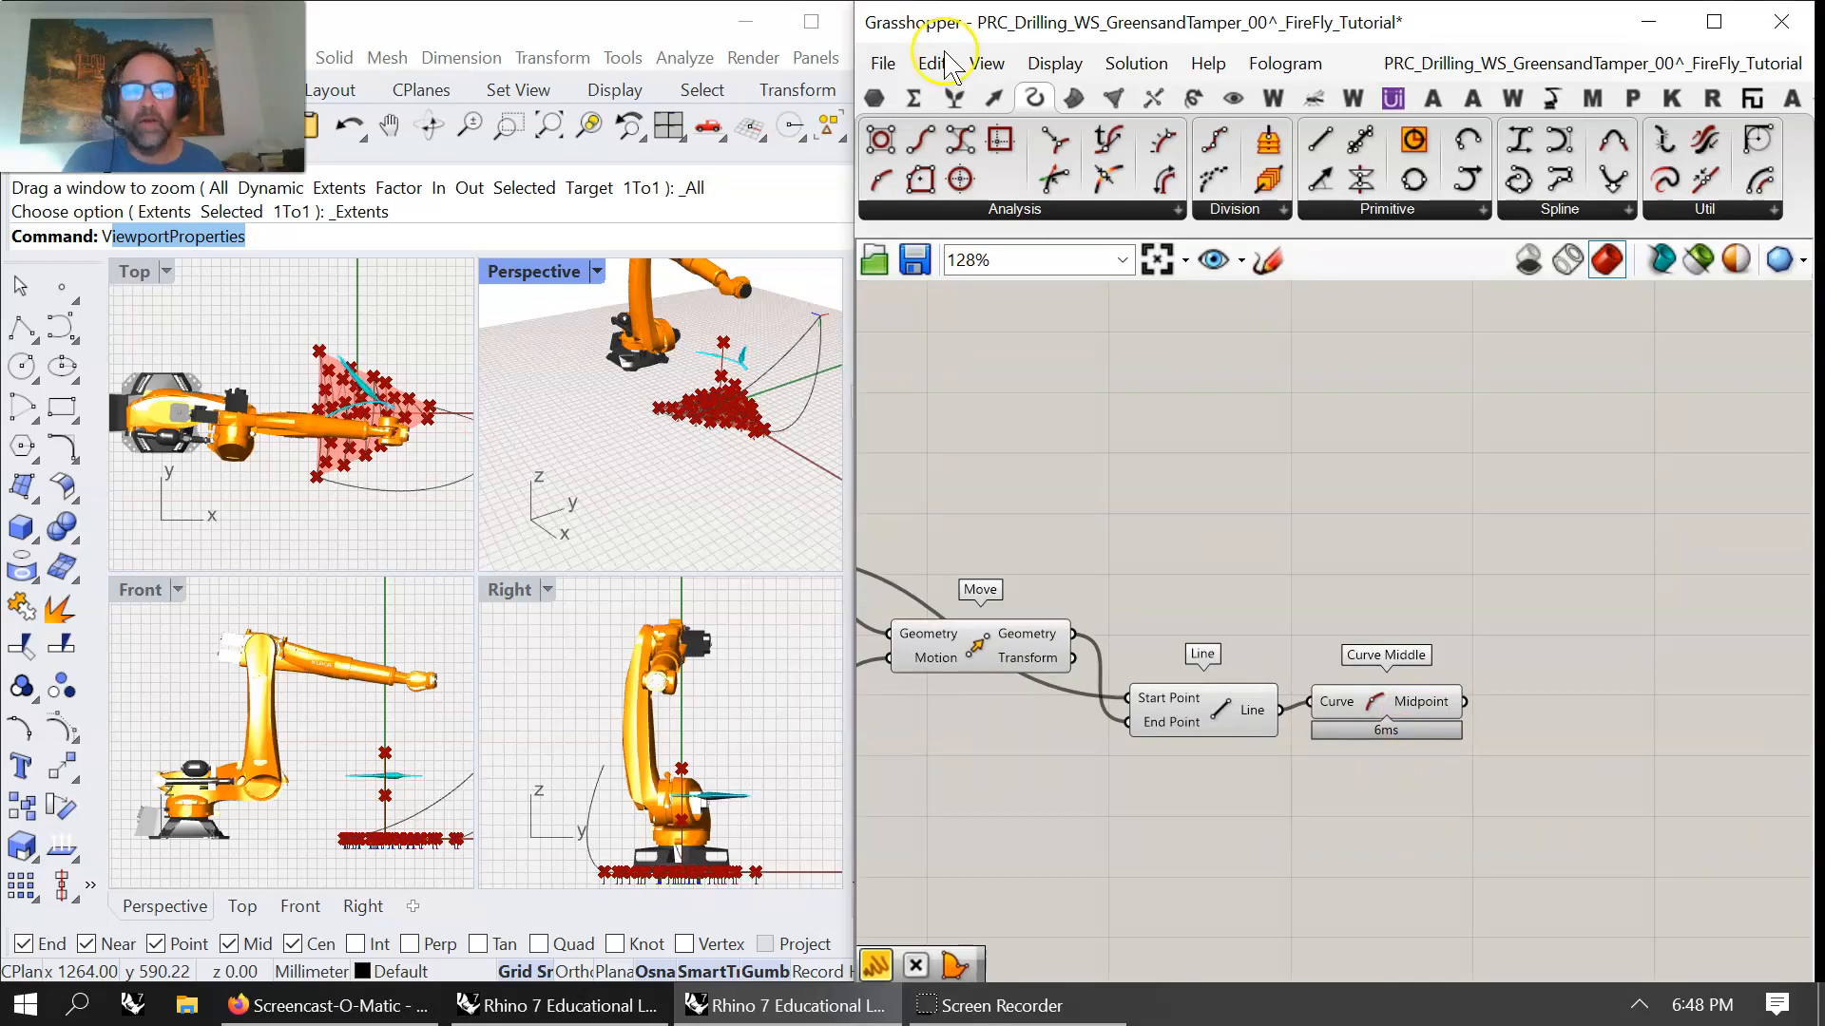
left_click(1317, 140)
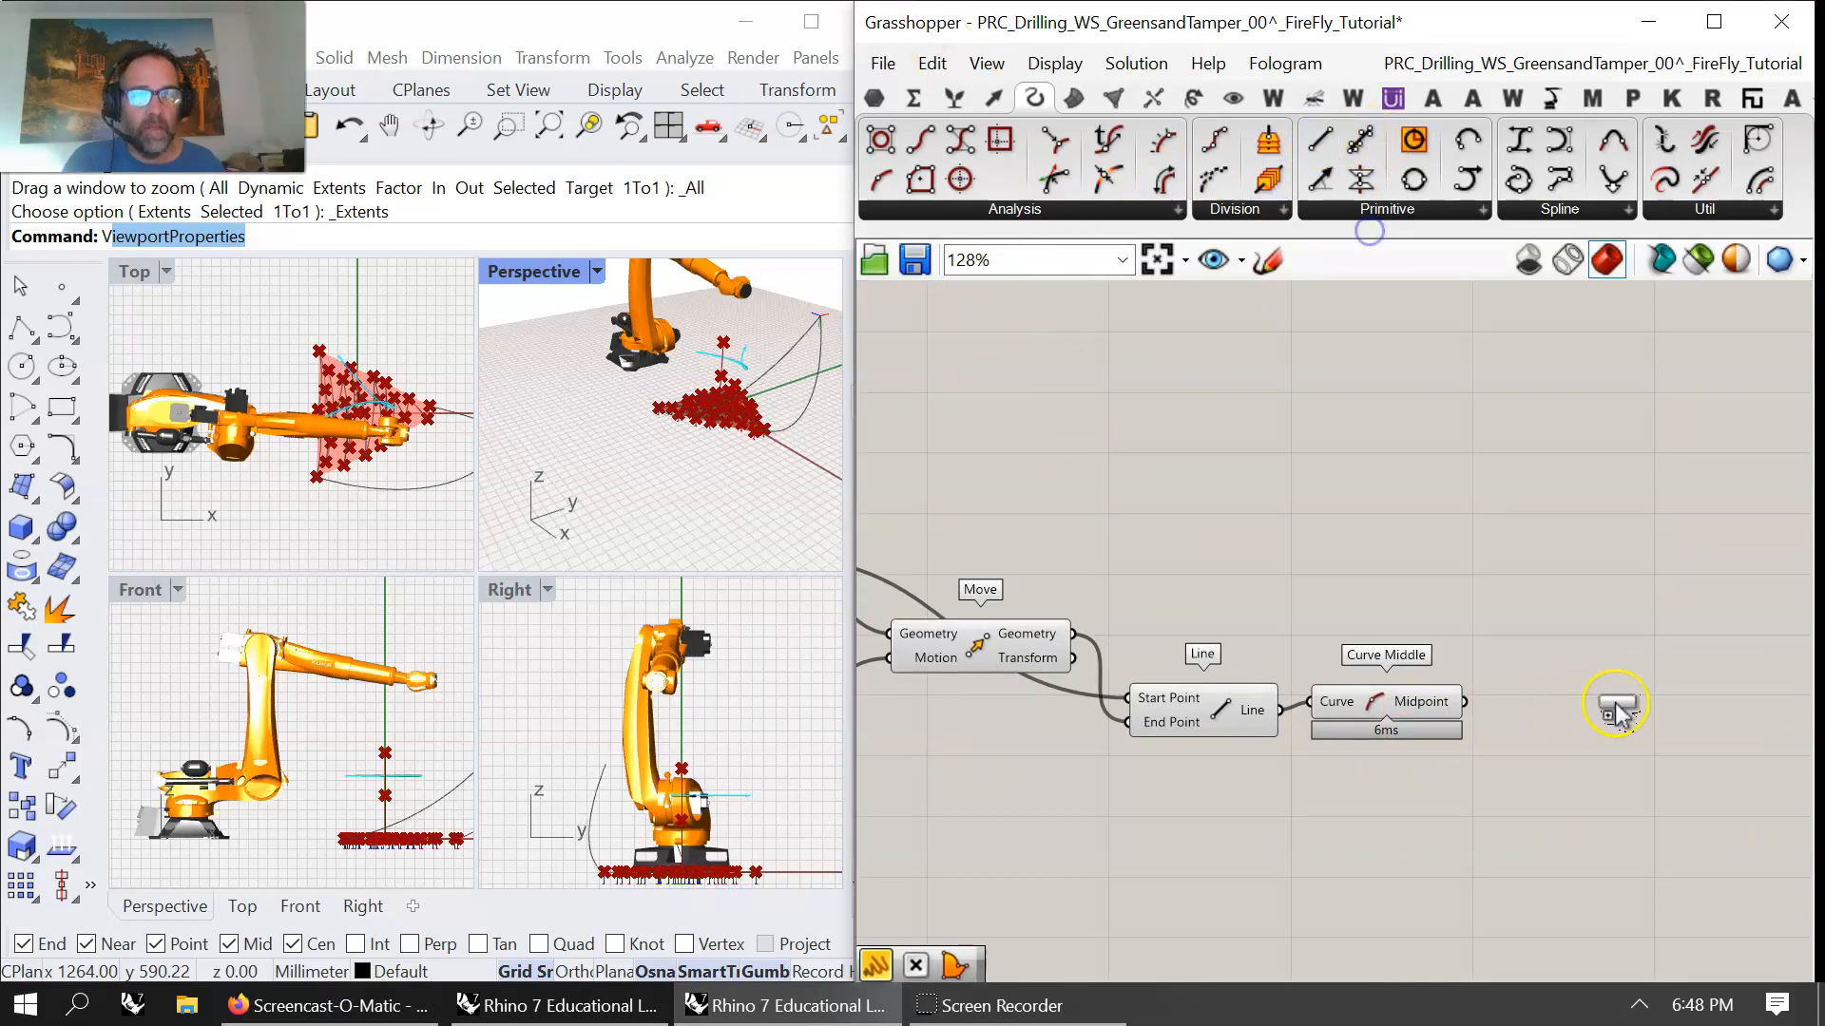
left_click(1615, 706)
right_click_drag(1113, 749, 1366, 768)
left_click_drag(1026, 576, 1732, 719)
right_click_drag(1778, 753, 1521, 711)
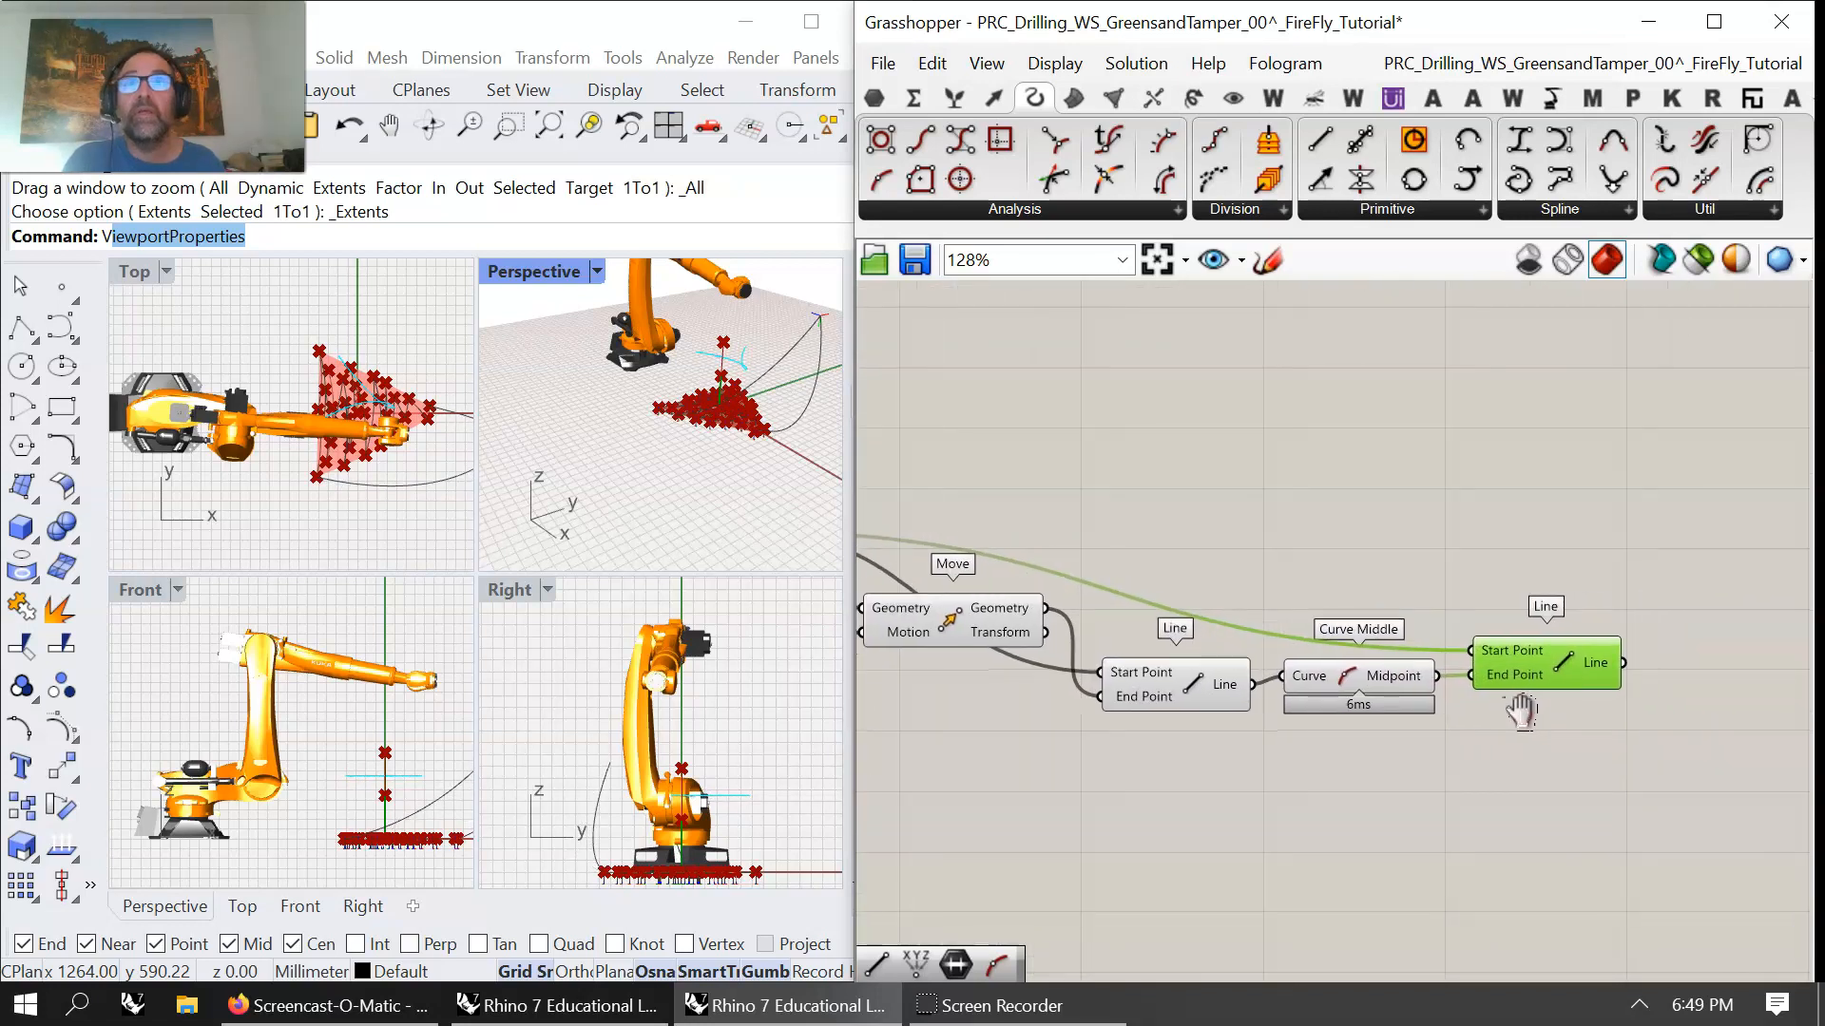
- Add a Polygon component above the Line components and connect Move's Geometry output to its Plane input
right_click_drag(1528, 625, 1545, 684)
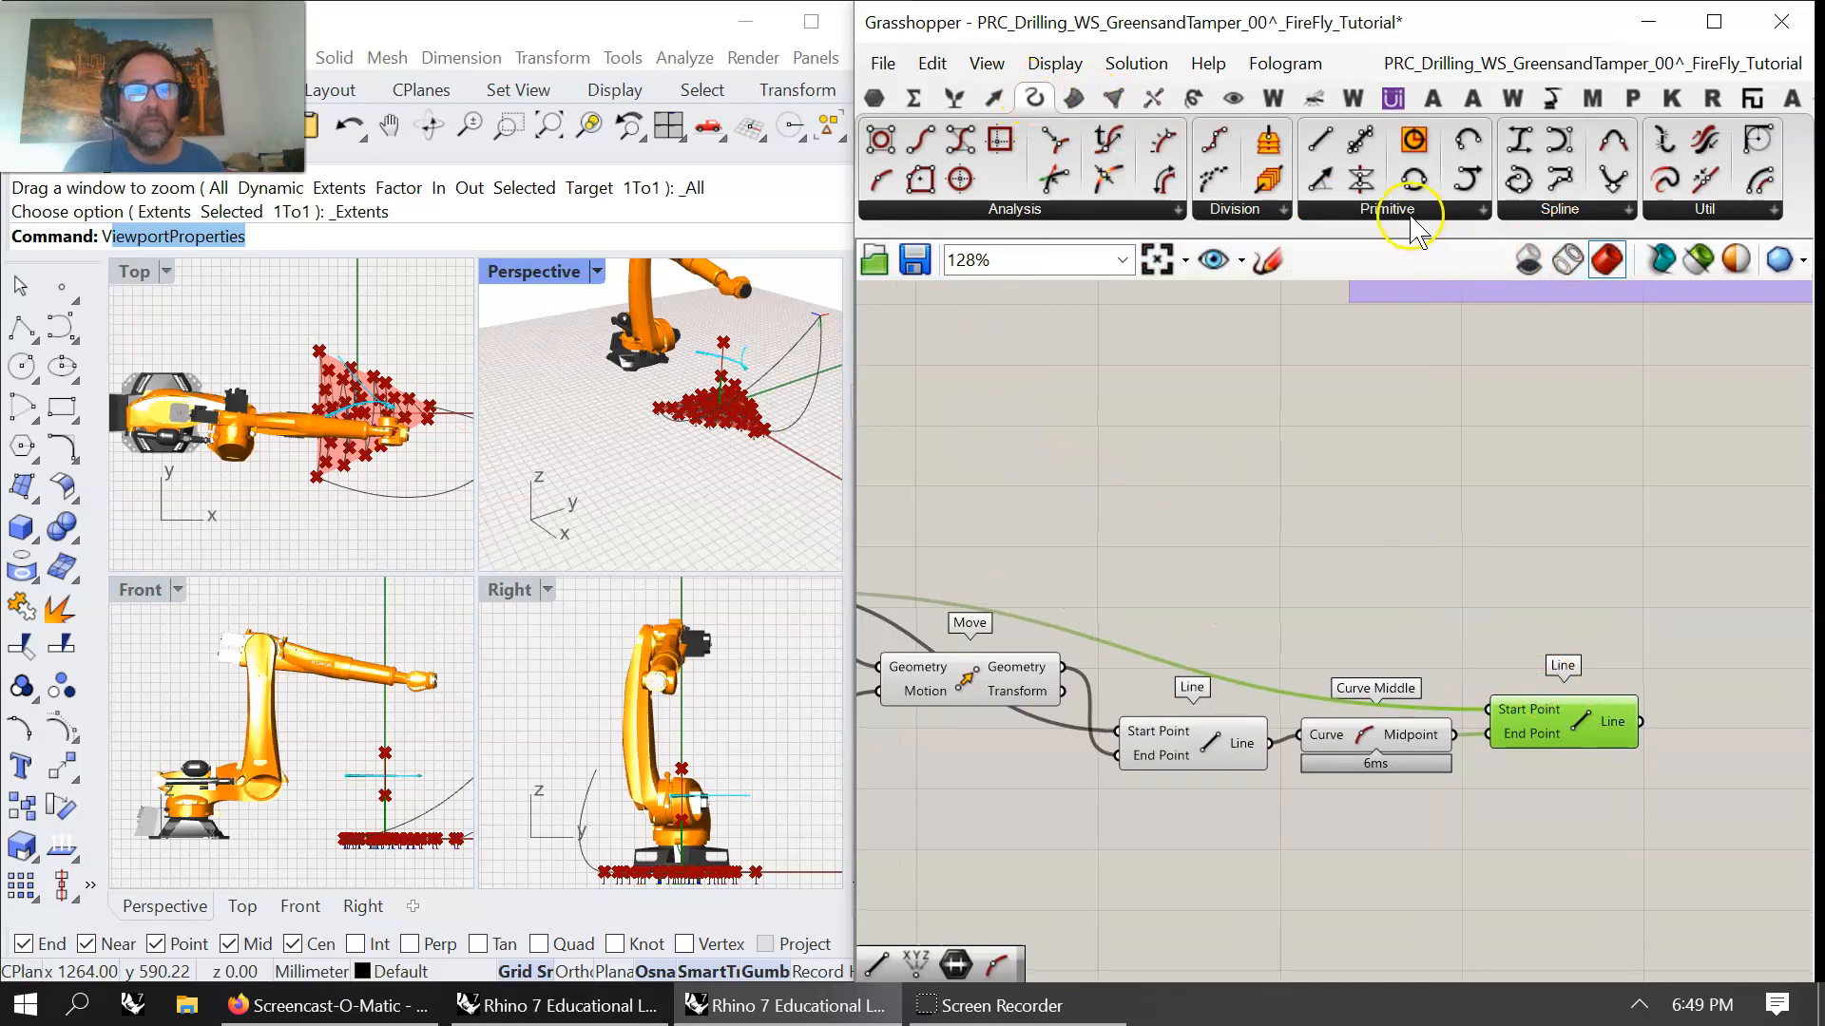
left_click(1399, 209)
left_click_drag(1393, 757, 1236, 509)
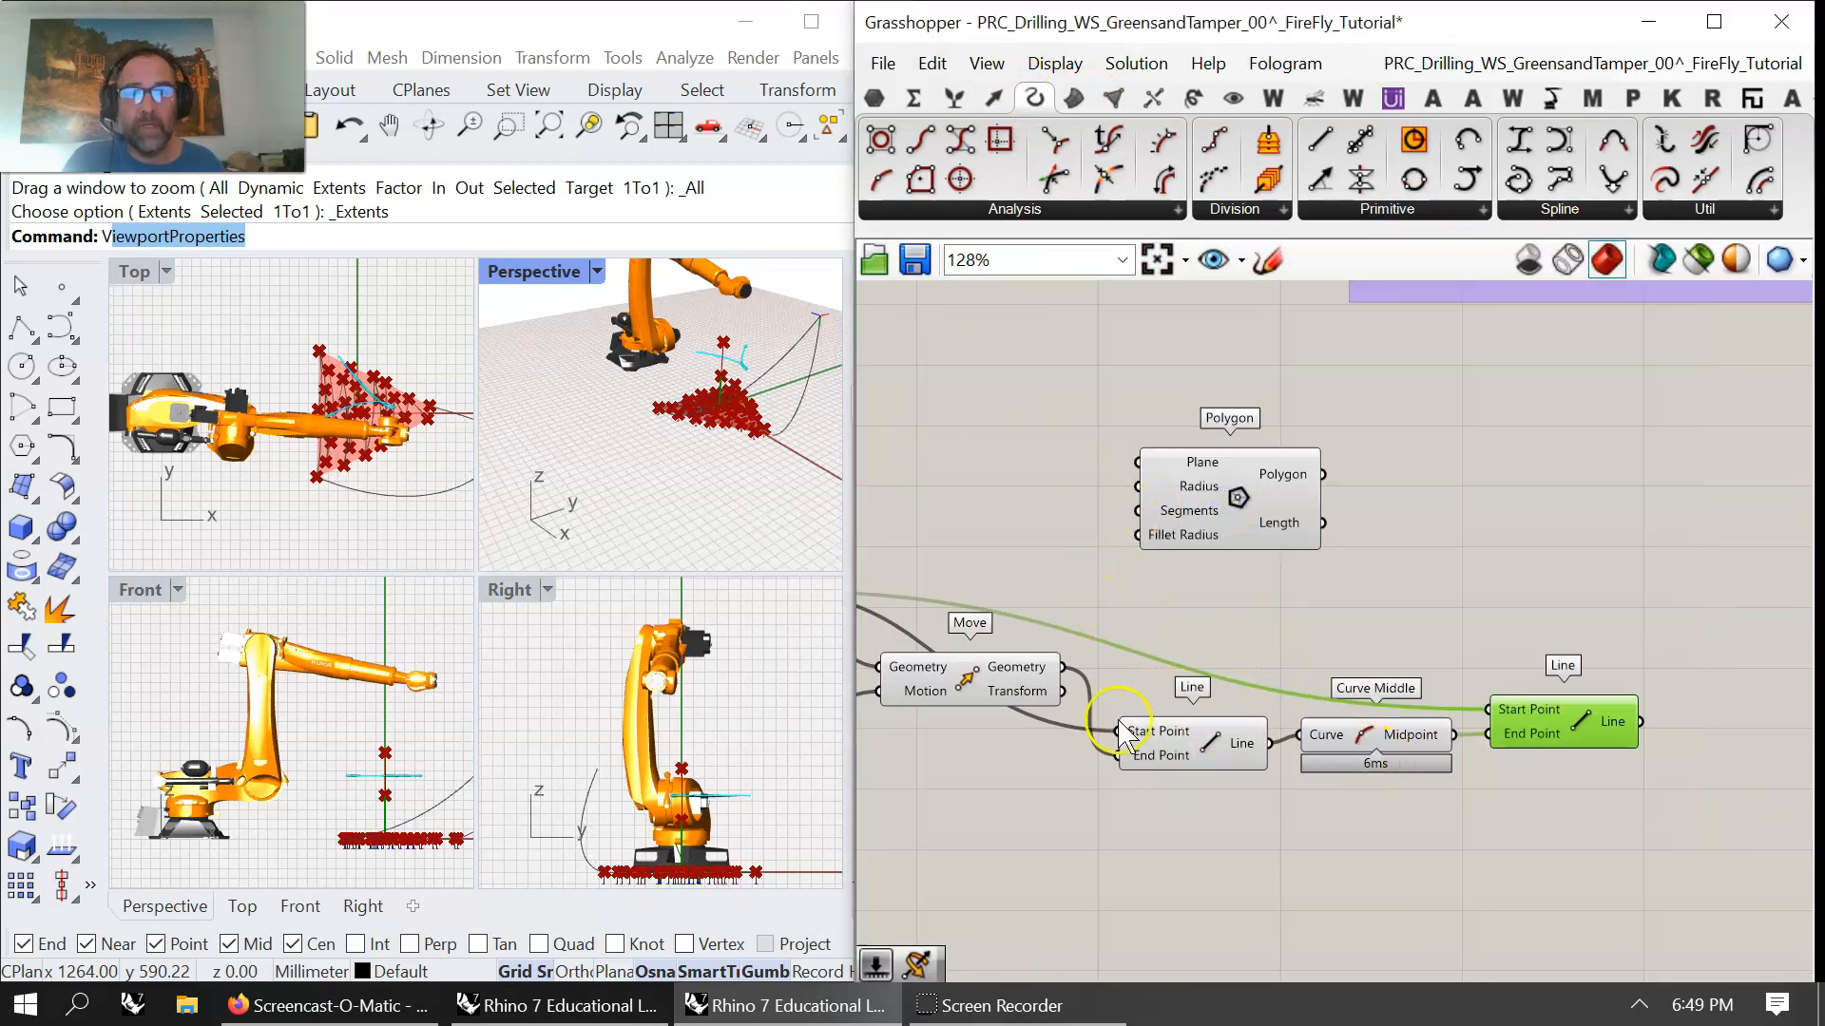
left_click_drag(1062, 669, 1127, 465)
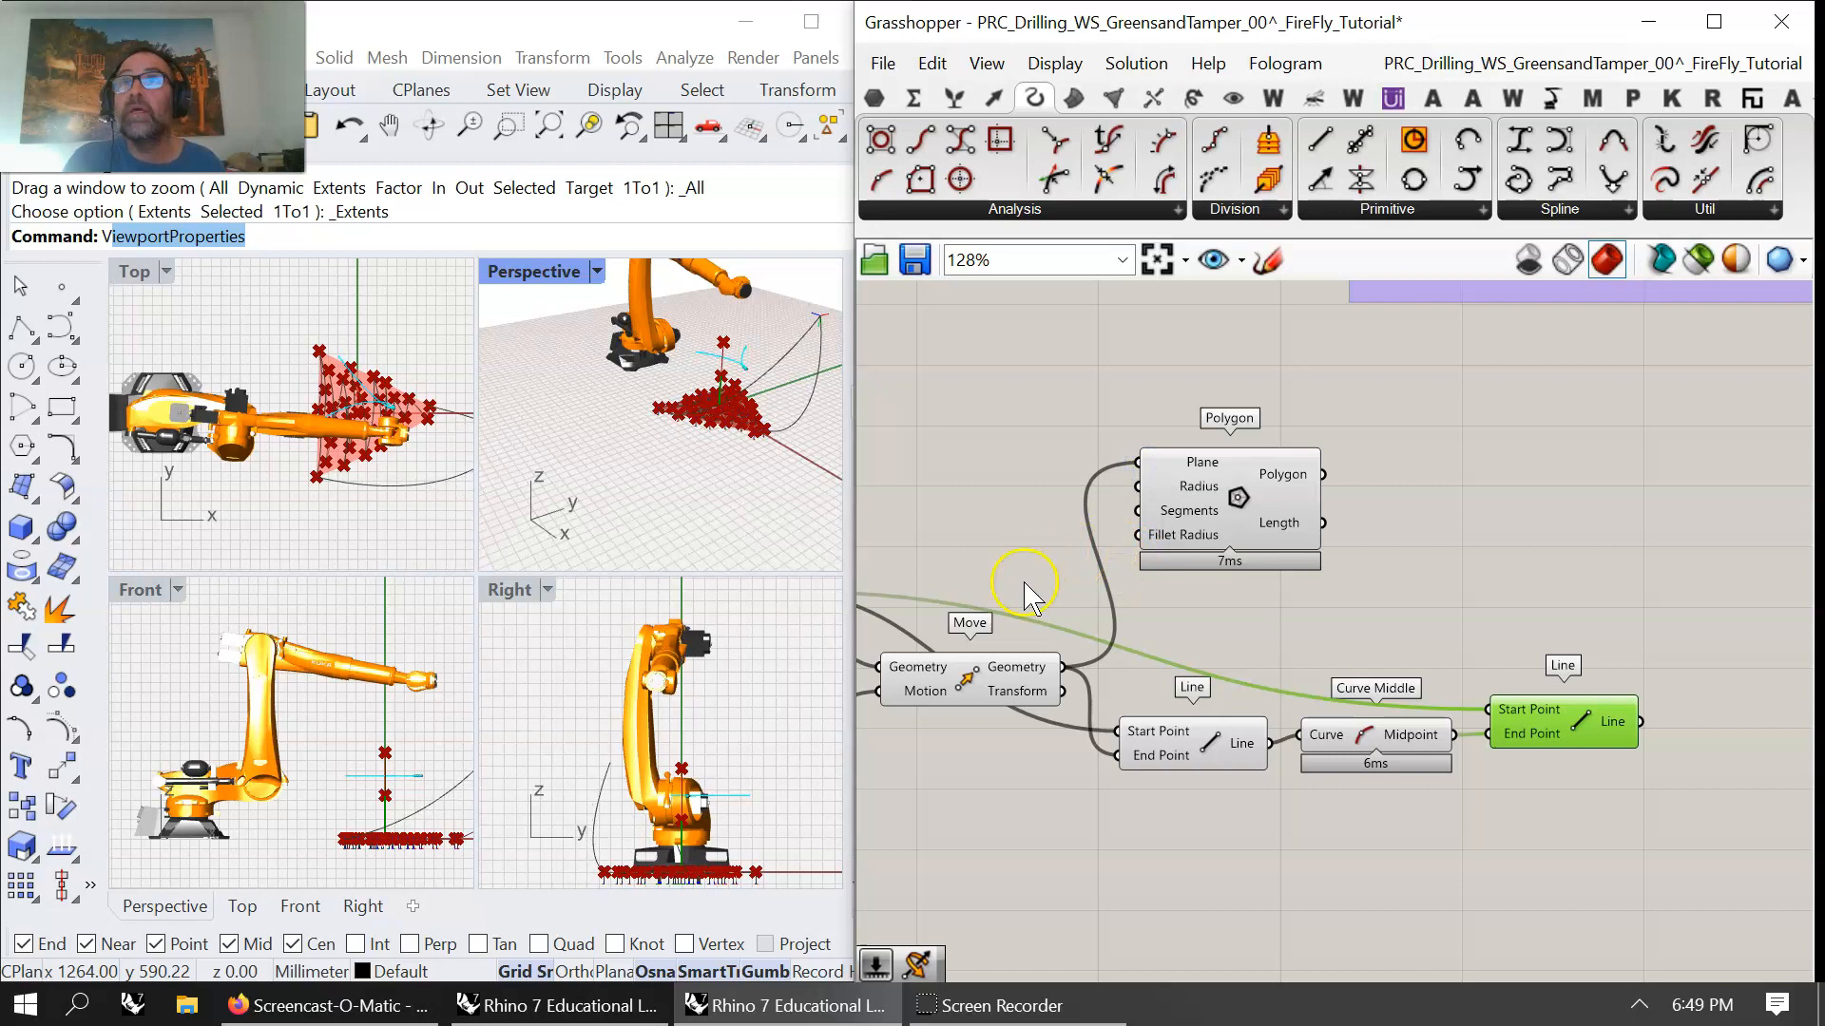
- Add a Division component that divides the 879 slider (A) by the Size of Brand slider (B)
right_click_drag(1048, 585, 1227, 556)
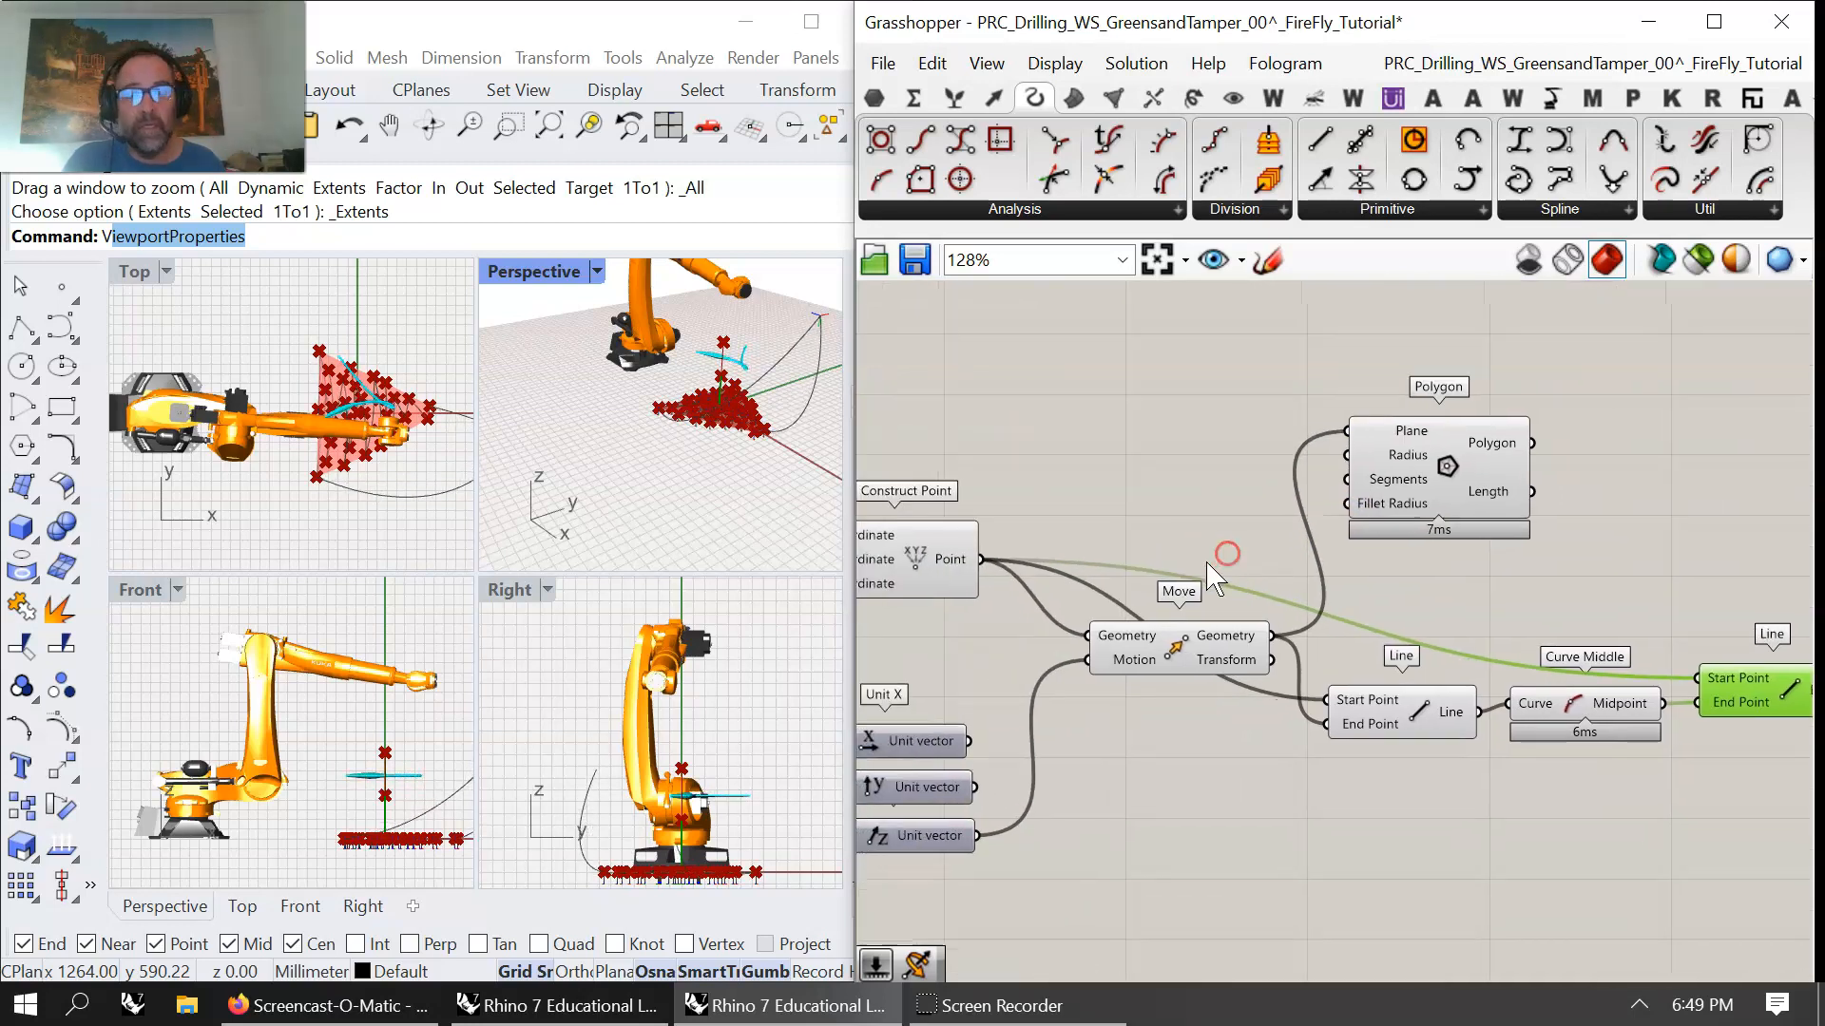
scroll(1148, 599, "down", 2)
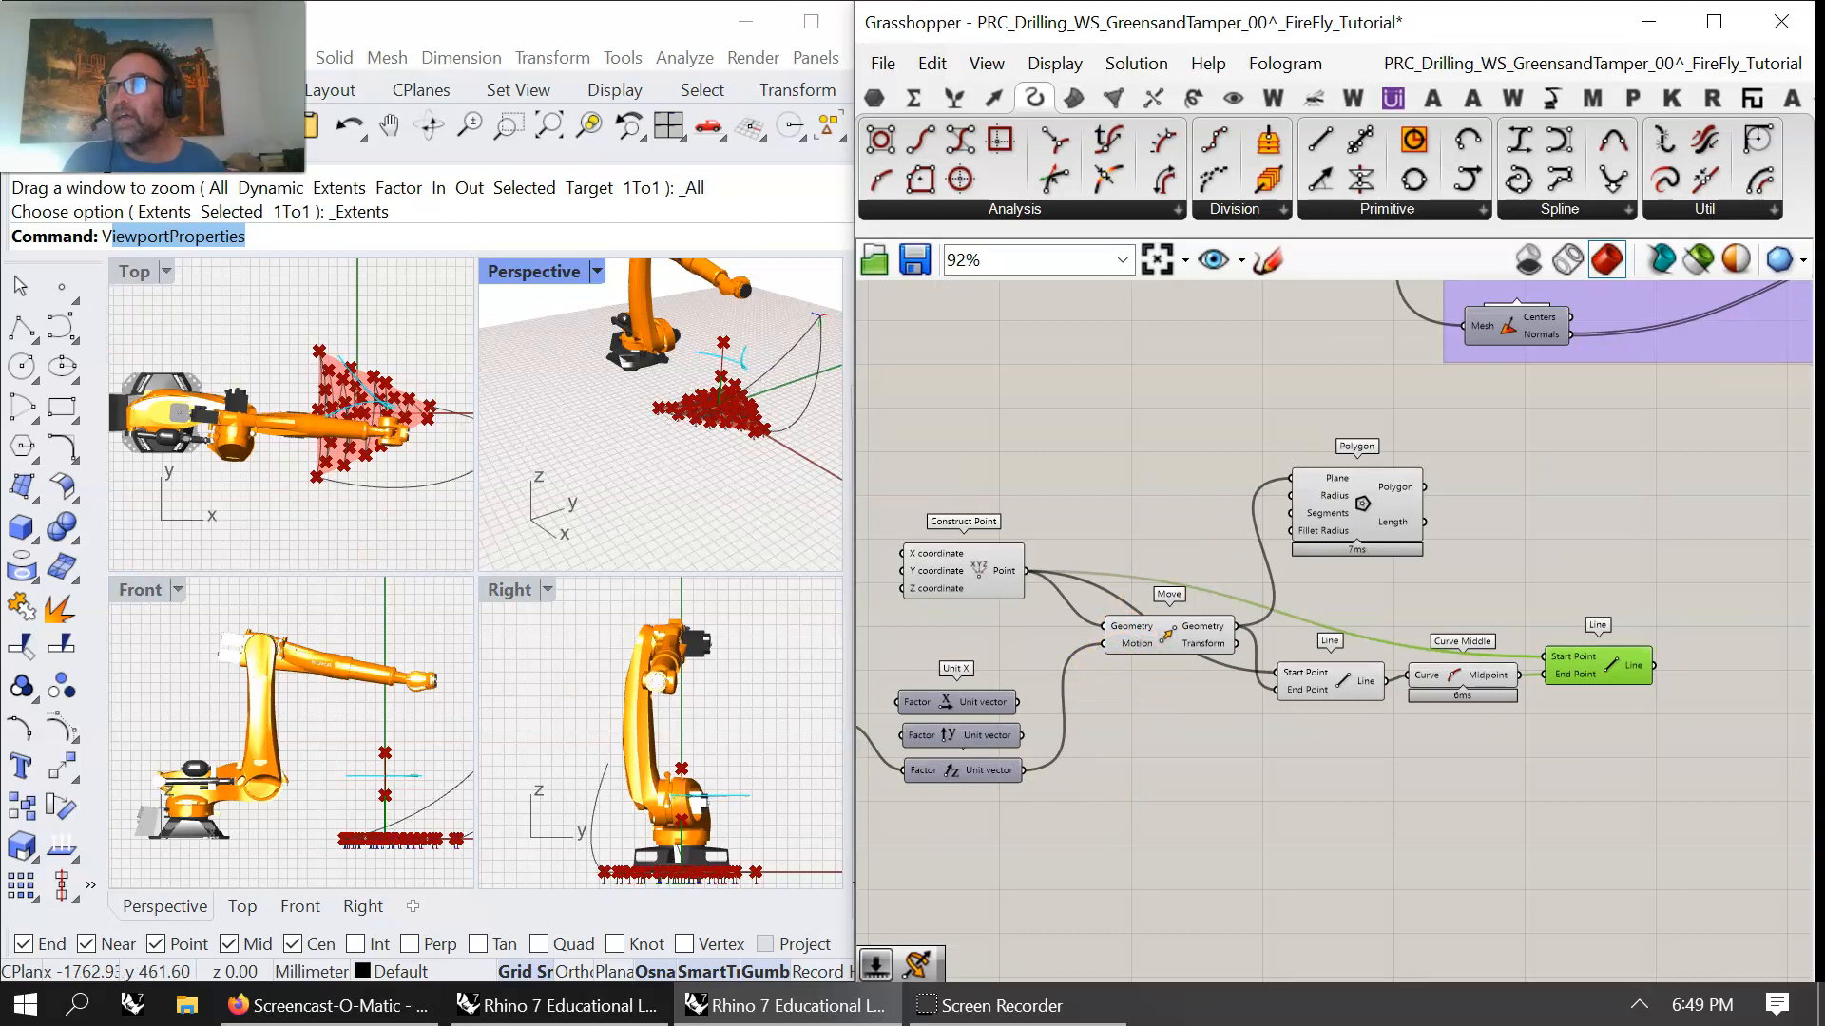
key("alt+Tab")
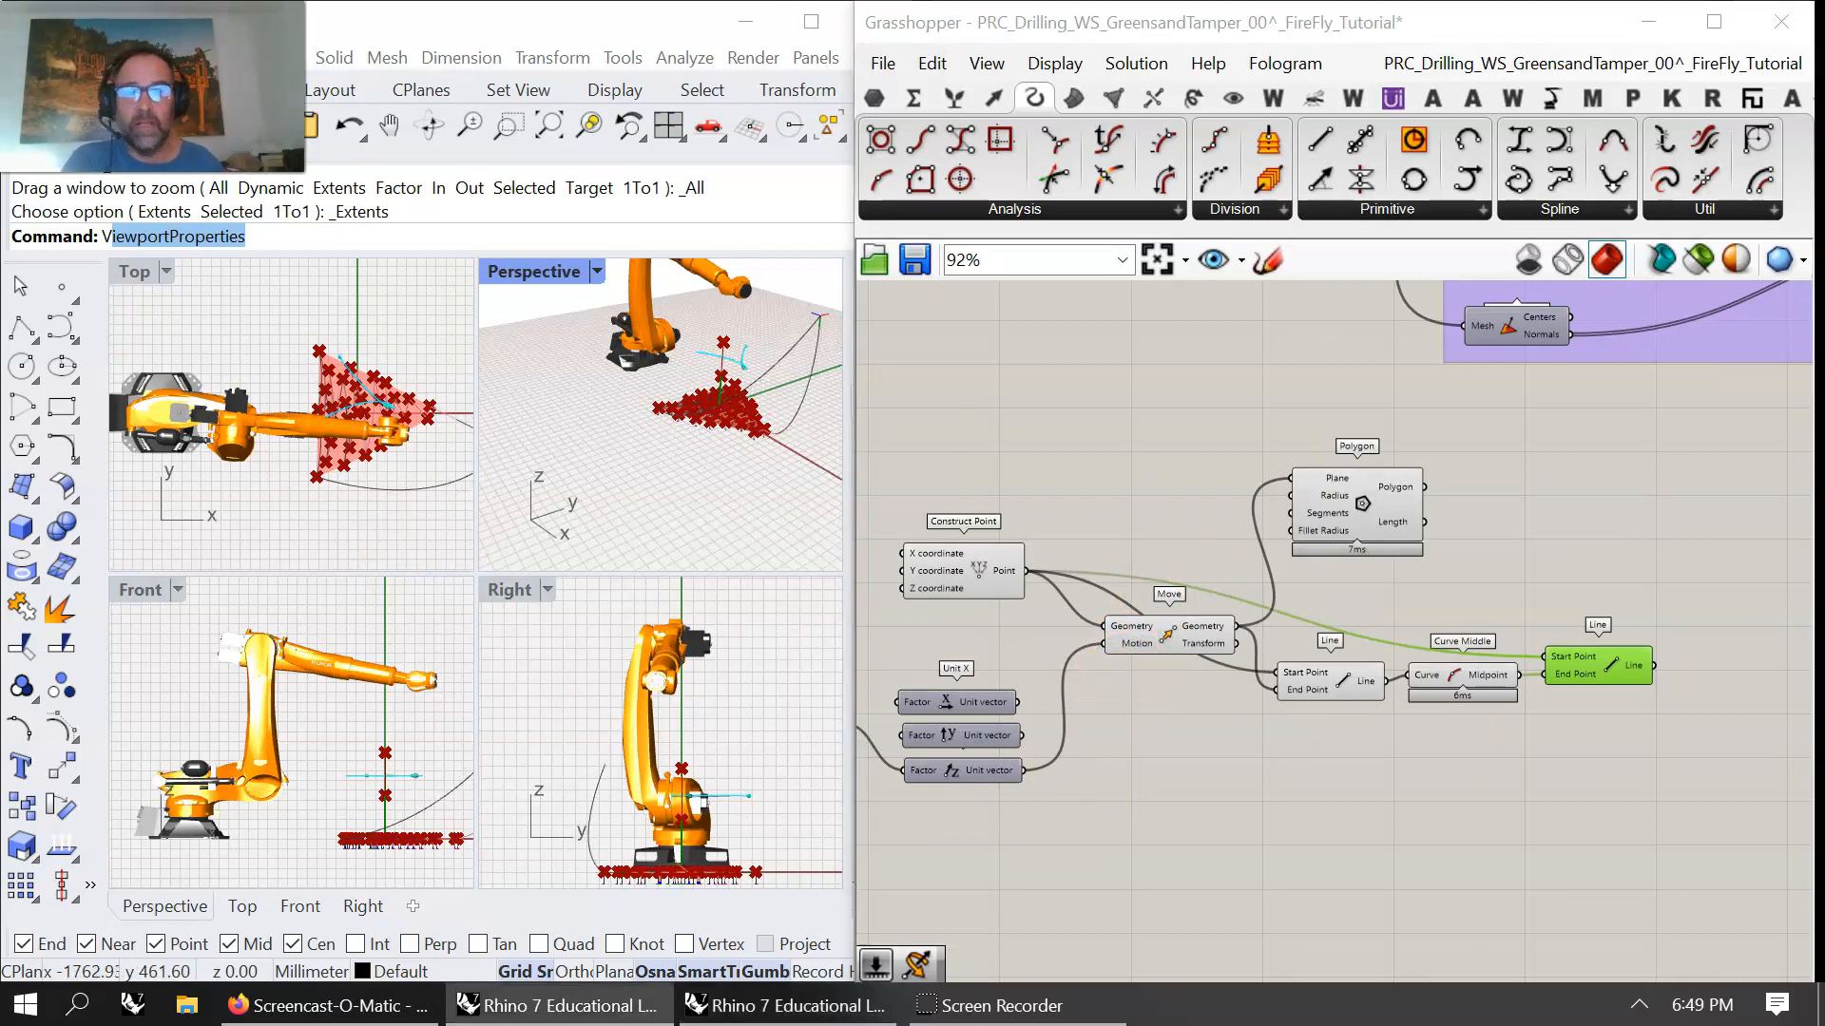
right_click_drag(1155, 518, 1434, 491)
left_click(914, 98)
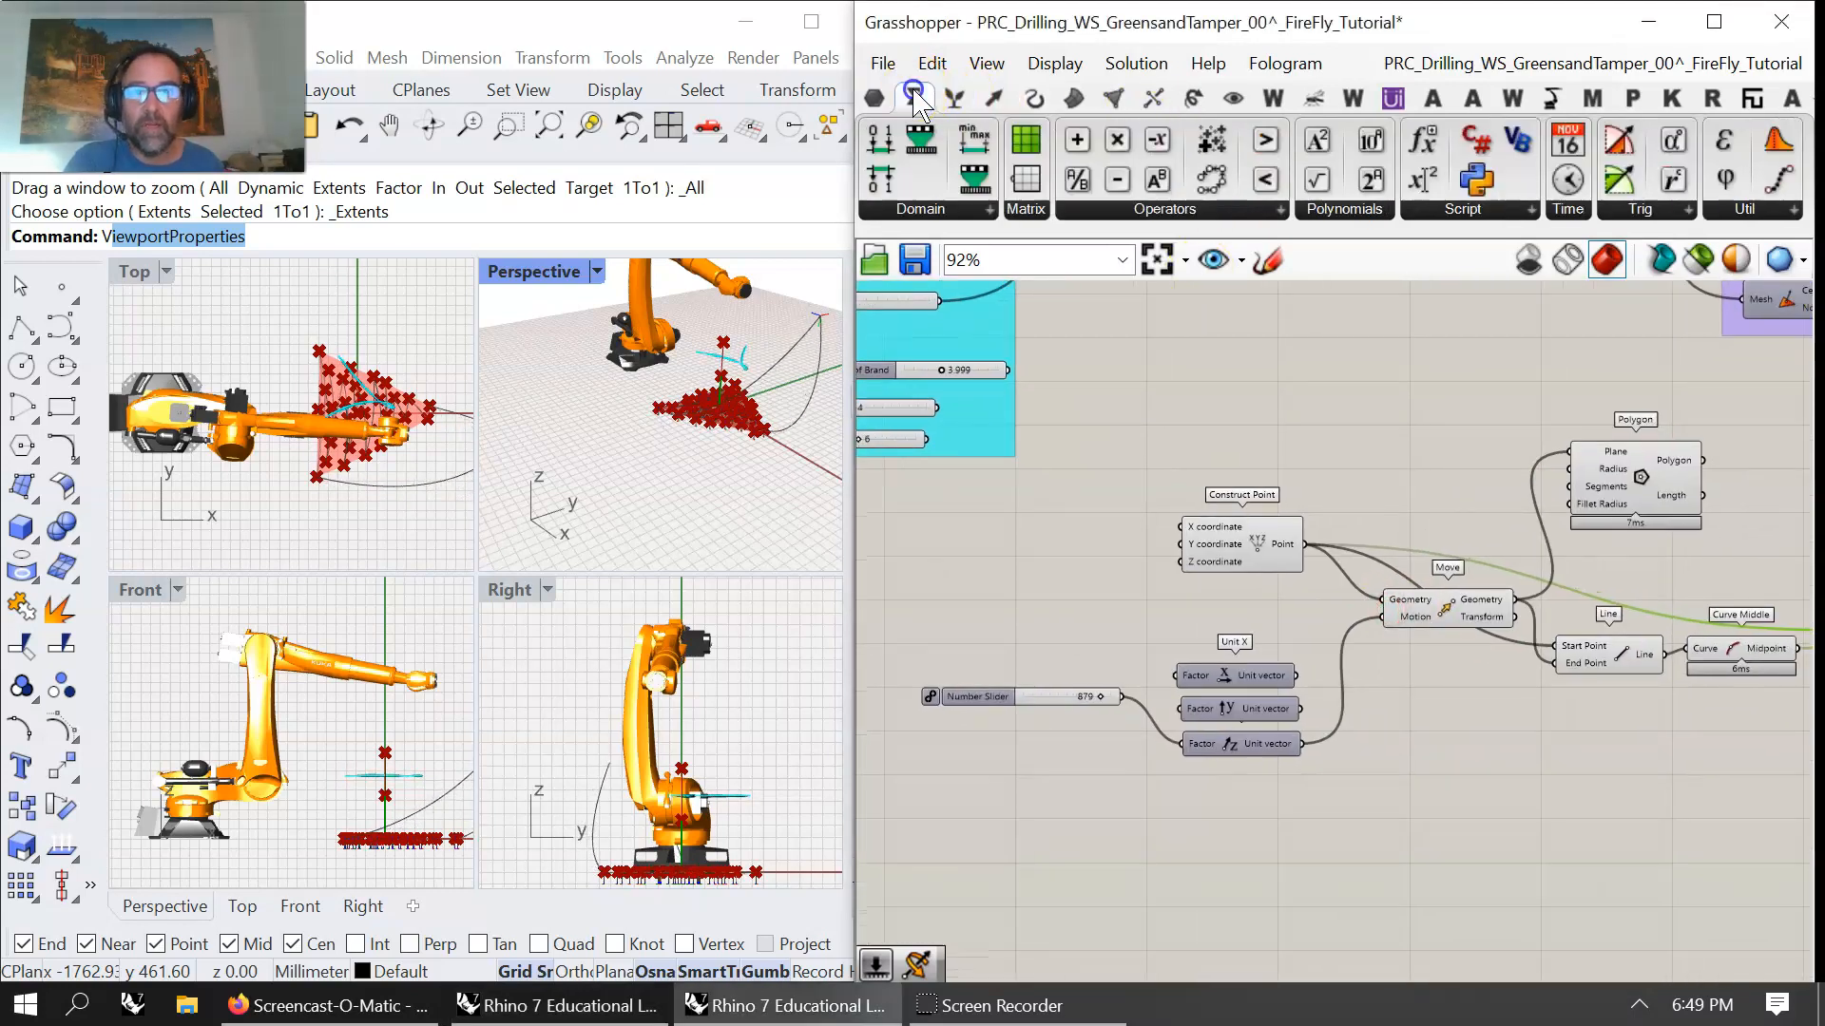
left_click_drag(1077, 180, 1407, 795)
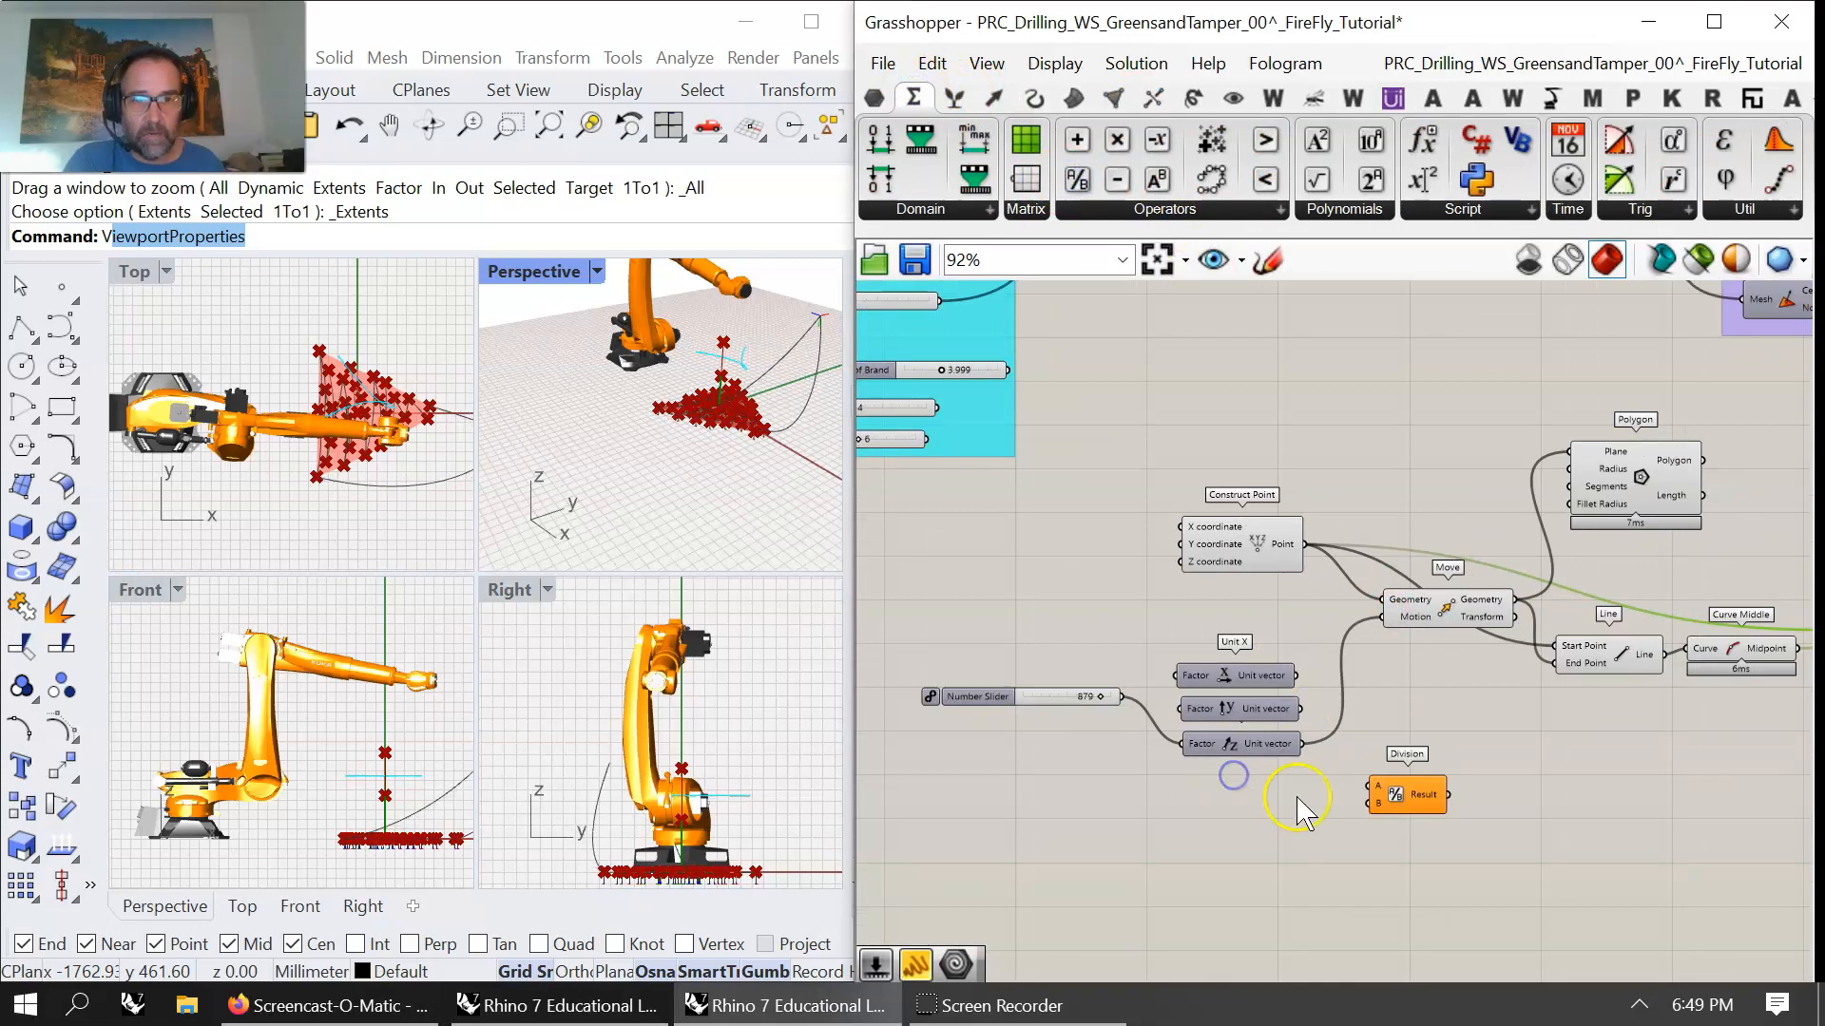
left_click_drag(1150, 732, 1372, 787)
right_click_drag(1004, 570, 1181, 617)
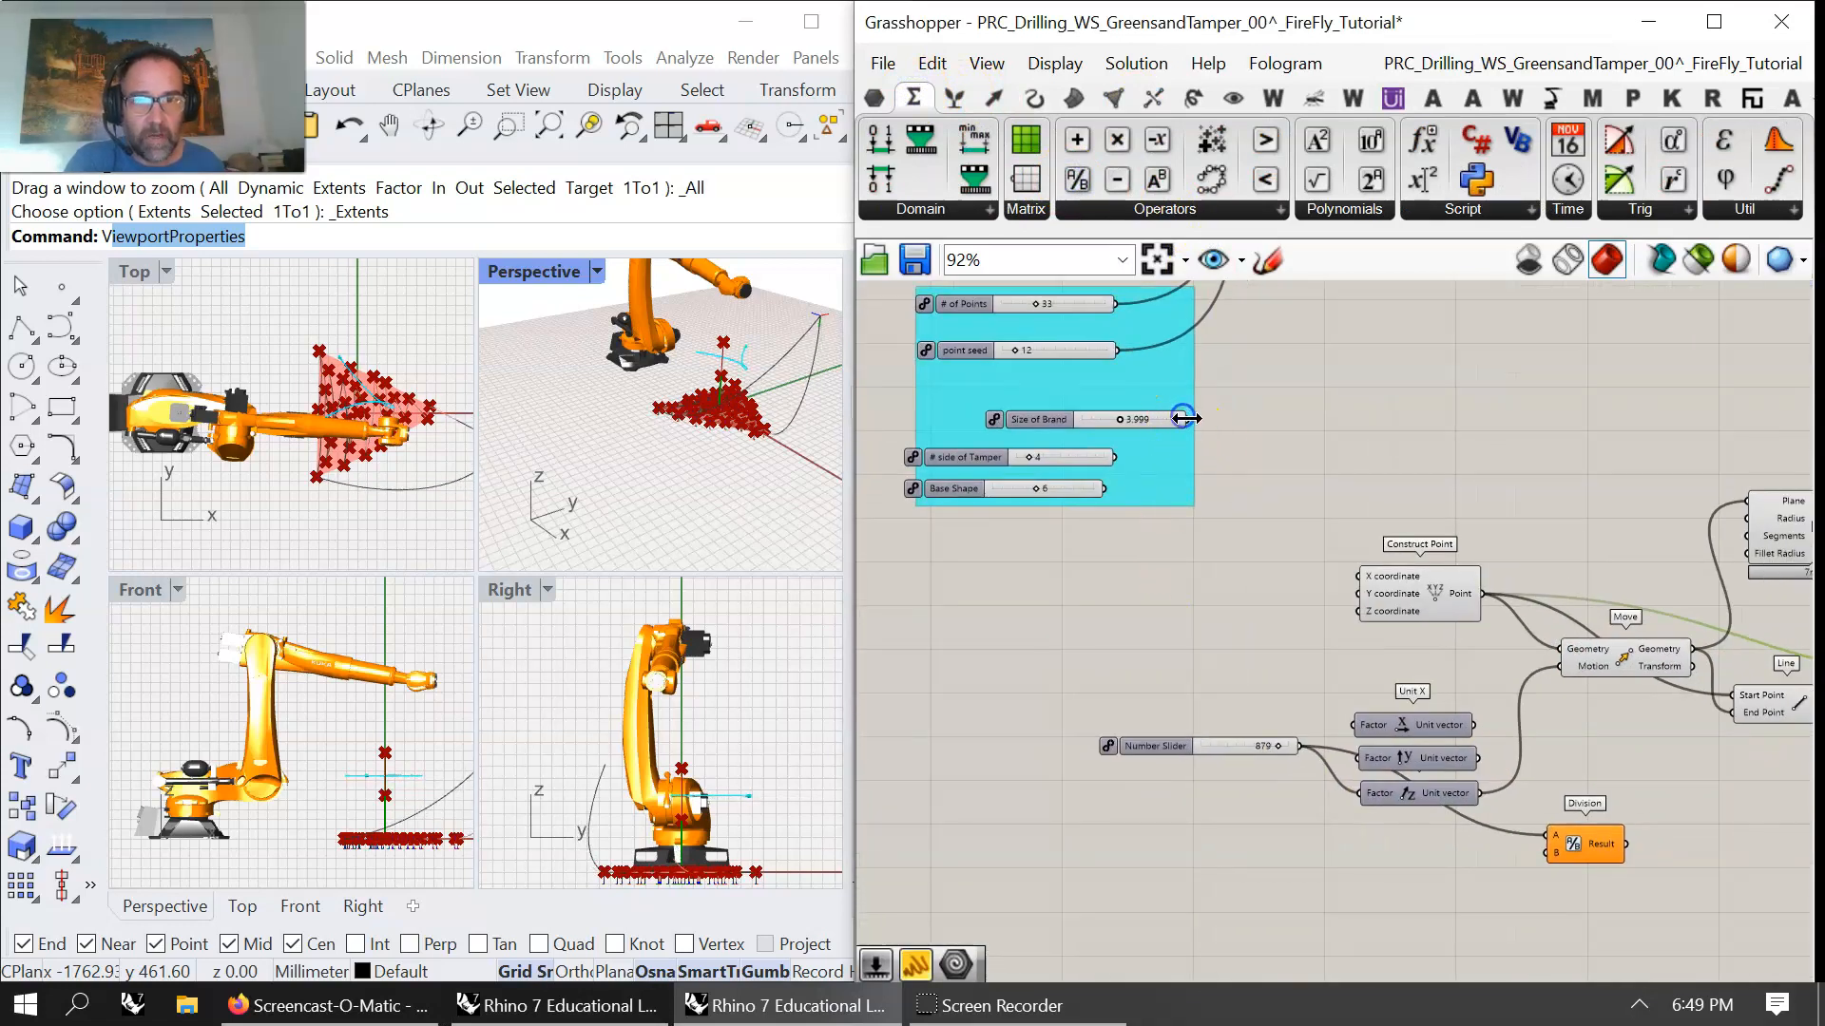
left_click_drag(1187, 424, 1652, 846)
- Connect the Division Result to the Polygon's Radius and the # side of Tamper slider to its Segments input
right_click_drag(1652, 846, 1212, 861)
left_click_drag(1251, 843, 1309, 537)
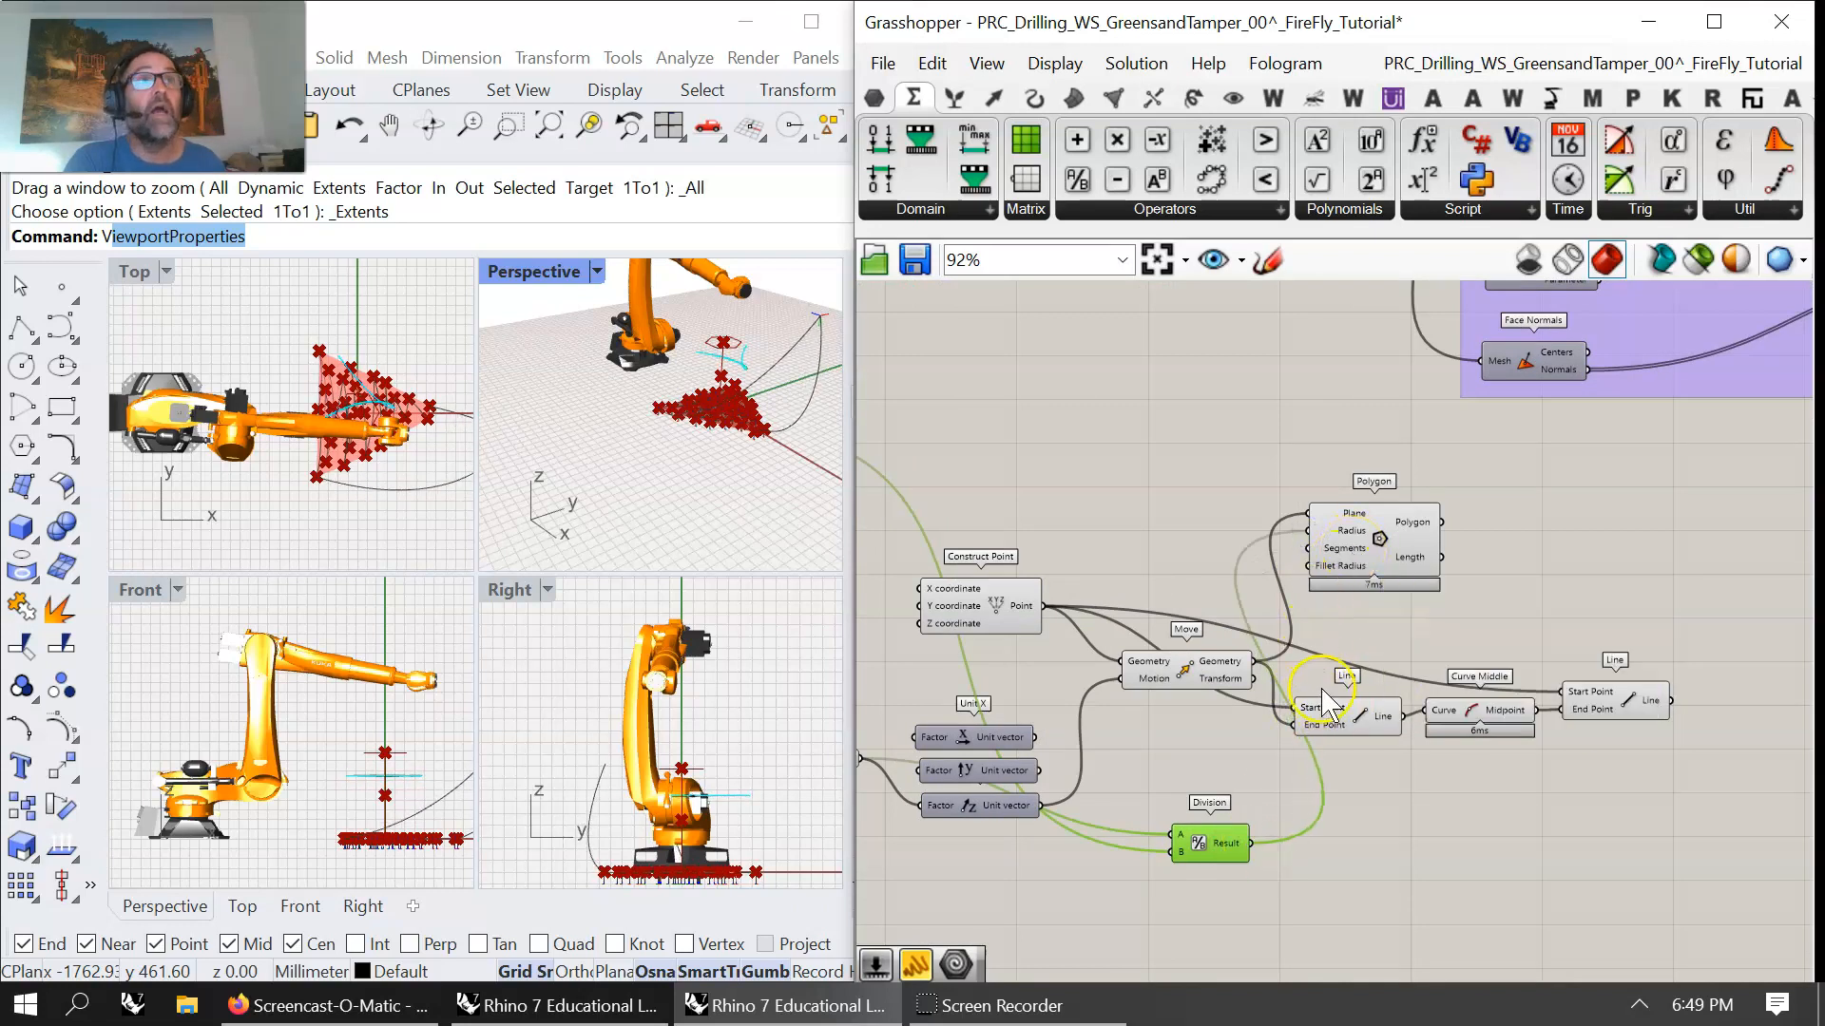
right_click_drag(984, 658, 1421, 667)
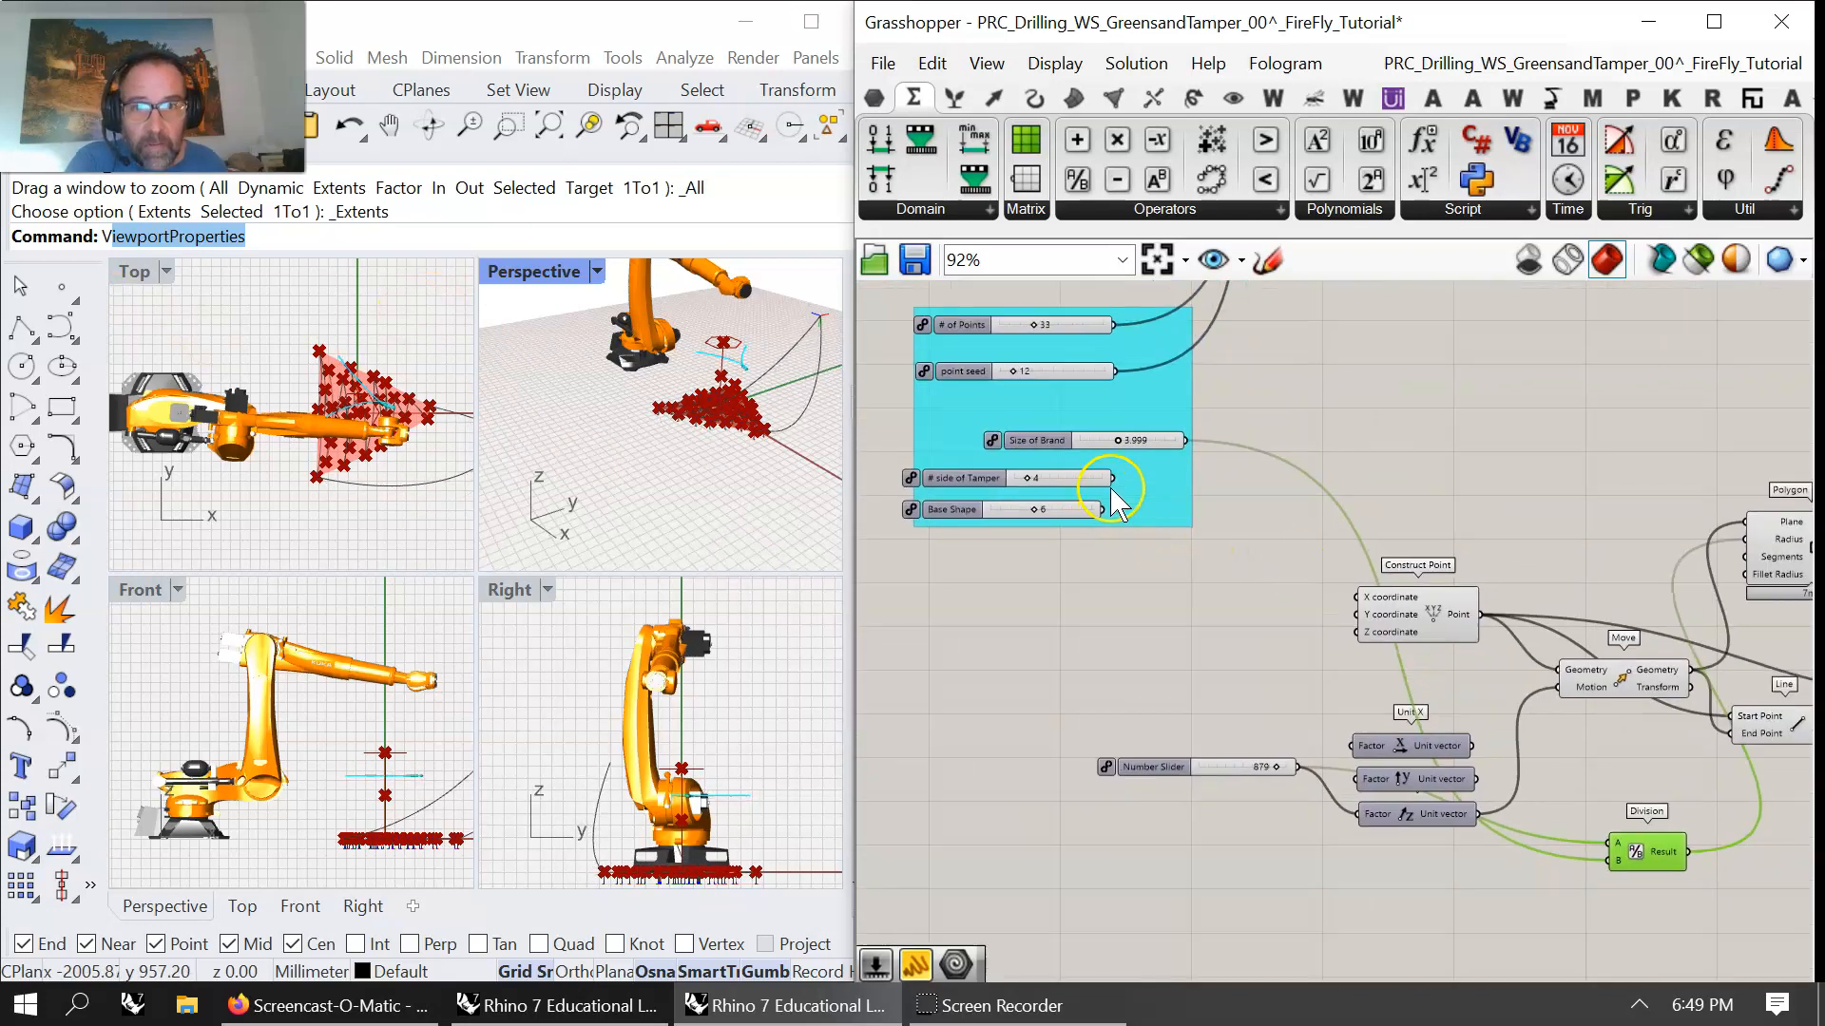
left_click_drag(1112, 478, 1542, 562)
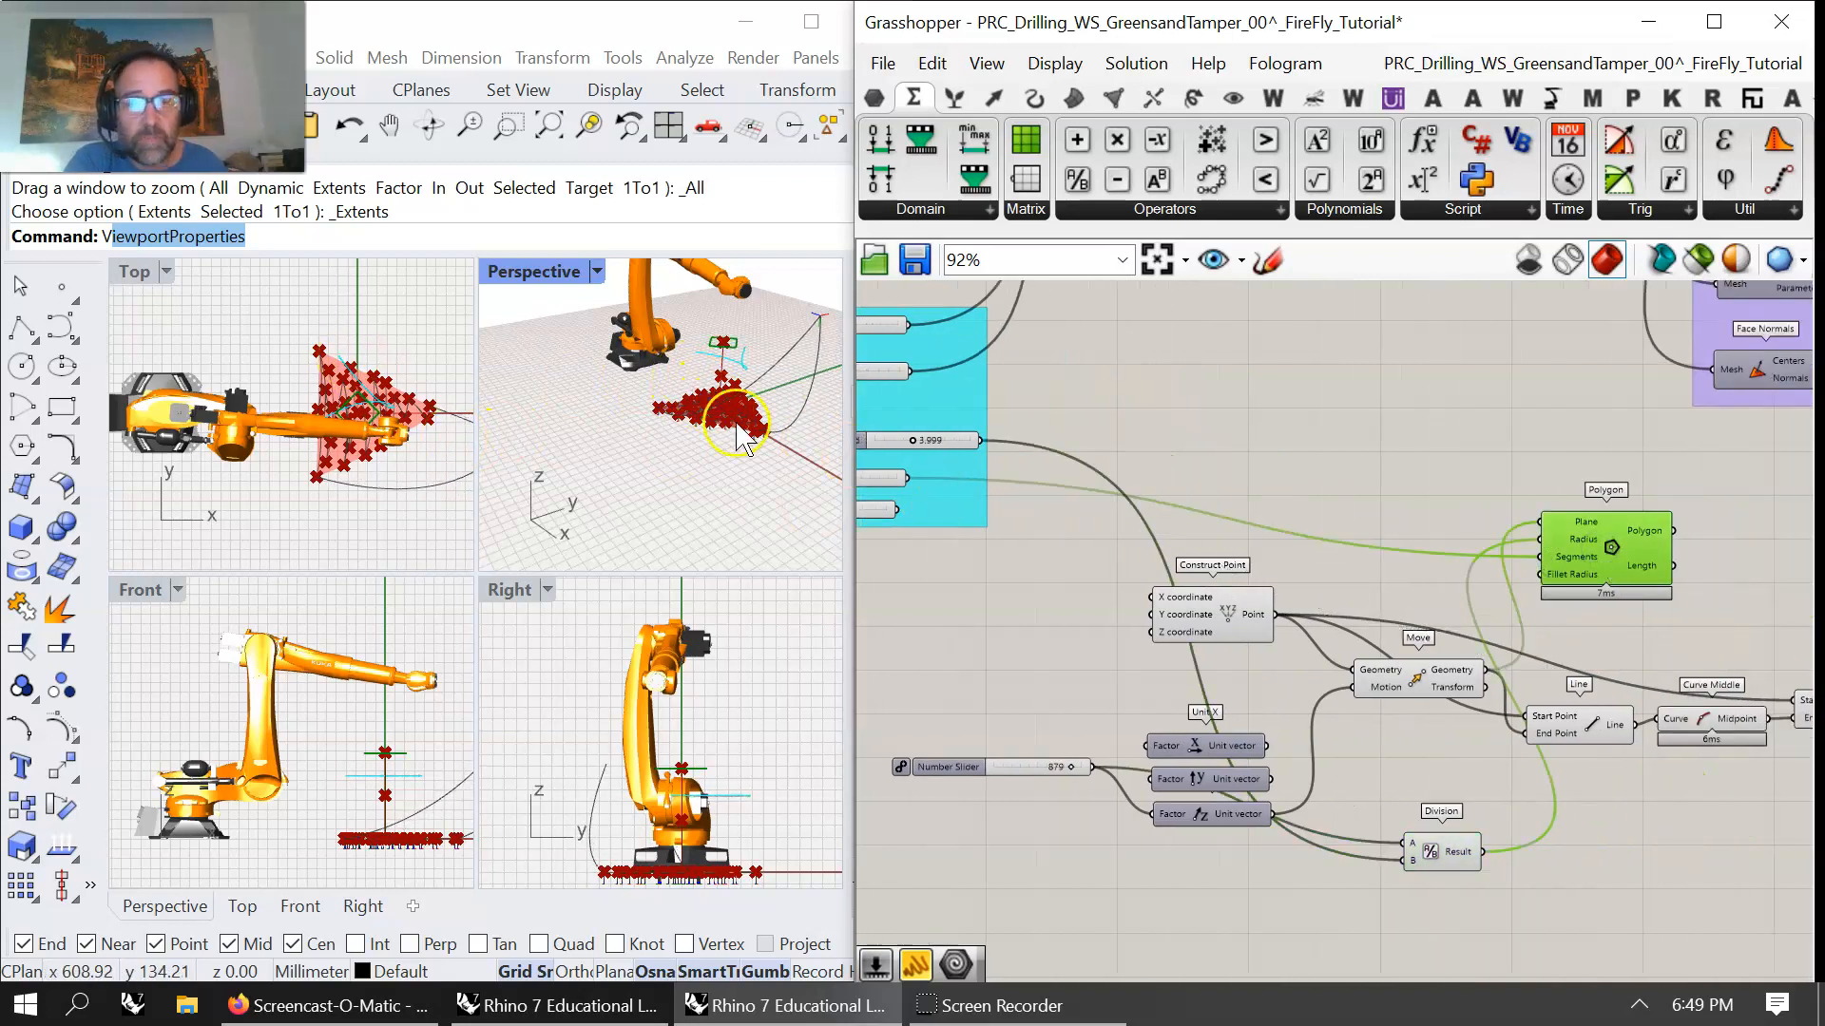
- Turn off the preview of the robot simulation component in the KUKA|prc group
scroll(699, 399, "up", 5)
mouse_move(685, 433)
right_mouse_down()
mouse_move(762, 611)
mouse_move(714, 385)
mouse_move(703, 450)
right_mouse_up()
scroll(1357, 591, "down", 4)
scroll(1369, 585, "down", 5)
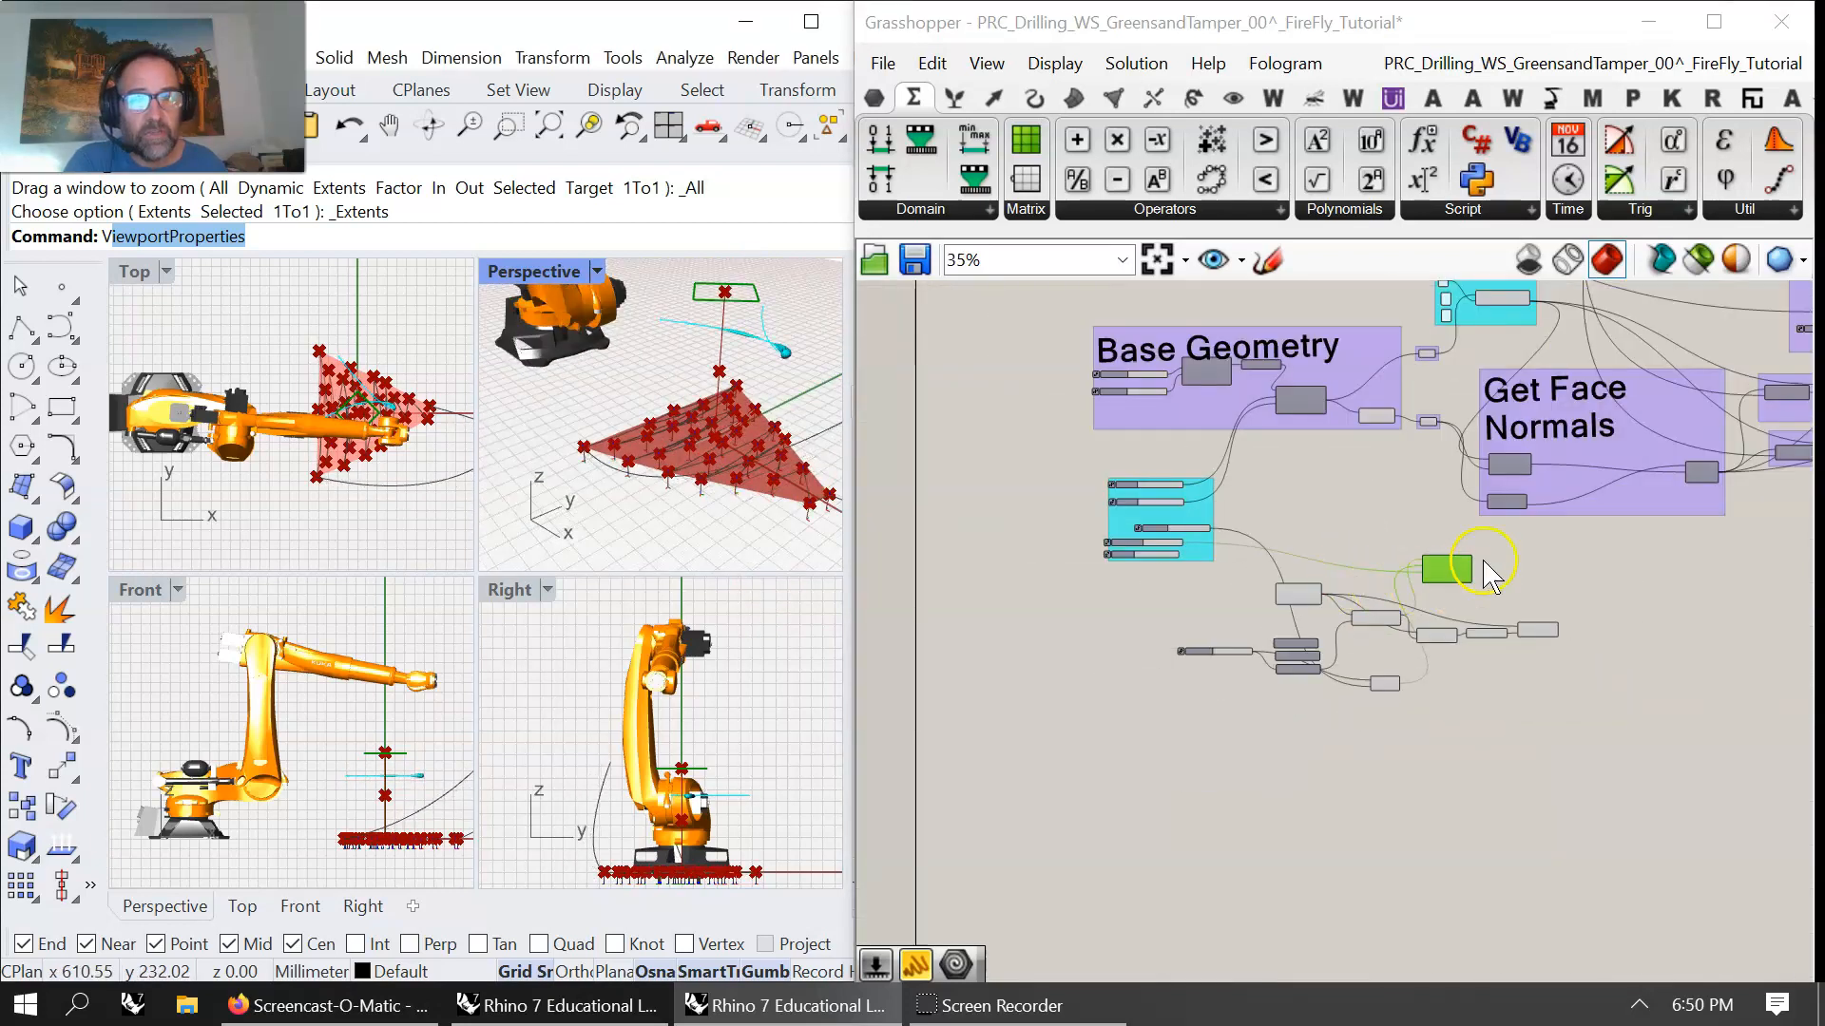
left_click_drag(1793, 760, 1138, 347)
left_click(1710, 802)
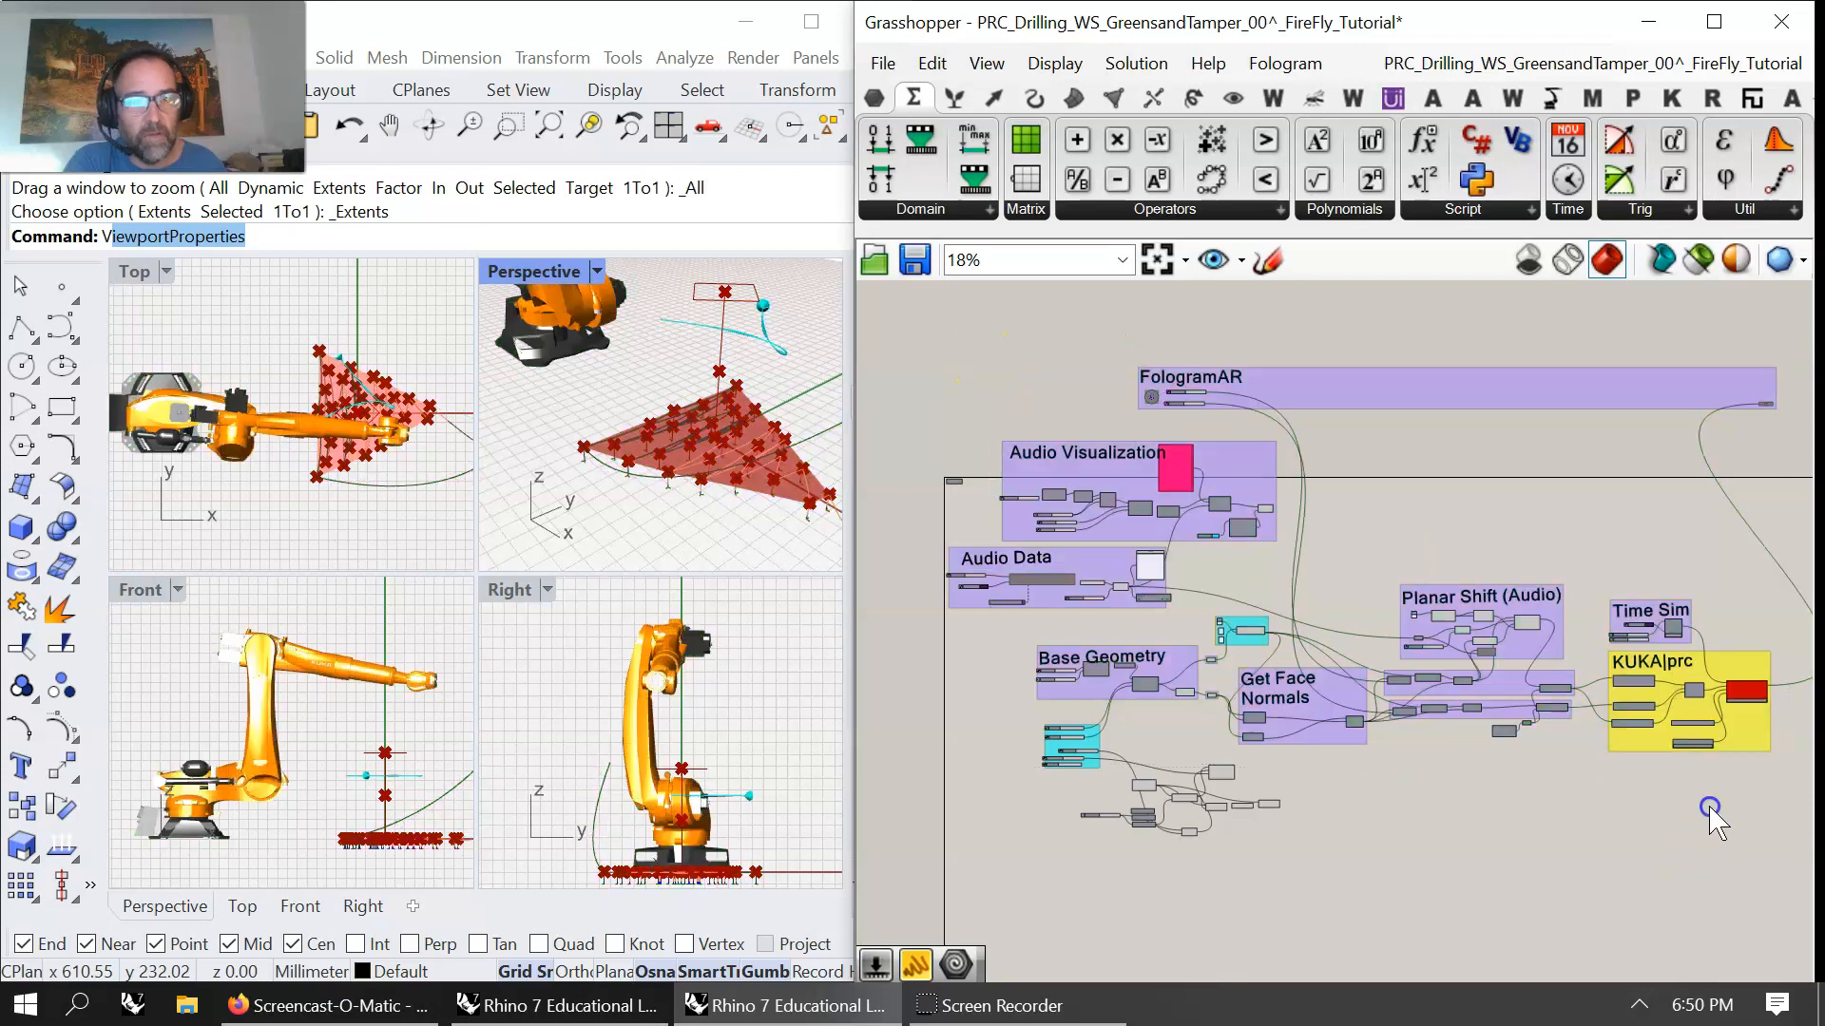
right_click(1738, 609)
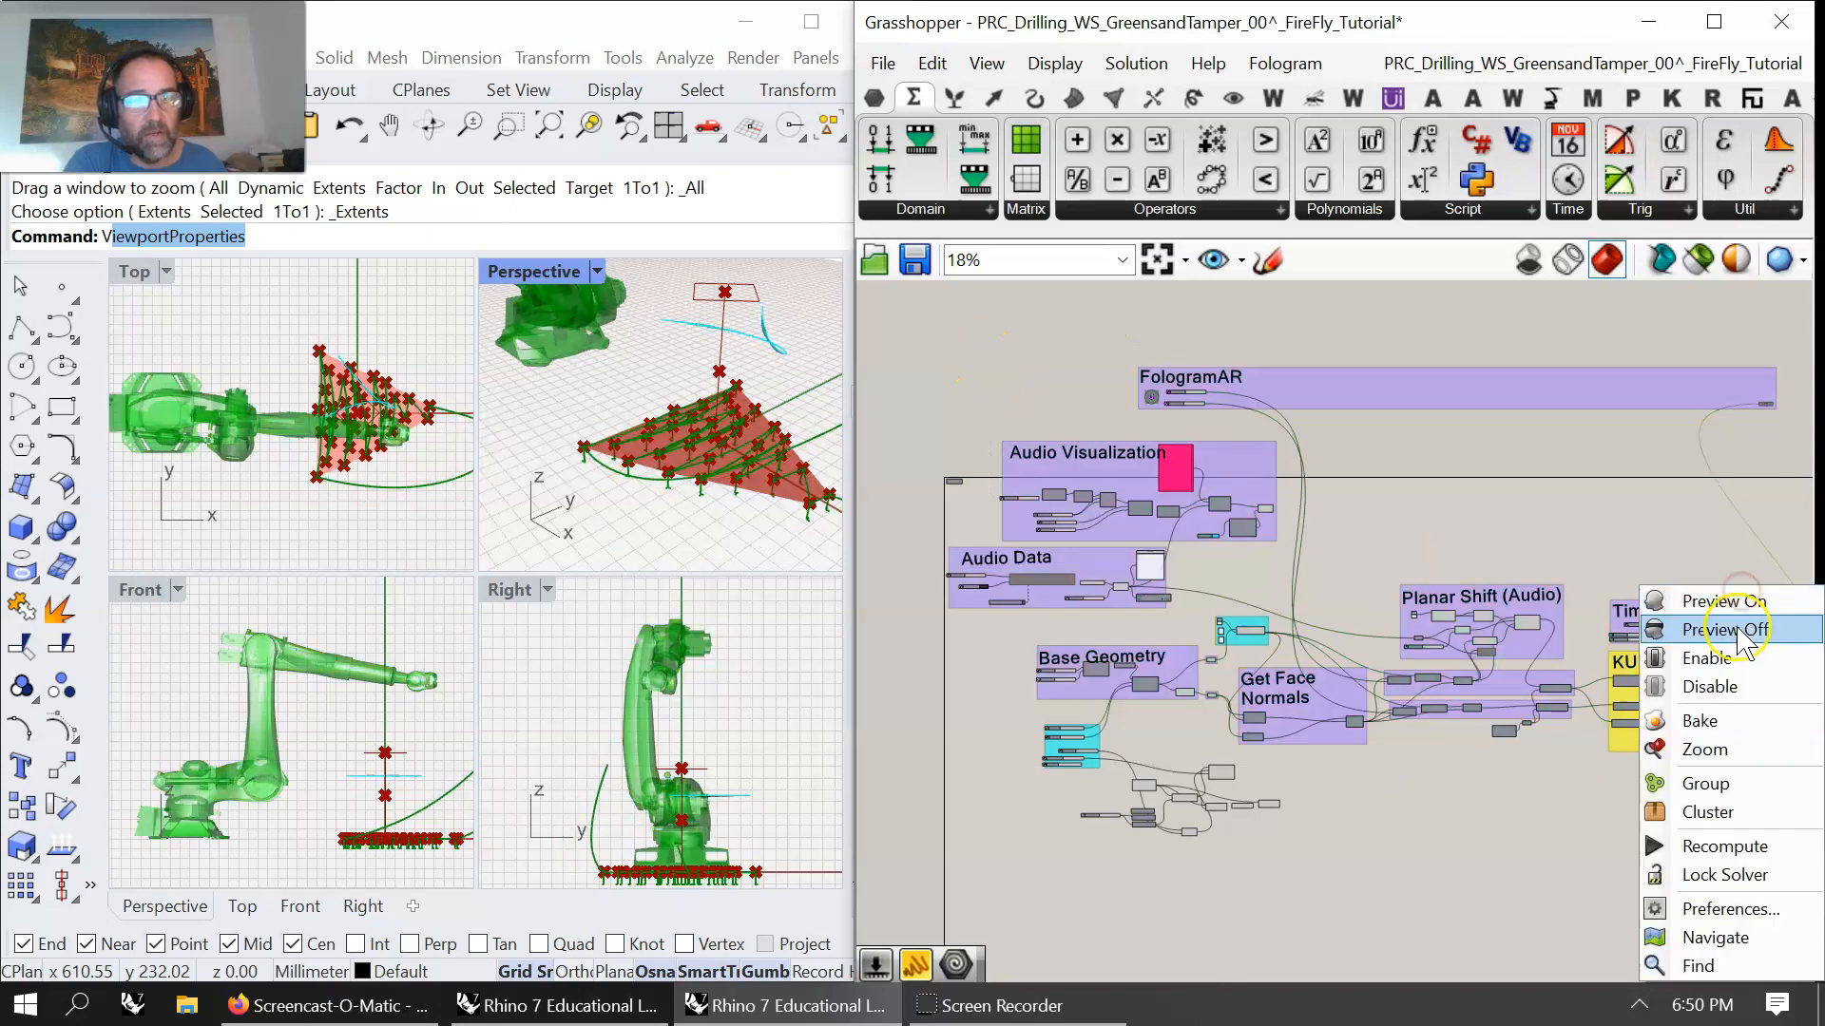
left_click(1739, 627)
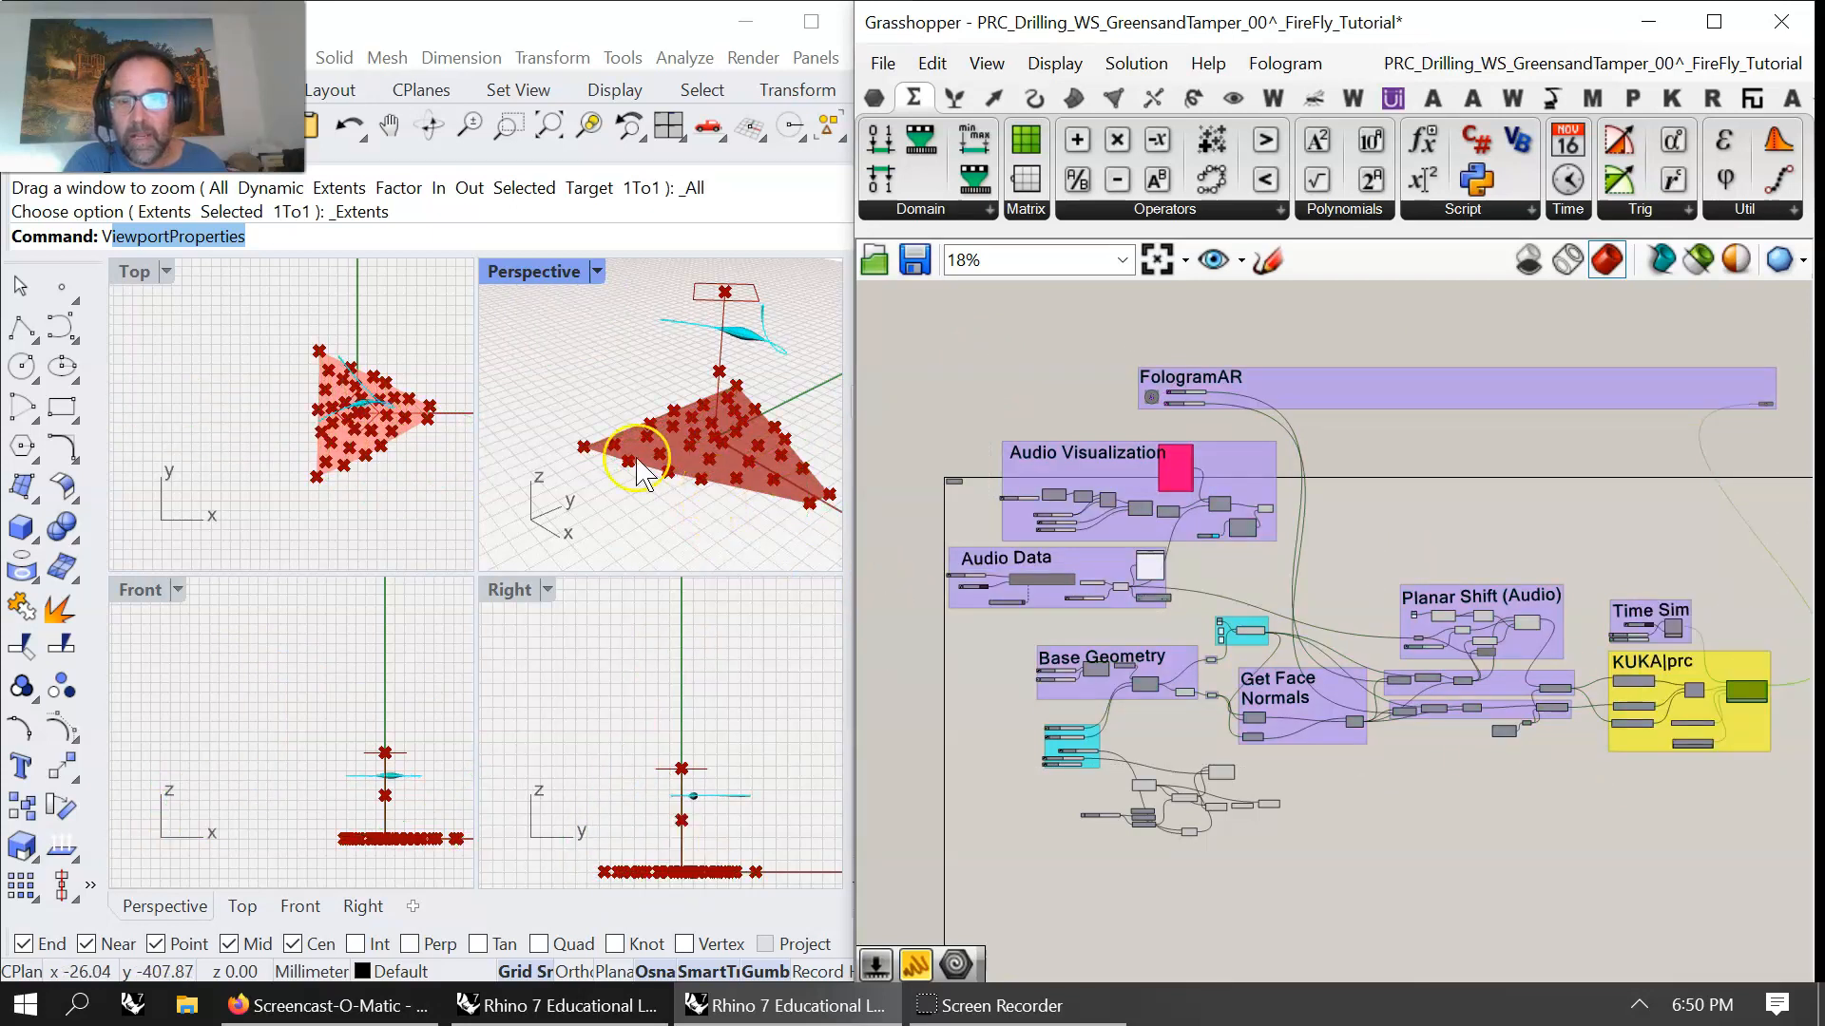
- Turn off the preview of the Planar Shift (Audio) group's components
right_click_drag(713, 472, 745, 481)
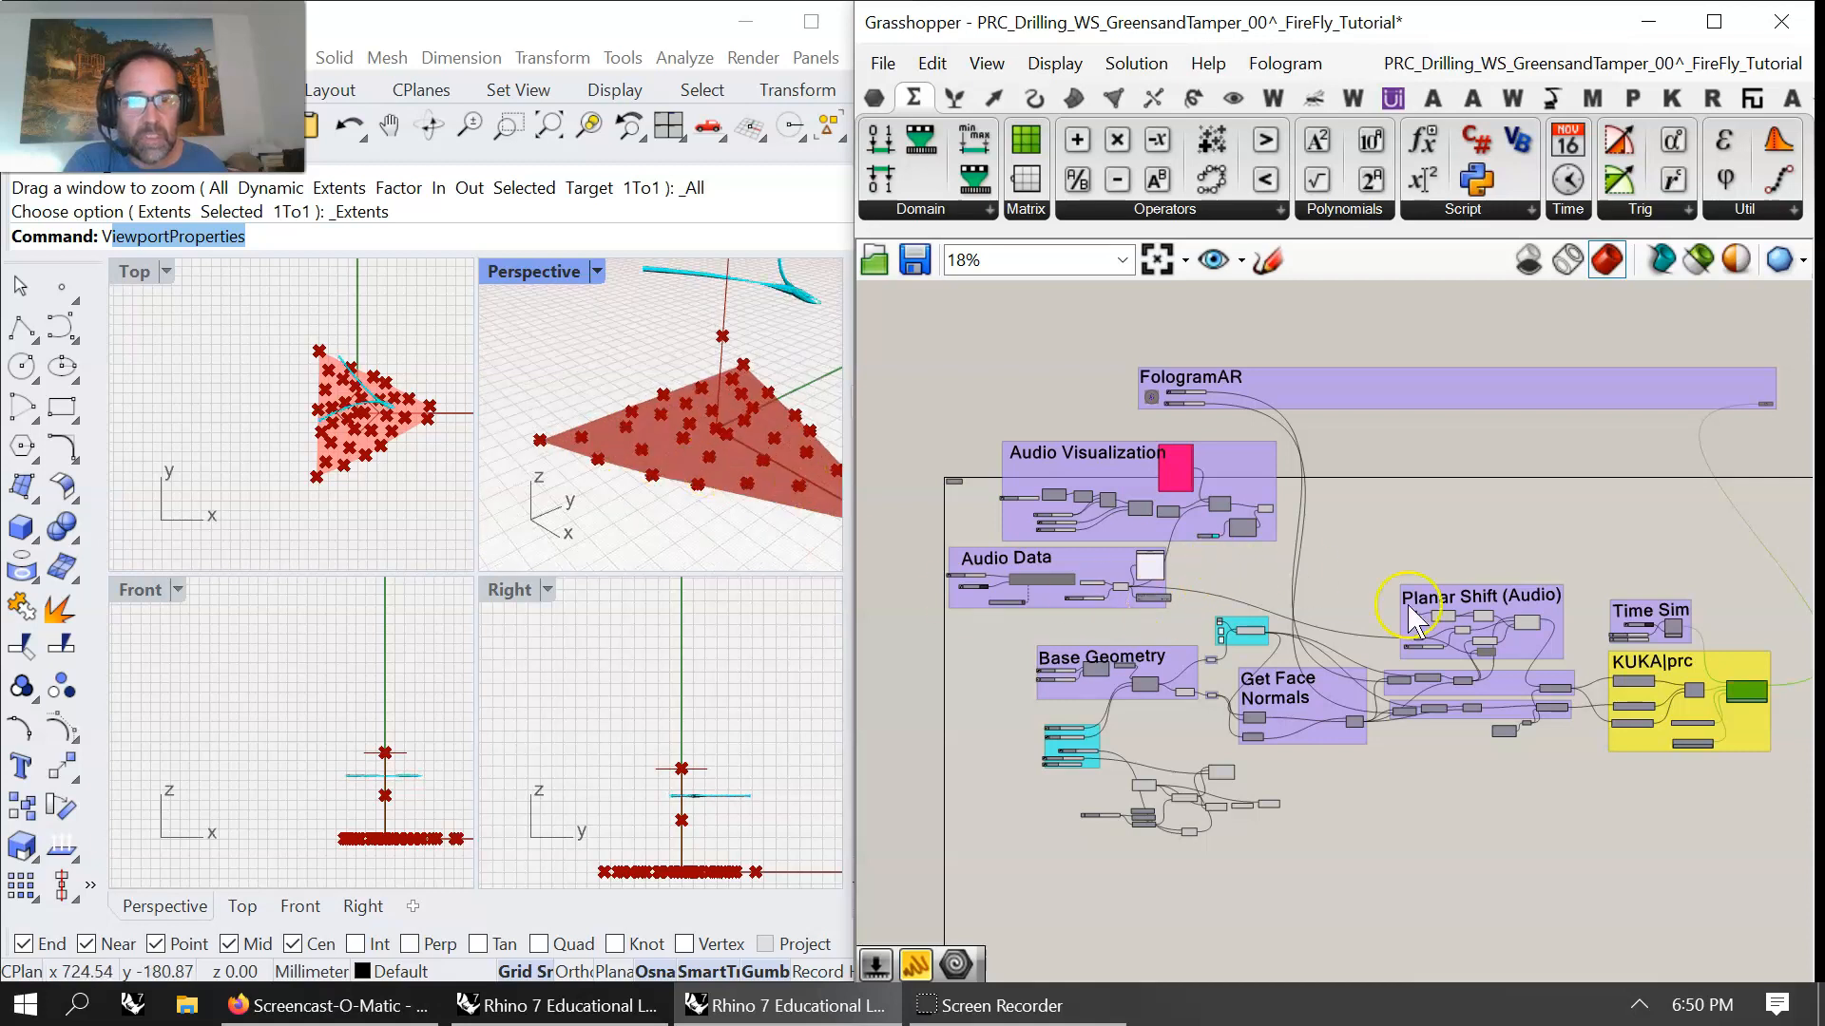
left_click_drag(1578, 676, 1378, 528)
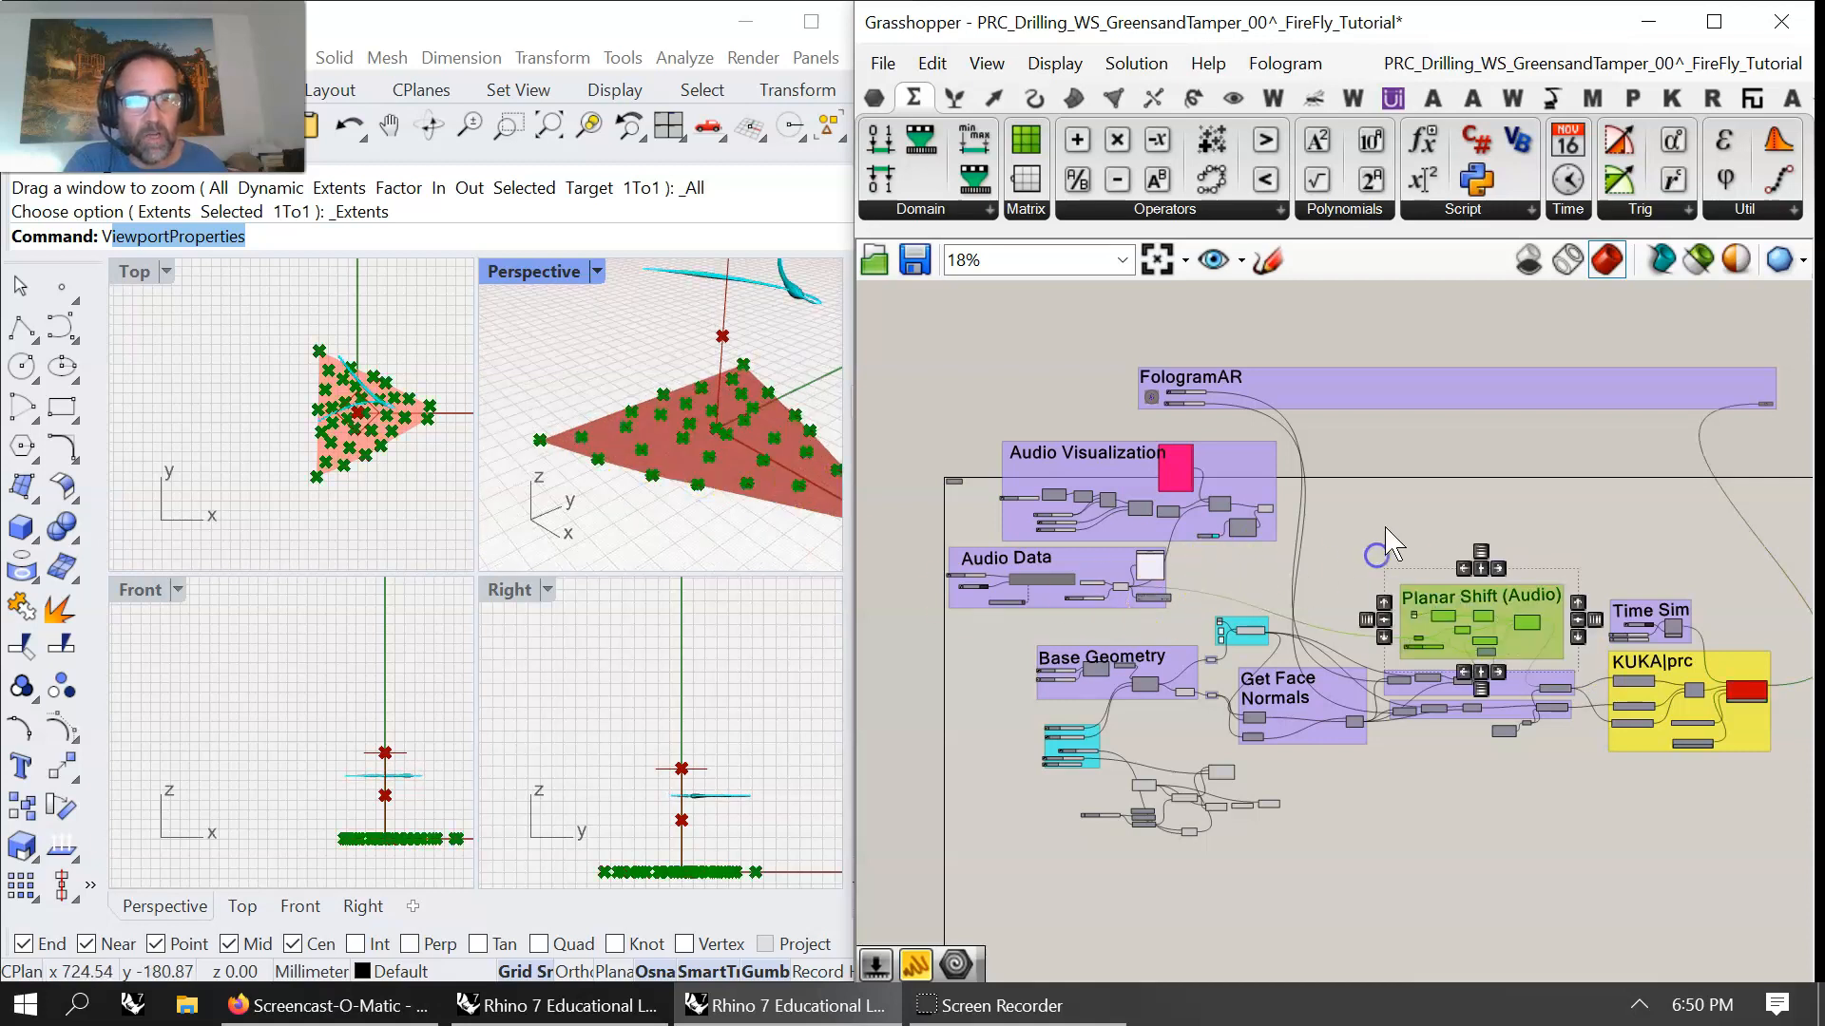
right_click(1380, 518)
left_click(1416, 562)
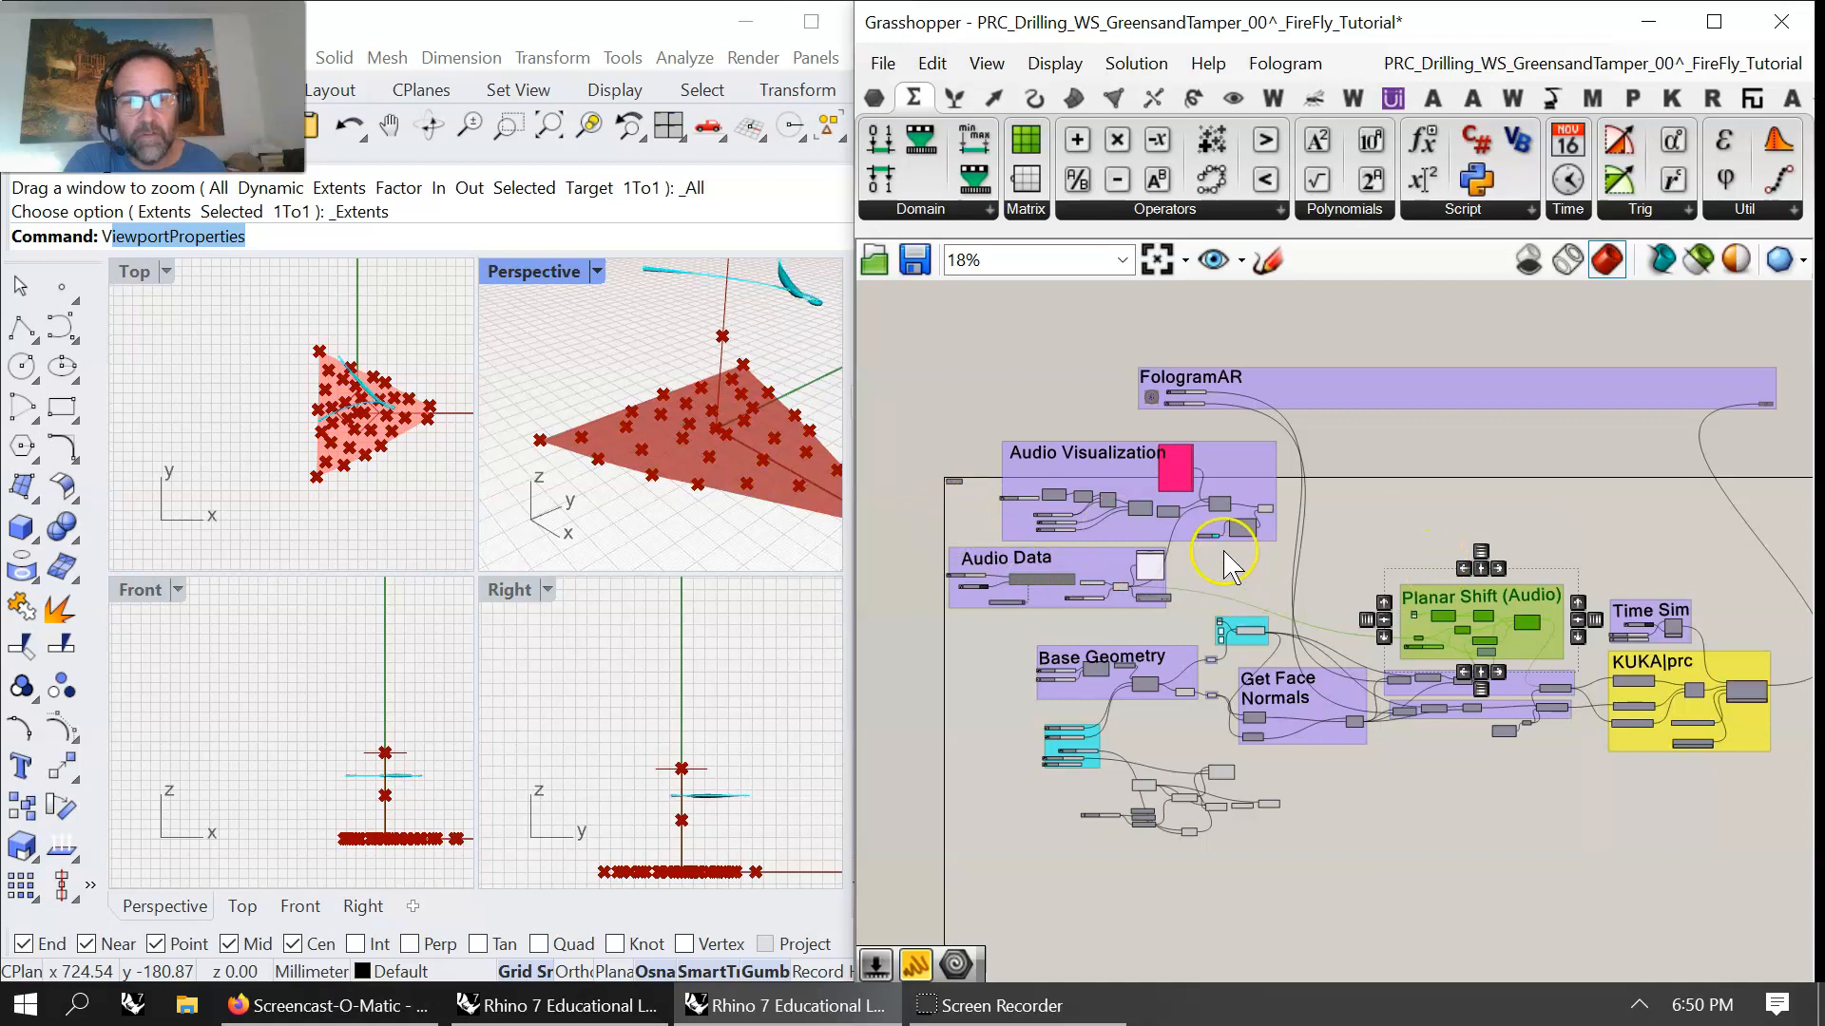
- Turn off the preview of the Audio Visualization, Audio Data, Base Geometry and Get Face Normals groups
left_click(1268, 509)
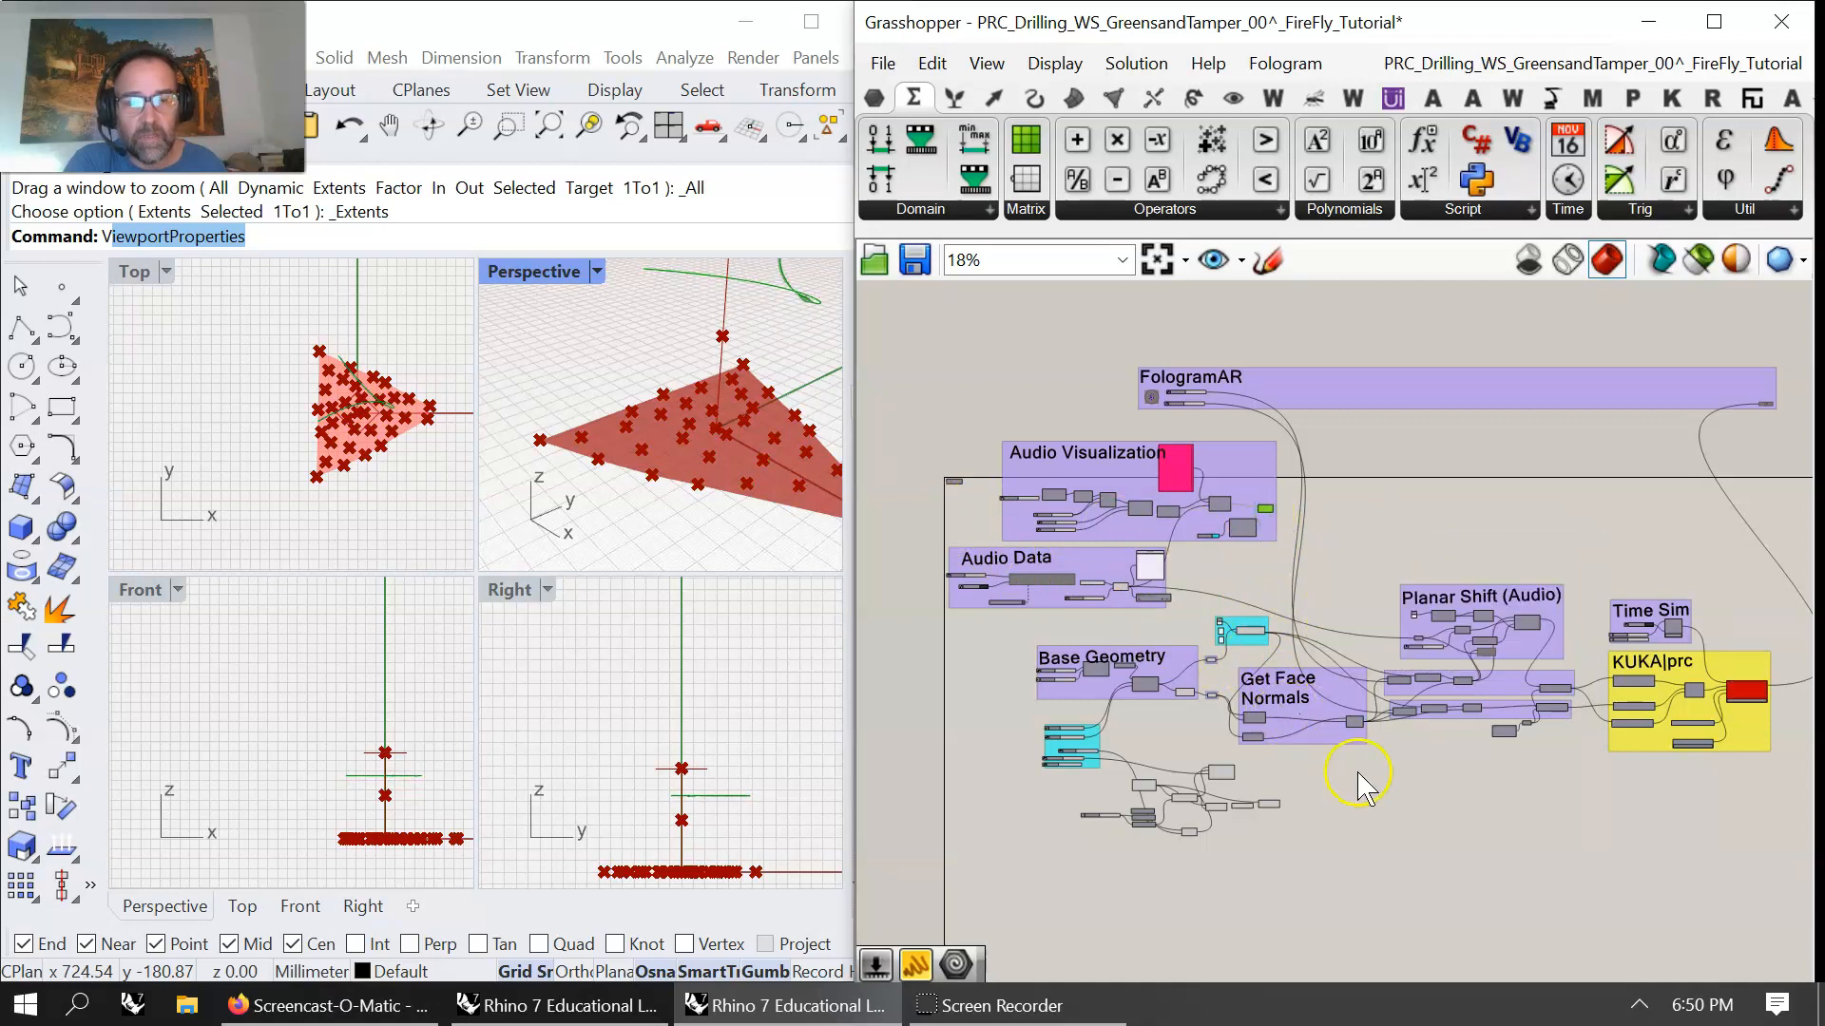
left_click_drag(1314, 755, 944, 388)
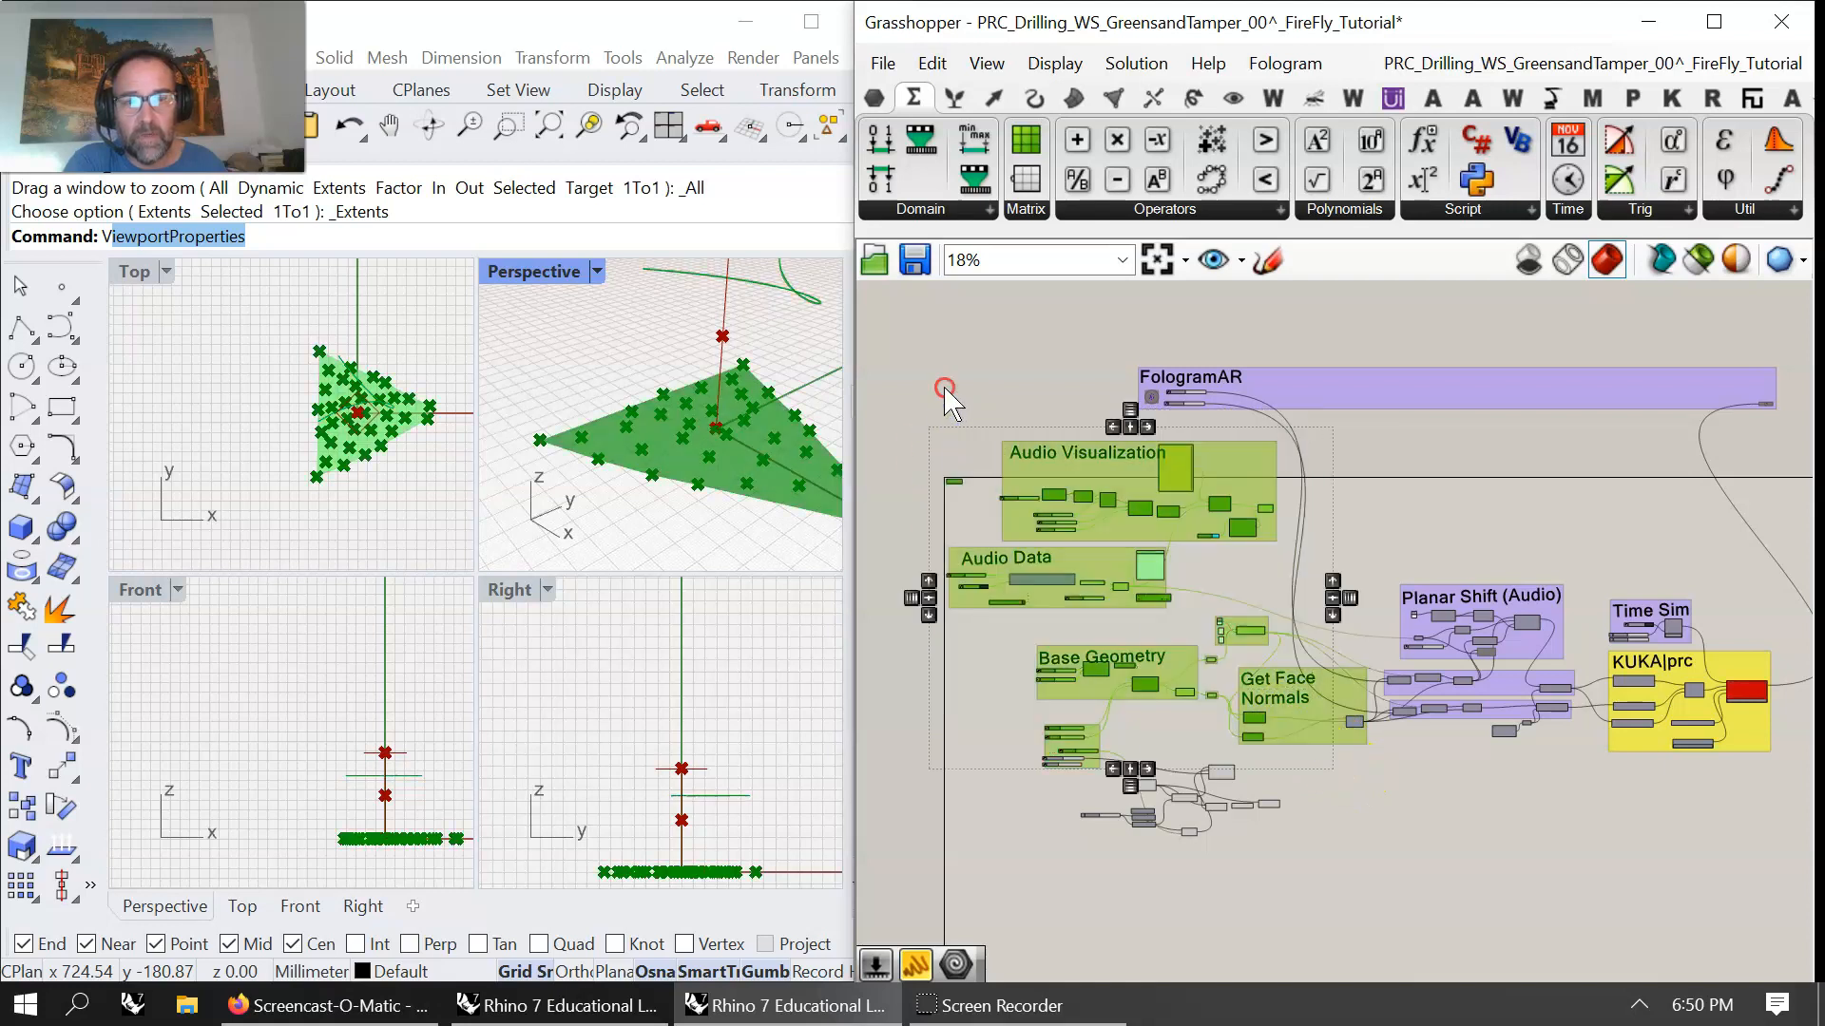
right_click(944, 386)
left_click(993, 433)
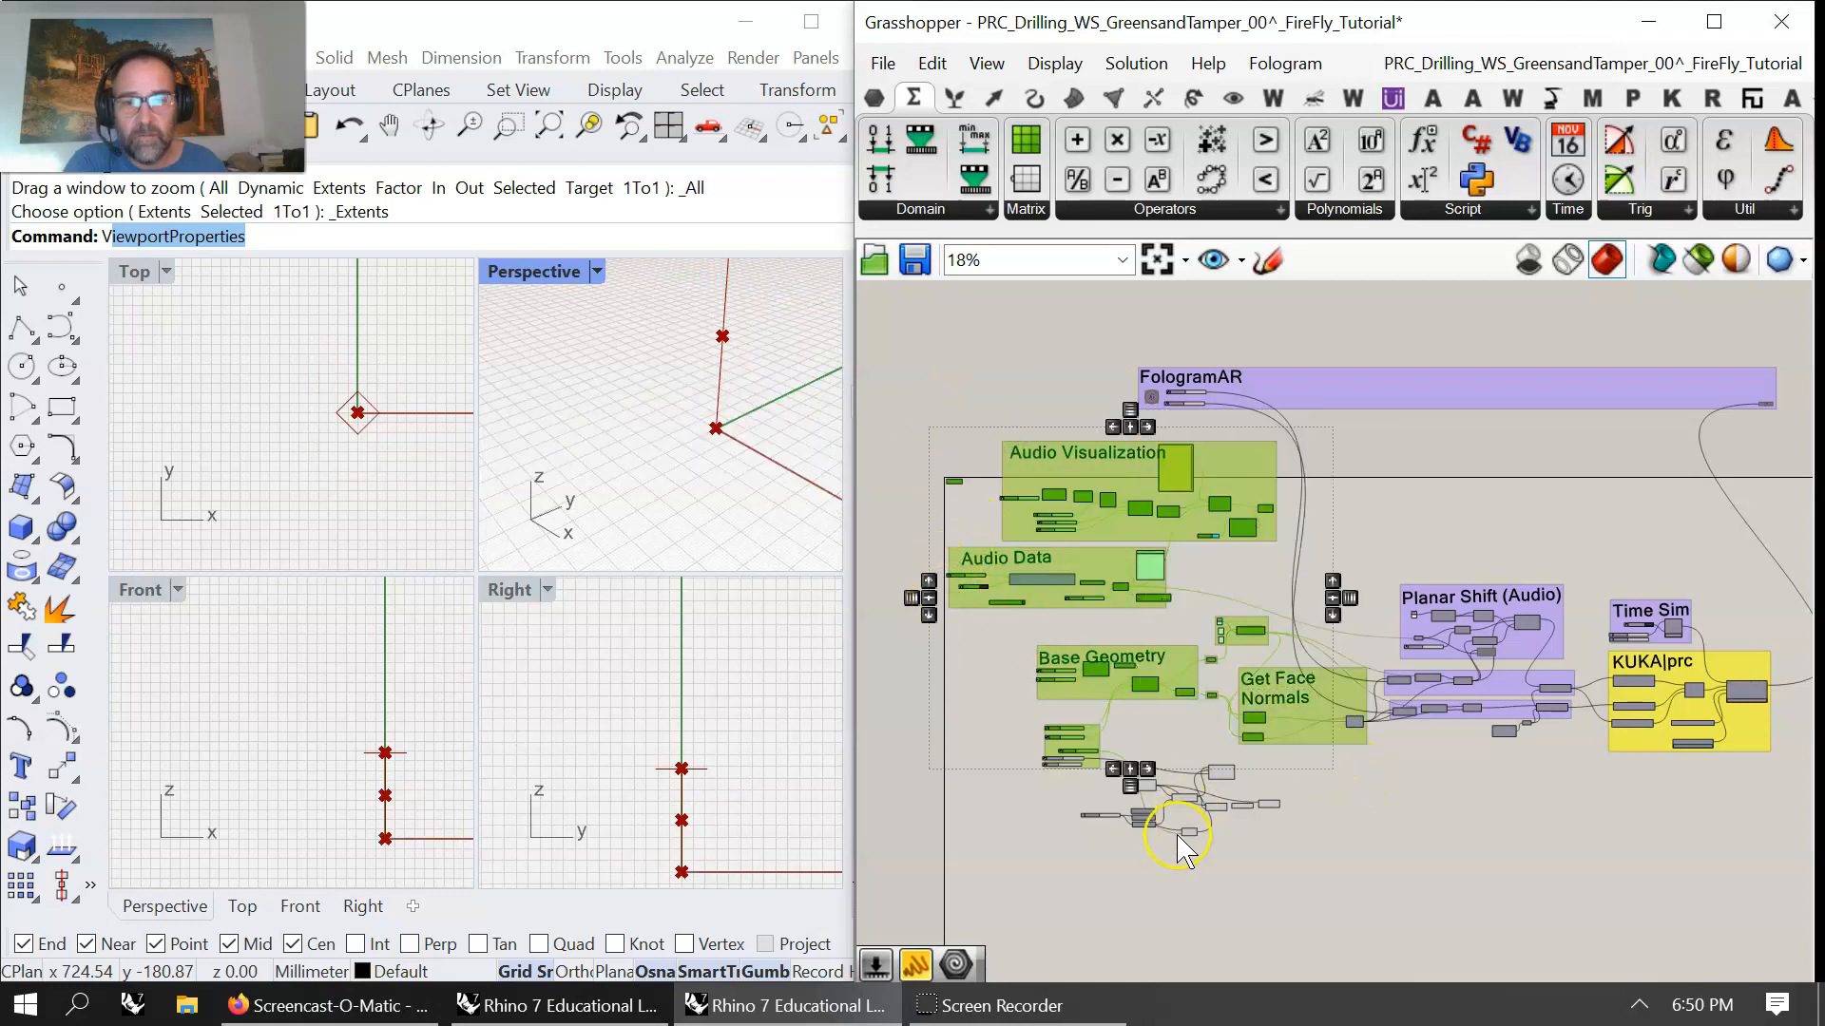
- Examine the tamper polygon in the Top and Perspective viewports, checking its shape and position at the tool offset
left_click(1267, 805)
left_click(1217, 774)
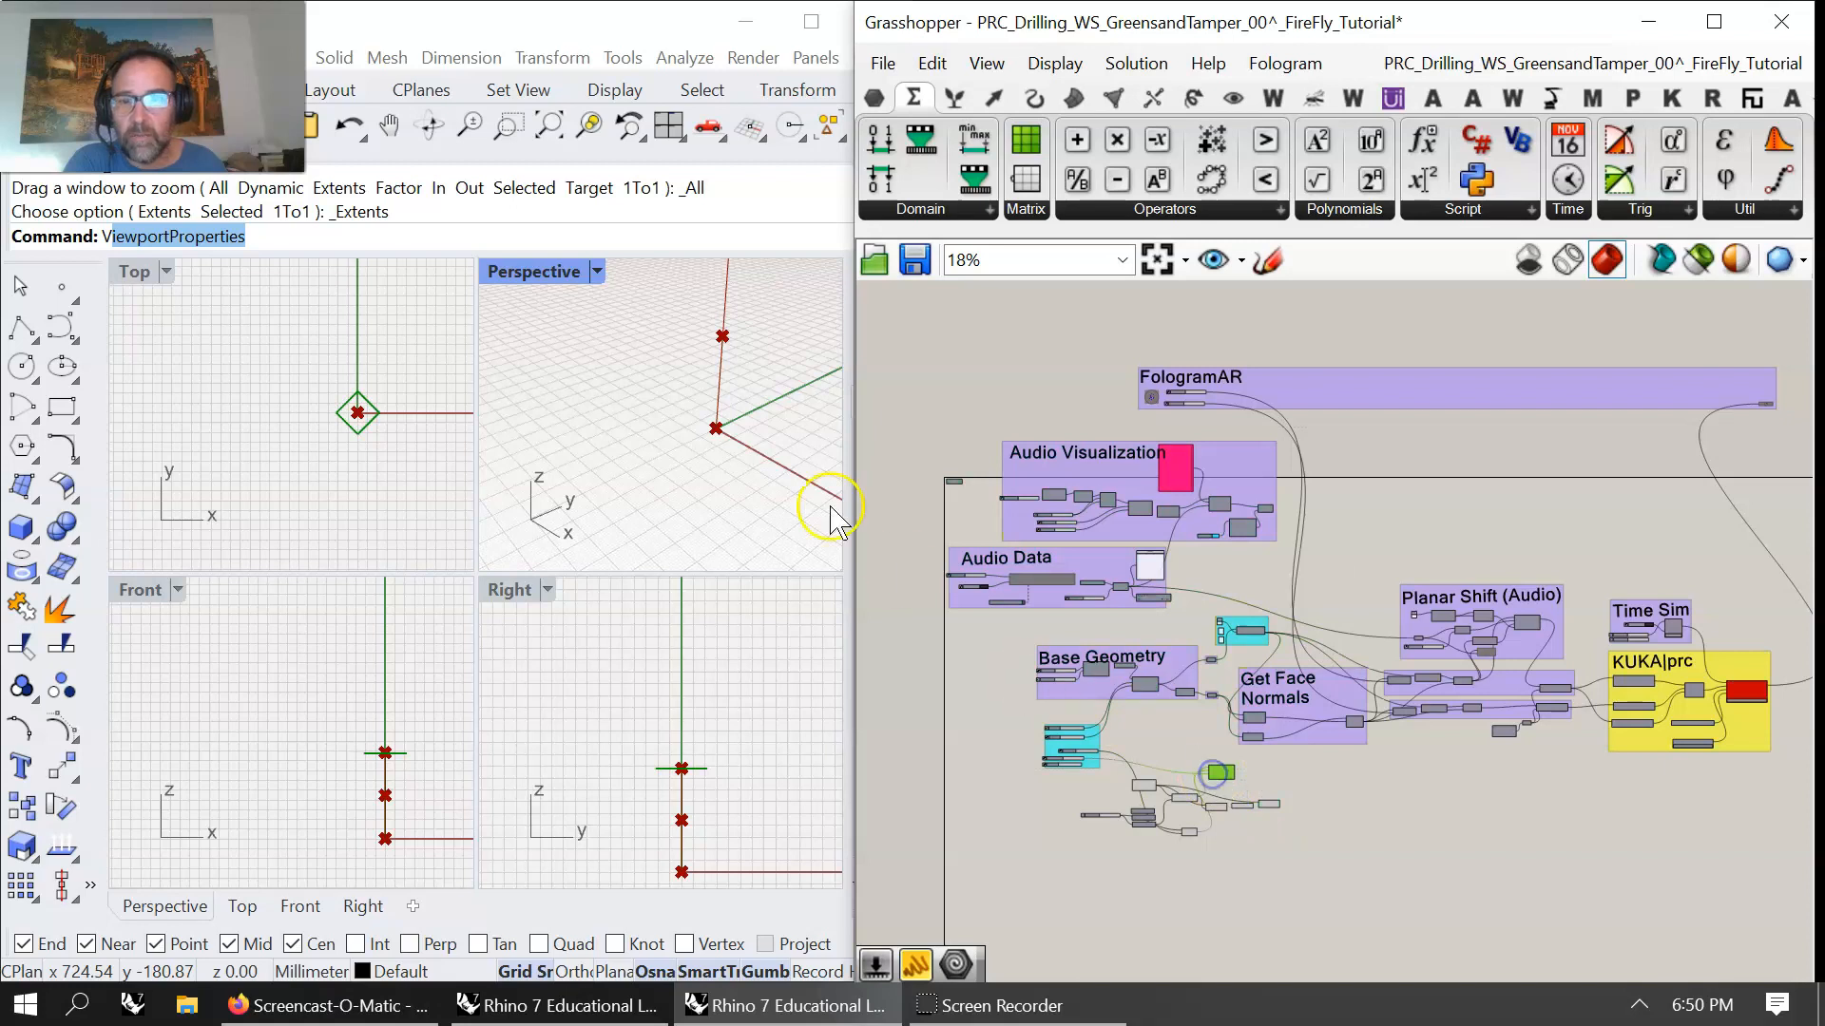
left_click(360, 409)
scroll(357, 403, "up", 4)
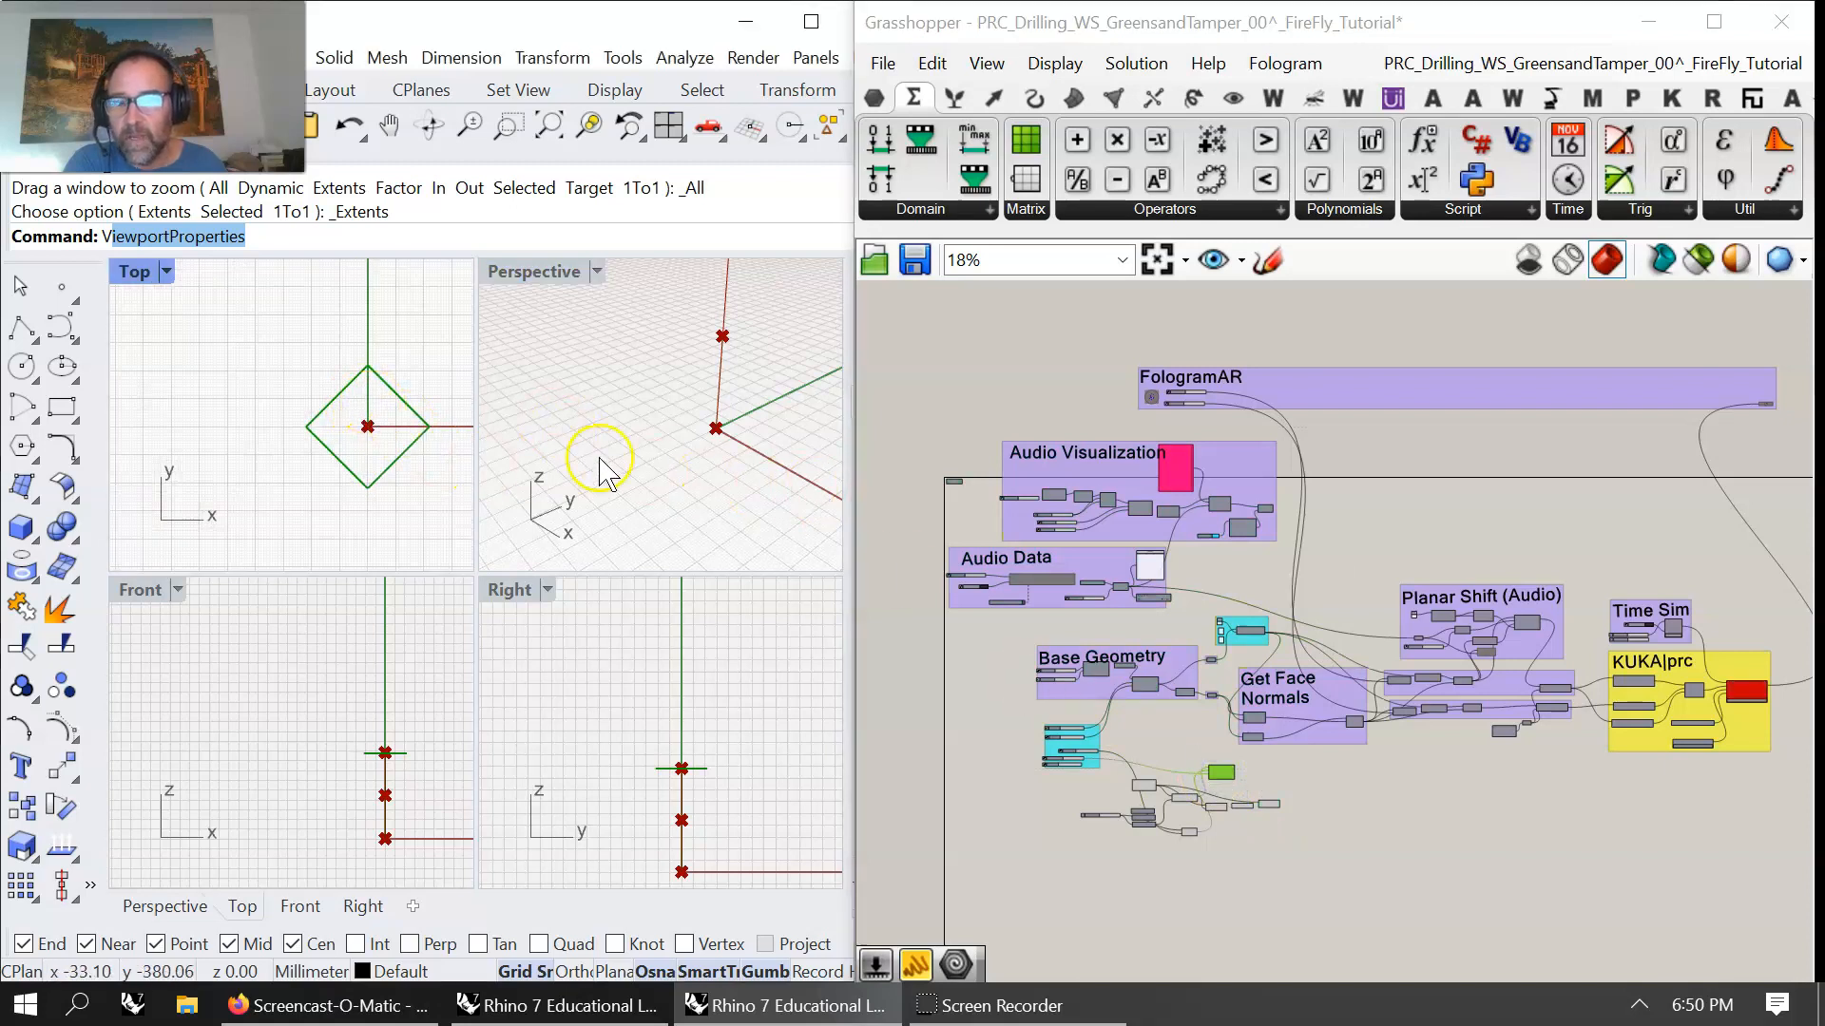
scroll(725, 439, "up", 3)
scroll(731, 416, "down", 10)
scroll(737, 418, "down", 2)
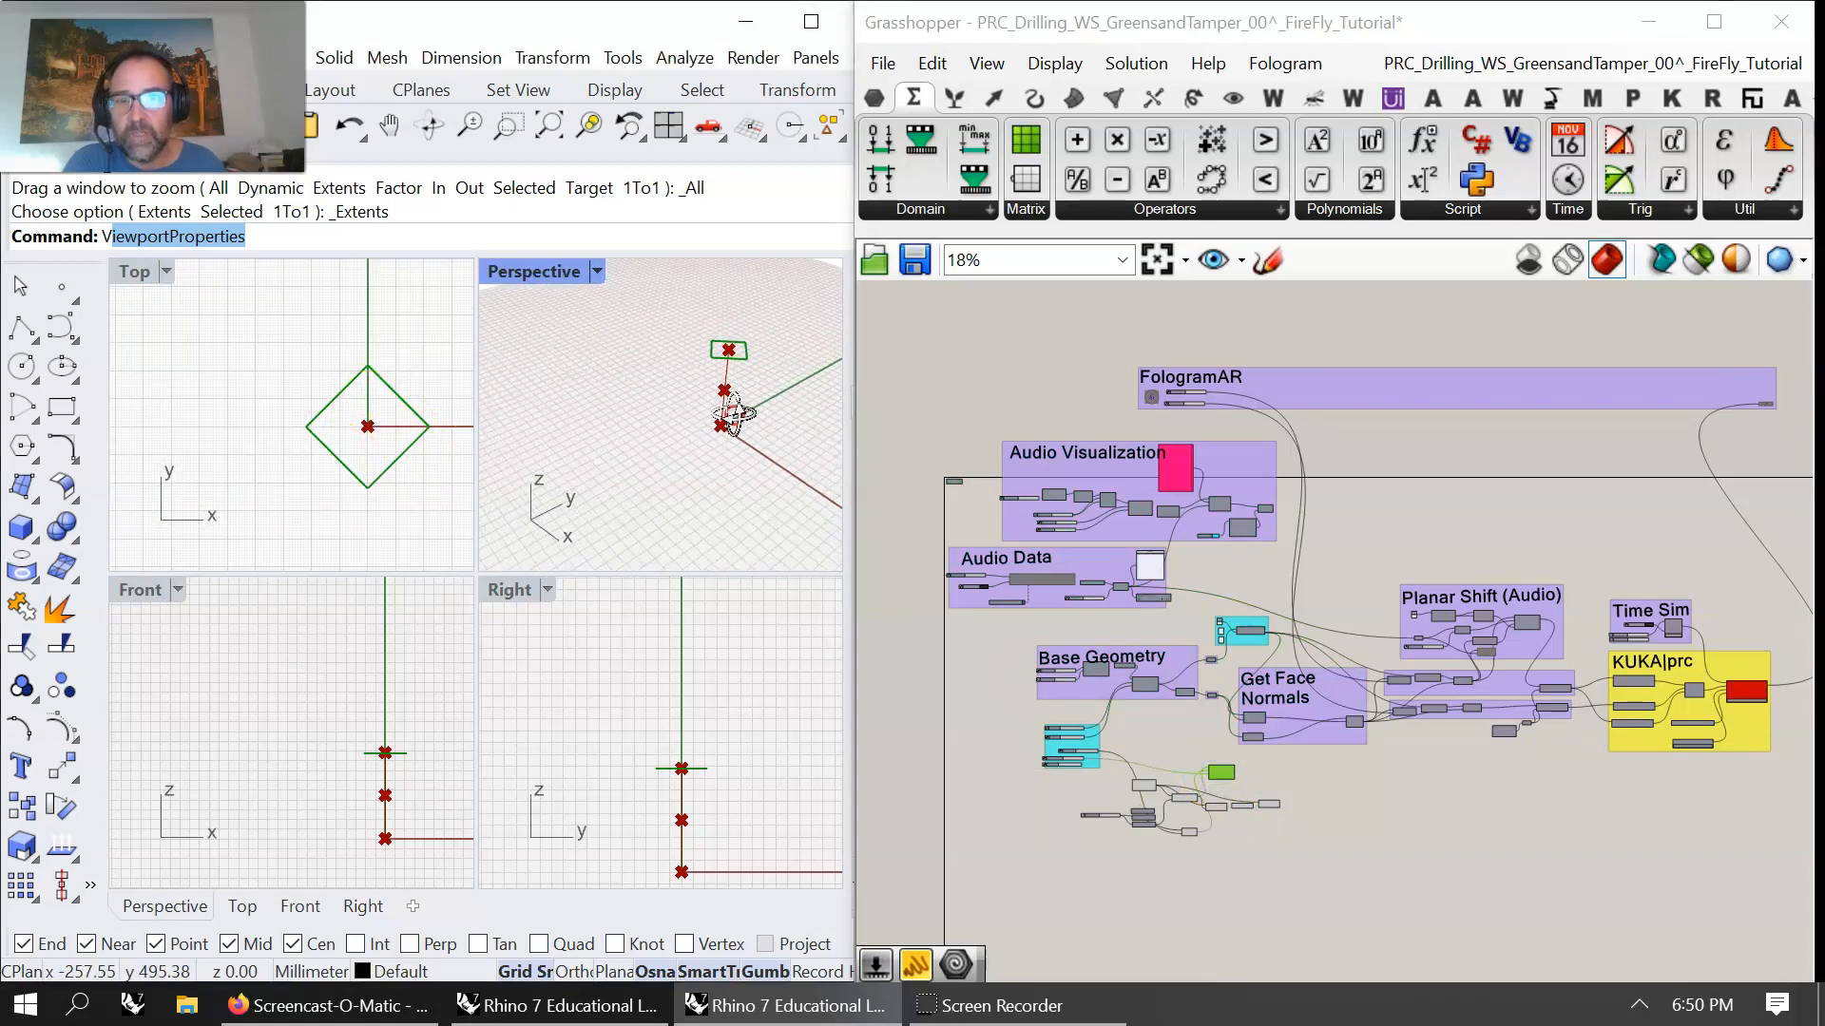
scroll(1269, 808, "up", 5)
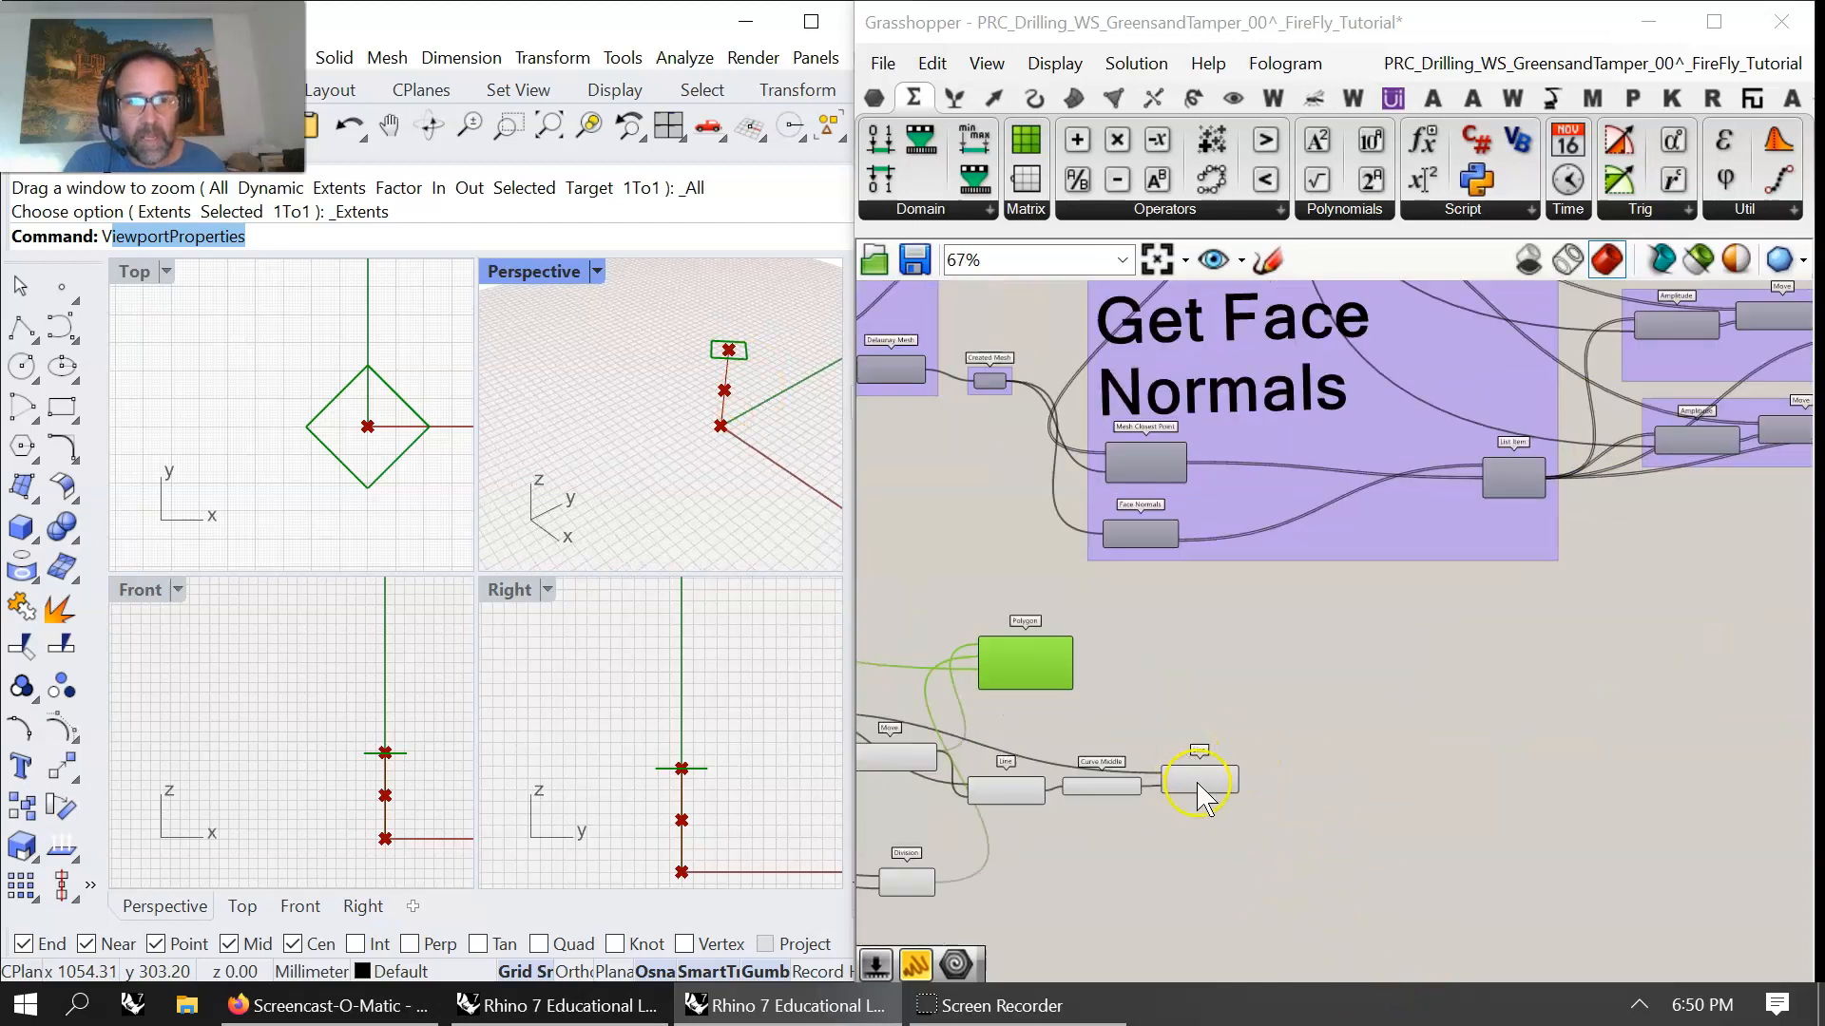
- Add a Divide Curve component beside the Polygon and connect the Polygon output to its Curve input
left_click(1207, 775)
scroll(1222, 799, "up", 6)
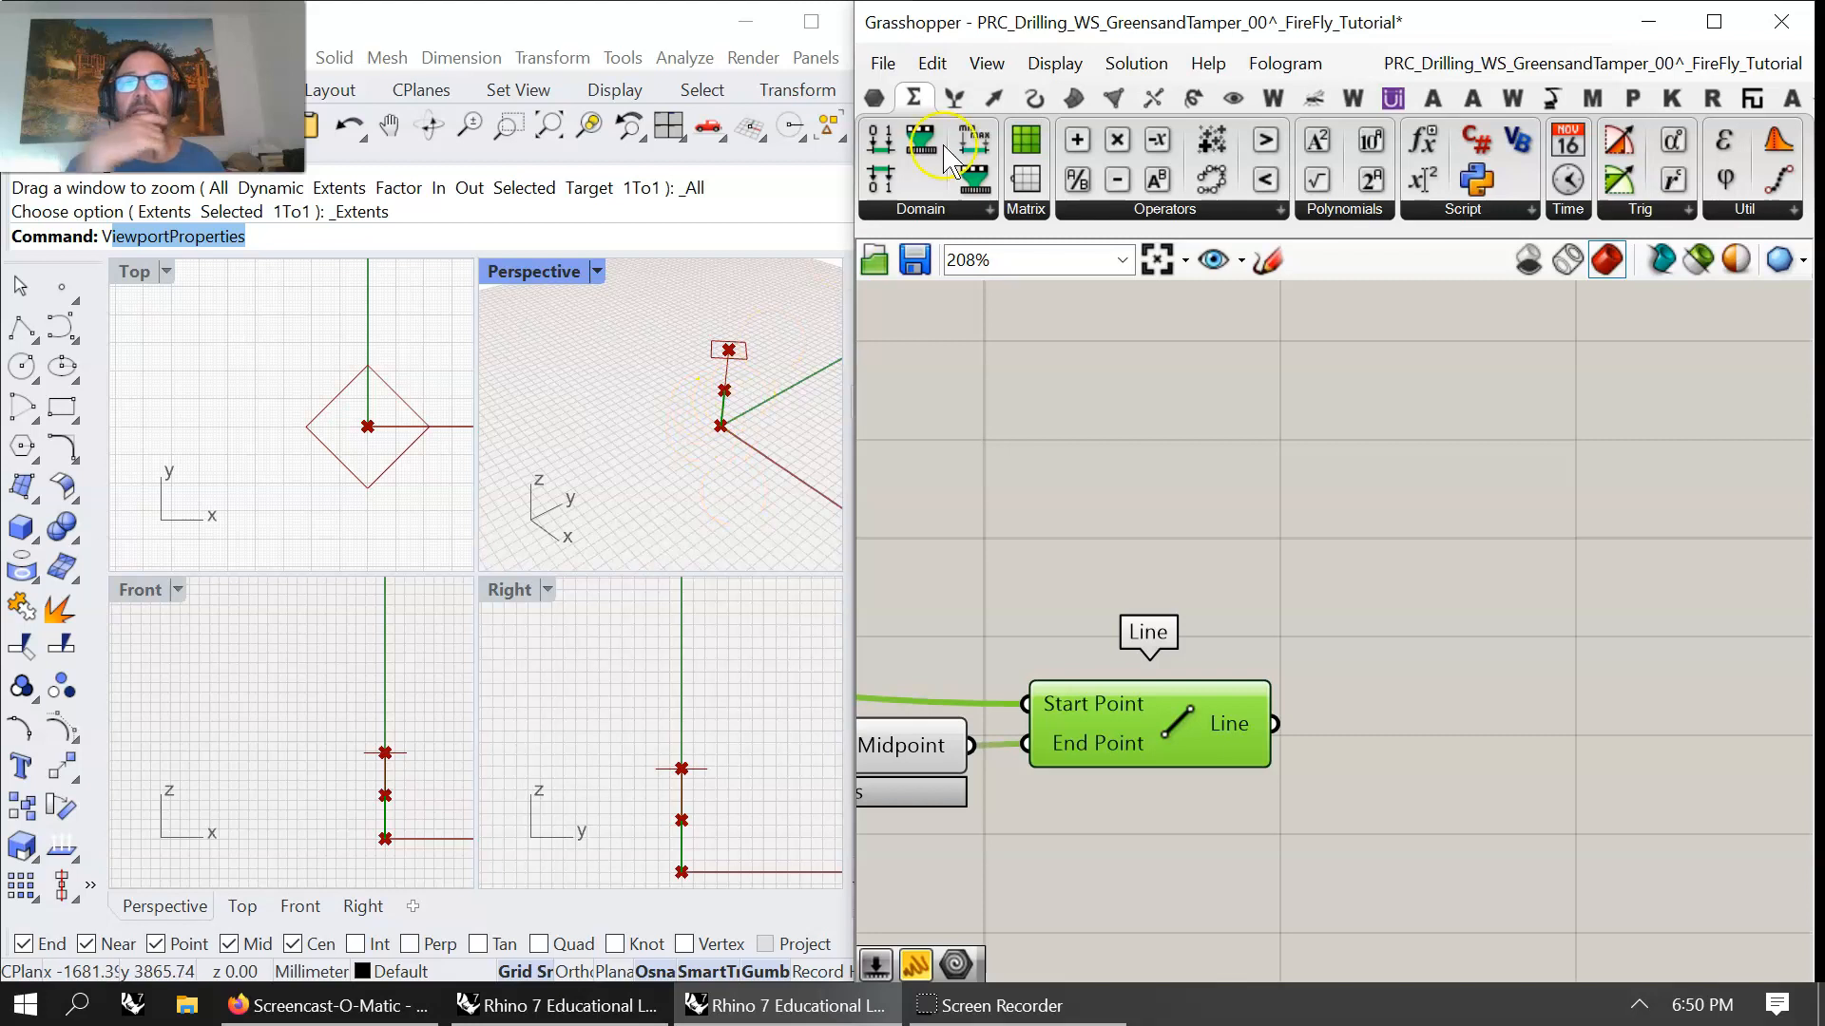
key("alt+Tab")
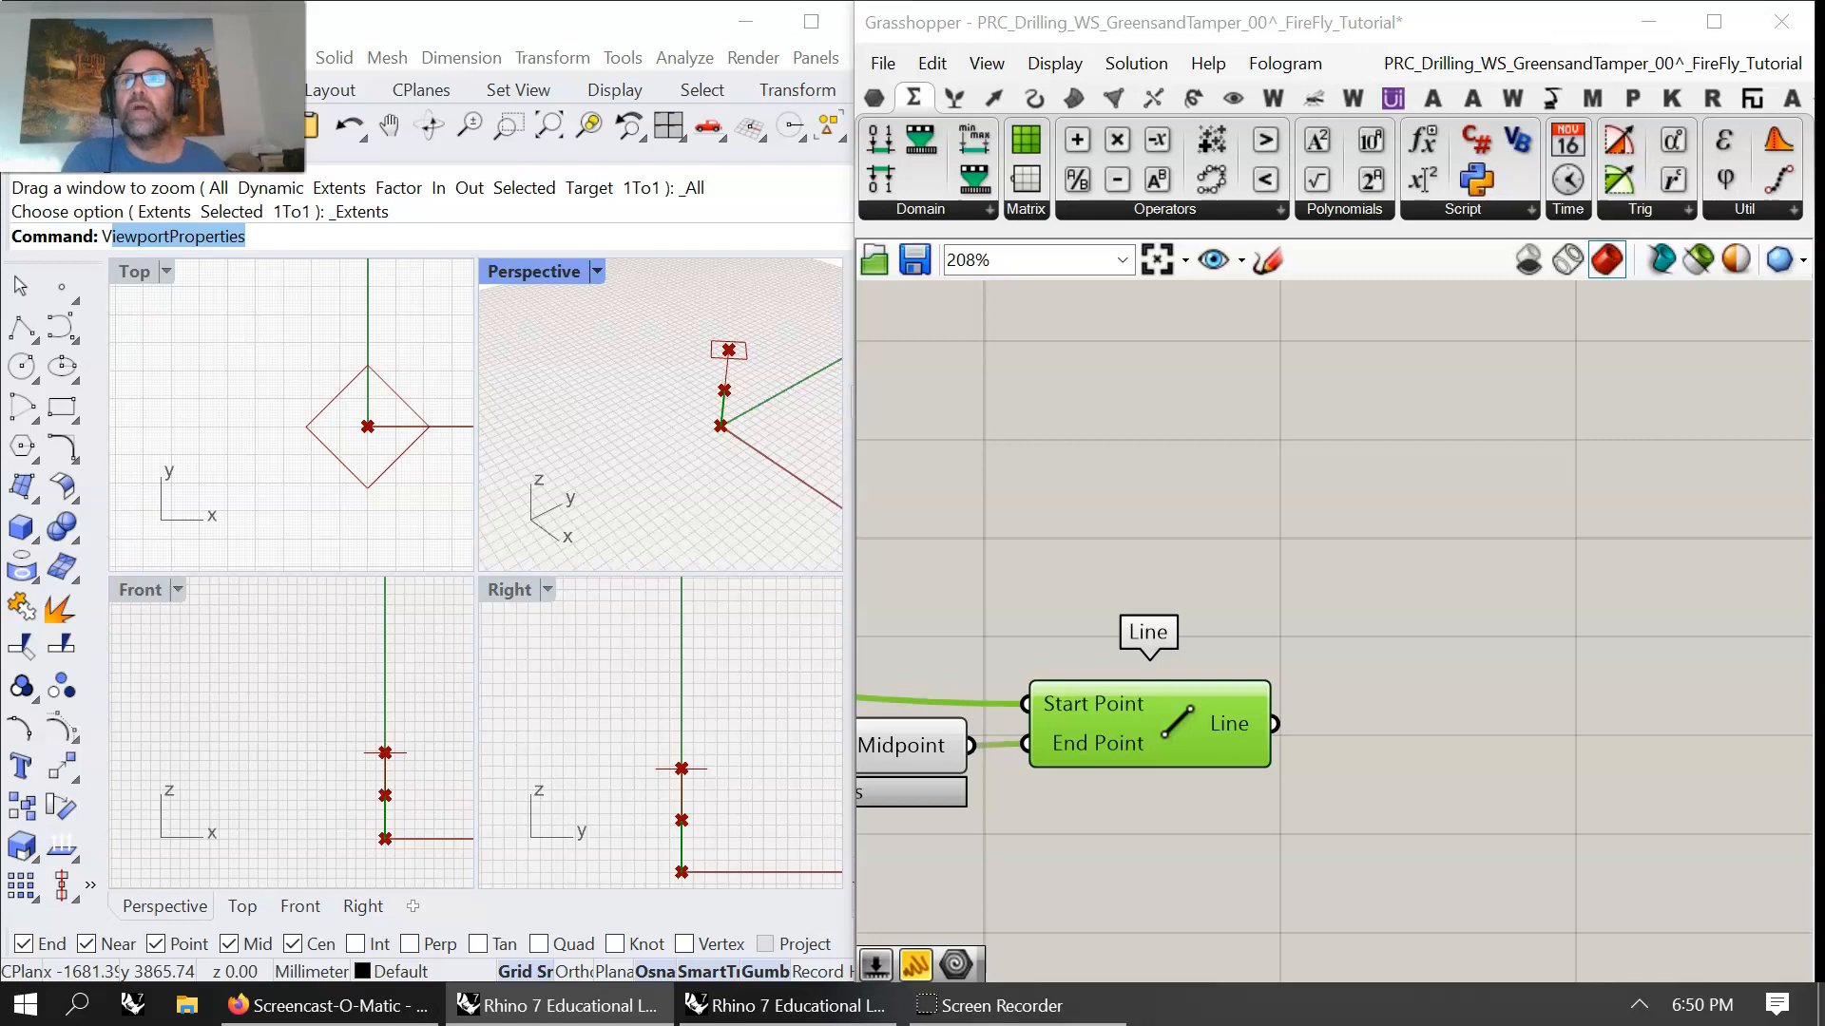
right_click_drag(1054, 549, 1423, 648)
scroll(1424, 649, "down", 2)
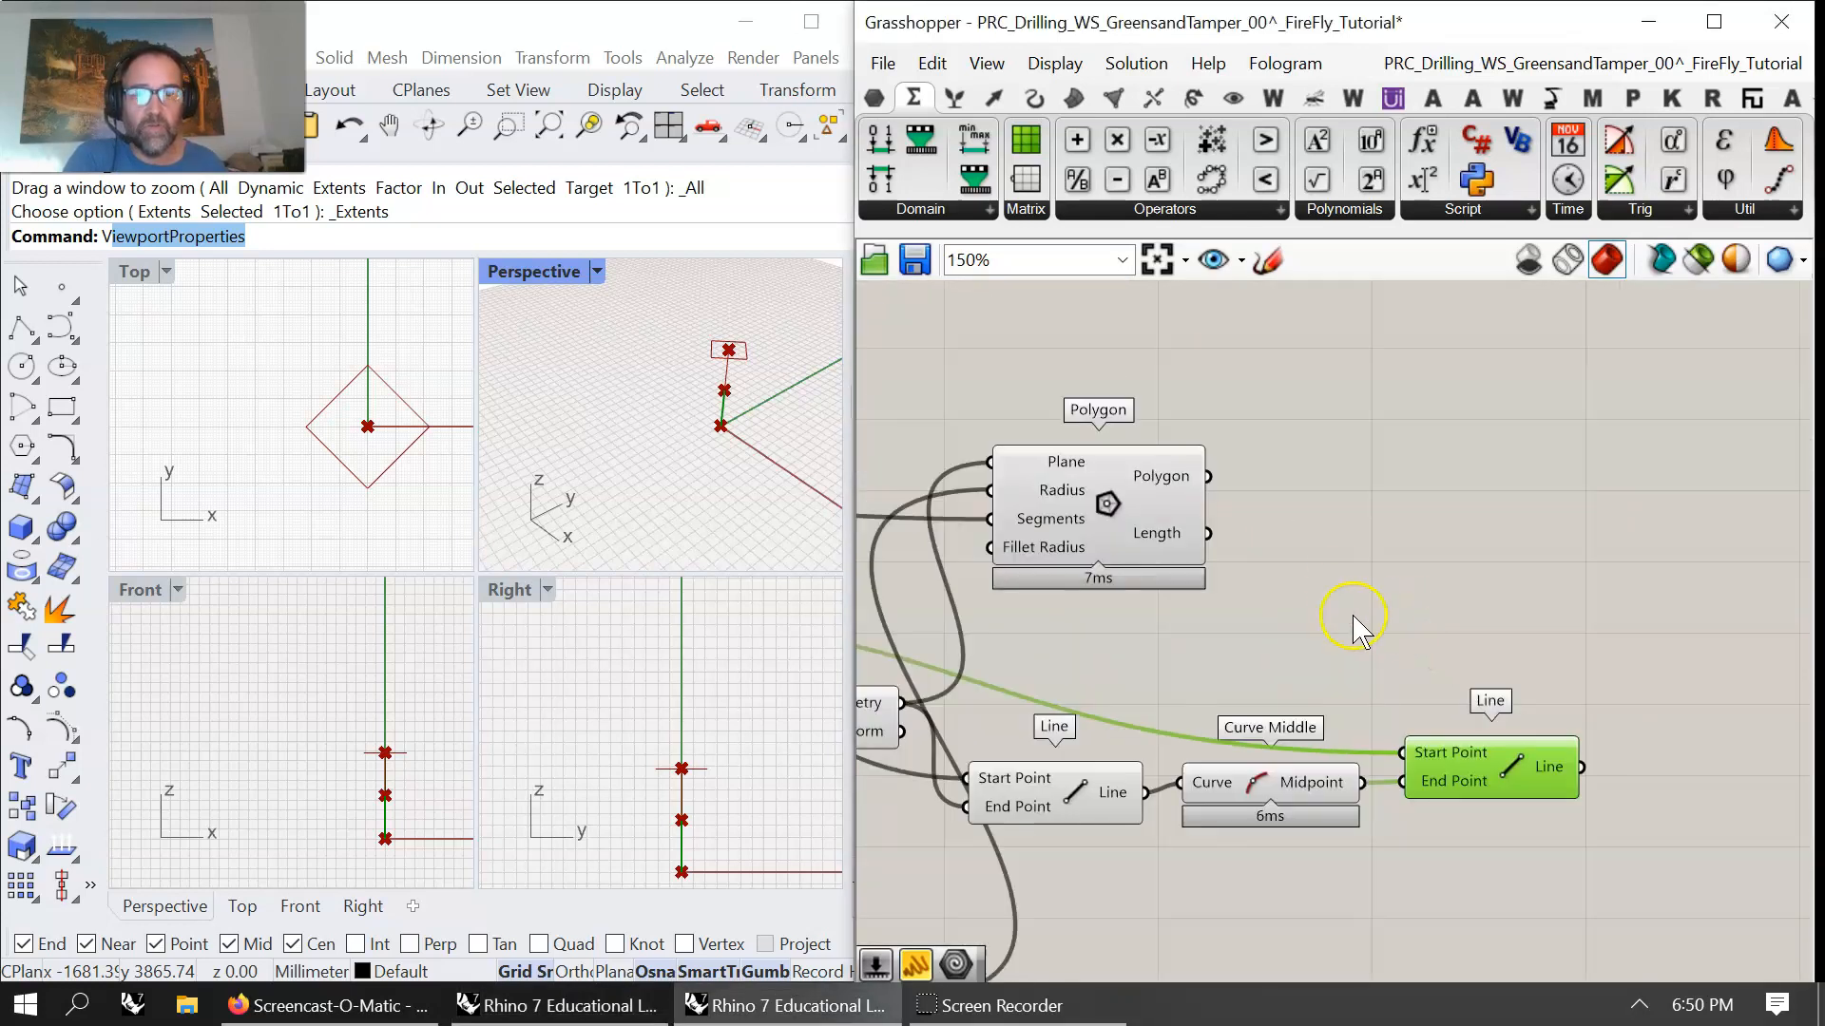
left_click(998, 101)
left_click(1035, 98)
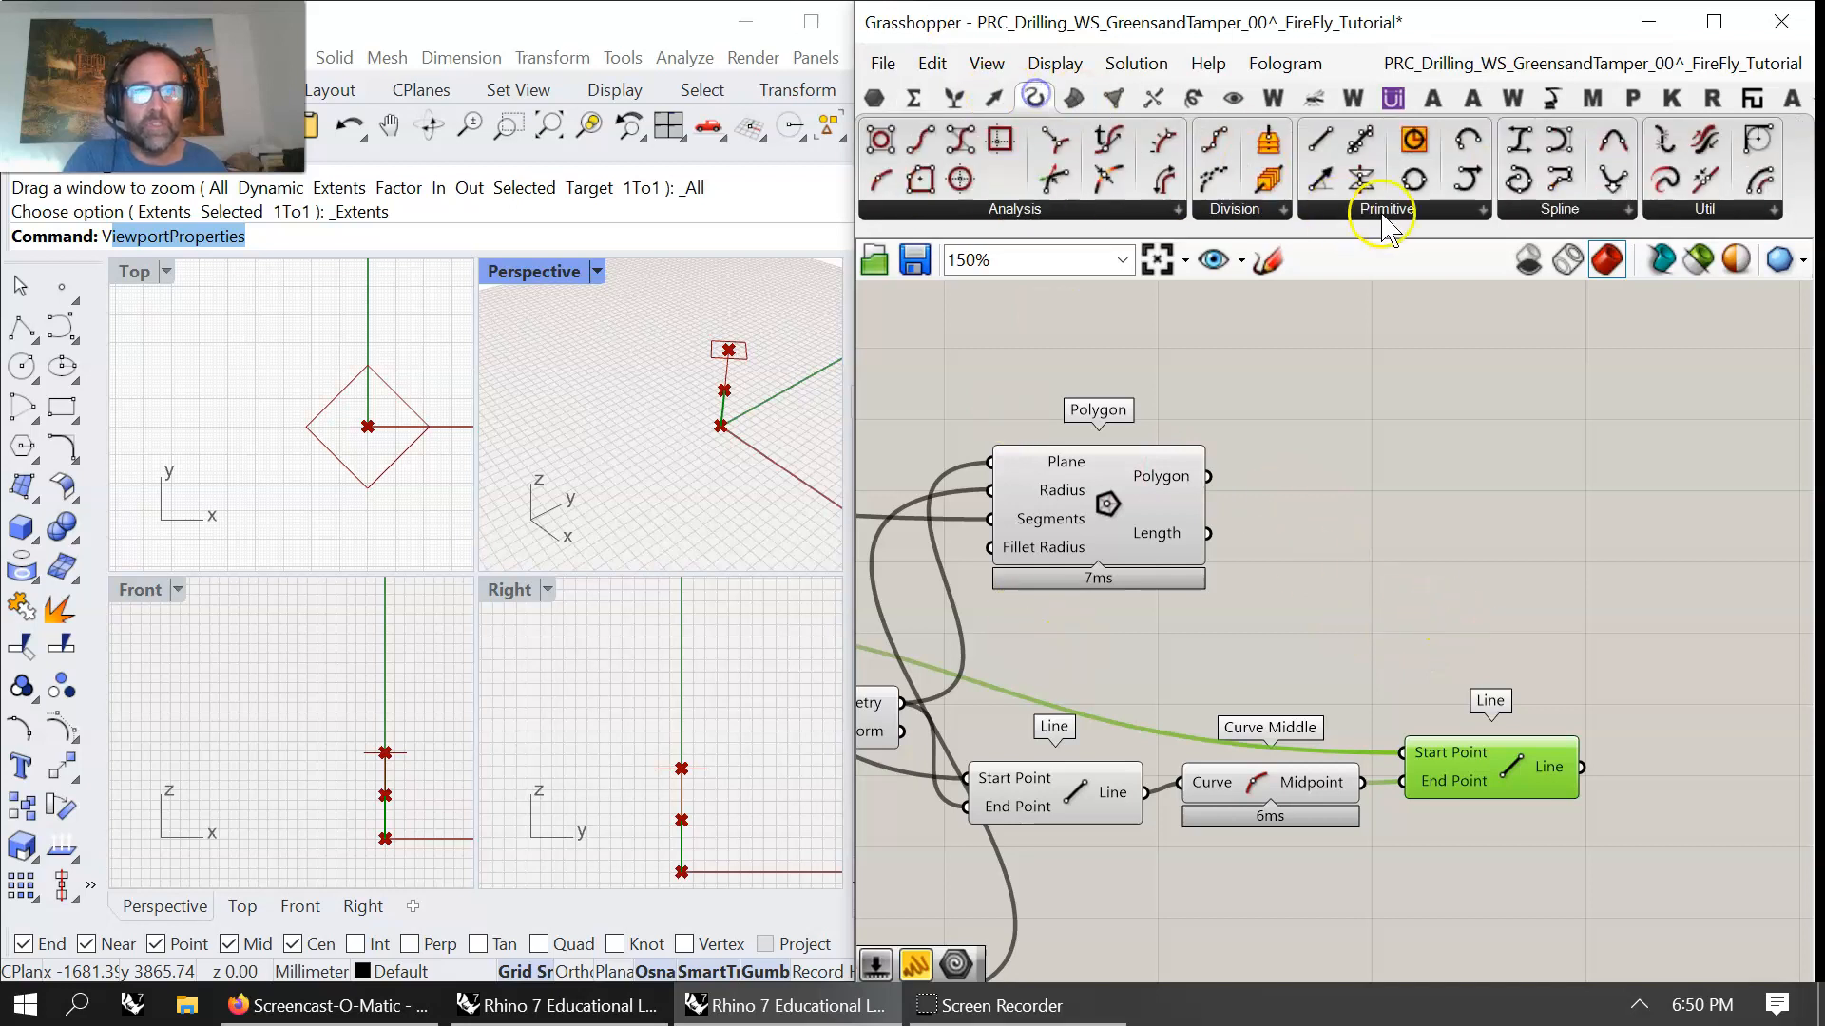
left_click(1019, 211)
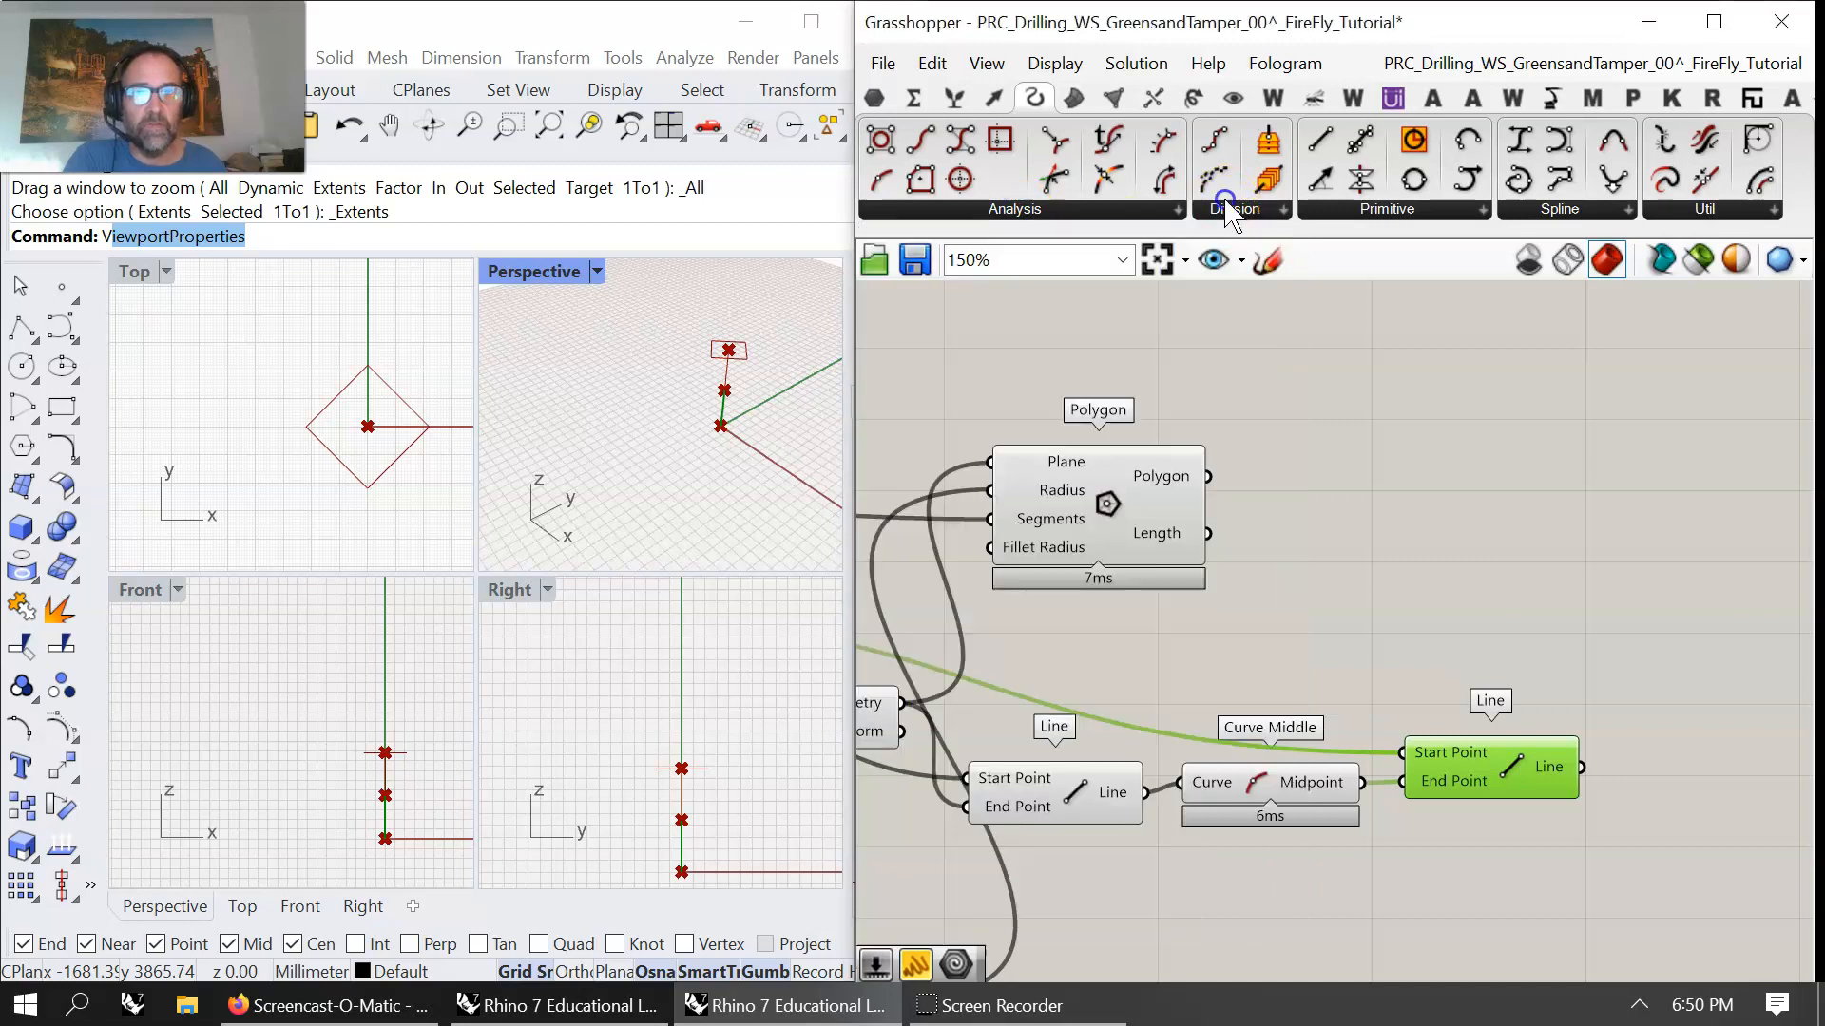
left_click(1216, 210)
left_click_drag(1257, 372, 1409, 559)
left_click_drag(1208, 476, 1479, 563)
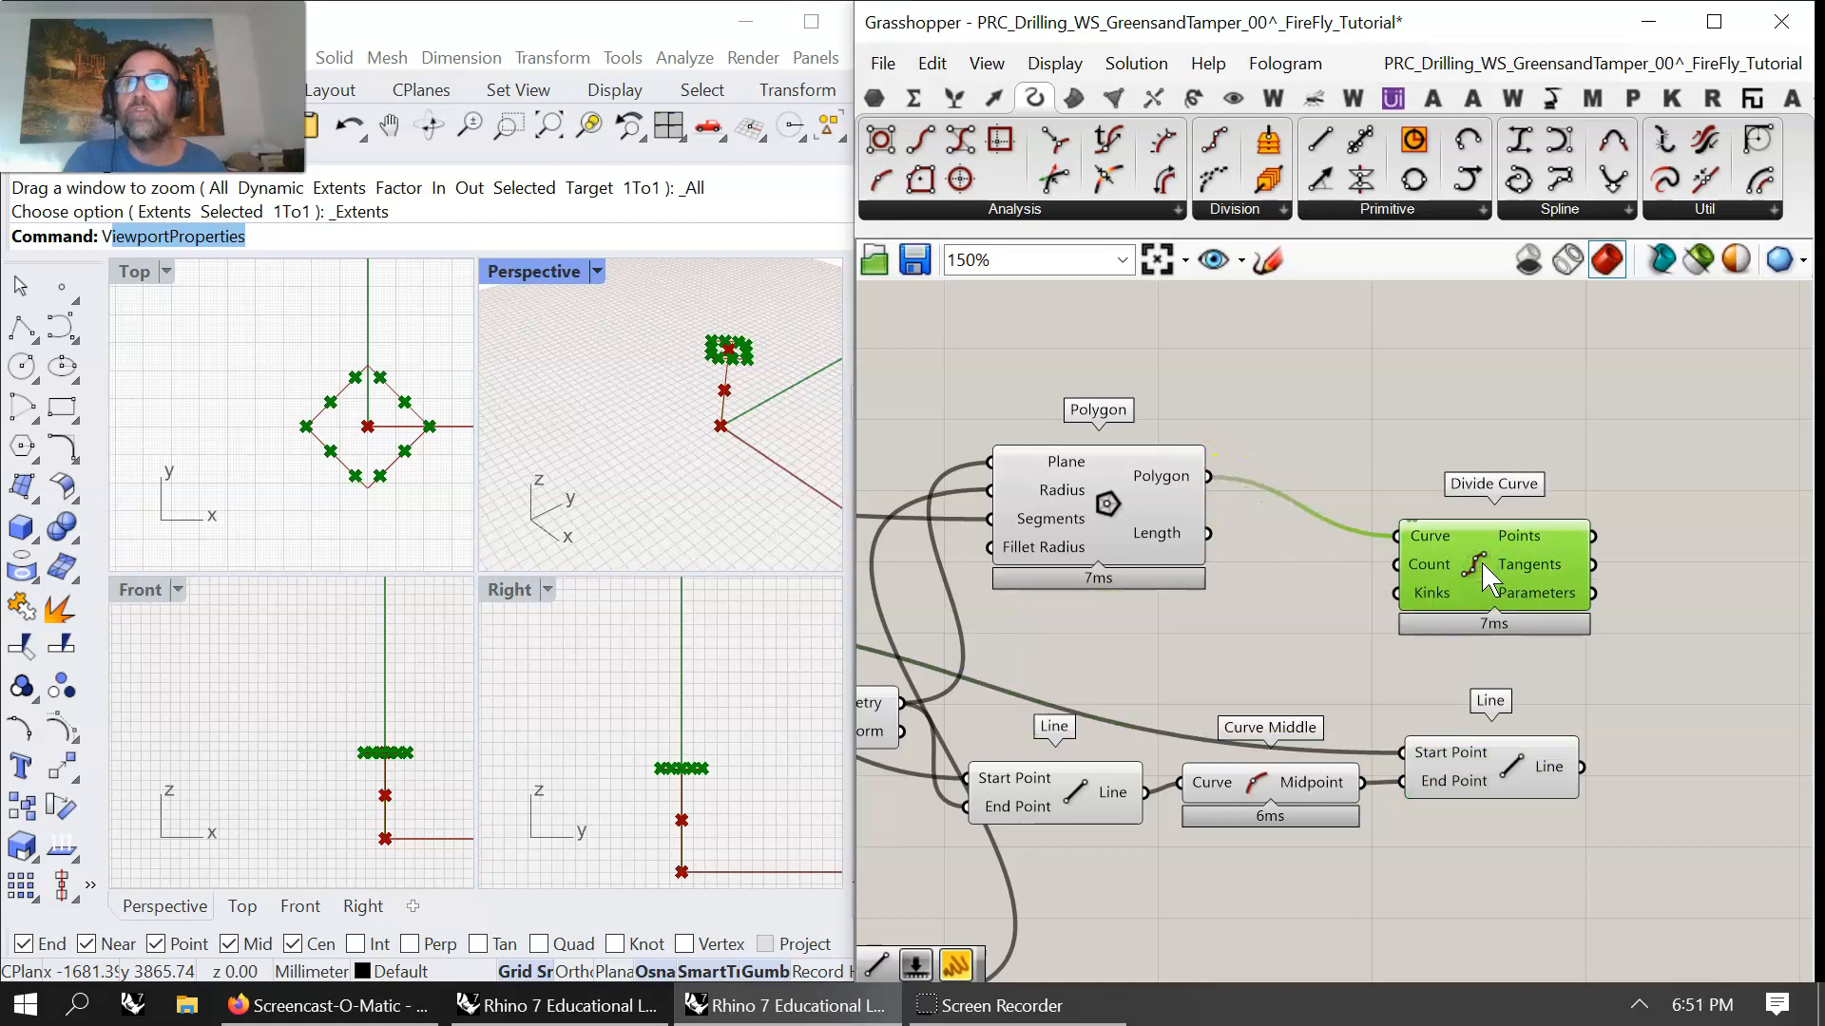
- Create a panel containing 2, connect it to Divide Curve's Count input, and place Divide Curve closer to the Polygon
double_click(1204, 636)
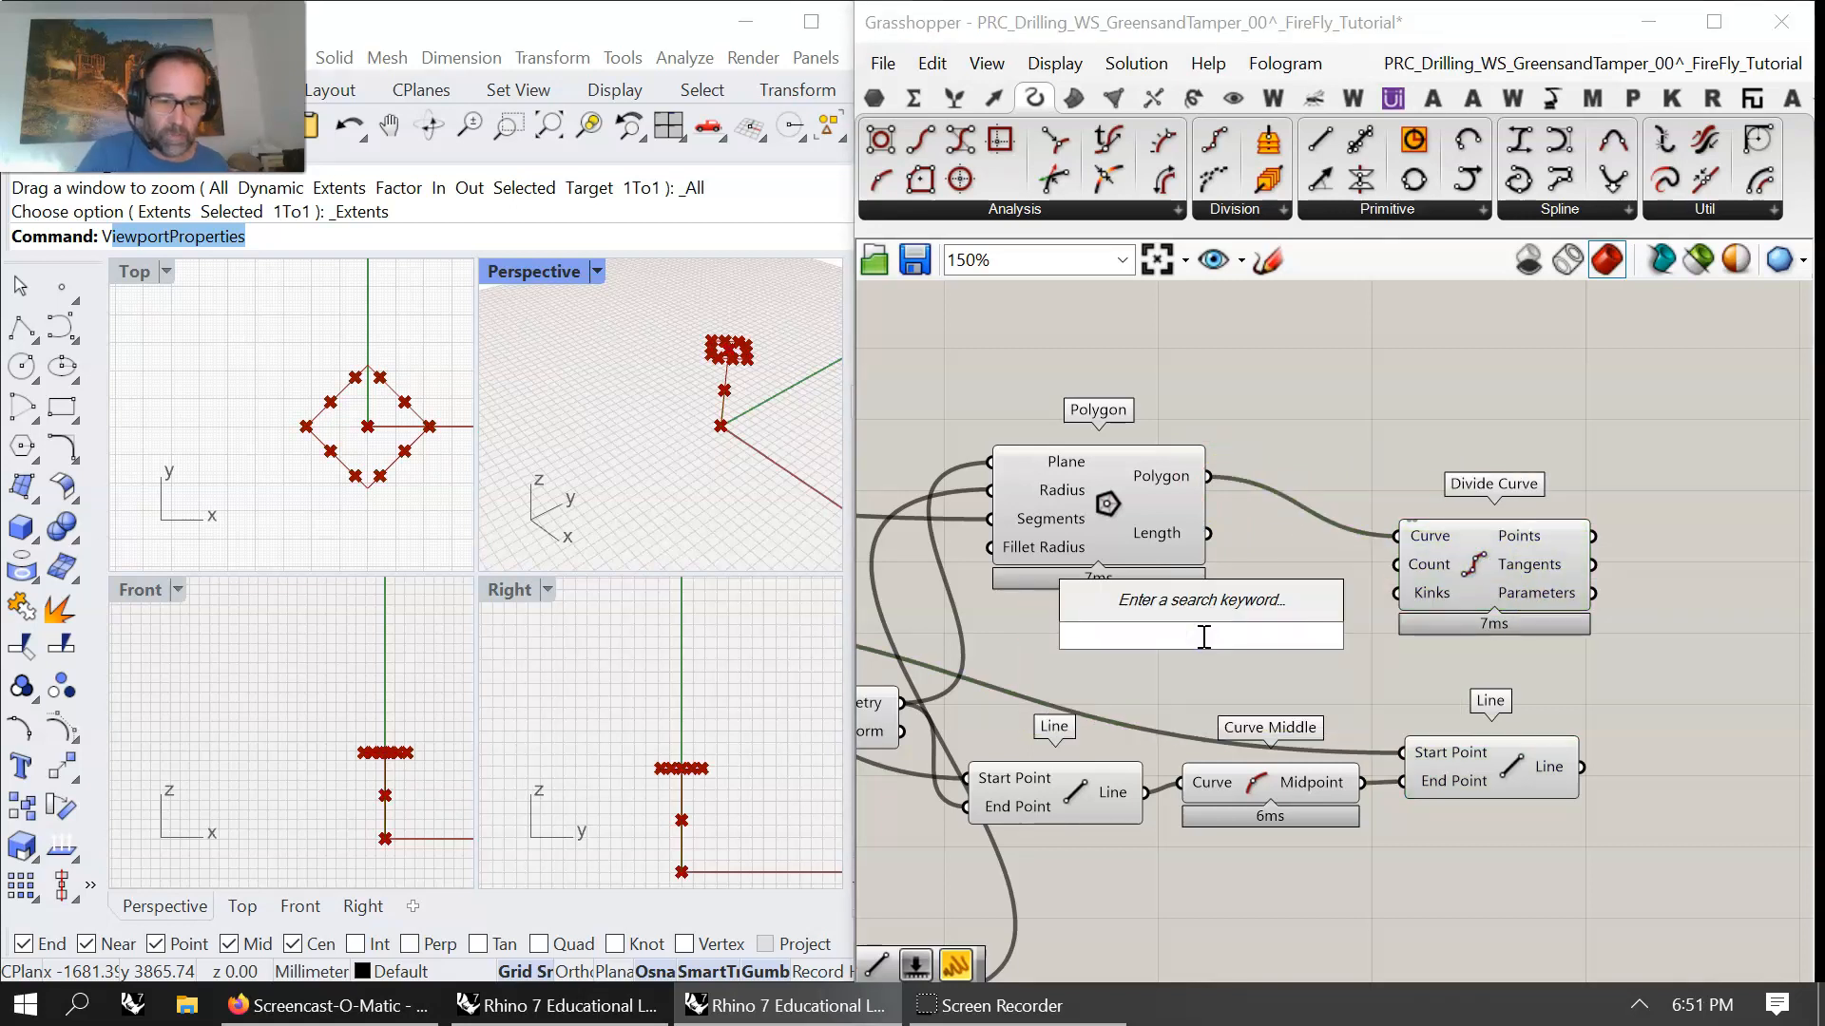
type("panel")
key("Return")
left_click_drag(1226, 635, 1395, 564)
left_click(1525, 558)
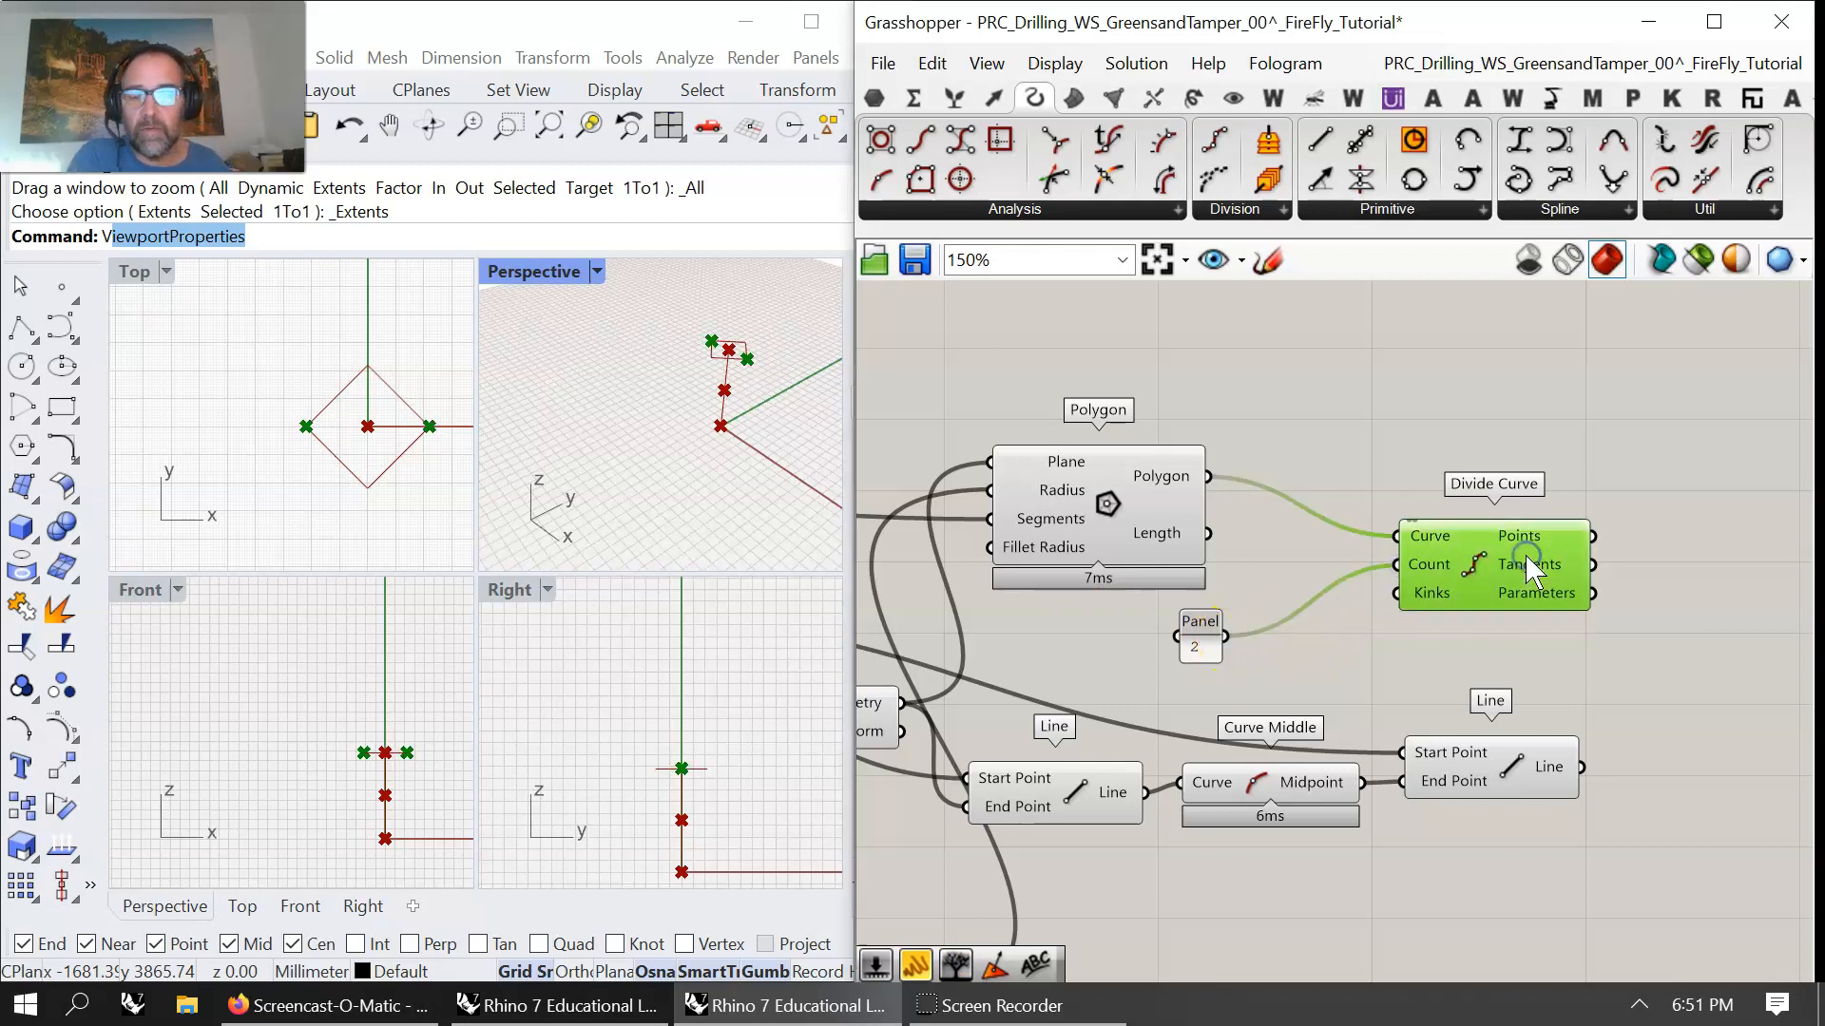
right_click_drag(733, 387, 734, 399)
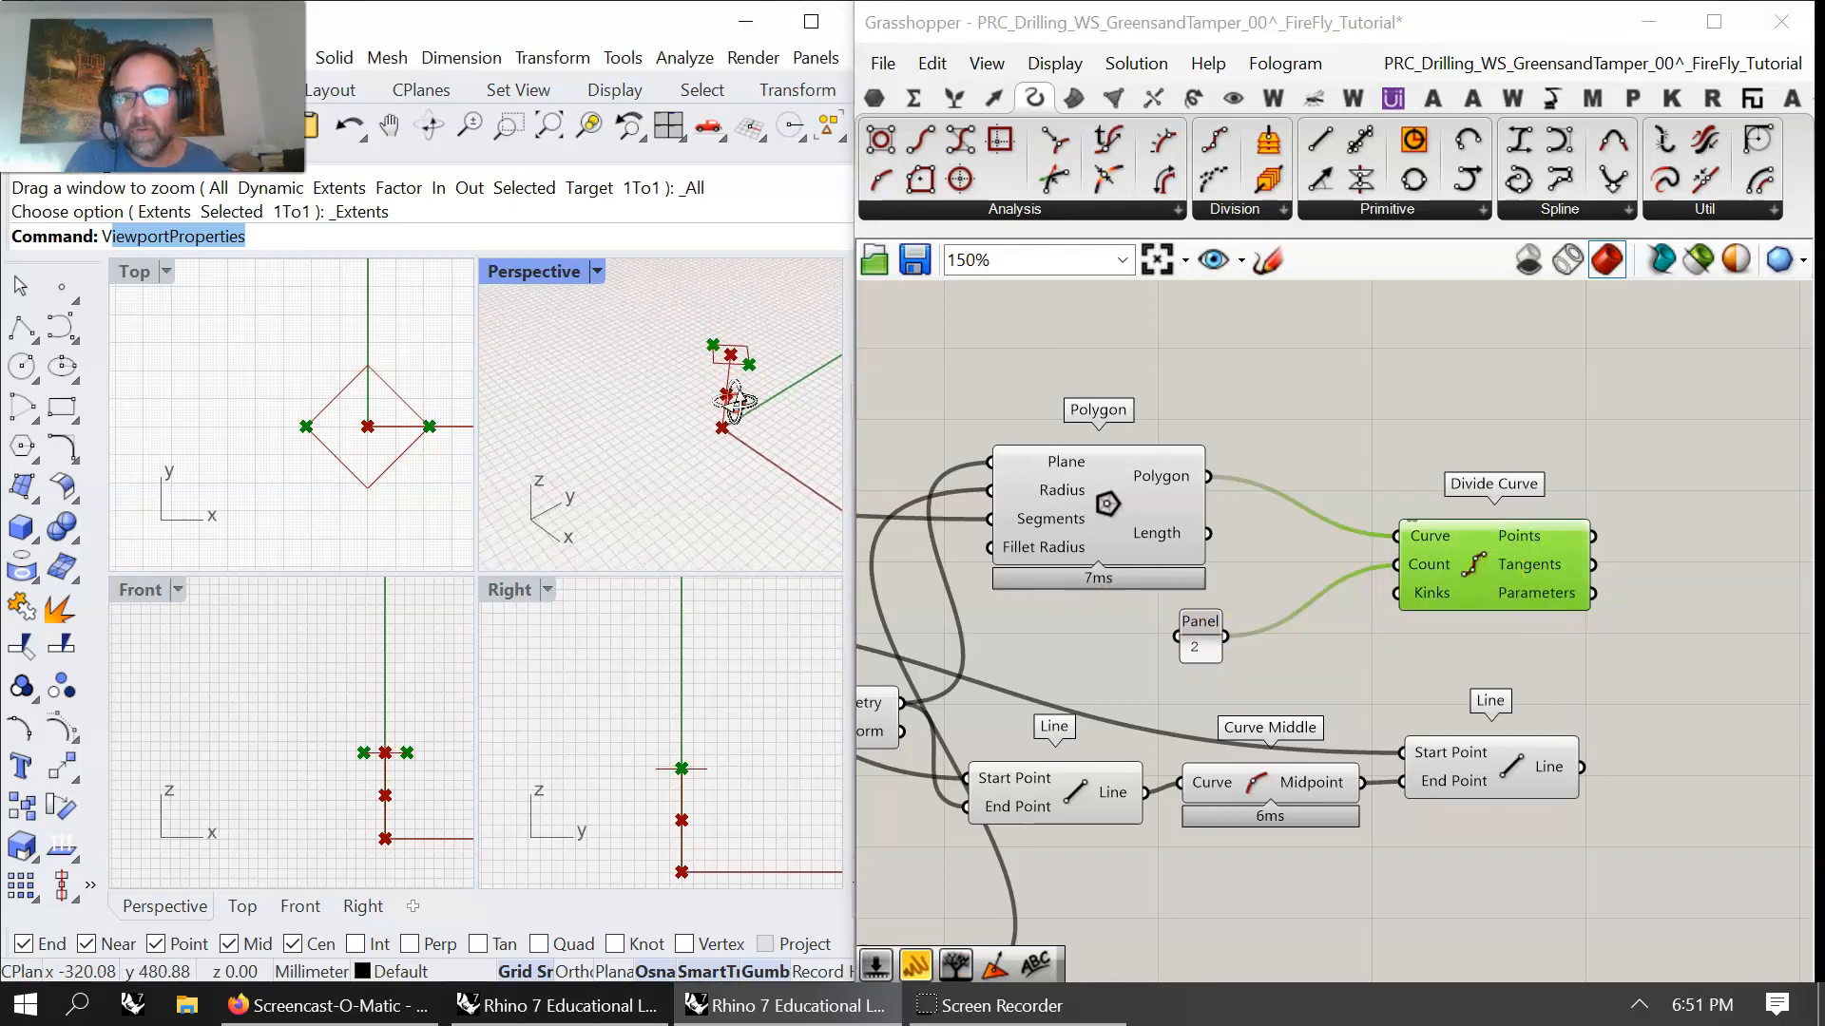
left_click_drag(1524, 566, 1480, 576)
- Add a Dispatch component, connect Divide Curve's Points to its List input, and flatten that input
right_click_drag(1606, 616, 1378, 579)
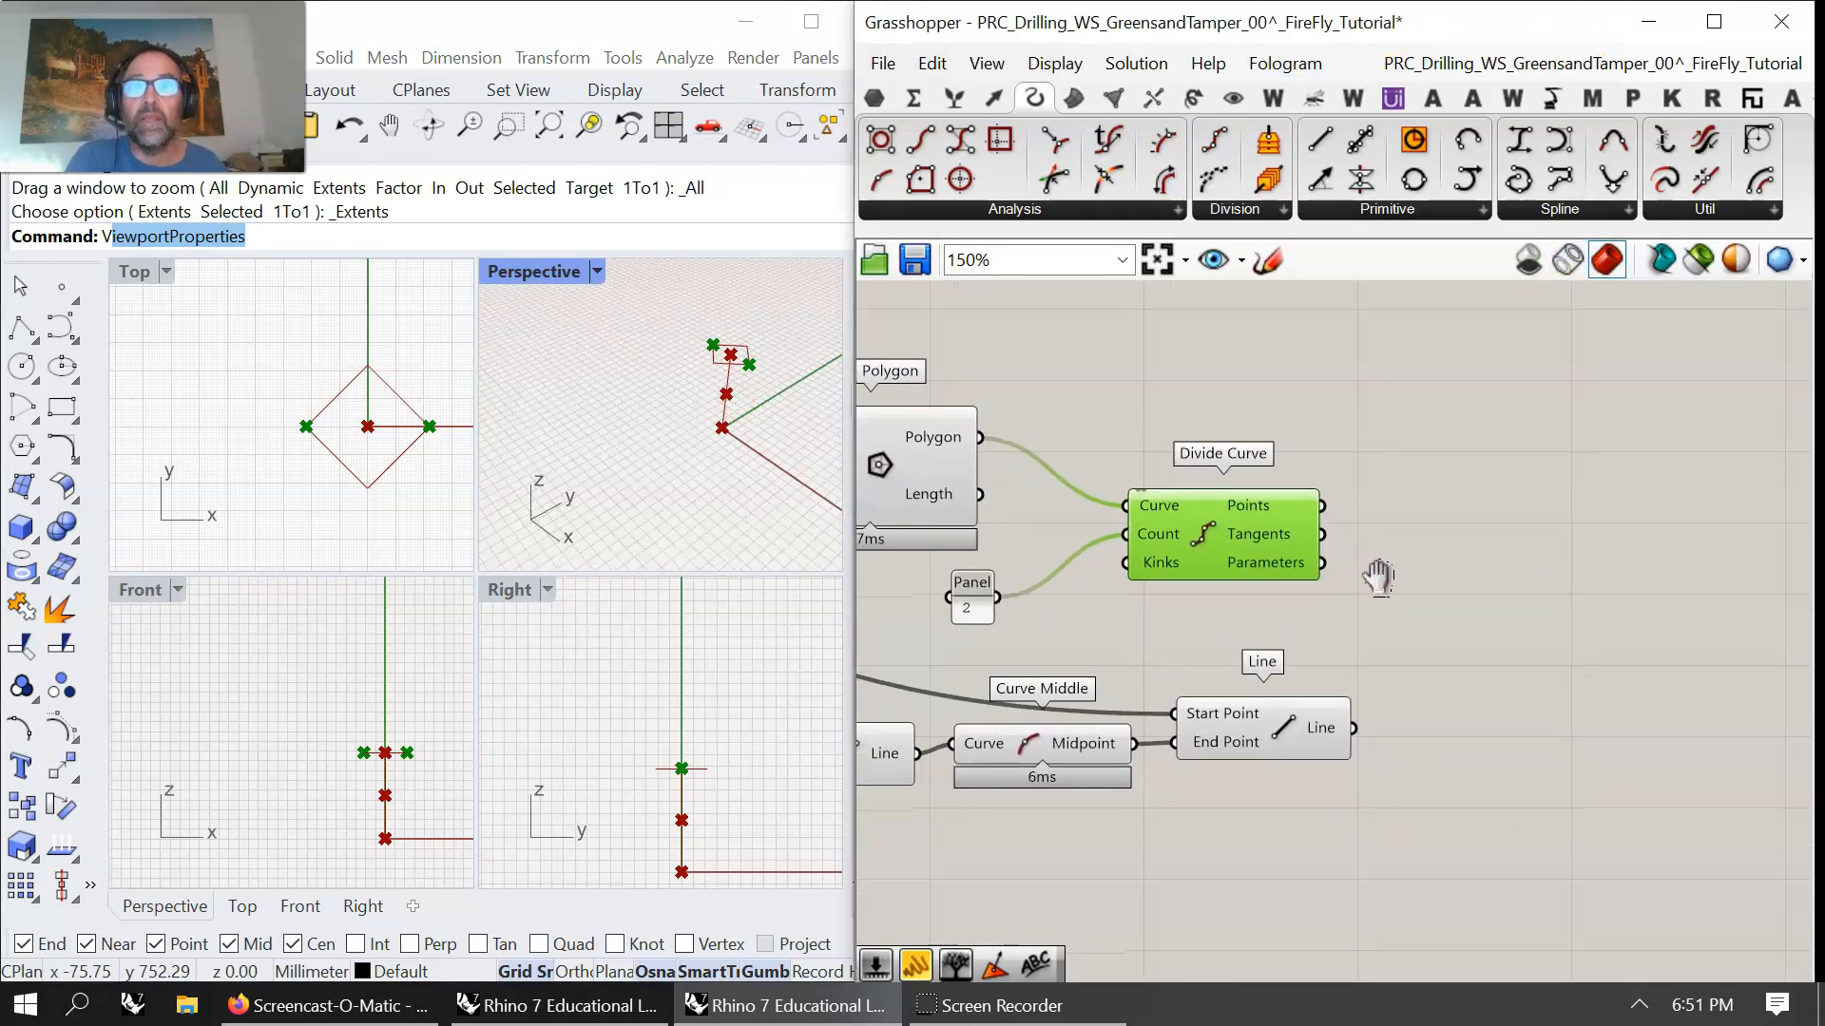
left_click(951, 97)
left_click(949, 211)
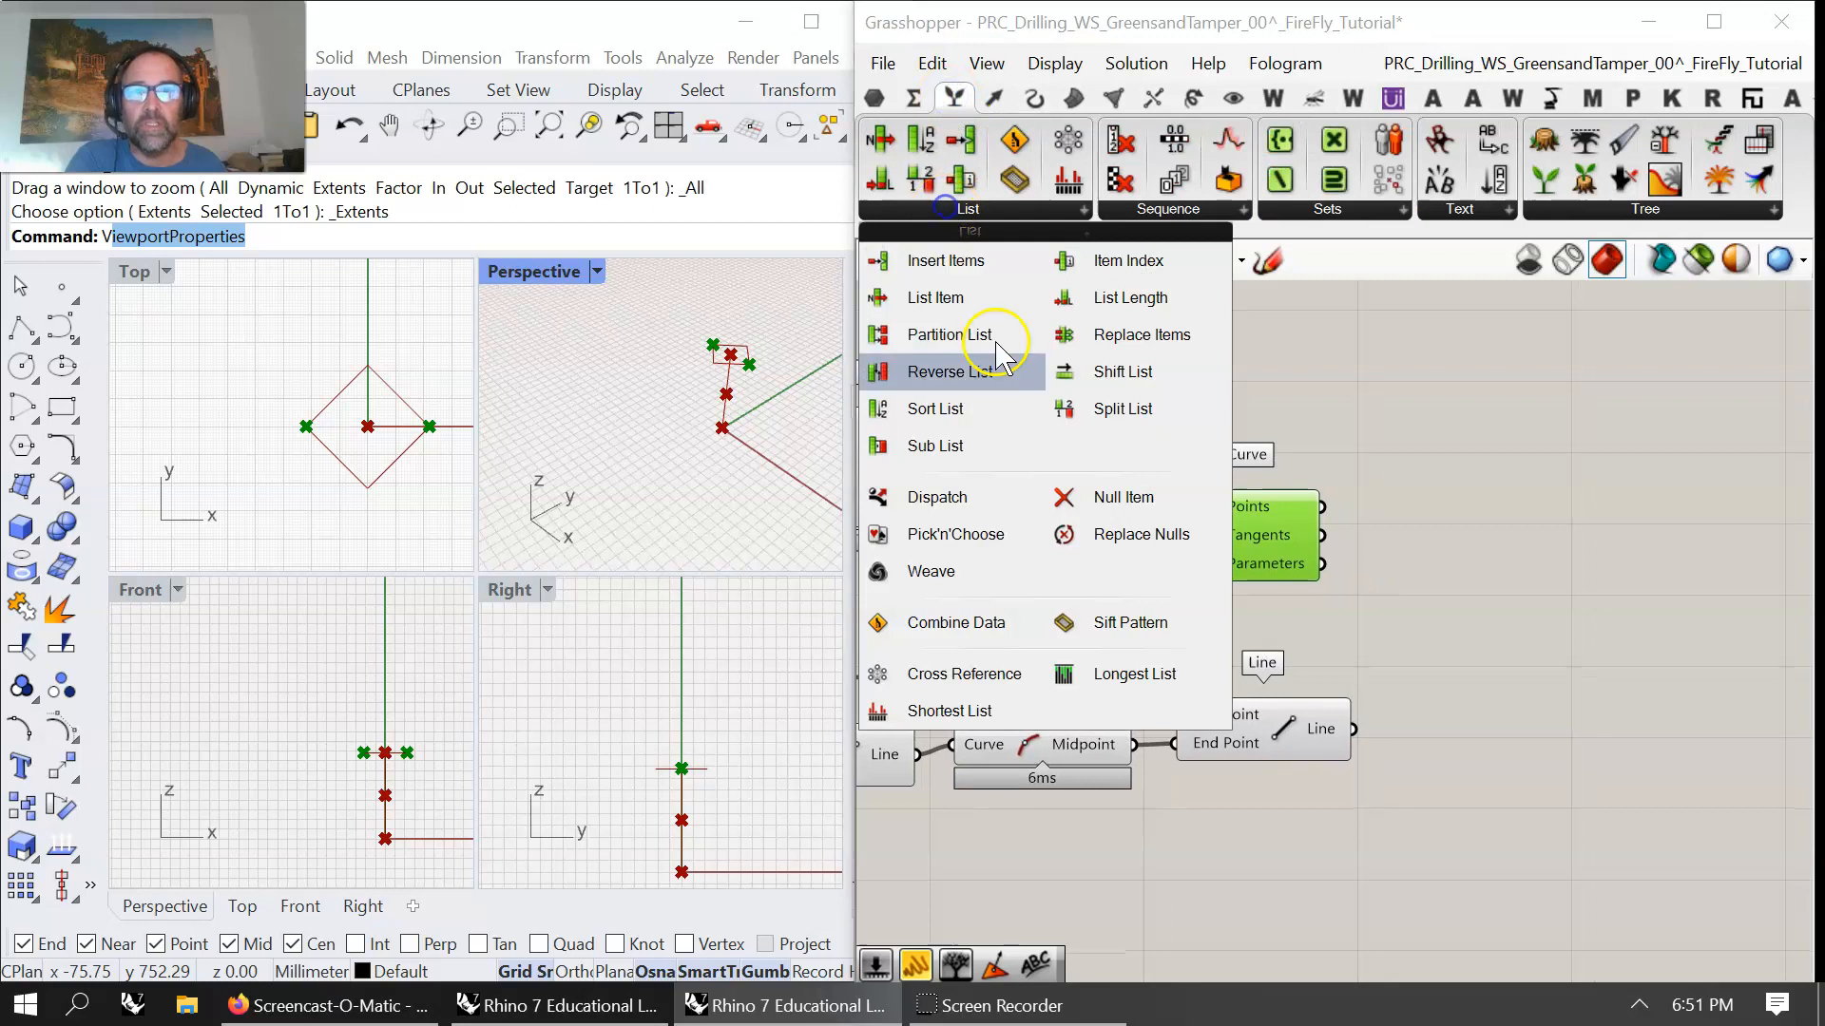
left_click(928, 481)
left_click(1364, 534)
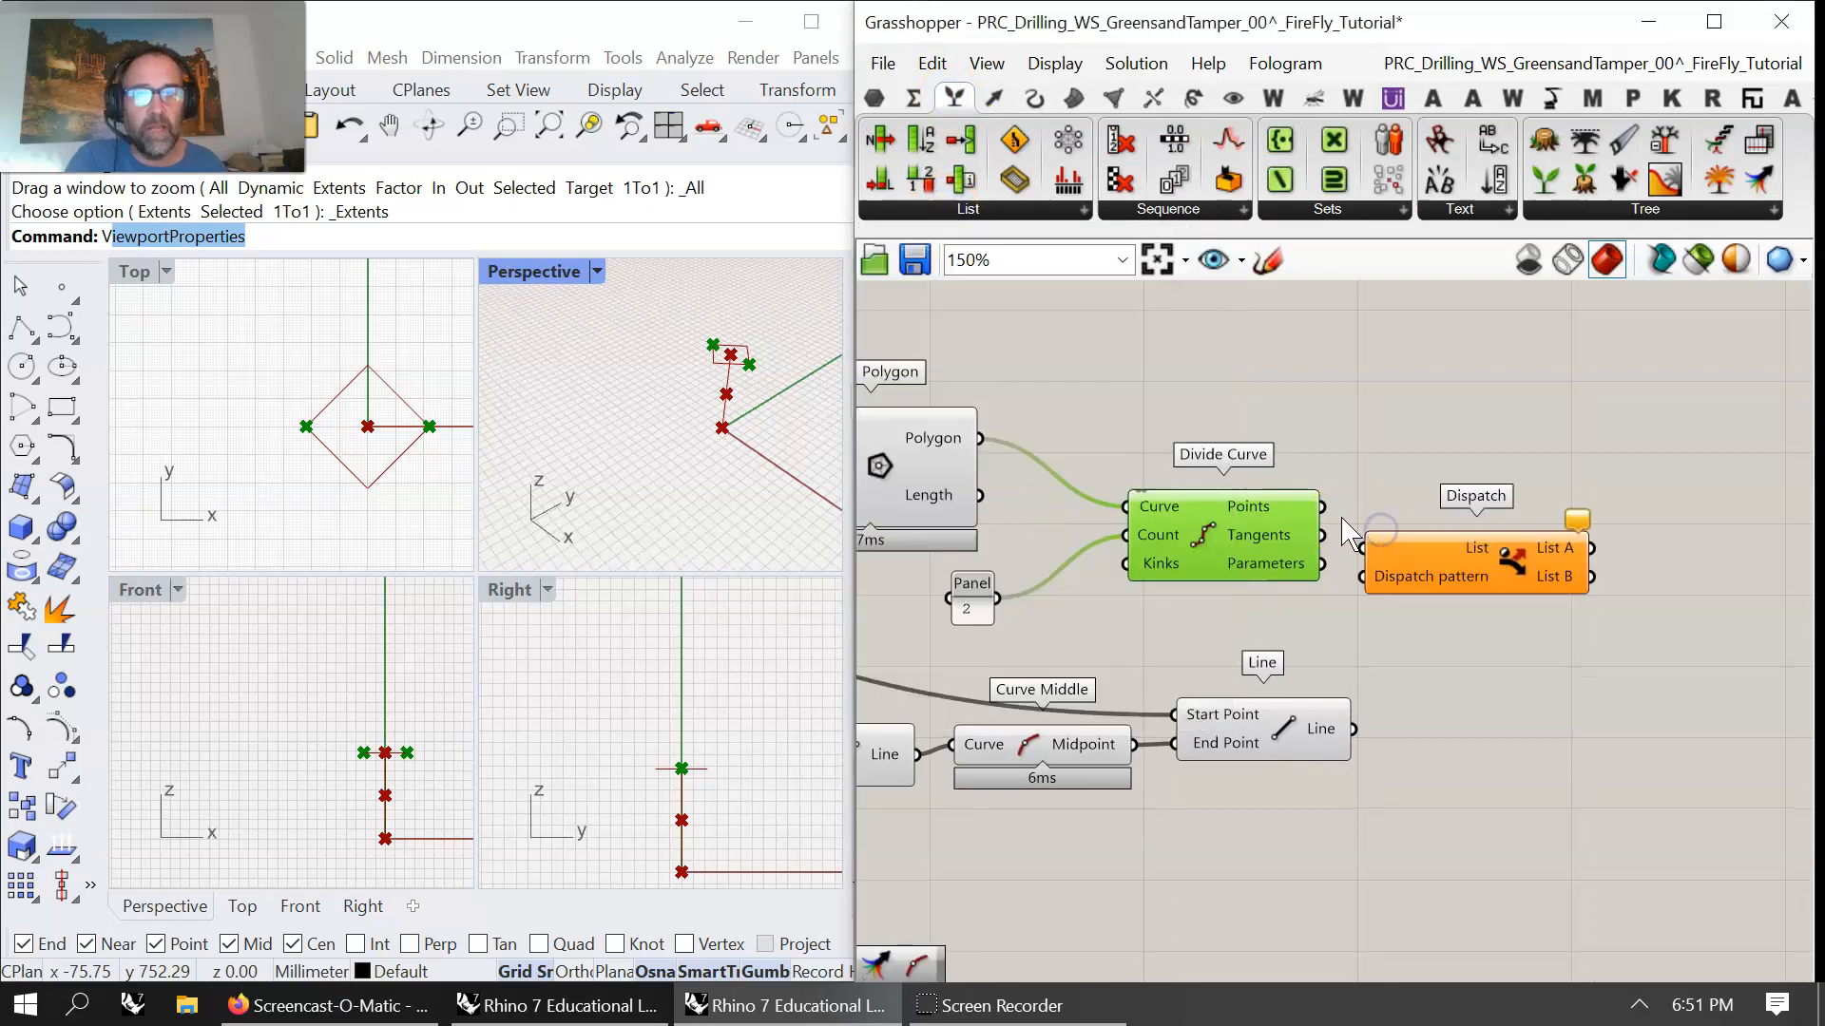
left_click_drag(1365, 562, 1362, 552)
right_click(1430, 547)
left_click(1506, 689)
left_click(1532, 570)
right_click_drag(1647, 675, 1509, 605)
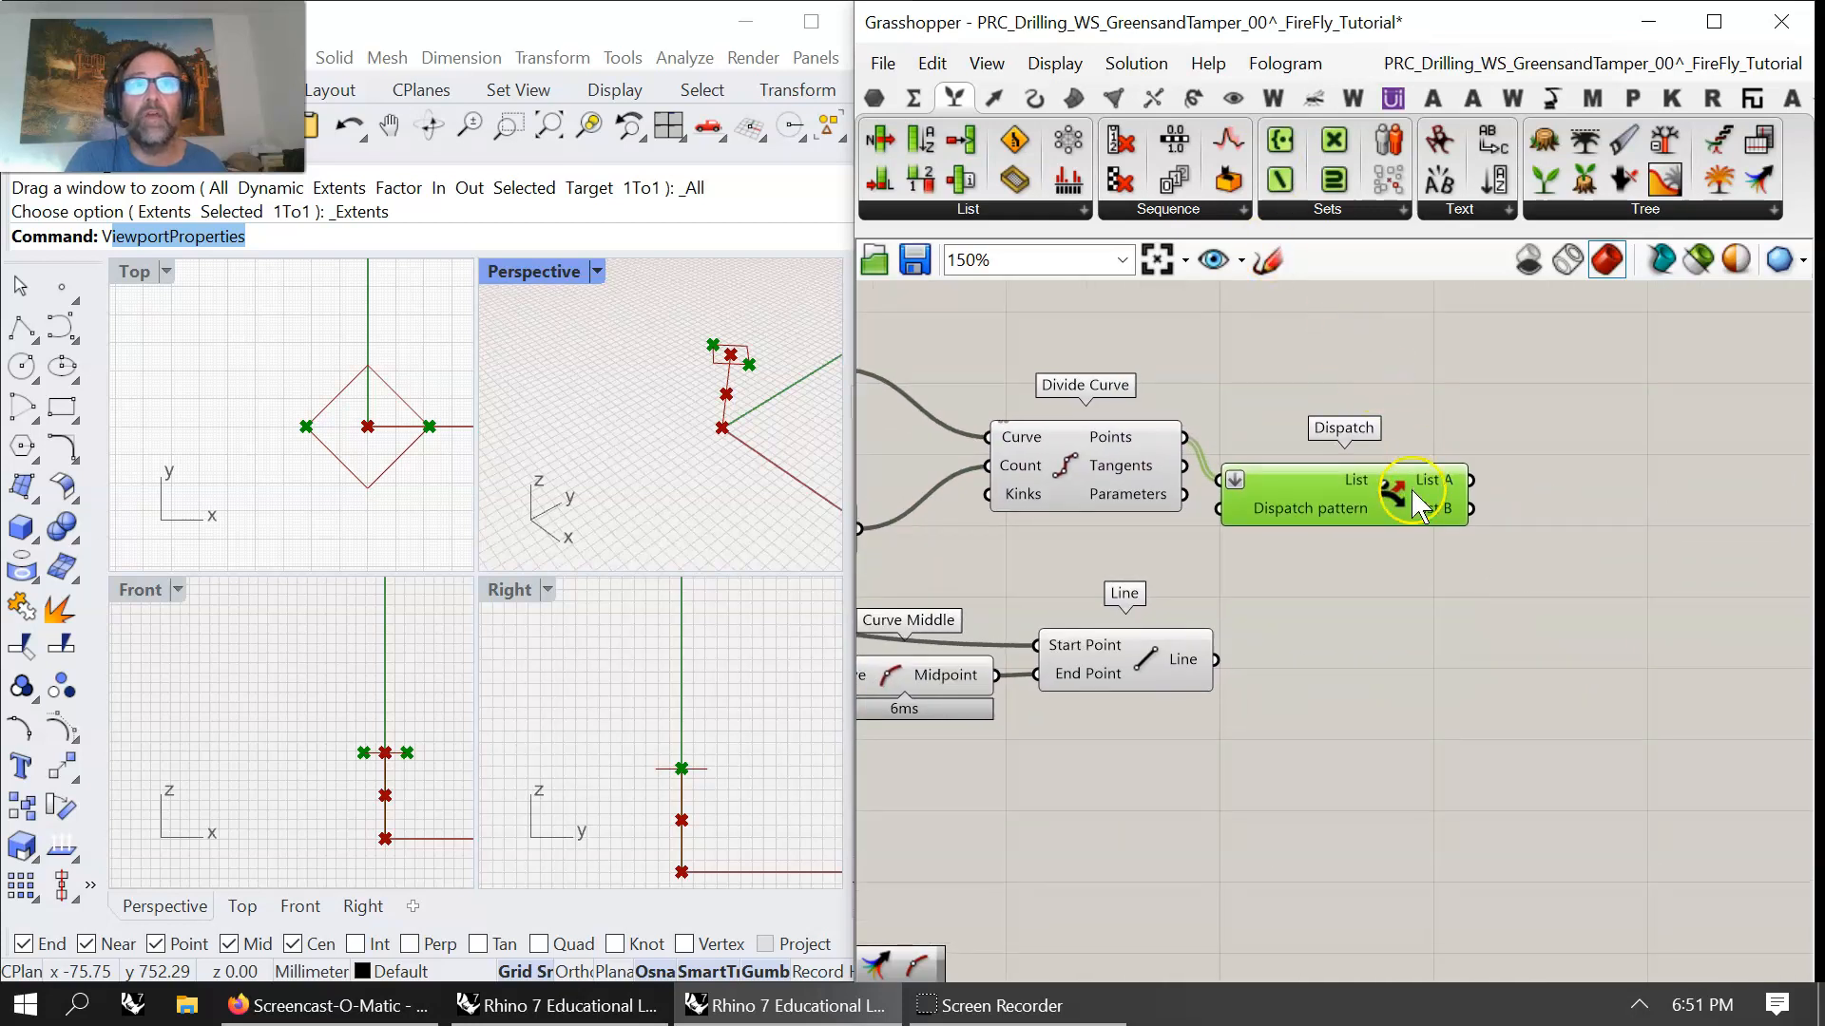
- Add a Line component with Dispatch's List A as Start Point and the Curve Middle Midpoint as End Point
left_click(993, 99)
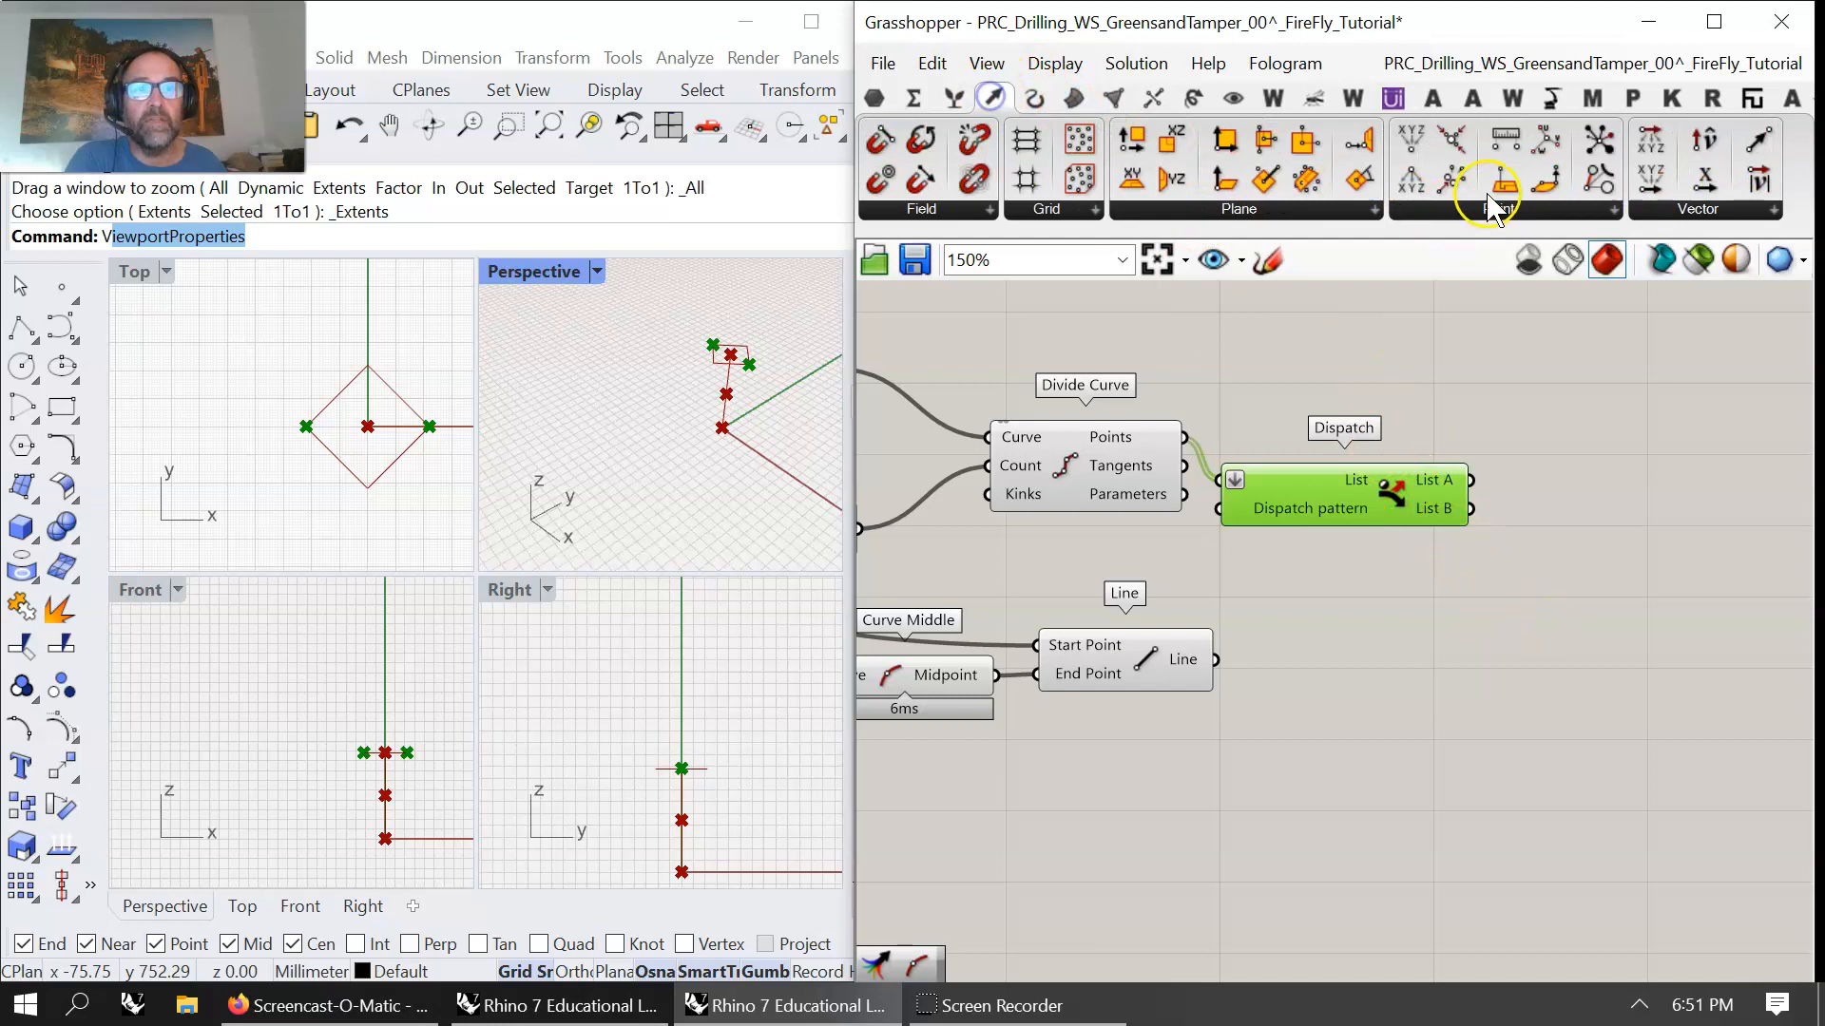
left_click(955, 99)
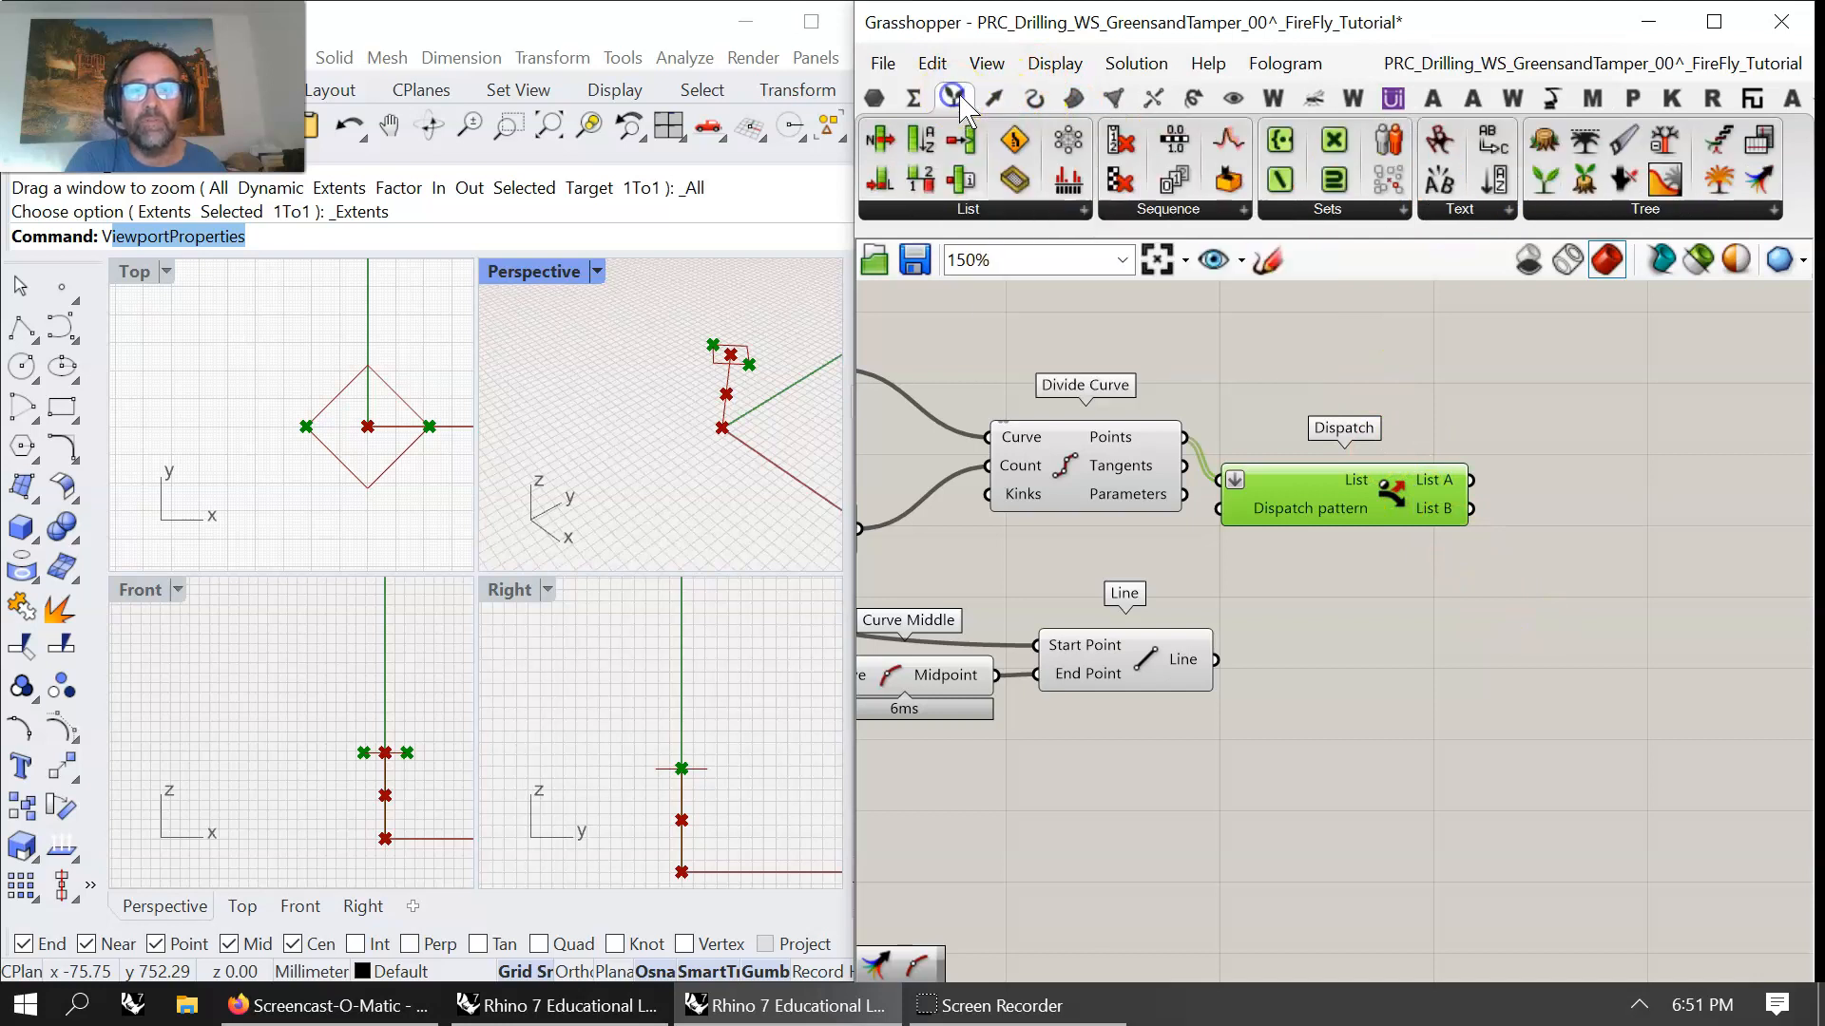
left_click(1033, 99)
left_click_drag(1490, 408, 1575, 513)
right_click_drag(1223, 656, 1390, 665)
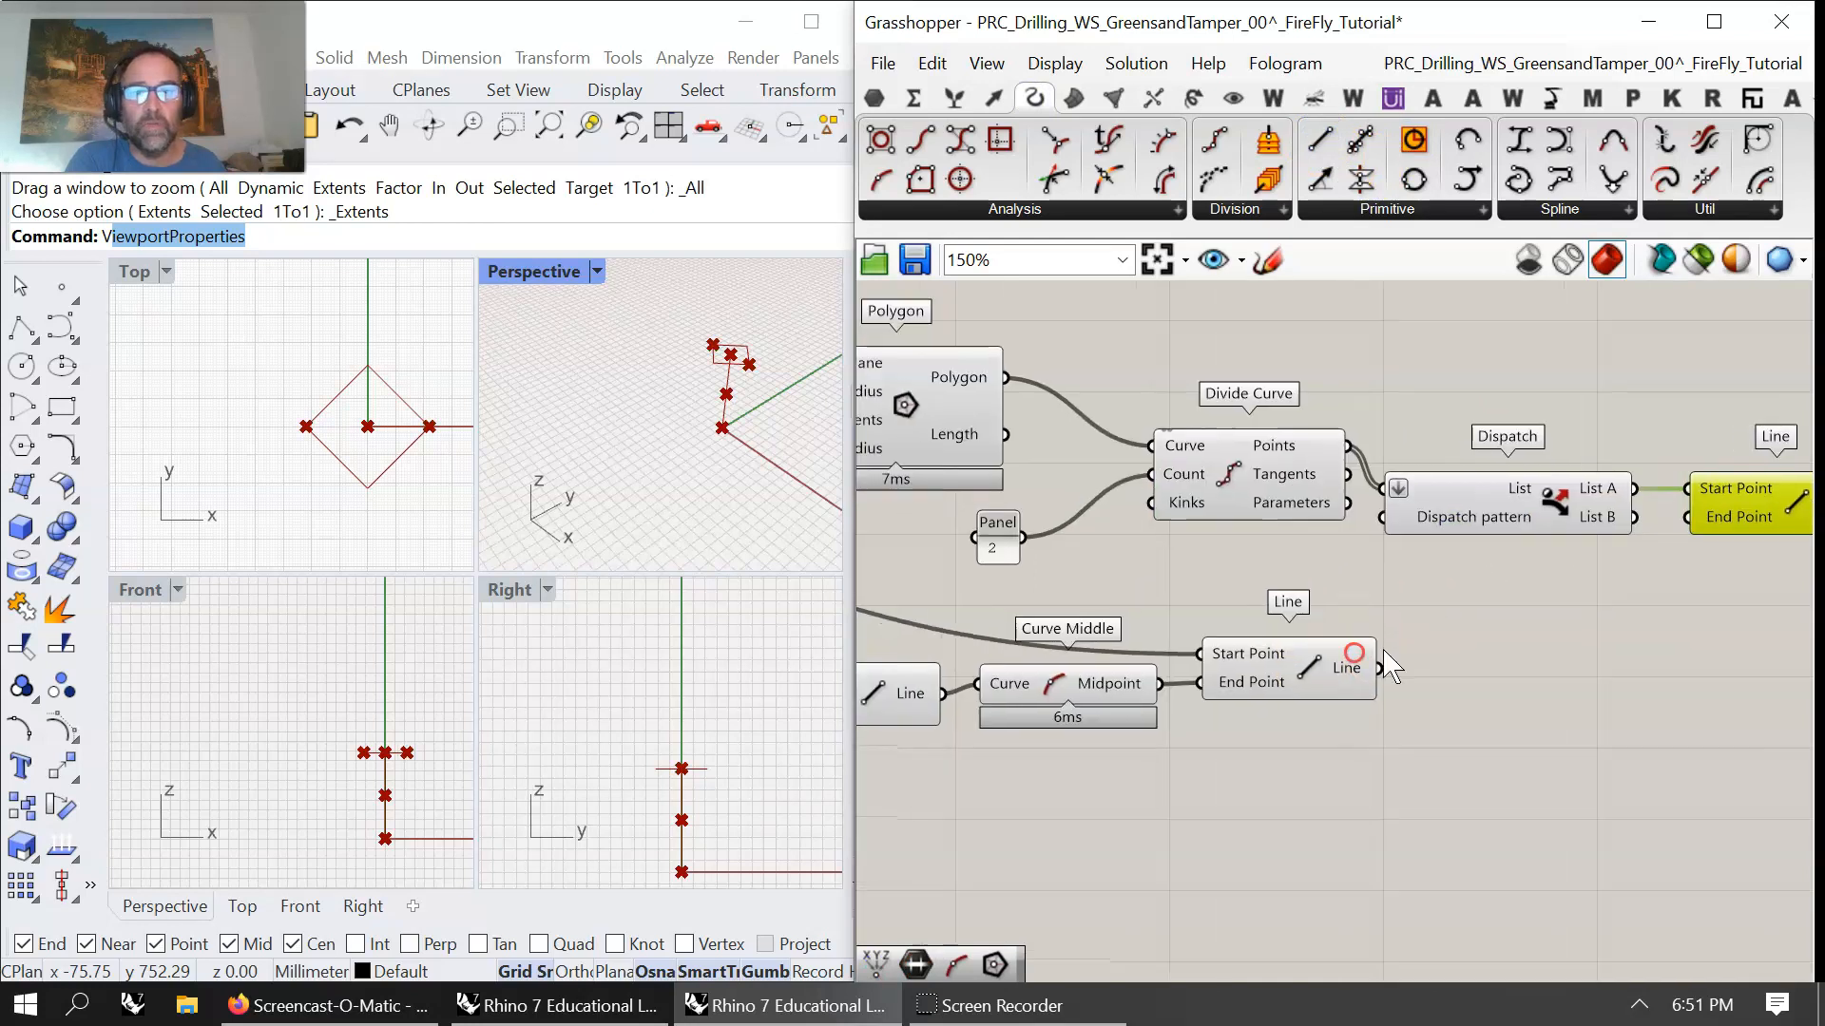
left_click_drag(1171, 686, 1749, 502)
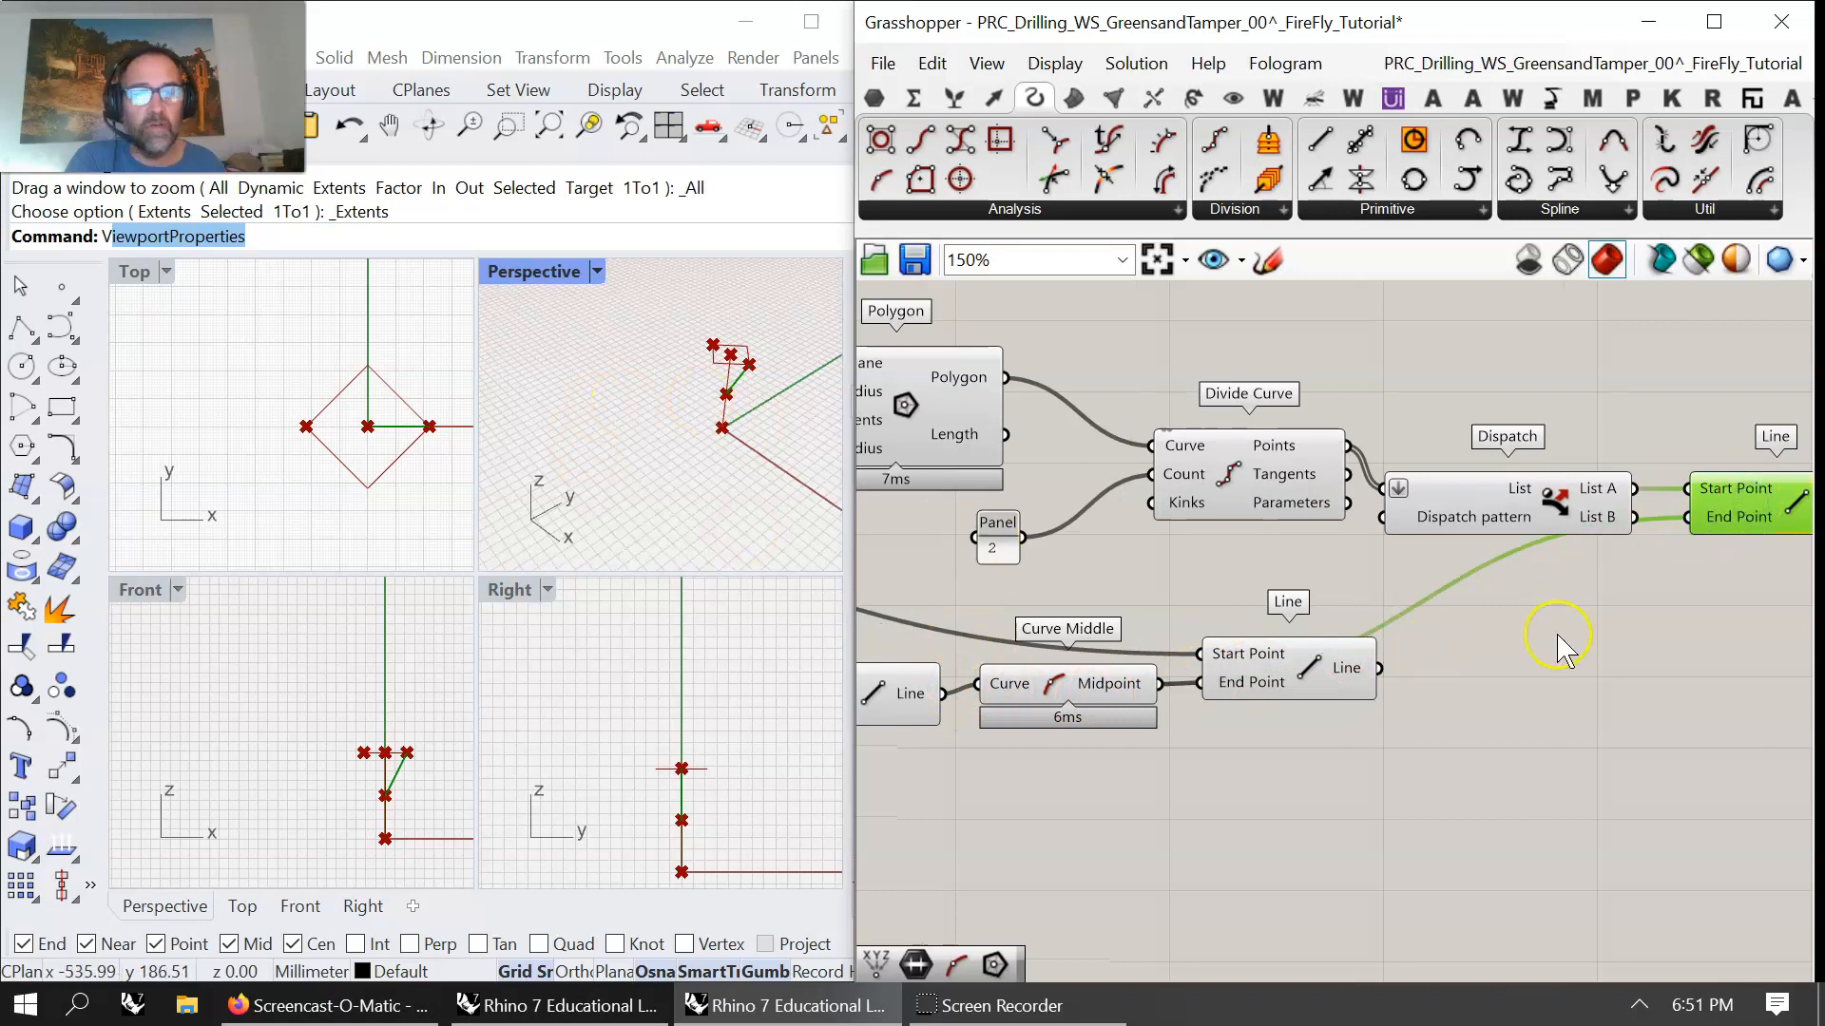
- Duplicate the new Line below the original and connect Dispatch's List B to the copy's Start Point
right_click_drag(1680, 664, 1532, 685)
key("ctrl+c")
key("ctrl+v")
left_click_drag(1633, 546, 1621, 635)
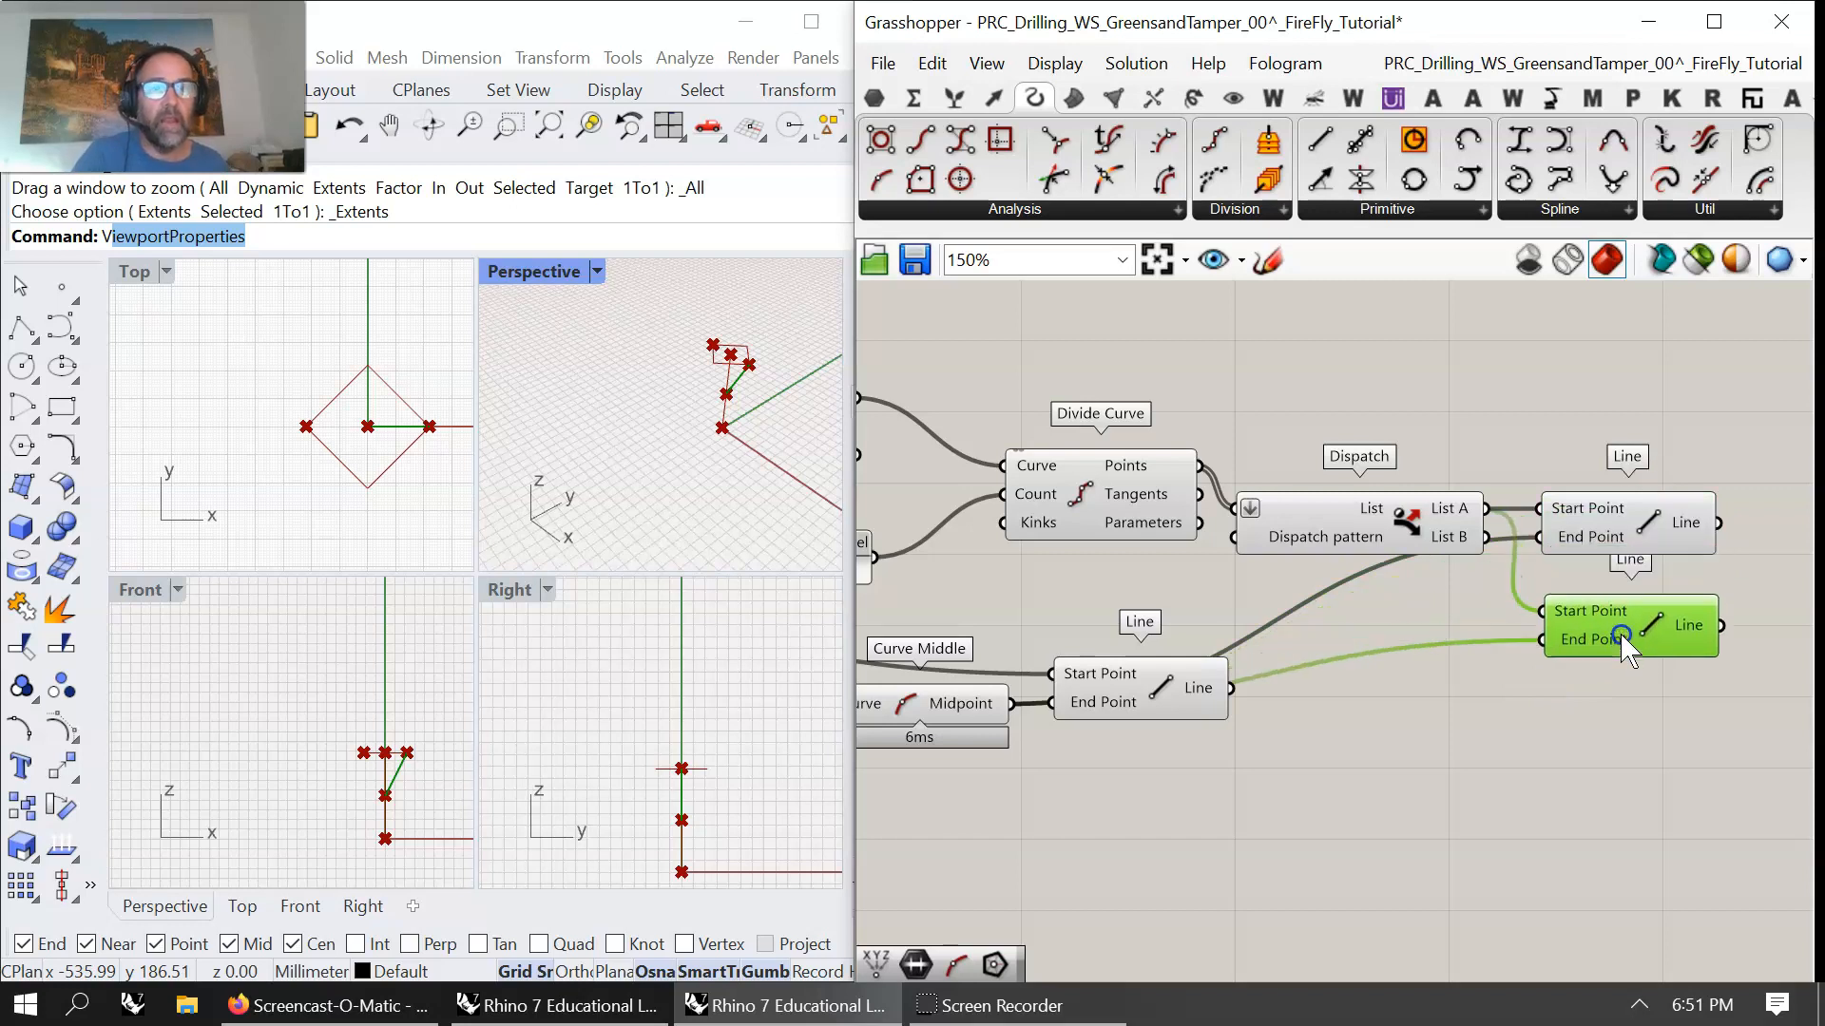
left_click_drag(1486, 537, 1540, 611)
left_click_drag(1651, 770, 1593, 470)
mouse_move(703, 454)
right_mouse_down()
mouse_move(745, 458)
mouse_move(717, 450)
right_mouse_up()
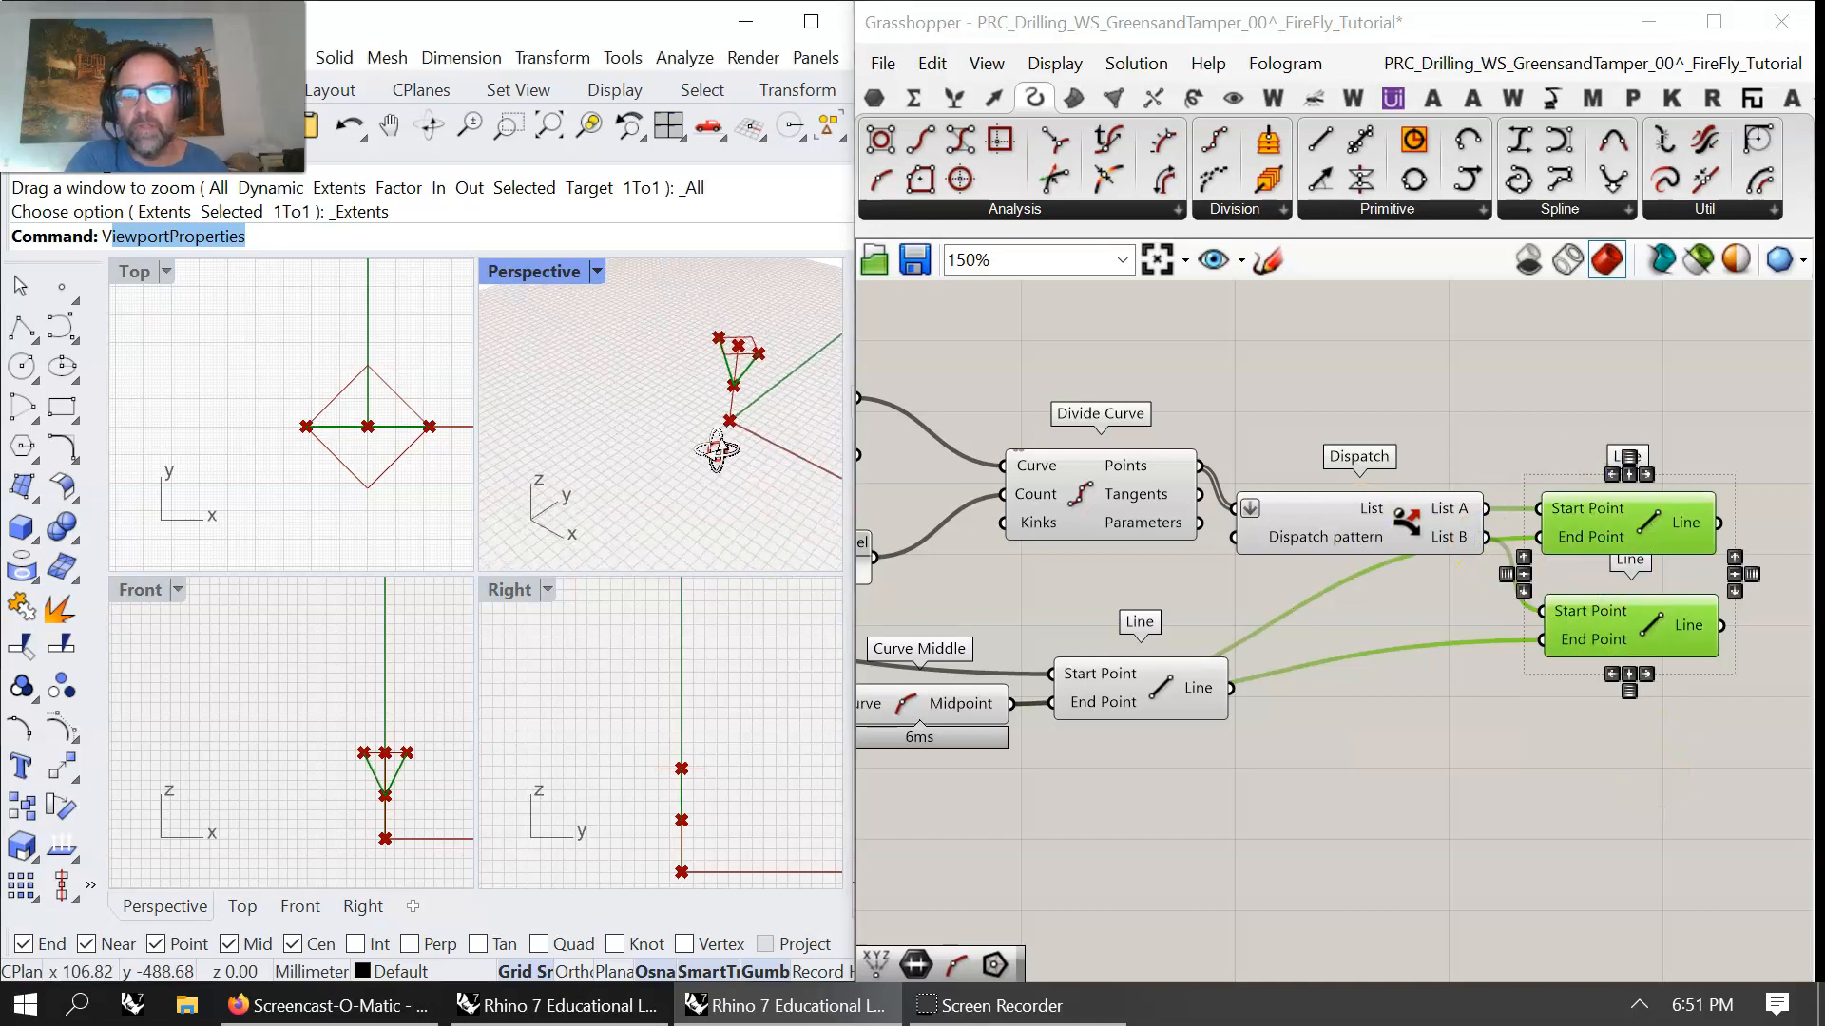
- Add a Pipe component and connect the outputs of both dispatched Line components to its Curve input
right_click_drag(1629, 745, 1303, 725)
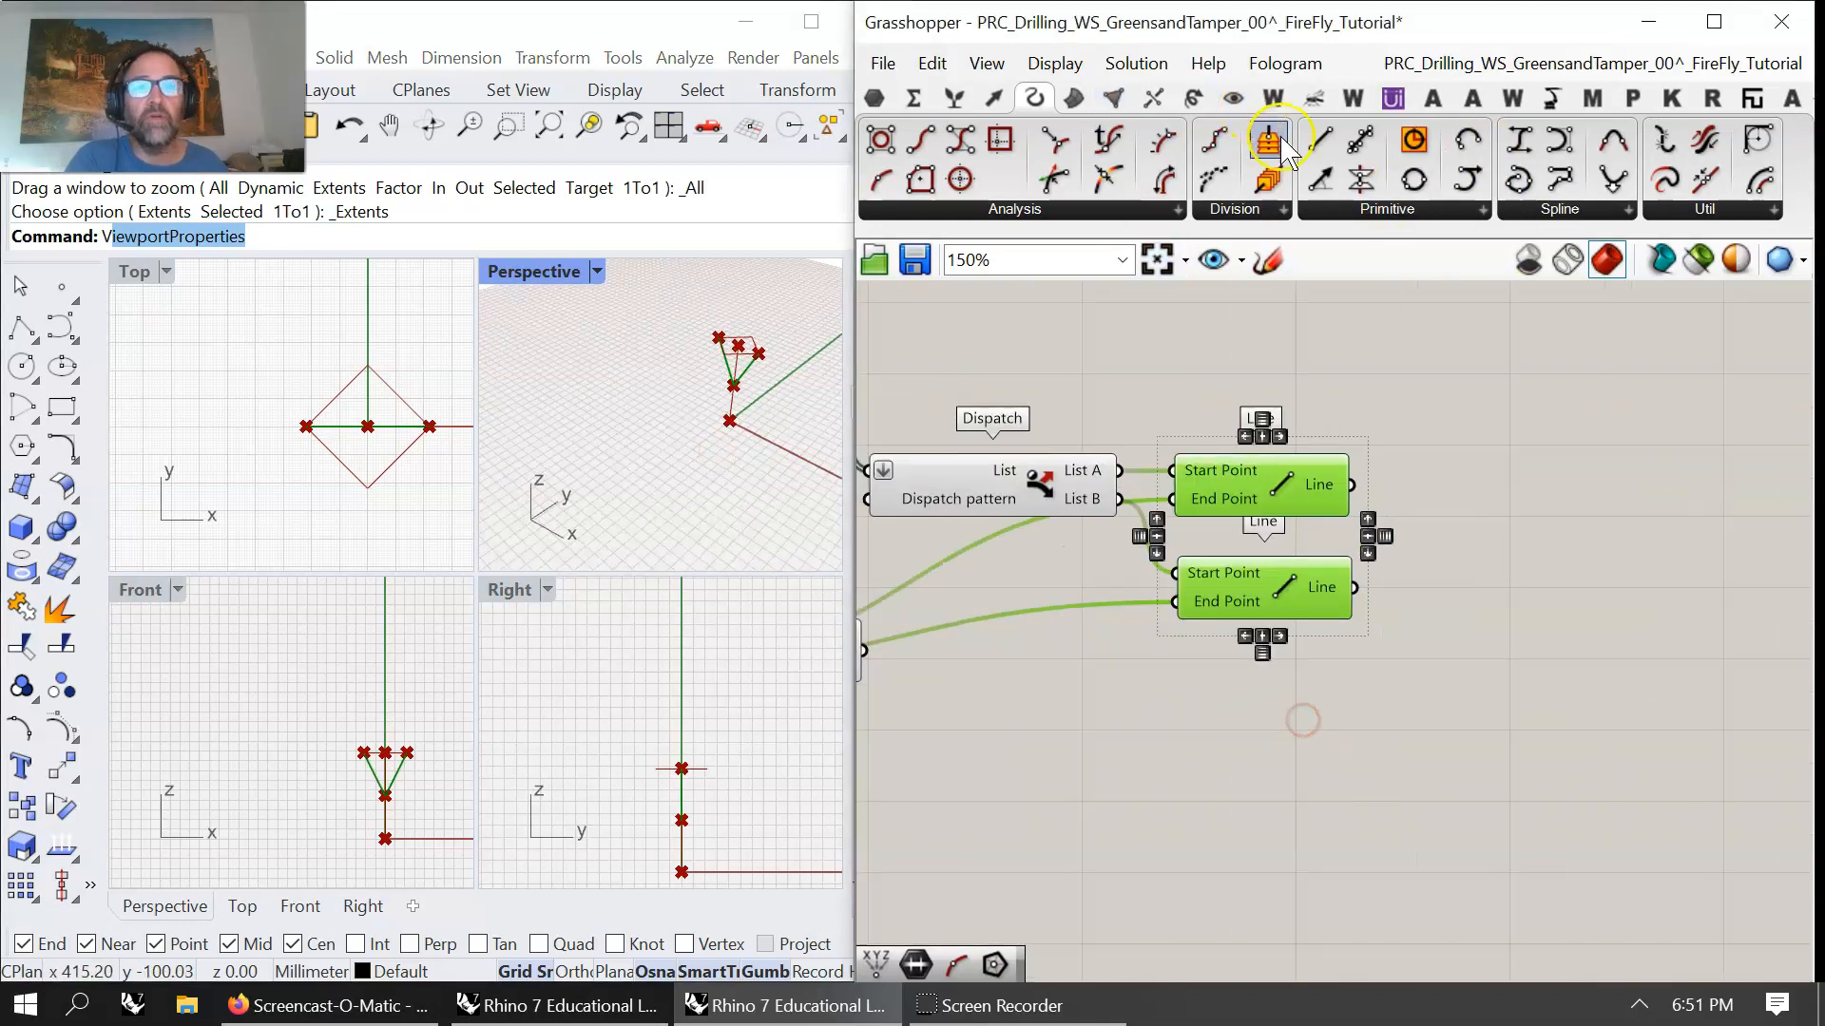
left_click(1072, 98)
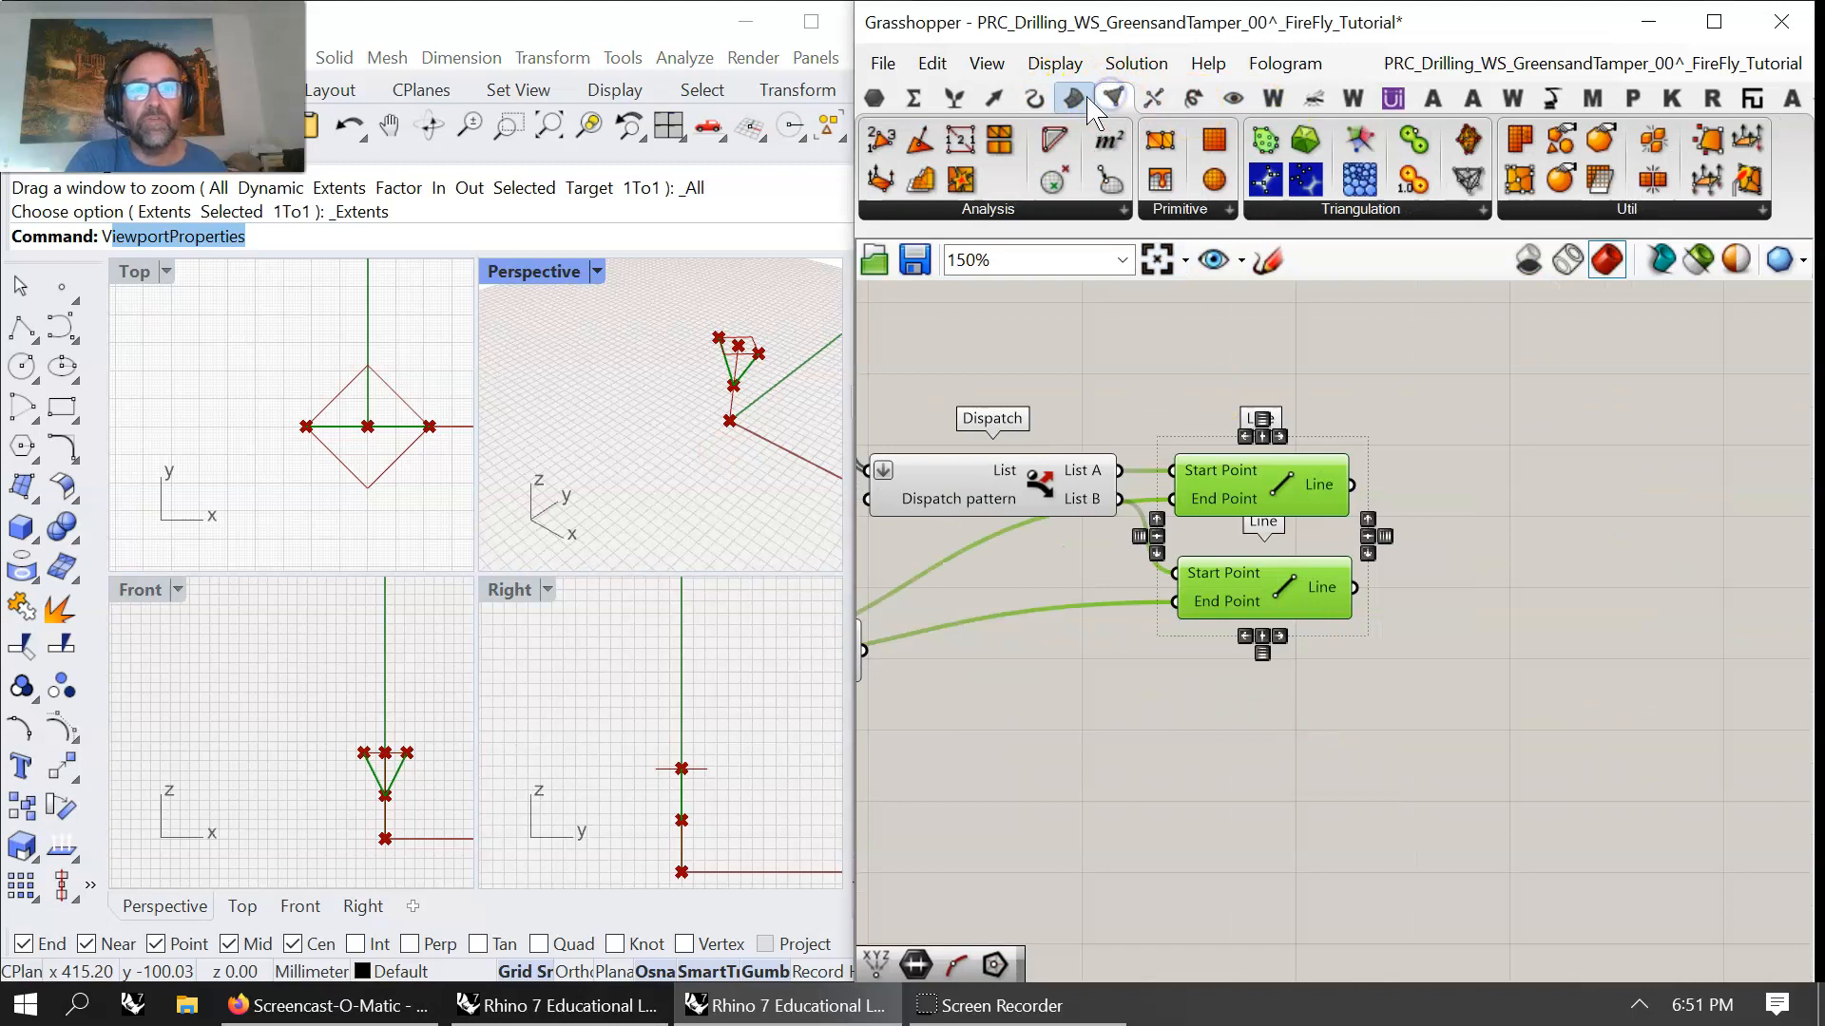
left_click_drag(1337, 178, 1575, 527)
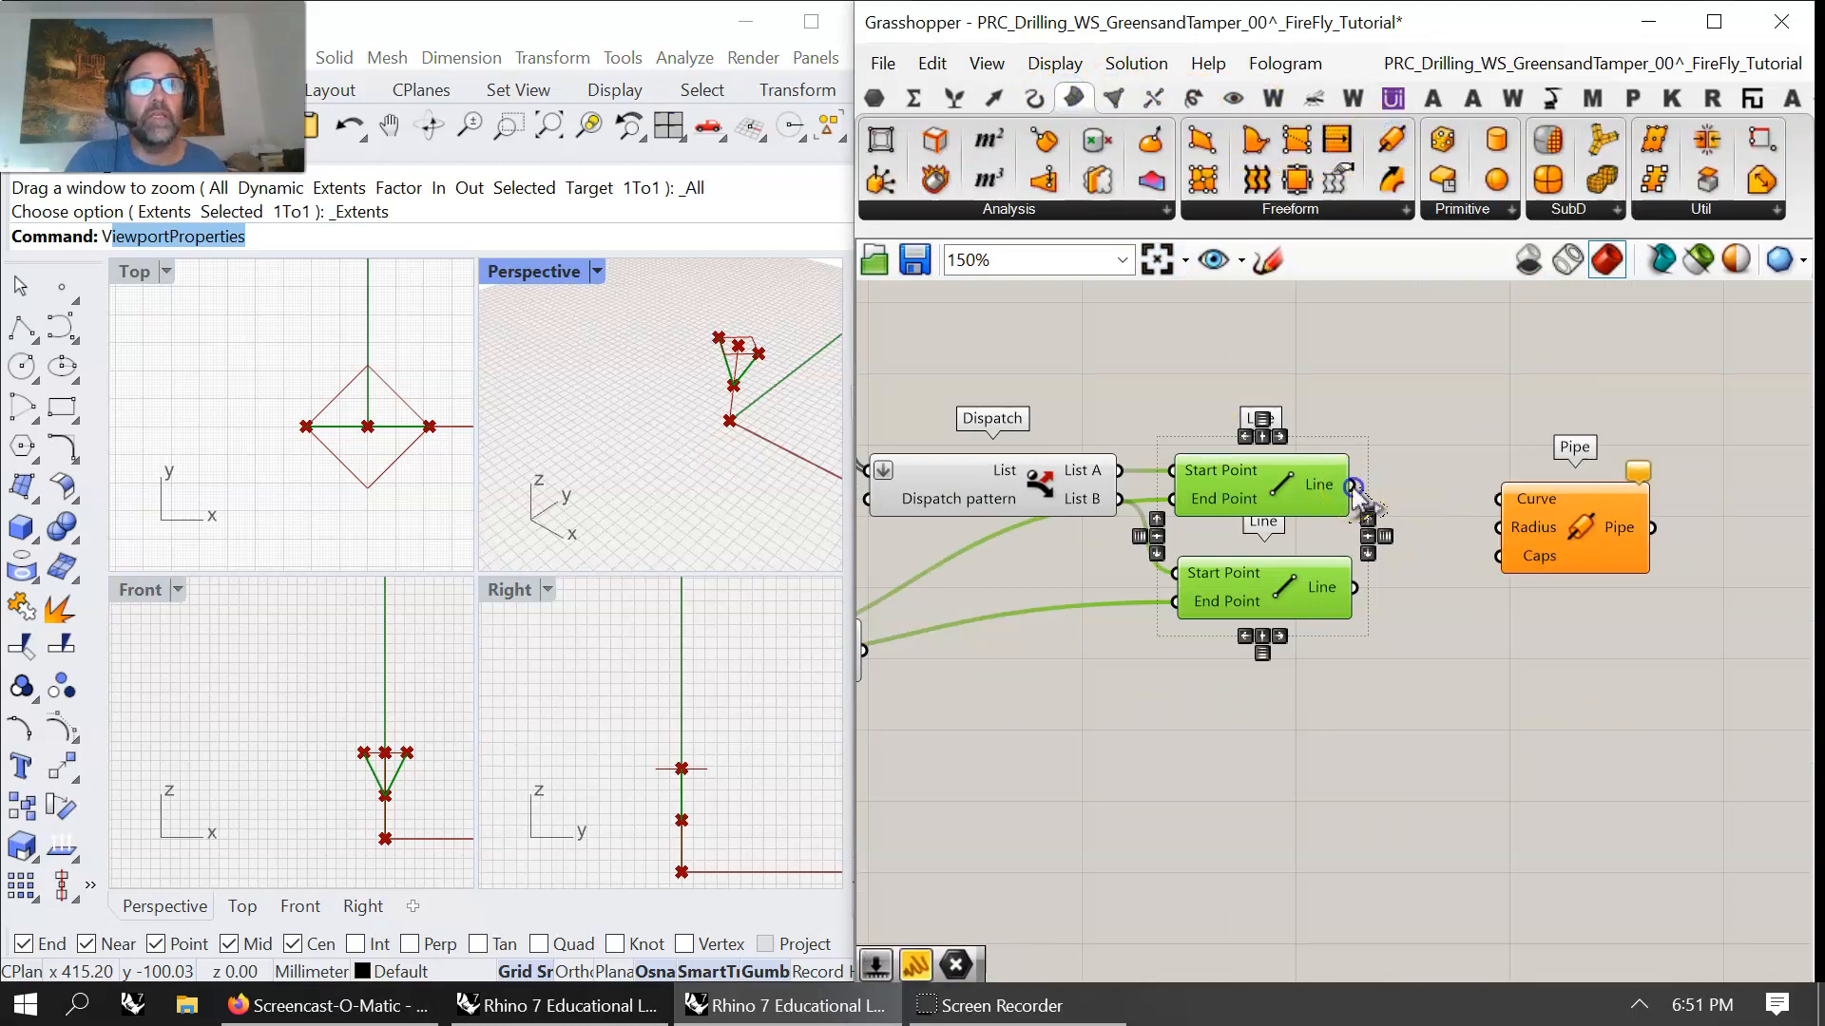
left_click_drag(1394, 499, 1499, 499)
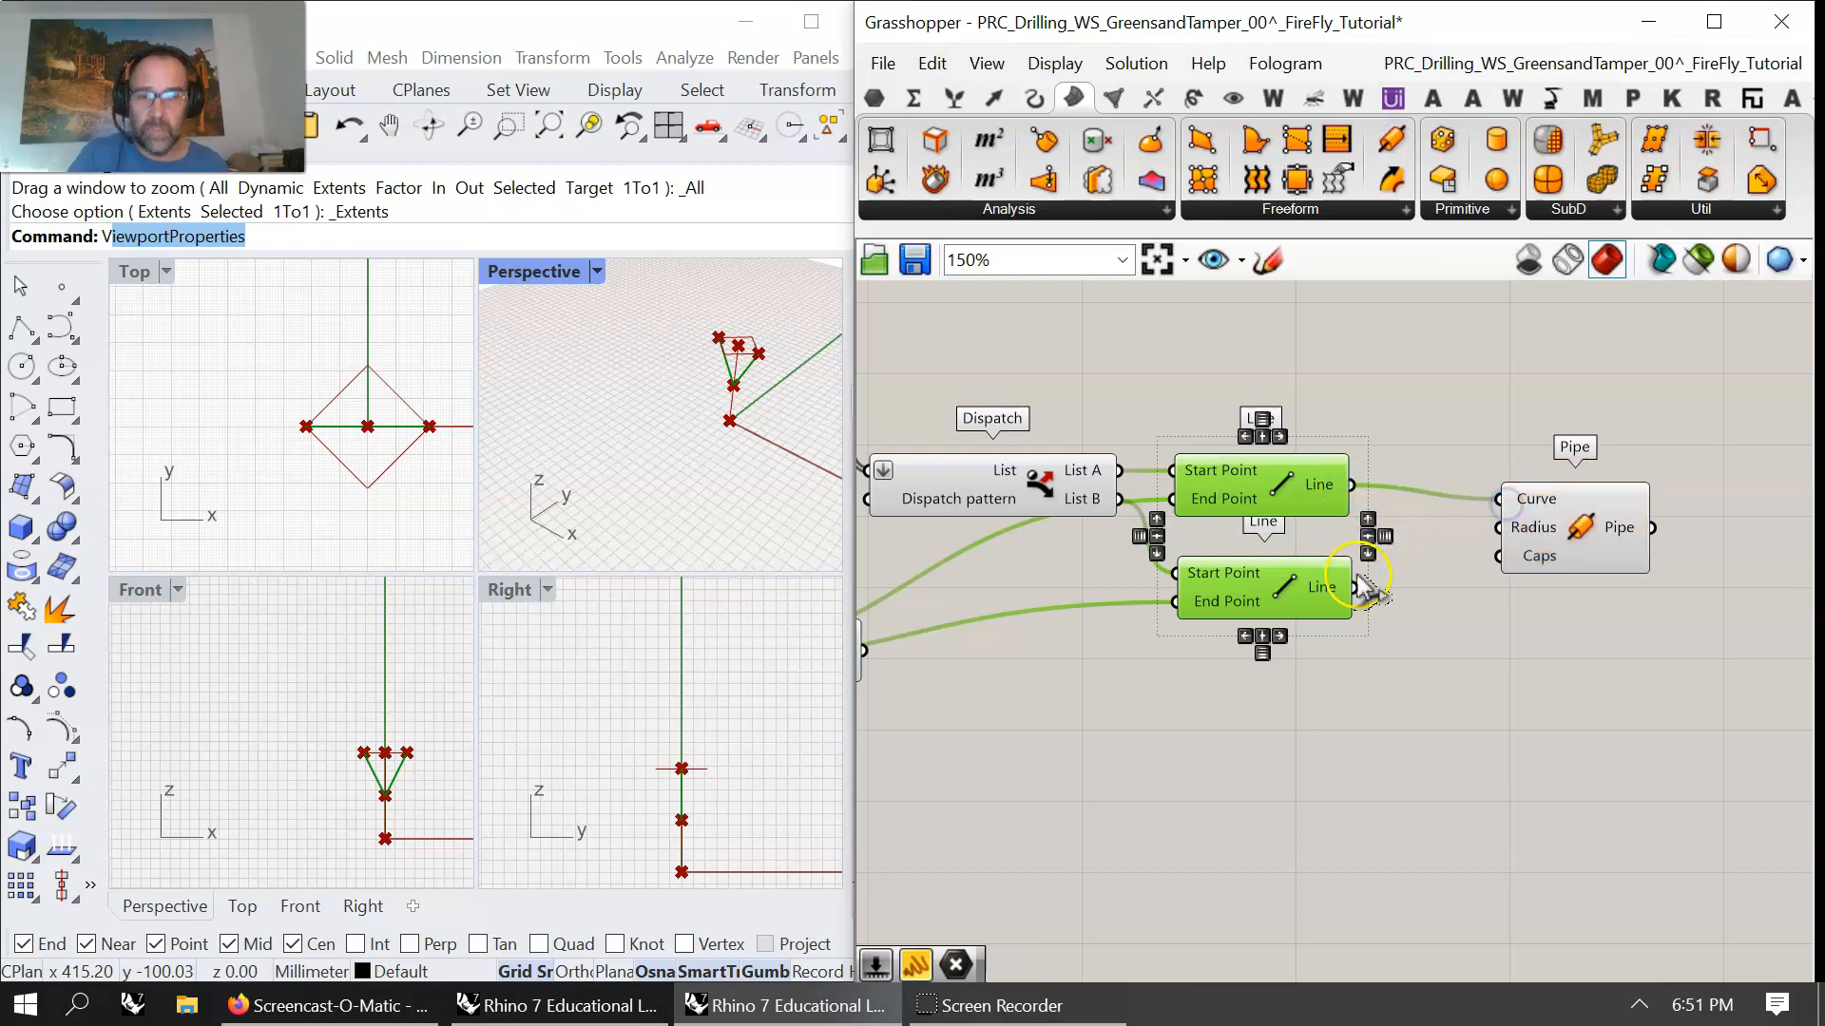
left_click_drag(1354, 578, 1499, 501, "shift")
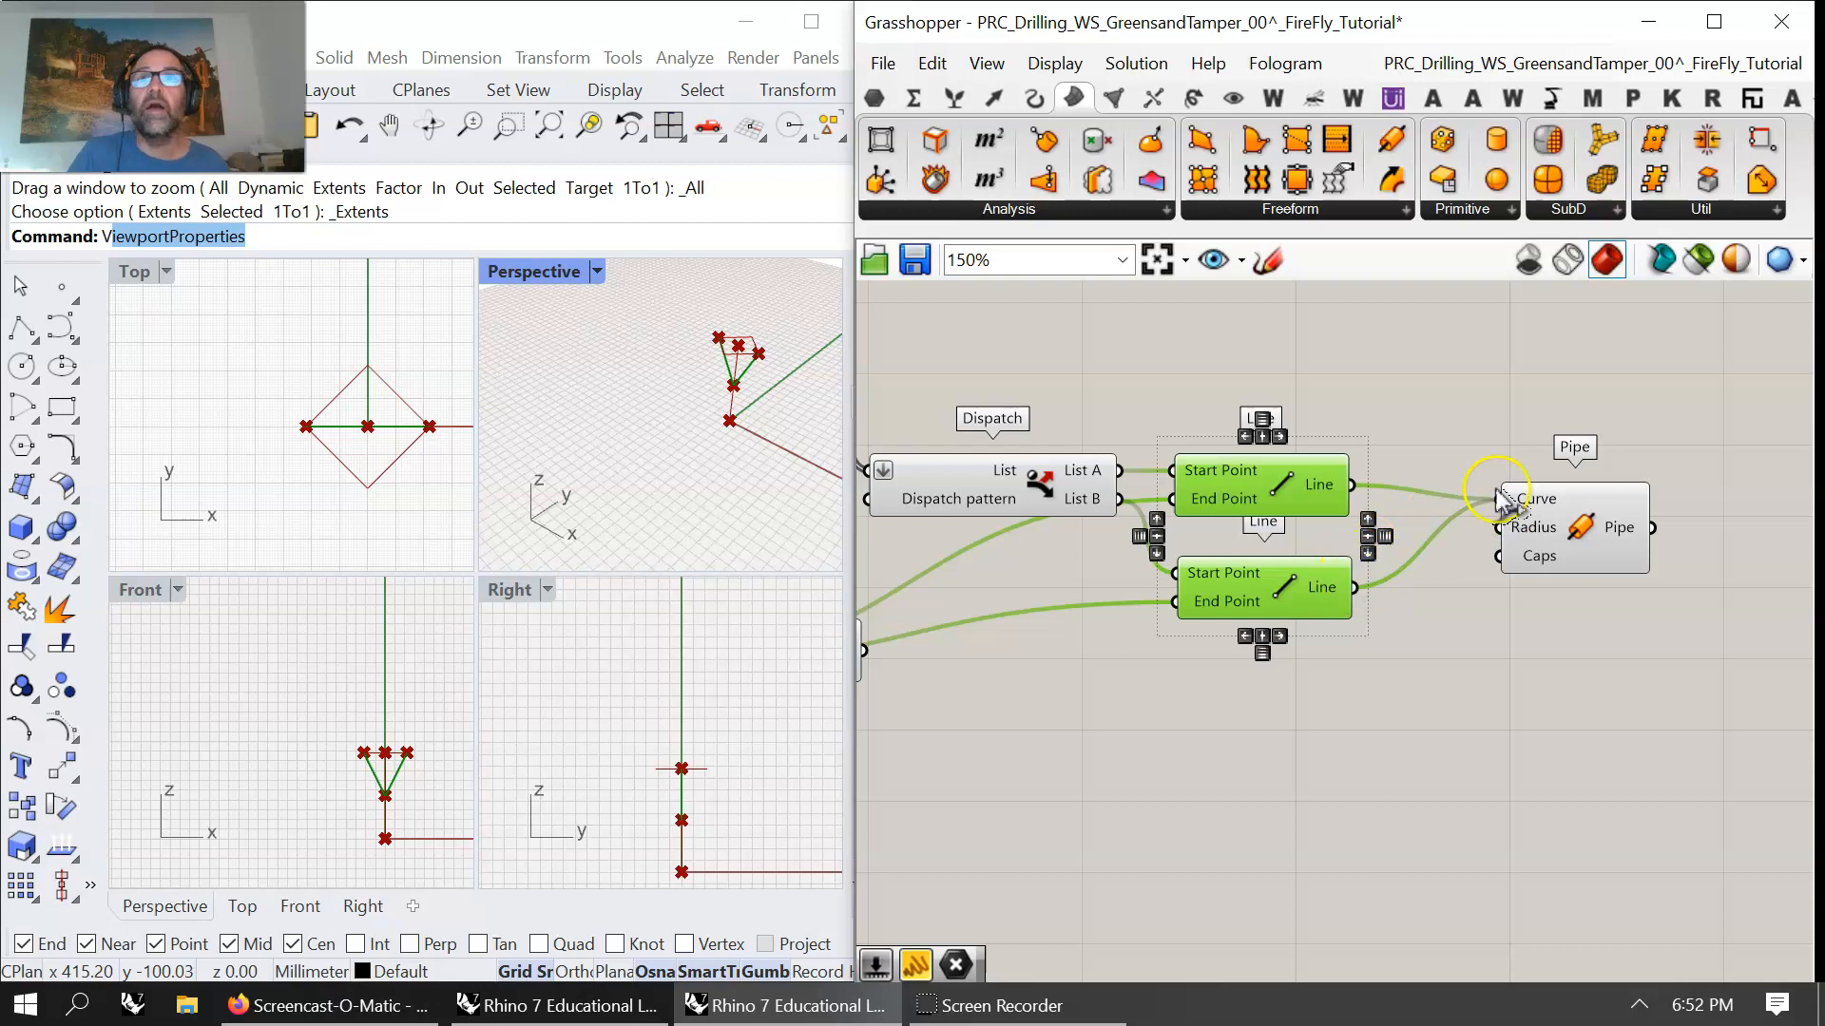
- Add the Polygon output and the Line ending at the curve midpoint to the Pipe's Curve input
right_click_drag(978, 406, 1457, 495)
left_click_drag(983, 499, 1760, 635)
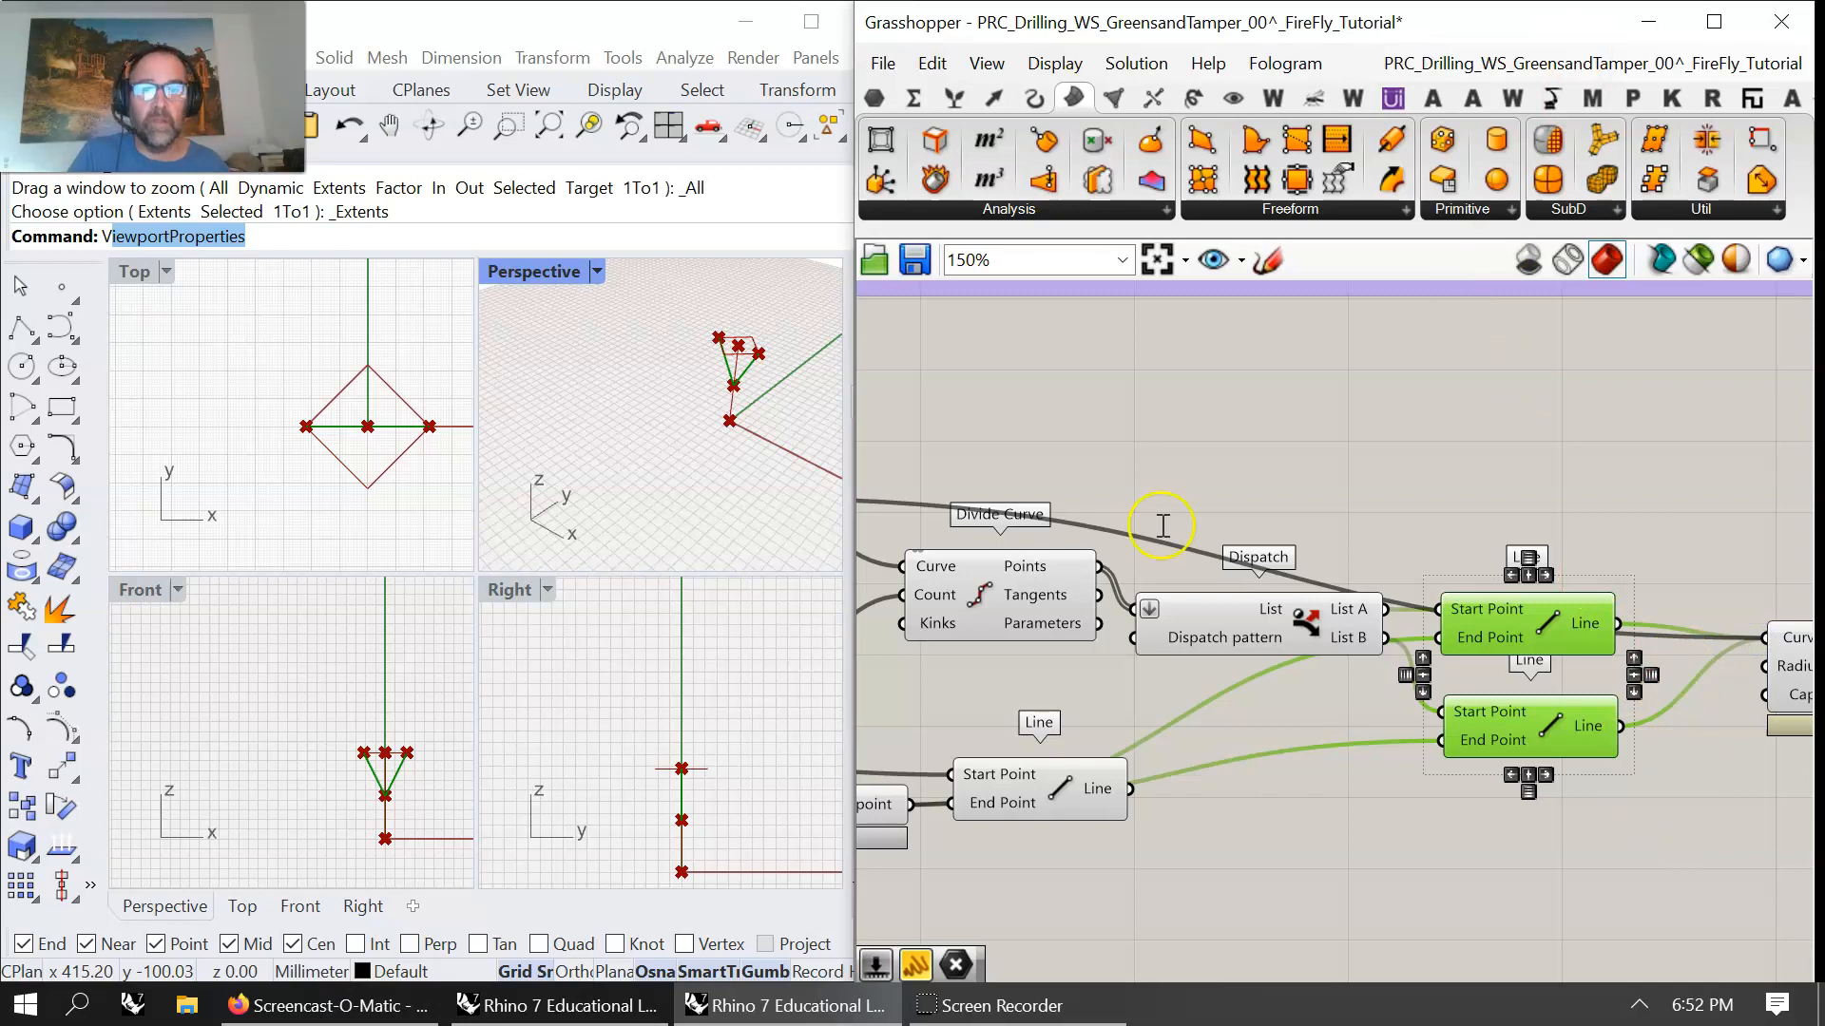
left_click_drag(1139, 794, 1760, 639, "shift")
left_click_drag(1091, 813, 1095, 850)
right_click_drag(1691, 827, 1413, 738)
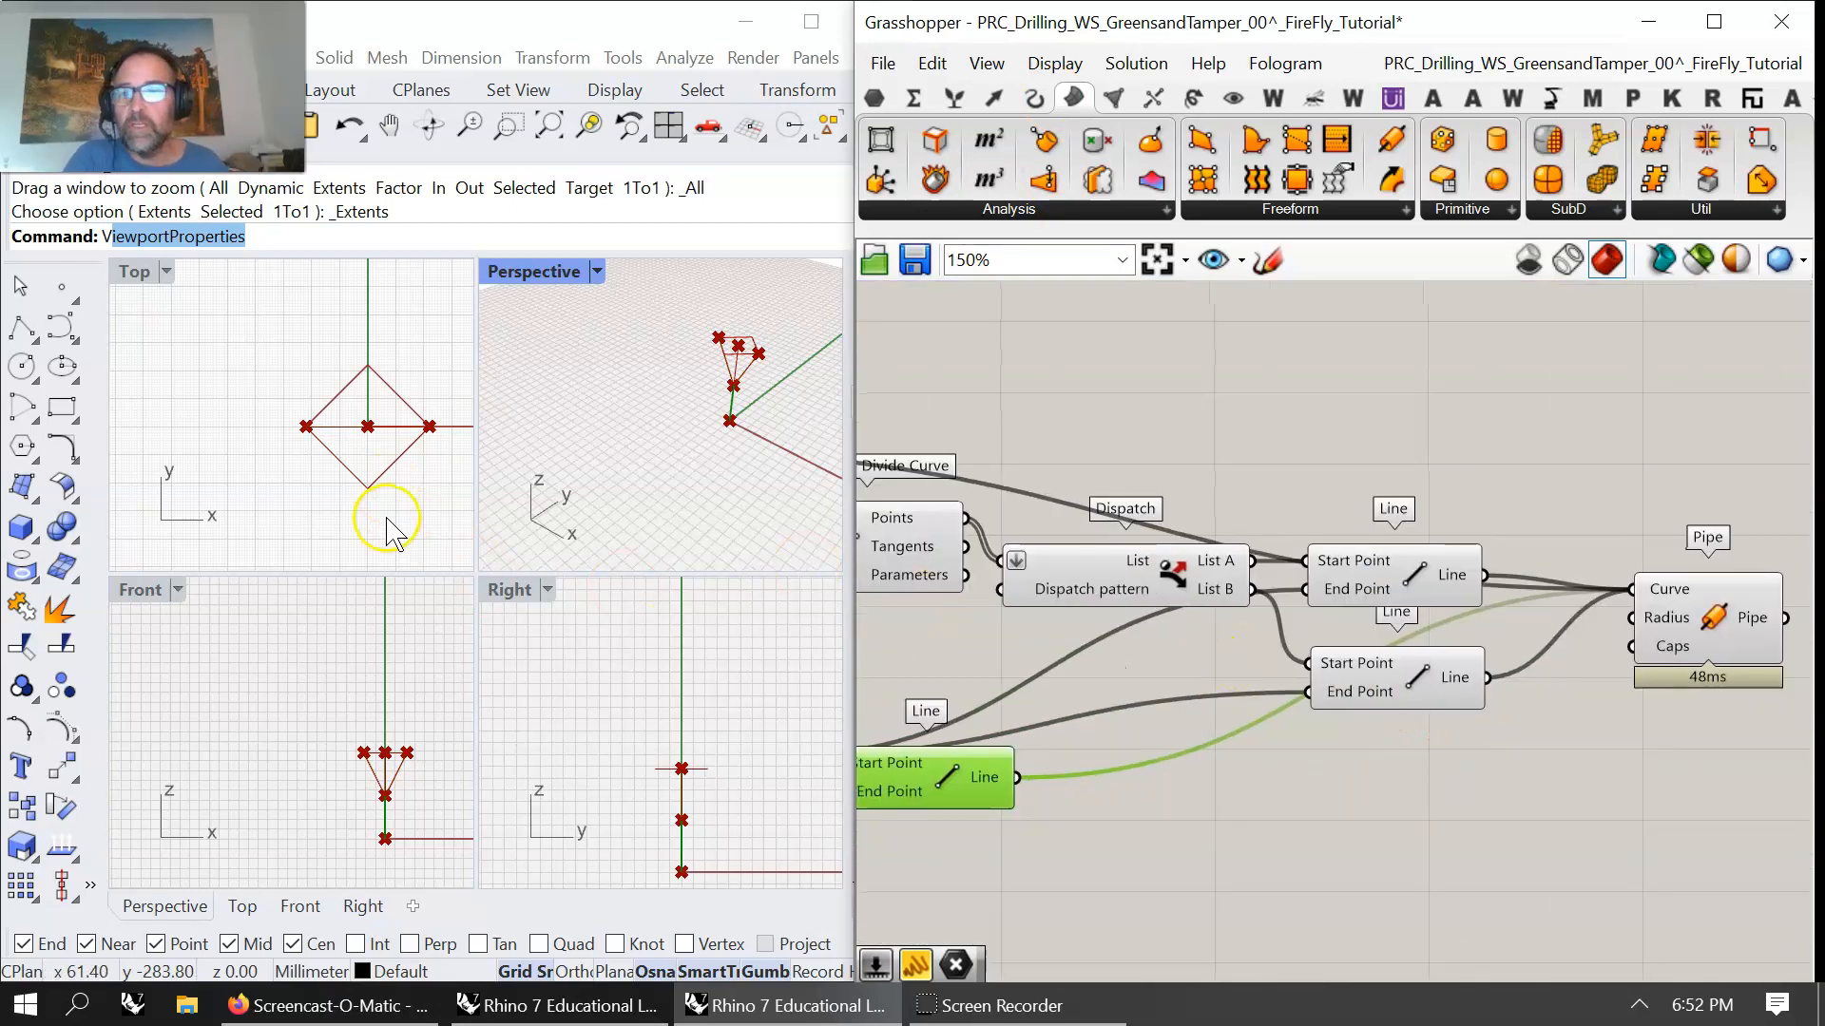
- Add a number slider set to 64 below the unit vector components and connect it to the Pipe's Radius input
right_click_drag(1050, 518, 1567, 407)
scroll(1128, 533, "down", 3)
right_click_drag(965, 547, 1361, 556)
right_click_drag(987, 631, 1322, 737)
scroll(1125, 559, "up", 2)
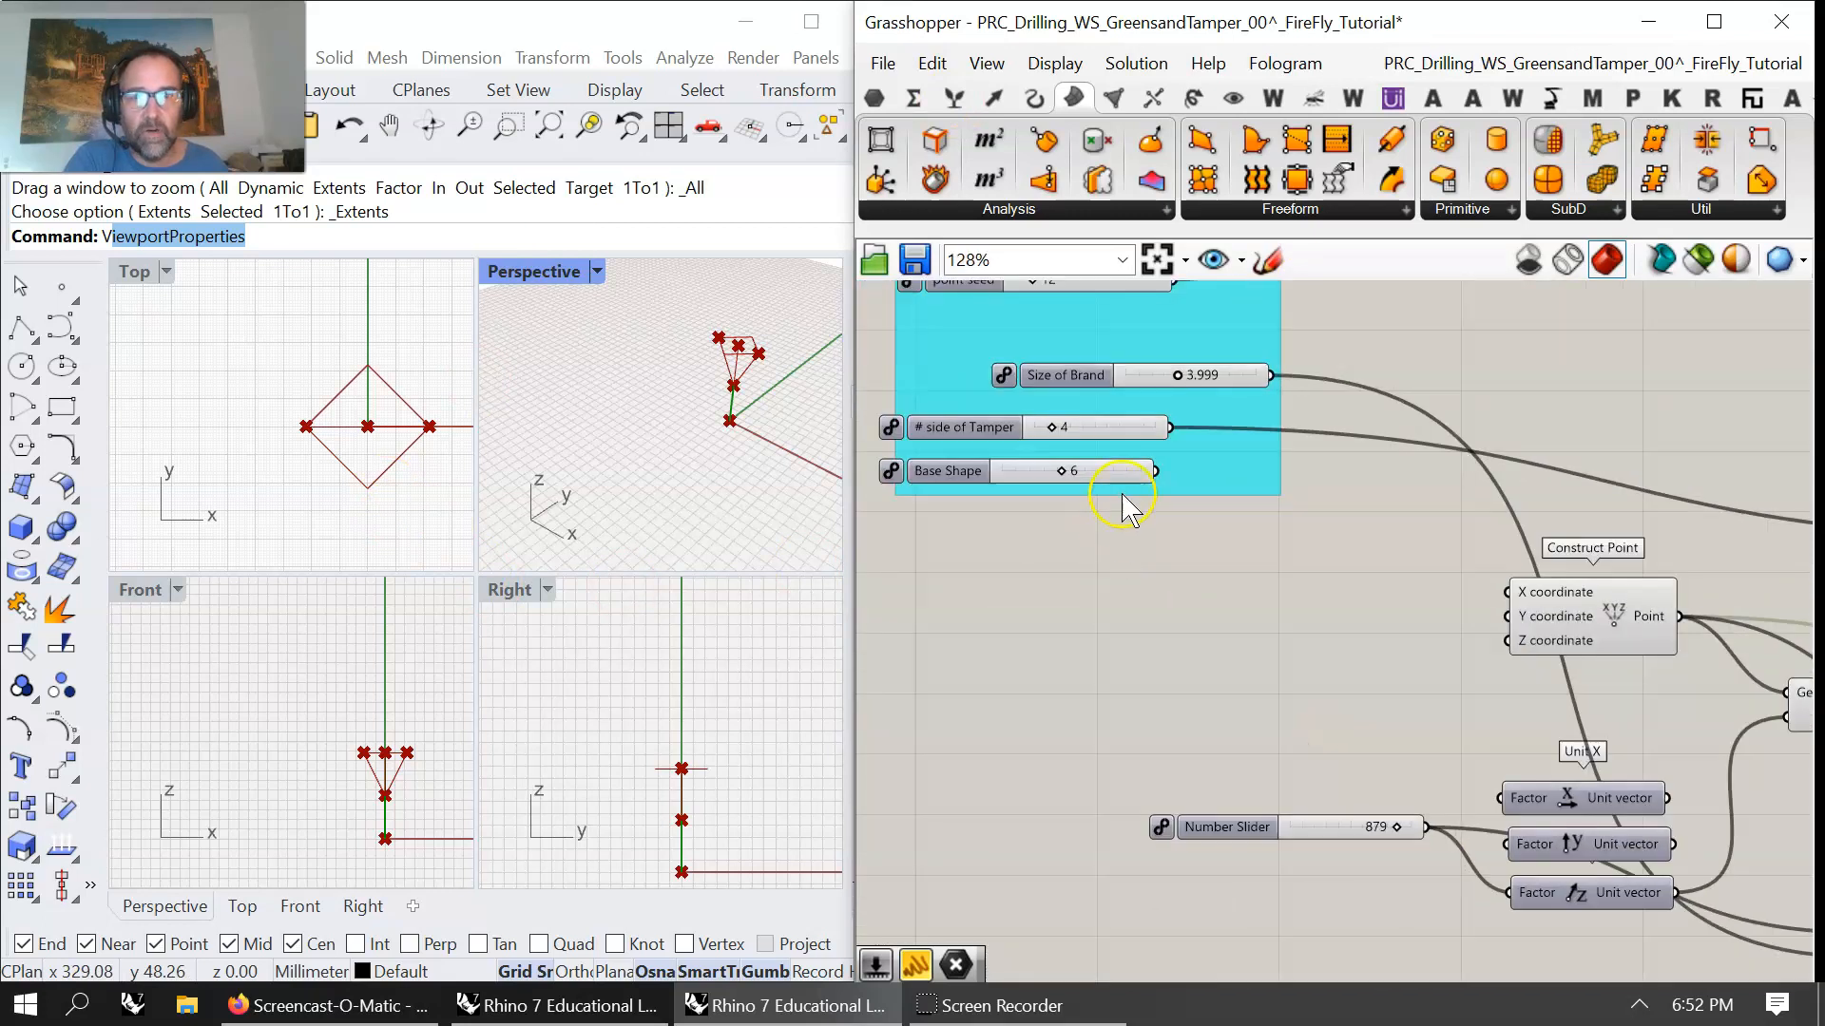
right_click_drag(1263, 517, 1183, 627)
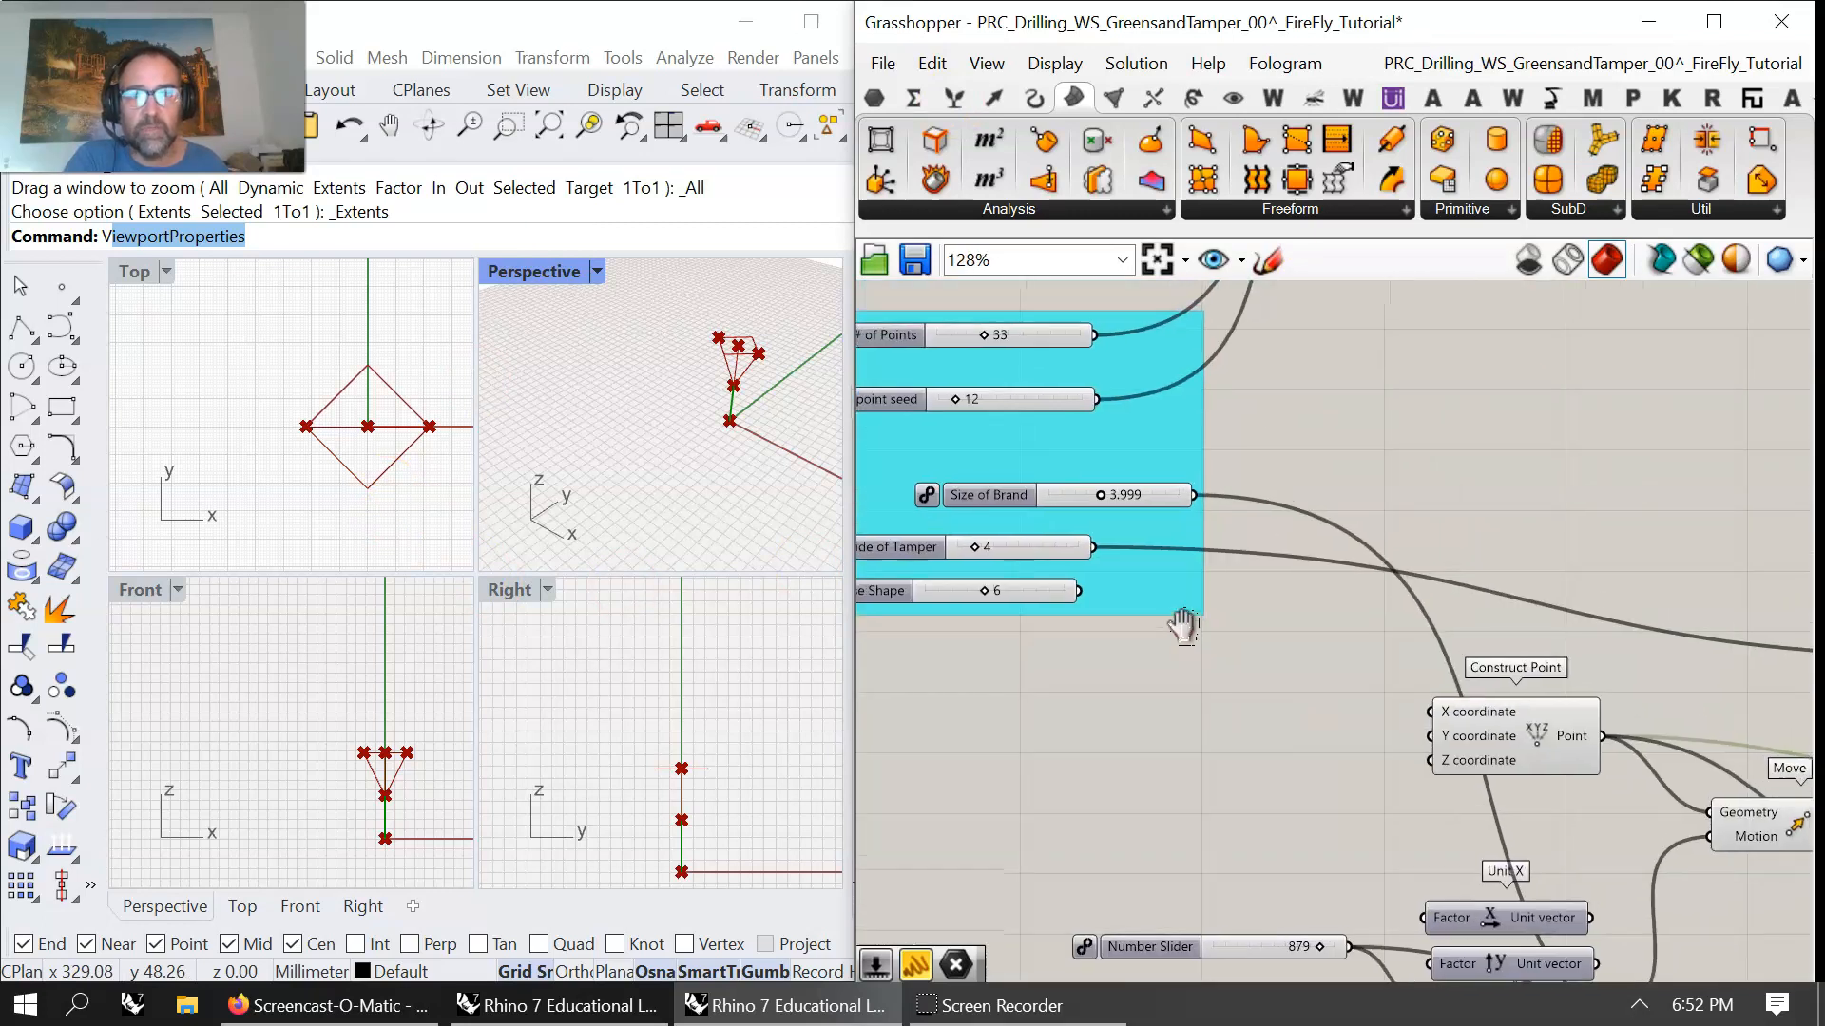
key("alt+Tab")
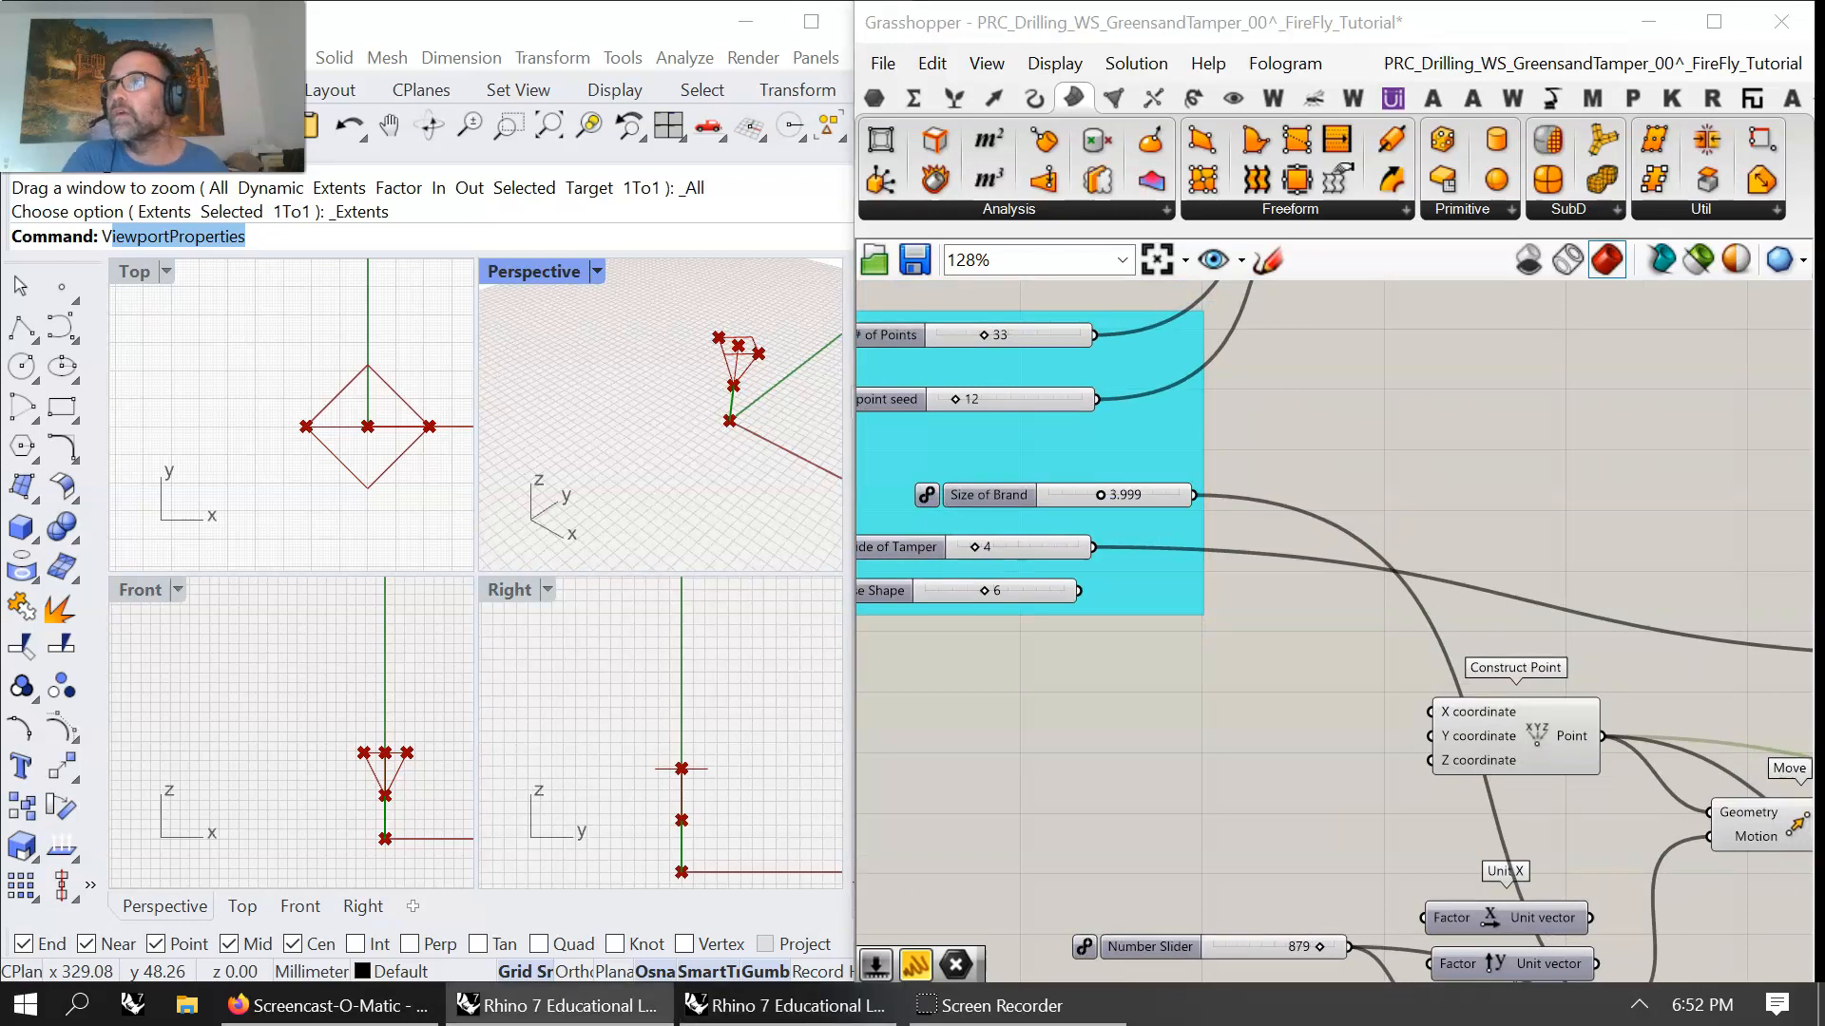
right_click_drag(1245, 826, 1018, 469)
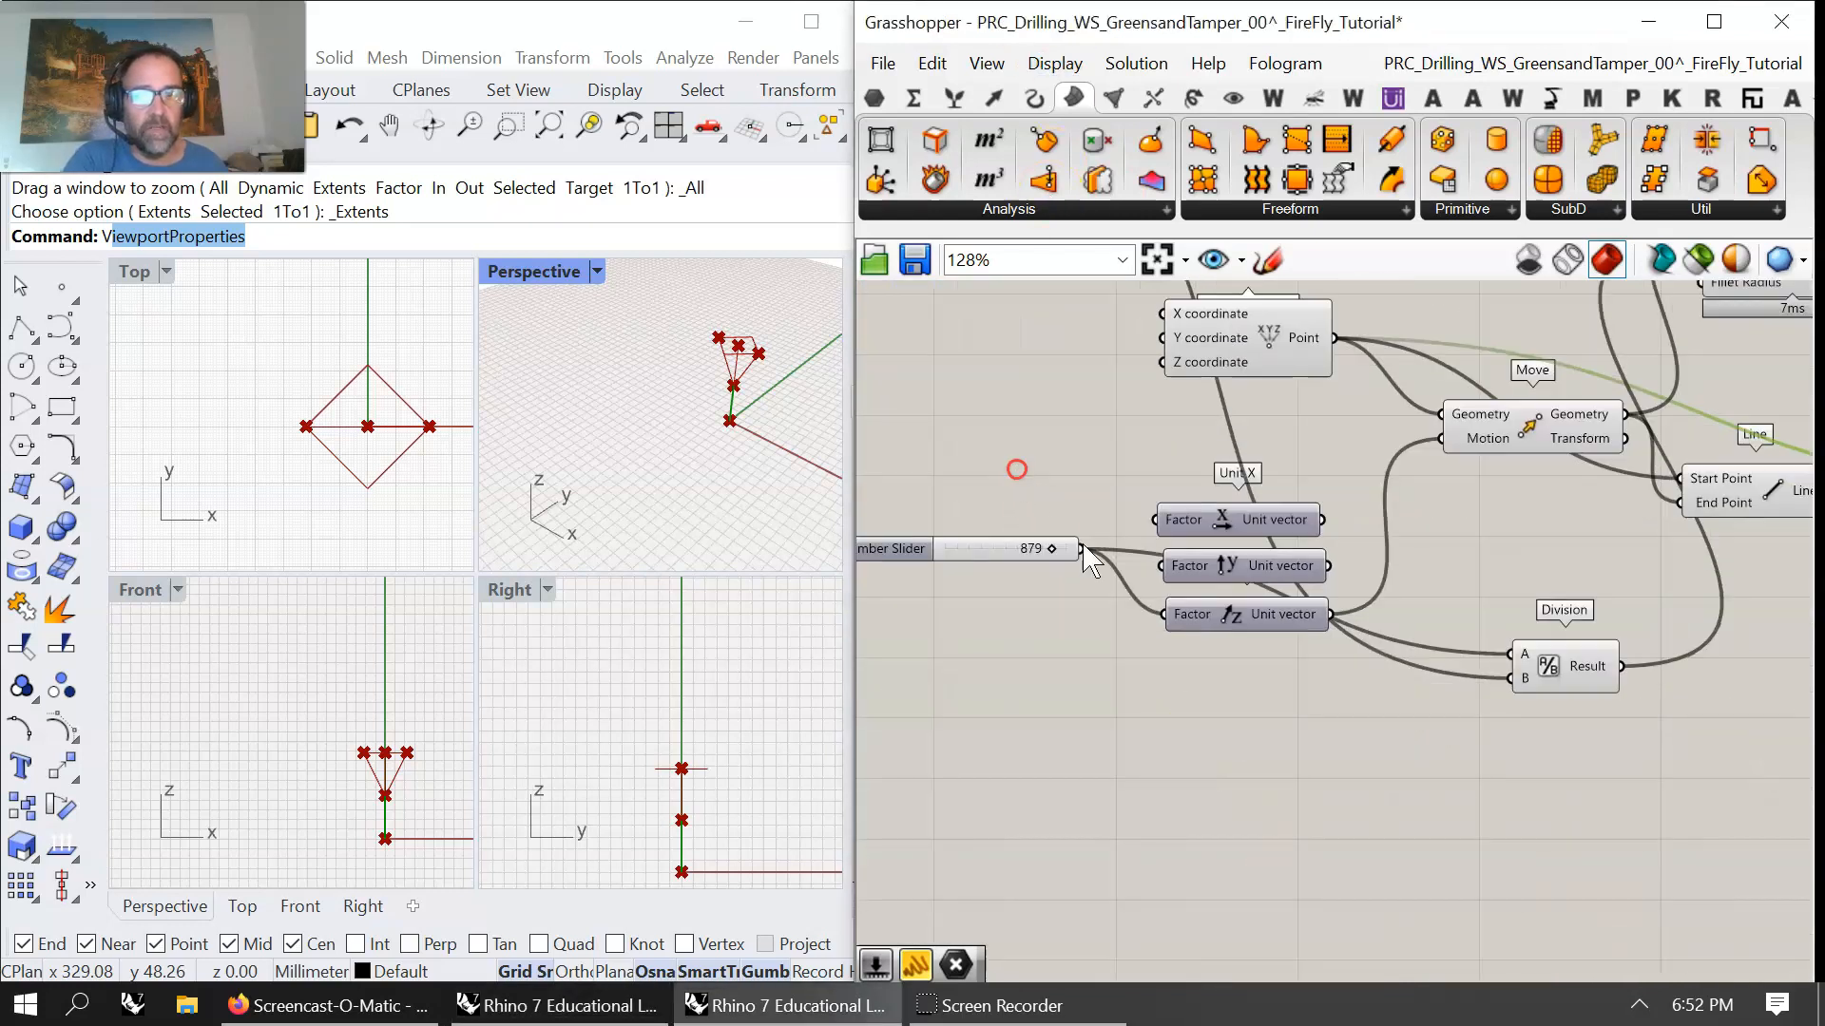
double_click(1096, 737)
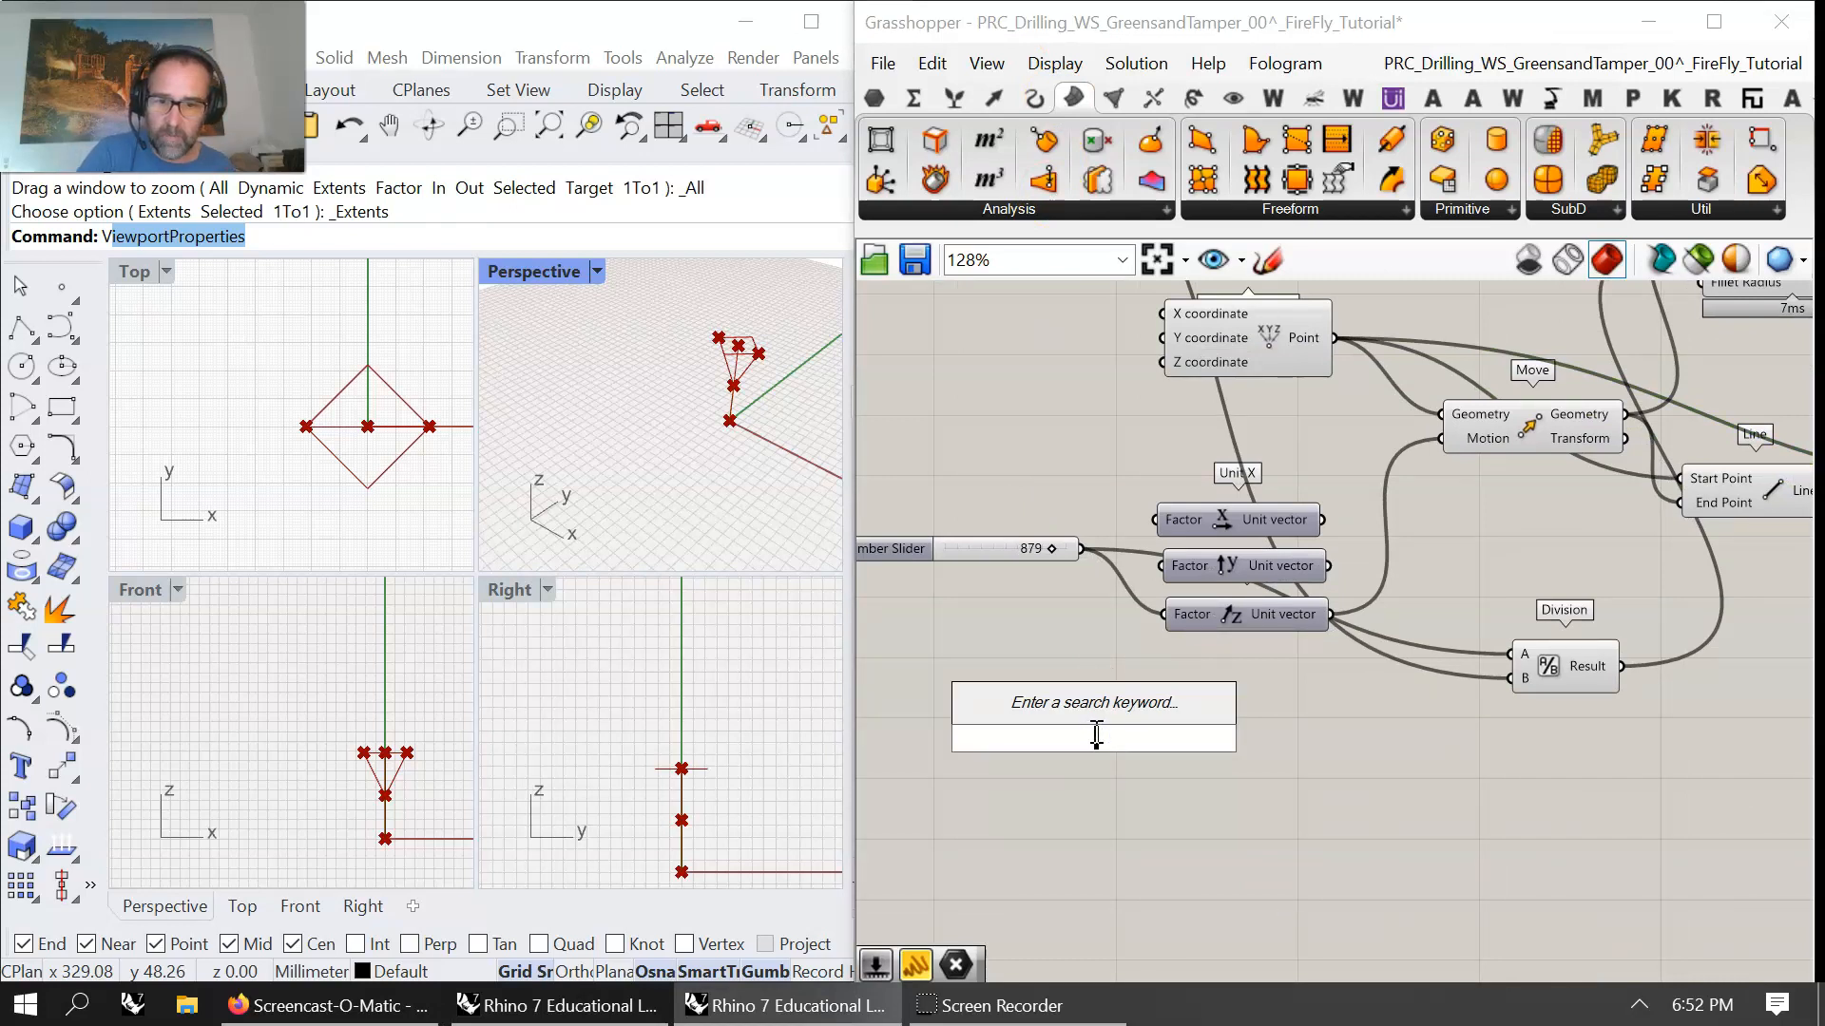
type("64")
key("Return")
left_click_drag(1221, 737, 1640, 369)
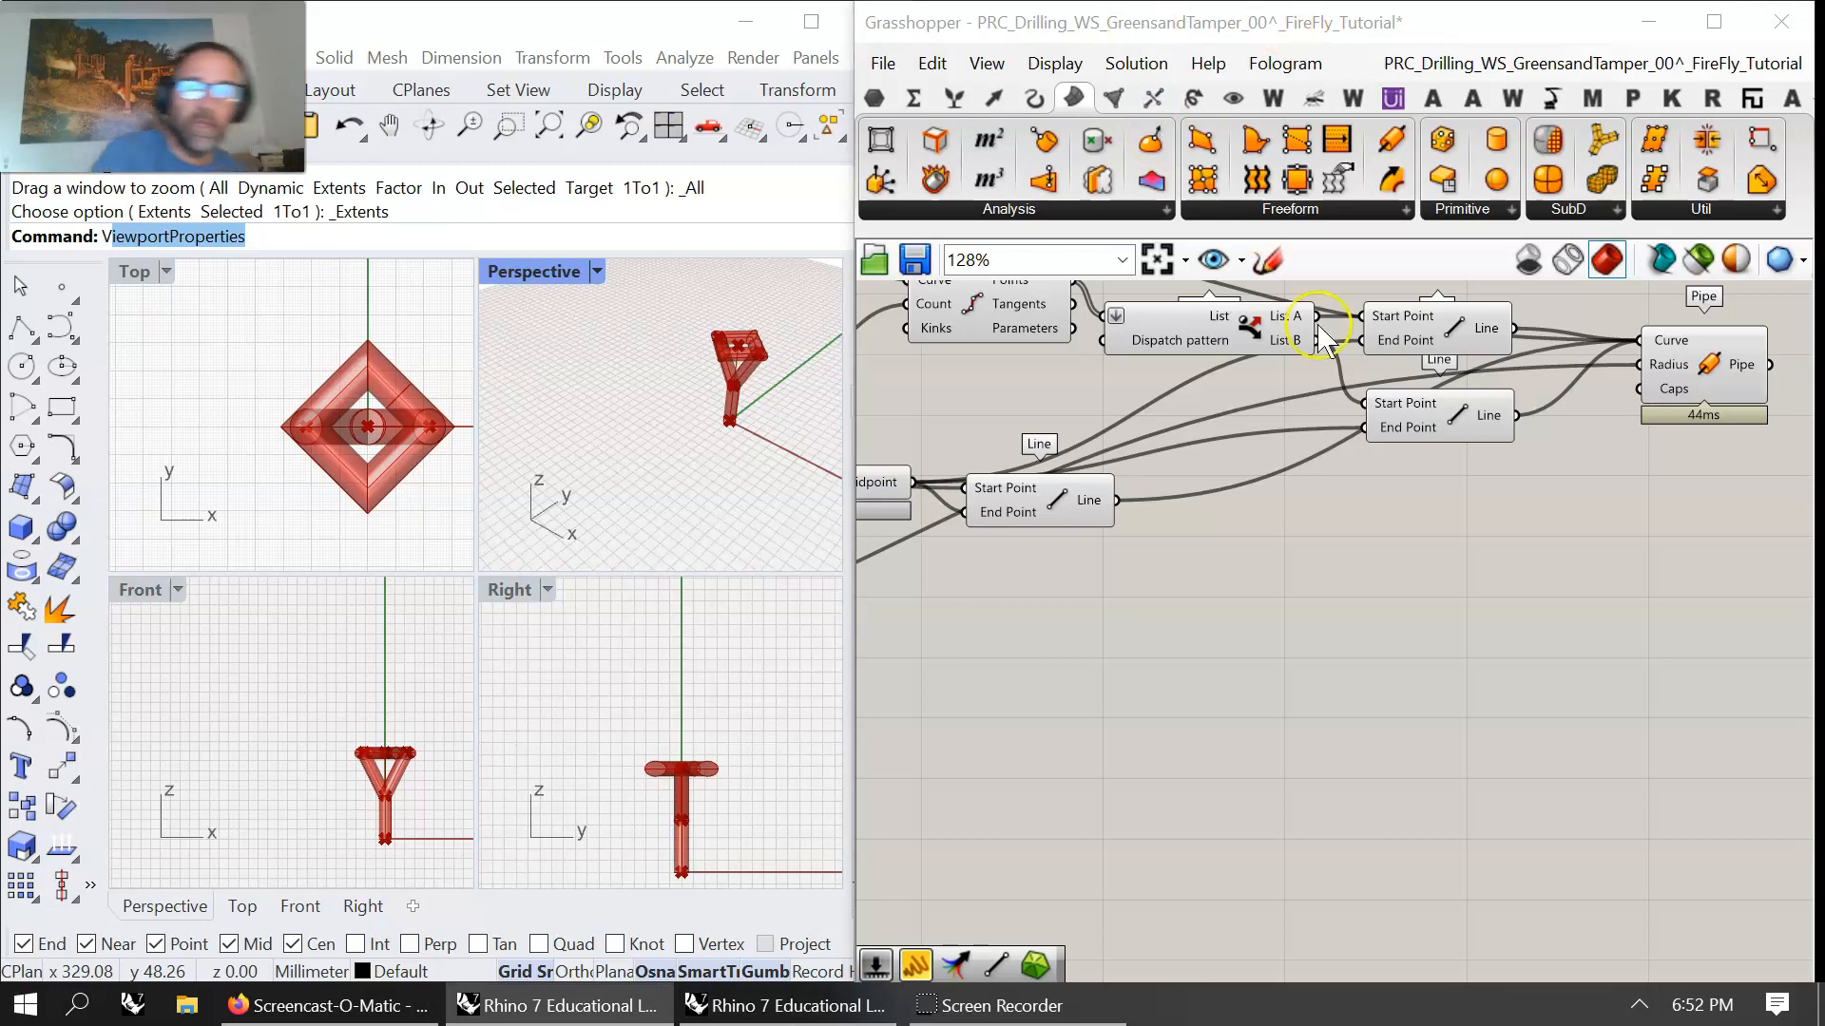
- Apply the expression x/2 to the Pipe's Radius input and select the Pipe component
right_click(1656, 368)
mouse_move(1622, 611)
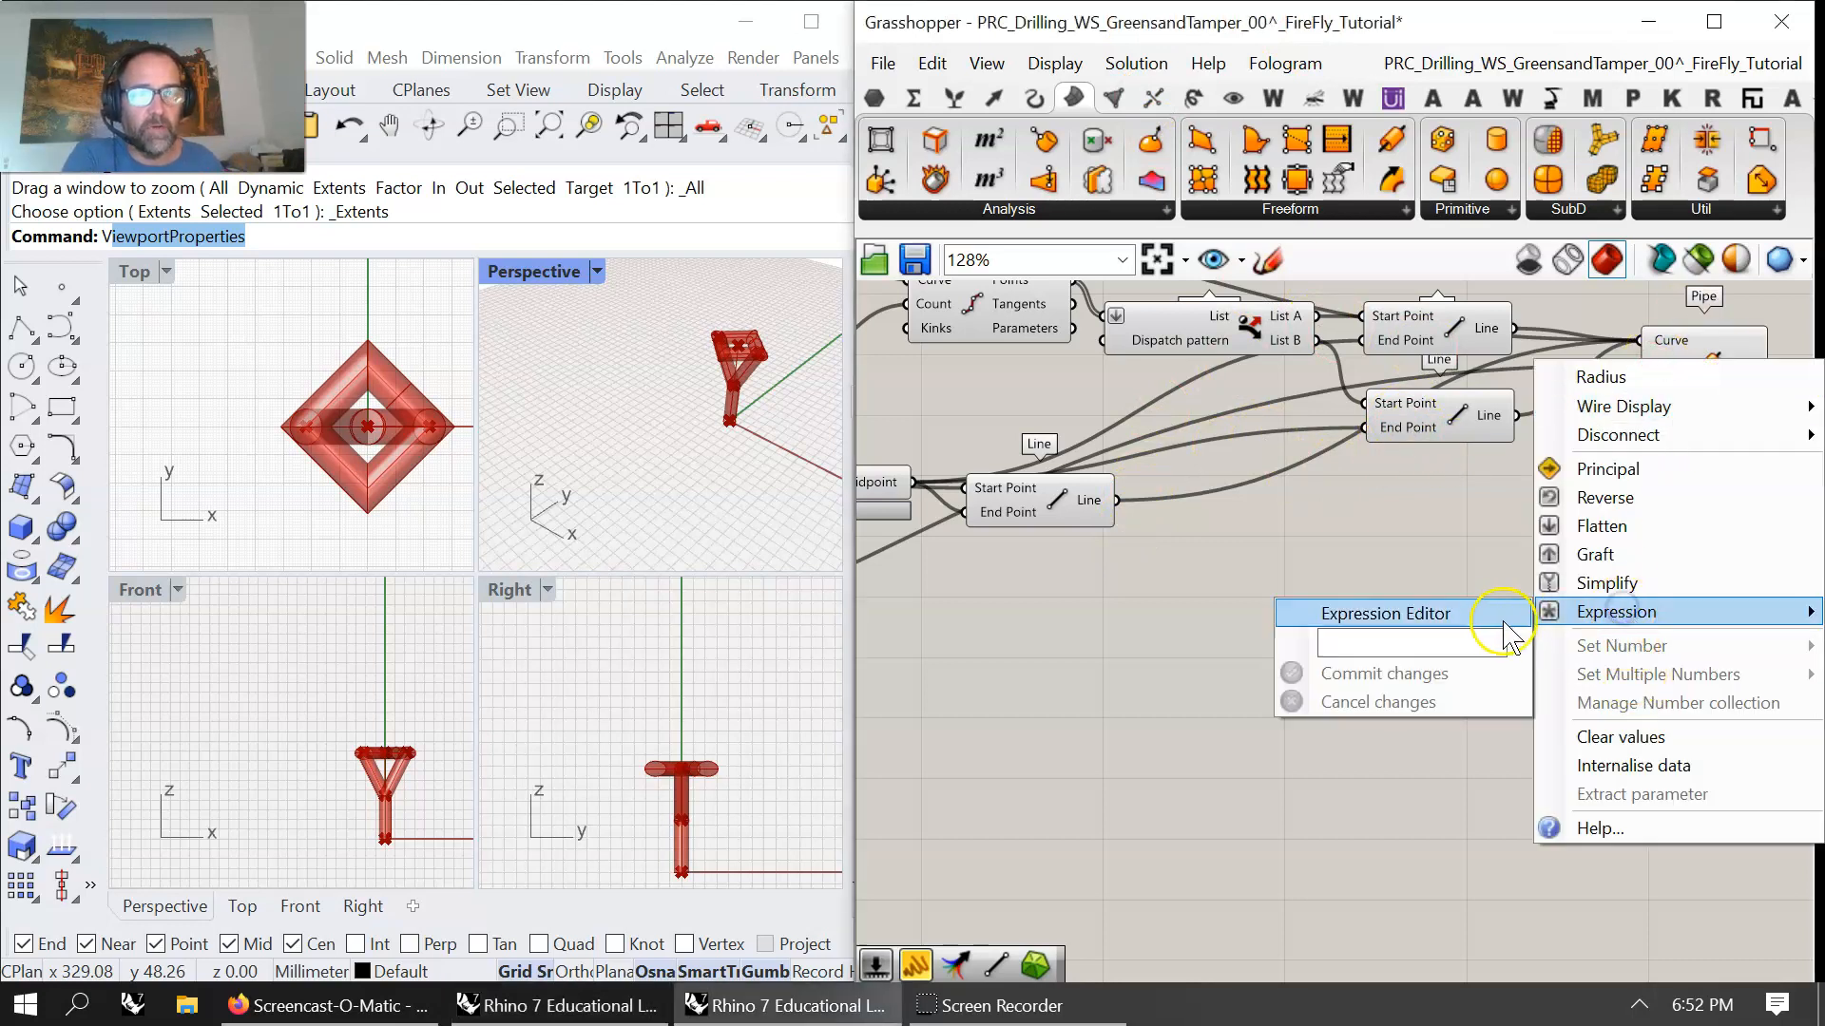
left_click(1437, 646)
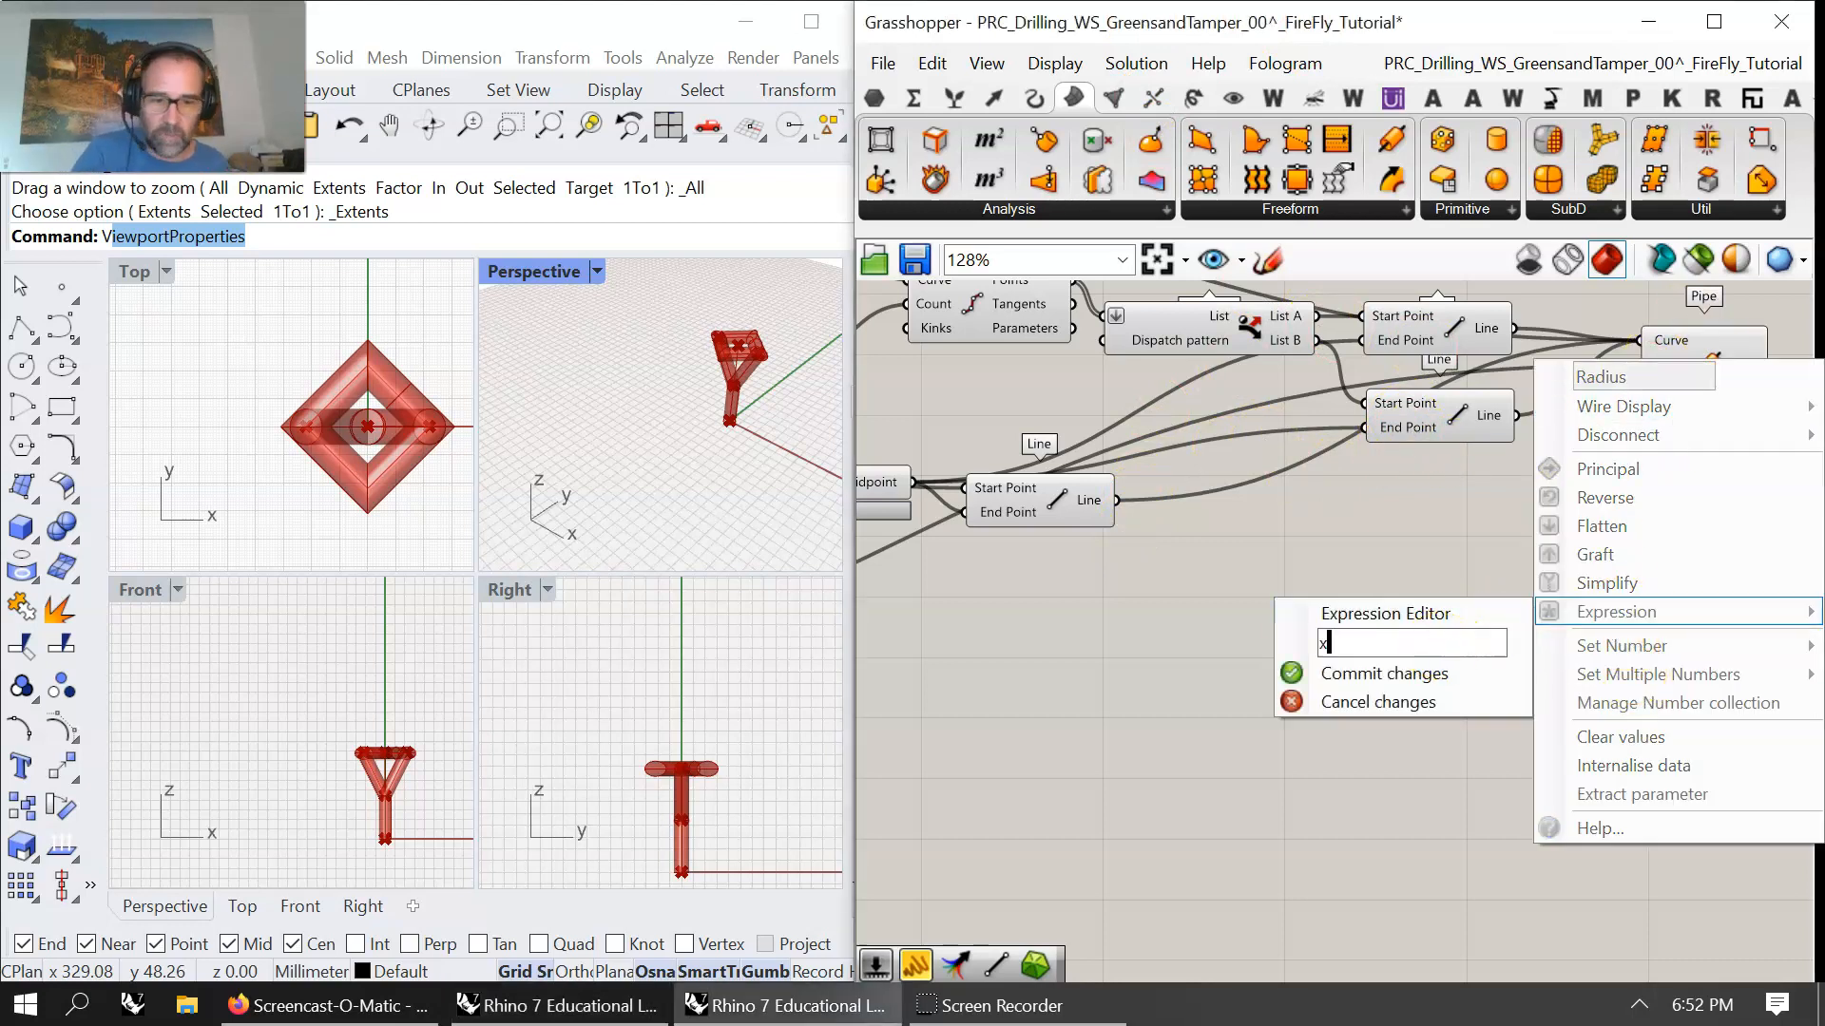
type("x/2")
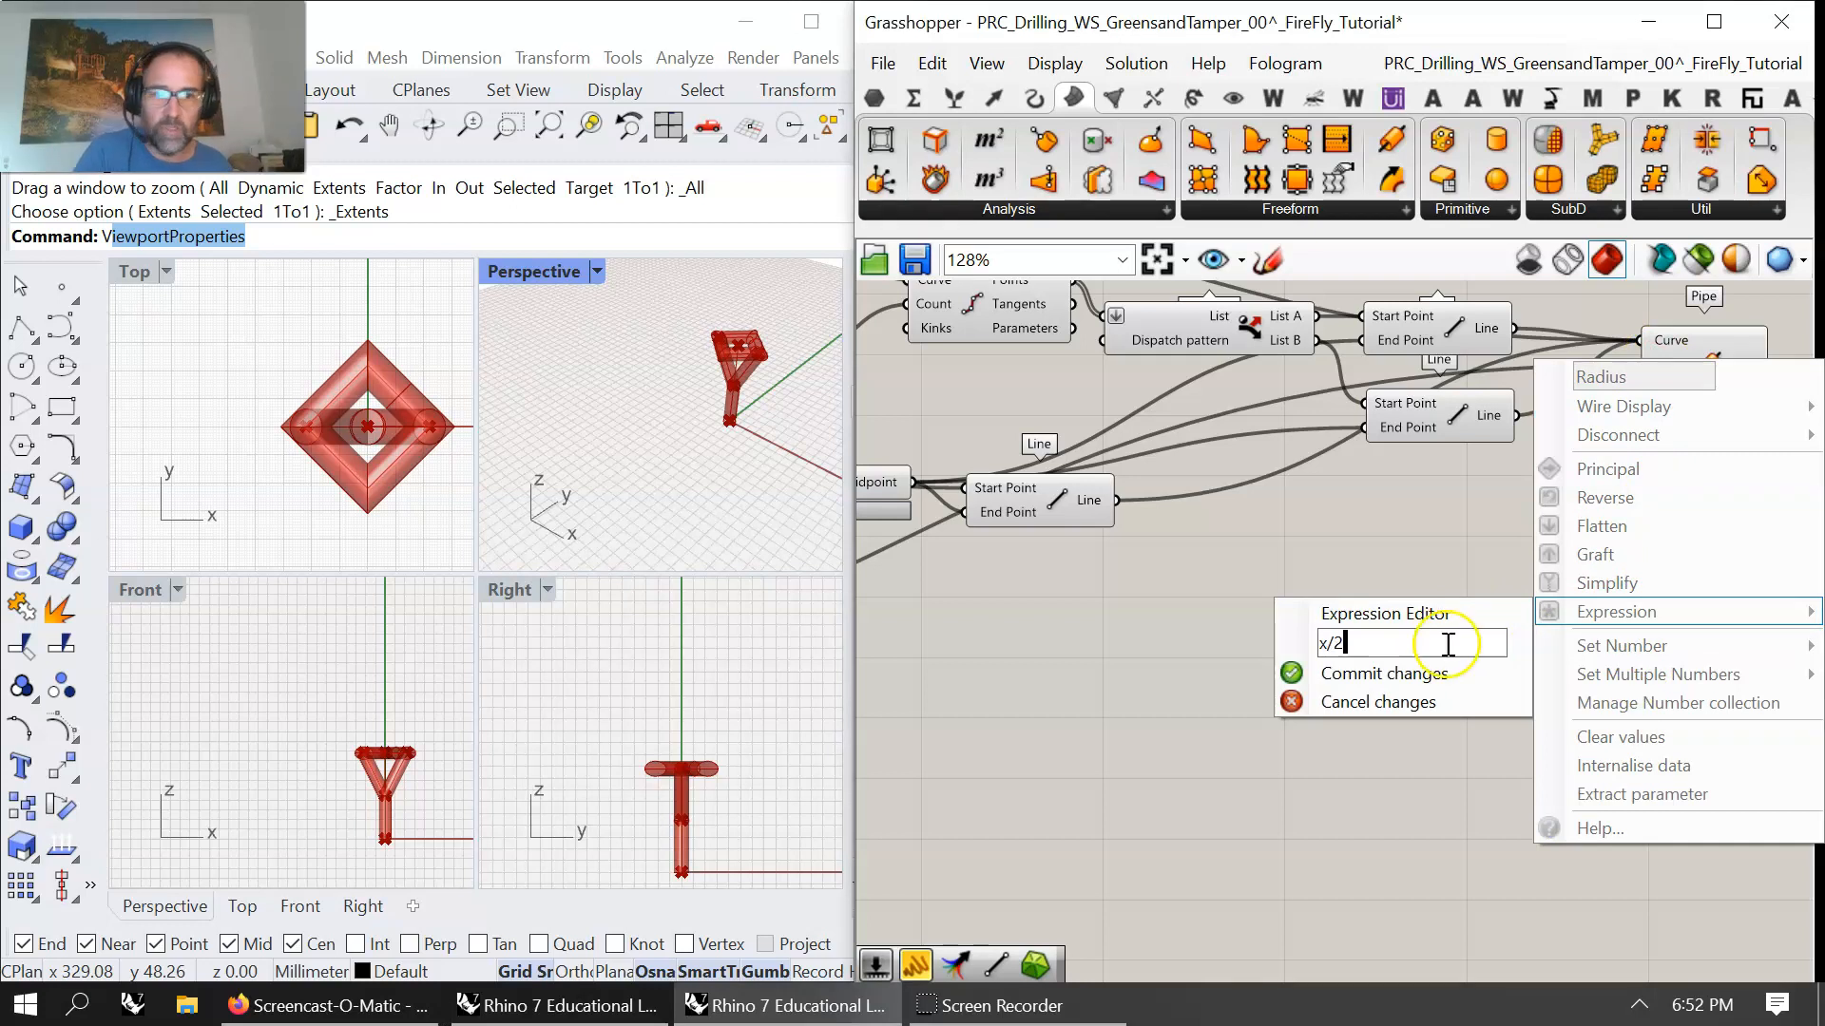
left_click(1292, 674)
right_click_drag(1663, 534, 1449, 573)
left_click(1500, 412)
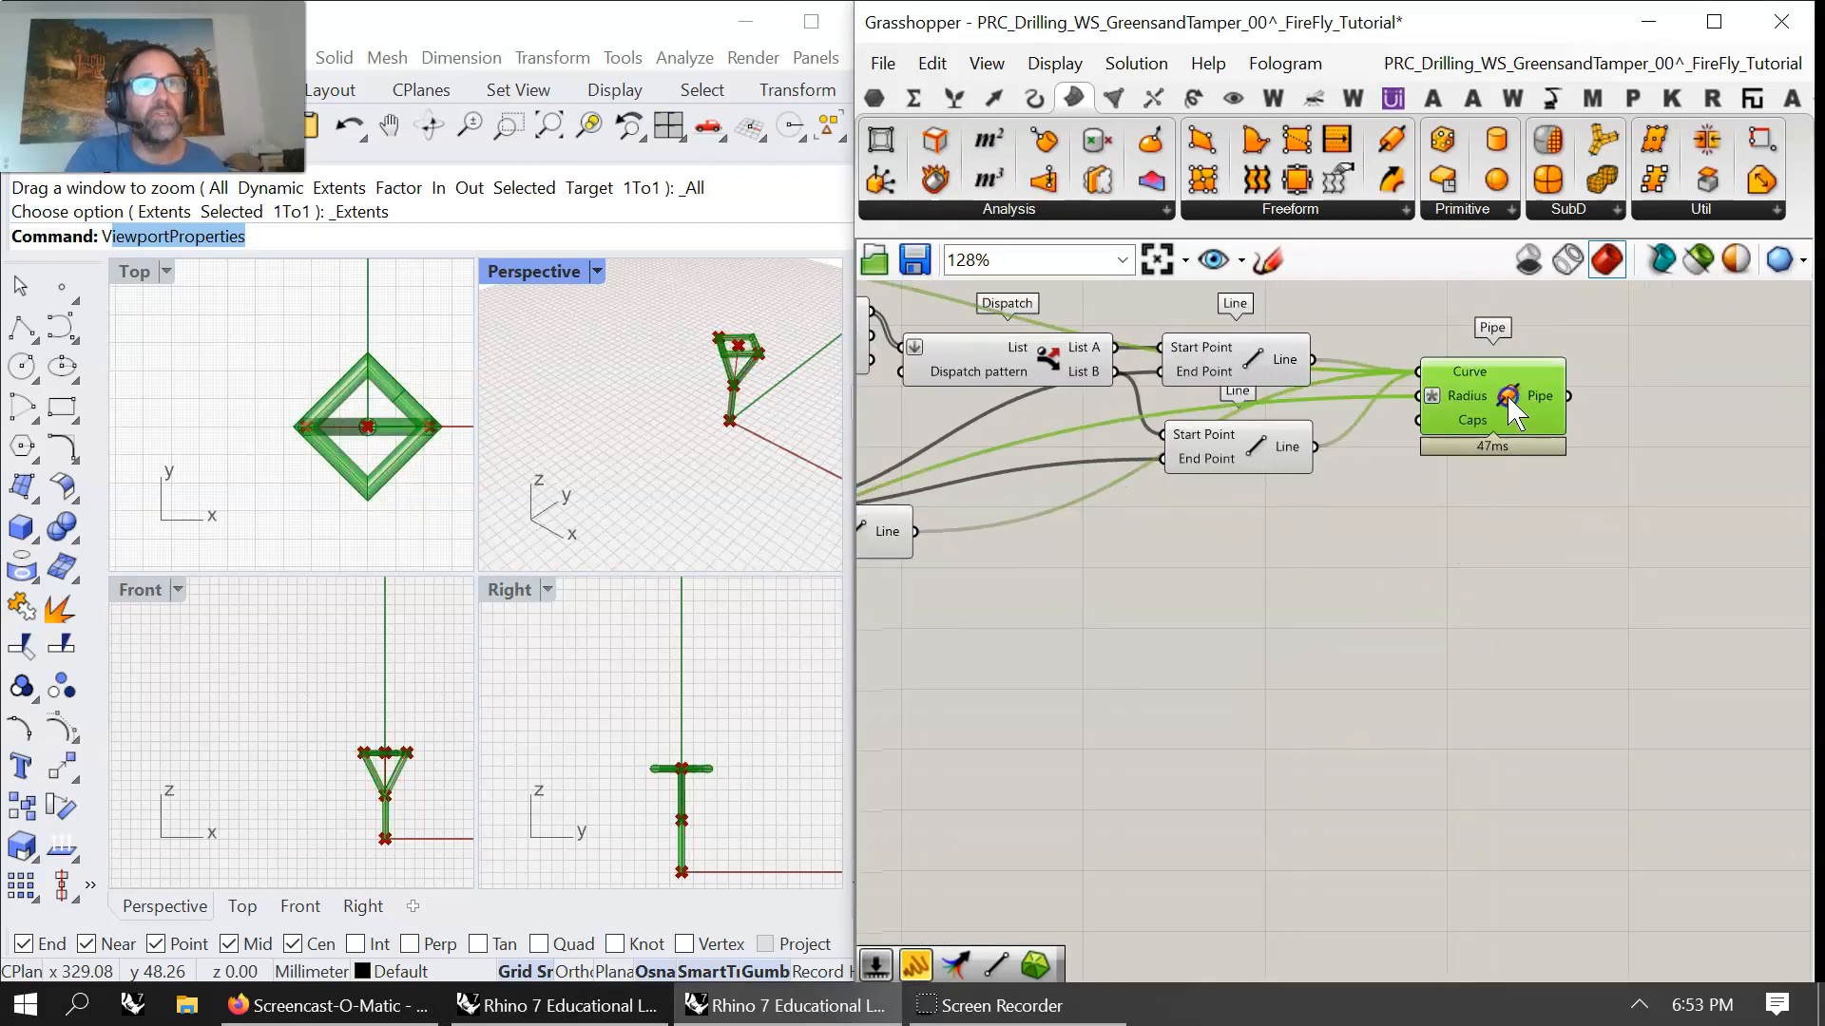
right_click_drag(1474, 652, 1504, 675)
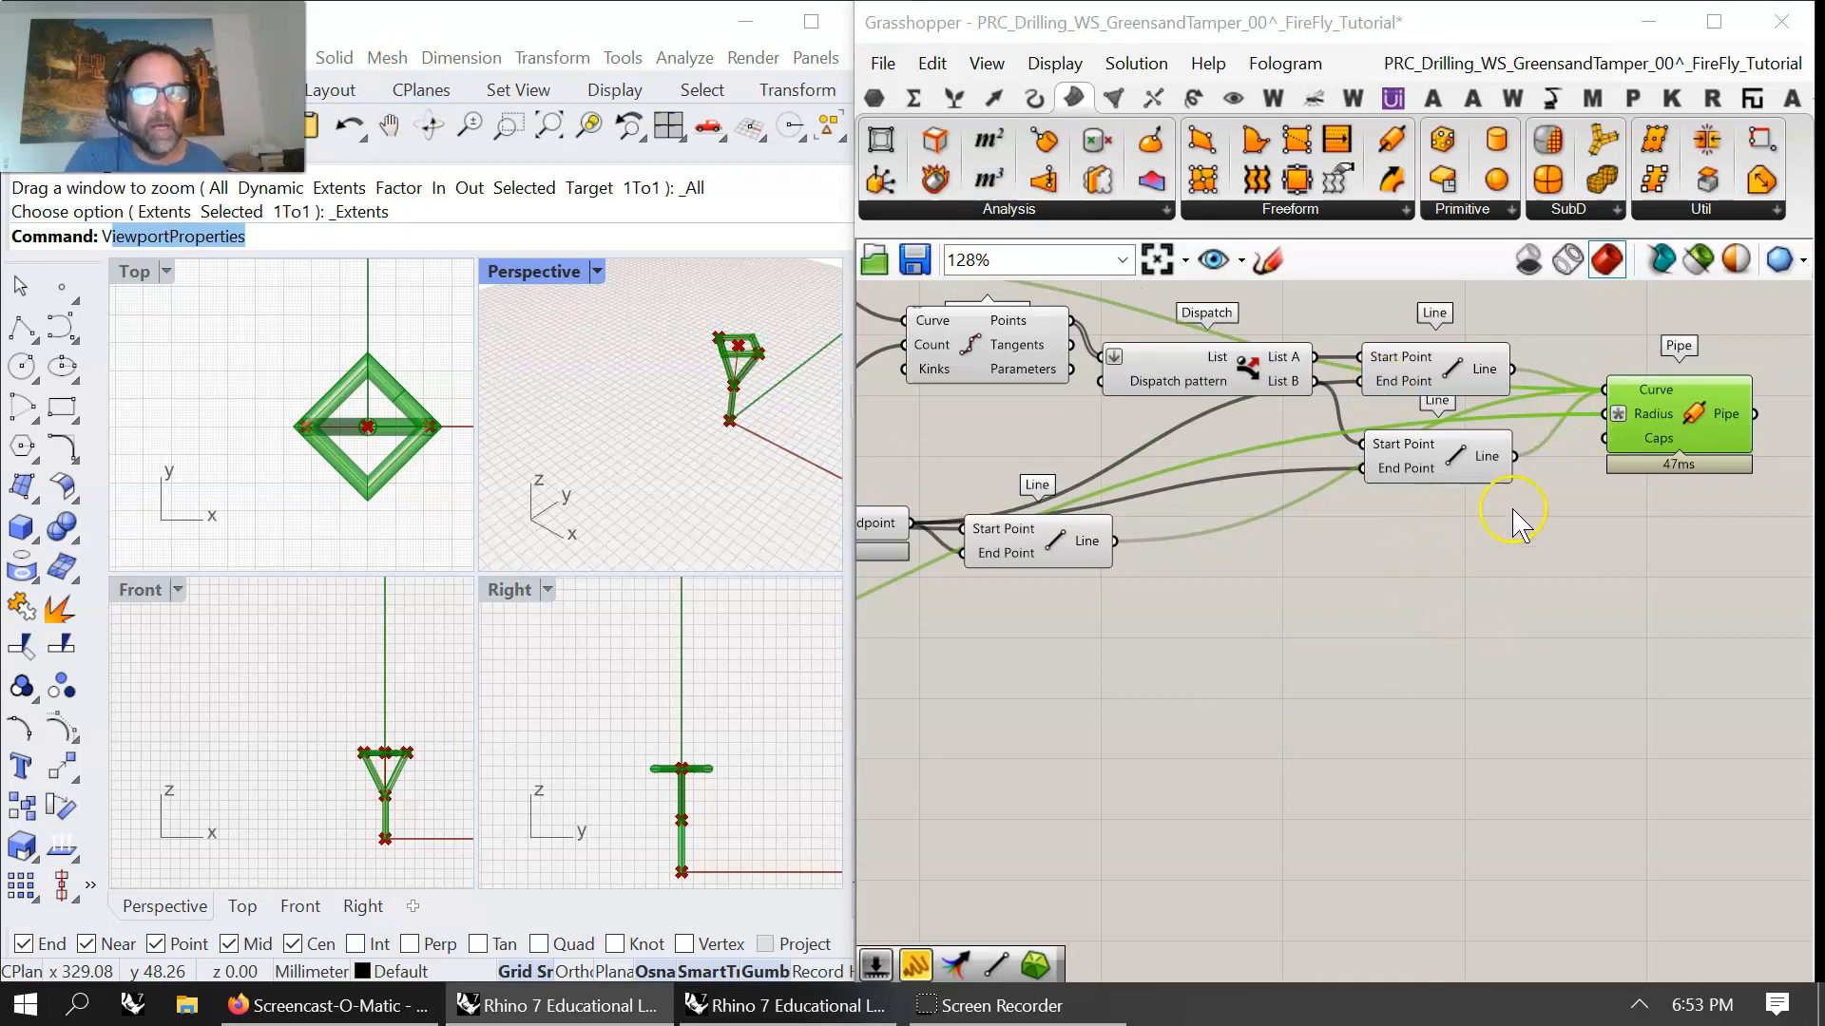
- Add a Sphere component below the dispatched Line components
left_click(1465, 214)
left_click(1485, 656)
left_click(1473, 603)
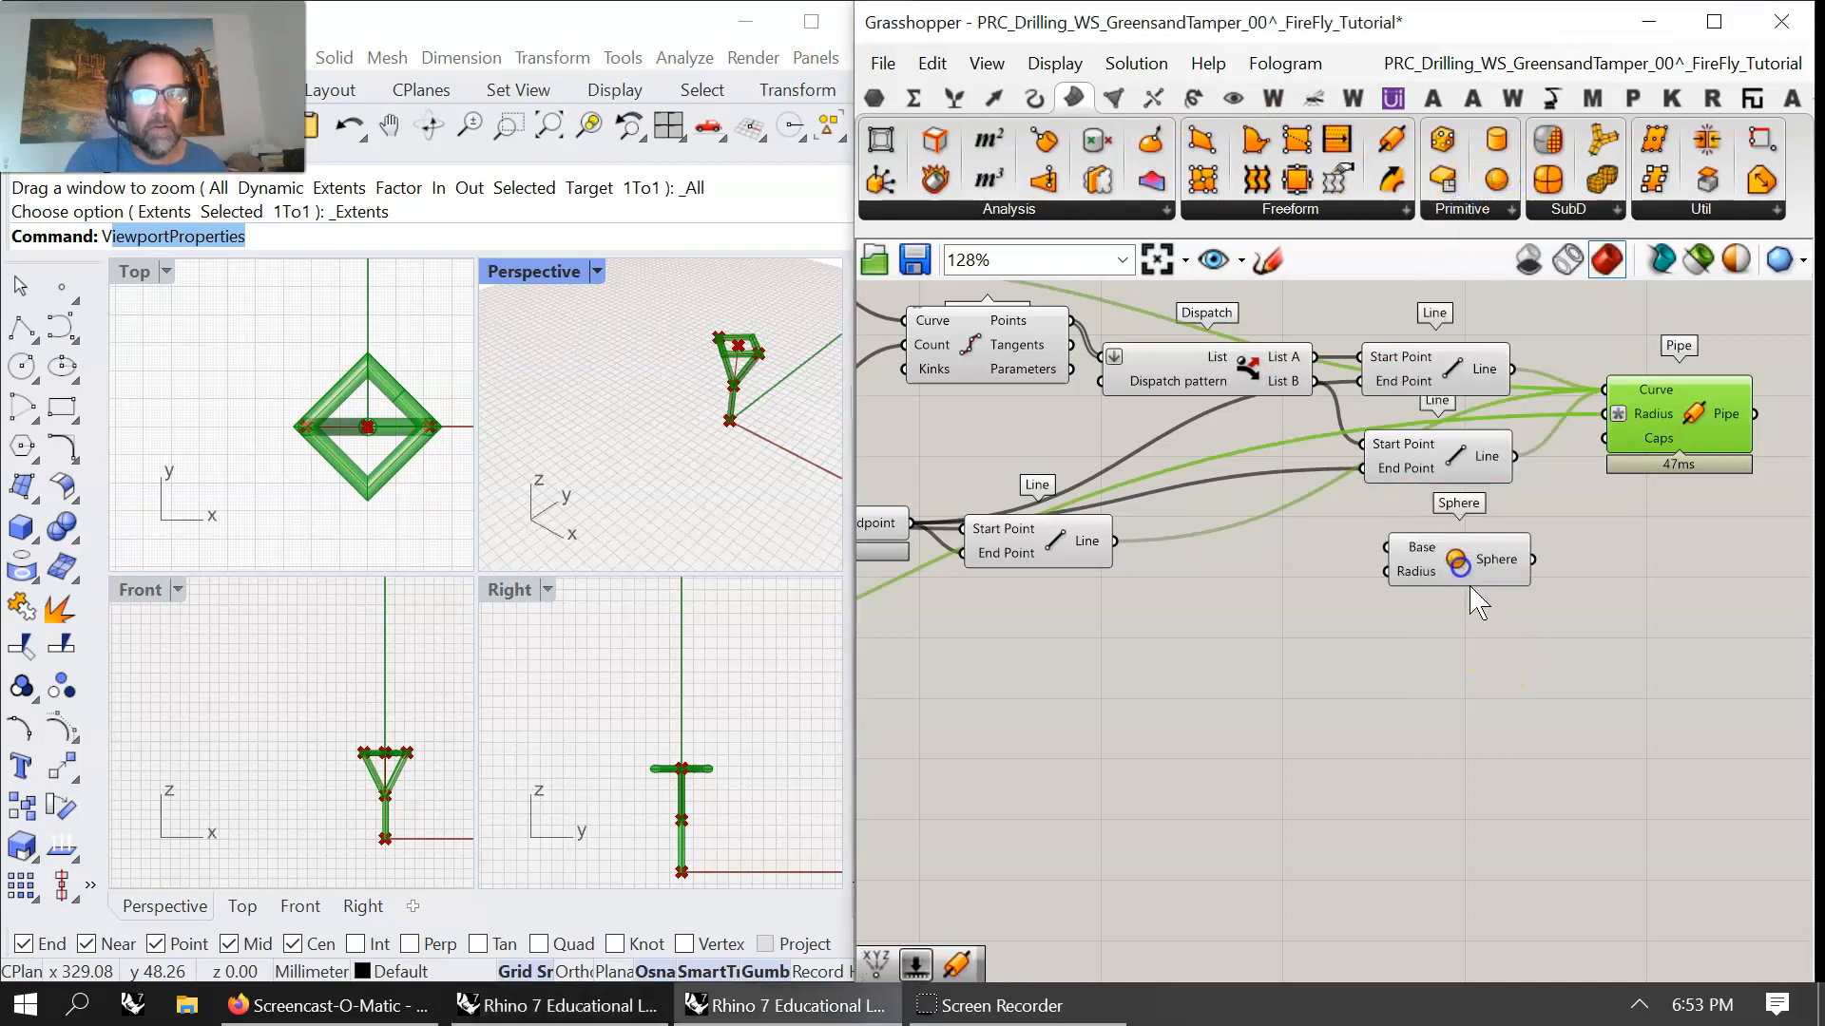
left_click_drag(1464, 597, 1471, 607)
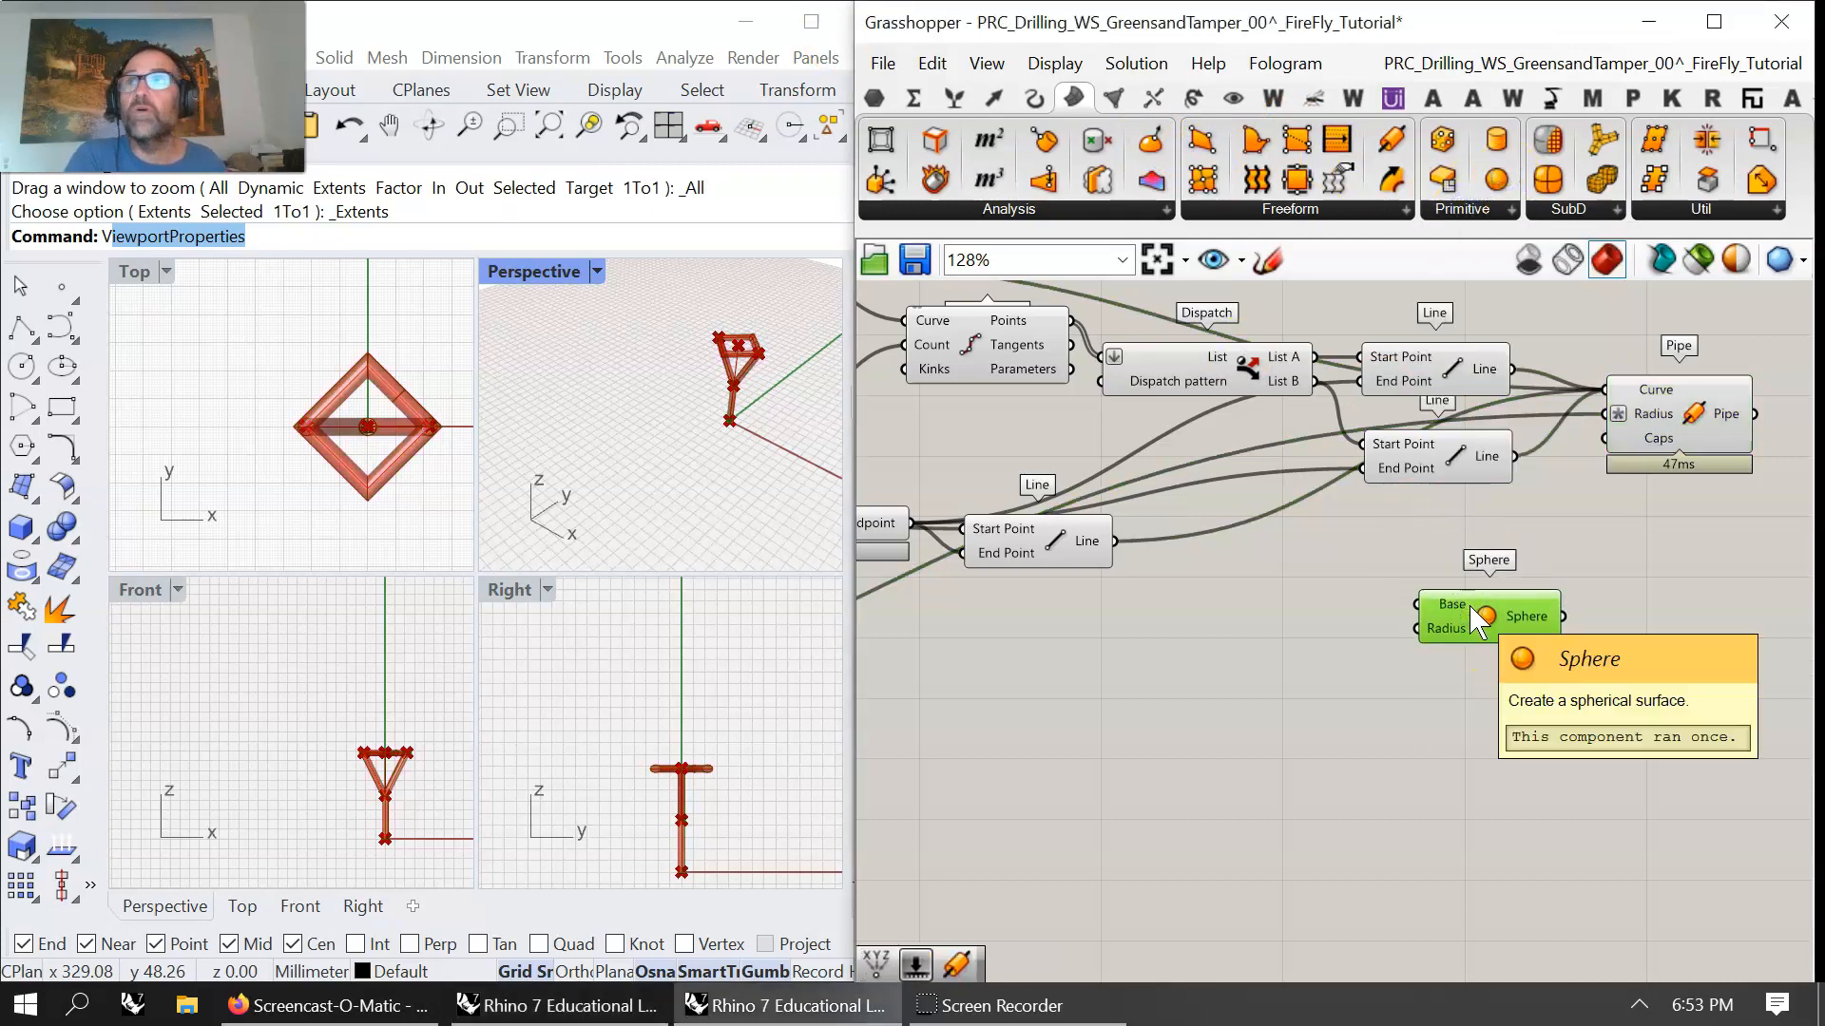
- Connect the Construct Point output to the Sphere's Base and the pipe radius slider to its Radius, placing the Sphere below the Pipe
right_click_drag(994, 478, 1593, 682)
scroll(1240, 627, "down", 2)
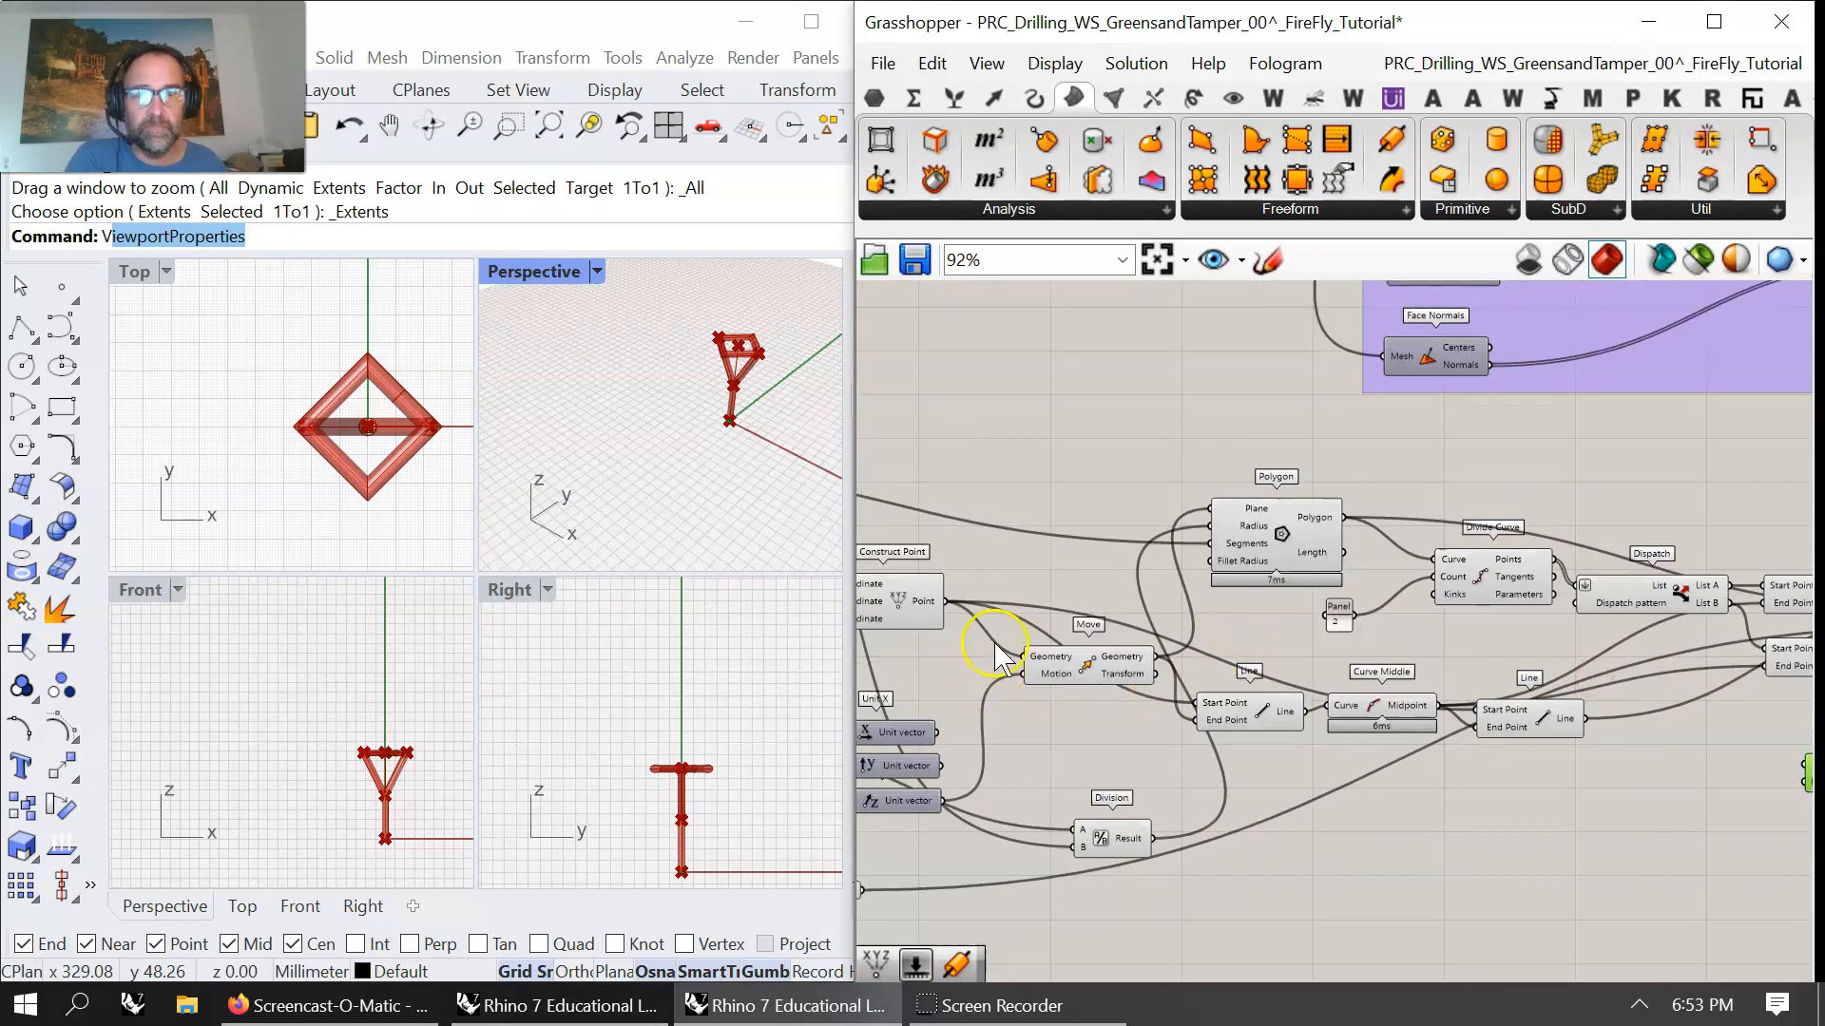
left_click_drag(946, 602, 1755, 766)
right_click_drag(1359, 838, 1552, 695)
left_click_drag(1036, 725, 1725, 624)
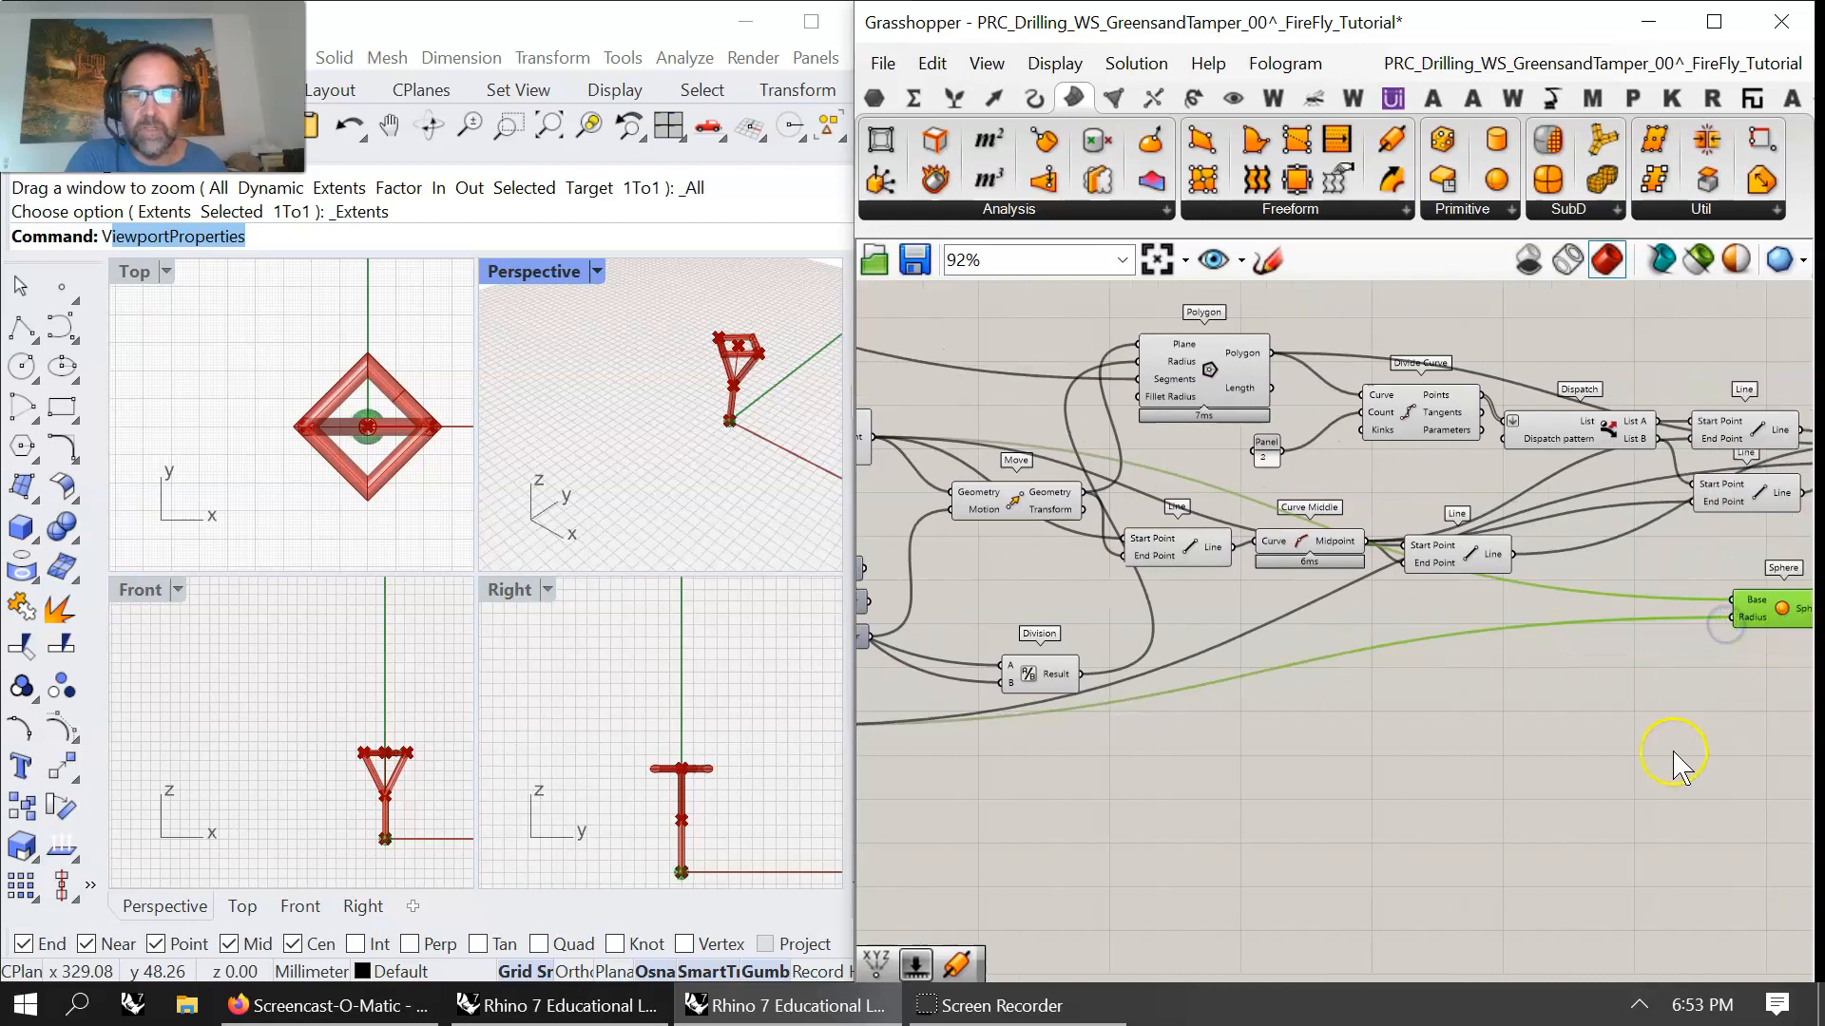
right_click_drag(1724, 722, 1381, 685)
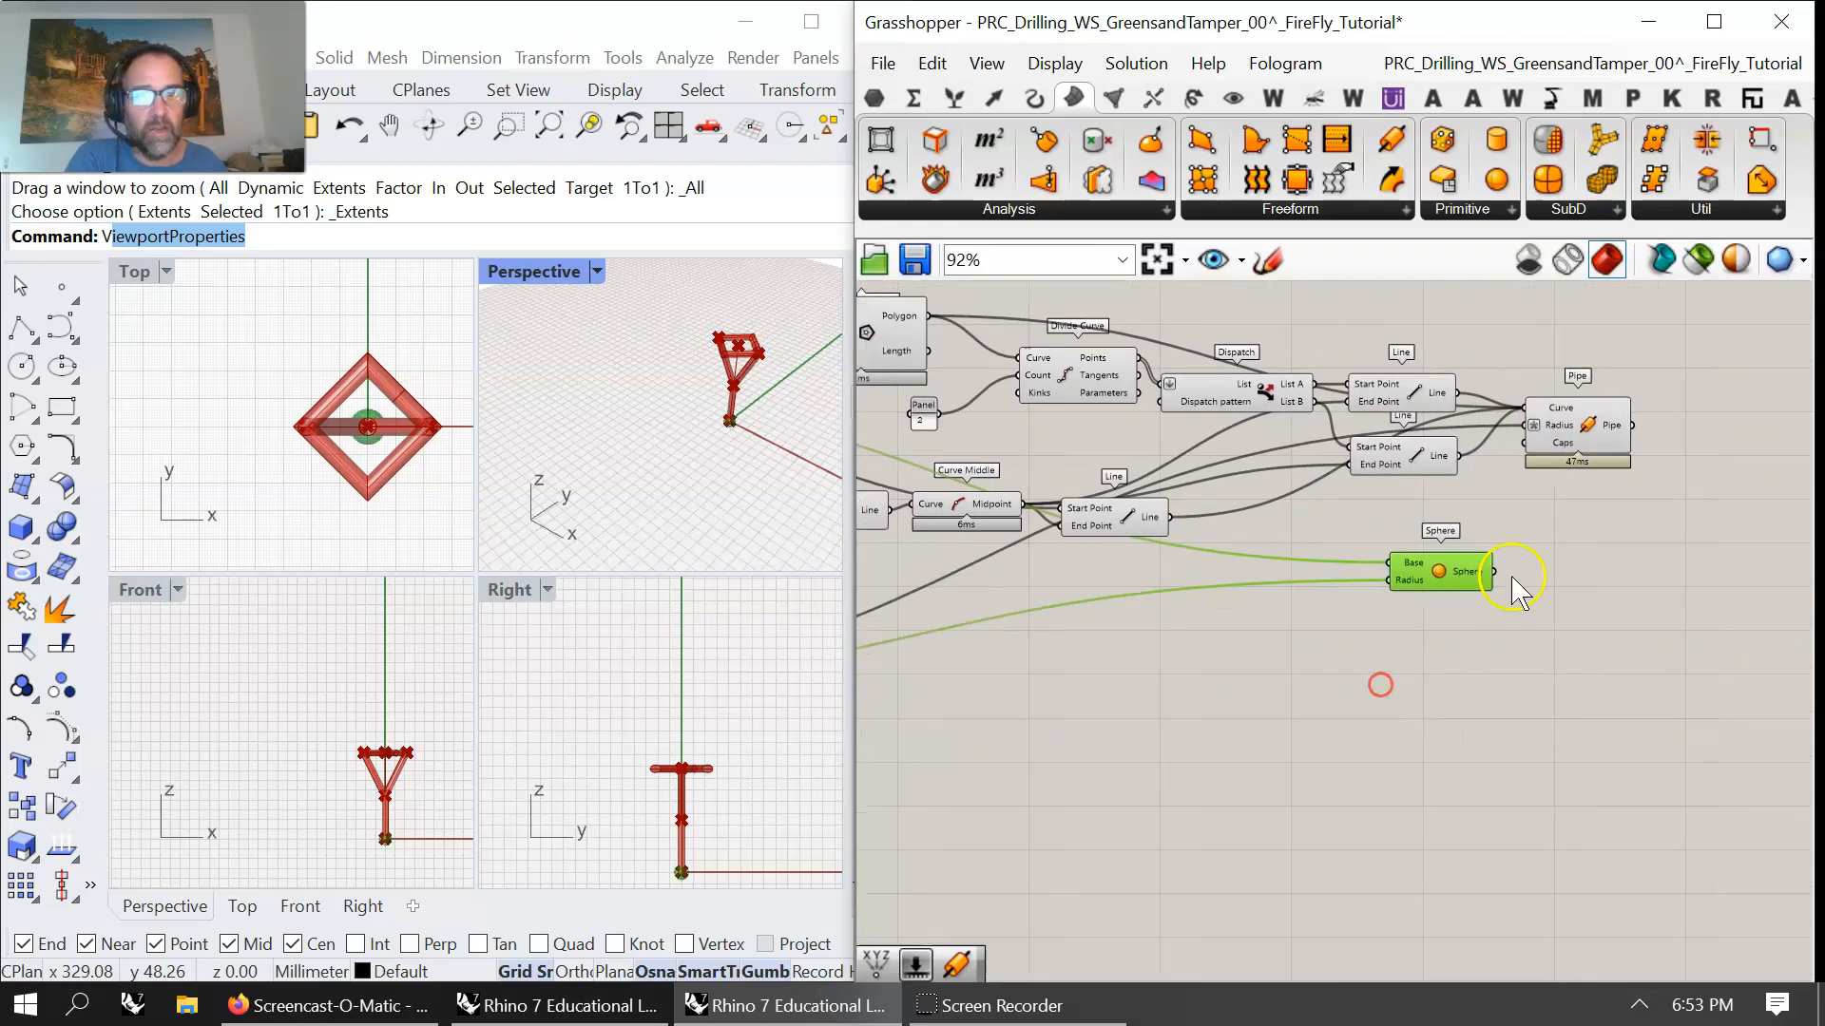
left_click_drag(1433, 575, 1490, 574)
left_click_drag(1516, 594, 1576, 591)
- Add a Merge component and connect the Pipe output to D1 and the Sphere output to D2
right_click_drag(1552, 543, 1167, 575)
left_click(955, 97)
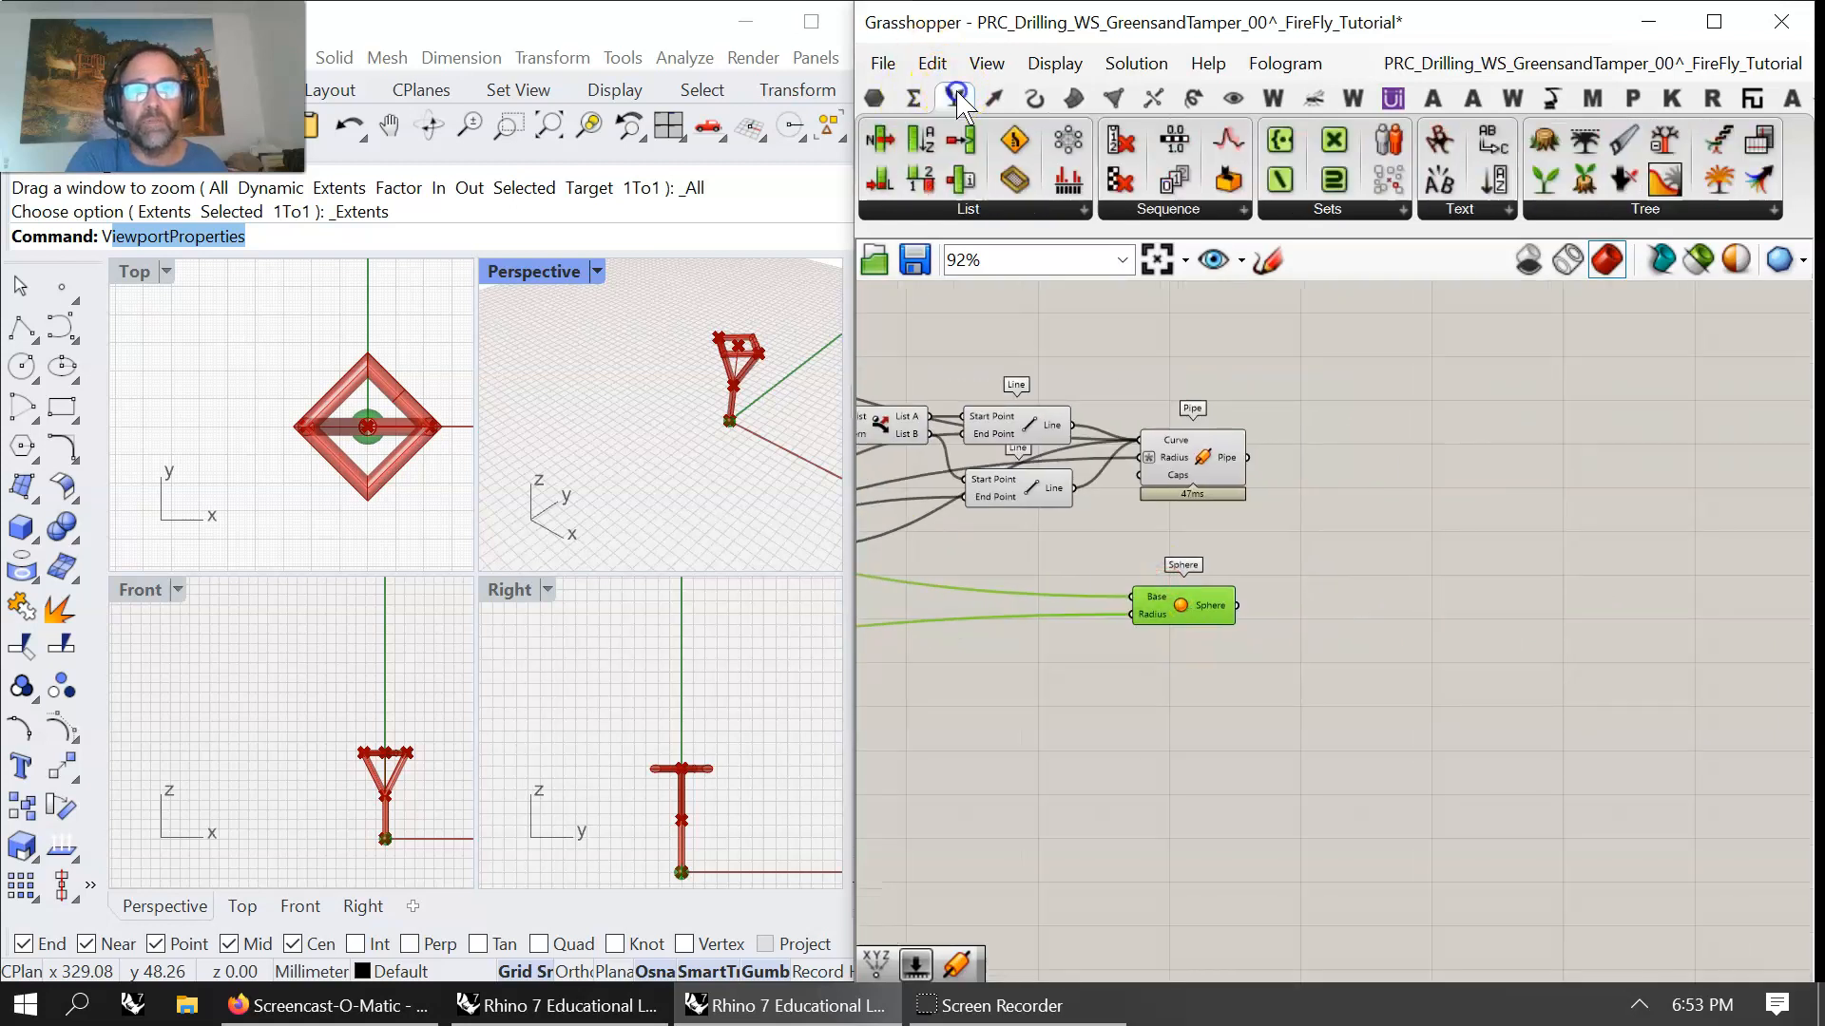
left_click(1594, 209)
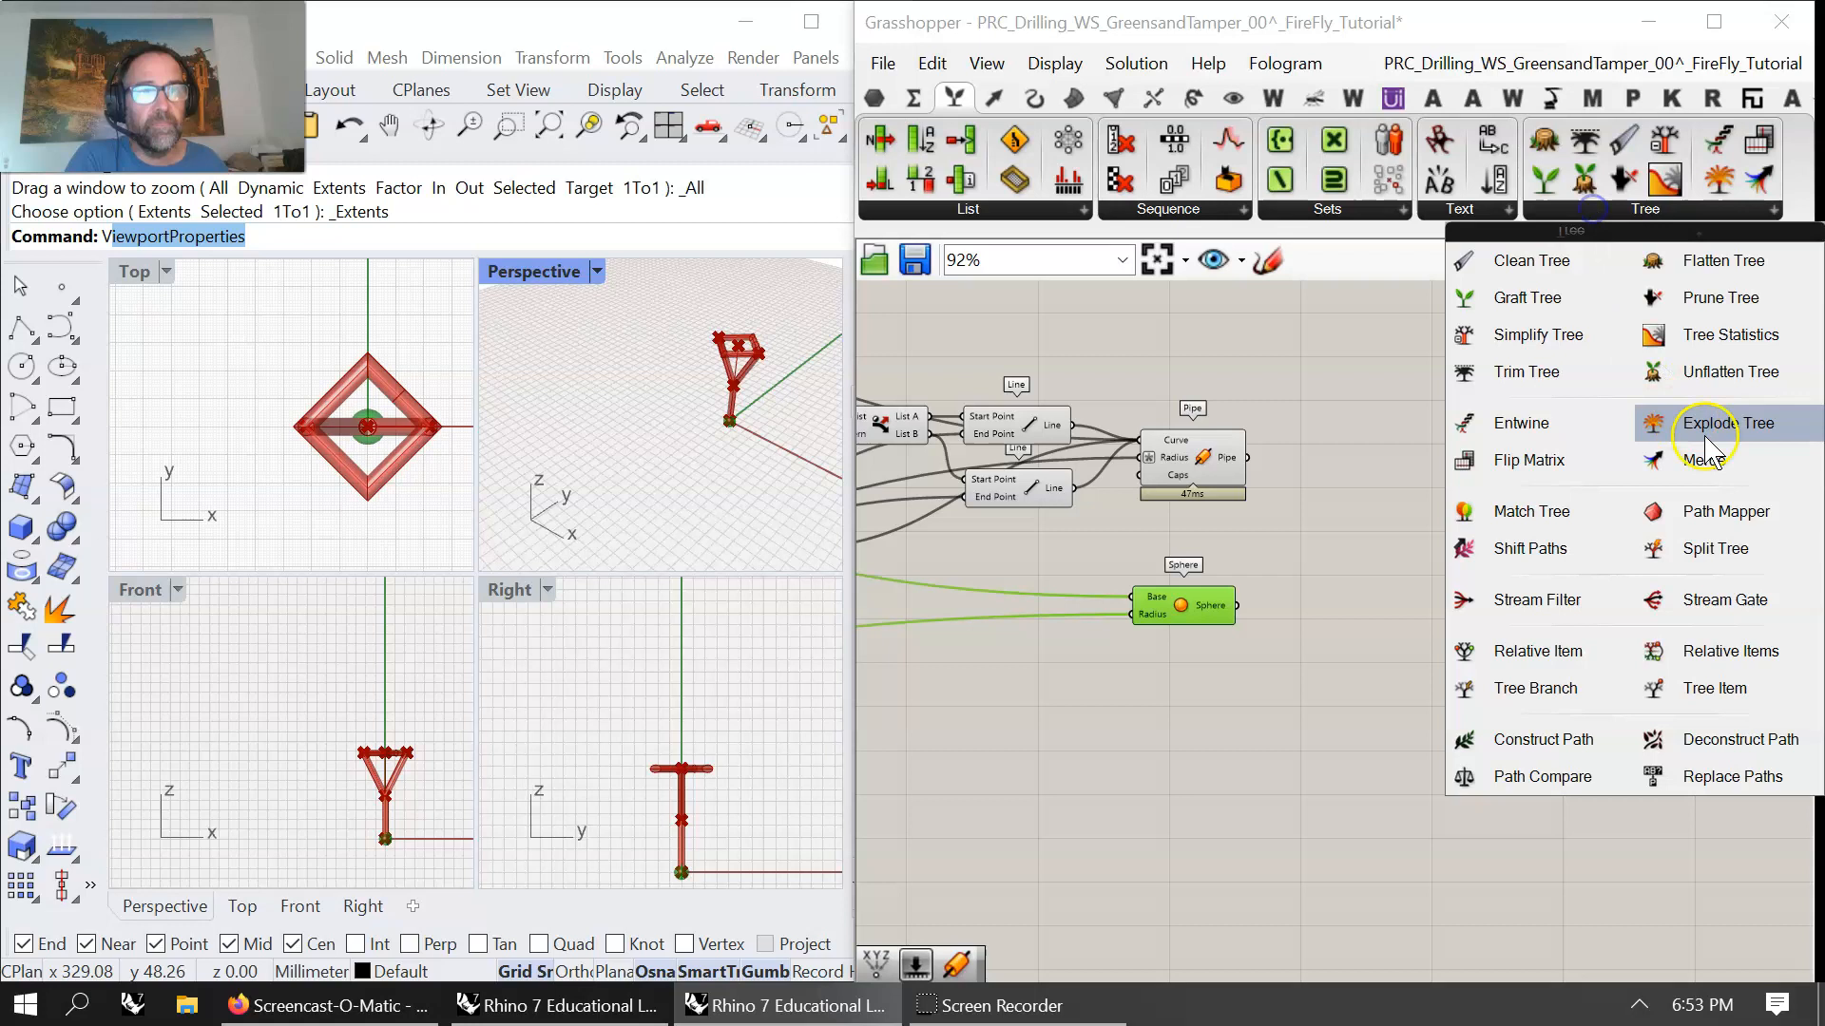
left_click_drag(1662, 460, 1367, 504)
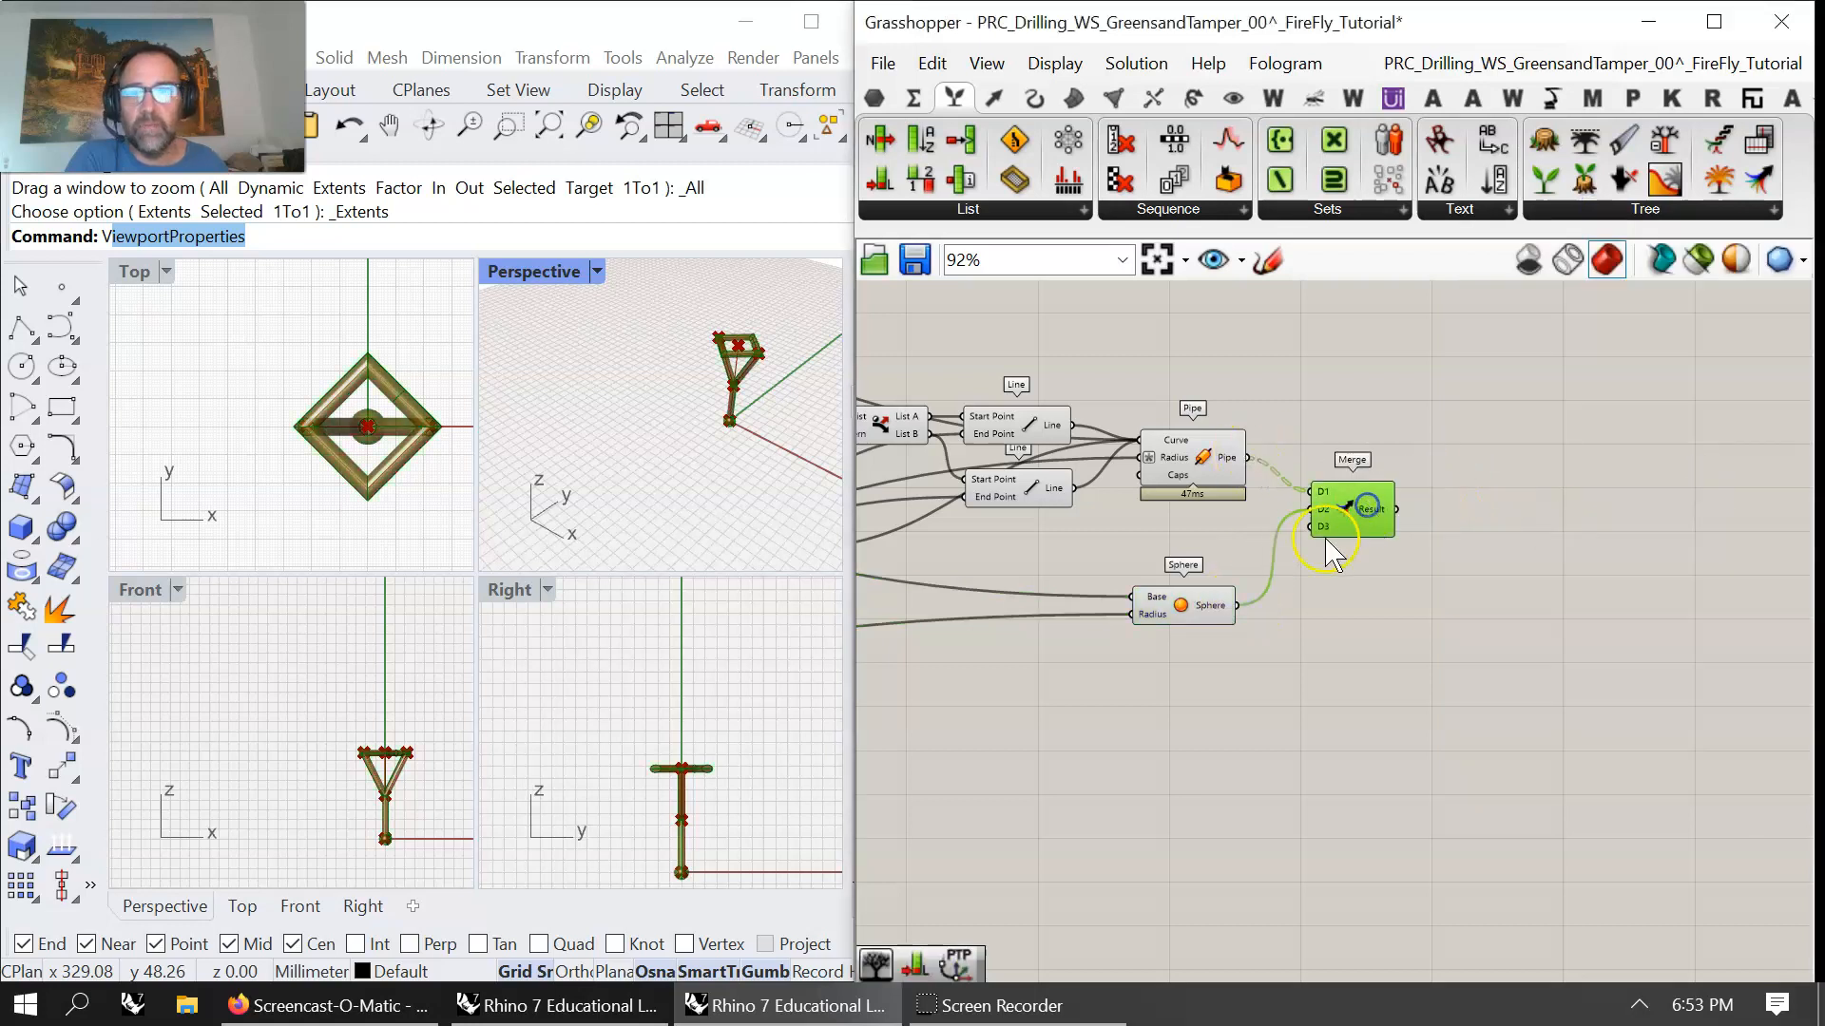
scroll(755, 351, "up", 5)
- Add a Solid Union component and connect the Merge Result to its Breps input
right_click_drag(1756, 536, 1537, 535)
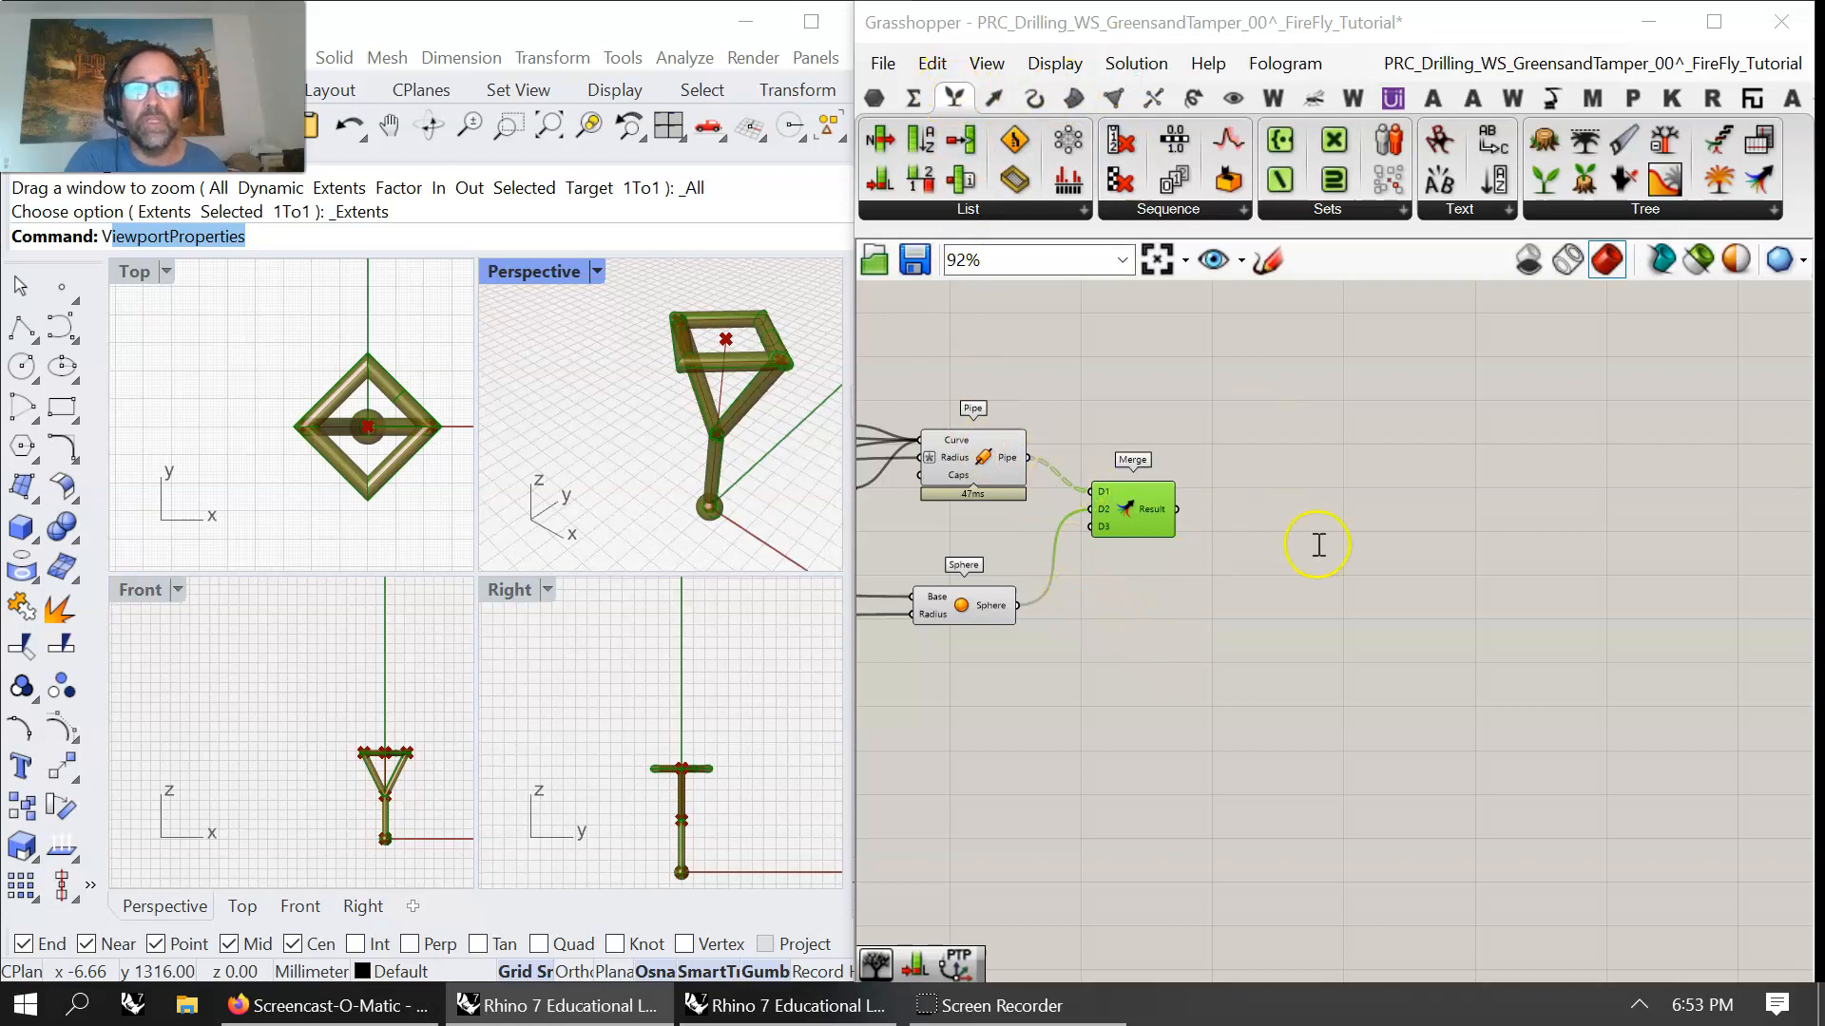
double_click(1293, 502)
type("solid")
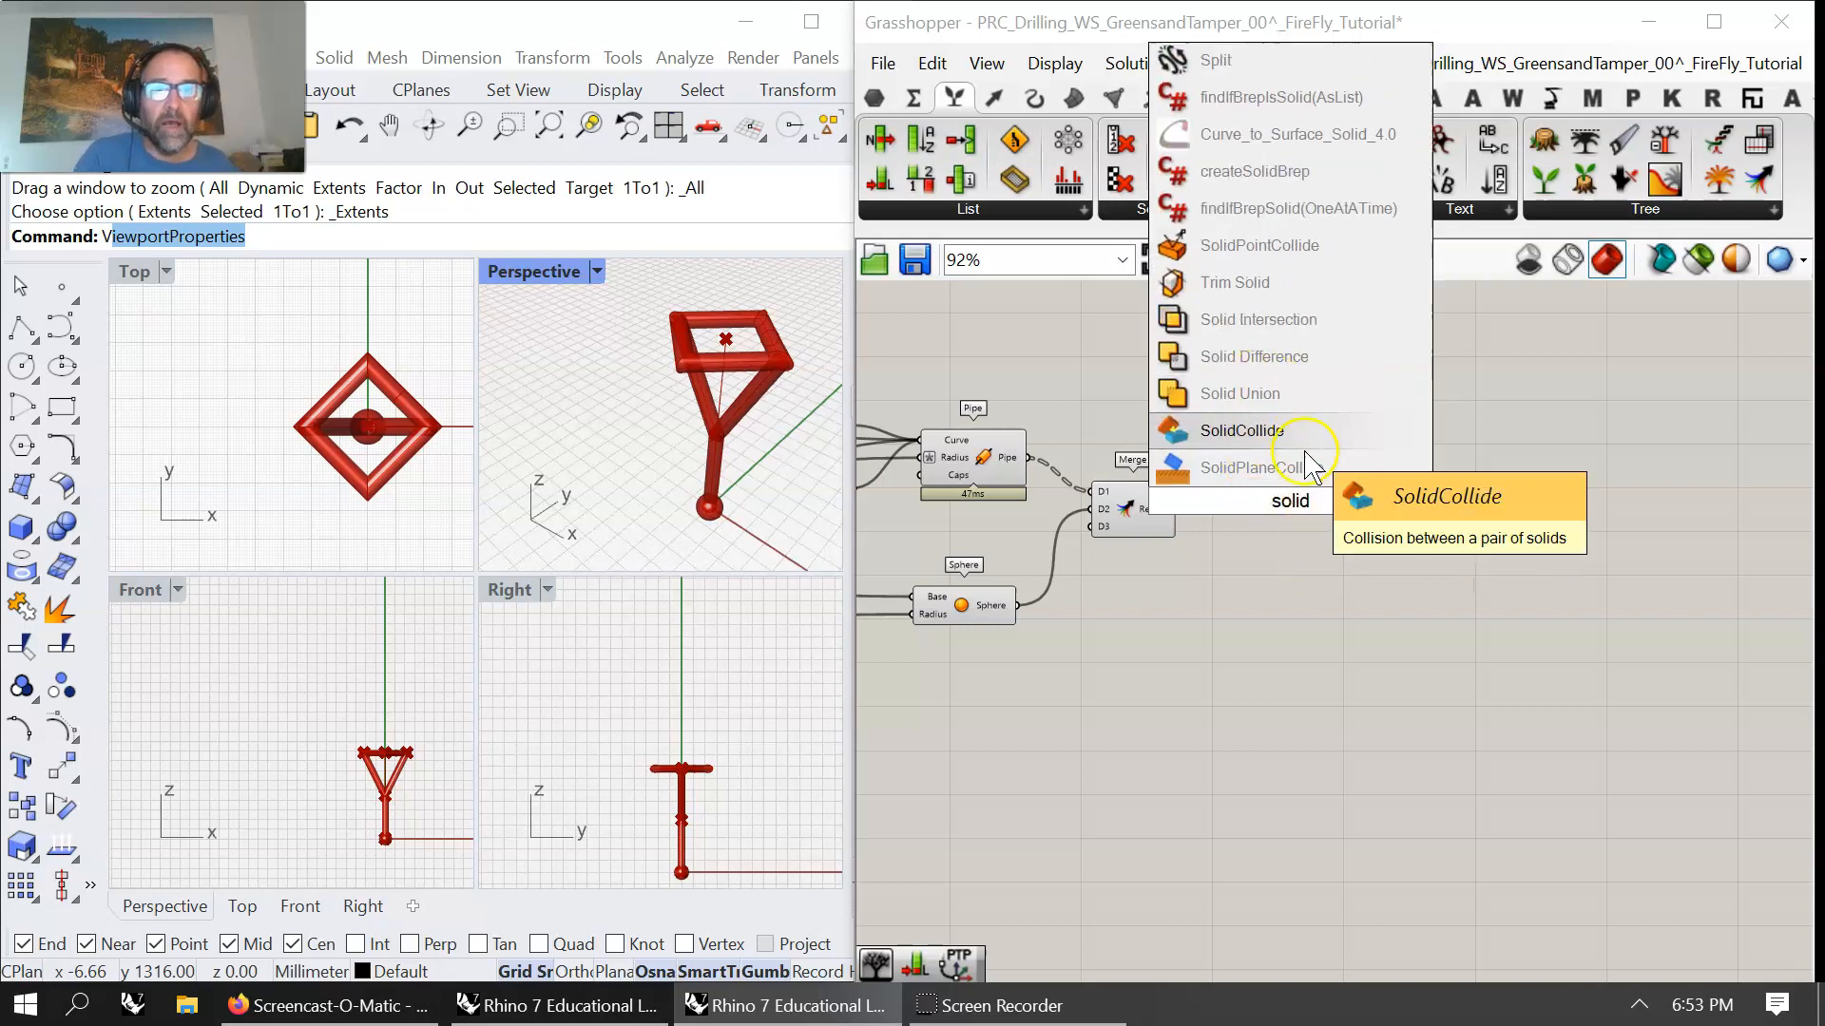
left_click(1248, 396)
left_click_drag(1248, 513, 1290, 514)
mouse_move(1315, 520)
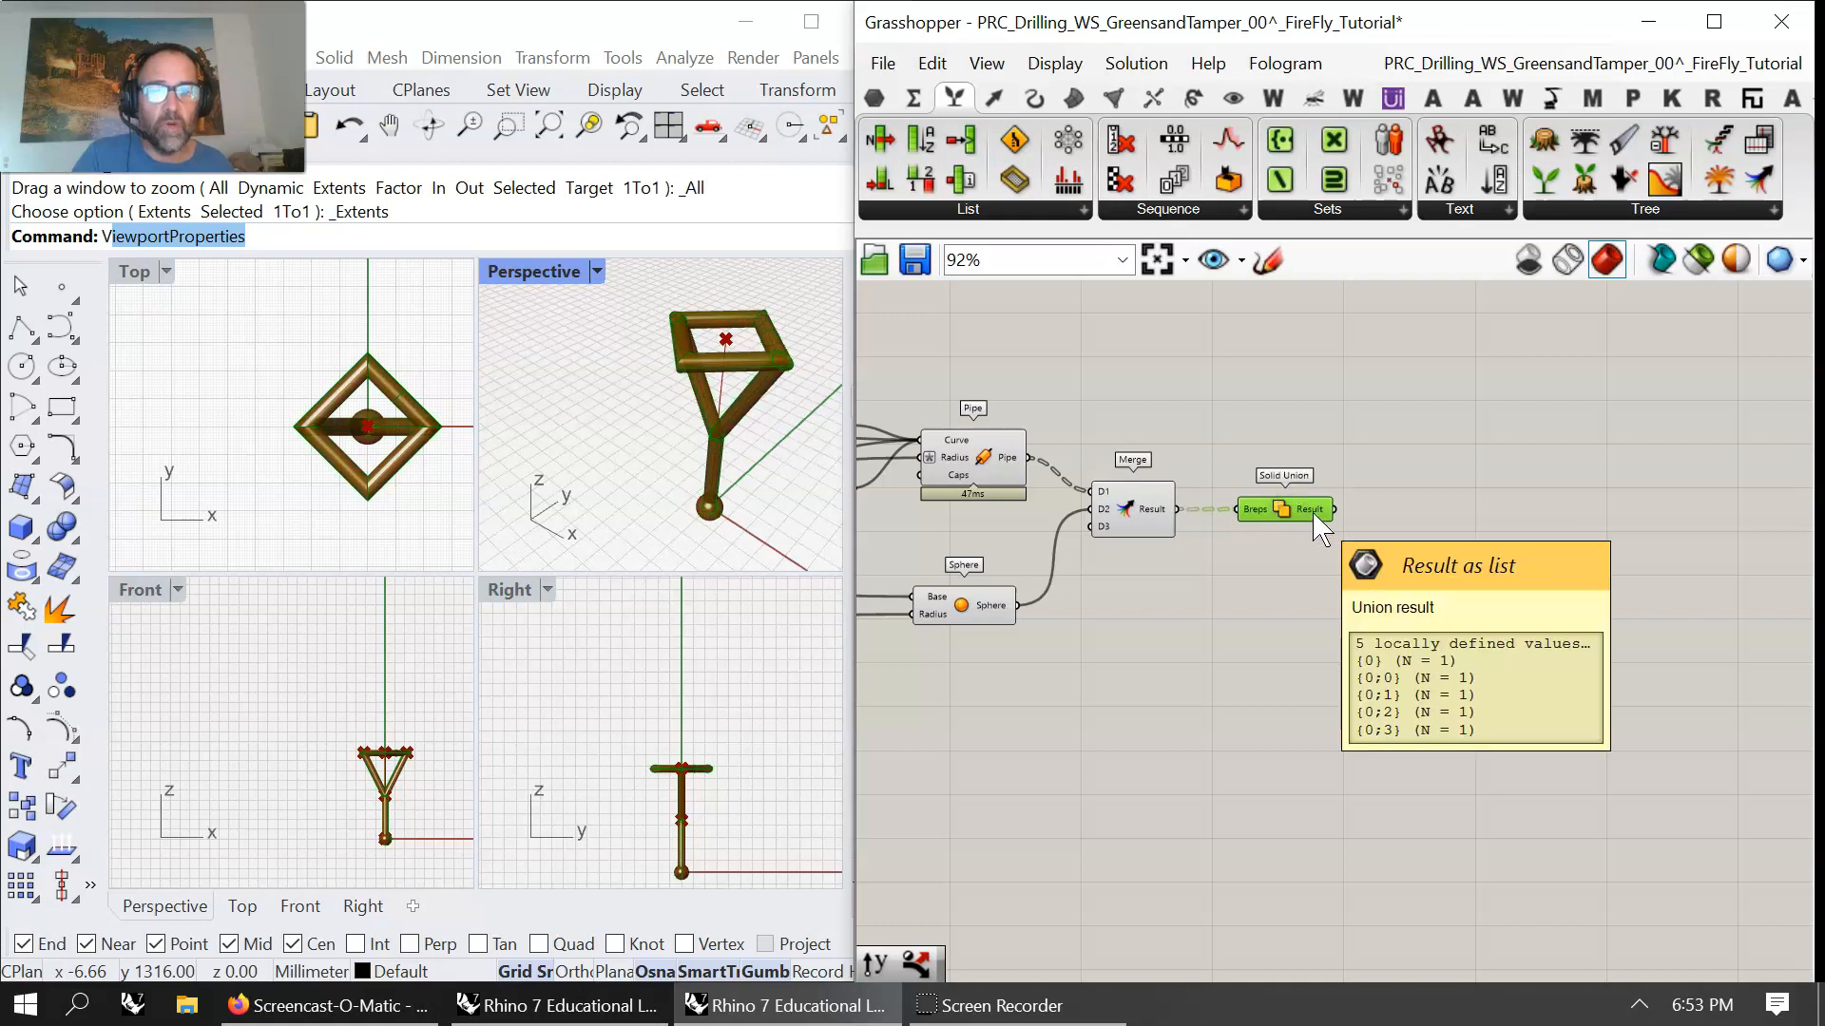
key("alt+Tab")
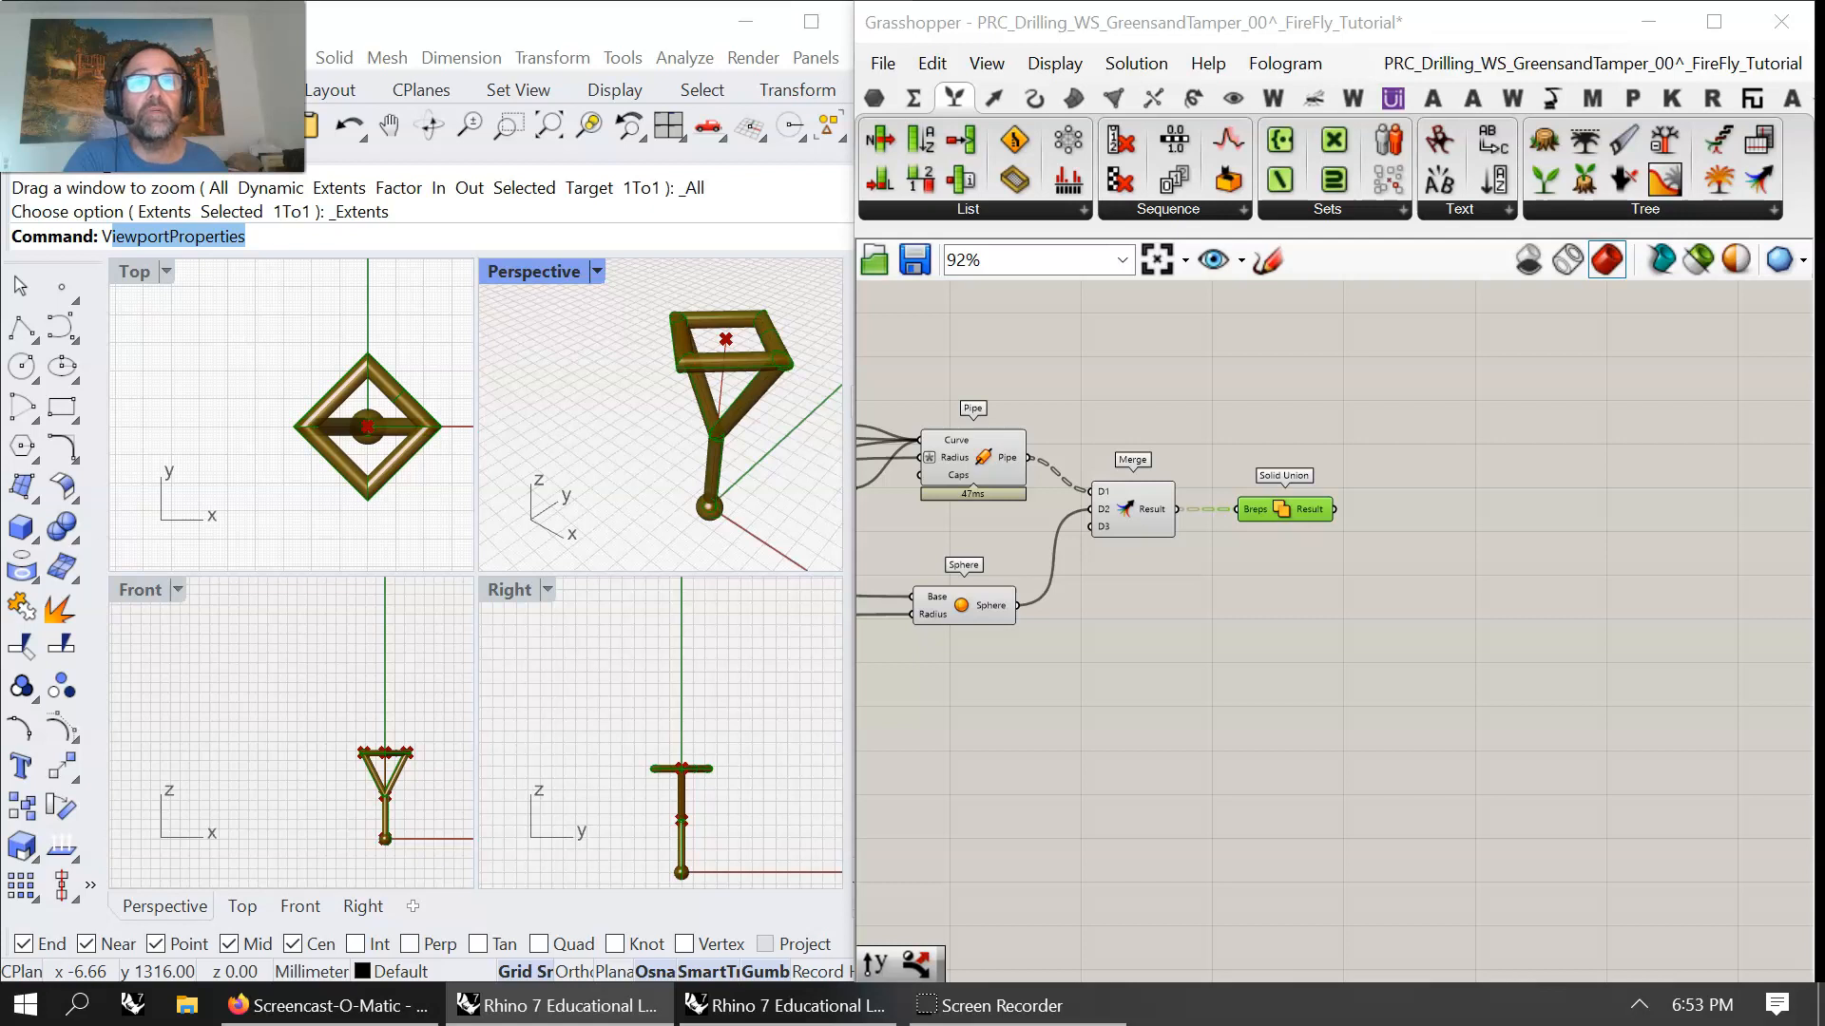
- Flatten the Merge component's Result output and inspect the Solid Union result
right_click(1147, 508)
left_click(1207, 643)
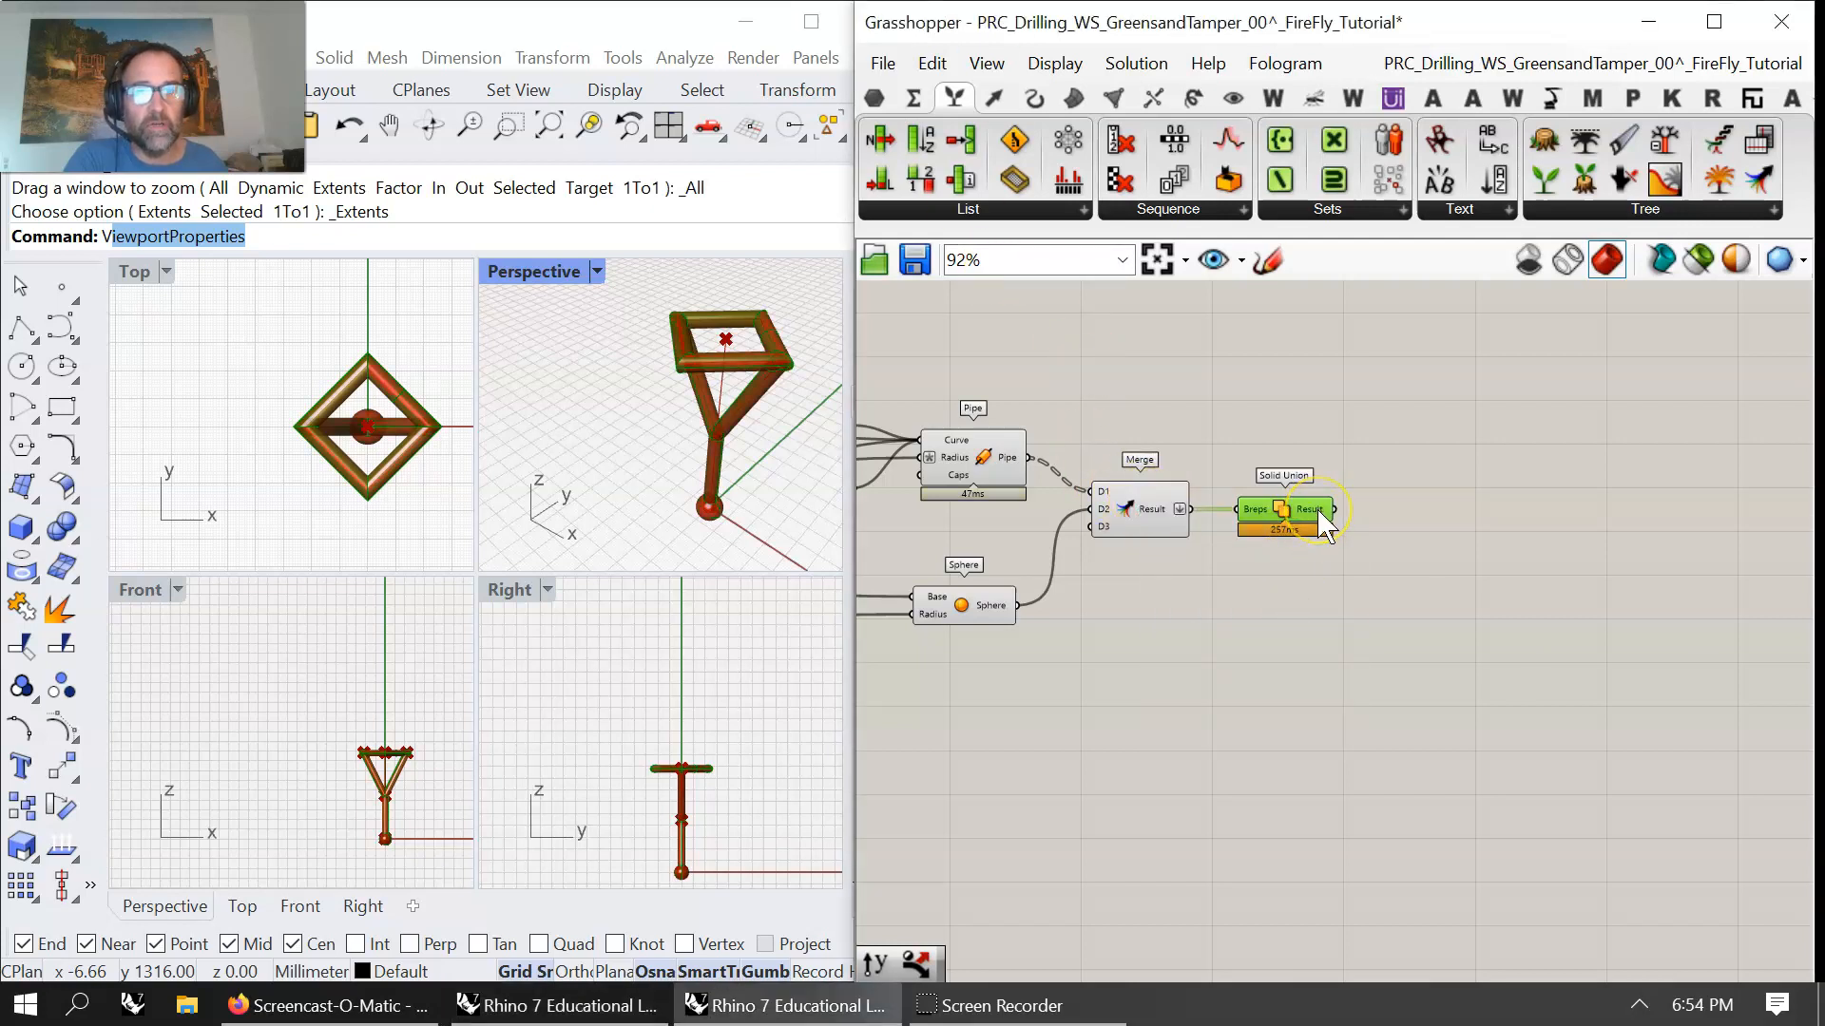
left_click(1279, 679)
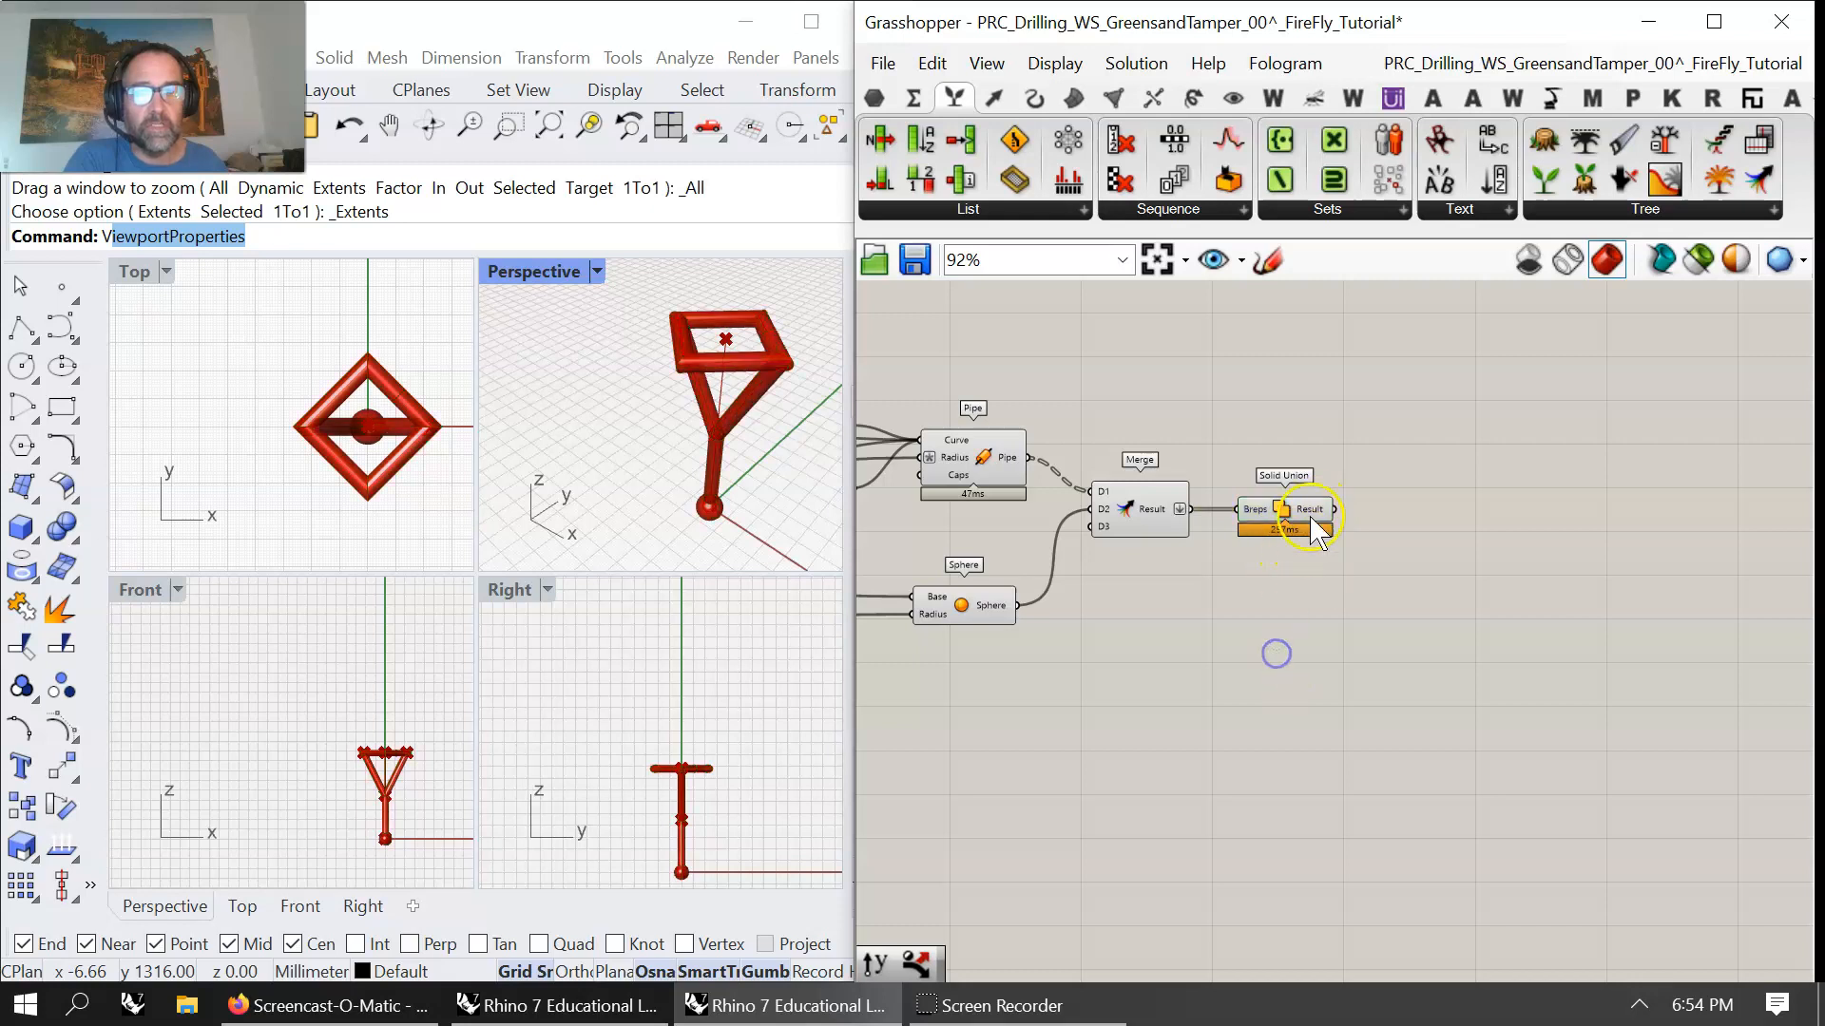
mouse_move(1317, 521)
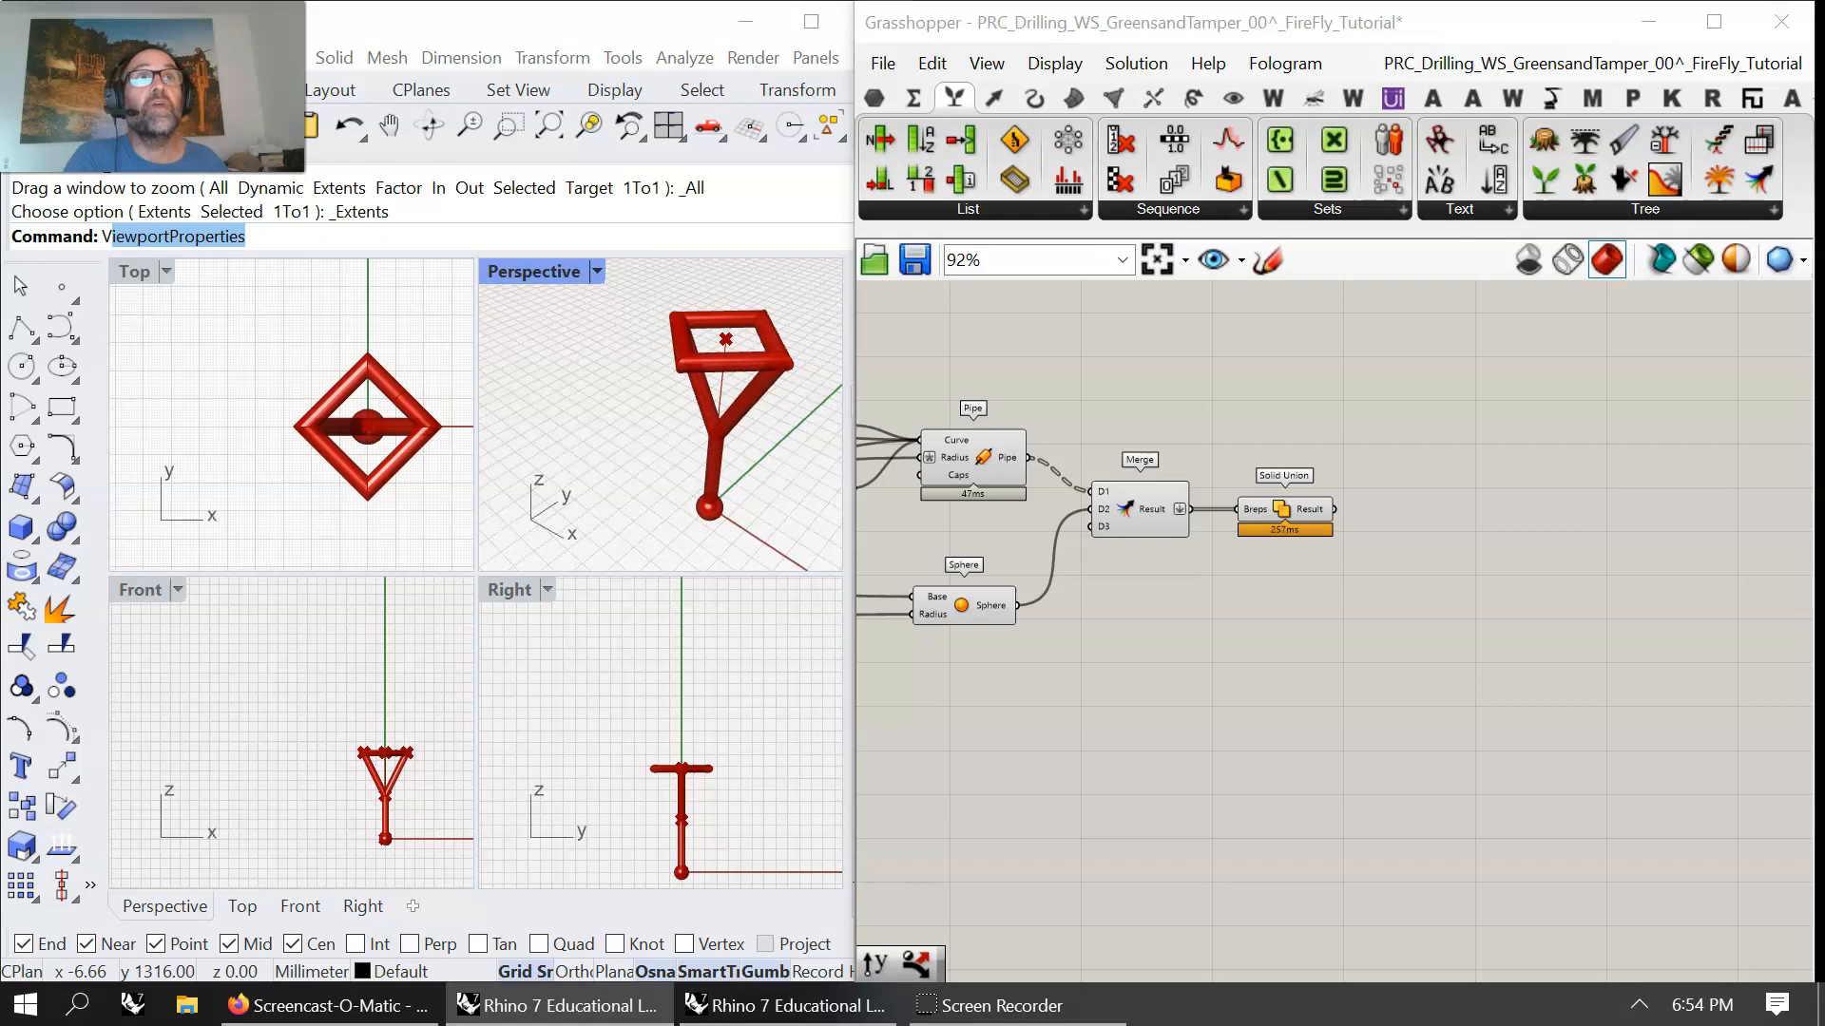
- Connect the Solid Union Result to the first input of the Custom Tool component in the KUKA|prc group
scroll(1178, 562, "down", 6)
scroll(1354, 504, "up", 5)
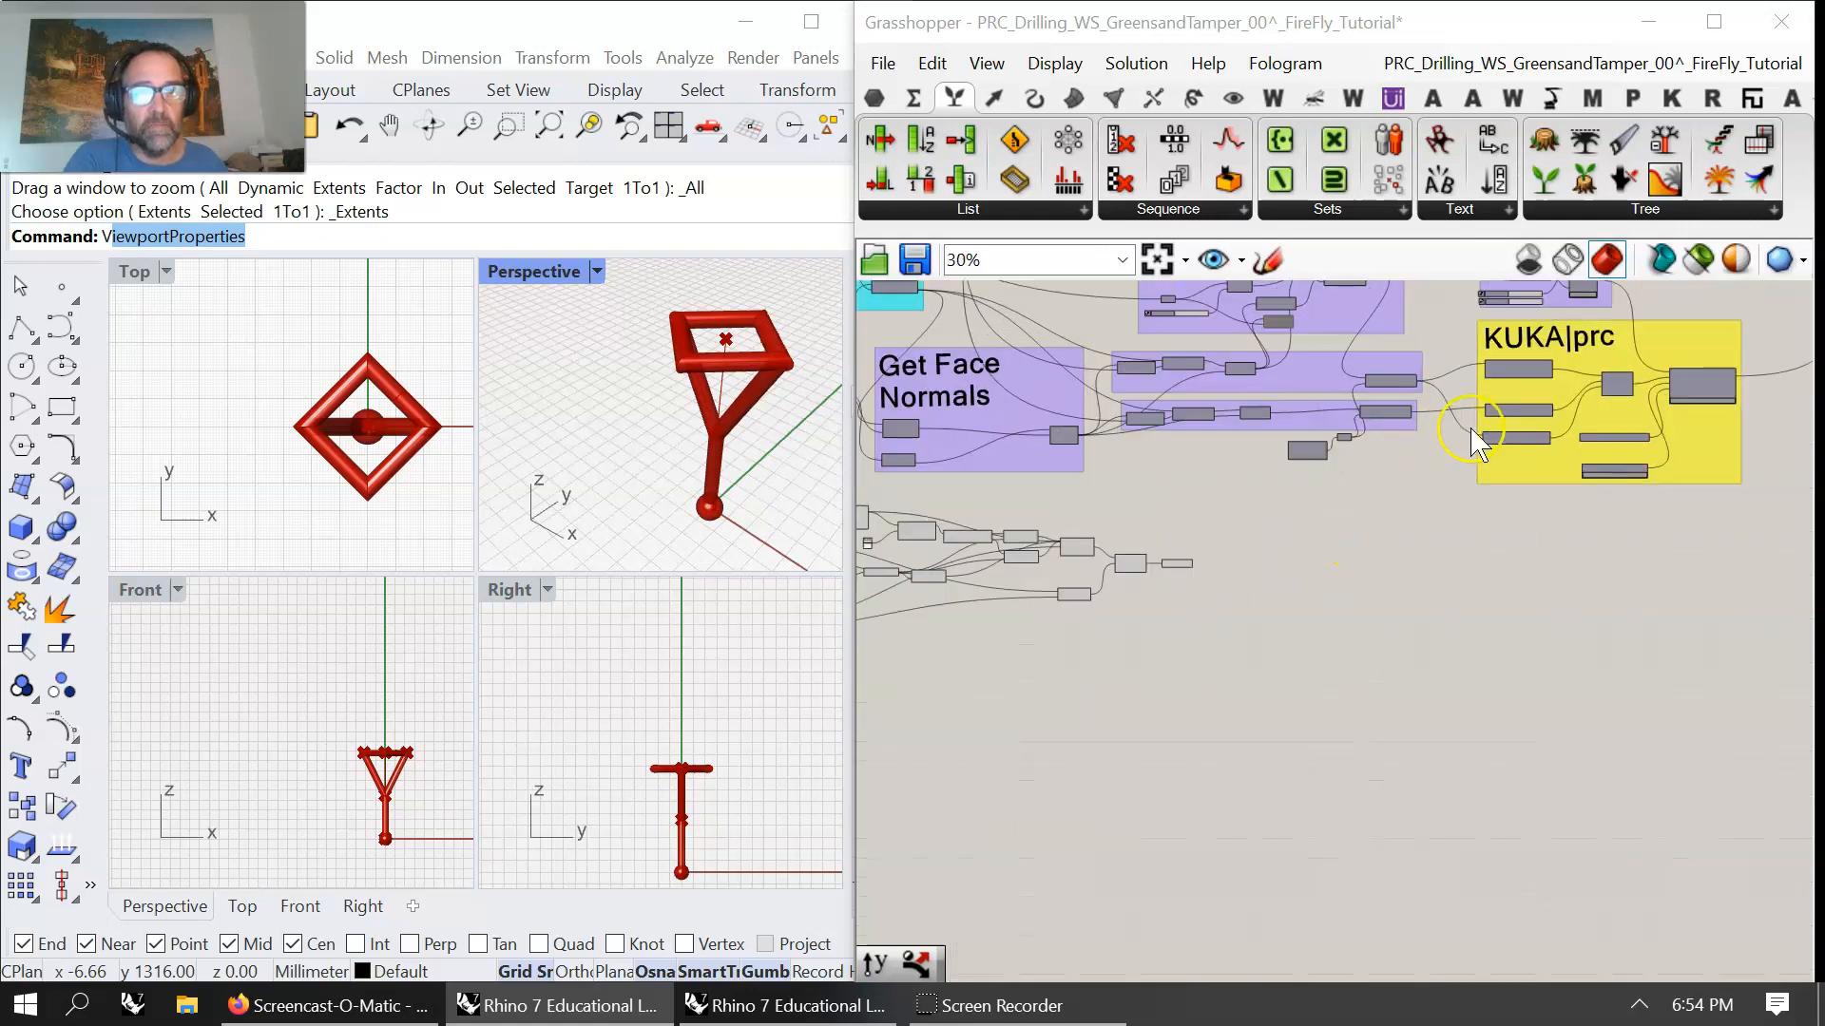
scroll(1300, 461, "up", 1)
right_click_drag(1202, 604, 1075, 546)
right_click_drag(1656, 563, 1302, 719)
scroll(1328, 683, "down", 2)
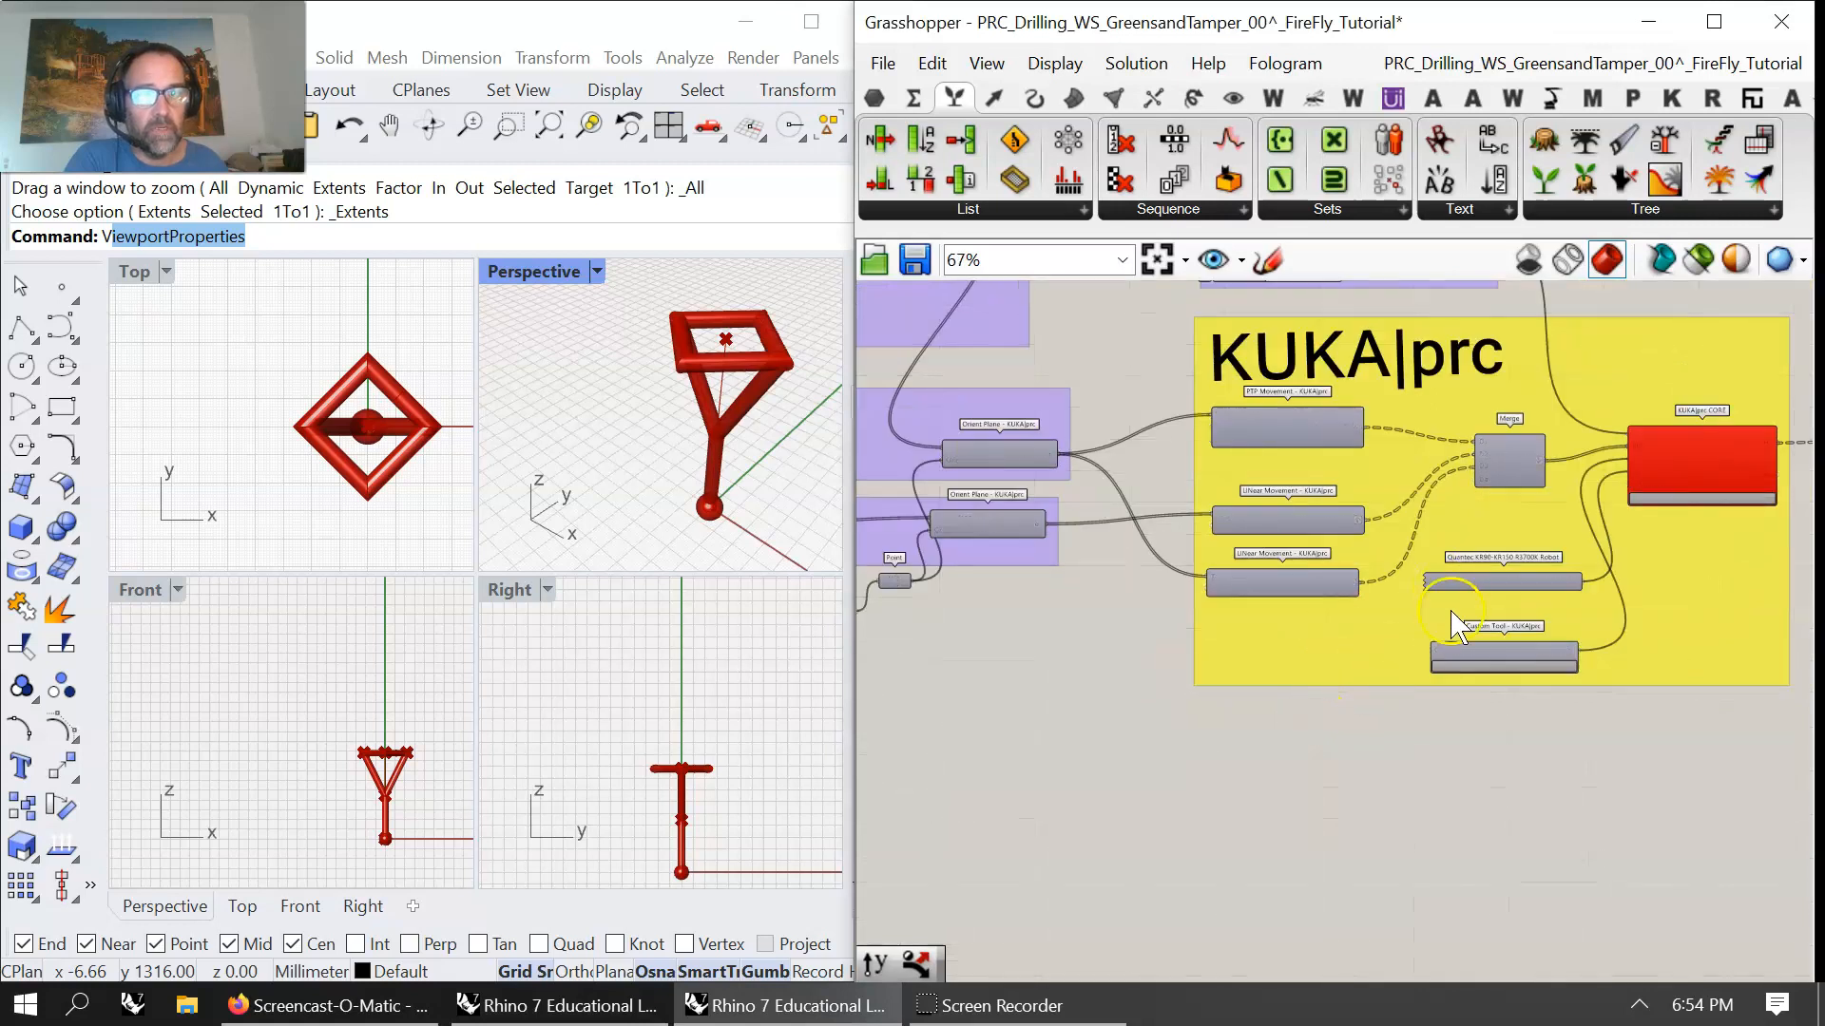
scroll(1456, 619, "up", 3)
right_click_drag(1193, 750, 1554, 521)
scroll(1555, 521, "down", 5)
right_click_drag(1282, 695, 1178, 711)
left_click_drag(906, 662, 1540, 510)
scroll(1555, 518, "up", 1)
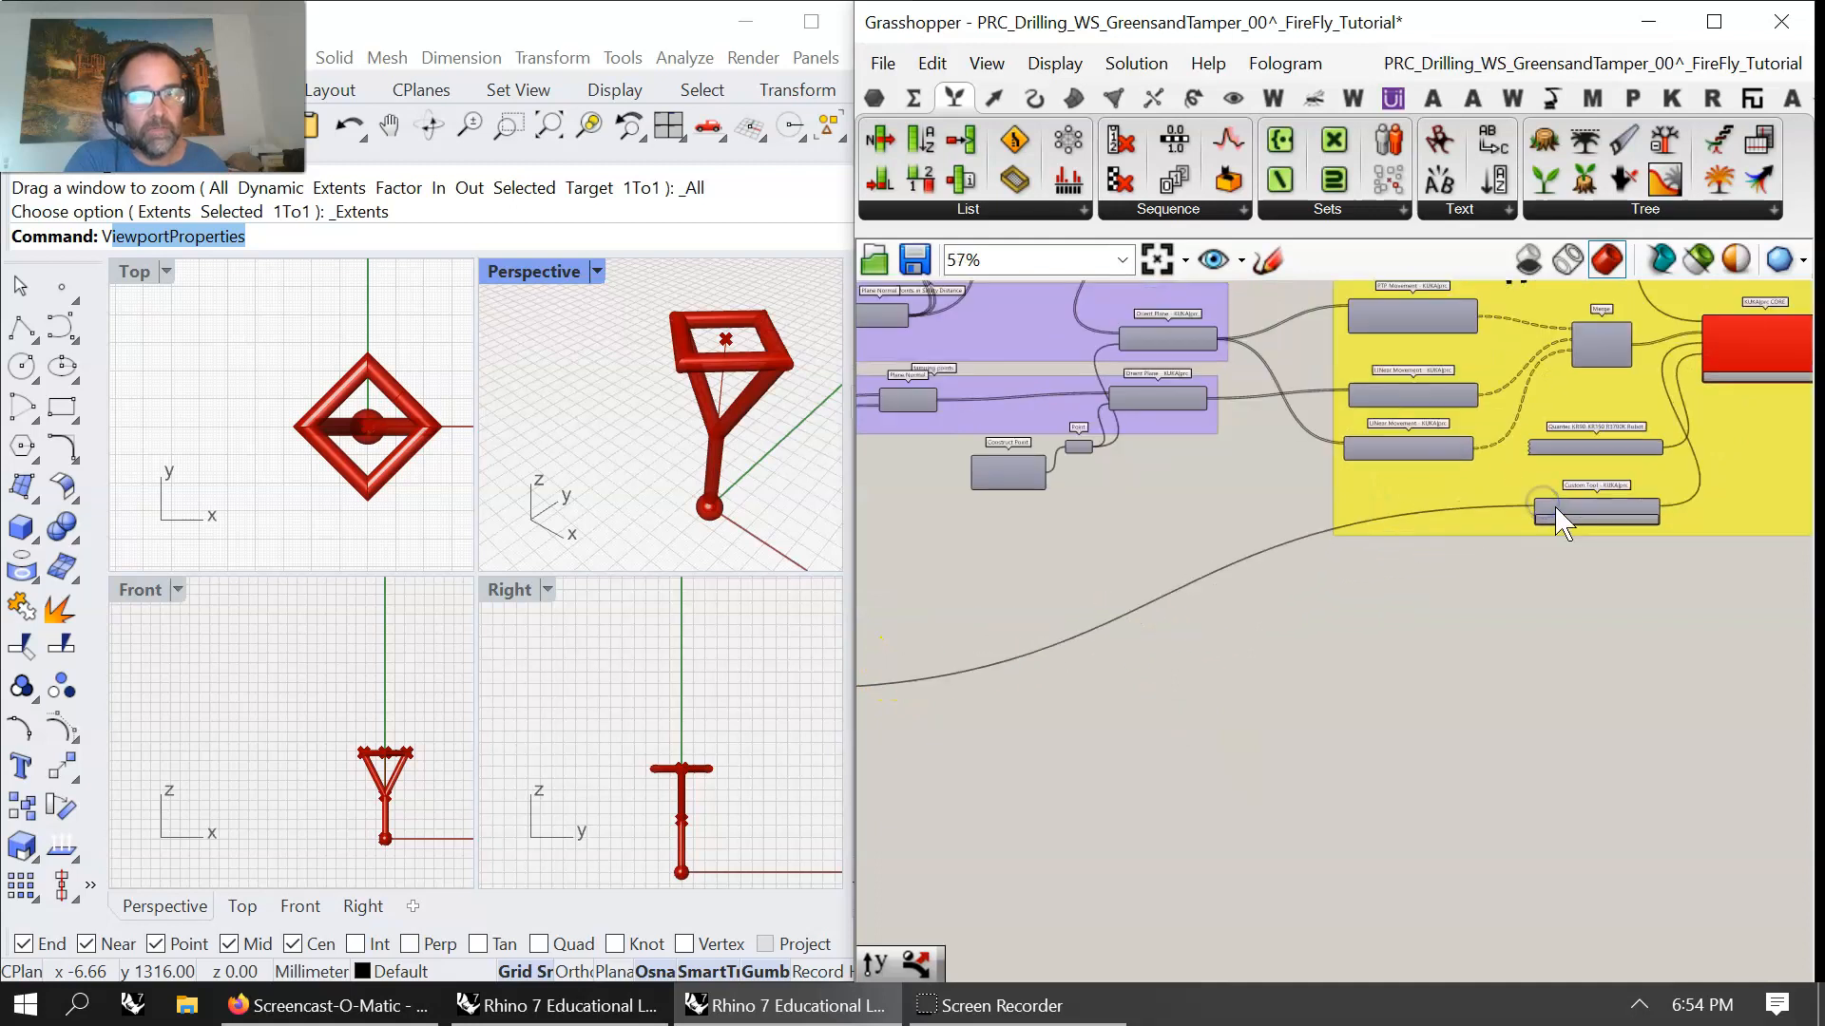
scroll(1555, 506, "up", 7)
scroll(1198, 600, "down", 4)
right_click_drag(1131, 796, 1610, 603)
- Group all the tamper geometry components and shift the group slightly away from the blue slider group
scroll(1267, 640, "down", 10)
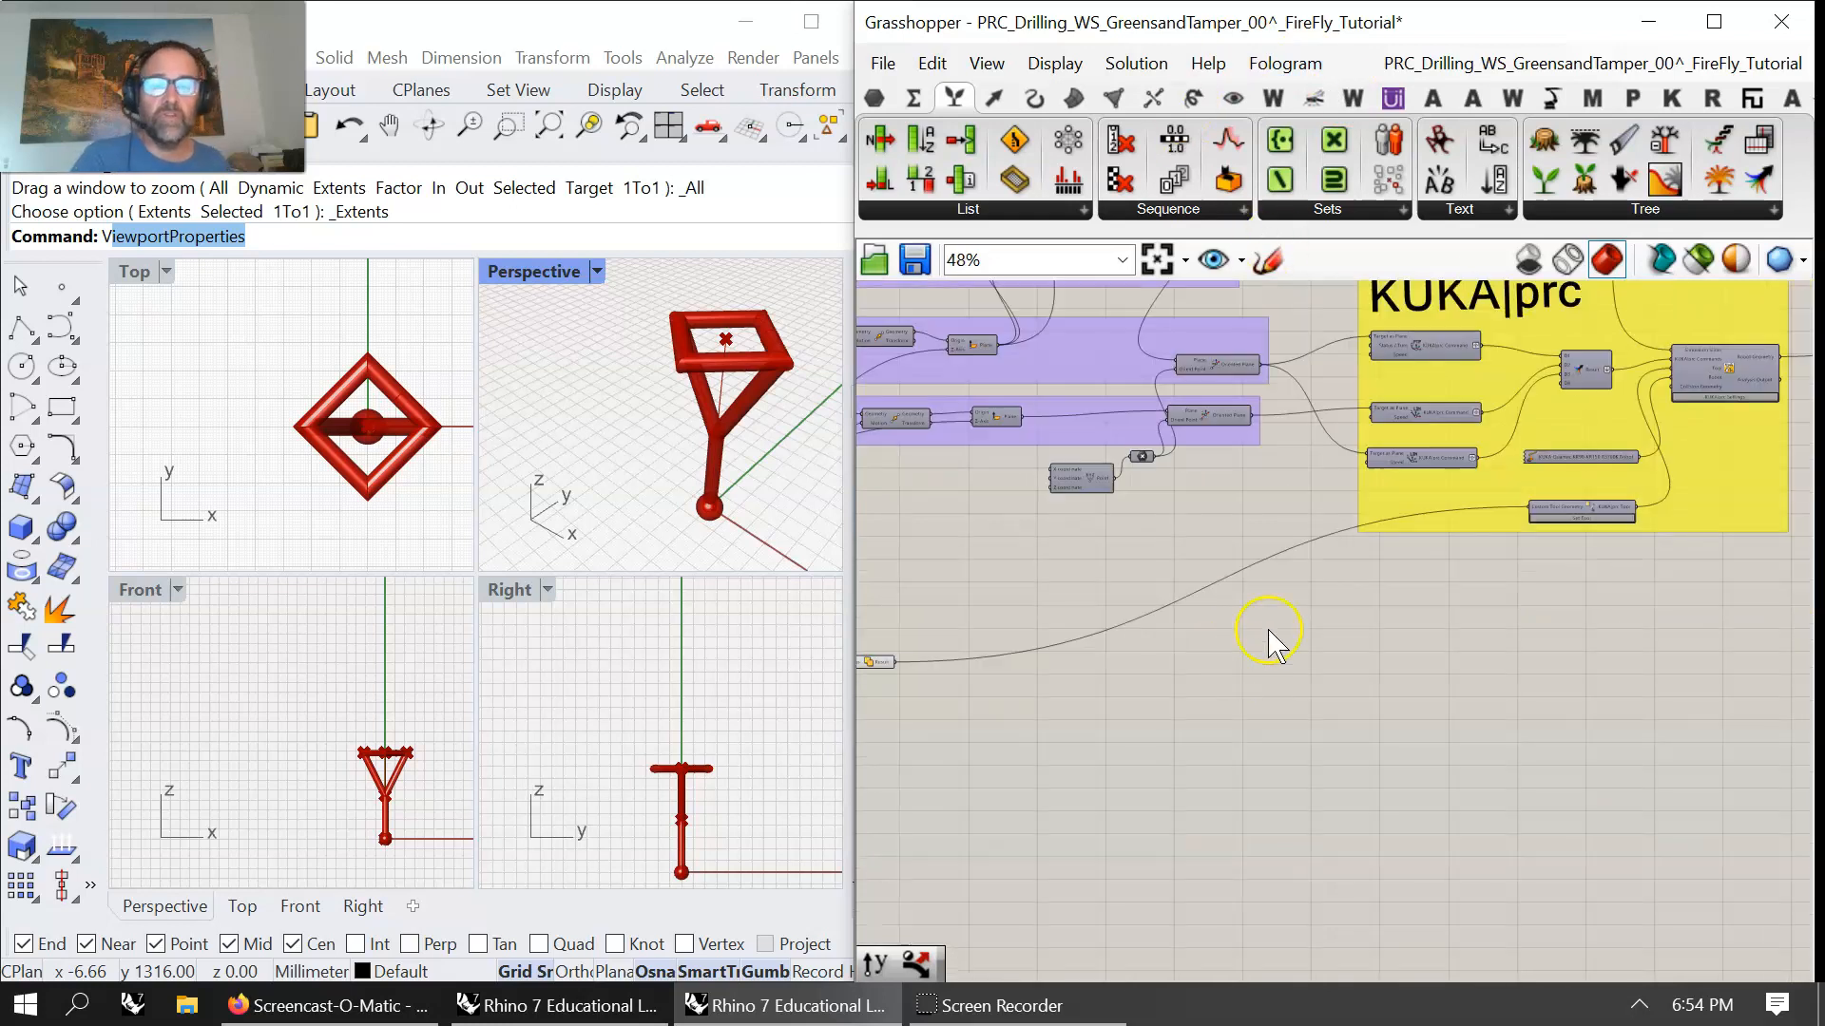
left_click_drag(1459, 662, 1232, 568)
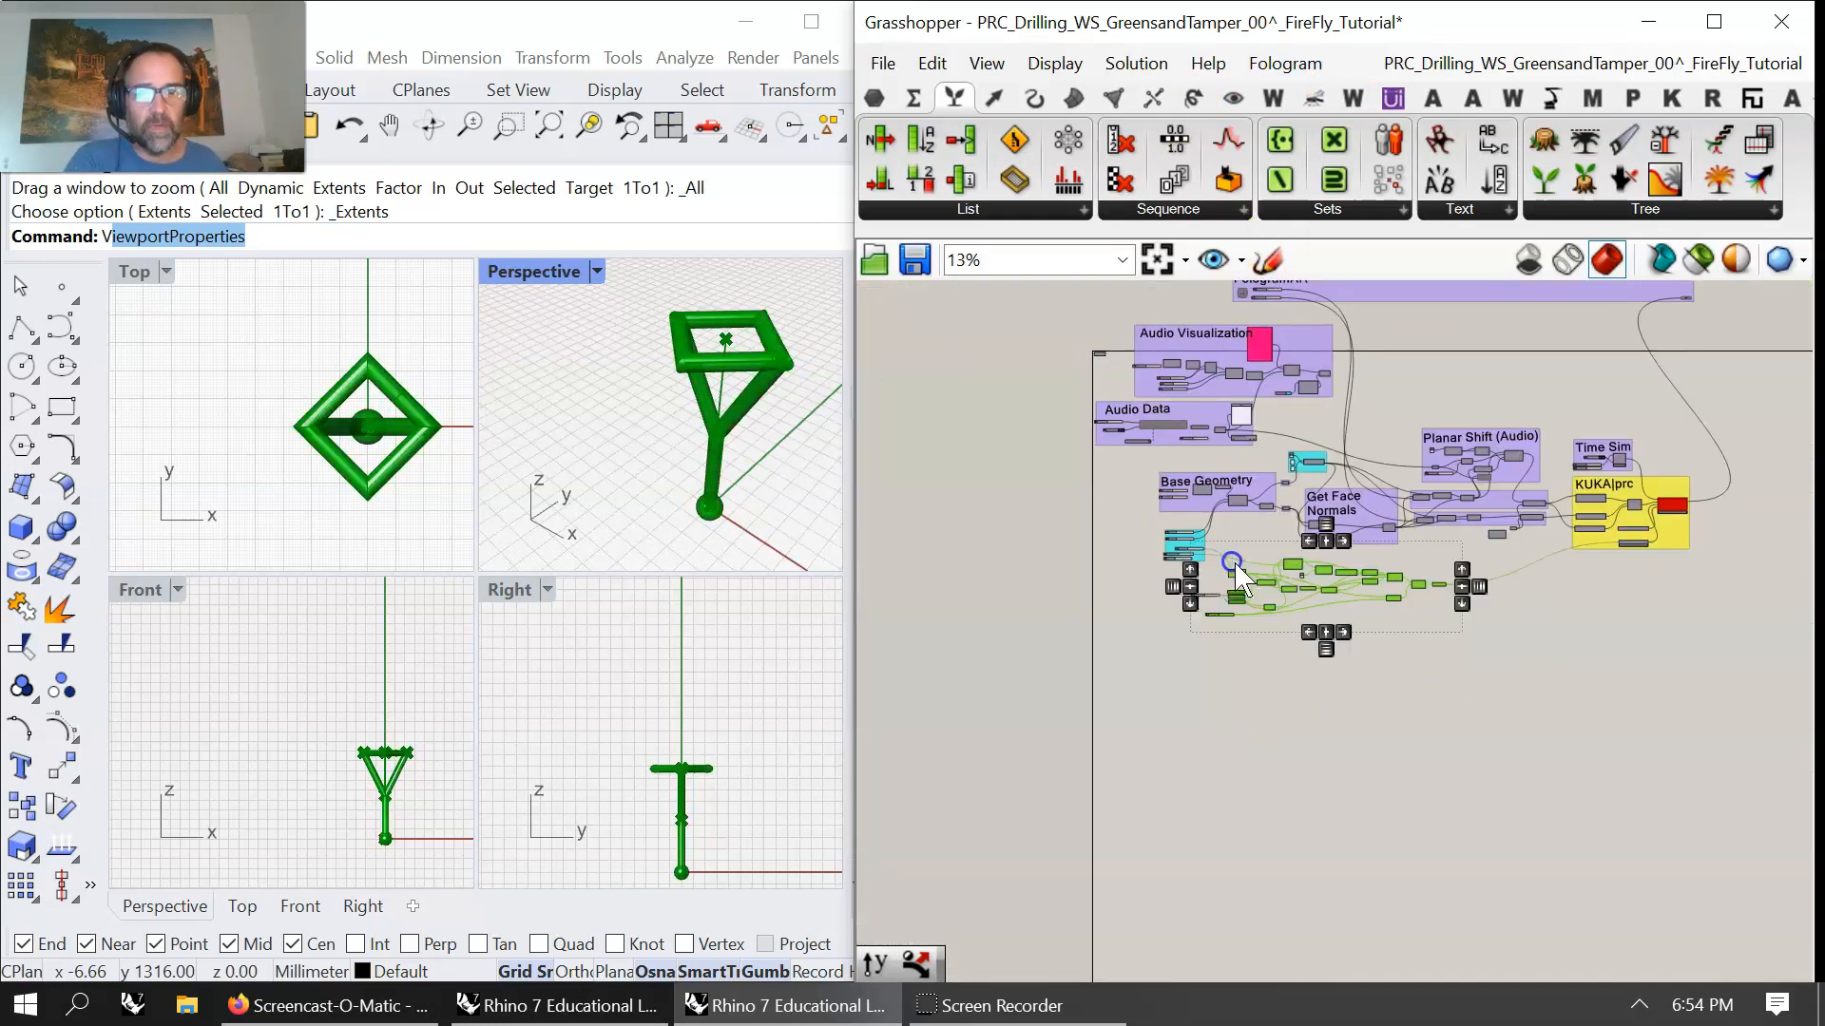
right_click(1326, 675)
left_click(1387, 785)
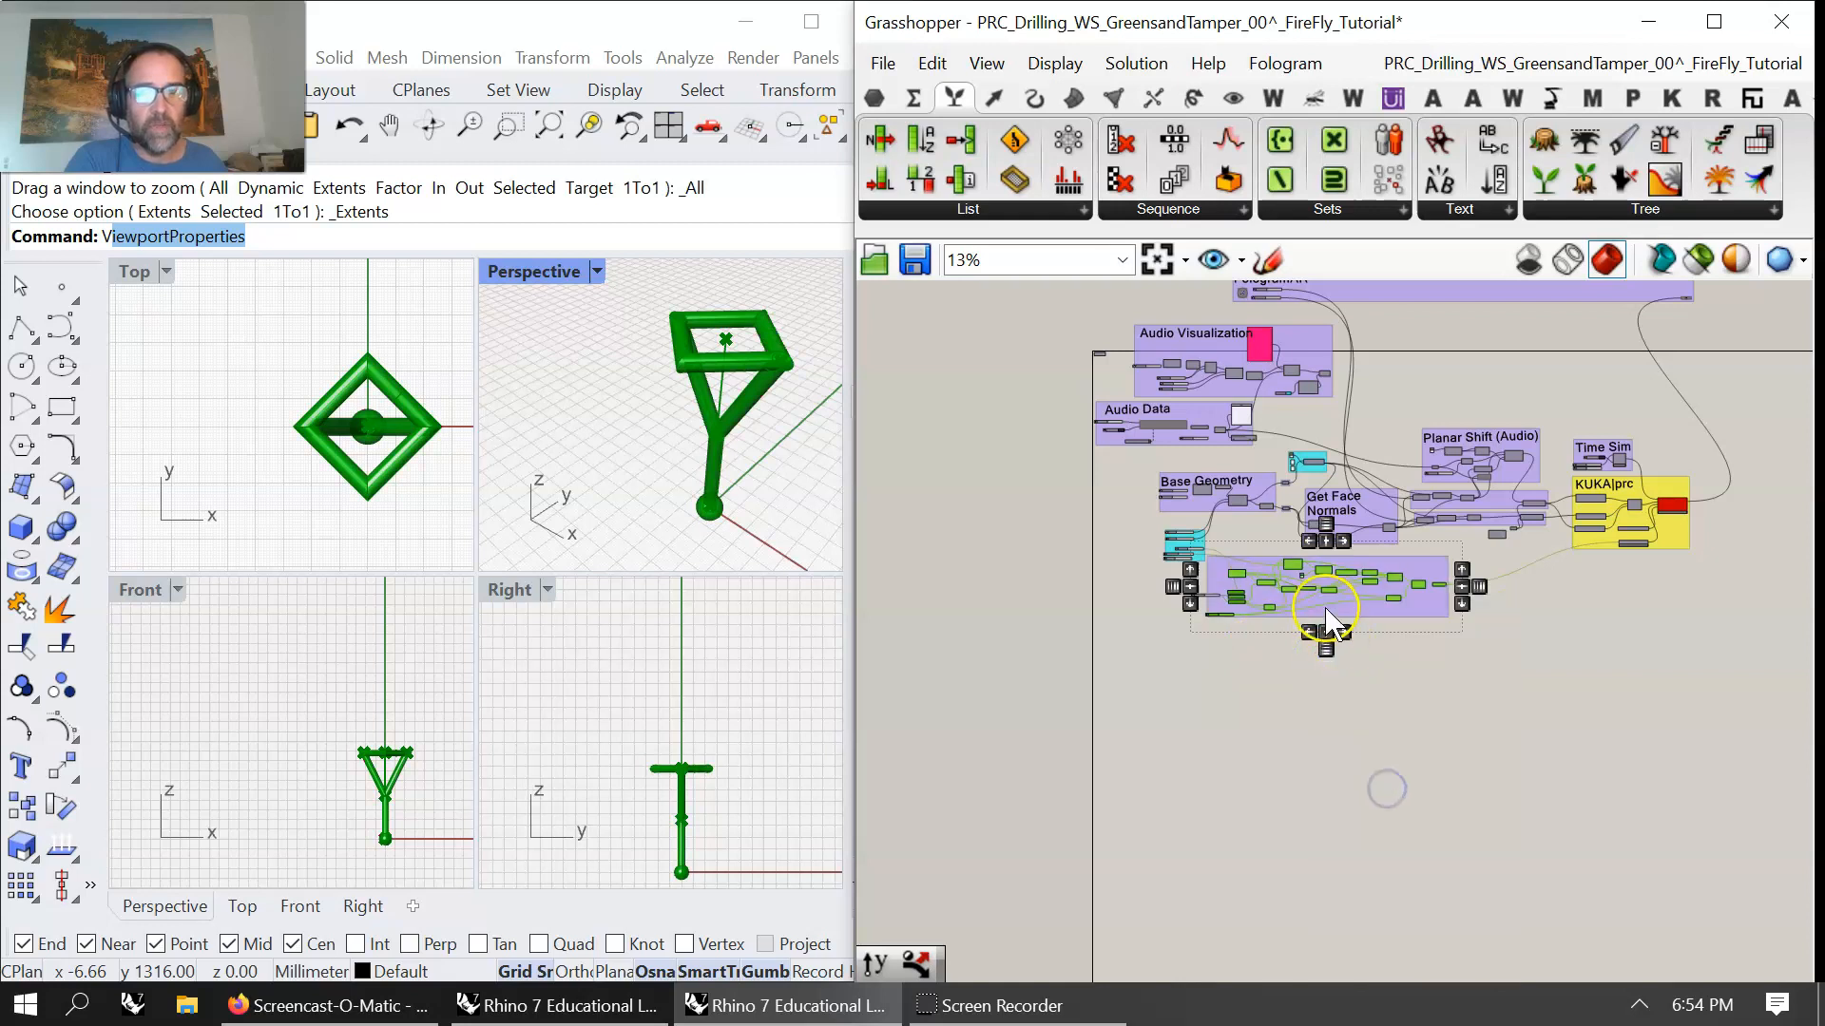
left_click(1340, 634)
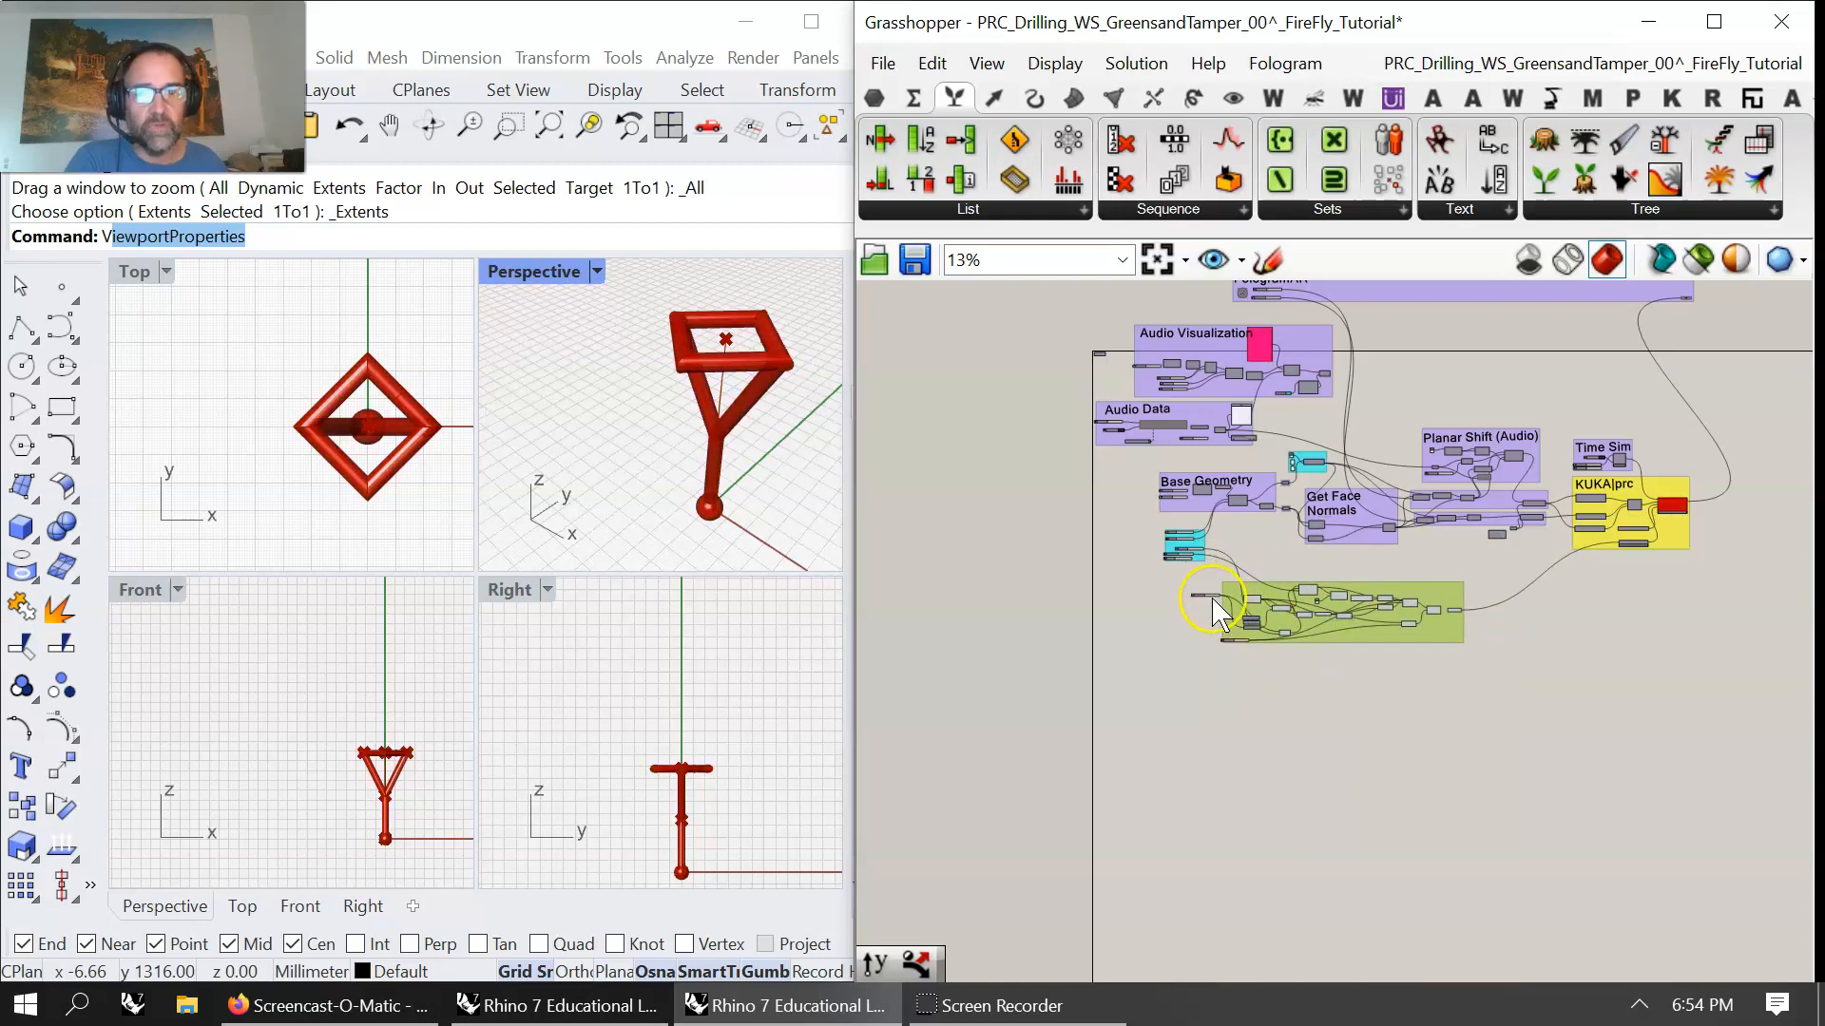
- Move the number slider feeding the unit vector components into the tamper group beside them
scroll(1216, 611, "up", 4)
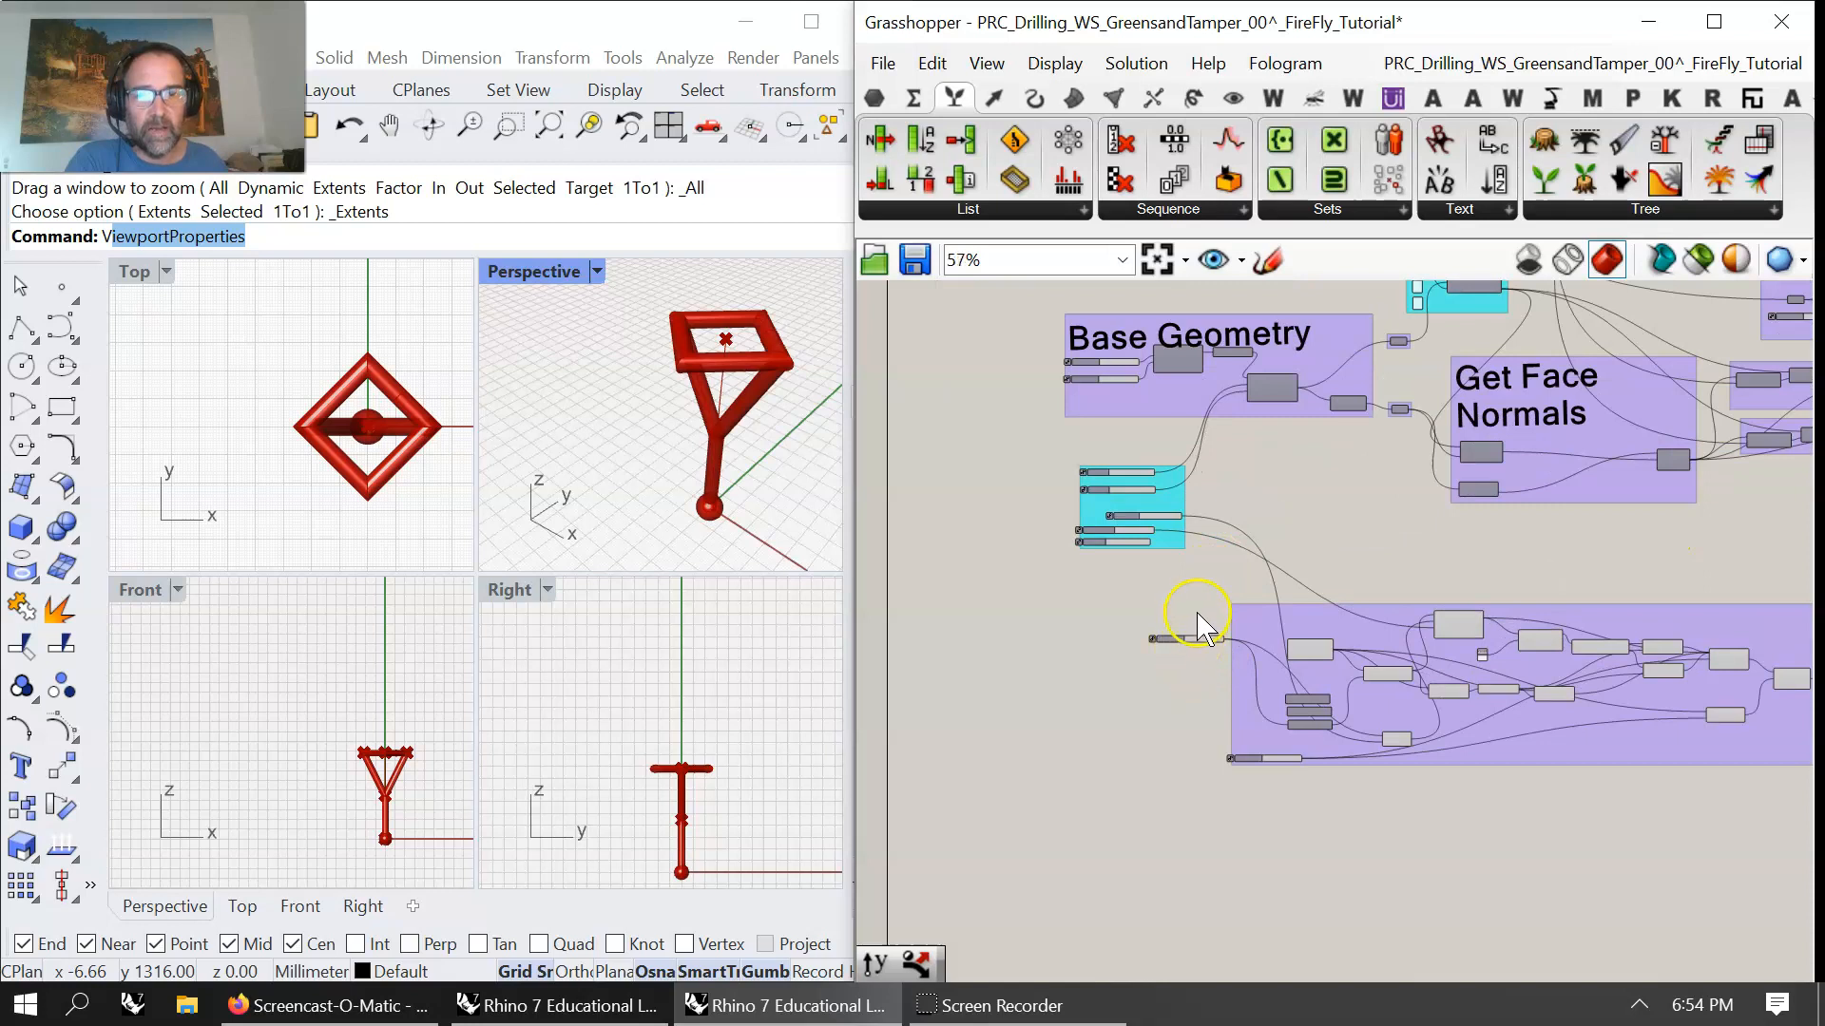
scroll(1199, 616, "up", 3)
left_click_drag(1160, 680, 1275, 762)
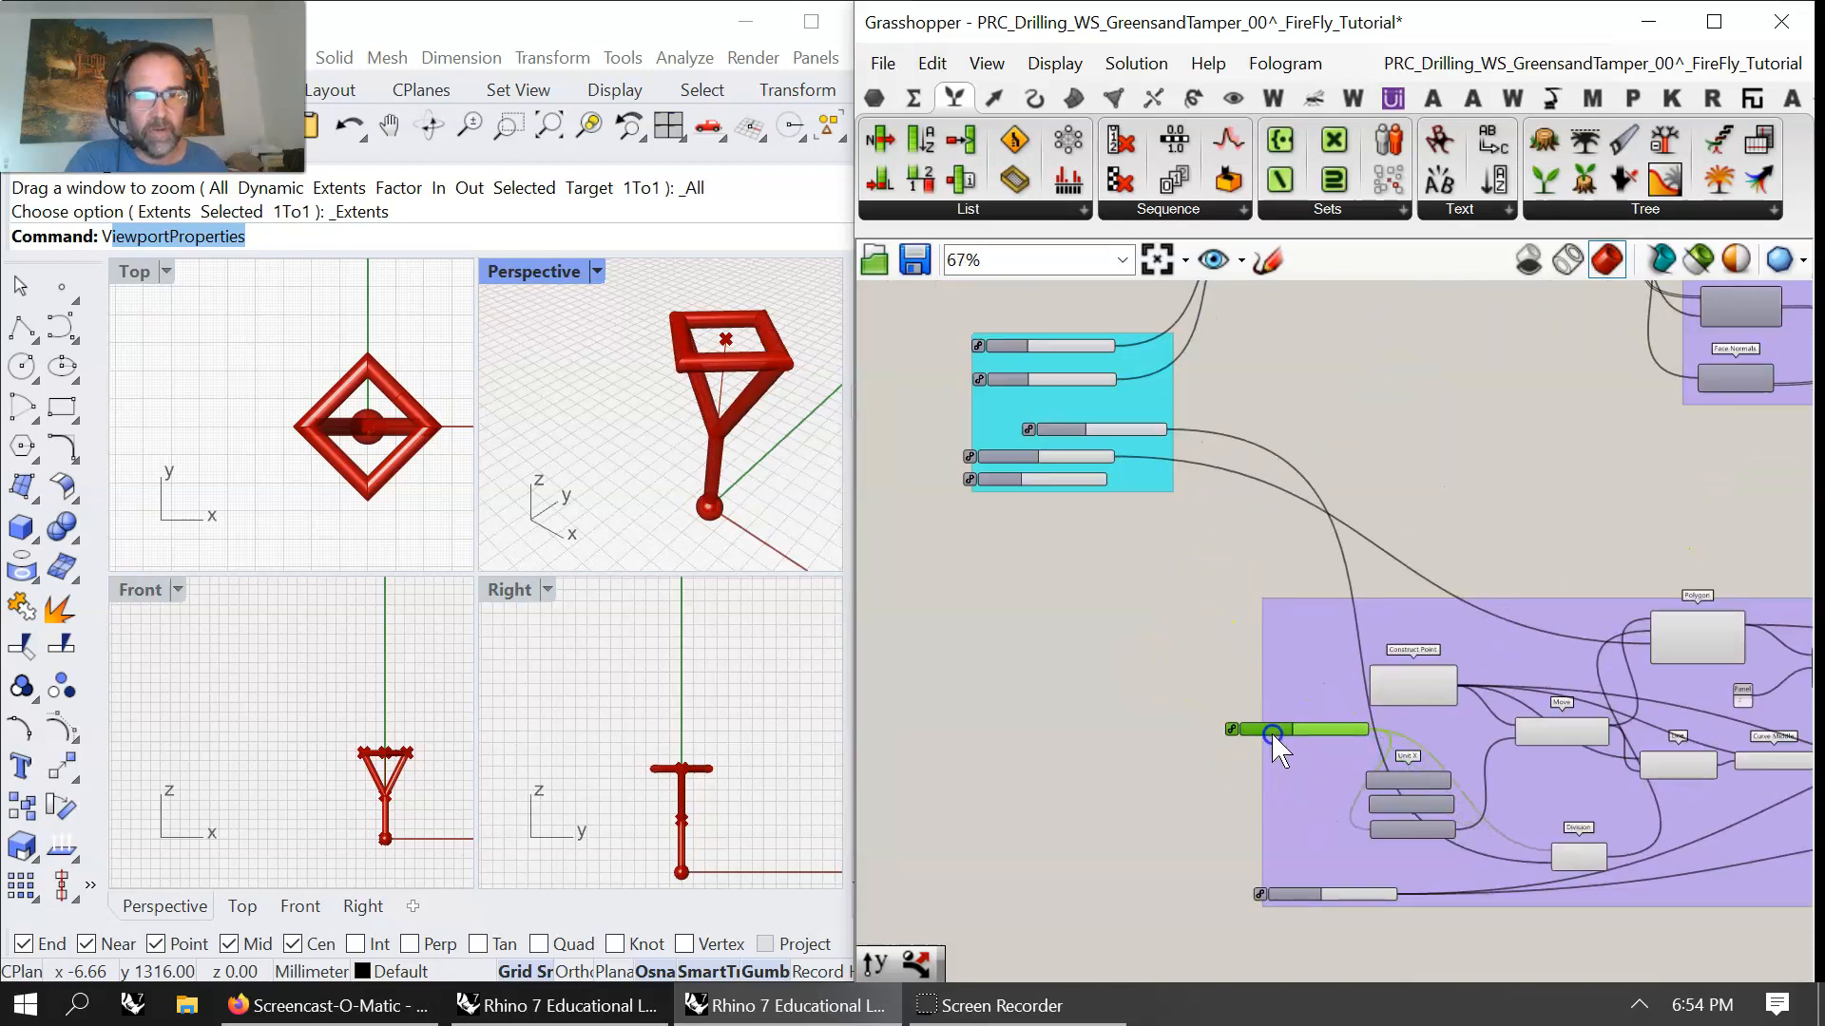
- Add the number slider feeding the unit vector components to the tamper geometry group
right_click(1281, 808)
left_click(1354, 868)
- Duplicate the Base Geometry label, place the copy above the tamper components and add it to their group
right_click_drag(1360, 462, 1302, 732)
scroll(1251, 628, "down", 1)
left_click(1196, 417)
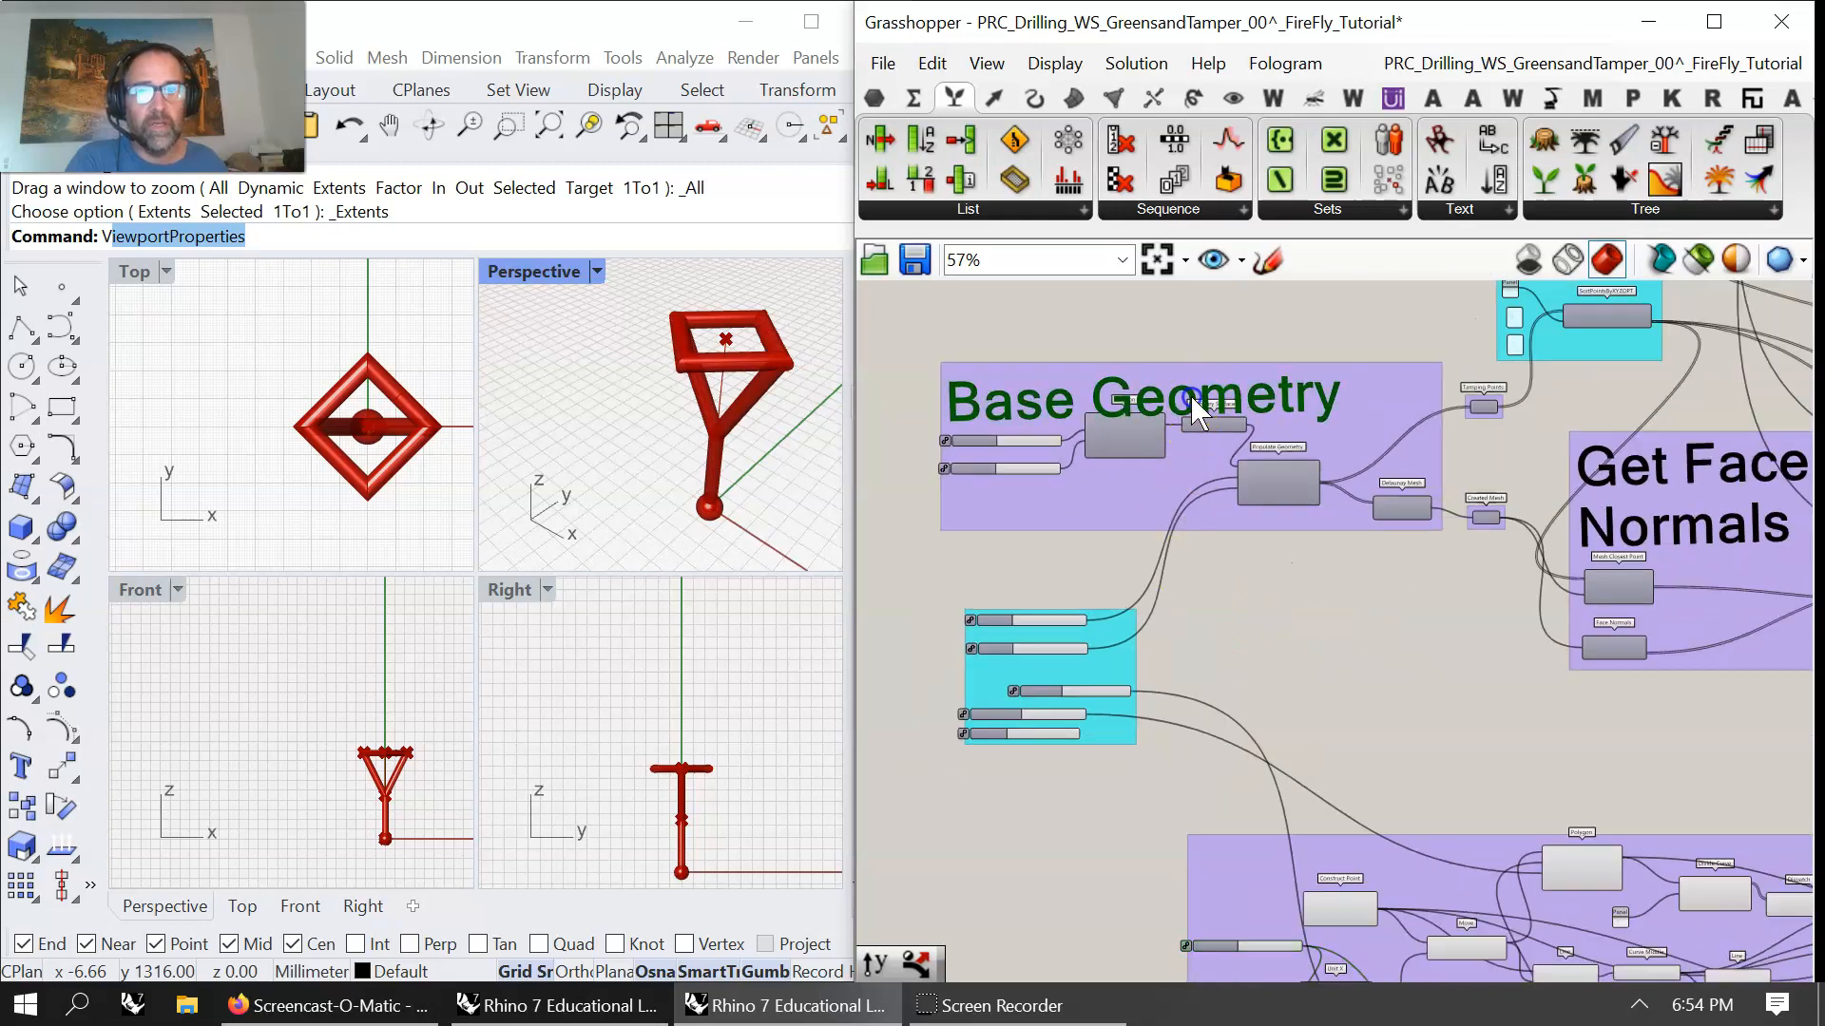
type("VV")
left_click(1219, 402)
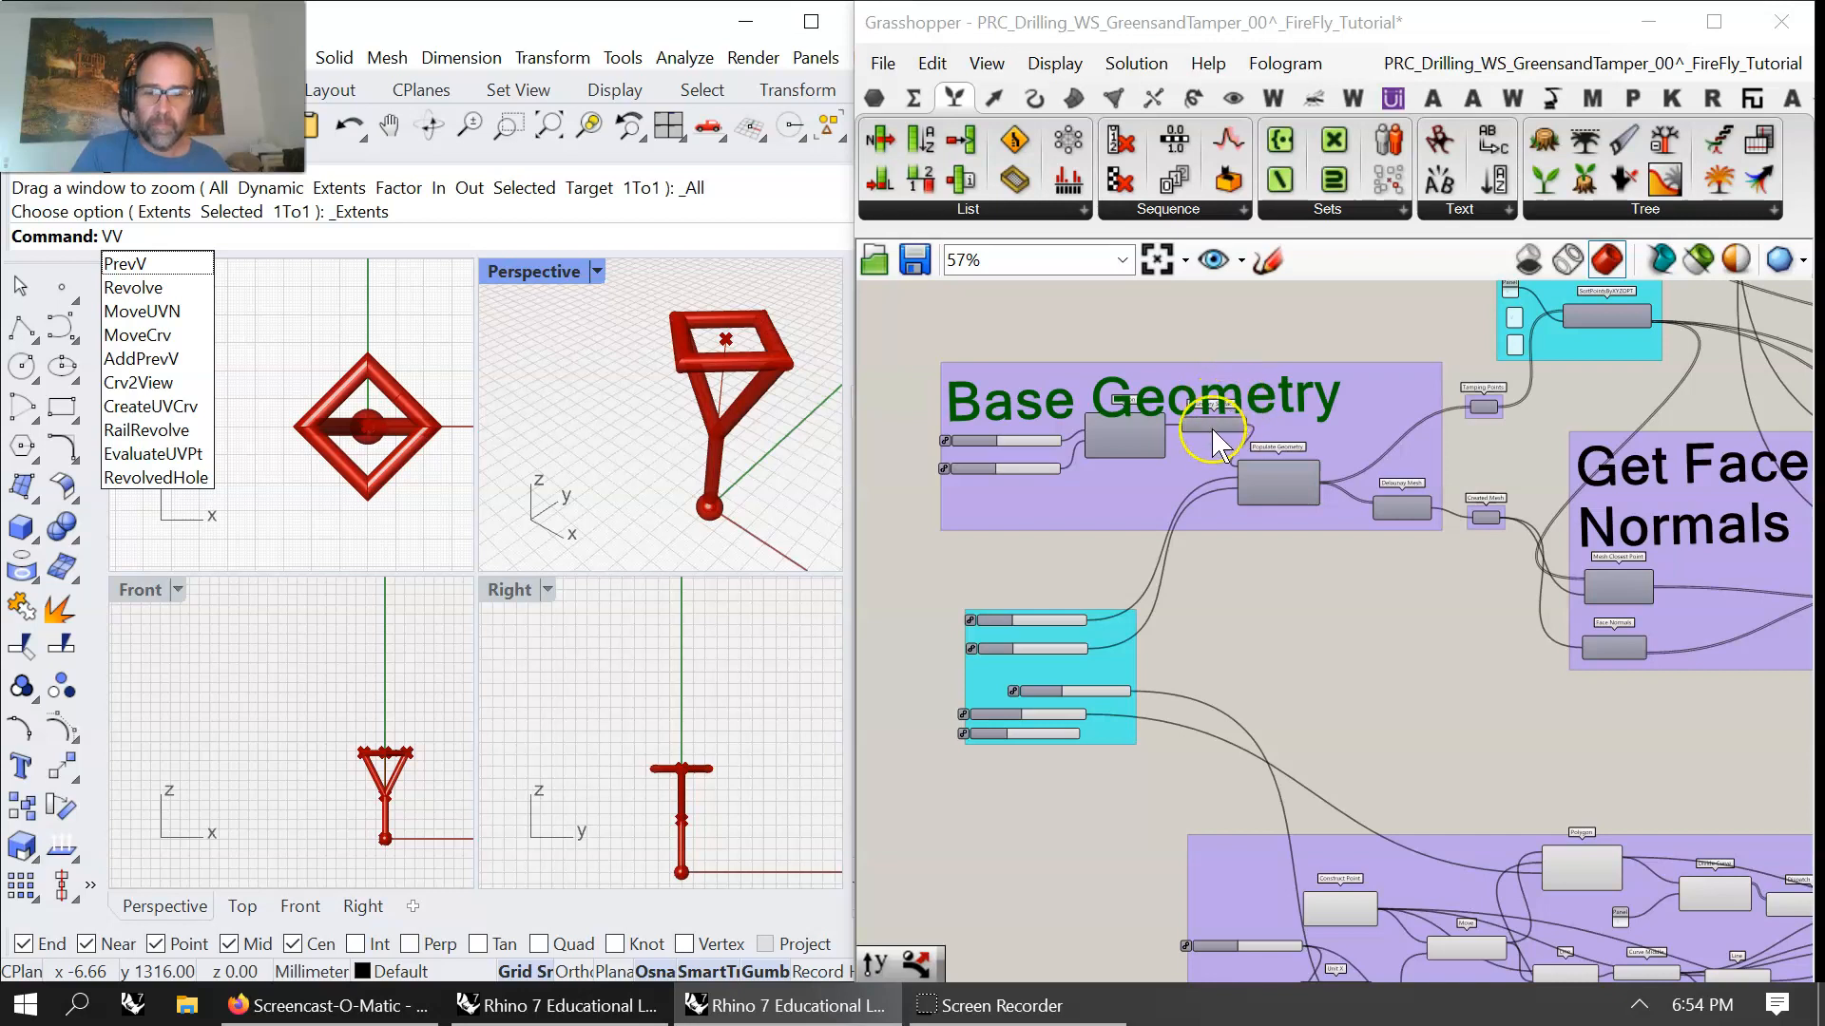
left_click(1250, 412)
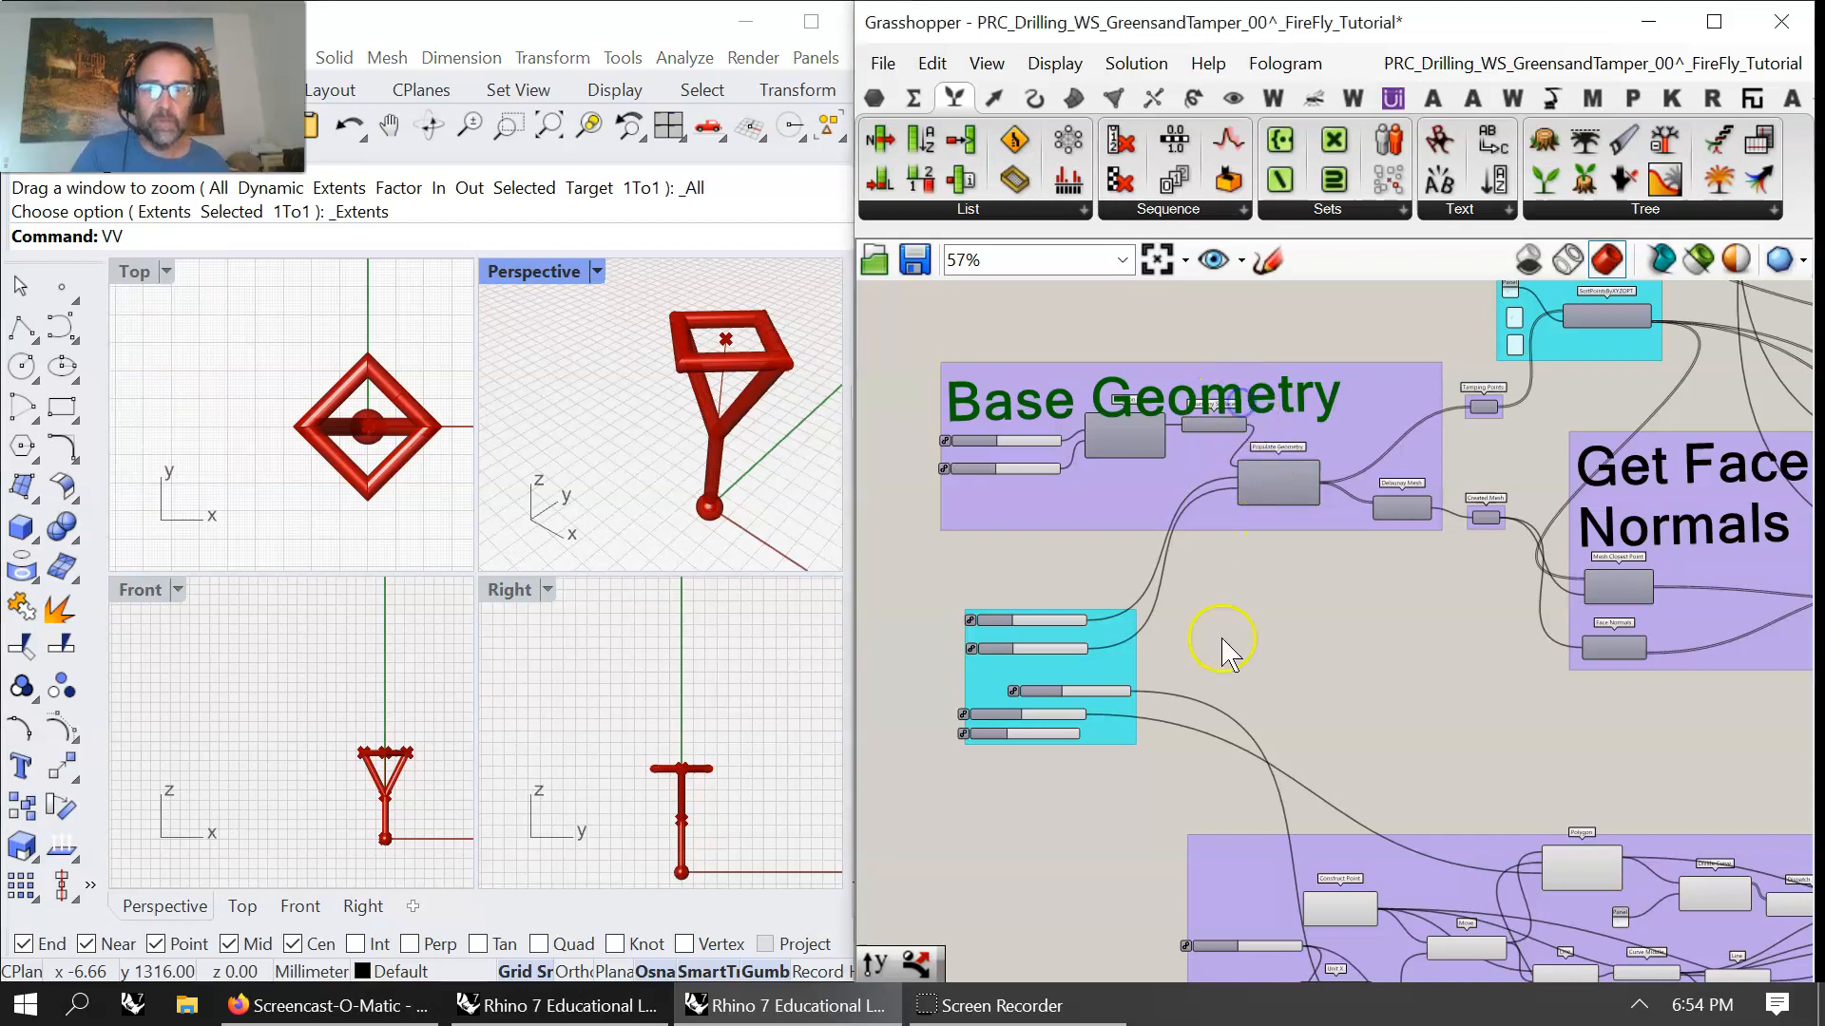
left_click(1253, 610)
left_click(1243, 411)
left_click_drag(1239, 402, 1485, 808)
right_click(1390, 870)
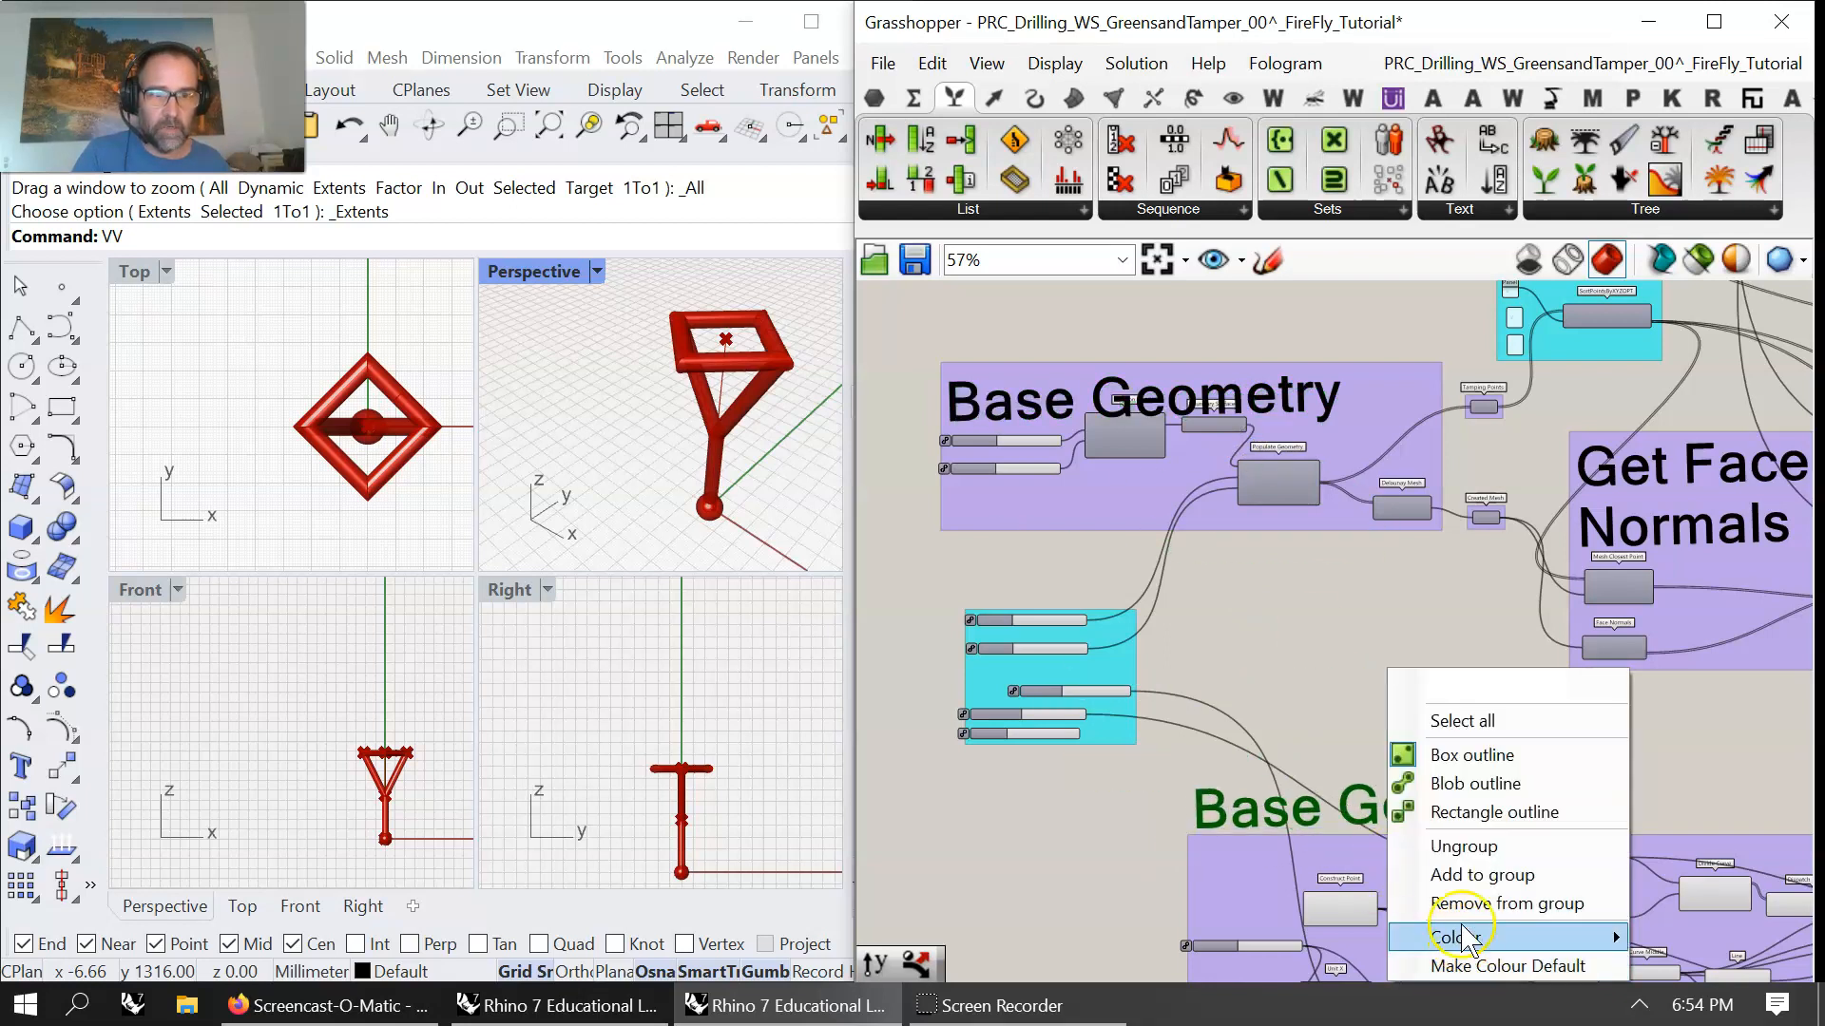
left_click(1464, 872)
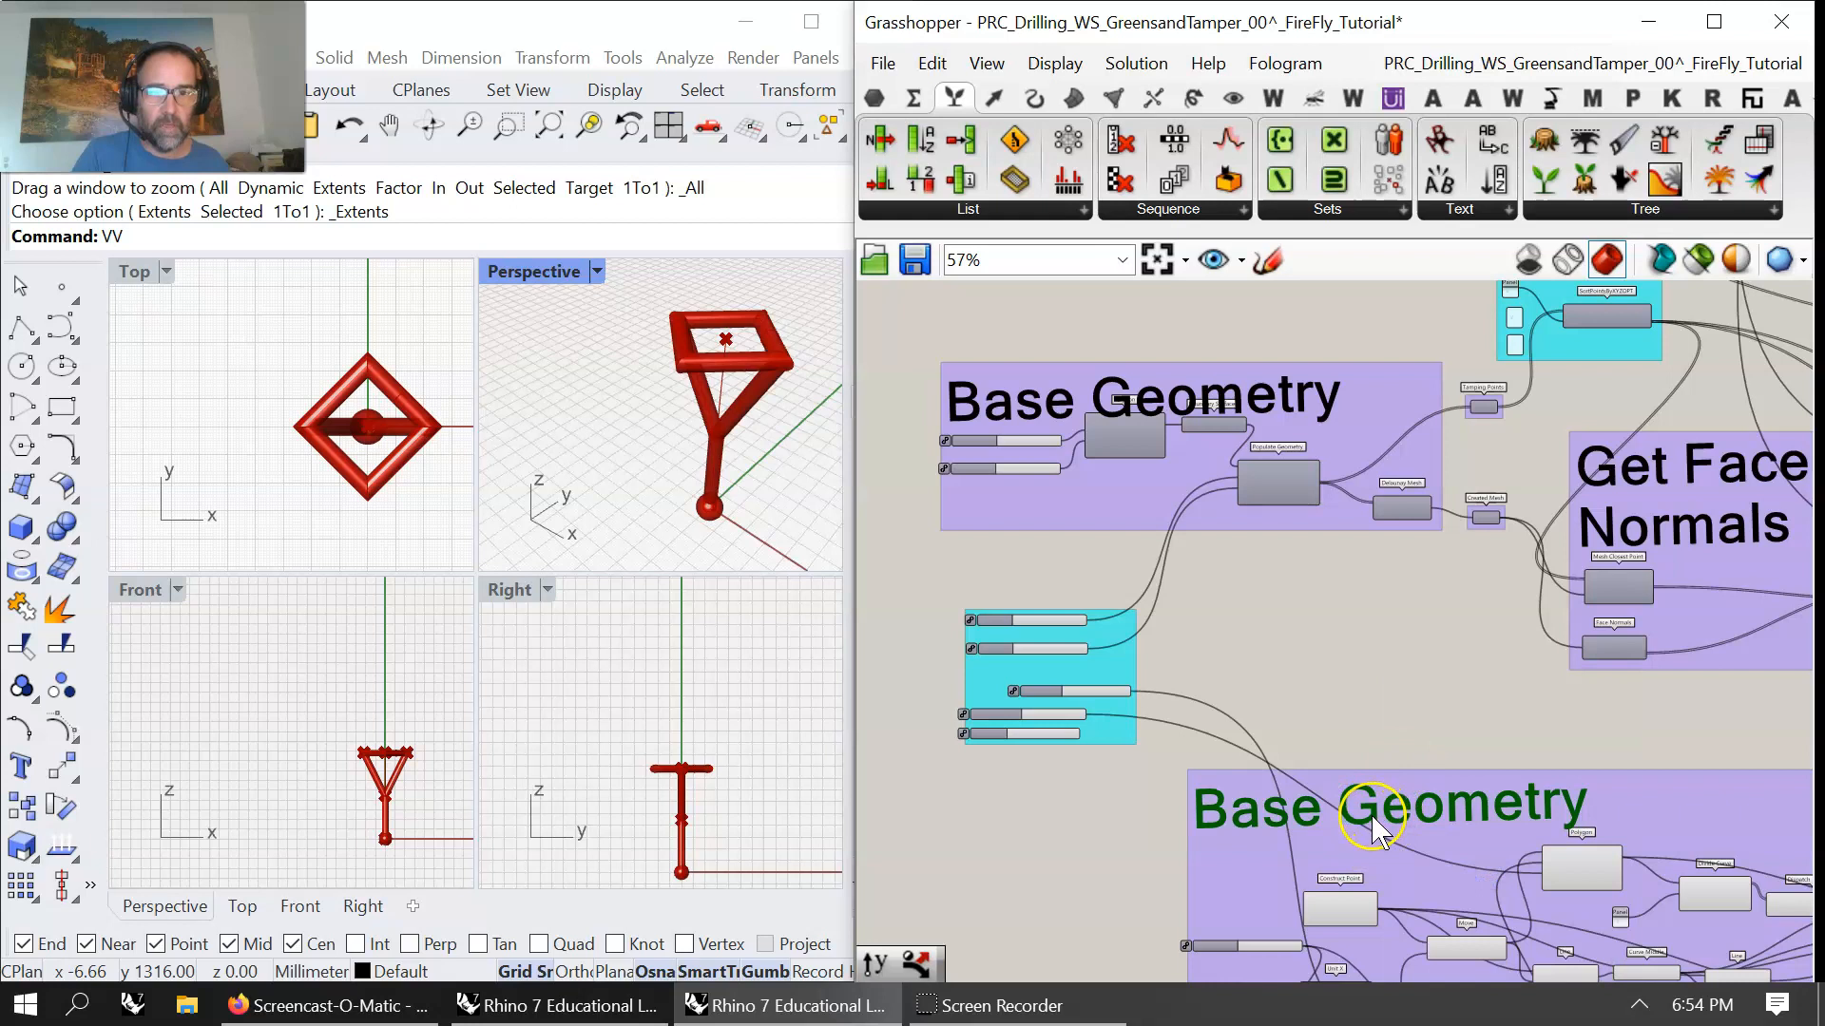
- Change the copied label's text to Tool Geometry and shift the original Base Geometry label up off its components
double_click(1375, 830)
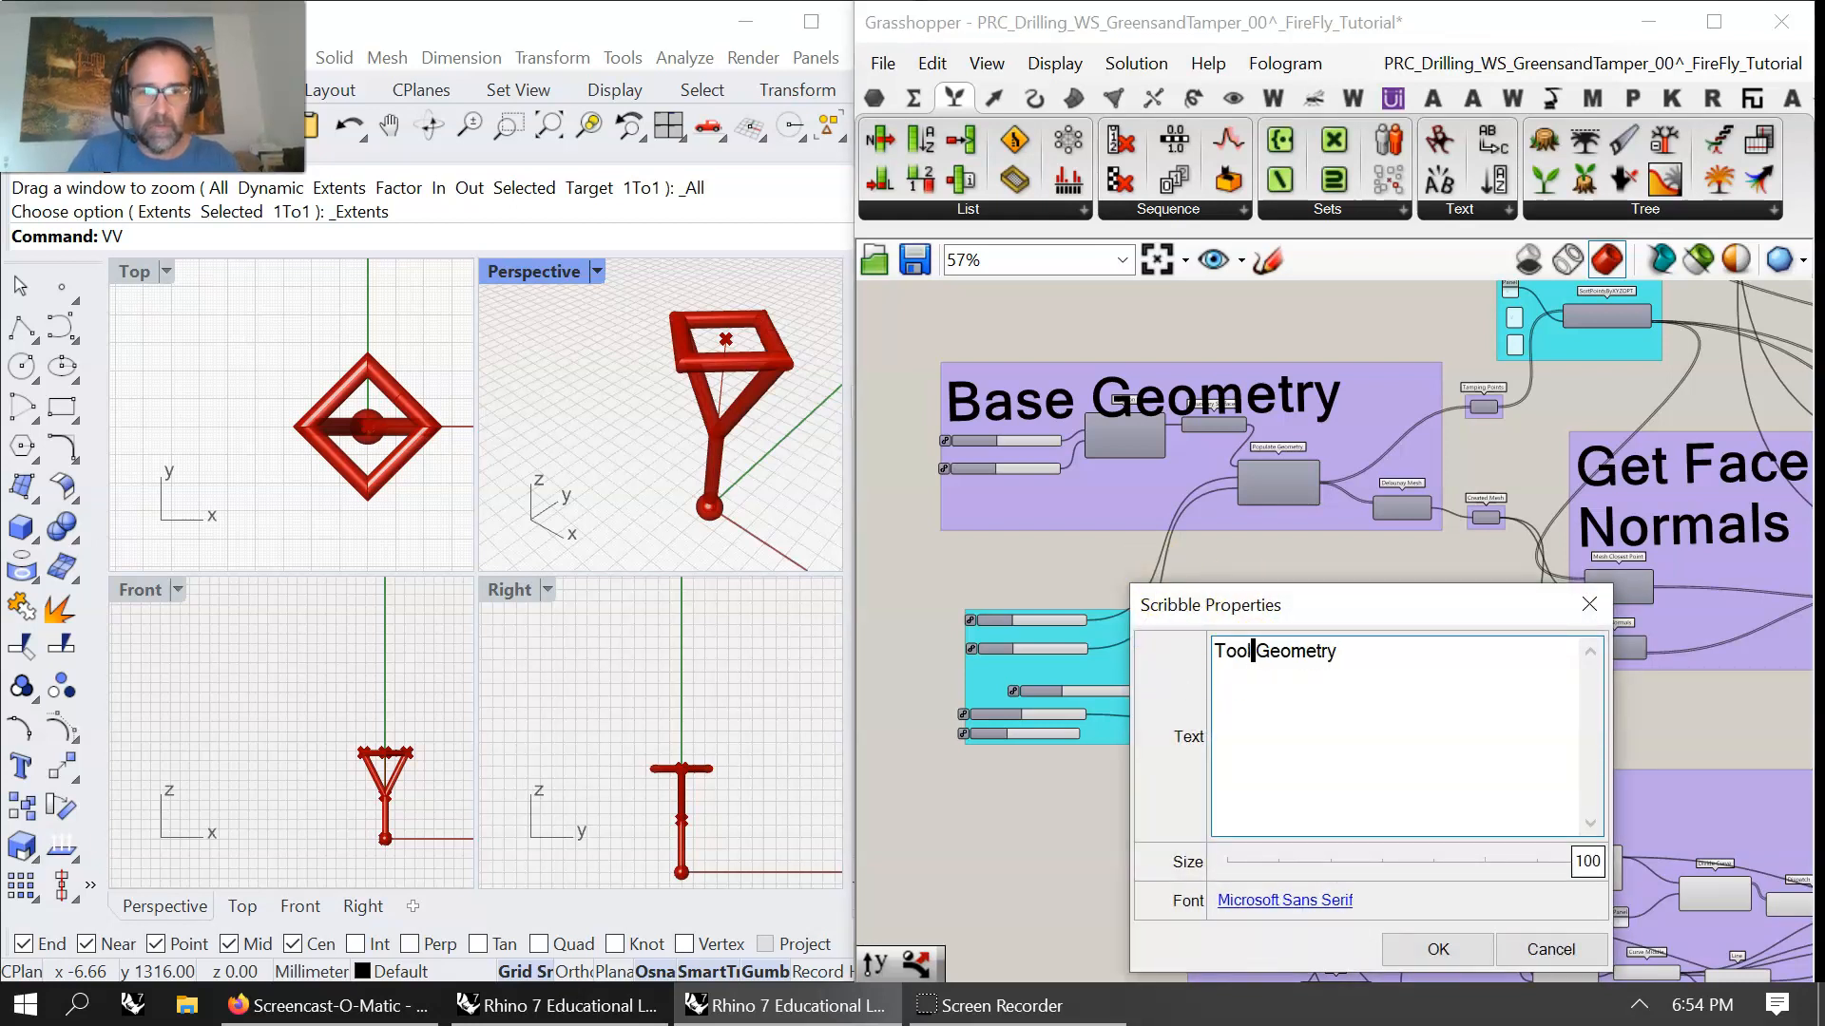
left_click(1438, 949)
left_click_drag(1159, 397, 1143, 354)
- Turn off the preview of all components in the Tool Geometry group
scroll(1563, 570, "down", 4)
right_click_drag(1580, 729, 1142, 589)
left_click_drag(1504, 736, 960, 576)
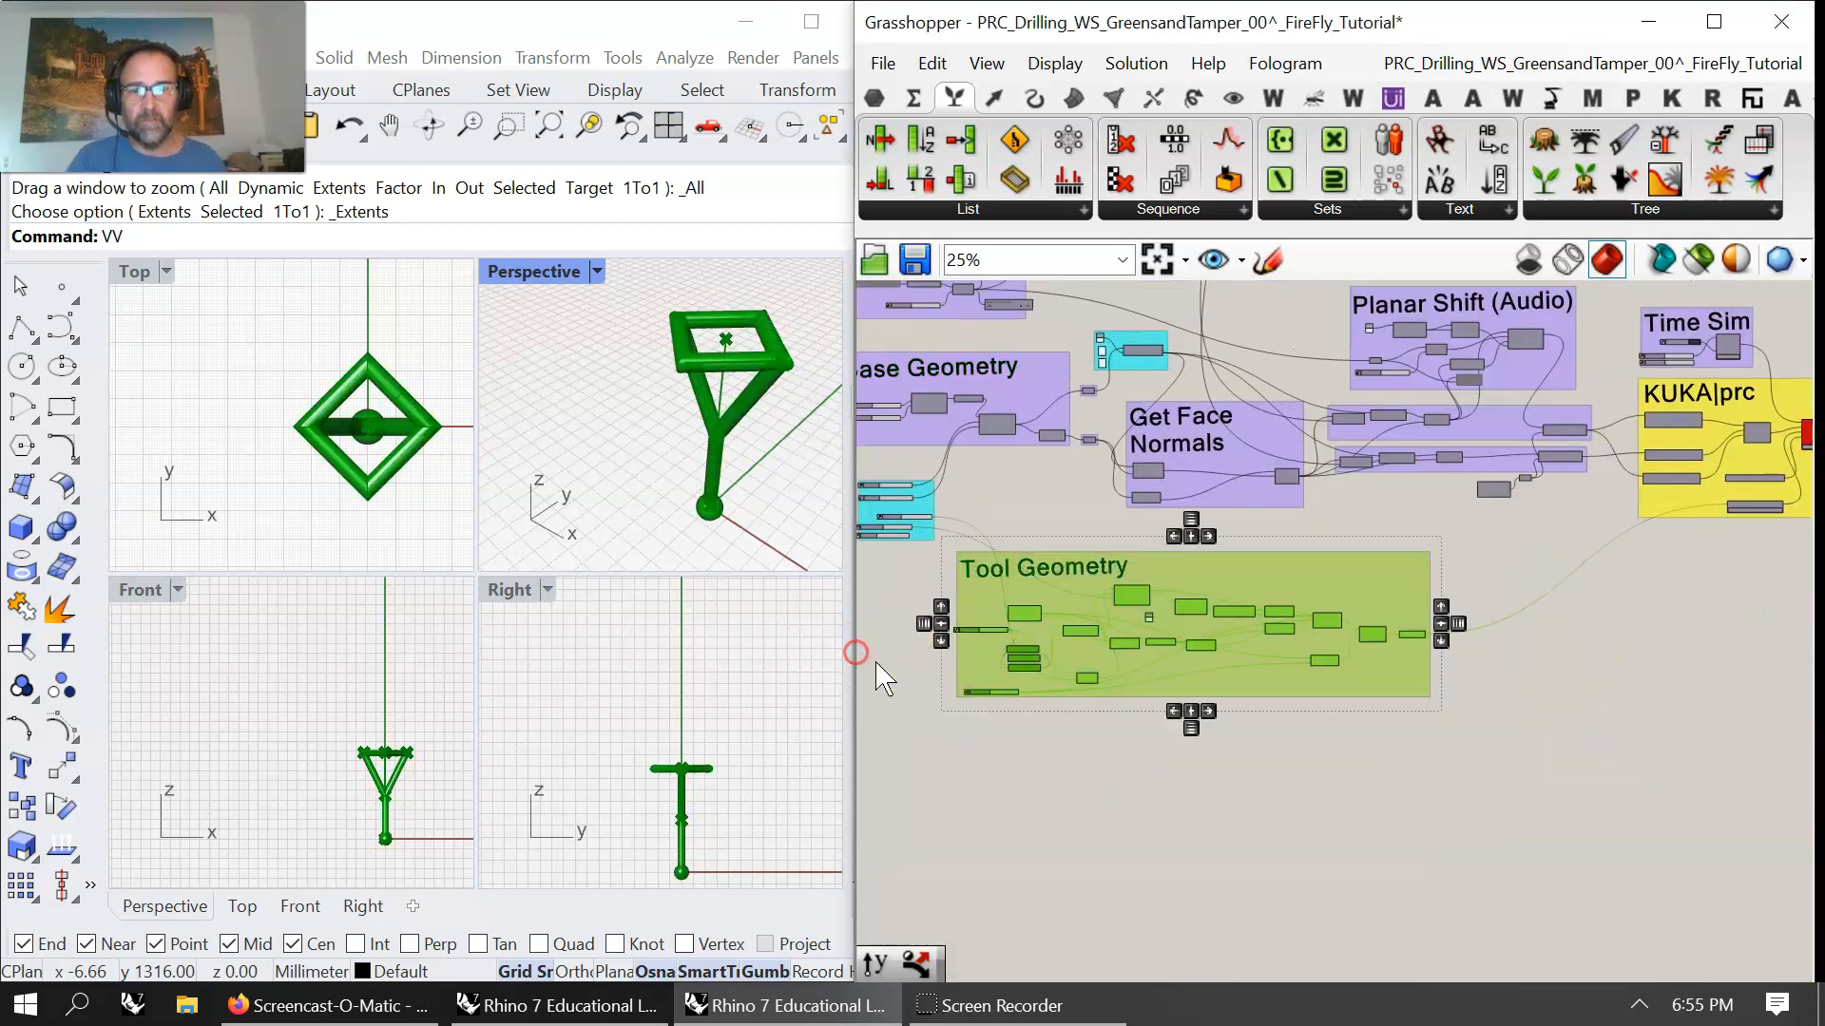
right_click(903, 705)
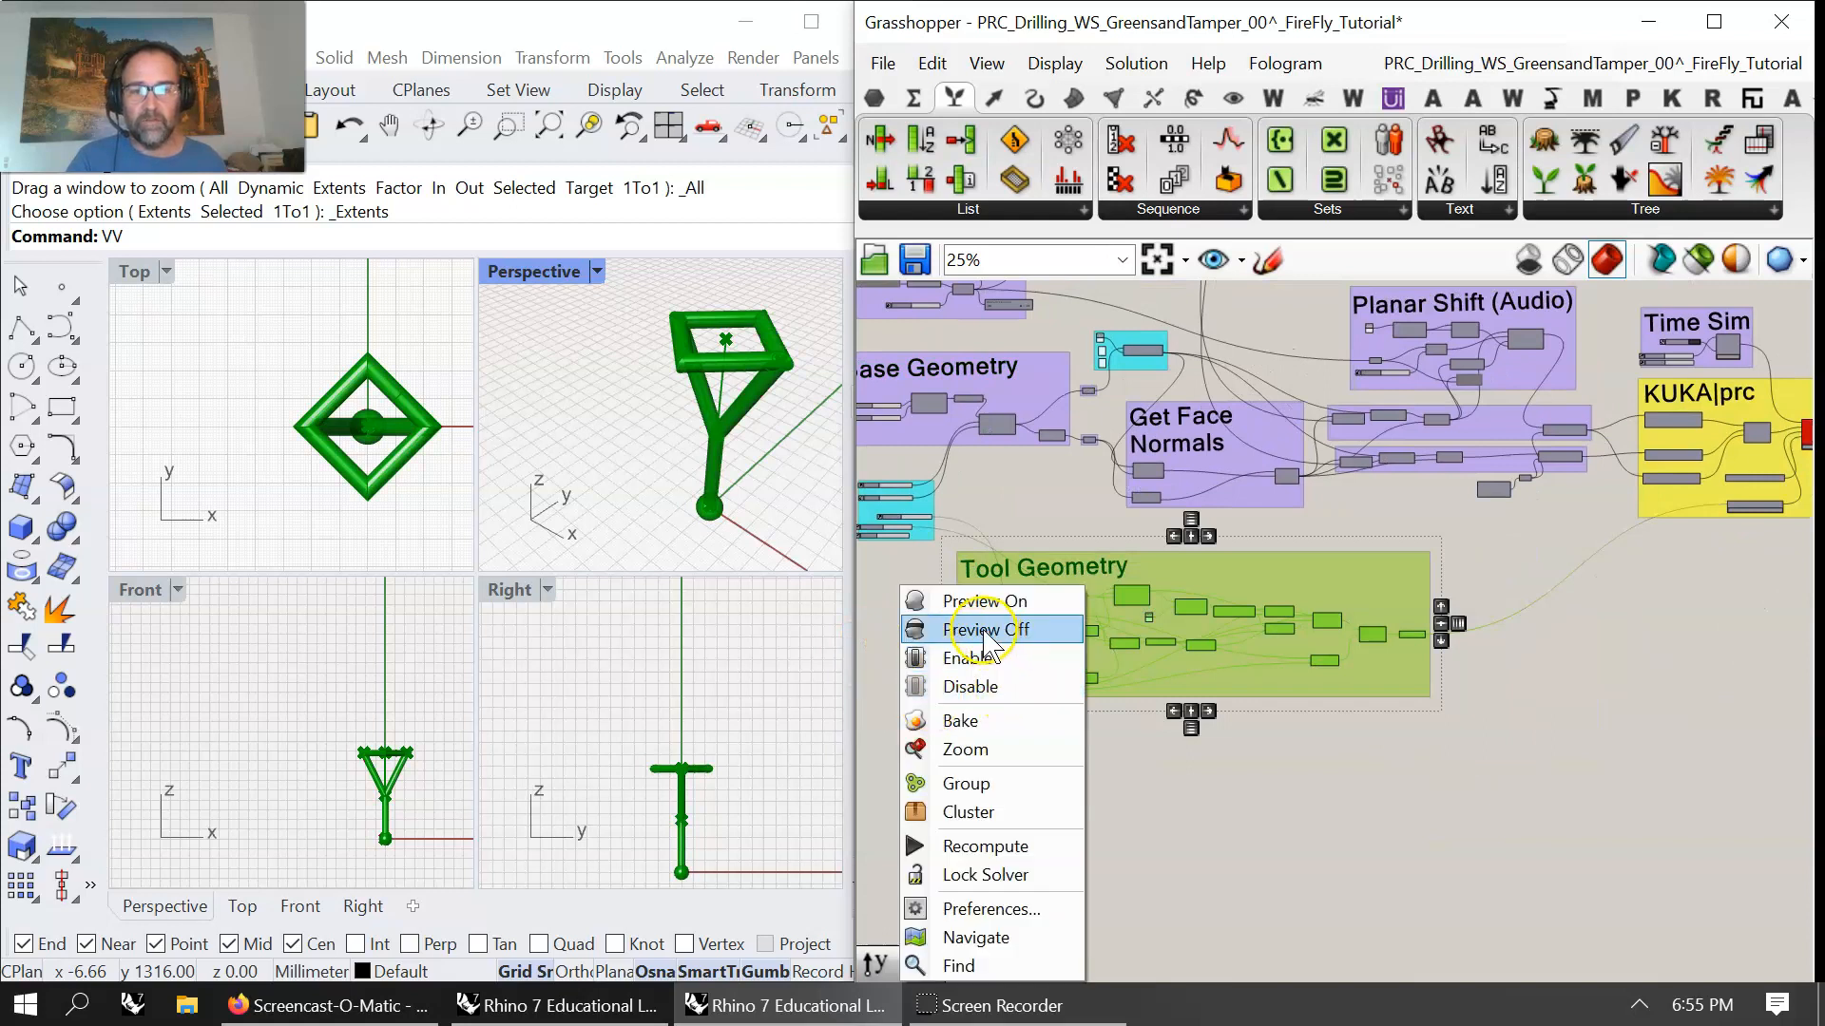
left_click(986, 630)
- Turn on the preview of the final simulation component in the KUKA|prc group
right_click_drag(1666, 594, 1234, 616)
left_click(1398, 453)
right_click(1586, 485)
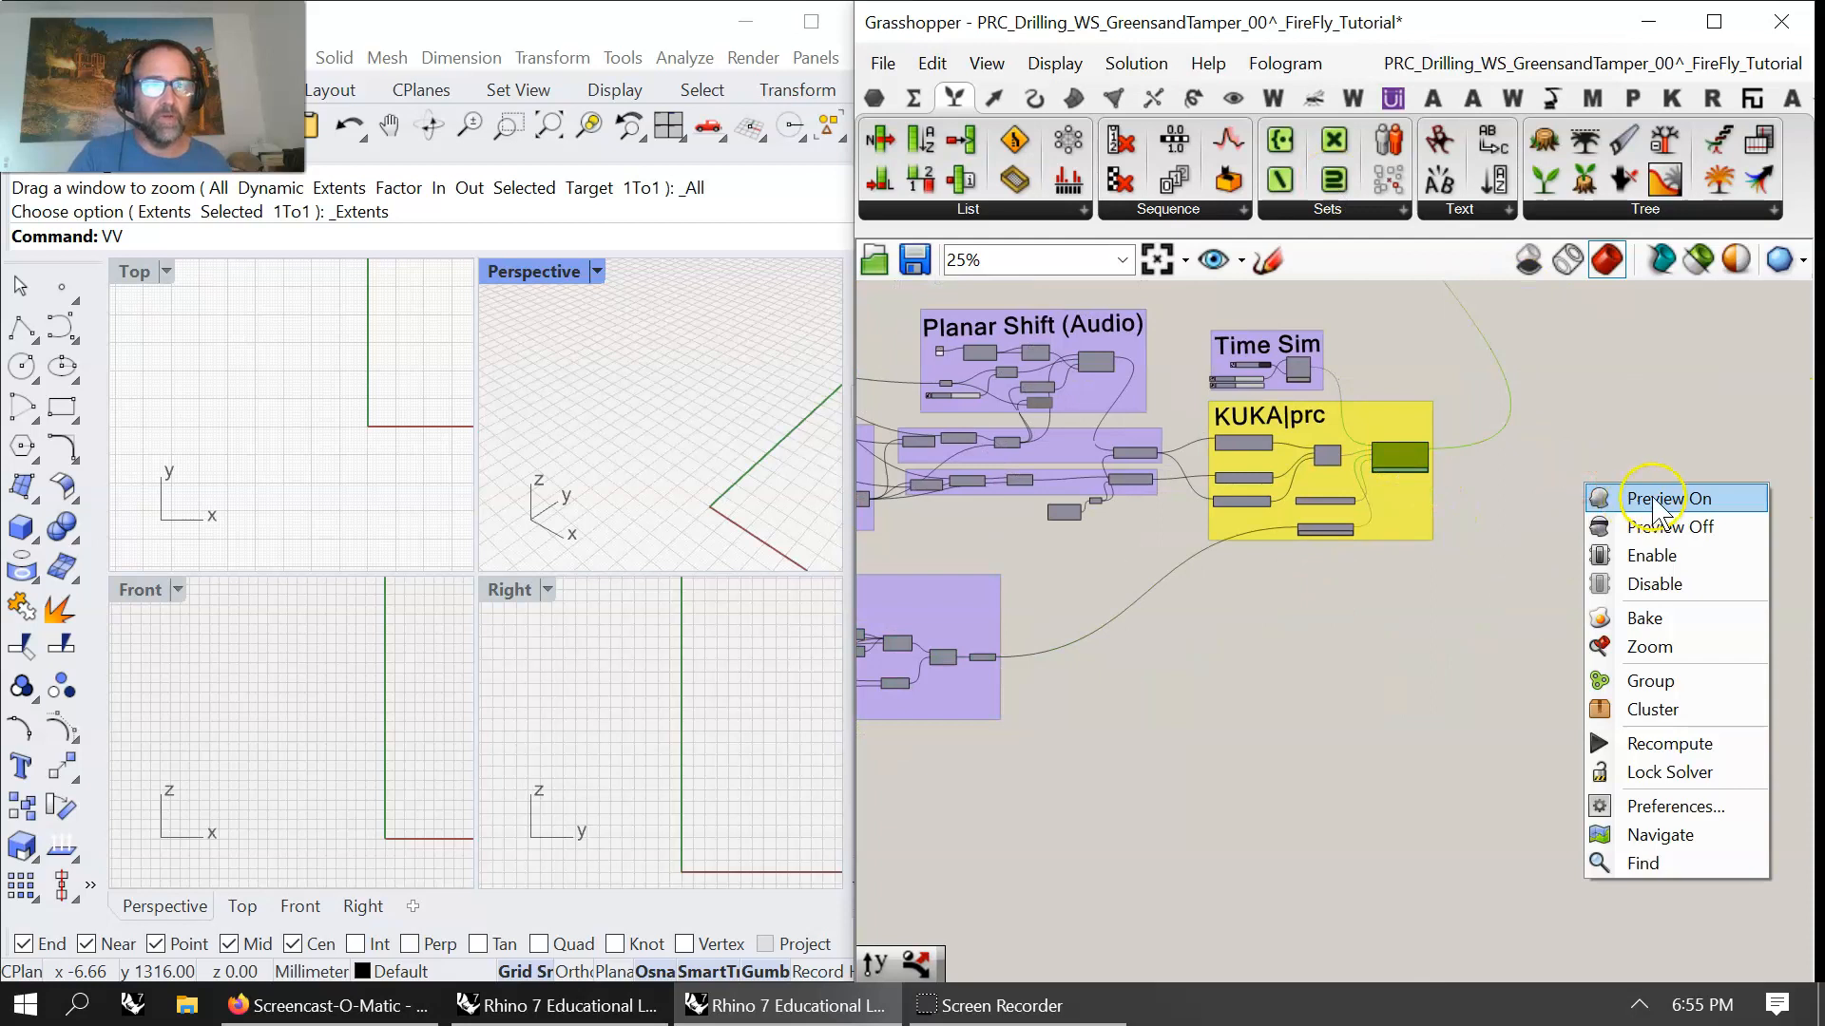
left_click(1659, 499)
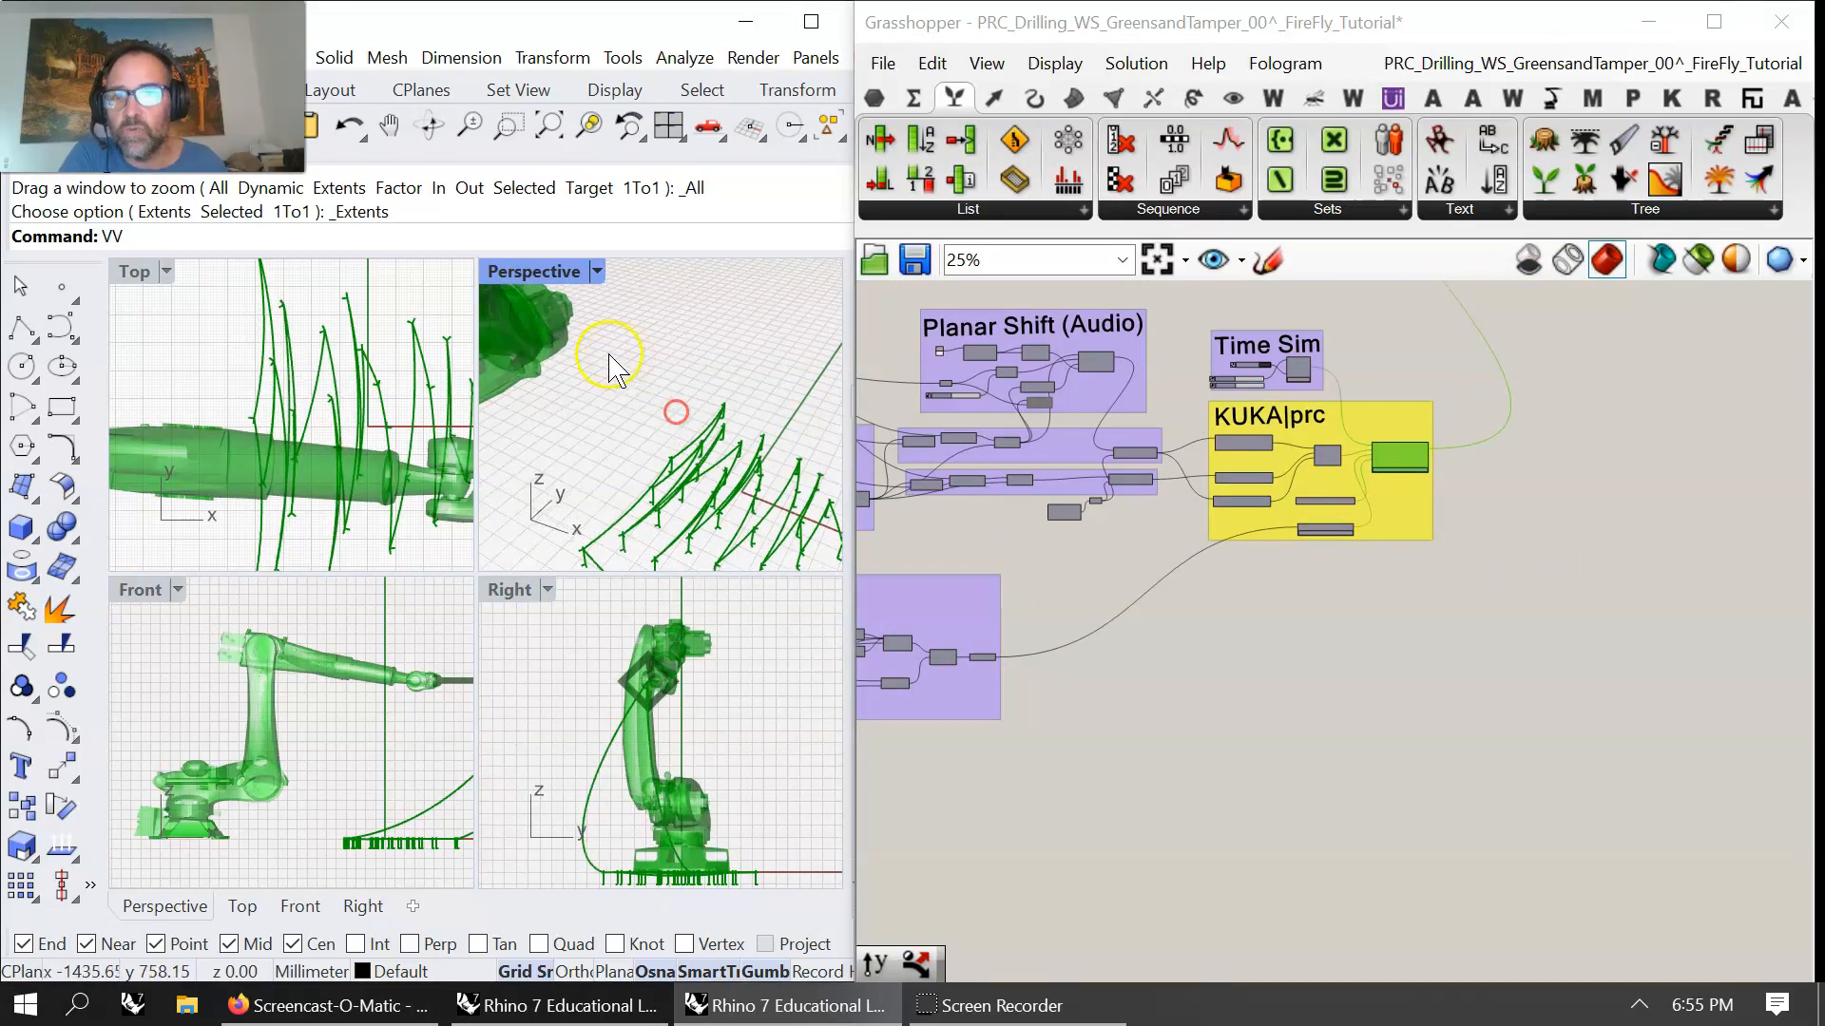
- Maximize the Perspective viewport to examine the simulated robot with the tamper tool, and bring the whole definition into view
double_click(532, 271)
scroll(628, 732, "up", 3)
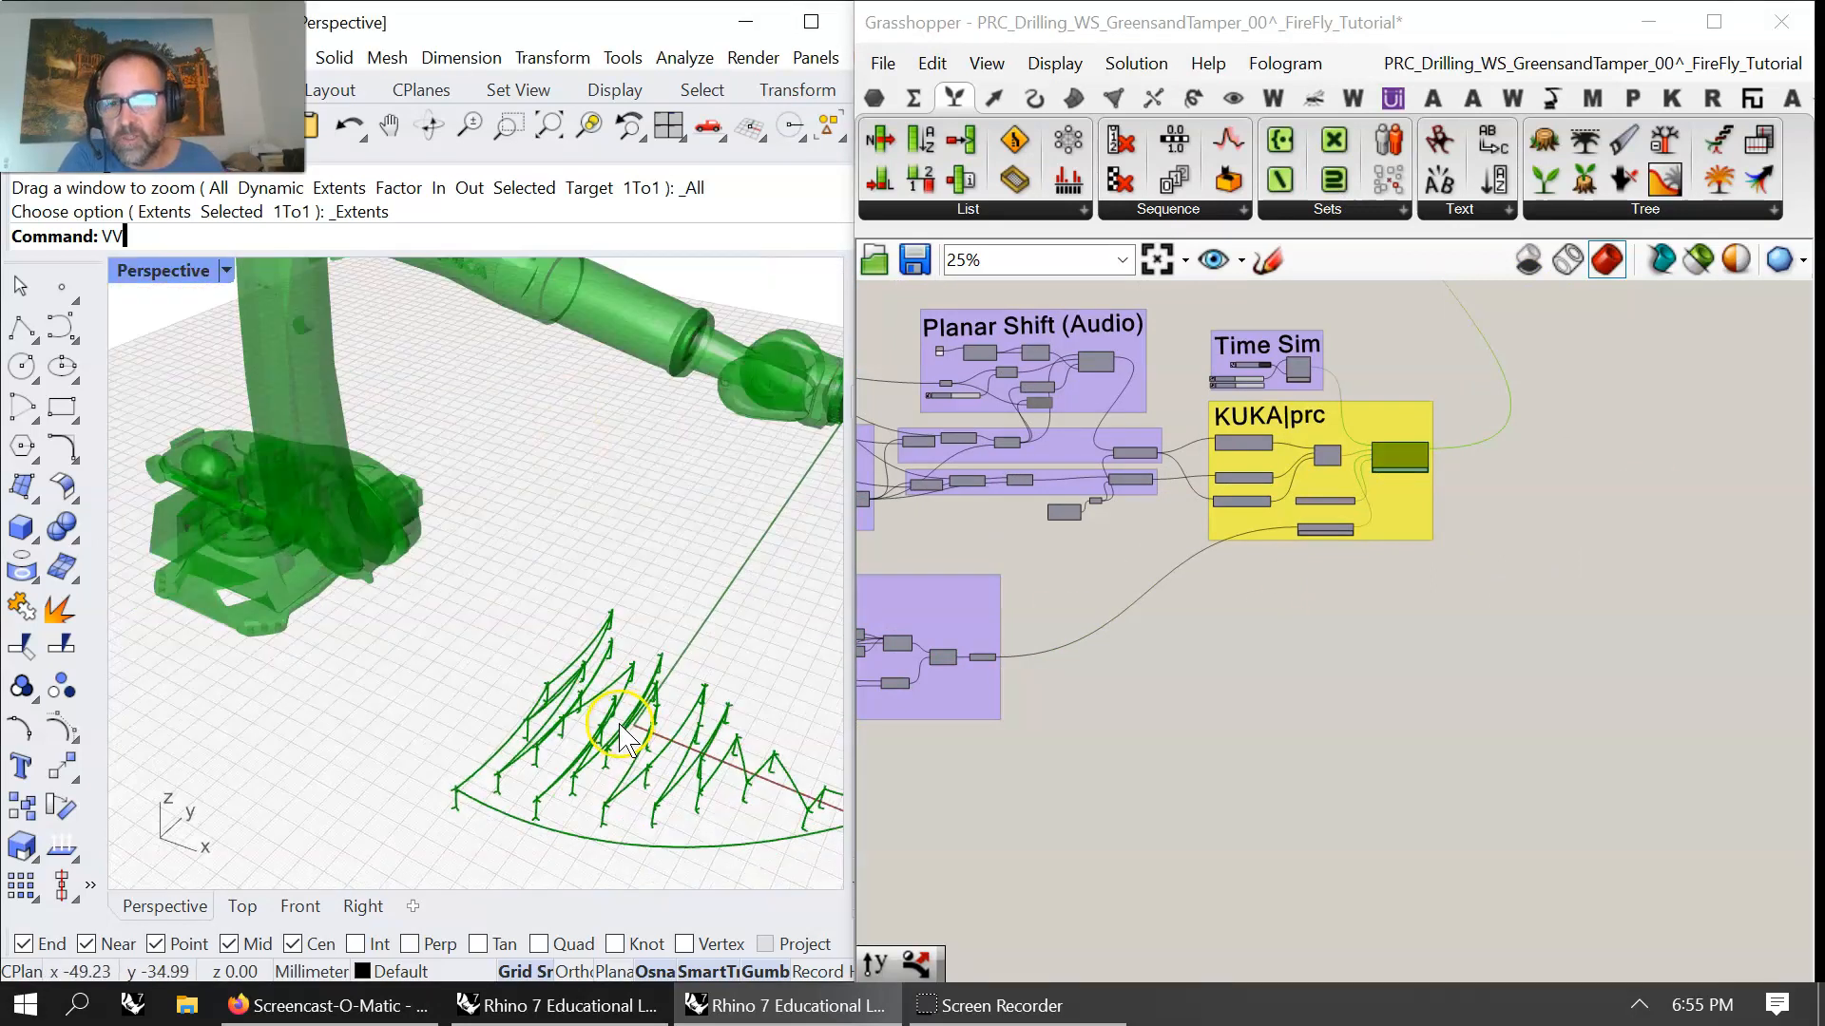
scroll(665, 784, "down", 4)
scroll(670, 770, "up", 3)
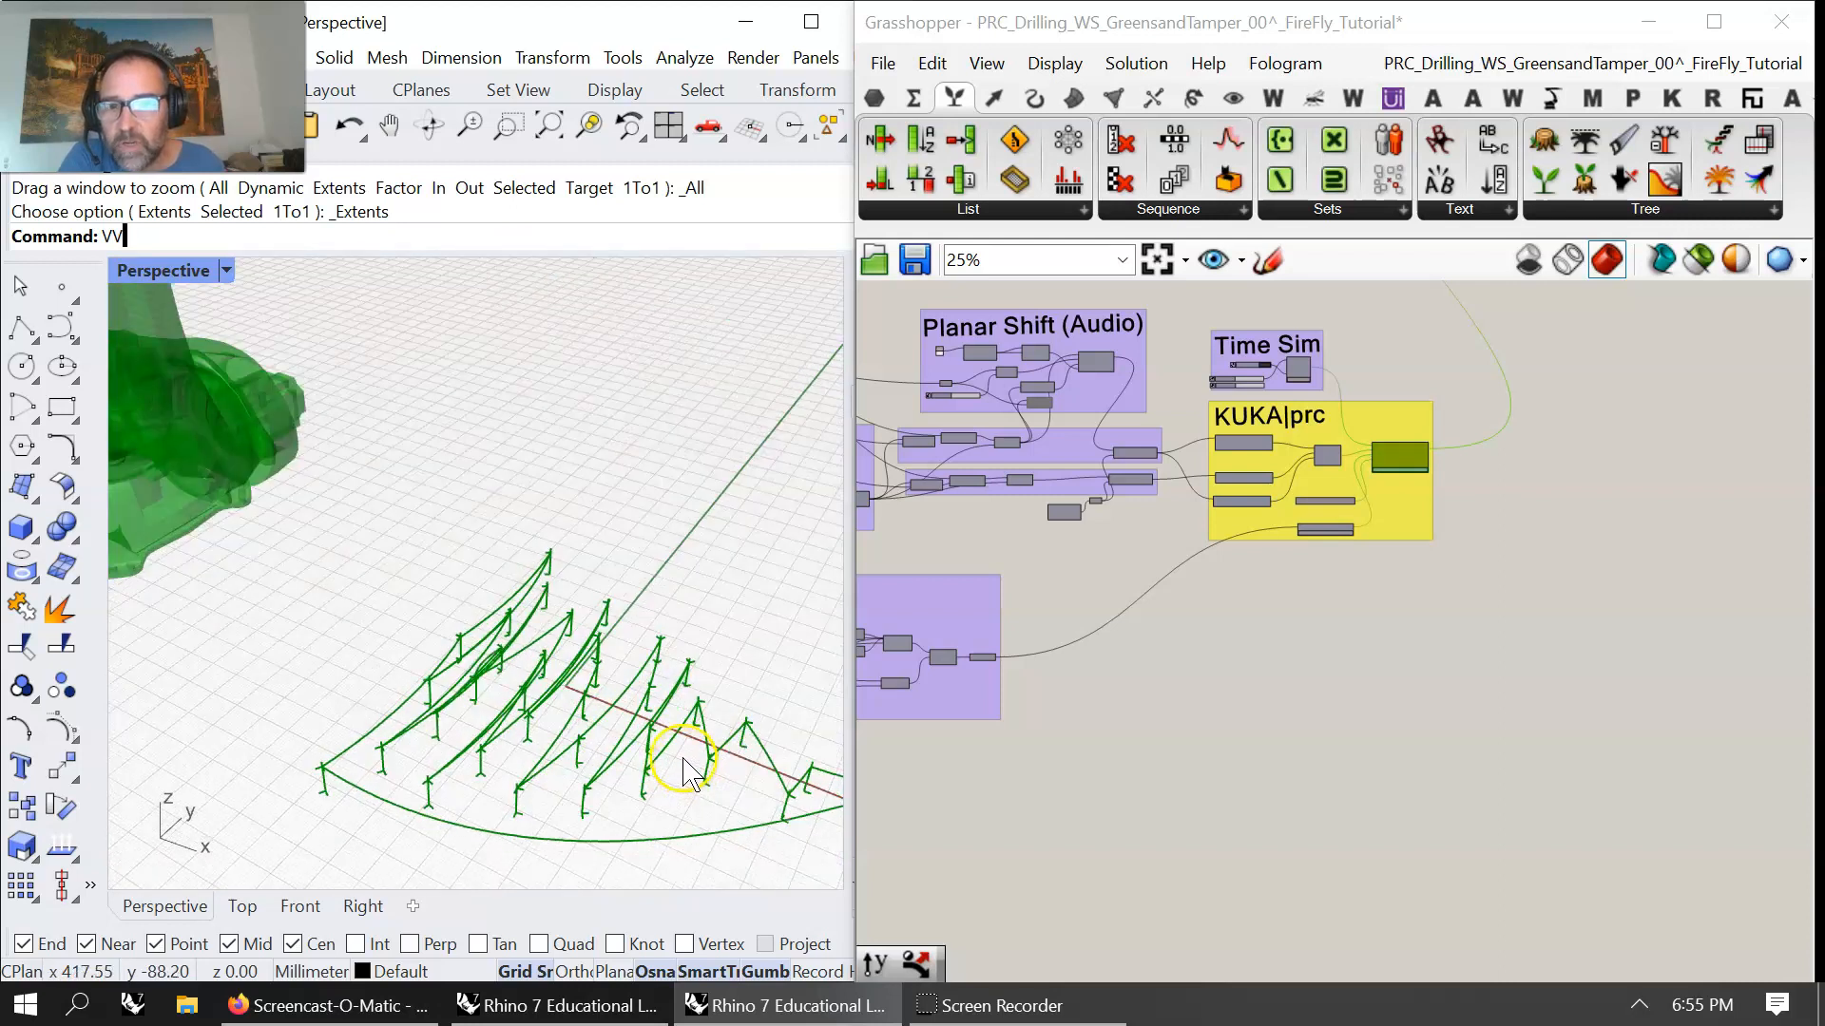
scroll(686, 772, "down", 4)
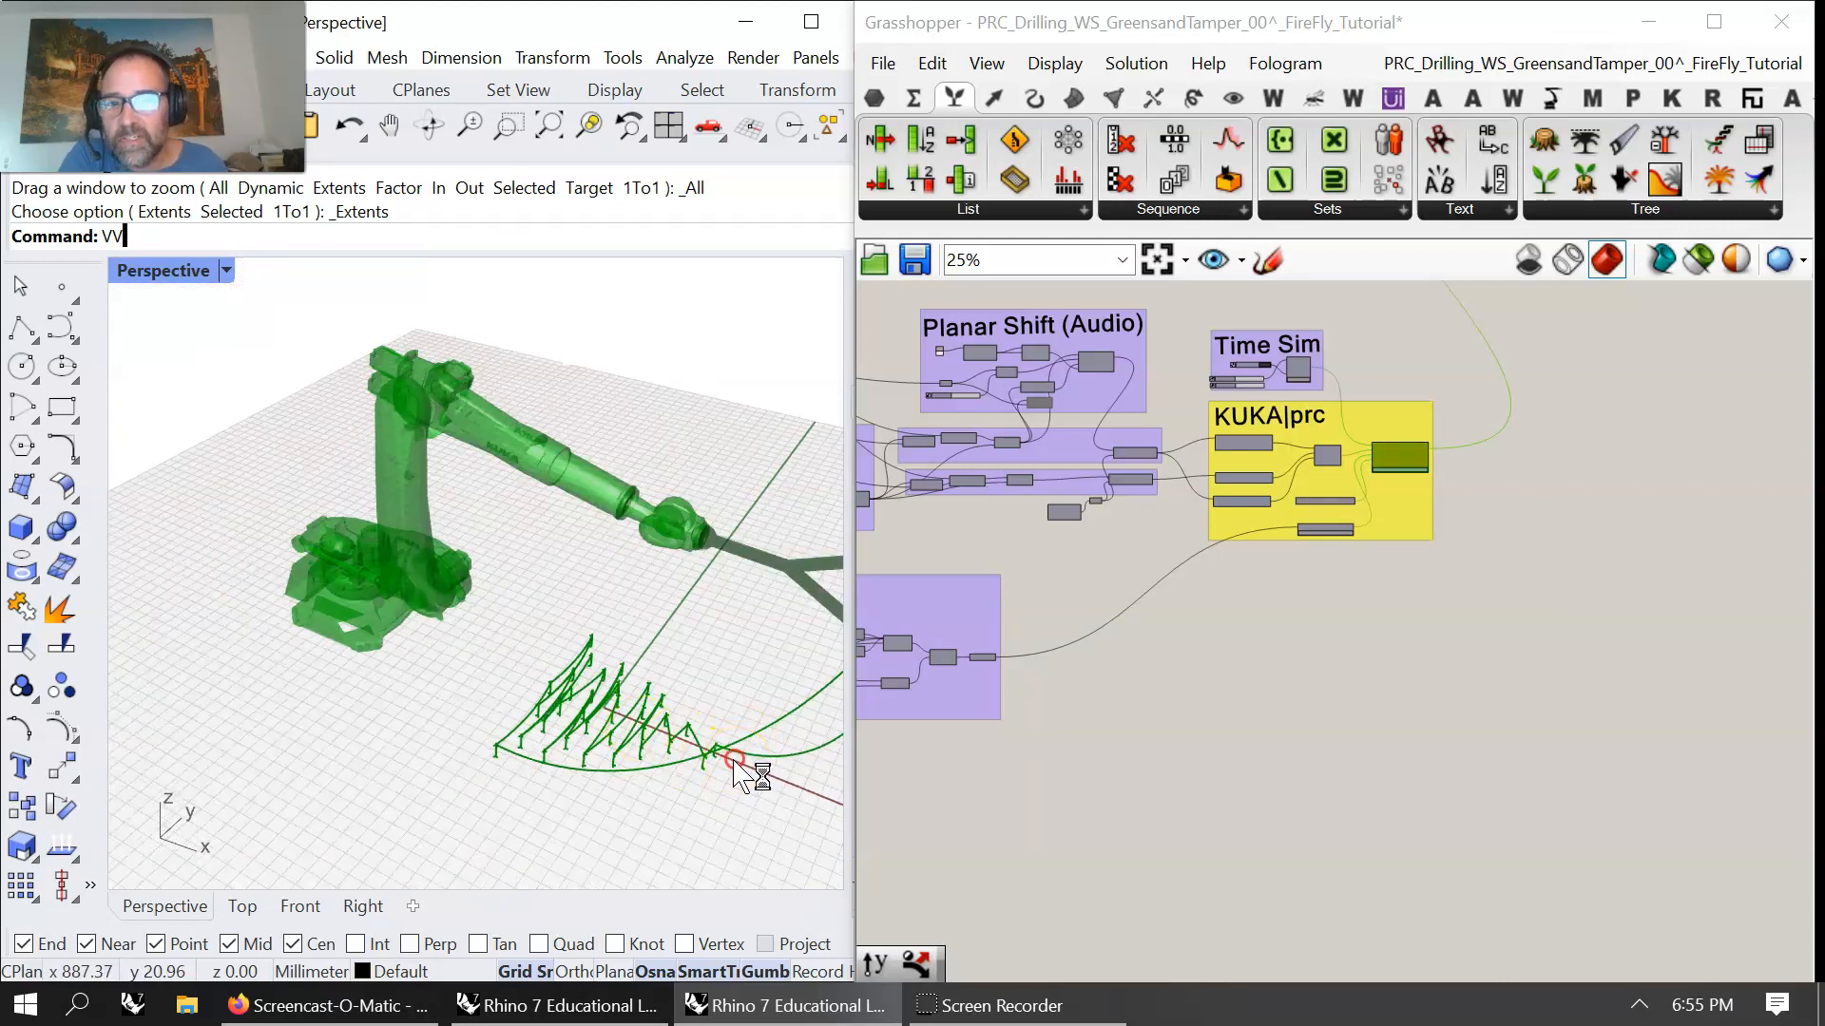
right_click_drag(735, 763, 687, 740)
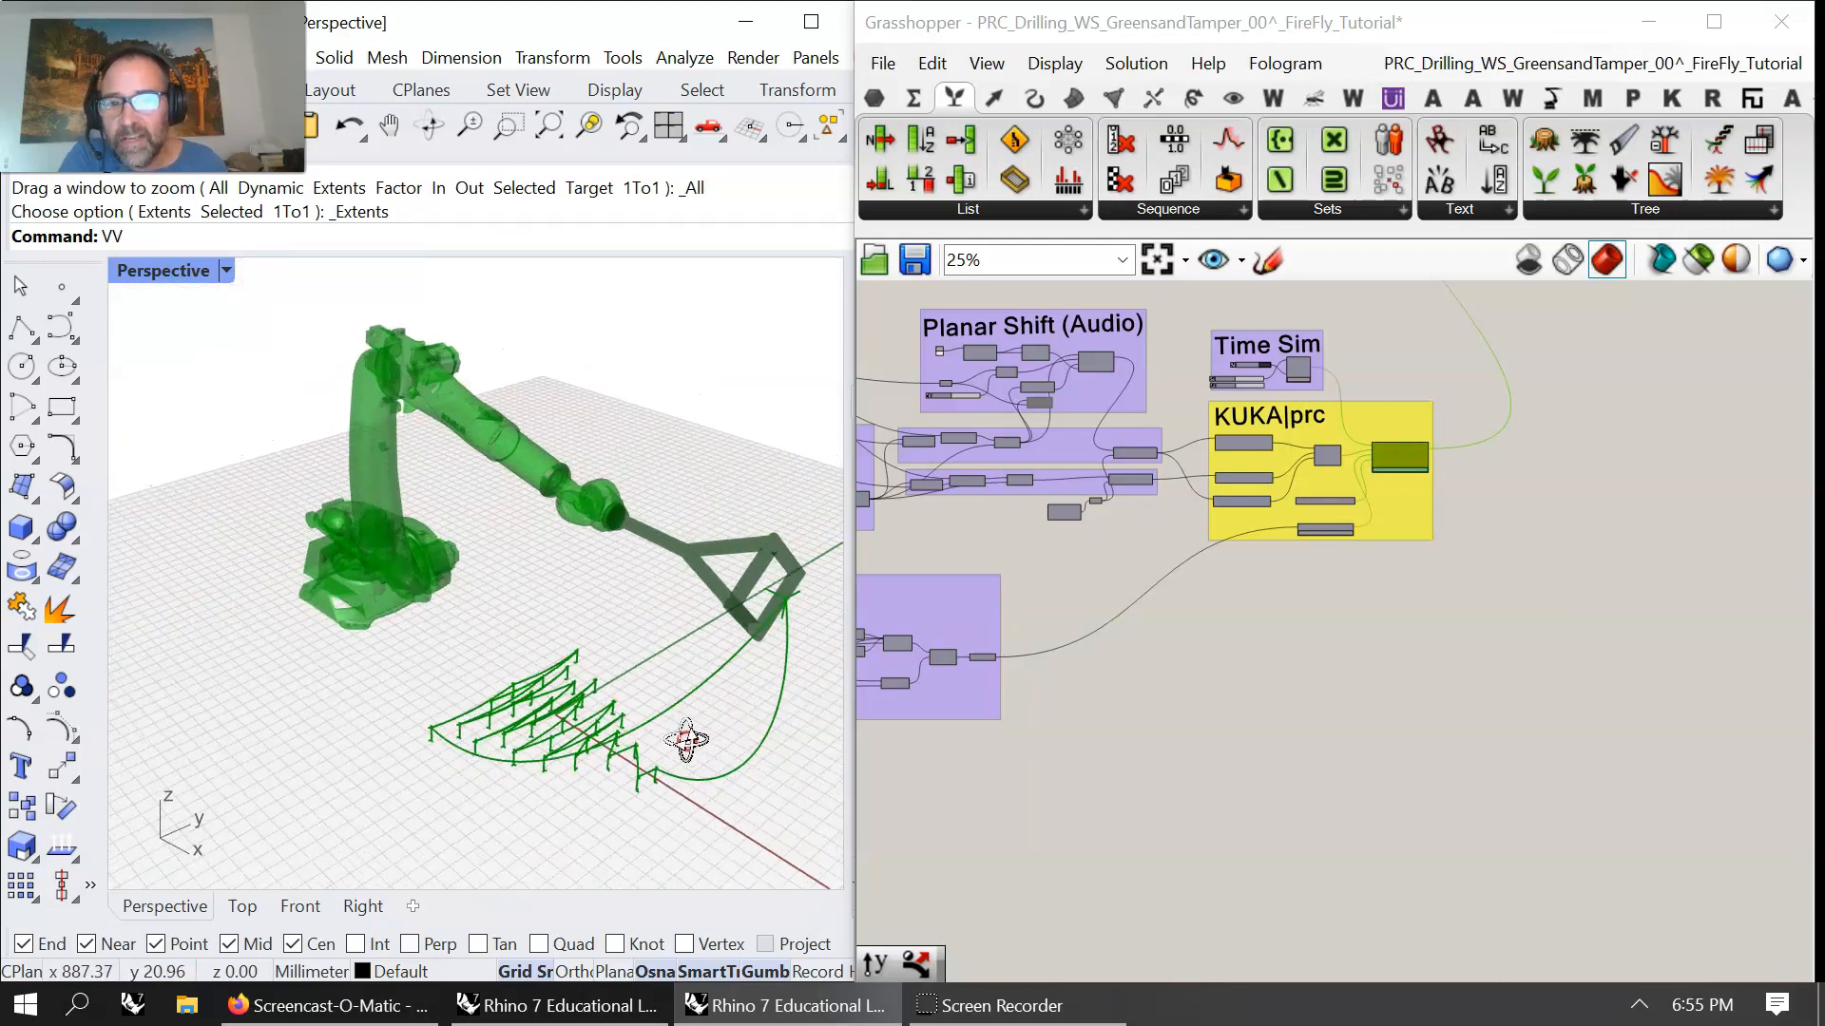
left_click(1303, 380)
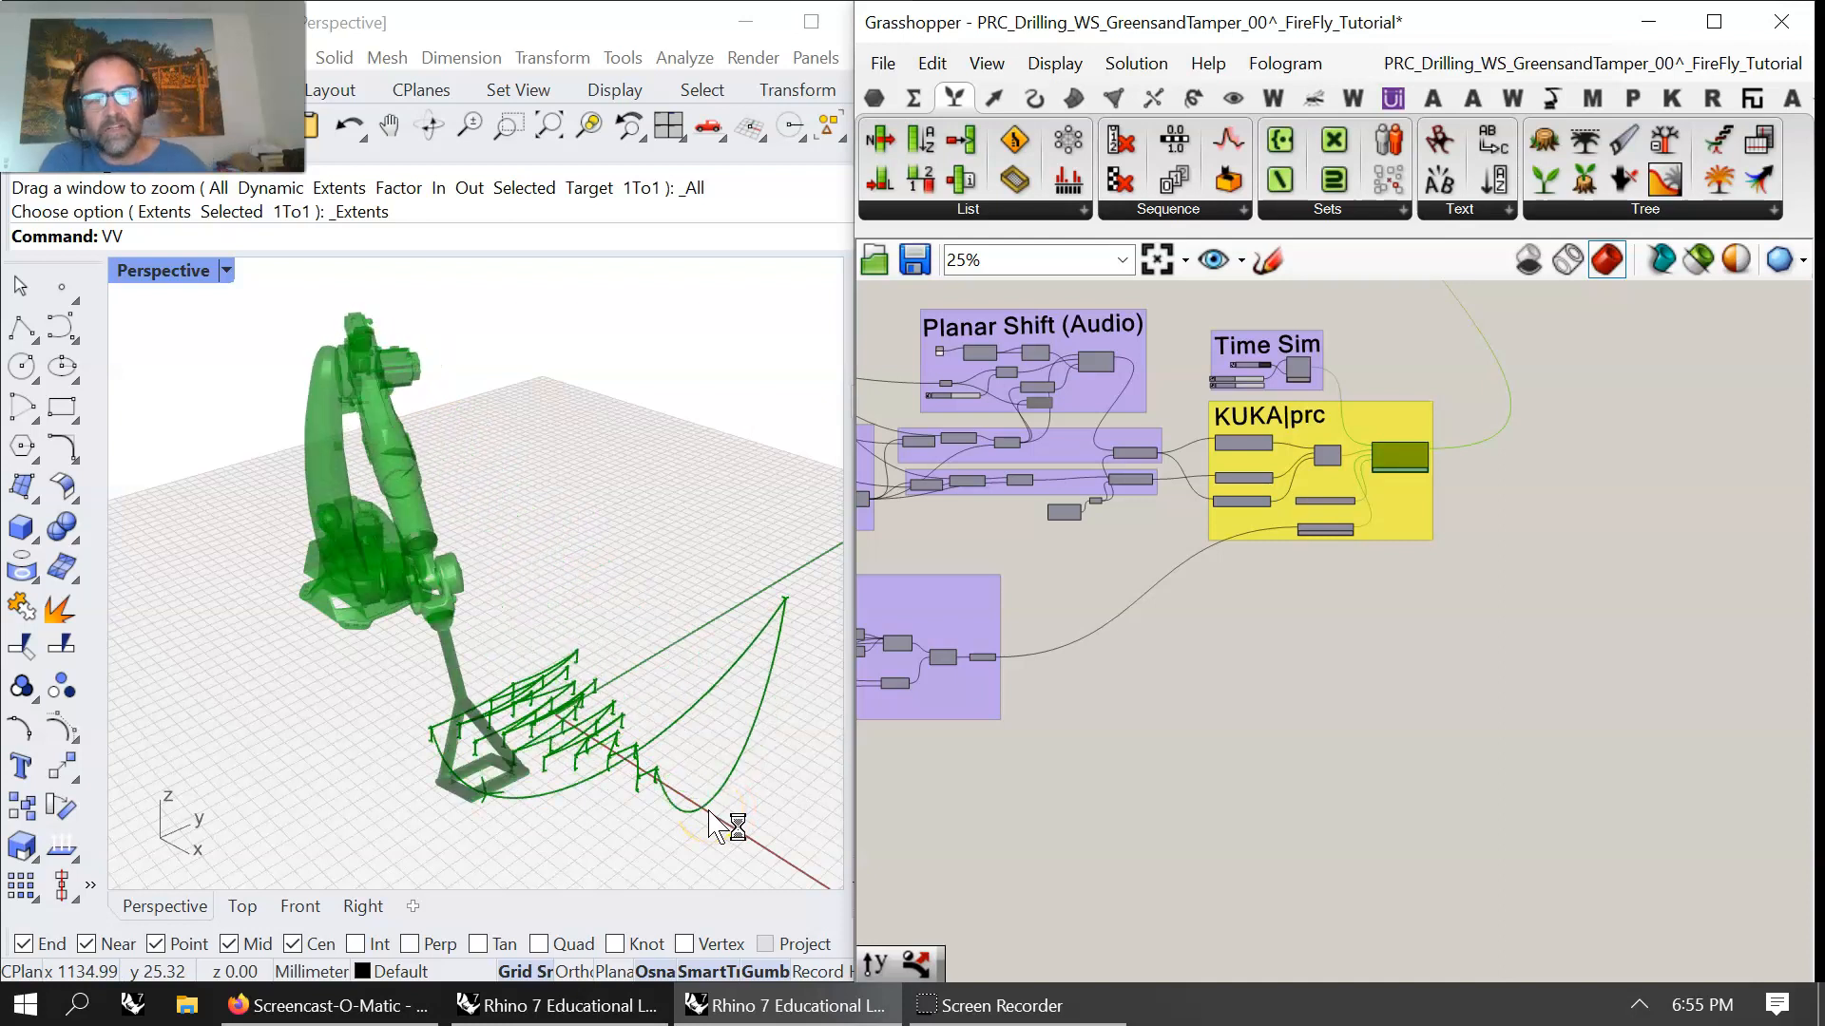
right_click_drag(1149, 619, 1475, 722)
left_click(1157, 259)
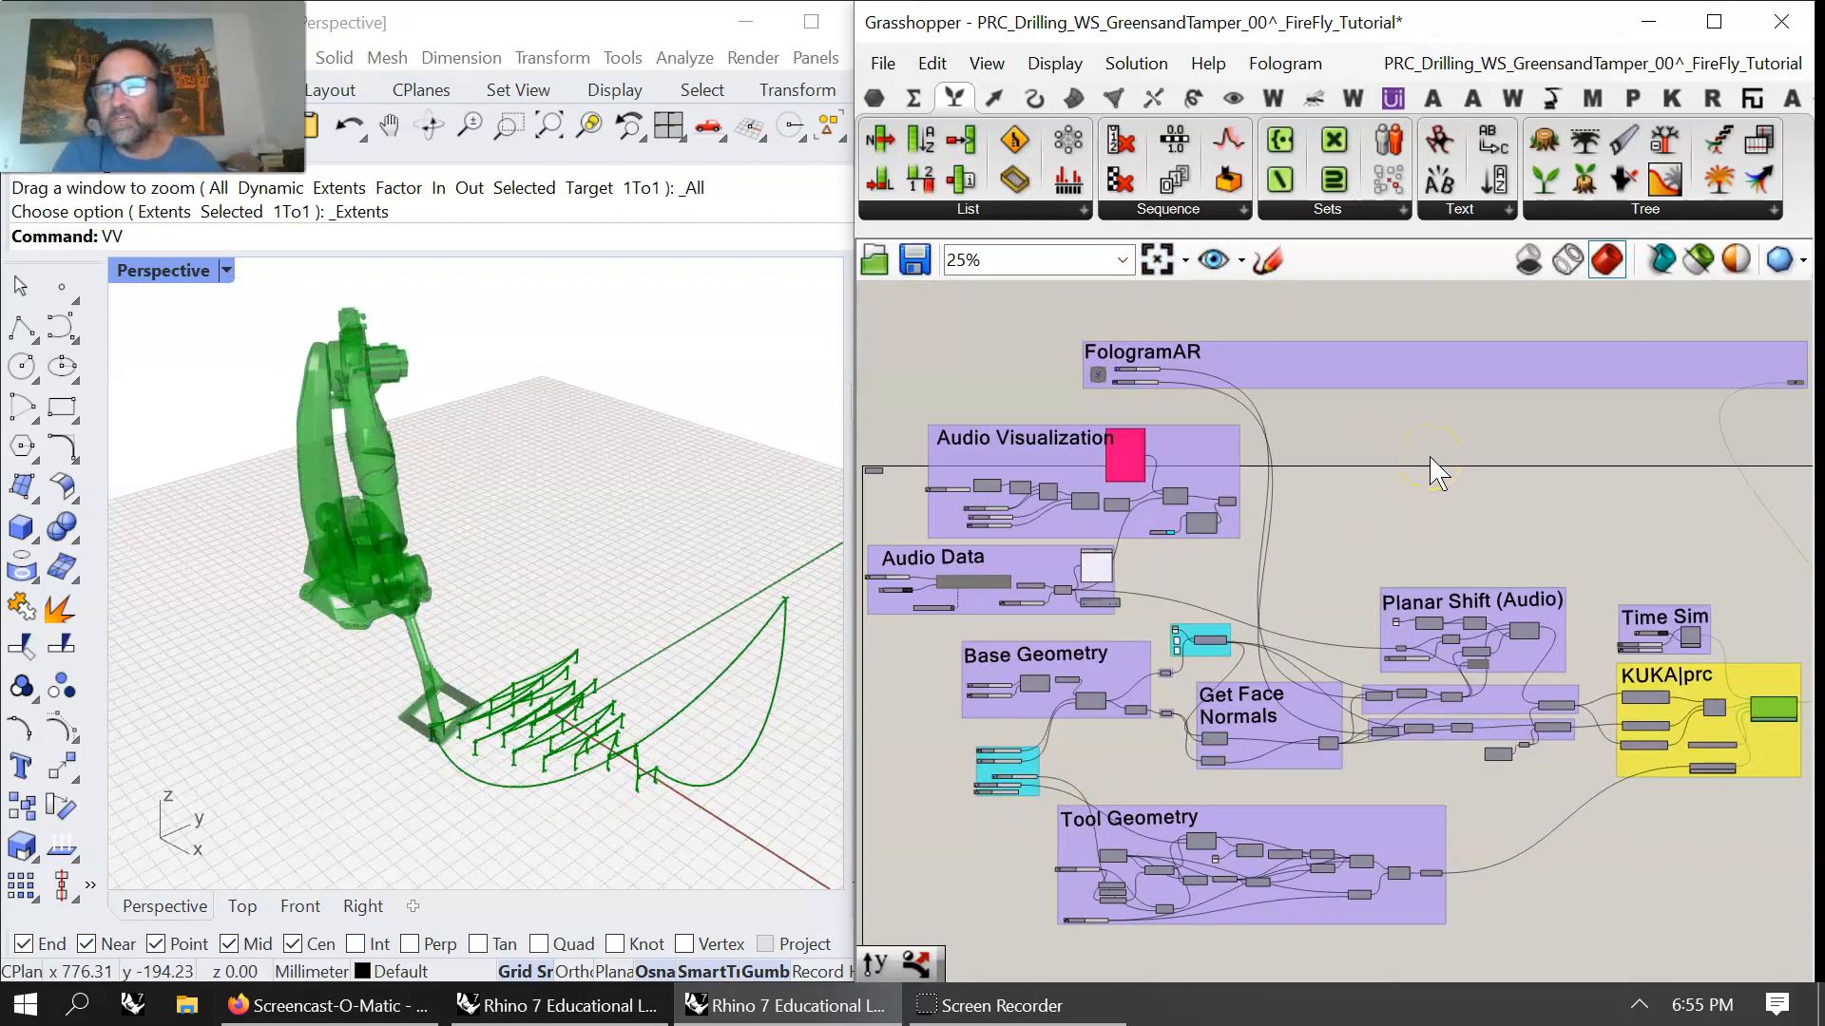
- Run the Fologram command in Rhino and bring up the QR code for connecting a device
left_click(124, 237)
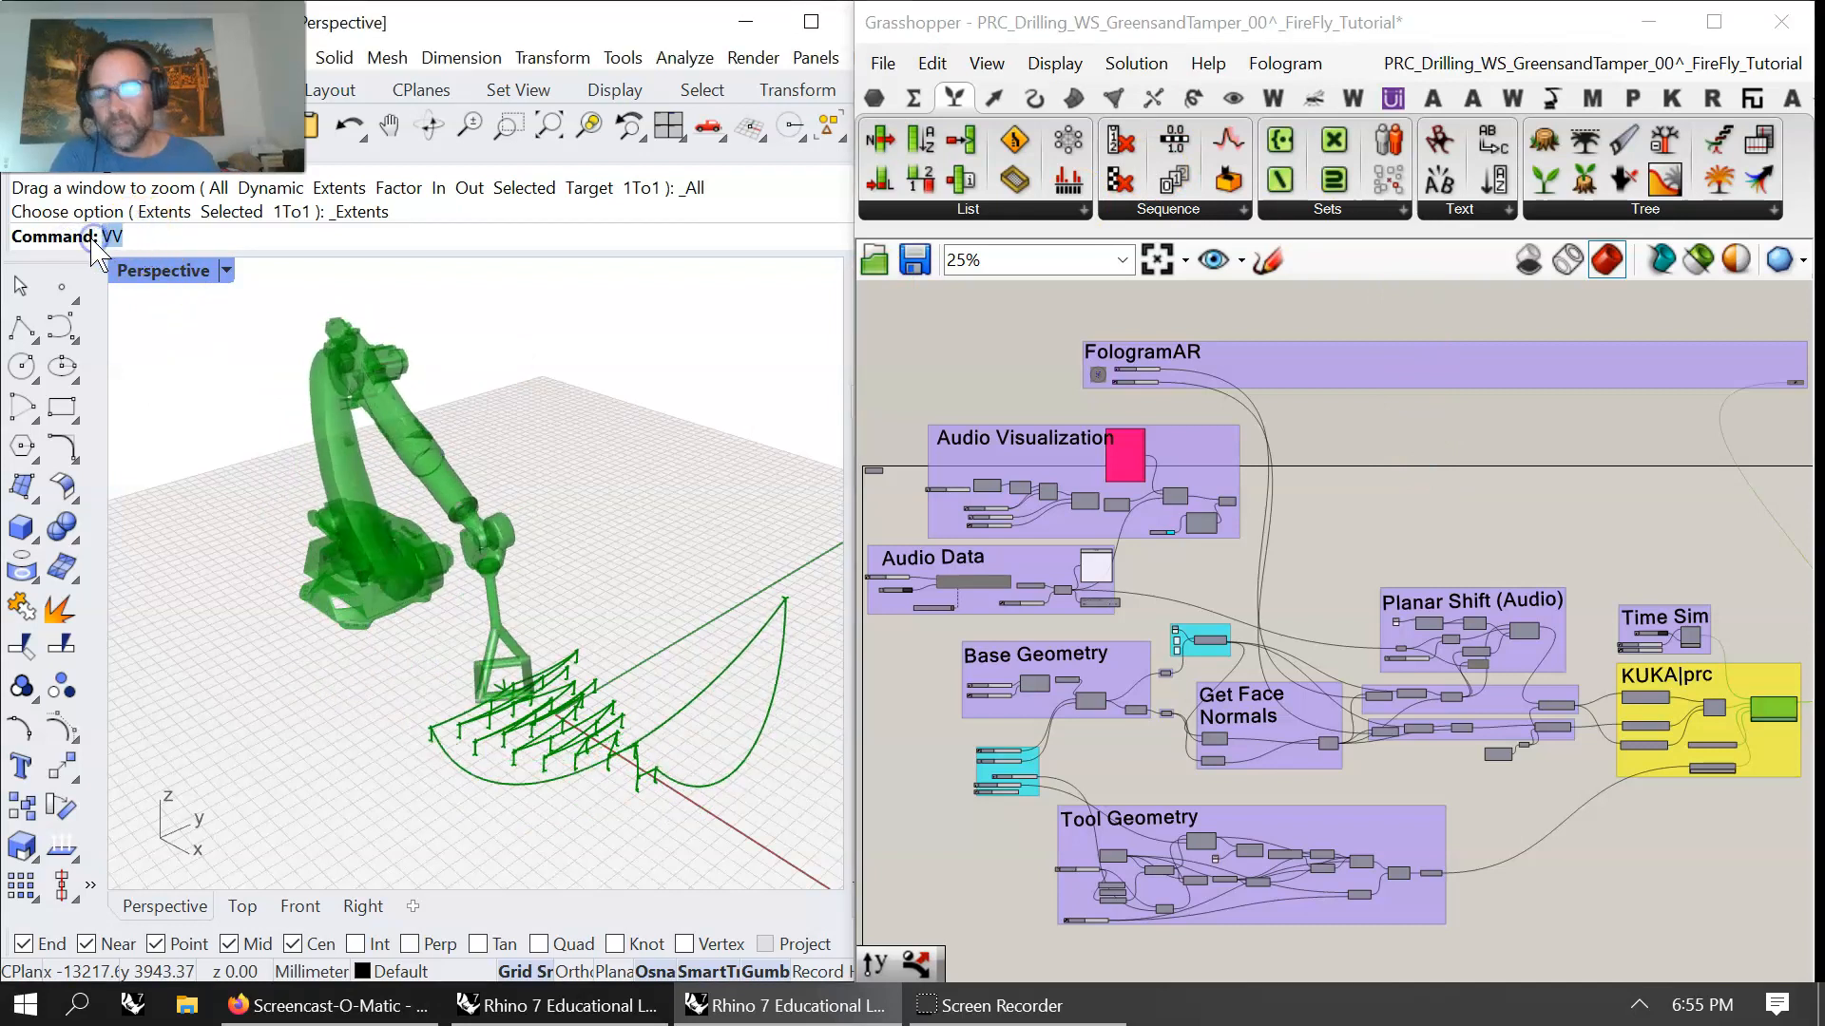
type("Fologram")
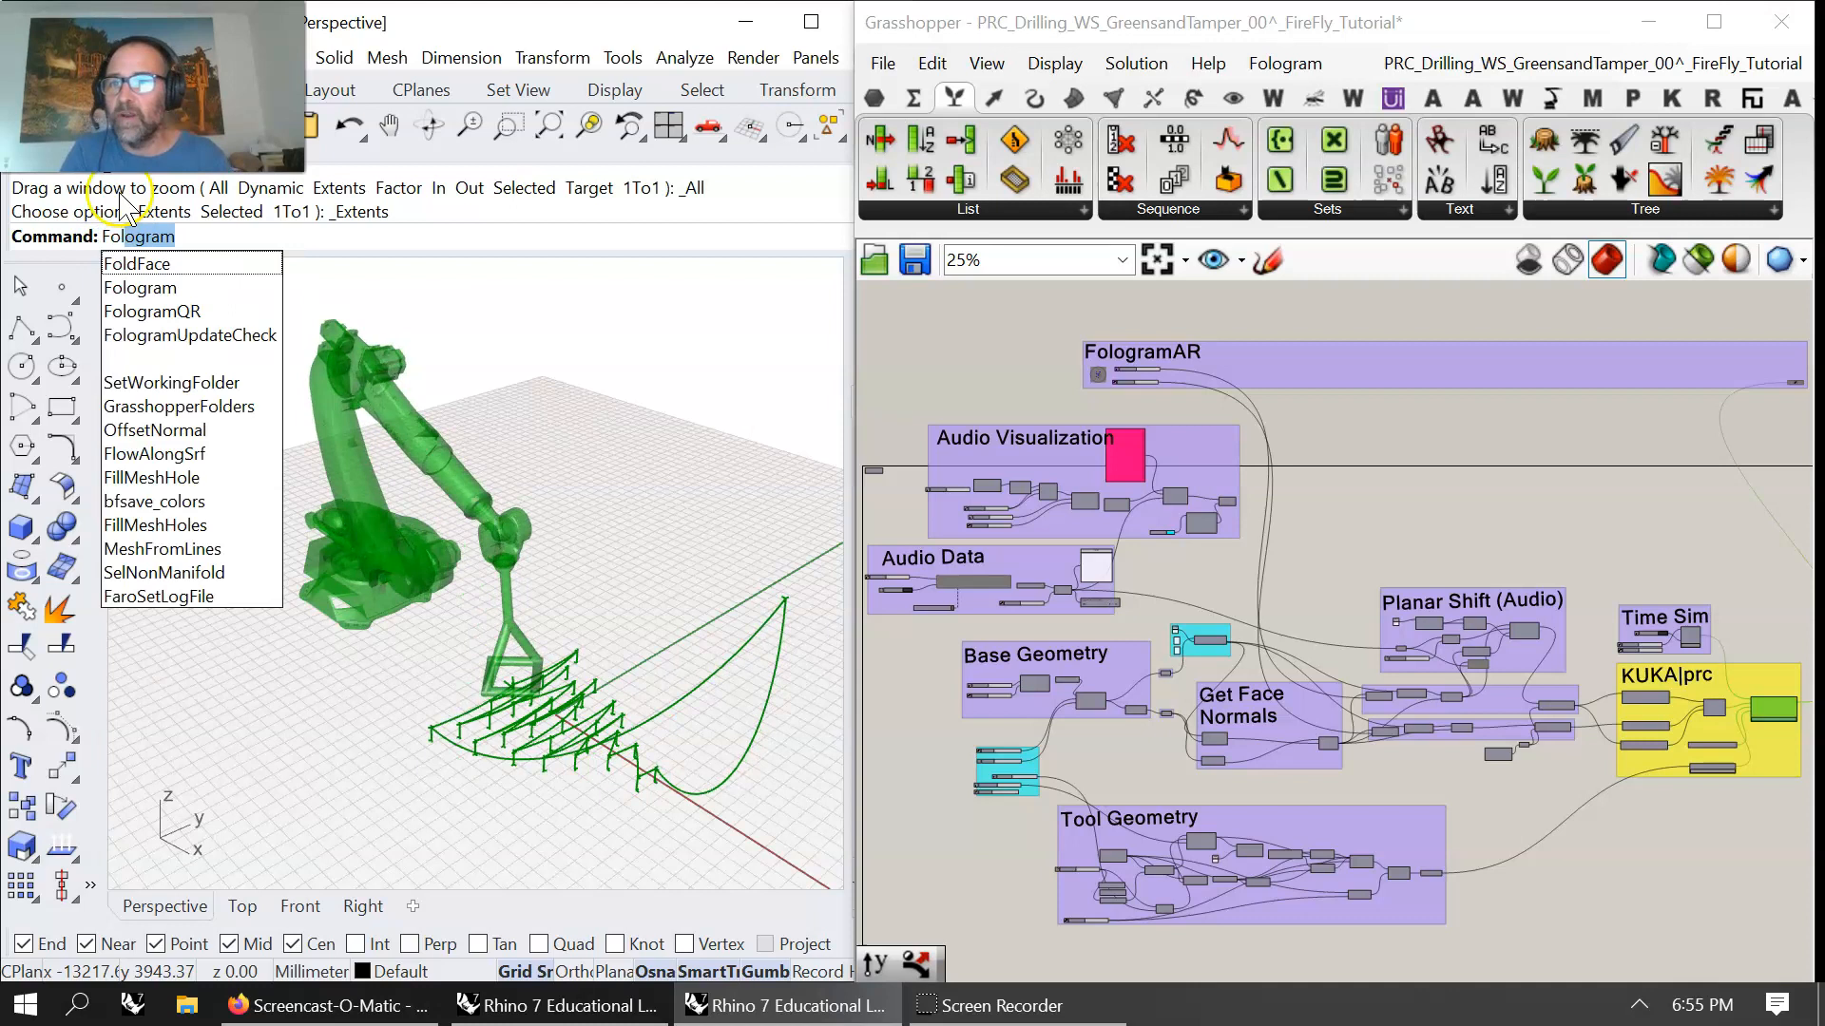
key("Return")
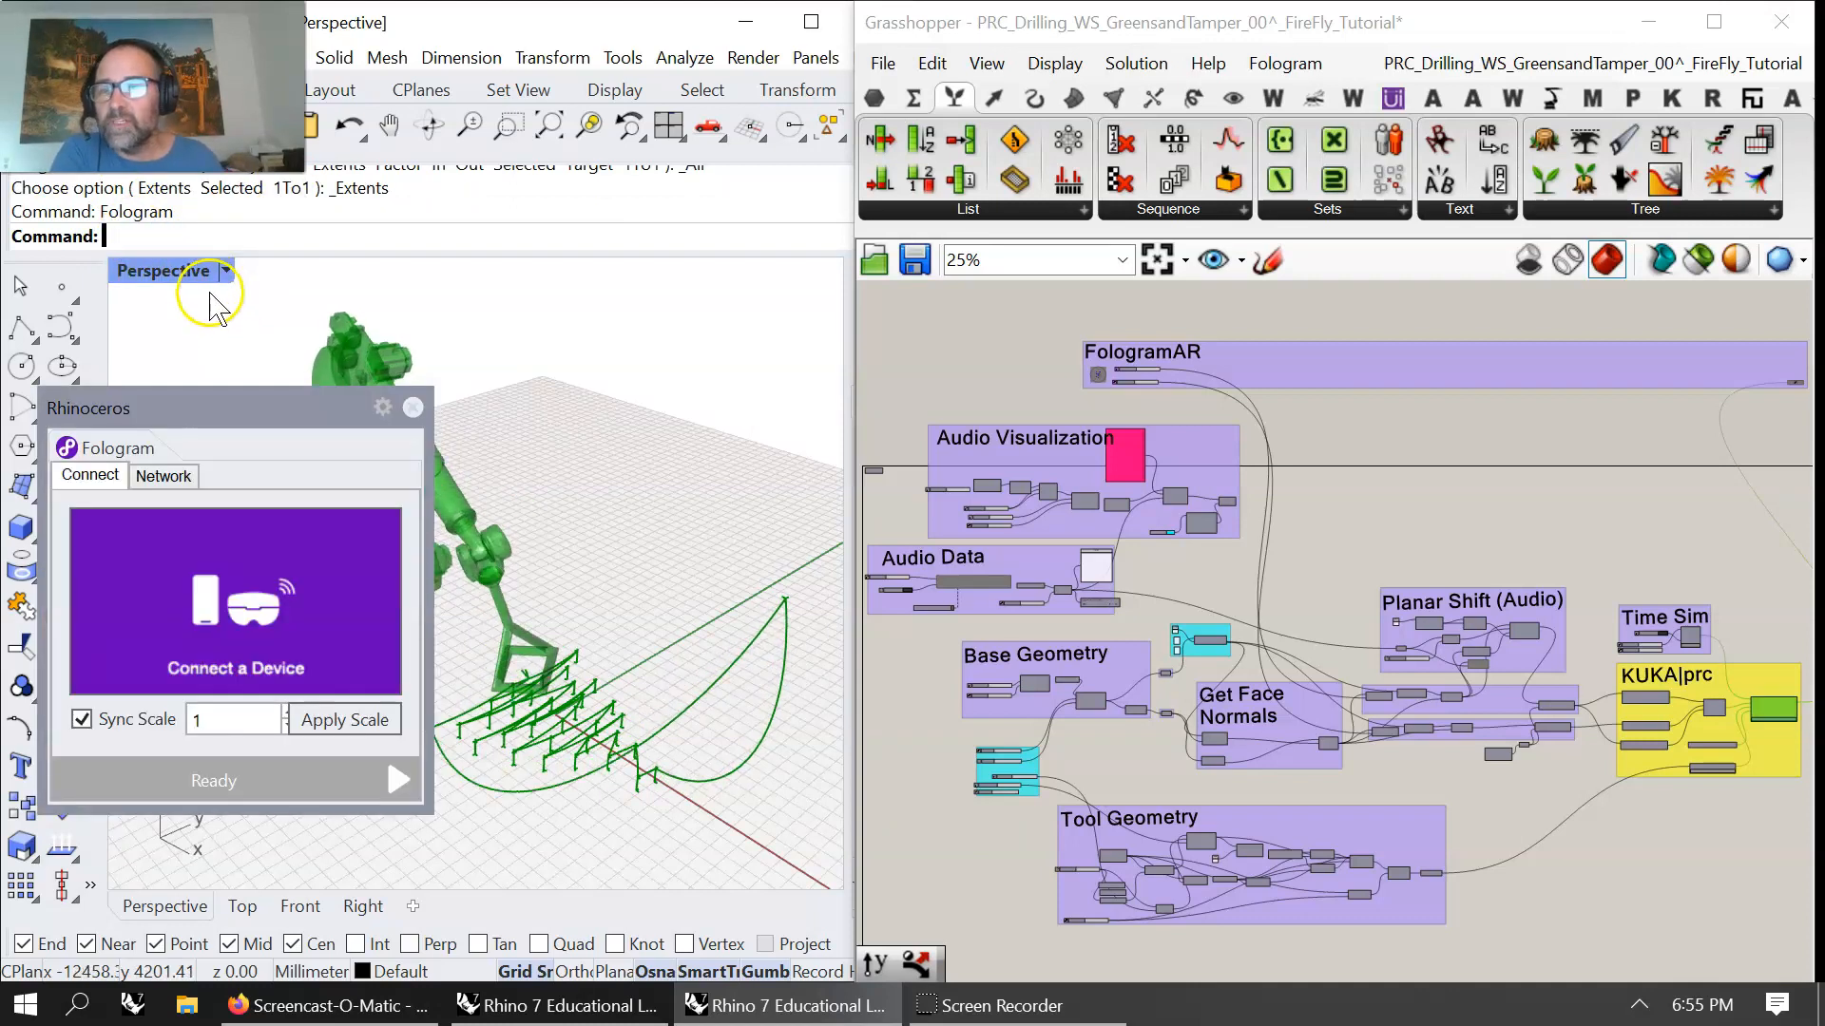
left_click(241, 637)
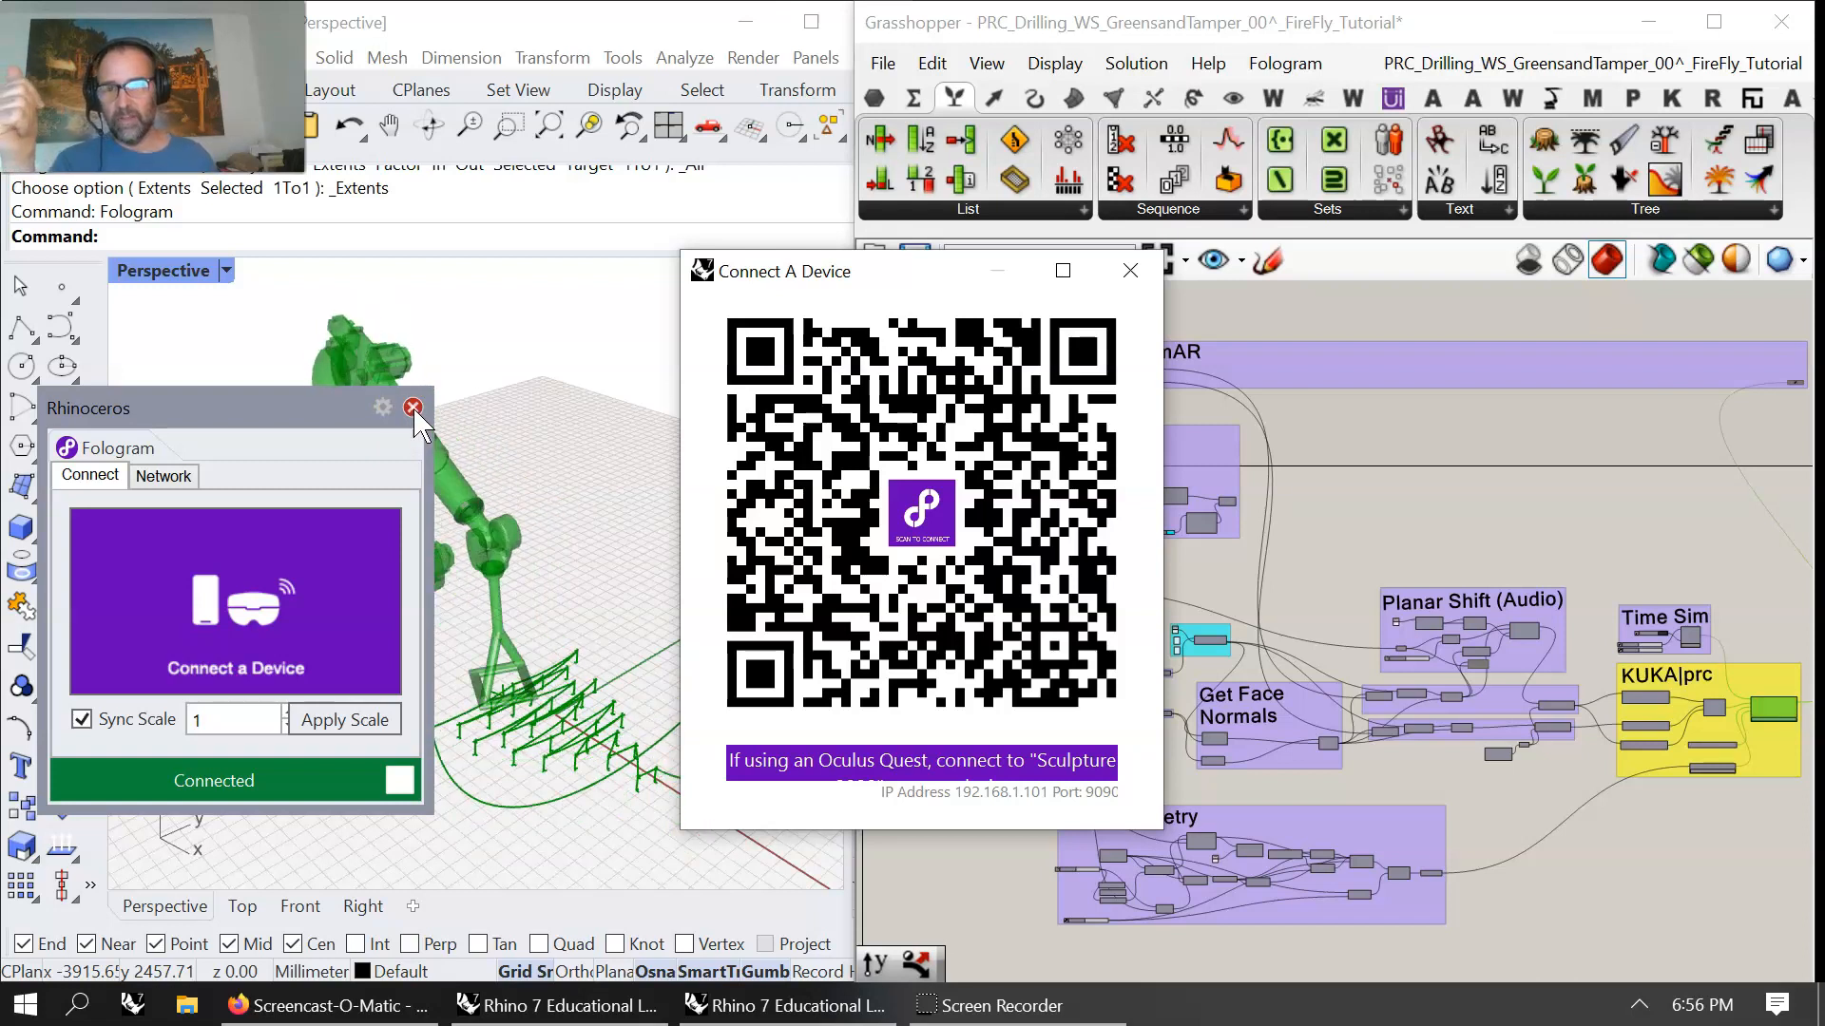
left_click(1229, 627)
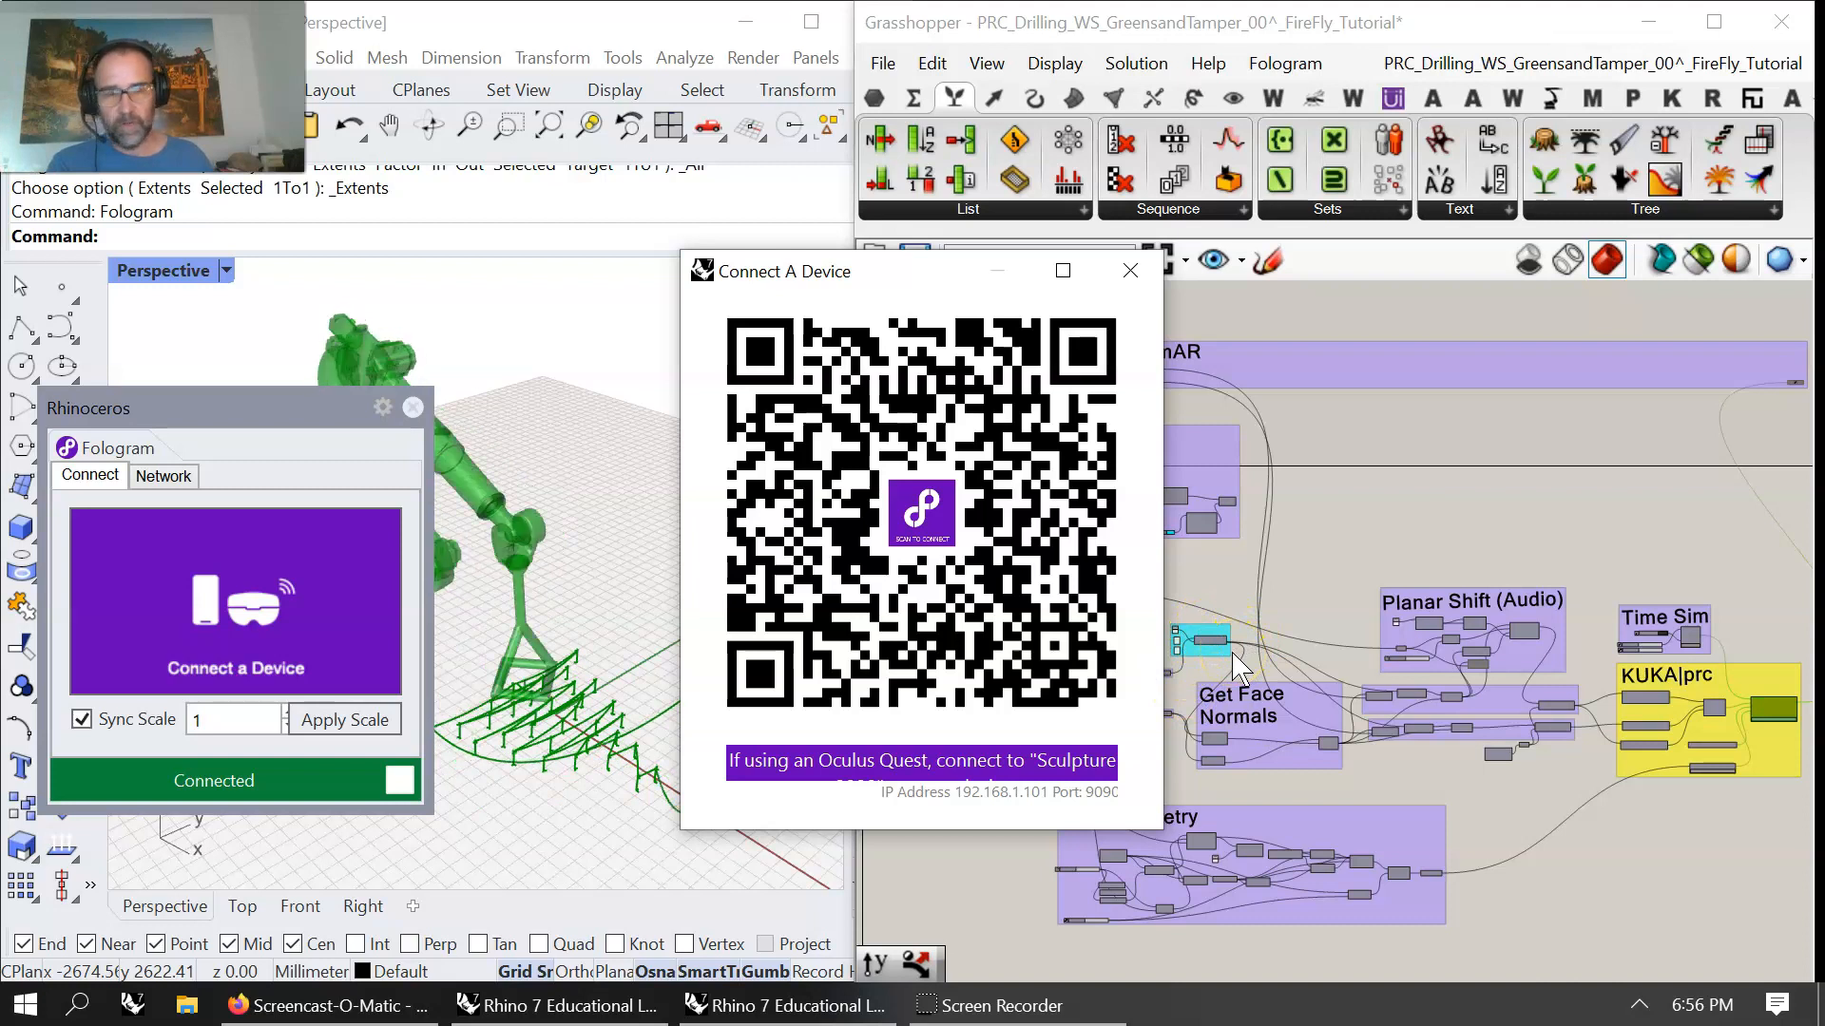
left_click(1217, 658)
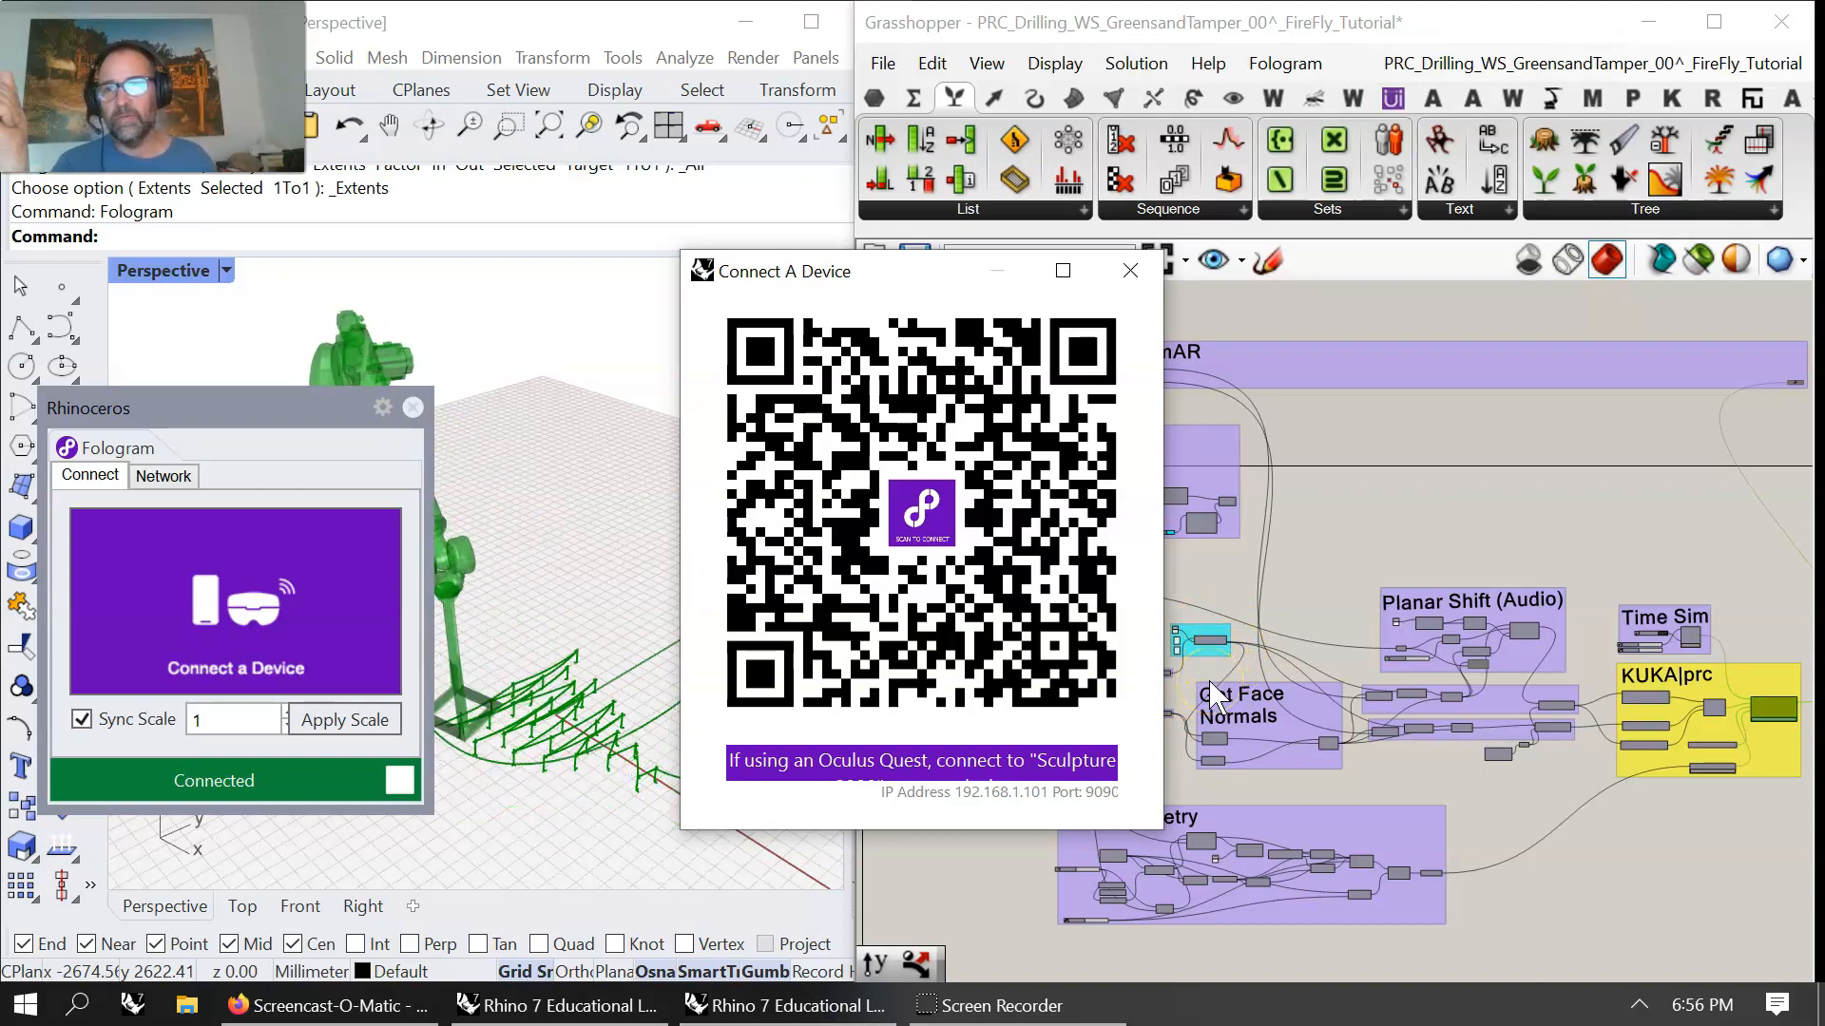
left_click(1184, 414)
left_click(1193, 492)
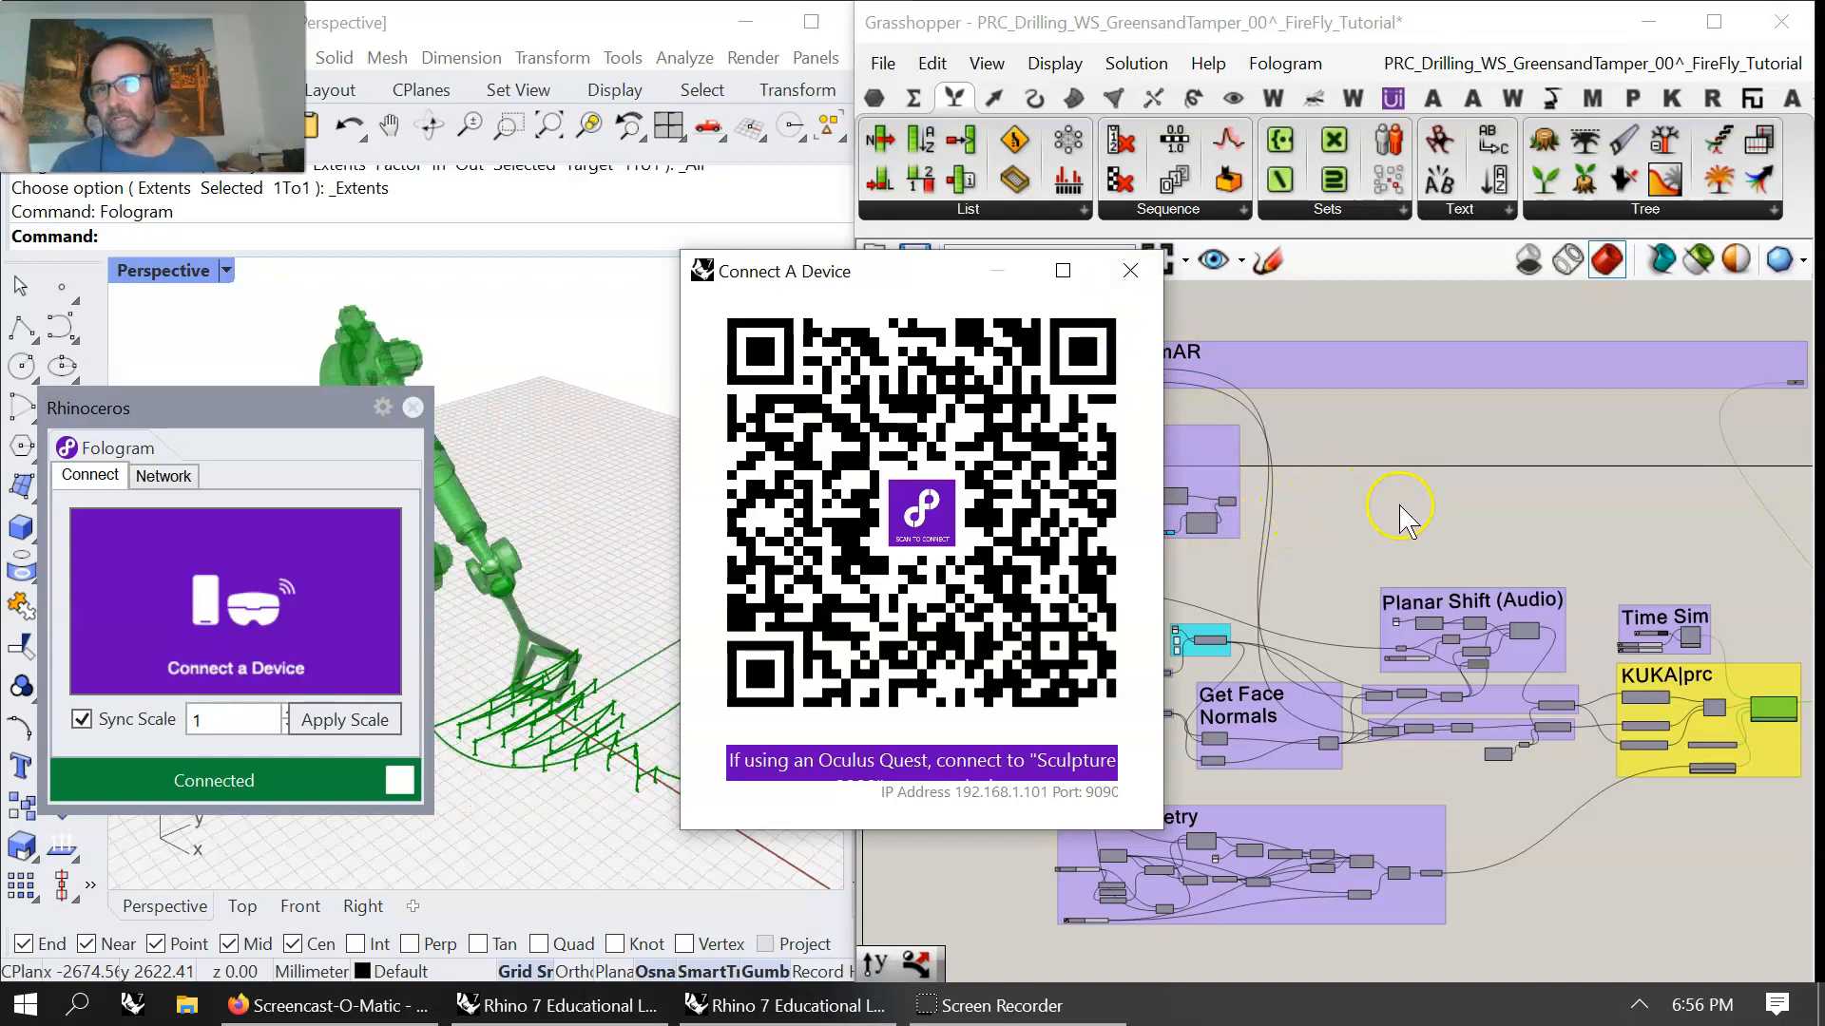
- Close the device connection QR code and the Fologram window
left_click(1129, 273)
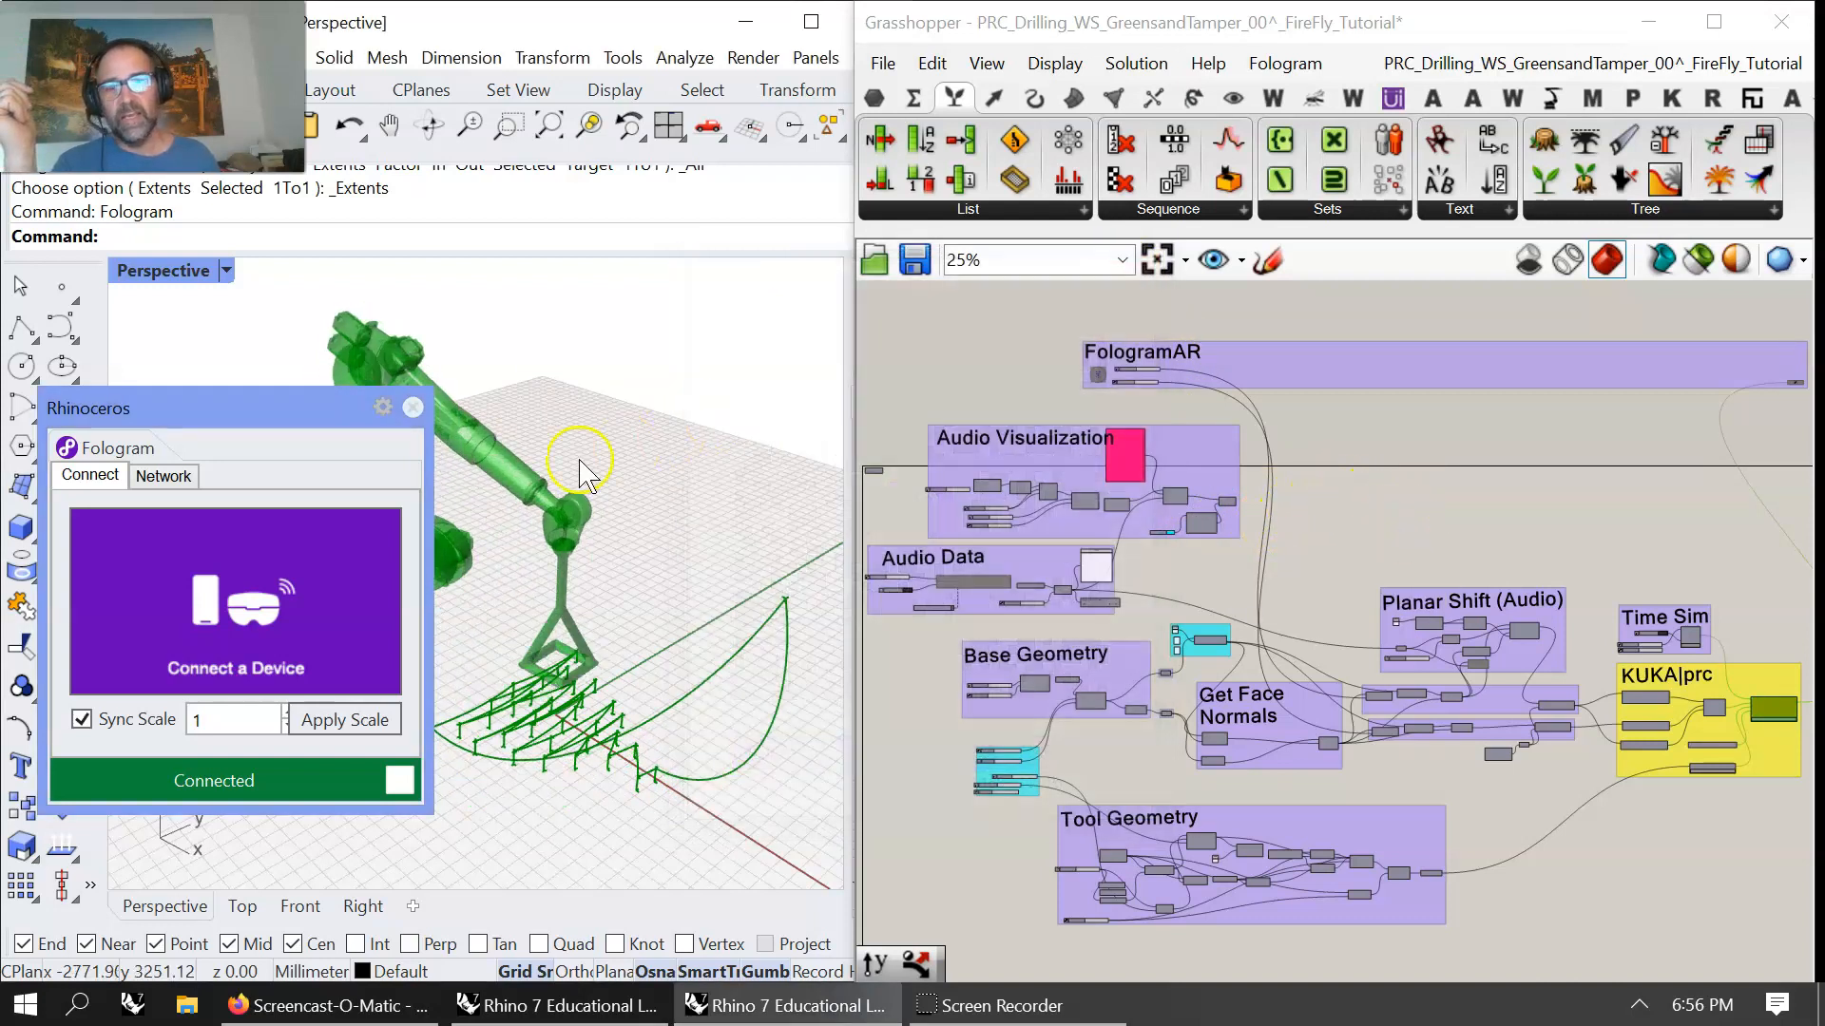
left_click(412, 408)
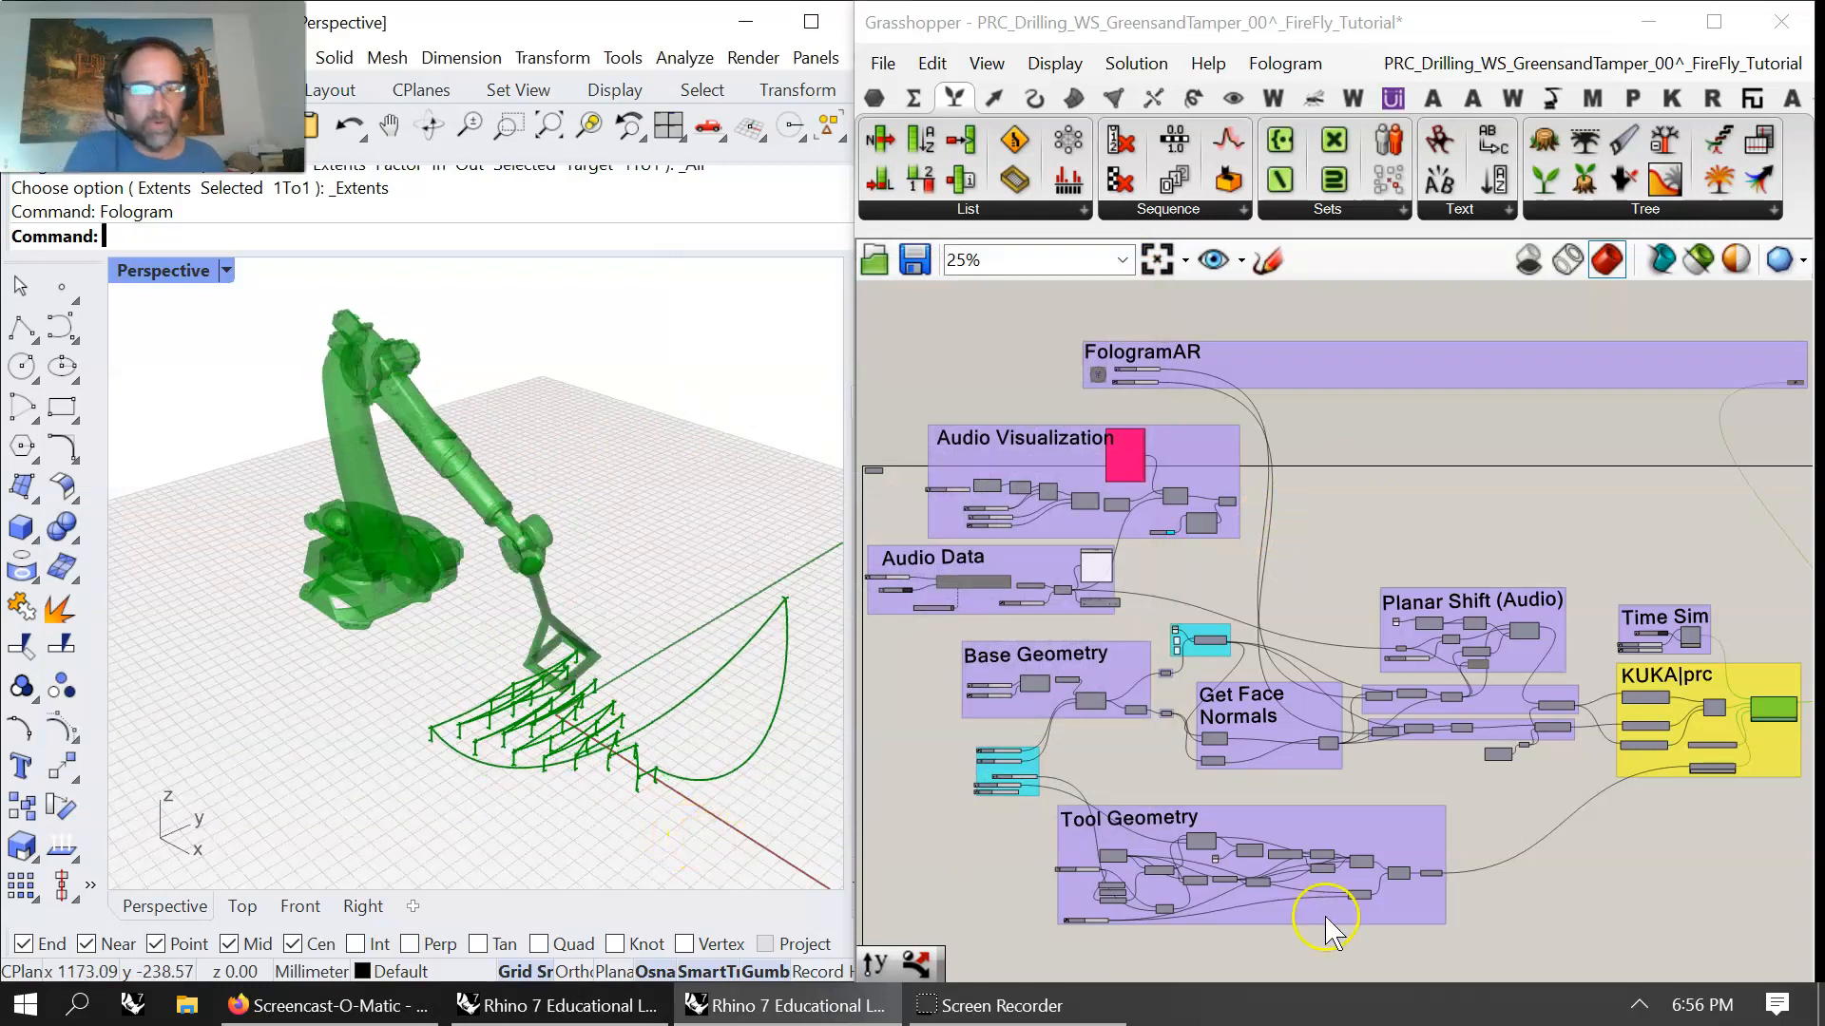